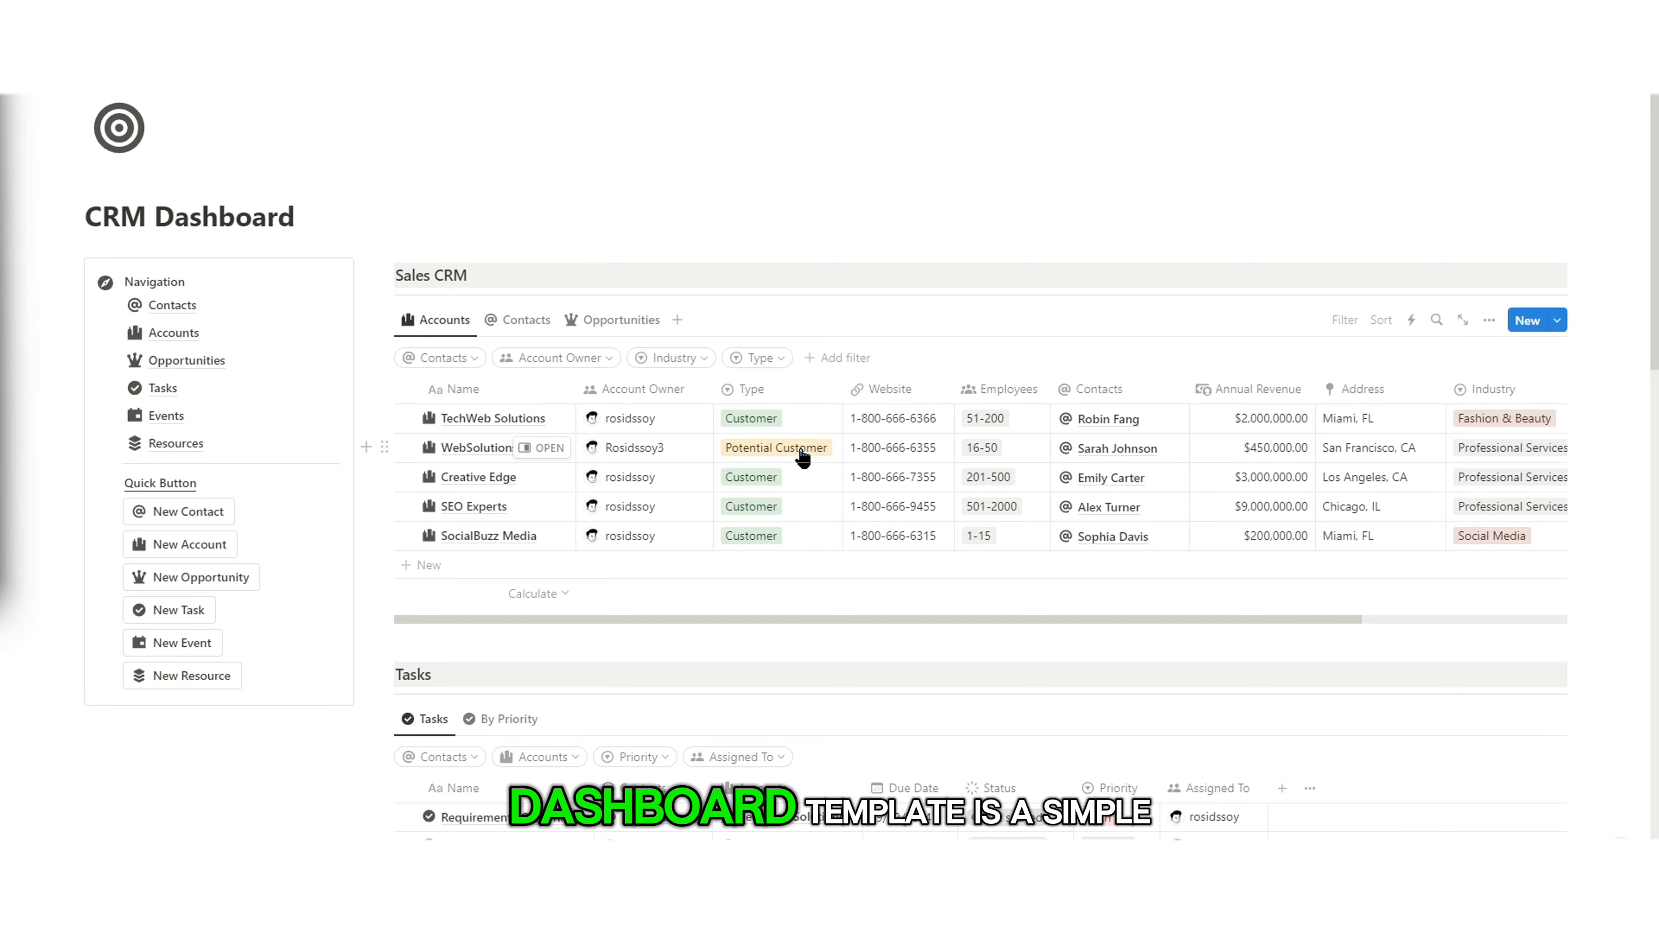
Step: Browse the Sales CRM Contacts view, expanding and collapsing the New Lead and Converted groups
scroll(802, 458, "down", 5)
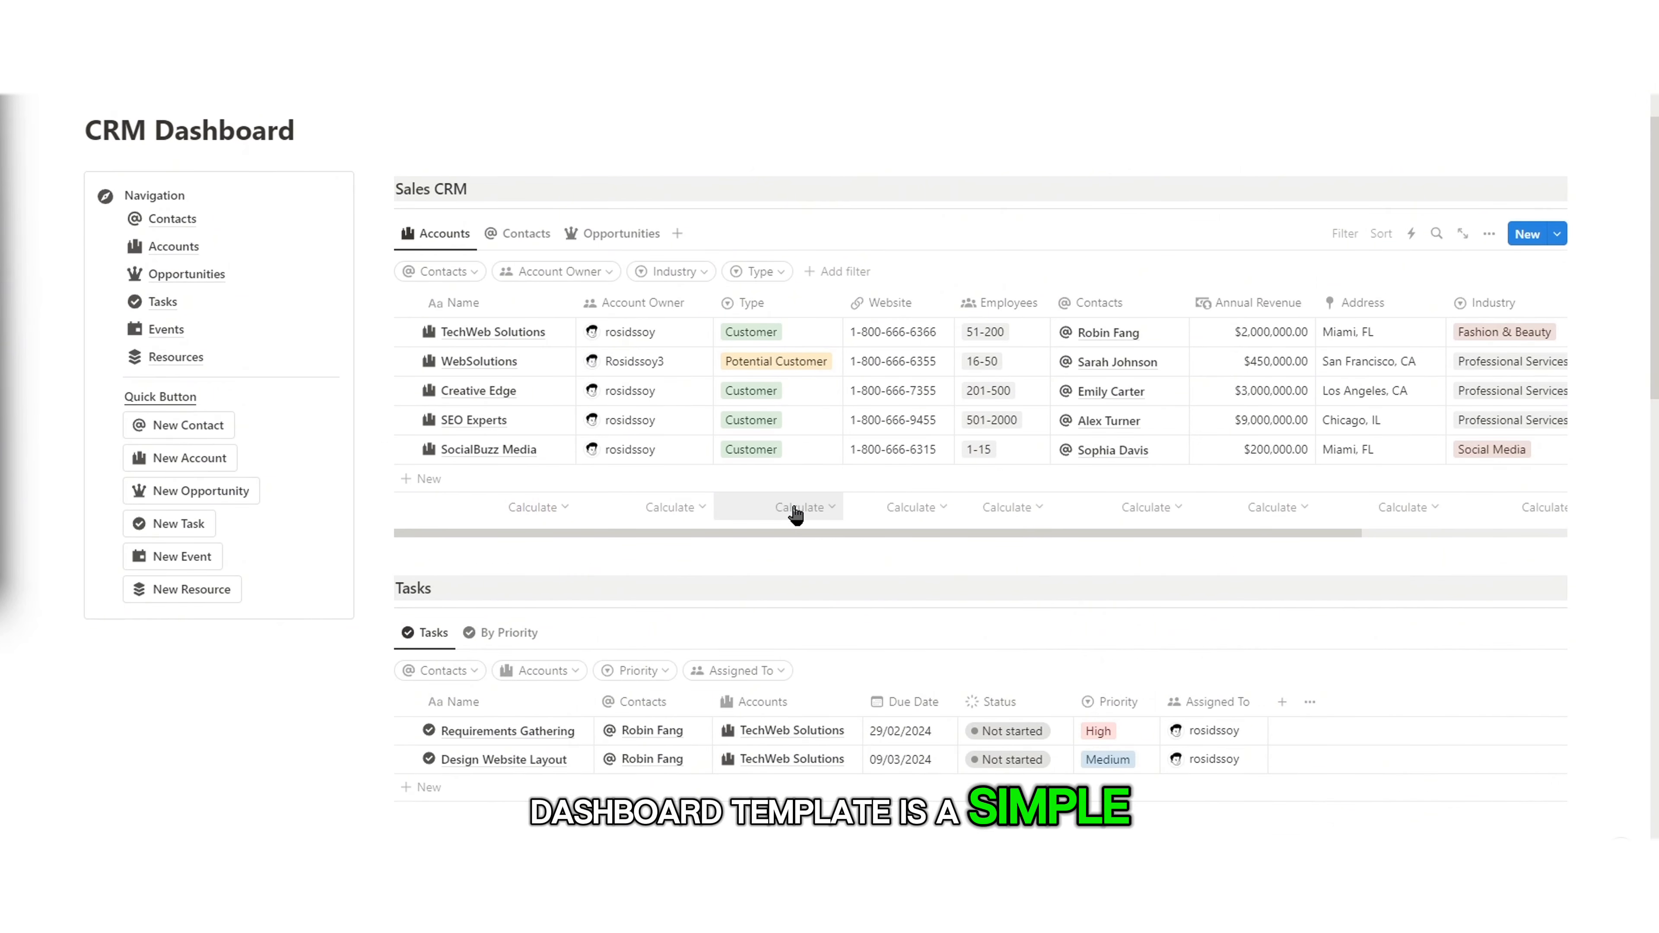
scroll(795, 516, "down", 9)
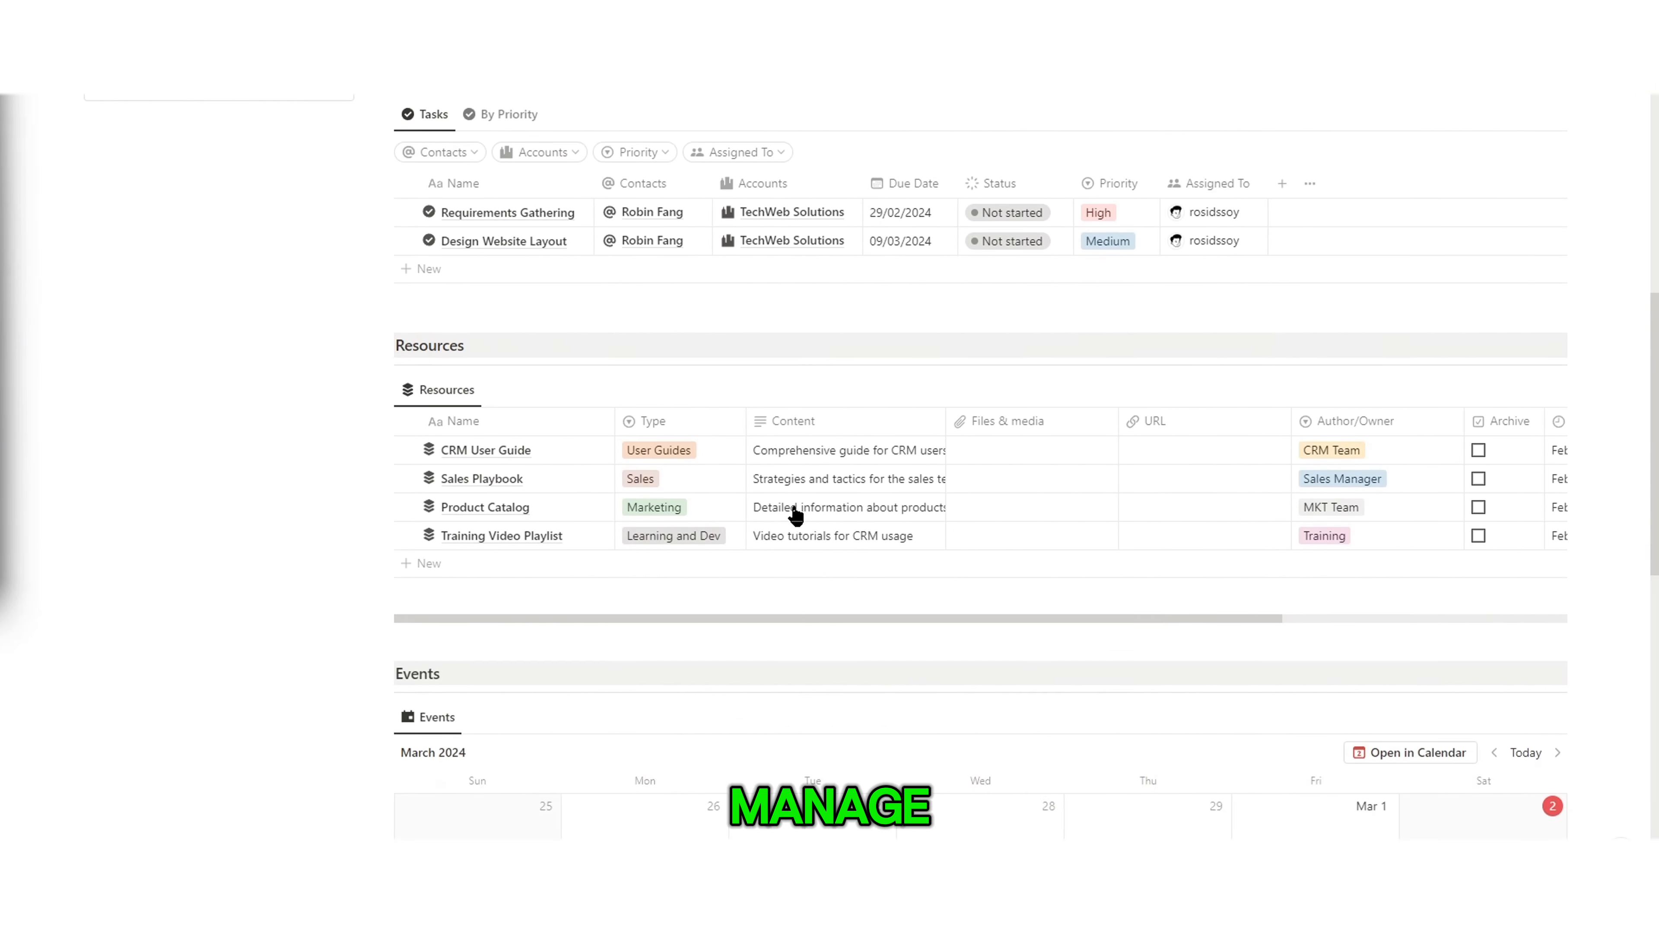
scroll(796, 517, "down", 4)
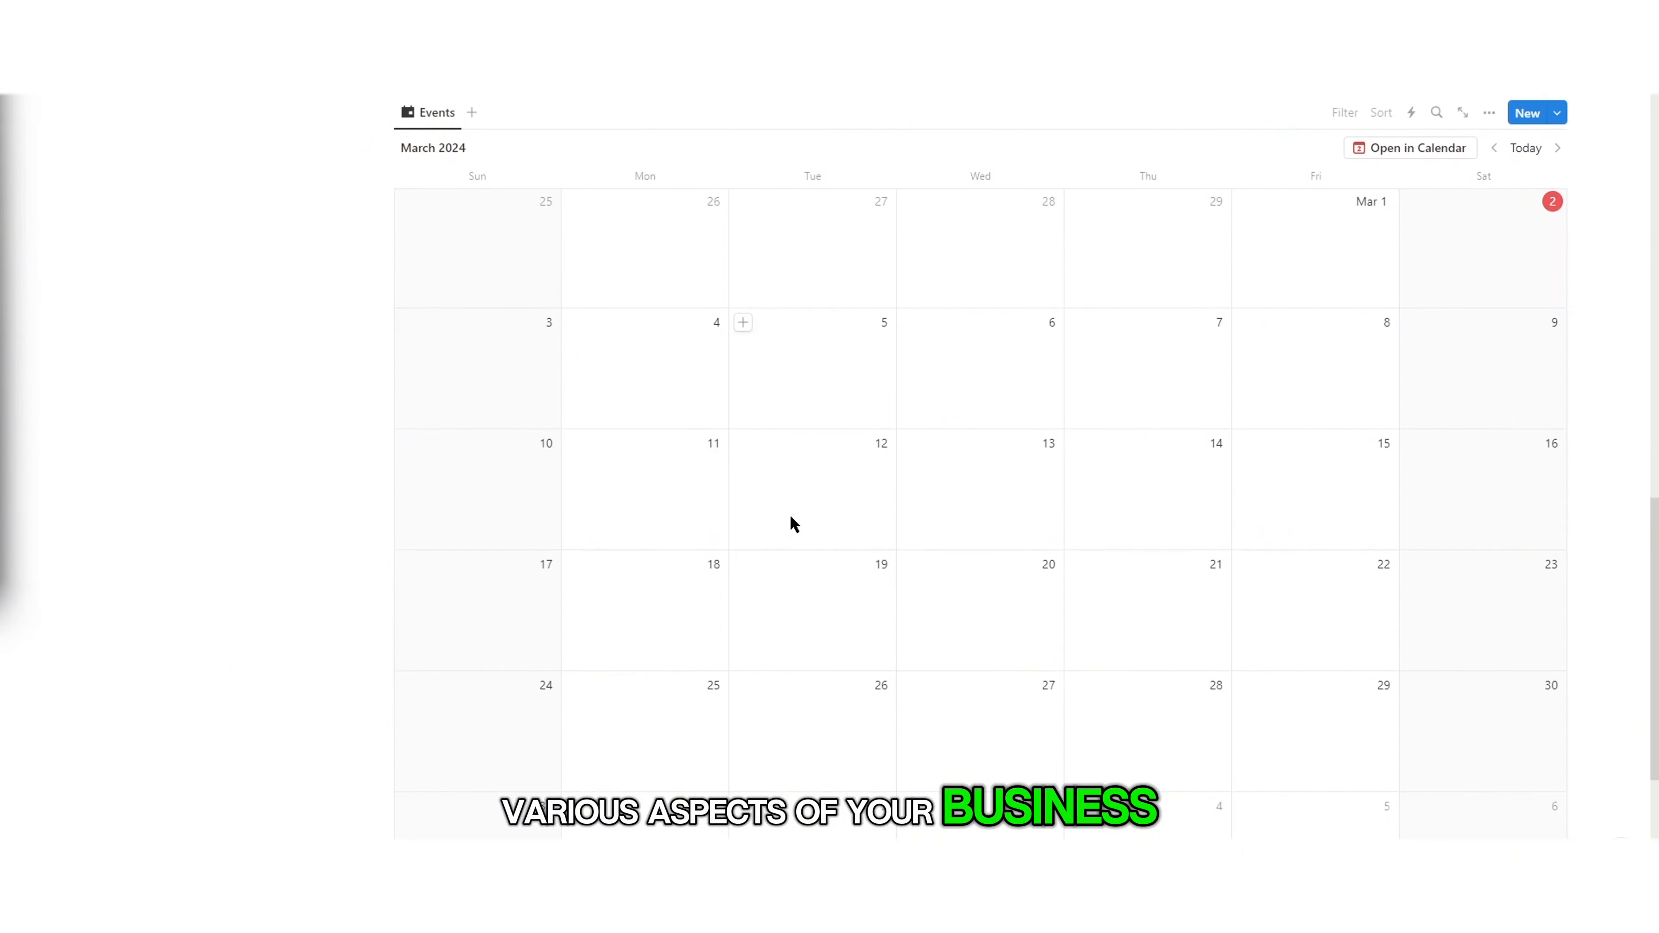
scroll(789, 523, "up", 14)
scroll(790, 527, "up", 5)
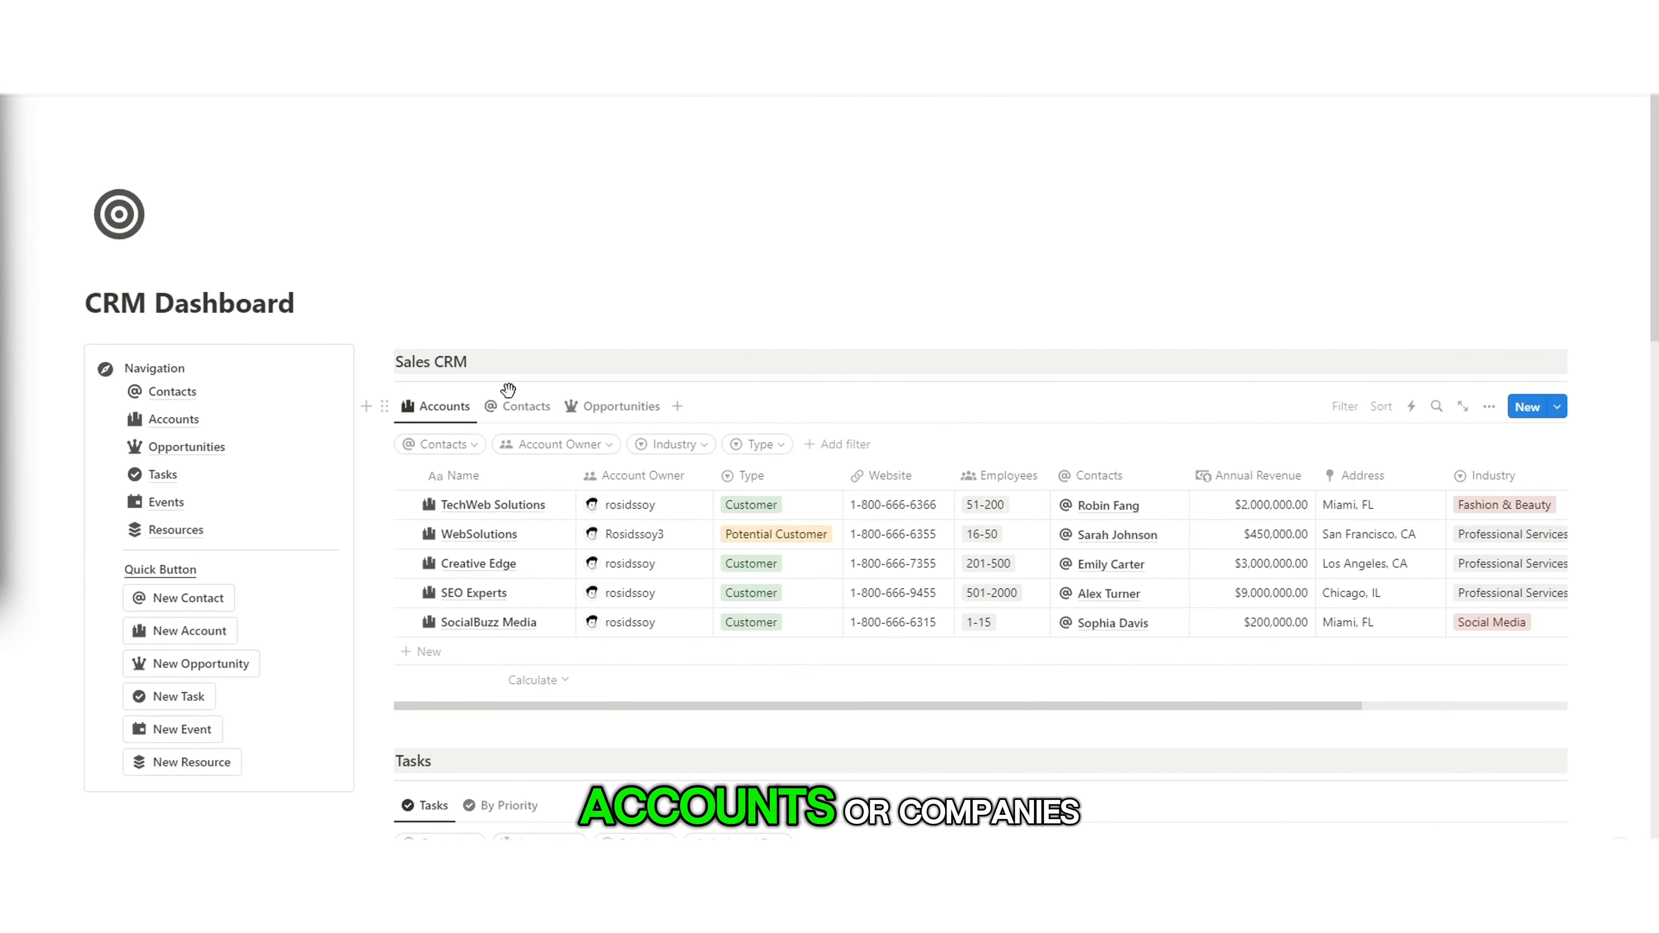
left_click(536, 408)
left_click(405, 448)
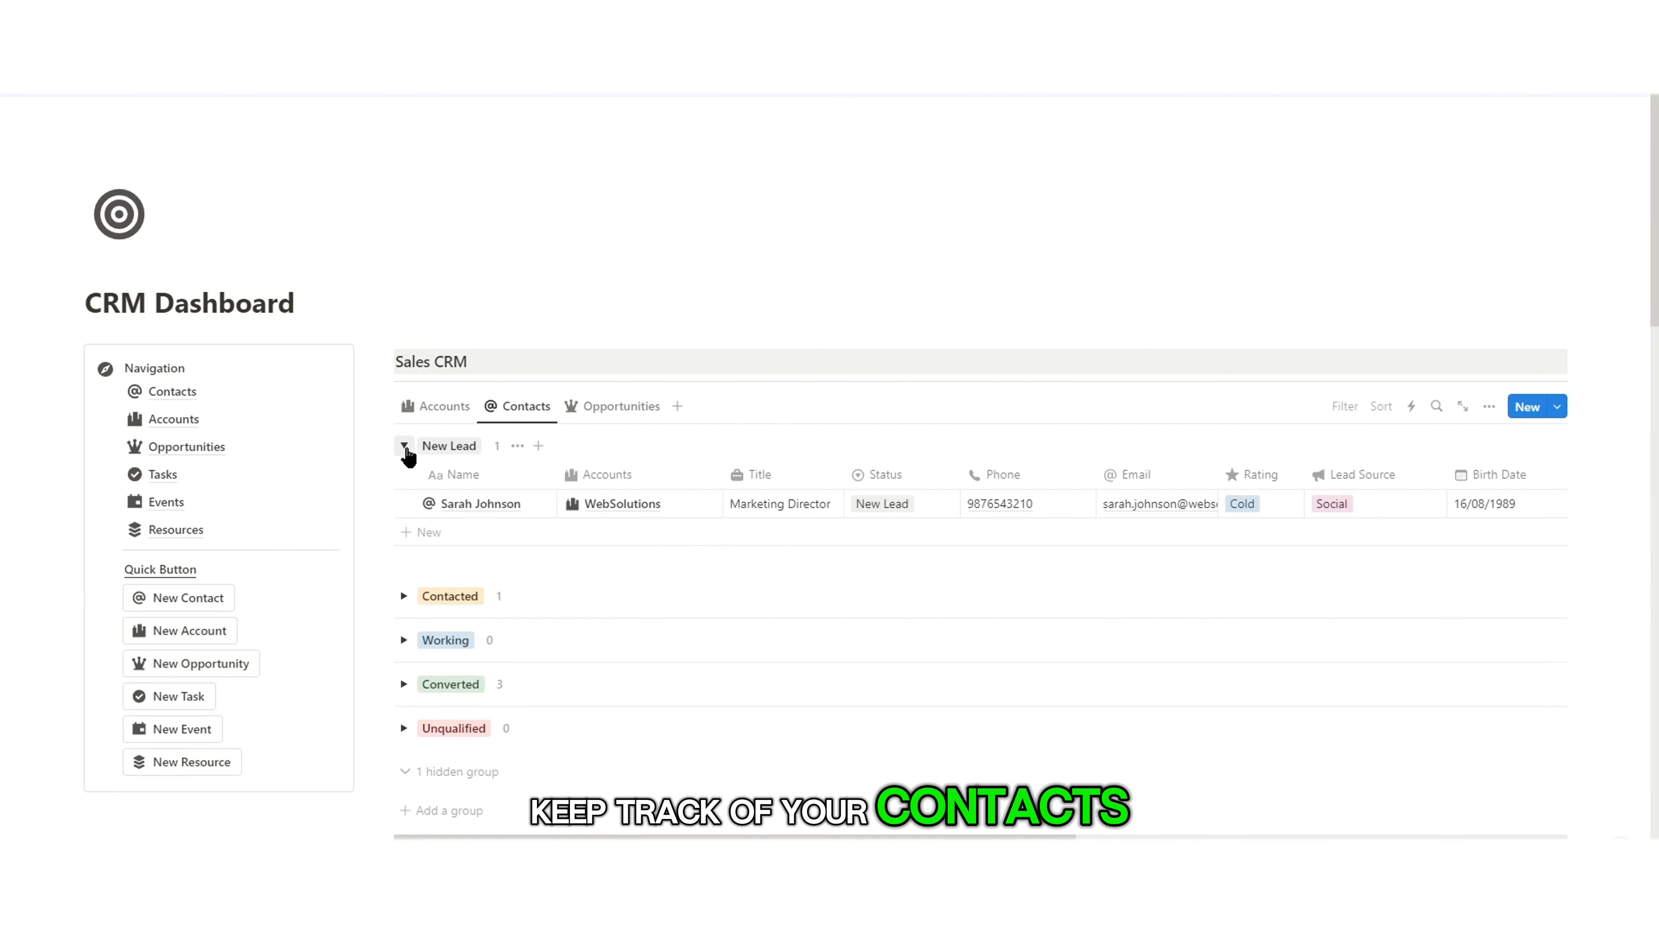
left_click(405, 447)
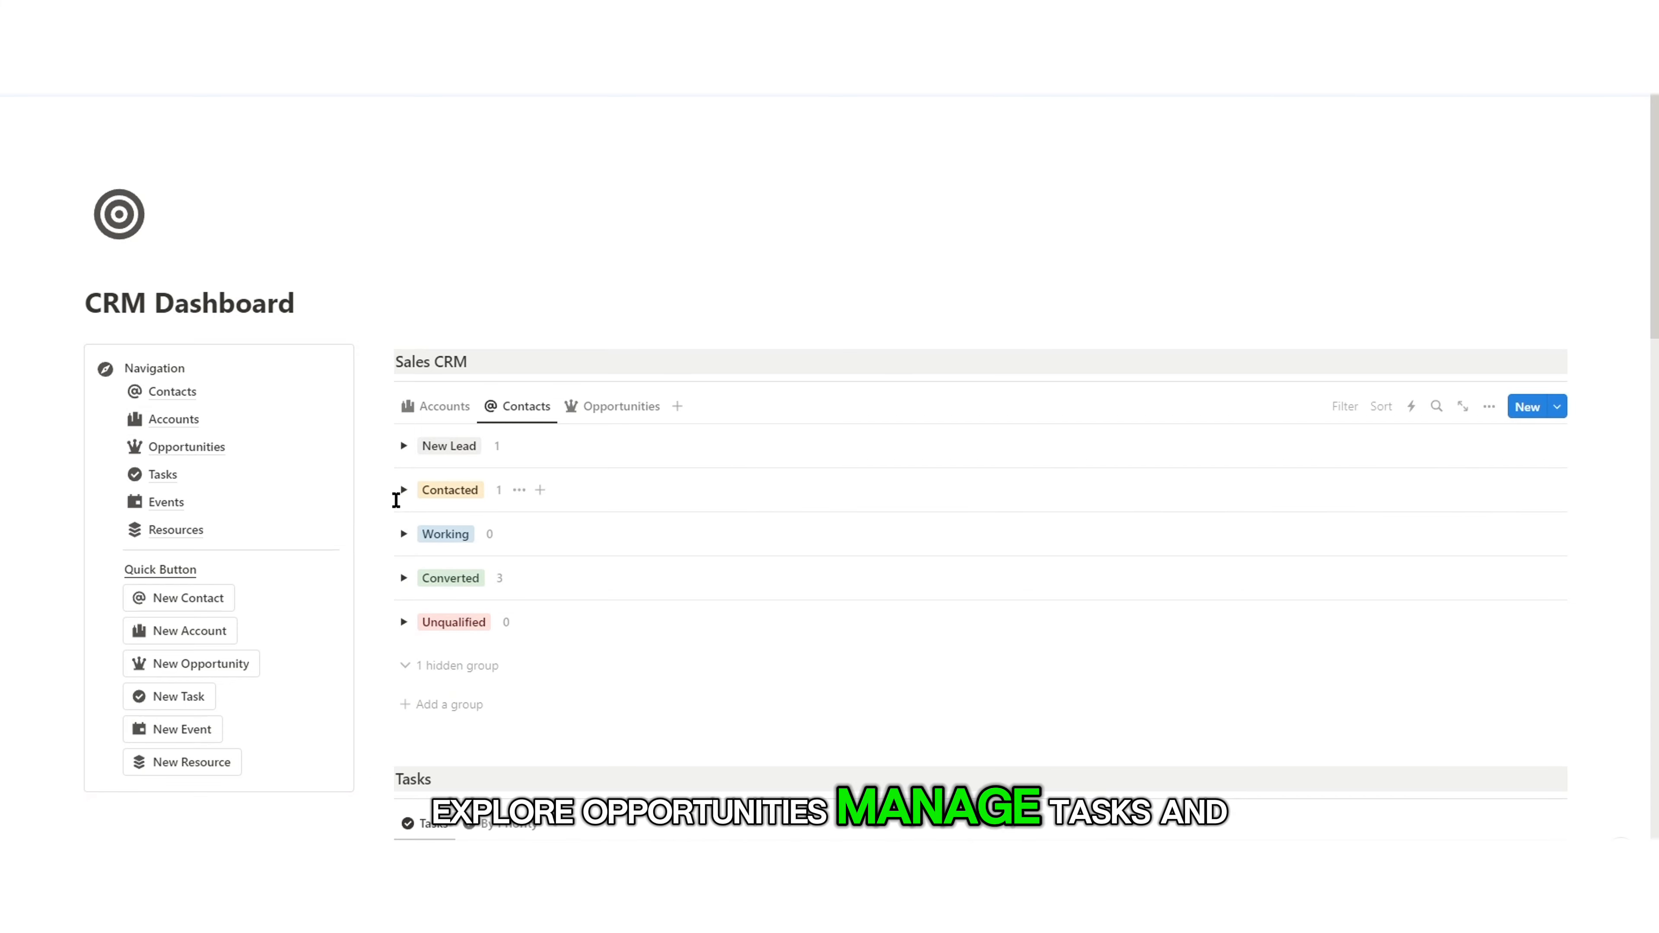
left_click(404, 579)
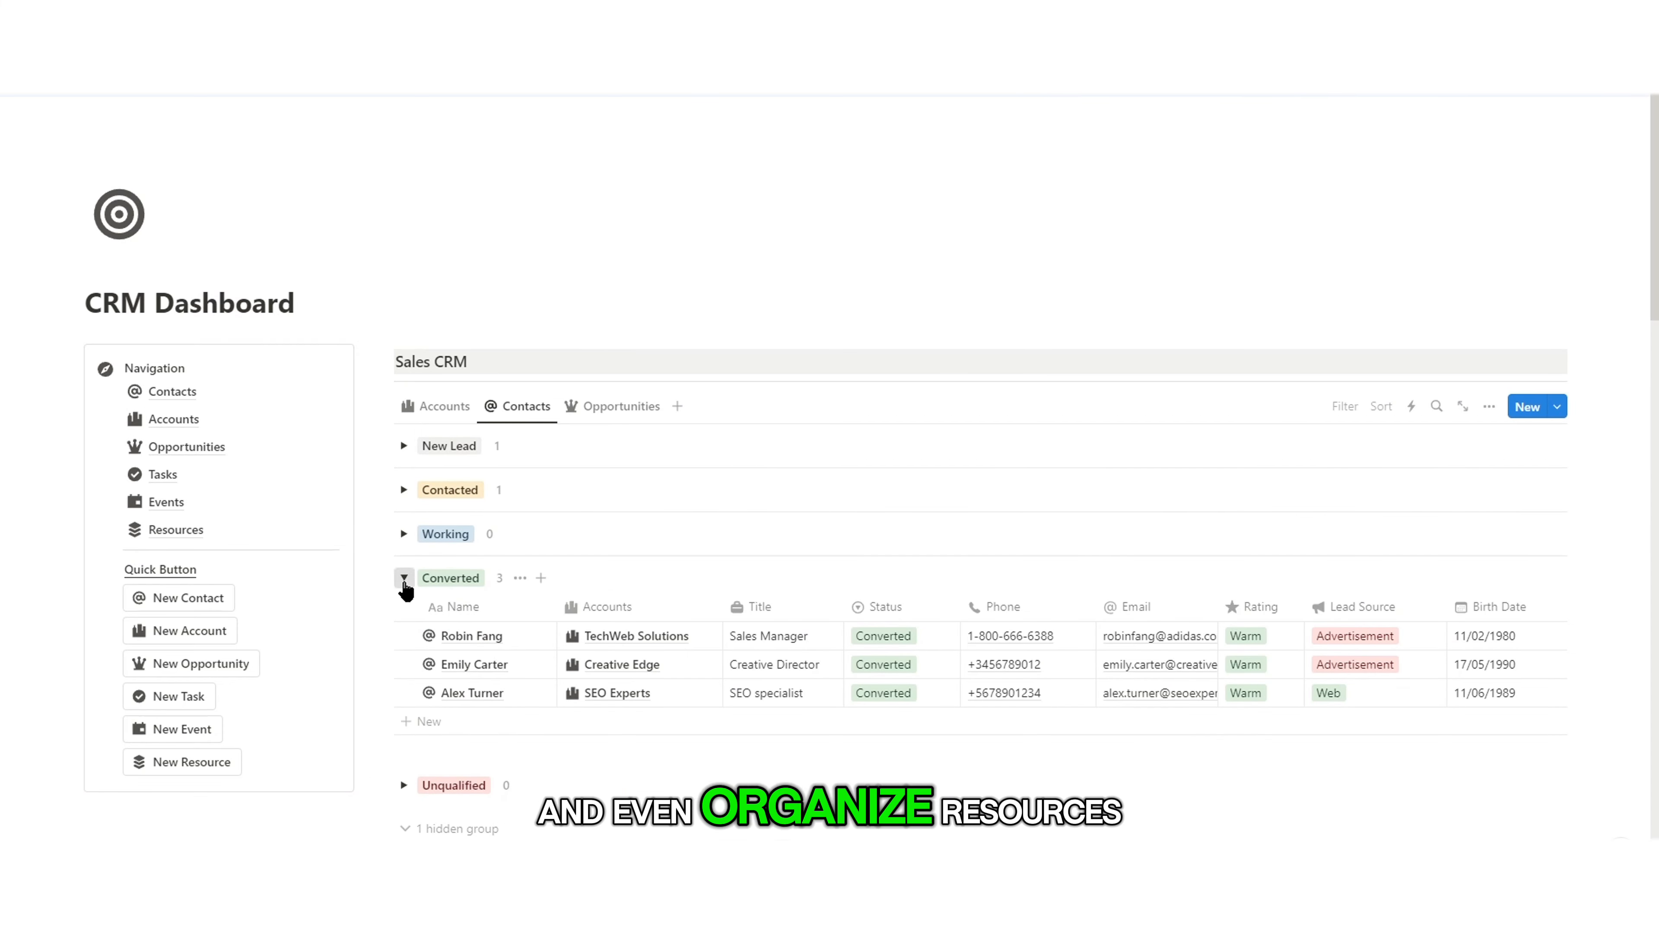
left_click(405, 579)
Step: Switch Sales CRM to the Opportunities view and look through its view options
left_click(588, 405)
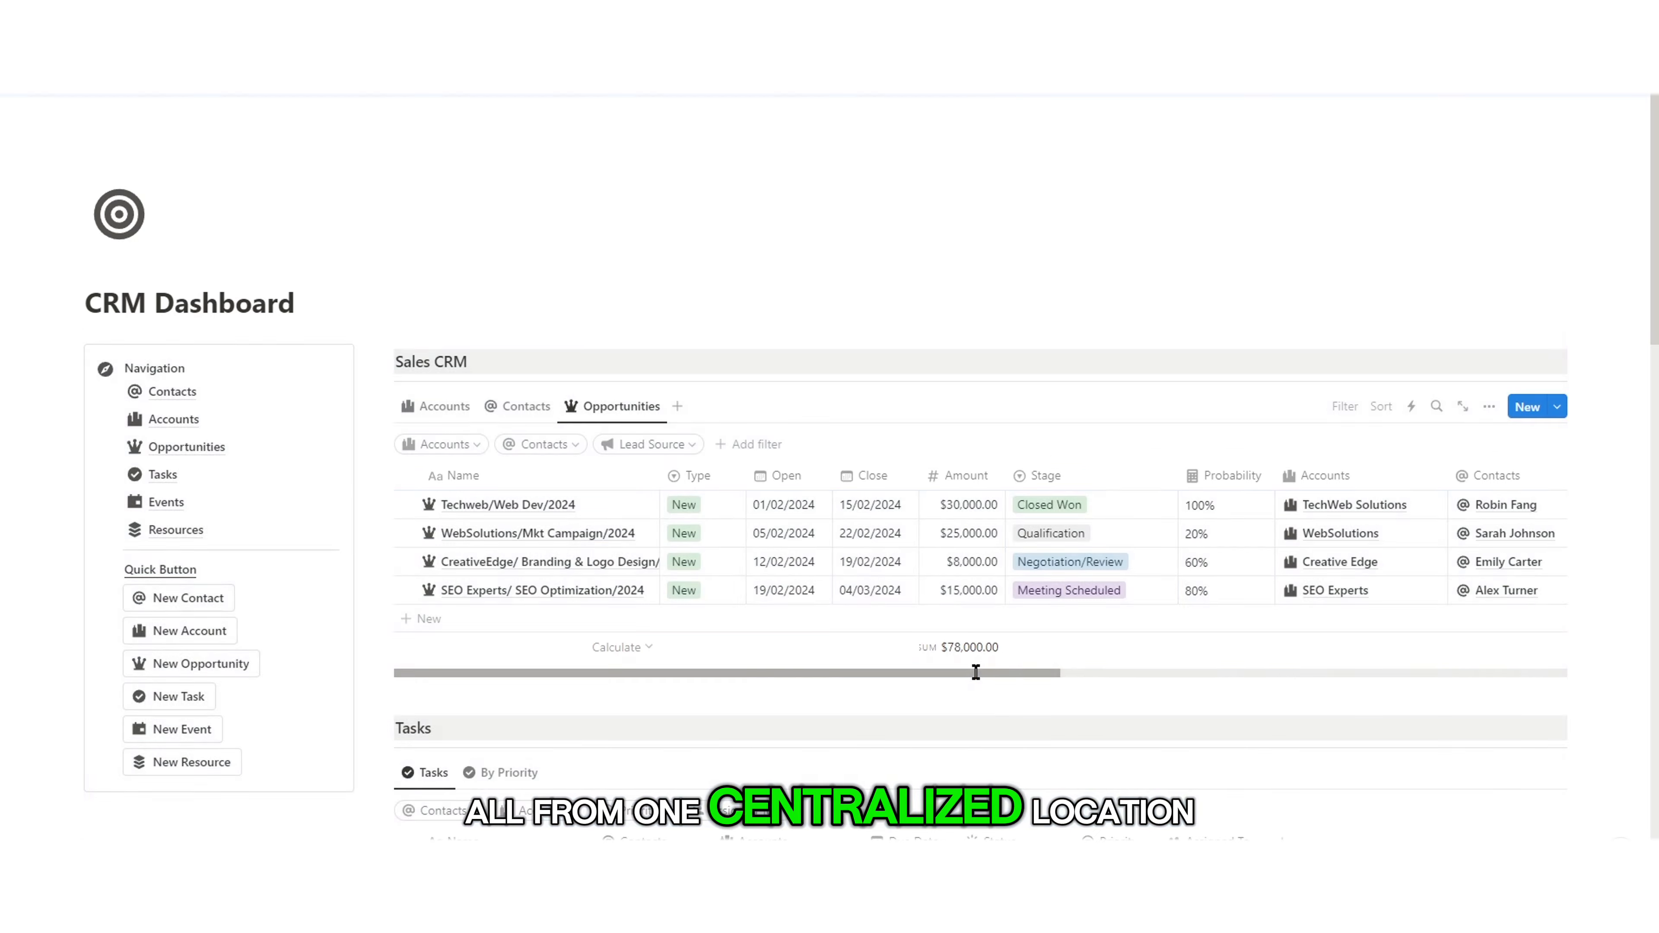
left_click_drag(974, 676, 859, 615)
scroll(581, 471, "down", 2)
left_click(650, 332)
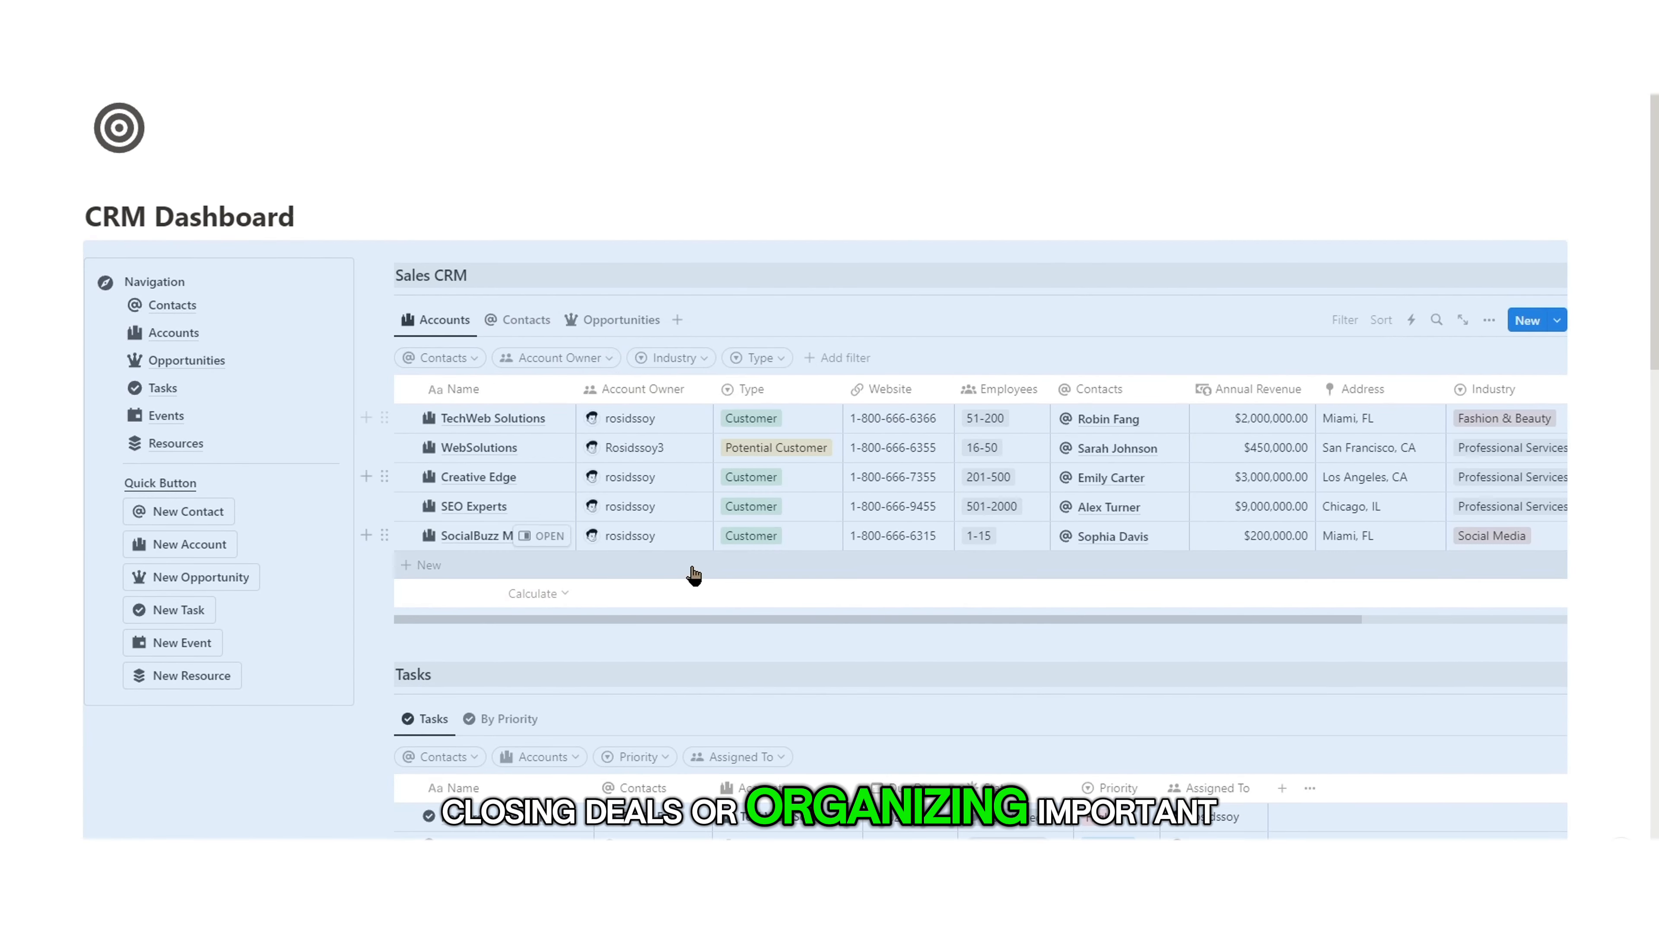
scroll(630, 452, "down", 3)
scroll(696, 457, "down", 3)
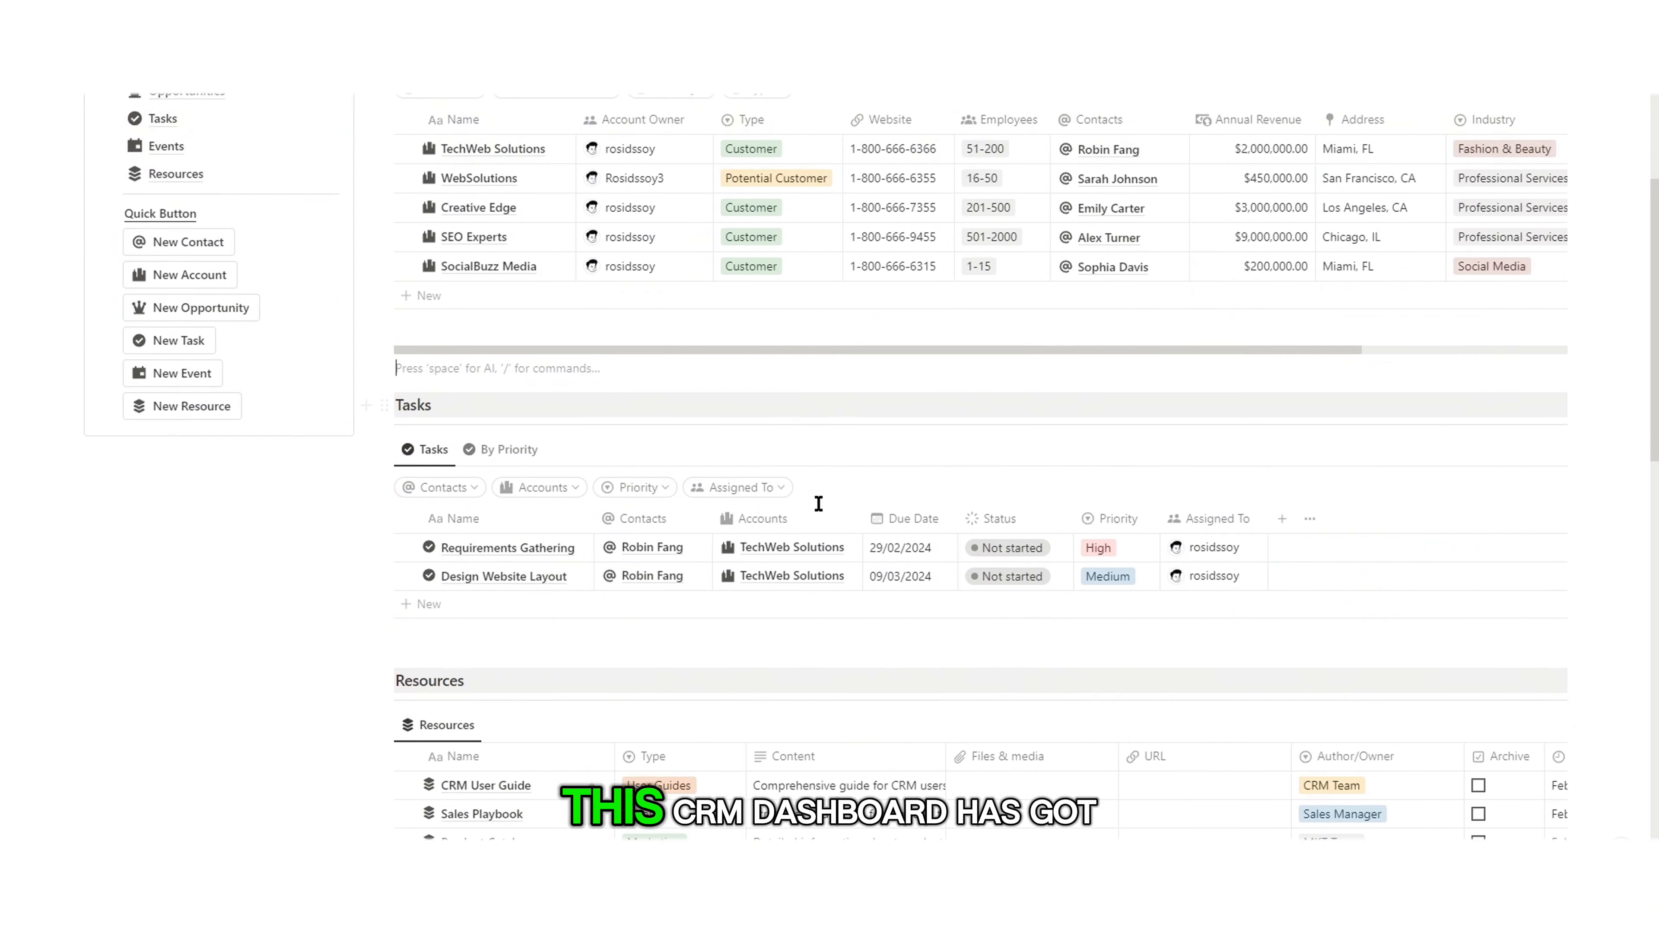
Step: Show Tasks as the By Priority board and move Requirements Gathering into In progress
left_click(512, 375)
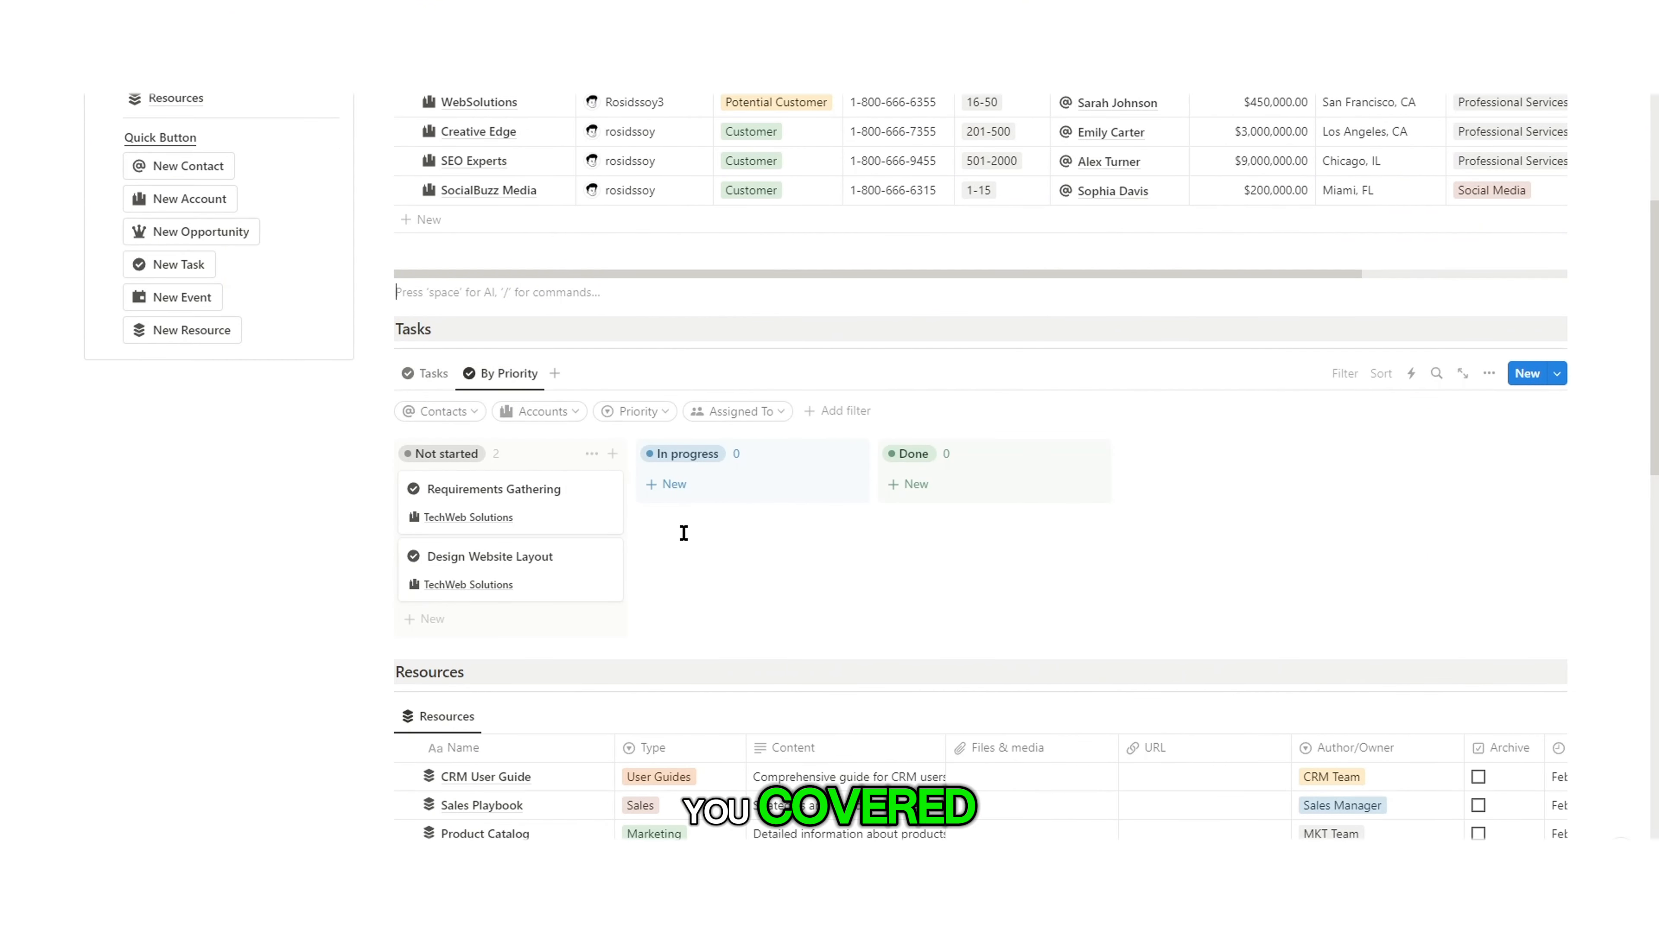
left_click_drag(563, 525, 757, 514)
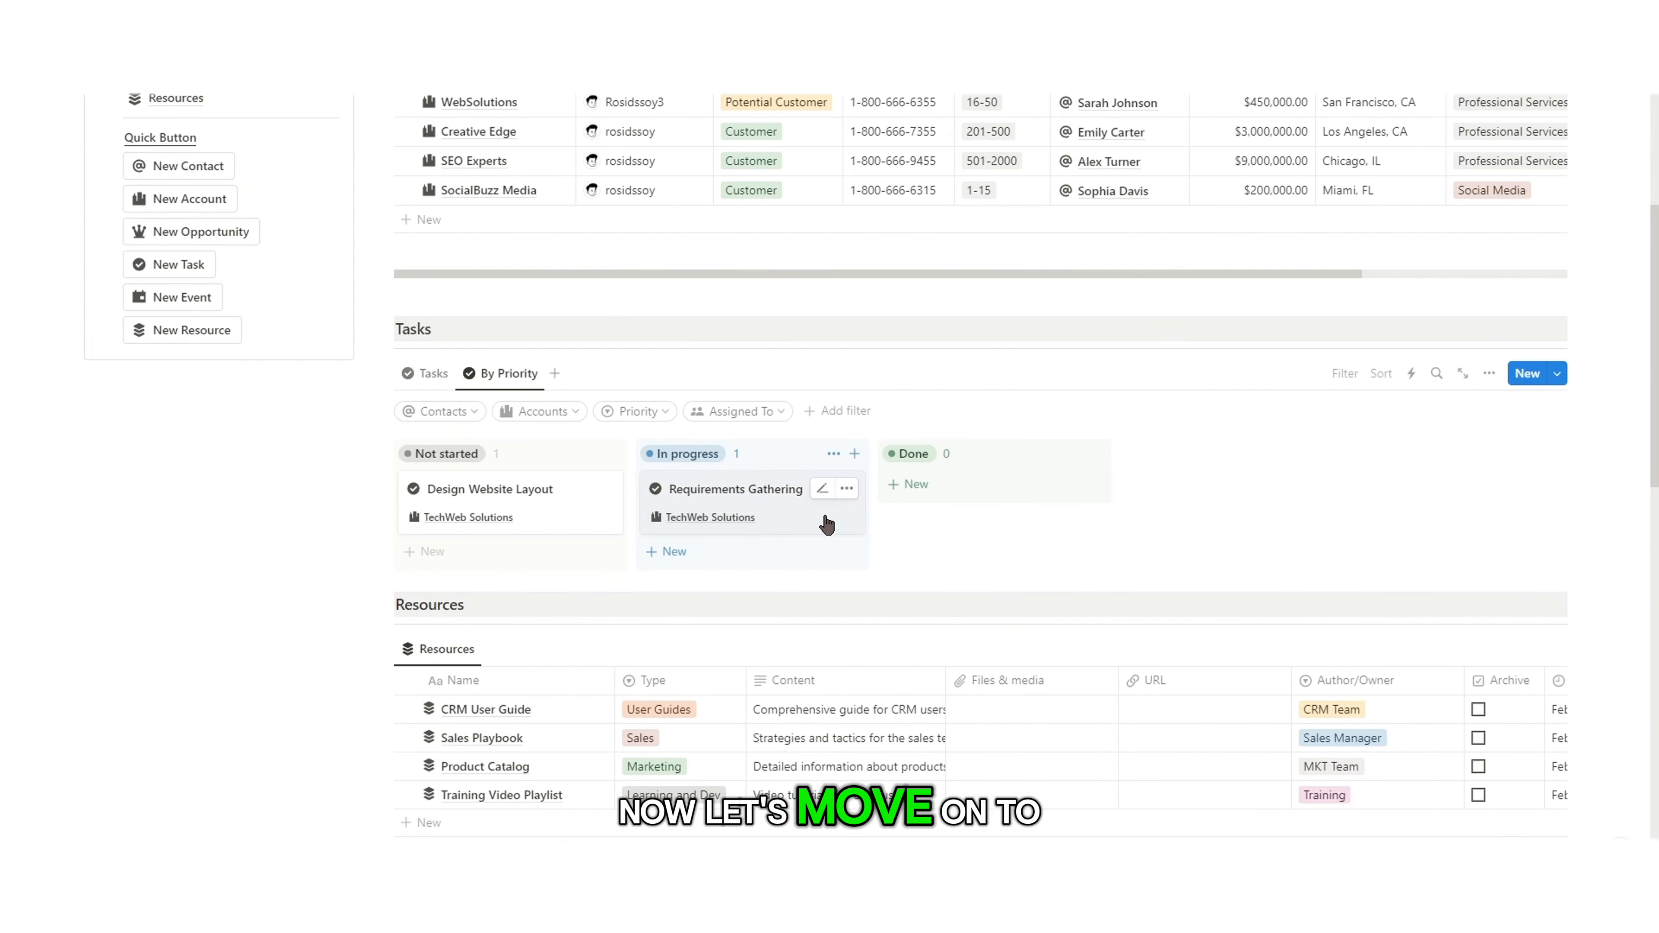
scroll(586, 556, "down", 5)
scroll(653, 510, "up", 10)
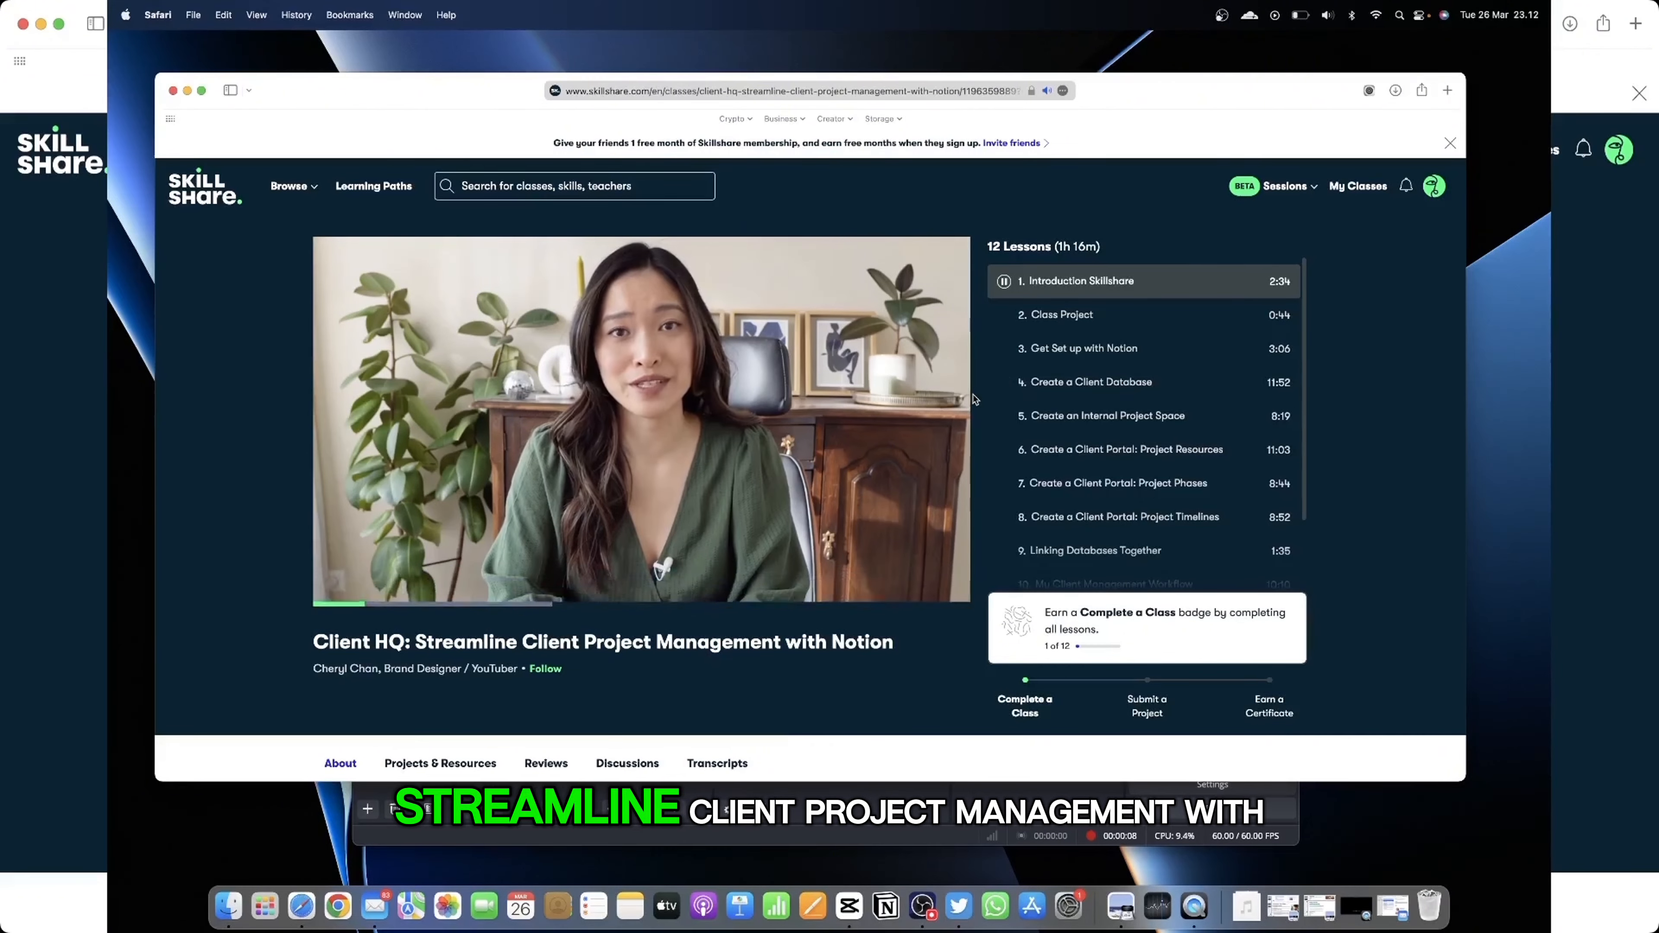
scroll(1047, 407, "down", 6)
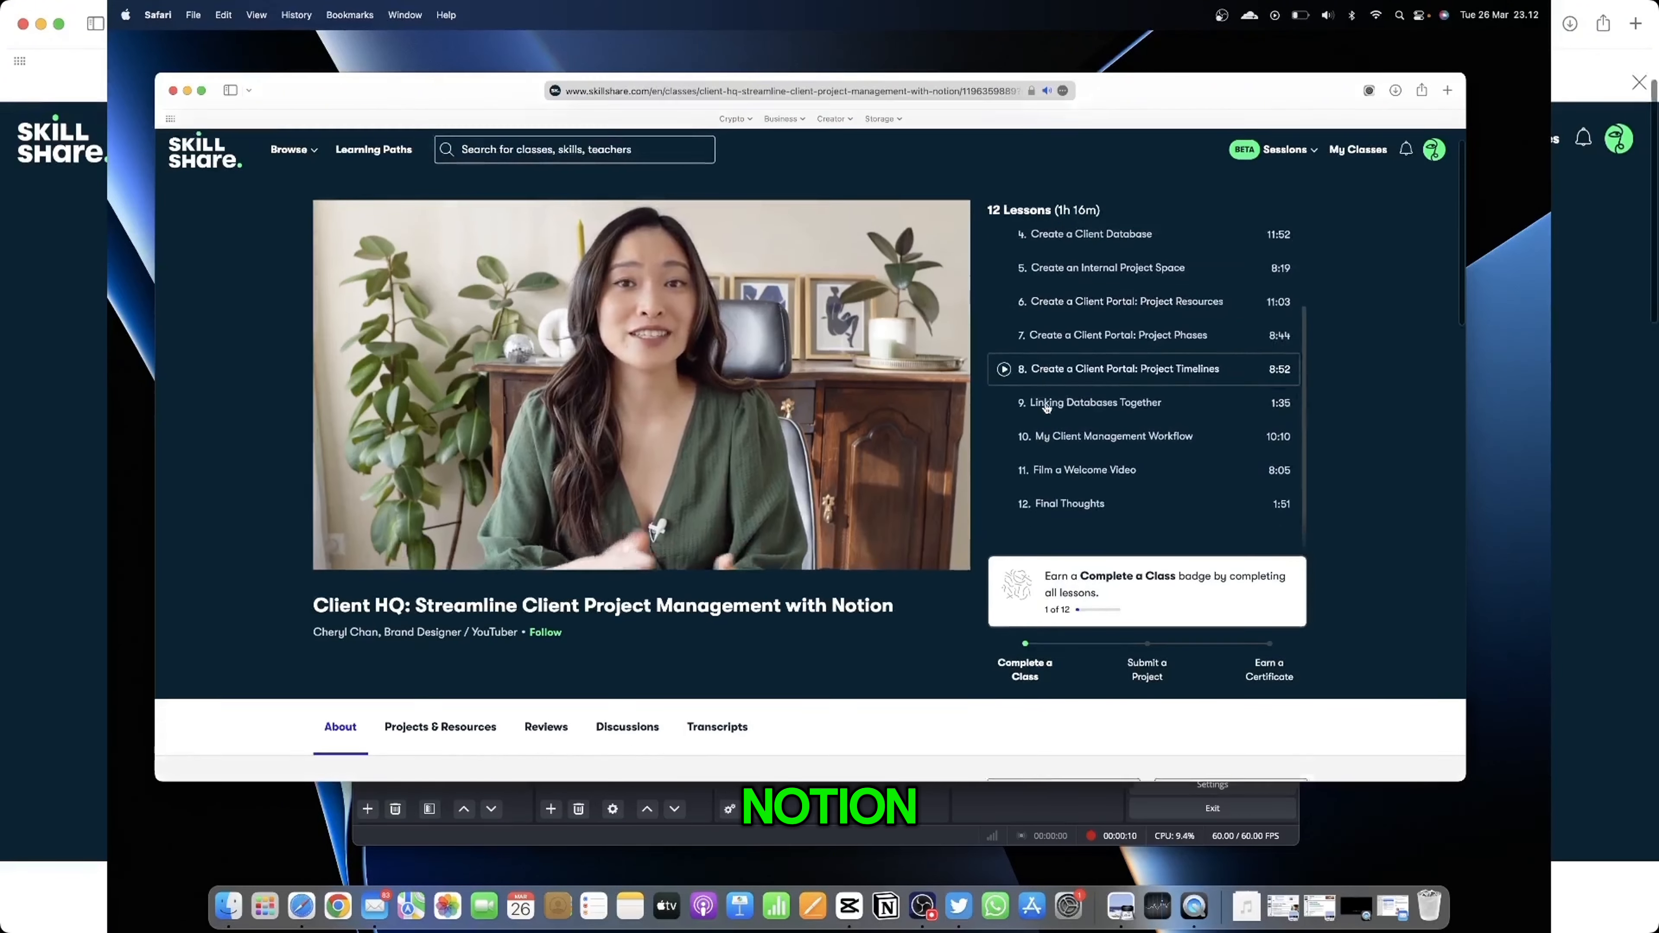
scroll(1047, 408, "down", 7)
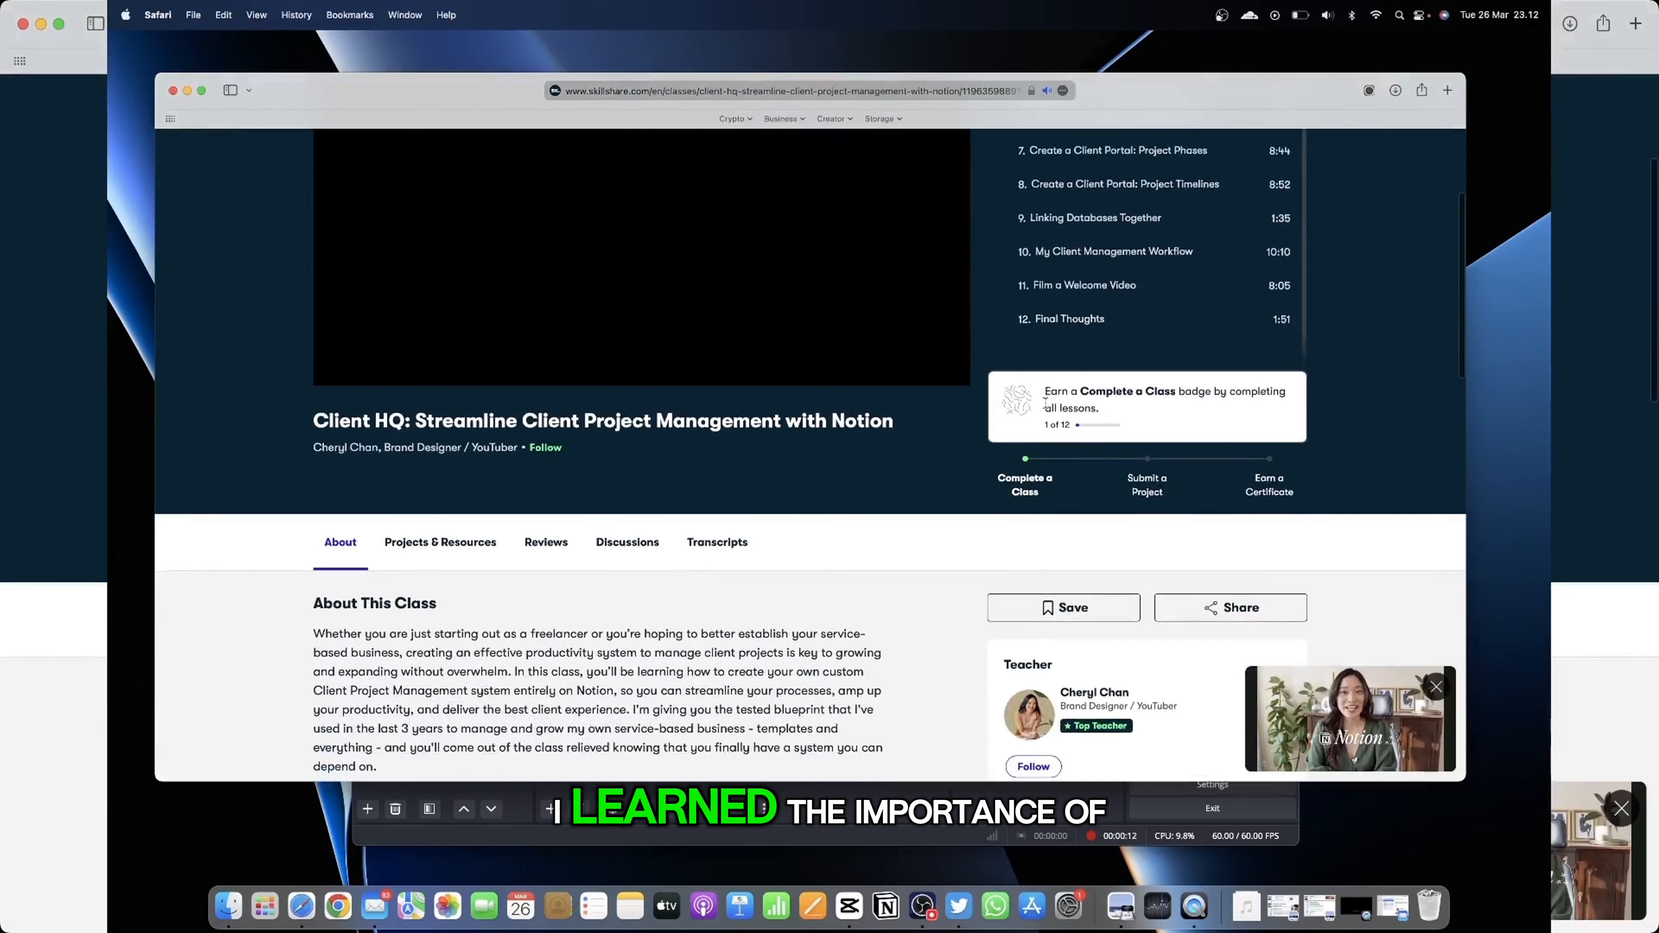
scroll(1045, 403, "down", 15)
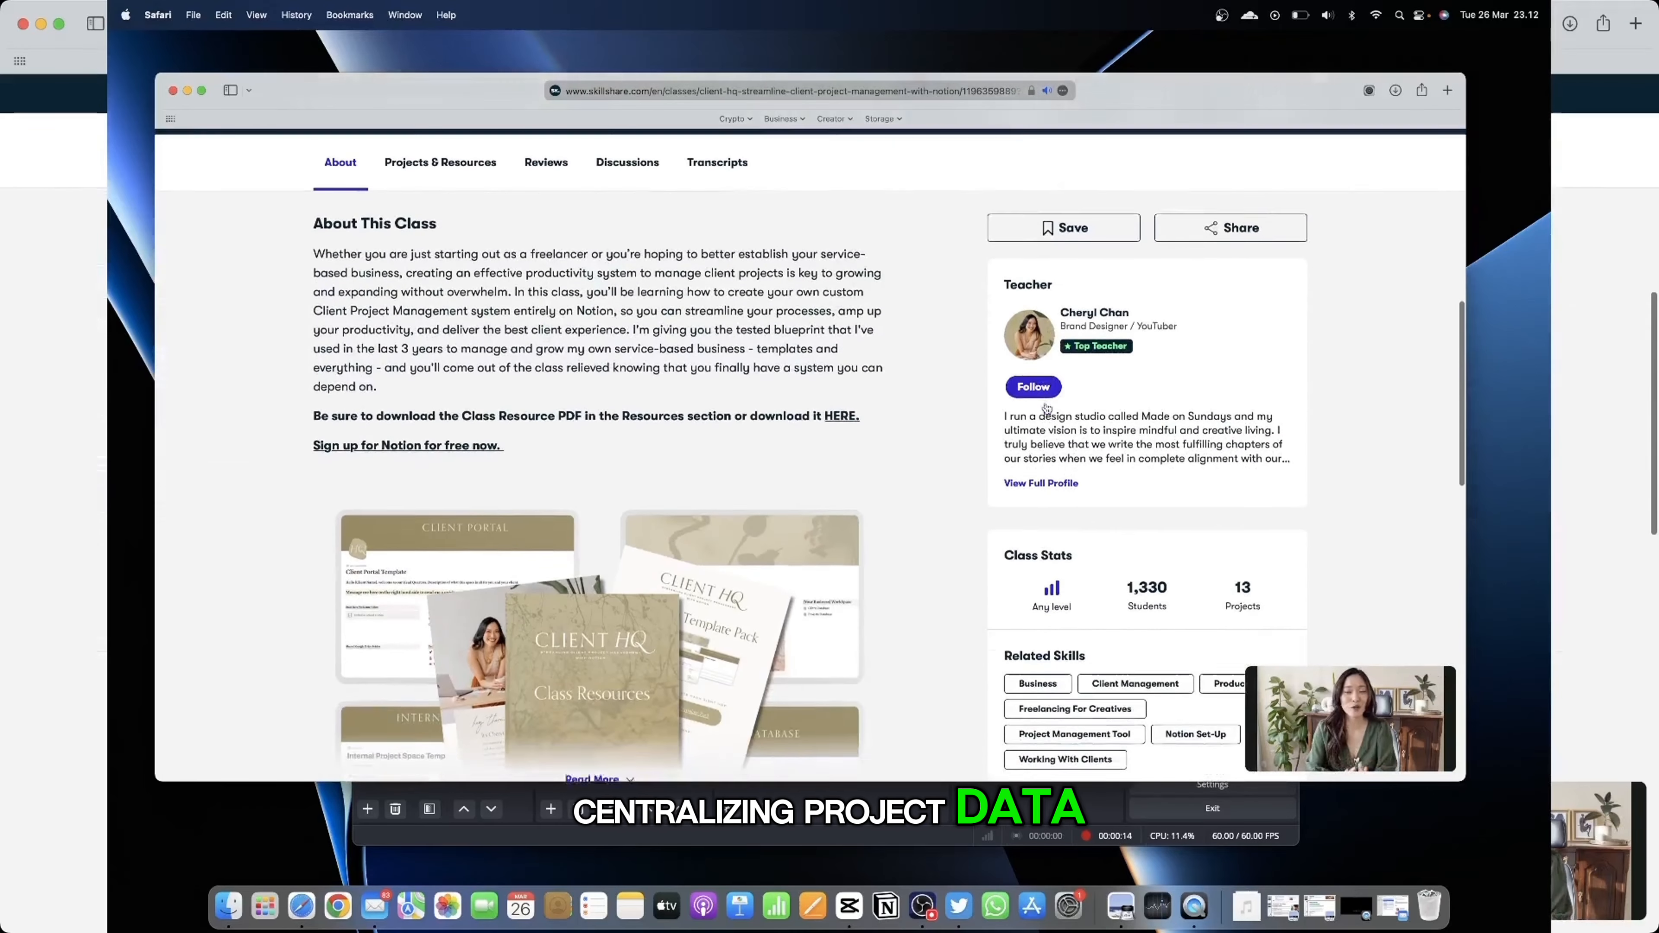
scroll(1047, 408, "down", 12)
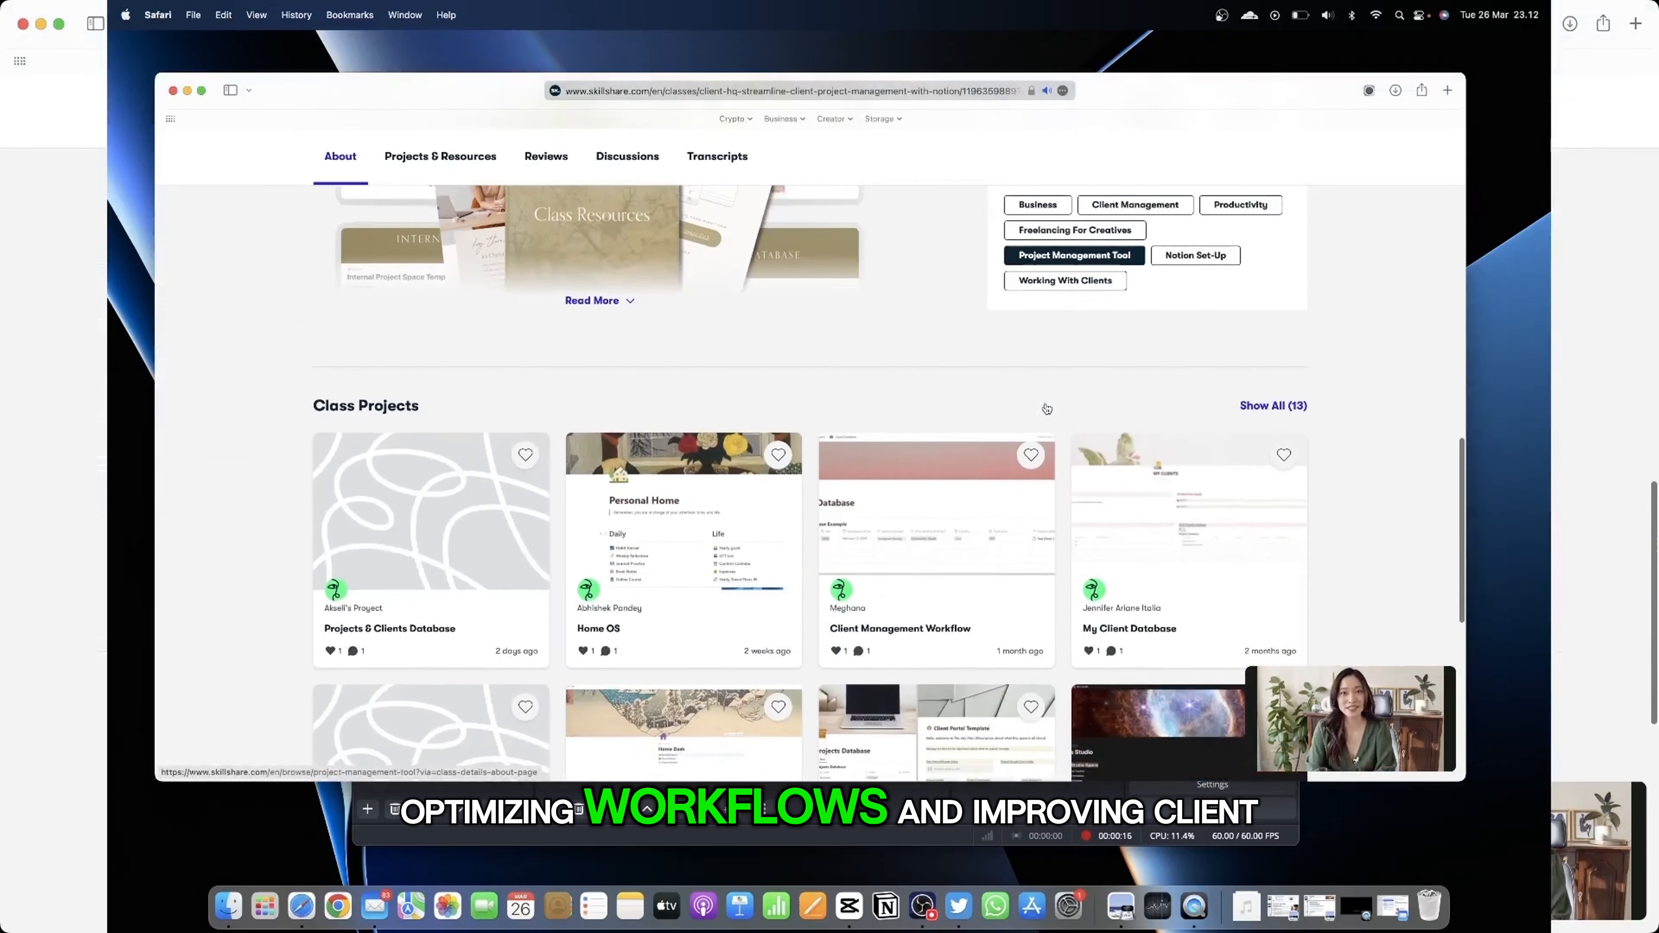
scroll(1047, 408, "down", 8)
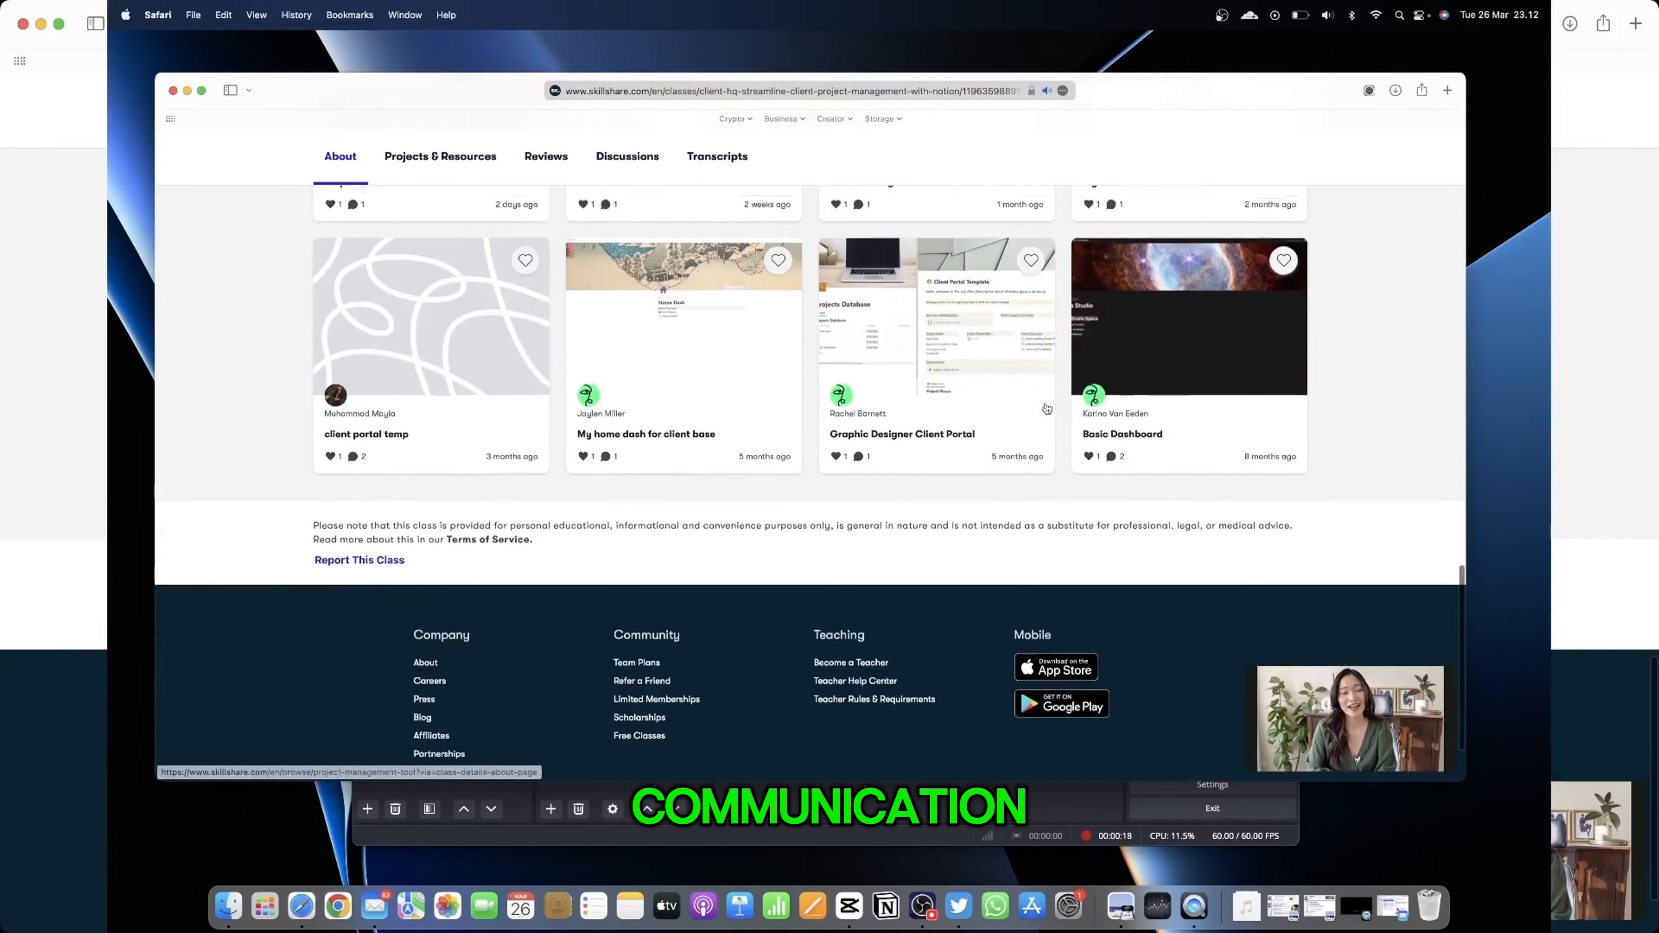
scroll(1046, 408, "up", 8)
scroll(1047, 408, "up", 18)
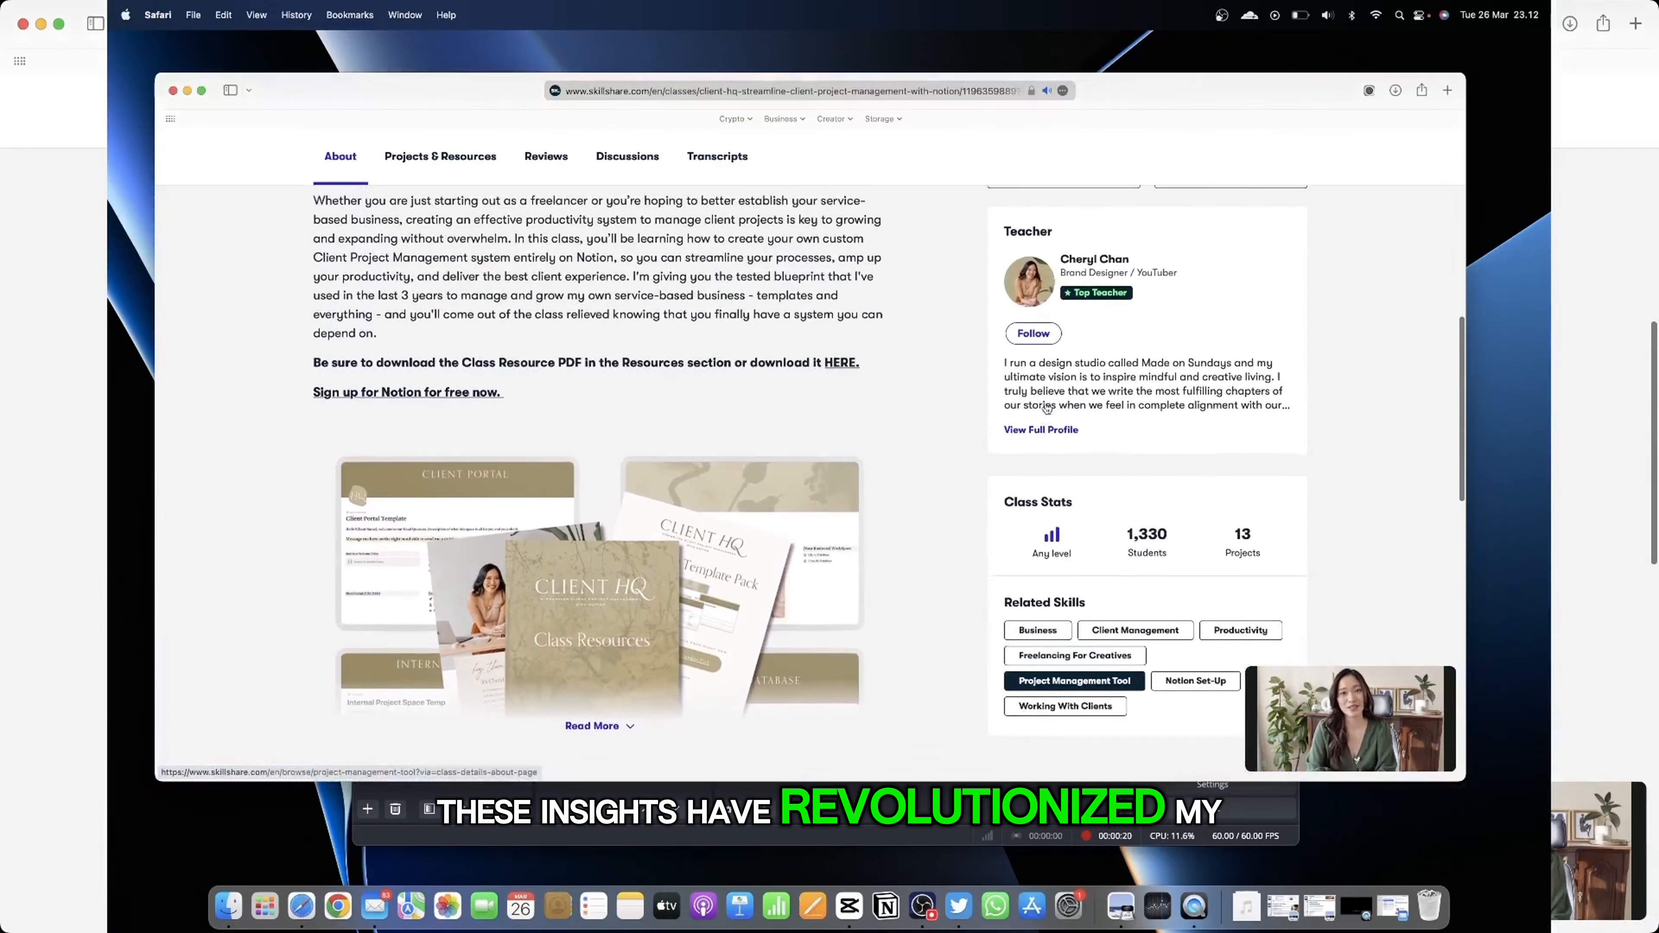
scroll(1045, 402, "up", 15)
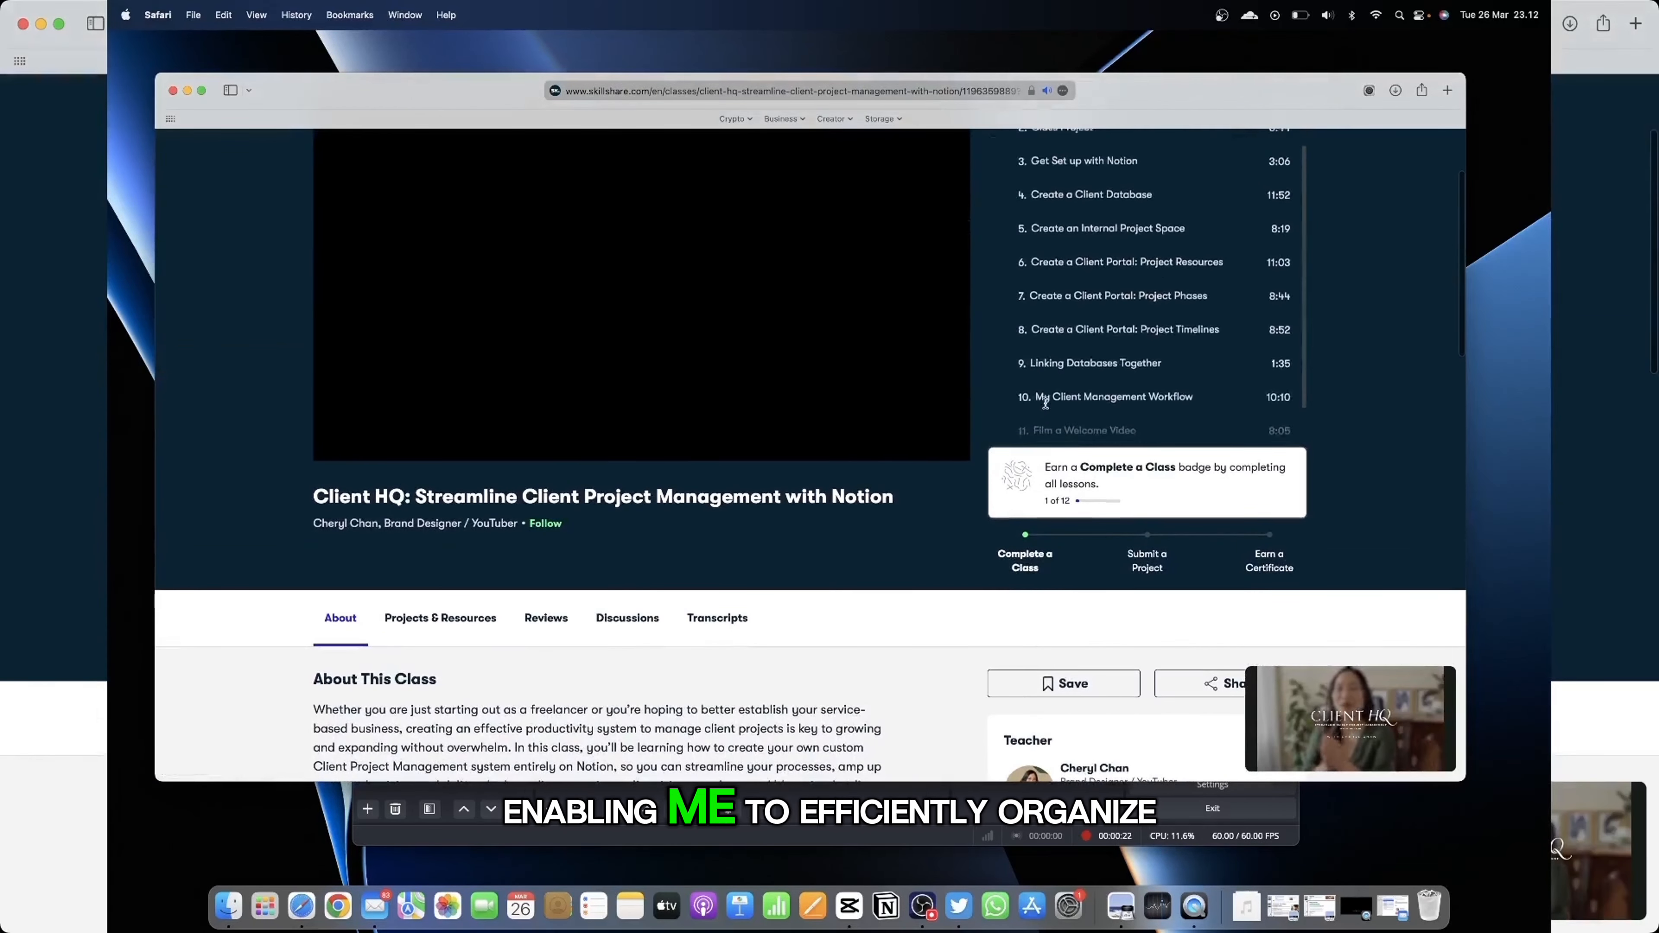
scroll(1045, 402, "up", 2)
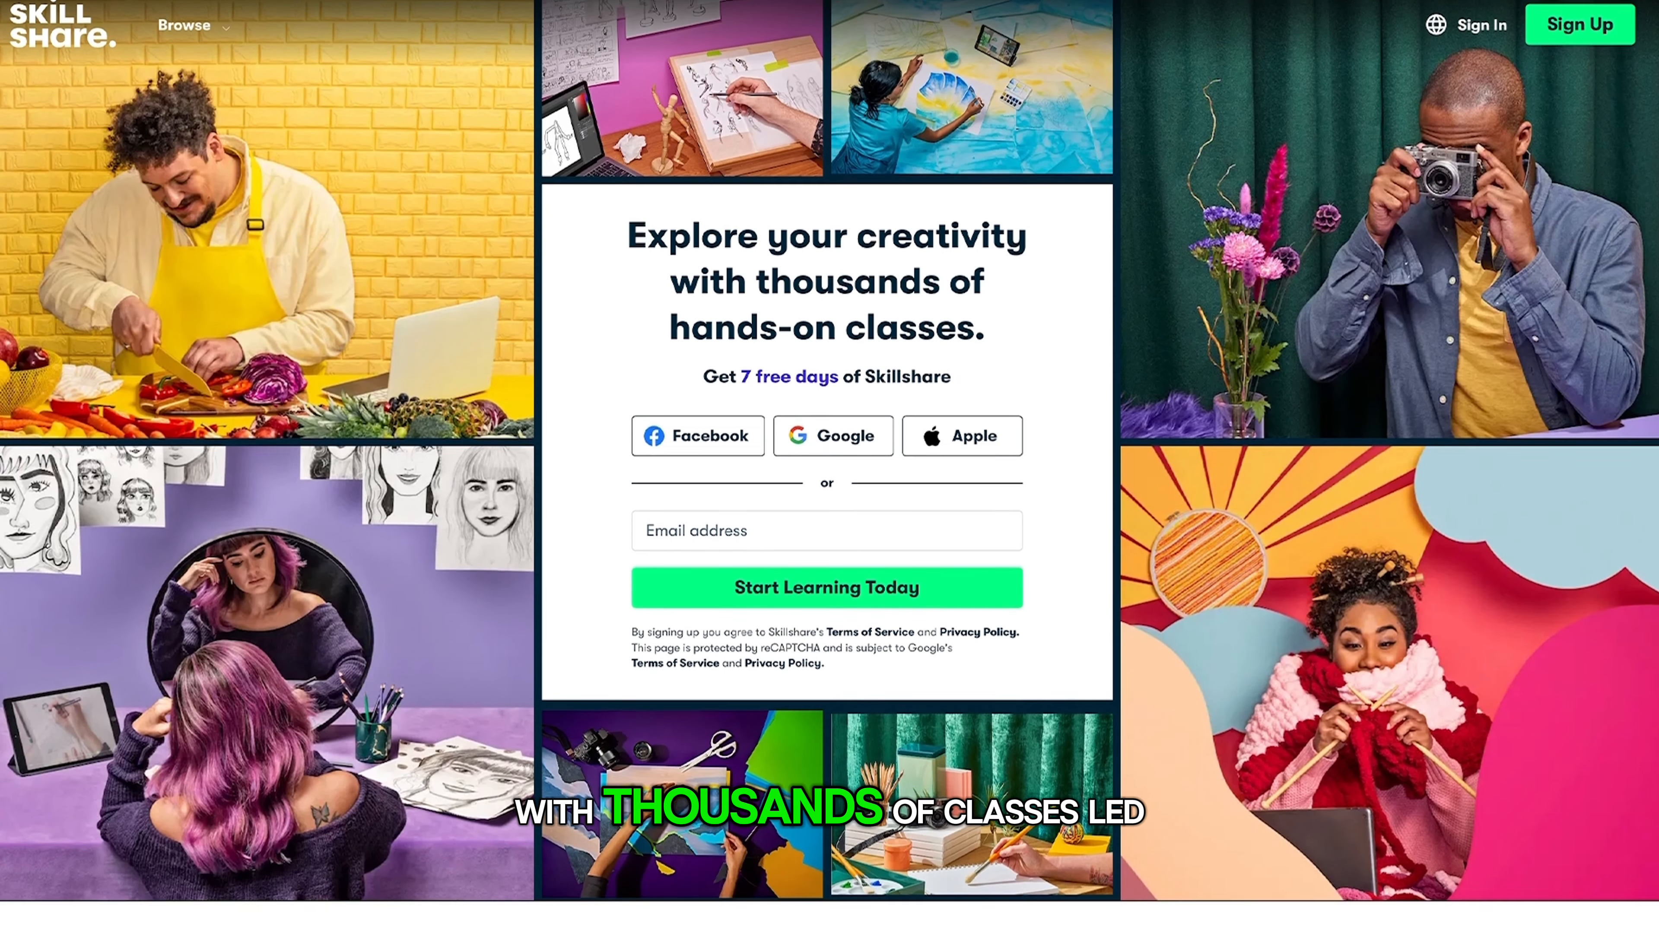
Step: Scroll the class page, then view its Reviews, Discussions and Projects & Resources sections
scroll(830, 451, "down", 8)
scroll(829, 466, "down", 15)
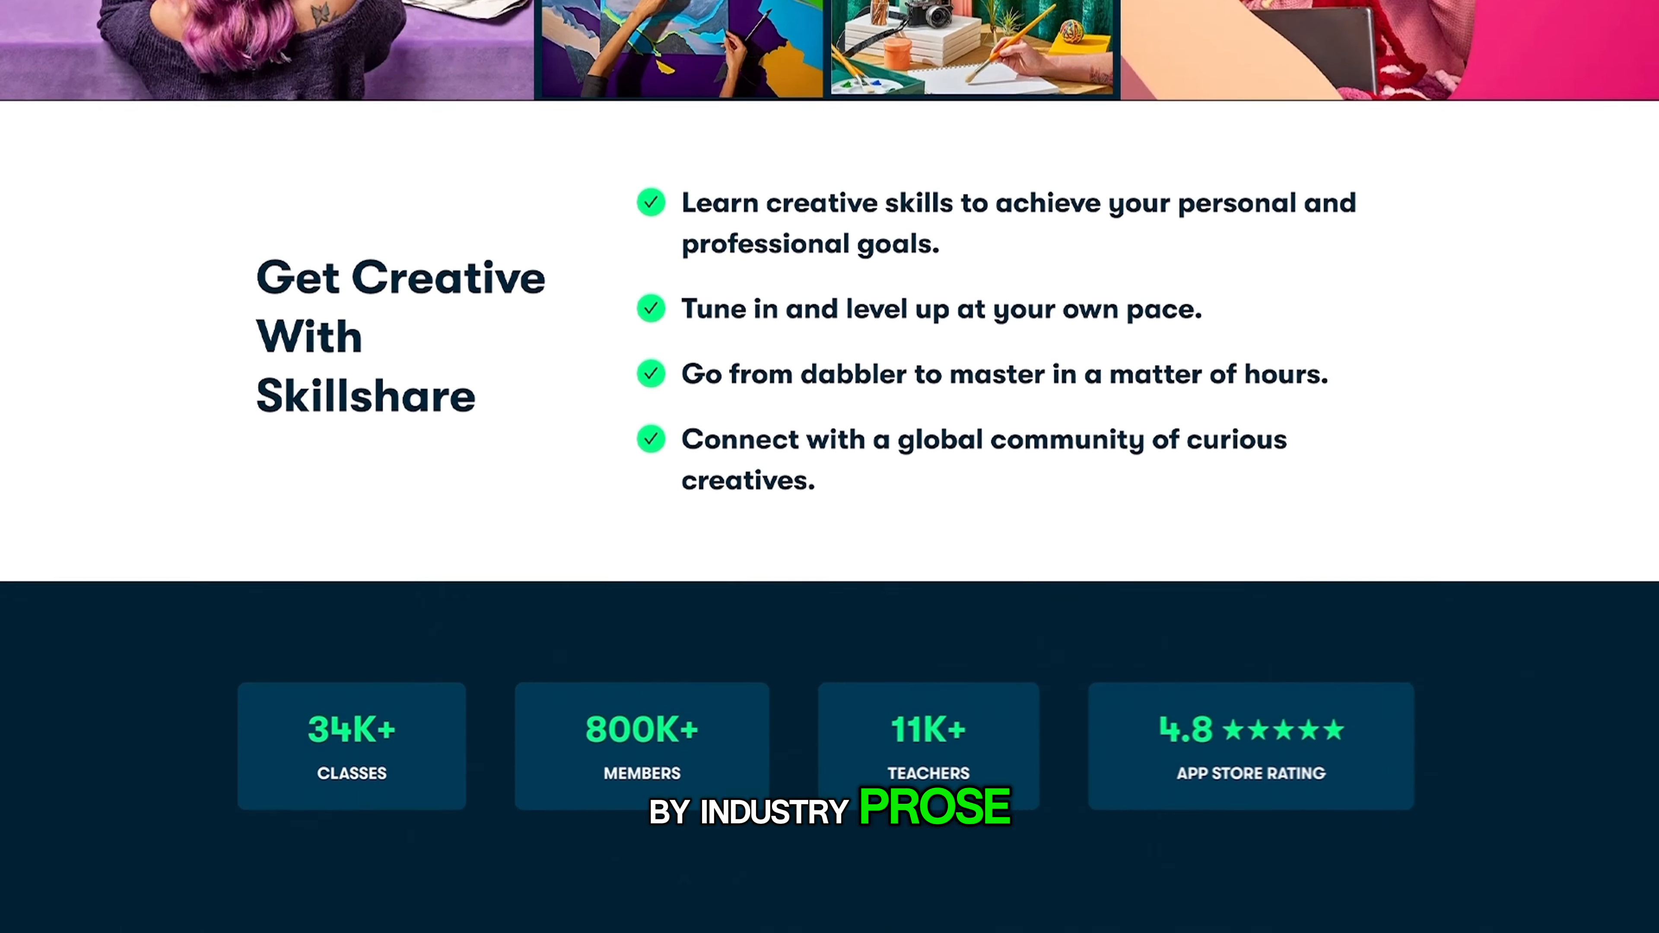
scroll(830, 466, "down", 2)
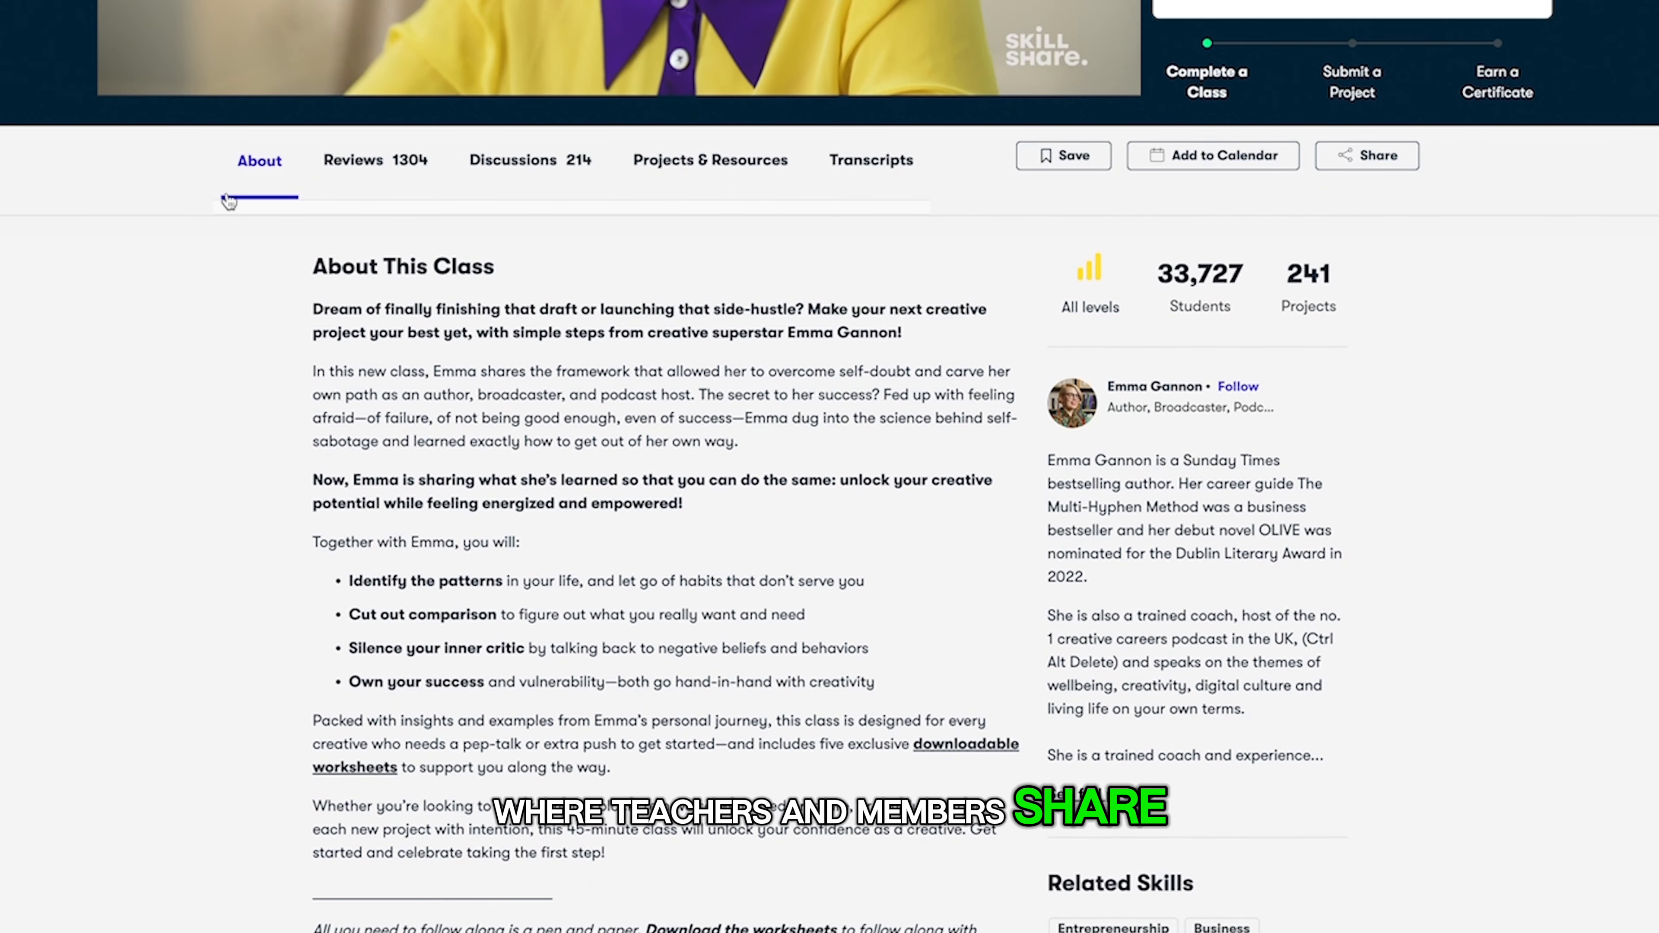
left_click(354, 183)
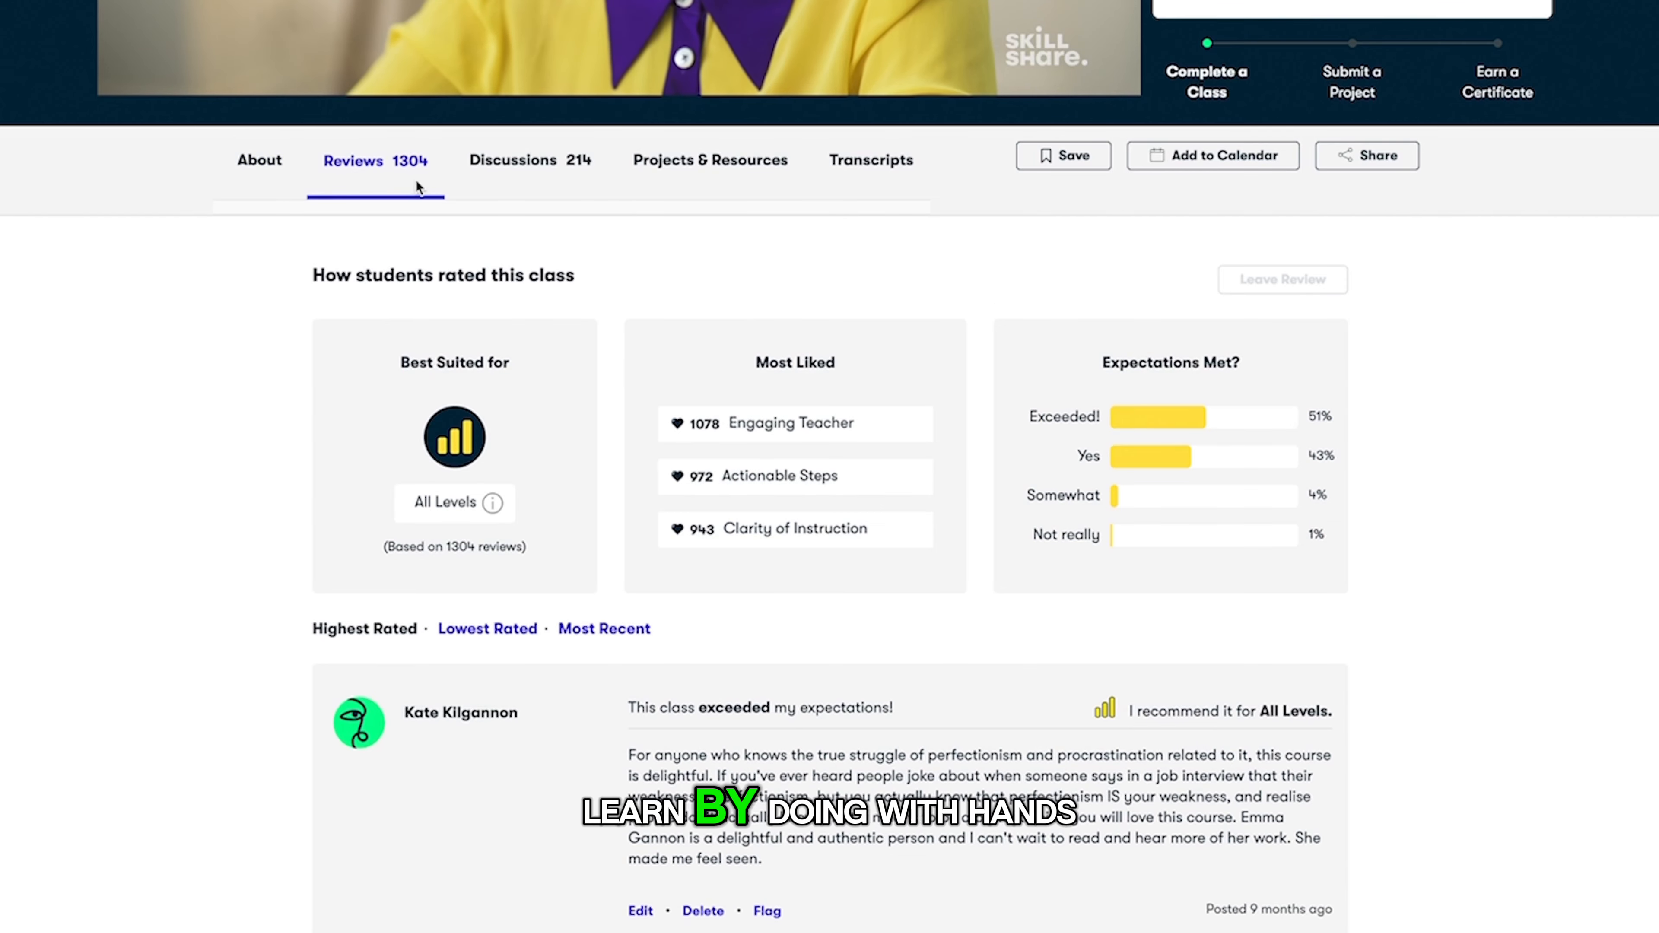
left_click(516, 183)
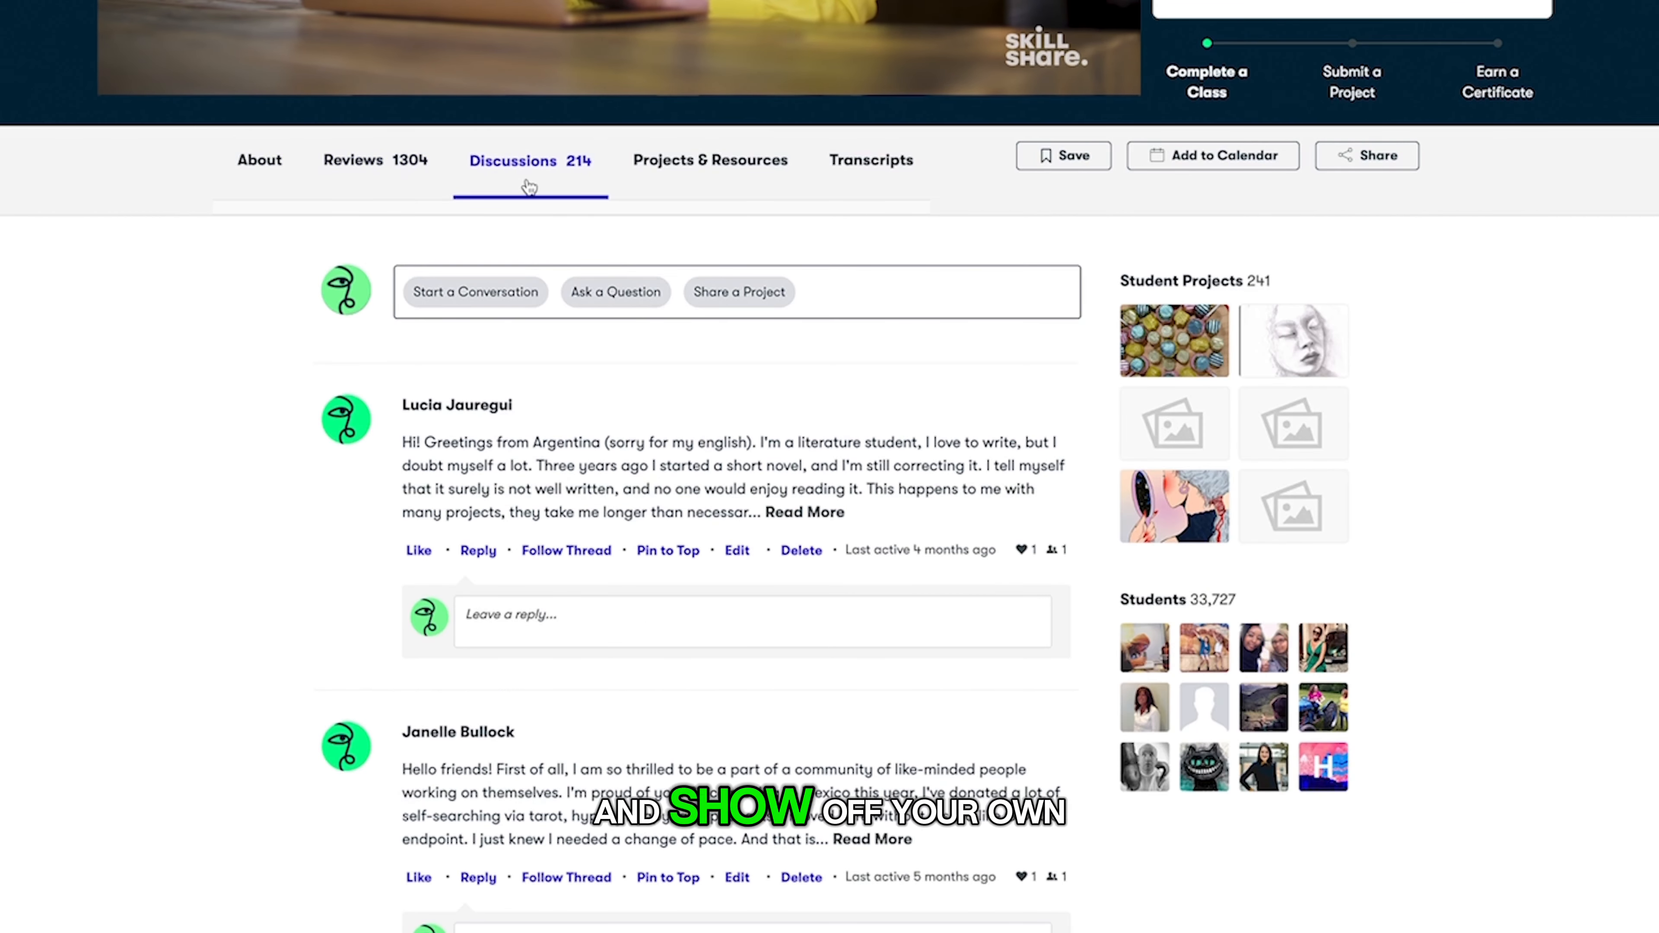
left_click(698, 200)
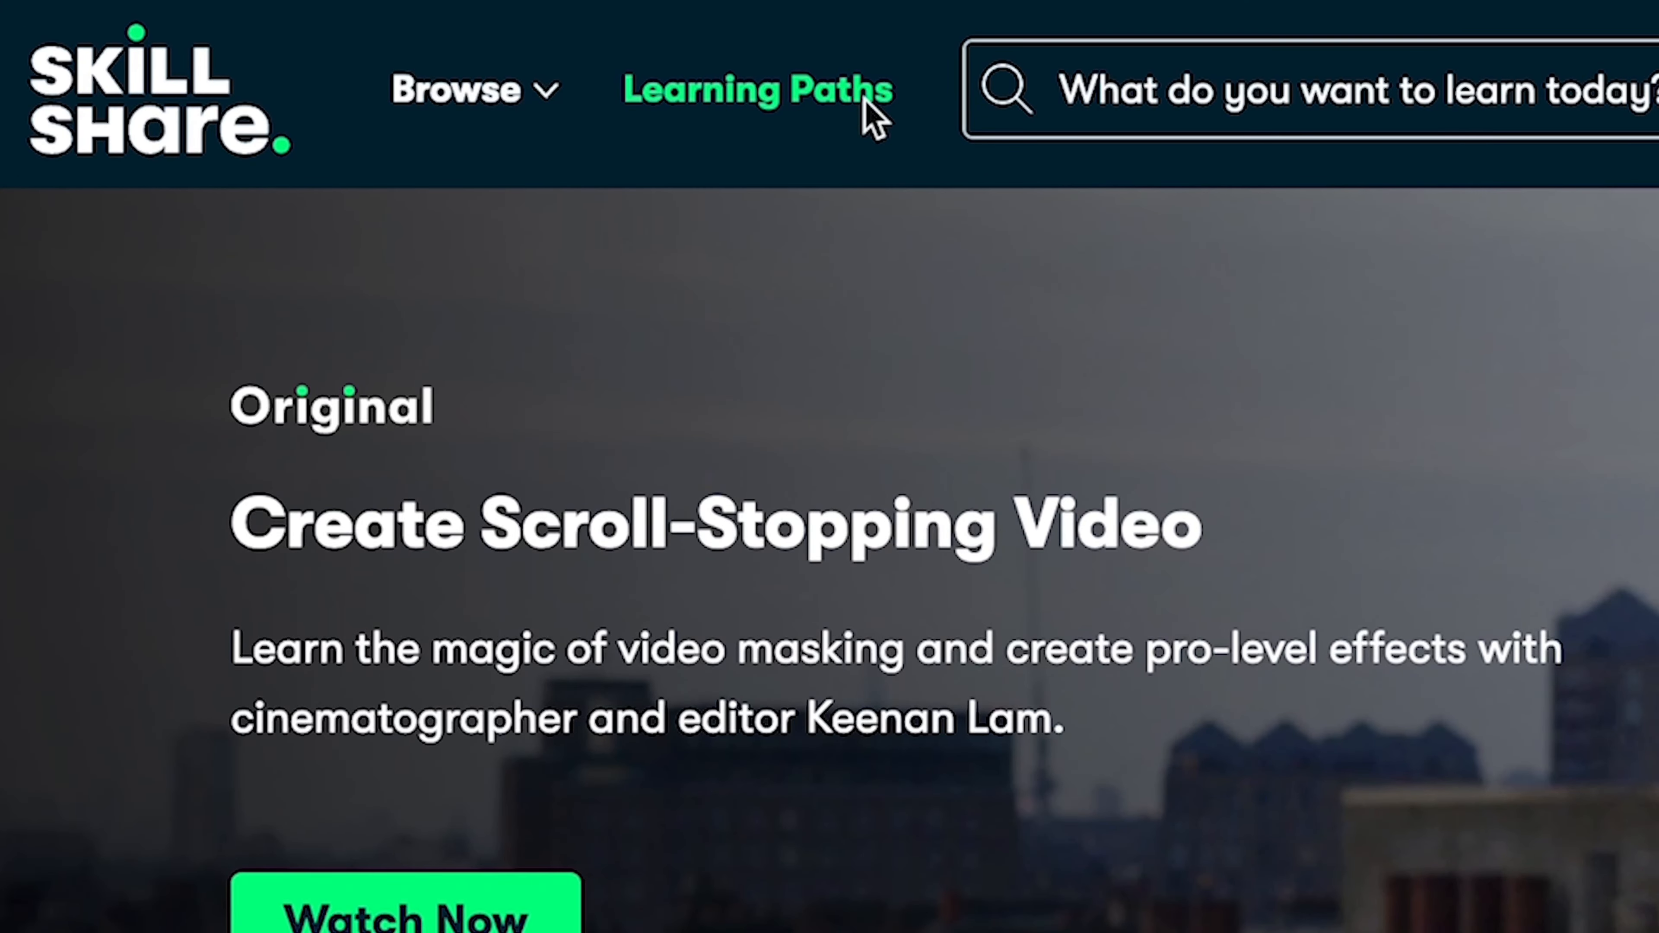
left_click(865, 98)
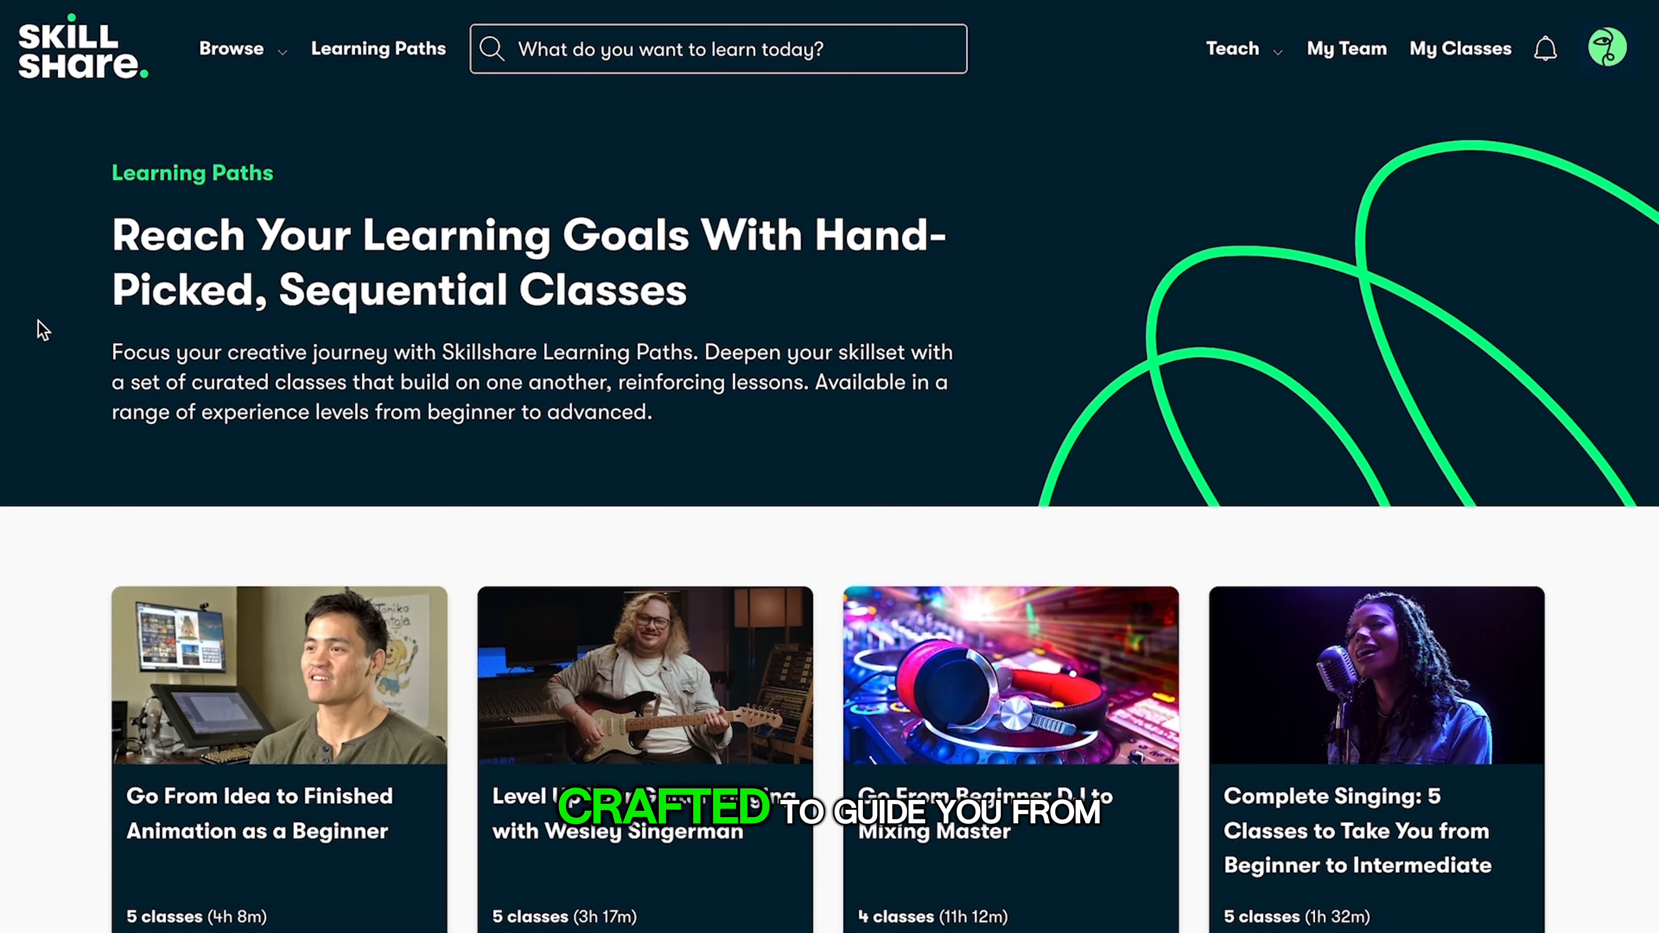
scroll(38, 320, "down", 7)
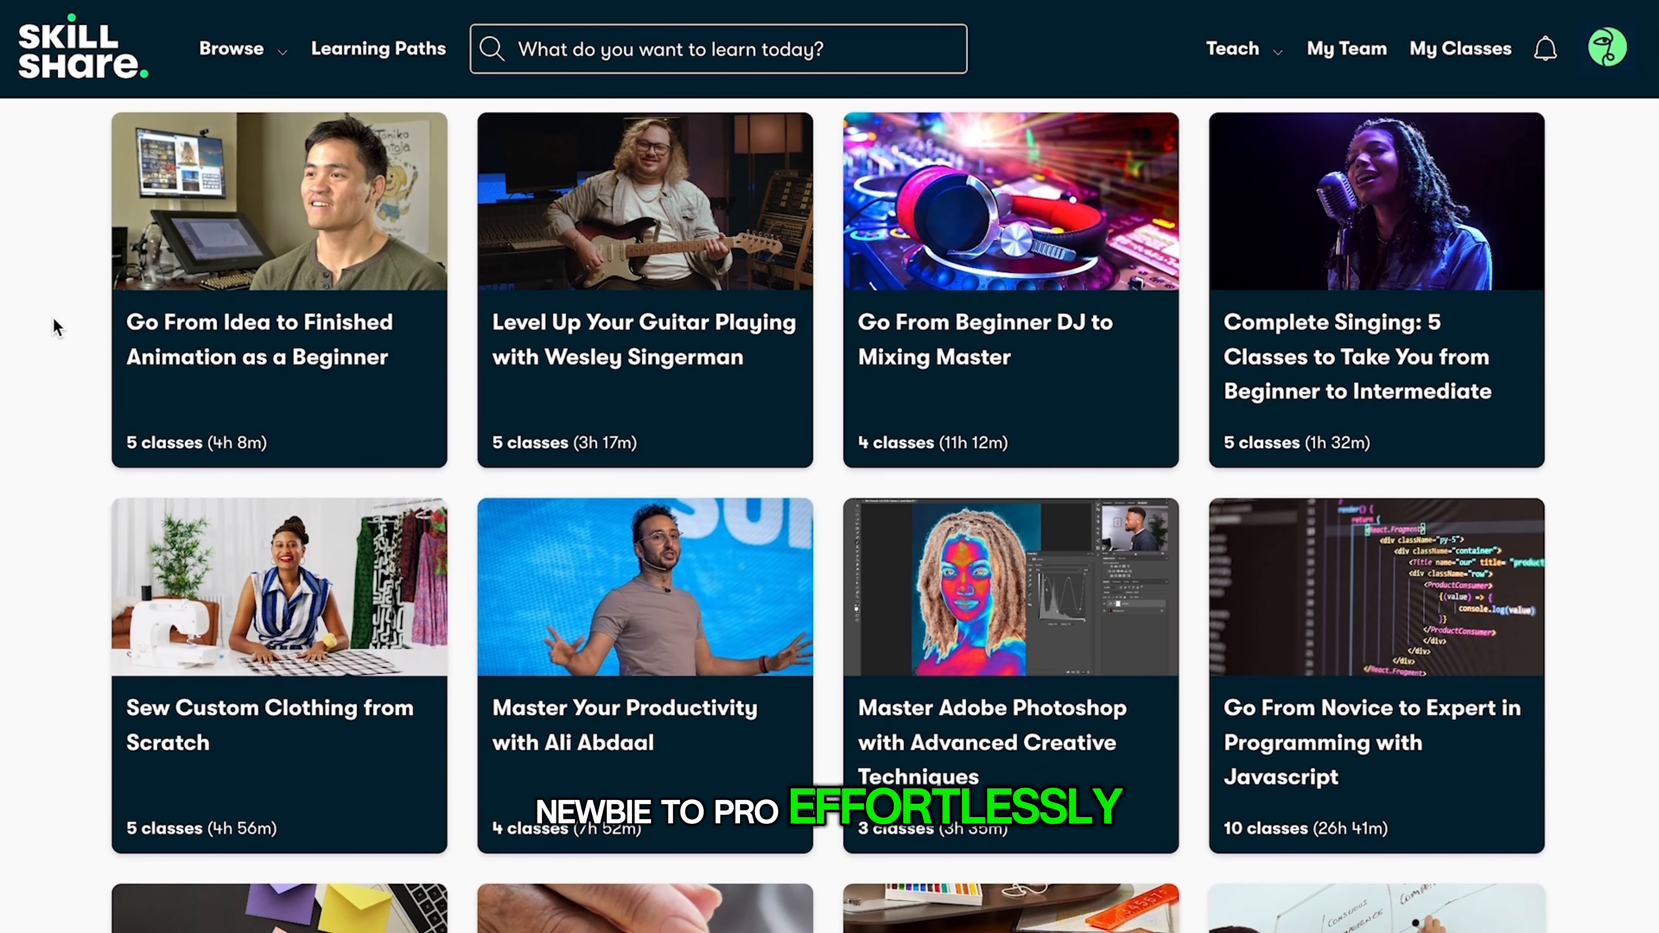
left_click(632, 663)
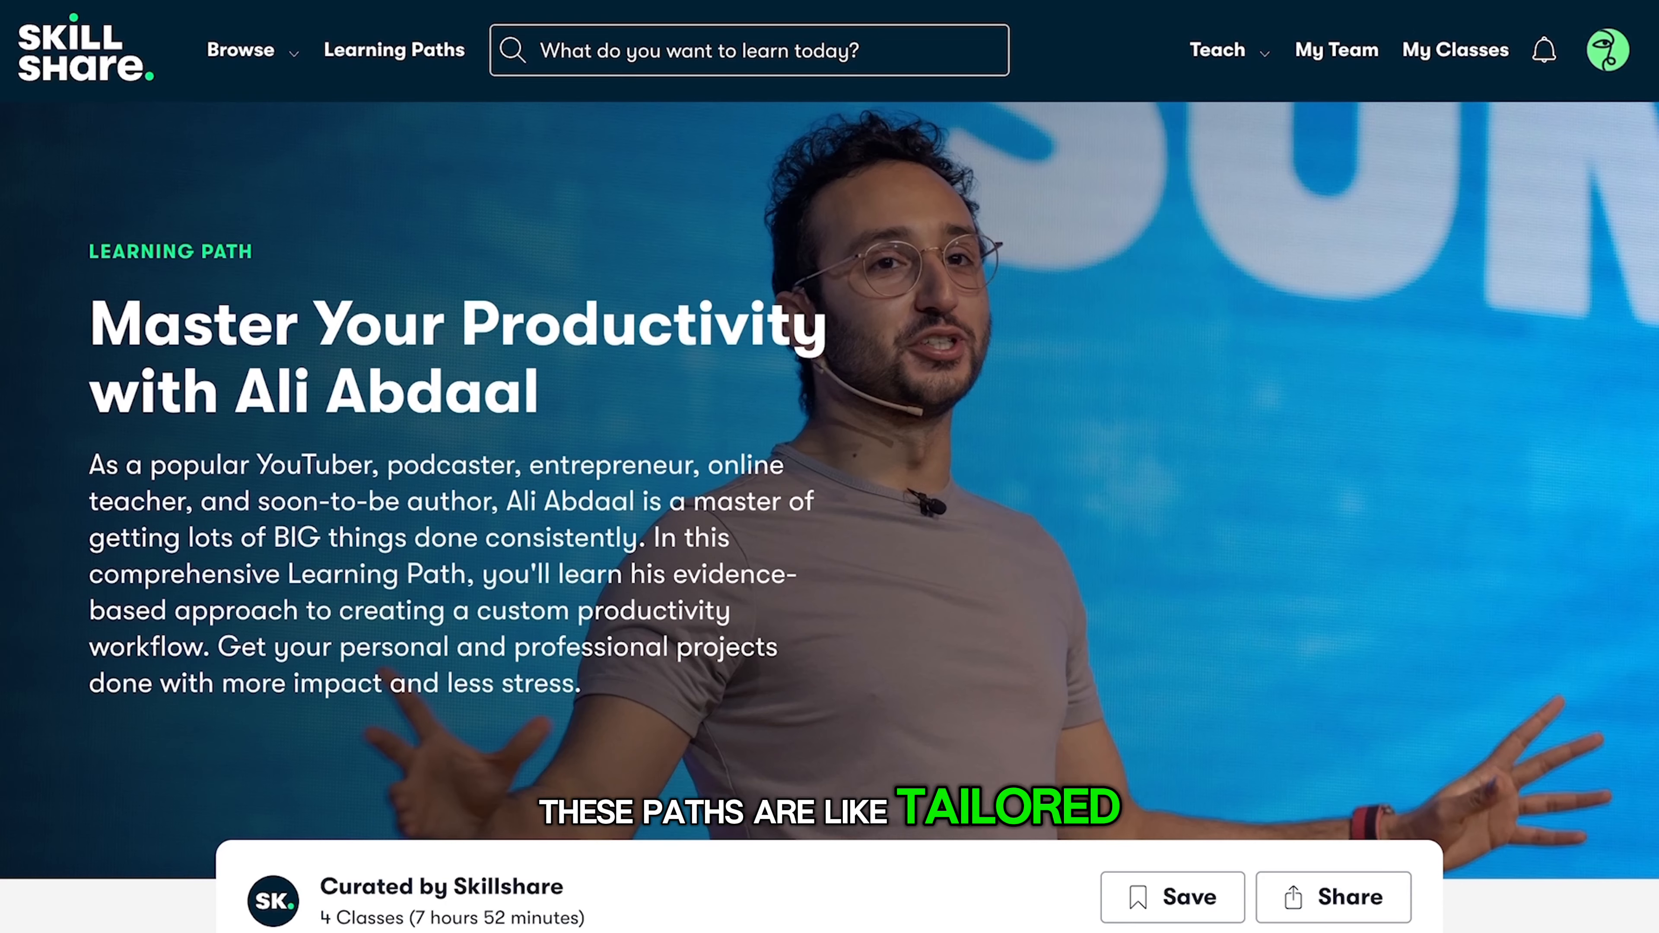
scroll(632, 663, "down", 3)
scroll(829, 467, "down", 12)
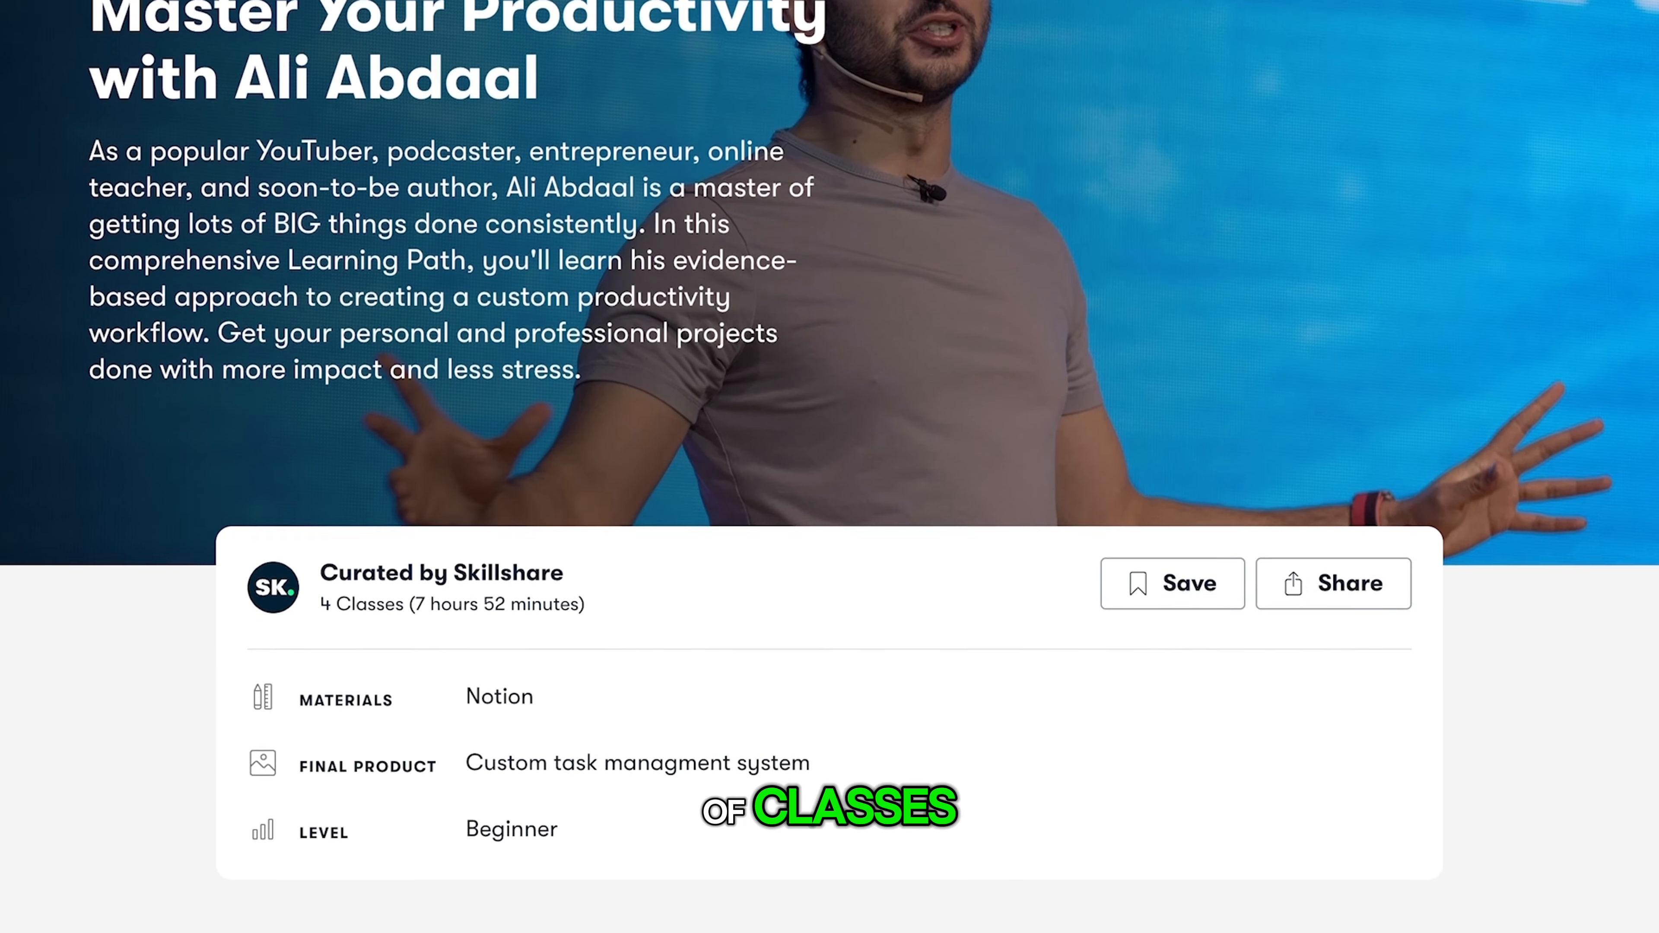
scroll(829, 467, "down", 15)
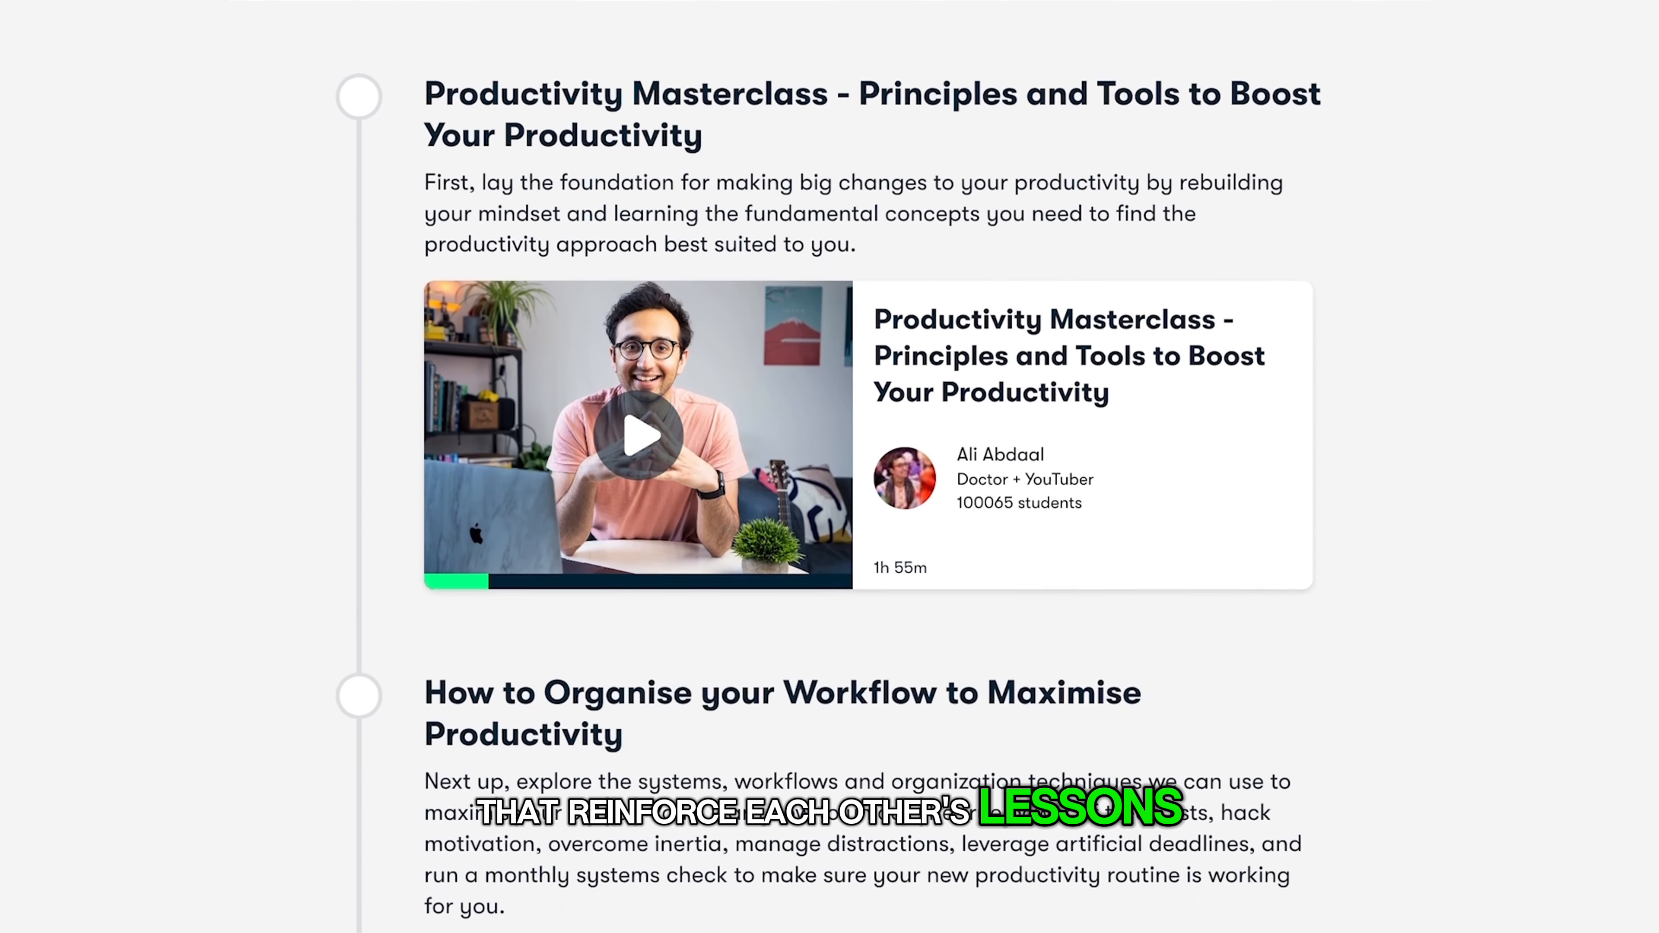
scroll(830, 466, "down", 13)
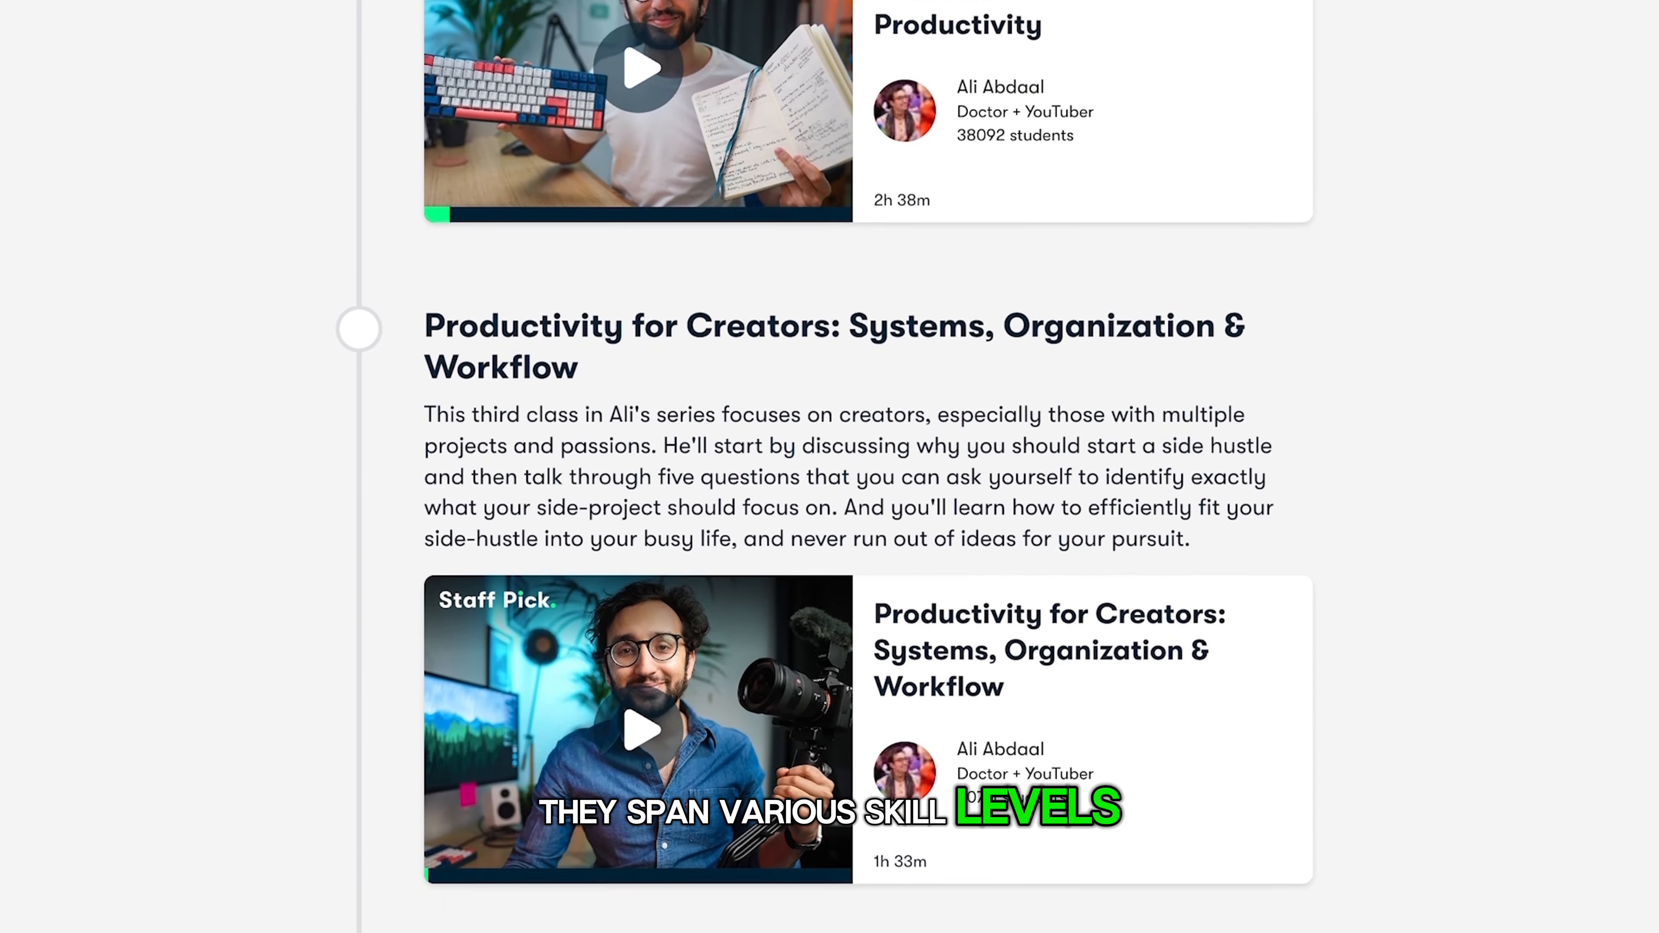
scroll(829, 467, "down", 4)
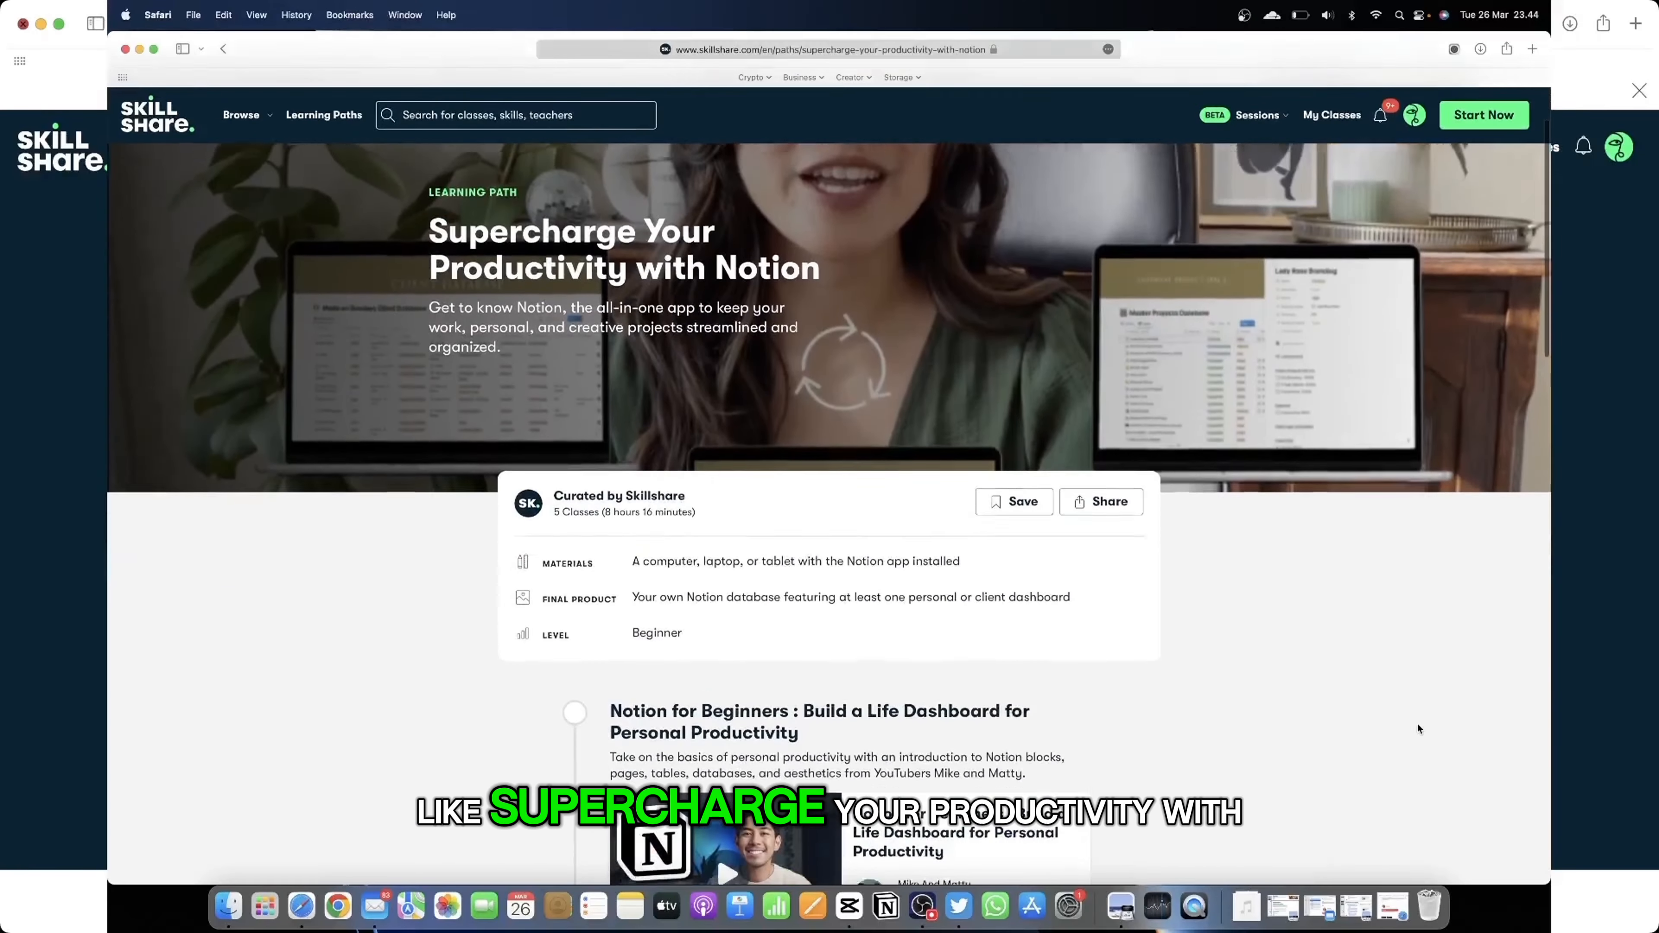
scroll(1417, 729, "down", 7)
scroll(1417, 729, "down", 9)
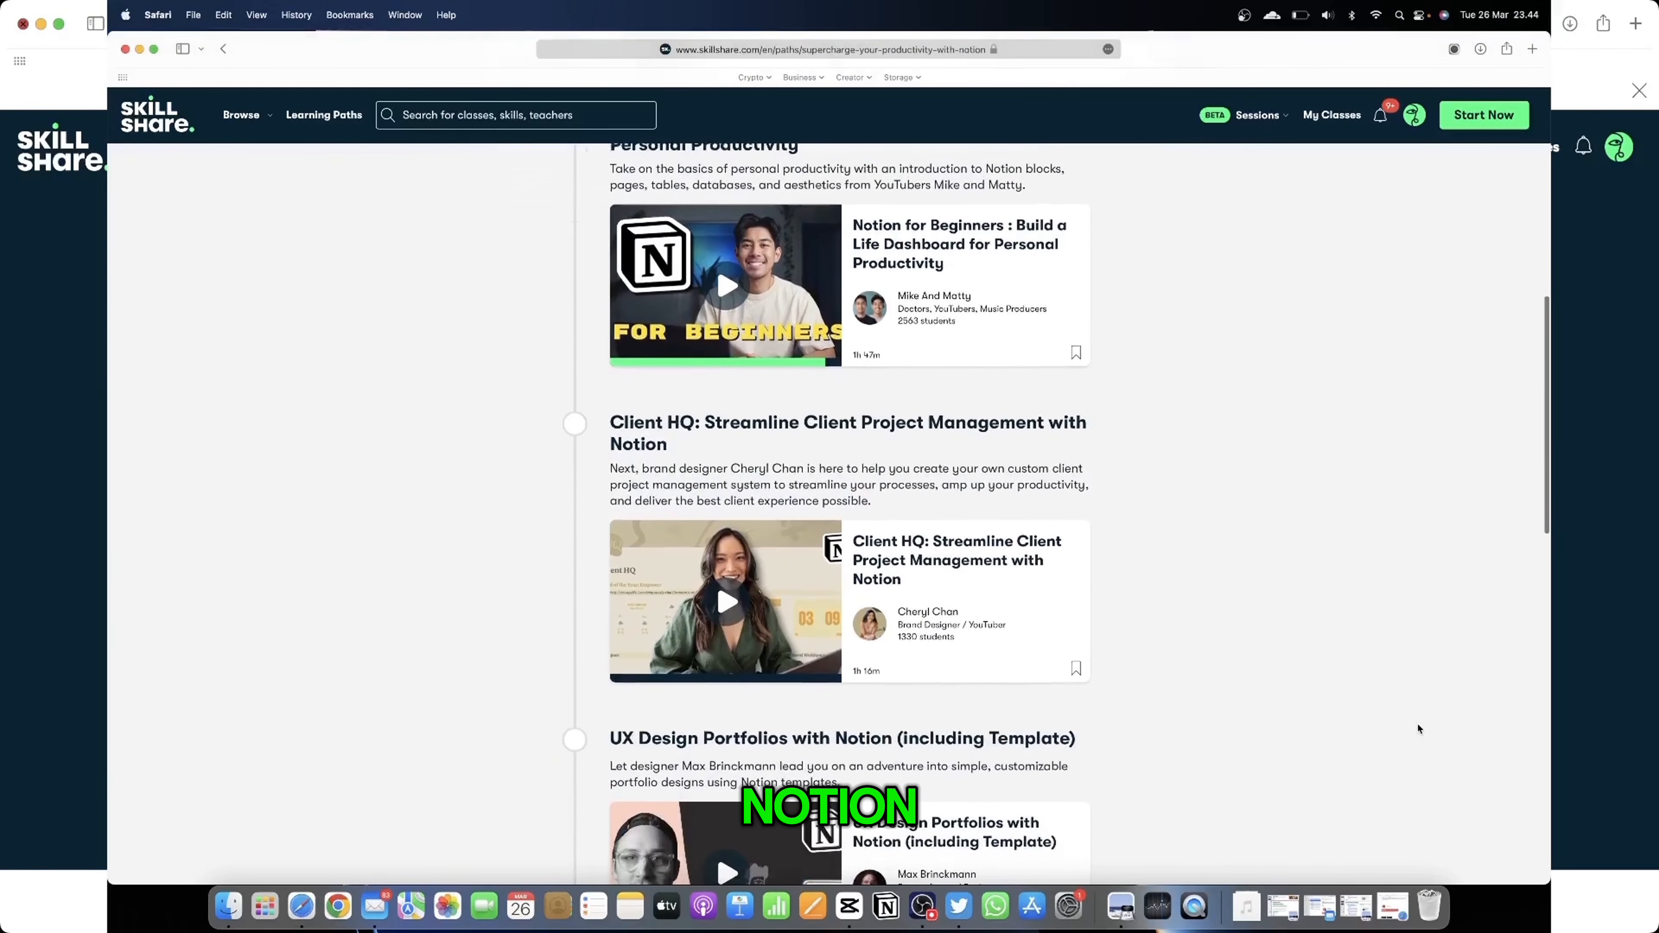
scroll(1418, 728, "down", 4)
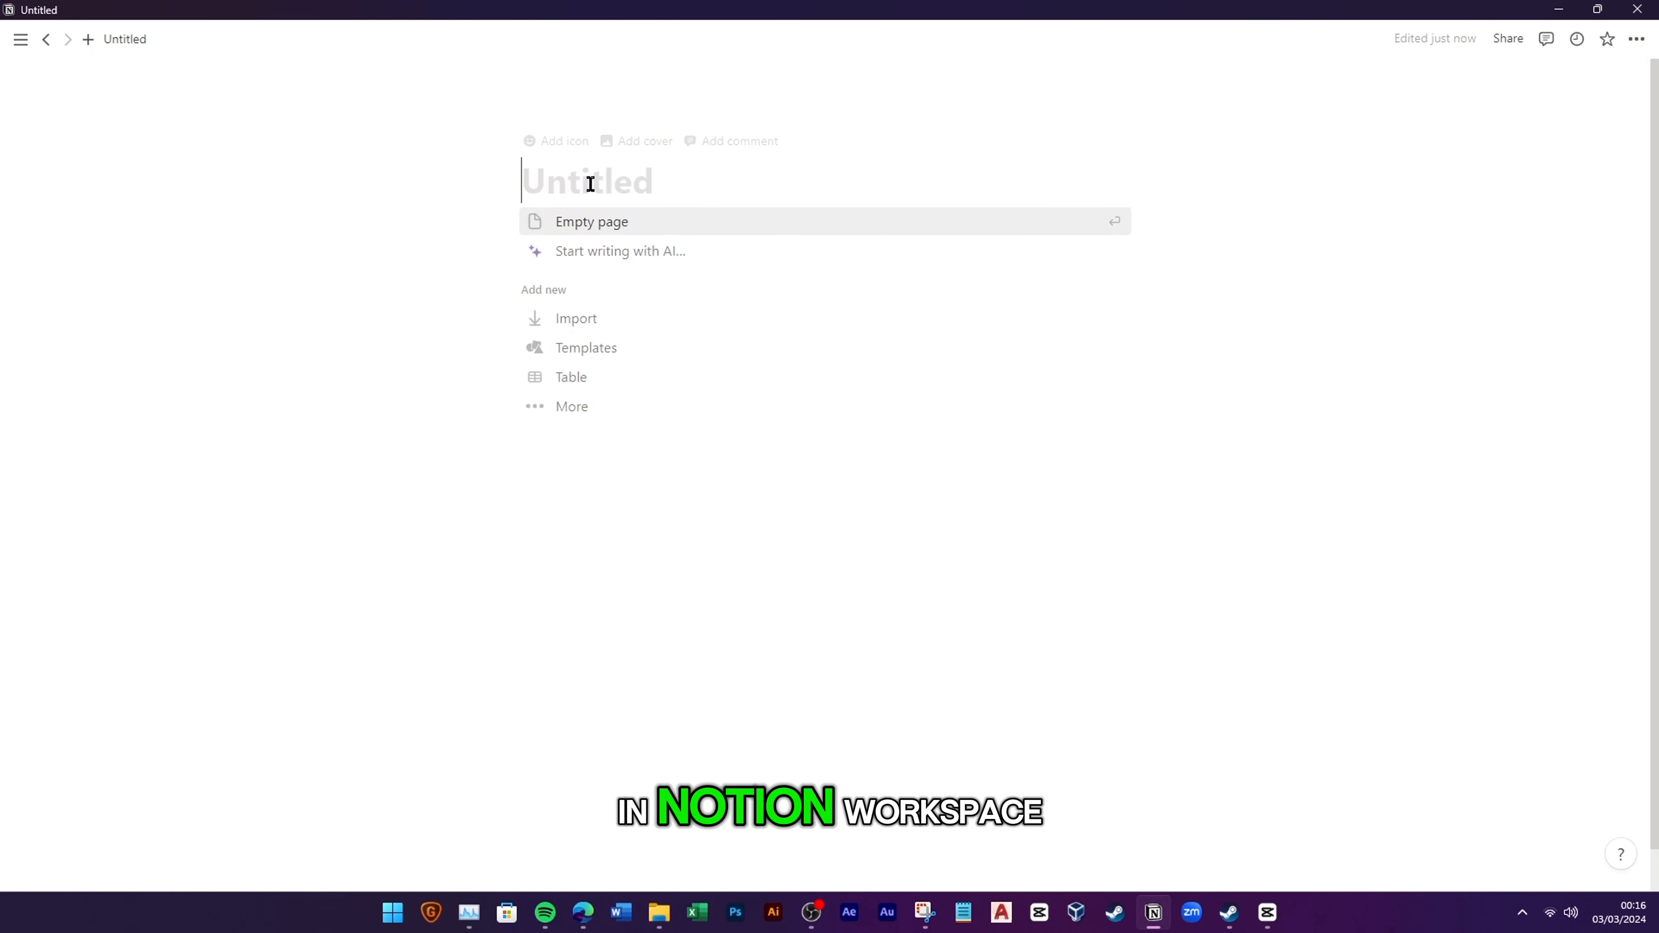
Step: Title the page 'CRM Dashboard' and give it the dark grey target icon
type("CRM Dashboard")
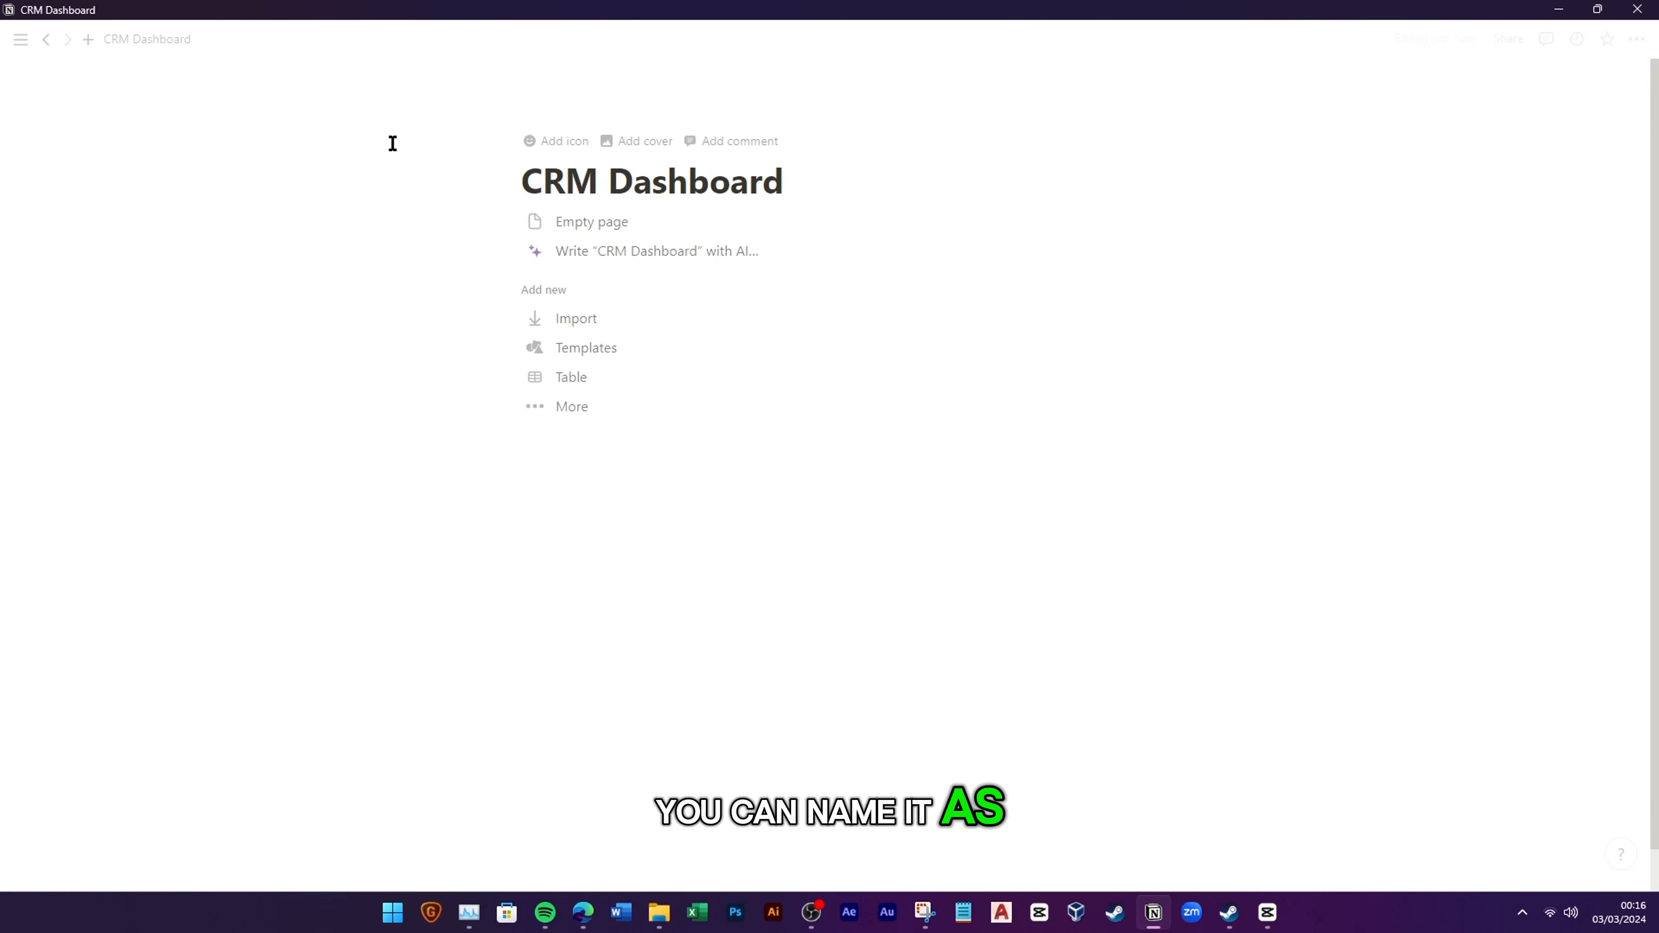
left_click(566, 141)
left_click(455, 231)
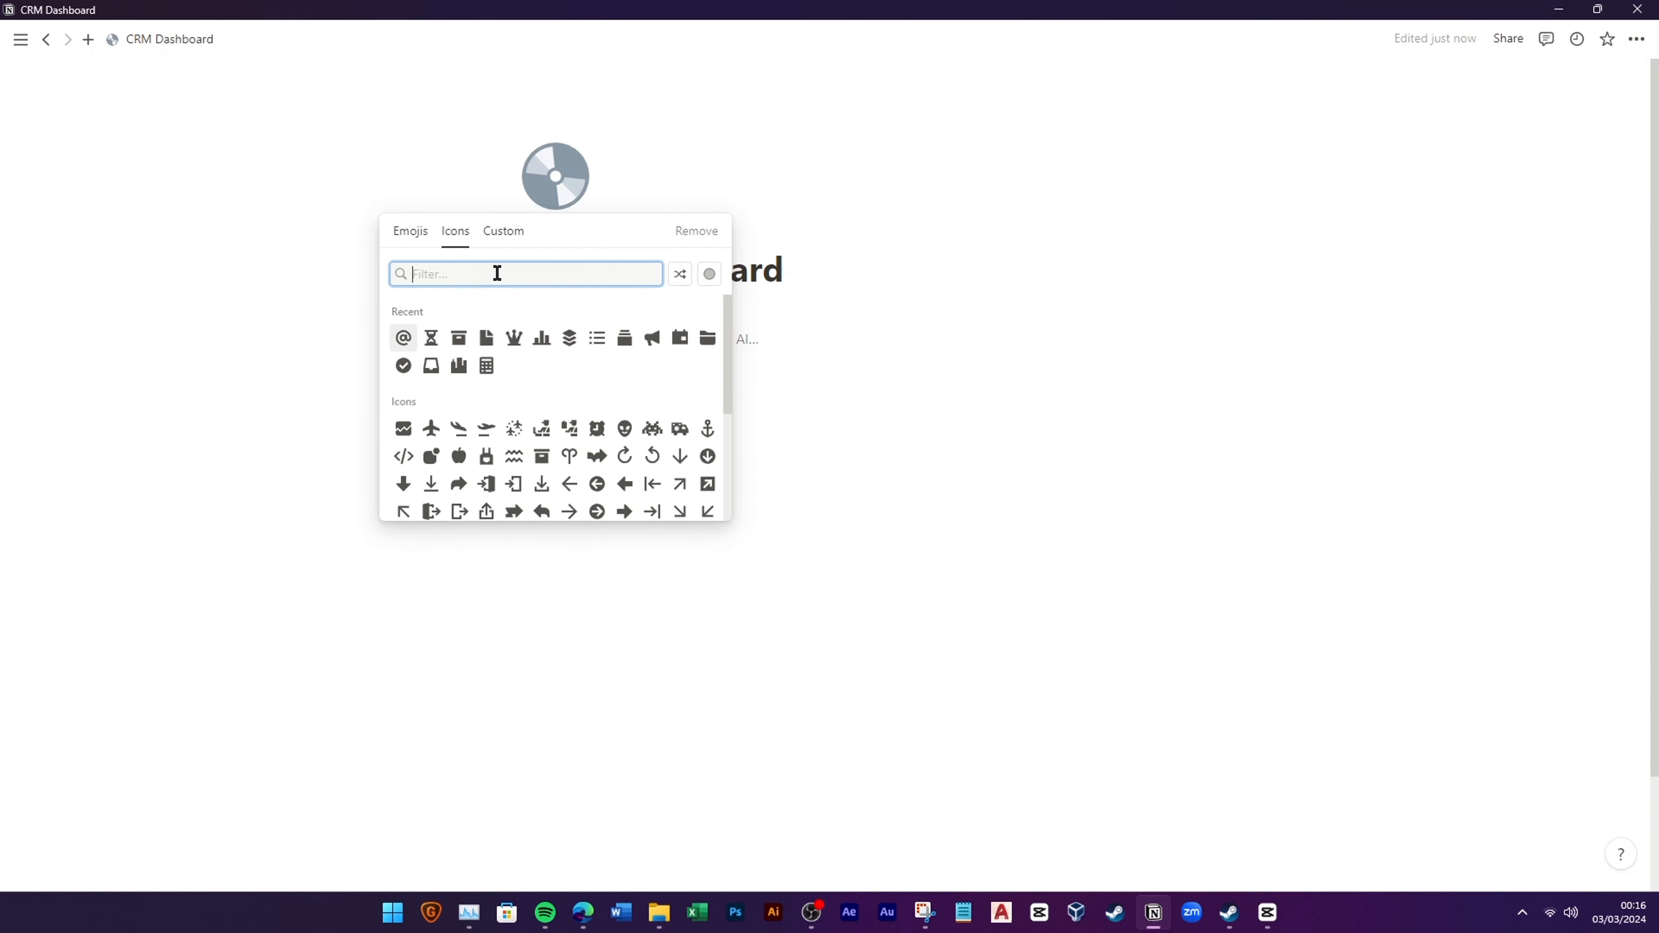
type("targe")
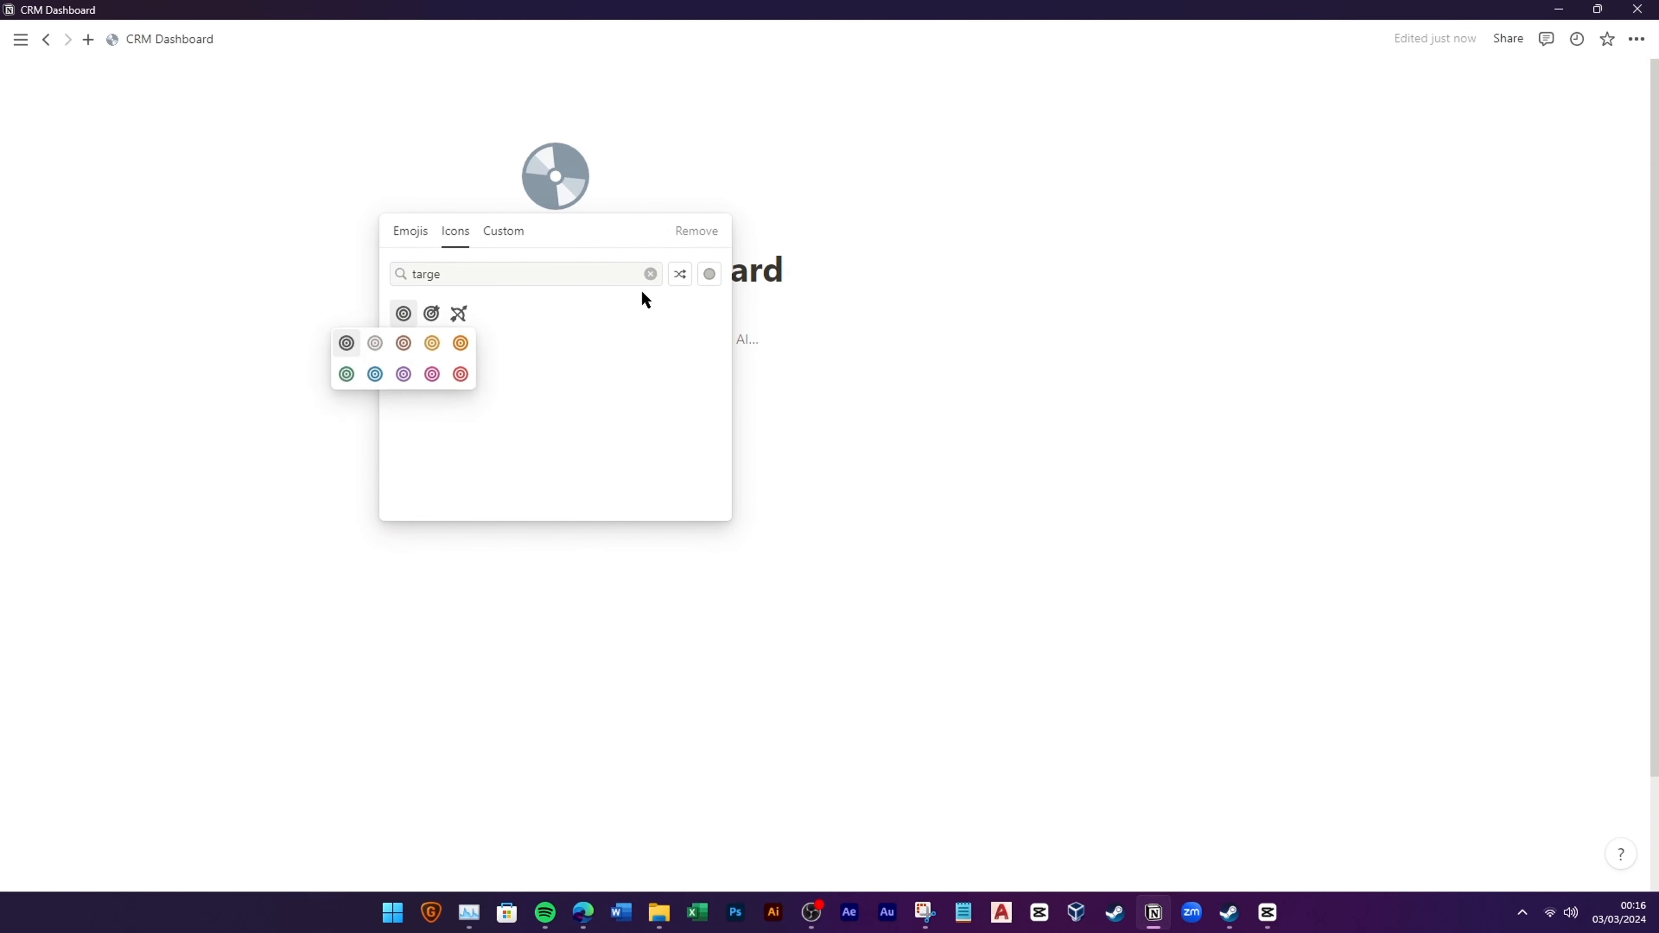
left_click(360, 346)
Step: Start it as an empty page and turn on Full width
left_click(596, 312)
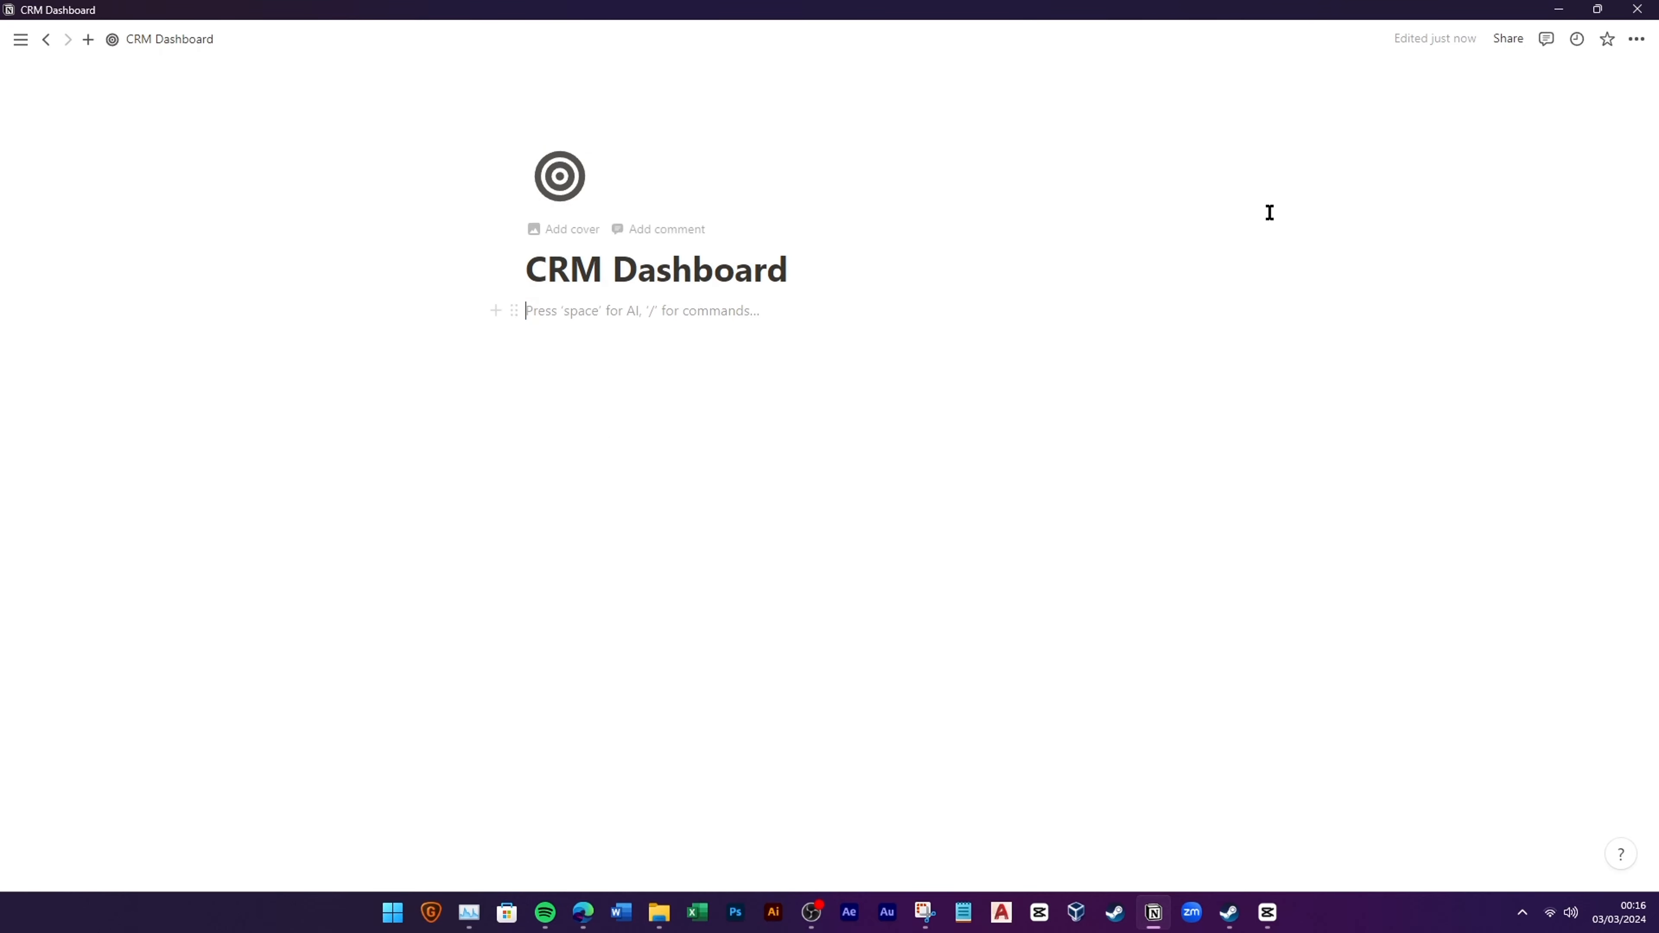
left_click(1636, 41)
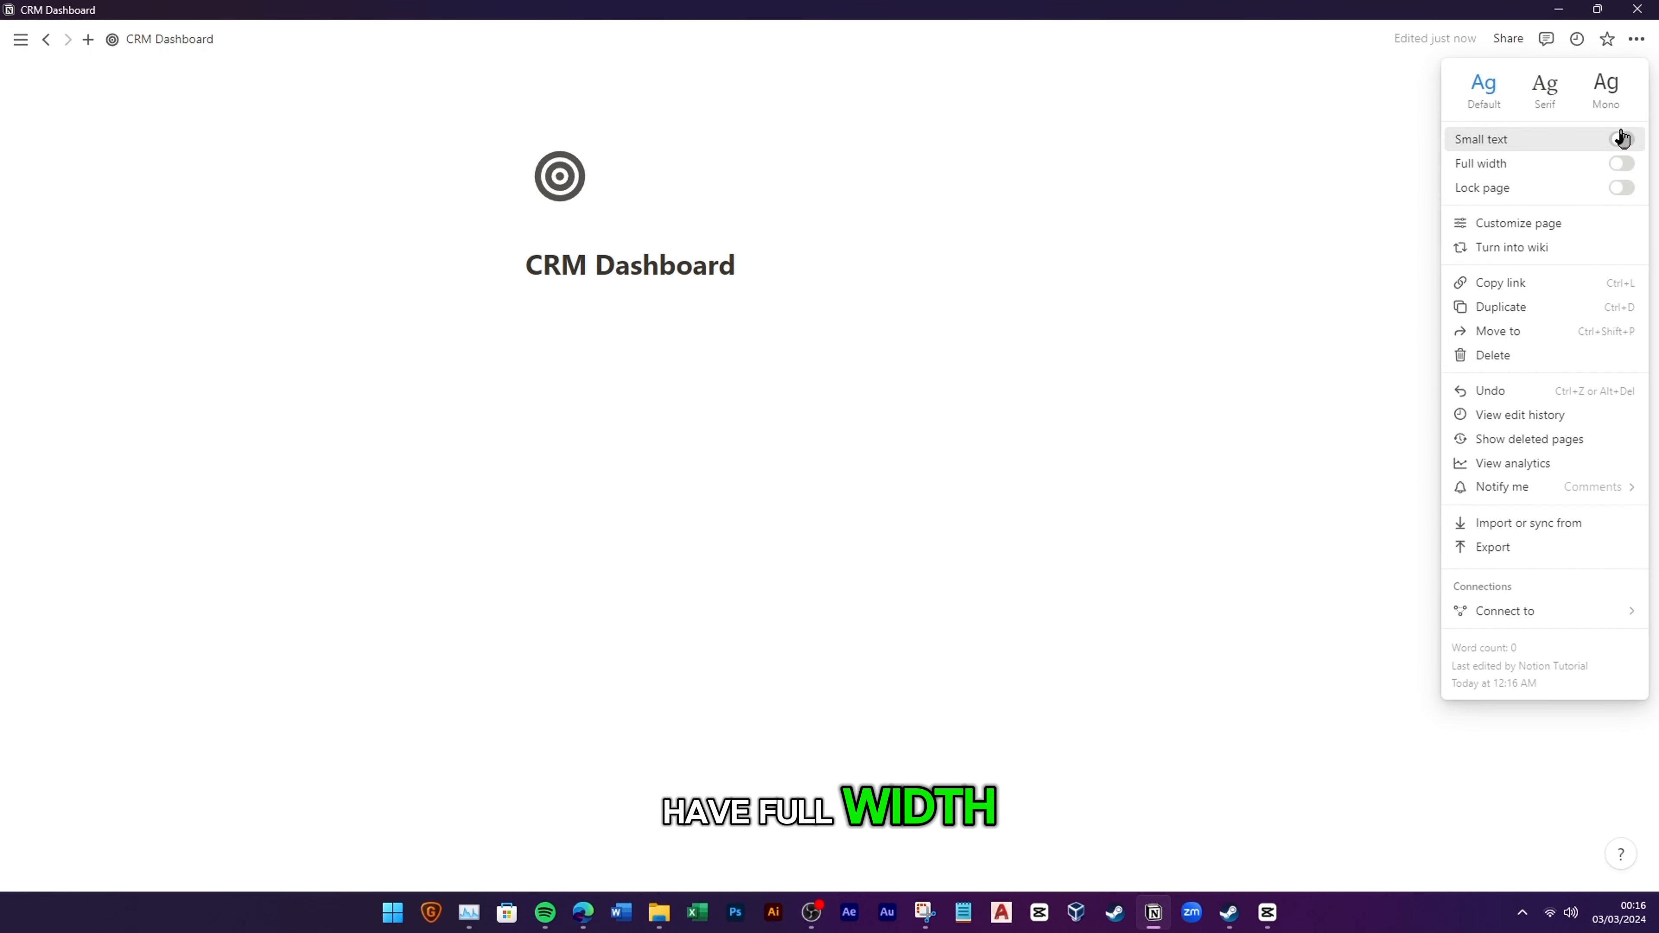
left_click(1622, 164)
left_click(202, 315)
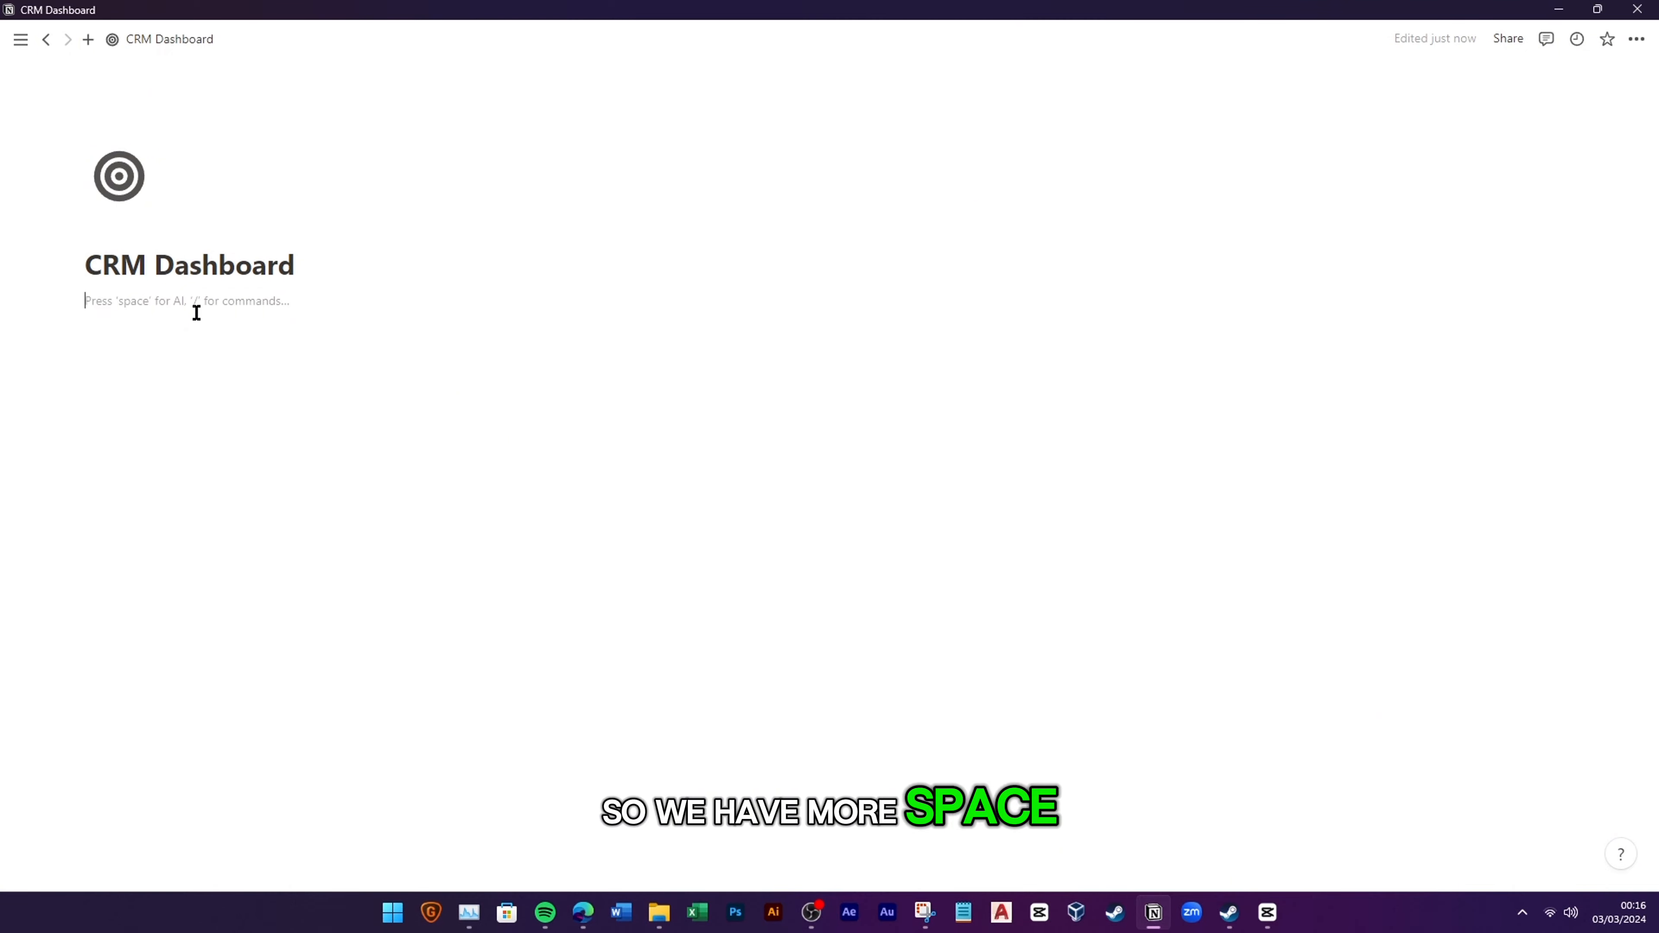
Step: Create a full-page Contacts database with a grey @ icon using /database
type("/data")
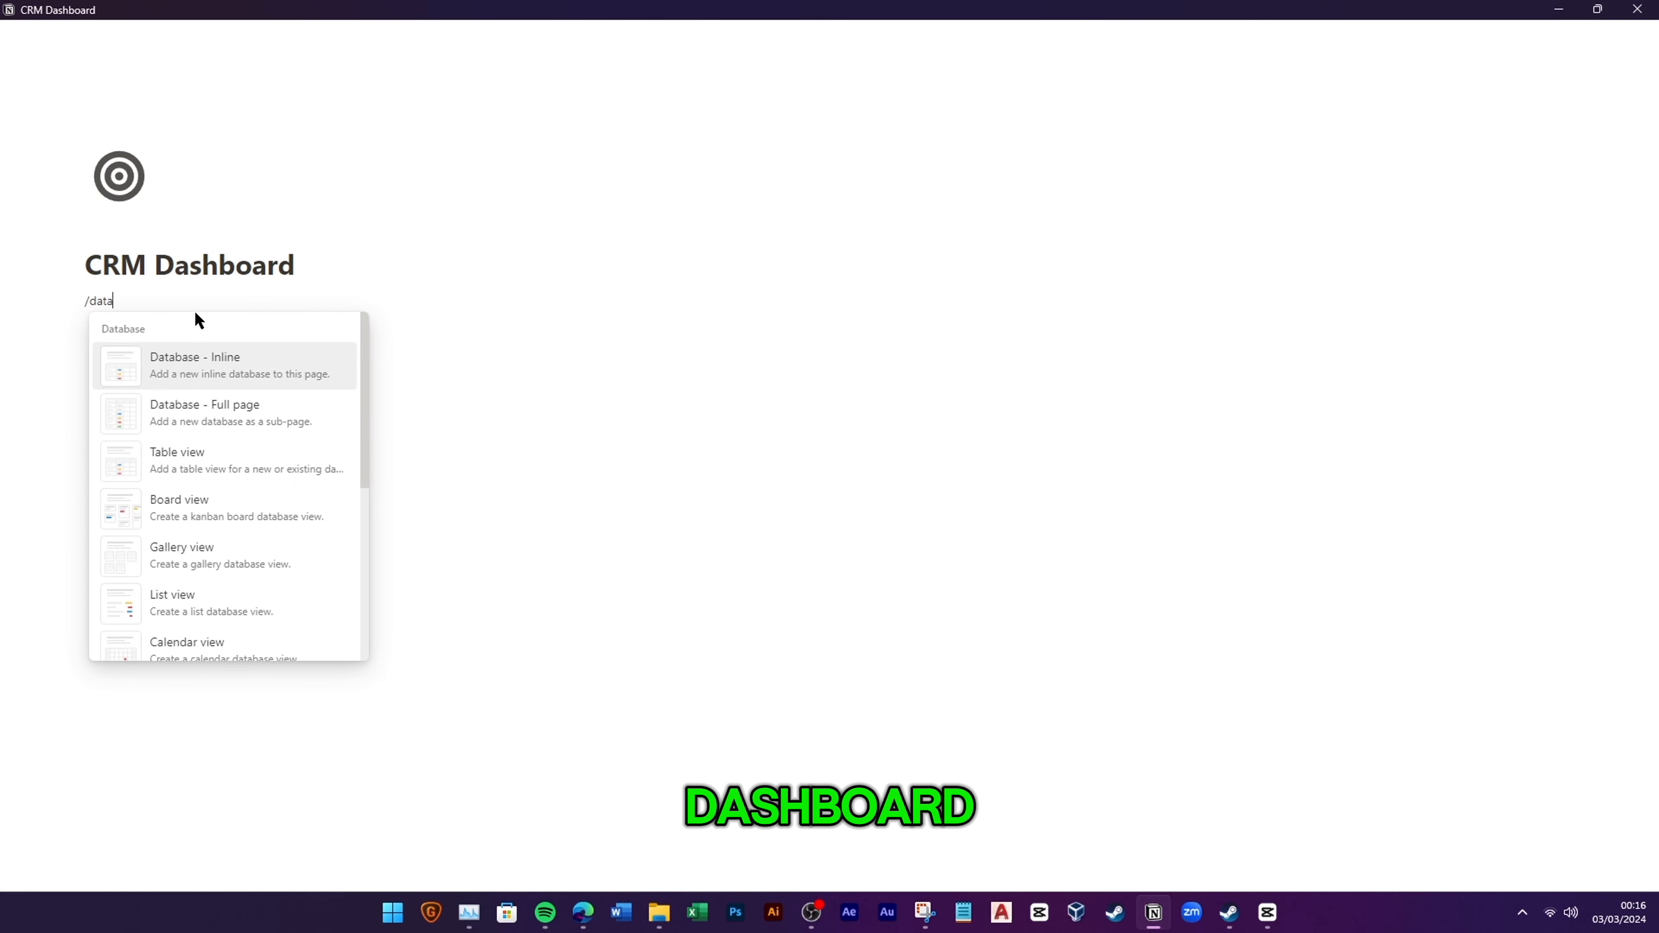
left_click(243, 413)
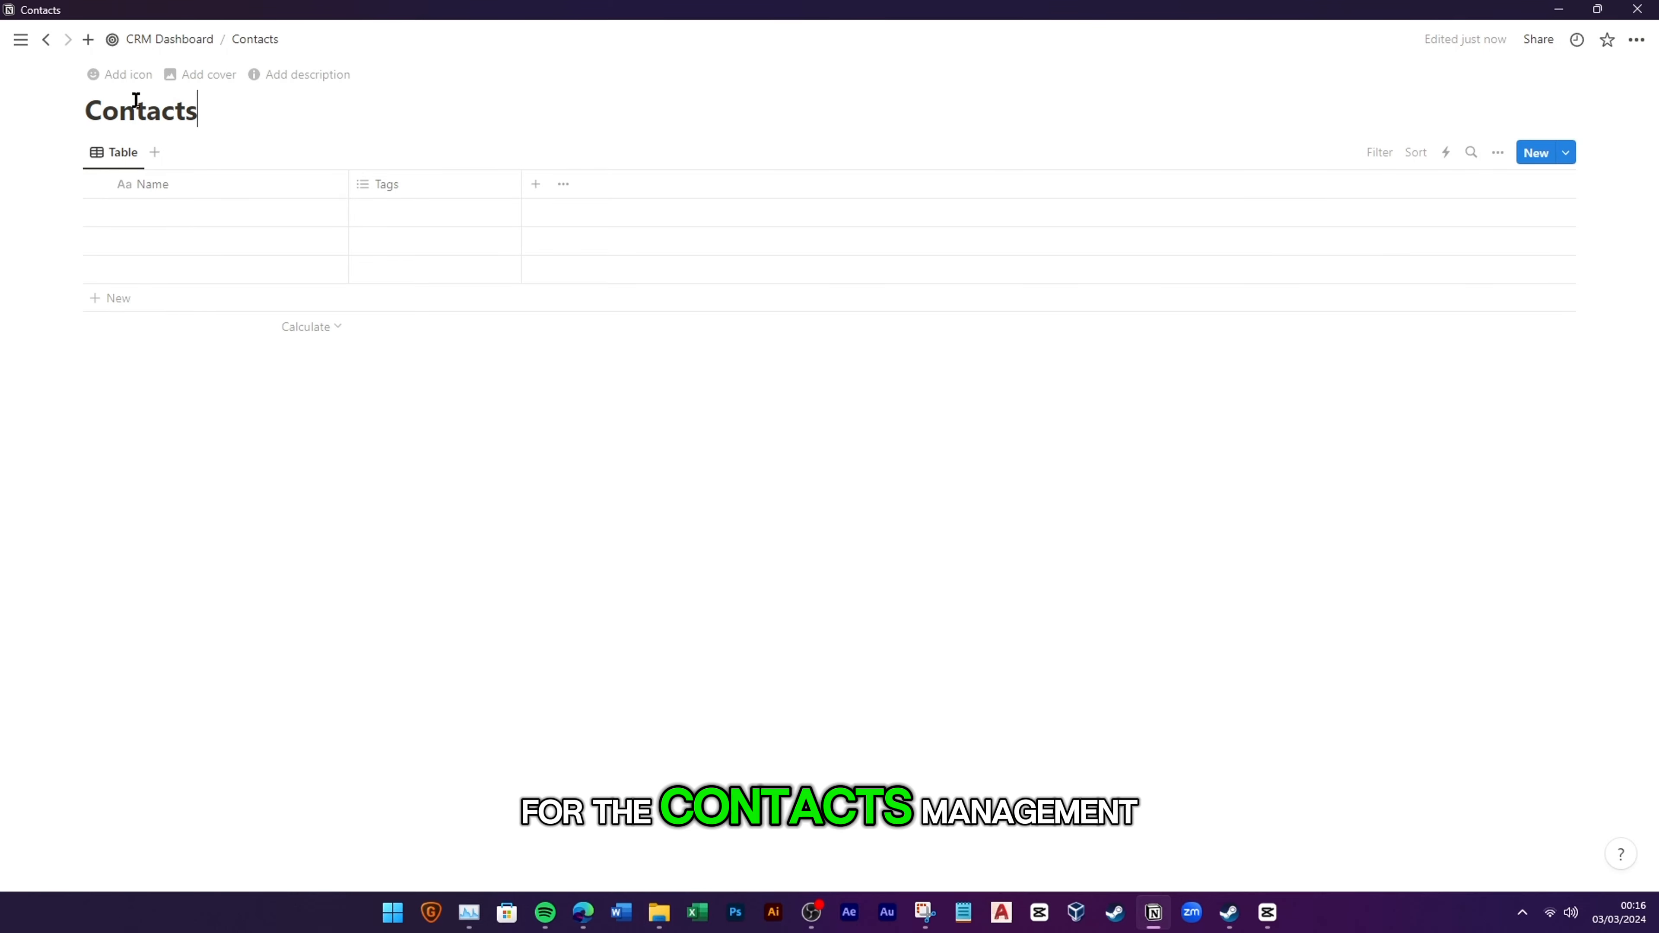
left_click(120, 74)
left_click(87, 145)
left_click(62, 255)
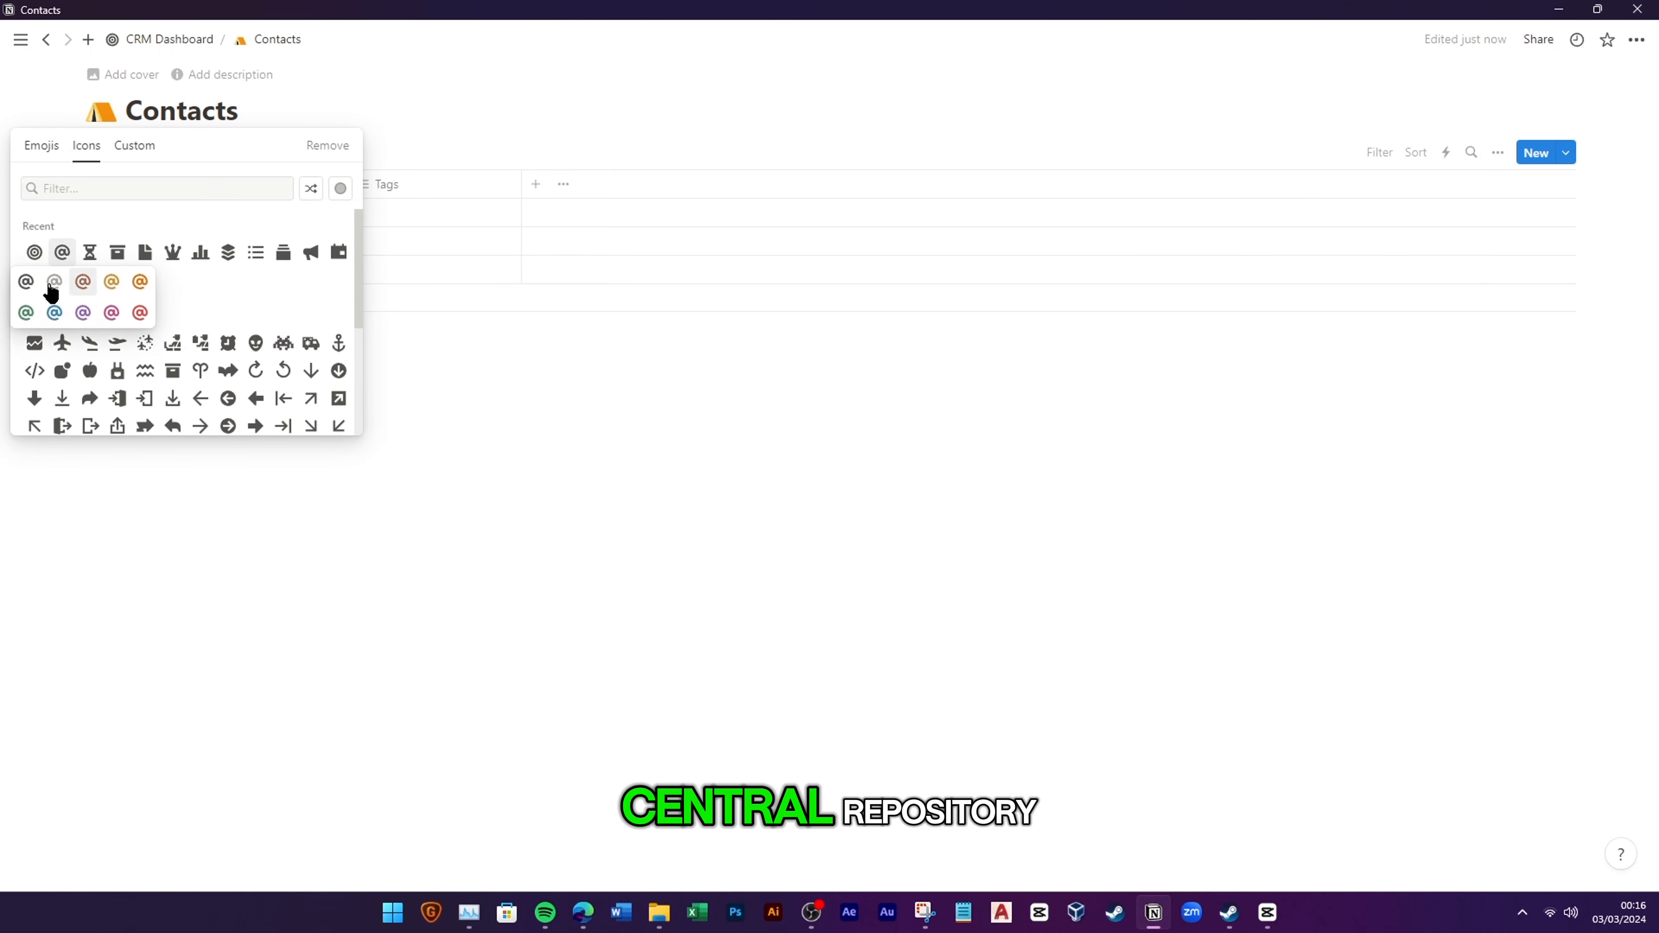
left_click(53, 282)
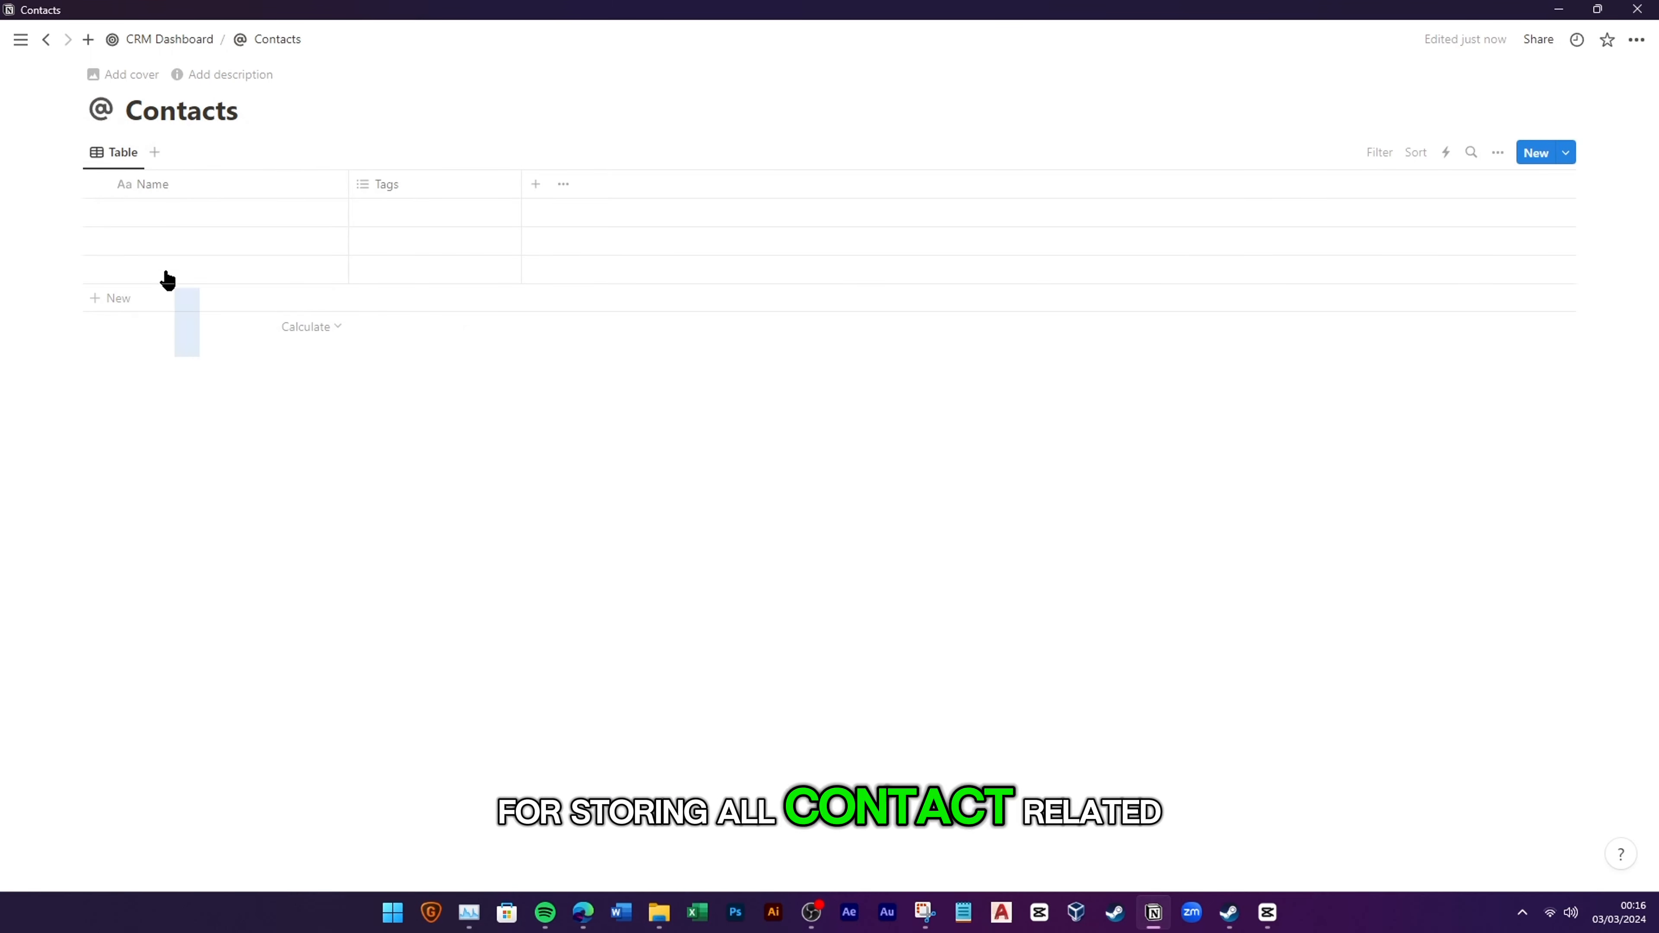
Step: Delete the three empty rows and remove the Tags property, leaving only Name
left_click_drag(168, 279, 144, 222)
key("Delete")
left_click(388, 189)
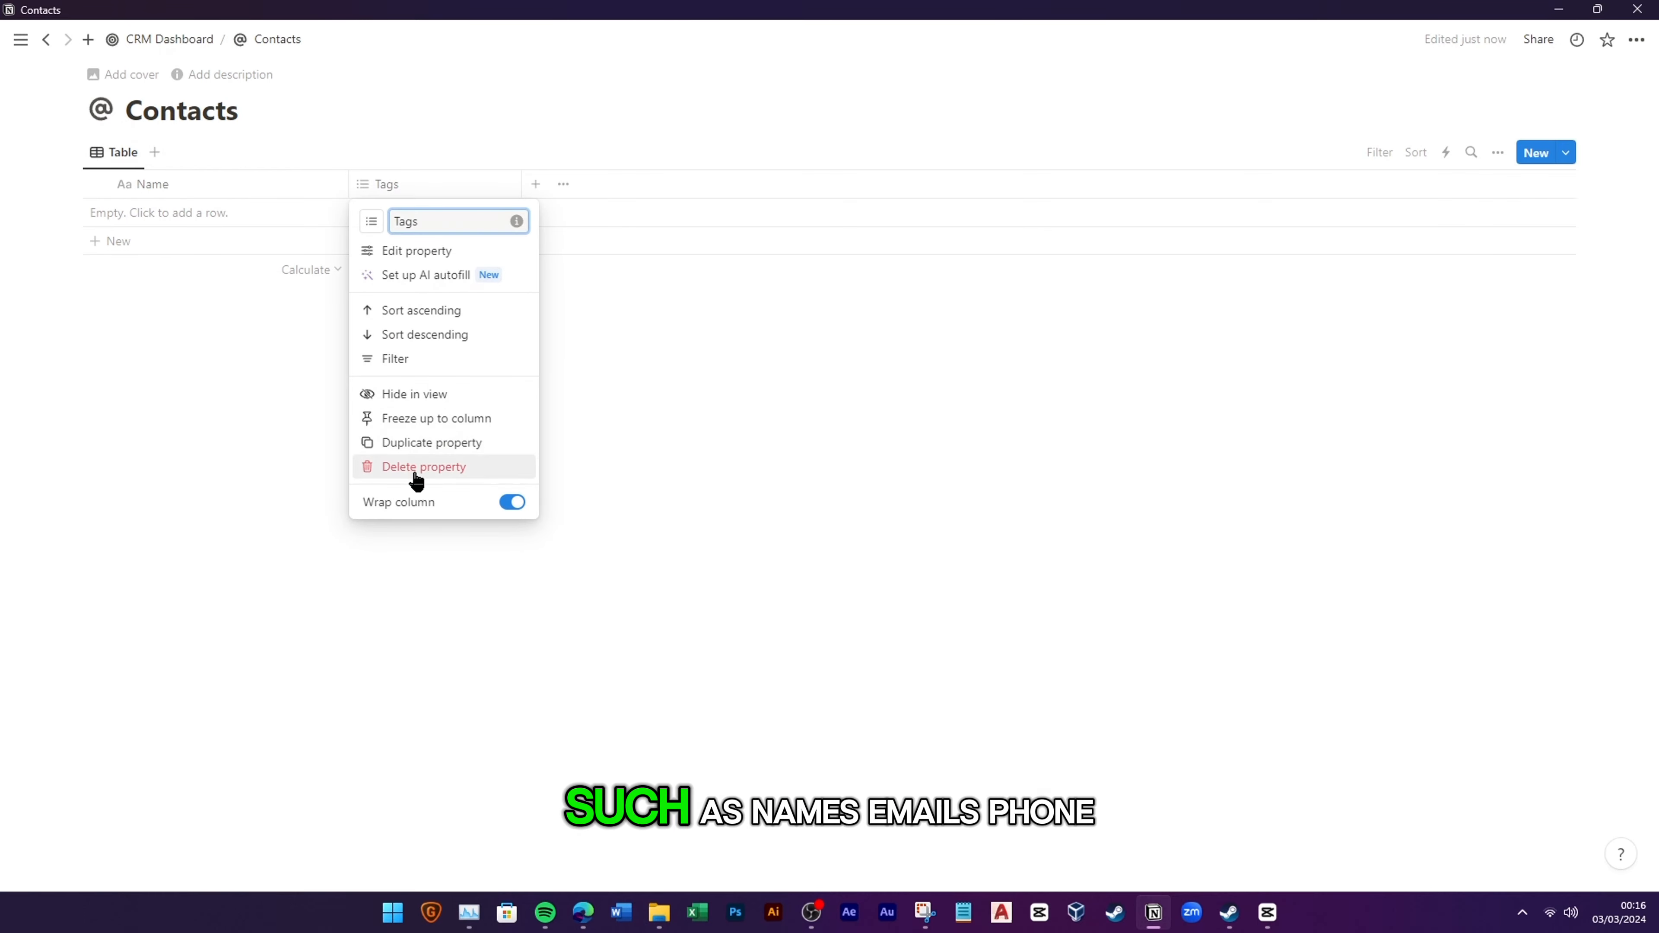
left_click(415, 468)
left_click(846, 452)
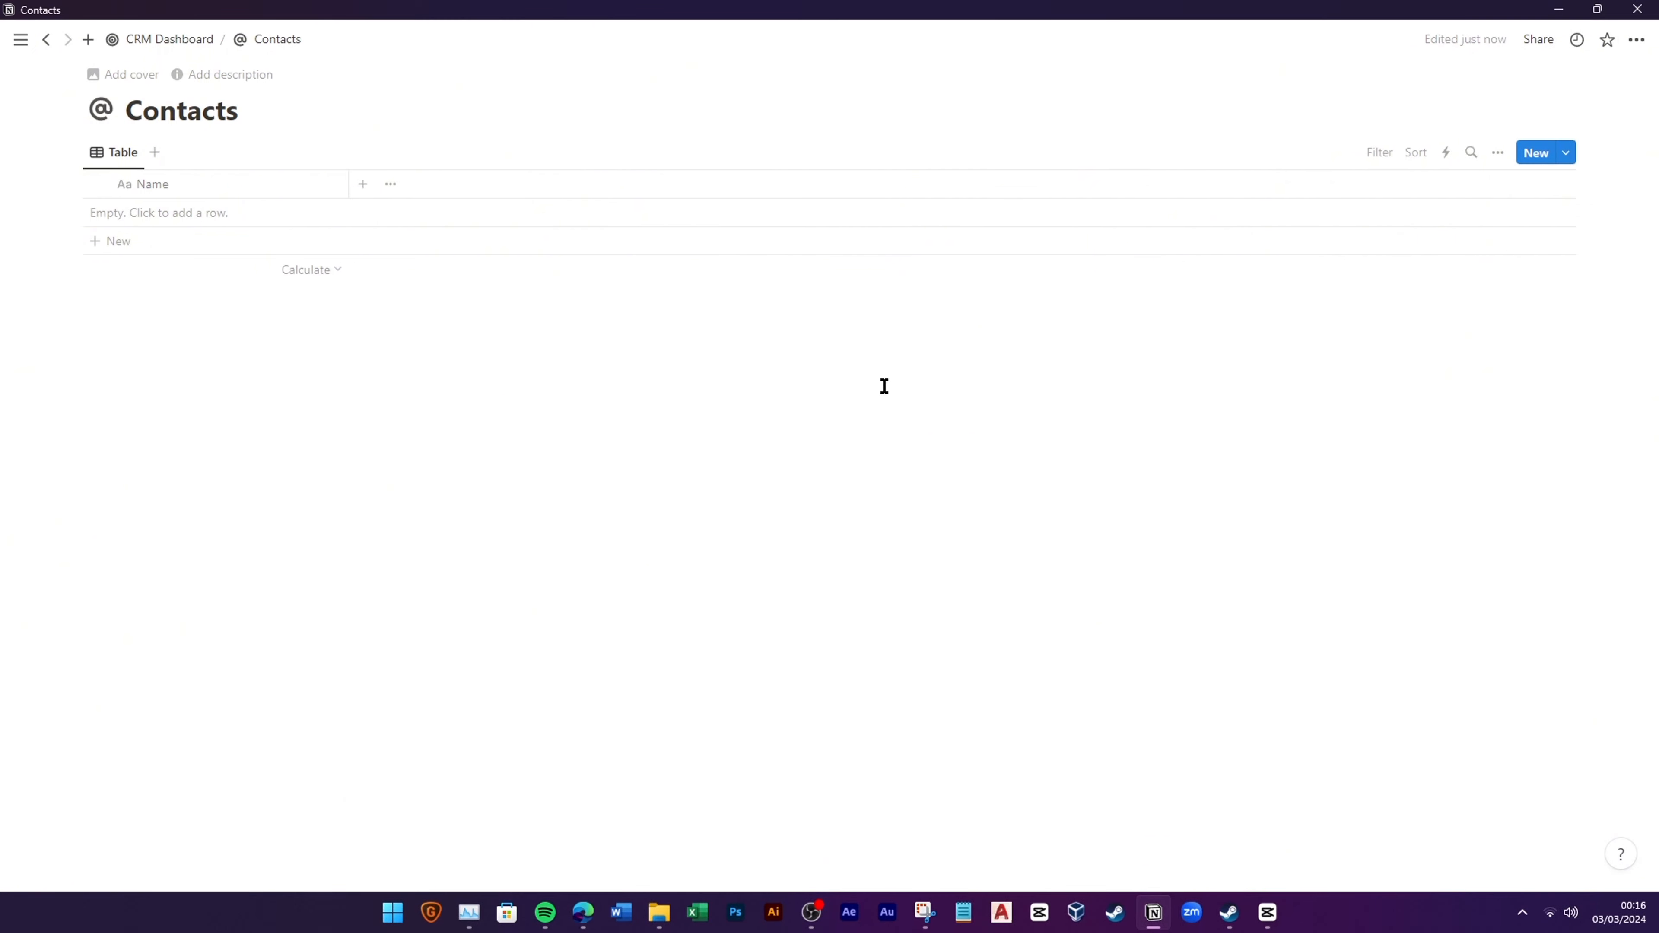
left_click(1566, 152)
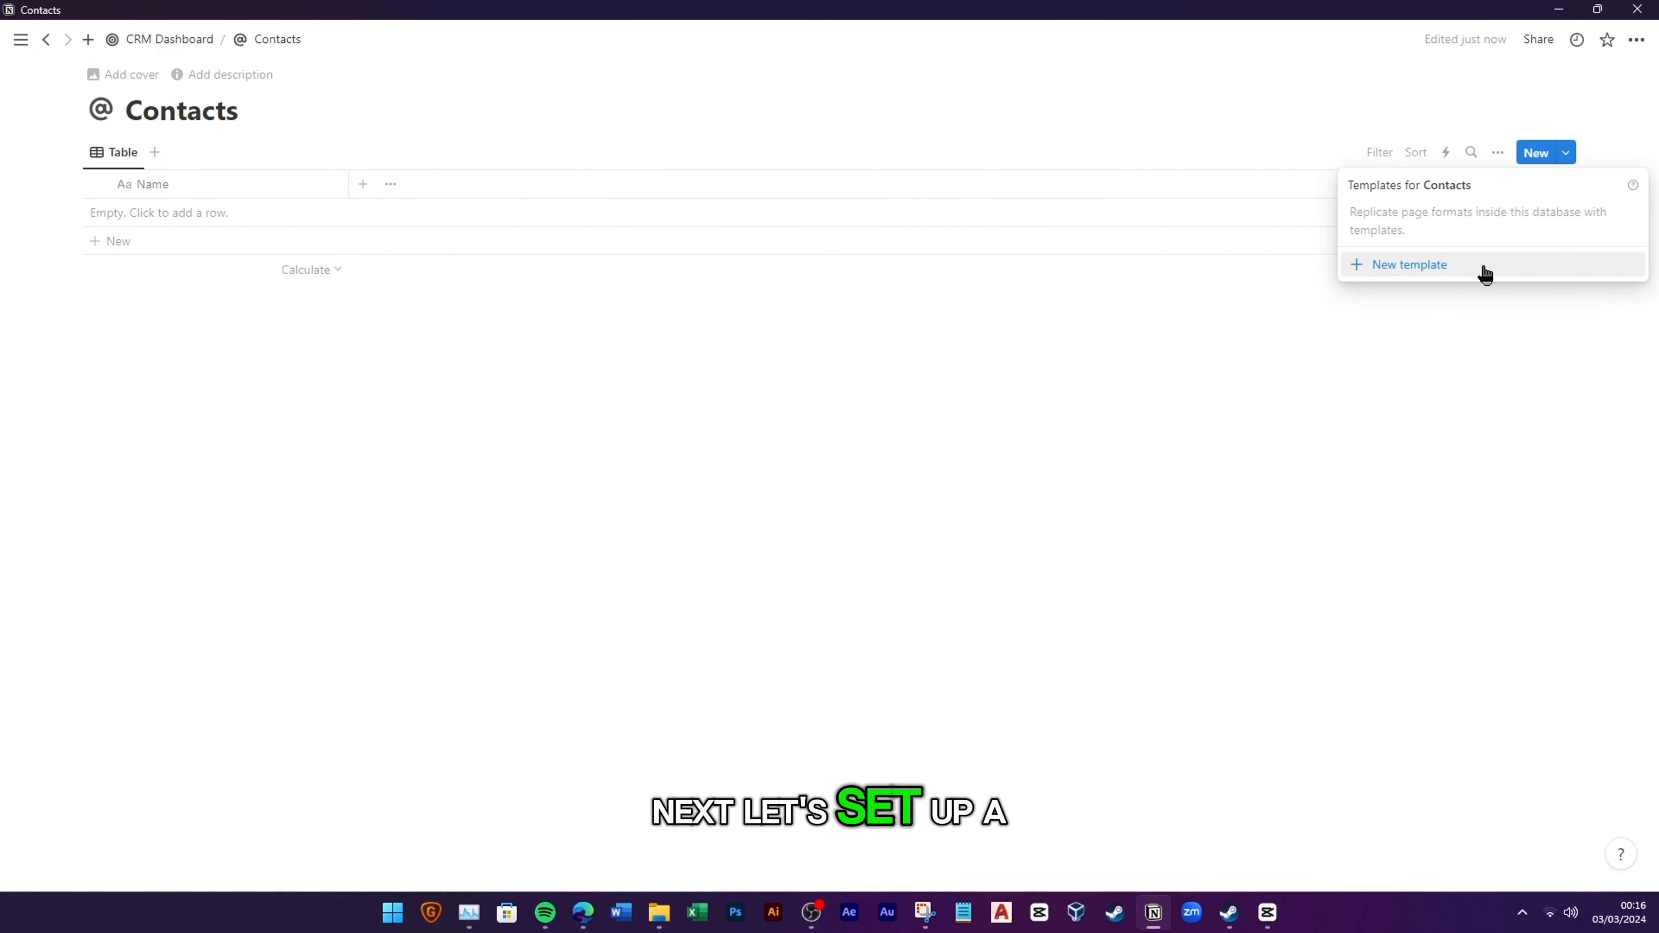
Step: Create a 'New Contact' template for Contacts with an @ icon
left_click(1484, 273)
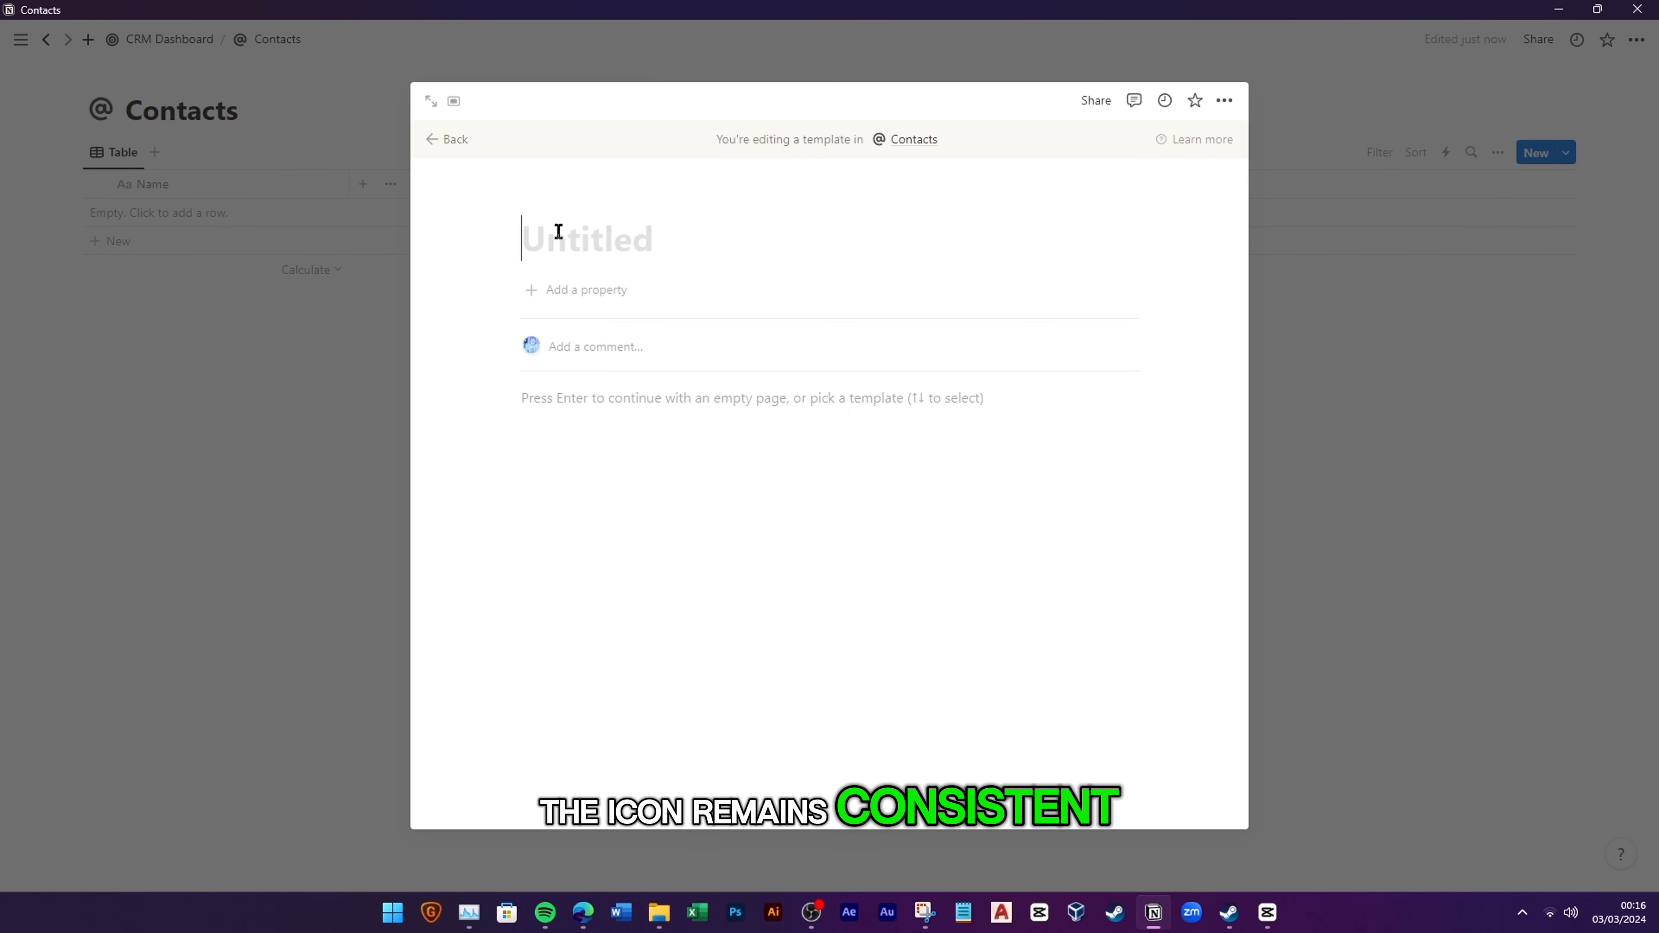
type("New Contact")
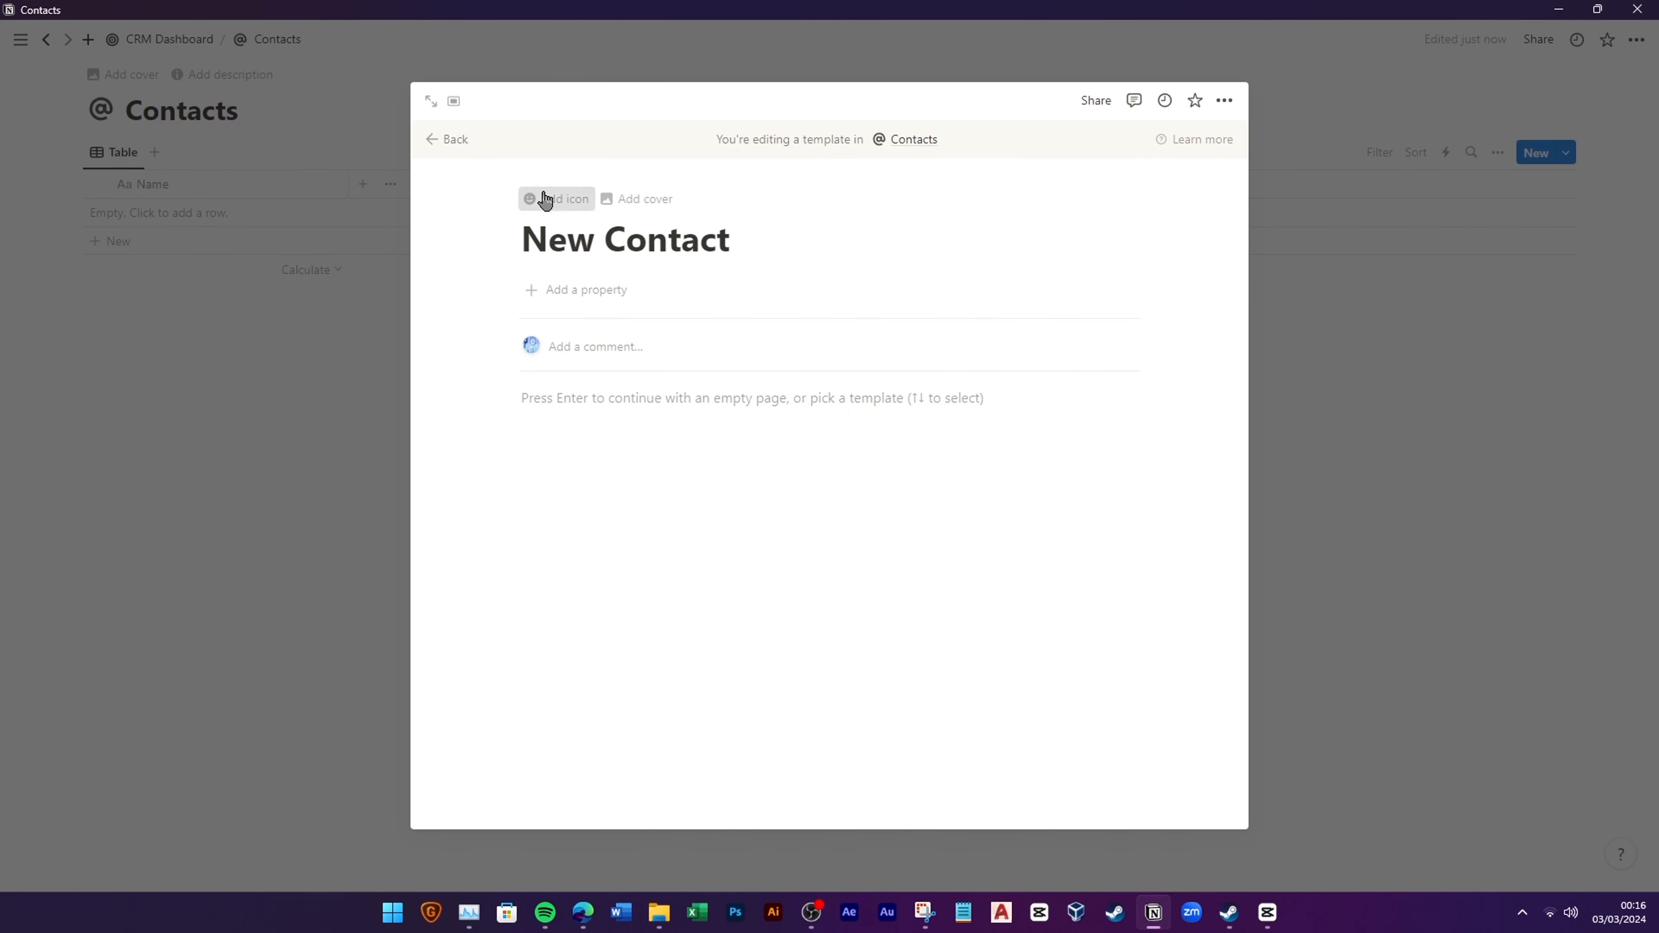
left_click(545, 200)
left_click(457, 332)
left_click(441, 472)
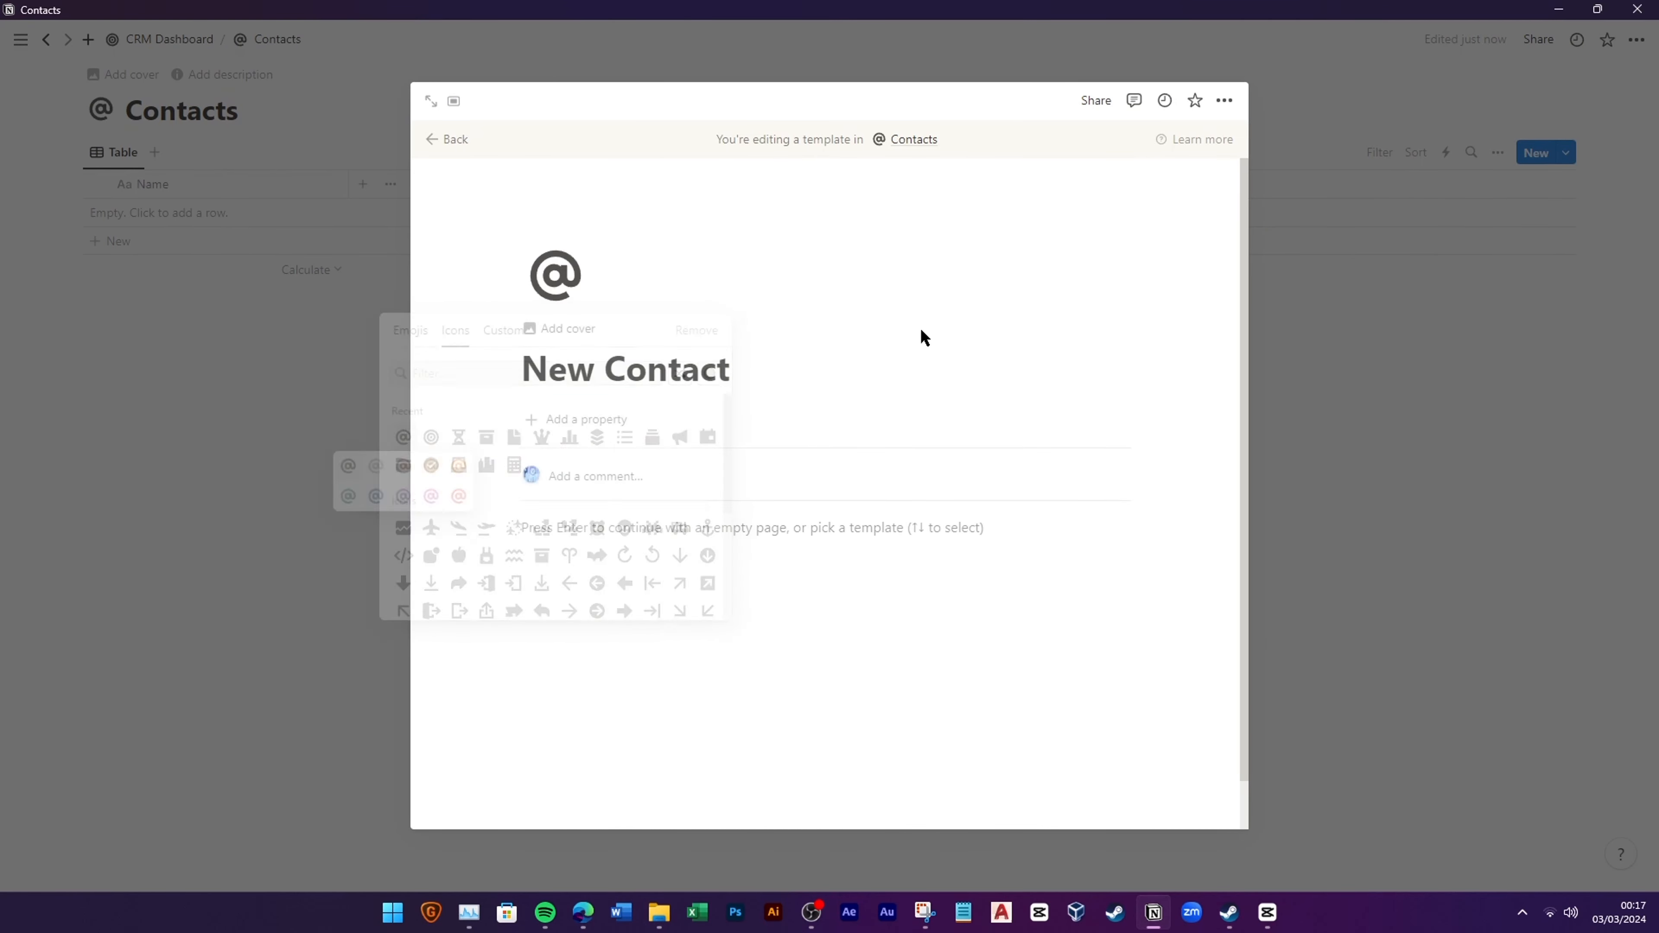
left_click(448, 139)
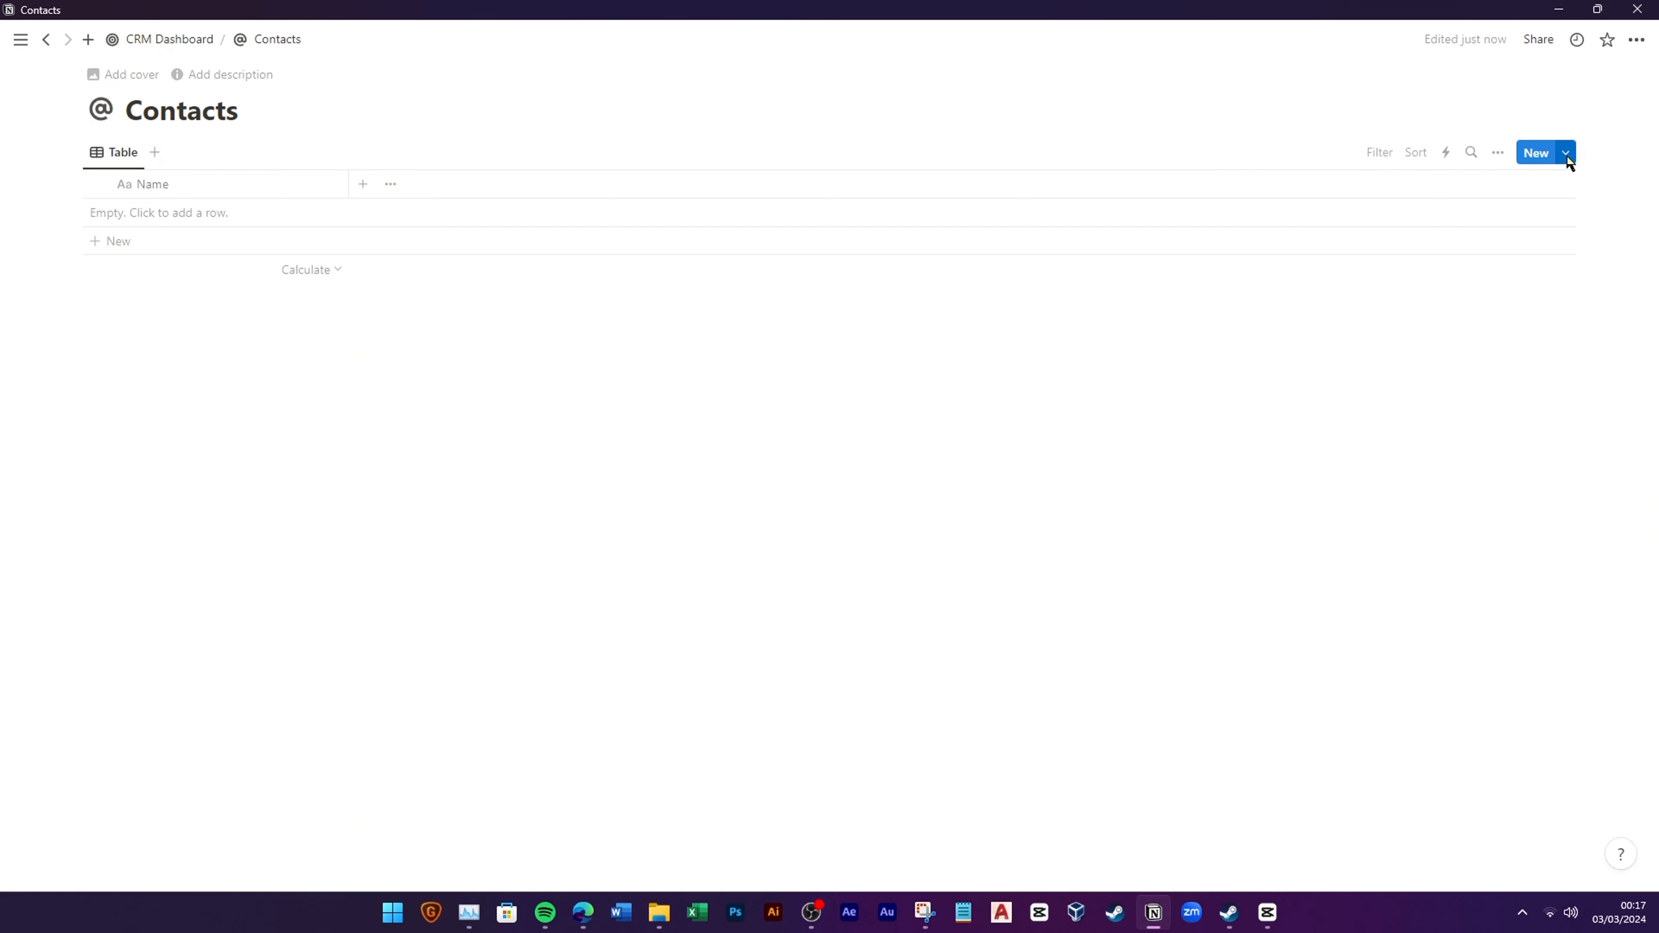
Step: Make New Contact the default template for all Contacts views
left_click(1568, 157)
left_click(1629, 214)
left_click(1538, 192)
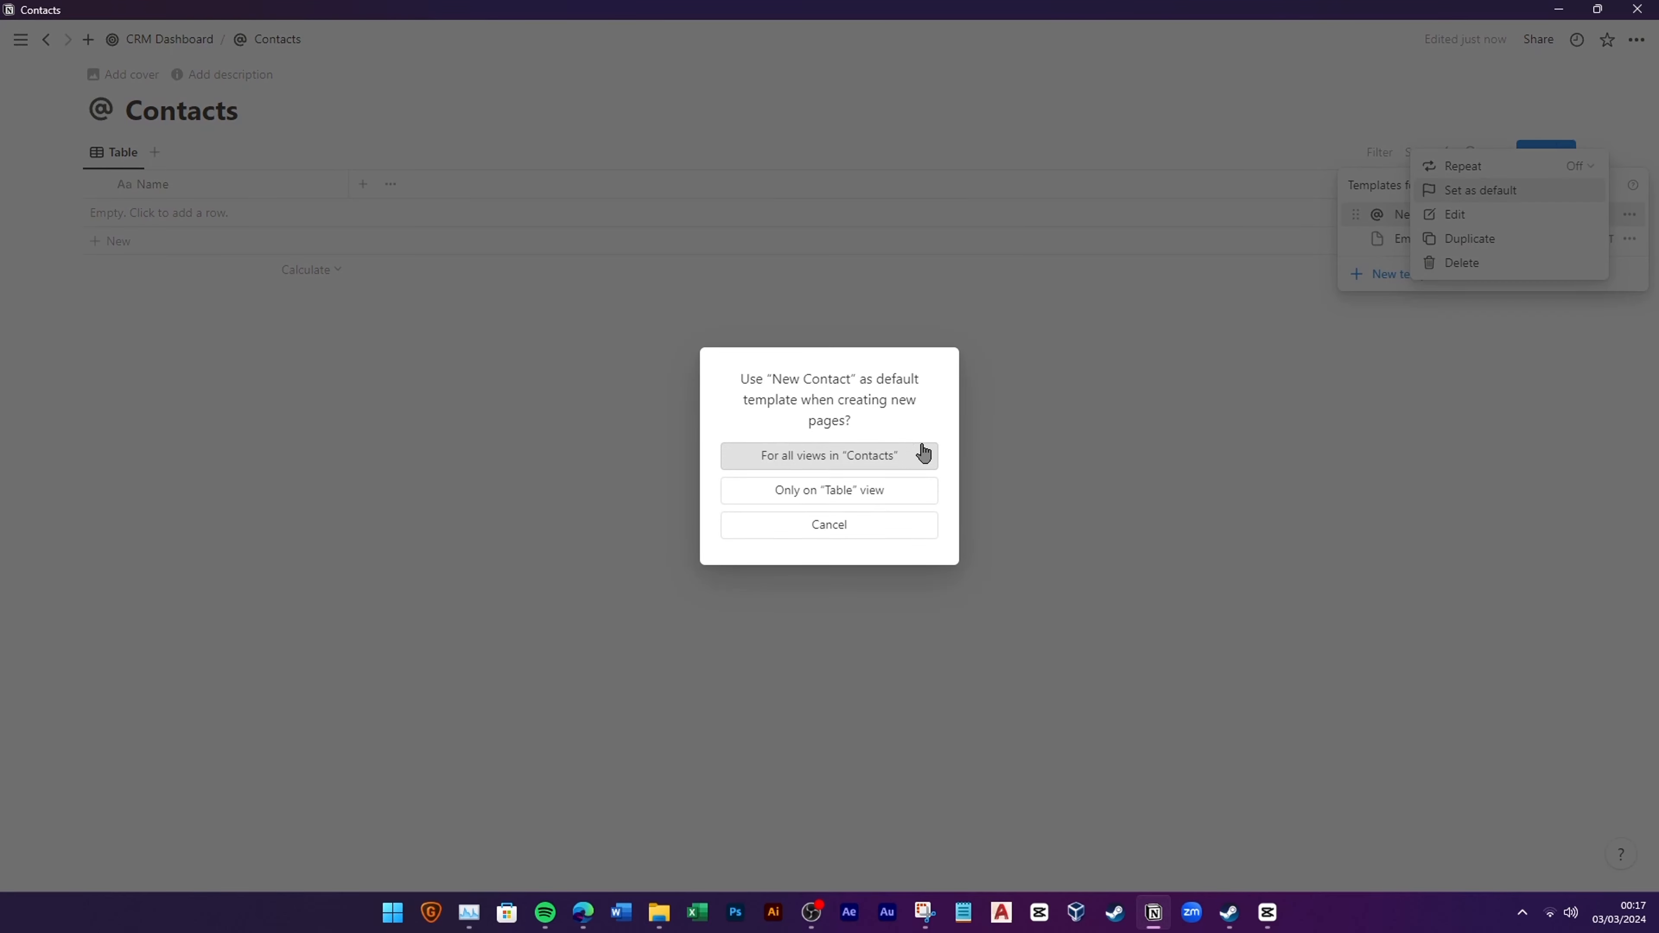
left_click(921, 455)
left_click(1220, 483)
Step: Add a contact row from the template and enter a sample person's name
left_click(209, 226)
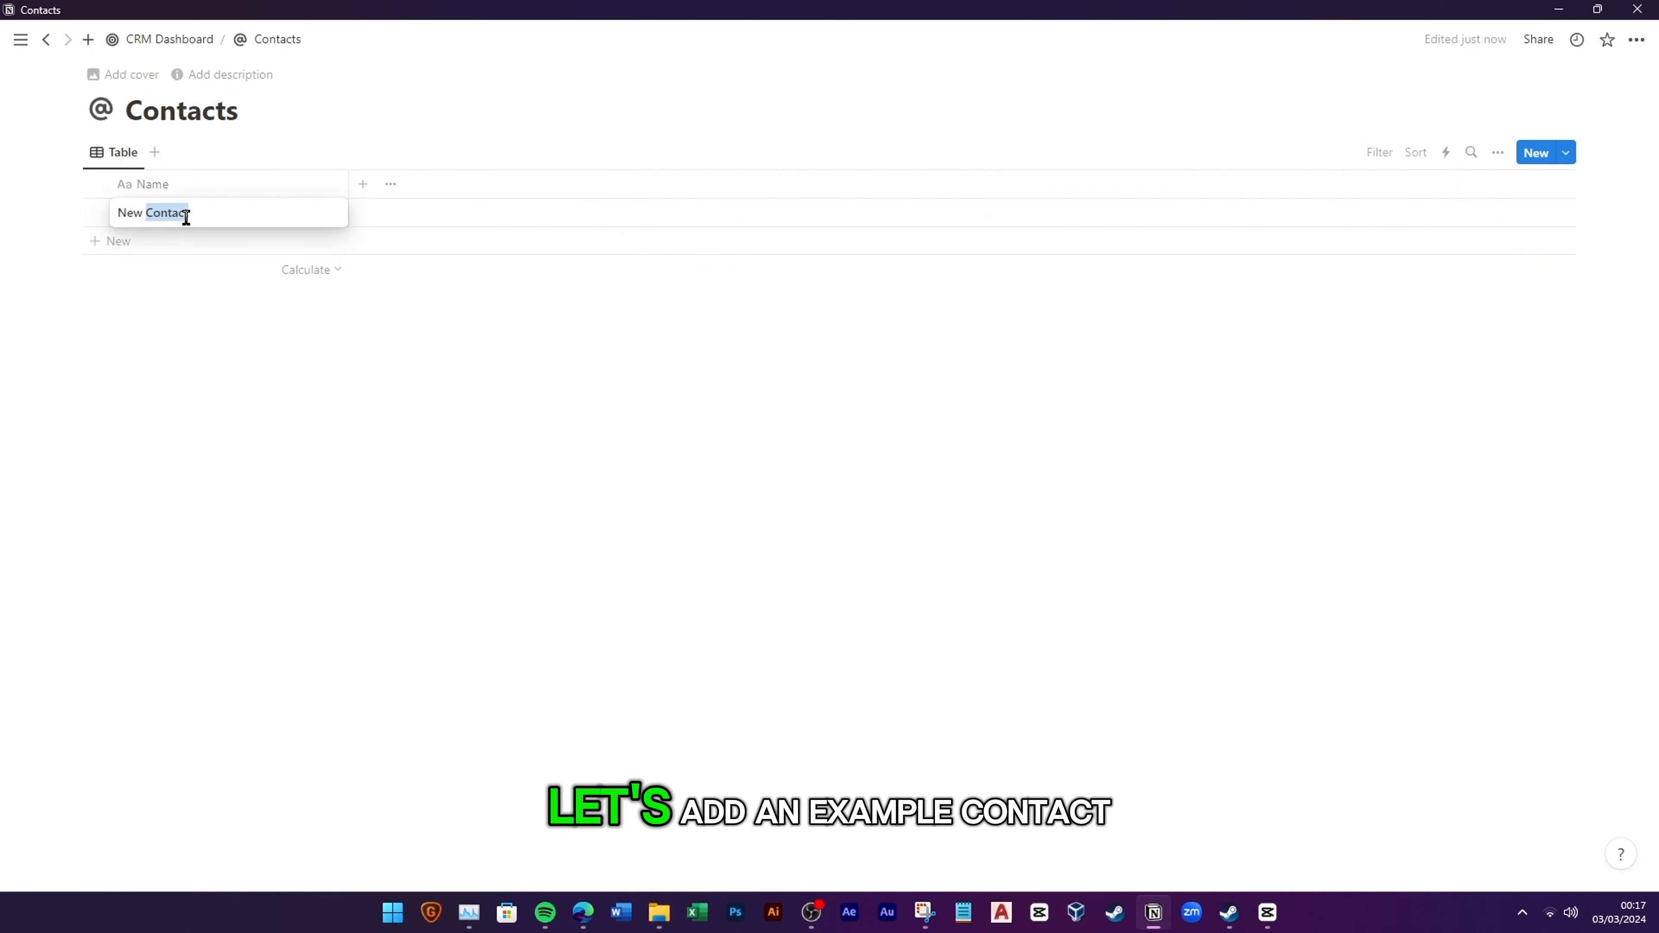
triple_click(185, 215)
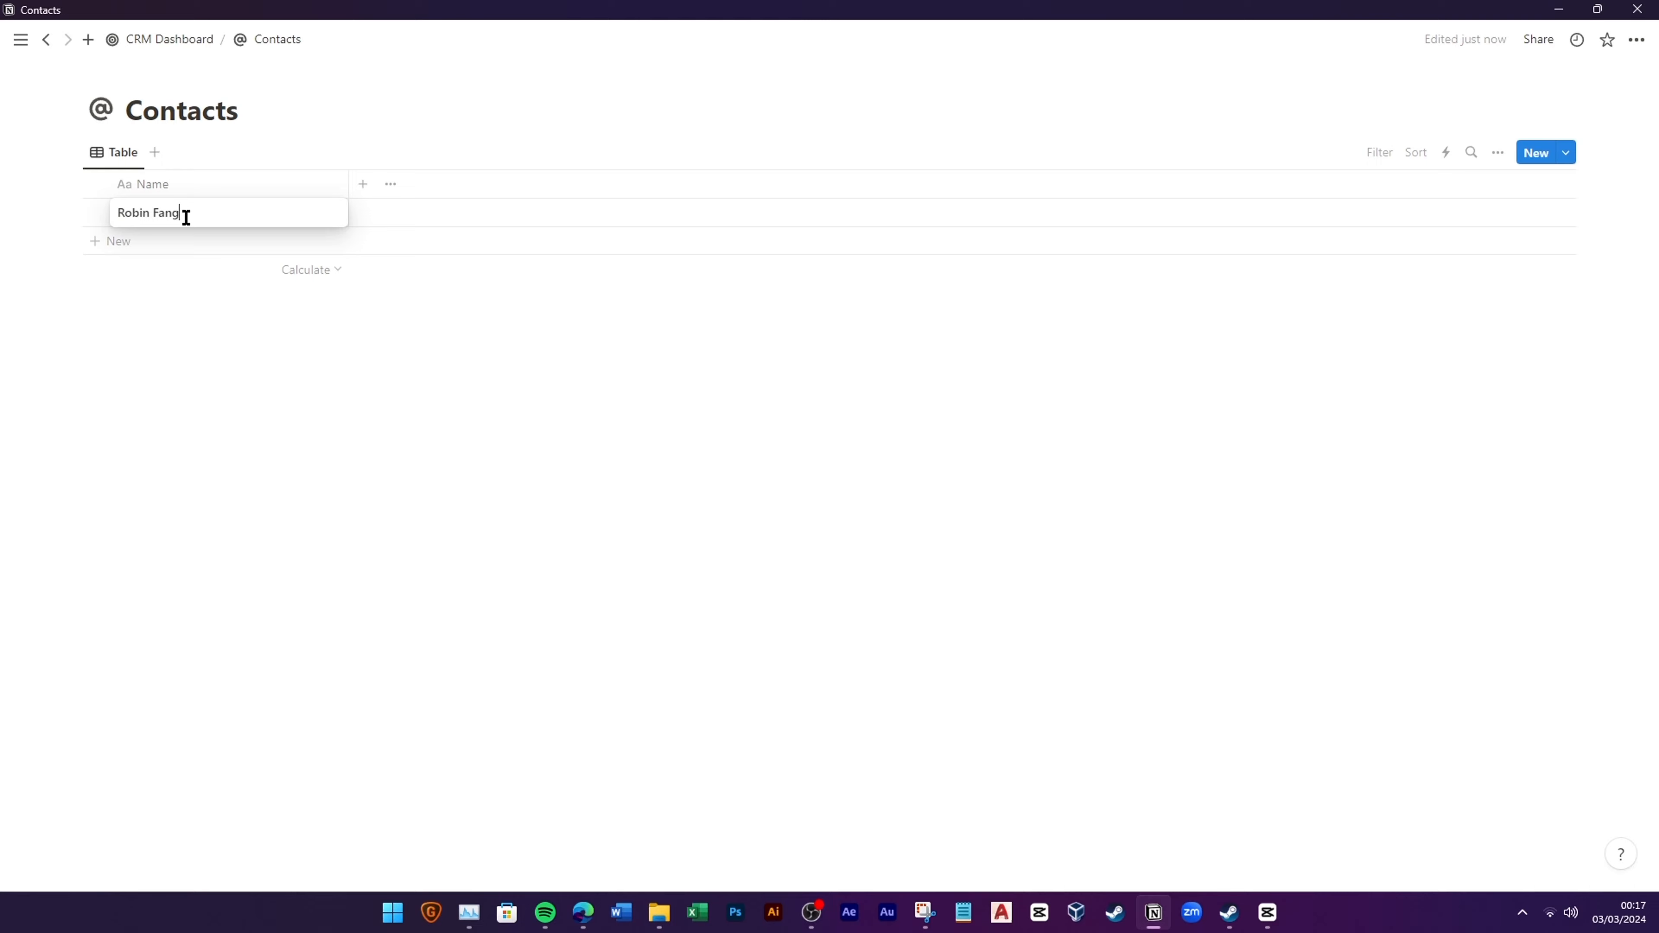
key("Return")
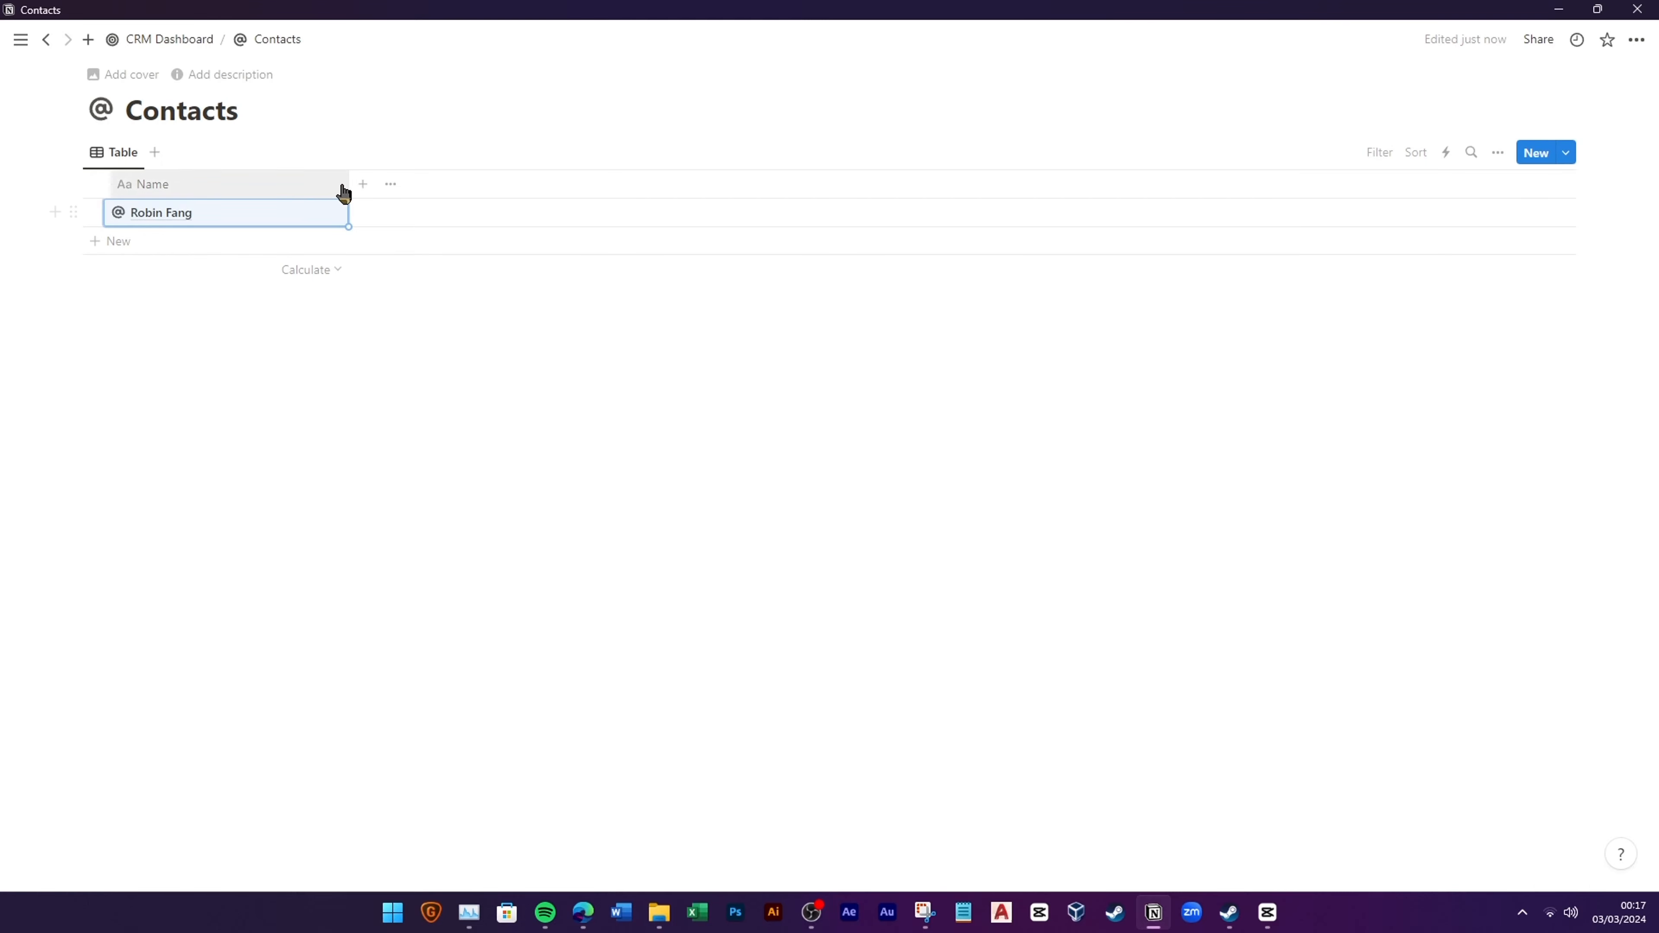
Step: Add a text property named Title with a briefcase icon
left_click(363, 184)
left_click(1447, 420)
left_click(1390, 224)
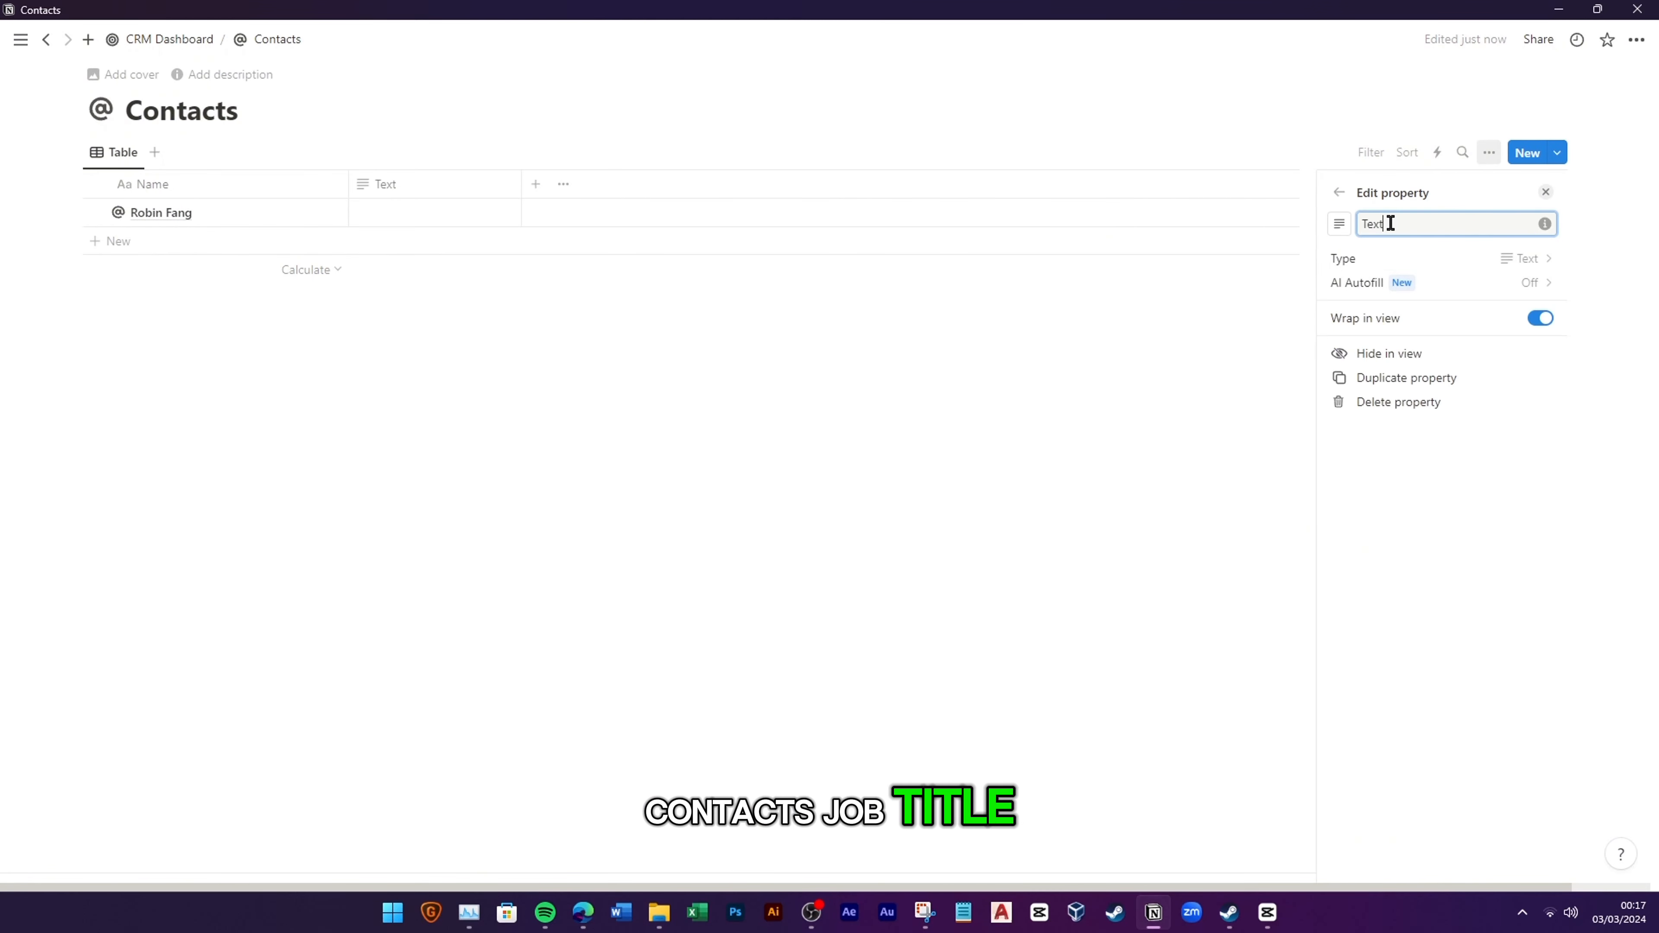
type("Title")
left_click(1337, 230)
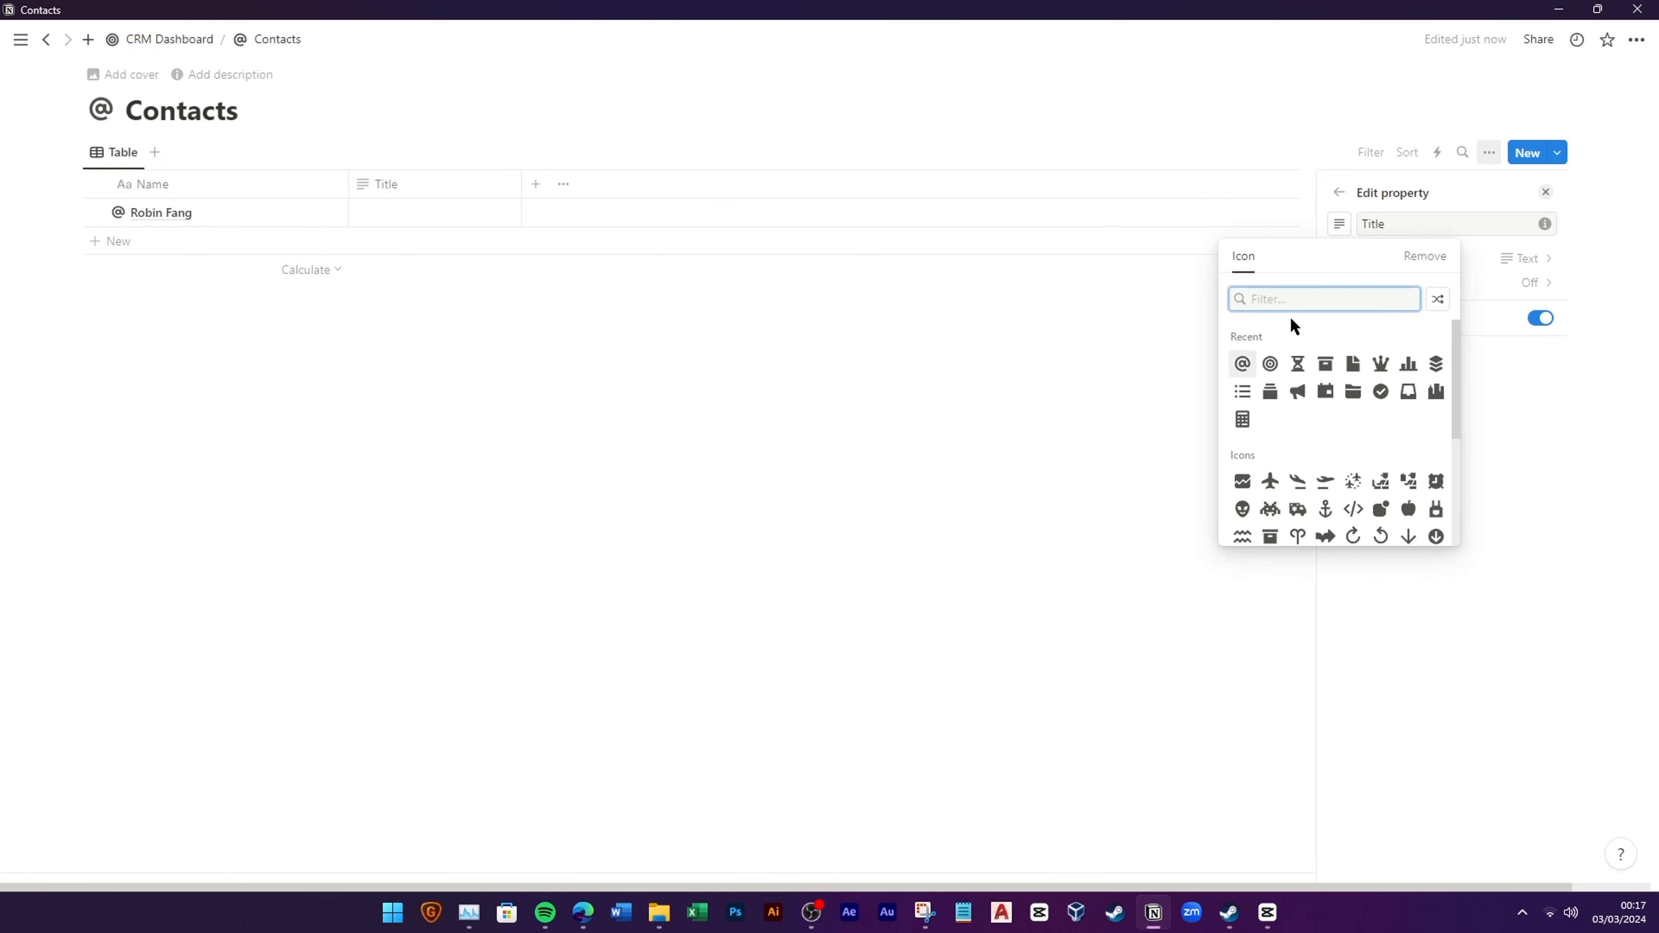
type("bag")
left_click(1270, 367)
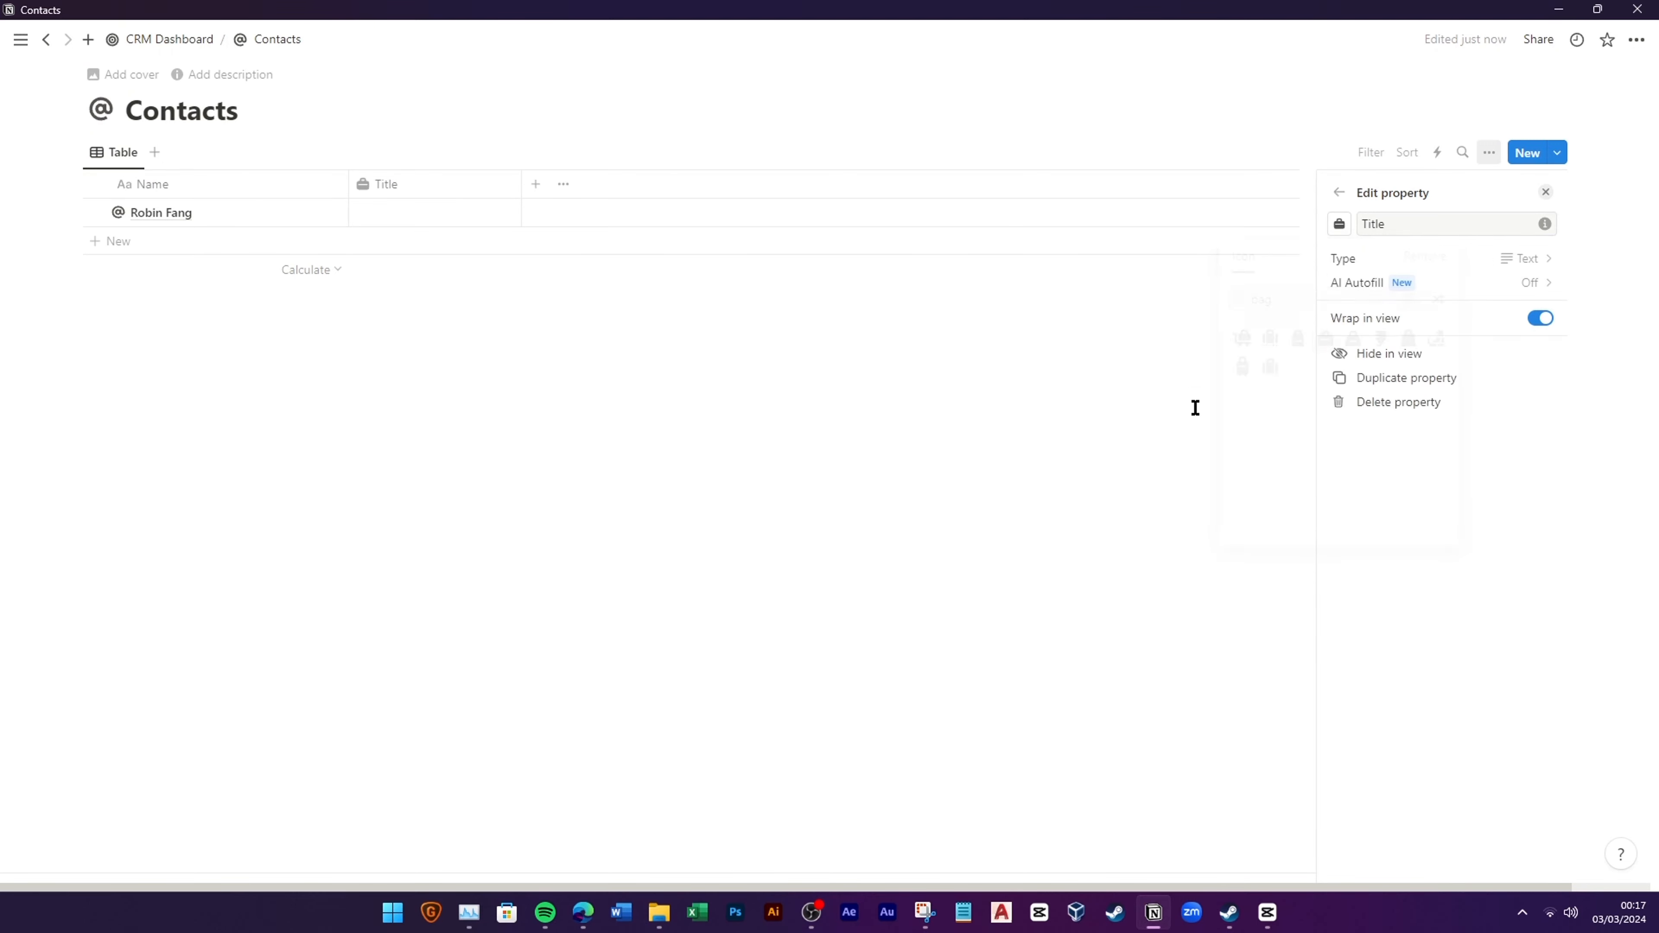
left_click(1196, 407)
Step: Add a Status select property with options New Lead, Contacted and Working
left_click(535, 189)
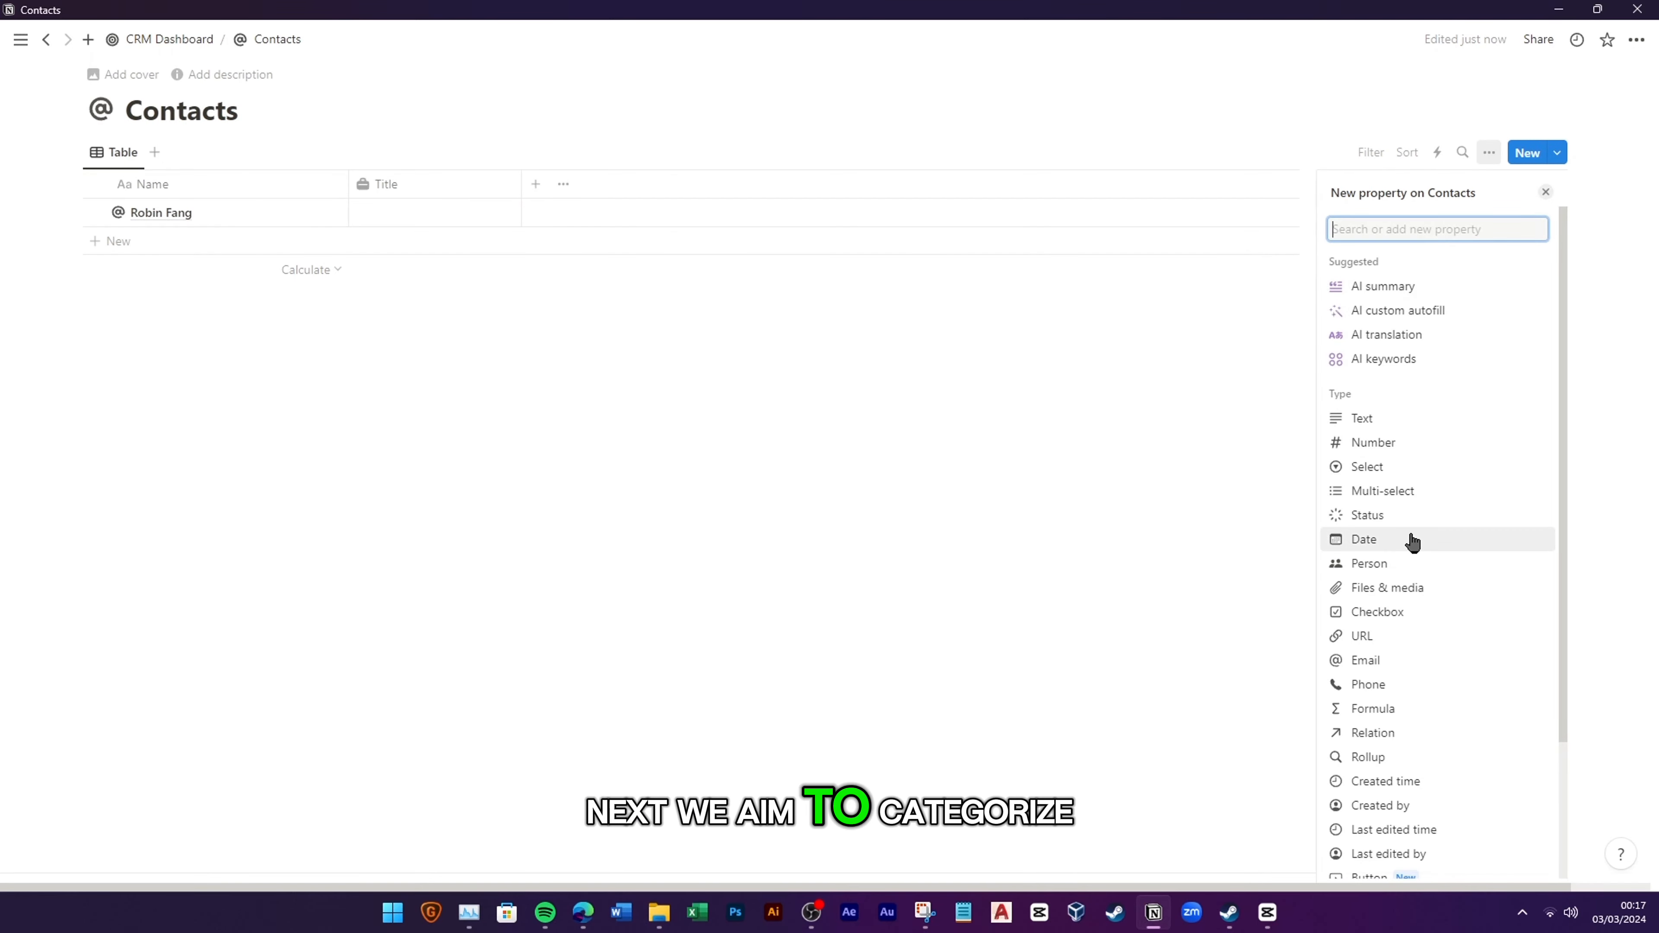
left_click(1367, 467)
type("Status")
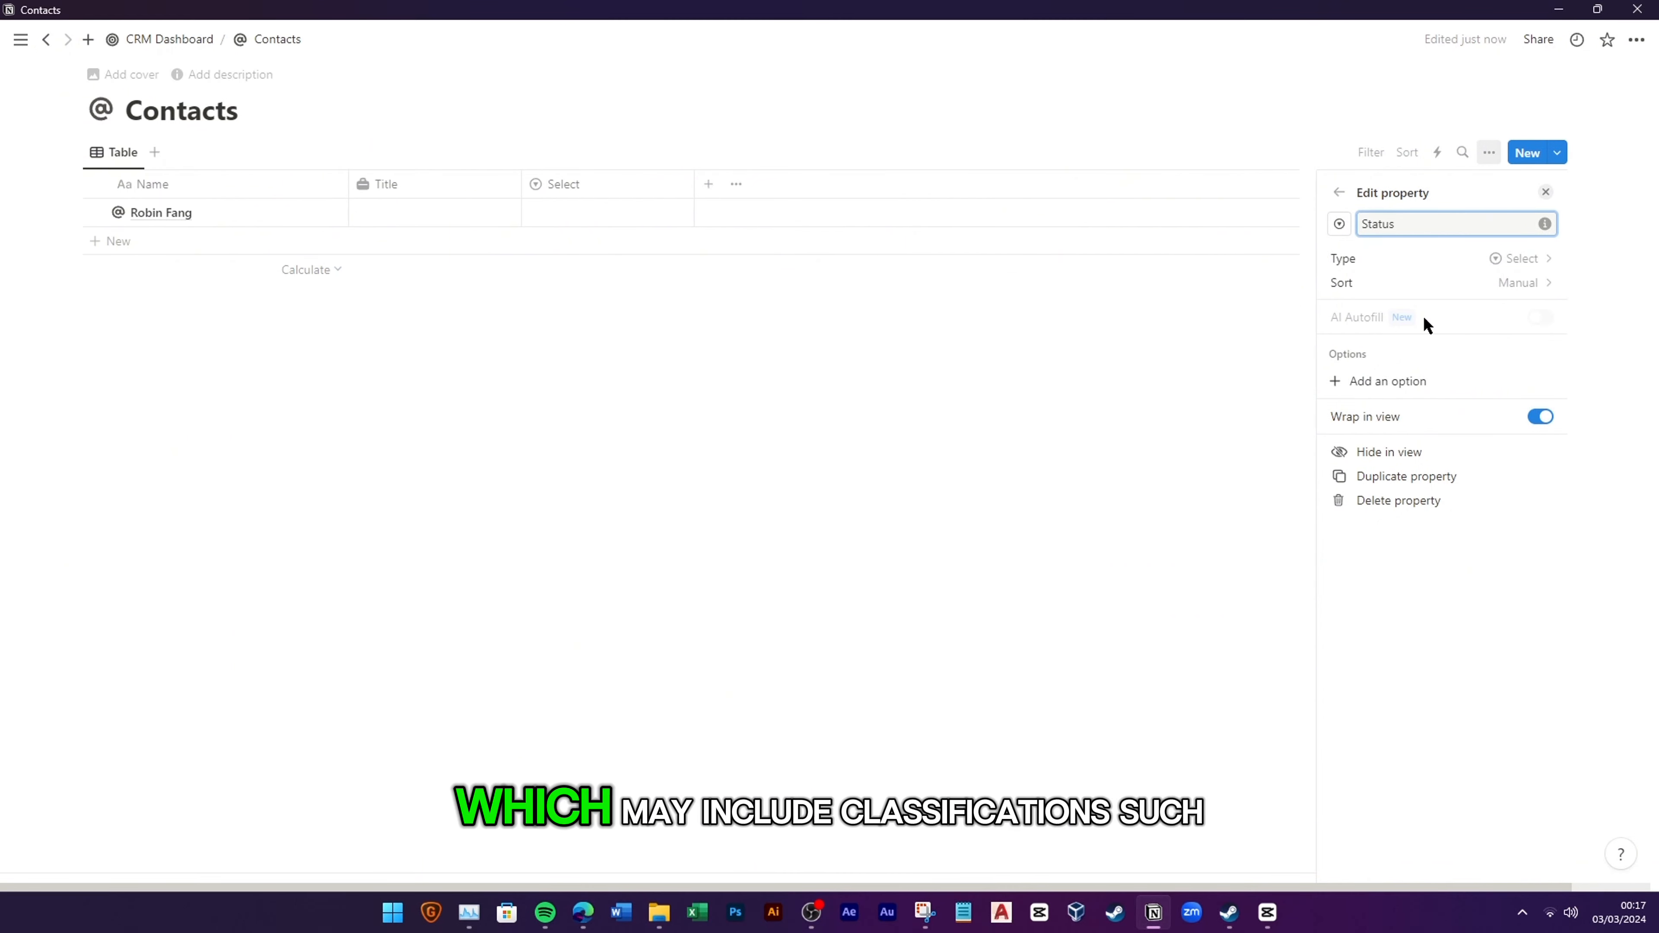
left_click(1386, 384)
type("Ne")
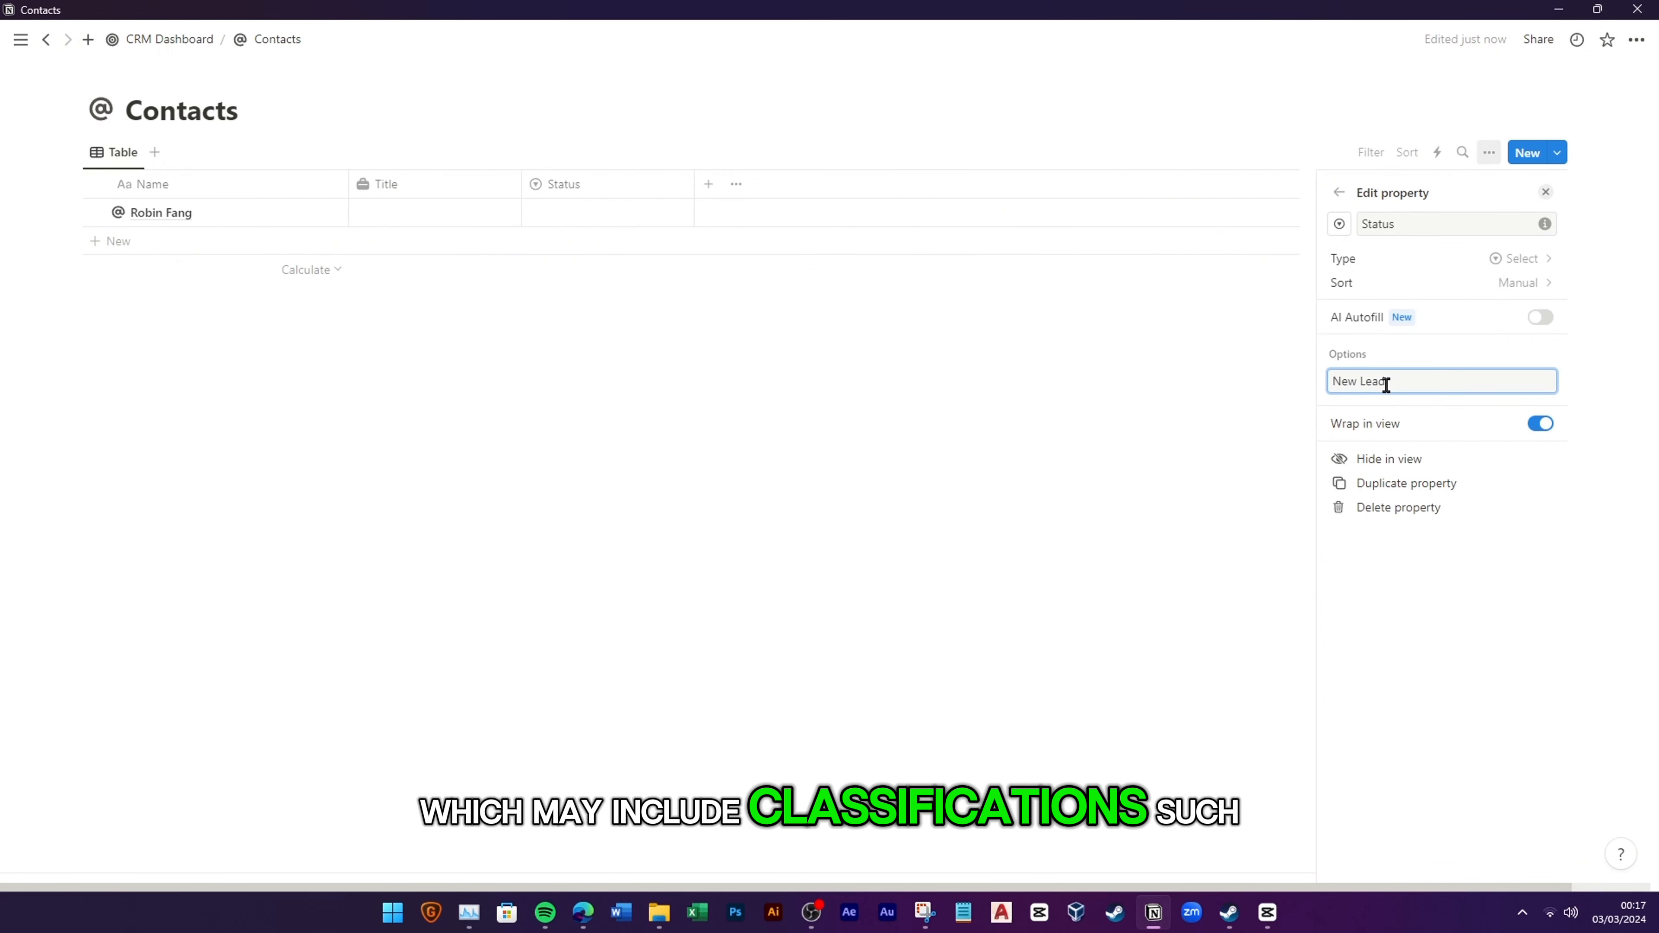
type("w Lead")
key("Return")
type("Contacted")
key("Return")
type("Working")
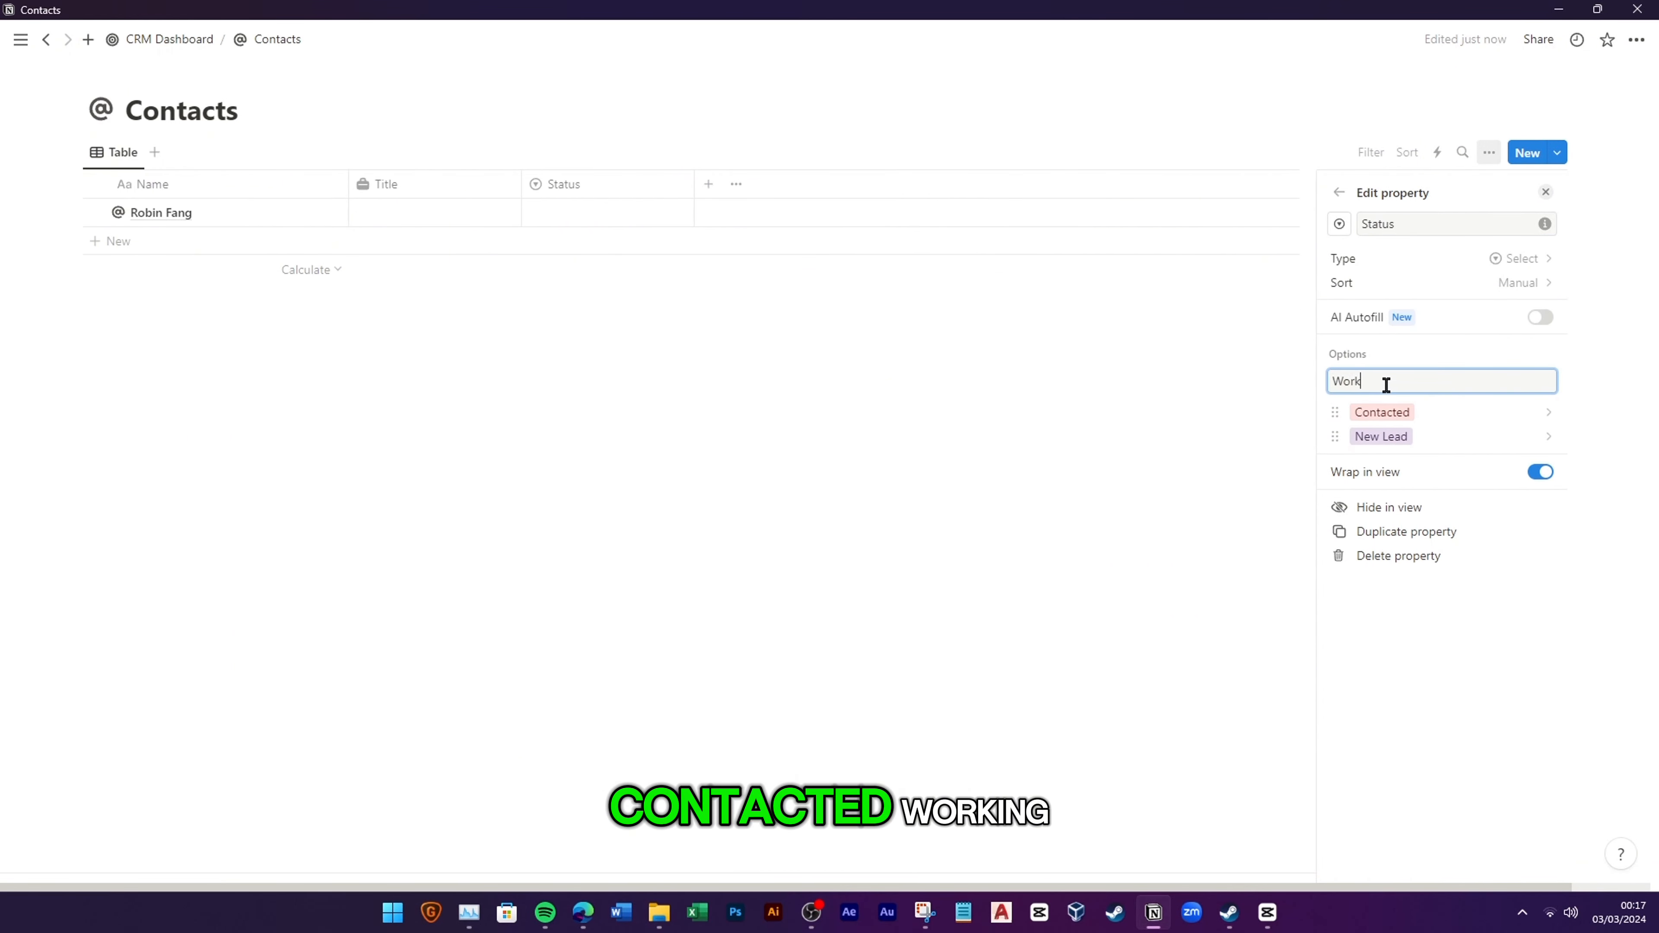
key("Return")
key("alt+Tab")
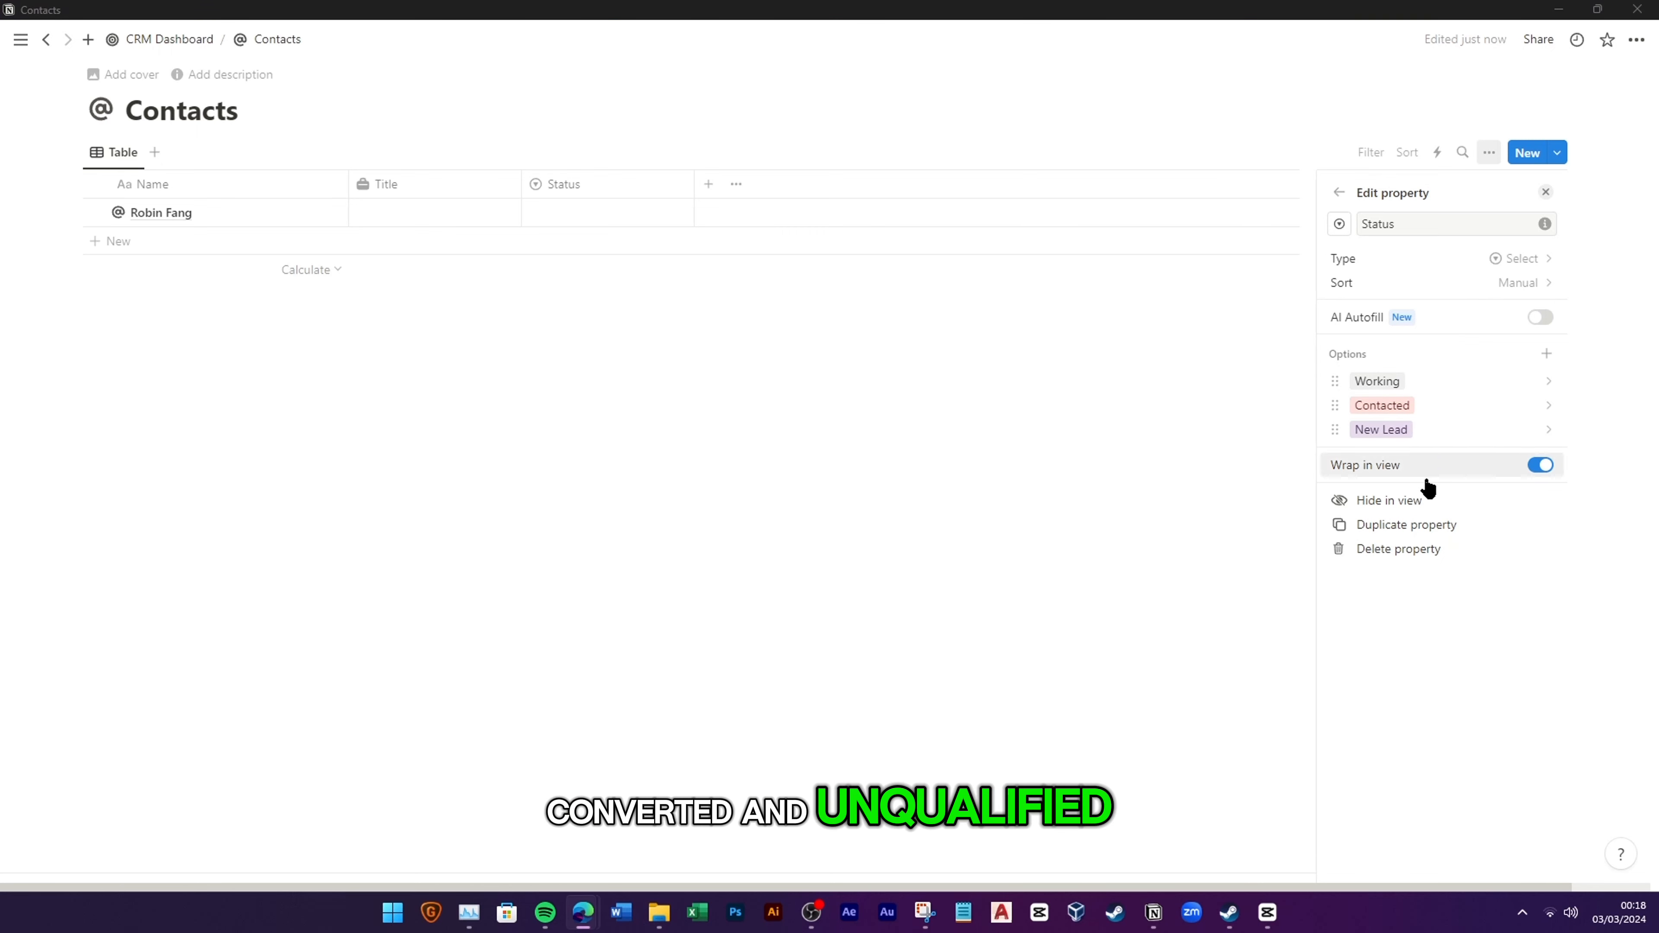
Step: Add Converted and Unqualified options, ordering New Lead, Contacted, Working at the top
left_click(1546, 353)
type("ed")
key("Return")
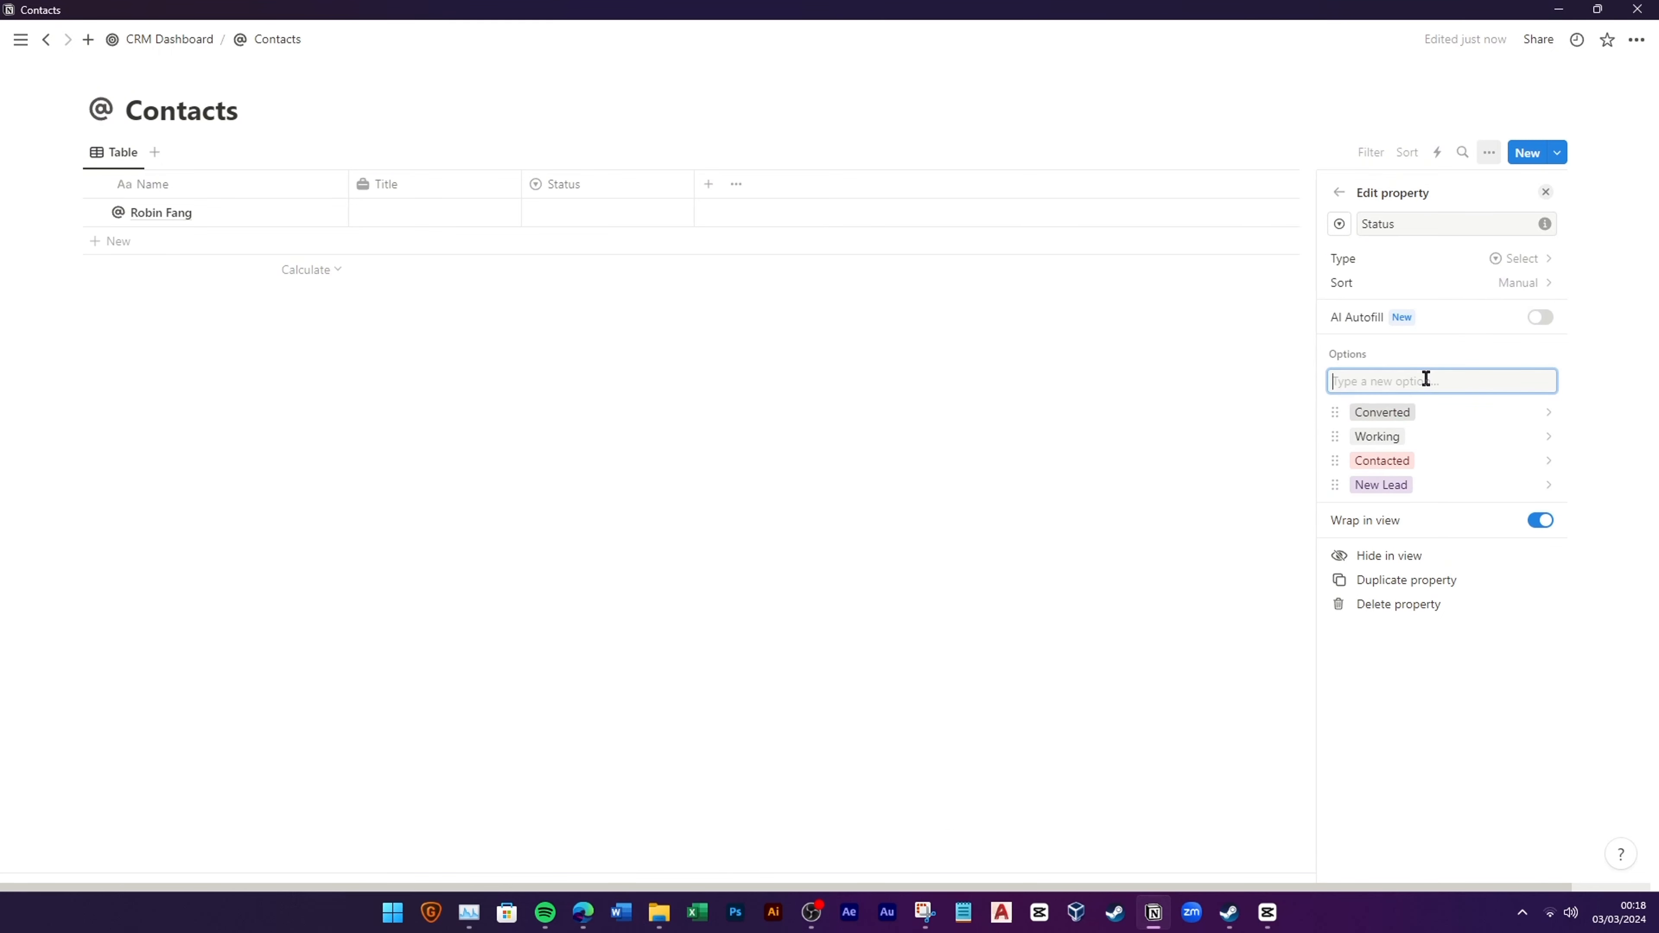
key("Return")
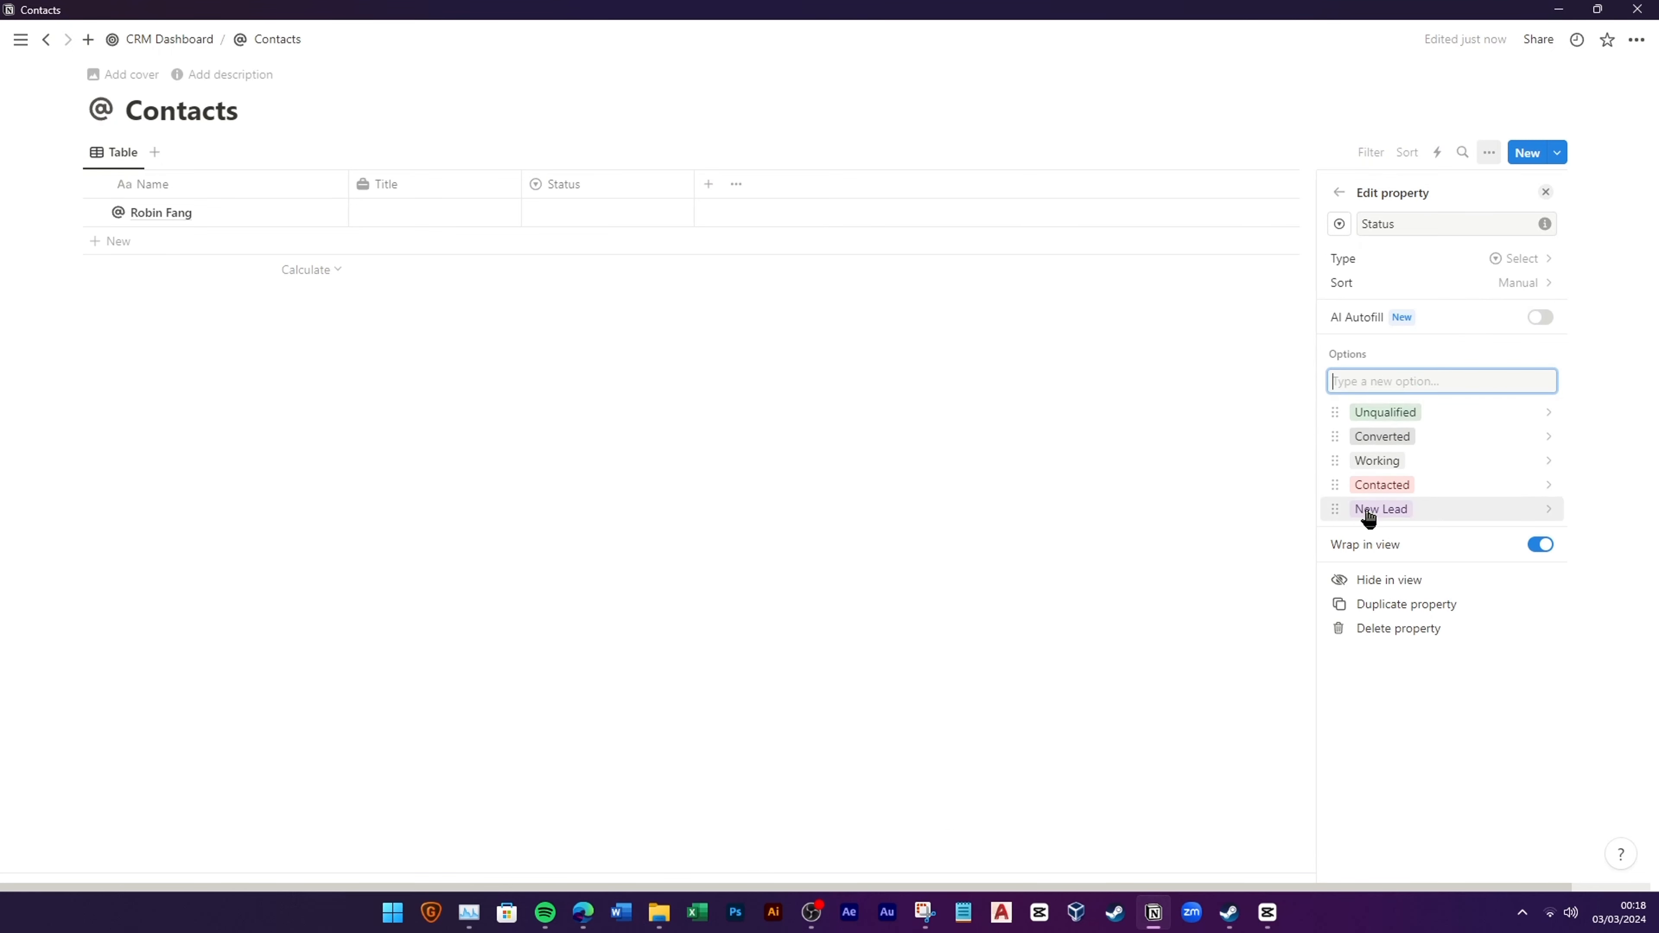
left_click_drag(1367, 511, 1378, 412)
left_click_drag(1381, 509, 1387, 436)
mouse_move(1388, 509)
left_mouse_down()
mouse_move(1389, 461)
mouse_move(1393, 485)
left_mouse_up()
Step: Colour Status options: New Lead gray, Contacted orange, Working blue, Converted green, Unqualified red
left_click(1393, 485)
left_click(1419, 740)
left_click(1411, 478)
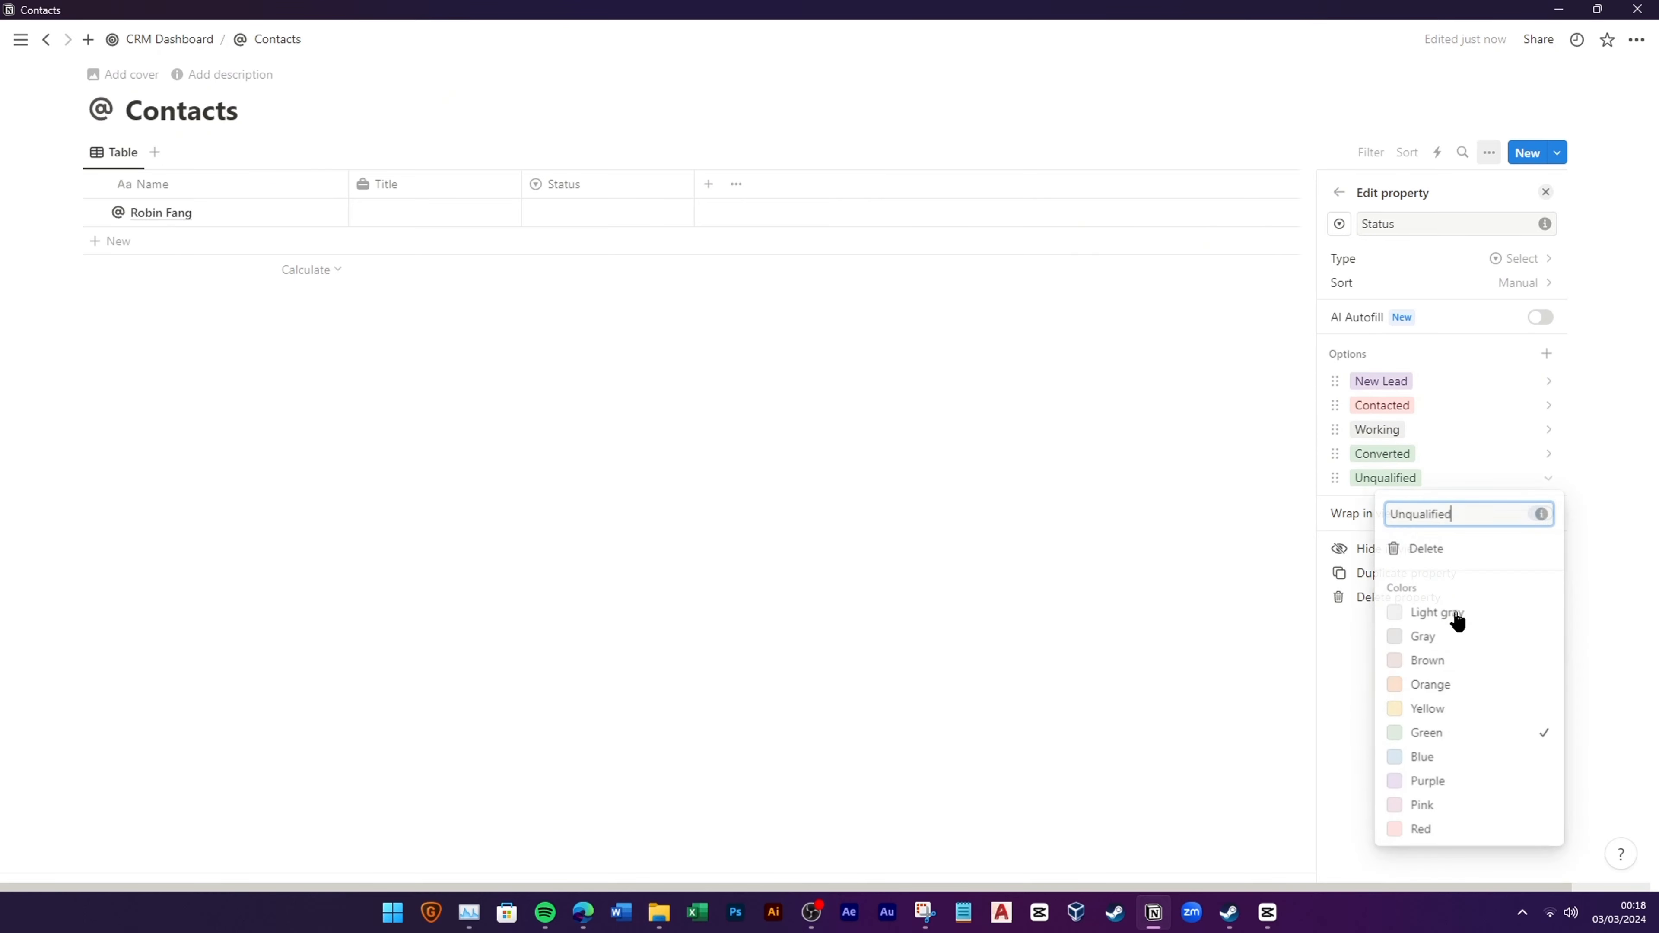
left_click(1429, 829)
left_click(1404, 430)
left_click(1427, 662)
left_click(1413, 405)
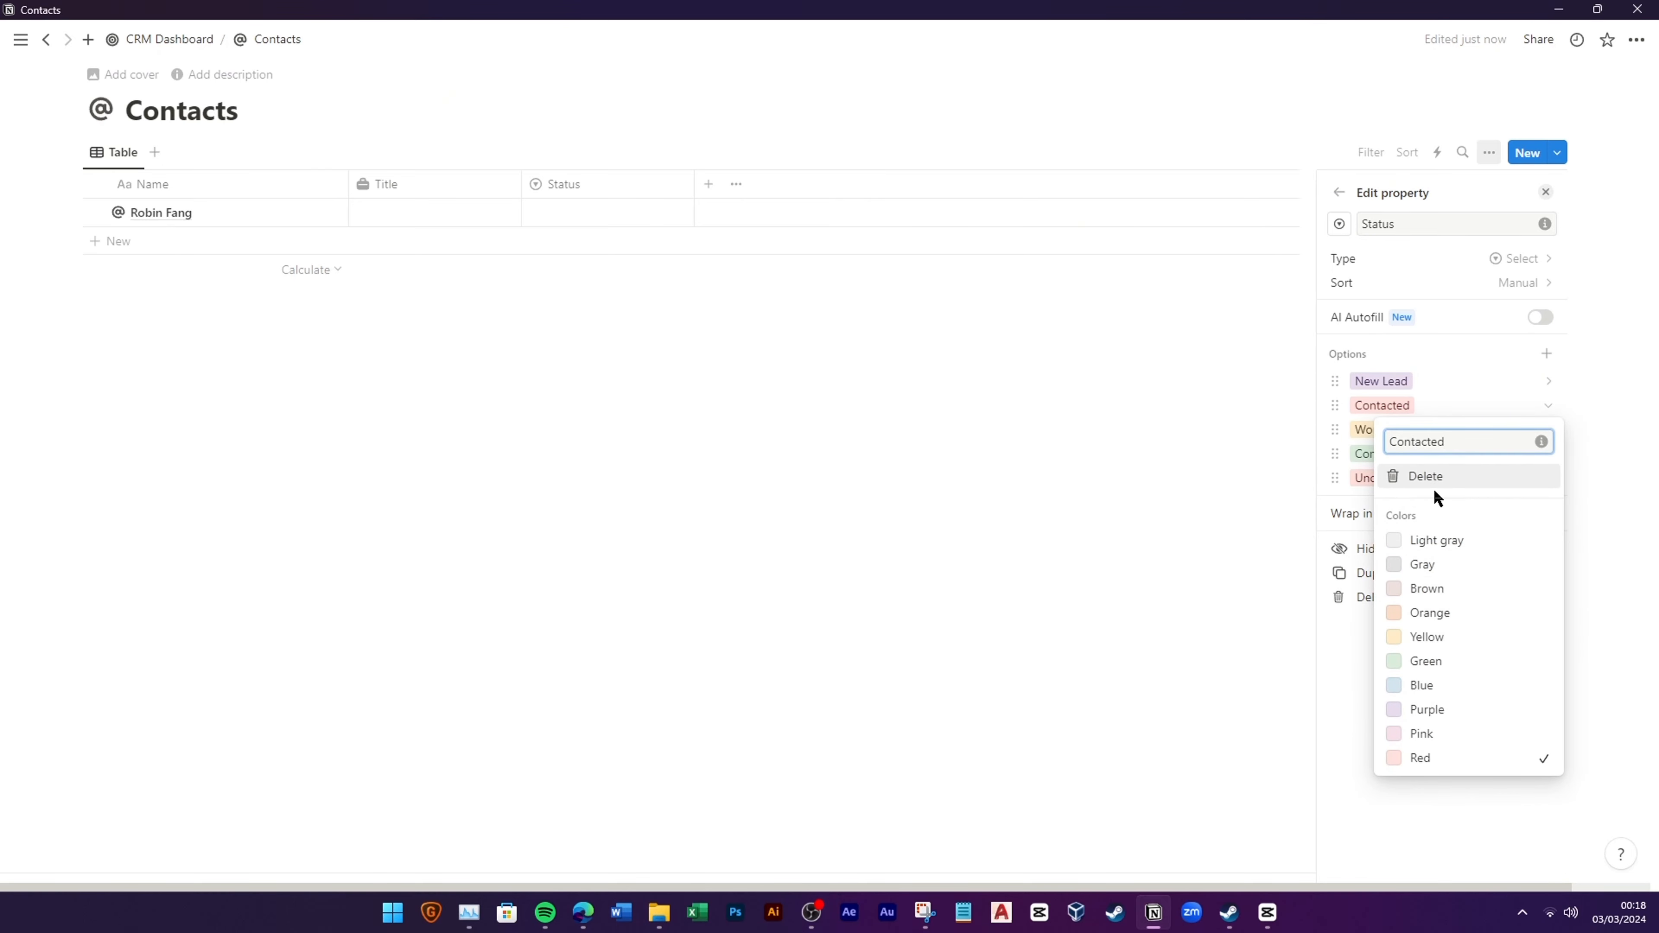
left_click(1437, 638)
left_click(1405, 430)
left_click(1422, 709)
left_click(1381, 381)
left_click(1436, 520)
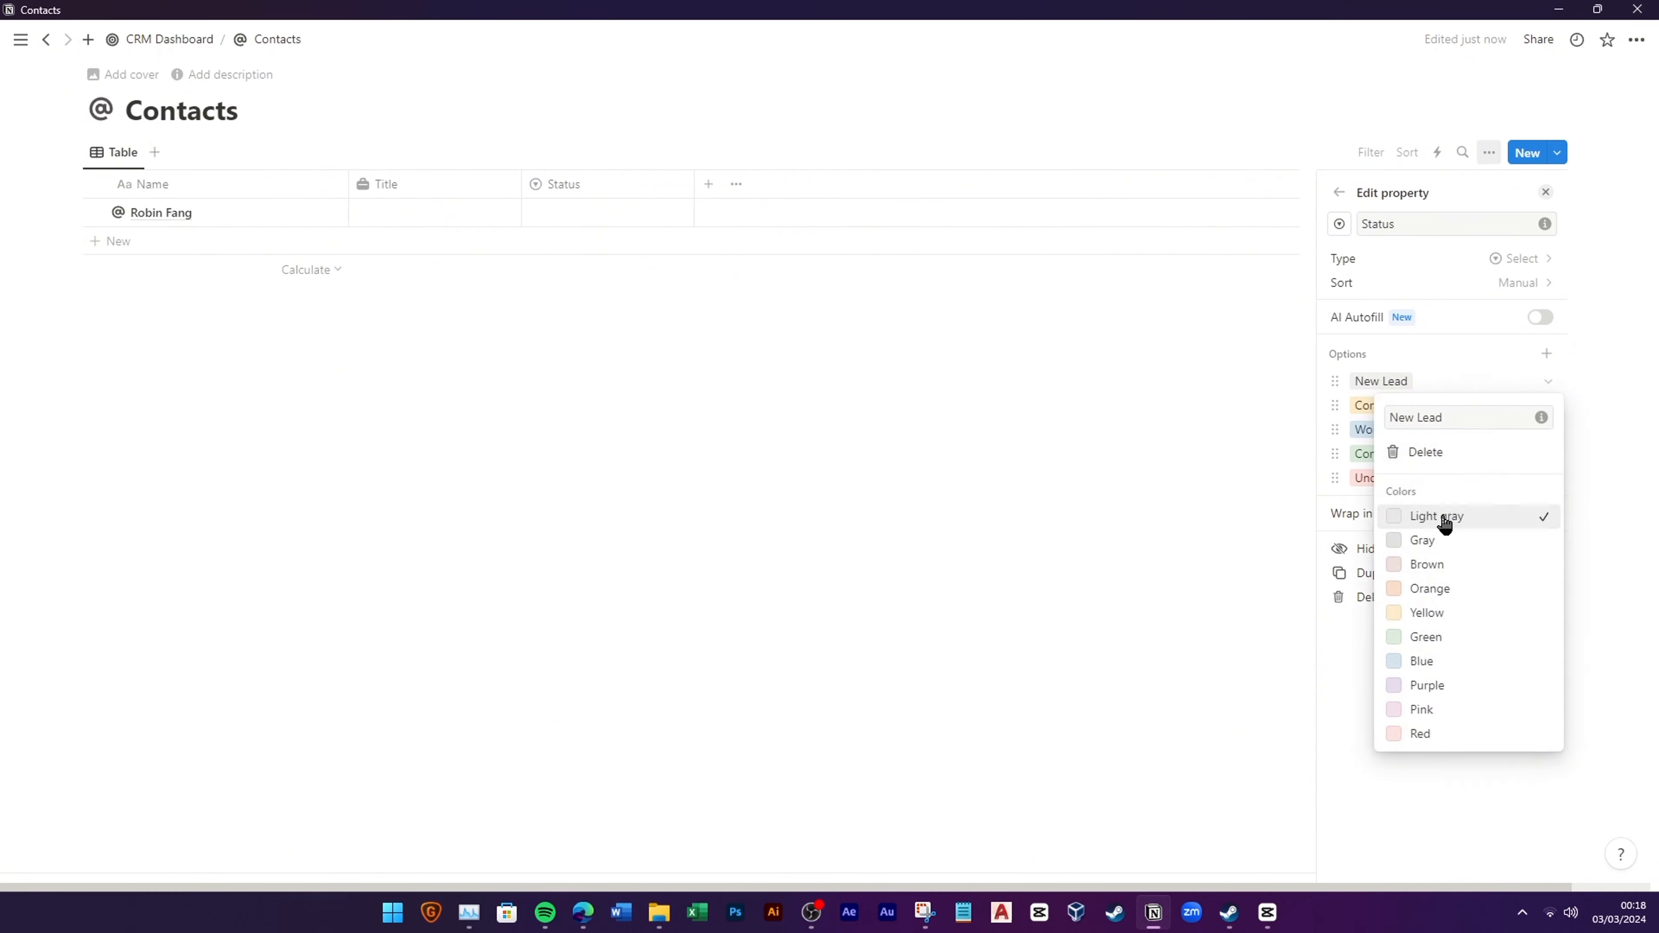
left_click(970, 474)
left_click(970, 474)
Step: Add Phone and Email property columns to the Contacts table
left_click(710, 190)
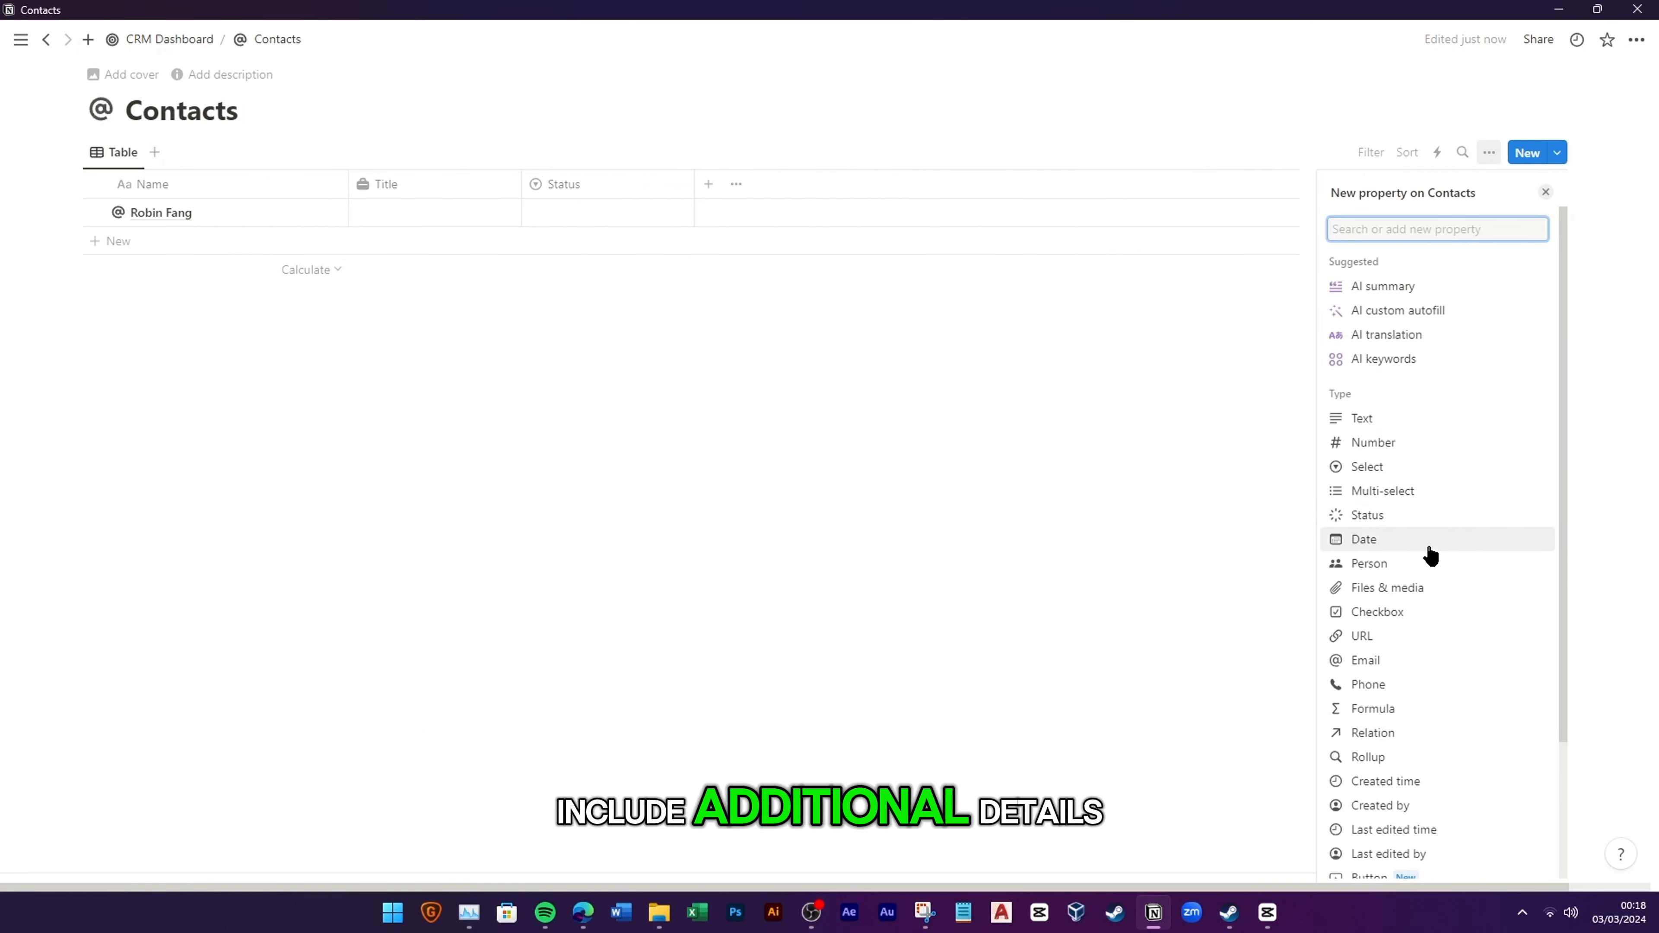
left_click(1418, 692)
left_click(884, 185)
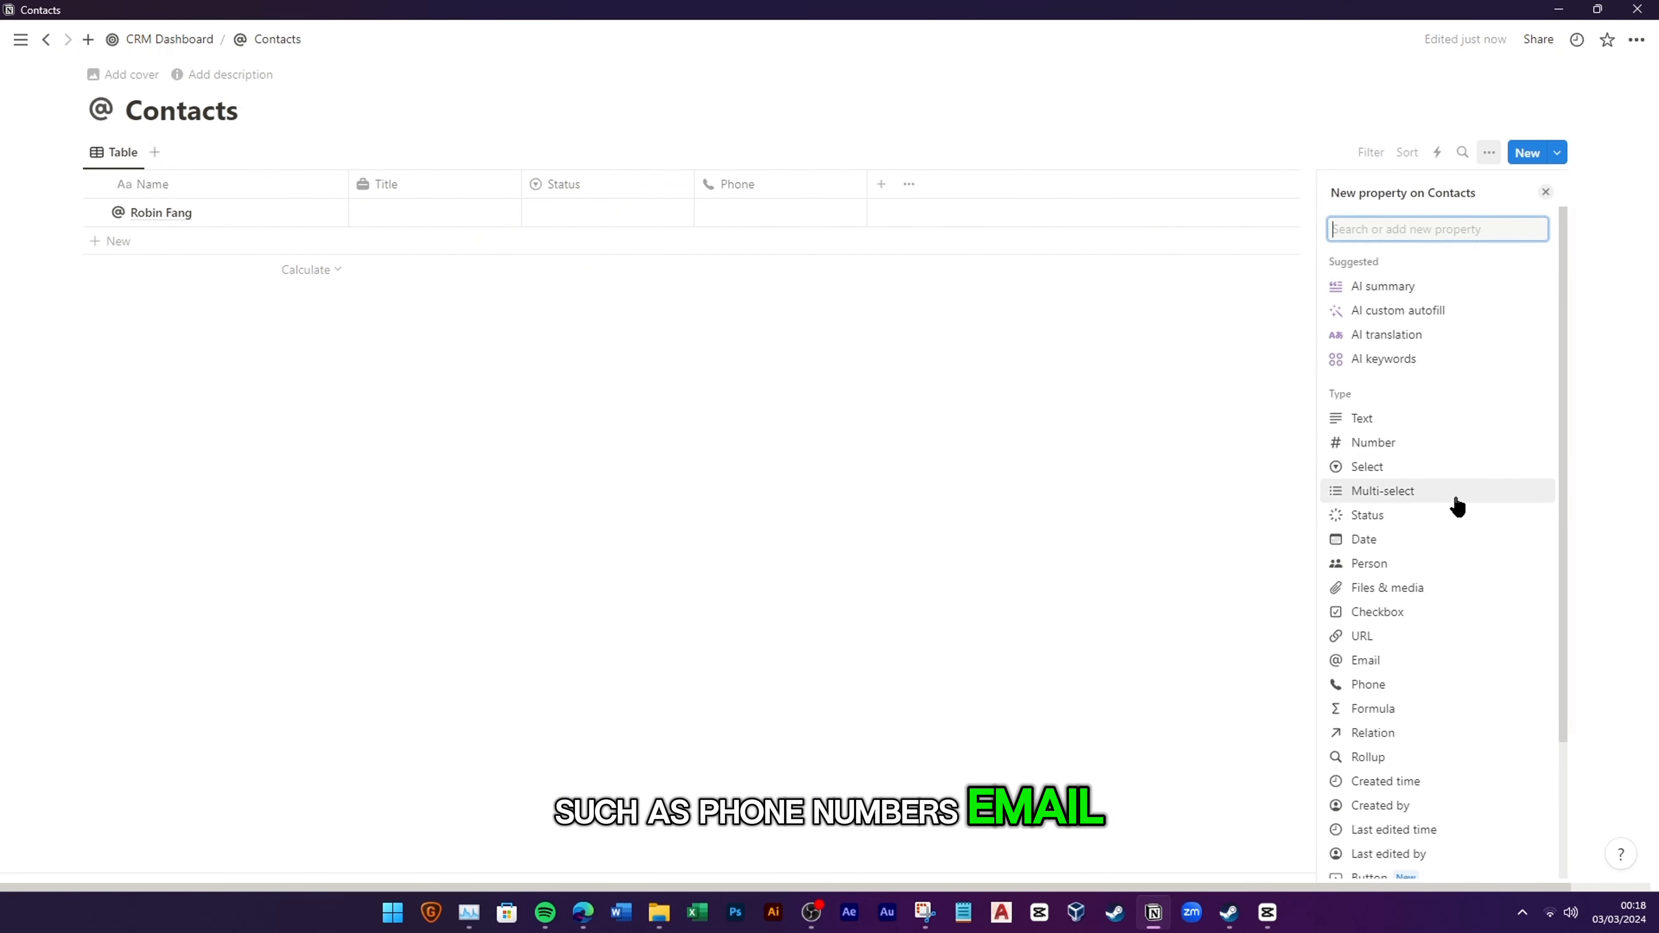
left_click(1414, 661)
left_click(1062, 543)
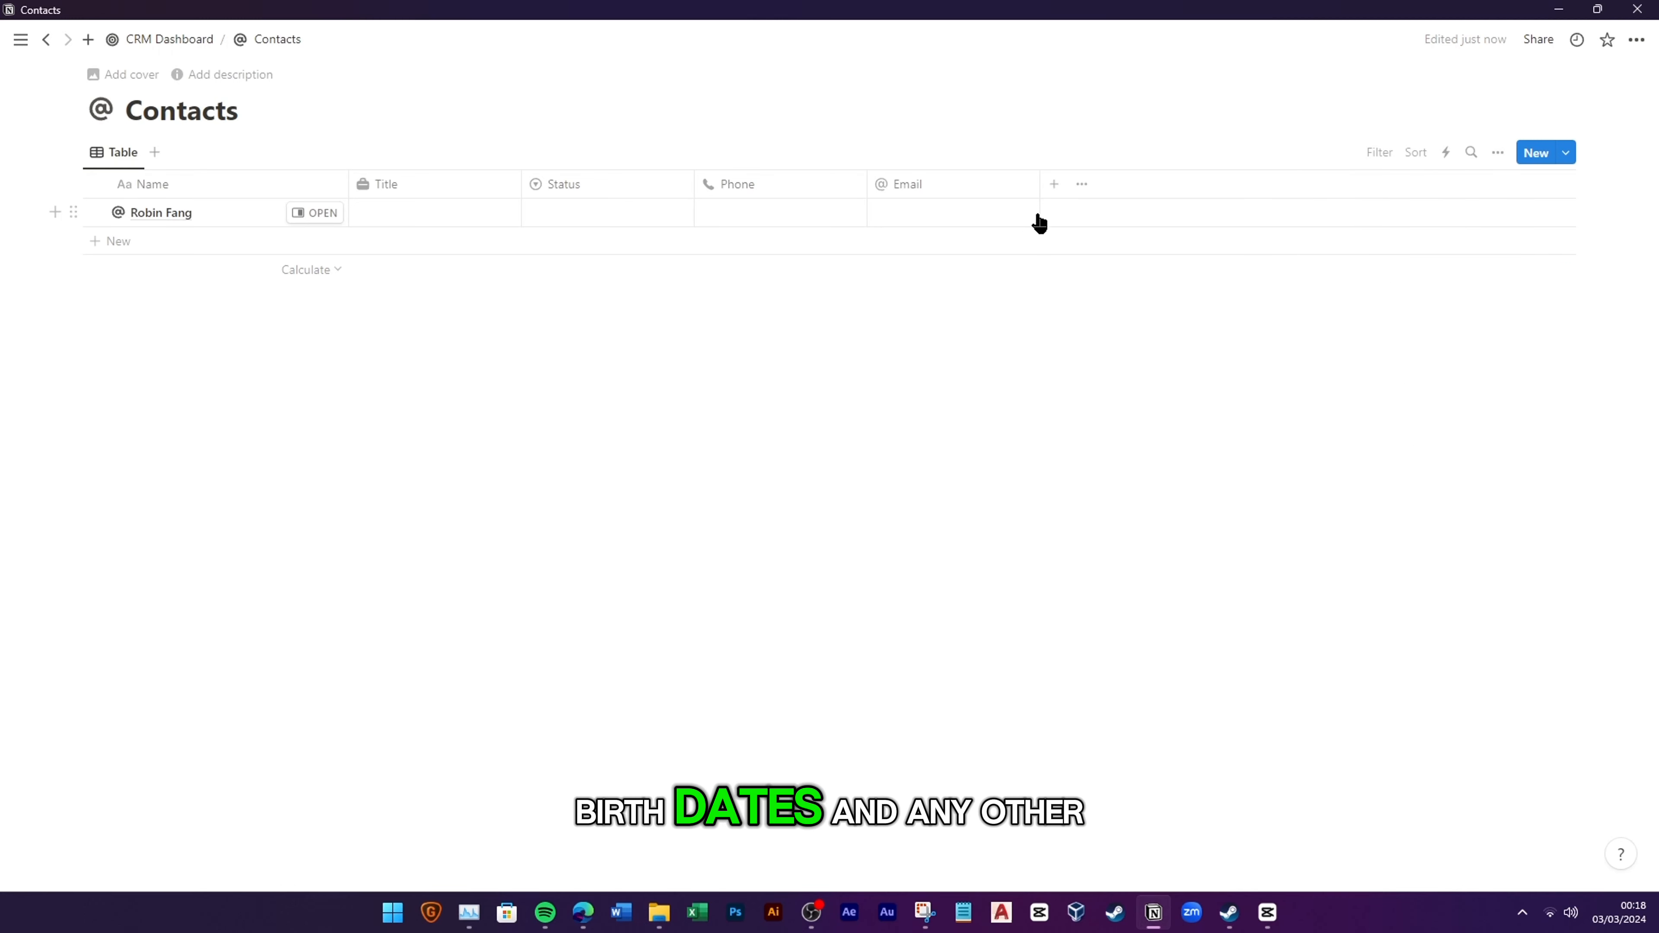
Step: Add a Select property named Rating with a star icon and begin its options
left_click(1055, 185)
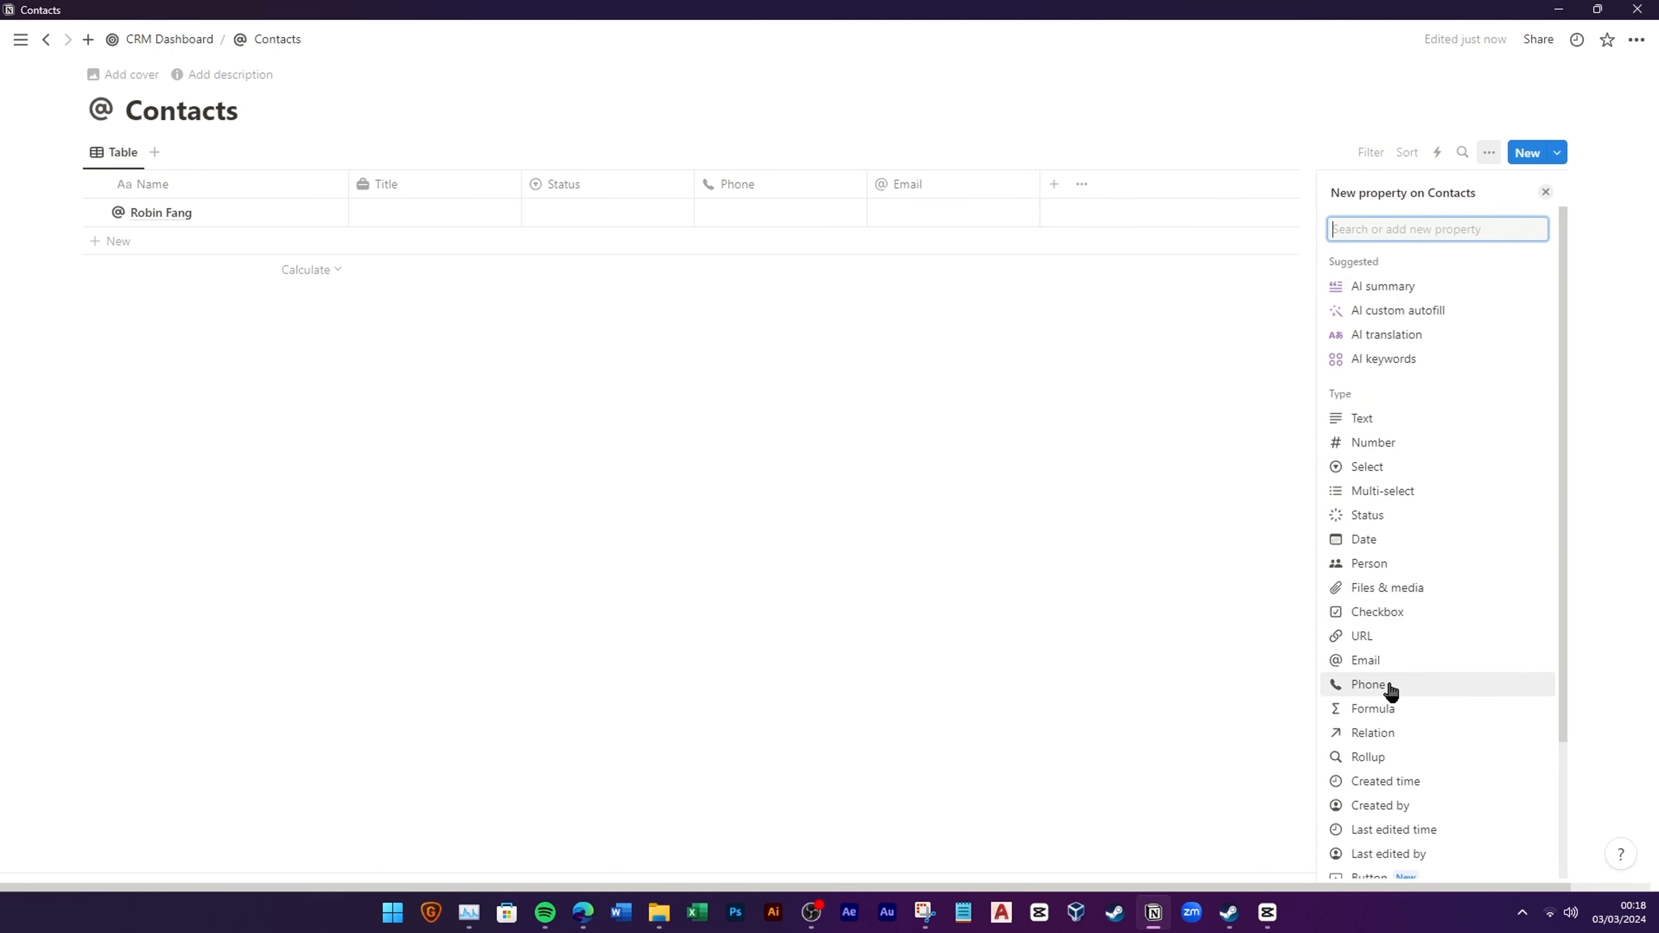
left_click(1409, 467)
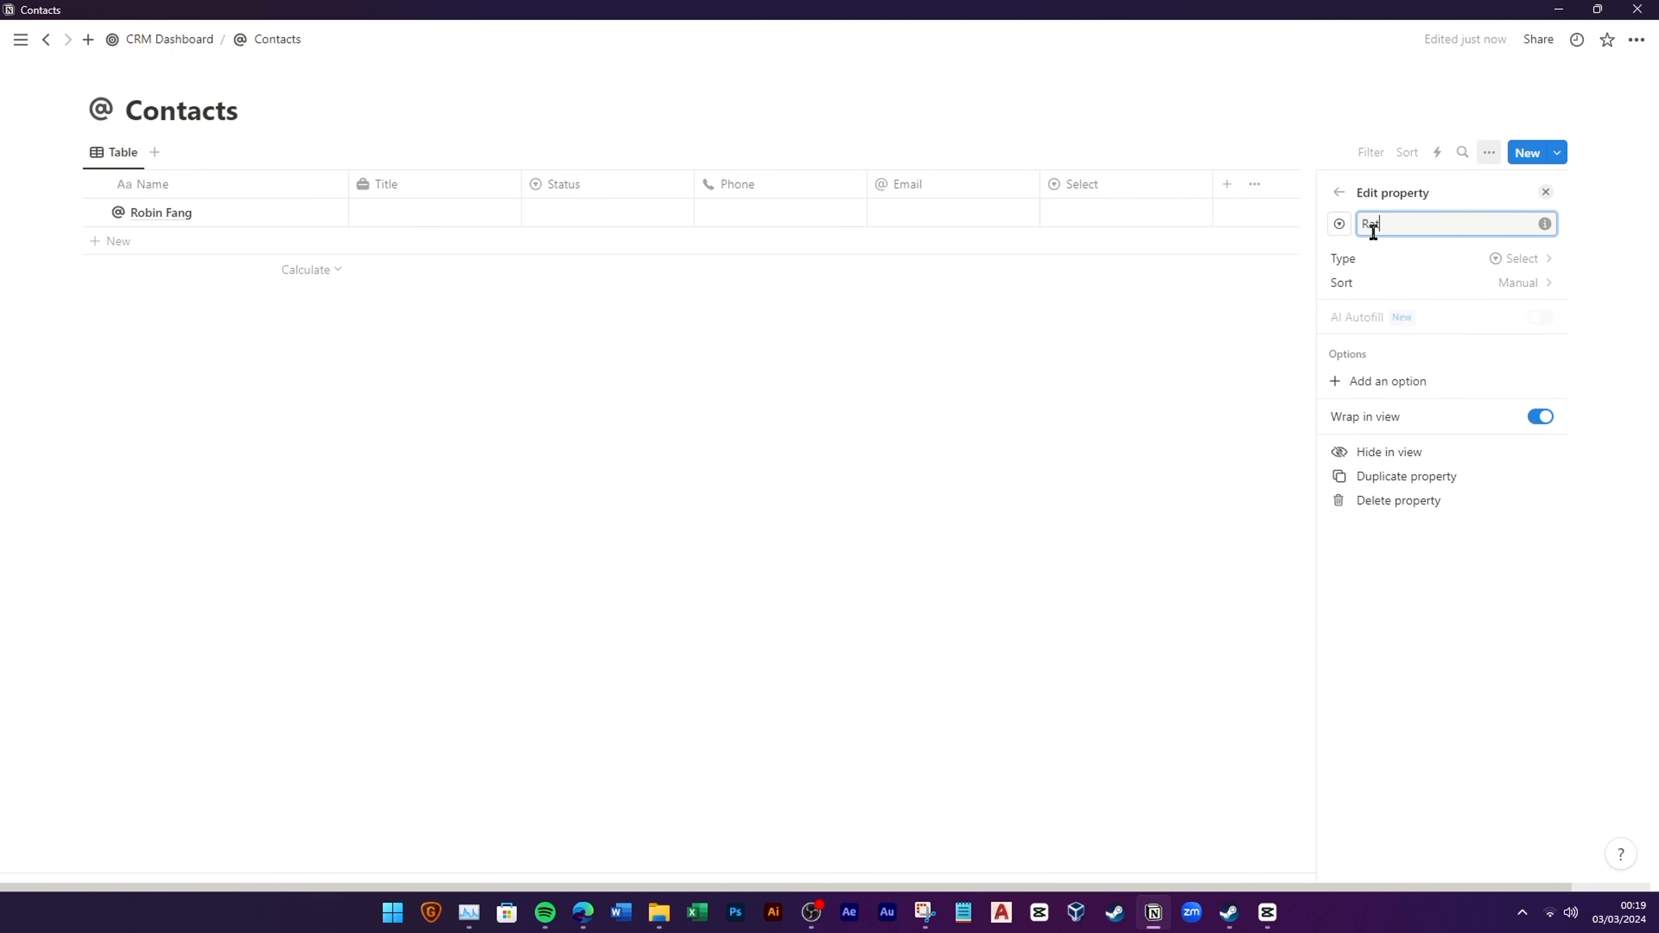
type("Rating")
left_click(1340, 224)
type("star")
left_click(1385, 343)
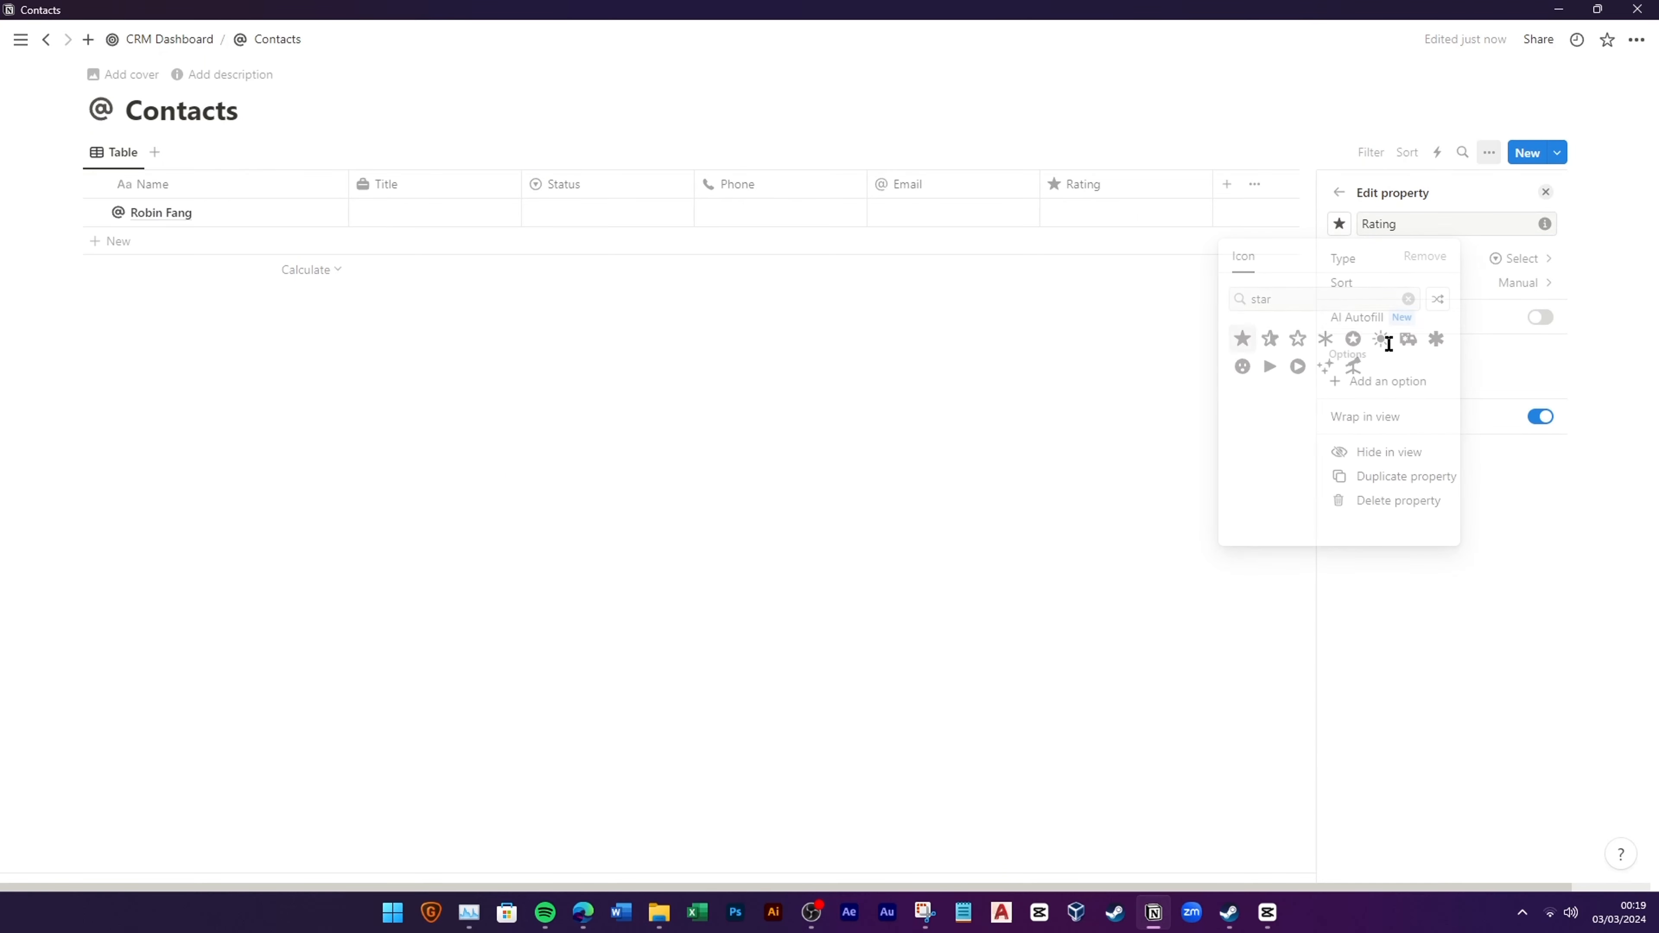
left_click(1392, 379)
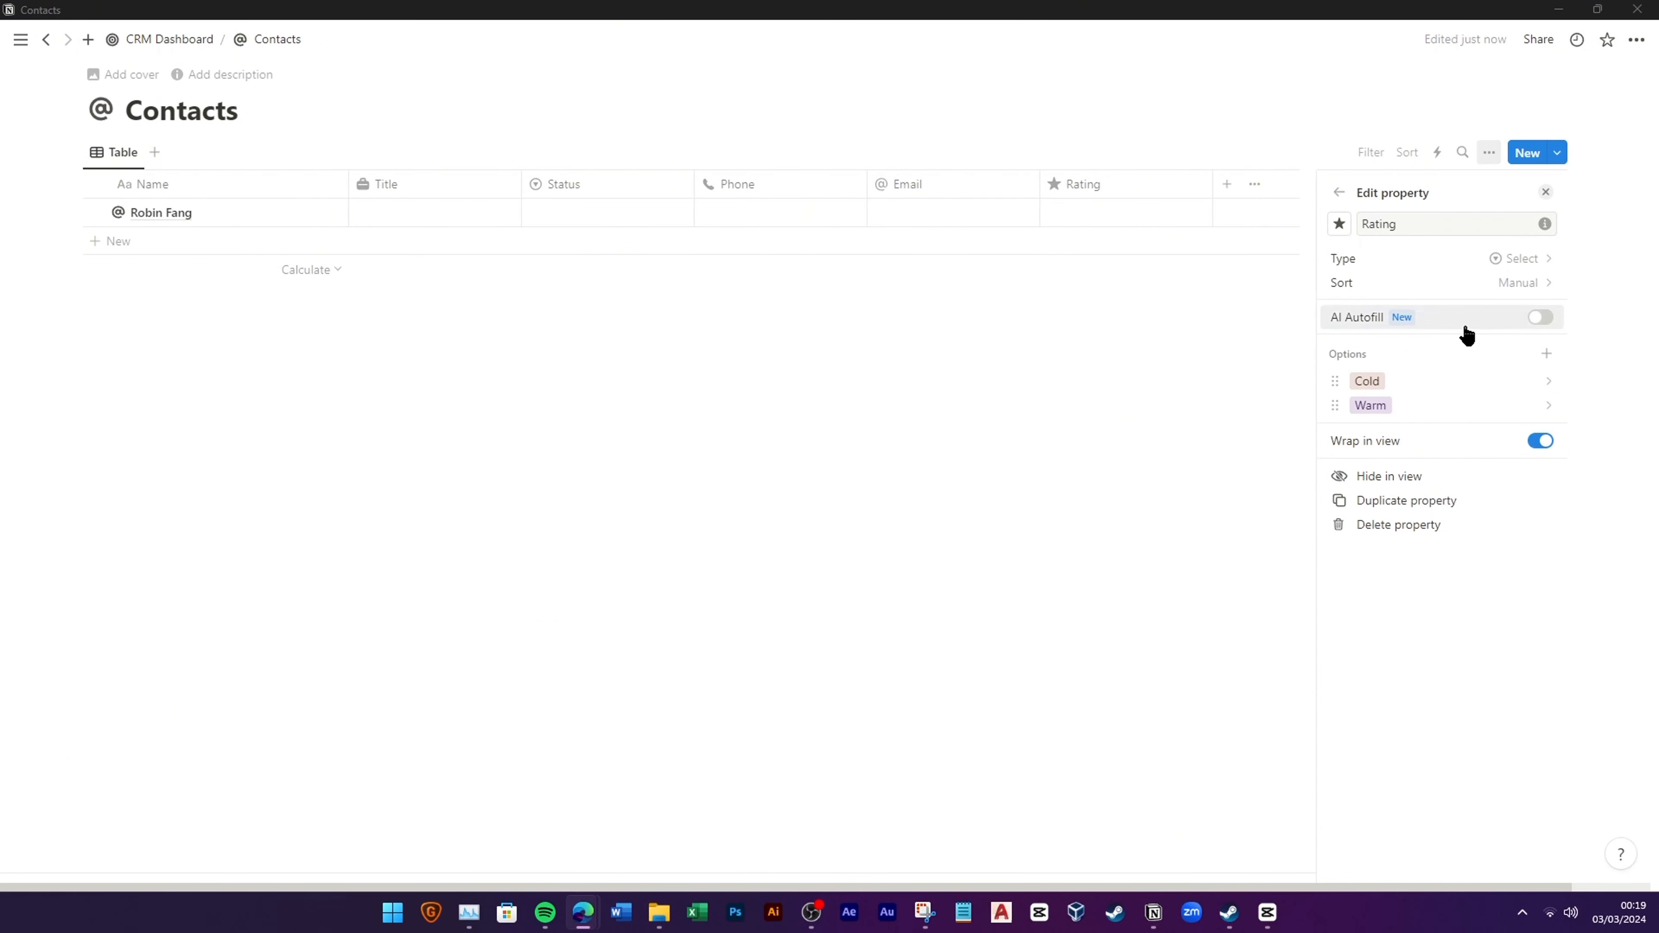
Step: Colour Rating's options: Hot red, Cold blue and Warm green
left_click(1548, 412)
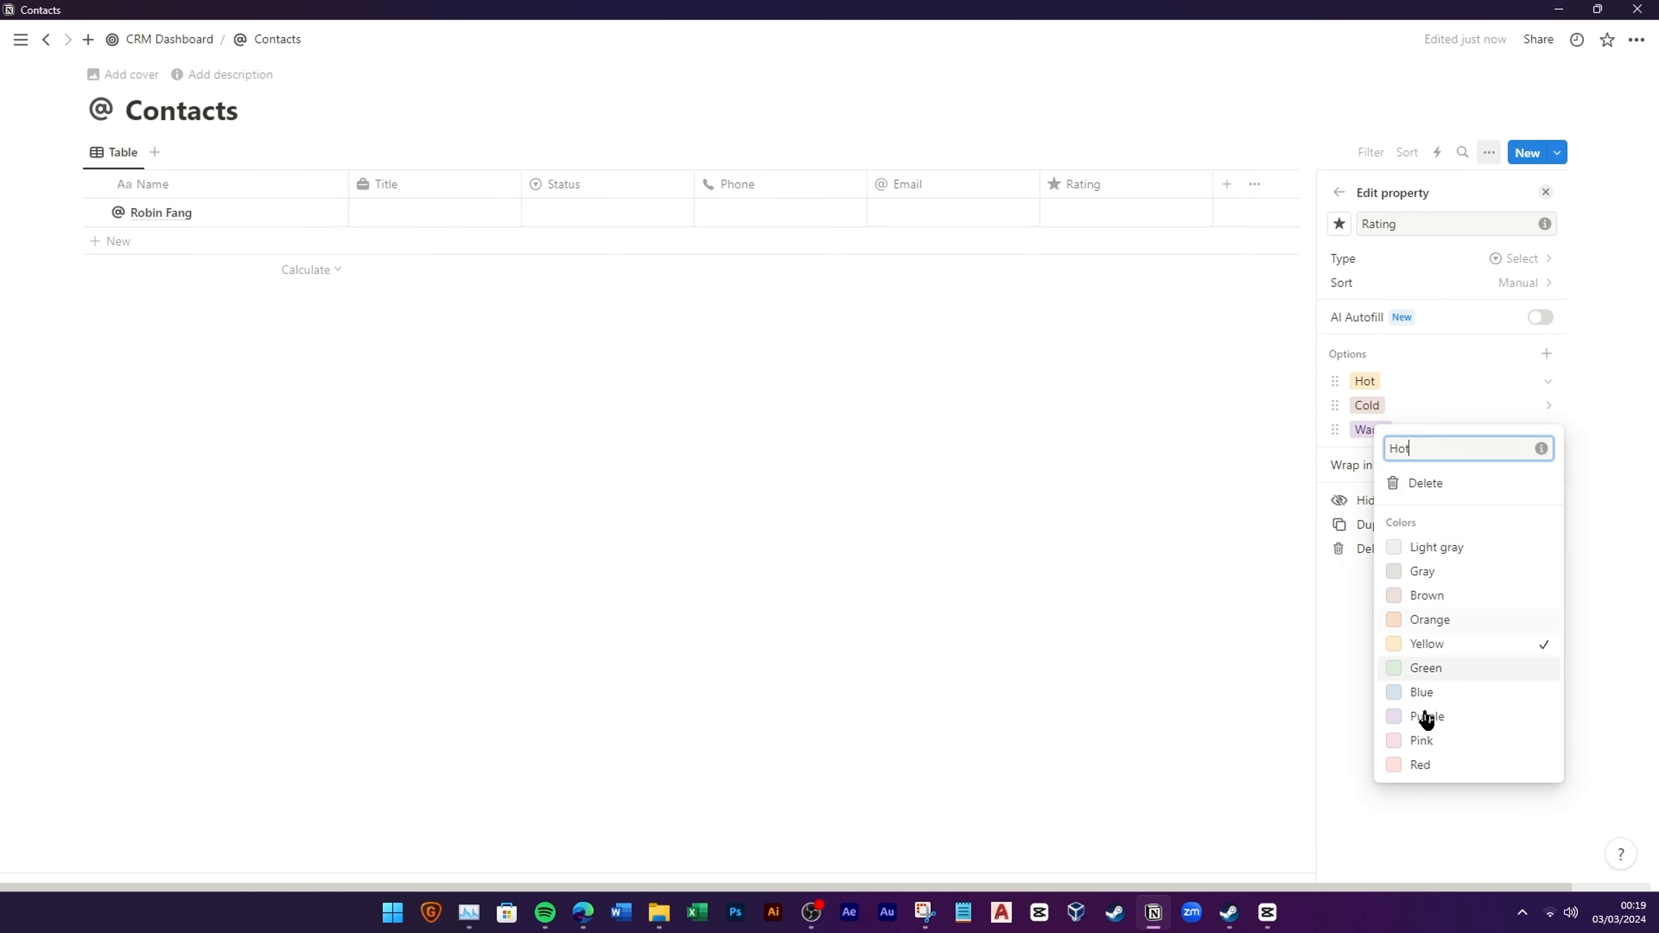
left_click(1421, 765)
left_click(1514, 408)
left_click(1438, 691)
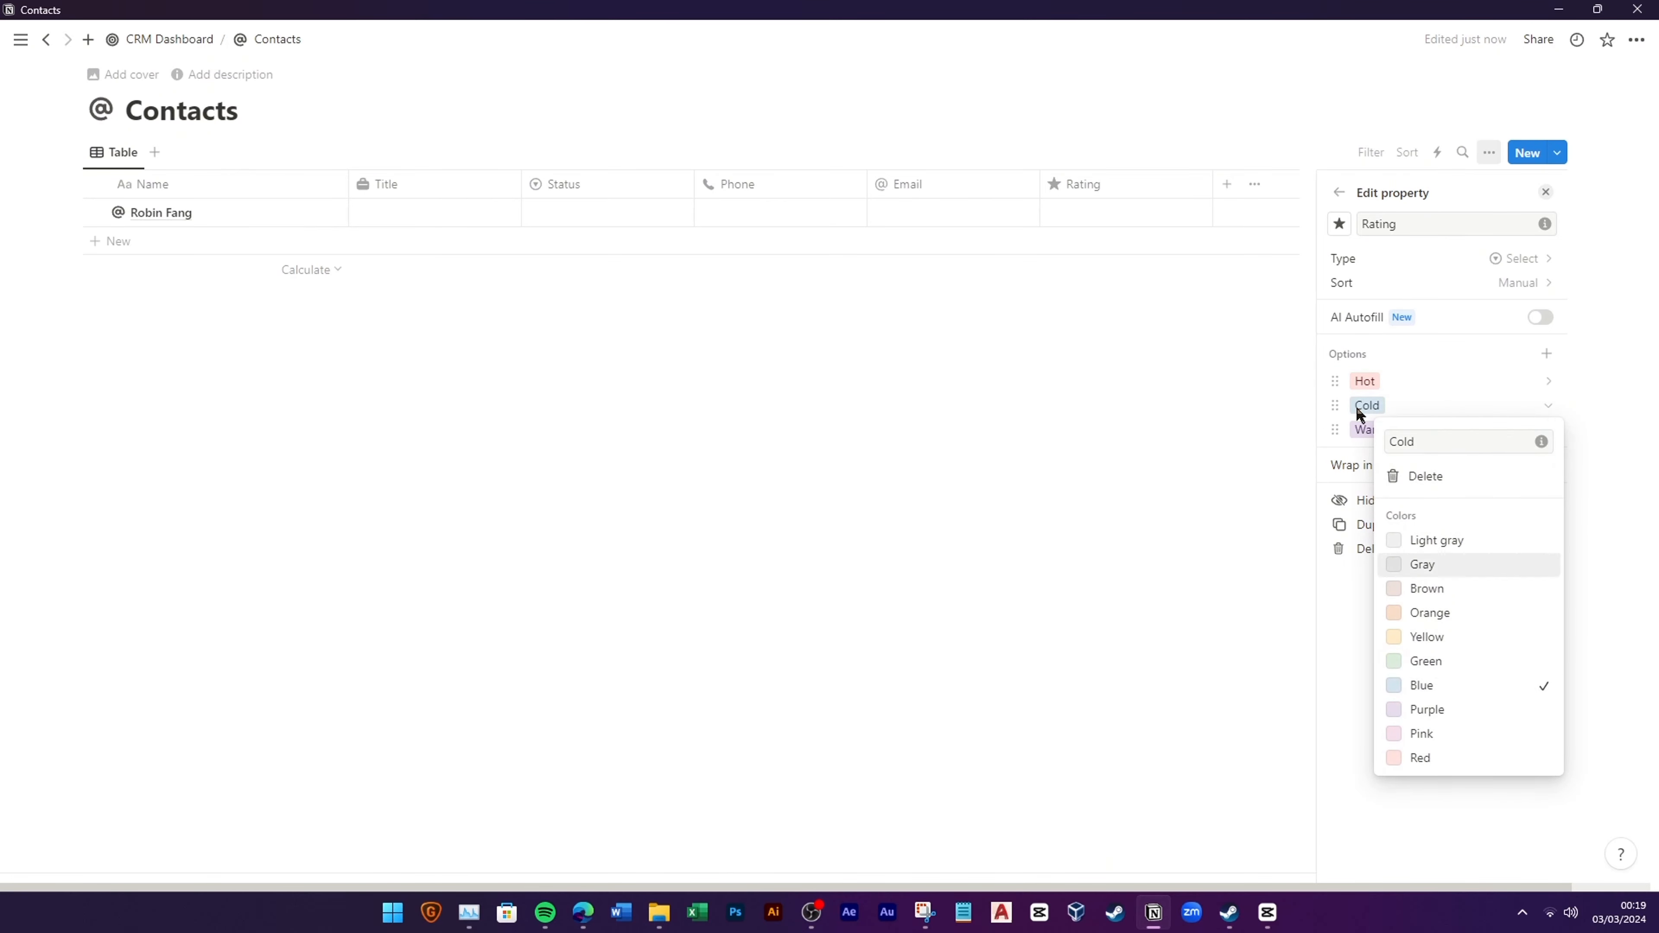
left_click(1362, 425)
left_click(1424, 686)
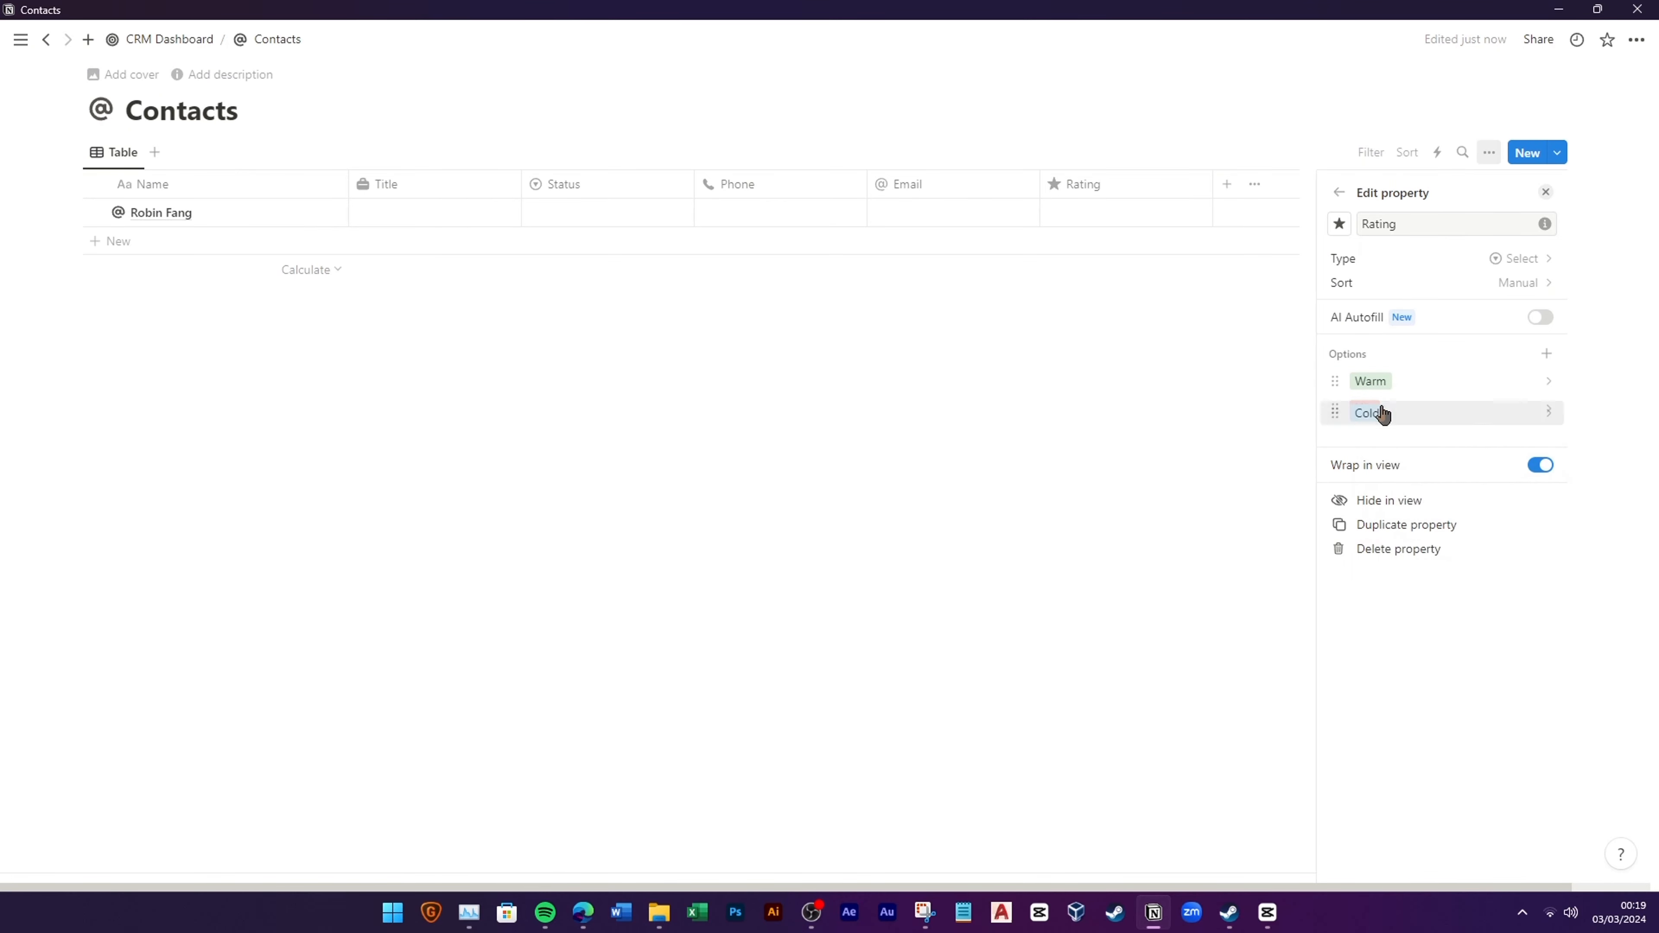
left_click(1225, 382)
Step: Add a Date property named Birth Date
left_click(1228, 183)
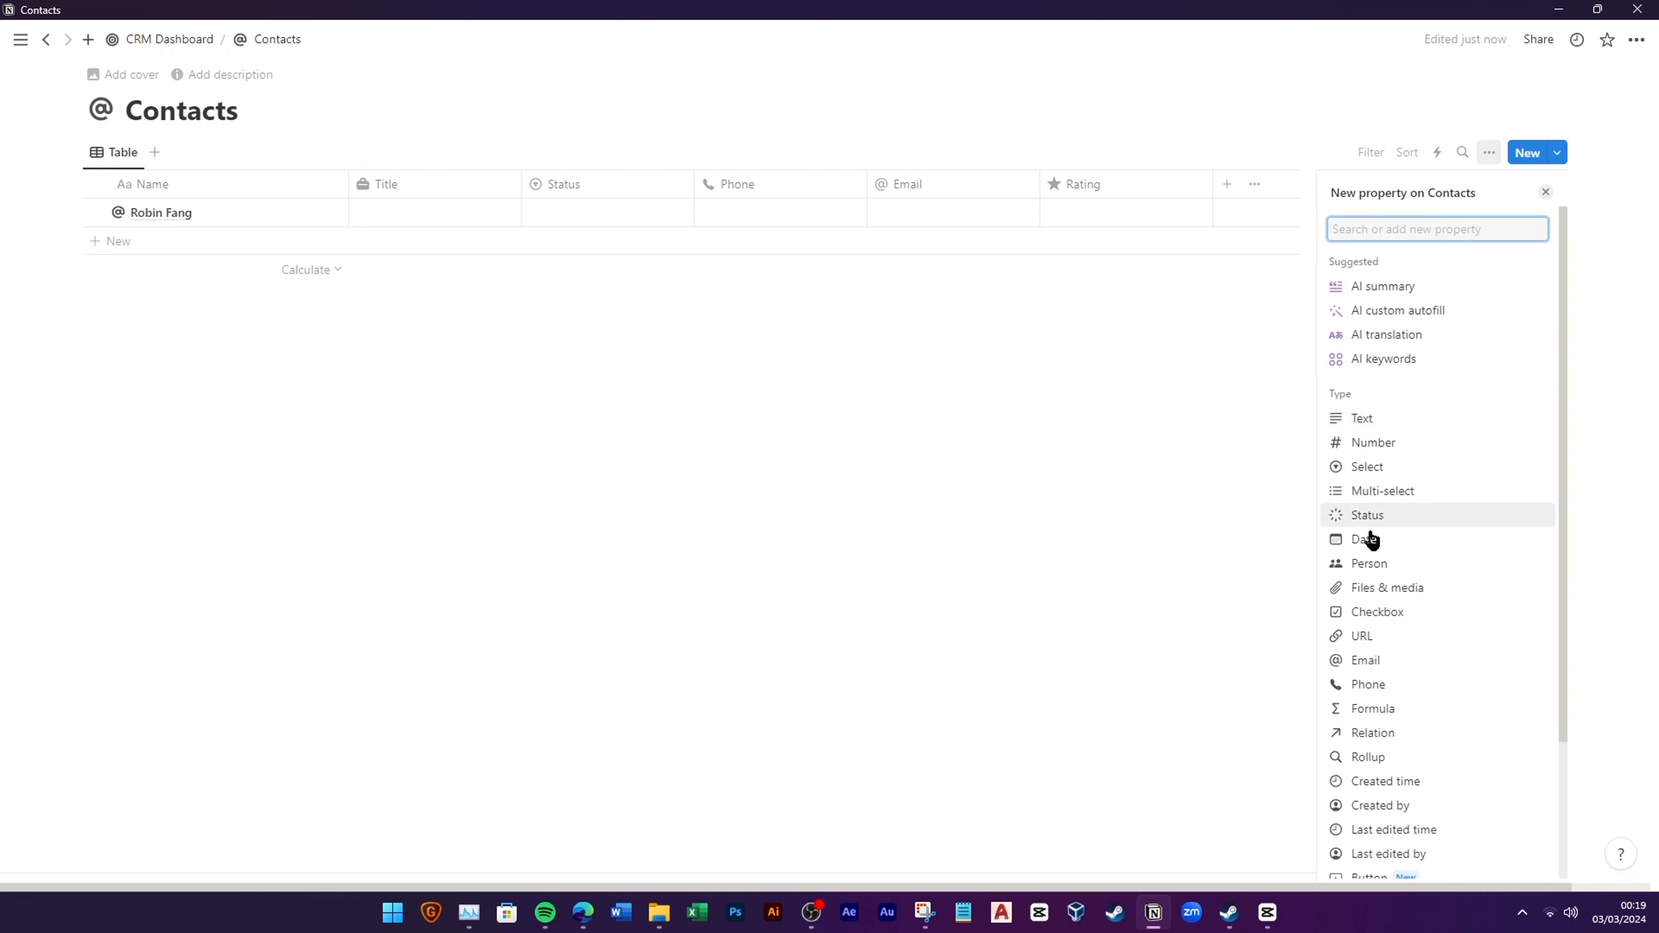
left_click(1368, 517)
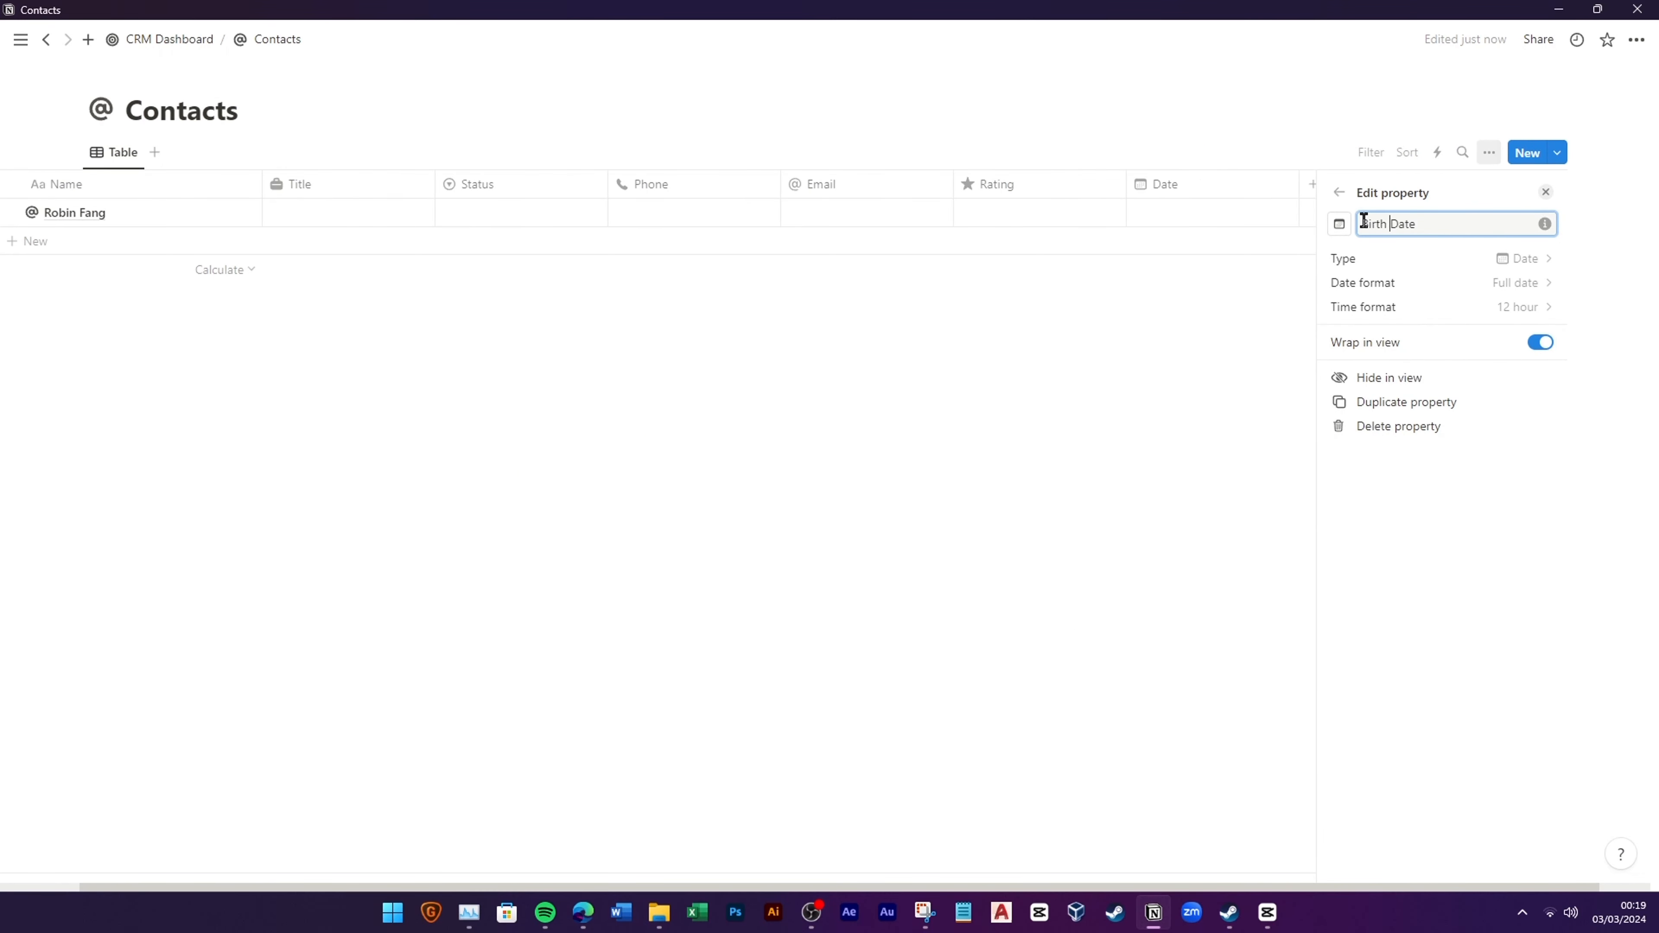
left_click(1121, 468)
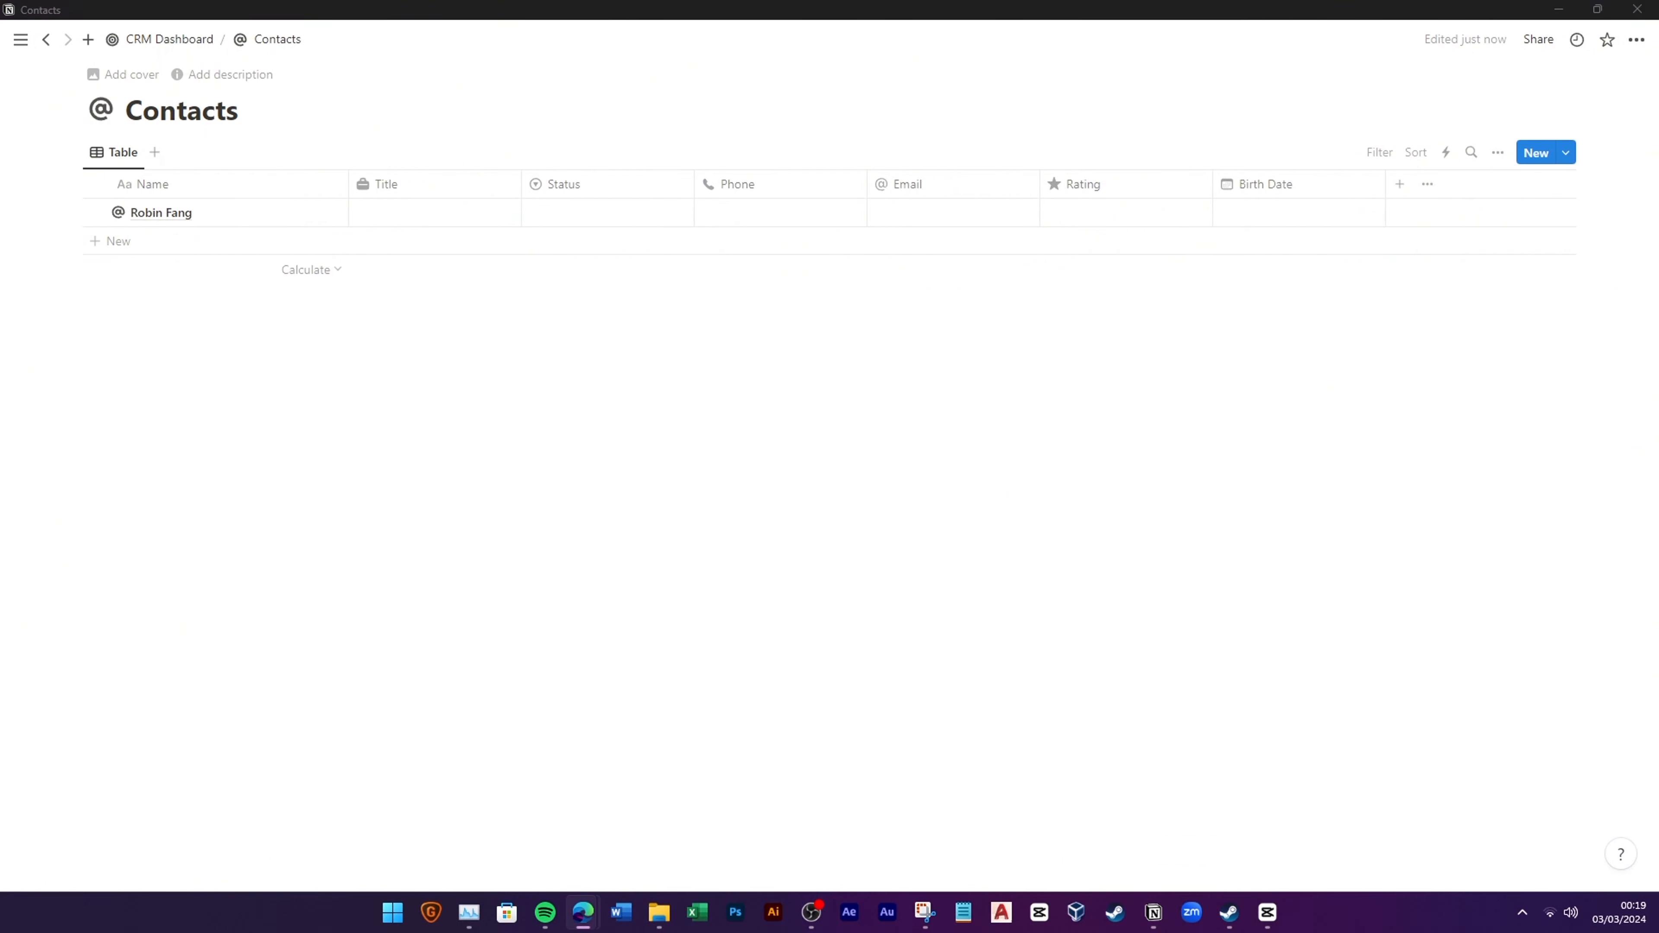
Step: Add an Additional Notes text property with a pen icon
left_click(1399, 190)
scroll(1397, 647, "down", 2)
scroll(1418, 523, "up", 2)
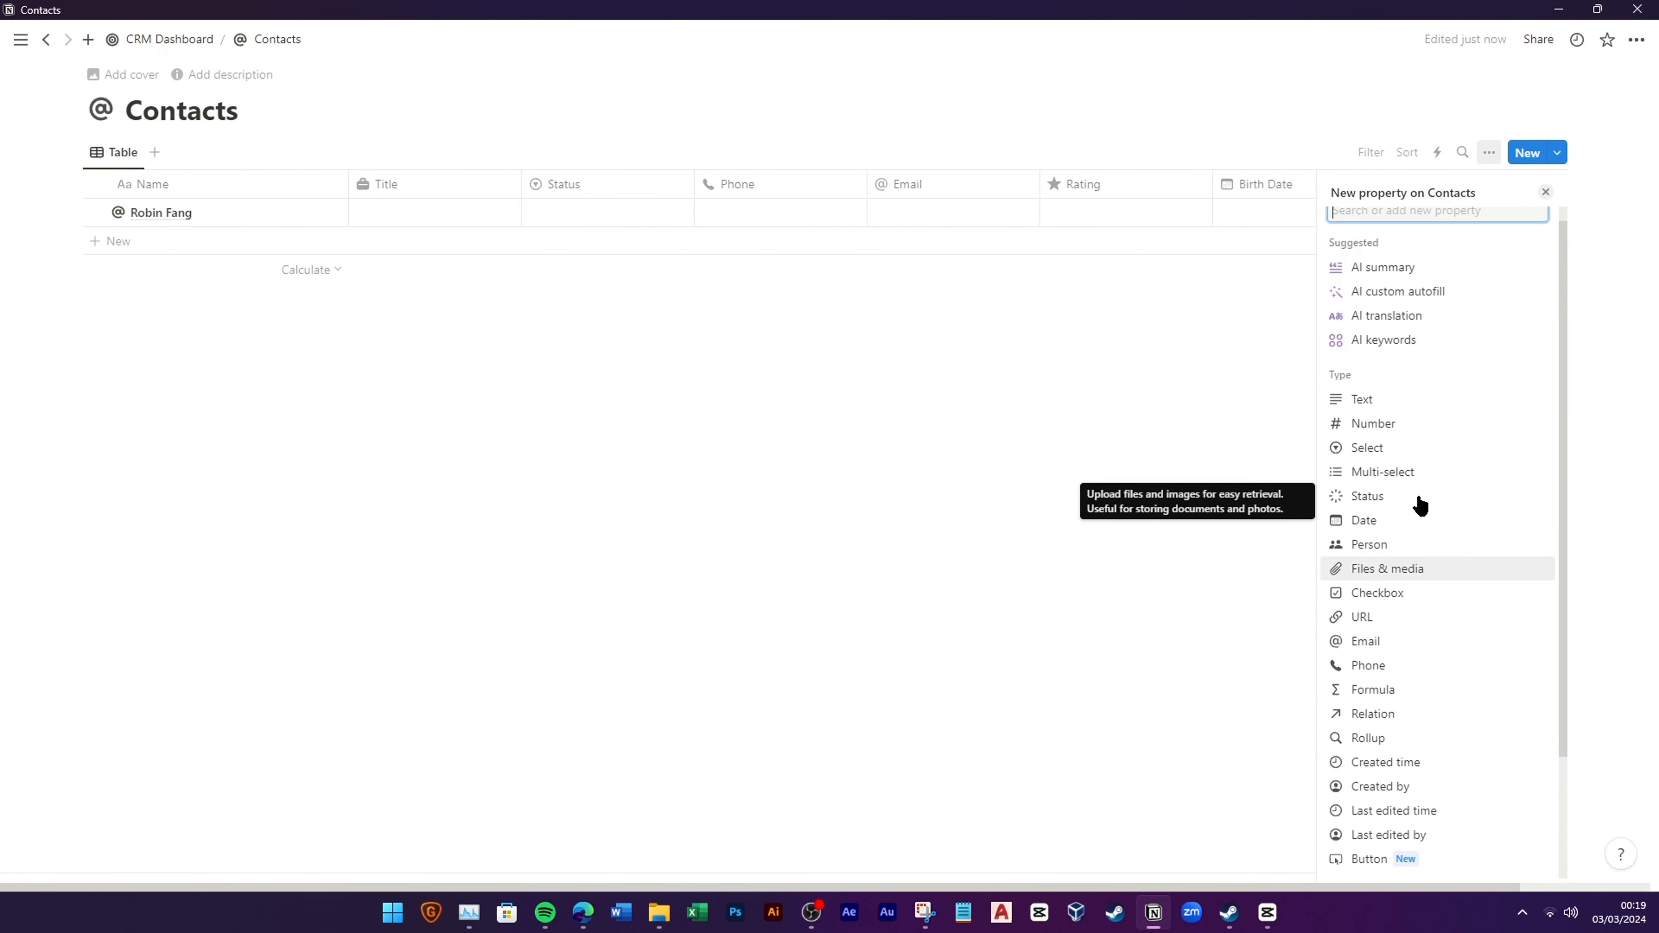
left_click(1420, 418)
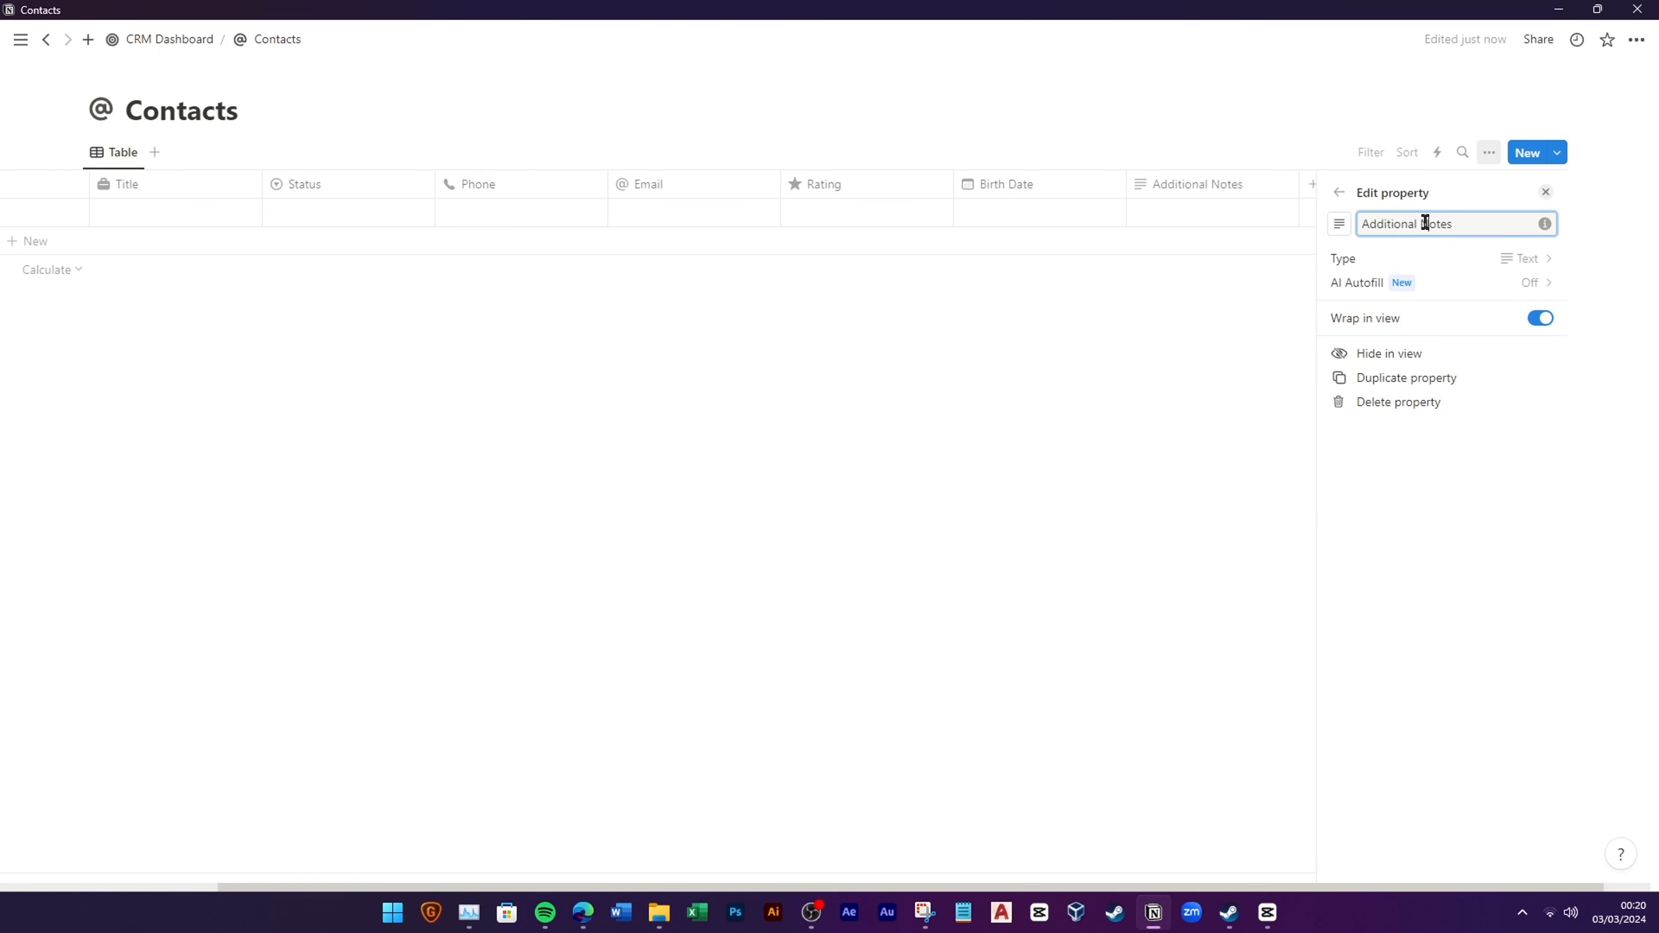
key("Escape")
left_click(1470, 191)
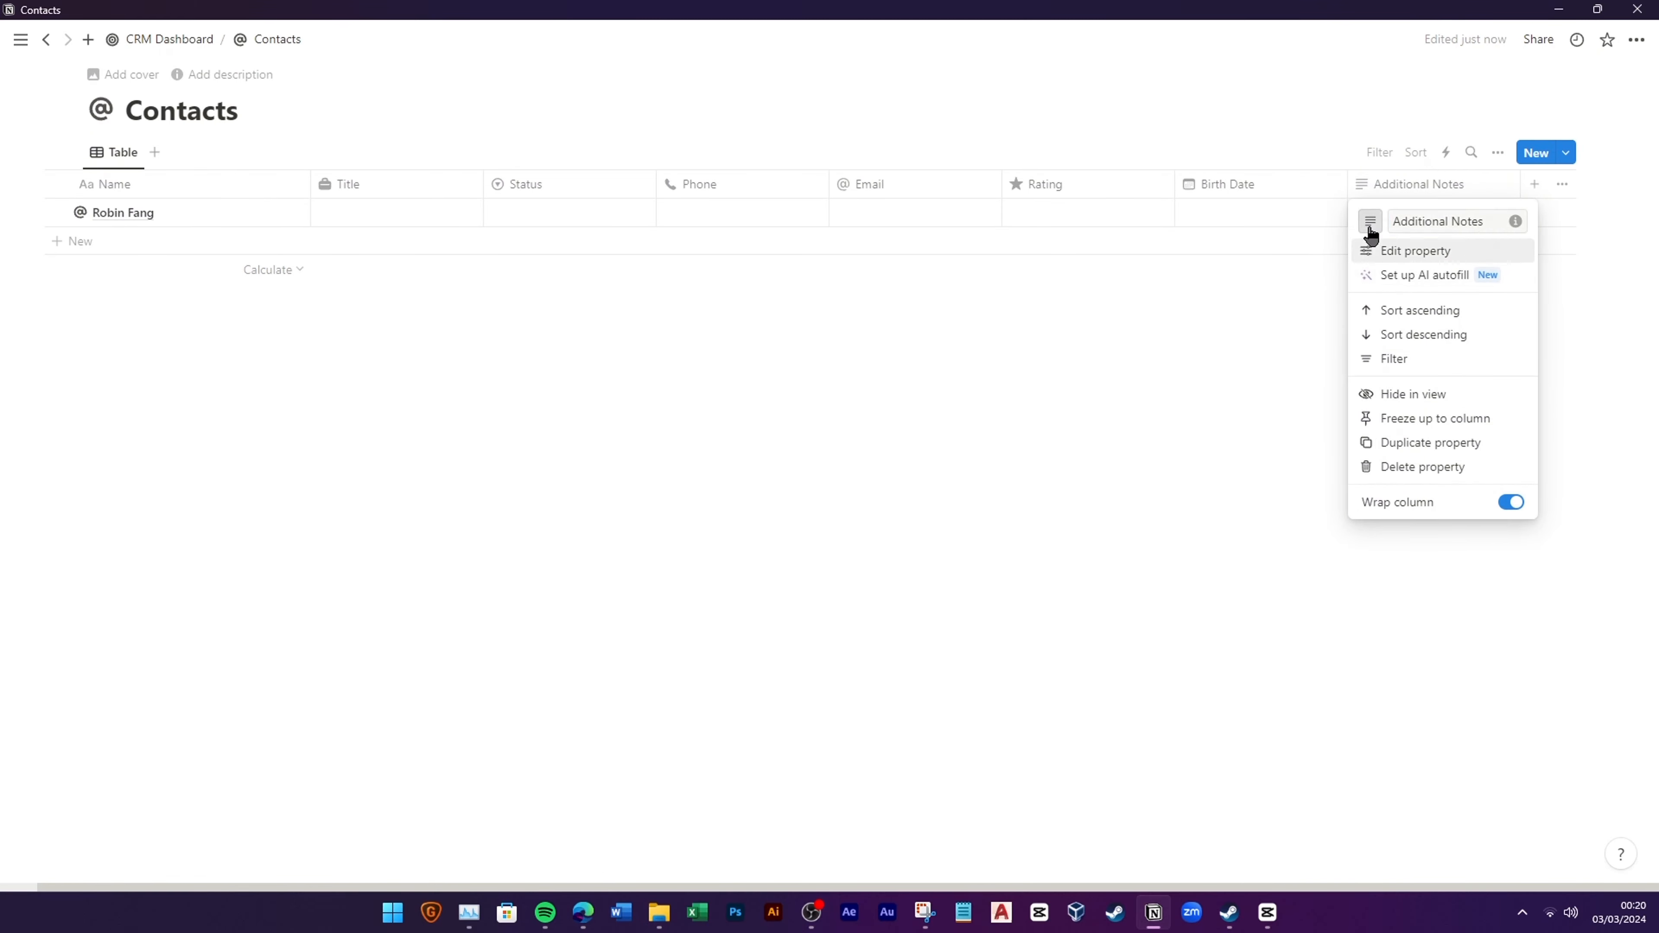
left_click(1371, 222)
type("PE")
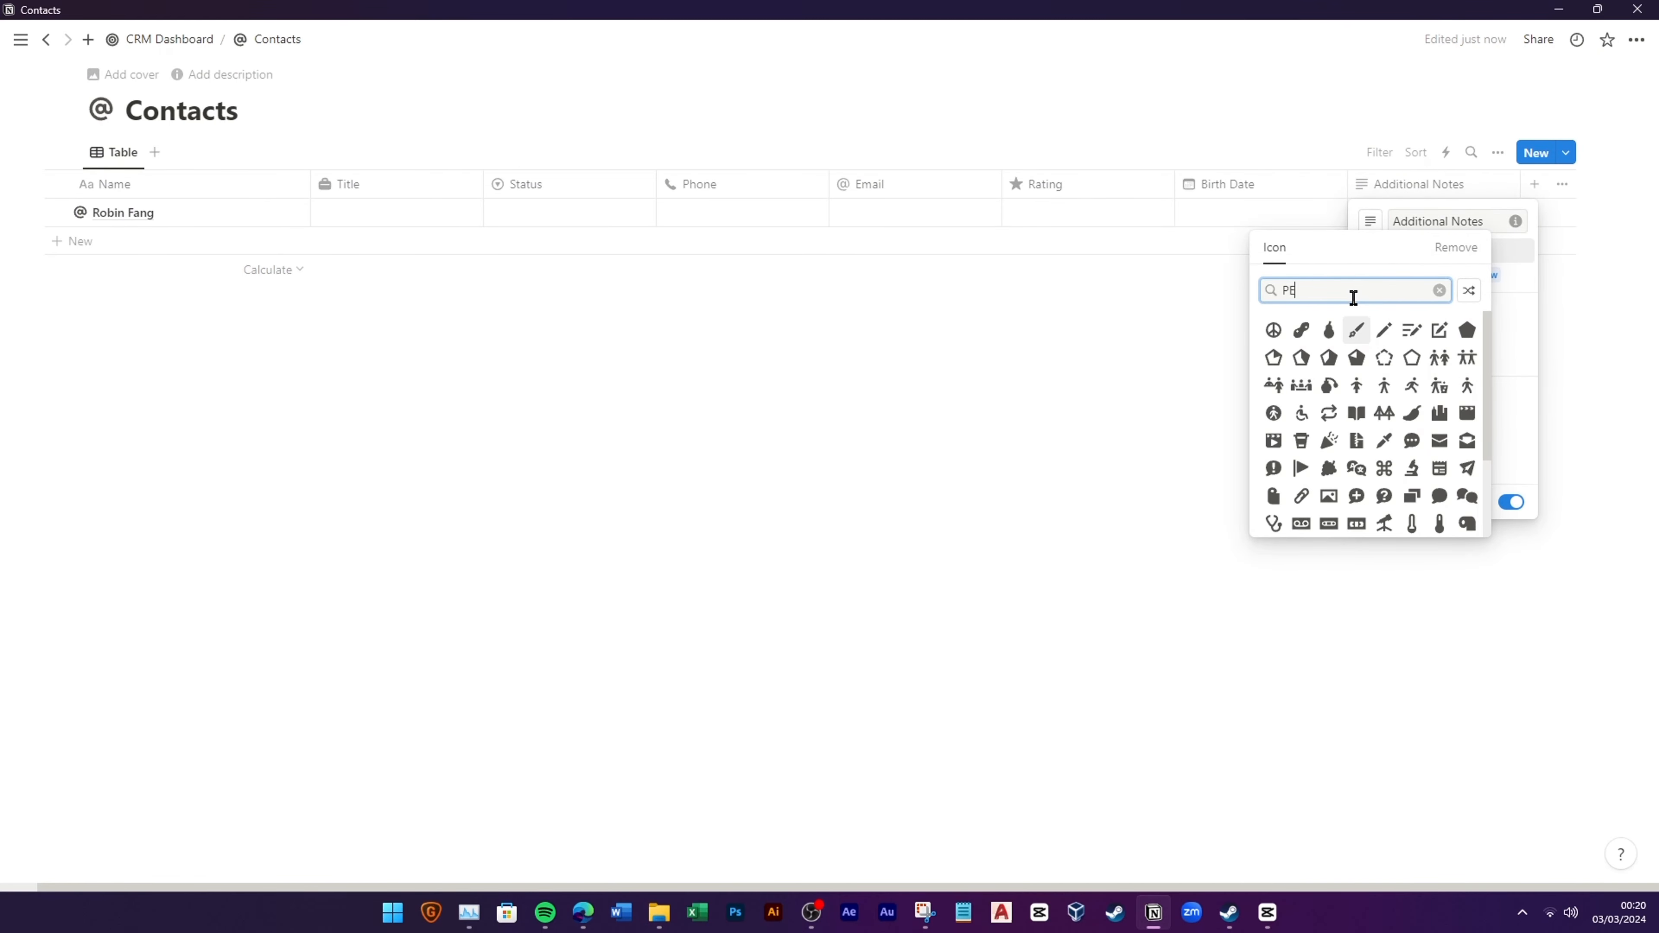
type("N")
left_click(1330, 331)
left_click(889, 389)
Step: Add Created time and Created by property columns
left_click(1535, 183)
scroll(1455, 701, "down", 1)
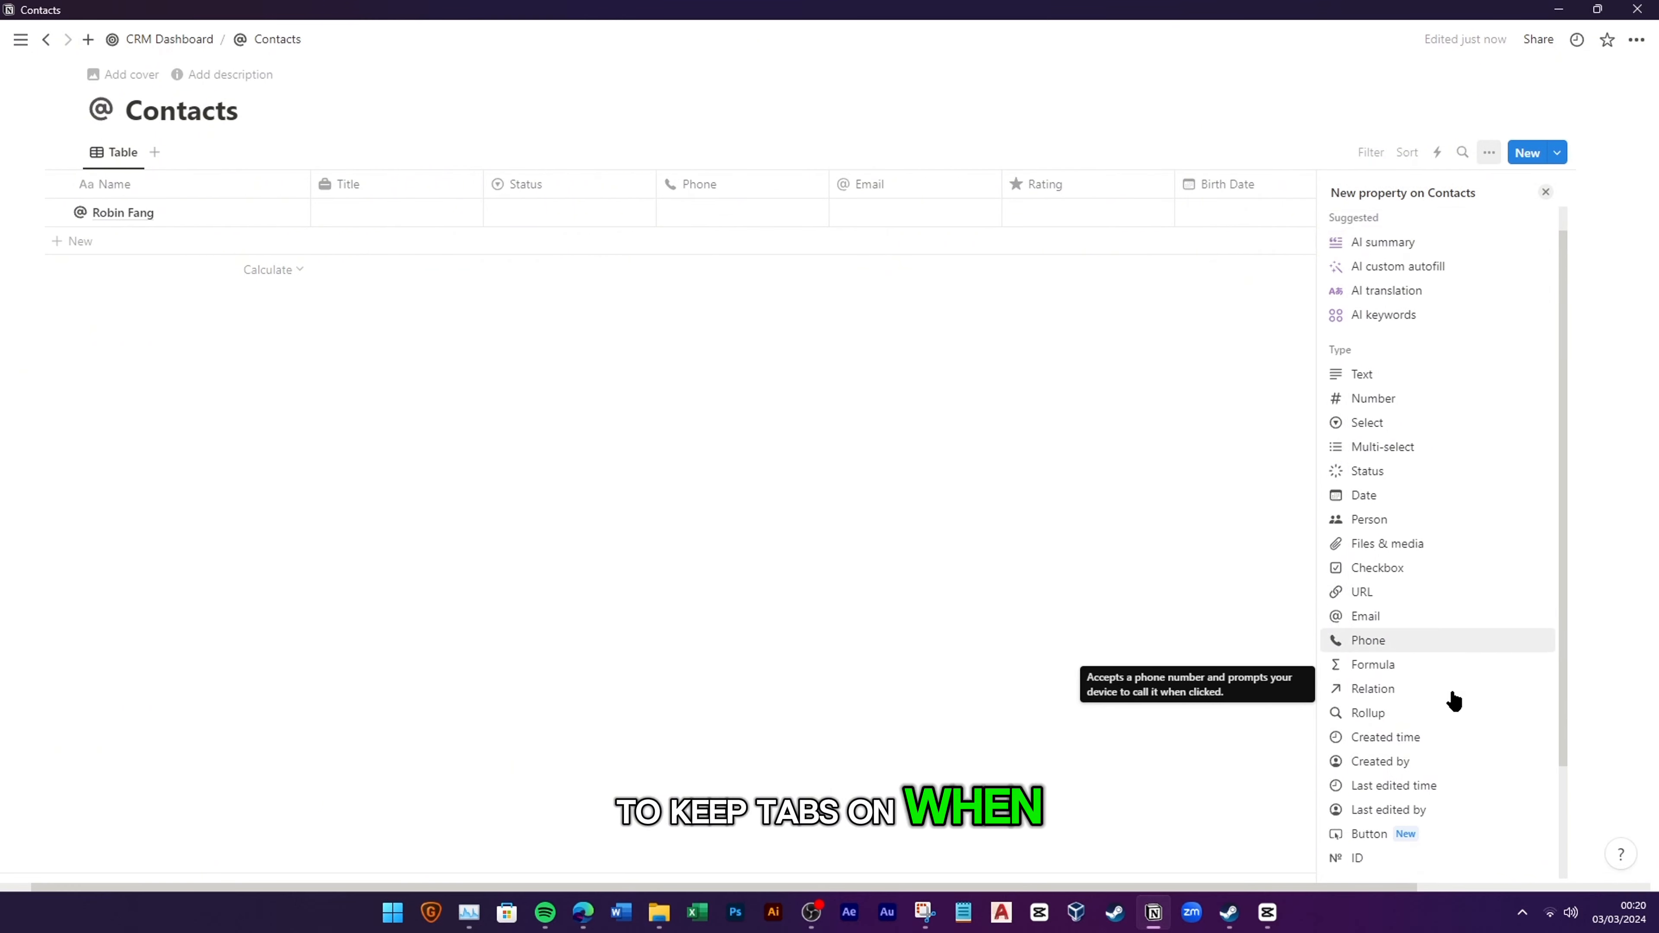
left_click(1386, 680)
left_click(1311, 689)
left_click(1533, 183)
scroll(1385, 662, "down", 2)
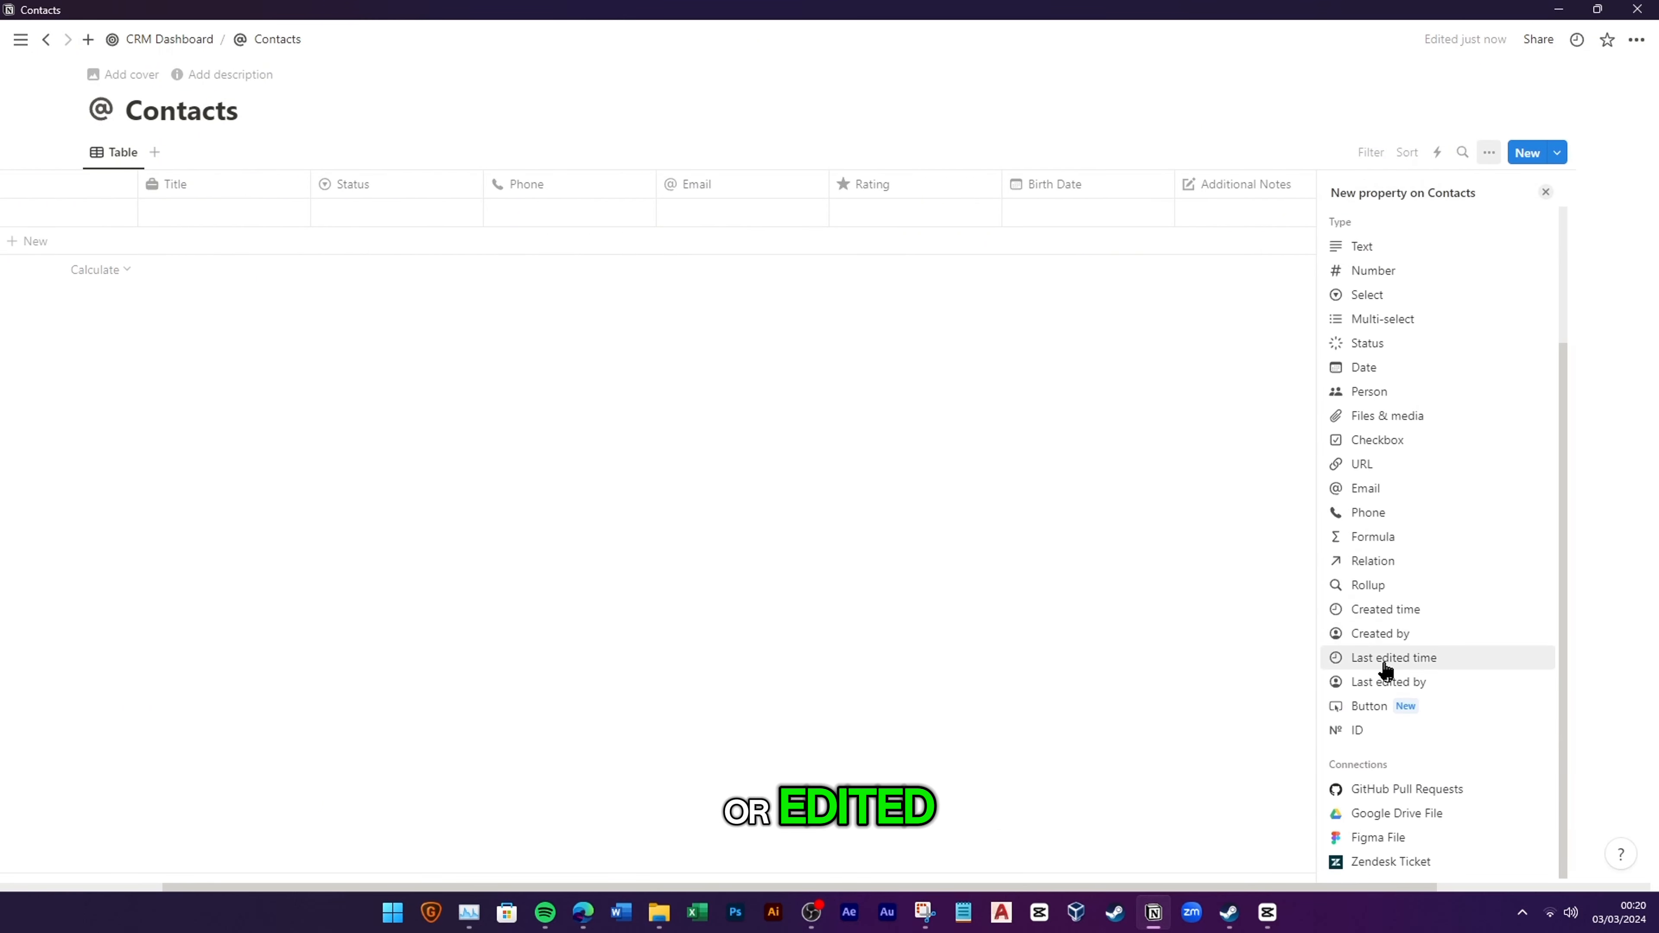
left_click(1422, 633)
left_click(1452, 500)
Step: Add Last edited time and Last edited by property columns
left_click(1533, 185)
scroll(1450, 681, "down", 1)
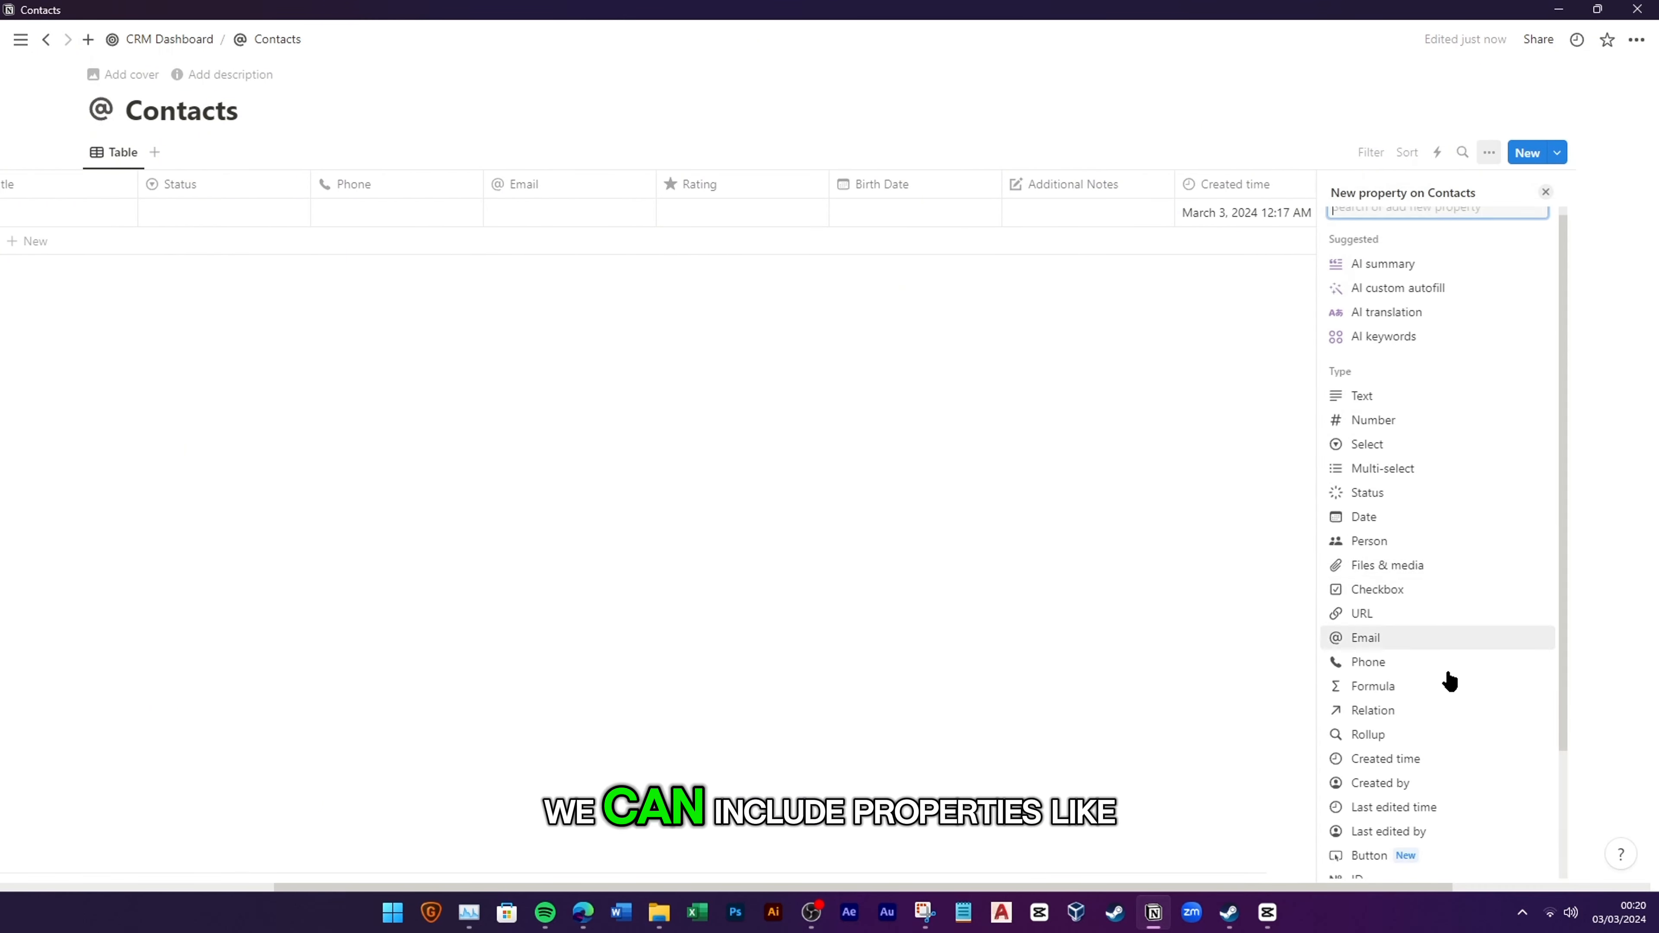
scroll(1450, 681, "down", 2)
left_click(1420, 658)
left_click(1533, 185)
scroll(1419, 713, "down", 2)
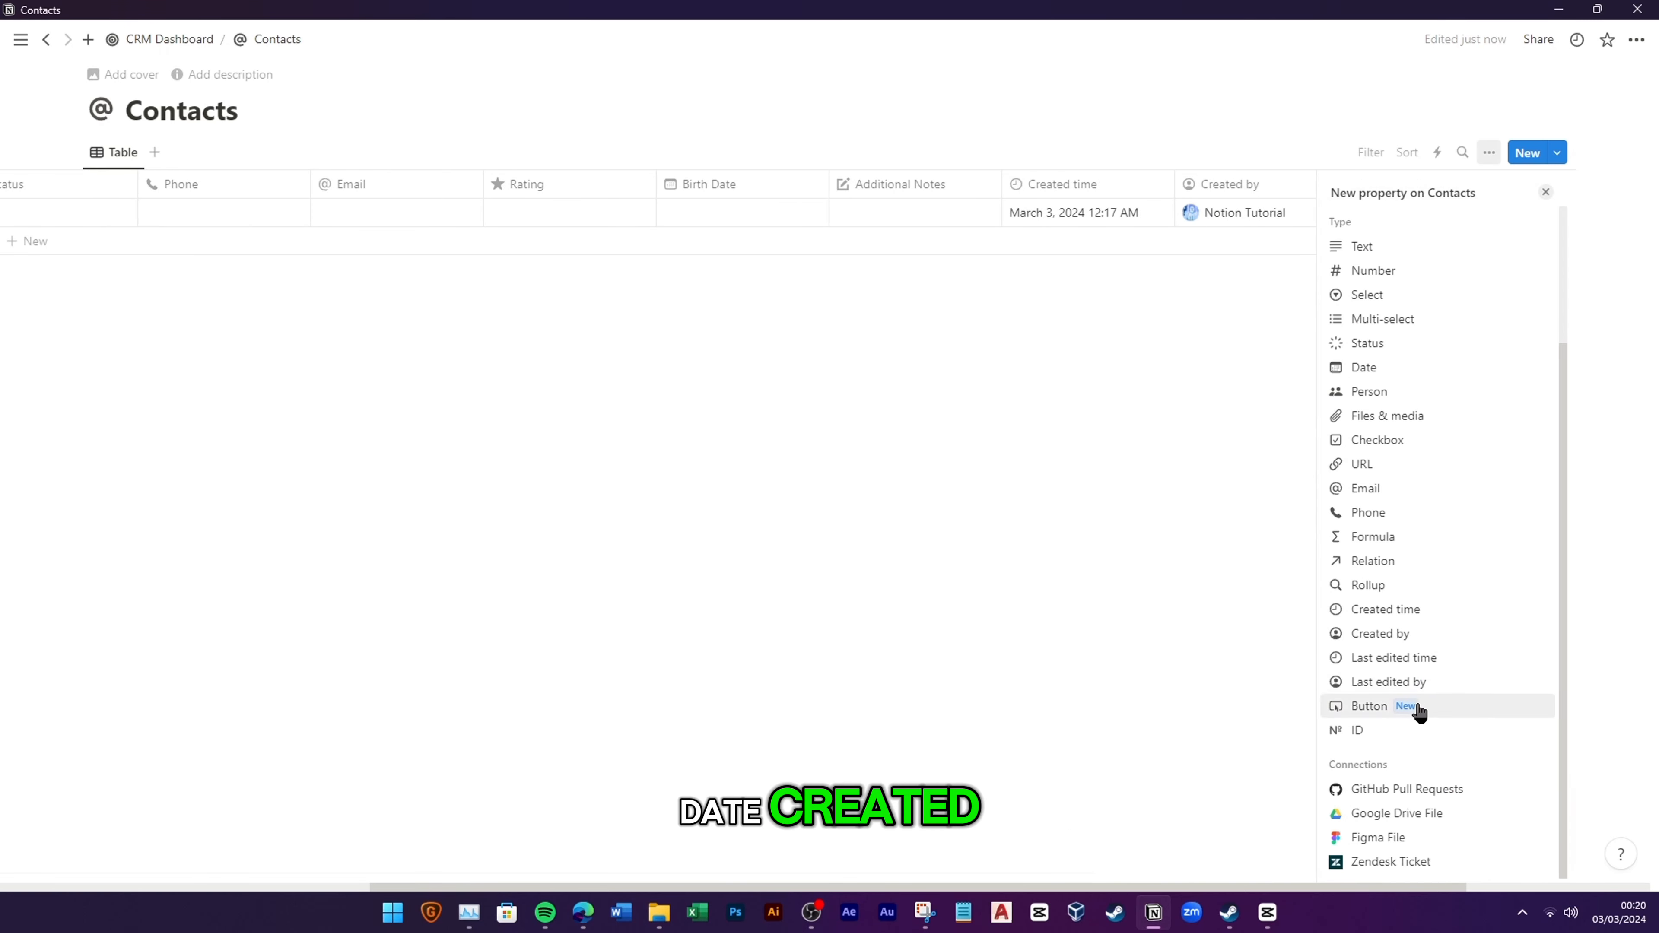
left_click(1435, 683)
left_click(1045, 667)
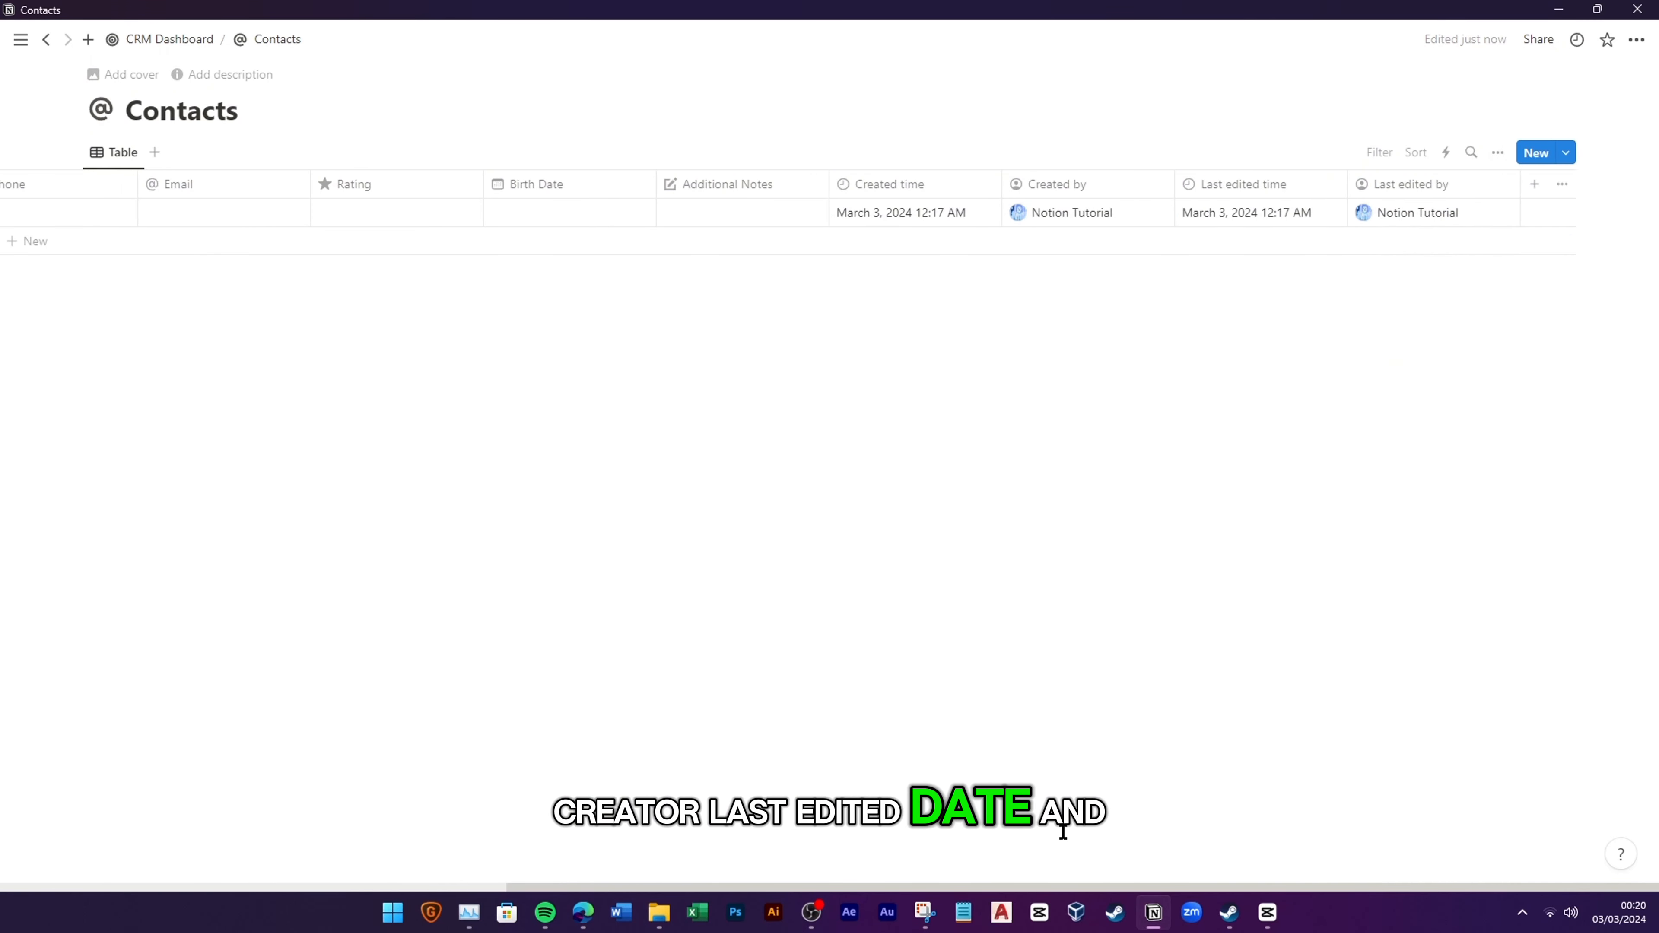
key("alt+Tab")
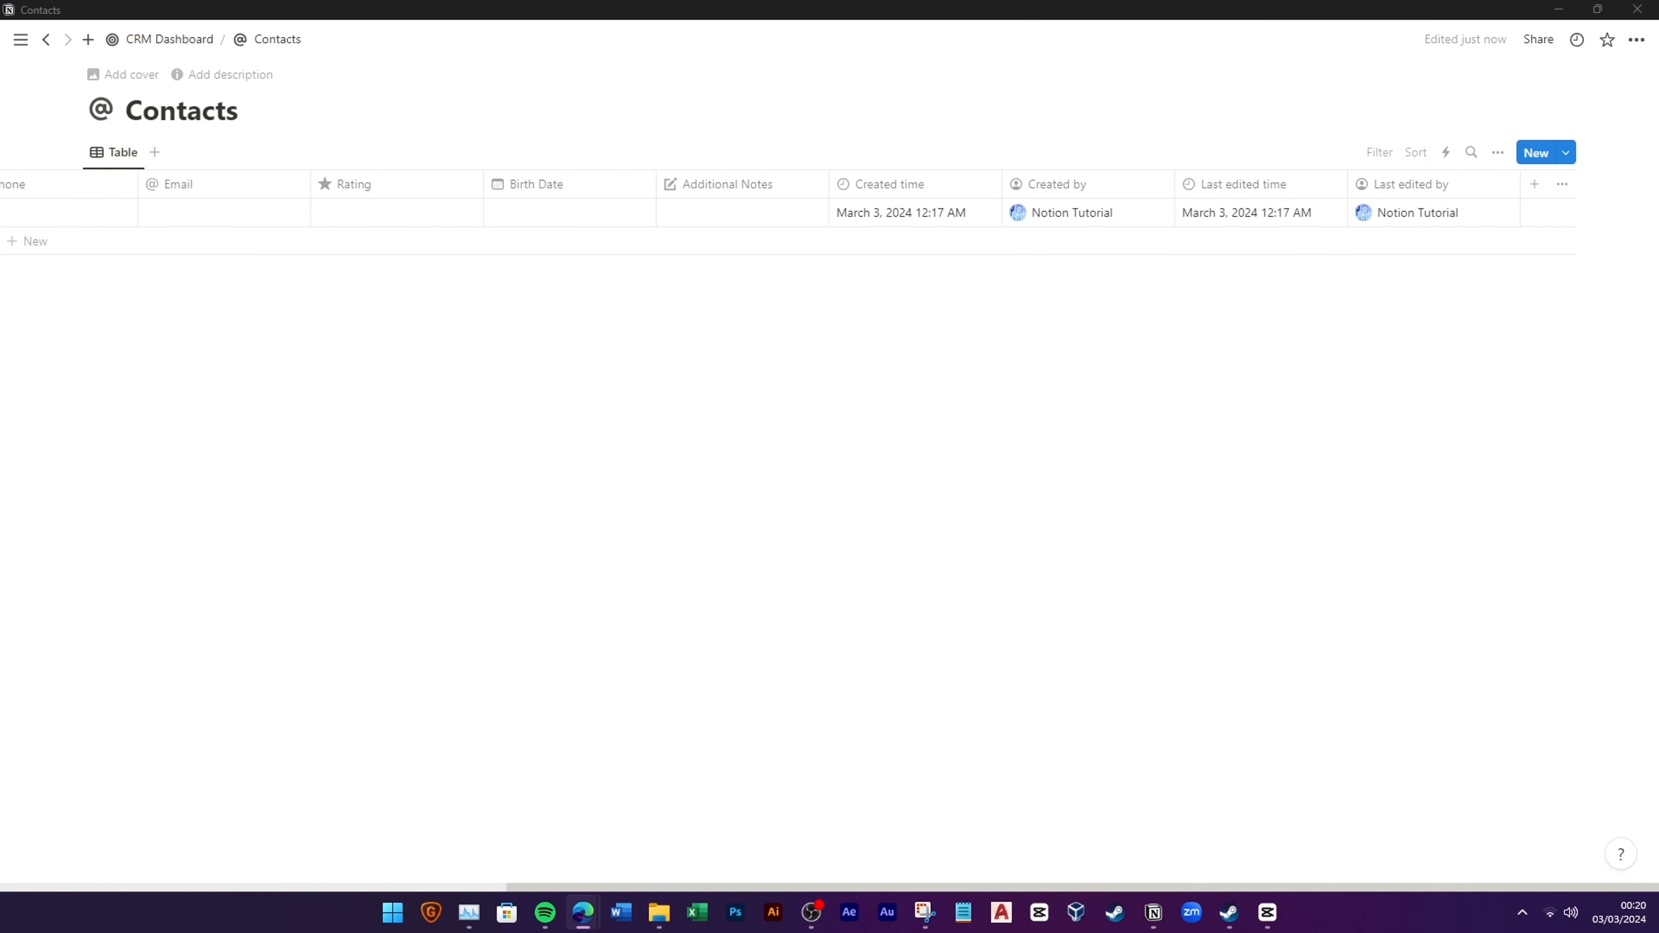
left_click_drag(1345, 886, 722, 838)
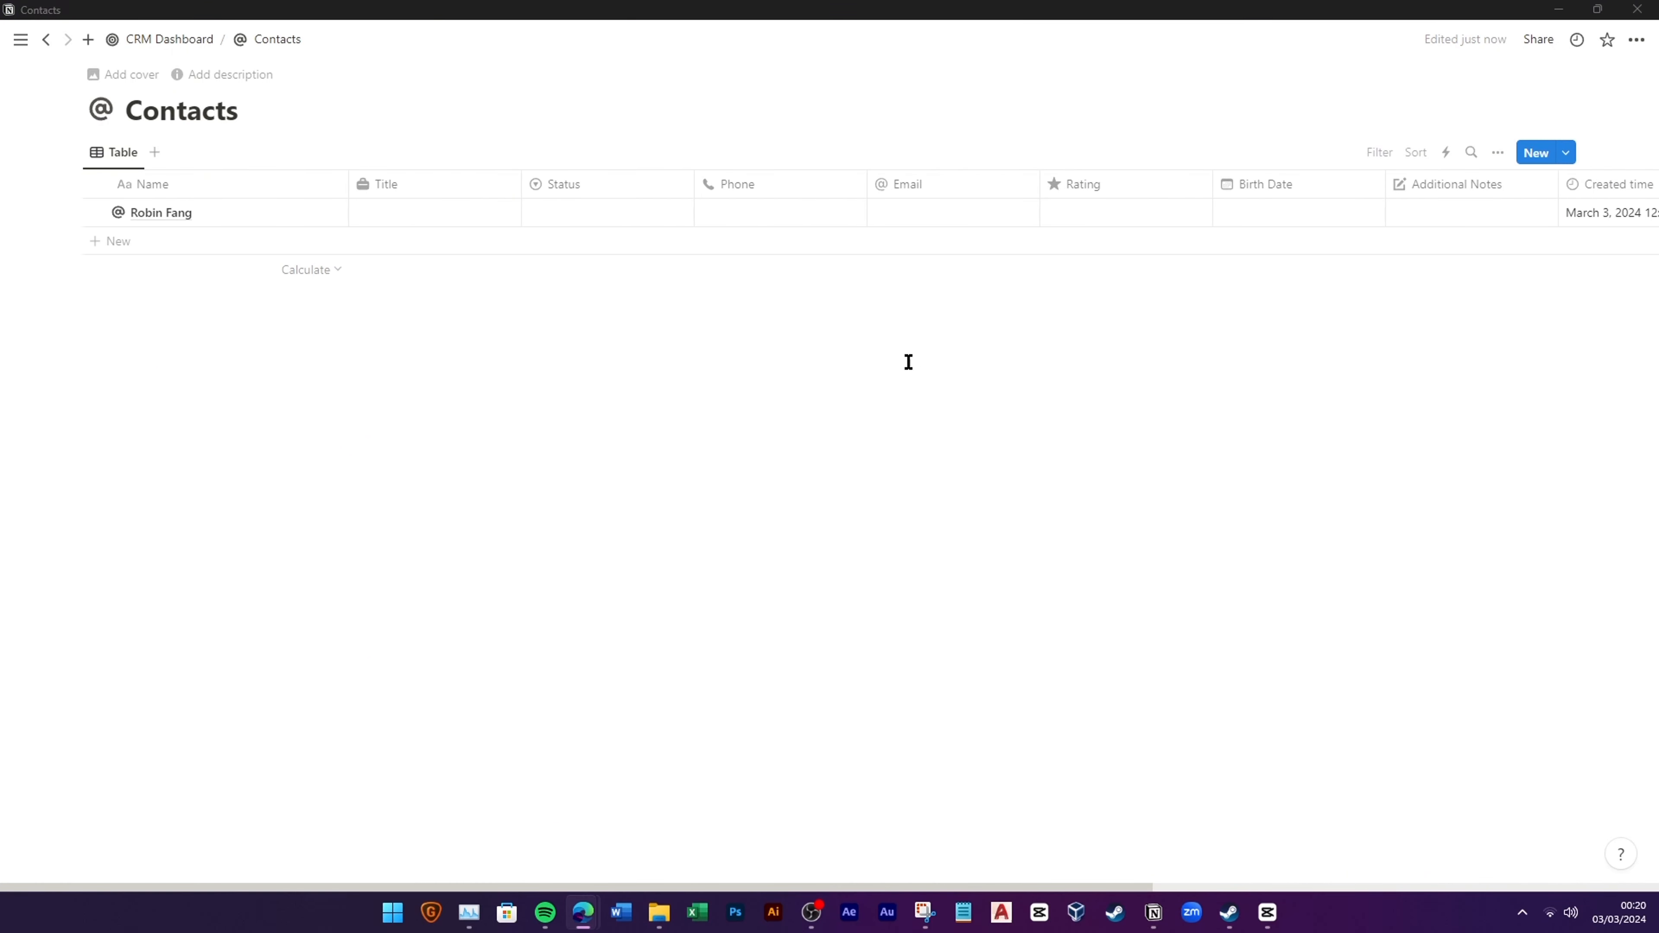
Step: Give the first contact the title Sales Manager and status New Lead
left_click(421, 208)
type("S")
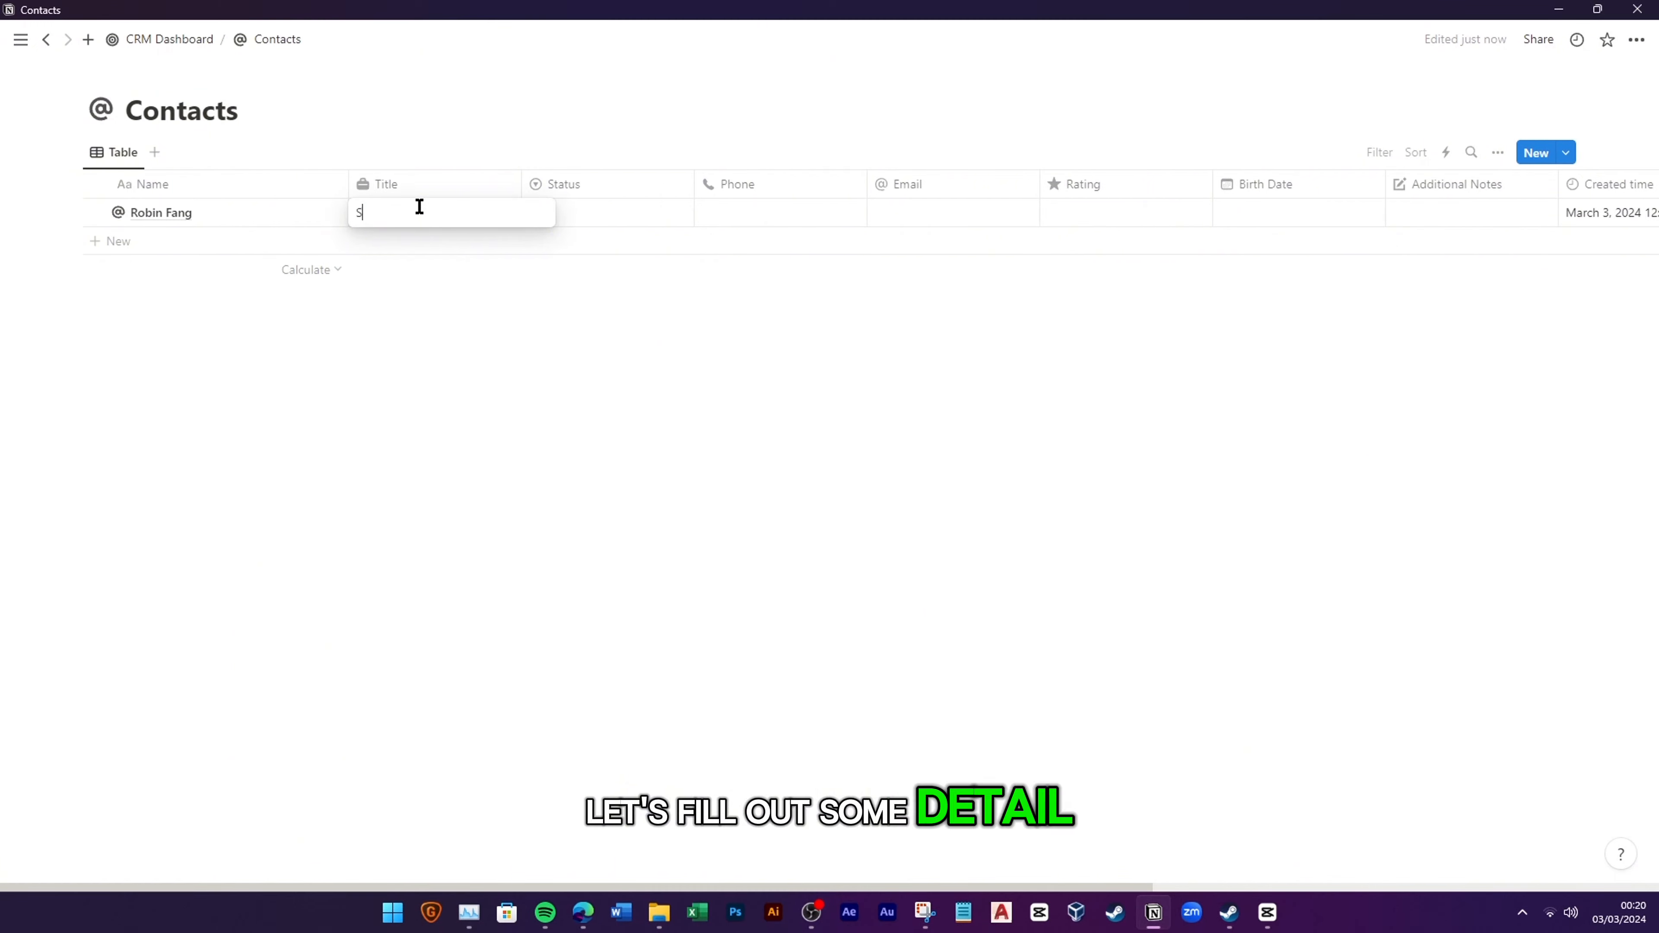
type("aler Manager")
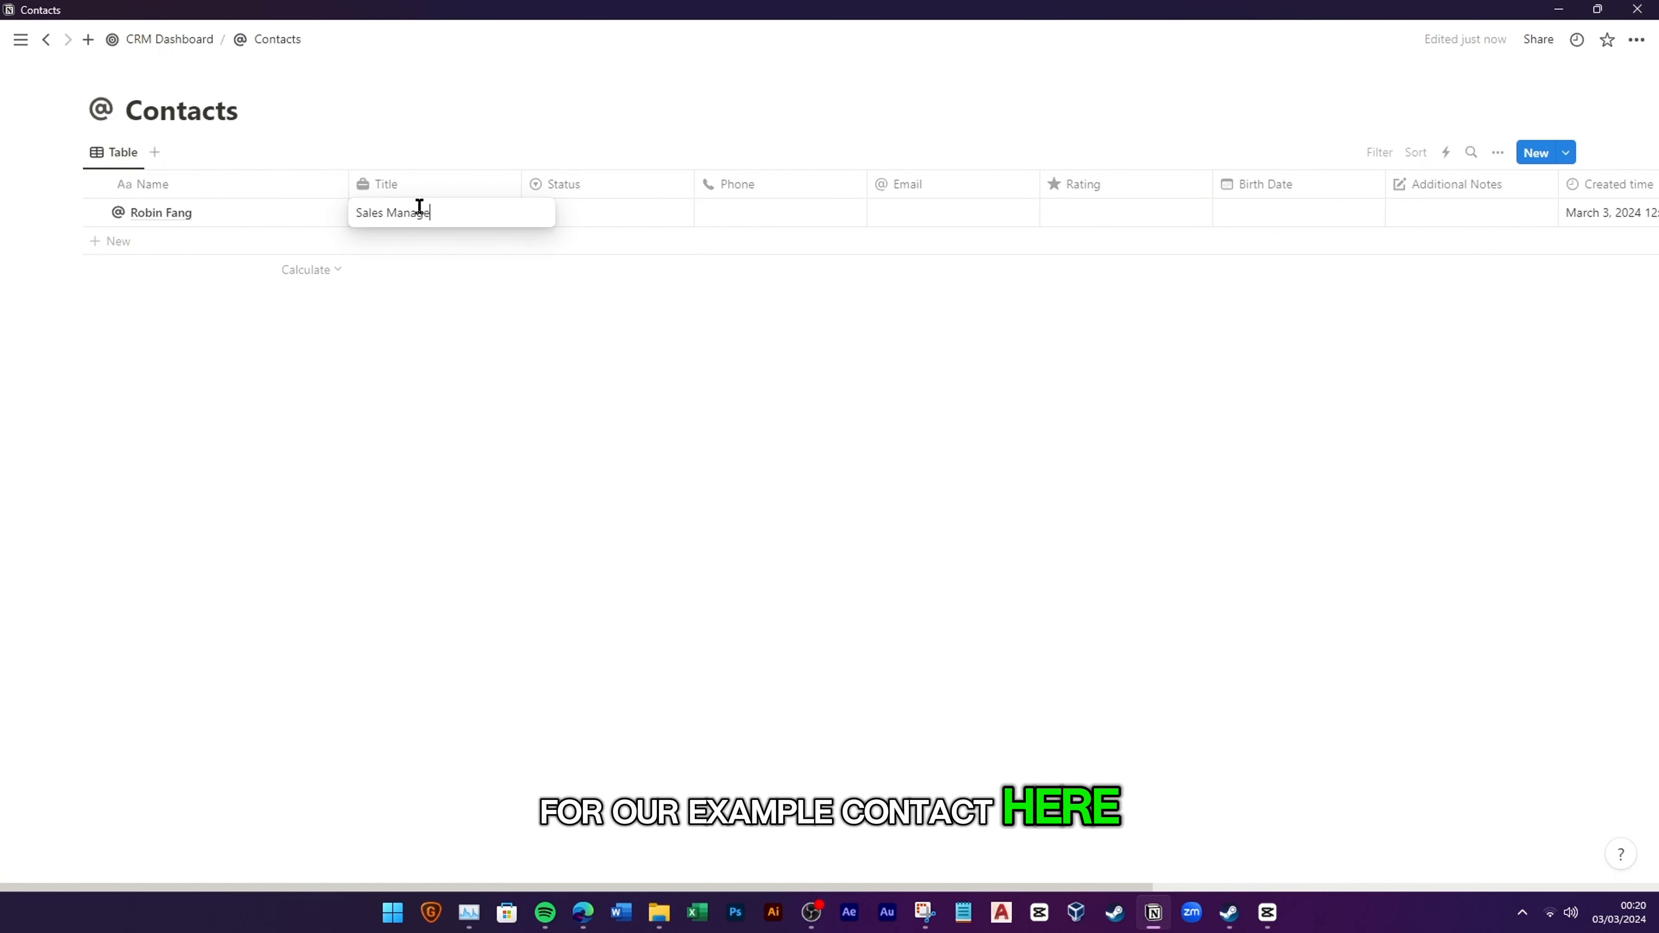
key("Return")
left_click(611, 216)
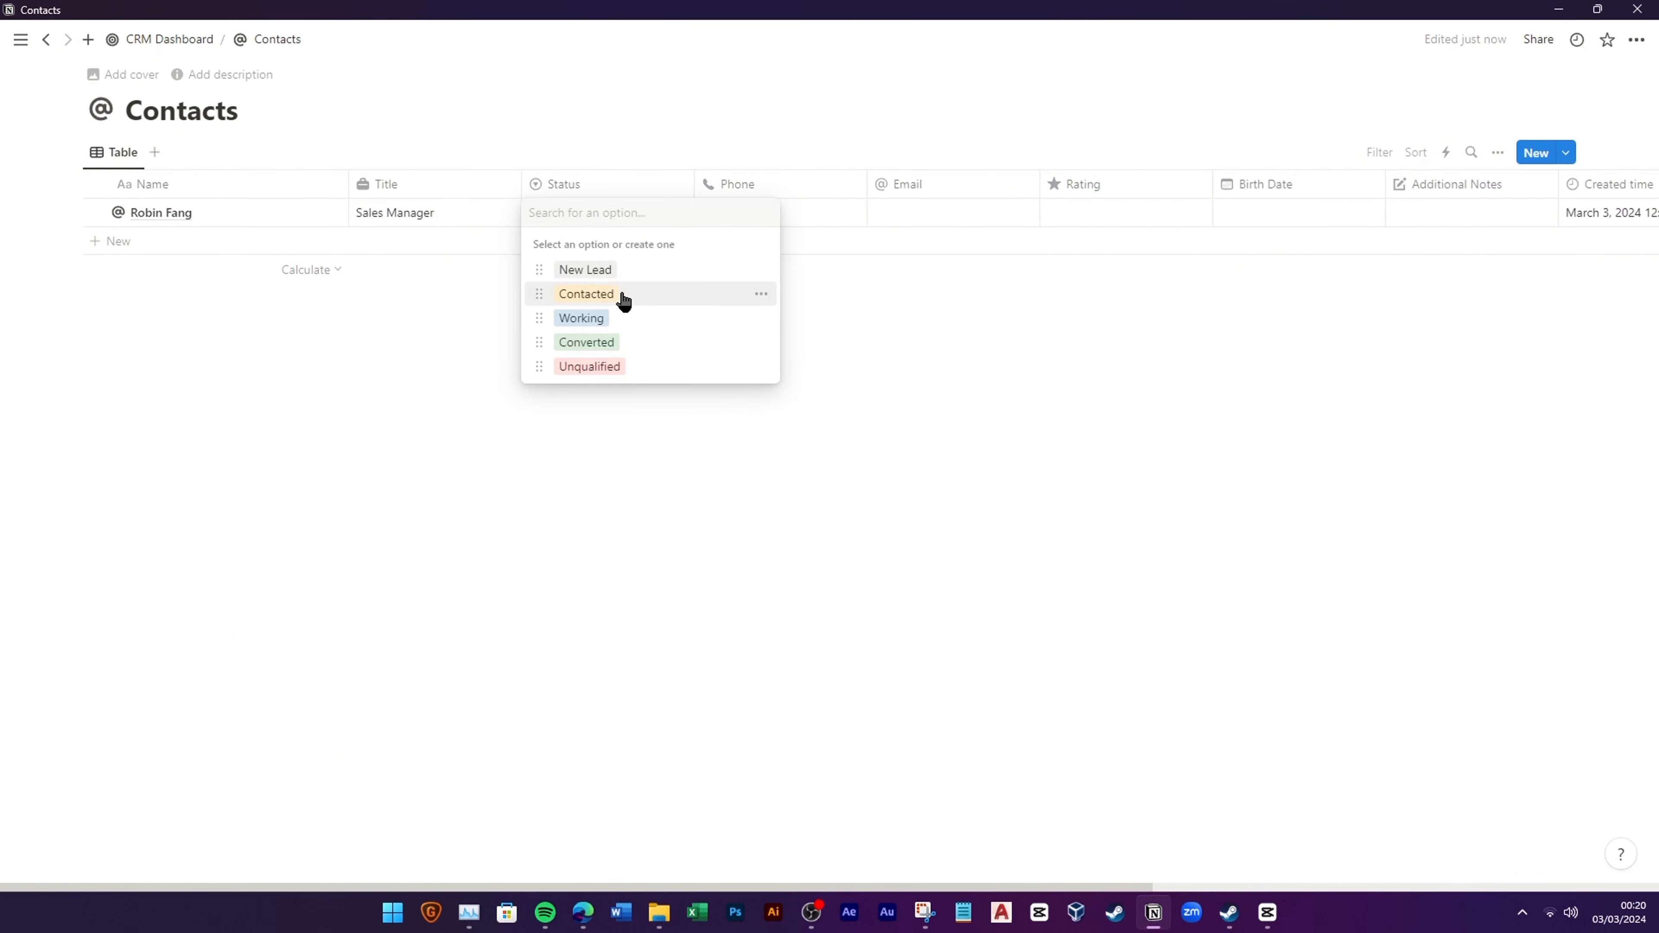
left_click(581, 267)
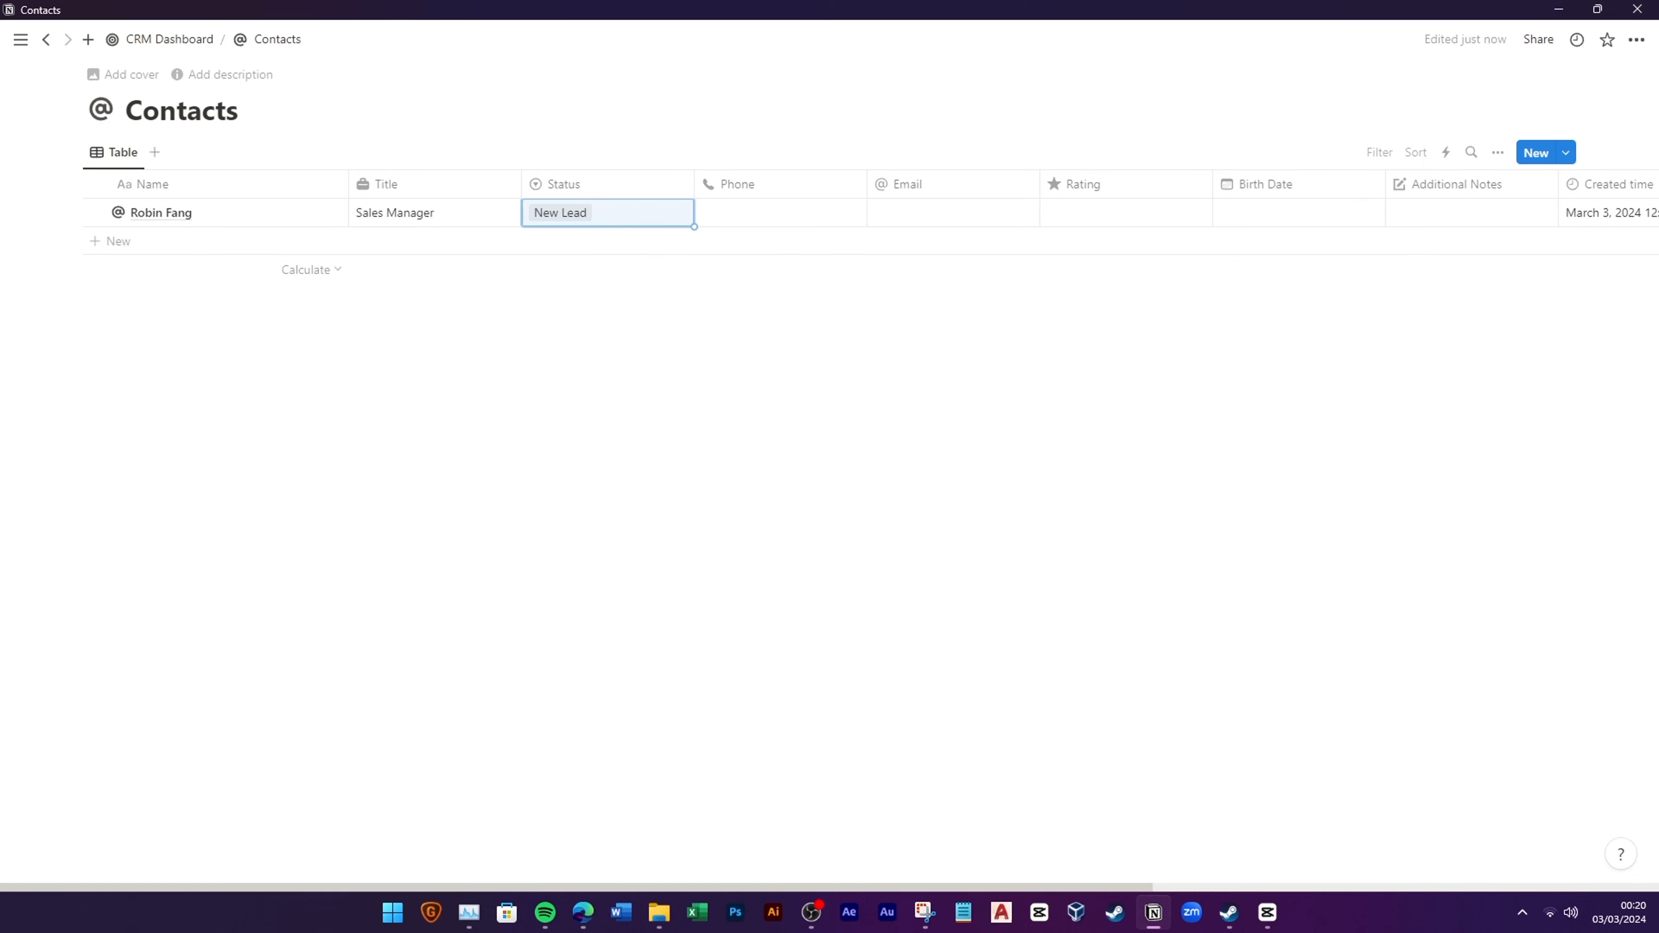
Step: Paste in the contact's phone number and email address, and set Rating to Warm
left_click(766, 216)
key("ctrl+v")
left_click(895, 303)
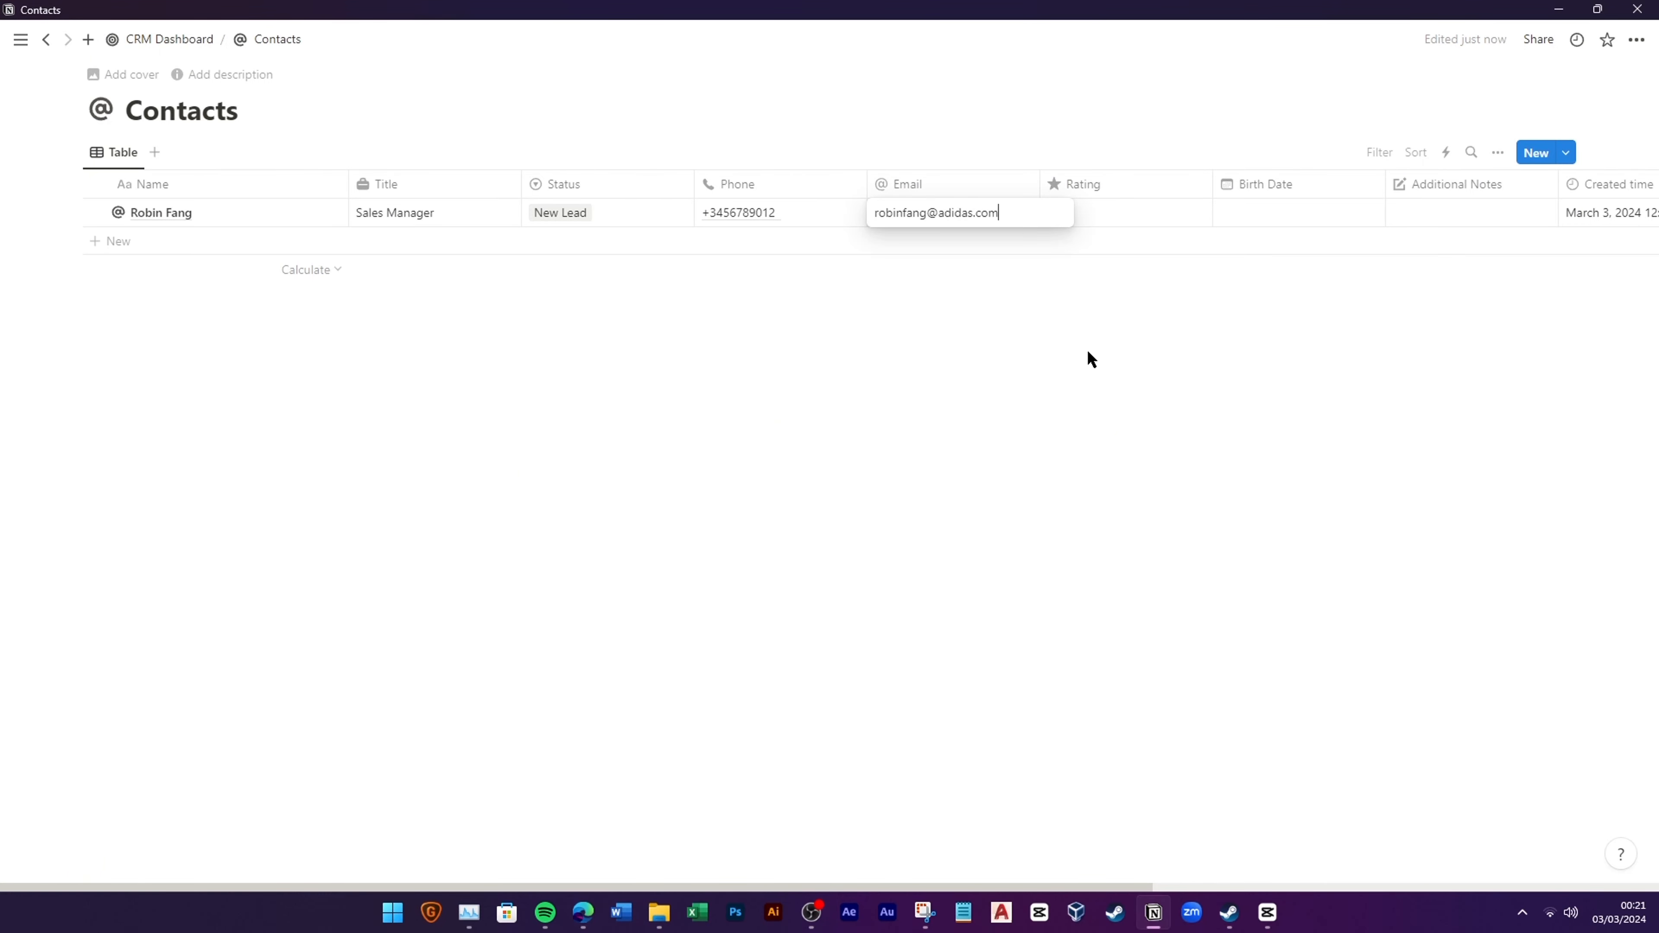
left_click(1114, 222)
left_click(1170, 288)
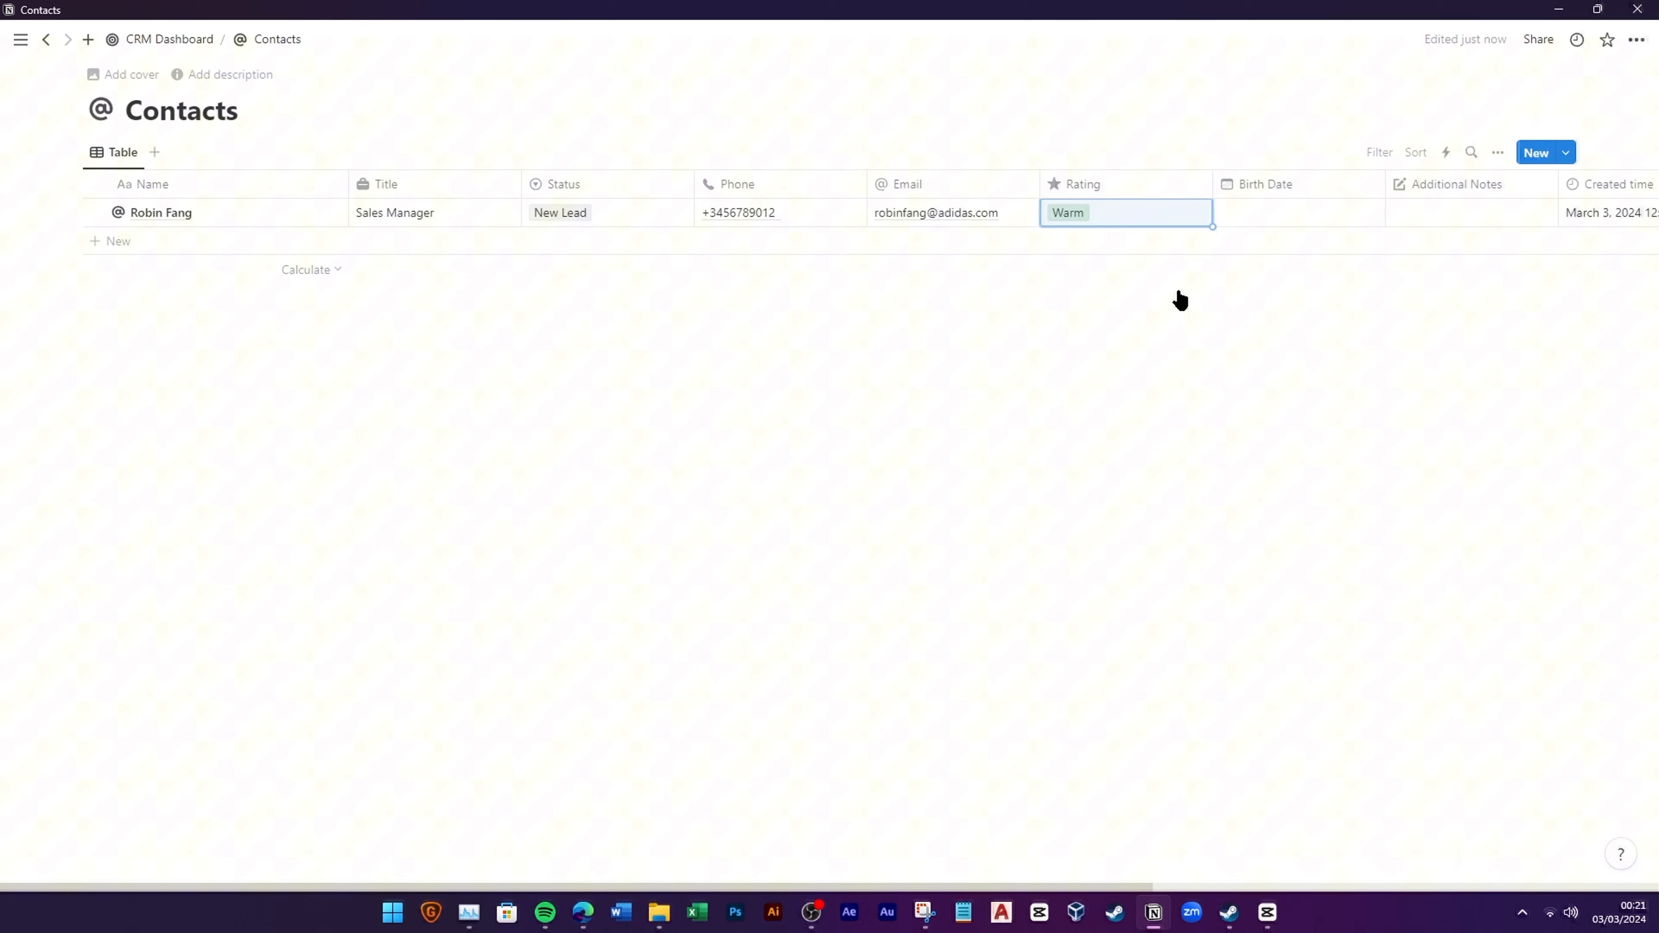
Step: Set the first contact's Birth Date to March 3, 2024 in the date picker
left_click(1306, 219)
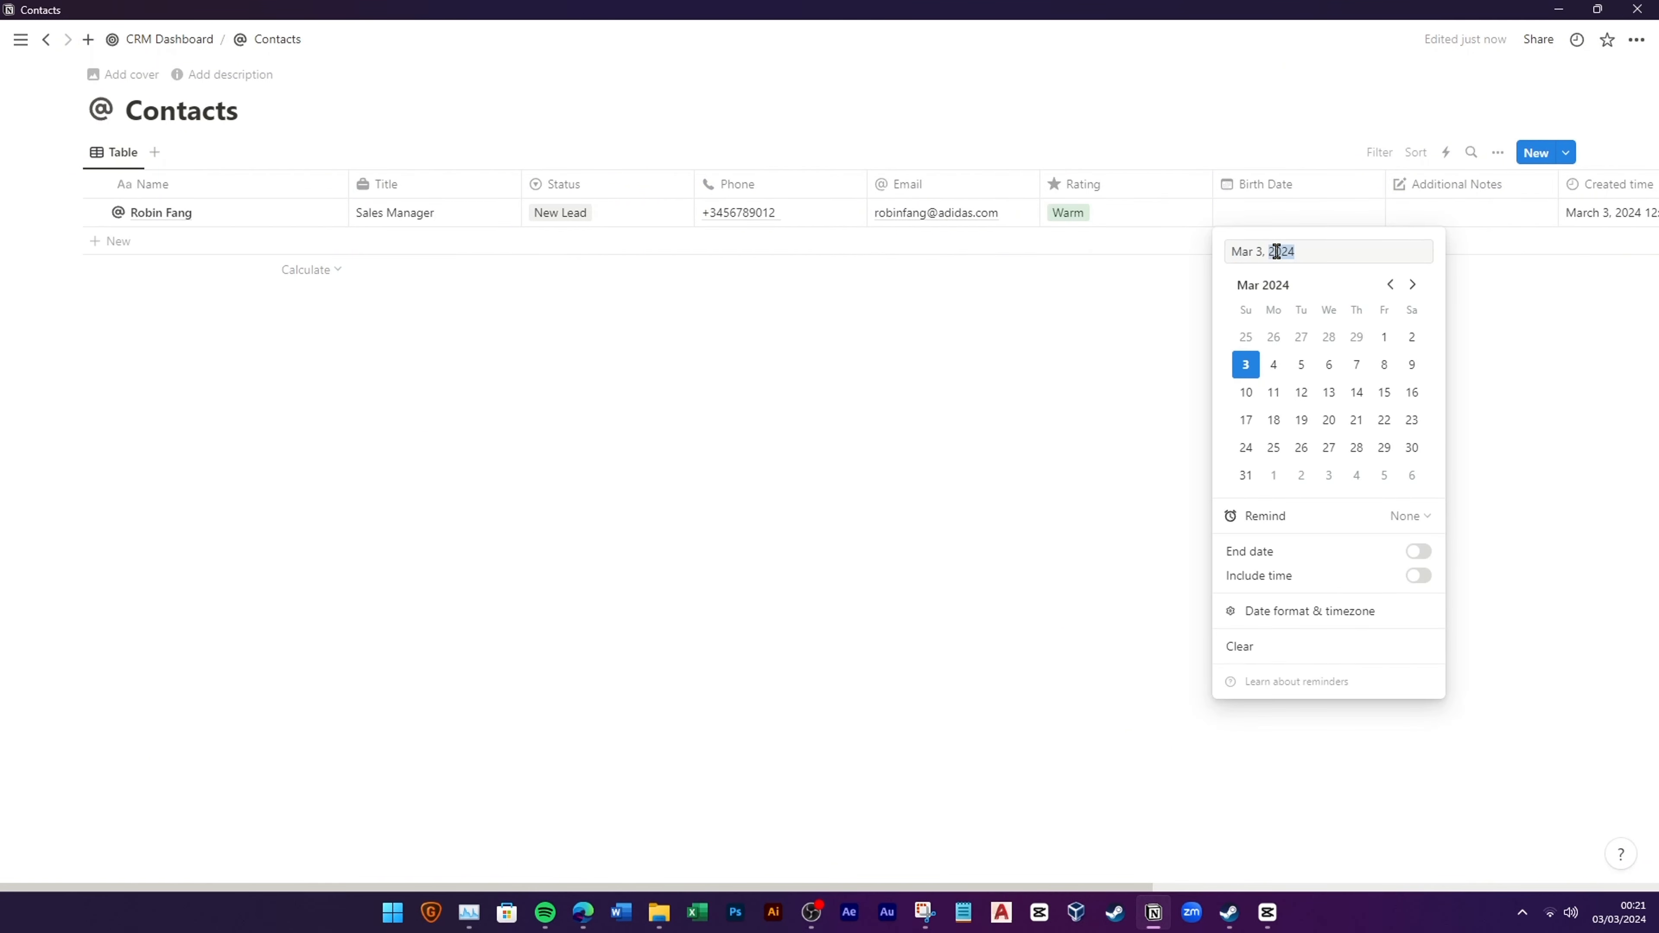
type("1980")
left_click(1114, 306)
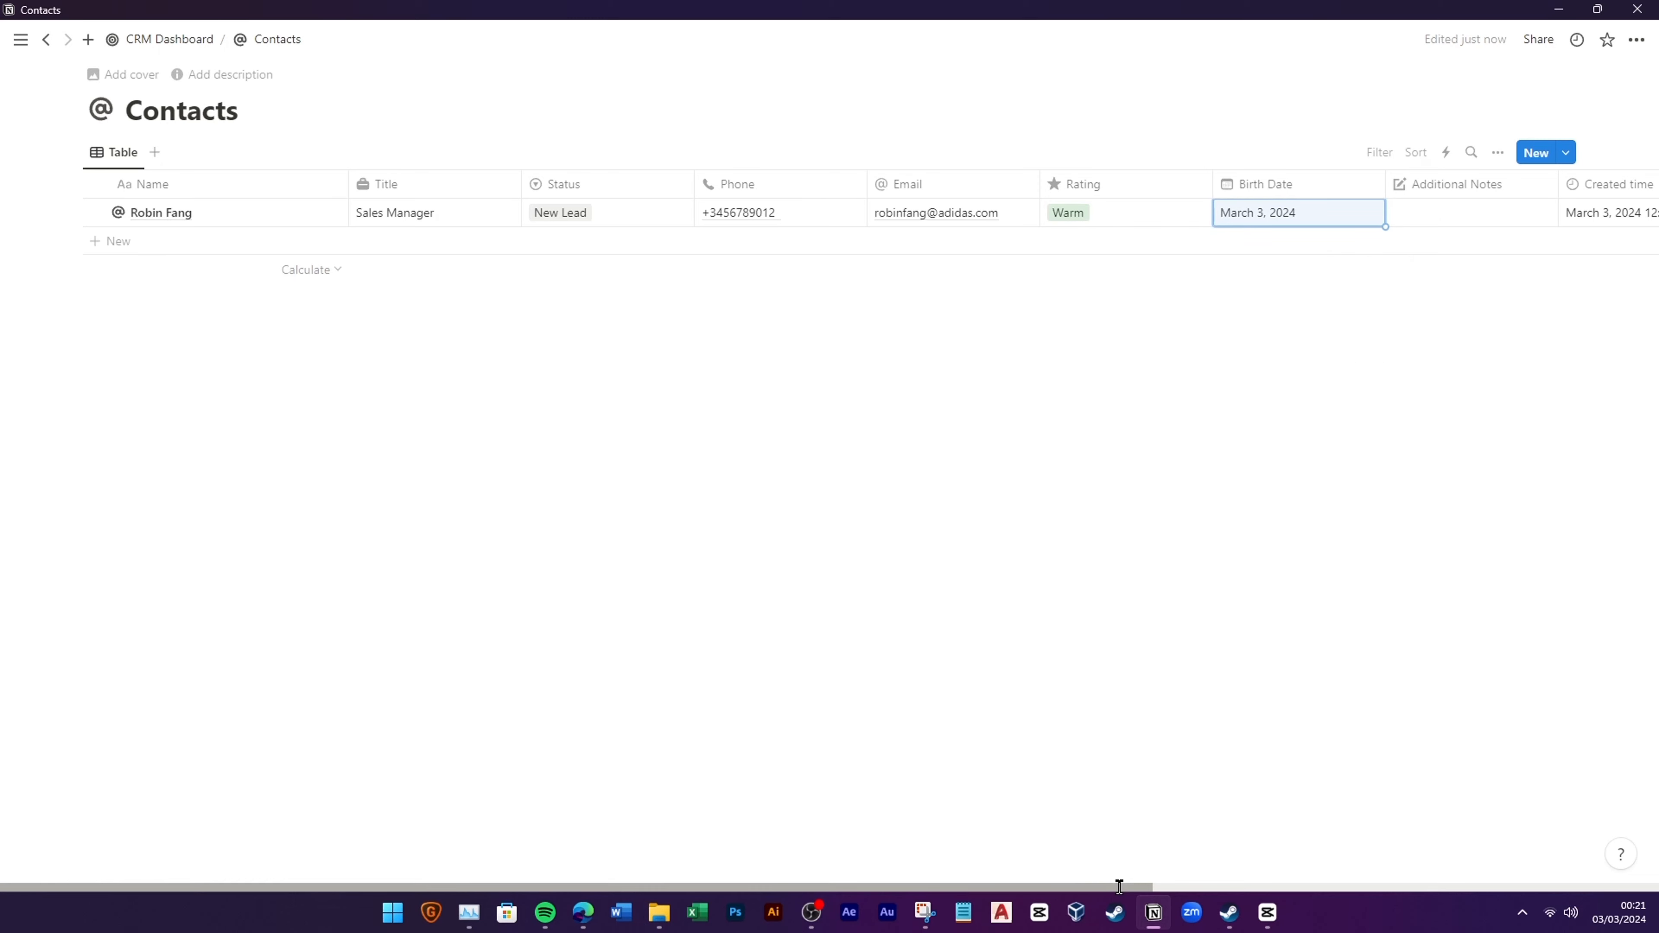
left_click_drag(1120, 886, 941, 481)
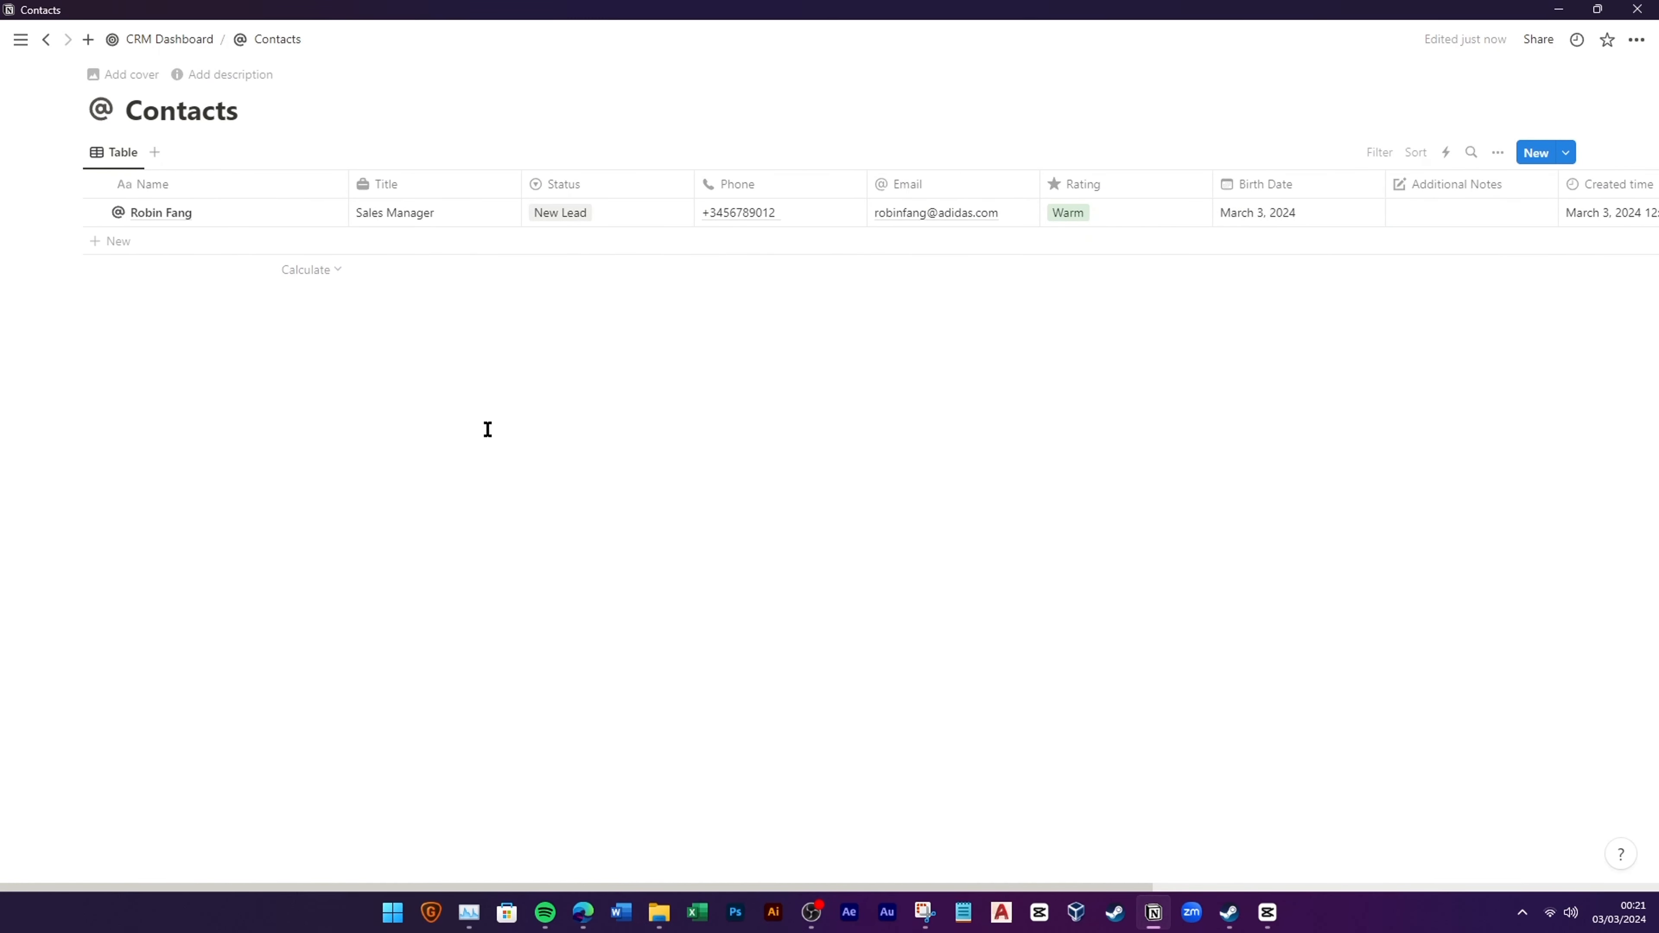
left_click(122, 159)
Step: Name the table view Contacts and give it the @ icon
left_click(134, 205)
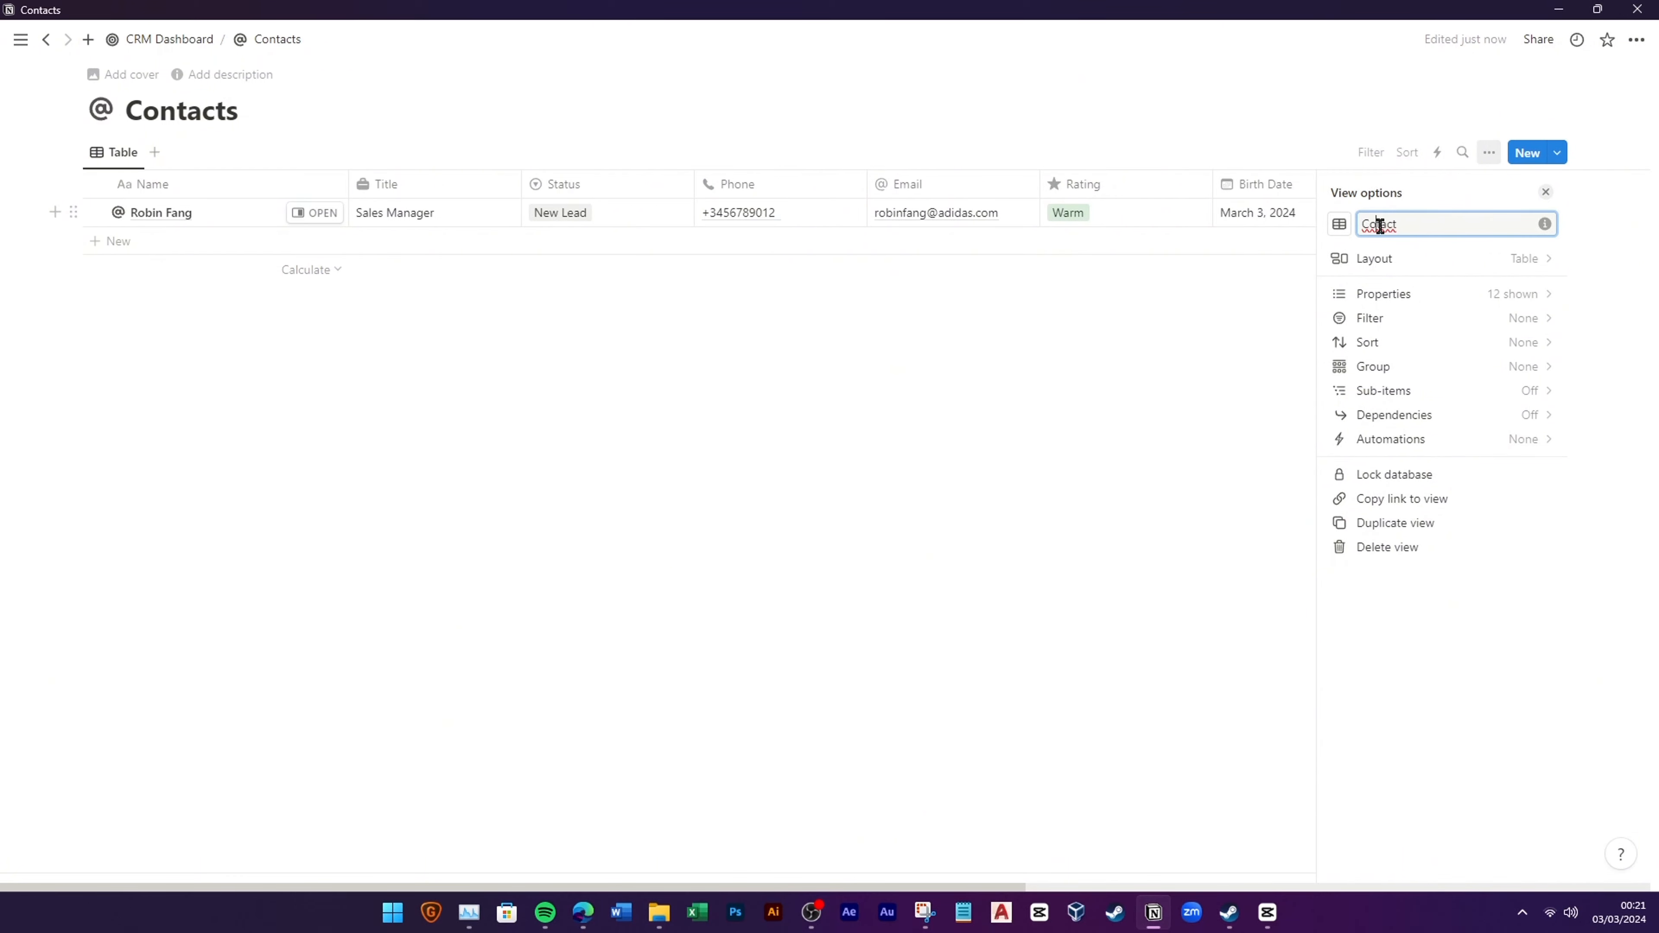
left_click(1339, 223)
left_click(1295, 370)
left_click(1059, 443)
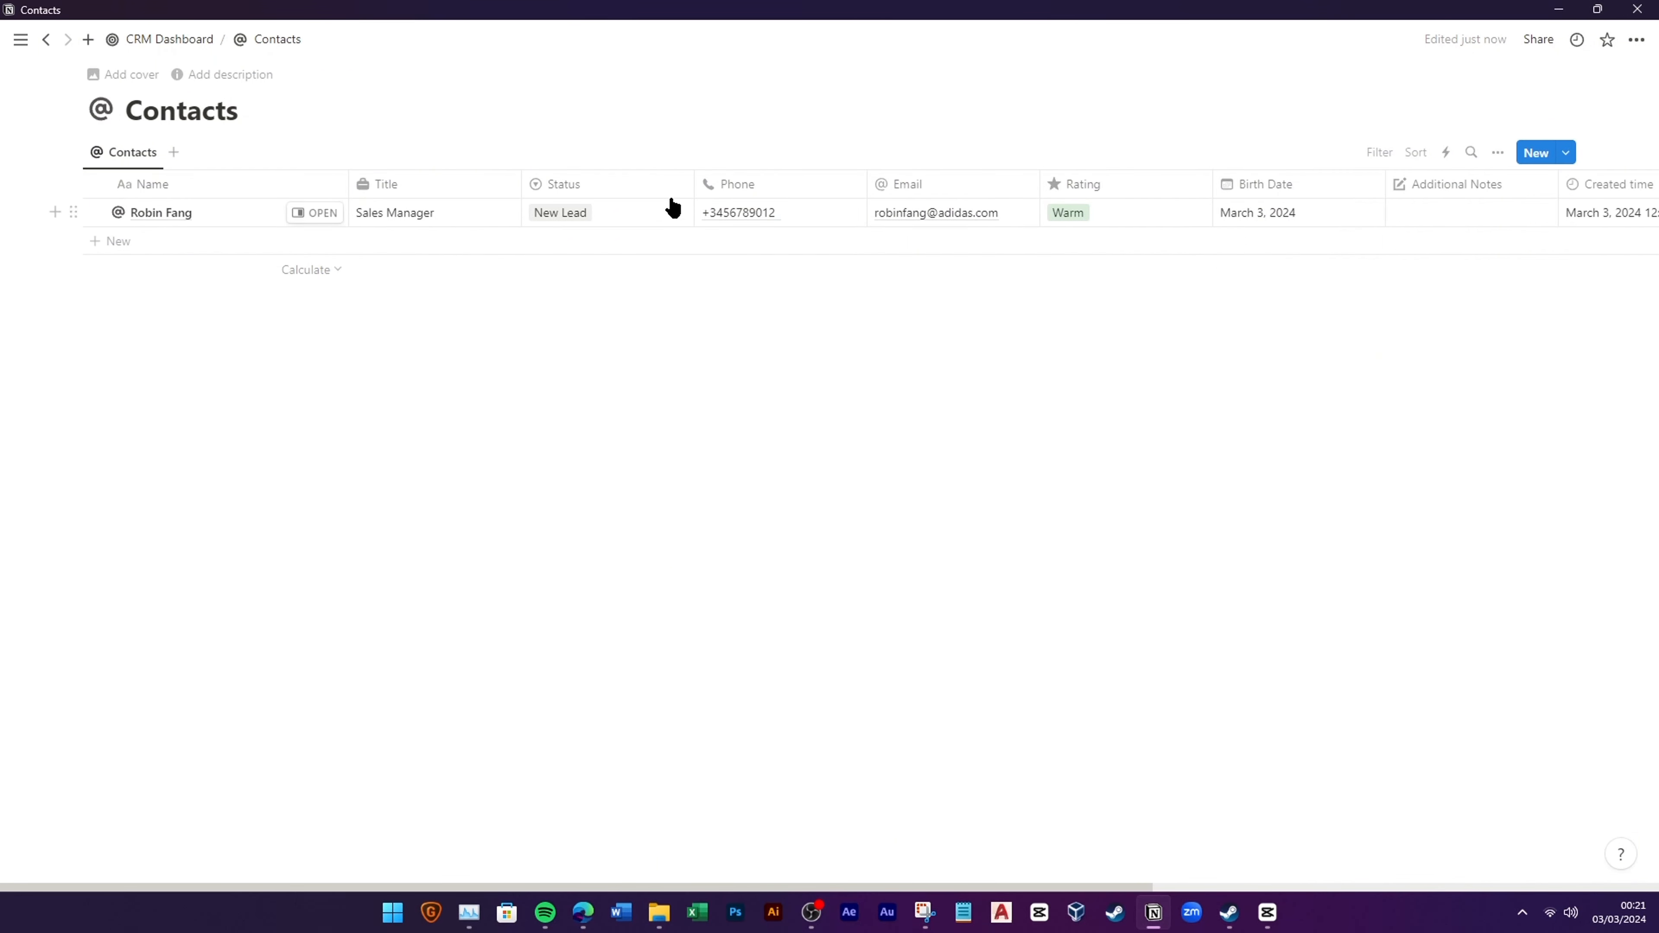
Step: Narrow the Status, Title, Name, Phone, Email, Rating and Birth Date columns
left_click_drag(693, 178, 634, 181)
left_click_drag(520, 182, 460, 214)
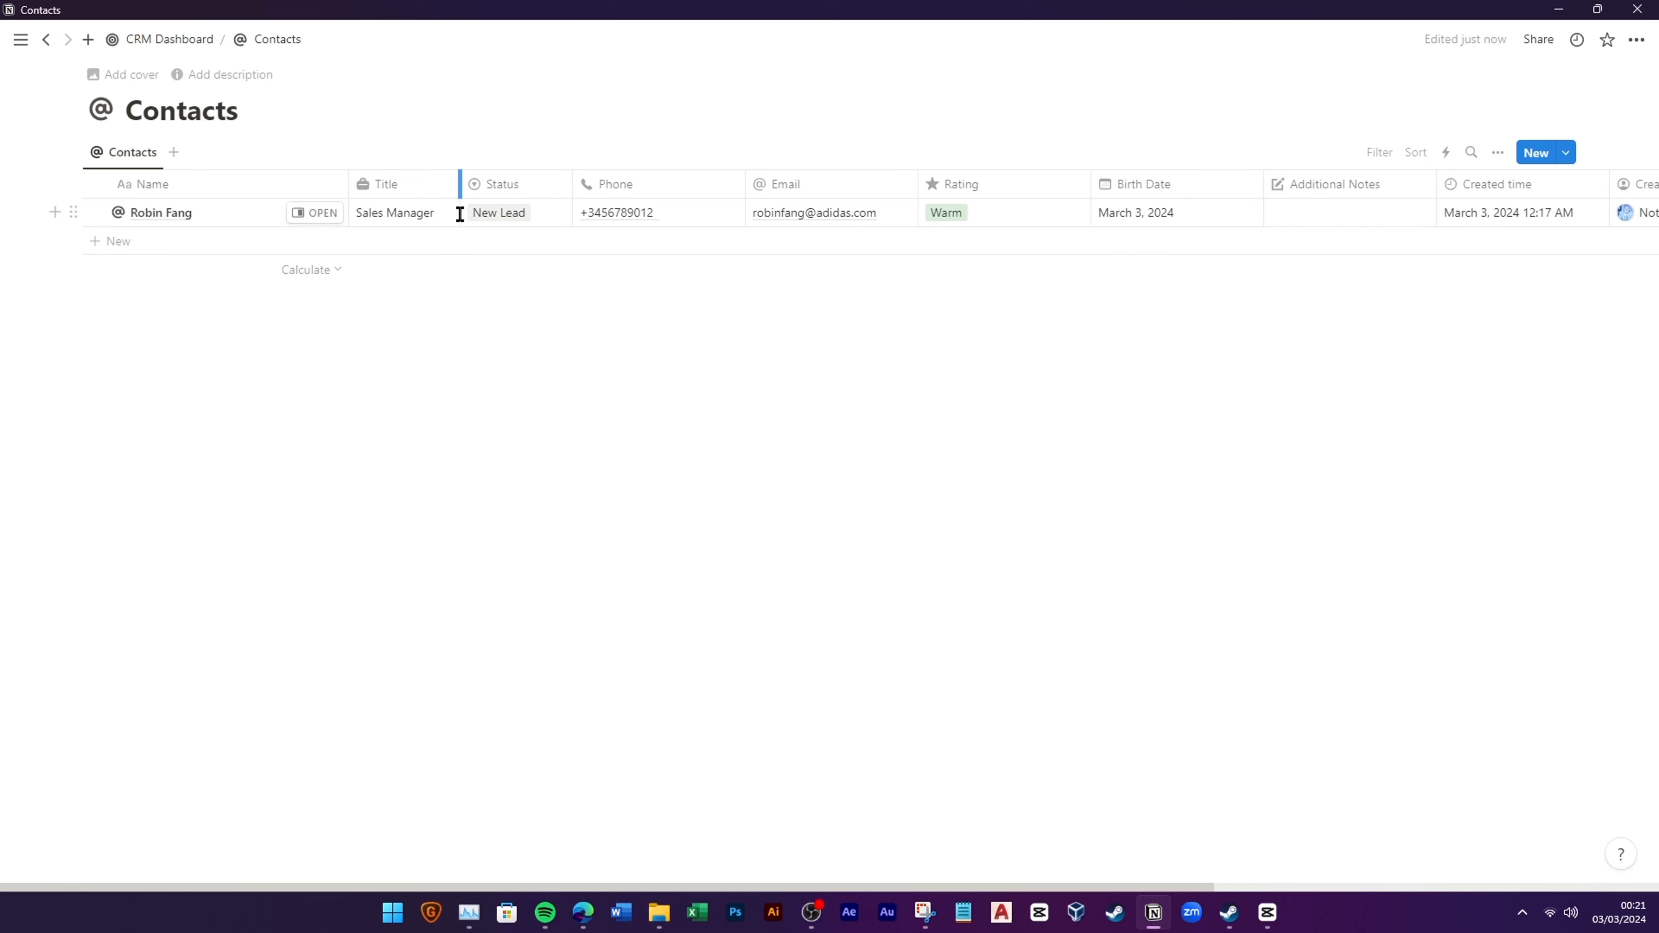
left_click_drag(348, 188, 262, 186)
left_click_drag(656, 183, 611, 196)
left_click_drag(782, 185, 766, 184)
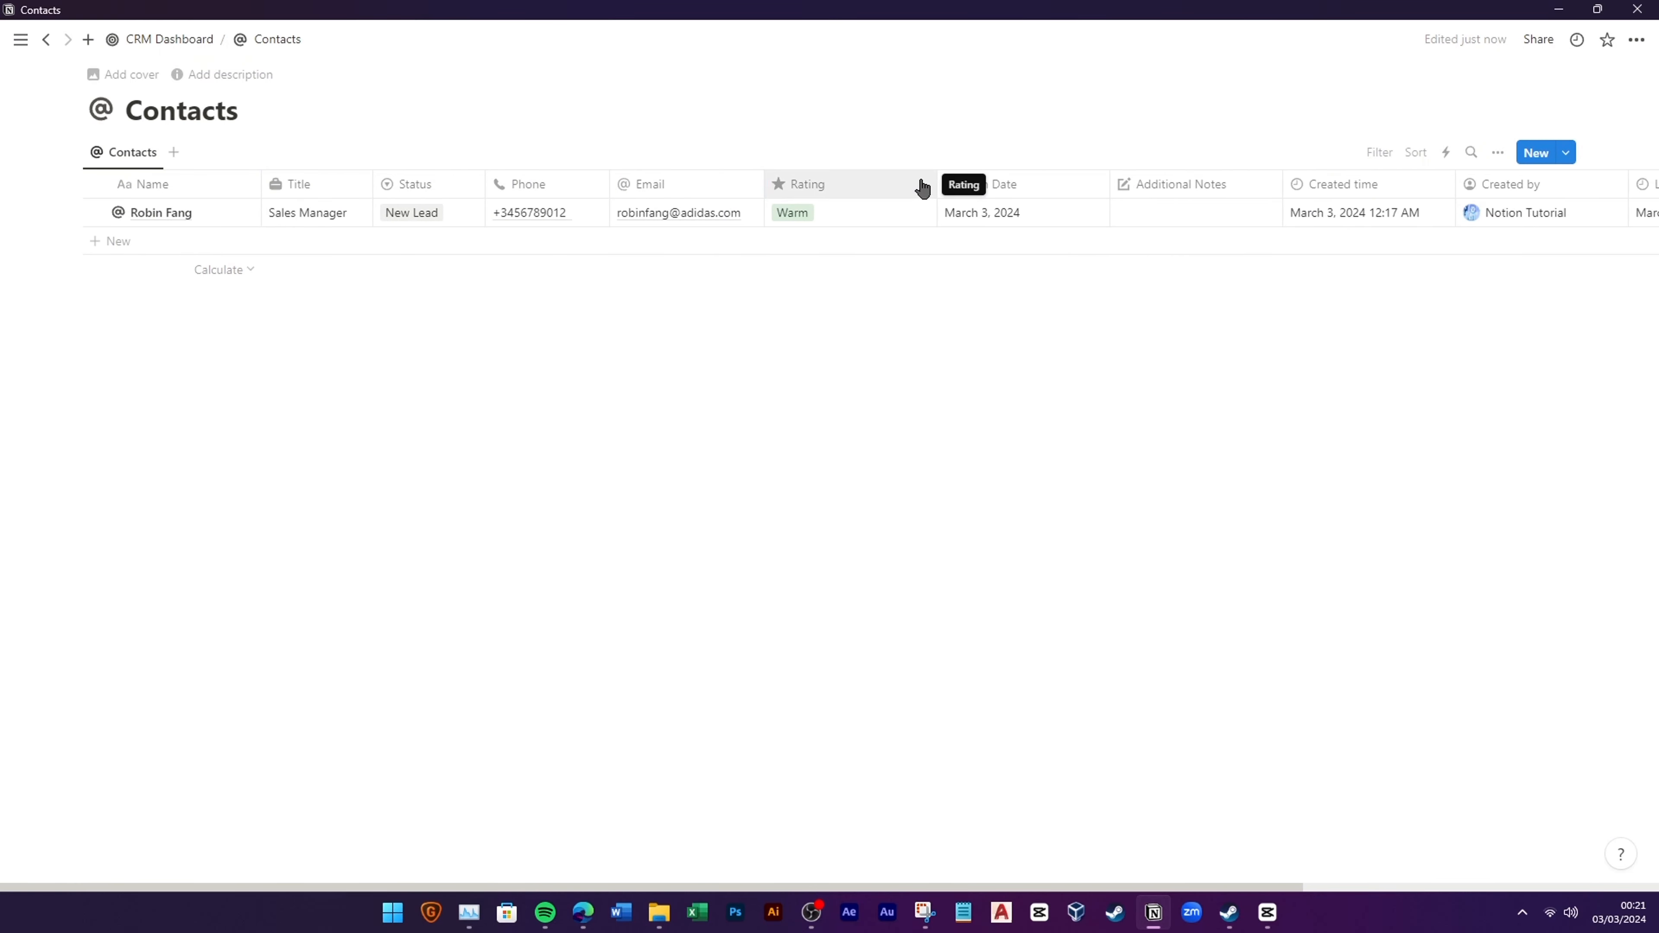
left_click_drag(934, 185, 867, 186)
left_click_drag(1040, 187, 986, 209)
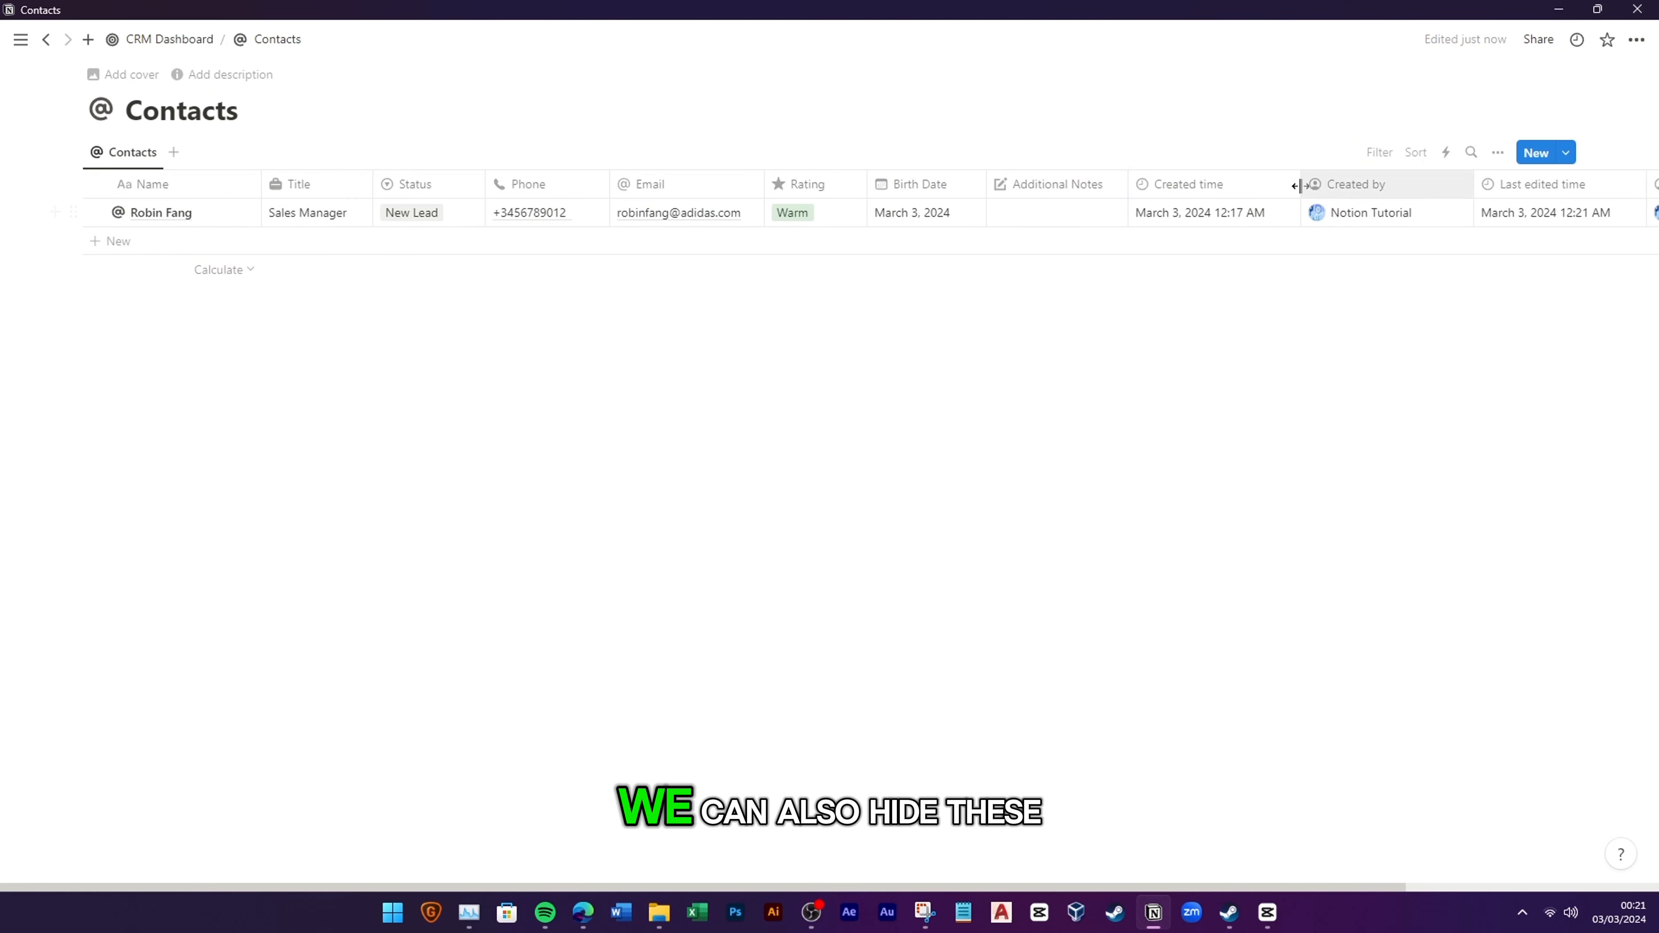
Step: Hide the Created time, Created by, Last edited time and Last edited by columns
left_click(1232, 191)
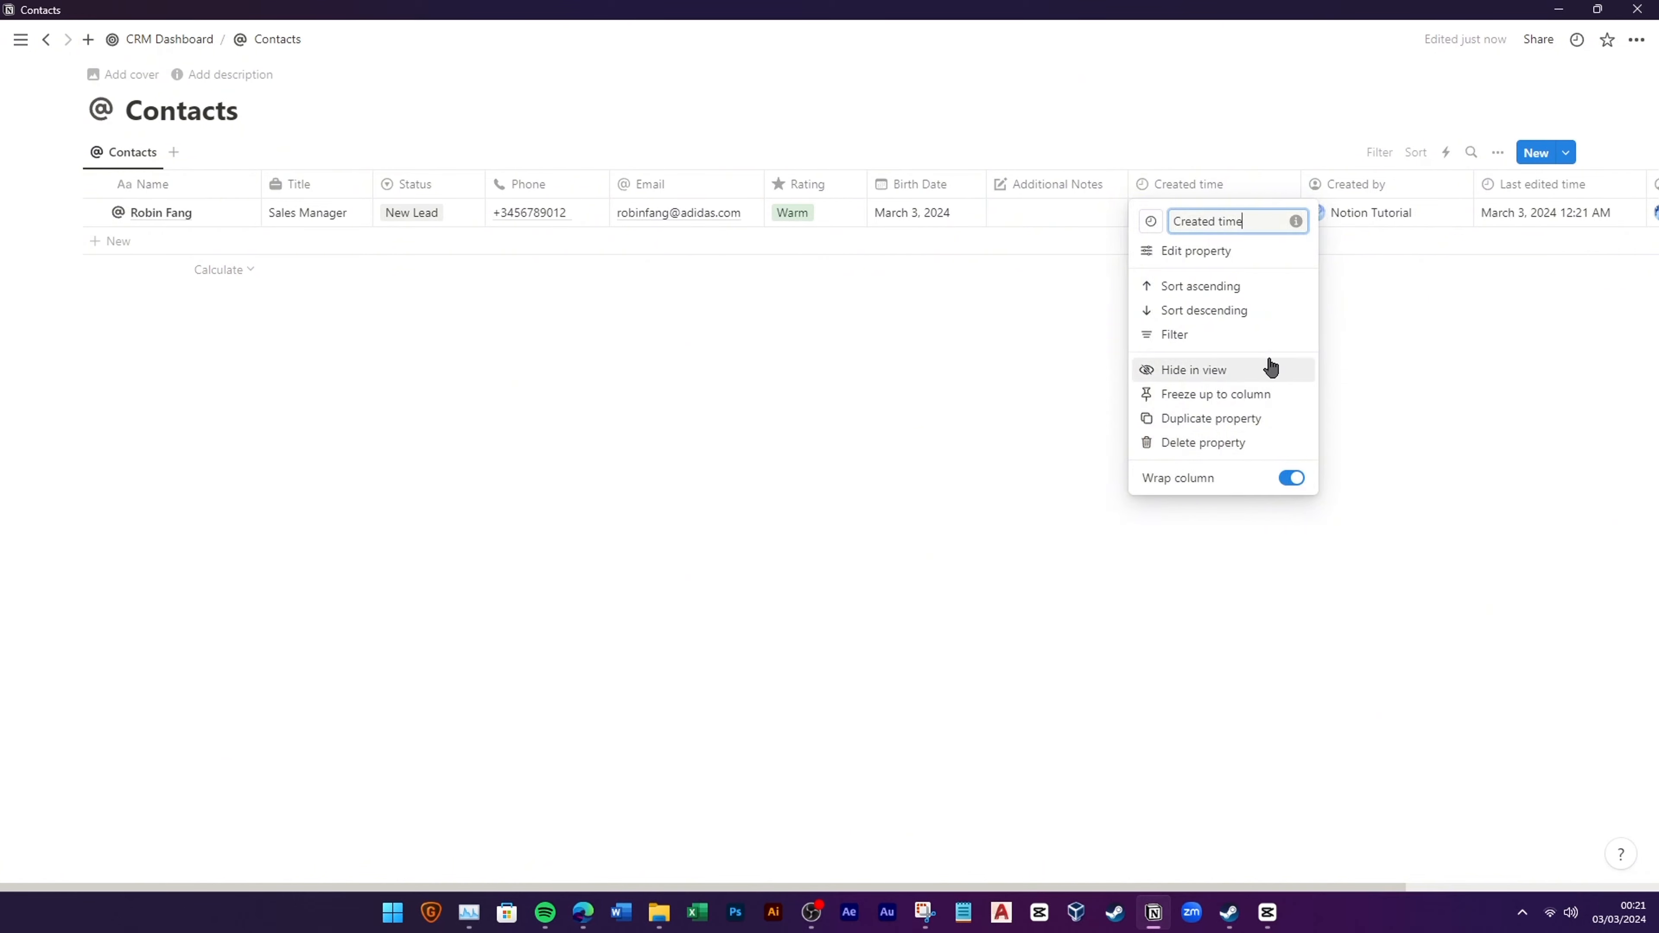
left_click(1241, 370)
left_click(1237, 185)
left_click(1202, 370)
left_click(1224, 196)
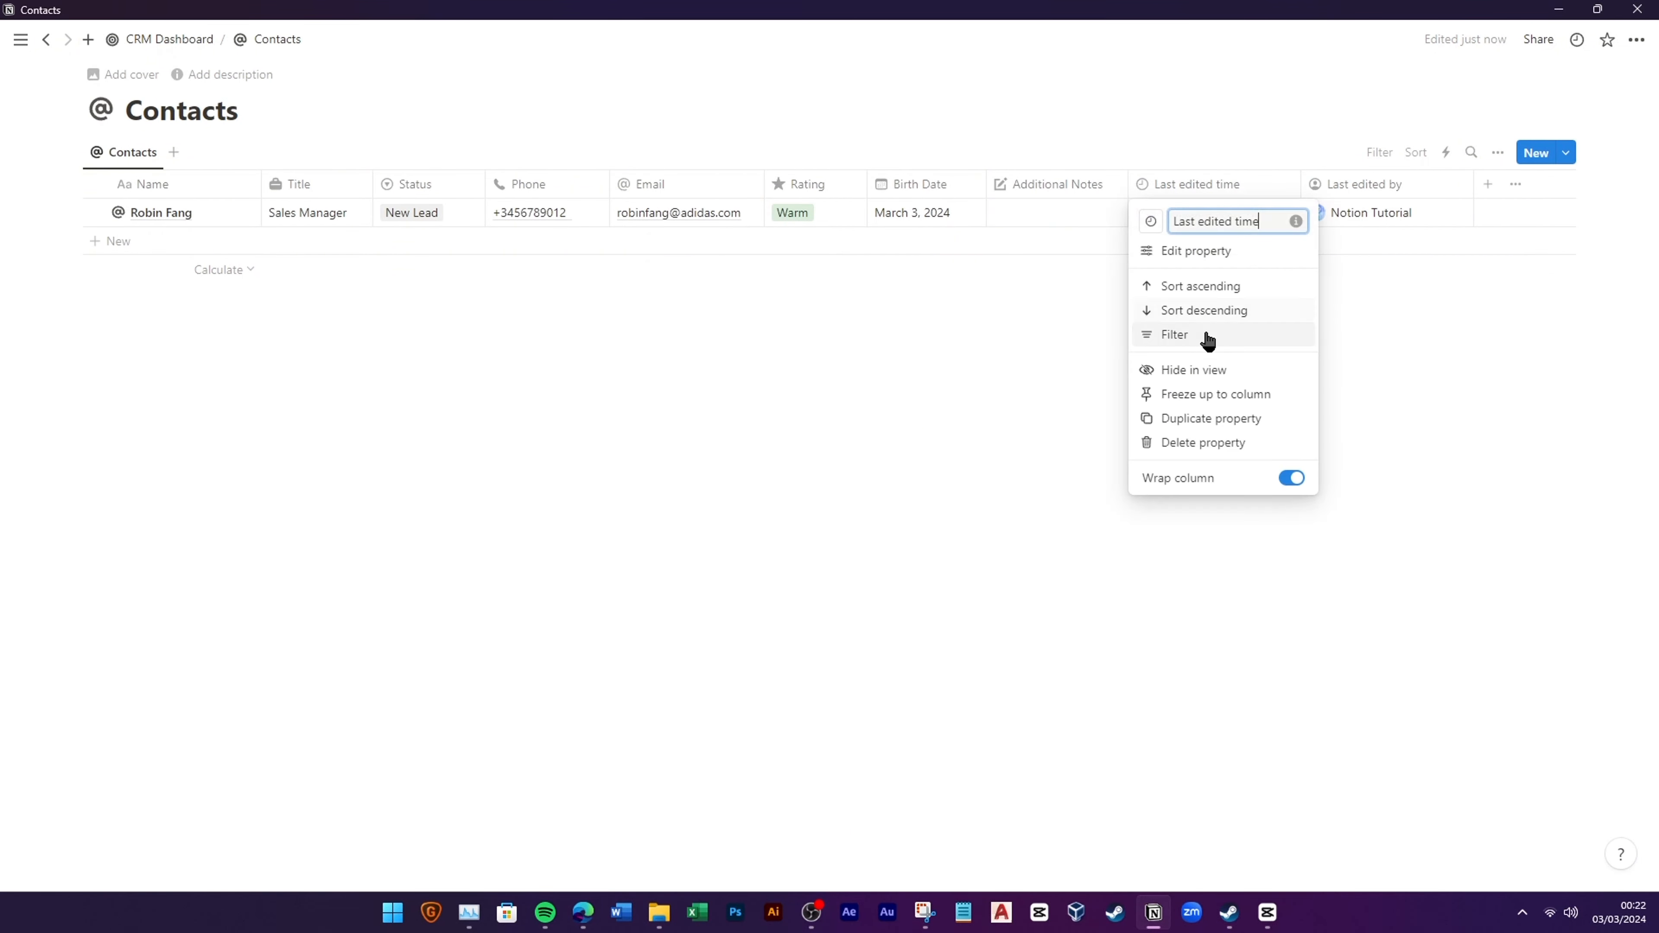
left_click(1202, 370)
left_click(1208, 185)
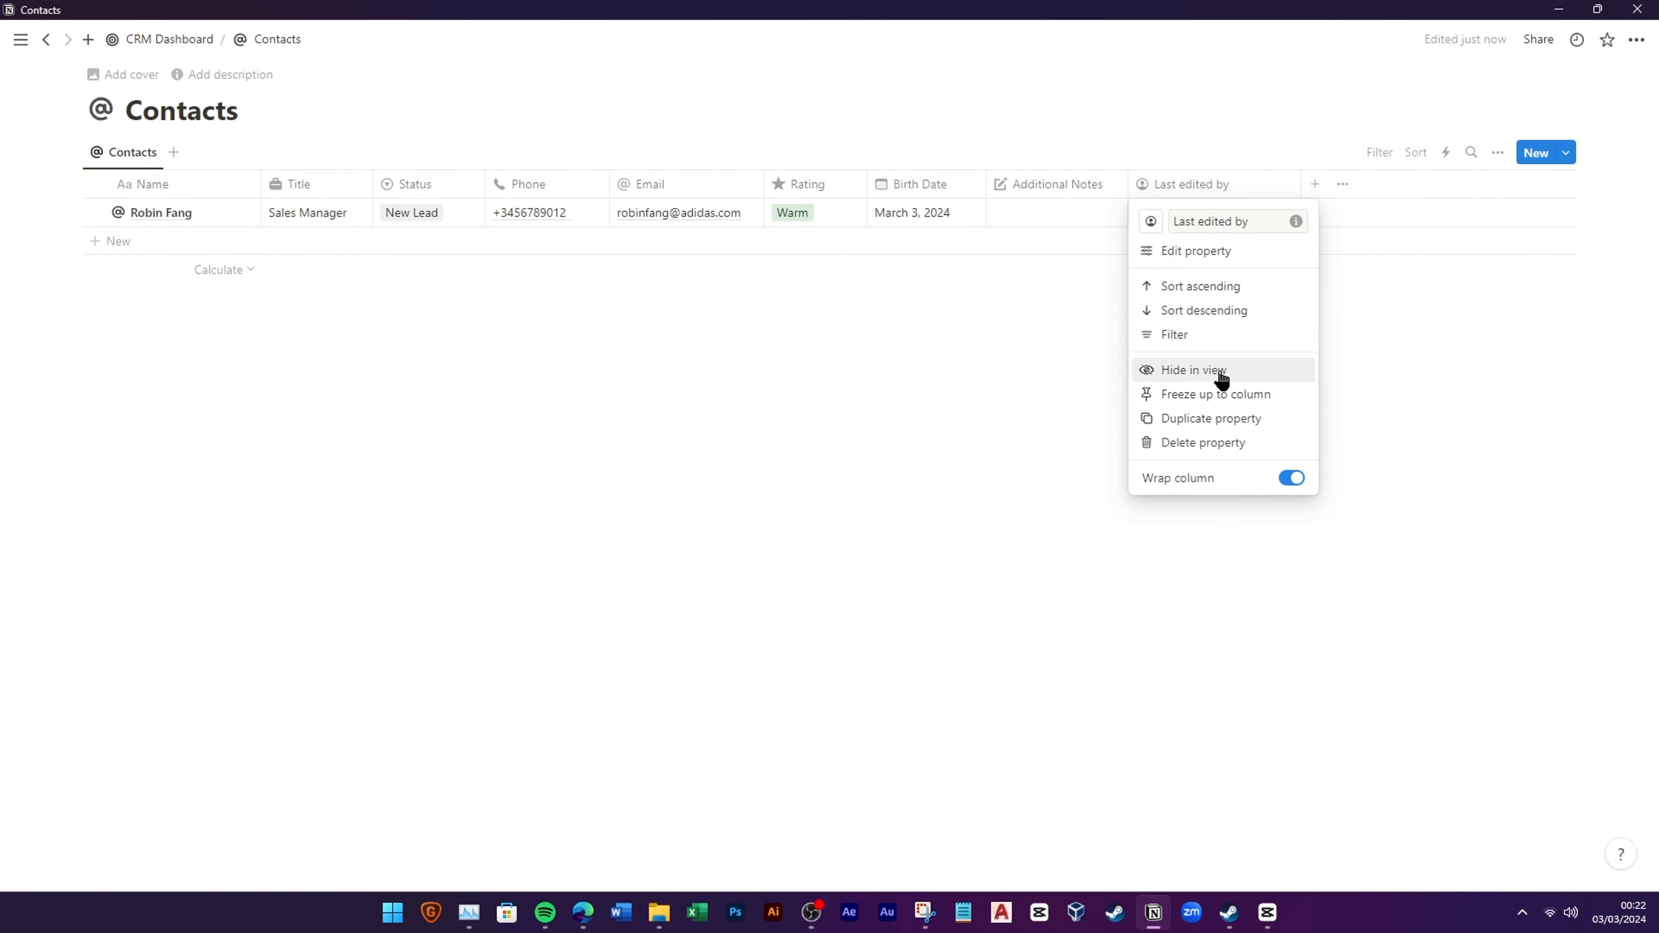
left_click(1217, 371)
Step: Turn off text wrapping for all columns in the view's layout settings
left_click(1496, 159)
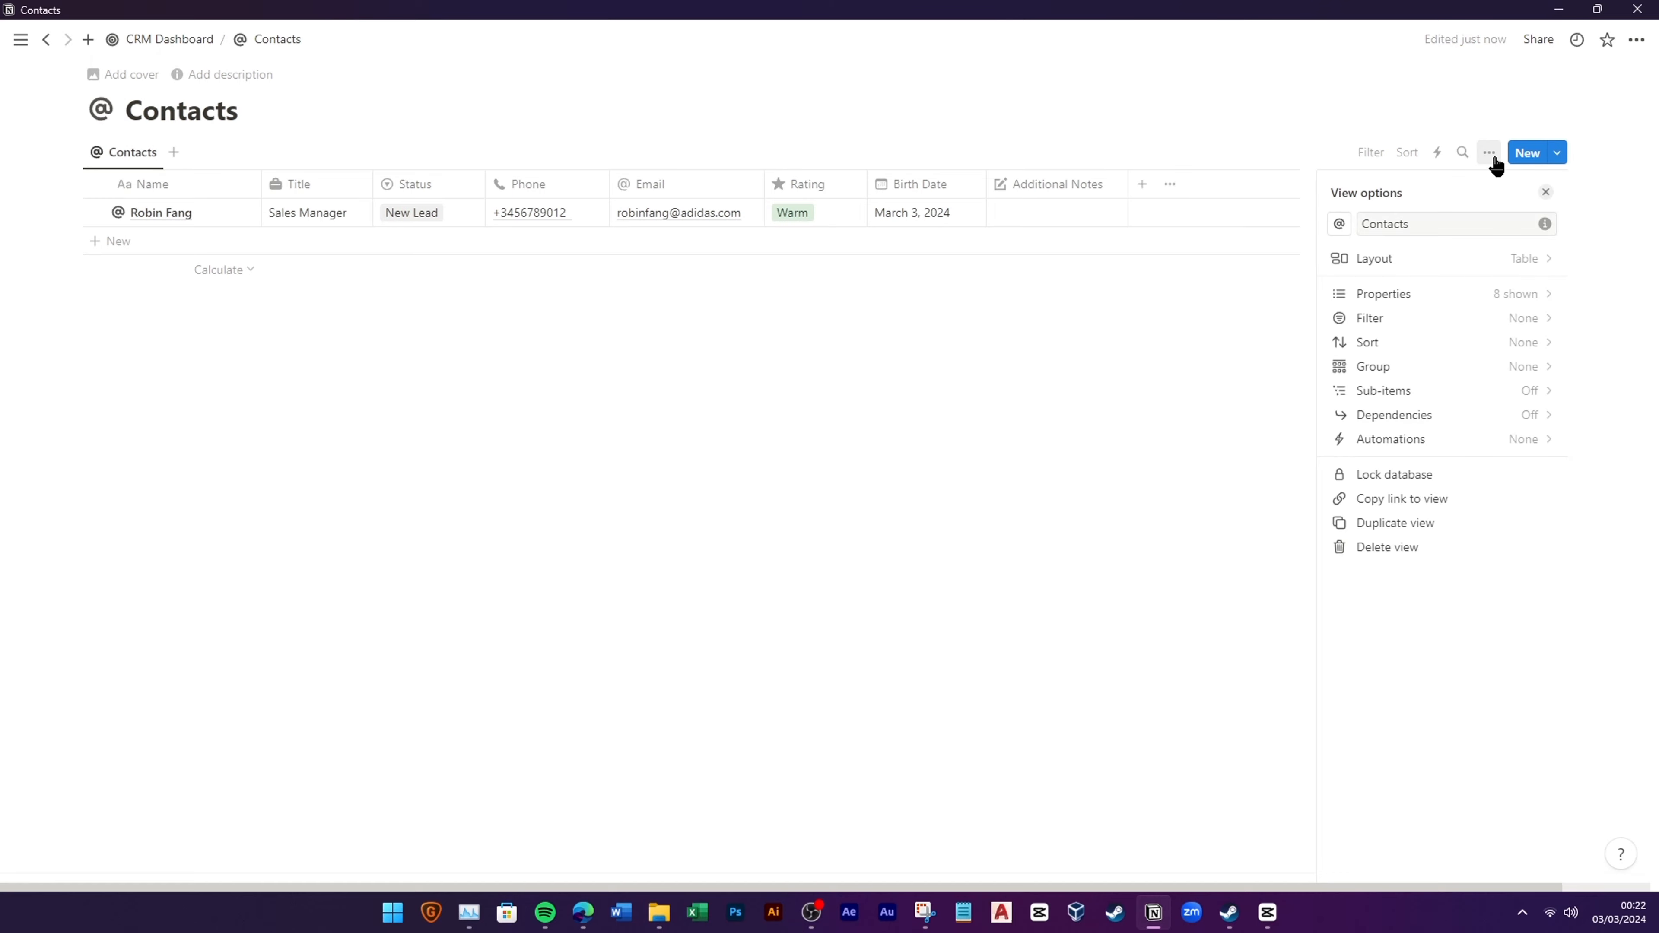
left_click(1486, 261)
left_click(1540, 413)
left_click(1062, 454)
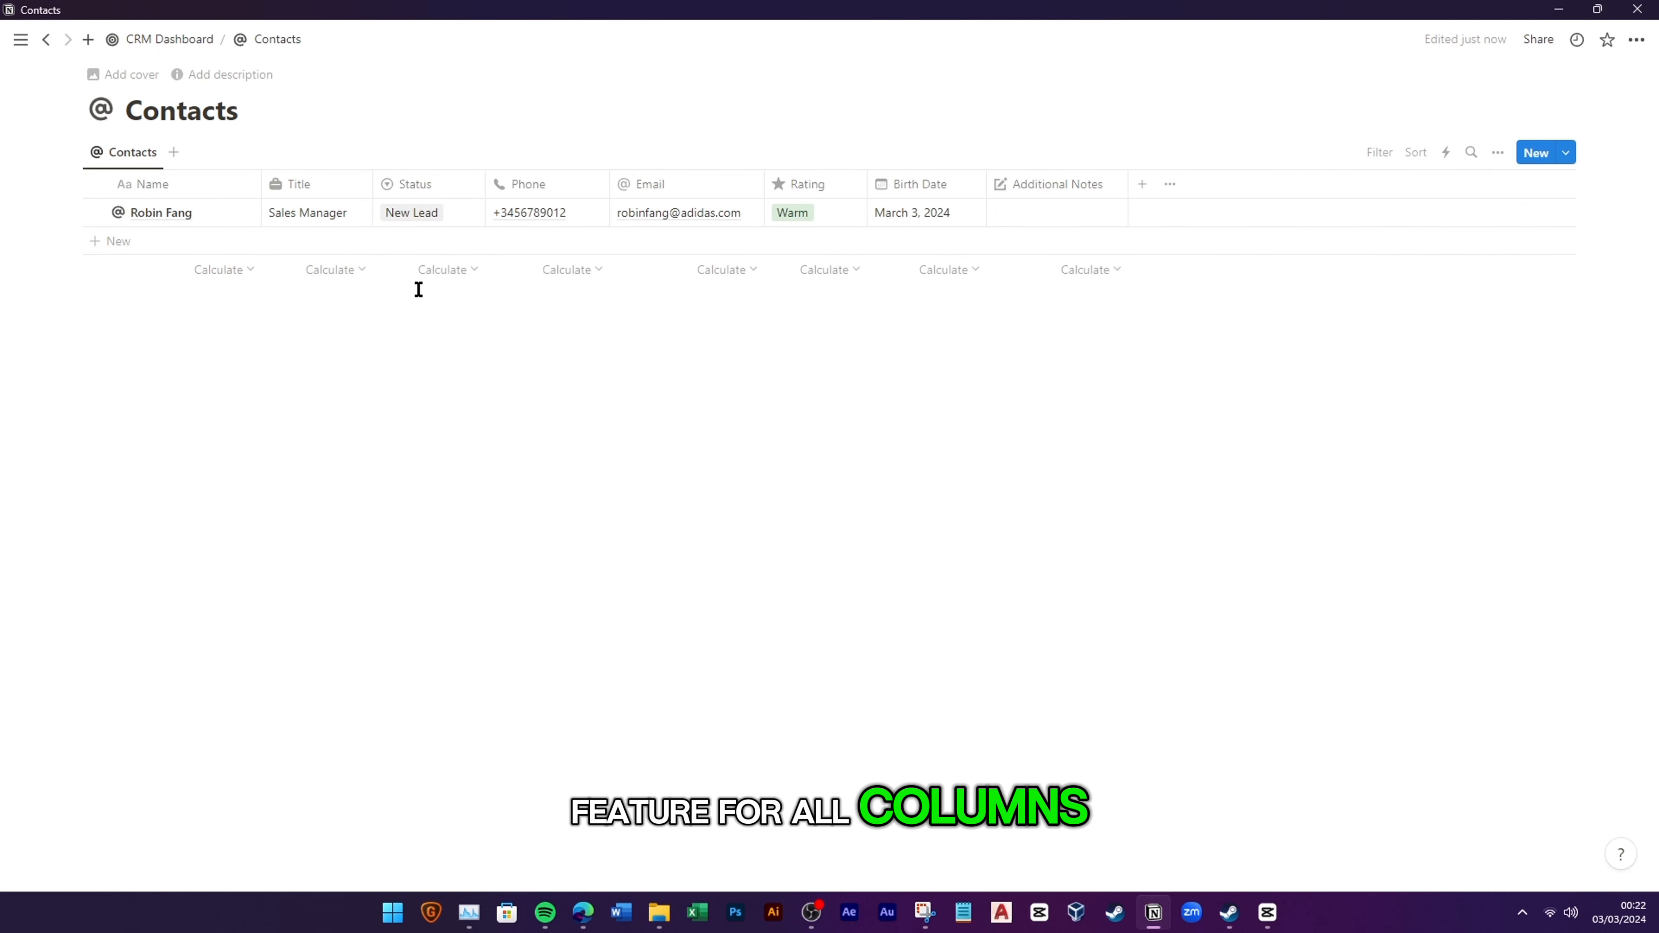
Step: Add a second contact with their full name, title Marketing Director and status New Lead
left_click(175, 252)
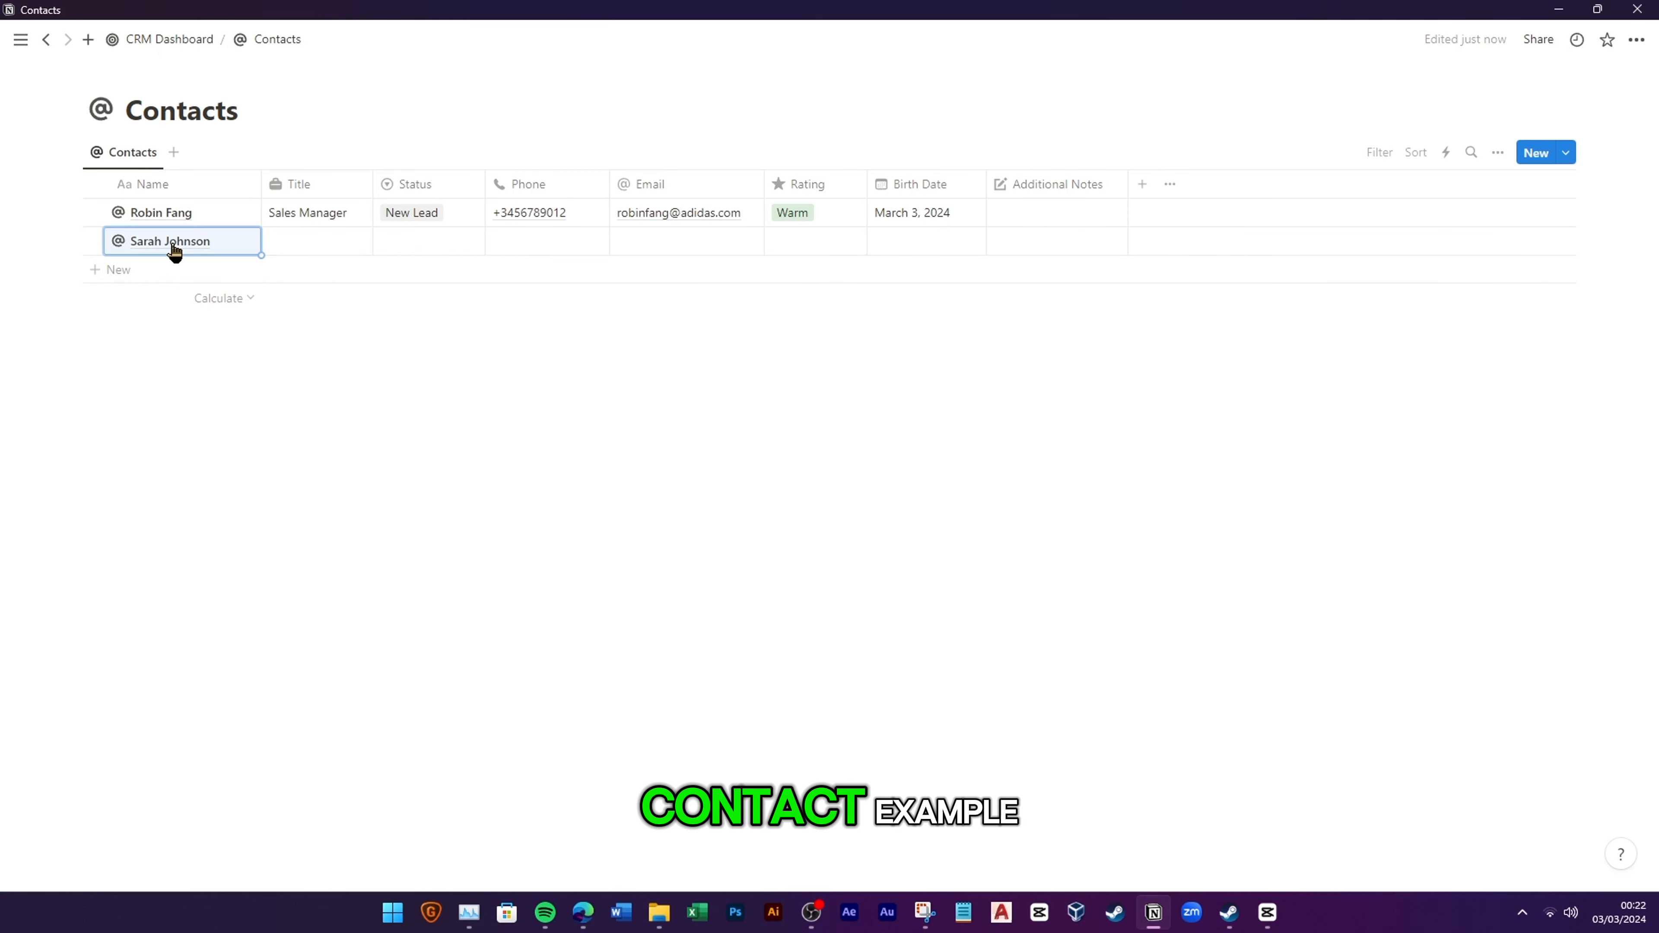
left_click(332, 245)
type("Marketing Direc")
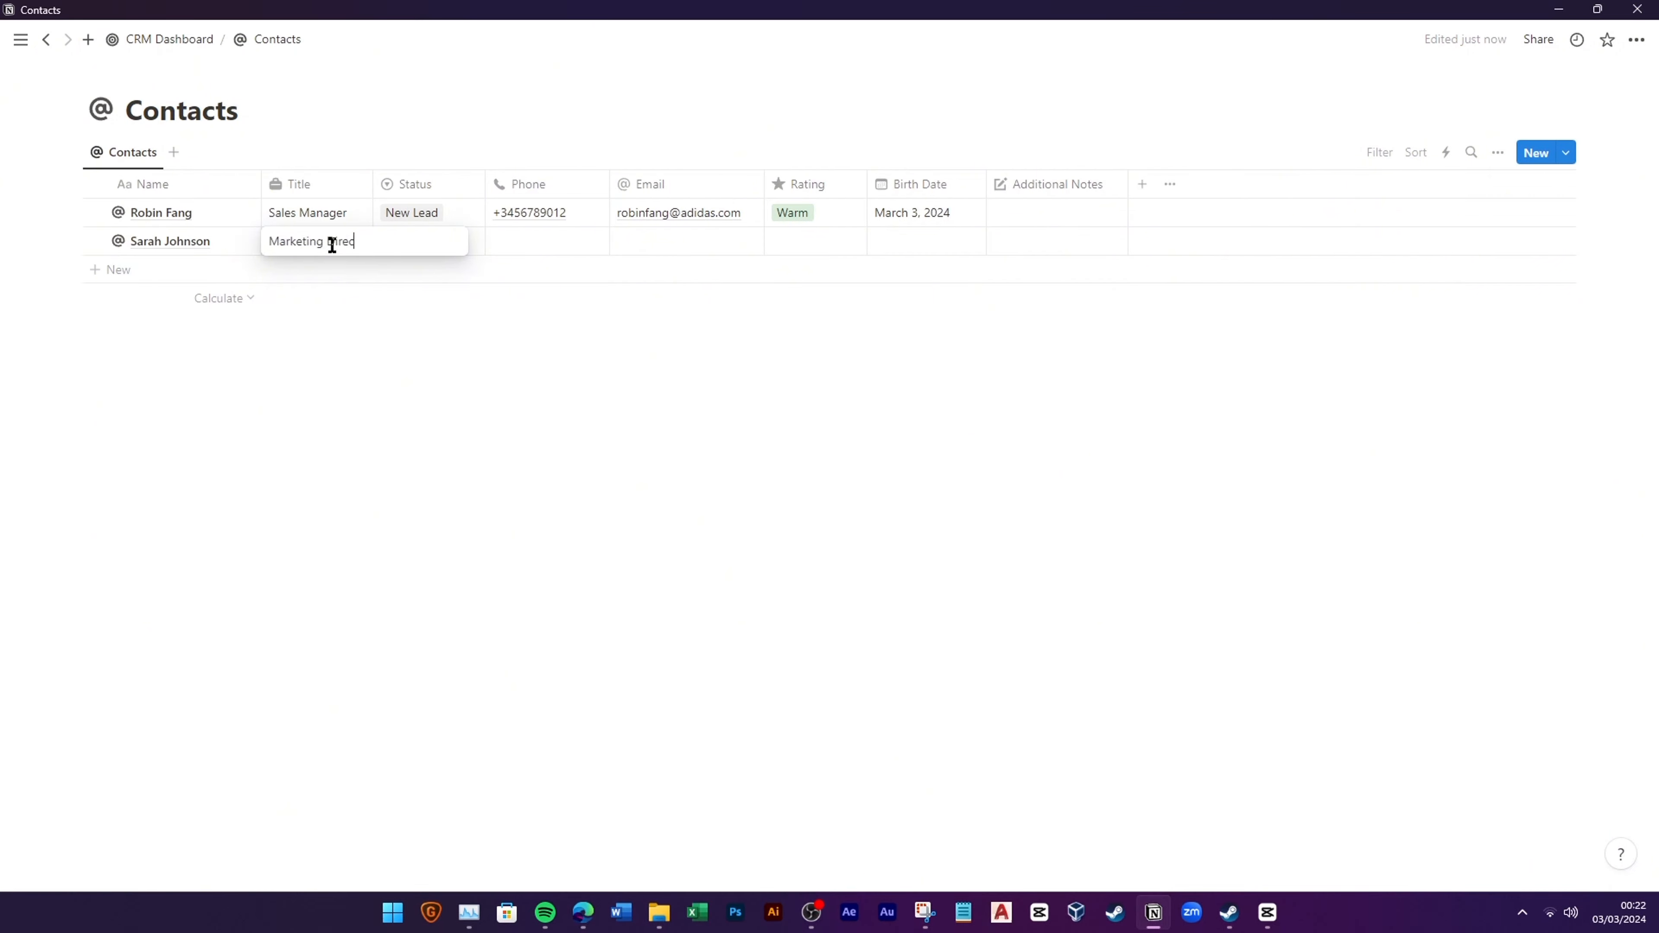
left_click(425, 241)
left_click(448, 297)
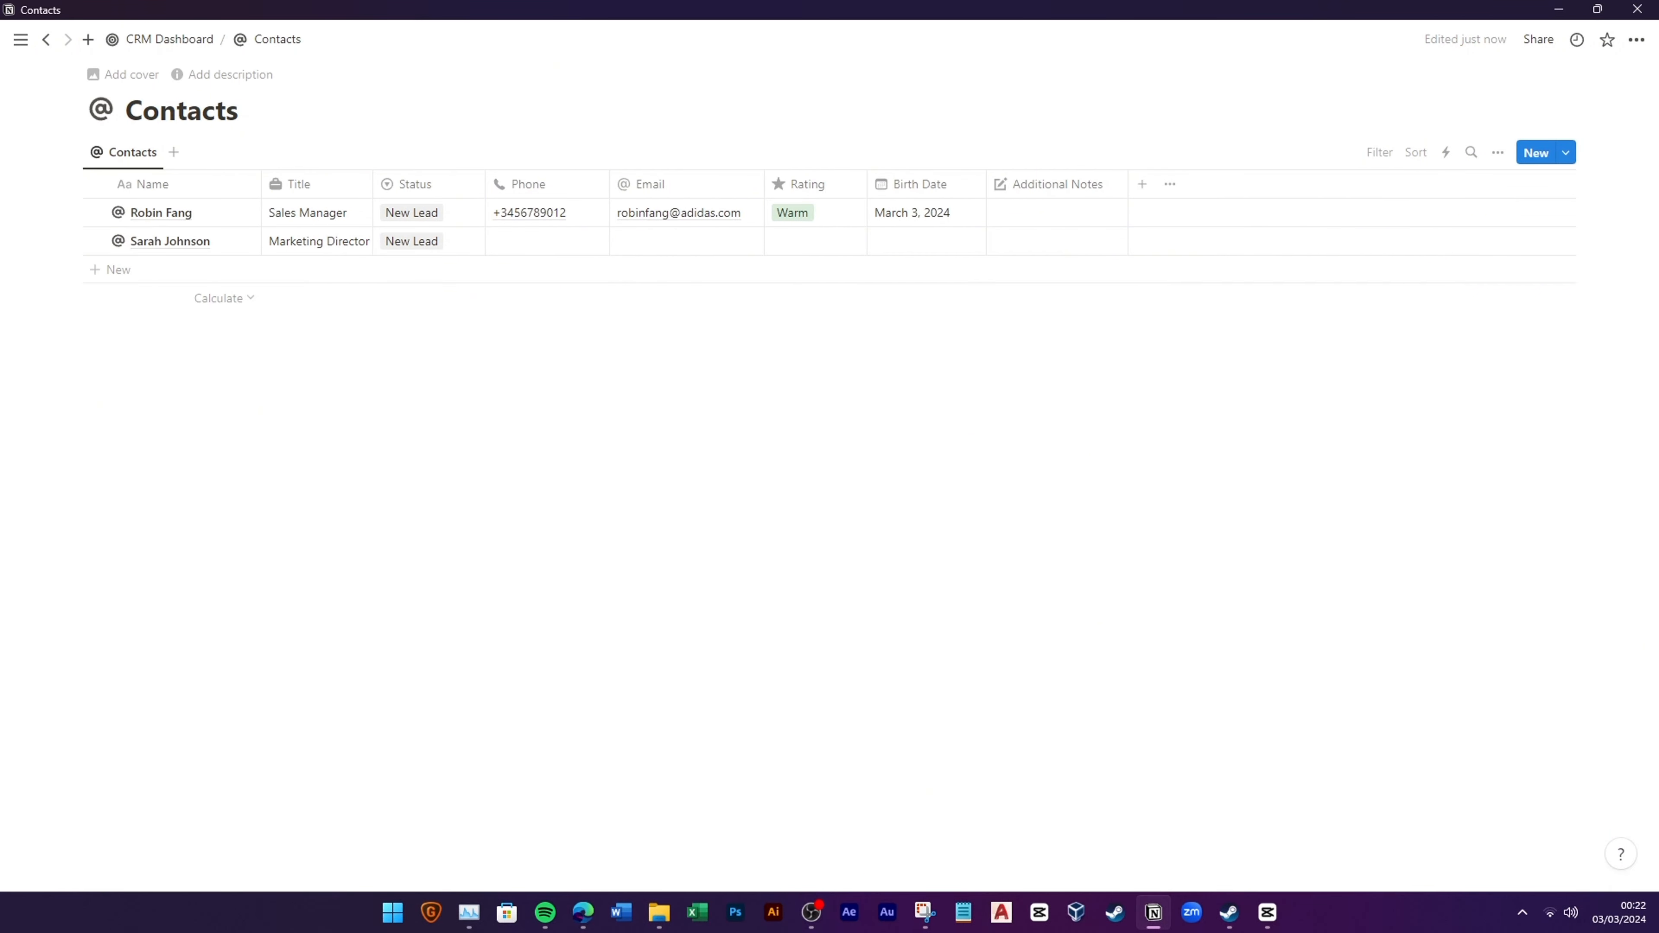
Step: Enter the new contact's phone number and email, and set Rating to Cold
left_click(528, 245)
type("+9876543210")
key("Return")
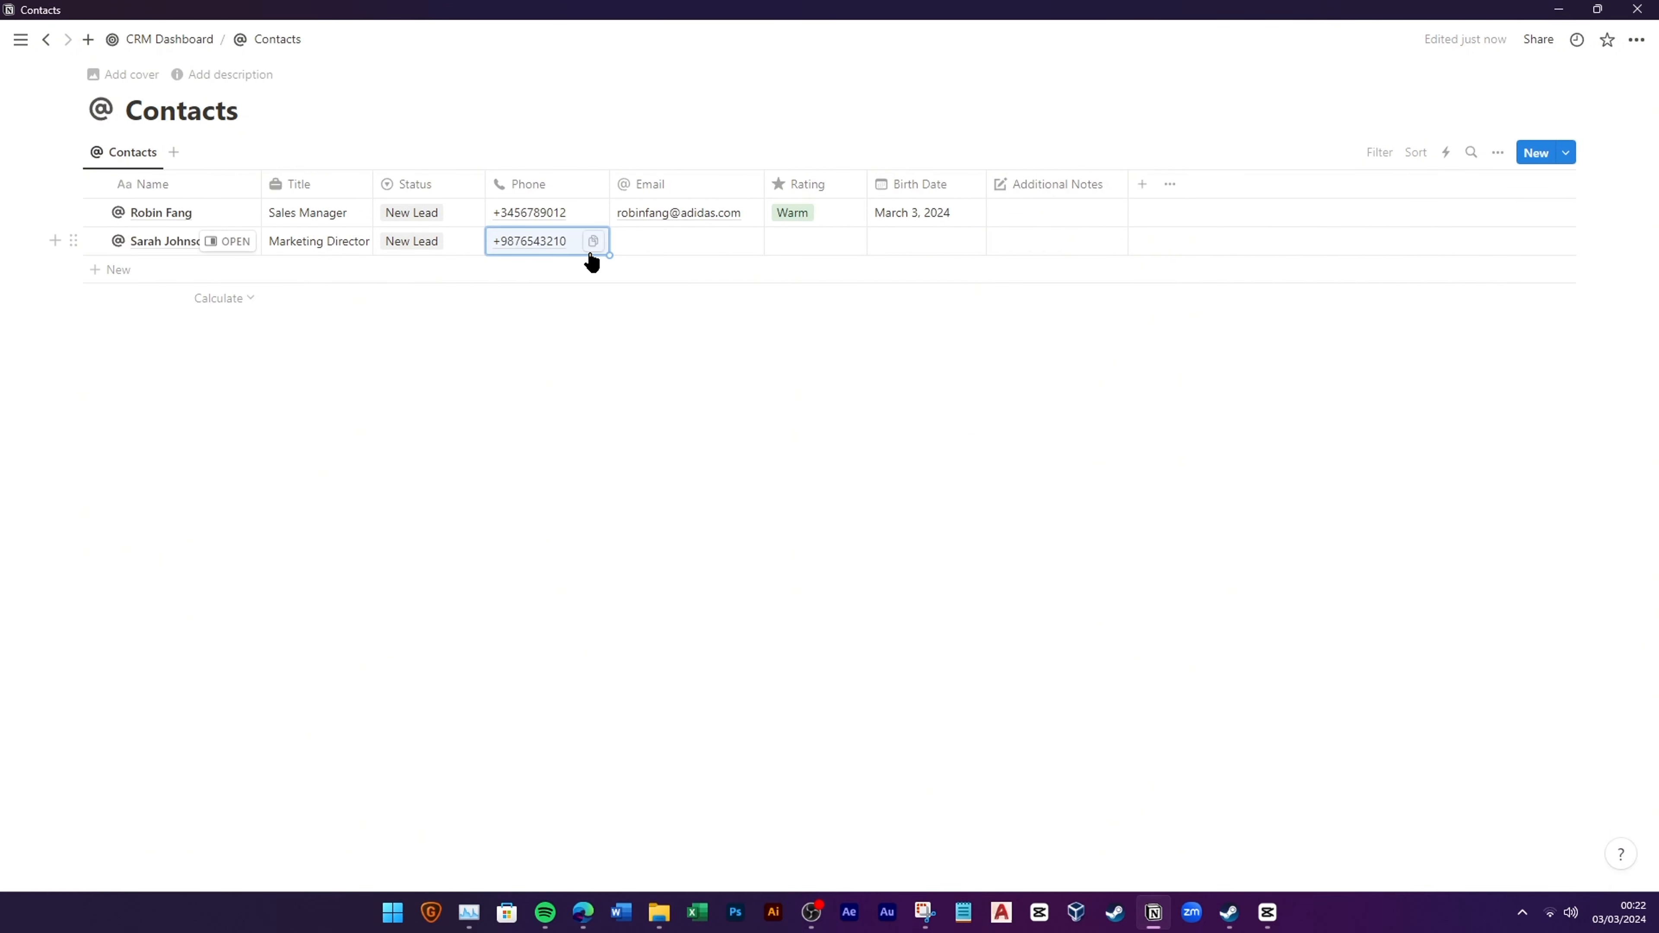
left_click(685, 241)
key("ctrl+v")
left_click(896, 361)
left_click(829, 244)
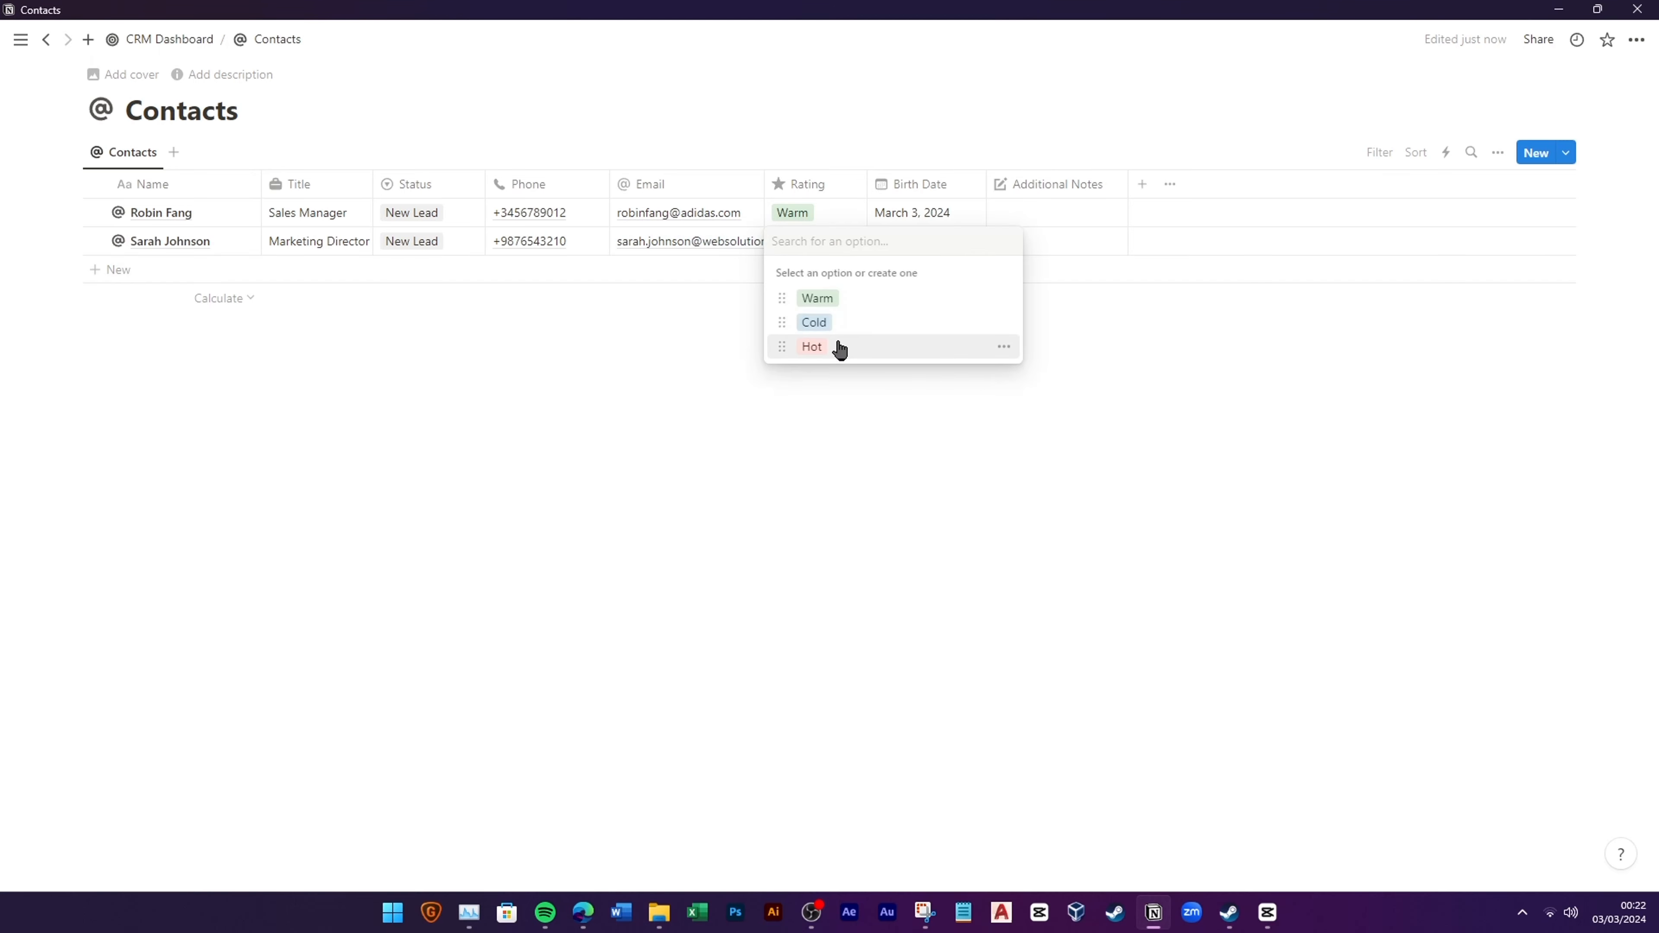
left_click(816, 323)
Step: Set birth dates: March 14, 1990 for the new contact, March 10, 1970 for the first
left_click(900, 241)
left_click(1010, 421)
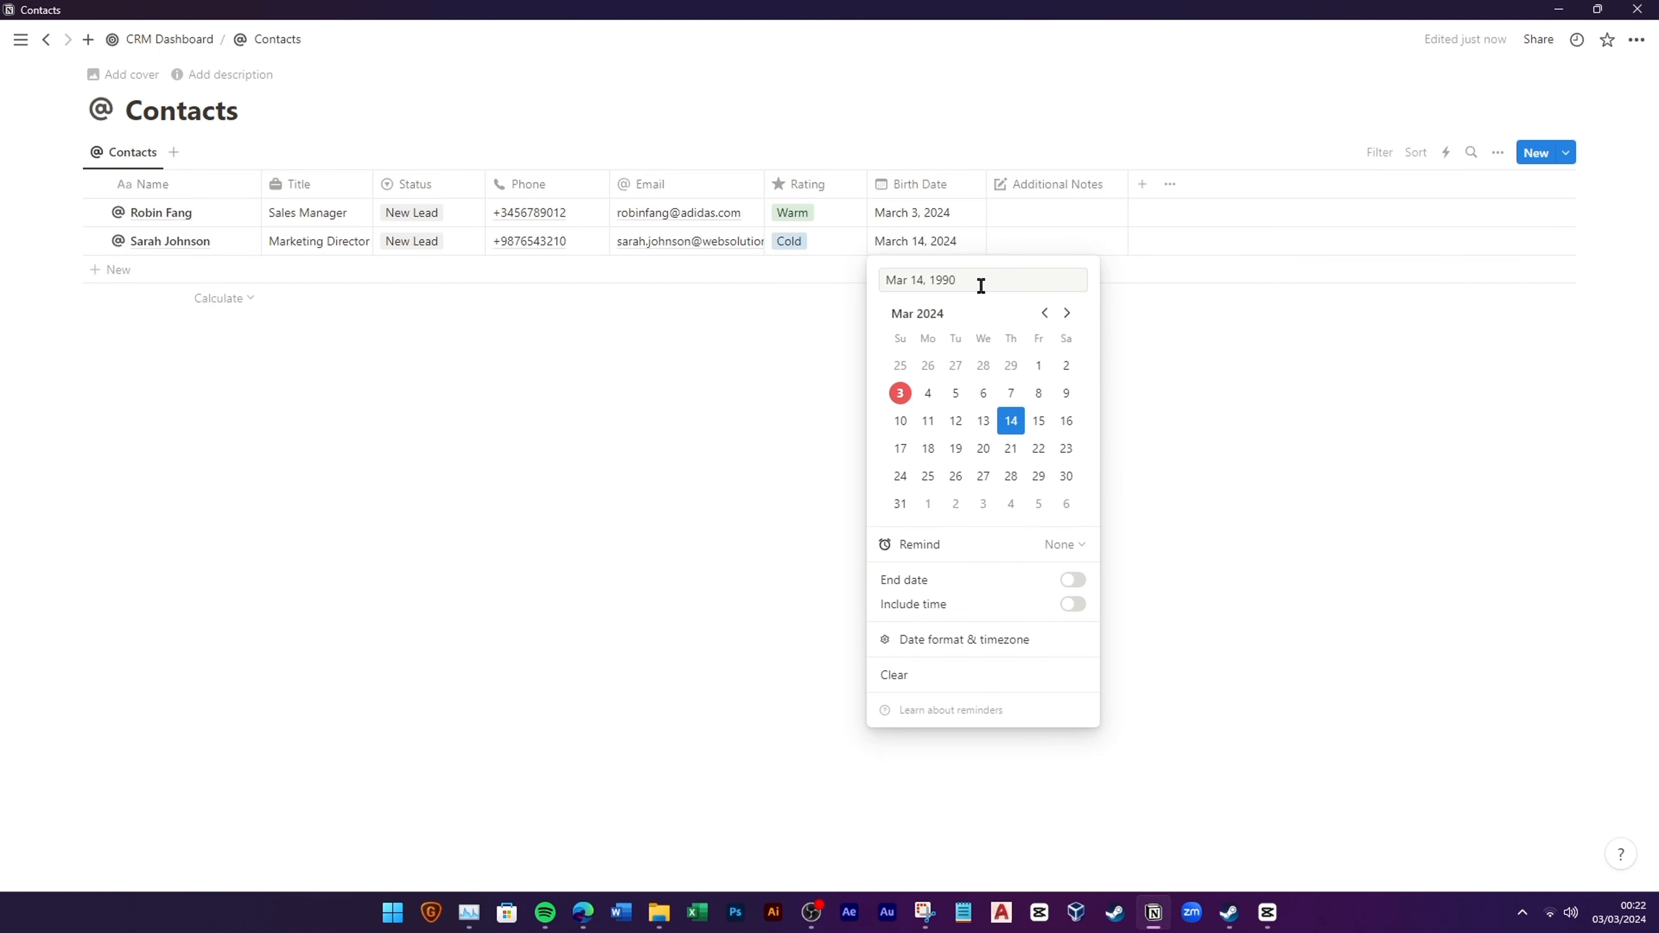
left_click(982, 422)
left_click(941, 215)
left_click(941, 213)
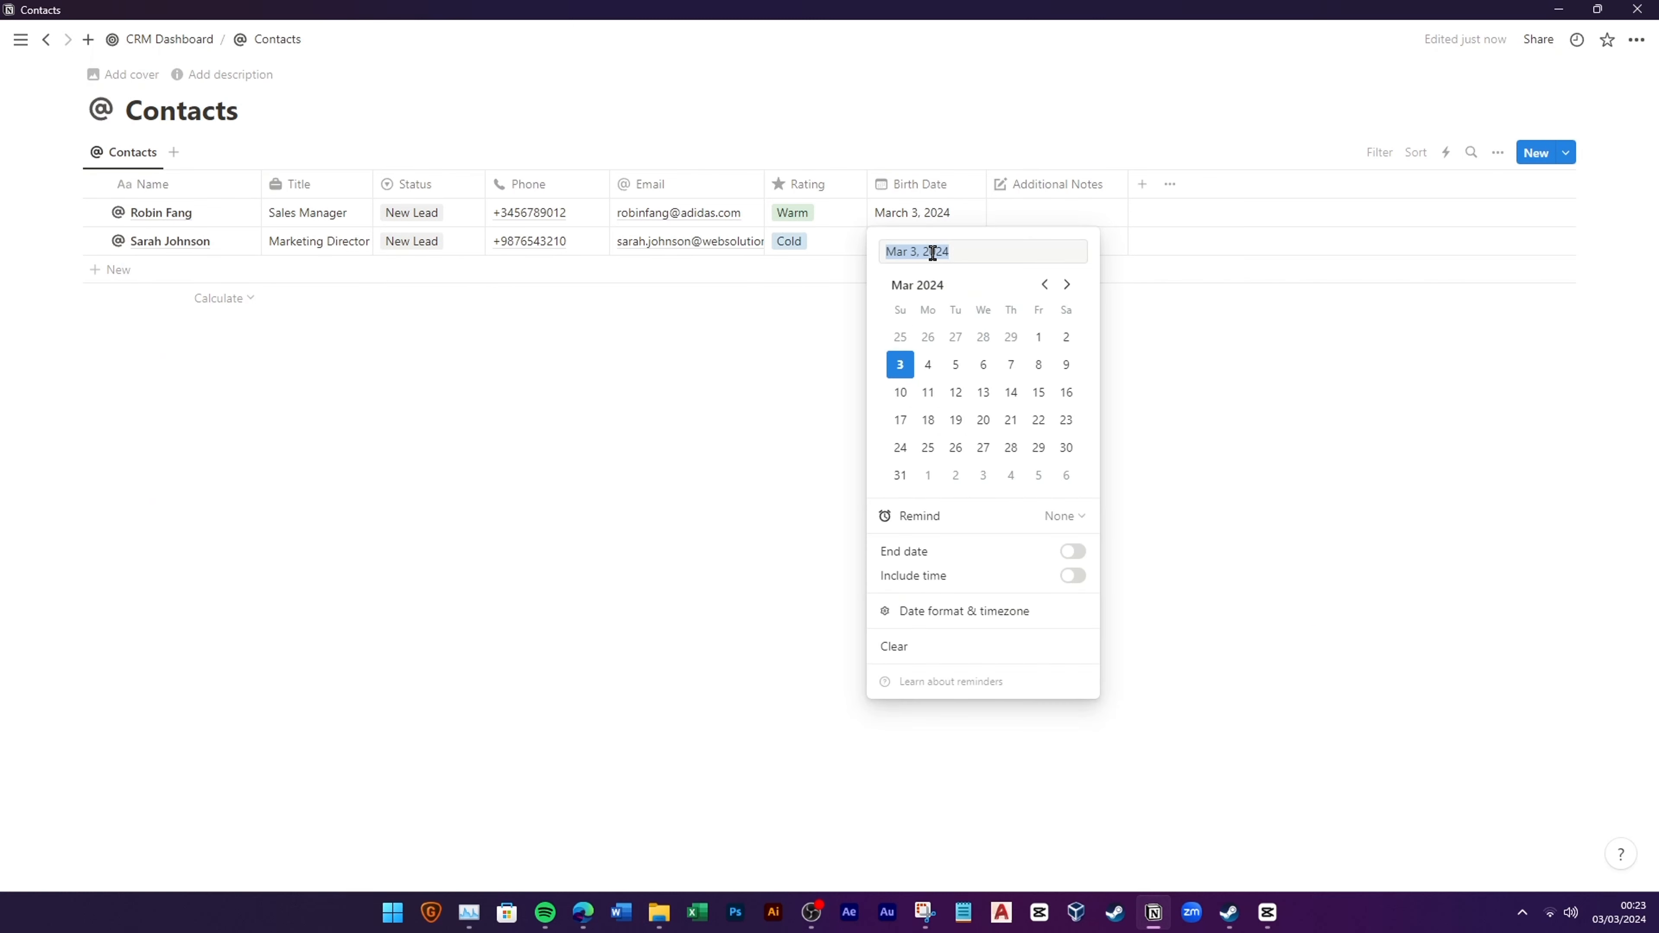
left_click(956, 365)
left_click(1220, 431)
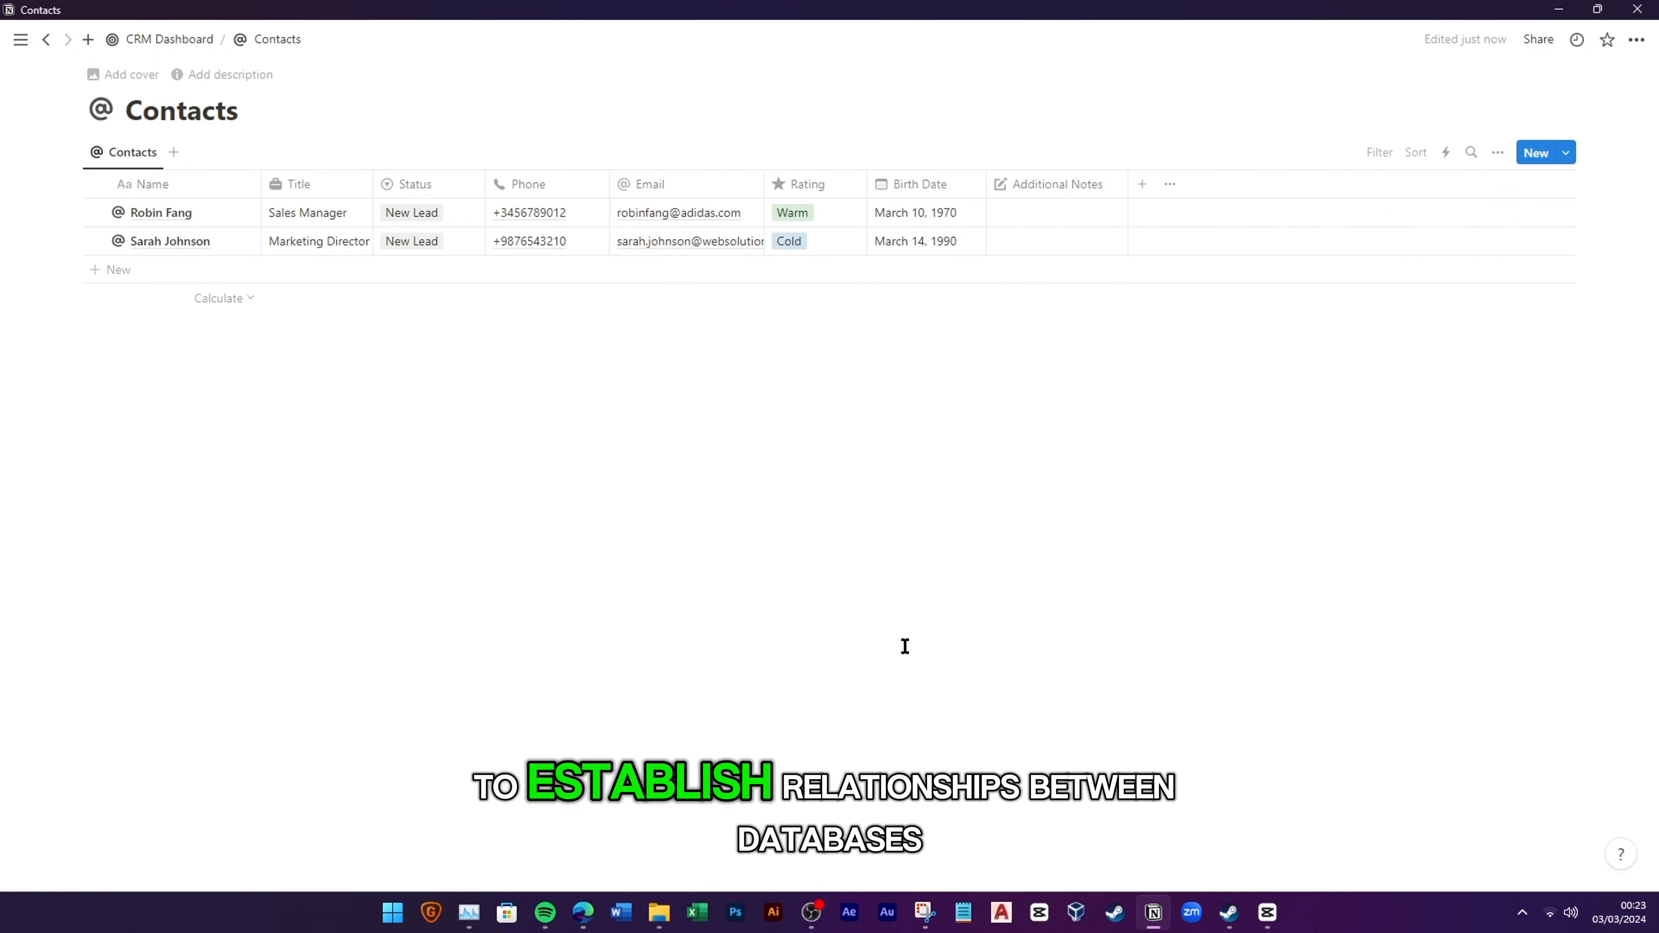
left_click(186, 40)
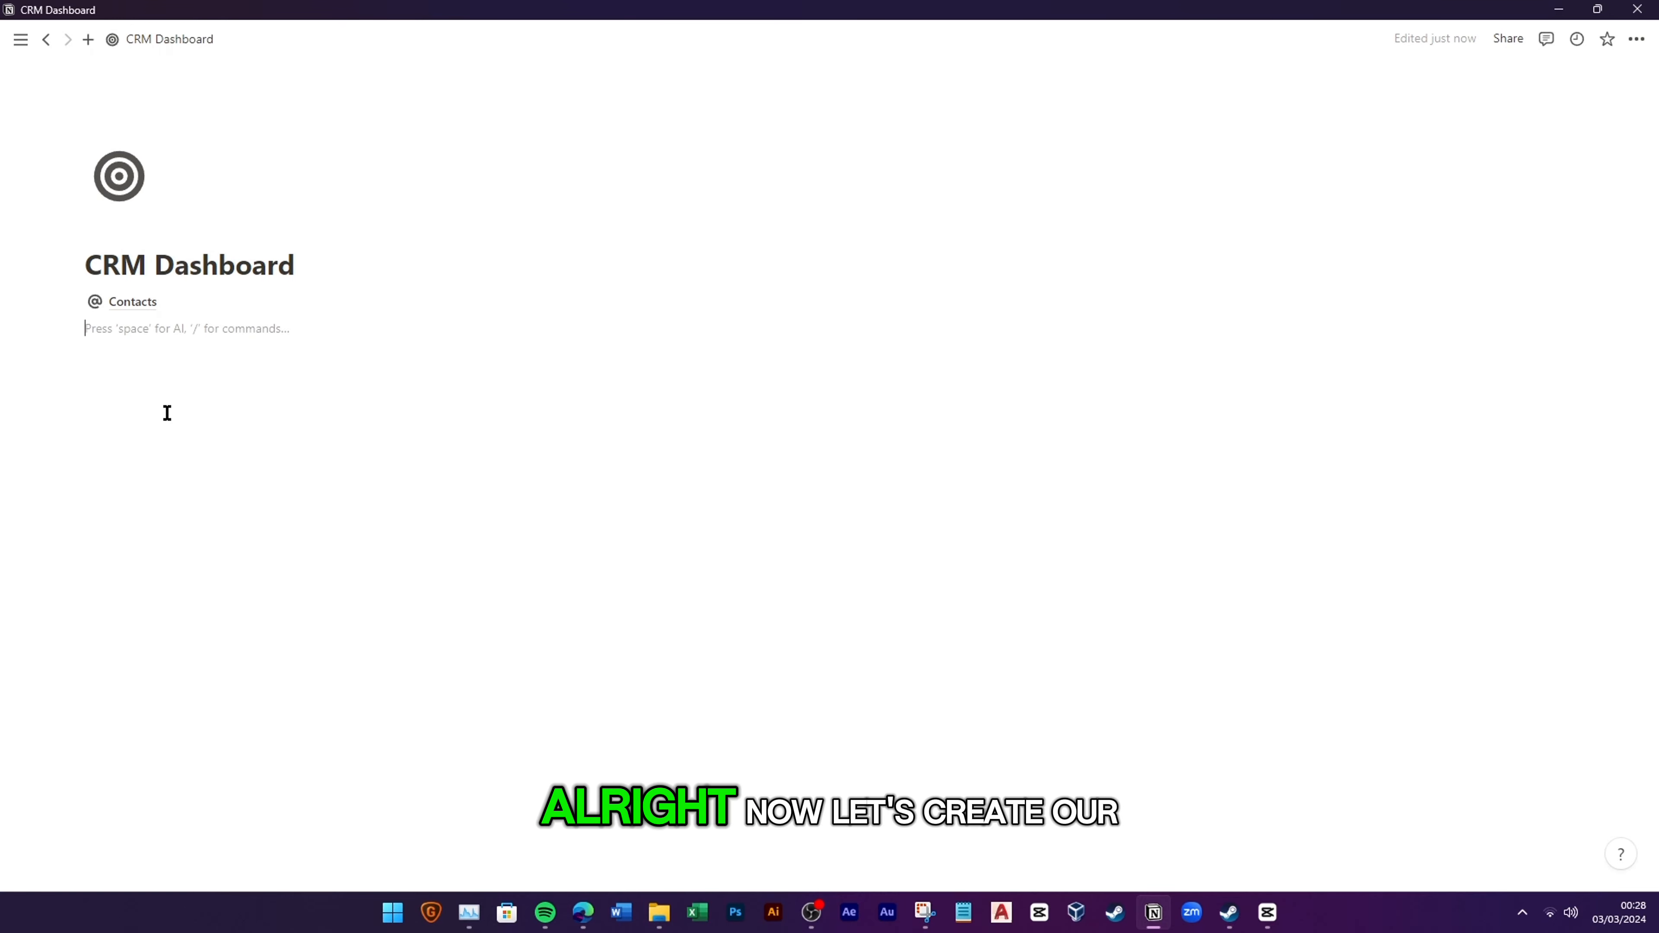
Step: Create a full-page database named Accounts with a dark building icon
type("/")
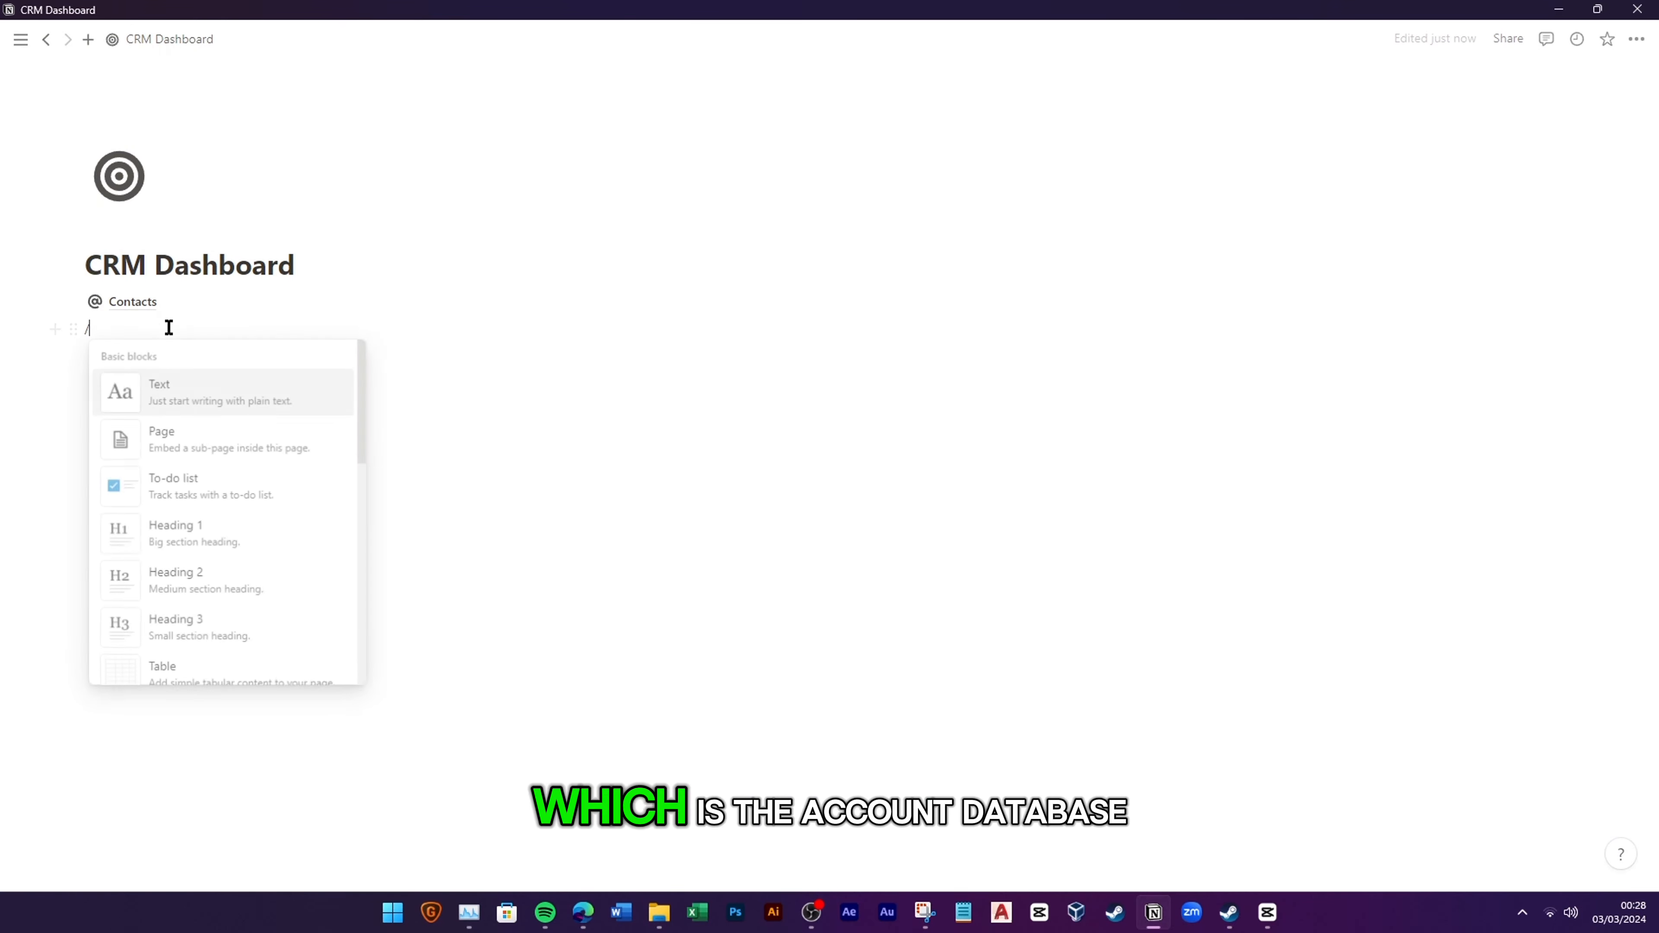
type("database")
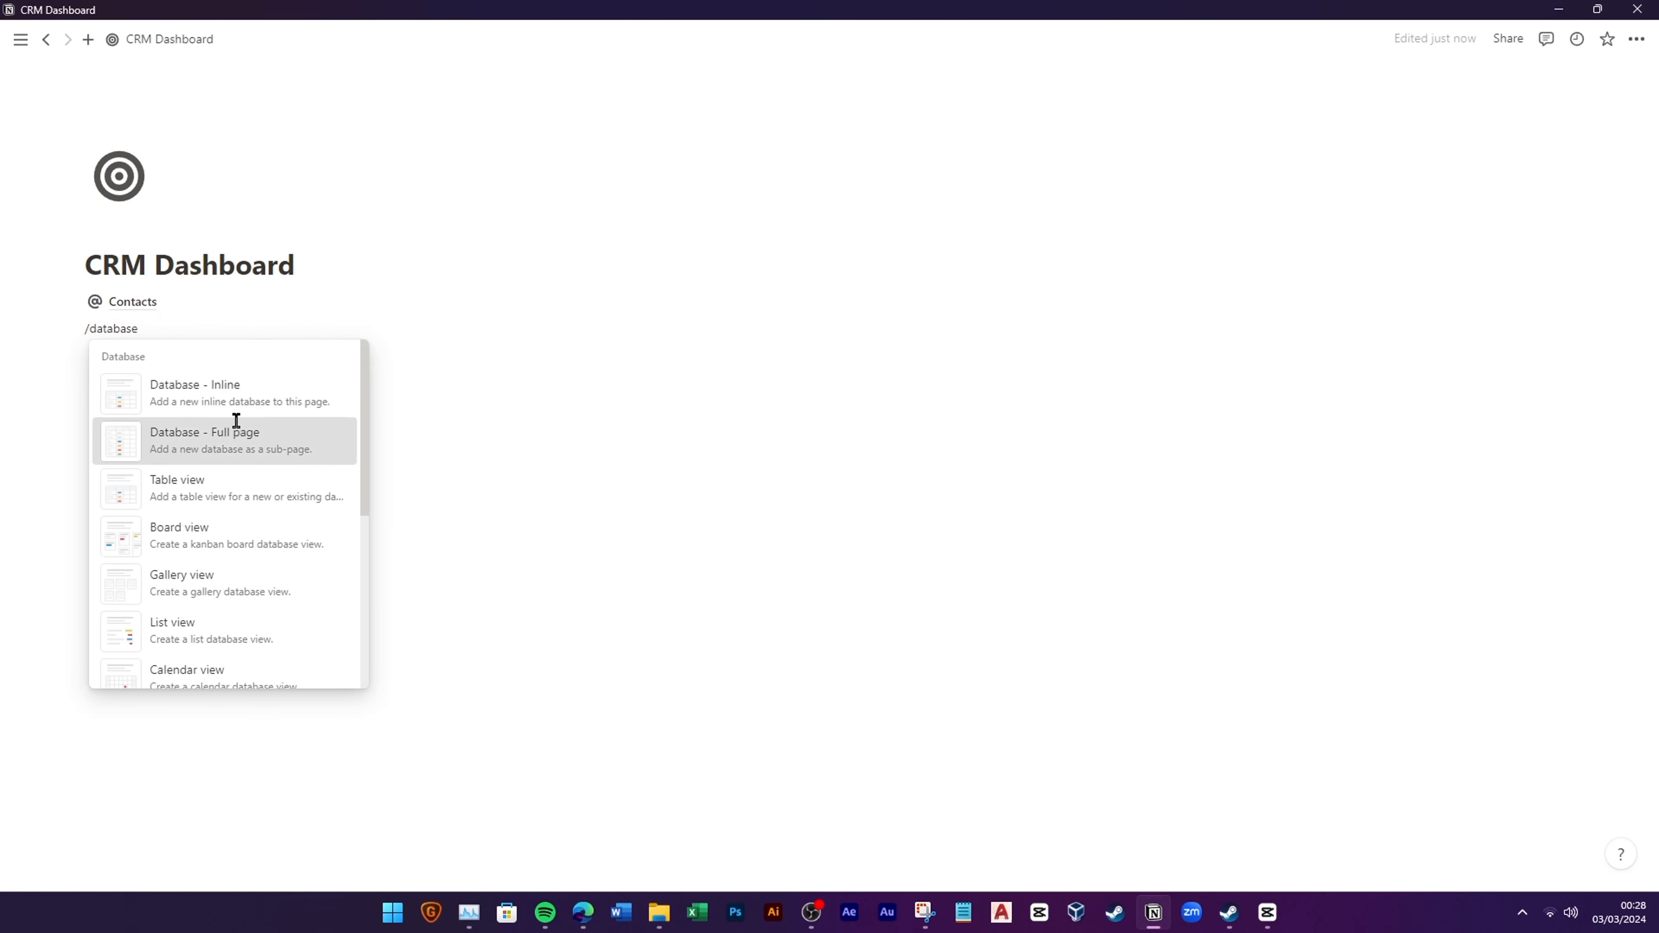
left_click(236, 431)
type("Accounts")
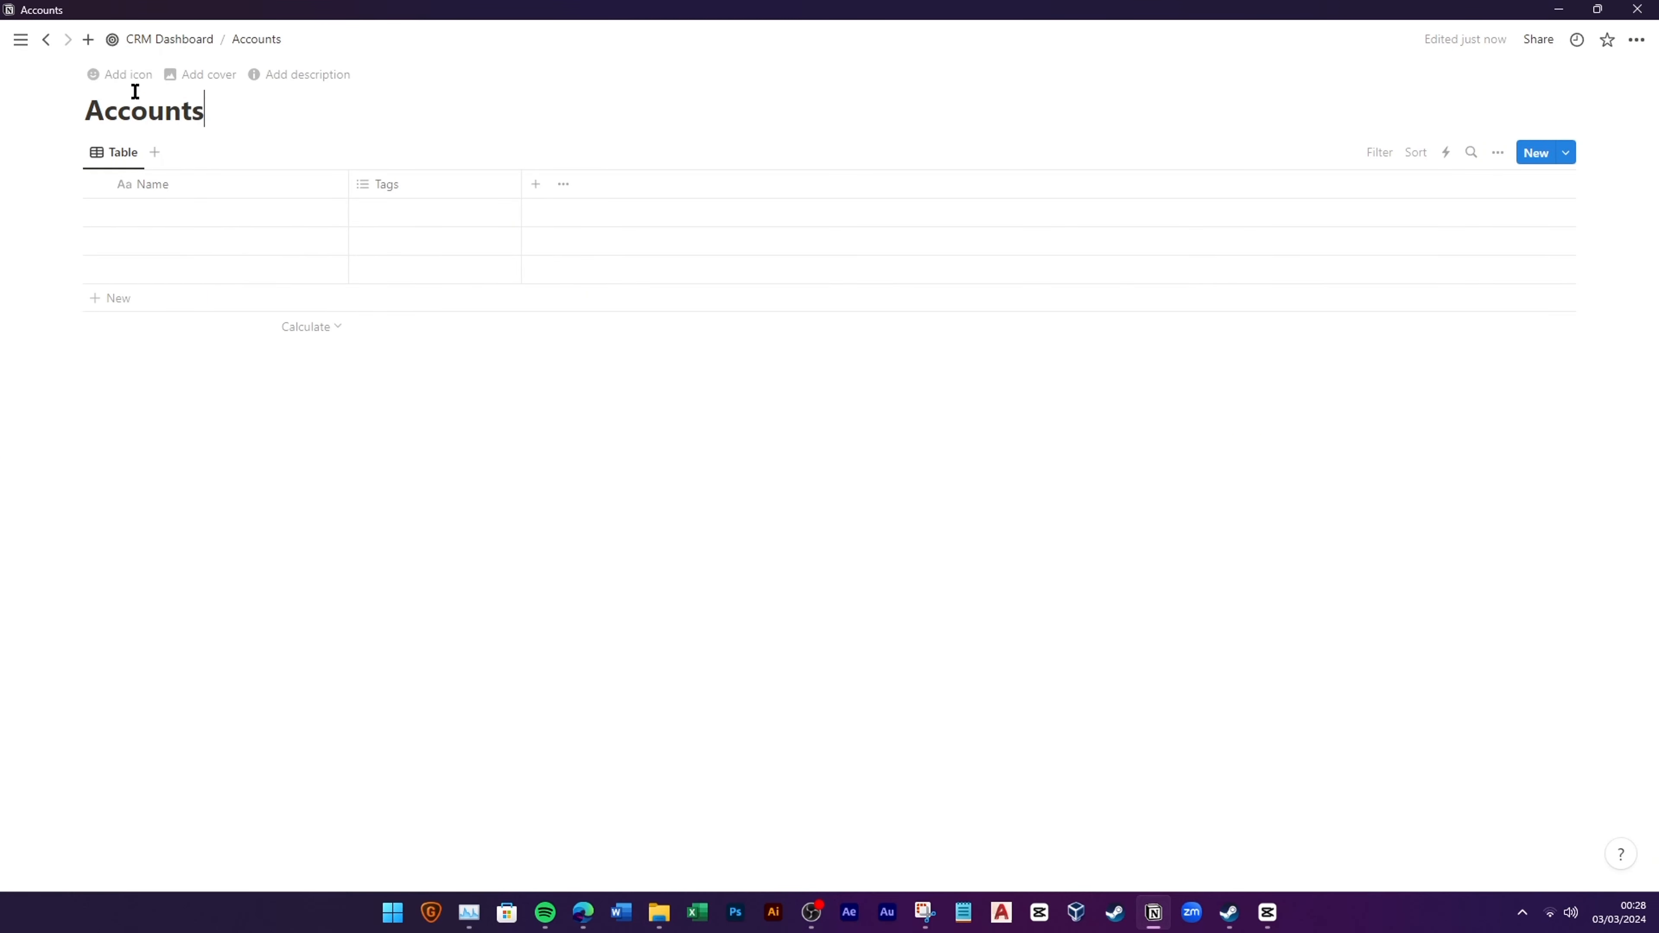
left_click(124, 75)
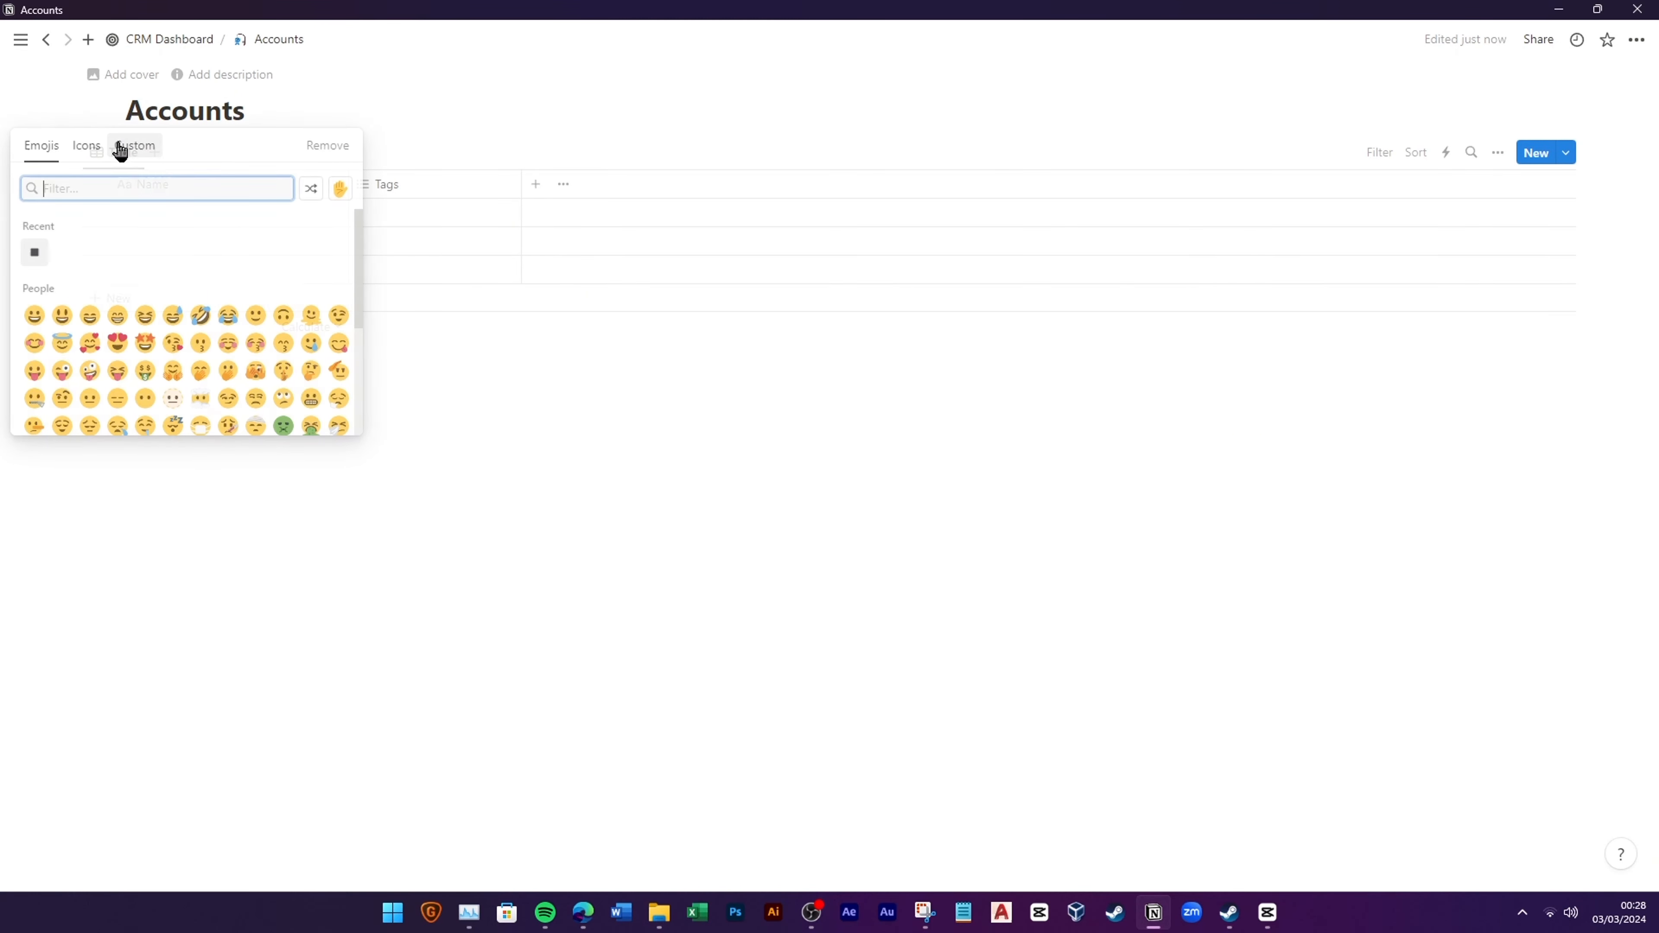
left_click(97, 147)
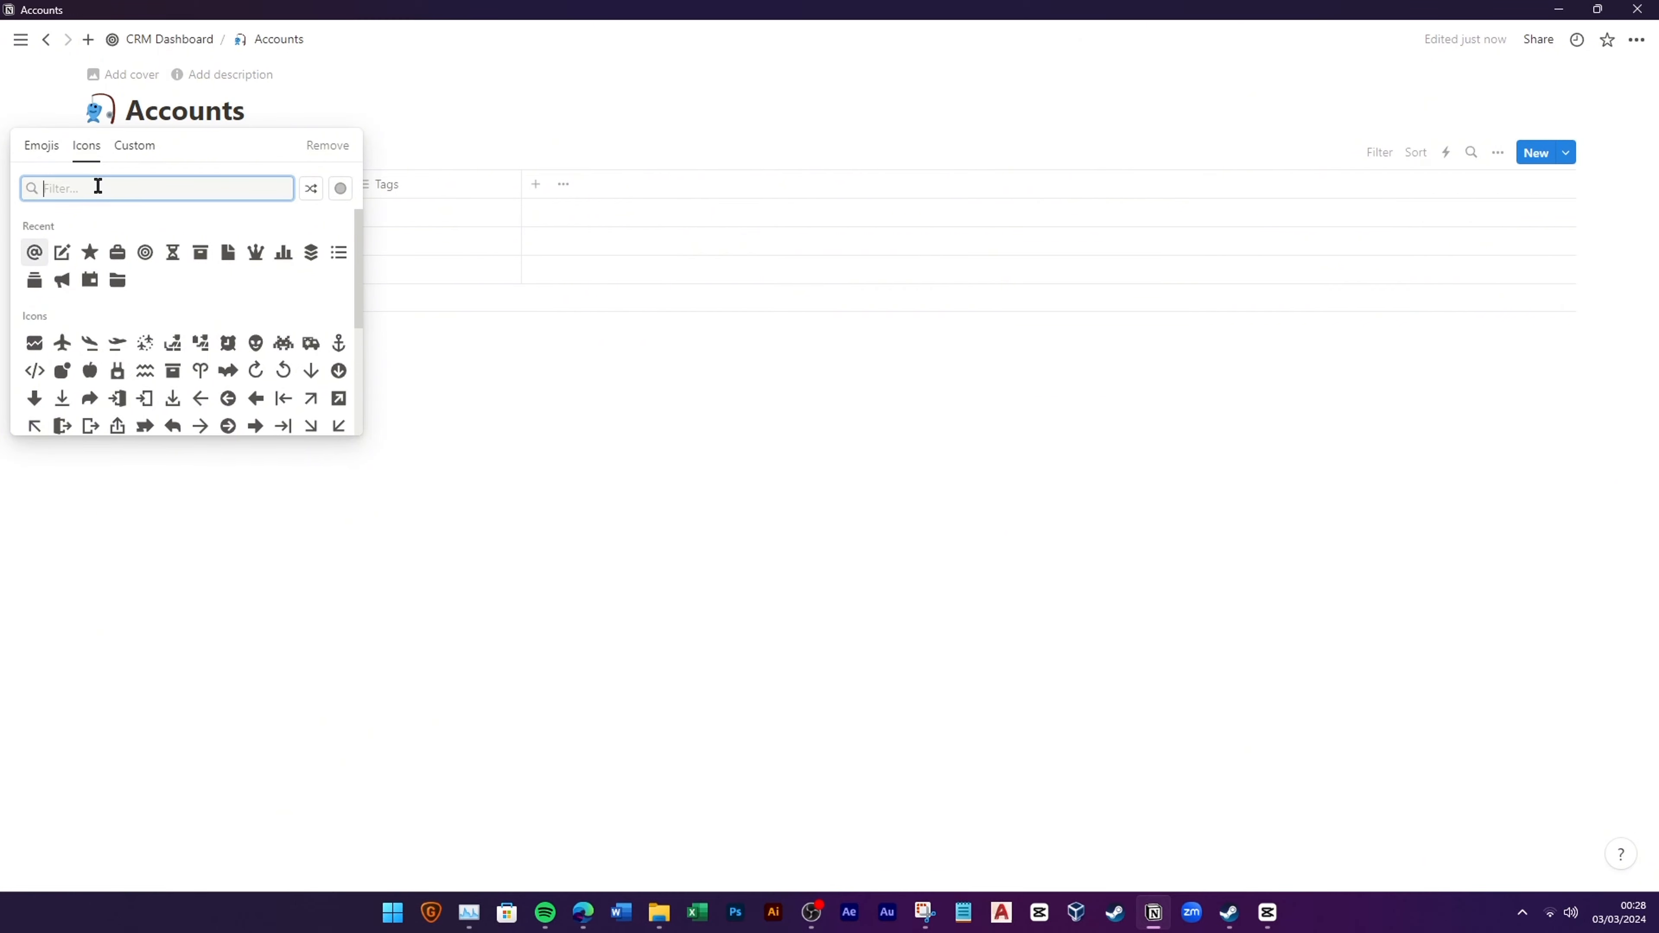
type("build")
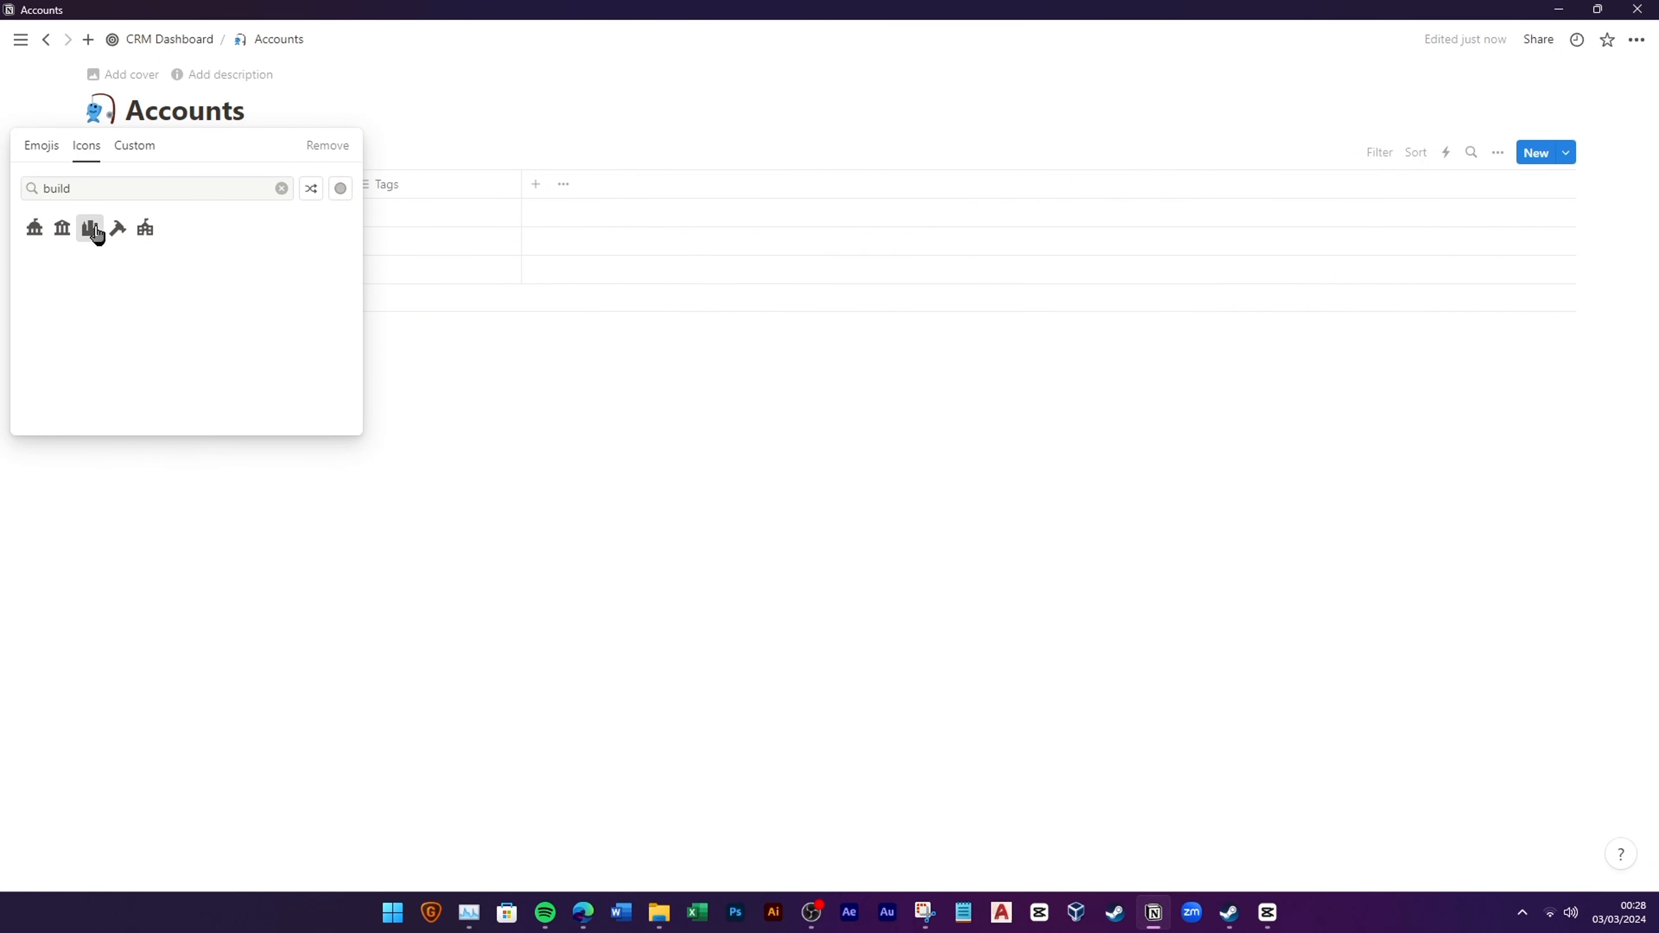
mouse_move(97, 235)
left_click(40, 258)
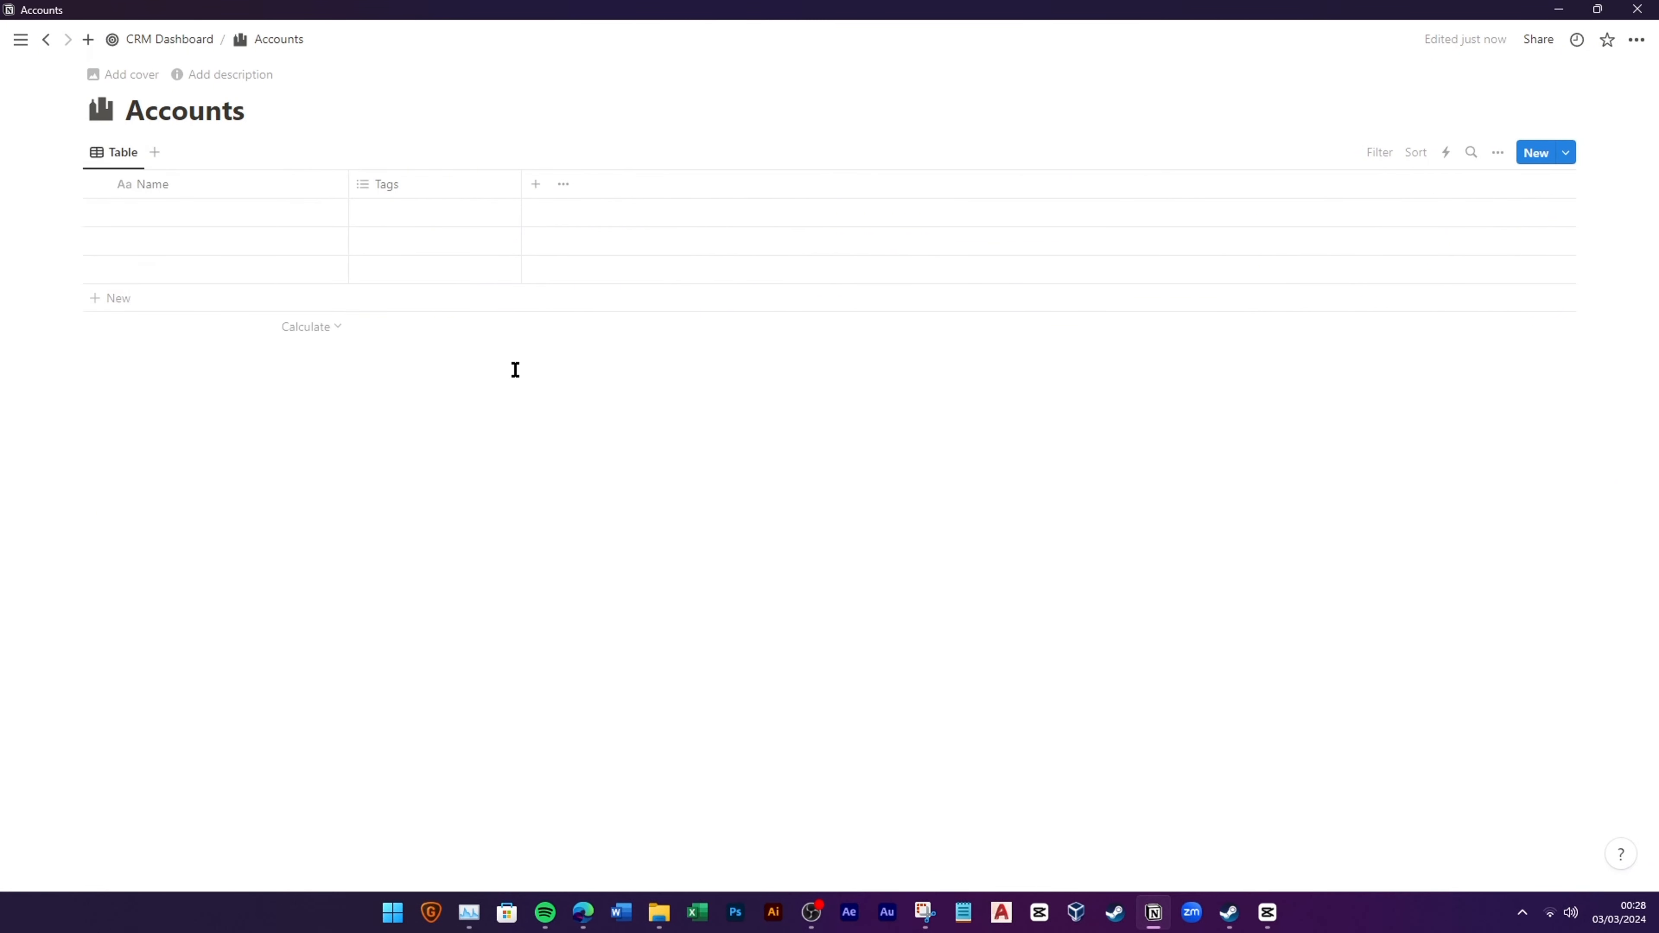
Step: Delete the three blank rows and remove the Tags property
left_click_drag(254, 373, 223, 196)
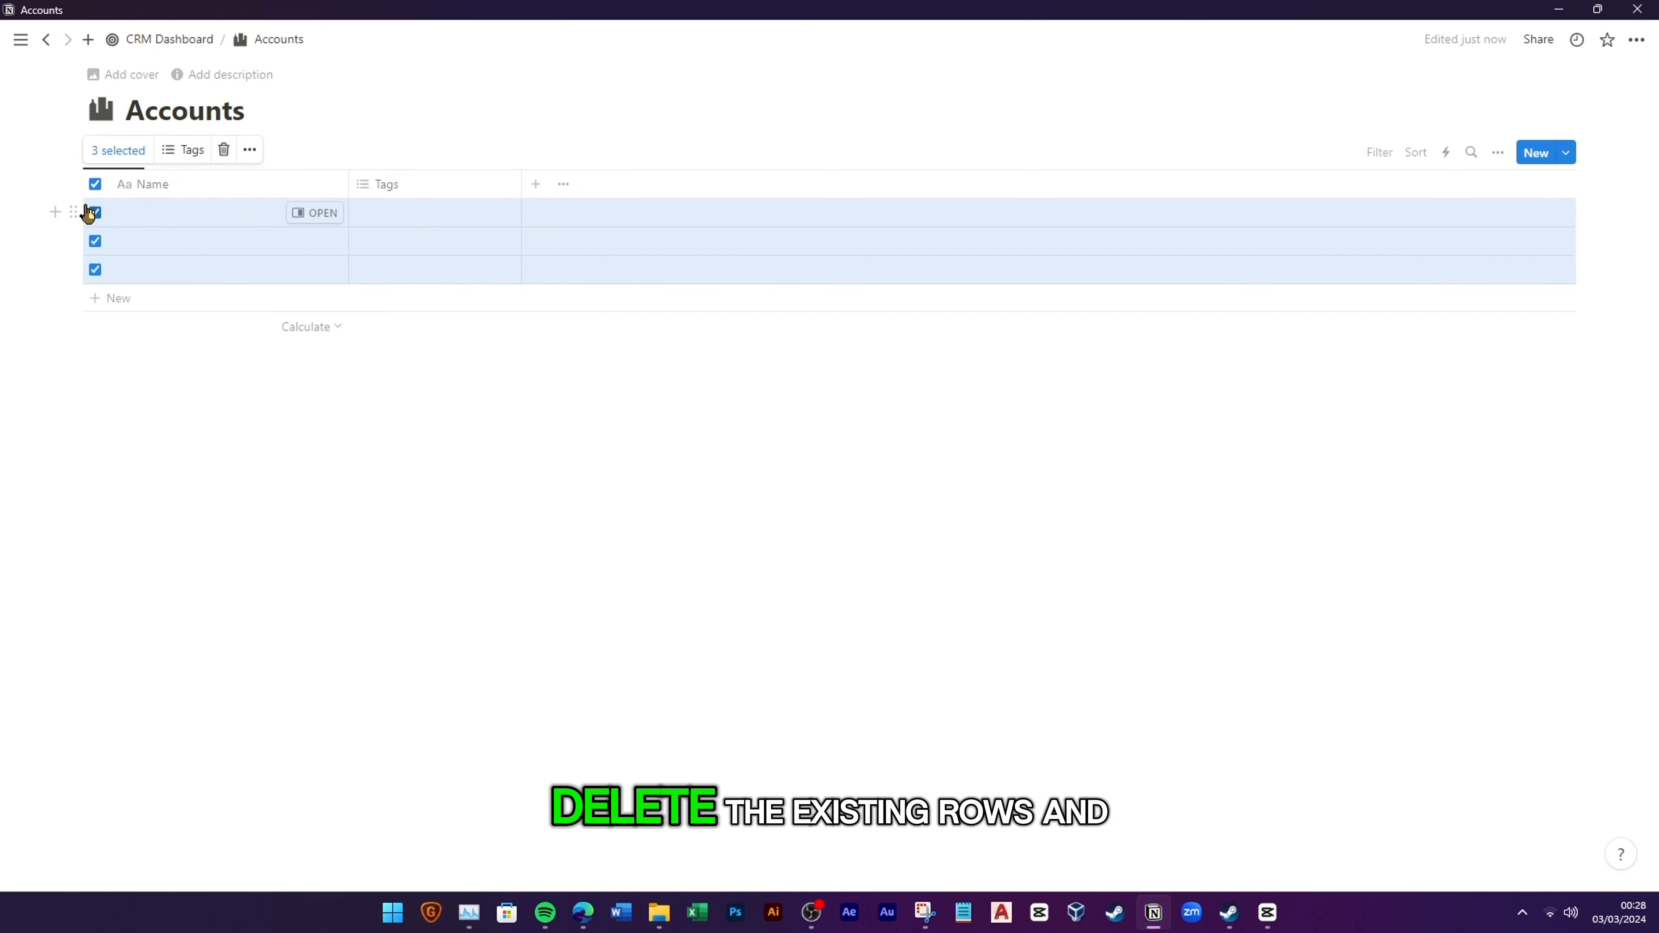
key("Delete")
left_click(419, 181)
left_click(428, 466)
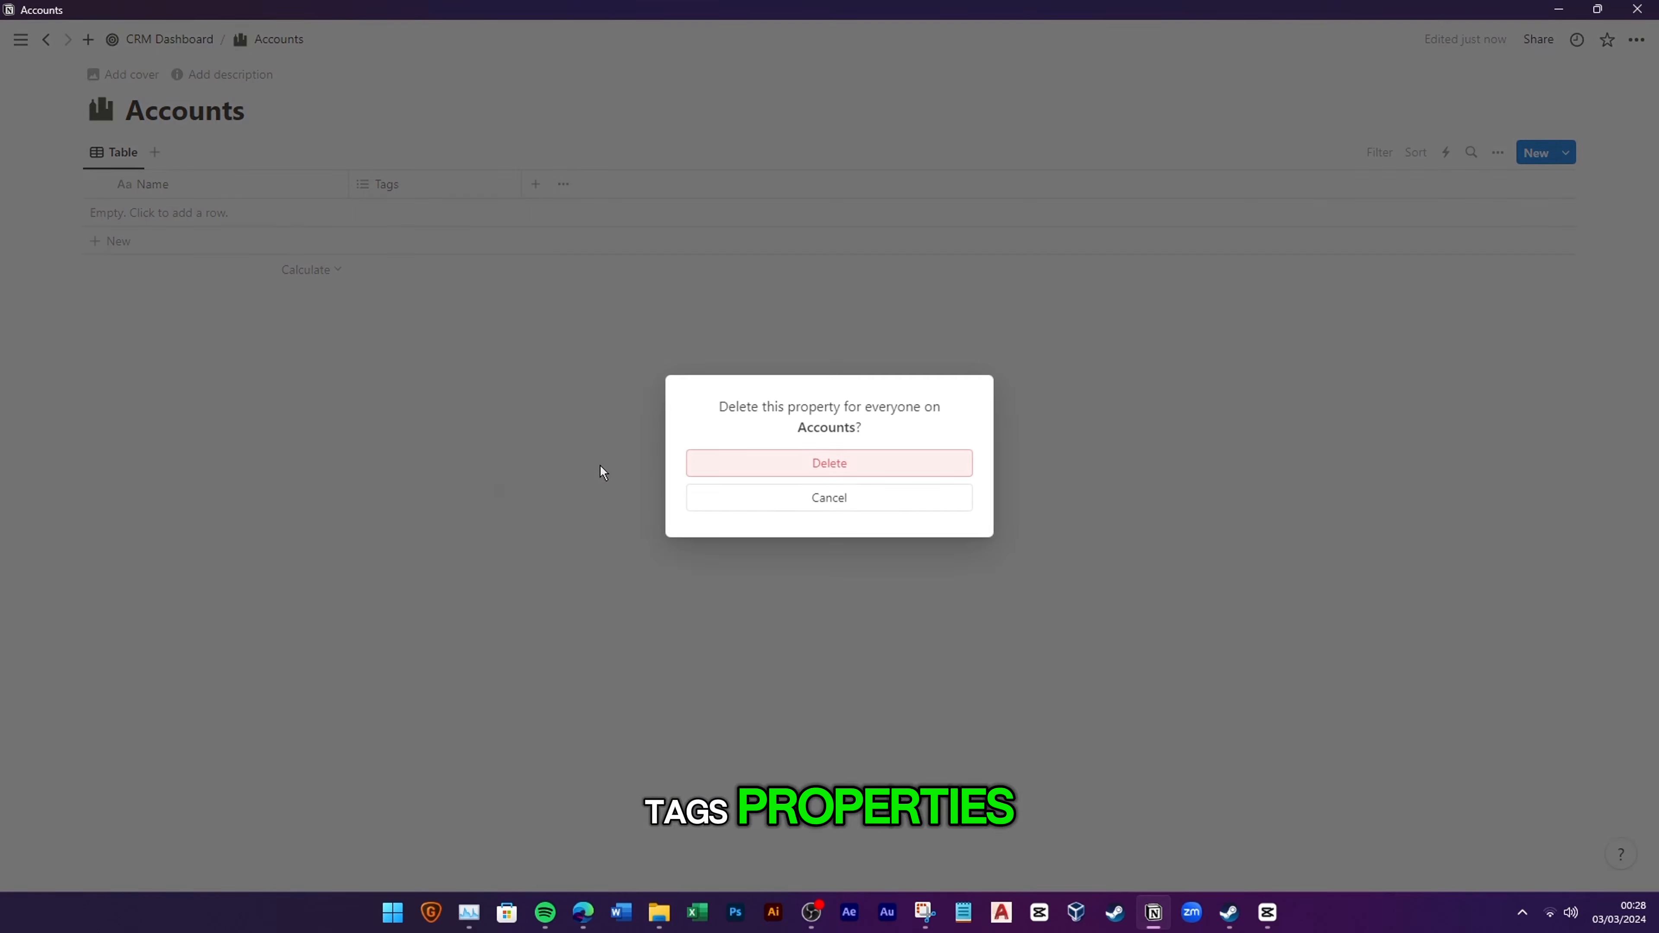
left_click(745, 466)
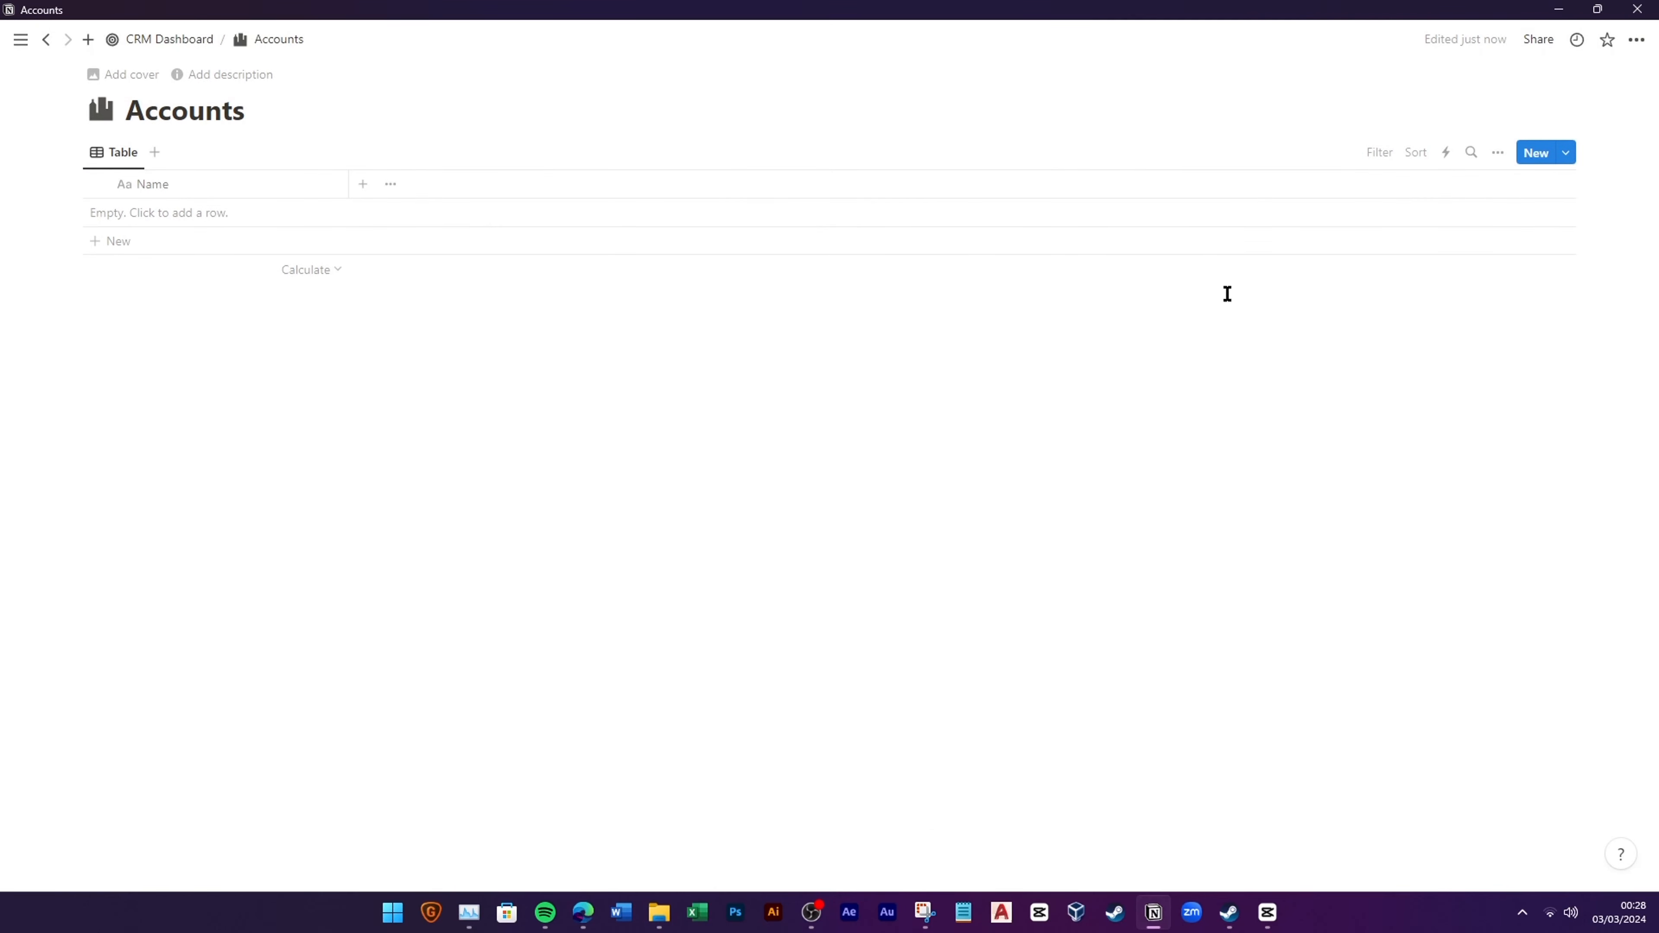
Step: Create a new Accounts database template titled New Account
left_click(1566, 153)
left_click(1500, 266)
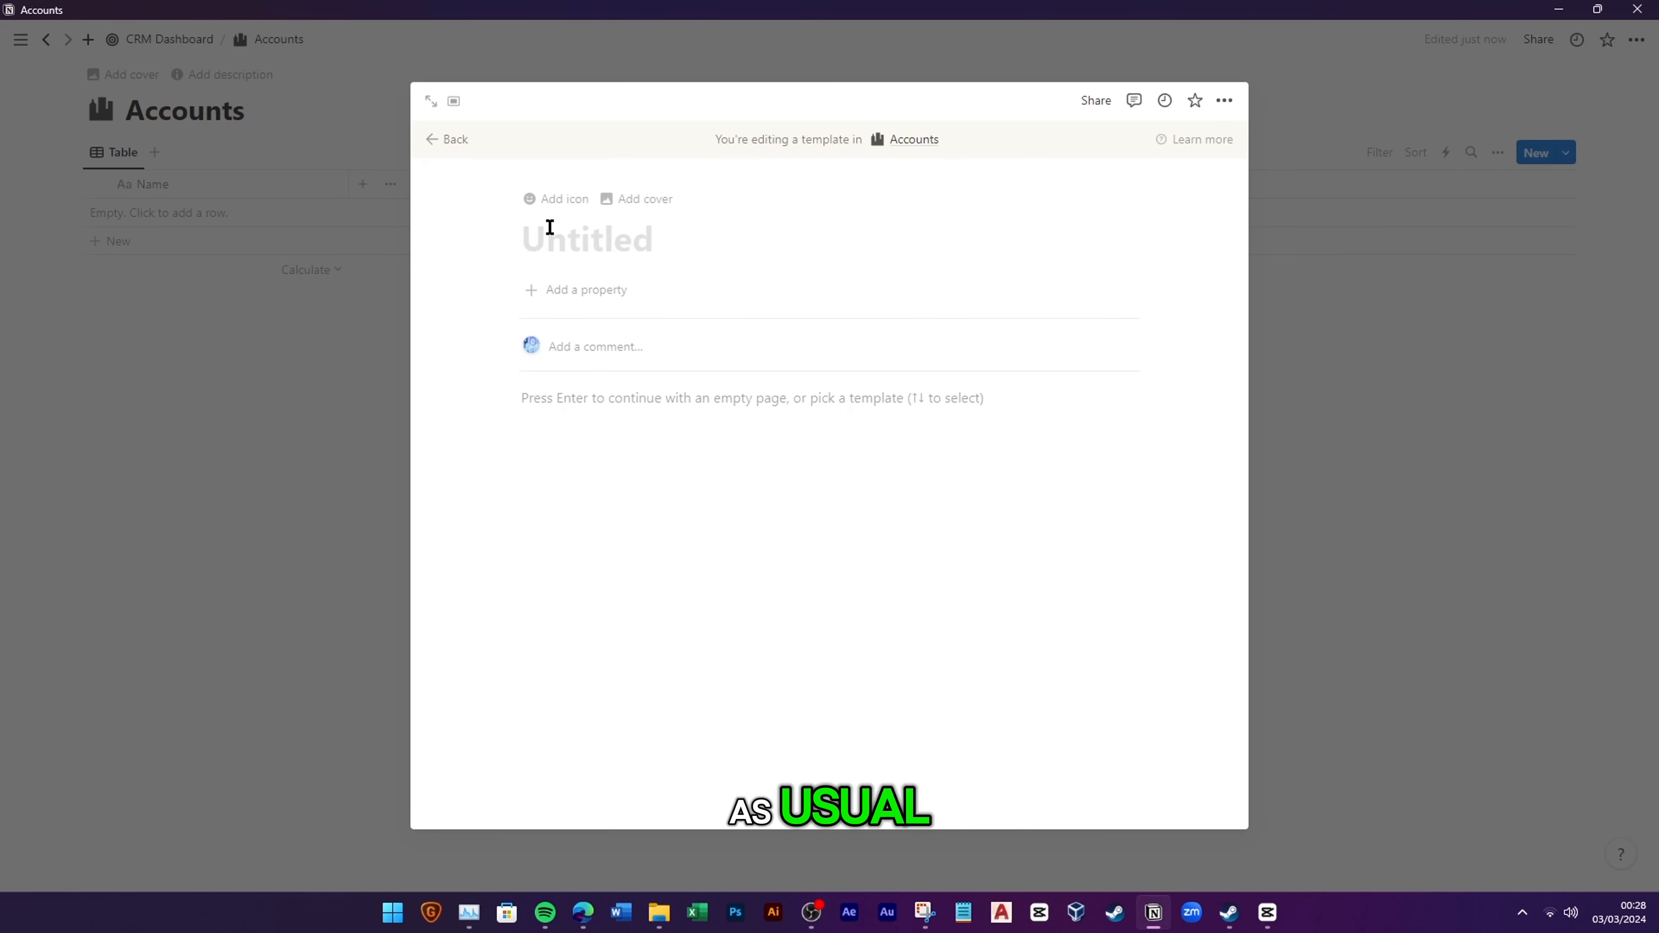
type("New Account")
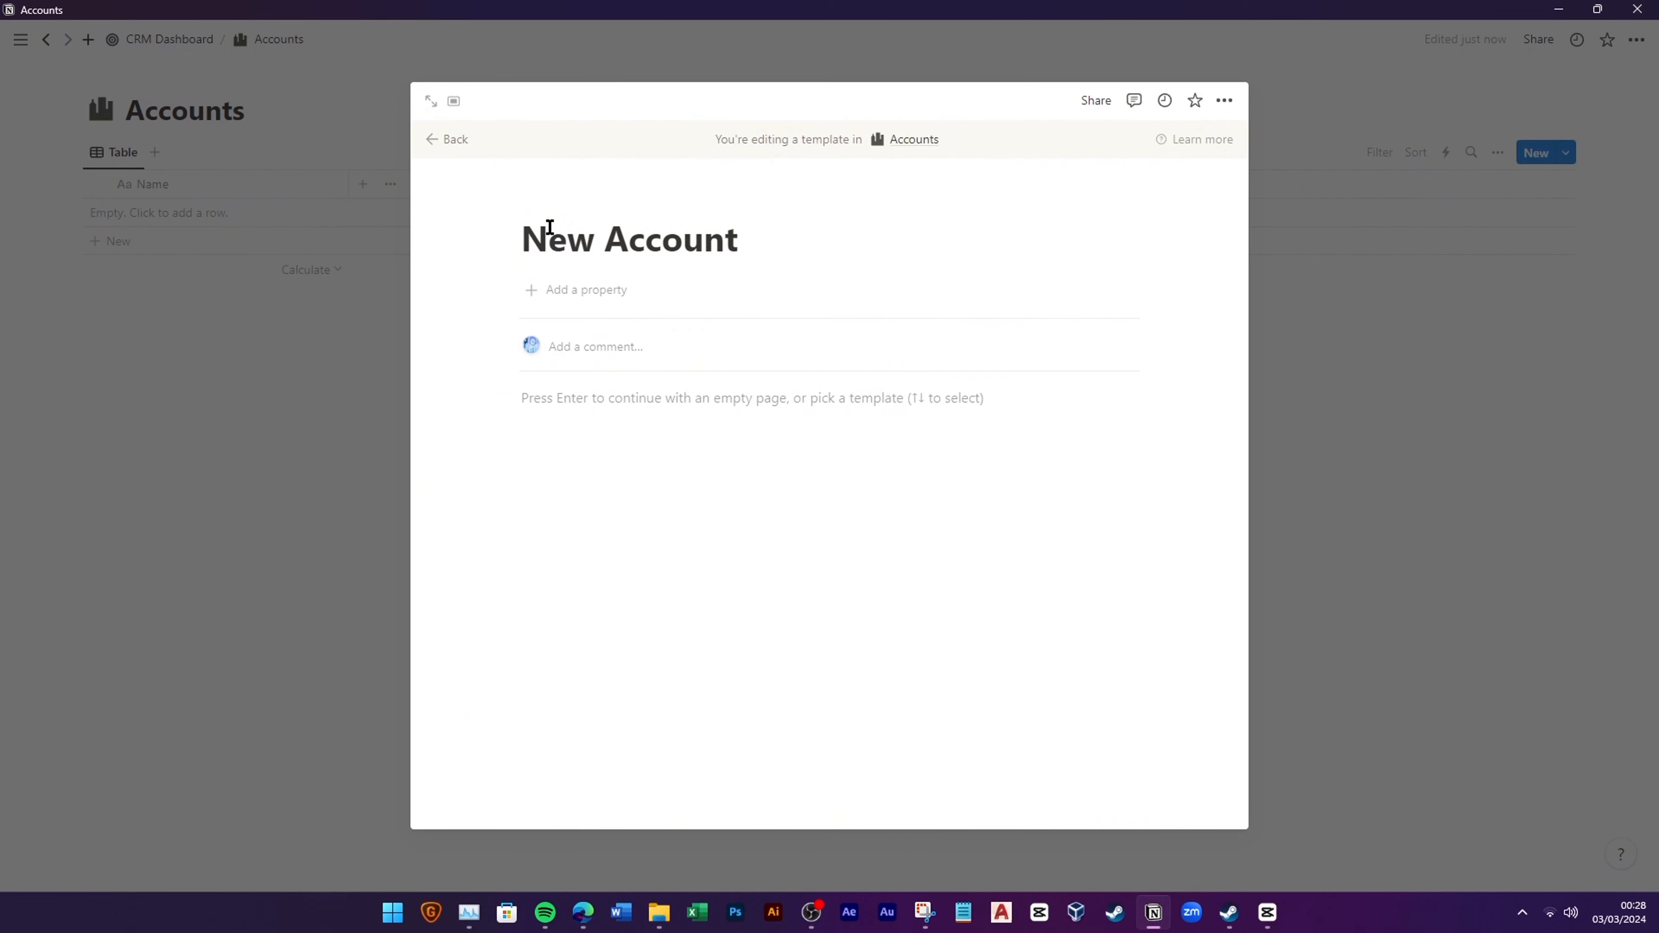
Step: Give the New Account template a dark gray building icon
left_click(574, 213)
left_click(455, 331)
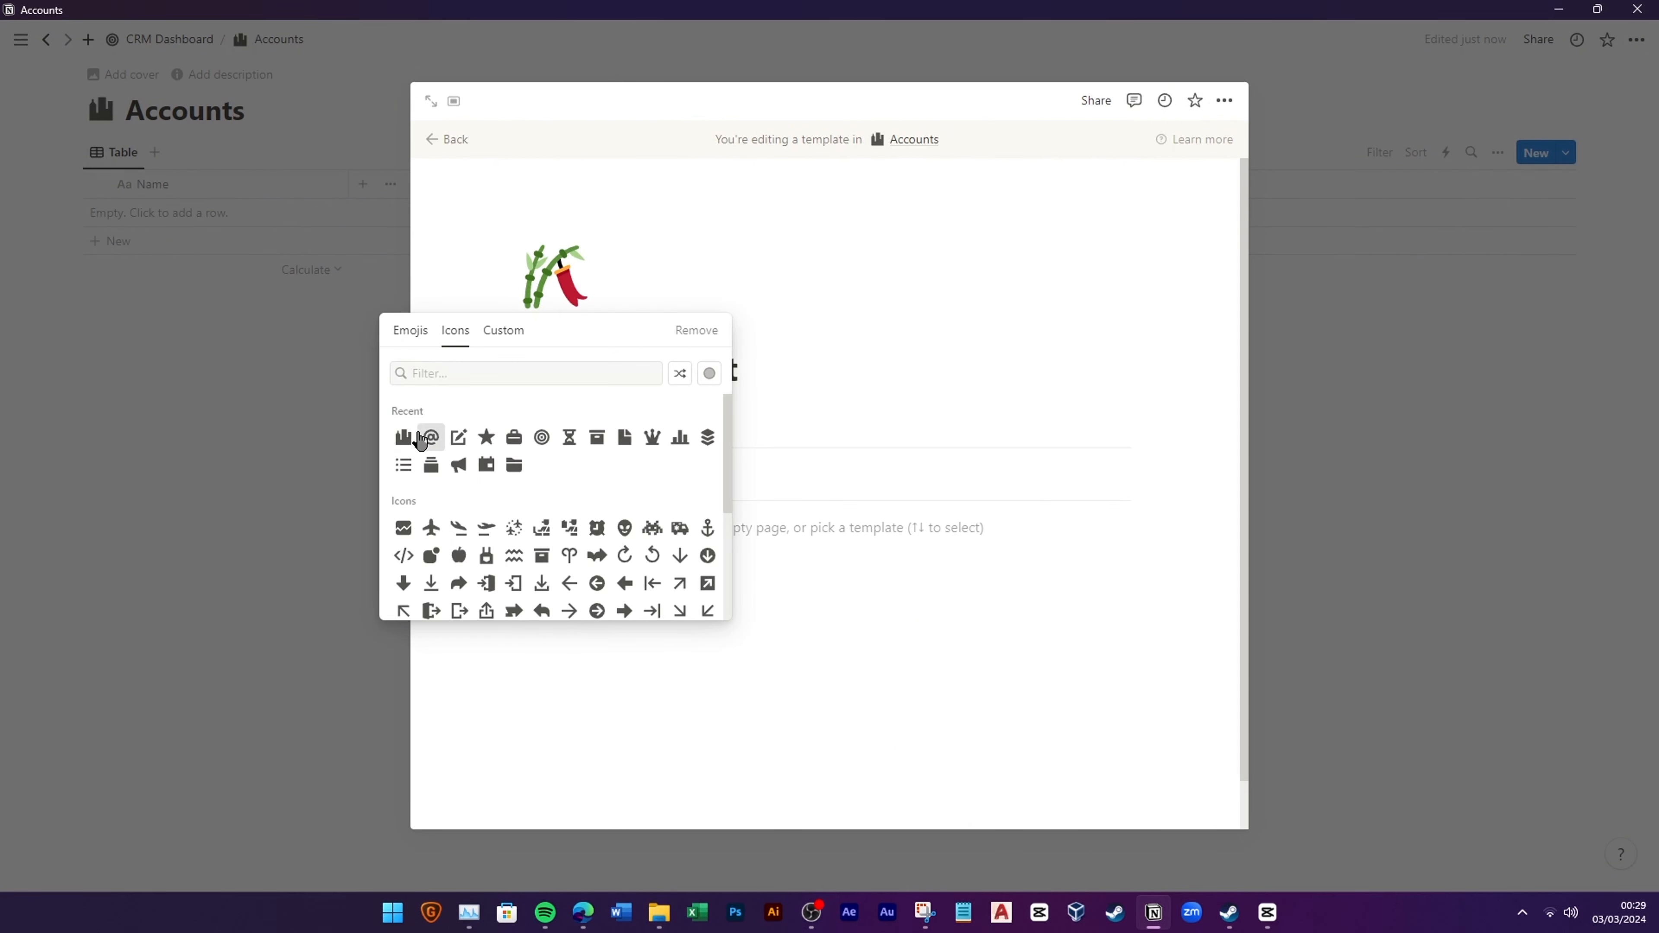
left_click(366, 469)
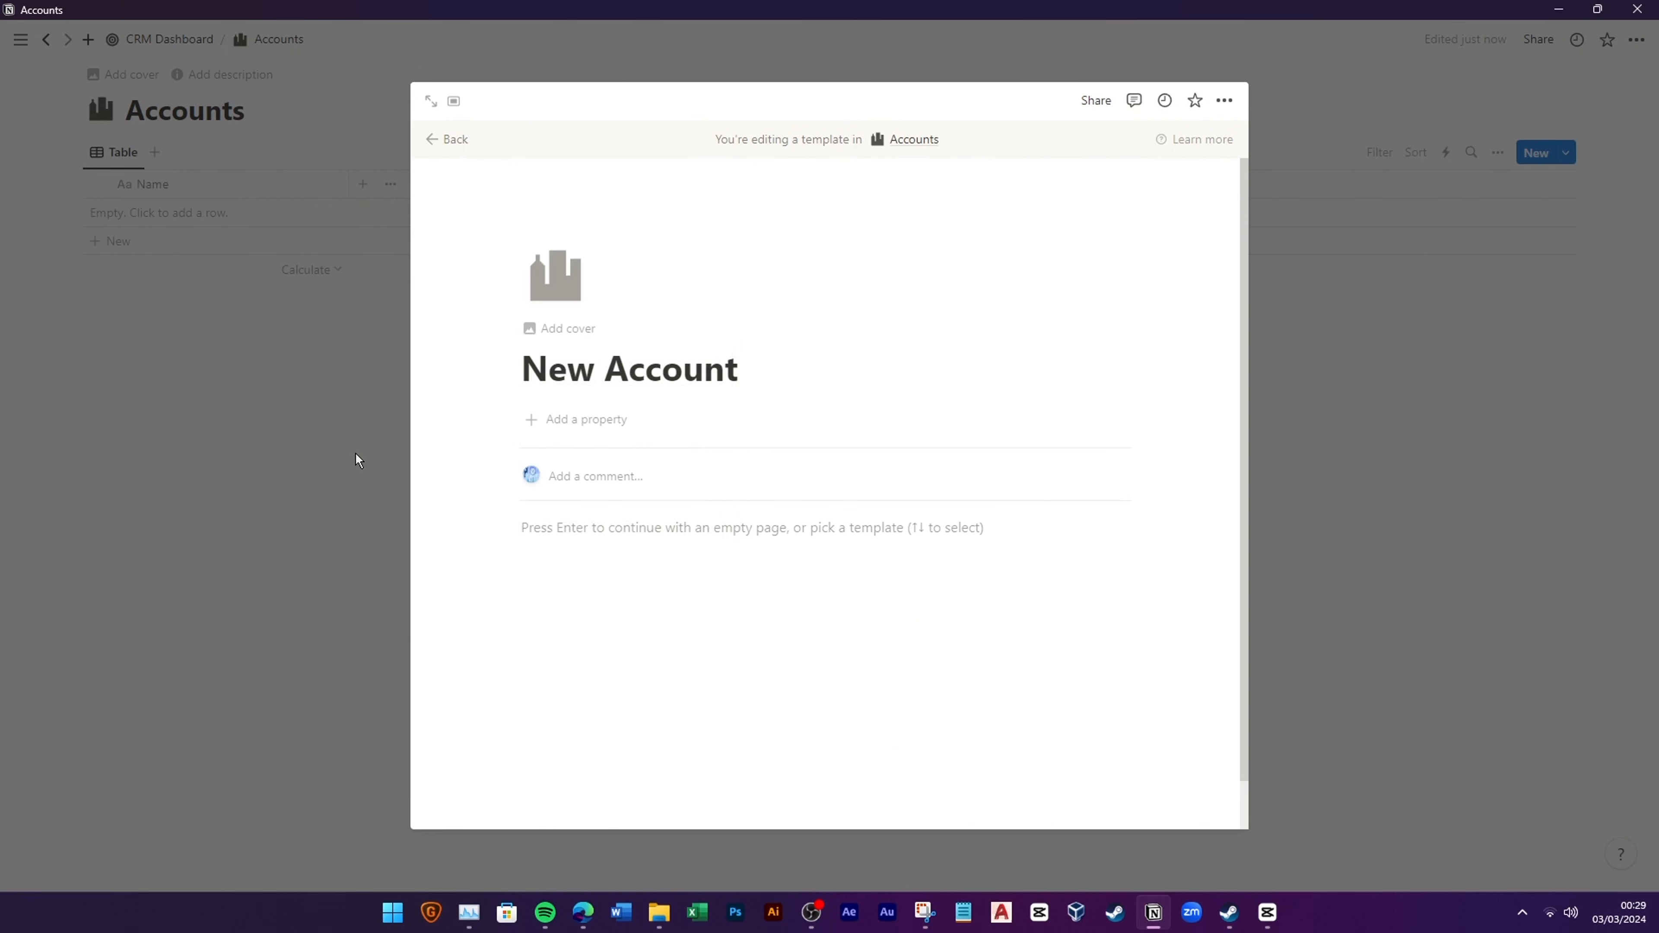
left_click(532, 284)
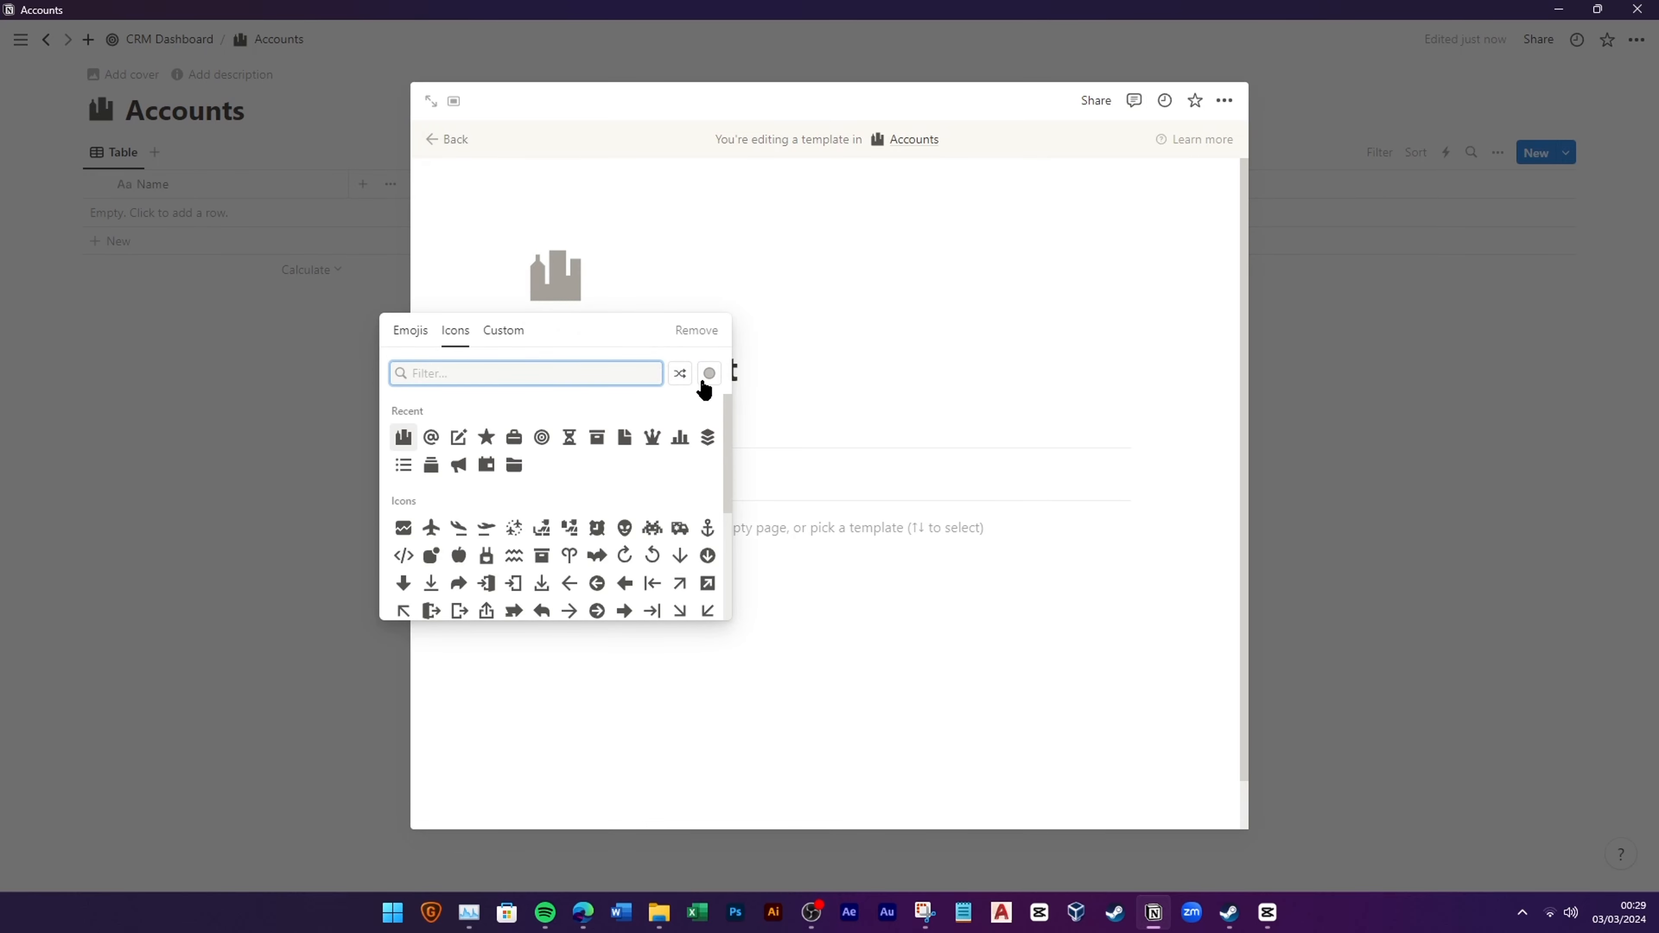
left_click(709, 374)
left_click(659, 406)
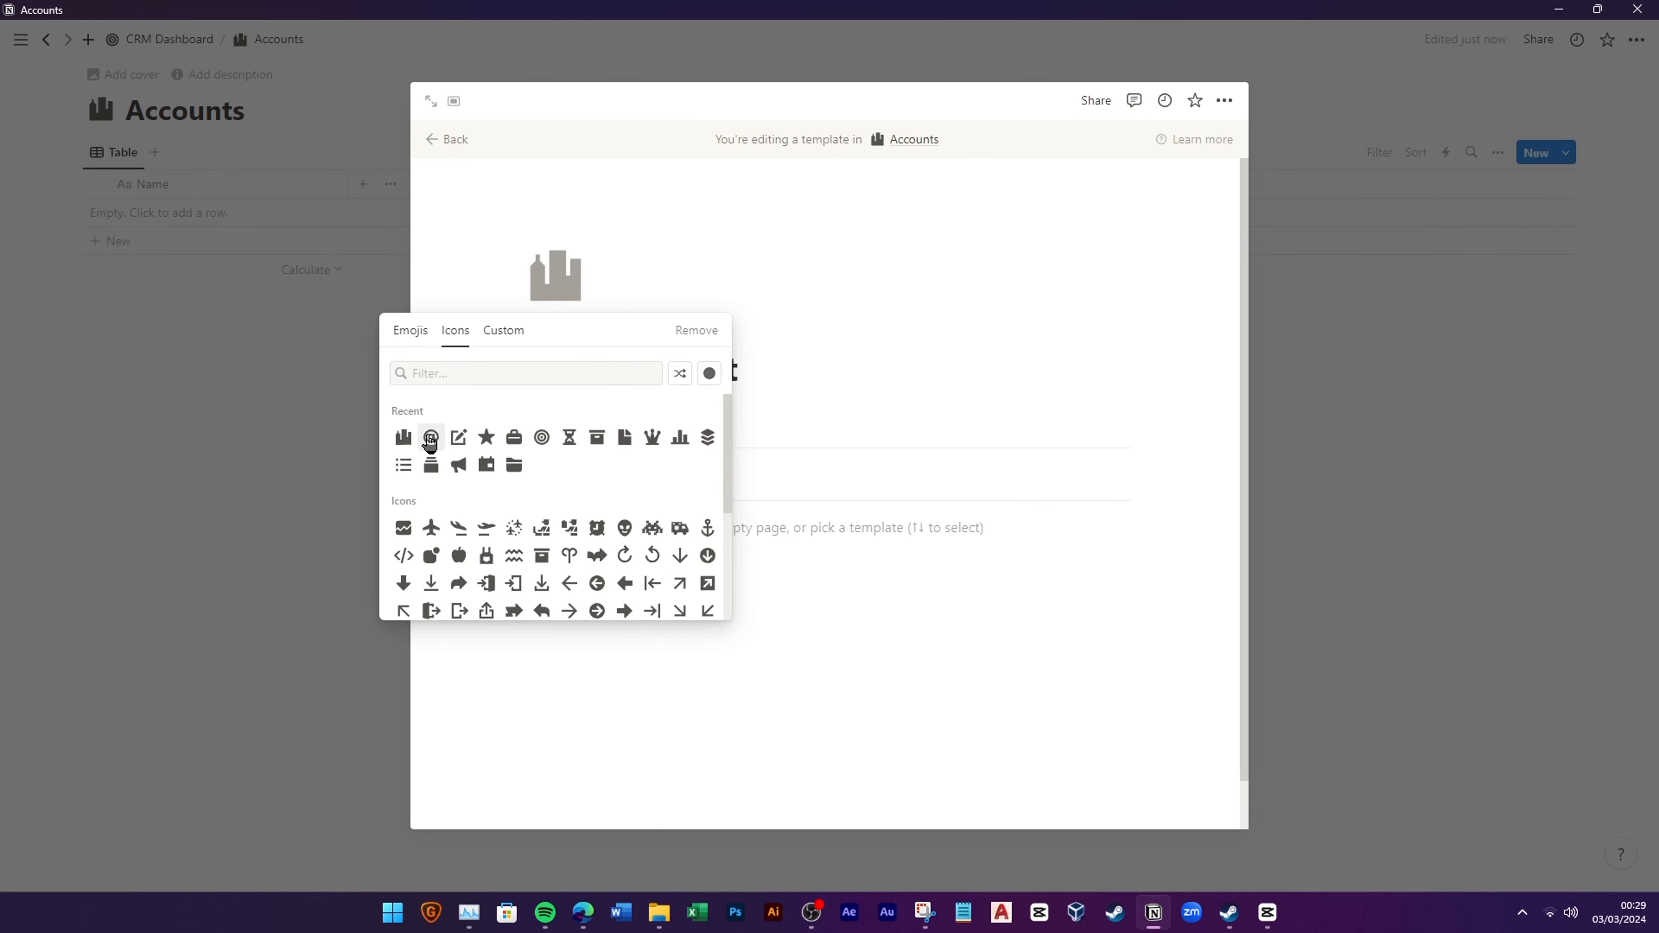
left_click(403, 436)
left_click(450, 140)
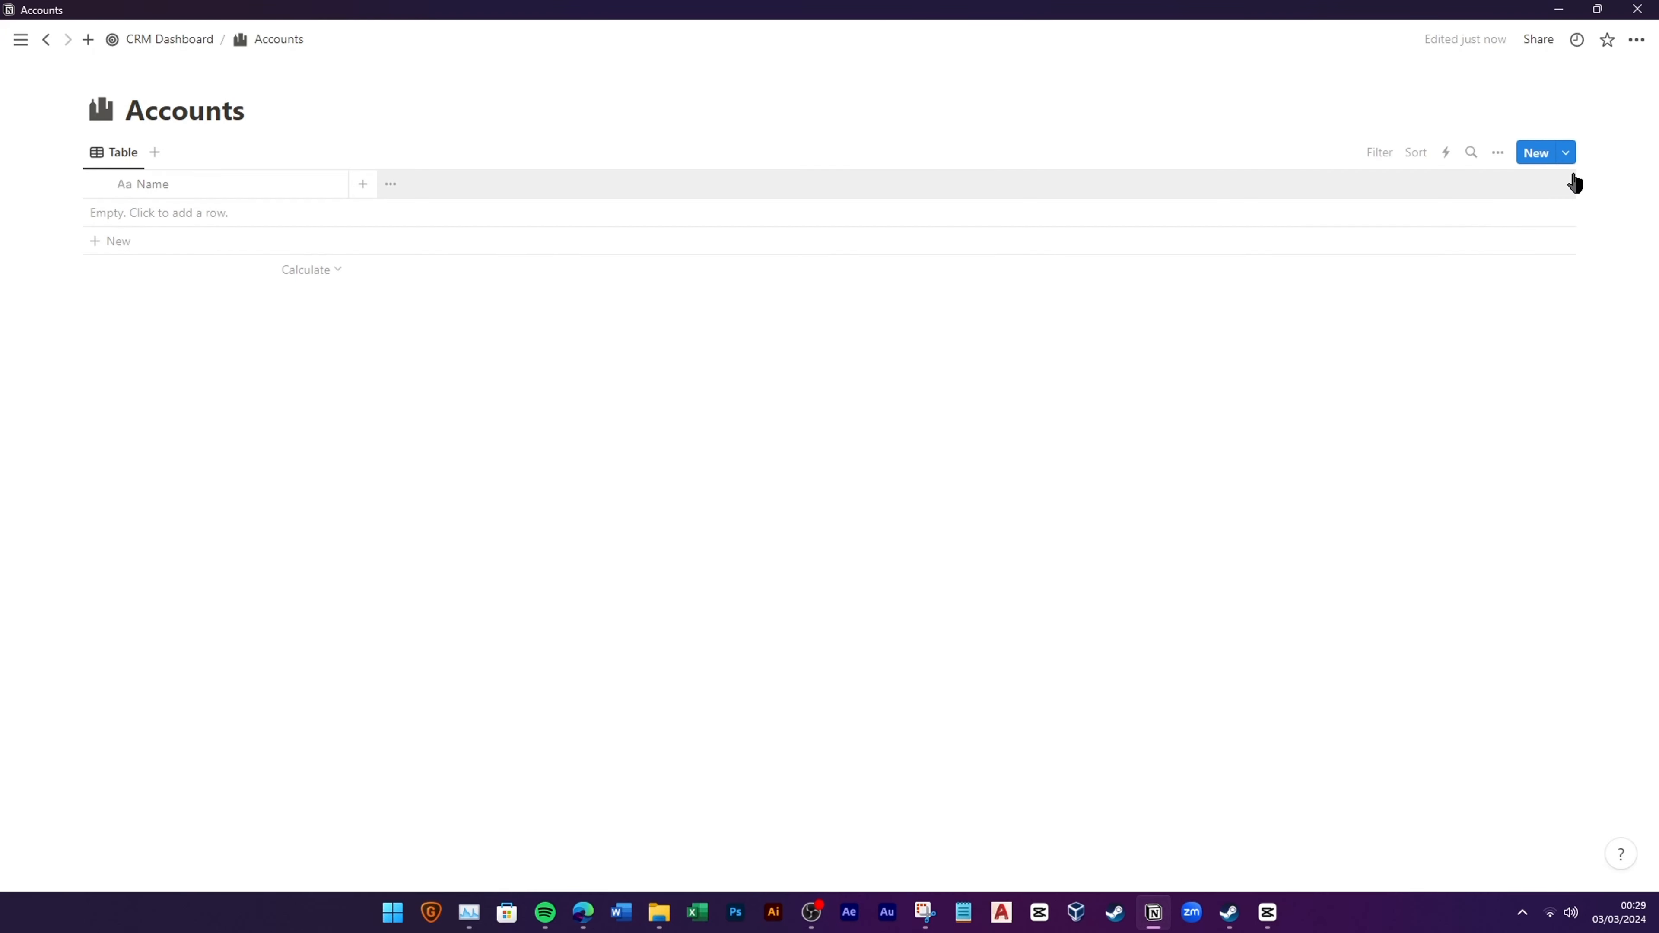
Step: Set New Account as the default template on all views
left_click(1565, 155)
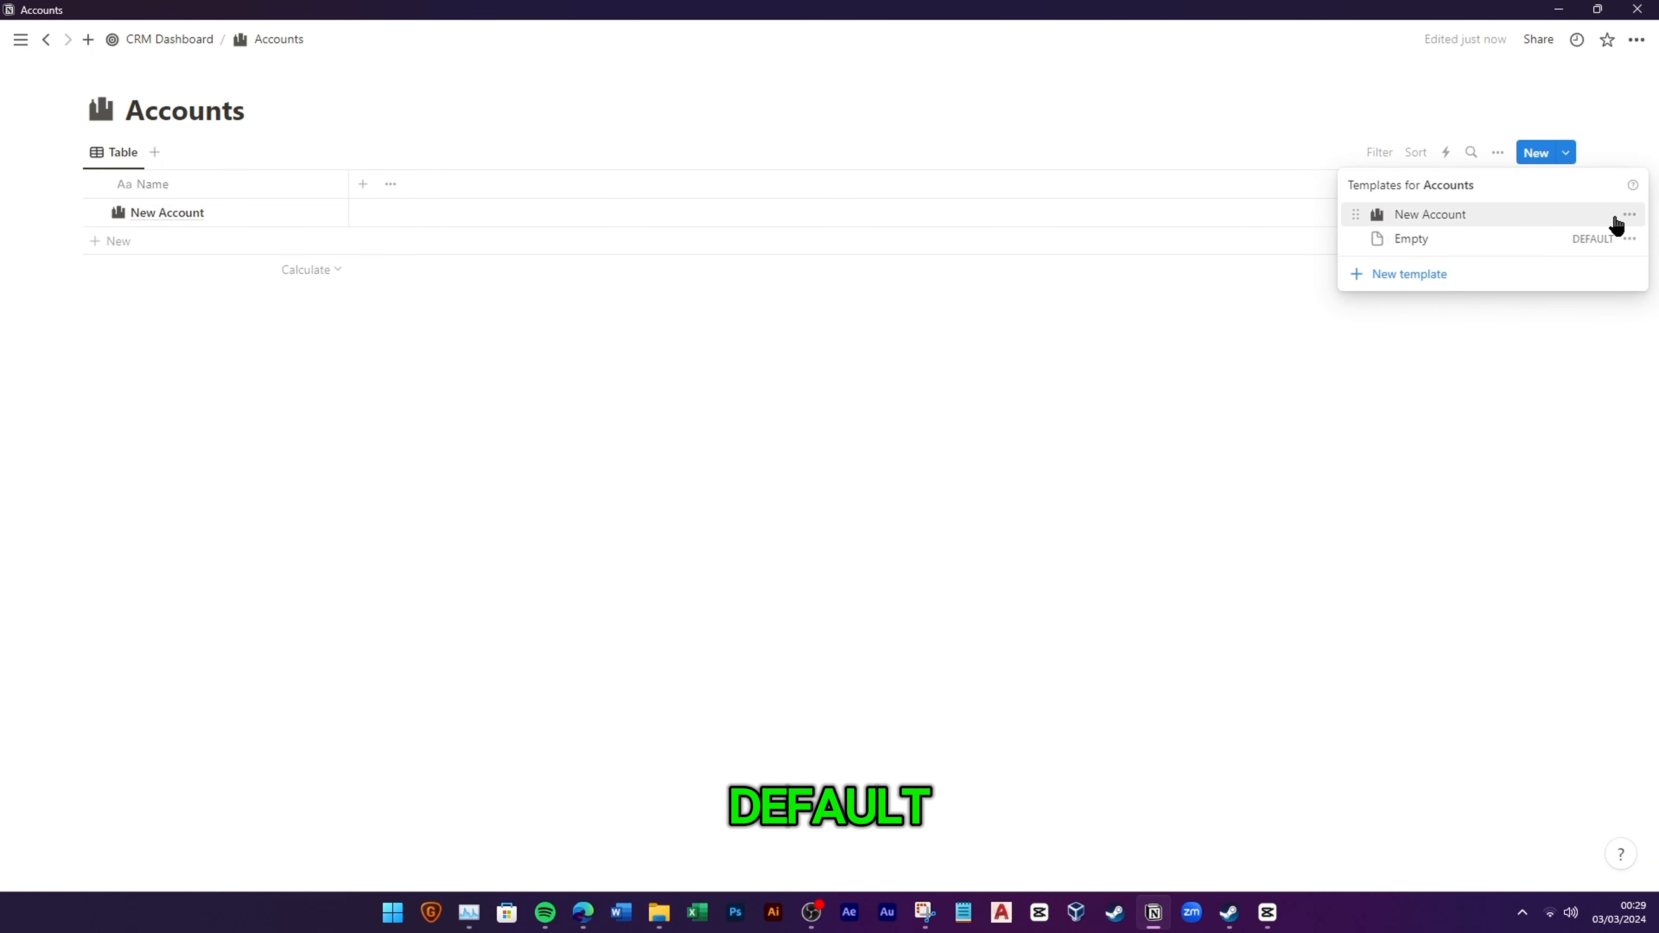
left_click(1629, 215)
left_click(1503, 191)
left_click(849, 456)
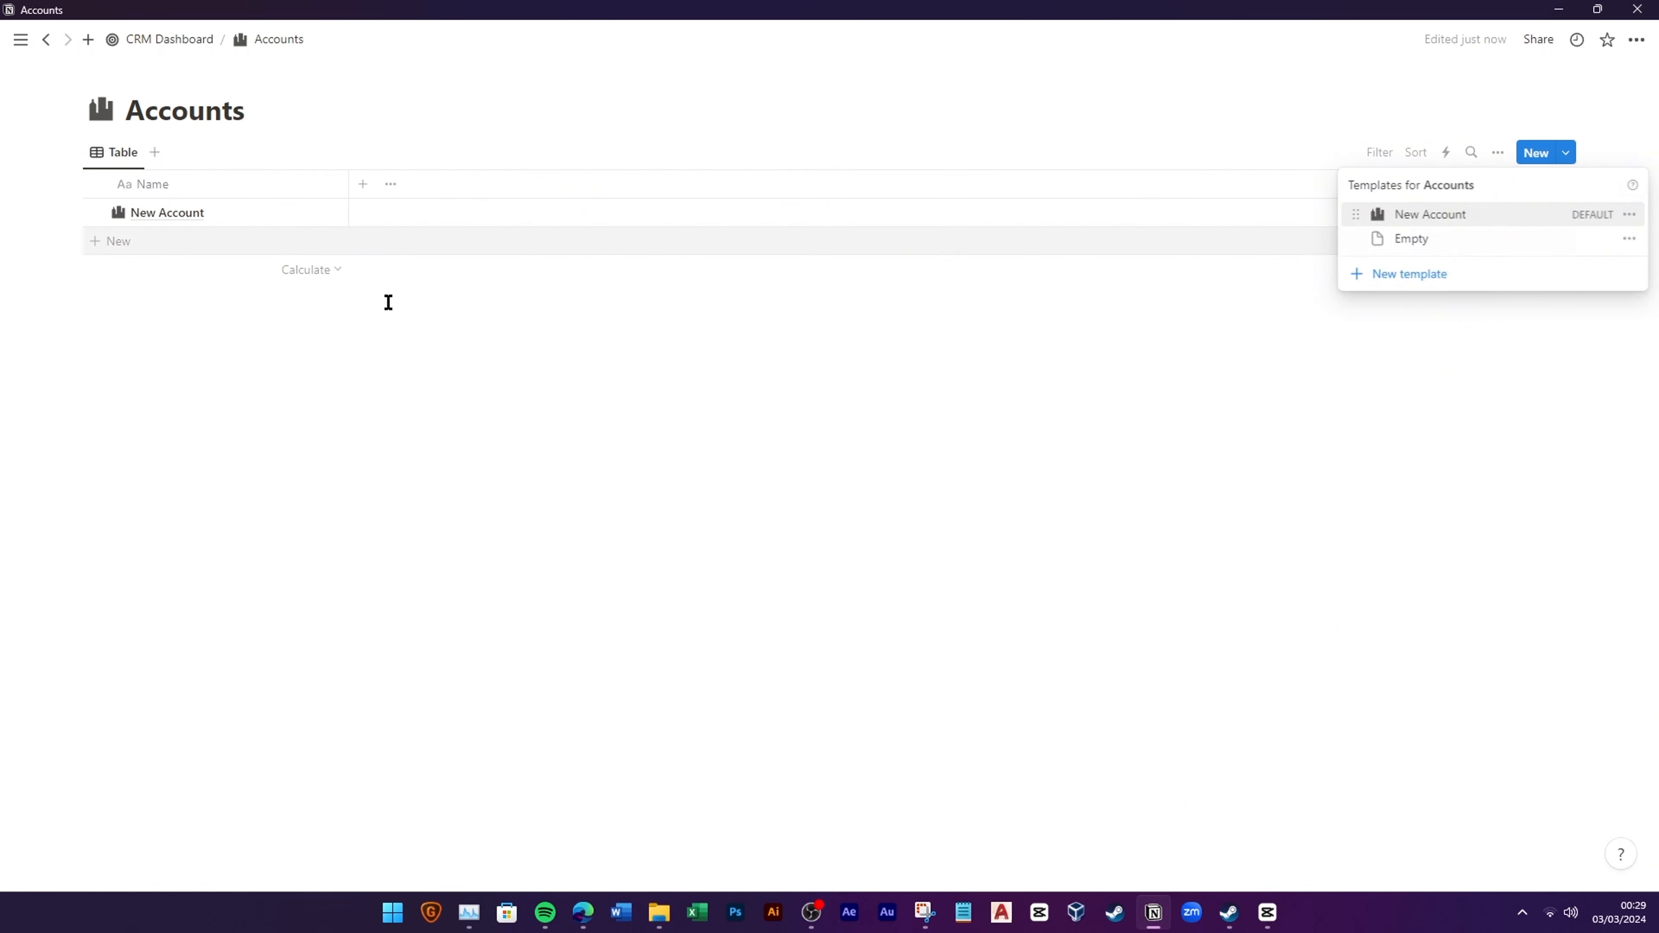
Step: Delete the test row and add a new row named TechWeb Solution
left_click_drag(389, 331, 292, 211)
key("Delete")
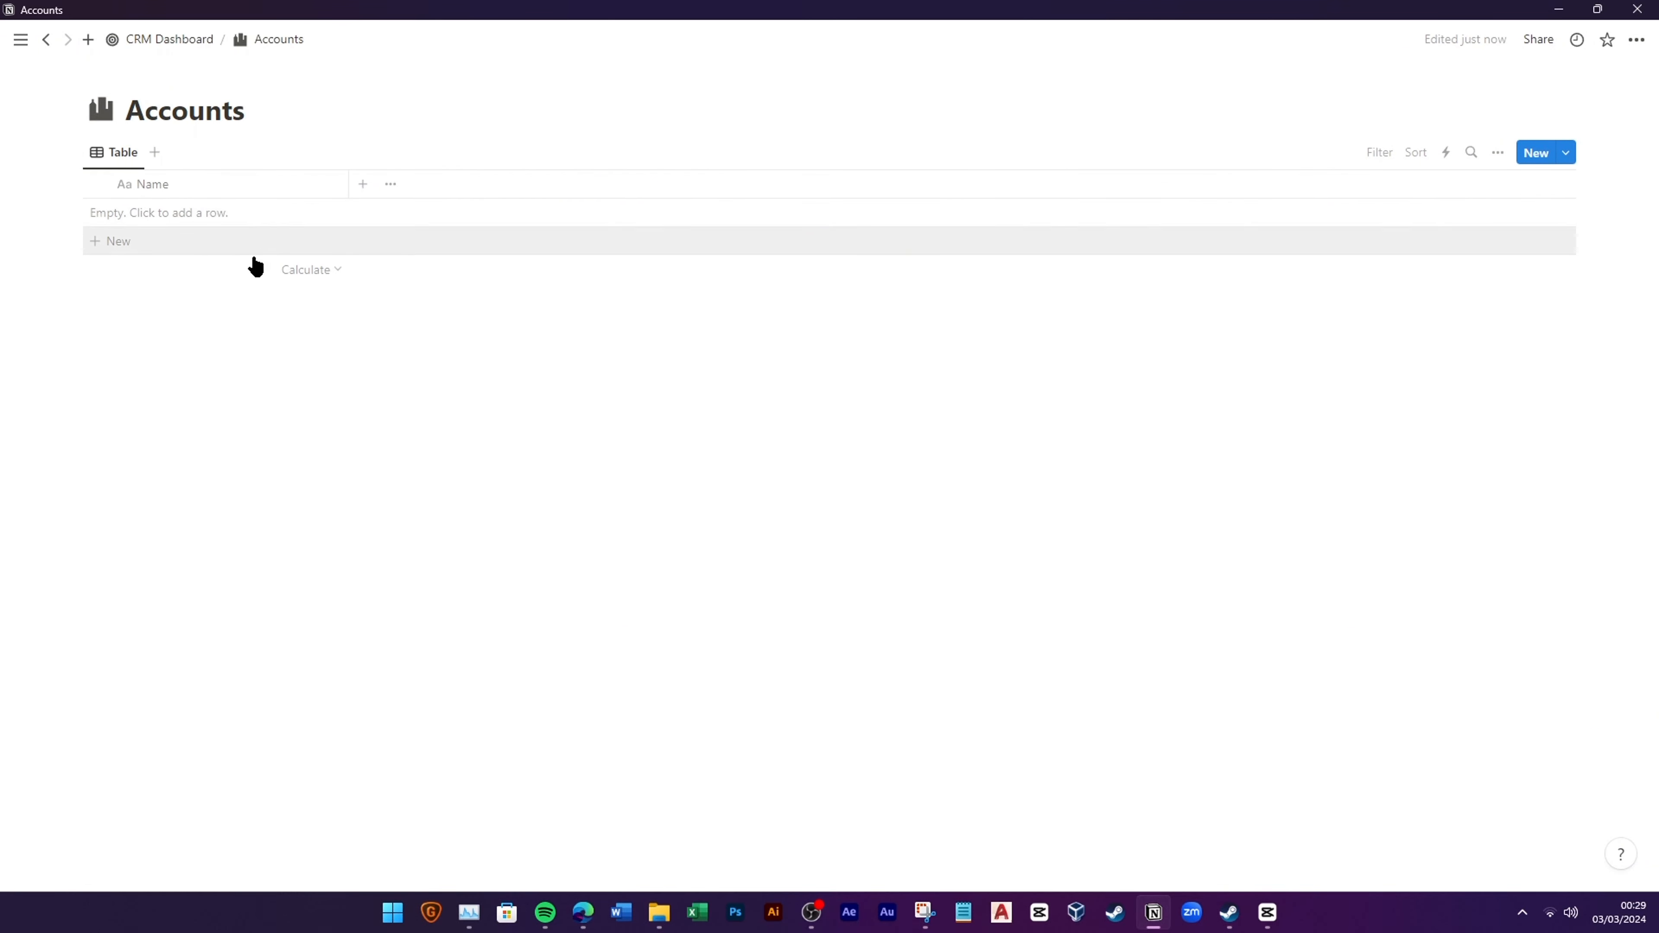
left_click(222, 249)
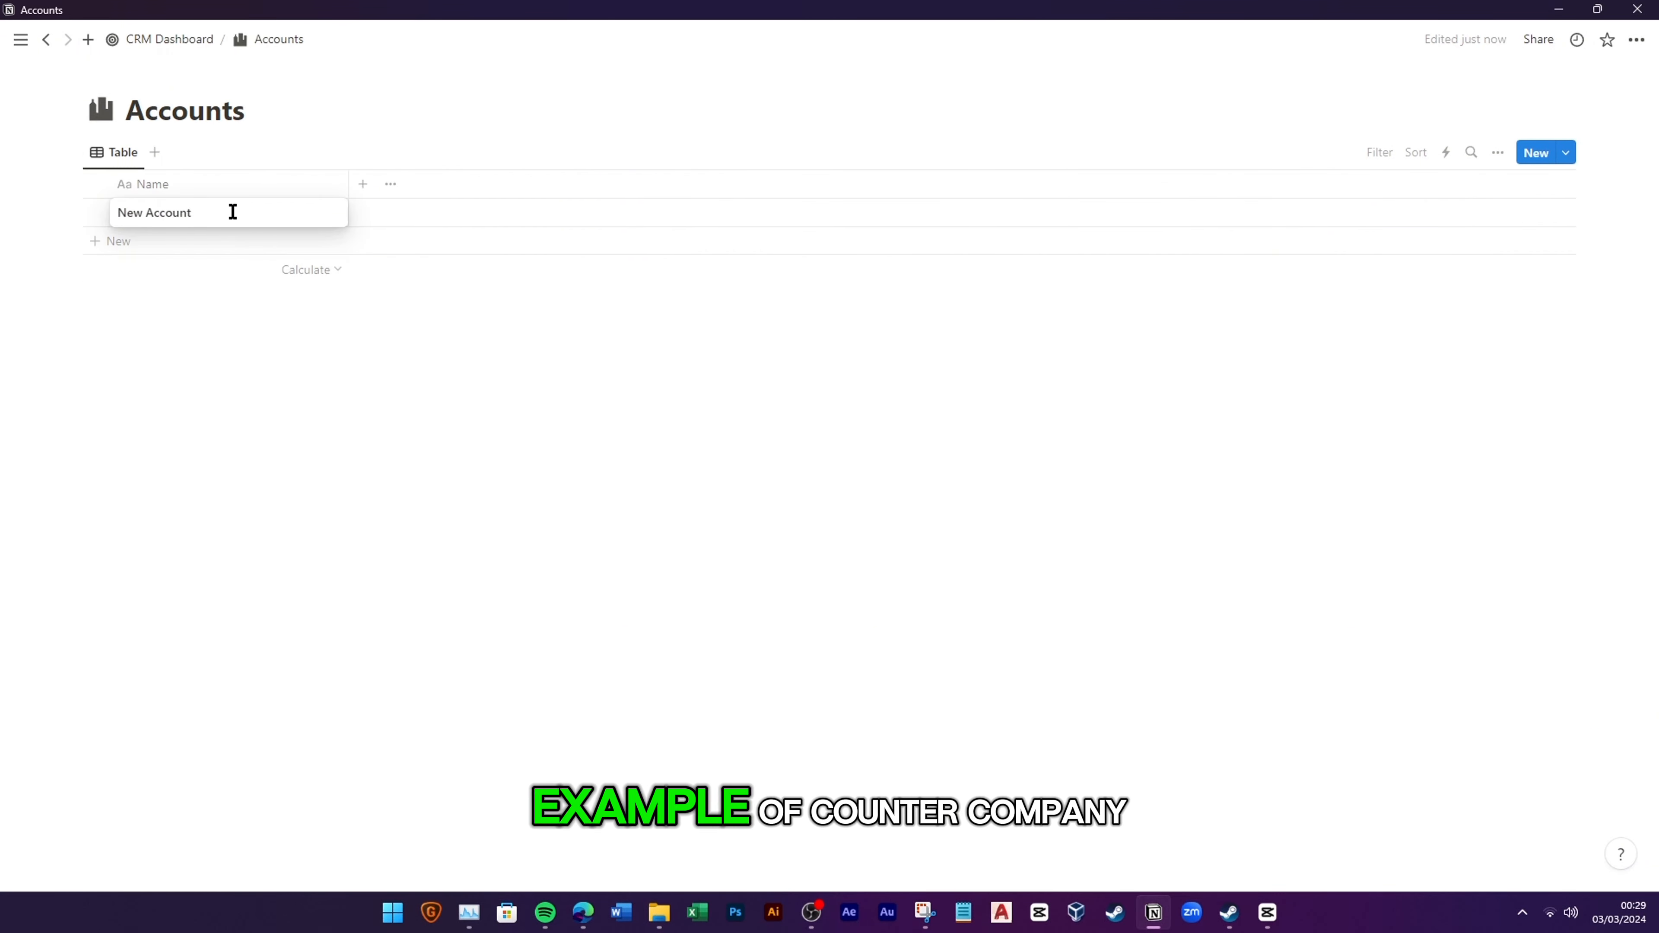
type("Tech")
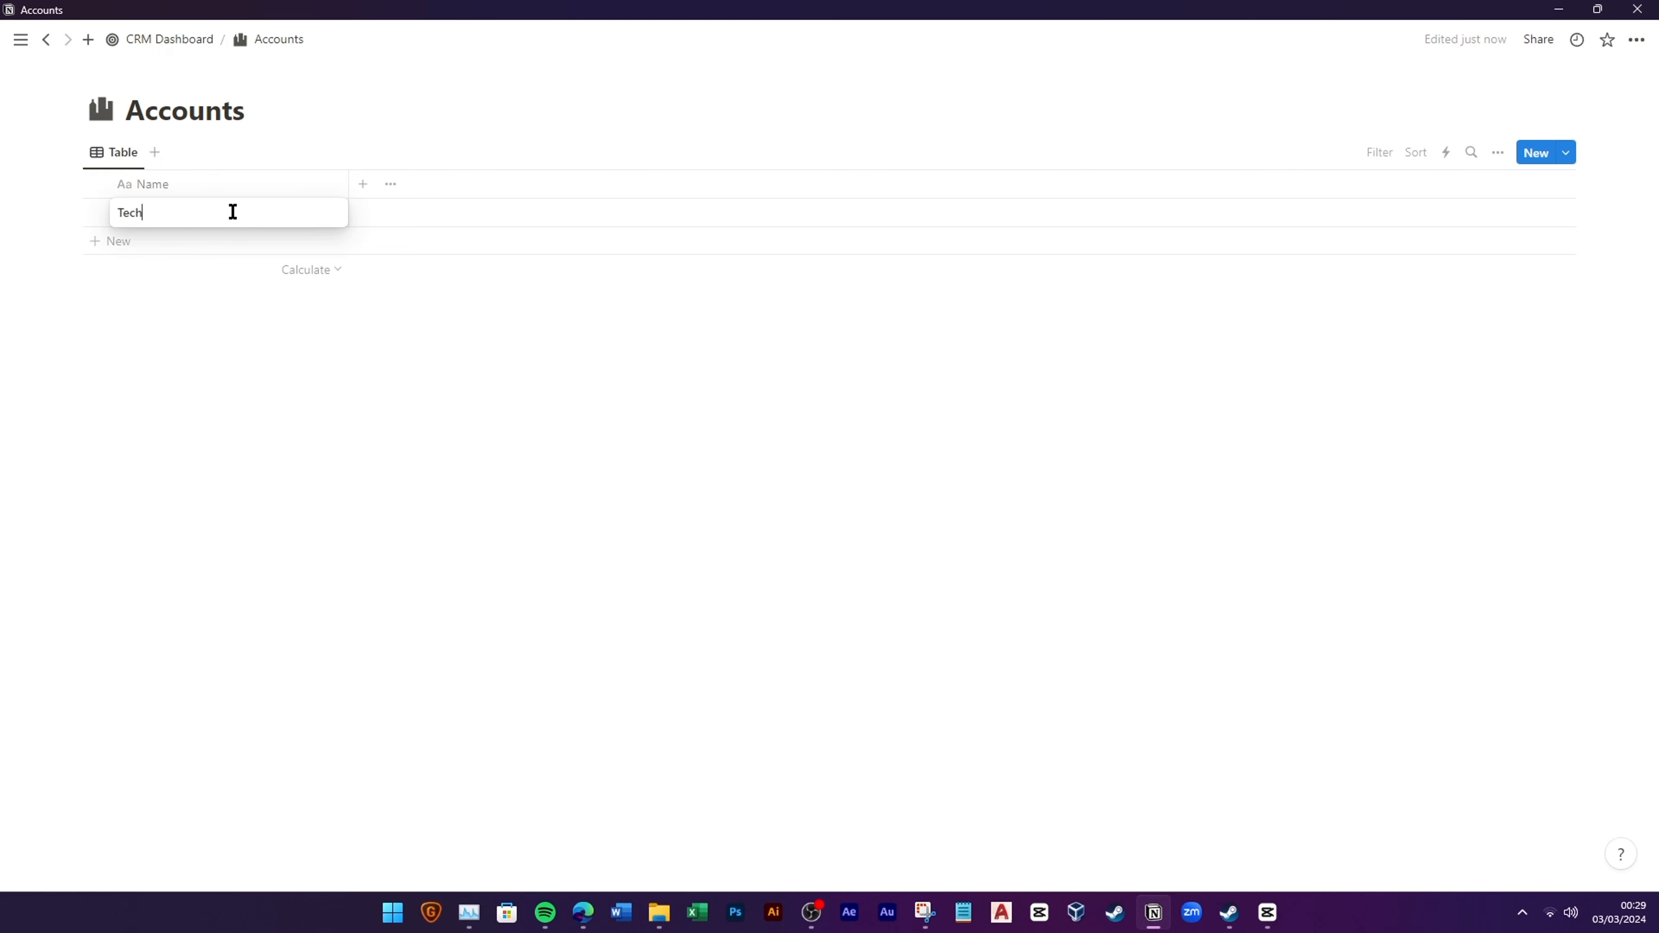
type("Web Solution")
key("Return")
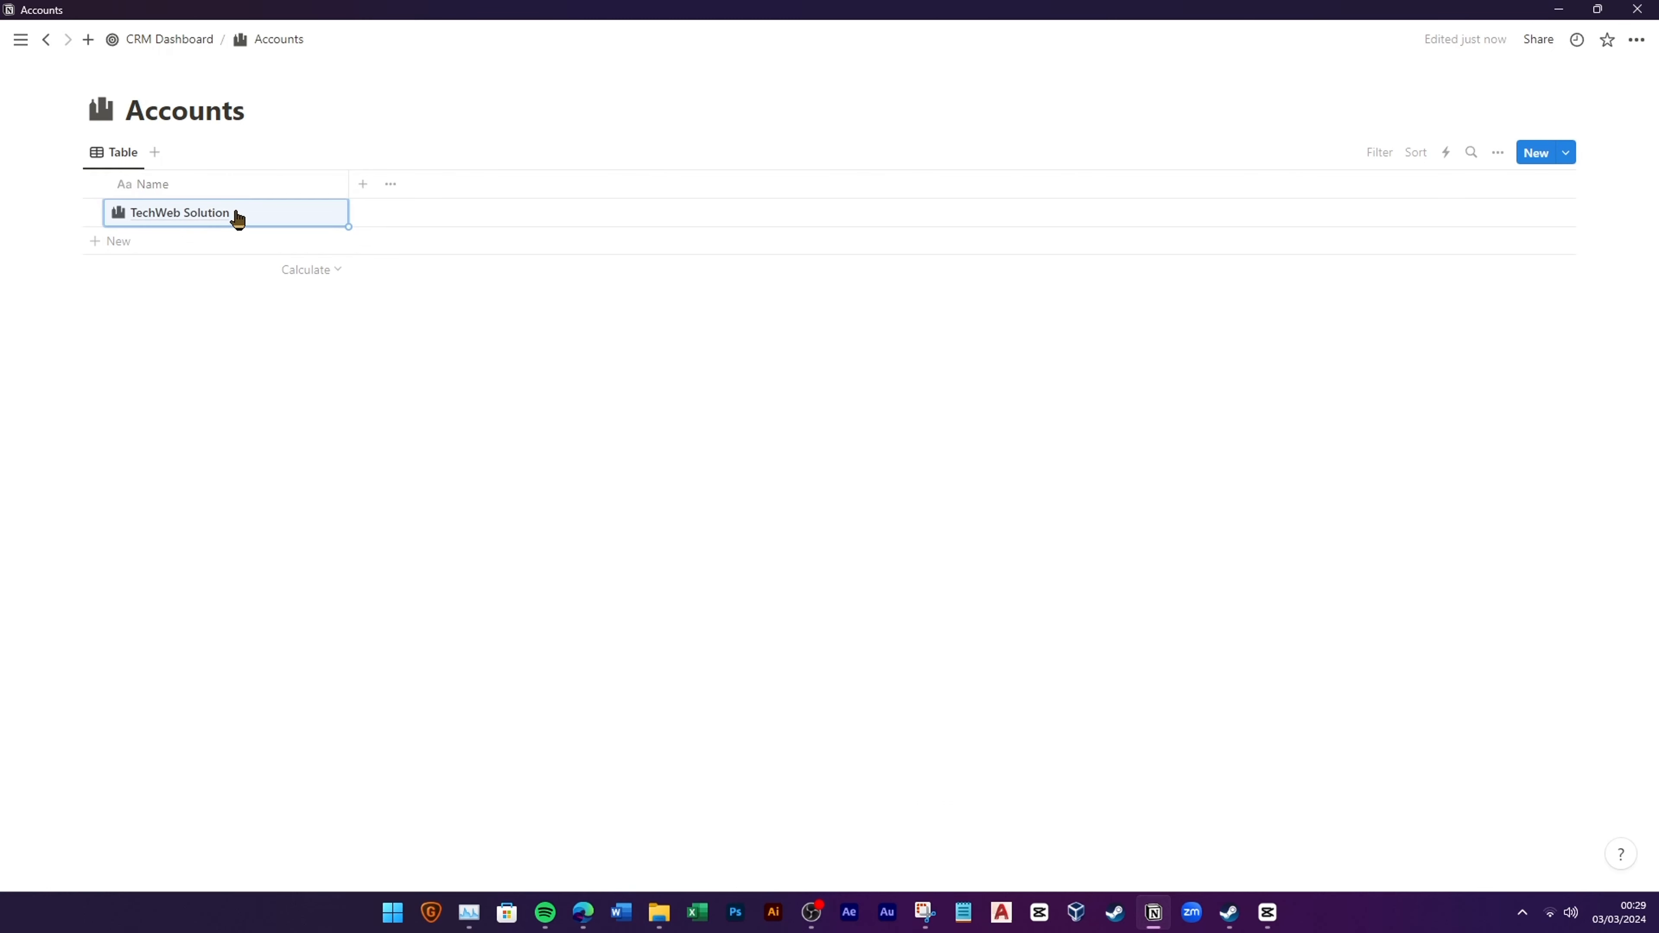
Step: Add a Type select property with options Customer, Potential Customer, Partner, Investor, Competitor and Analyst
left_click(365, 185)
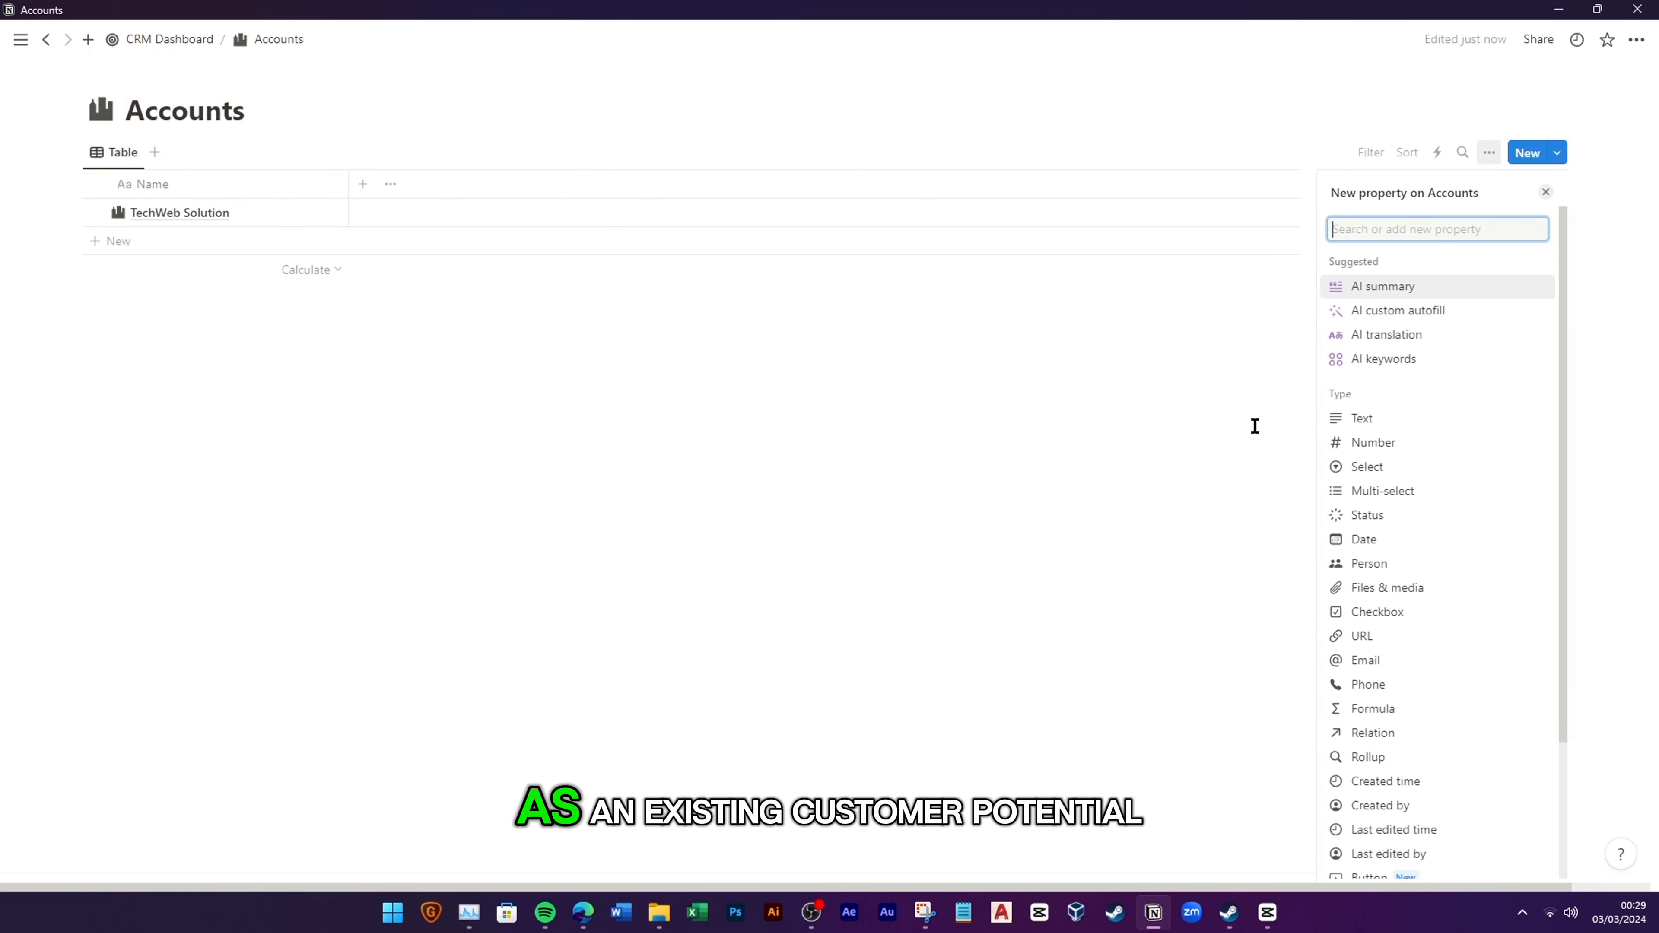
left_click(1444, 466)
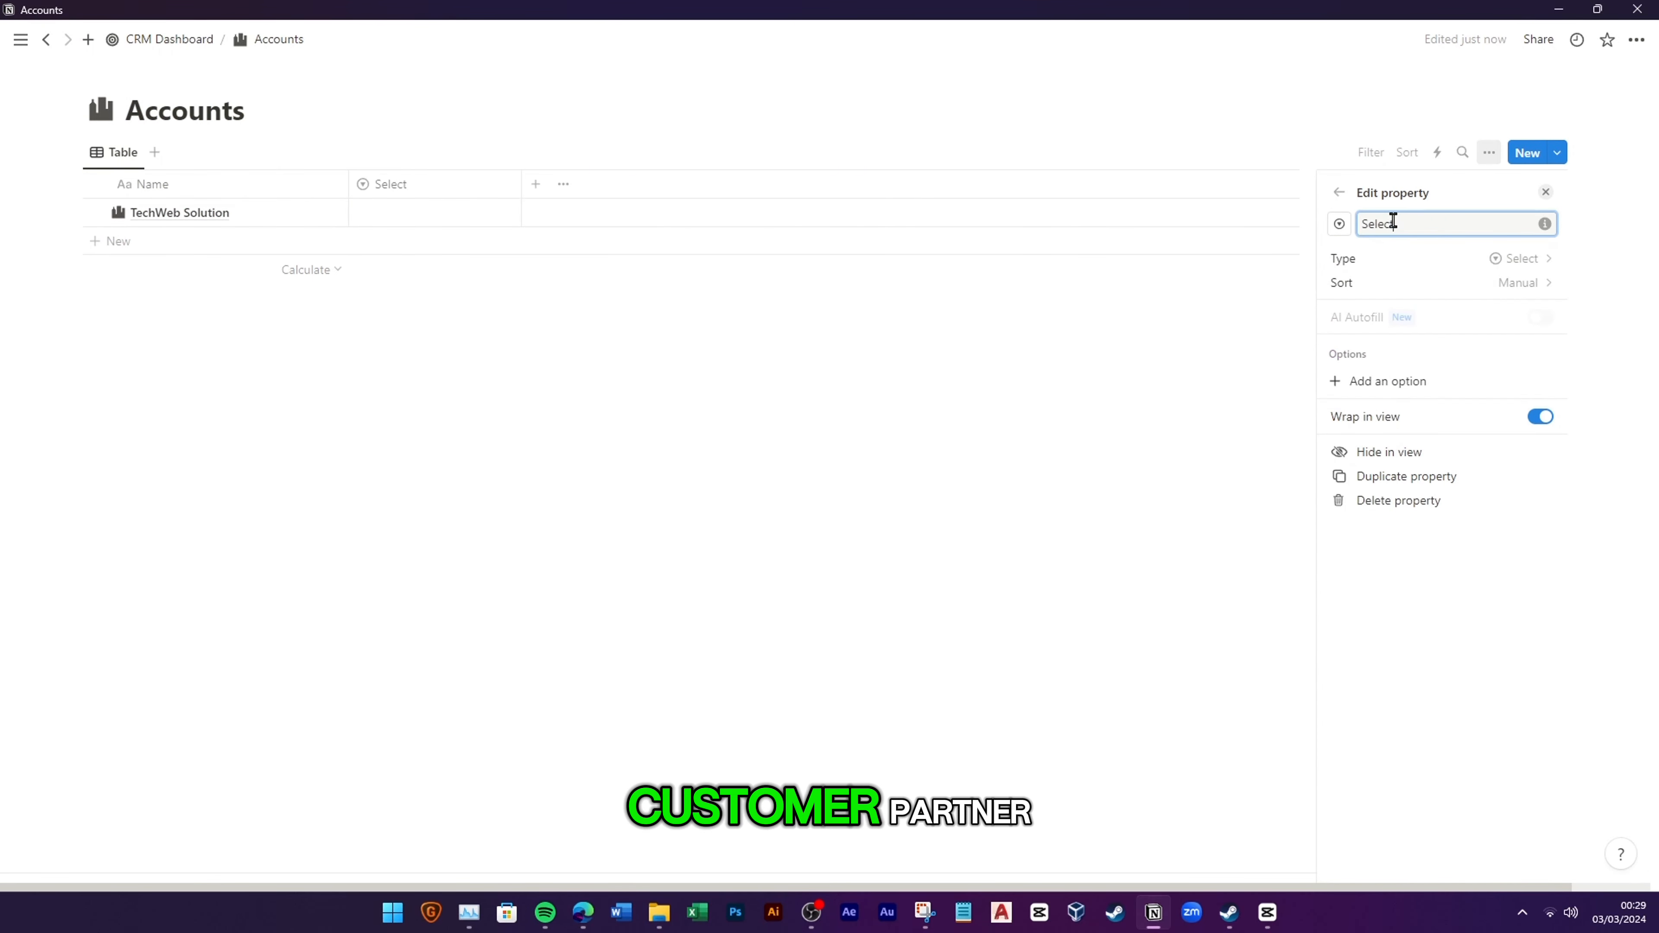
type("Type")
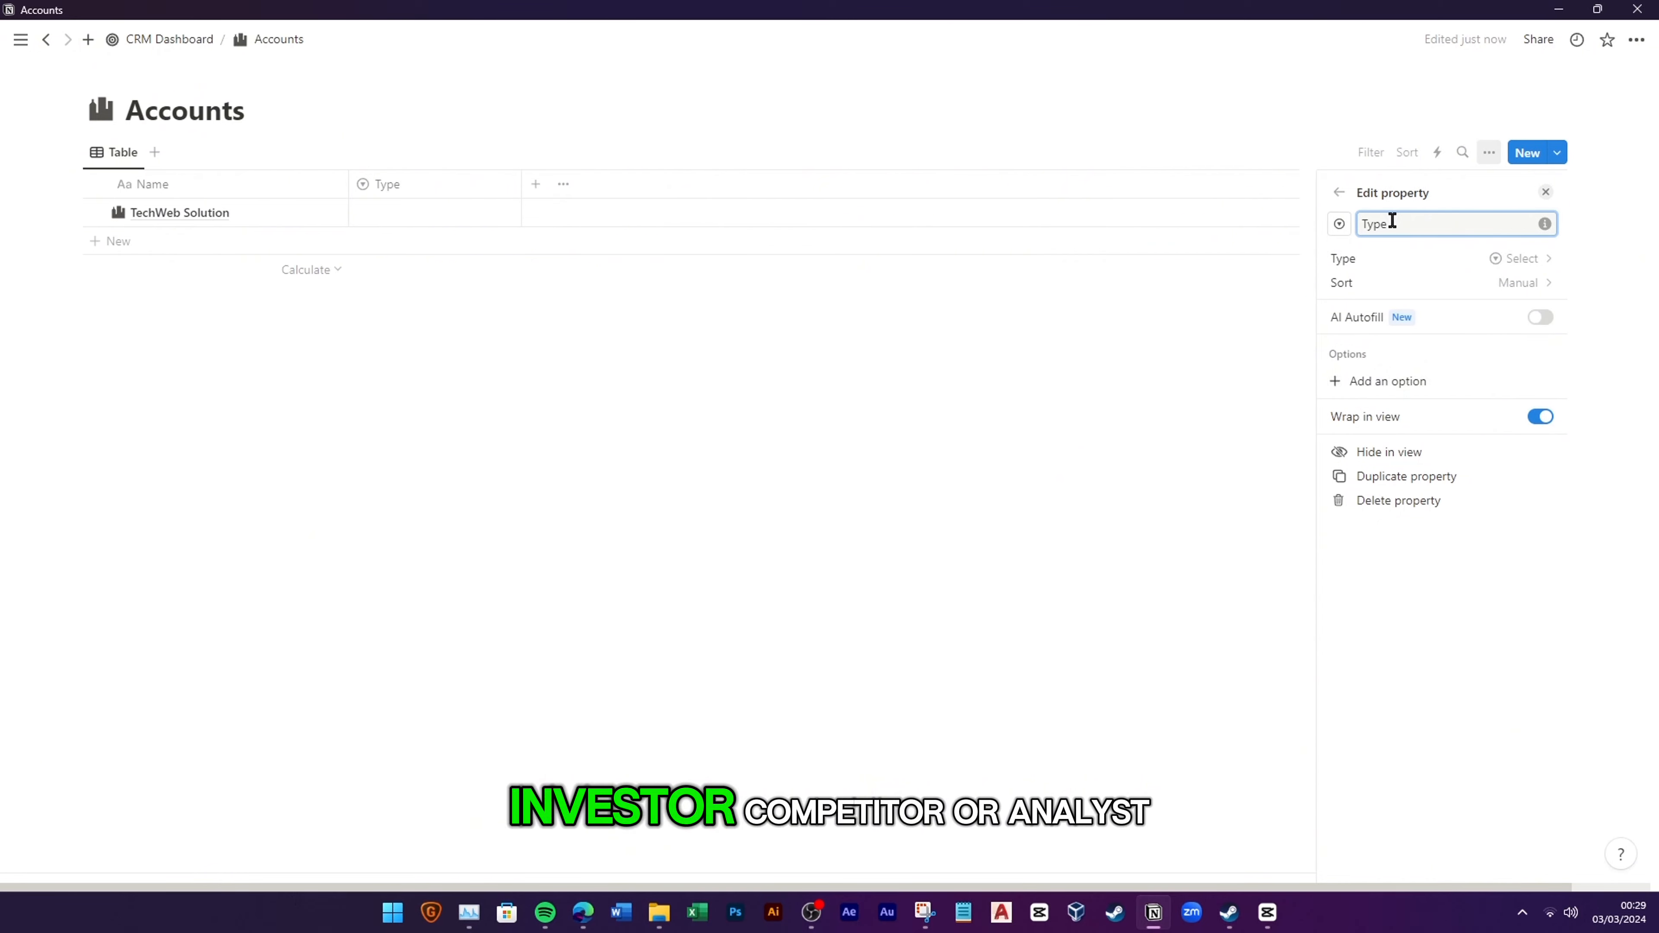
left_click(1378, 381)
type("C")
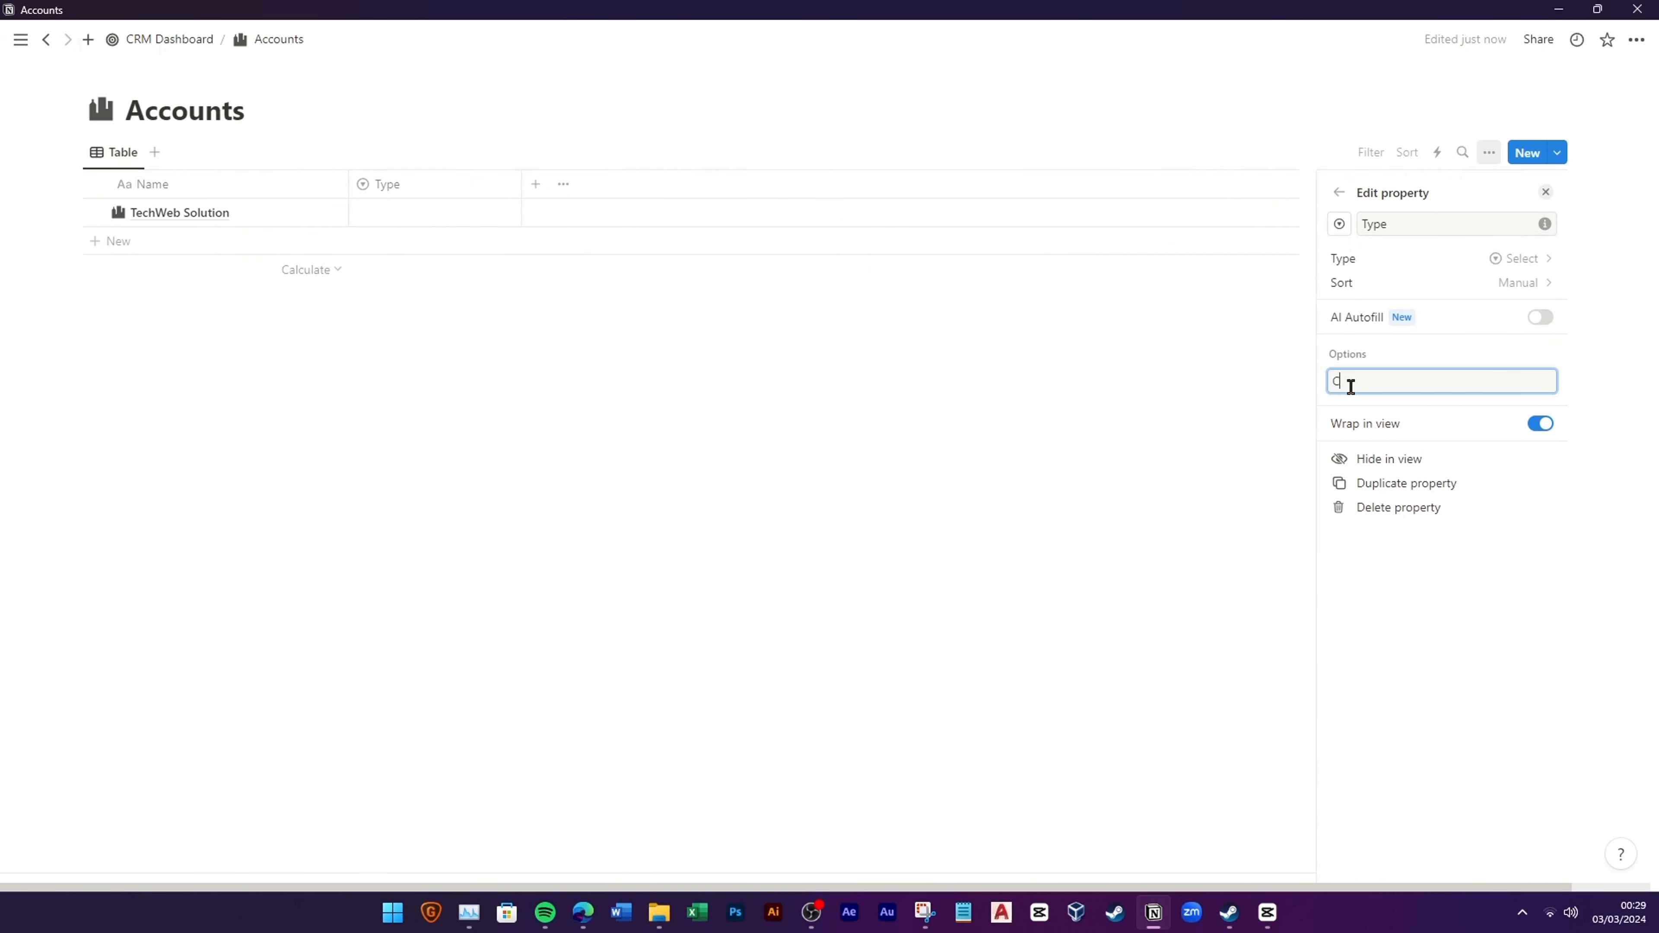
type("ustomer")
key("Return")
type("P")
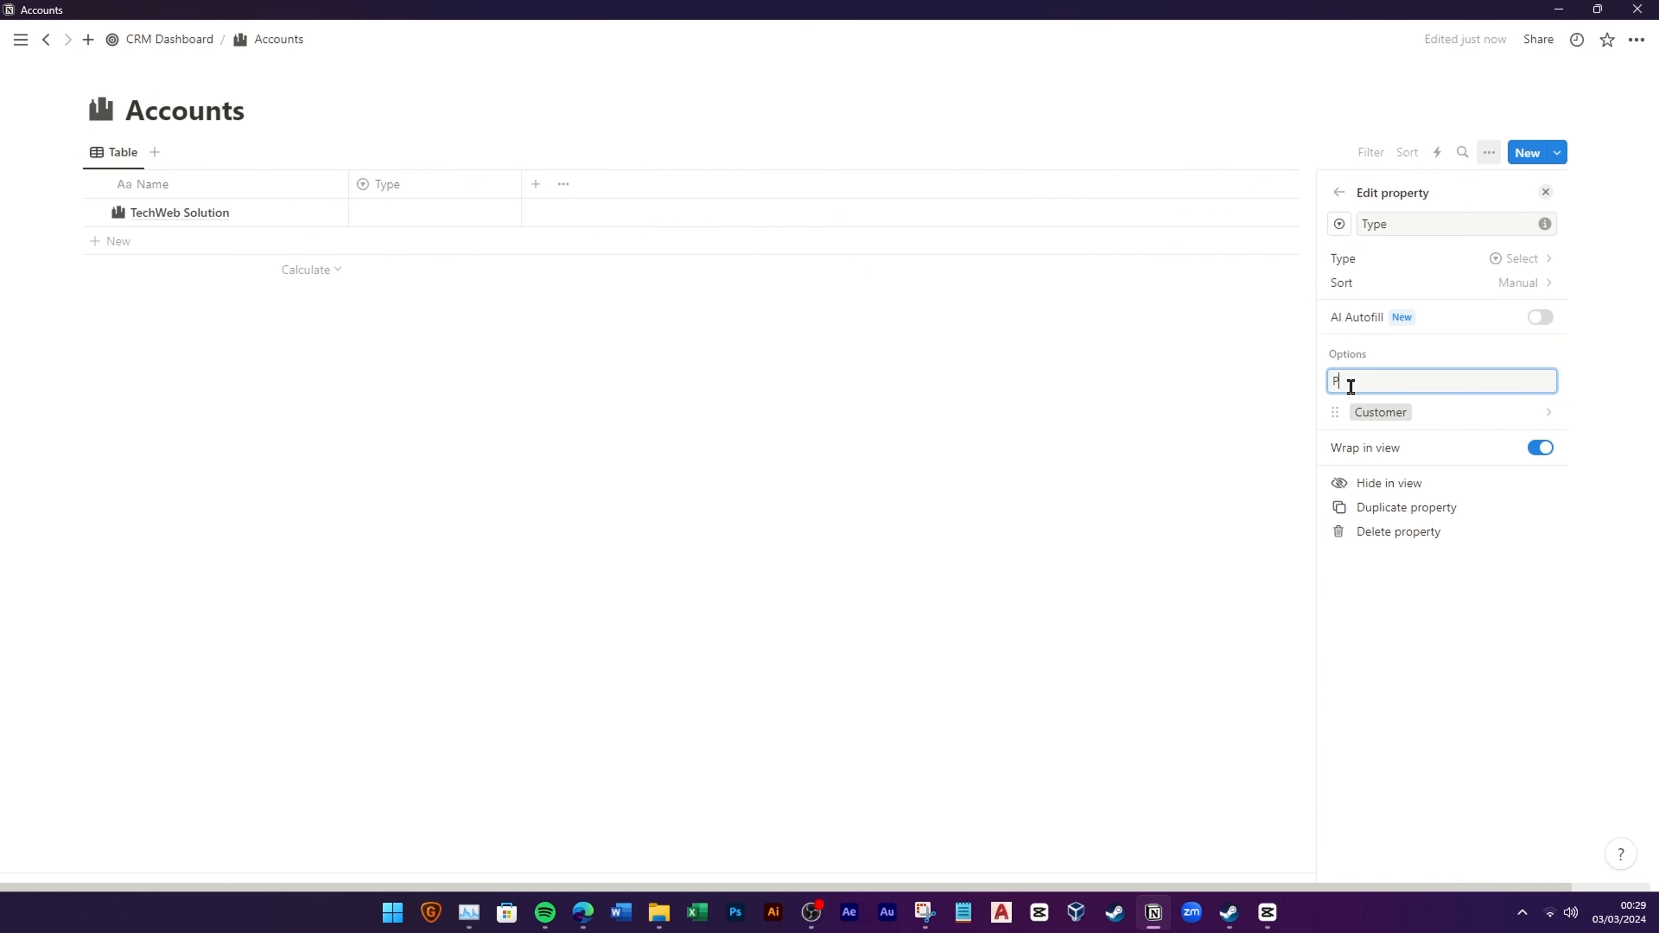
type("otential Customer")
key("Return")
type("Part")
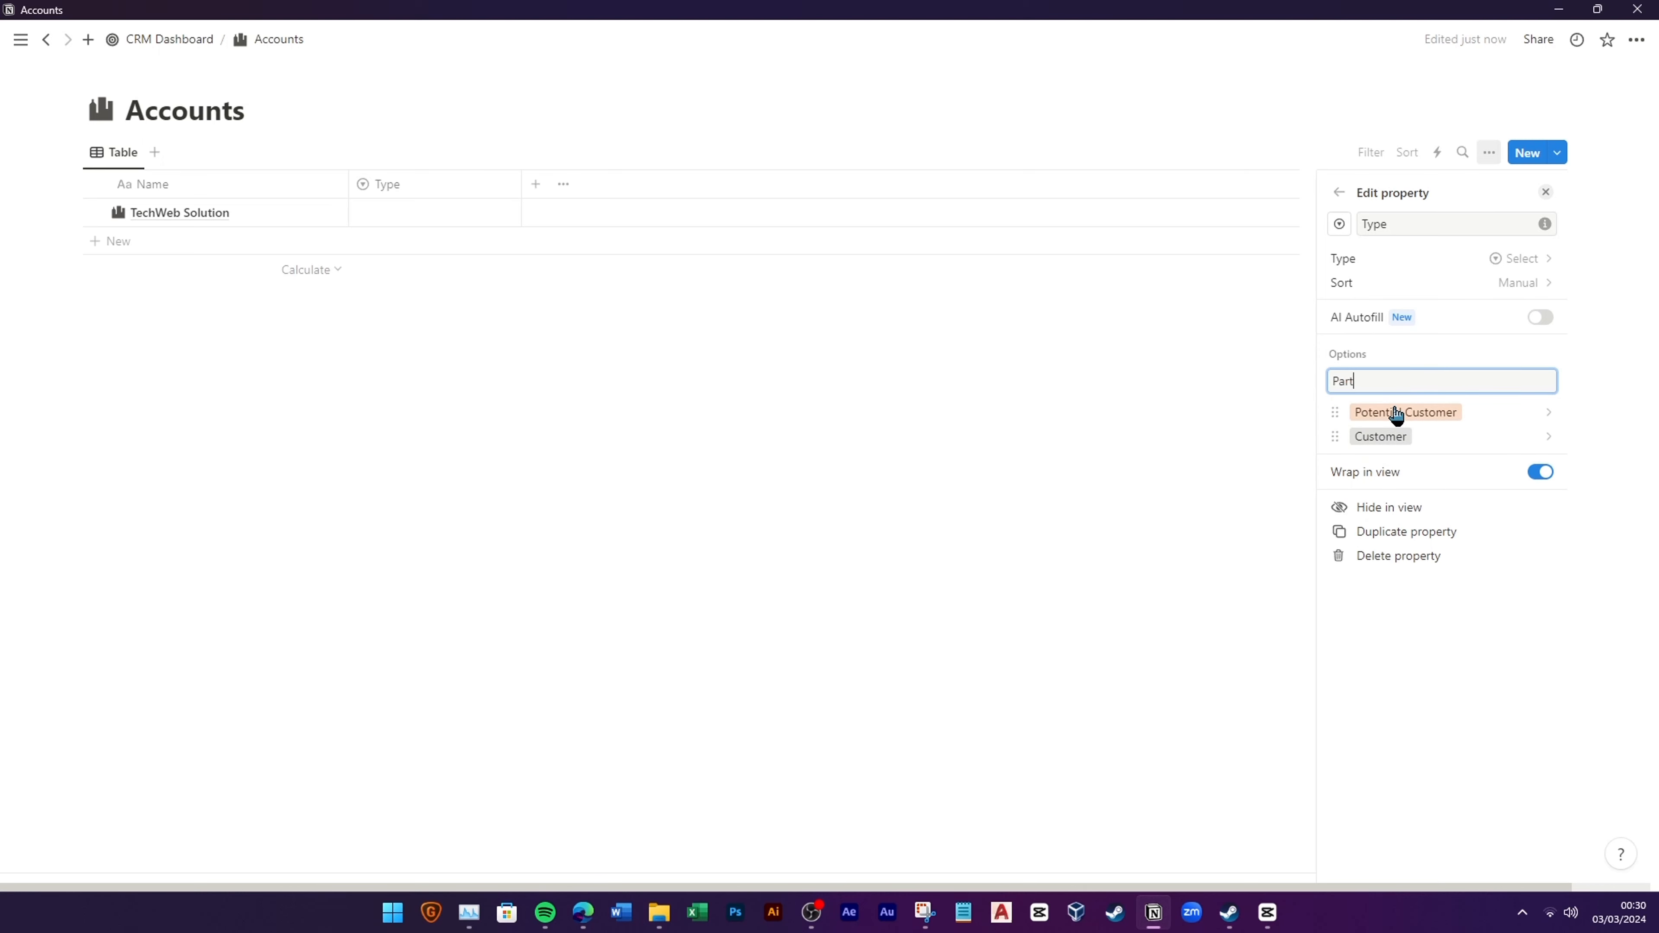
type("ner")
key("Return")
type("Investor")
key("Return")
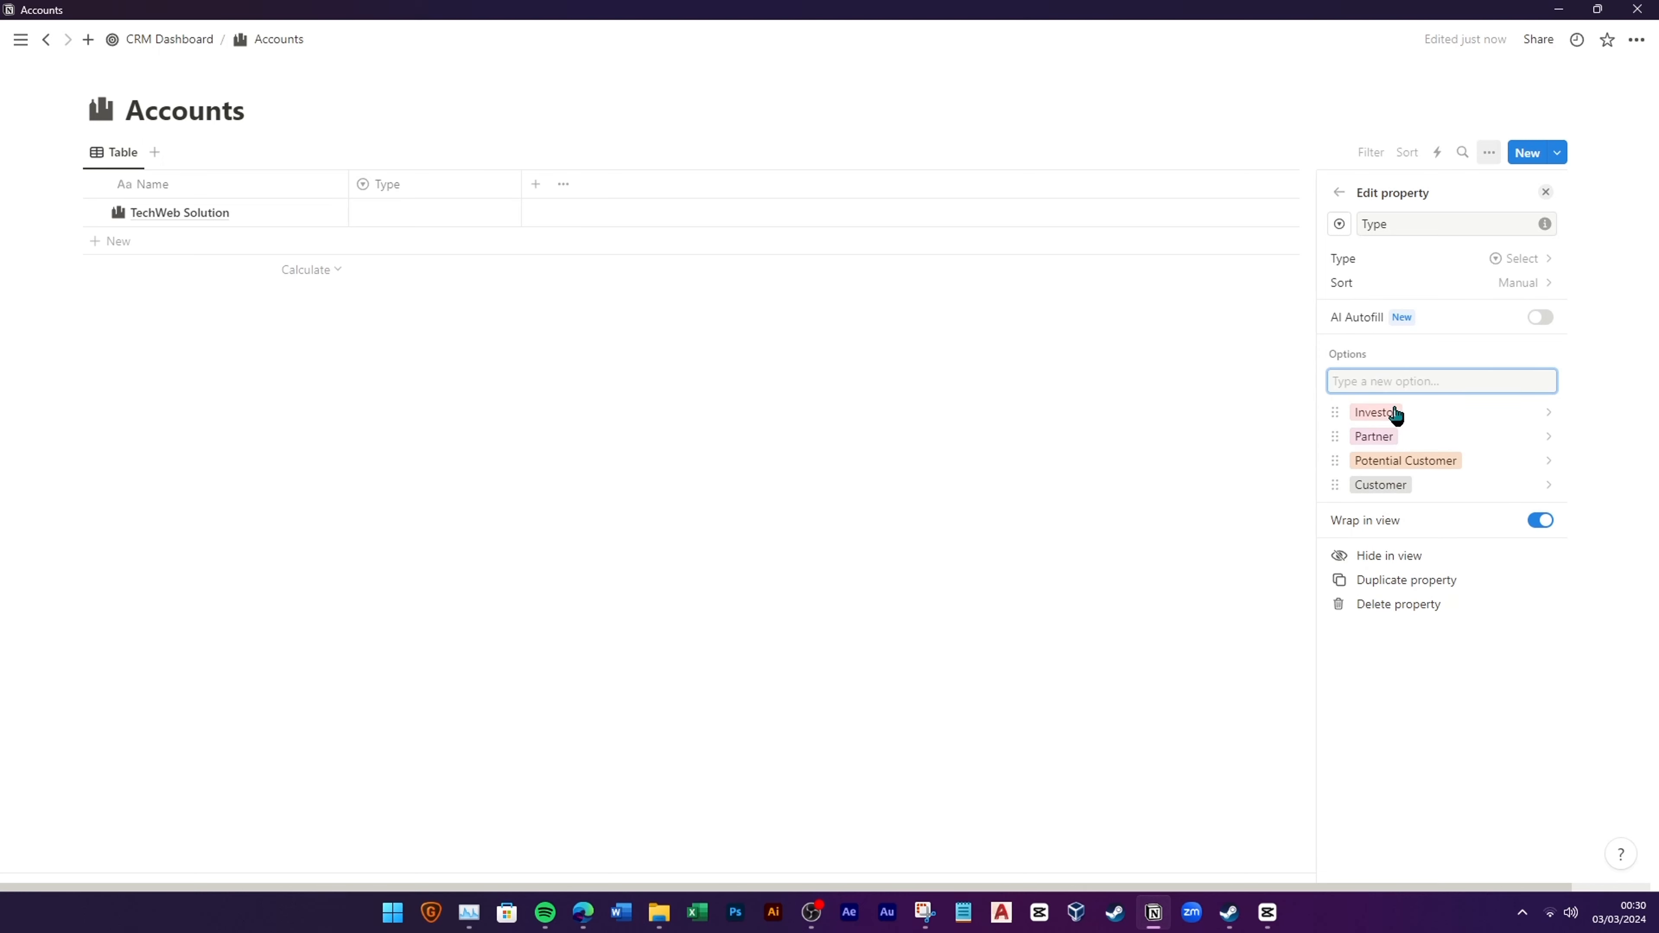
type("Competitor")
key("Return")
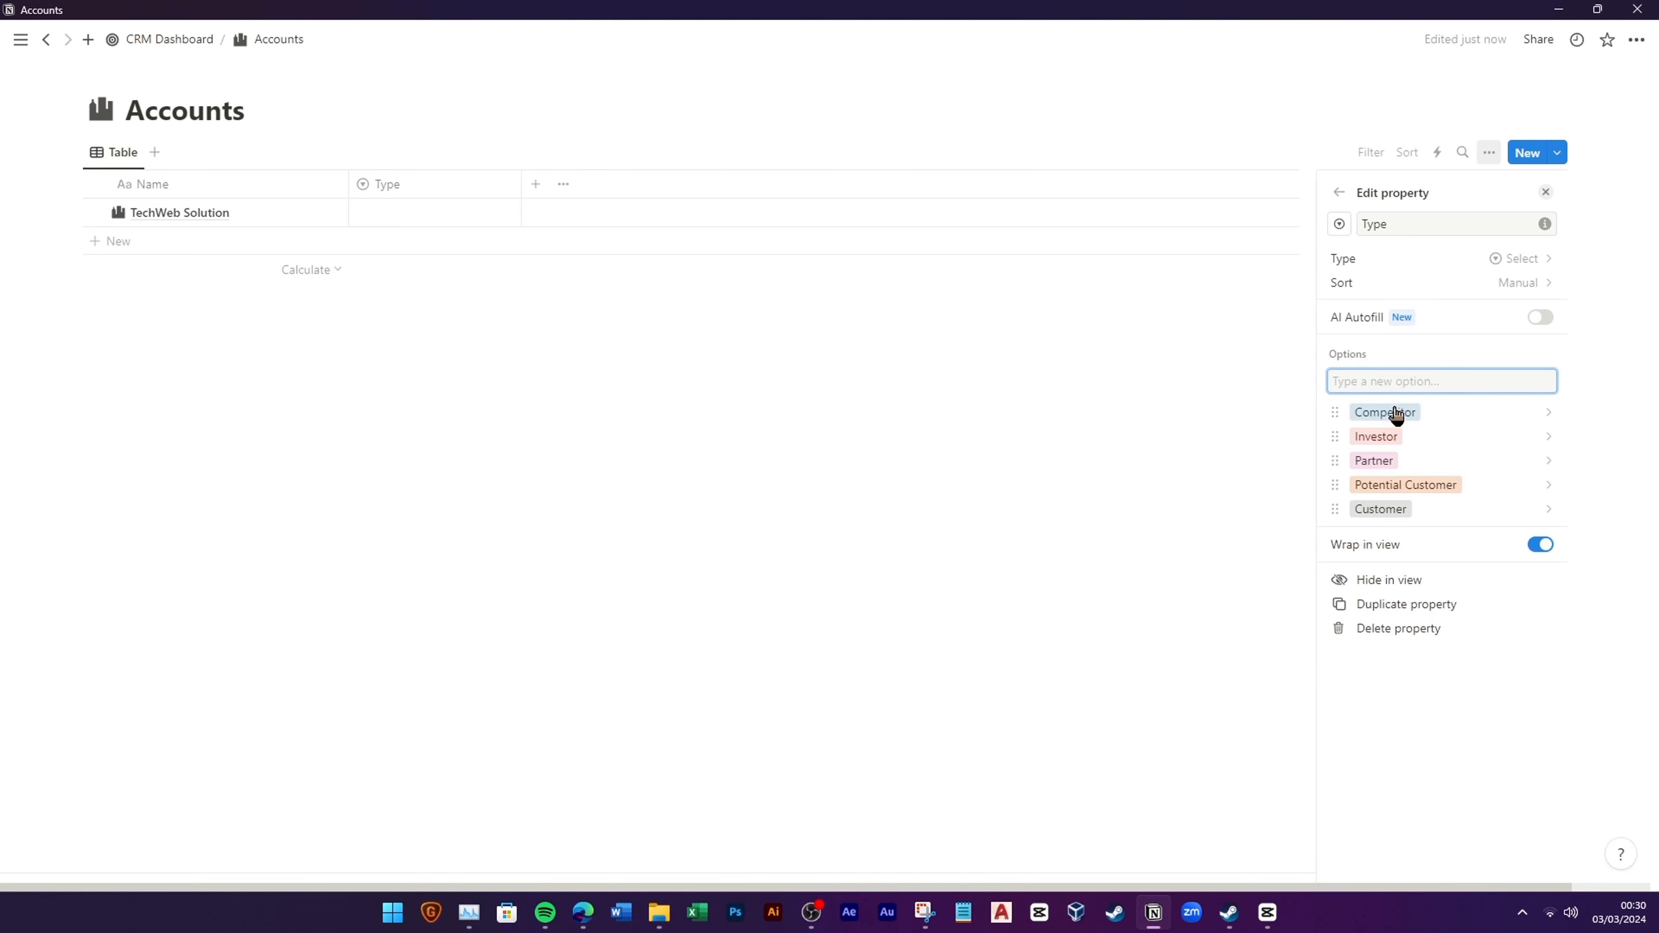
type("Analyst")
key("Return")
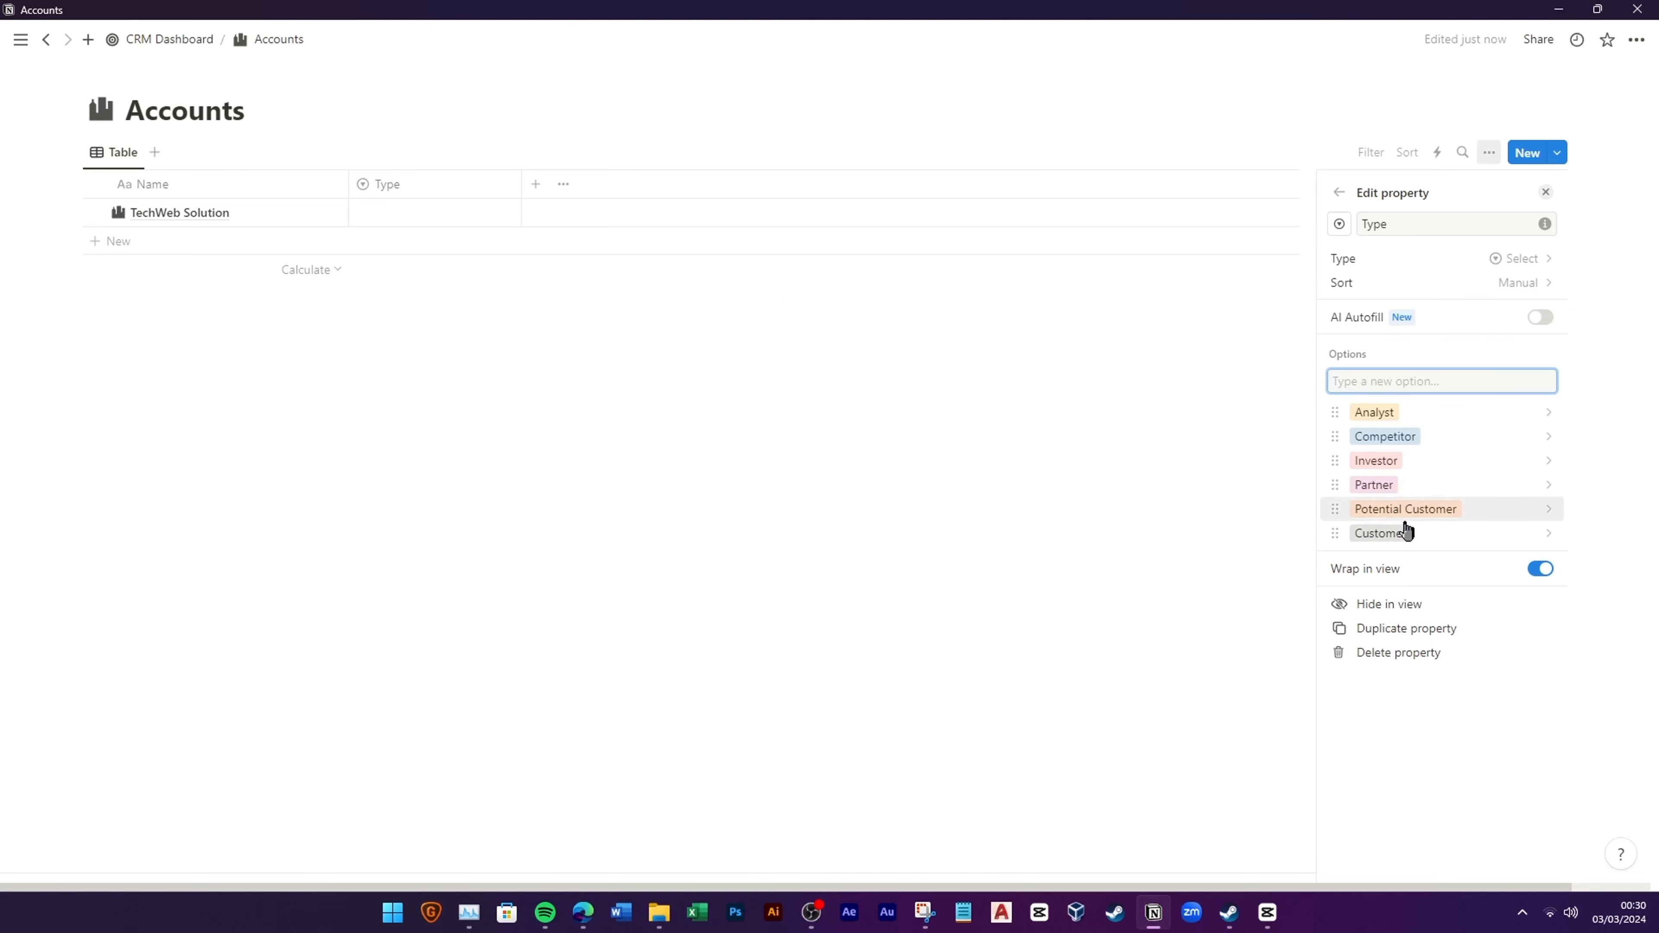
Step: Colour Customer green, Potential Customer yellow, the rest light gray, and move Customer to the top
left_click(1405, 531)
left_click(1426, 407)
left_click(1362, 478)
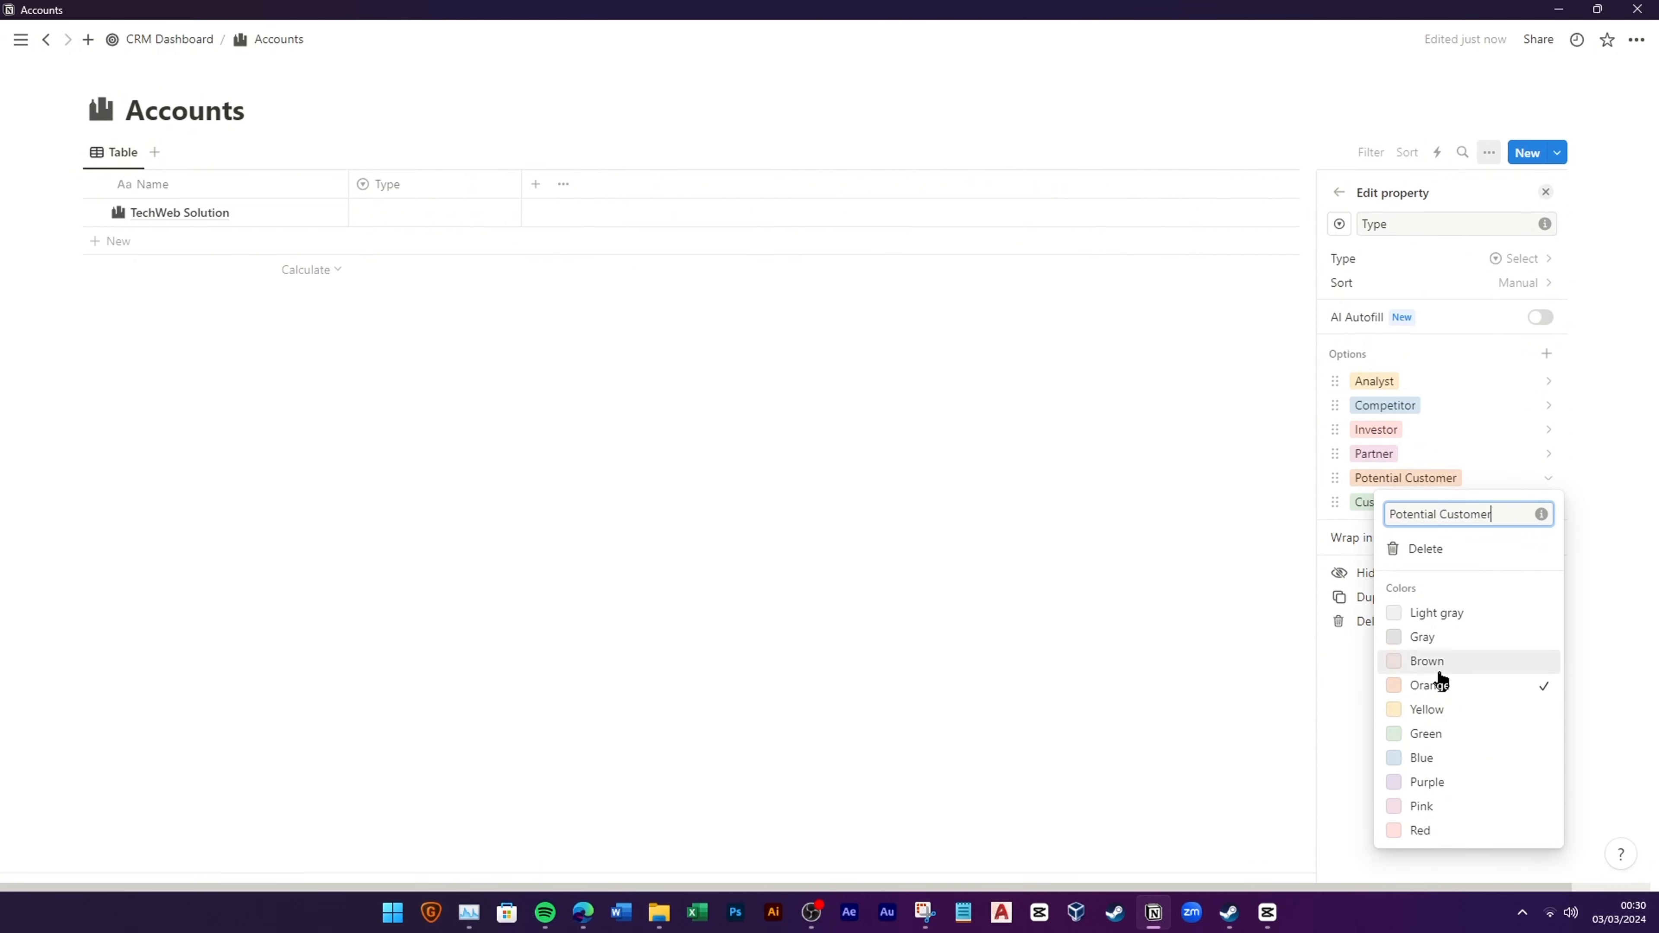
left_click(1427, 709)
left_click(1353, 520)
left_click_drag(1352, 516, 1378, 405)
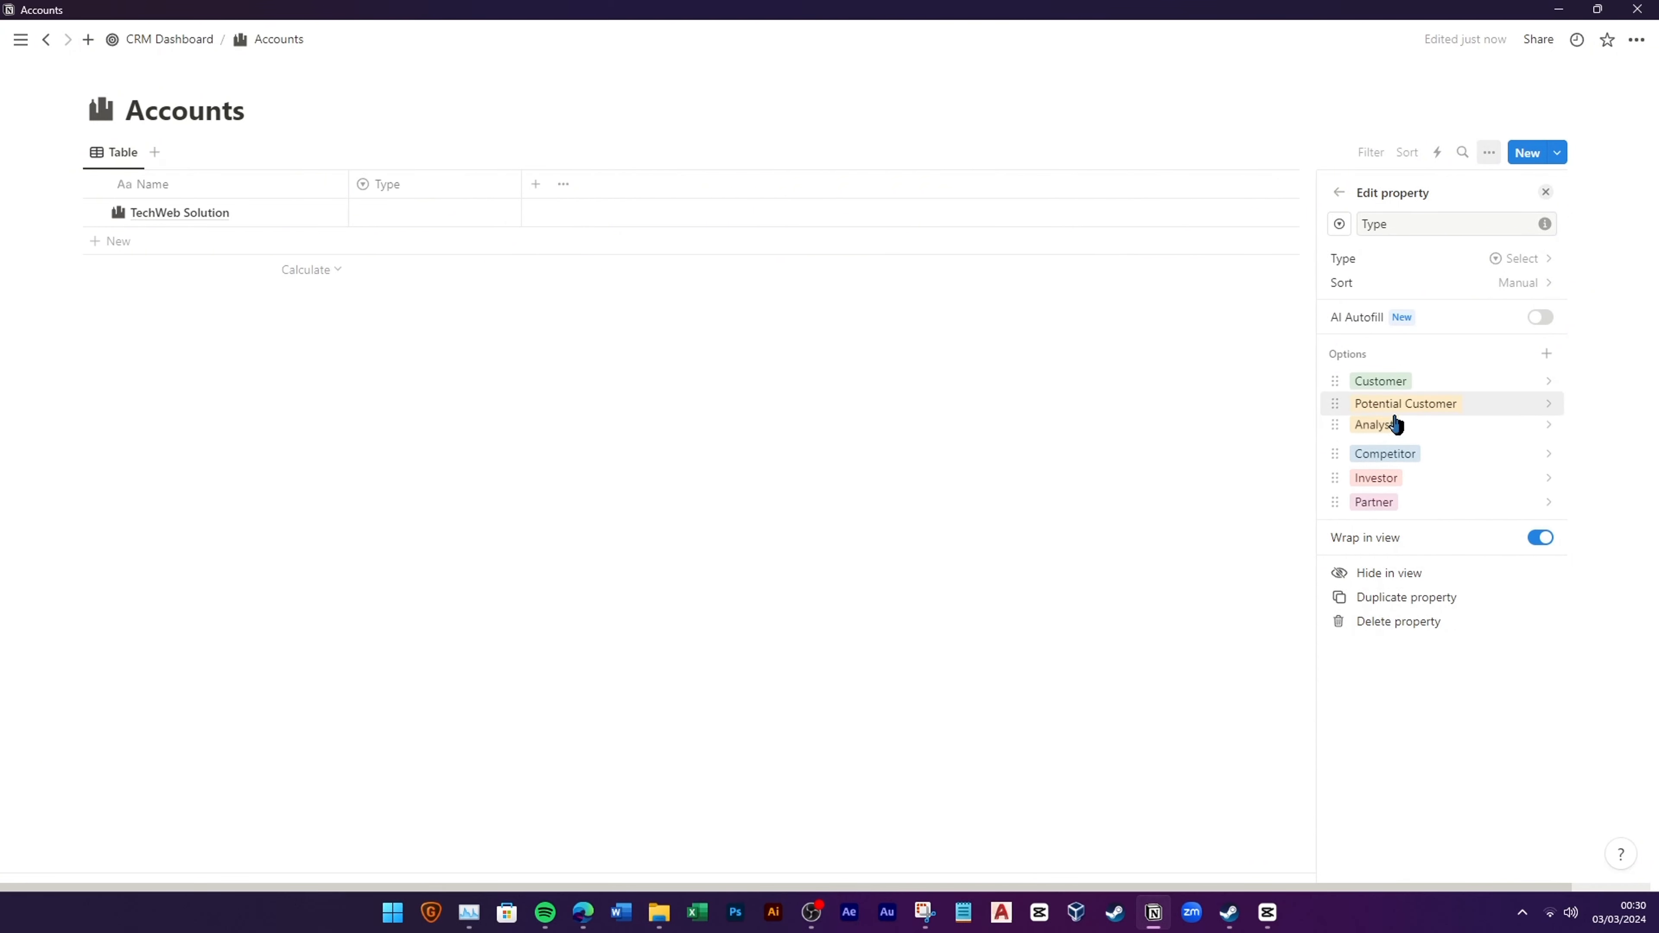
left_click(1400, 429)
left_click(1423, 566)
left_click(1365, 457)
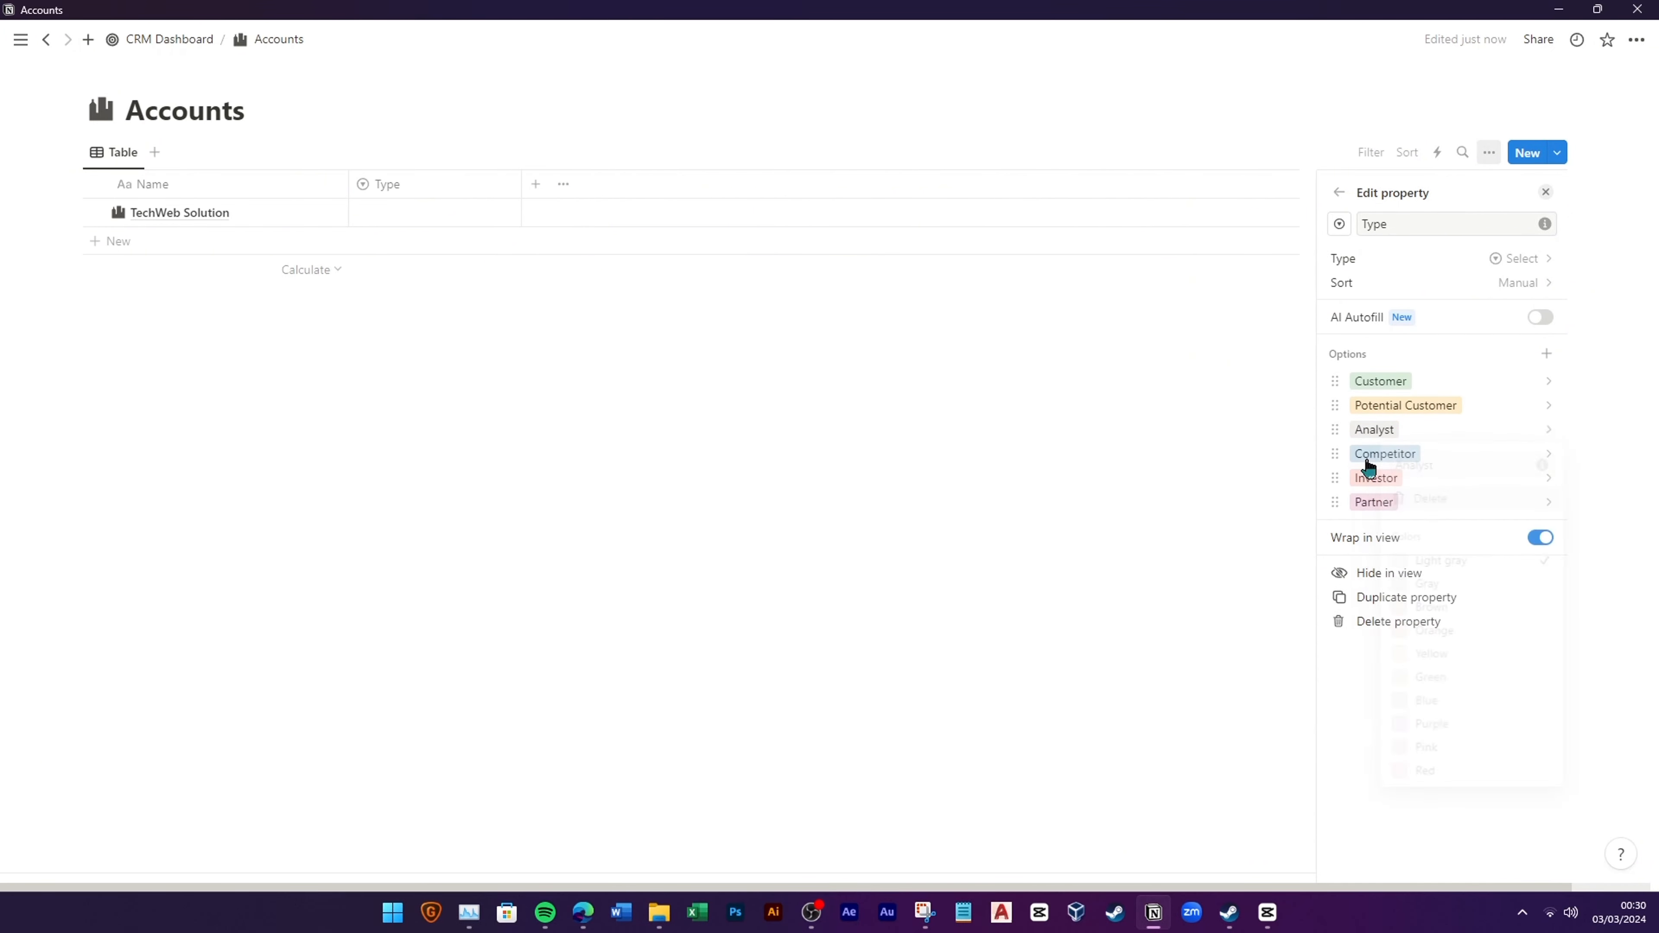
left_click(1441, 588)
left_click(1367, 479)
left_click(1427, 610)
left_click(1372, 505)
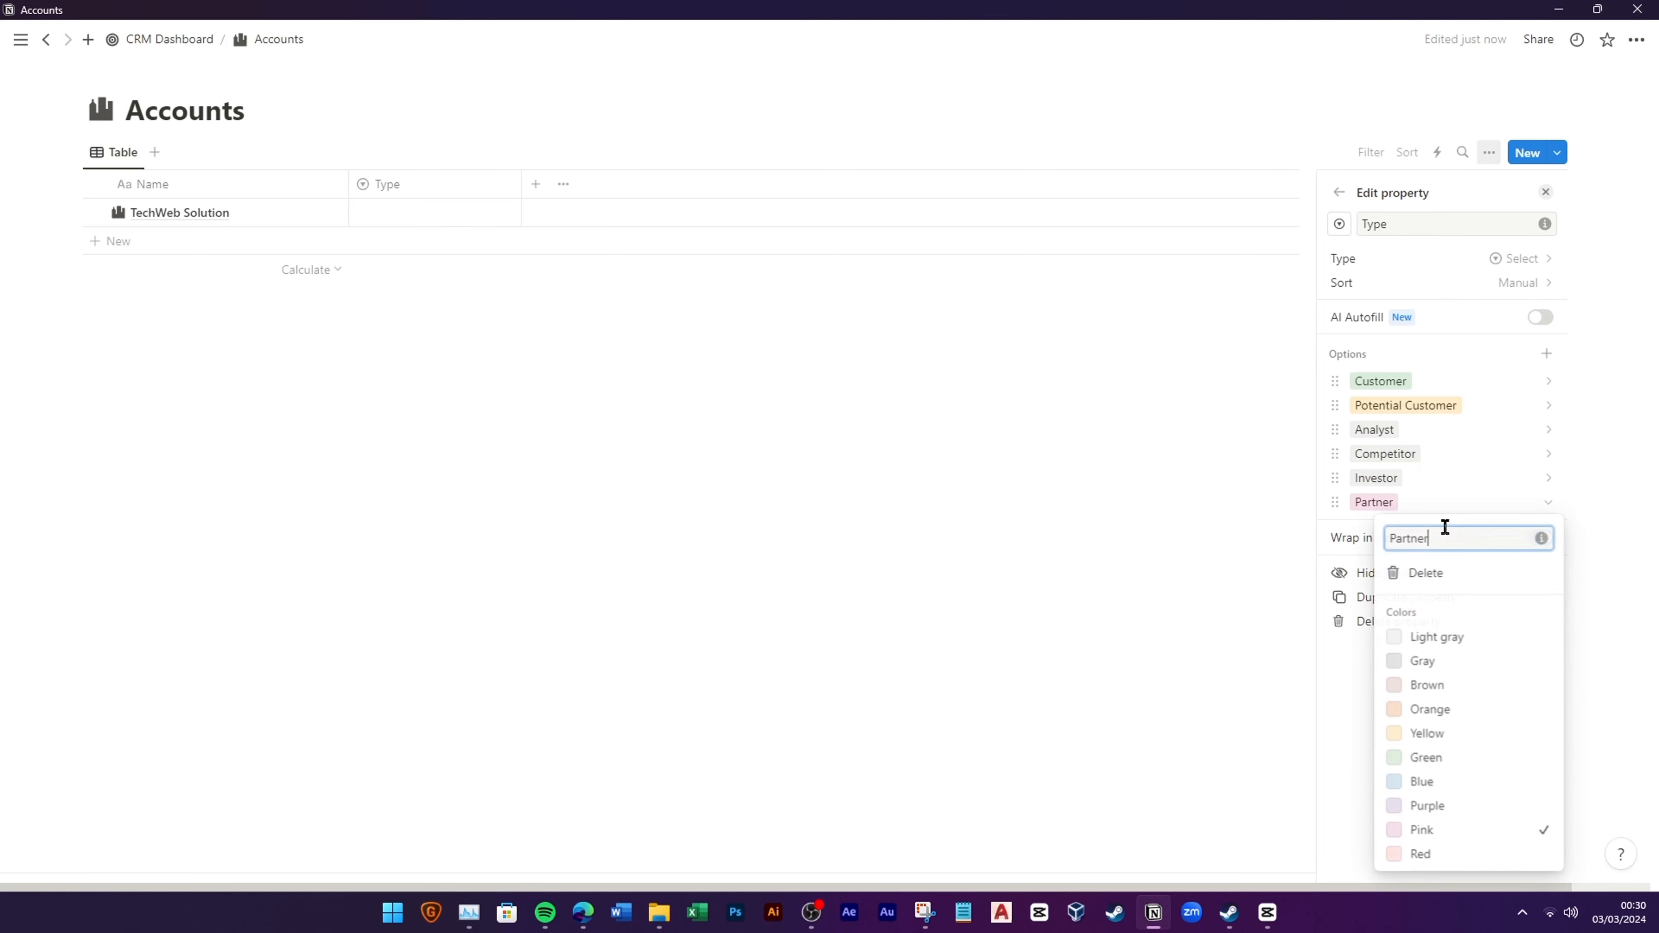
left_click(1431, 638)
left_click(1233, 641)
Step: Set TechWeb Solution's Type to Customer
left_click(588, 422)
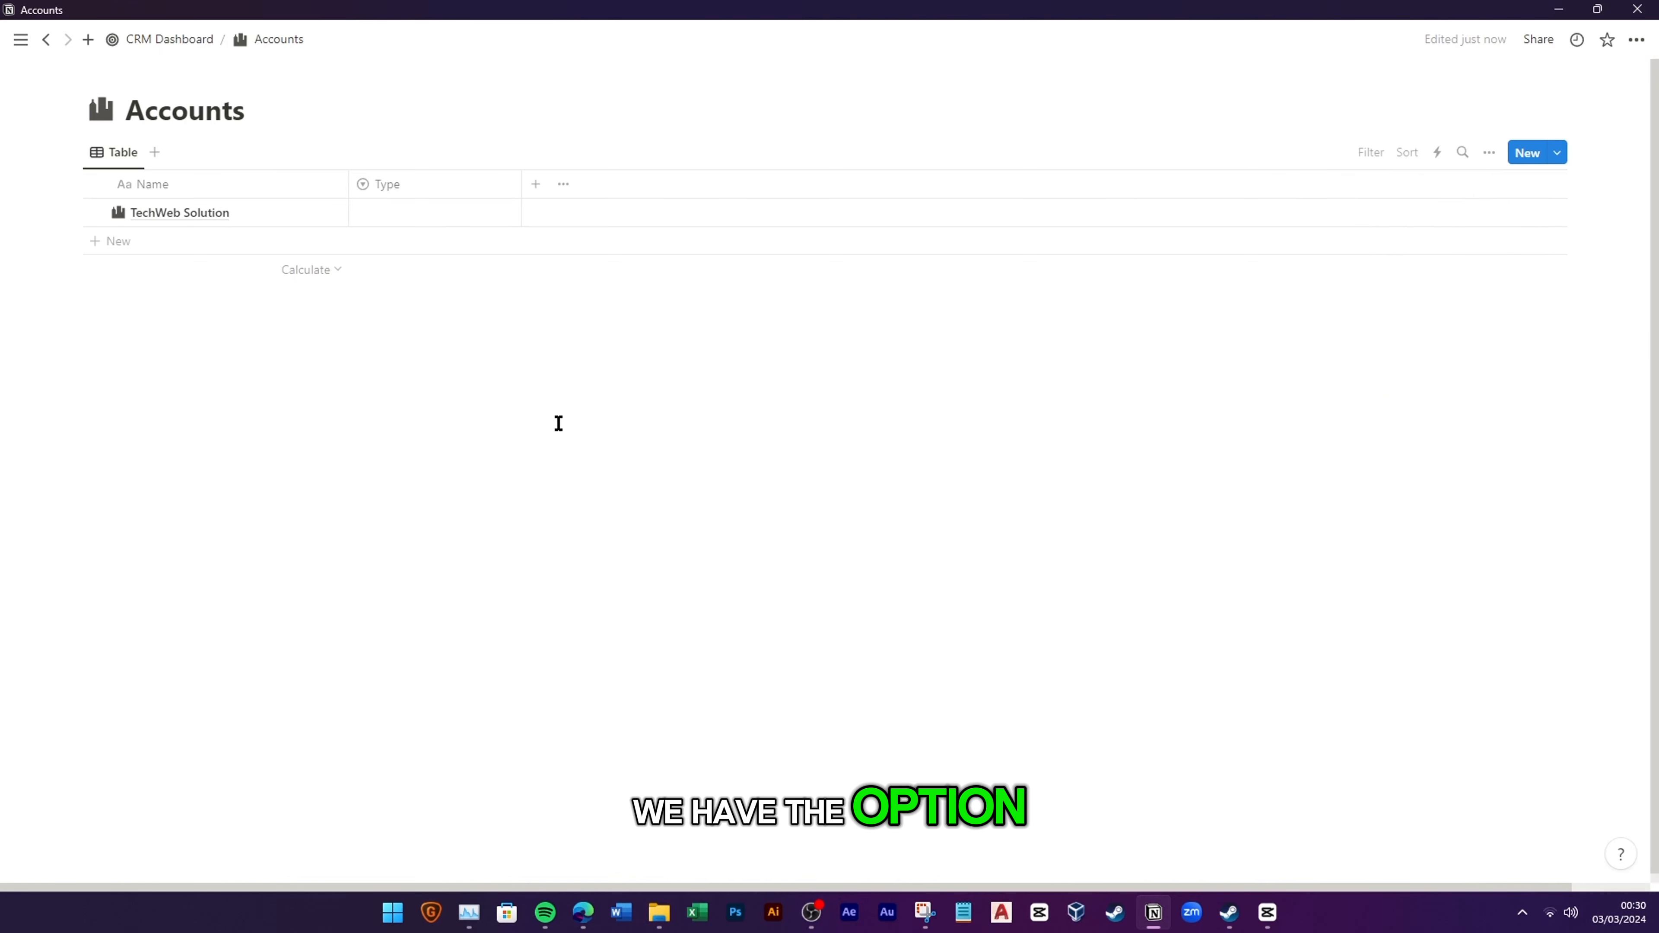
left_click(434, 214)
left_click(411, 269)
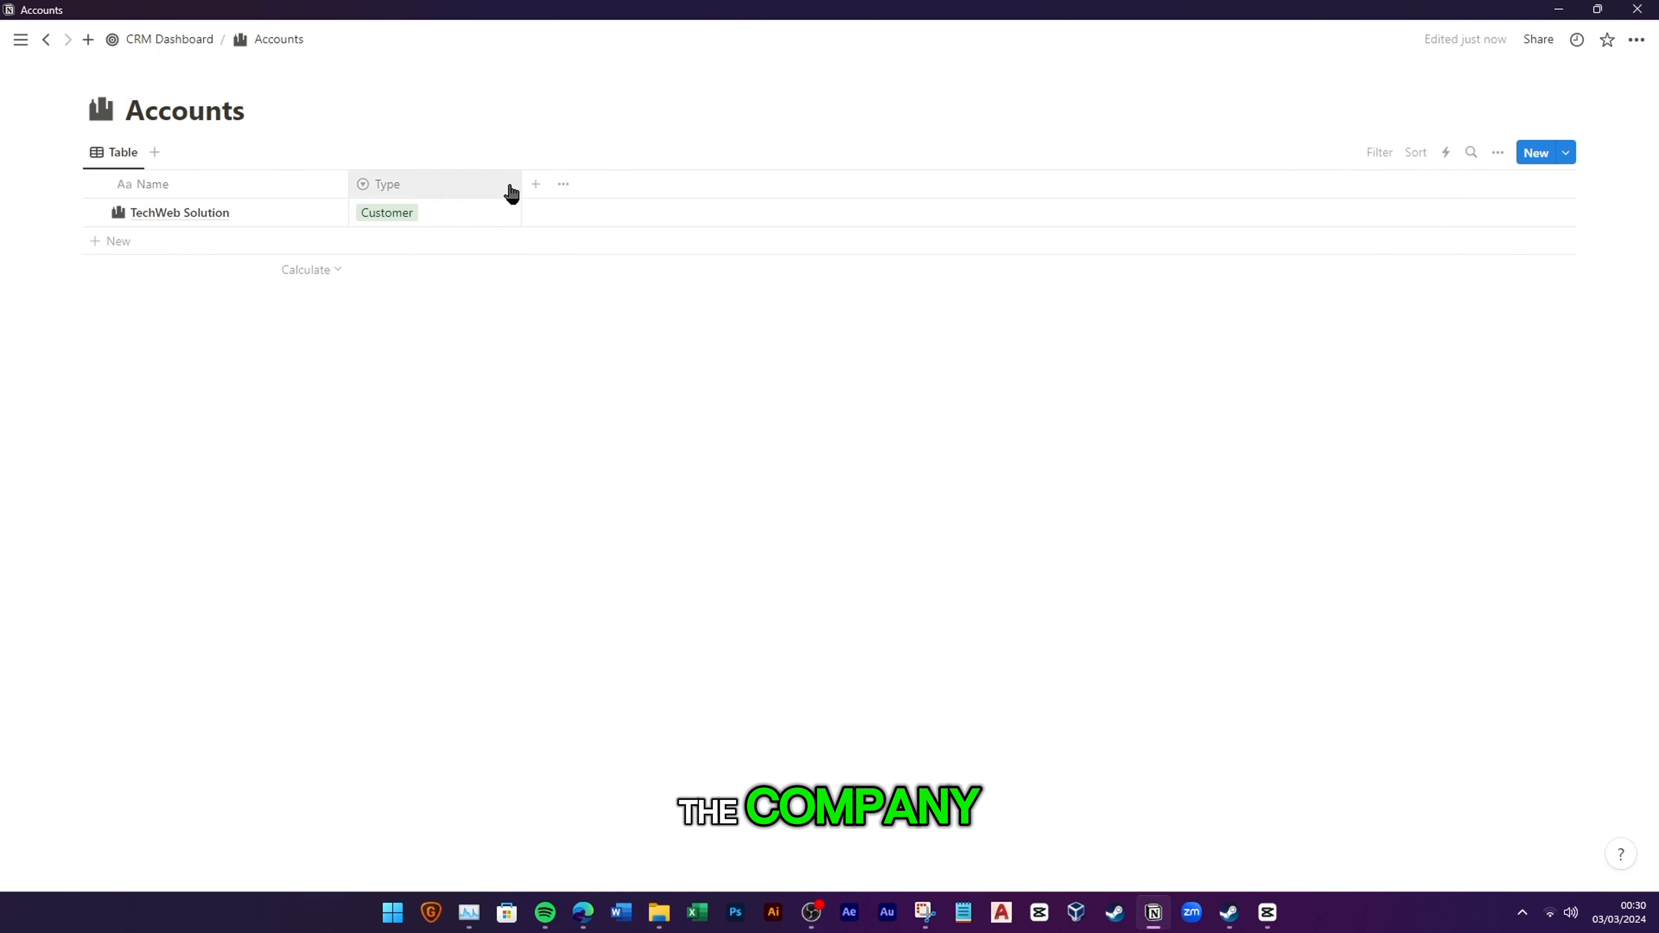
Step: Add a URL property named Website to the Accounts table
left_click(532, 190)
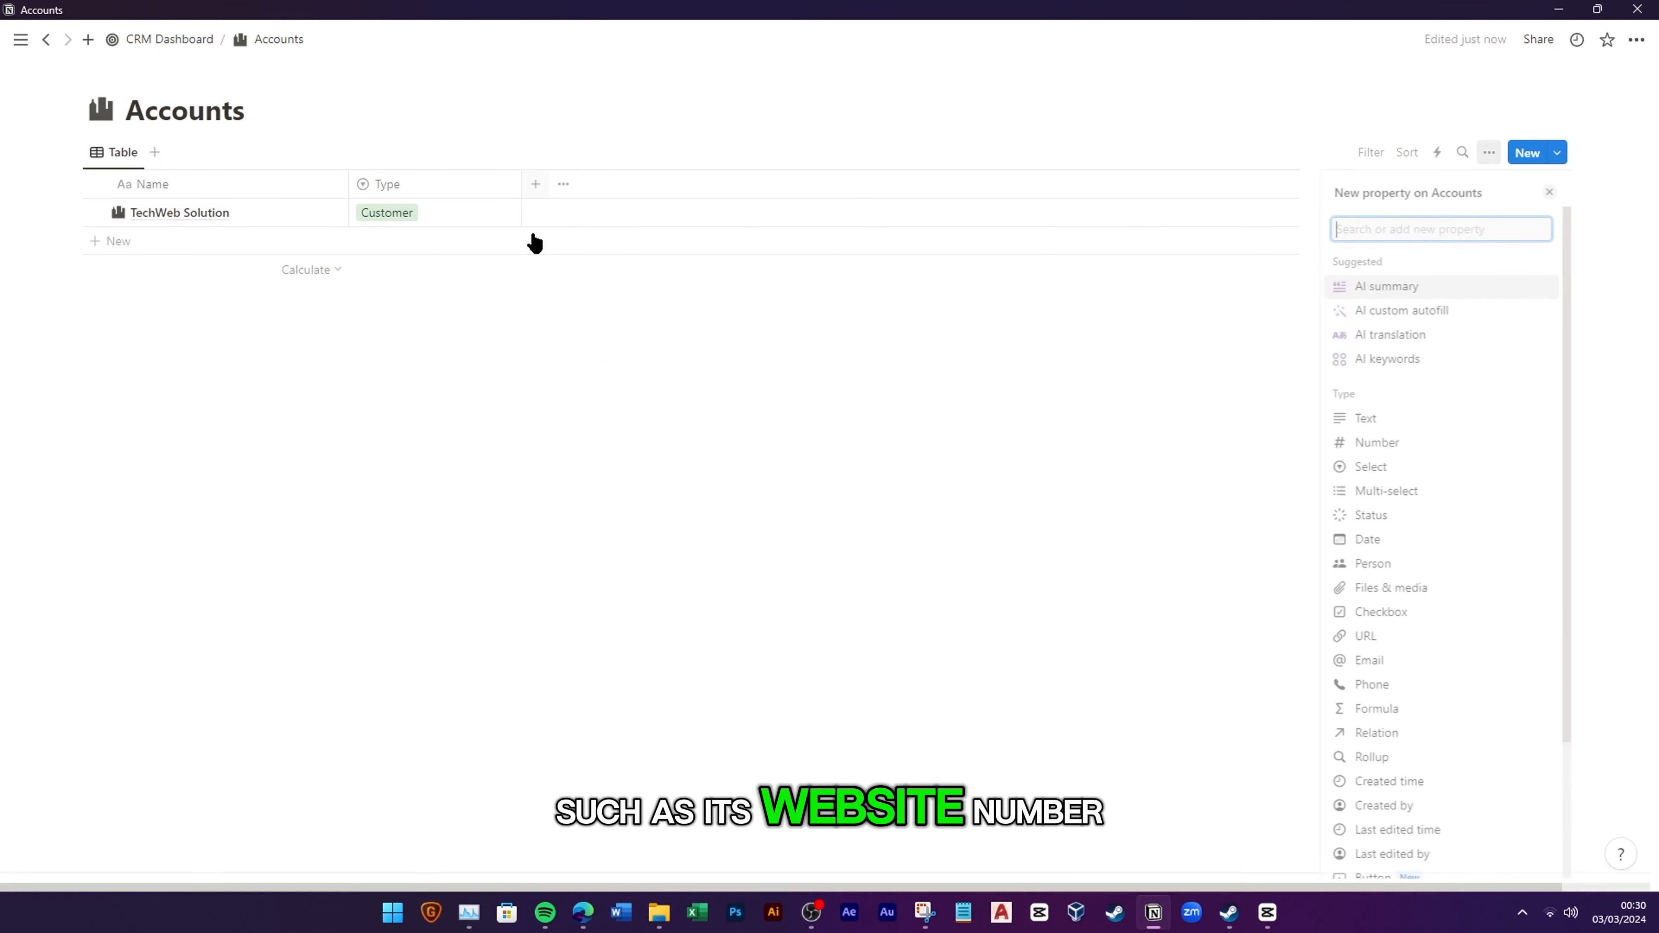
scroll(1370, 541, "down", 3)
left_click(1362, 463)
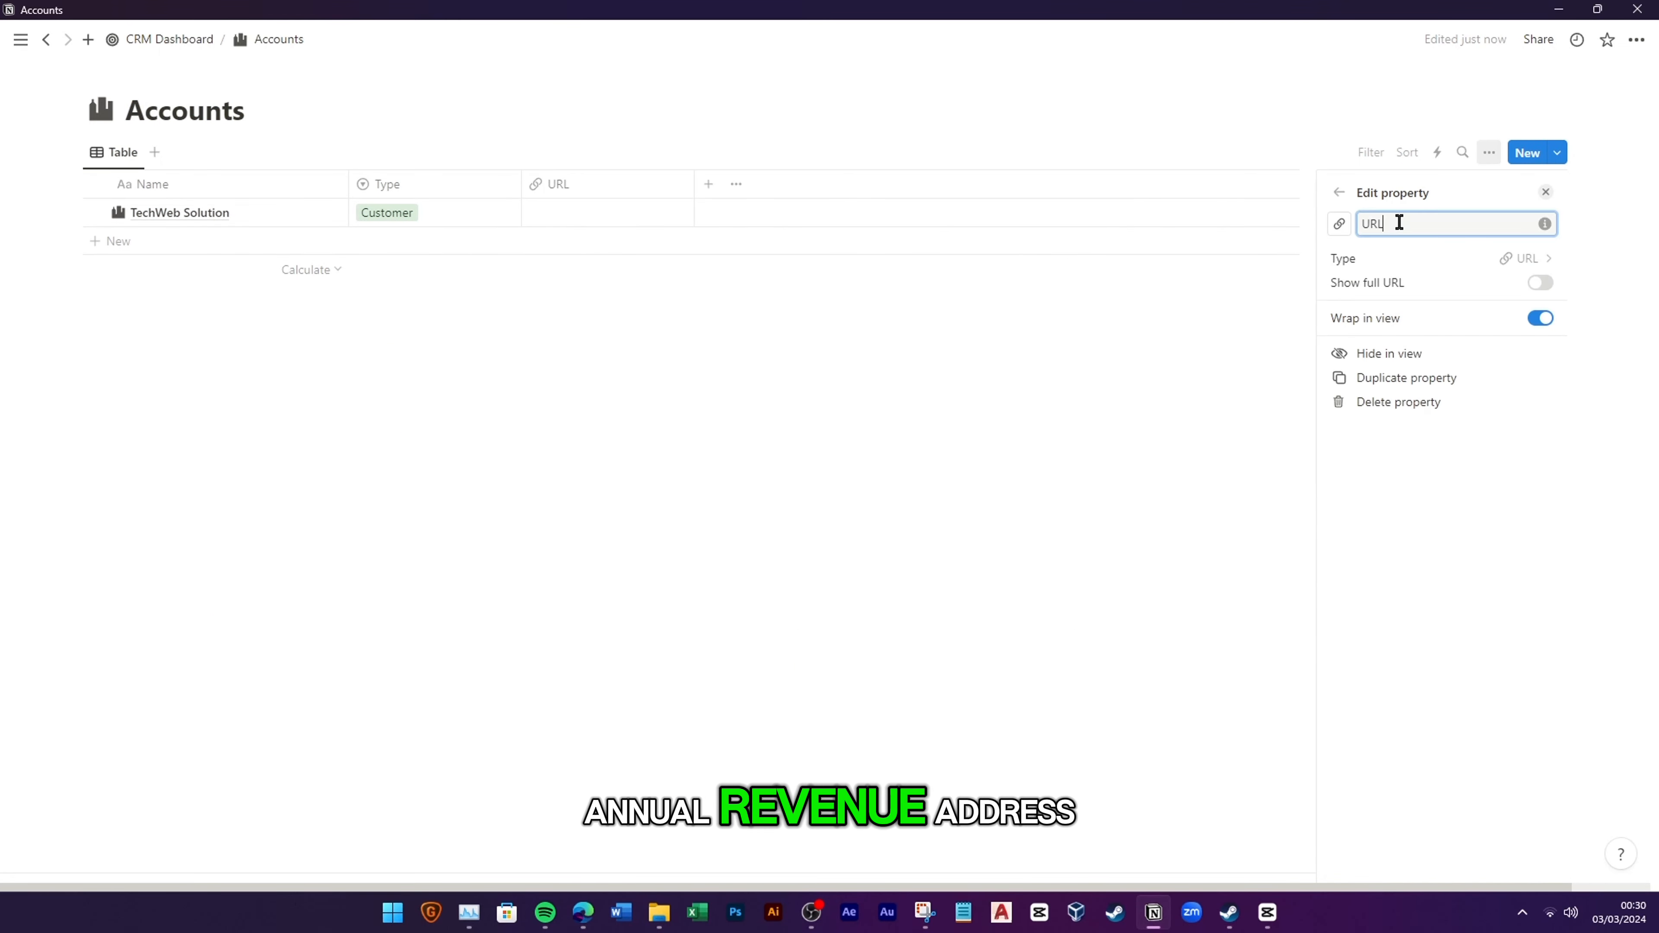
type("Website")
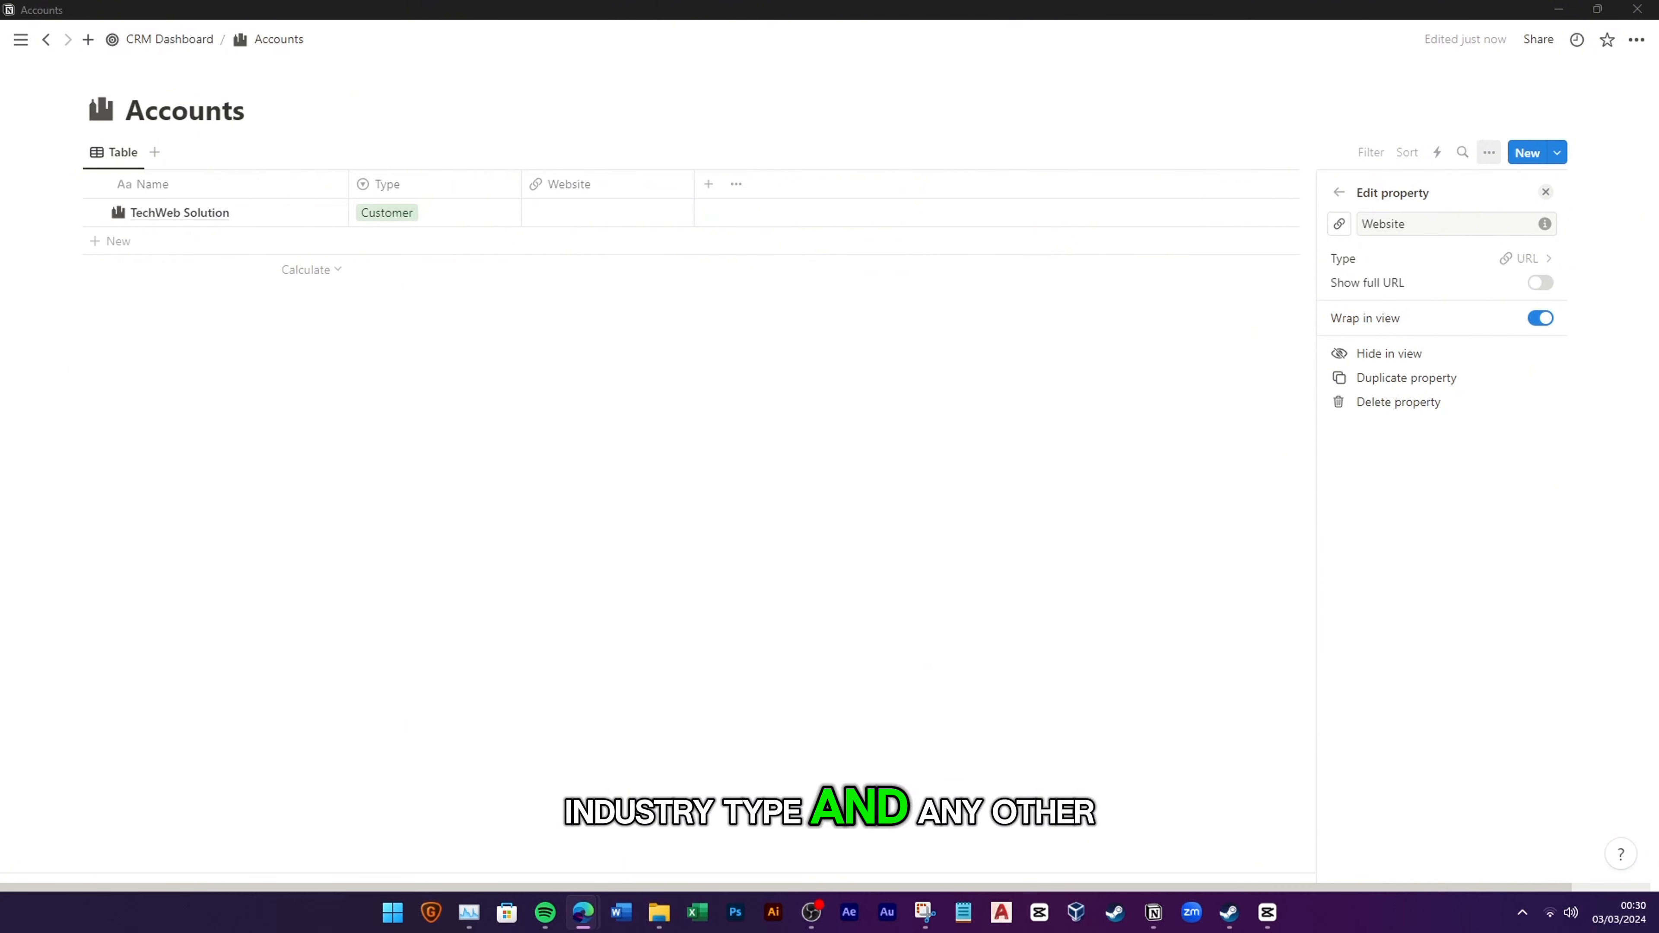
left_click(571, 211)
type("www.techweb.com")
key("Return")
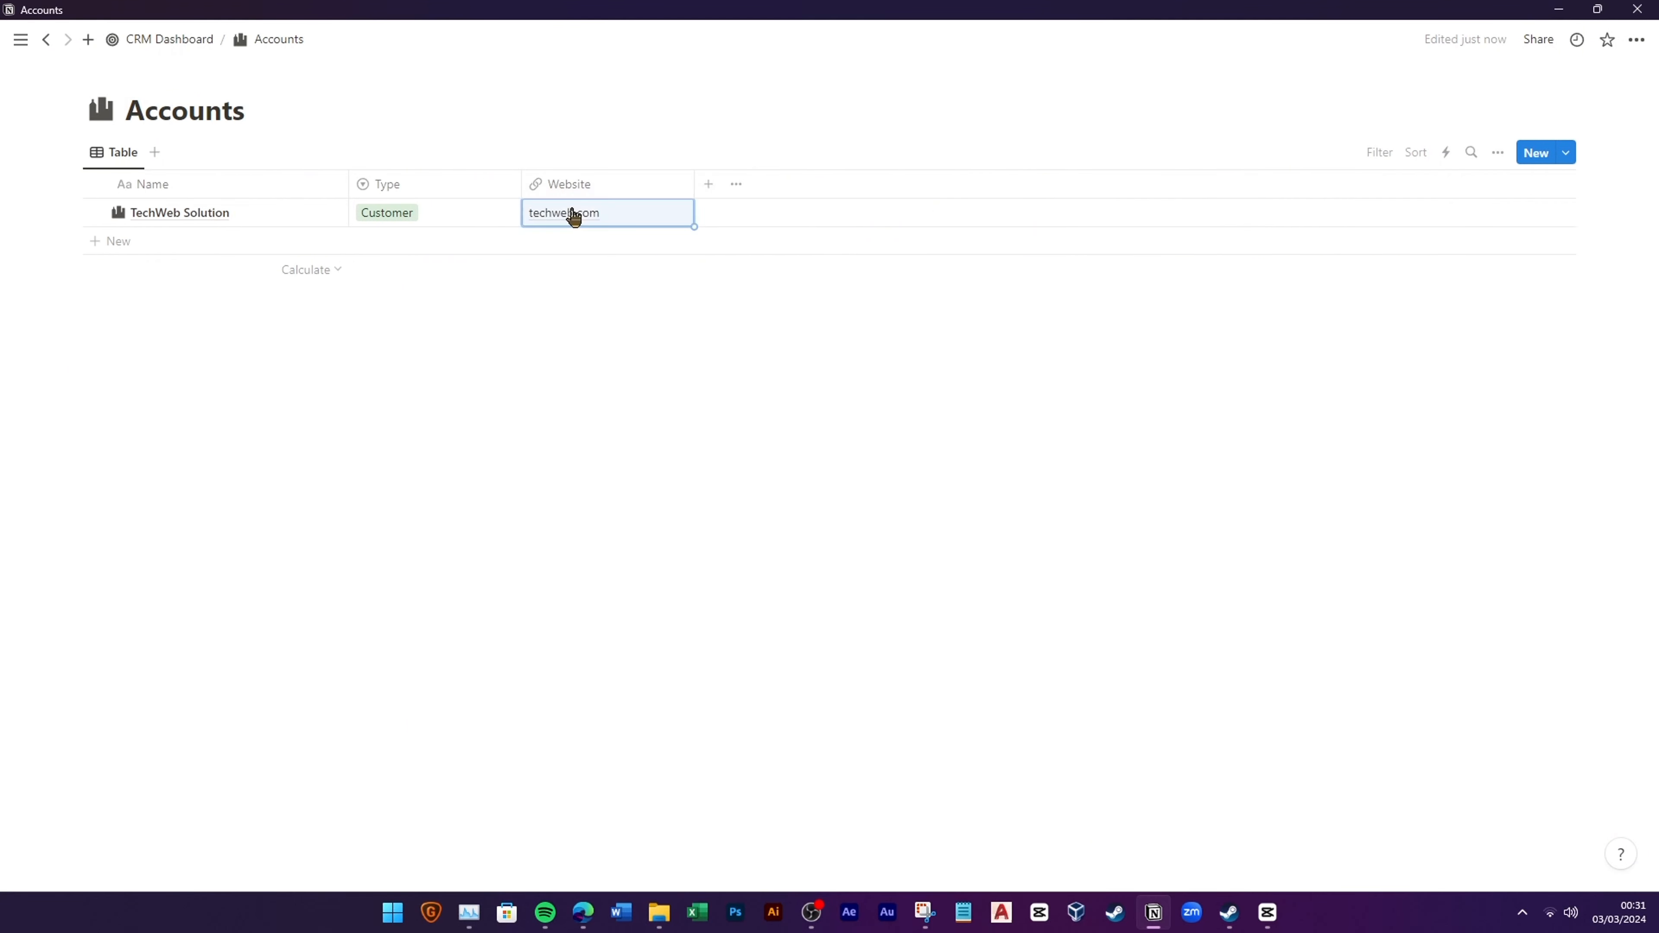
left_click(705, 185)
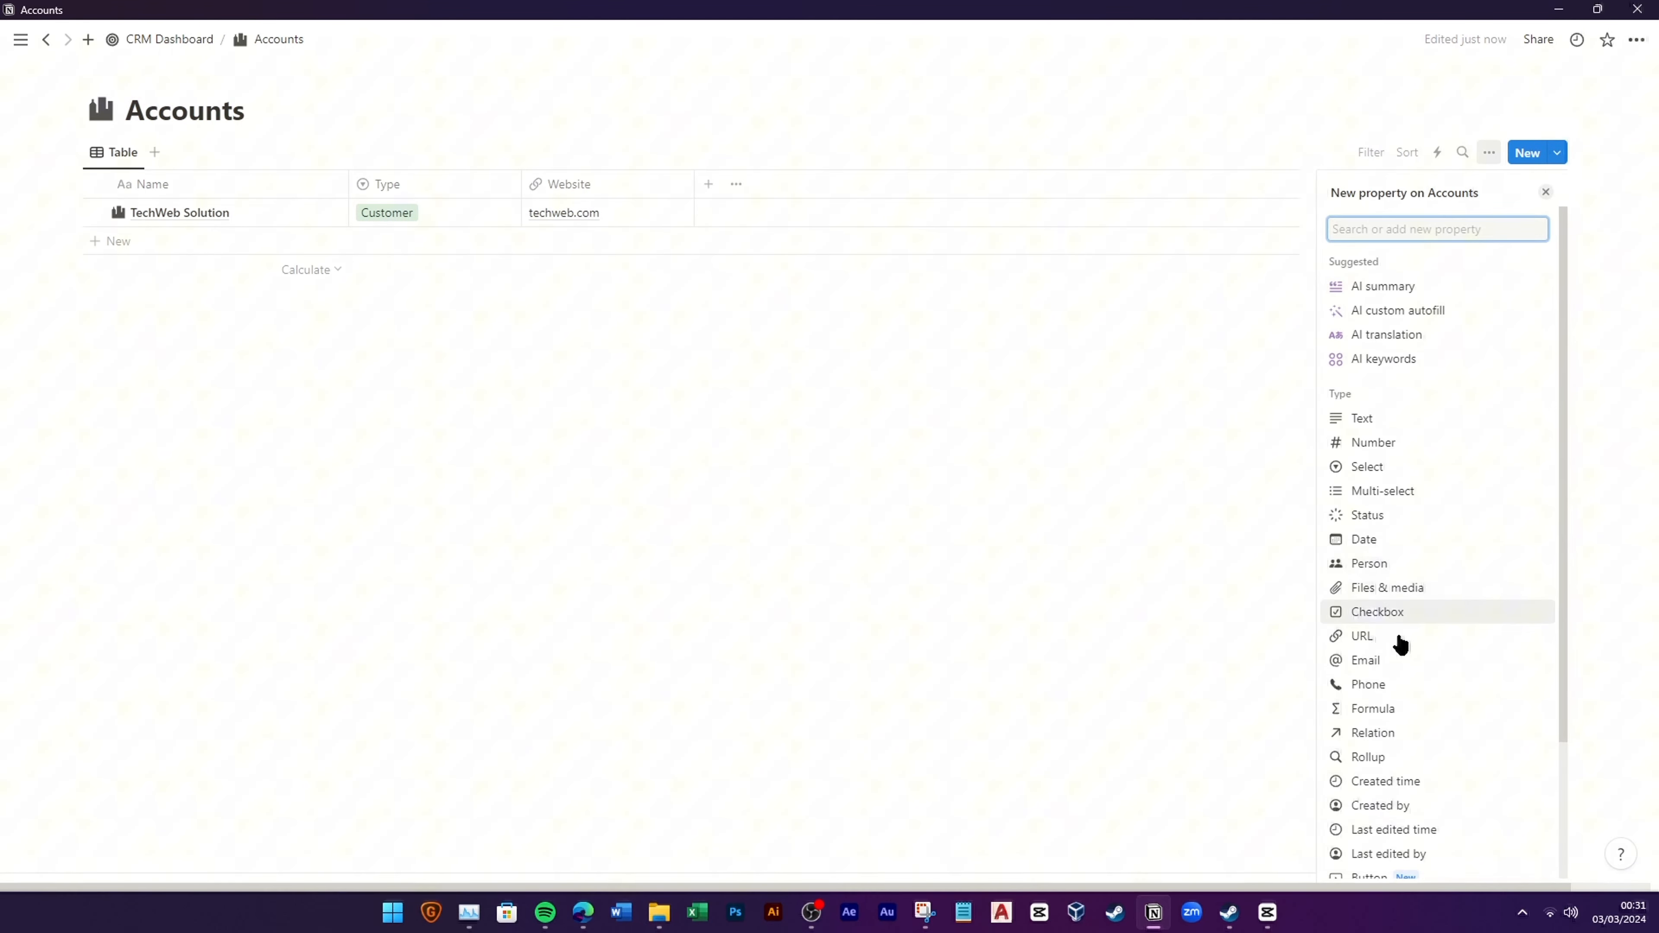
Step: Create an Employees select with options 10001+, 2001-10000, 501-2000, 201-500, 51-200, 11-50 and 1-10
left_click(1418, 467)
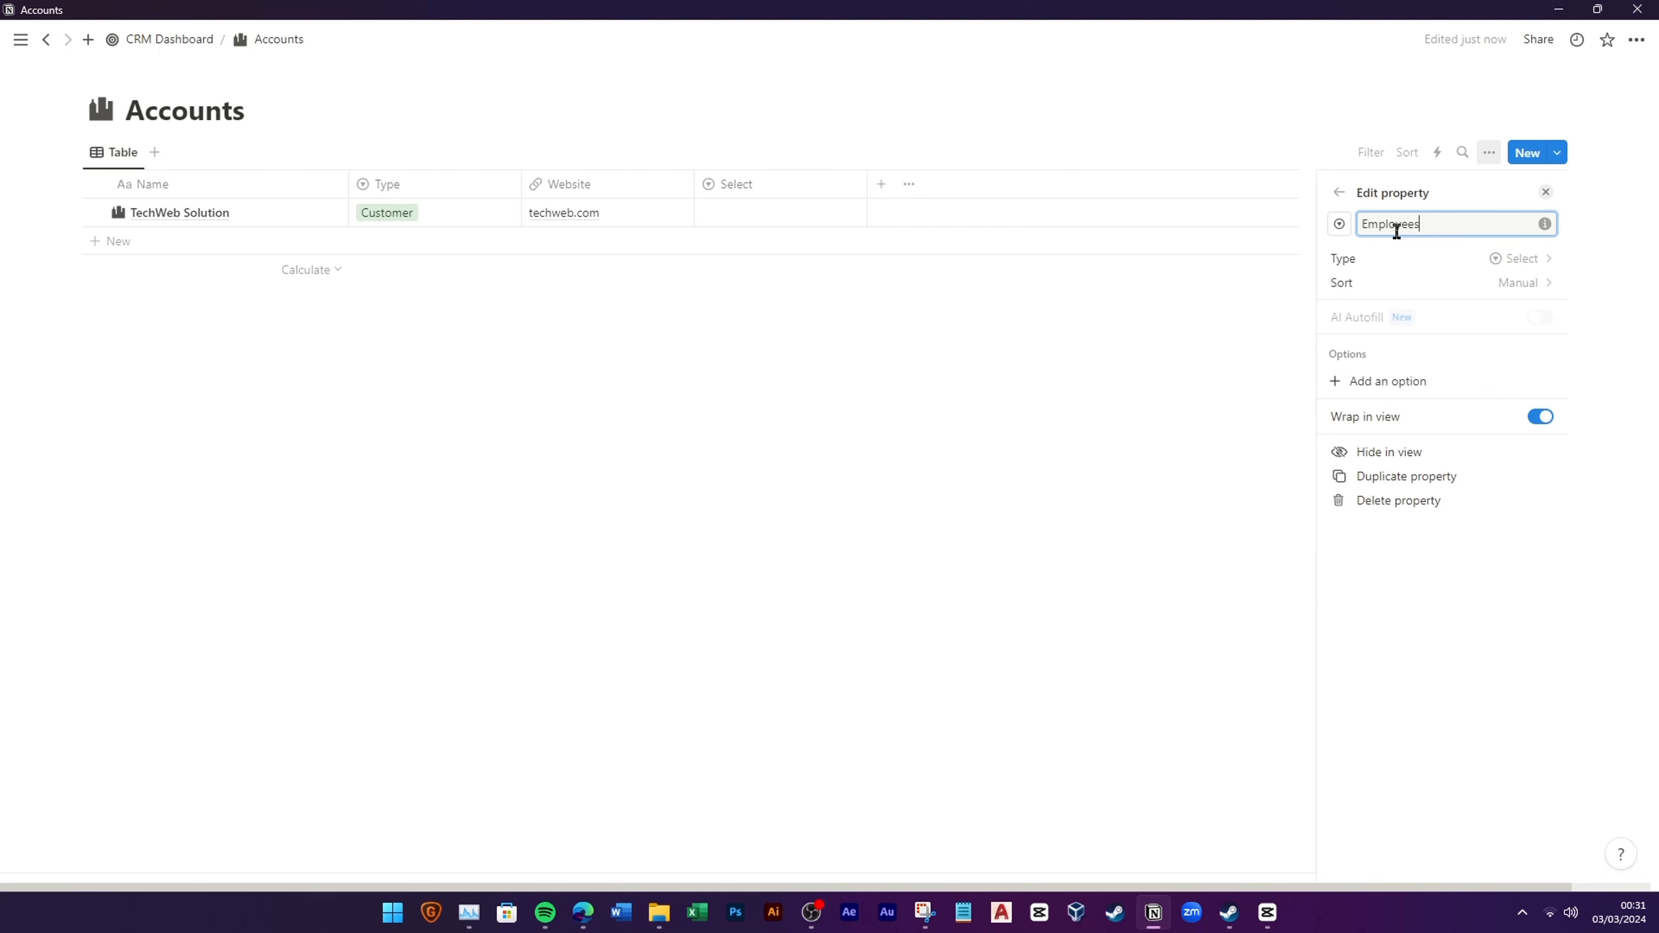
left_click(1444, 381)
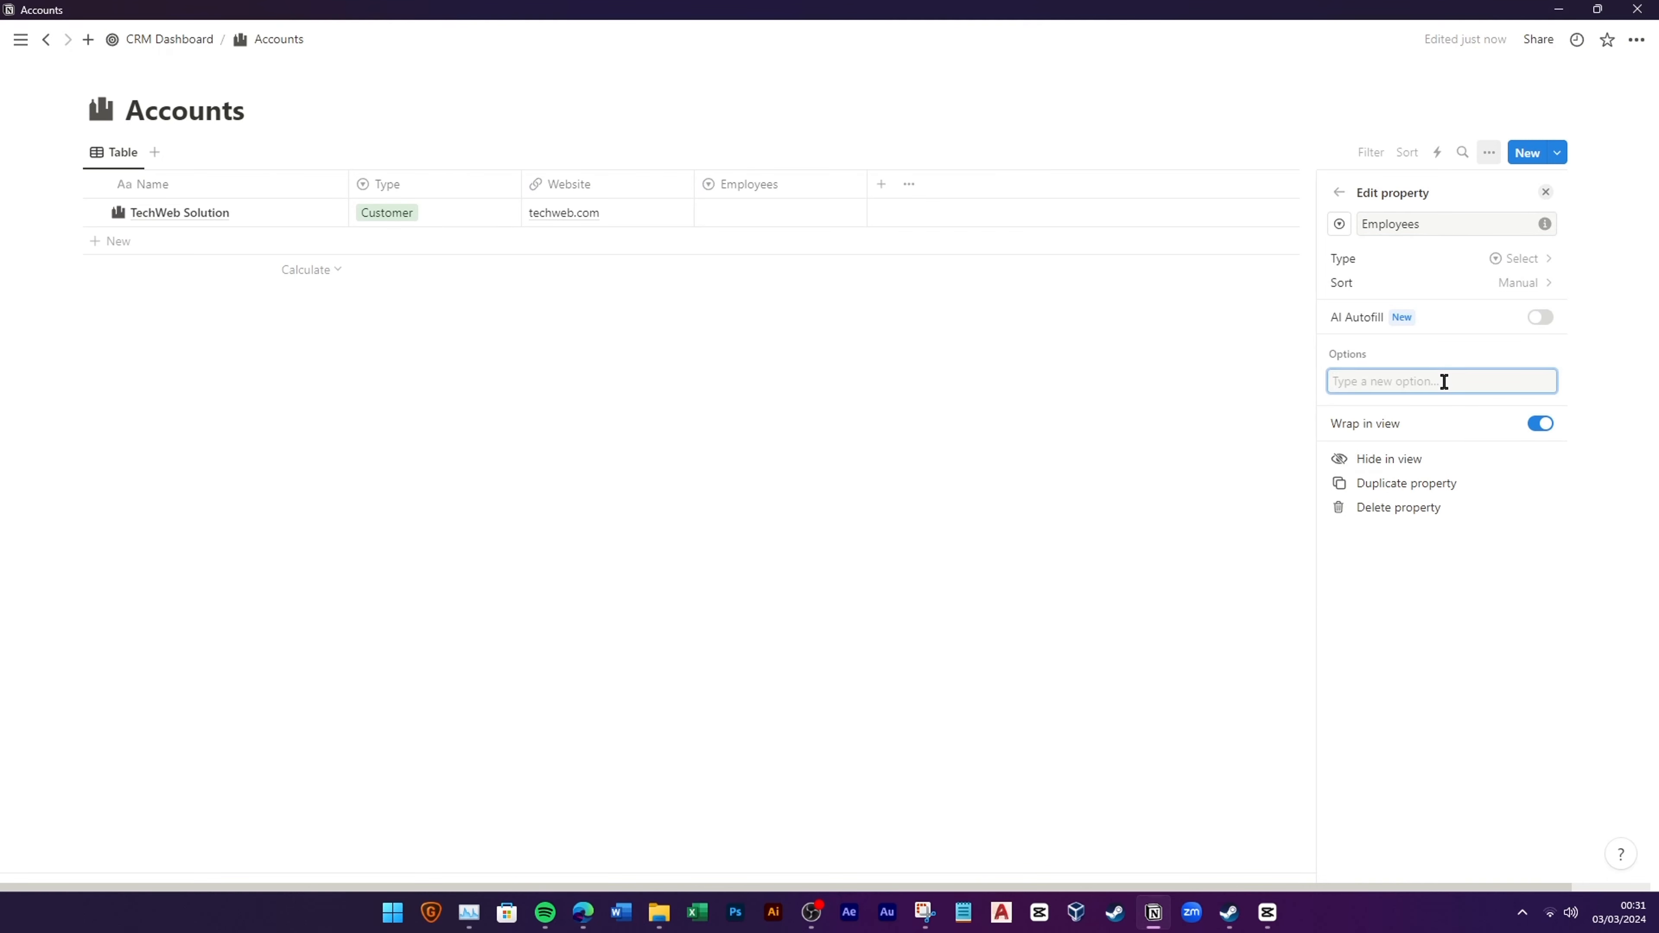
type("10001+")
key("Return")
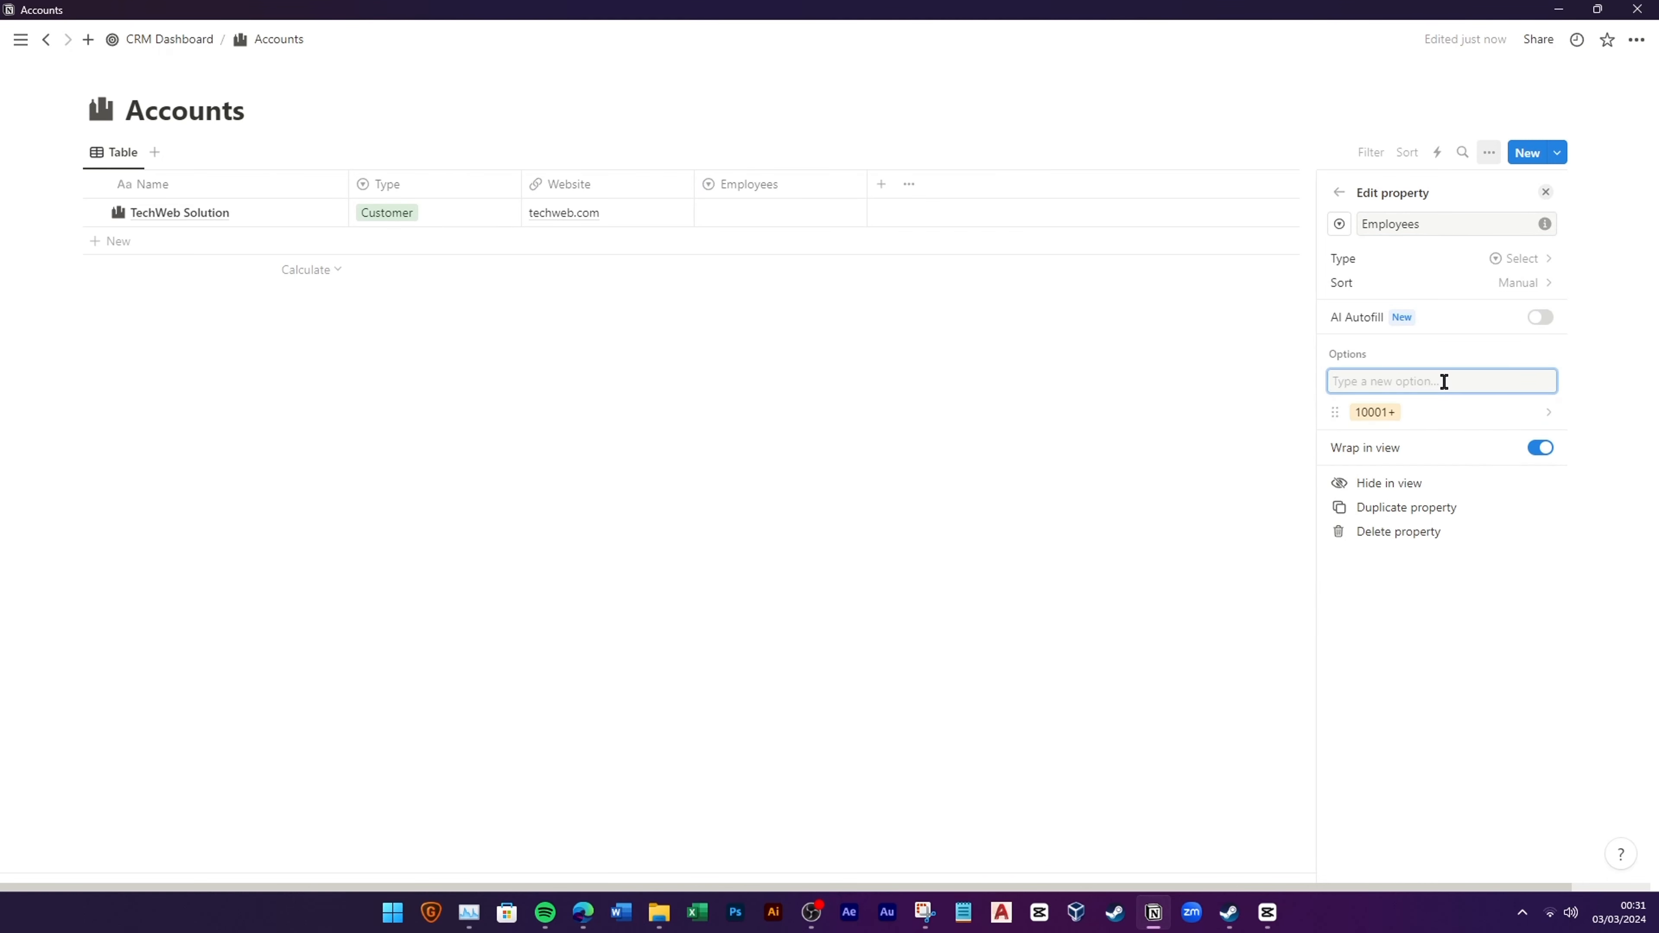
type("2001-10000")
key("Return")
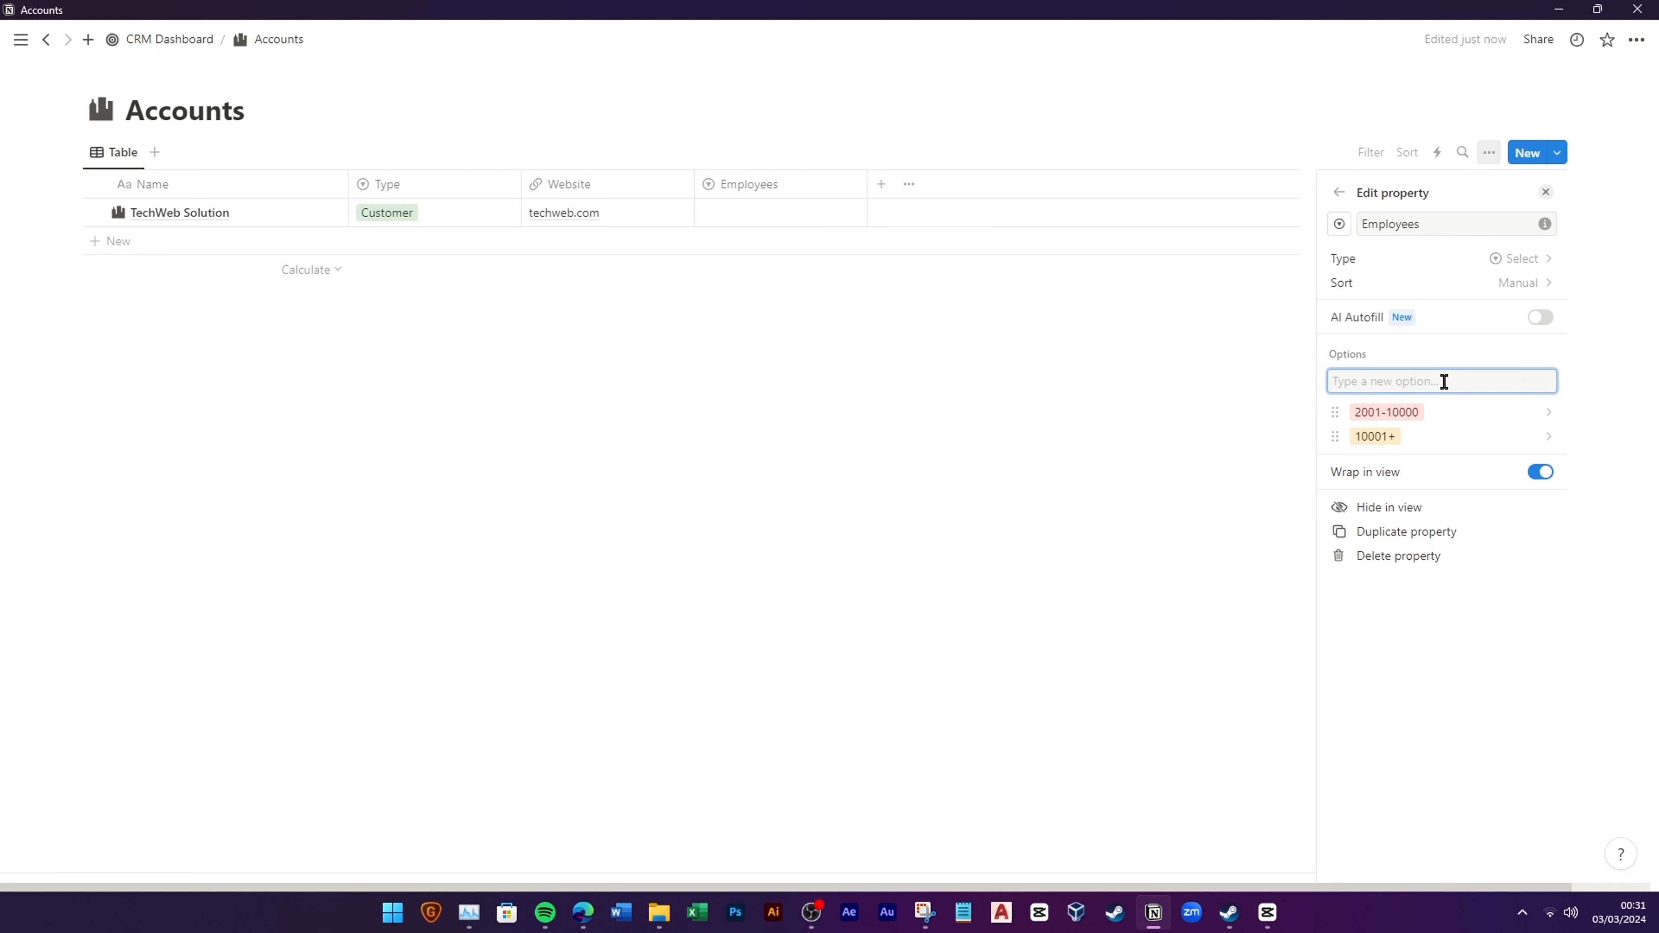
type("501-2000")
key("Return")
type("201-500")
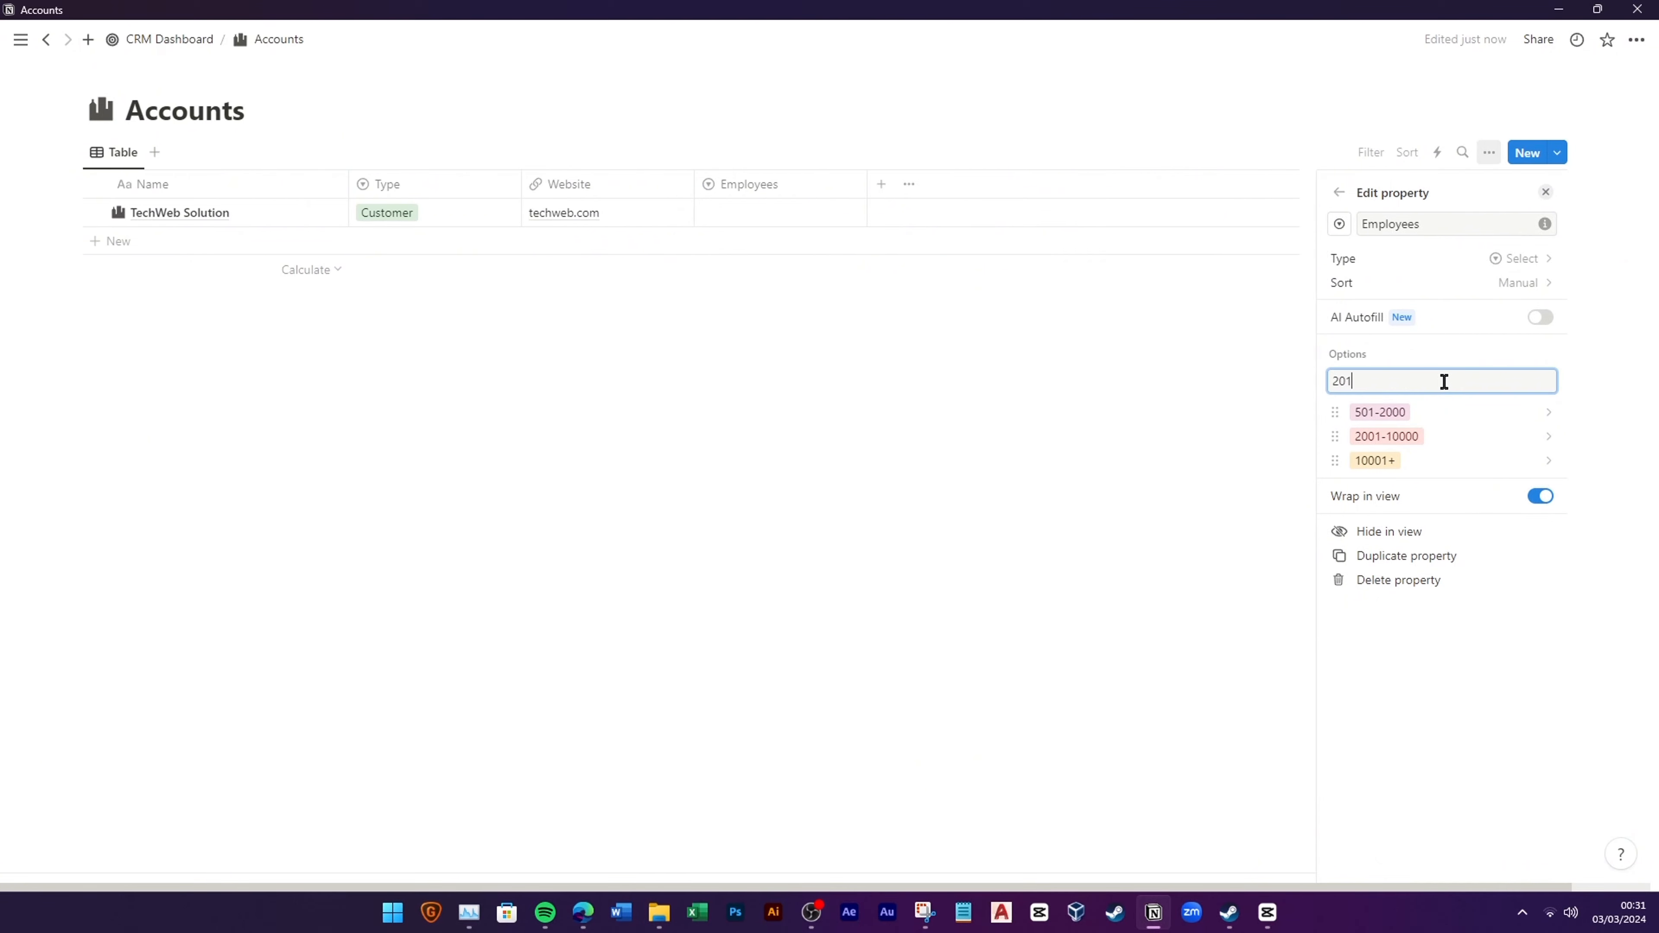
key("Return")
type("51-200")
key("Return")
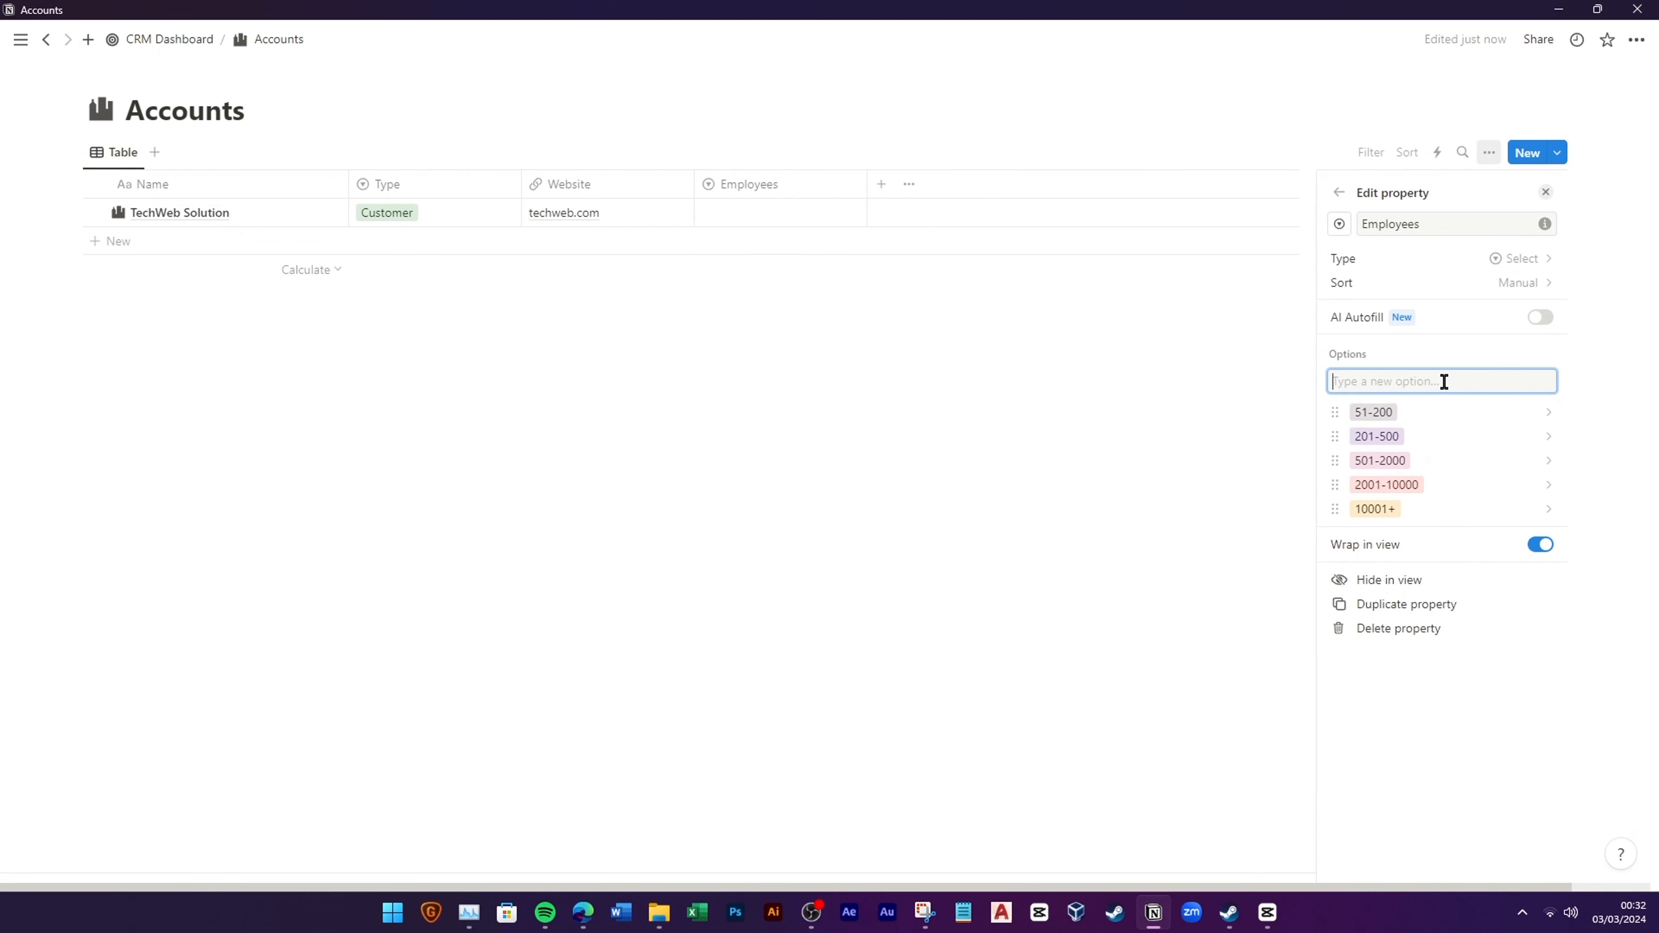
type("11-50")
key("Return")
type("1-10")
key("Return")
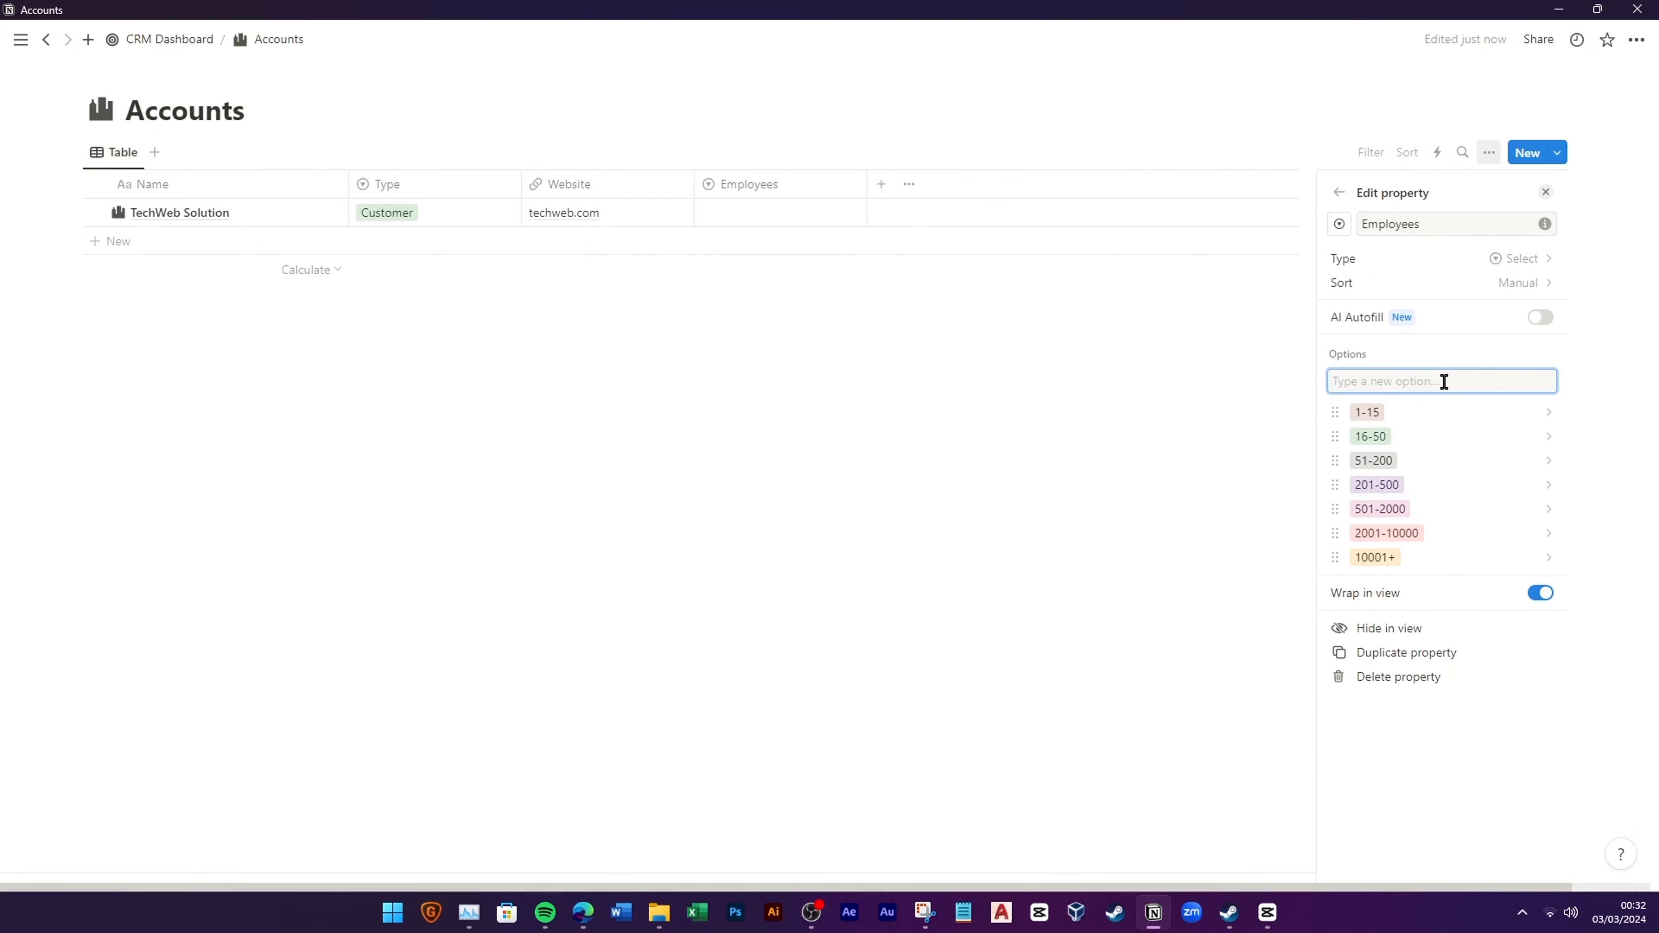
key("Escape")
Step: Set TechWeb Solution's Employees value to 51-200
left_click(728, 208)
left_click(740, 275)
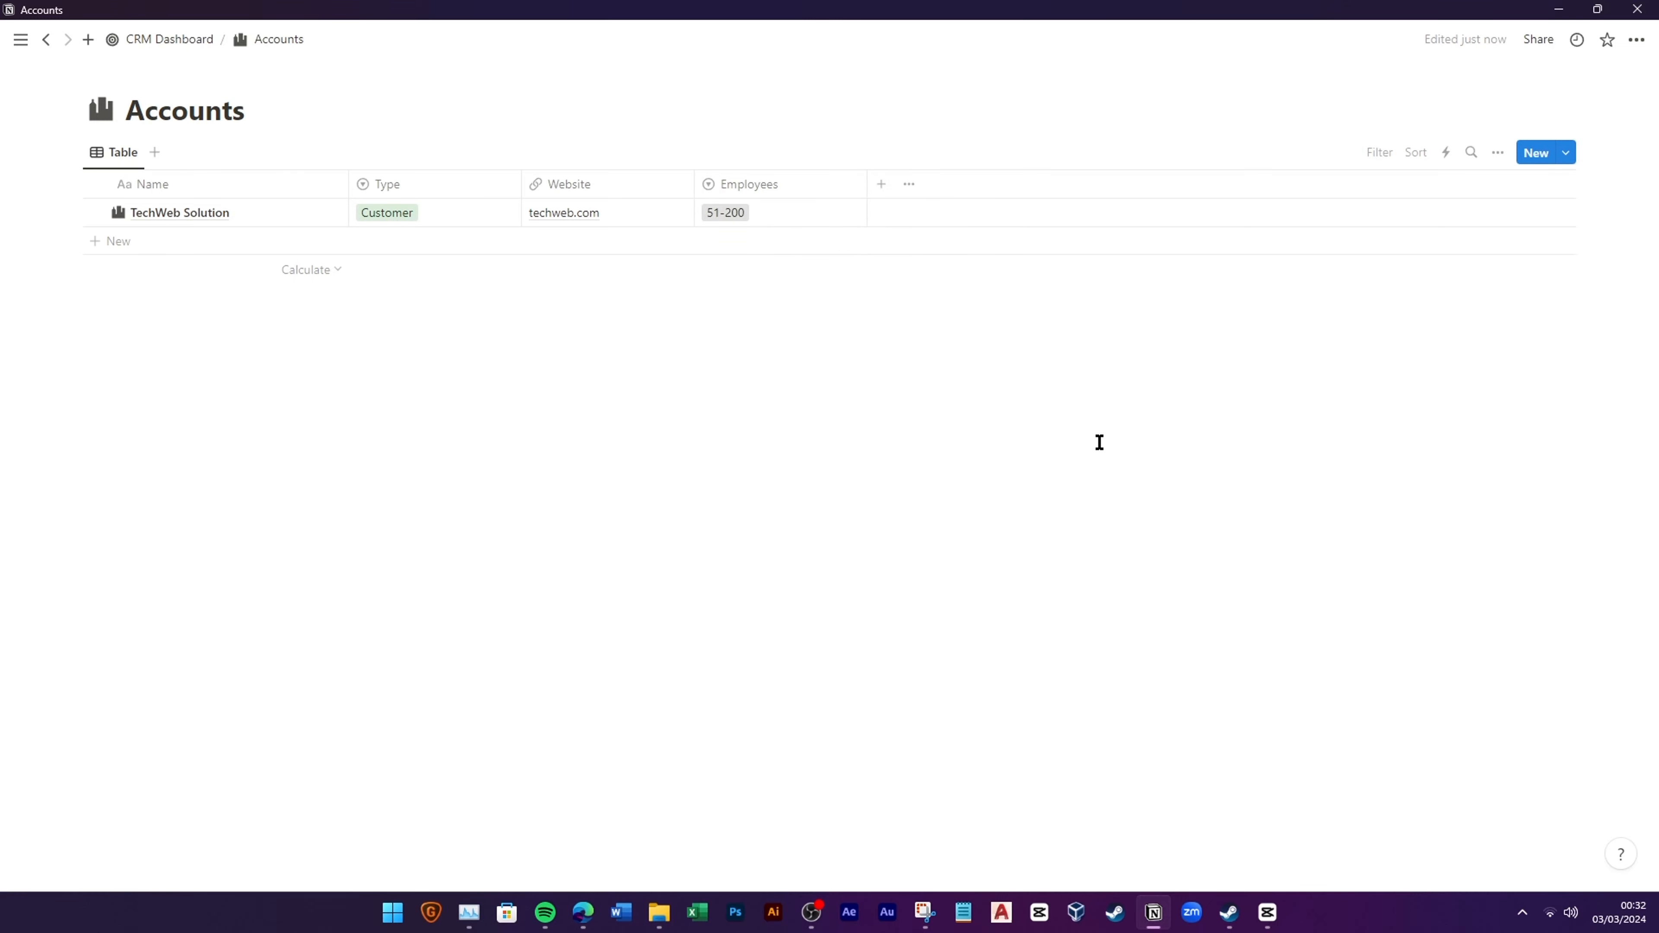
left_click(881, 185)
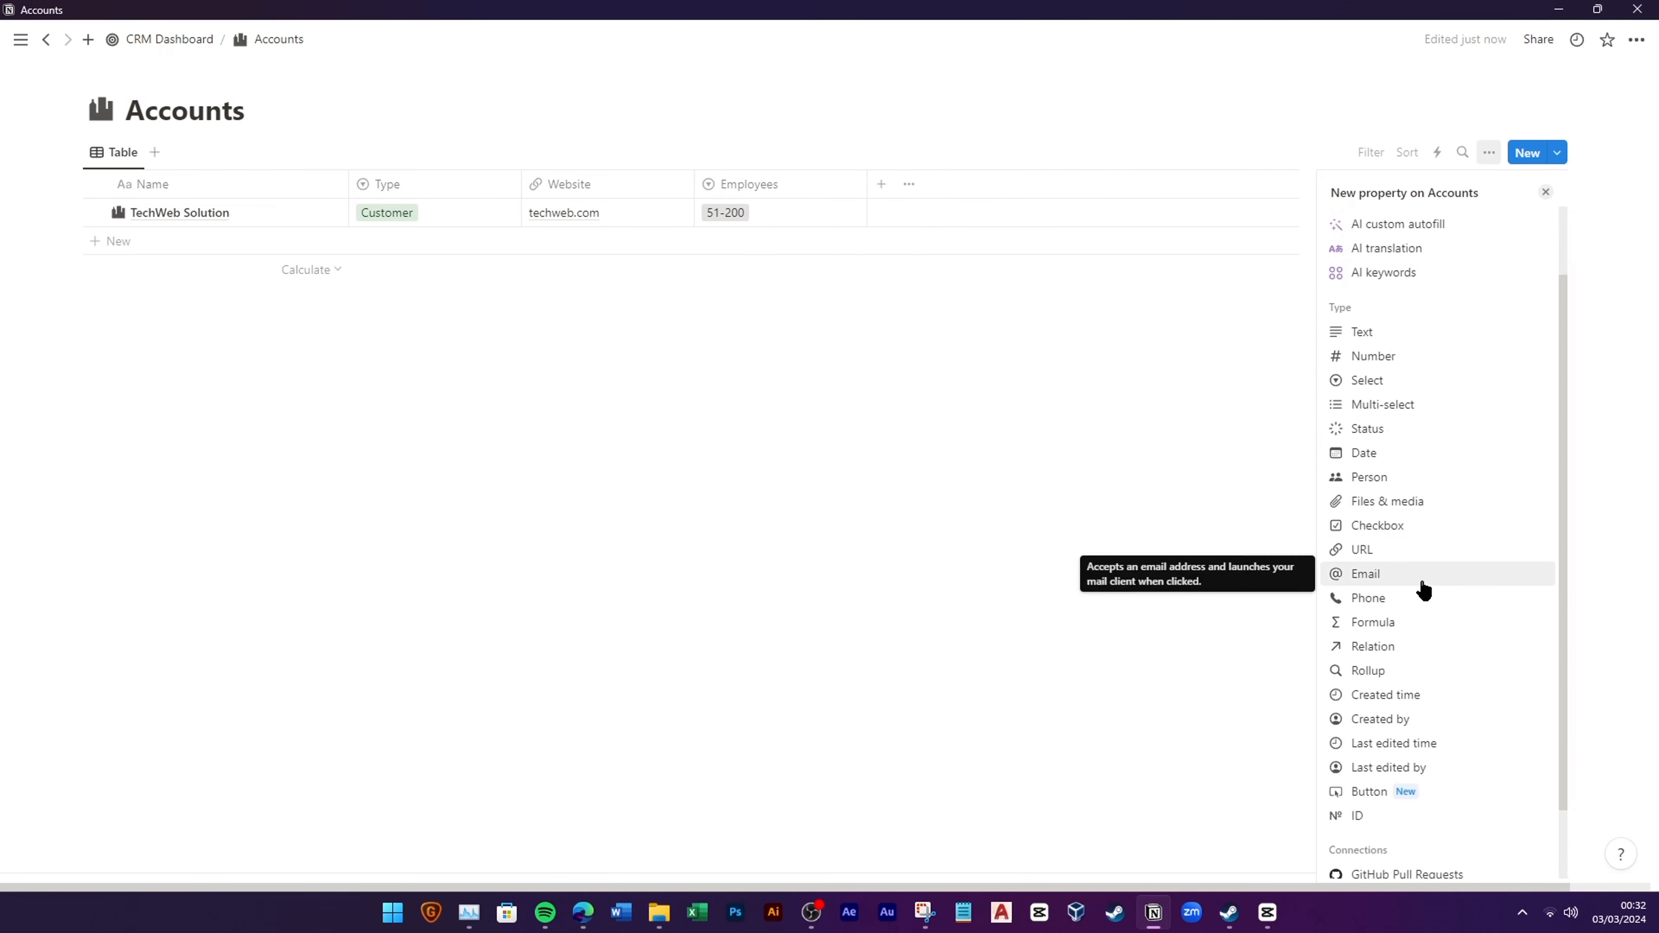
Step: Add an Annual Revenue number property with a money icon and US dollar format
left_click(1416, 363)
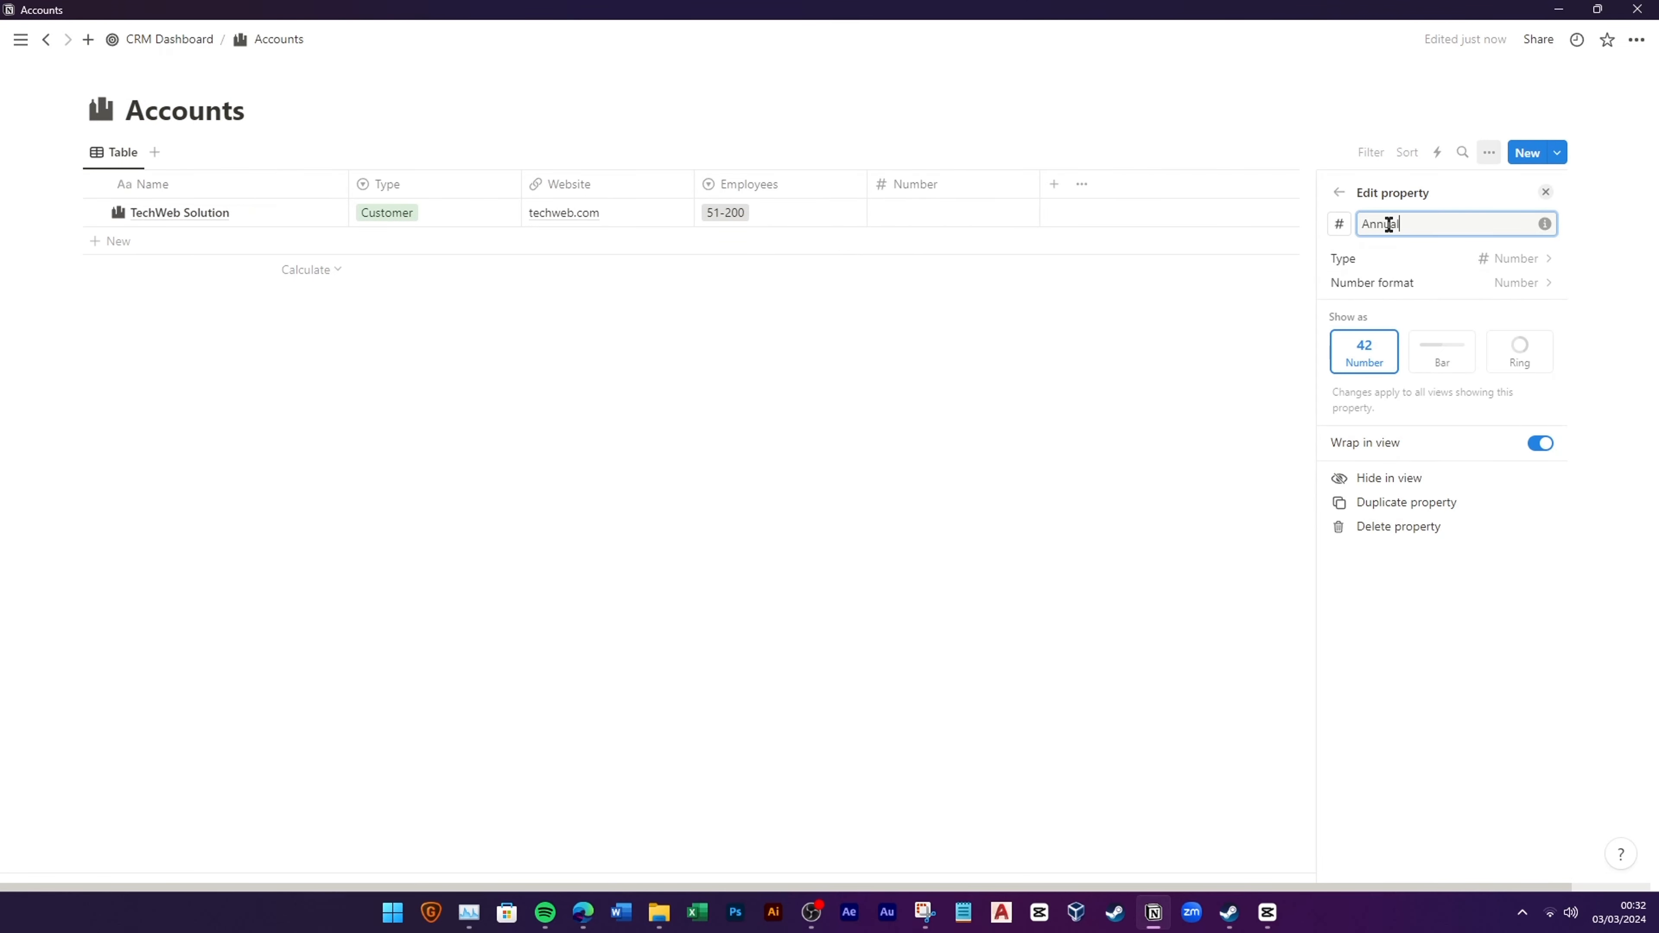
left_click(1339, 223)
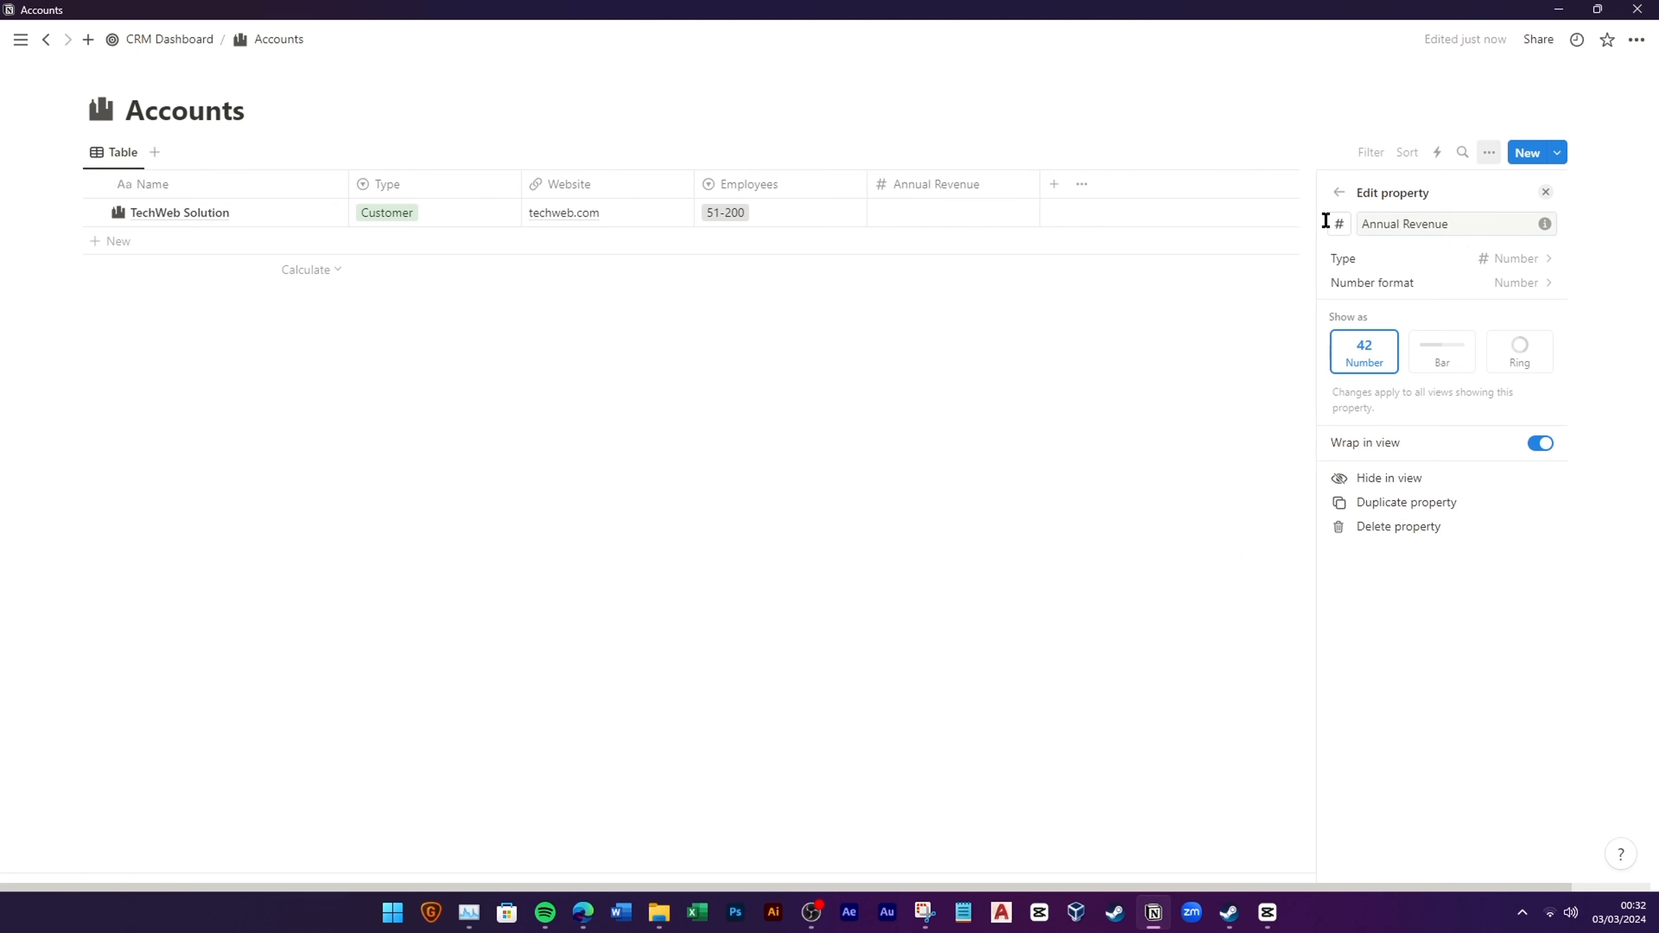
type("mone")
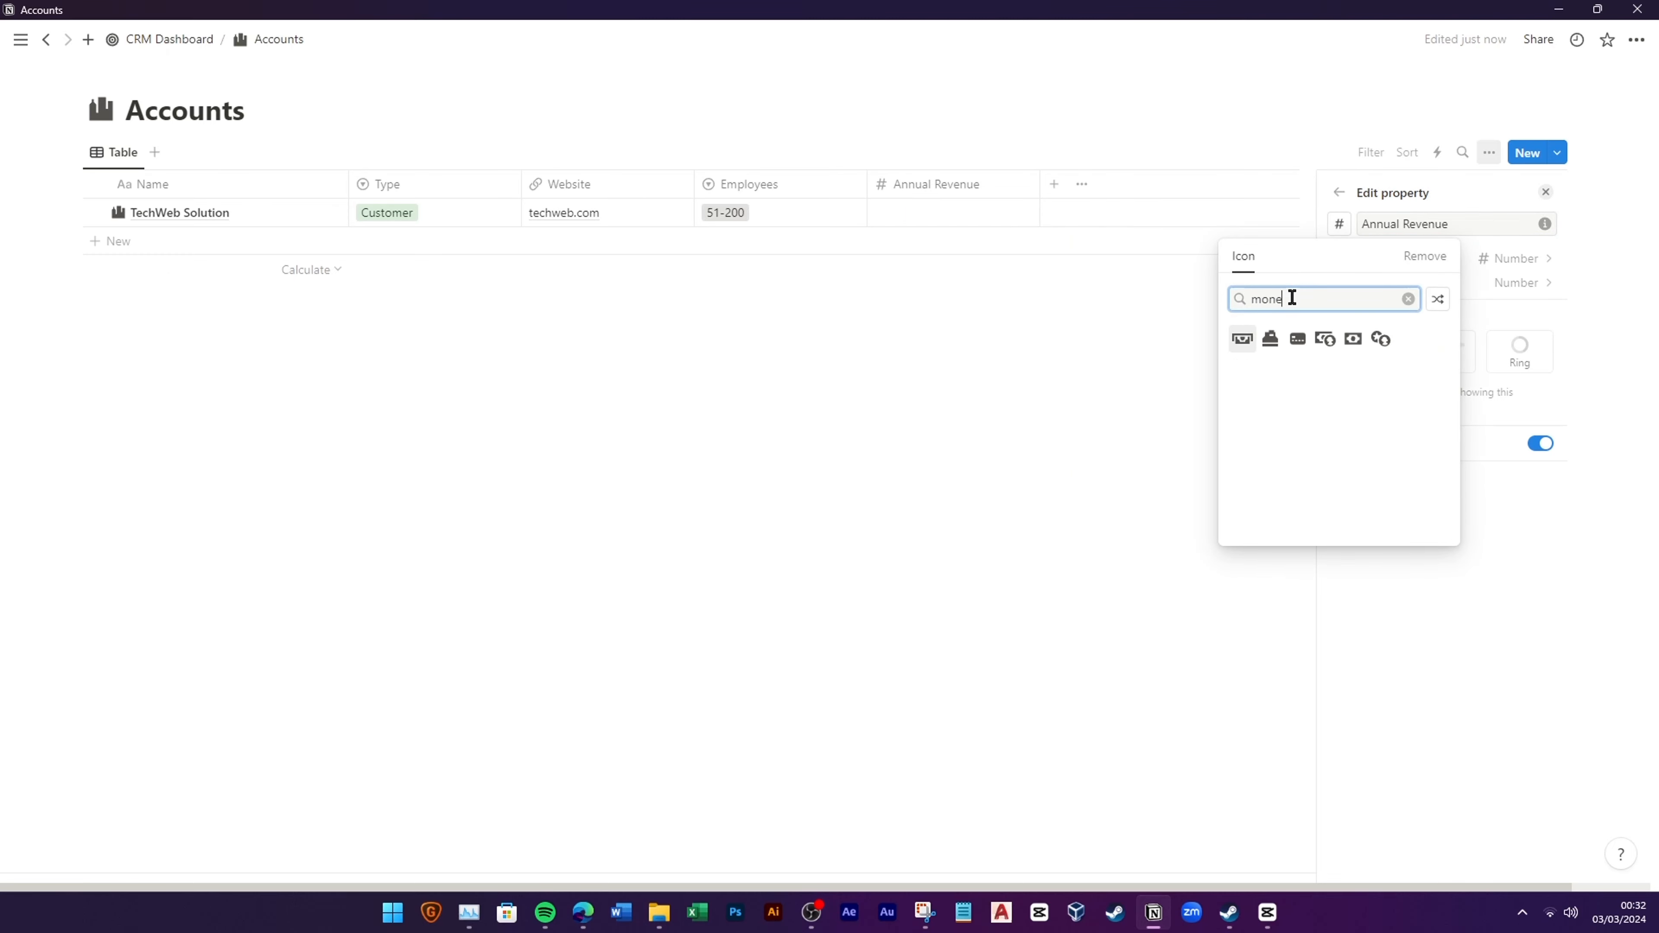
left_click(1325, 339)
left_click(1478, 284)
left_click(1470, 402)
left_click(1046, 357)
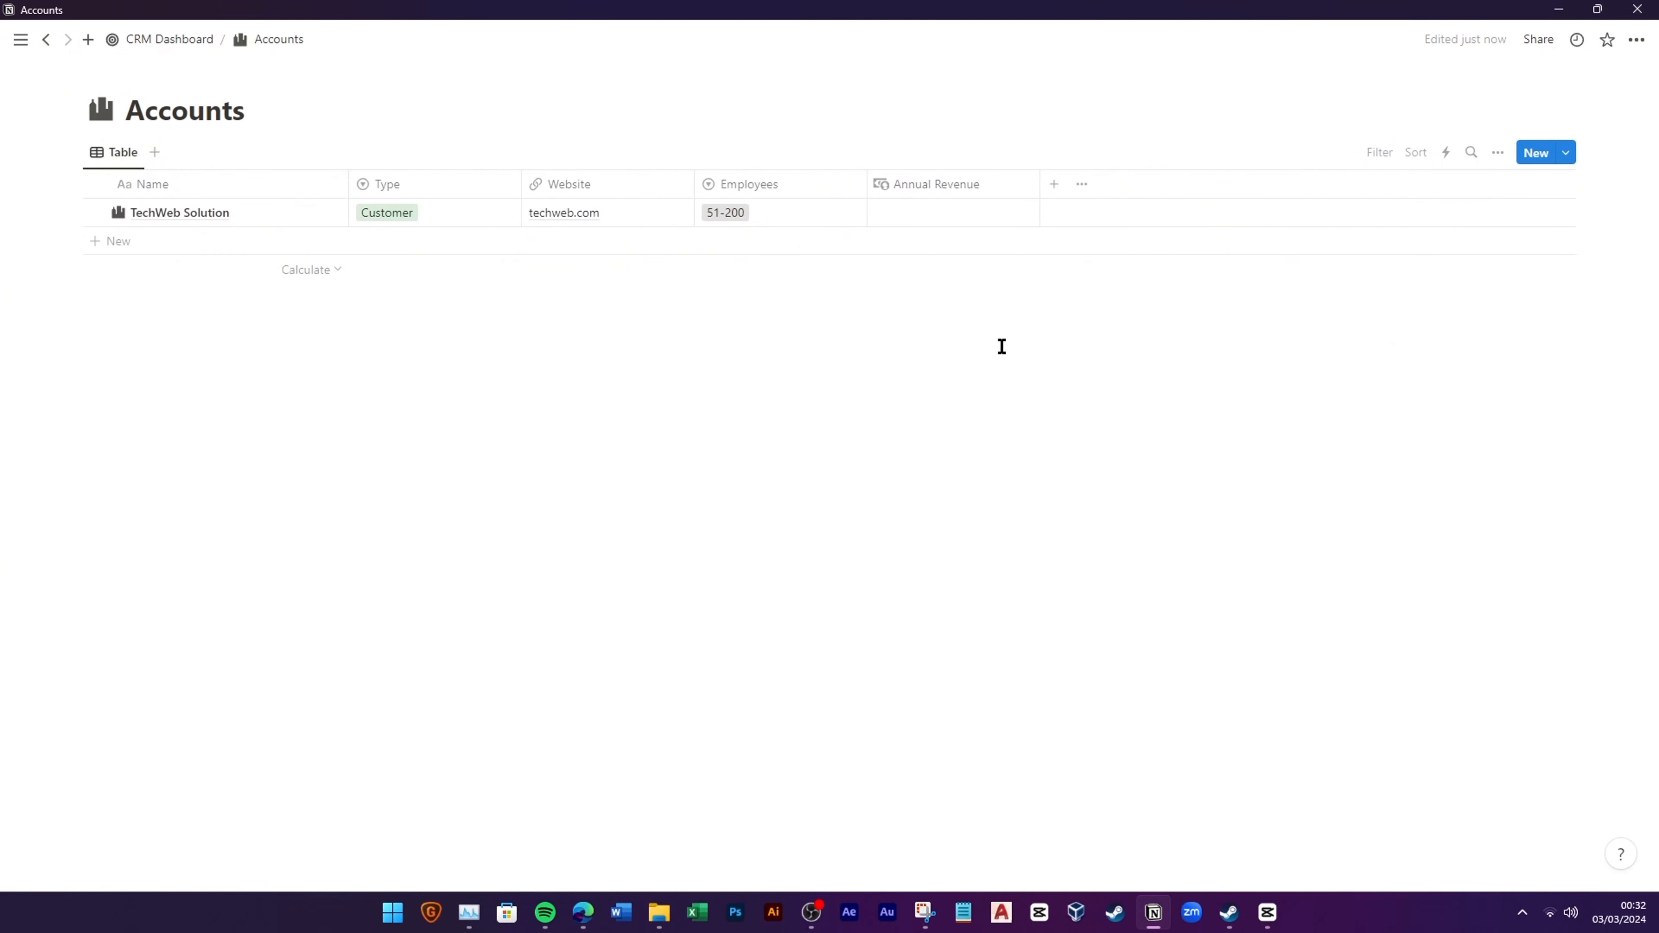
Step: Enter 1500000 as TechWeb Solution's annual revenue
left_click(984, 211)
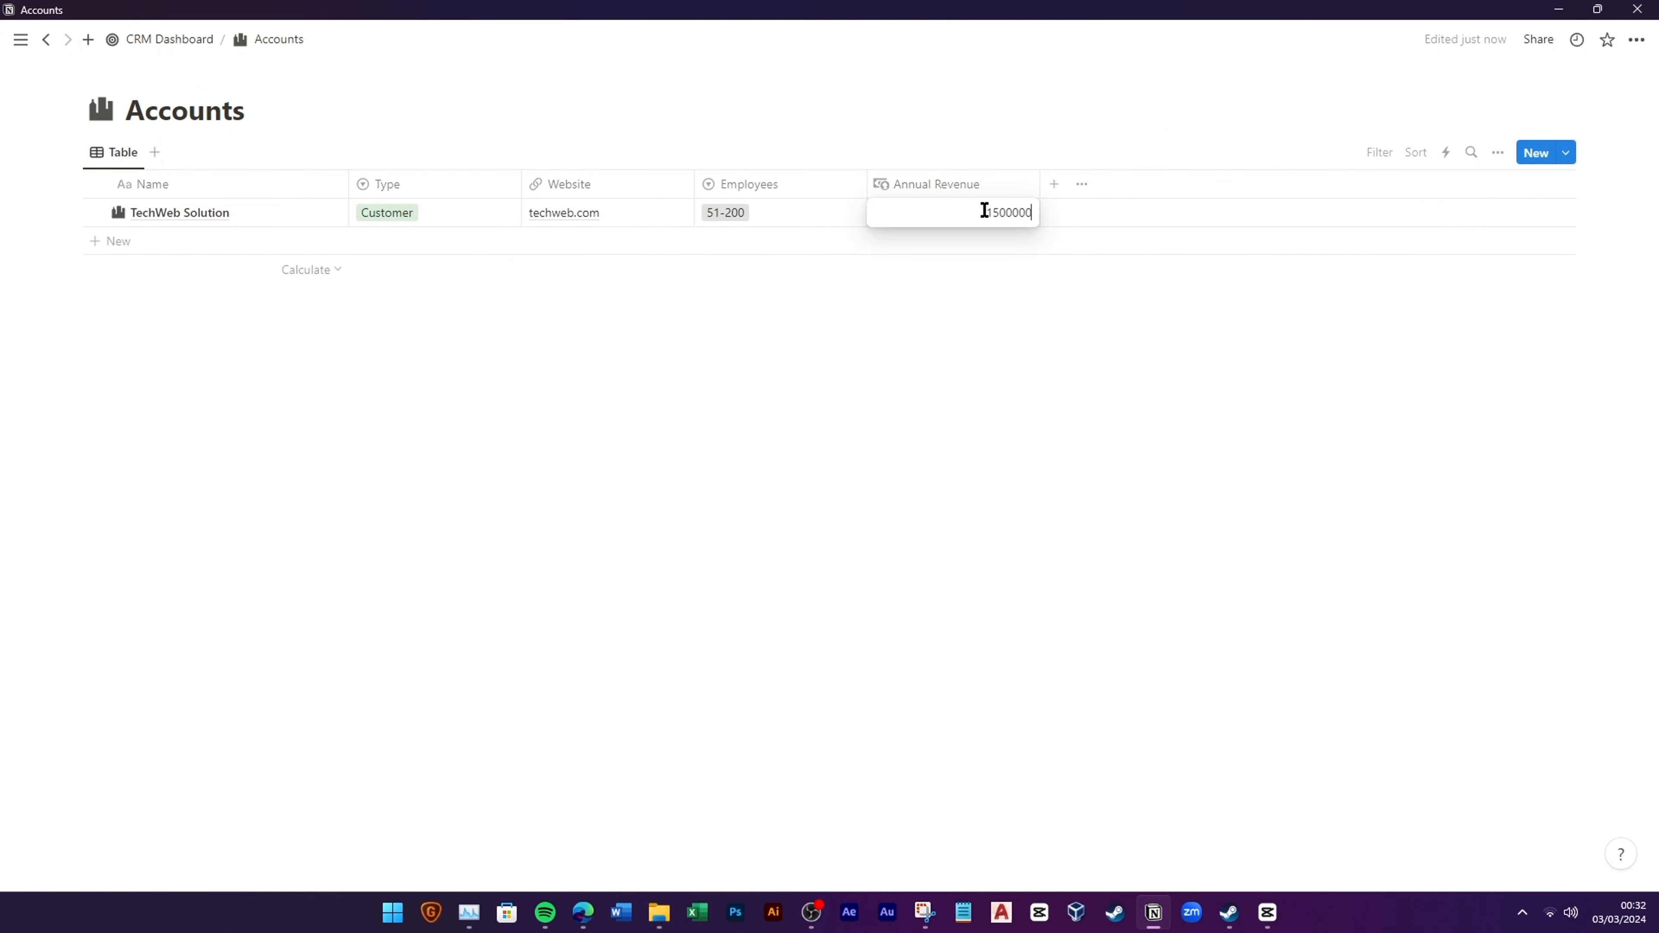
key("Return")
left_click(1054, 184)
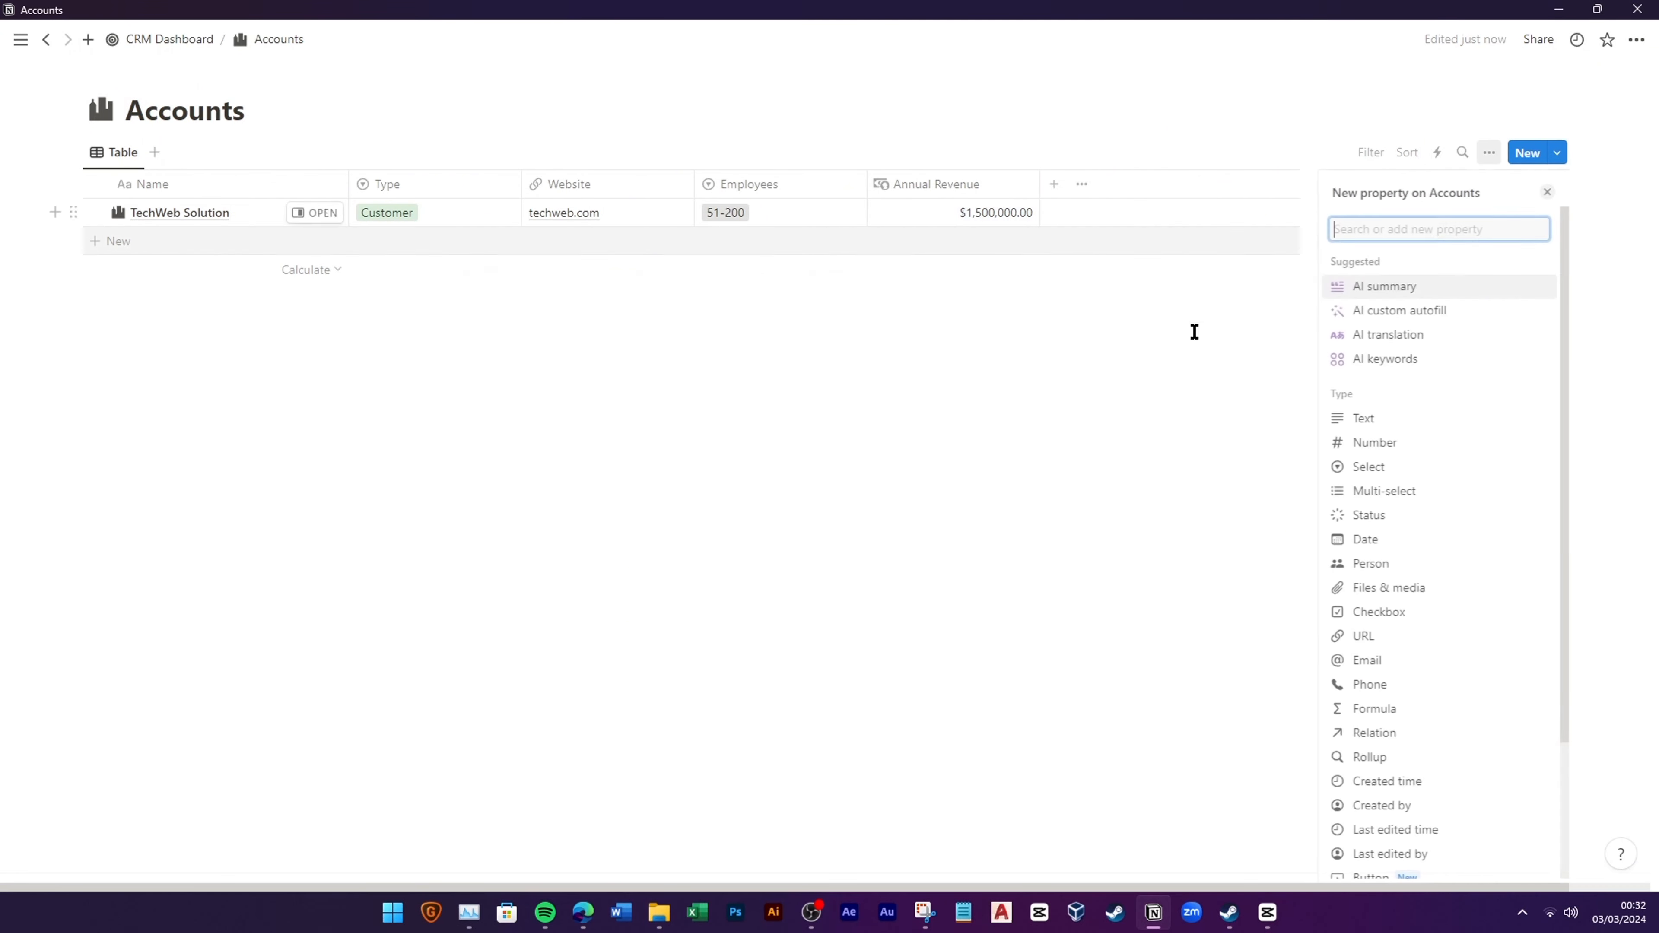
left_click(1366, 418)
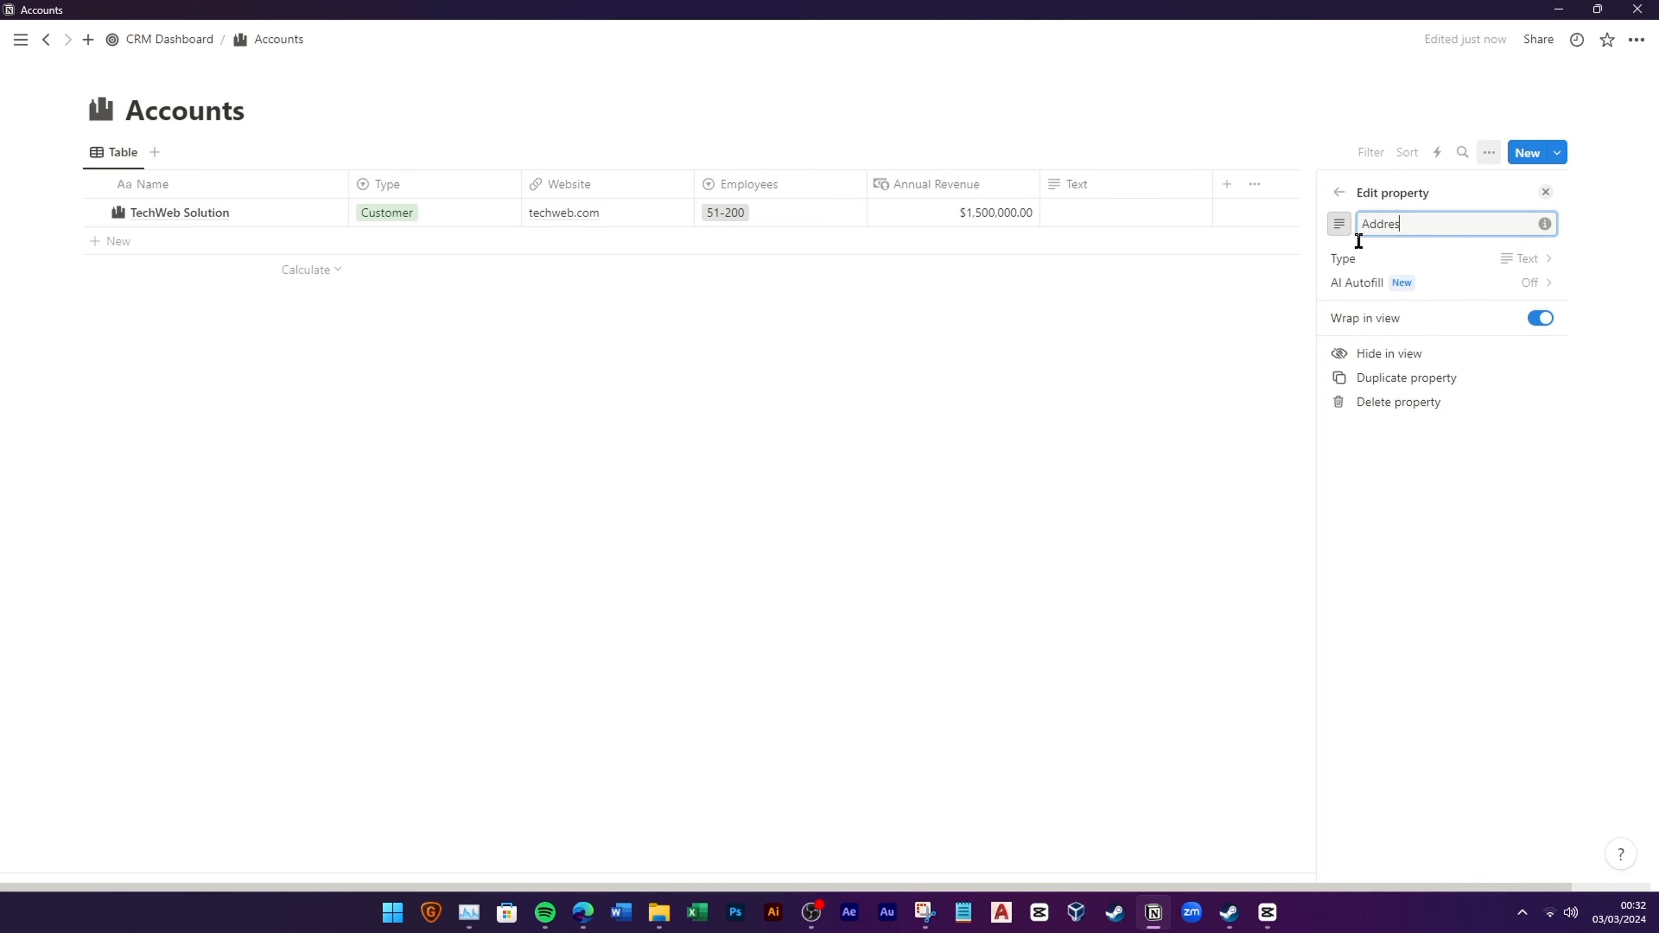
Step: Give the Address property a map pin icon
left_click(1347, 224)
type("map")
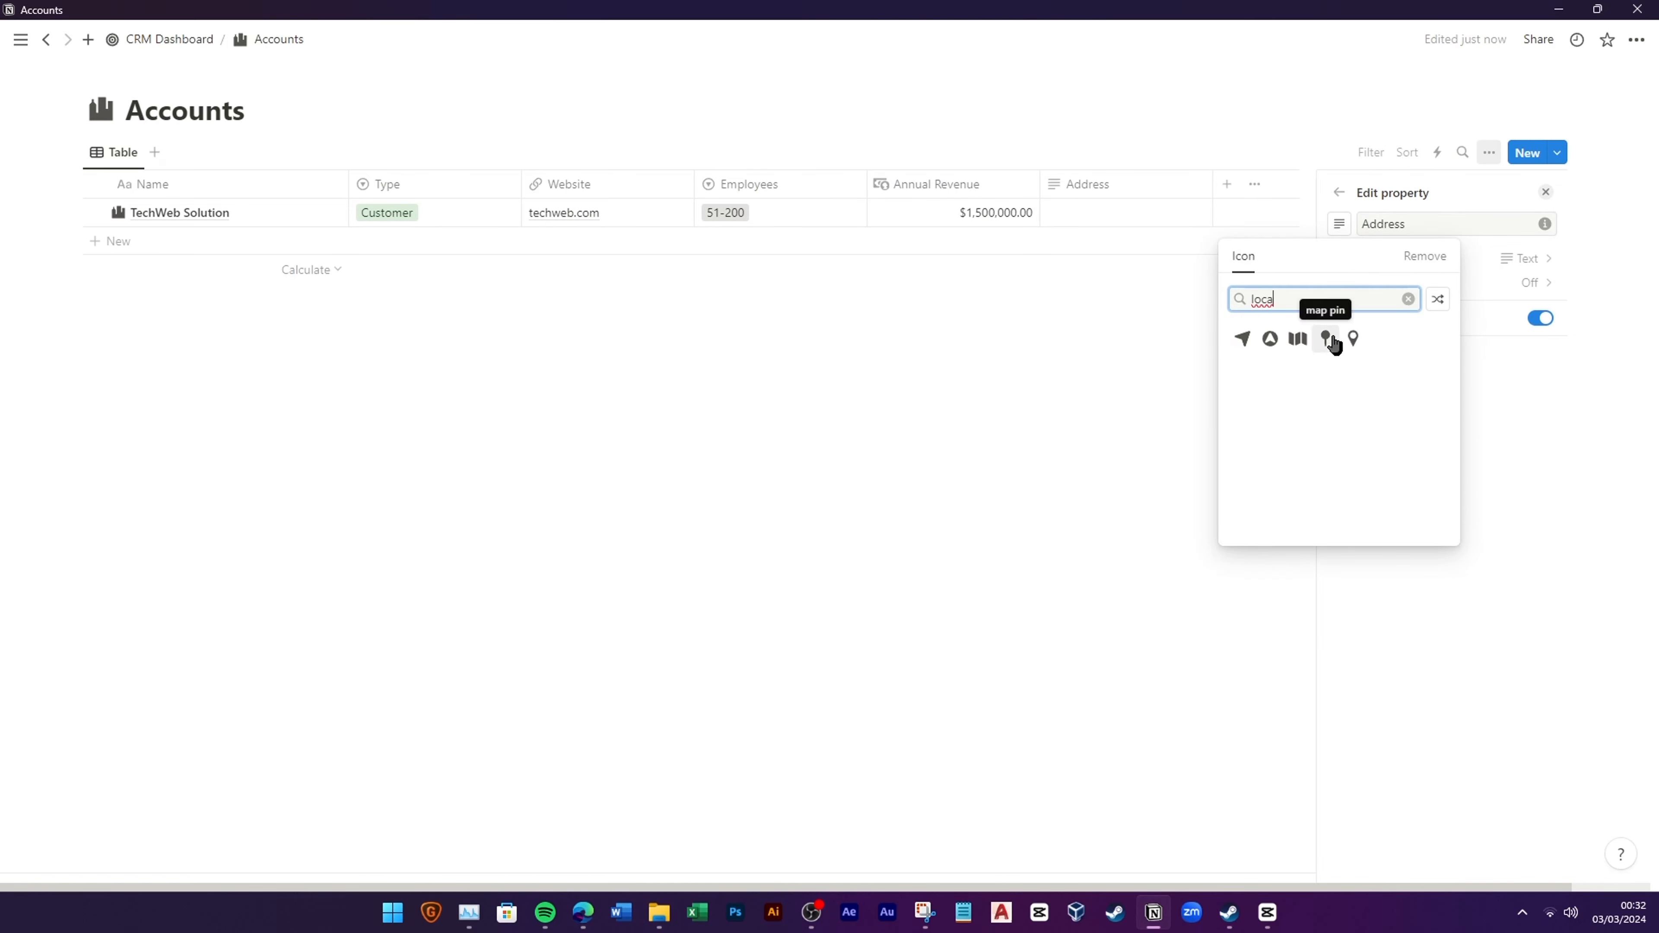
left_click(1331, 340)
left_click(1130, 235)
Step: Enter Miami, FL as TechWeb Solution's address
left_click(1132, 216)
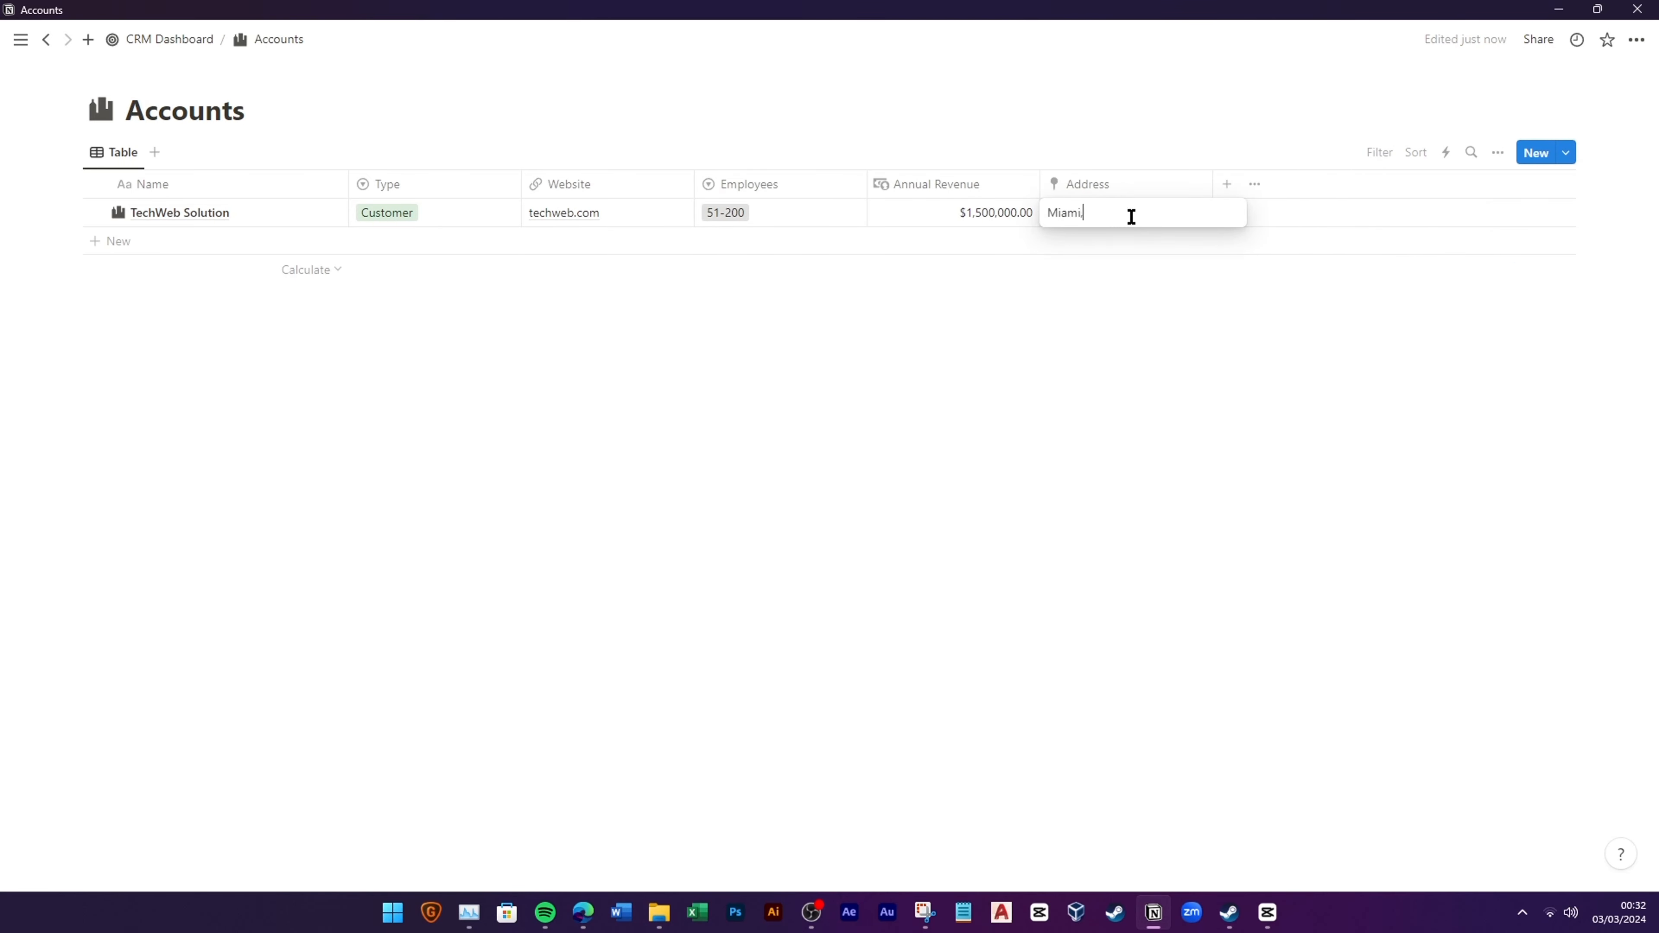
key("Return")
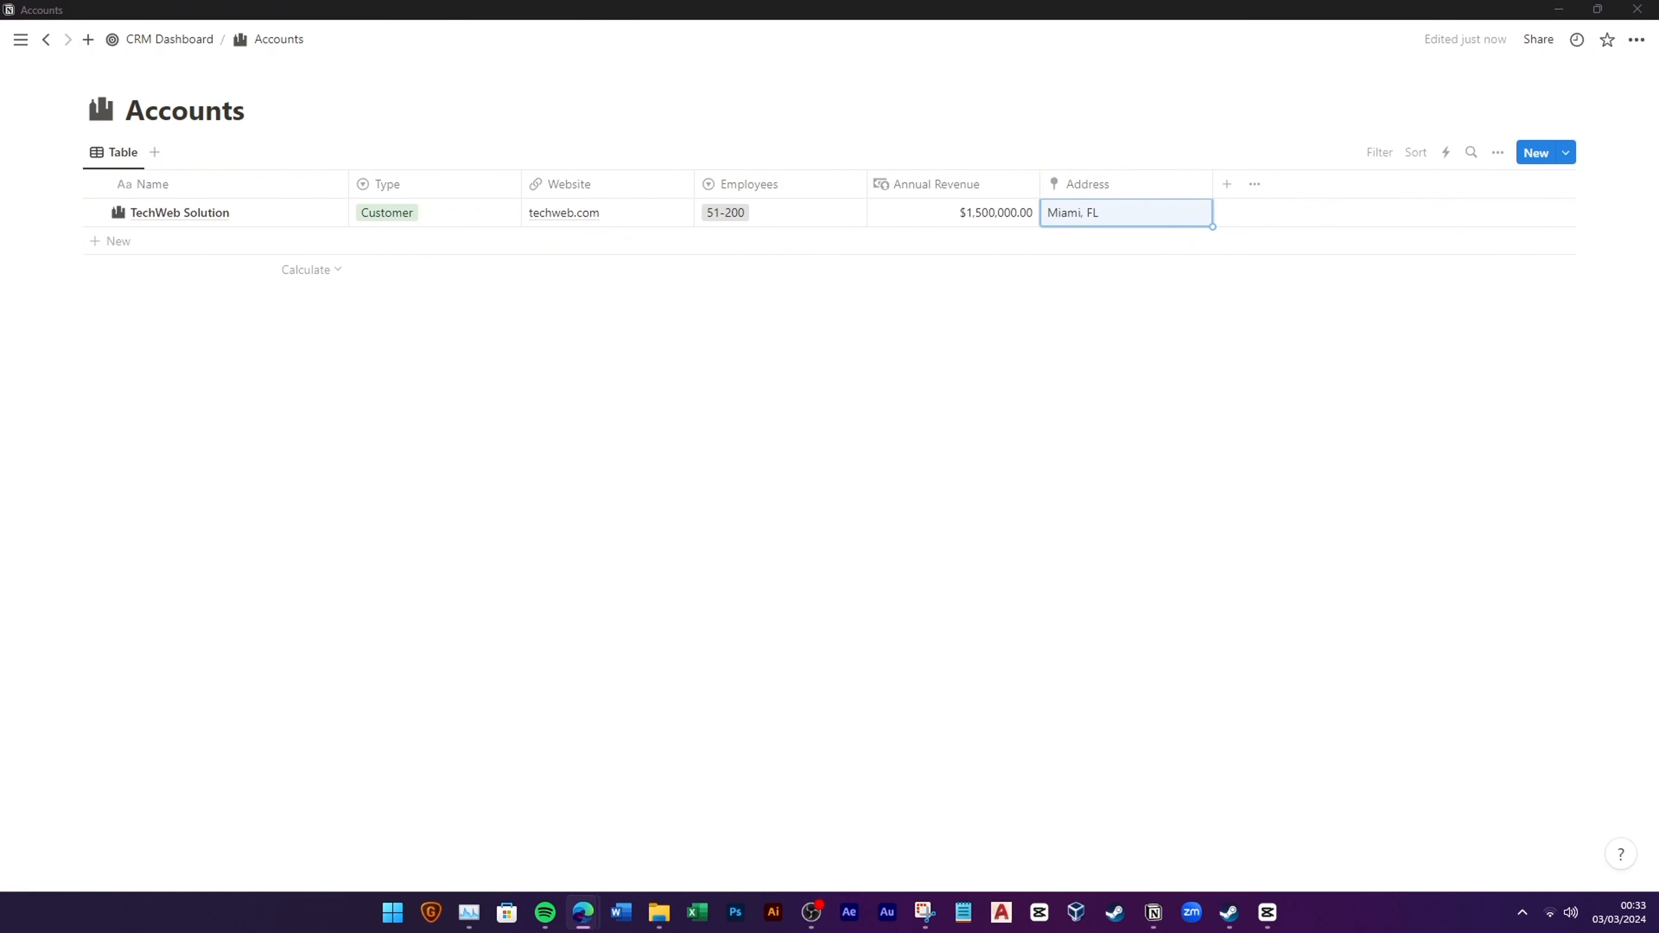
left_click(1226, 183)
Step: Create an Industry select with options from Travel & Hospitality, Telecommunications, Technology down to Manufacturing
left_click(1372, 467)
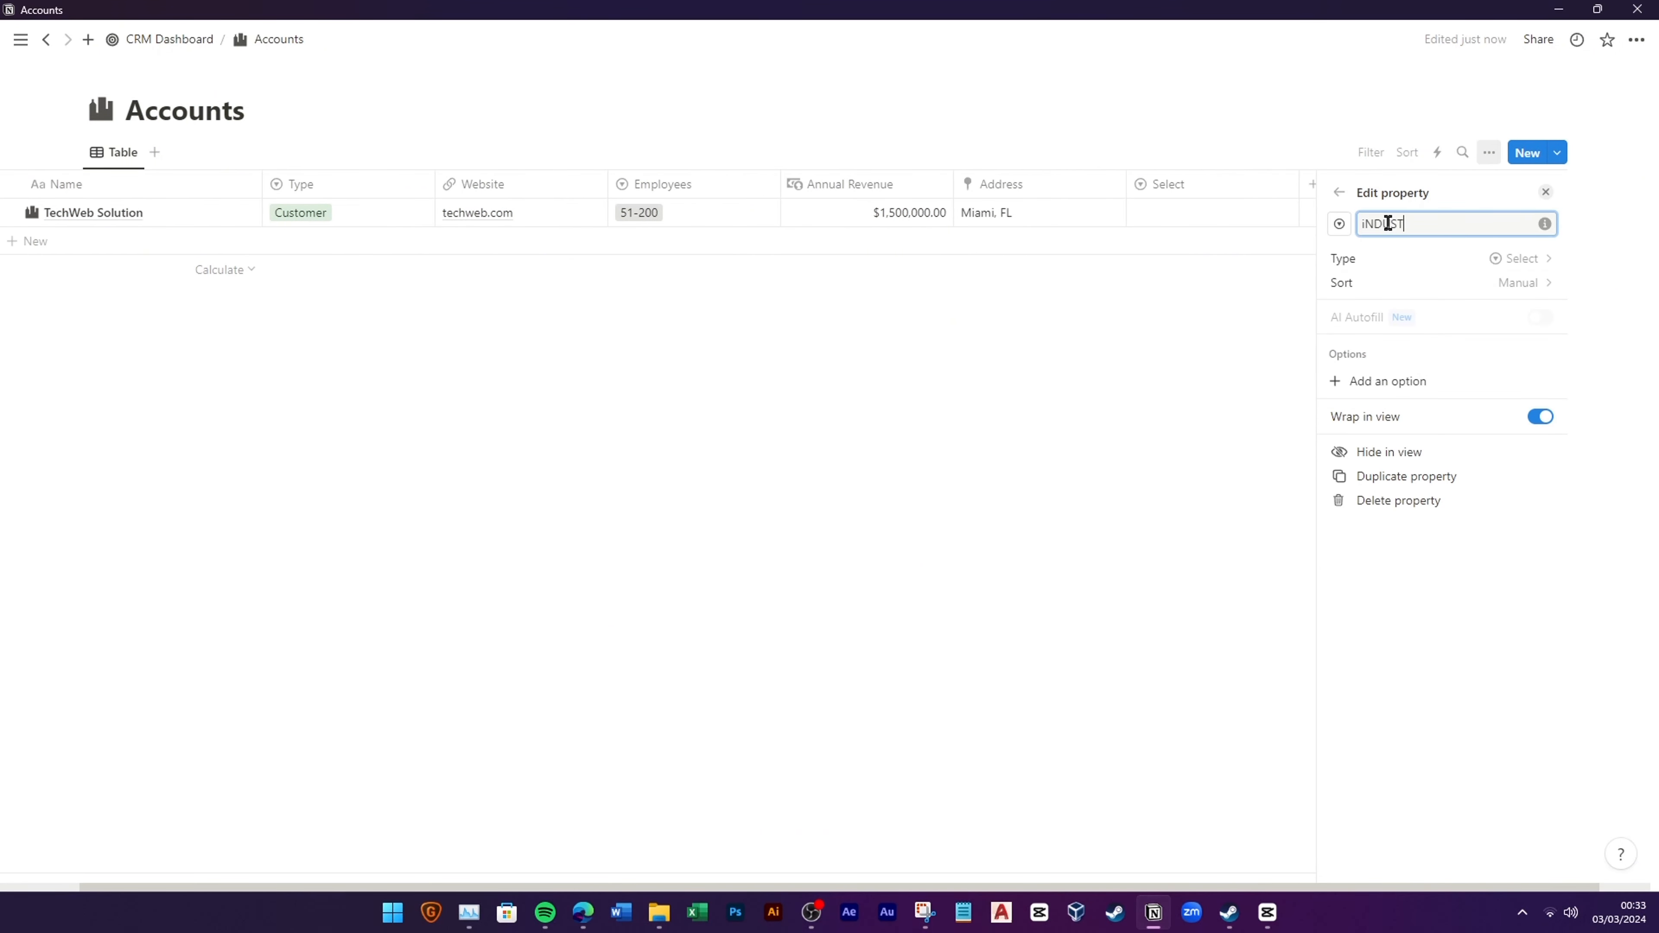
left_click(1403, 378)
type("Travel & H")
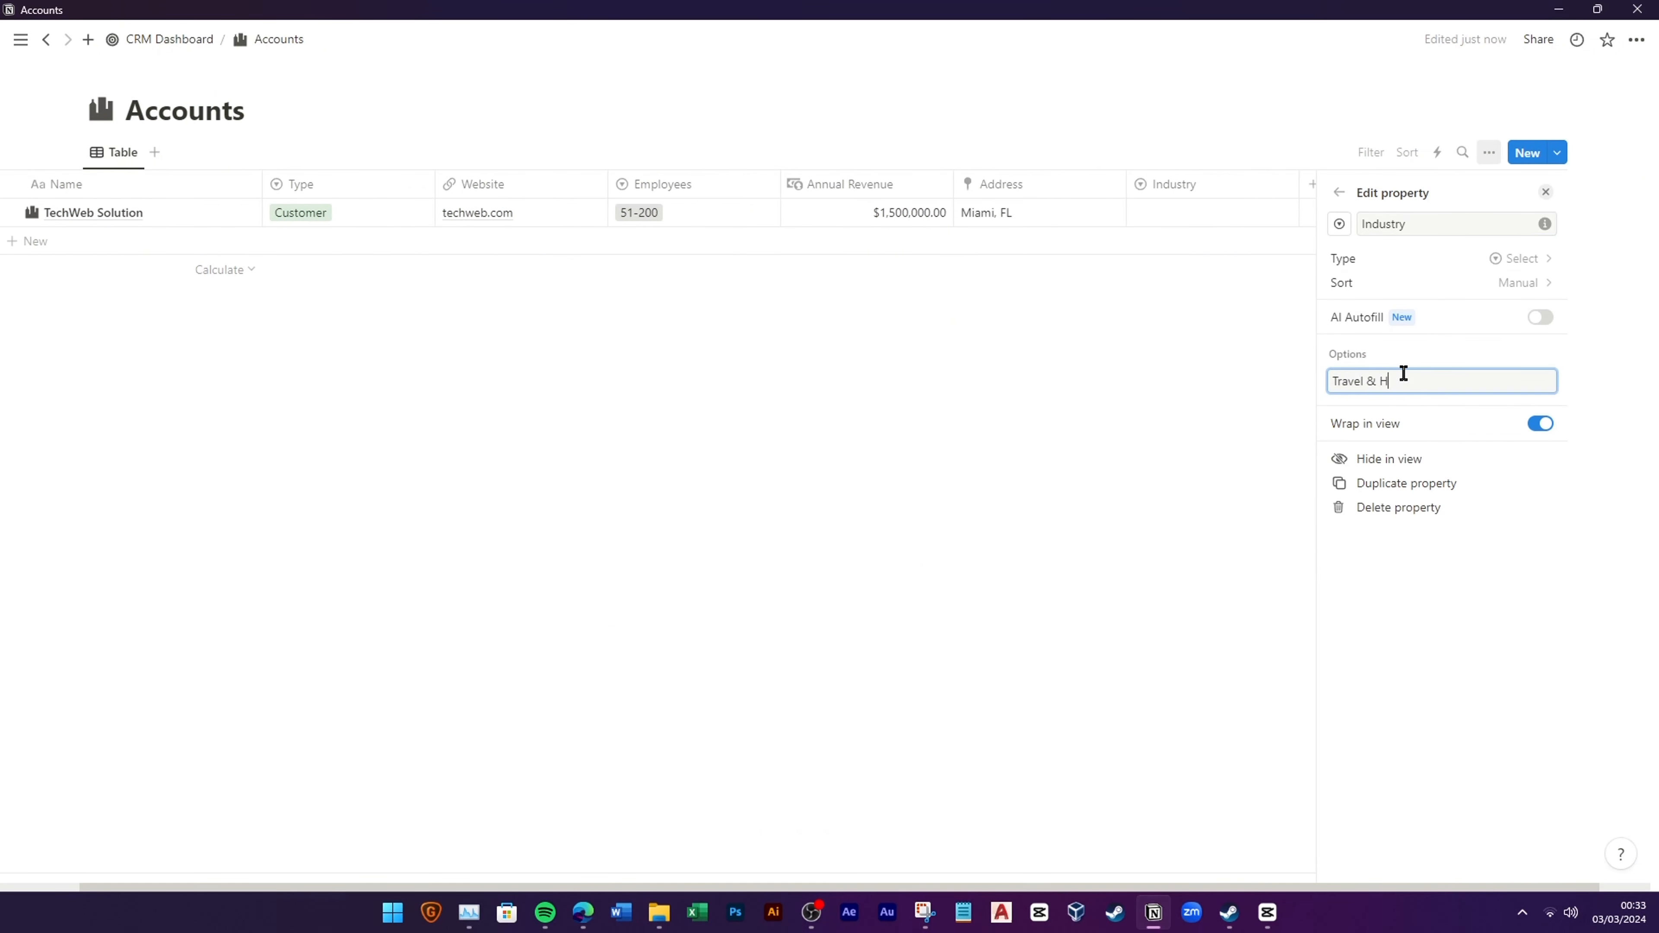
type("ospitality")
key("Return")
type("Telecommunicatinos")
key("Return")
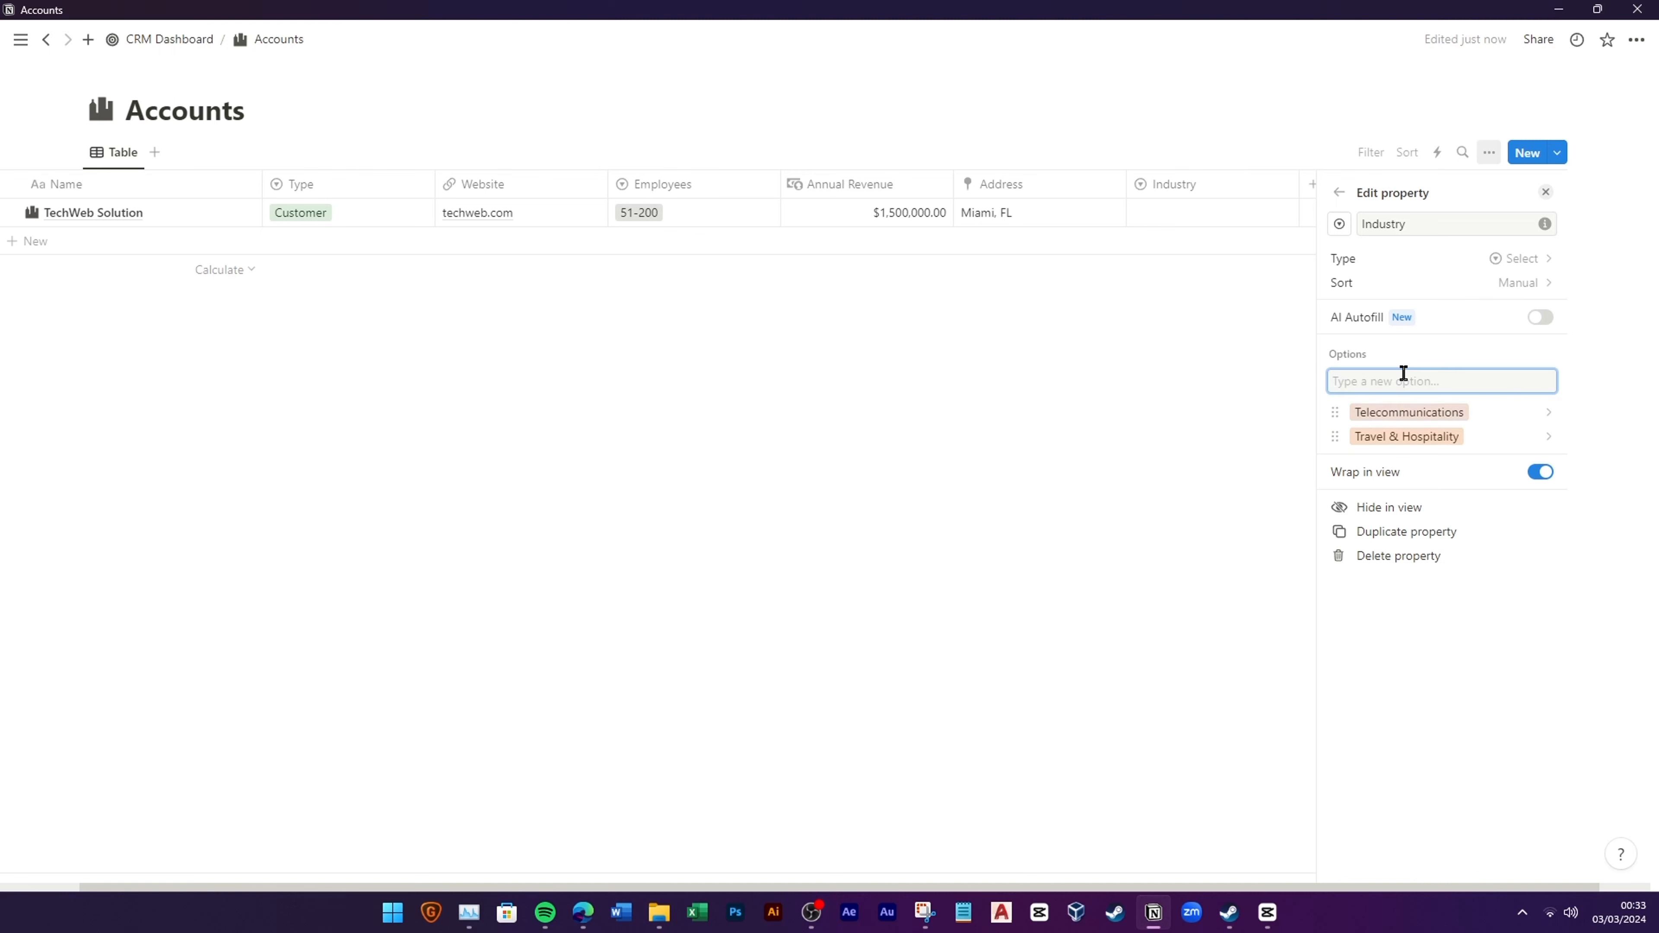
type("Technoloy")
key("BackSpace")
type("gy")
key("Return")
type("Sport and Fitness")
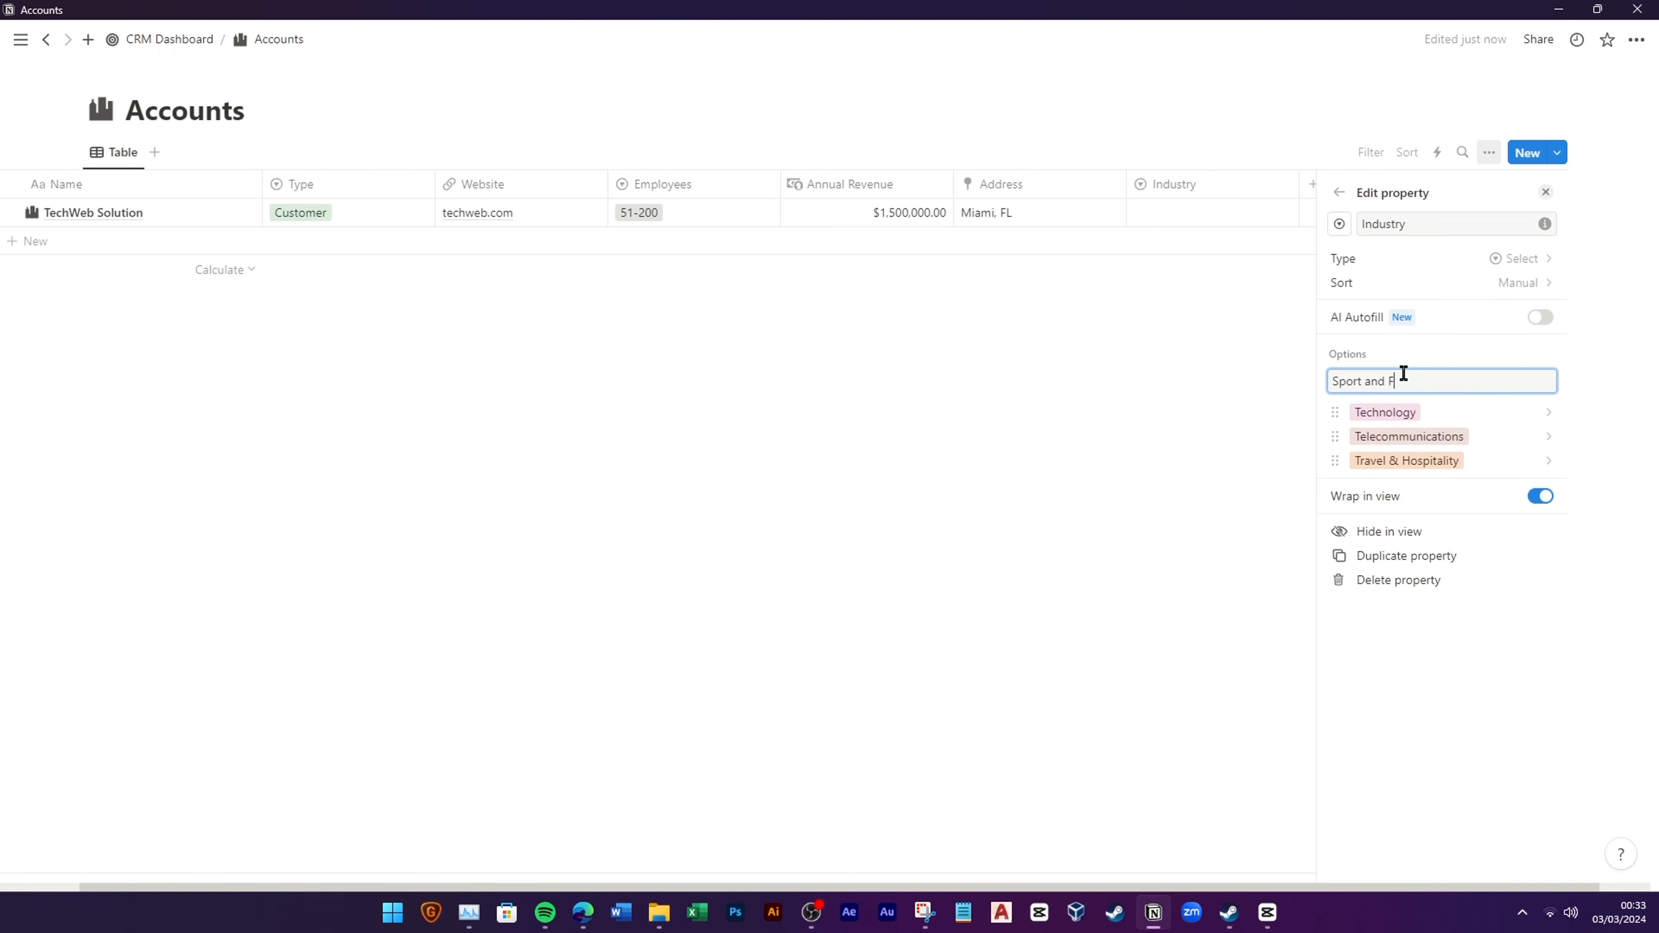
key("Return")
type("Social Media")
key("Return")
type("Real Esta")
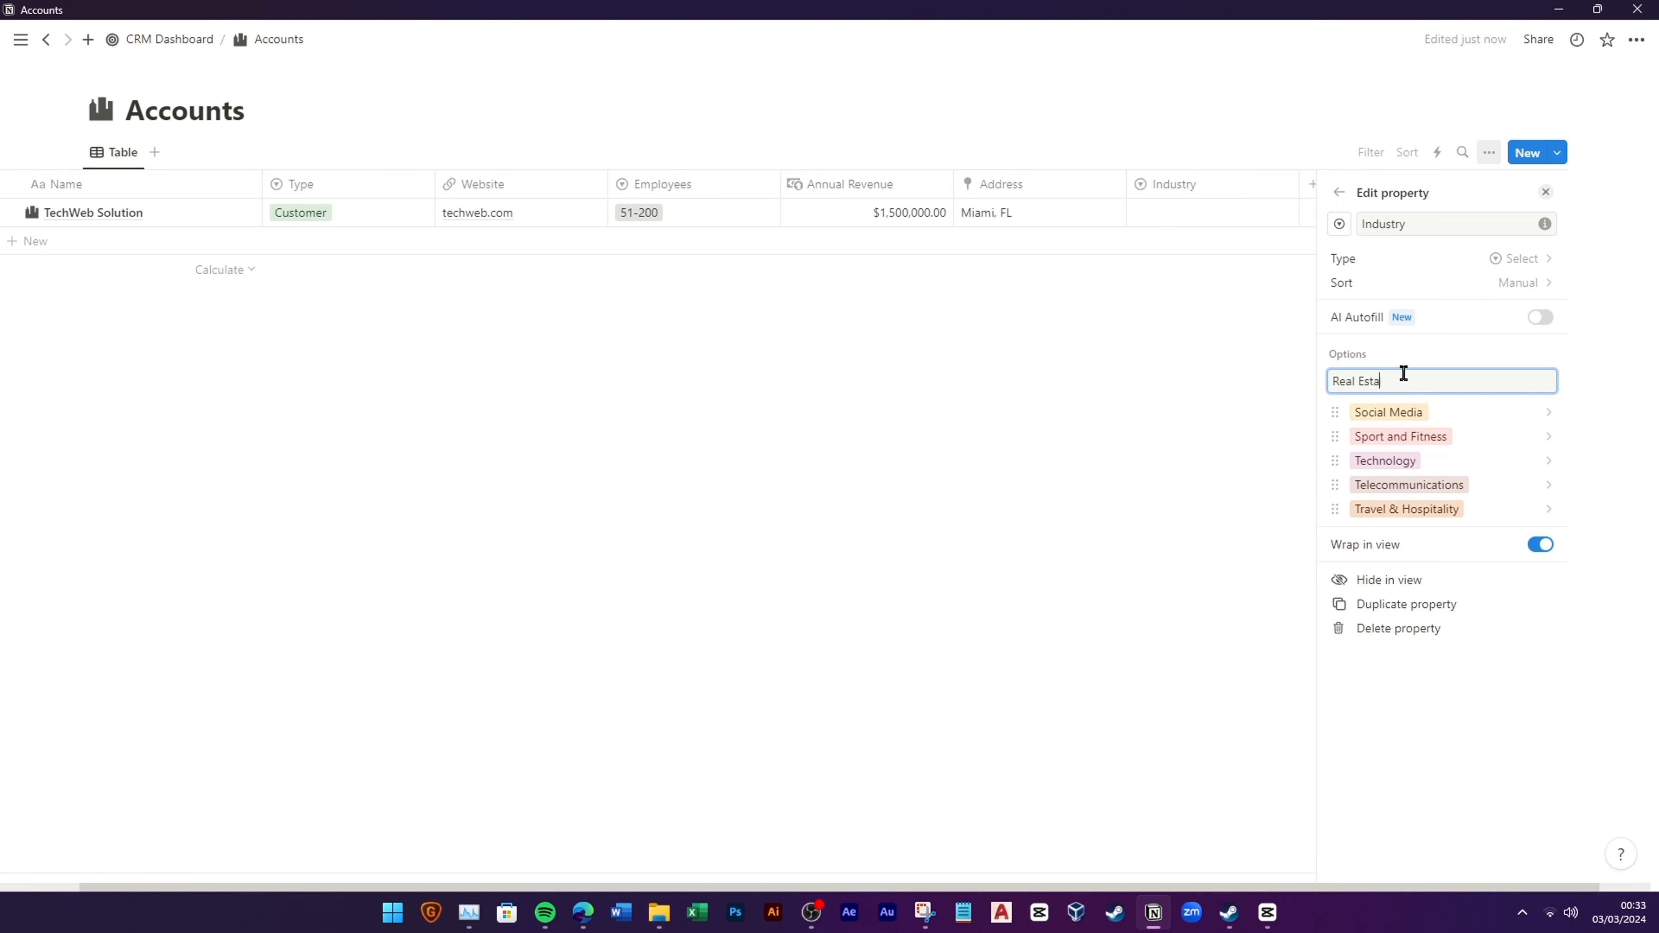
type("te")
key("Return")
type("Professional Service")
key("Return")
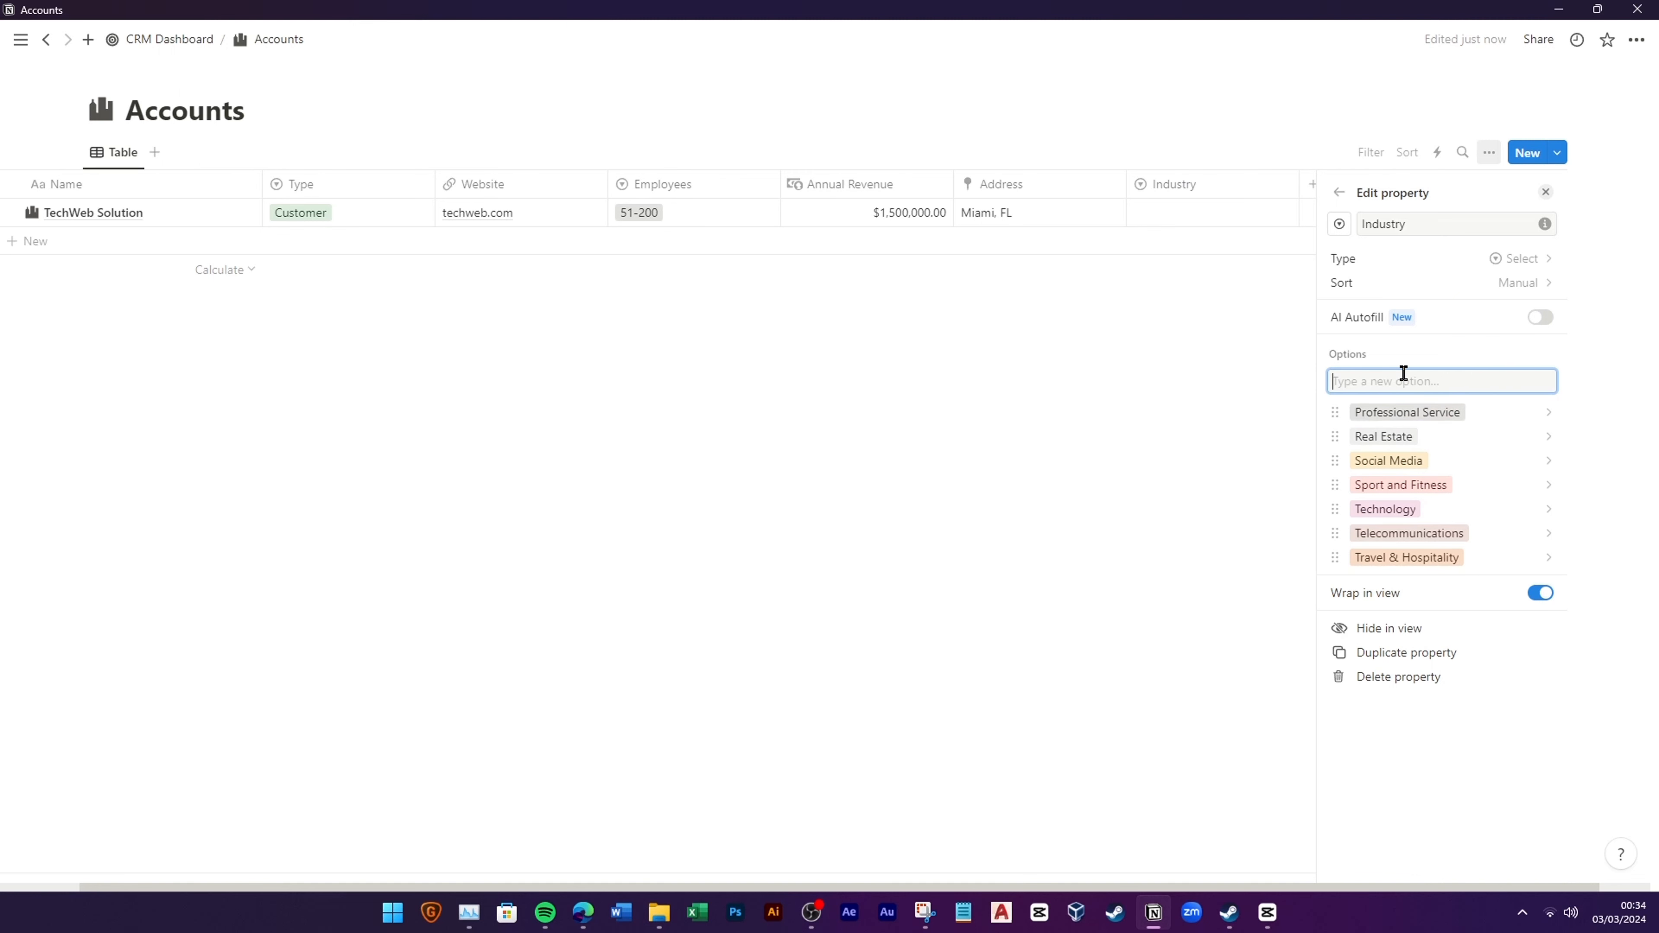
type("Nonprofit")
key("Return")
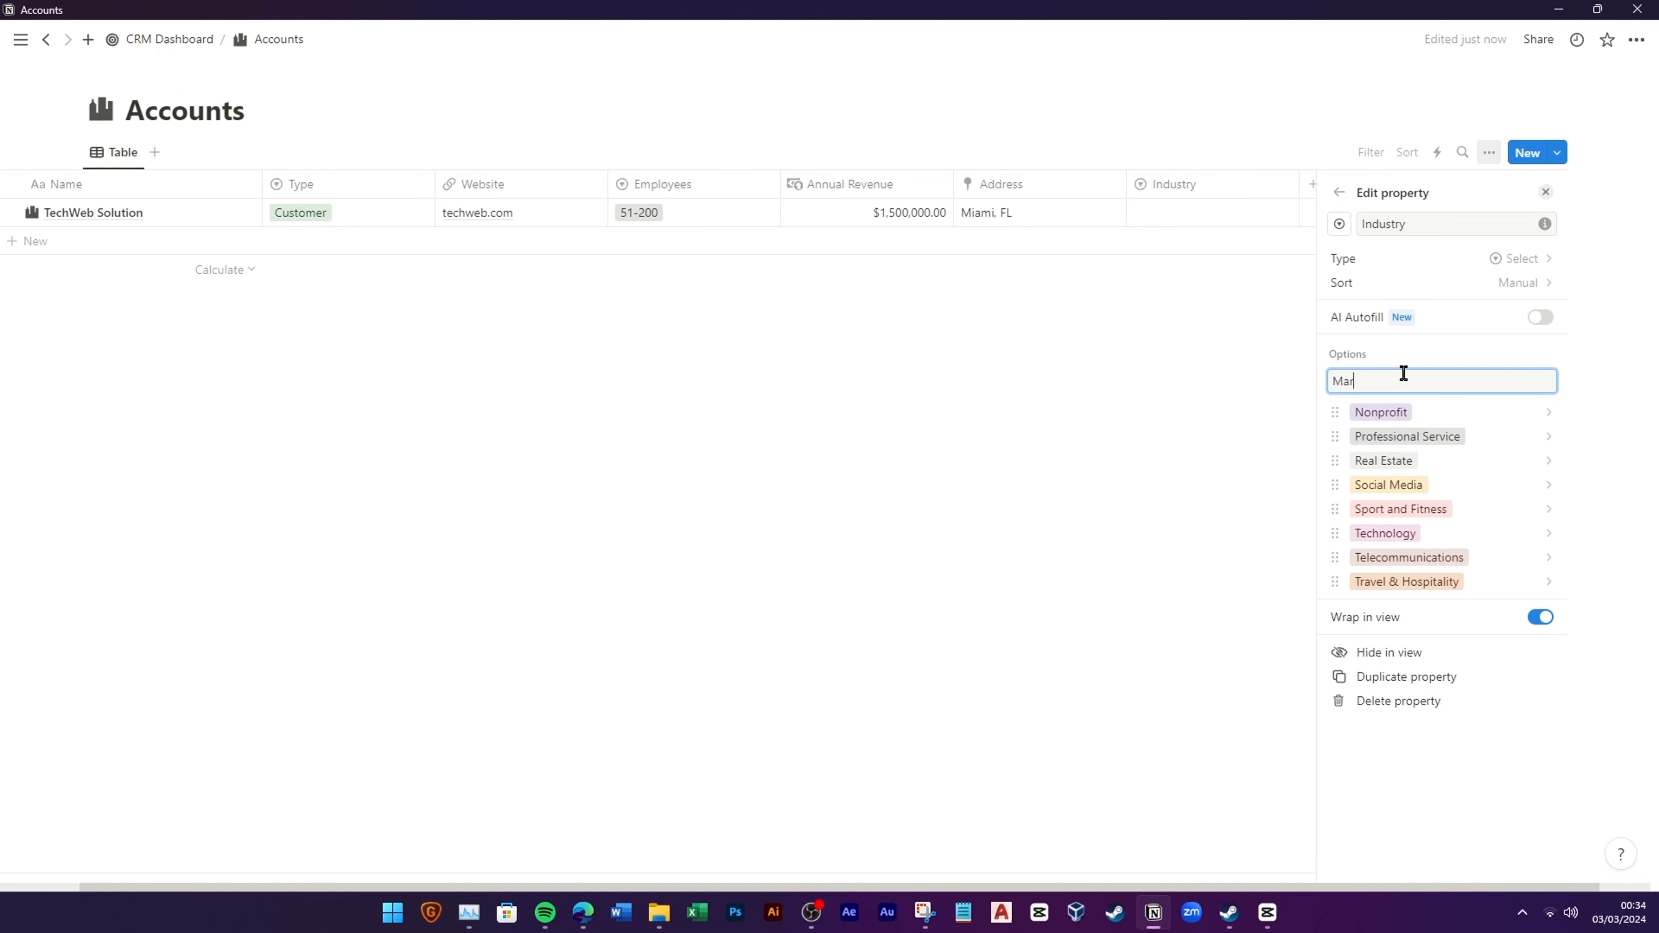
type("Marketing and Ads")
key("Return")
type("Manufacturing")
key("Return")
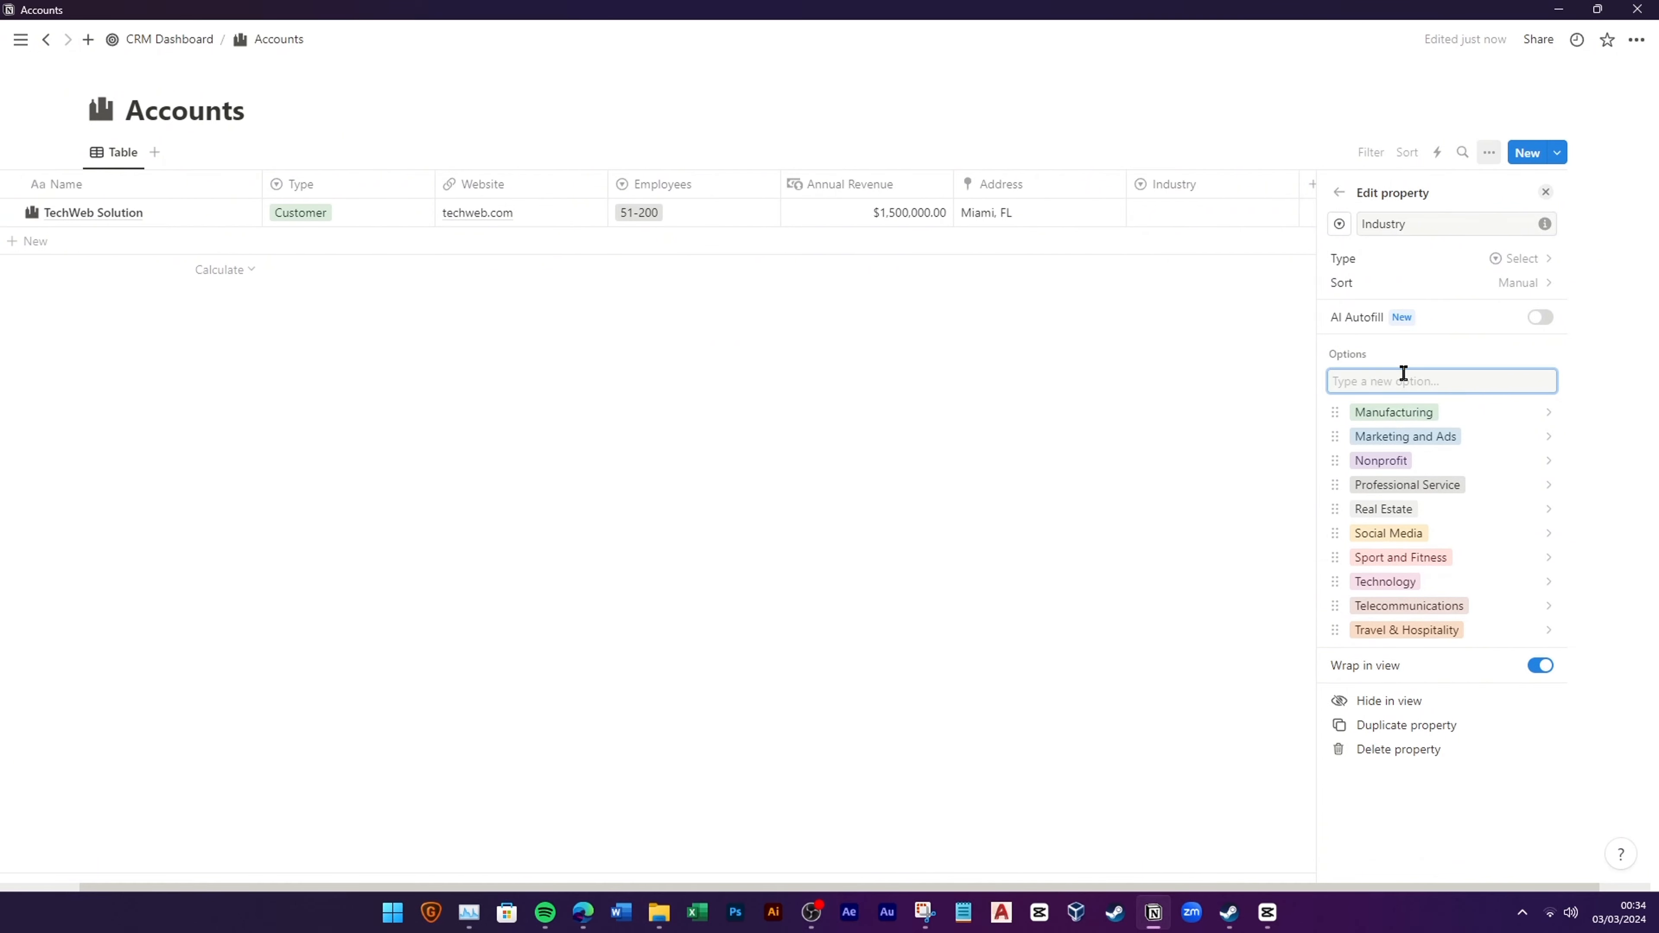
Step: Add Healthcare, Government, FnB, Finance, Fashion & Beauty, Entertainment, Energy, Education, E-commerce, Banking, Automotive and Other options
type("Healthcare")
key("Return")
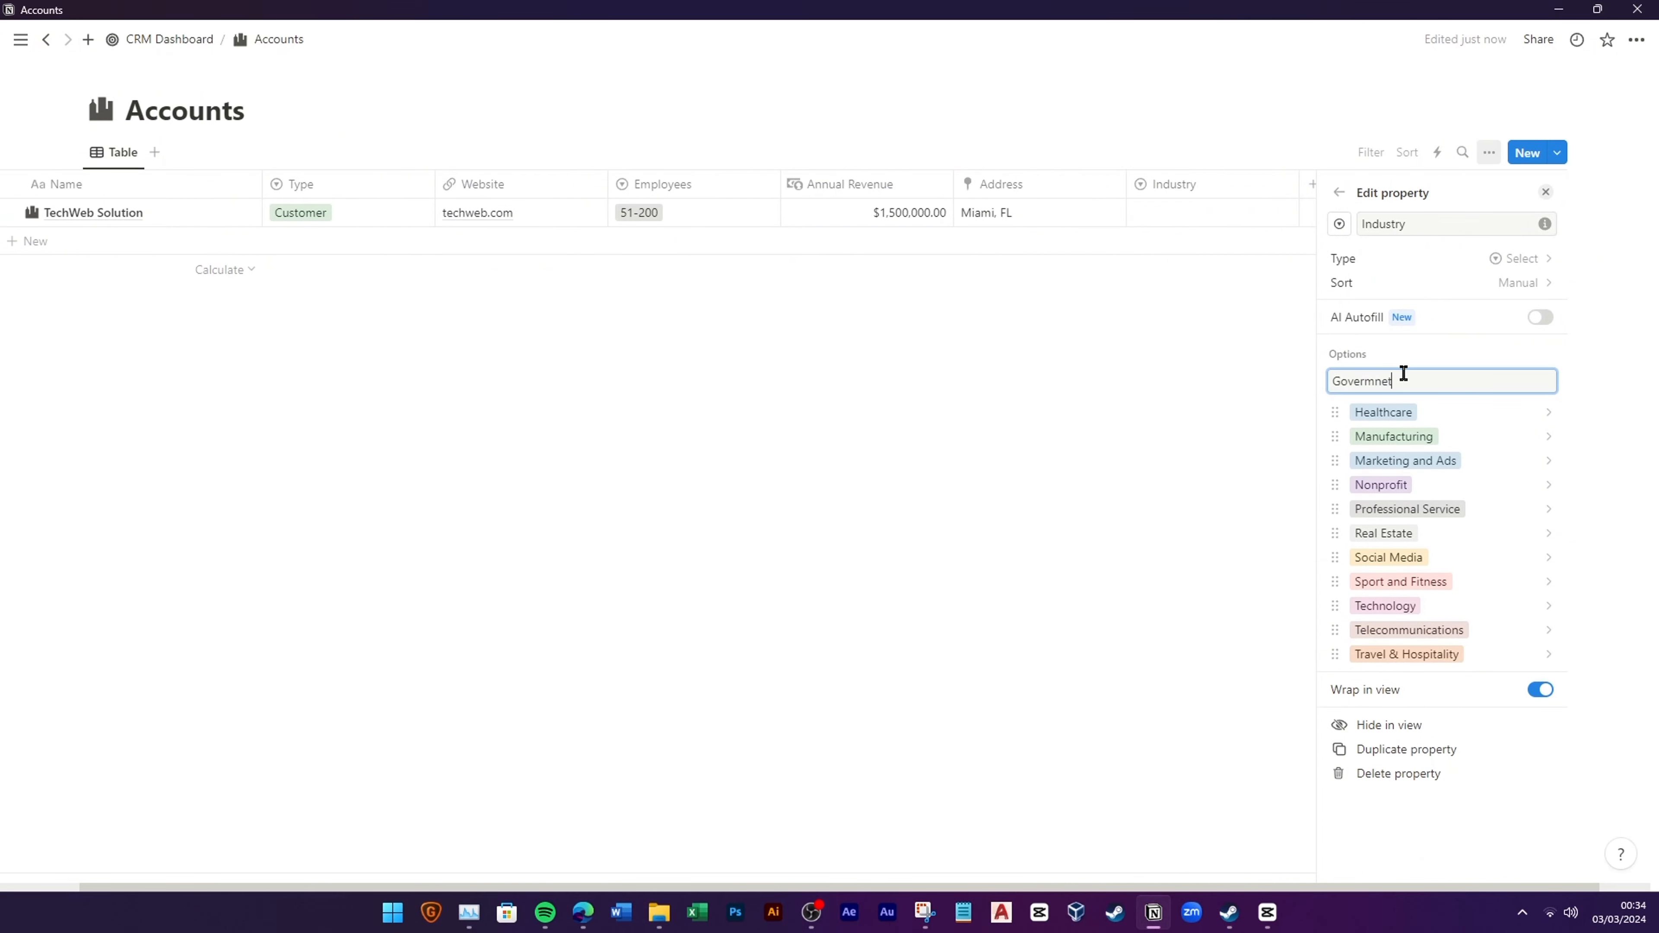
type("Government")
key("Return")
type("FnB")
key("Return")
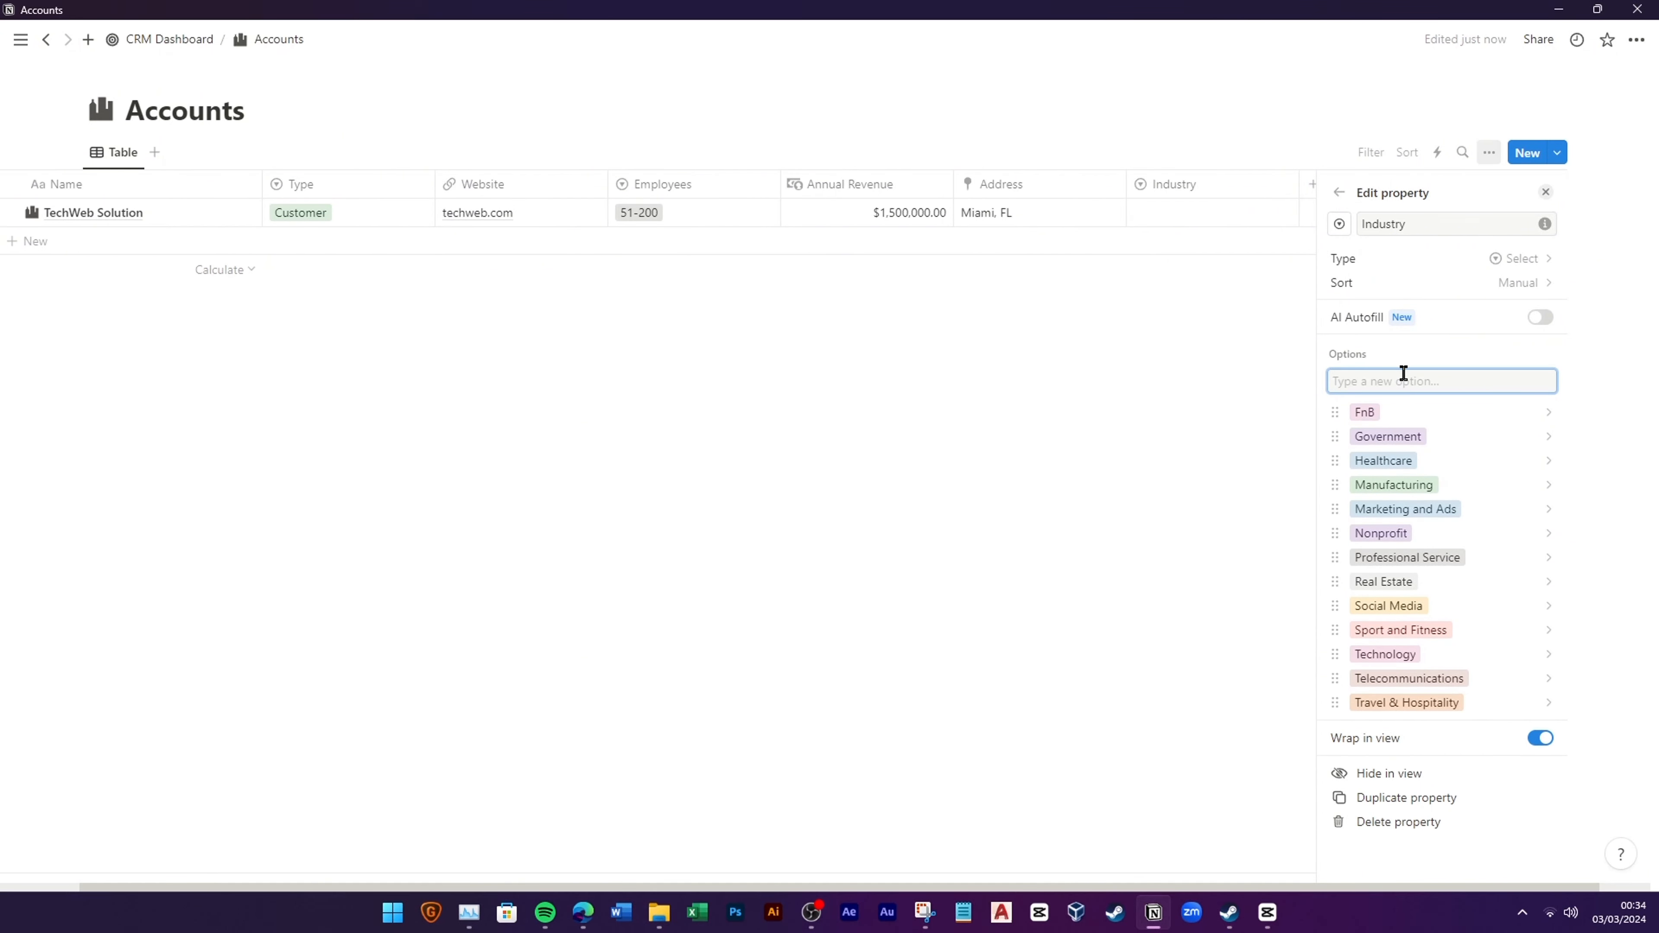
type("Finance")
key("Return")
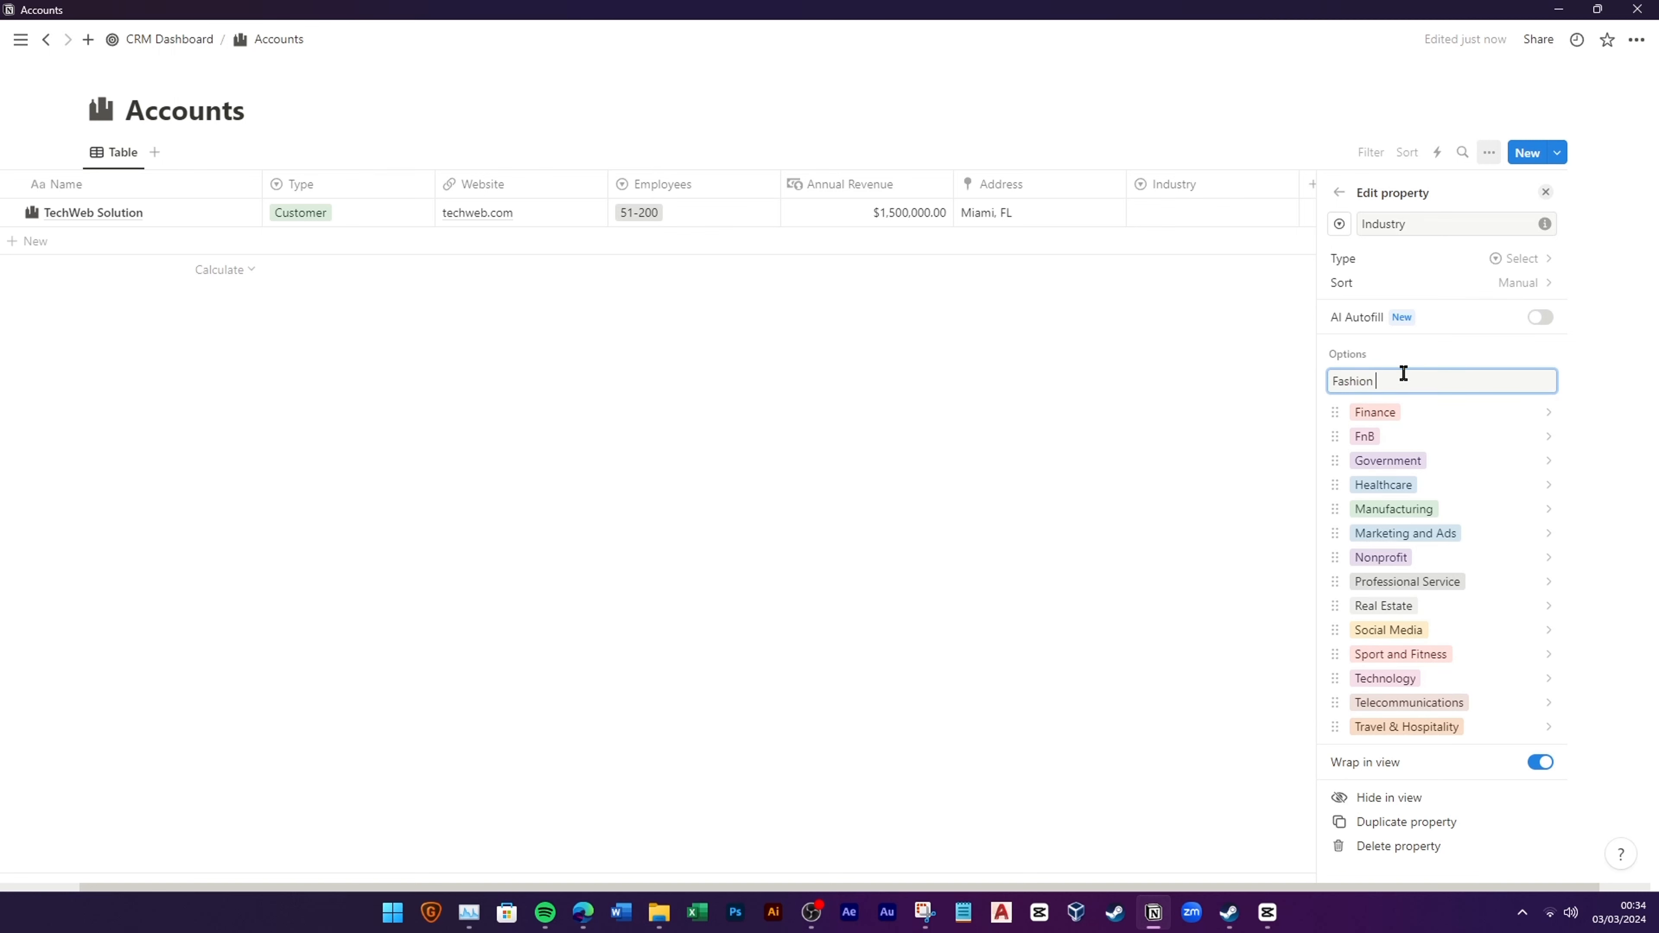
type("Fashion & Beauty")
key("Return")
type("Entertainment")
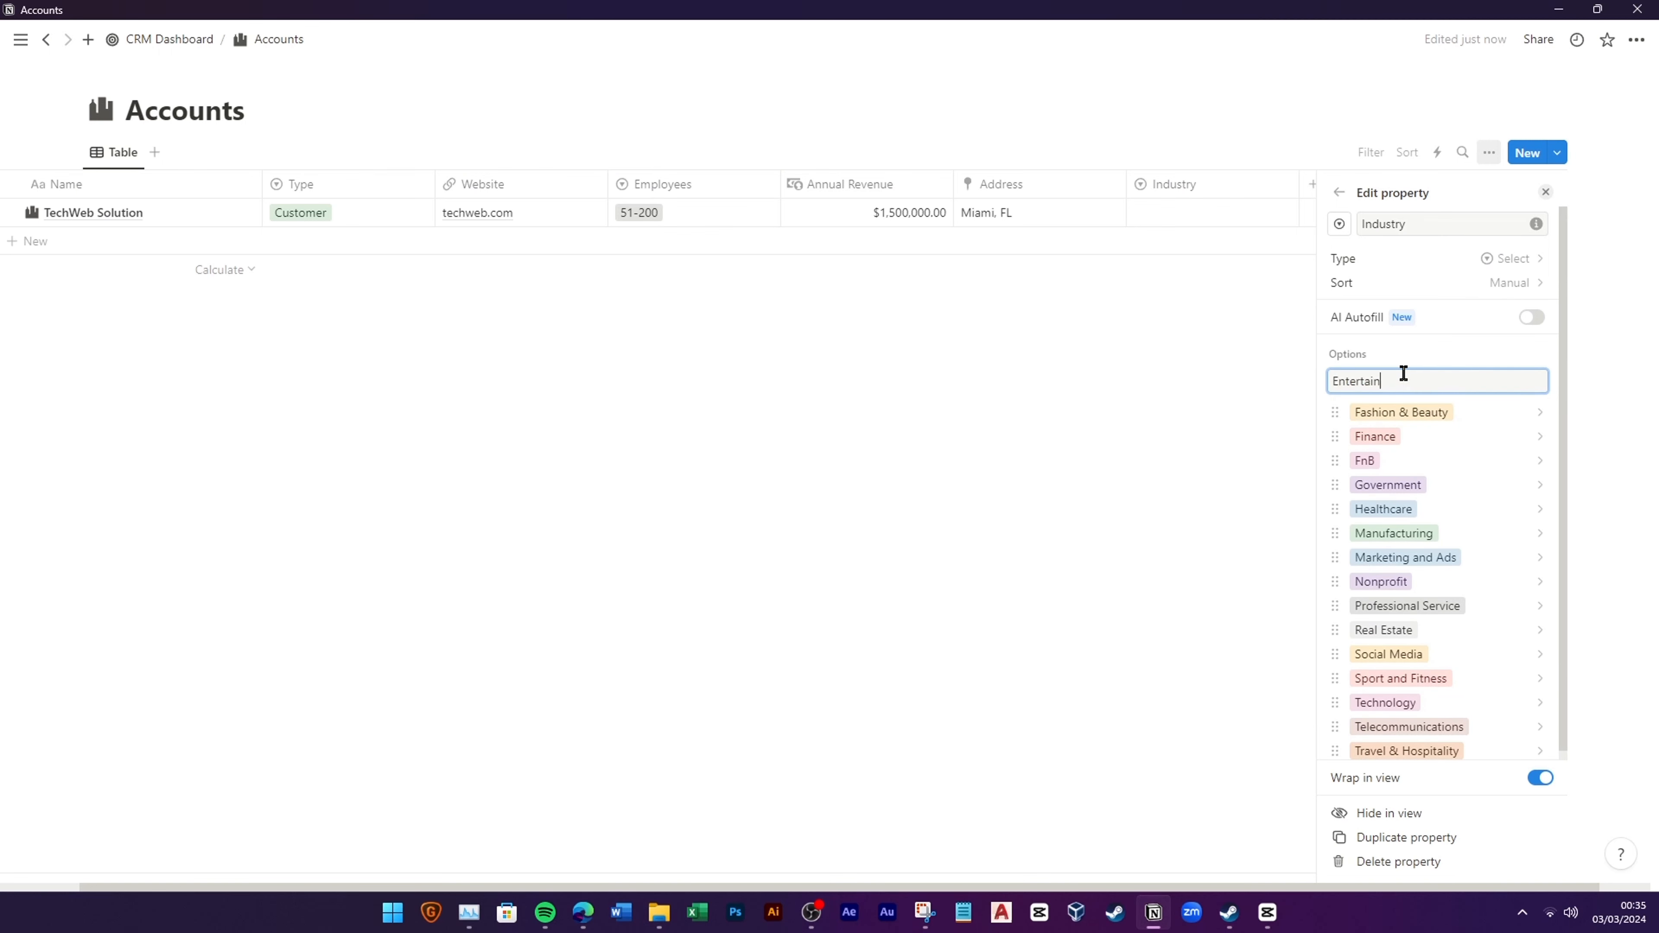
key("Return")
type("Energy")
key("Return")
type("Education")
key("Return")
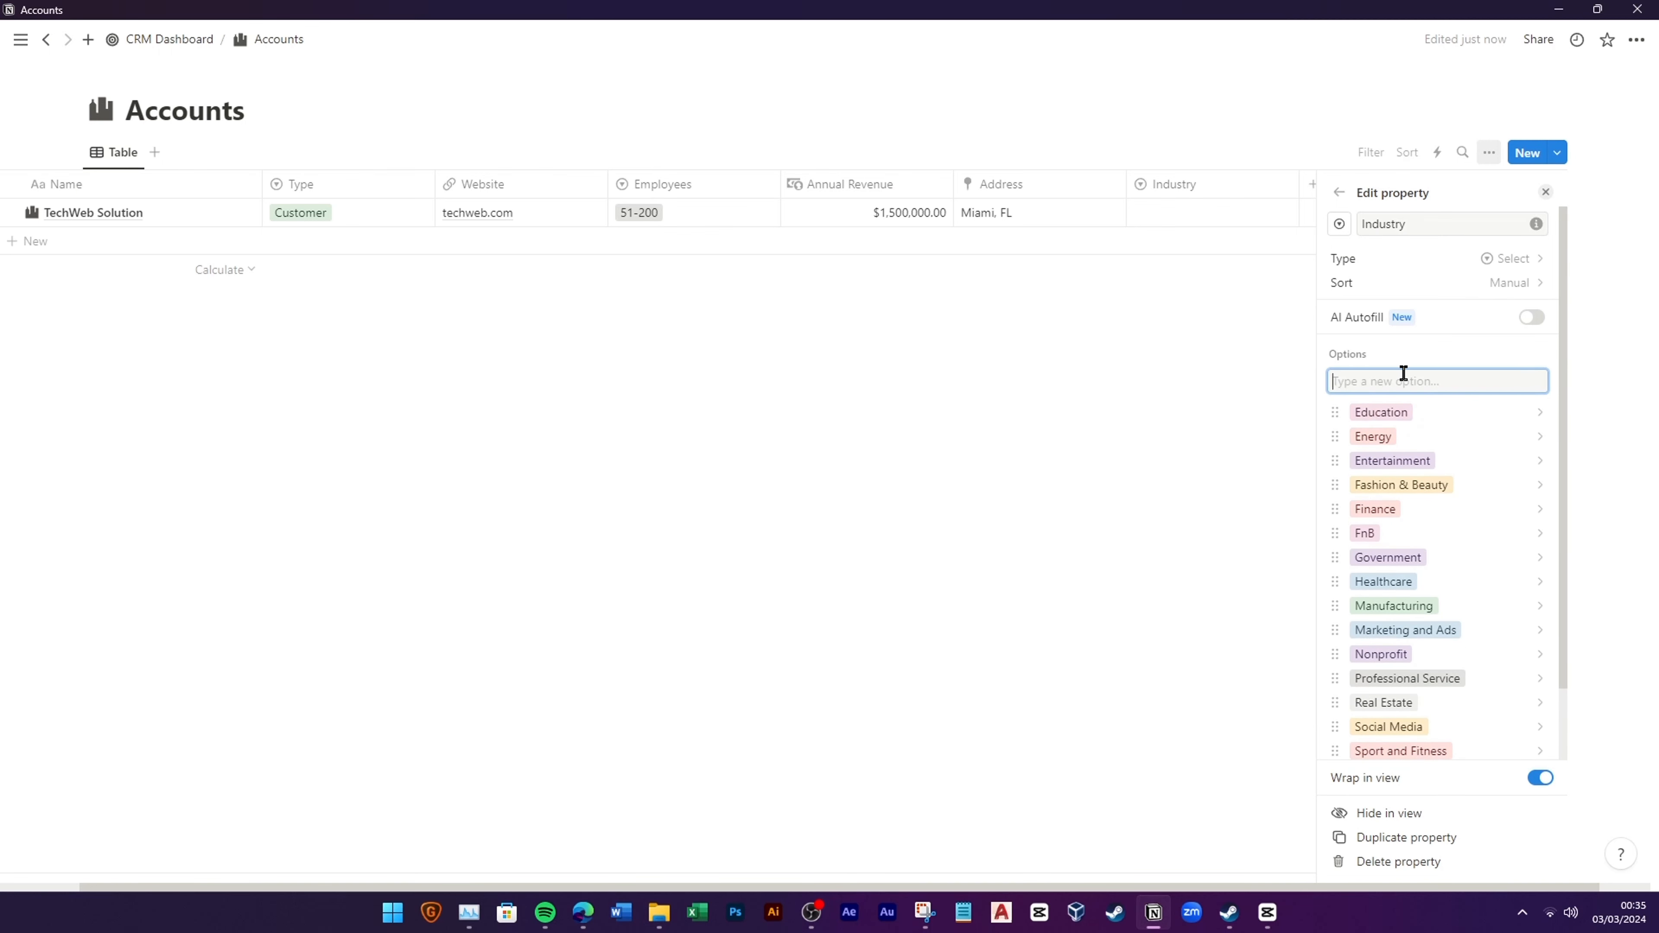
type("E-commerce")
key("Return")
type("Banking")
key("Return")
type("Automotive")
key("Return")
type("Other")
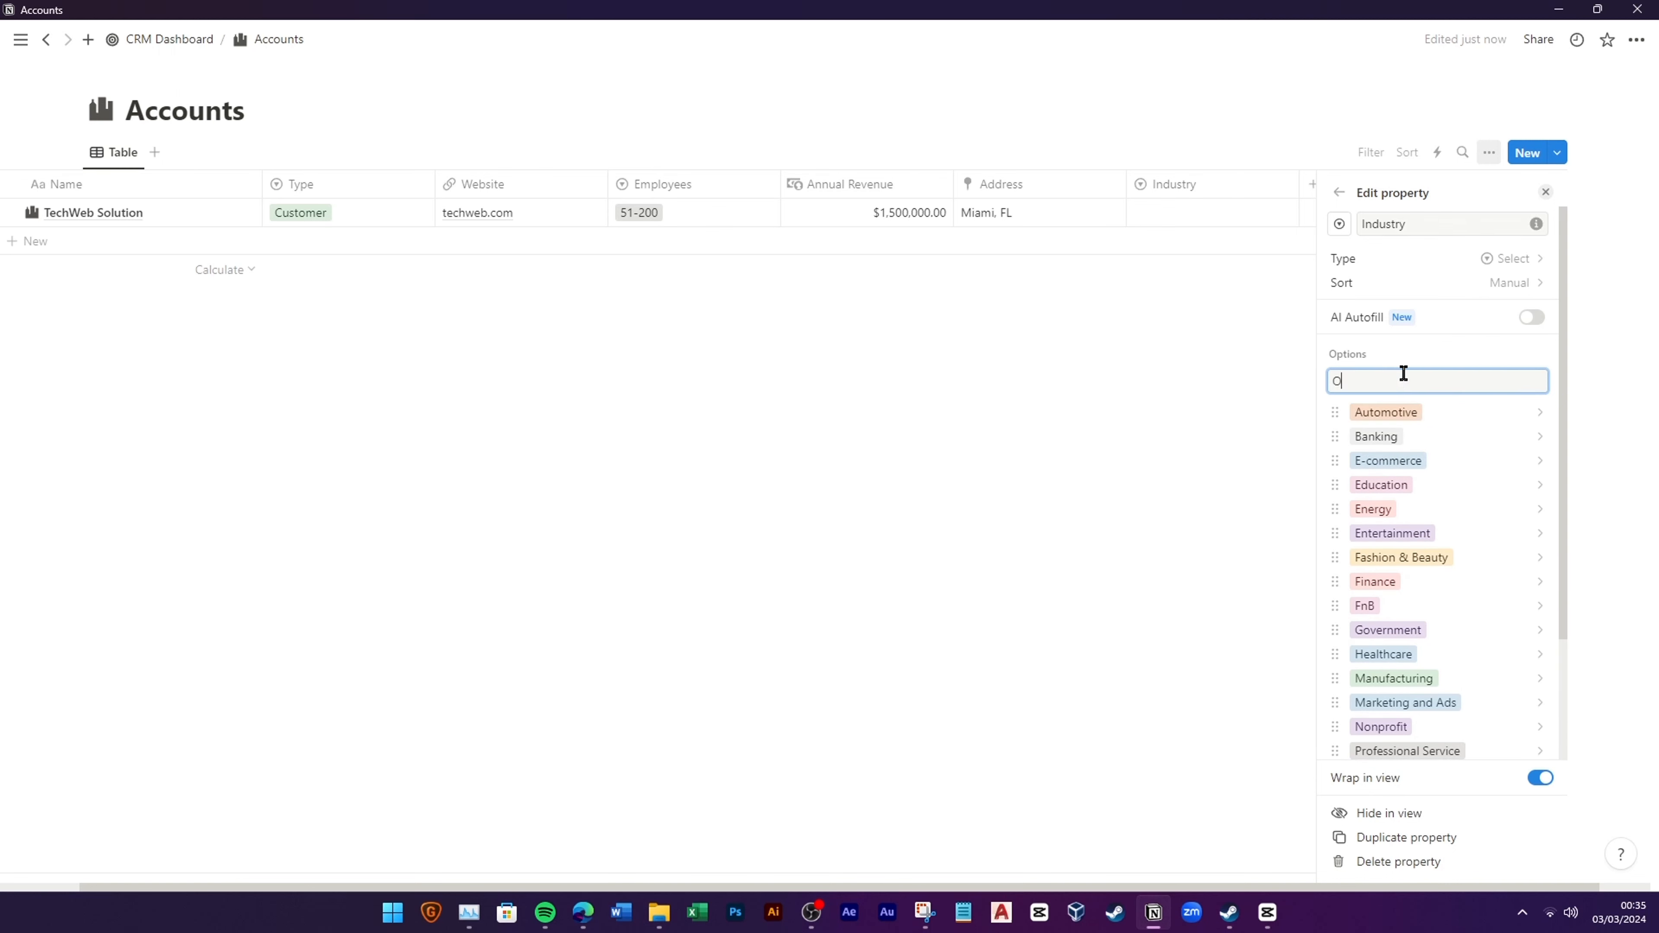
key("Return")
Step: Move Other to the end of the list and set TechWeb Solution's industry to Professional Service
left_click_drag(1361, 592, 1400, 751)
left_click(1262, 213)
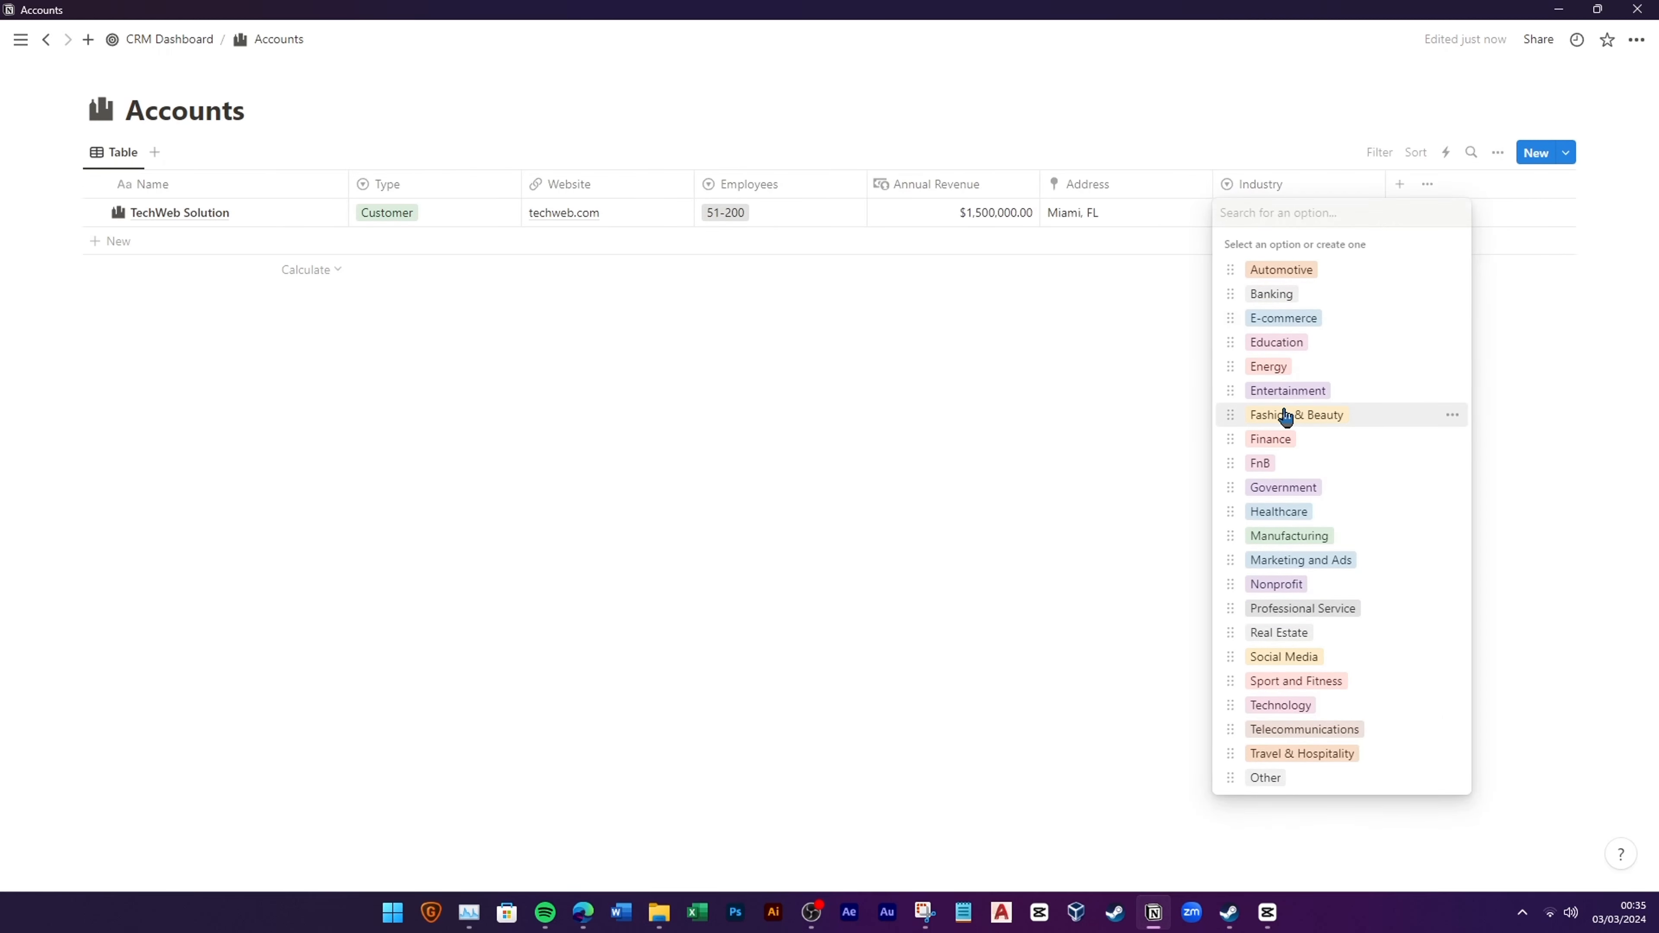
left_click(1340, 605)
Step: Add a text property named Additional Notes and give it a pencil icon
left_click(1400, 183)
scroll(1437, 457, "down", 3)
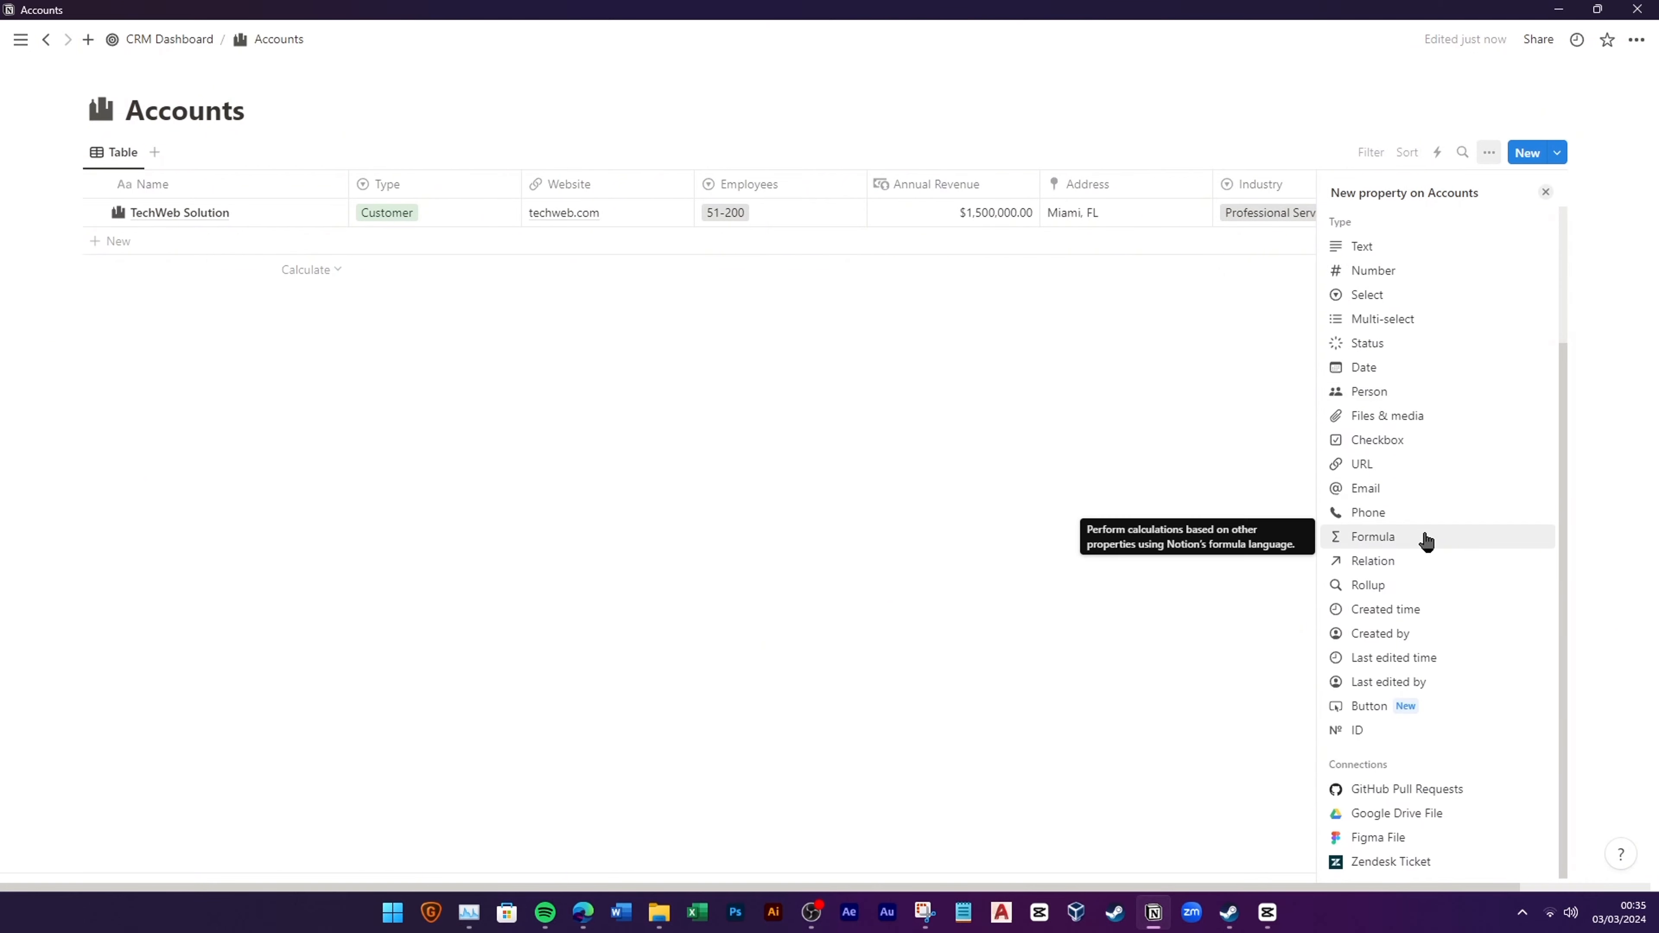
scroll(1398, 442, "up", 3)
left_click(1402, 420)
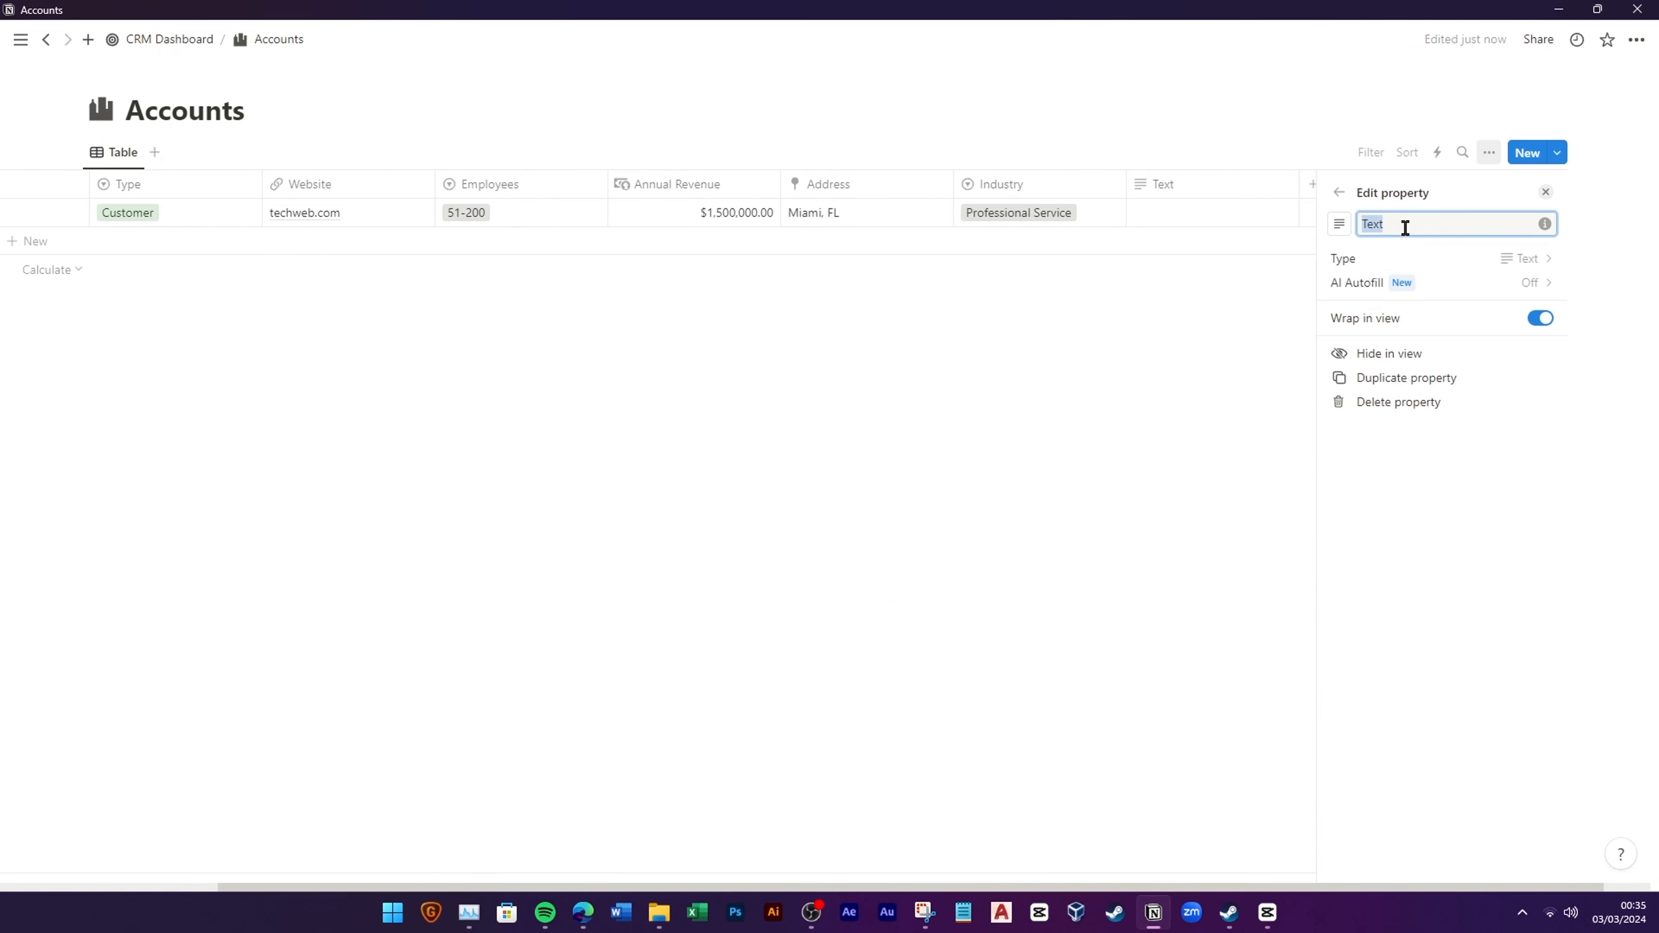
type("Additional Notes")
left_click(1339, 223)
left_click(1435, 381)
left_click(1149, 381)
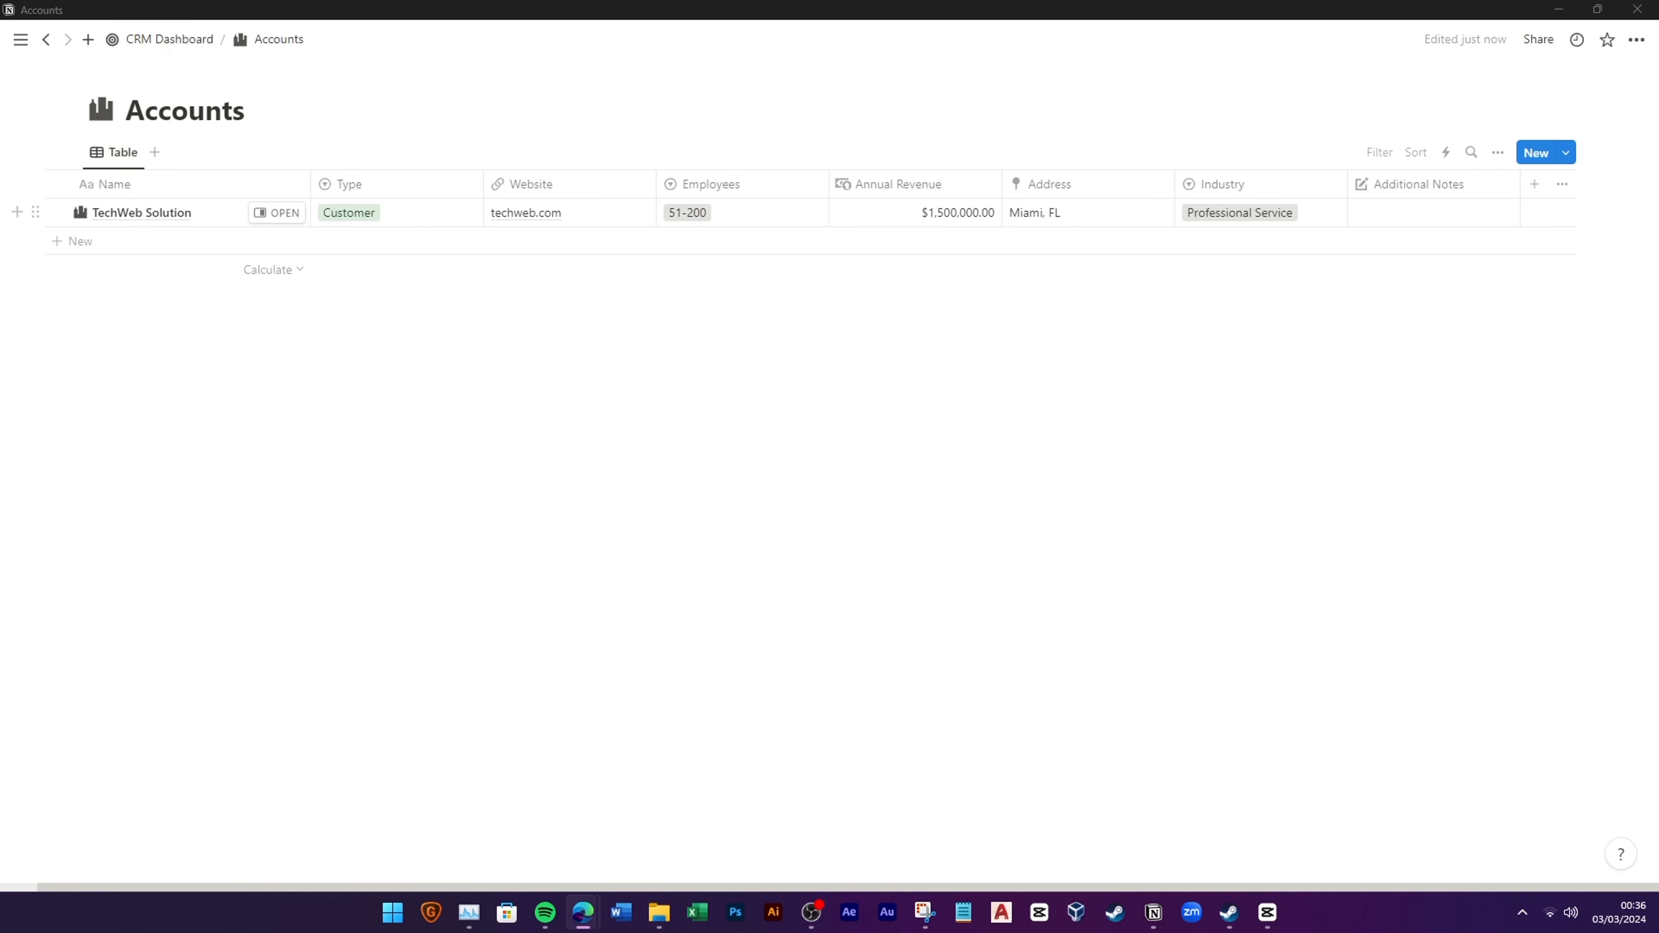
Step: Add Created time, Created by, Last edited time and Last edited by properties to the table
left_click(1534, 184)
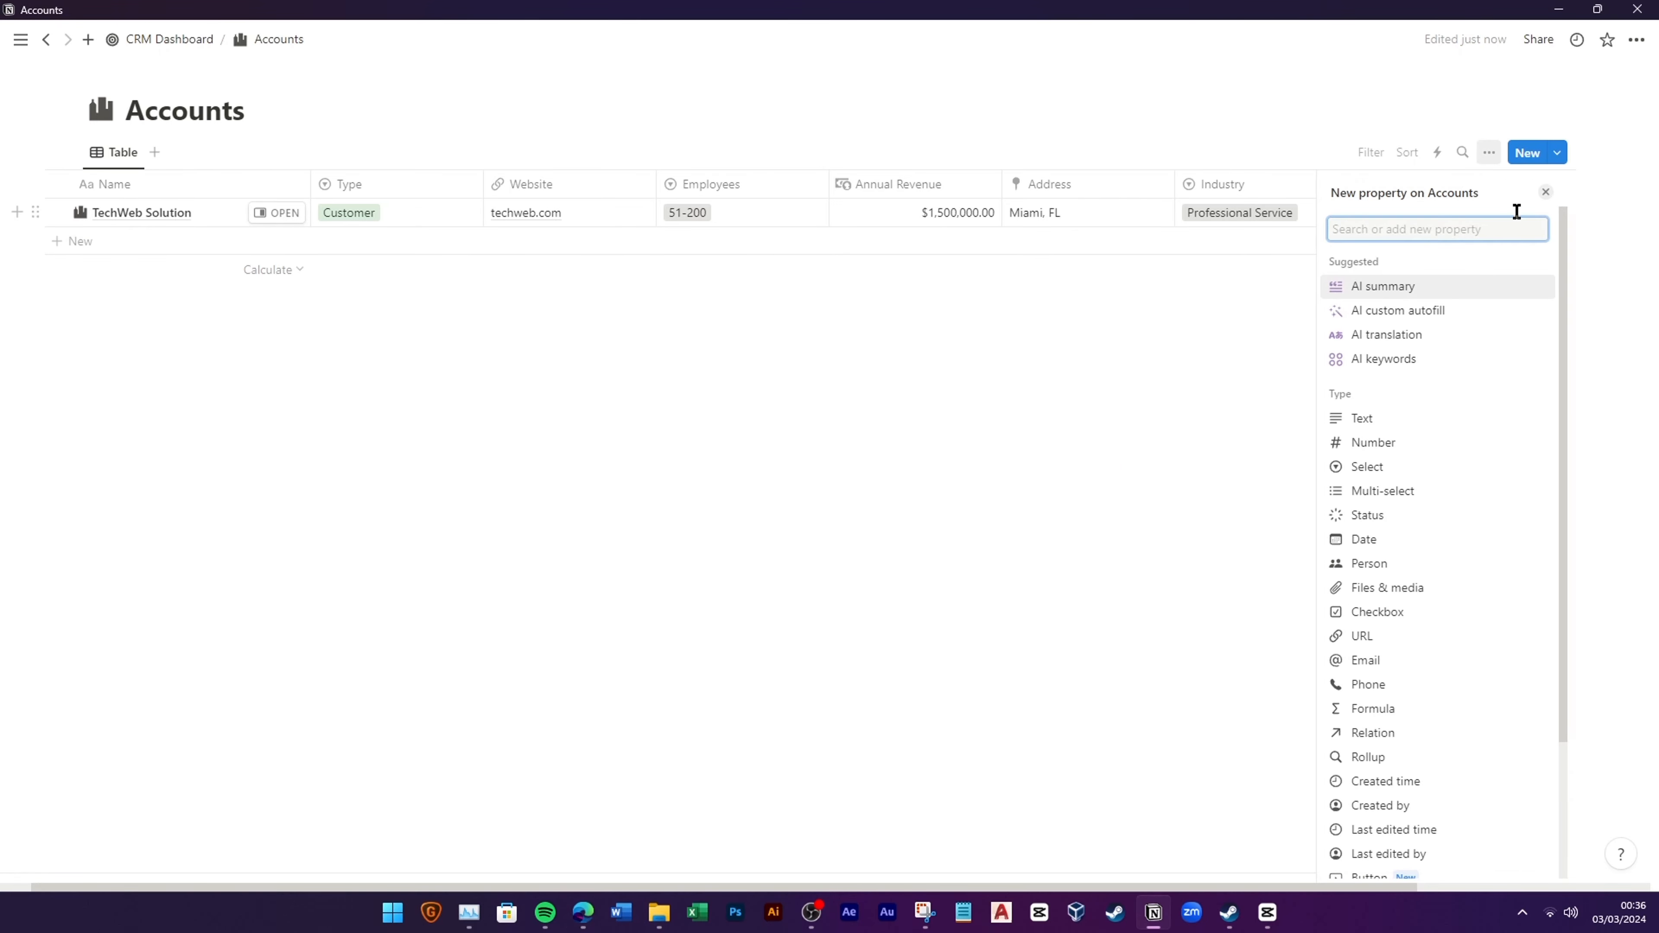
scroll(1472, 541, "down", 1)
left_click(1385, 695)
key("Escape")
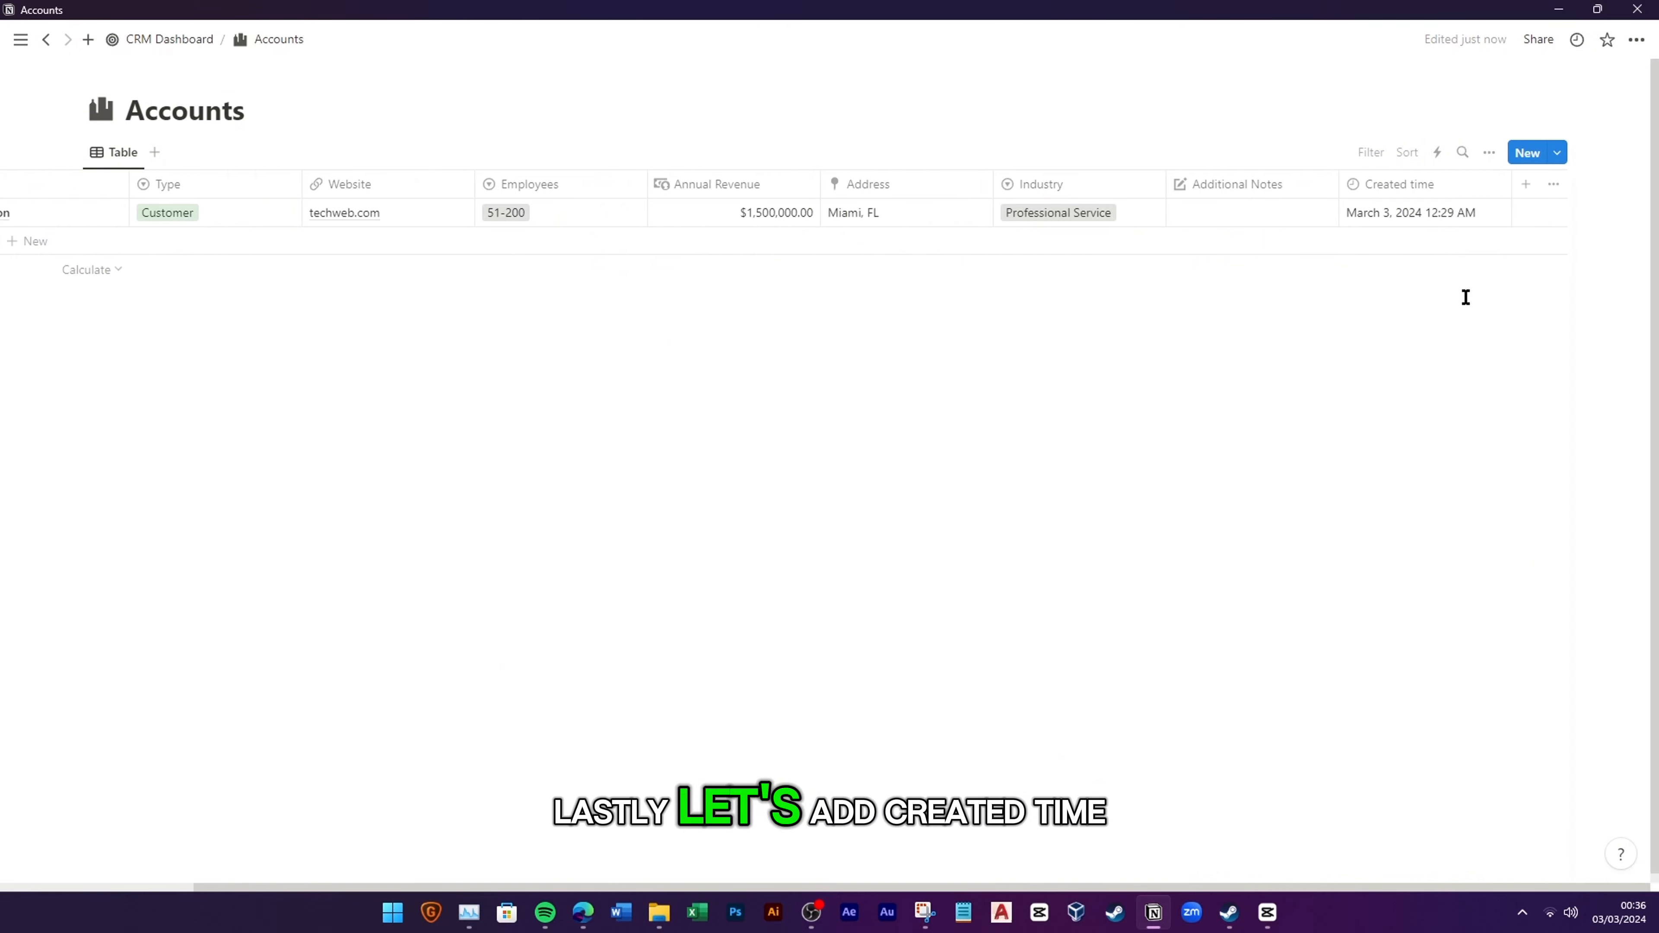
left_click(1538, 187)
left_click(1419, 638)
key("Escape")
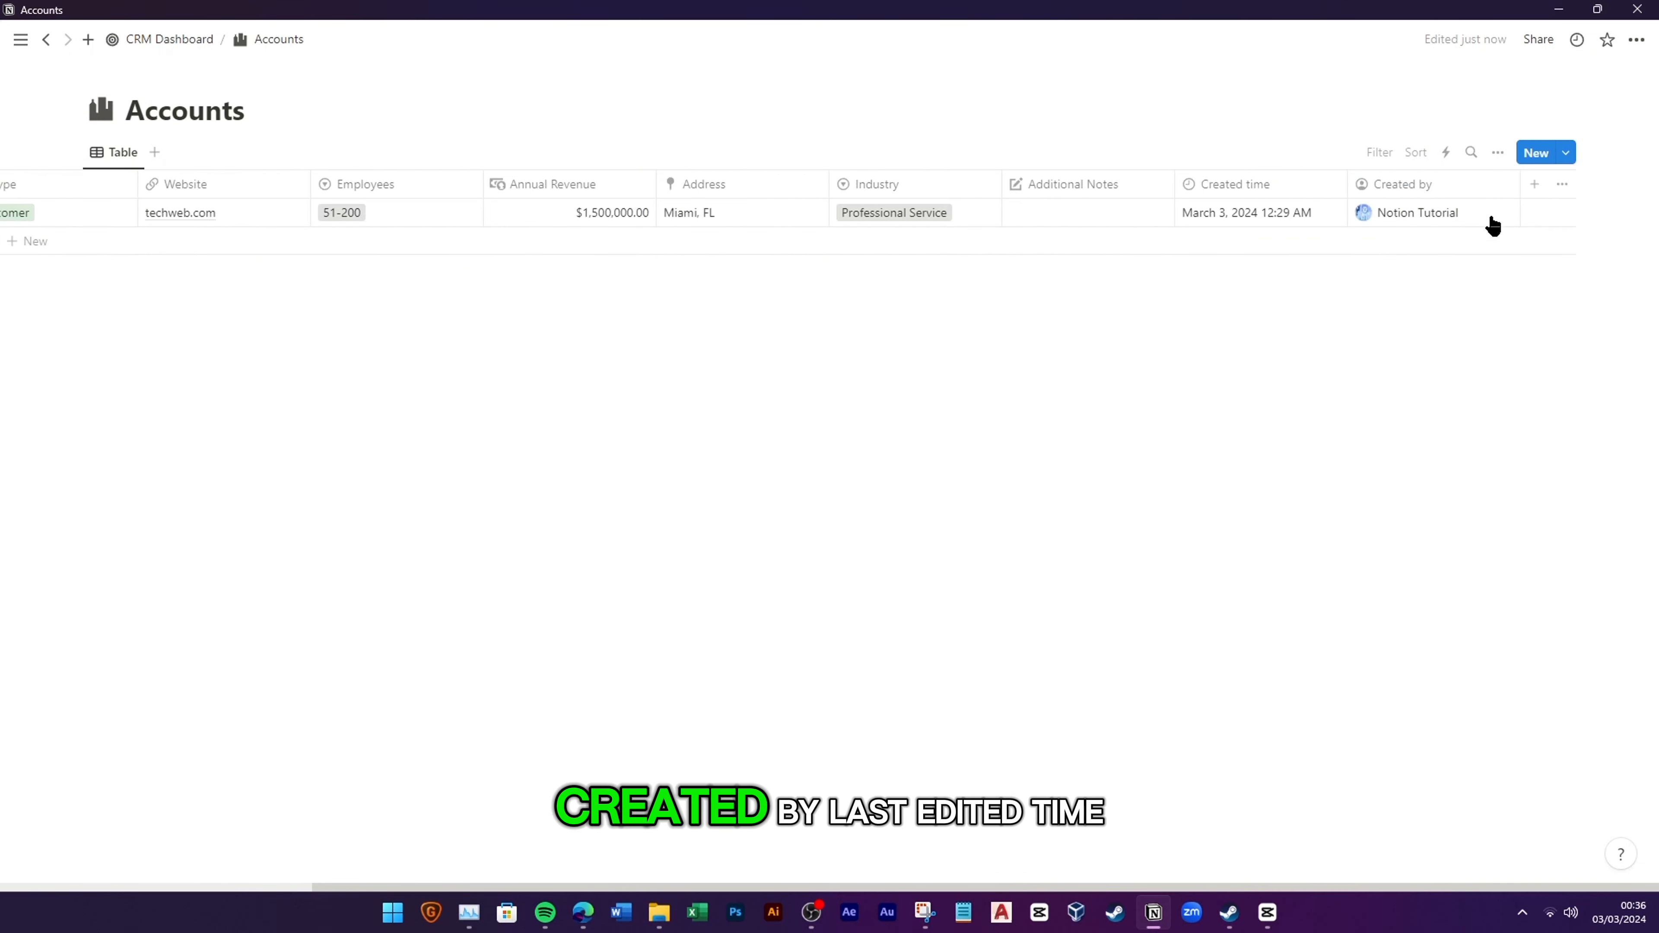
left_click(1527, 185)
left_click(1398, 657)
key("Escape")
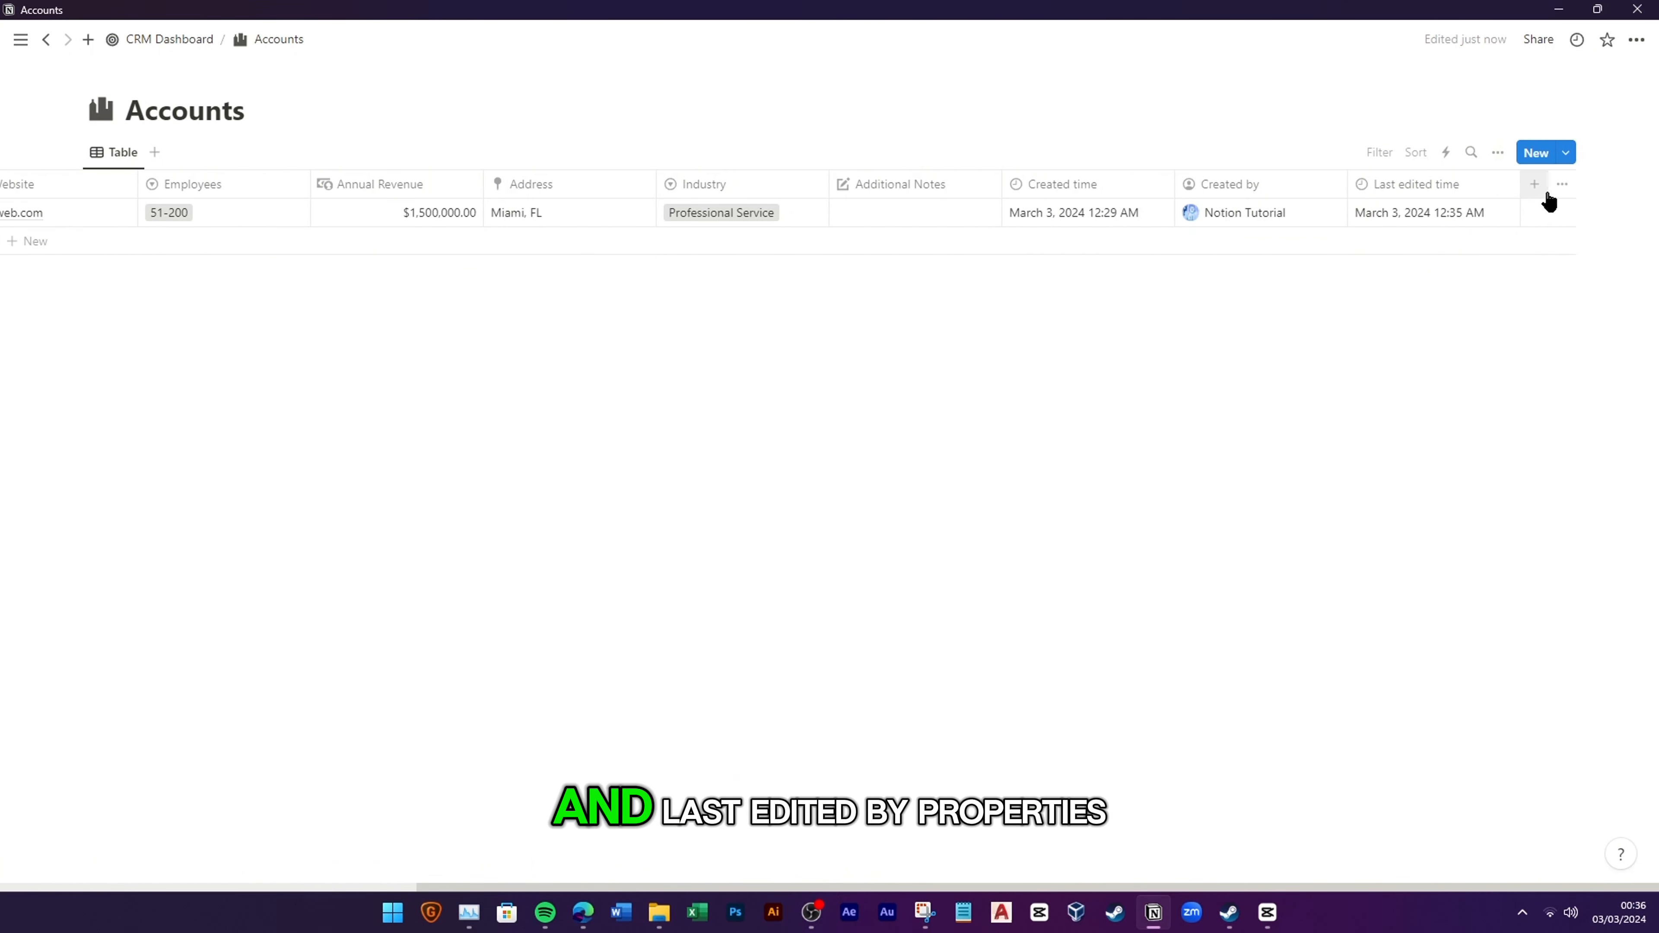
left_click(1532, 185)
left_click(1399, 681)
key("Escape")
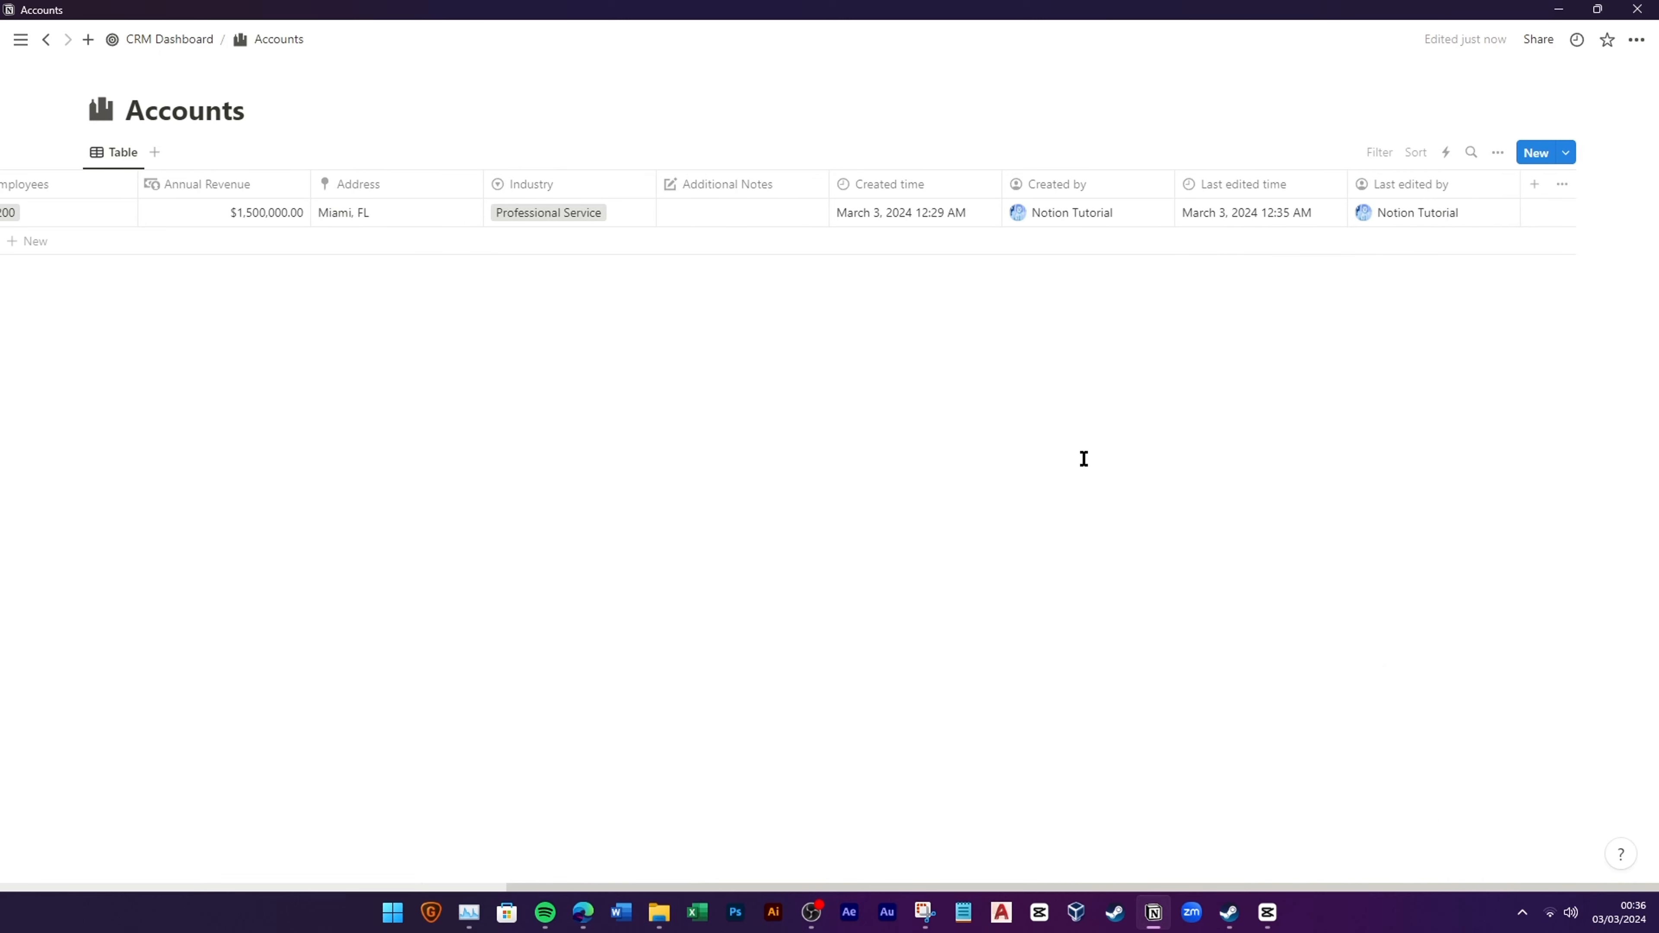
Step: Hide the Created time, Created by, Last edited time and Last edited by columns from the view
left_click(915, 184)
left_click(888, 370)
left_click(1033, 185)
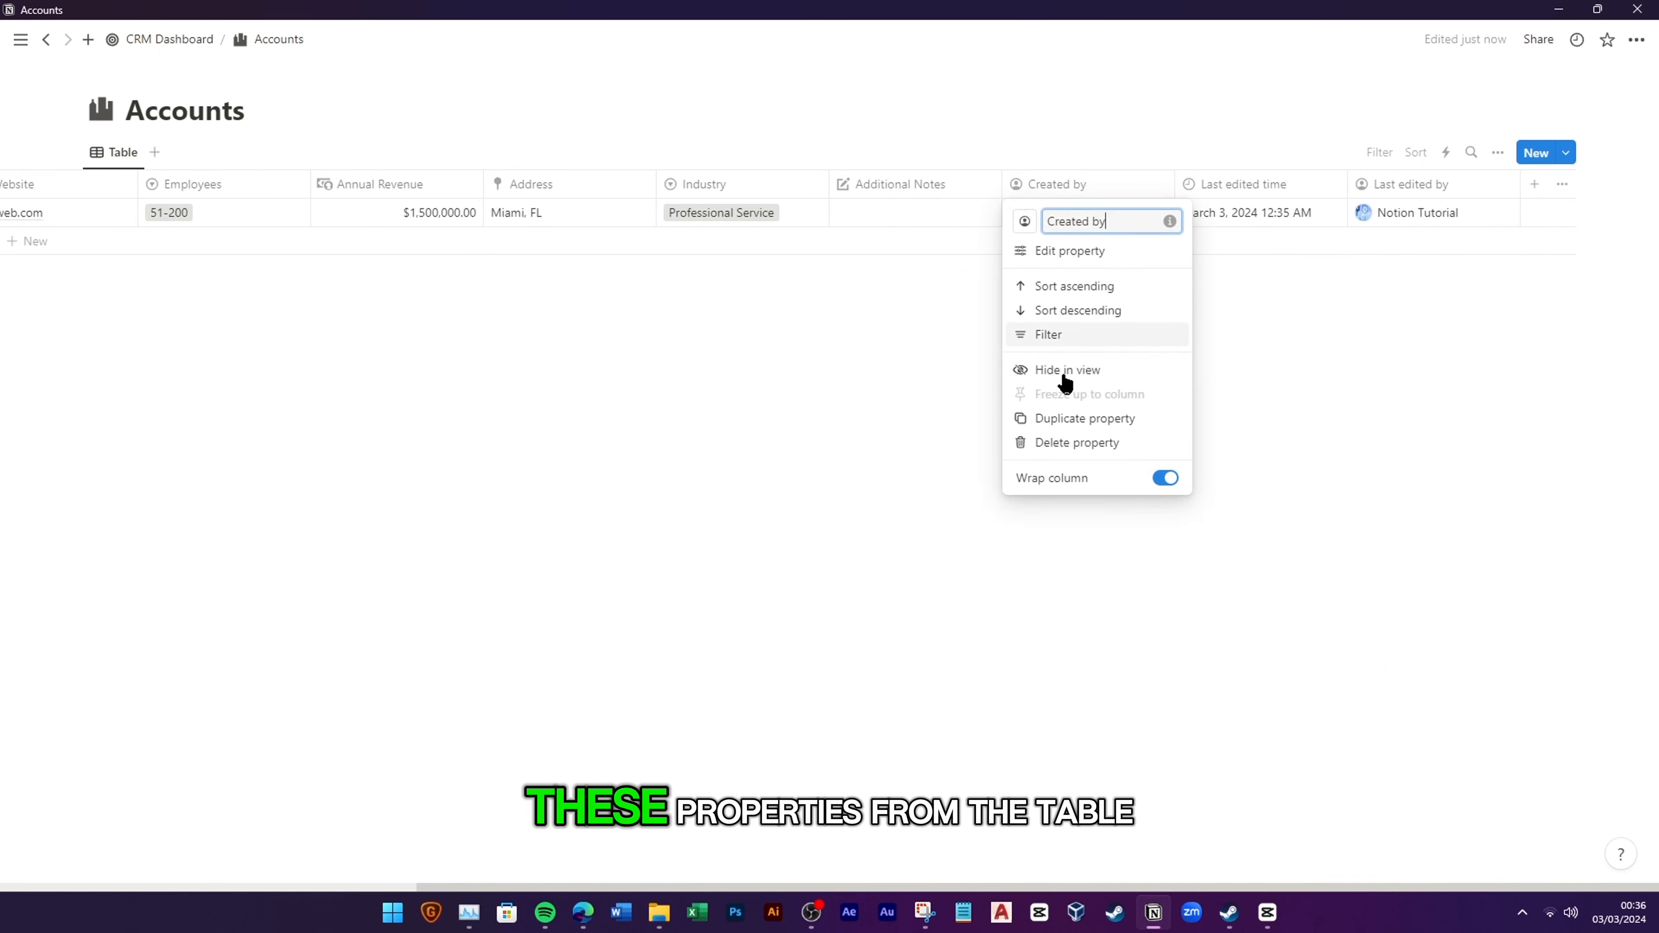
left_click(1063, 371)
left_click(1235, 184)
left_click(1212, 371)
left_click(1404, 184)
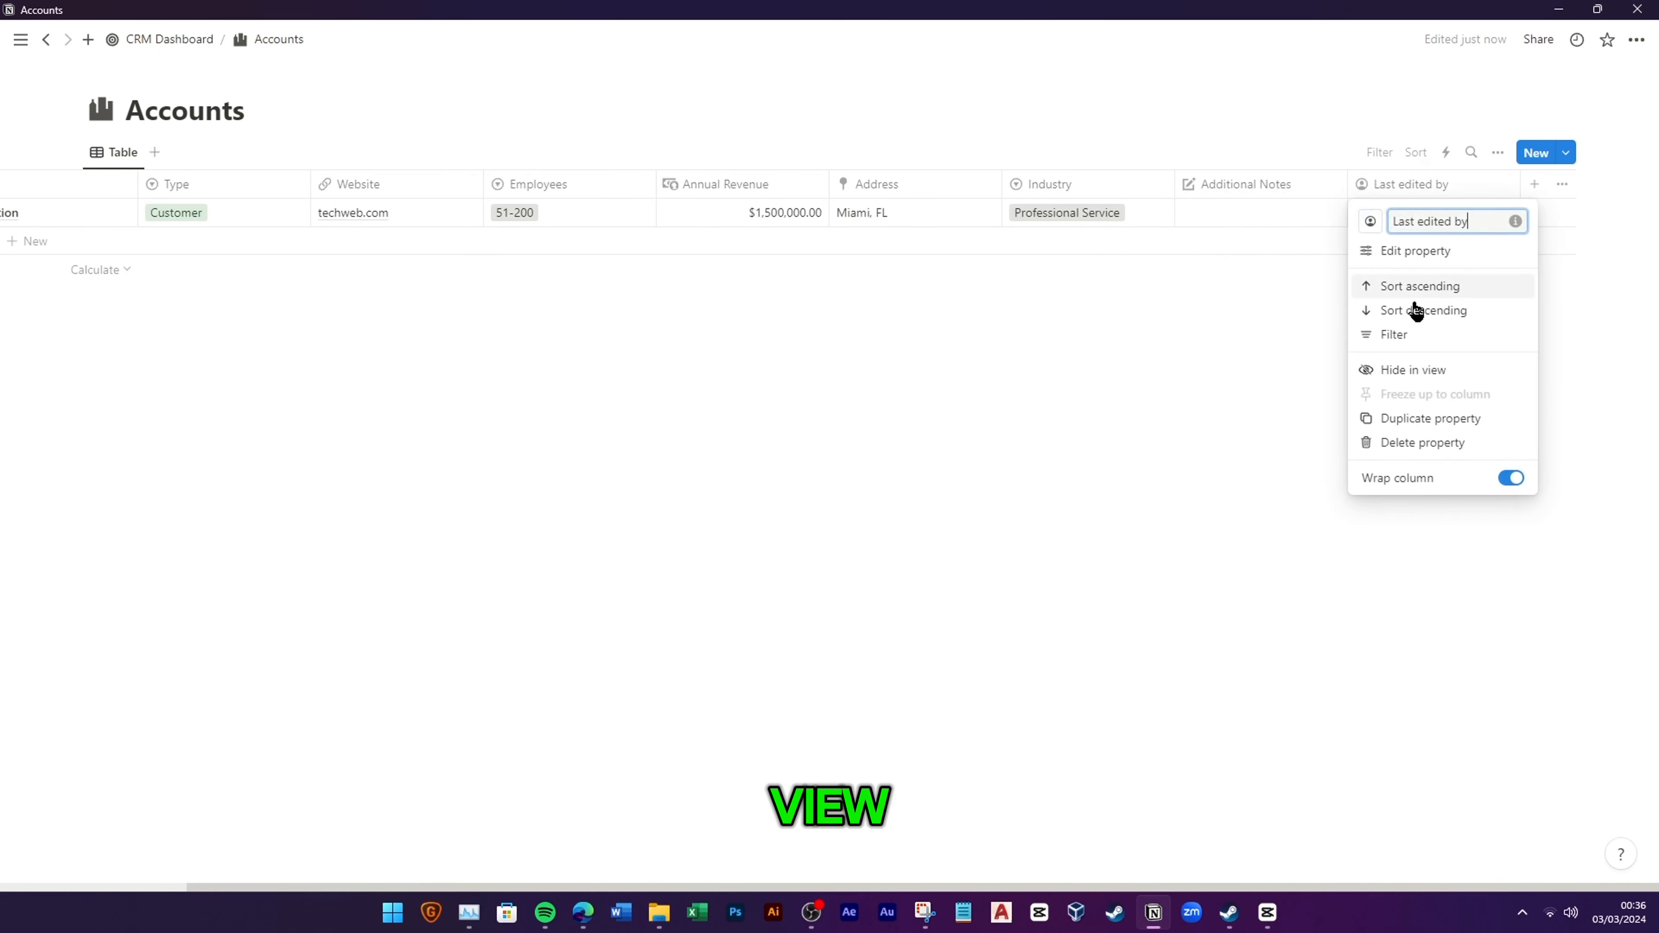
left_click(1379, 373)
Step: Narrow the Name, Type, Website, Employees, Annual Revenue and Address columns
left_click_drag(1144, 878, 974, 878)
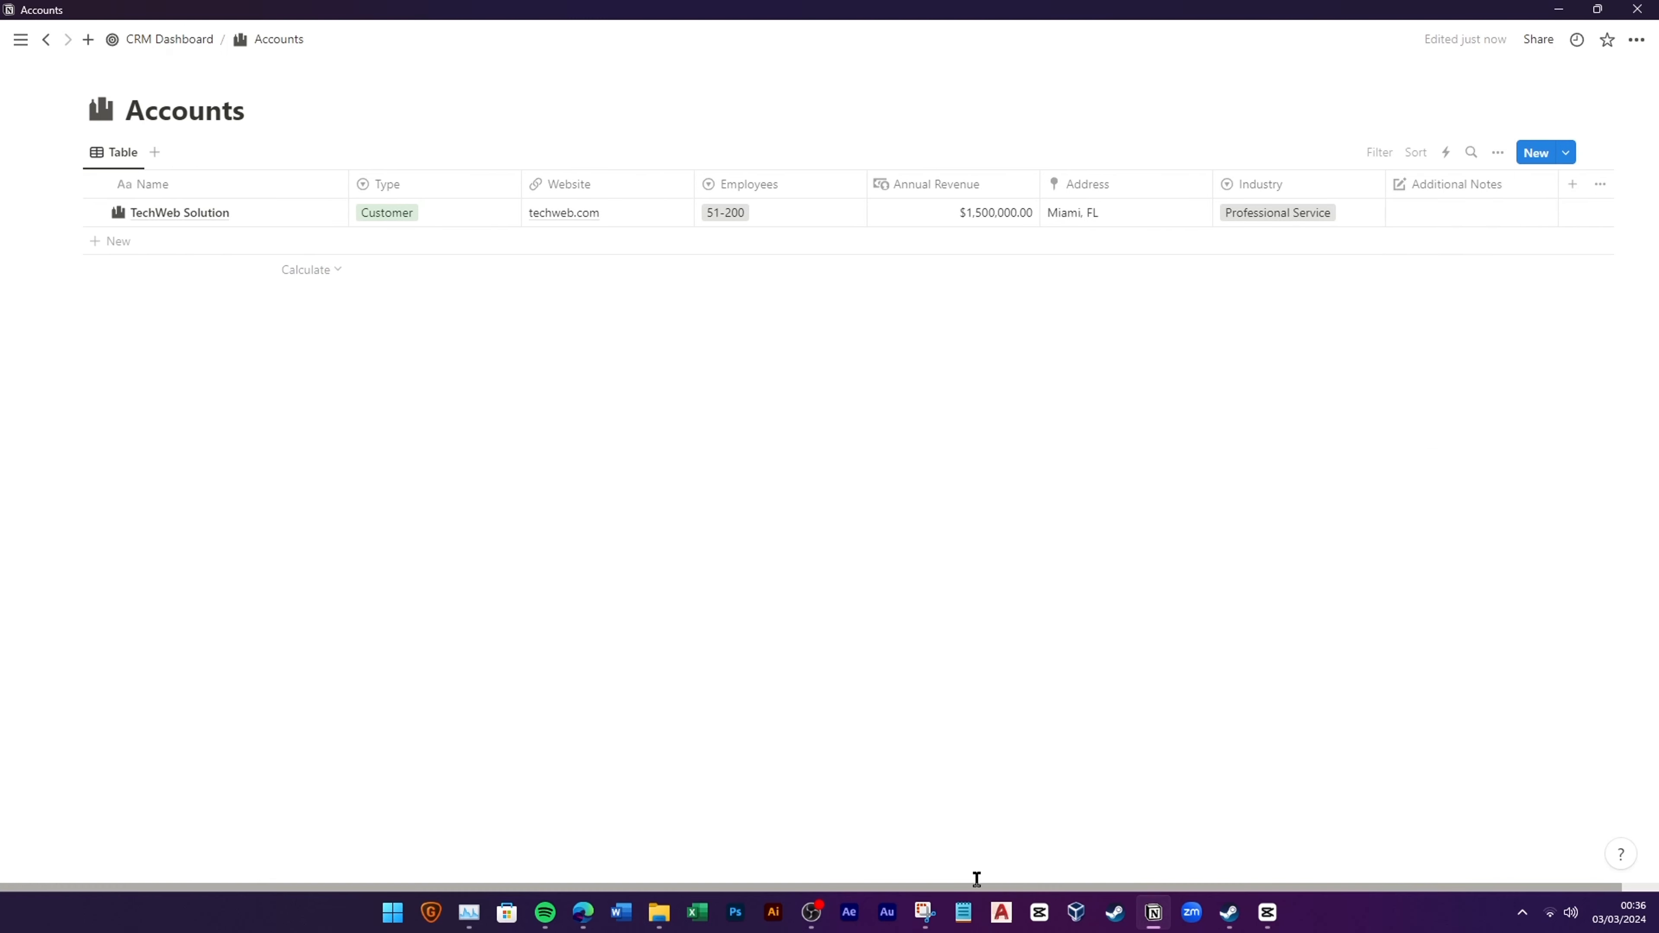
left_click_drag(346, 196, 320, 184)
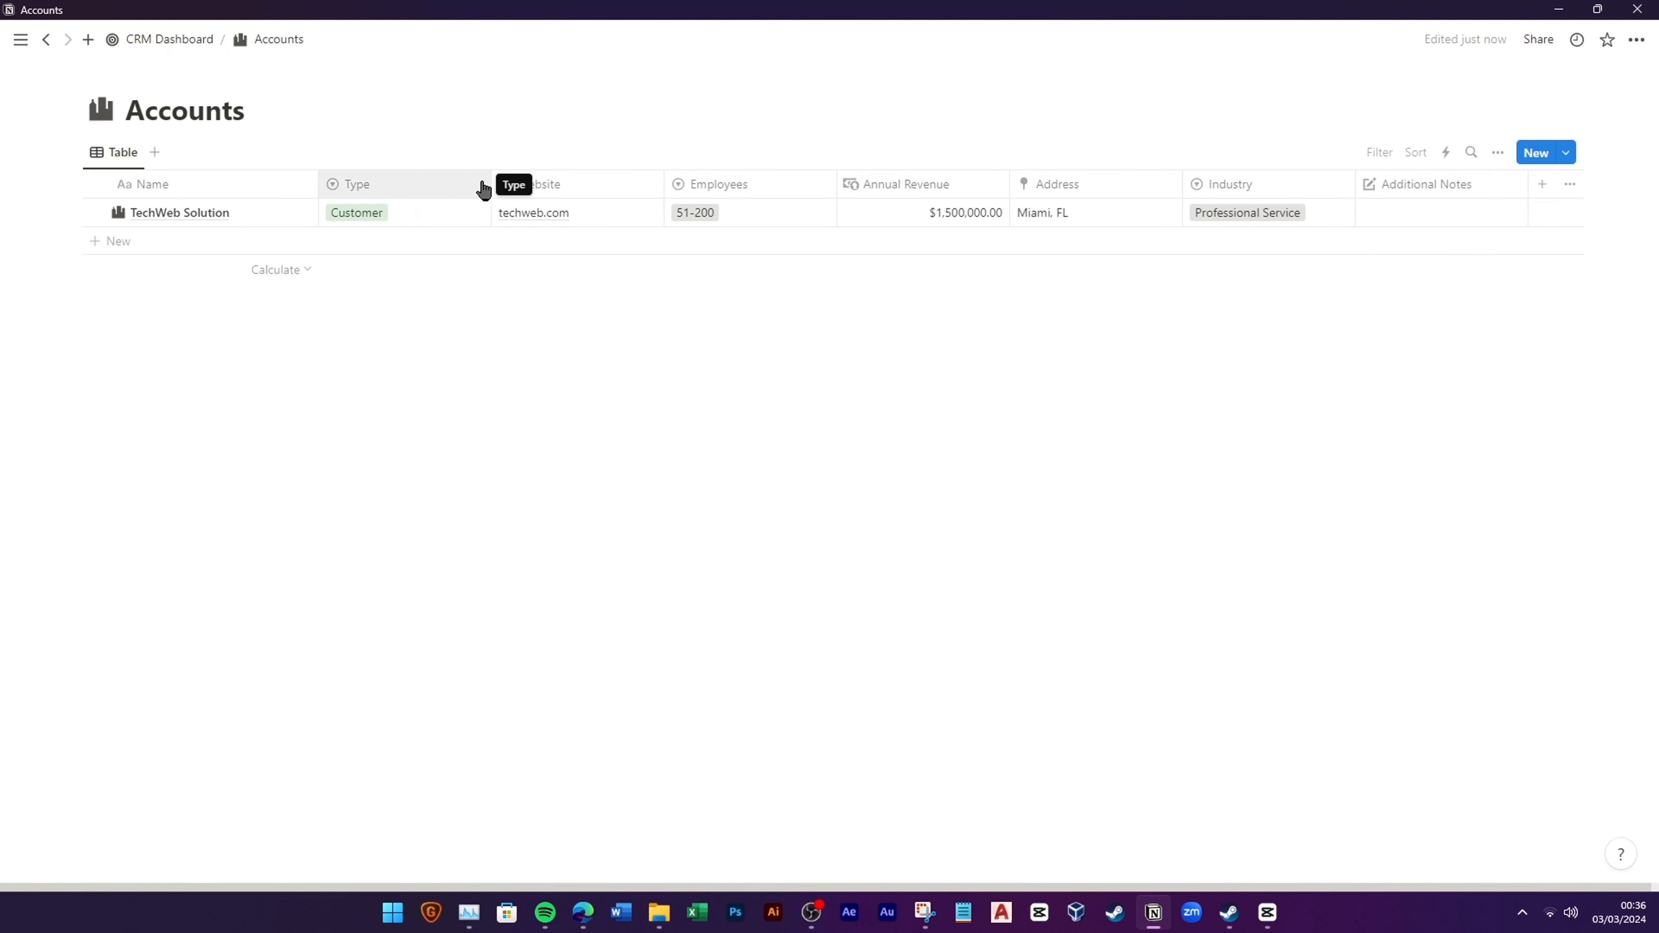
left_click_drag(488, 184, 424, 196)
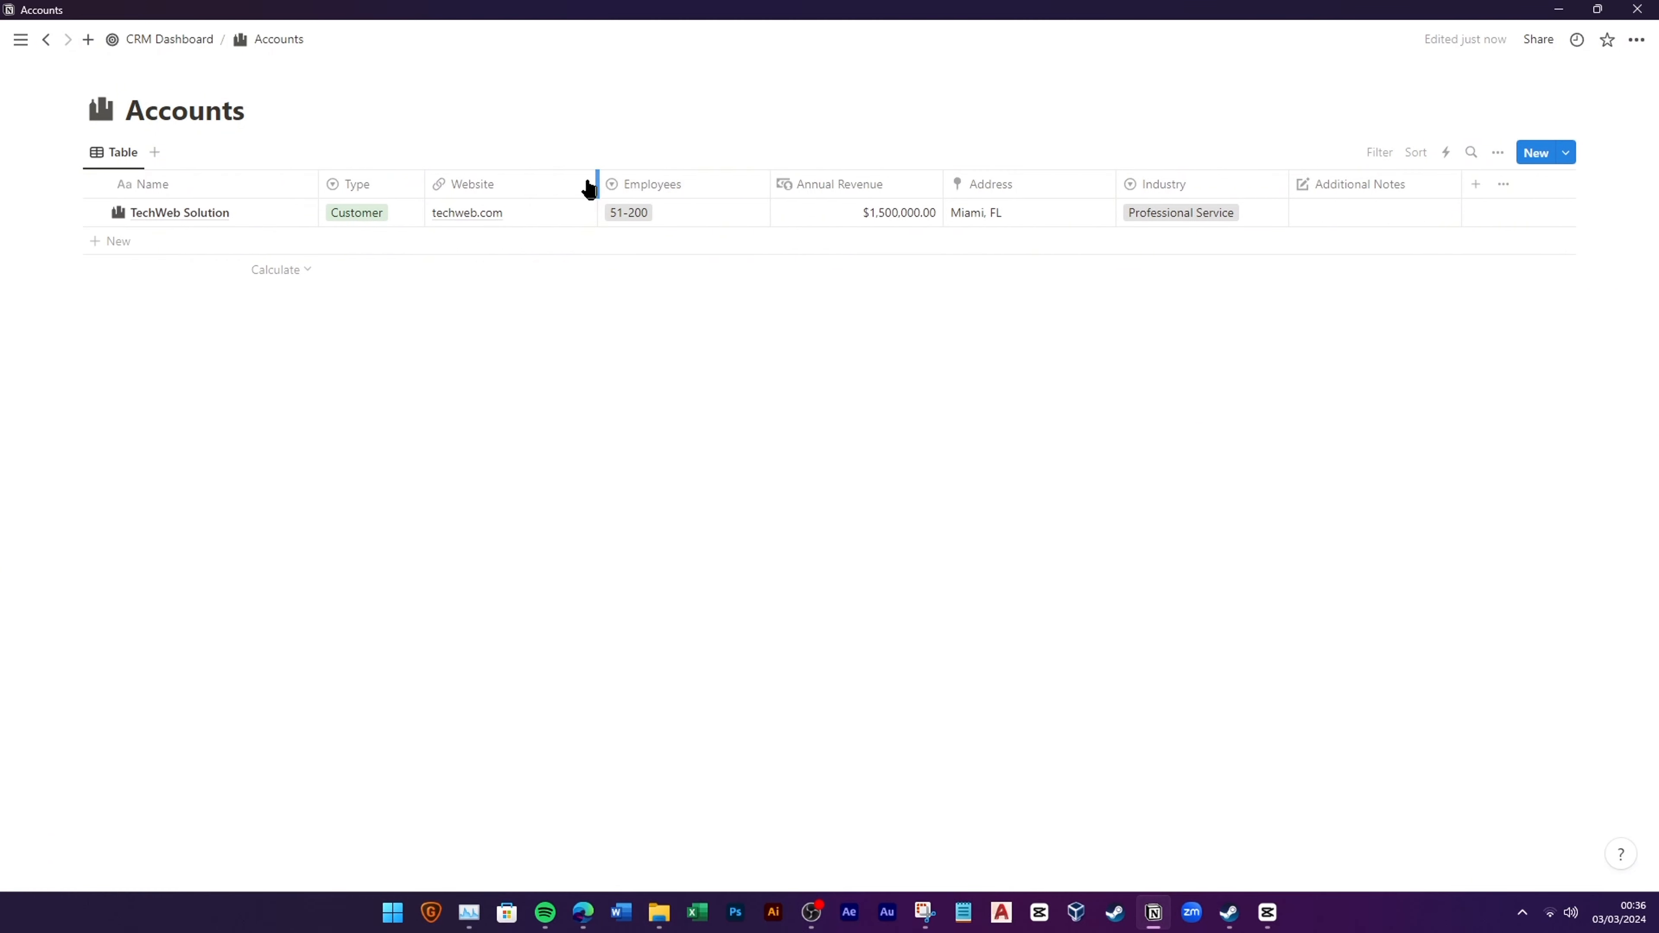
left_click_drag(596, 184, 550, 185)
left_click_drag(721, 193, 678, 192)
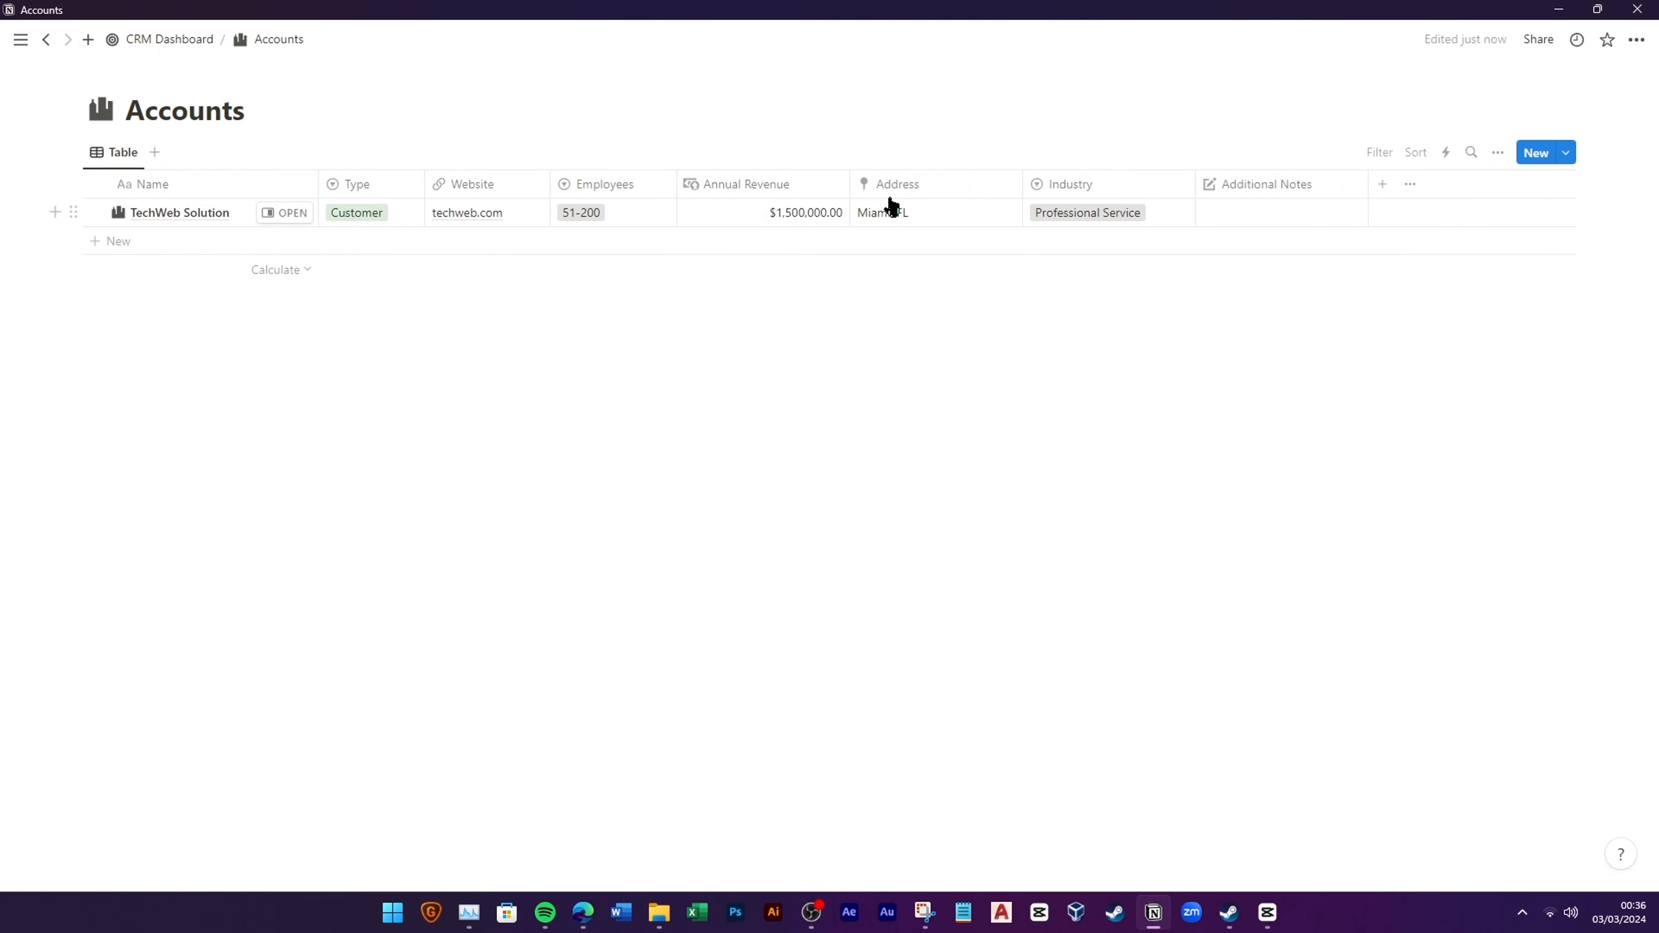
left_click_drag(851, 192, 810, 190)
left_click_drag(983, 190, 903, 193)
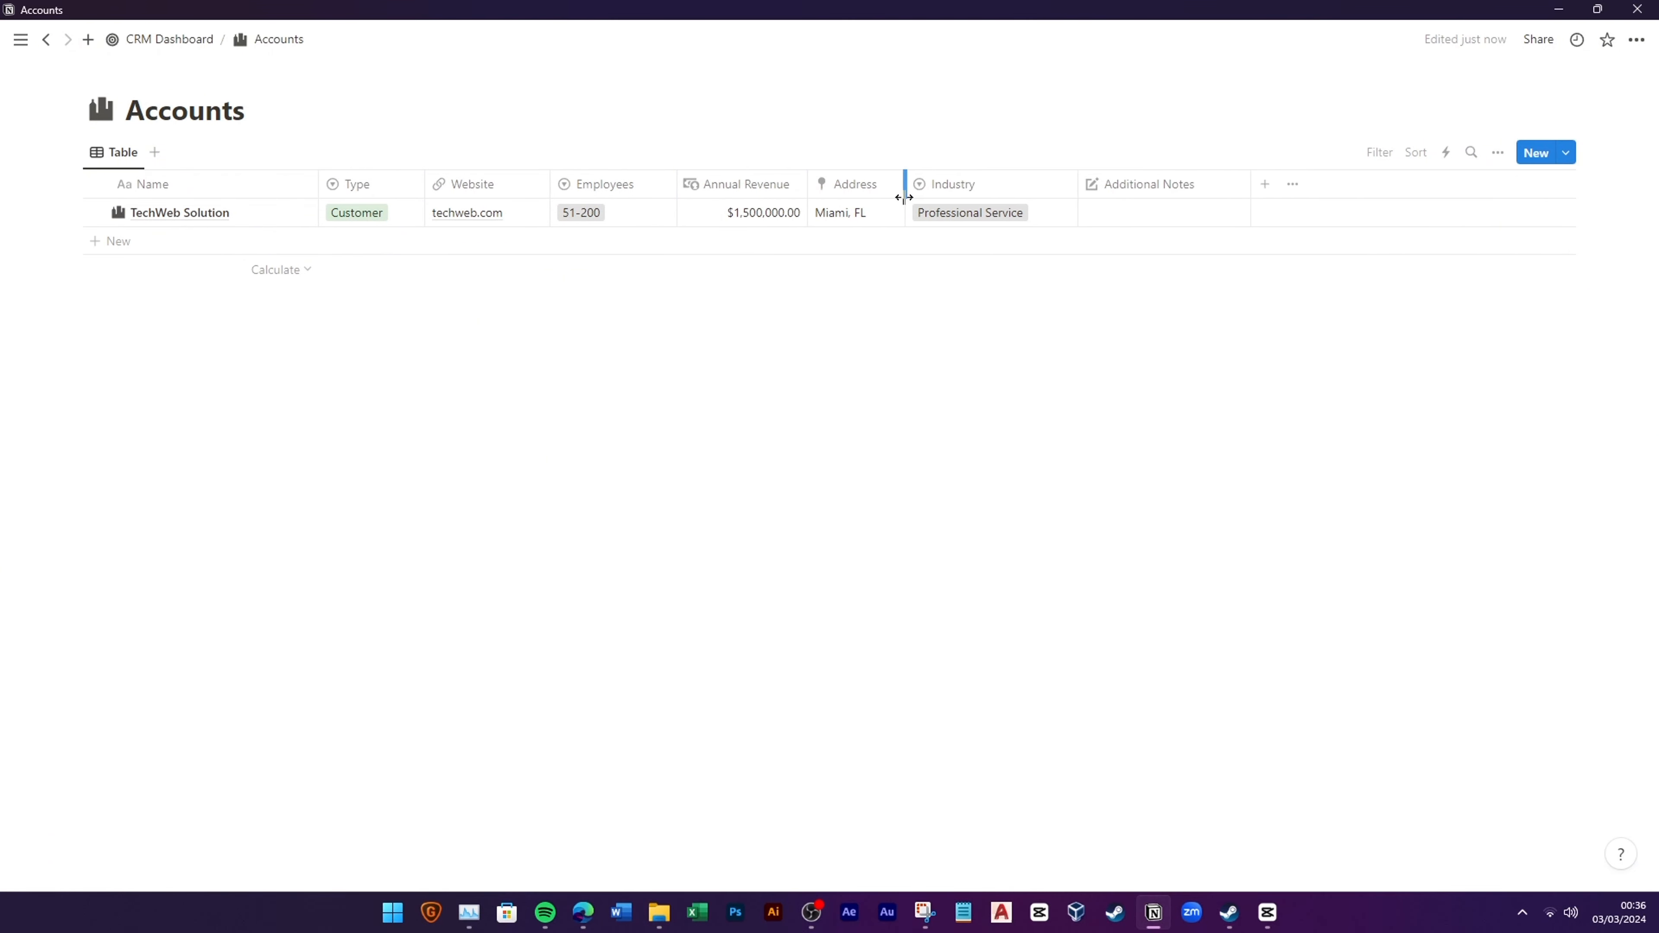
Step: Review the table view's layout settings, then close them
left_click(1498, 152)
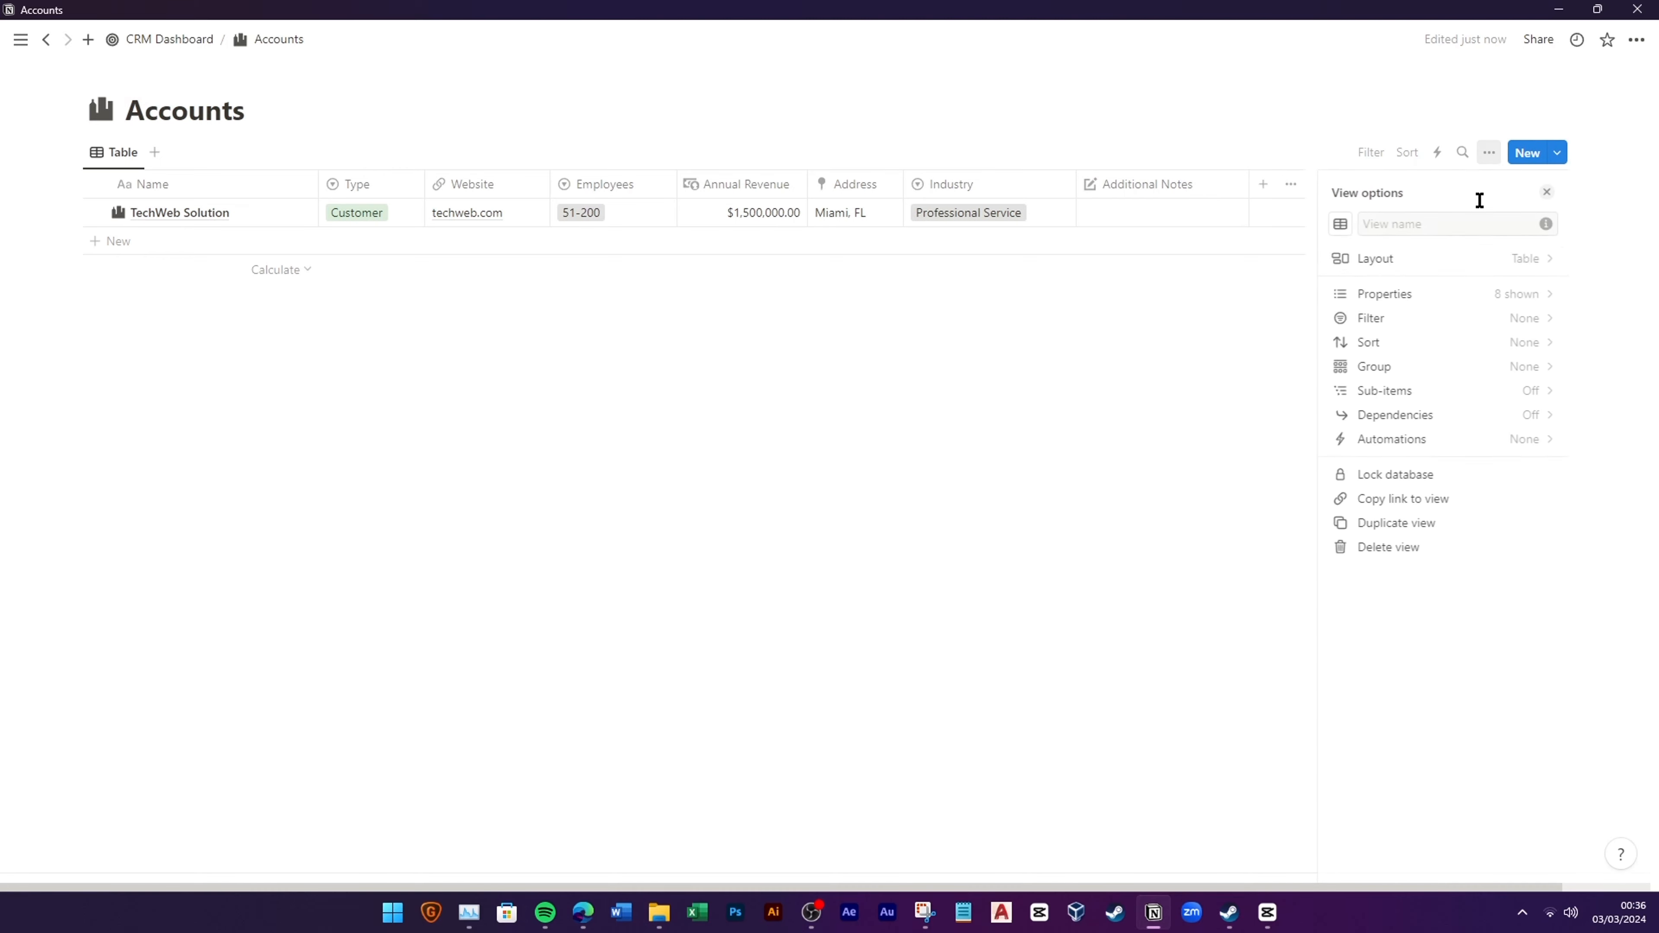
left_click(1437, 255)
left_click(966, 434)
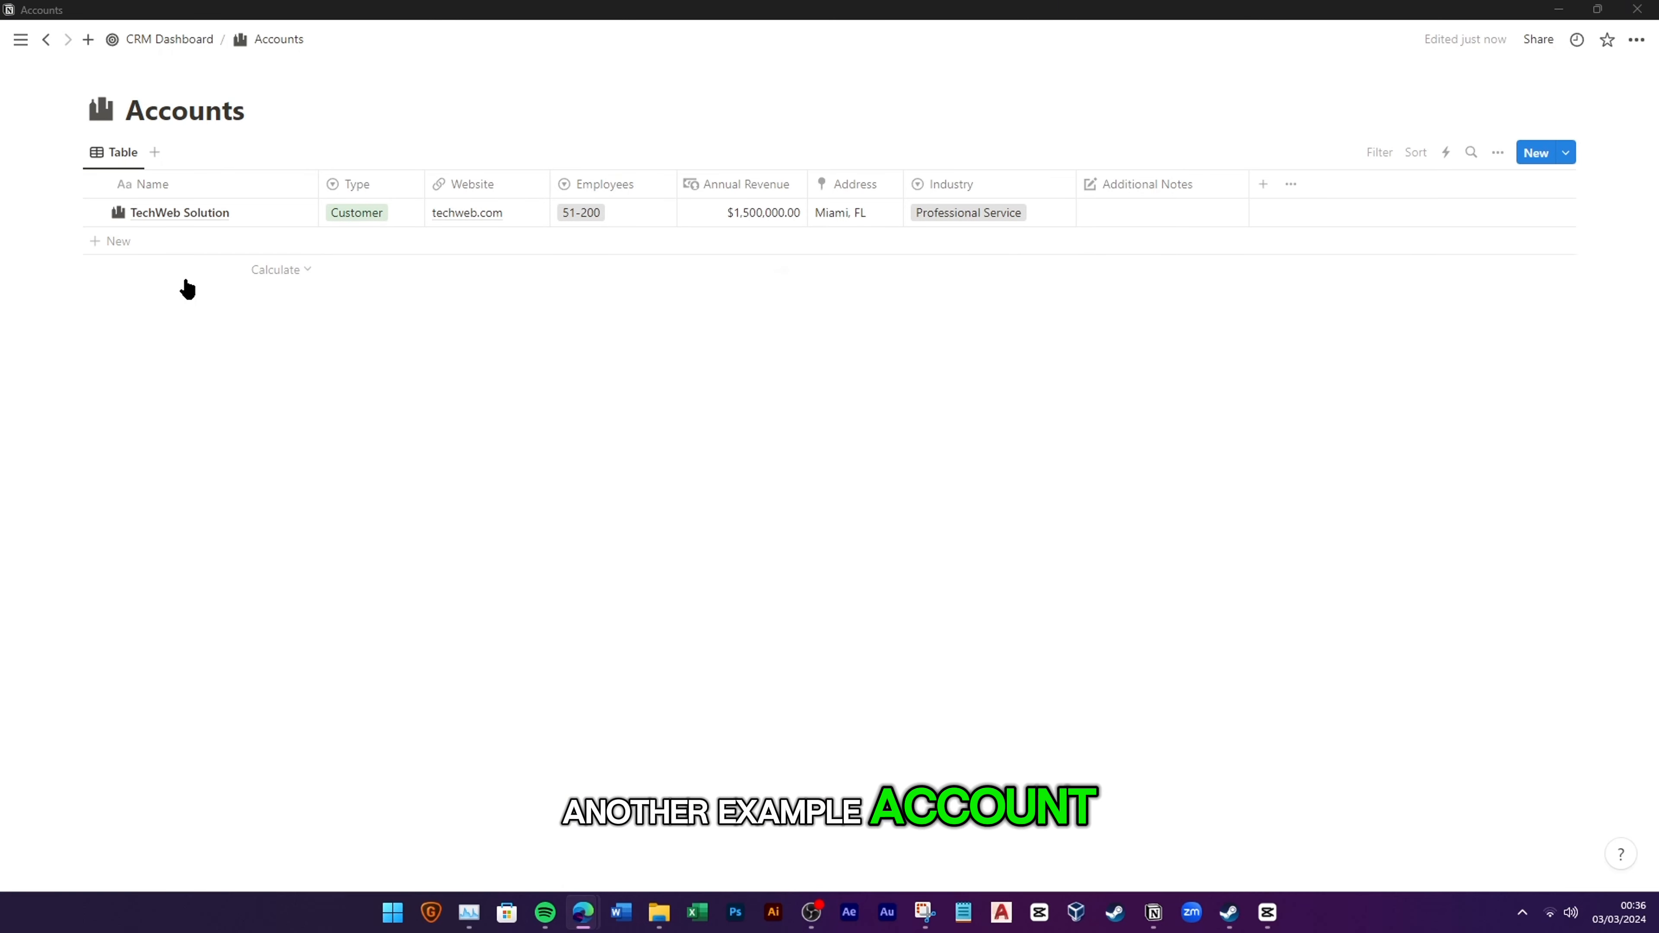
Step: Add a new account row named Creative Edge with Type Potential Customer
left_click(193, 242)
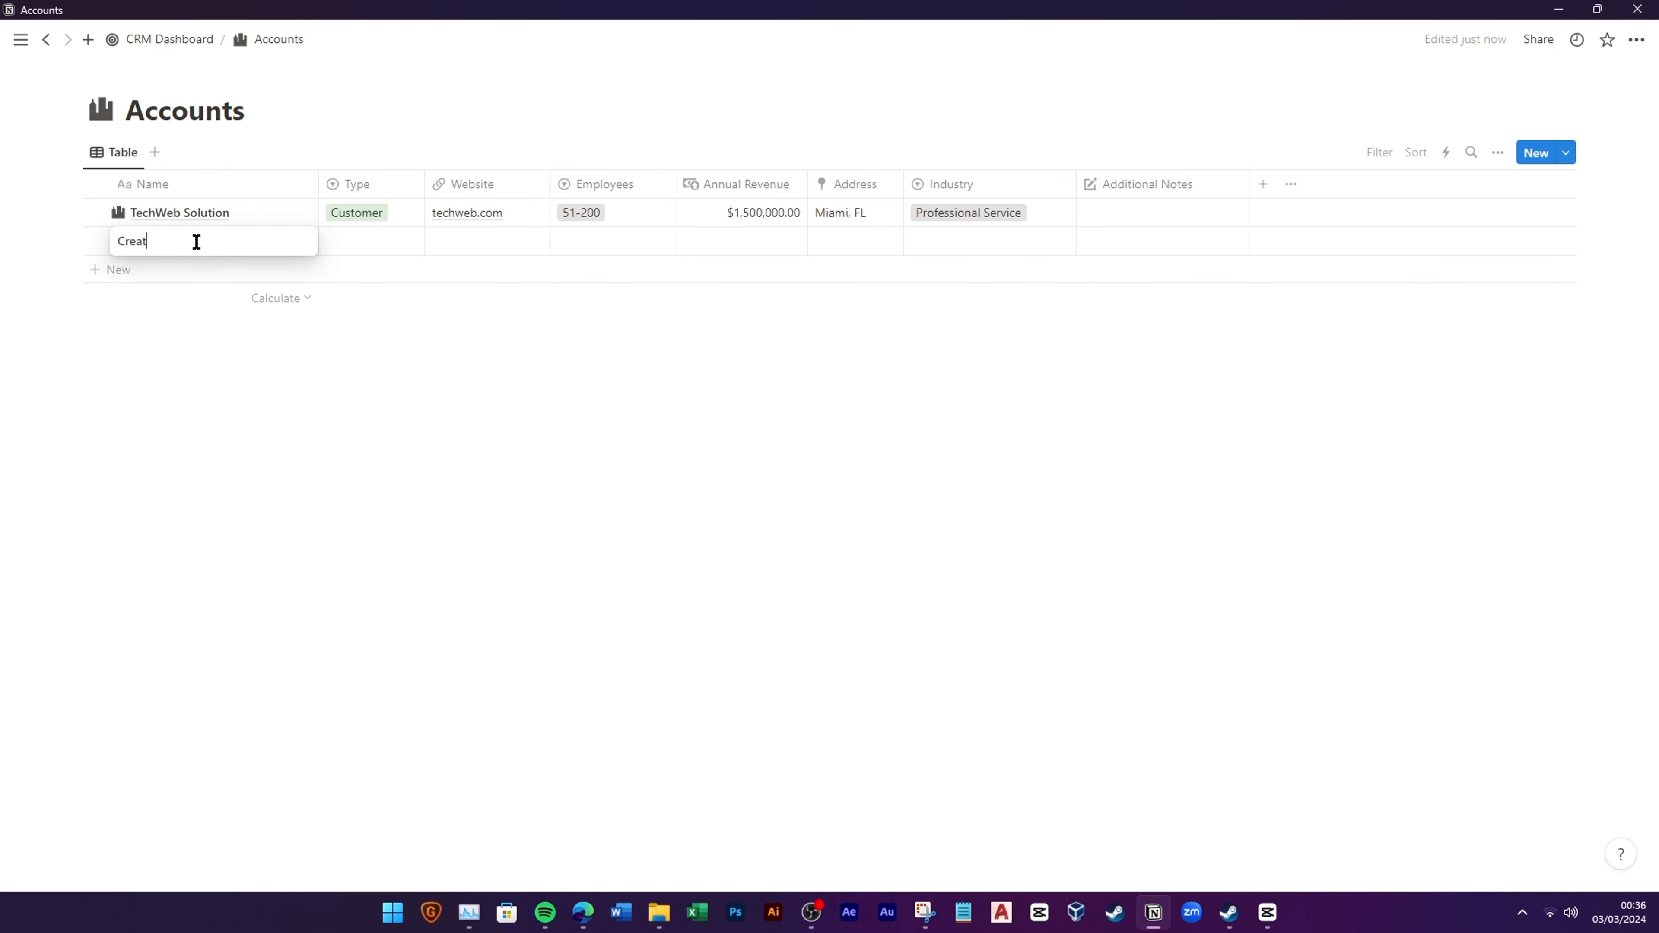
type("Creative Edge")
key("Return")
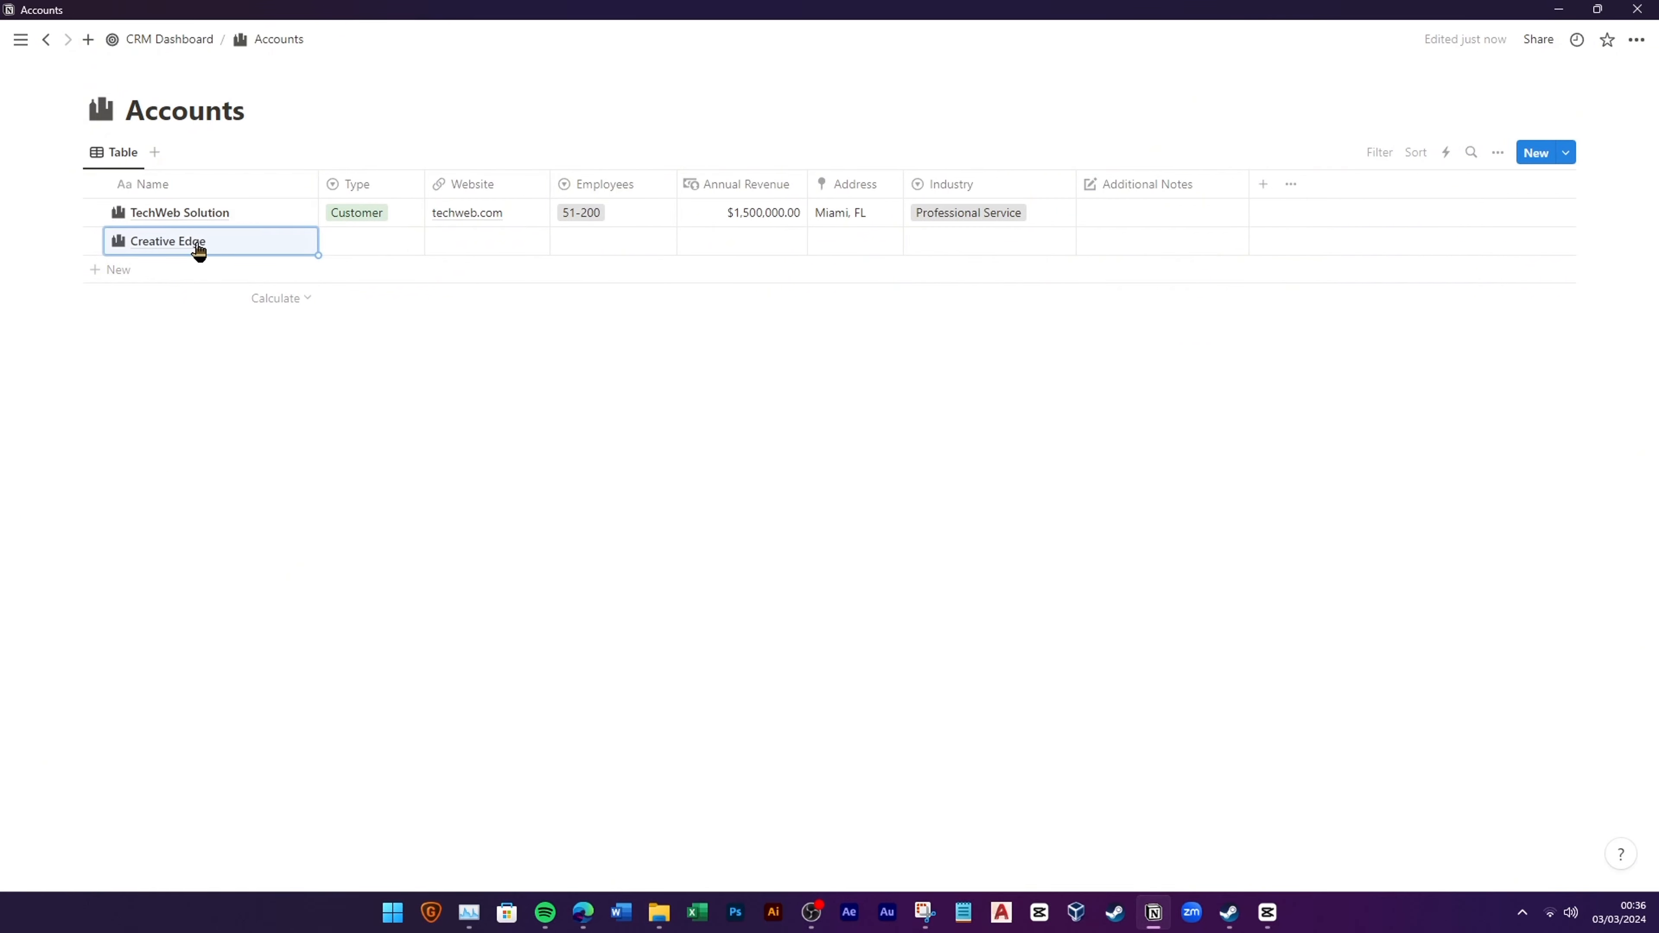
left_click(355, 240)
left_click(549, 321)
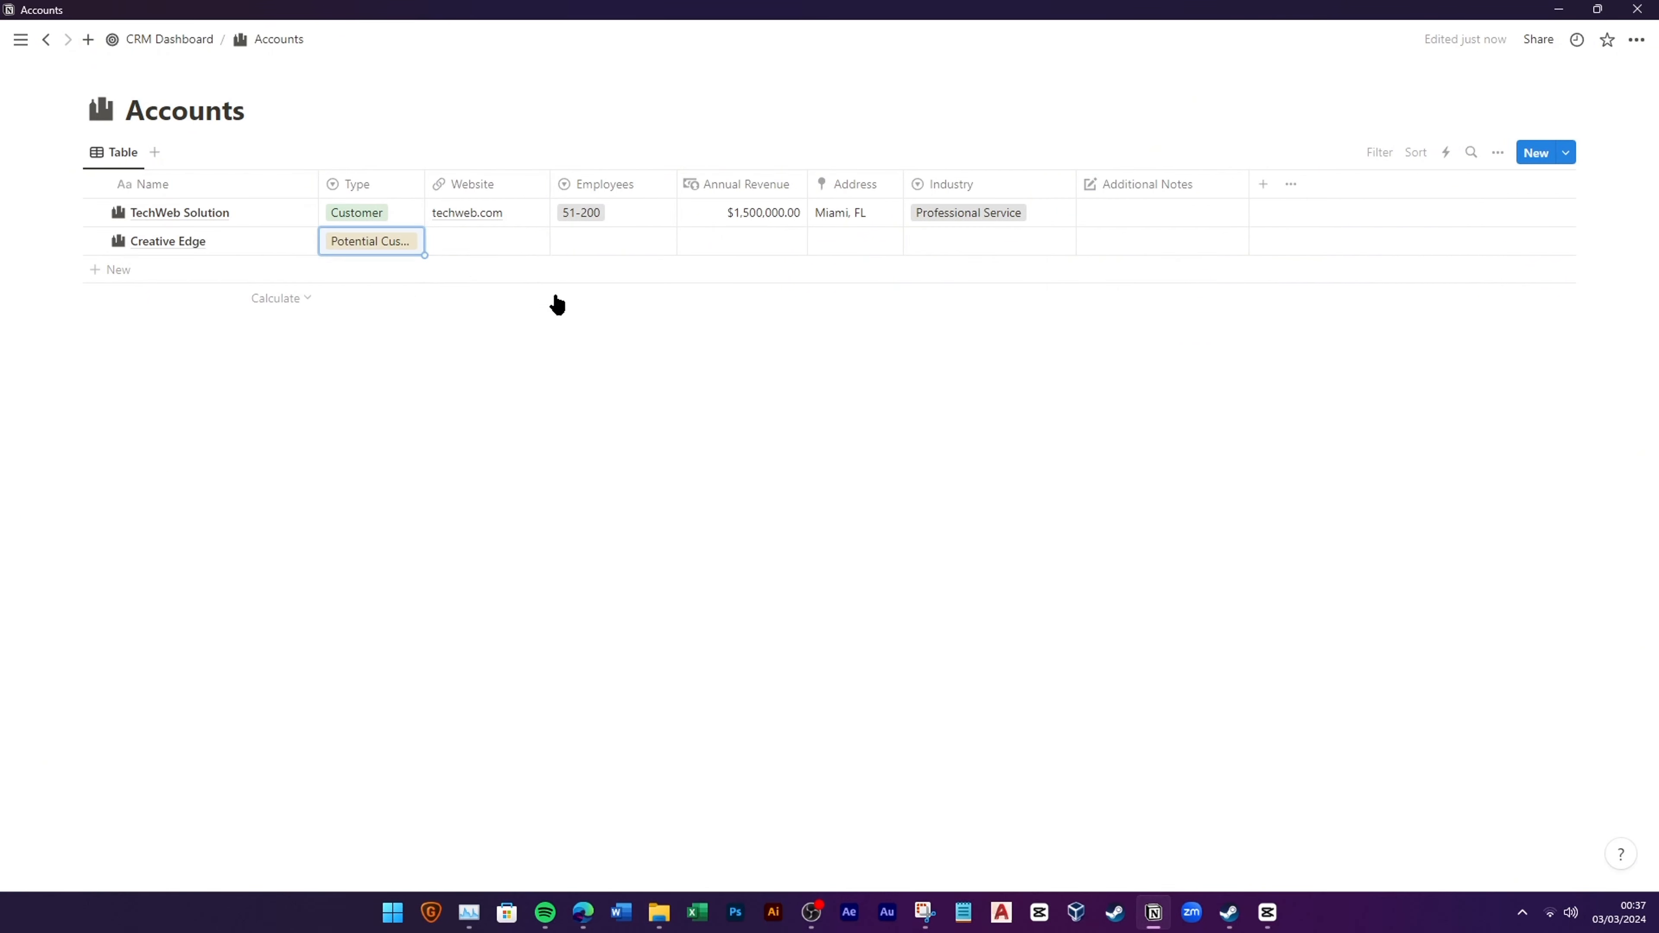
Step: Give Creative Edge the website creativeedge.com and 201-500 employees
left_click(514, 244)
type("creativ")
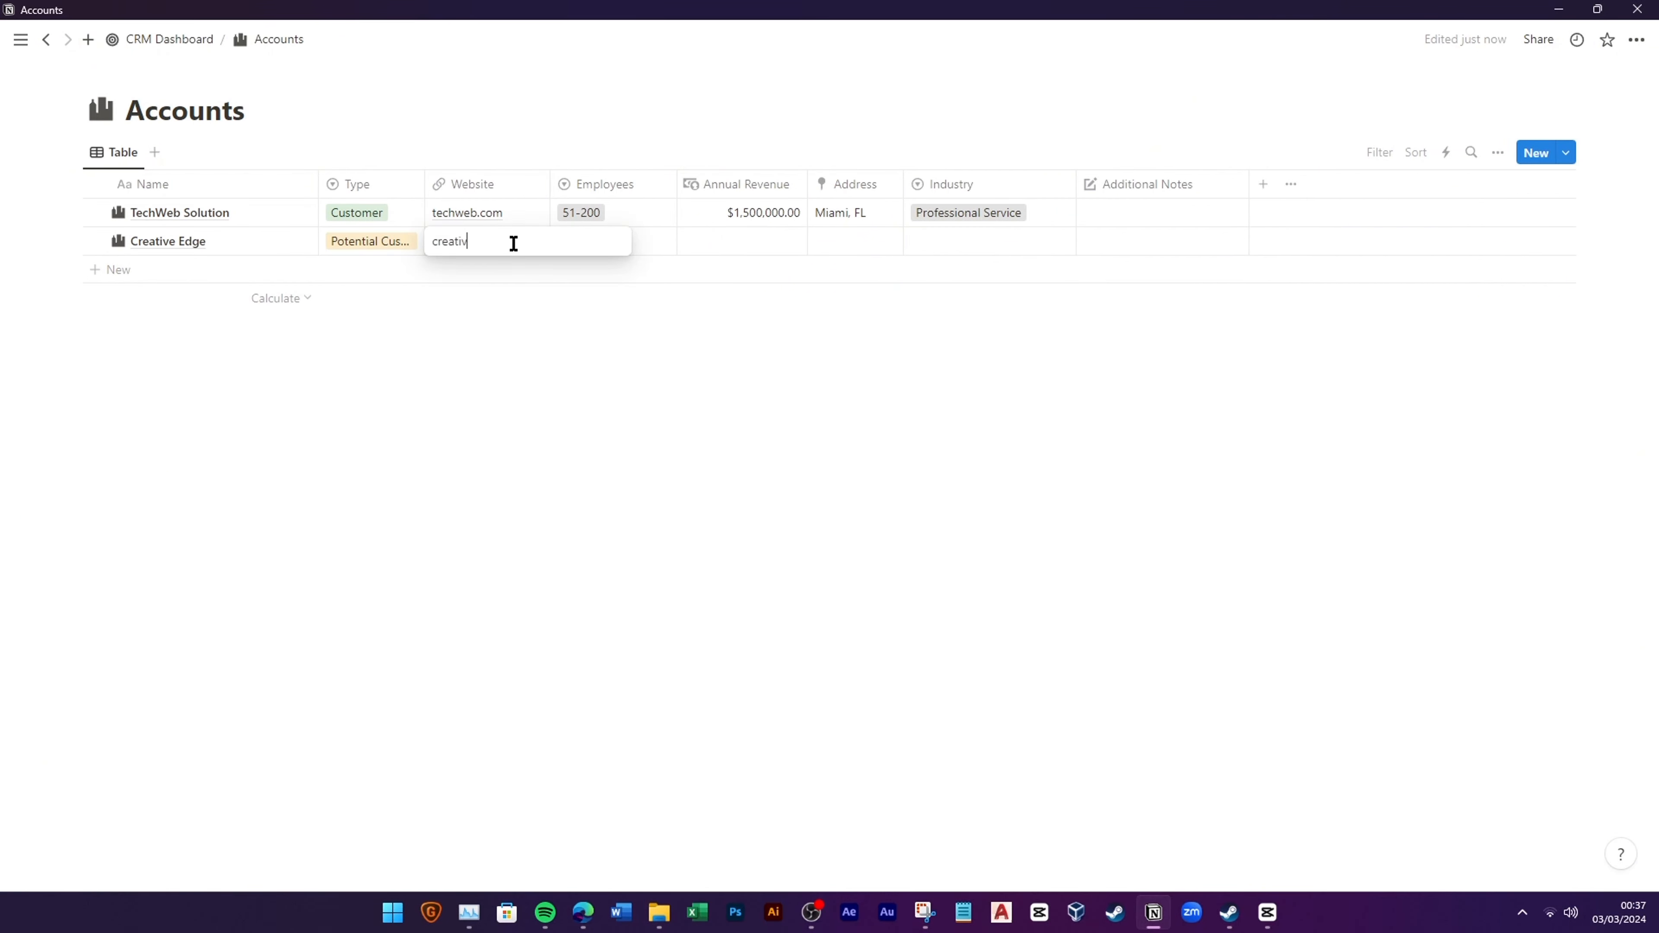
type("eedge.com")
key("Return")
left_click(580, 240)
left_click(666, 370)
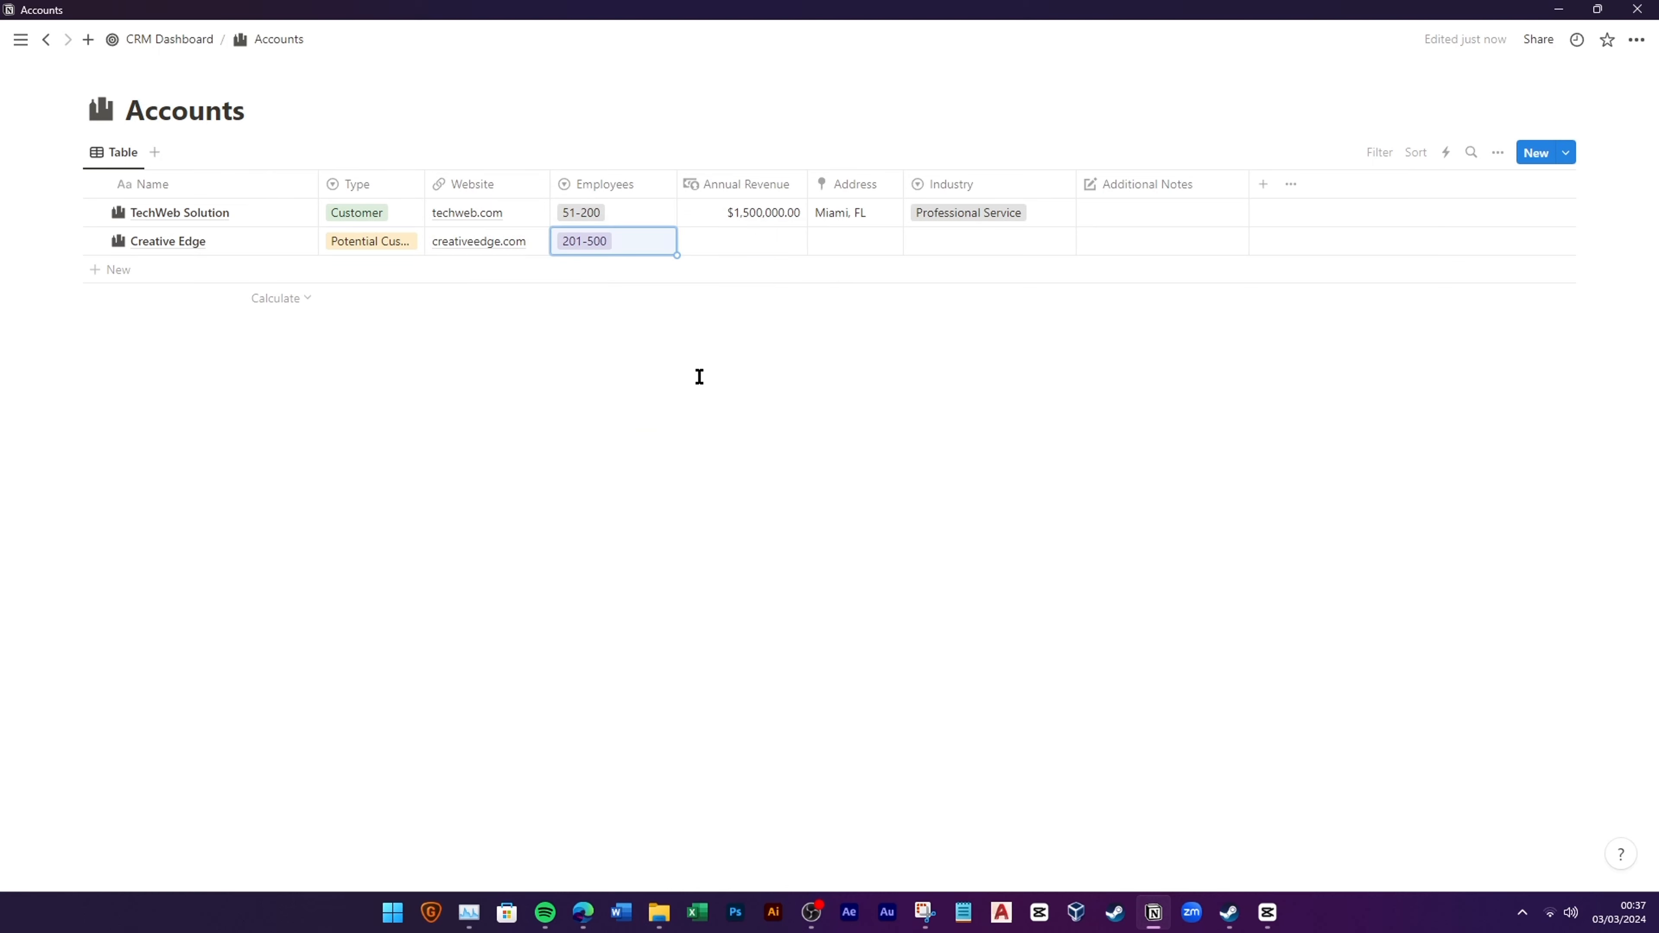
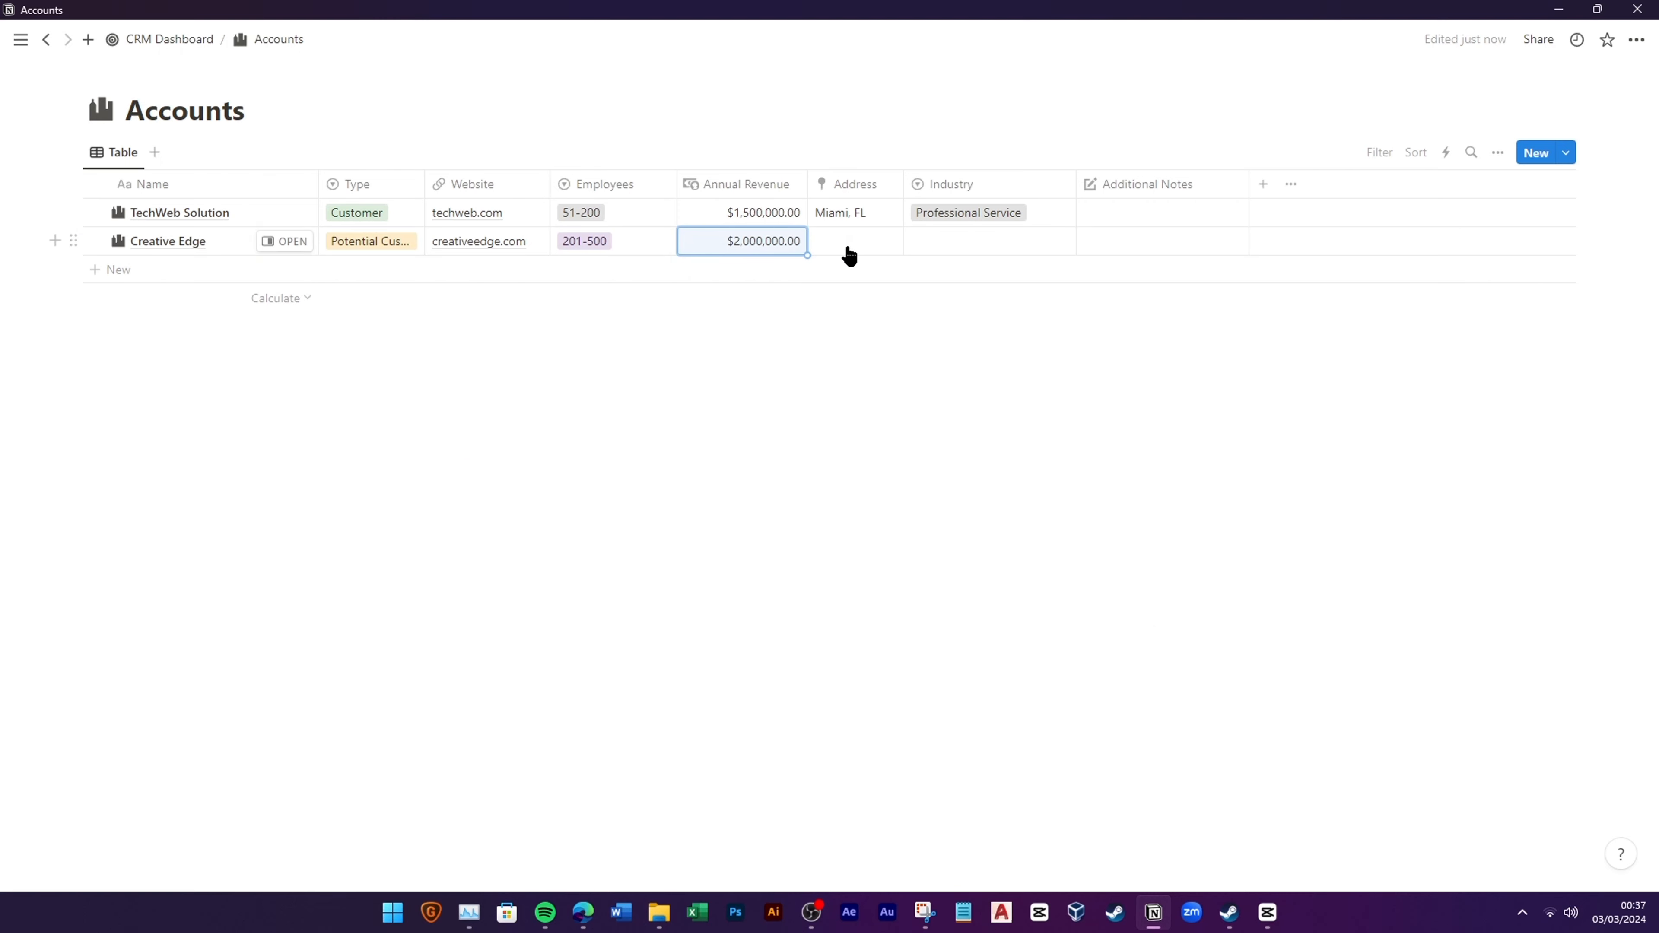
Step: Enter Los Angeles, CA as Creative Edge's address and set its industry to Entertainment
left_click(891, 251)
type("Los Angeles, CA")
key("Return")
left_click(1004, 251)
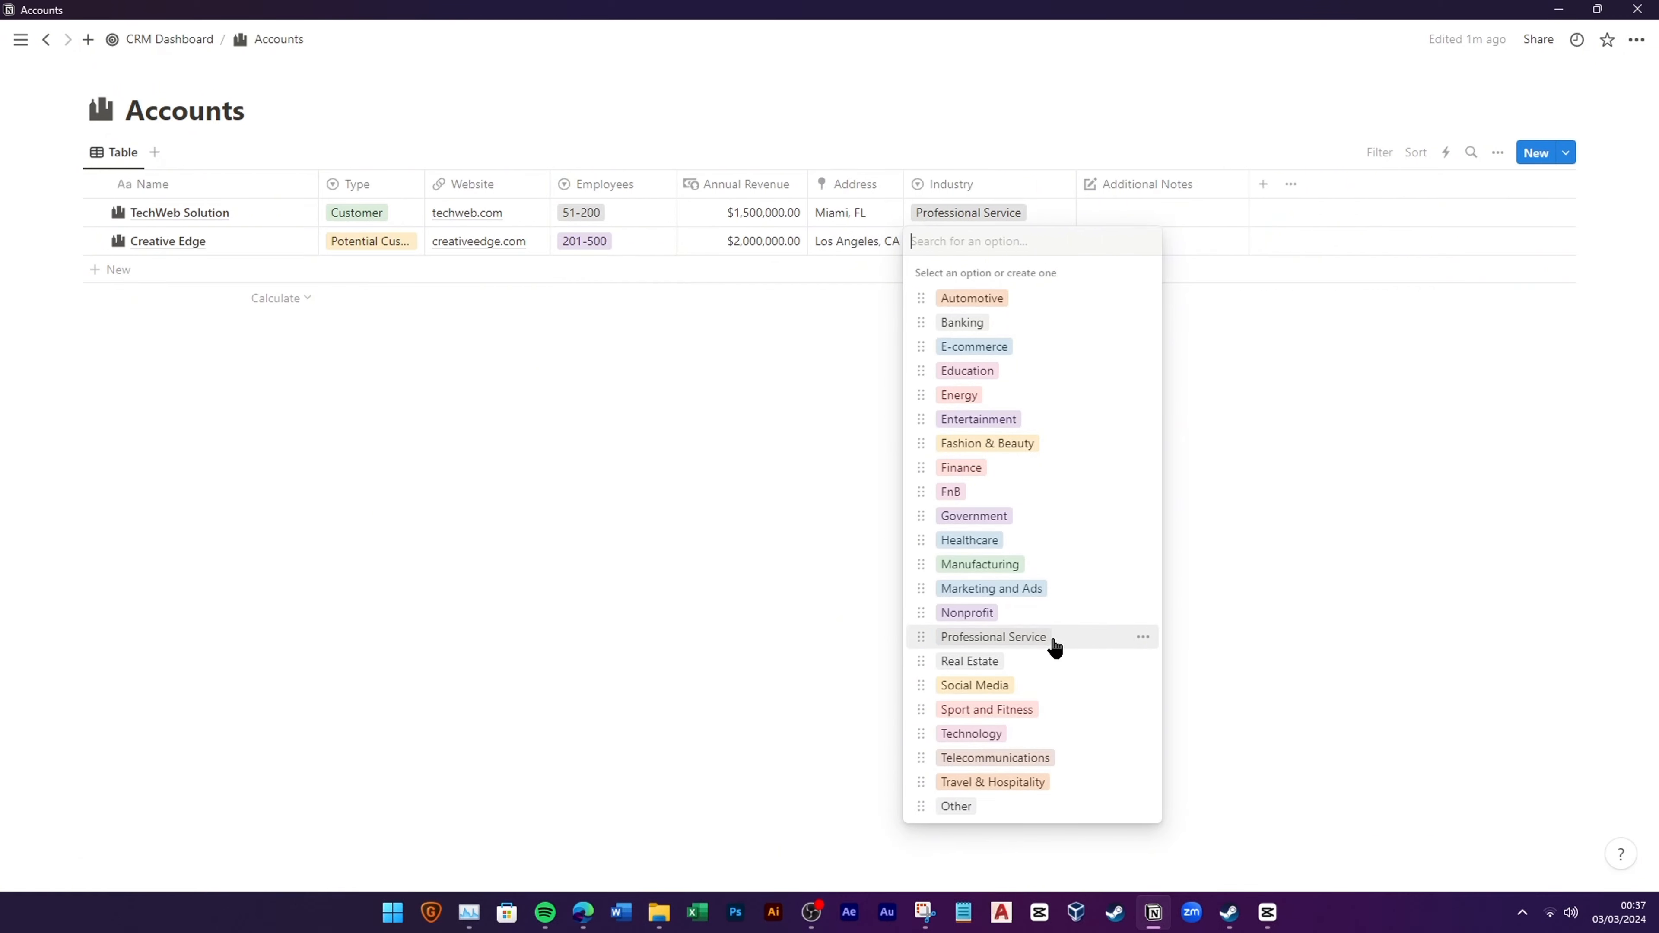
left_click(1072, 422)
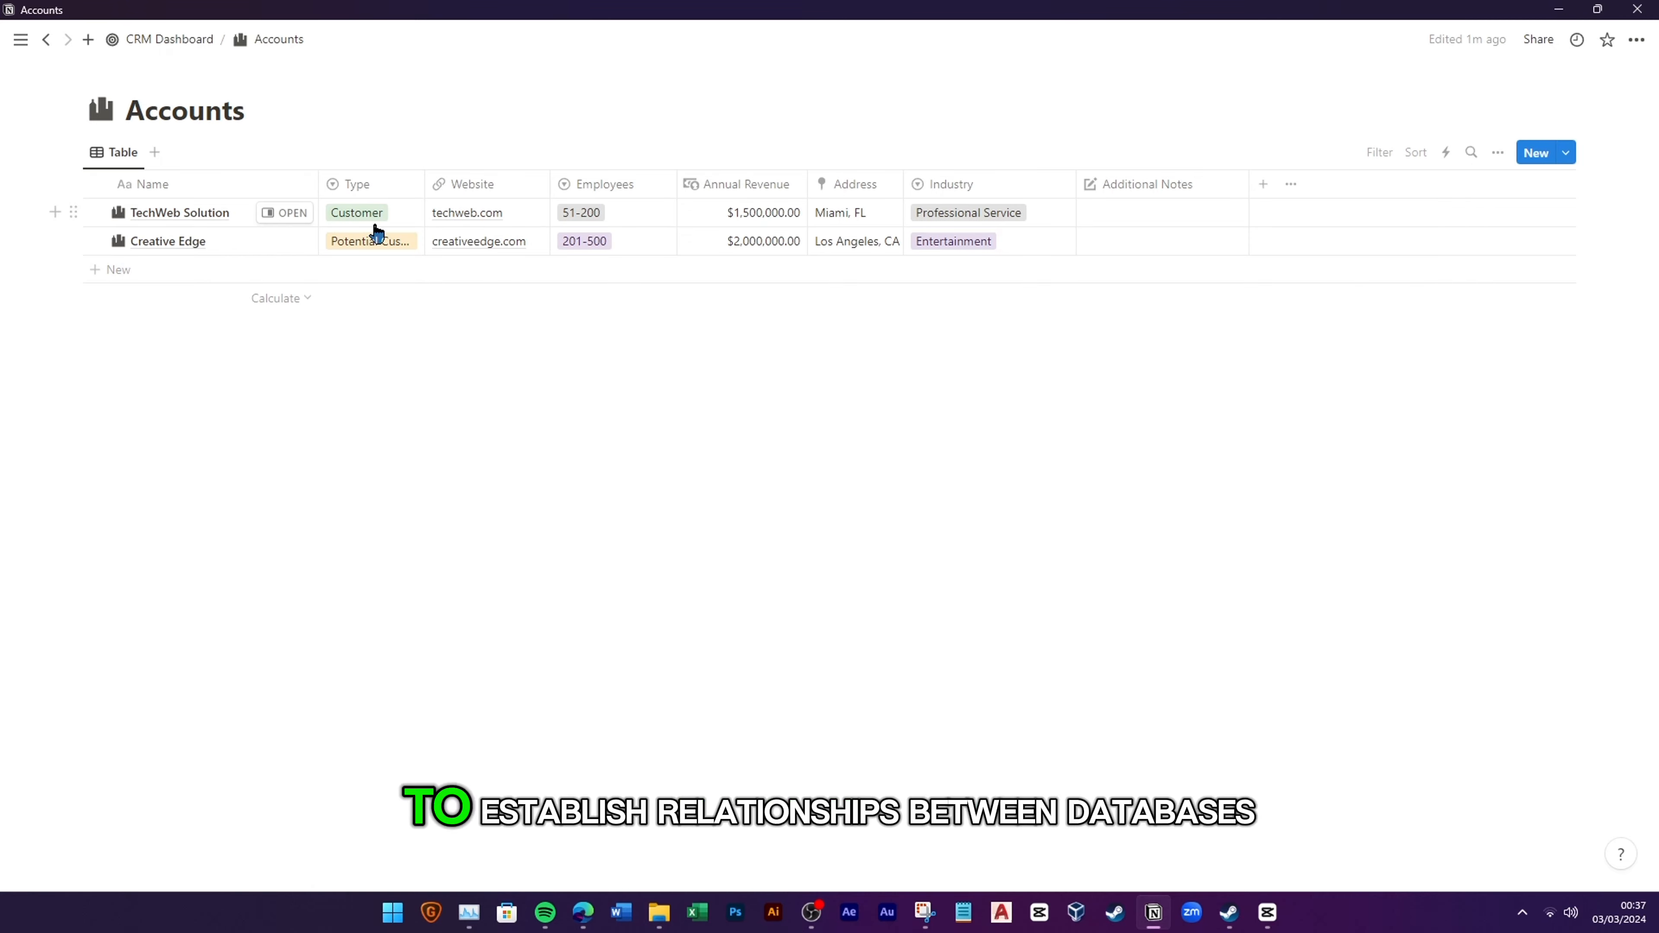
Step: On the CRM Dashboard, create a full-page database titled Opportunities using /database
left_click(169, 39)
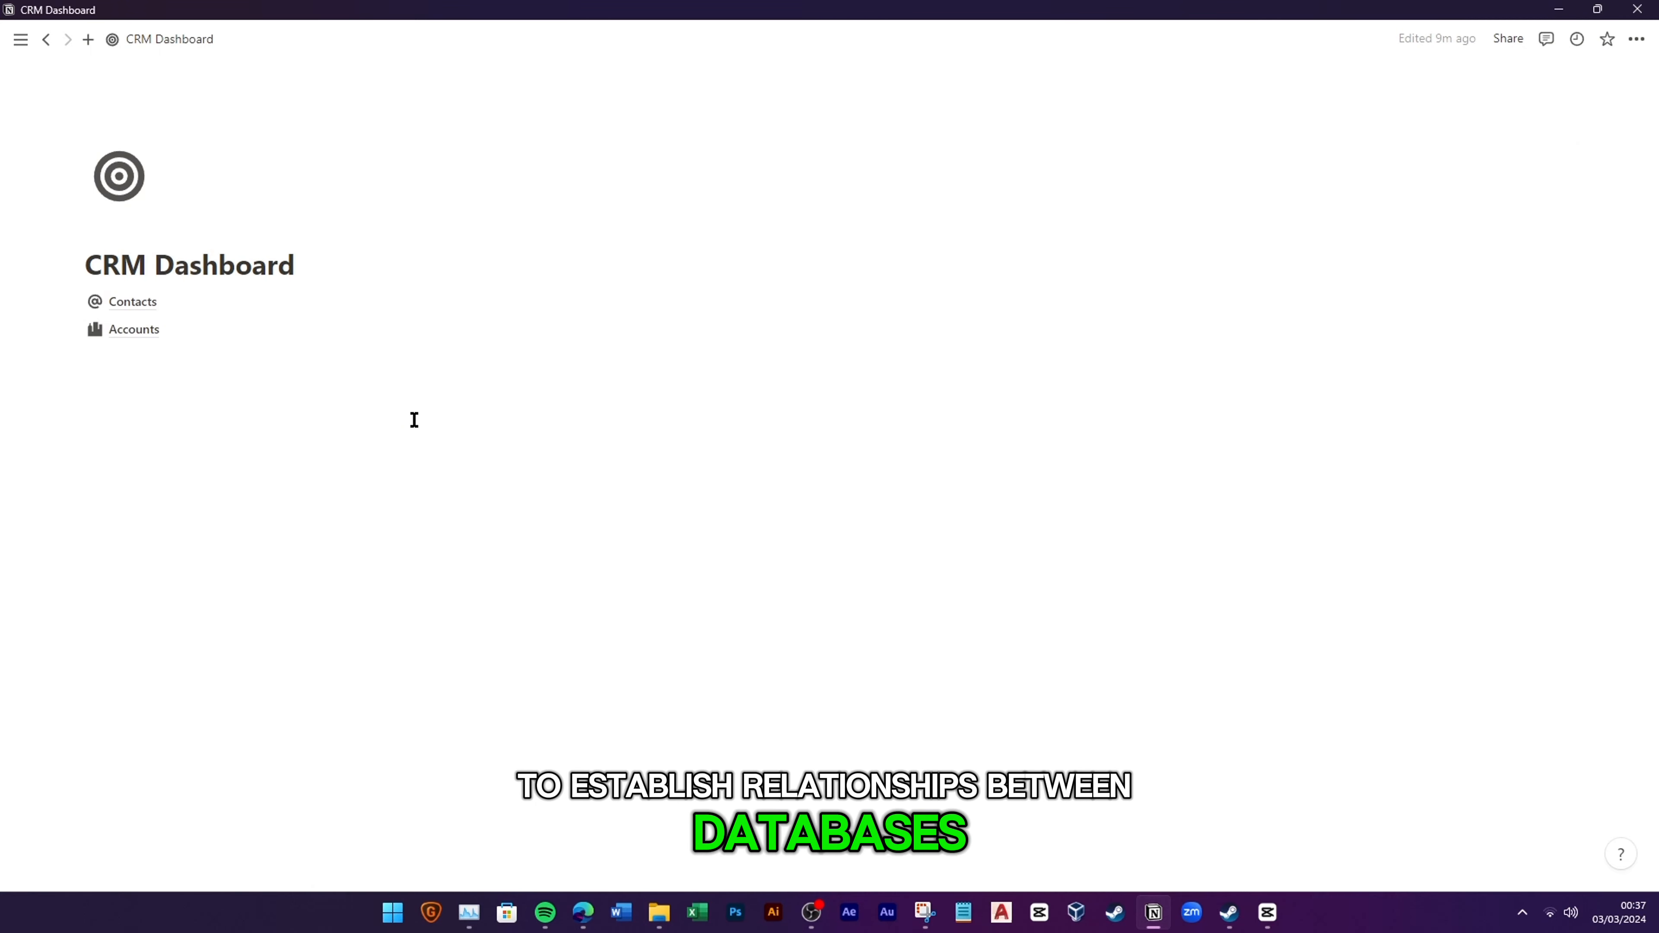
left_click(137, 356)
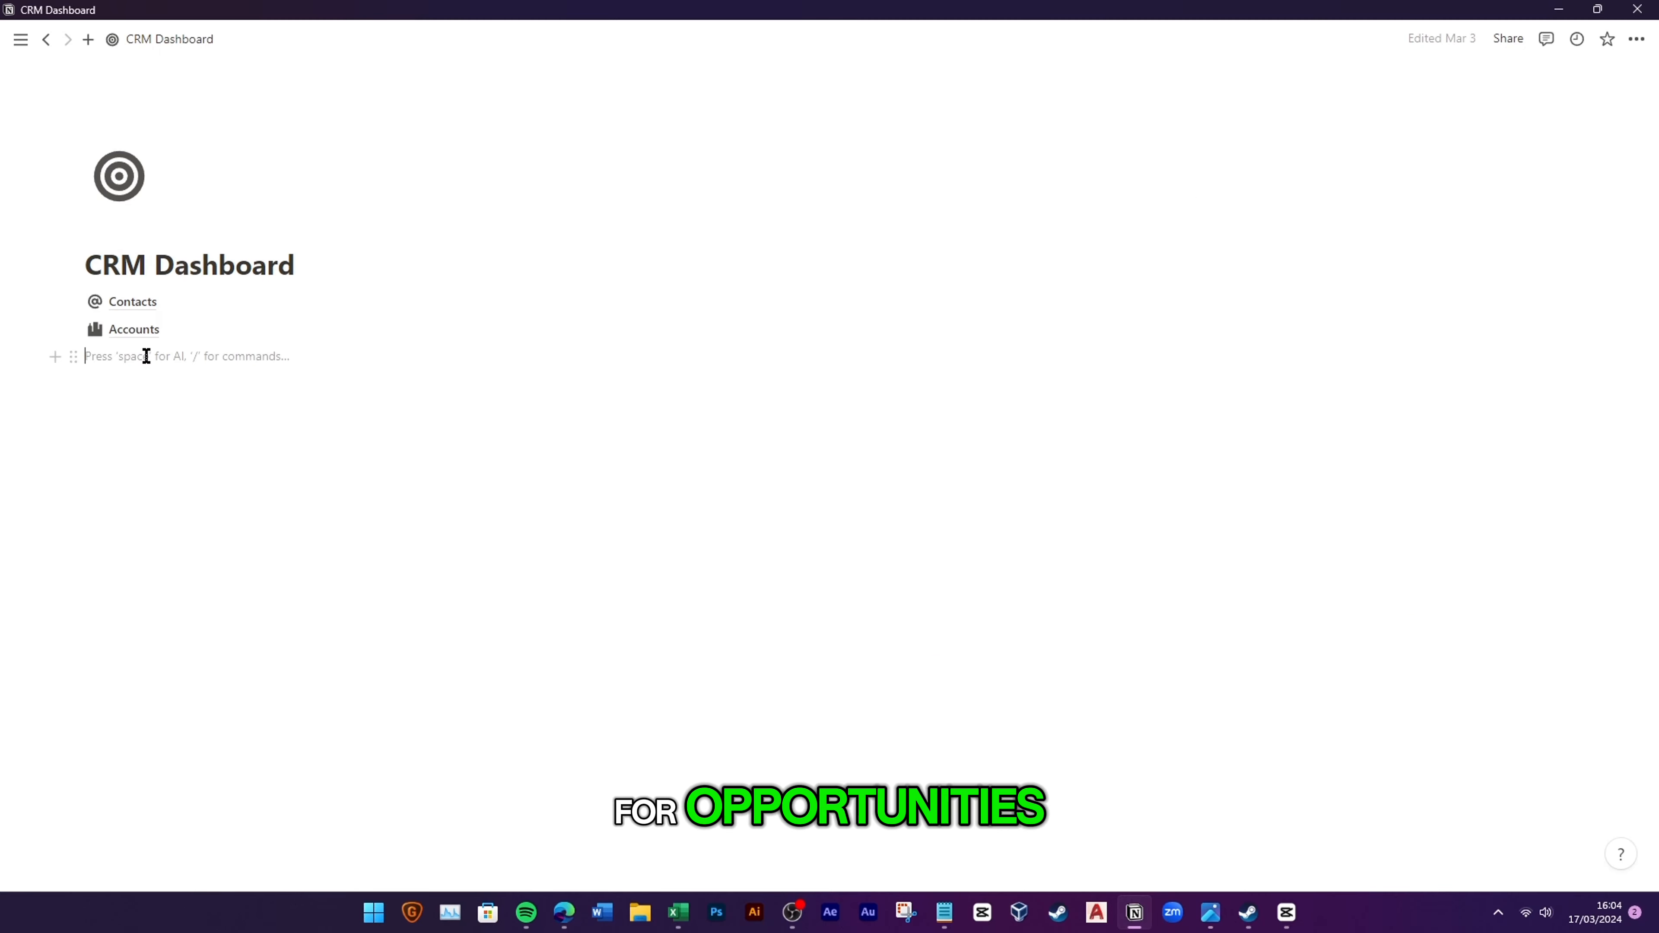
type("/data")
left_click(208, 465)
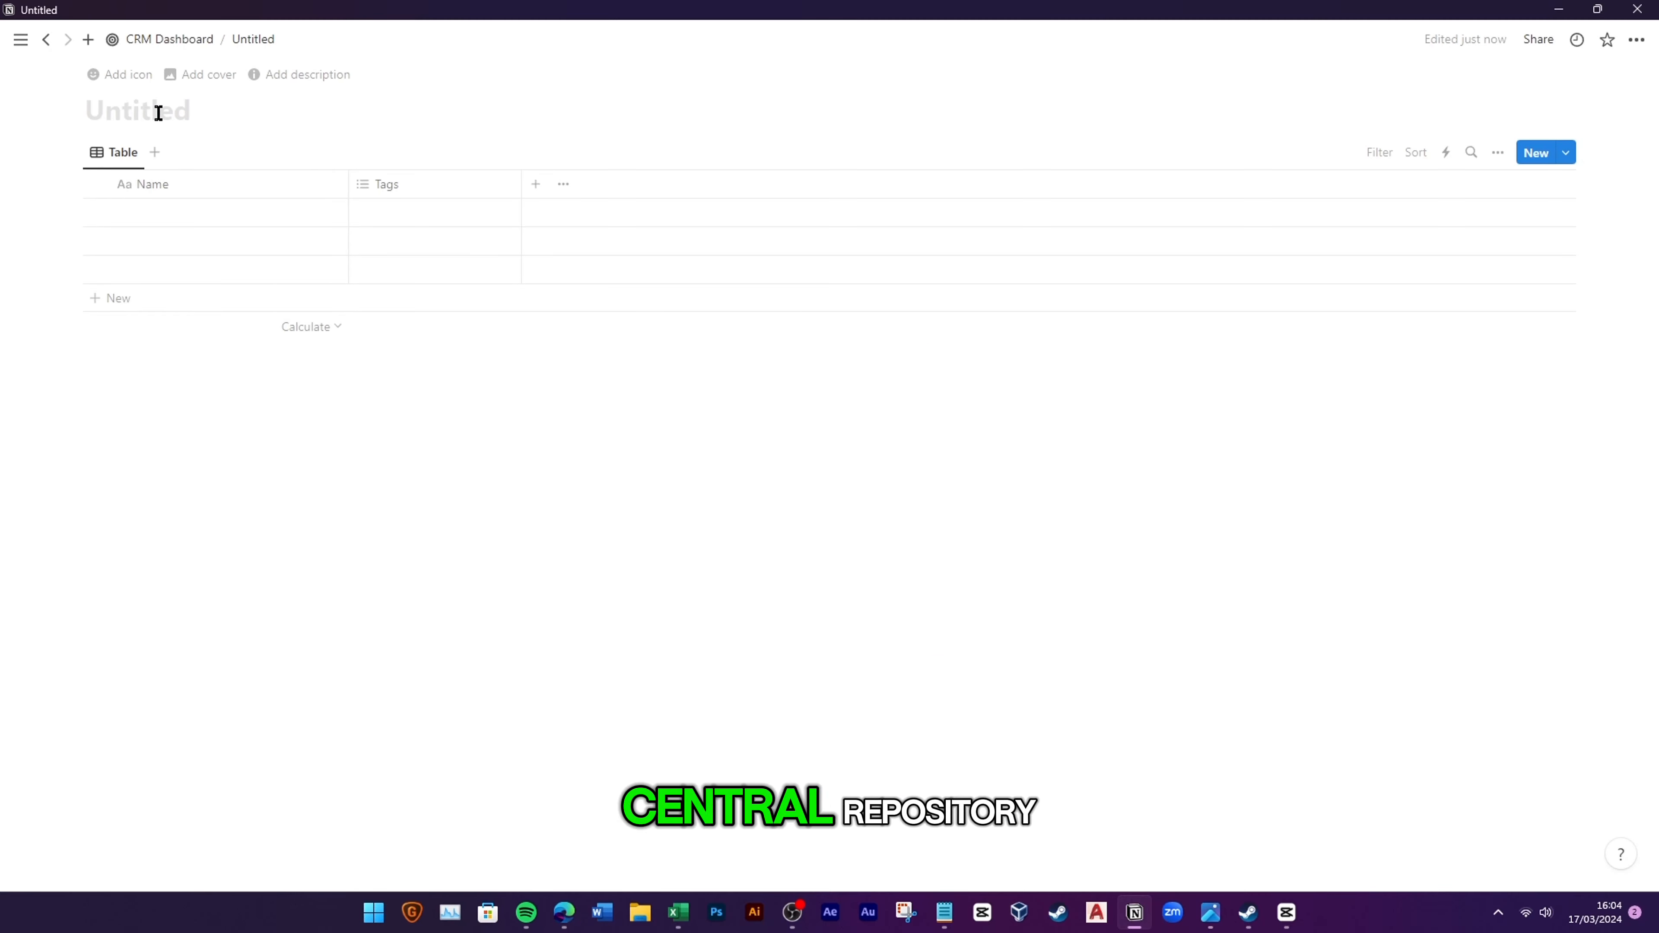
type("Opportunities")
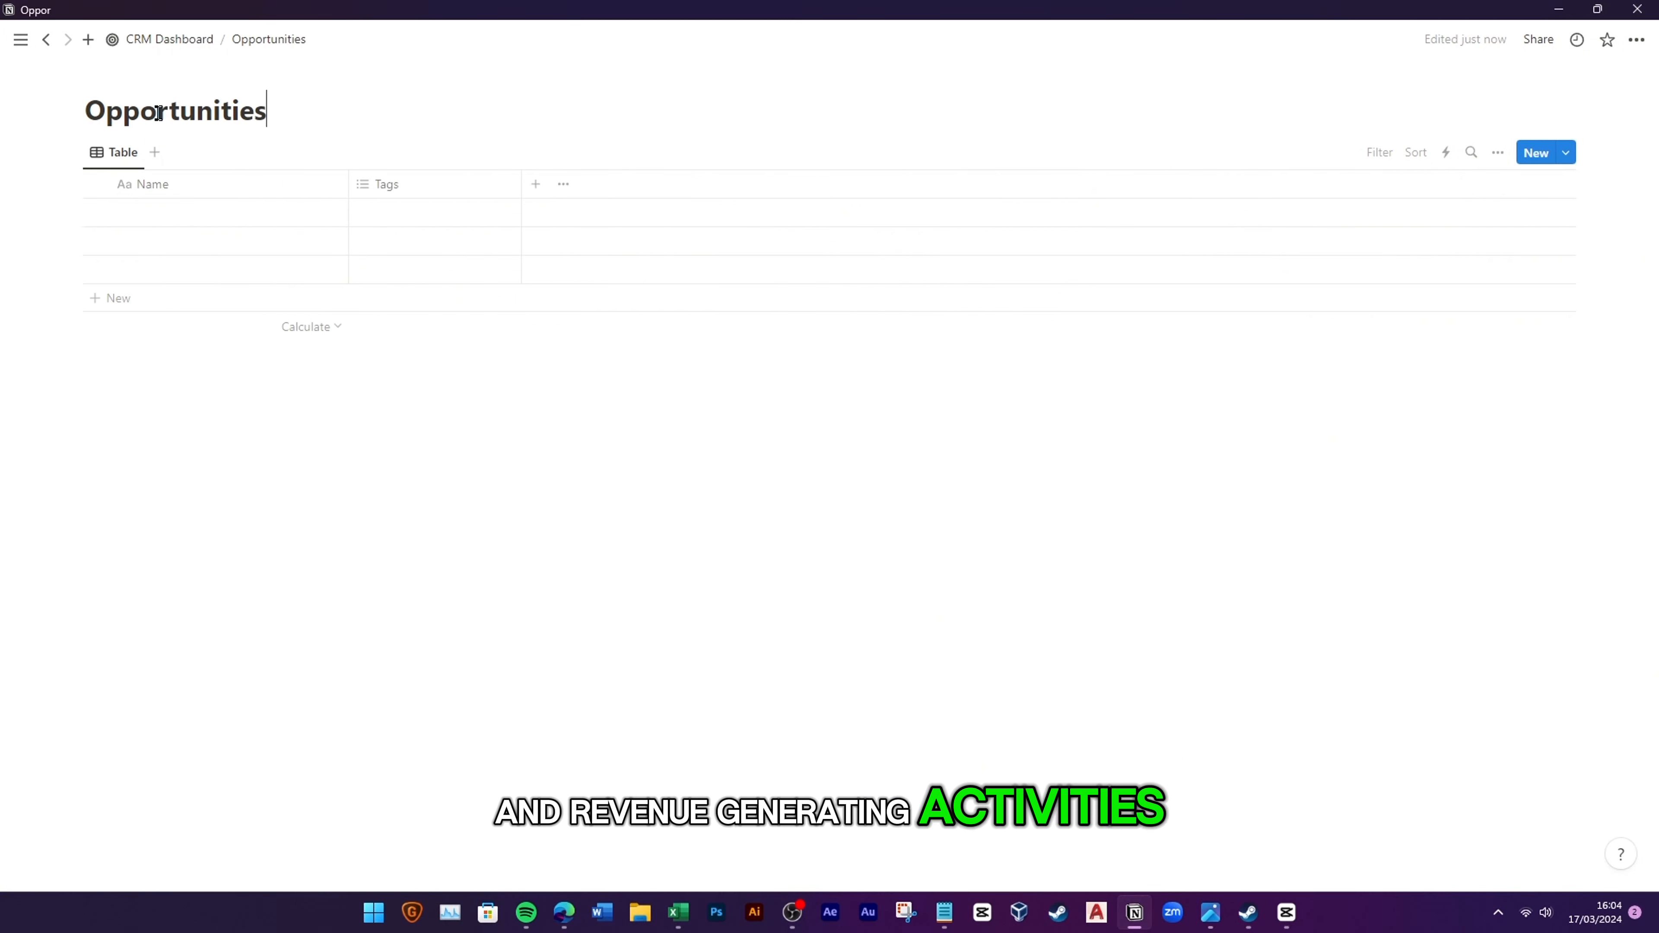
Step: Give the Opportunities page a crown icon and select its three empty placeholder rows
left_click(125, 74)
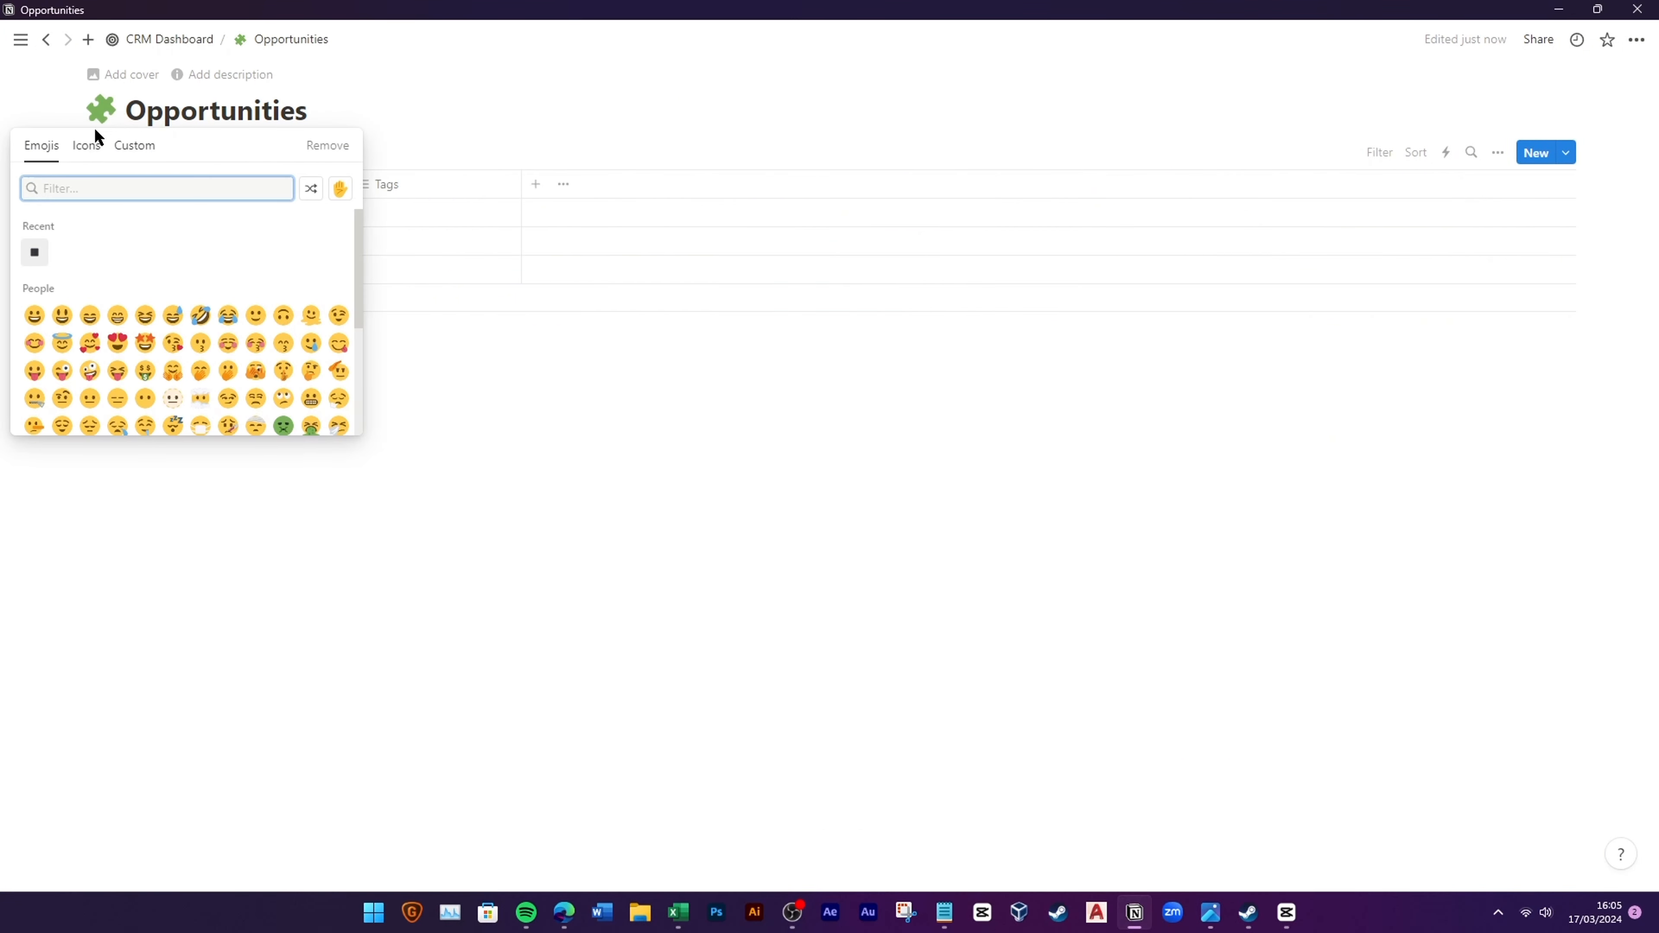
left_click(87, 145)
left_click(338, 252)
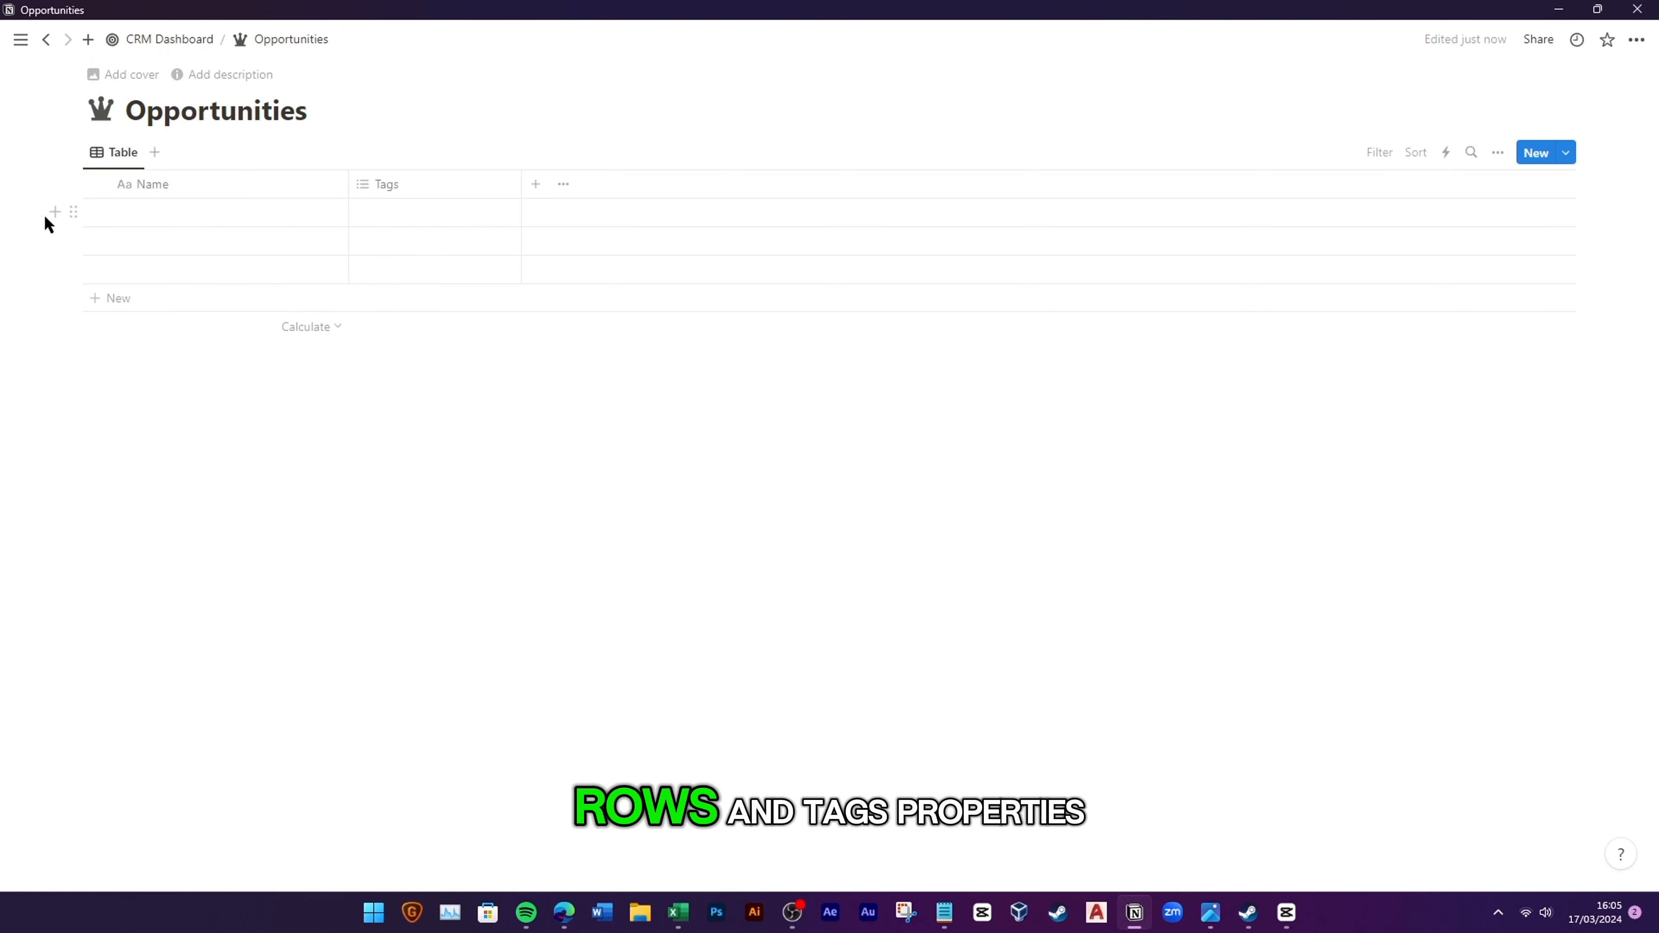
left_click_drag(45, 219, 185, 277)
Step: Delete the three empty rows and remove the Tags property from the table
left_click(227, 150)
left_click(400, 185)
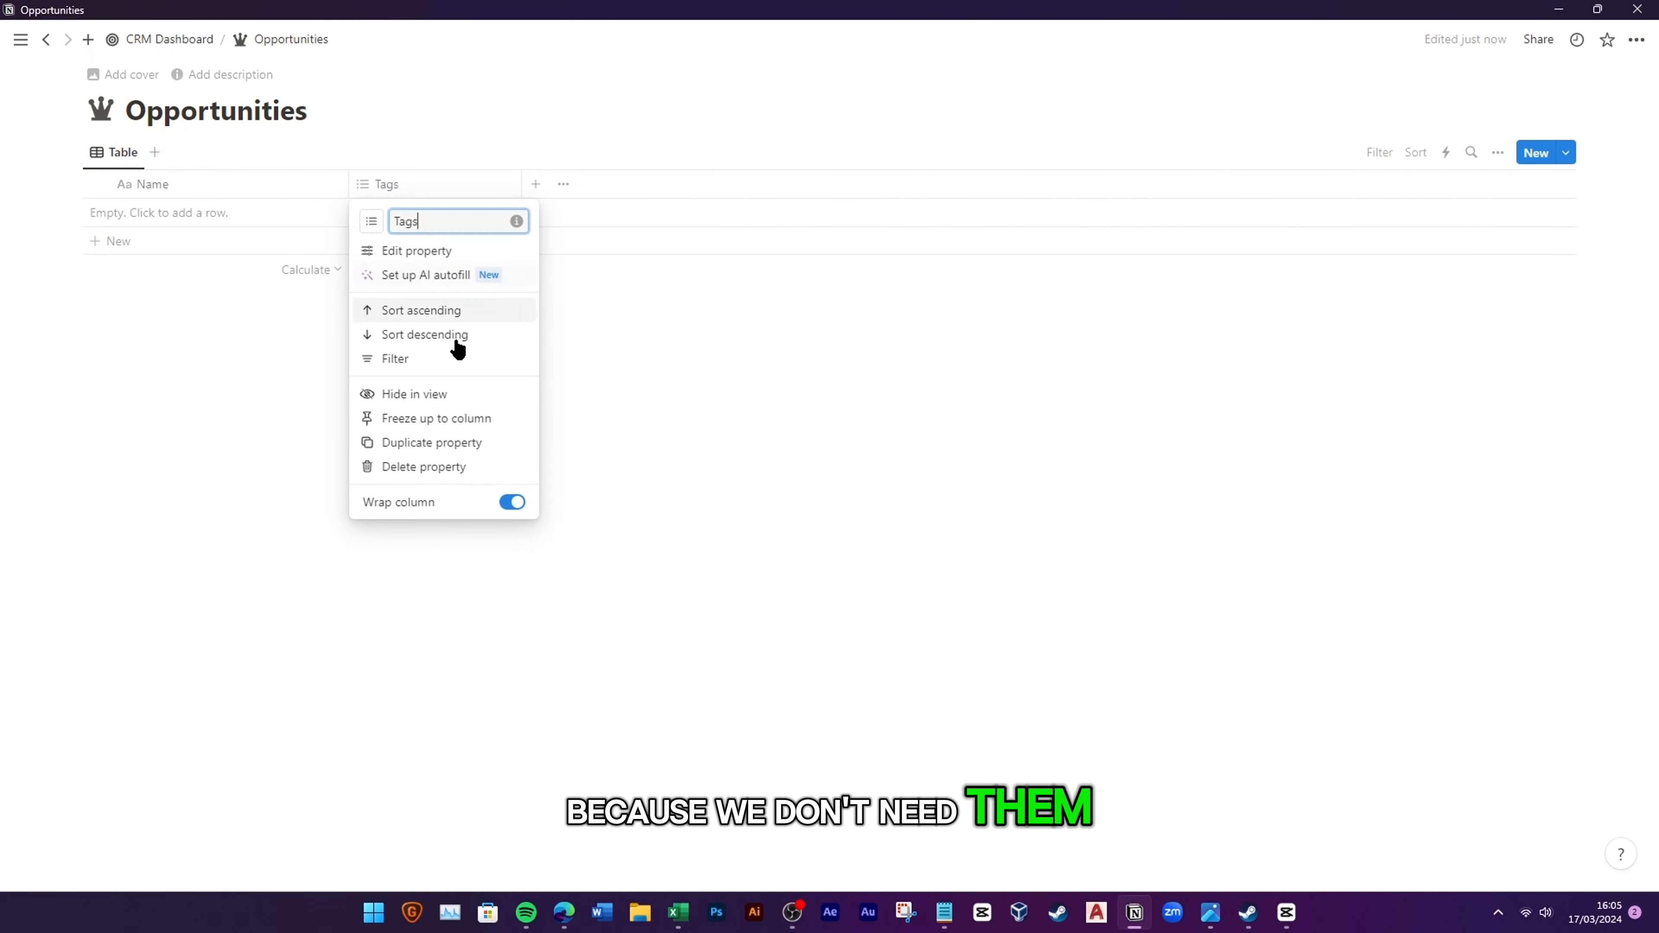
left_click(488, 466)
left_click(802, 464)
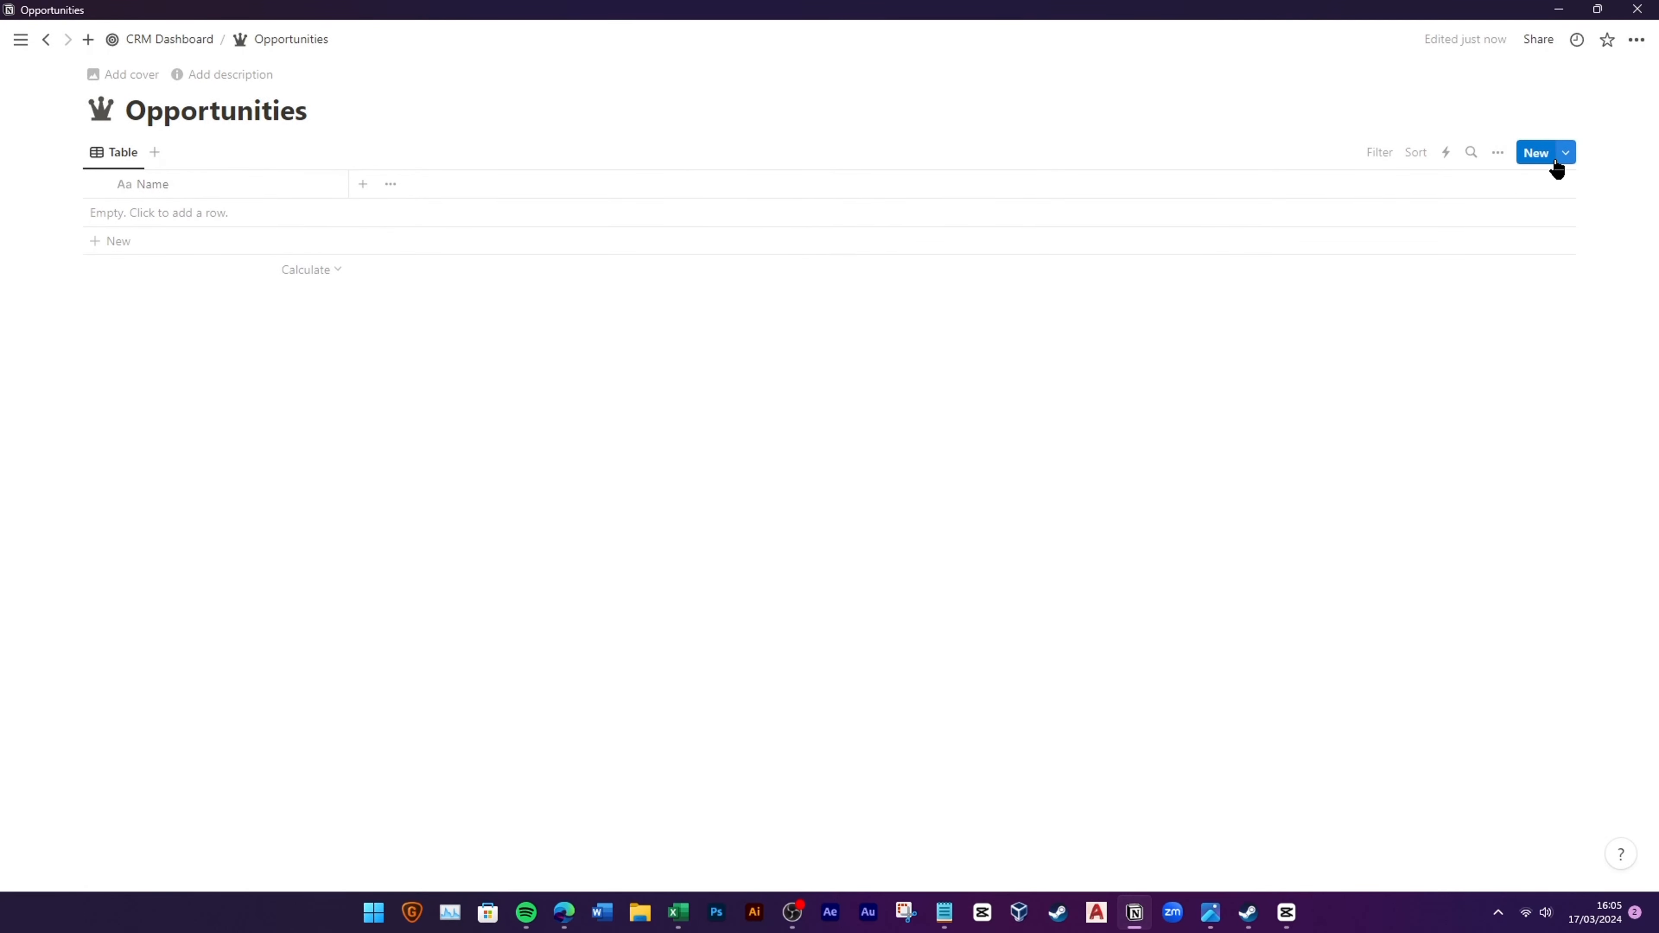
Step: Create a new Opportunities page template with a crown icon
left_click(1566, 153)
left_click(1435, 263)
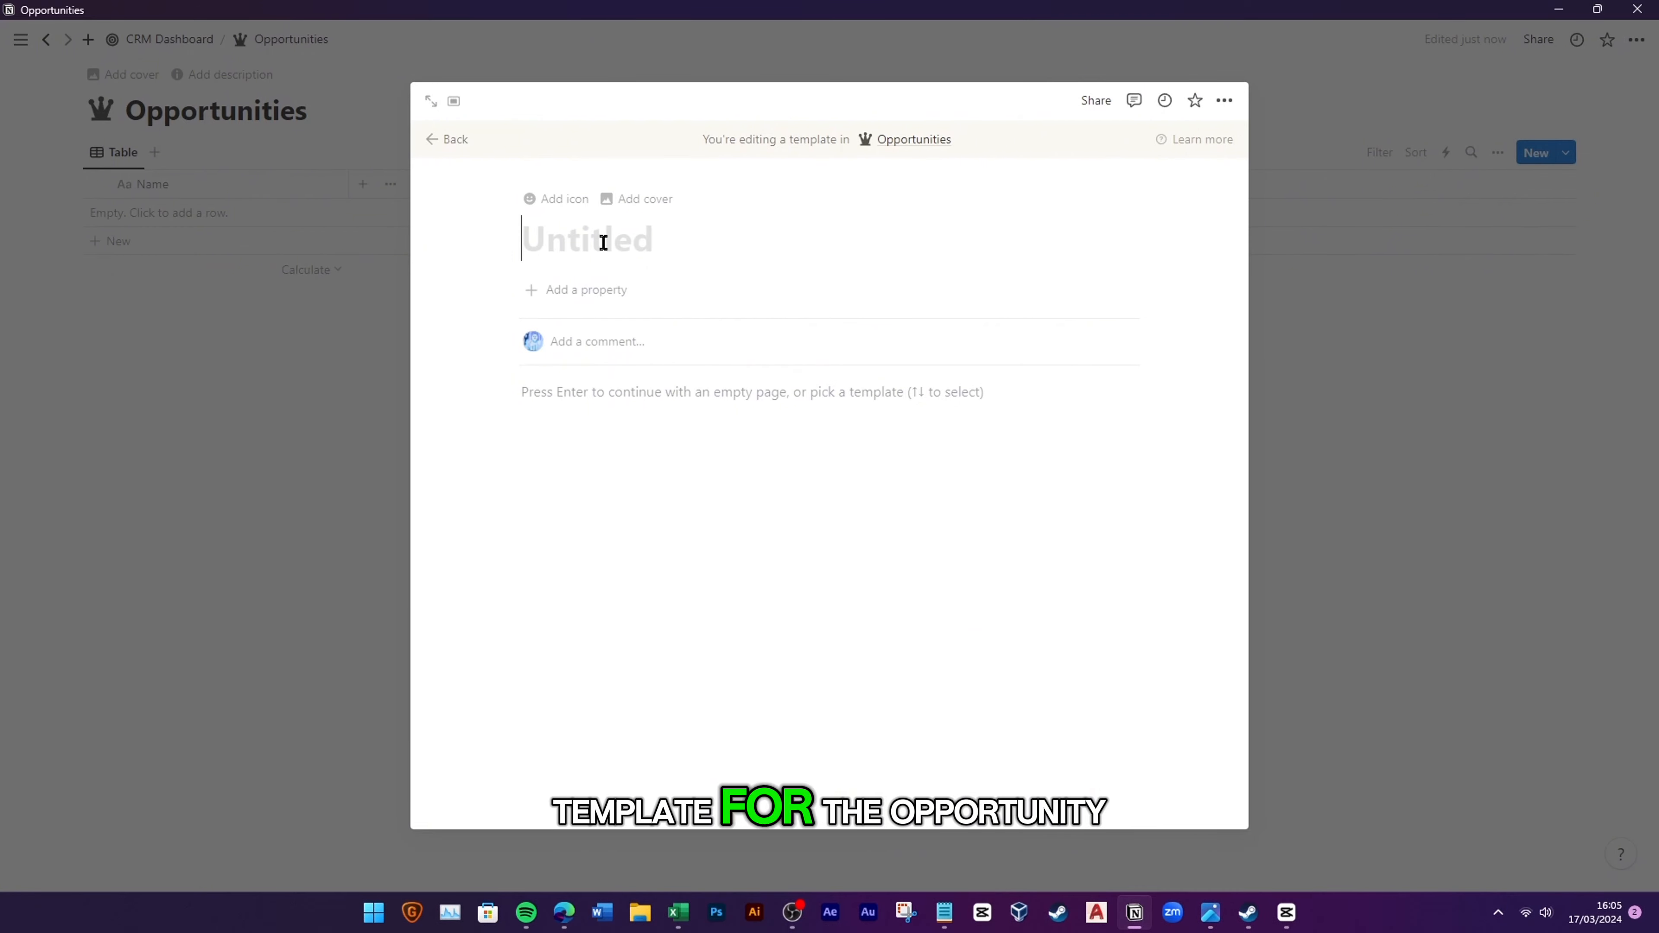
left_click(559, 204)
left_click(456, 330)
left_click(403, 436)
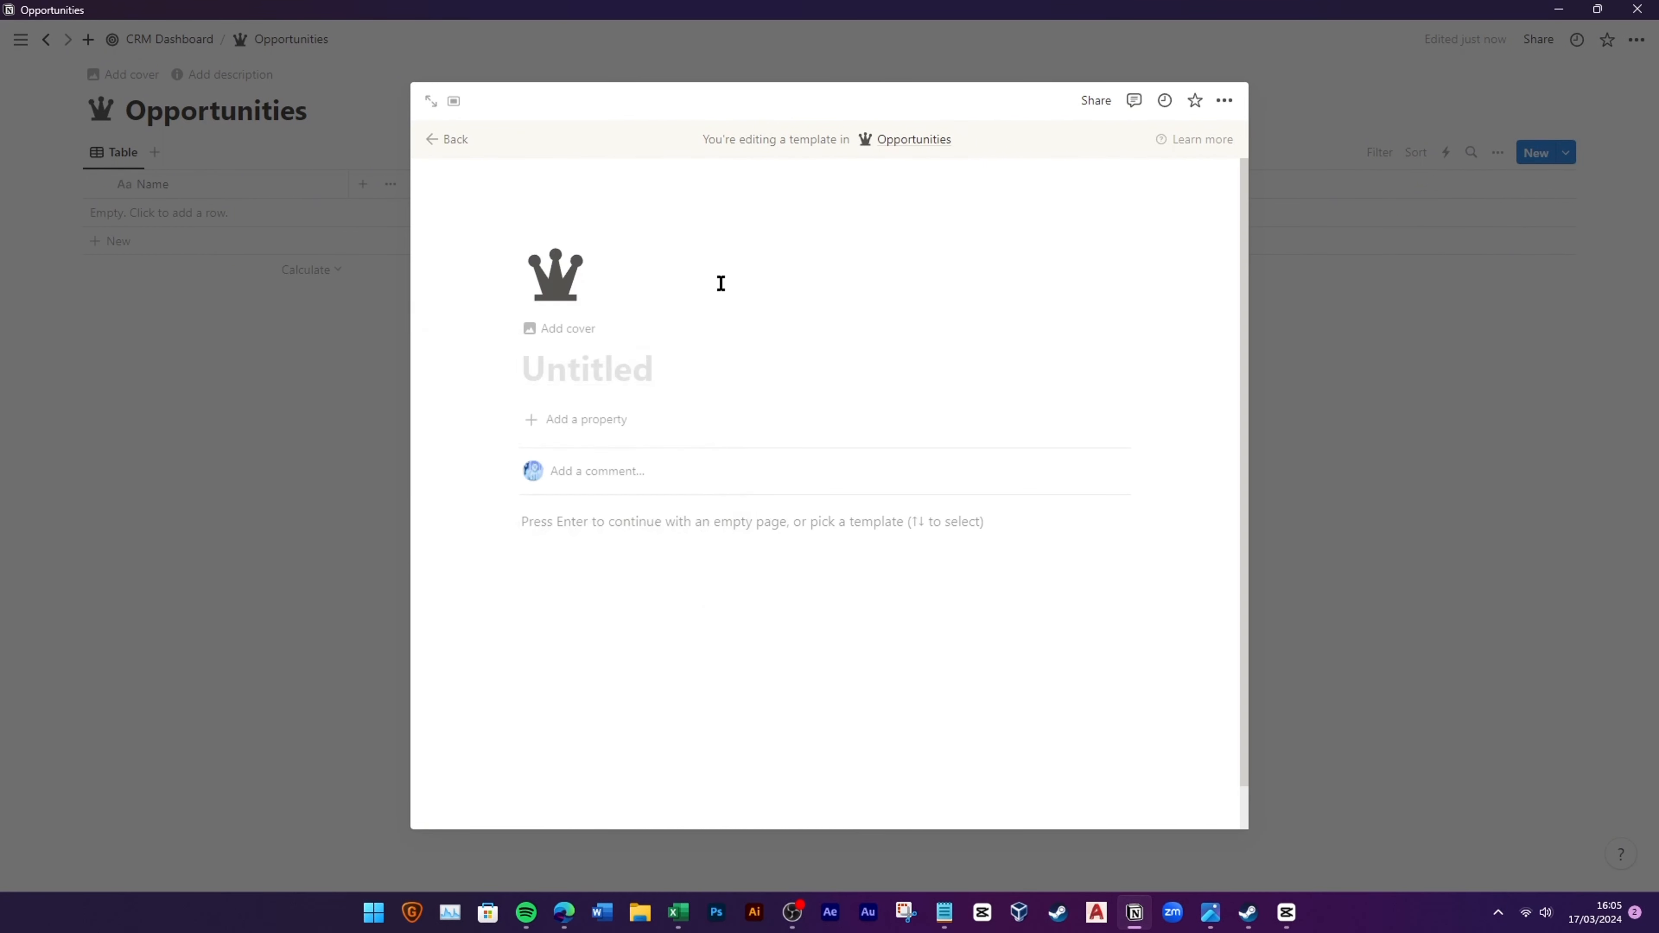
left_click(460, 145)
Step: Make the Untitled template the default for all views
left_click(1566, 154)
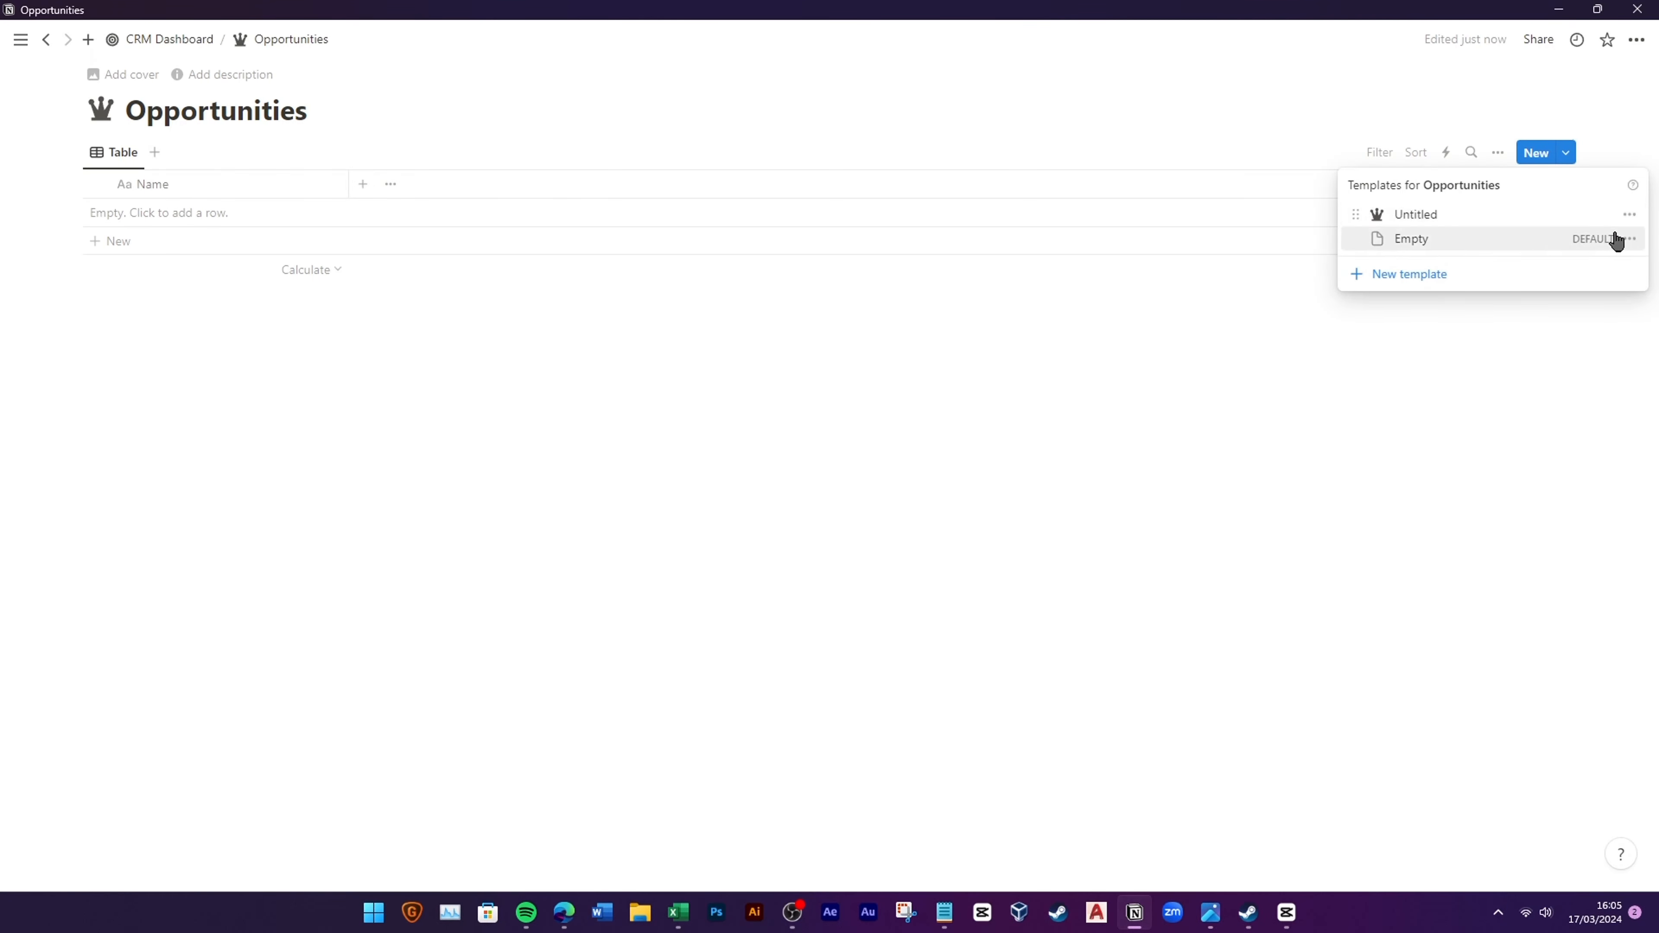
left_click(1629, 215)
left_click(1481, 190)
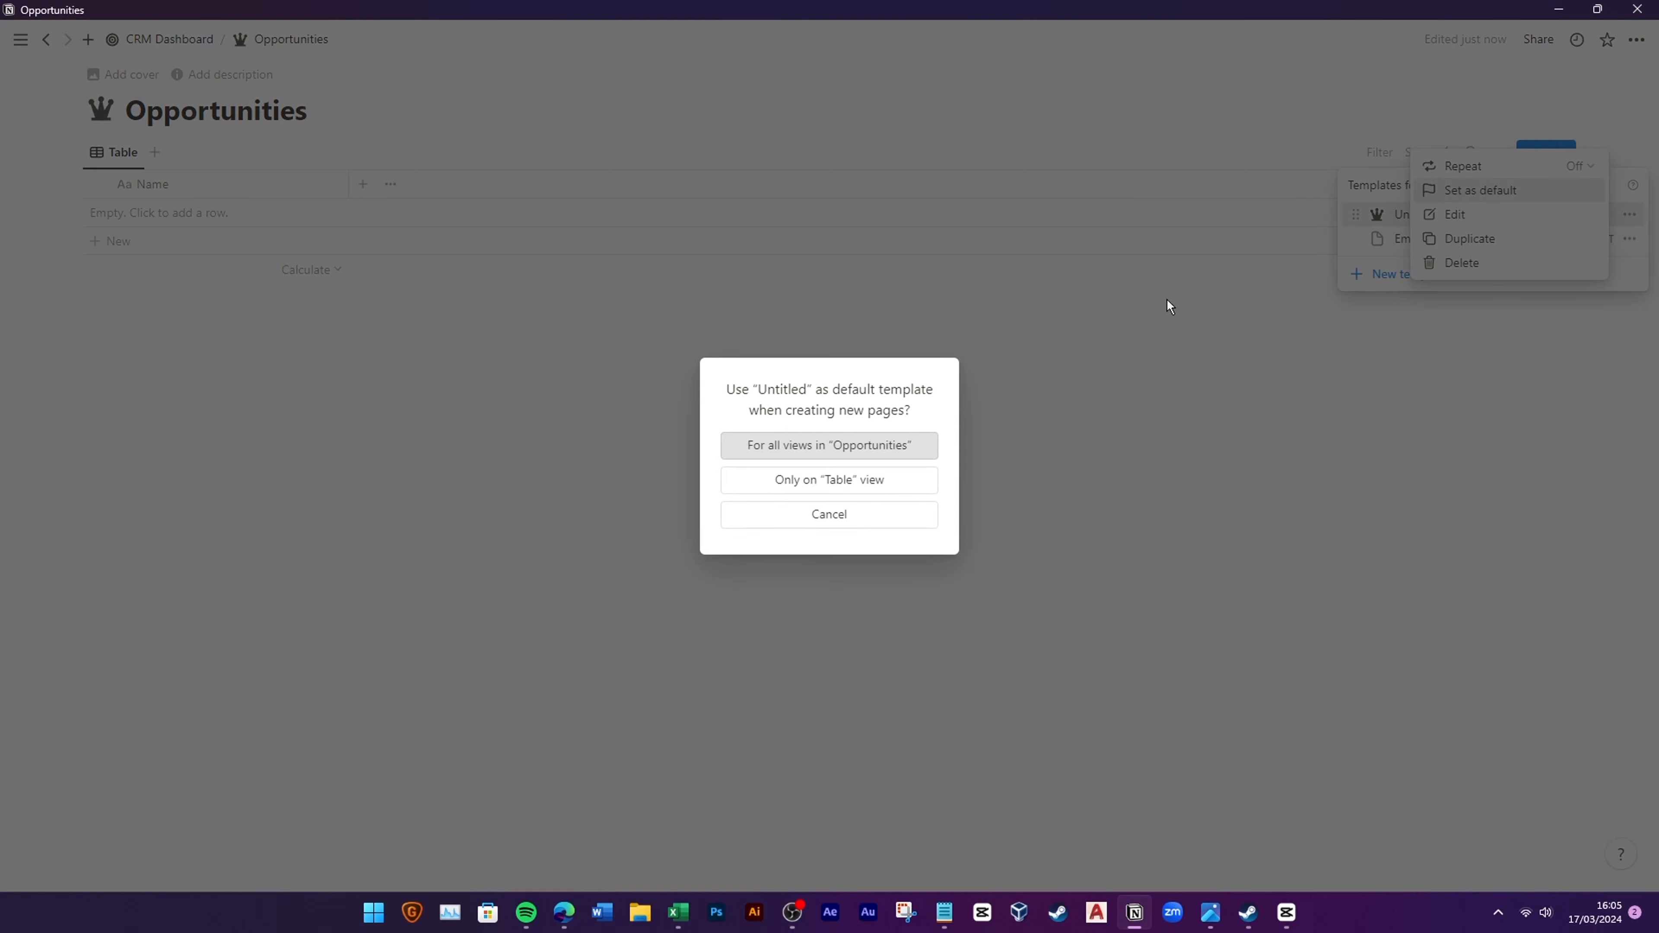
left_click(900, 456)
left_click(275, 208)
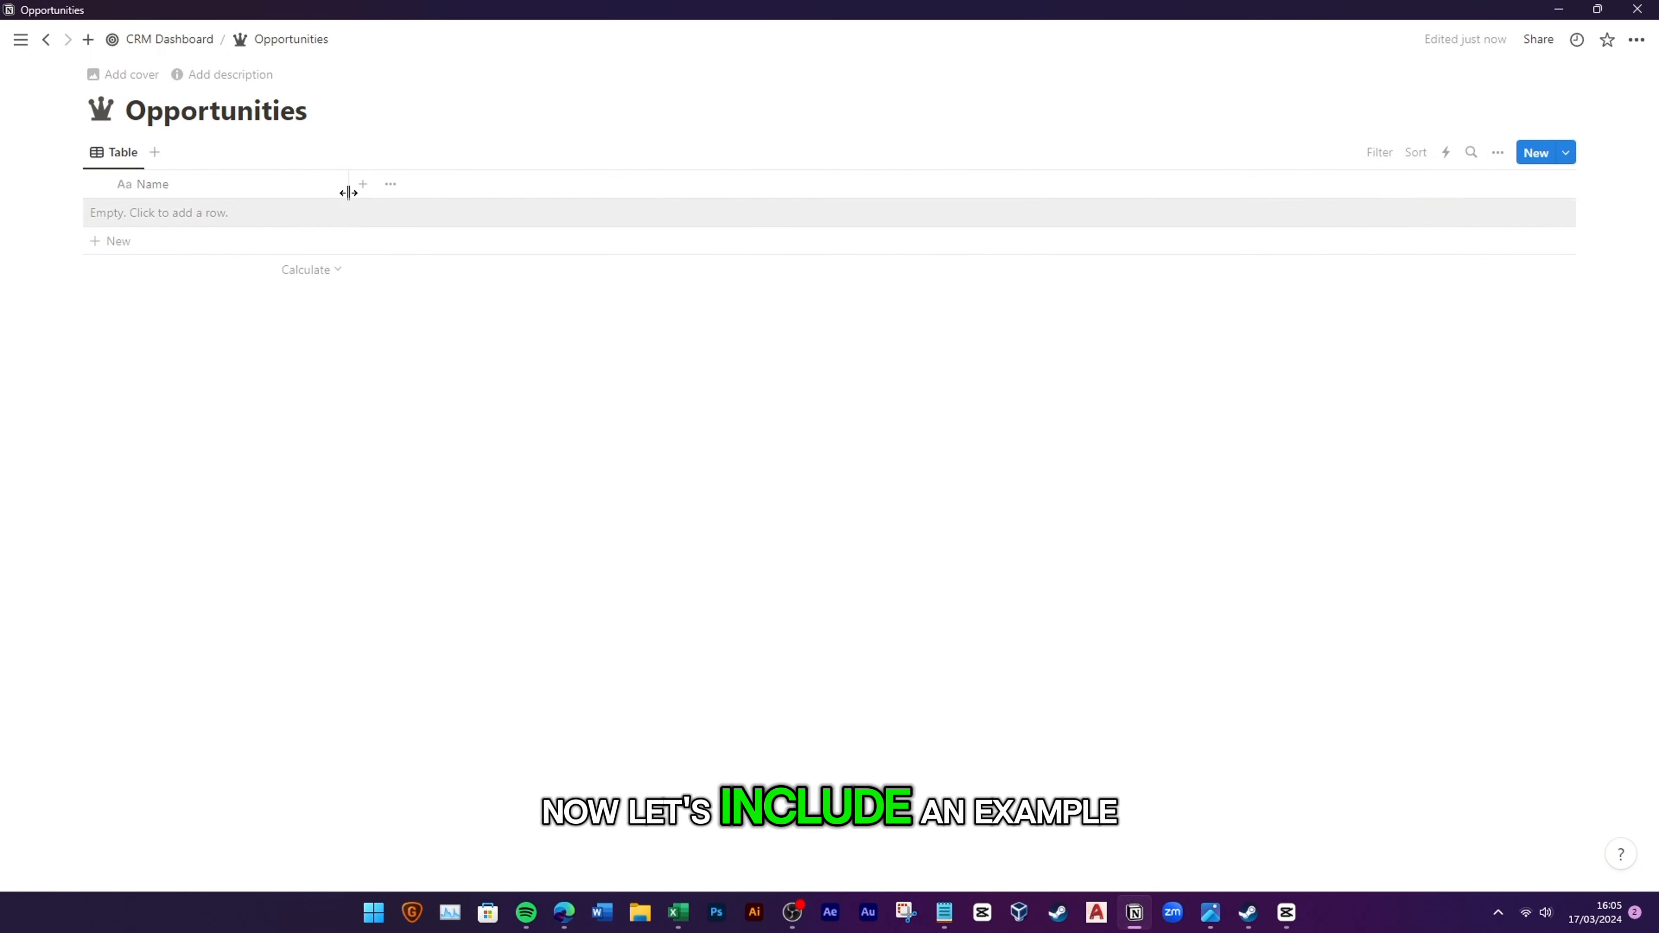
Step: Add the first row named Techweb/Web Dev/2024
left_click(248, 211)
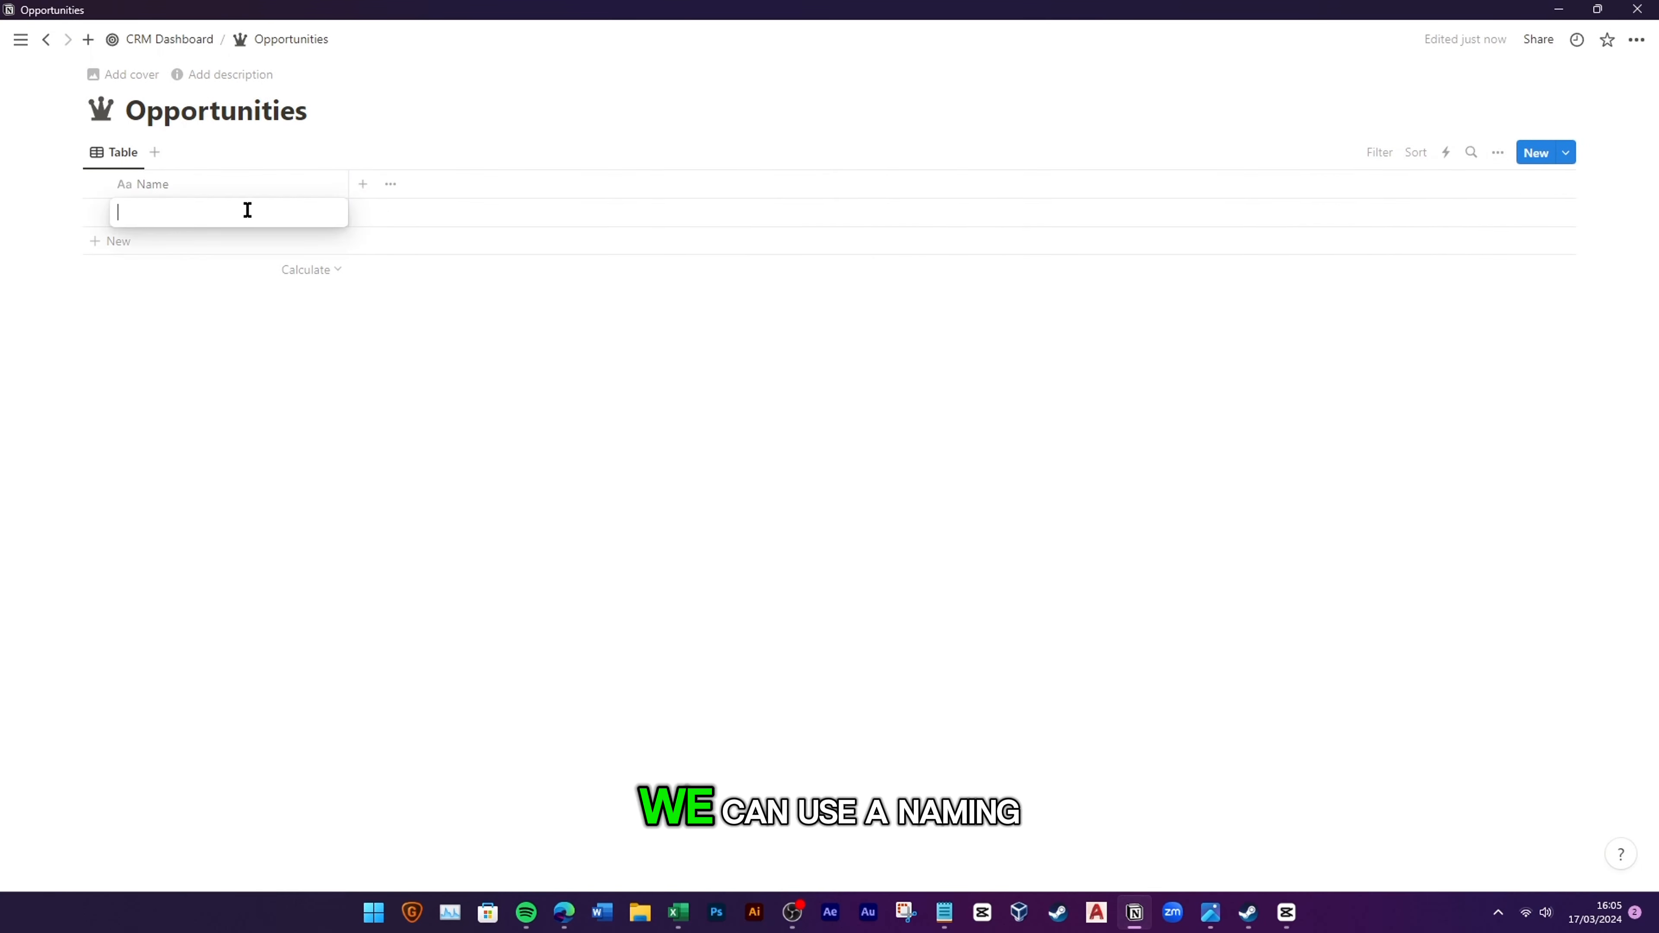
type("Techweb")
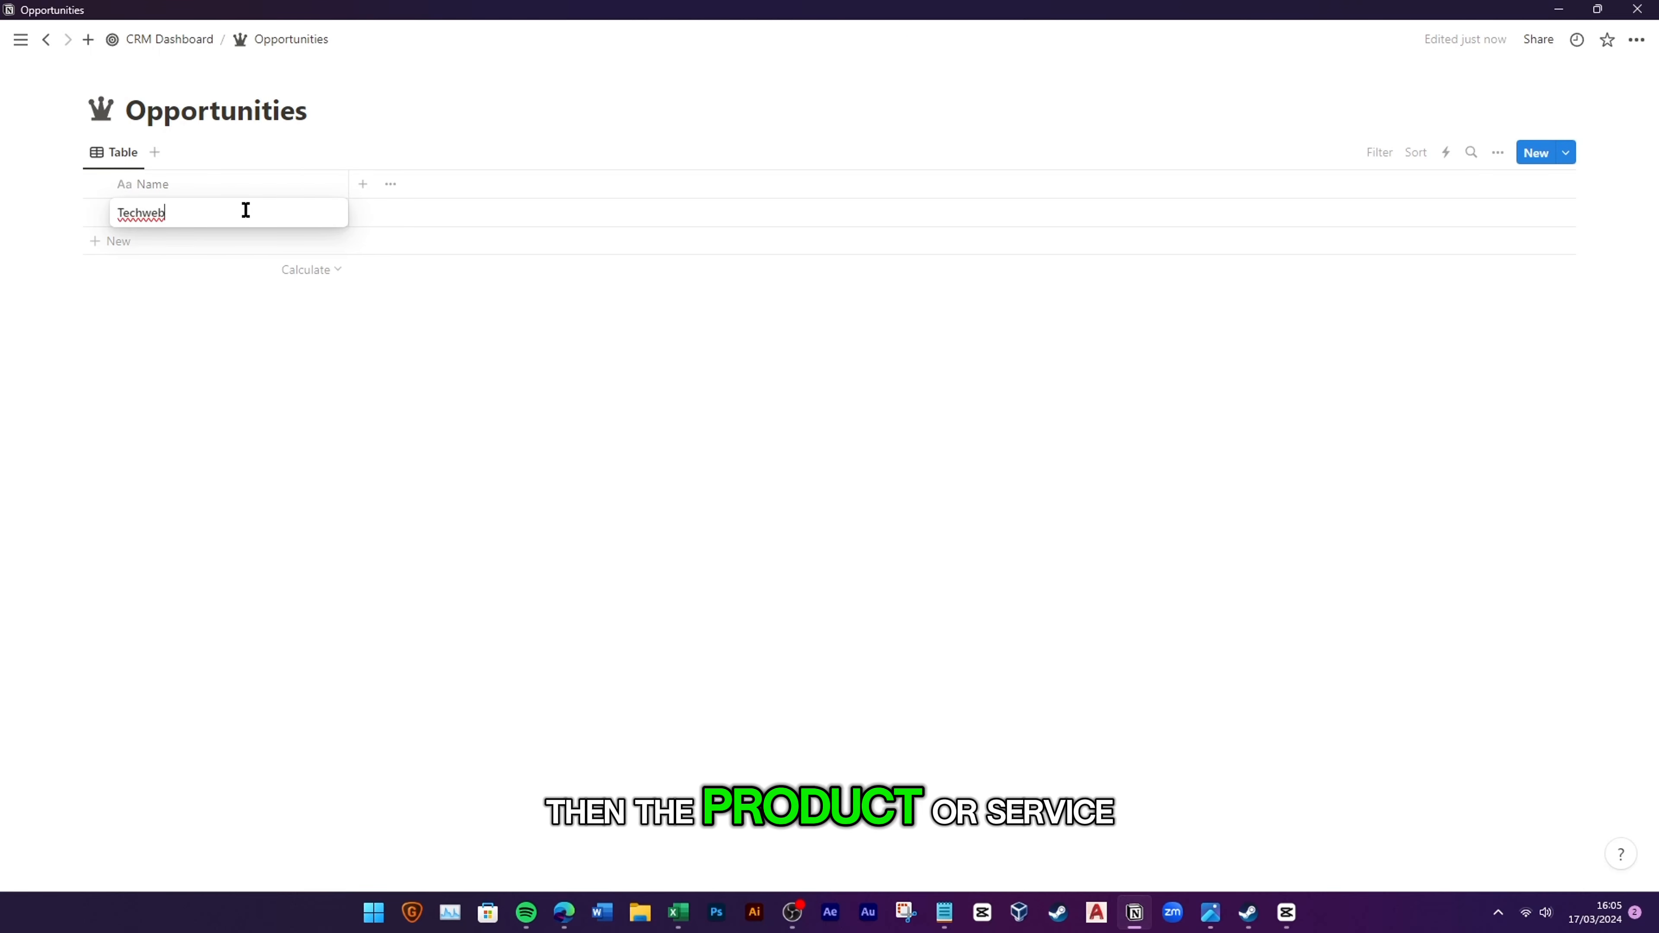
type("/Web De")
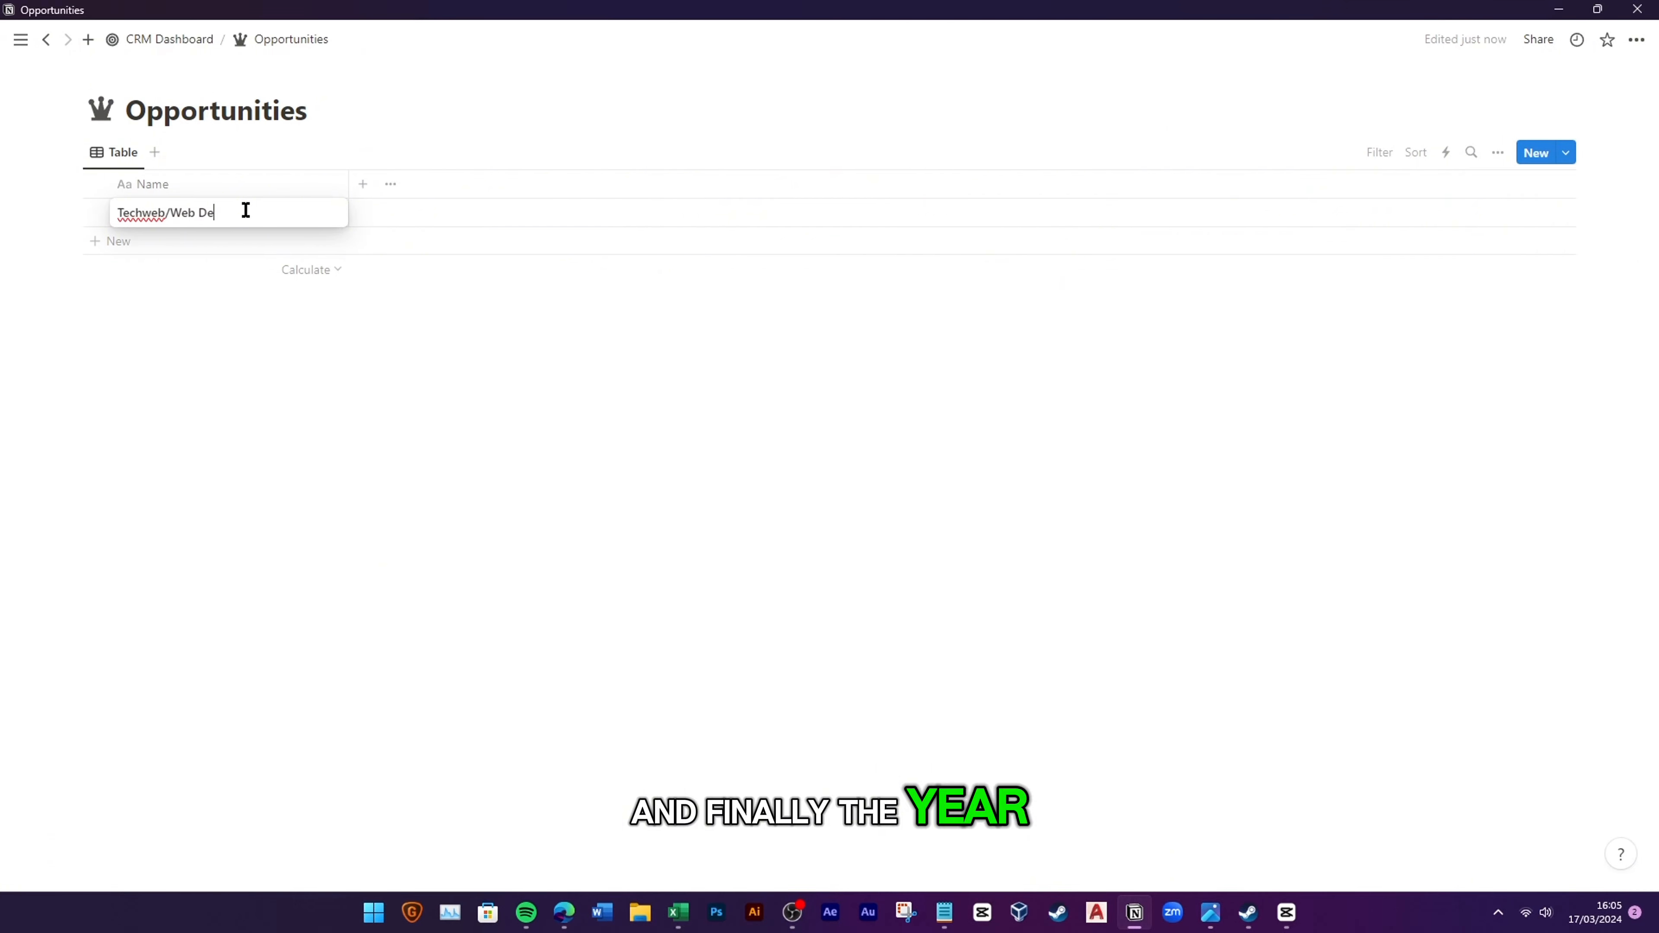
type("v/2024")
key("Return")
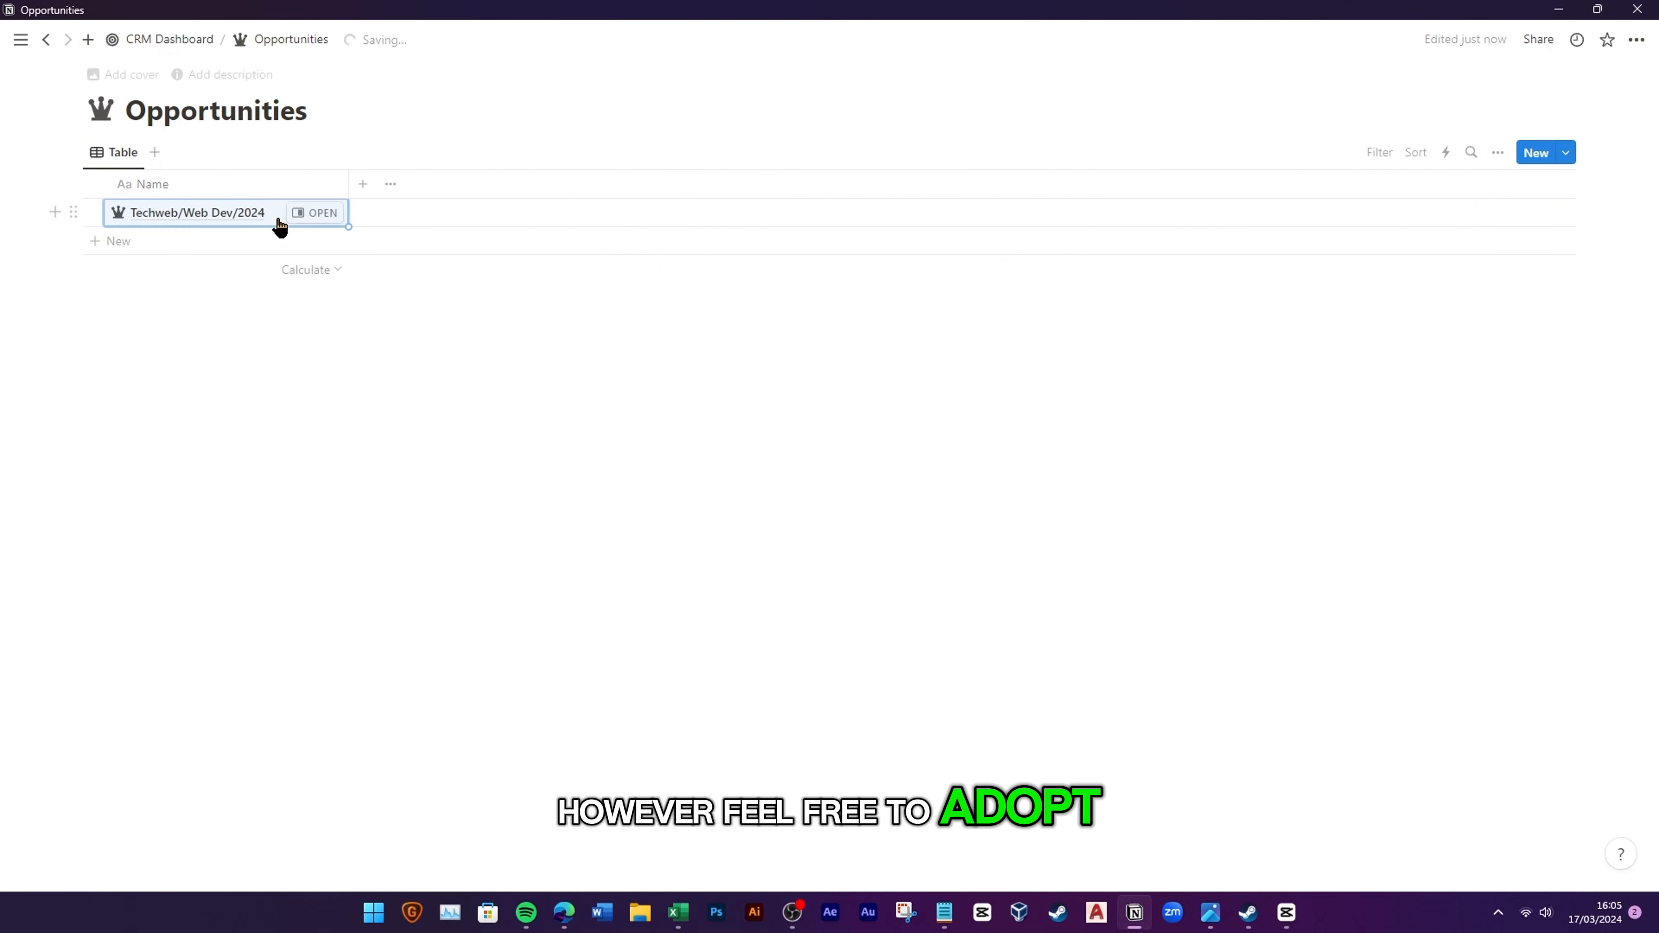
left_click(363, 183)
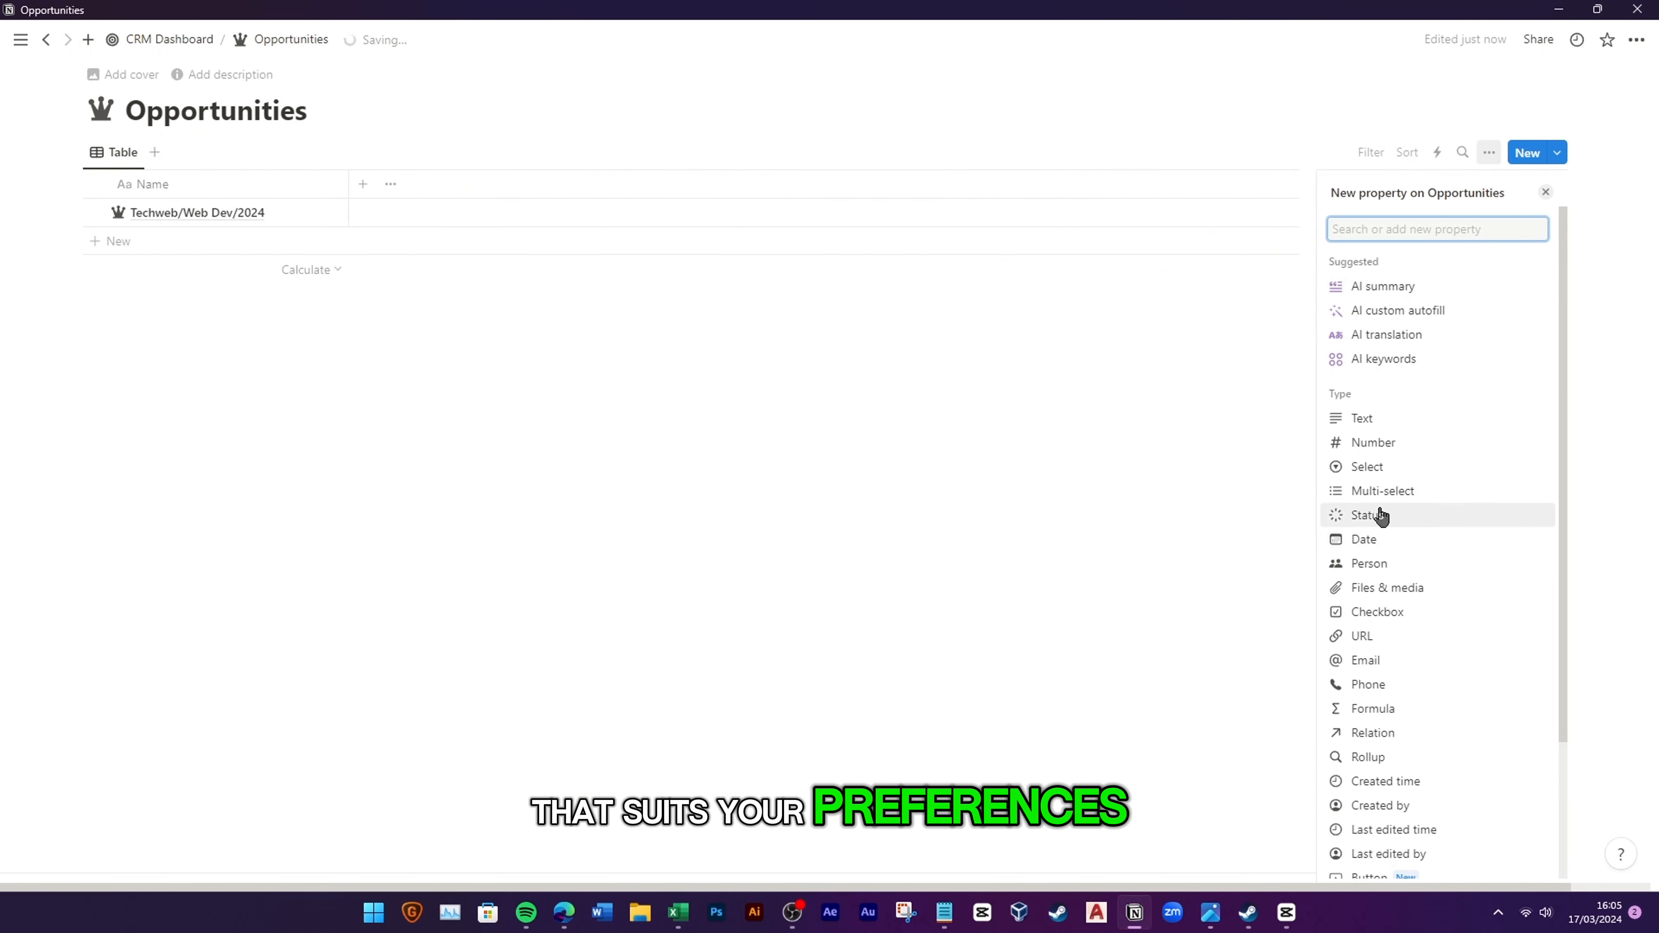
Step: Add a select property named Type with the options New and Existing
left_click(1369, 467)
type("Type")
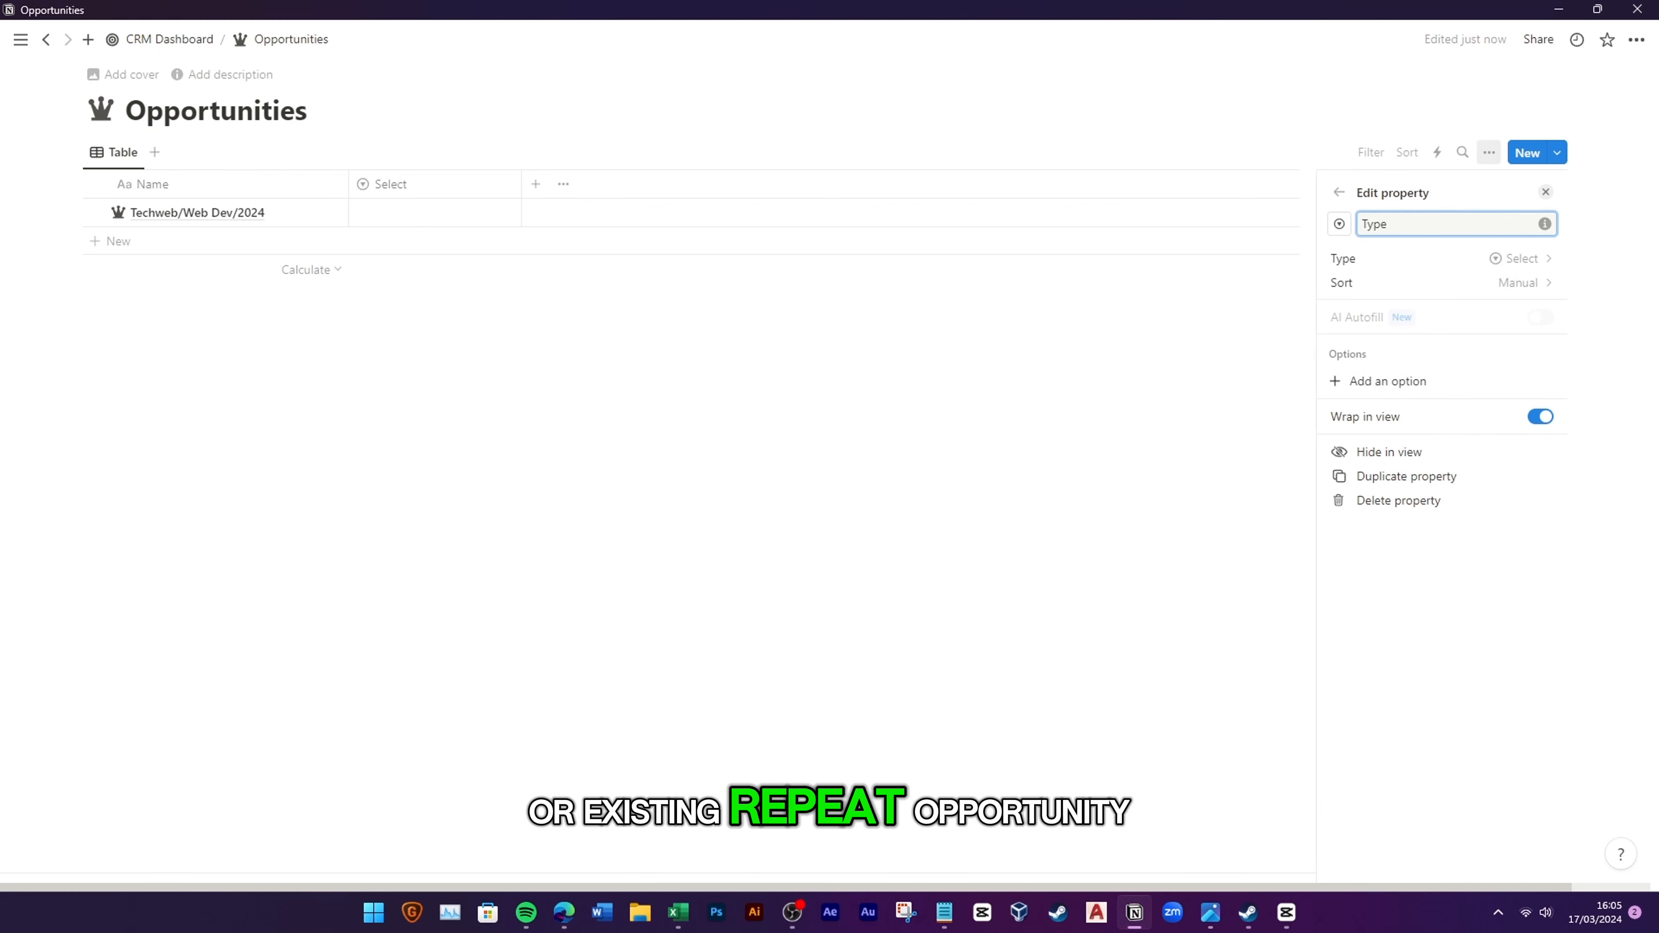
key("alt+Tab")
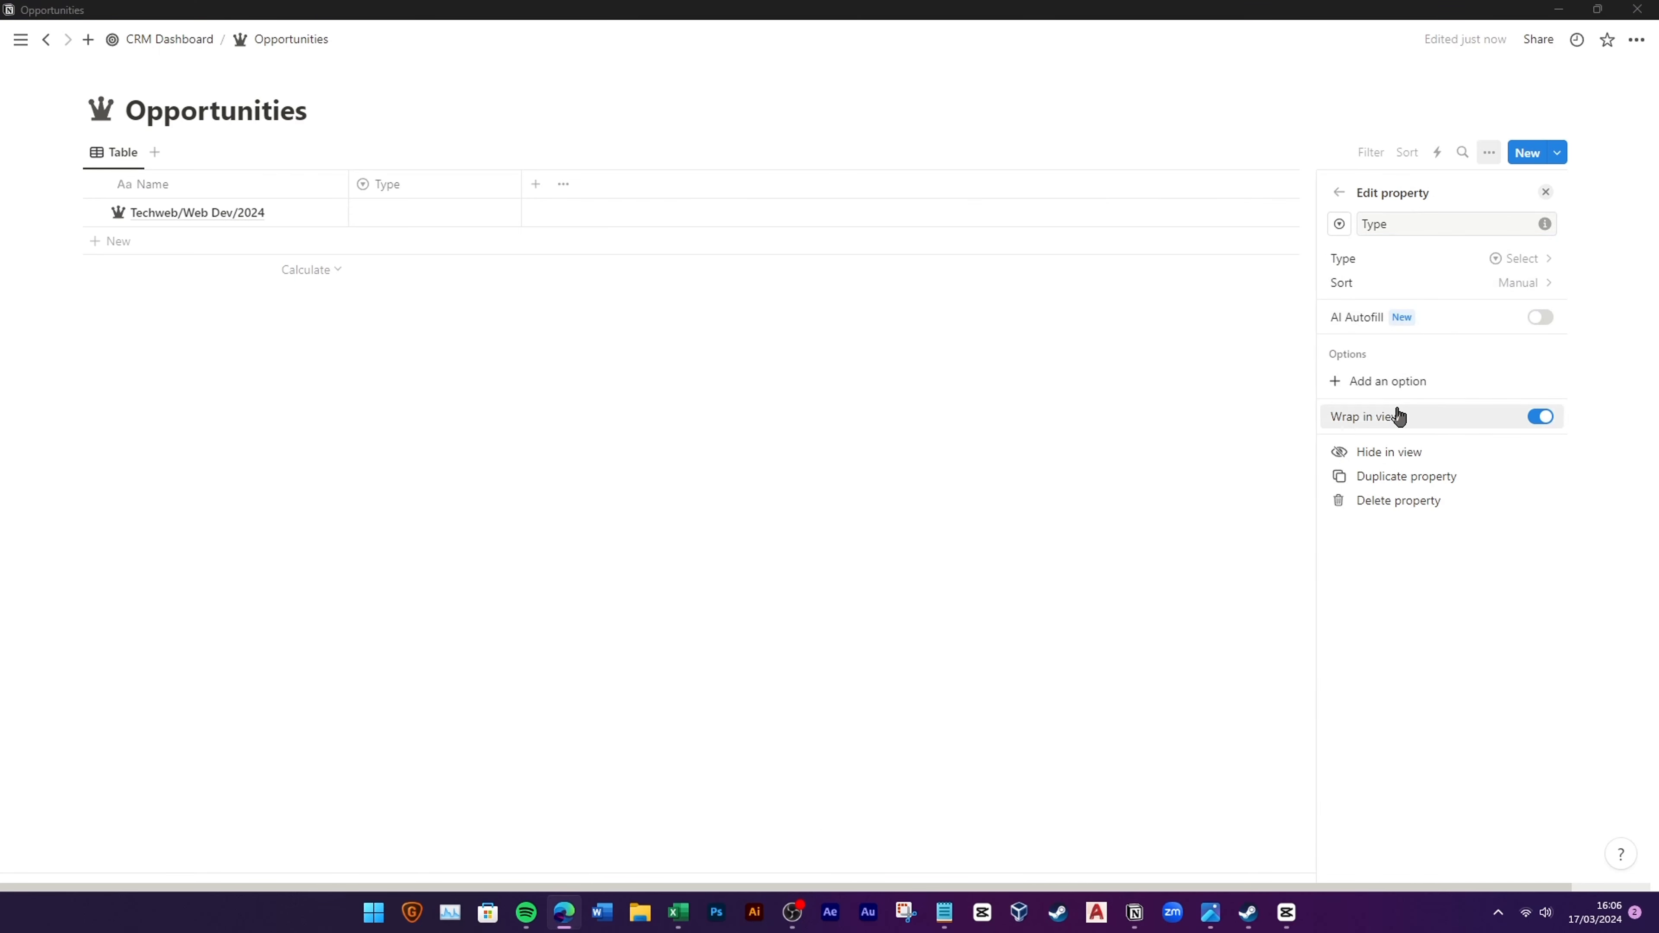
left_click(1408, 384)
type("New")
key("Return")
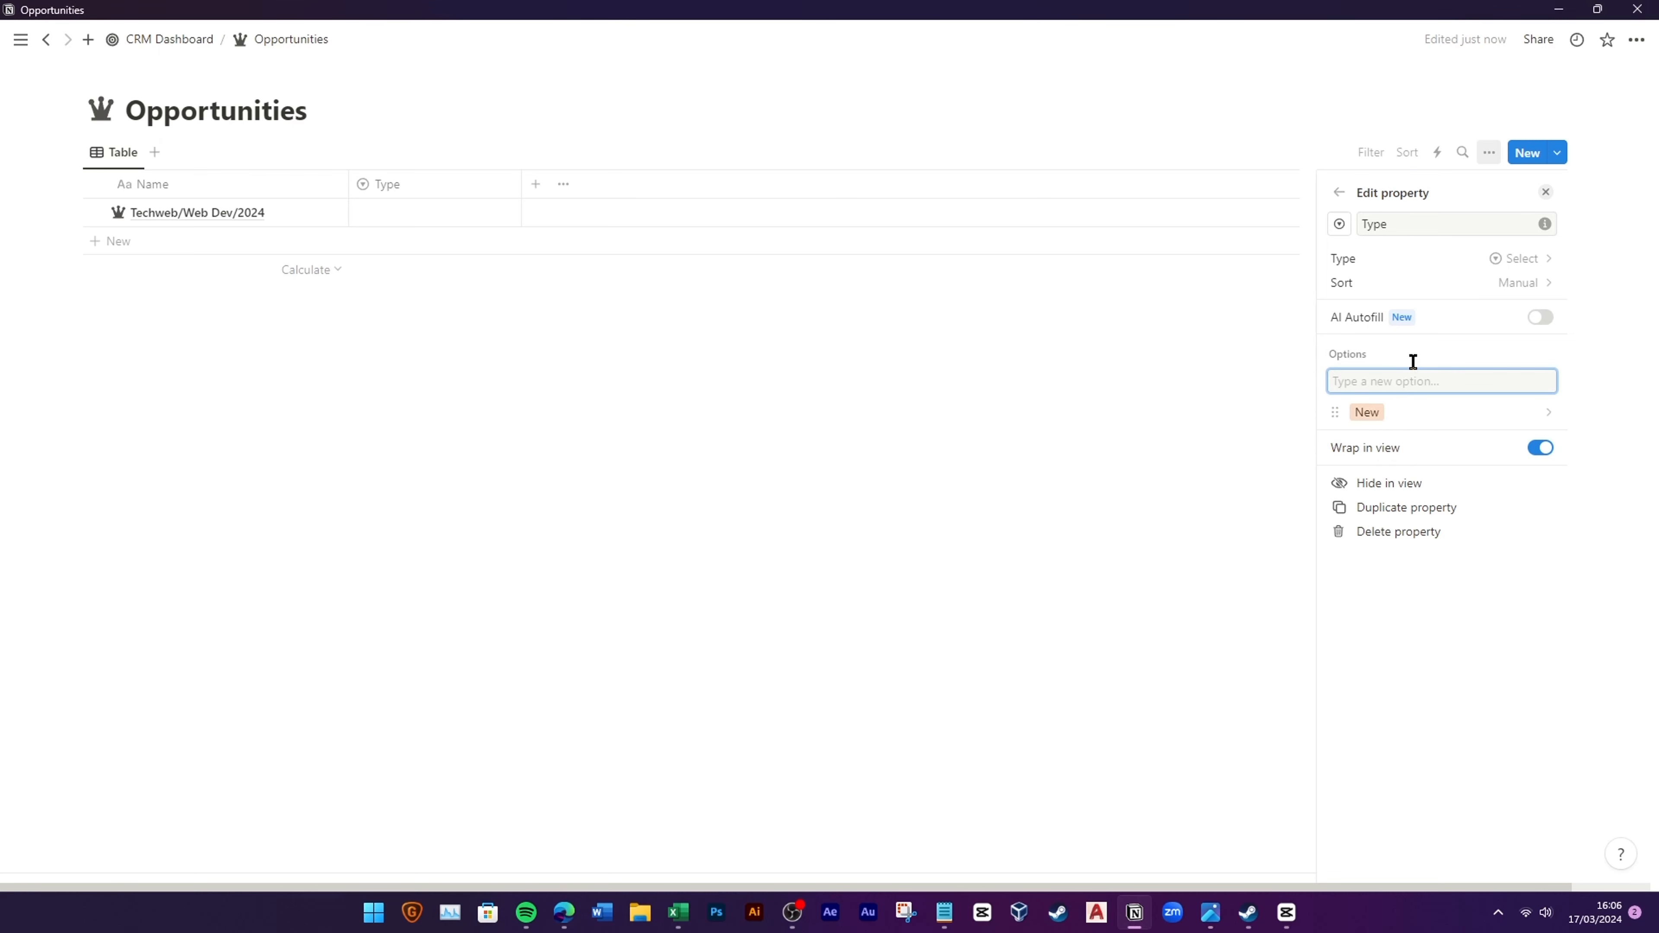
type("Existing")
key("Return")
Step: Colour the New option green and set the Techweb row's Type to New
left_click(1411, 436)
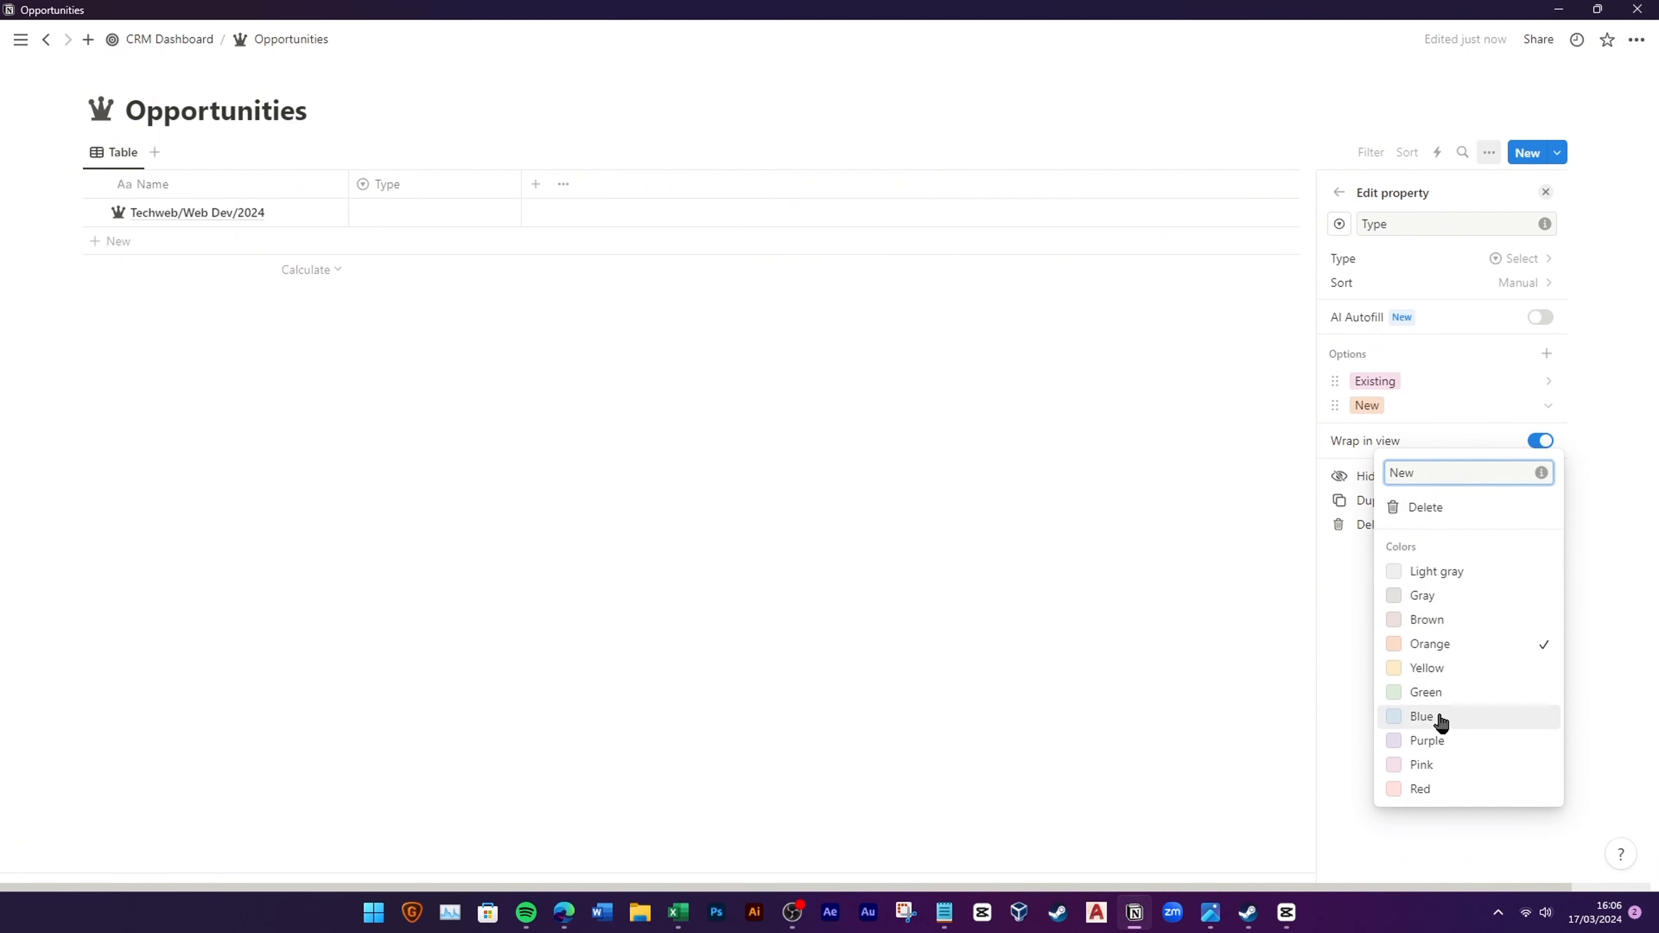
left_click(1437, 690)
left_click(1431, 384)
left_click(1431, 383)
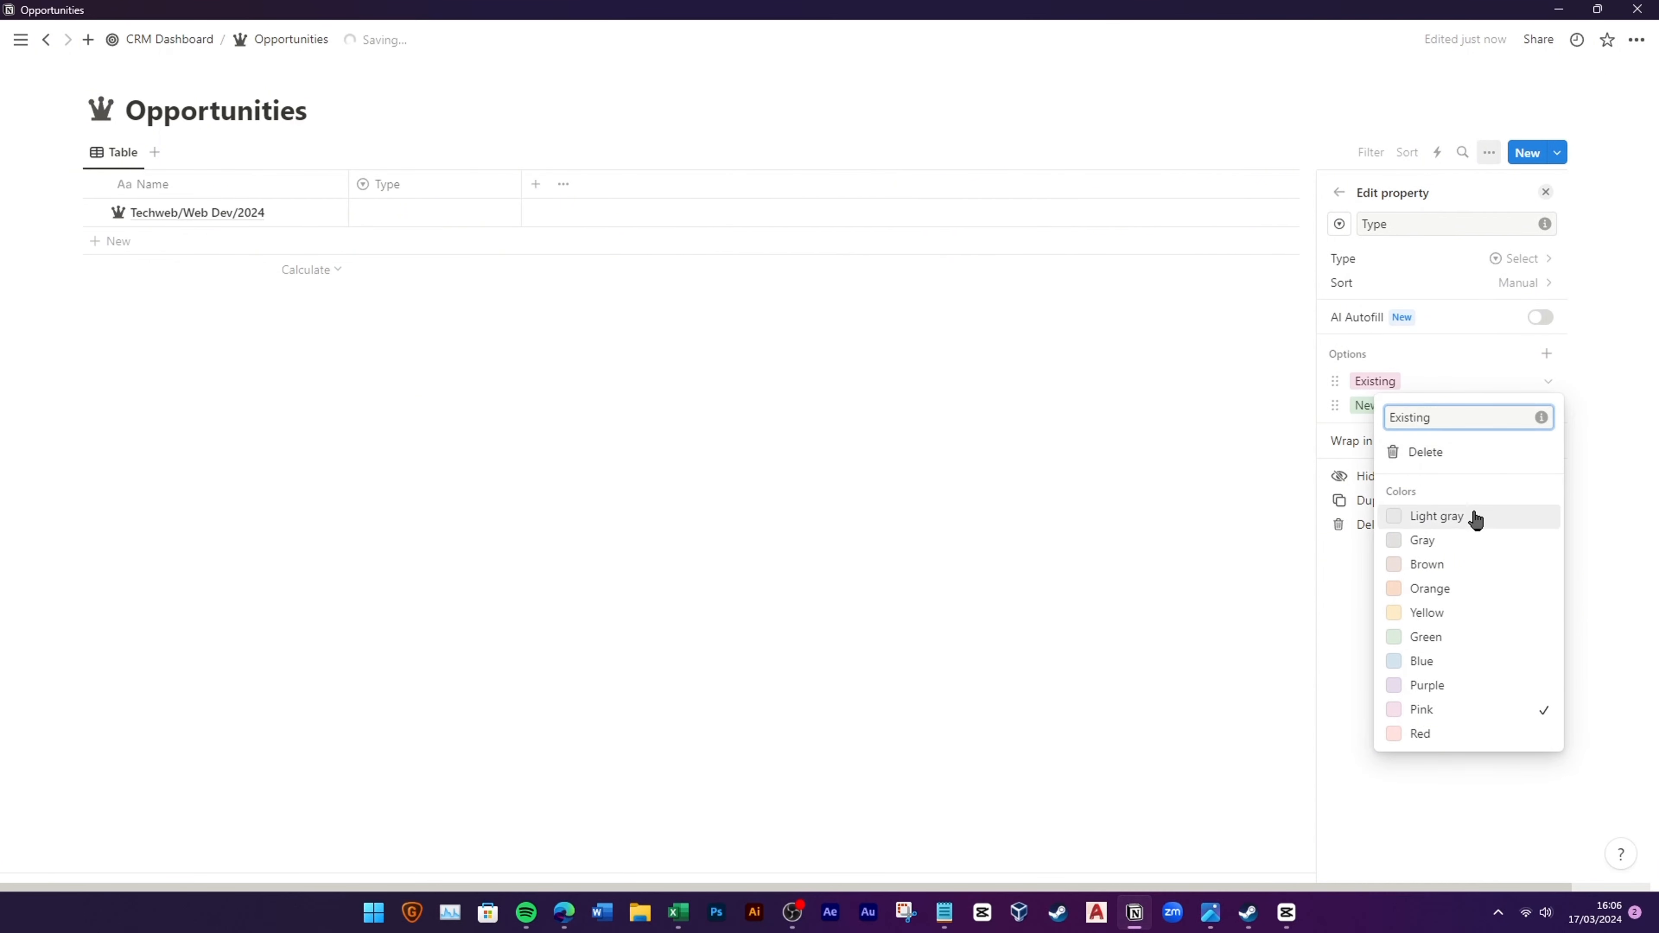
left_click(1308, 490)
left_click(437, 213)
left_click(397, 289)
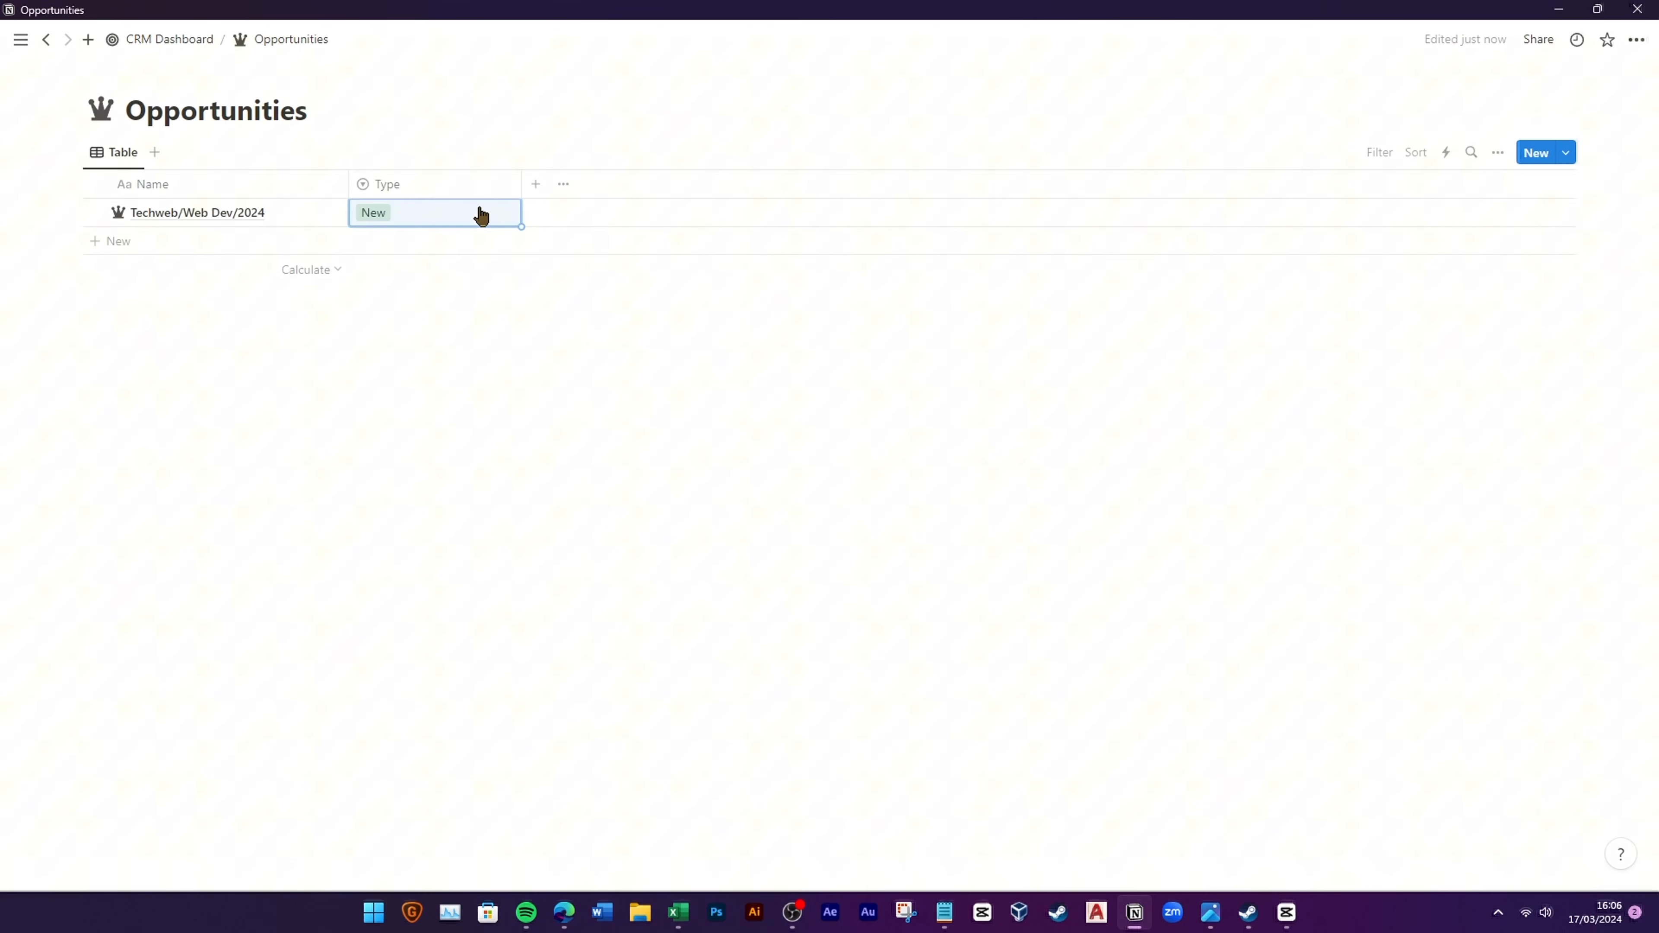
Step: Add an Open date column in Day/Month/Year format and set it to 17/03/2024
left_click(536, 184)
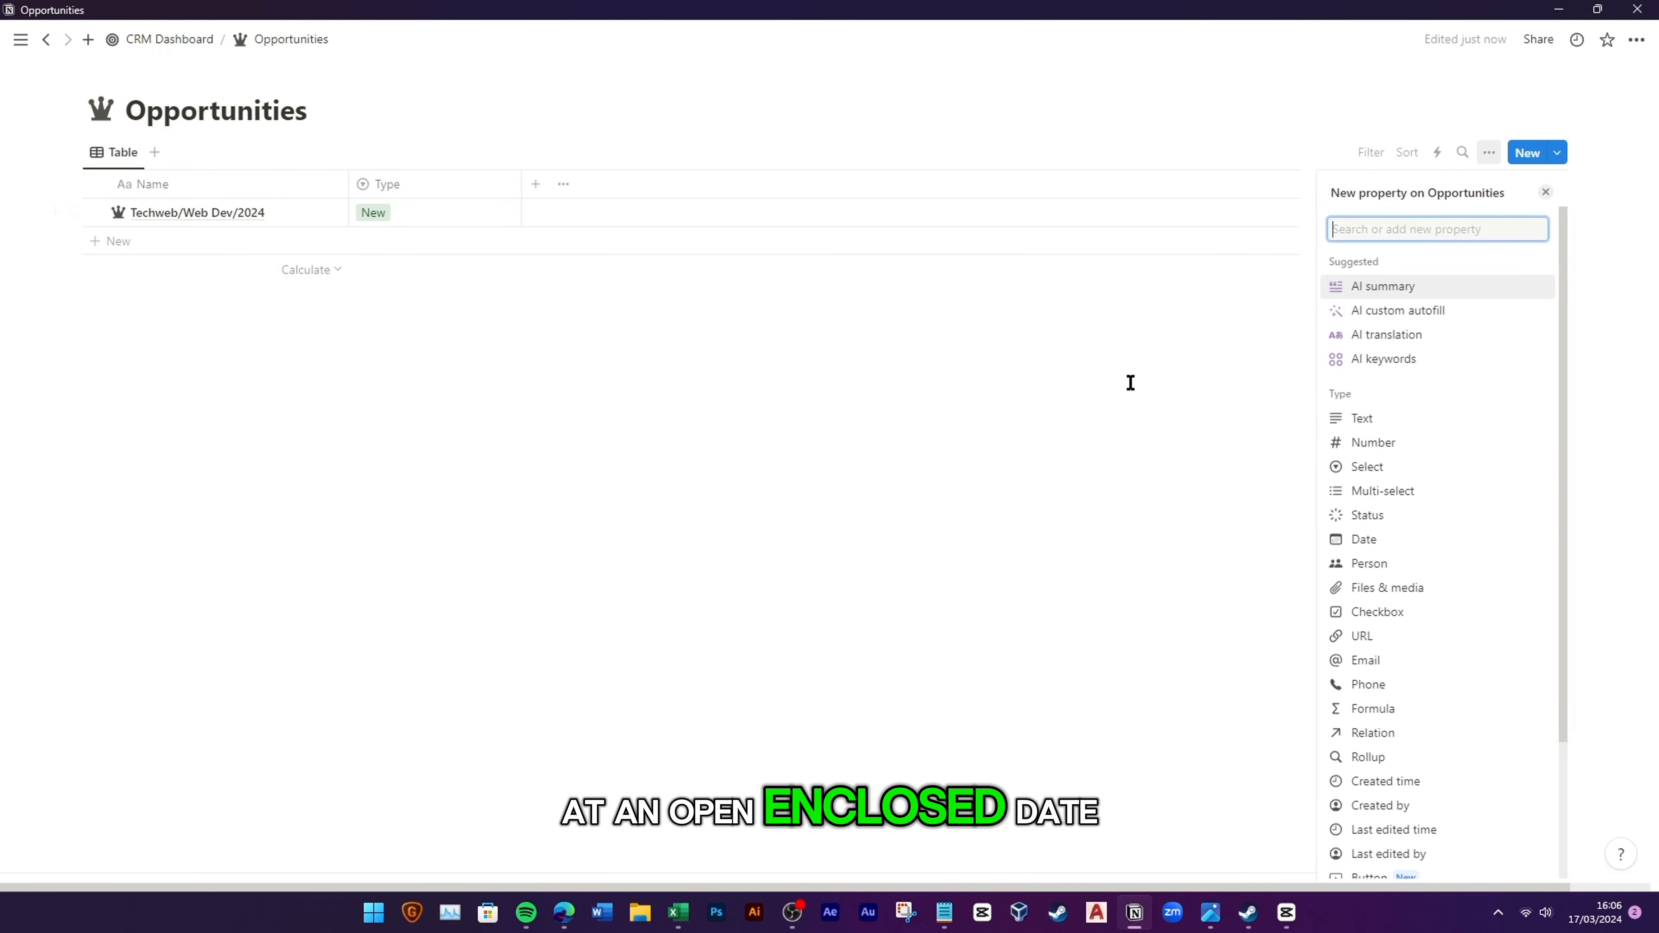
left_click(1393, 537)
double_click(1375, 225)
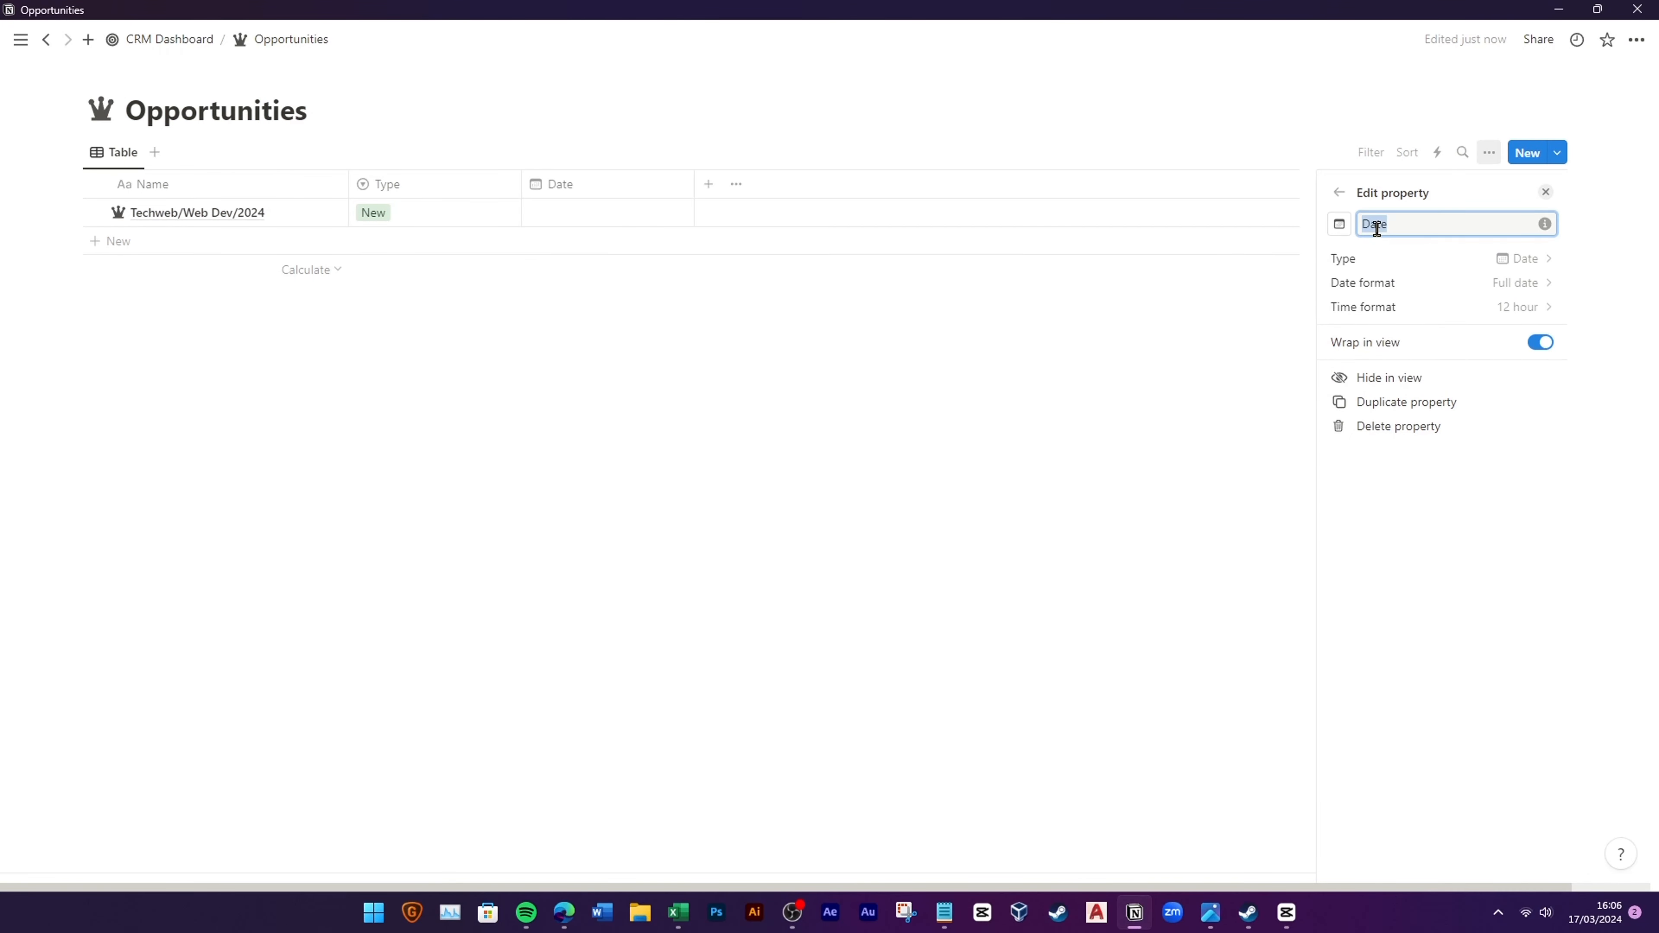
left_click(1459, 284)
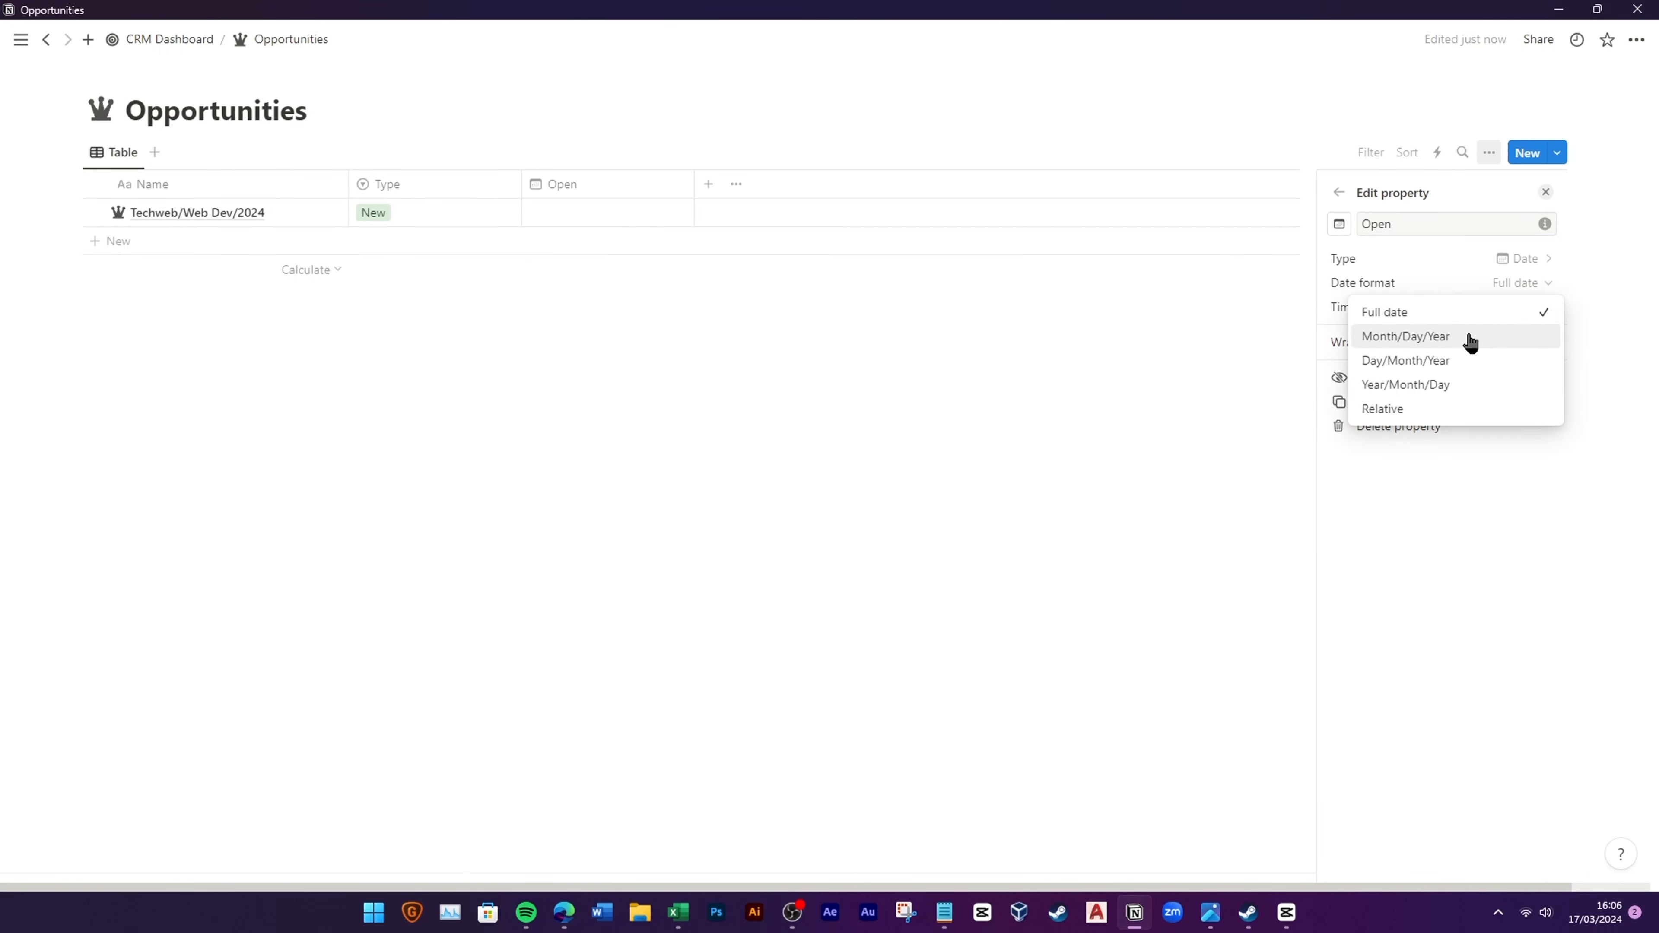
left_click(1461, 362)
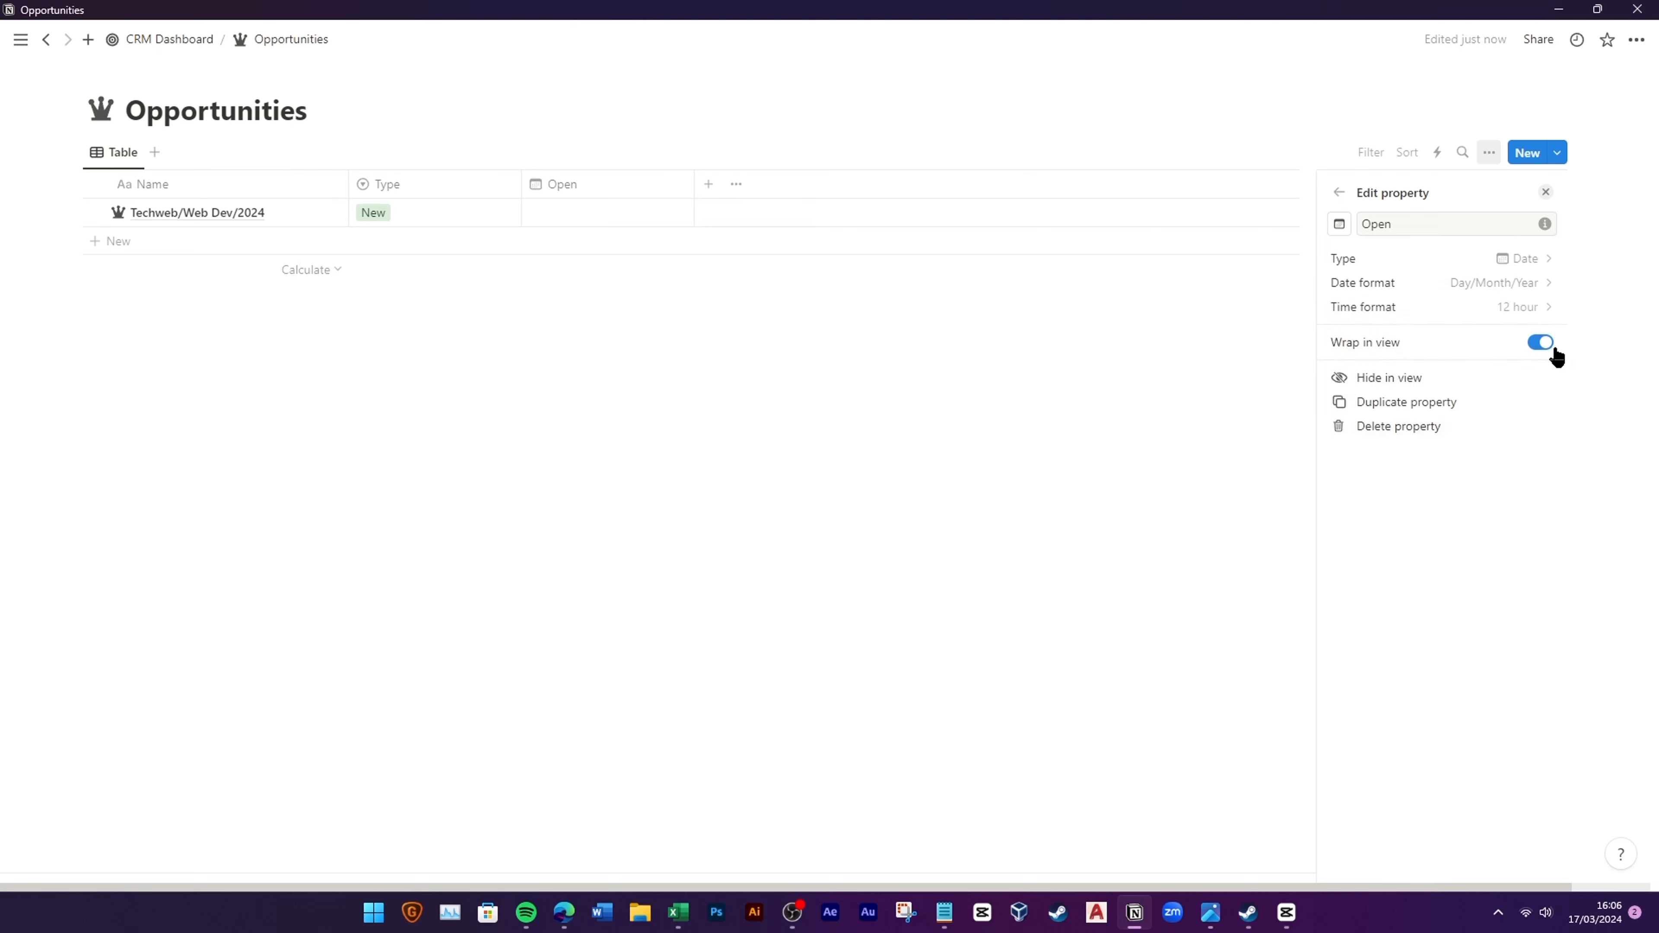
left_click(621, 317)
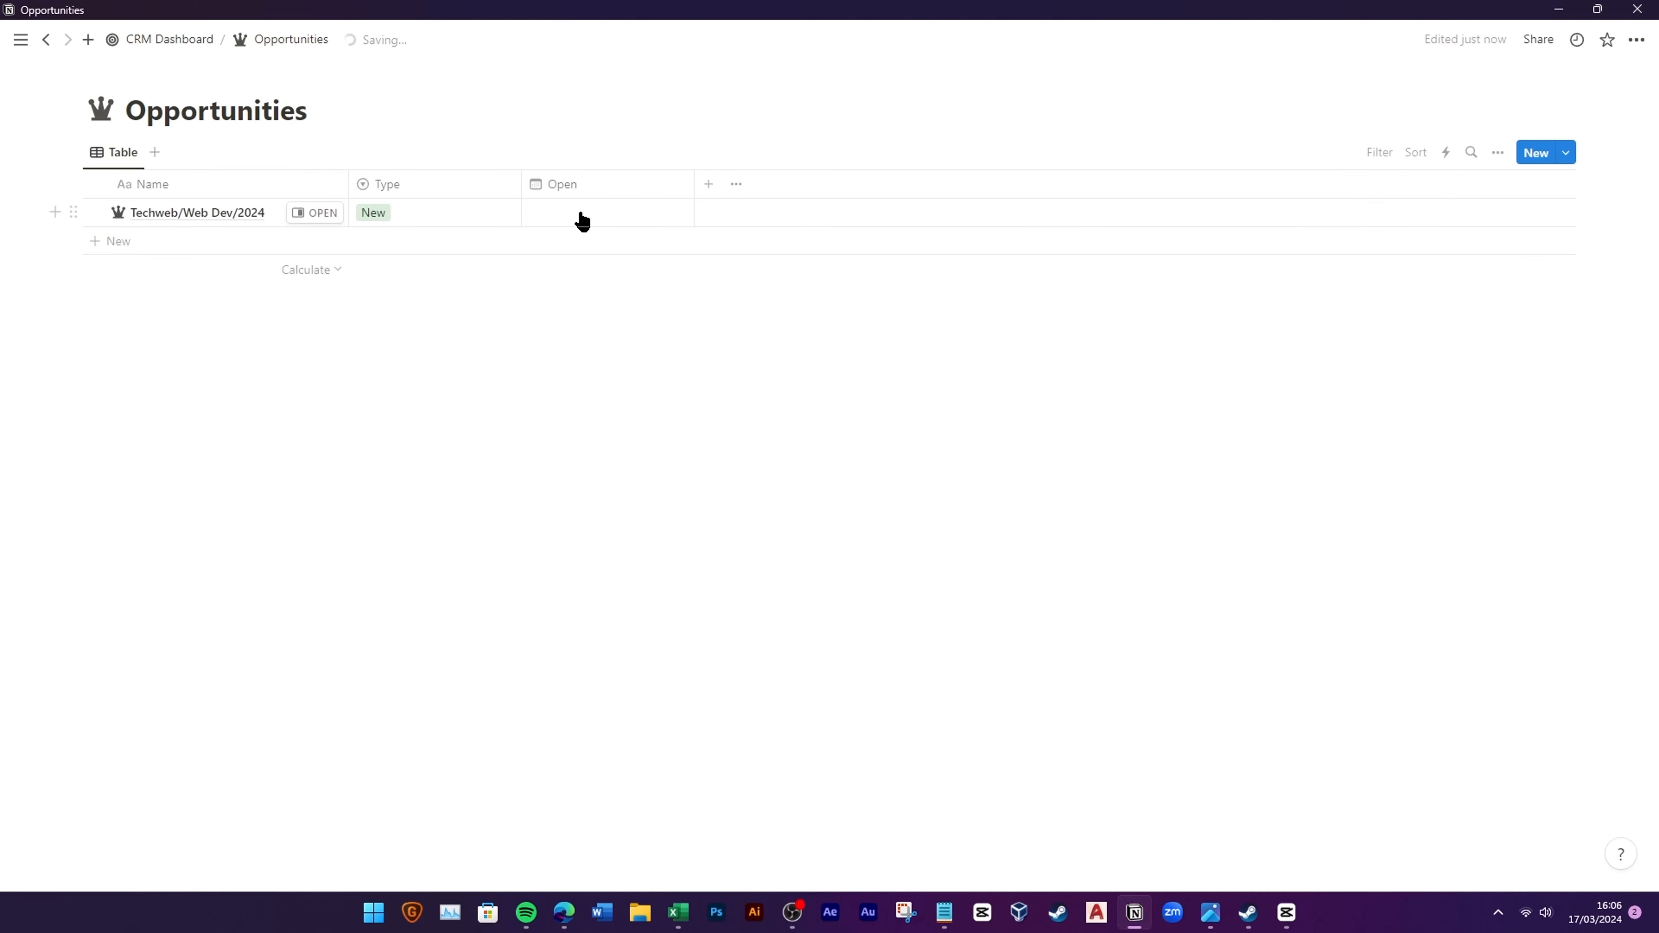
left_click(577, 219)
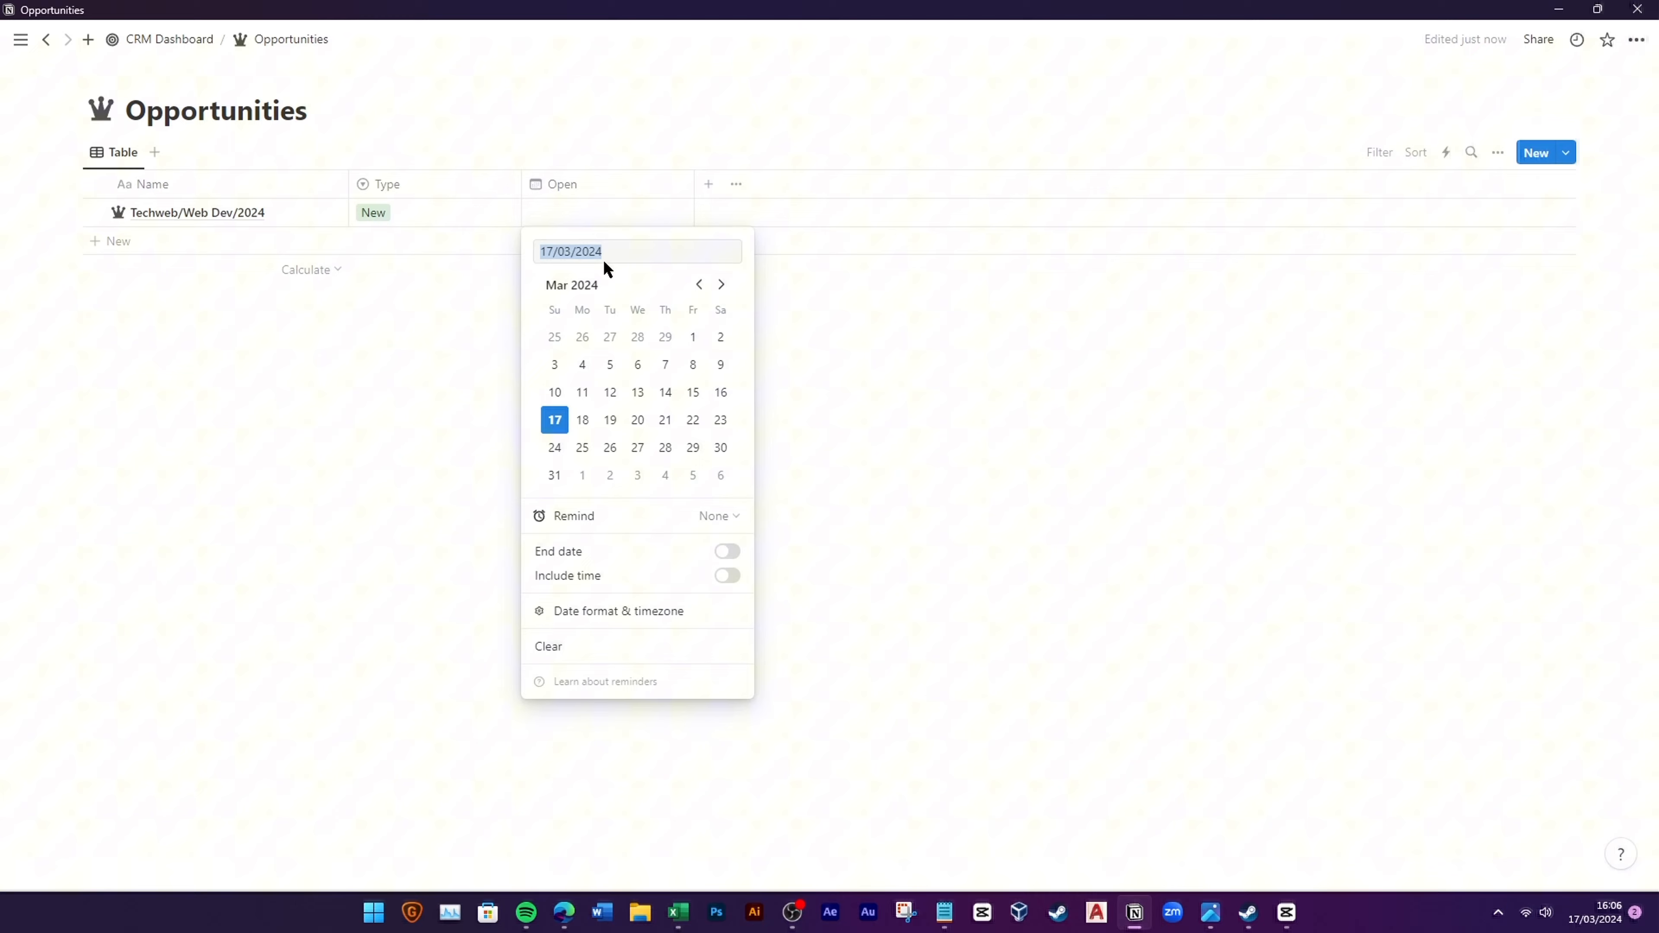
left_click(555, 420)
Step: Add a Close date column in Day/Month/Year set to 21/04/2024, plus a Number column
left_click(708, 185)
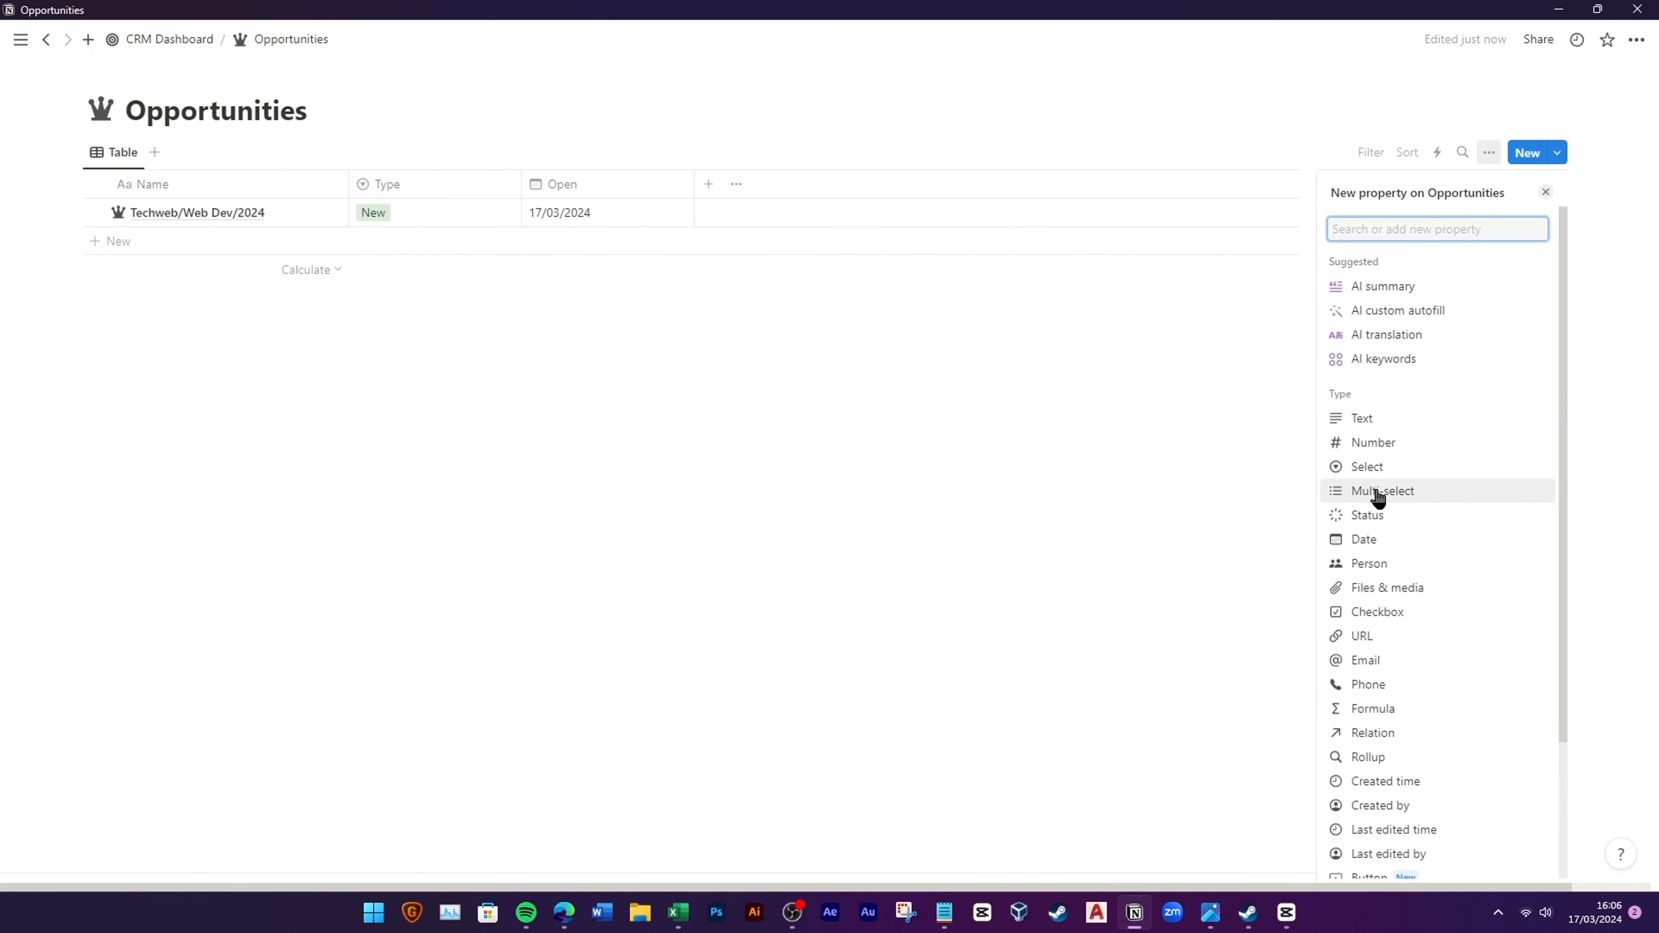
left_click(1372, 539)
type("Clos")
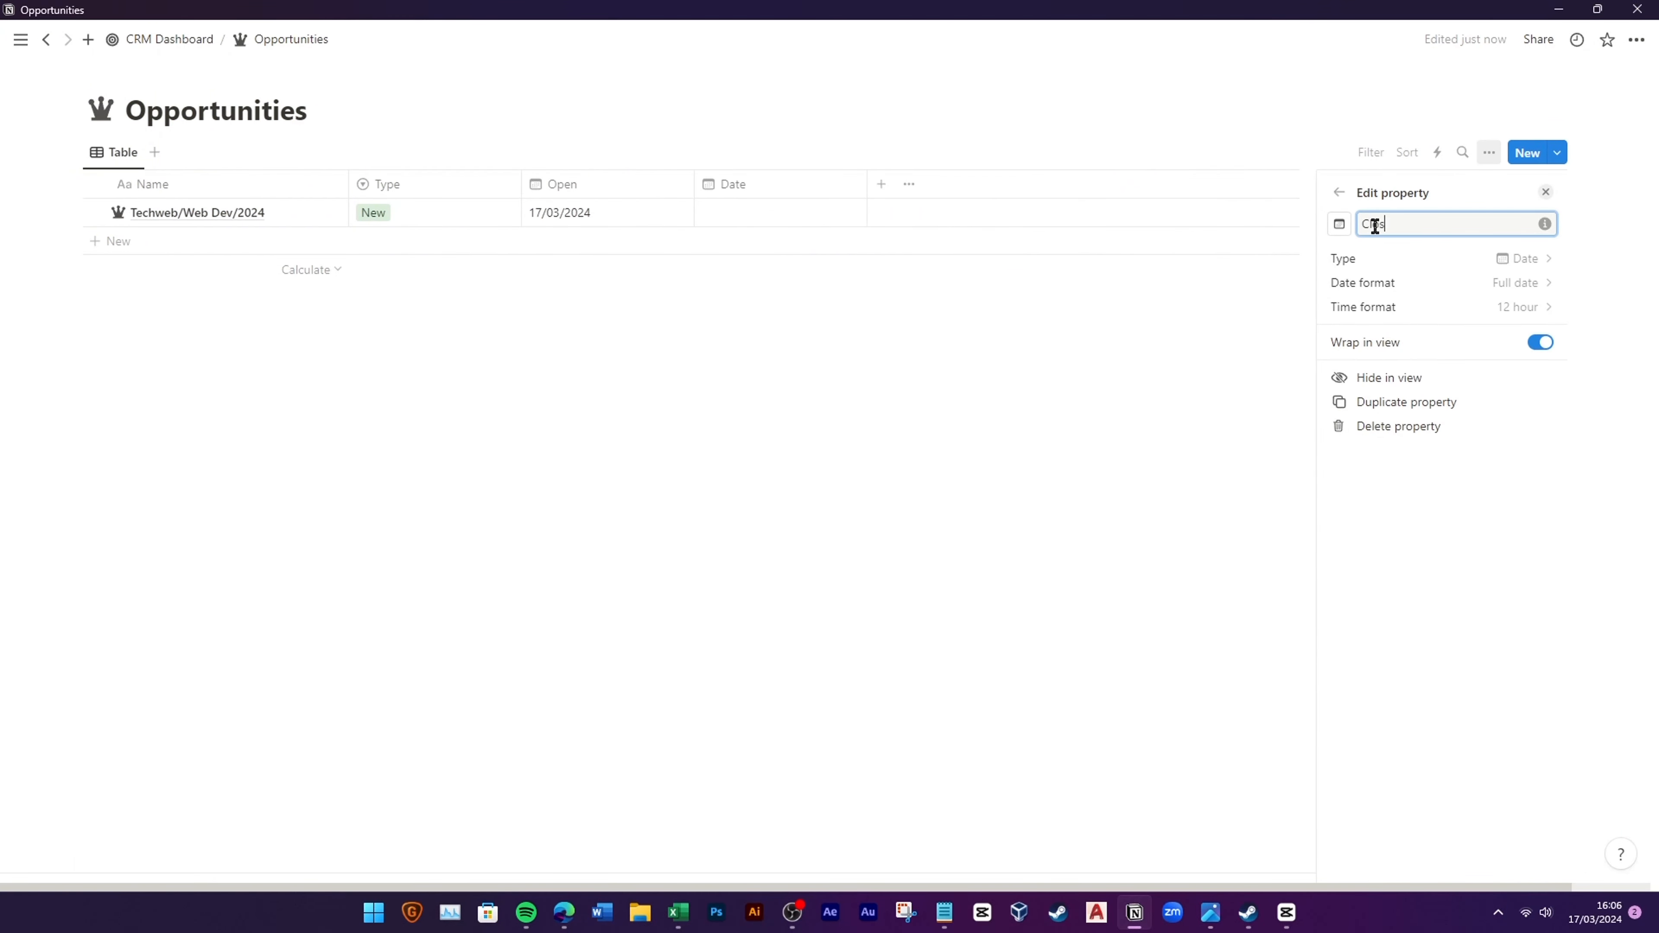
type("e")
left_click(1437, 282)
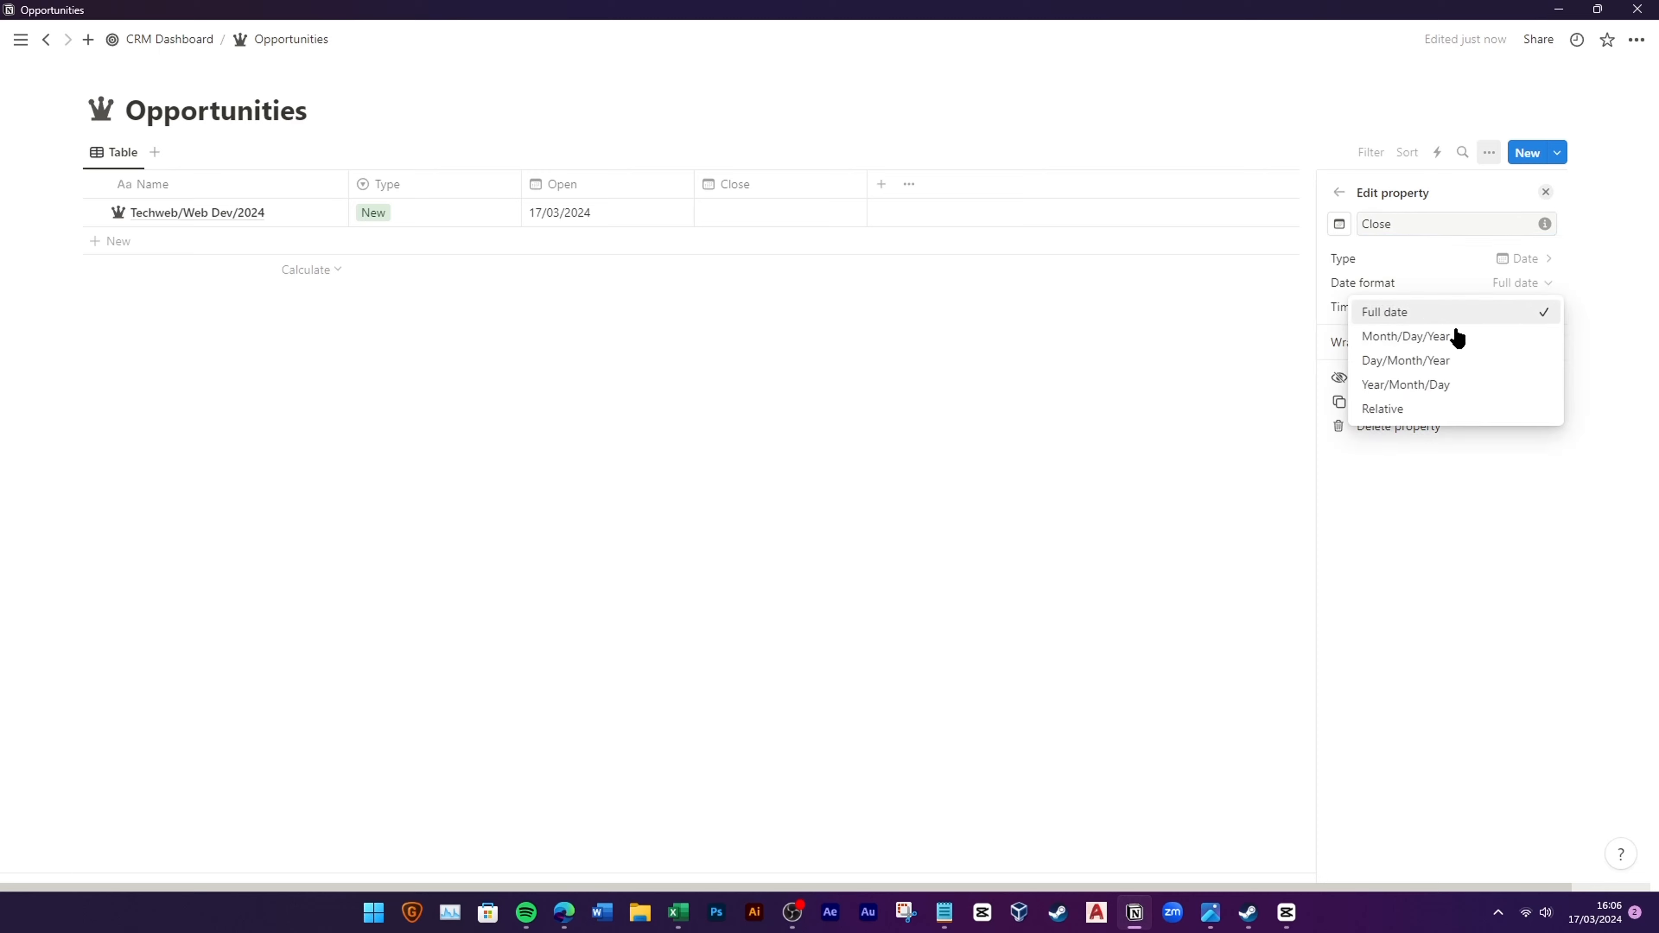
left_click(1404, 360)
key("Escape")
left_click(770, 221)
left_click(890, 283)
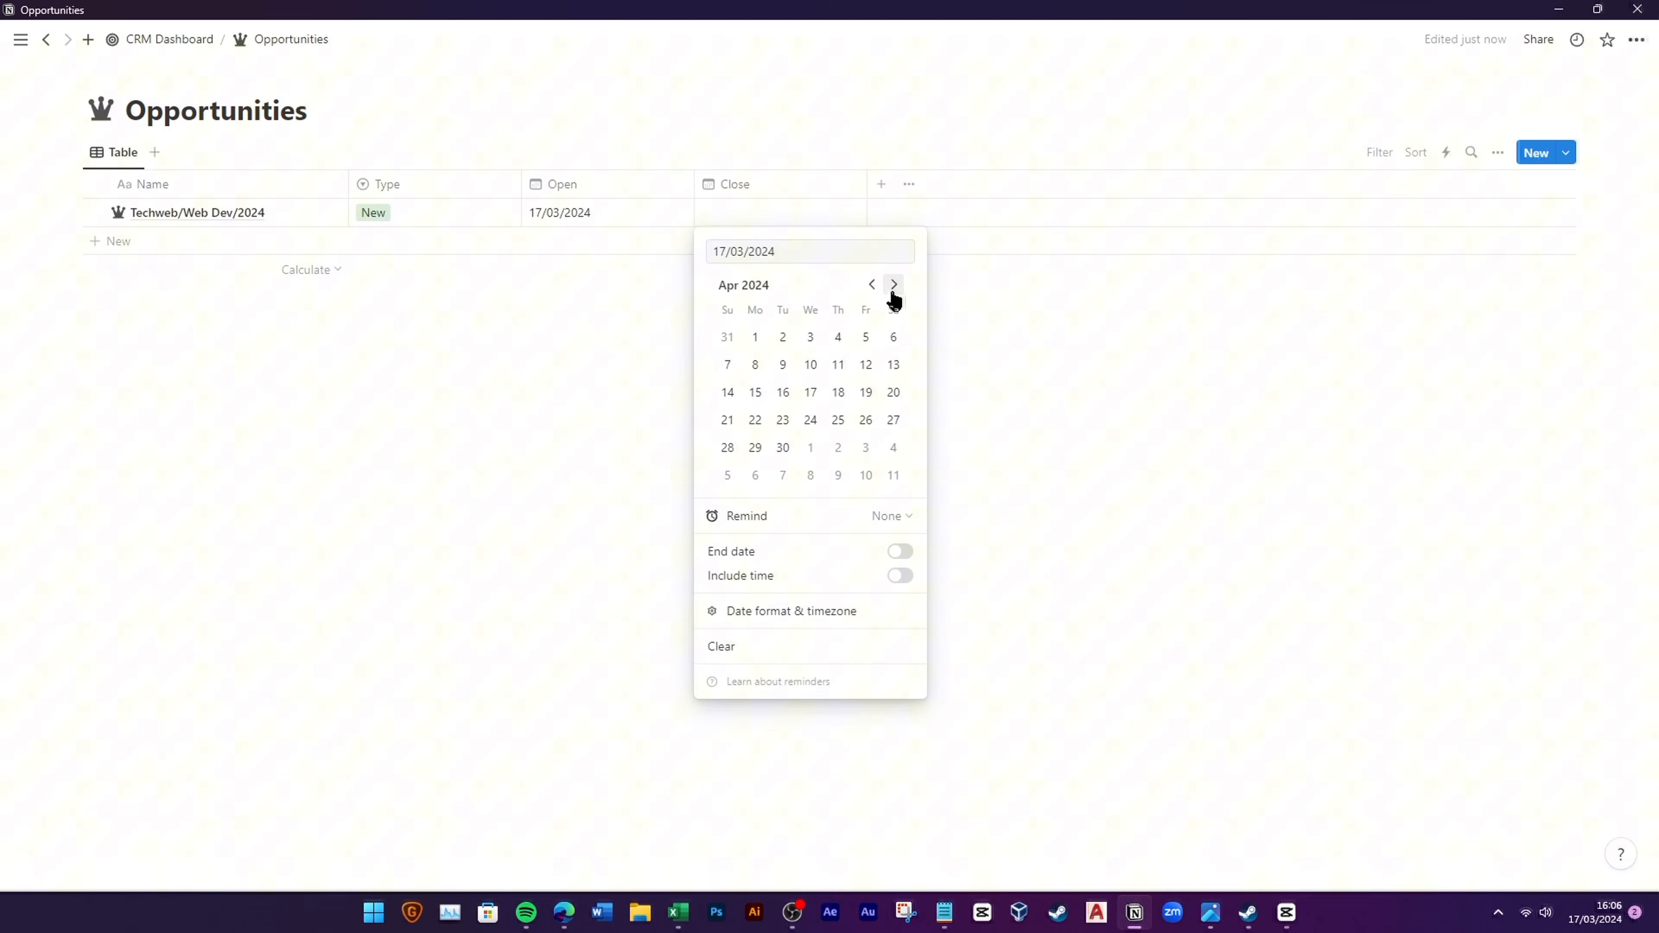
left_click(726, 420)
left_click(809, 329)
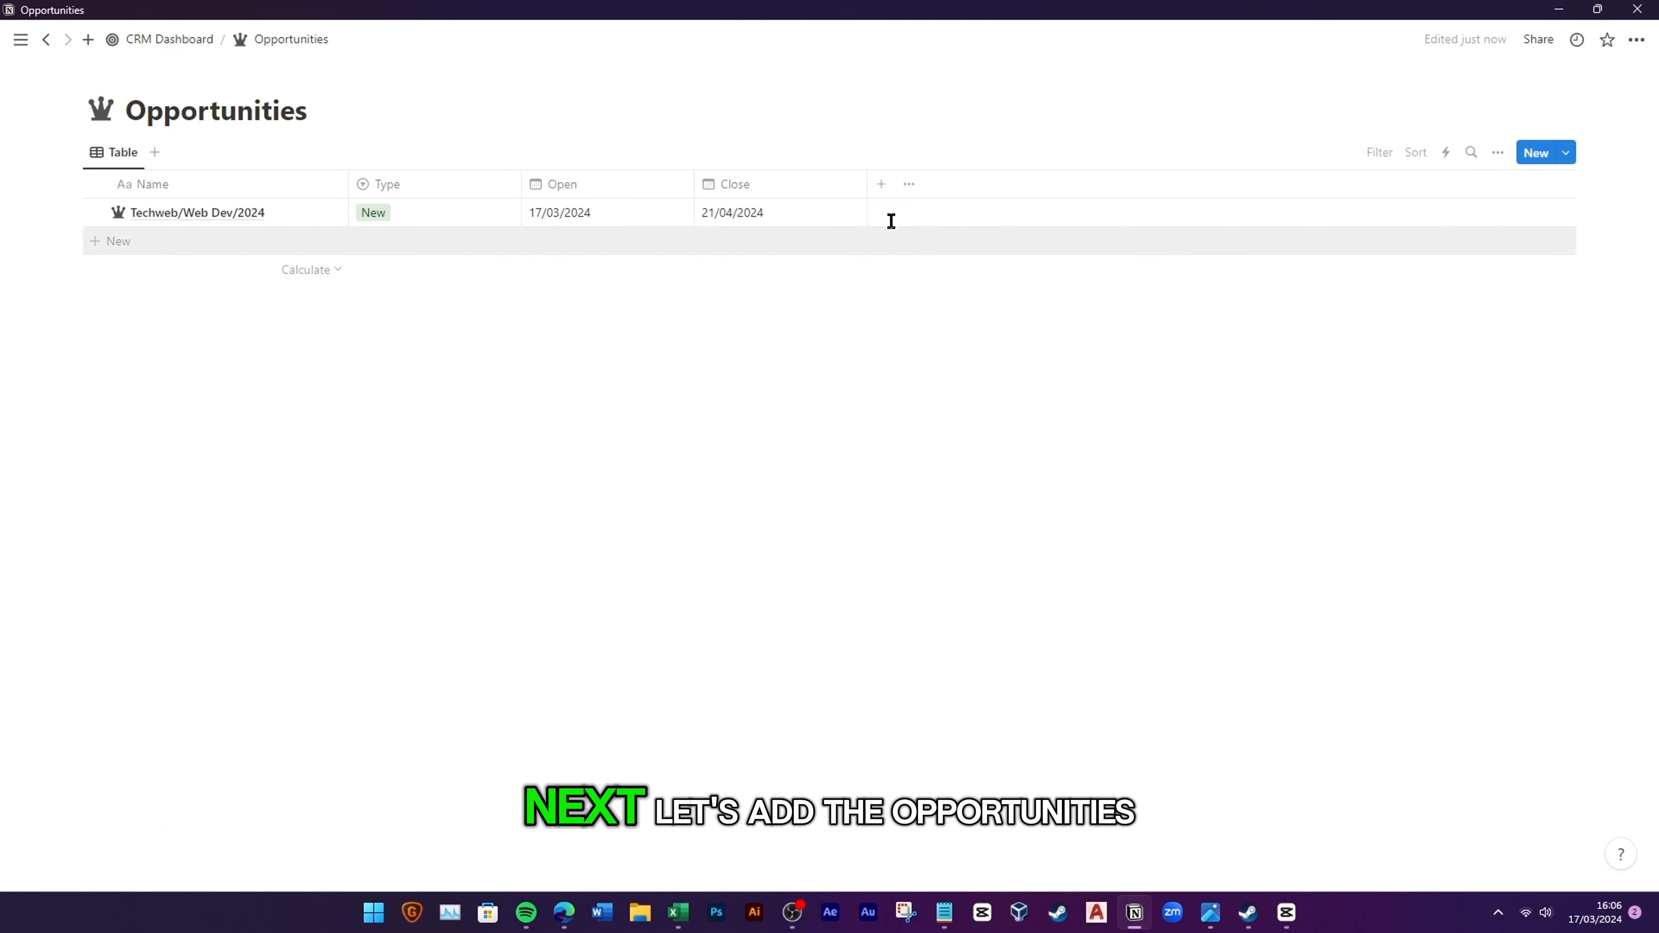
left_click(881, 184)
left_click(1390, 442)
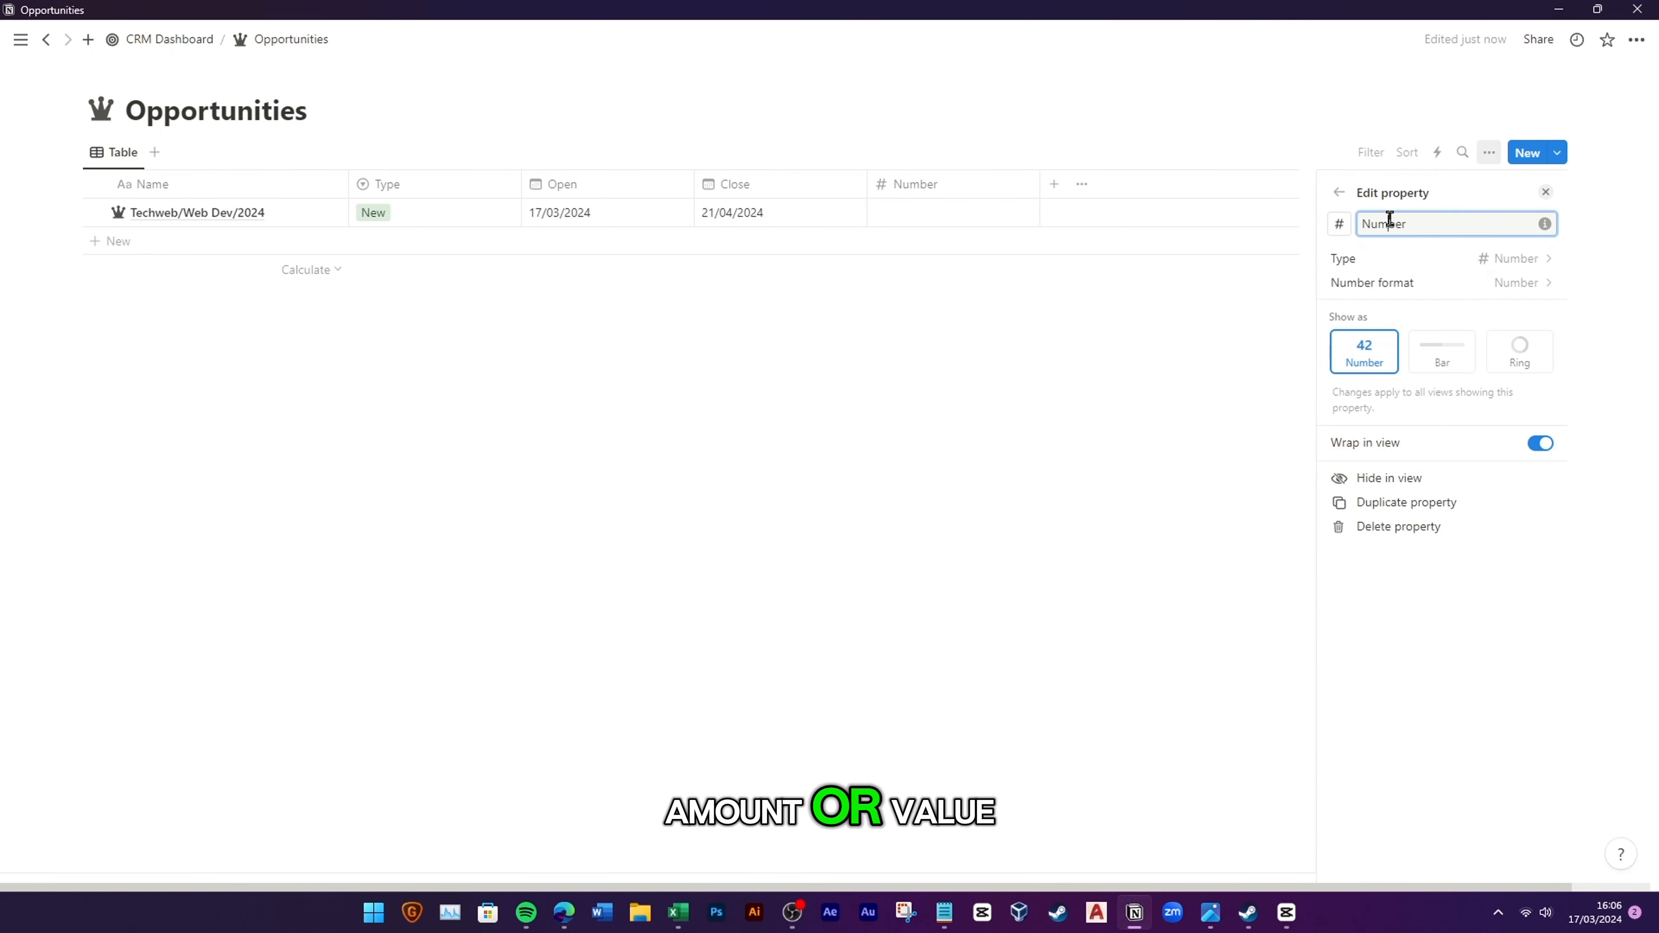
Step: Rename the Number column to Amount in US Dollar format and enter $30,000.00 for Techweb
type("Amount")
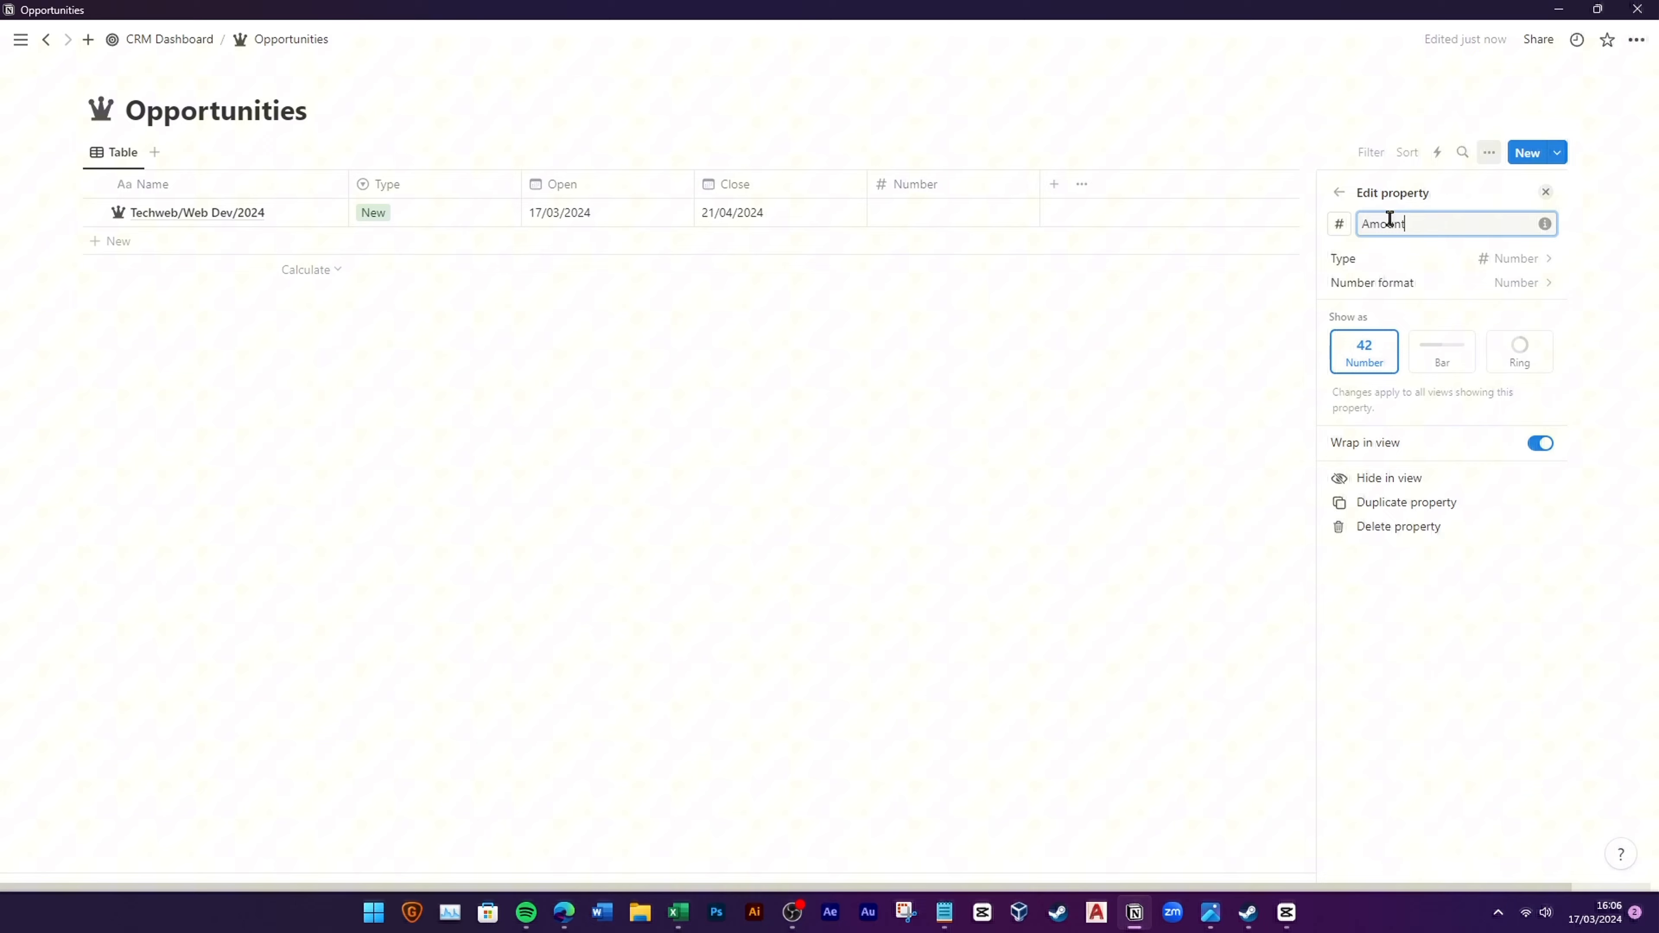
left_click(1433, 283)
left_click(1431, 401)
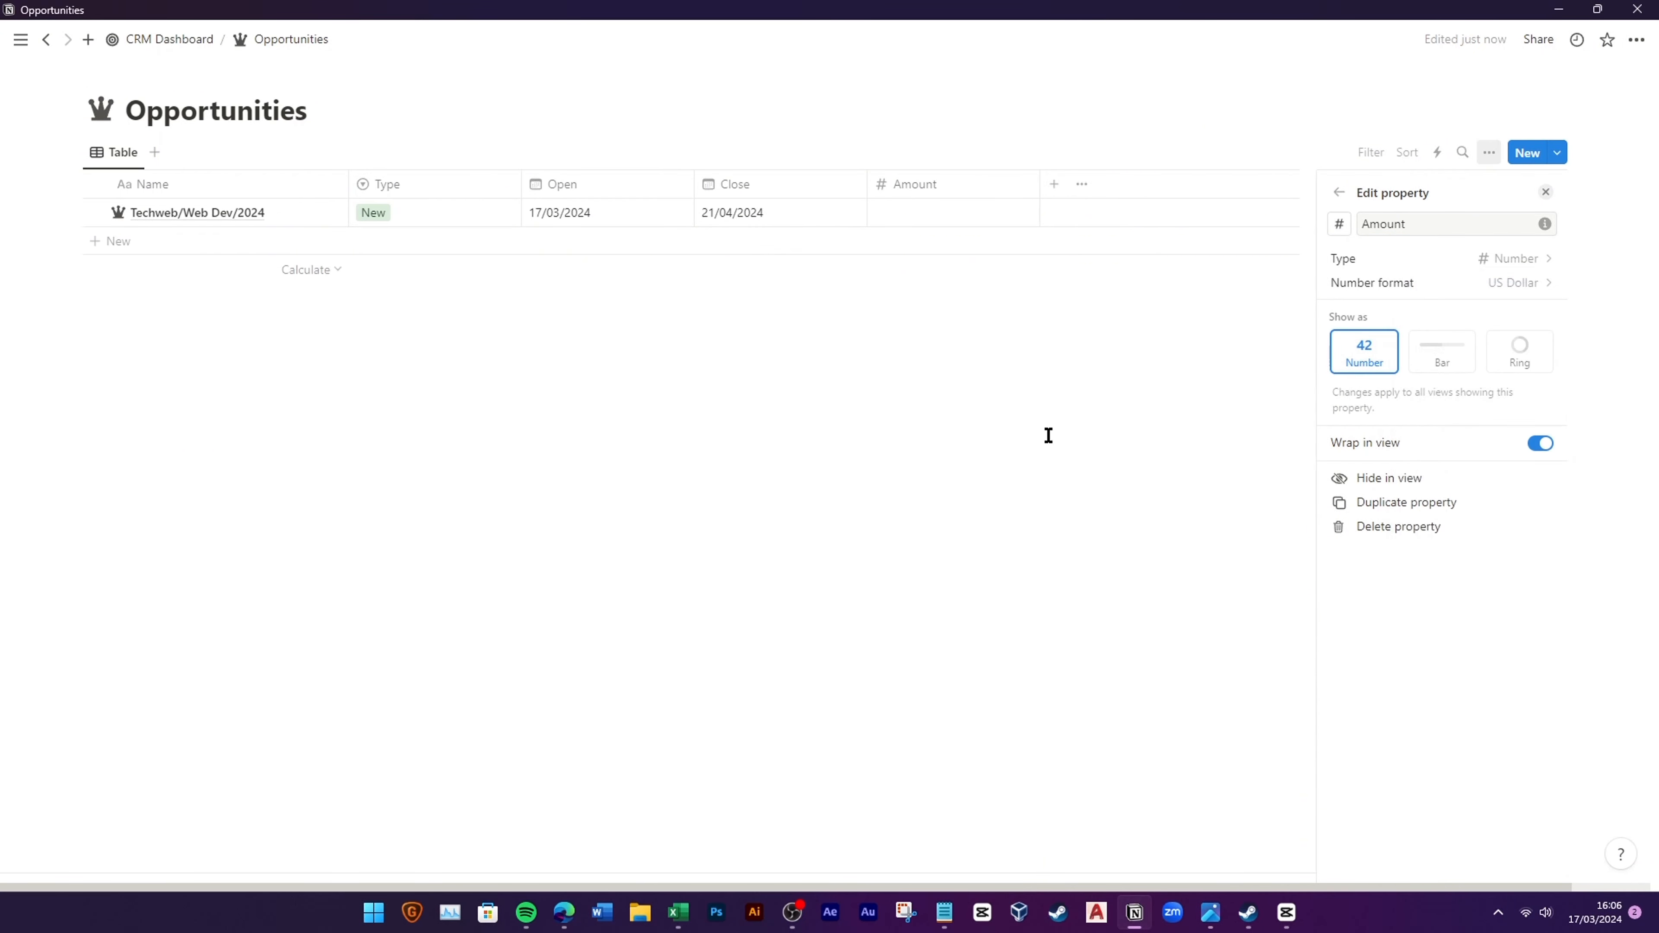
left_click(980, 463)
left_click(929, 213)
type("3")
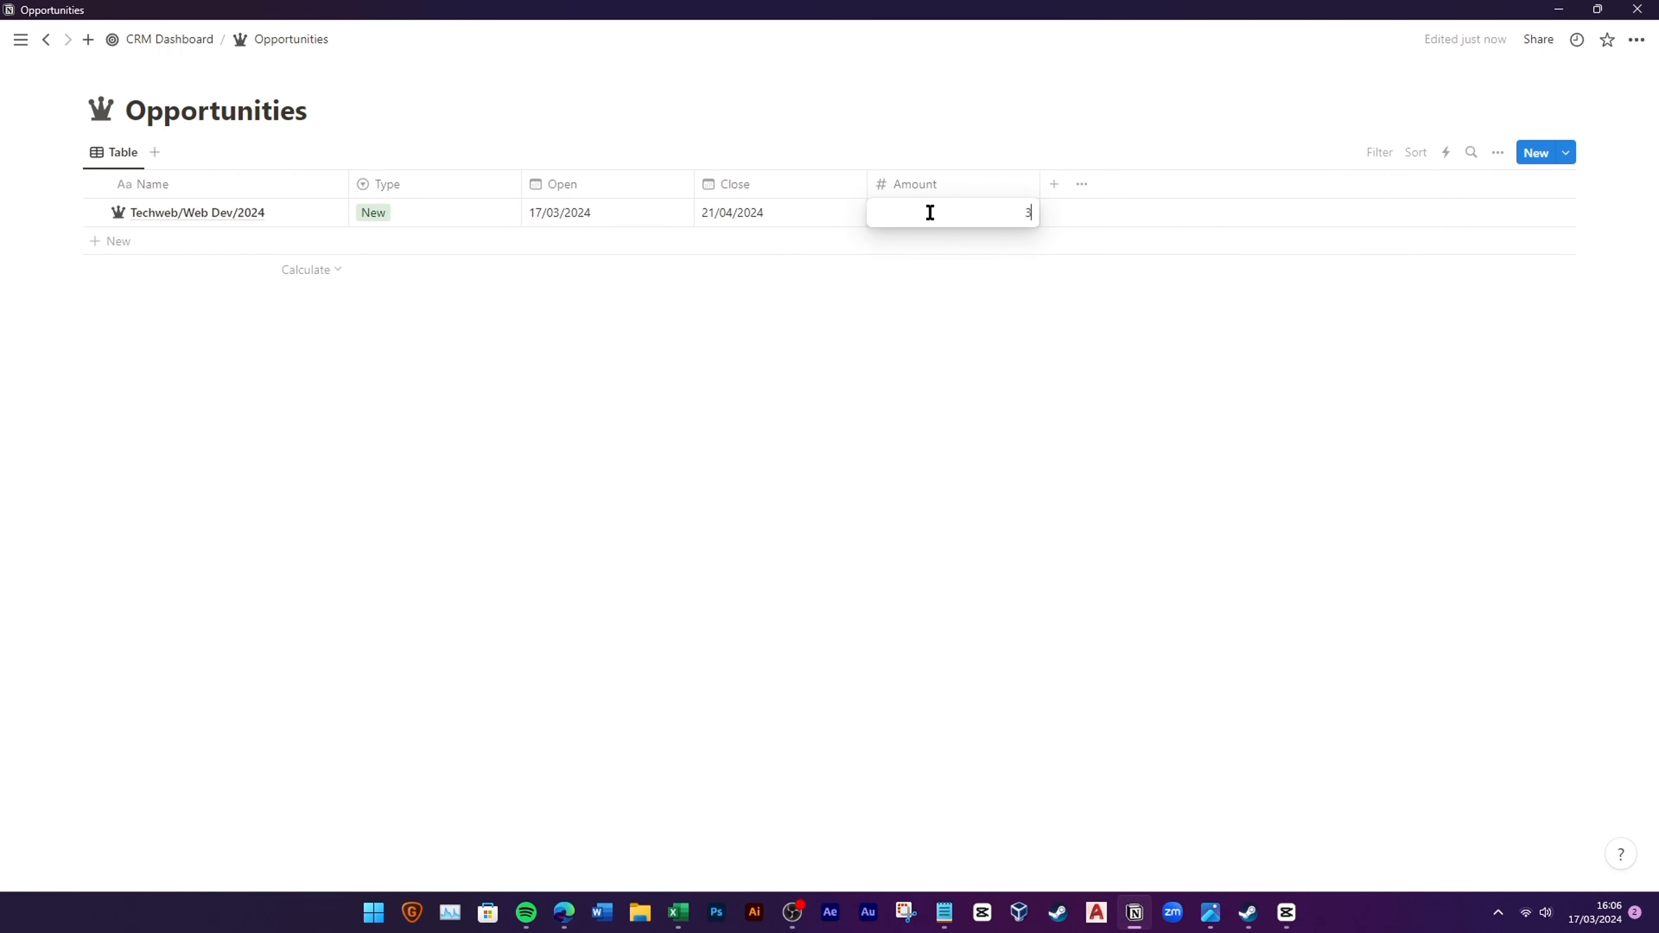
type("0,000")
key("Return")
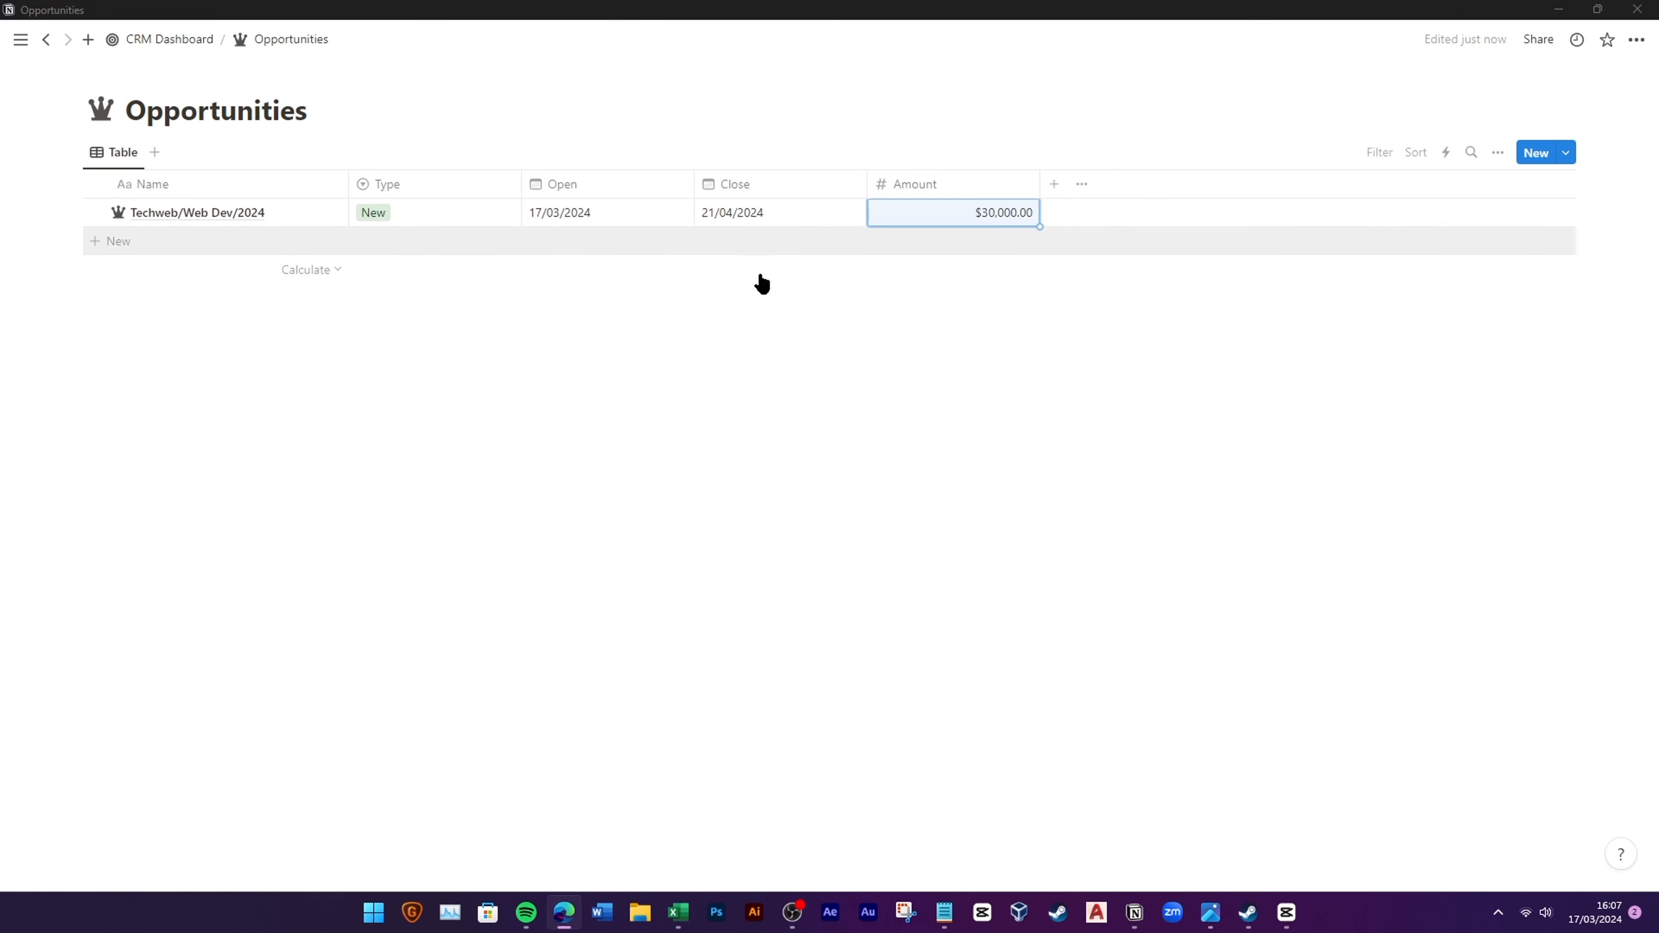
left_click(1054, 184)
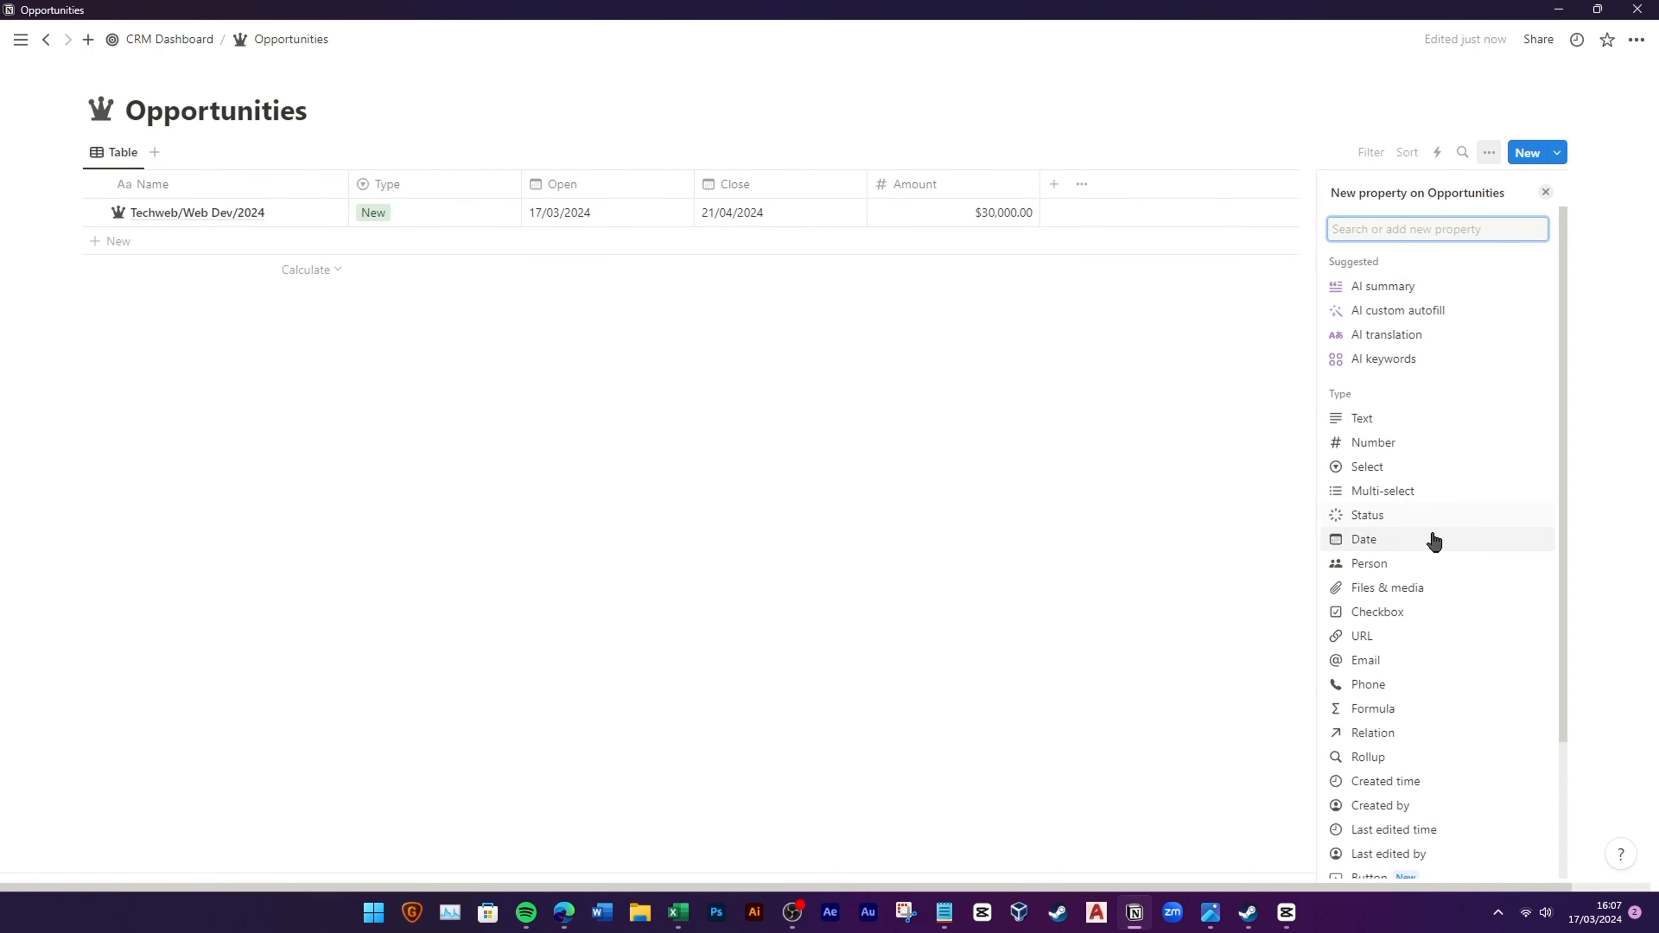
Step: Add a formula property named Duration with an hourglass icon
left_click(1373, 709)
double_click(1392, 226)
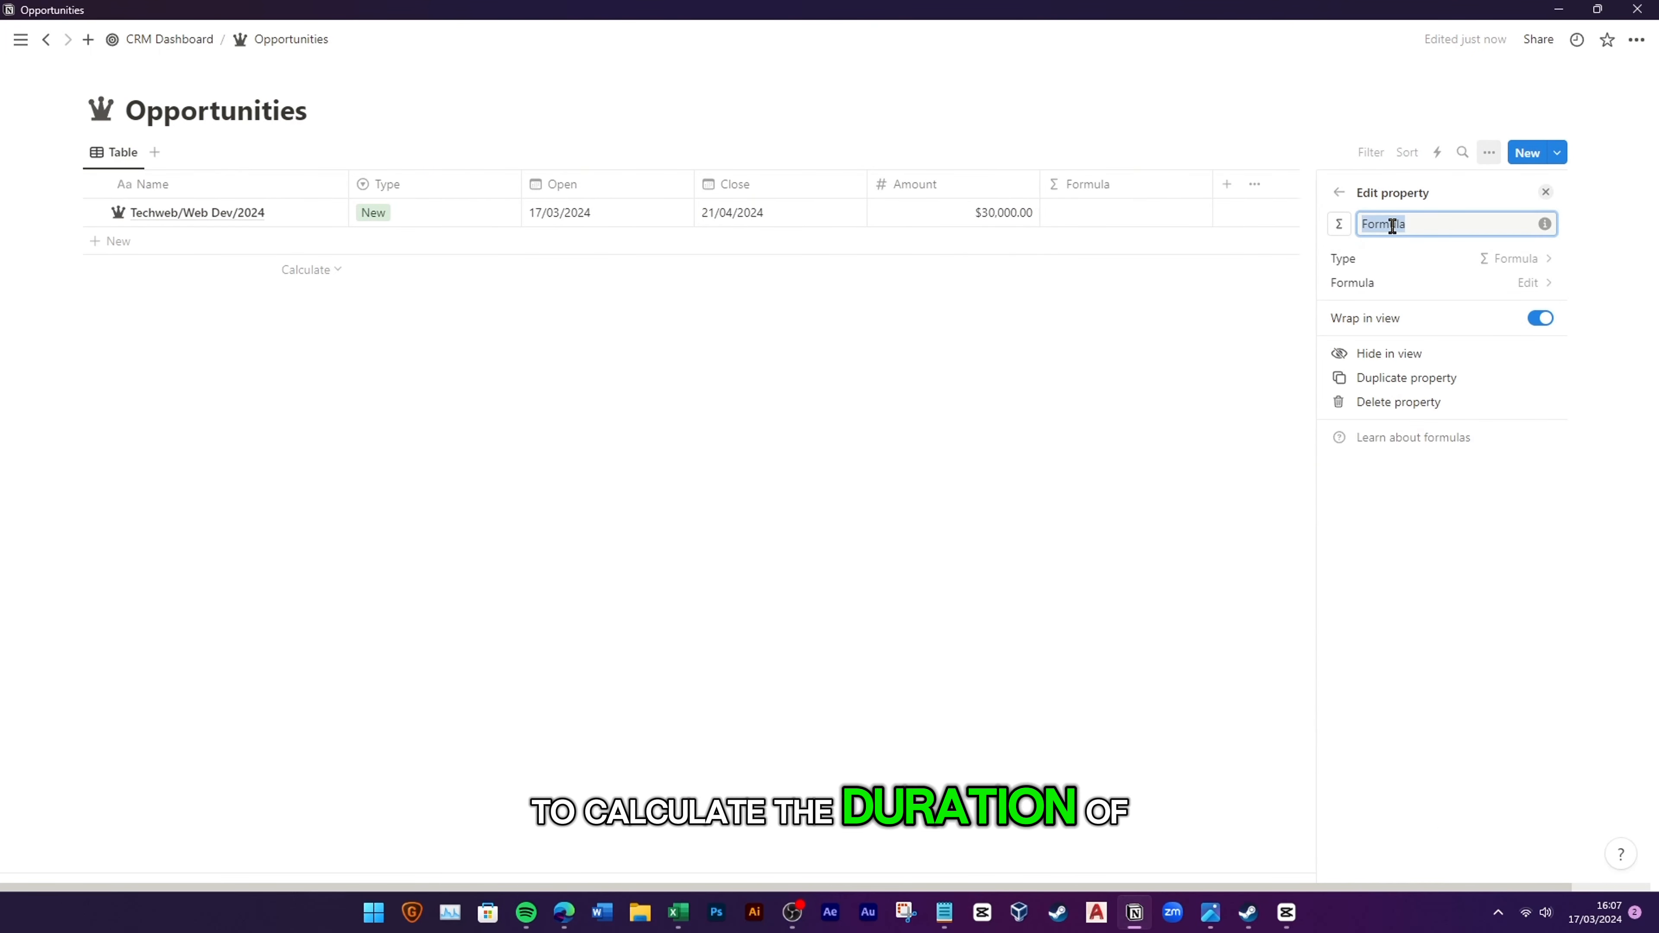
type("Duration")
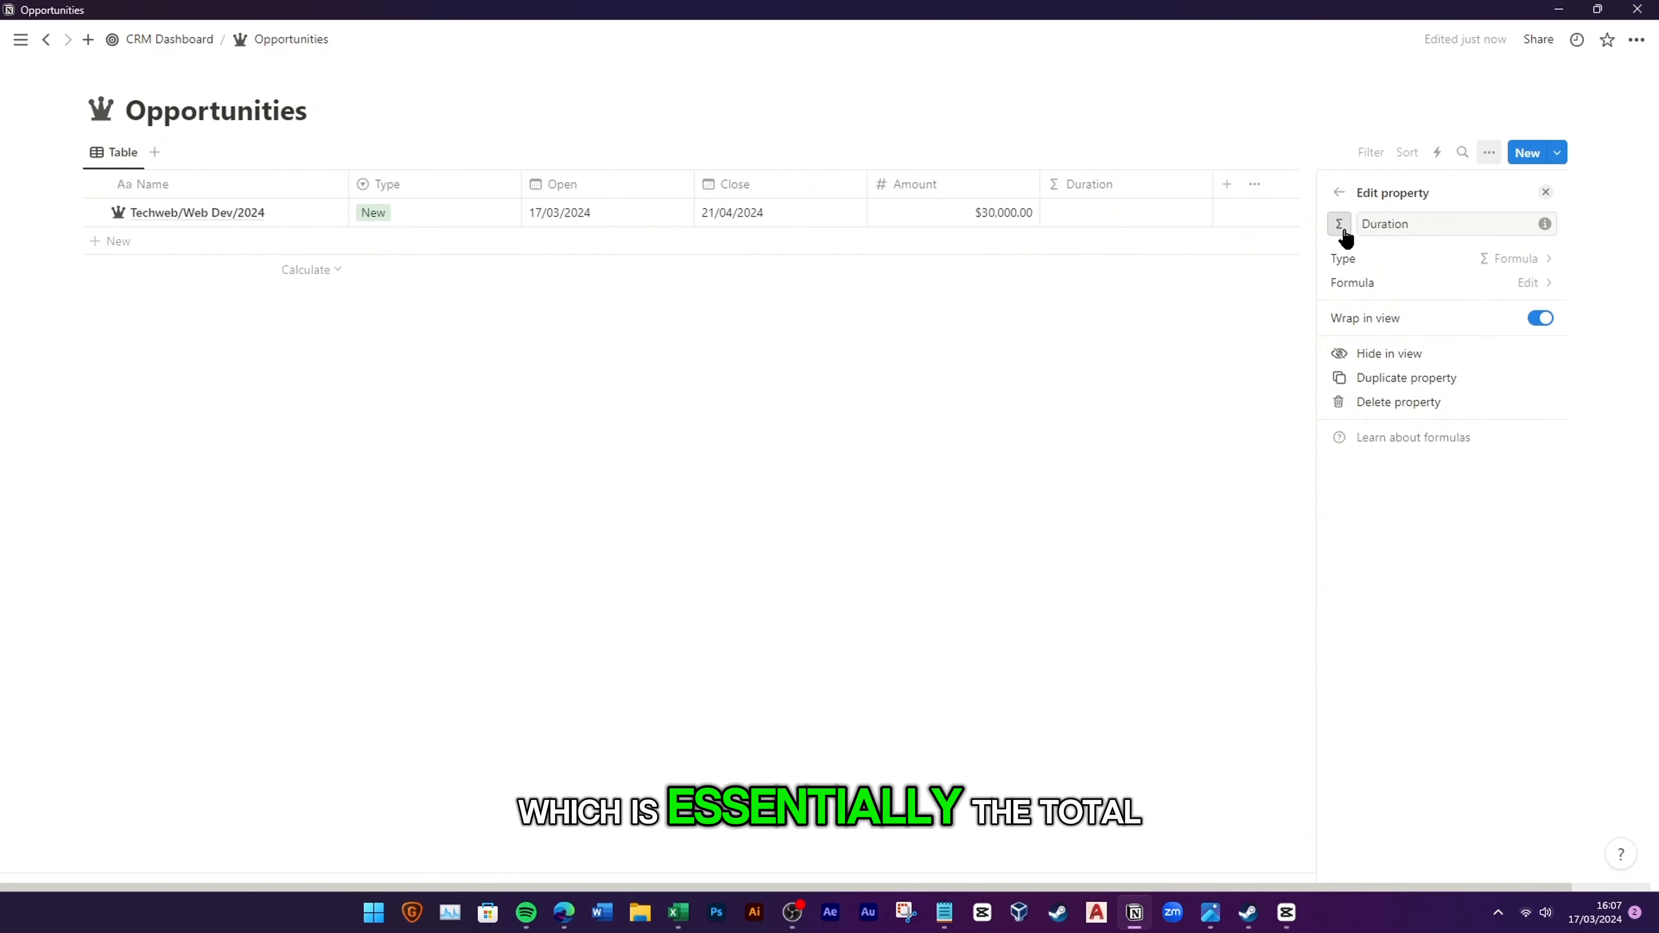
left_click(1339, 224)
type("clock")
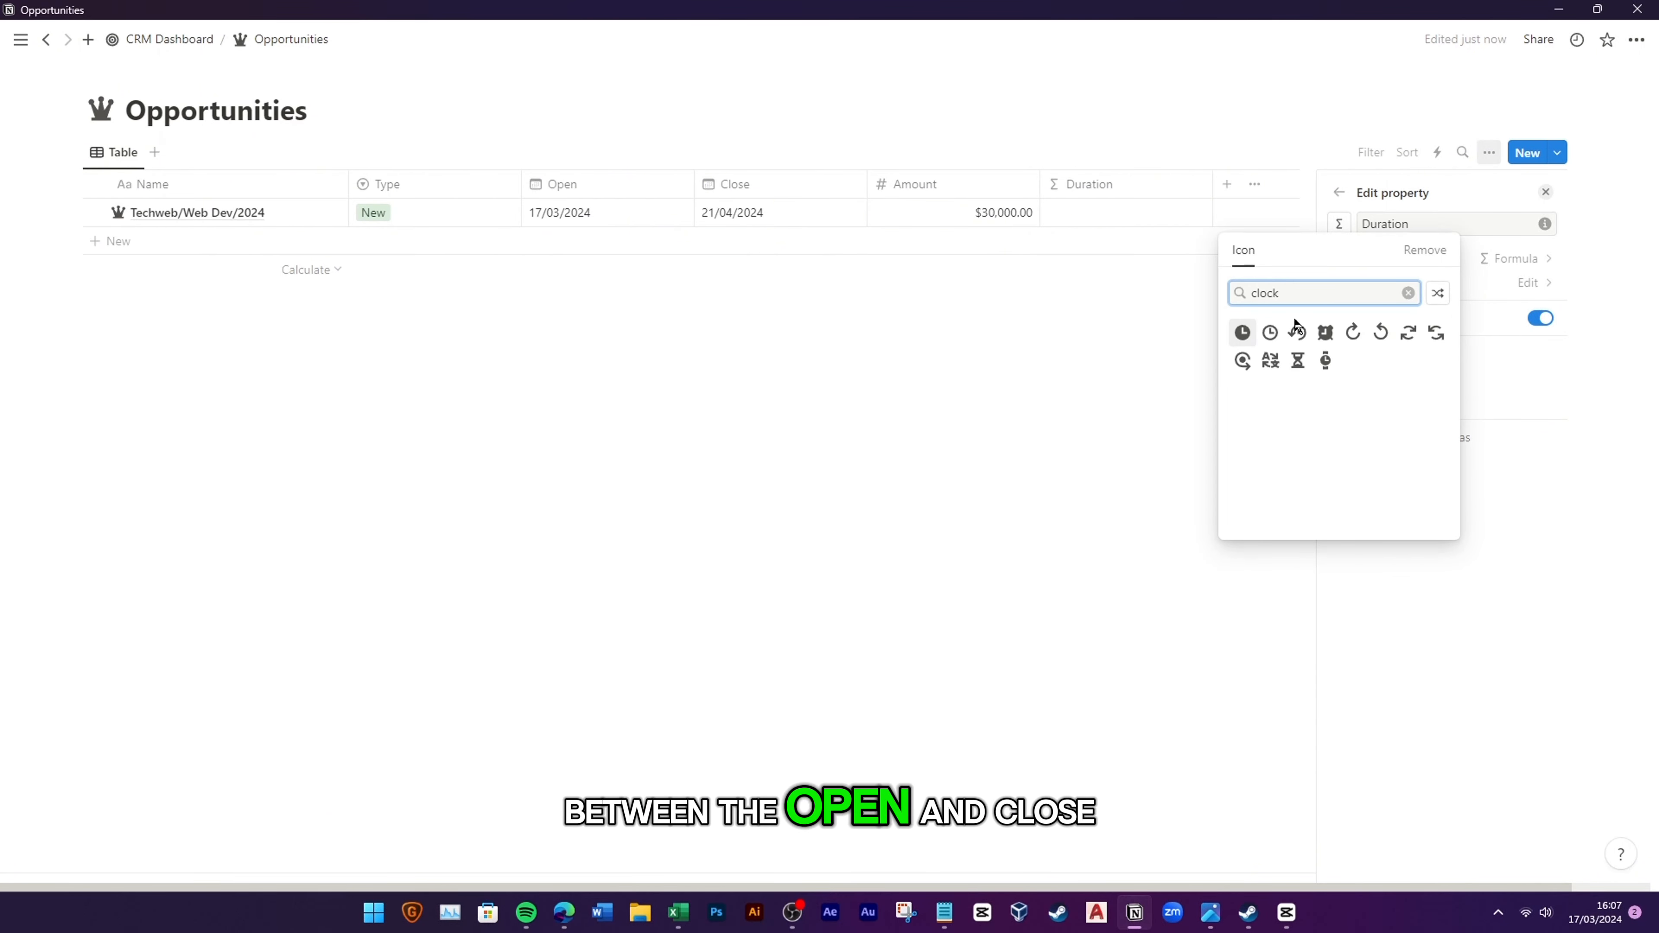
left_click(1297, 360)
Step: Set Duration's formula to dateBetween(Close, Open, "days") + " days", showing 35 days
left_click(1503, 283)
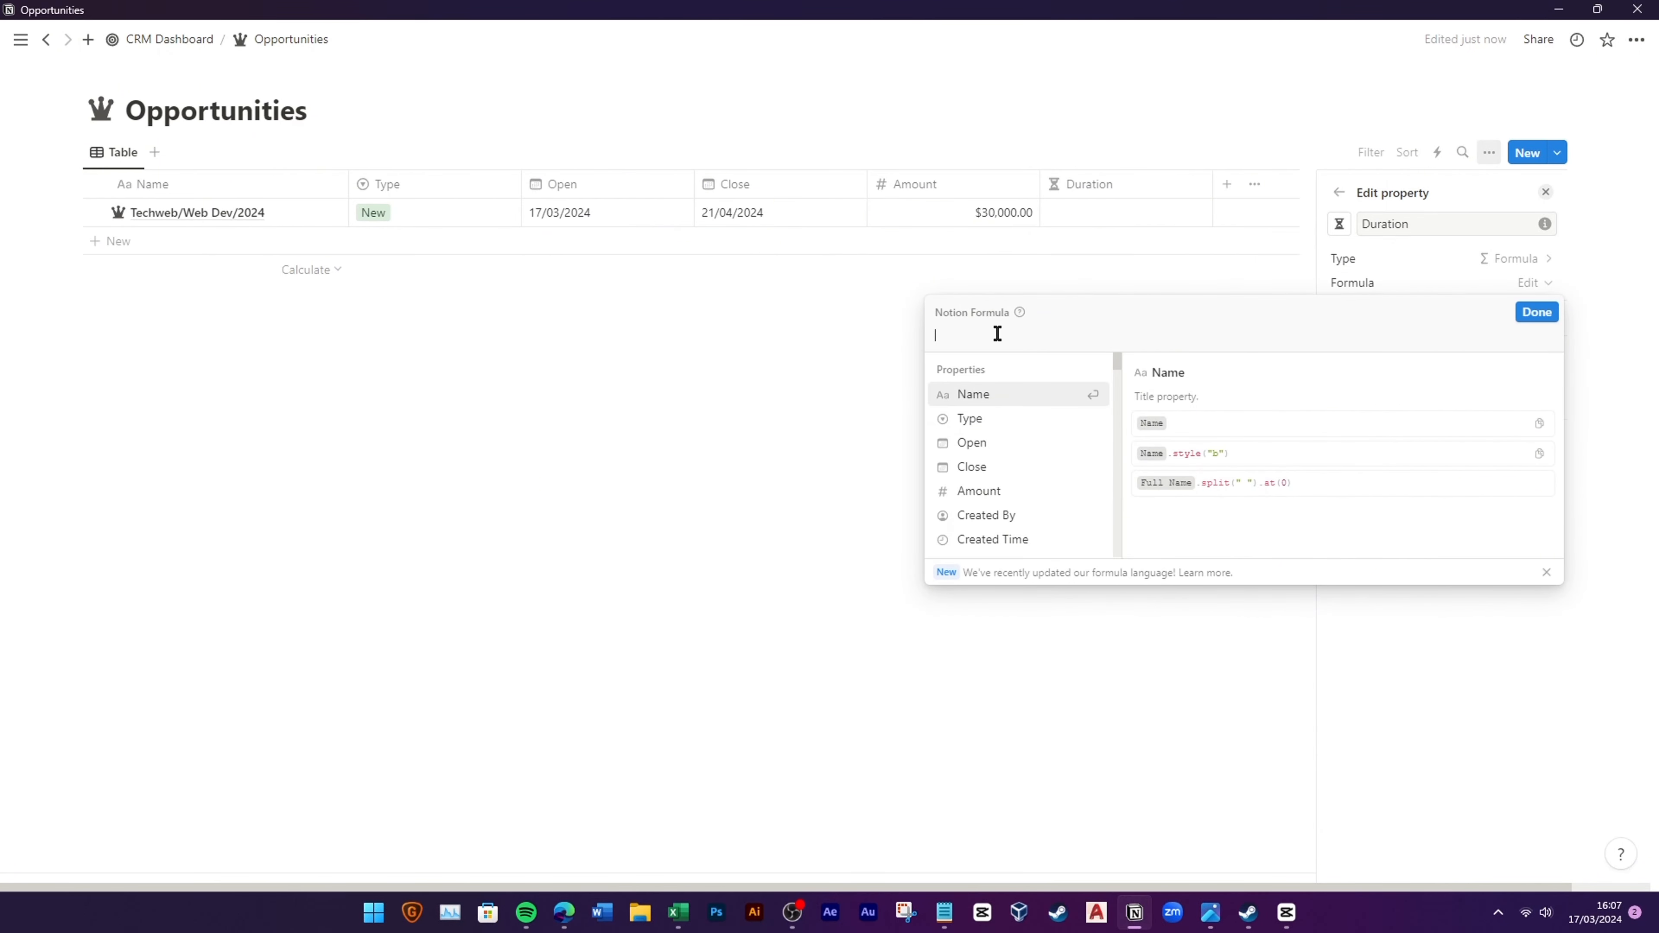
type("date")
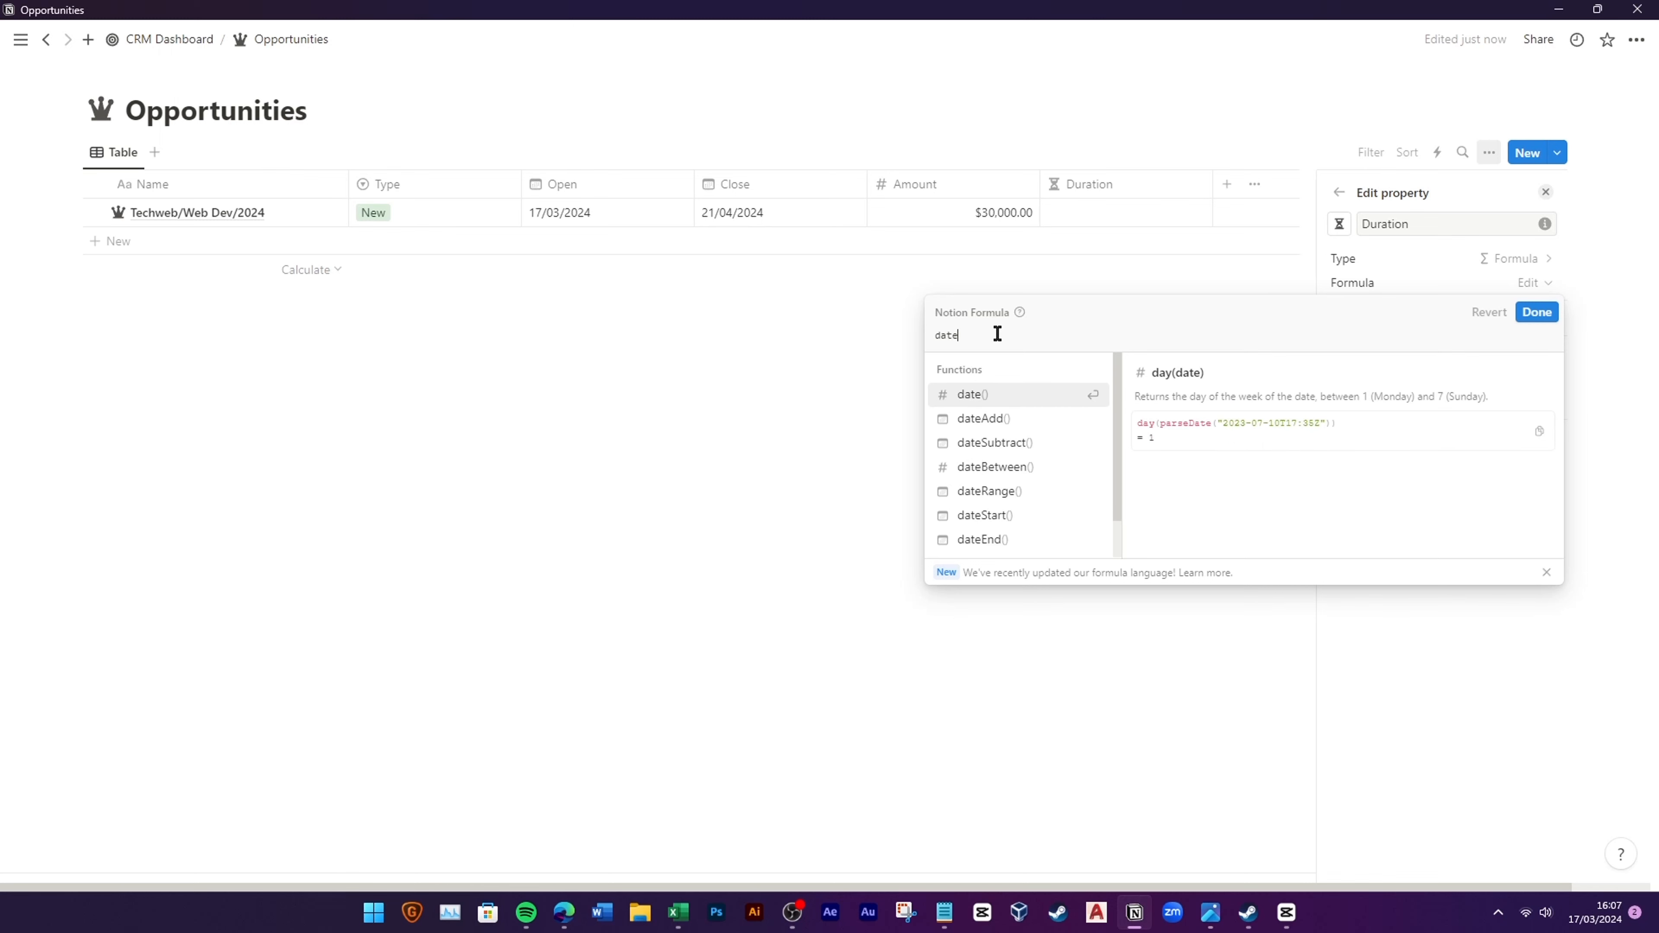
left_click(999, 498)
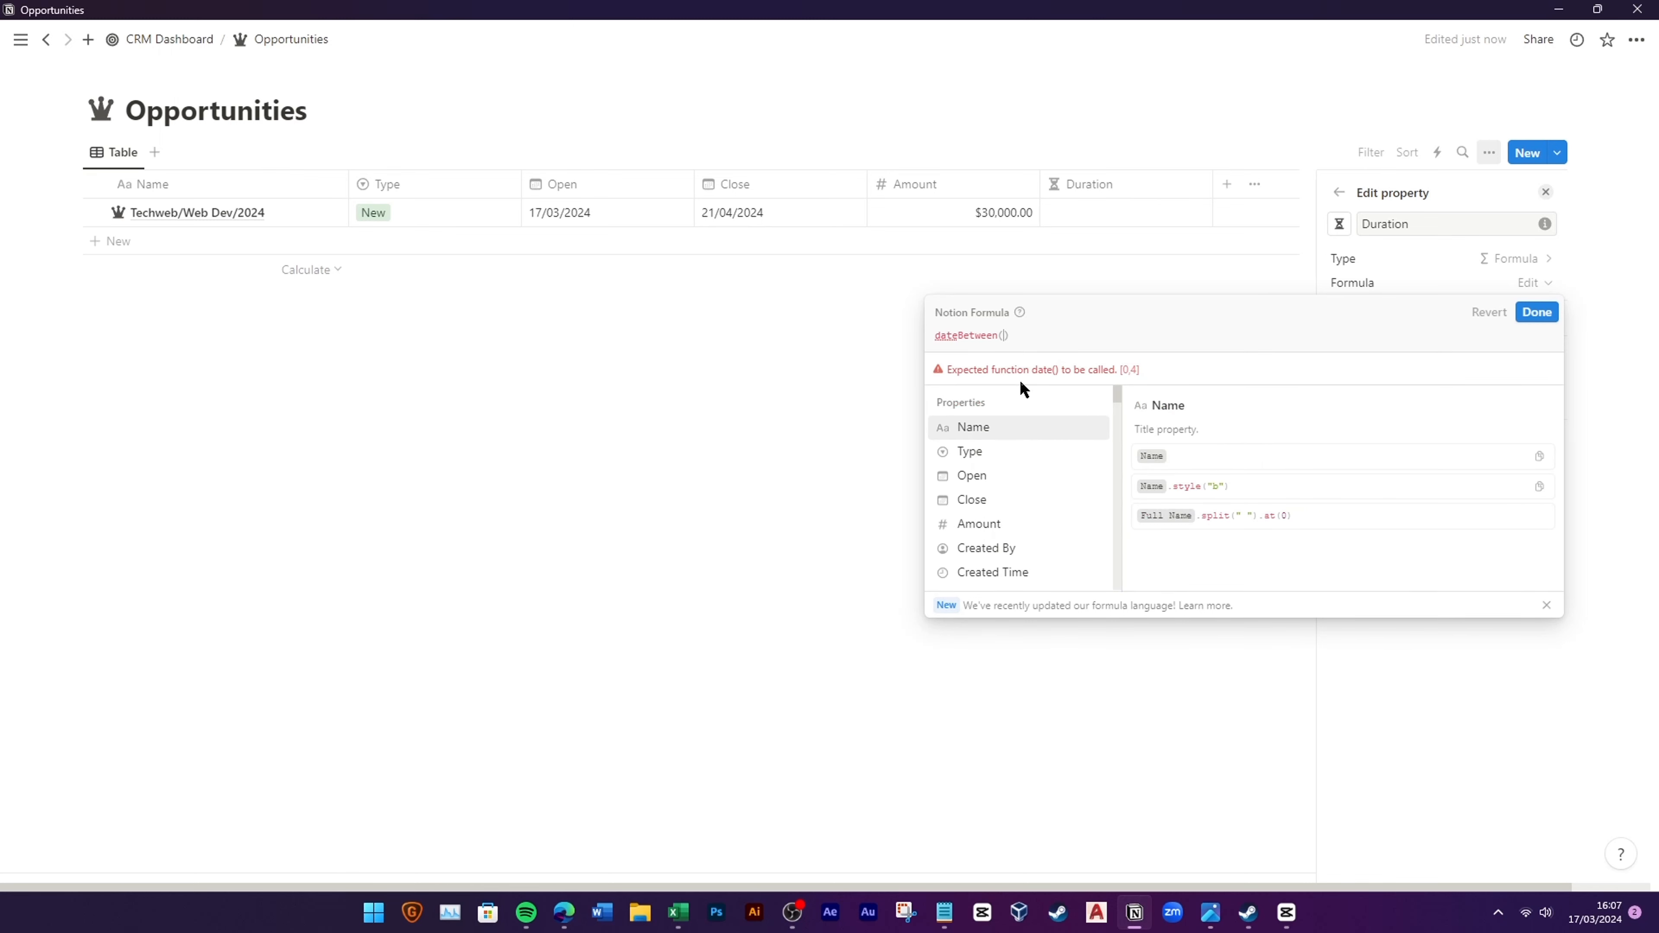
left_click(1001, 500)
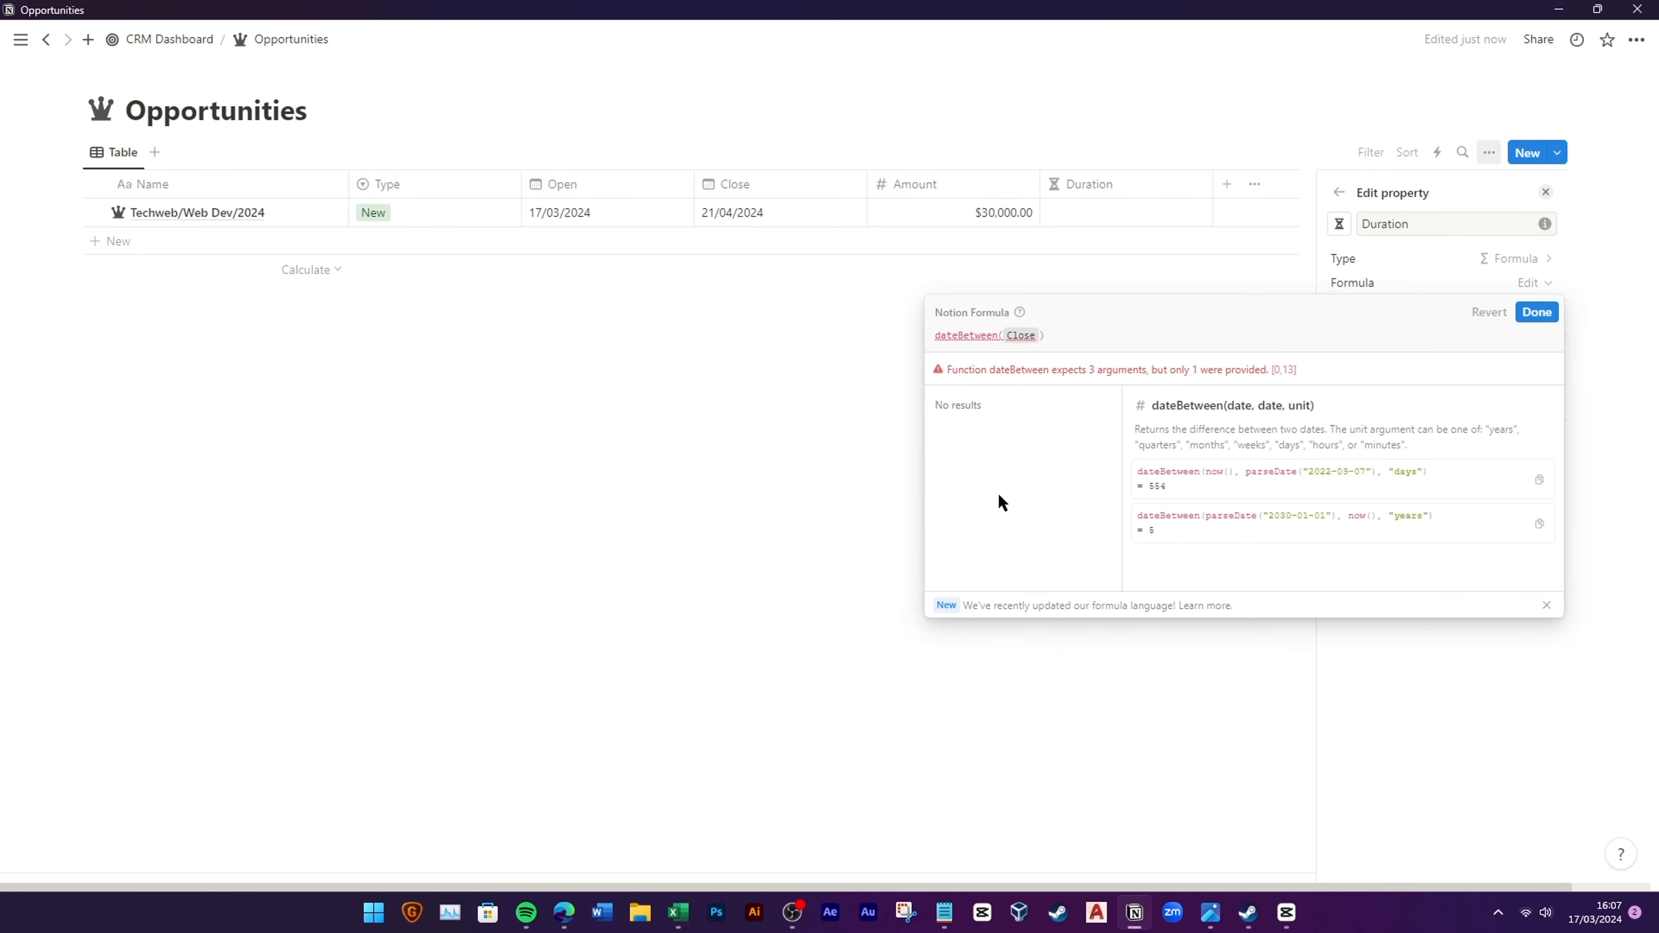
type(",")
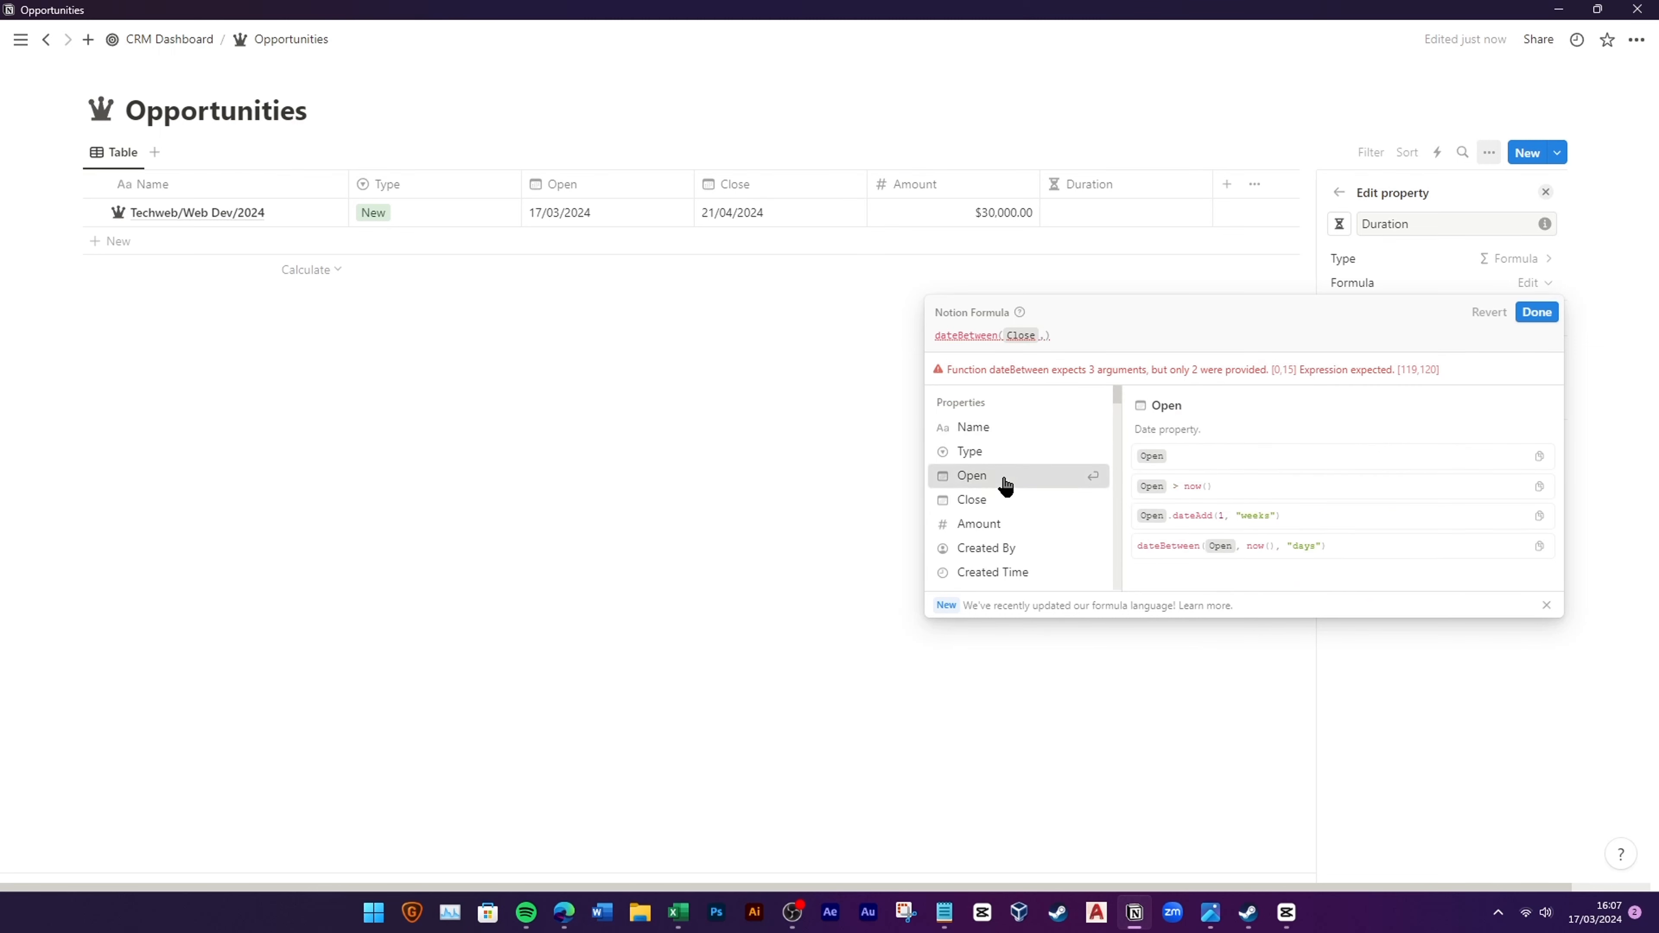
left_click(1011, 476)
type(",")
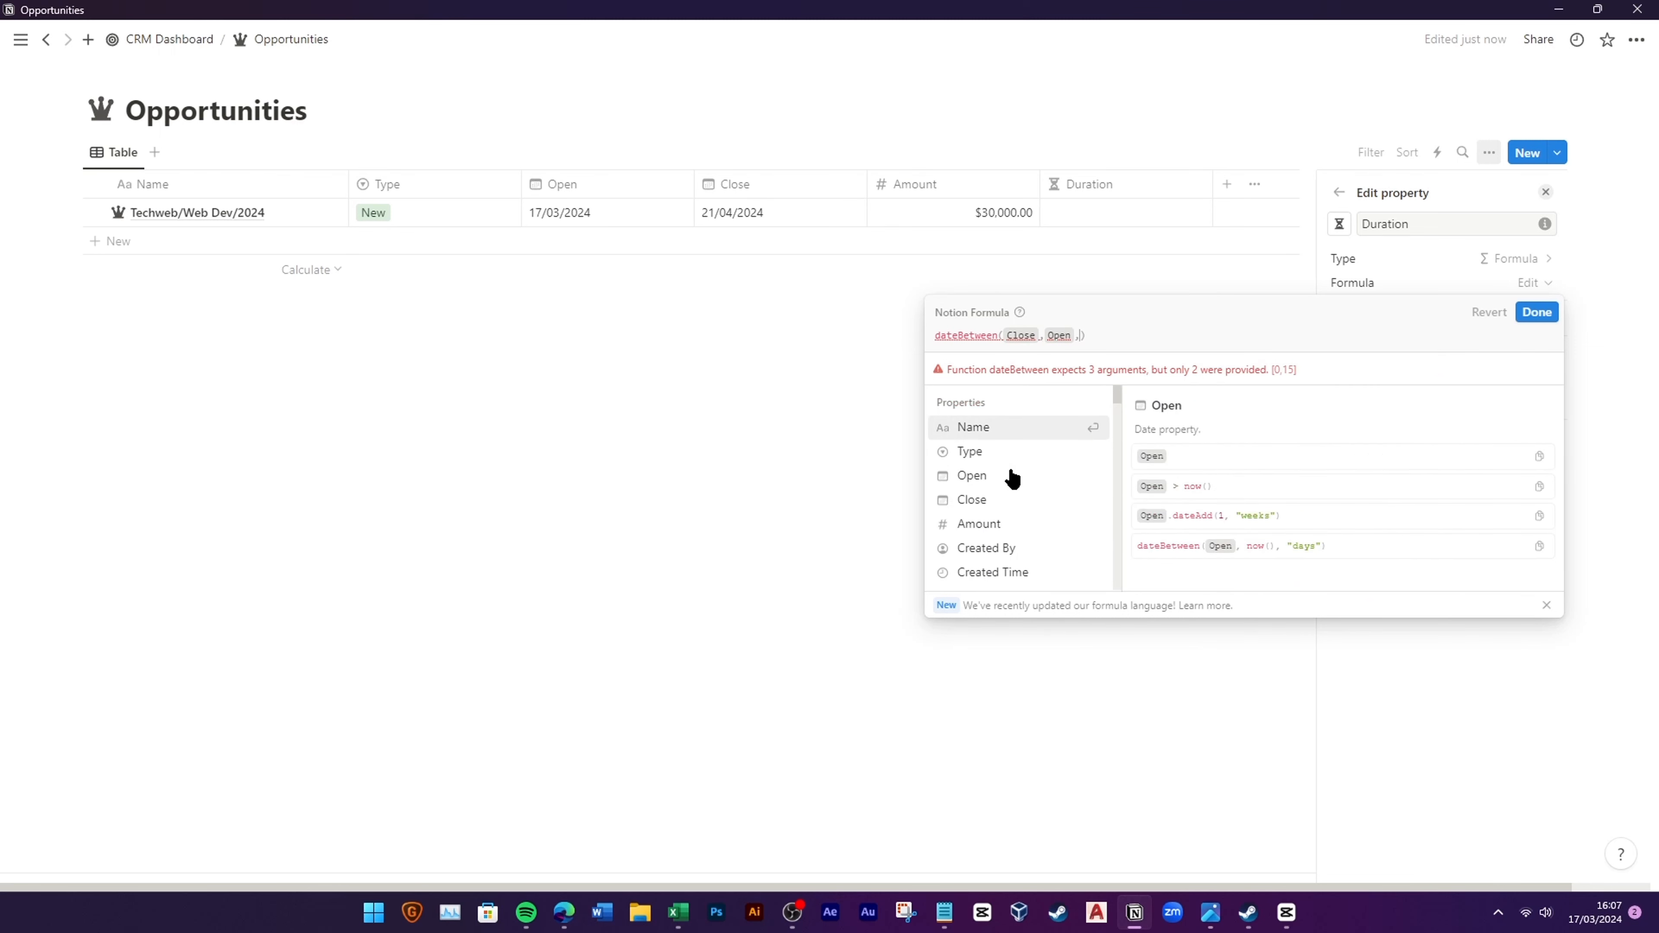
type("\"days")
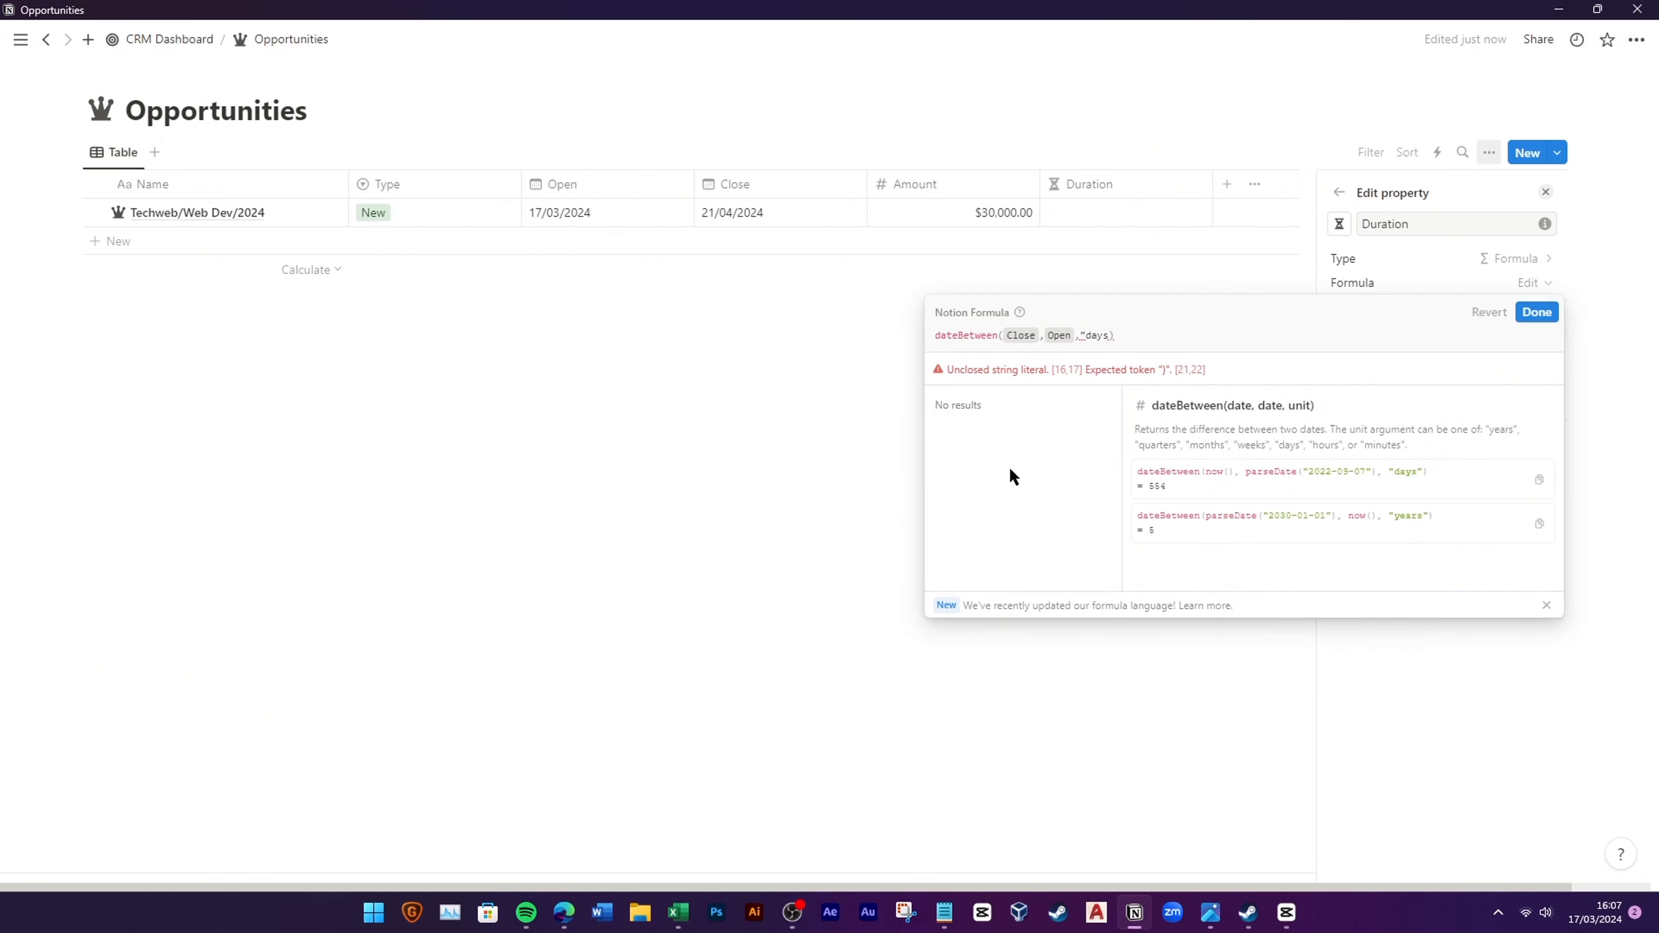
type("\"")
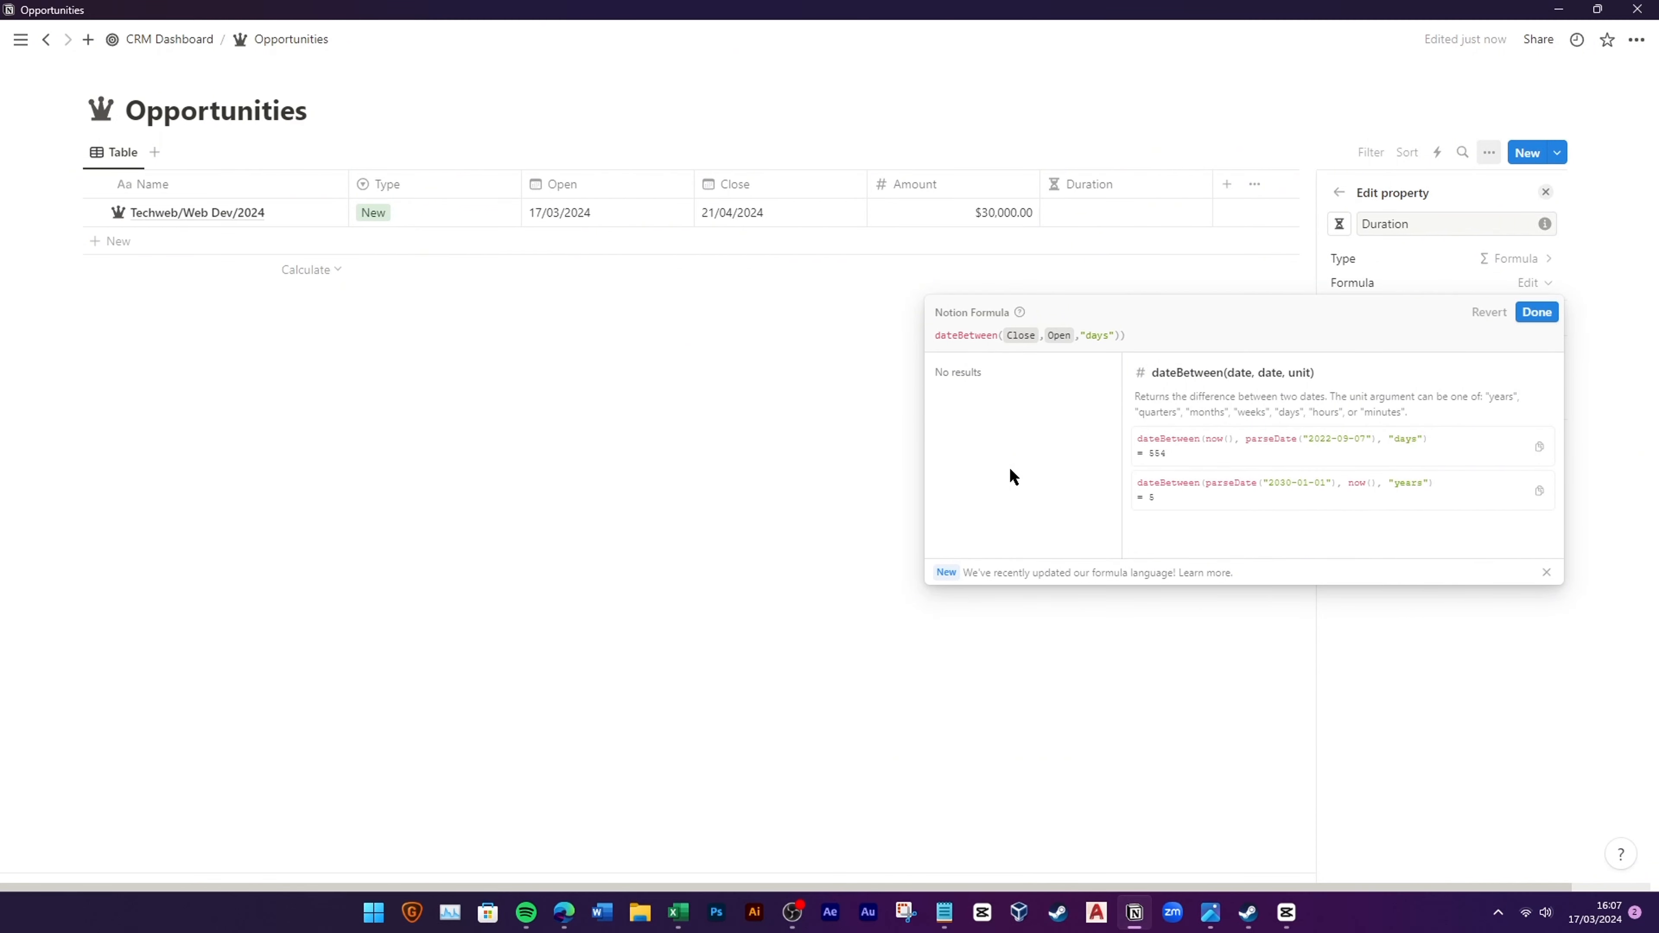
key("BackSpace")
type("+")
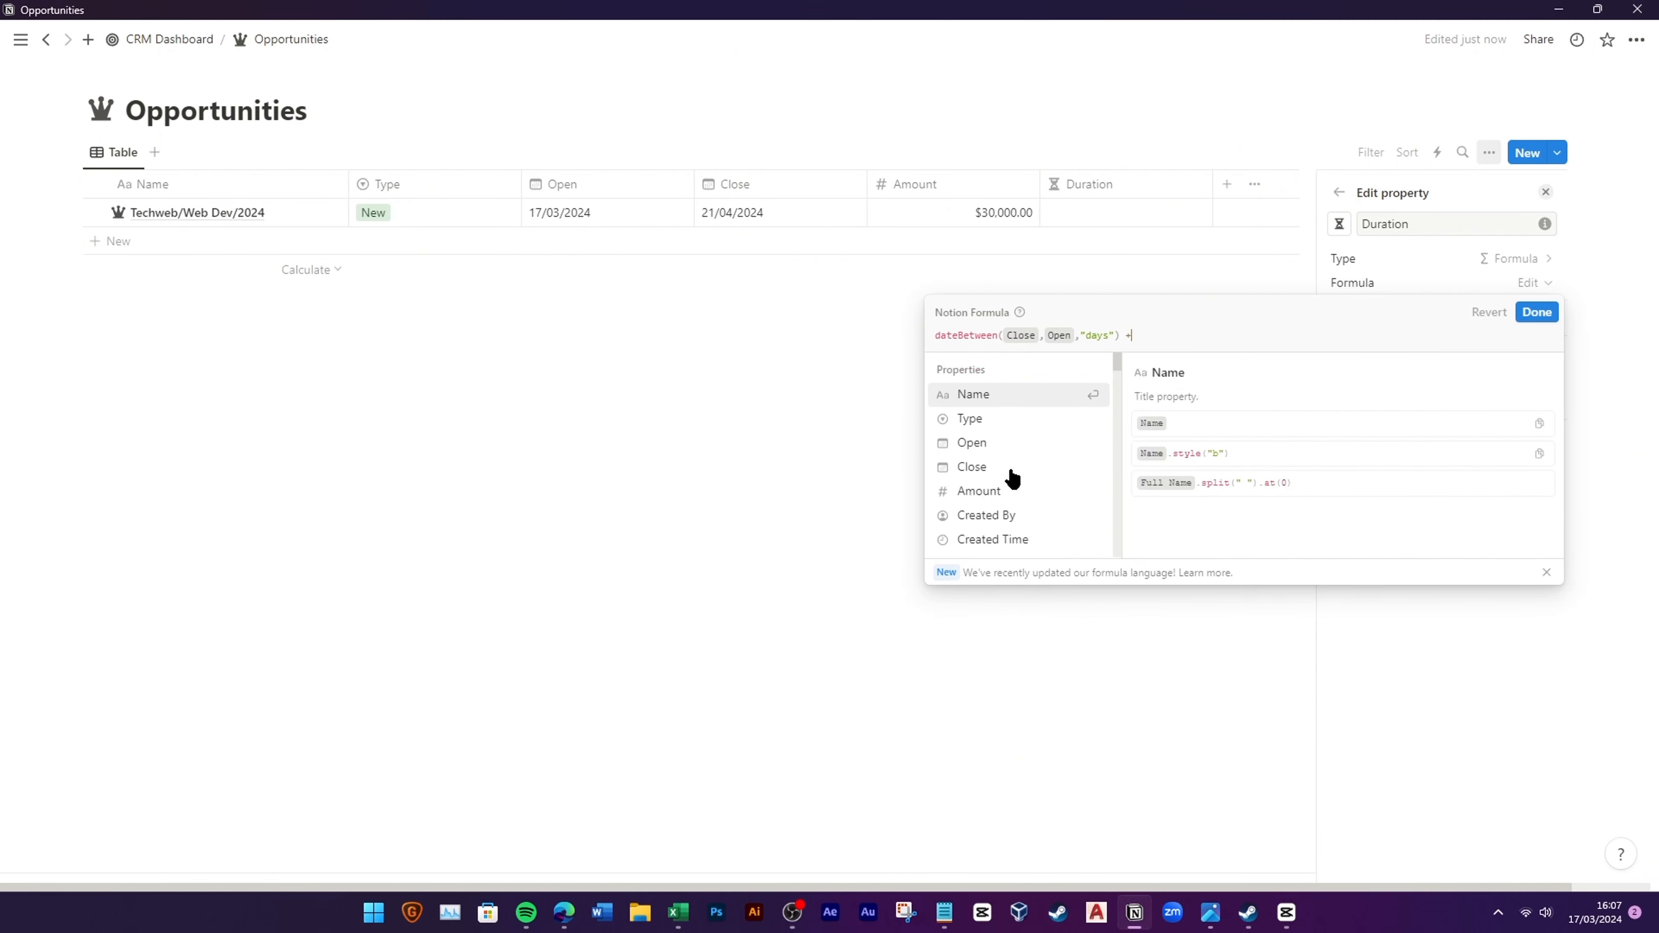
type(" \"days\"")
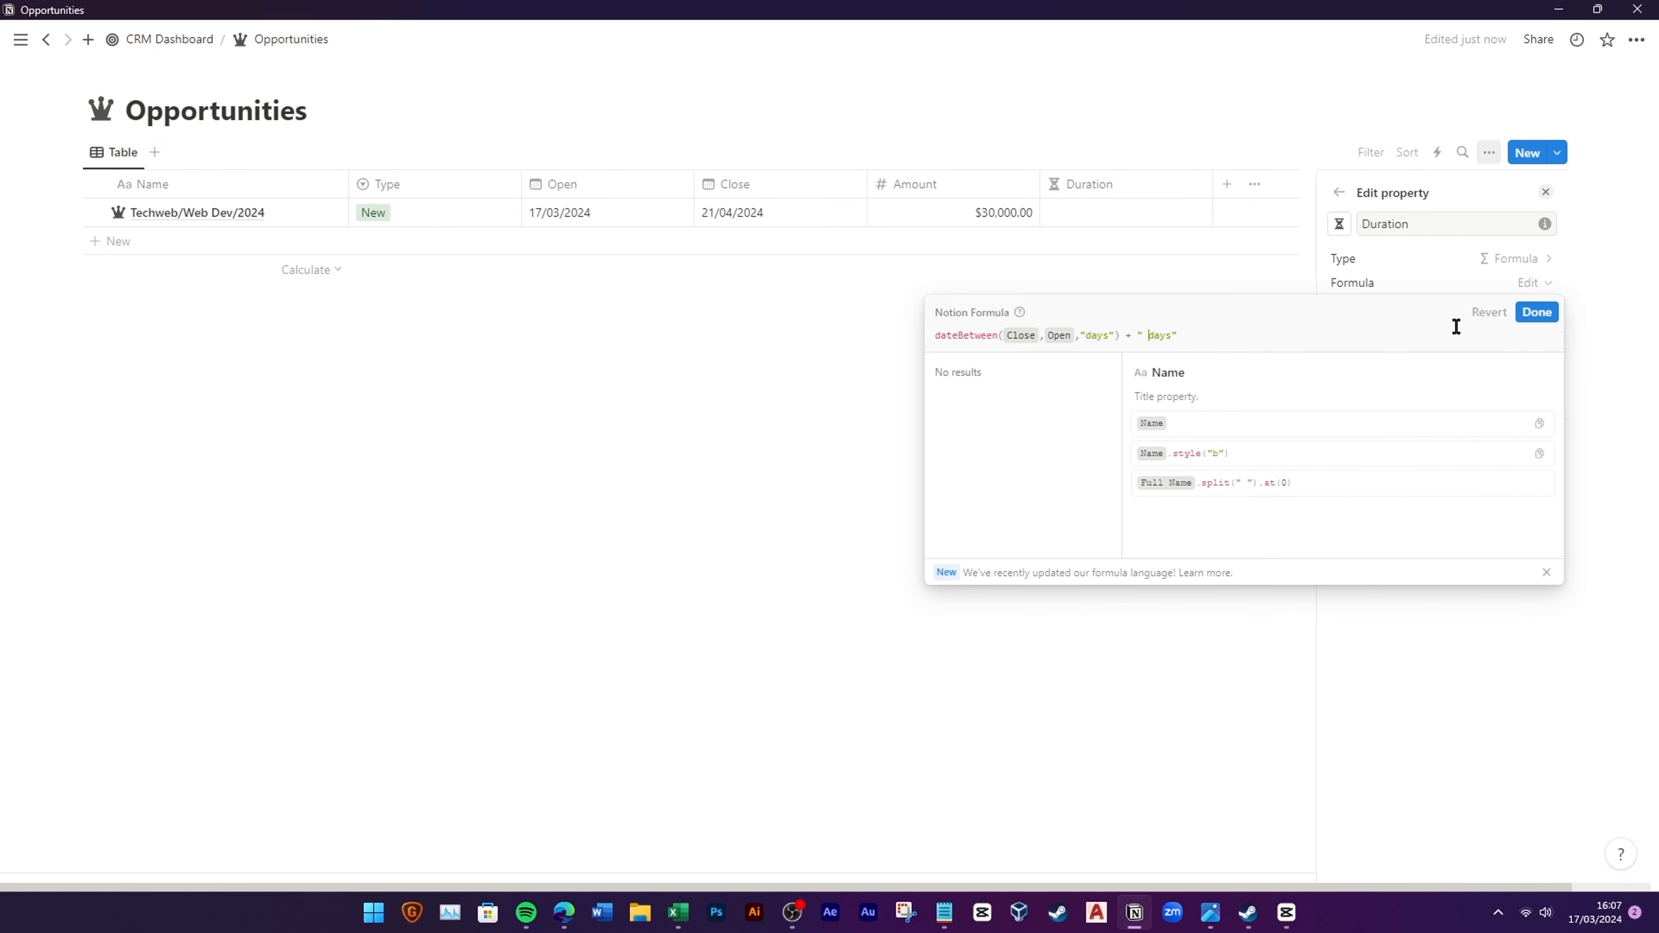
left_click(1536, 313)
Step: Narrow the Amount column and add a Stage select property with a Closed Lost option
key("Escape")
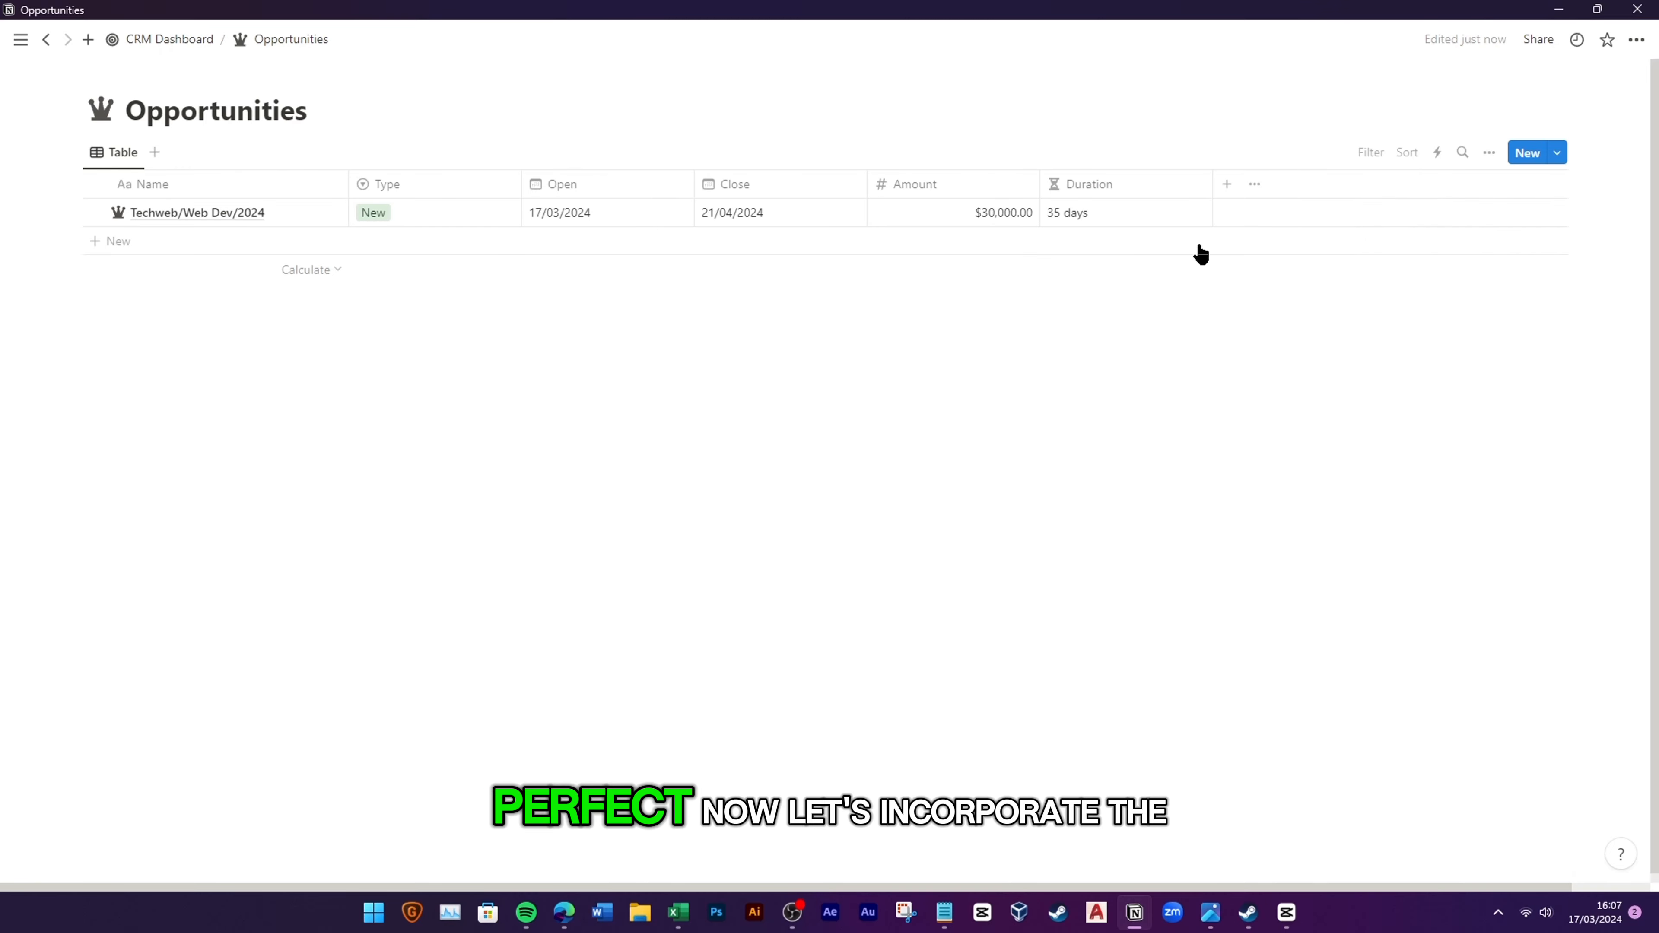
left_click_drag(1039, 195, 970, 221)
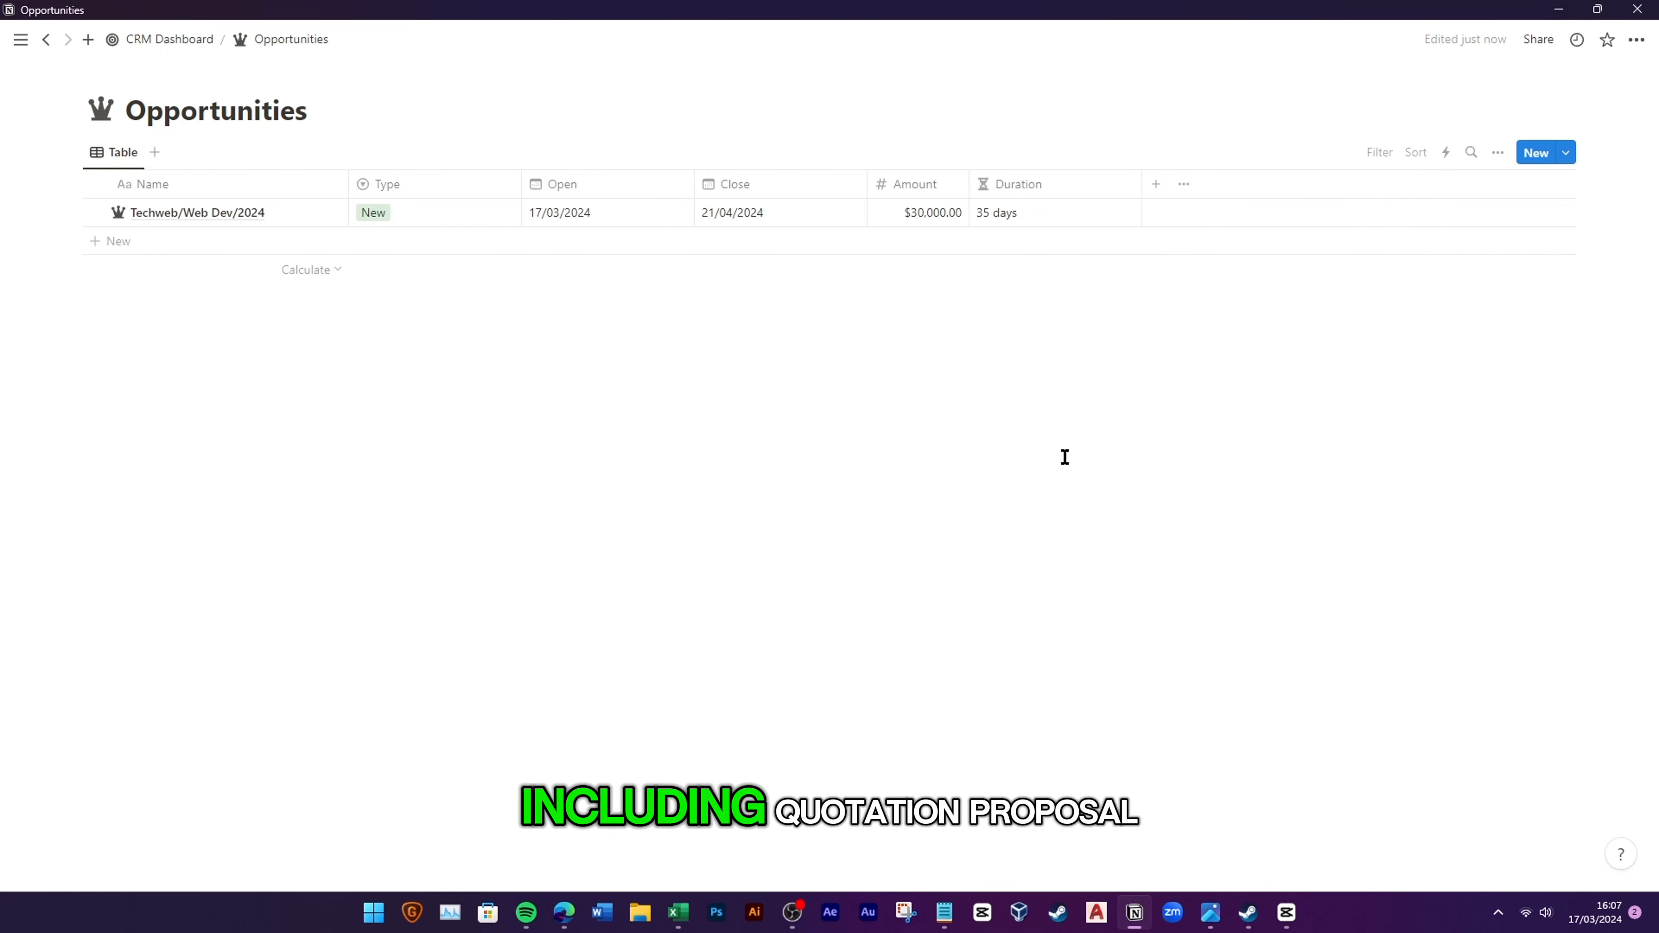
left_click(1155, 183)
left_click(1411, 472)
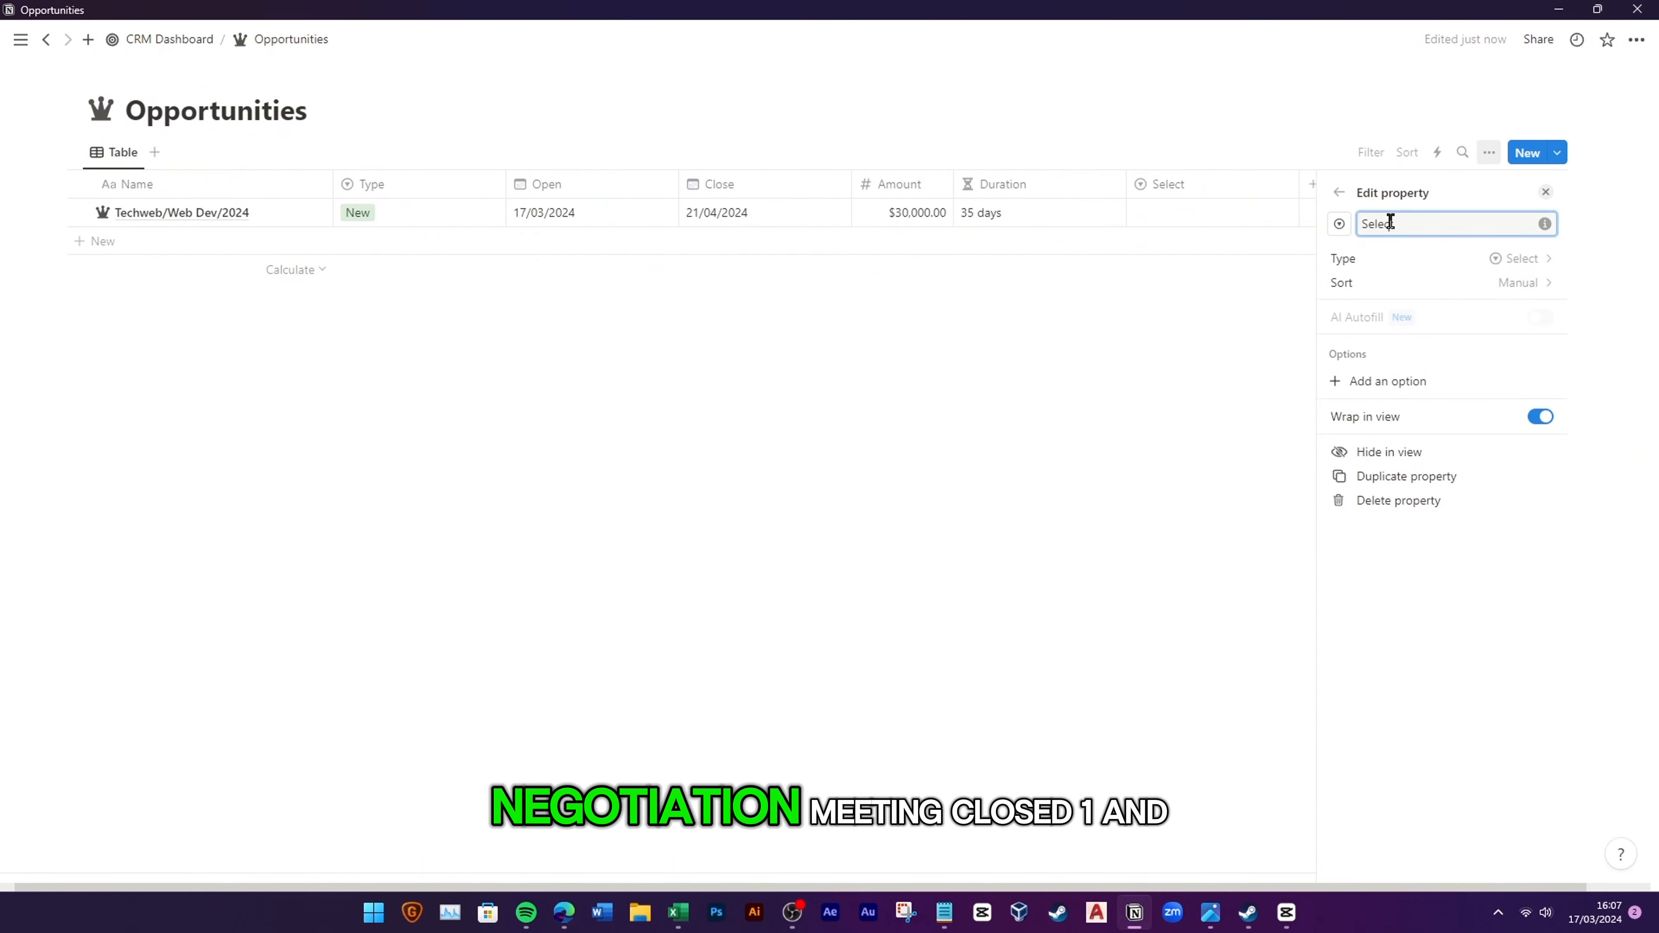
type("Stage")
left_click(1384, 381)
type("C")
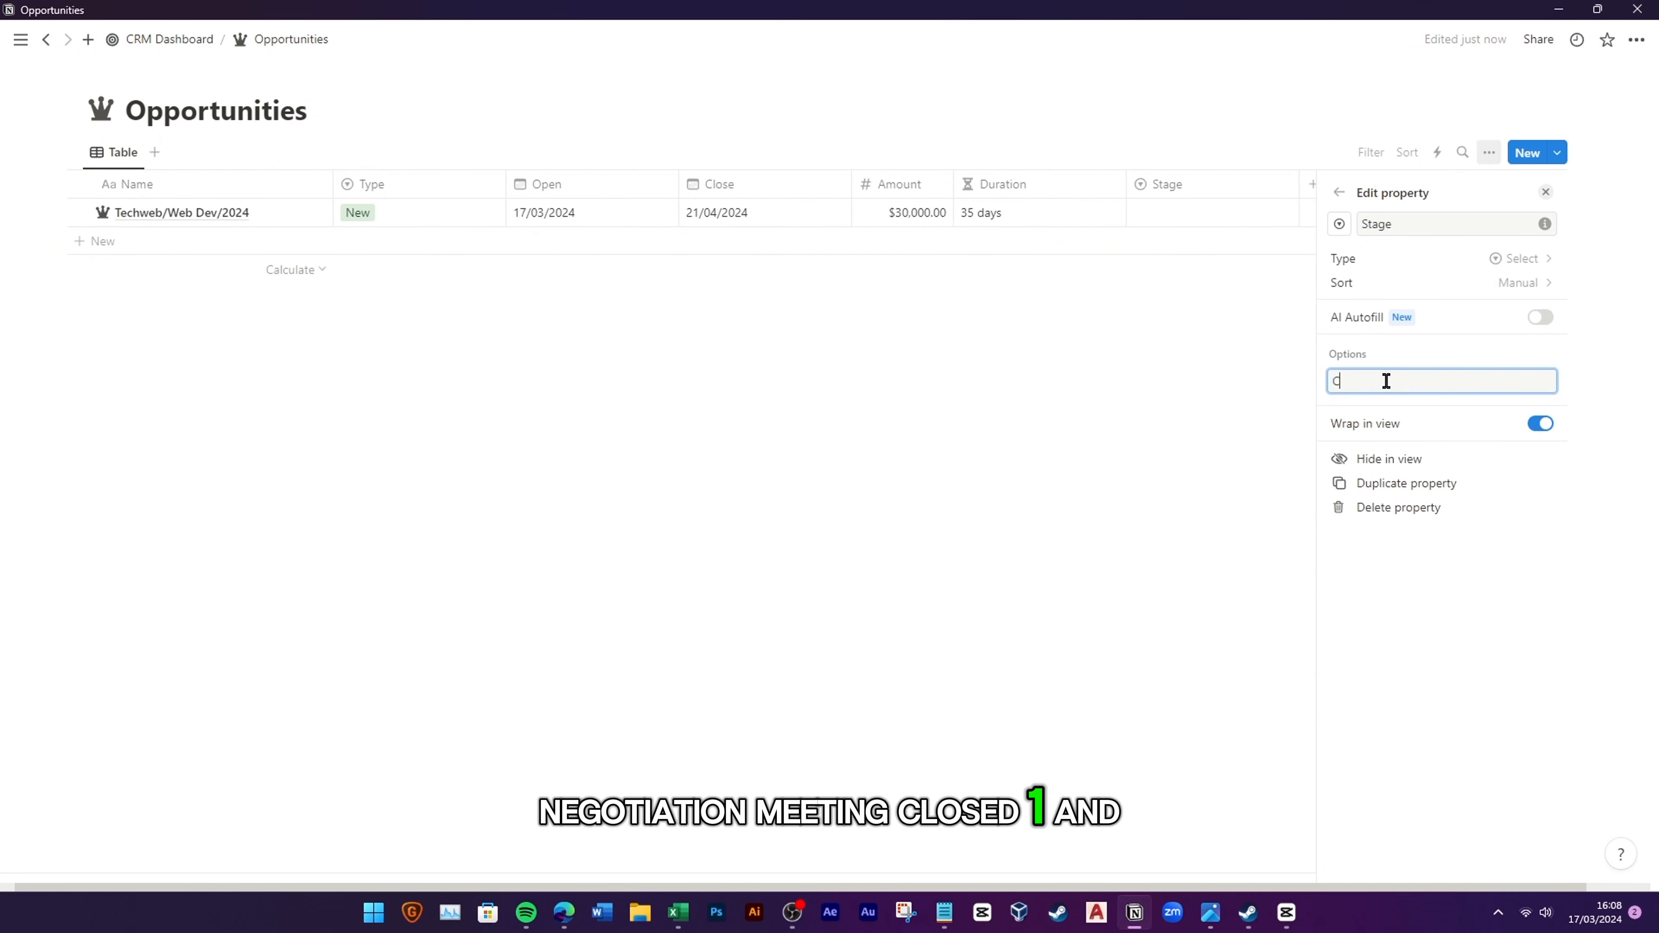
type("losed Lost")
key("Return")
Step: Add Stage options Closed Won, Meeting Scheduled, Negotiation/Review, Proposal/Quote and Qualification
type("C")
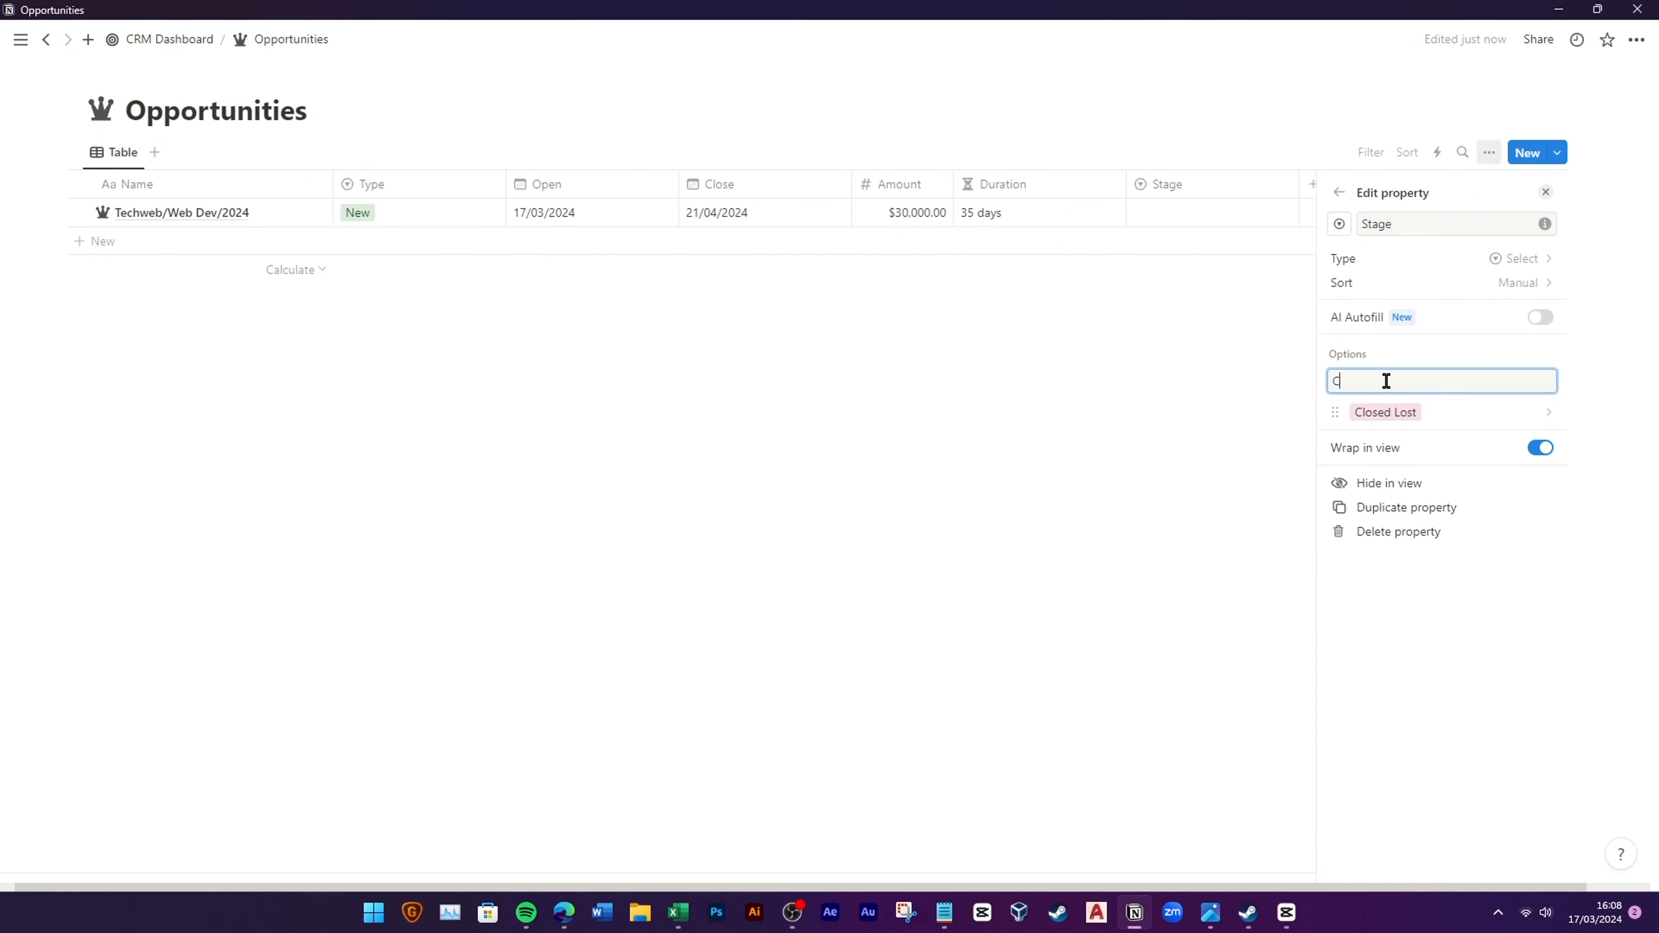
type("losed Won")
key("Return")
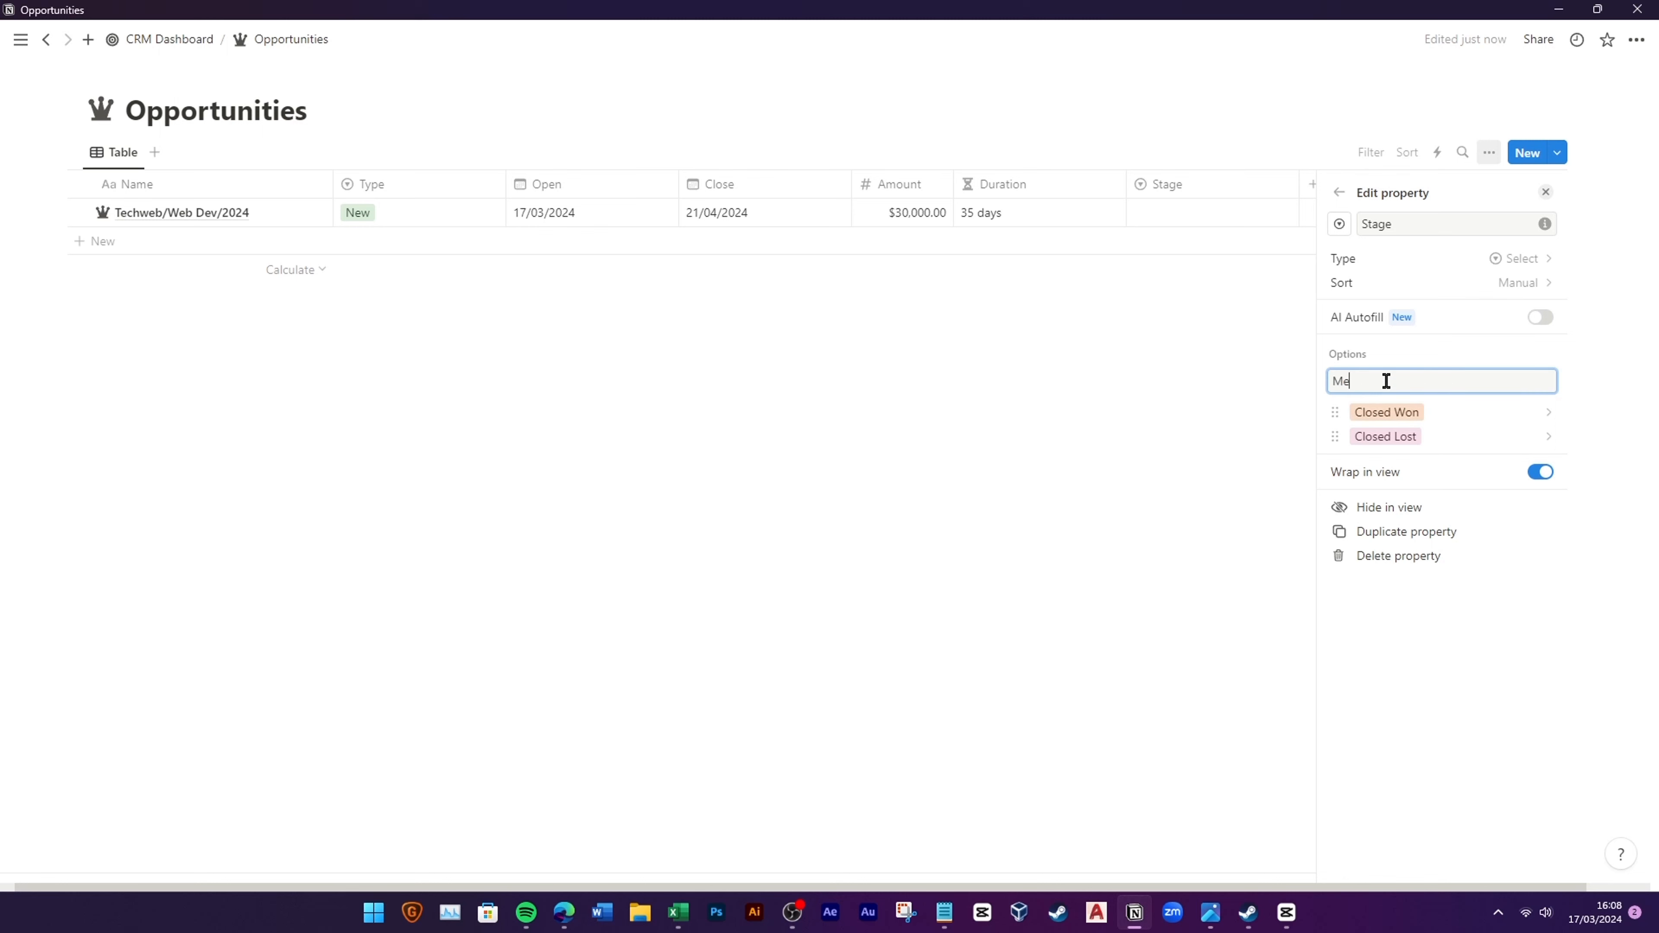
type("Meeting Scheduled")
key("Return")
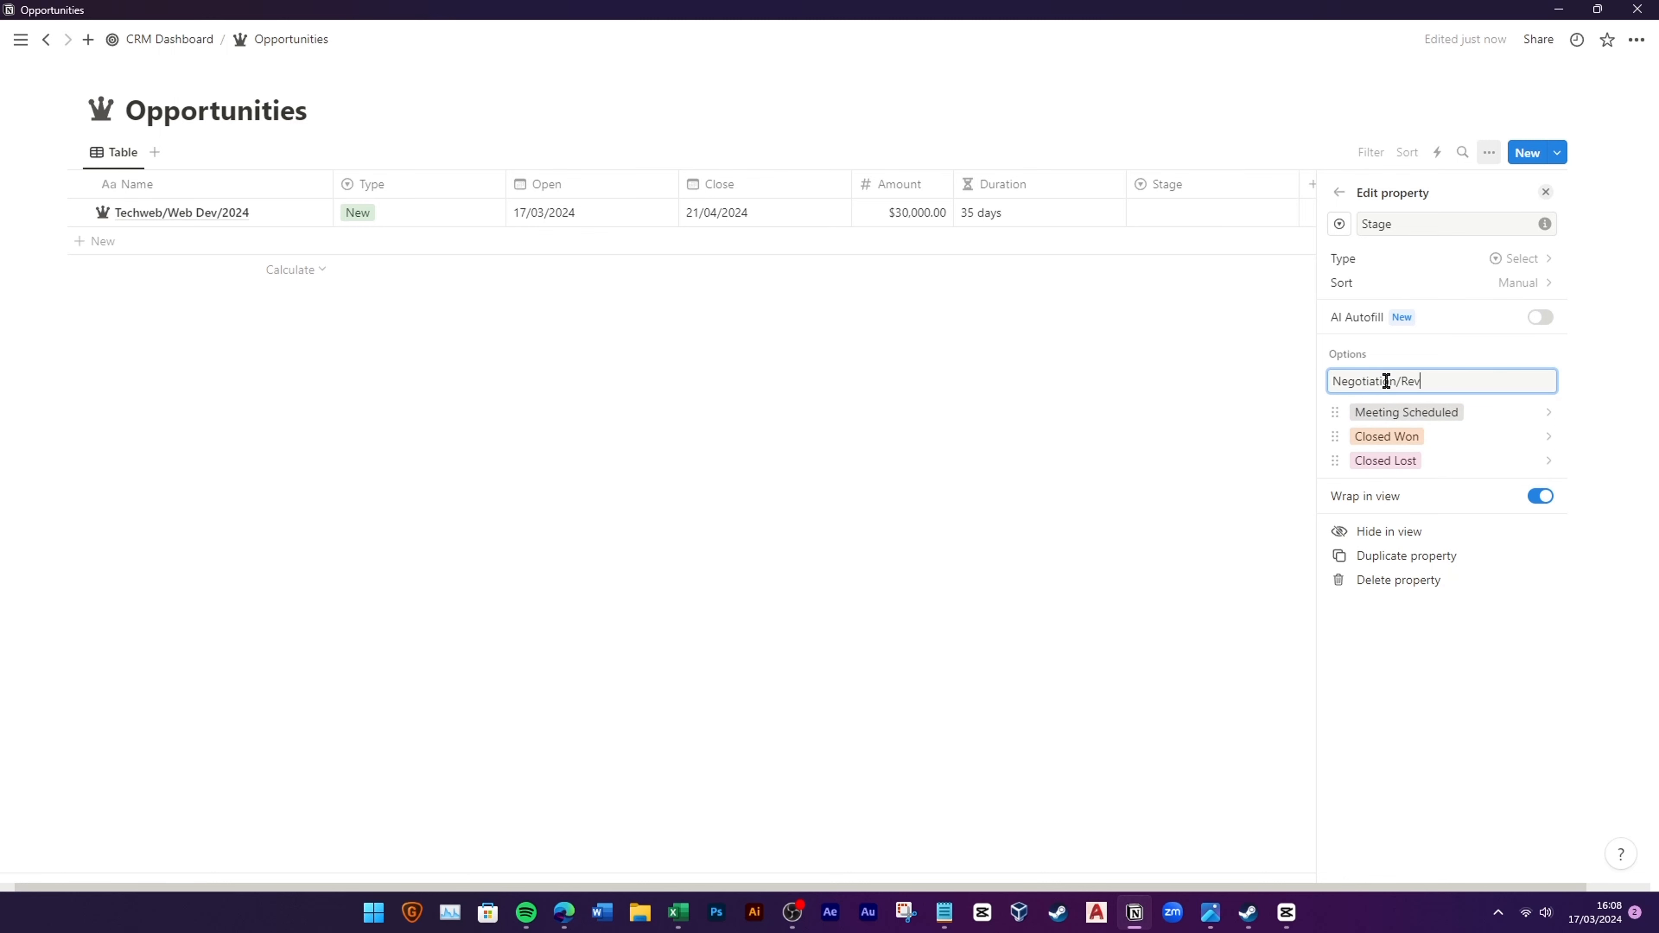
type("Negotiation/Review")
key("Return")
type("Proposal")
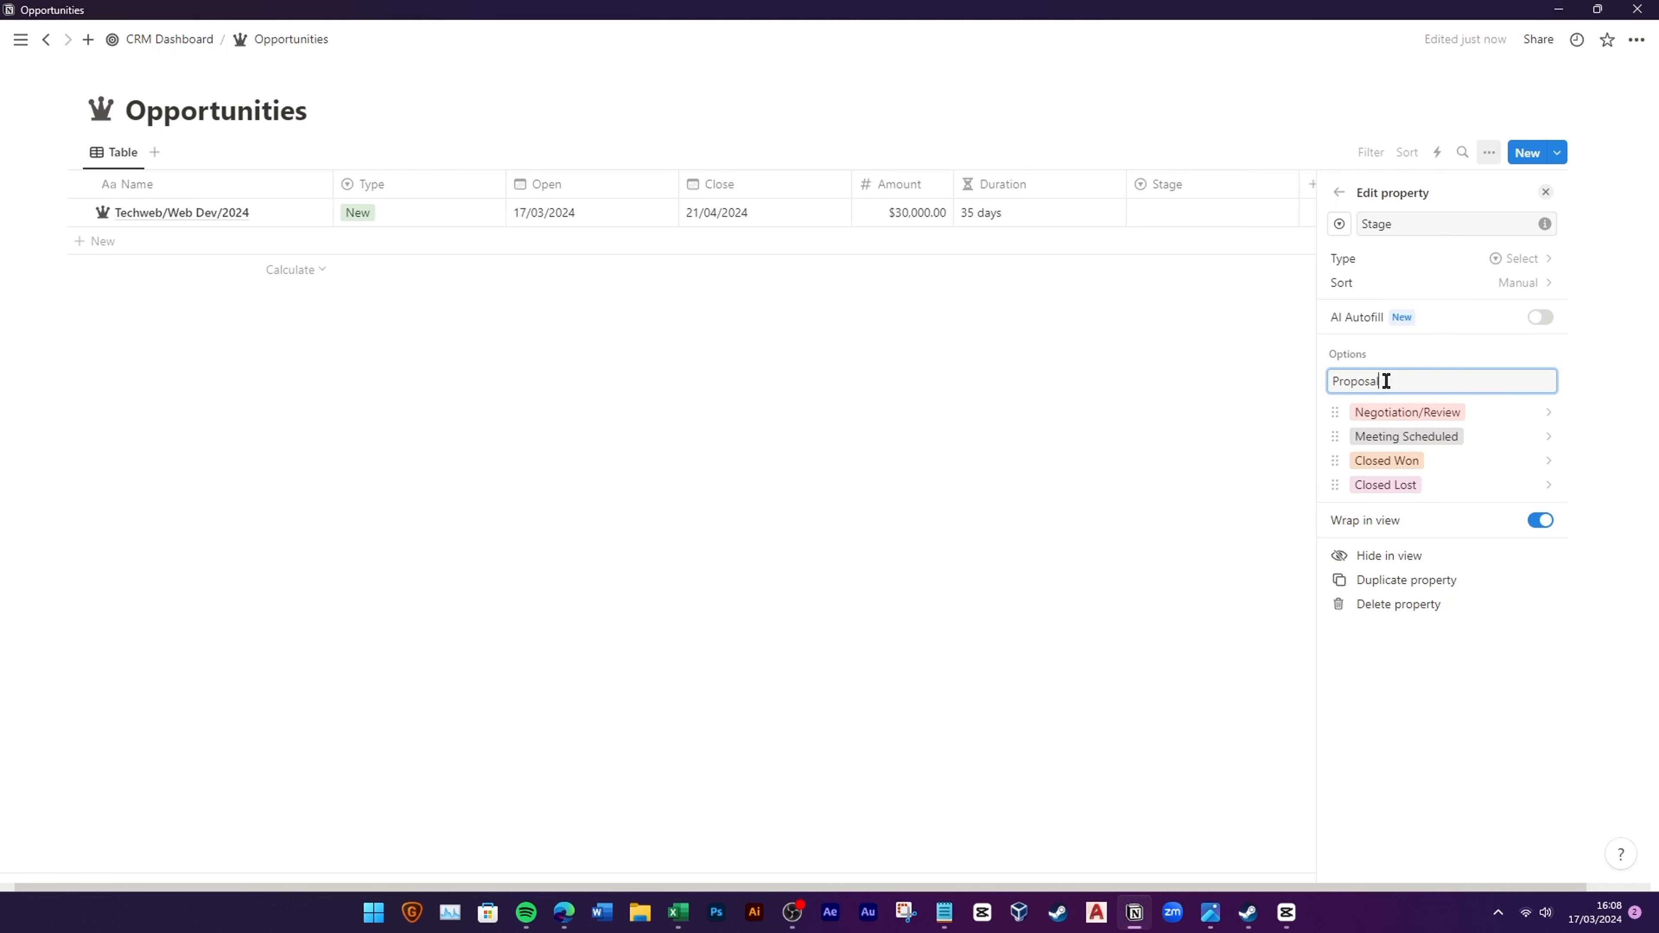
type("/Quote")
key("Return")
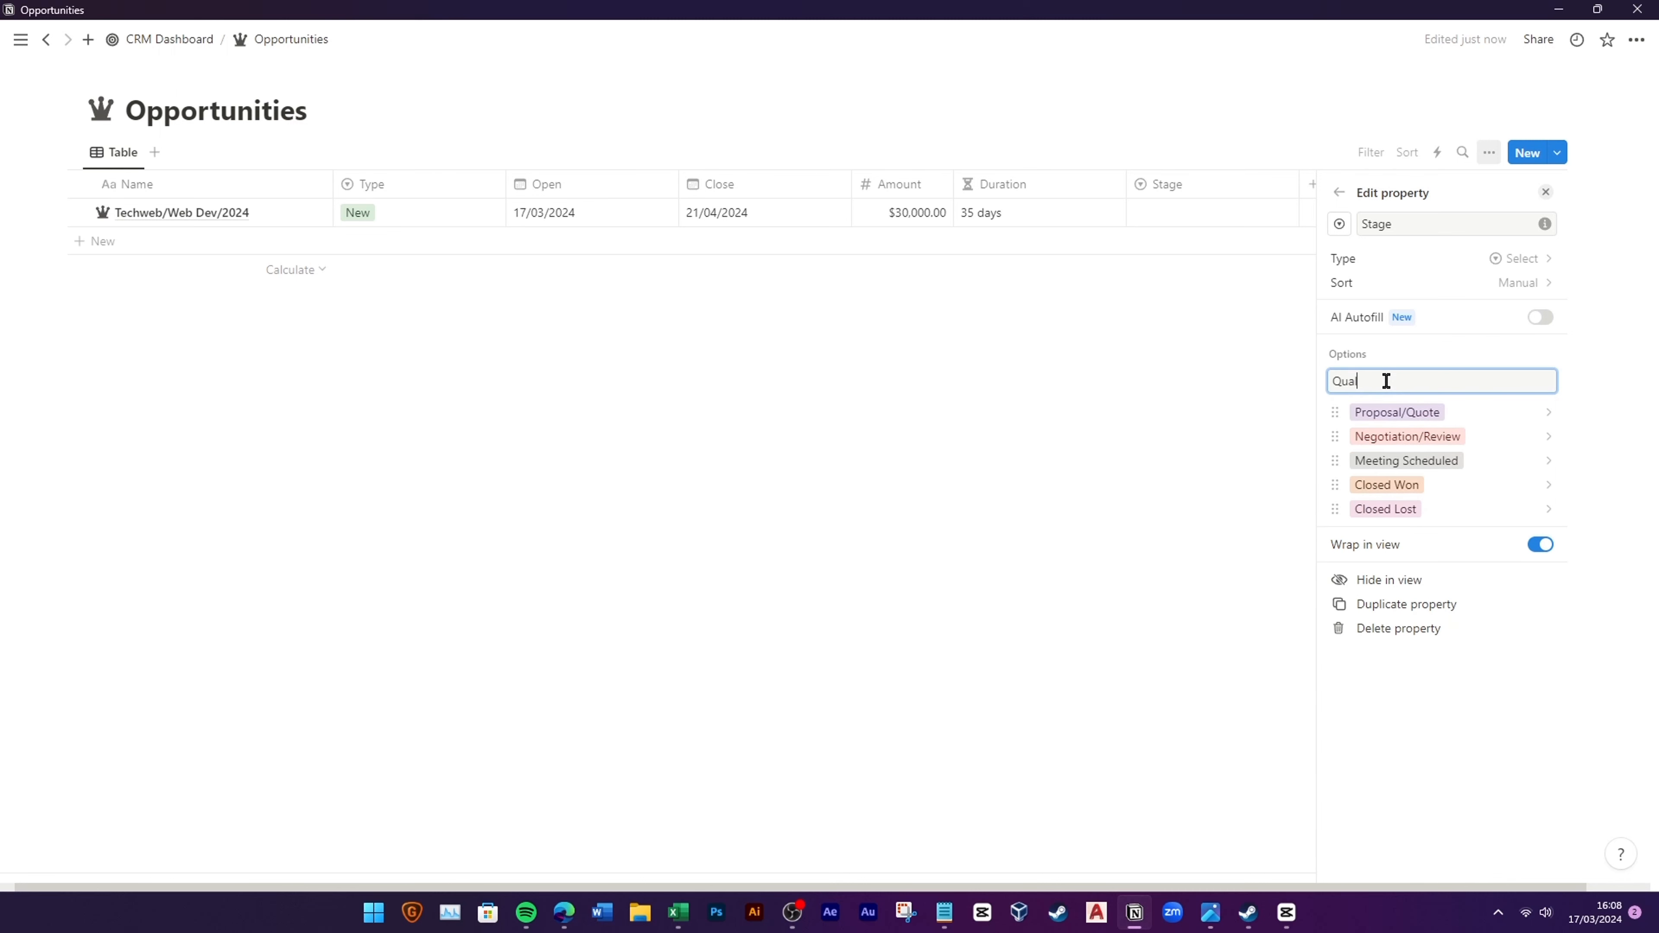
type("Qualification")
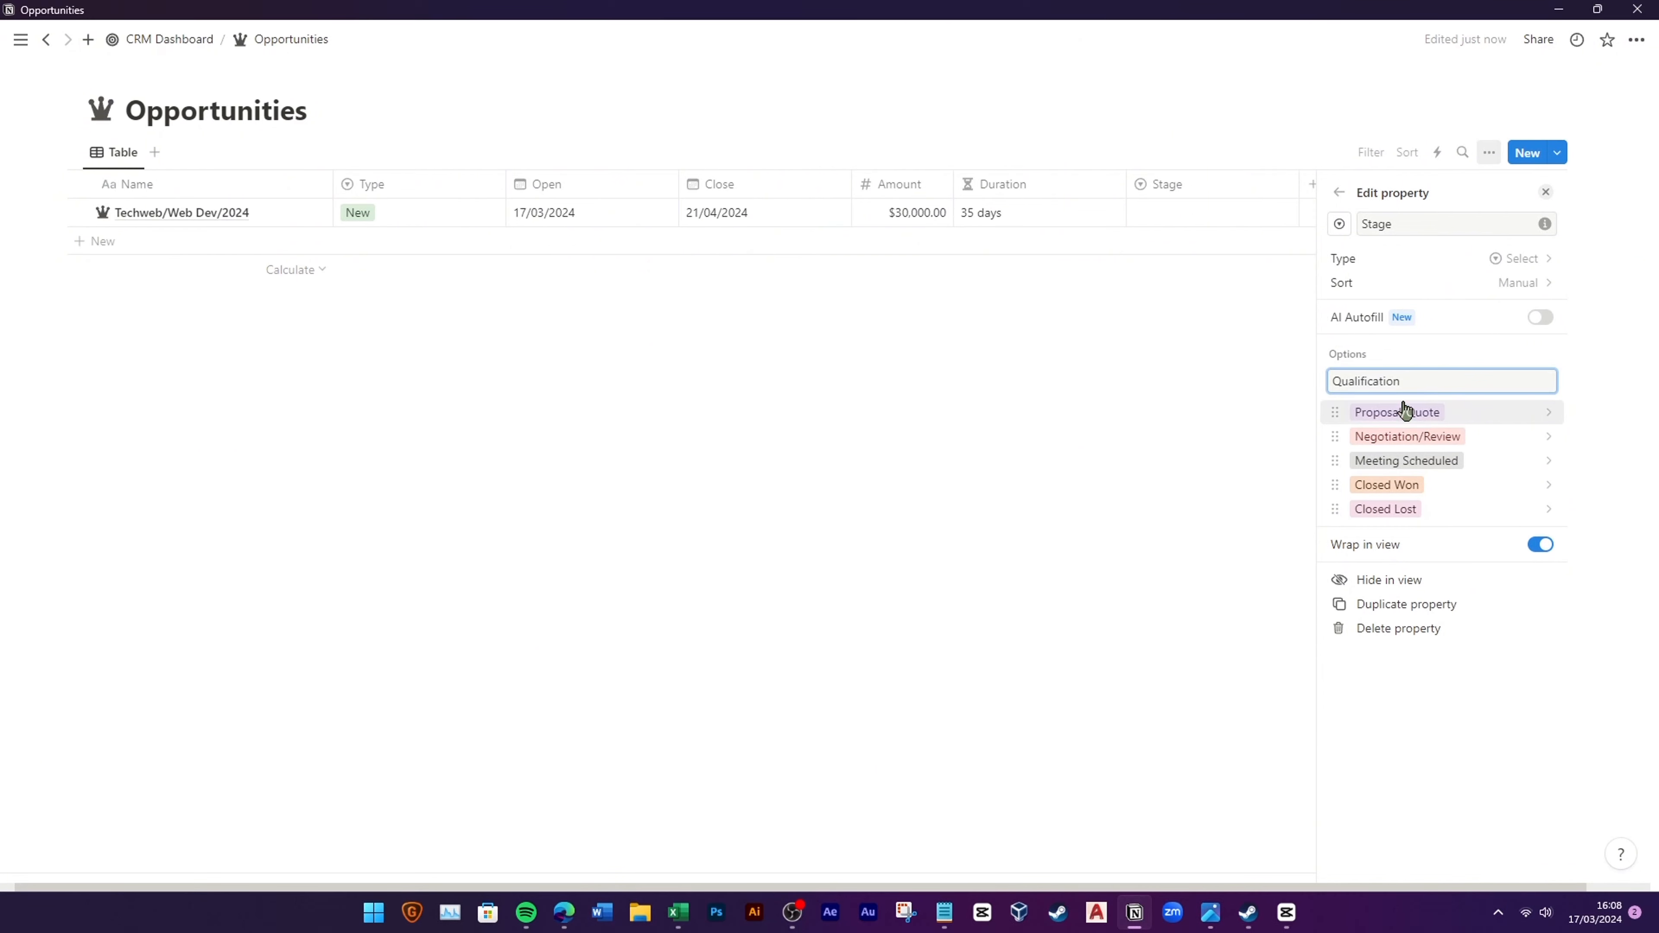
left_click(1409, 412)
Step: Colour Proposal/Quote orange, Negotiation/Review blue, Meeting Scheduled yellow, Closed Won green, Closed Lost red
left_click(1341, 432)
left_click(1385, 406)
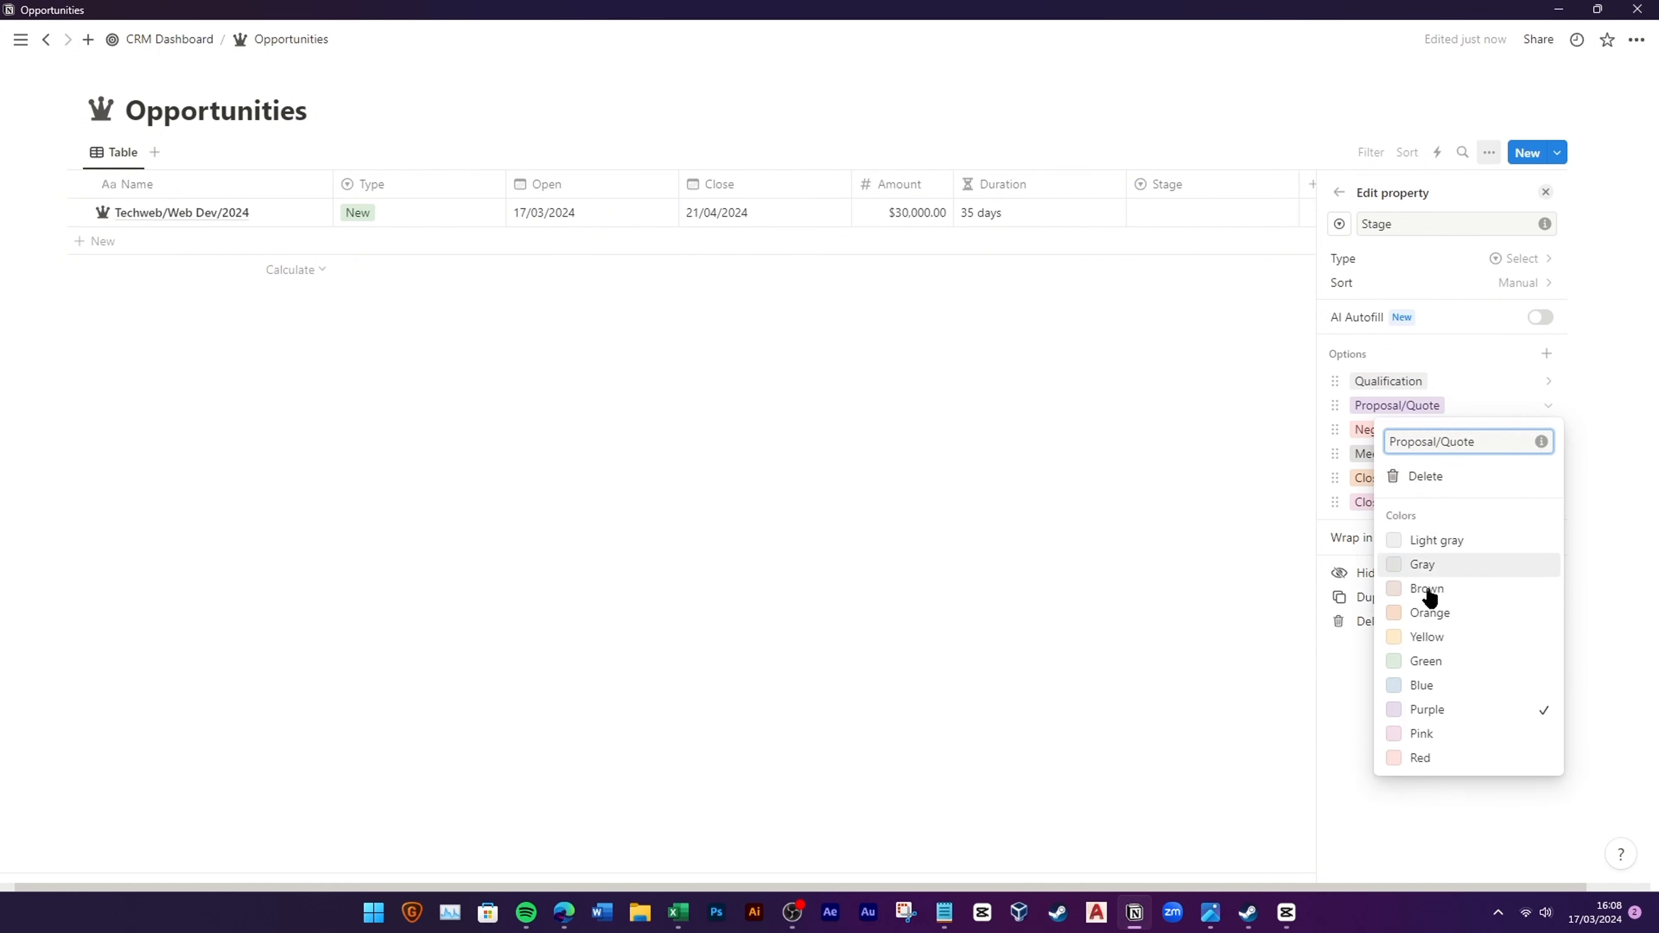
left_click(1429, 612)
left_click(1365, 432)
left_click(1433, 710)
left_click(1361, 455)
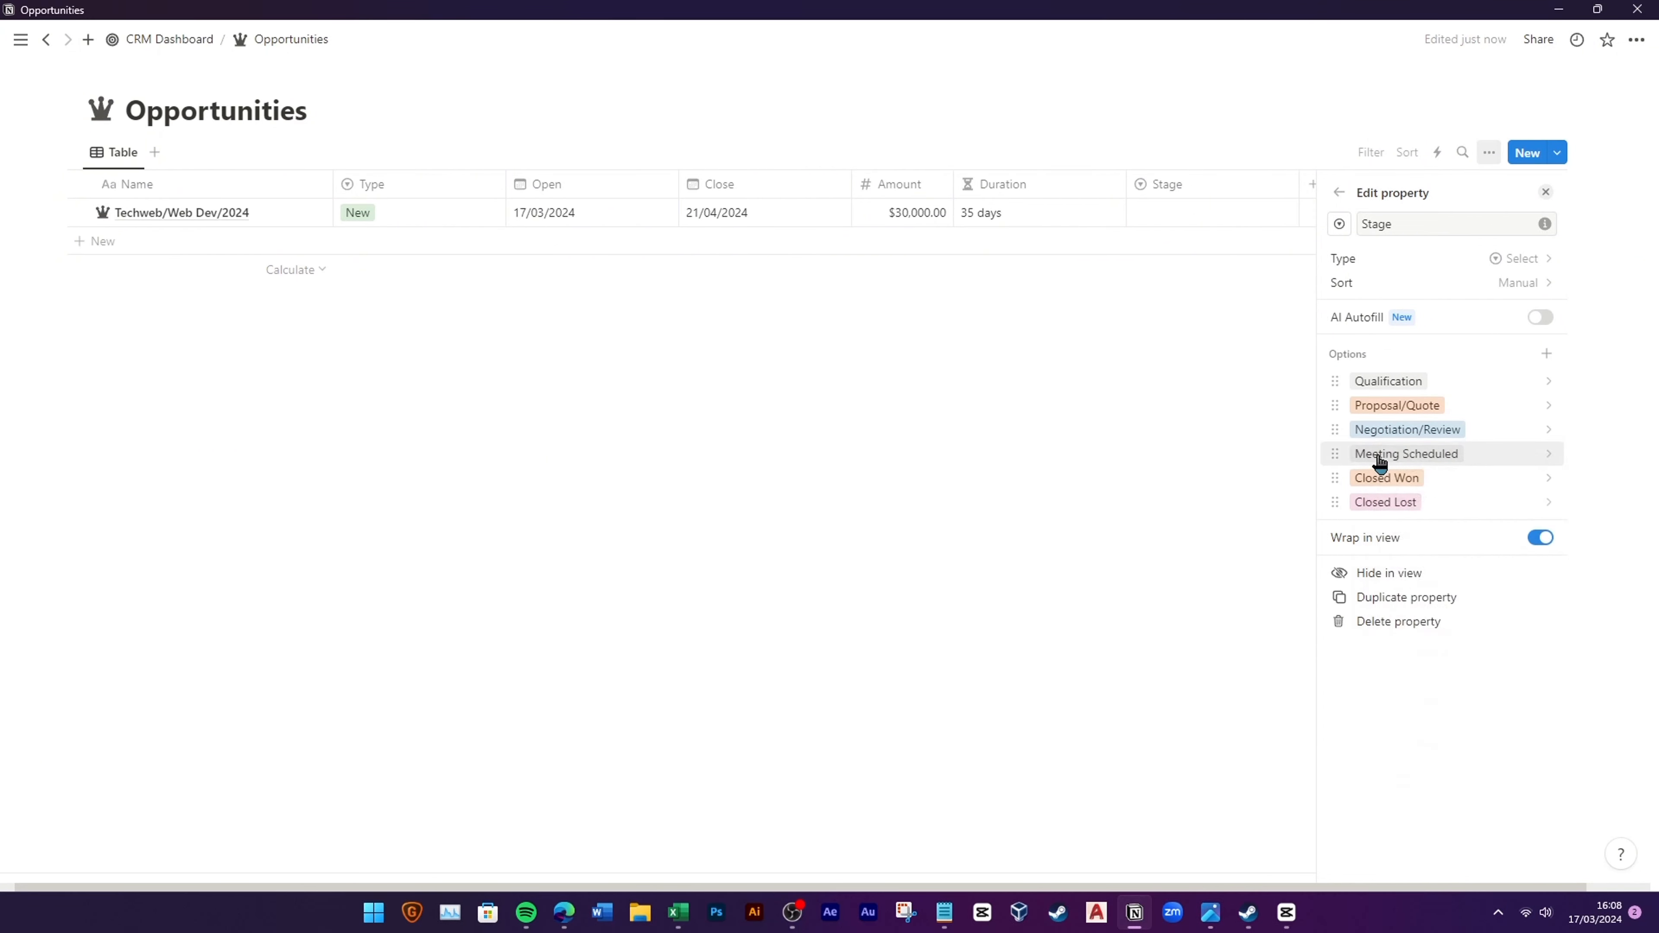
left_click(1377, 455)
left_click(1429, 684)
left_click(1361, 480)
left_click(1372, 479)
left_click(1427, 731)
left_click(1360, 502)
left_click(1372, 502)
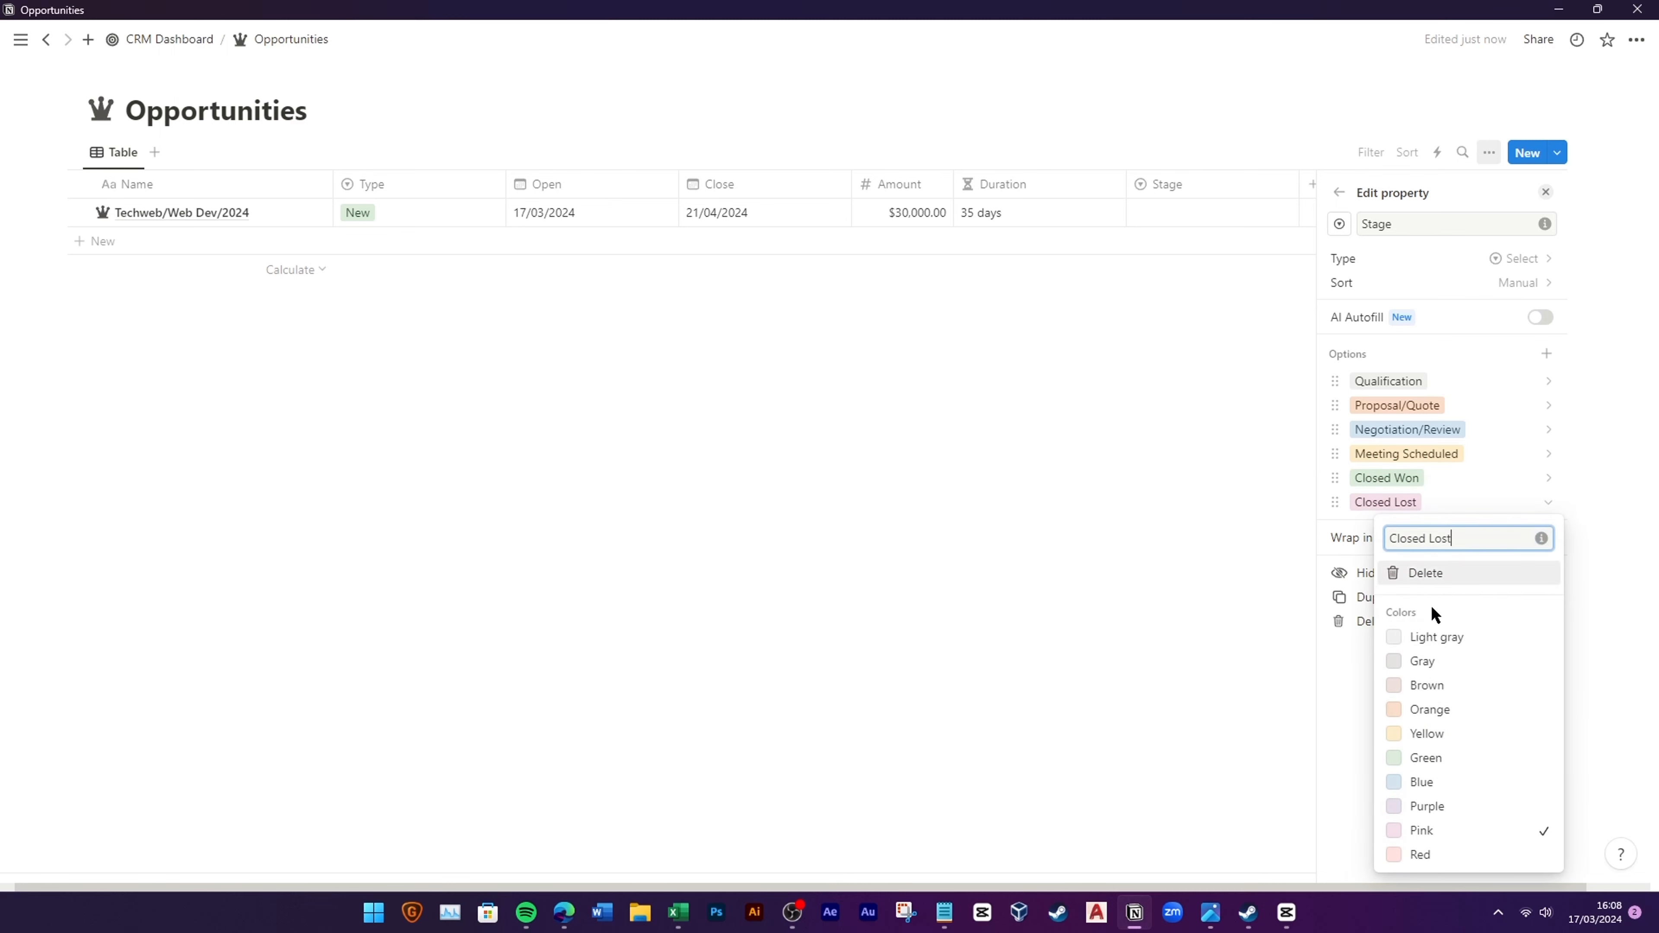
left_click(1427, 857)
left_click(1045, 462)
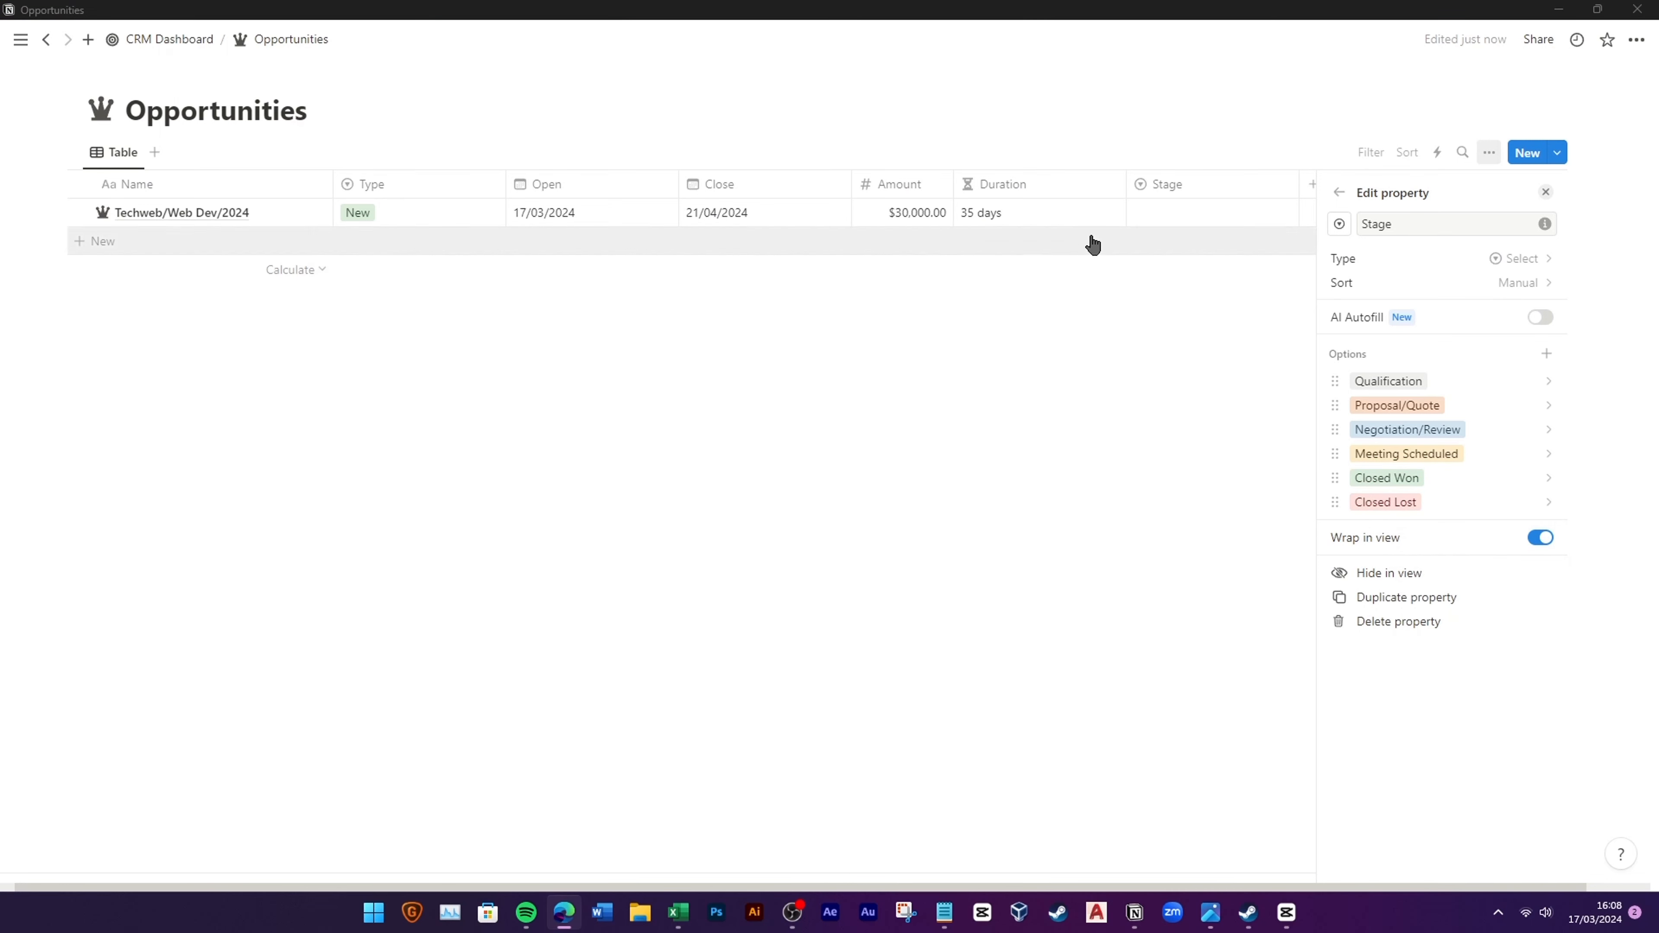
Step: Set the Techweb row's Stage to Qualification and narrow the Duration column
left_click(1210, 214)
left_click(1197, 269)
left_click_drag(1142, 211, 1073, 233)
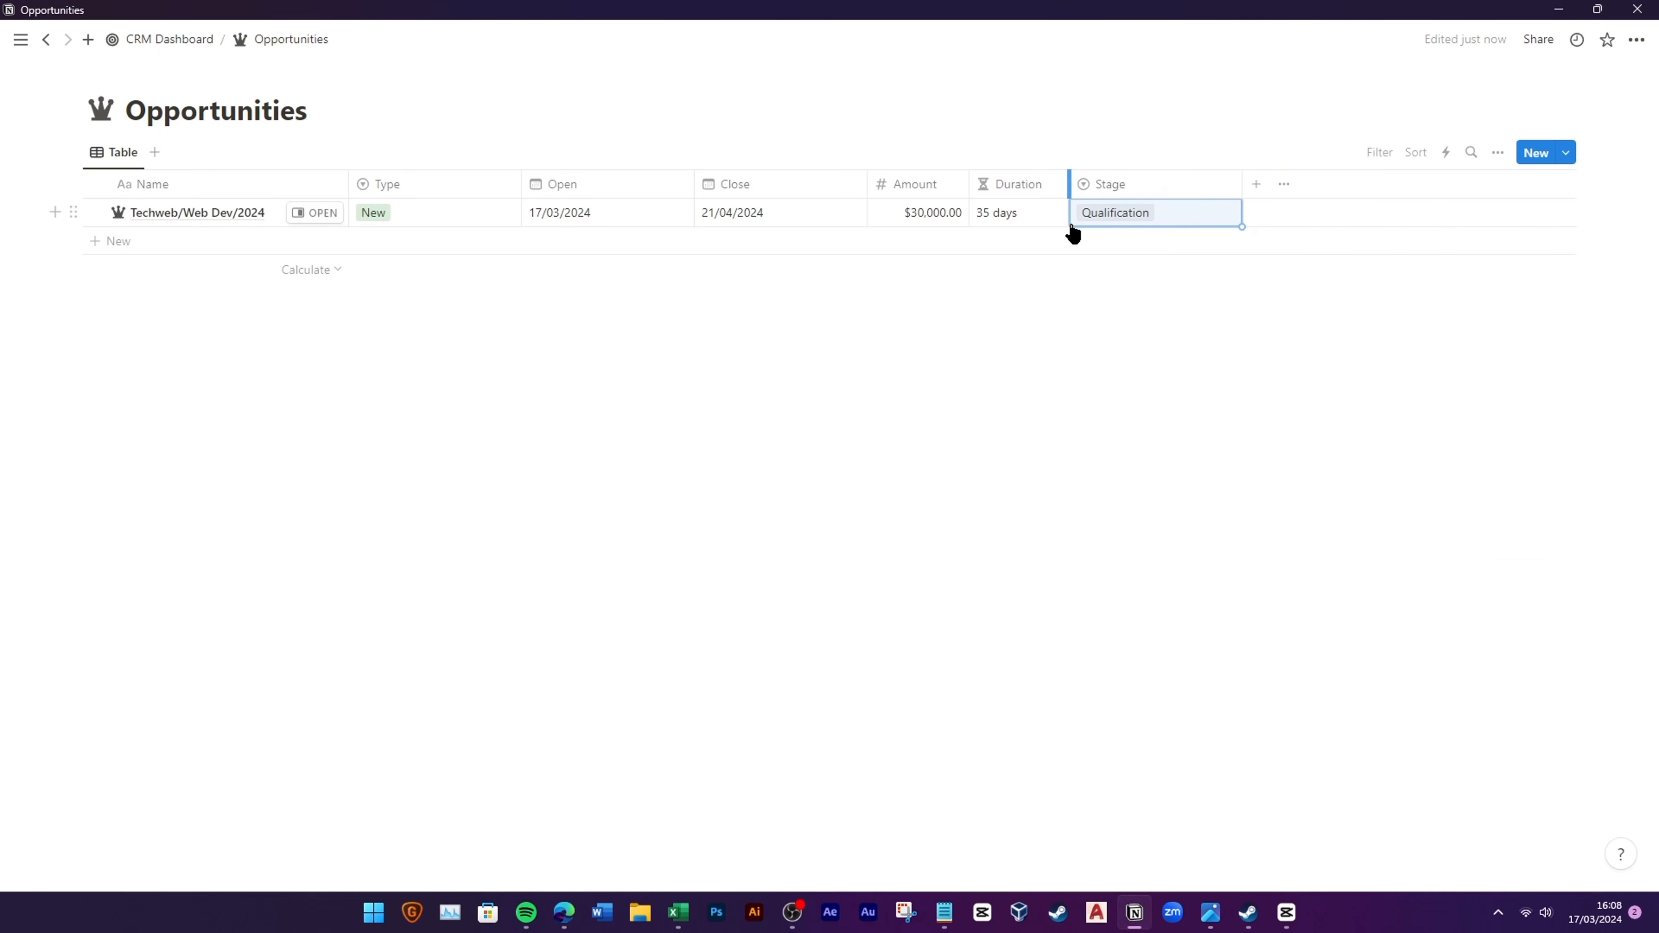
Step: Add a formula property named Probability with a calculator icon
left_click(1257, 185)
scroll(1389, 588, "down", 5)
left_click(1366, 561)
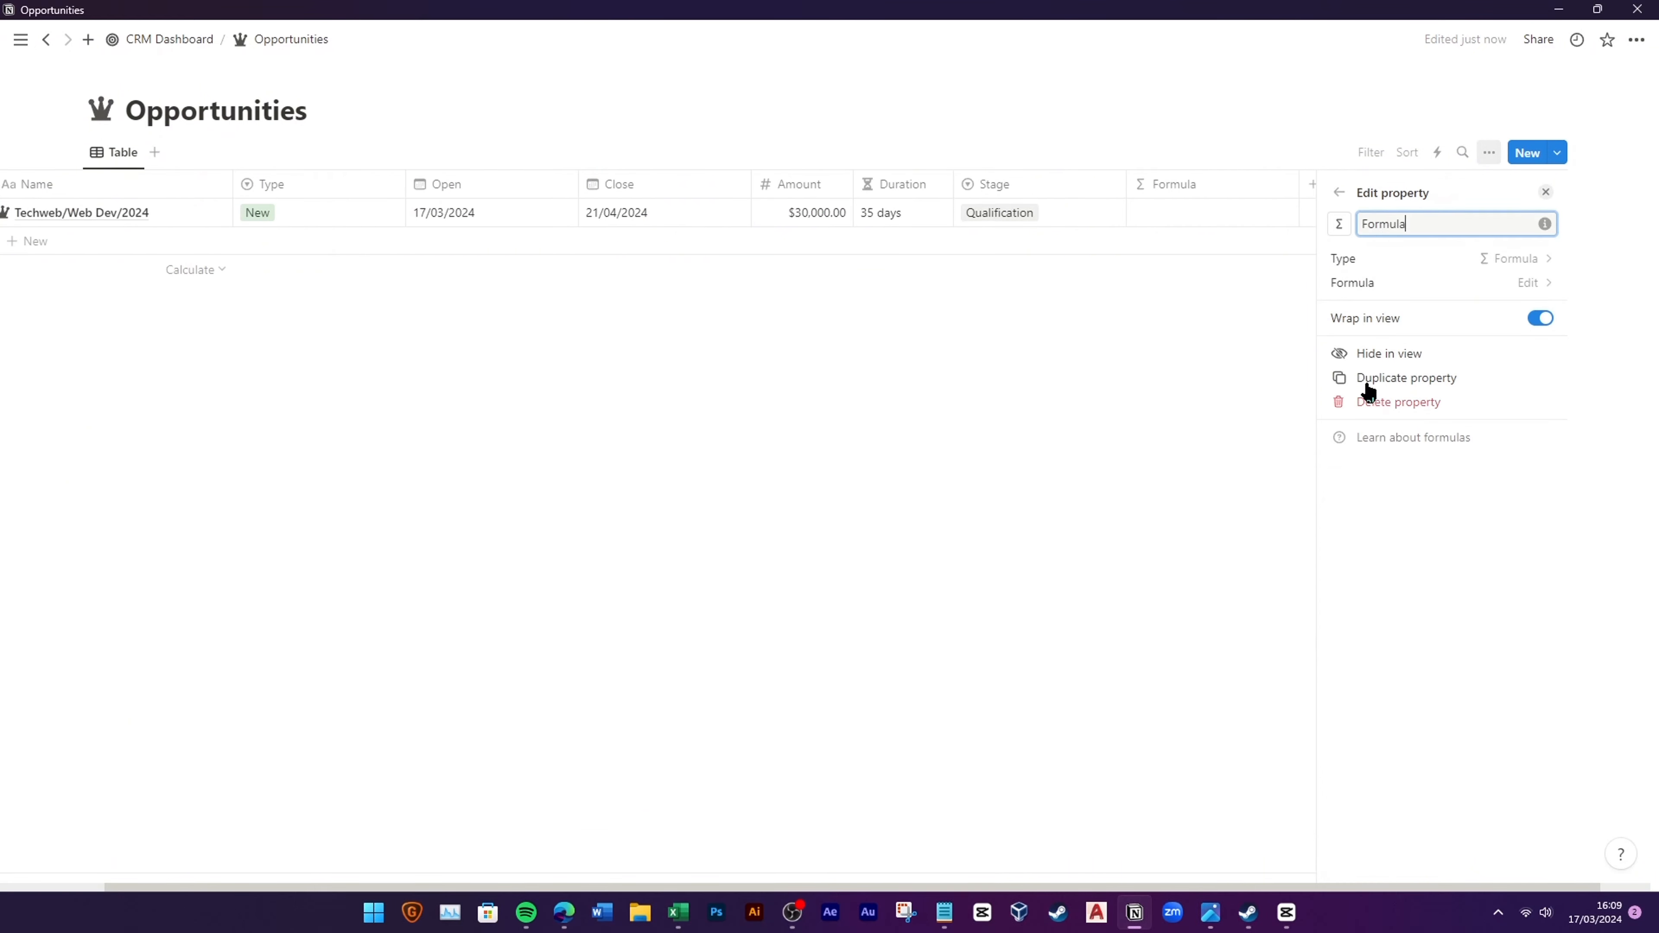
type("Probab")
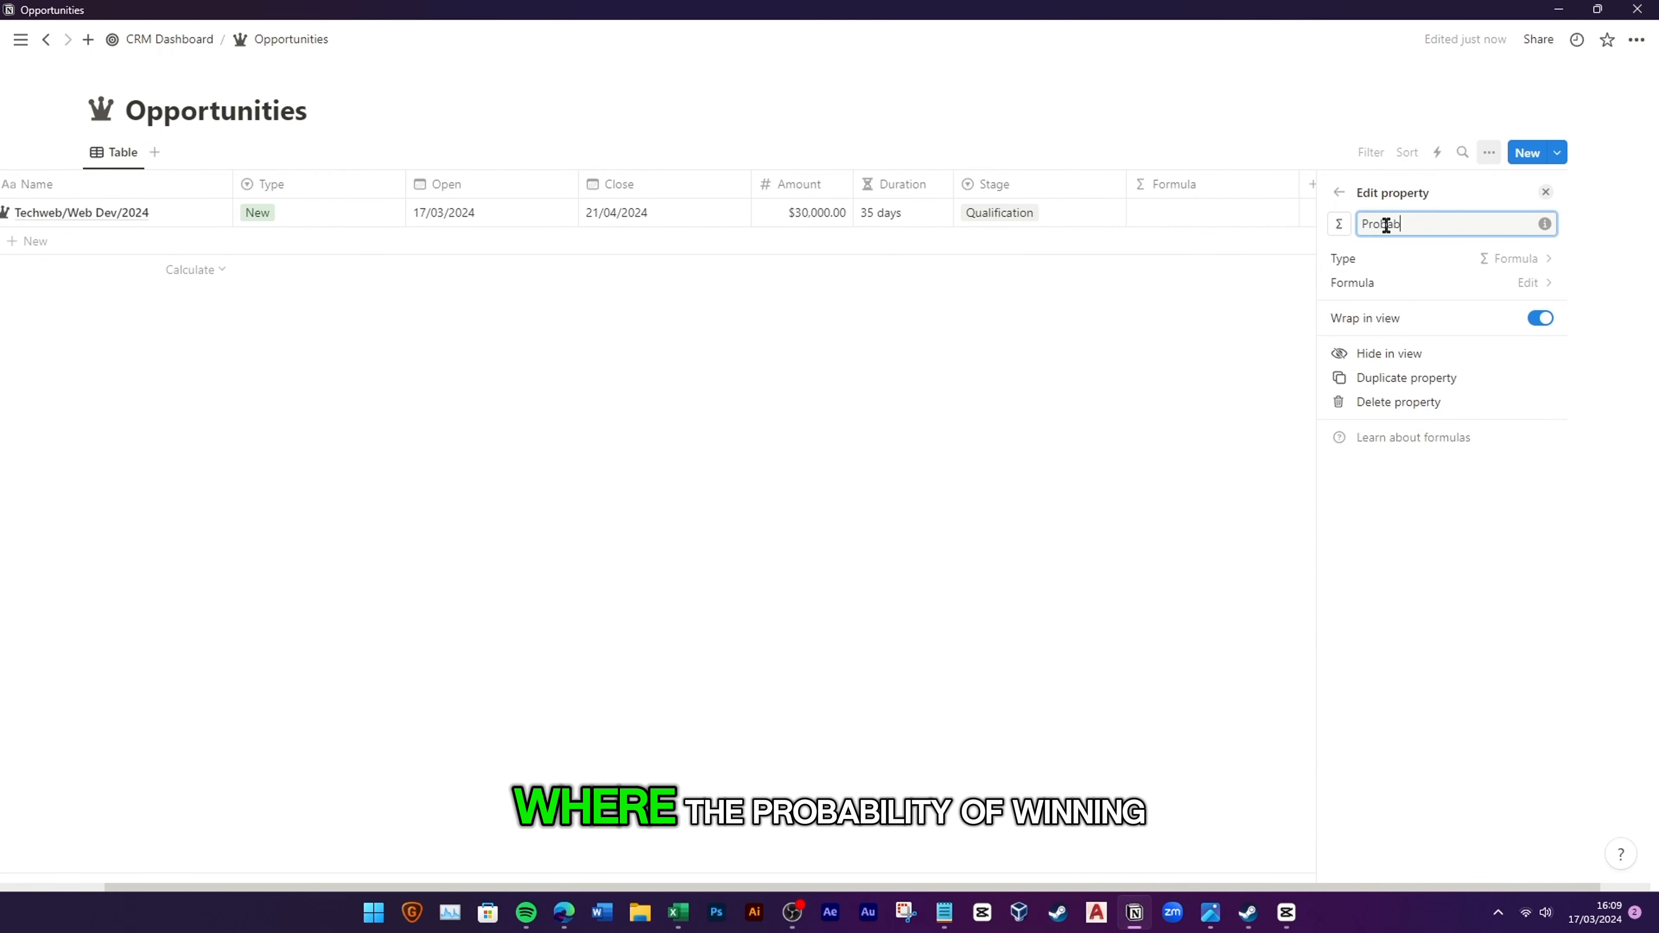
type("ility")
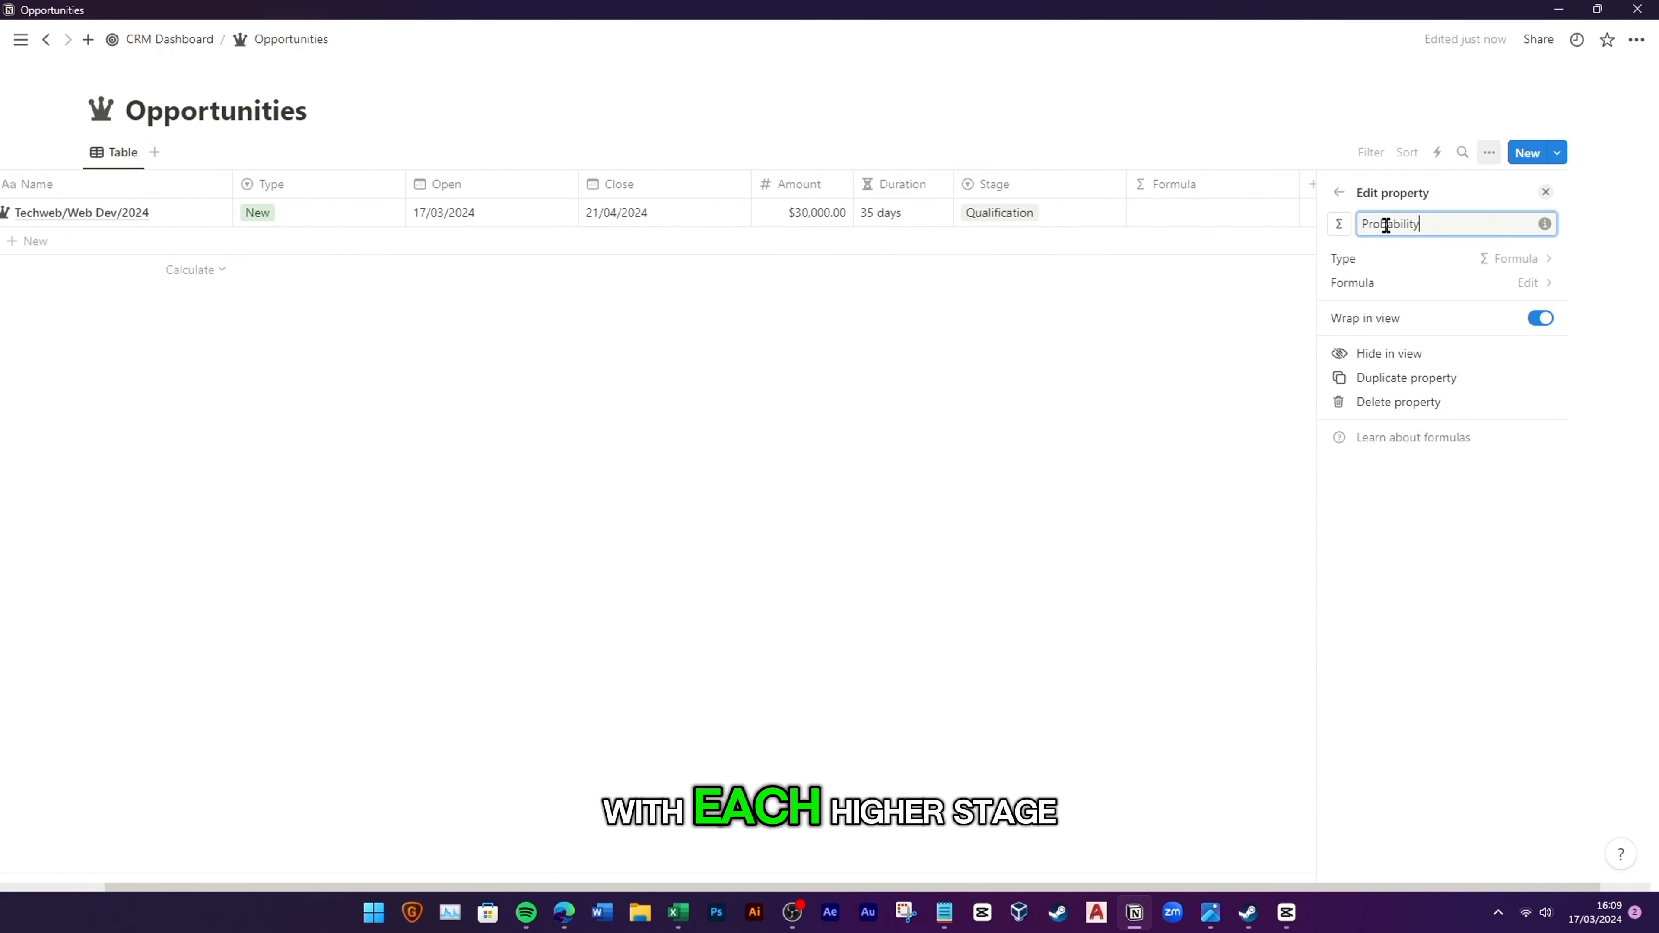
left_click(1339, 223)
type("ca")
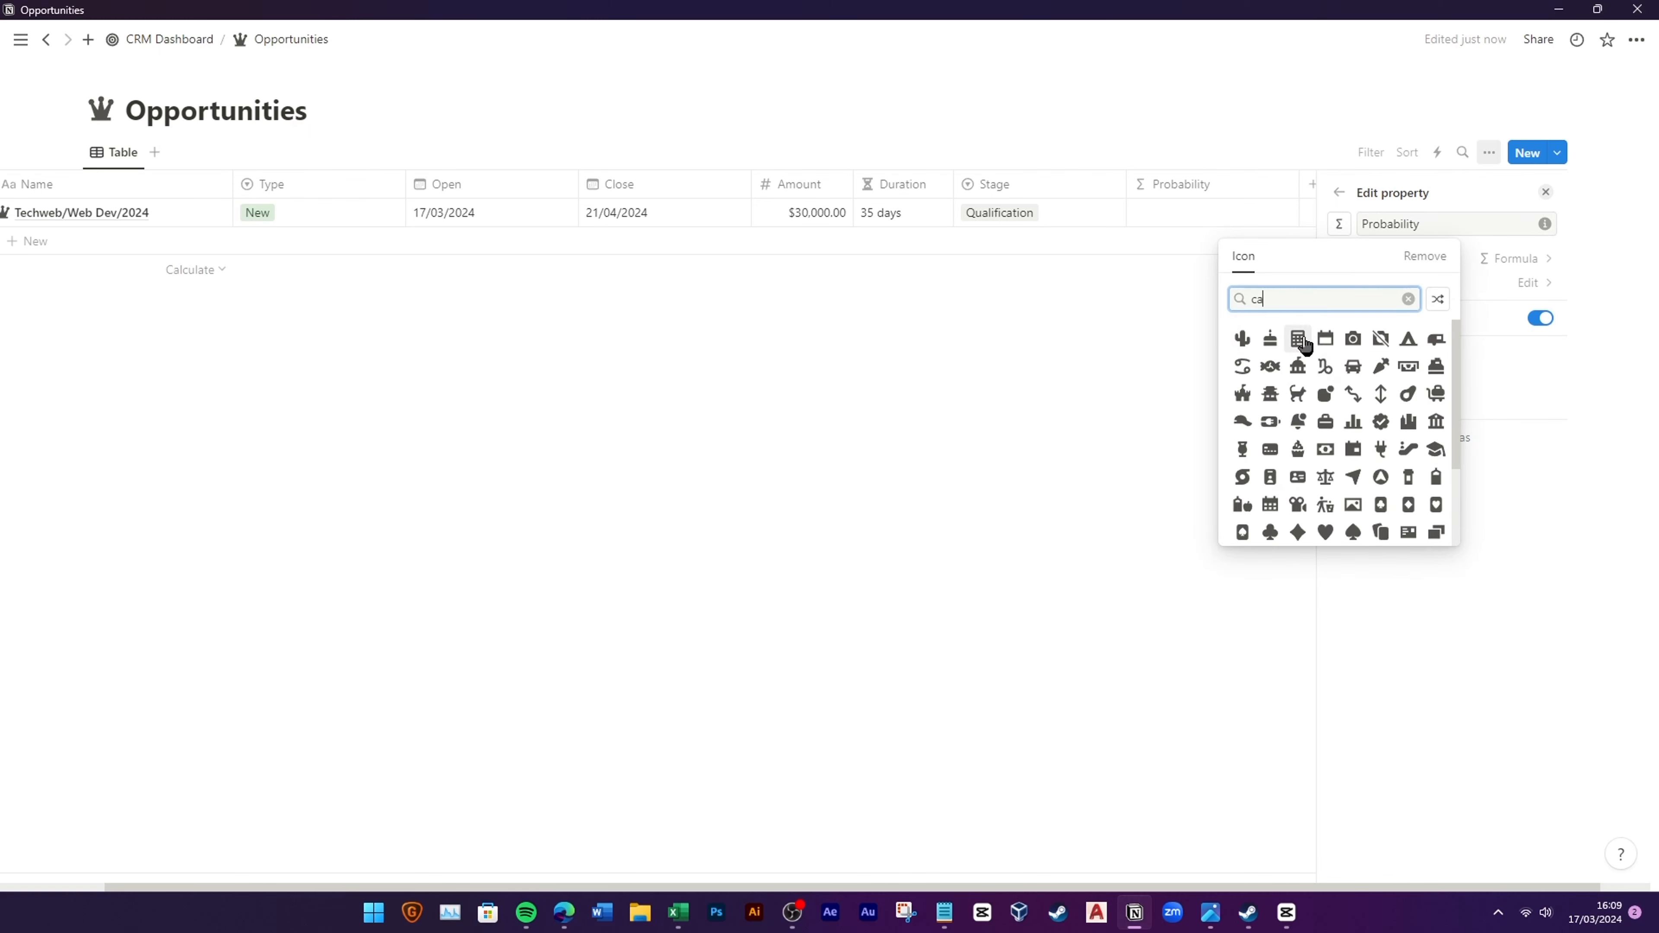
left_click(1300, 342)
Step: Start the formula with nested ifs: Stage Qualification gives 20%, Proposal/Quote gives 40%
left_click(1338, 285)
type("if")
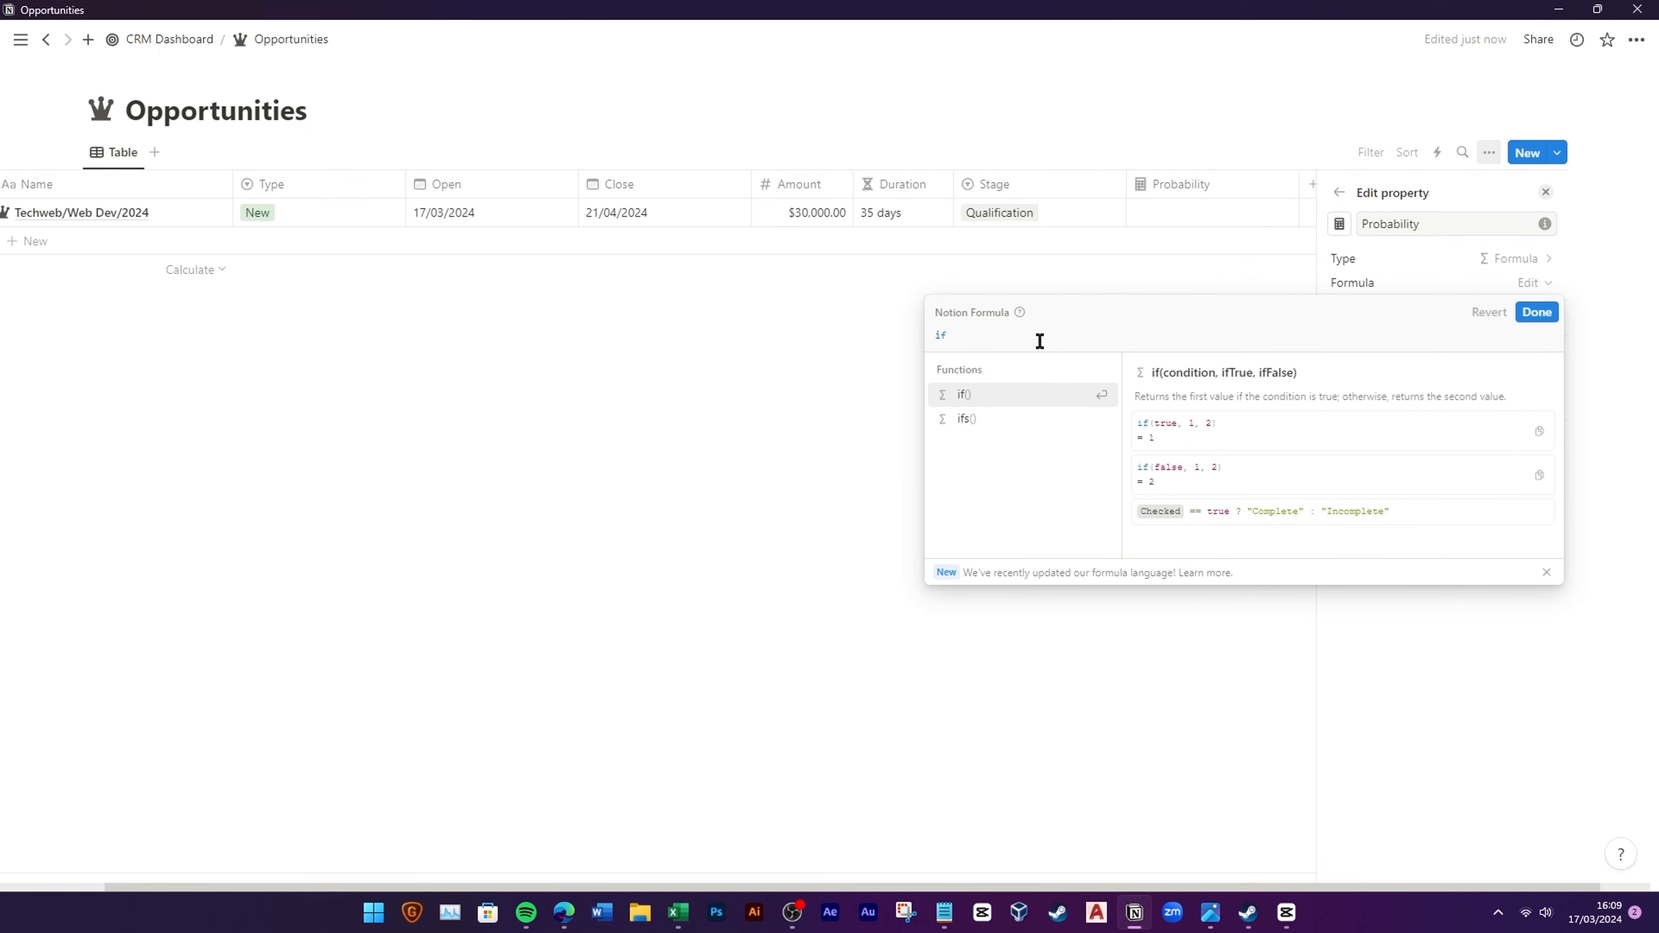
type("(s")
left_click(1006, 419)
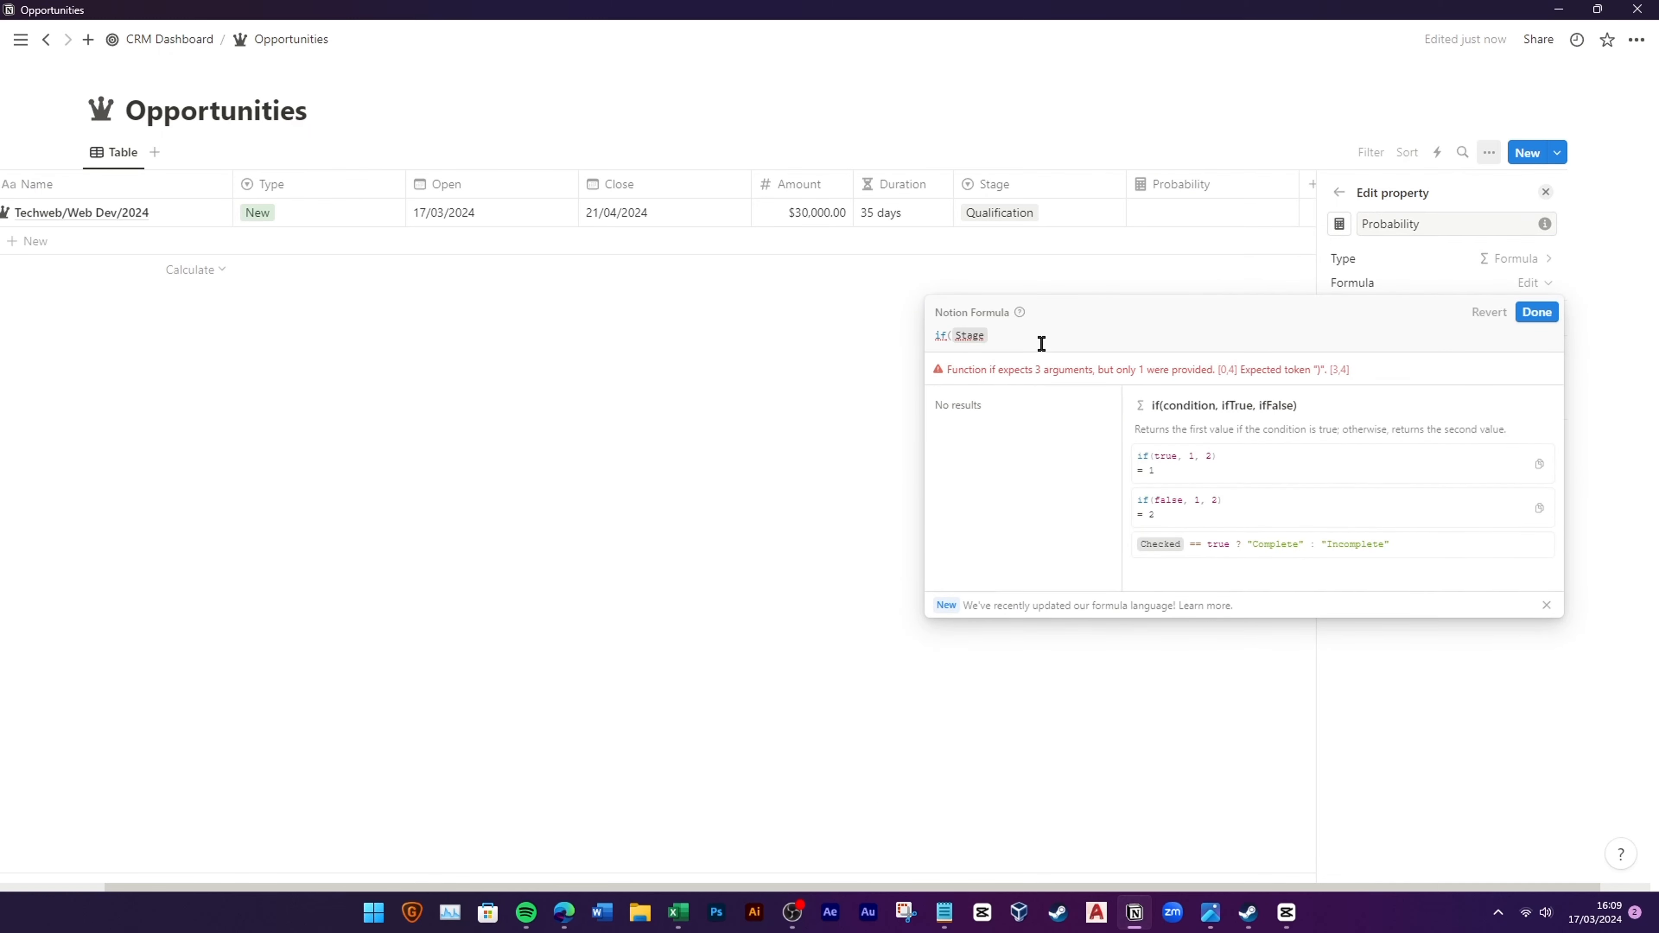
type("==\"Qualification\",")
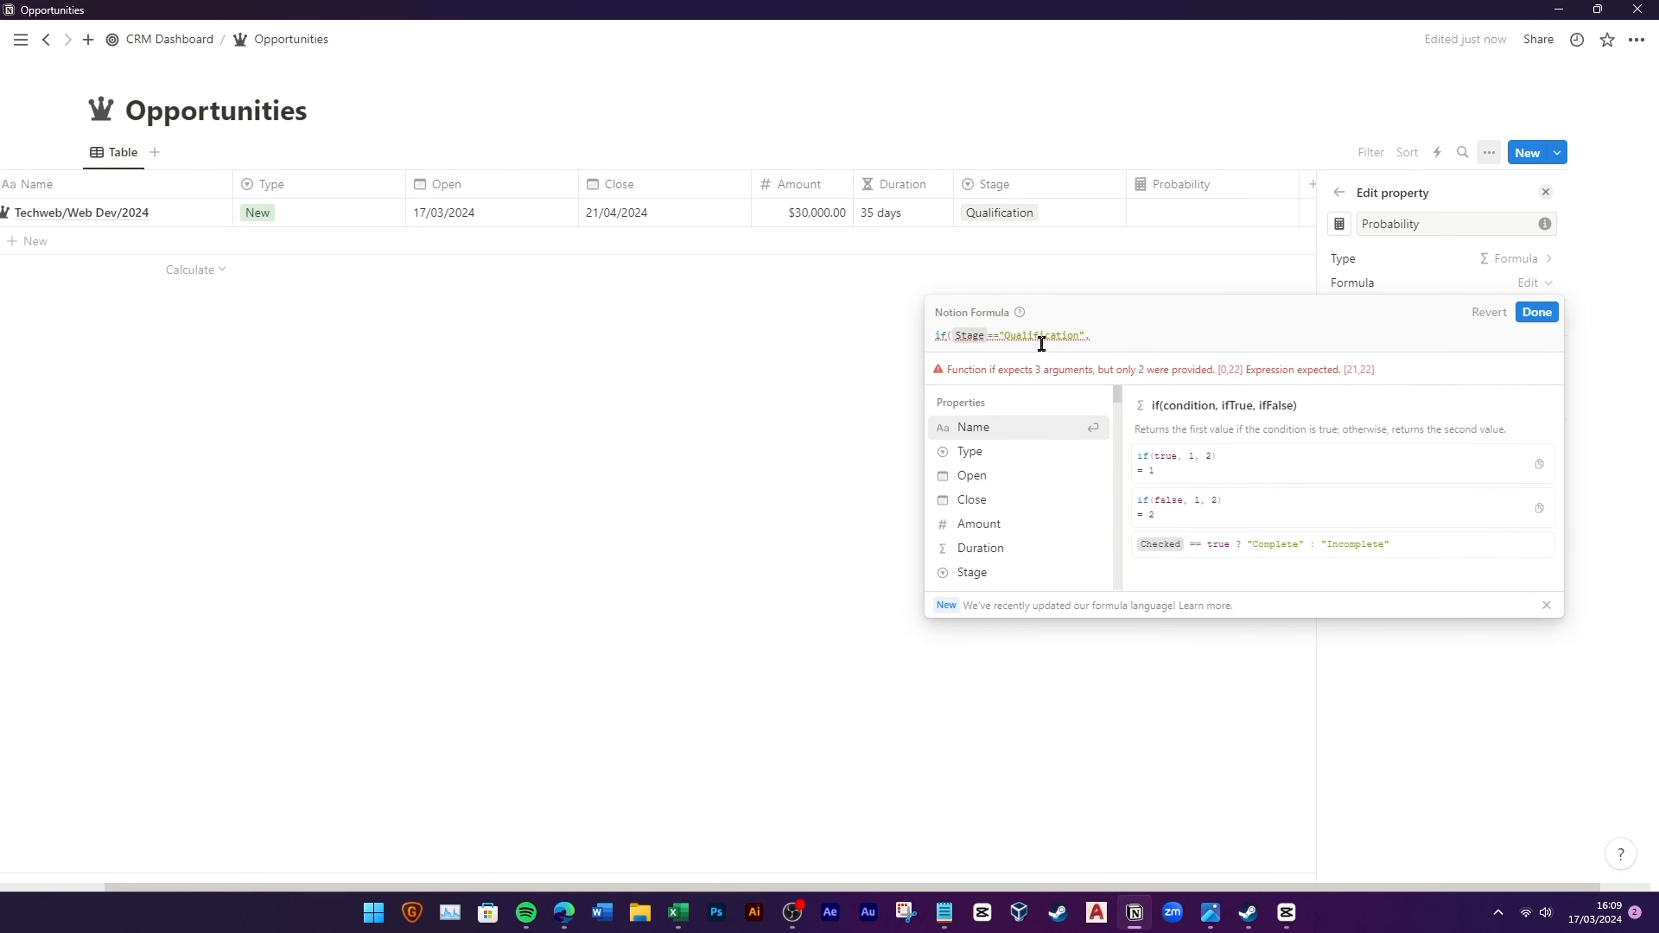
type("\"20%\", Name")
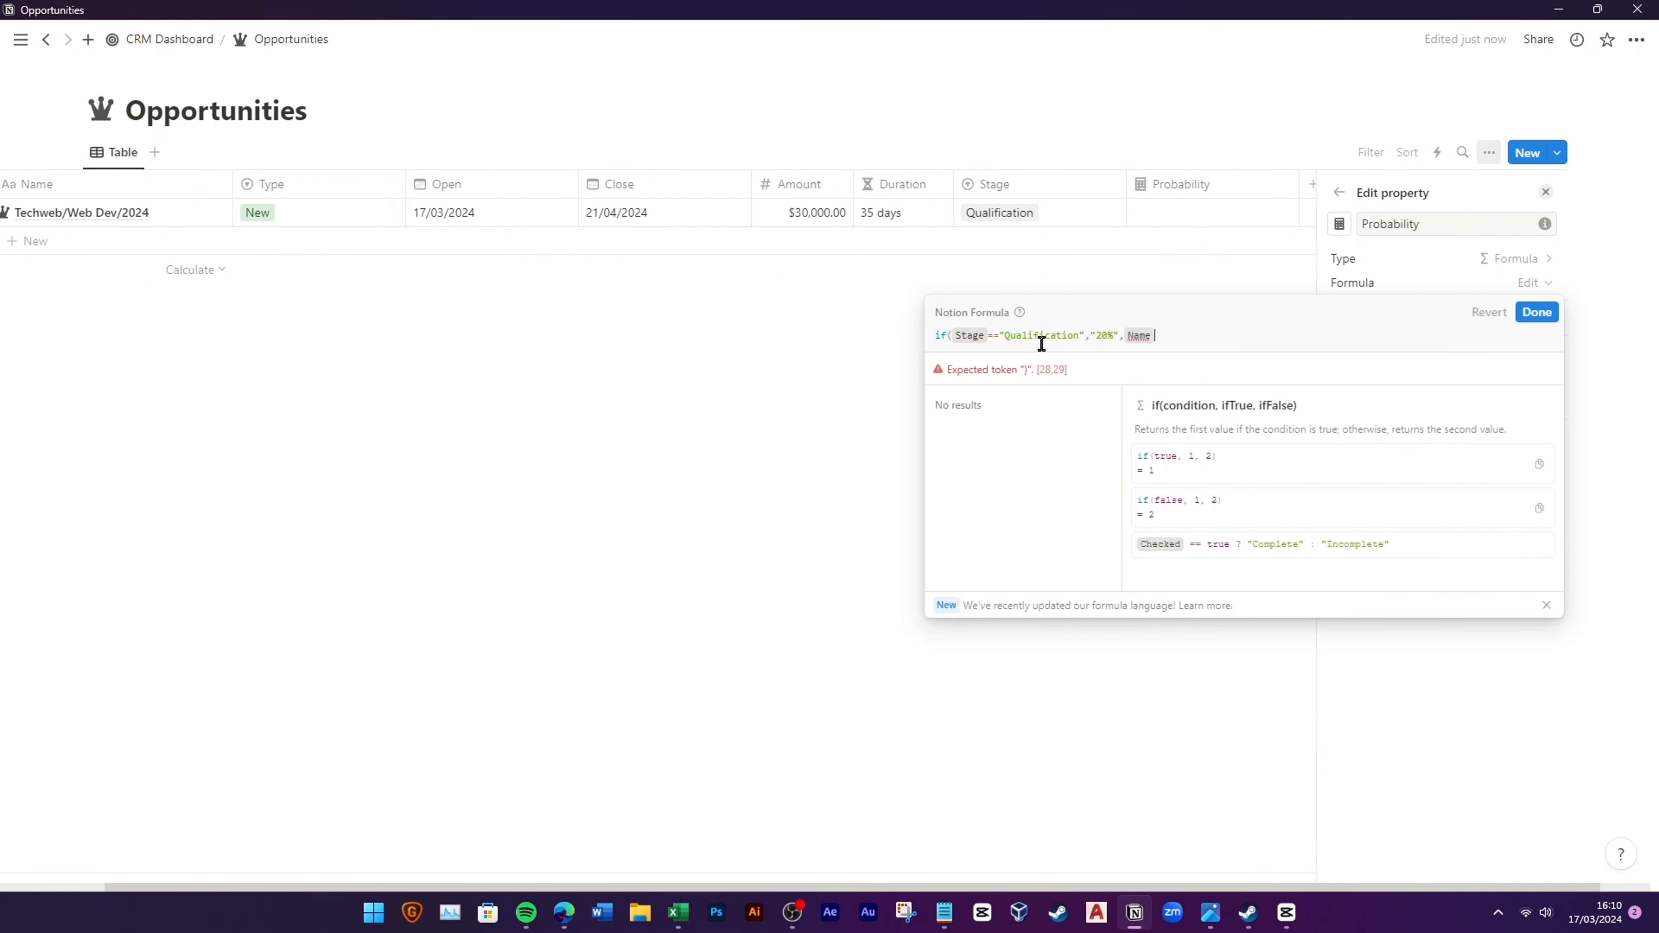
key("BackSpace")
key("shift+Return")
type("if(sta")
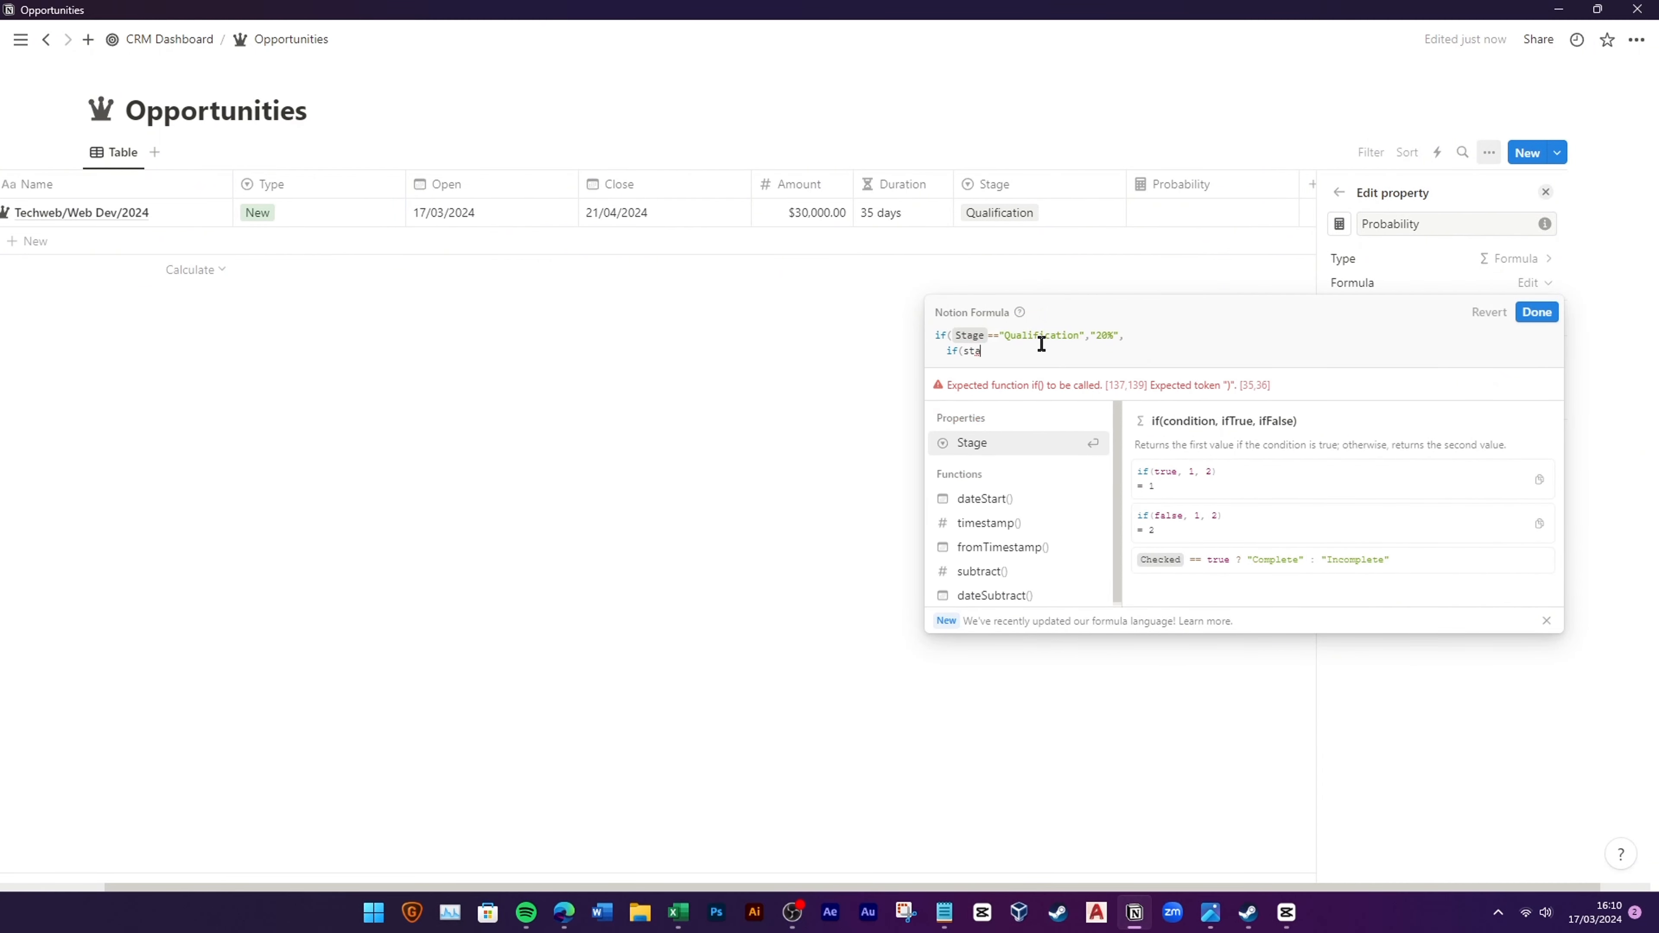
left_click(1011, 442)
type("==\"Proposal/Qote")
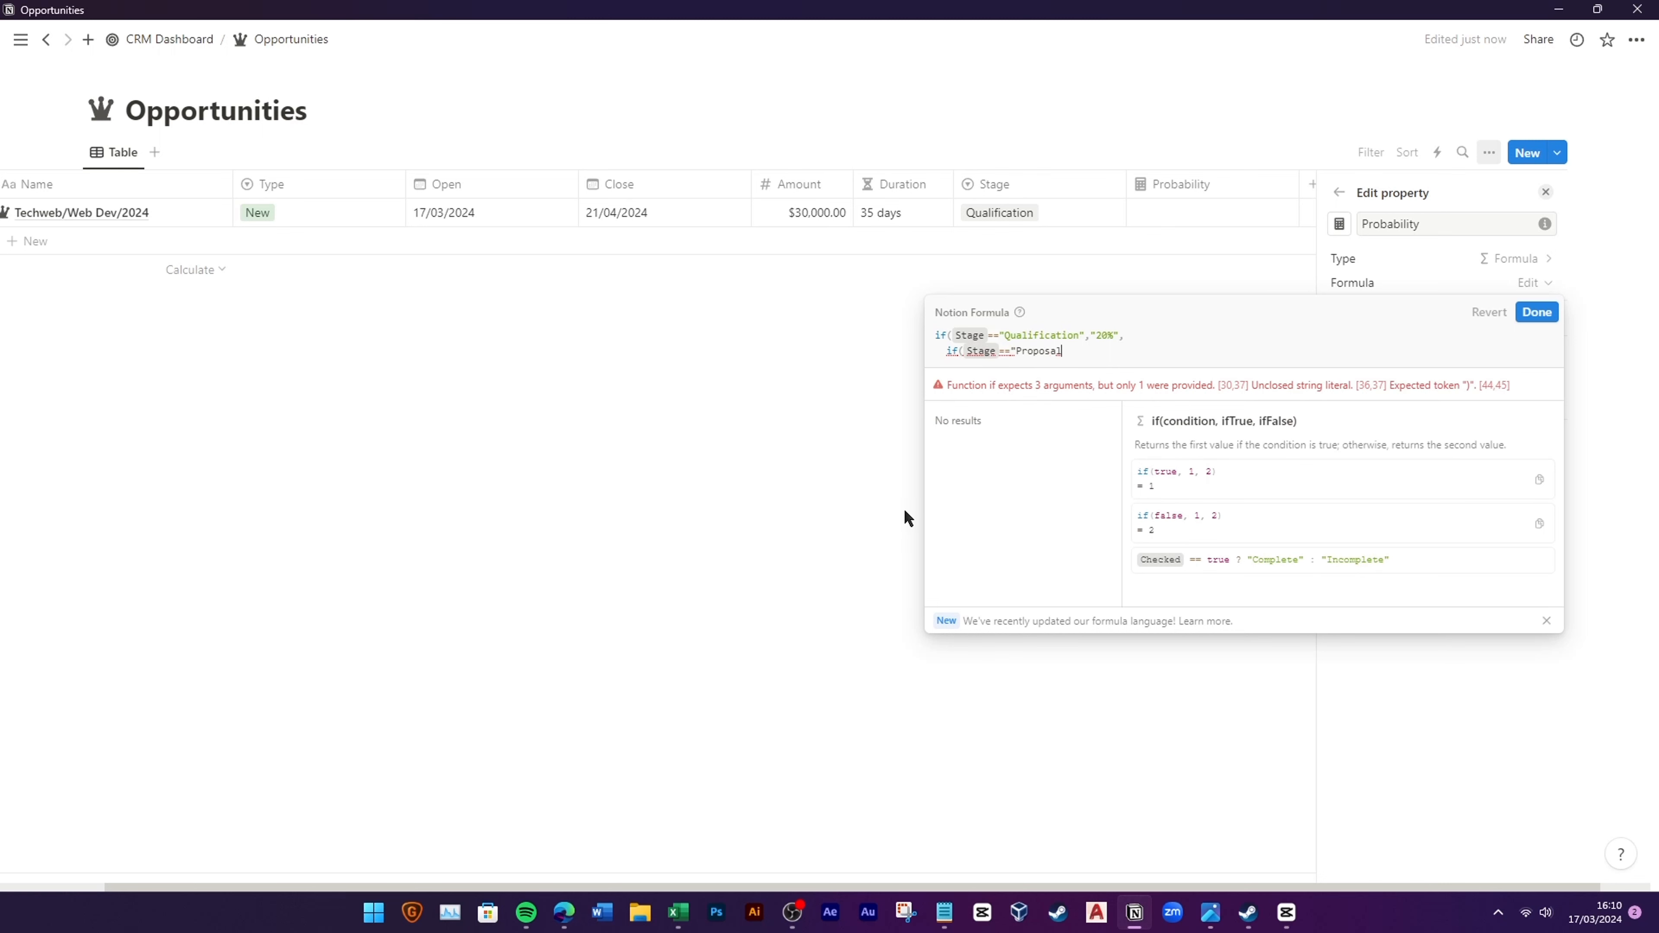
key("Left")
key("Left")
key("Left")
type("uote\",\"40")
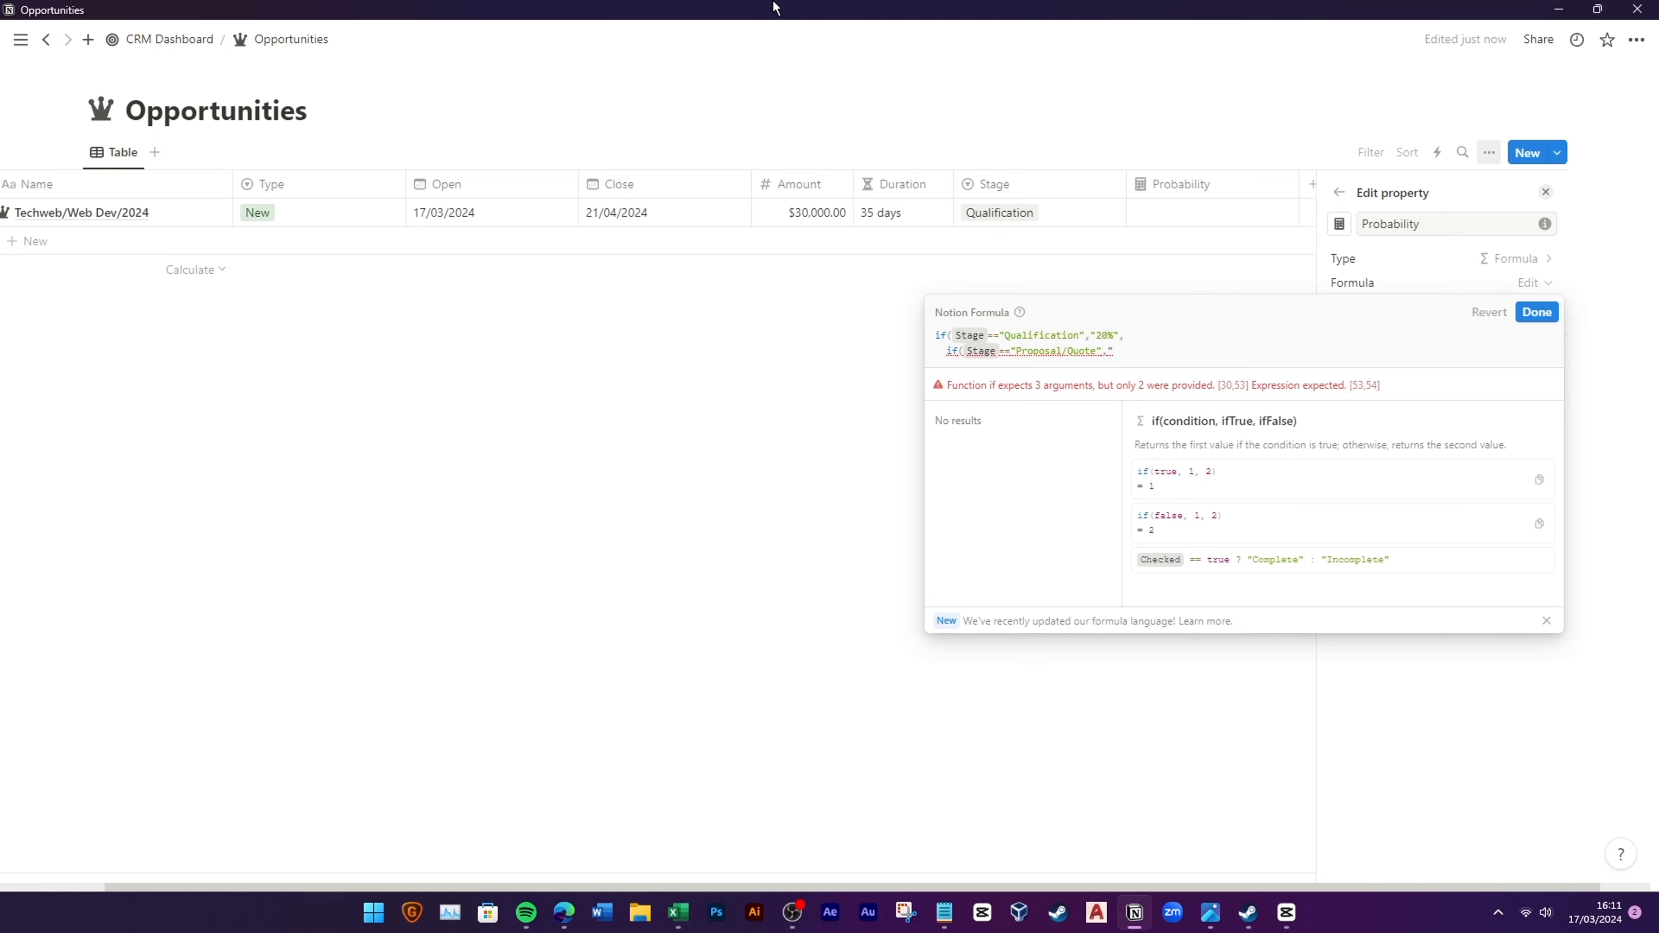
left_click(1170, 352)
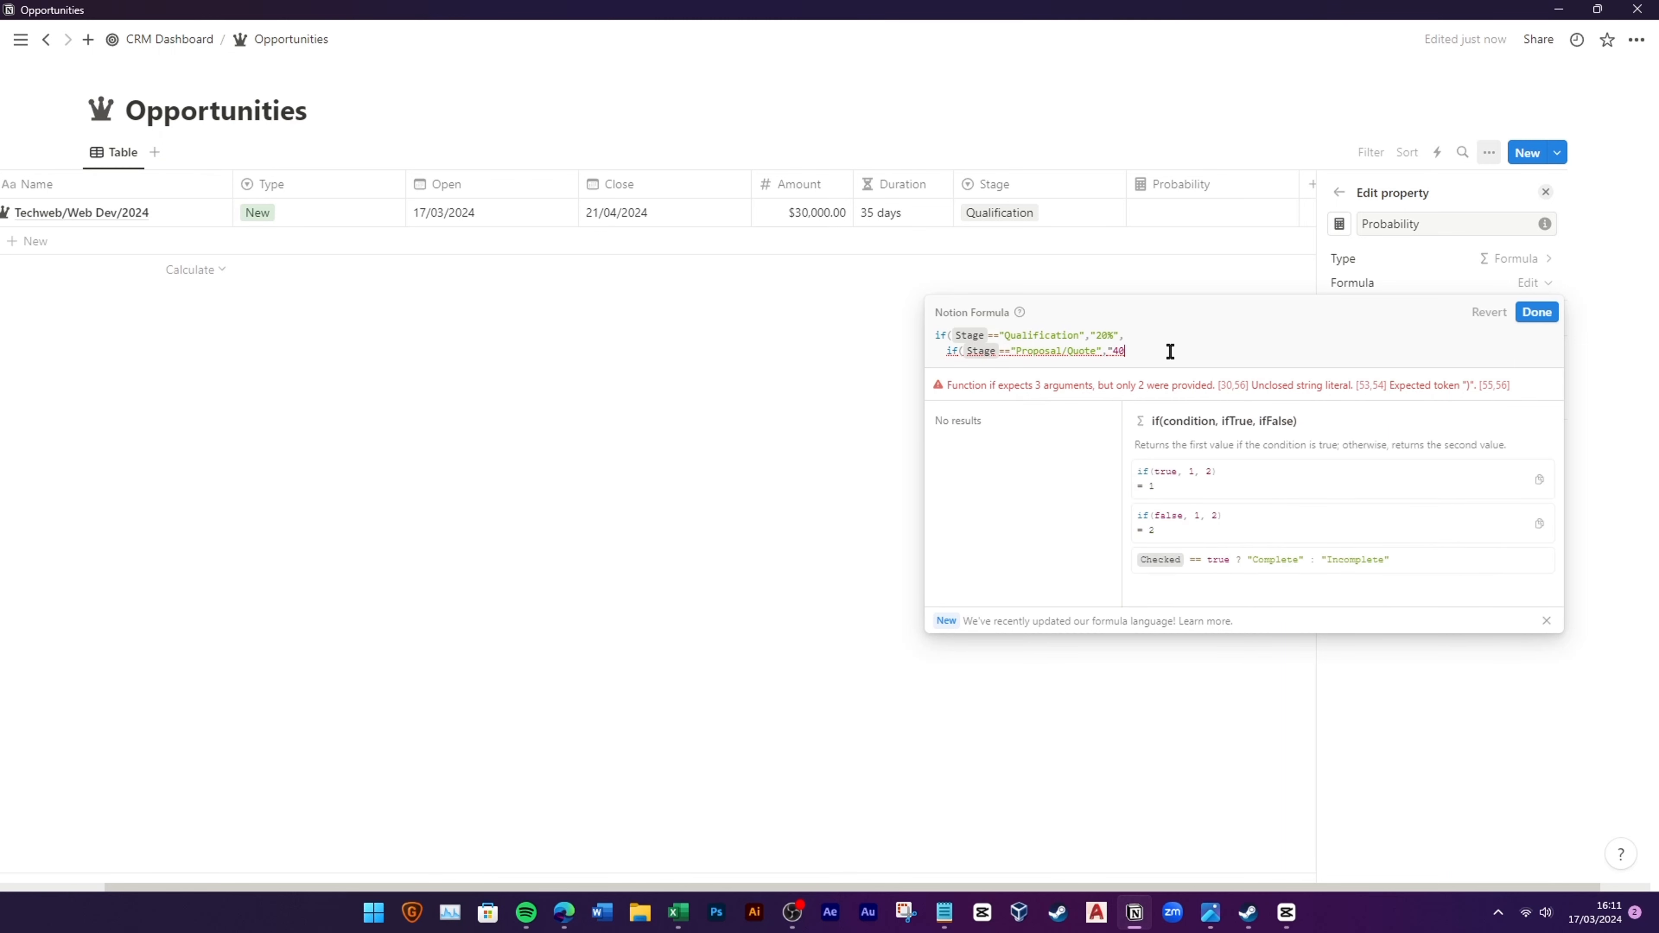
type(",")
Step: Add Negotiation/Review 60%, Meeting Scheduled 80%, Closed Won 100%, default 0, and close the parentheses
key("Return")
type("if(Stage==\"")
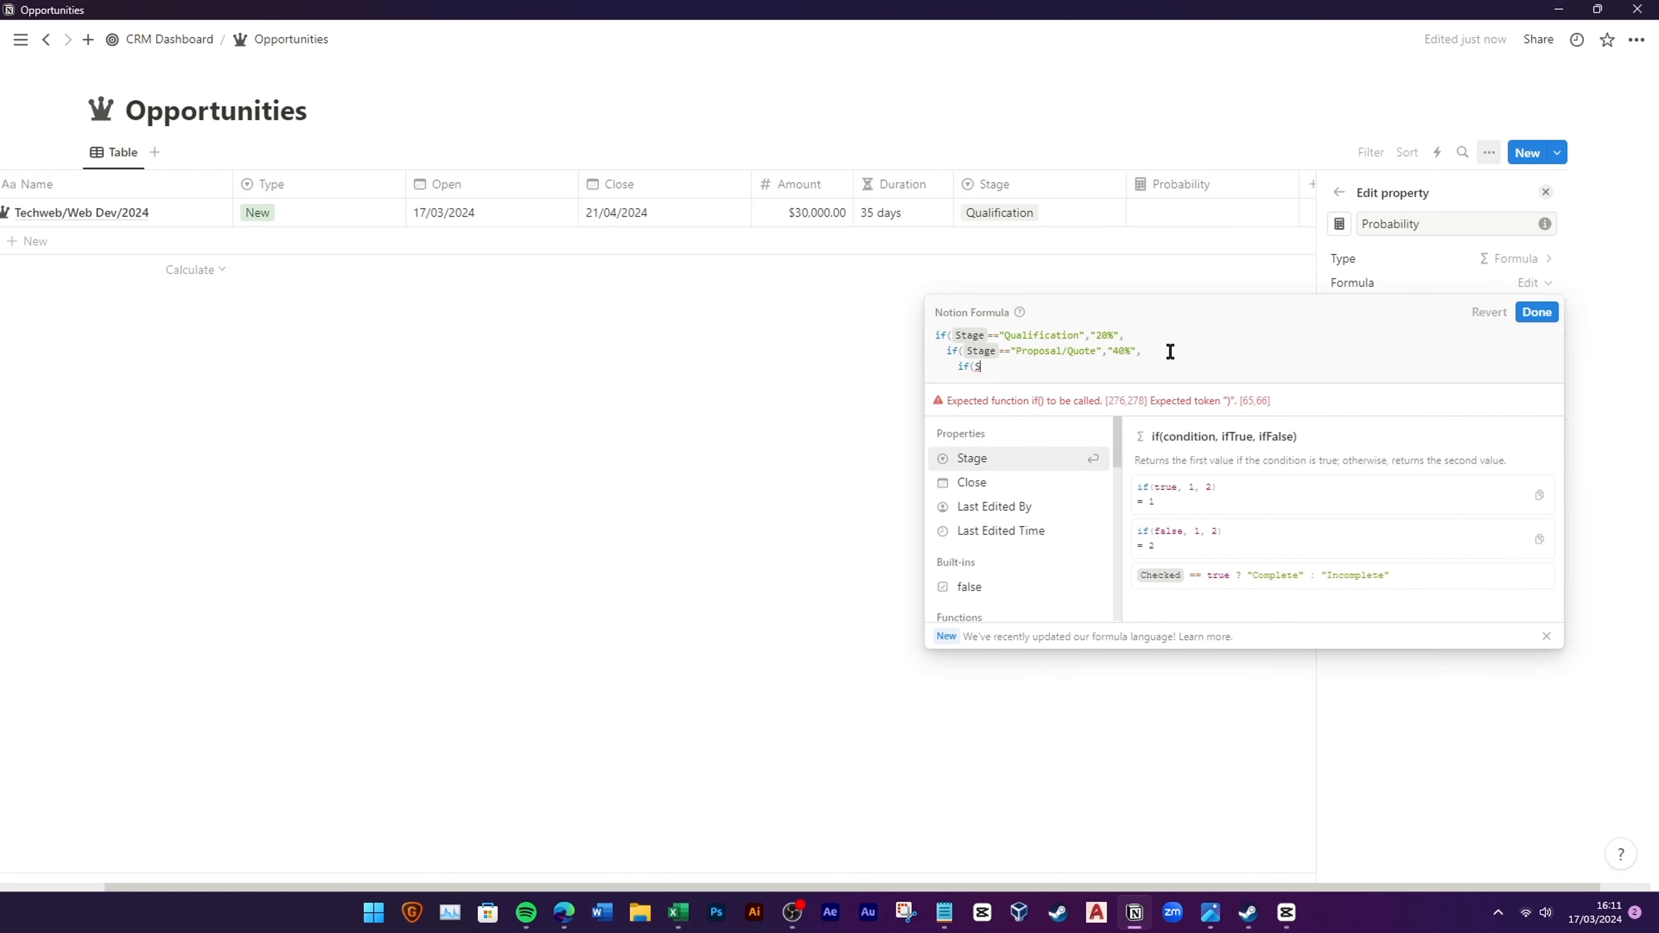
type("ation")
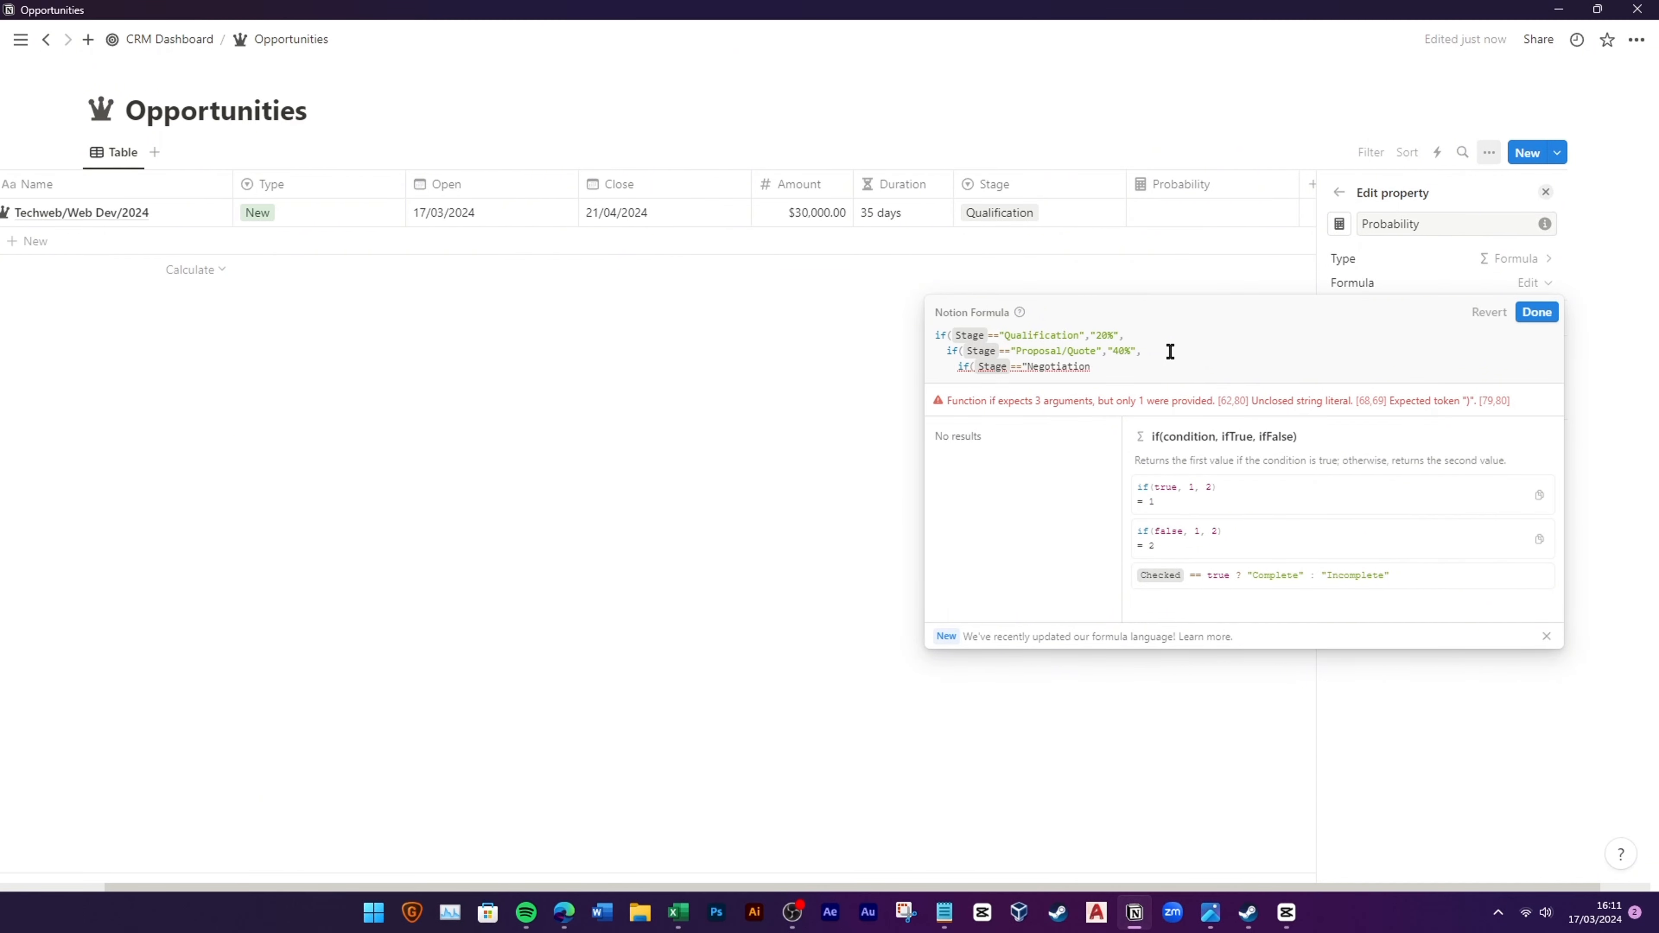
type("/Review\",\"60")
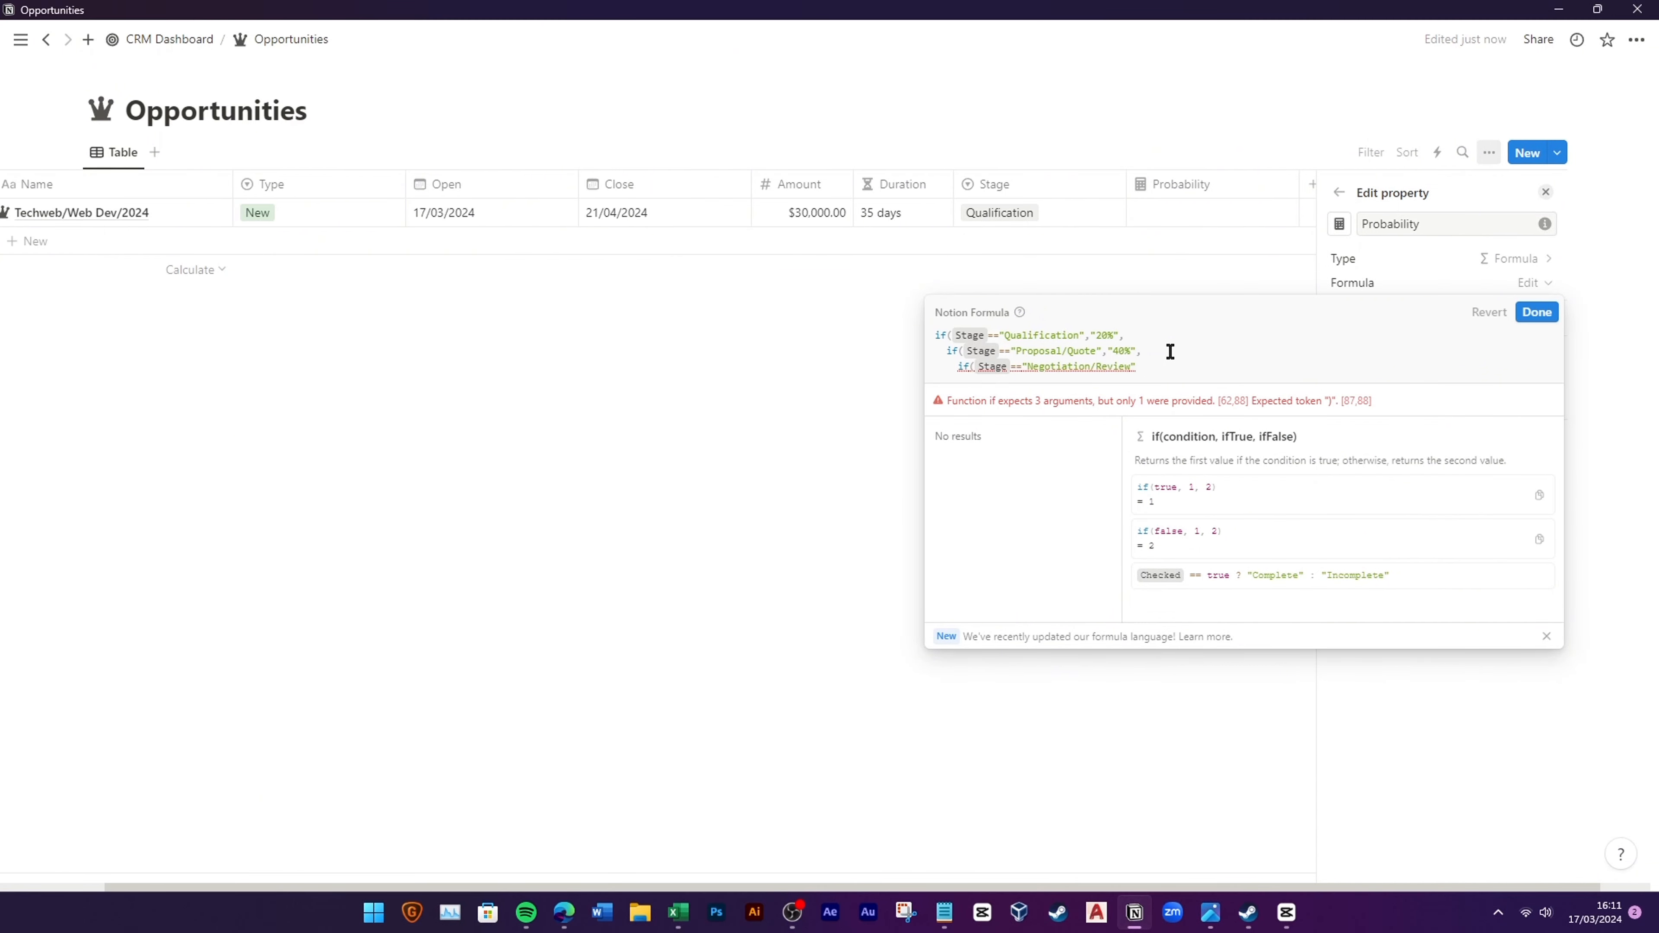
type("%\",")
key("shift+Return")
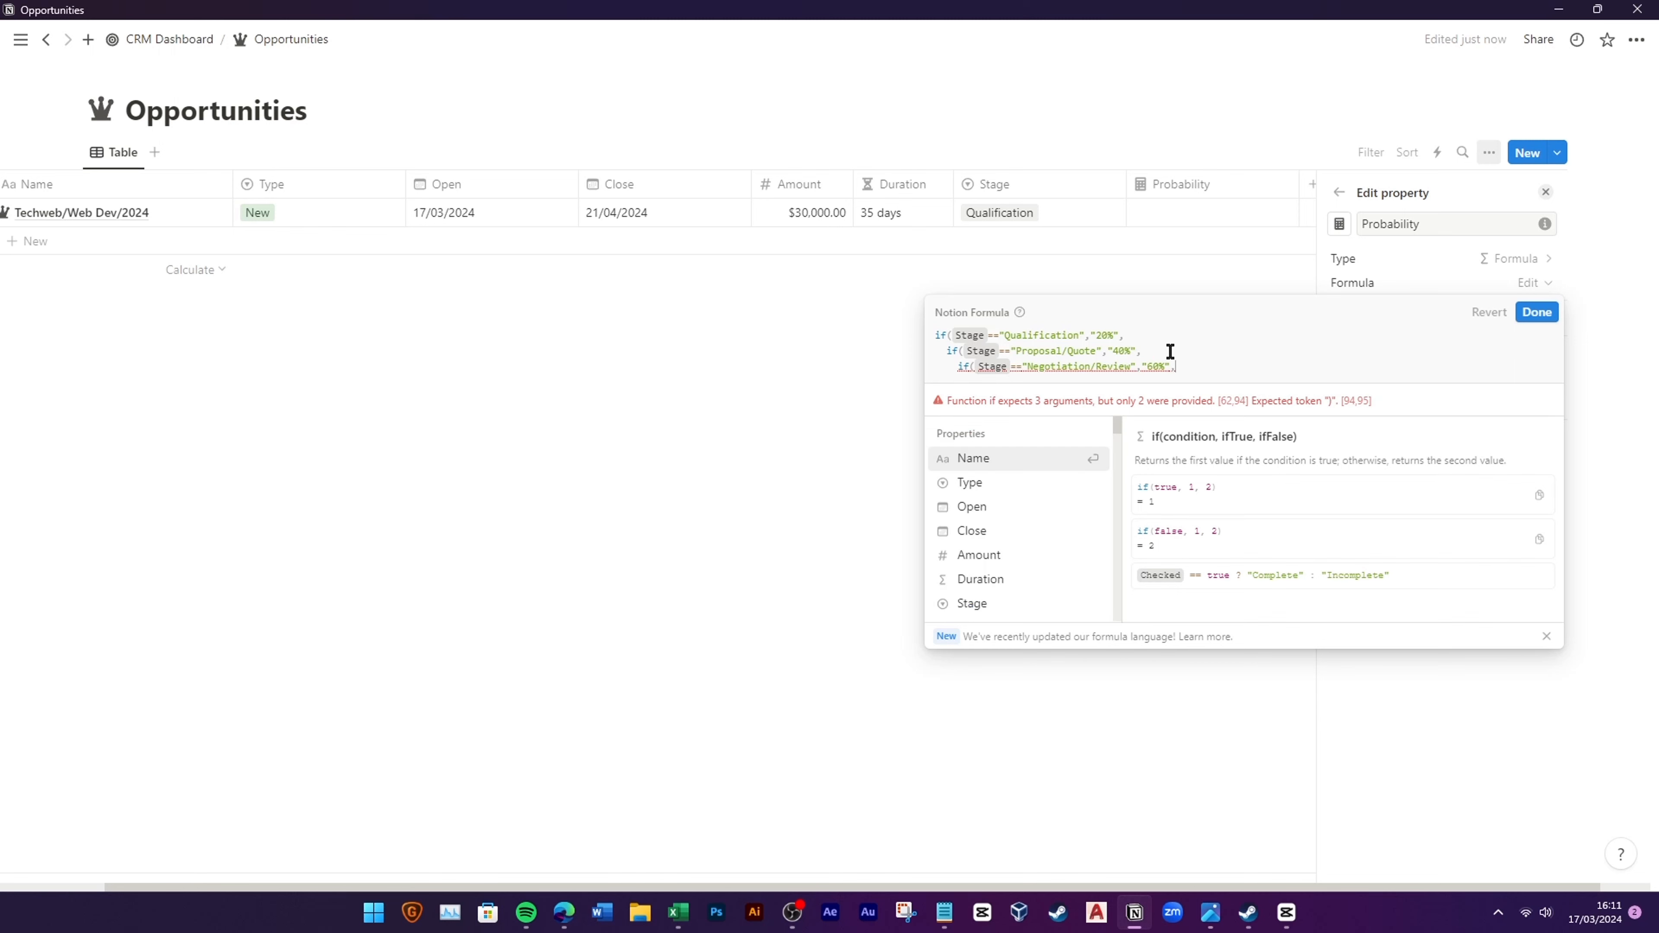
type("if(S")
left_click(1041, 482)
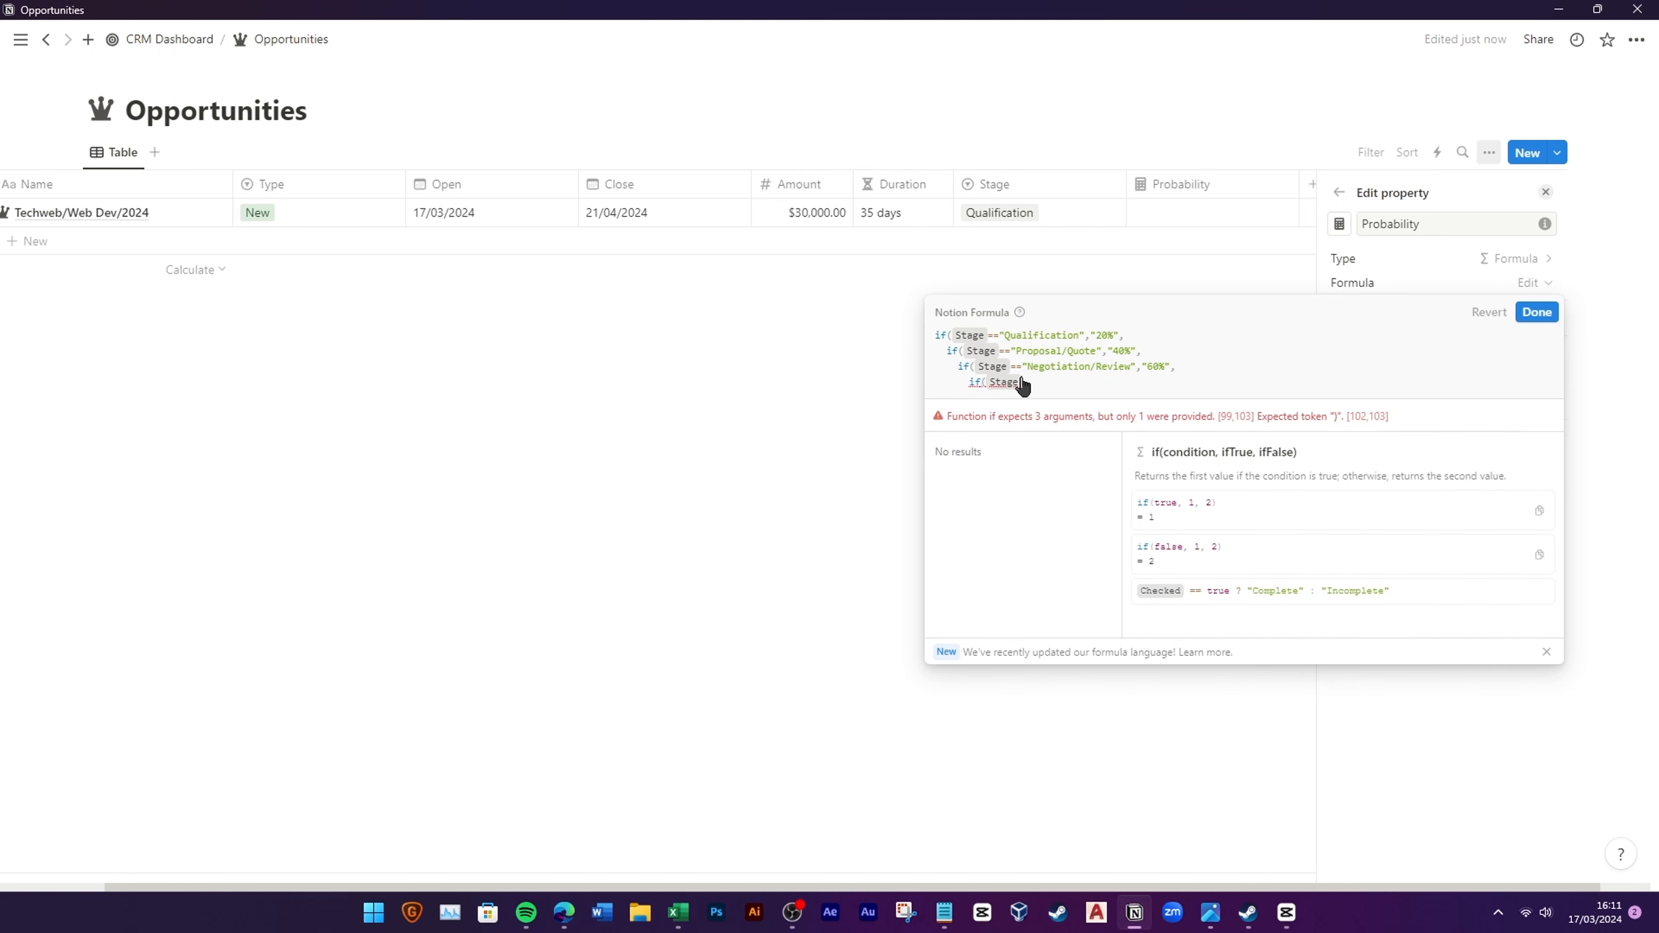
type("==")
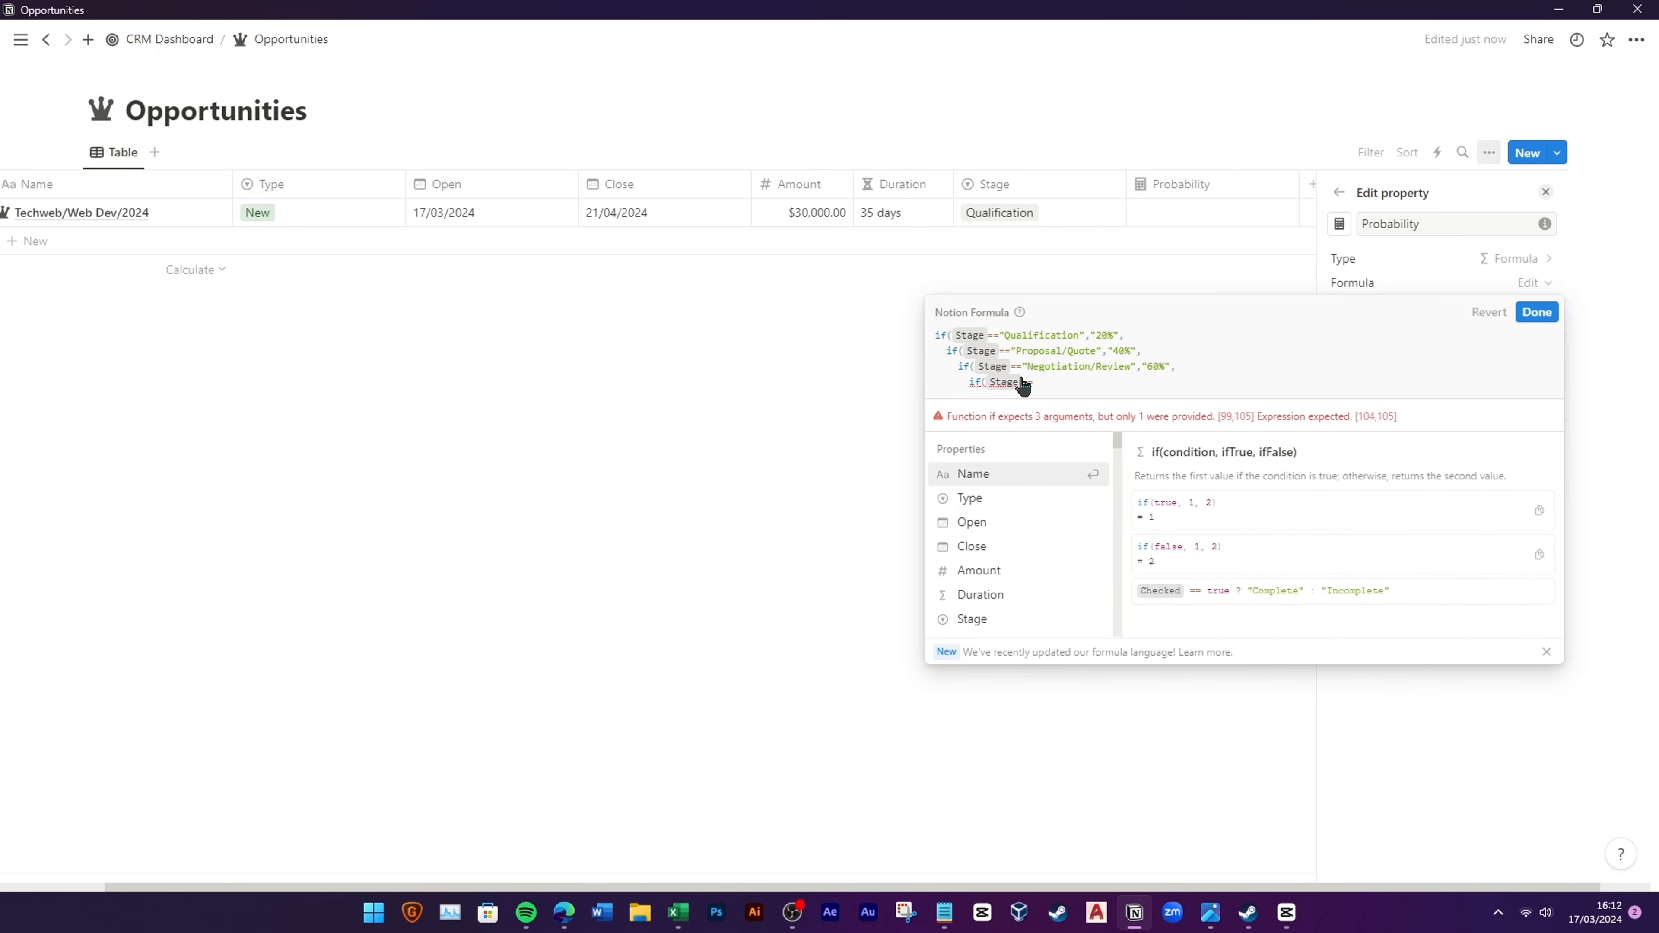
type("\"Meeting Schedu")
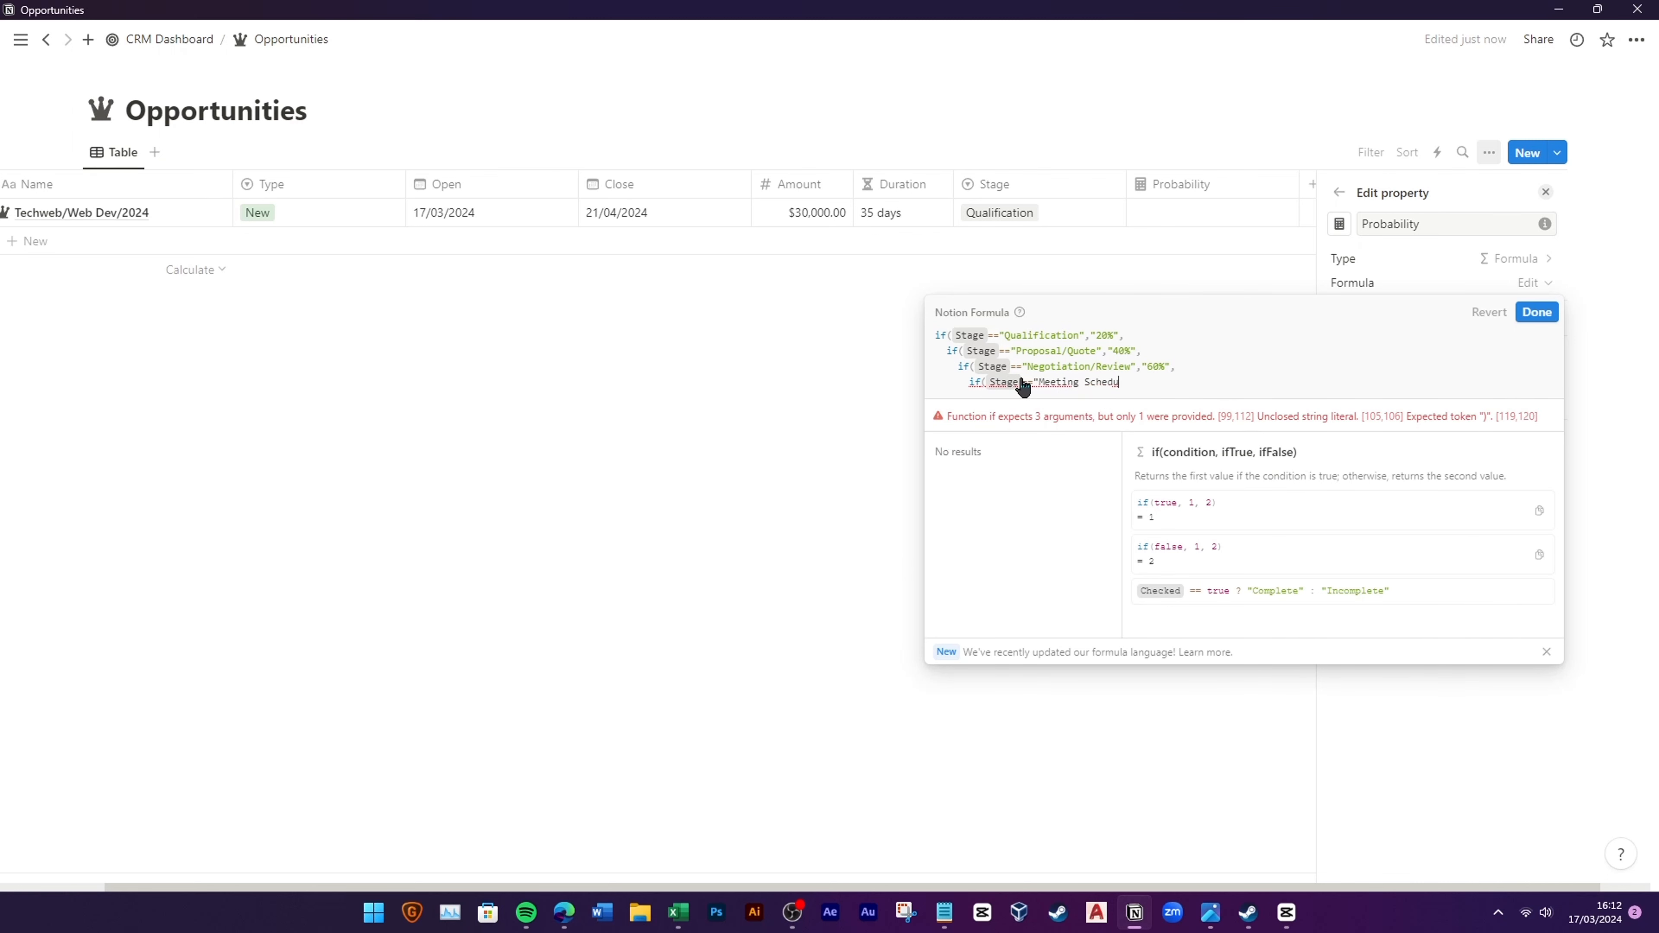
type("led\",\"80%\"")
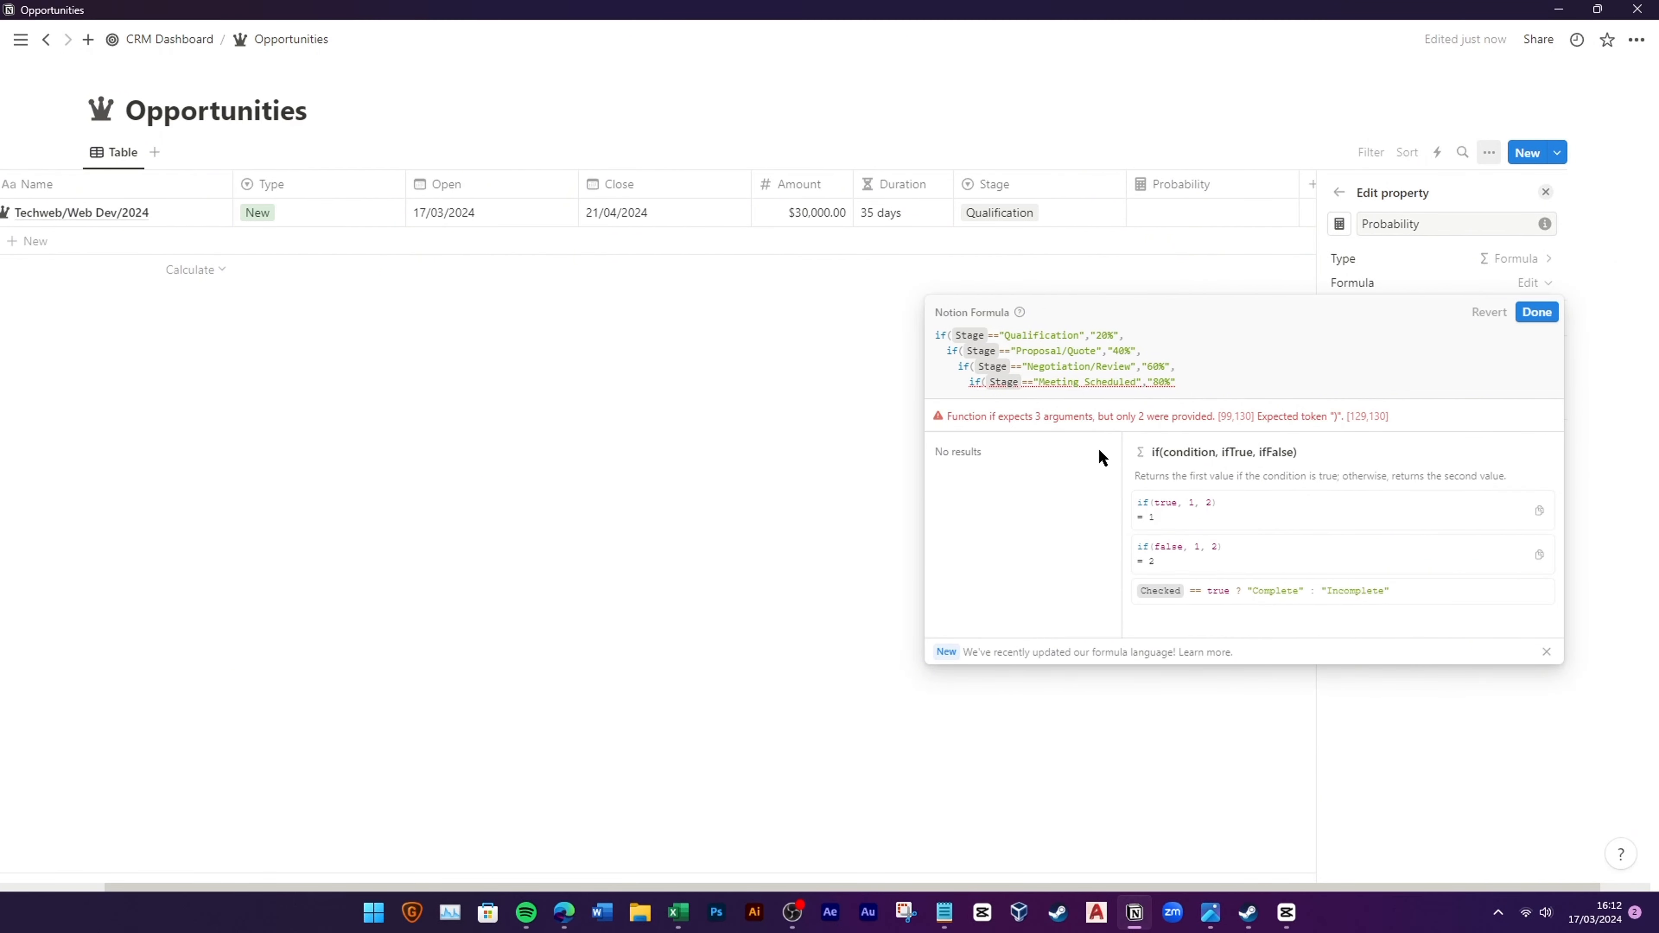
type(",")
key("shift+Return")
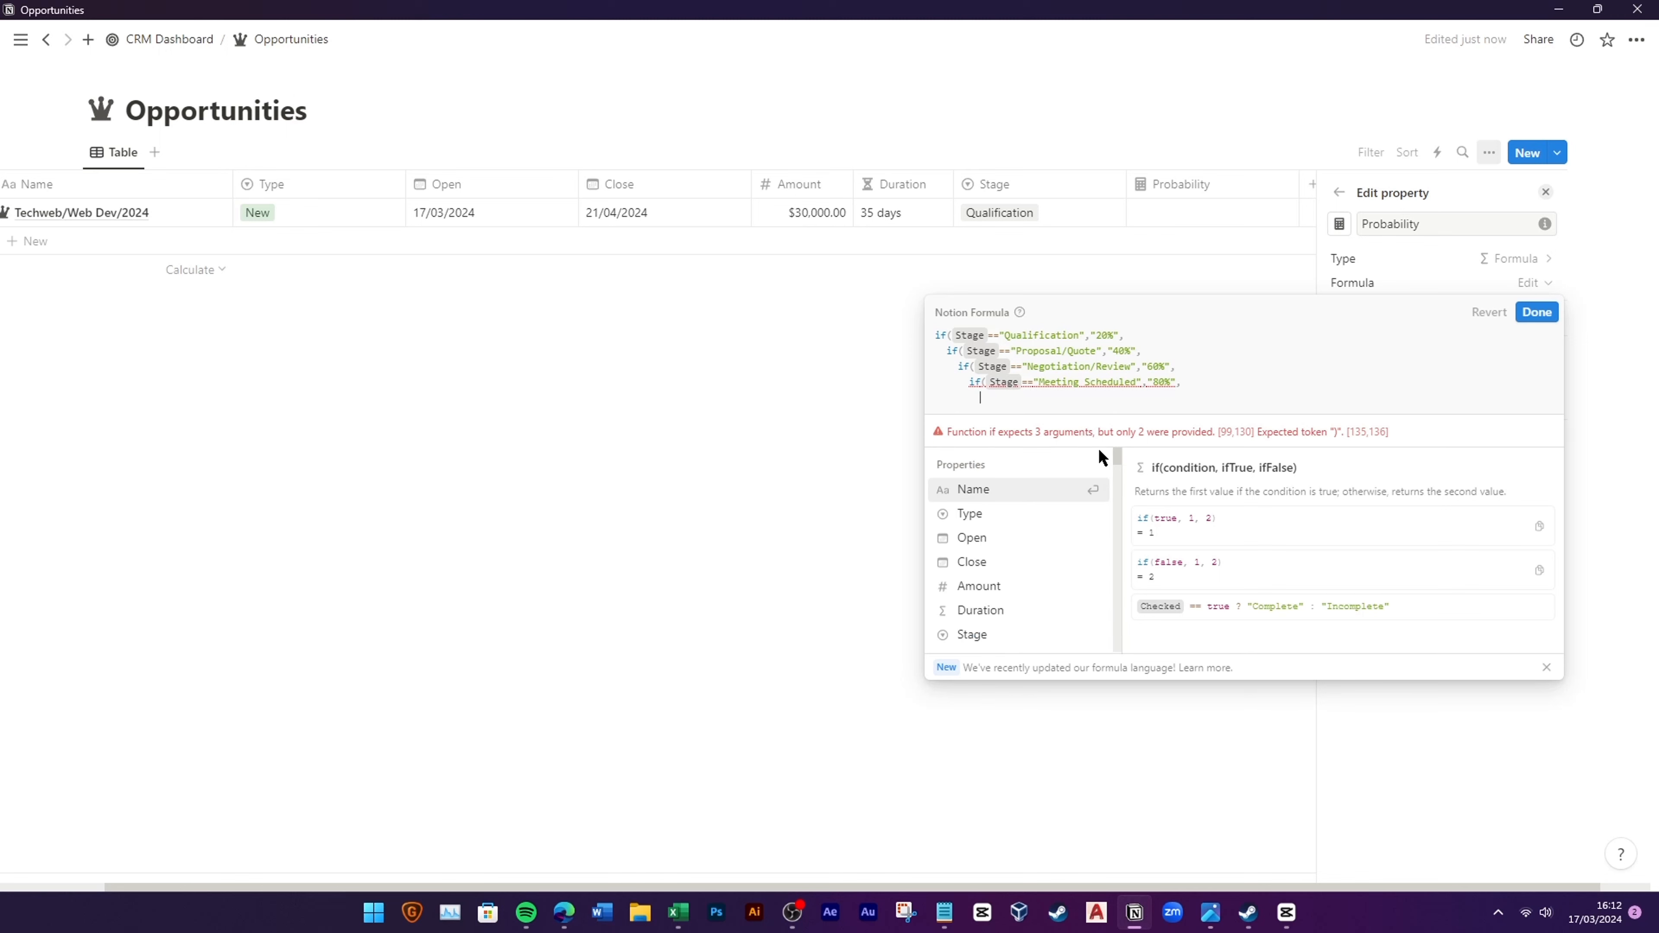
type("if(Stage")
key("Return")
type("==\"")
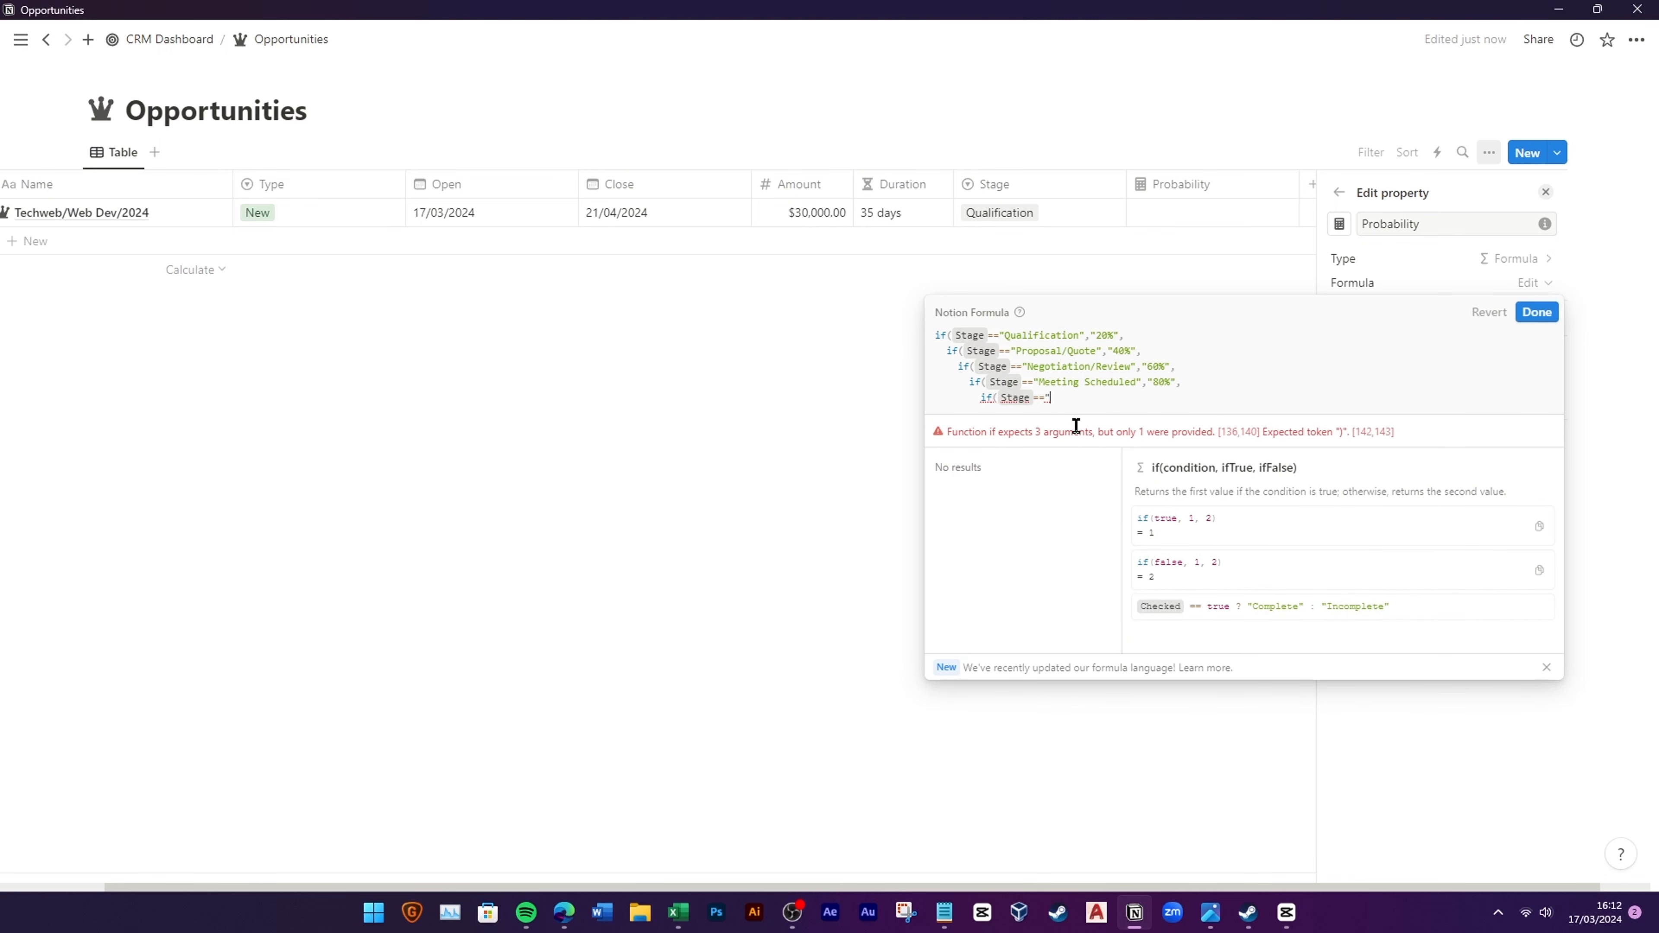
type("Closed Won\",10")
type("100%\",")
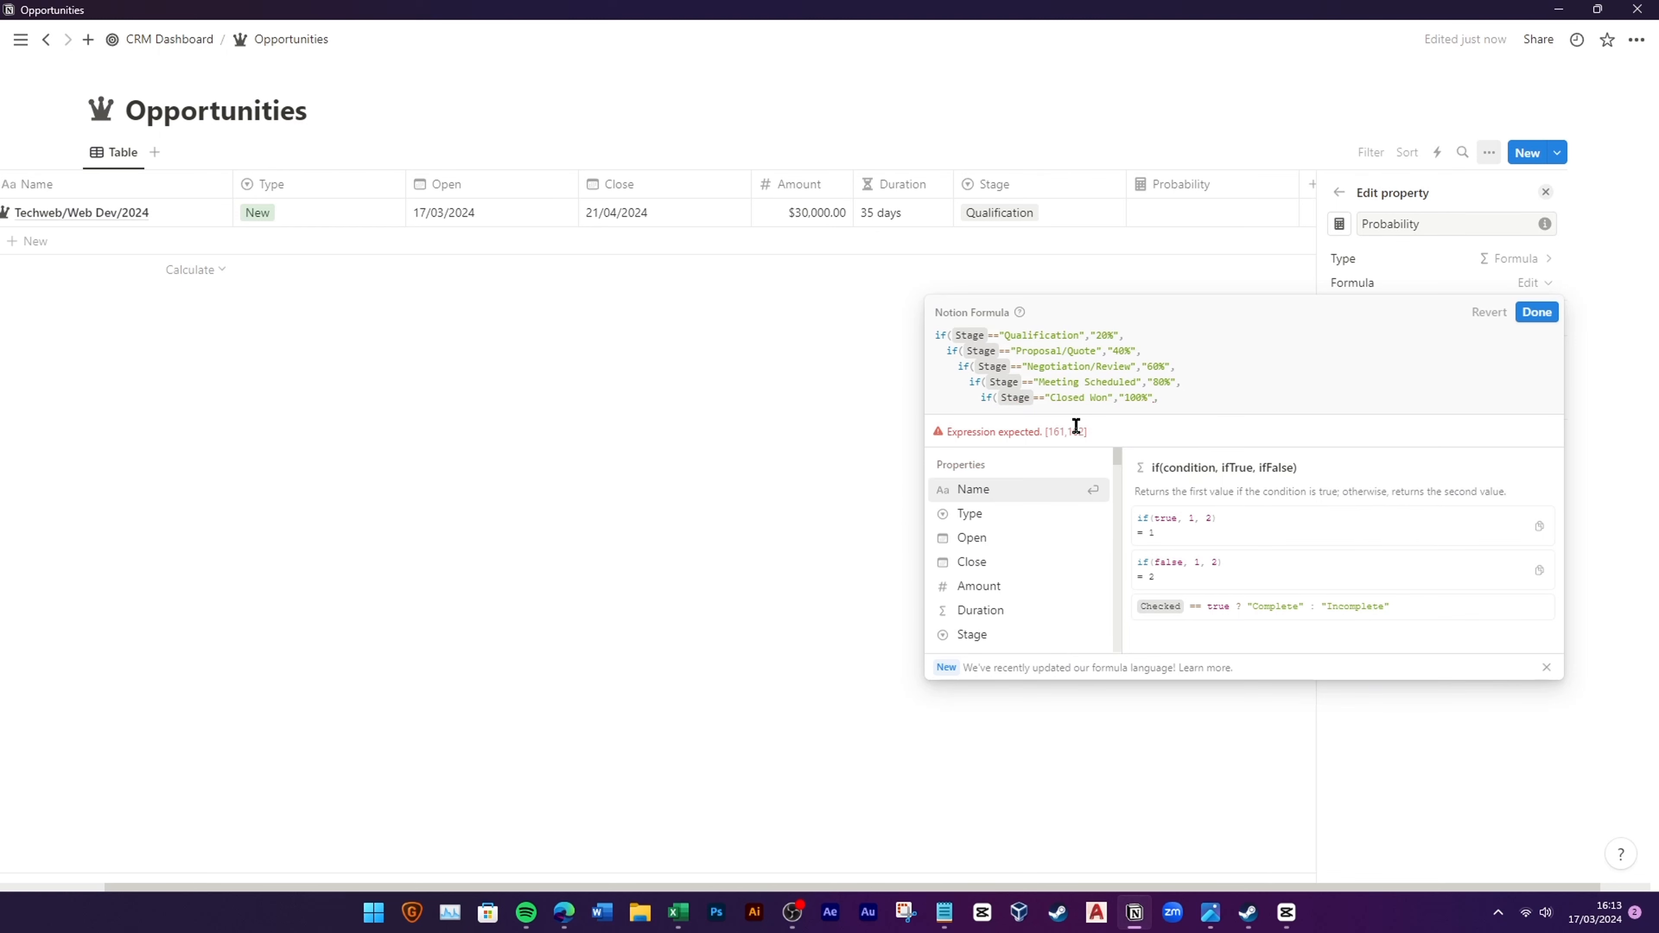
type("0))")
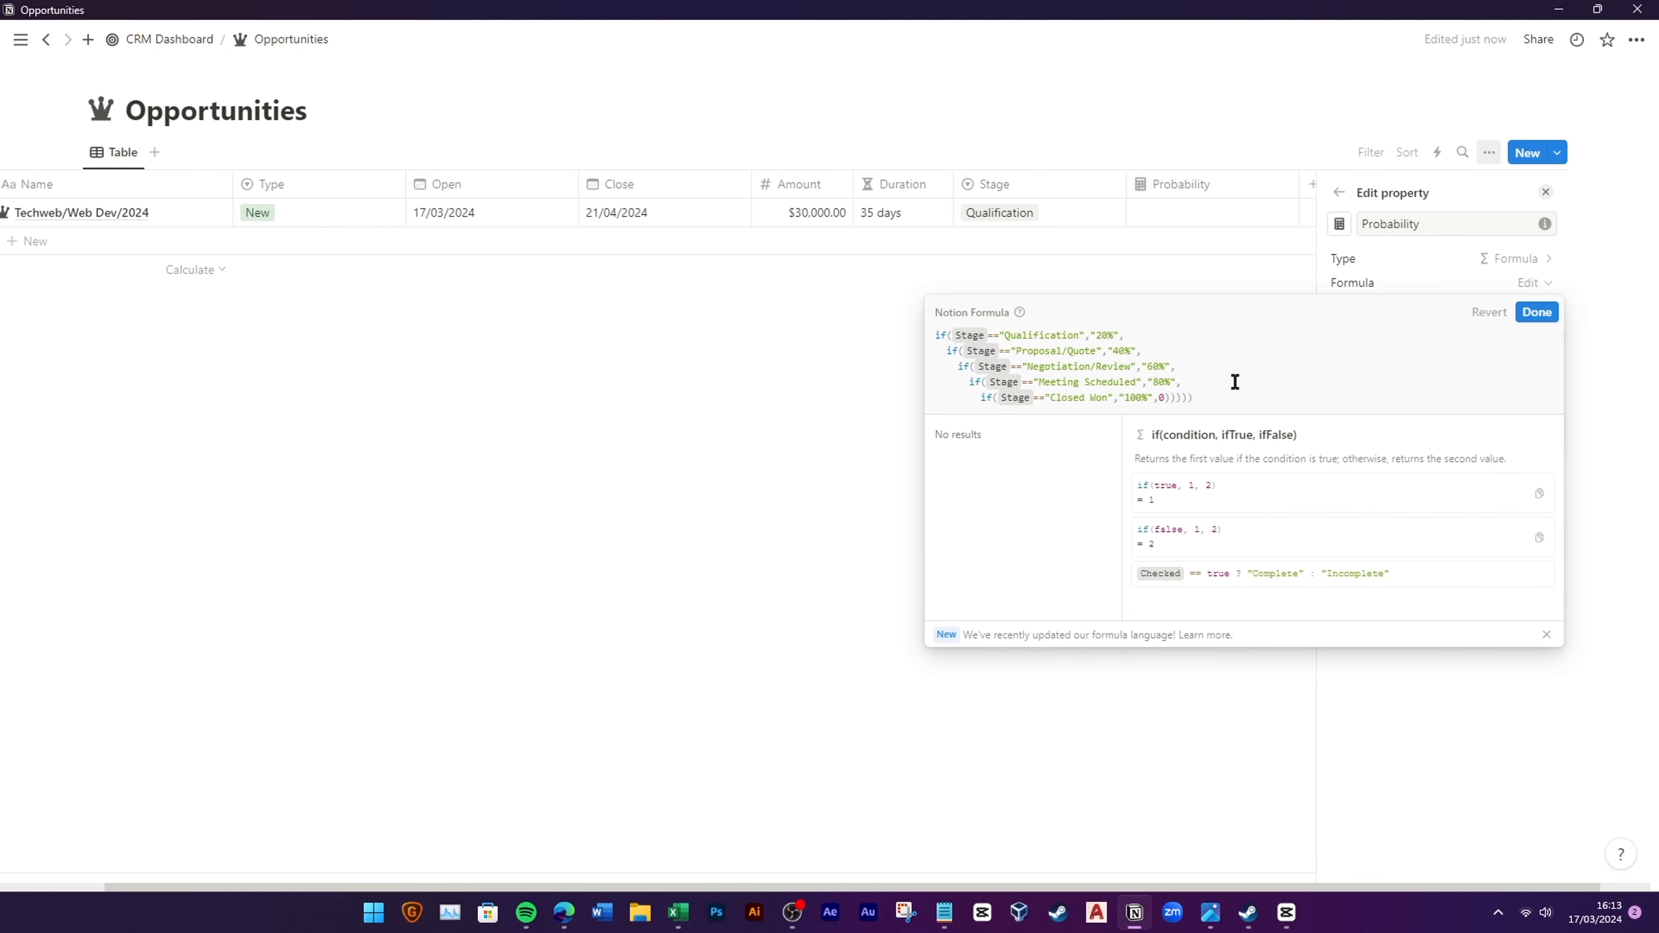
Step: Save the Probability formula, close the property panel, and begin adding another property
left_click(1537, 311)
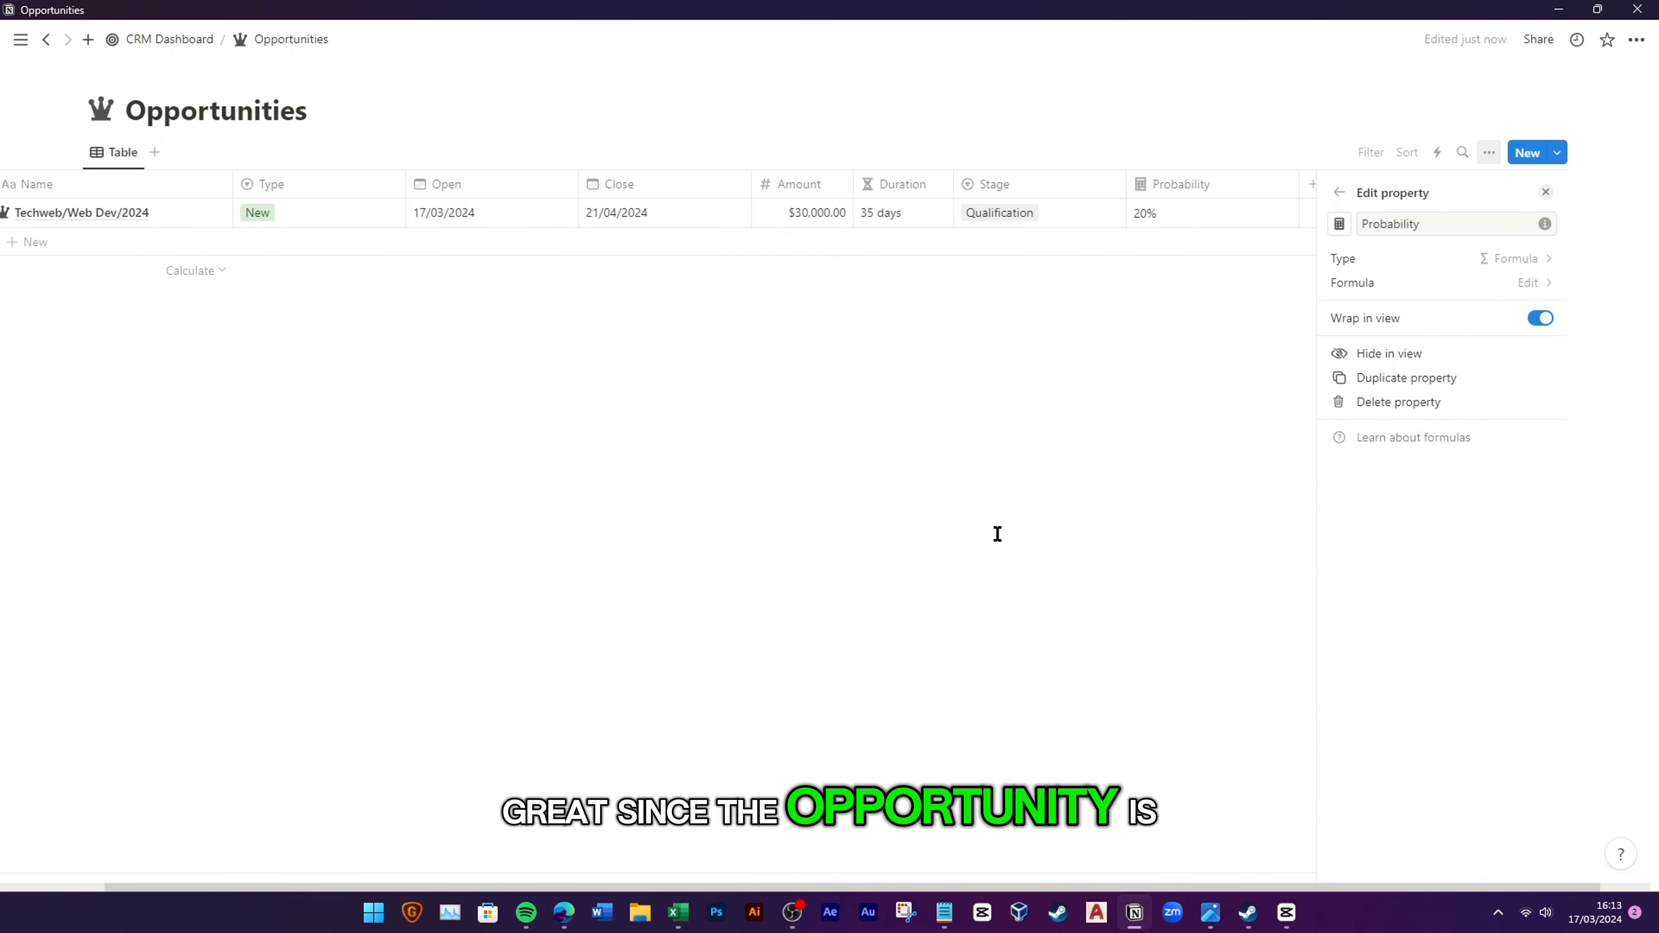
left_click(968, 564)
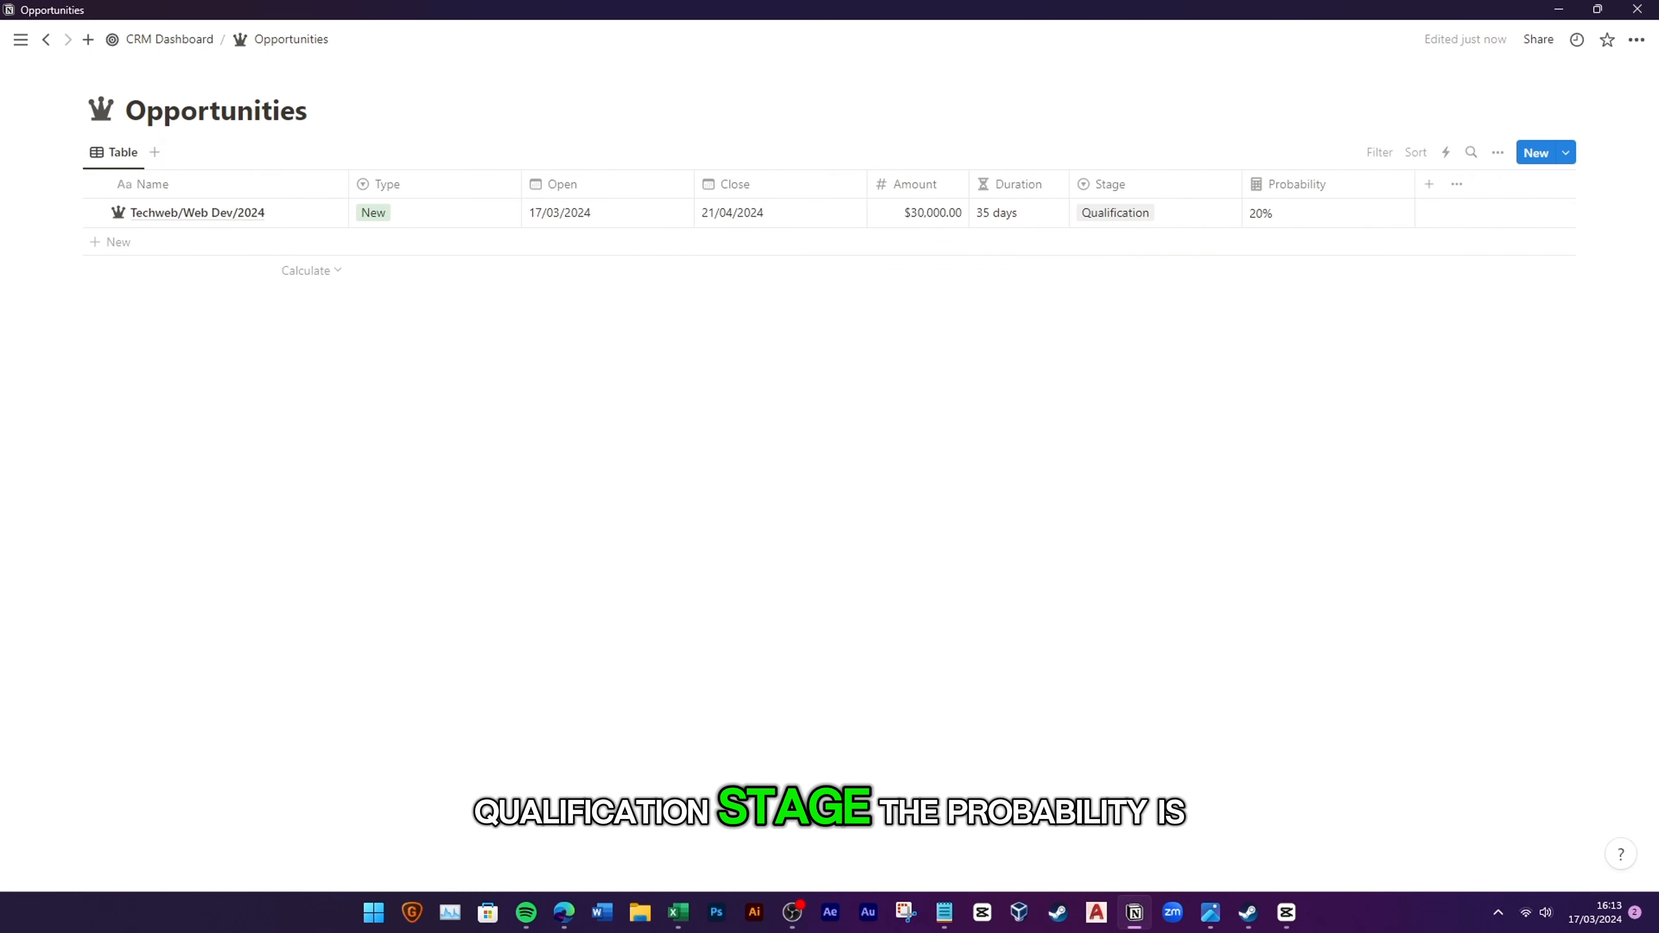
left_click(1345, 183)
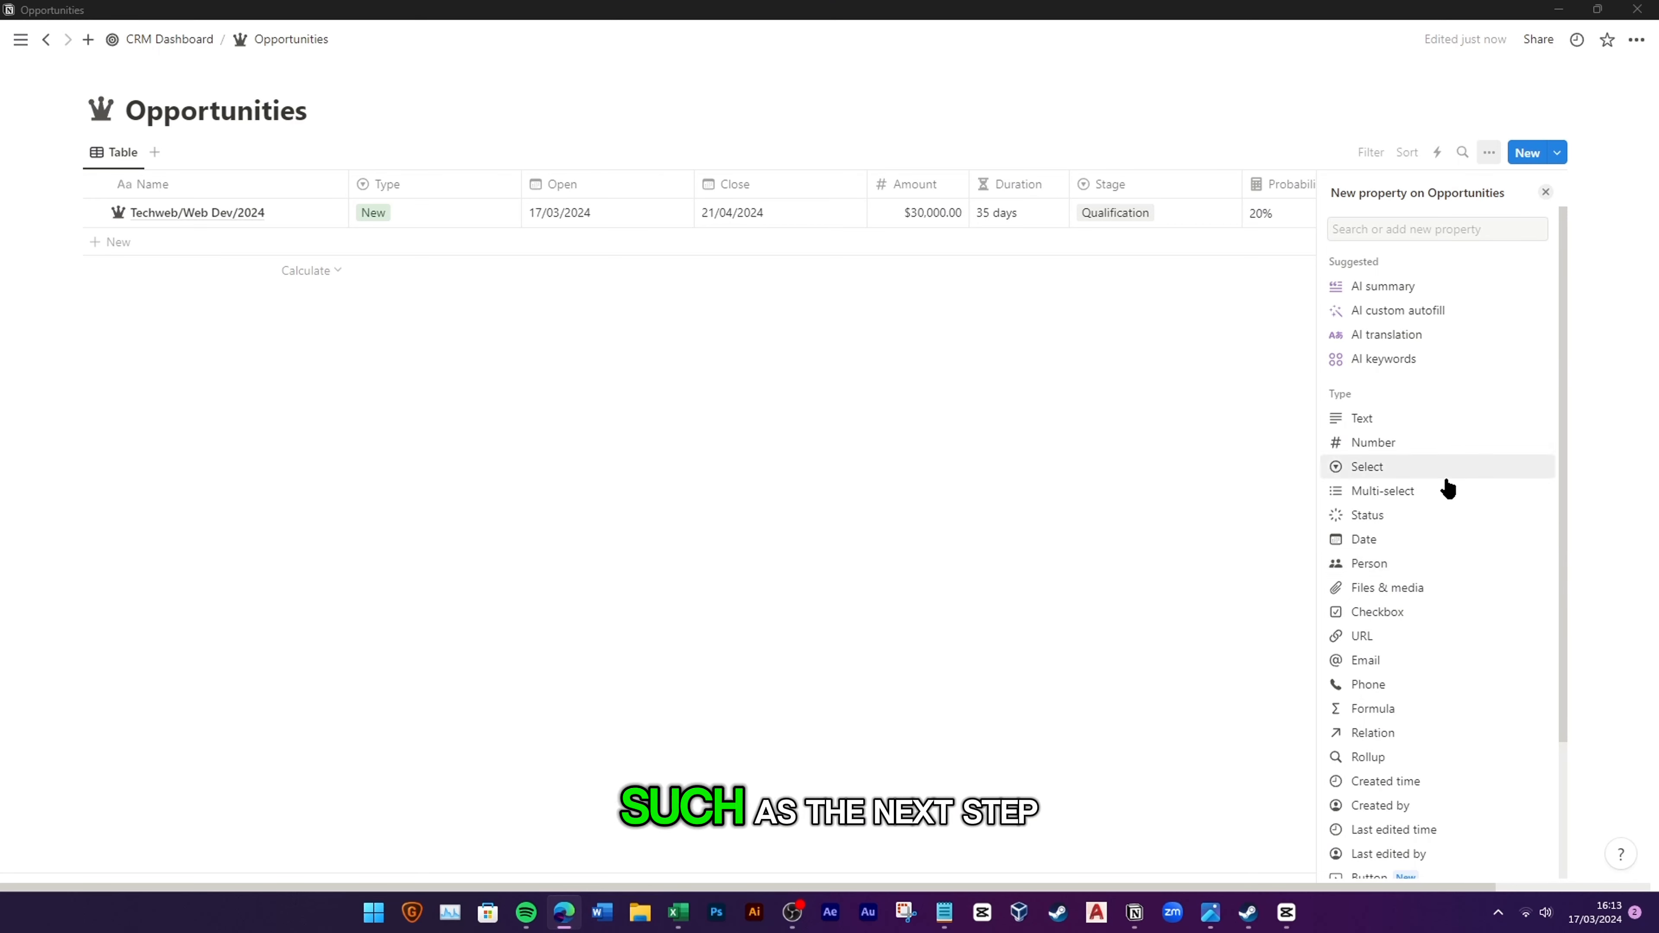
Step: Create a Next Step text property with a checklist icon
left_click(1375, 418)
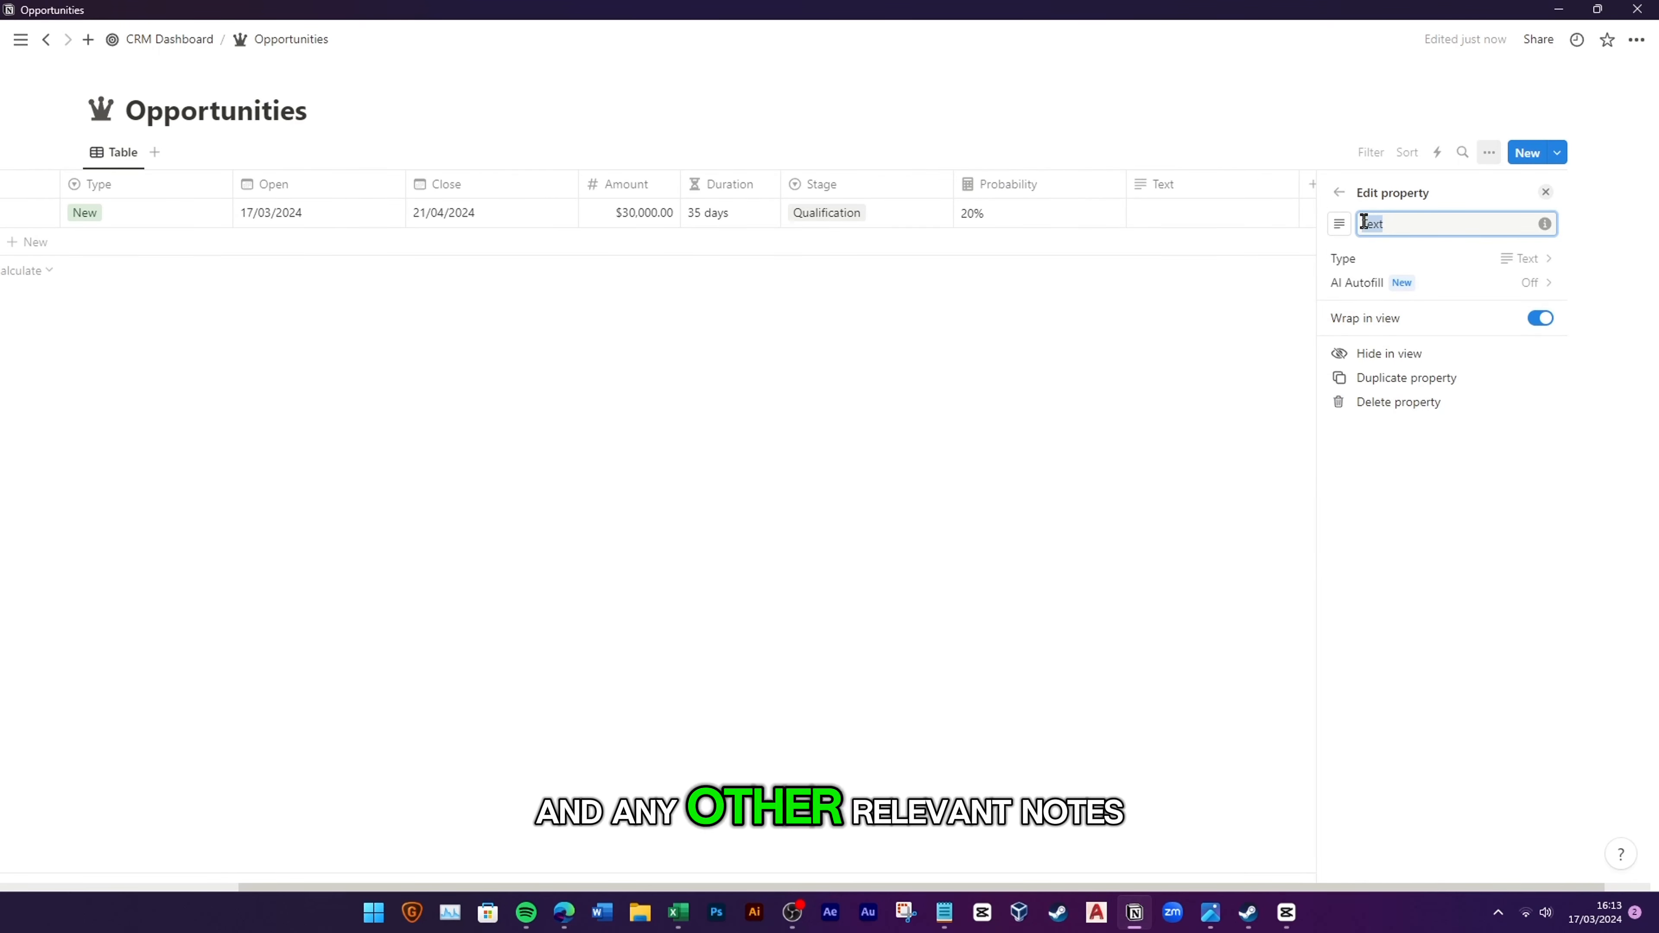
type("Next Step")
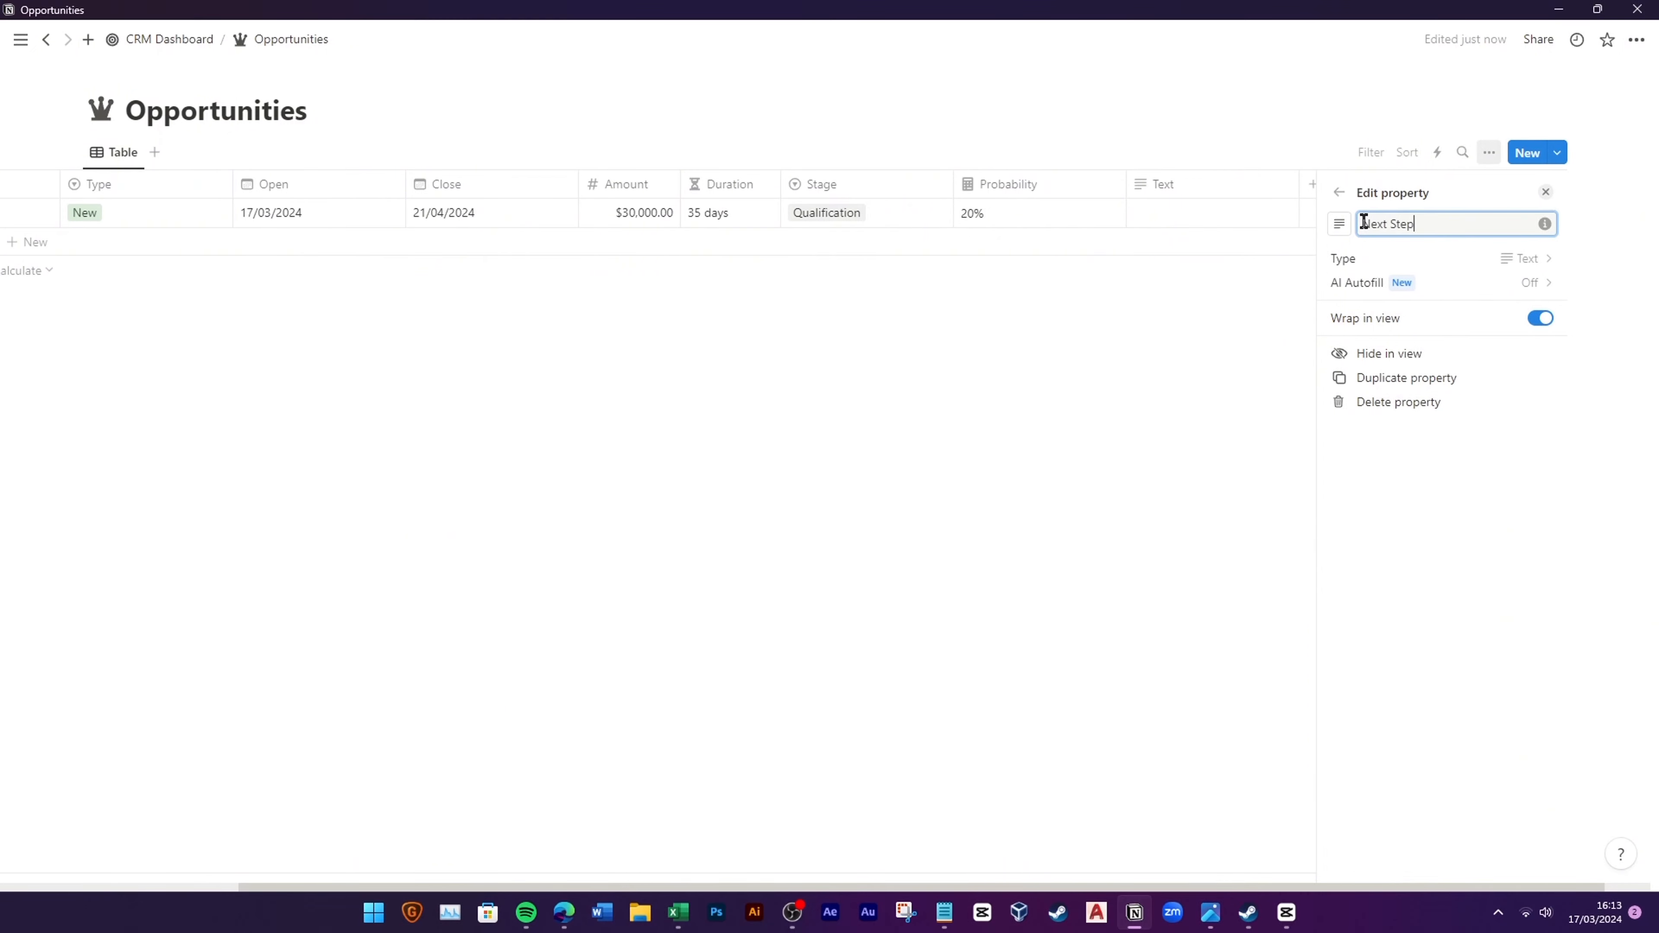
left_click(1336, 228)
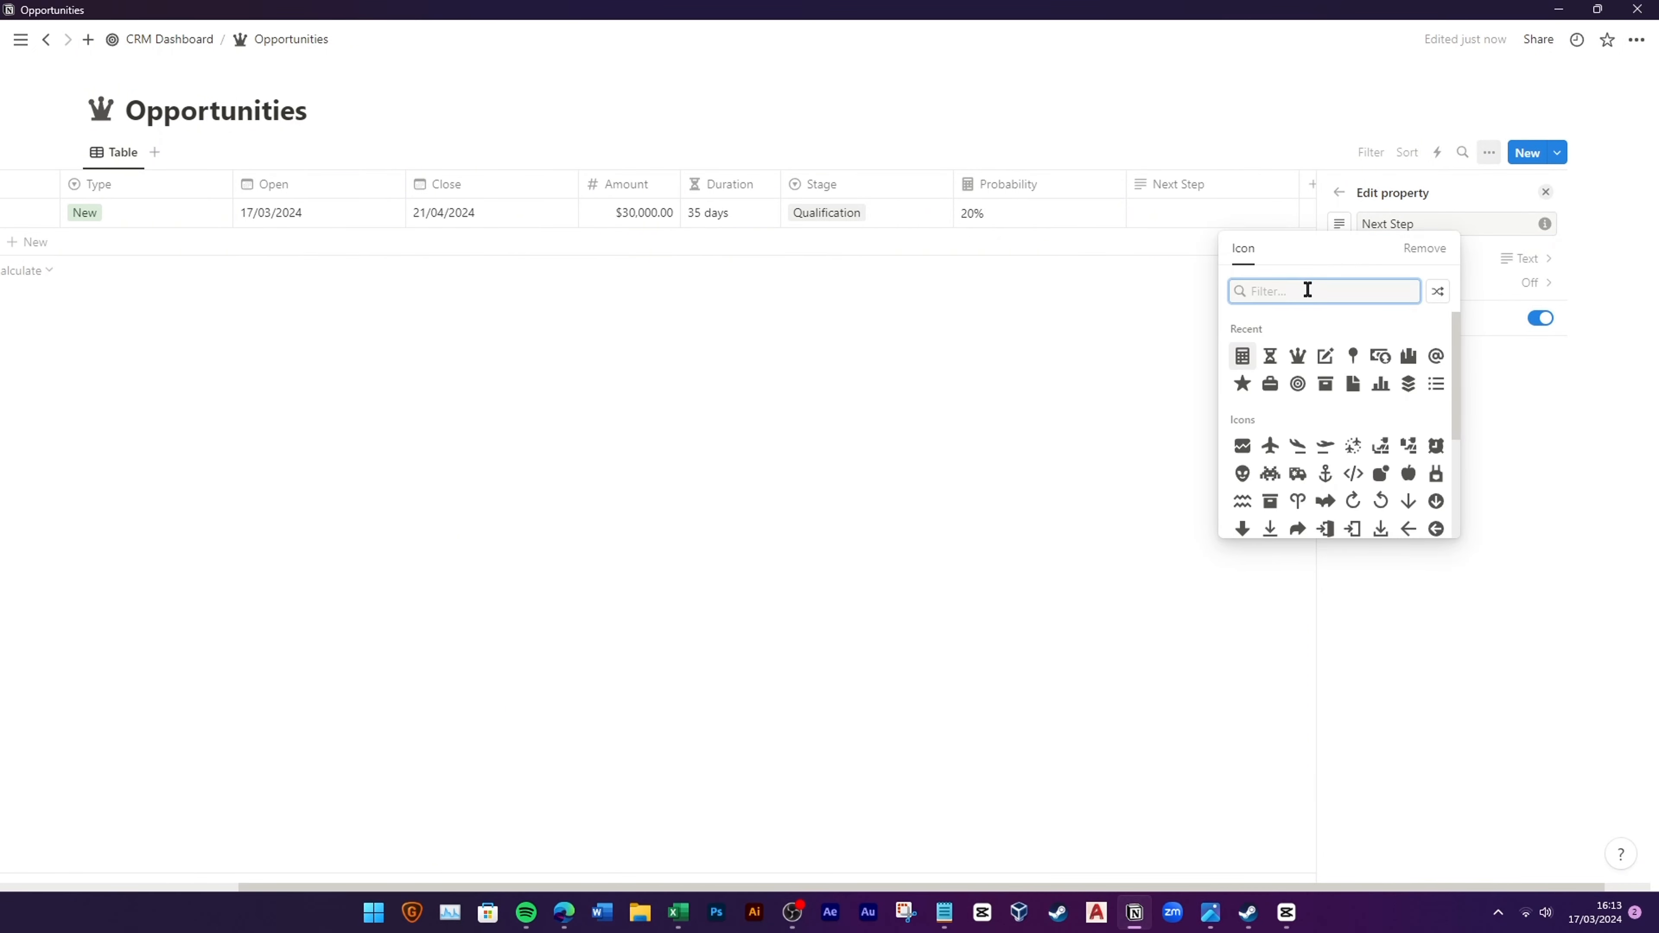
type("check")
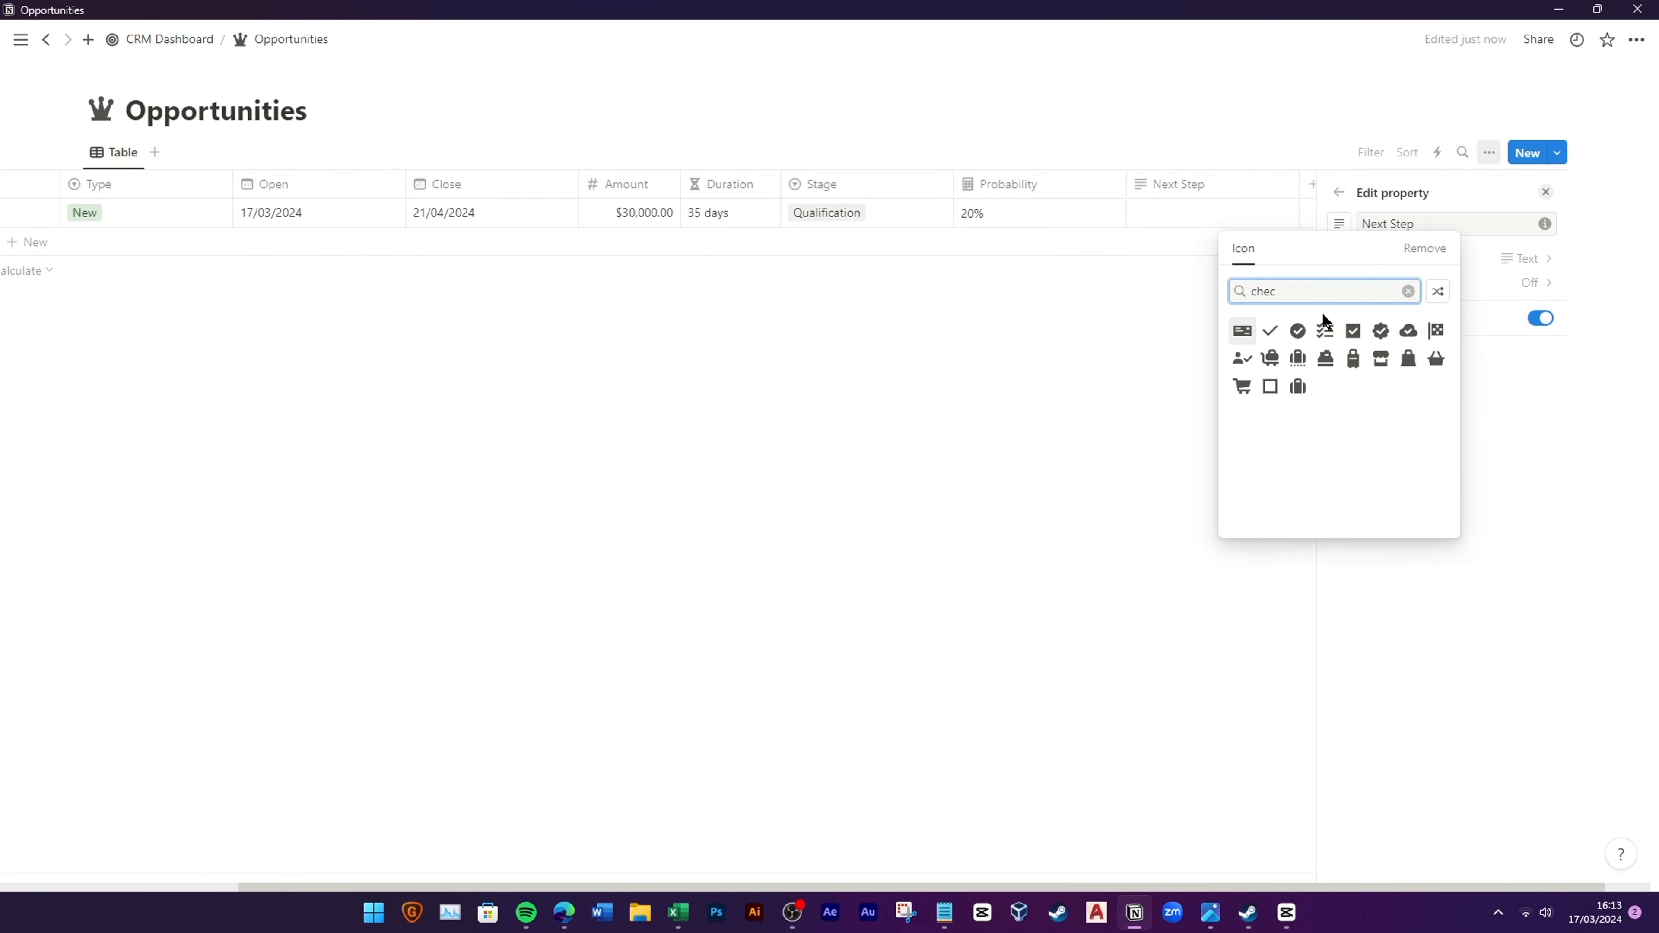
left_click(1324, 329)
left_click(1111, 401)
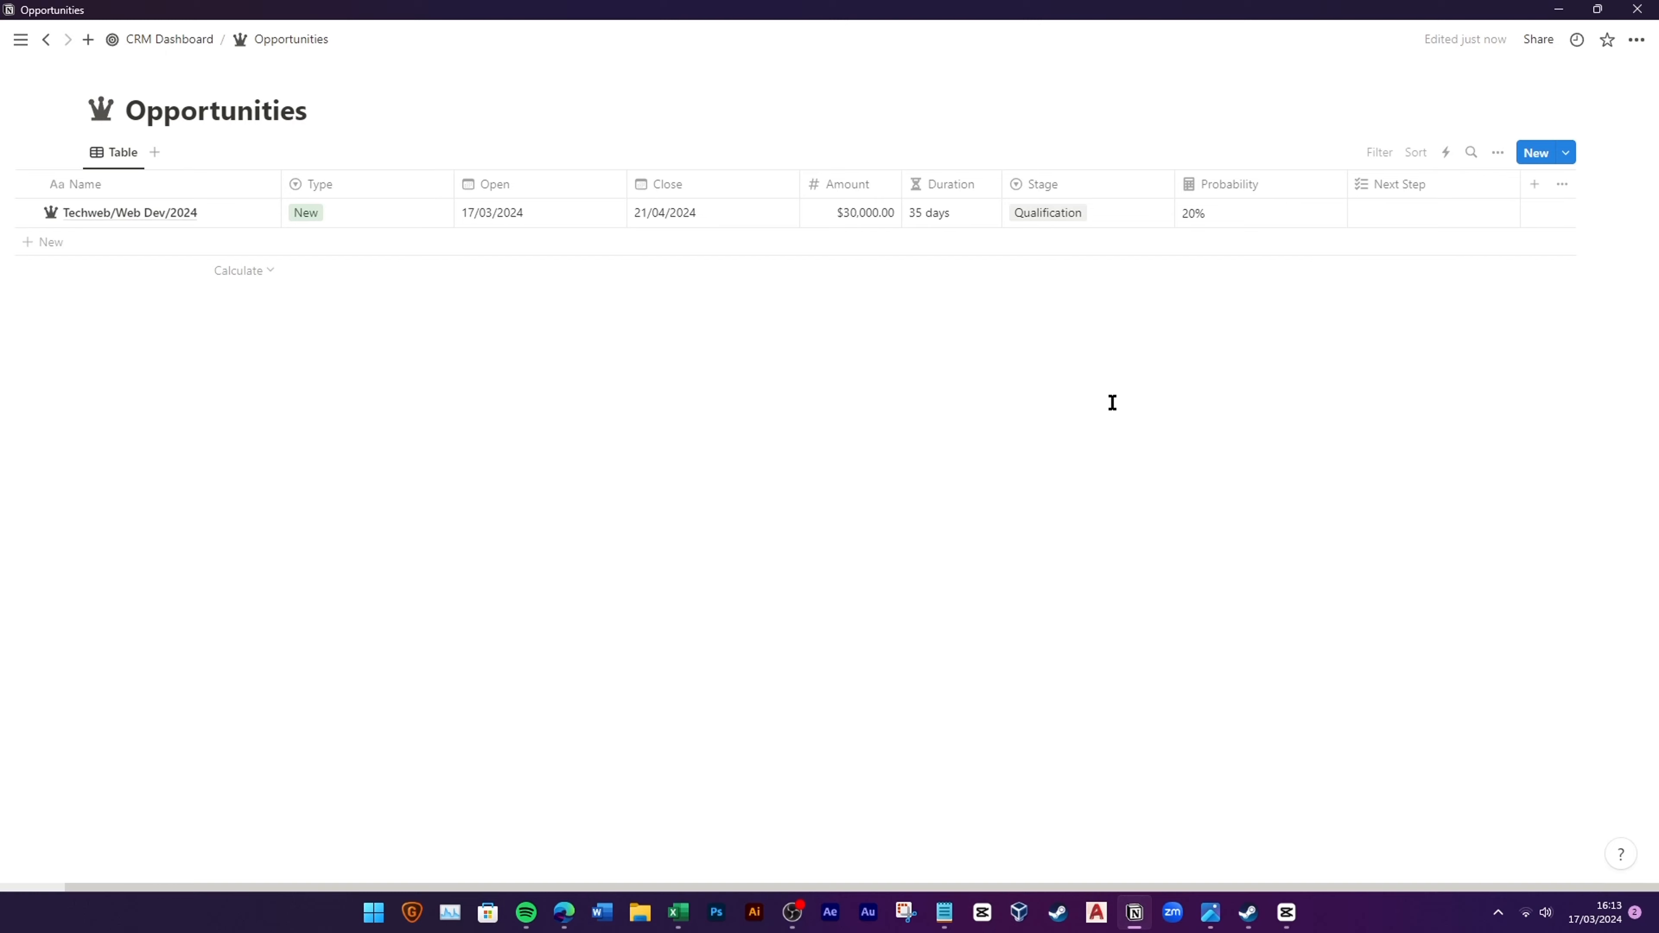
Step: Add a Description/Notes text property with a pencil icon
left_click(1533, 185)
left_click(1426, 431)
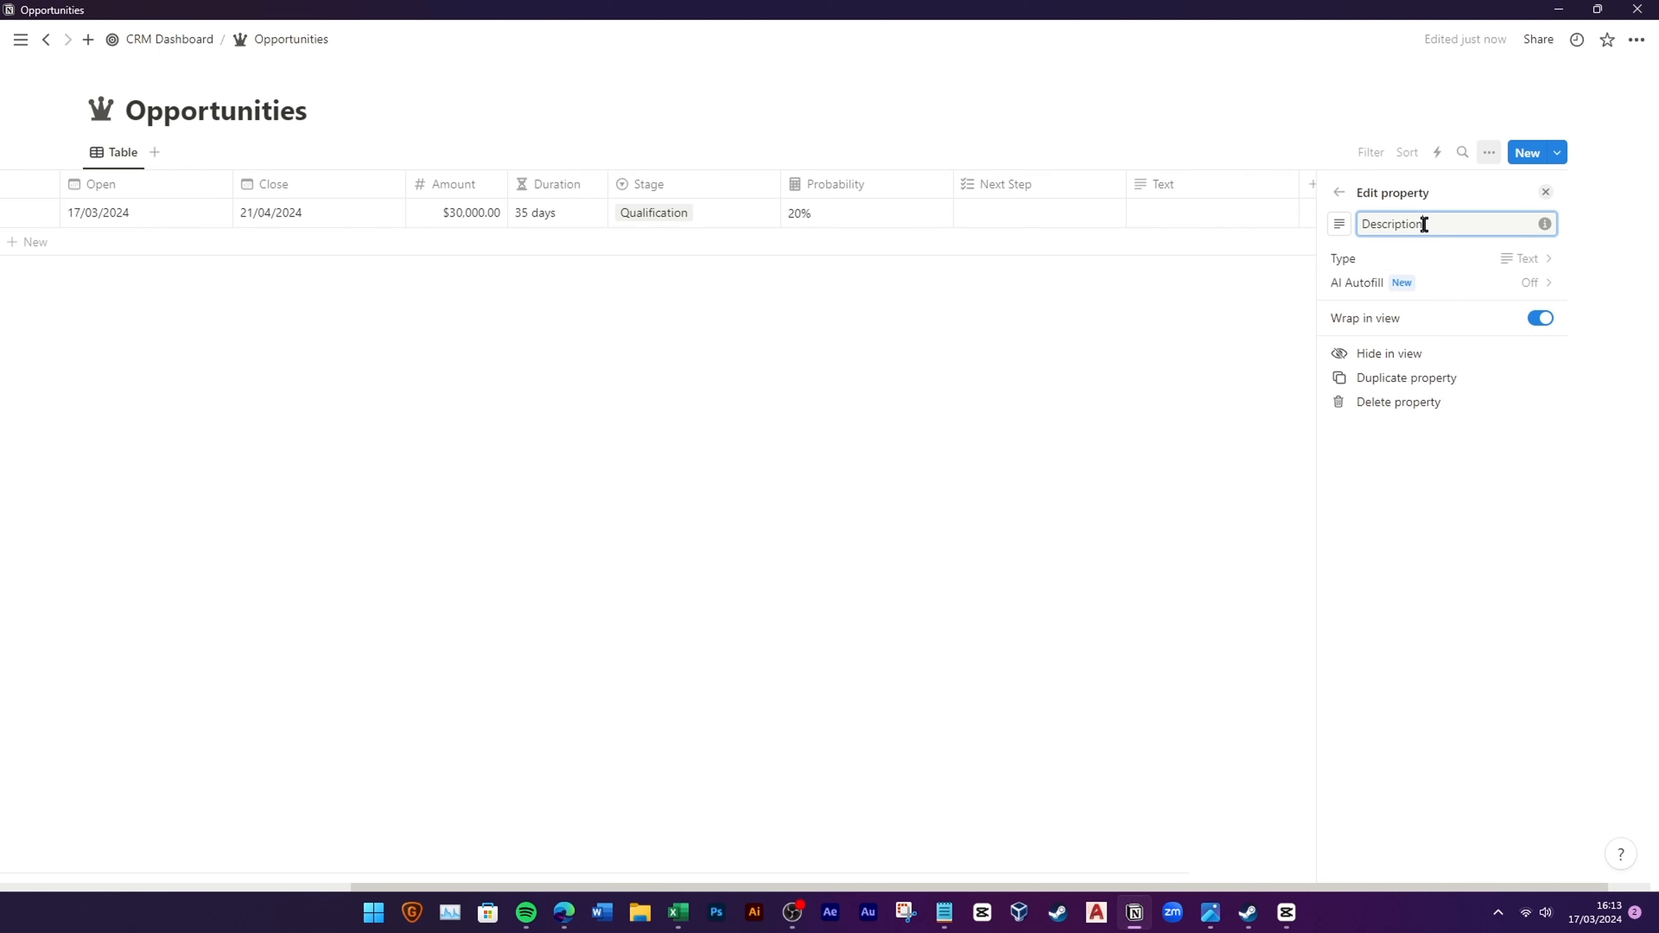
left_click(1340, 226)
left_click(1354, 359)
left_click(1121, 424)
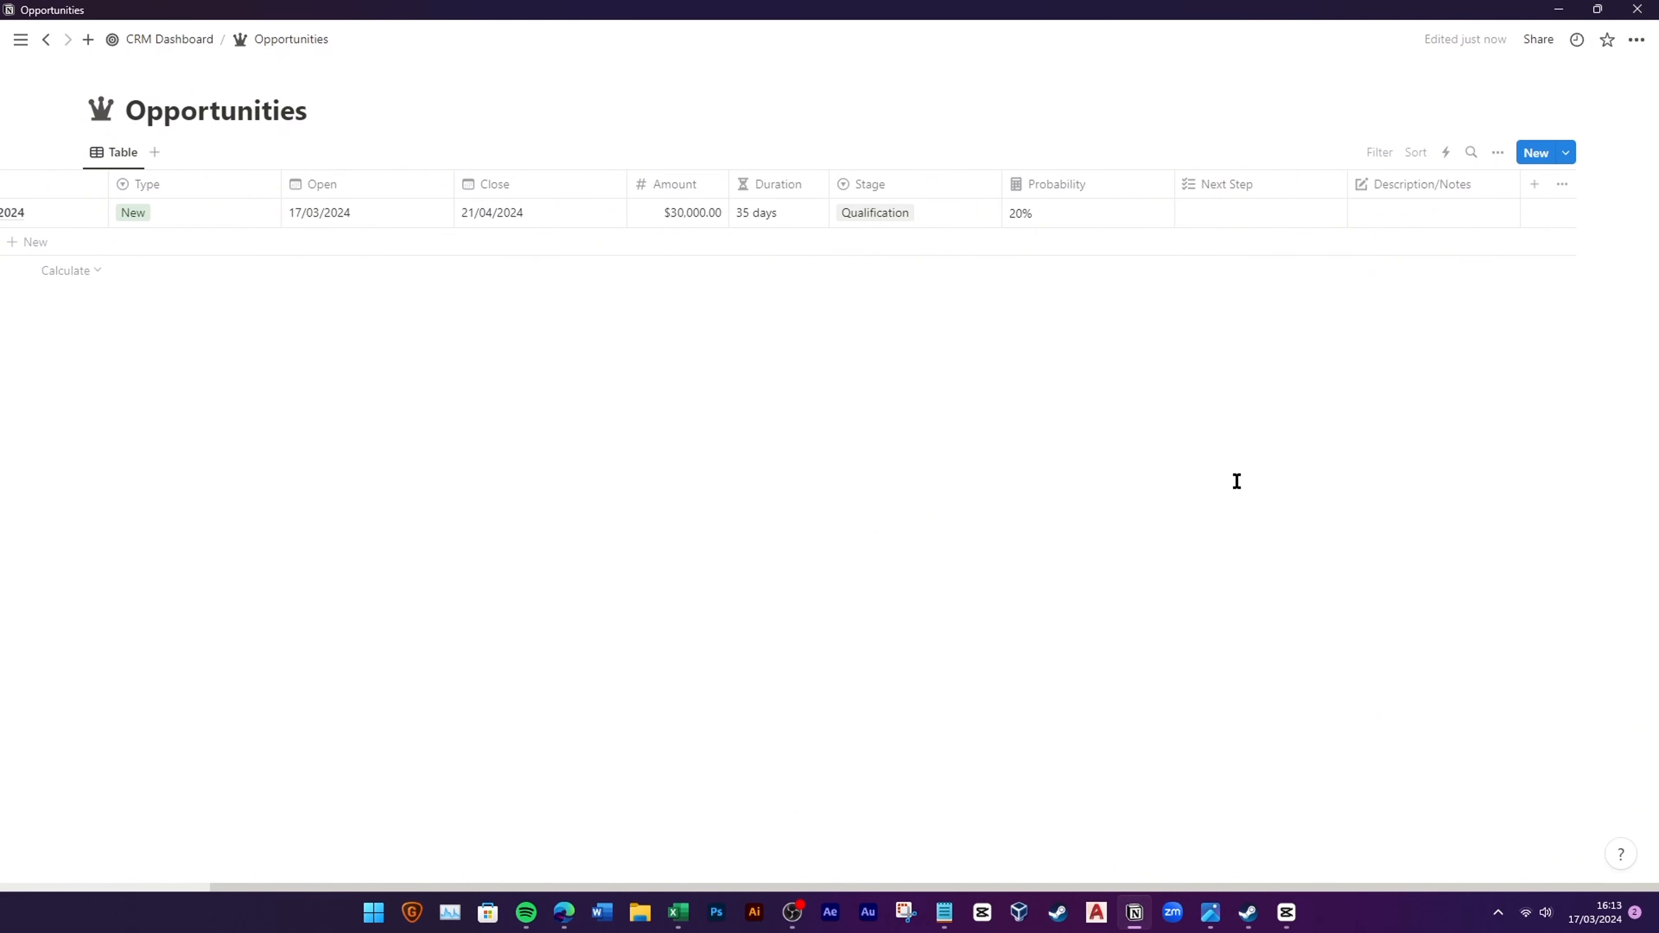
Step: Narrow the Type, Open, Close, Stage, Probability, Next Step, Description/Notes and Name columns
left_click_drag(908, 881, 485, 856)
left_click_drag(522, 184, 448, 183)
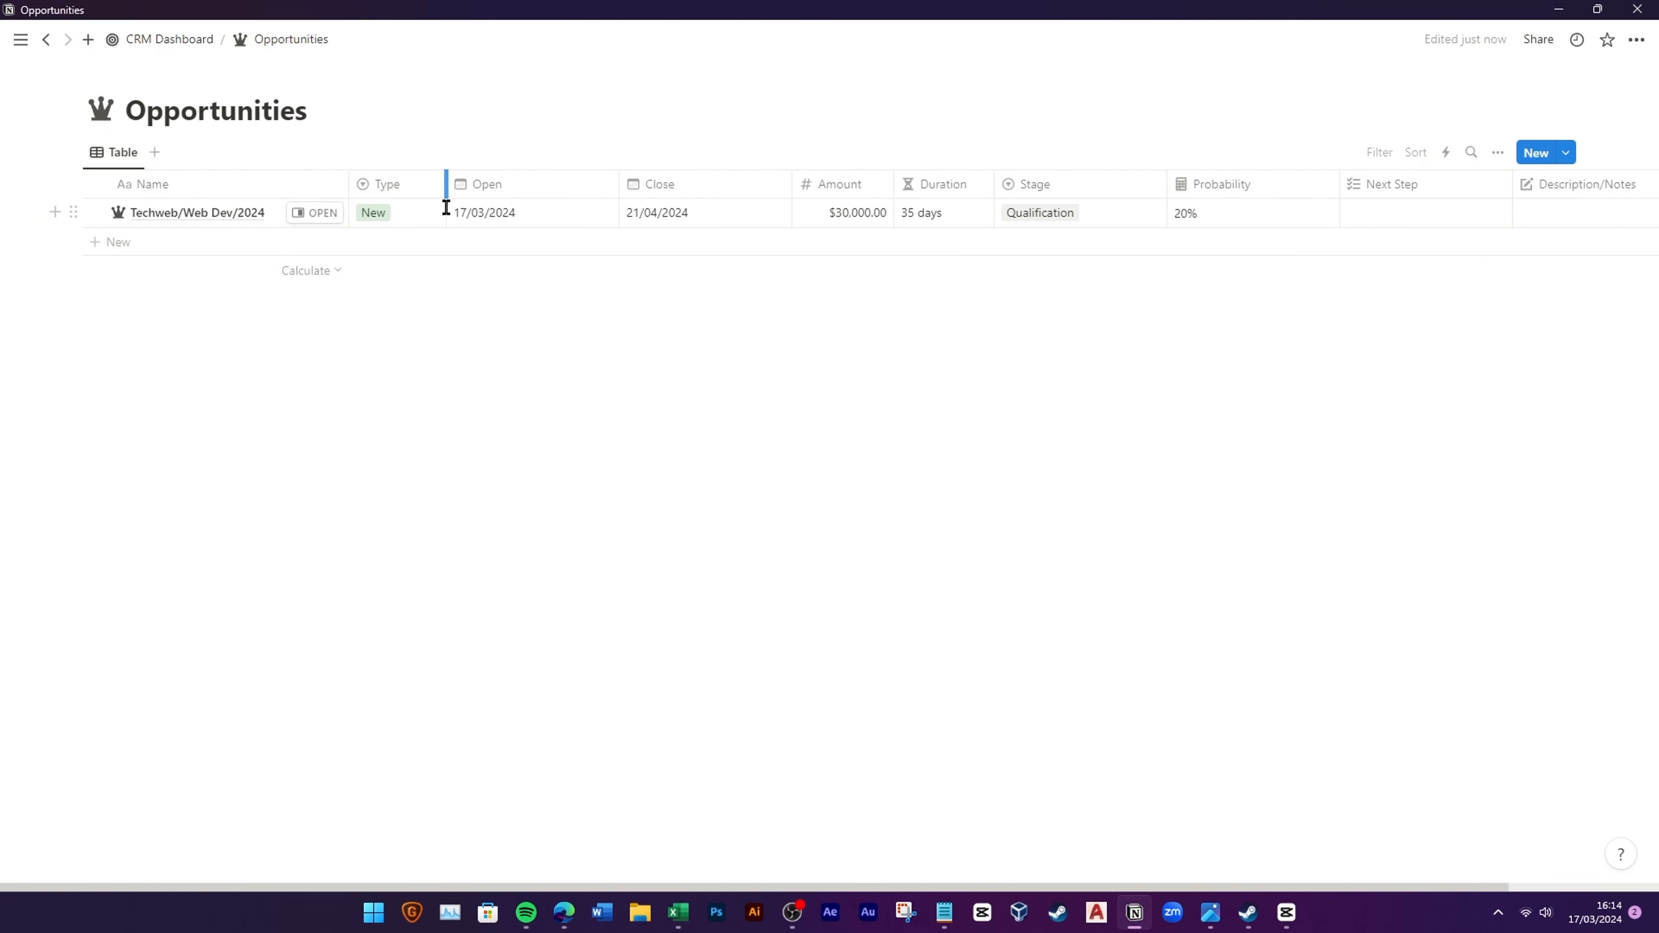
left_click_drag(620, 183, 546, 185)
left_click_drag(717, 177, 652, 211)
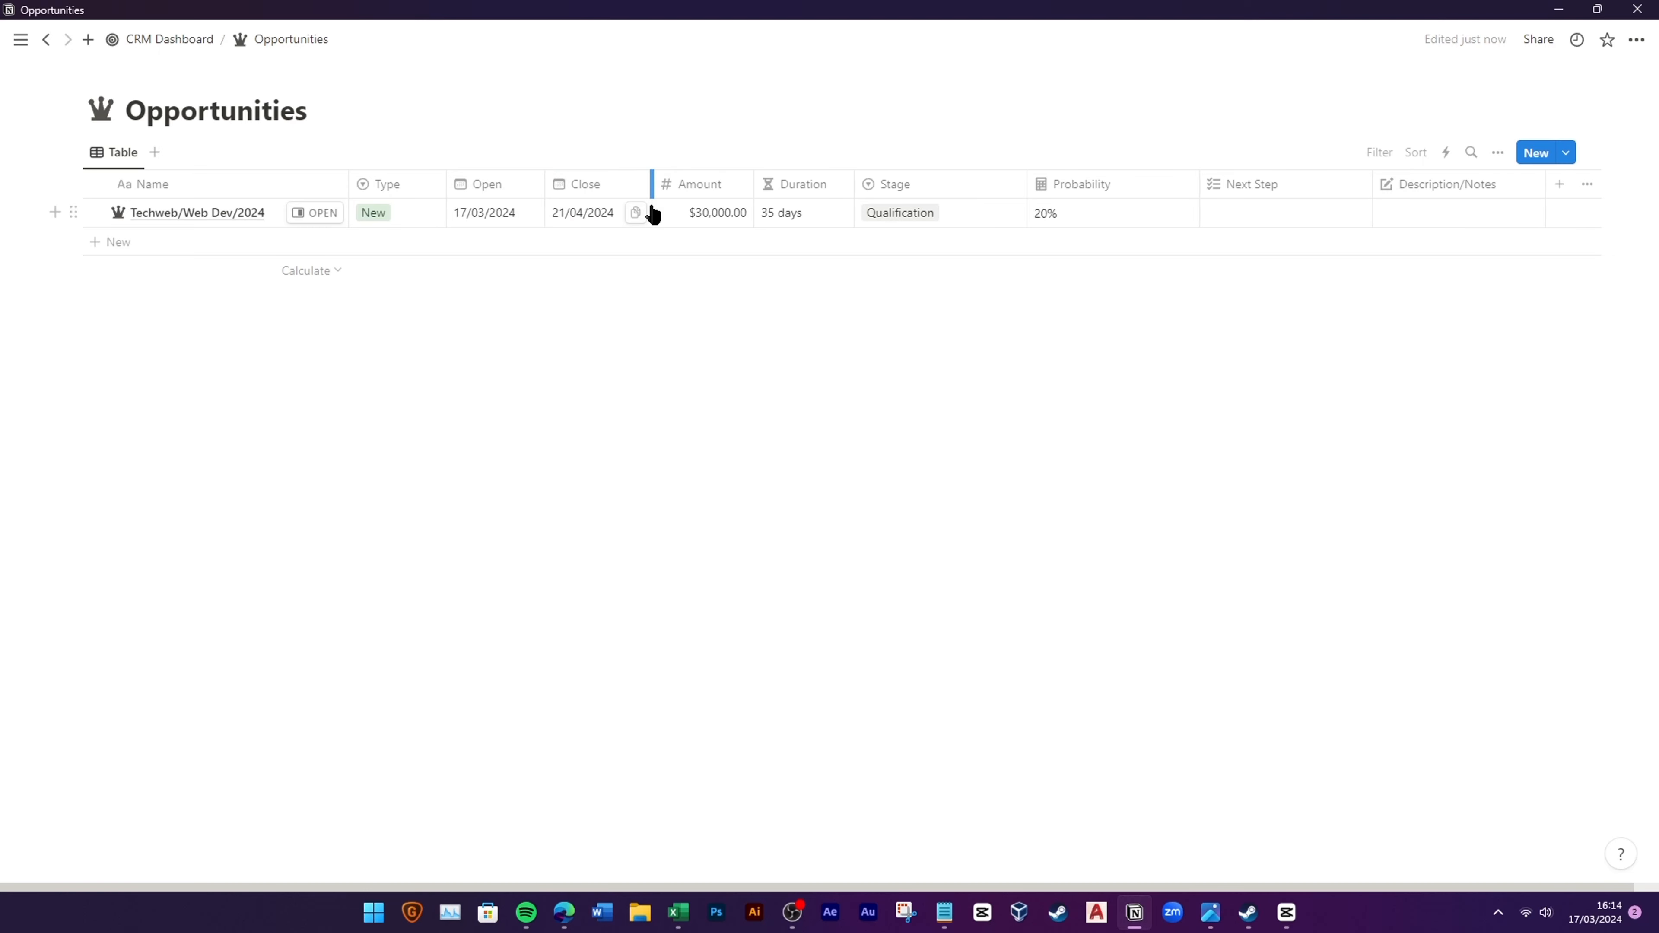
left_click_drag(1026, 188, 974, 230)
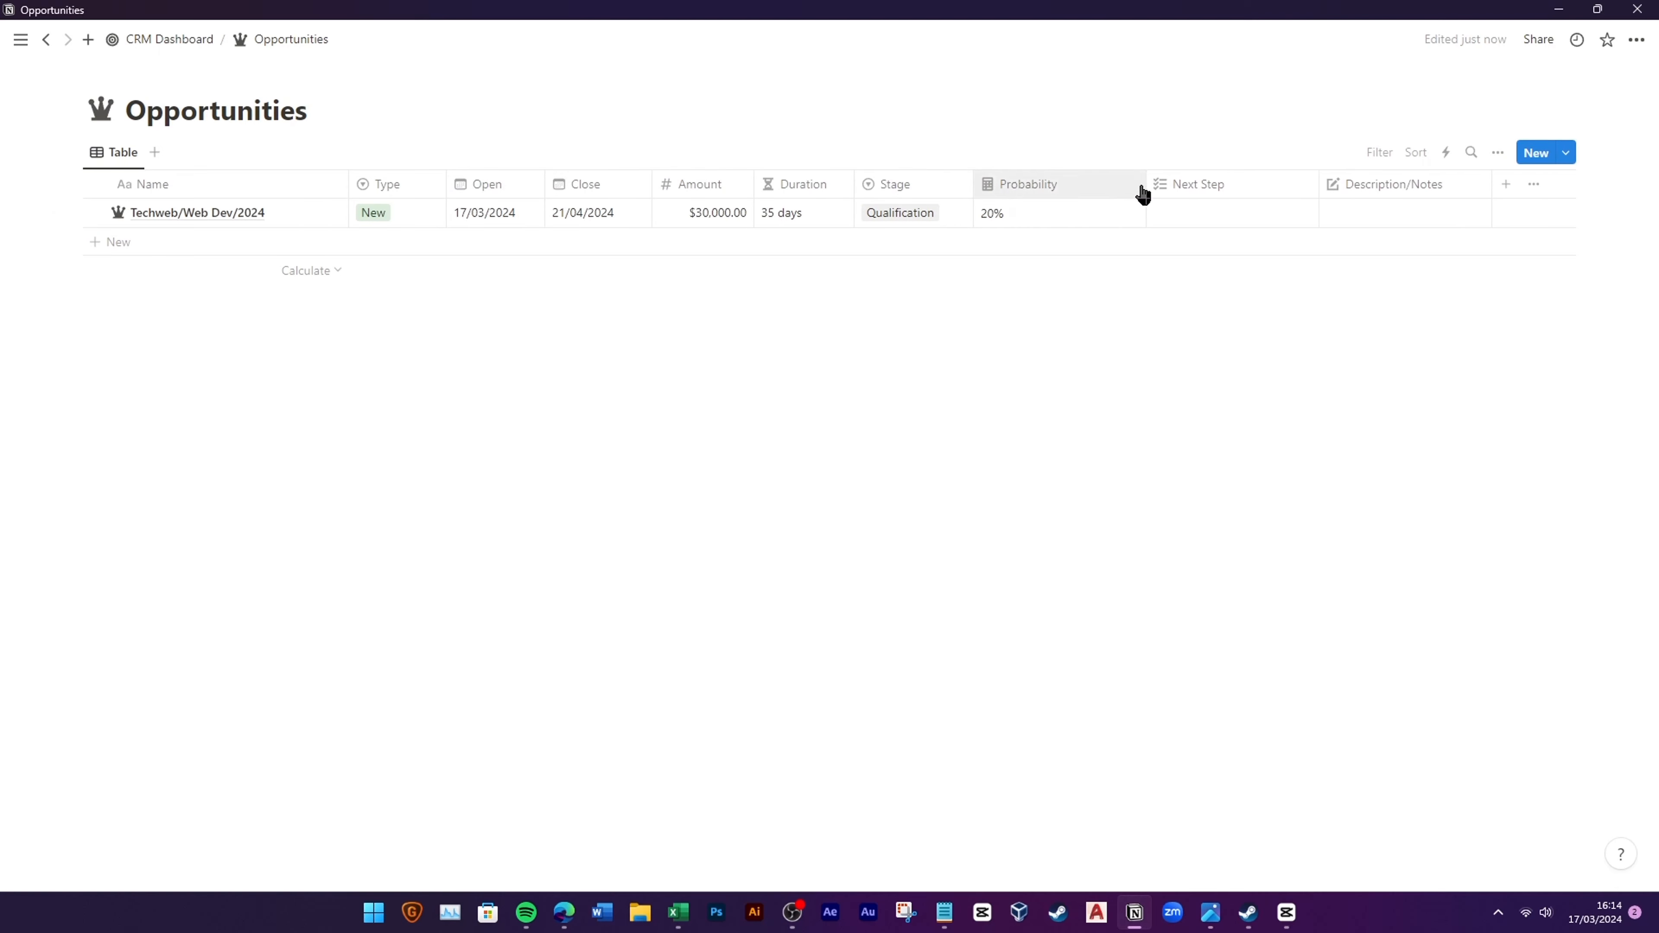
left_click_drag(1145, 189, 1081, 223)
left_click_drag(1251, 184, 1185, 186)
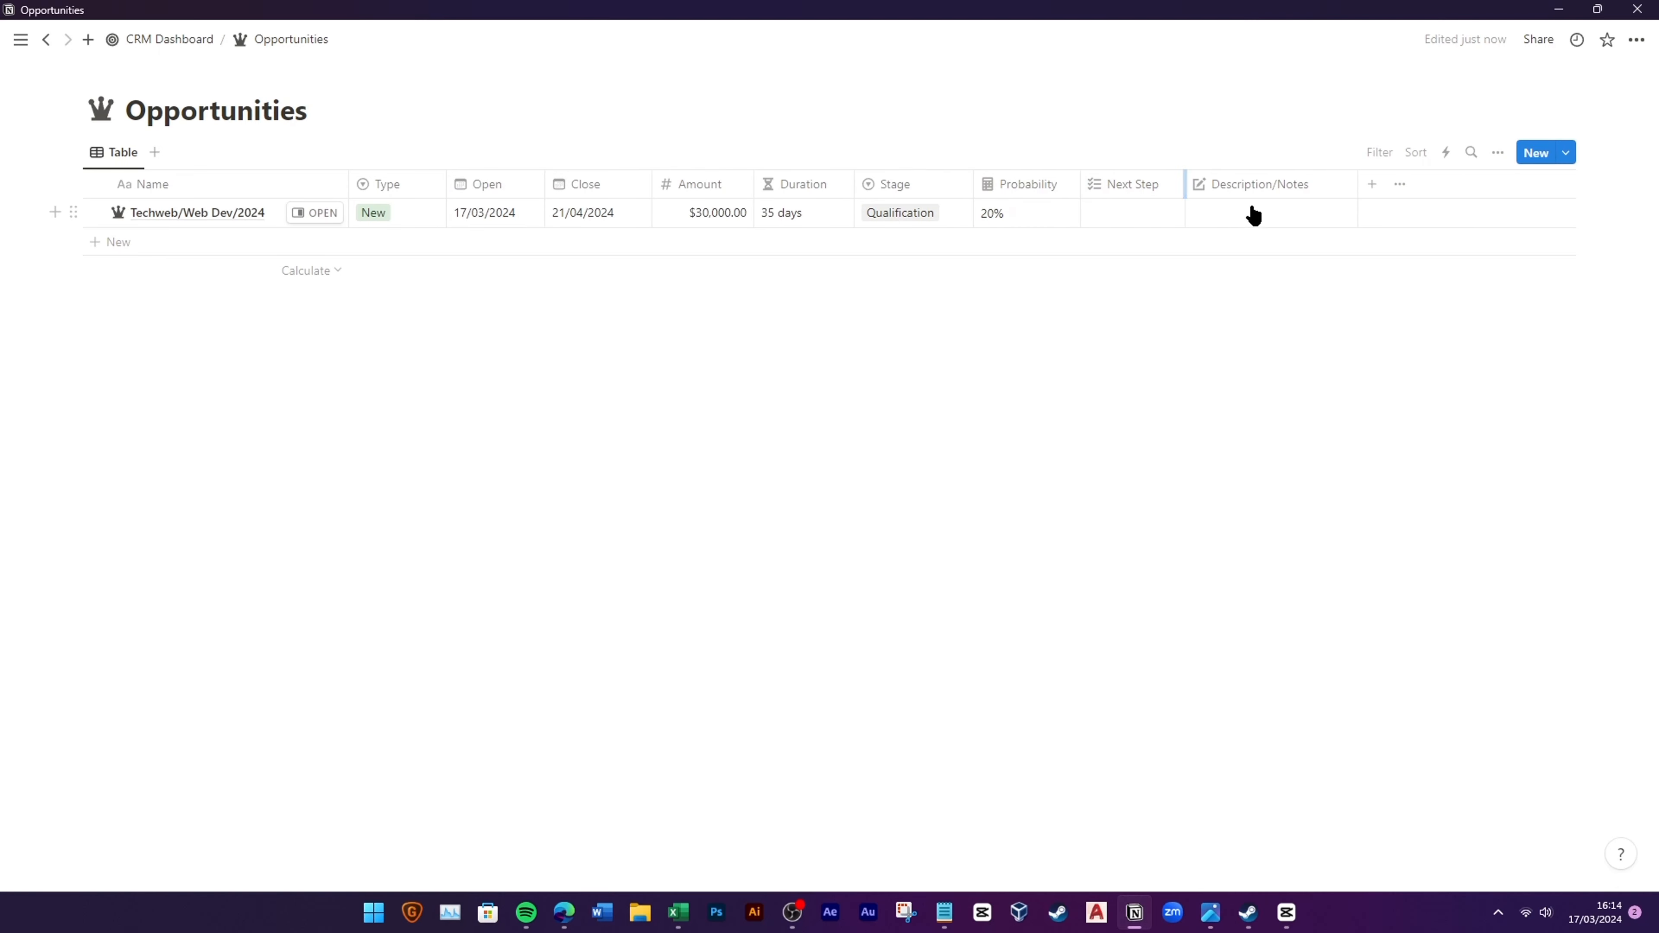
left_click_drag(1357, 184, 1340, 185)
left_click_drag(350, 188, 329, 192)
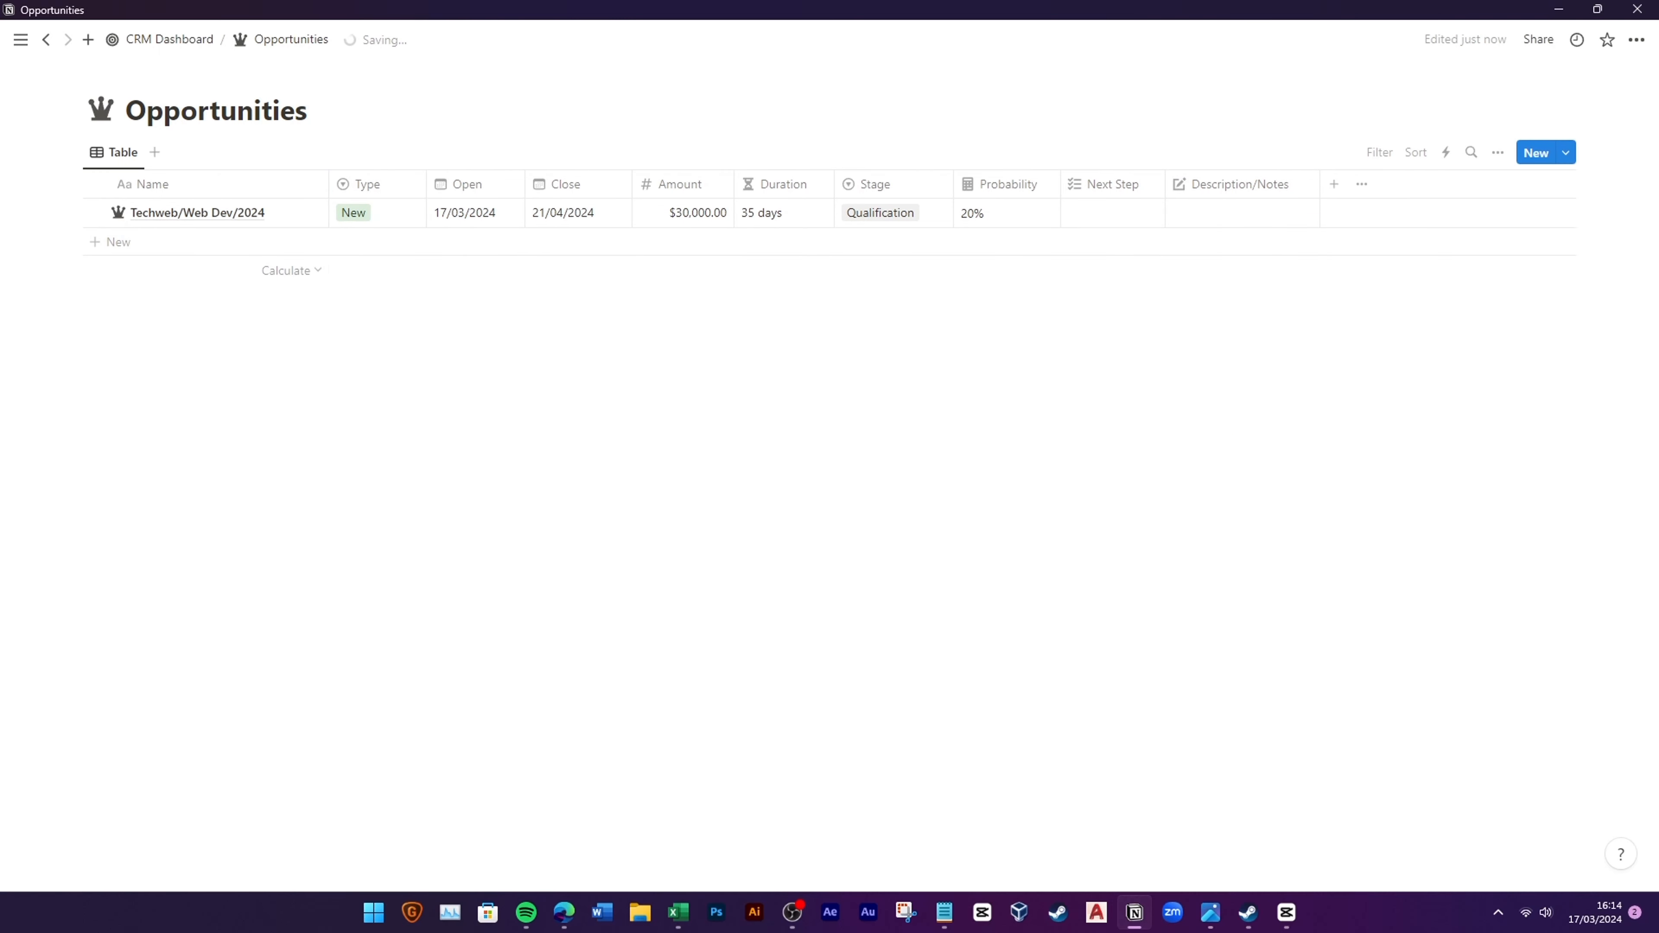
Step: Add a new row named WebSolution to the Opportunities table
key("alt+Tab")
left_click(200, 242)
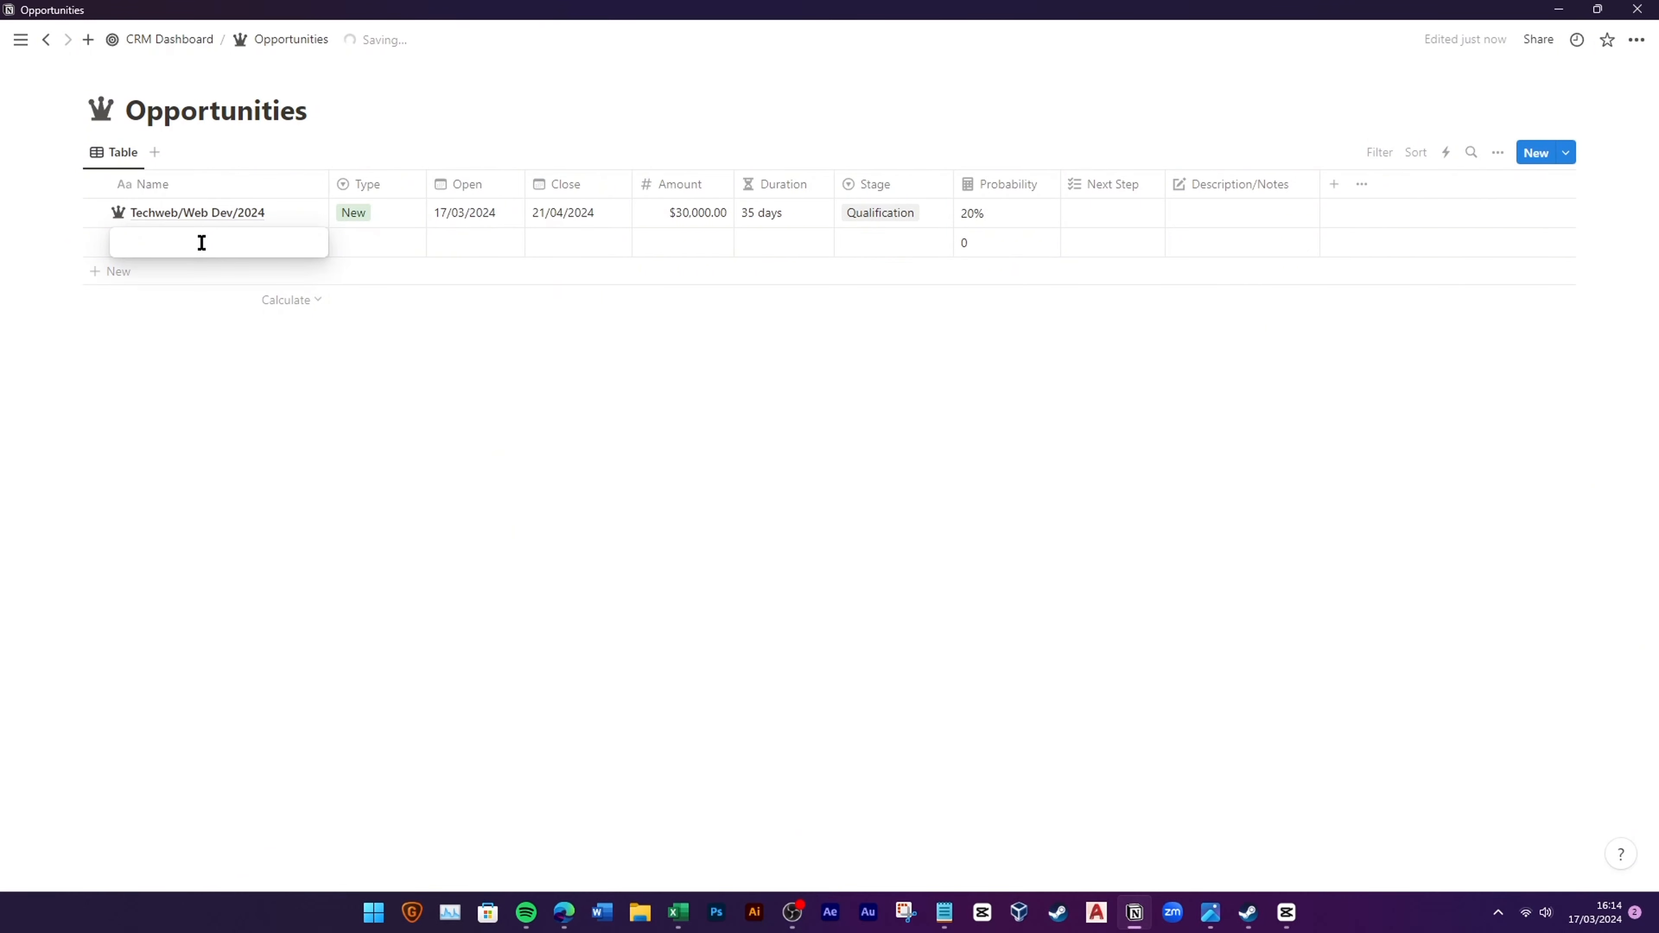
type("WebSolution")
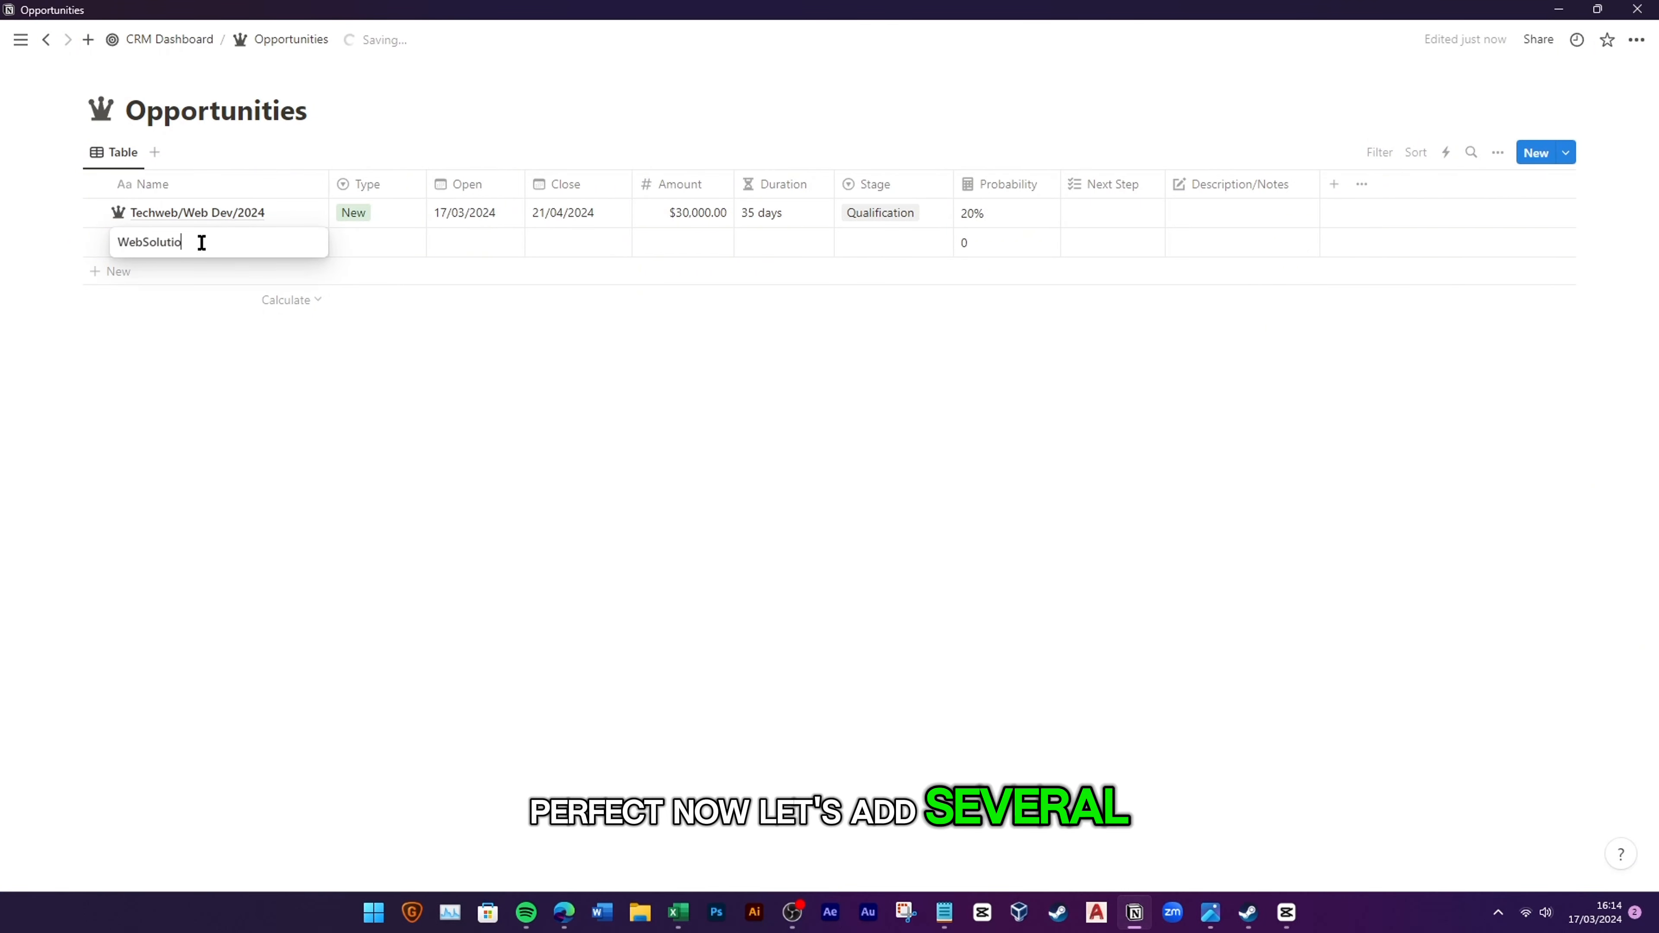
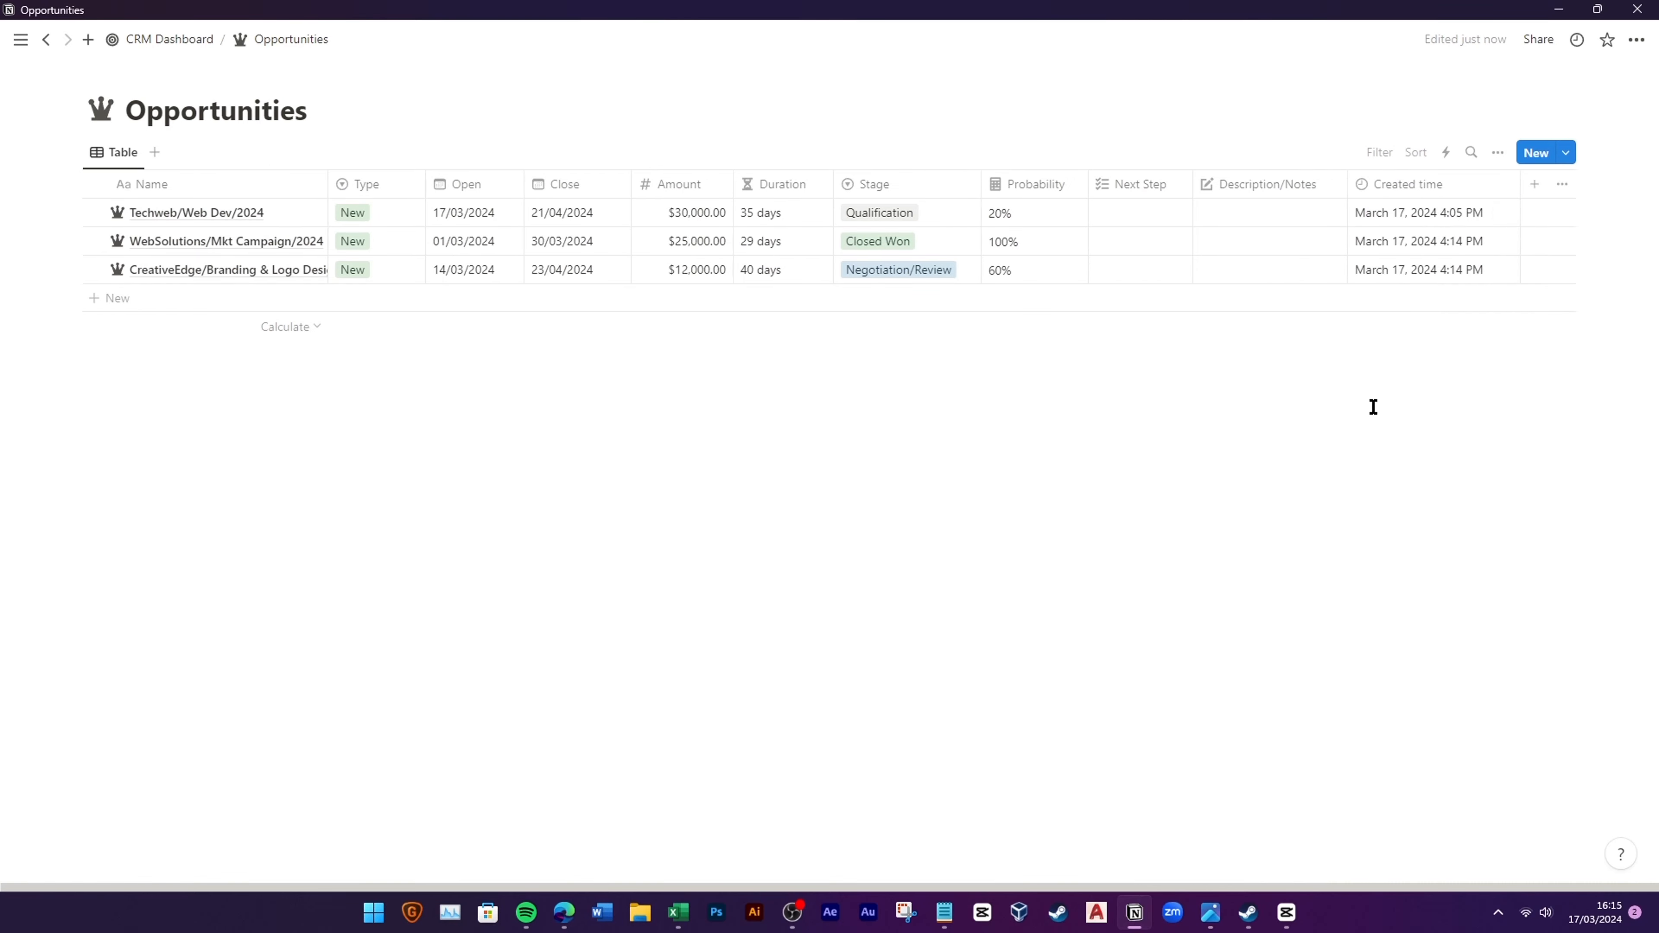
Step: Add Created by, Last edited time and Last edited by properties to the Opportunities table
left_click(1533, 190)
left_click(1450, 637)
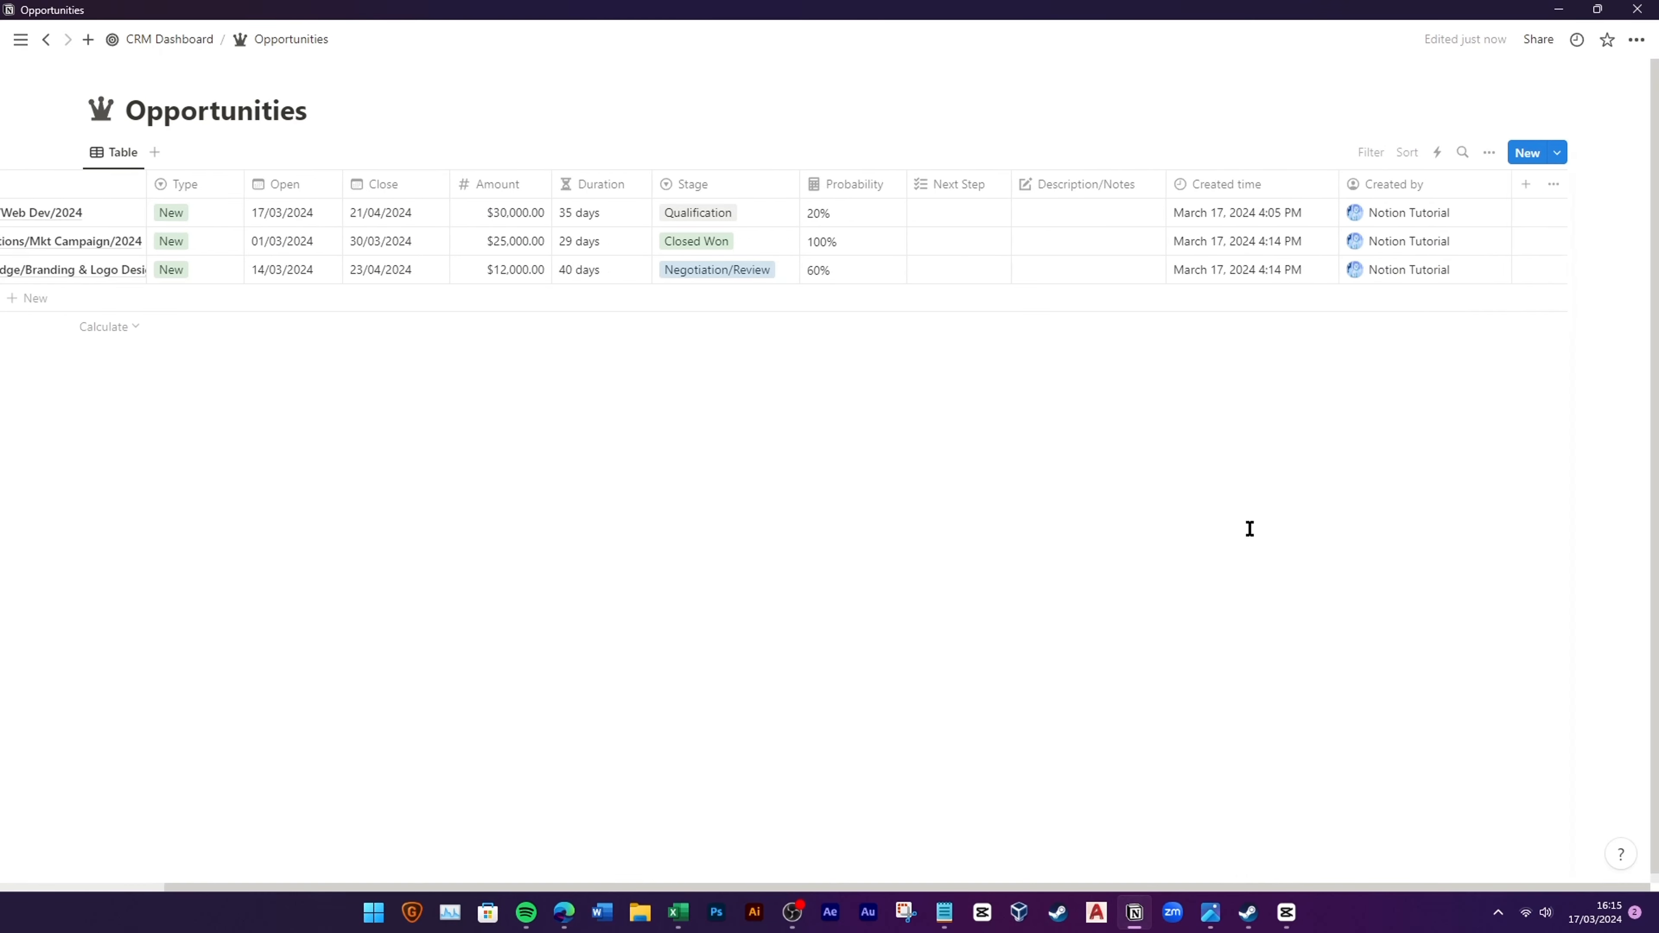
left_click(1539, 196)
scroll(1430, 719, "down", 3)
left_click(1454, 660)
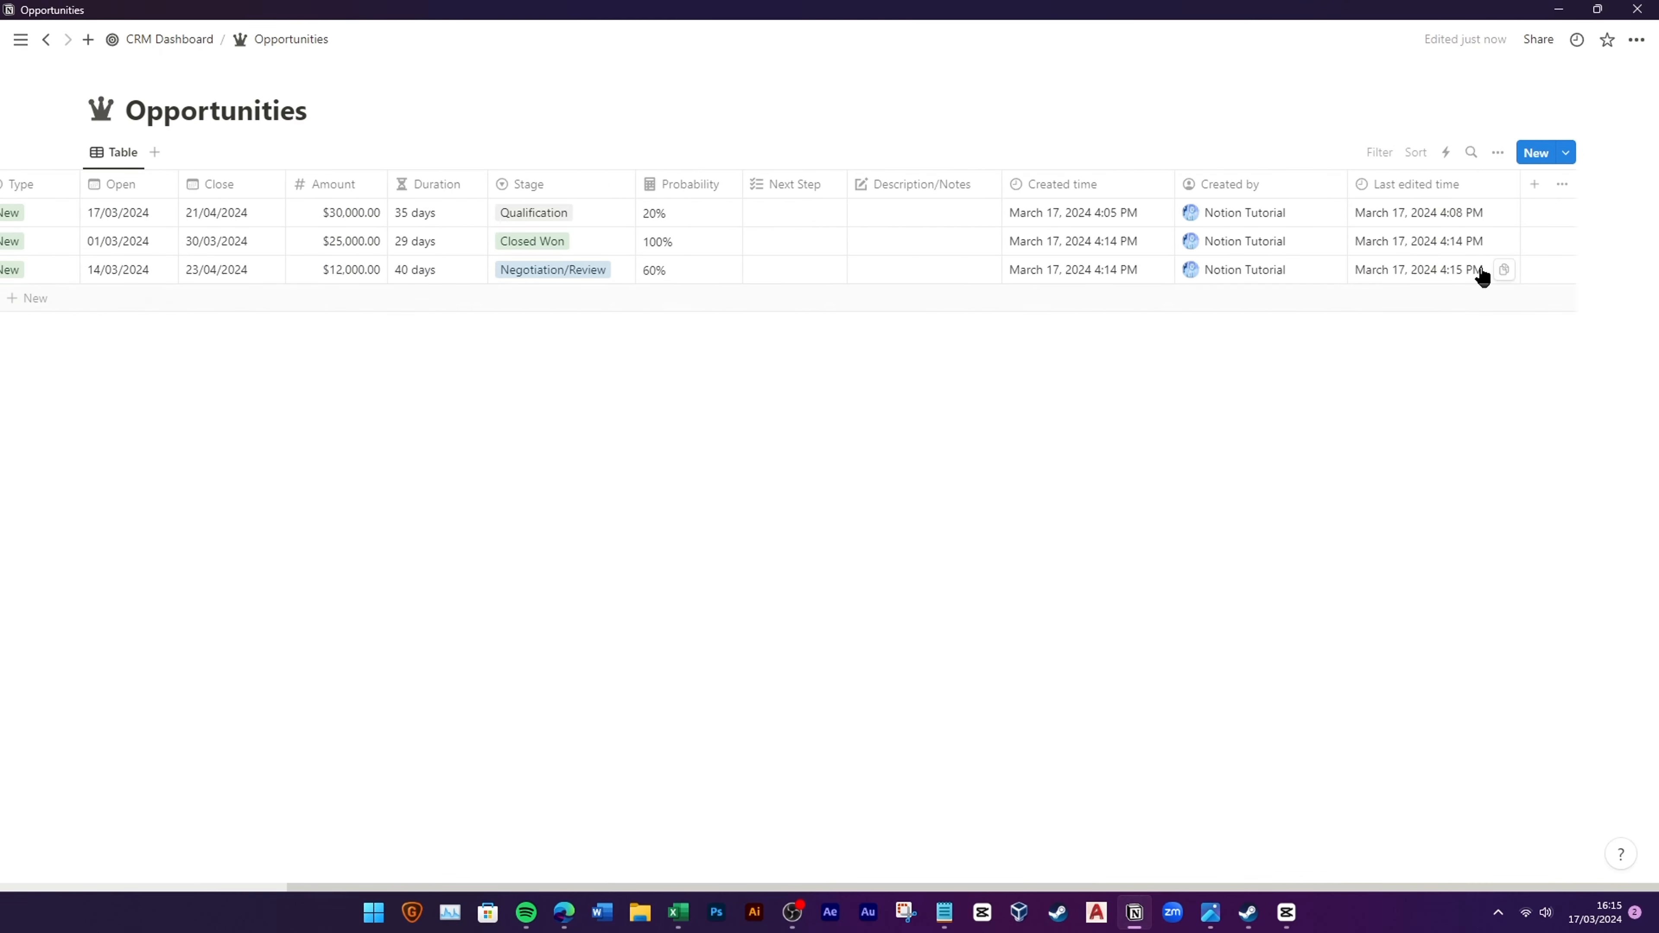
left_click(1535, 185)
scroll(1429, 513, "down", 3)
left_click(1429, 686)
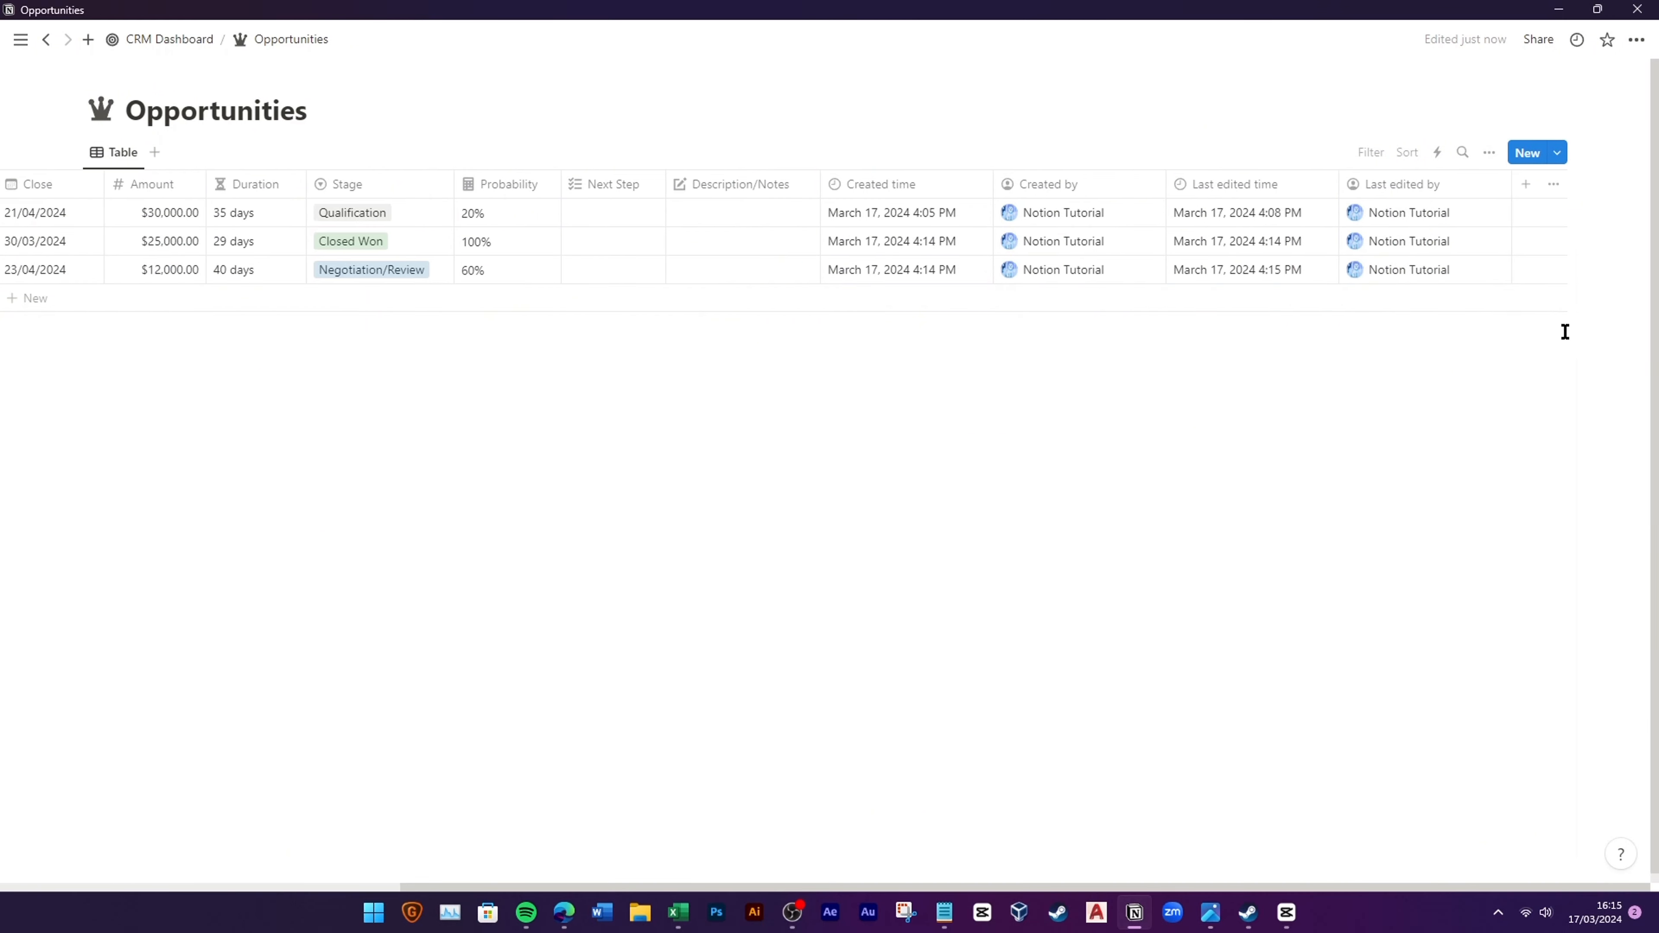
Step: Hide the Created time, Created by, Last edited time and Last edited by columns, then resize the Name column
left_click(918, 190)
left_click(910, 370)
left_click(1071, 185)
left_click(1078, 369)
left_click(1234, 185)
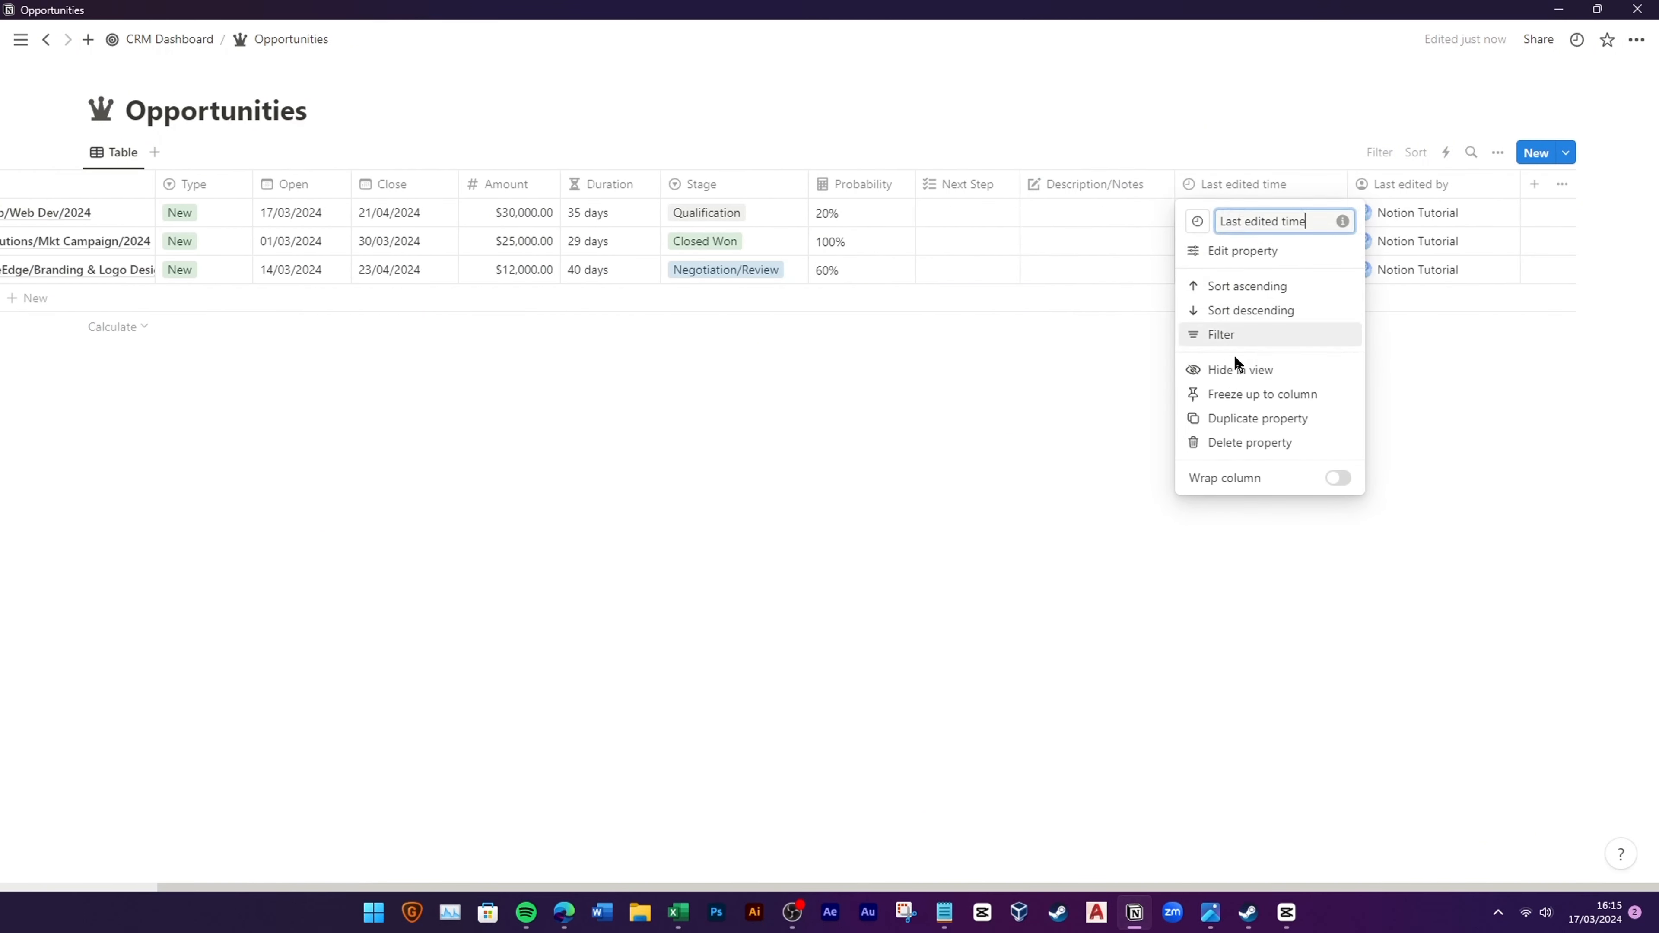
left_click(1231, 370)
left_click(1416, 192)
left_click(1429, 369)
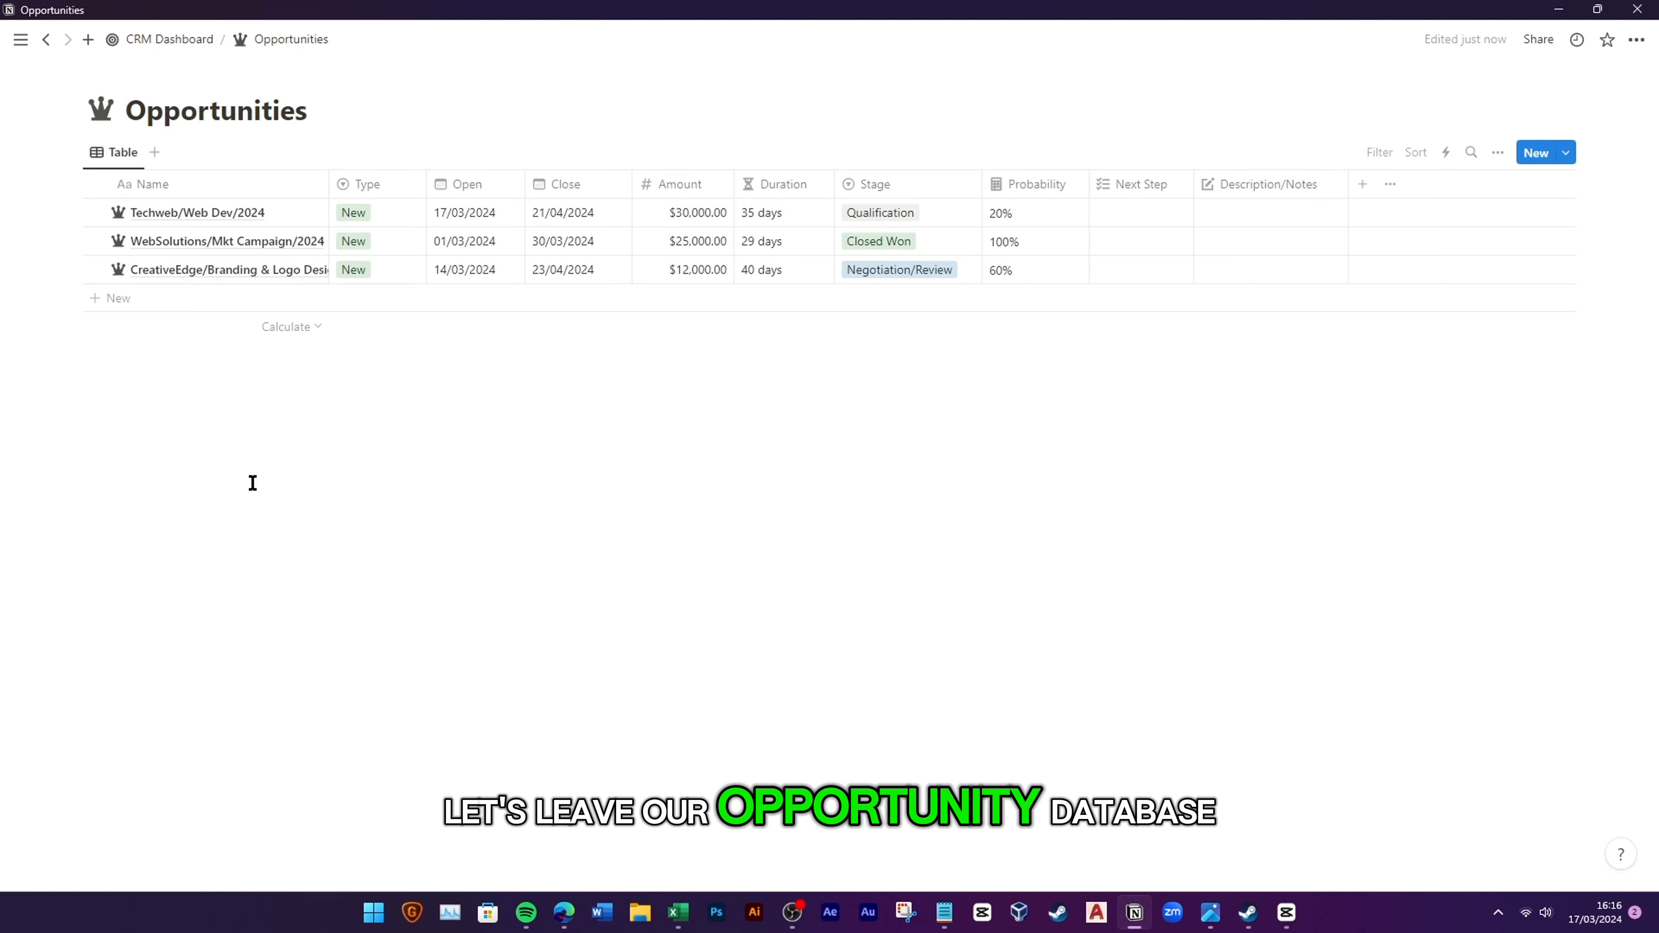
left_click_drag(426, 184, 382, 185)
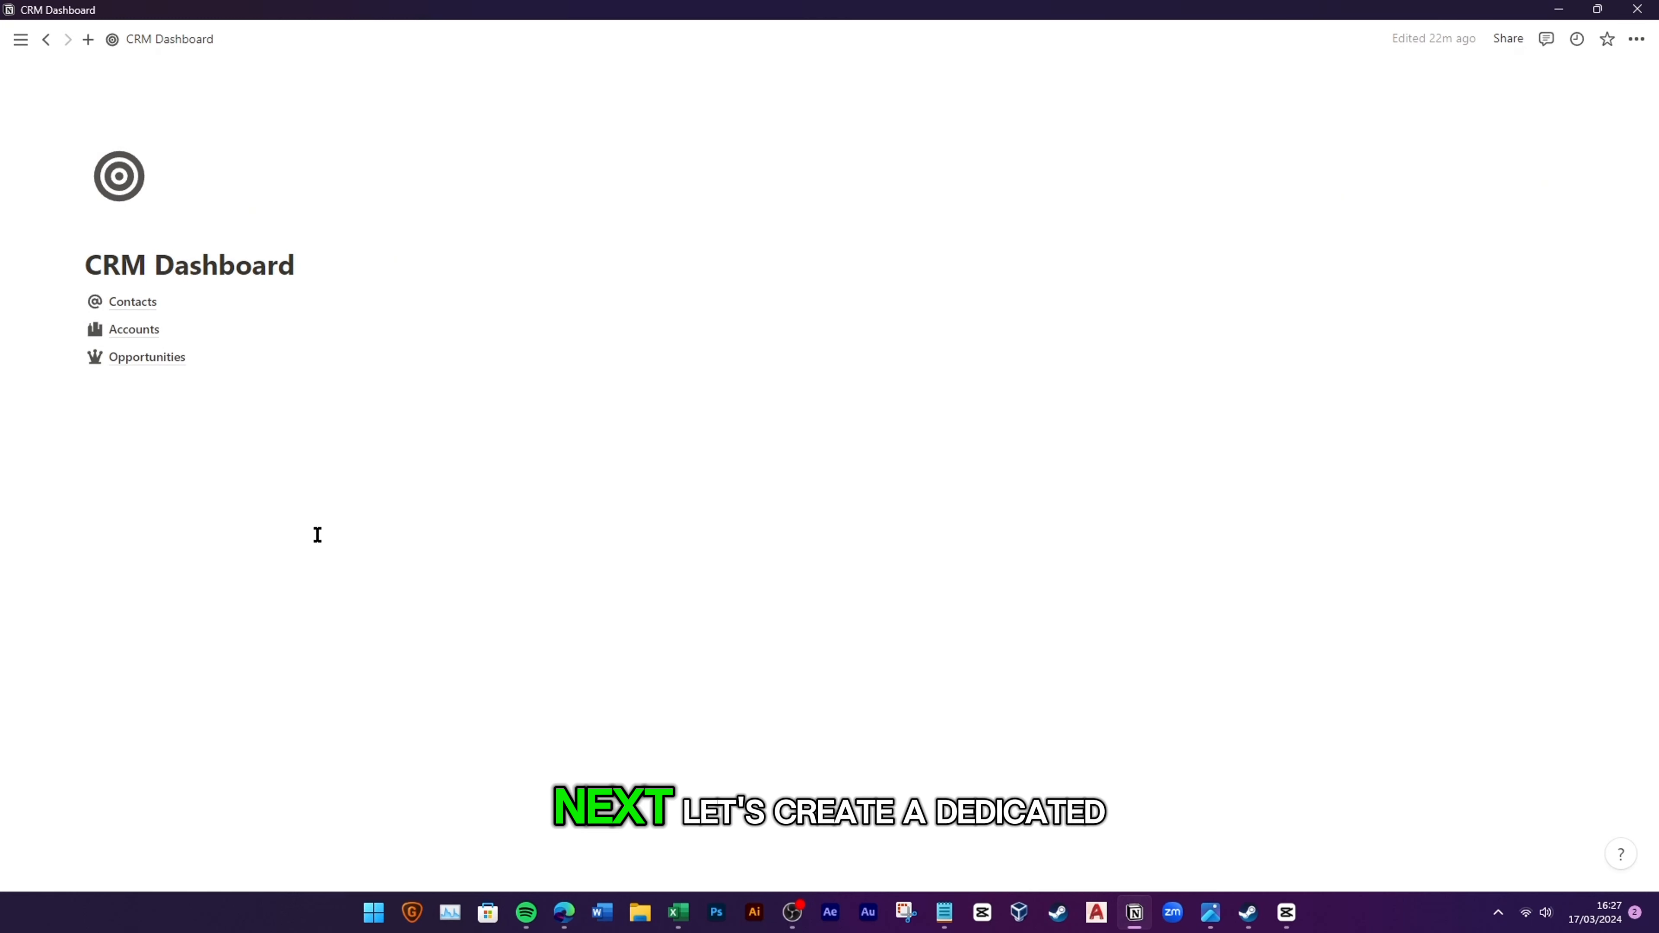
Step: Insert a full-page database on the dashboard with /database and title it Tasks
left_click(144, 382)
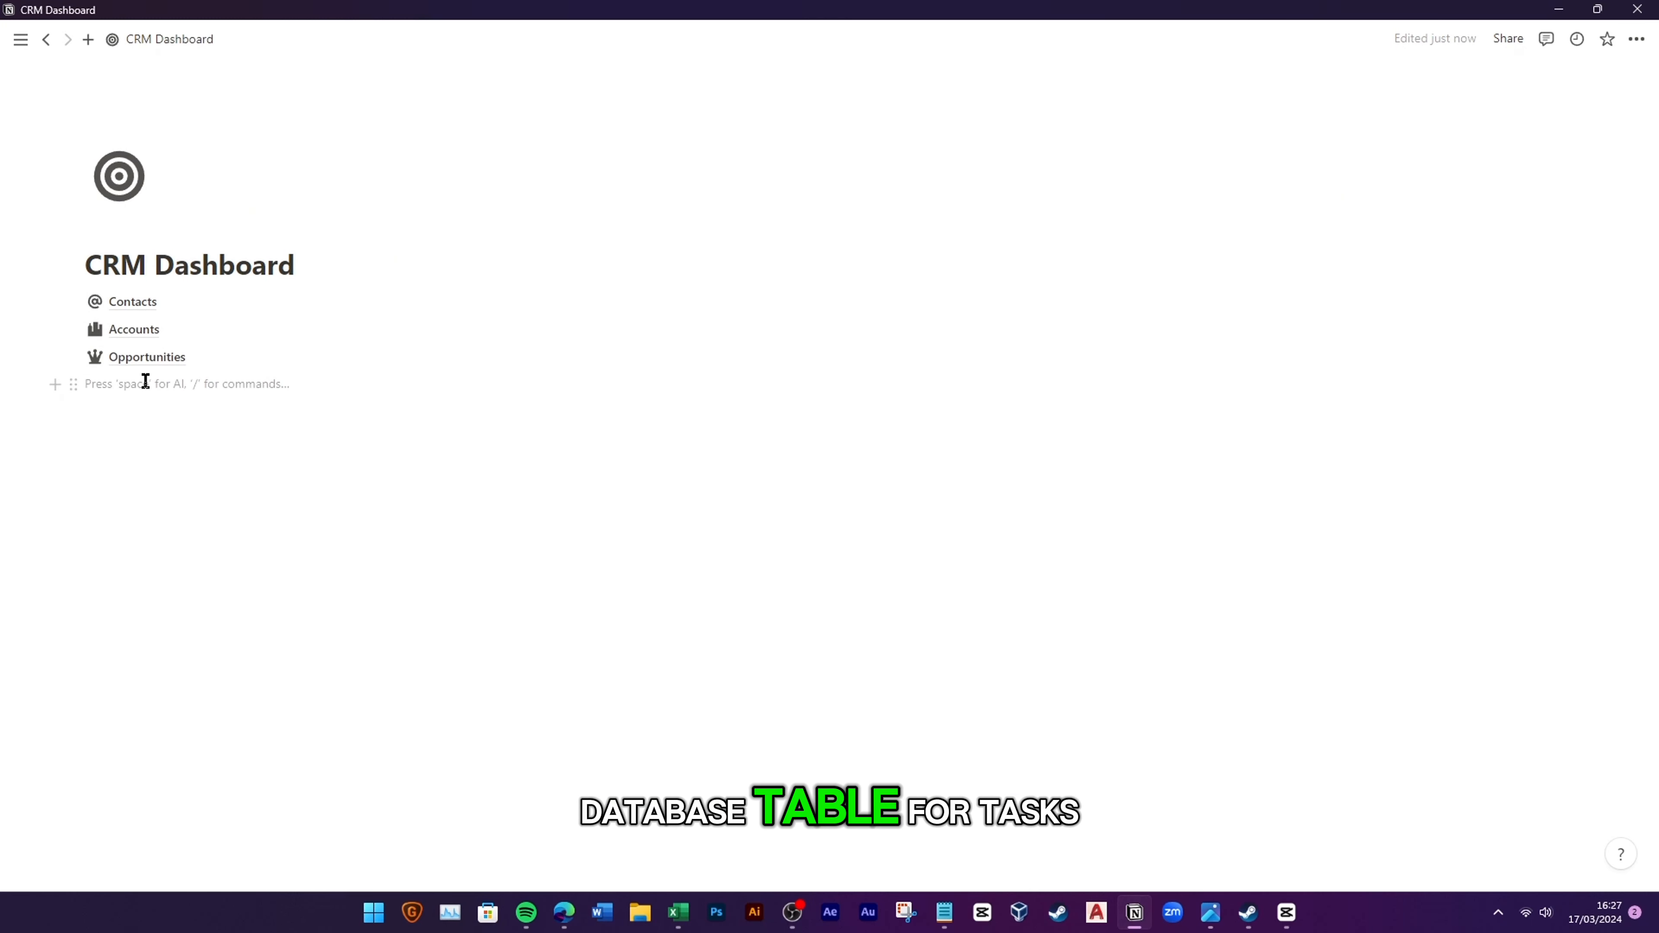
type("/database")
left_click(269, 487)
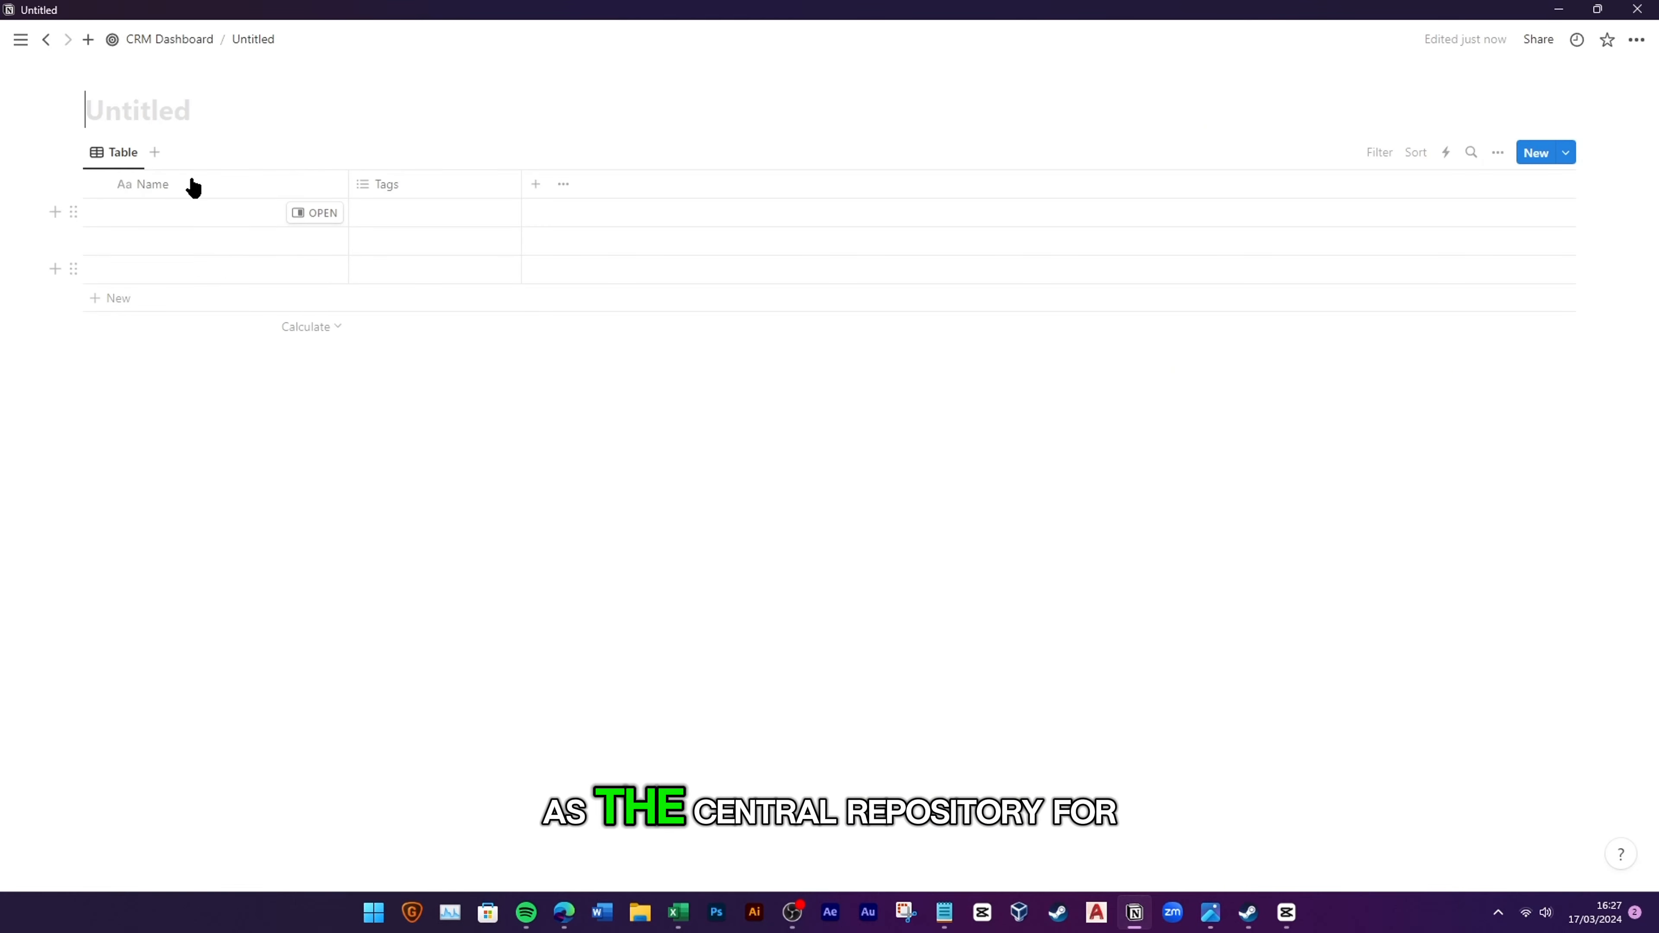
type("Tass")
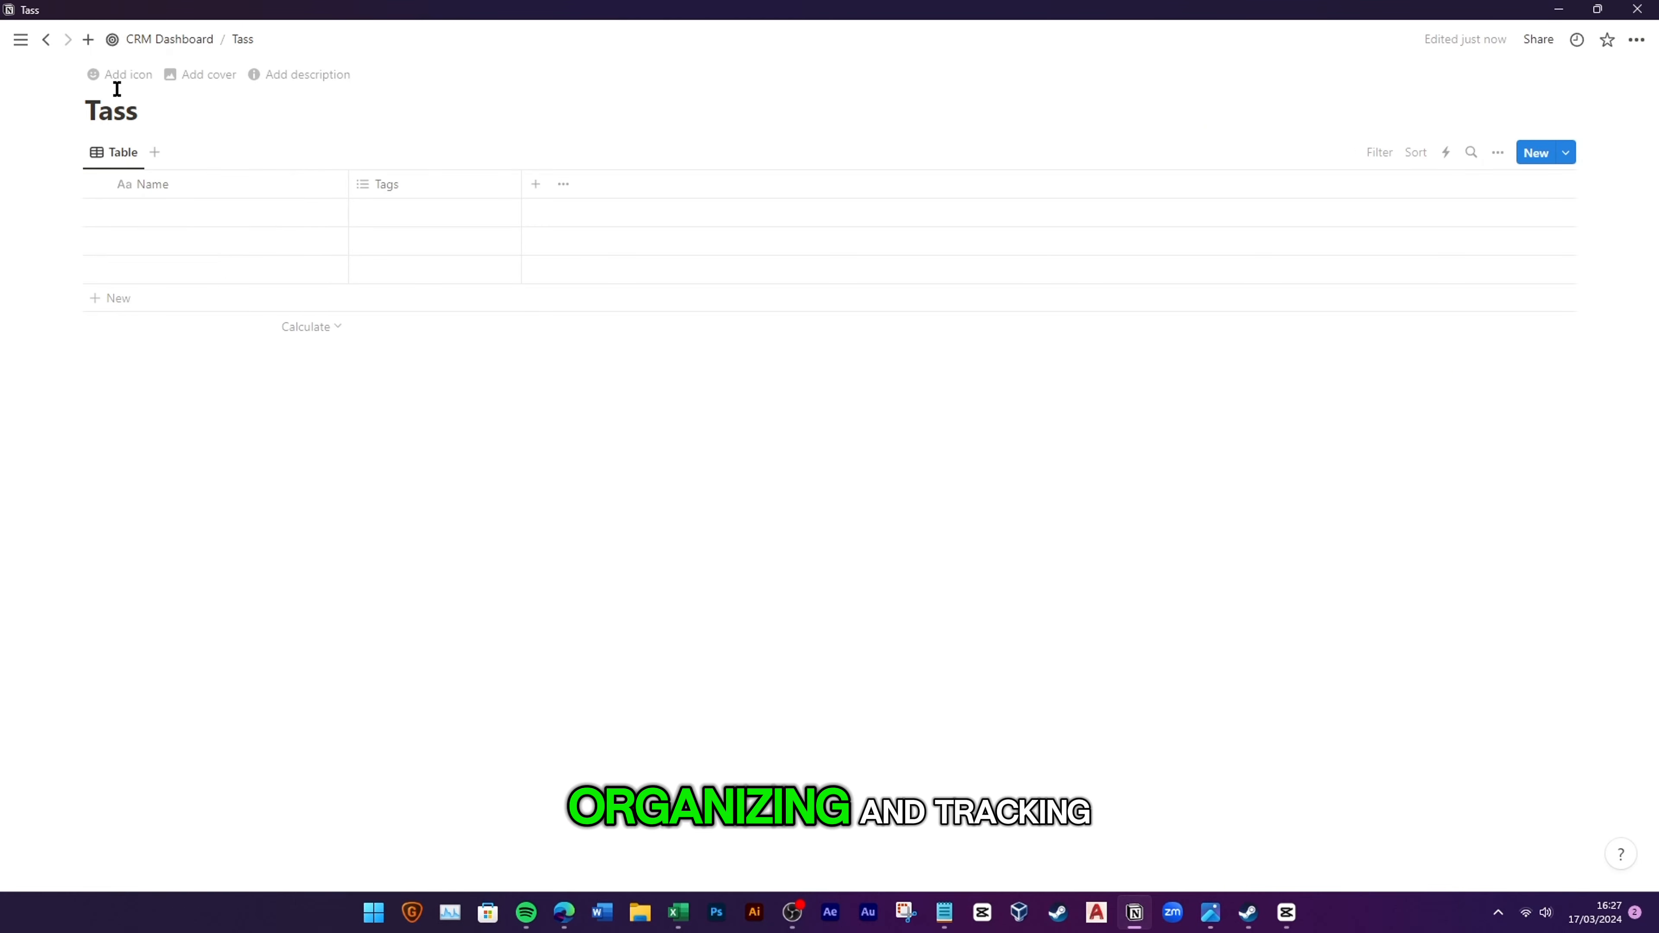
key("BackSpace")
type("ks")
Step: Give the Tasks page a check-circle icon and delete its three empty rows
left_click(120, 74)
left_click(101, 112)
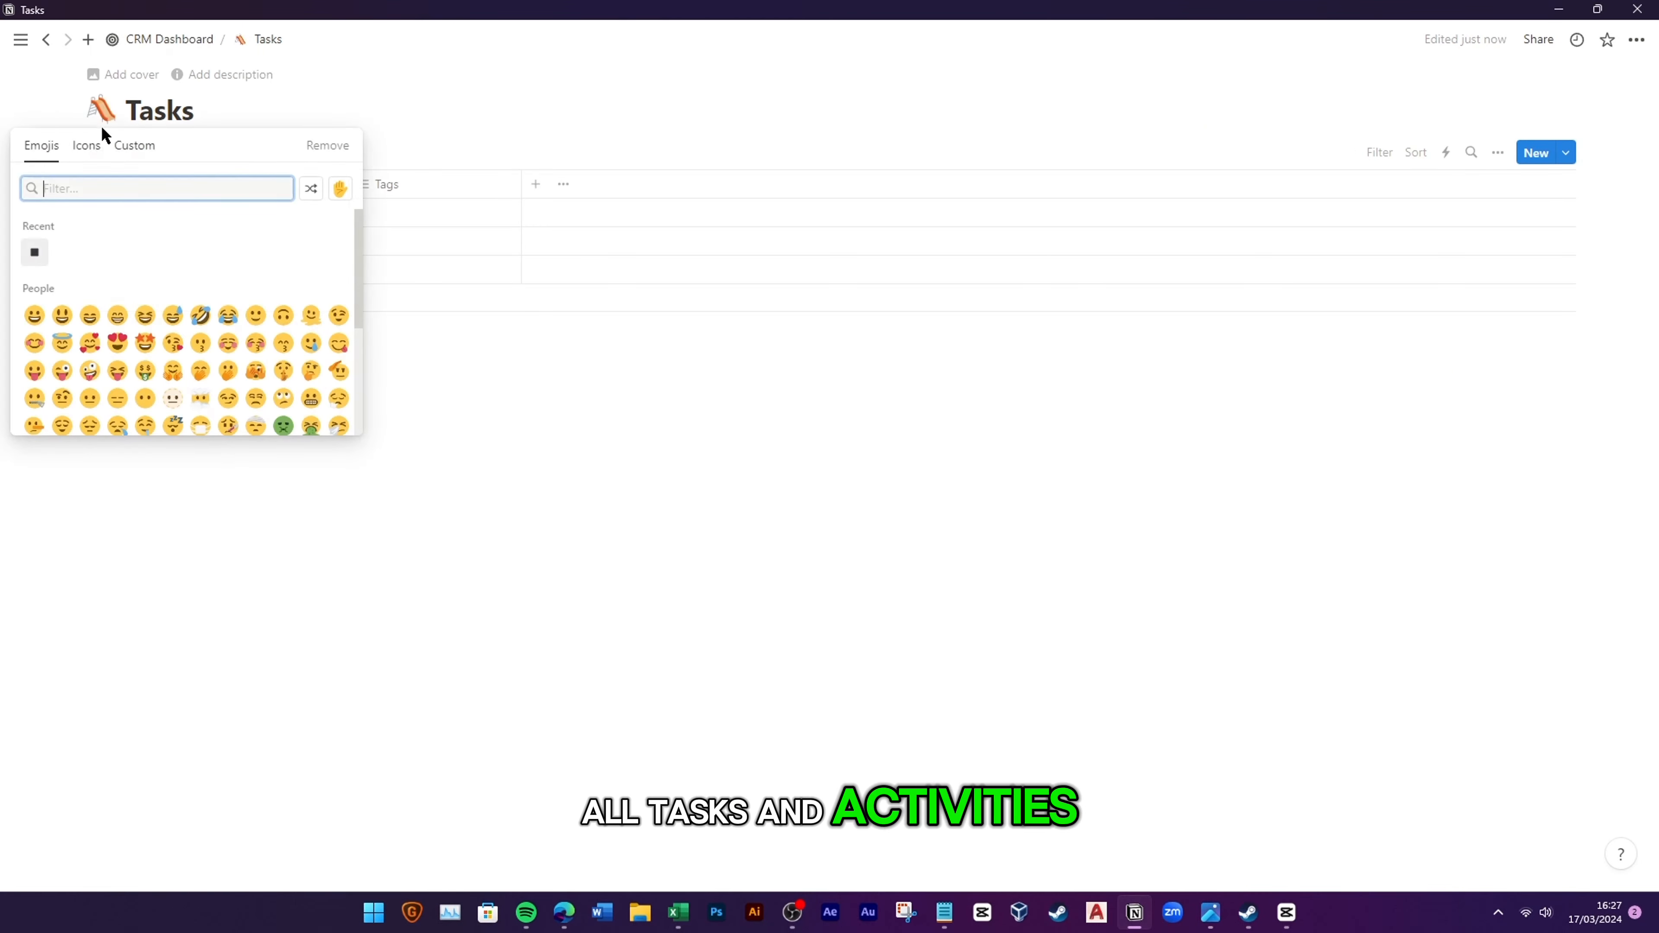
left_click(87, 149)
type("chec")
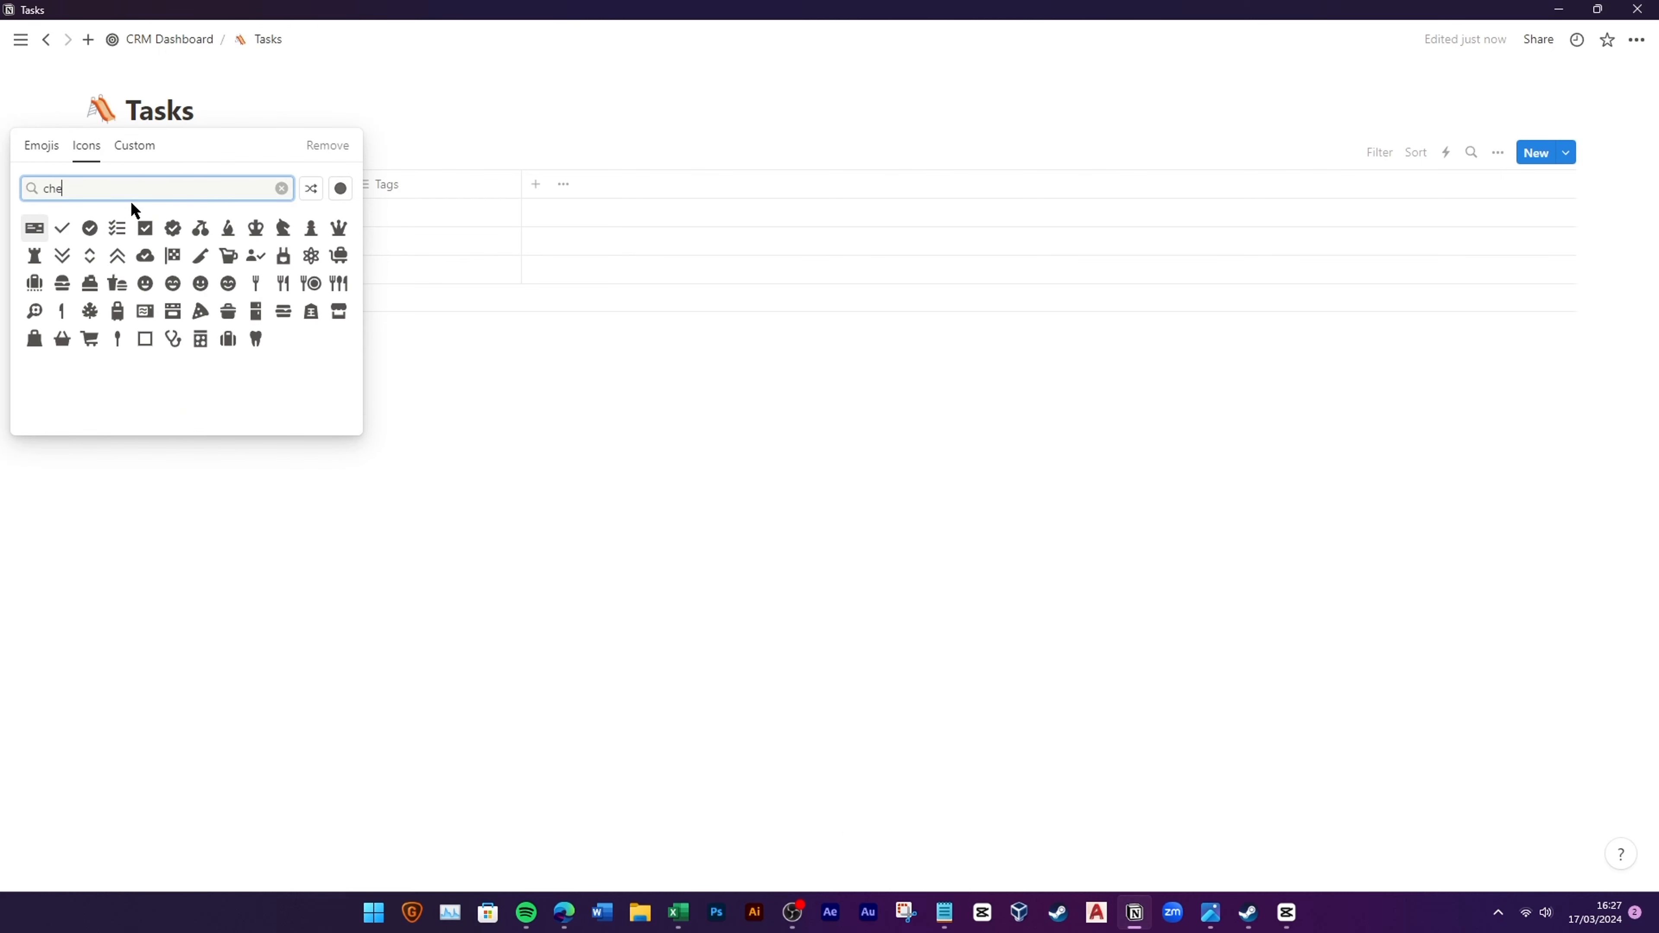
left_click(90, 228)
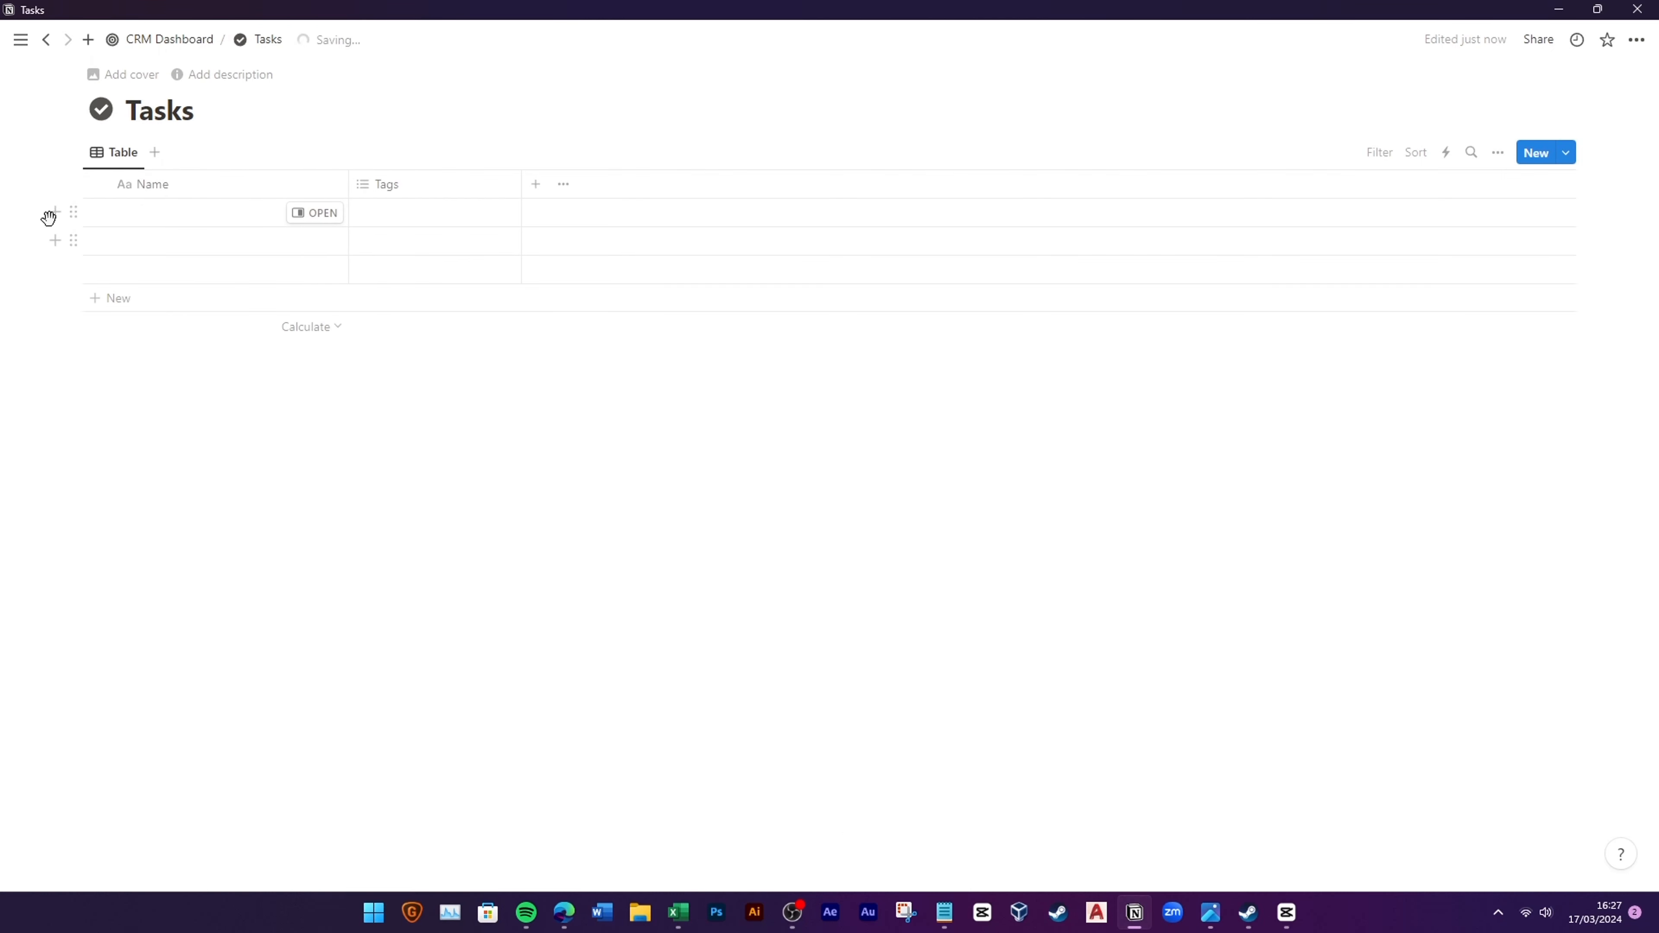
left_click_drag(94, 219, 136, 276)
left_click(224, 150)
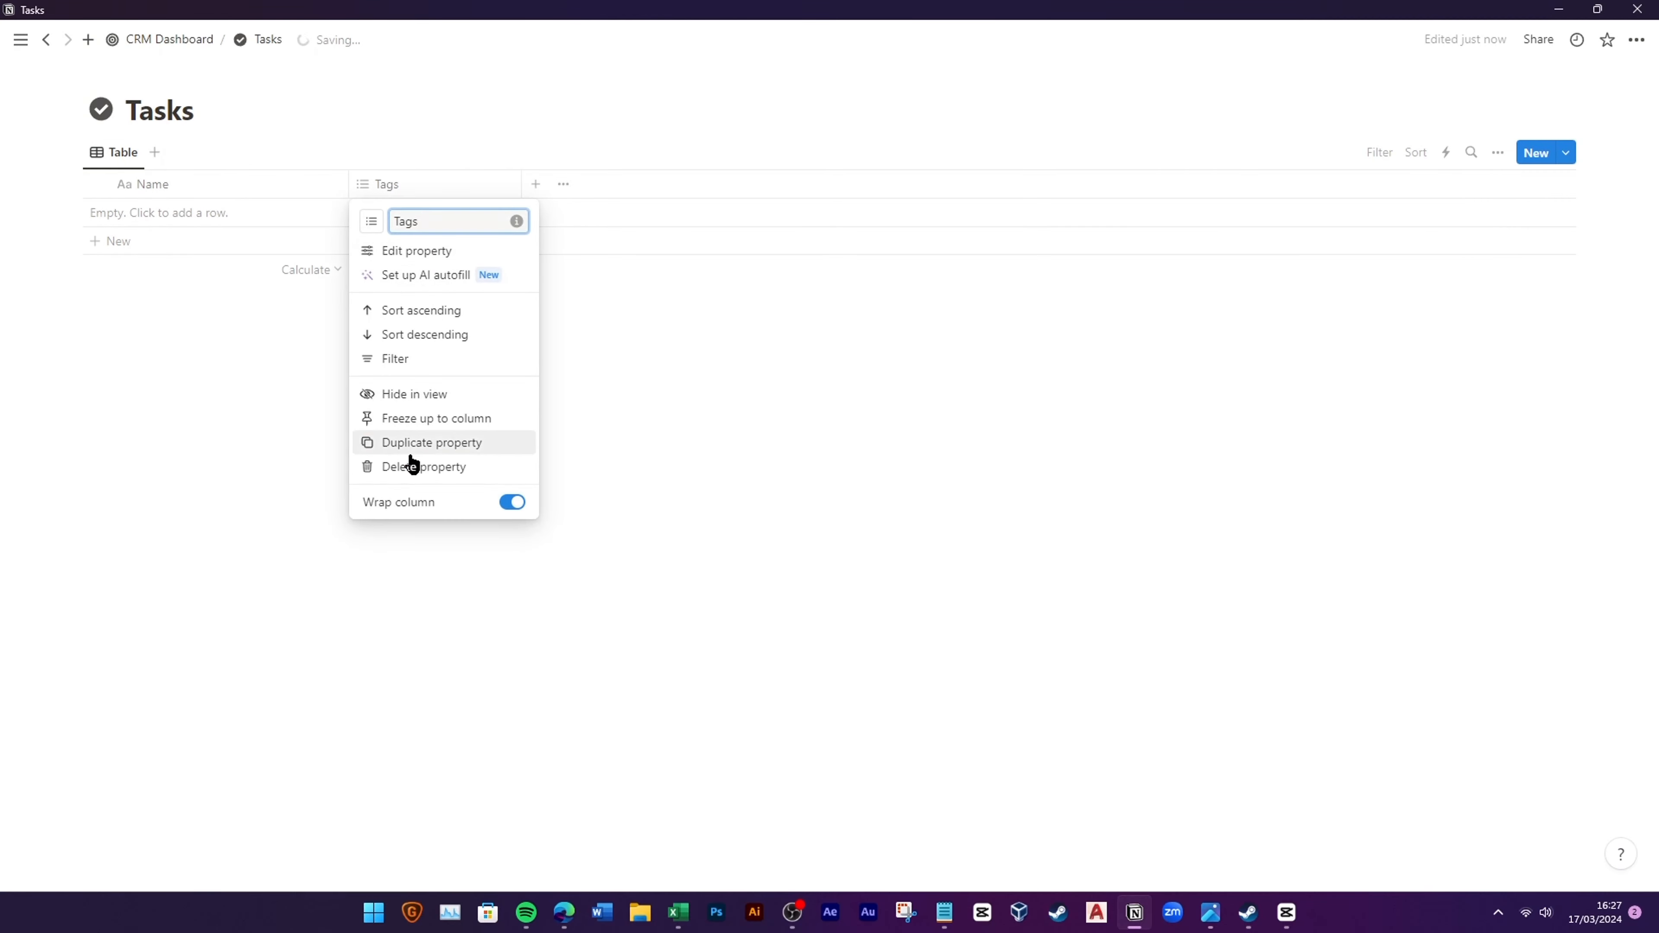
Step: Delete the Tags property and create a New Task template with a check-circle icon
left_click(418, 459)
left_click(781, 461)
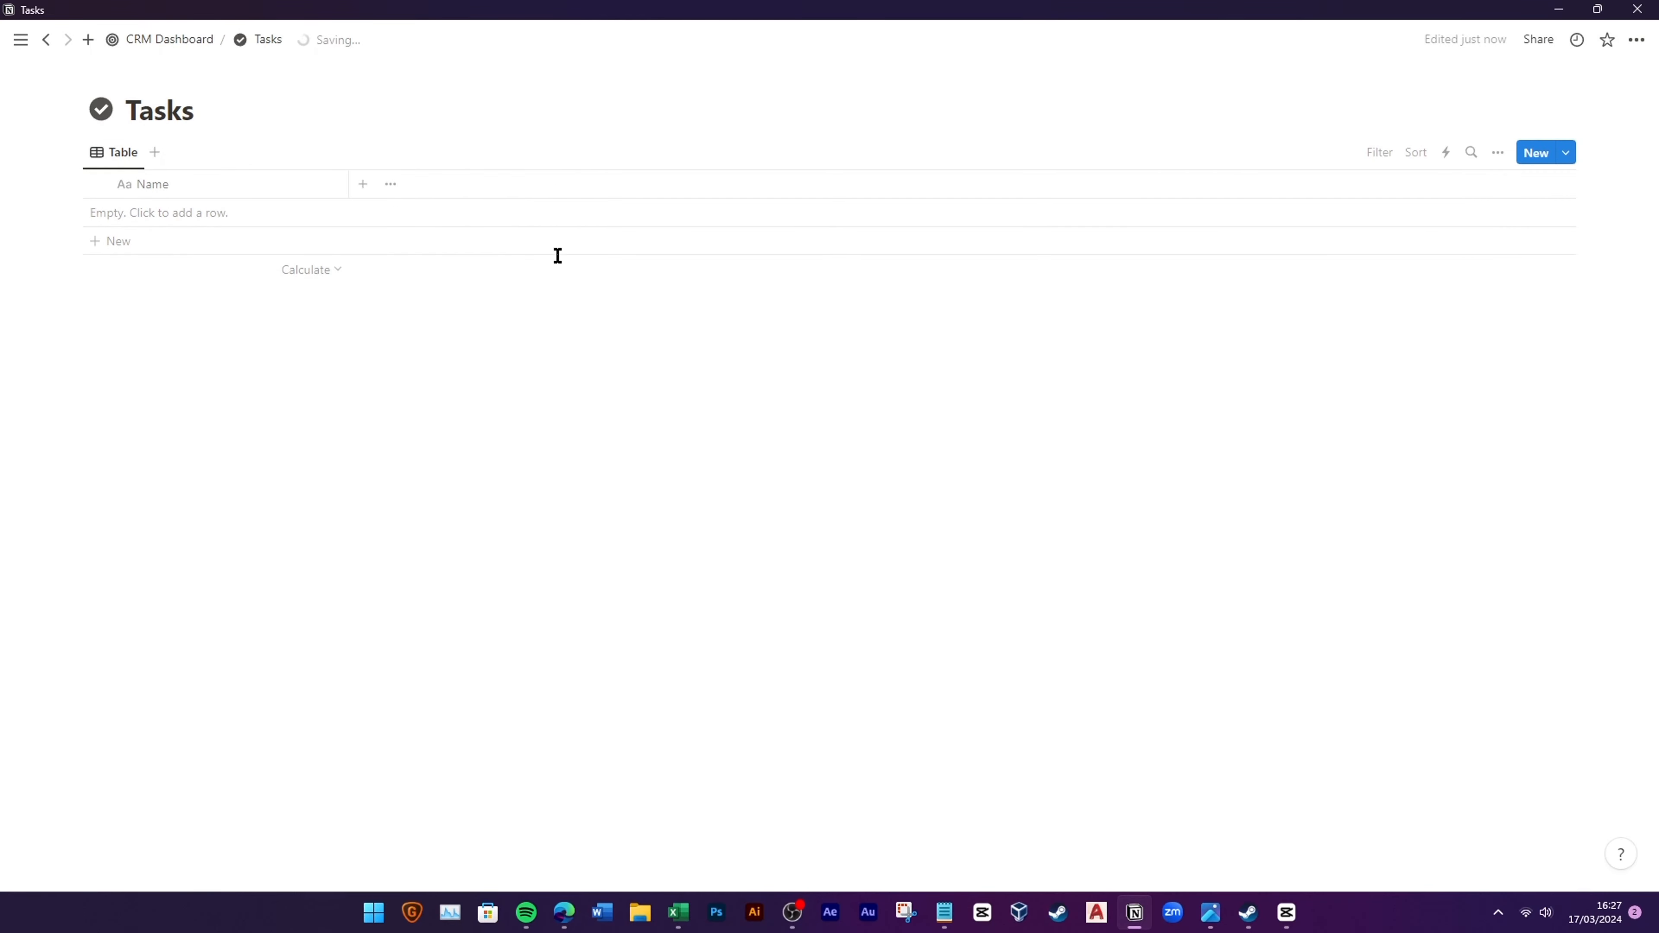
left_click(1565, 154)
left_click(1455, 274)
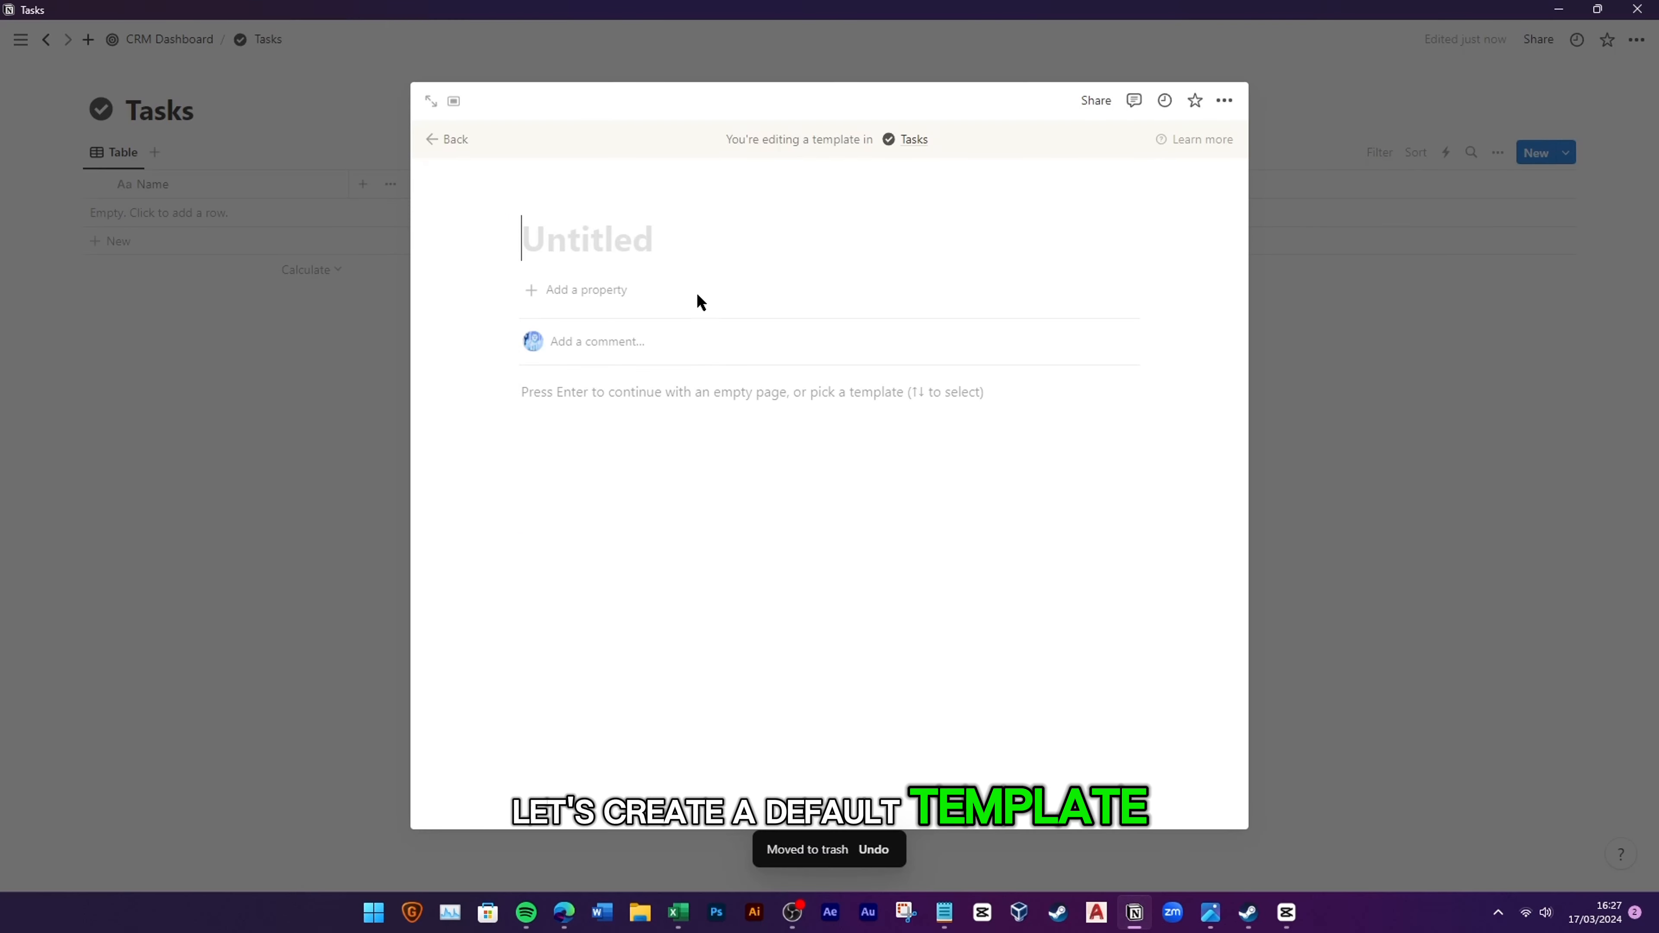
left_click(555, 200)
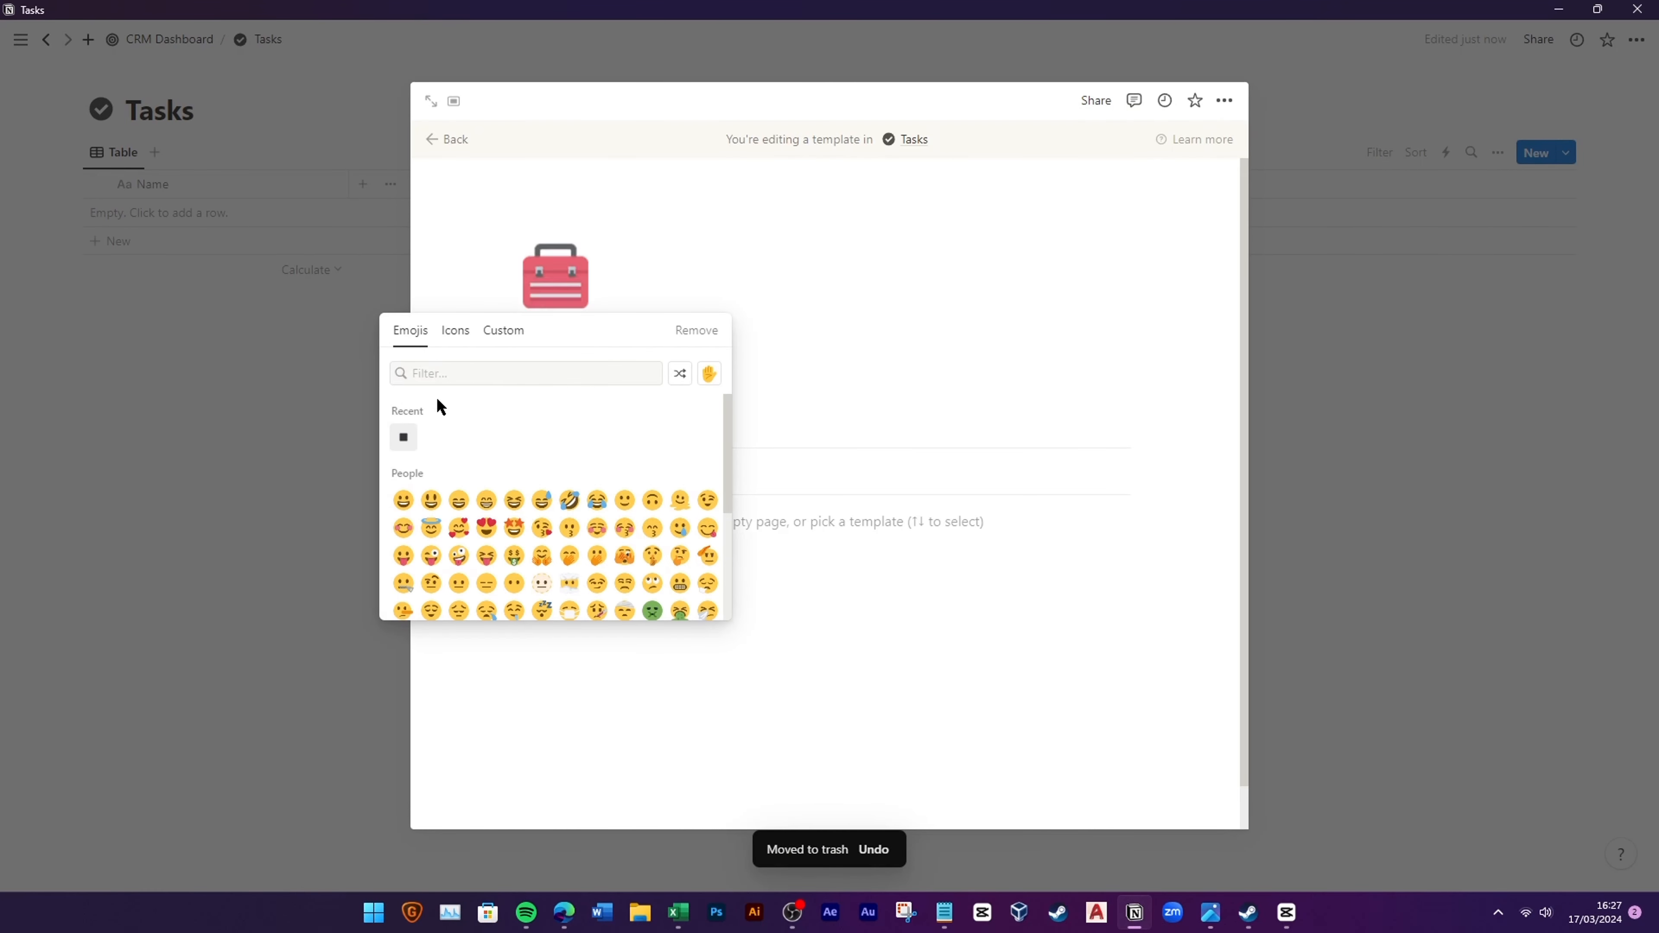
left_click(456, 331)
left_click(403, 437)
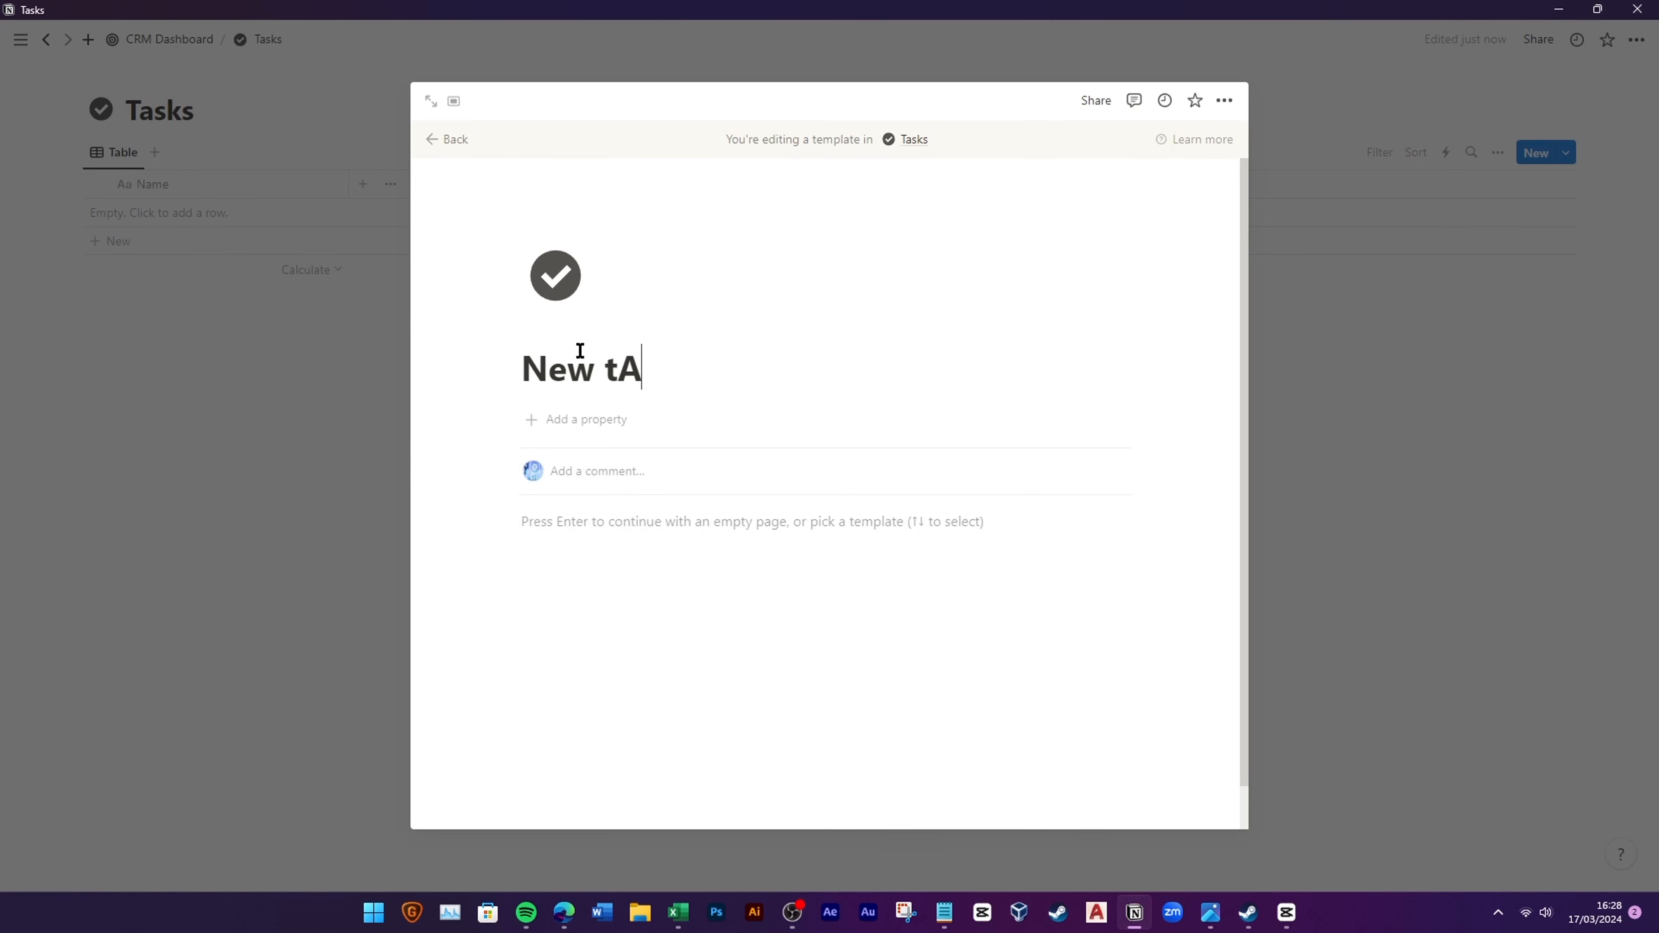
left_click(253, 380)
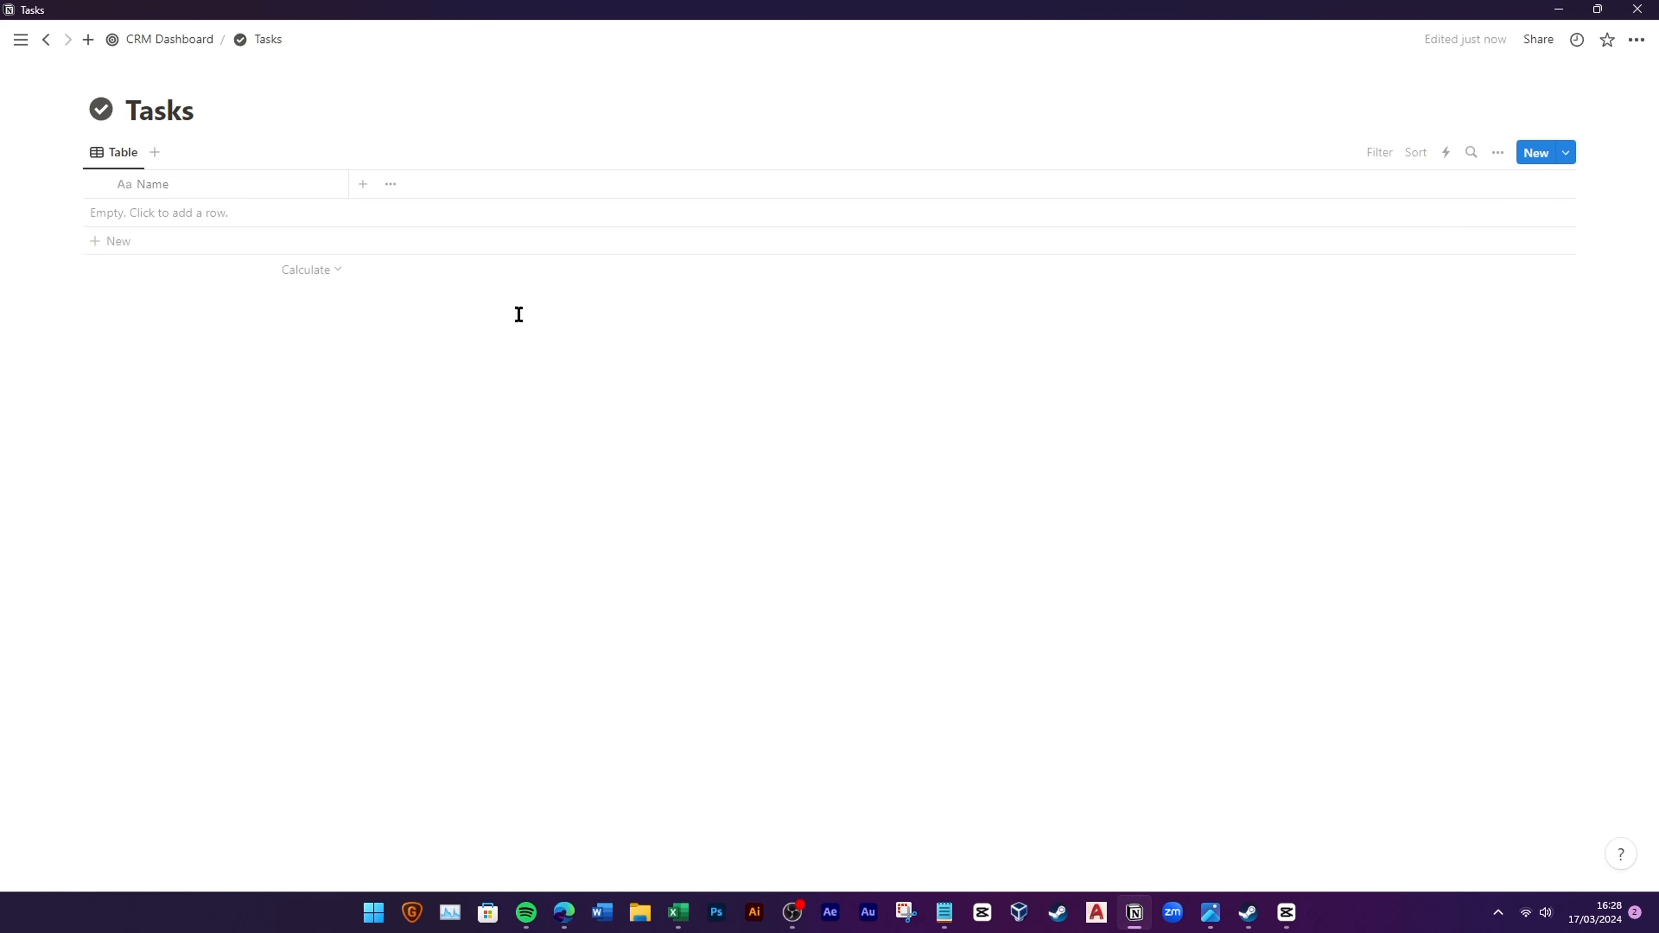
Step: Make New Task the default template for all Tasks views
left_click(1567, 157)
left_click(1630, 215)
left_click(1503, 190)
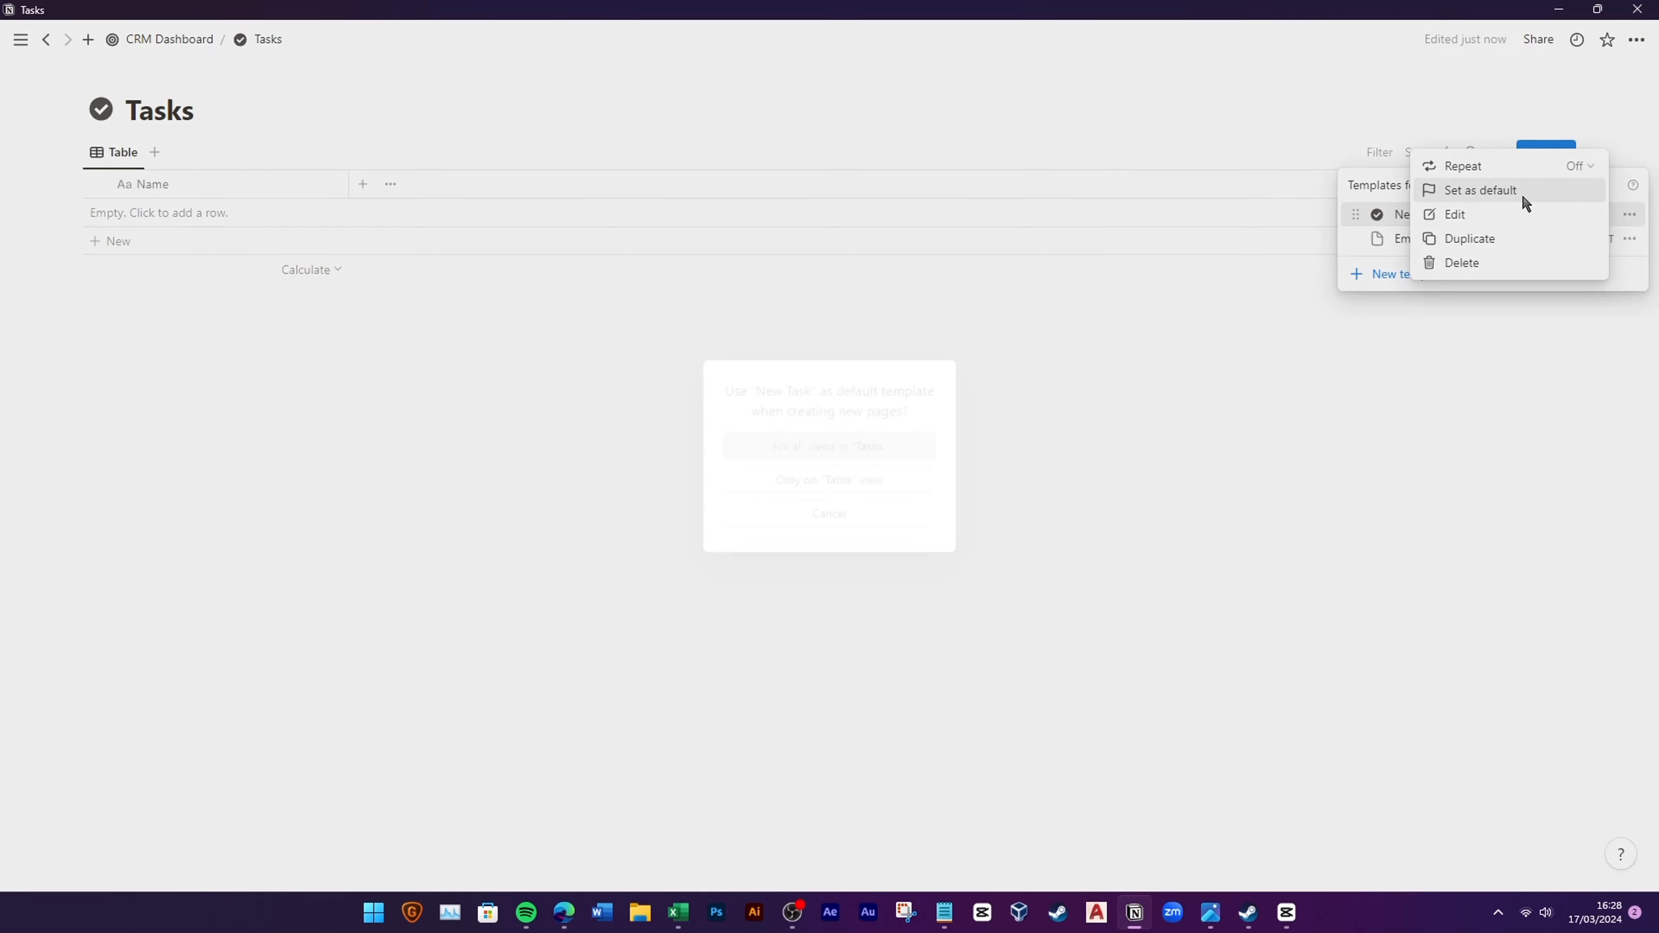
left_click(859, 451)
key("Escape")
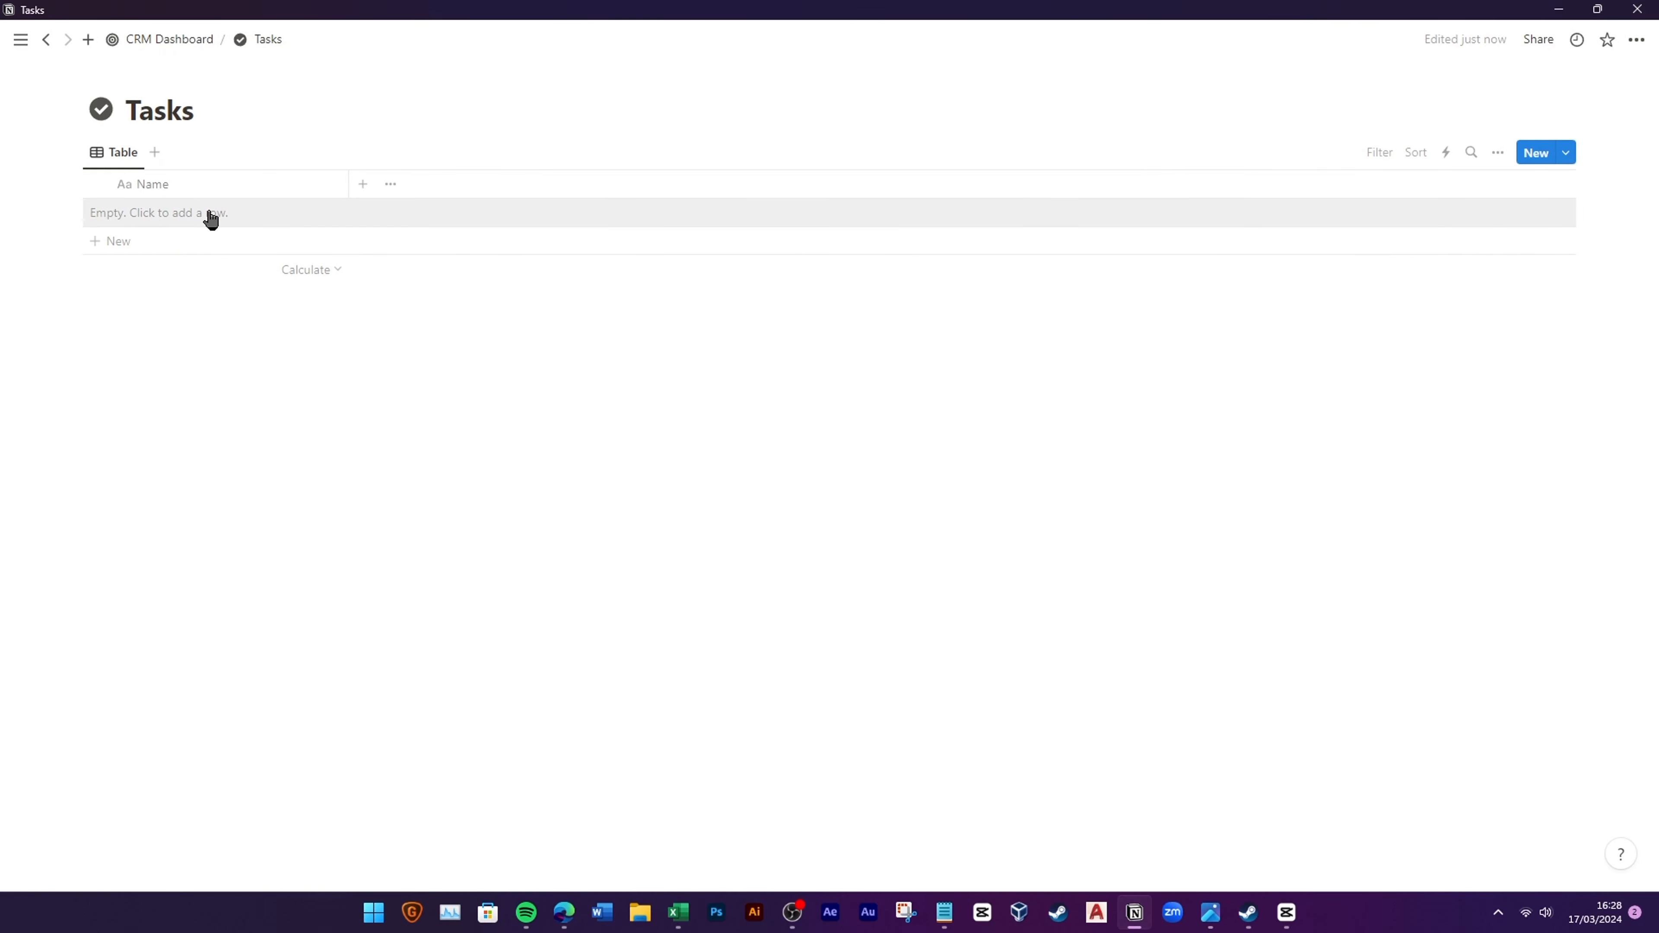
Step: Add a task named Requirements Gathering
left_click(211, 216)
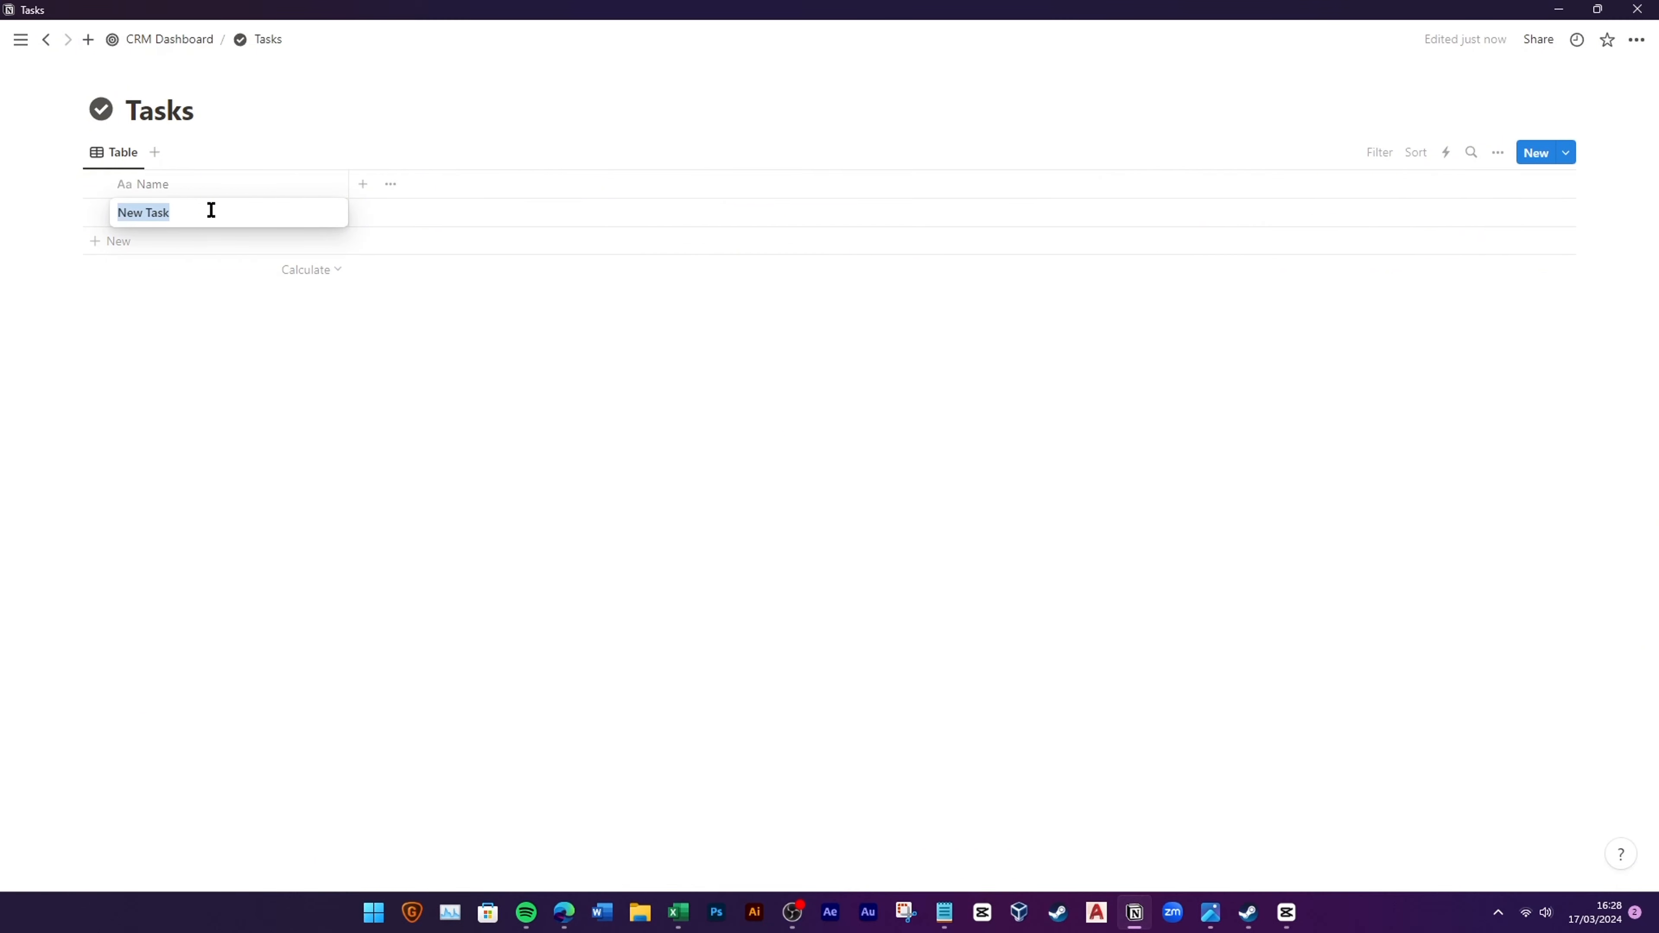
type("Requirements Gathering")
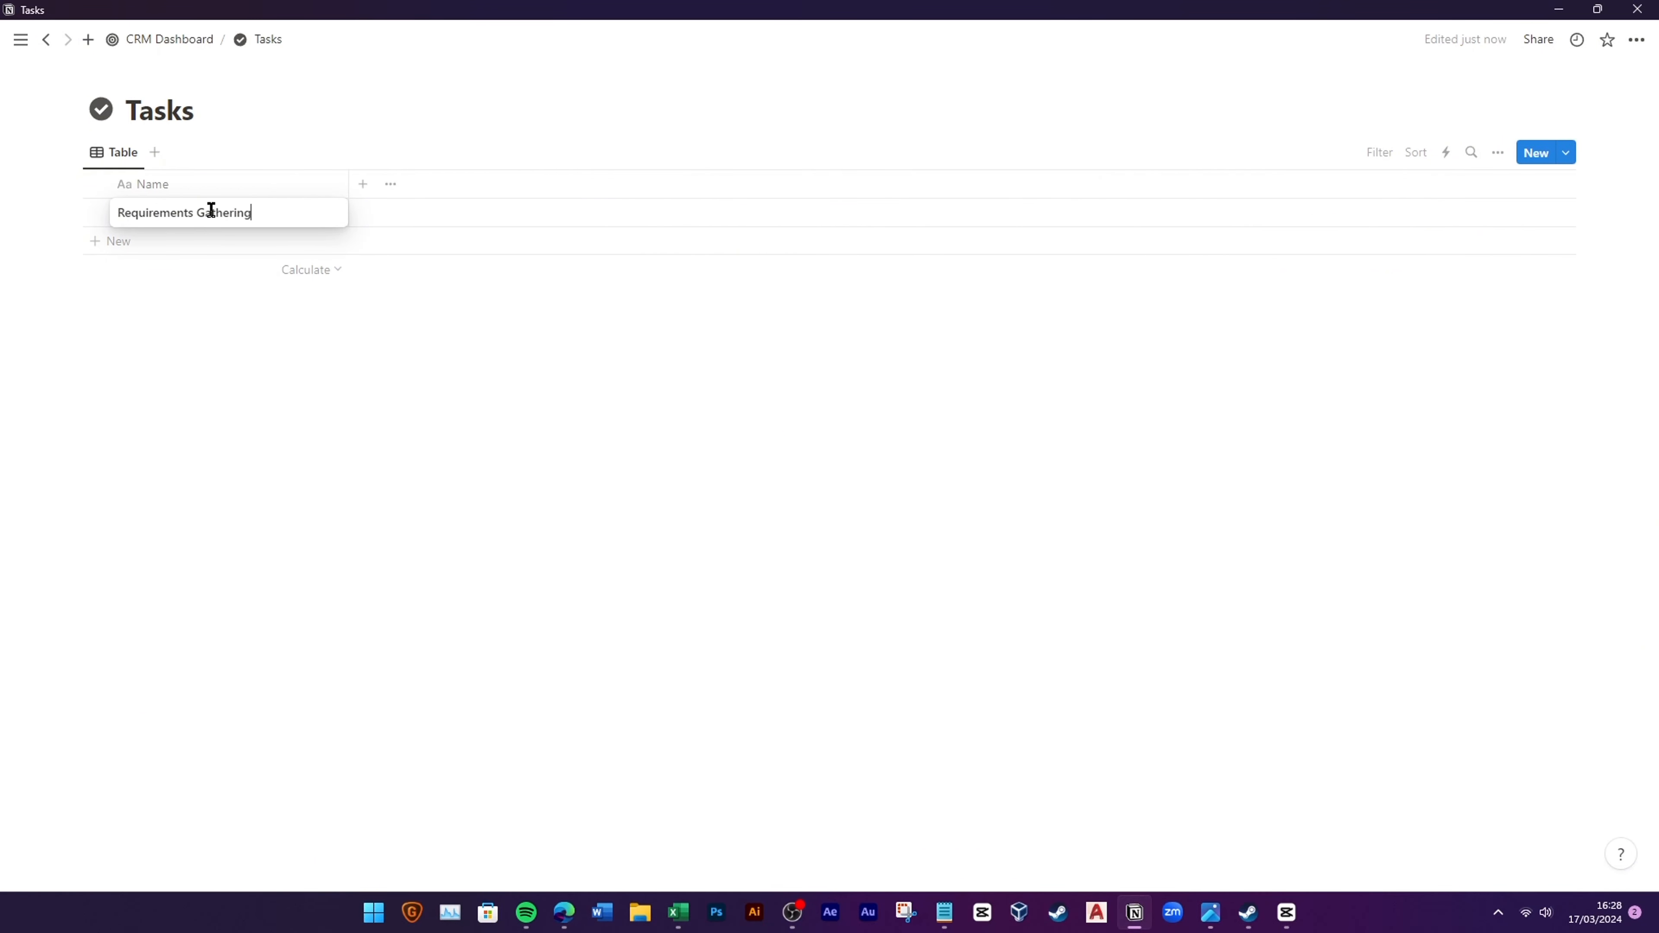
key("Return")
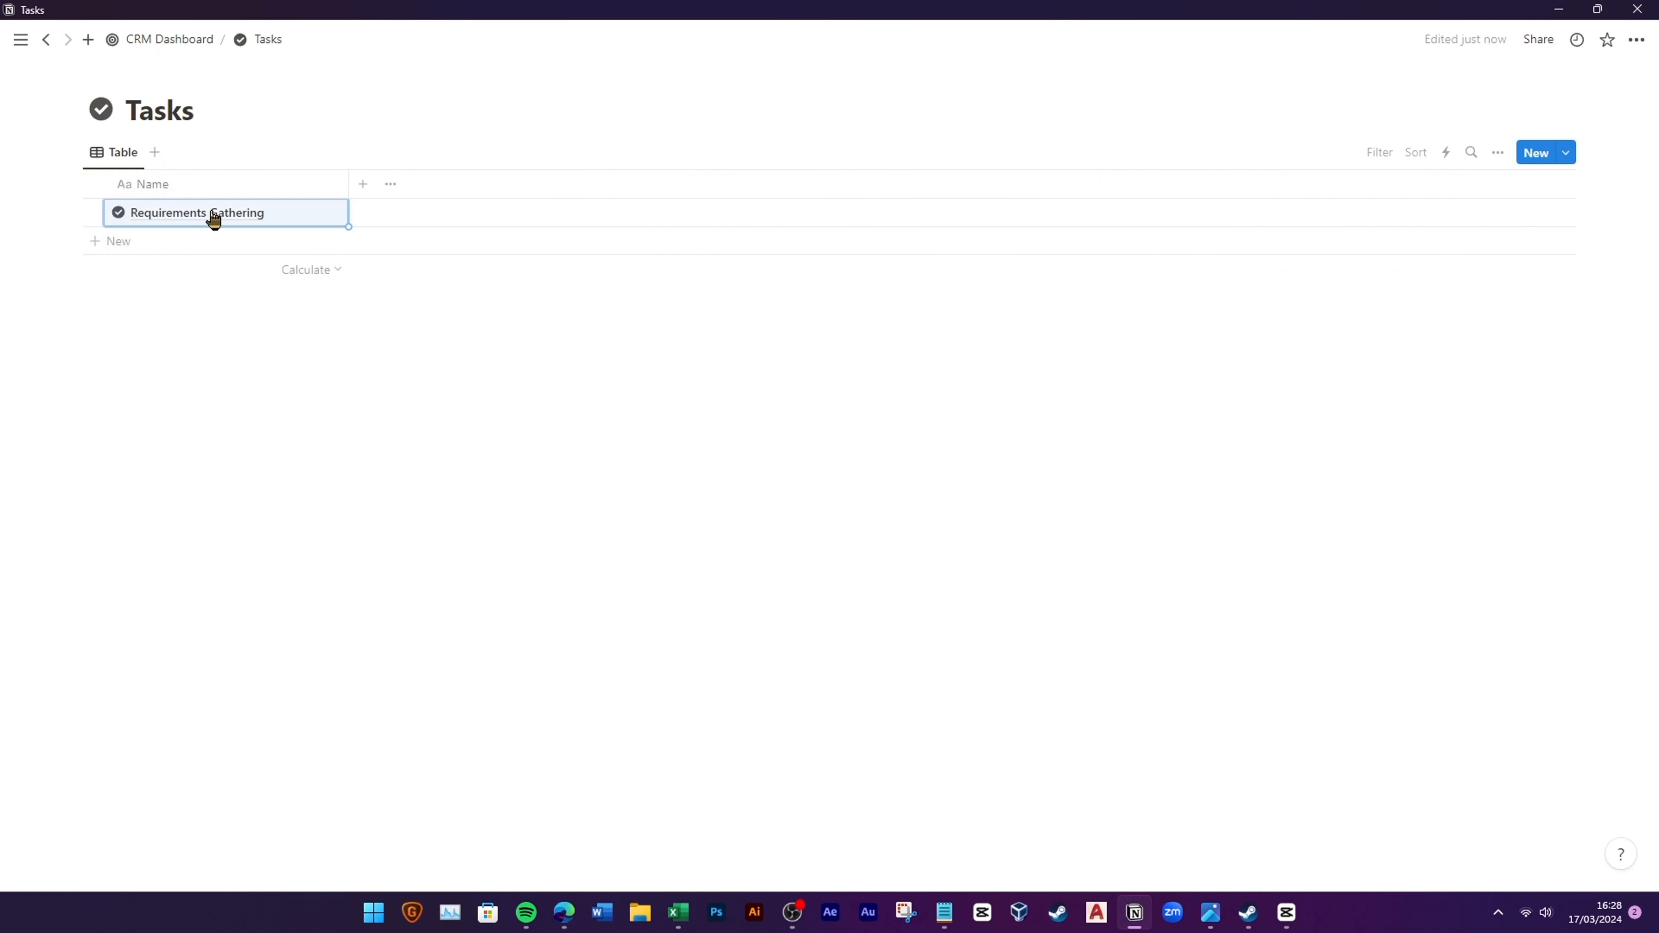
Step: Add a day/month/year Due Date column set to 23/03/2024, plus a Status column
left_click(364, 185)
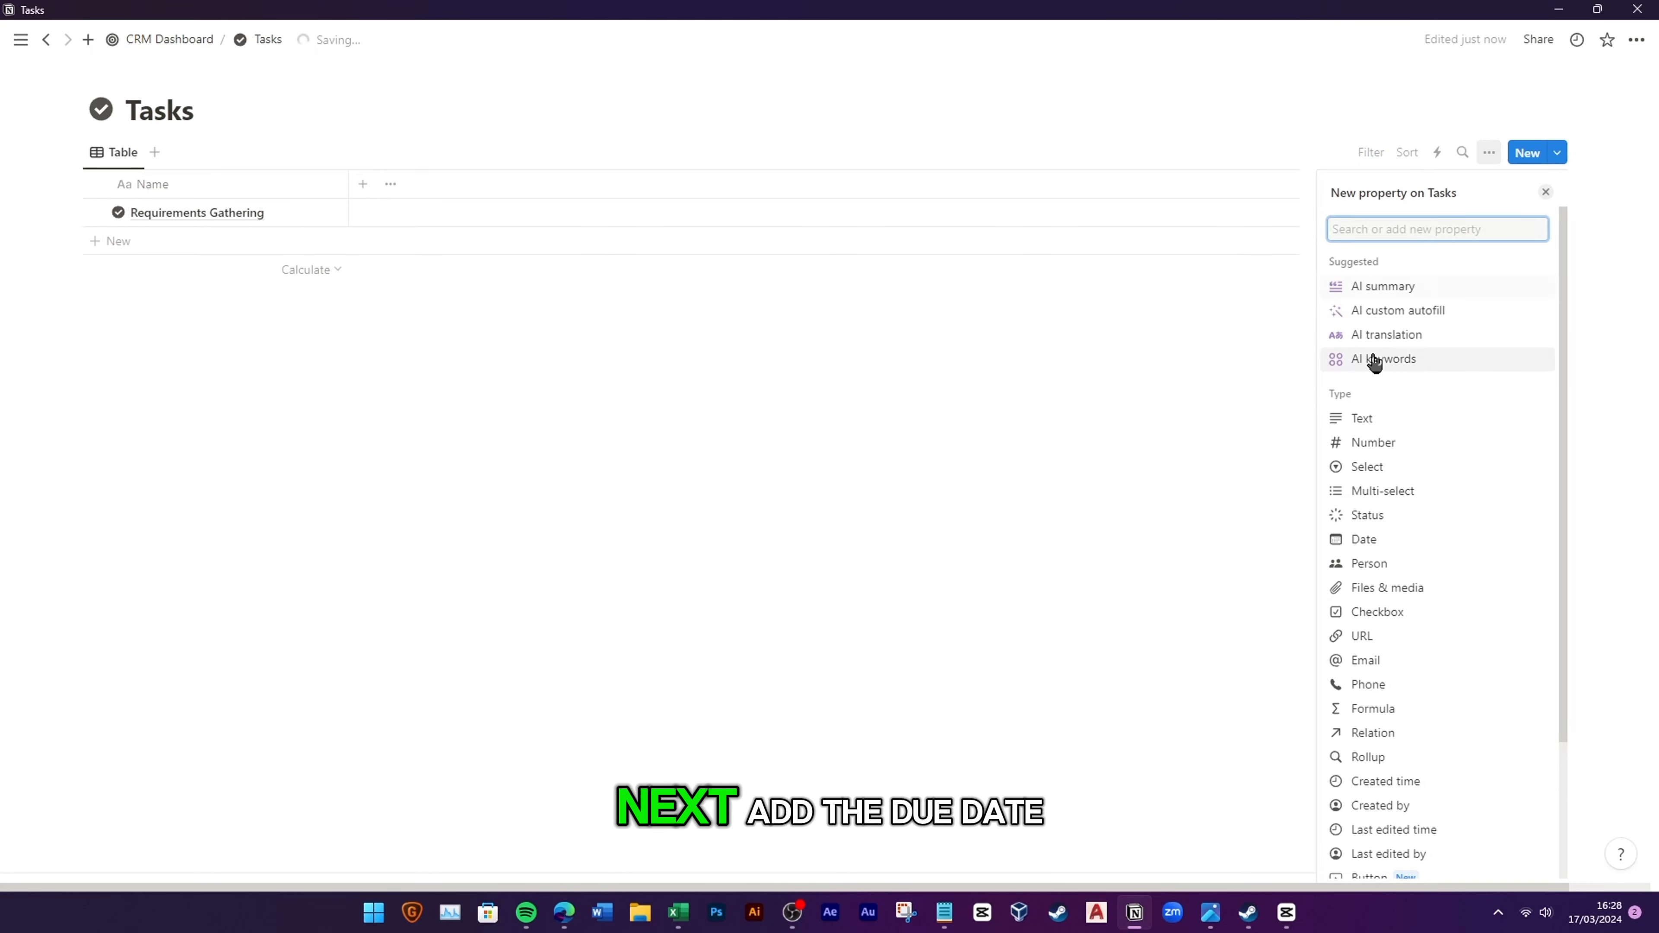
left_click(1374, 538)
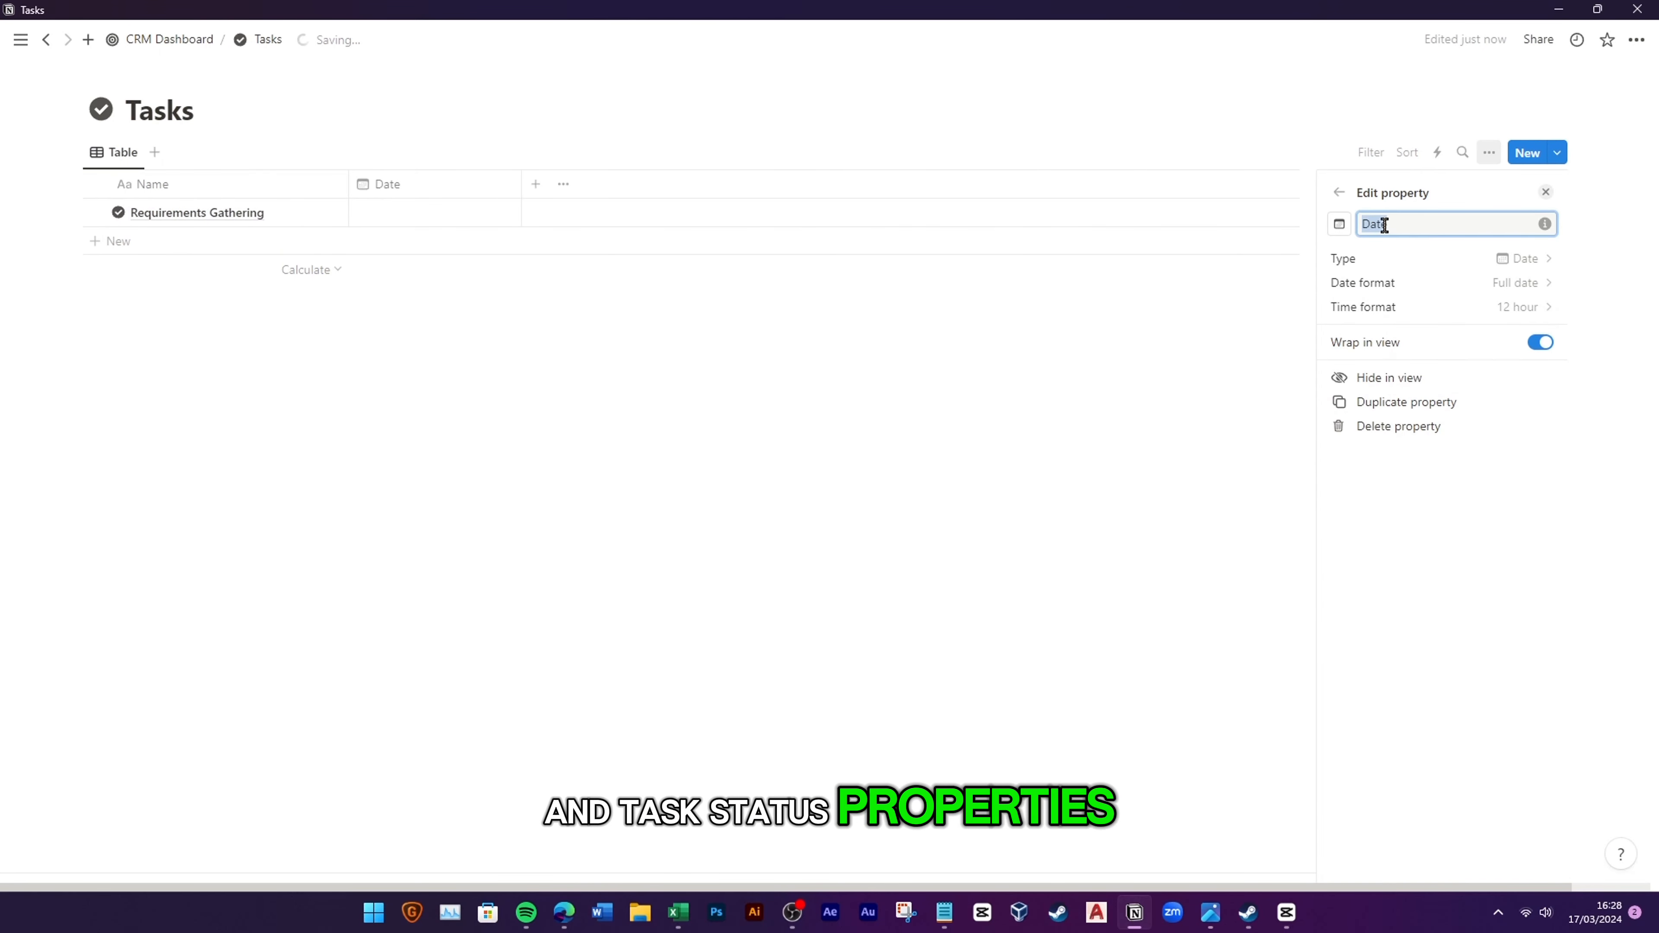
type("DD")
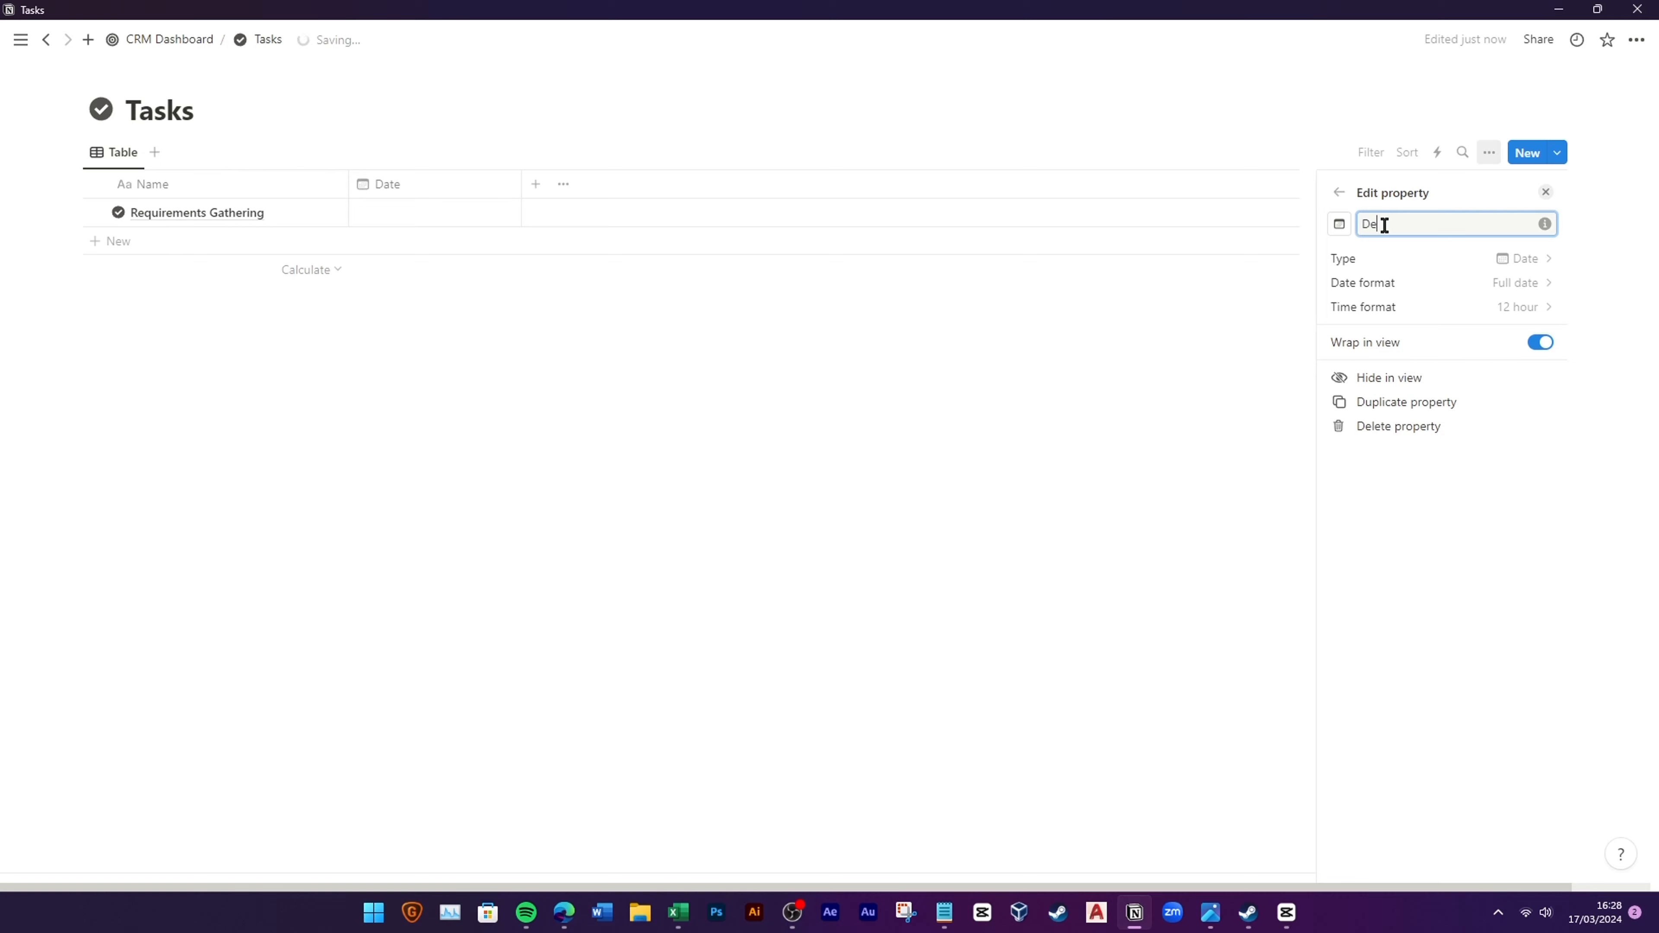
left_click(1459, 284)
left_click(1463, 369)
left_click(497, 260)
left_click(434, 213)
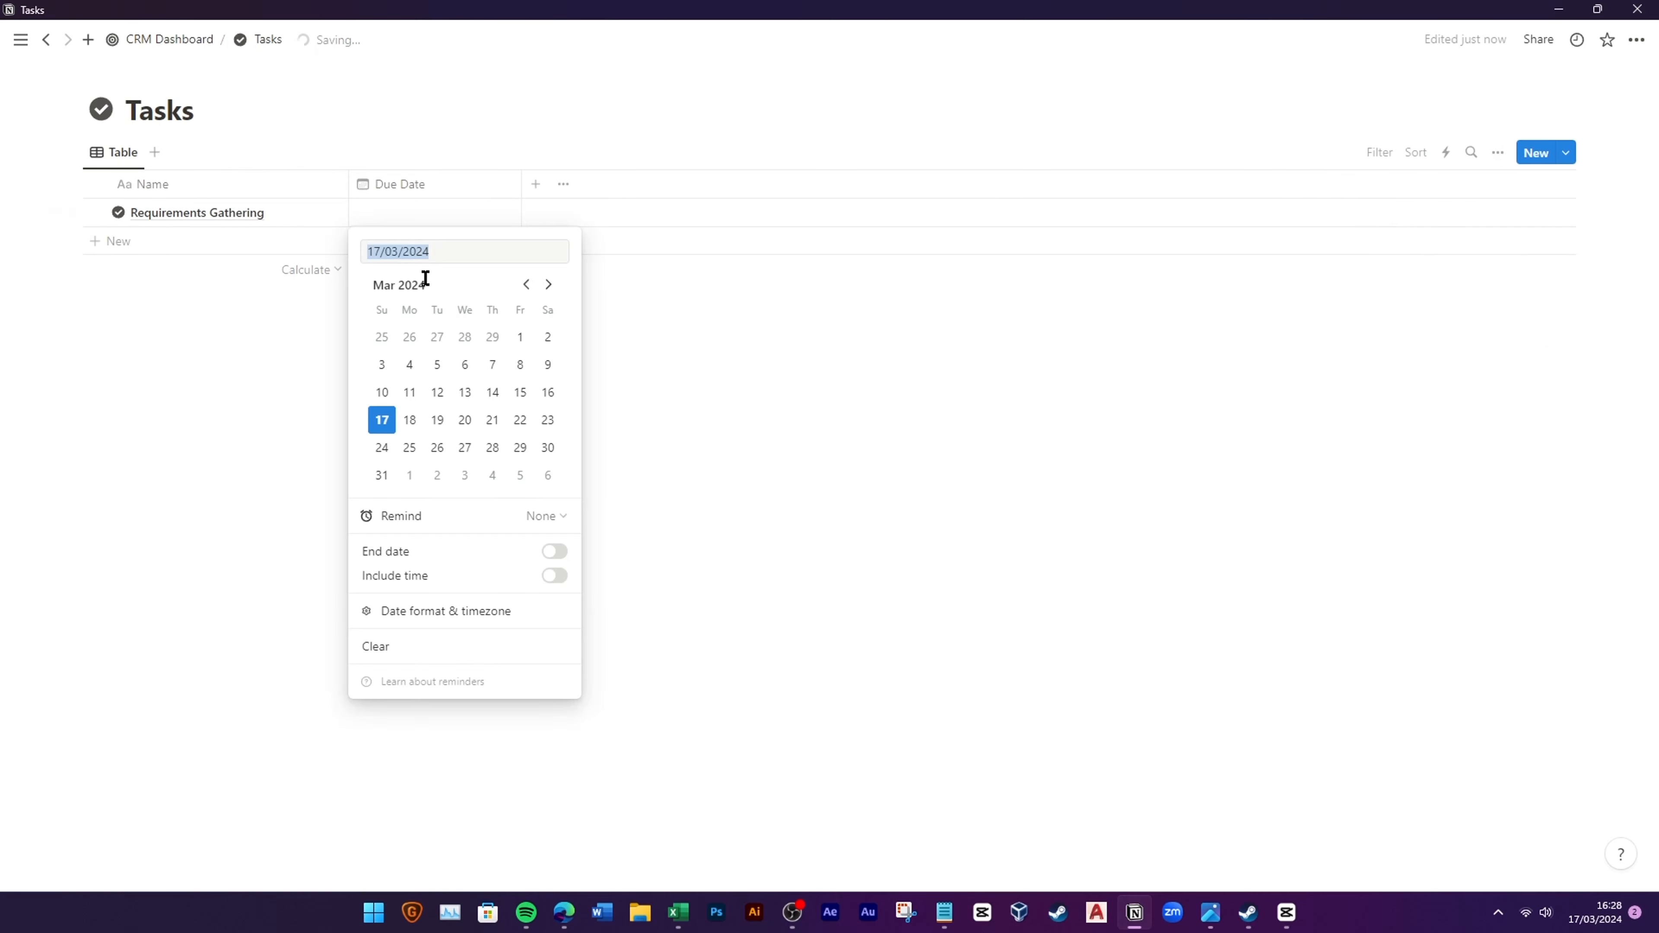
left_click(550, 207)
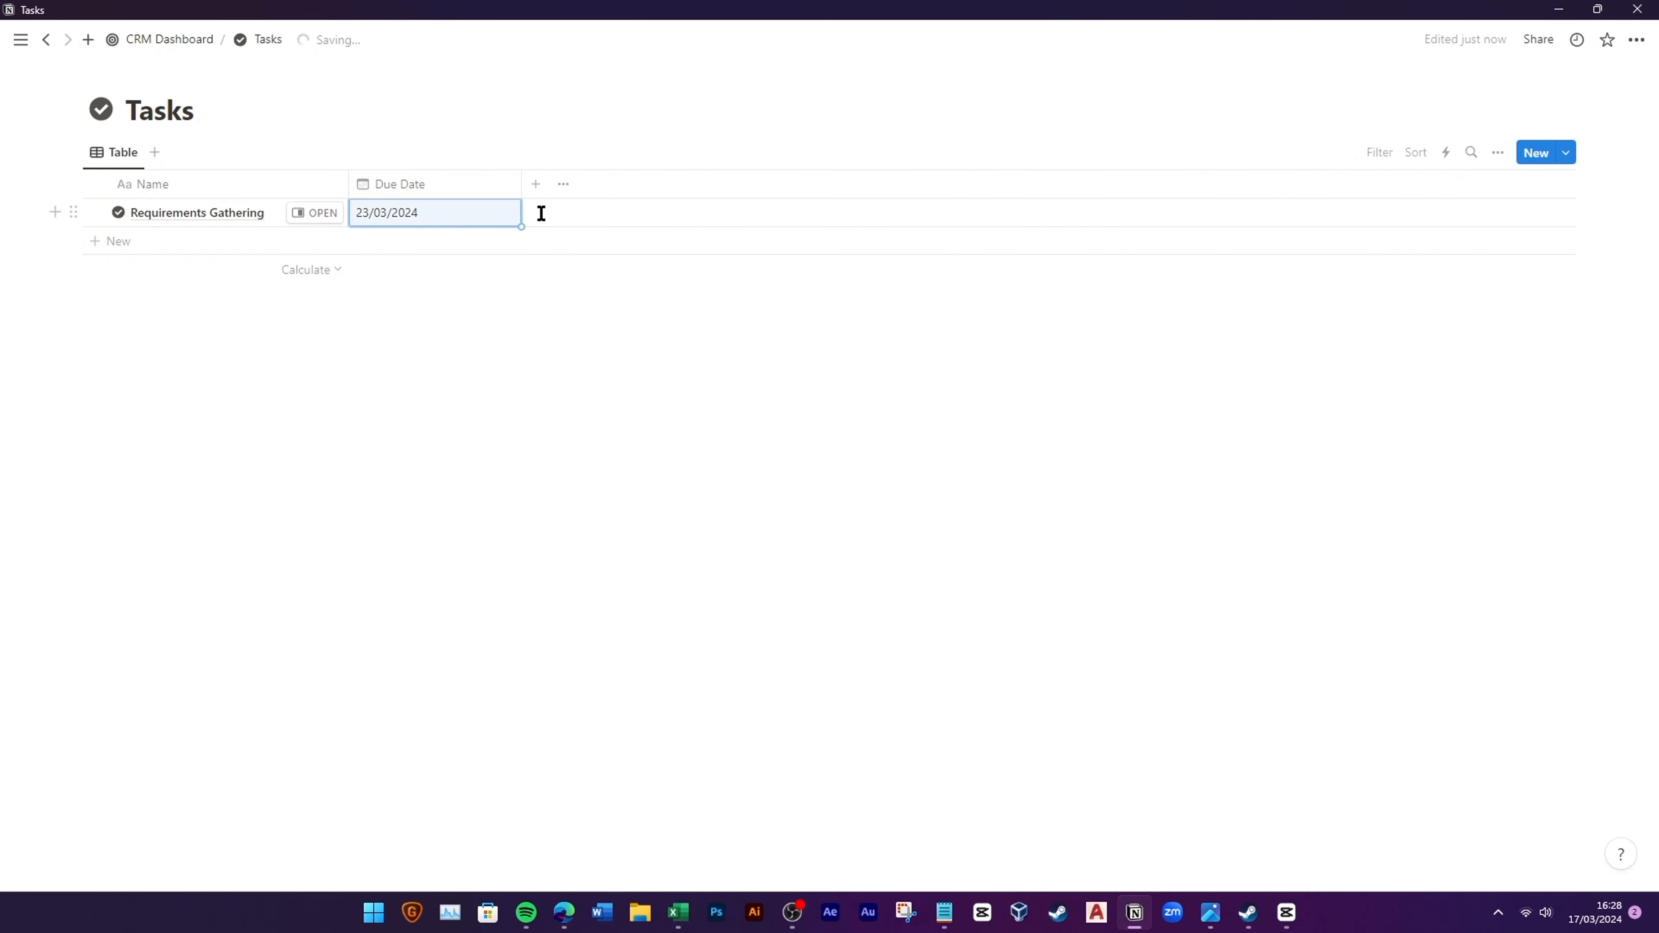
left_click(536, 183)
left_click(1394, 517)
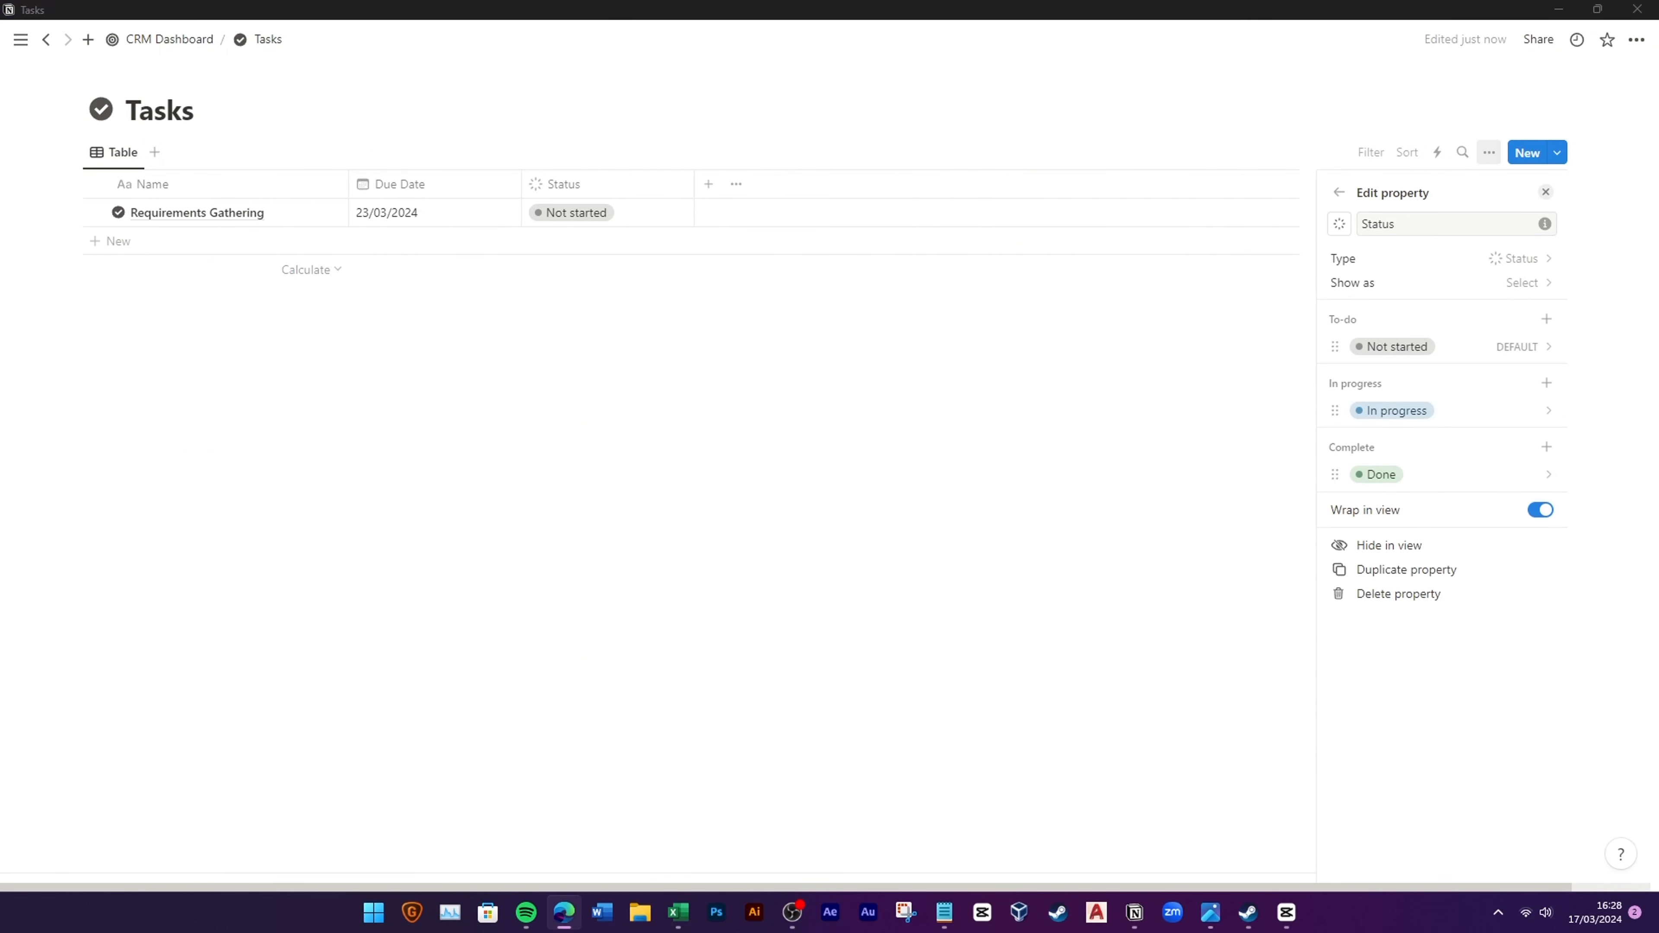
Step: Add a single-select property named Priority to Tasks
left_click(622, 370)
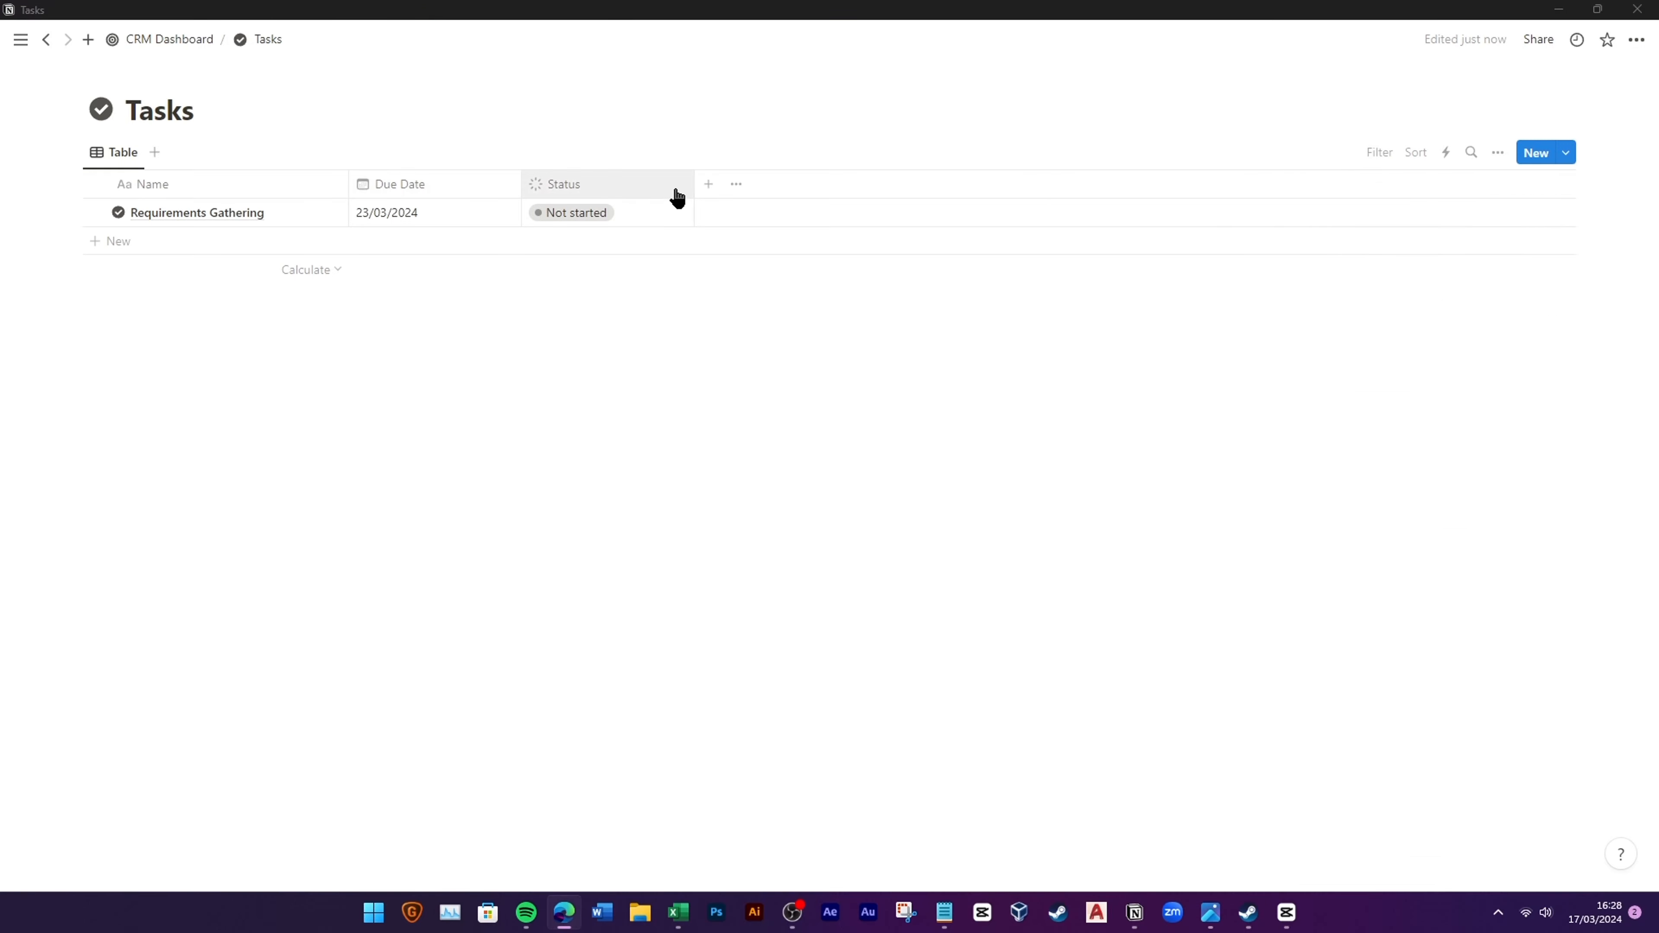
left_click(709, 184)
left_click(1382, 463)
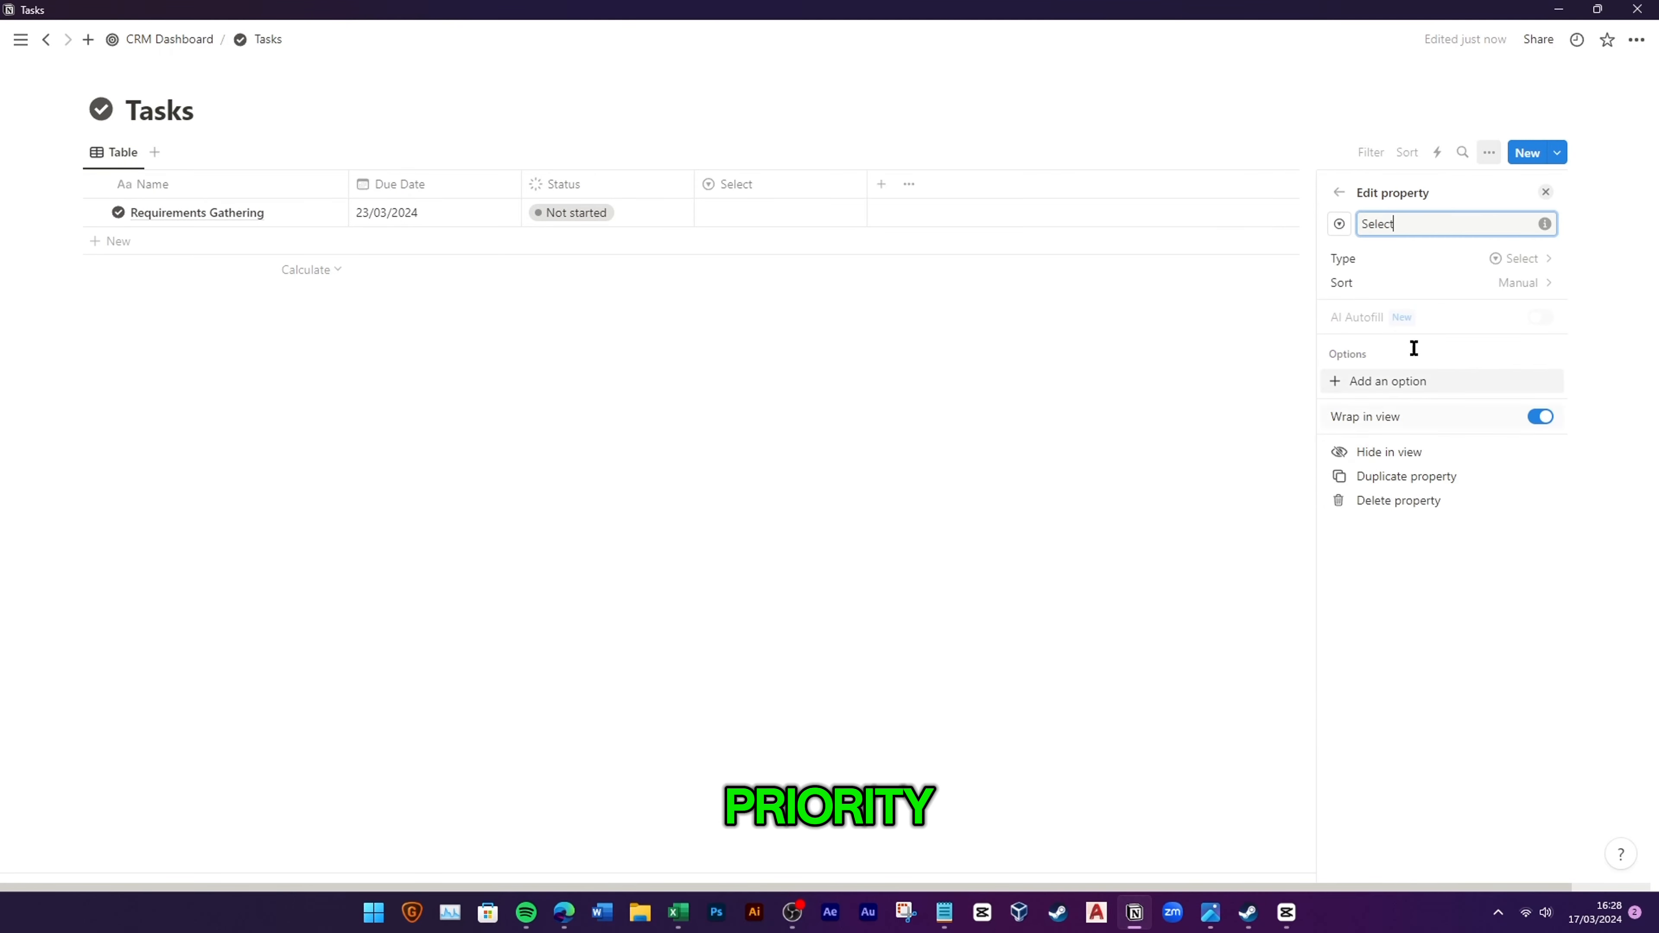
double_click(1376, 226)
type("Priority")
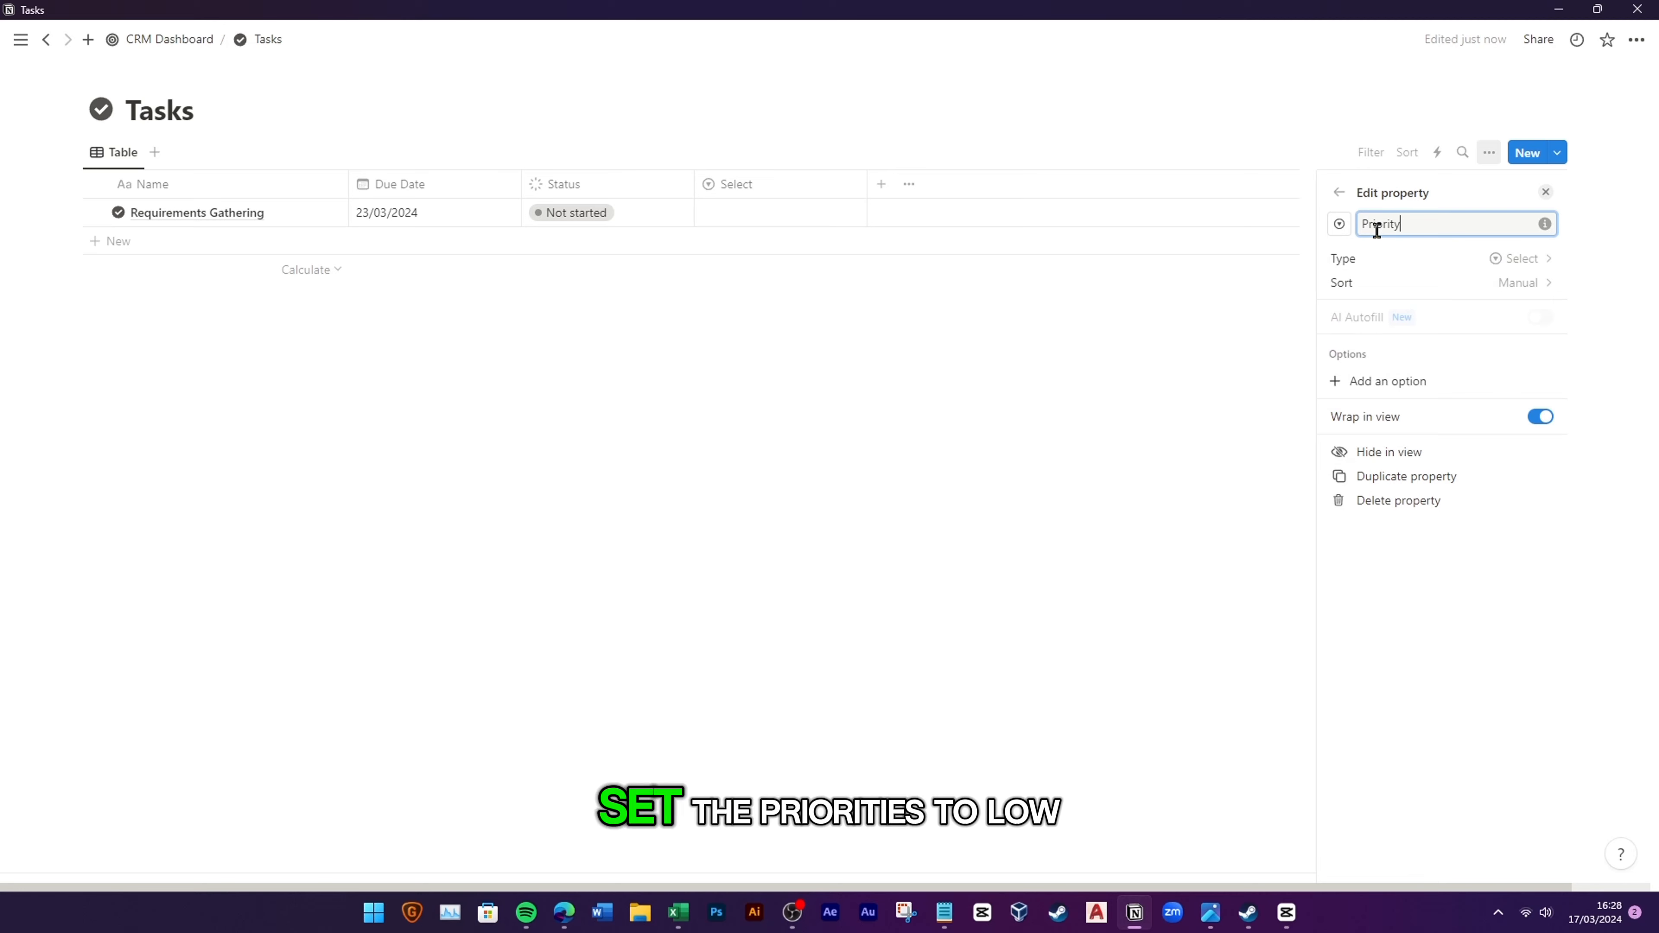
Step: Give Priority the options Low (green), Medium (yellow) and High
left_click(1365, 381)
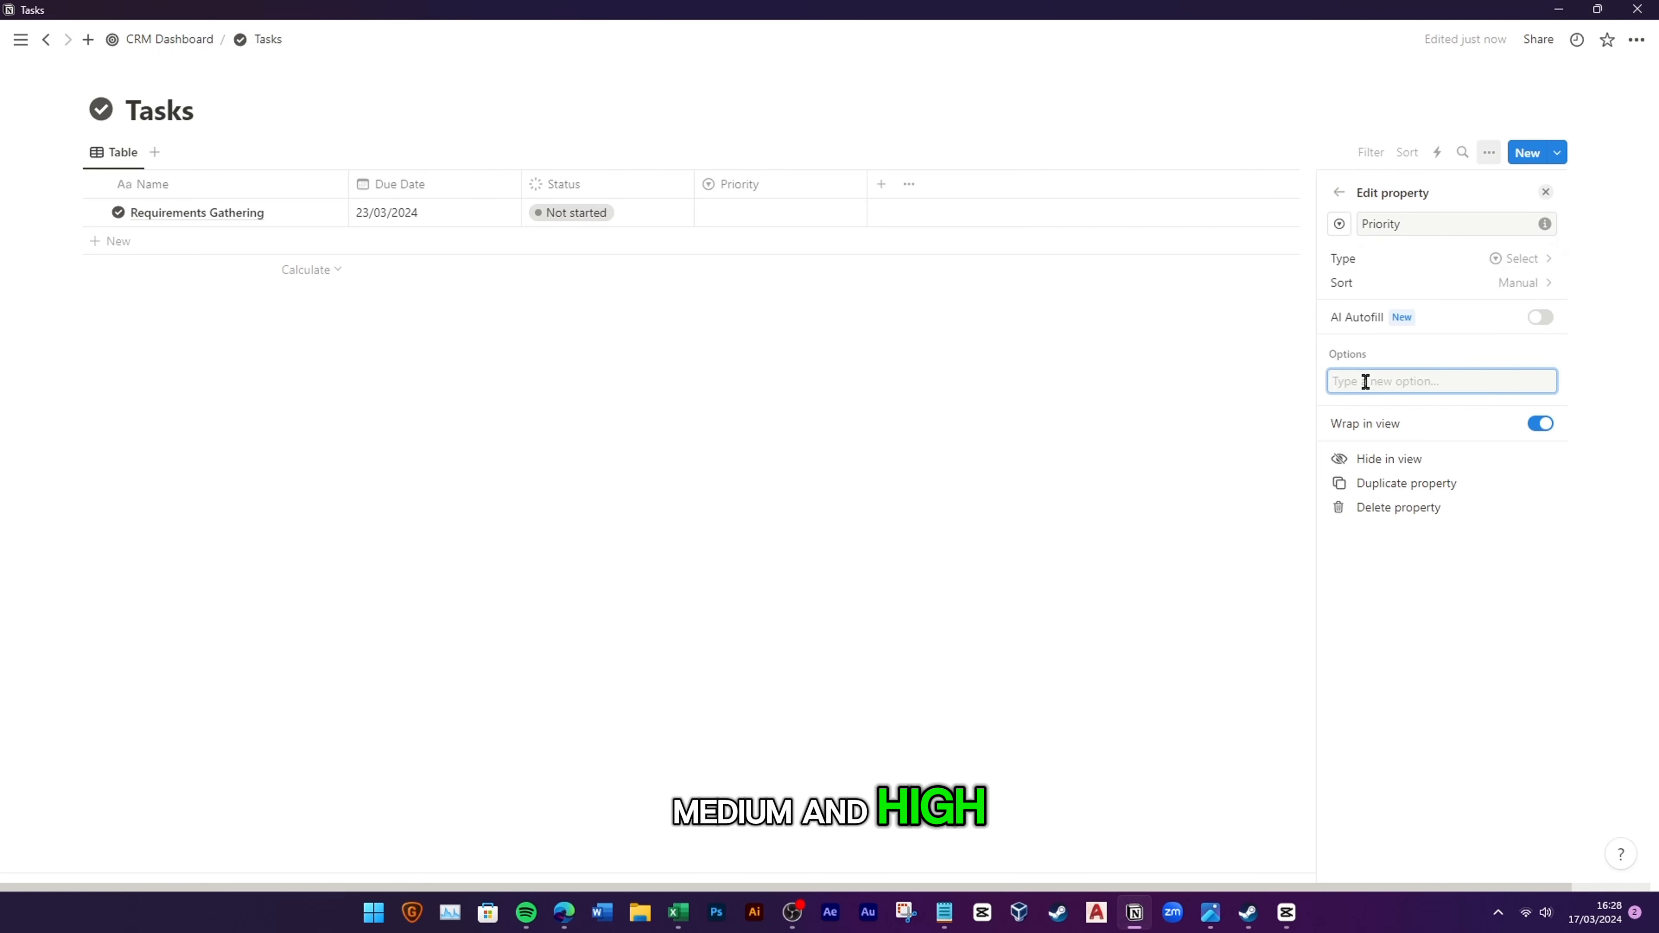
type("Low")
key("Return")
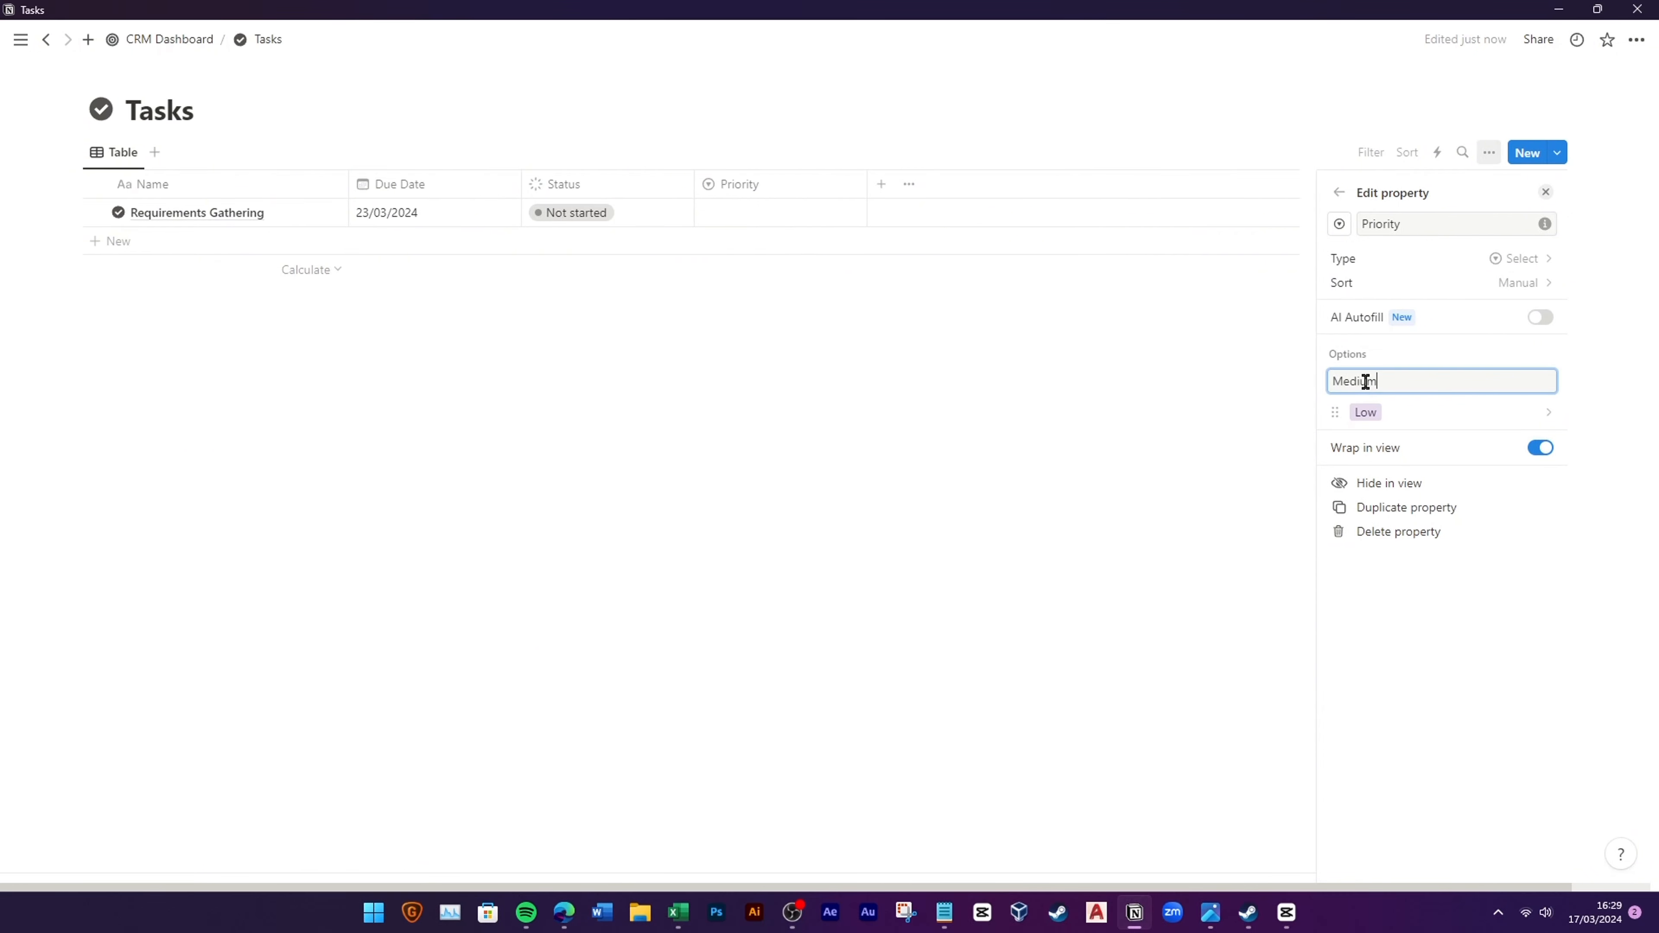
type("Medium")
key("Return")
key("Return")
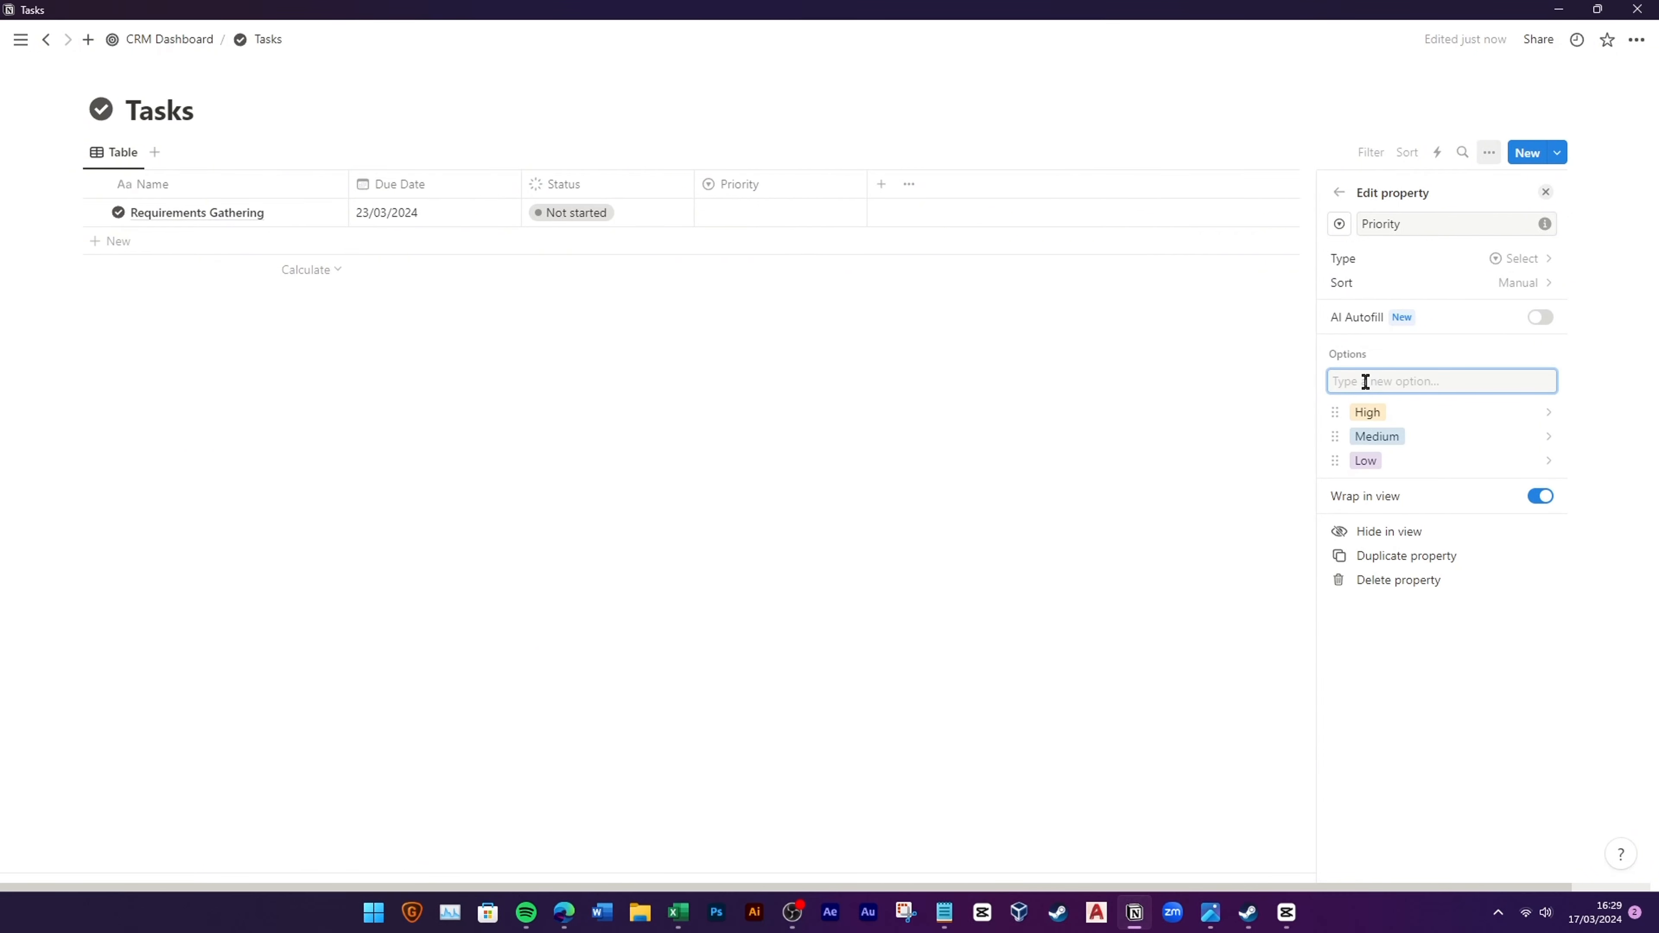
left_click(1367, 412)
left_click(1367, 429)
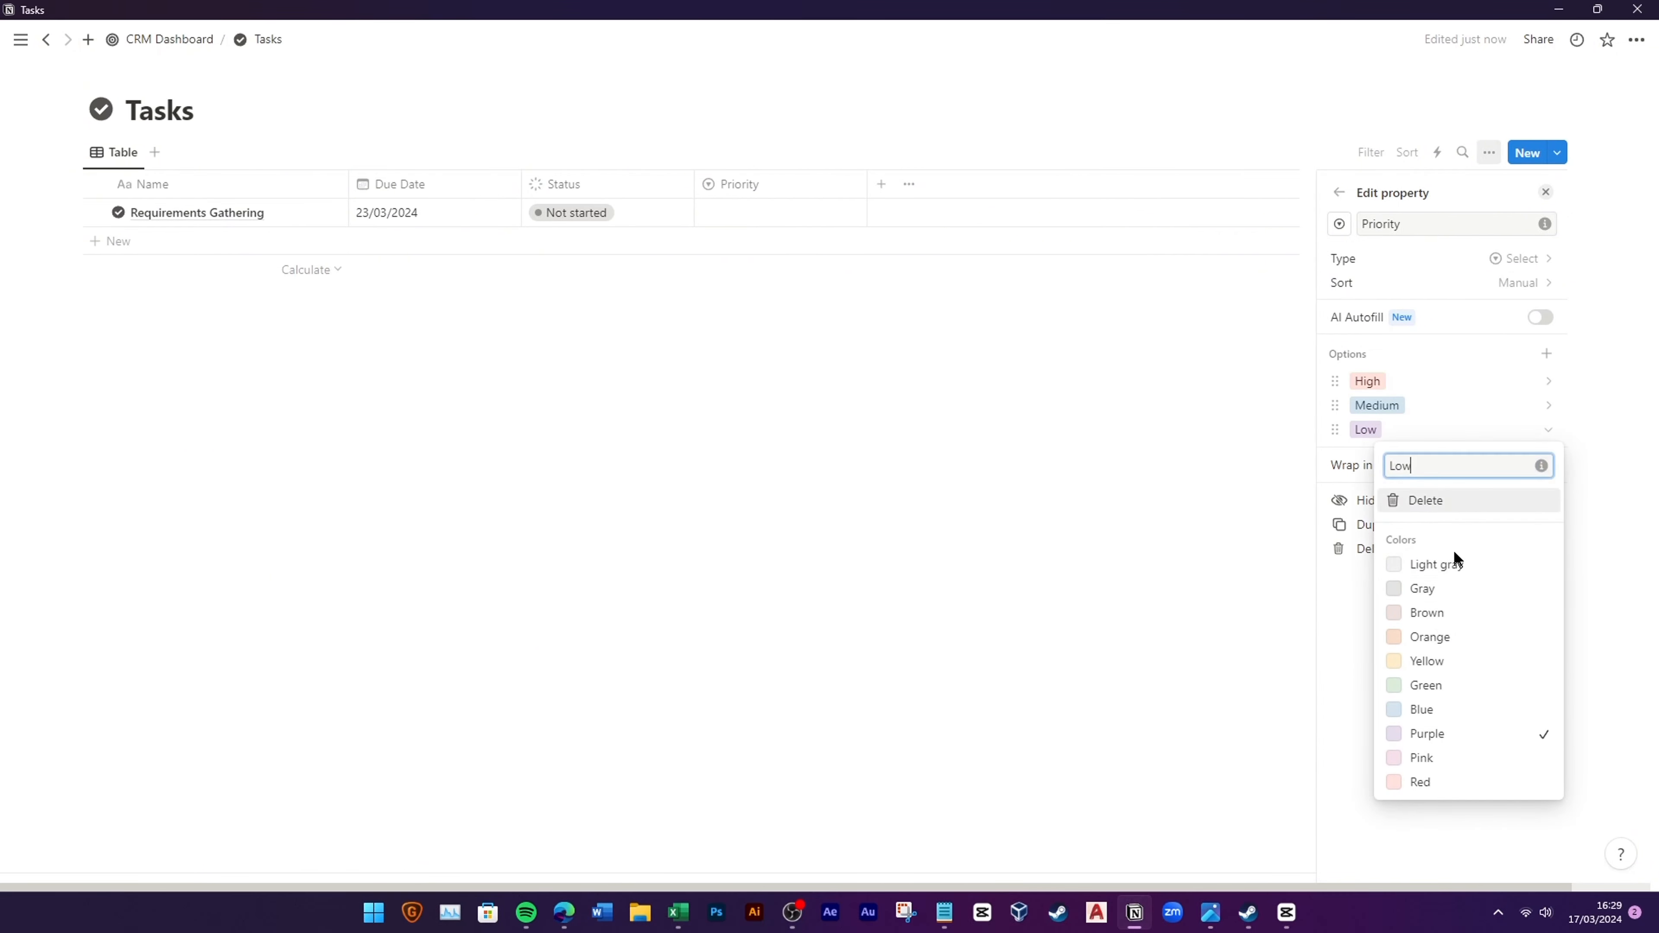
left_click(1450, 689)
left_click(1376, 406)
left_click(1421, 636)
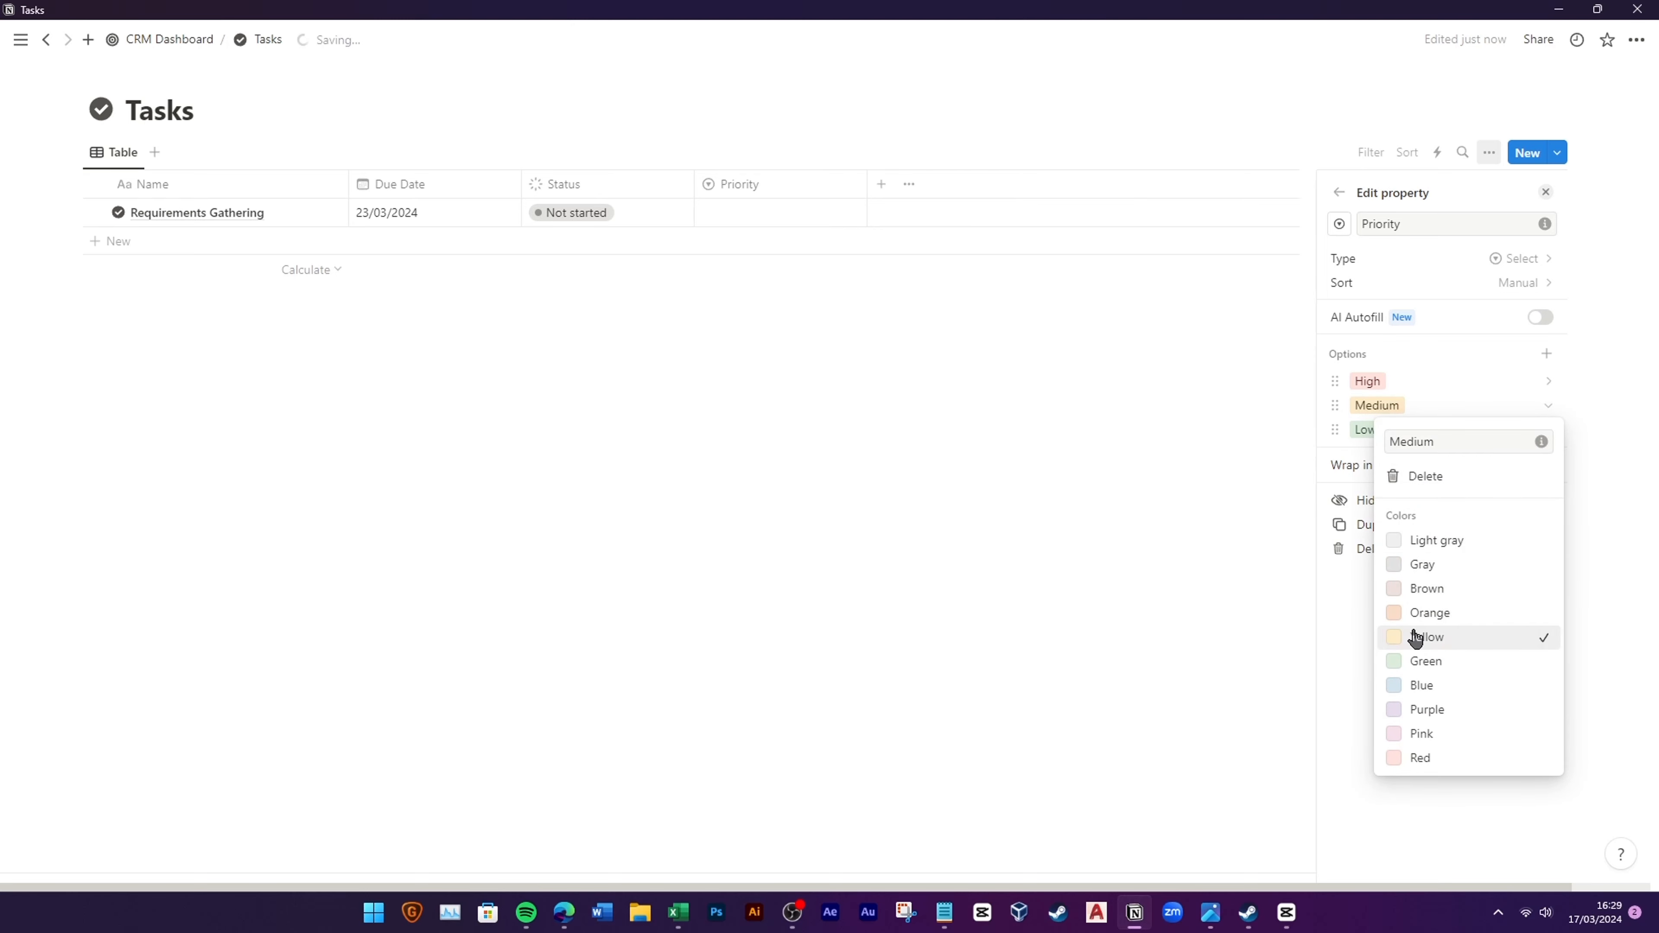
left_click(830, 297)
Step: Set Requirements Gathering's priority to High
left_click(755, 210)
left_click(745, 269)
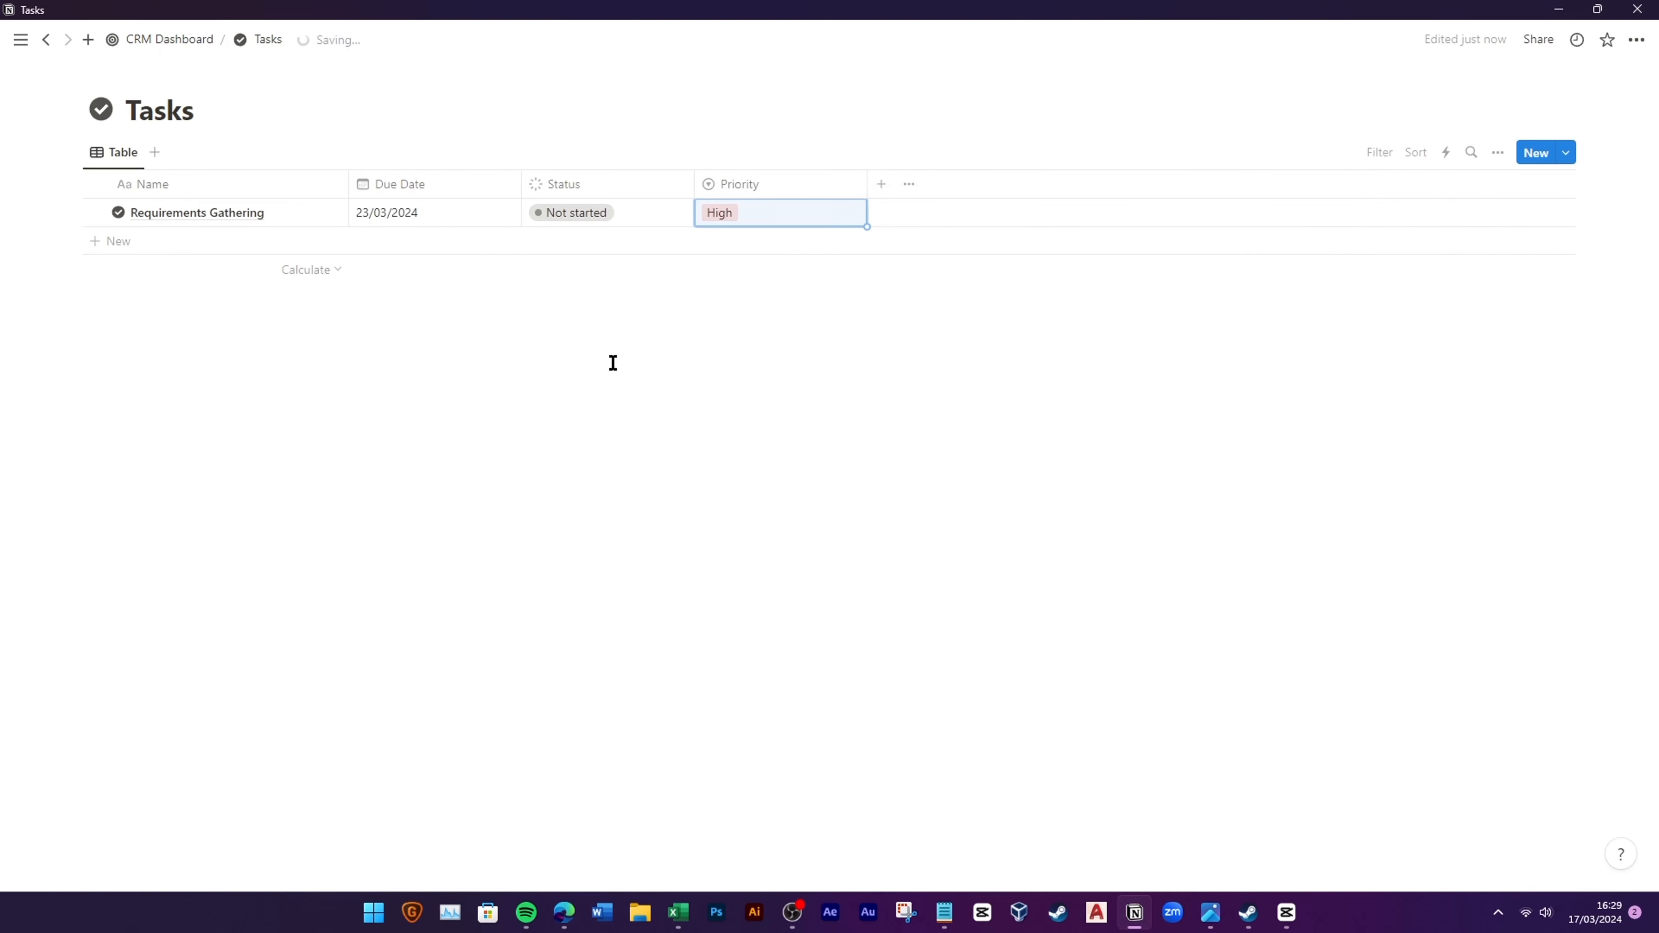
left_click(881, 184)
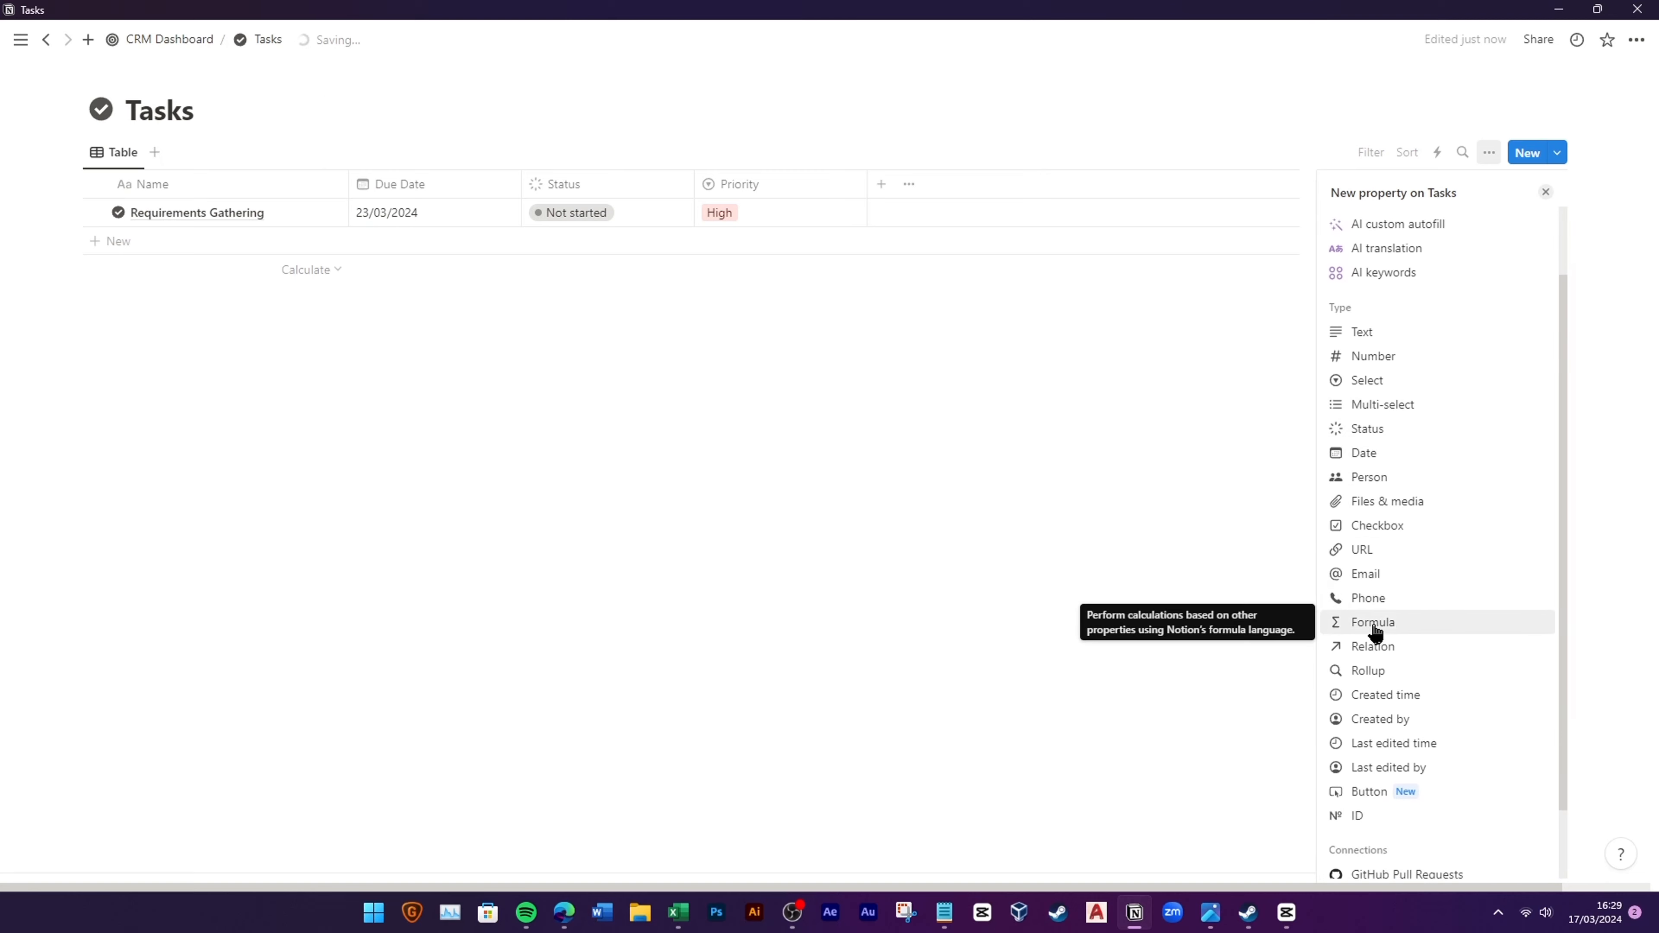
Step: Add an Assigned to person property and assign the workspace member to the first task
left_click(1353, 478)
double_click(1378, 224)
key("BackSpace")
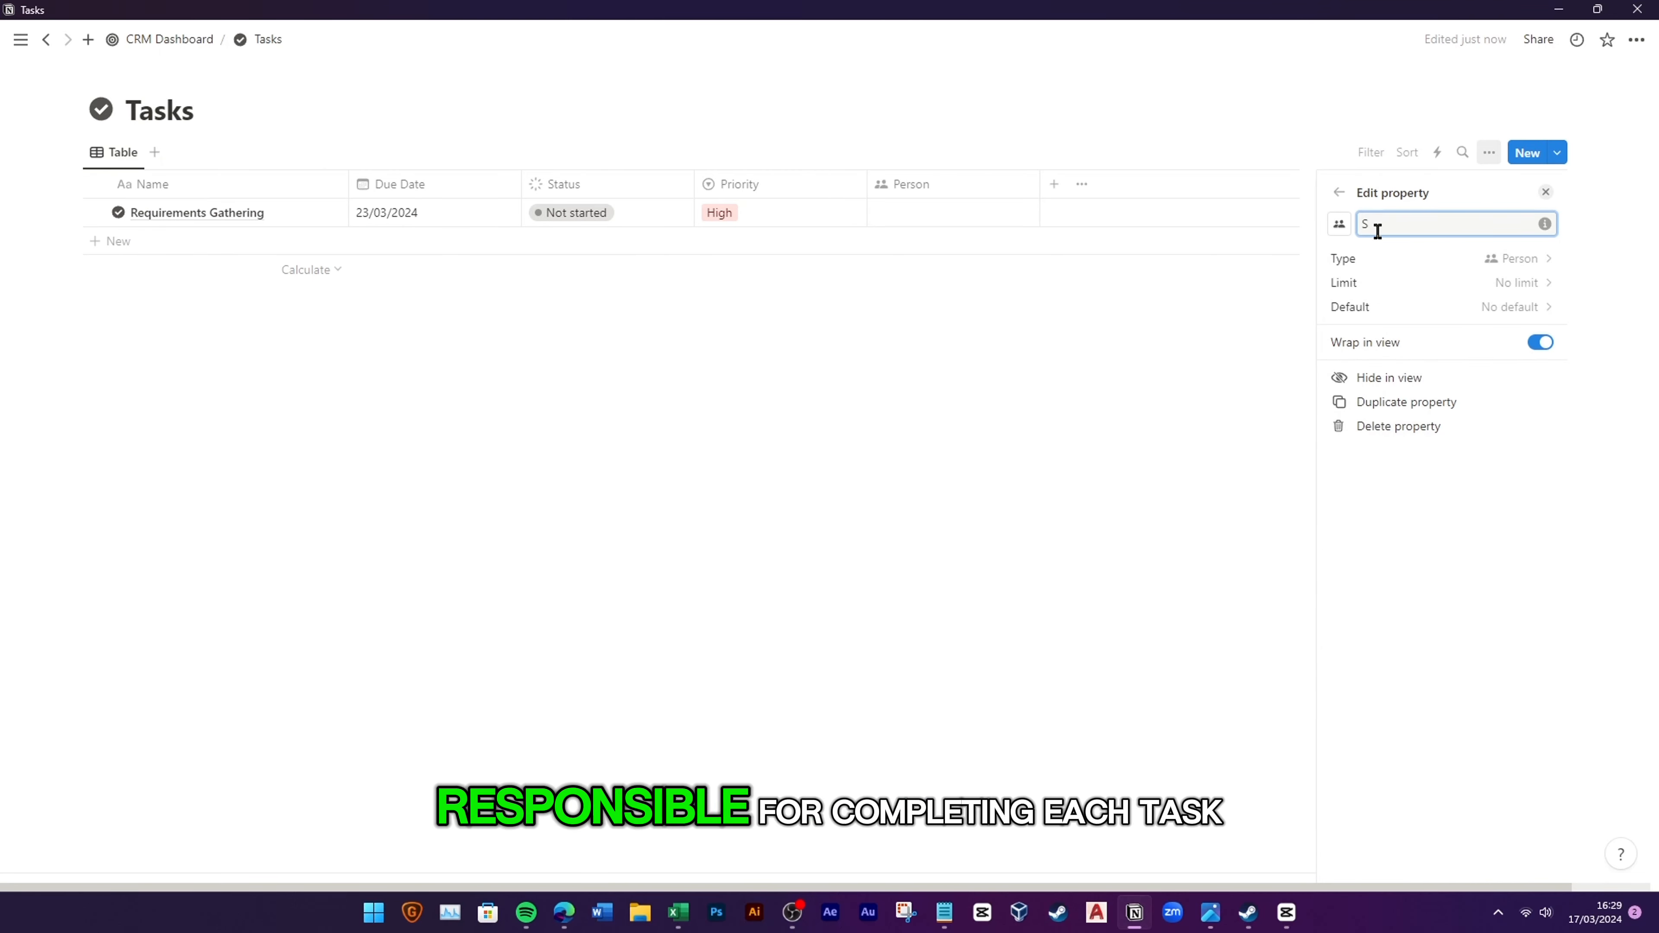
type("Assigned to")
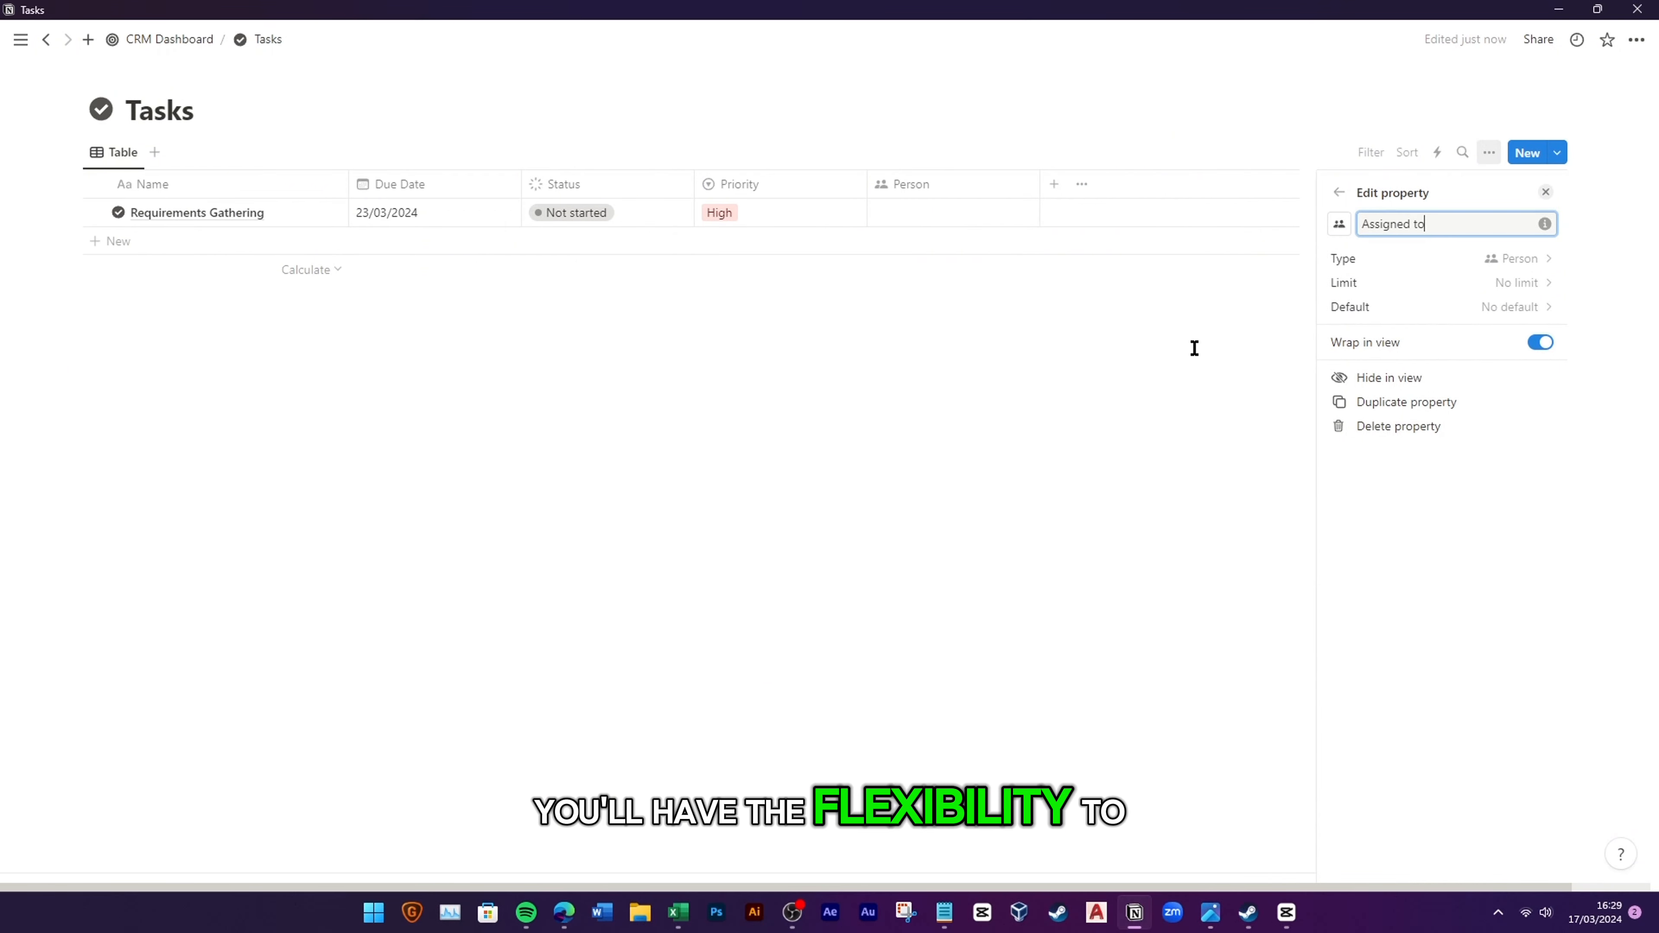
left_click(959, 222)
left_click(959, 216)
left_click(940, 271)
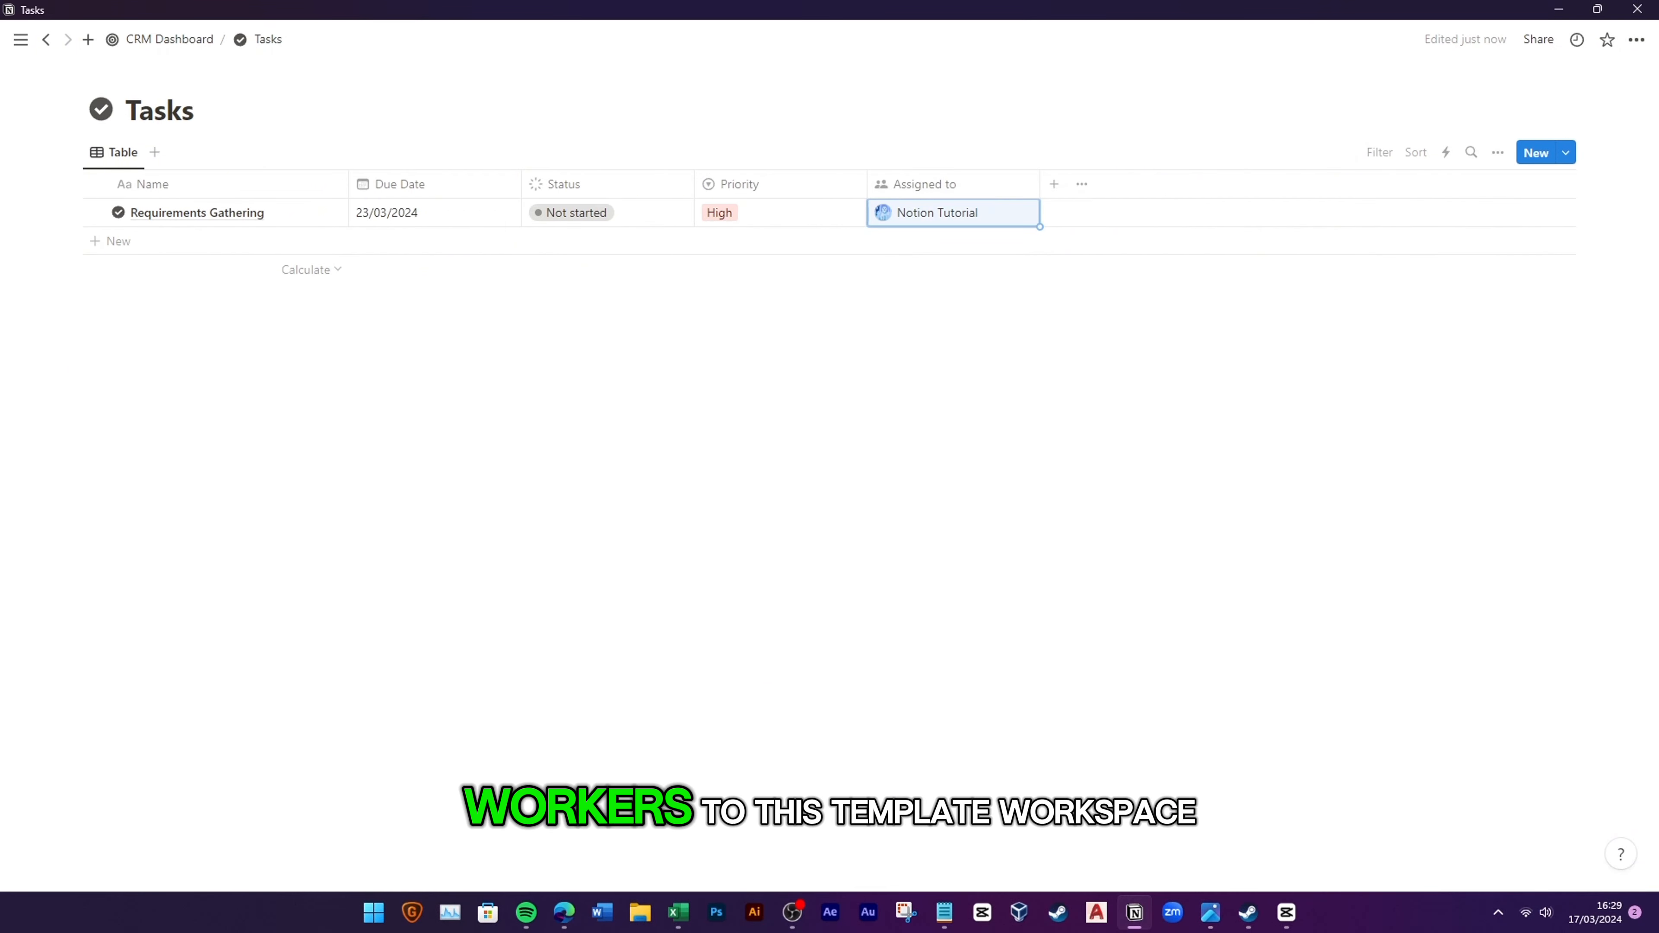
Step: Narrow the Due Date column and add a Created time property
key("alt+Tab")
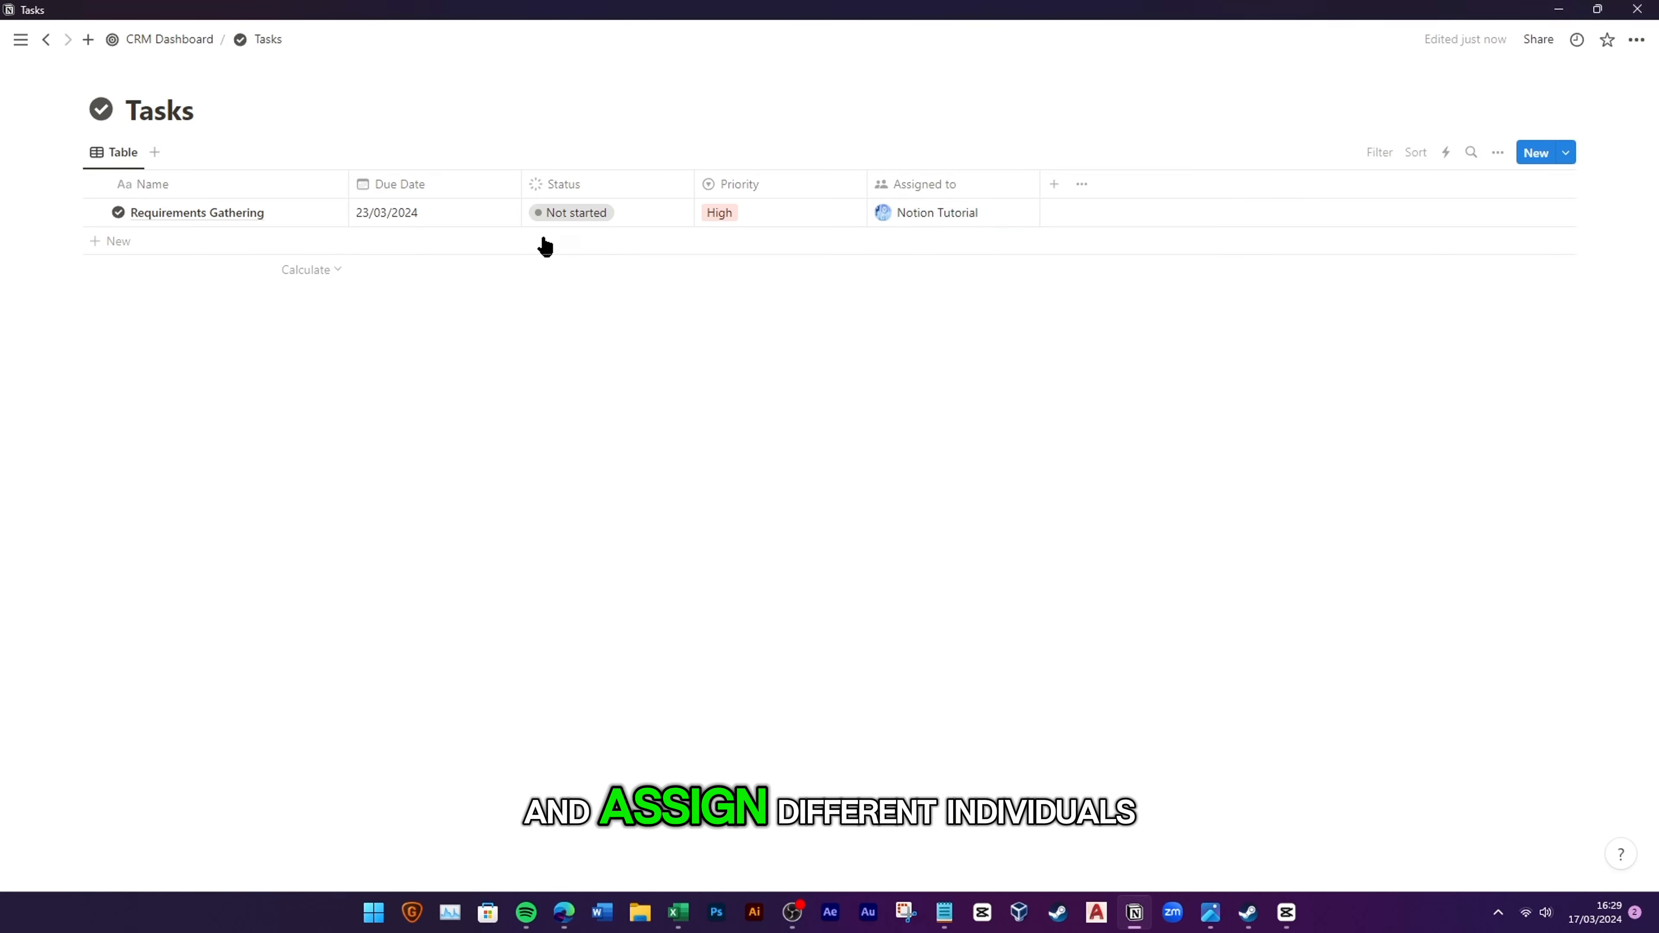
left_click_drag(520, 179, 459, 182)
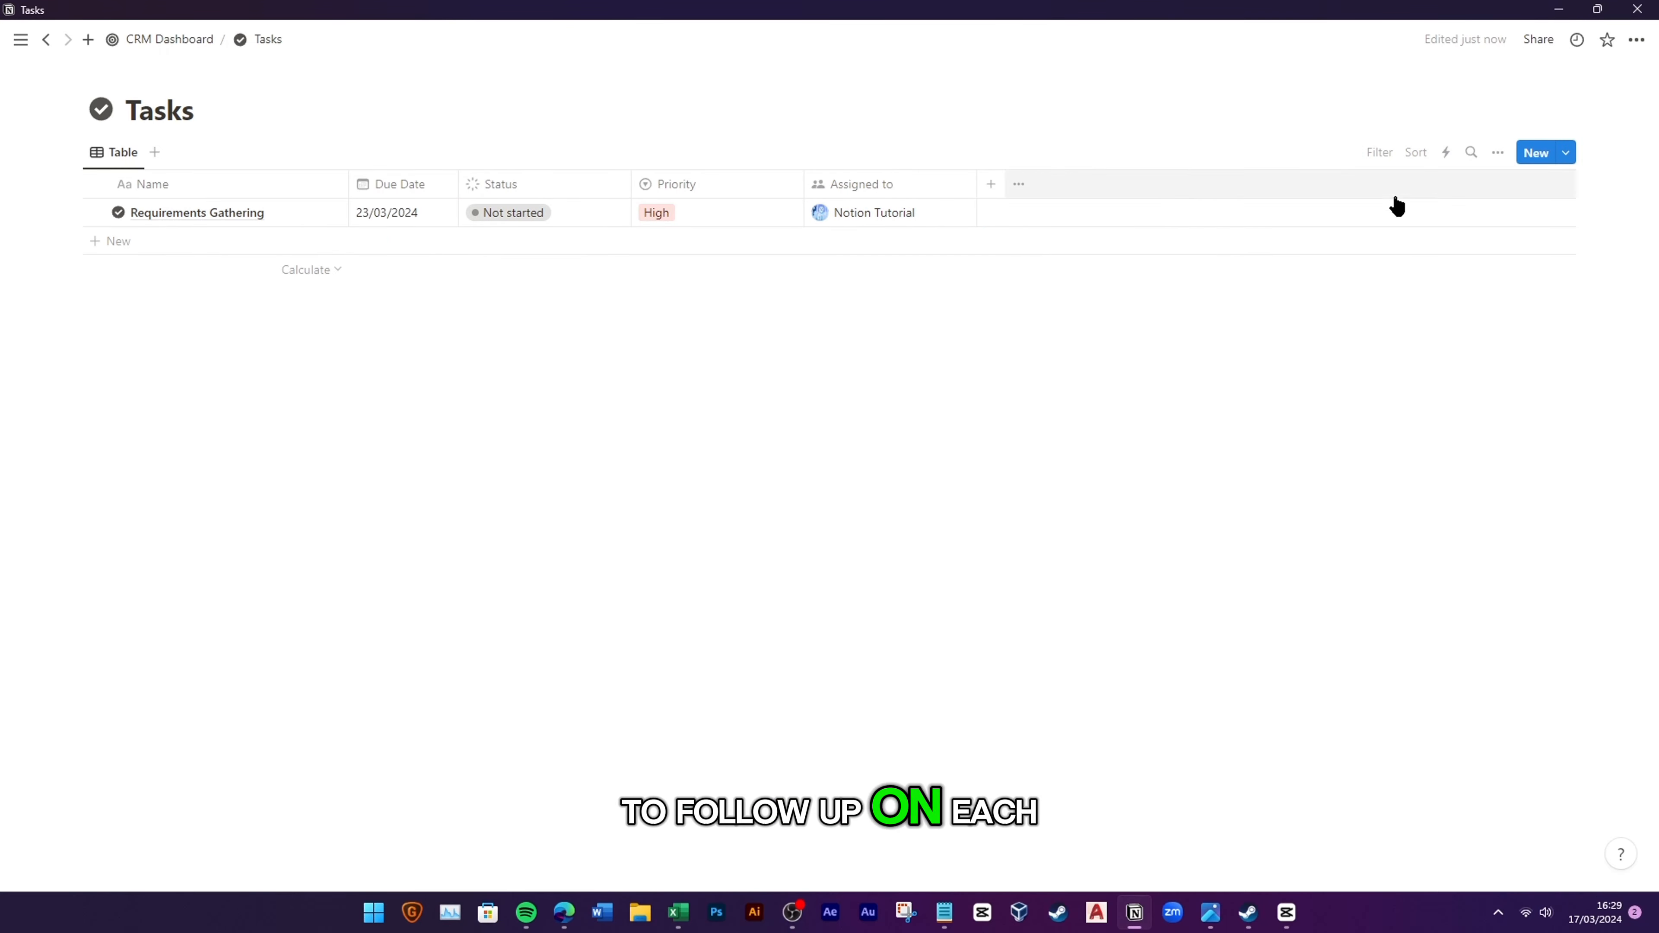
left_click(995, 192)
scroll(1314, 493, "down", 3)
left_click(1369, 608)
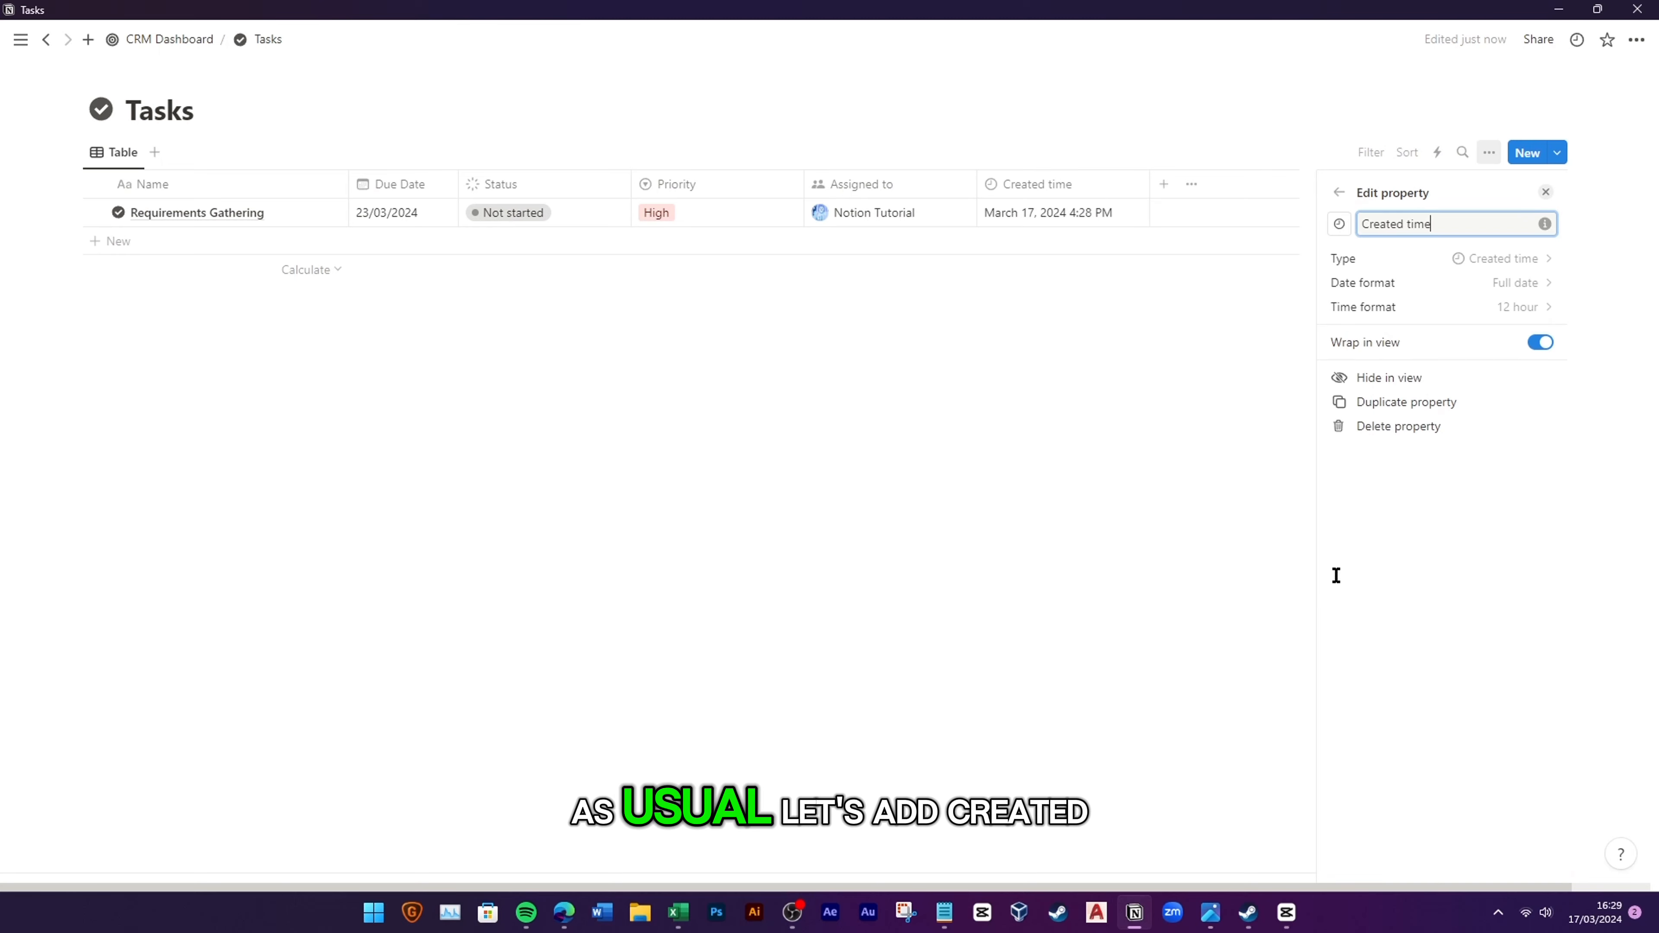
left_click(1239, 298)
Step: Add Created by, Last edited time and Last edited by properties to Tasks
left_click(1176, 188)
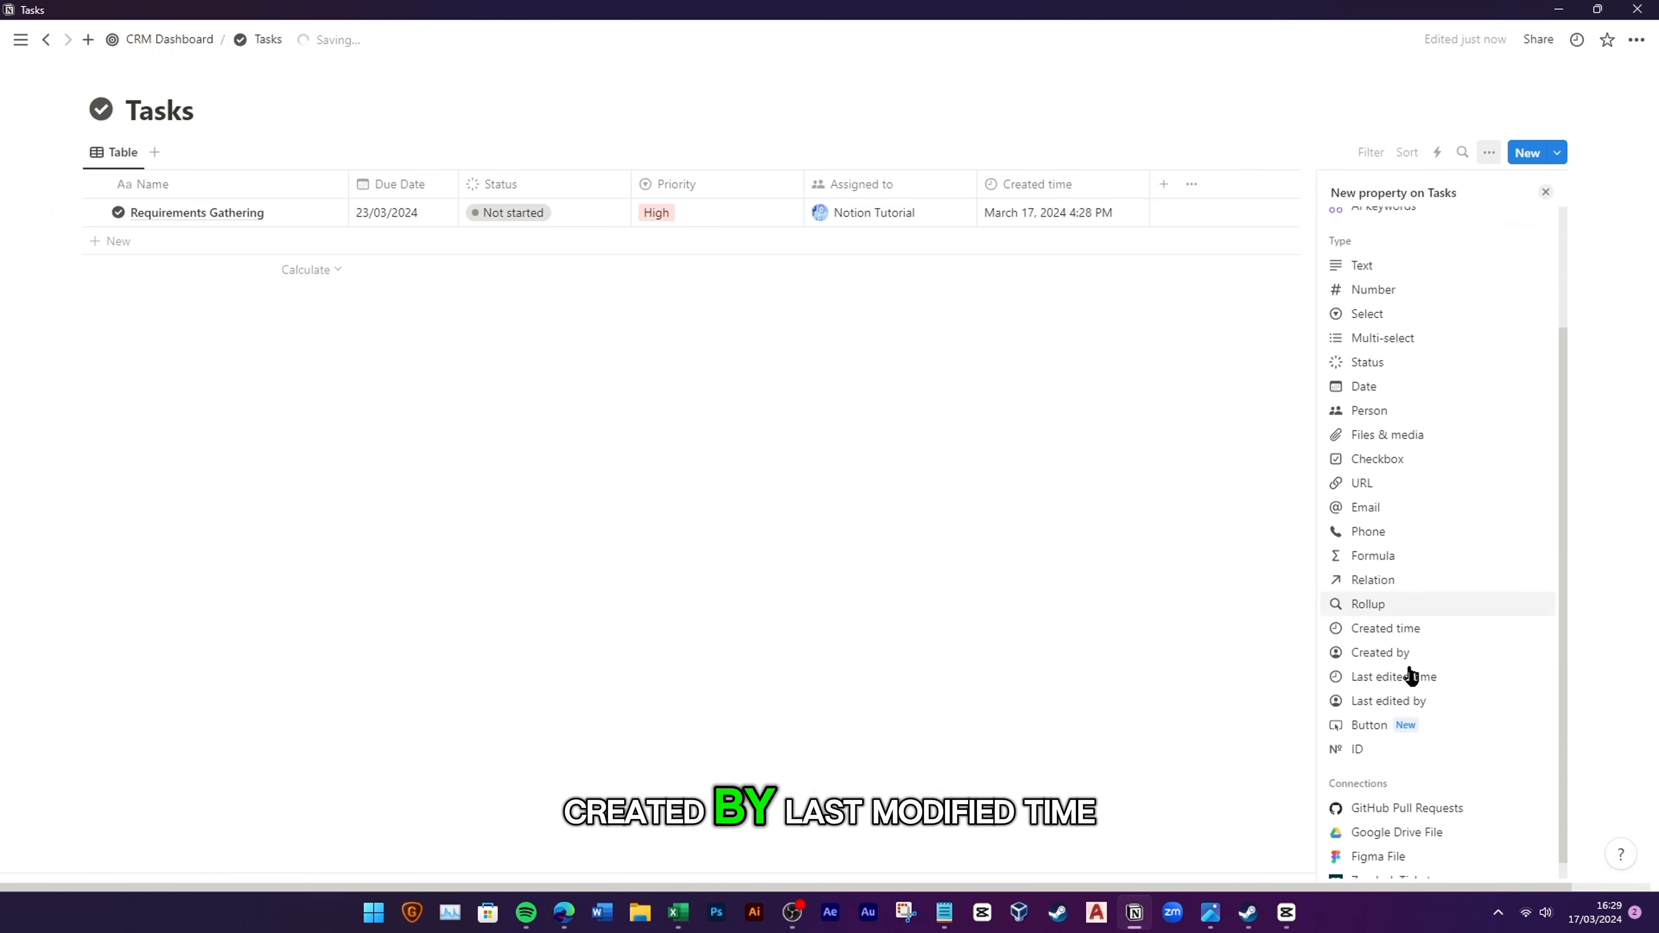
left_click(1378, 634)
key("Escape")
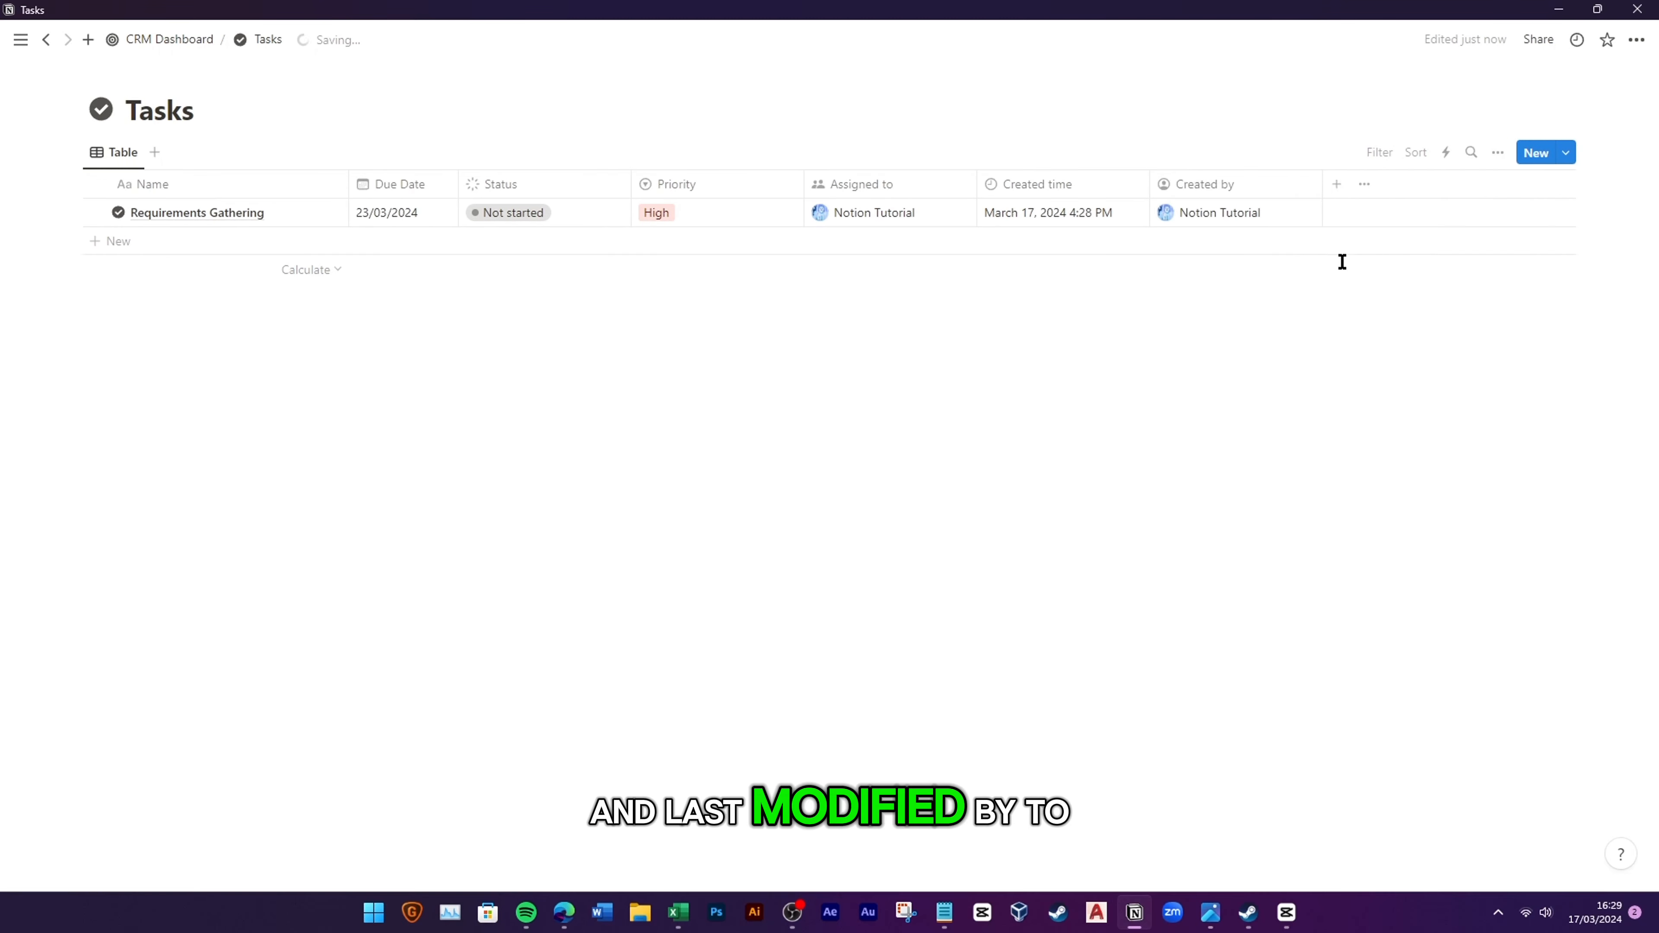
left_click(1339, 184)
left_click(1437, 660)
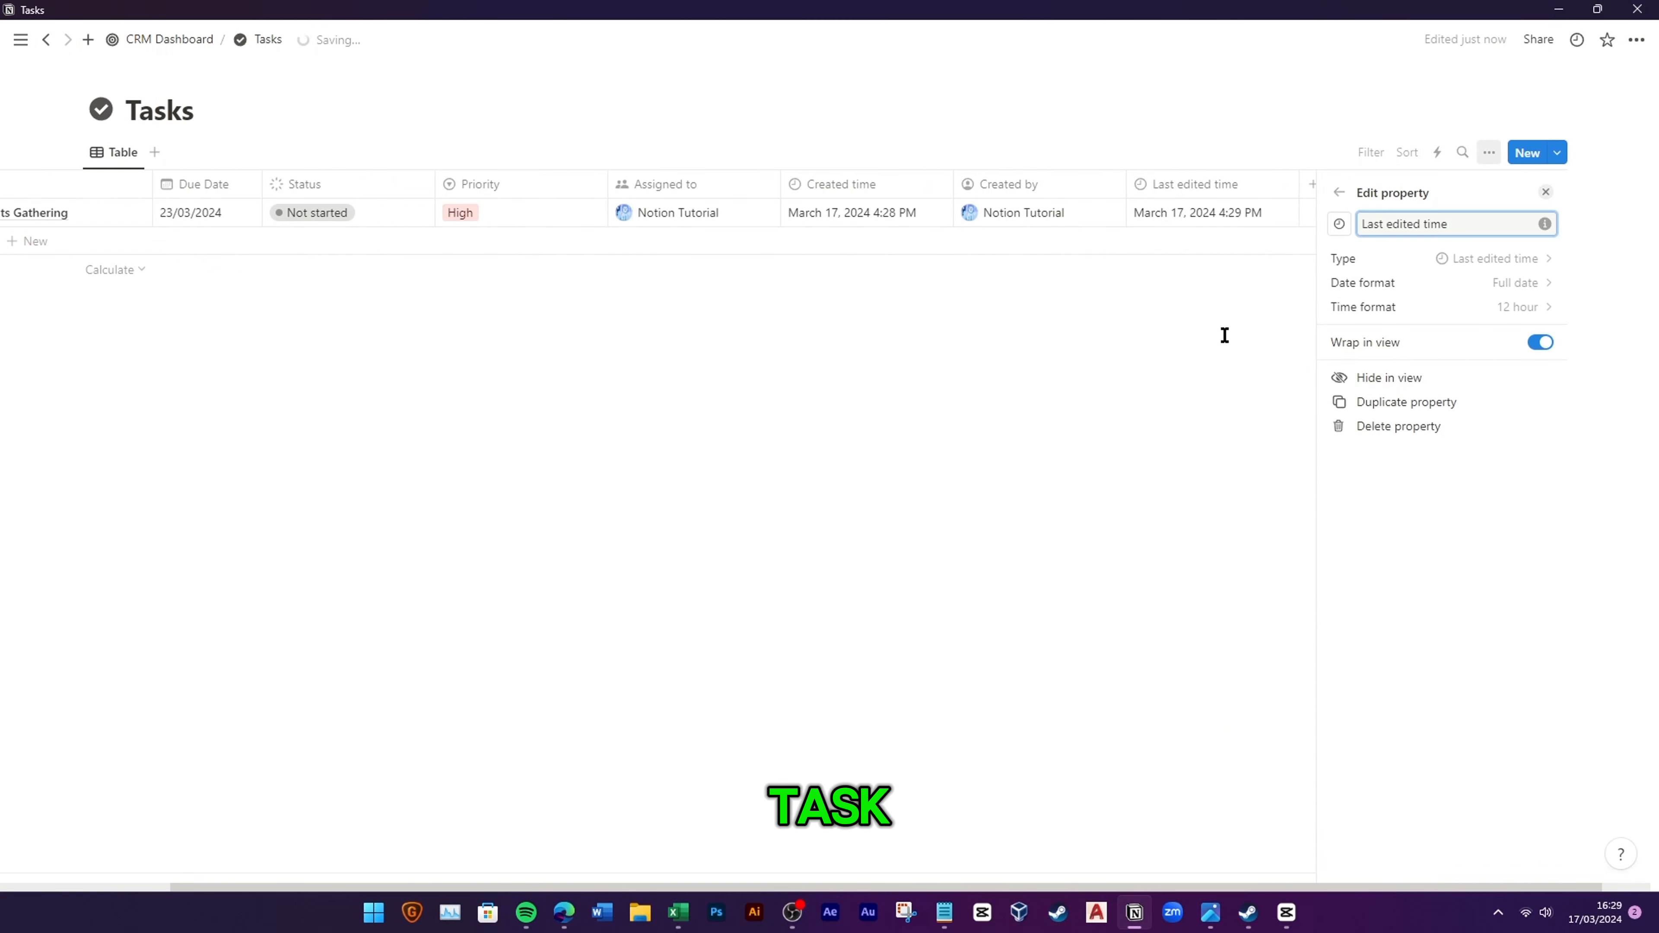
left_click(1223, 333)
left_click(1519, 195)
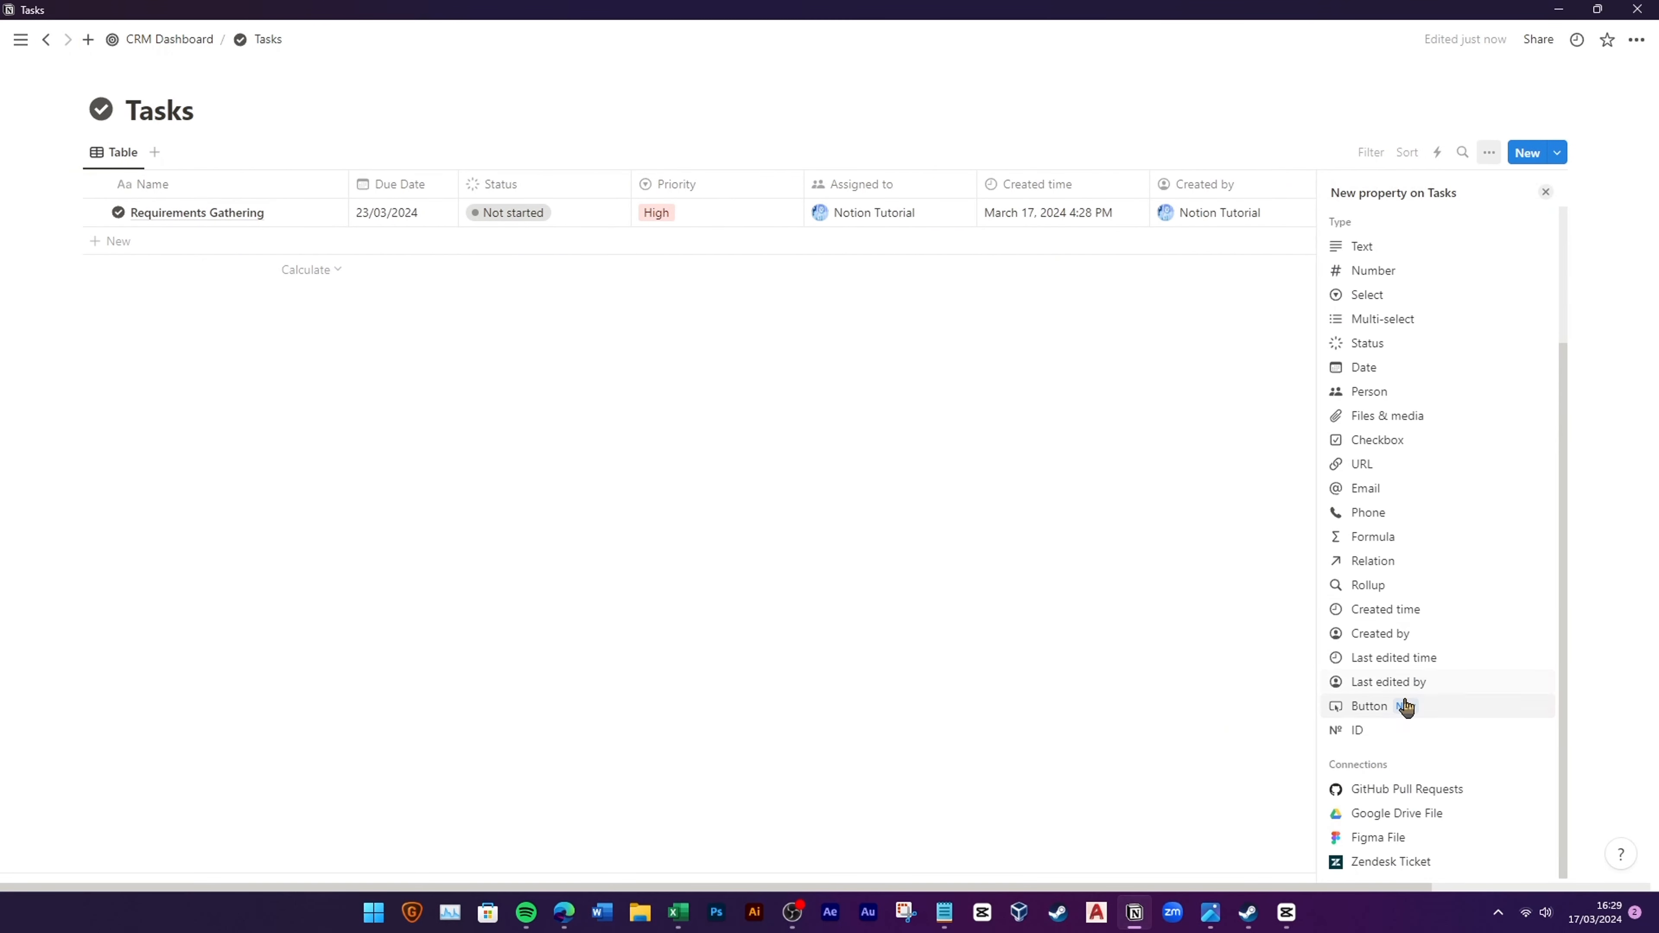
left_click(1419, 682)
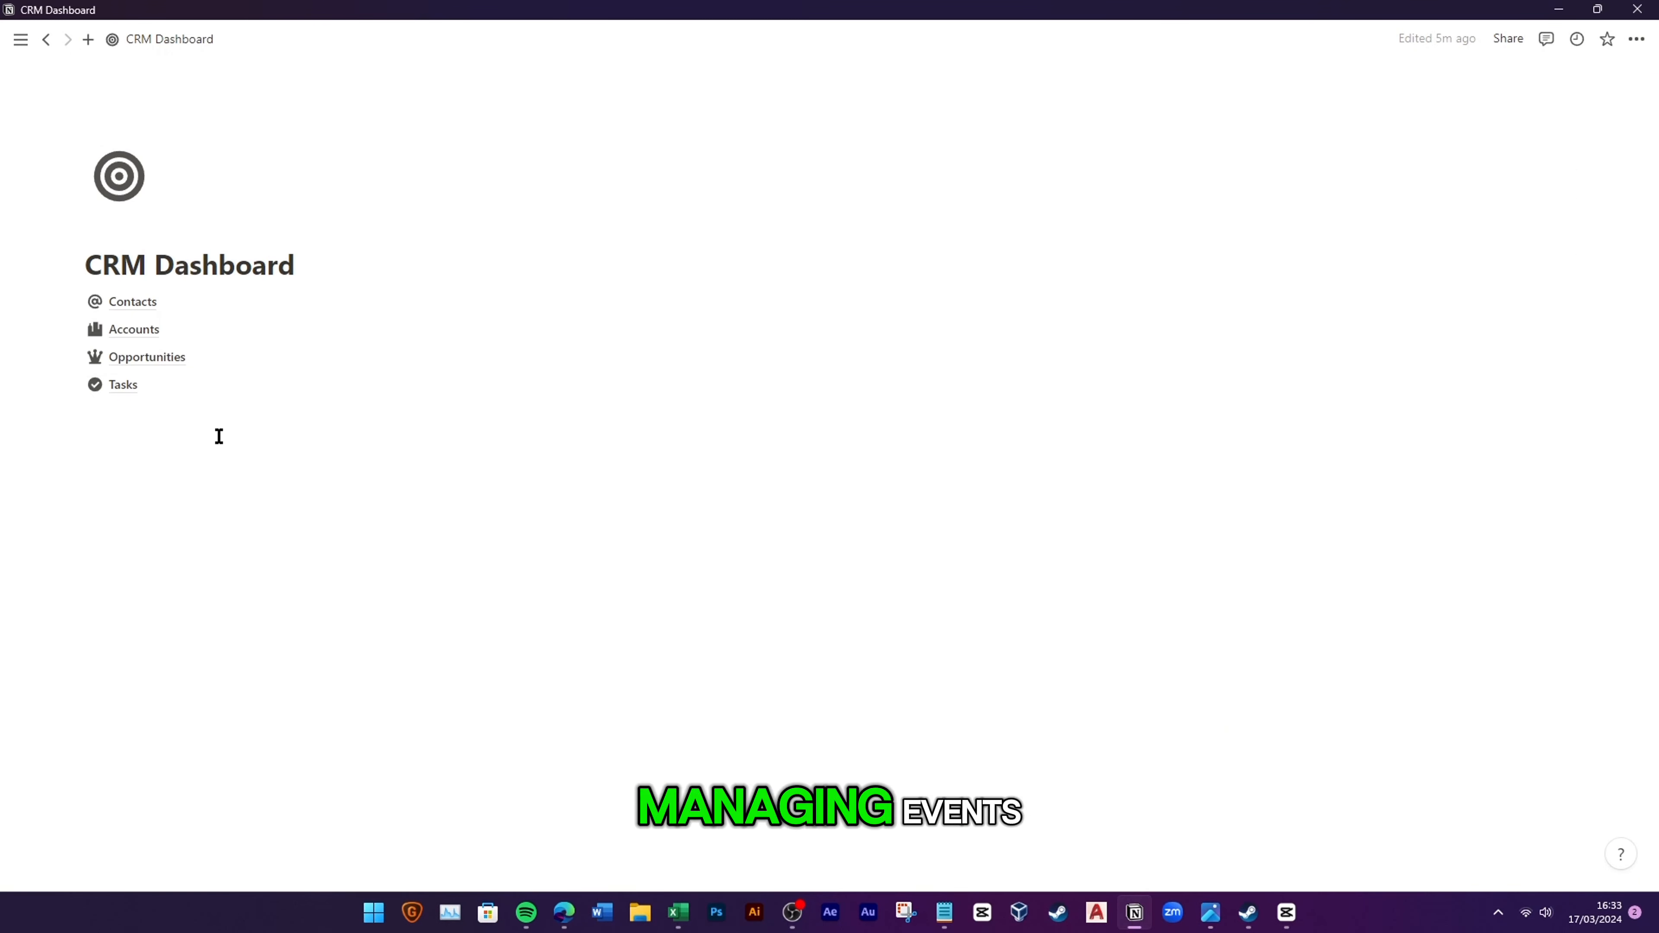
Step: Insert a full-page Events database with /data and give it a calendar icon
type("/data")
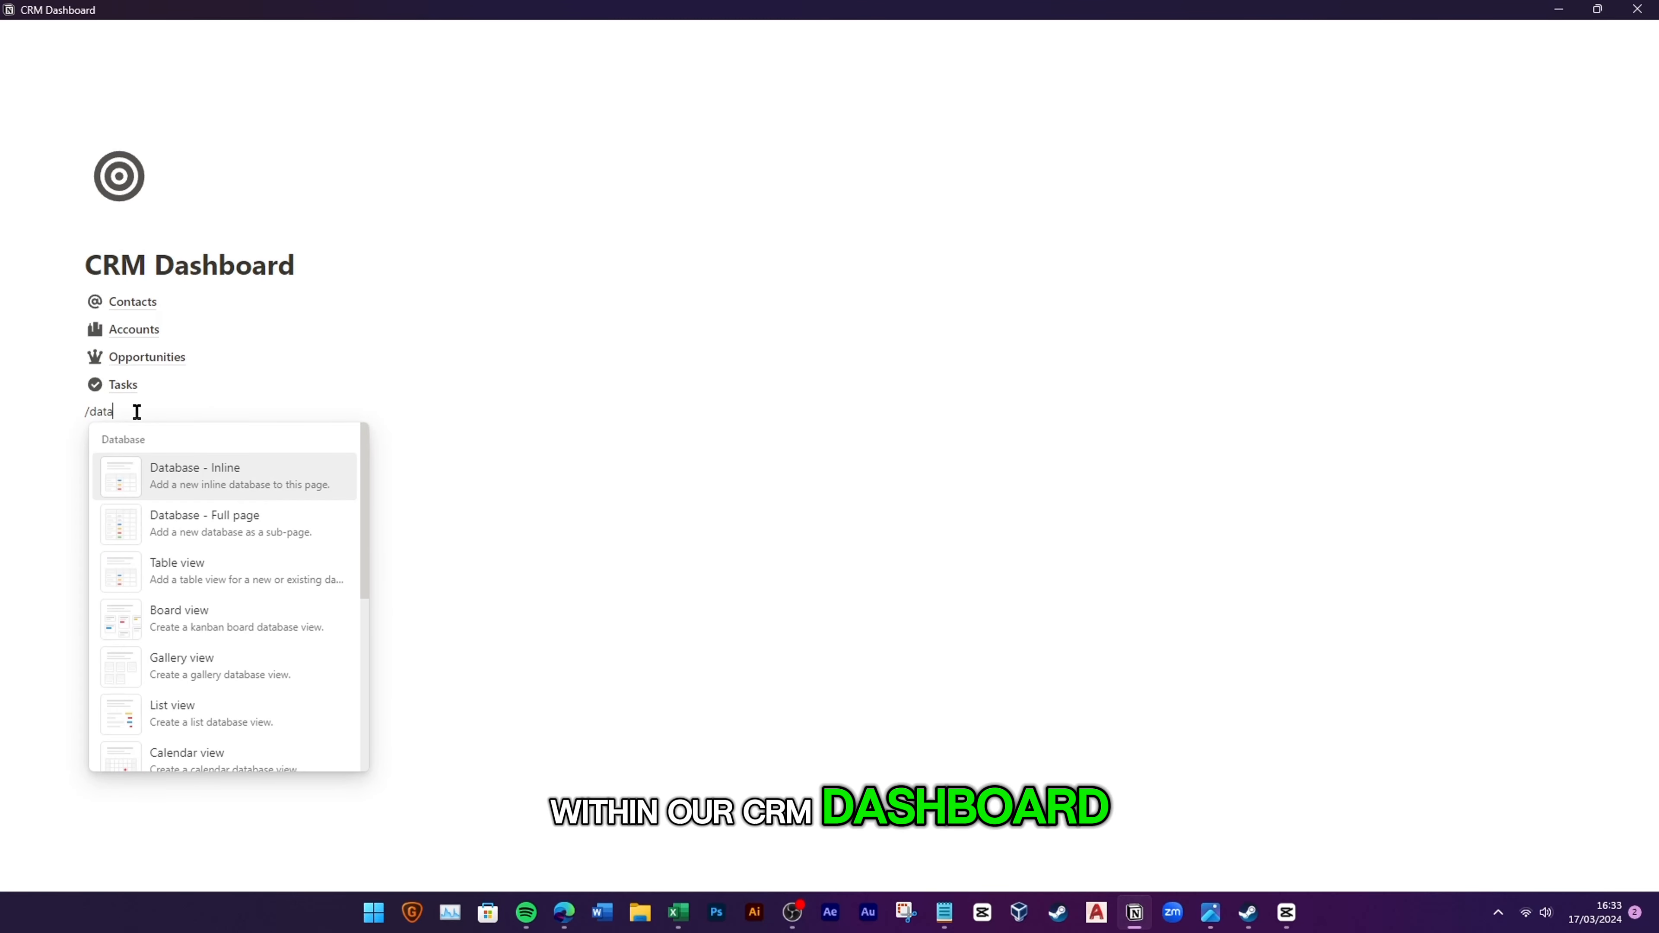
left_click(193, 516)
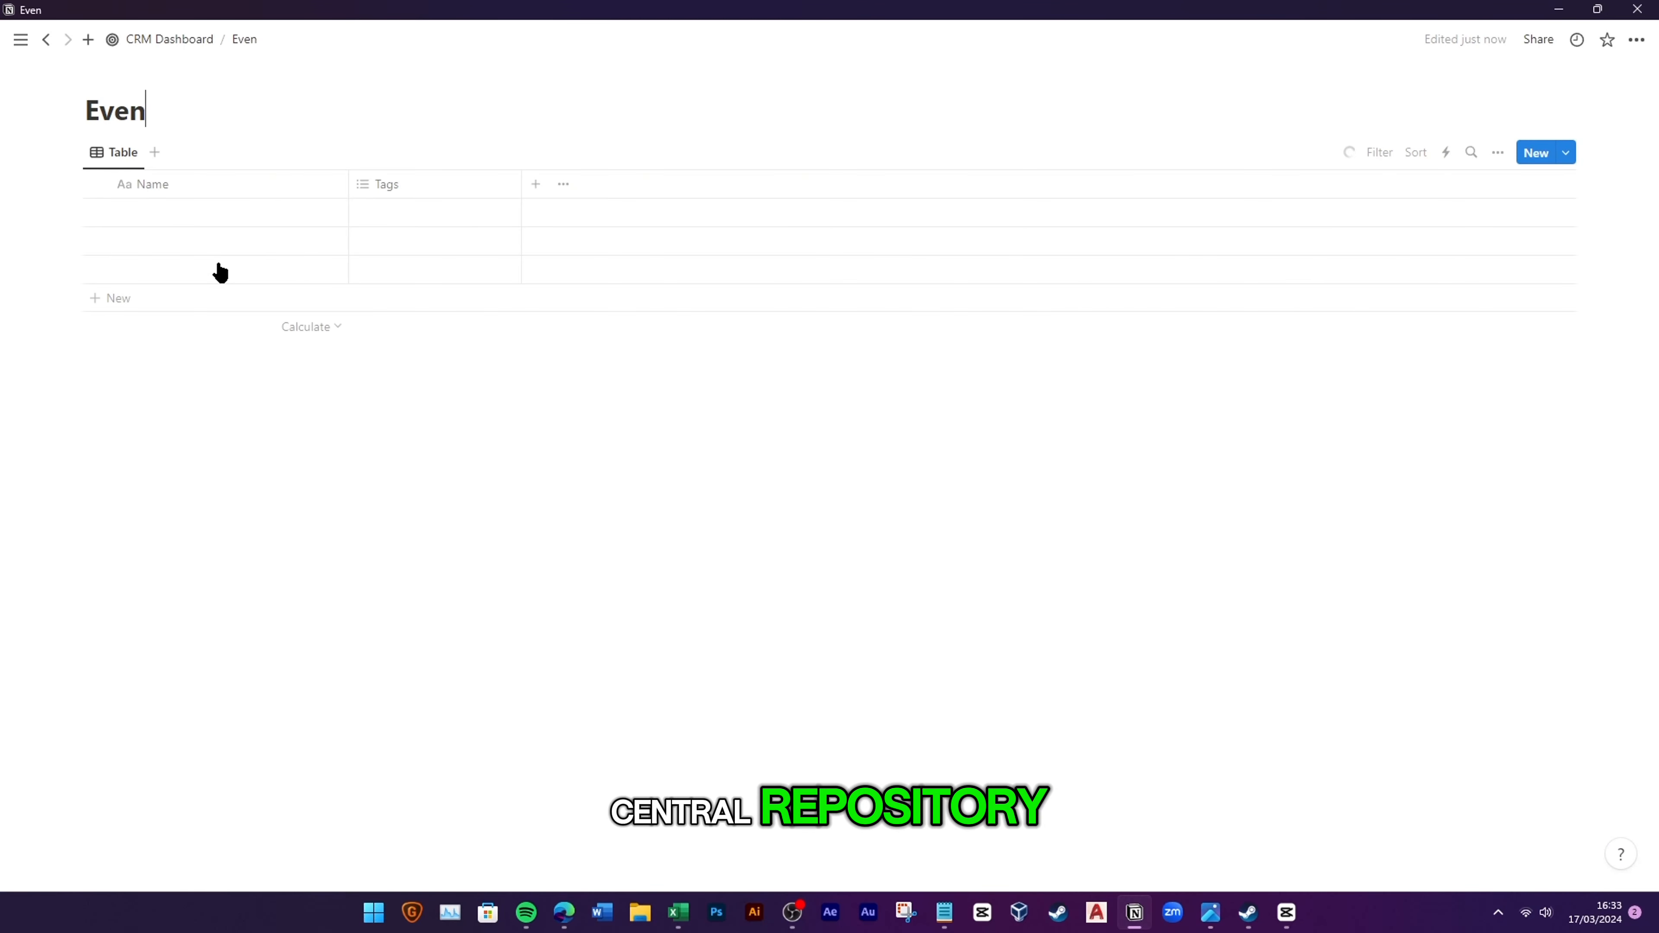
left_click(124, 74)
left_click(105, 115)
left_click(86, 145)
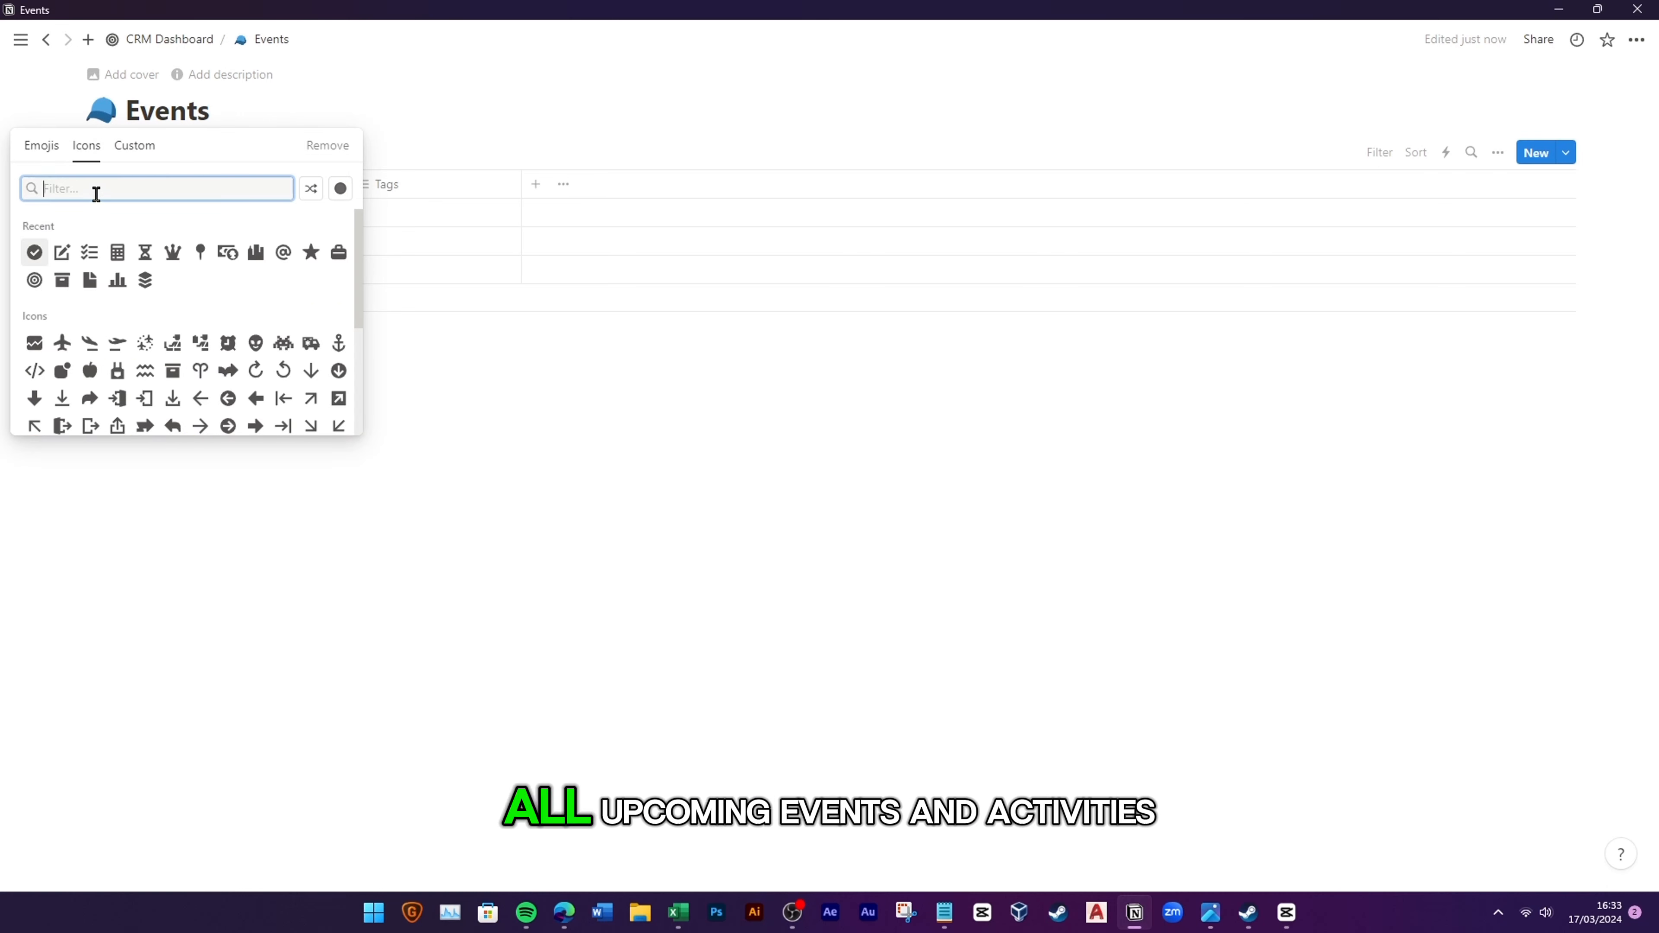
type("calen")
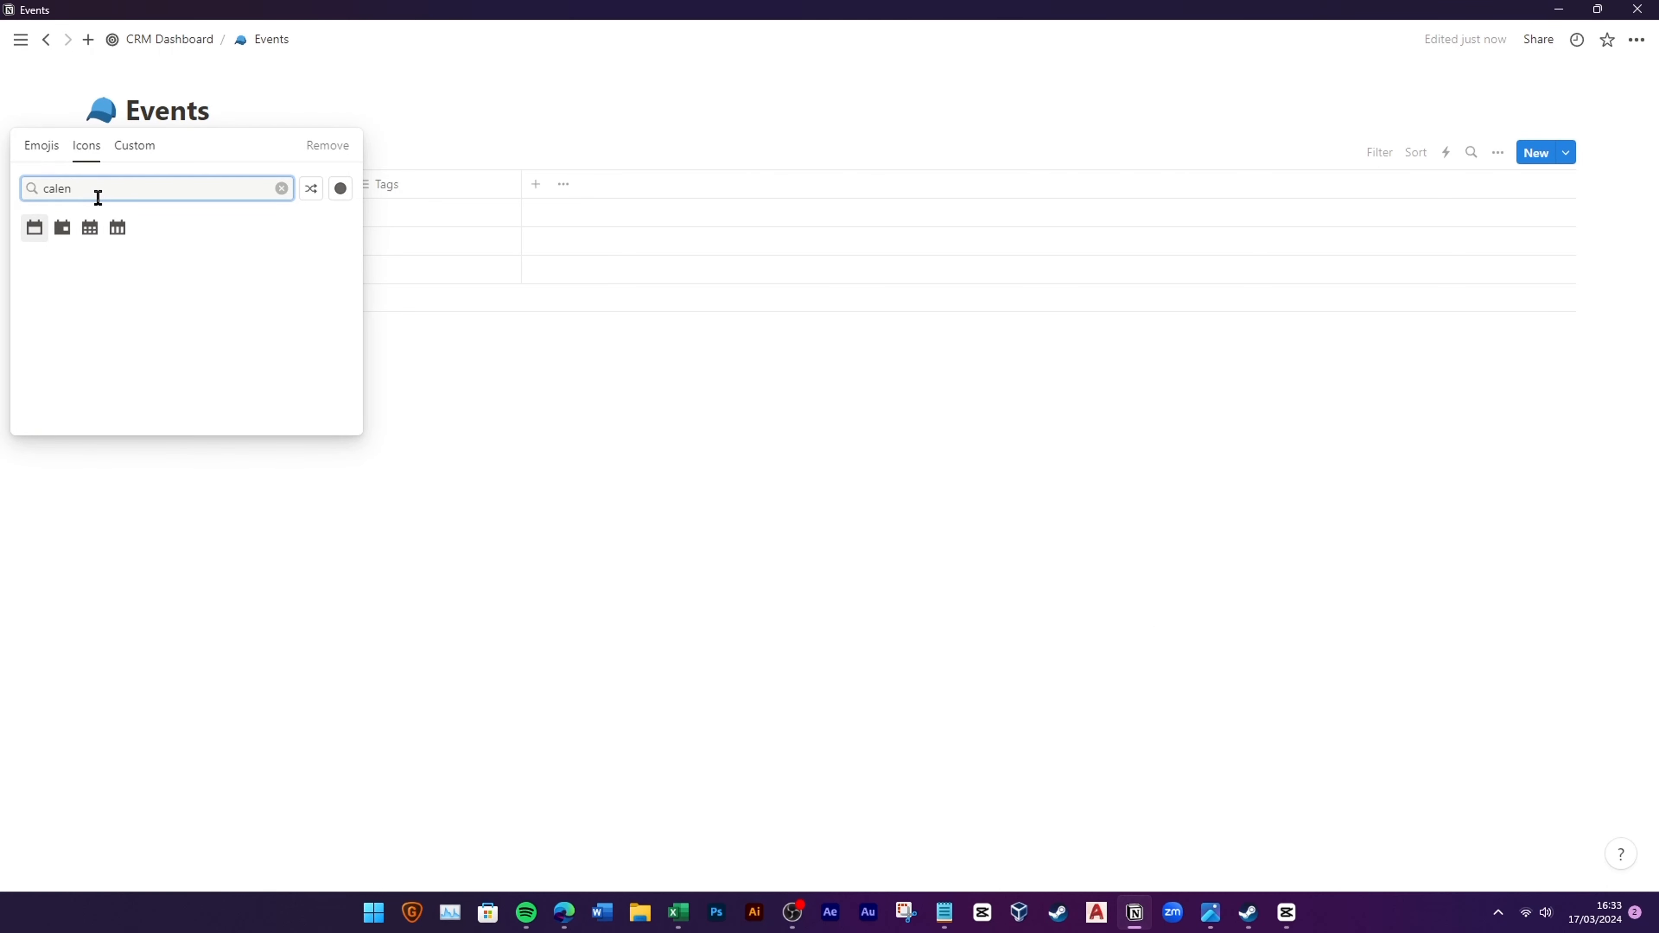
left_click(62, 228)
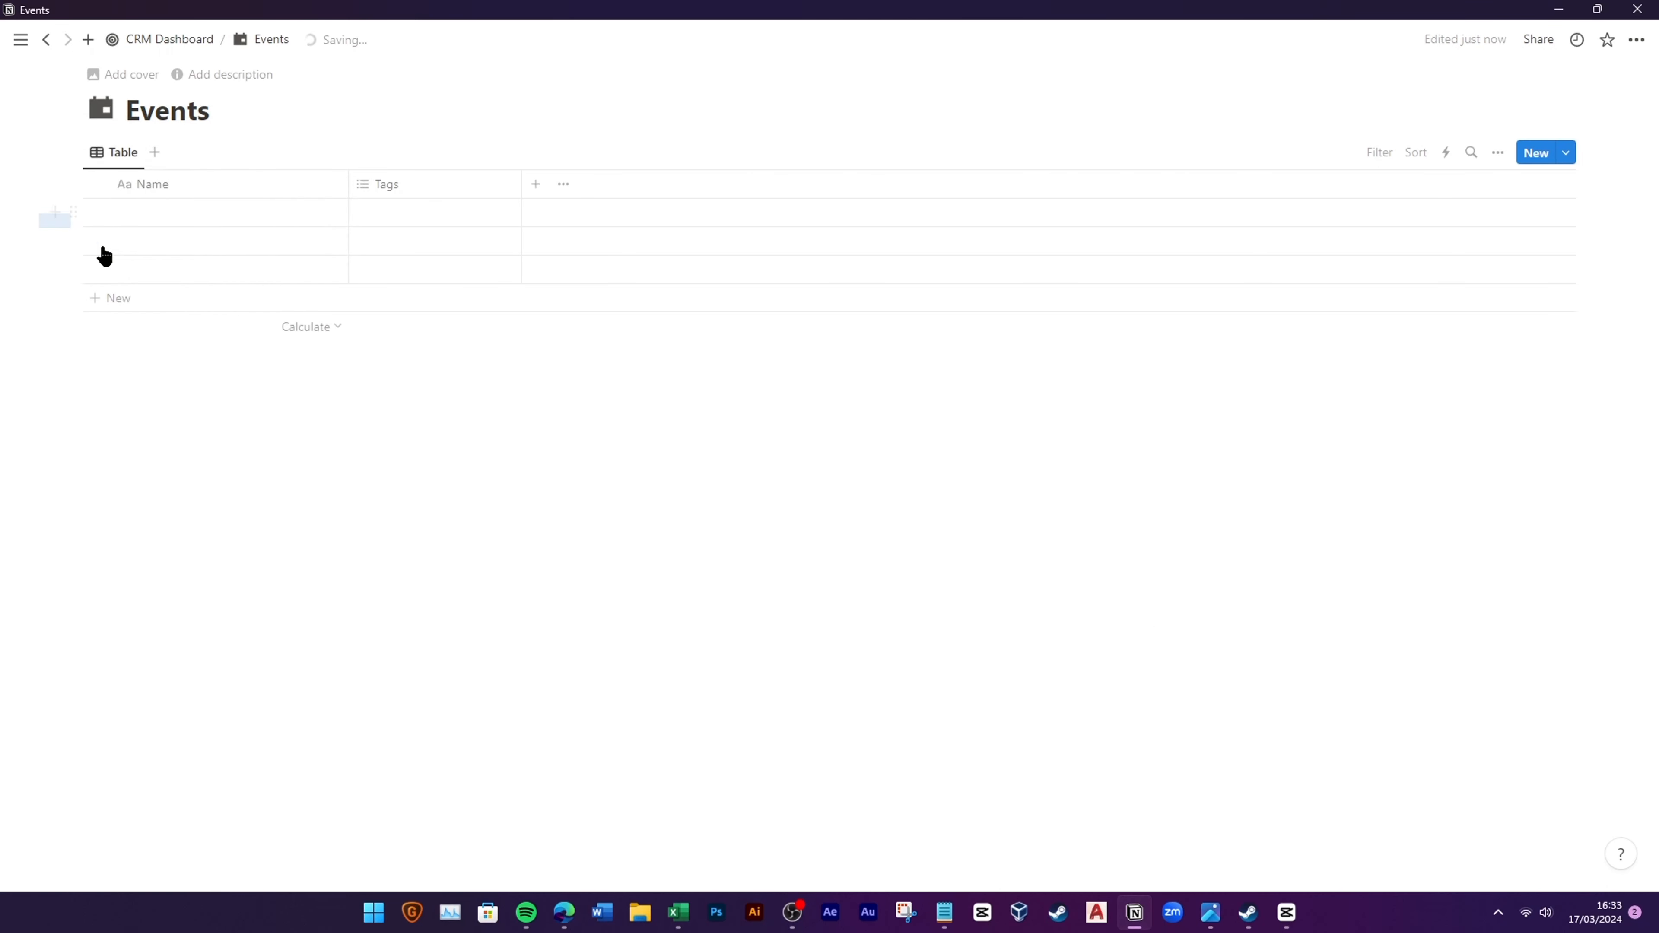
Step: Delete the three empty sample rows and the Tags property from Events
left_click_drag(105, 256, 132, 278)
key("Delete")
left_click(392, 185)
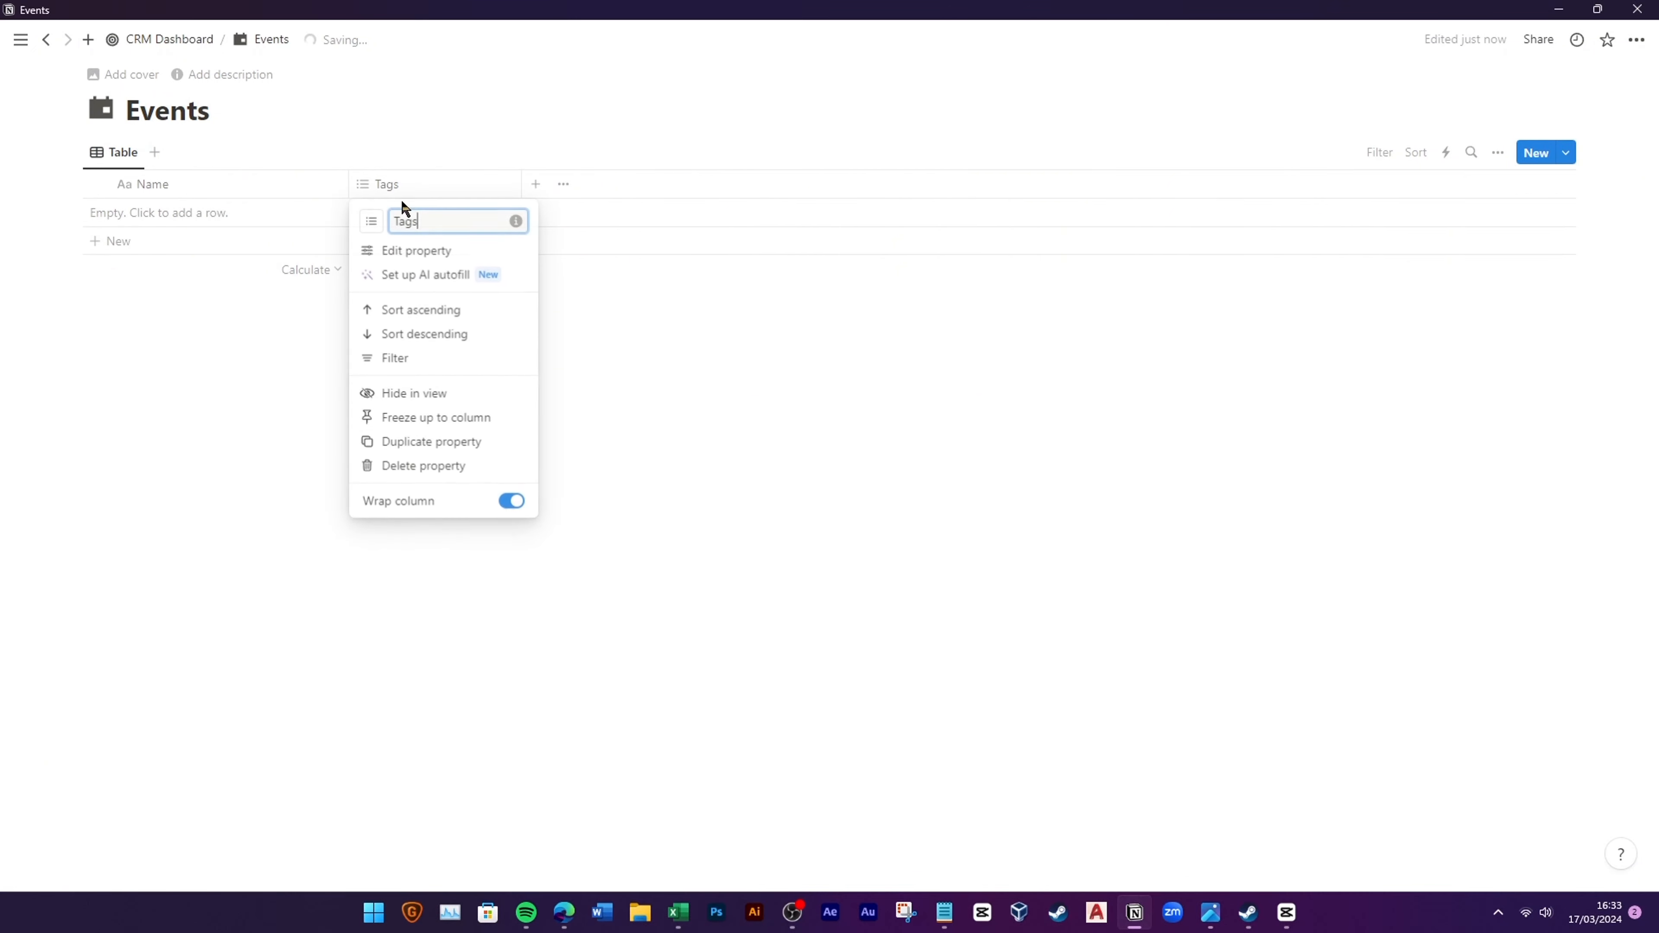
left_click(397, 467)
left_click(806, 457)
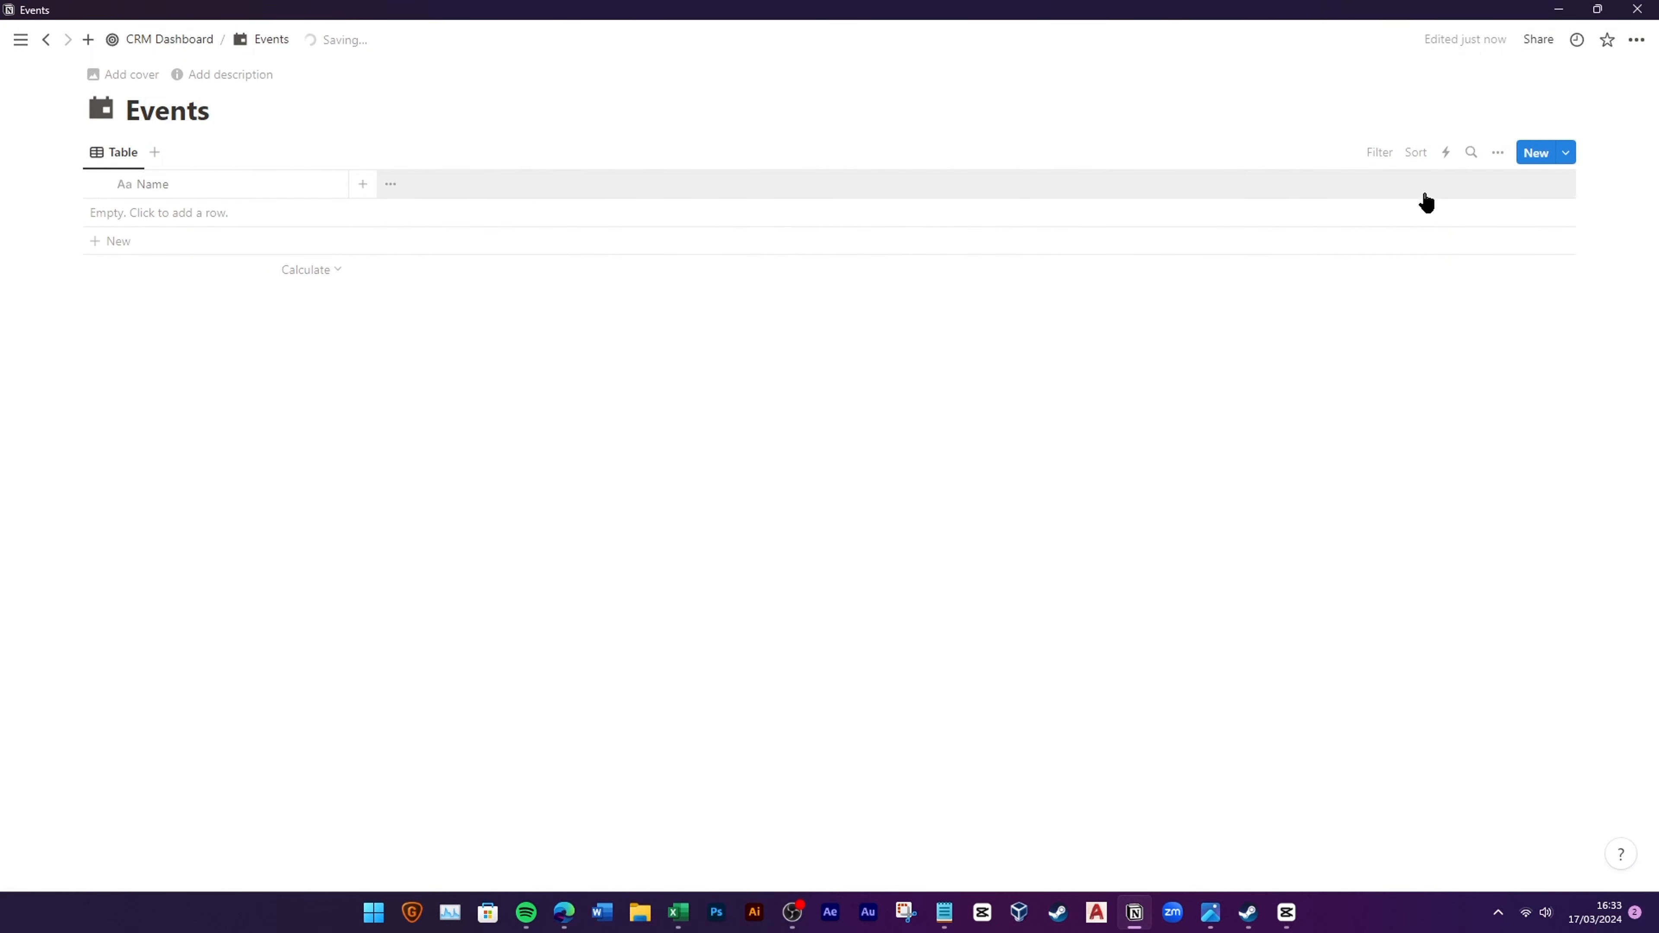
Step: Create a New Event template with a calendar icon
left_click(1567, 154)
left_click(1429, 270)
left_click(524, 202)
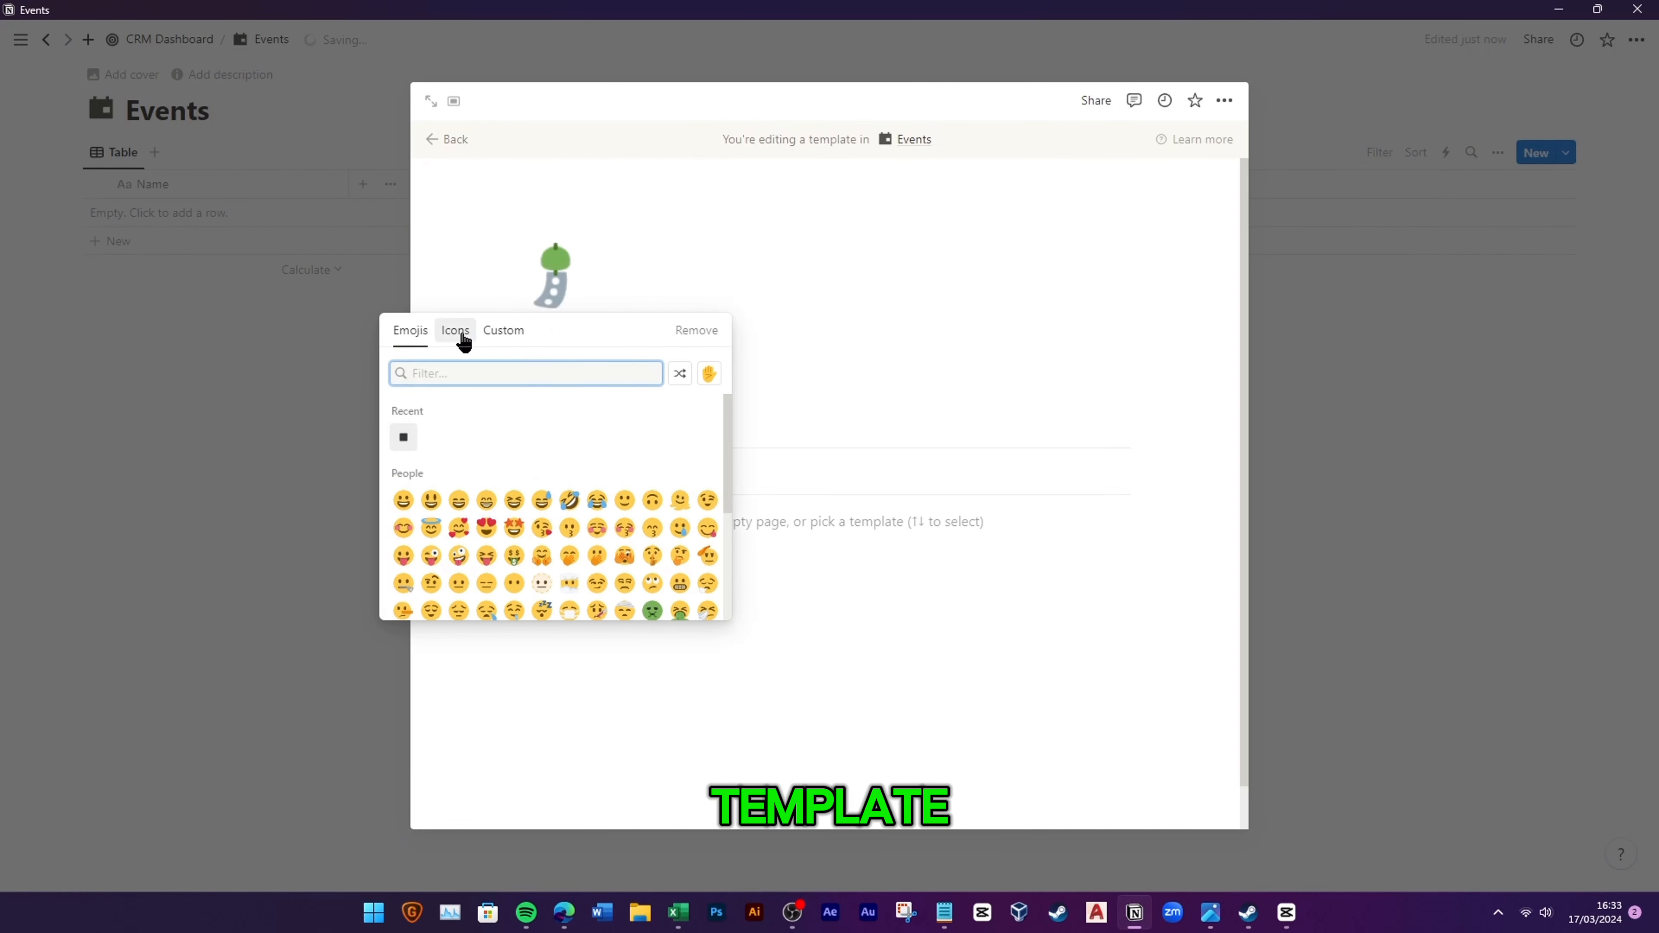
left_click(463, 337)
left_click(403, 447)
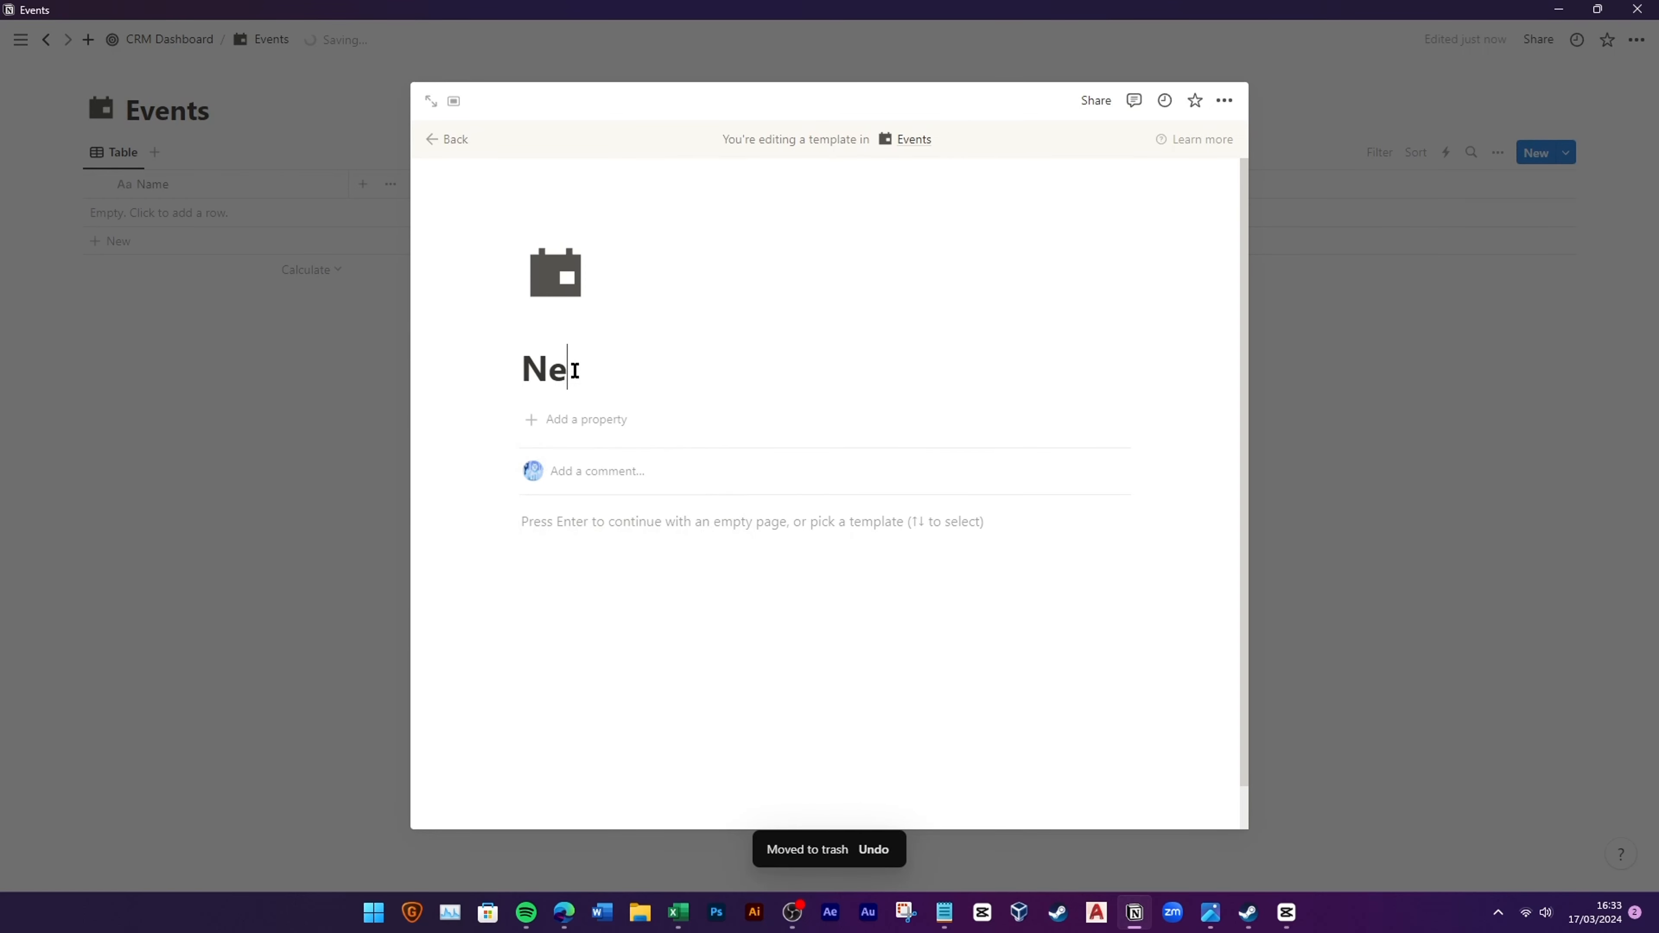
left_click(454, 141)
Step: Make New Event the default template for all Events views
left_click(1566, 153)
right_click(1542, 222)
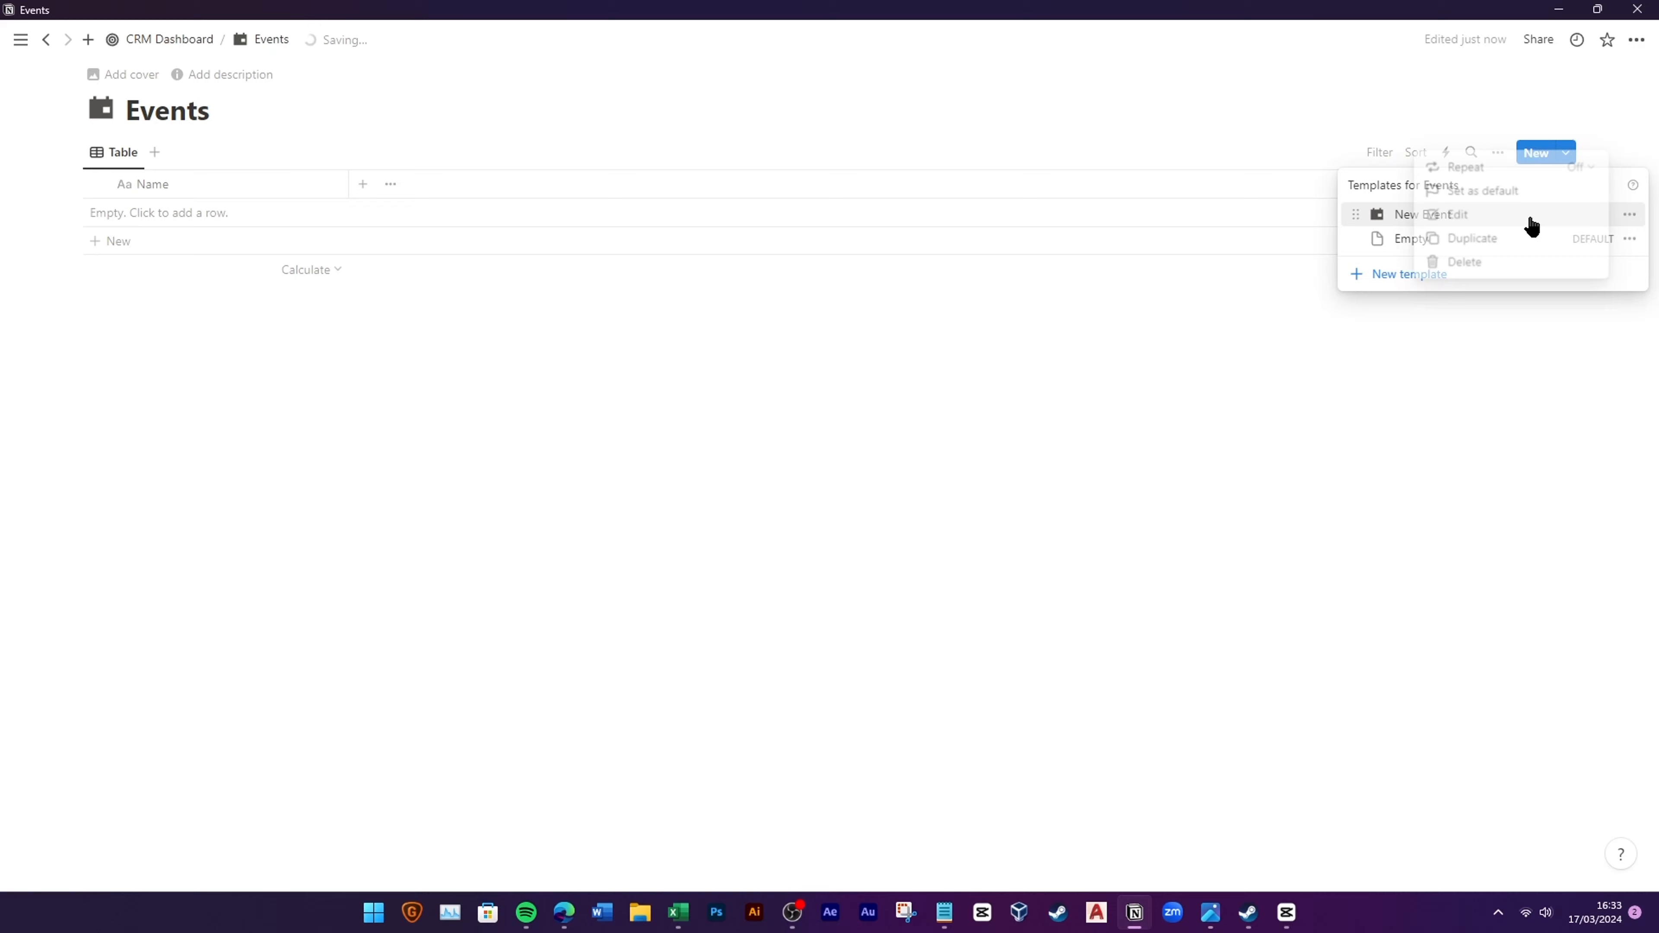
left_click(1496, 192)
left_click(833, 458)
left_click(415, 400)
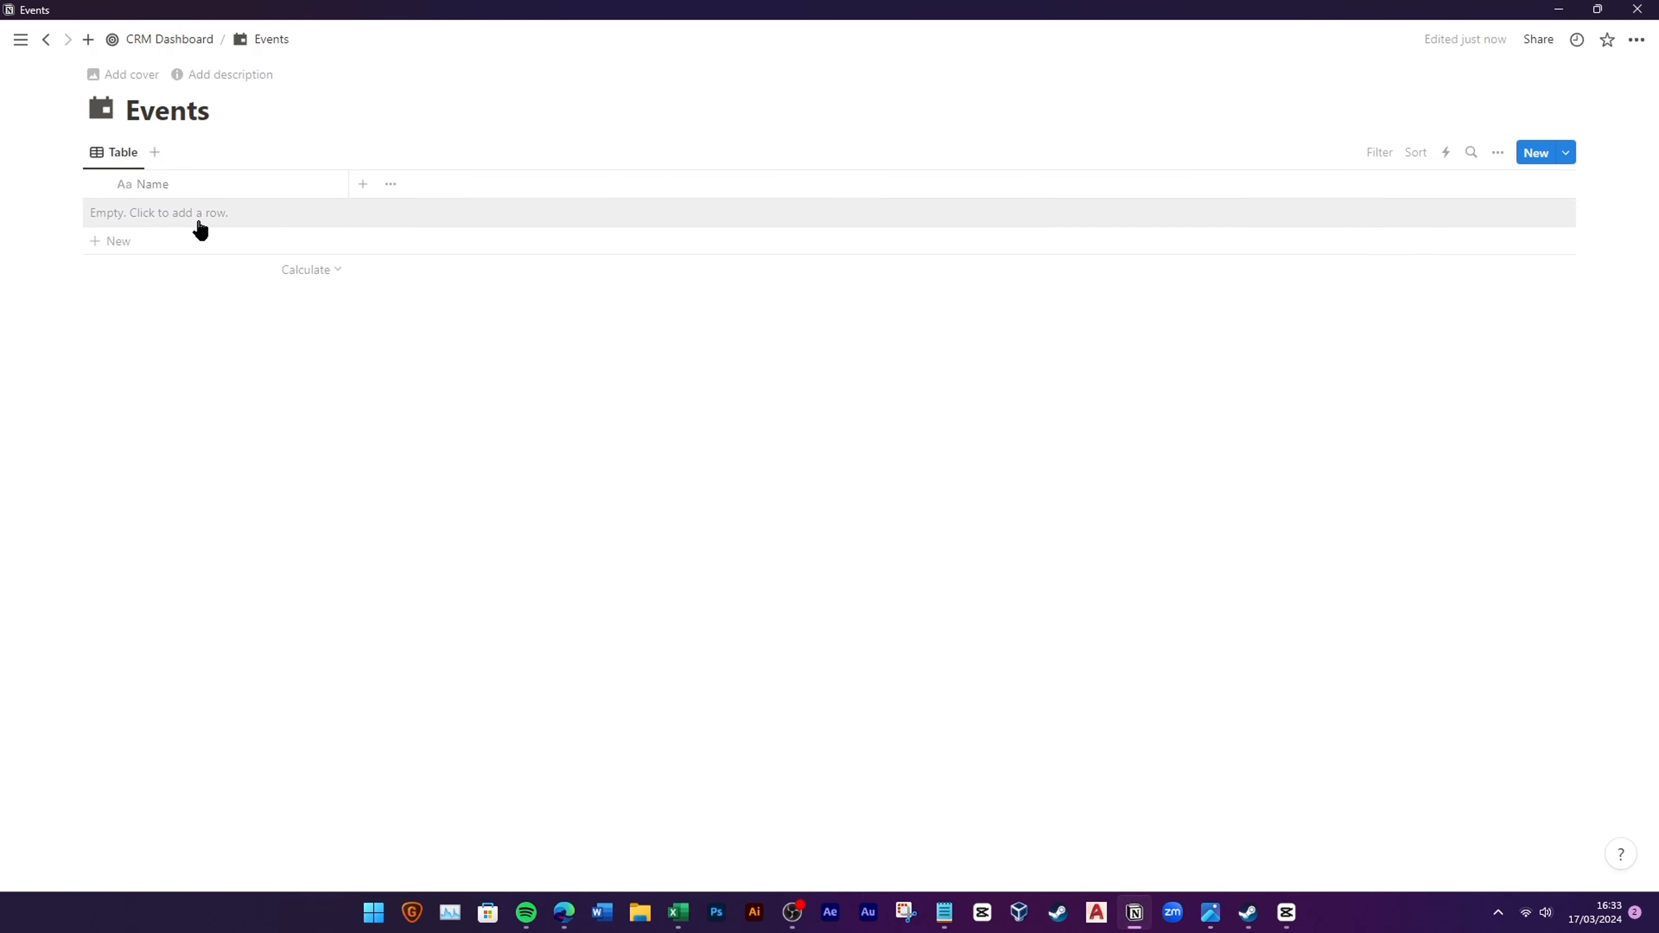
Step: Add an event entry named Quote Review Meeting
left_click(215, 215)
type("Quote Review M")
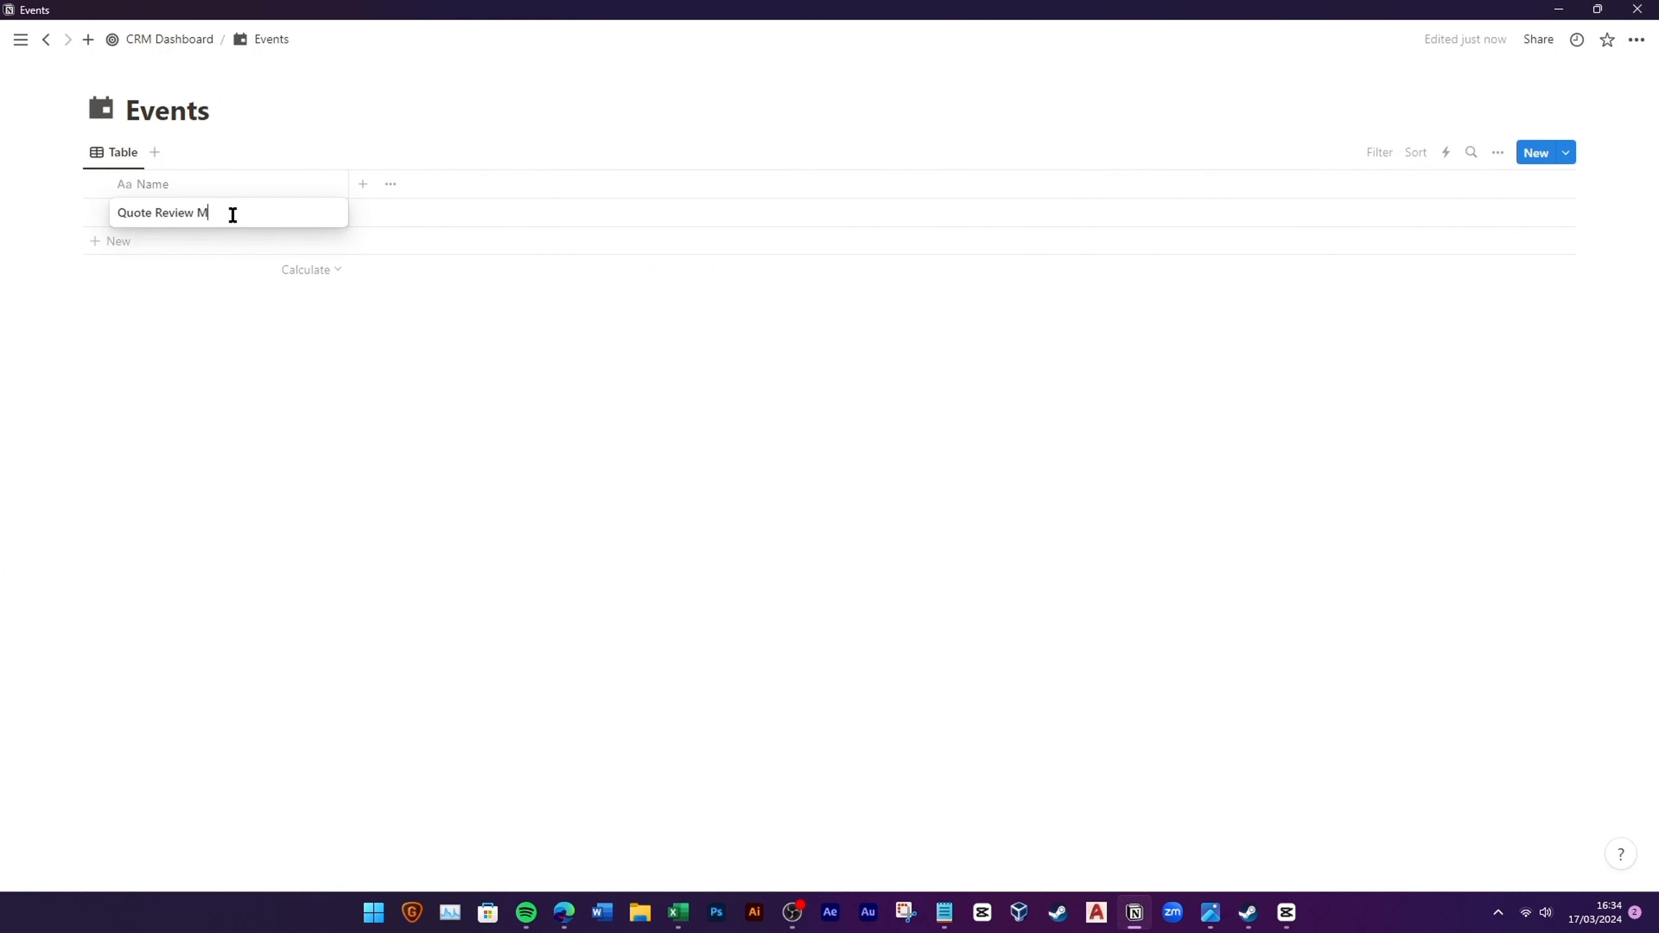
type("eetin")
key("Return")
left_click(274, 216)
key("Return")
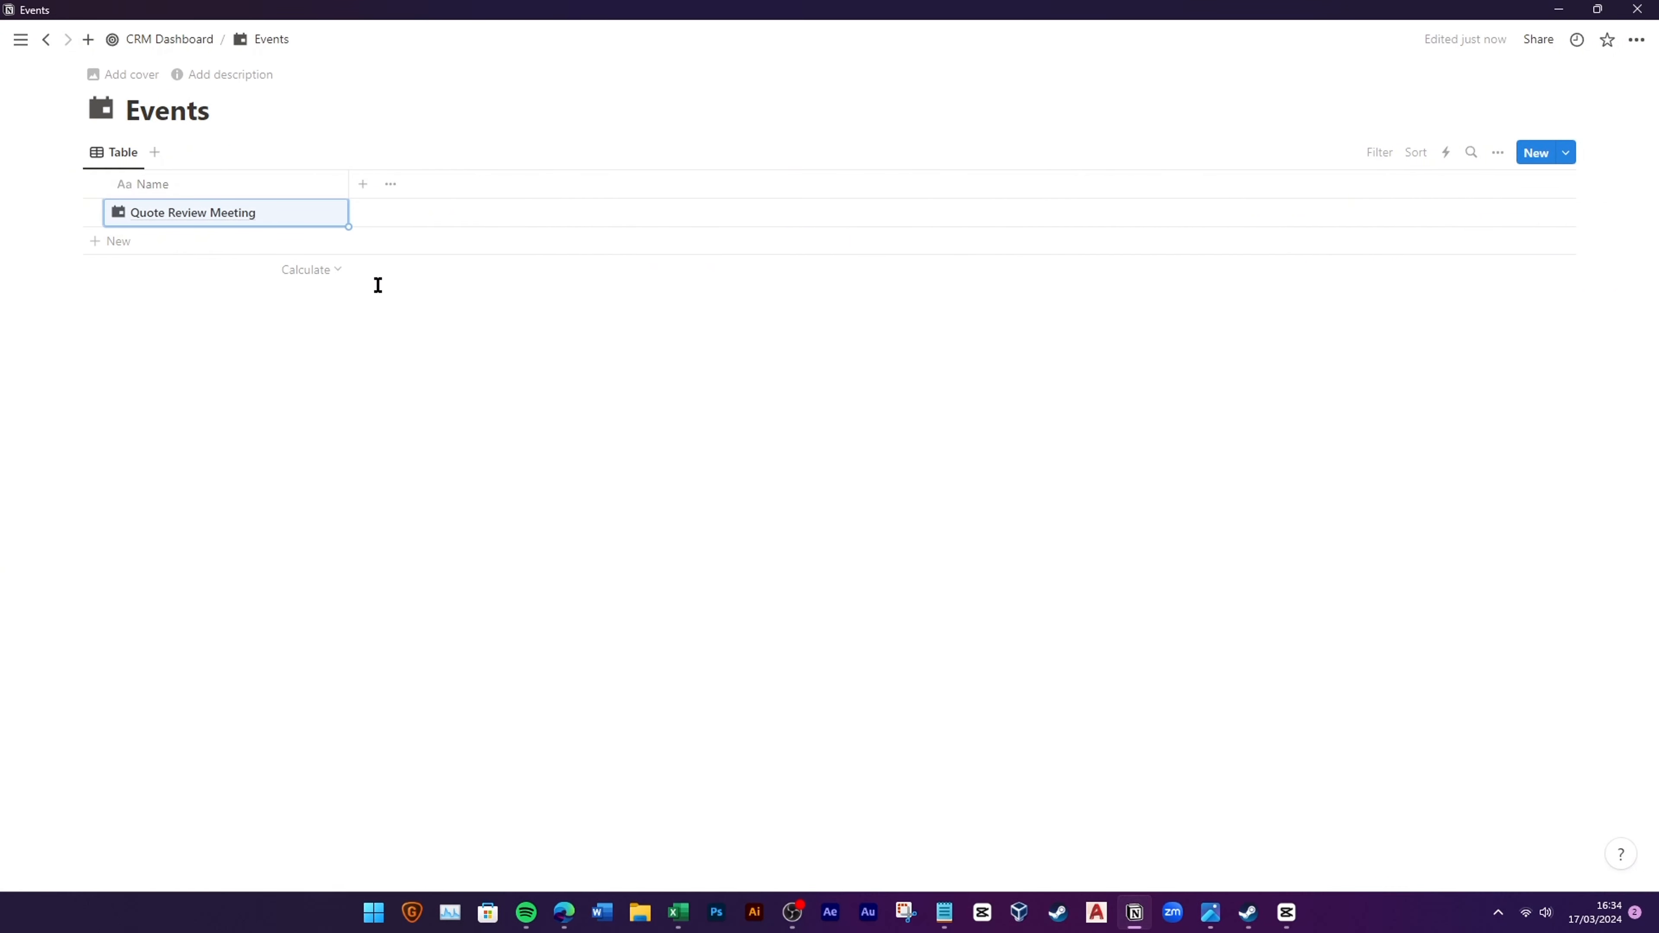
Step: Add a Date column to Events and format its dates as Day/Month/Year
left_click(364, 186)
left_click(1375, 539)
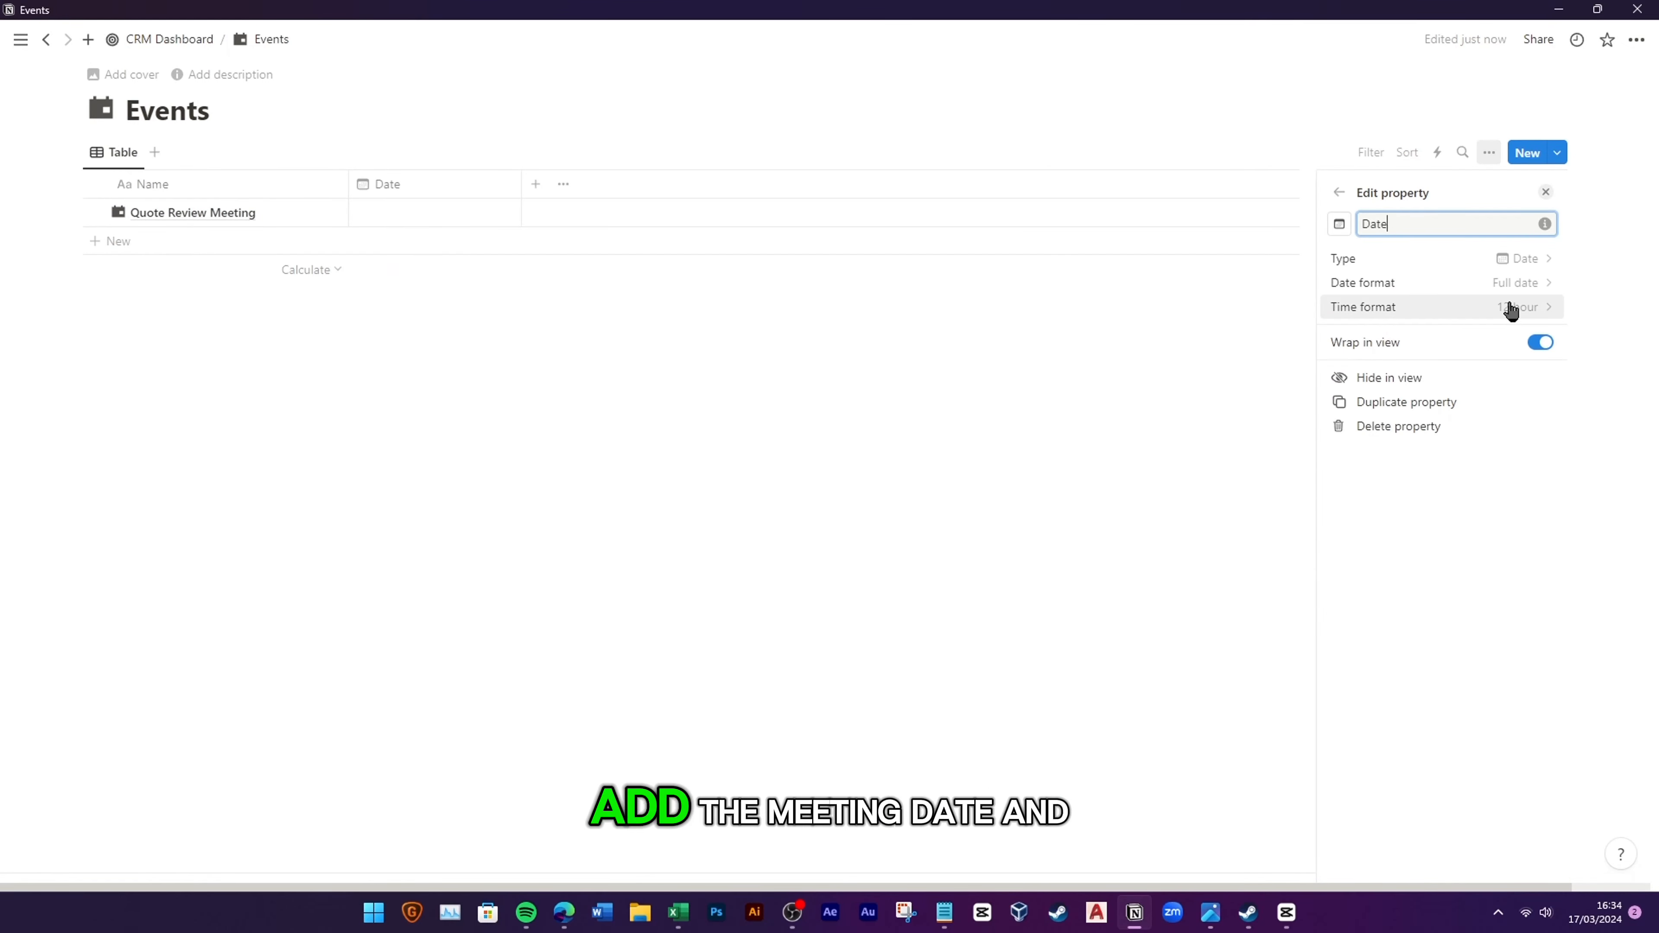
left_click(566, 356)
left_click(440, 220)
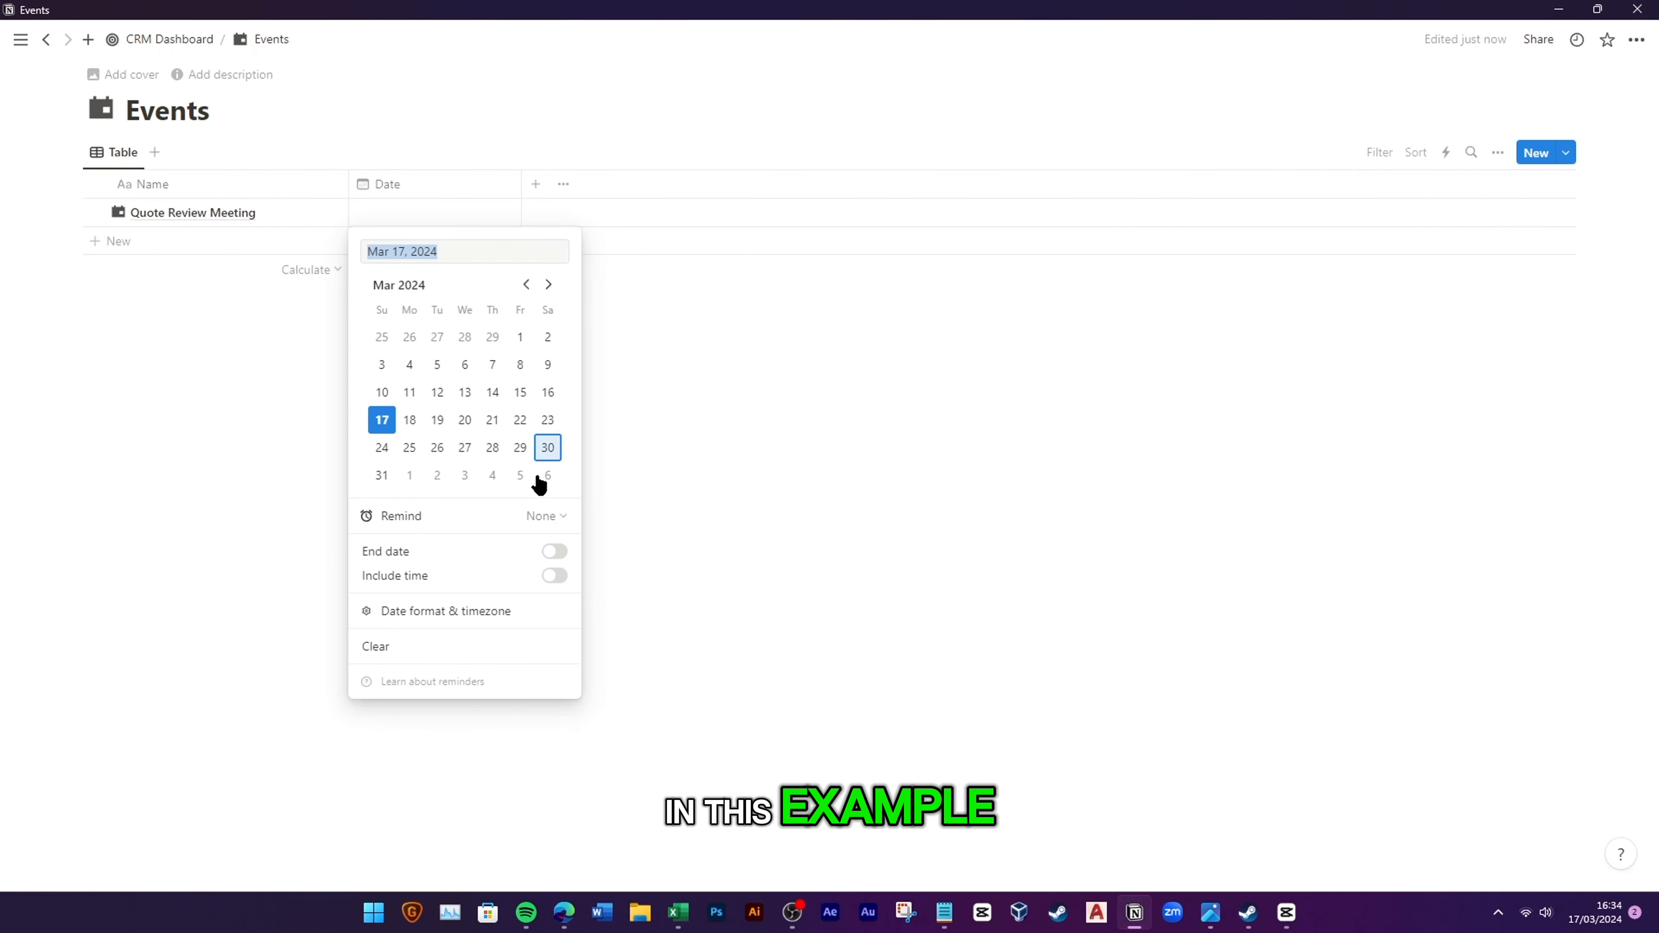
mouse_move(471, 610)
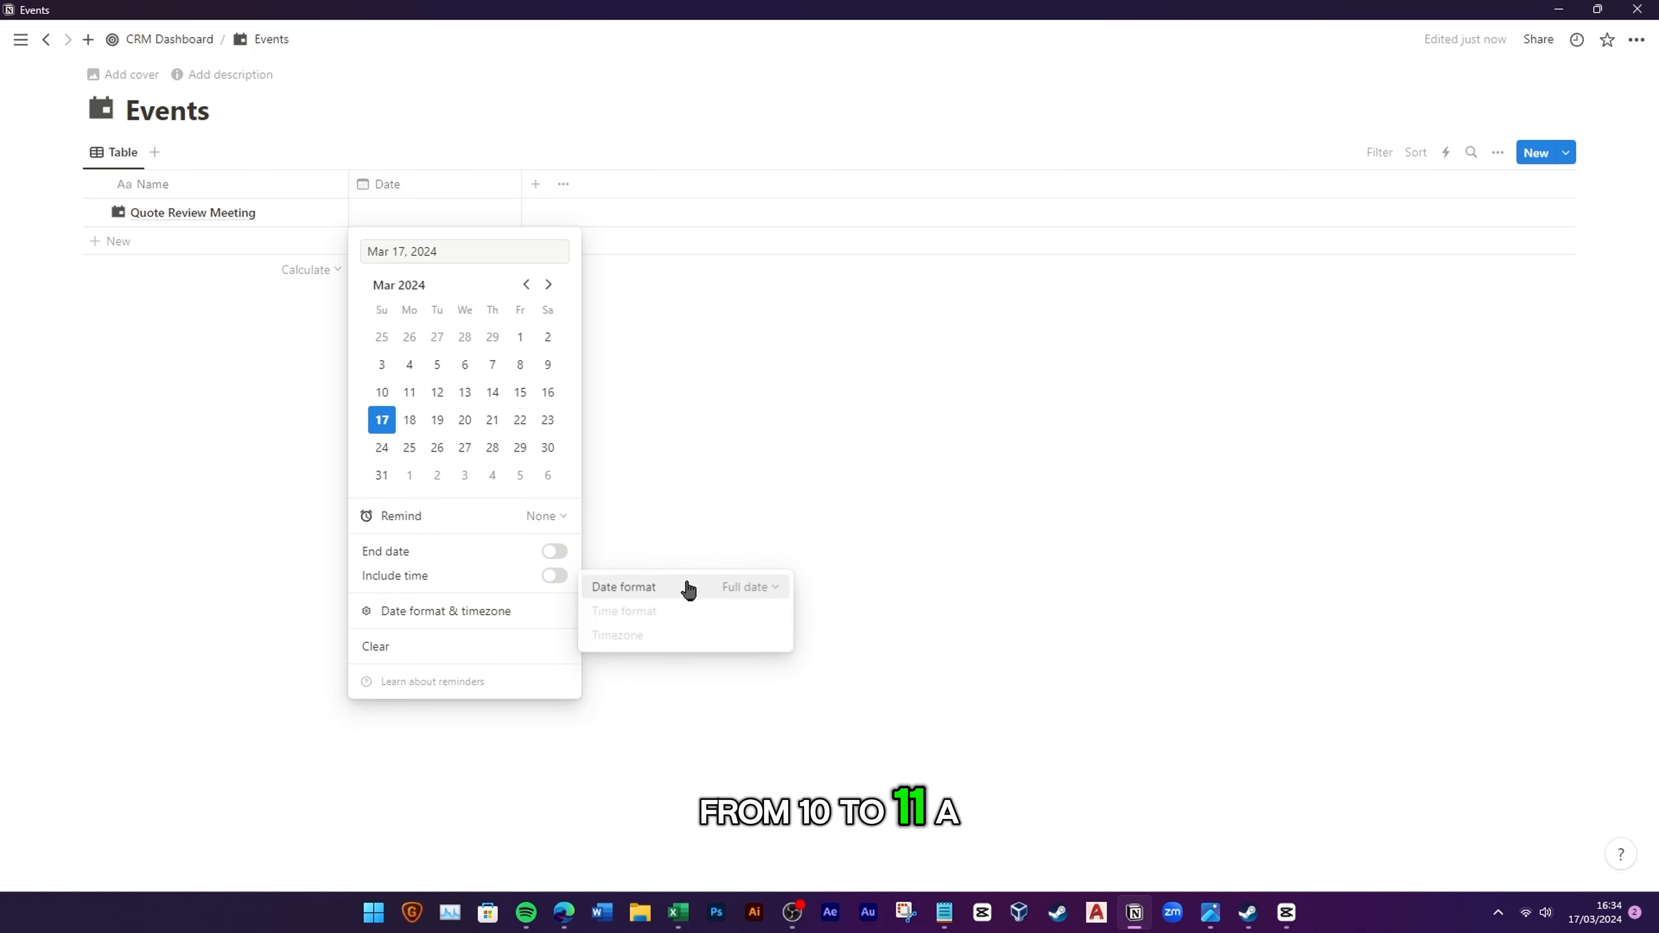
left_click(444, 189)
left_click(444, 189)
left_click(444, 251)
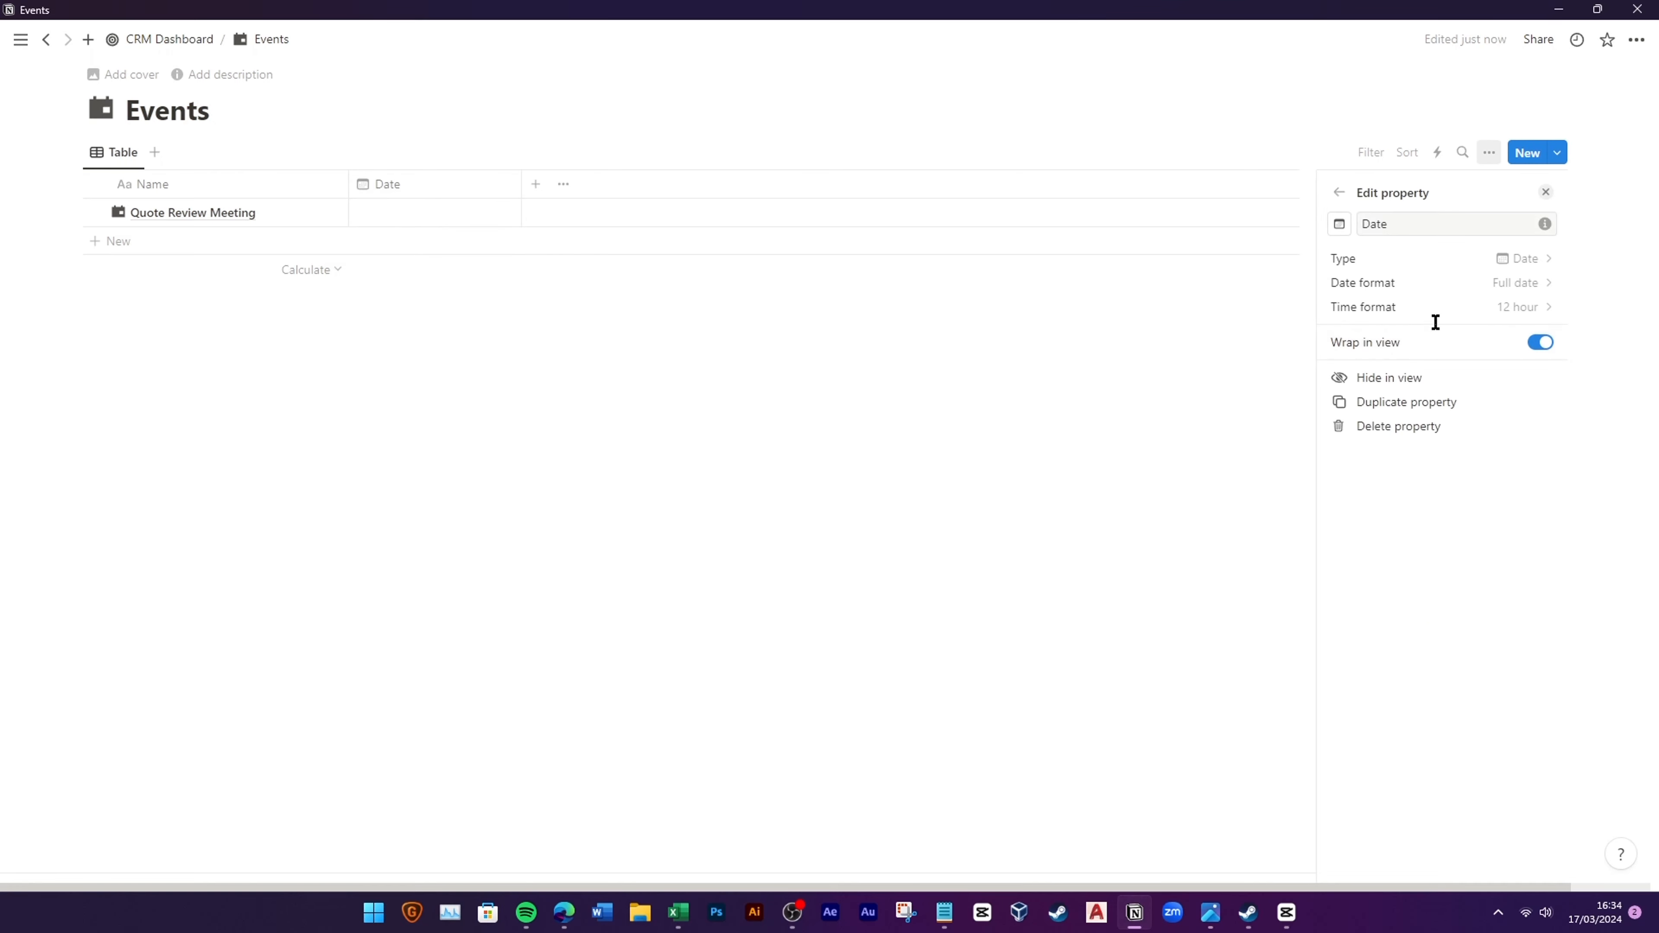
left_click(1502, 282)
left_click(1407, 359)
left_click(452, 289)
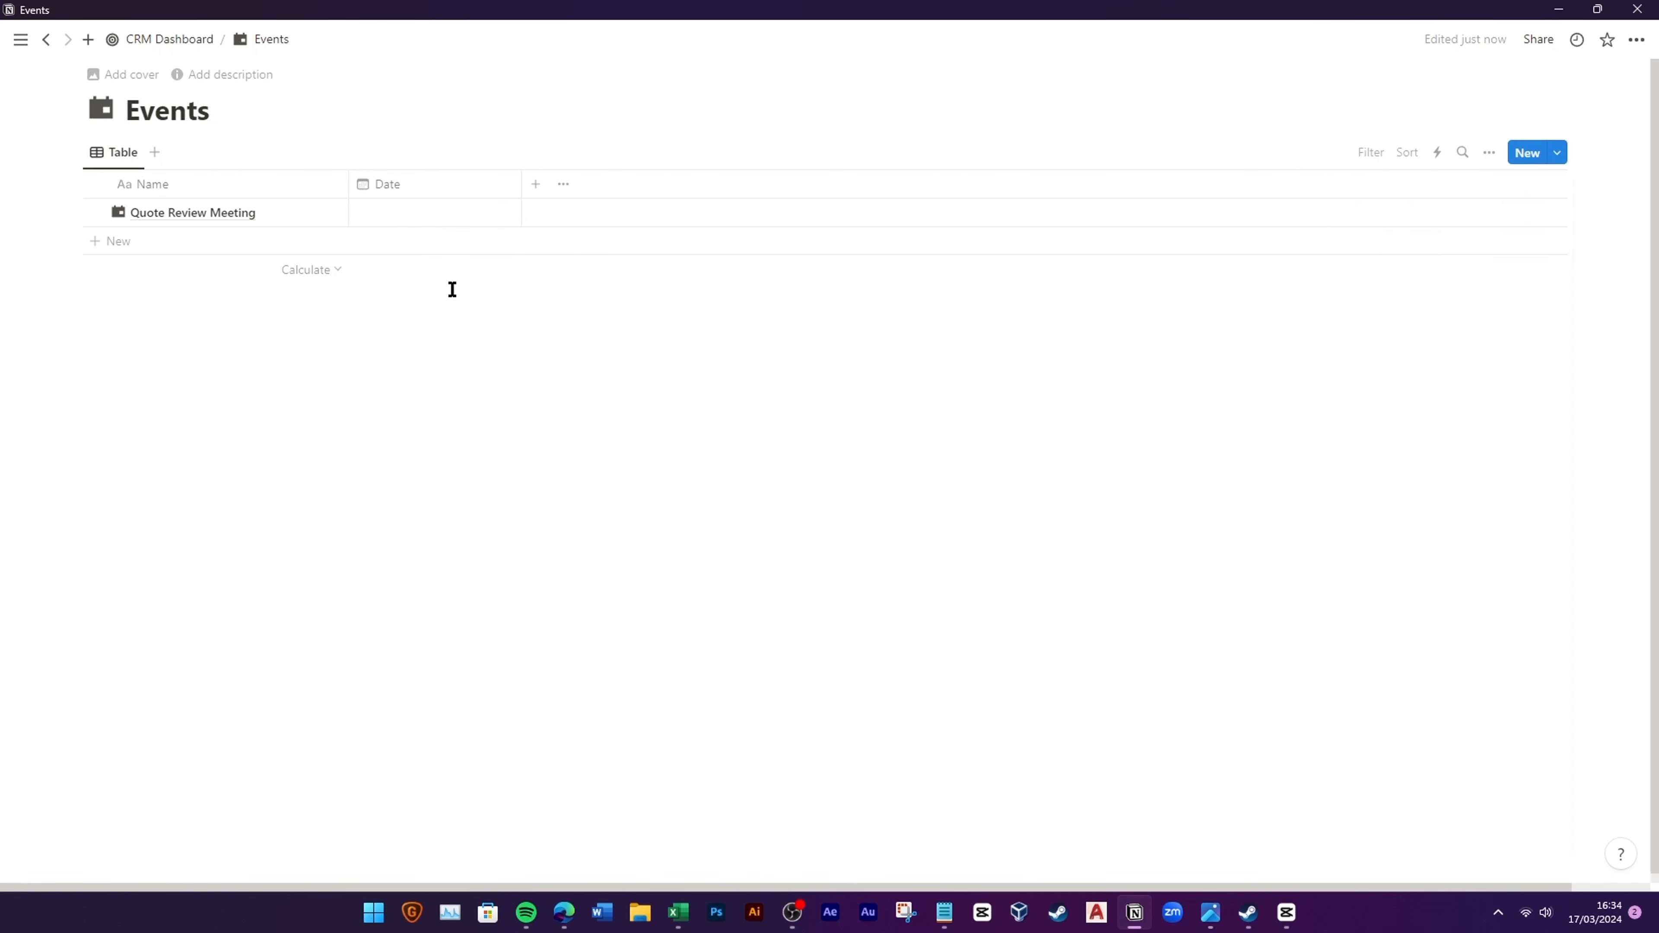
Step: Give Quote Review Meeting's date a time range of 10:00 to 11:00 AM
left_click(428, 213)
left_click(556, 575)
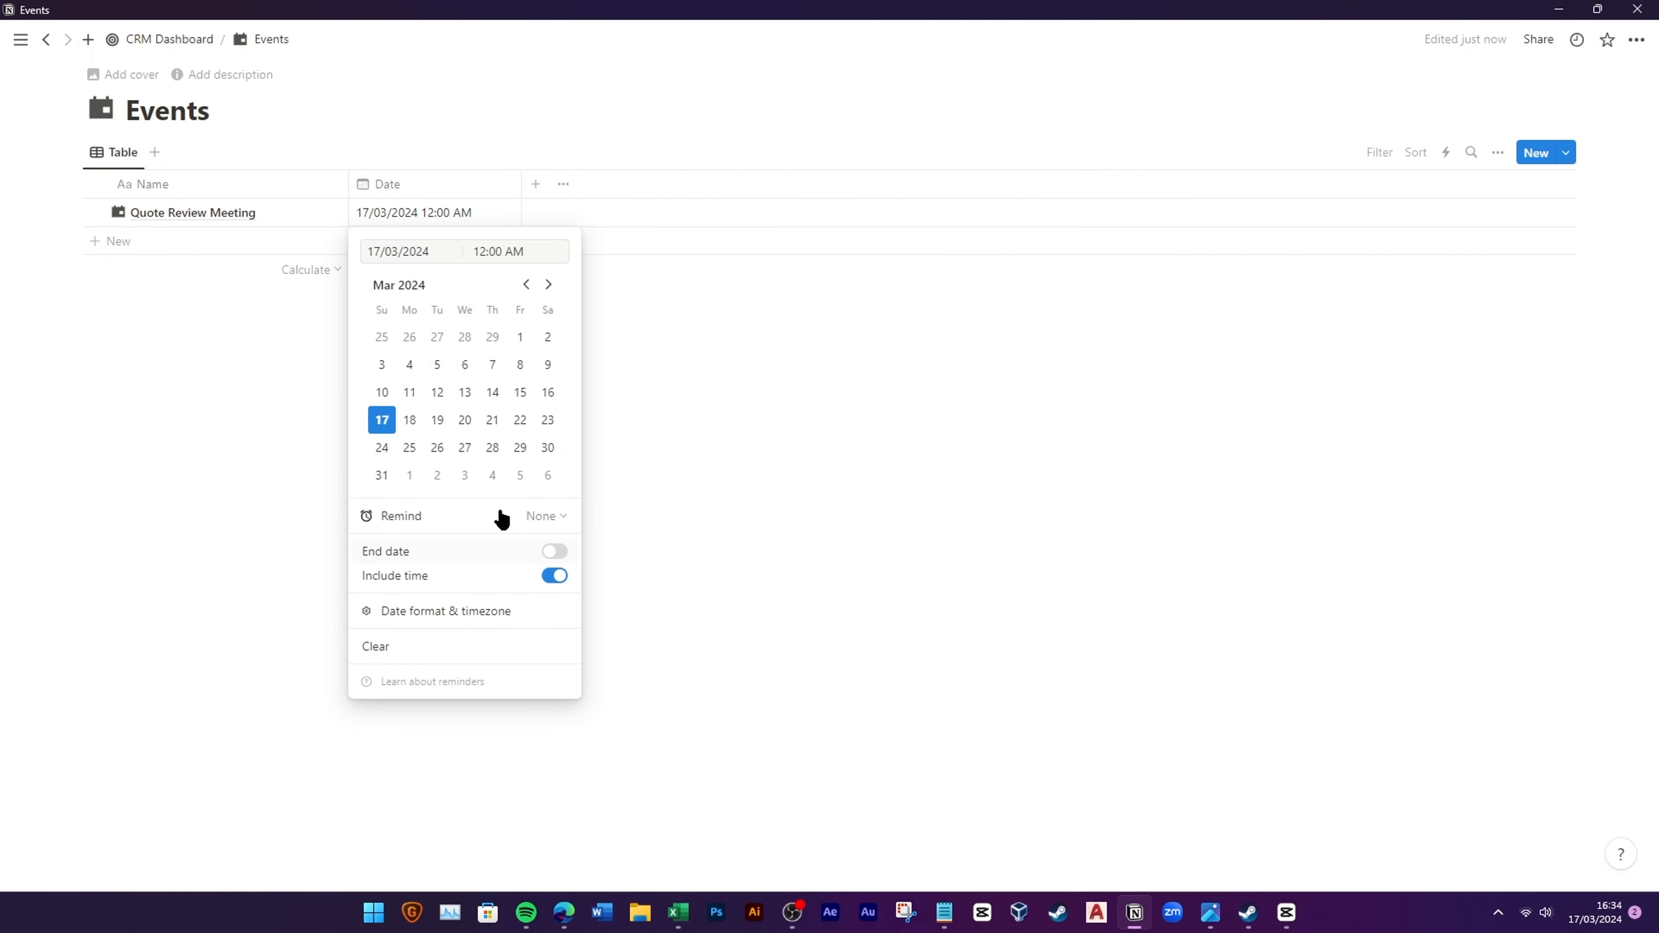
left_click(555, 551)
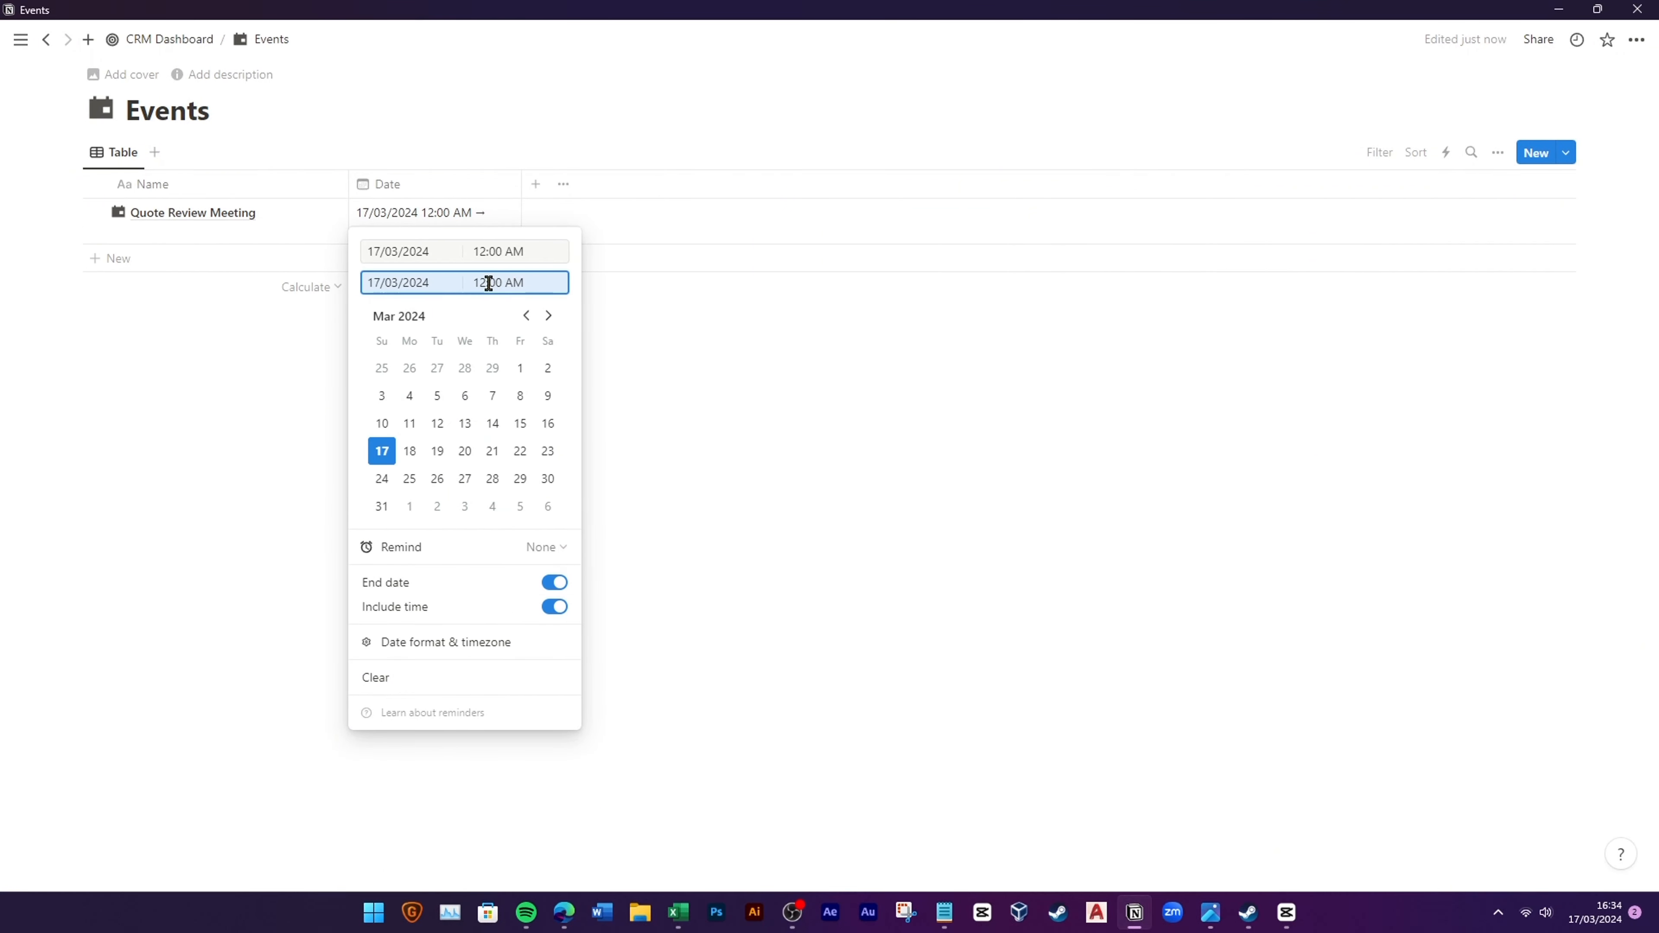
left_click(485, 251)
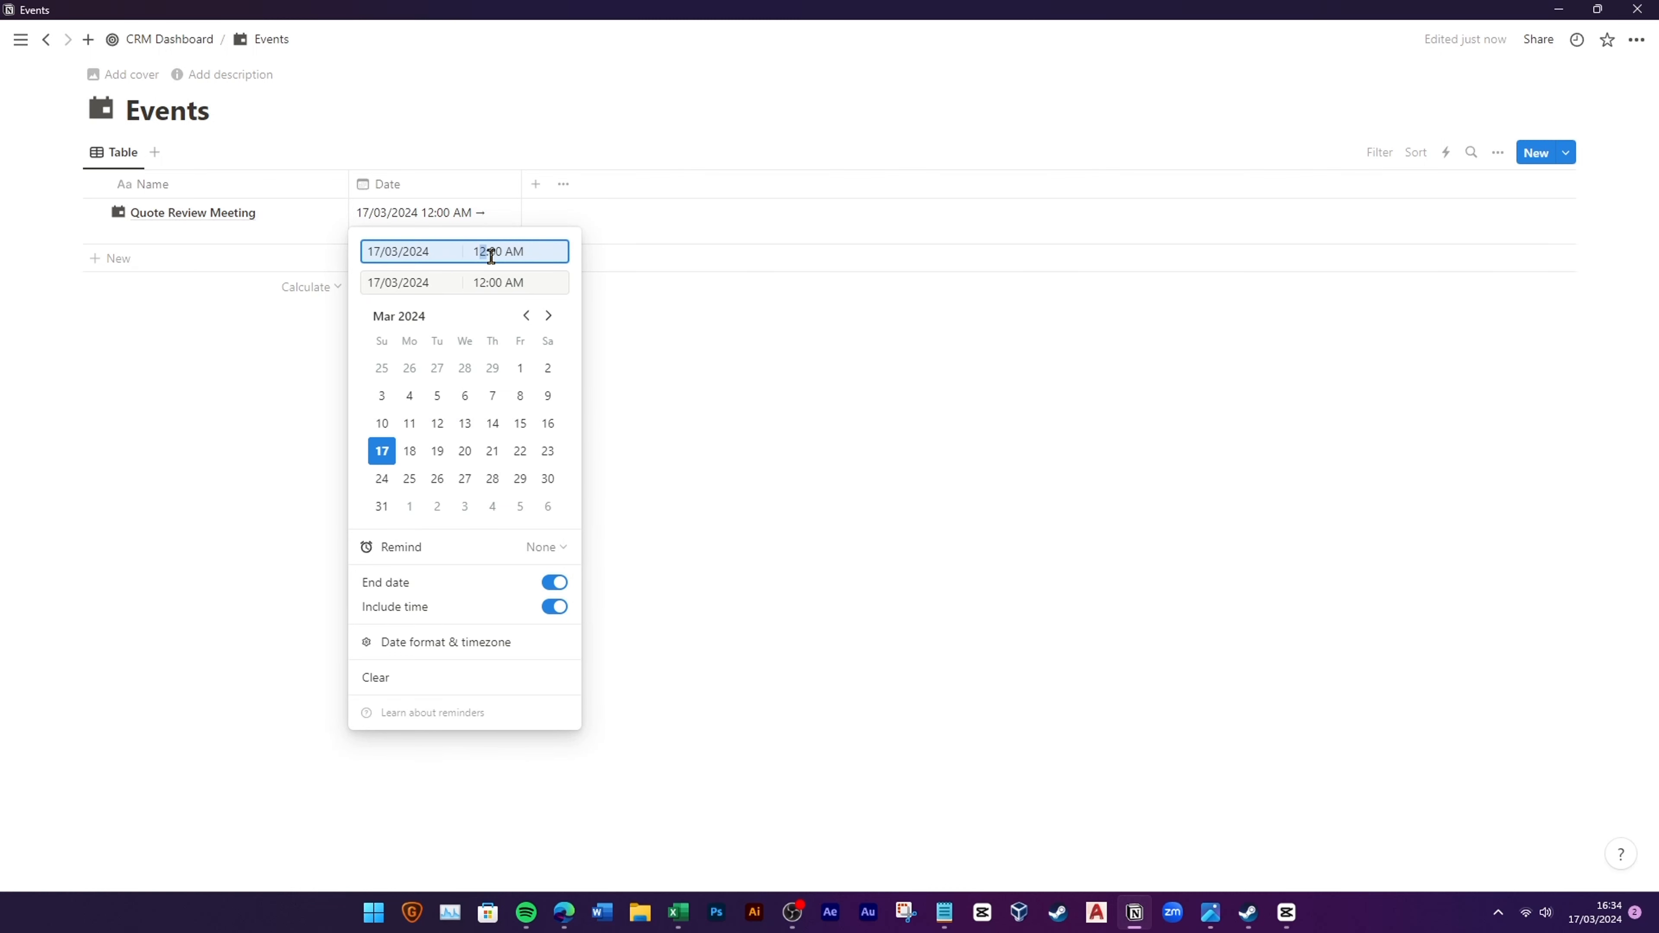
left_click(410, 451)
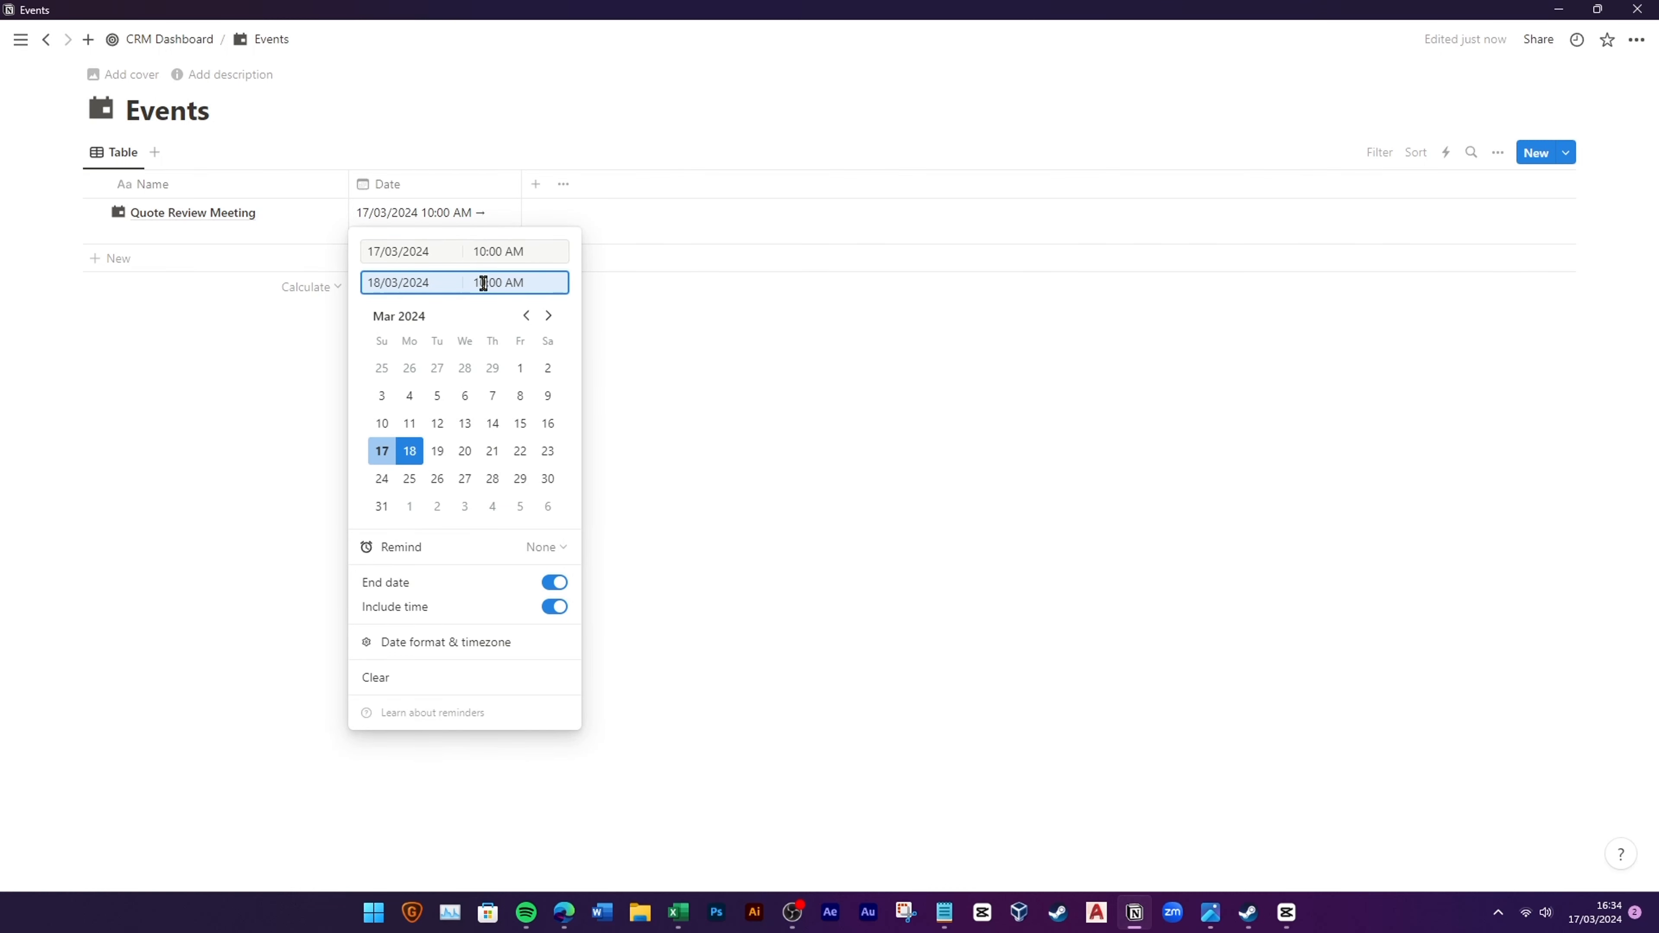
left_click(763, 441)
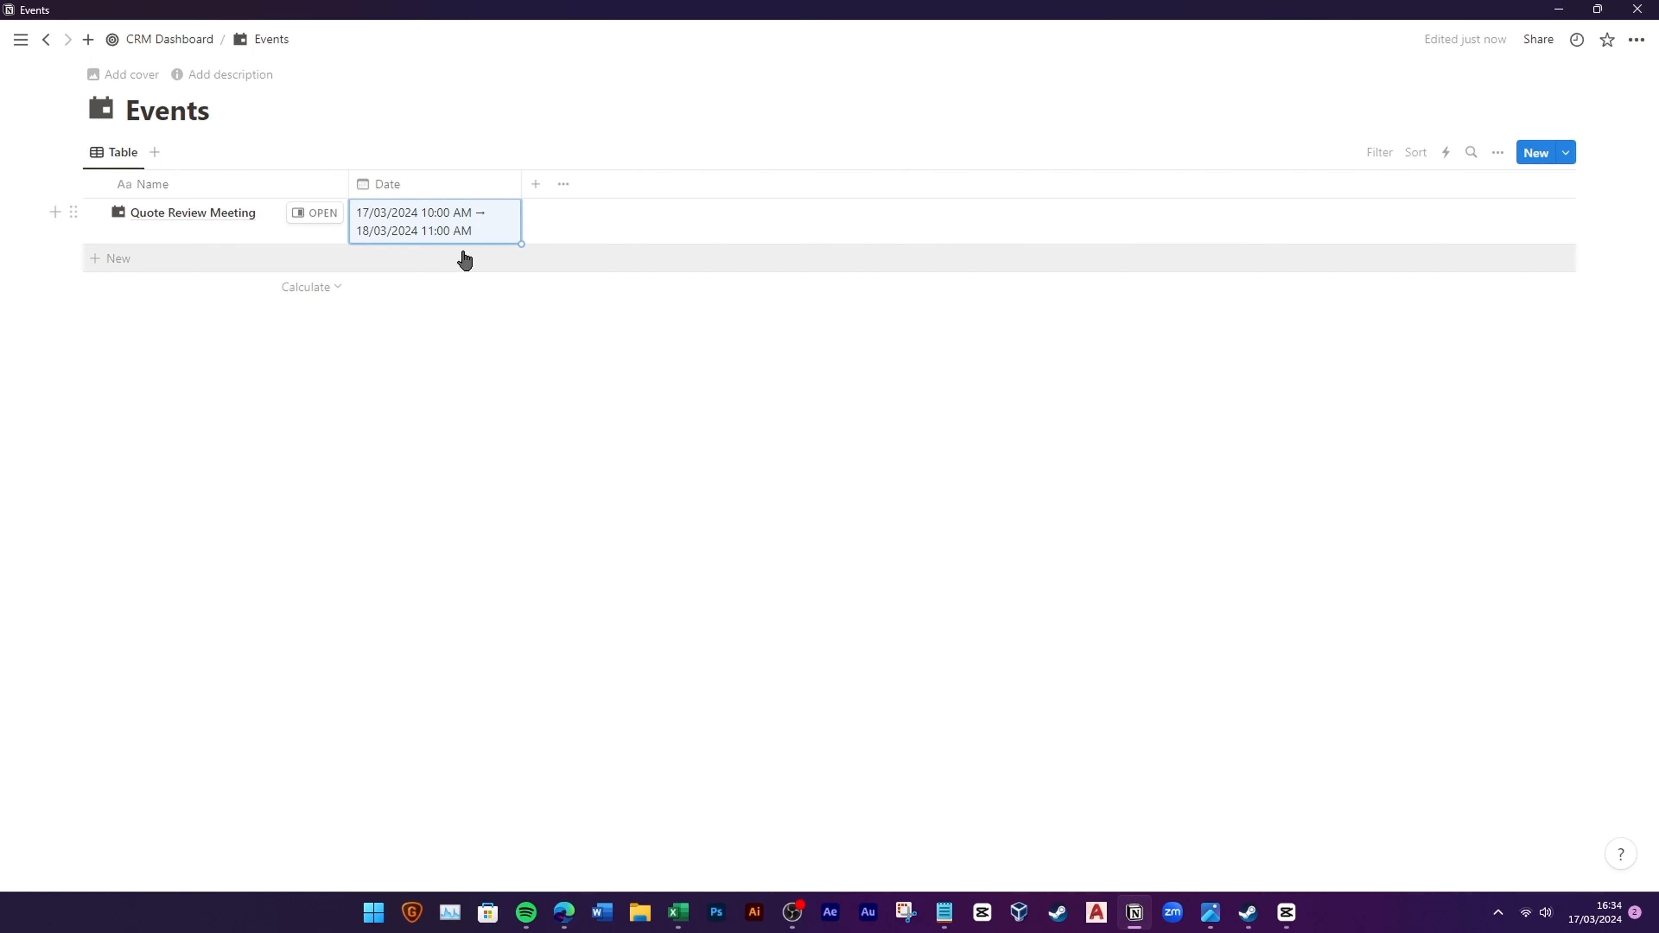
Step: Move the meeting's start and end dates to 18/03/2024 and widen the Date column
left_click(445, 231)
left_click(388, 310)
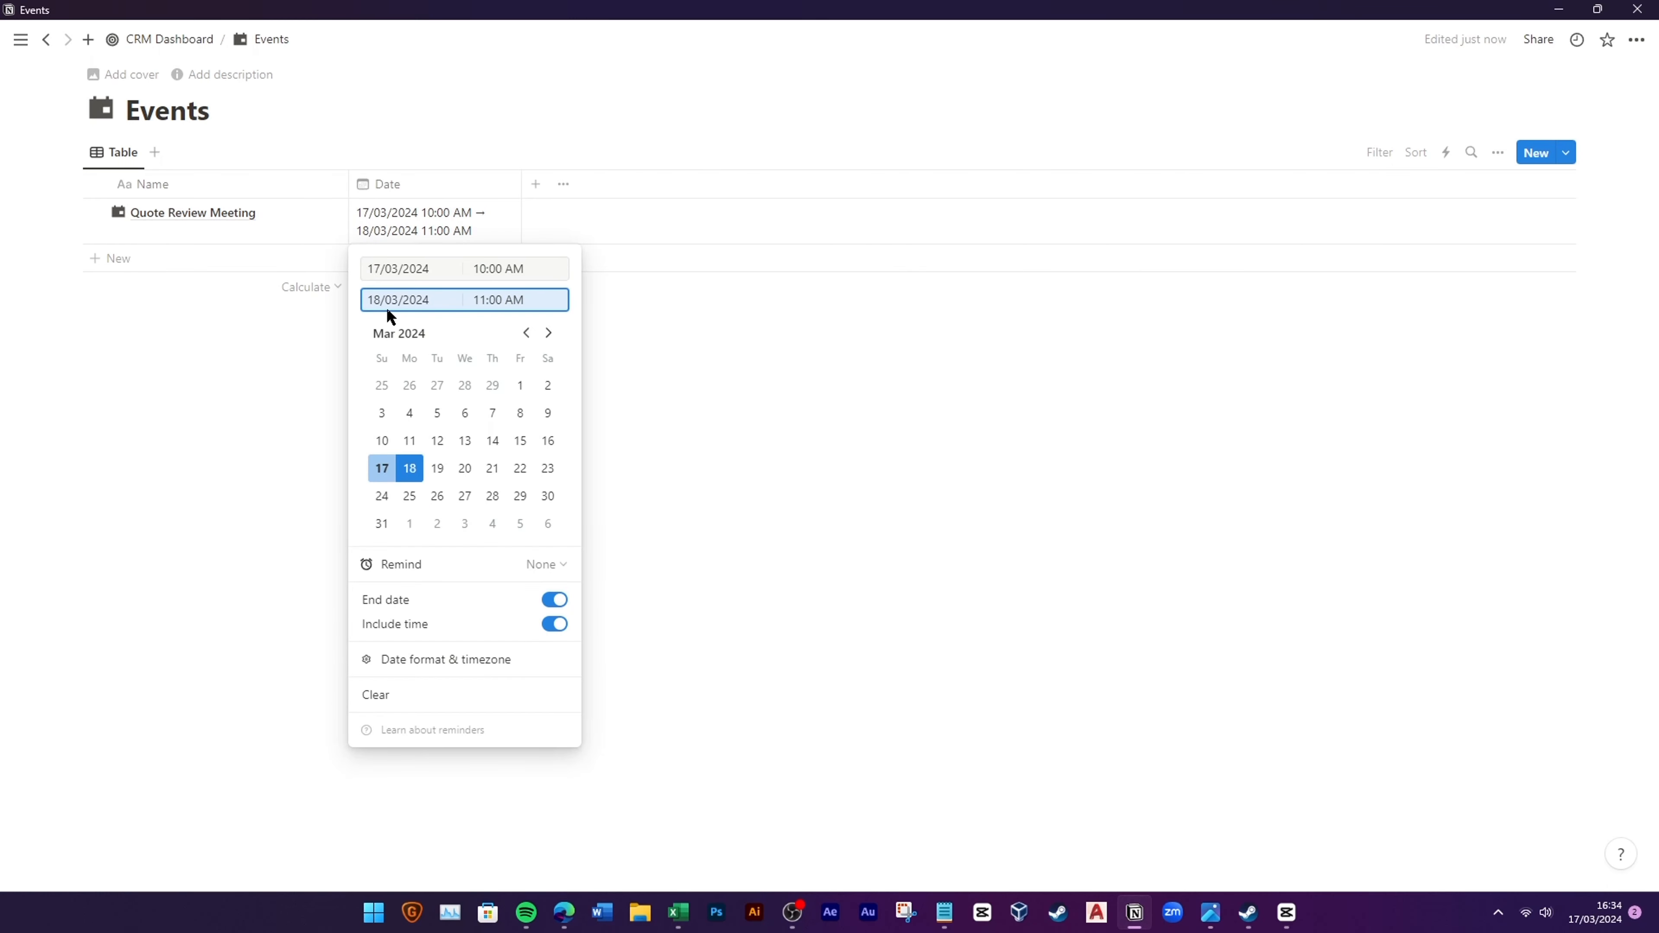
left_click(381, 441)
left_click(408, 468)
left_click(403, 268)
left_click(410, 479)
left_click(779, 411)
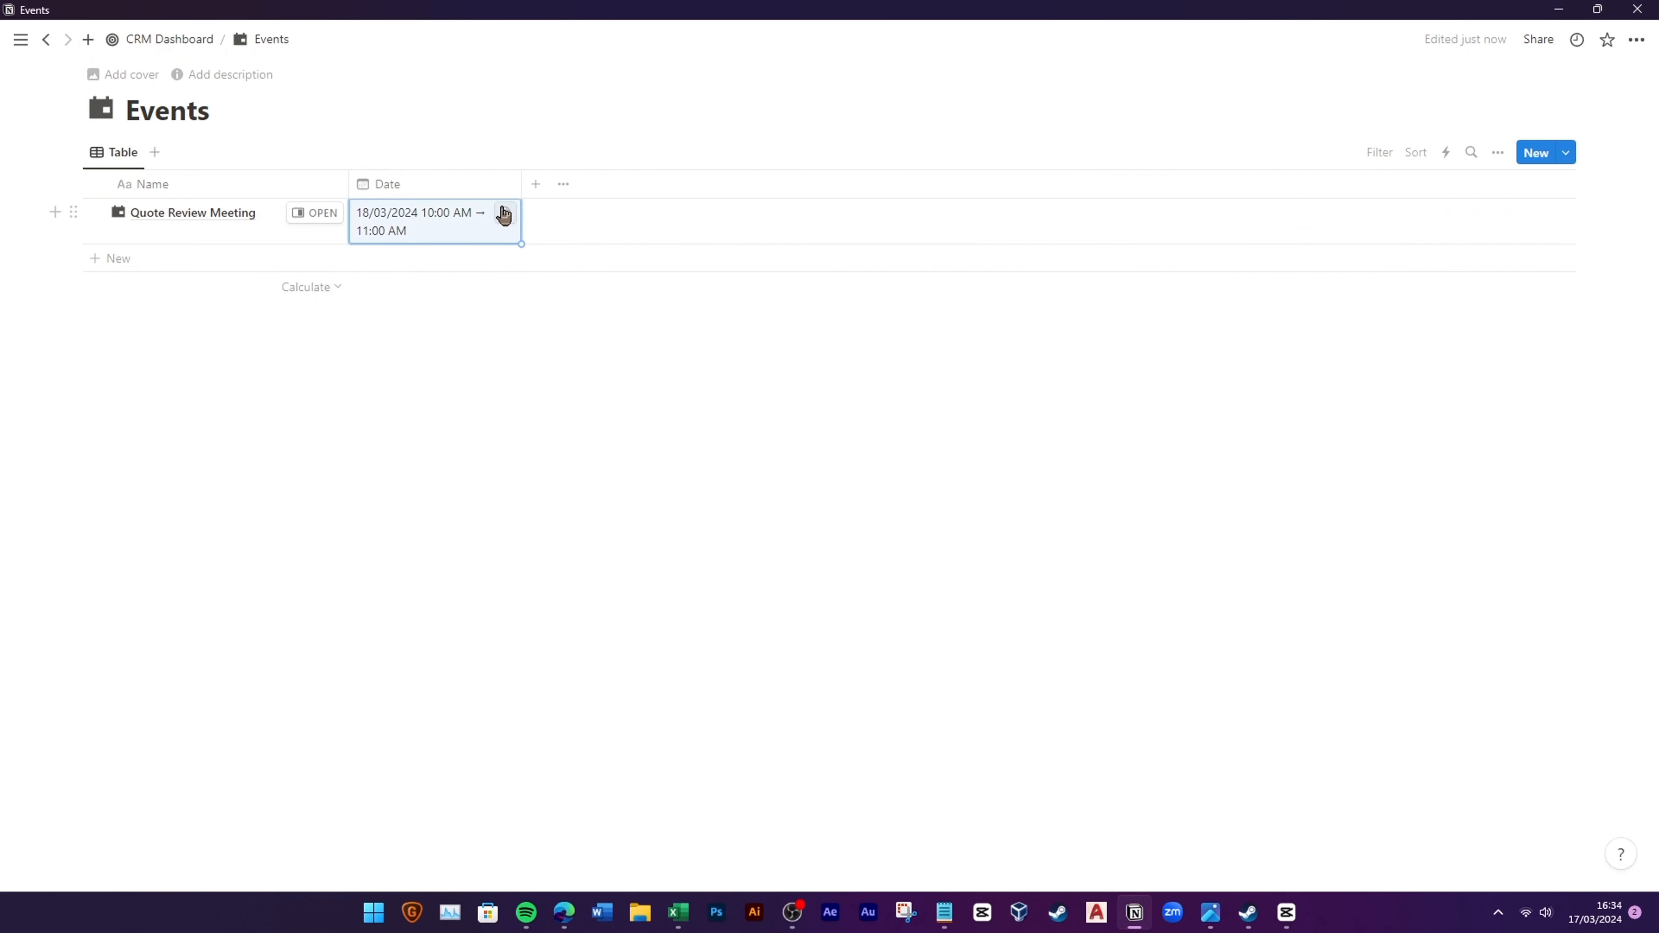
left_click_drag(552, 193, 565, 194)
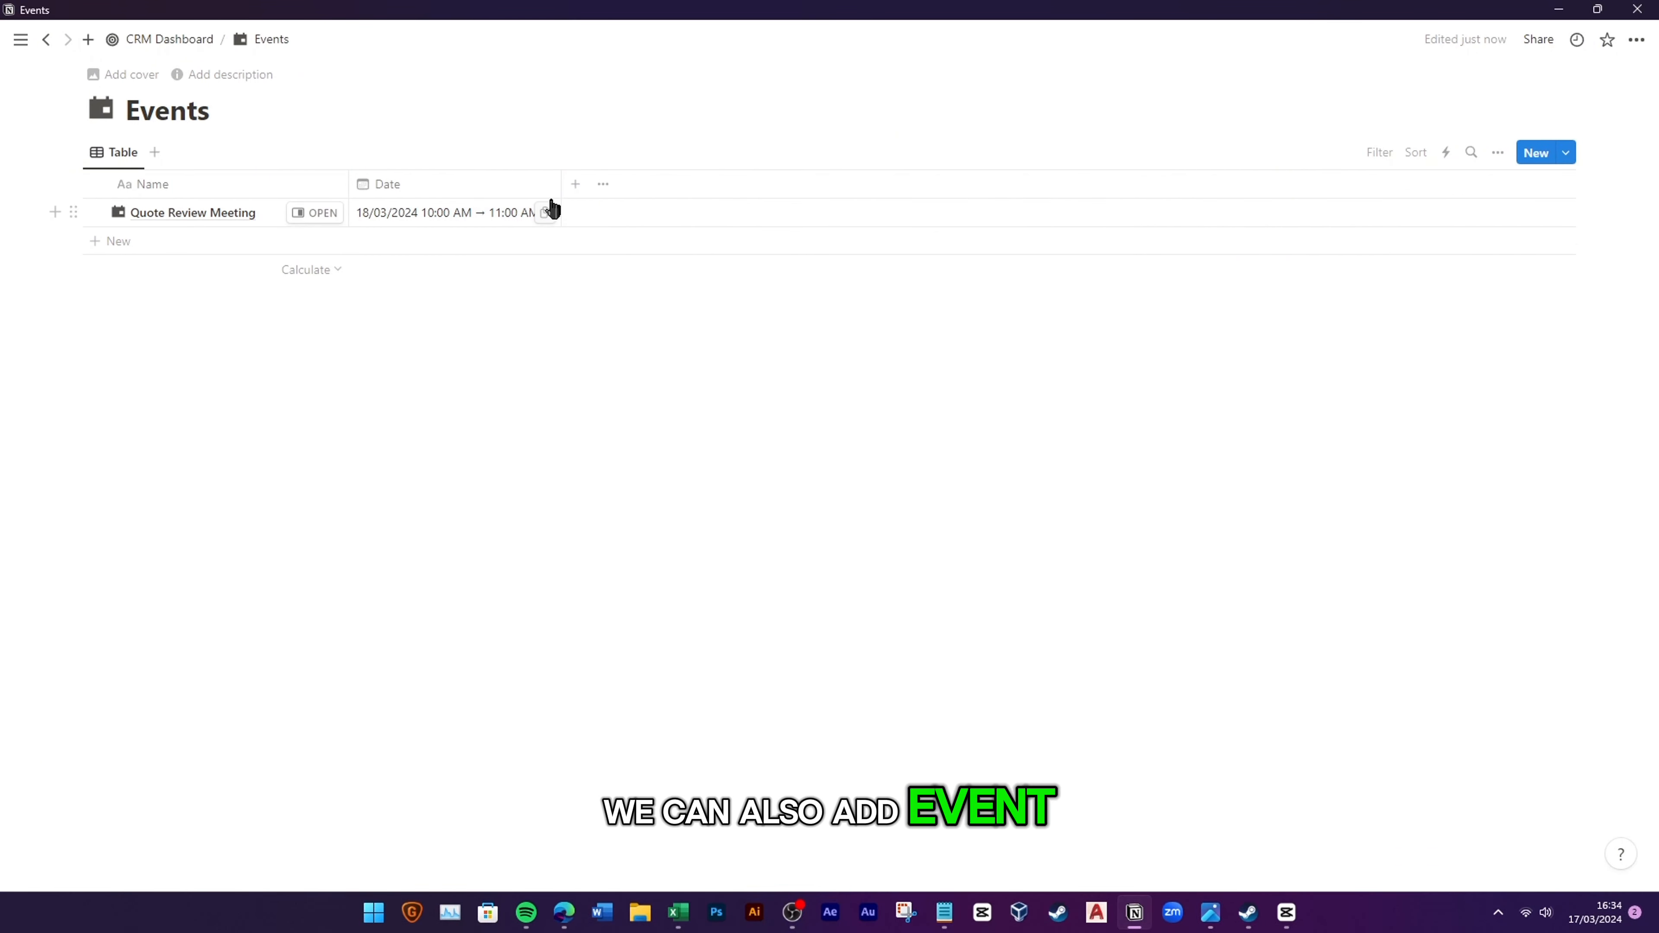
Step: Add a Location text column with a pin icon, reading Customer Office for the meeting
left_click(575, 184)
left_click(1378, 420)
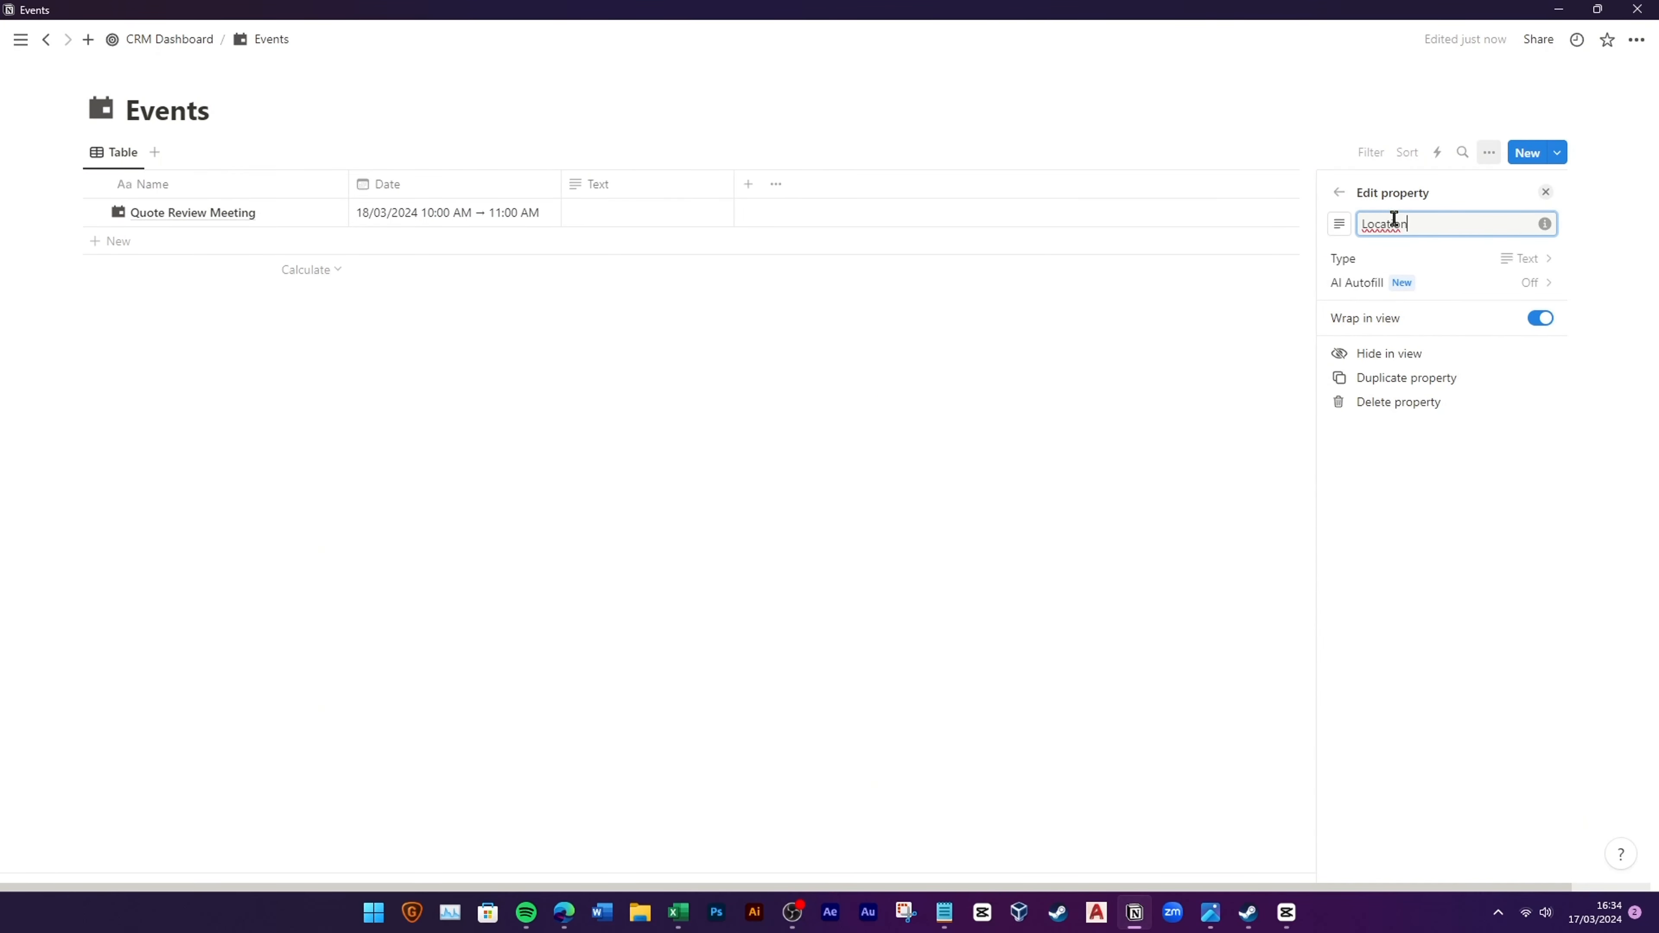
type("Location")
left_click(1339, 223)
left_click(1435, 364)
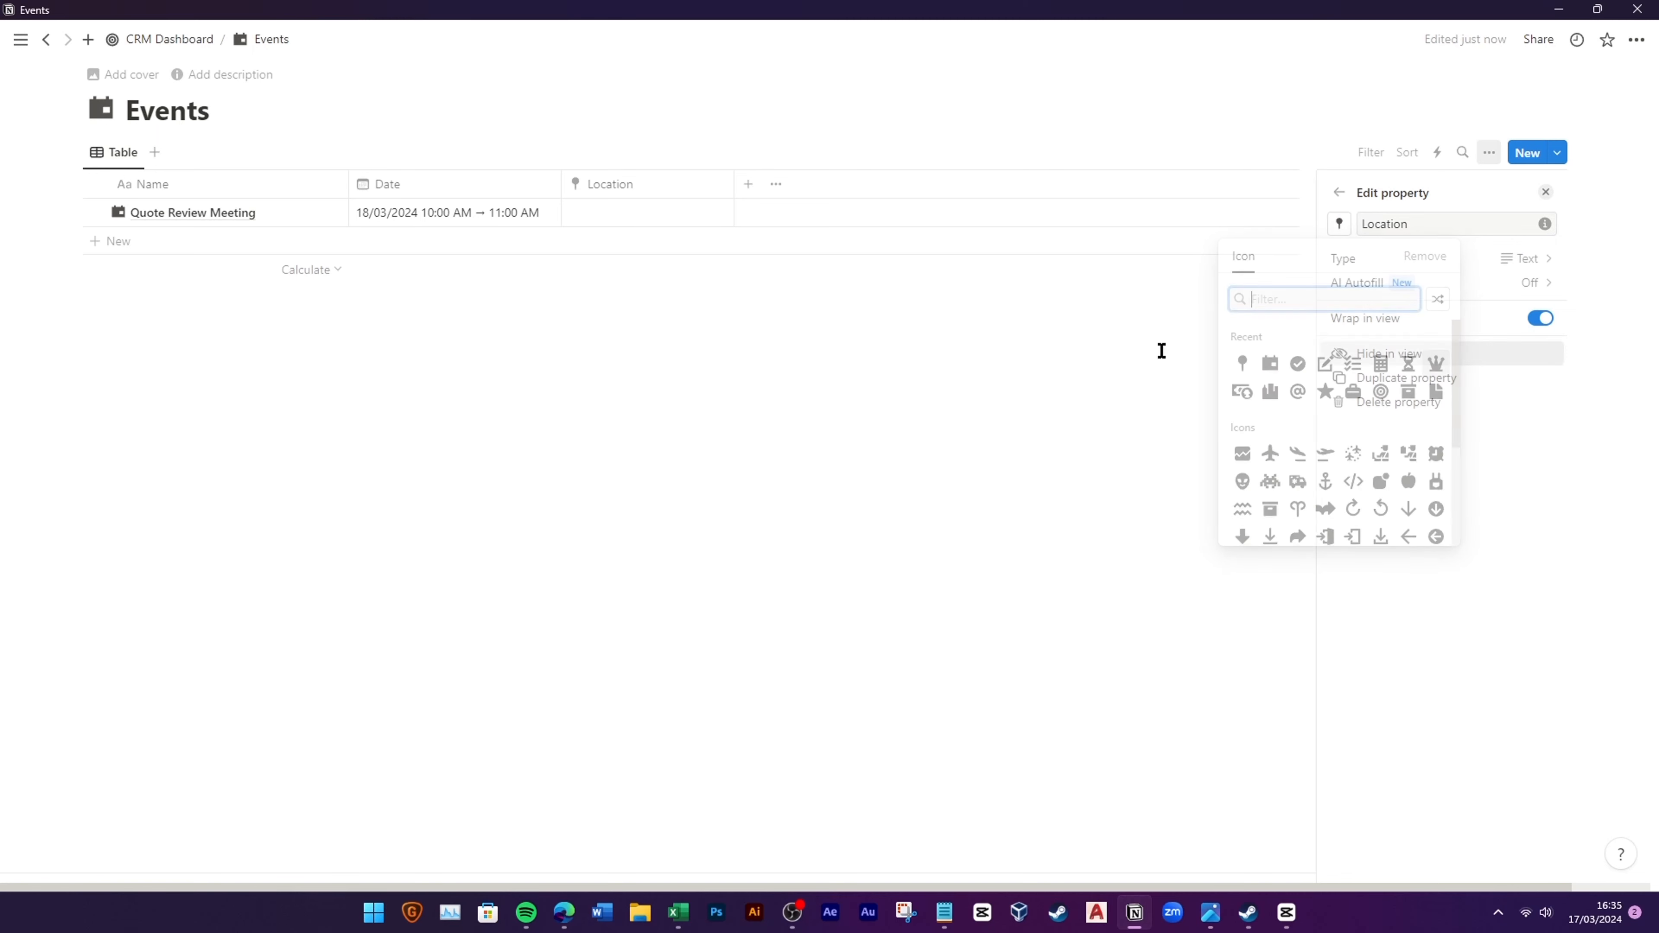
left_click(1159, 352)
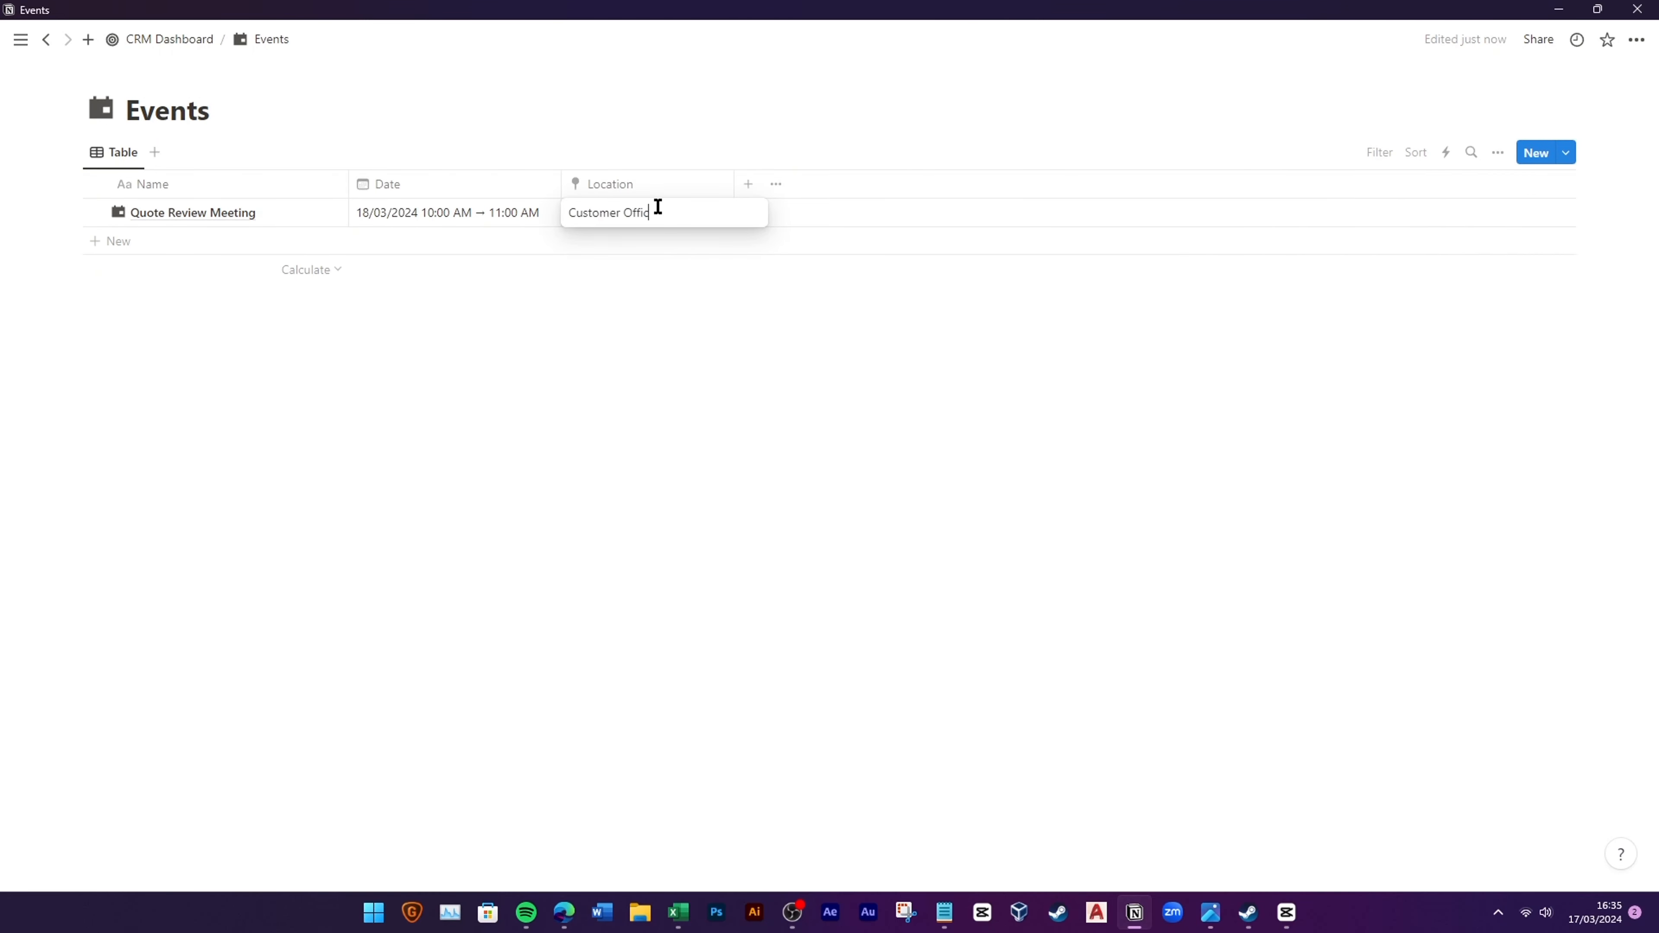
type("e")
key("Return")
Step: Add a URL column named Meeting Link
left_click(748, 184)
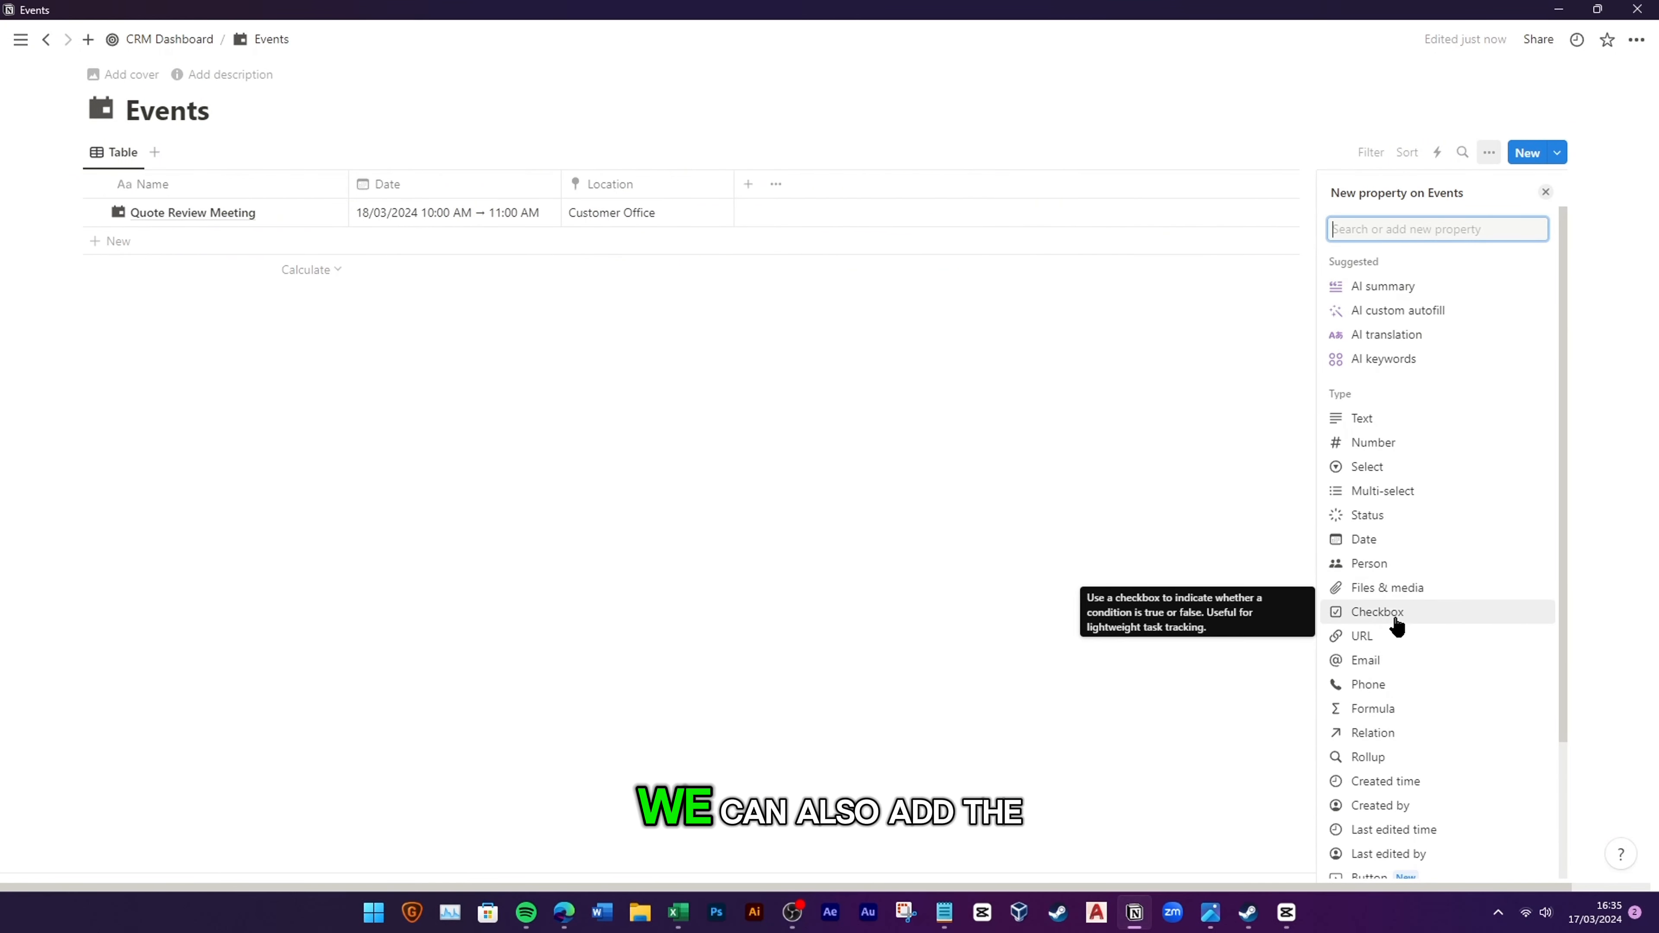
left_click(1393, 635)
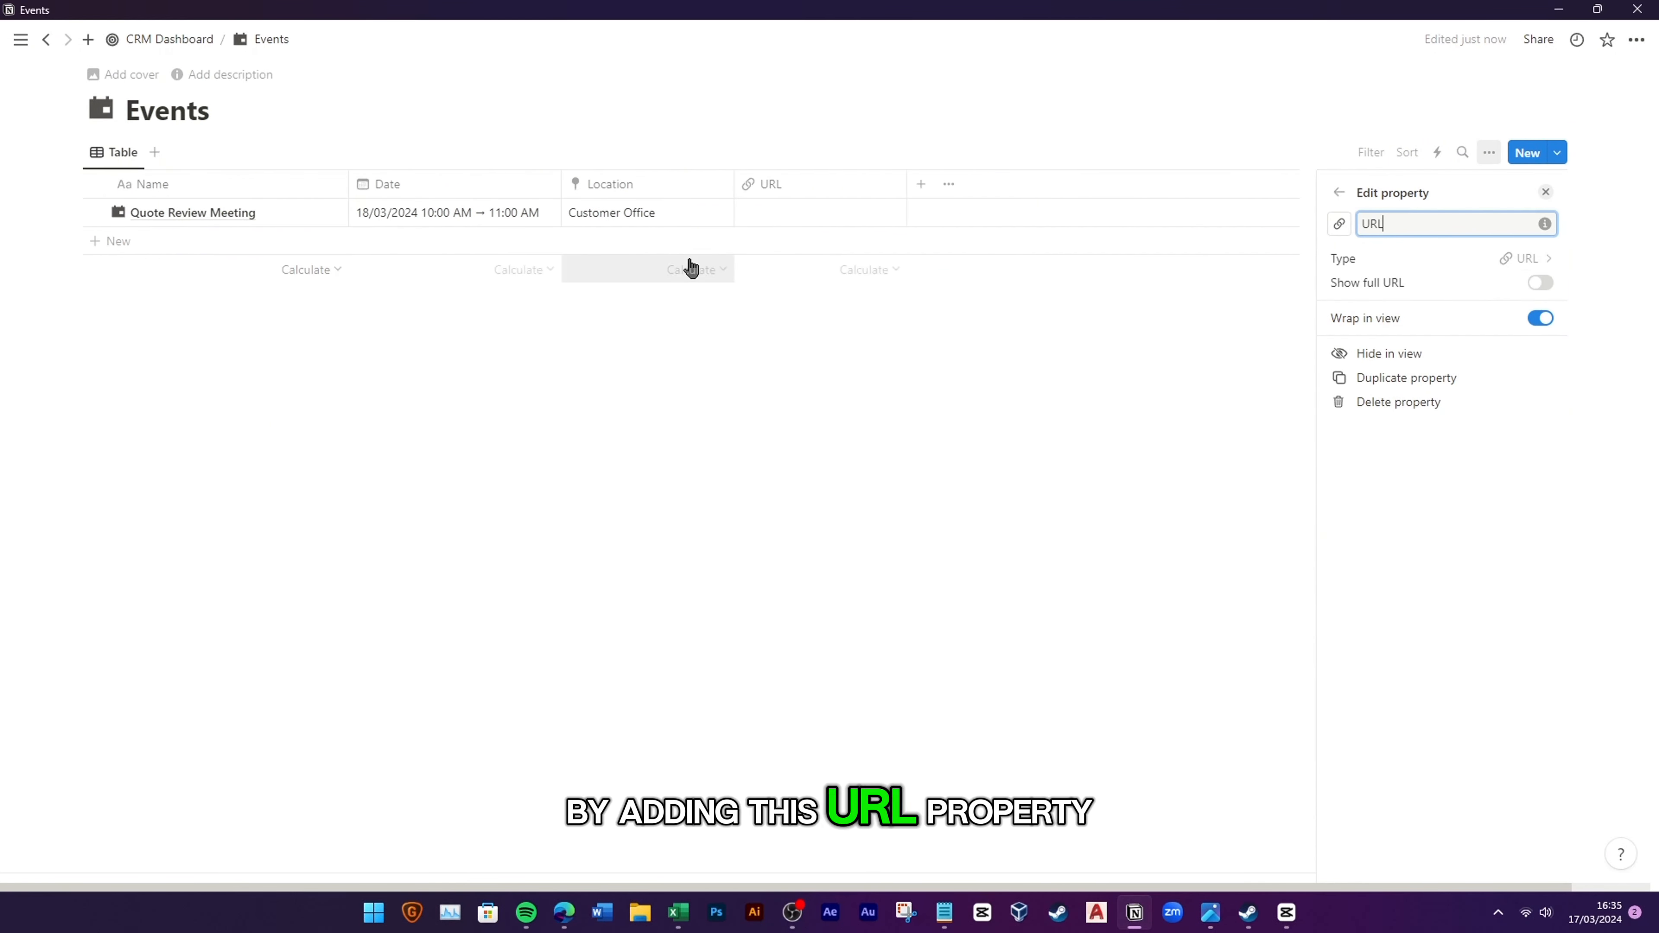
left_click(819, 348)
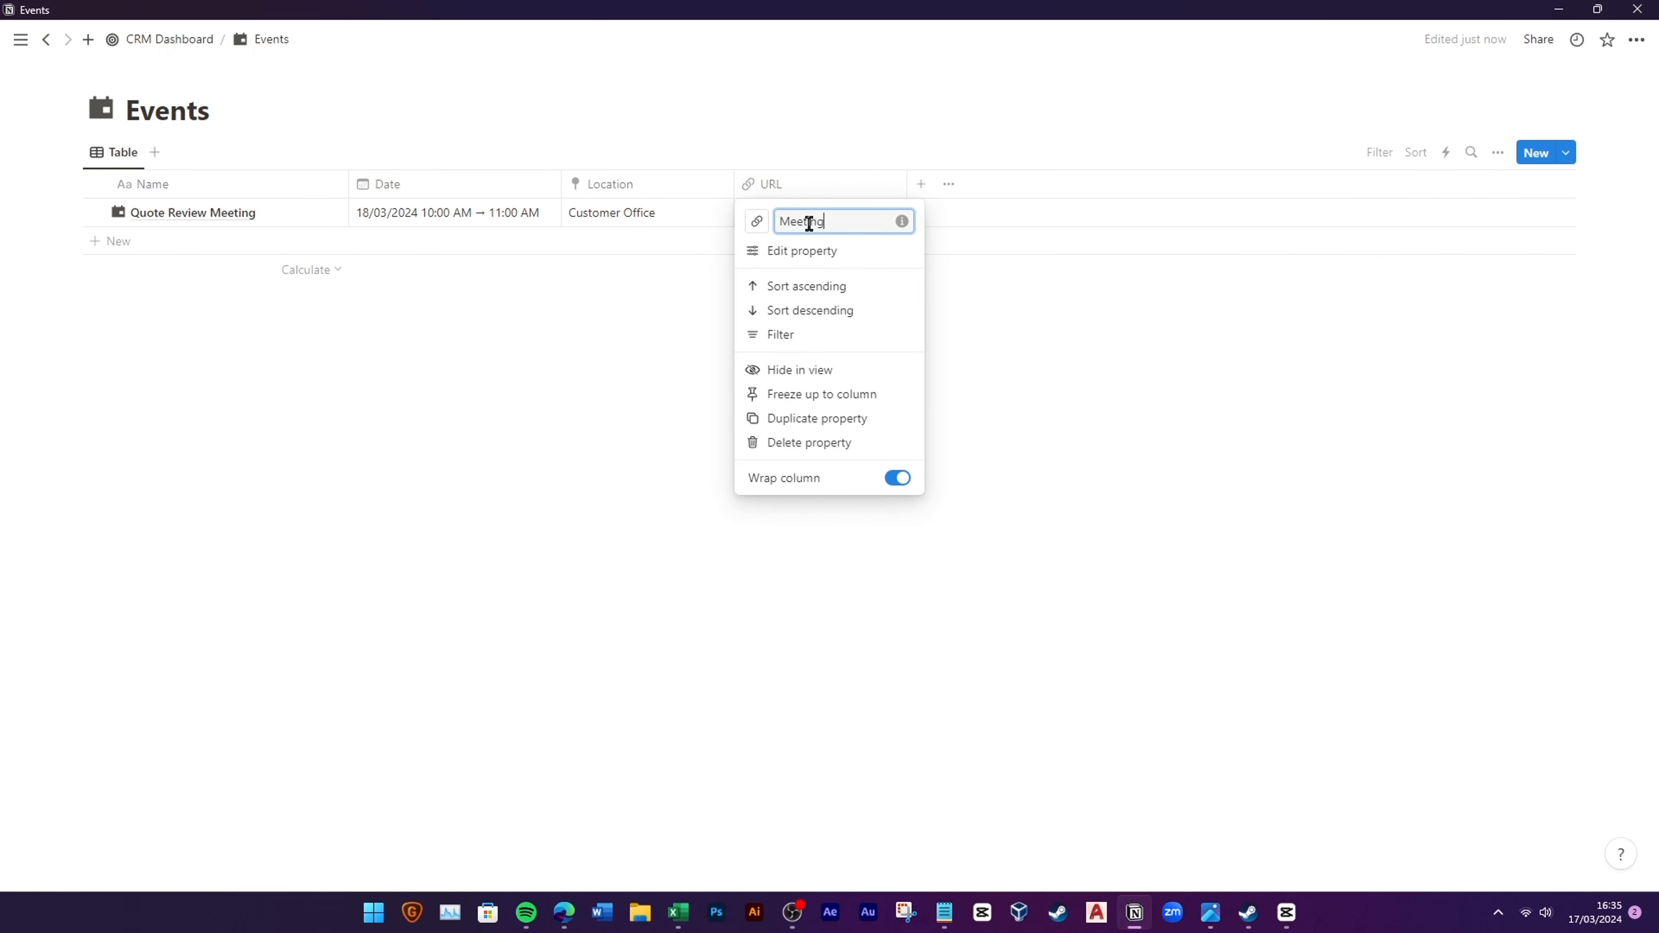
type("nk")
key("Return")
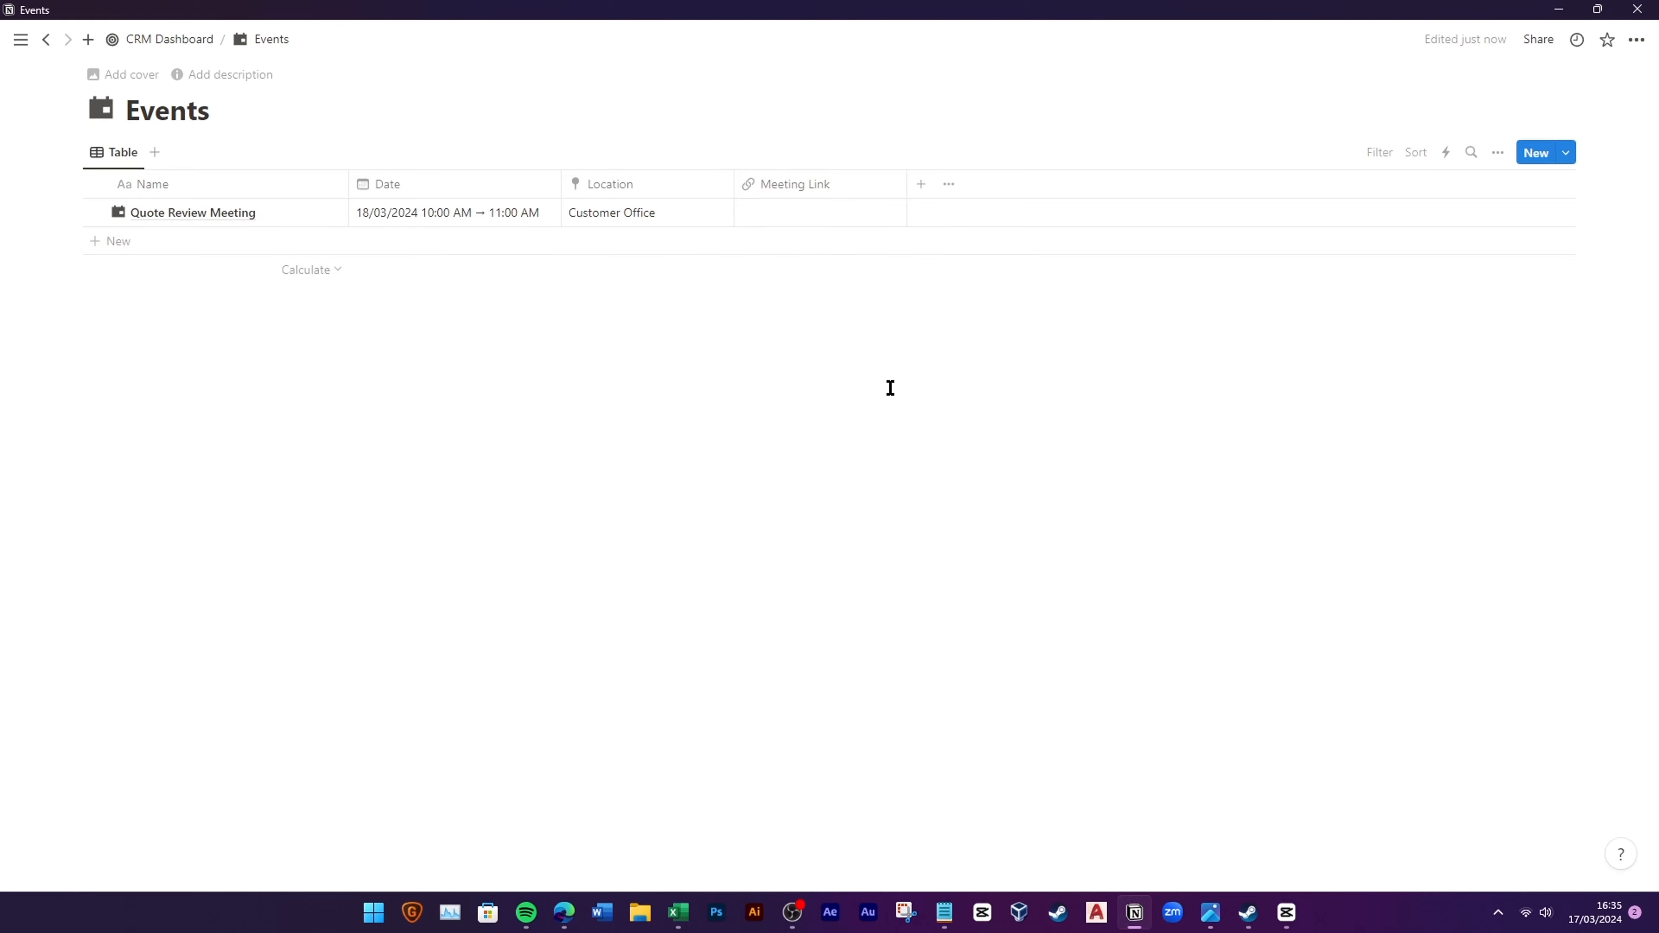
left_click(921, 183)
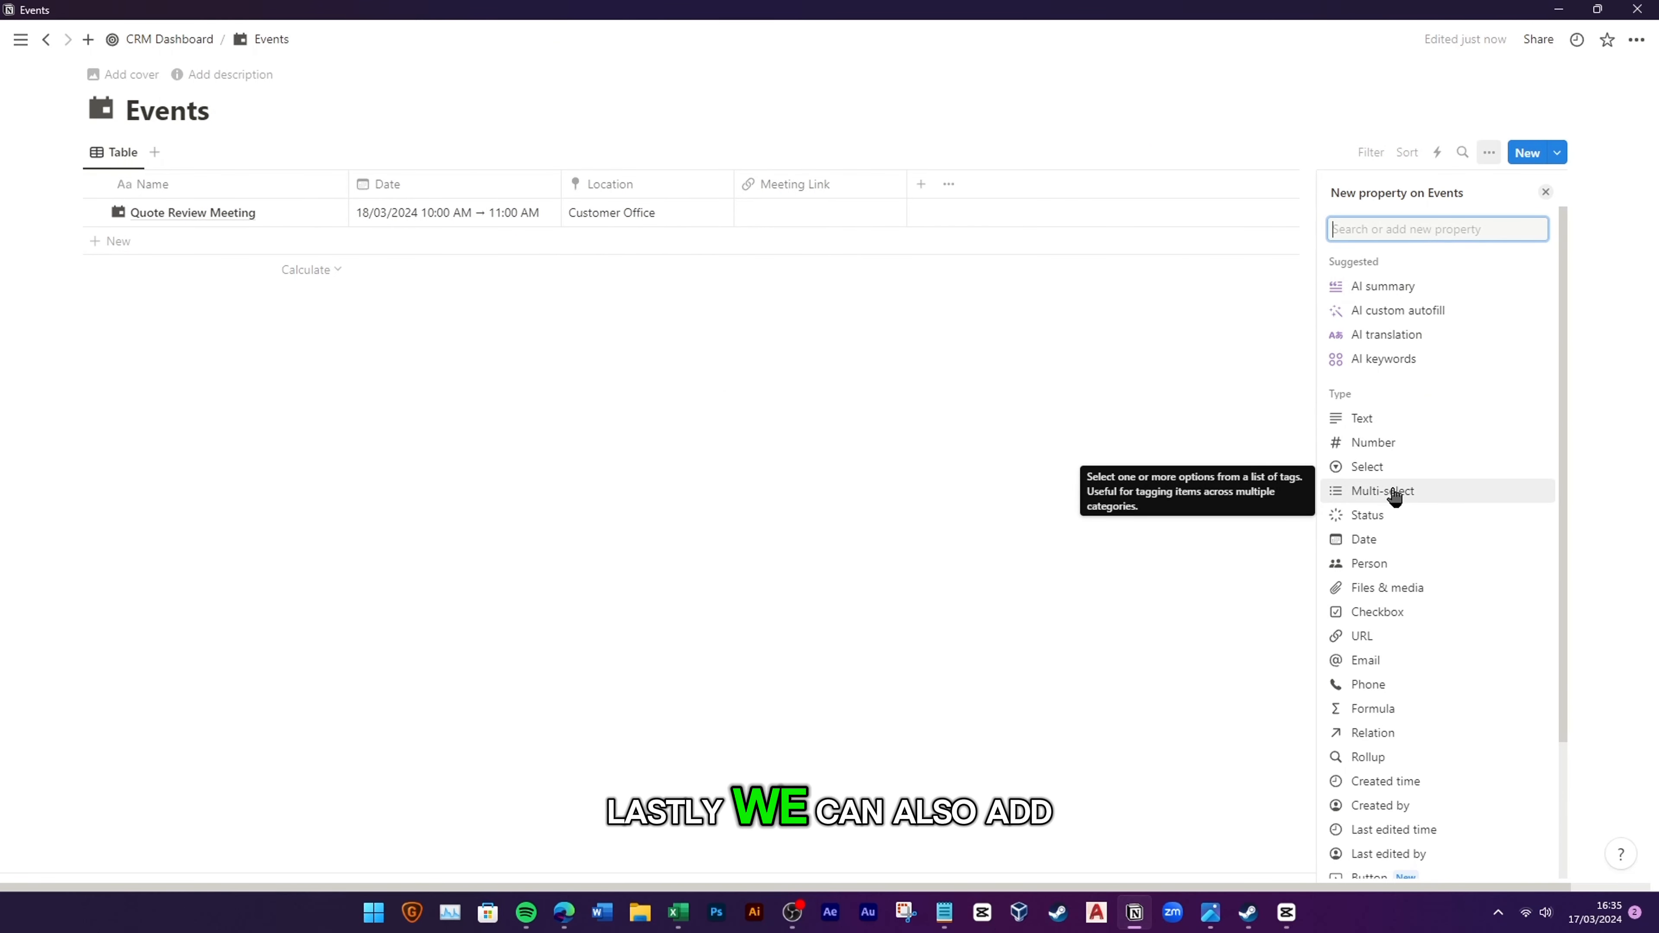
Step: Add a Notes text column with a pencil icon to Events
left_click(1362, 418)
double_click(1375, 223)
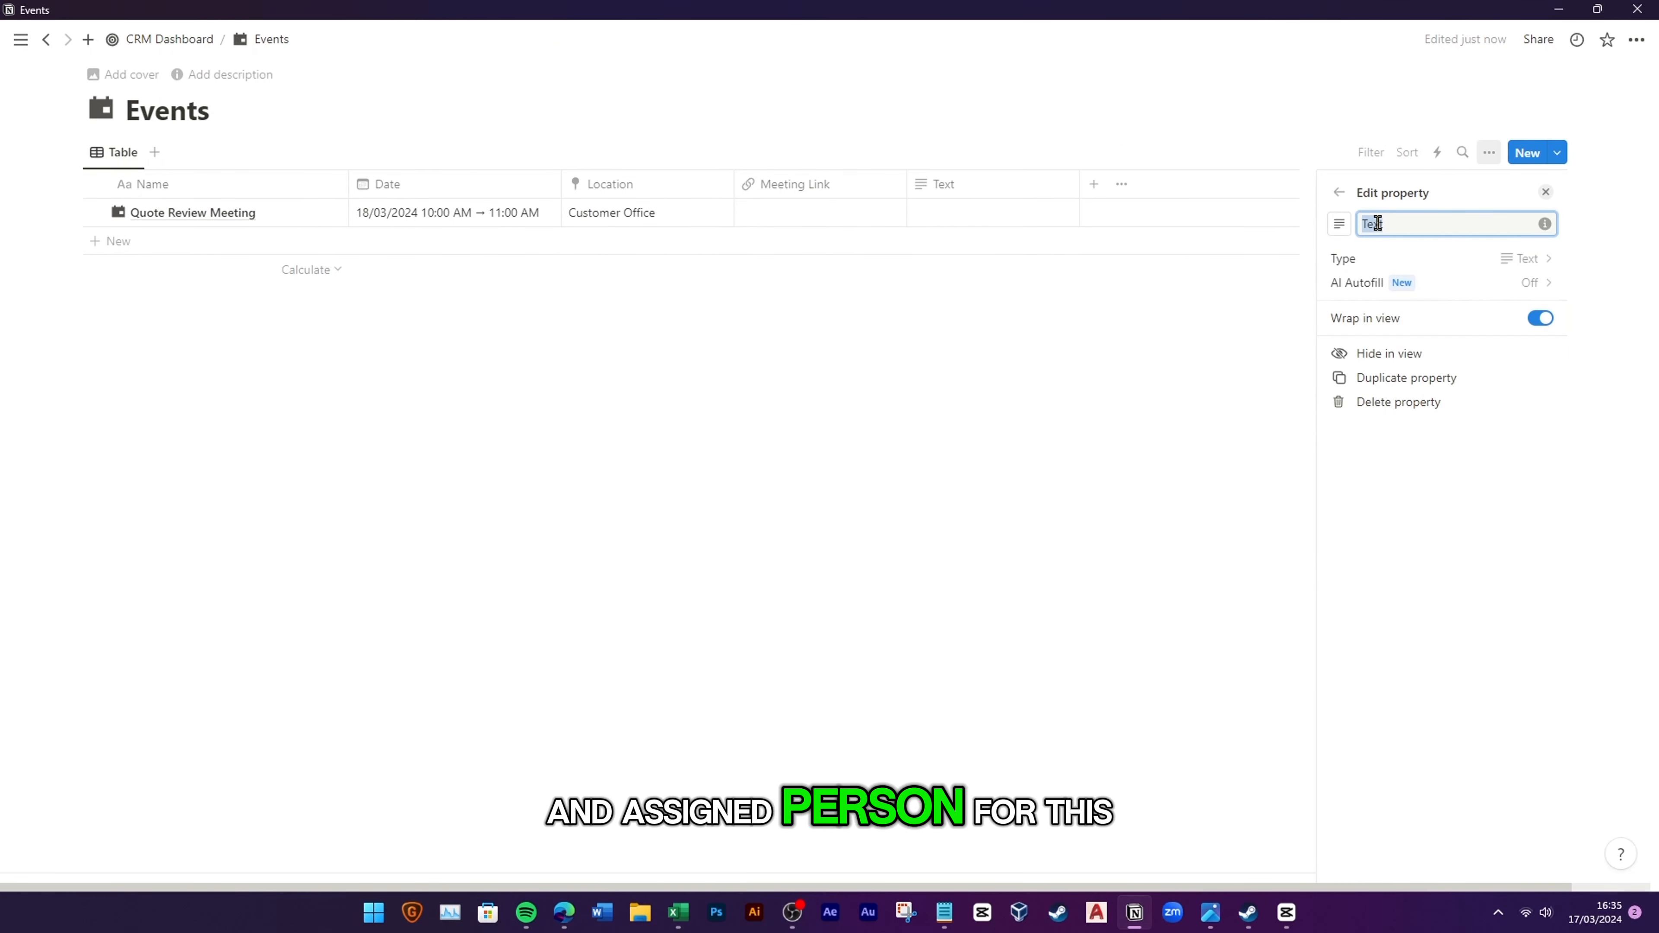
type("Notes")
left_click(1339, 224)
left_click(1336, 353)
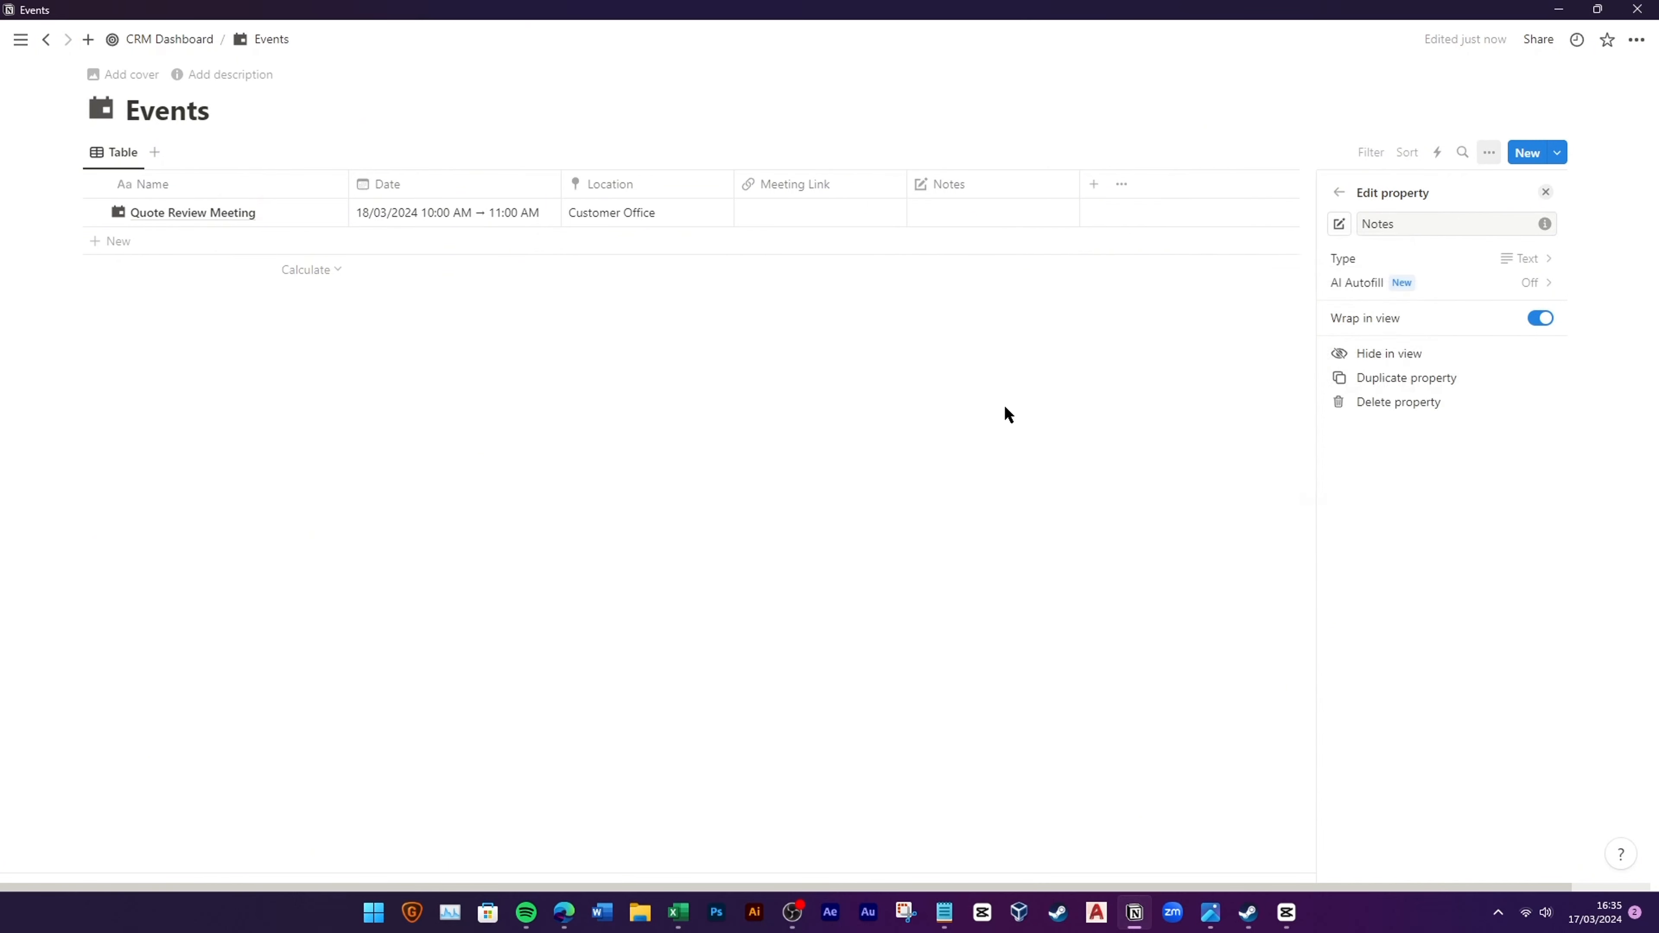
left_click(1001, 342)
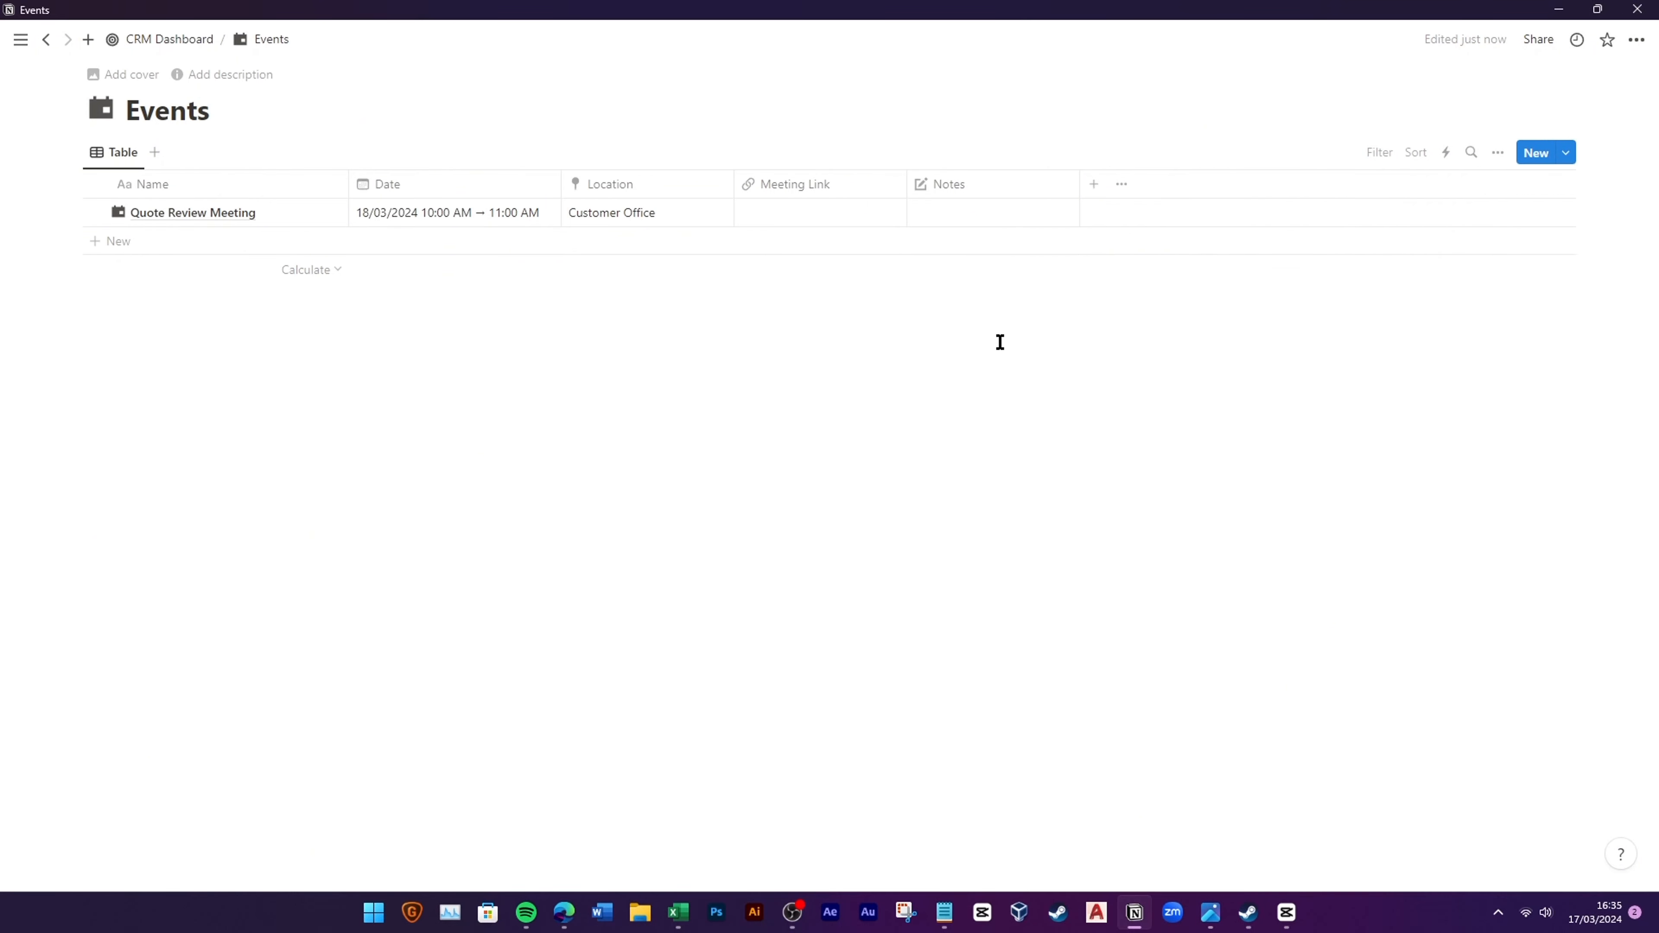
Step: Add an Assigned to person column and assign the meeting to the workspace member
left_click(1100, 186)
left_click(1415, 565)
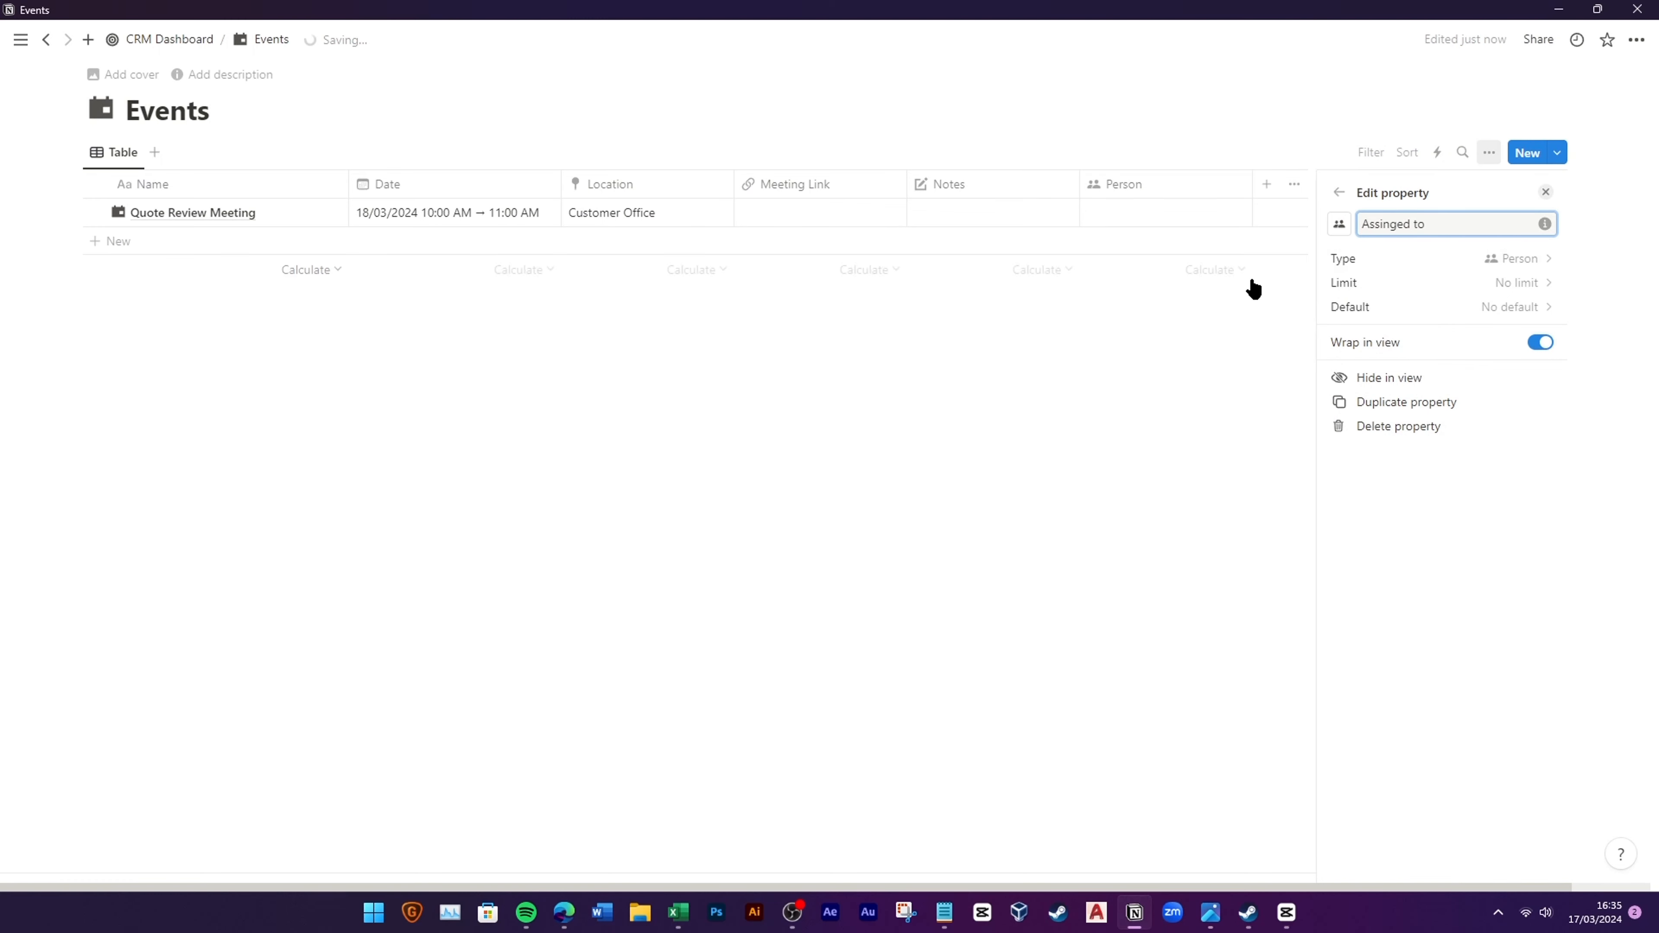
left_click(1253, 289)
left_click(1127, 216)
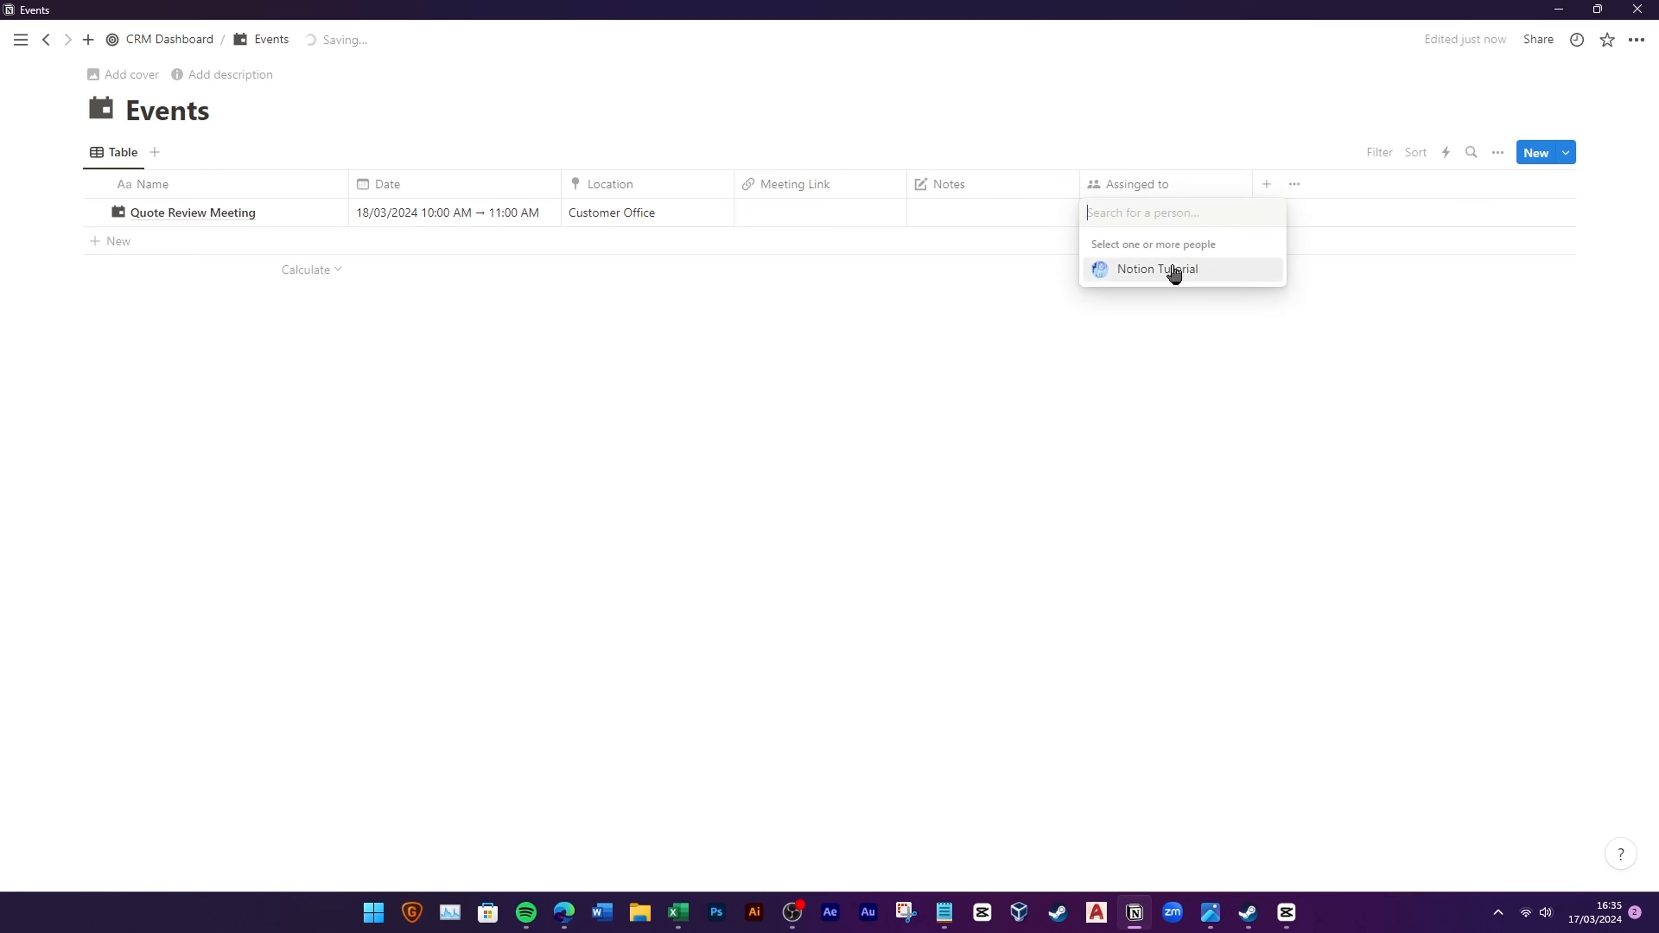
left_click(1174, 271)
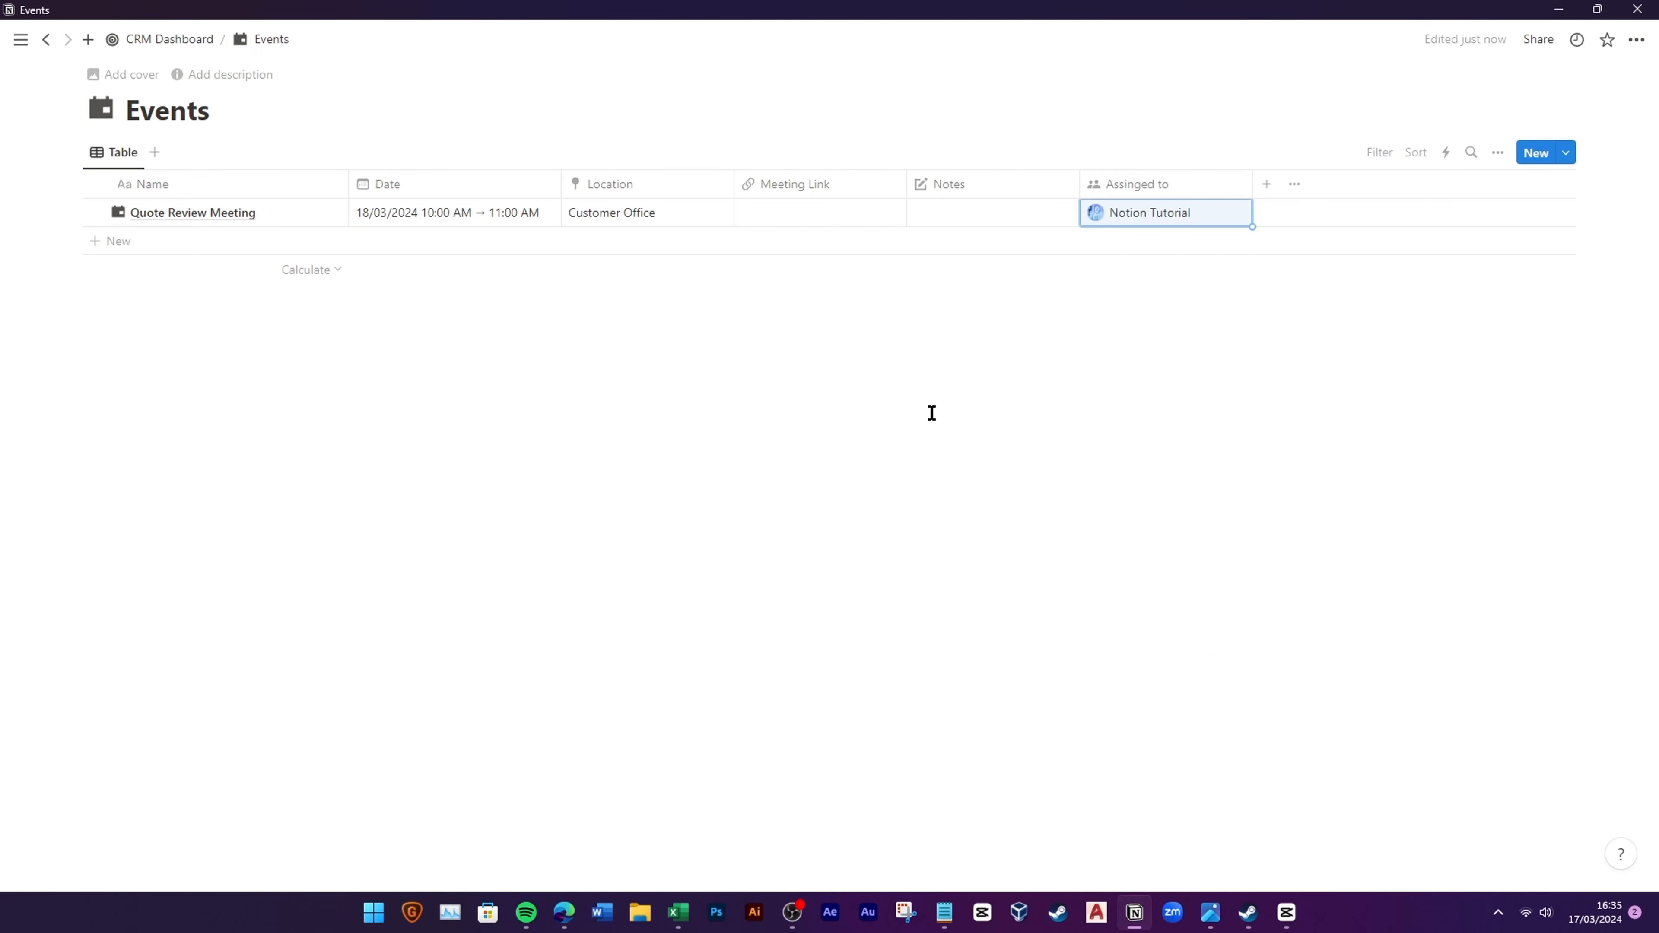
left_click(797, 323)
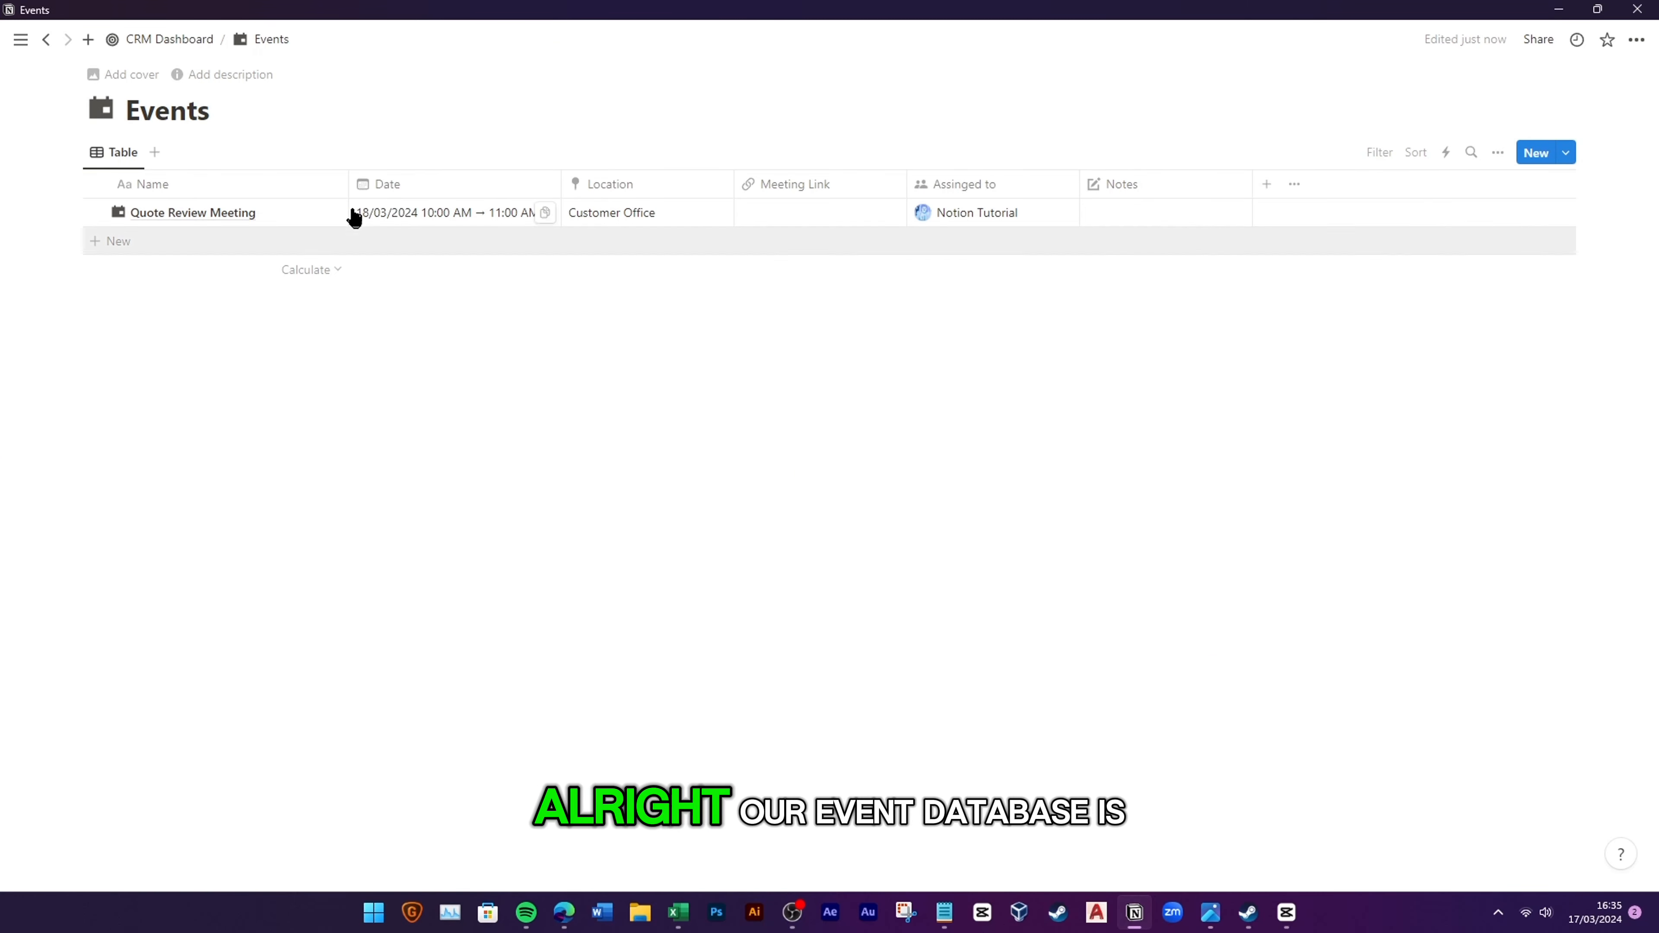
left_click_drag(348, 184, 320, 182)
left_click(1498, 153)
left_click(1504, 263)
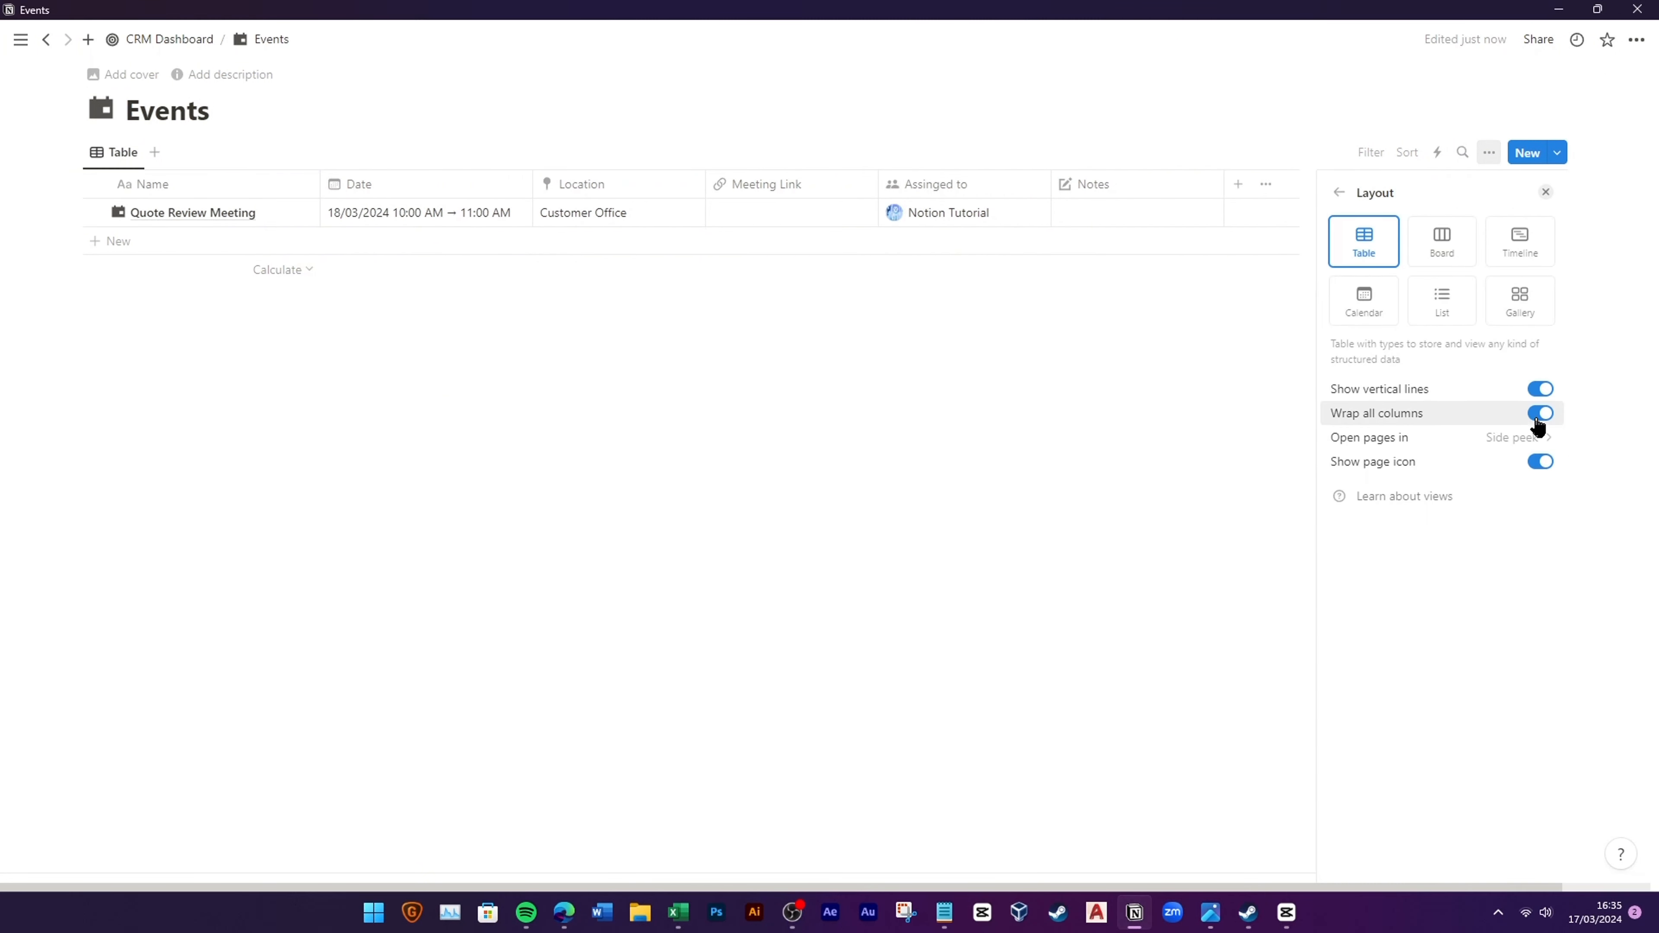
left_click(752, 444)
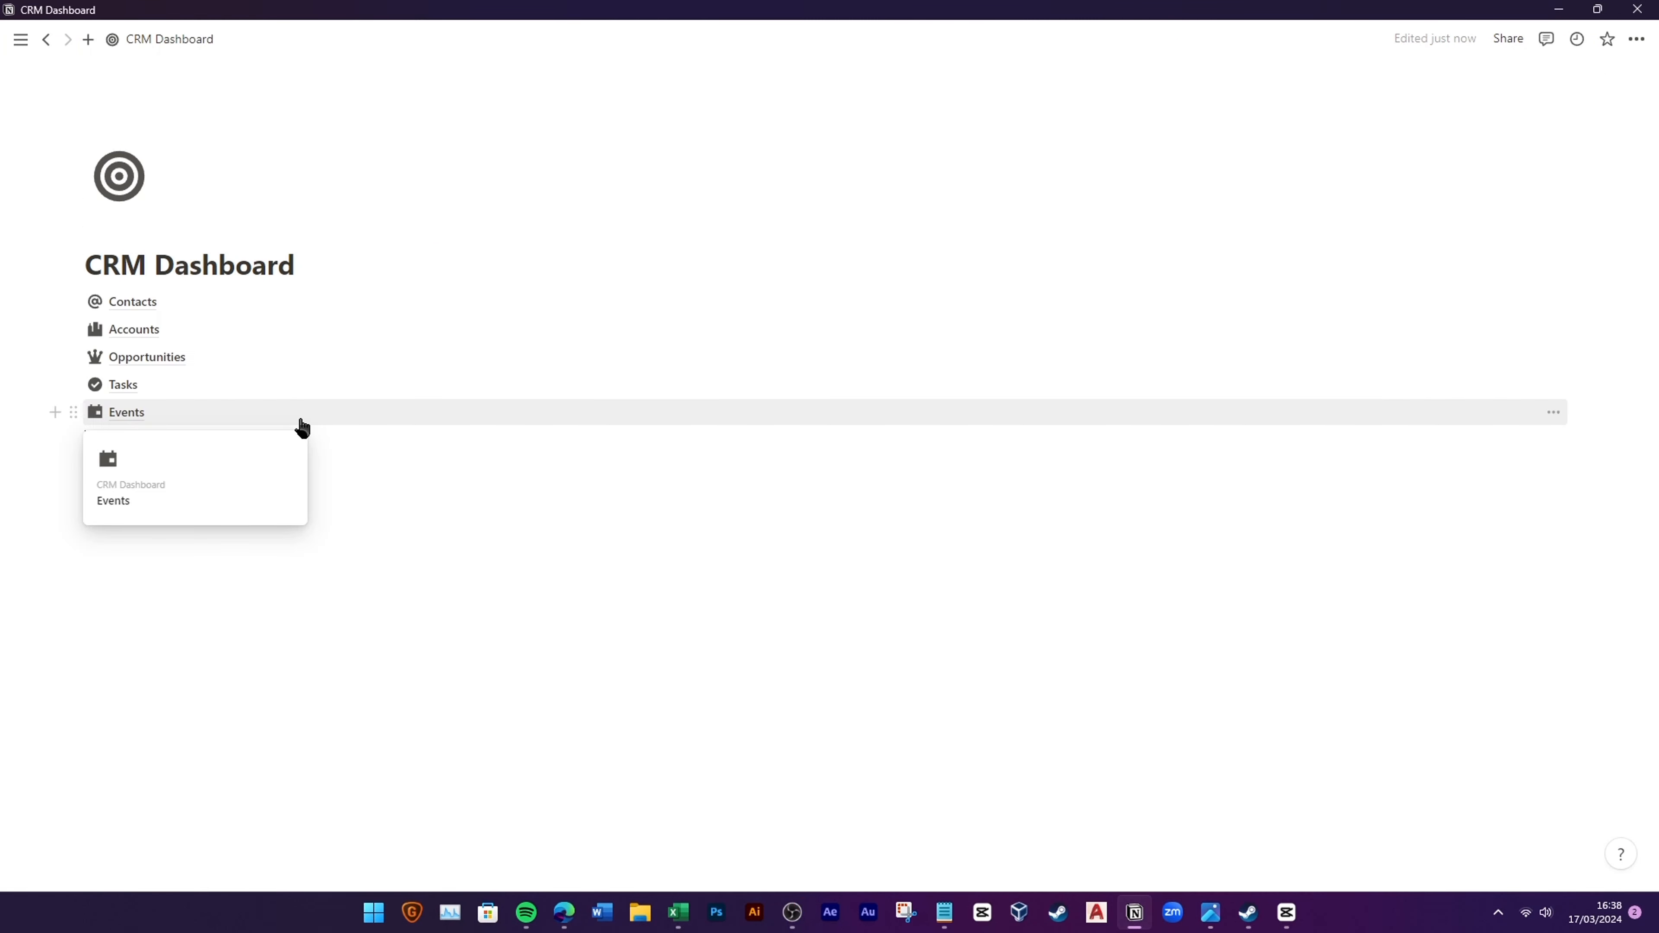
Step: Create a full-page database named Resources below Events
left_click(267, 482)
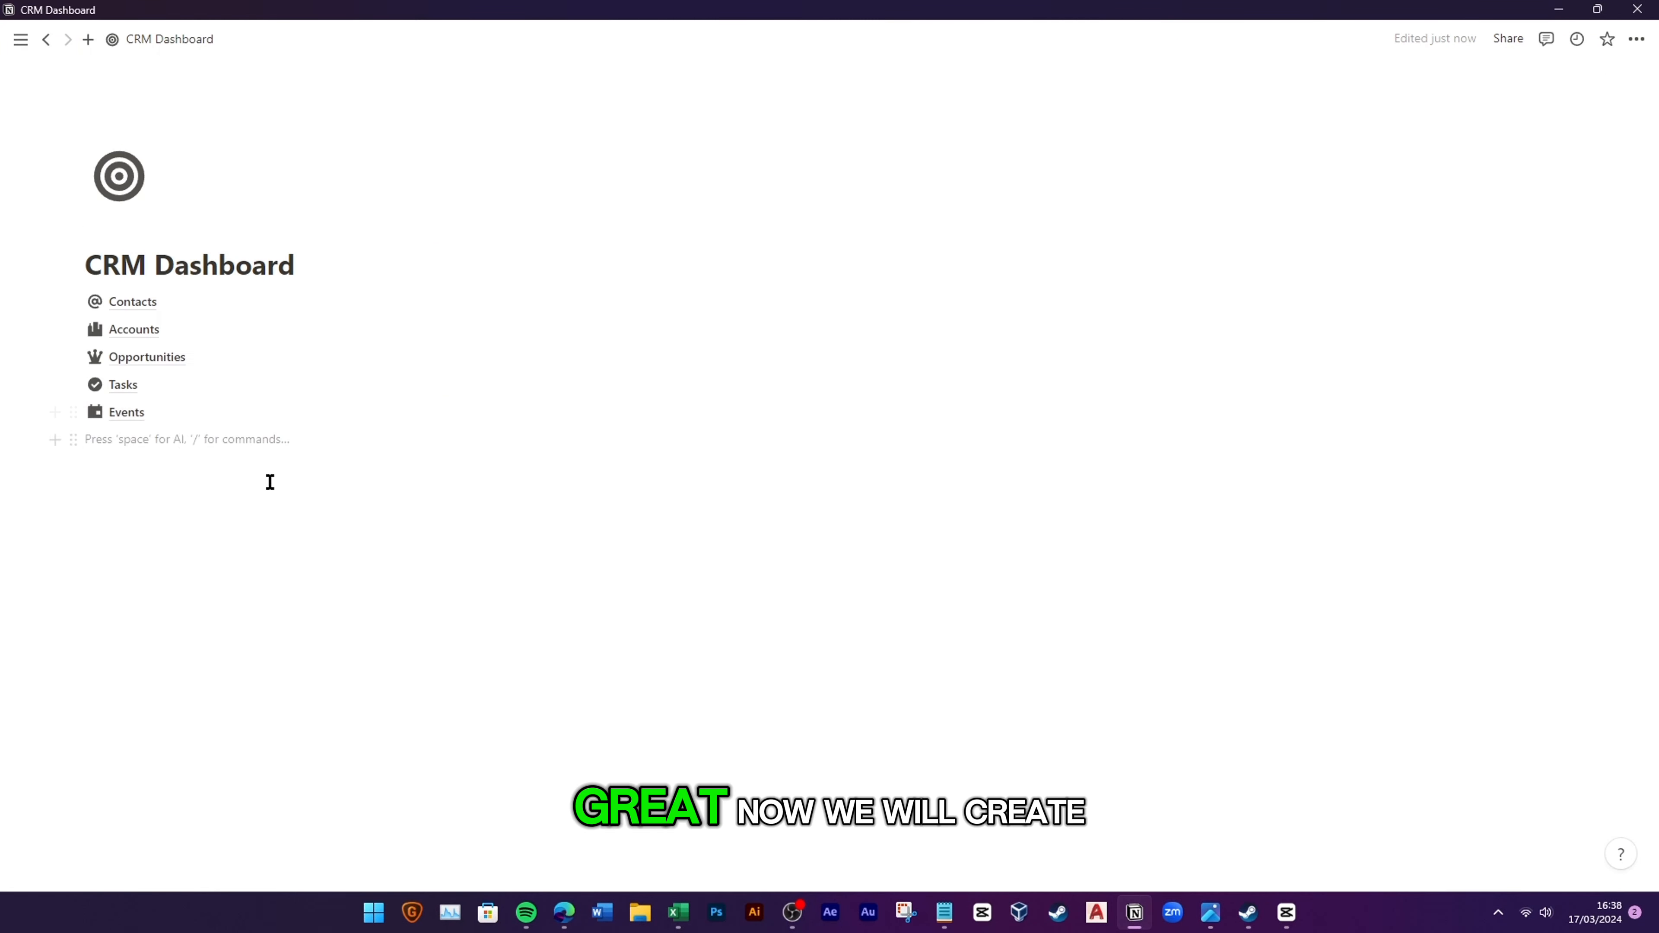
type("/")
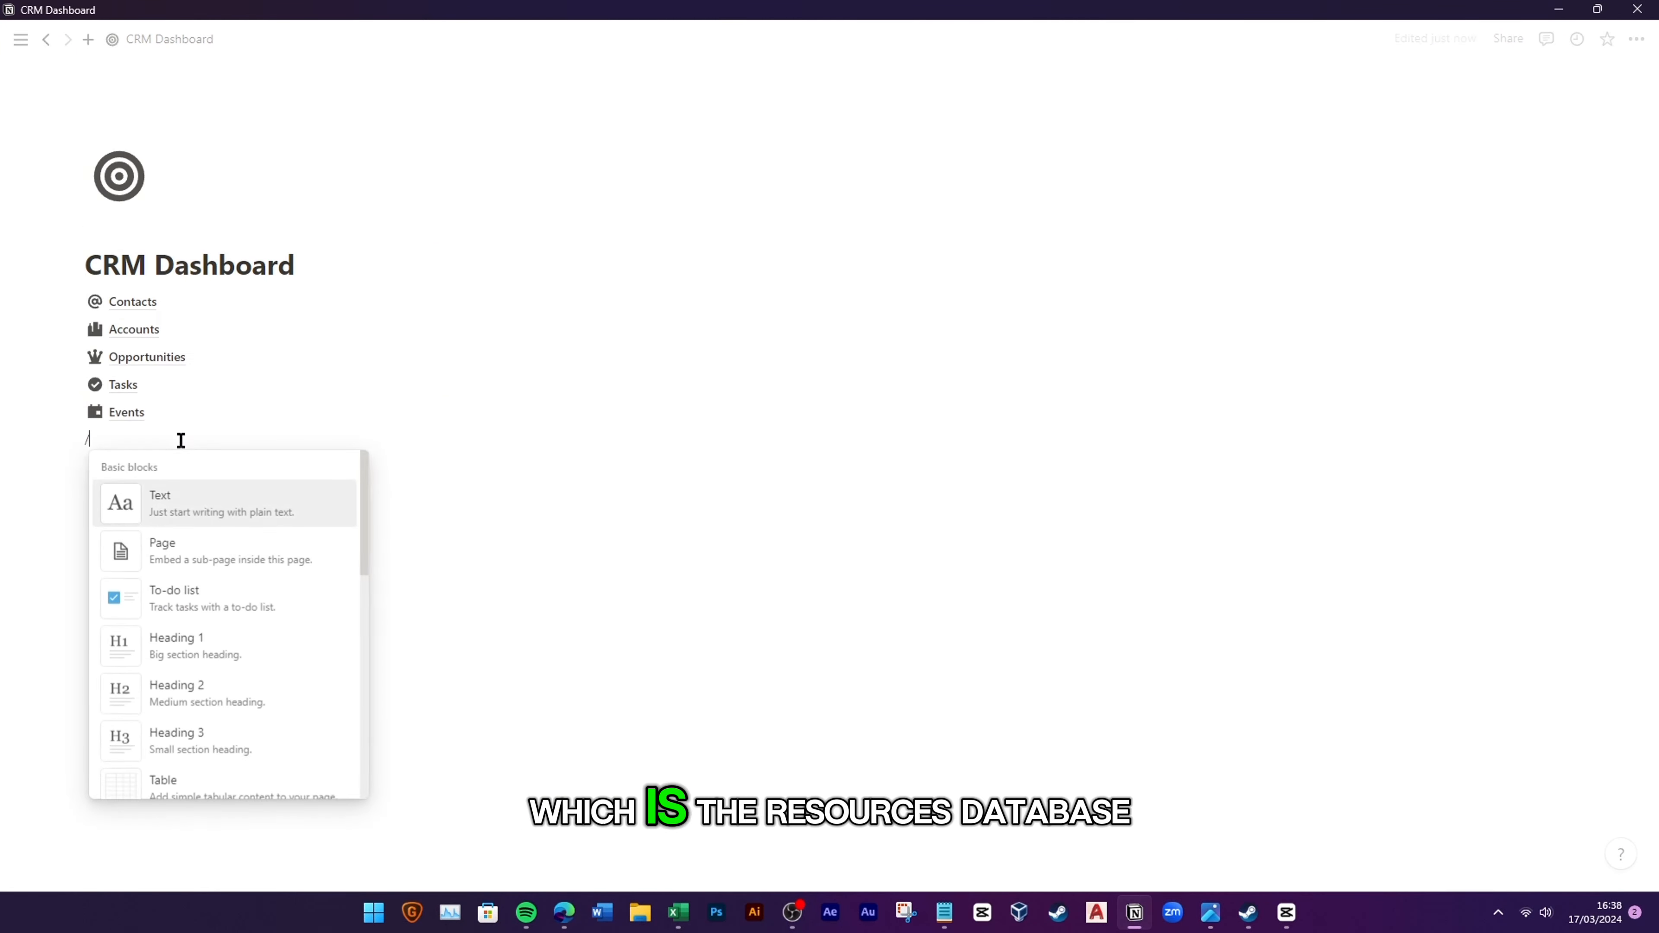
type("deata")
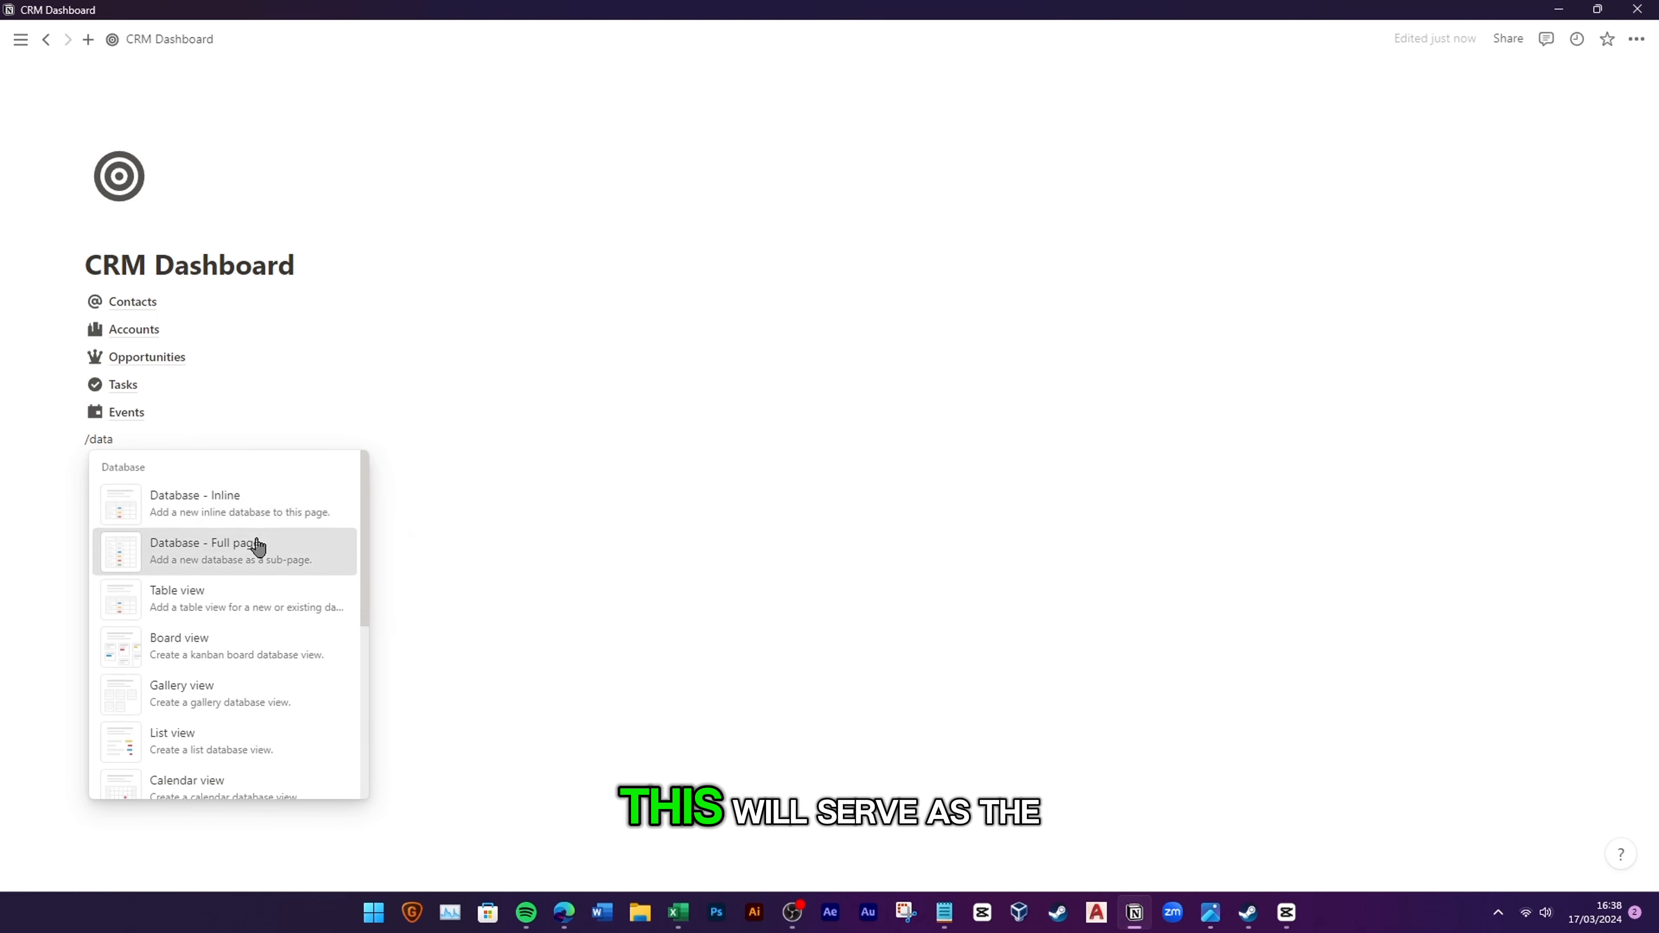
left_click(252, 545)
type("Resources")
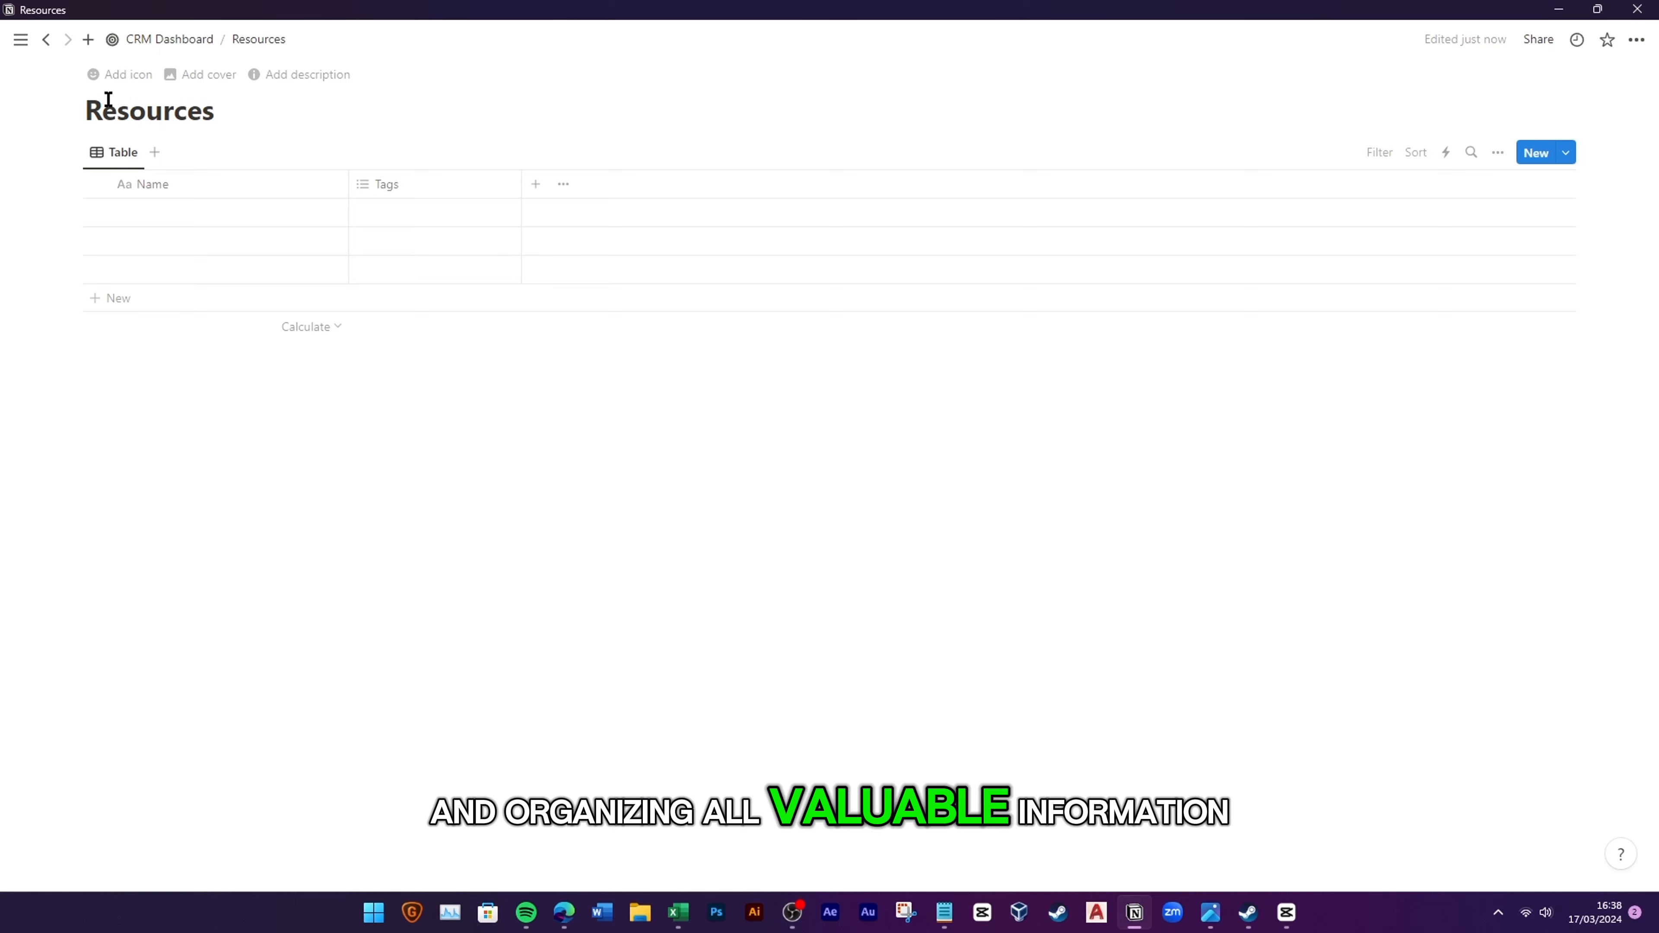
Step: Give Resources a stacked-layers icon found by searching 'stac'
left_click(124, 74)
left_click(105, 110)
left_click(92, 149)
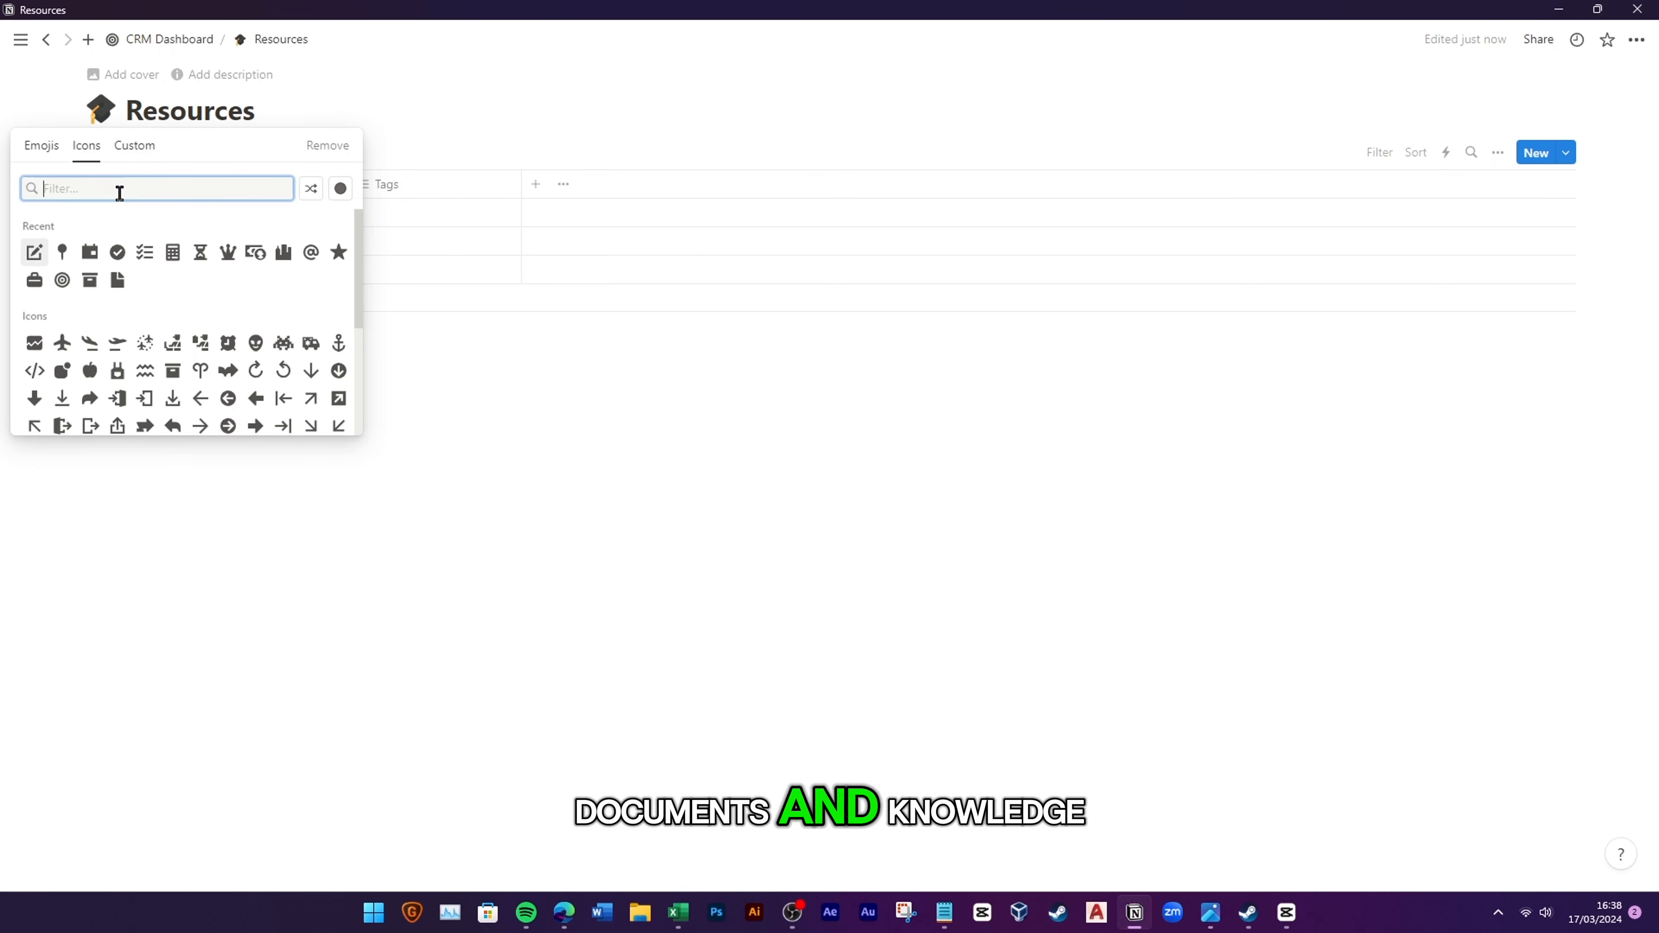
type("stac")
left_click(62, 229)
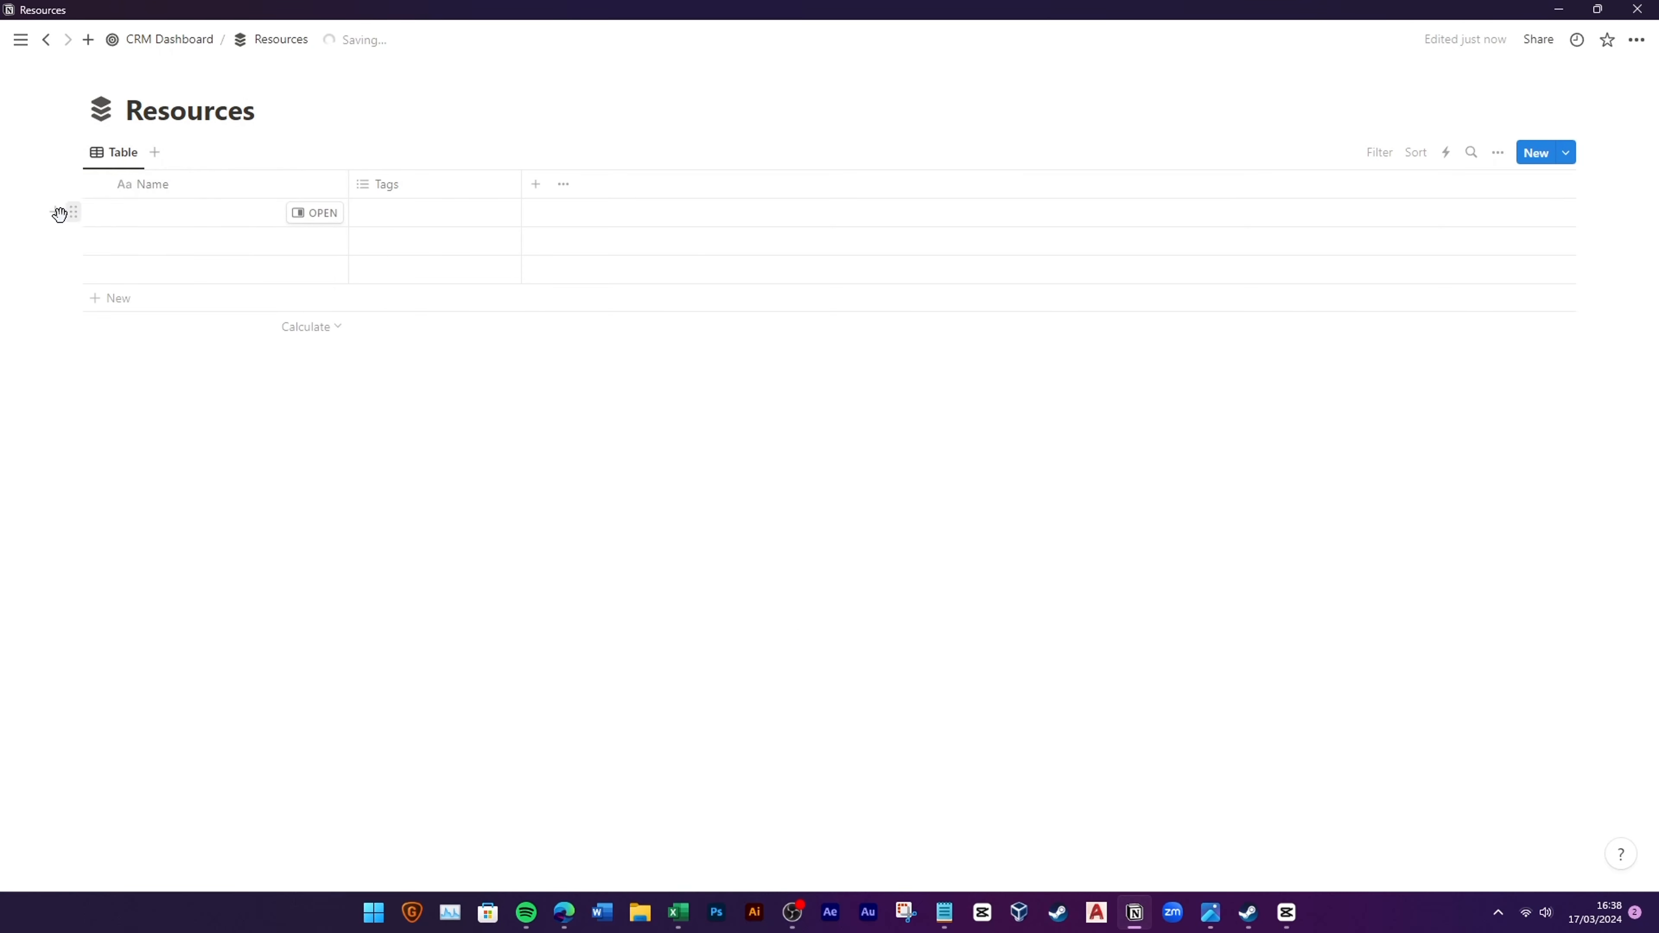
Step: Delete the three empty rows and the Tags property from Resources
left_click_drag(39, 218, 173, 284)
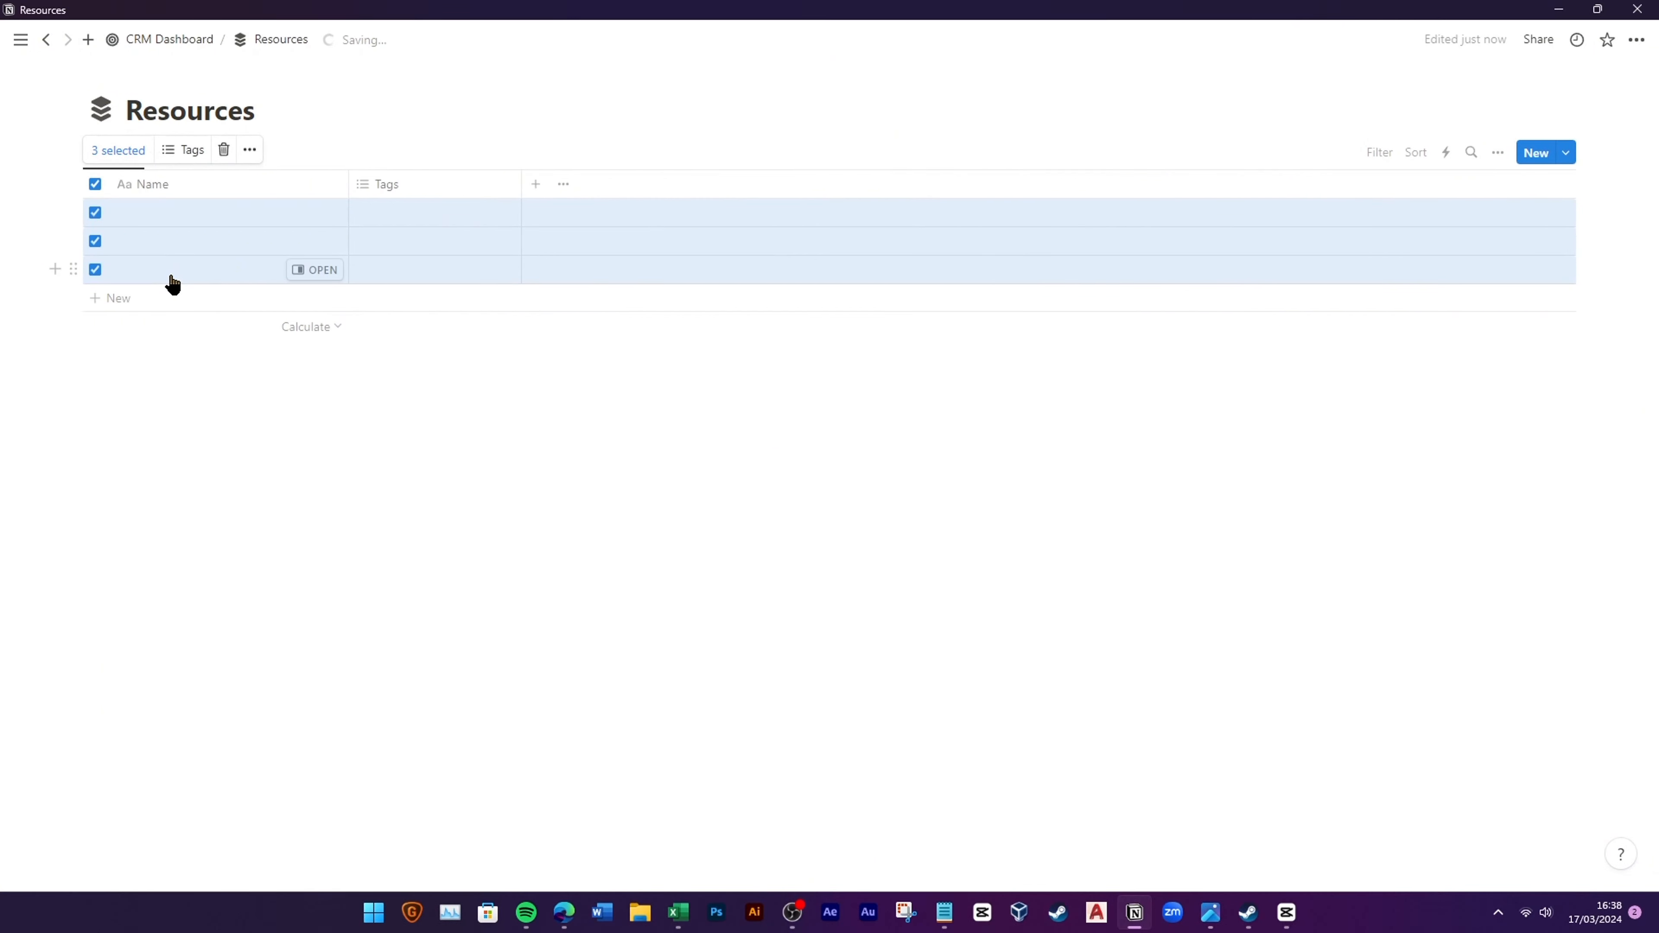
left_click(225, 150)
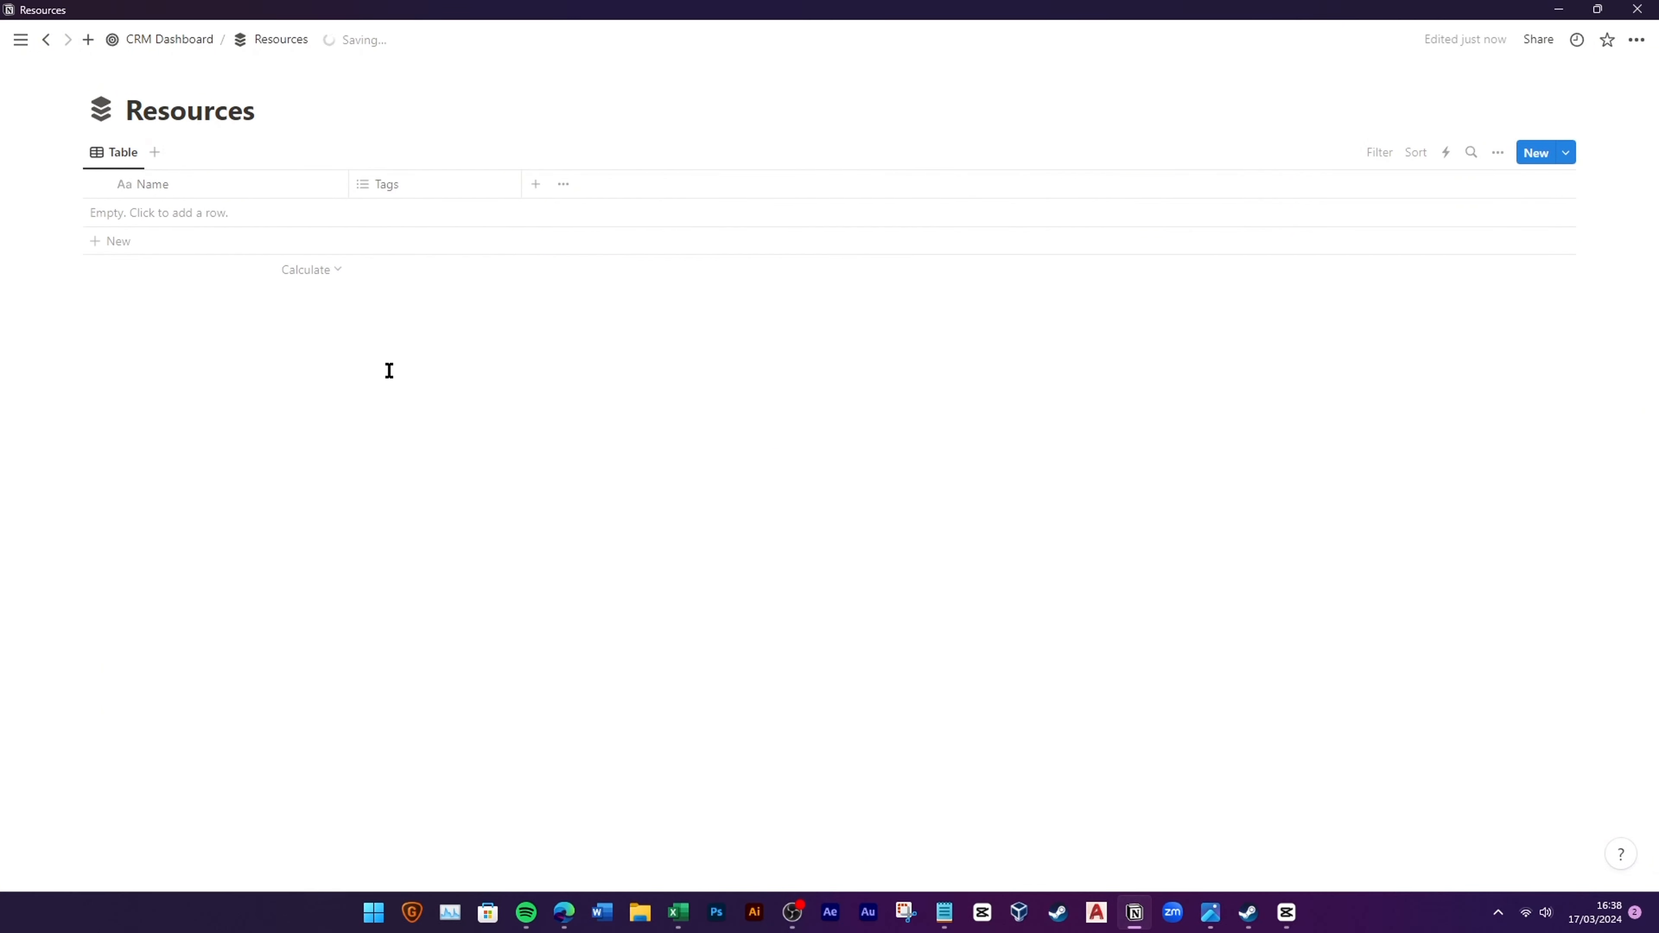
left_click(466, 185)
left_click(426, 467)
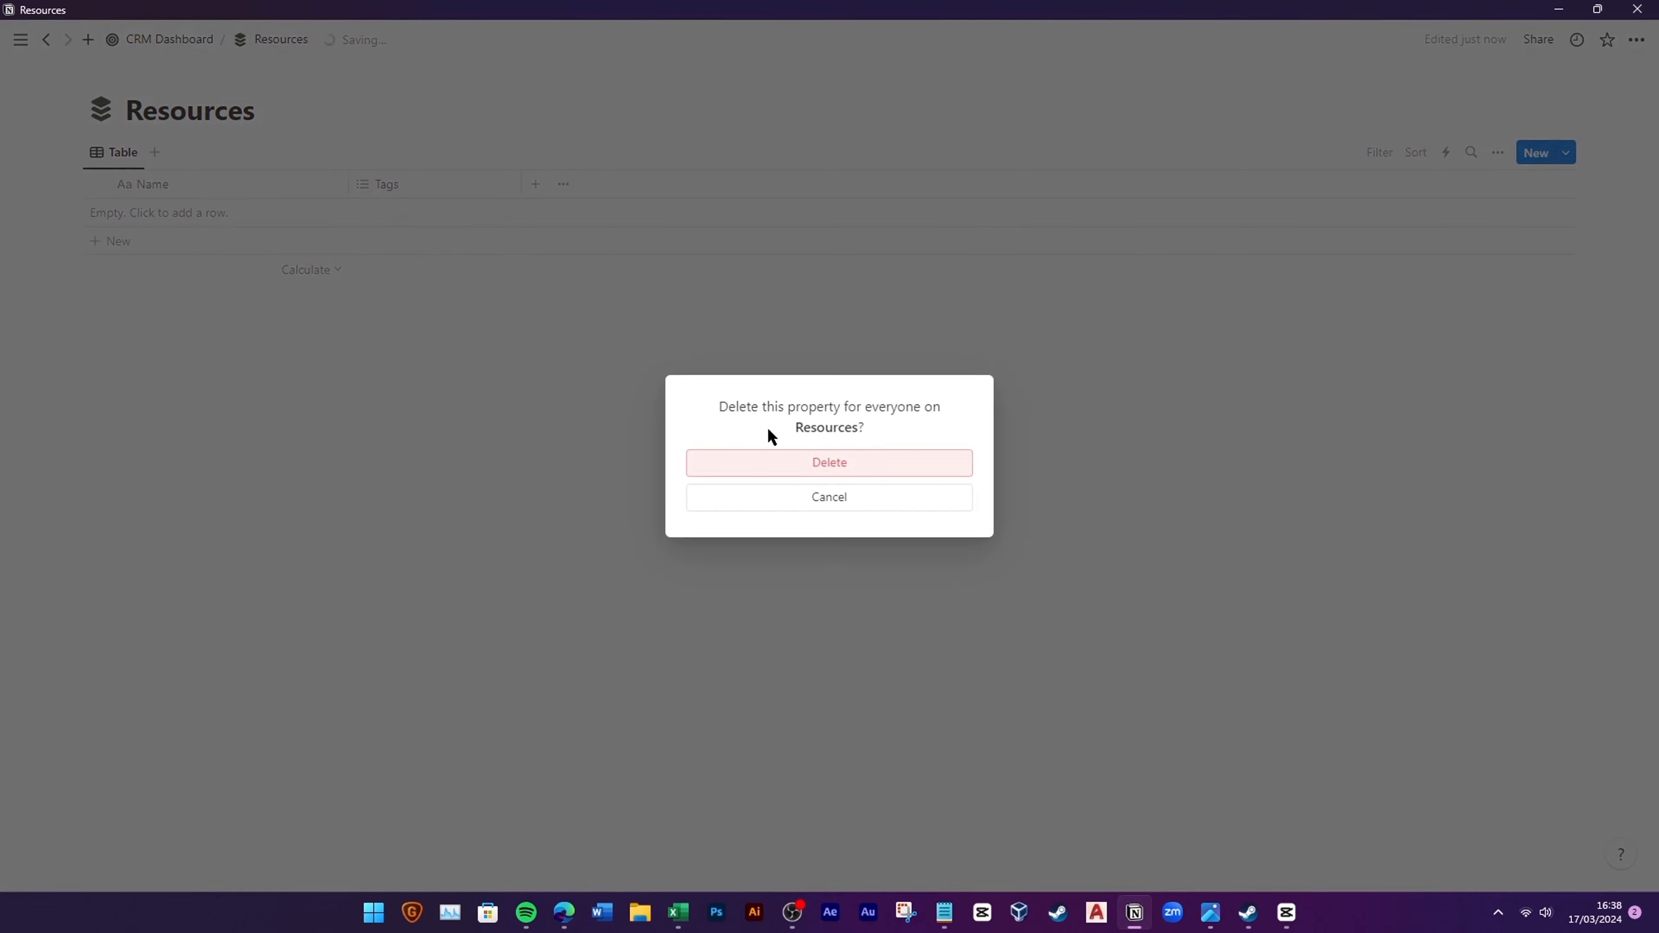
left_click(771, 462)
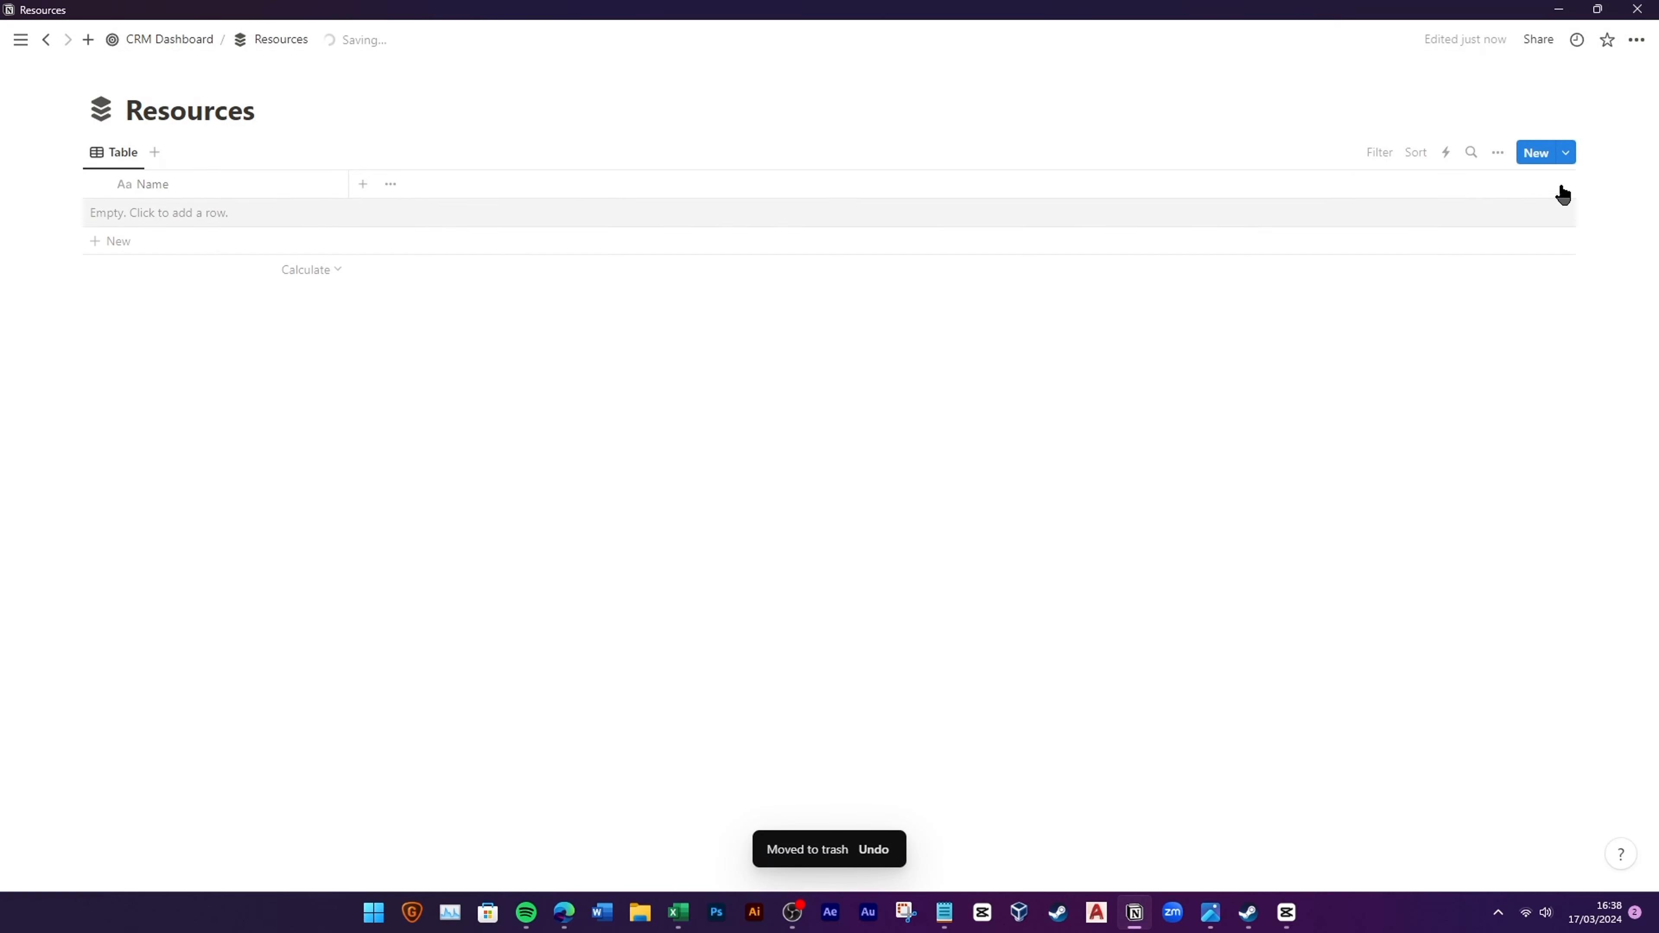
left_click(1566, 152)
left_click(1454, 274)
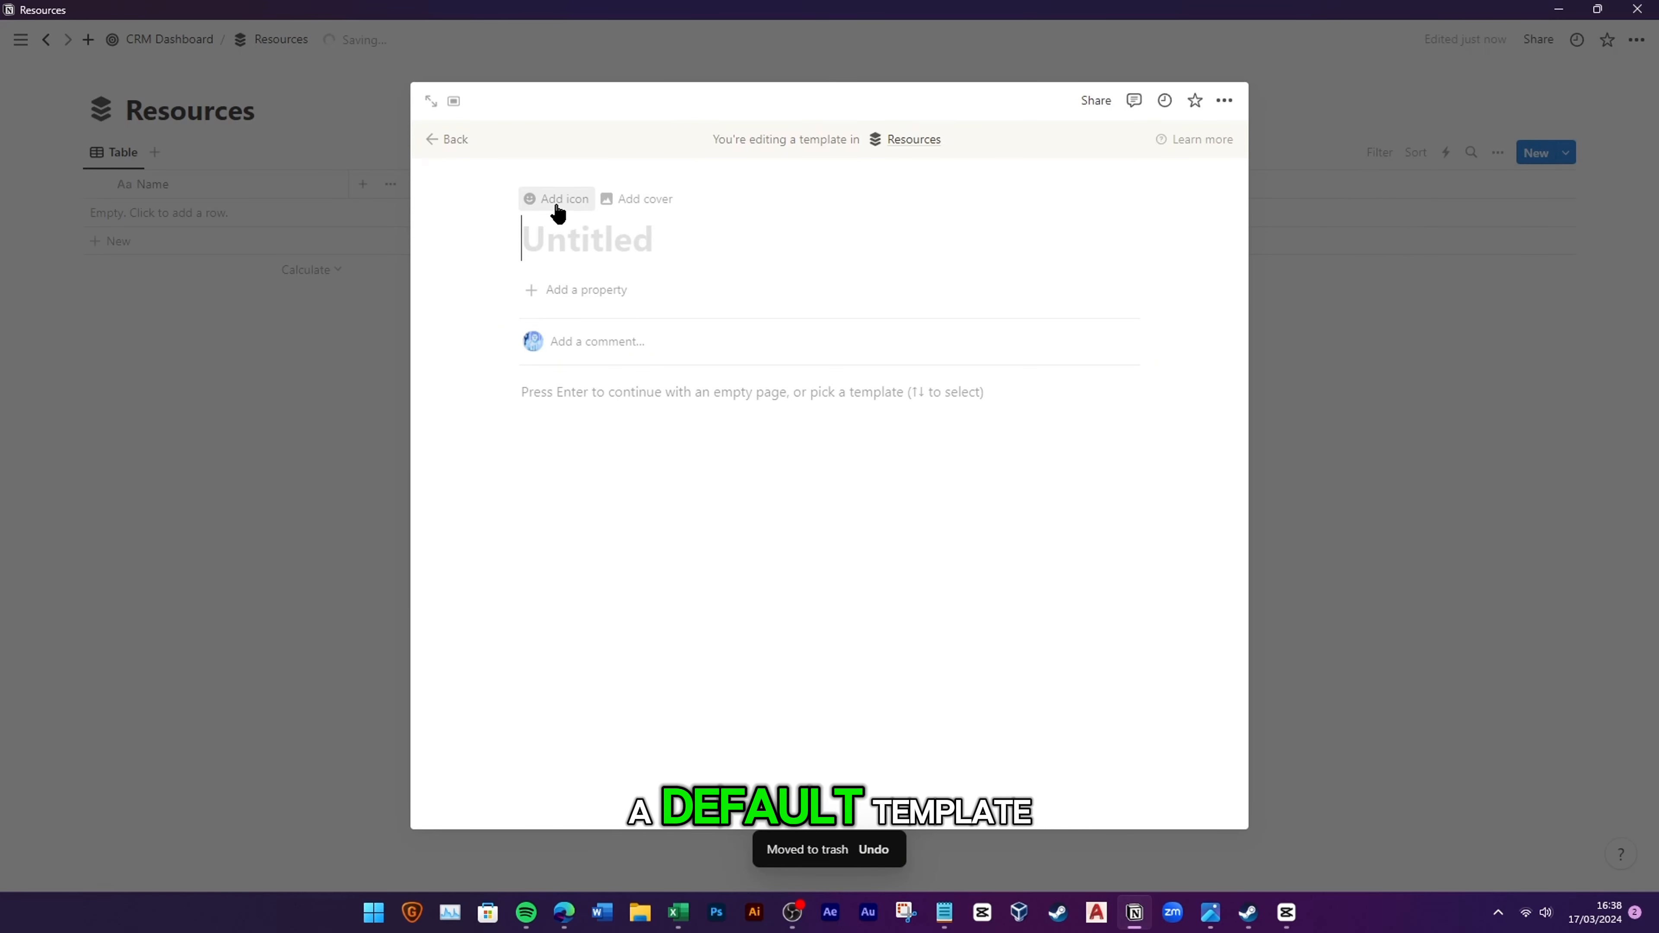
Step: Give the new template the stacked-layers icon and remove its cover
left_click(556, 208)
left_click(457, 331)
left_click(401, 439)
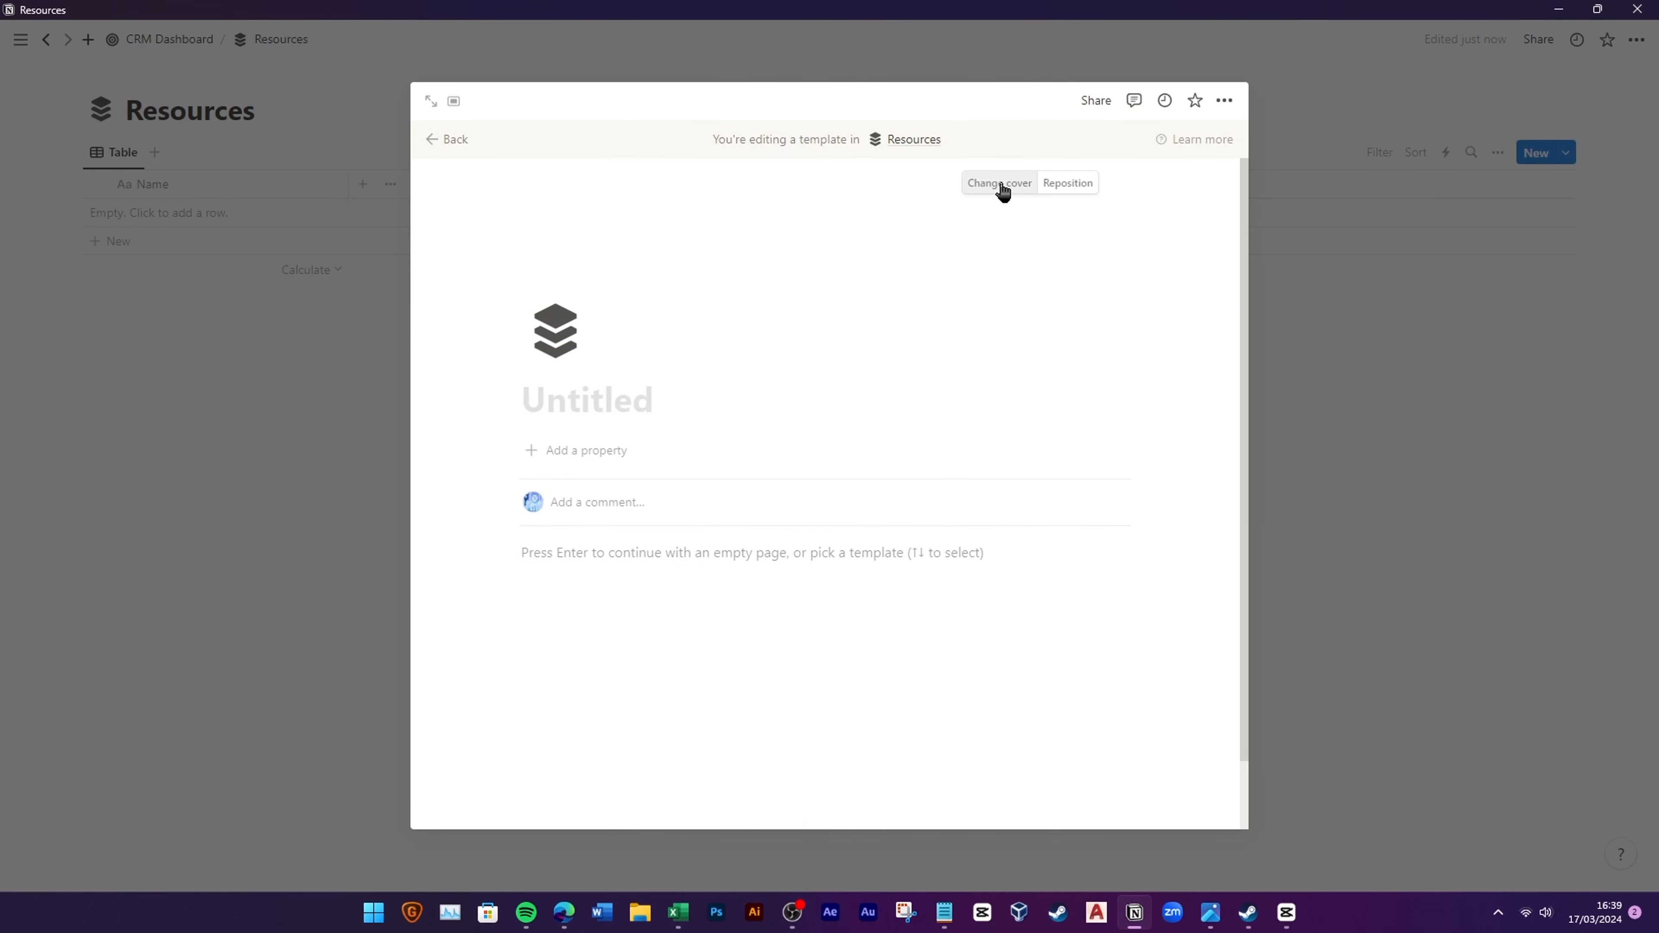
left_click(1000, 184)
left_click(1182, 216)
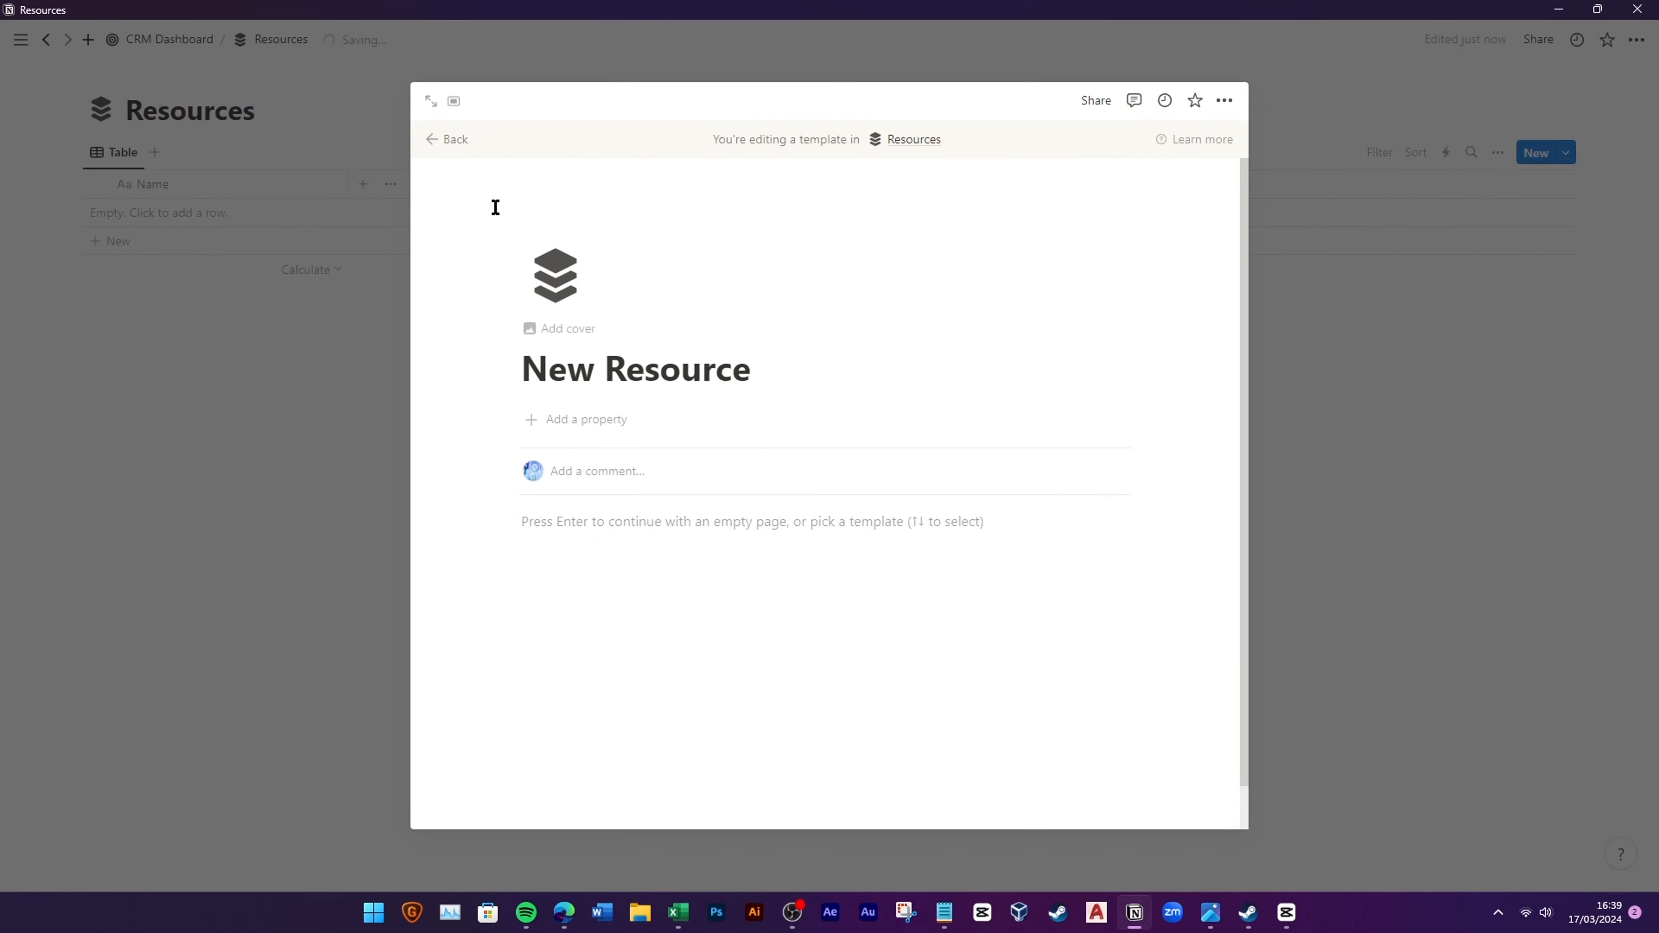
left_click(448, 138)
Step: Make New Resource the default template for all Resources views
left_click(1566, 152)
left_click(1629, 214)
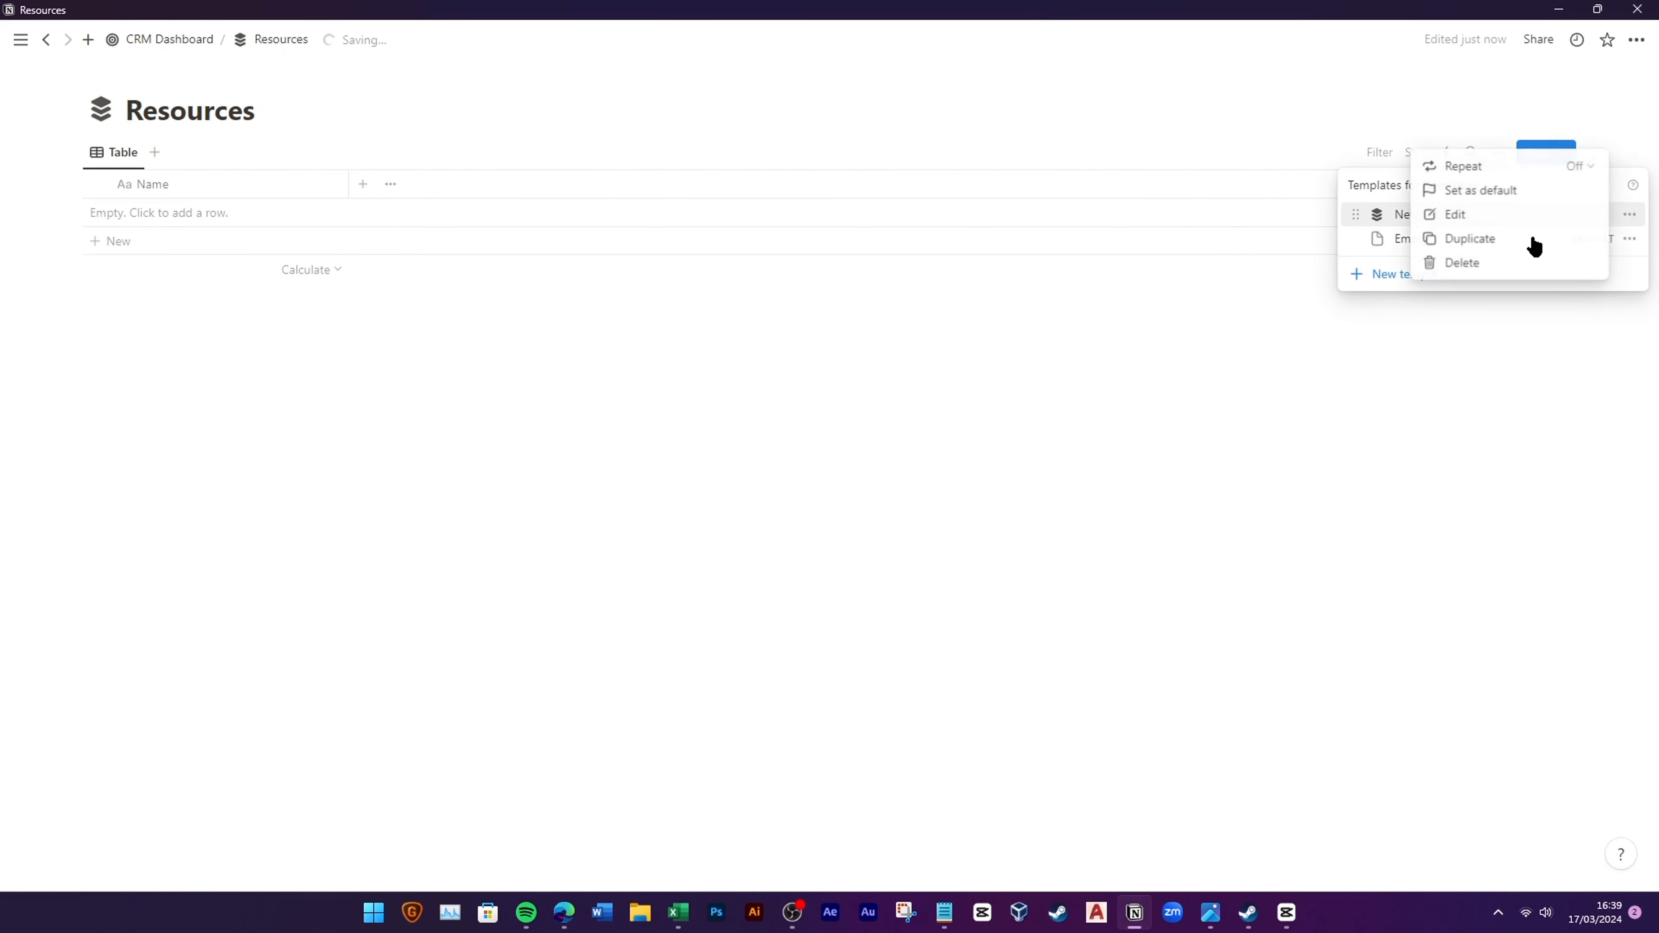
left_click(1489, 190)
left_click(867, 456)
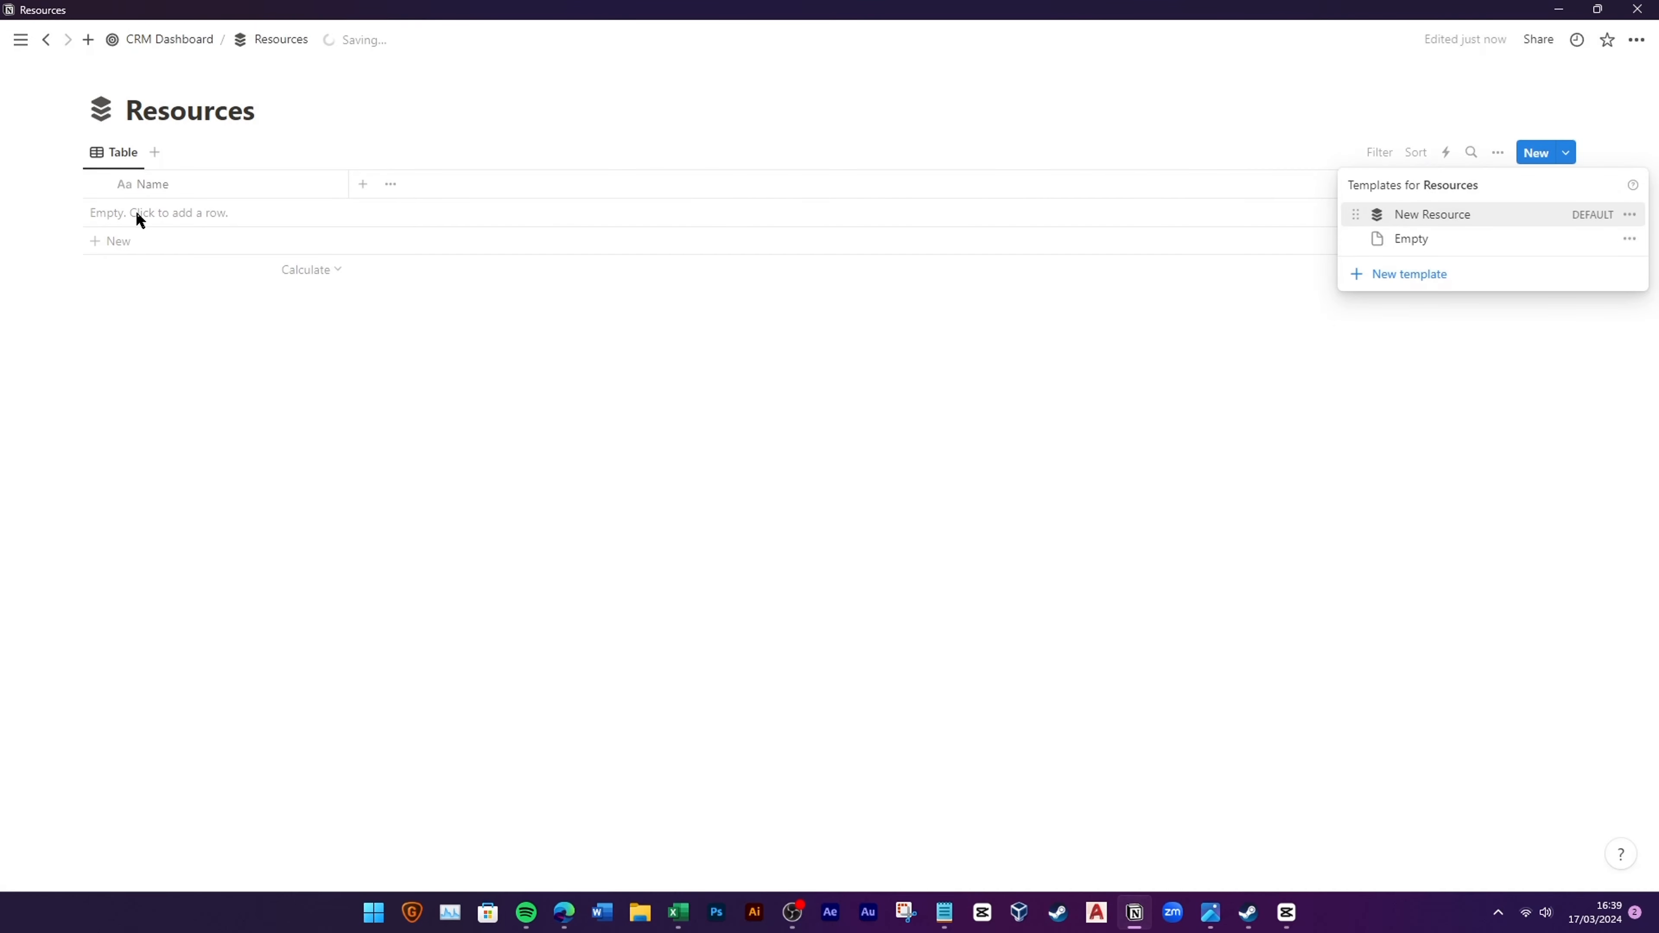
left_click(211, 213)
Step: Name the new row CRM User Guide and add a select property named Type
key("ctrl+a")
type("c")
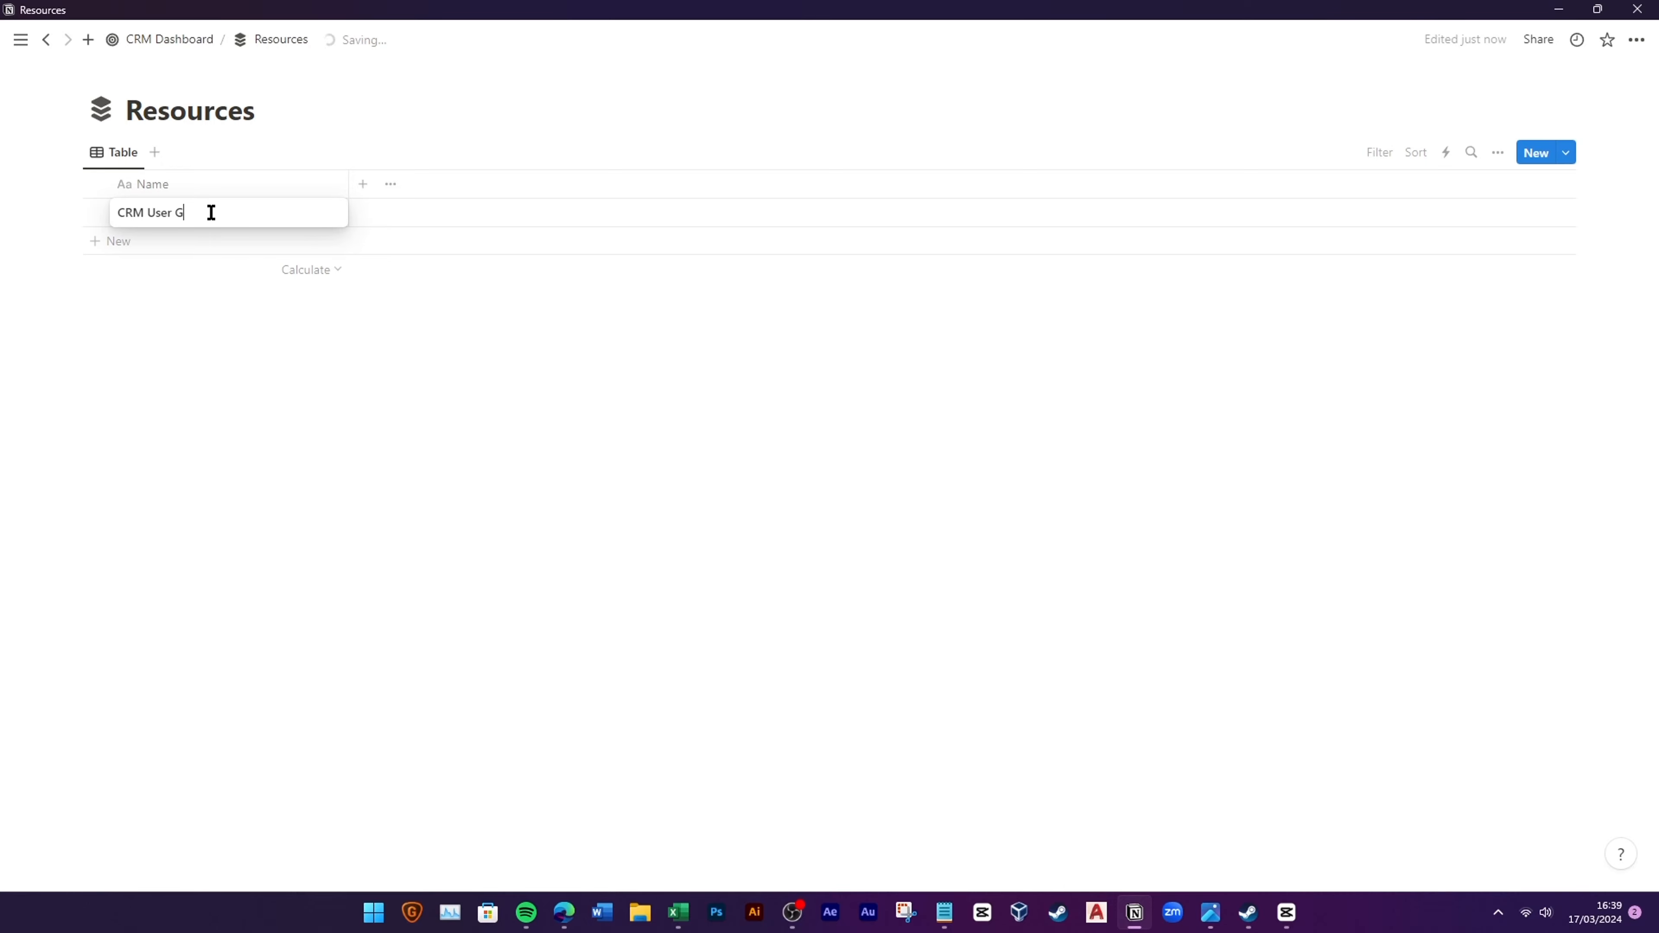
type("RM User Guide")
key("Return")
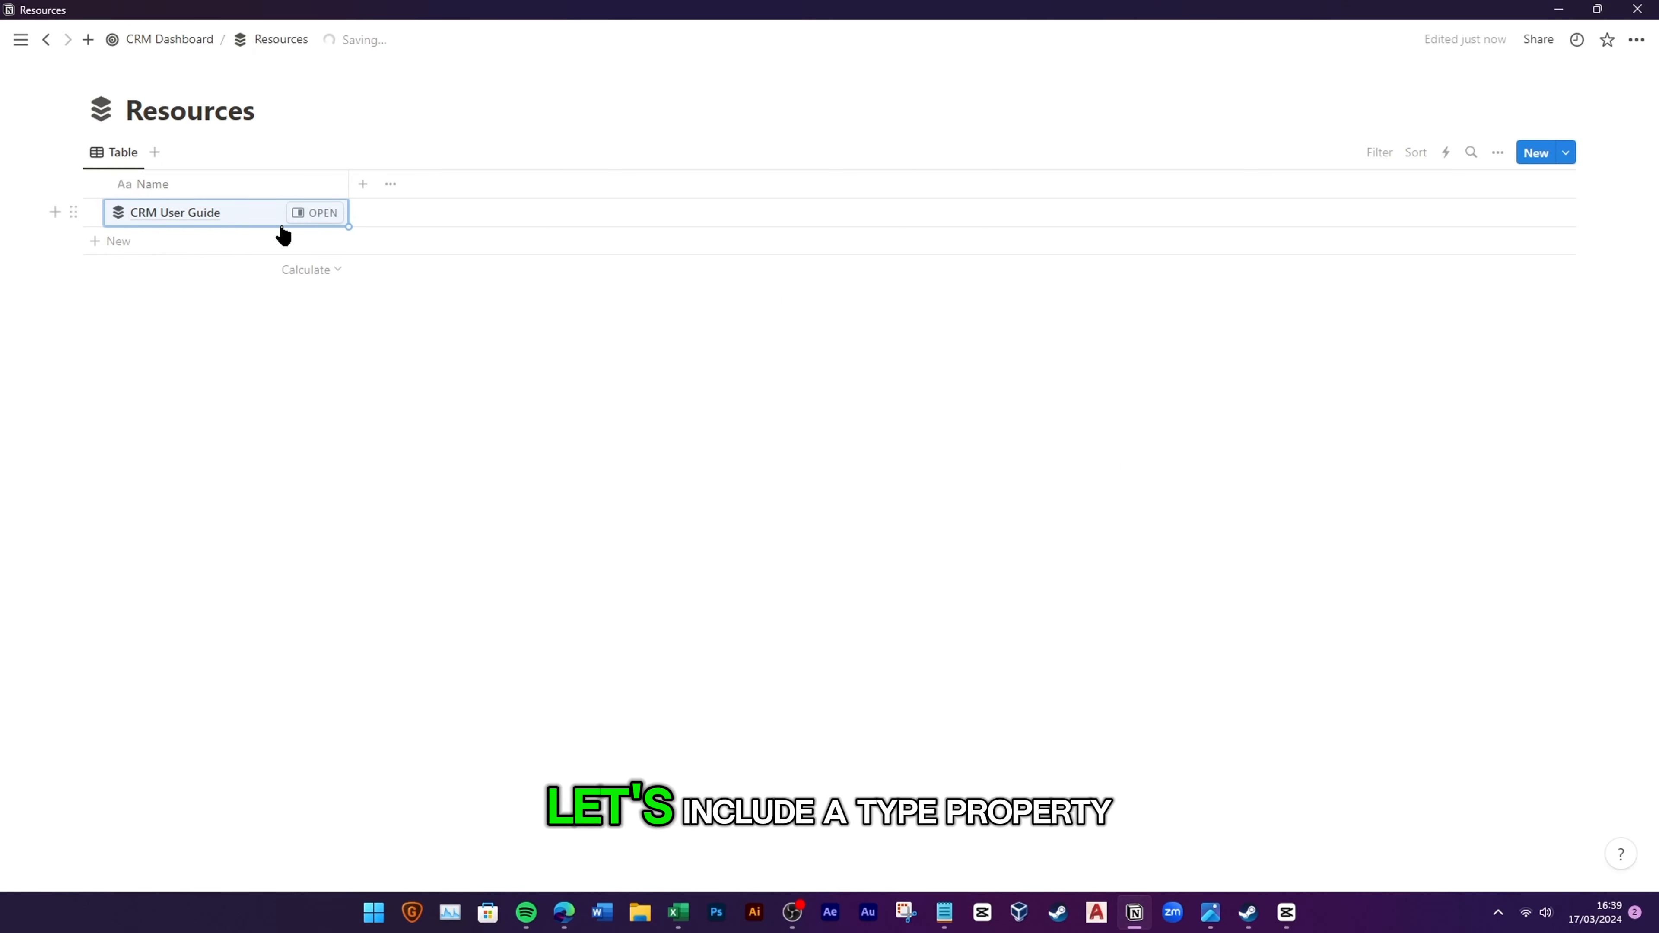
left_click(363, 185)
left_click(1385, 469)
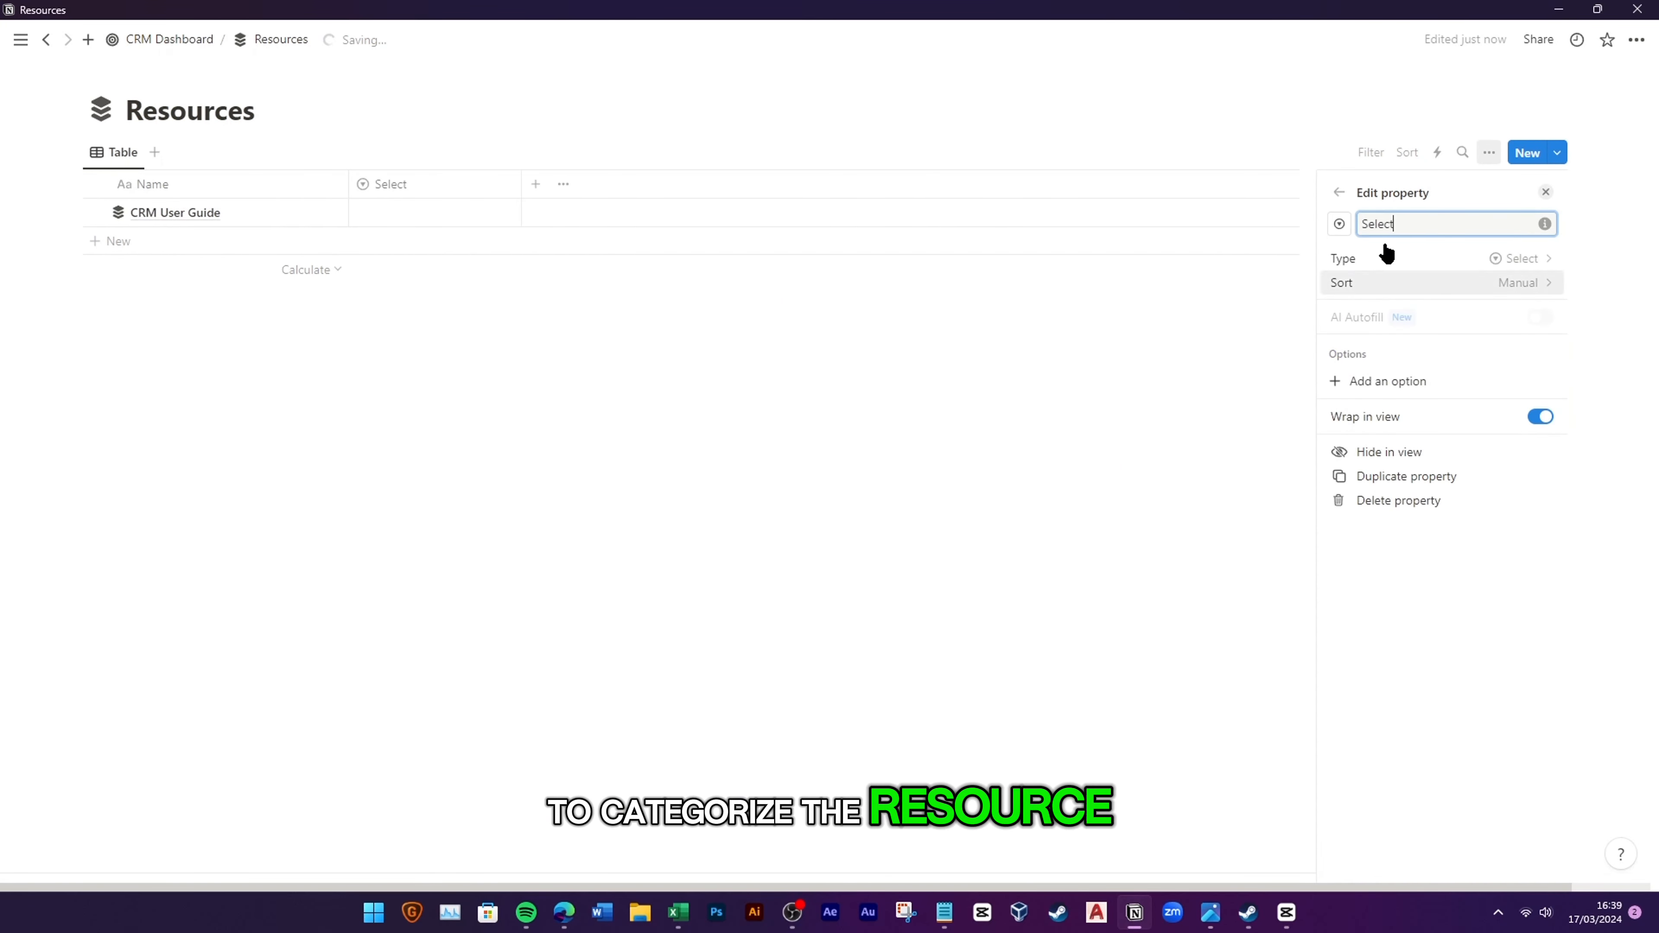
type("Type")
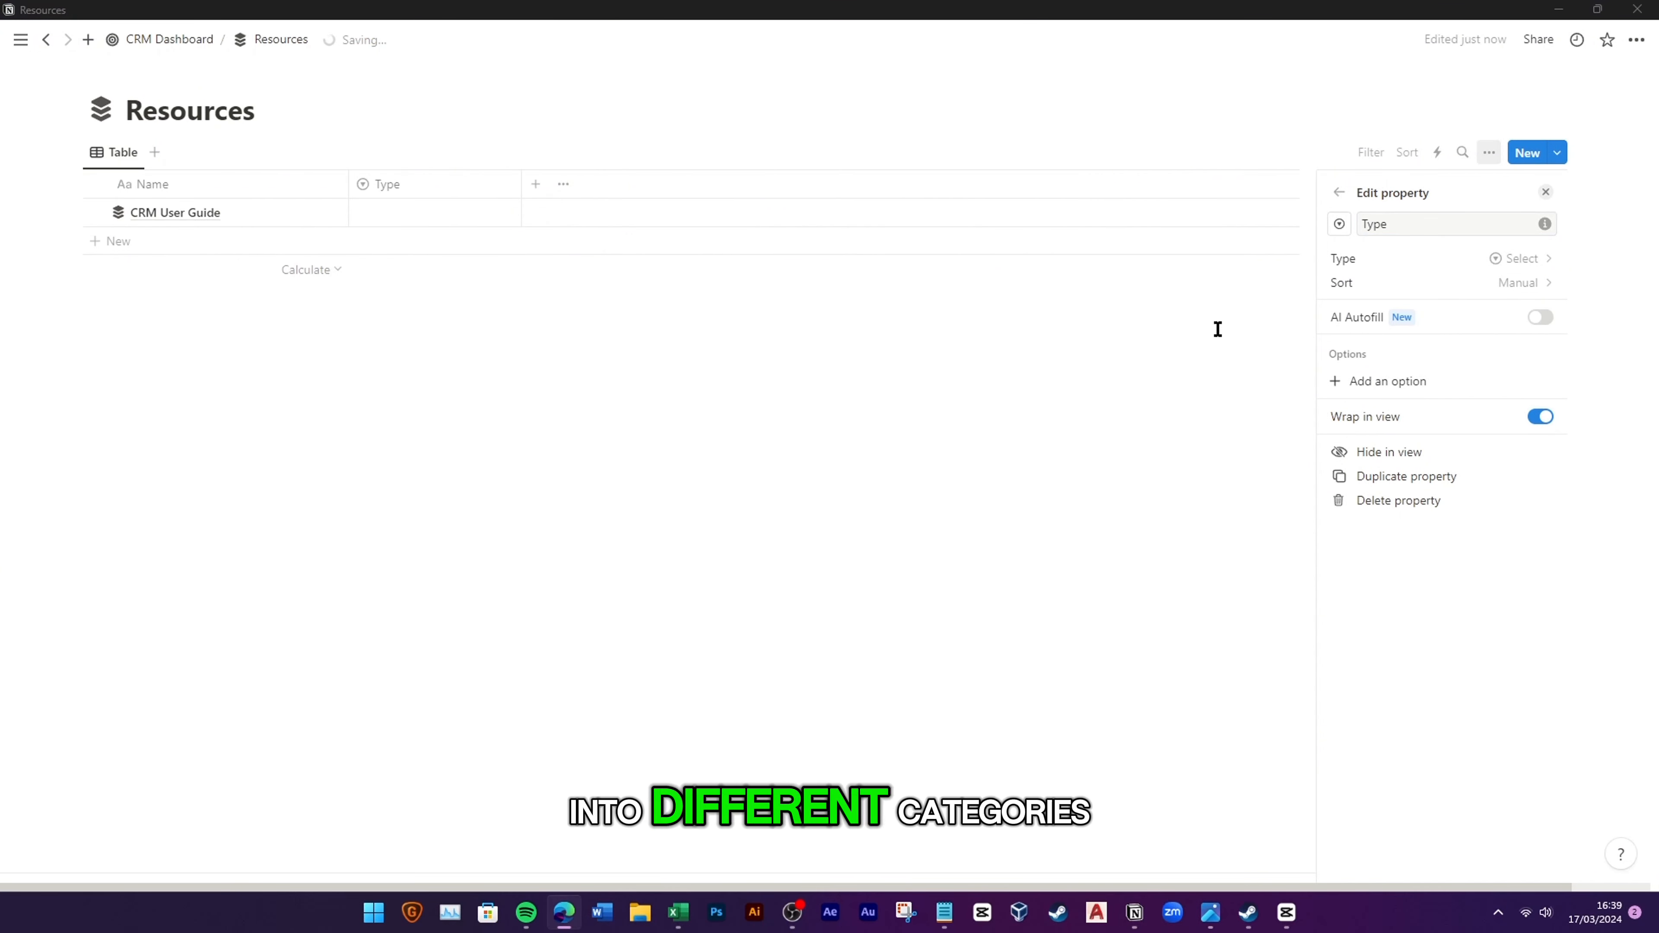
Step: Add Type options Template, Learning and Dev, Marketing, Sales and User Guide
left_click(1366, 383)
type("Template")
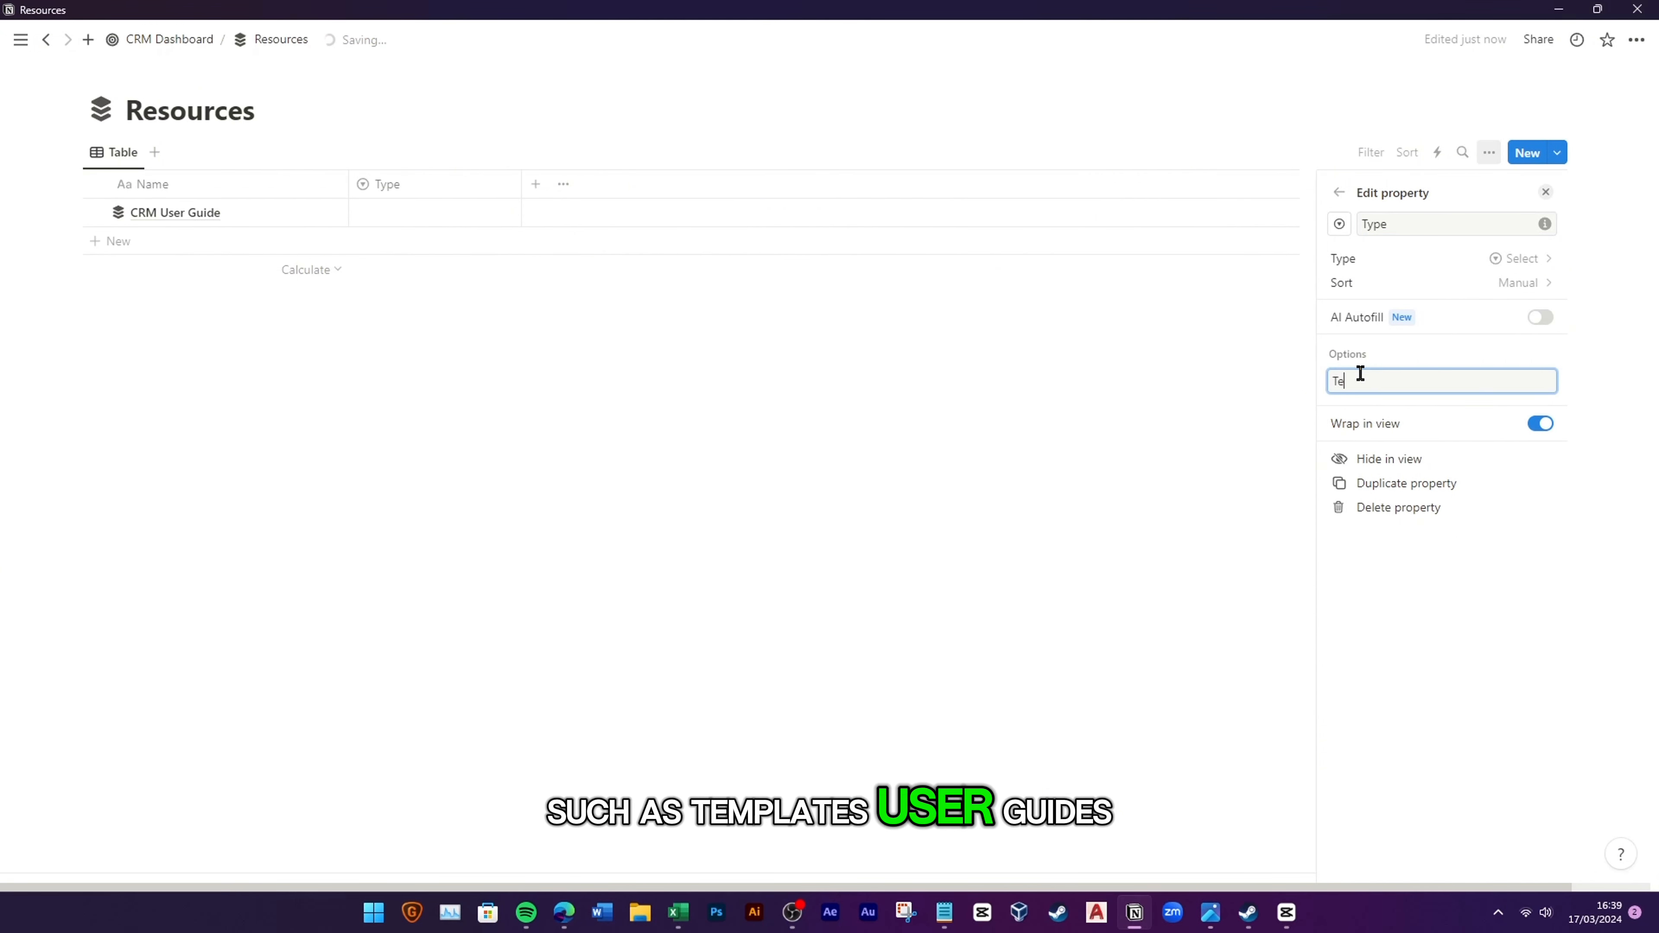
key("Return")
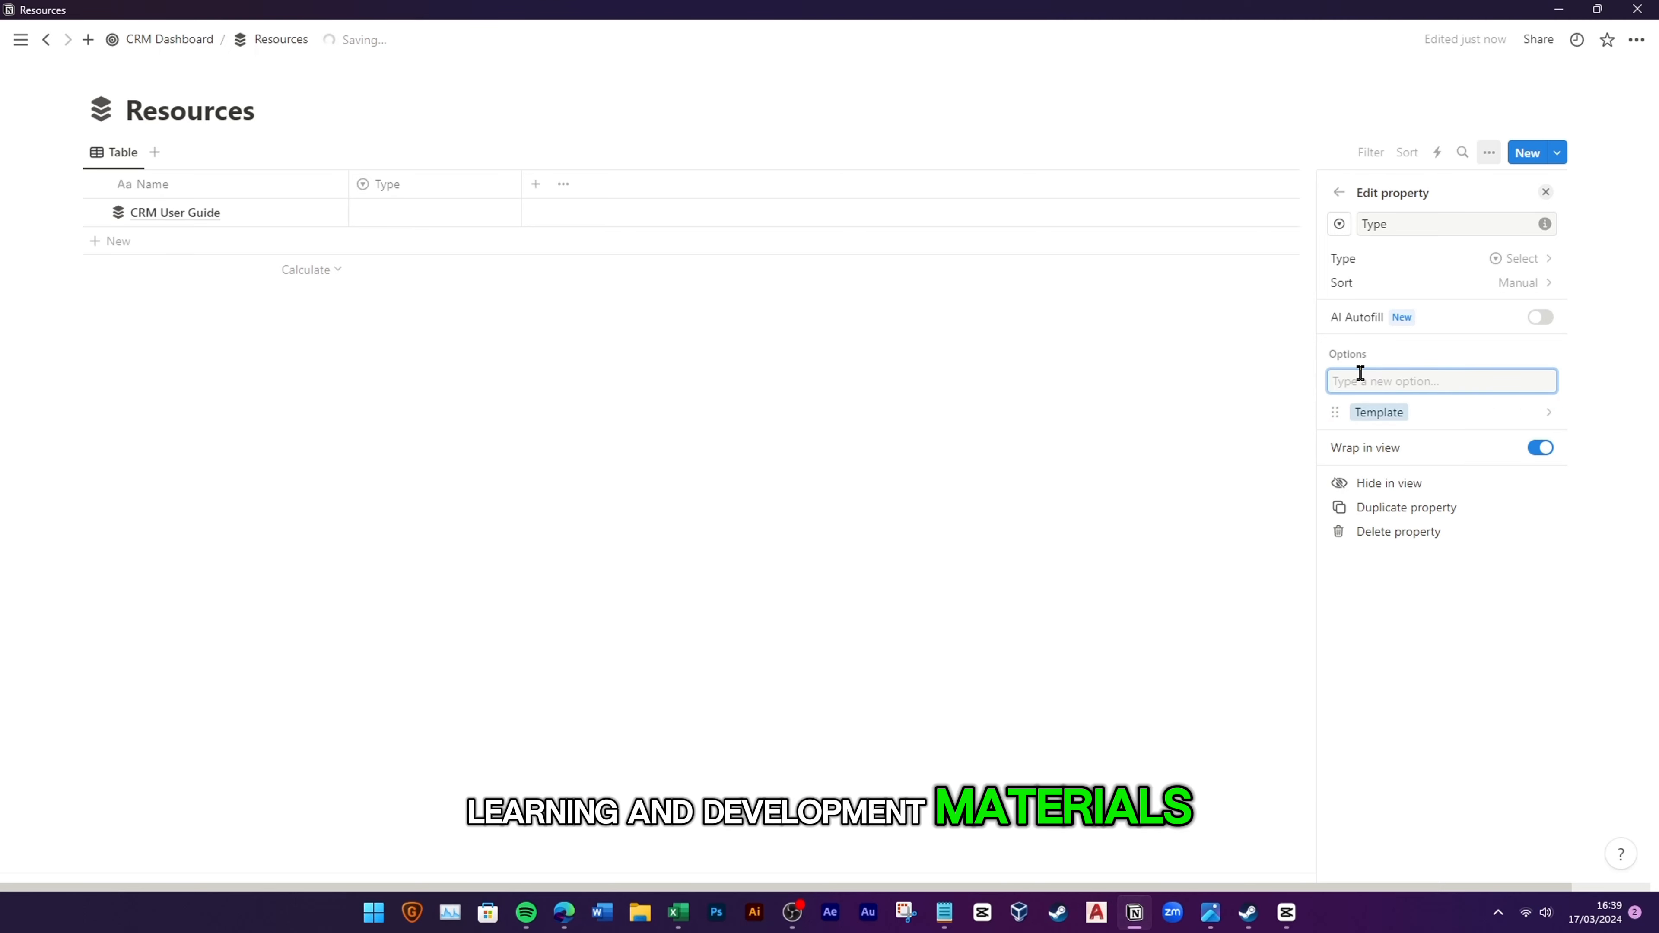
type("Learning and Dev")
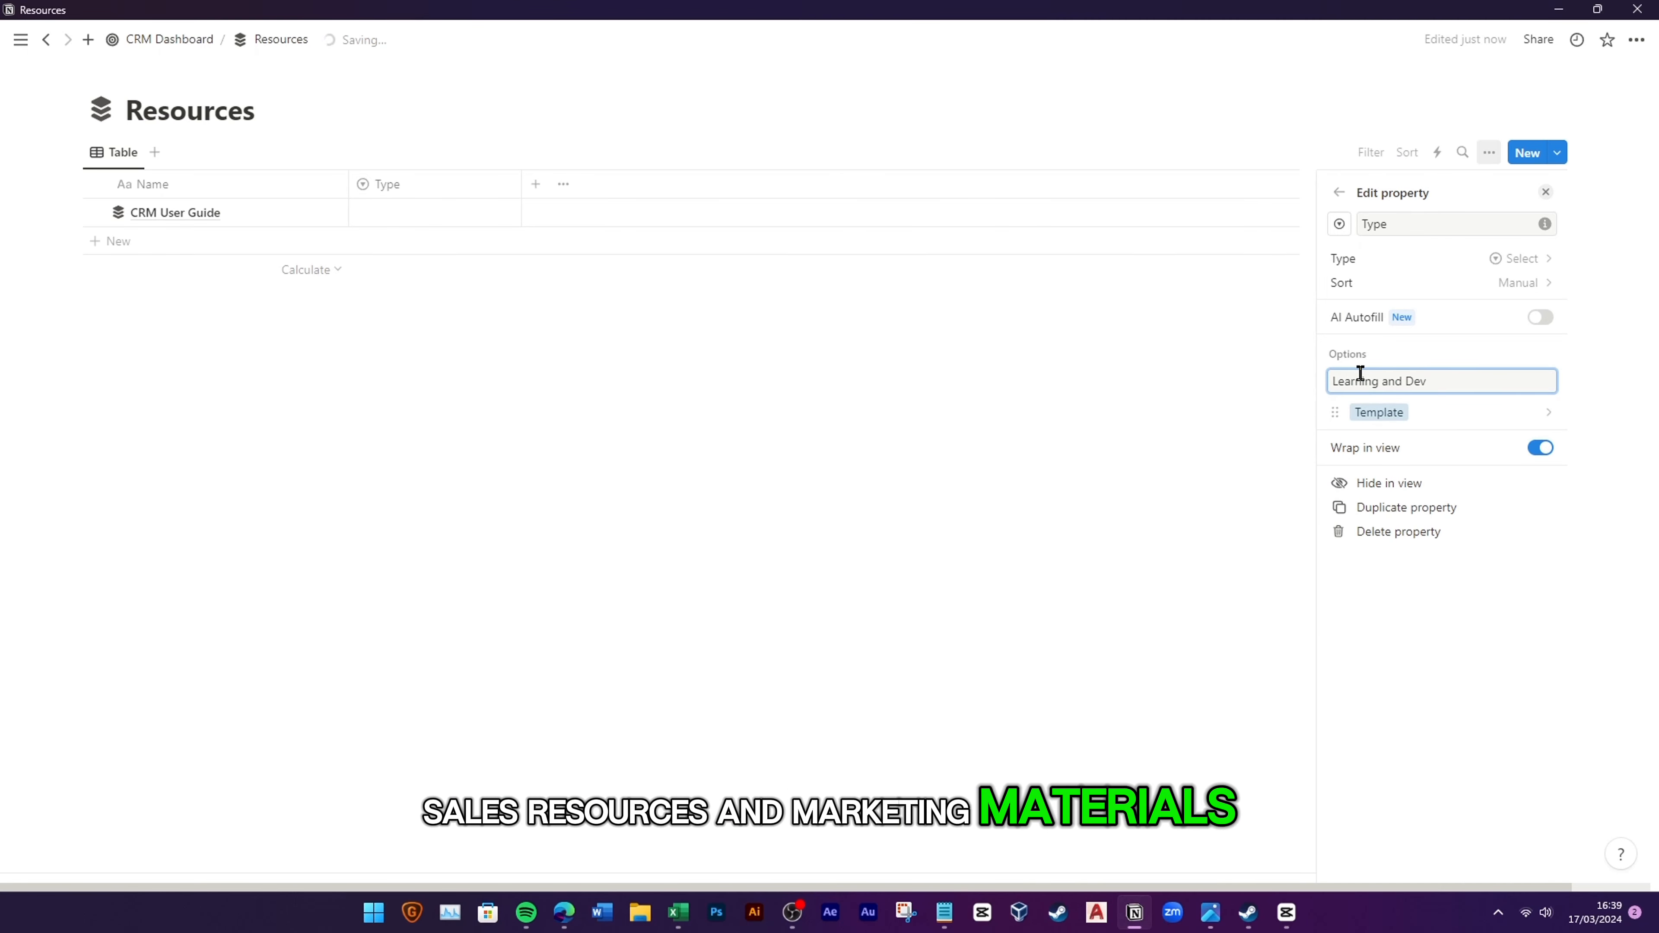
key("Return")
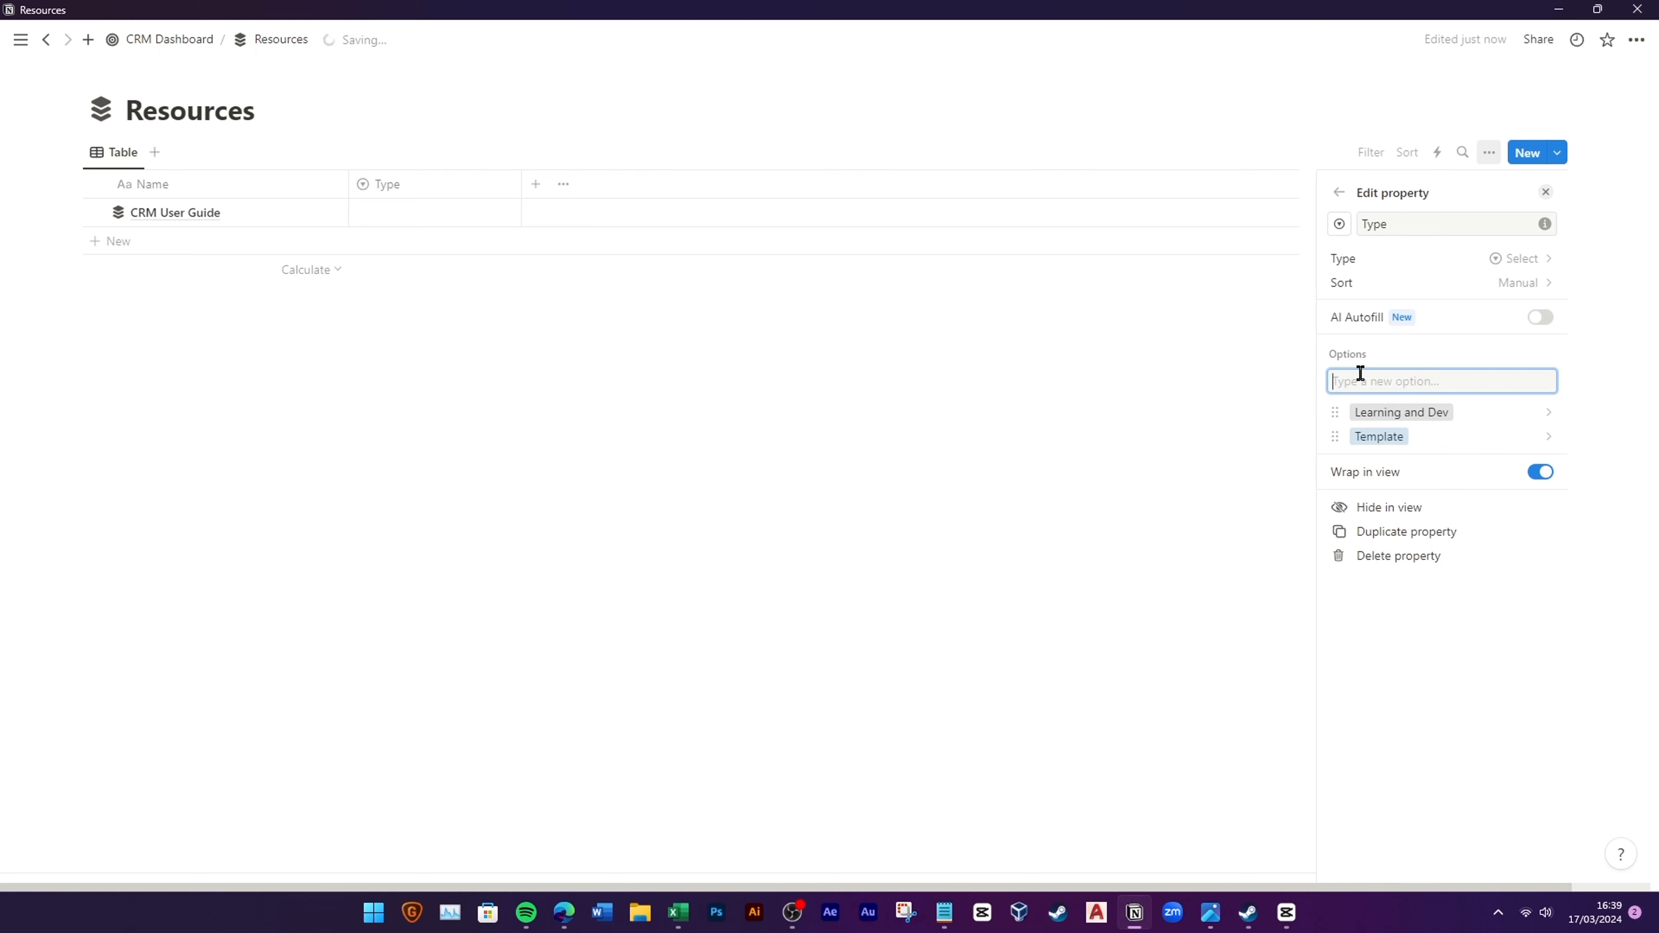
key("Return")
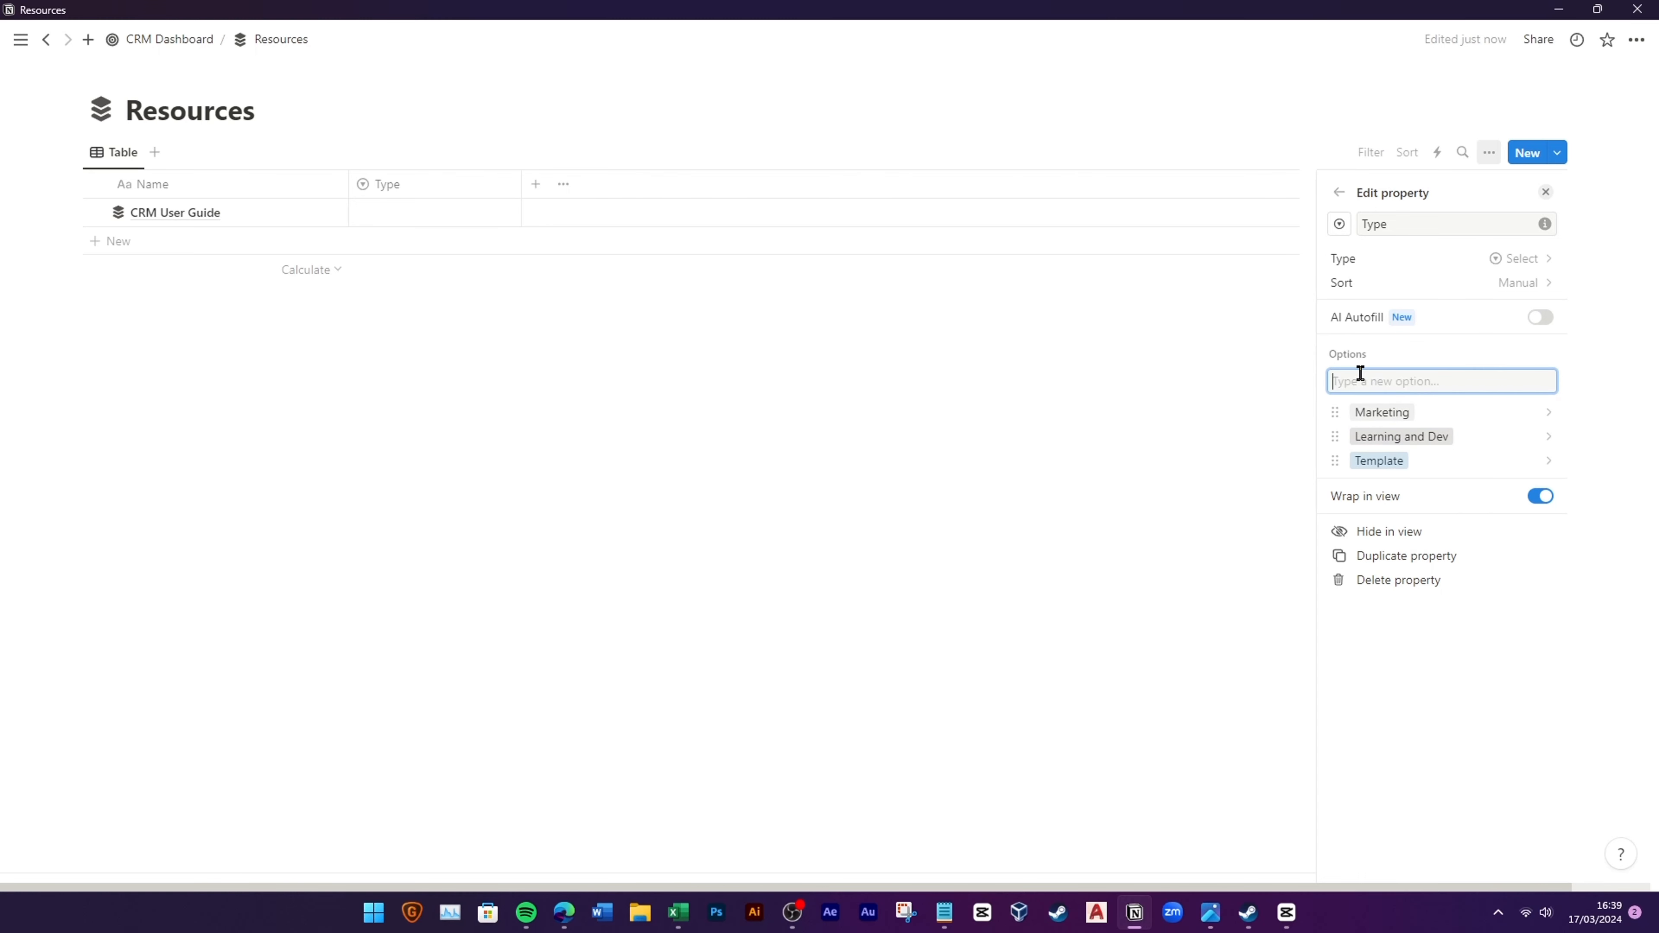
type("Sales")
key("Return")
type("User Guide")
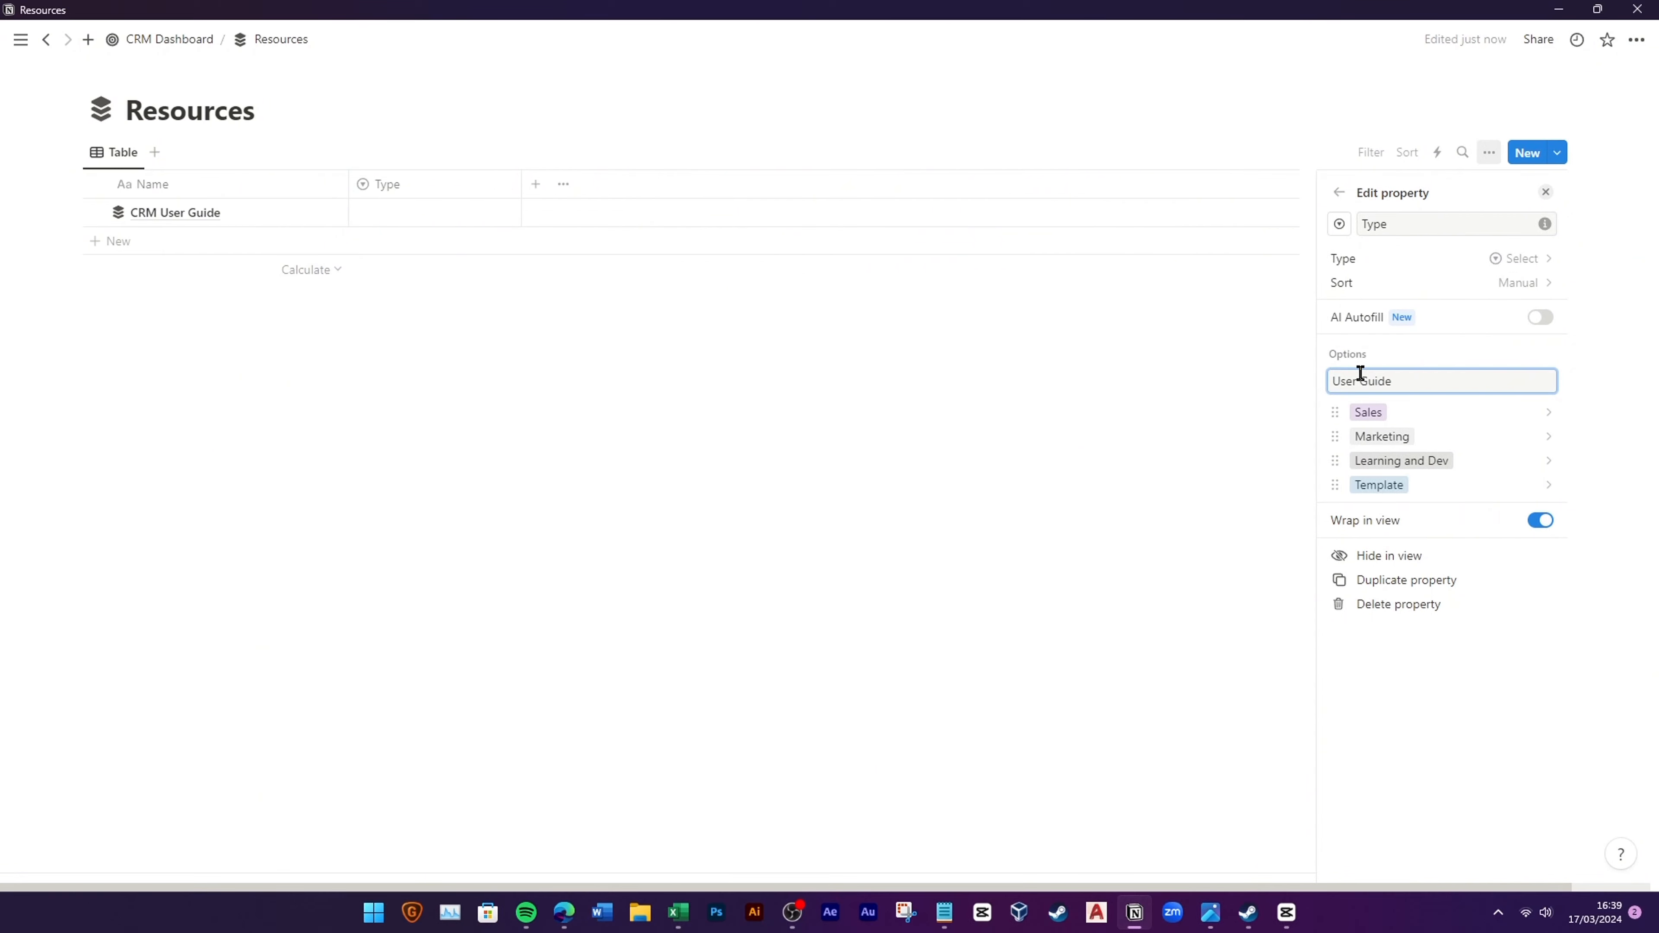
key("Return")
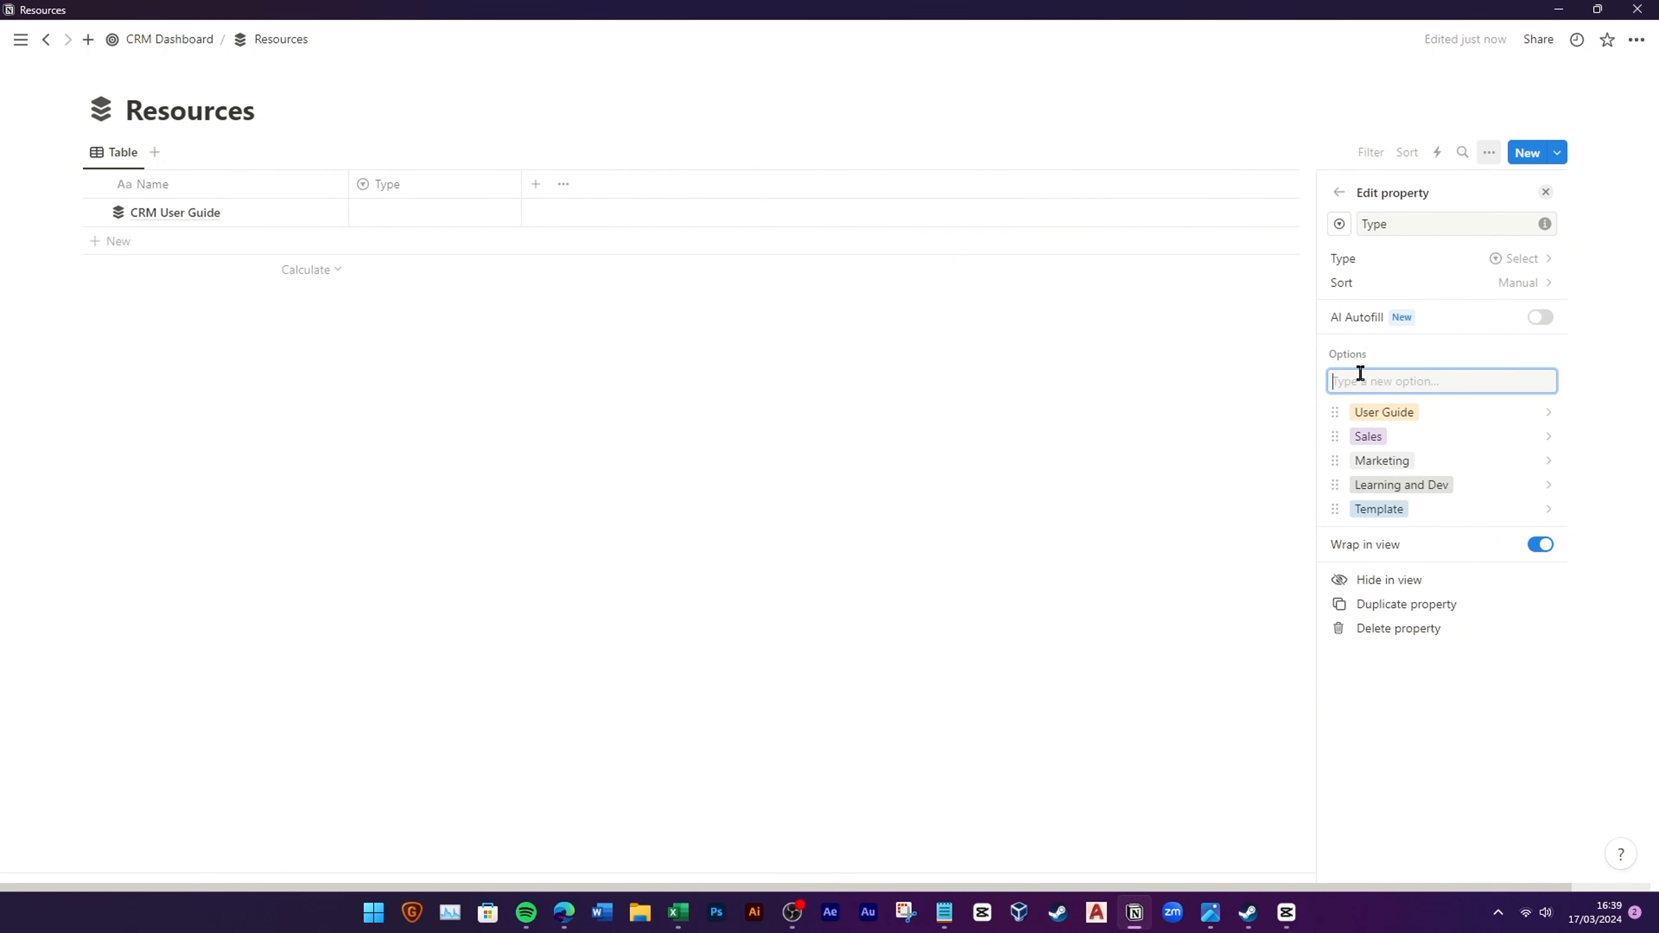
Step: Set CRM User Guide's Type to User Guide
left_click(430, 213)
left_click(421, 268)
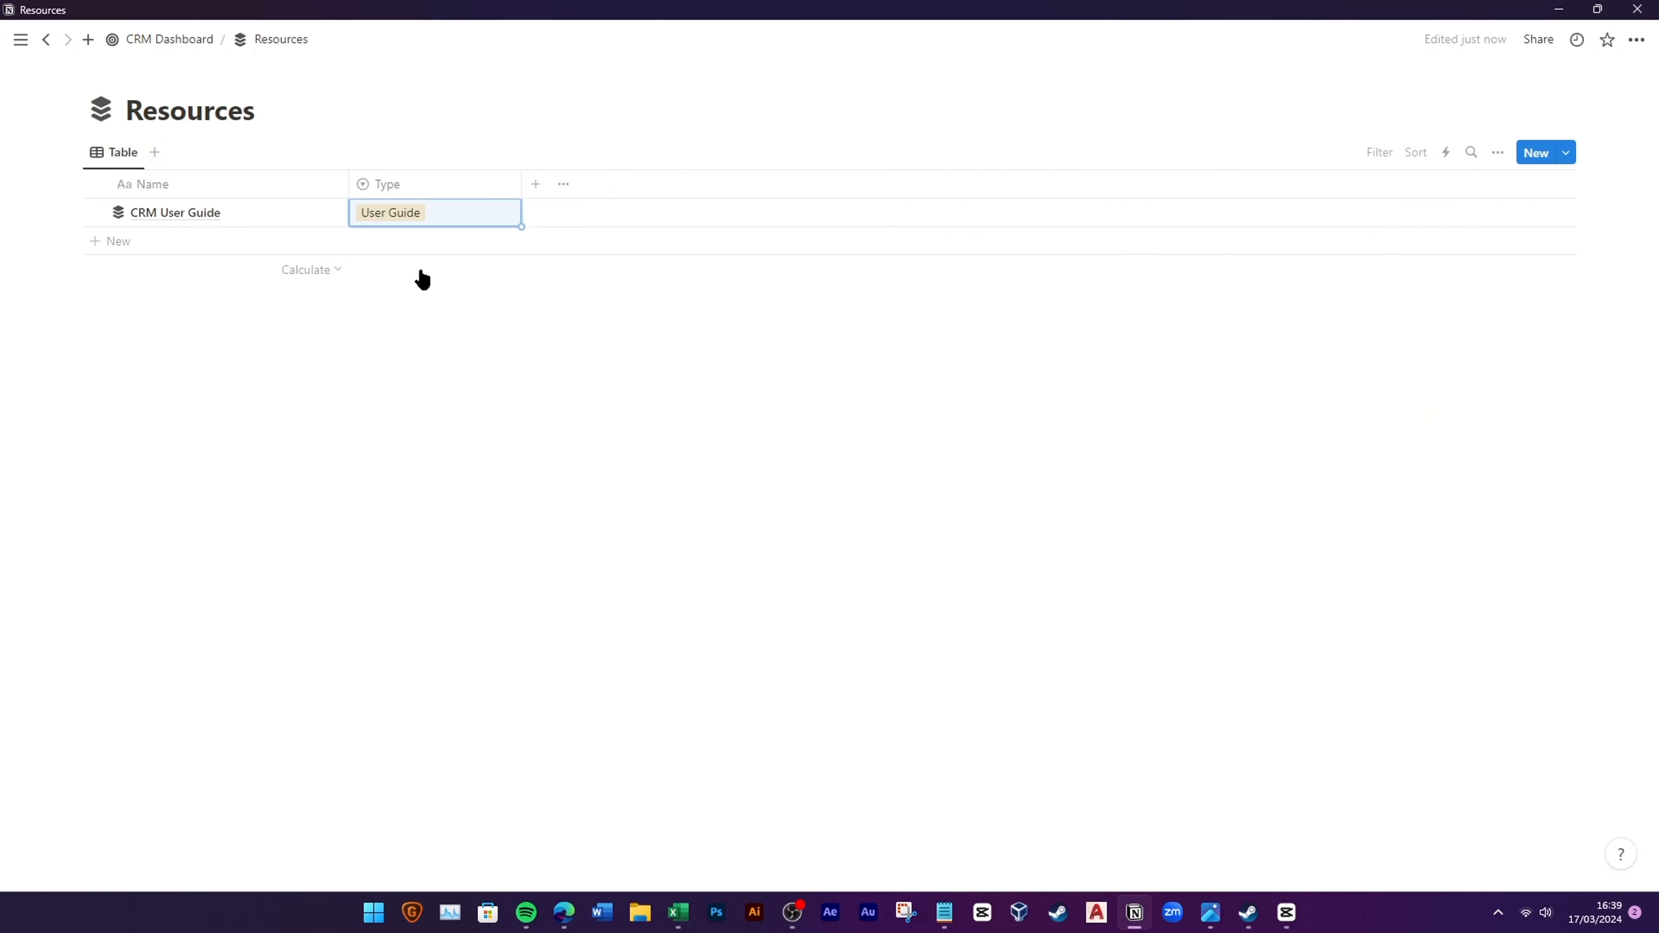
left_click(286, 394)
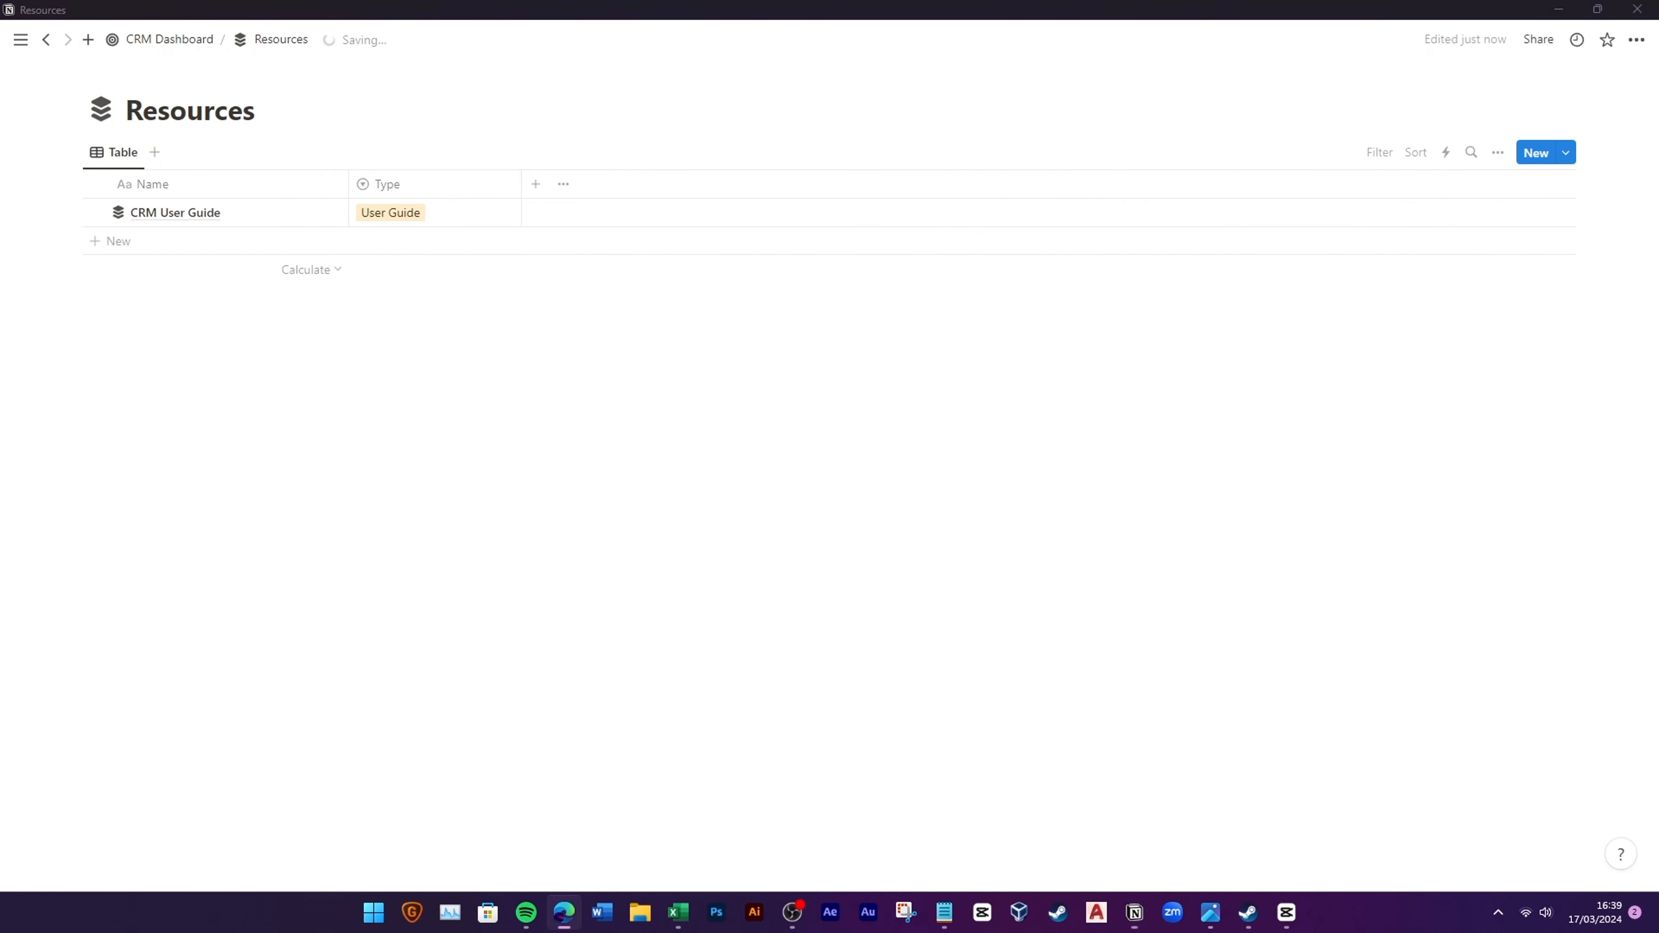
left_click(535, 183)
Step: Add a Content Desc text column and paste 'Comprehensive guide for CRM users' for CRM User Guide
left_click(1411, 420)
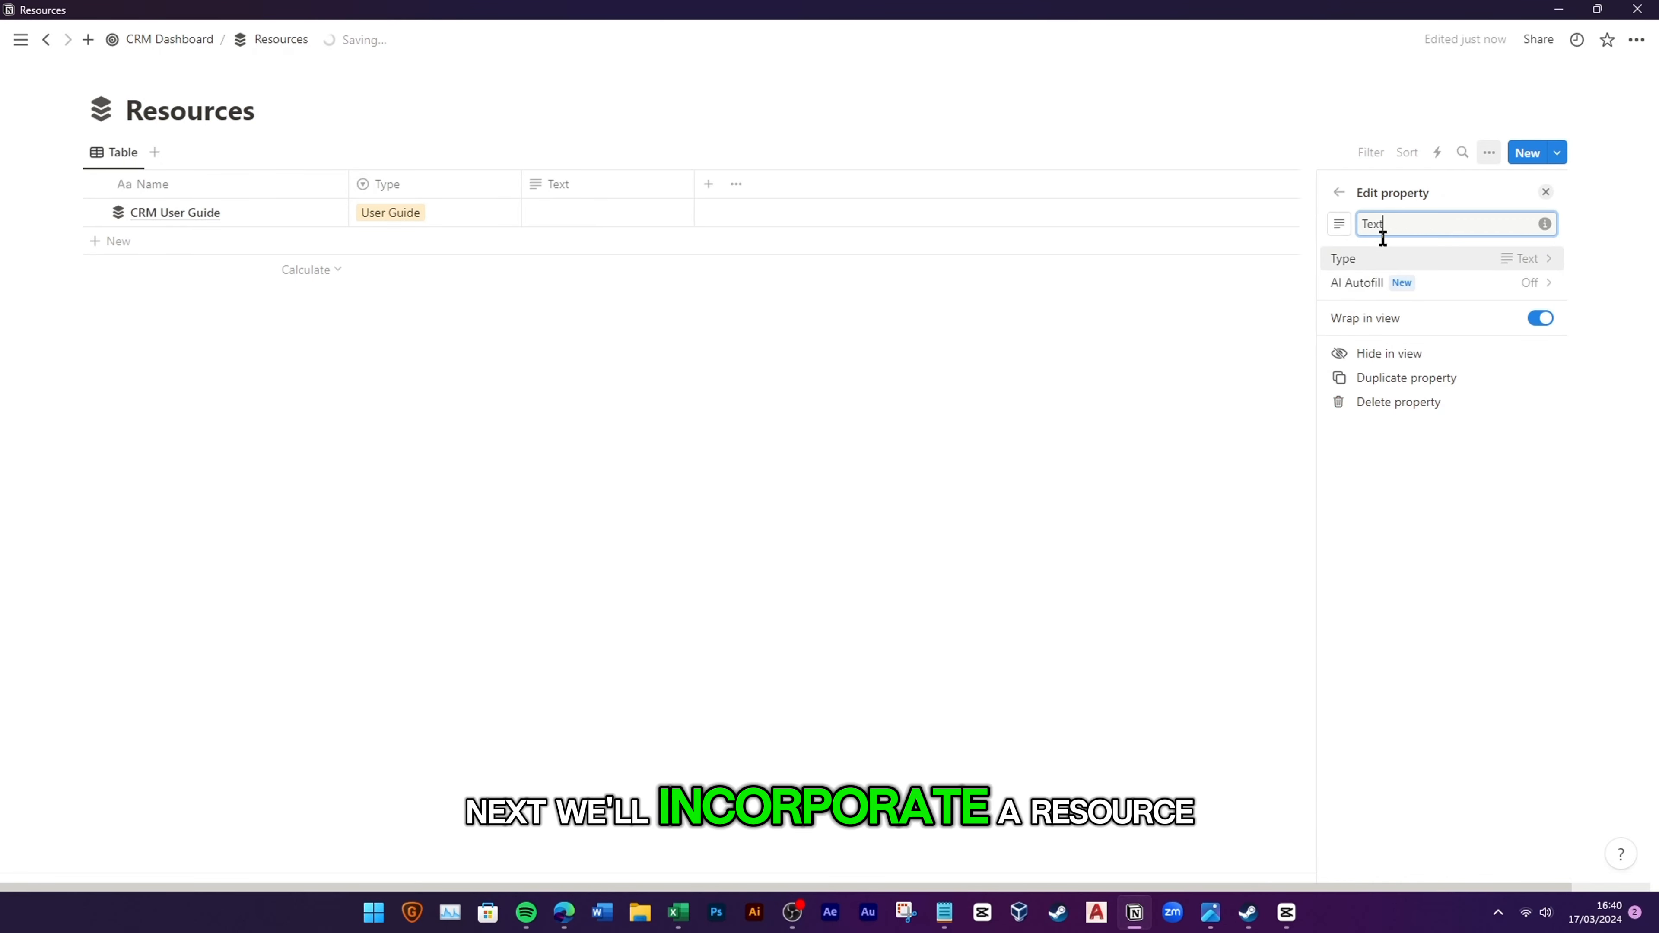
type("Cotent Desc")
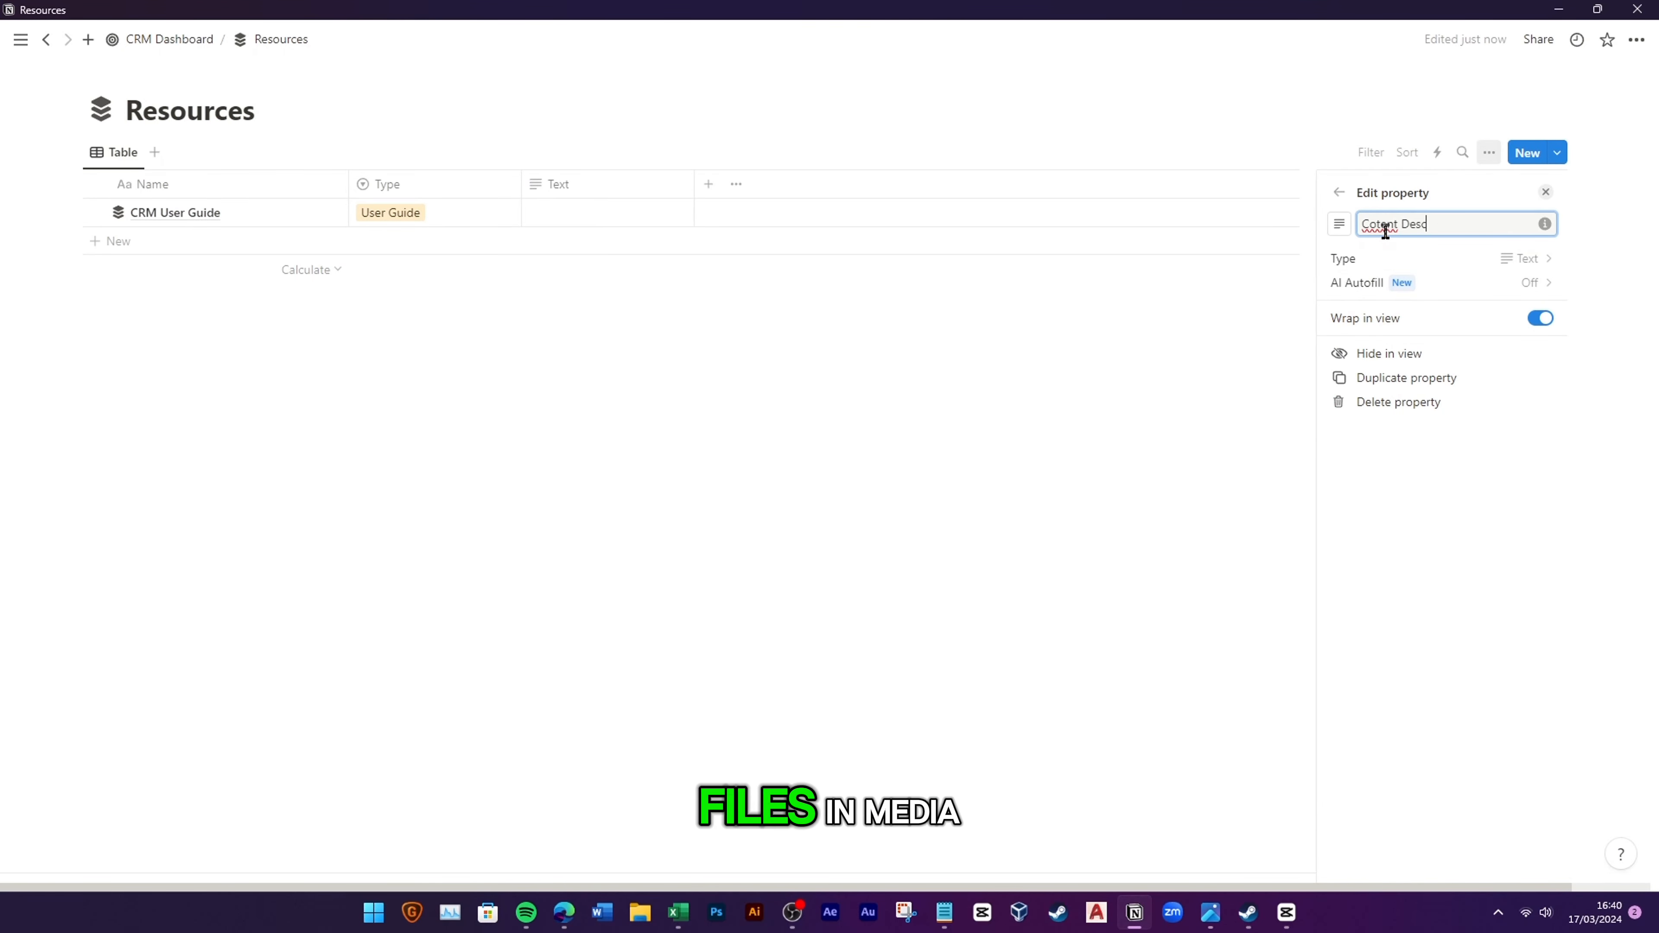
left_click(1386, 225)
right_click(1389, 229)
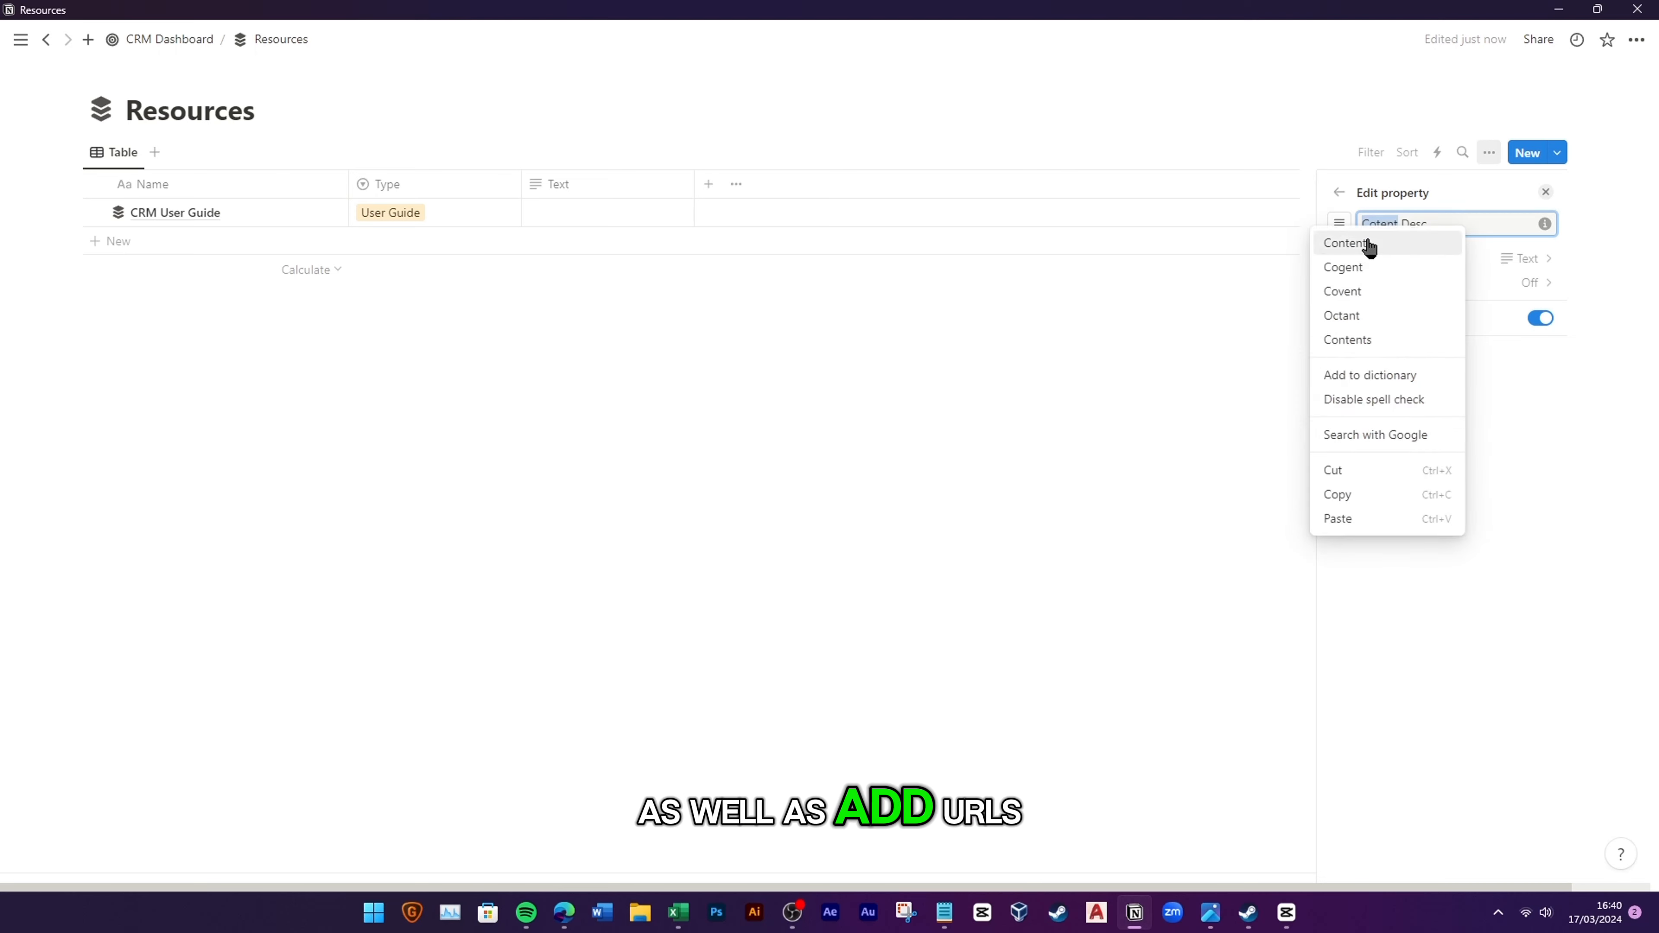
left_click(1367, 246)
left_click(1376, 224)
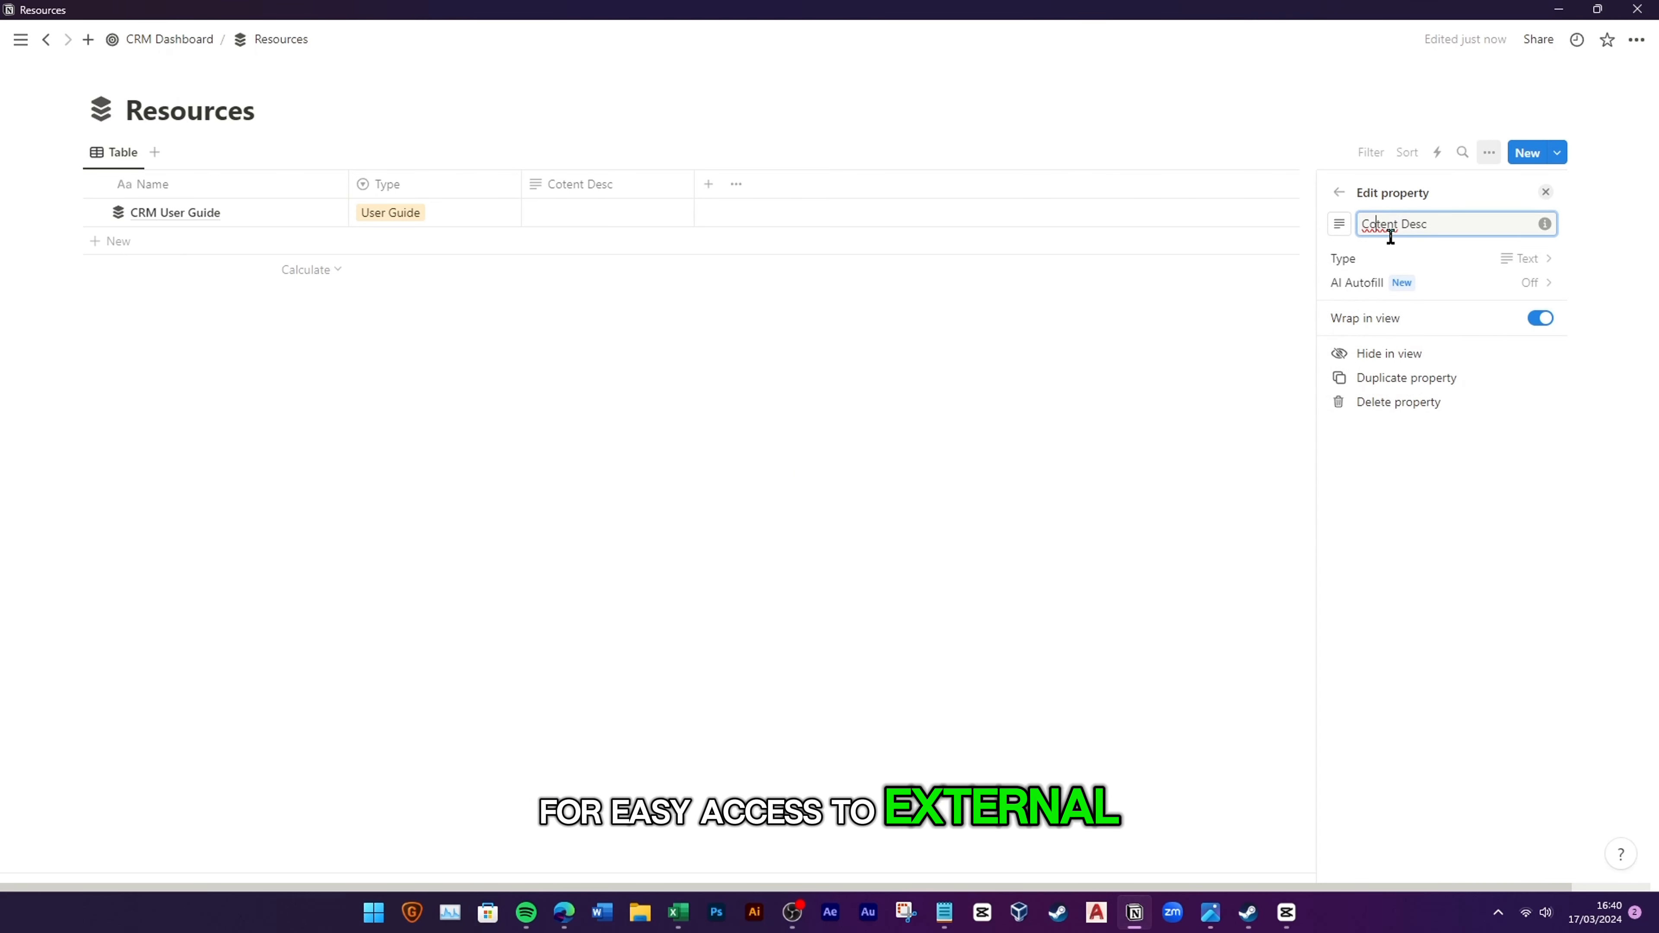
type("n")
left_click(908, 448)
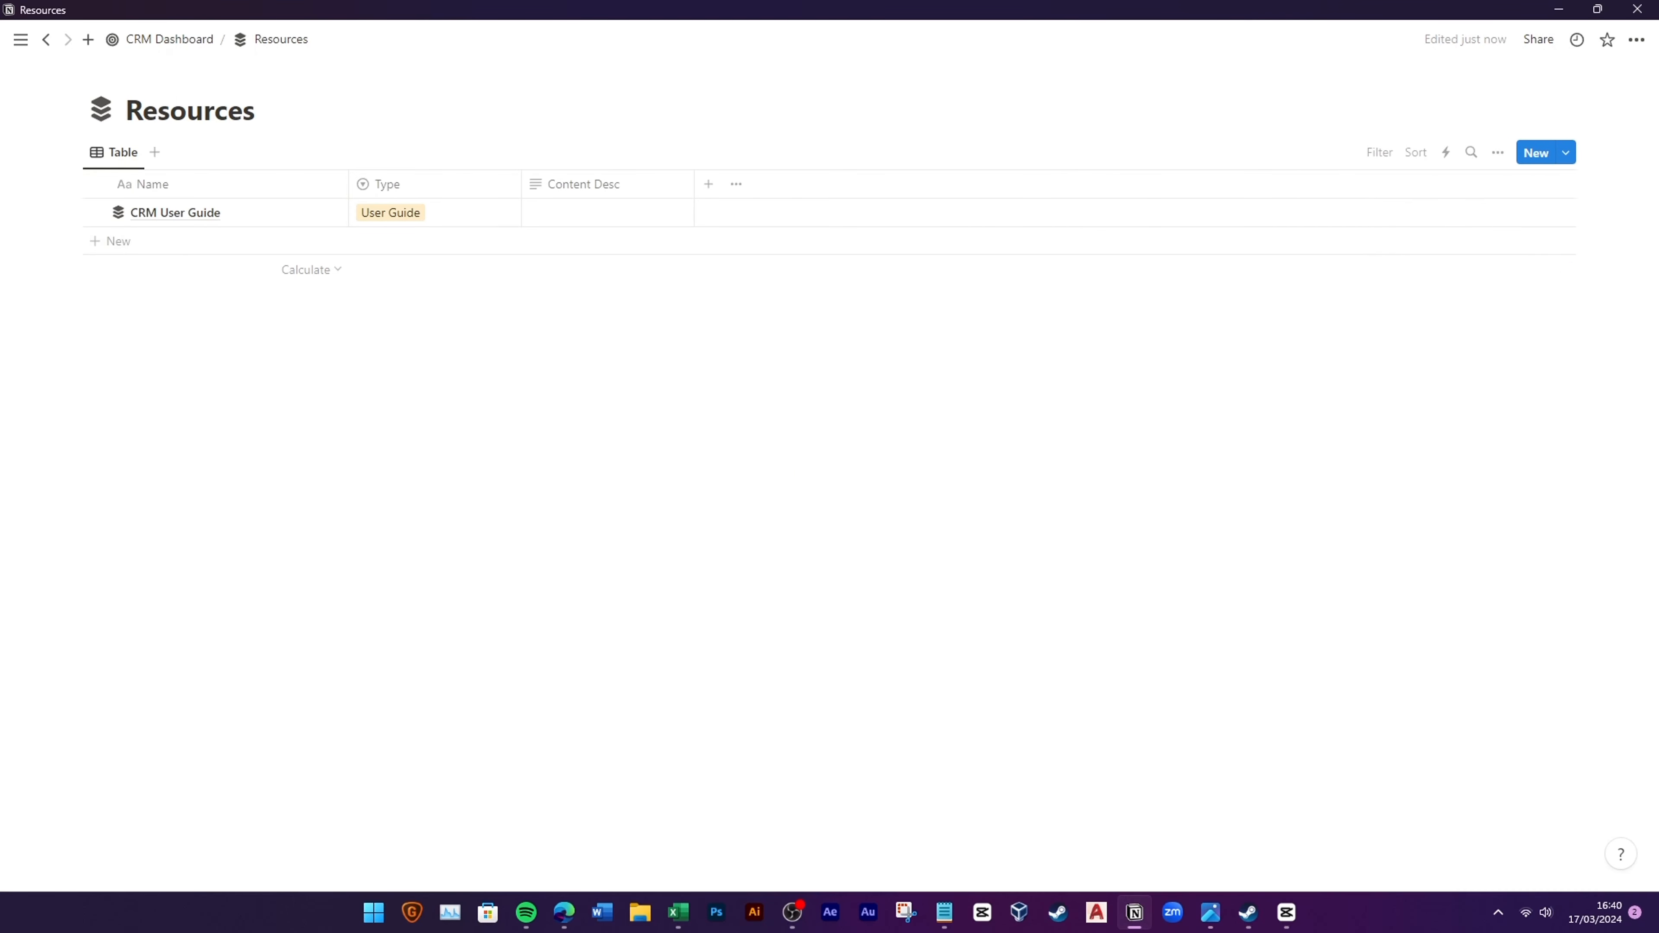
type("Comprehensive guide for CRM users")
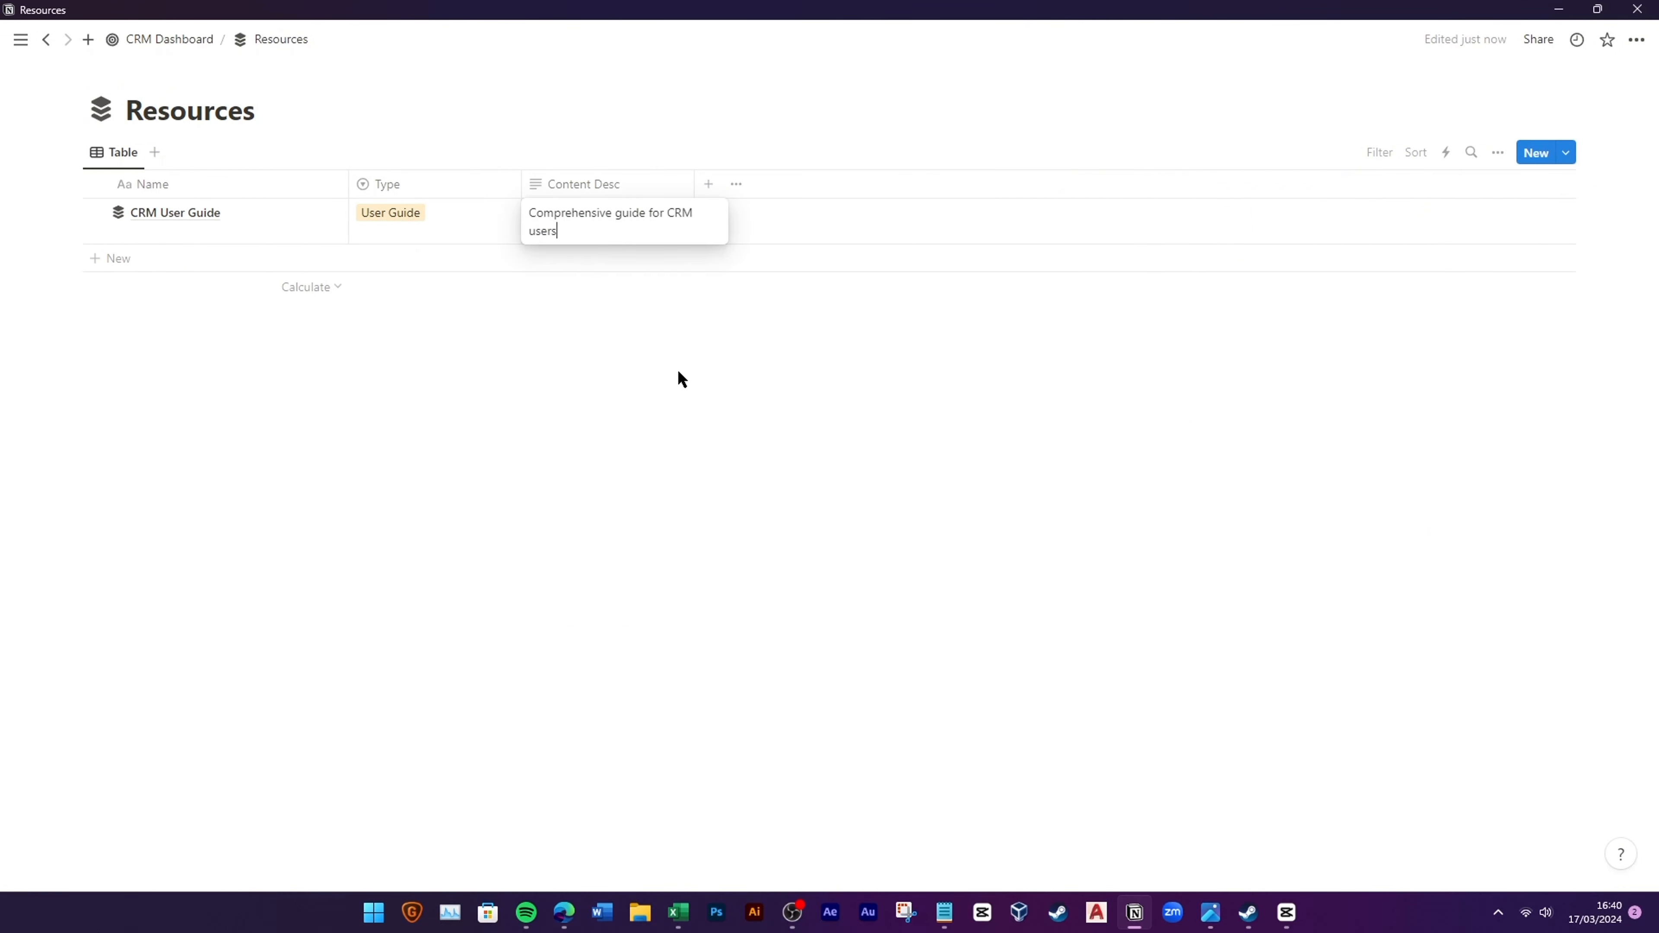
key("Escape")
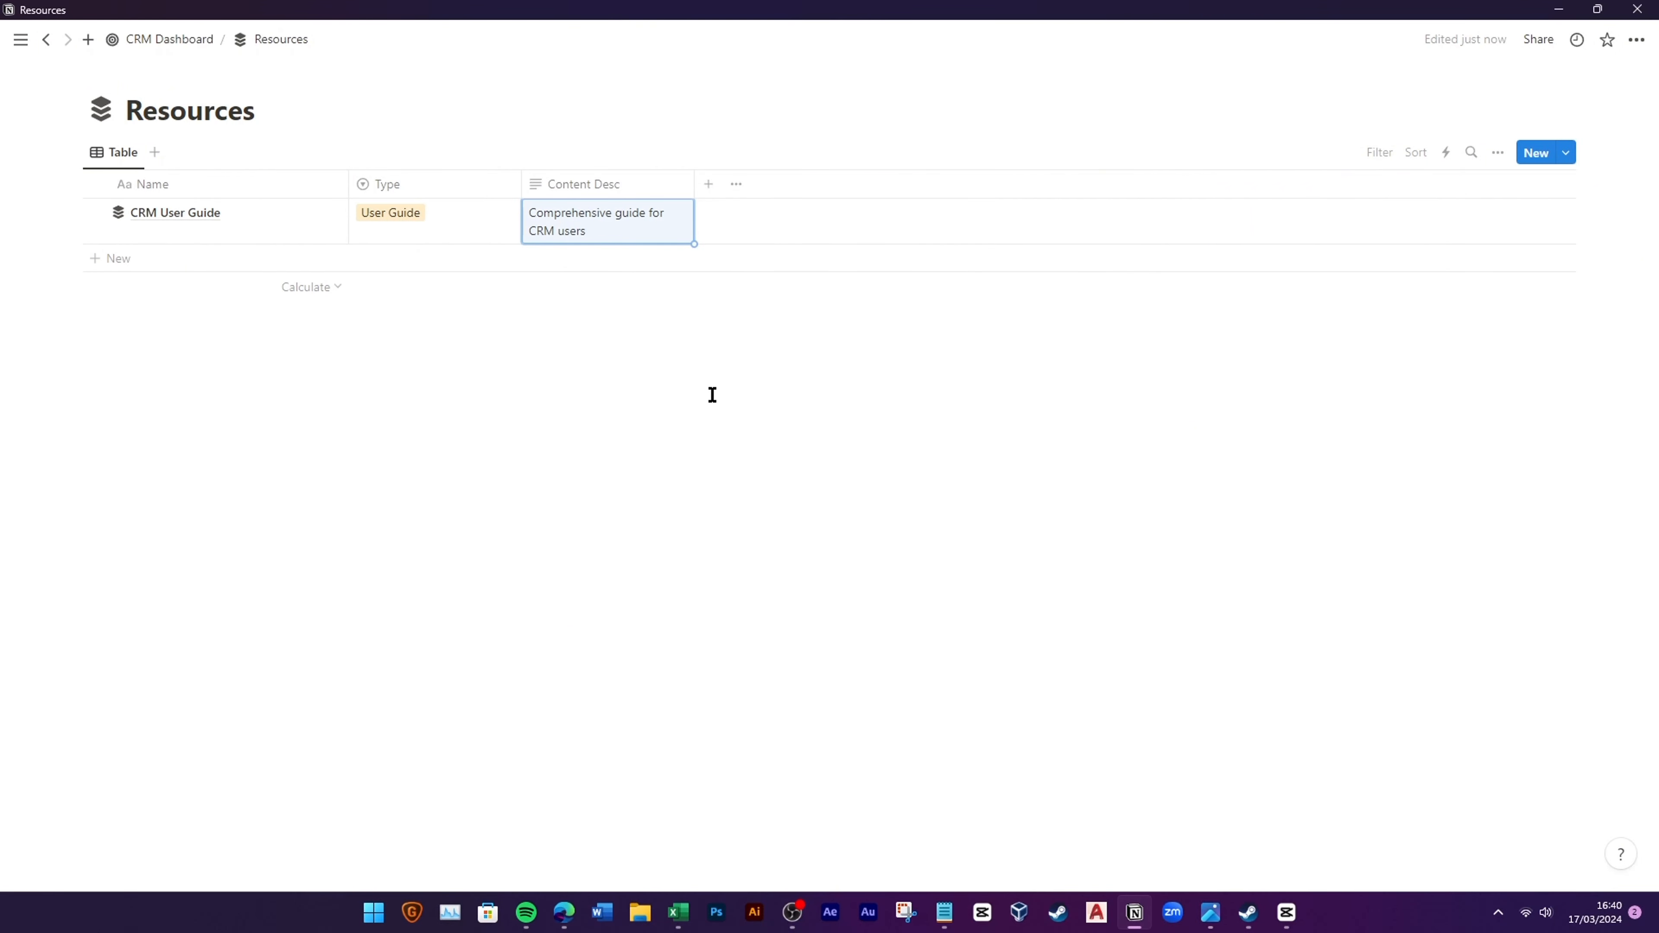
Step: Add a Files & media column and a URL column to Resources
left_click(709, 183)
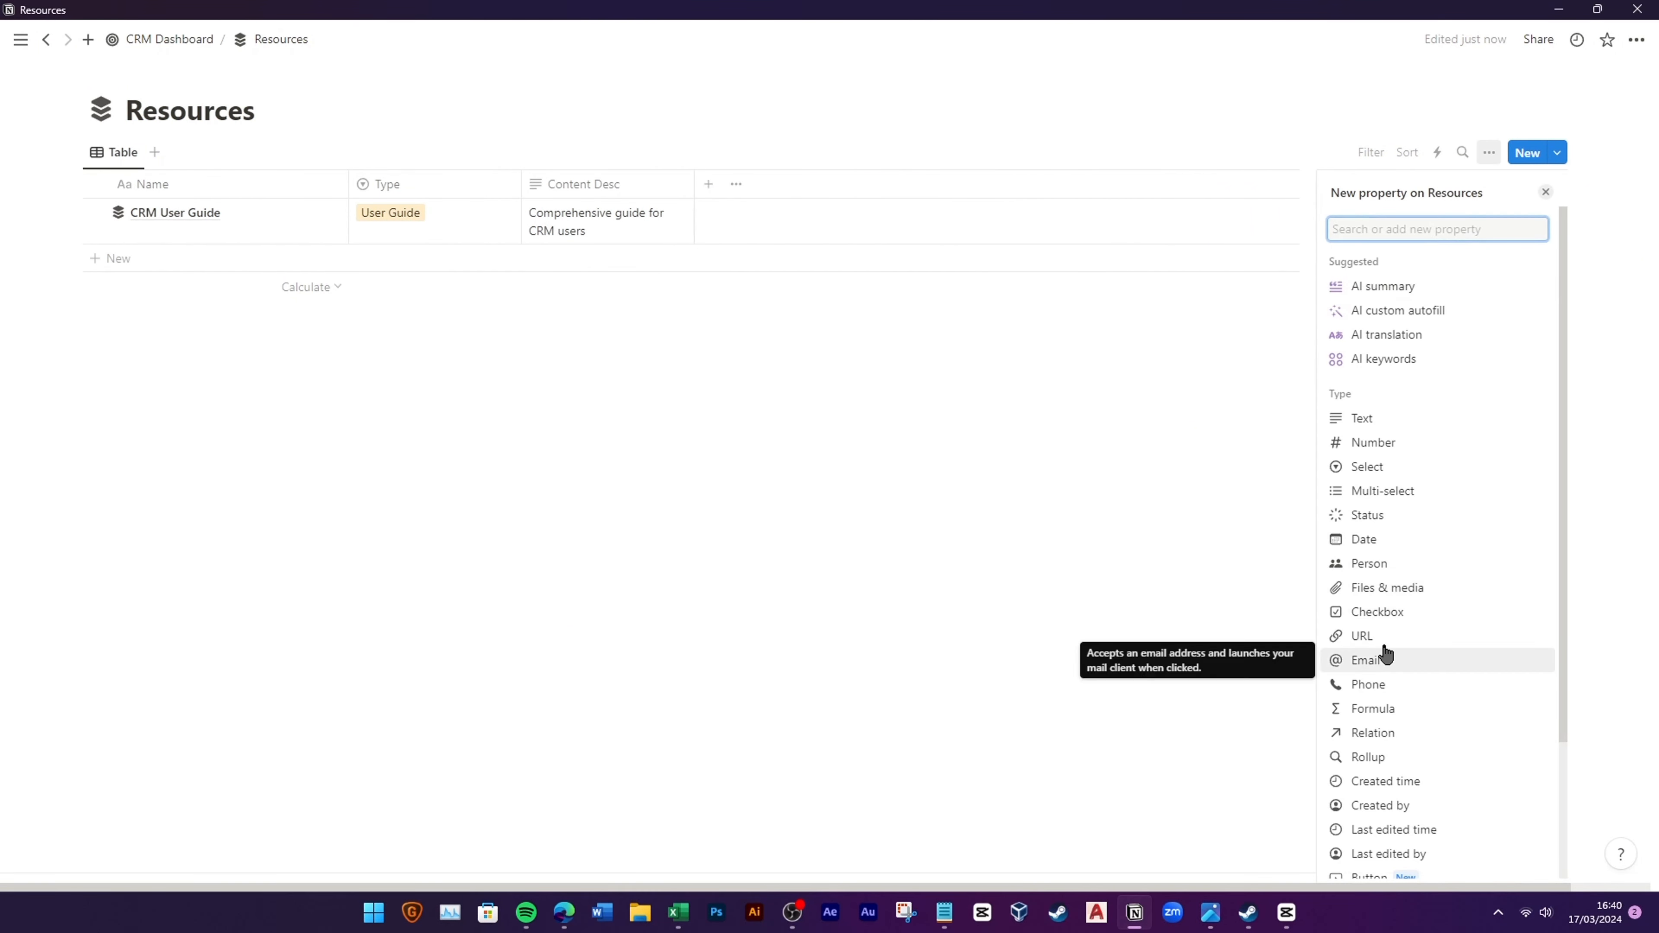
left_click(1379, 588)
left_click(938, 470)
left_click(881, 184)
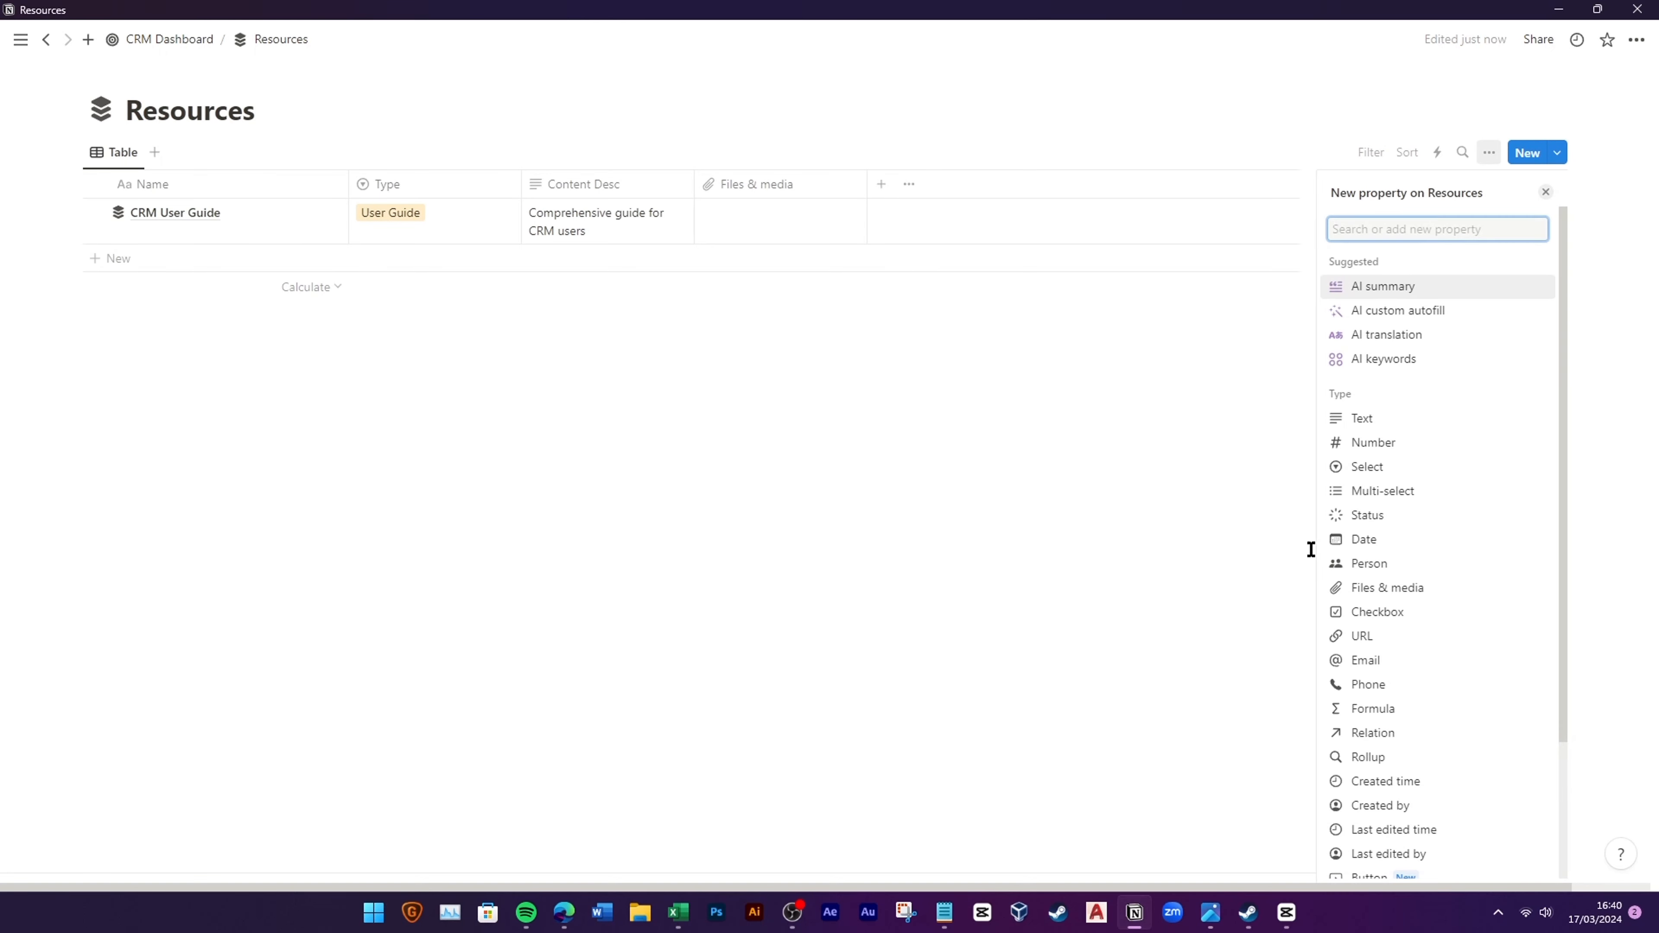
left_click(1372, 634)
left_click(820, 394)
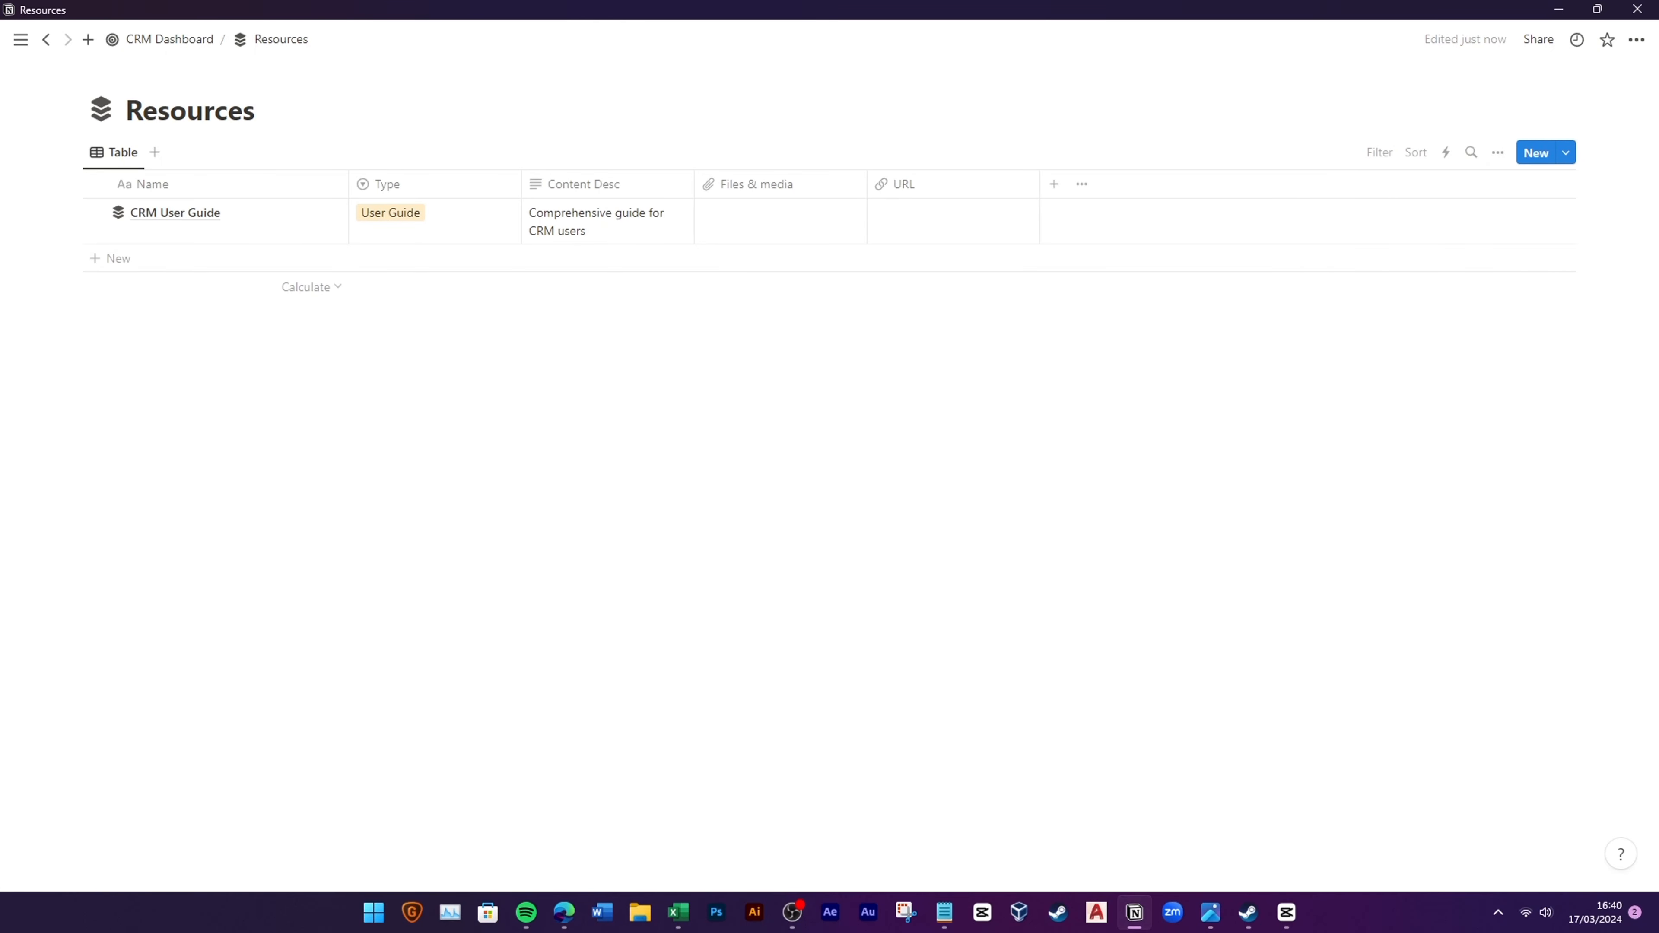
Step: Add a select column named Author/Owner
left_click(1054, 184)
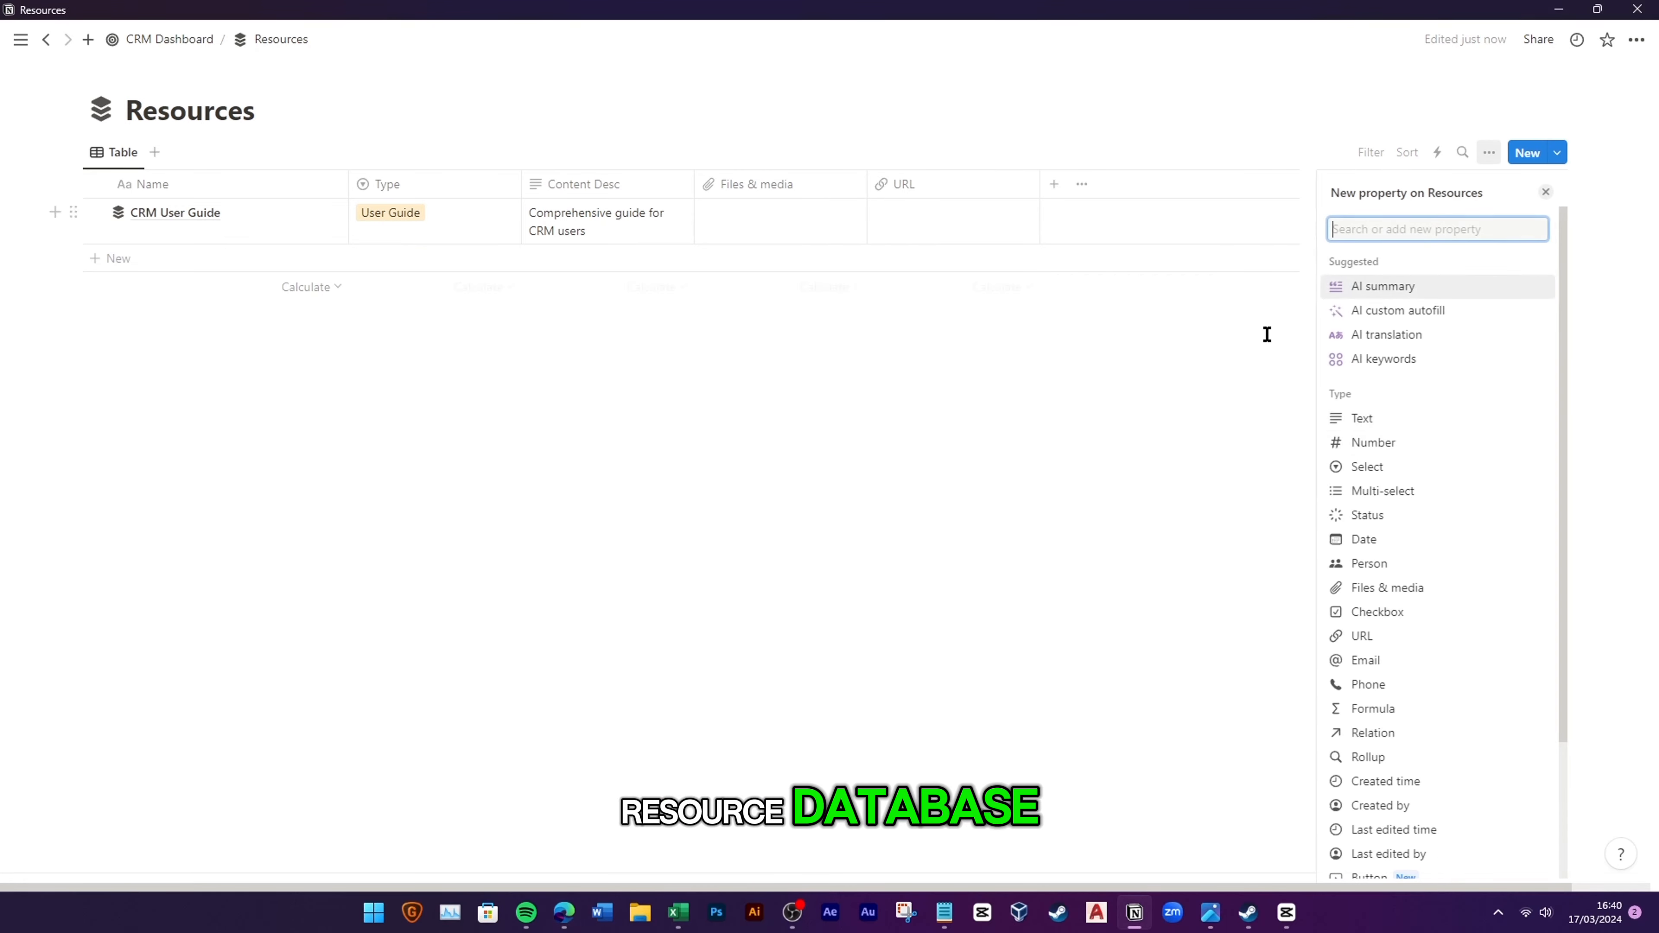
left_click(1367, 466)
type("A")
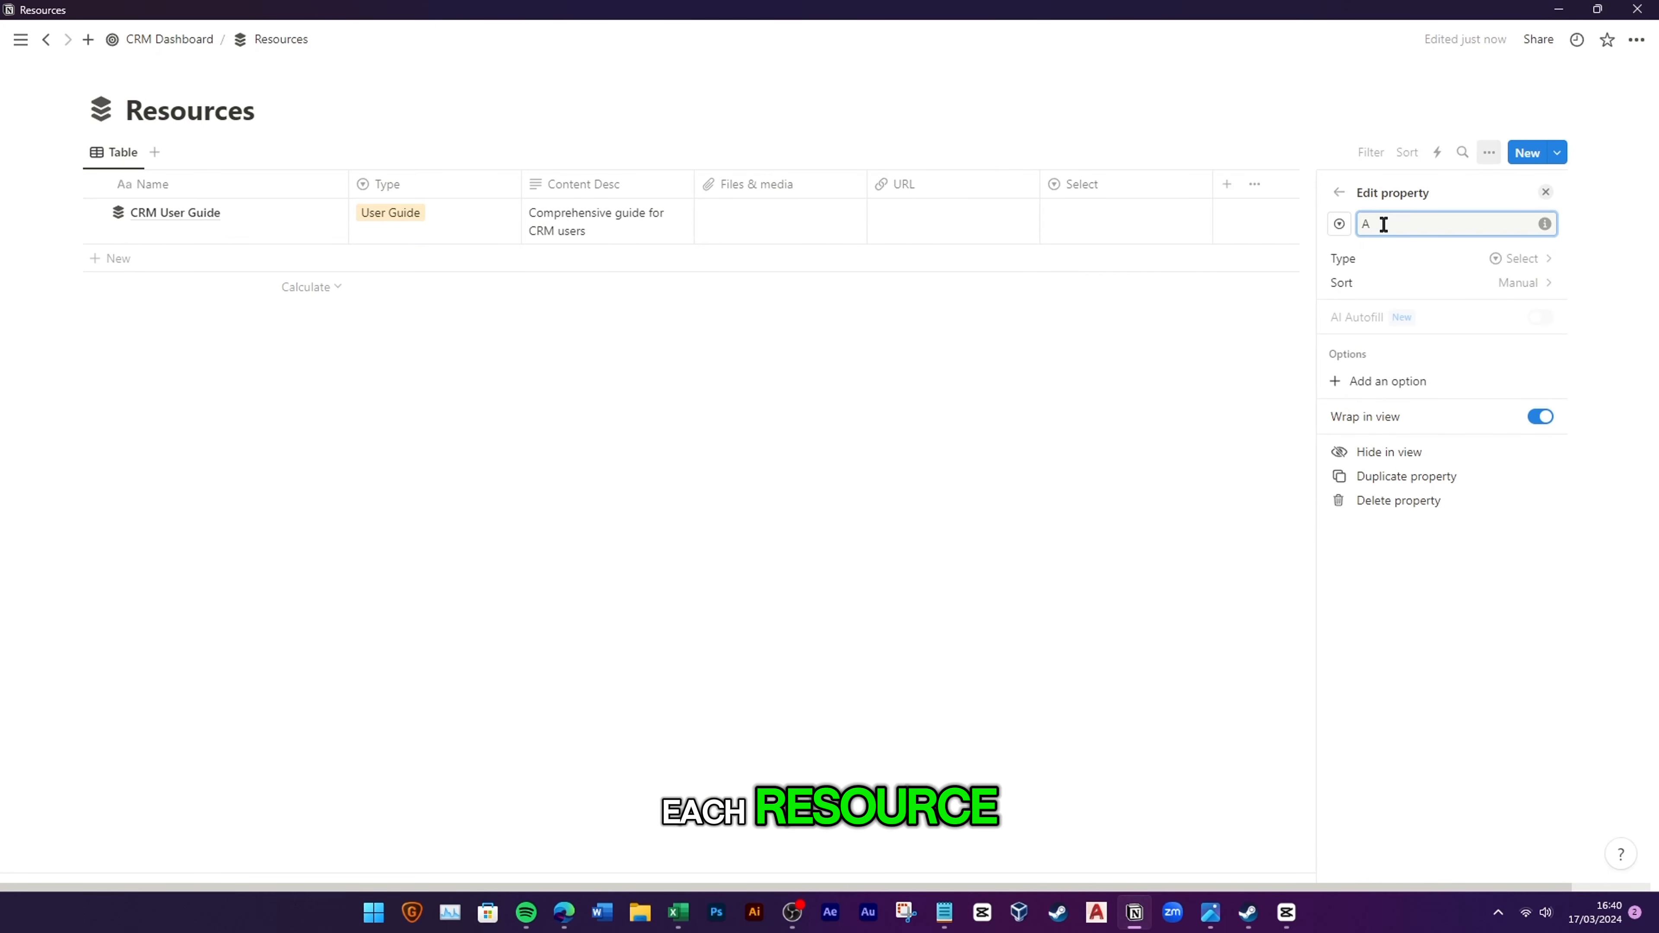
type("uthor/wner")
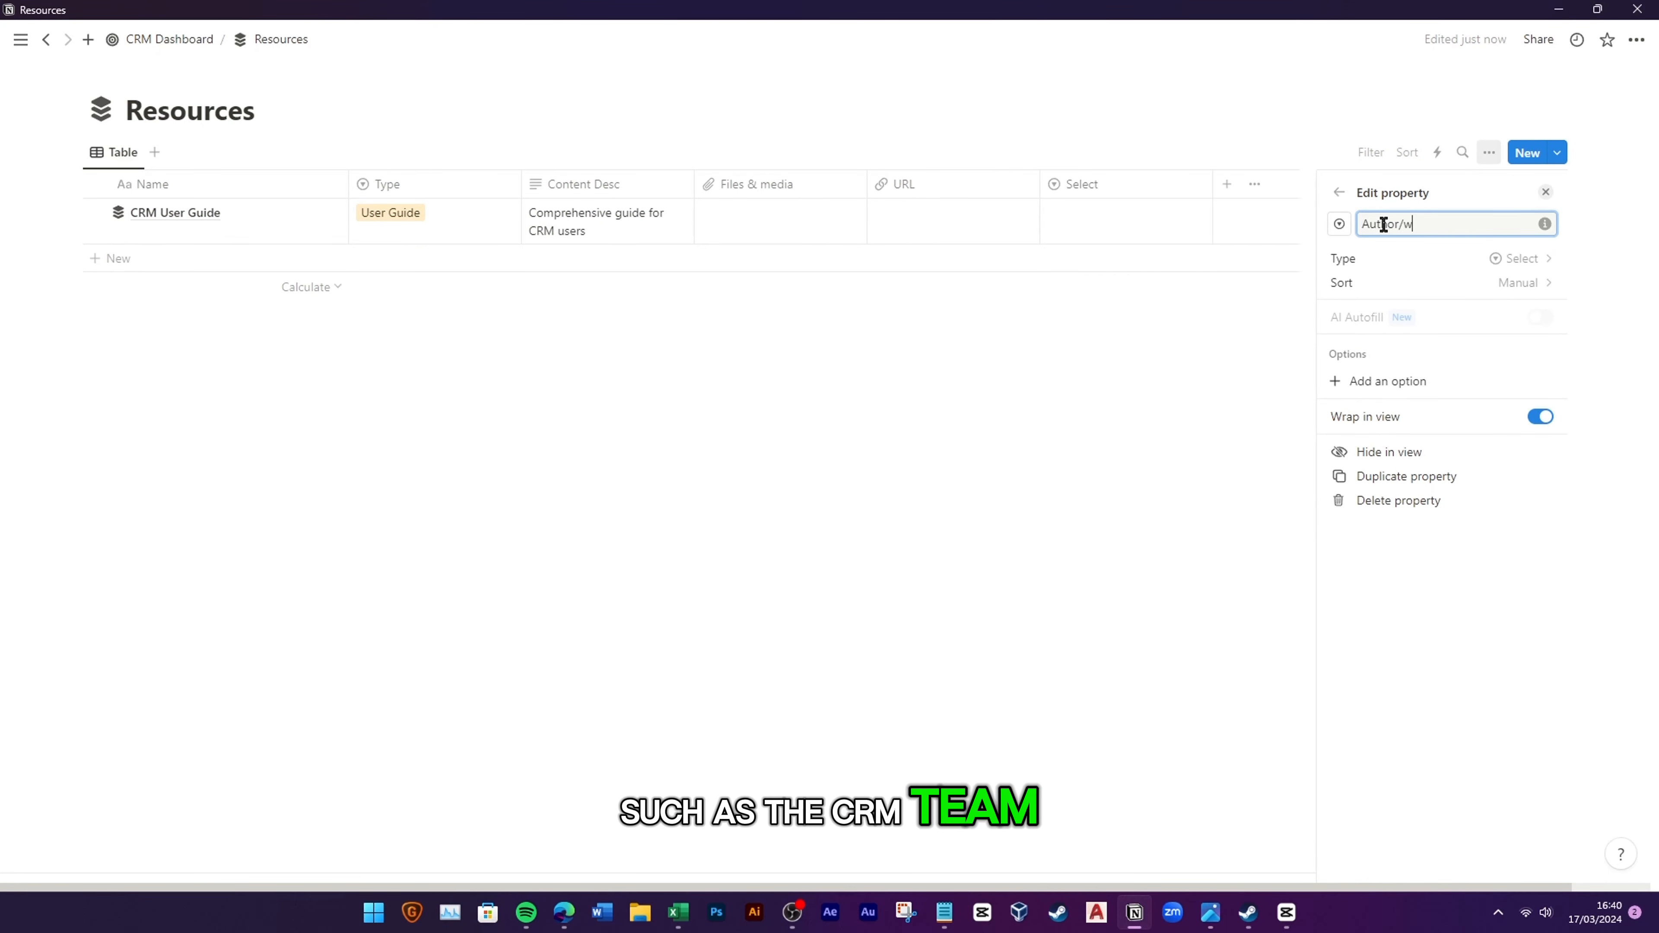
key("Left")
key("Left")
key("Left")
key("Left")
type("O")
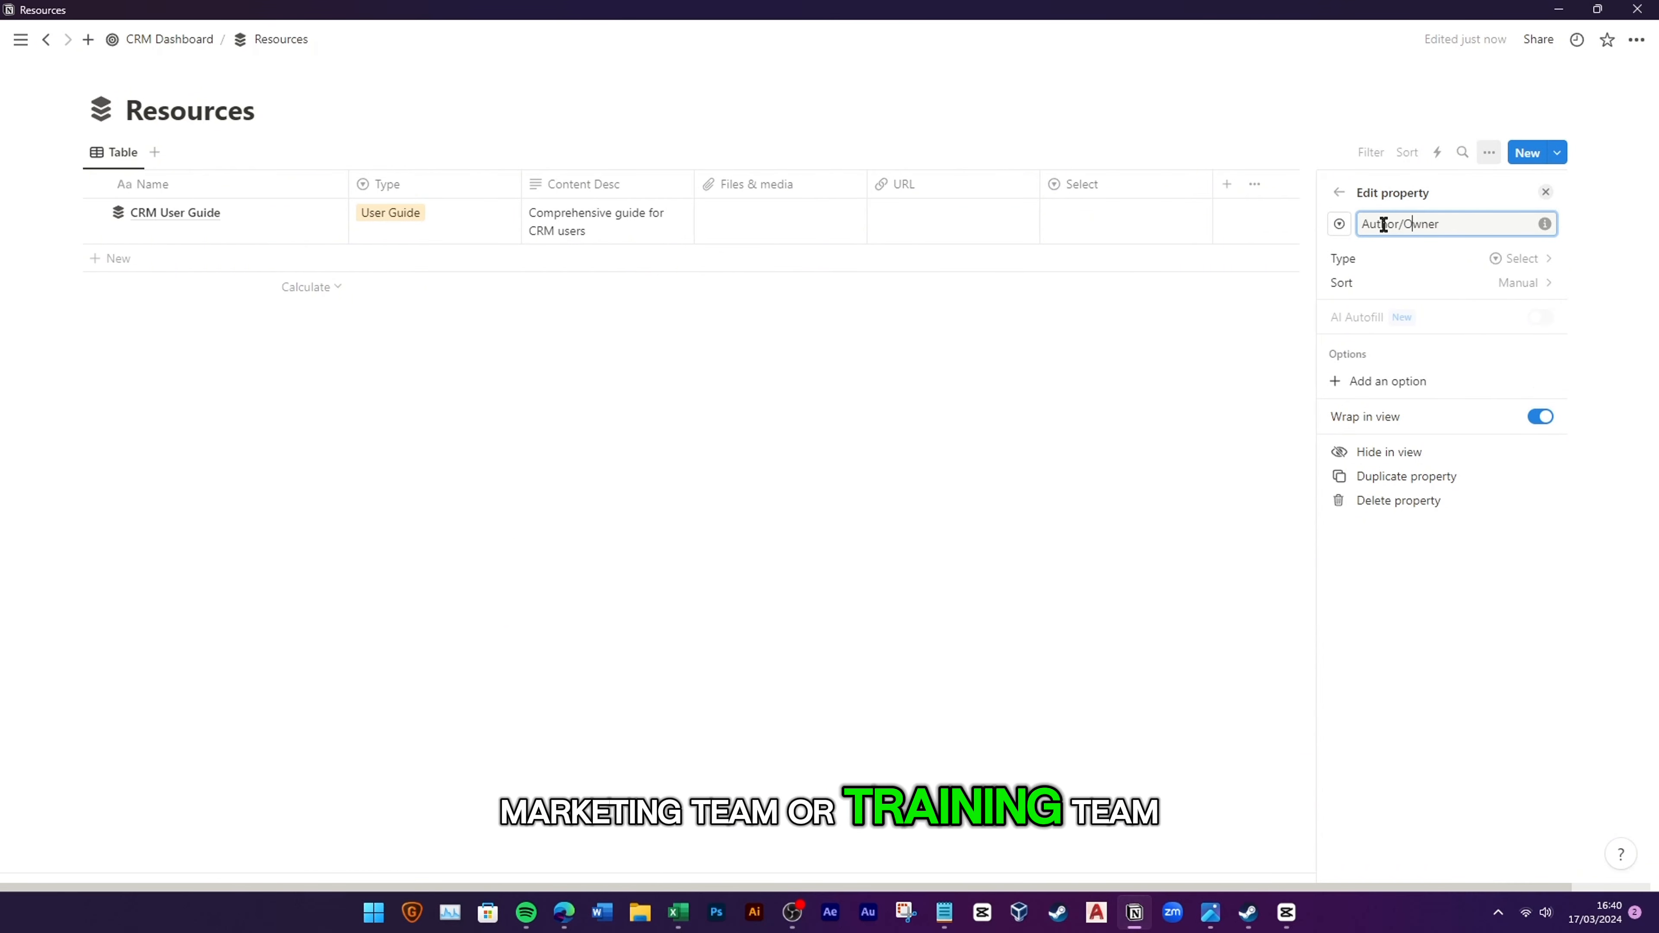
Step: Give Author/Owner Marketing and green Training options and set CRM User Guide to CRM Team
left_click(1372, 382)
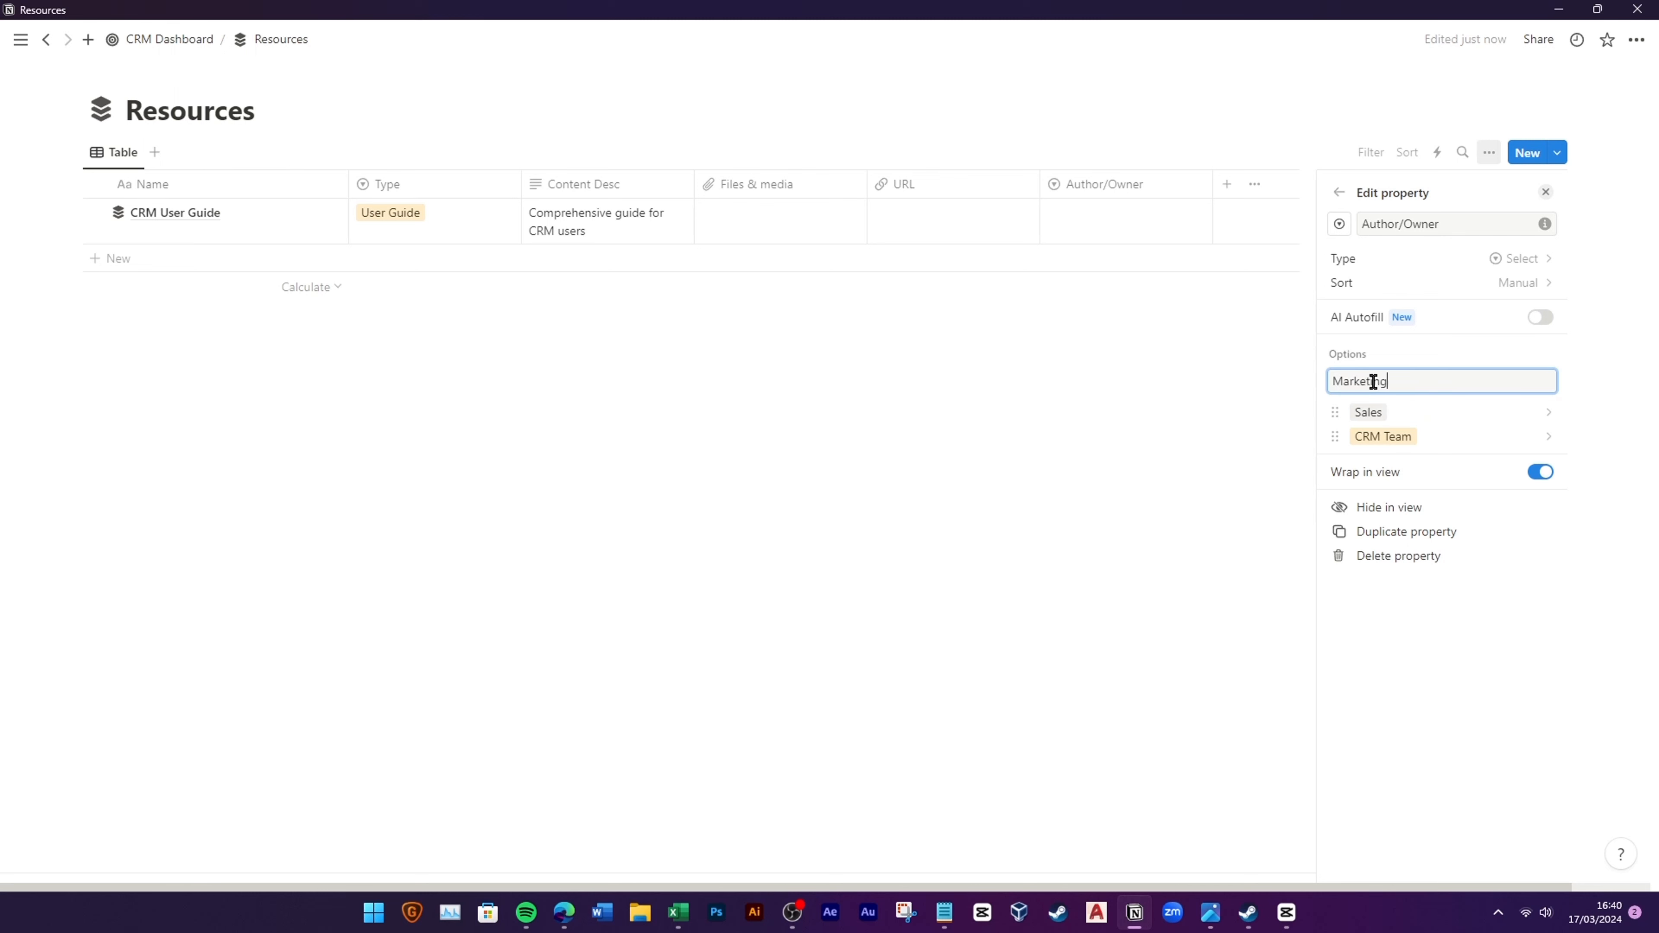
key("Return")
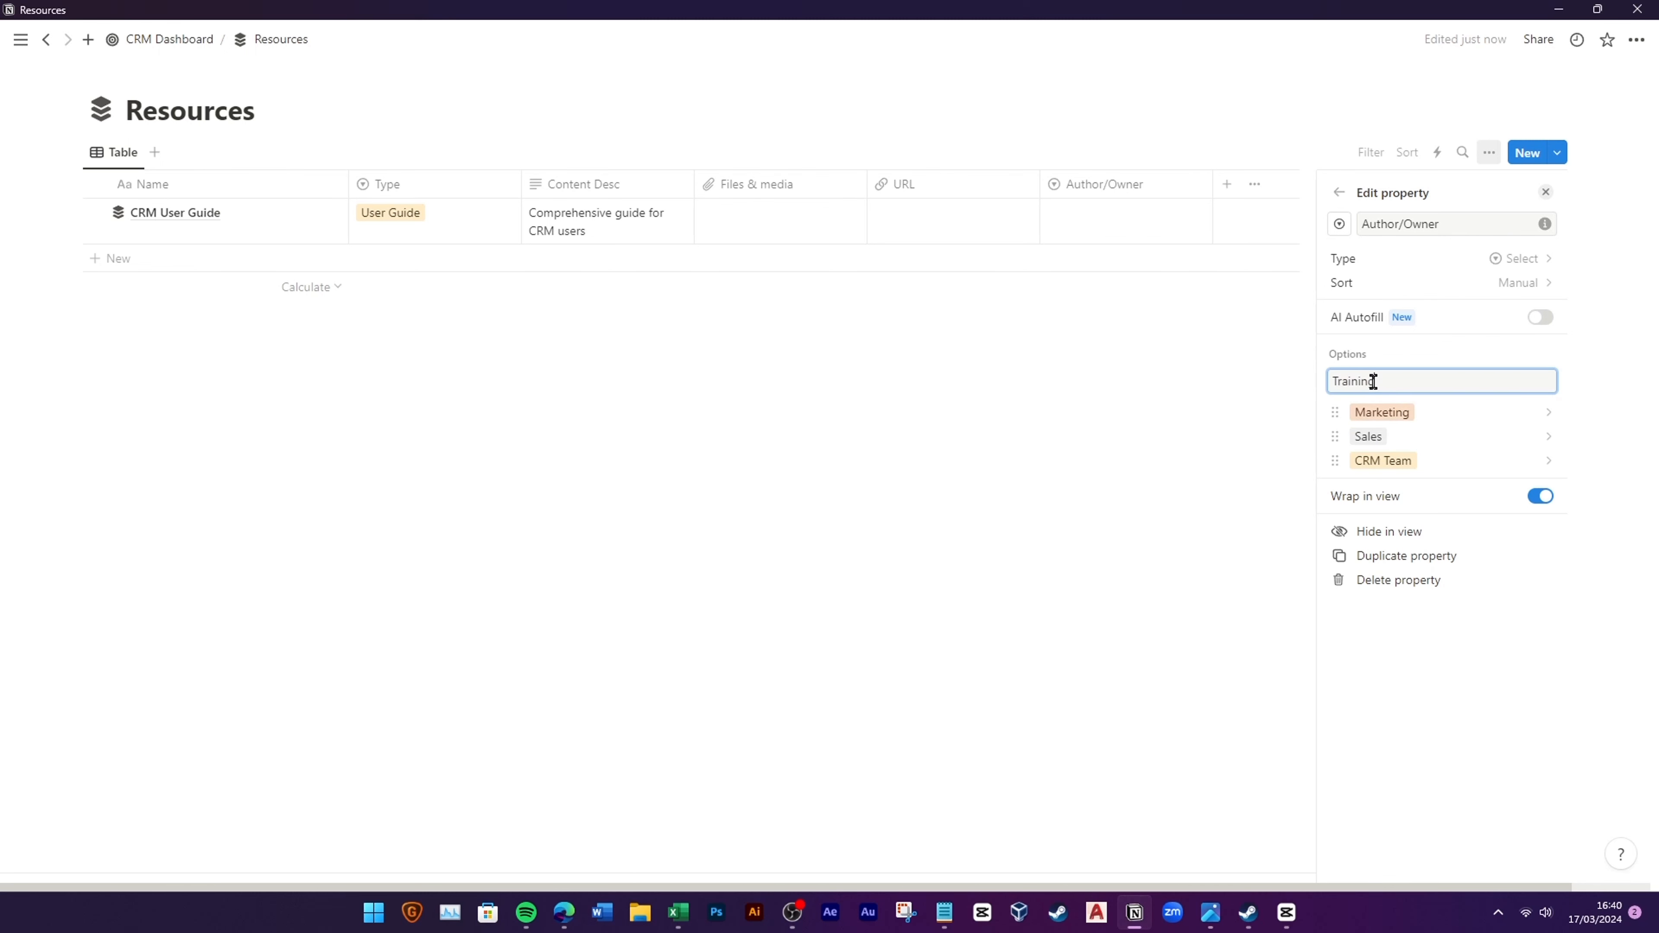
key("Return")
left_click(1376, 419)
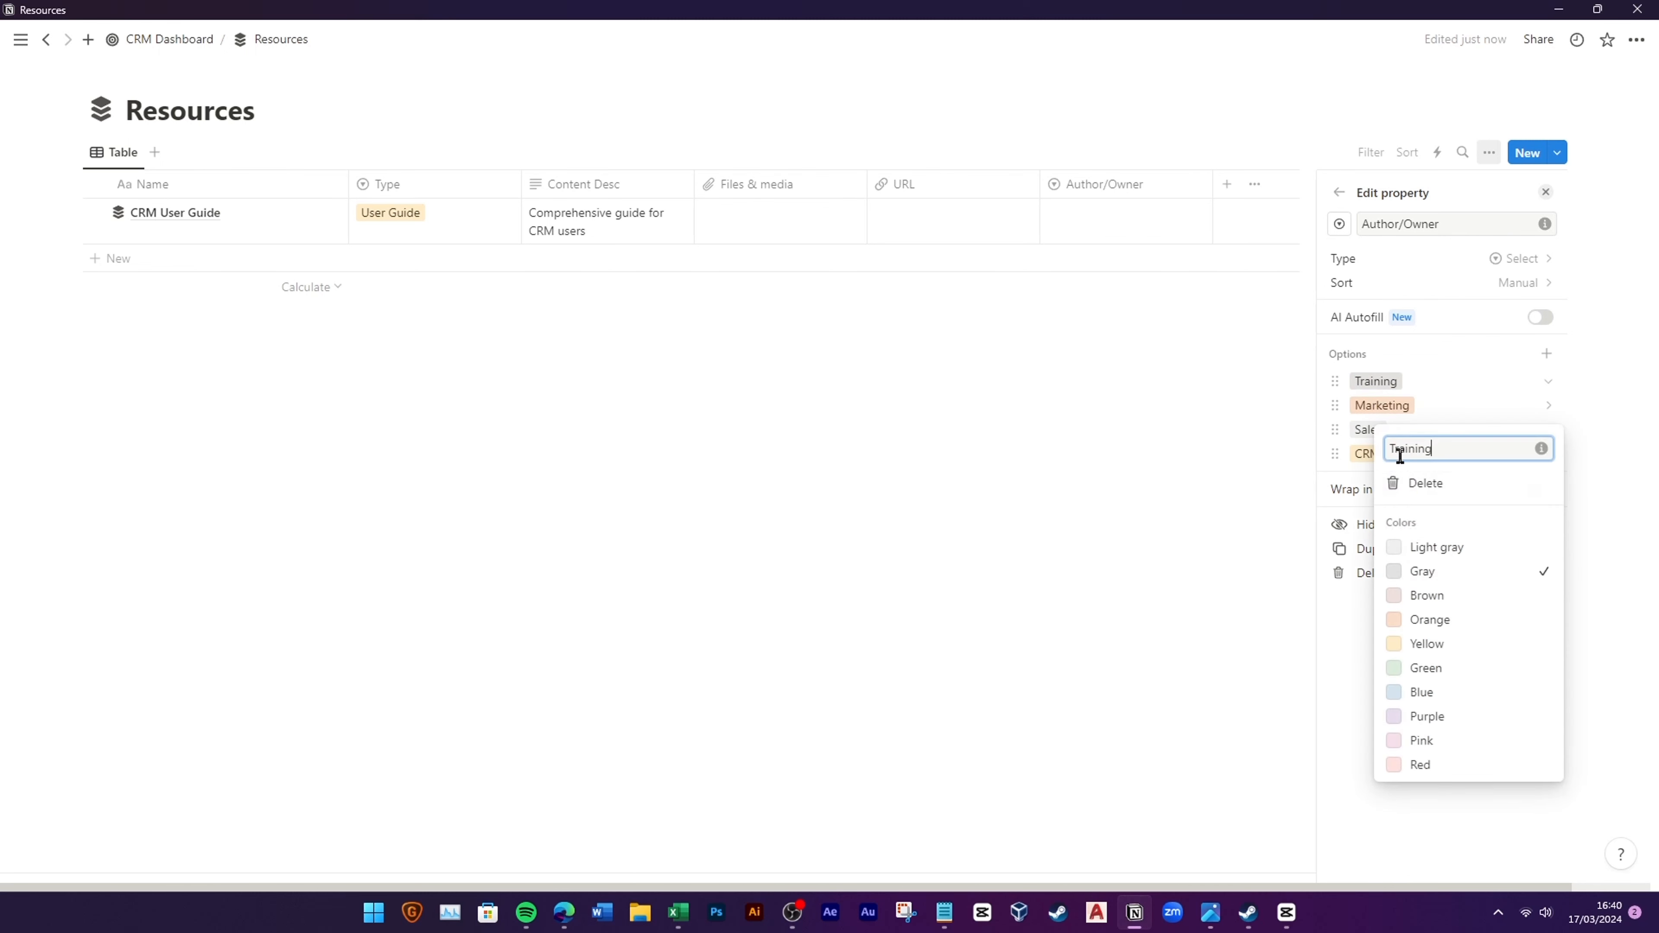
left_click(1426, 674)
left_click(1056, 444)
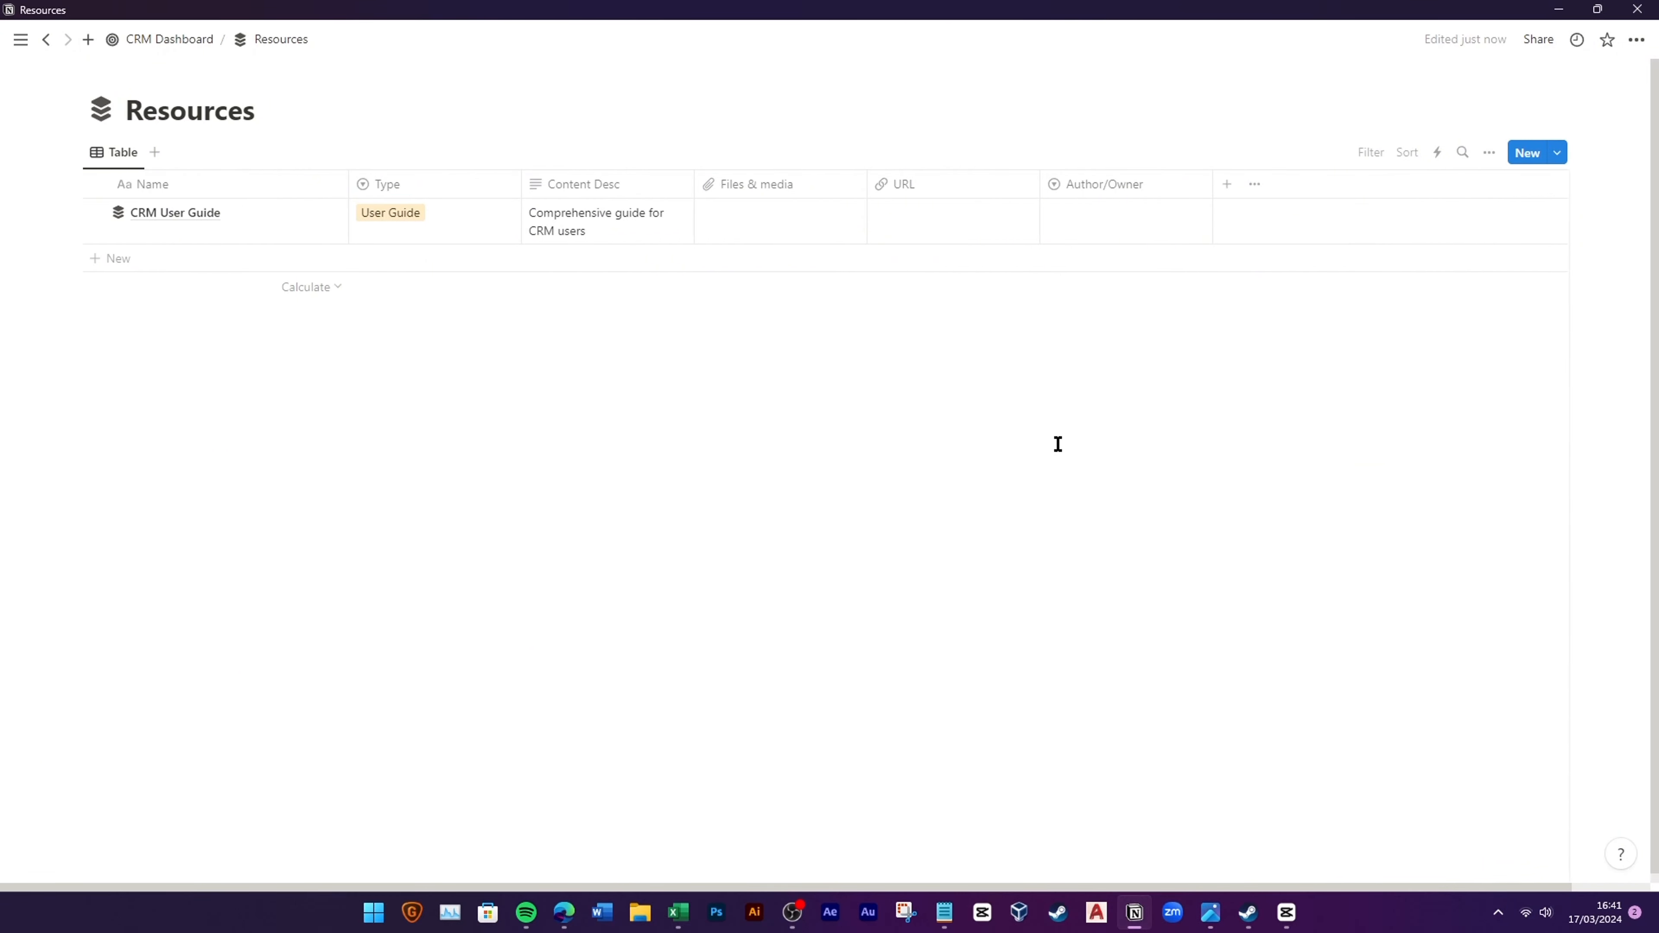
left_click(1142, 226)
left_click(1110, 342)
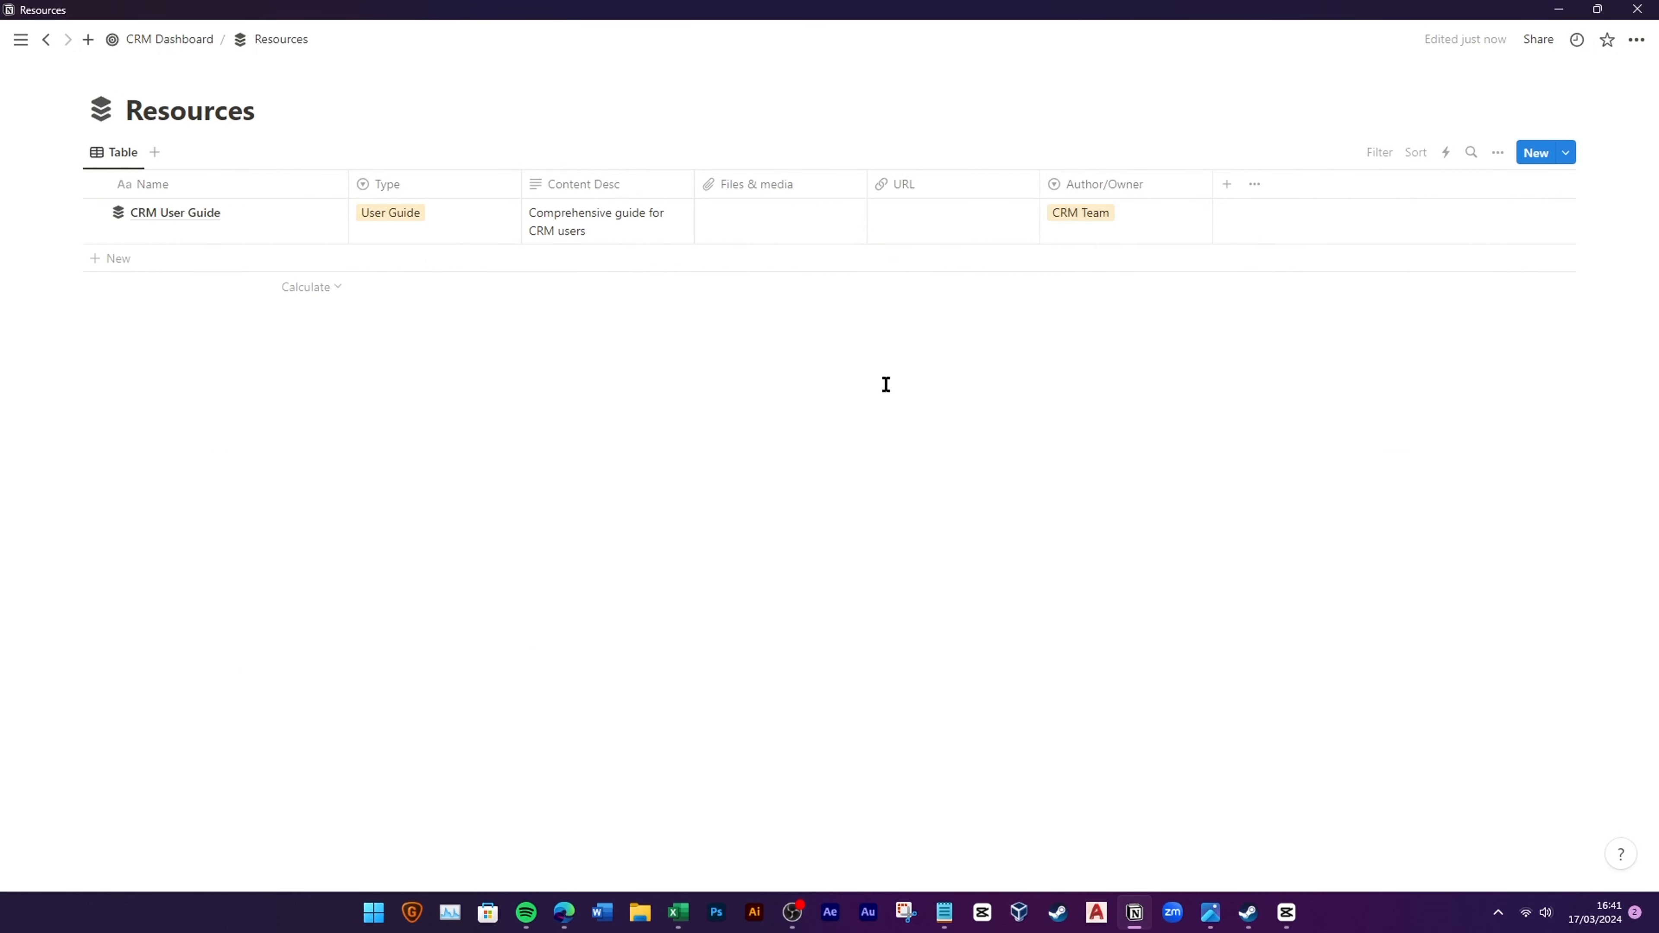
Step: Add a Checkbox property named Archive to the Resources table
left_click(1225, 190)
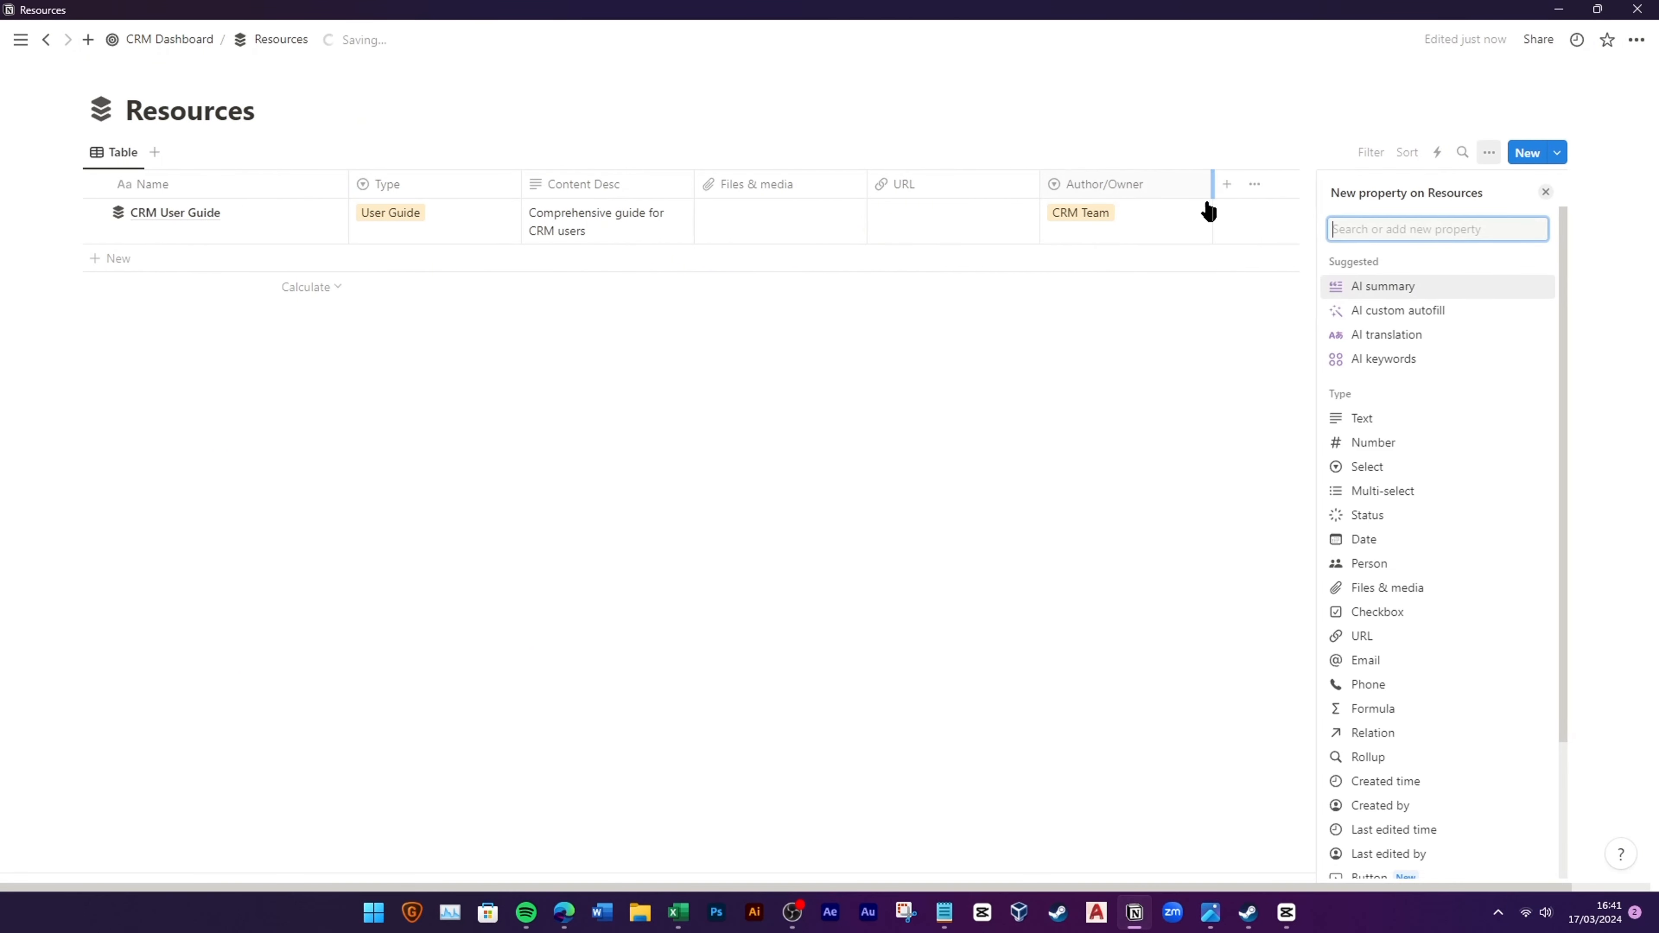
scroll(1390, 653, "down", 1)
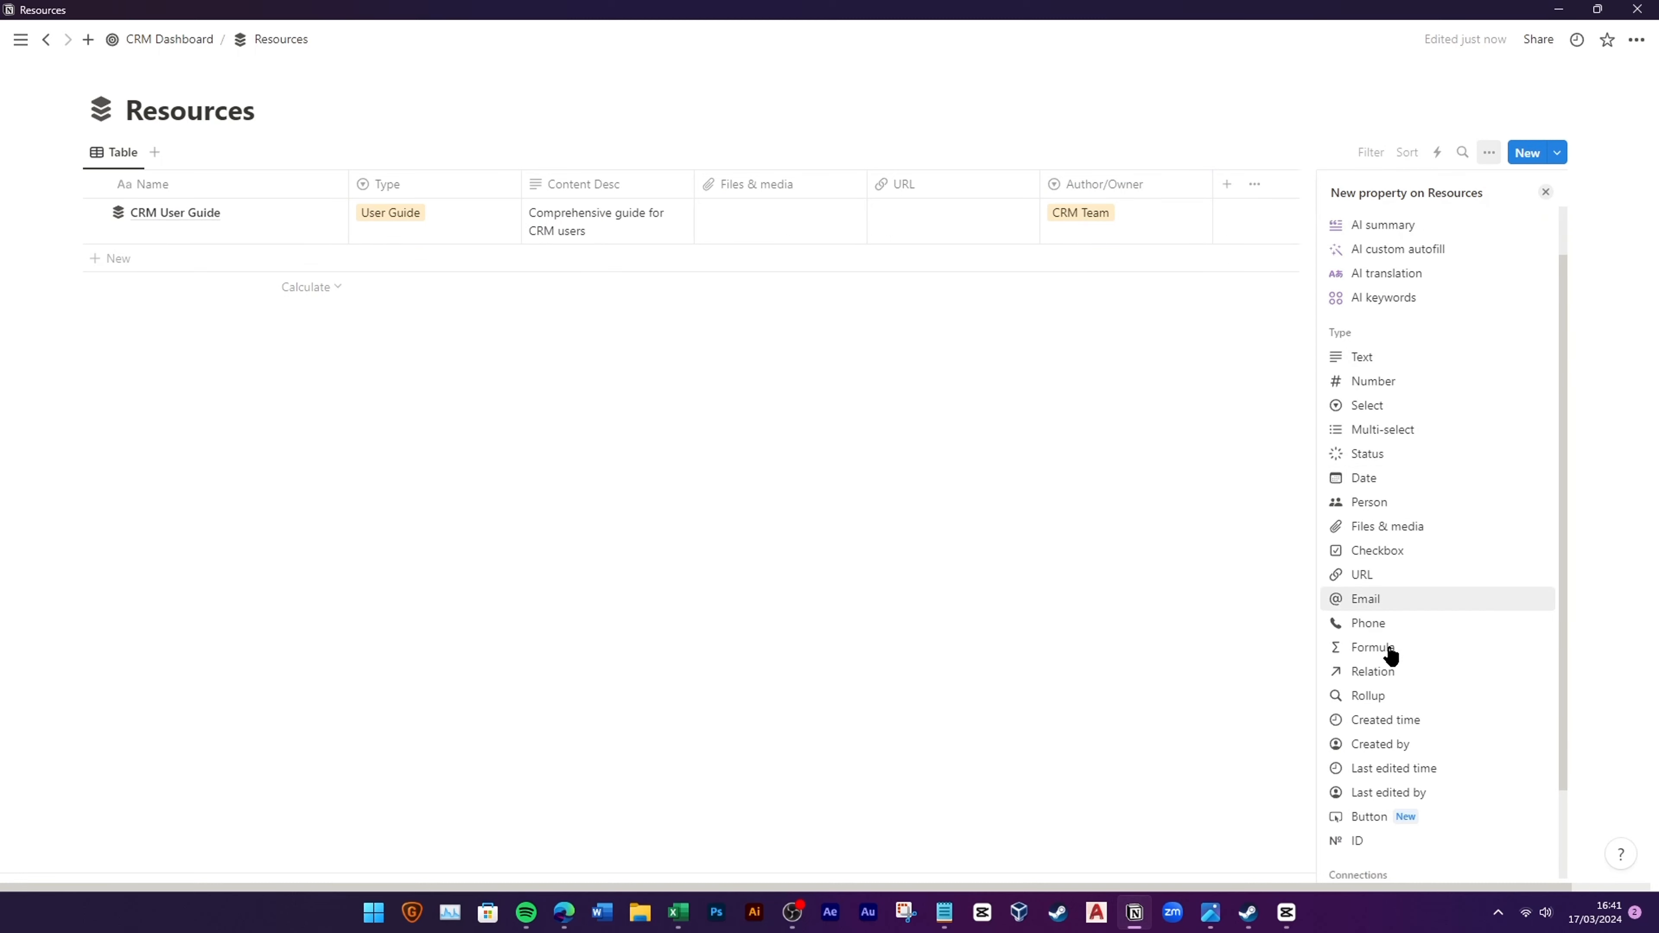
scroll(1395, 655, "down", 2)
scroll(1402, 543, "up", 2)
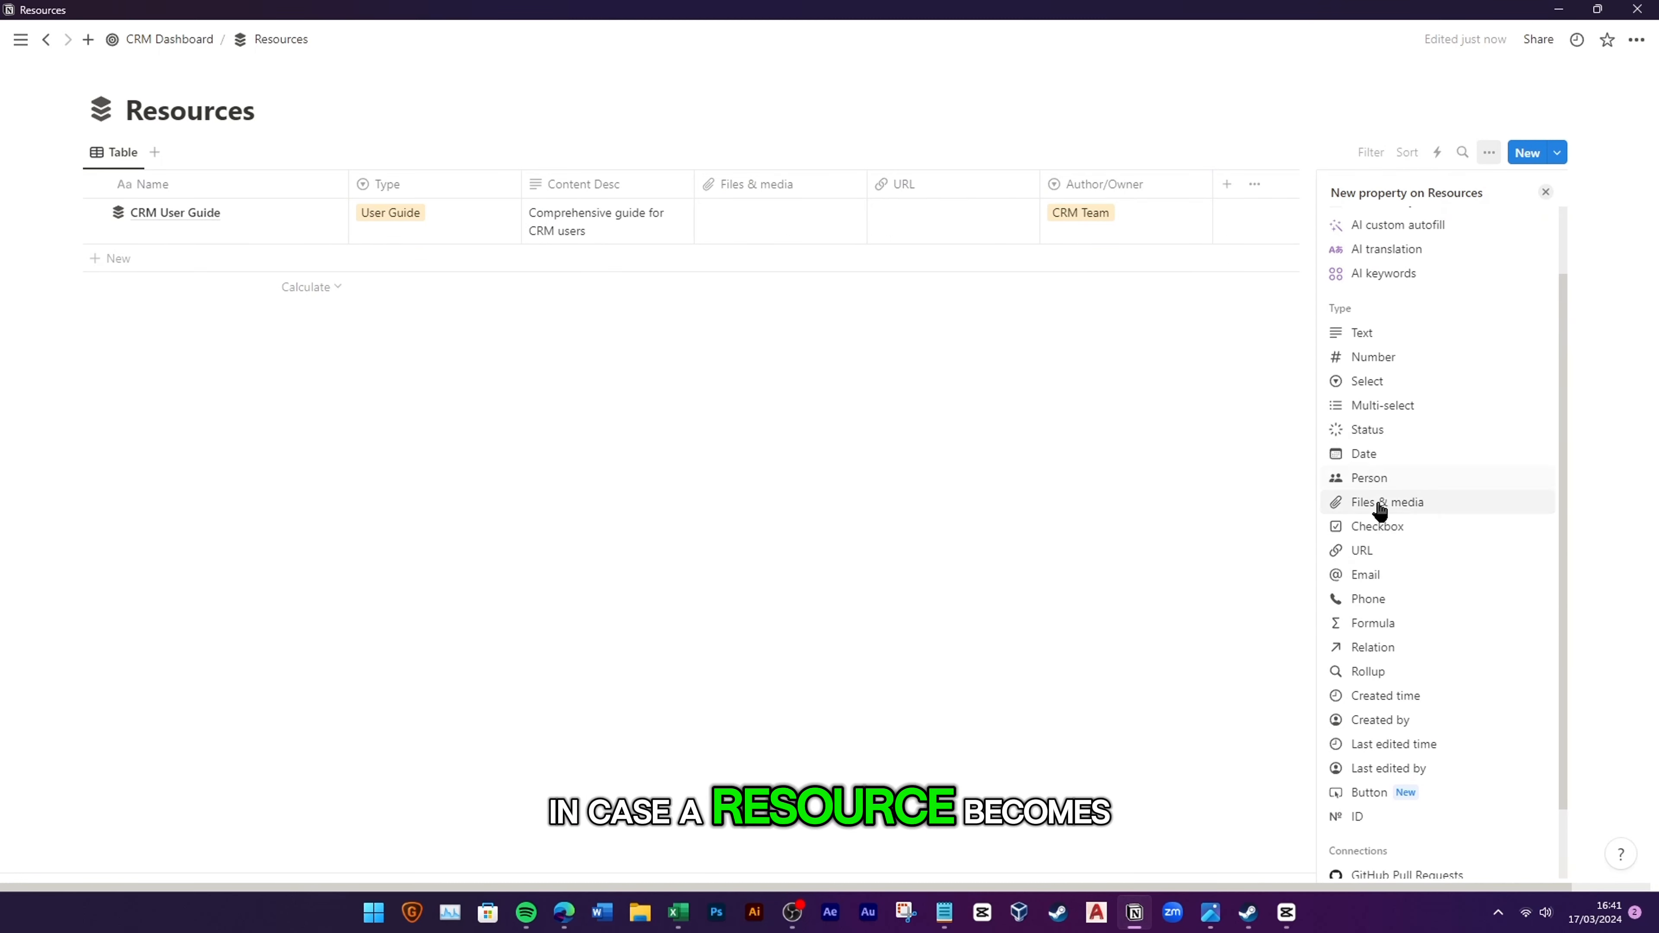
left_click(1377, 526)
type("Archive")
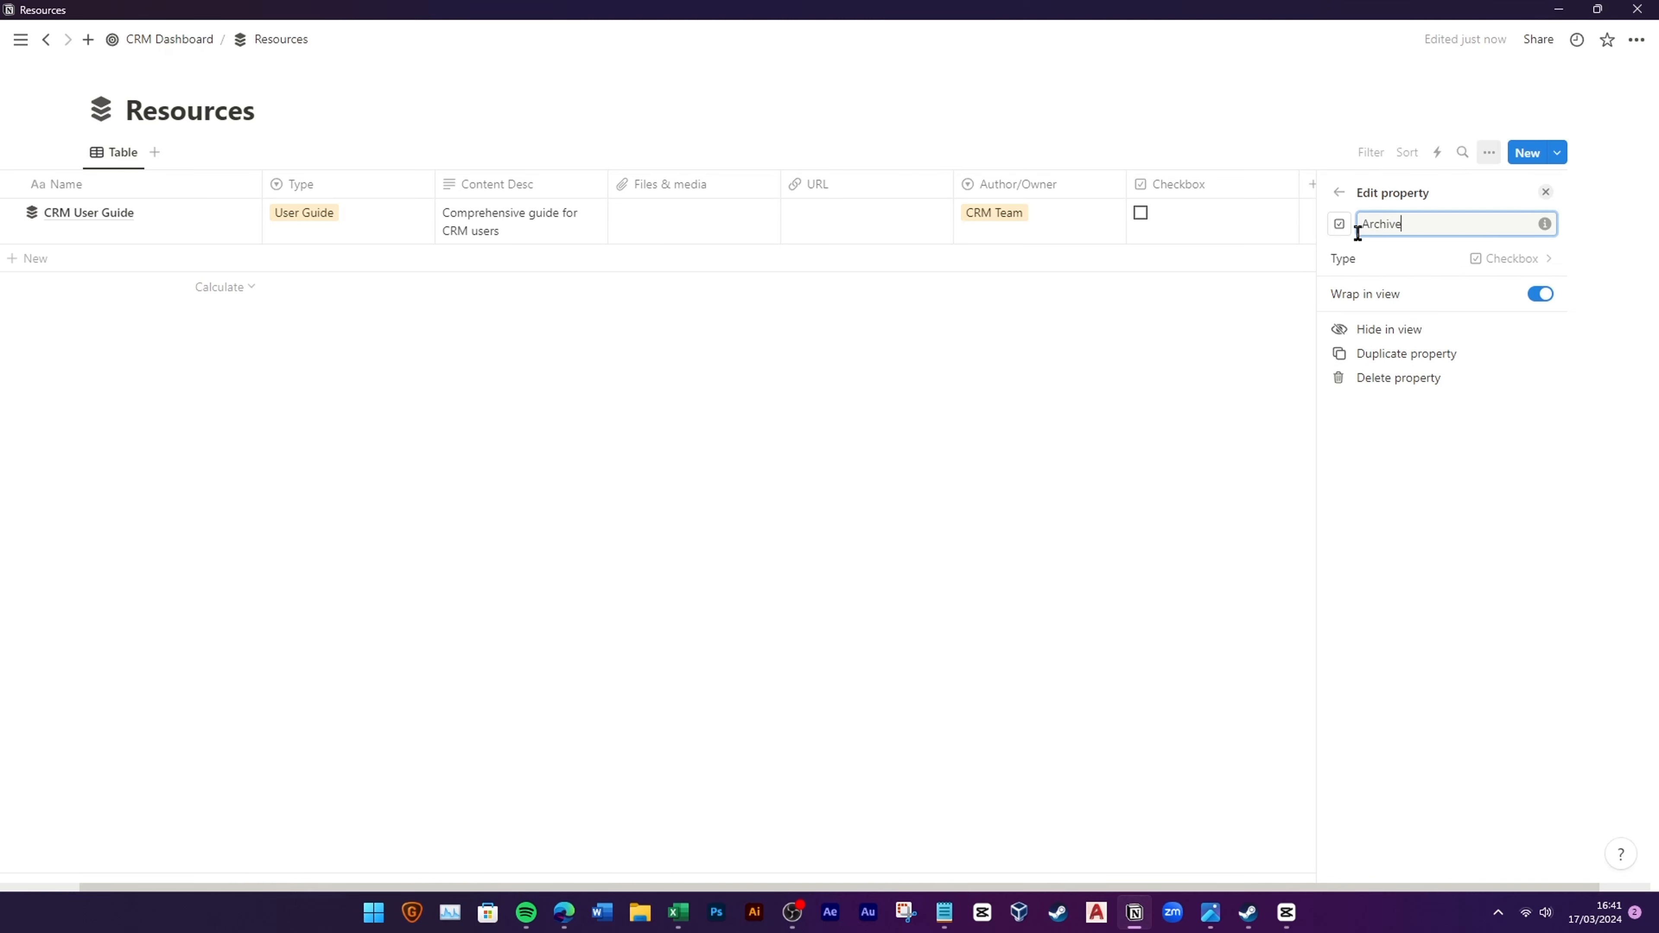
left_click(1175, 372)
Step: Add Created time, Created by, Last edited time and Last edited by columns
left_click(1400, 184)
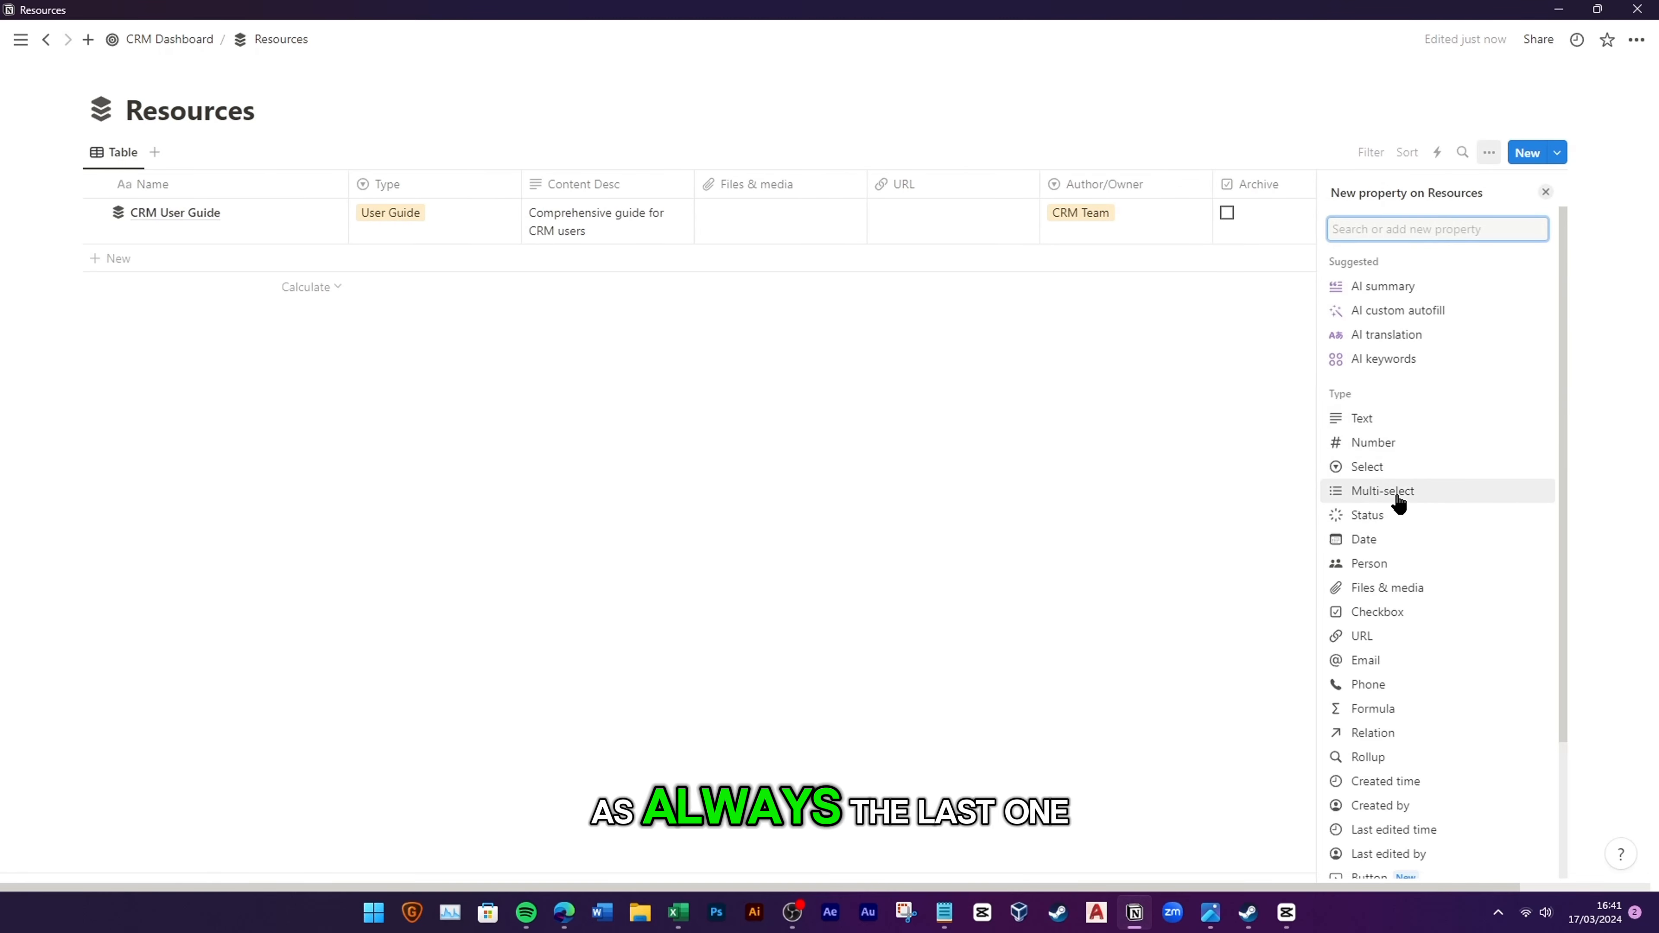
left_click(1394, 766)
key("Escape")
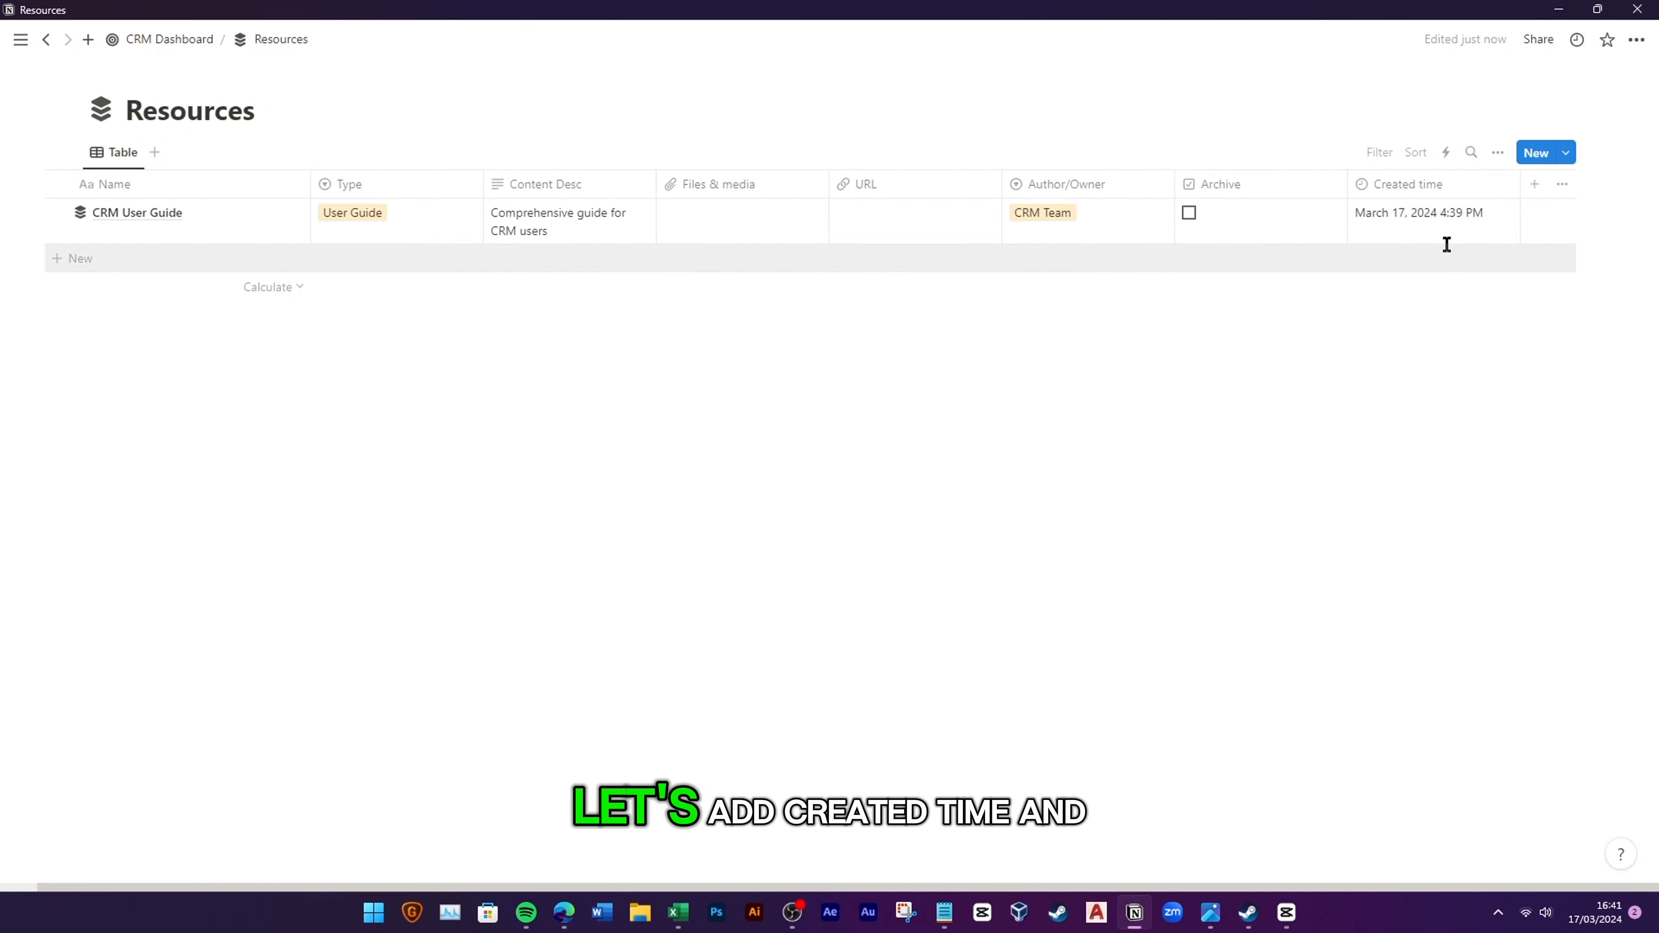
left_click(1530, 185)
left_click(1411, 633)
key("Escape")
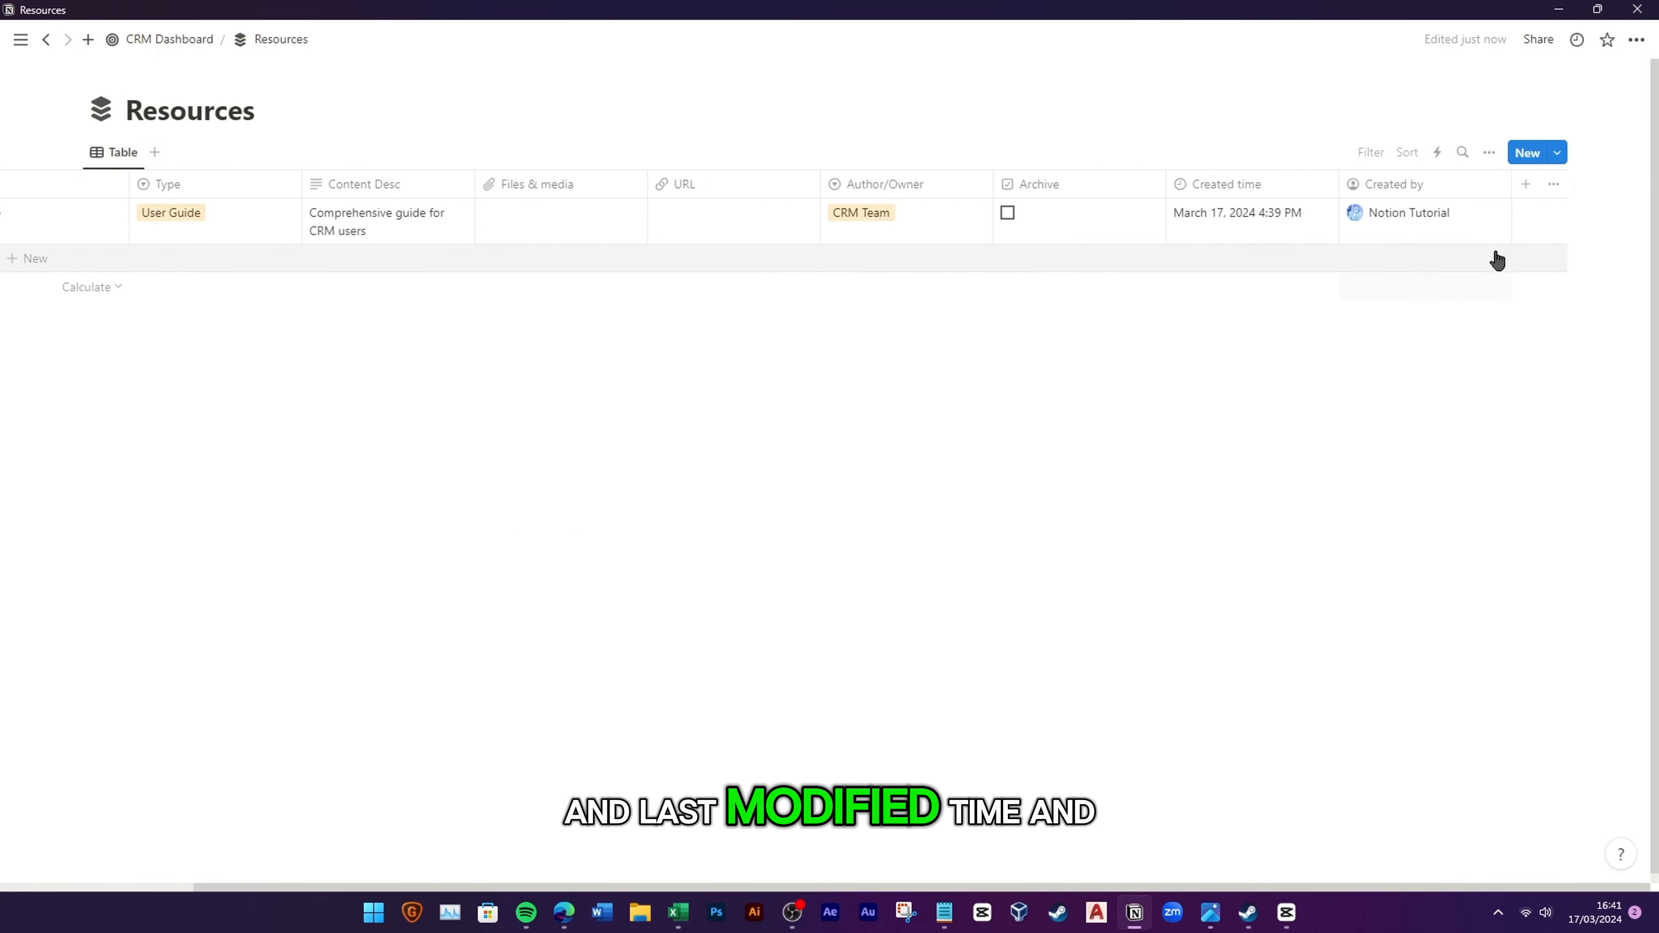
left_click(1529, 184)
left_click(1415, 658)
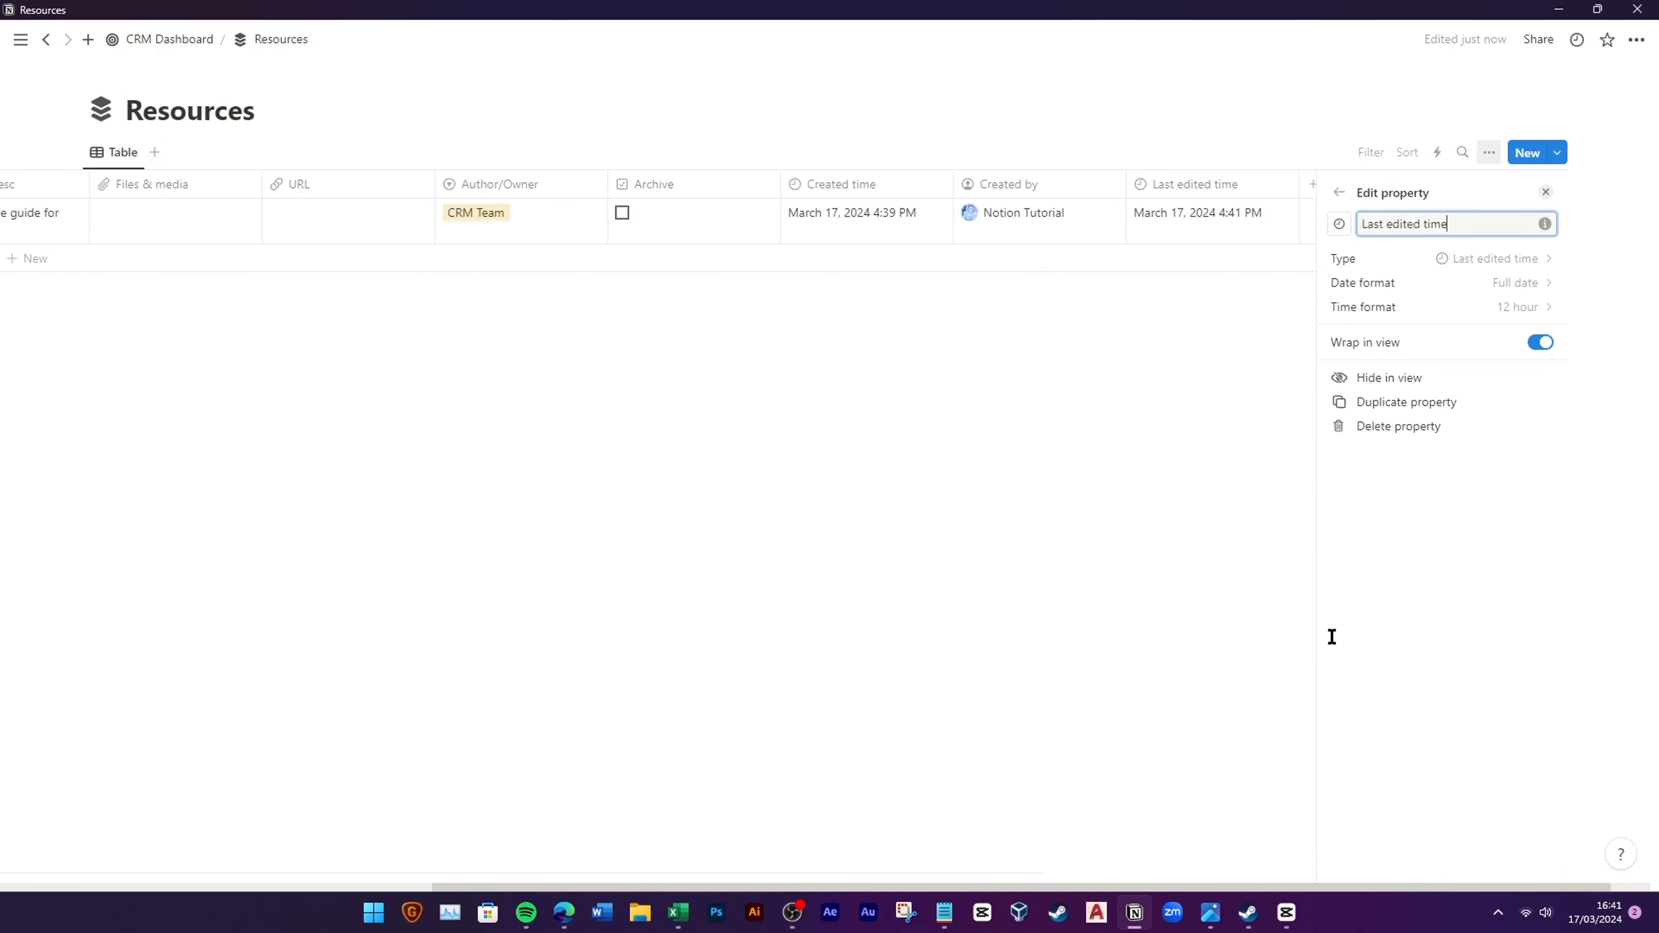
key("Escape")
left_click(1530, 185)
scroll(1421, 621, "down", 3)
left_click(1426, 681)
key("Escape")
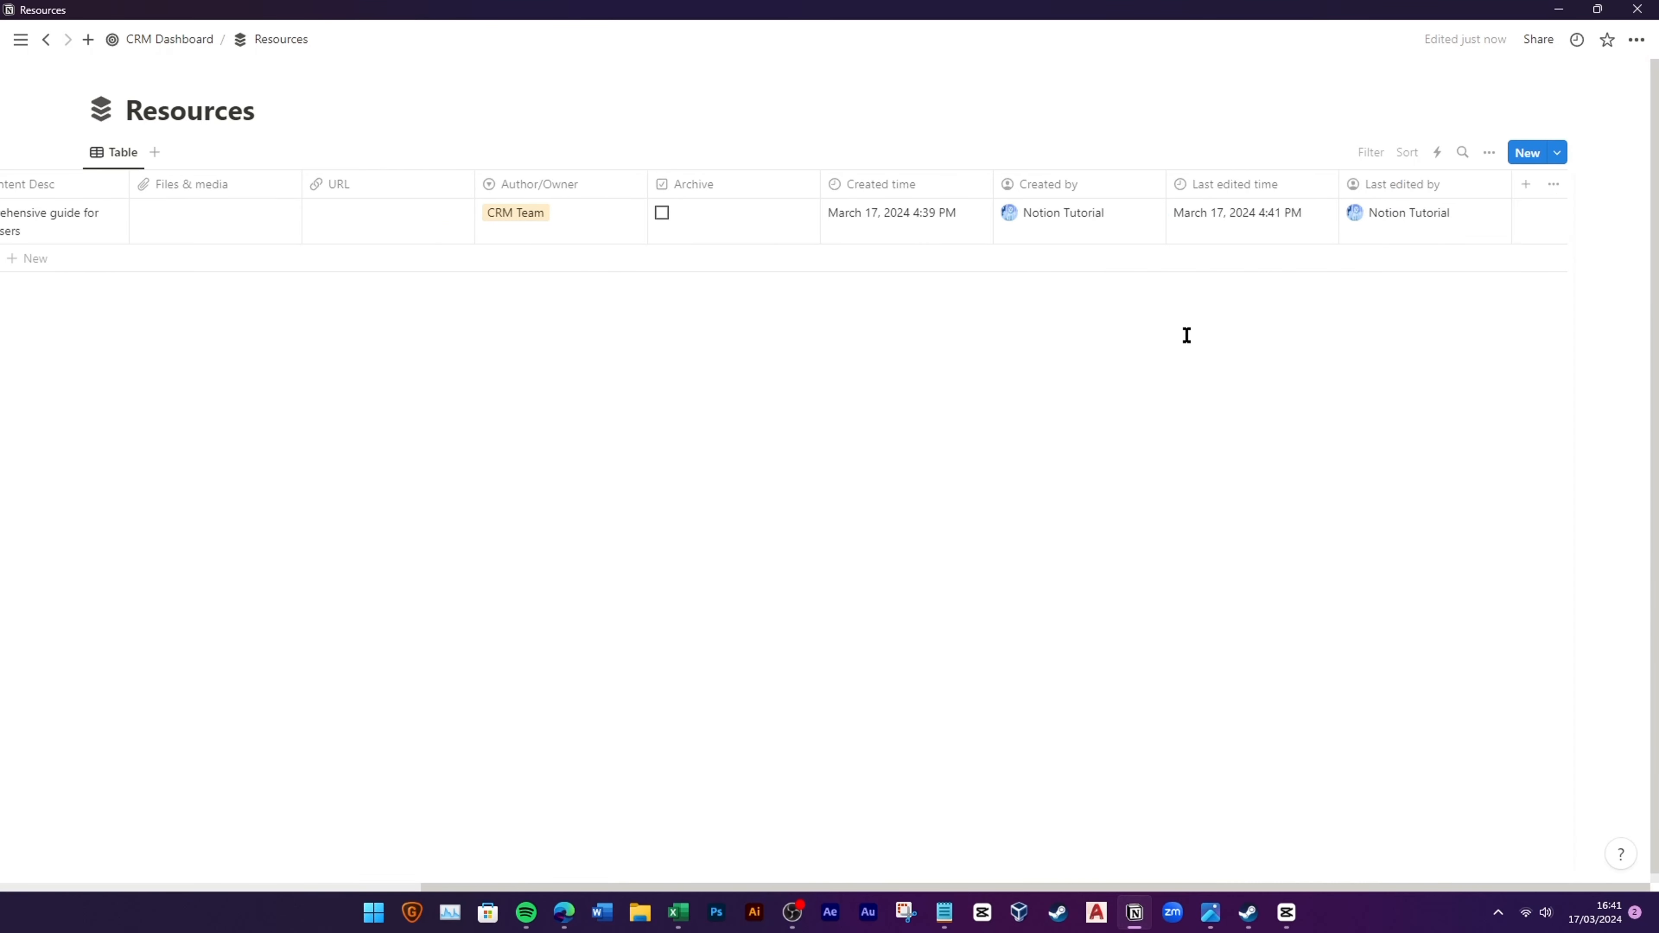
Step: Hide the Created time, Created by, Last edited time and Last edited by columns
left_click(923, 191)
left_click(915, 374)
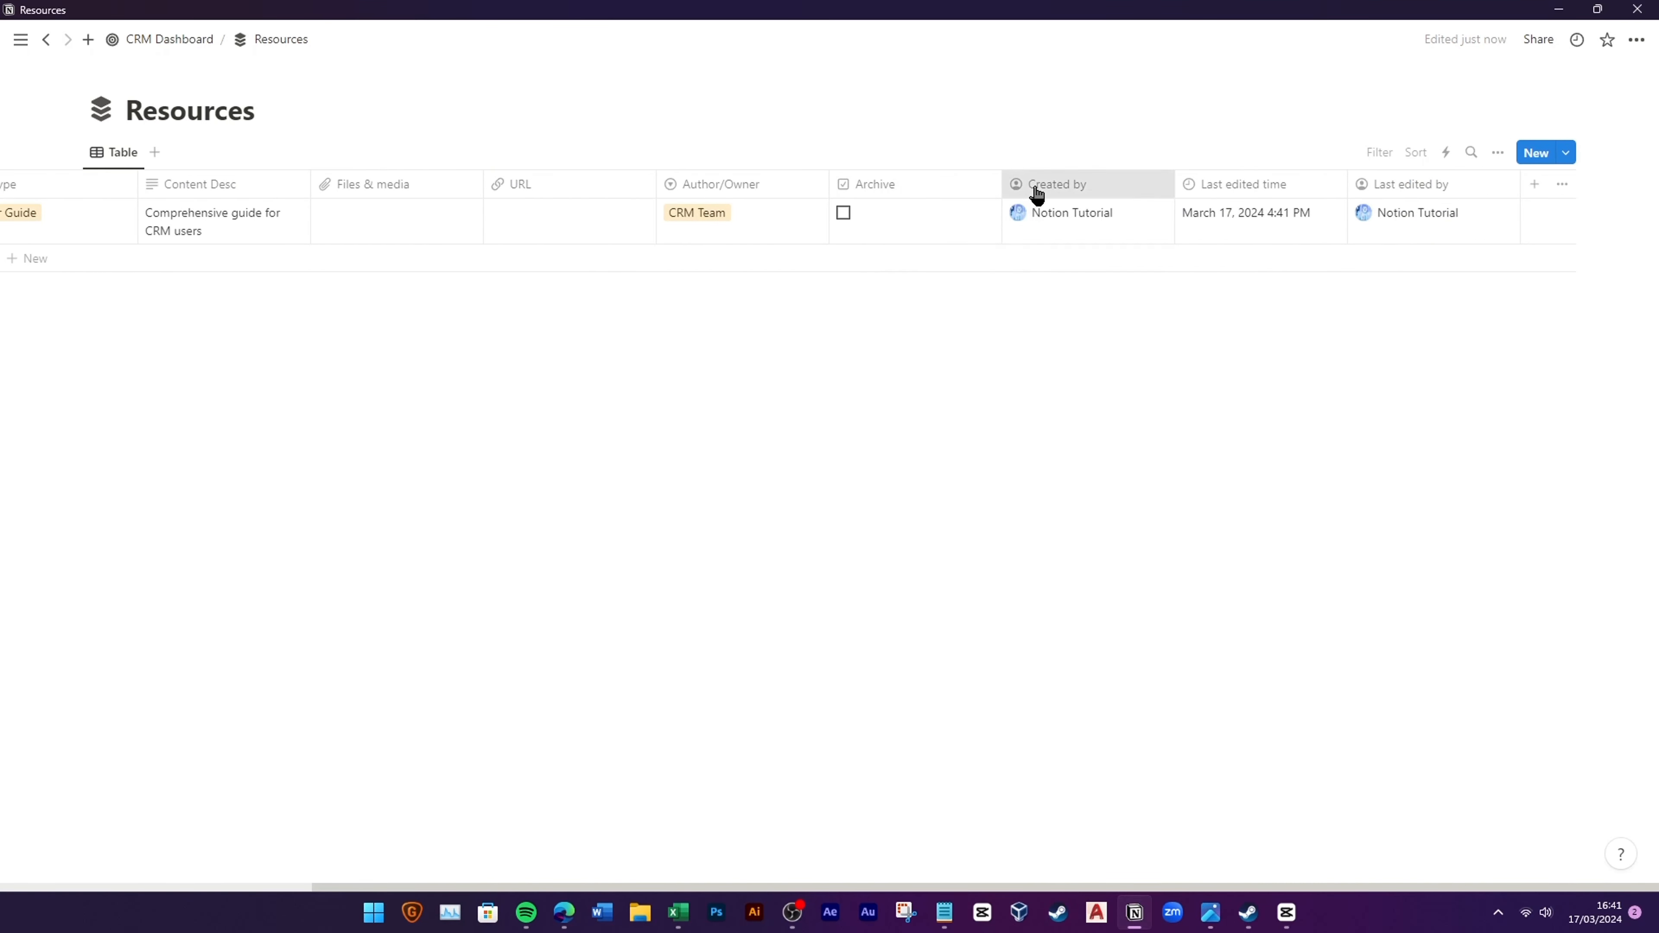
left_click(1037, 193)
left_click(1056, 373)
left_click(1199, 195)
left_click(1237, 372)
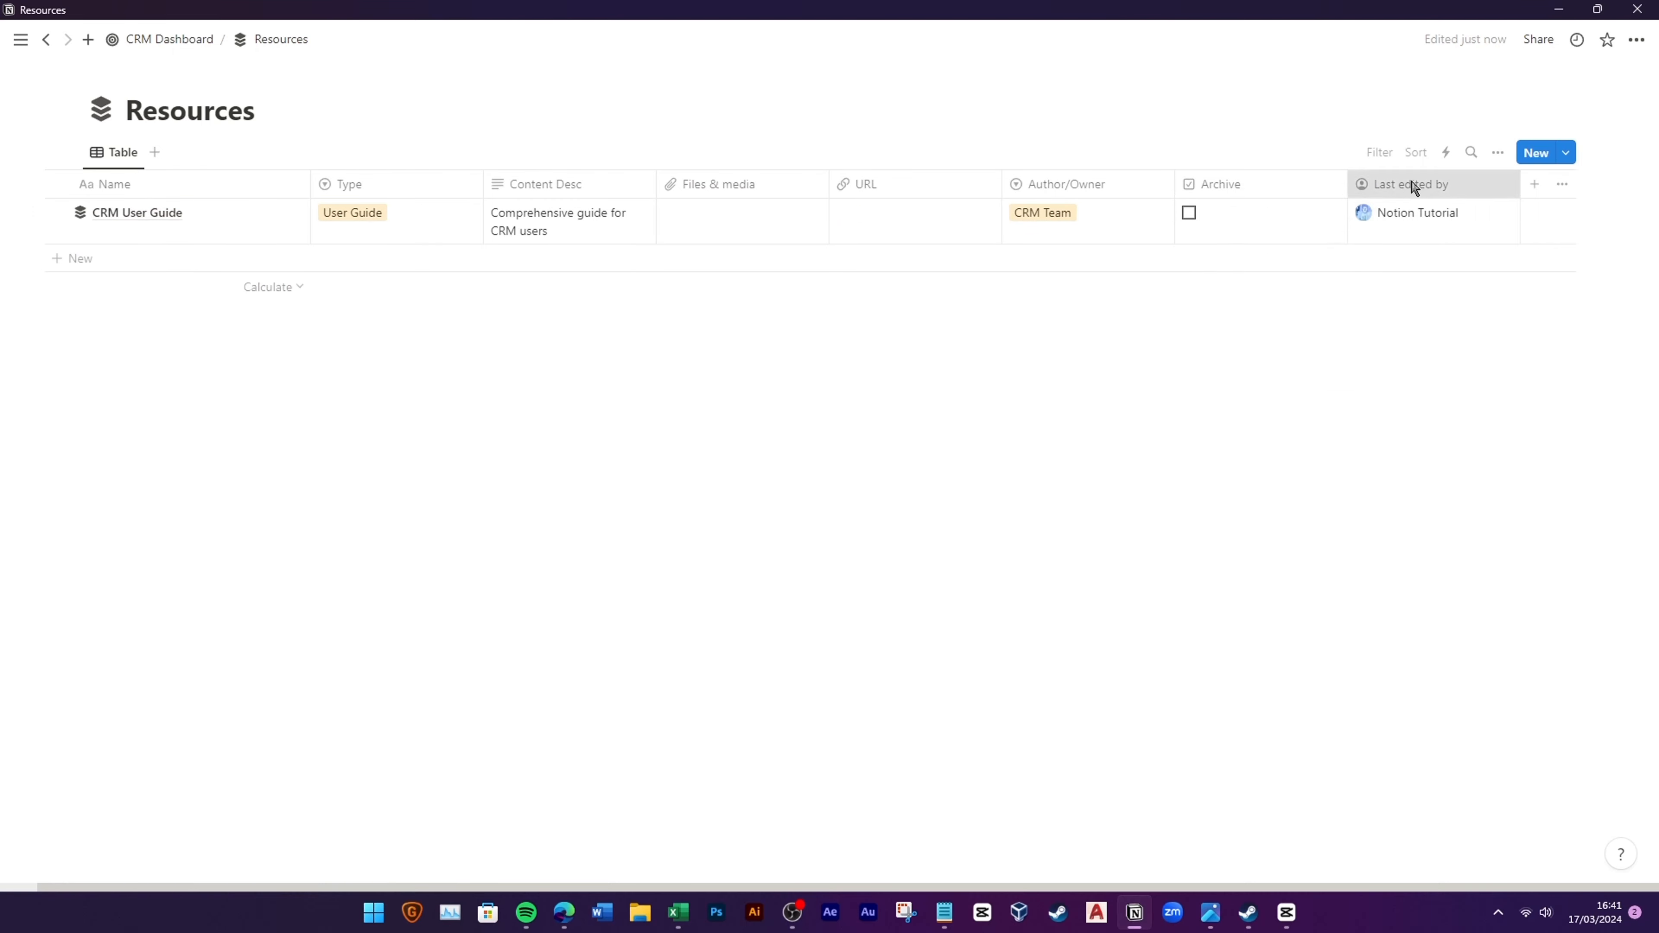
left_click(1412, 185)
left_click(1419, 372)
Step: Turn off Wrap all columns in the table layout settings
left_click(1498, 152)
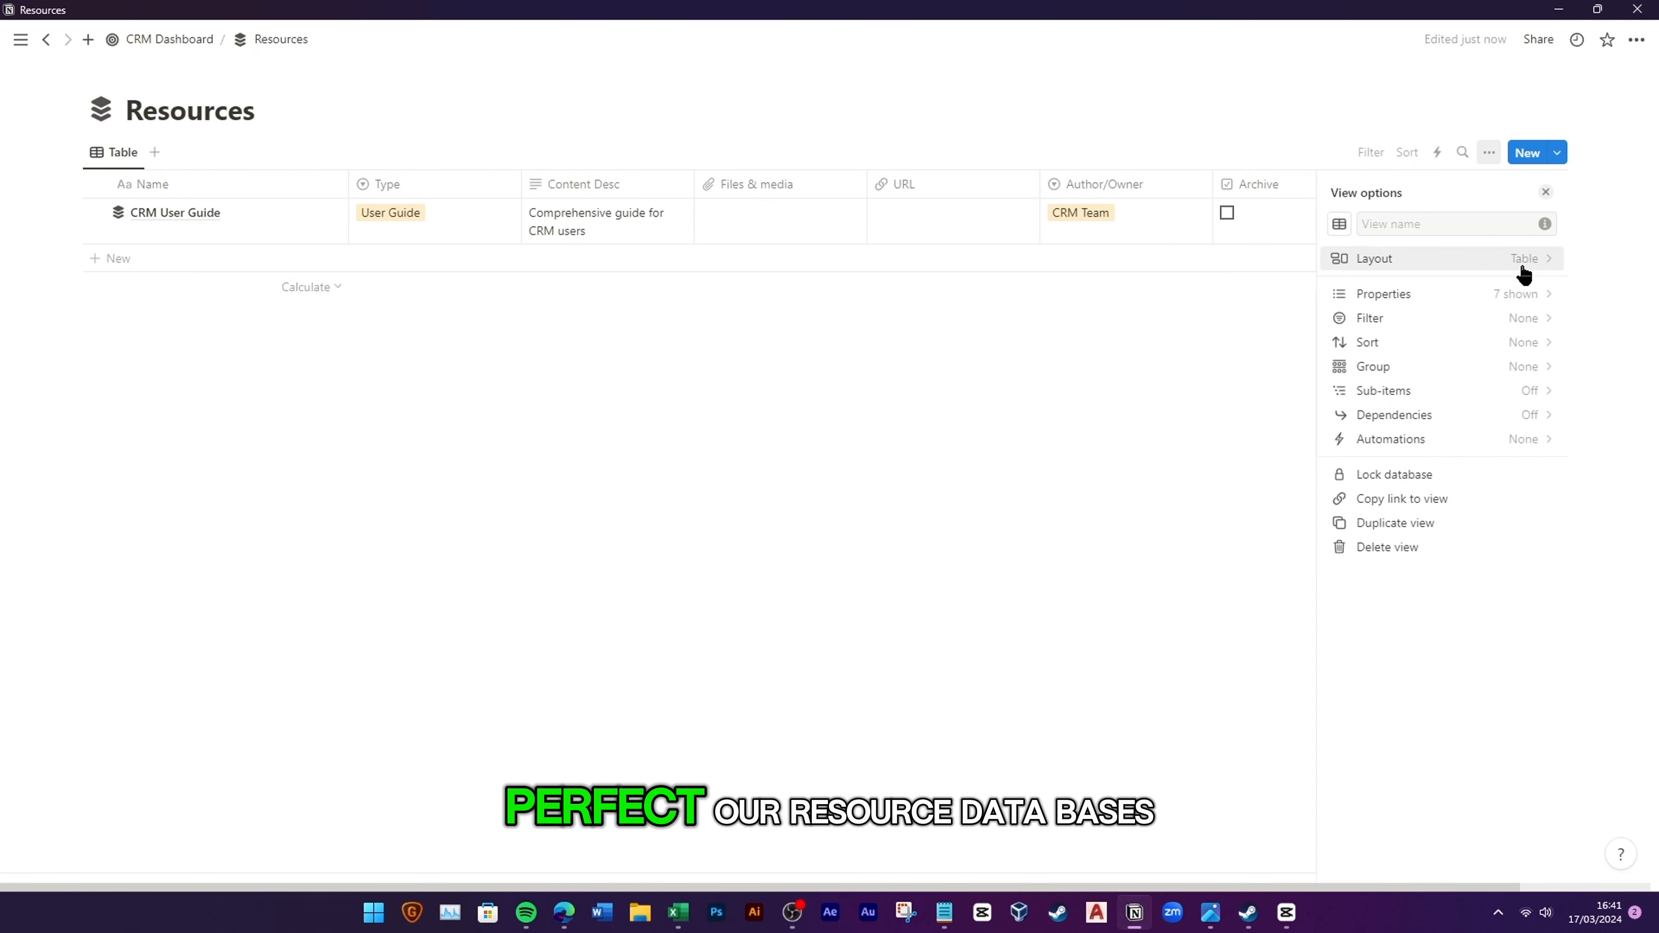
left_click(1520, 261)
left_click(1540, 413)
left_click(1115, 453)
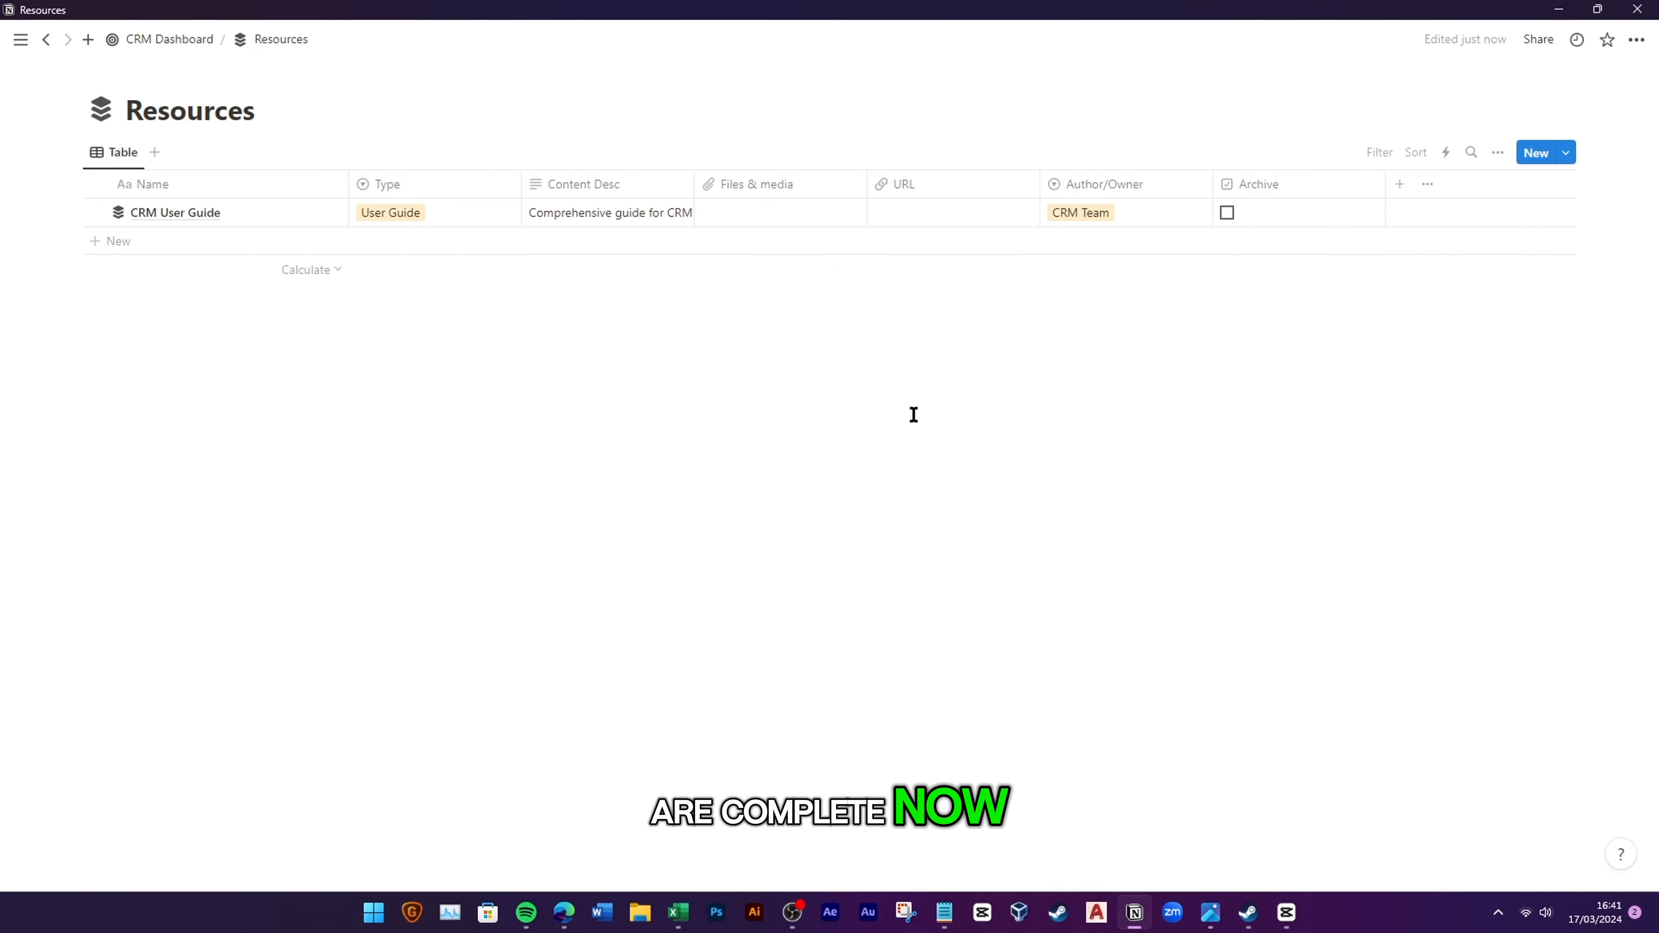
Step: Add a Sales Playbook resource row with Type set to Sales
left_click(191, 241)
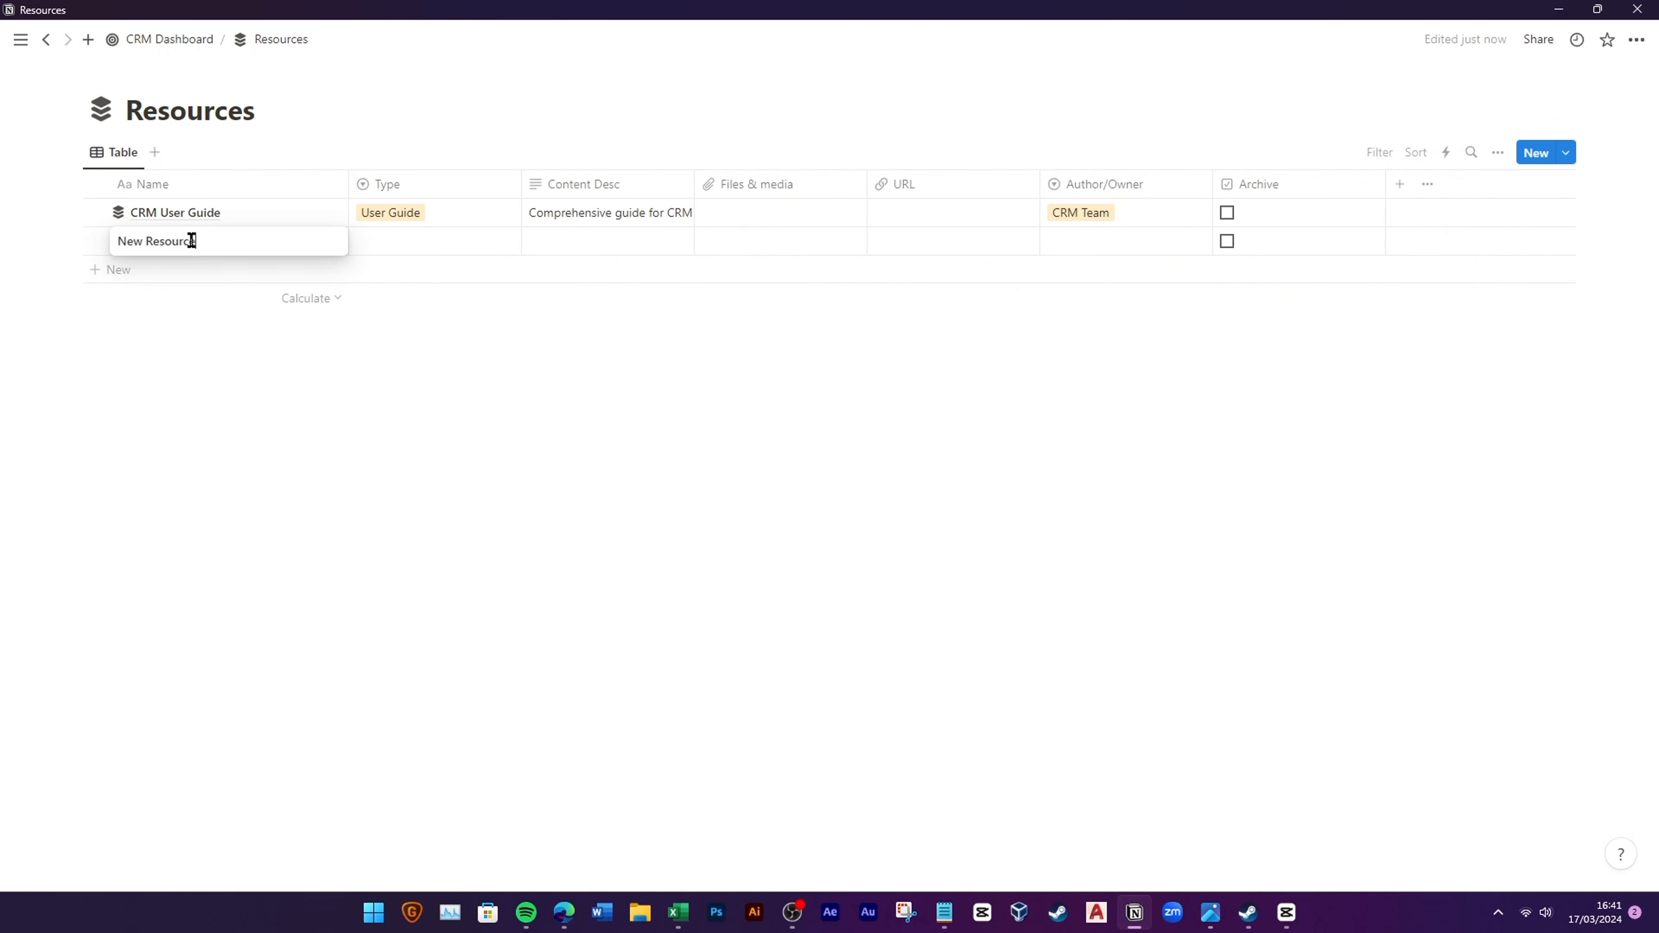
type("Sales Playbook")
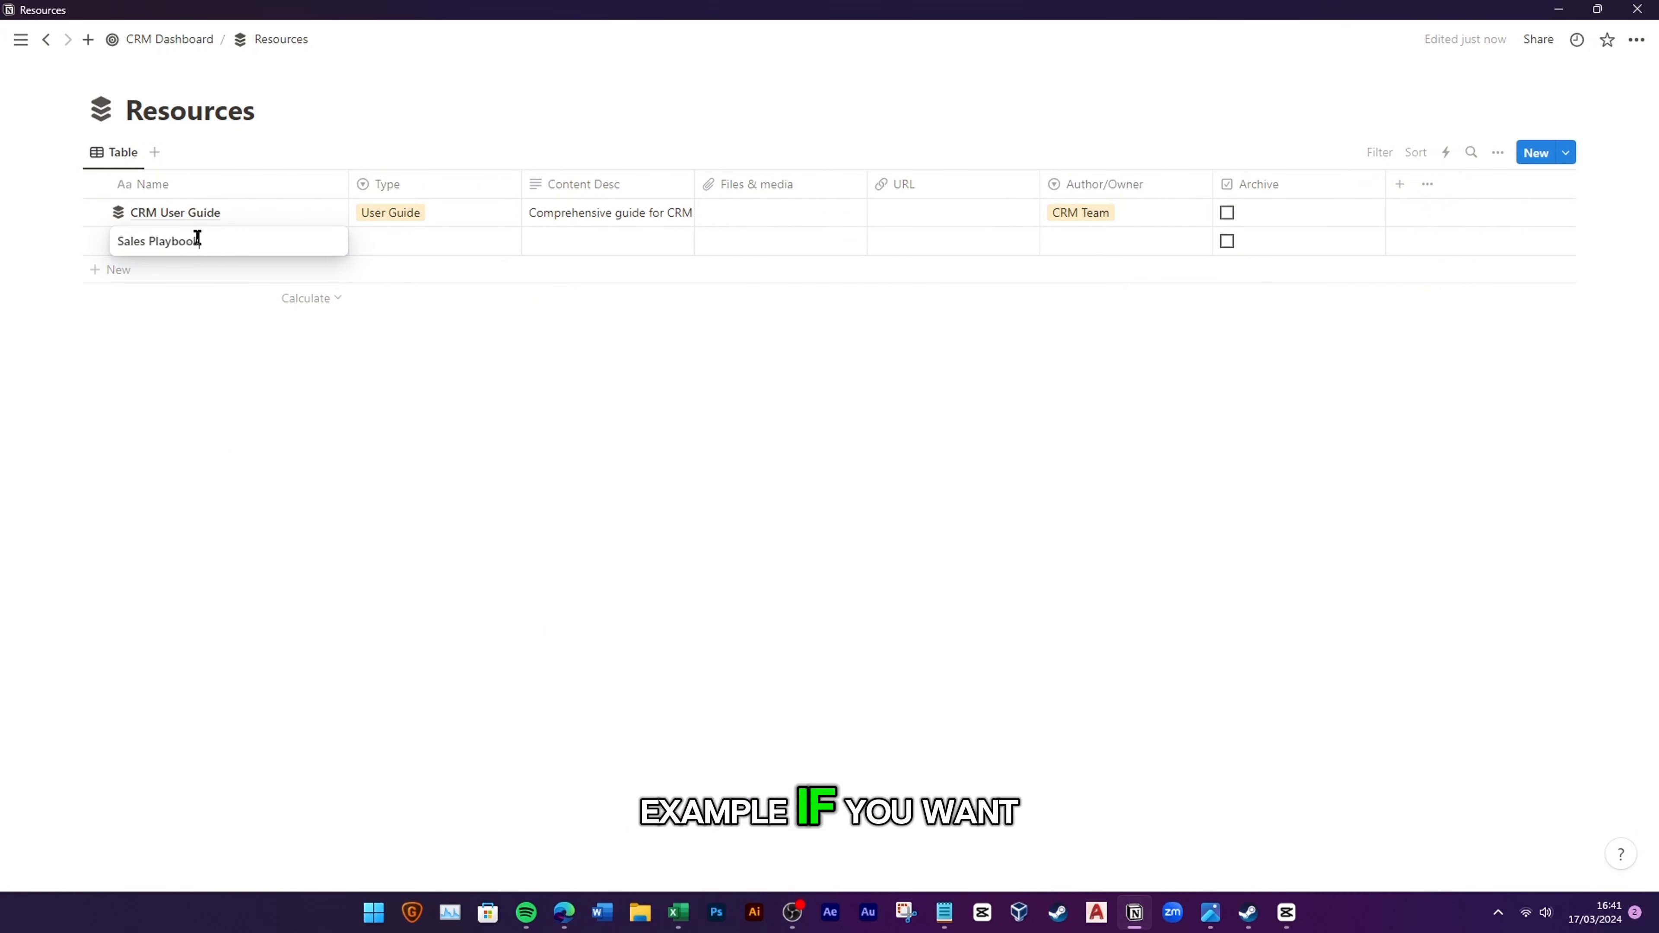
key("Return")
key("Up")
key("Right")
key("Down")
type("S")
key("Down")
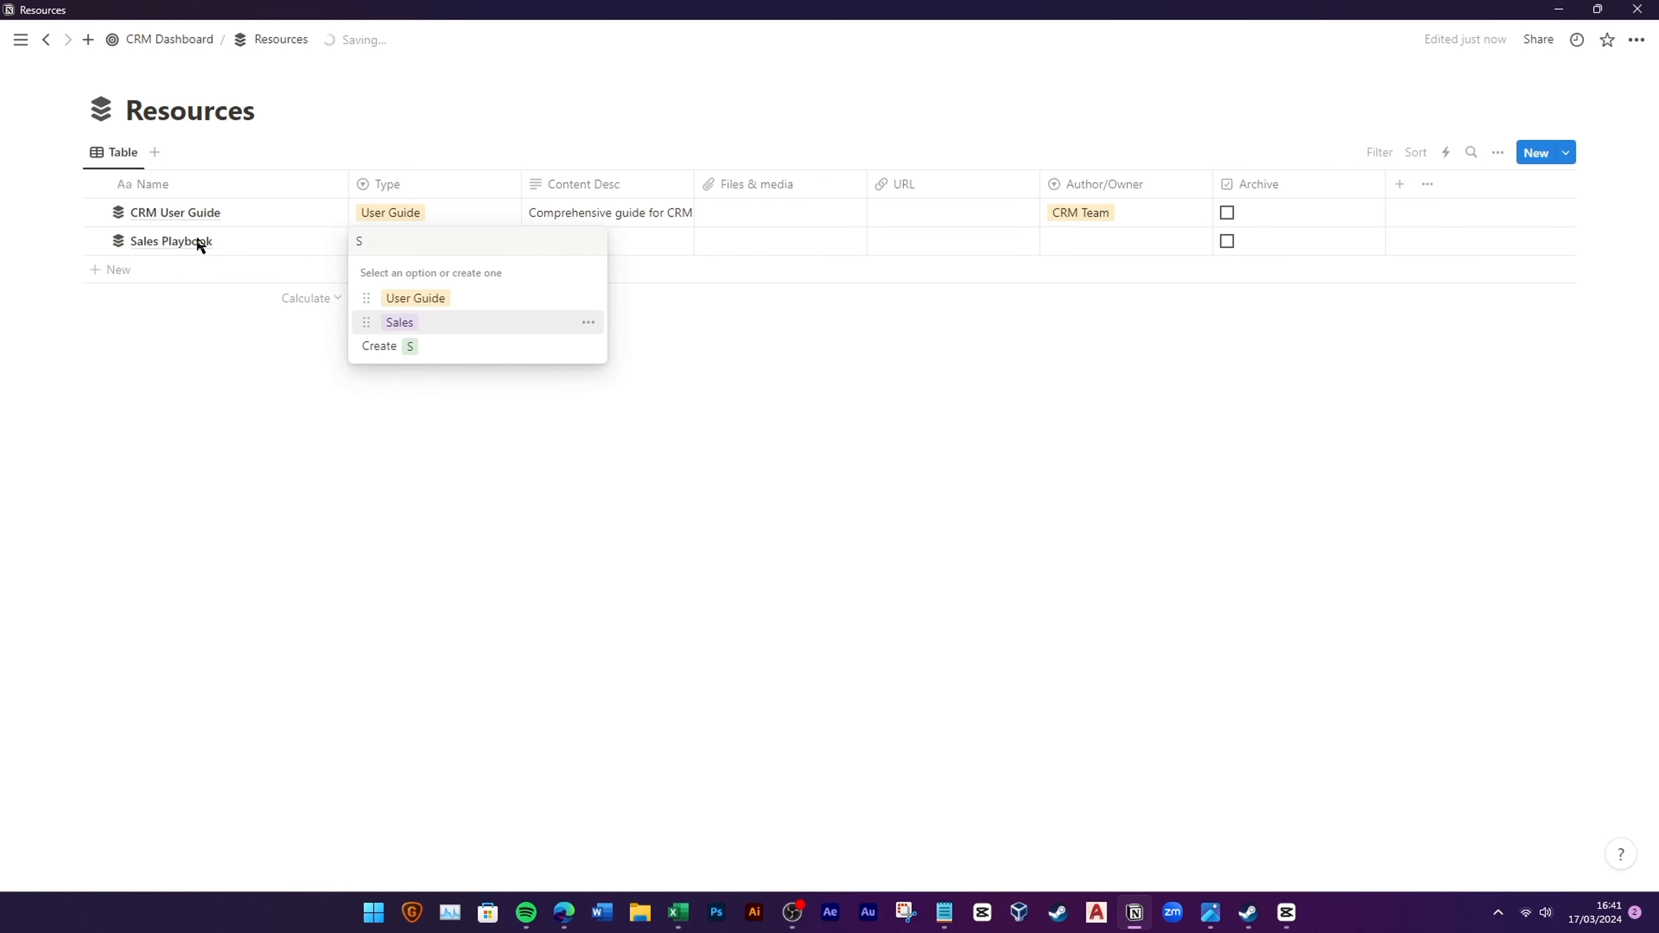
key("Return")
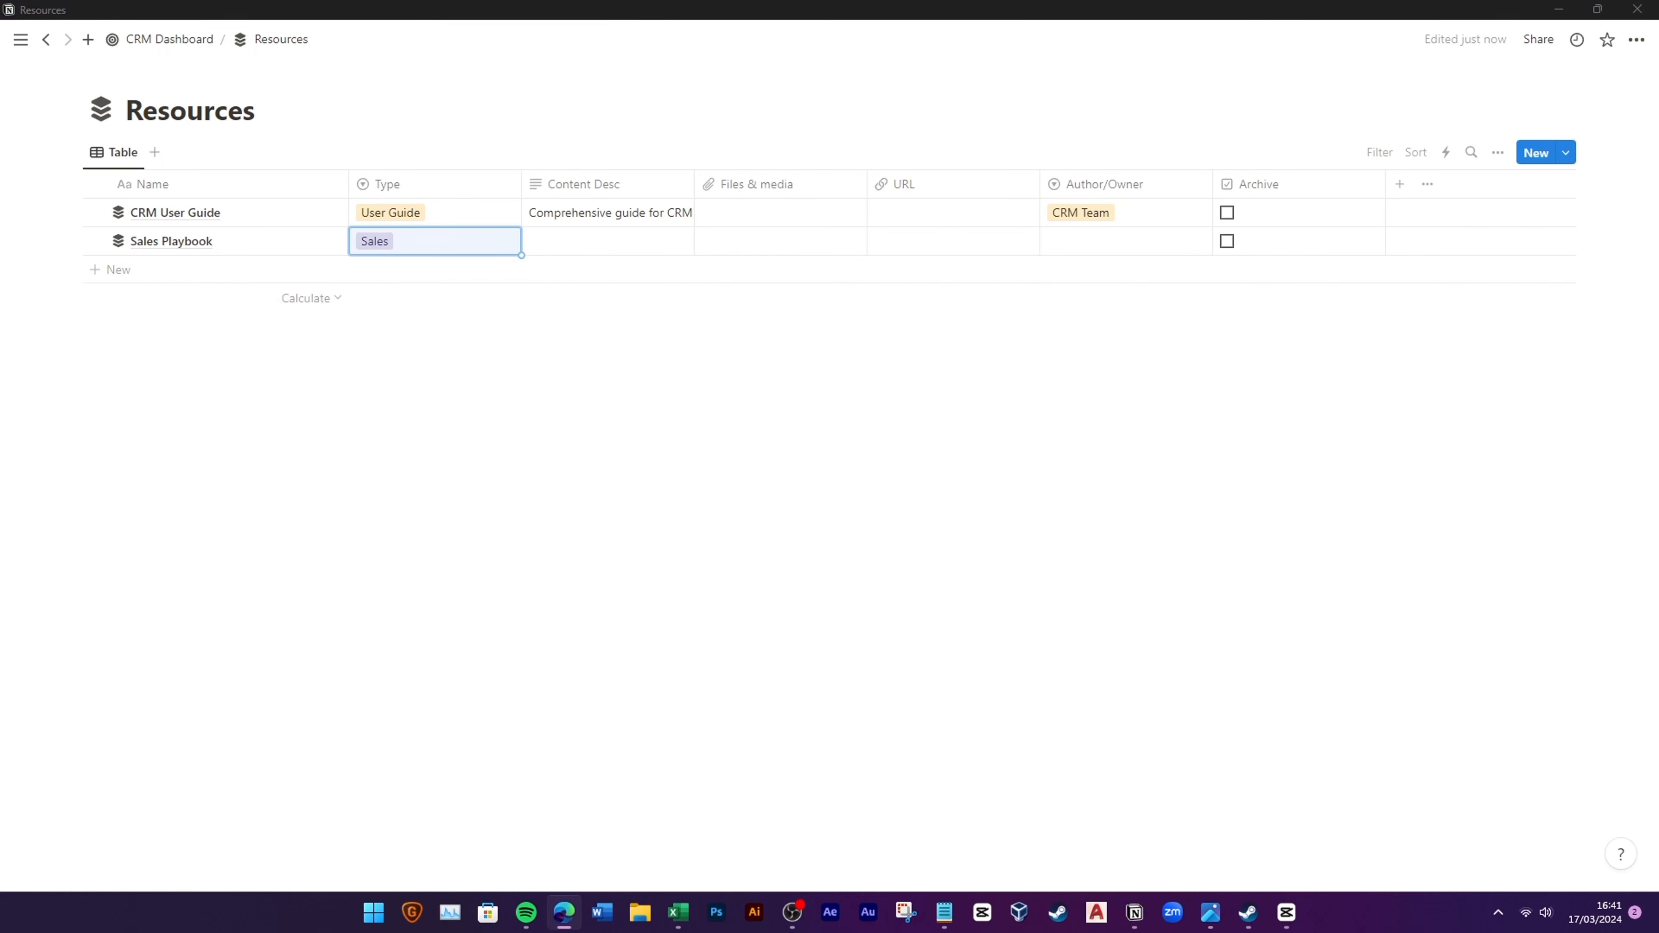
Step: Paste the sales-team strategies description, set Author/Owner to Sales, and narrow the Archive column
left_click(578, 237)
type("Strategies and tactics for the sales team")
key("Escape")
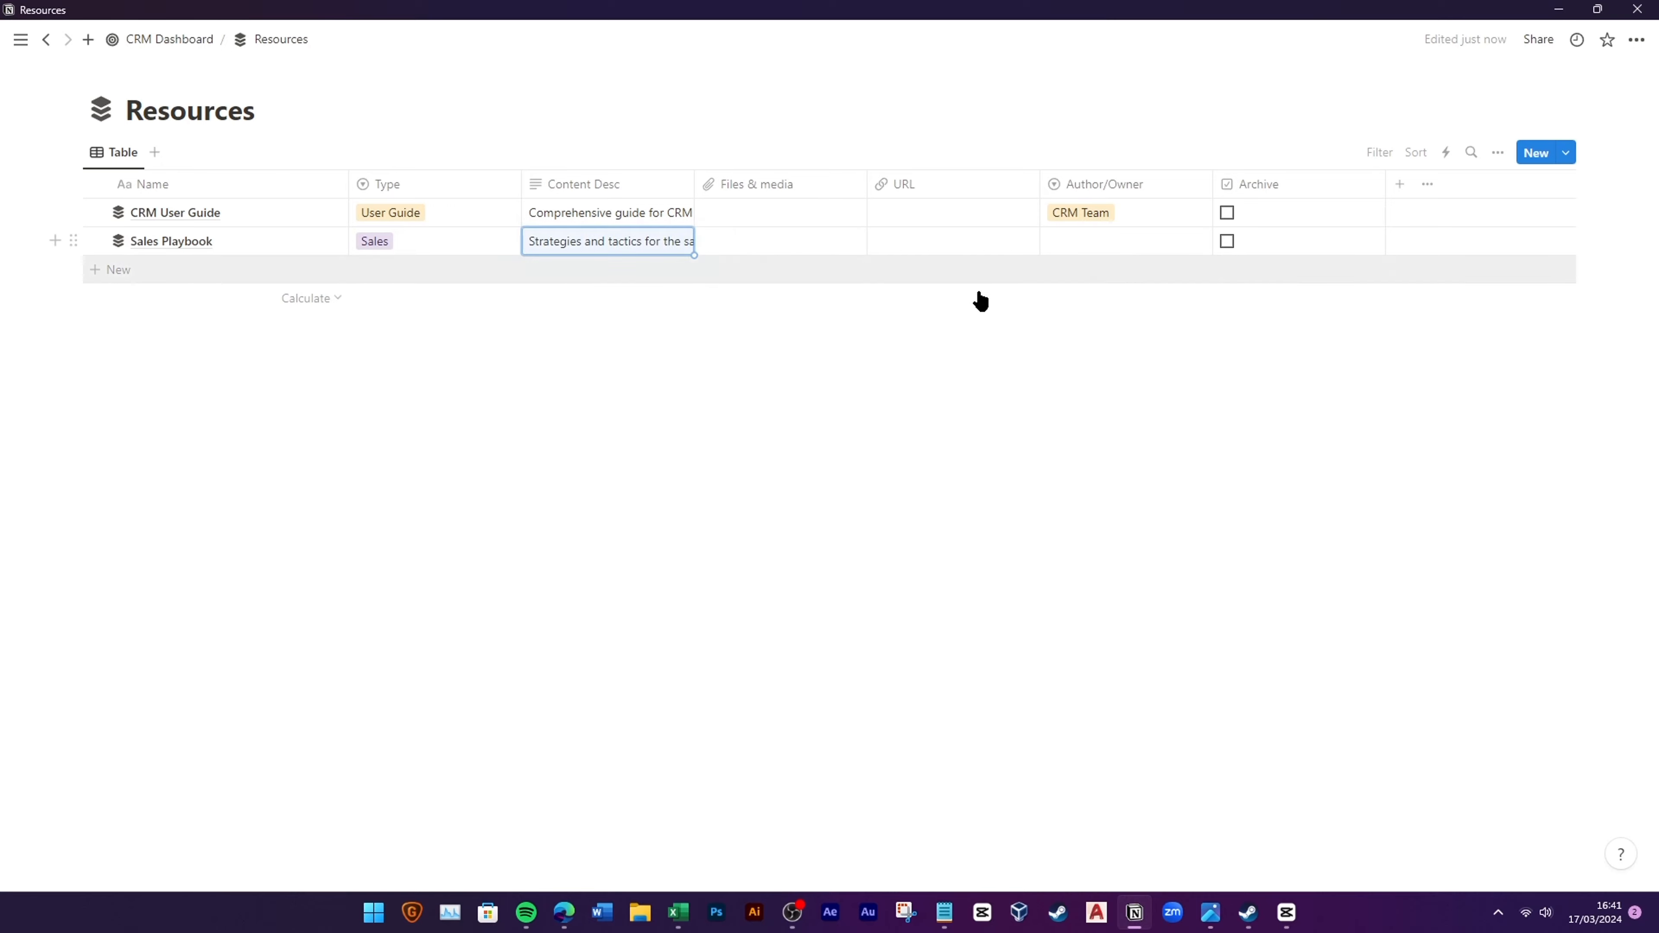
left_click(1114, 245)
left_click(1092, 347)
key("Escape")
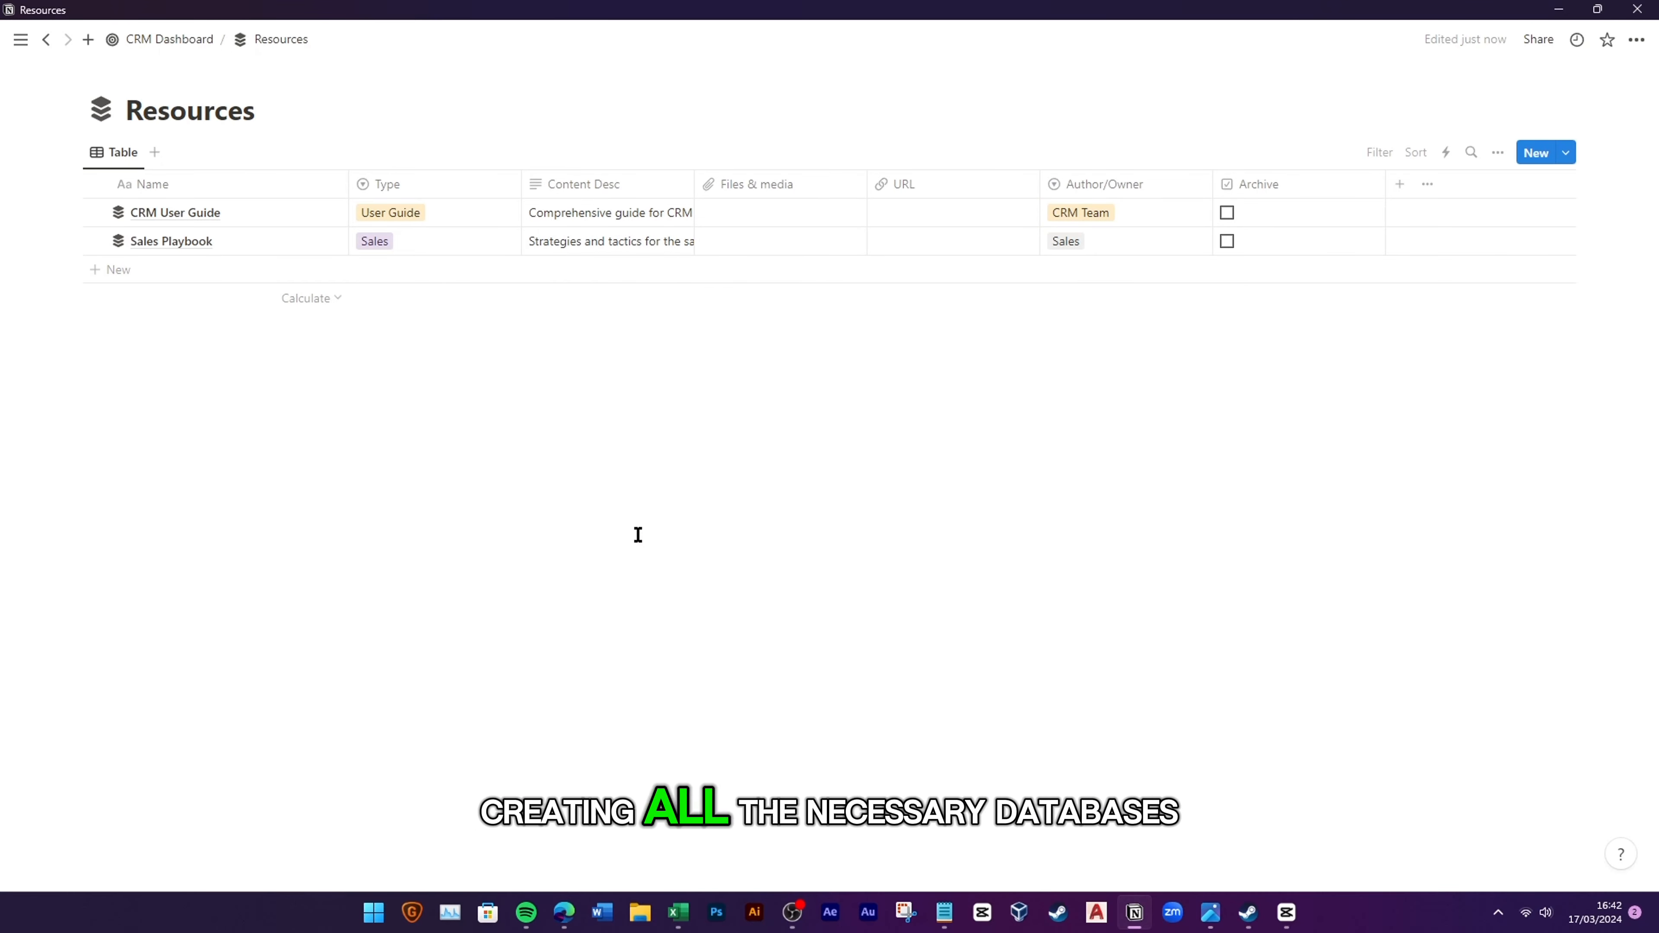
left_click_drag(1385, 184, 1293, 226)
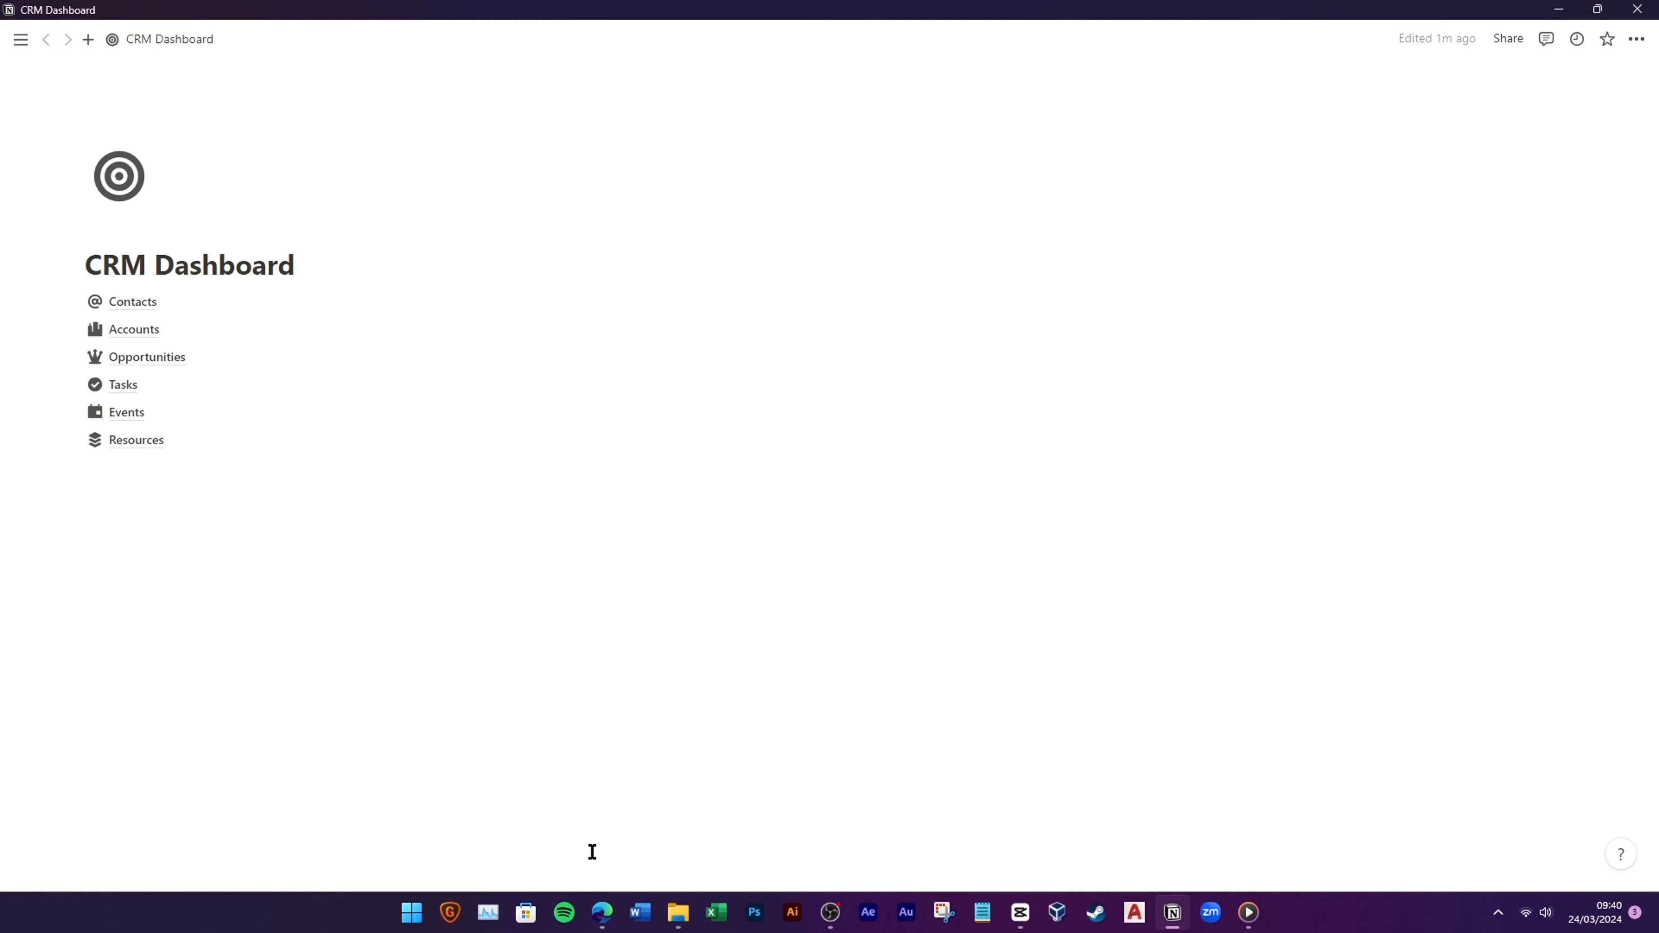
Step: Open the Contacts database from the CRM Dashboard
left_click(171, 311)
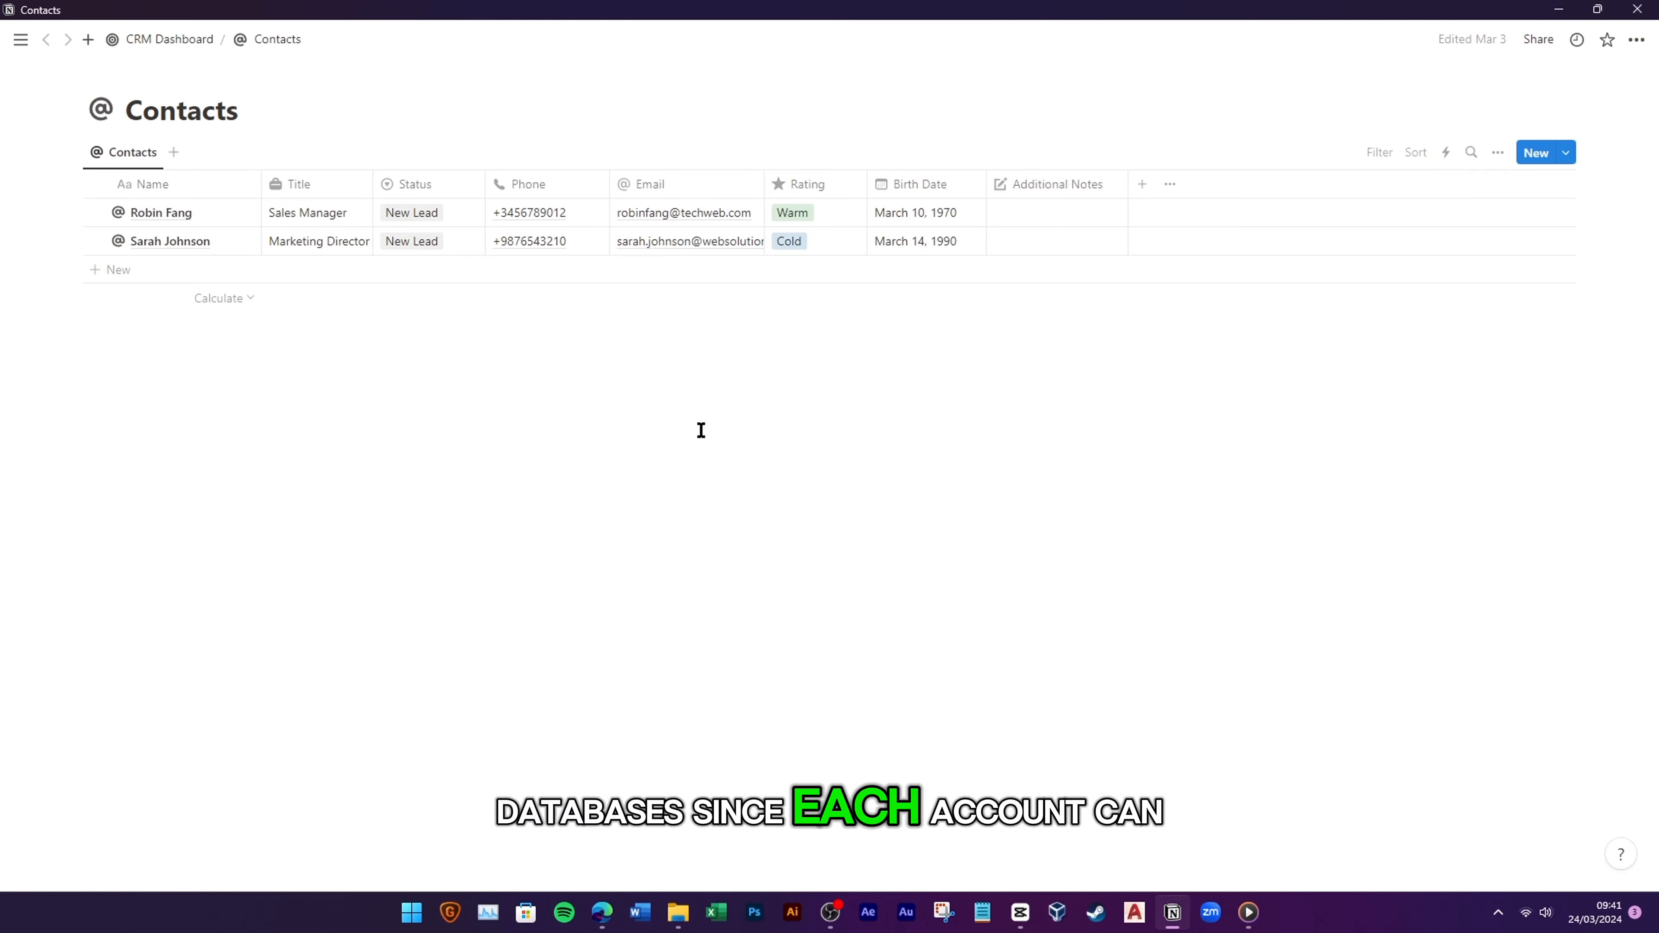
Step: Create a Relation property to Accounts, shown on Accounts too, with a building icon
left_click(1142, 184)
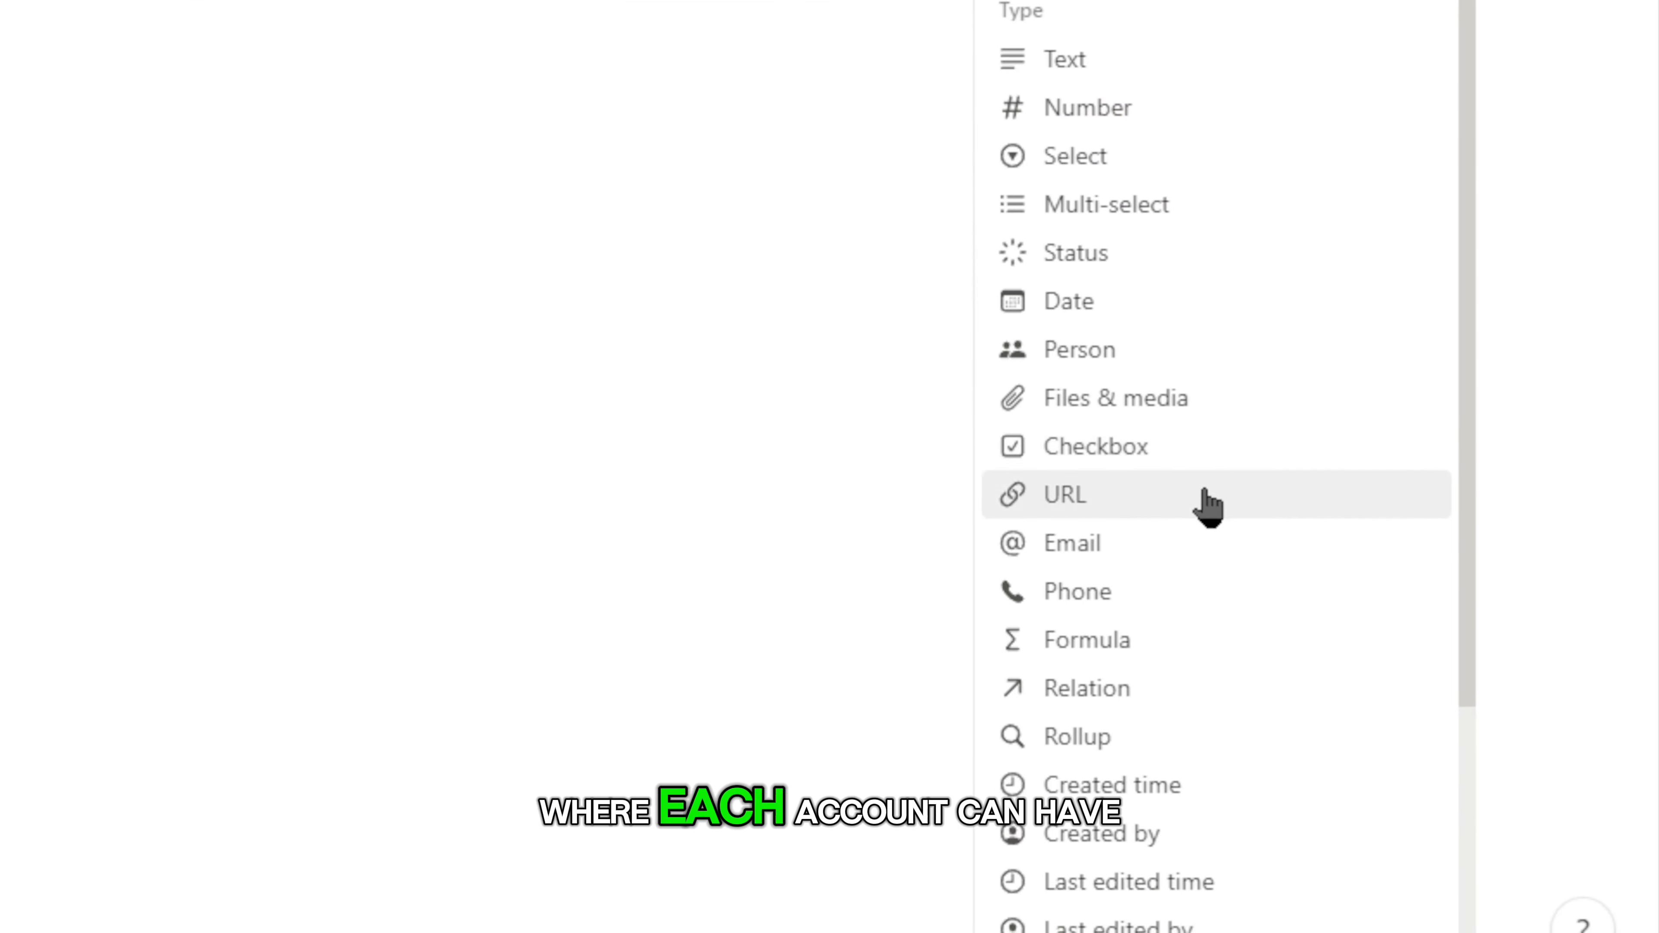
left_click(1096, 726)
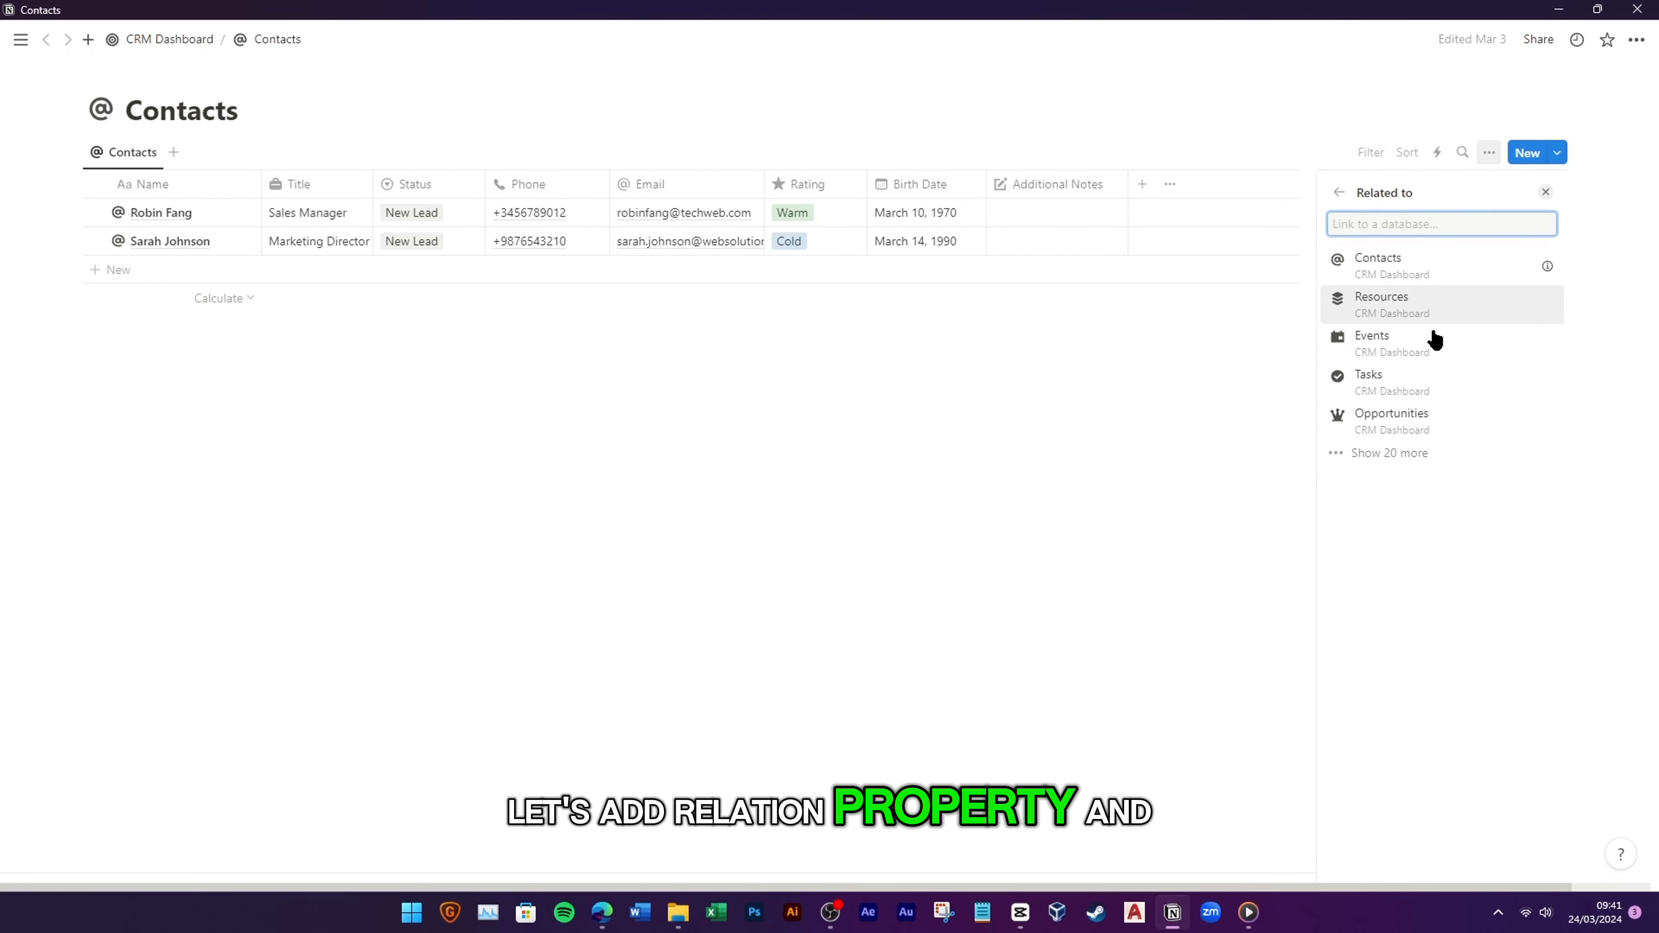
left_click(1390, 455)
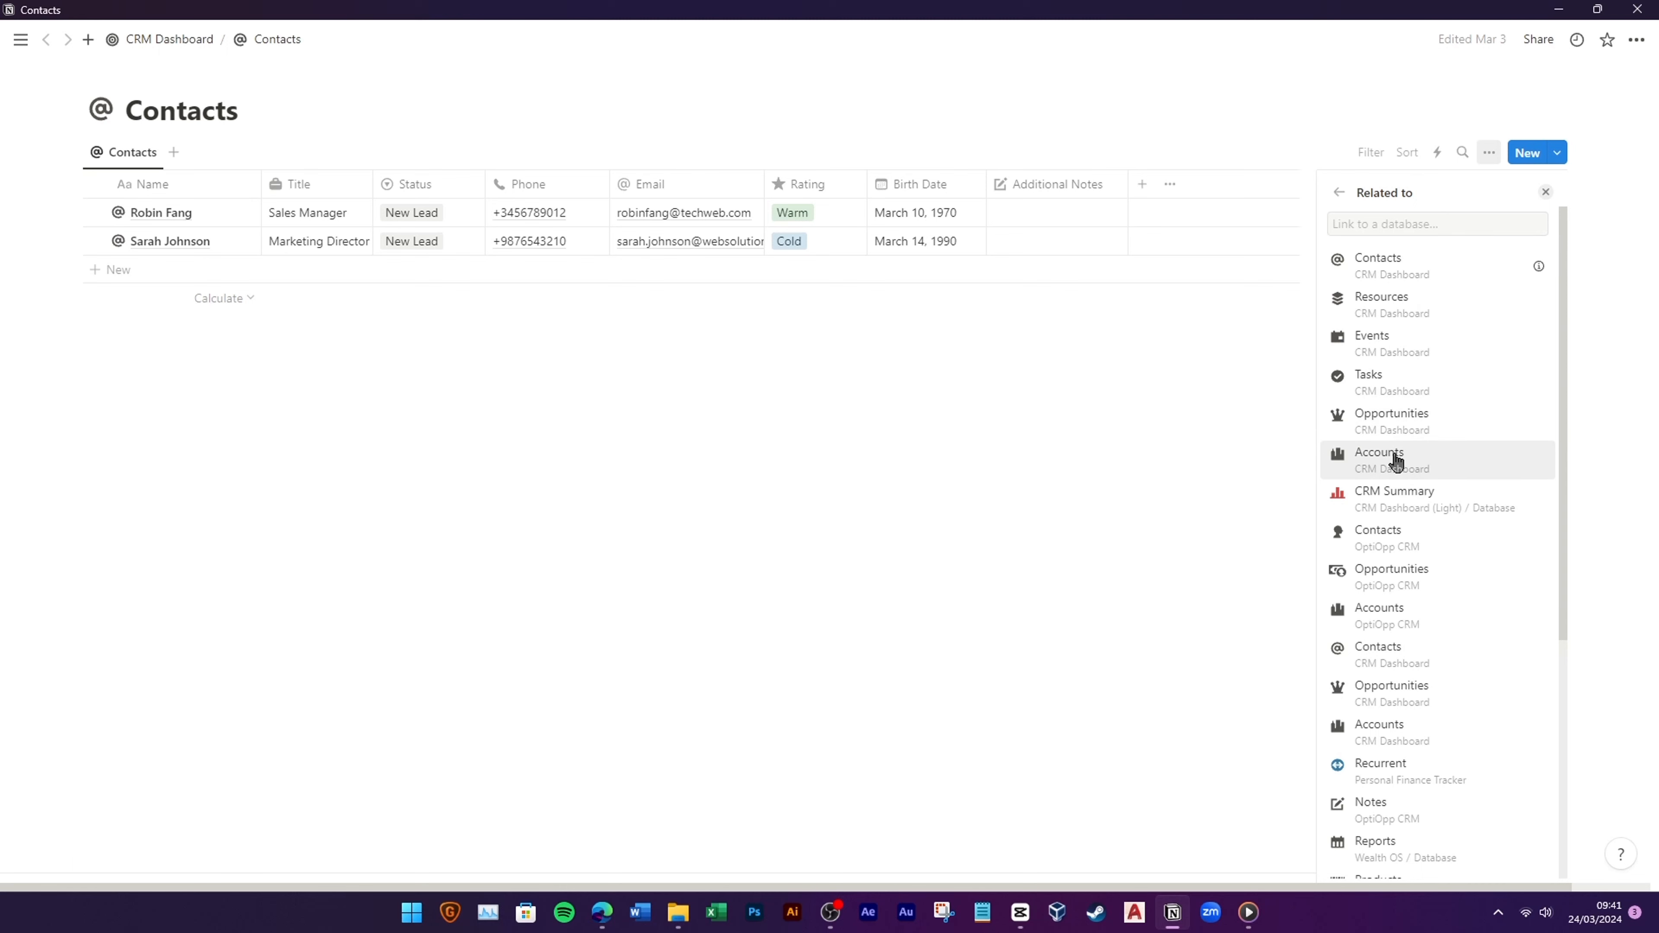
left_click(1396, 461)
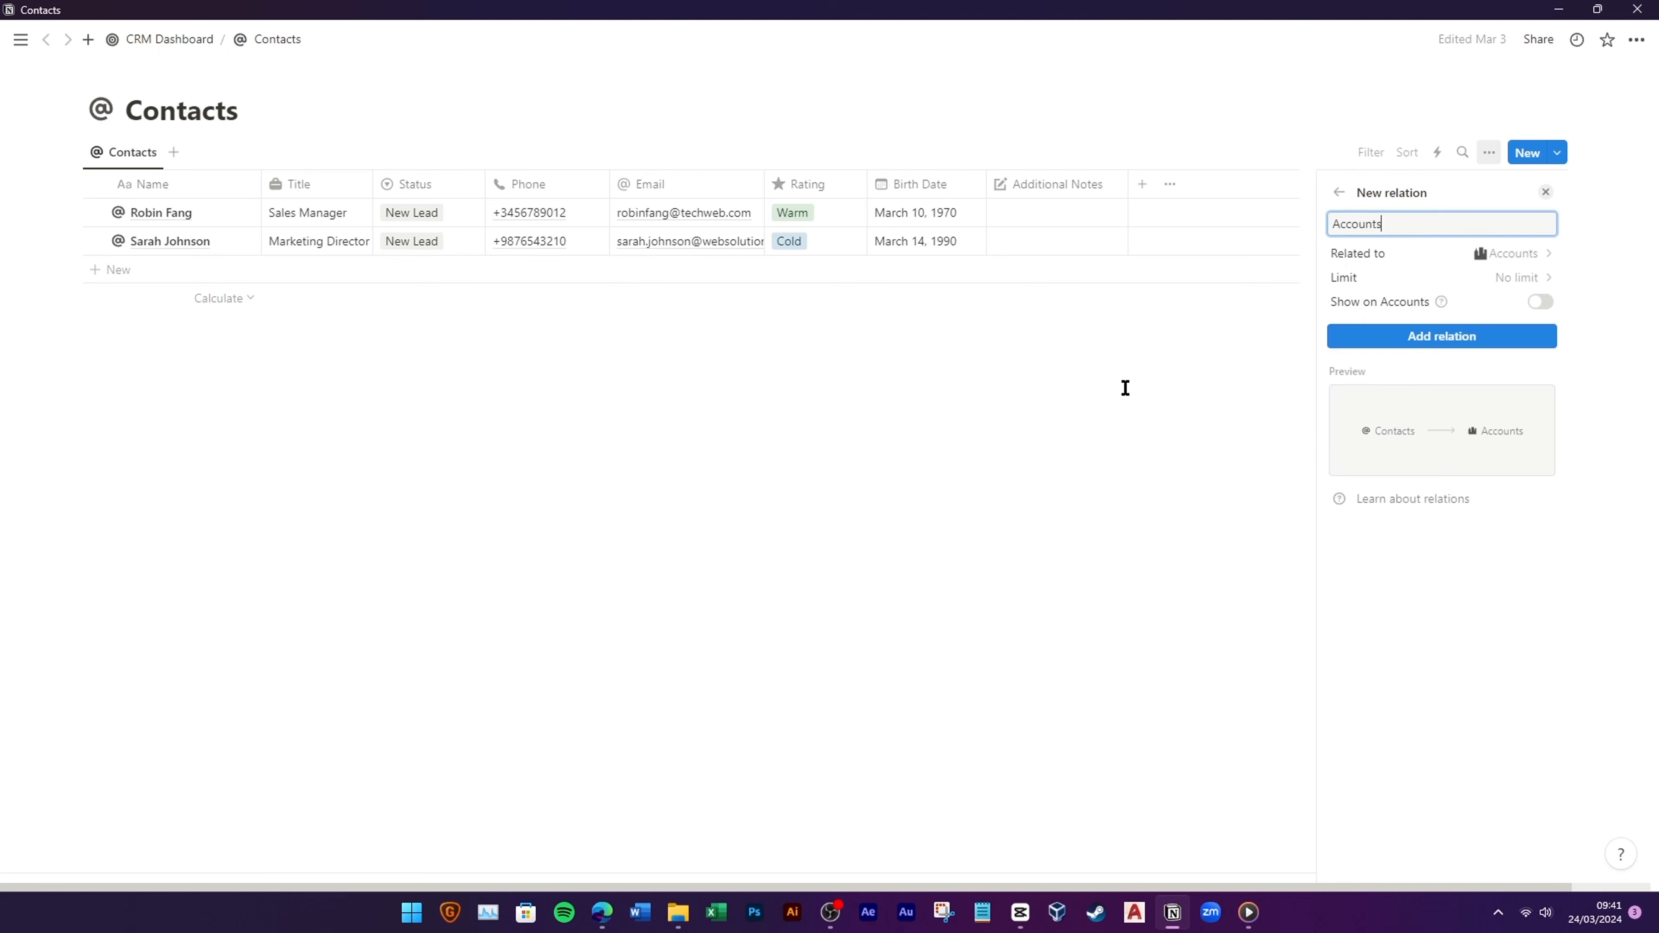
left_click(1540, 301)
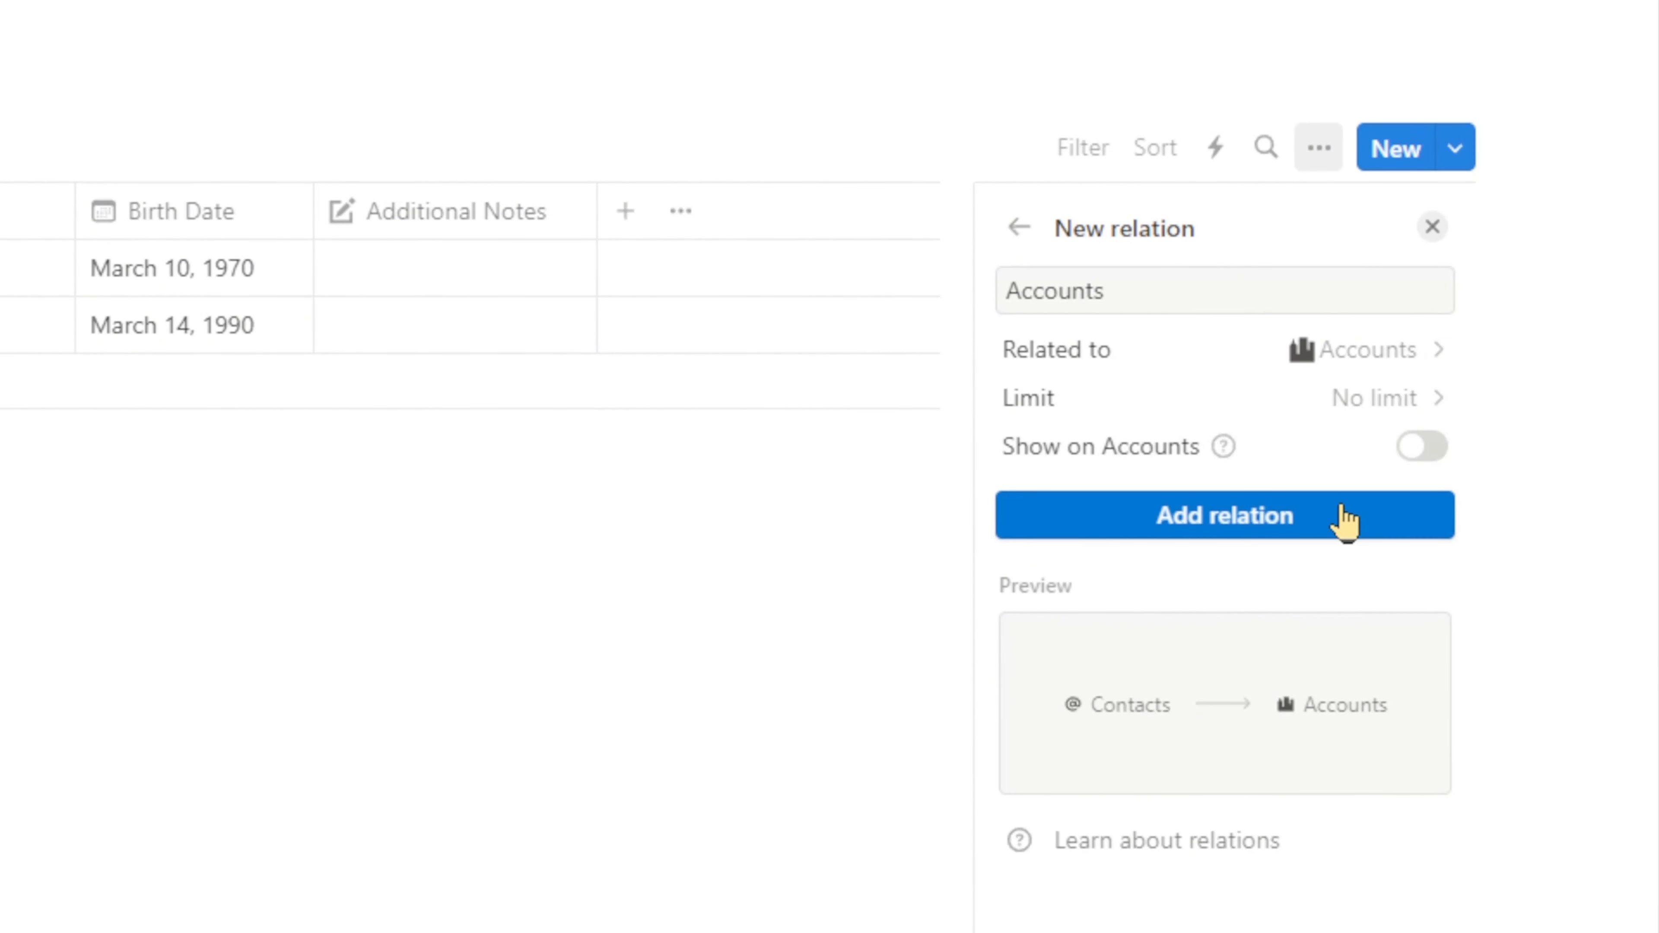
left_click(1430, 450)
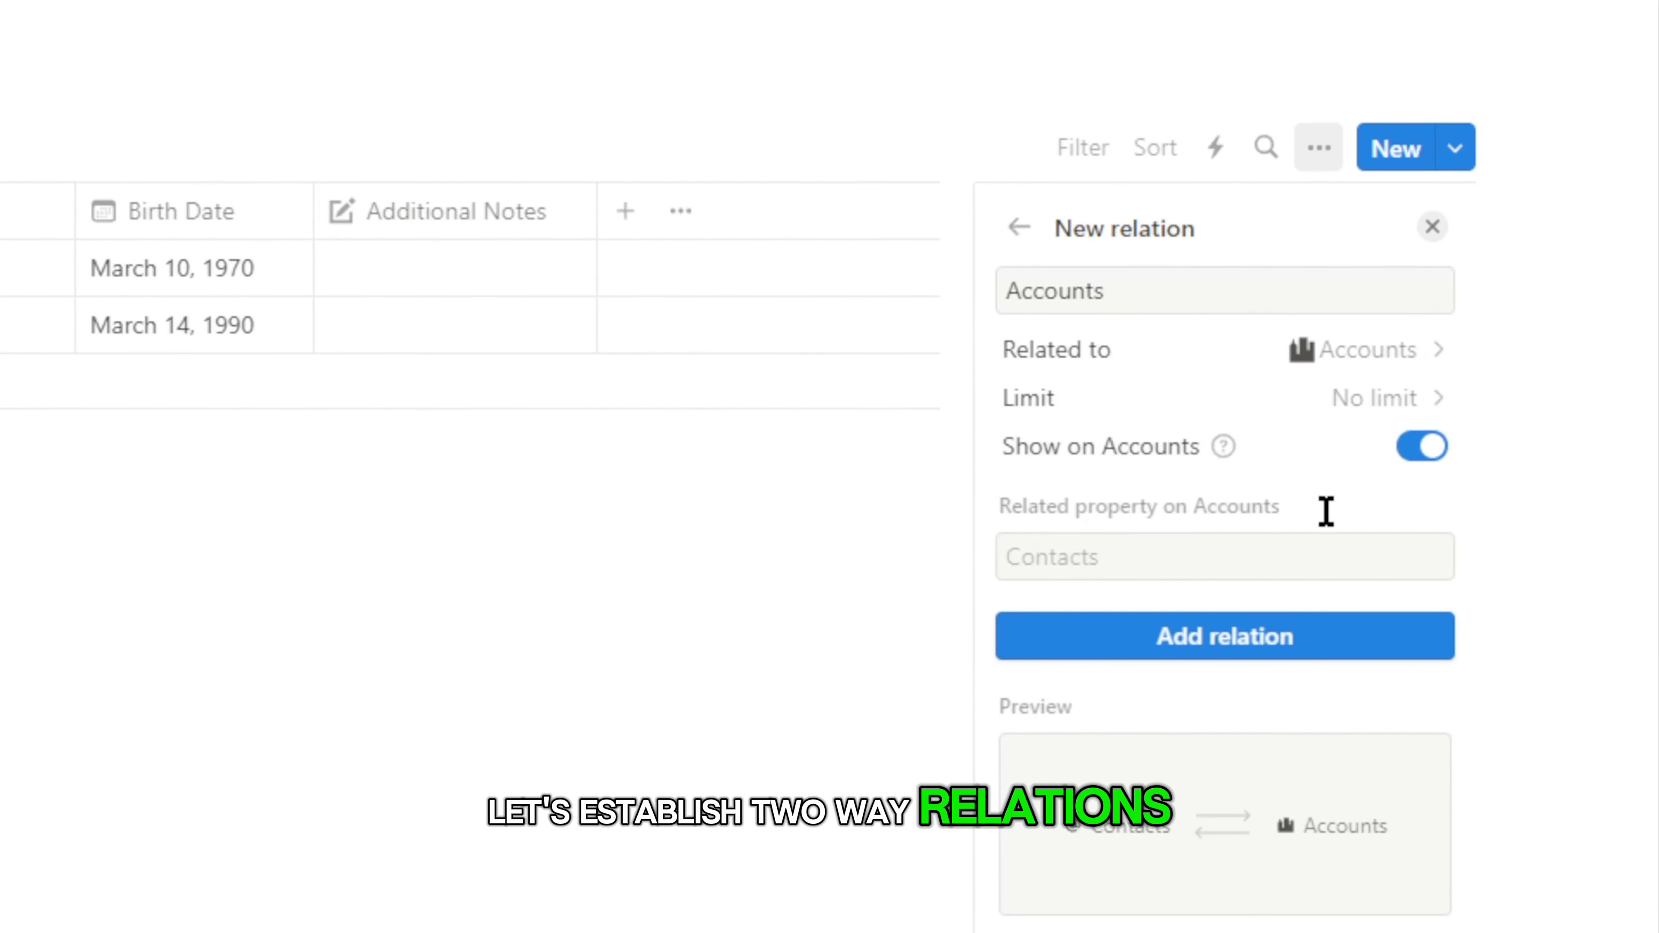
left_click(1306, 636)
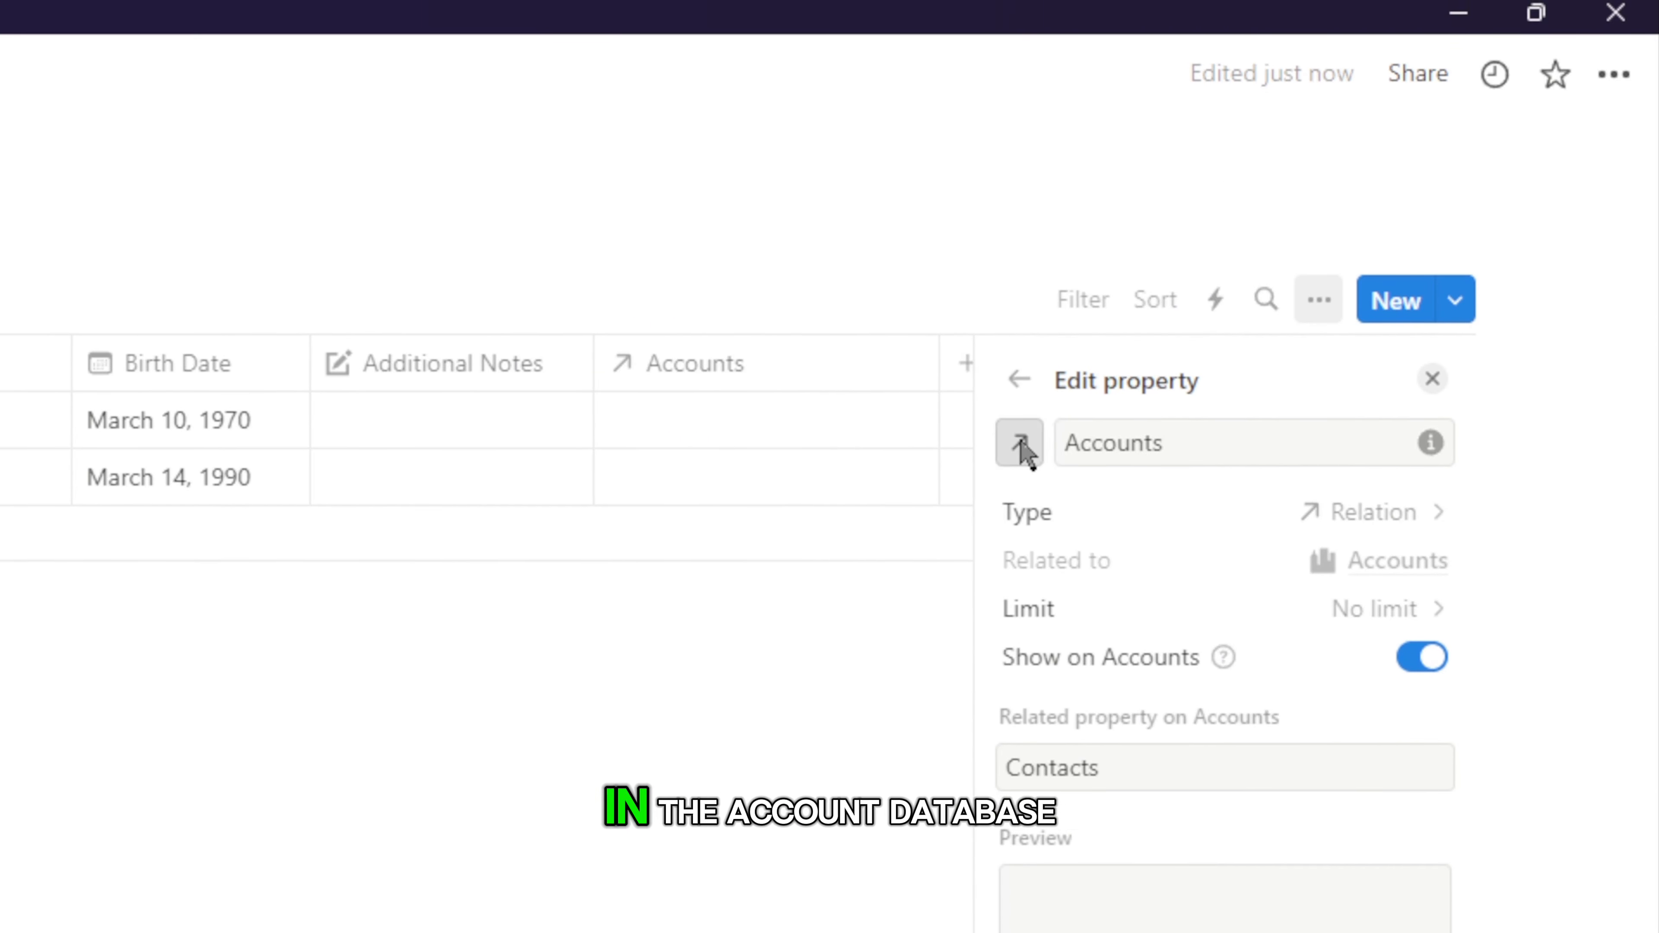
left_click(1019, 290)
left_click(937, 763)
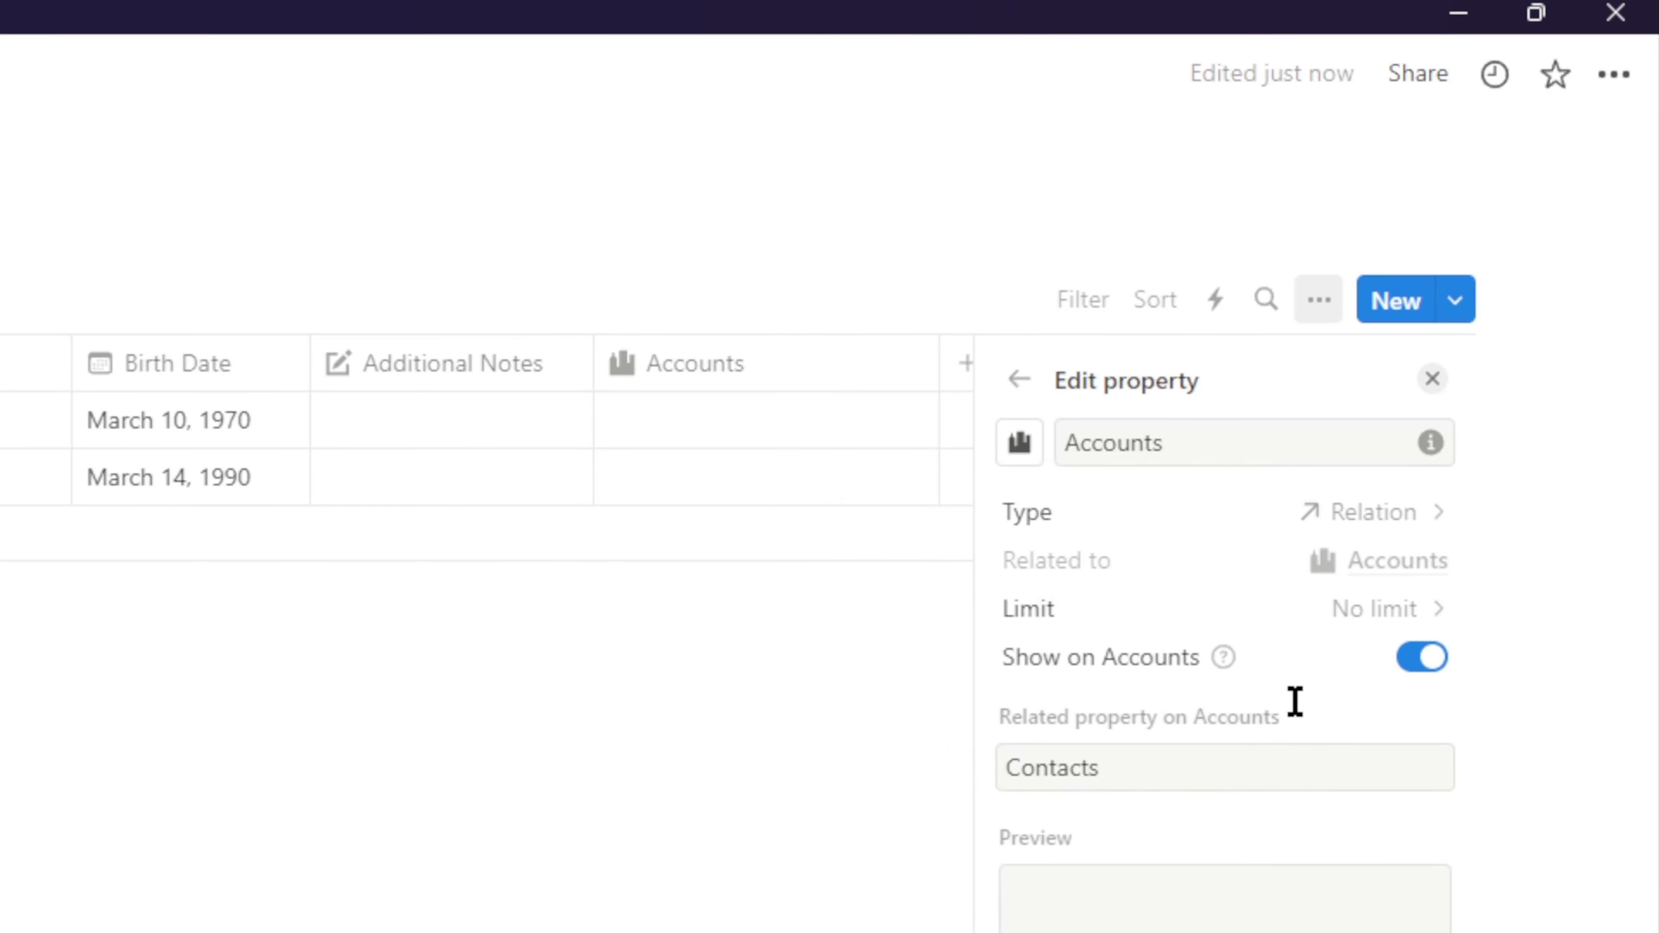
Step: Move the Accounts column to sit right after Name
left_click(494, 738)
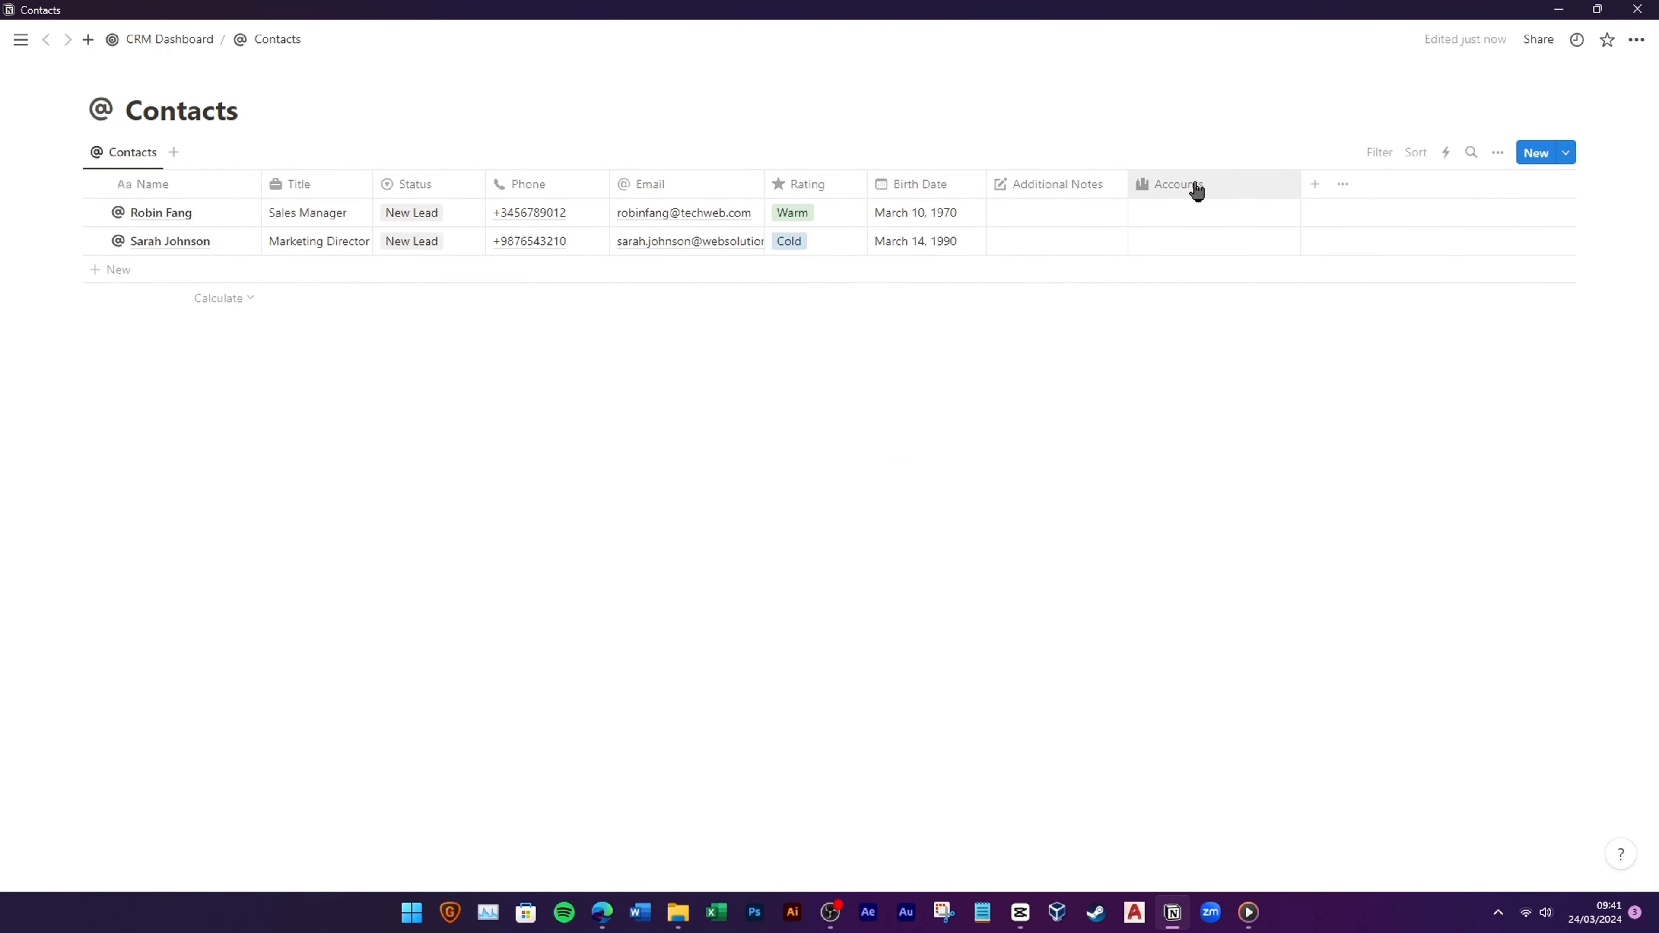
left_click_drag(1193, 189, 382, 187)
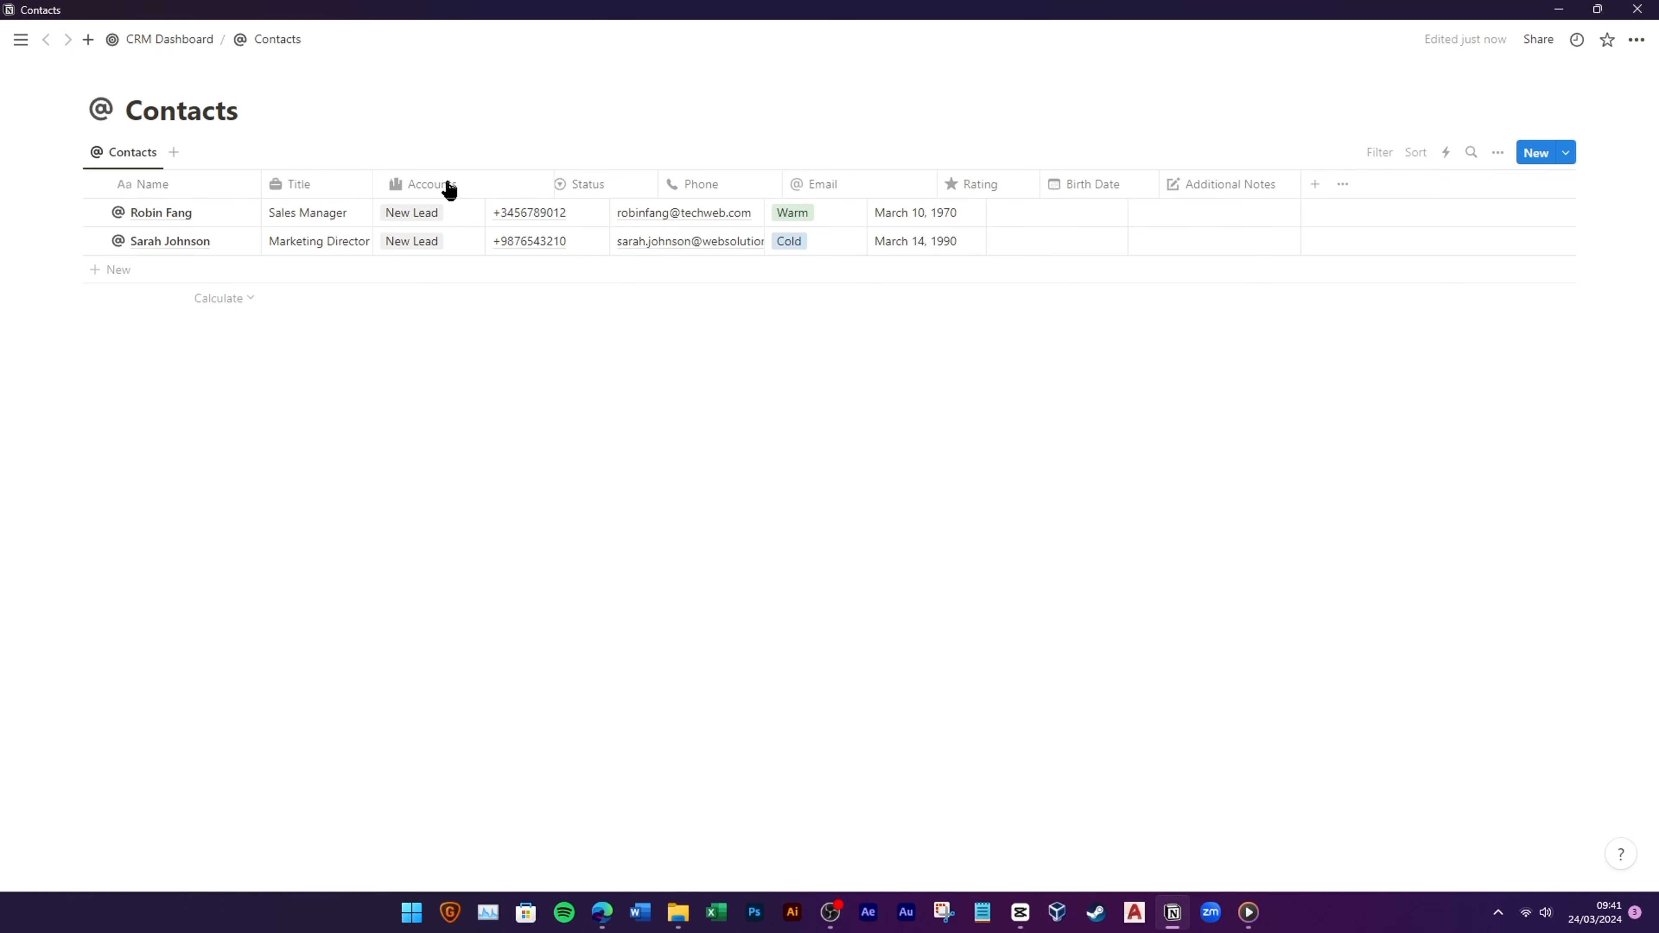
left_click_drag(449, 190, 376, 222)
Step: Link the first contact to TechWeb Solution and the second to Creative Edge
left_click(318, 214)
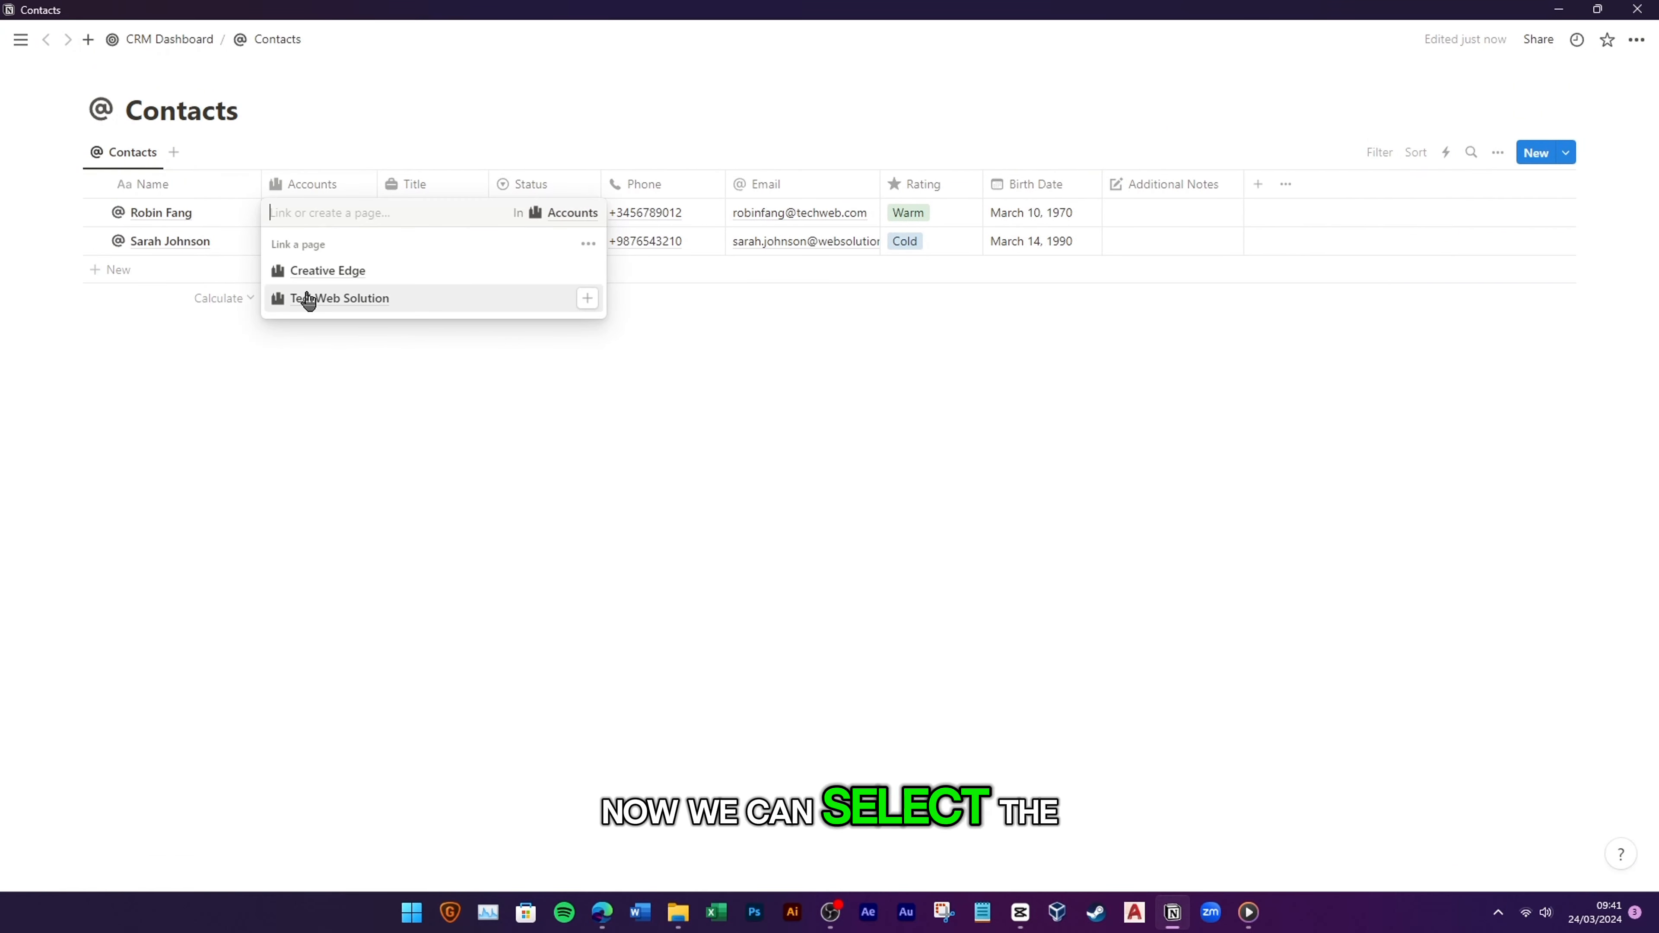
left_click(366, 301)
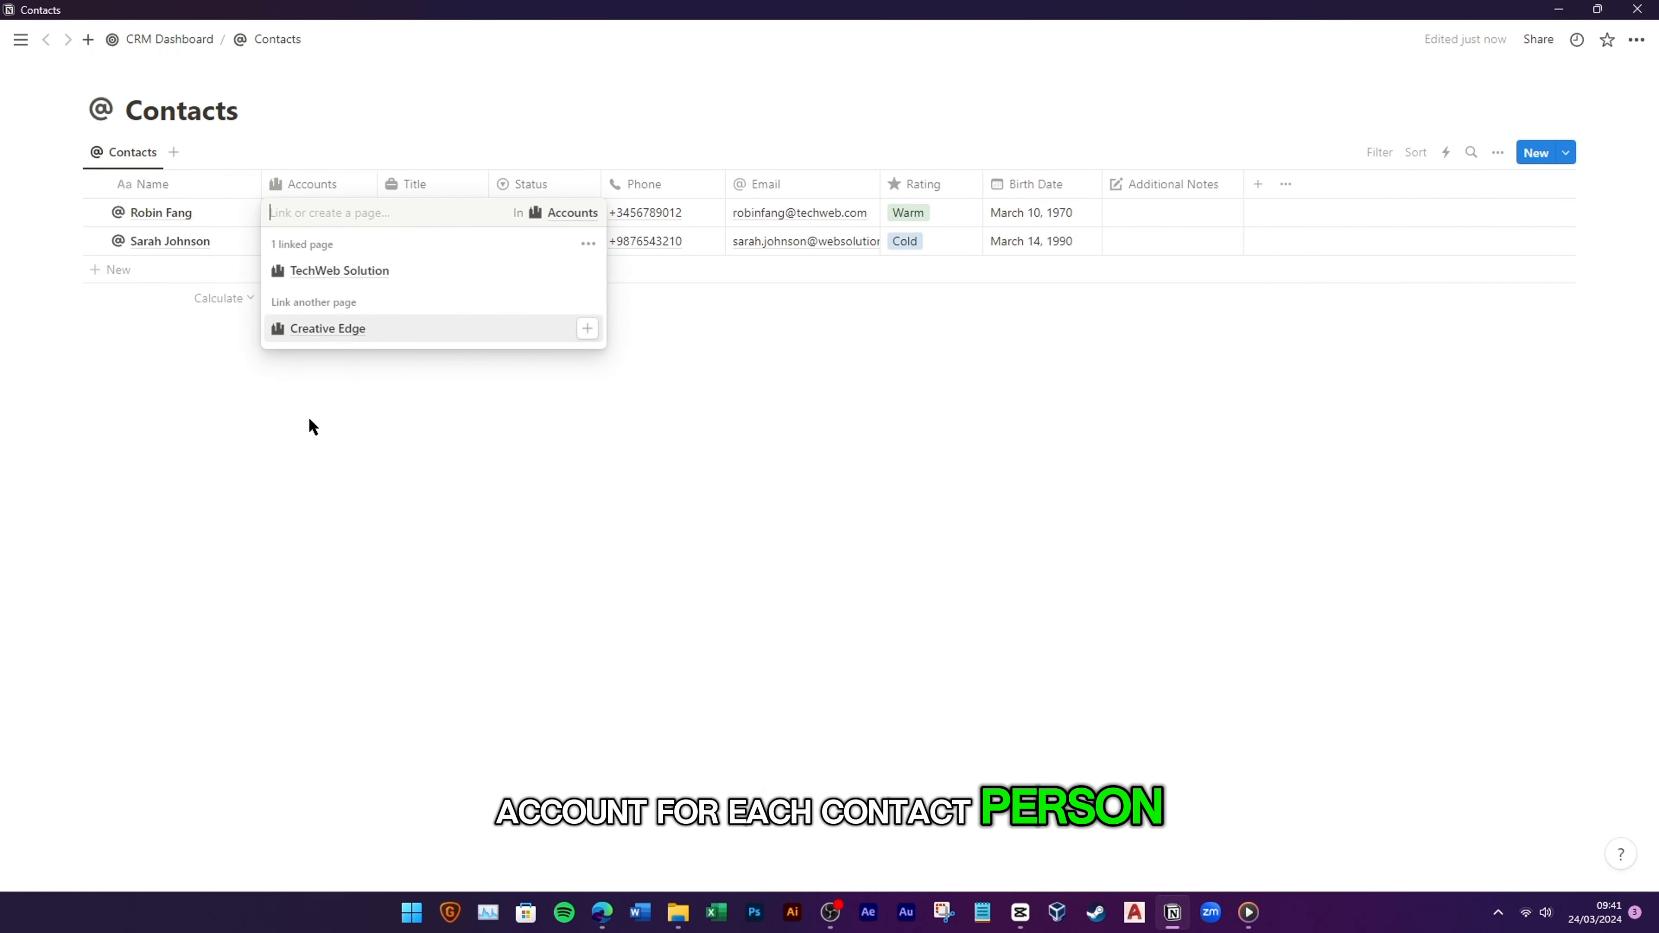
left_click(312, 425)
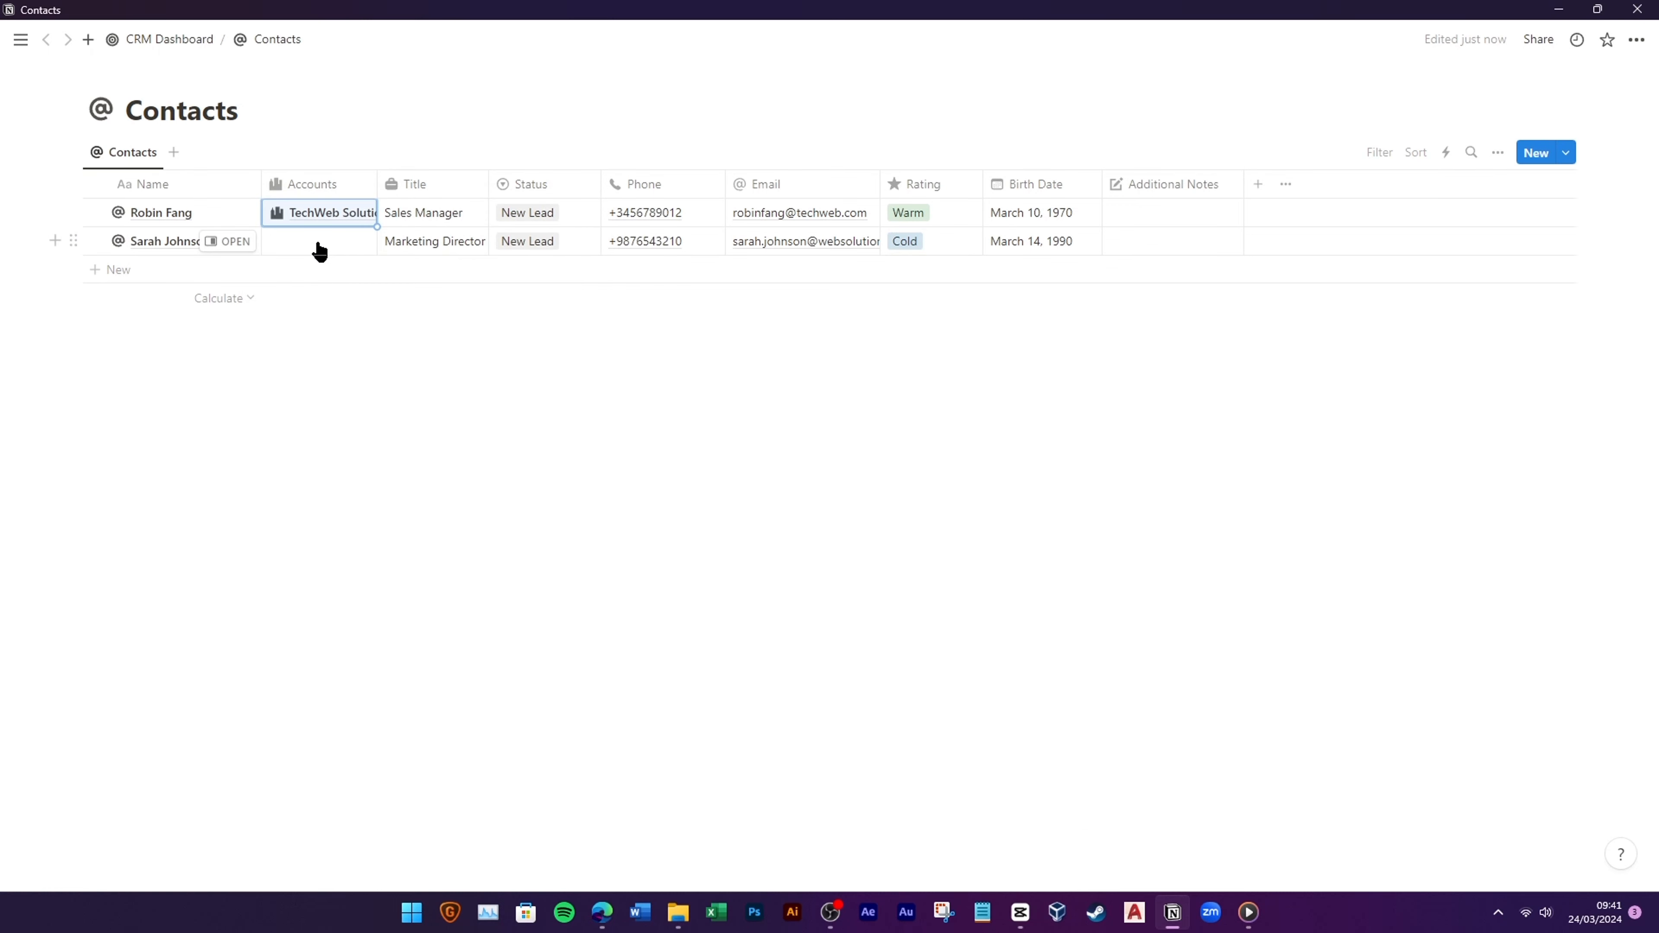
left_click(319, 246)
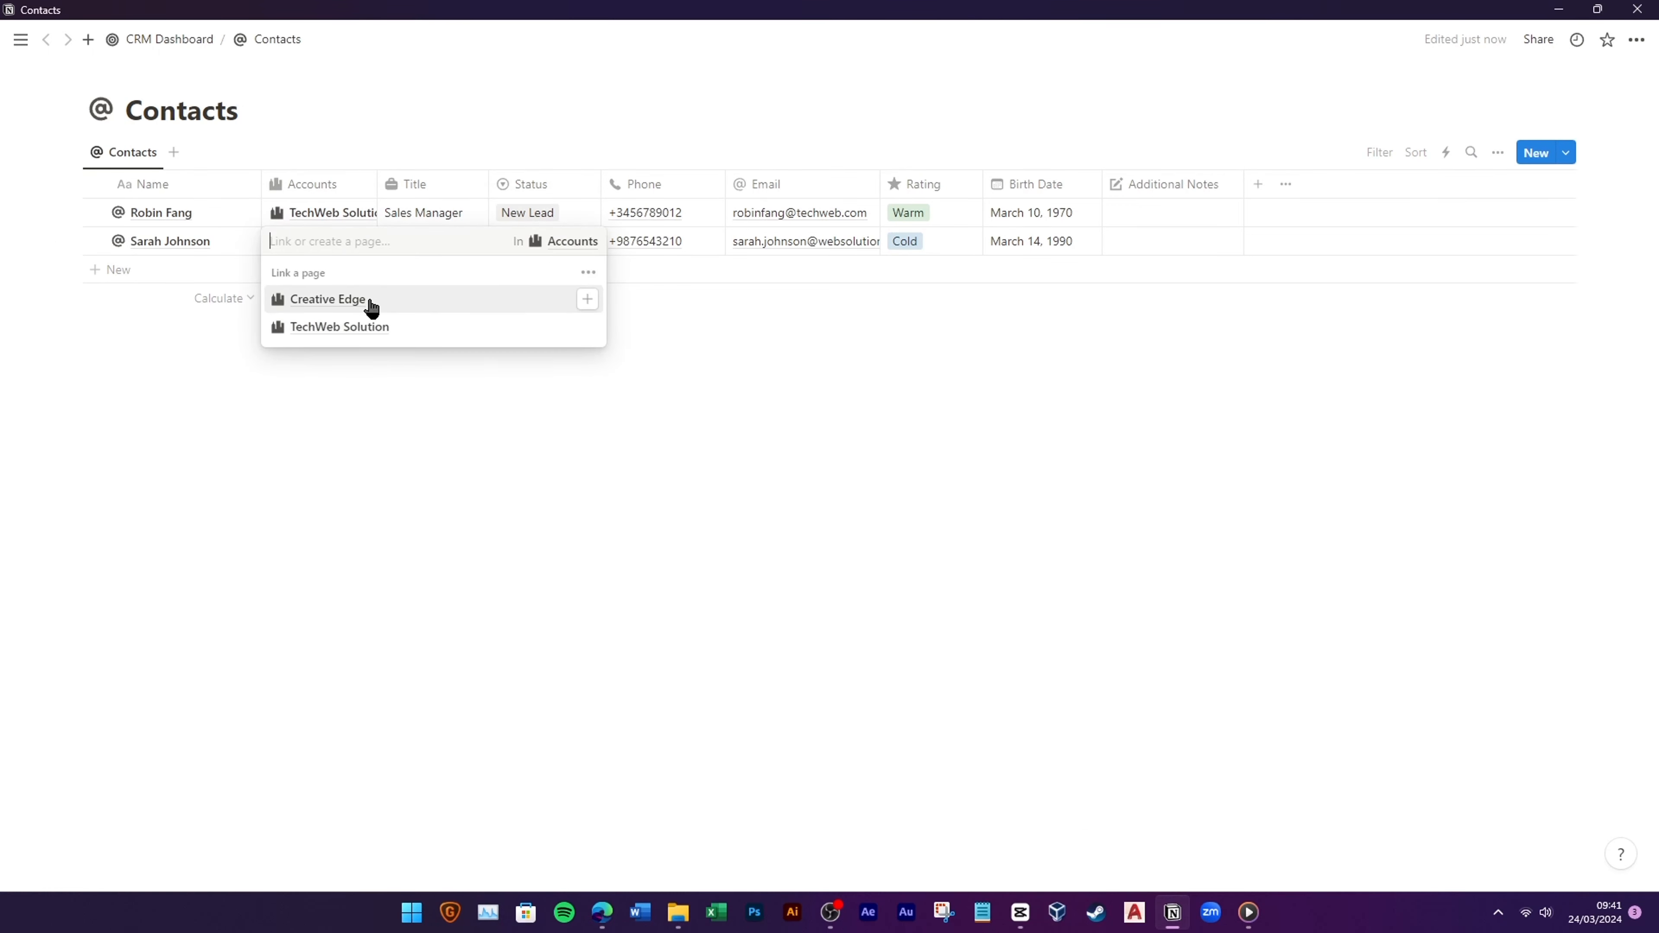
left_click(366, 301)
left_click(898, 443)
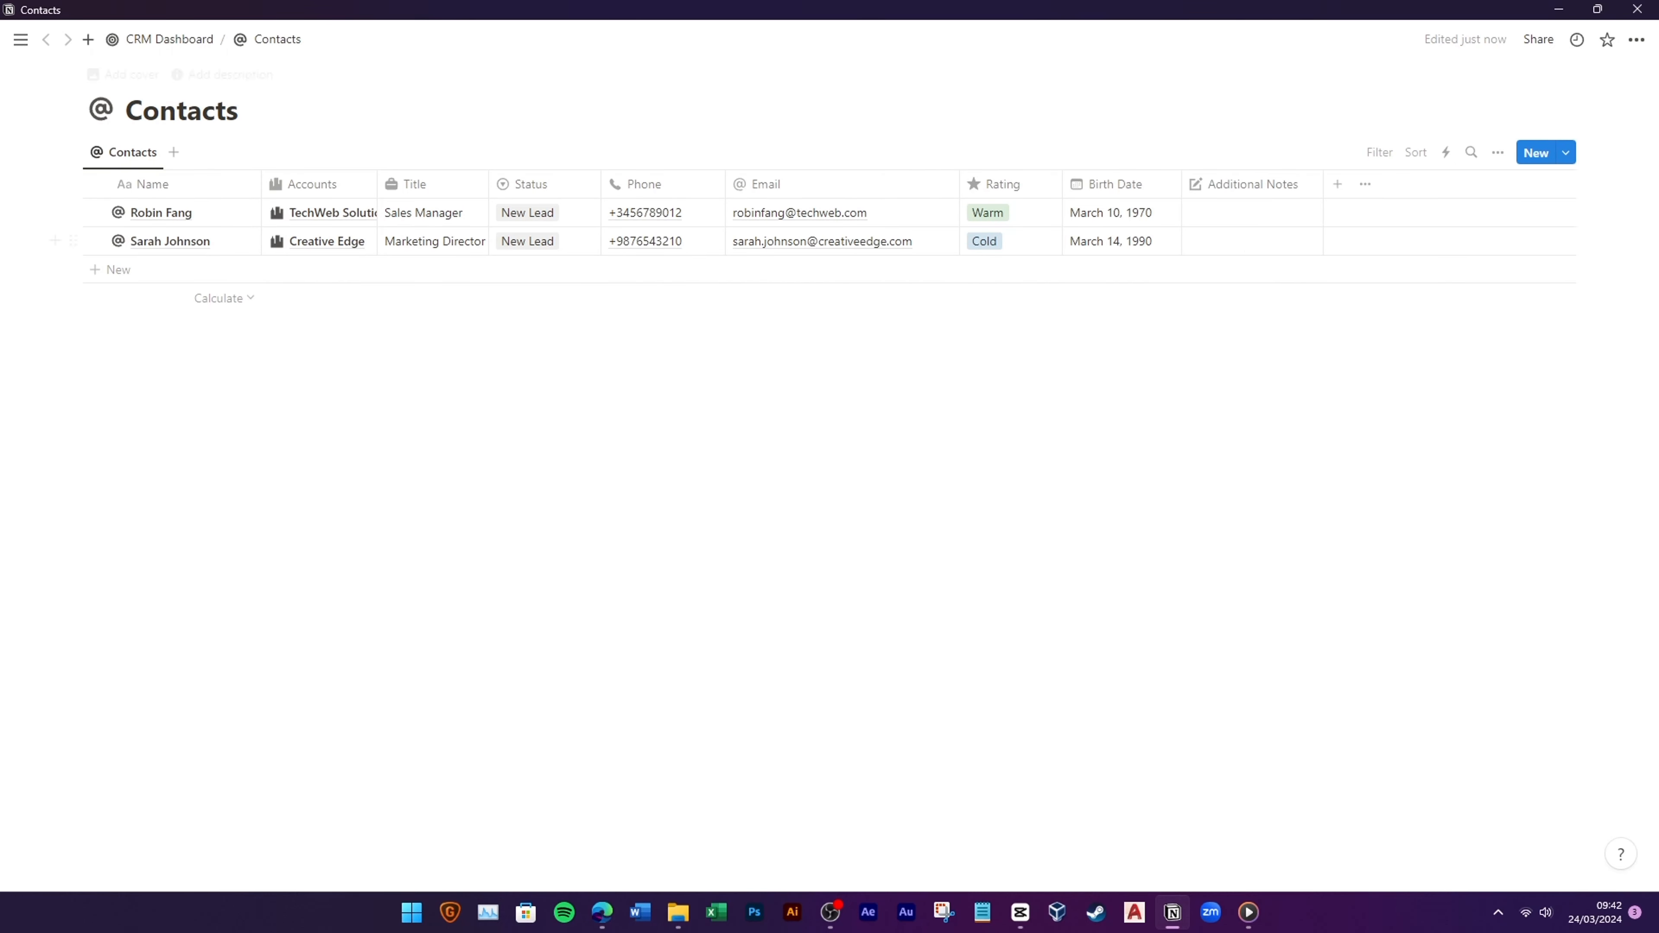
Step: Open the Accounts database and unhide its Contacts property
left_click(199, 47)
left_click(163, 328)
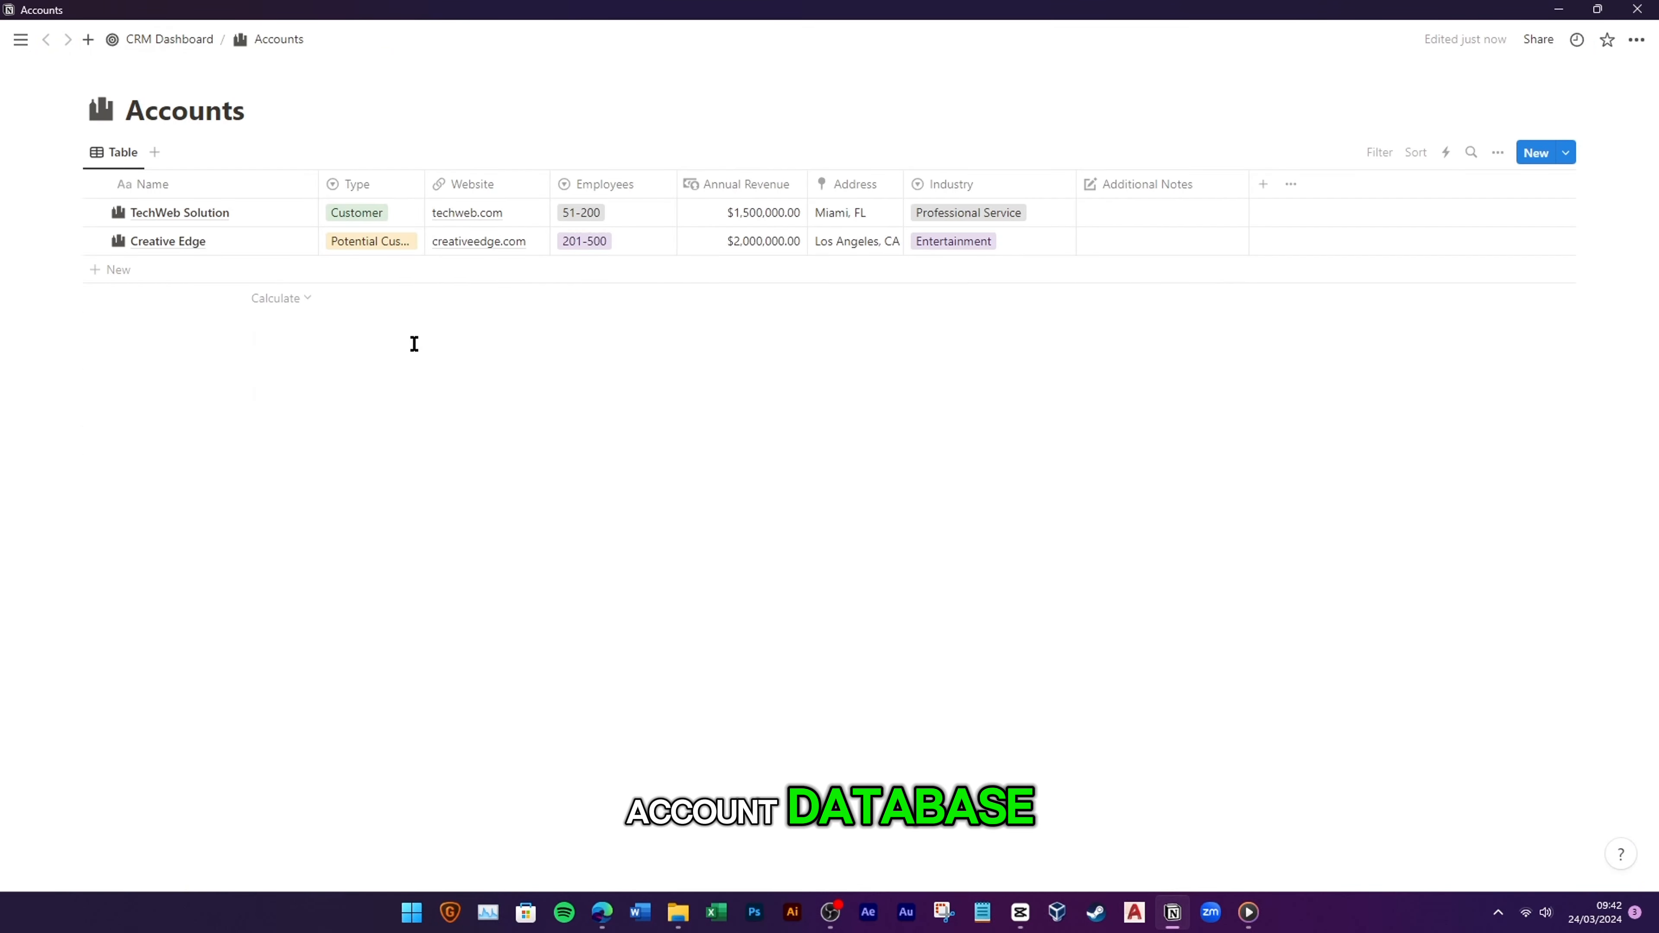
left_click(1498, 154)
left_click(1509, 294)
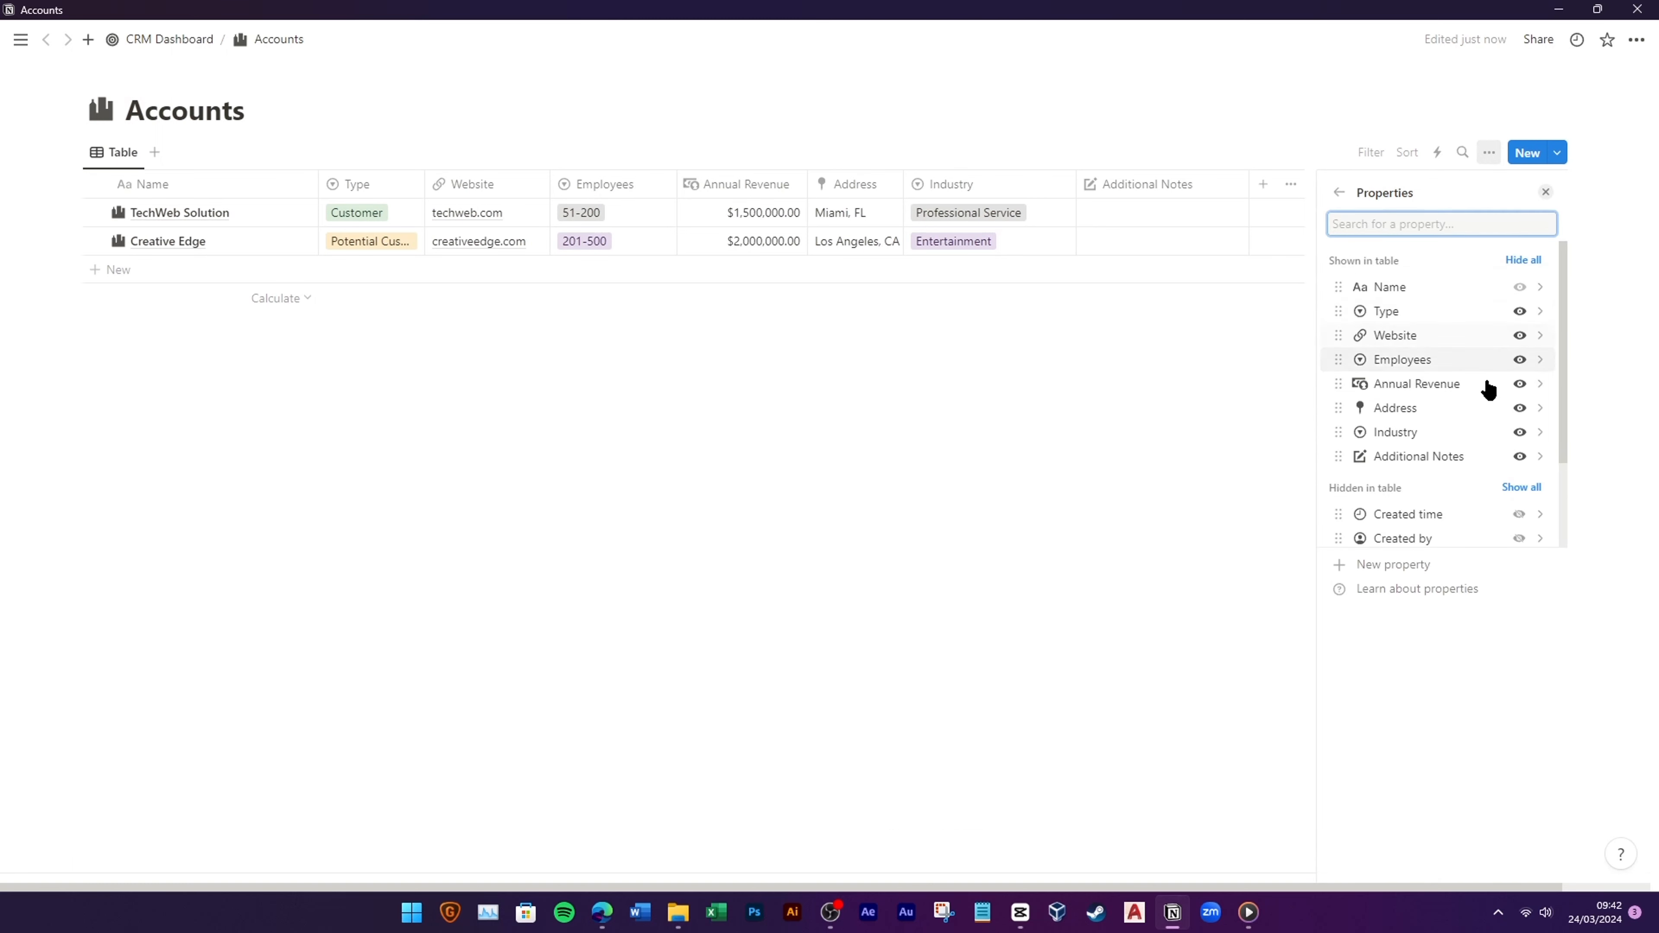
scroll(1489, 390, "down", 2)
left_click(1520, 496)
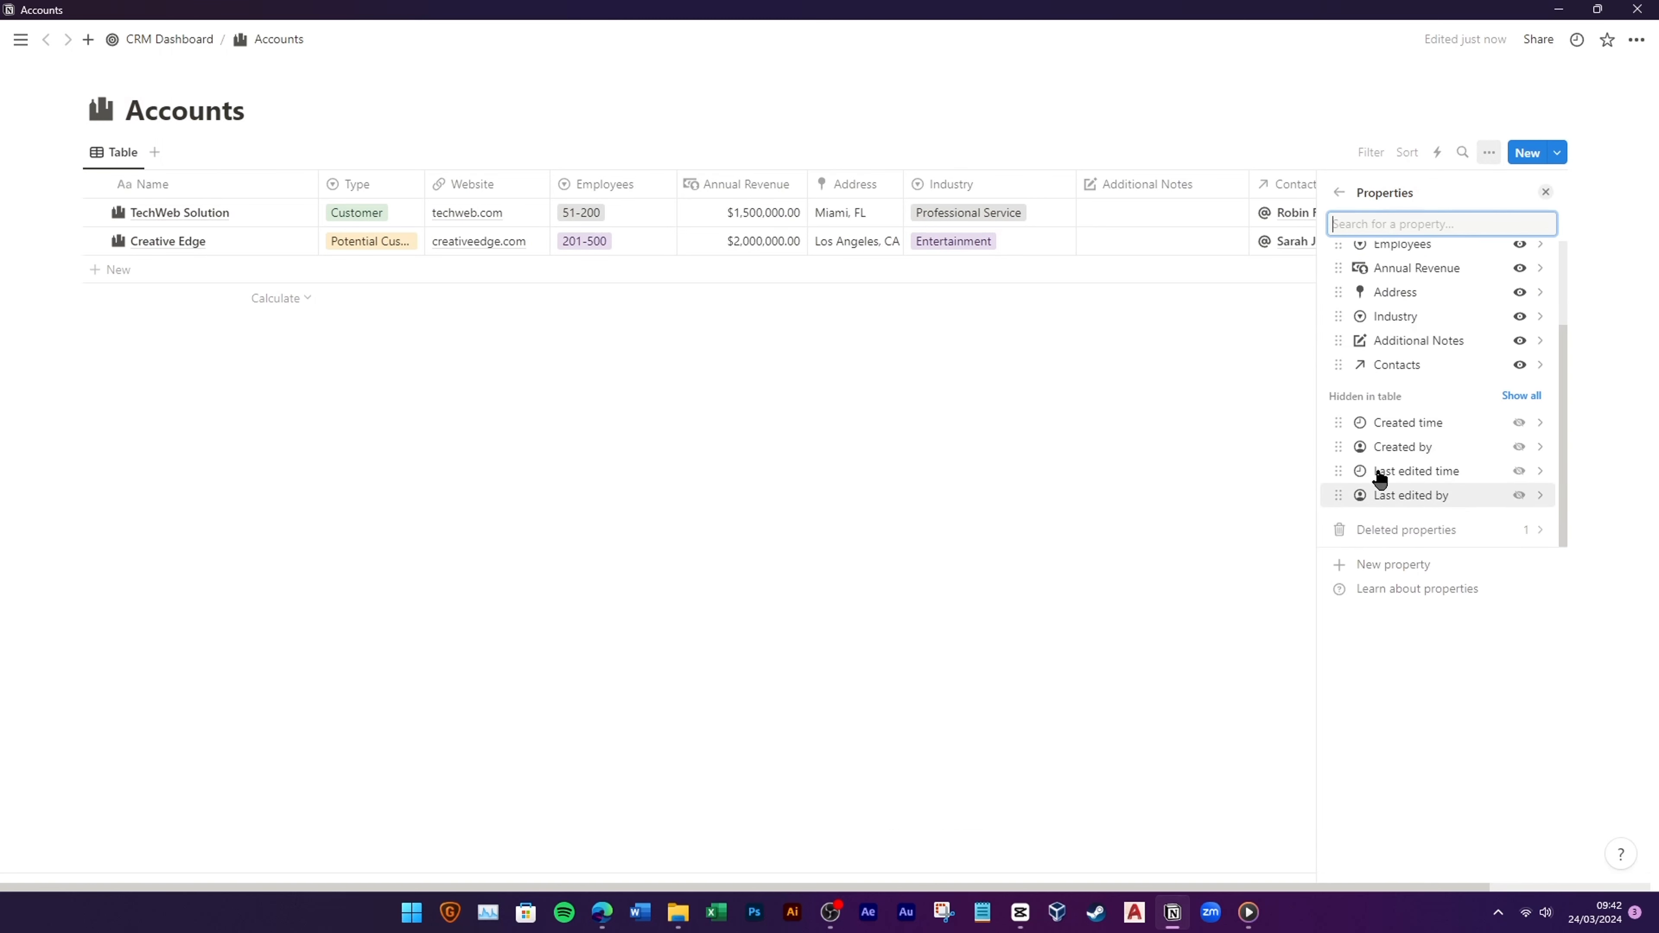
left_click(1103, 466)
Step: Give Contacts an @ icon, place it after Name, and return to CRM Dashboard
left_click(1270, 184)
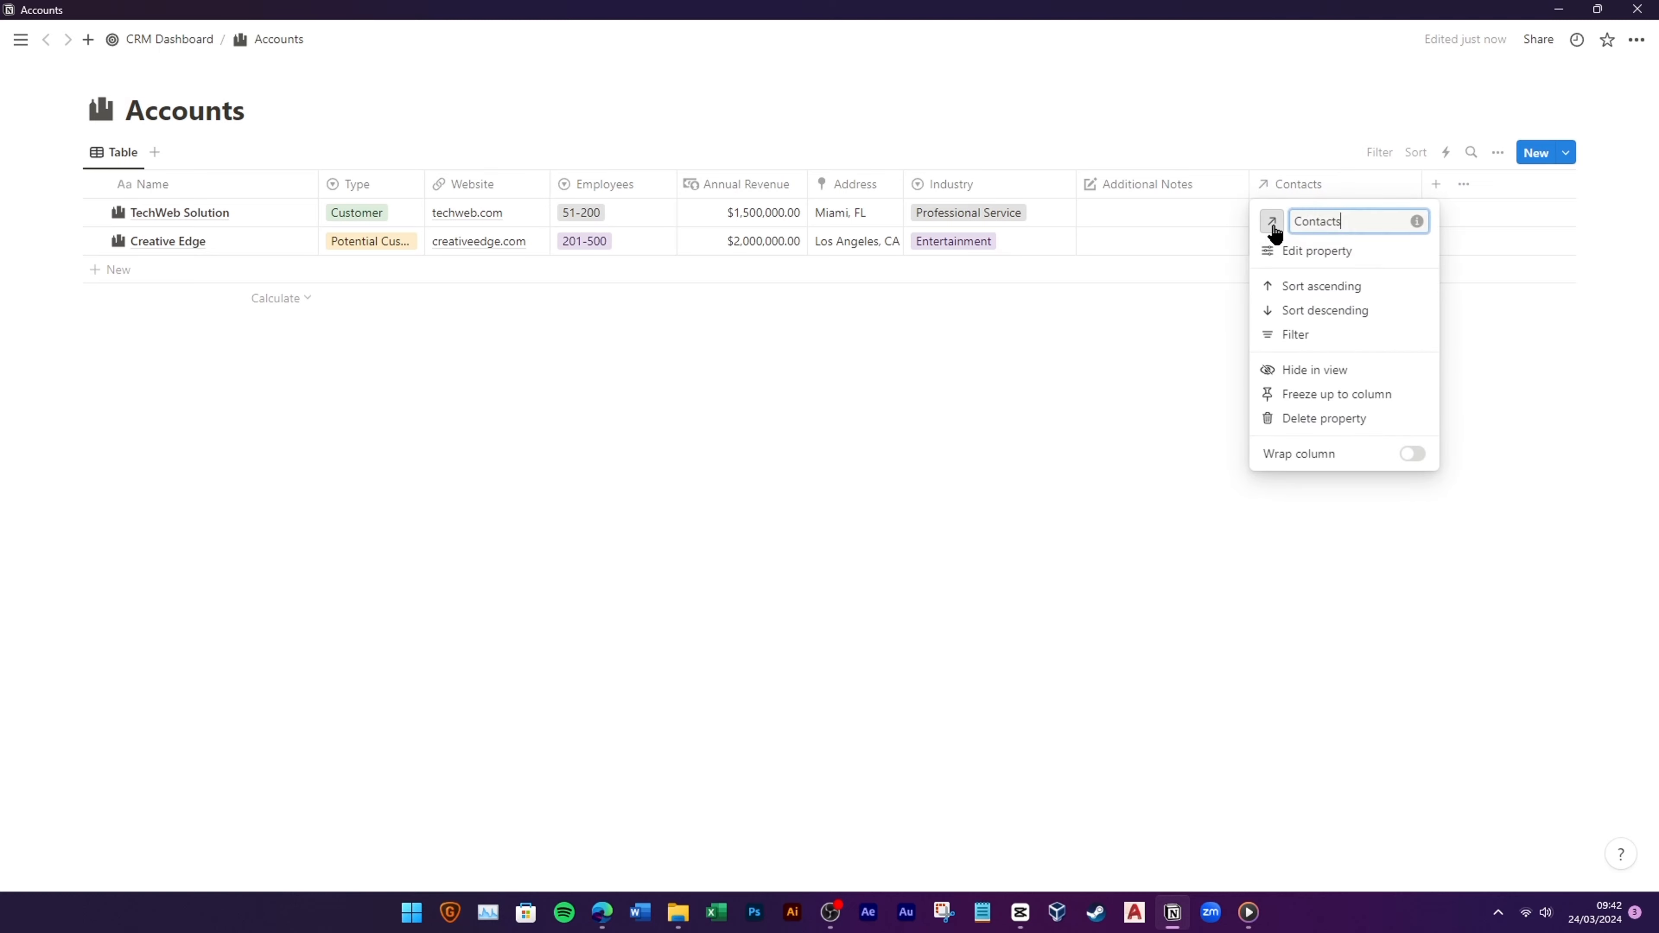
left_click(1272, 223)
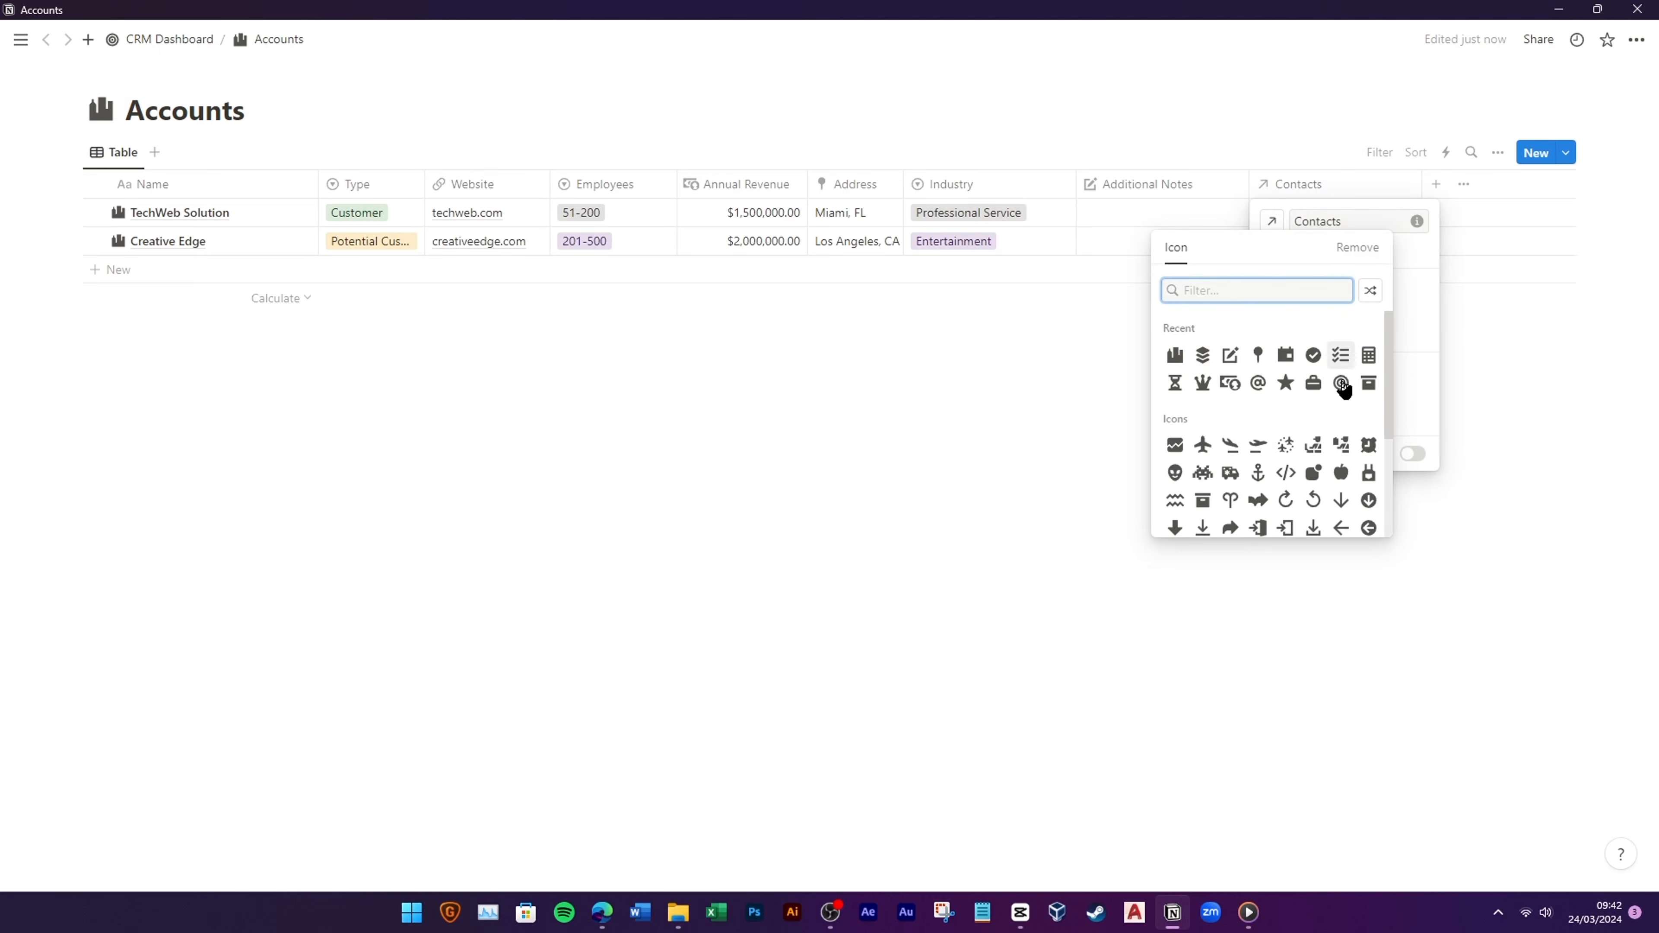
type("at")
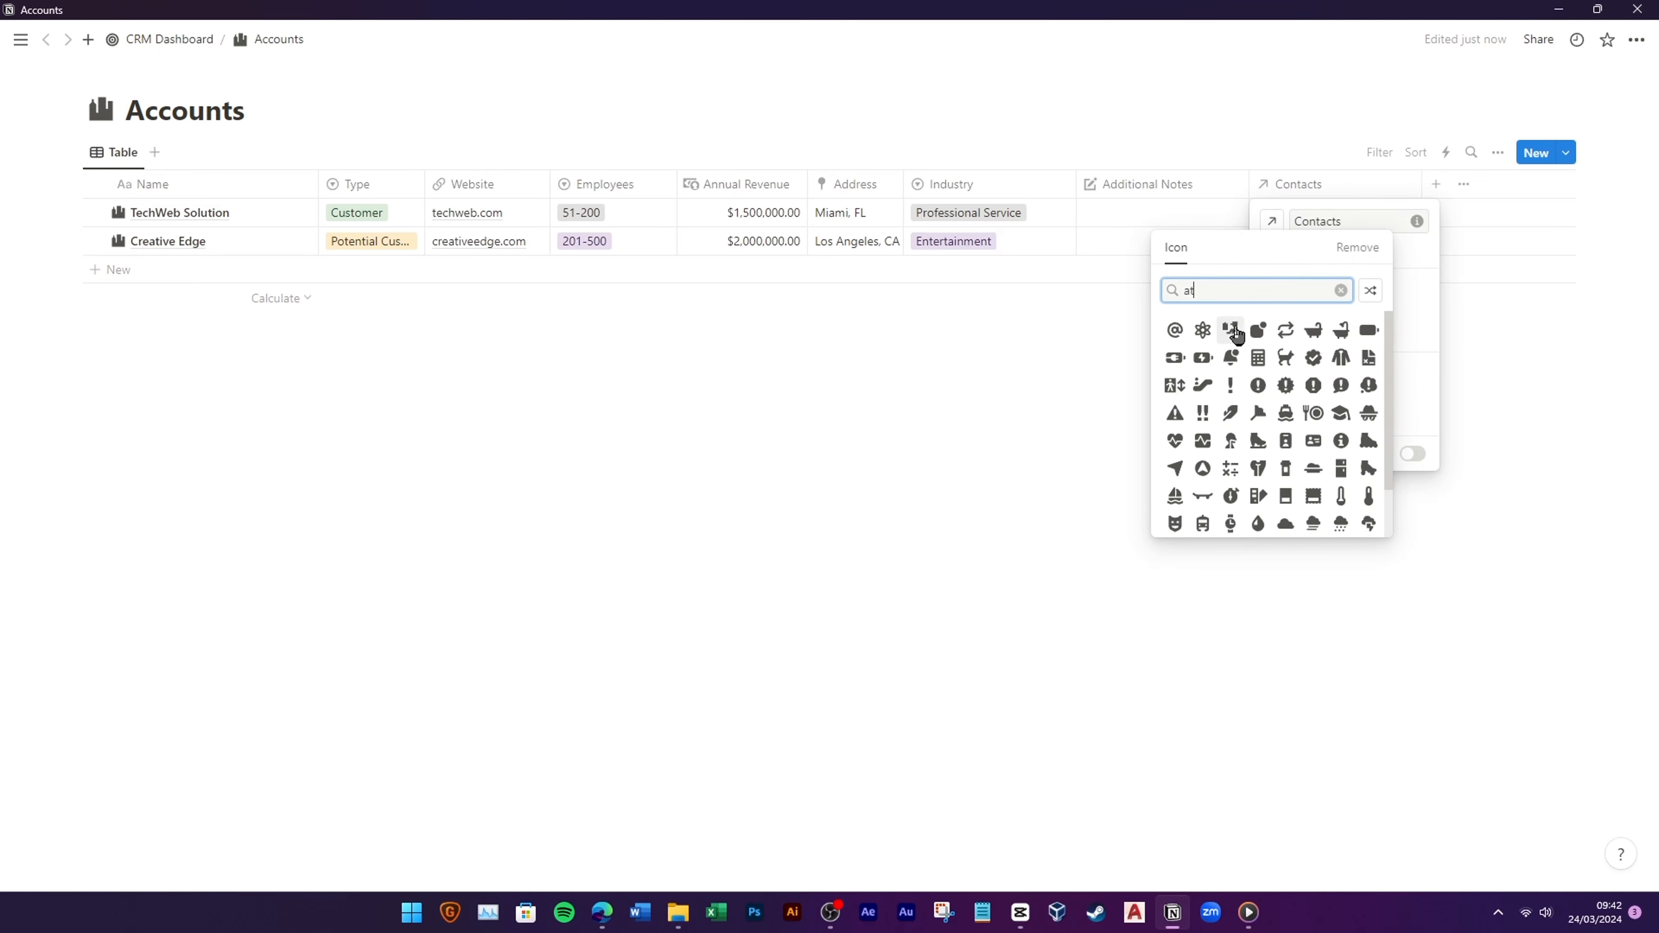
left_click(1178, 340)
left_click(1170, 296)
left_click_drag(1304, 193, 526, 204)
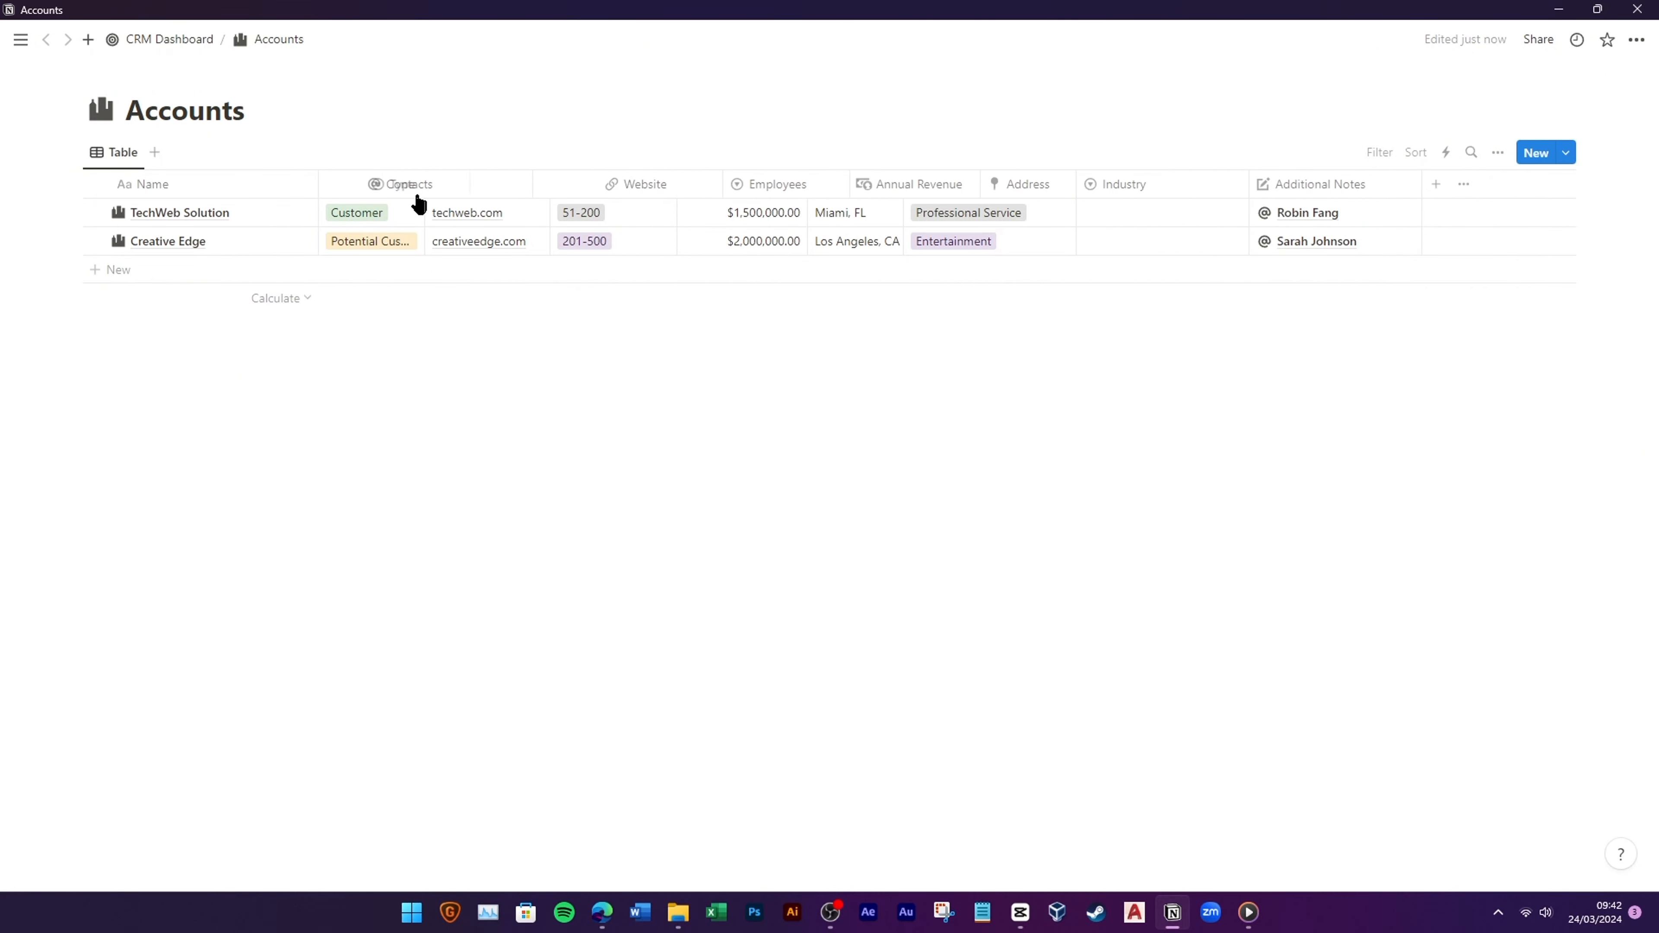
left_click_drag(419, 204, 454, 193)
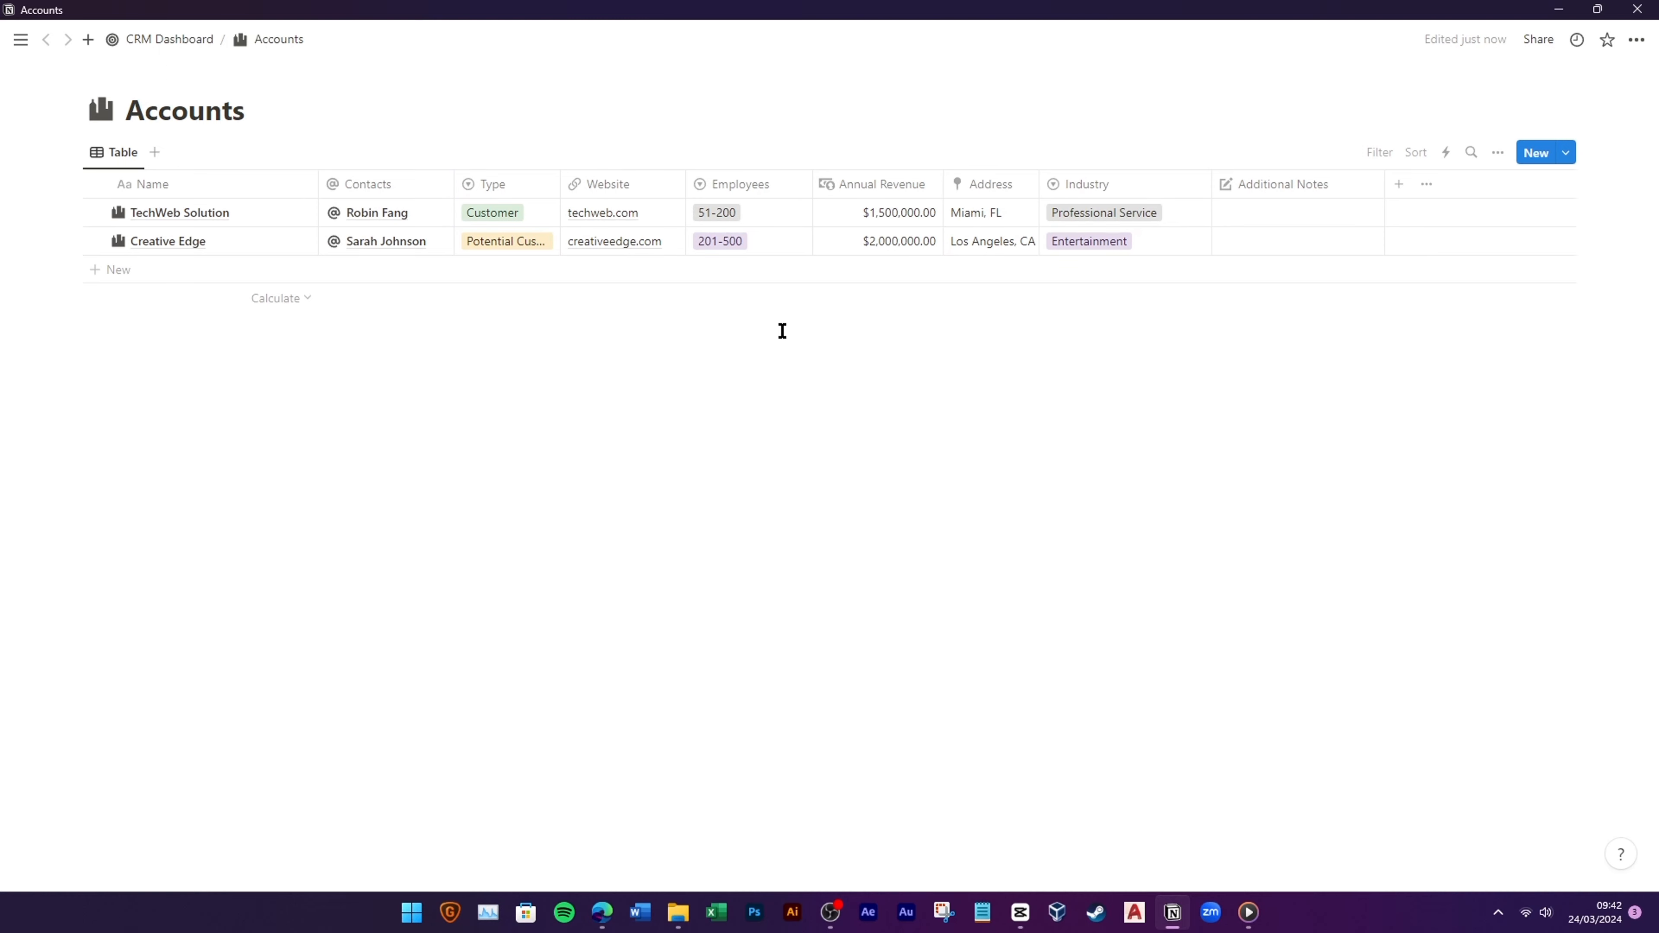
left_click(184, 36)
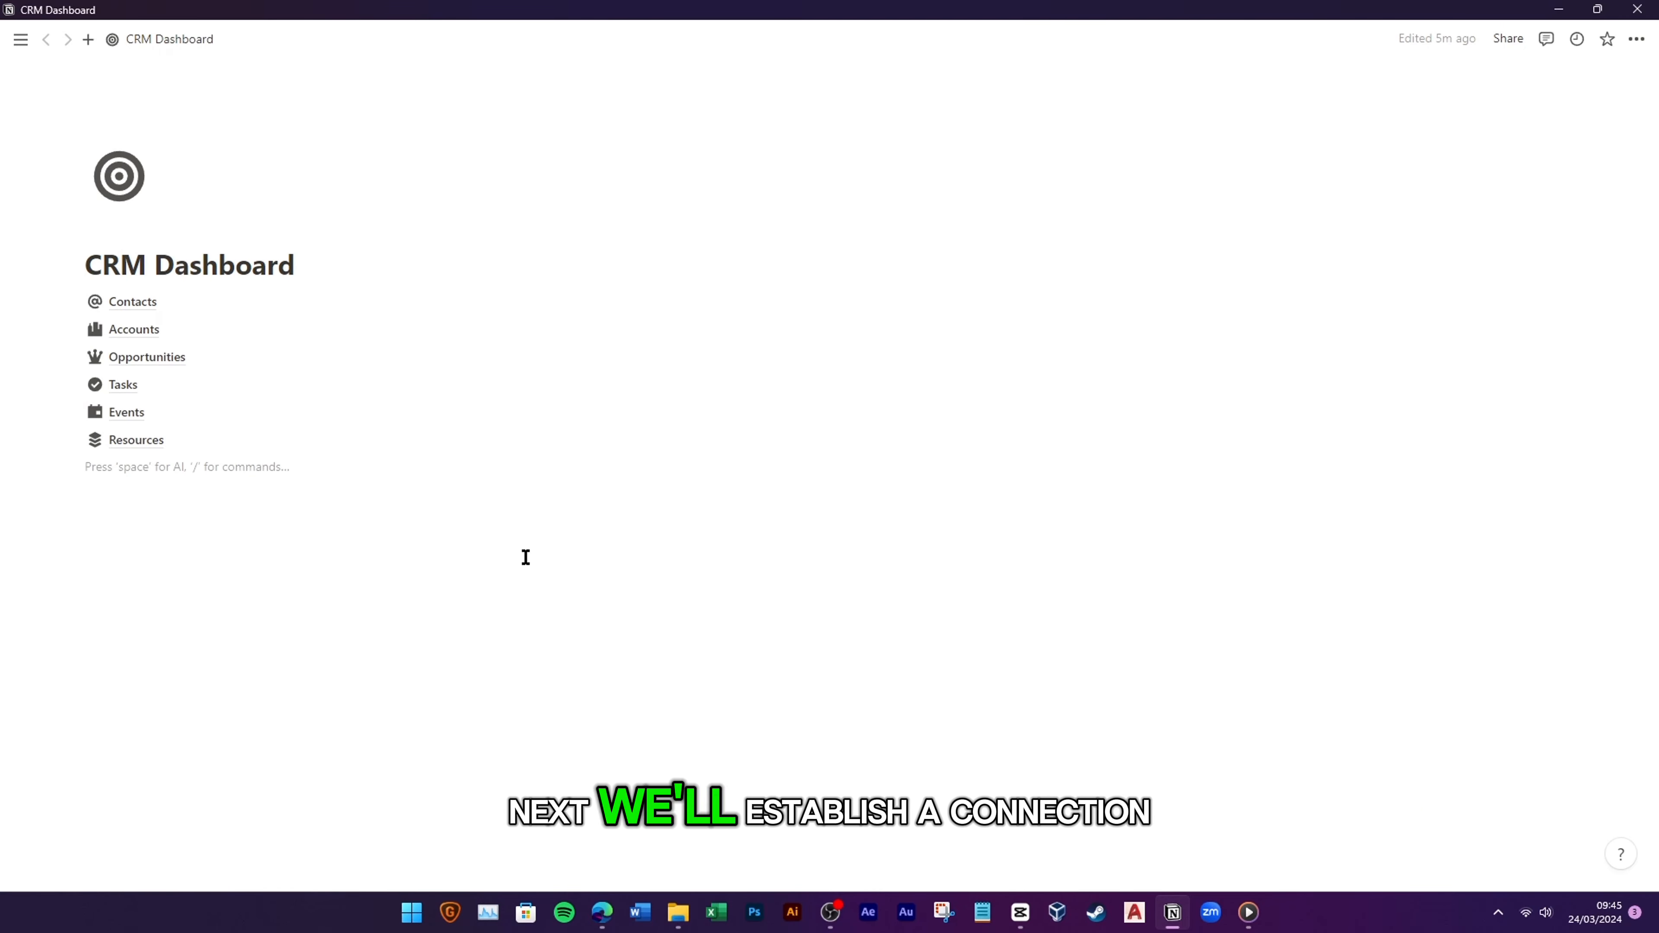
Step: In Opportunities, create a two-way Accounts relation property with a building icon
left_click(185, 358)
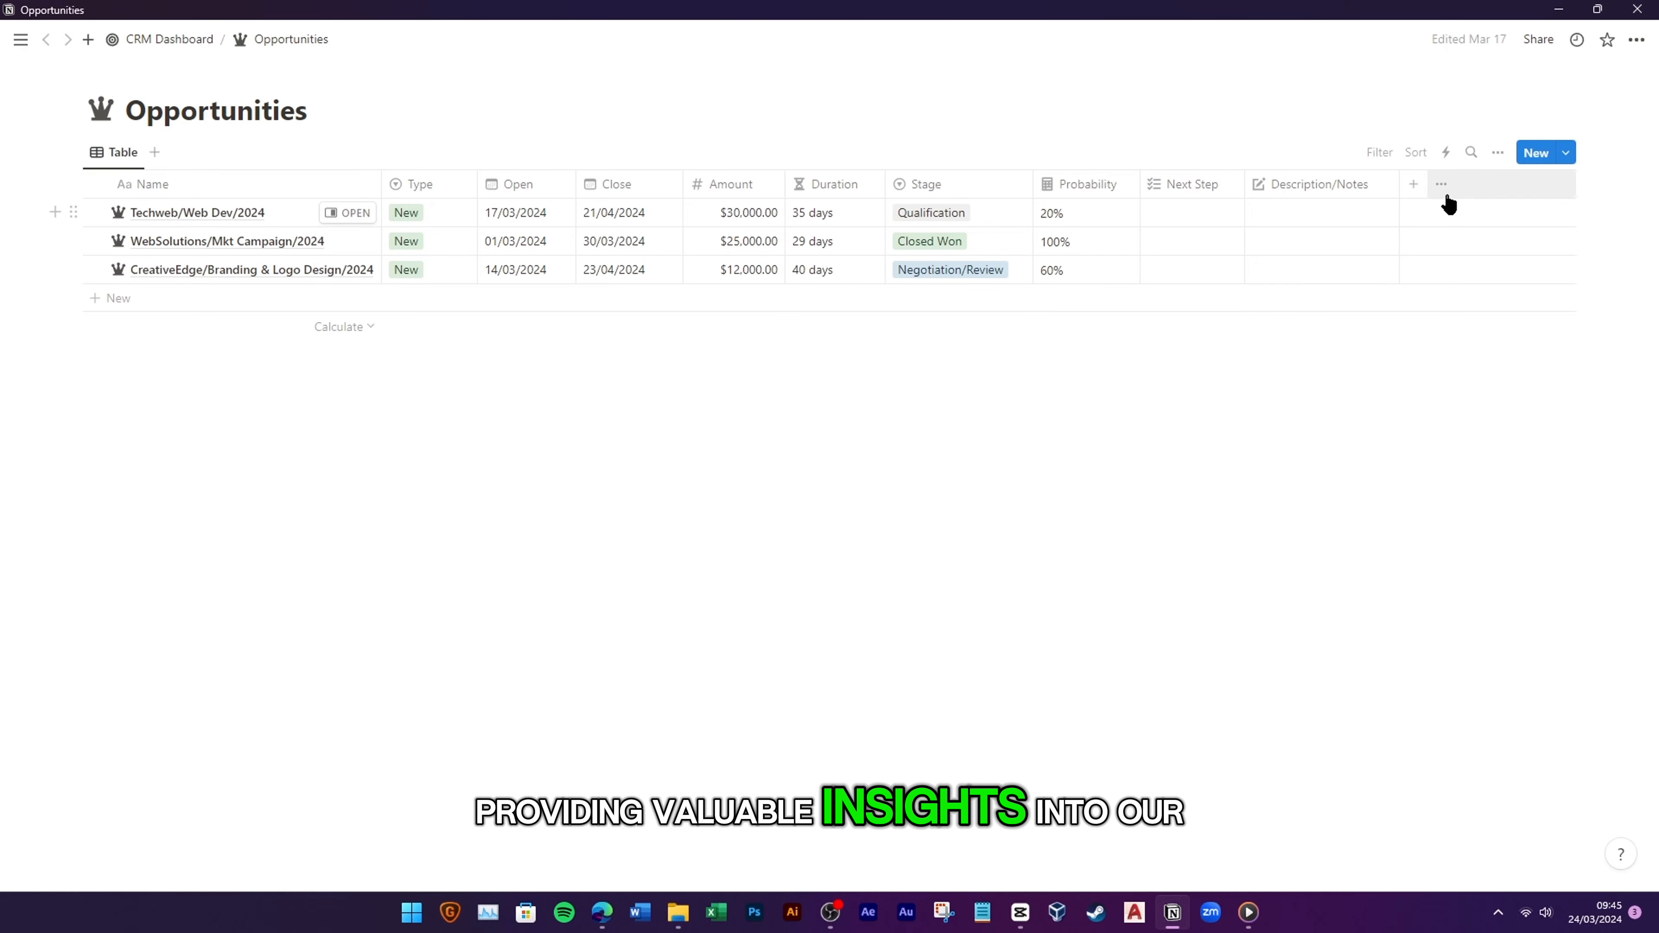
left_click(1424, 188)
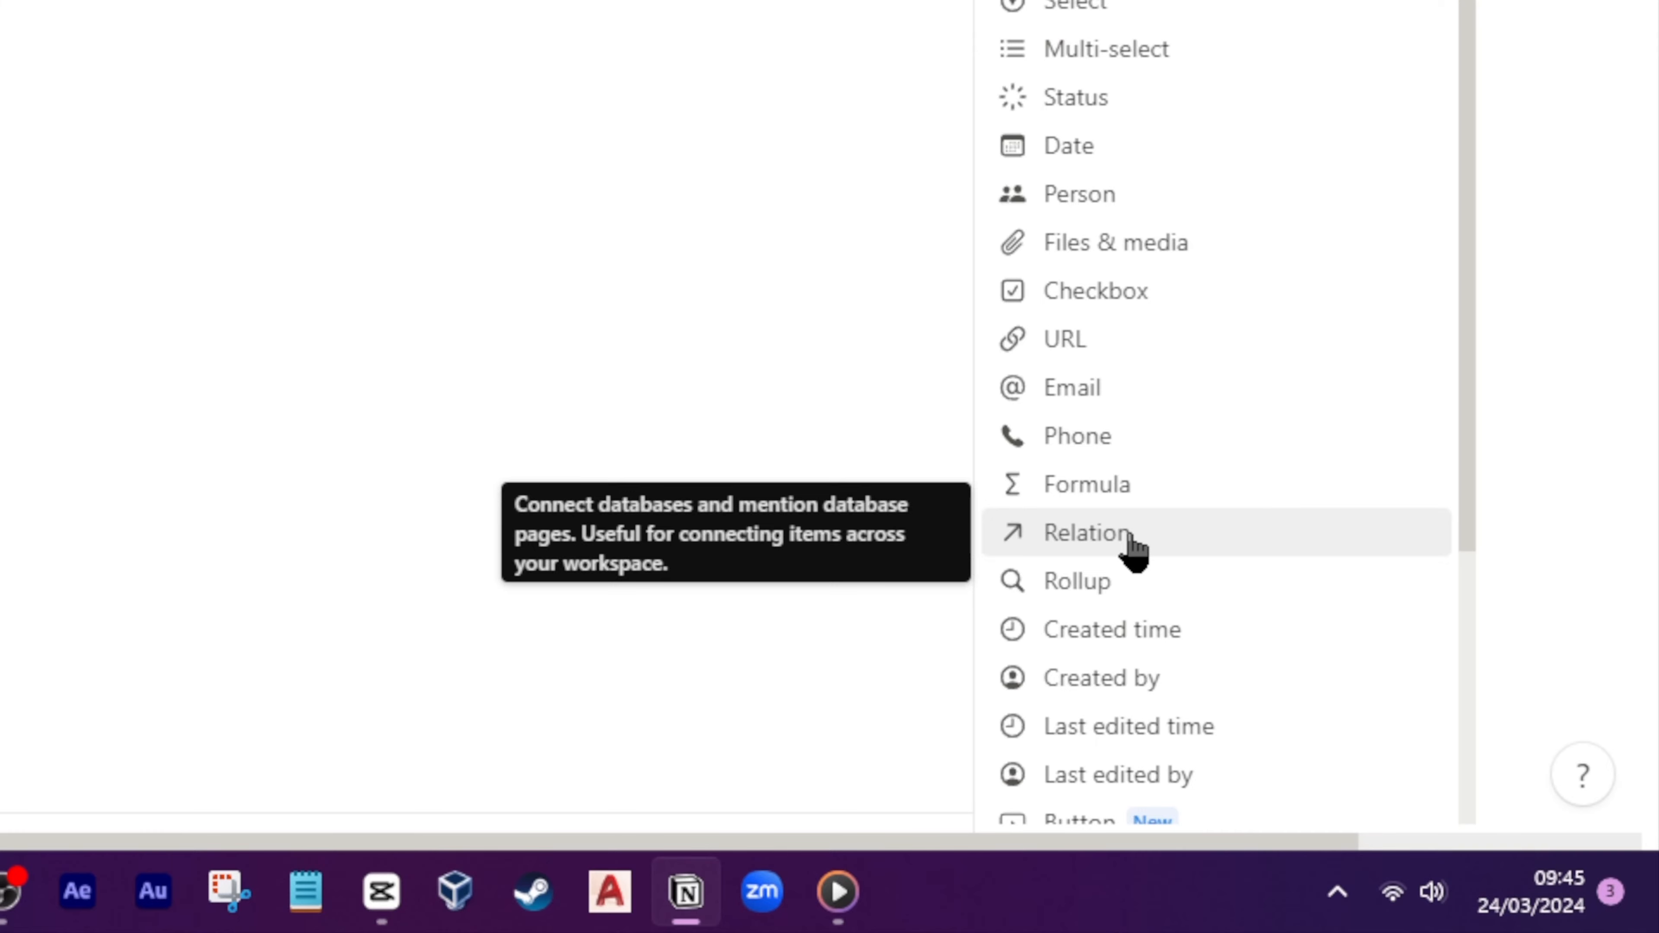
left_click(1128, 534)
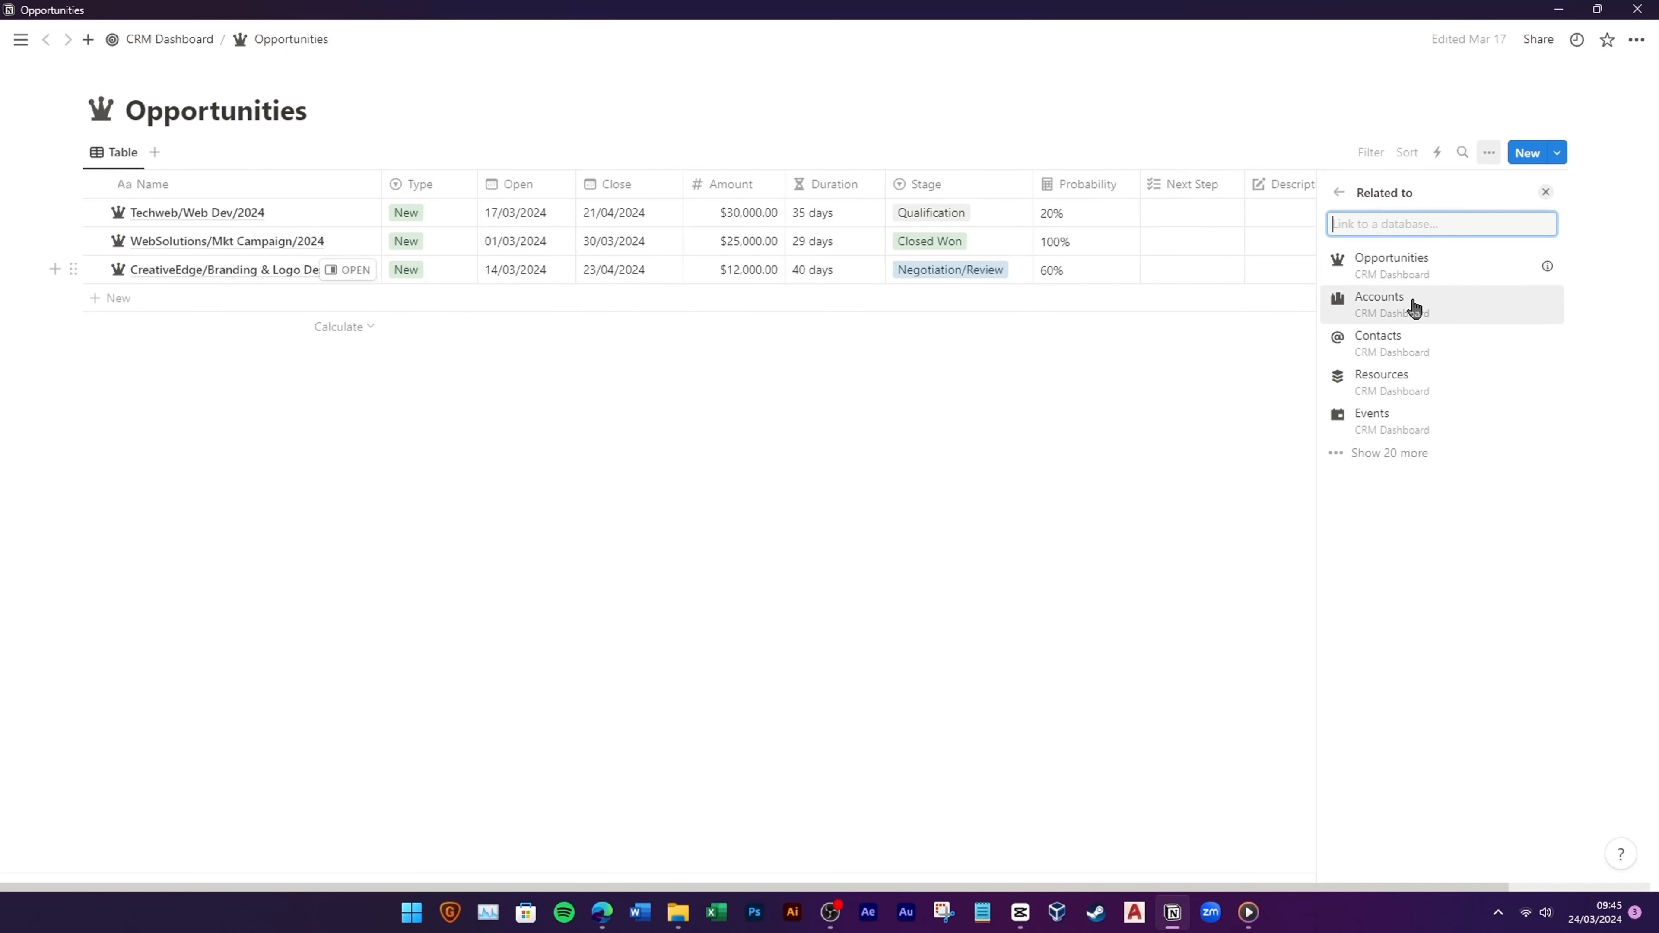
left_click(1410, 317)
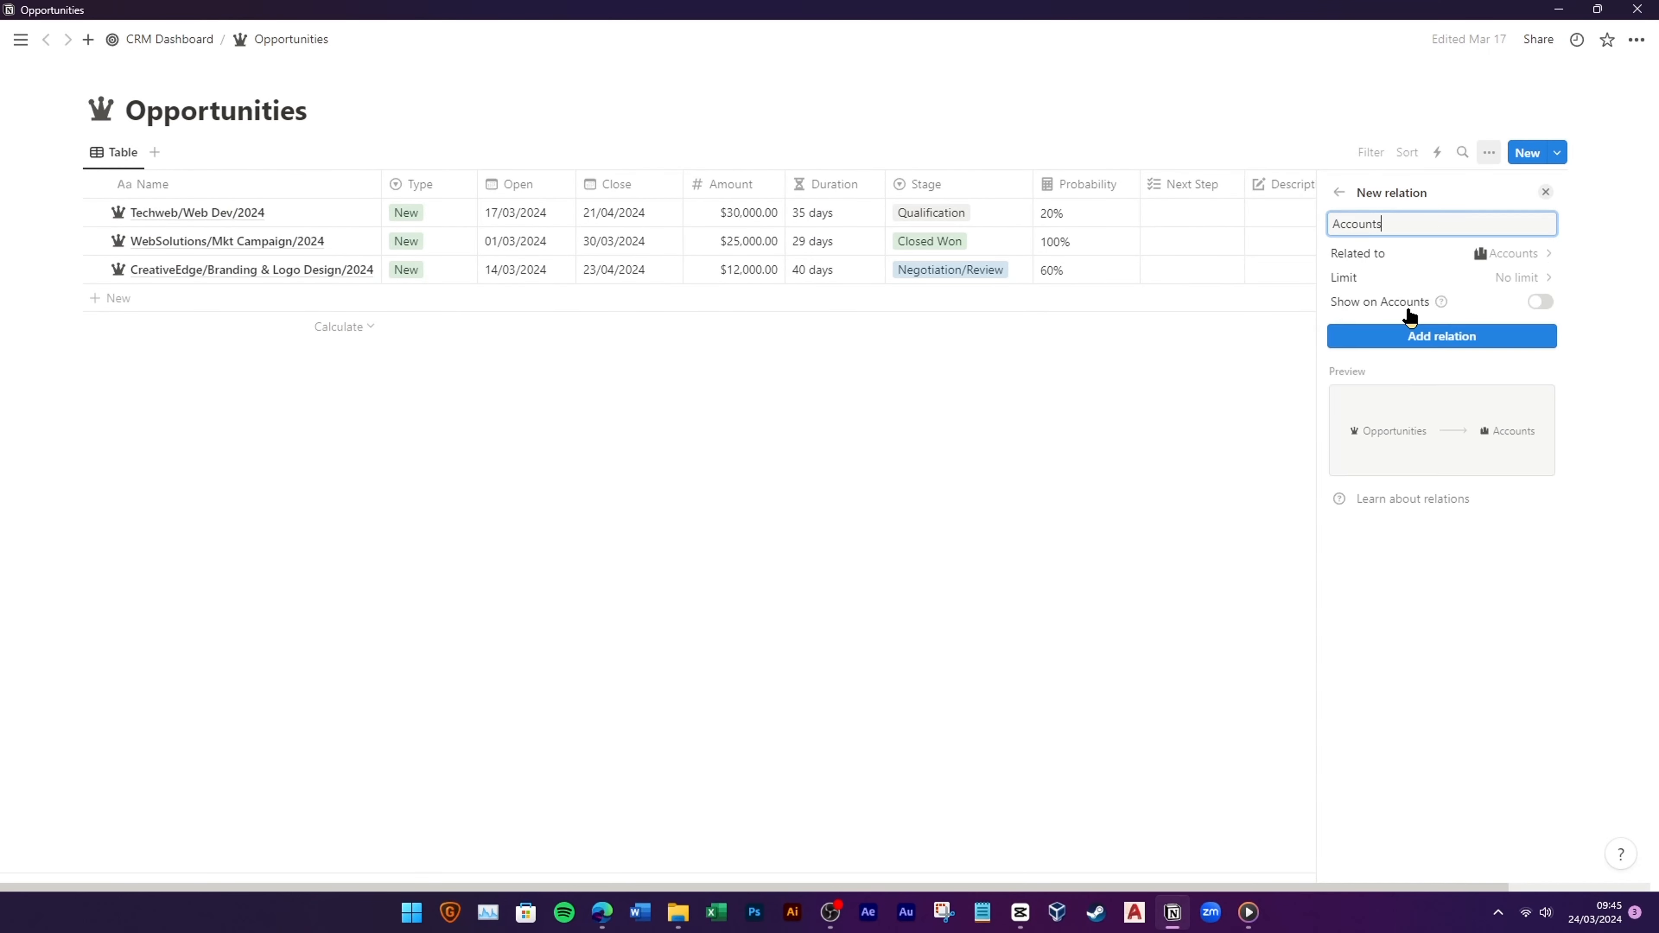
left_click(1541, 303)
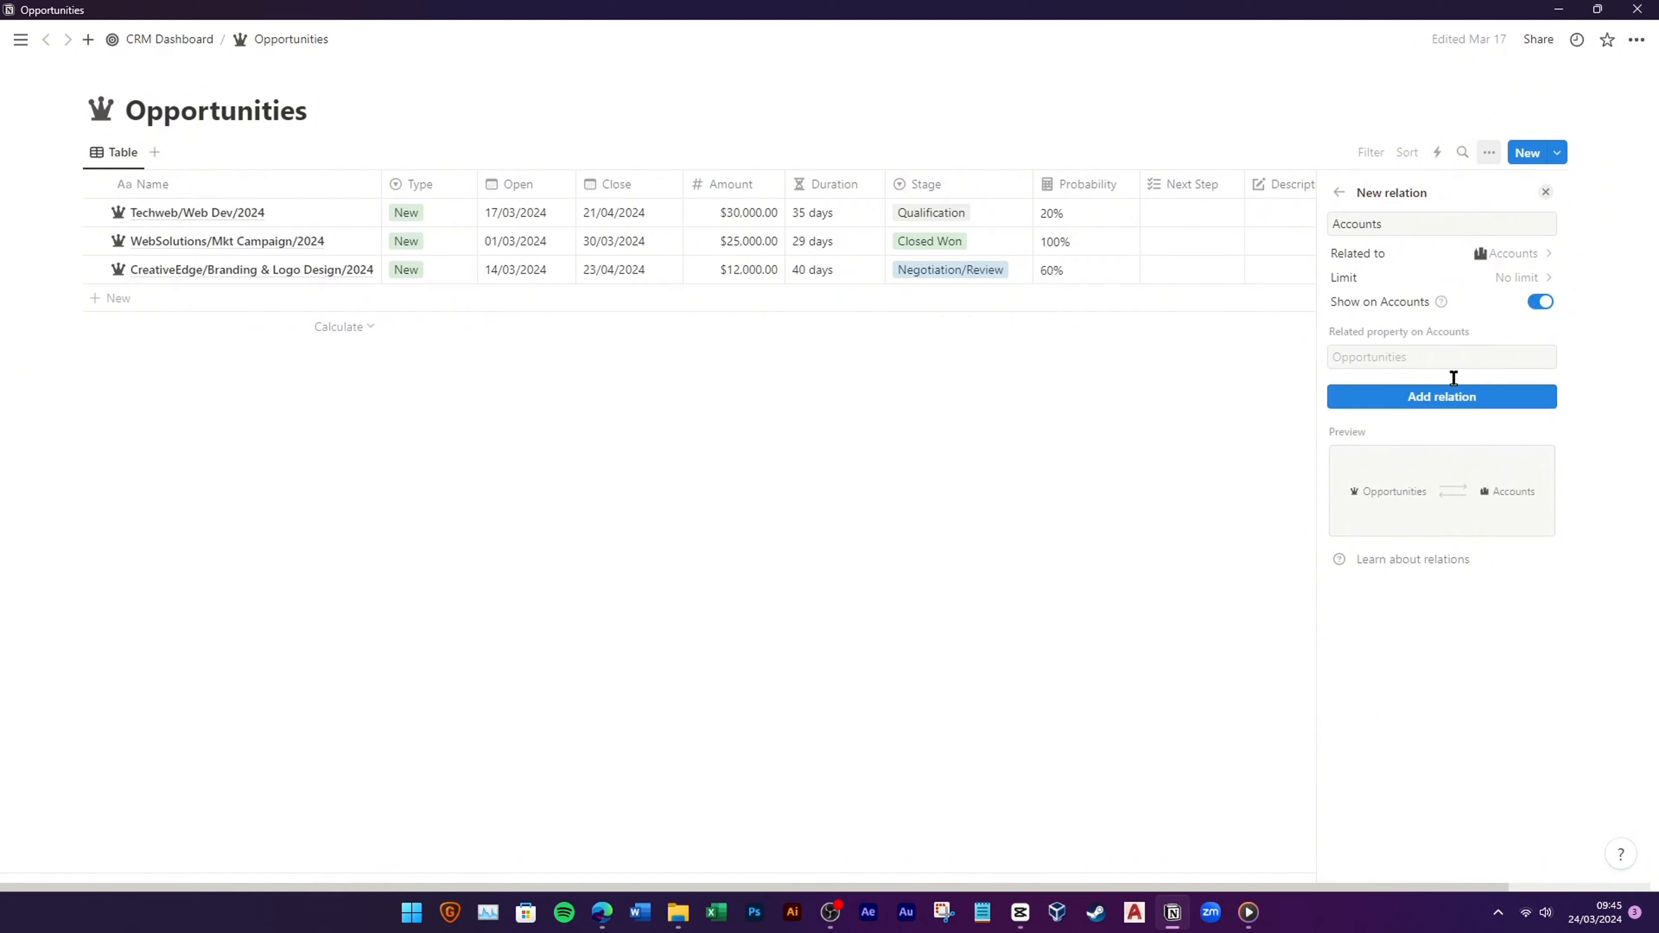
left_click(1463, 406)
left_click(1339, 224)
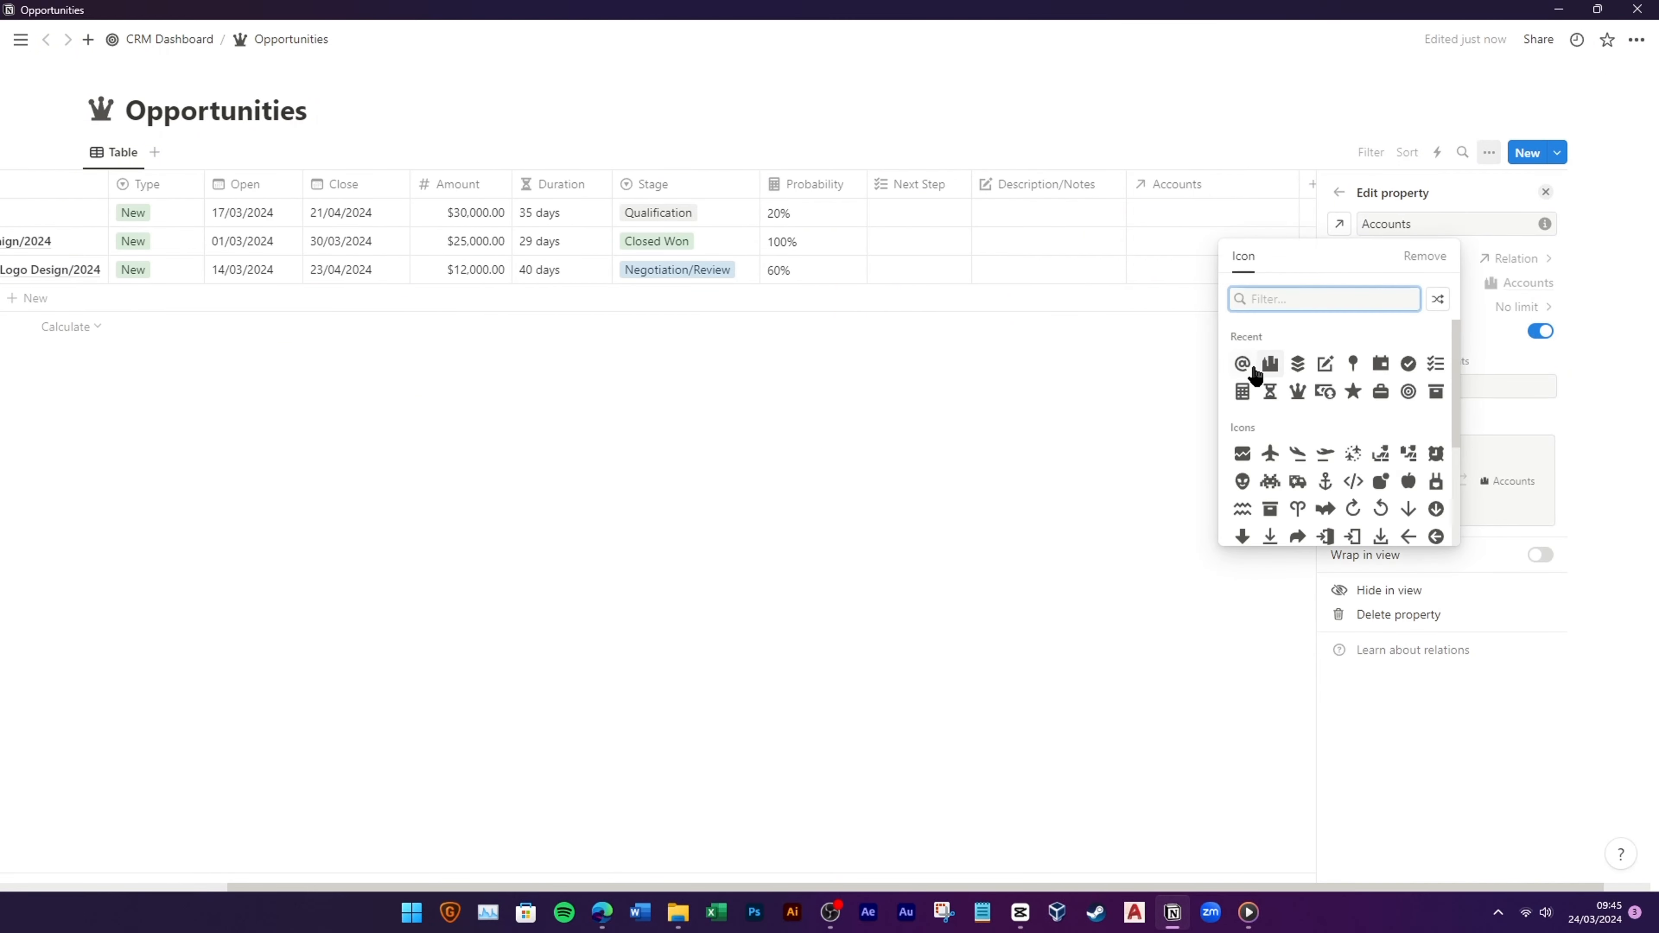
left_click(1271, 367)
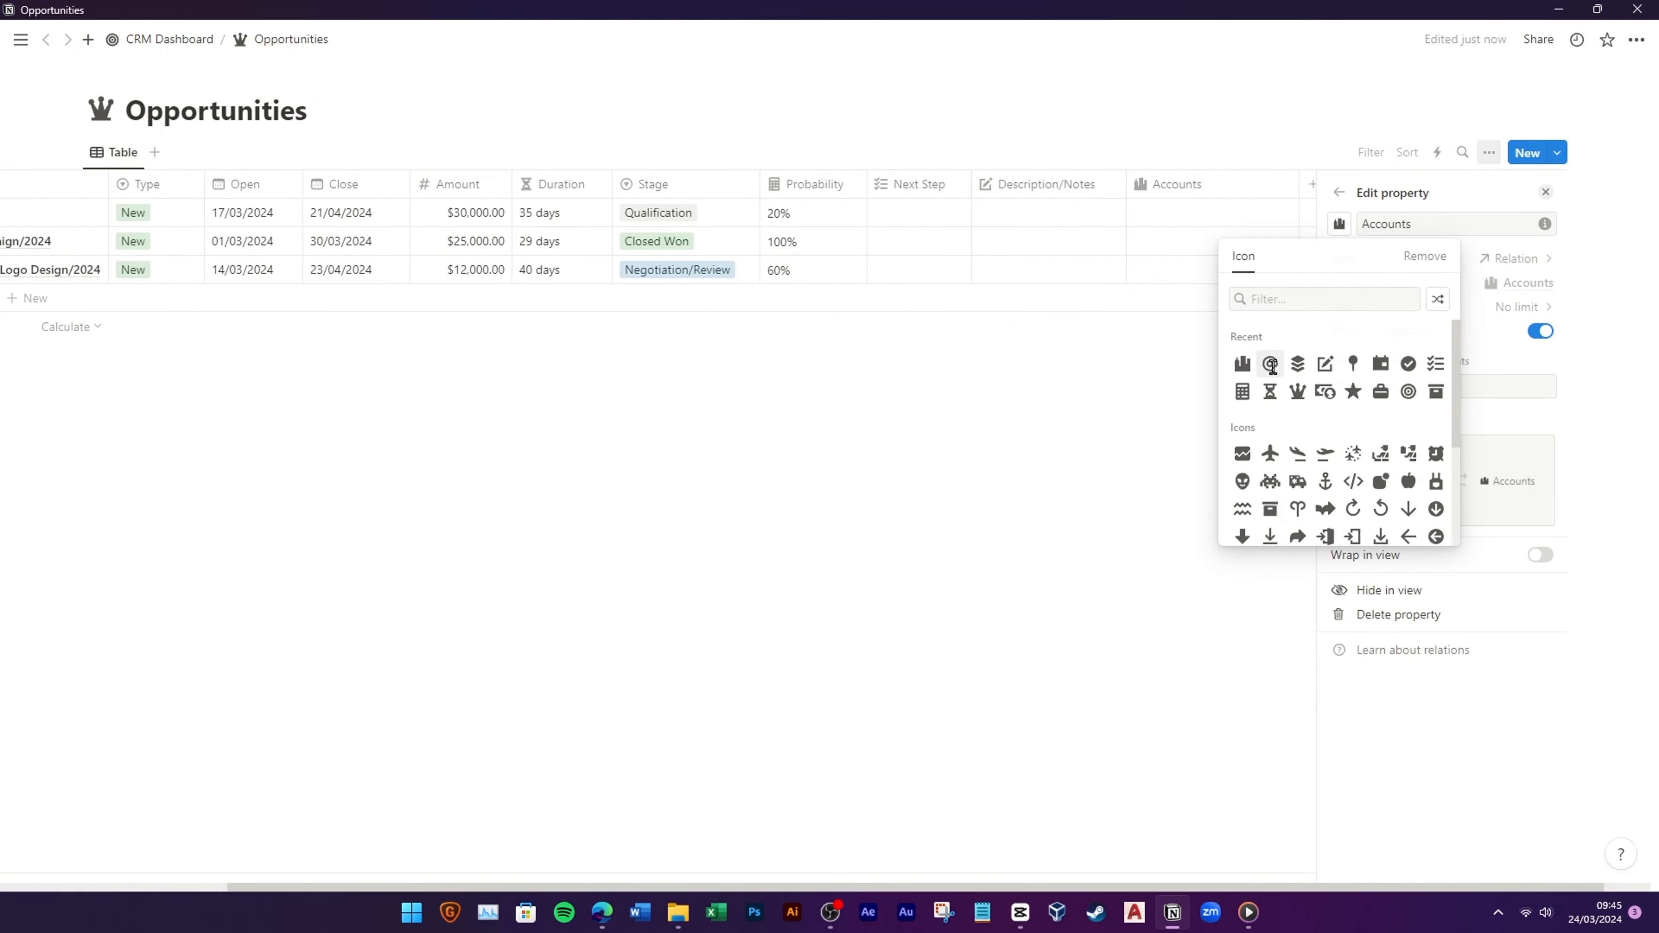
left_click(1147, 448)
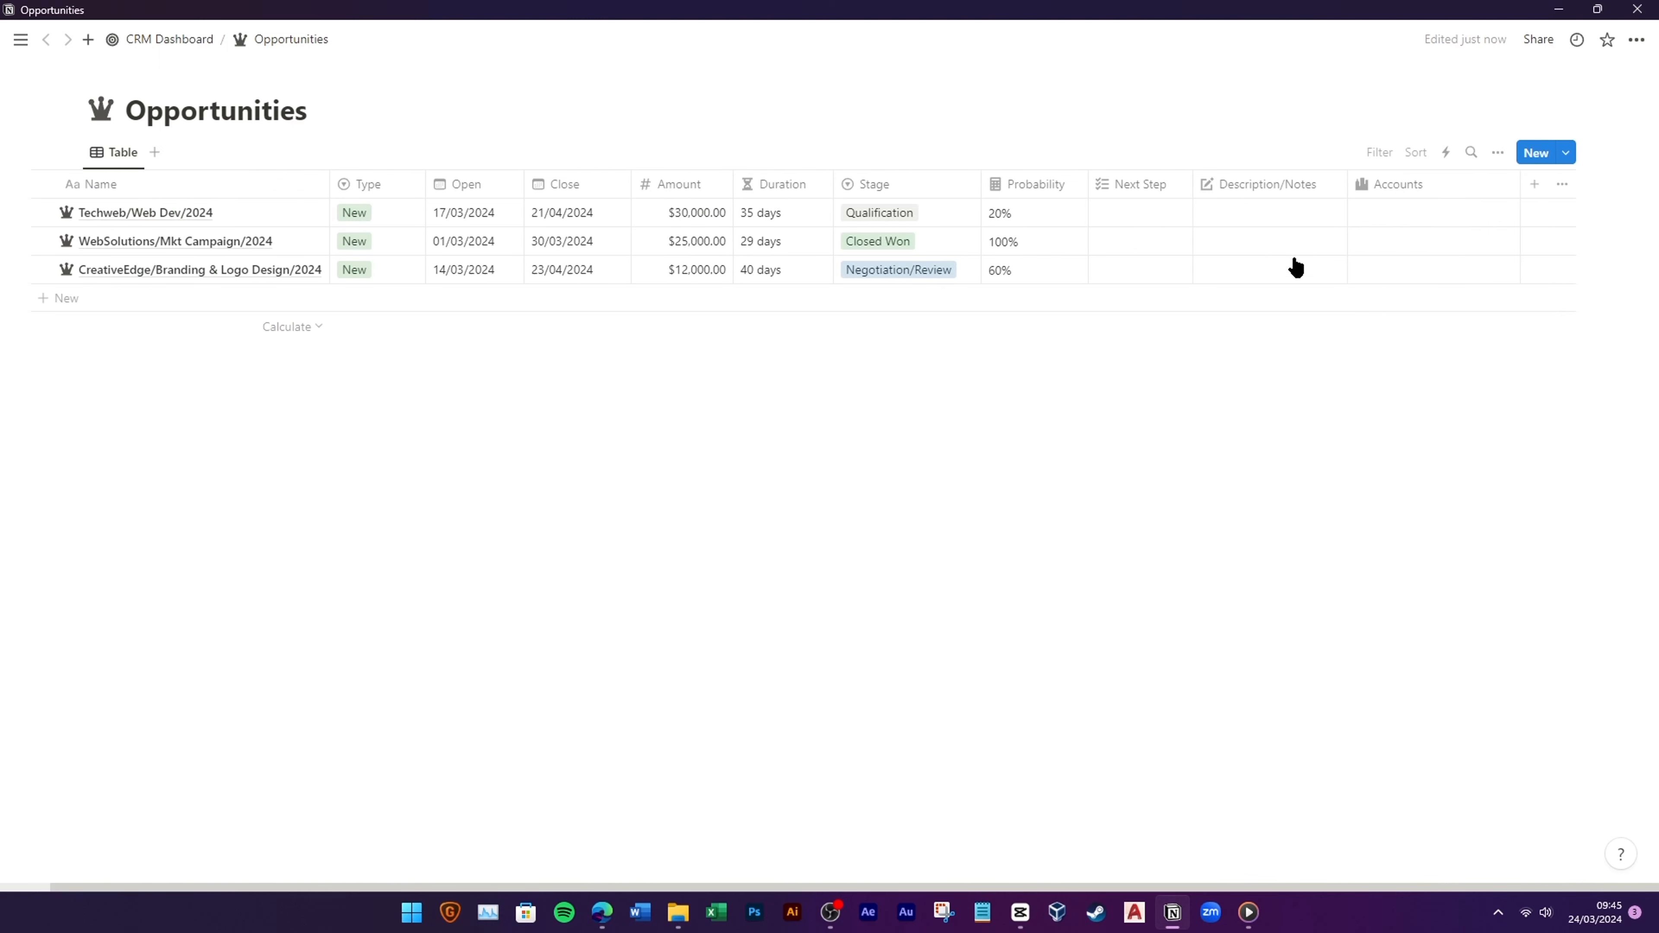
Step: Link the first opportunity to TechWeb Solution and the third to Creative Edge
left_click(1400, 225)
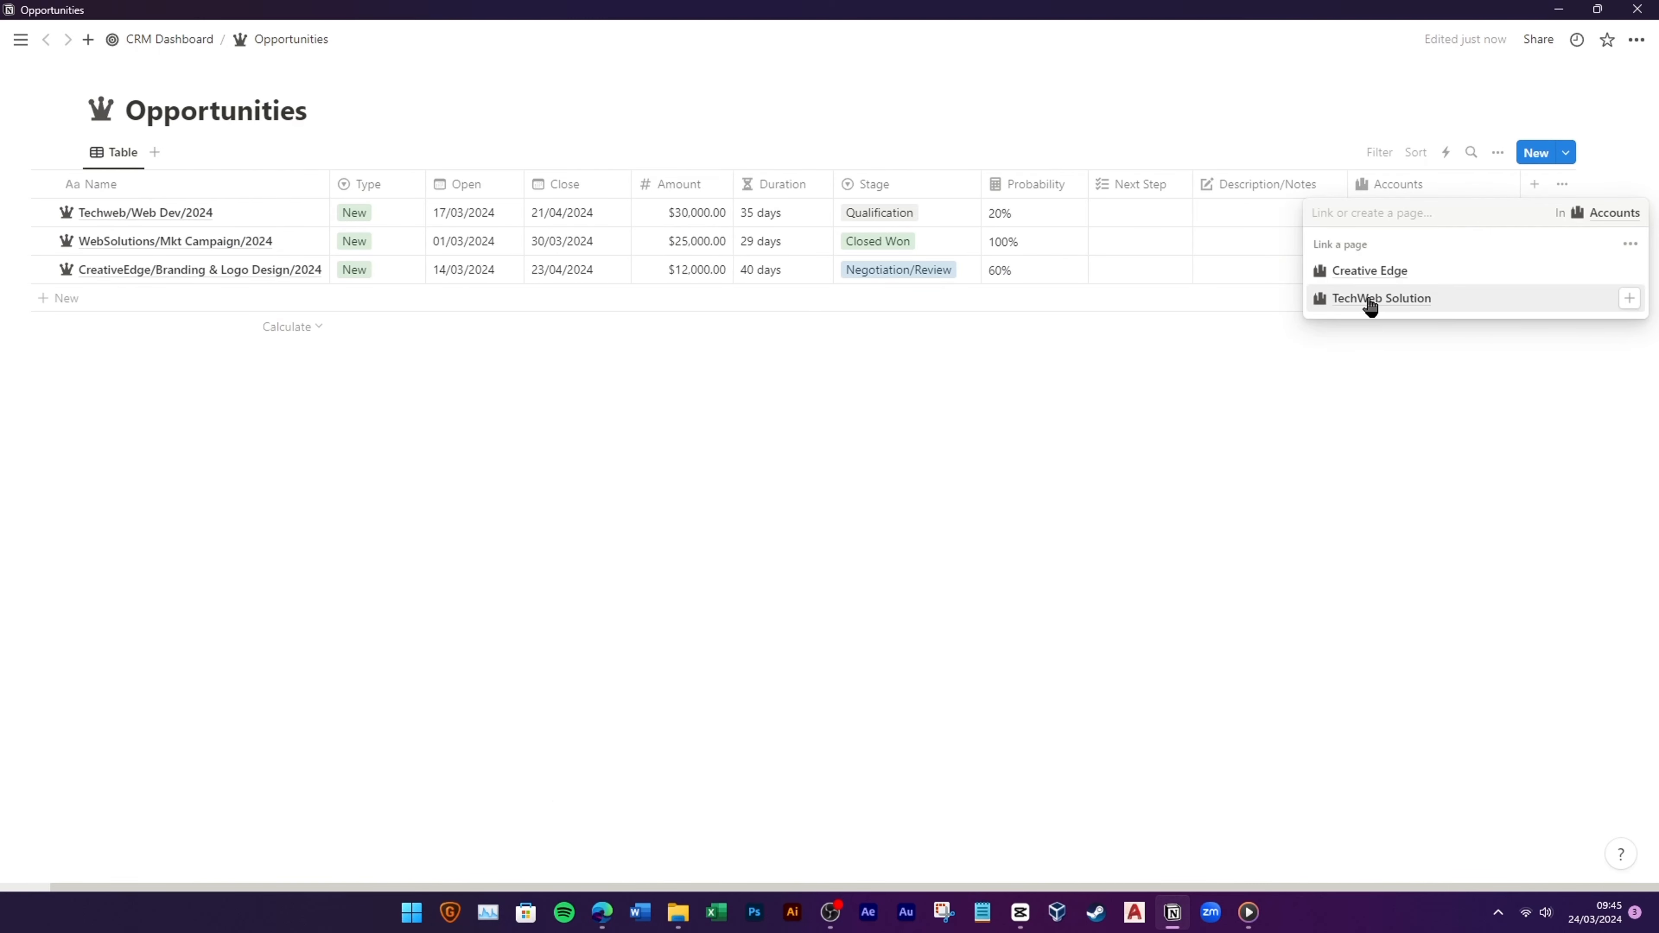
left_click(1373, 306)
left_click(1348, 390)
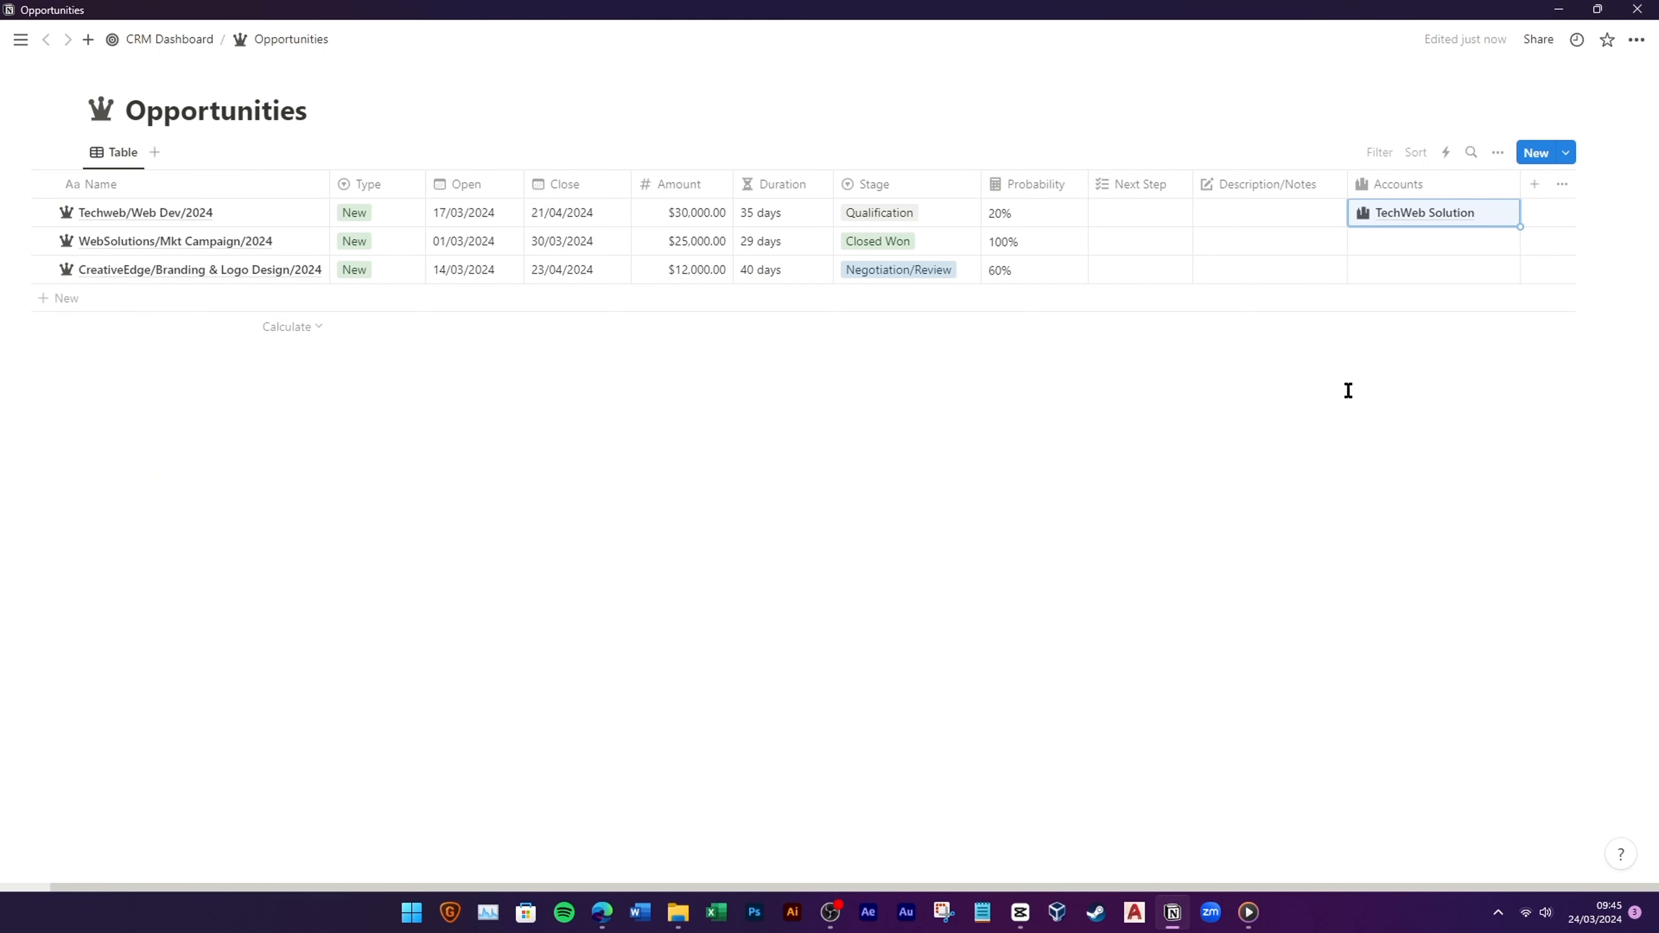
left_click(1433, 253)
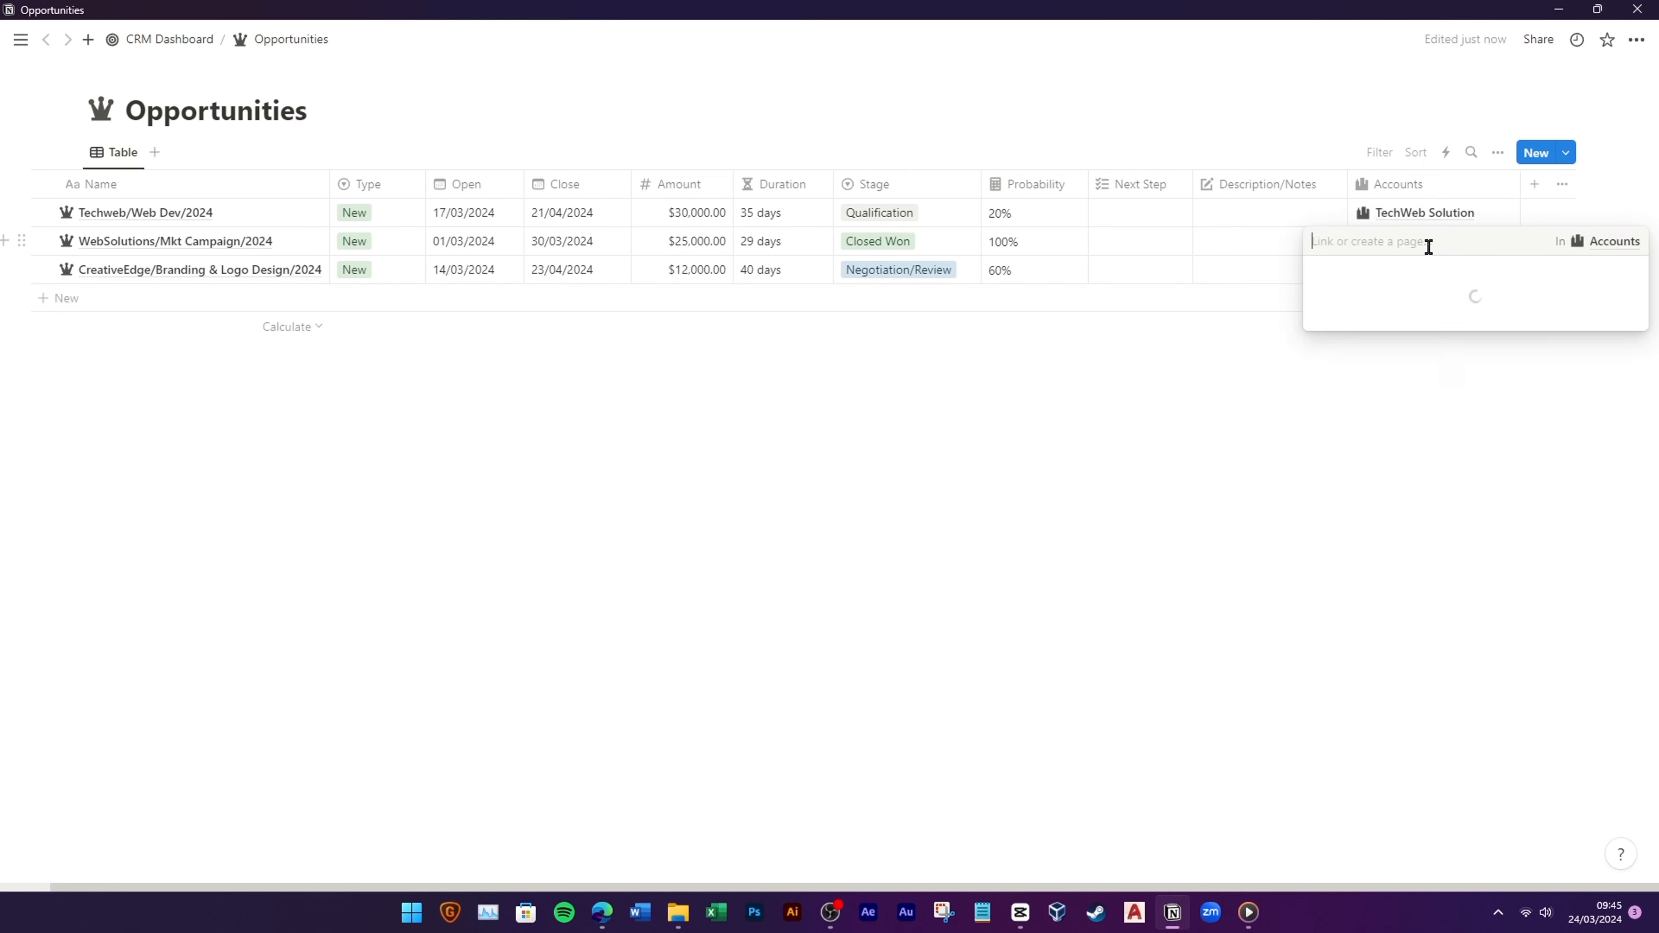
key("Escape")
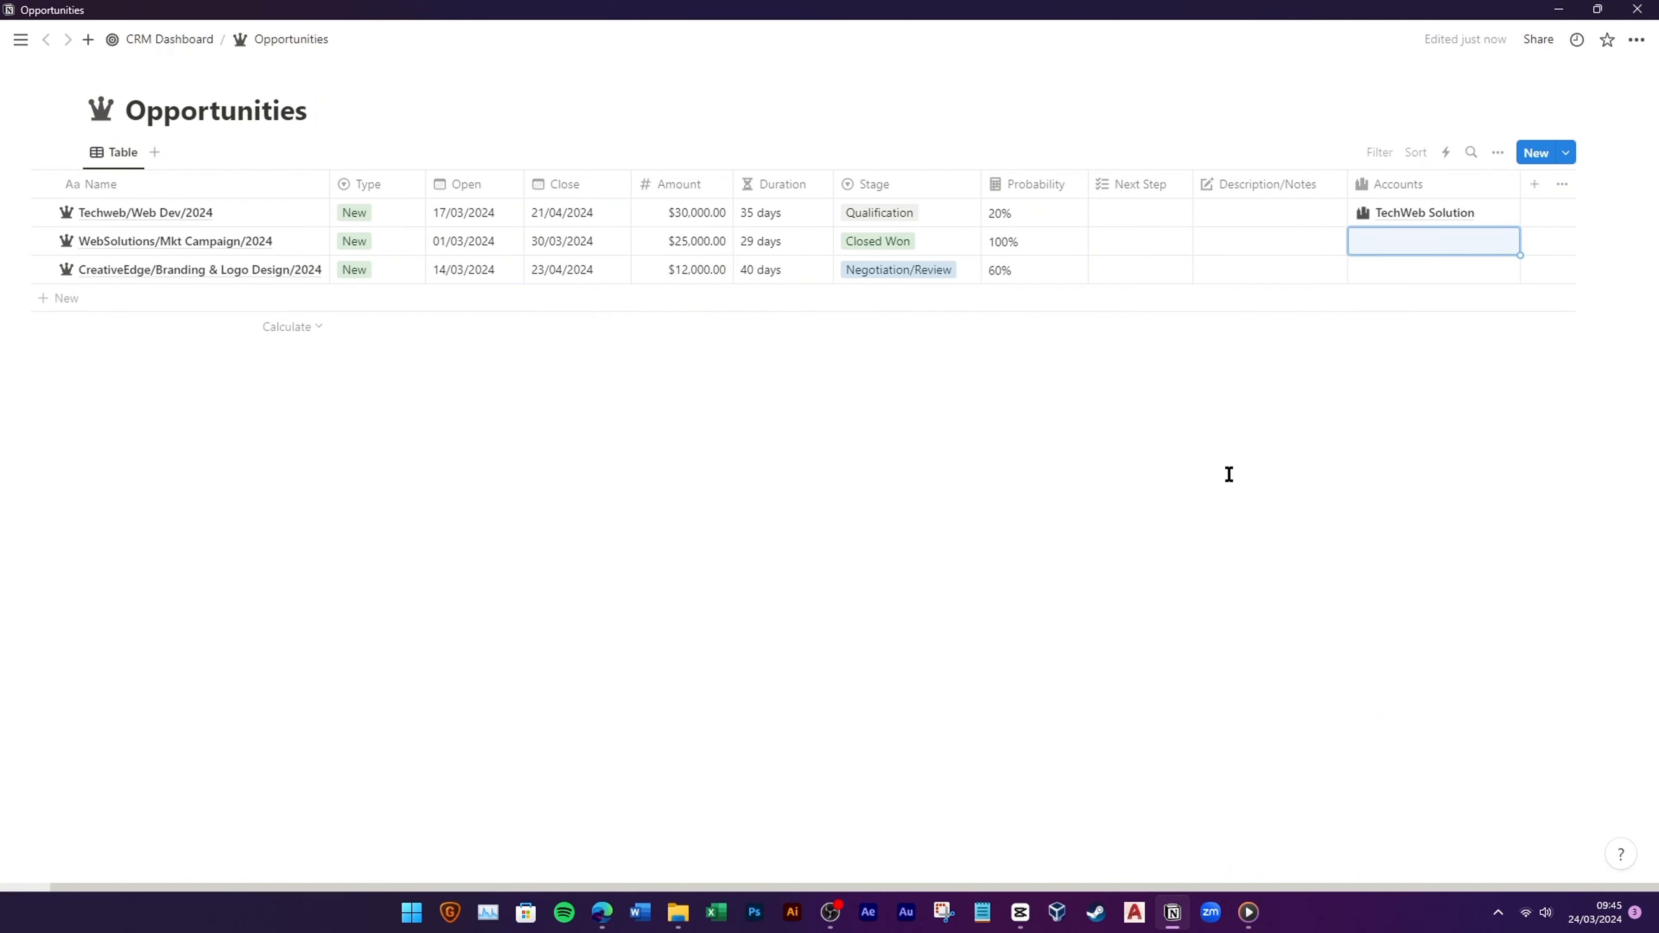
left_click_drag(1437, 303, 1426, 285)
left_click(1408, 268)
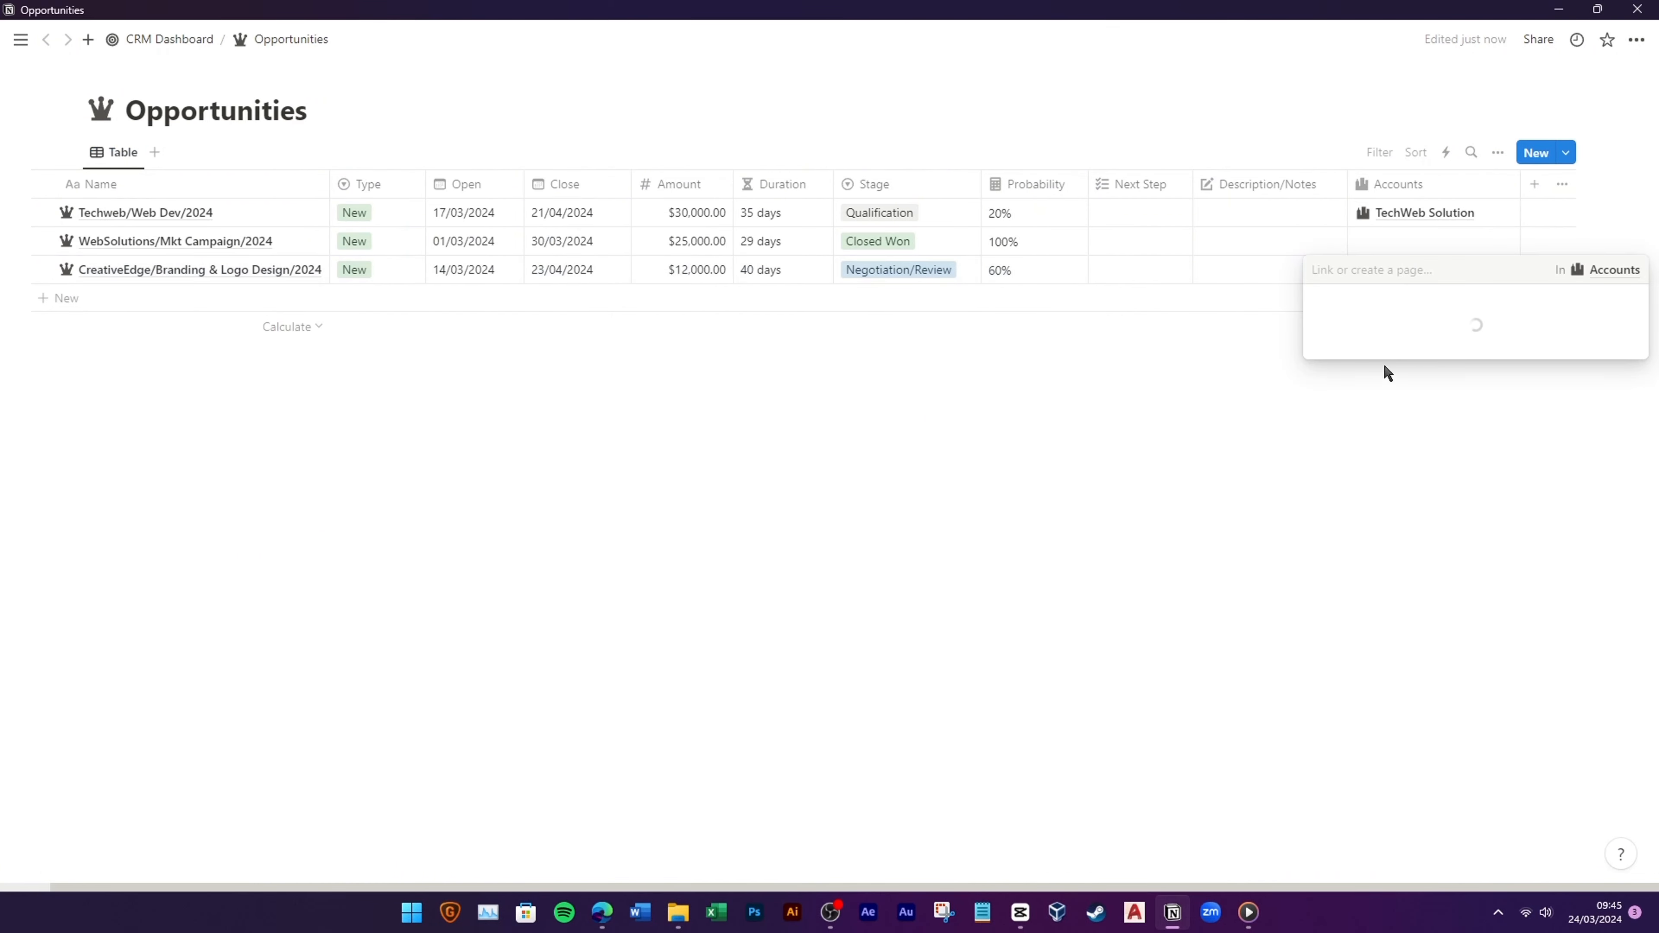
left_click(1413, 330)
key("Escape")
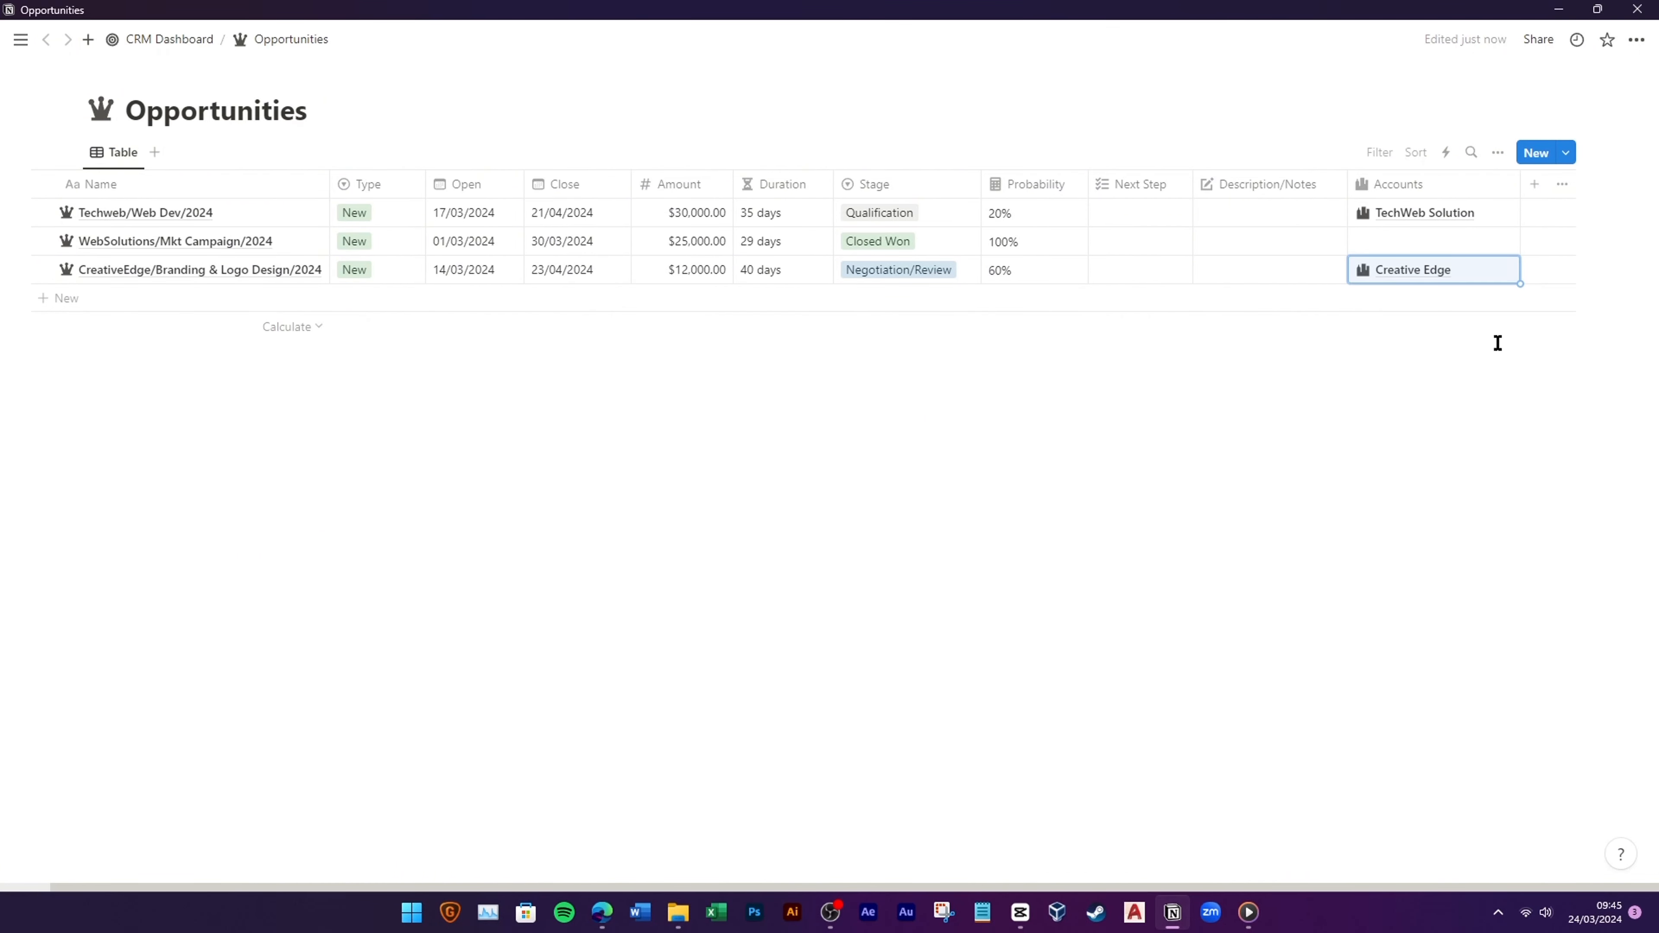
Step: Link the second opportunity to a new WebSolution account and move Accounts beside Probability
left_click(1398, 245)
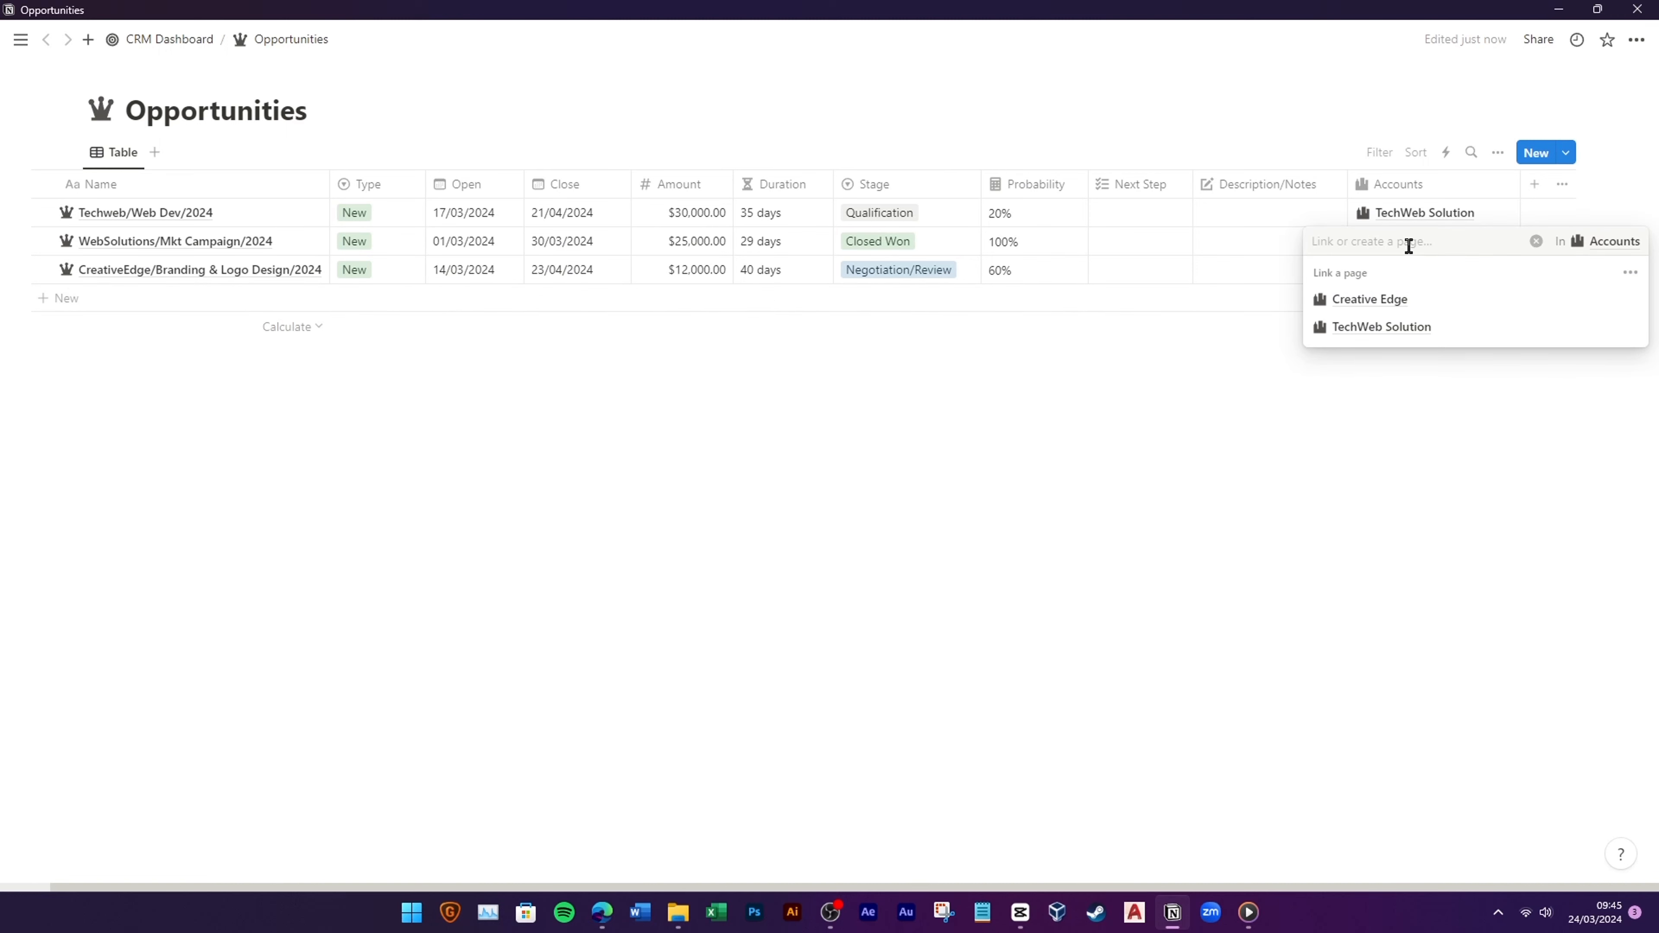
type("WebSokl")
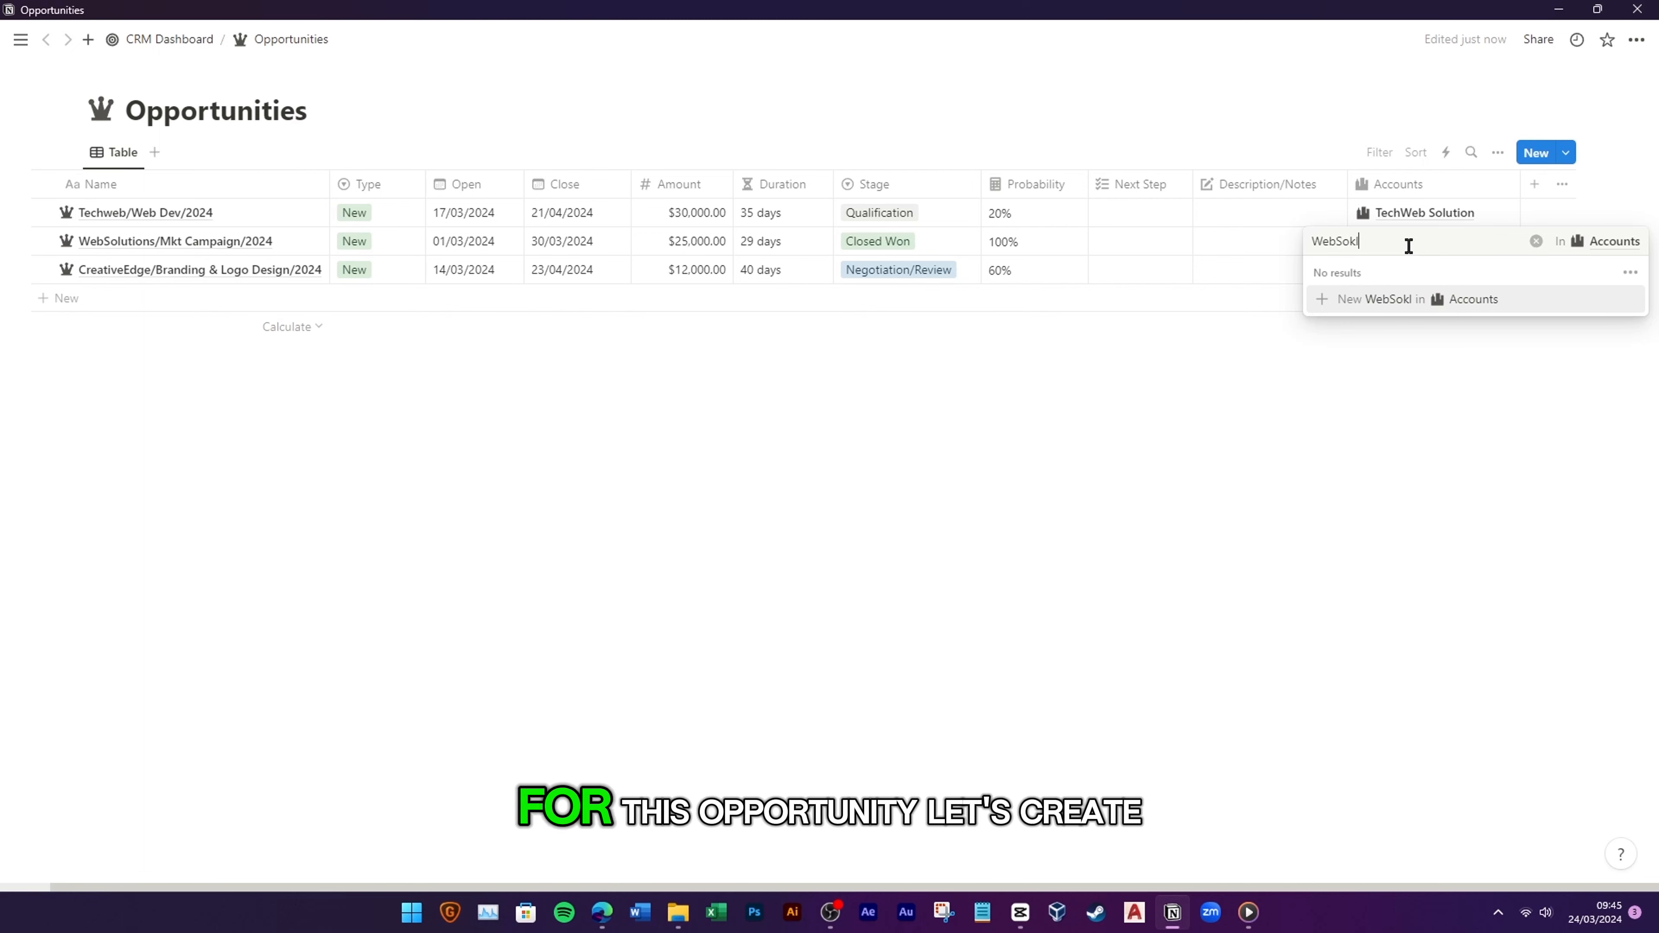
key("BackSpace")
key("BackSpace")
type("lution")
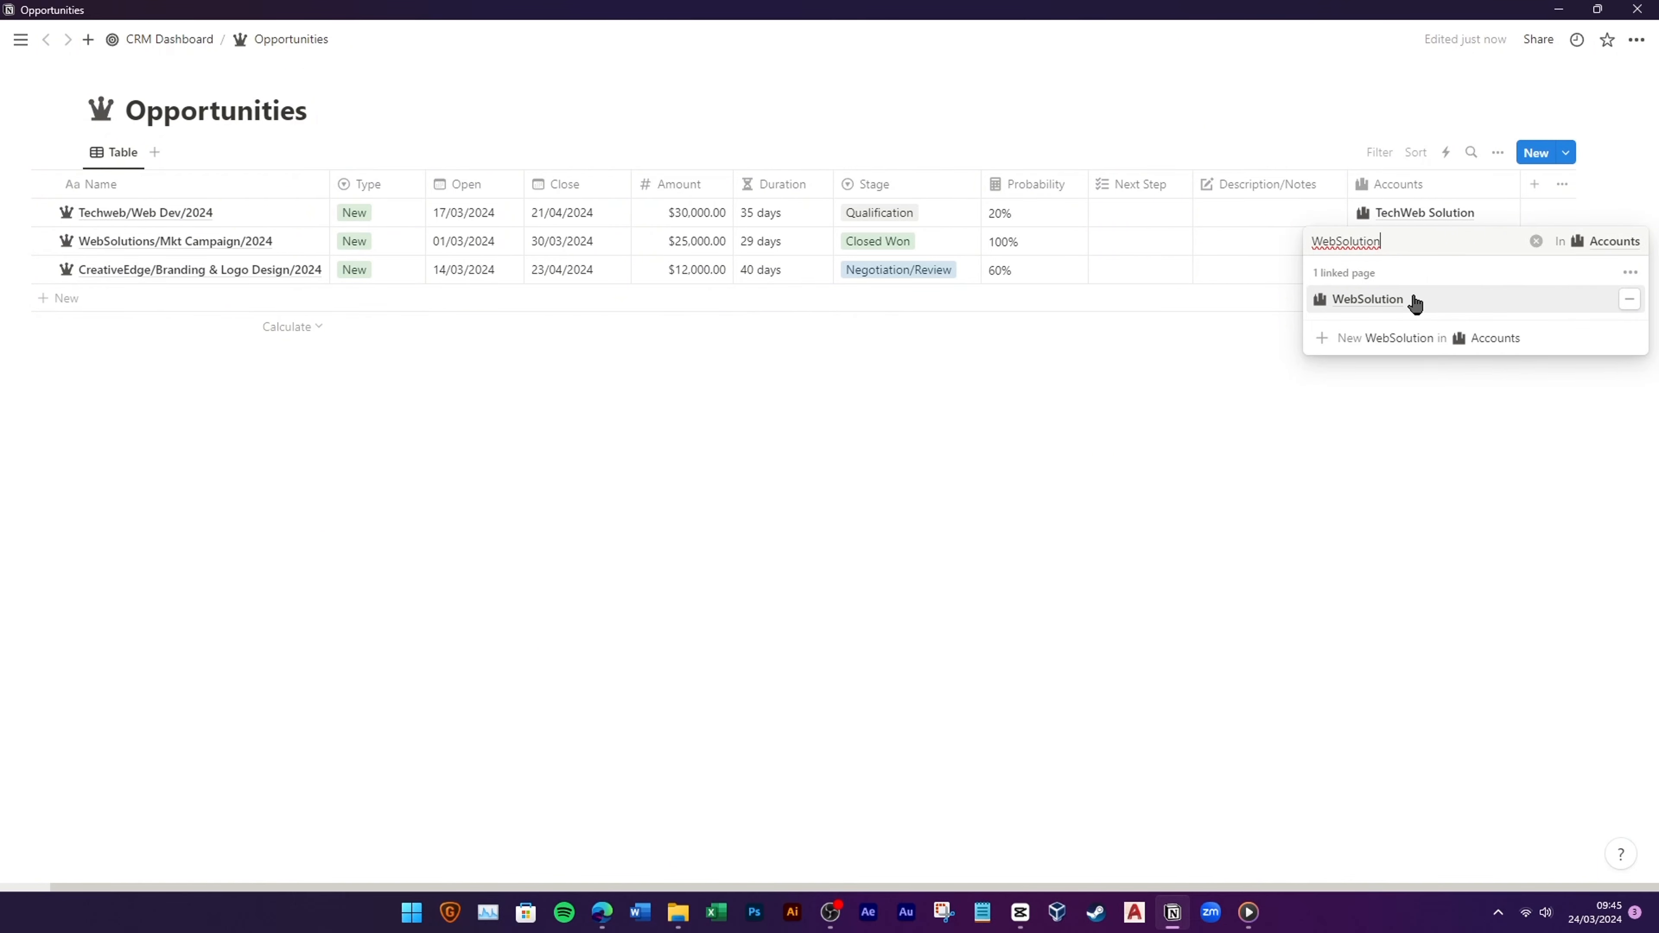
left_click(1411, 304)
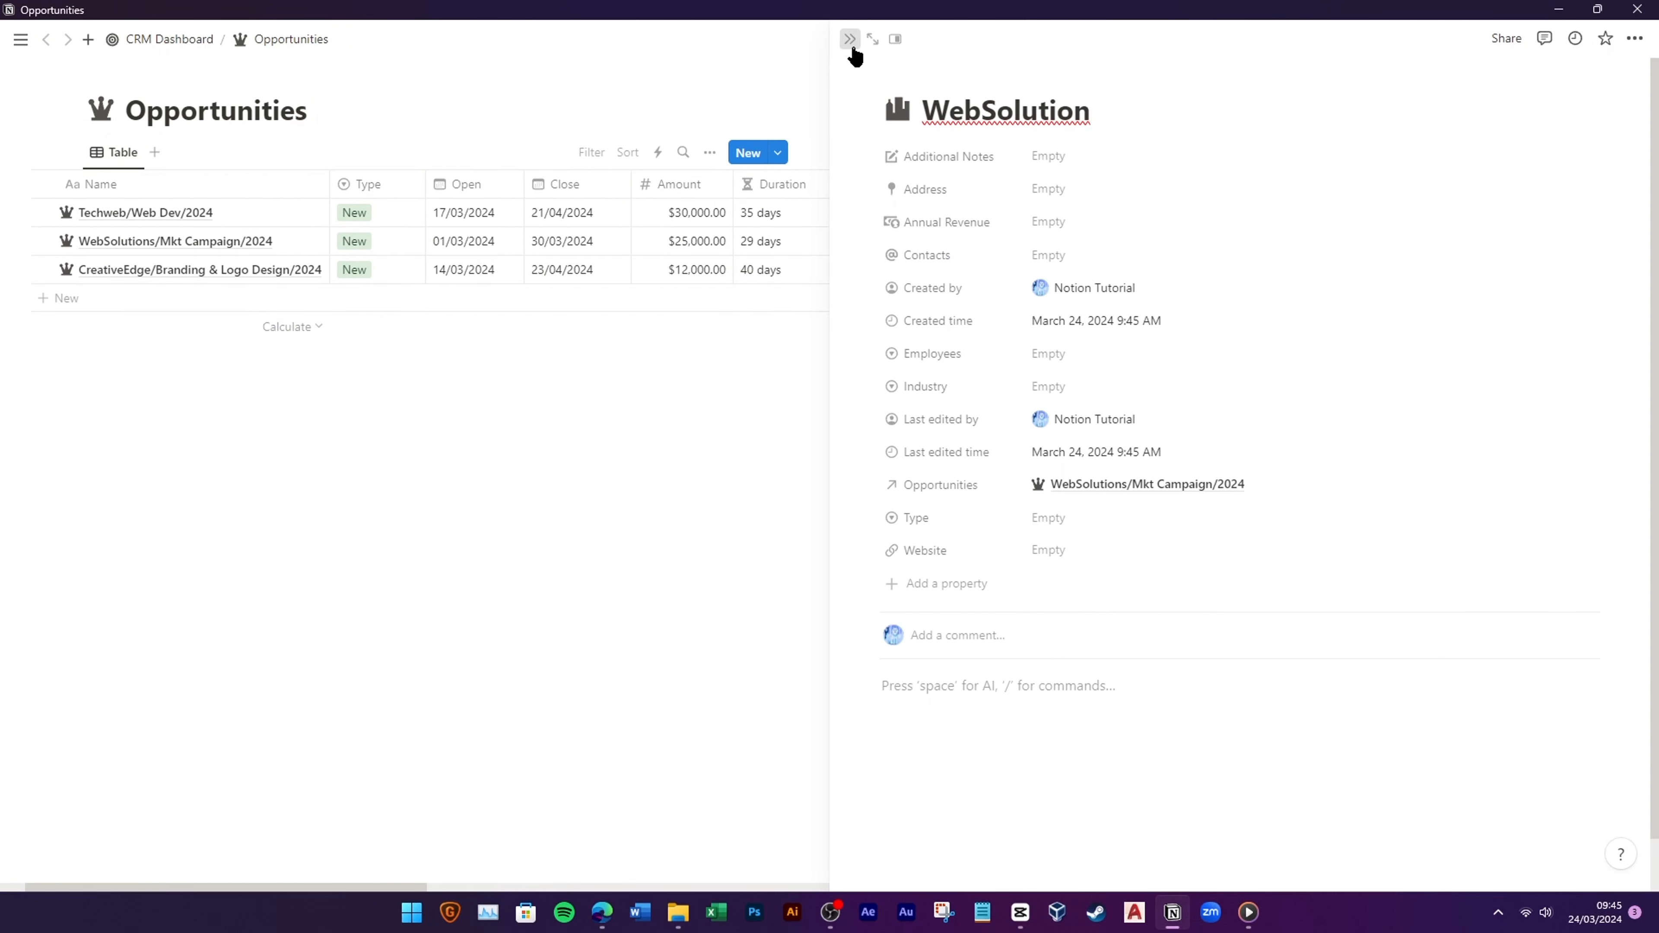
left_click(850, 39)
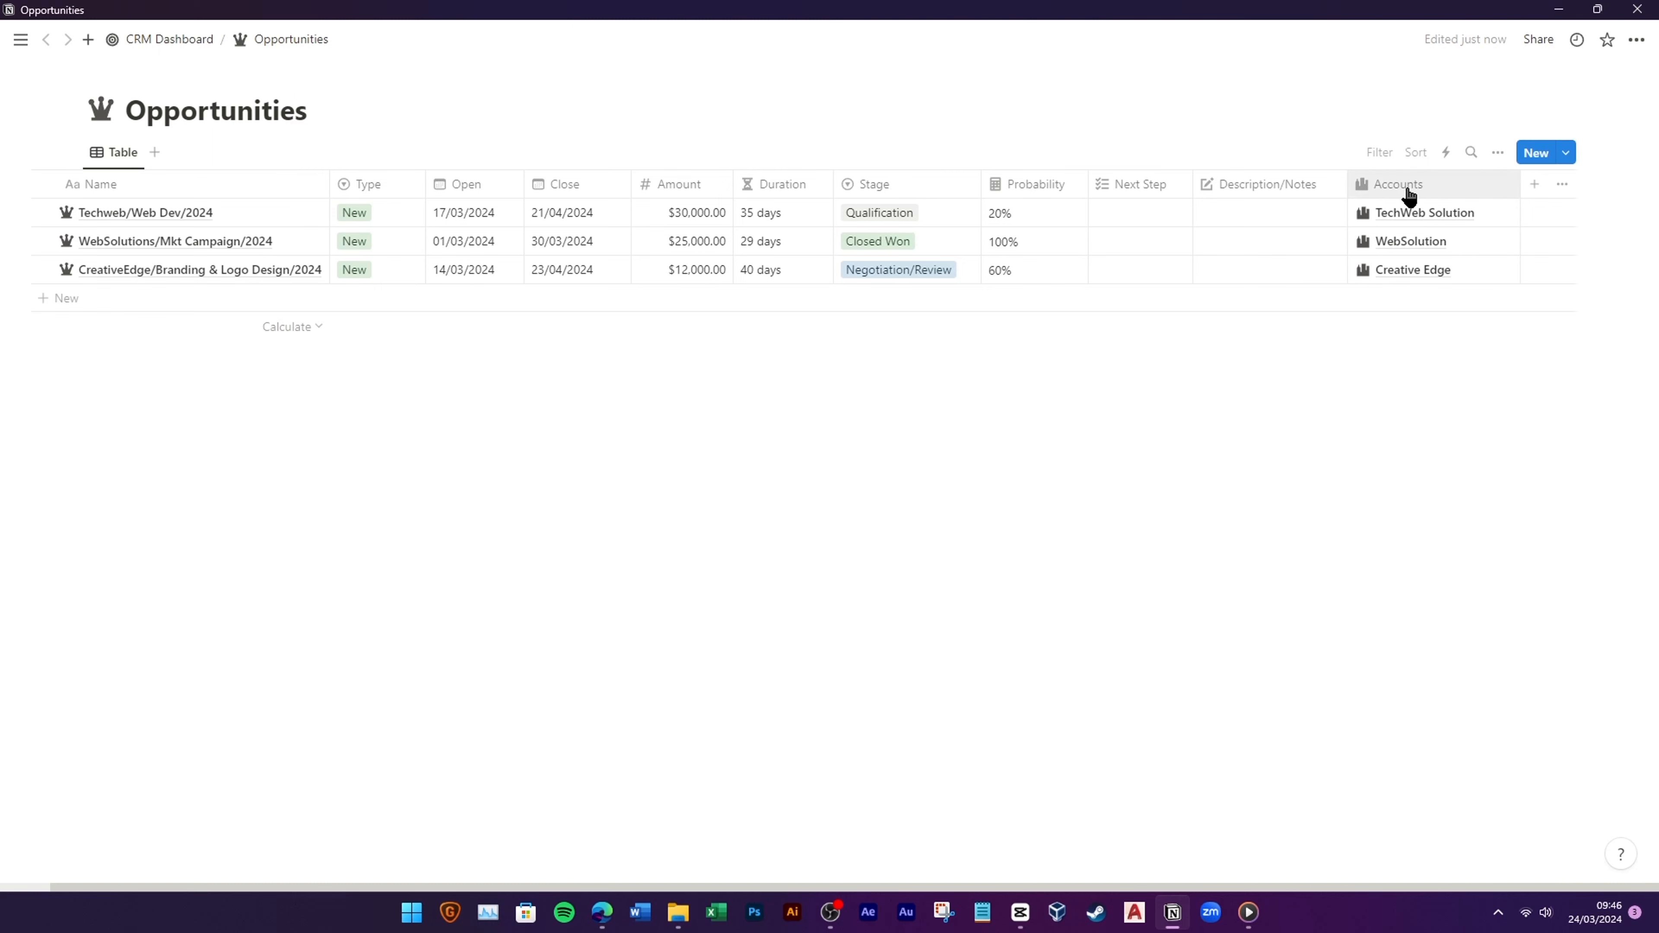
left_click_drag(1409, 196, 1261, 186)
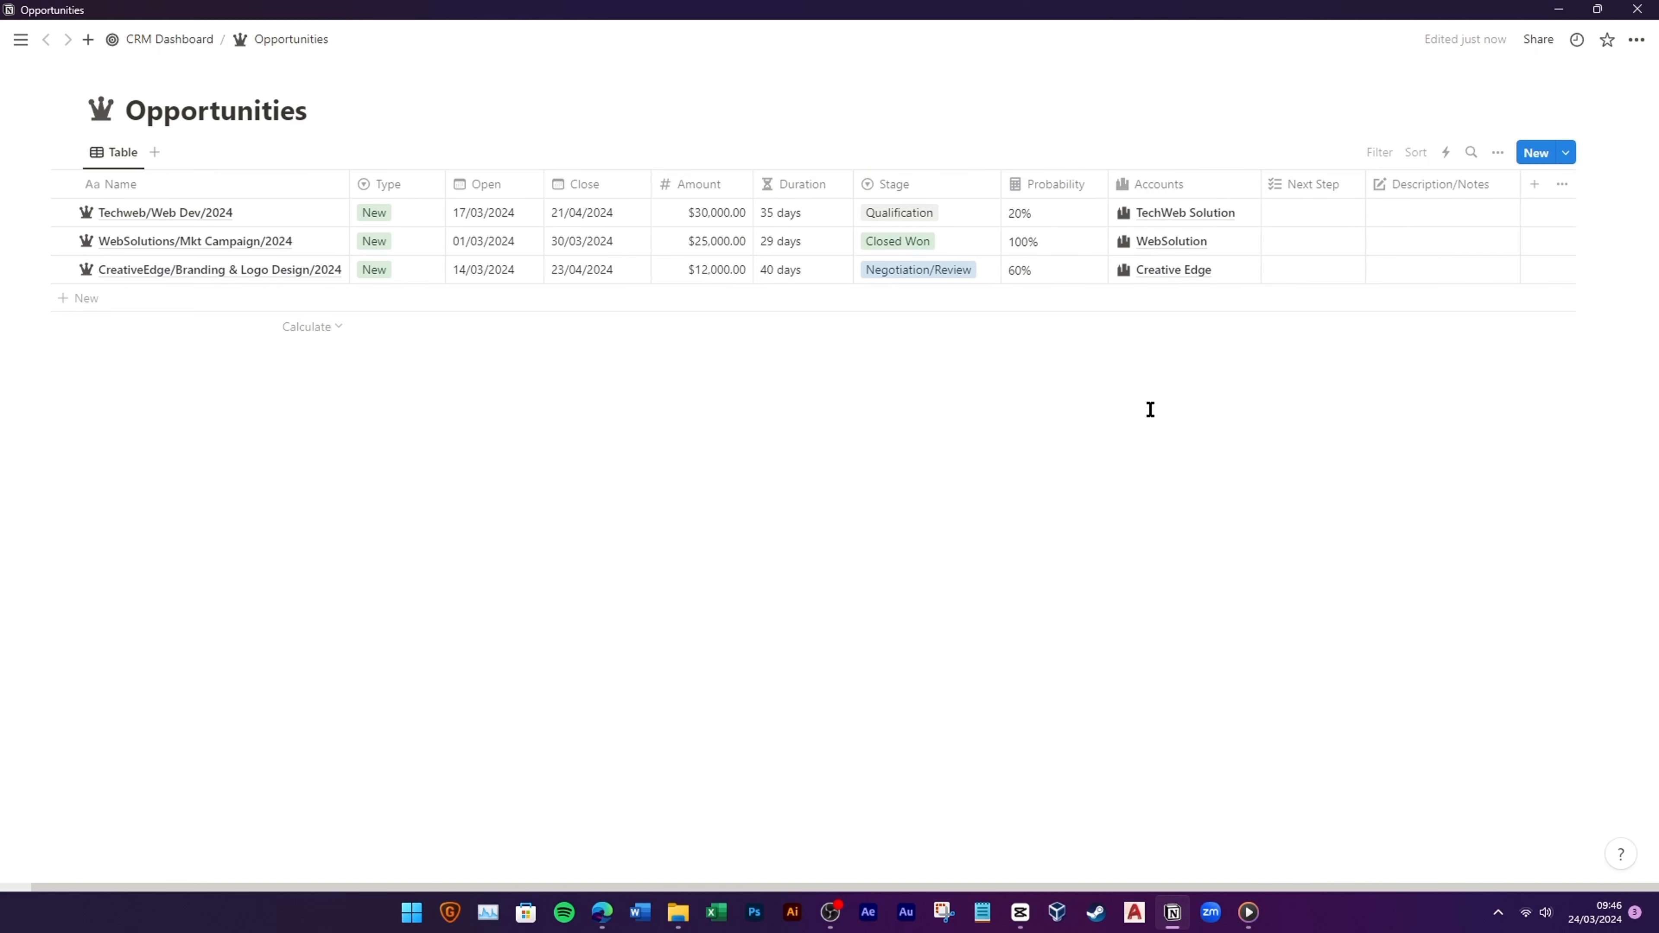
left_click(1534, 186)
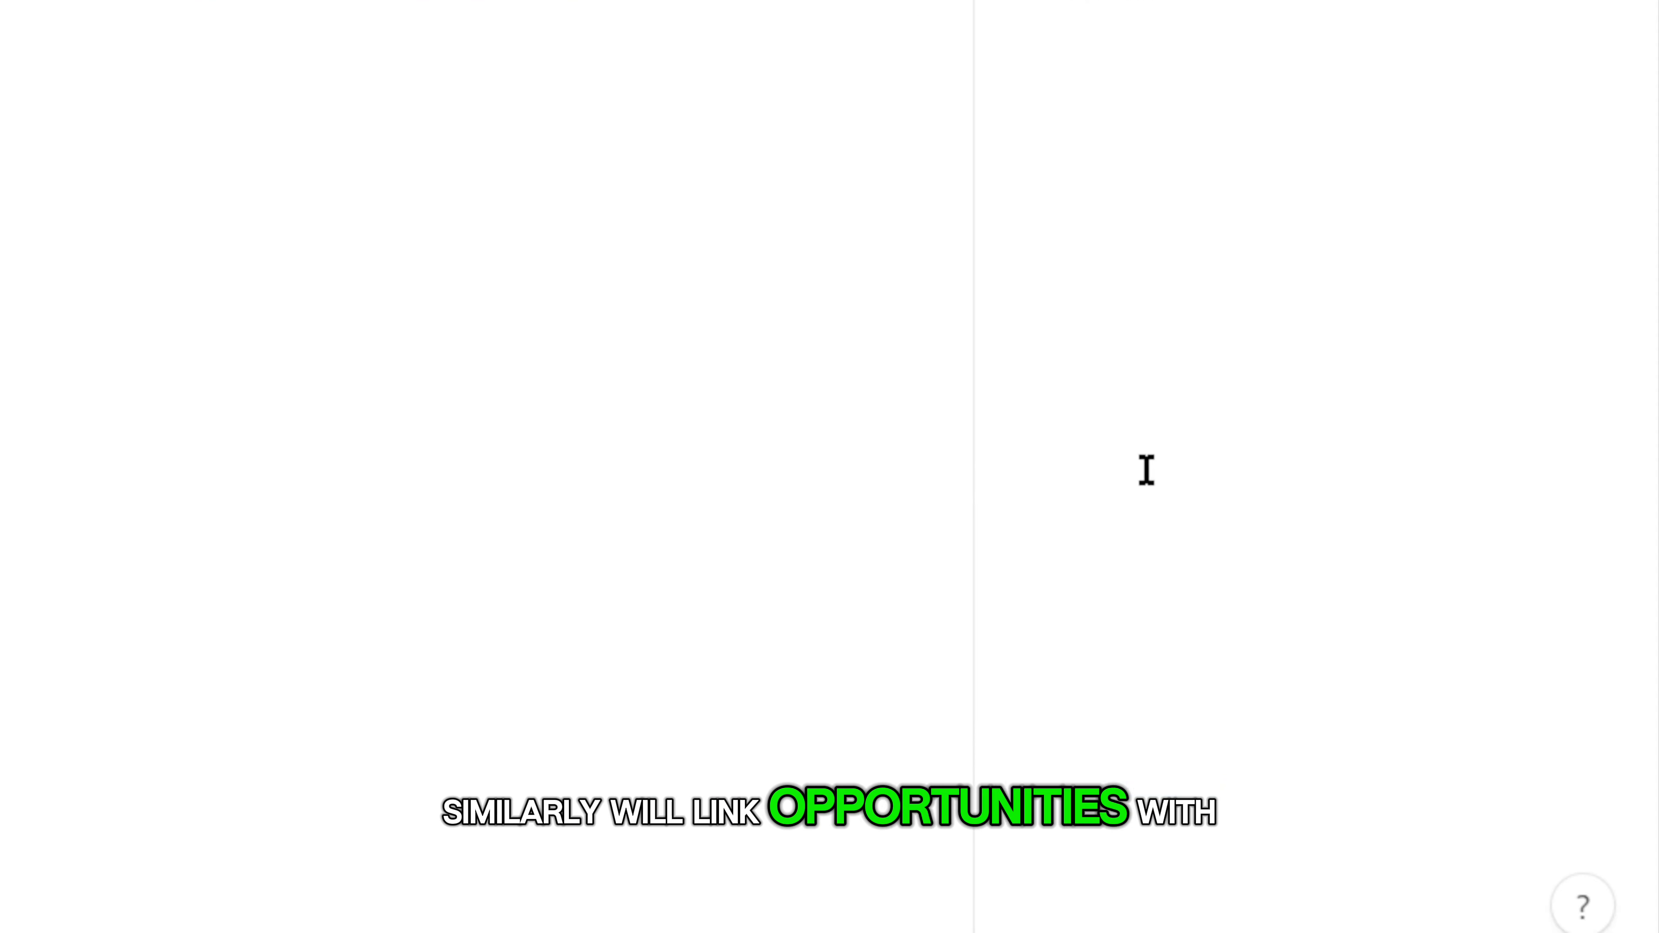
Step: Add a two-way Contacts relation with an @ icon, placed after Accounts
left_click(1146, 470)
left_click(1407, 335)
left_click(1542, 302)
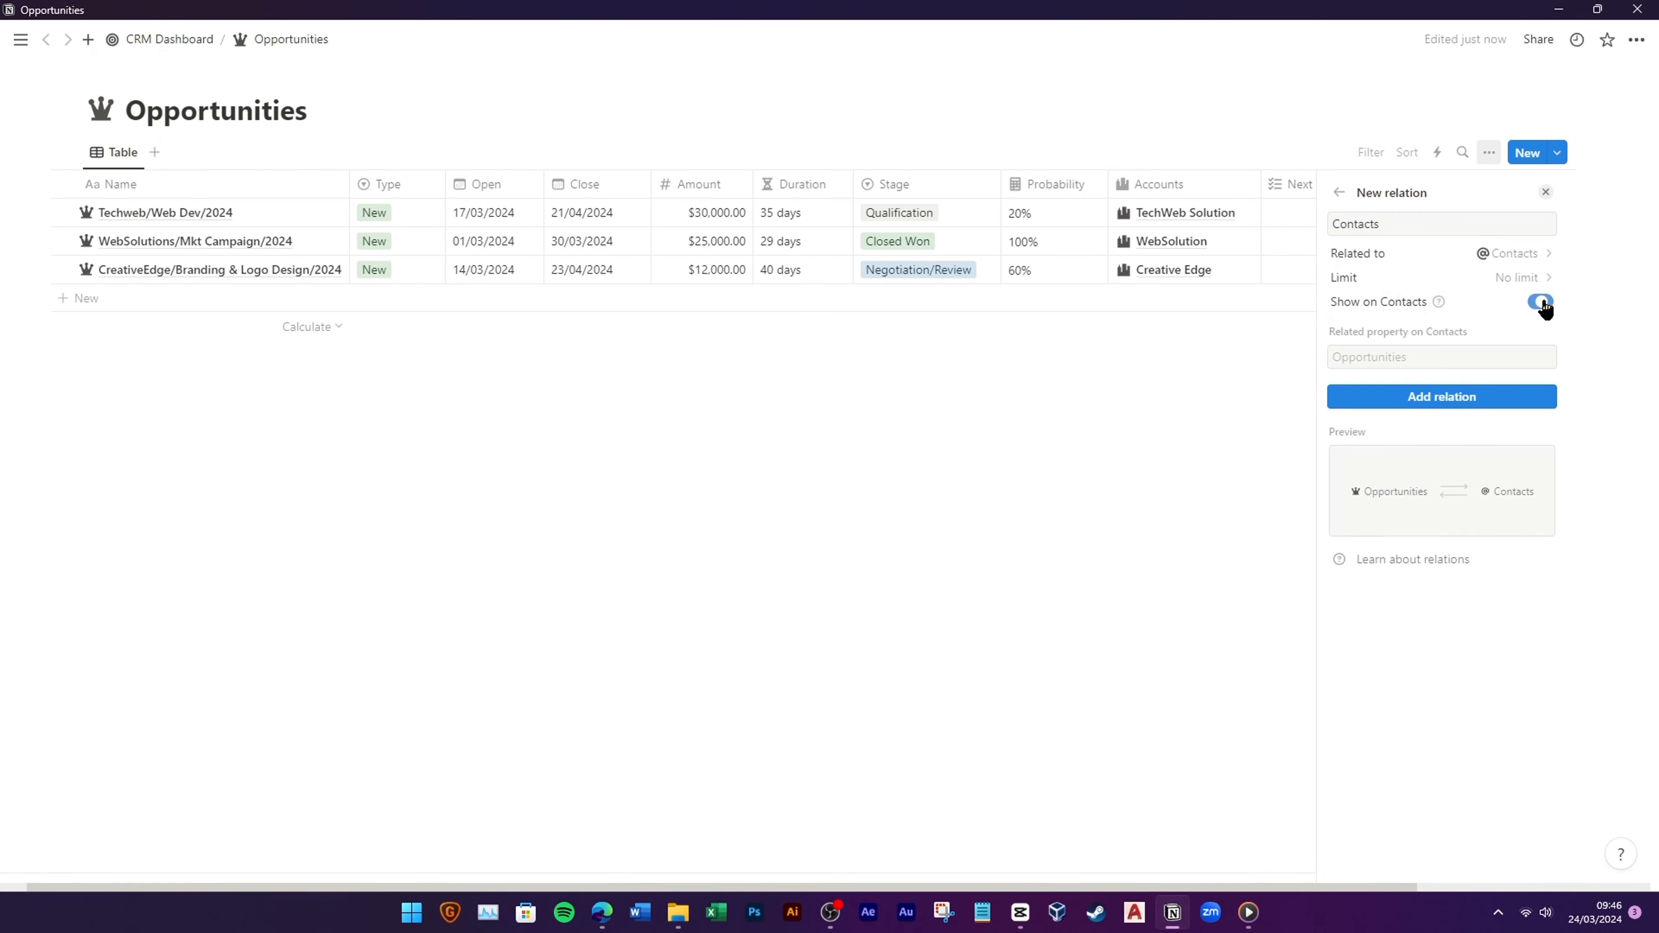
left_click(1442, 397)
left_click(1339, 223)
left_click(1270, 368)
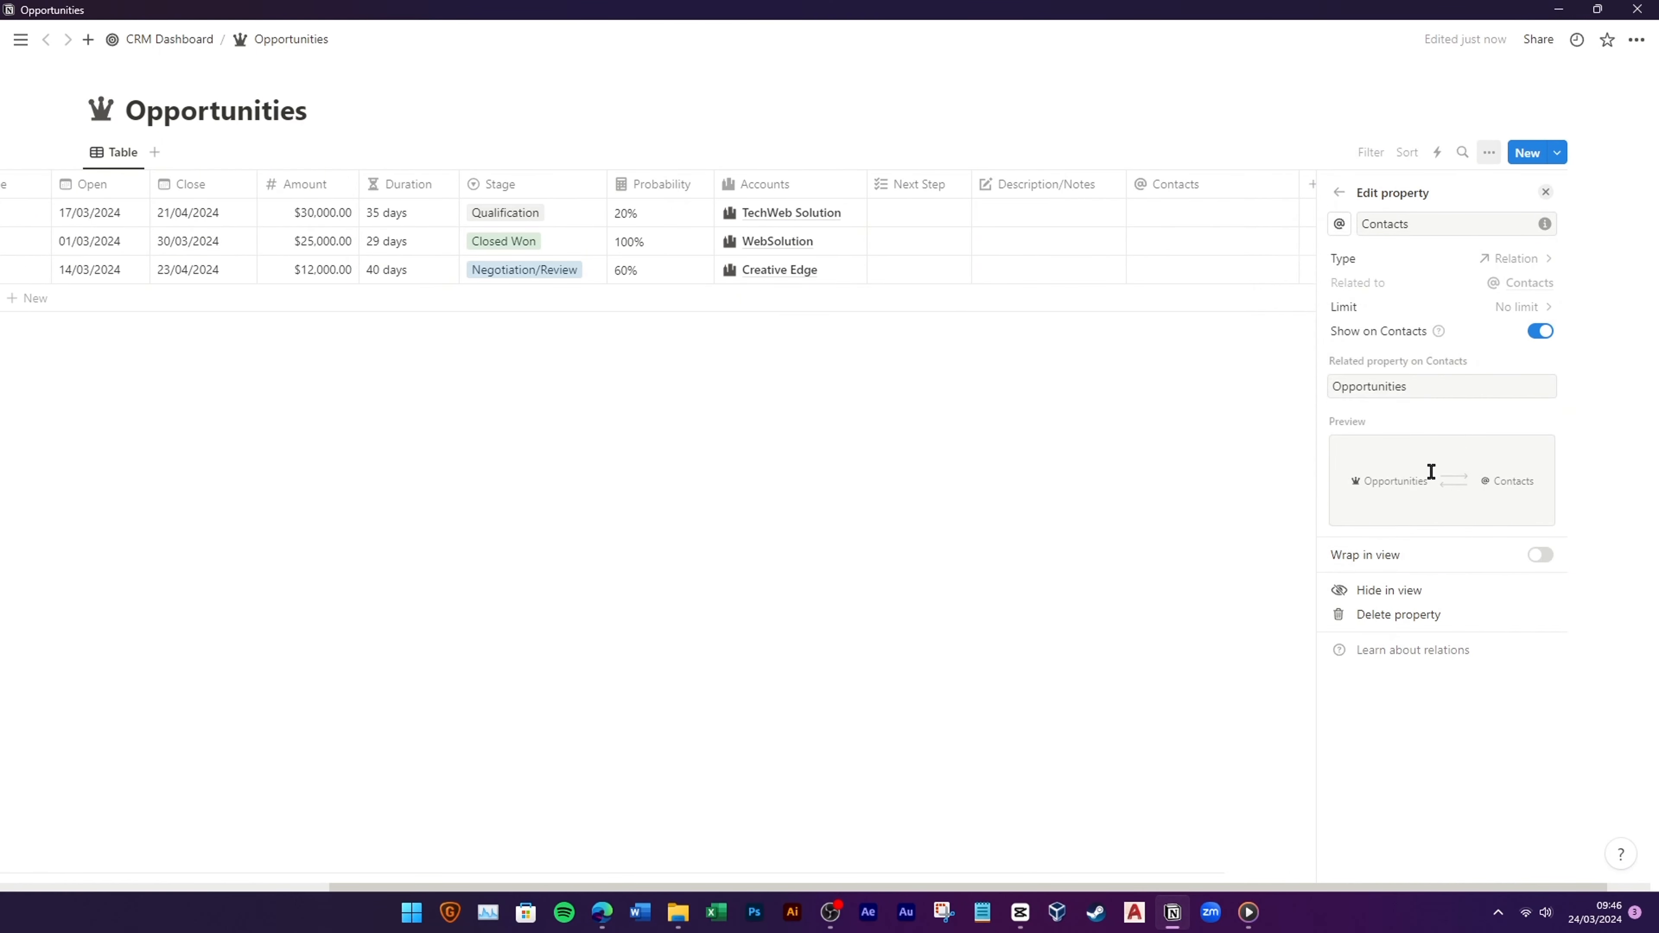
left_click(1148, 482)
left_click_drag(1415, 190, 1170, 215)
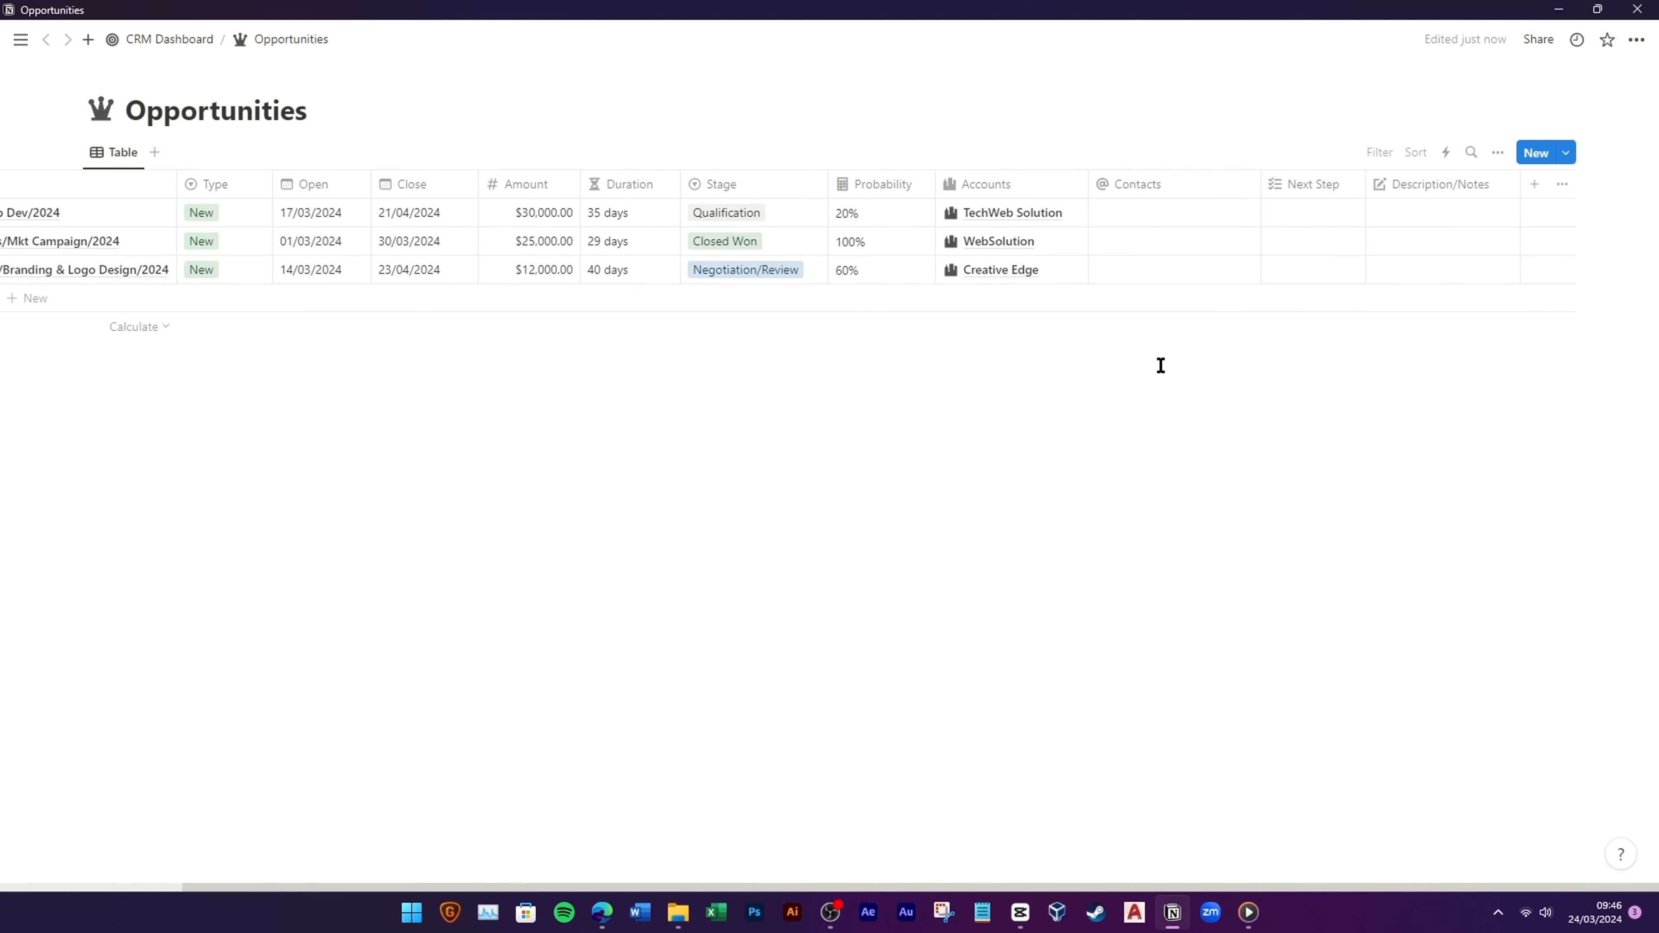
Step: Show contact Email in the picker and link the TechWeb contact to the first opportunity
left_click(1199, 214)
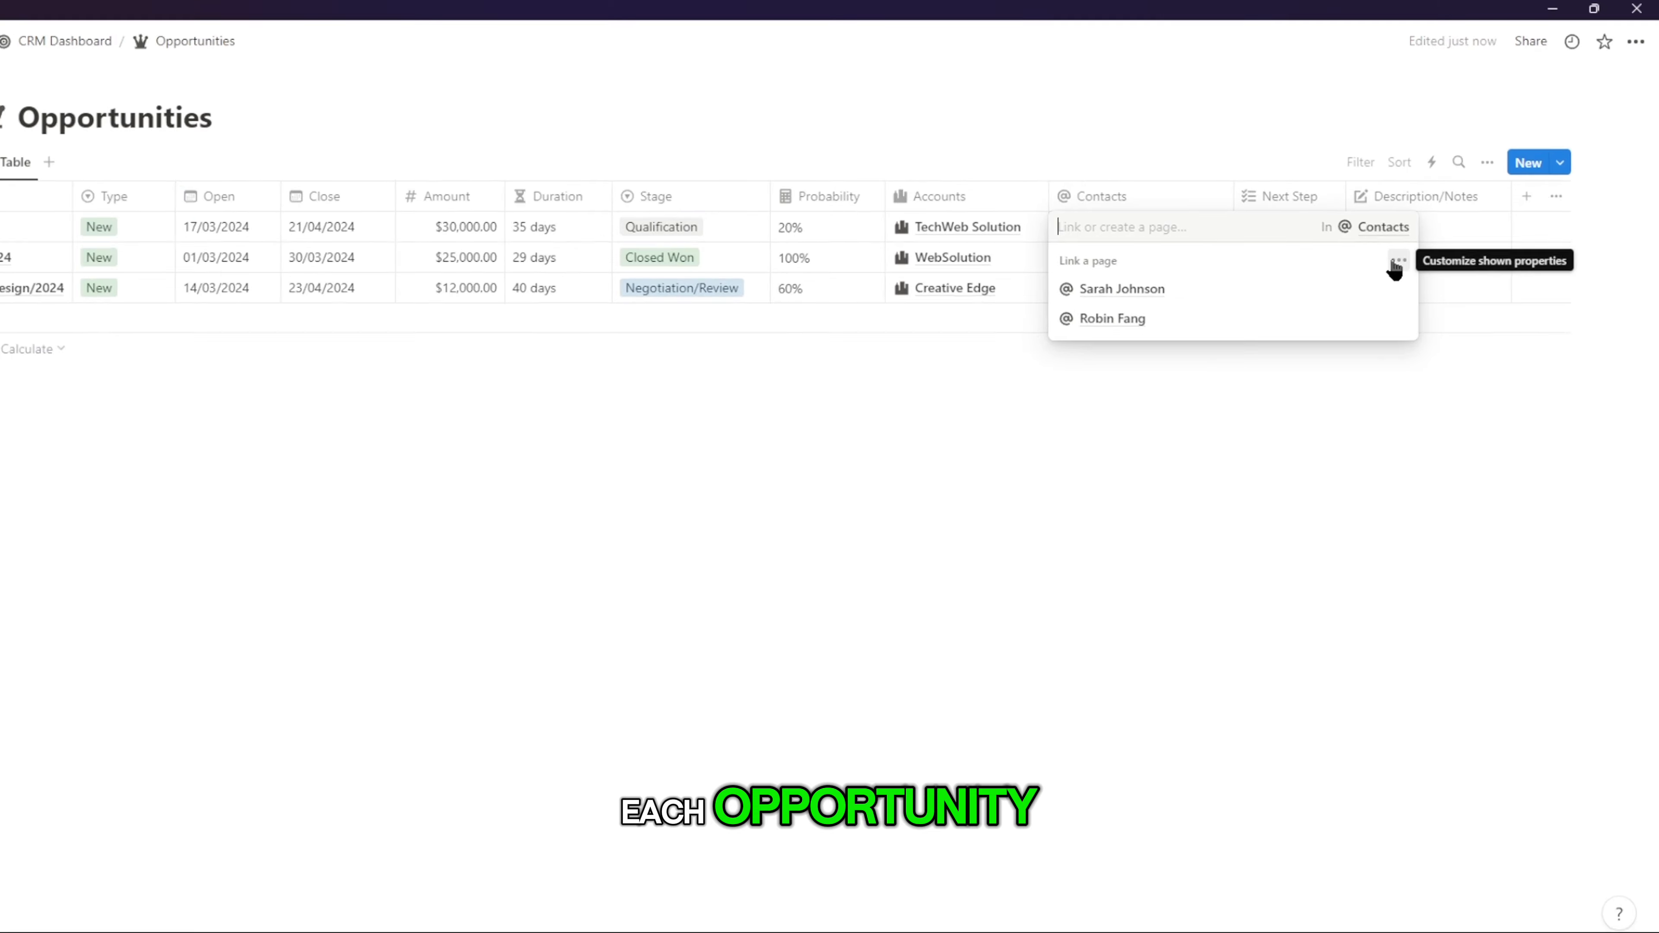
left_click(1414, 245)
left_click(1563, 413)
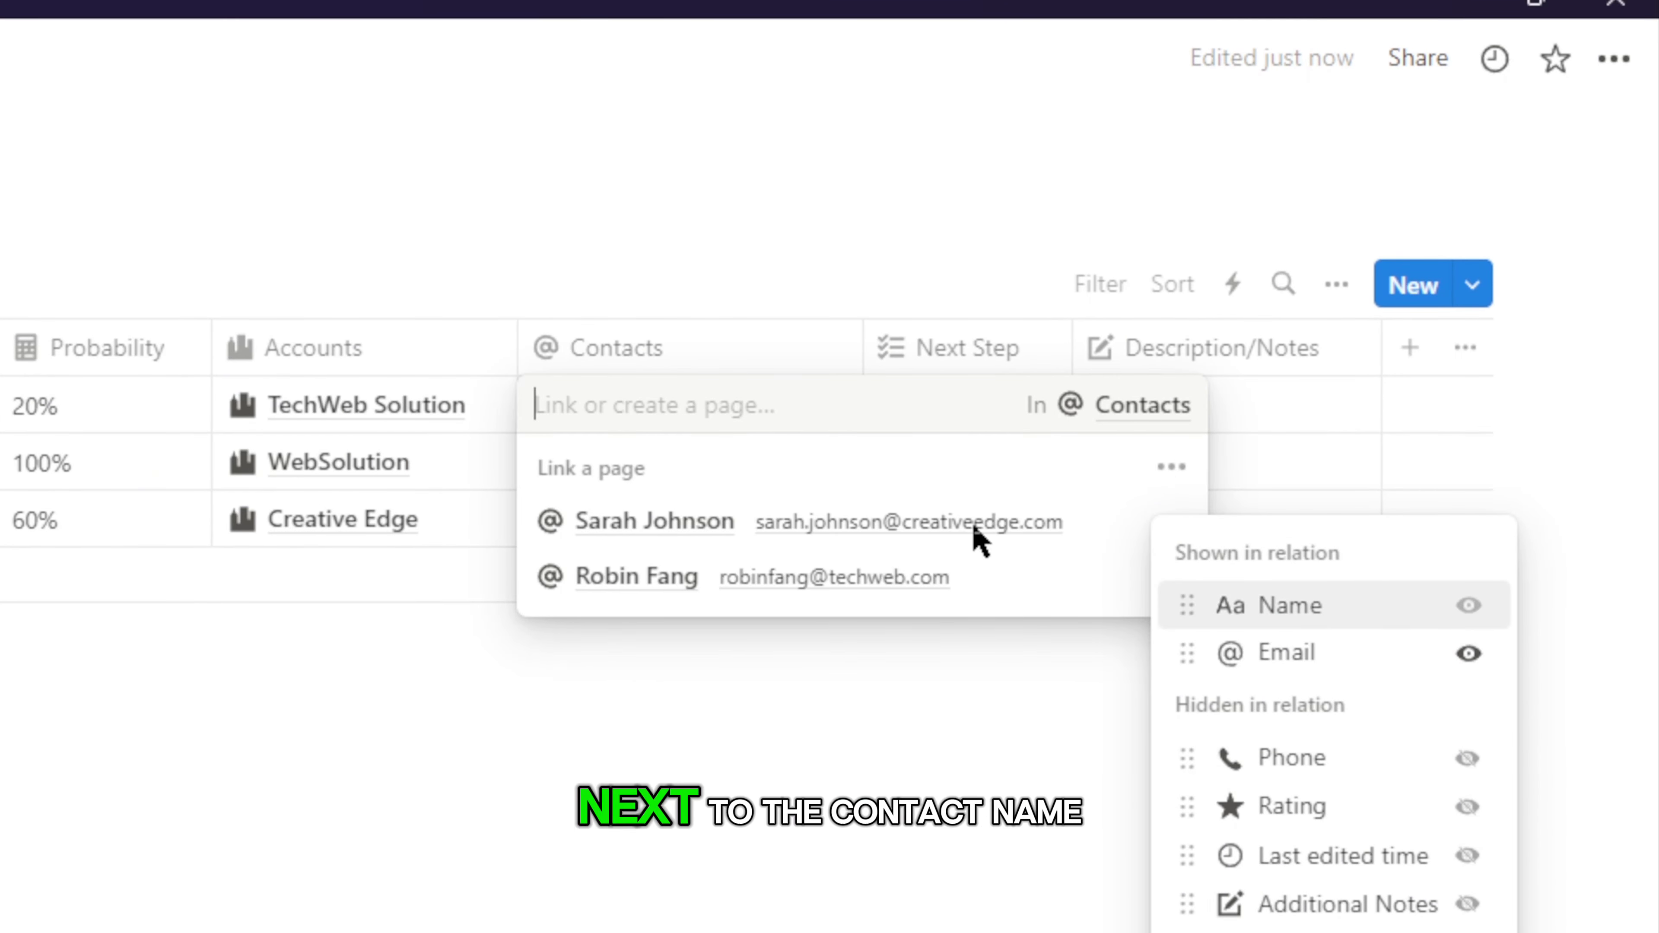
left_click(1118, 467)
left_click(1029, 585)
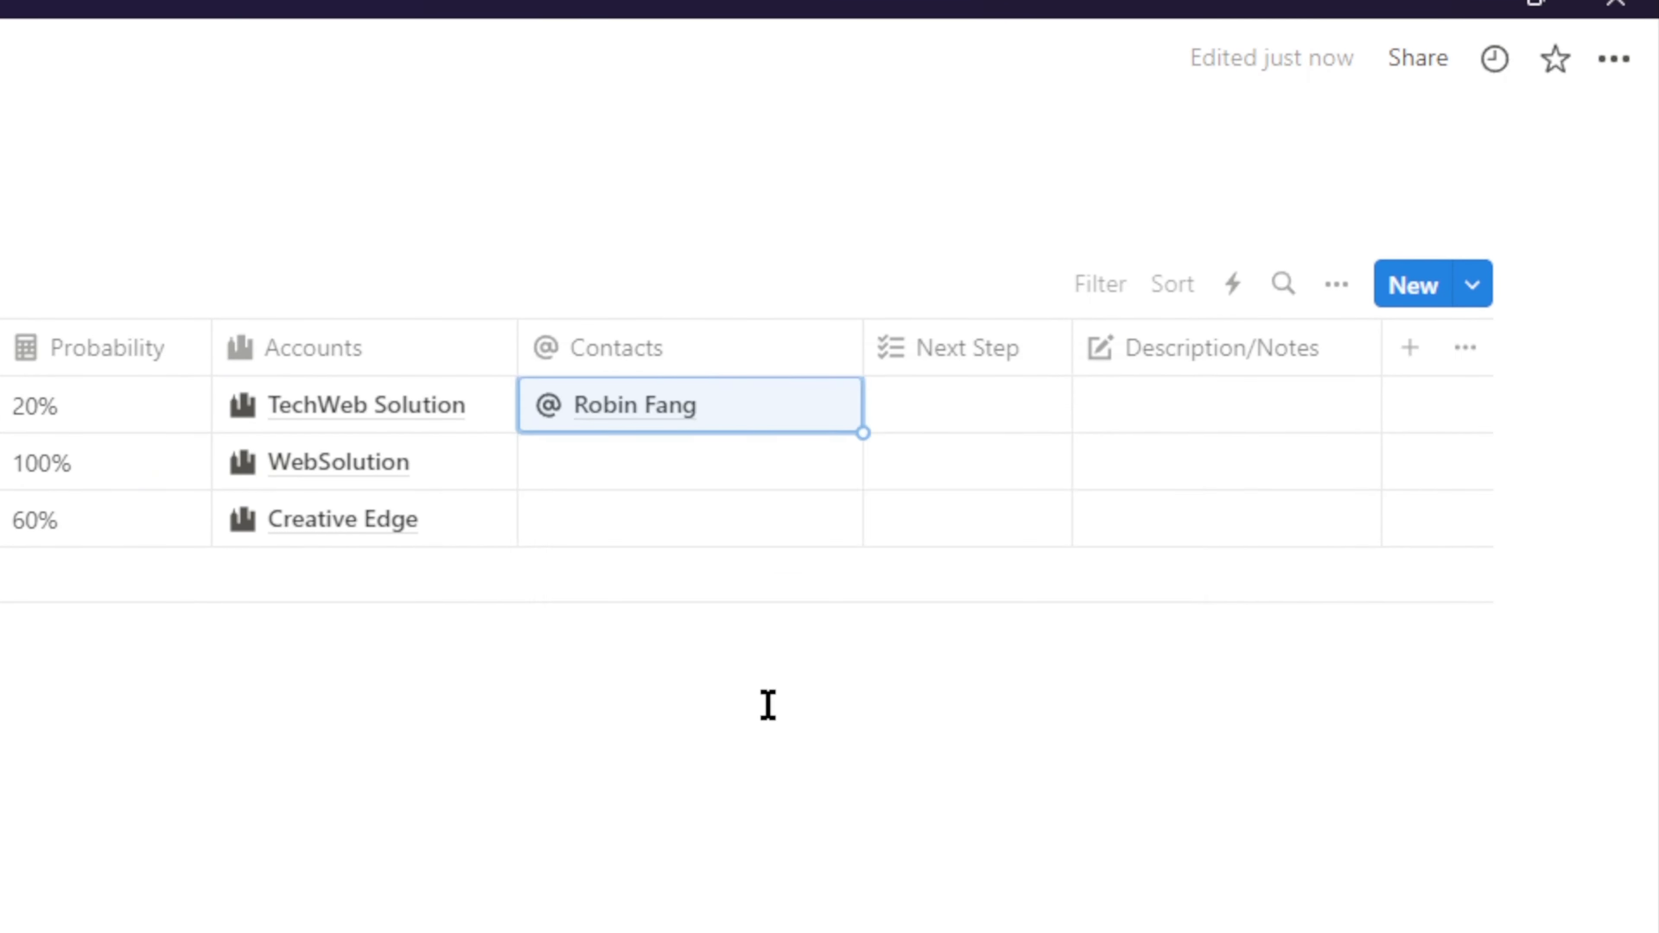
Step: Create a new contact for the second opportunity and fill in their e-mail
left_click(1178, 255)
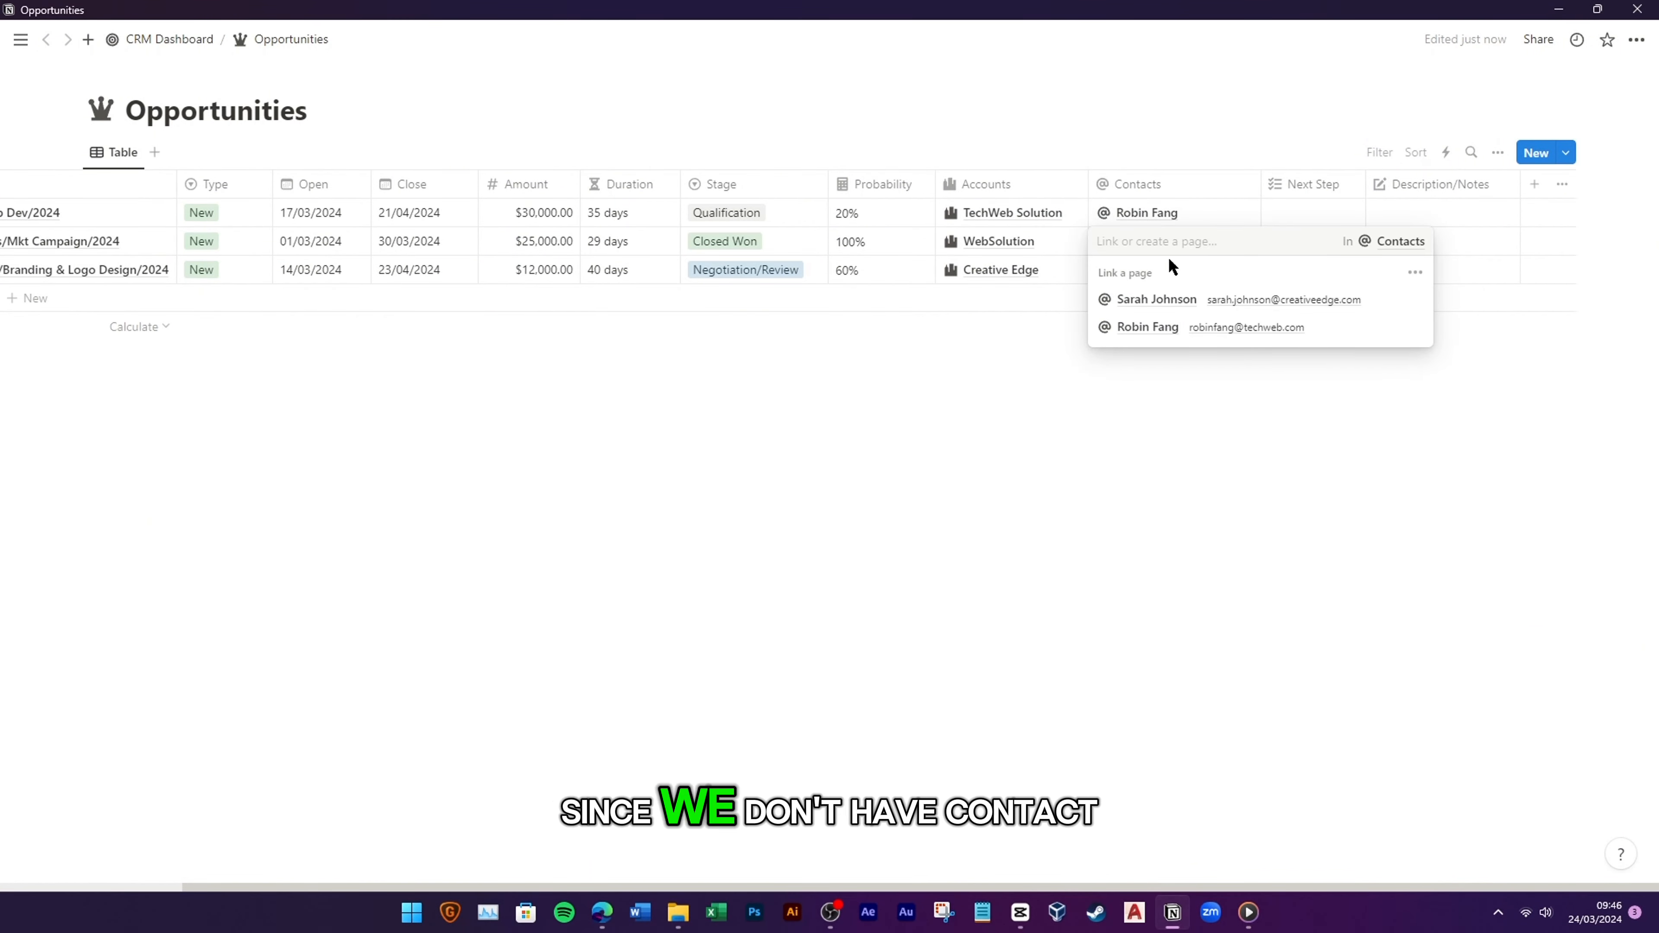
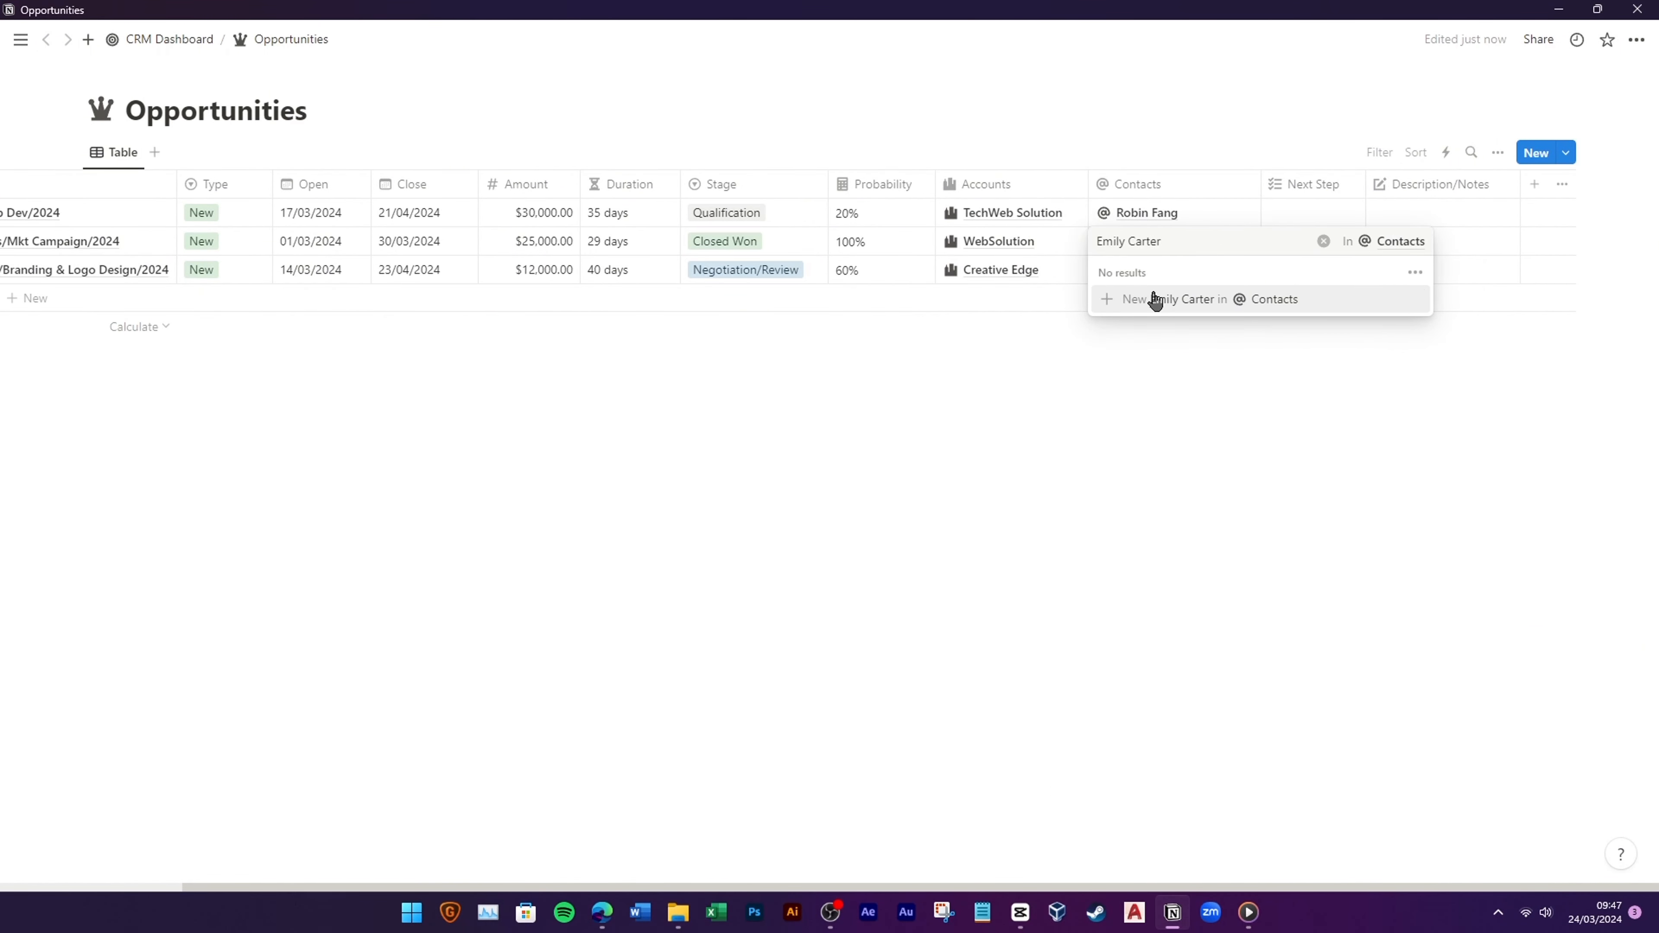
key("Return")
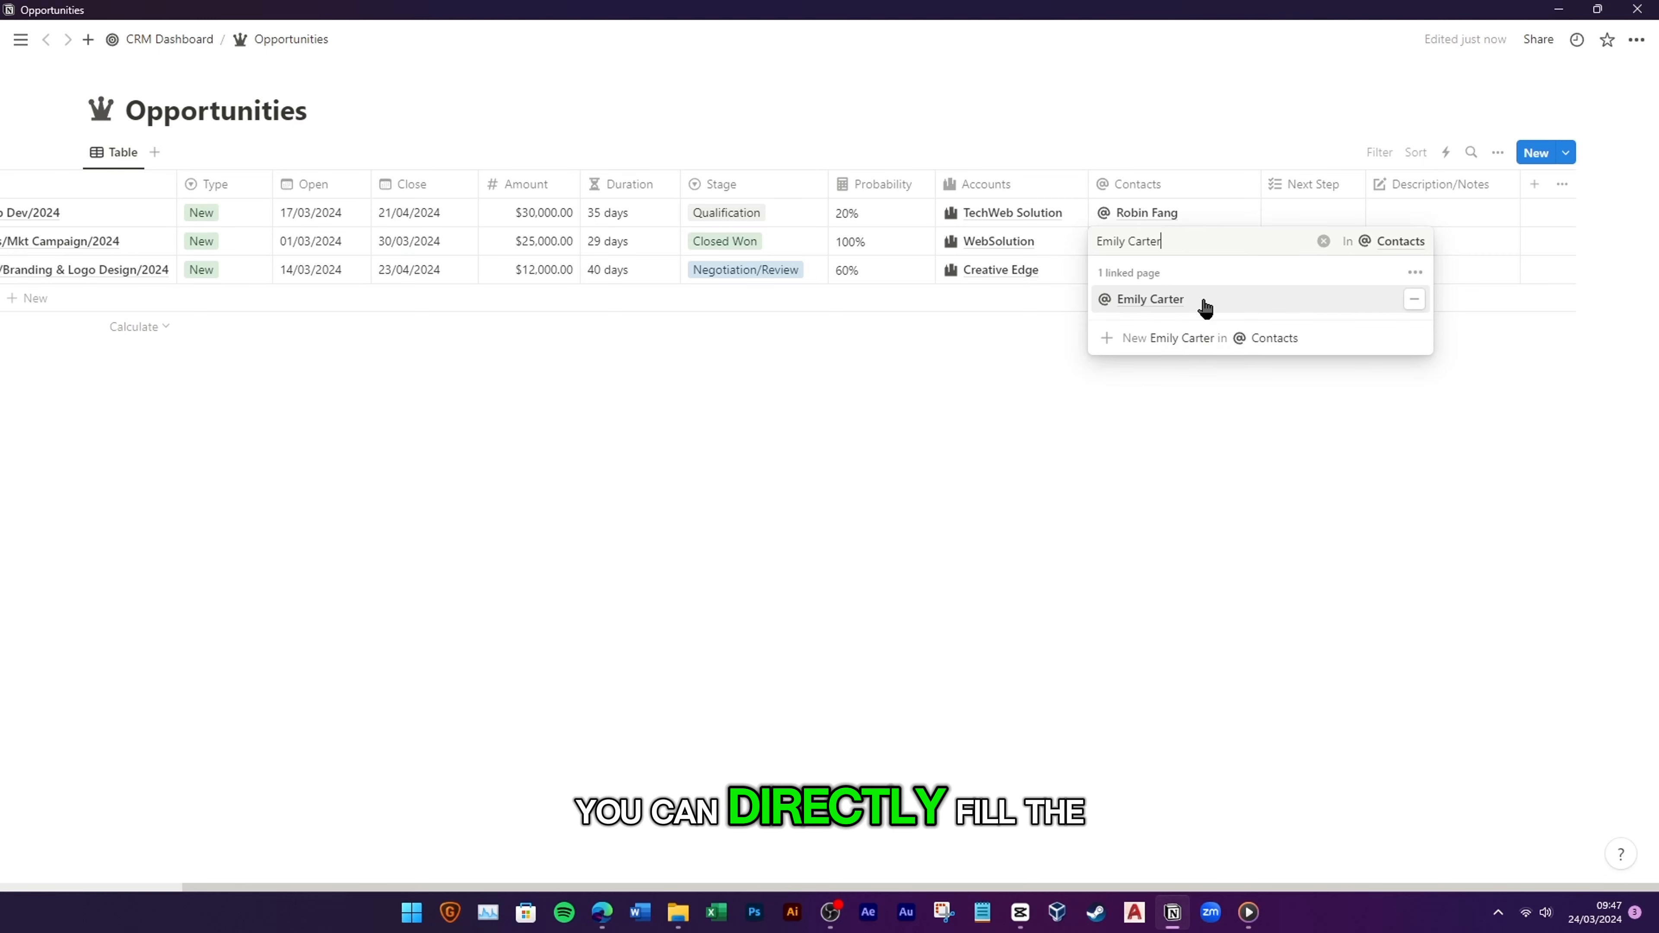
left_click(1203, 303)
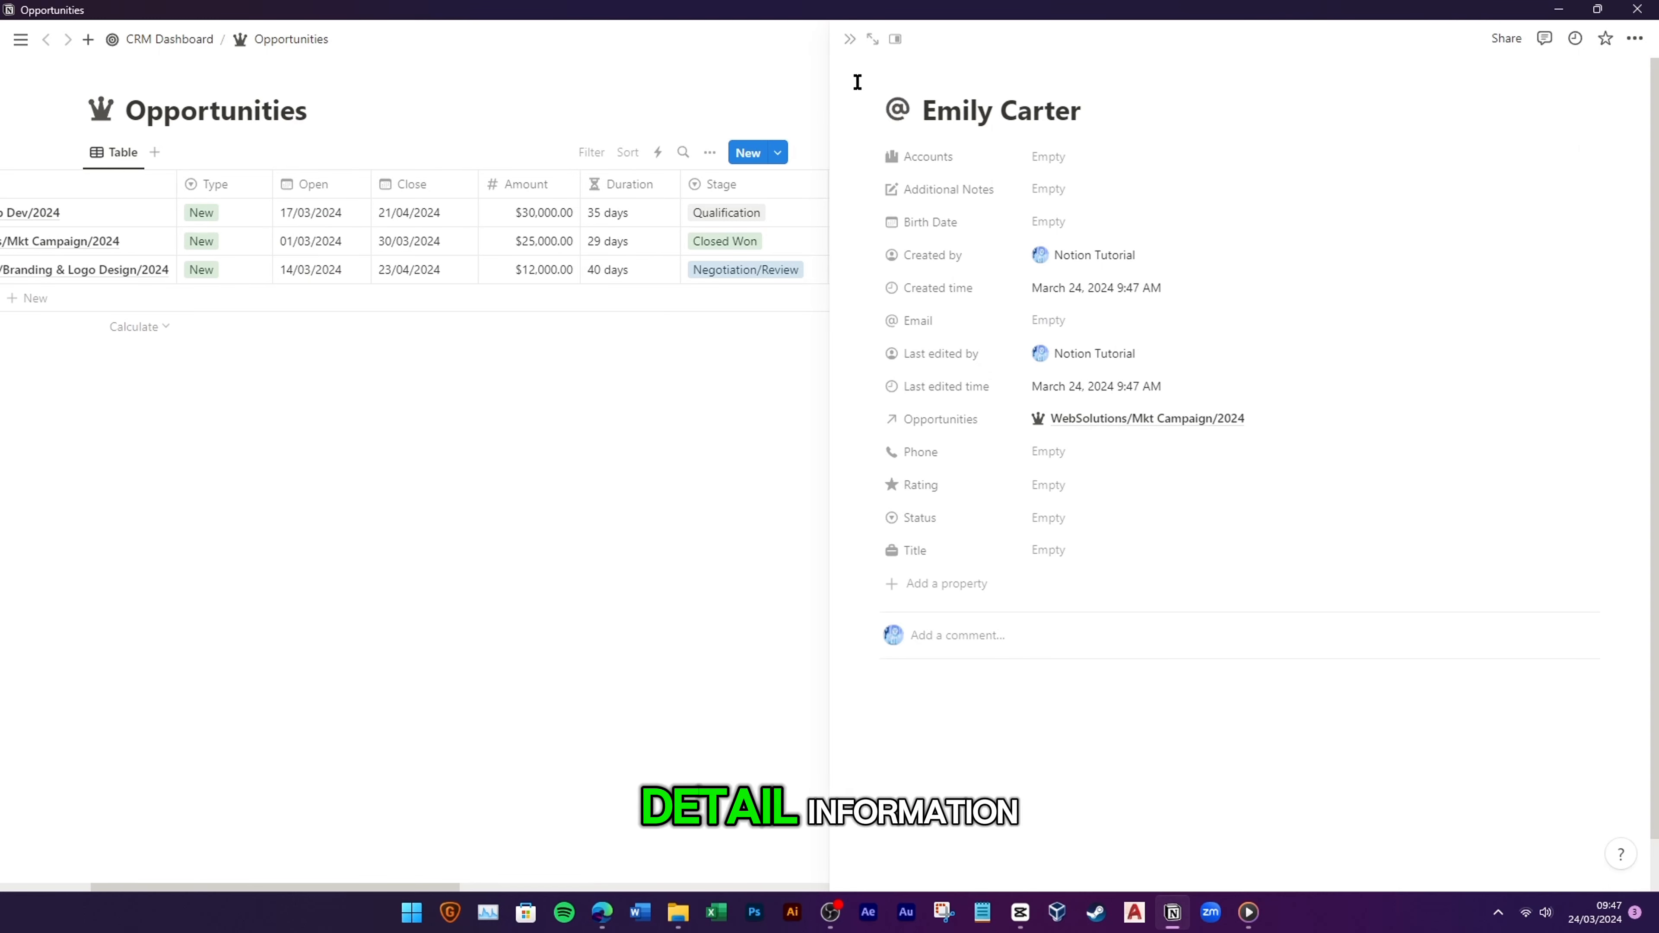
left_click(1055, 330)
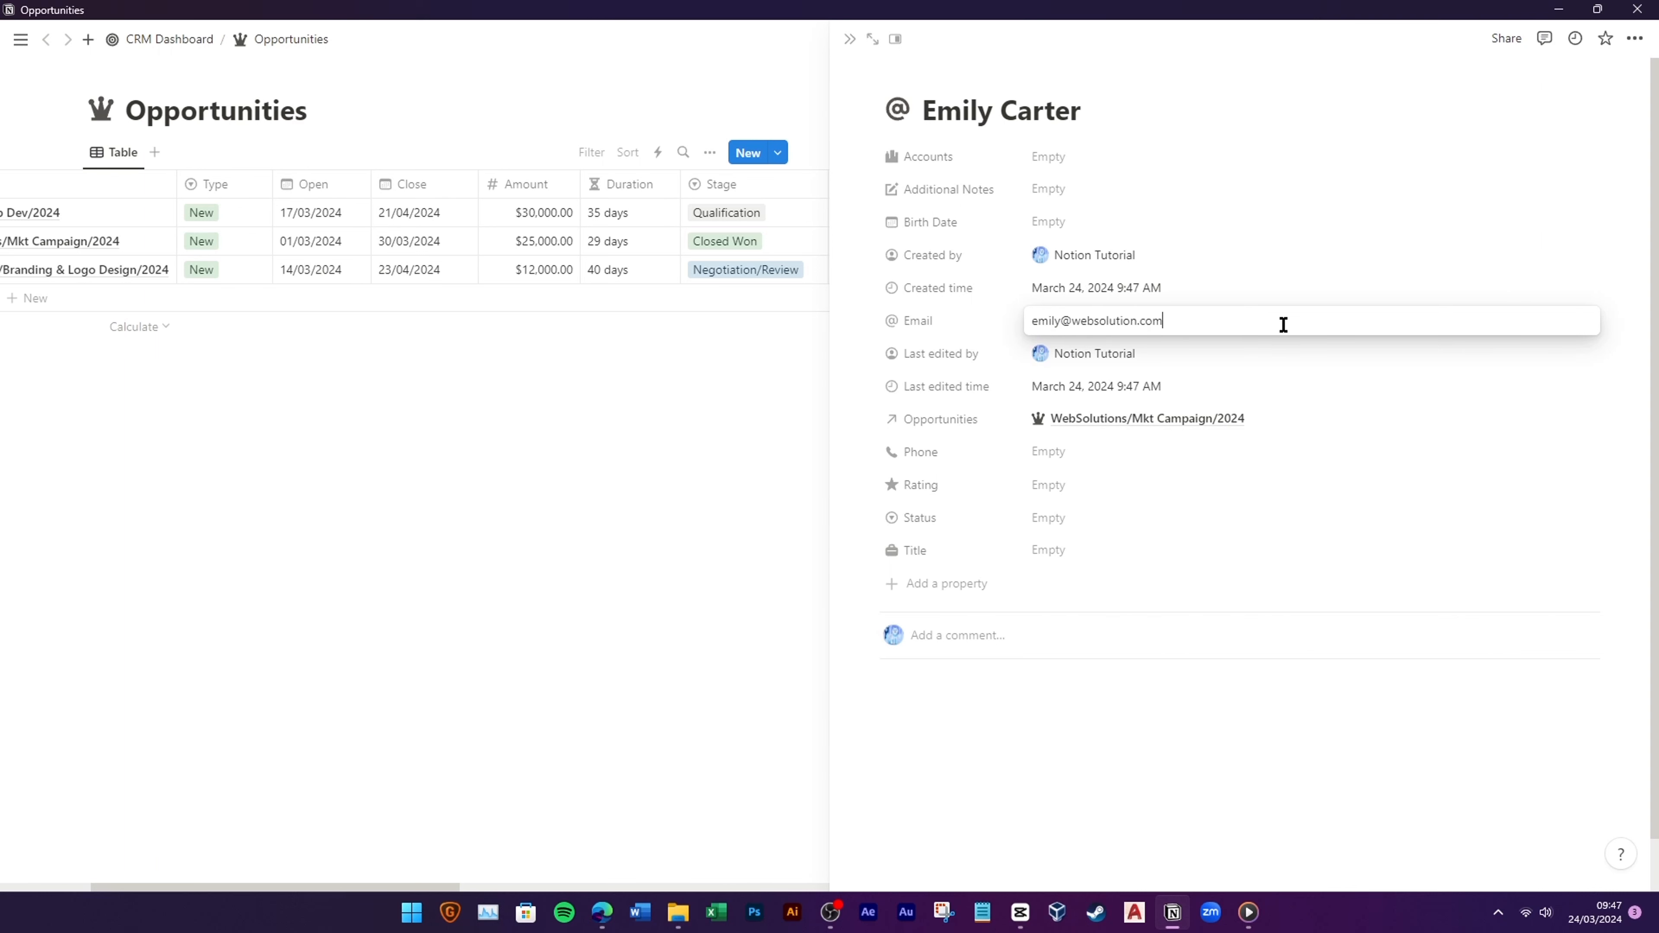
key("Return")
left_click(660, 470)
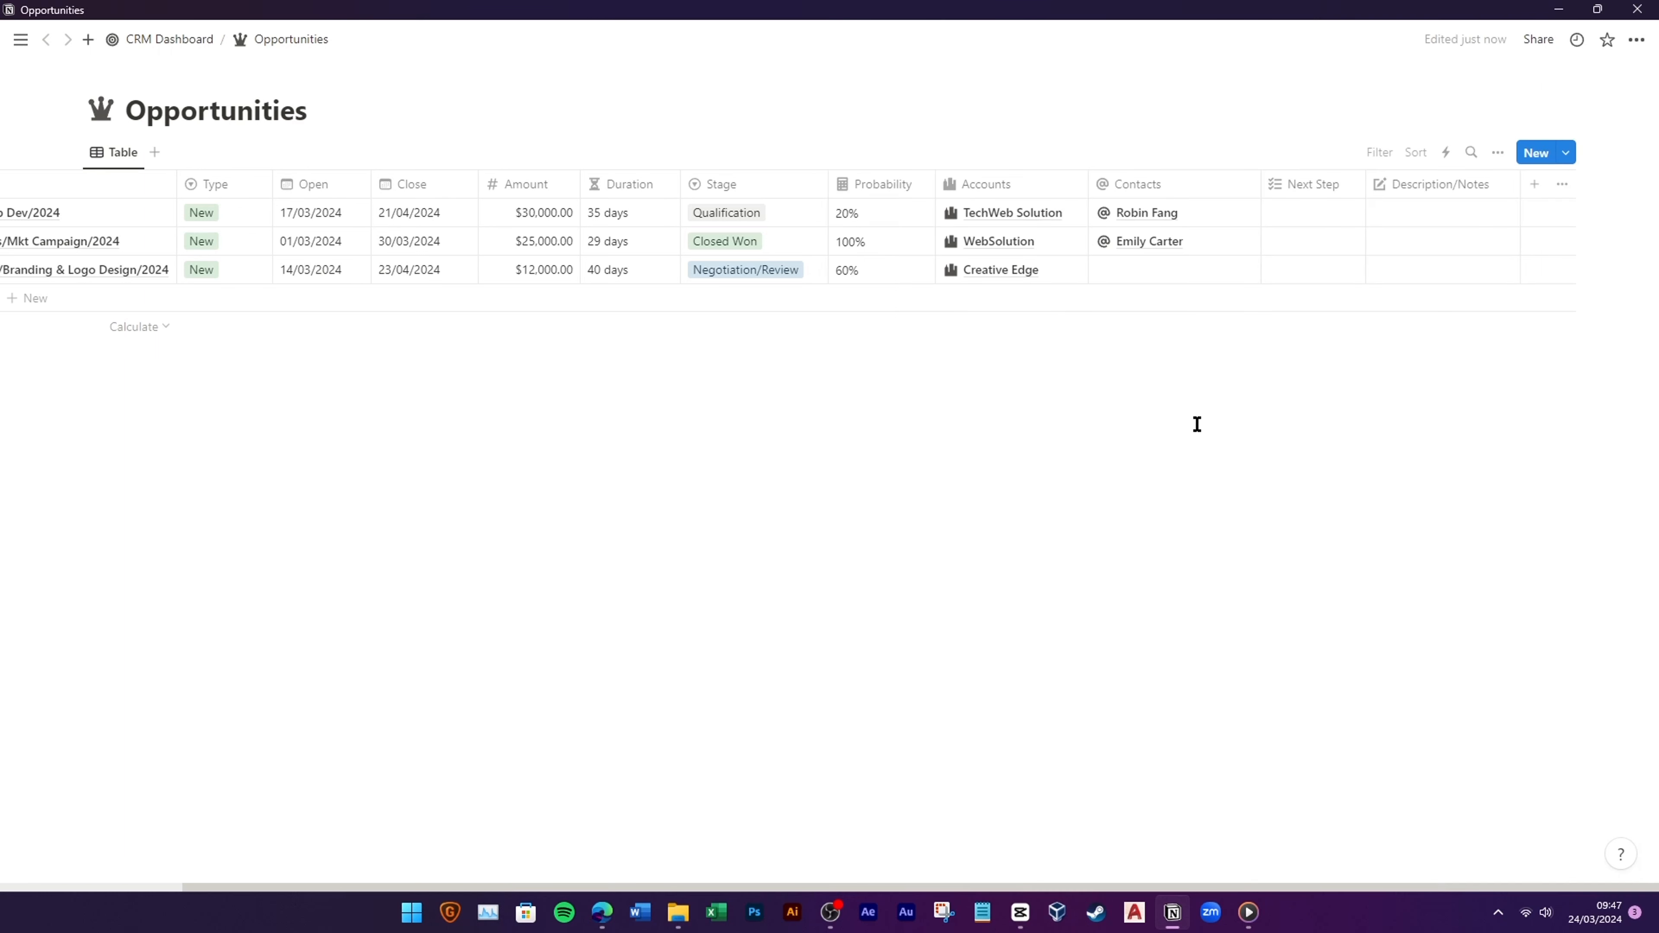
Step: Link the Creative Edge contact to the third opportunity
scroll(1204, 604, "left", 3)
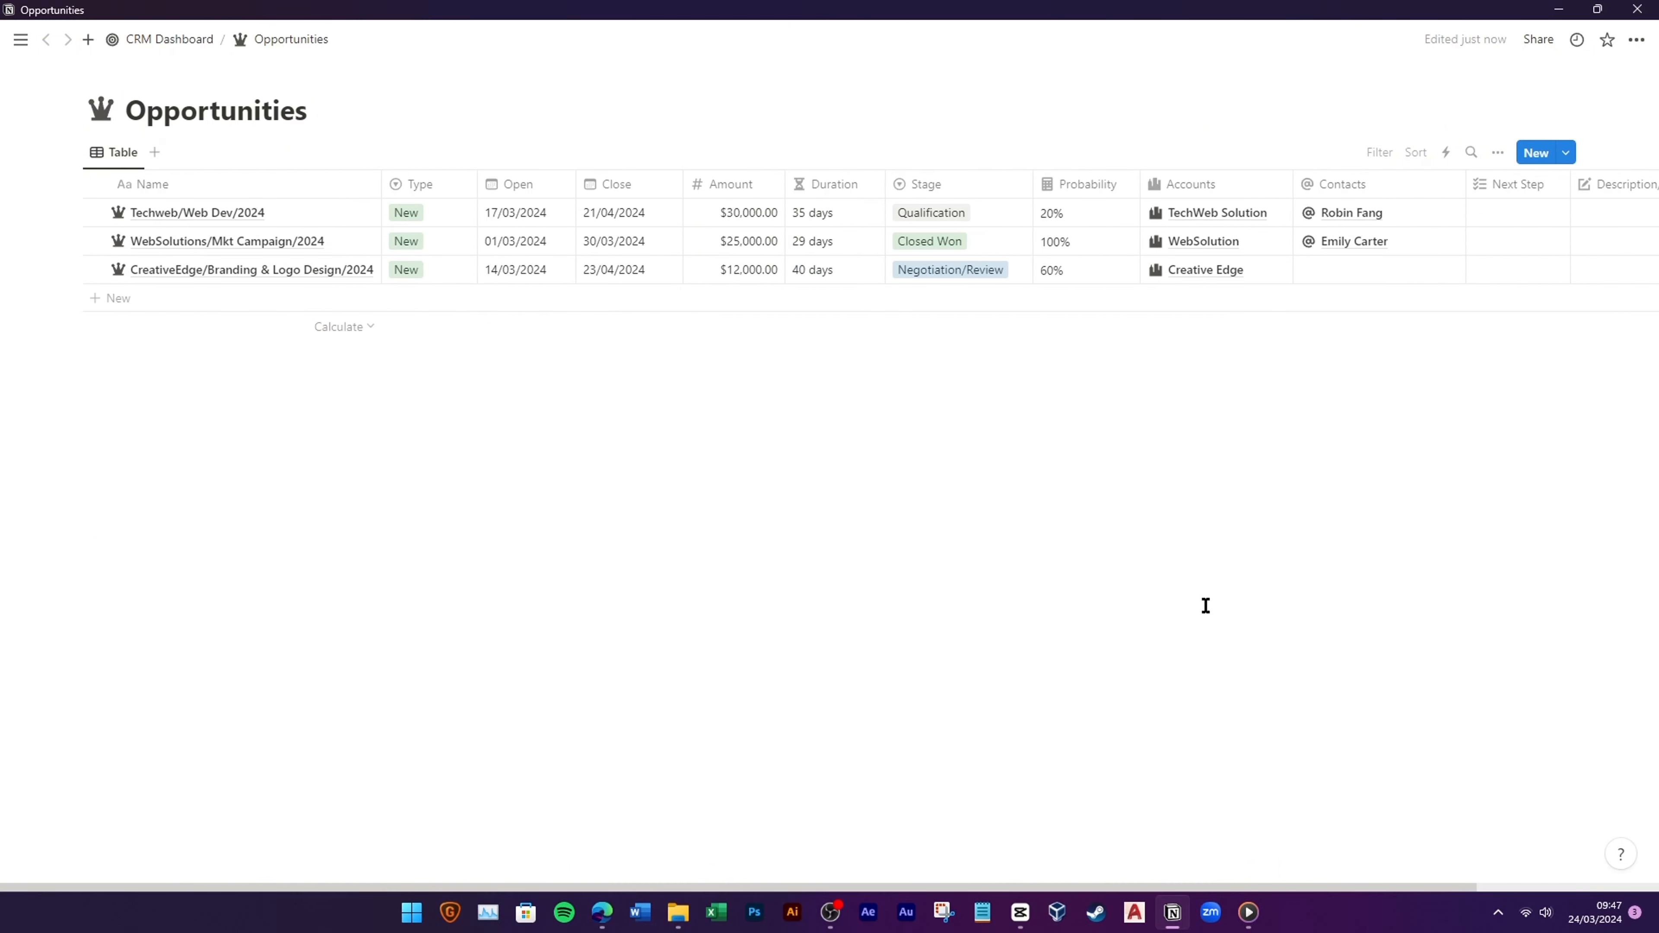
left_click(1372, 269)
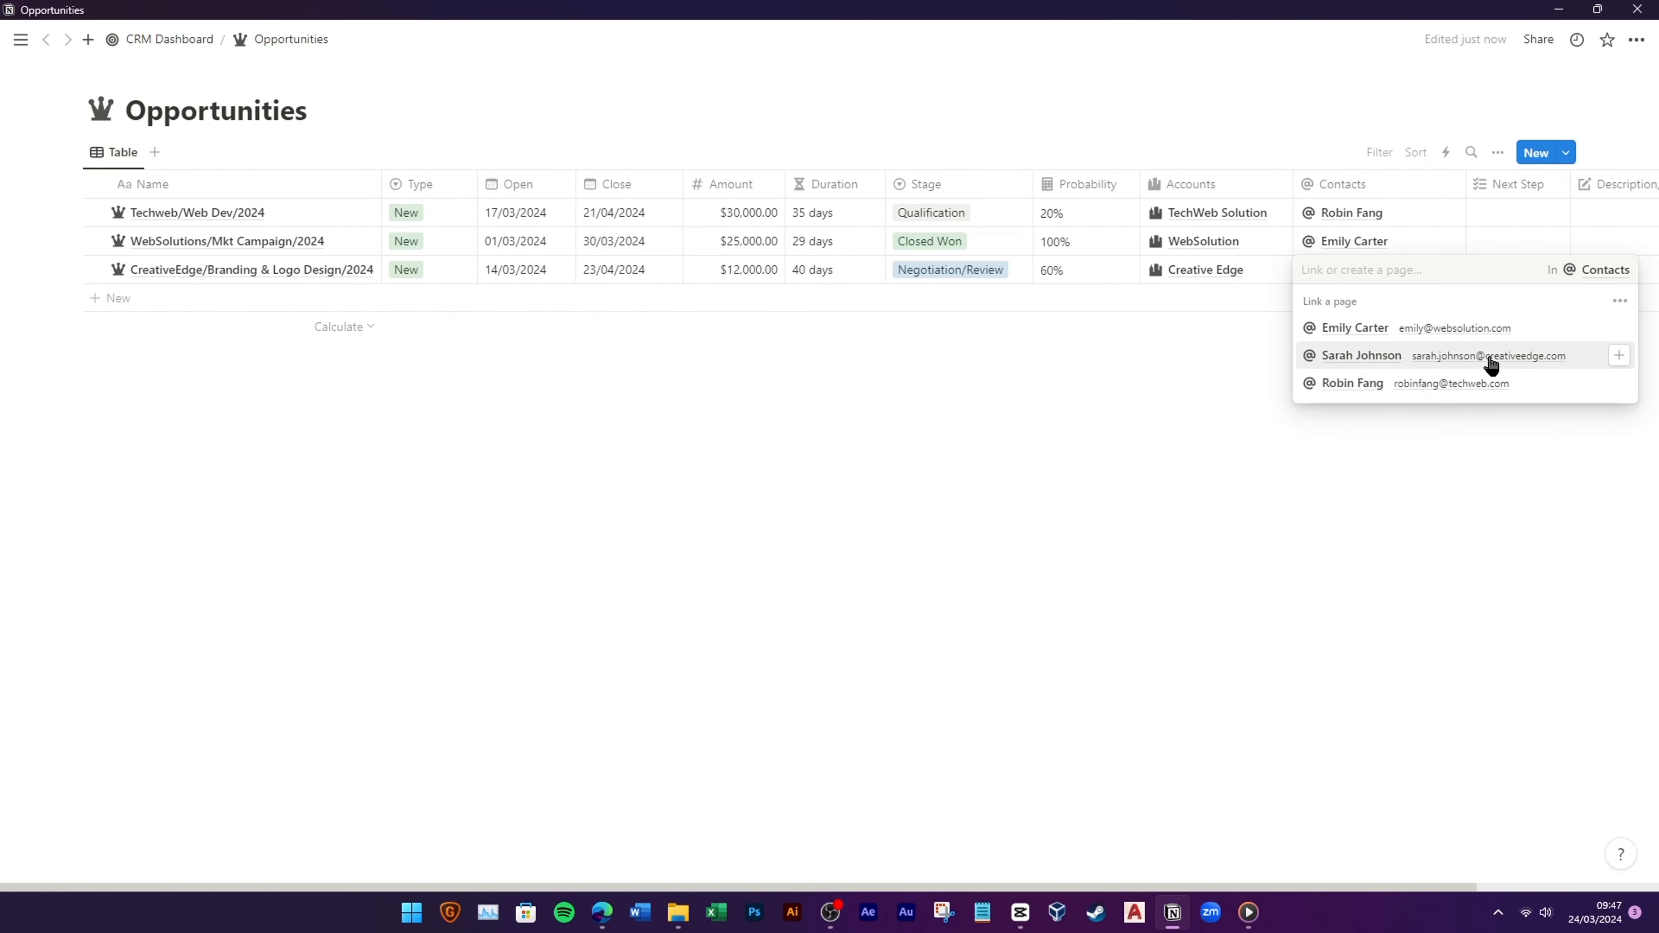
left_click(1362, 355)
left_click(1168, 513)
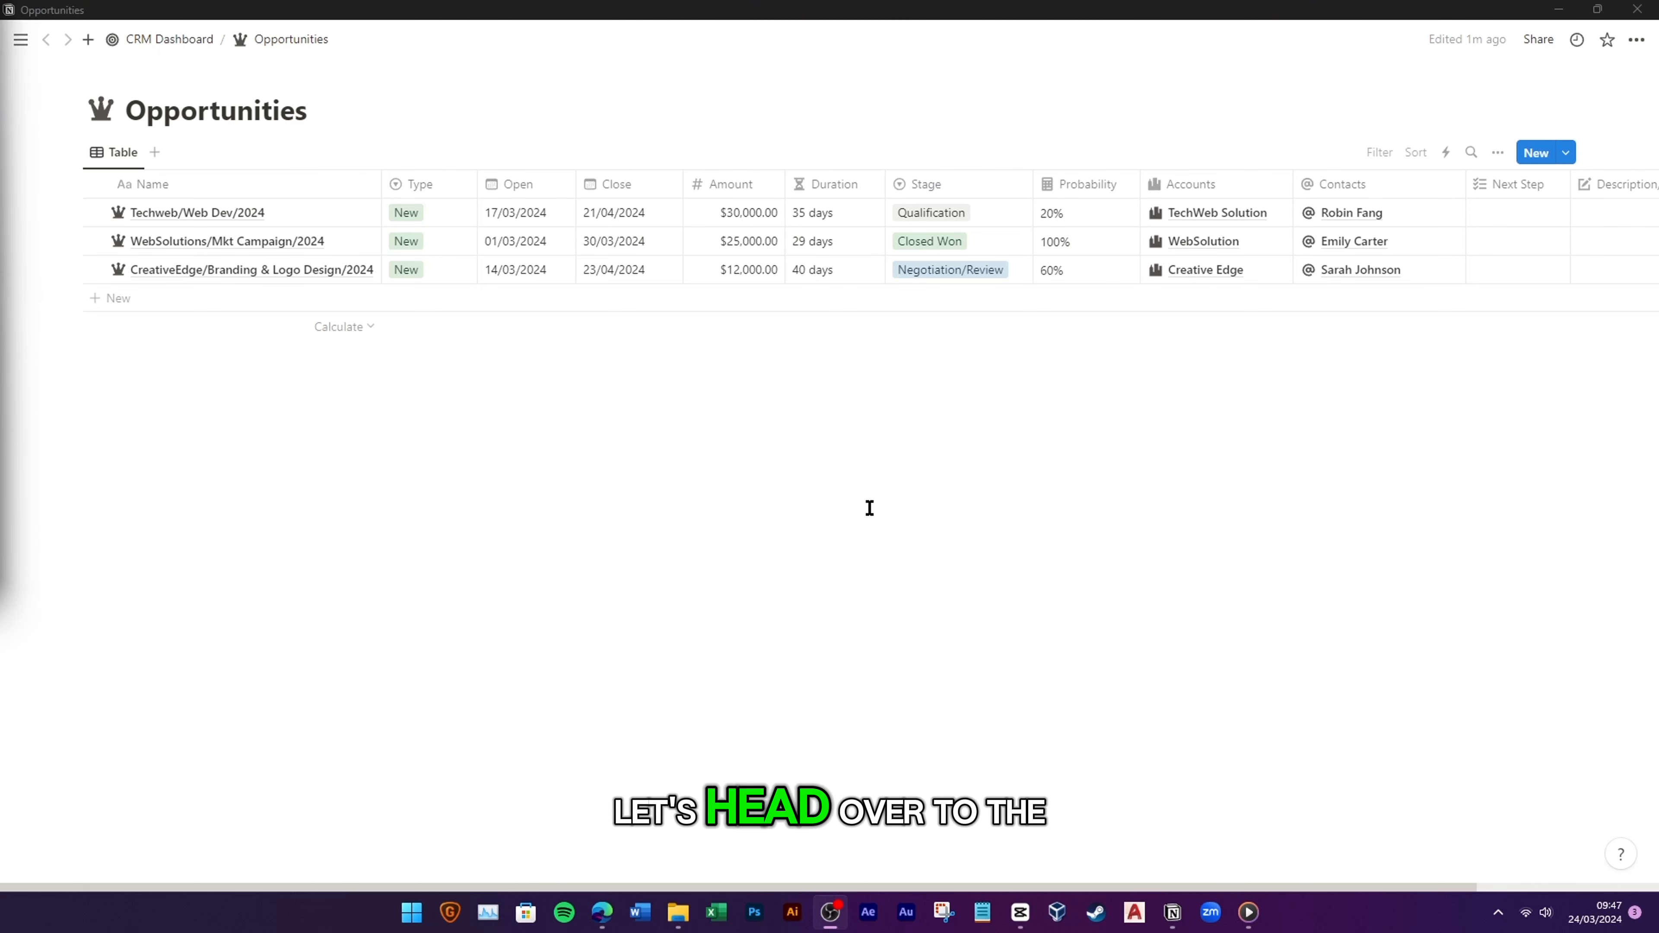
Step: In the Accounts database, unhide the Opportunities column and give it a crown icon
left_click(186, 46)
left_click(186, 46)
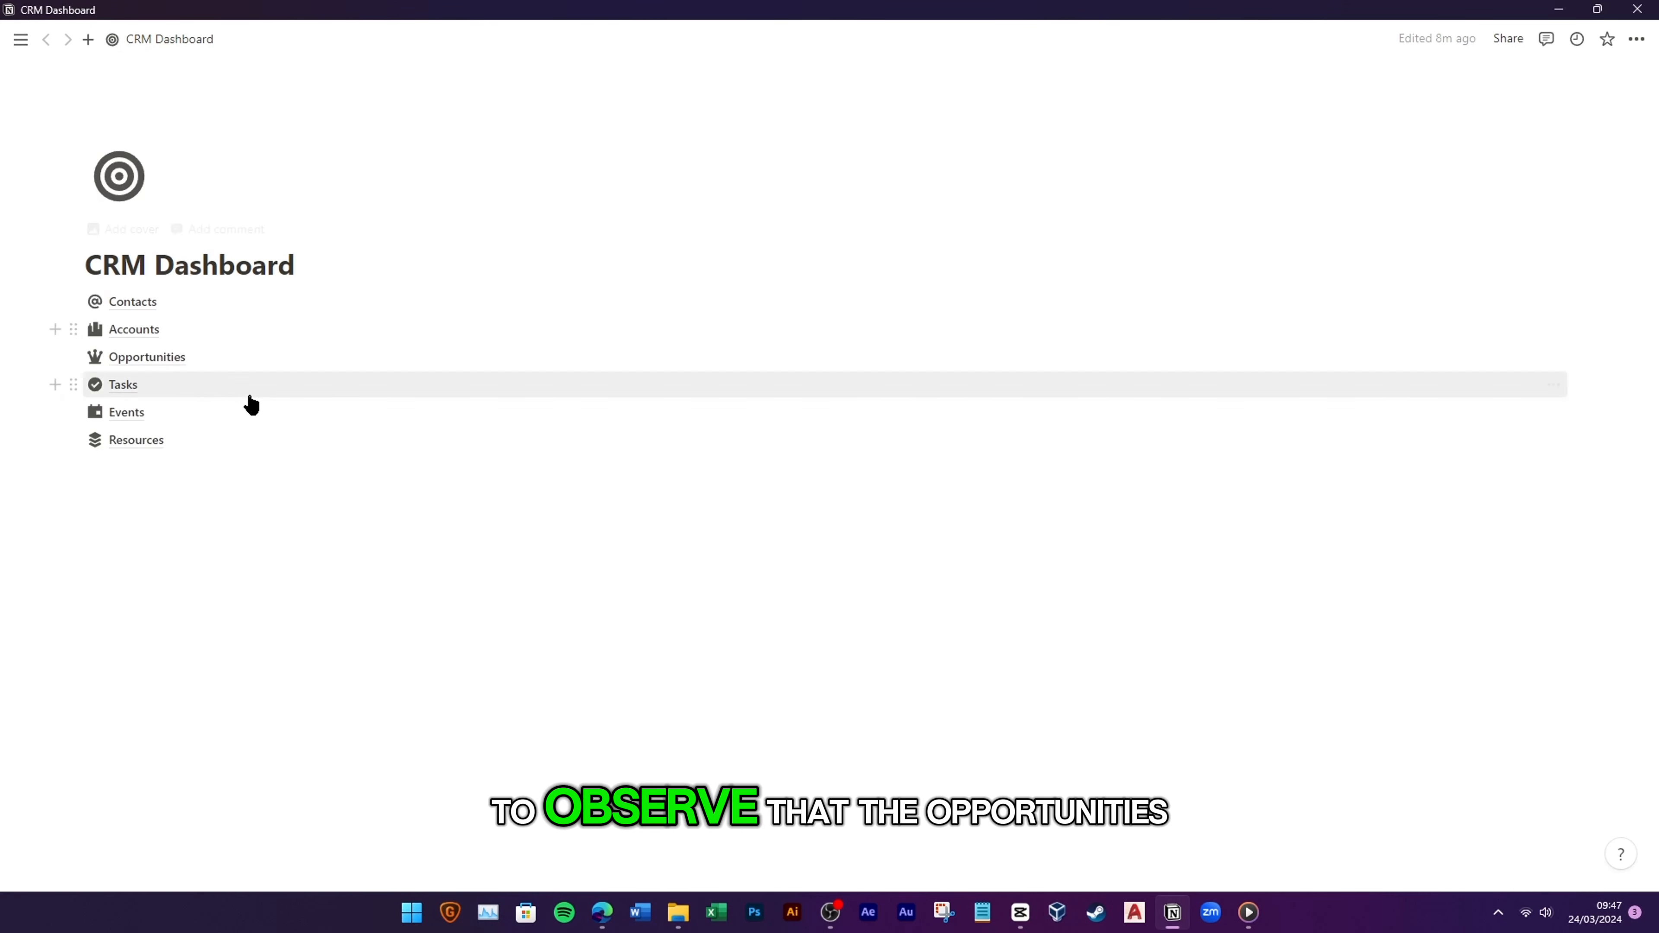
left_click(215, 330)
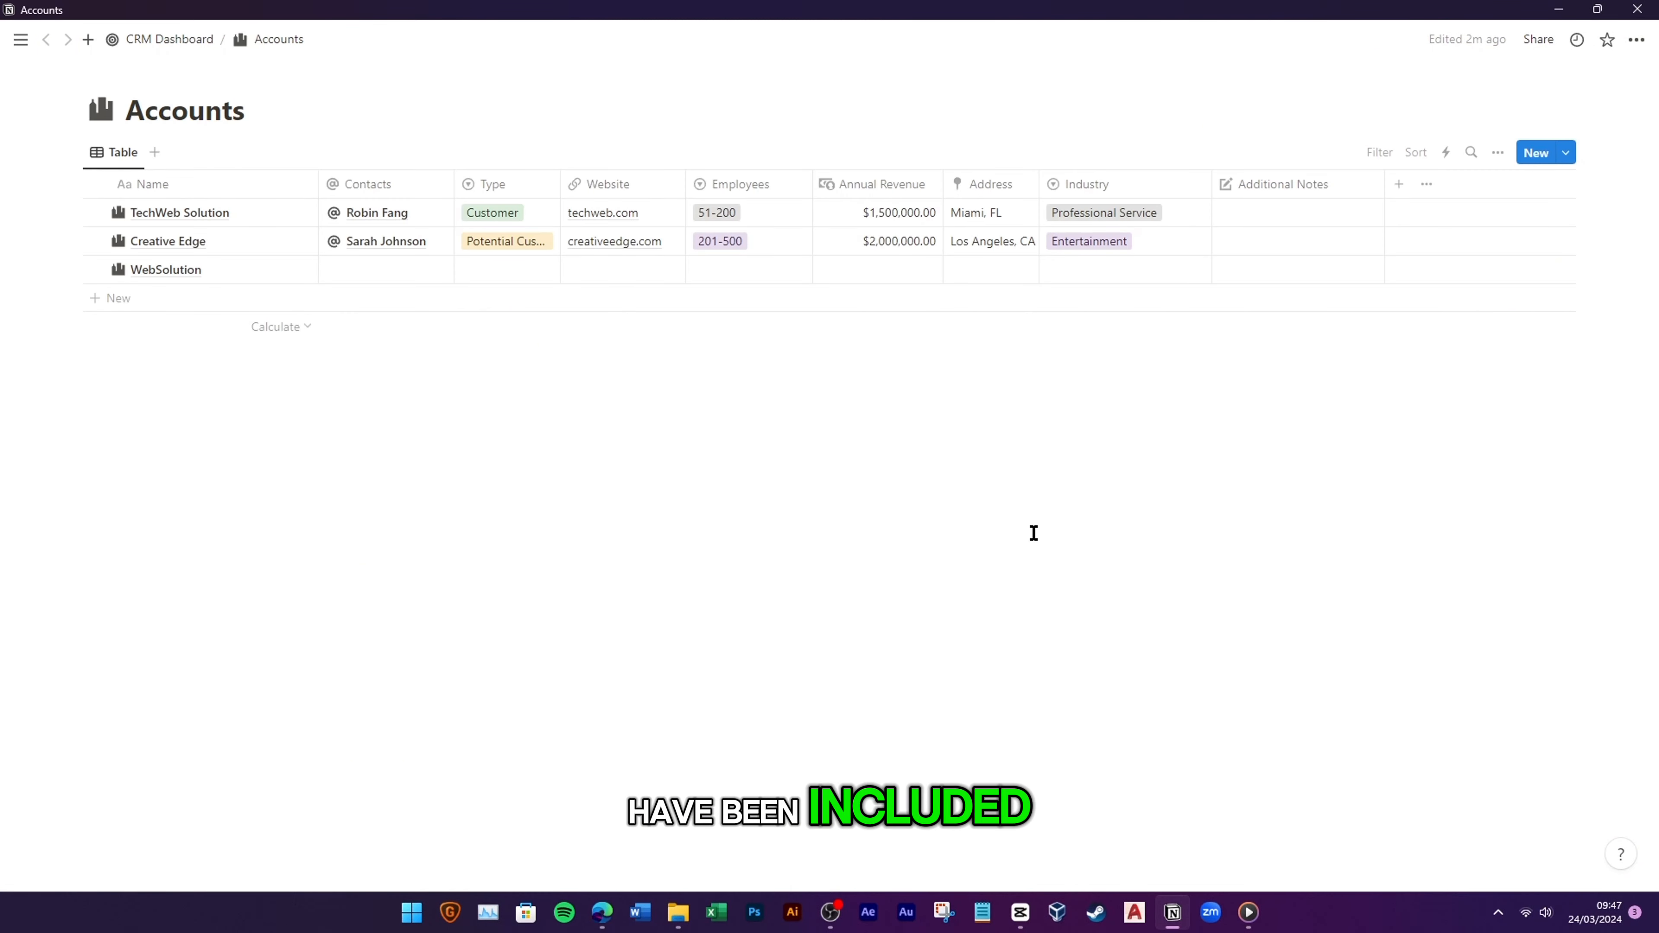
left_click(1497, 155)
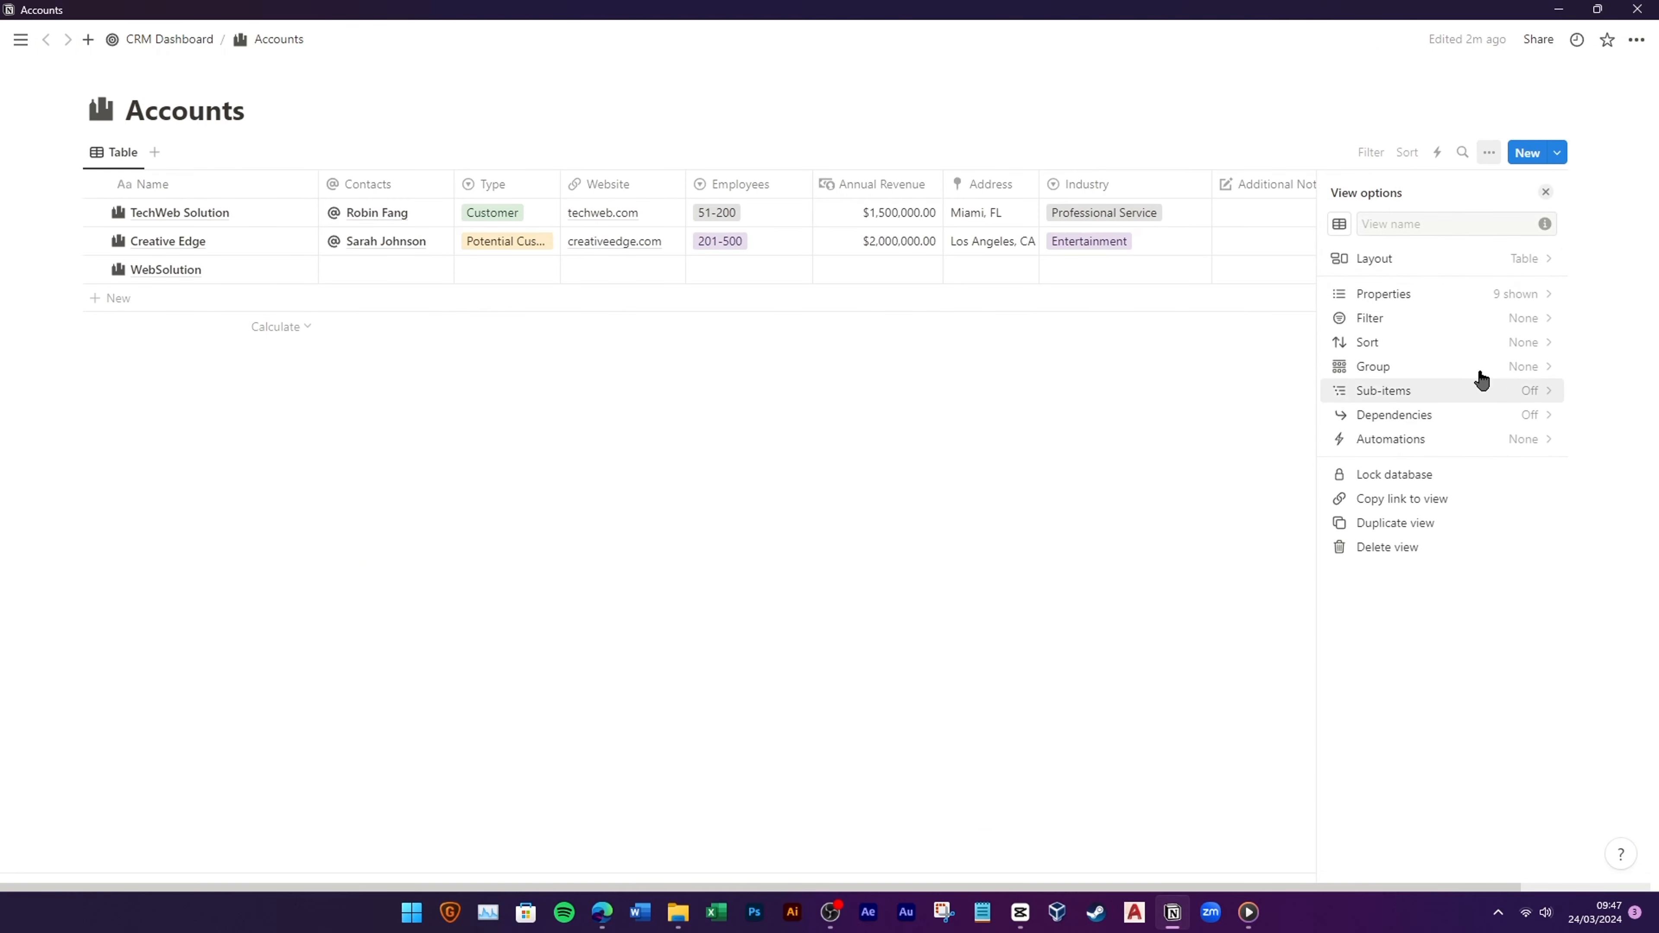
left_click(1527, 296)
scroll(1506, 470, "down", 2)
scroll(1501, 500, "down", 1)
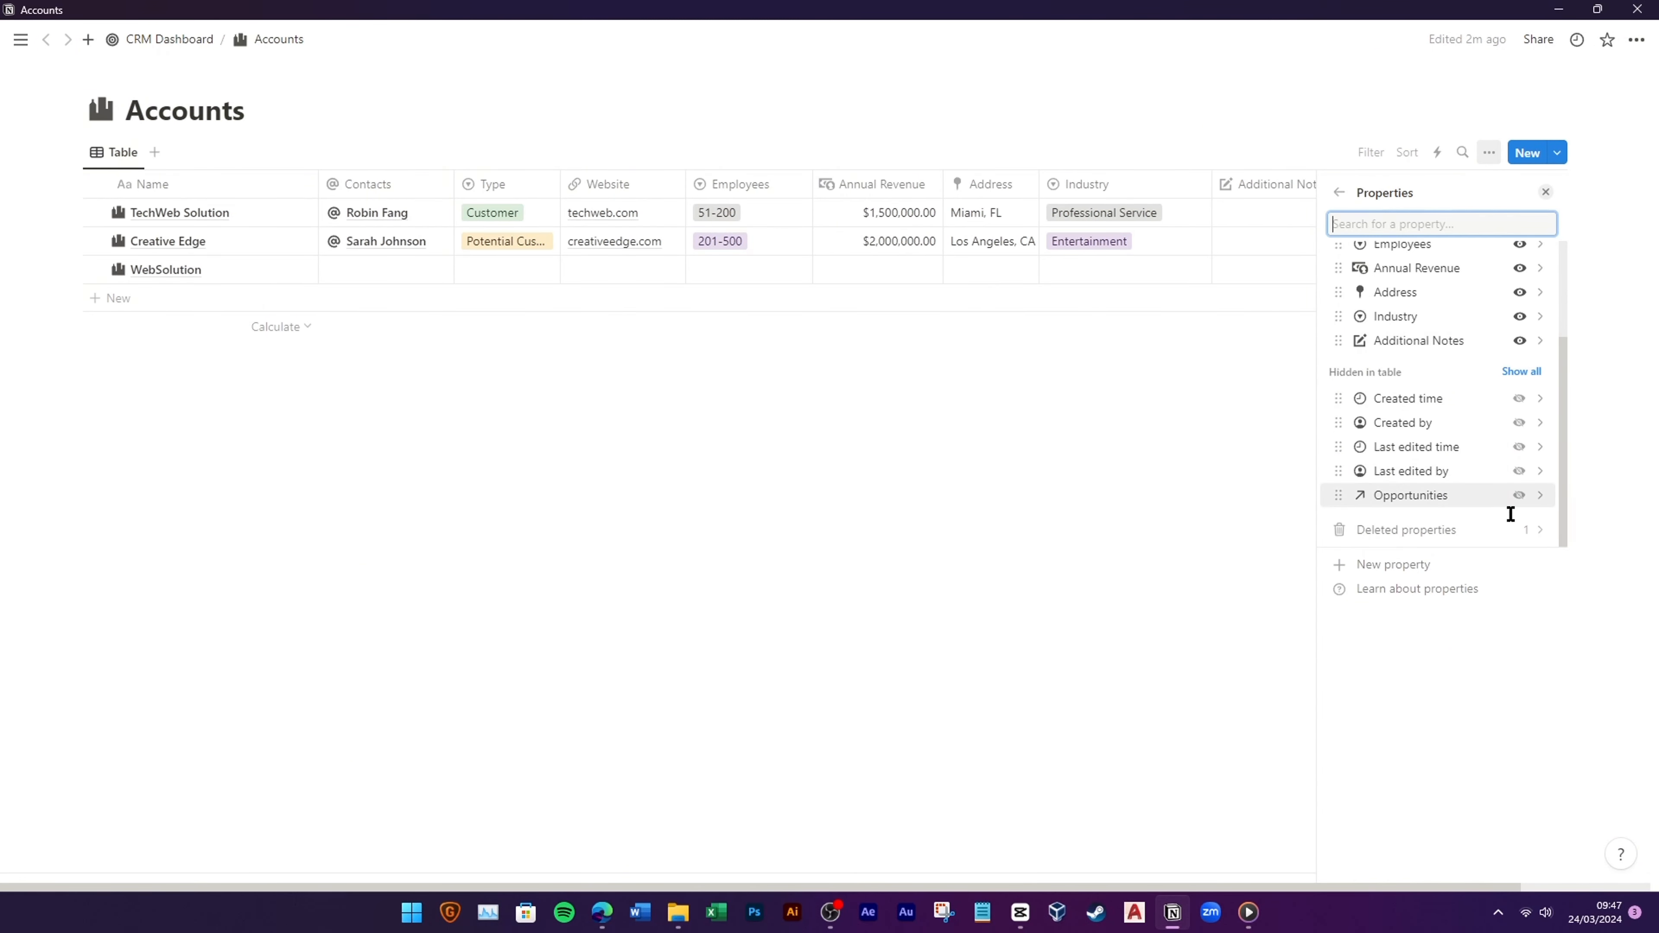
left_click(1519, 495)
left_click(1159, 459)
left_click(1404, 190)
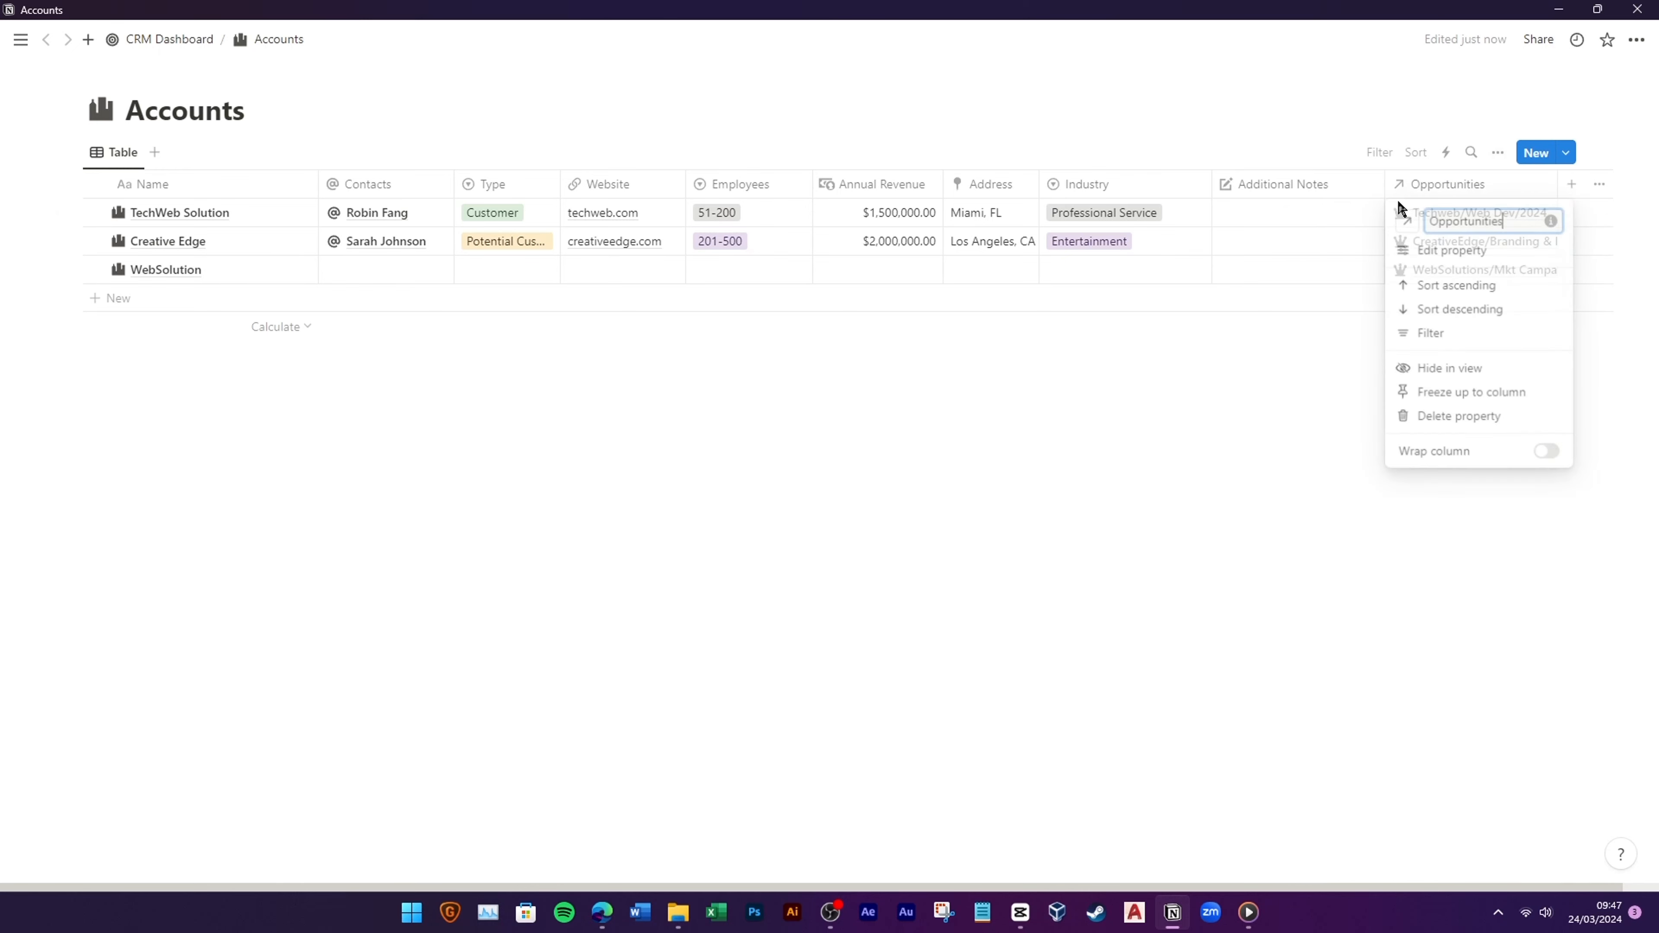
left_click(1408, 222)
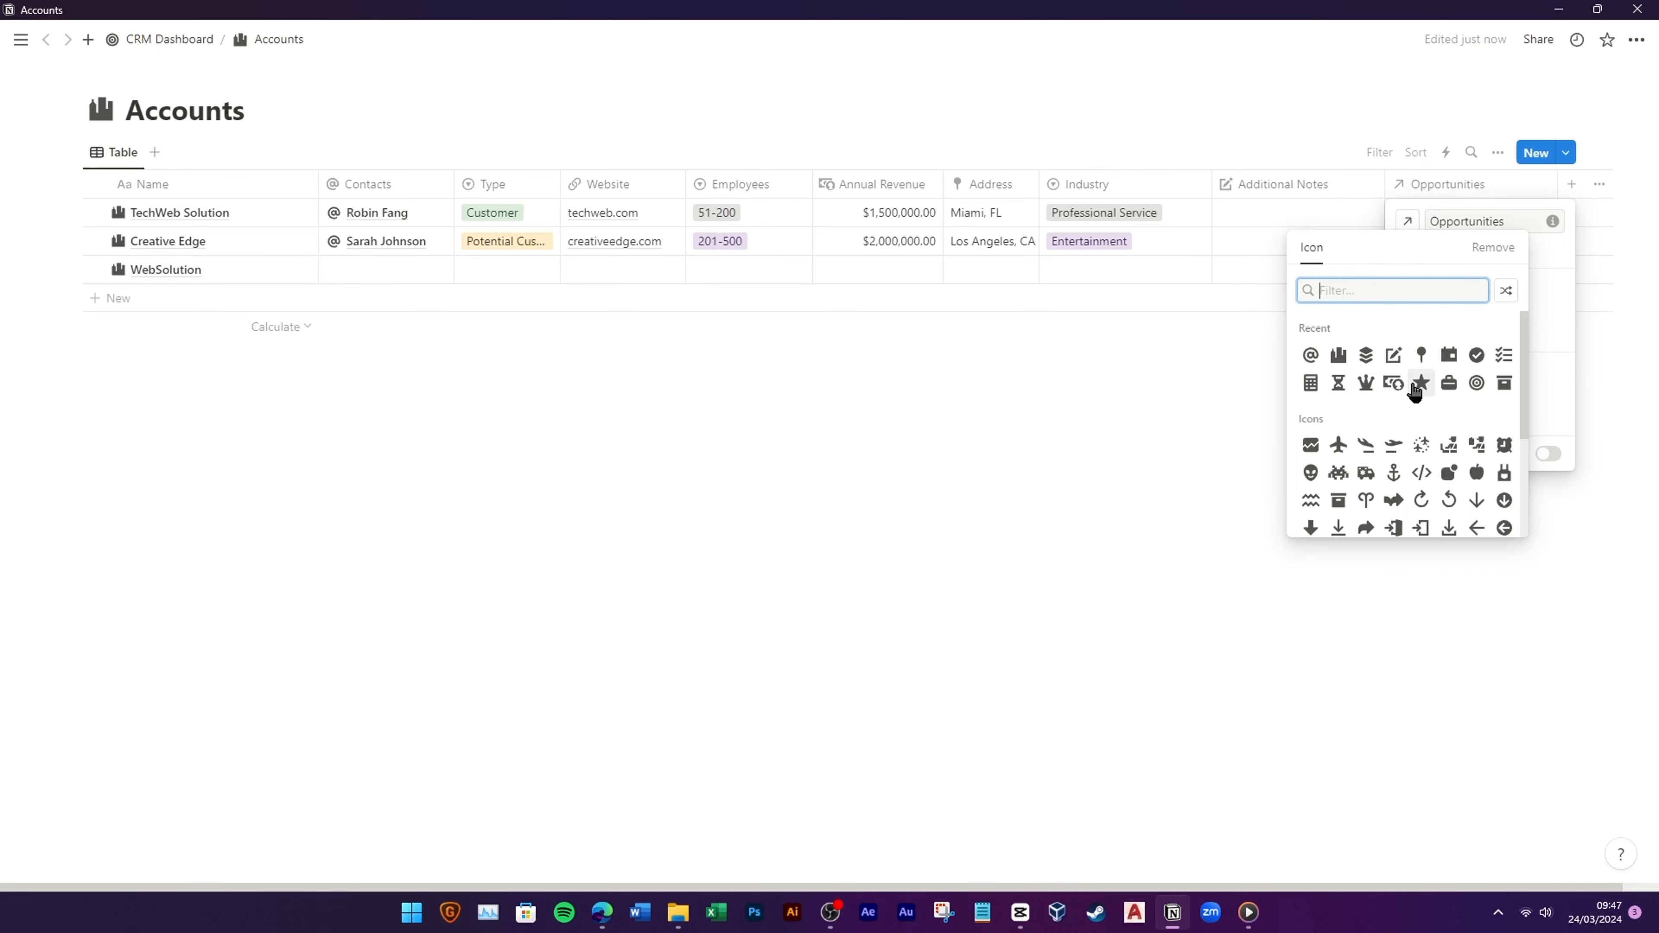
left_click(1367, 384)
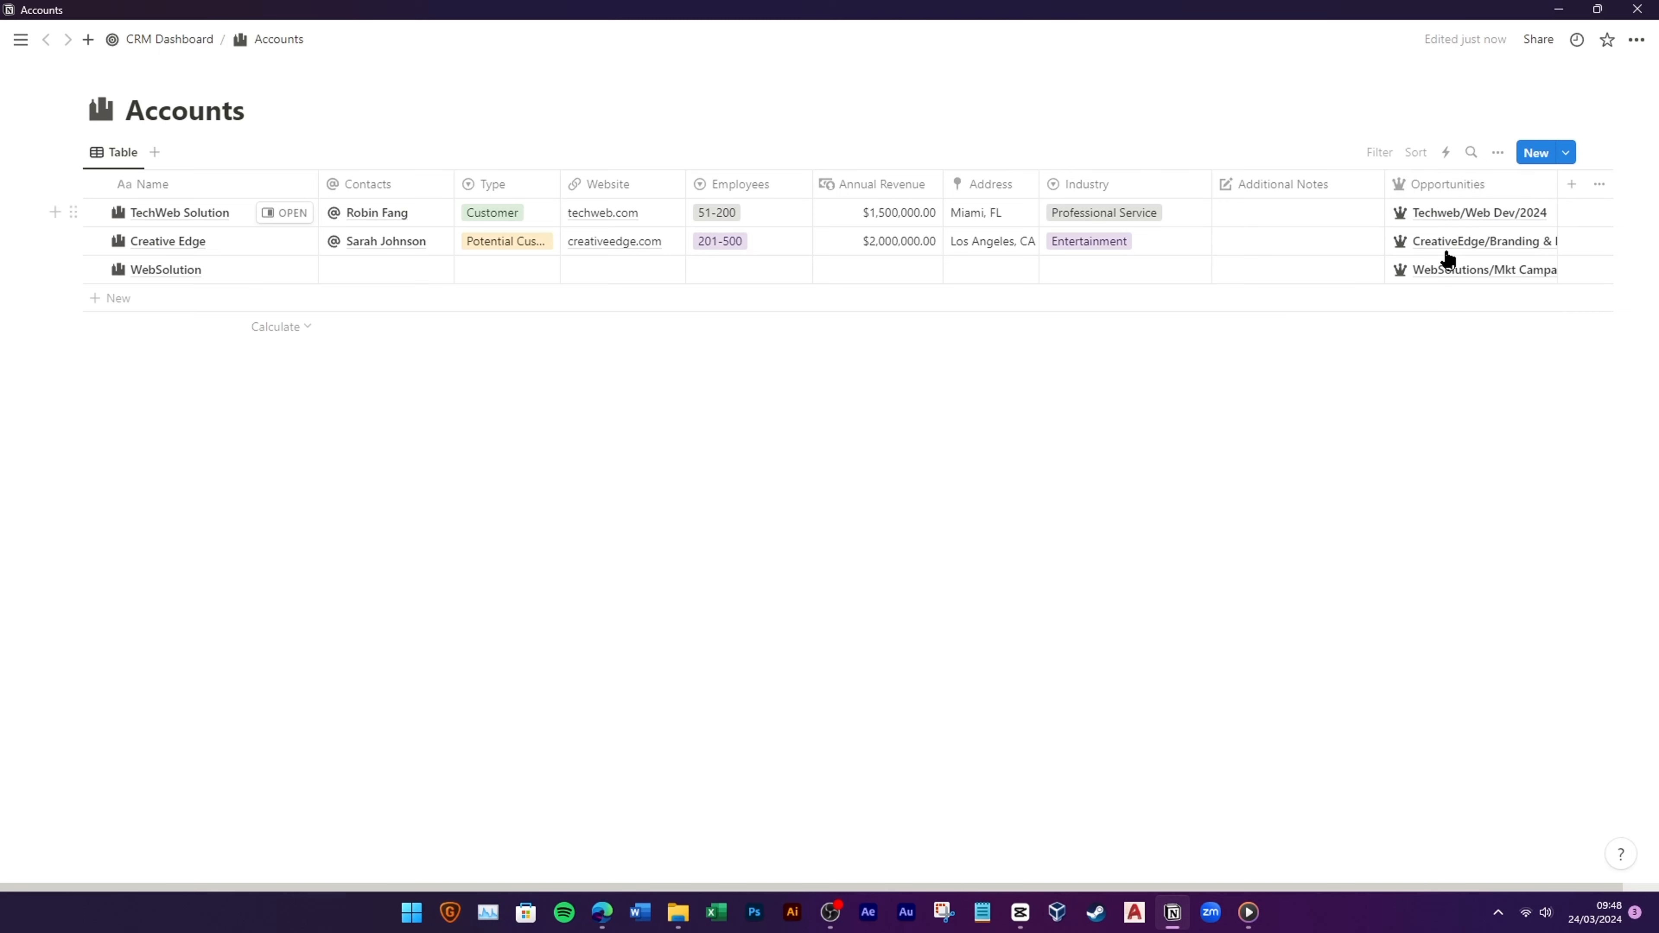
Step: Link the WebSolution contact to the WebSolution account and set its Type to Potential Customer
left_click(393, 268)
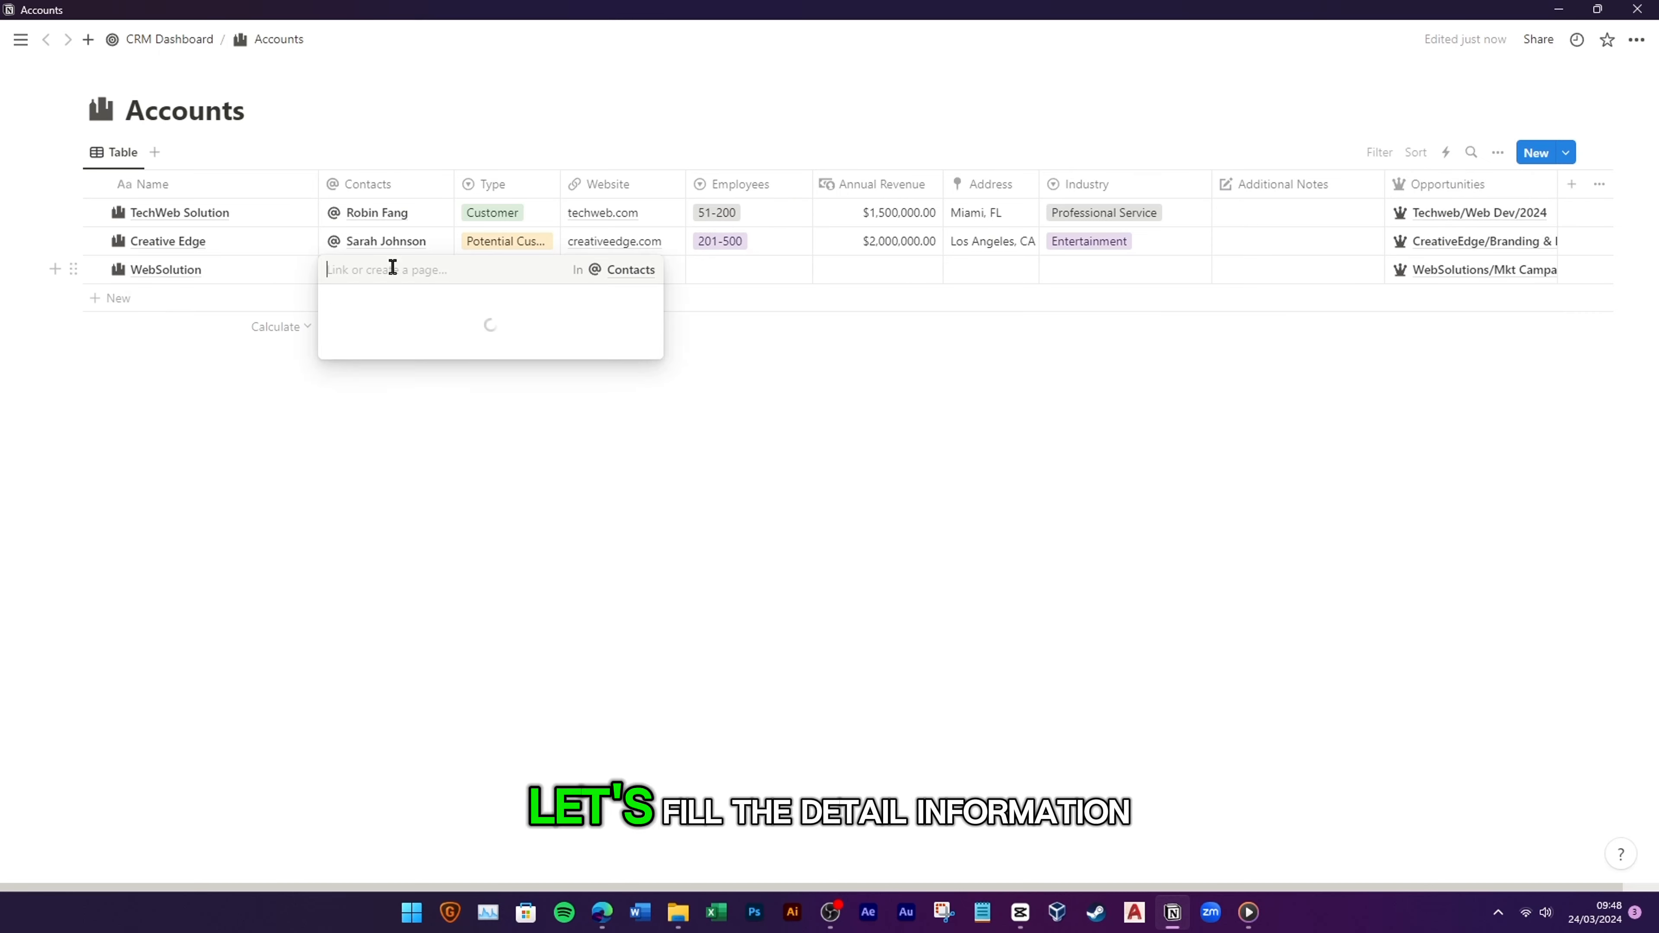
left_click(462, 327)
left_click(948, 429)
left_click(520, 271)
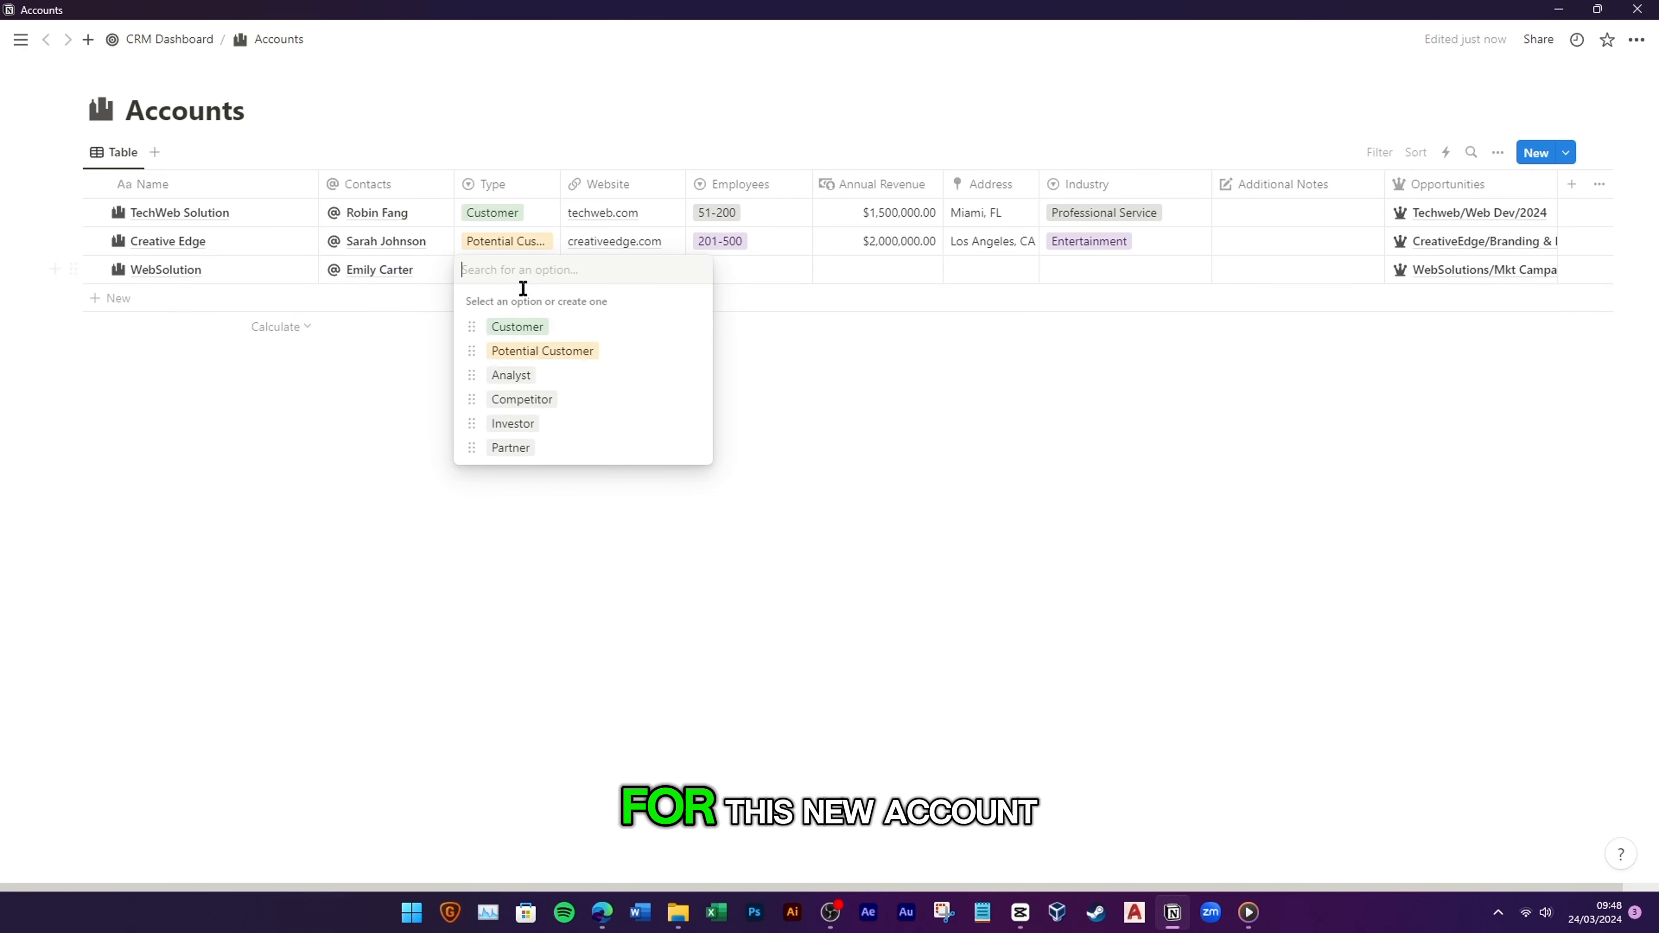
left_click(546, 352)
Step: Give WebSolution website websolution.com, 16-50 employees, $500,000.00 revenue and Education industry, then open Contacts
left_click(615, 275)
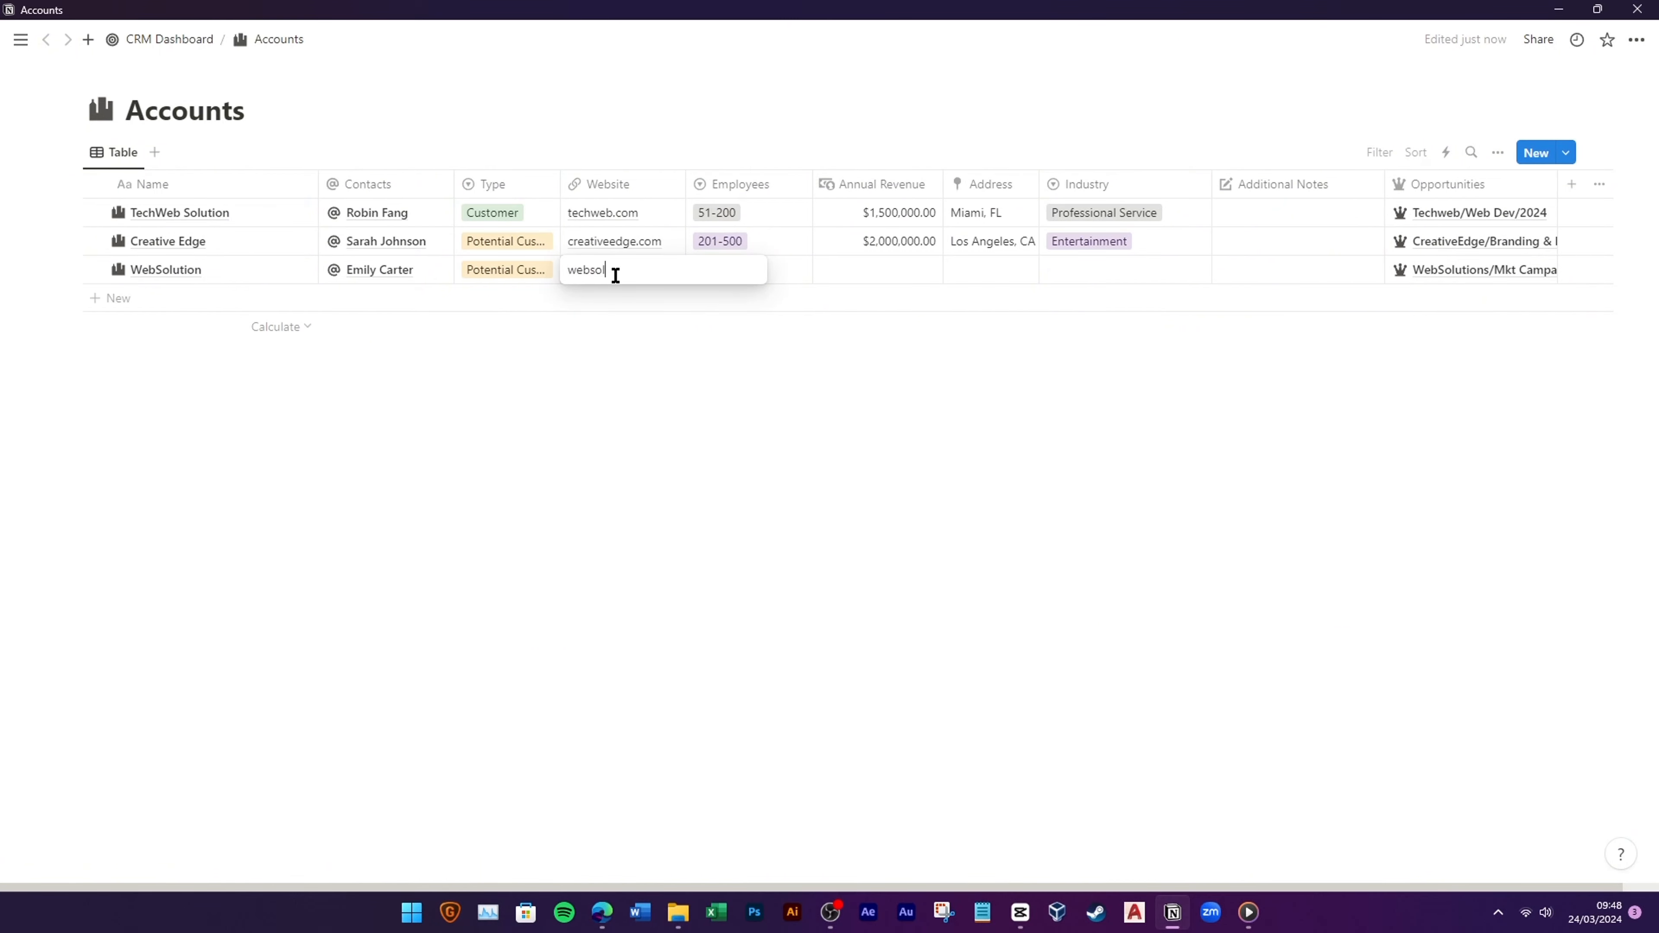
key("Return")
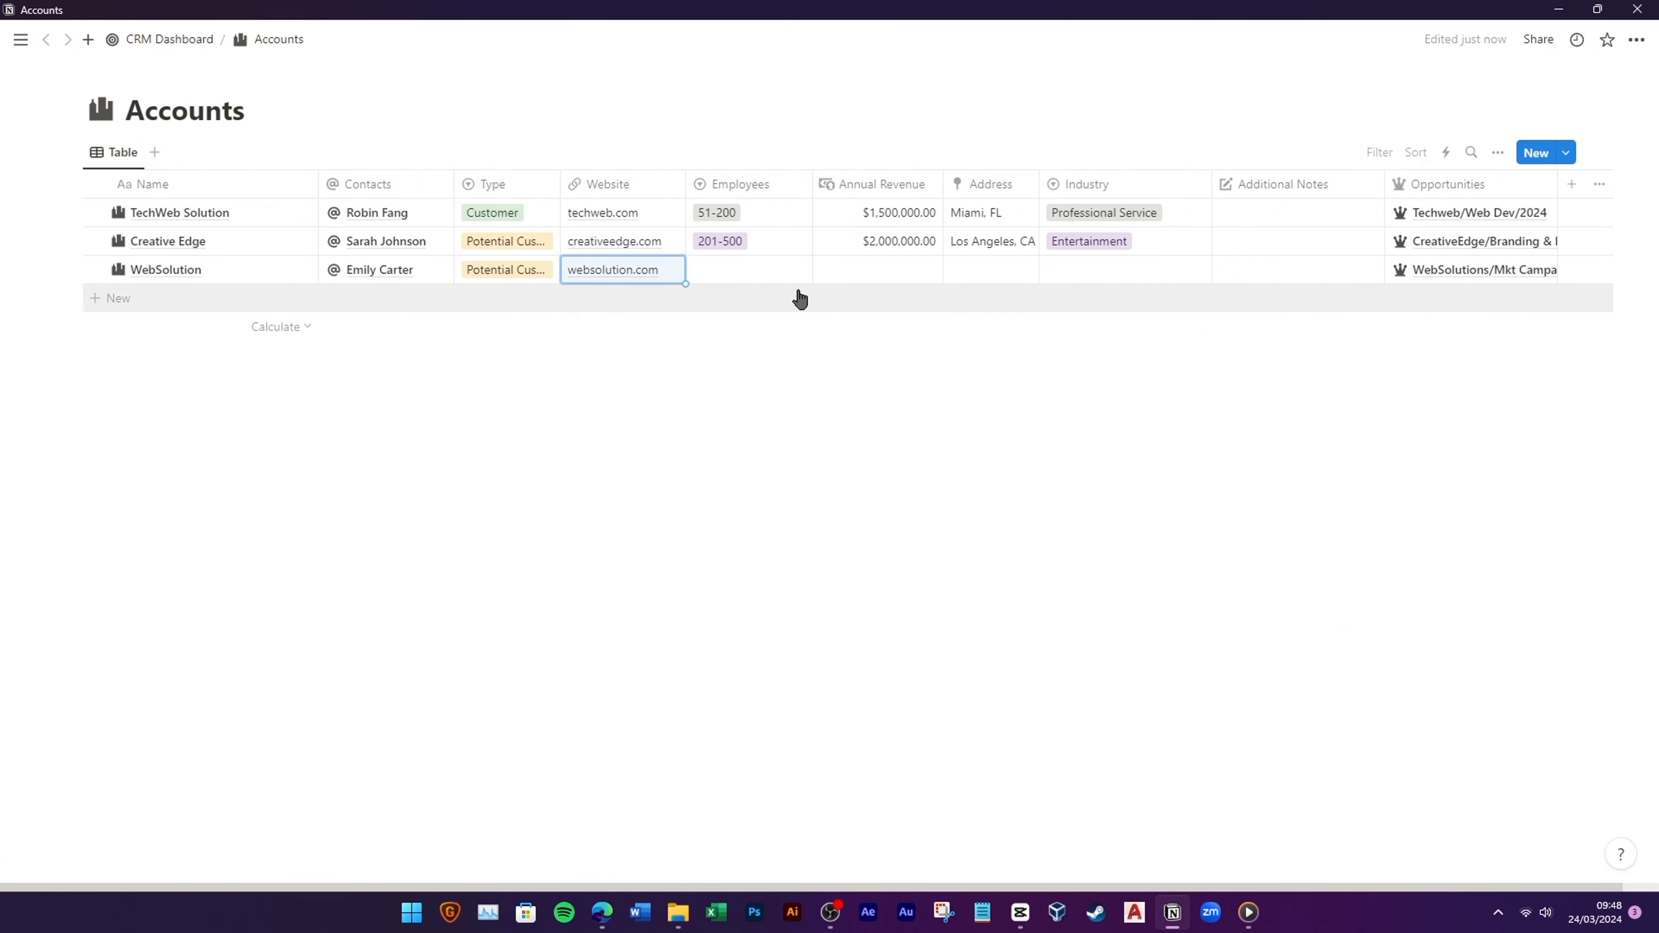
left_click(777, 272)
left_click(774, 348)
left_click(906, 281)
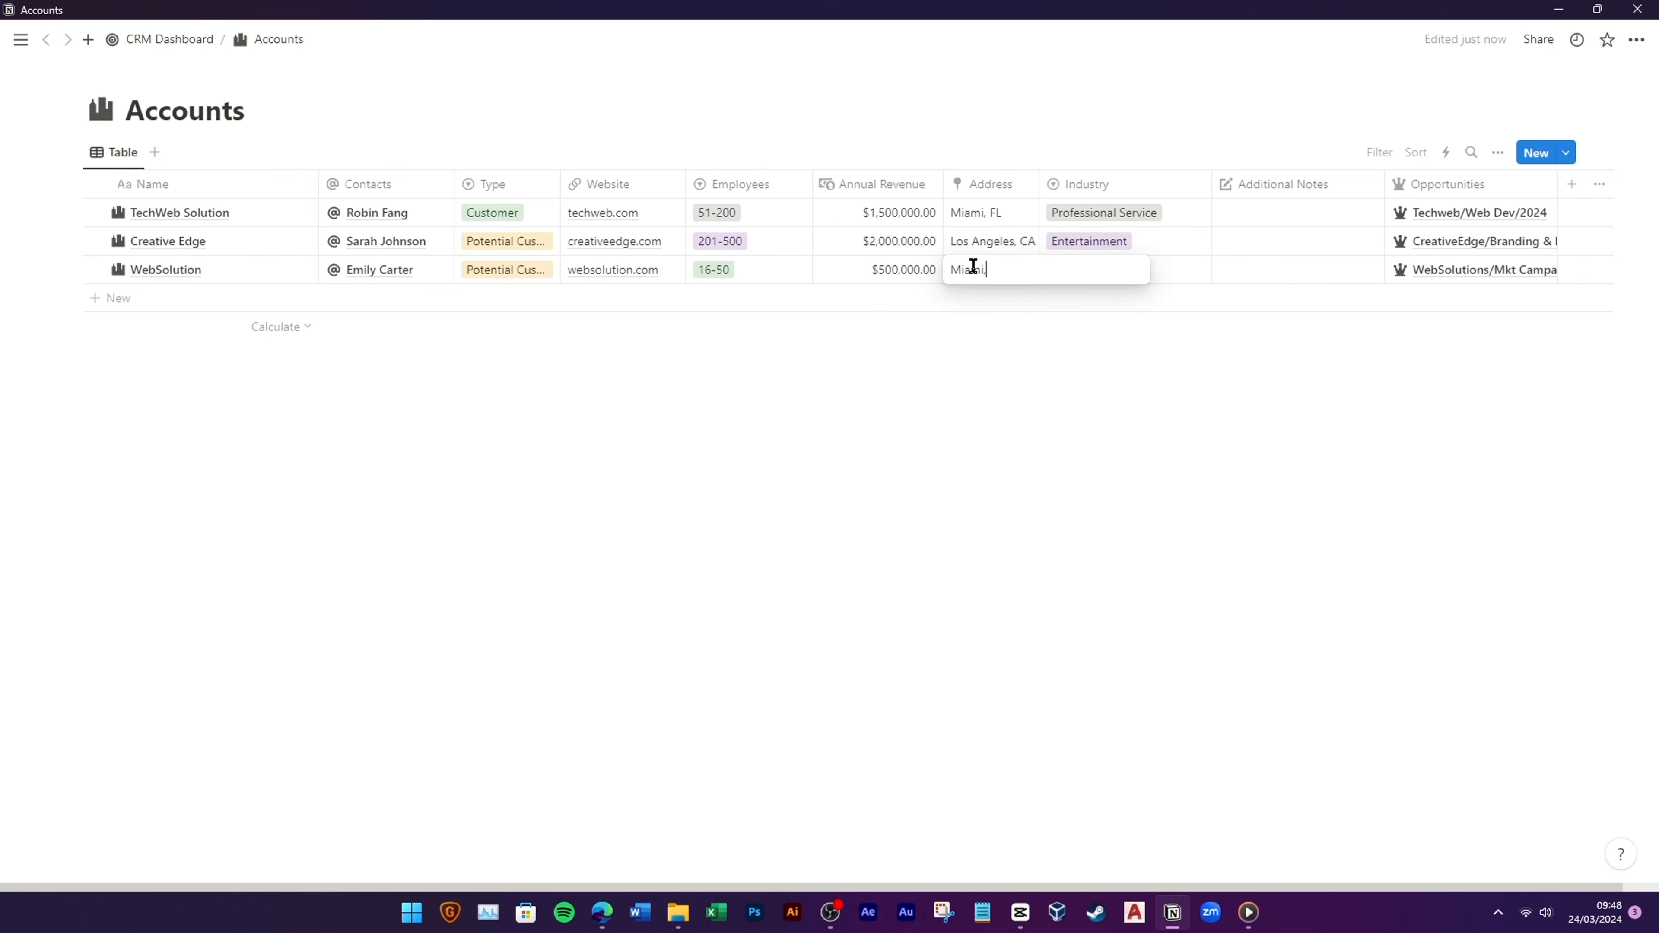
left_click(1097, 272)
left_click(1110, 375)
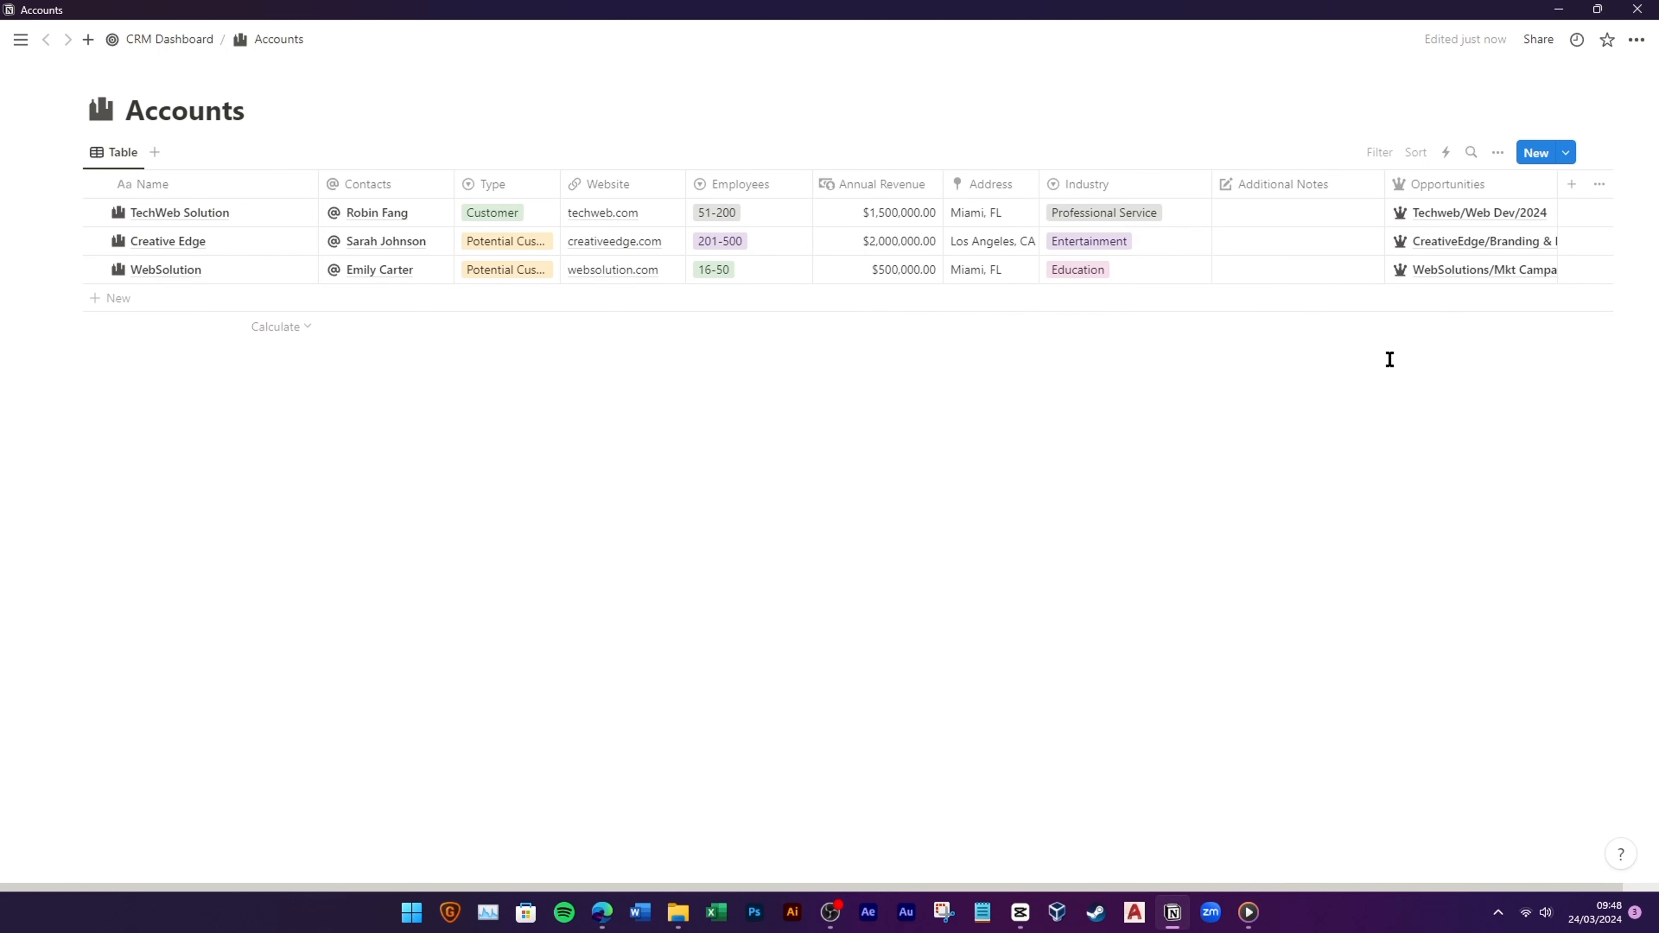
left_click(195, 44)
left_click(274, 304)
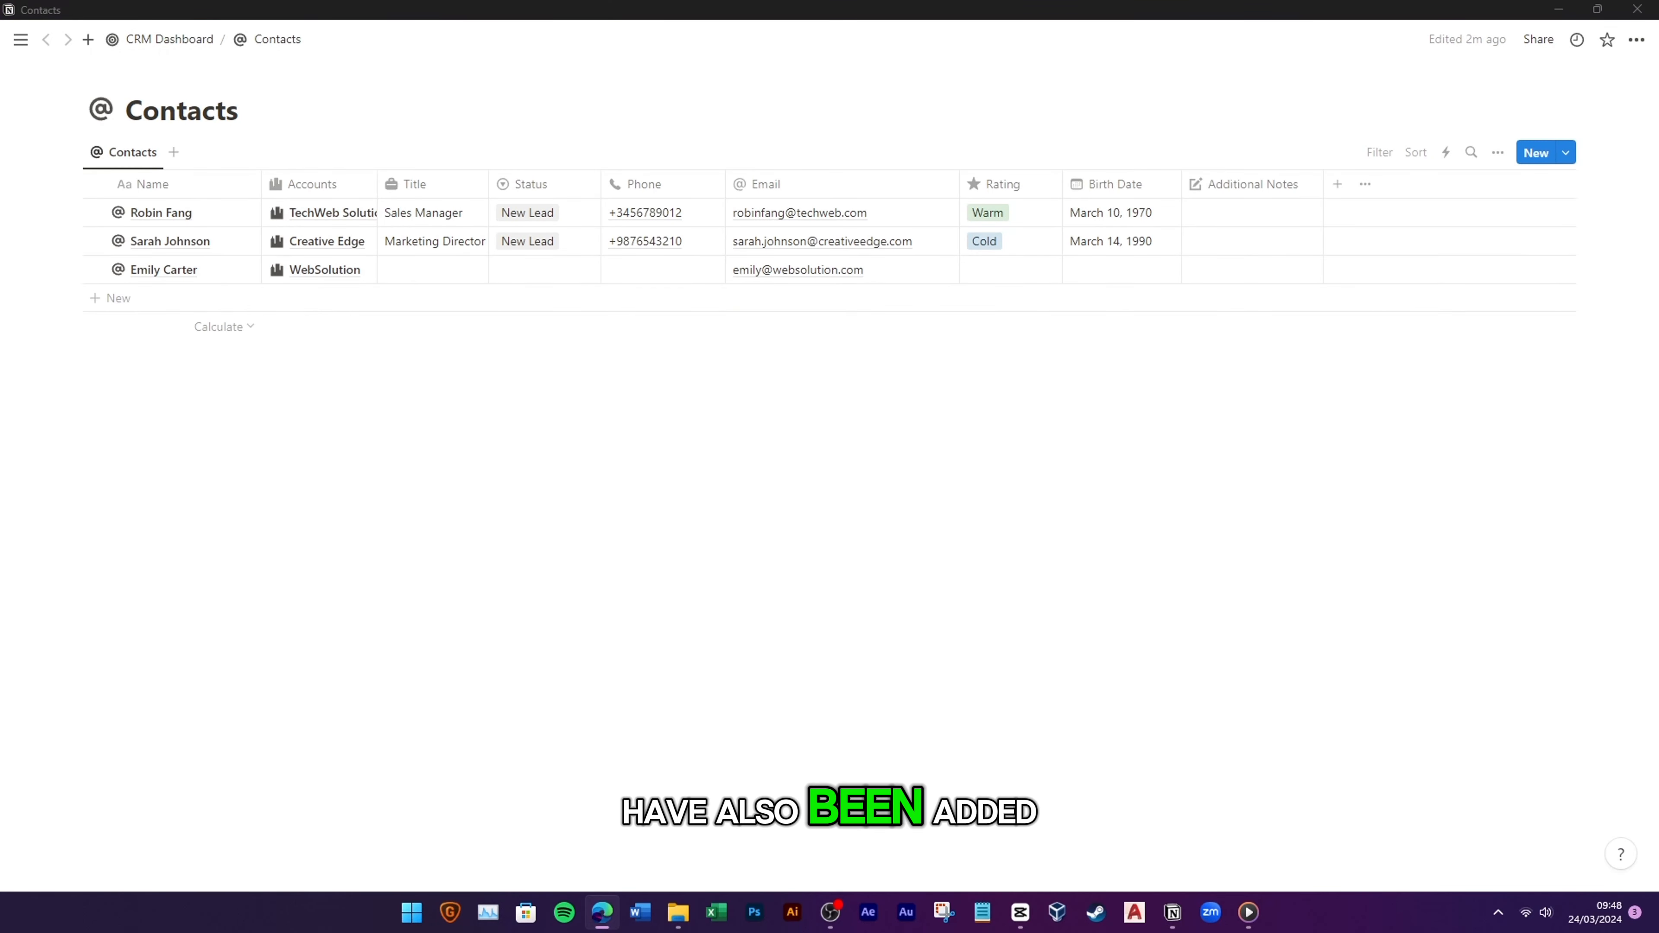
Step: Give the WebSolution contact the title 'Creative Director' and status New Lead
left_click(406, 273)
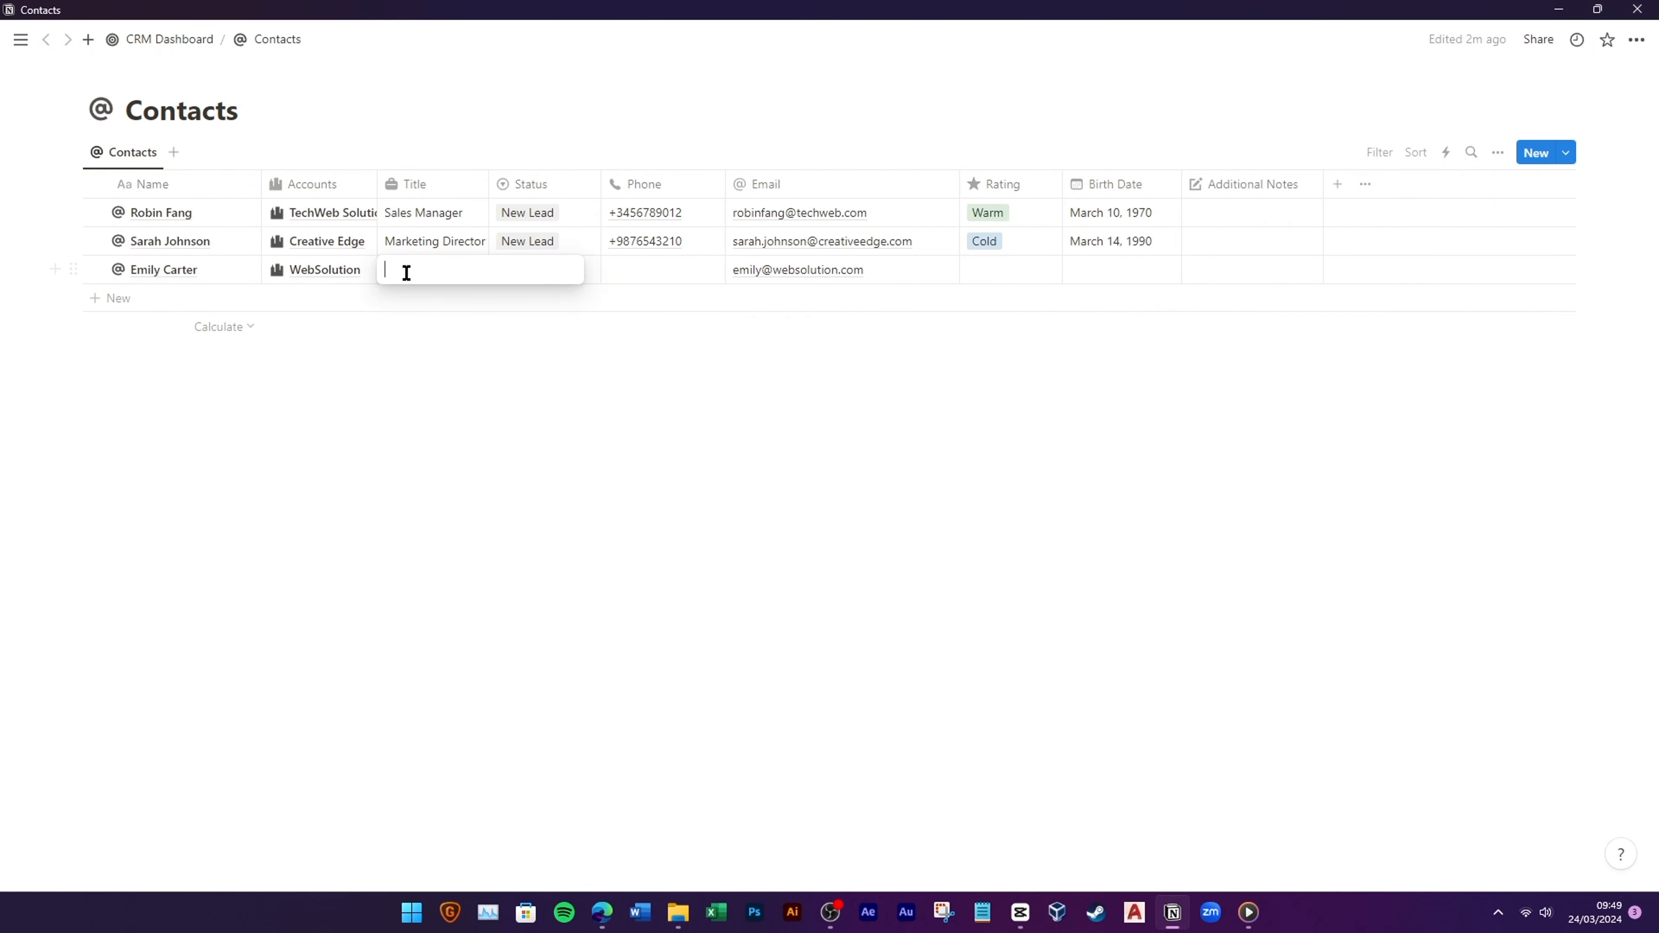
type("Cre")
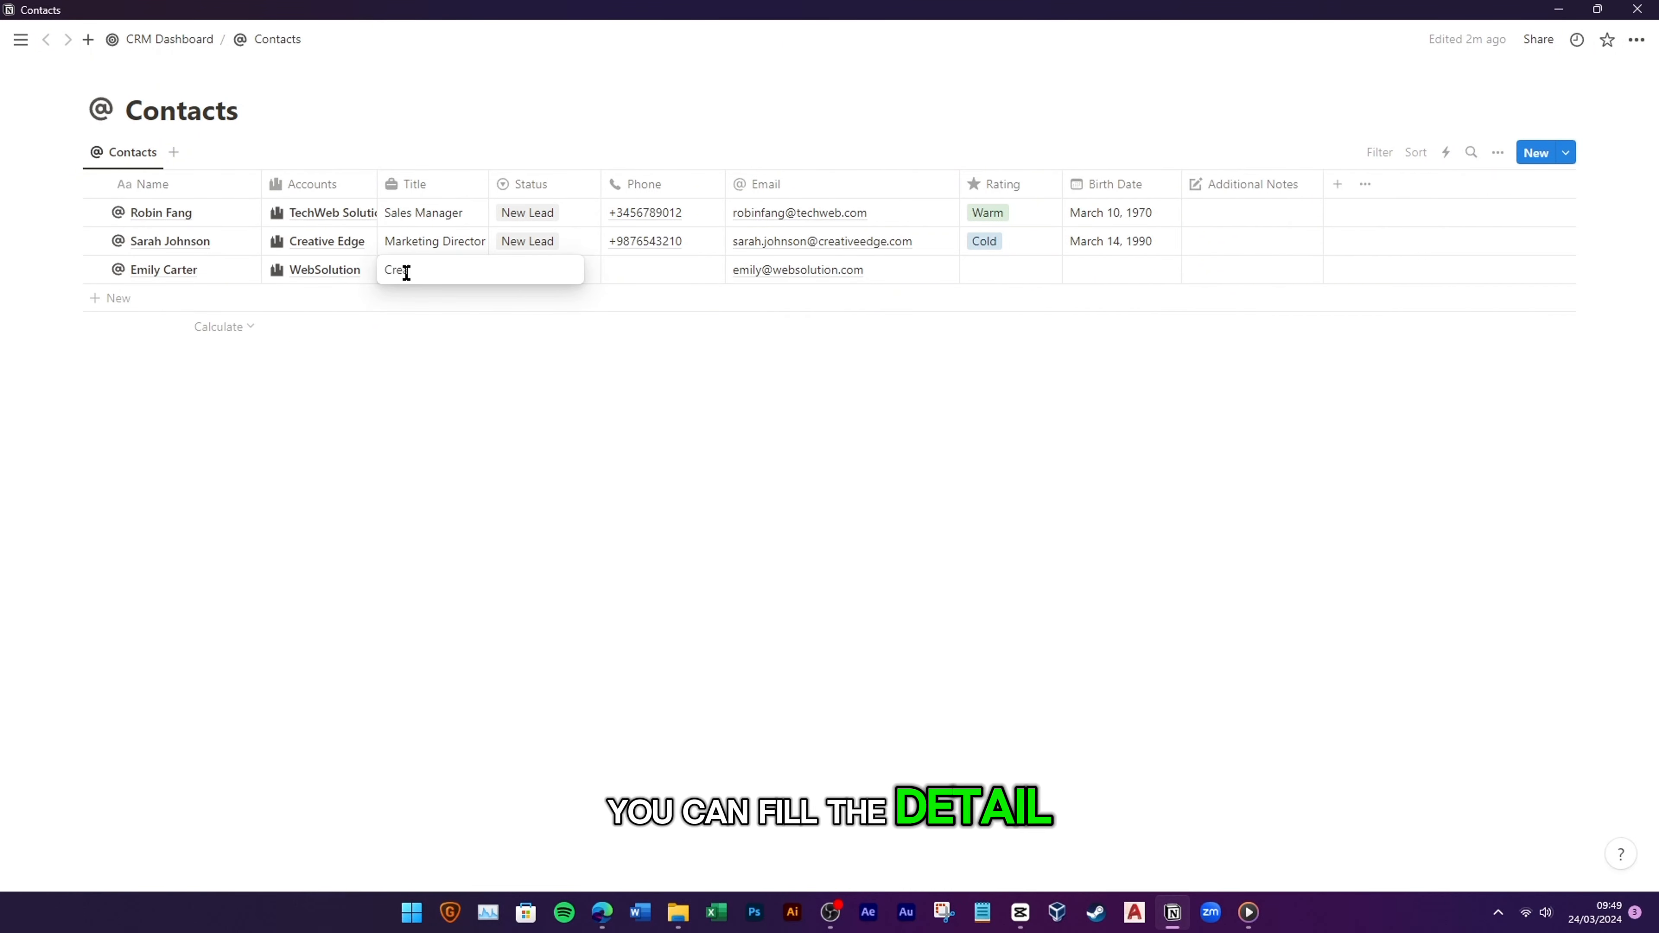
type("ative Director")
key("Return")
left_click(544, 270)
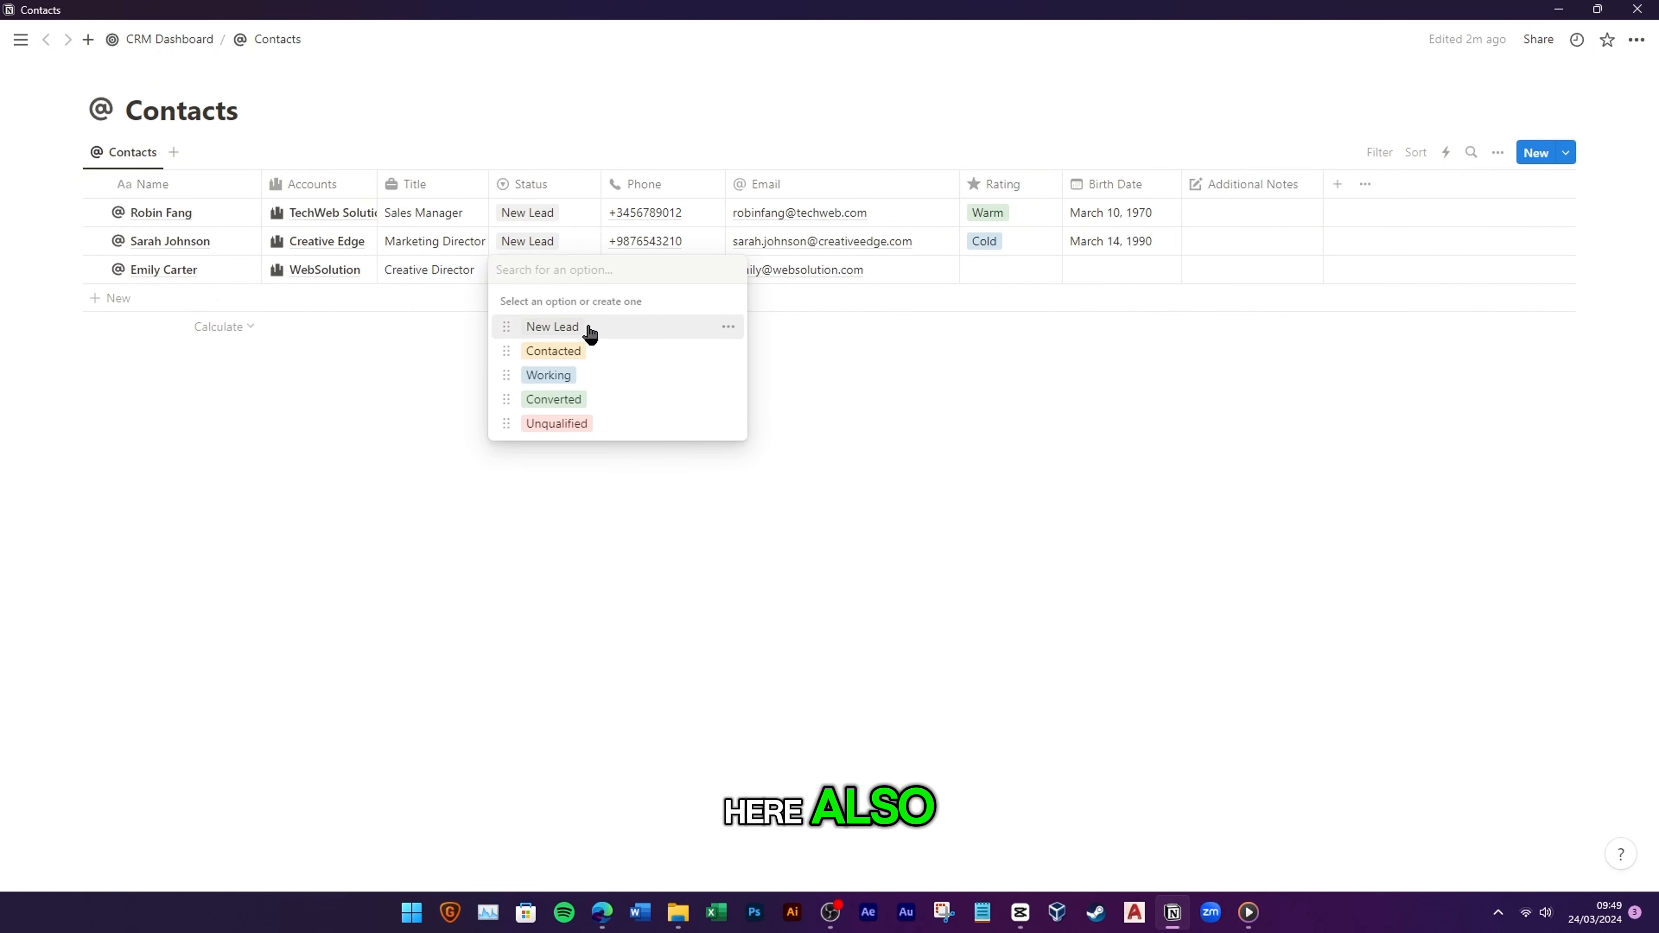
left_click(585, 330)
left_click(709, 213)
left_click(663, 272)
key("ctrl+v")
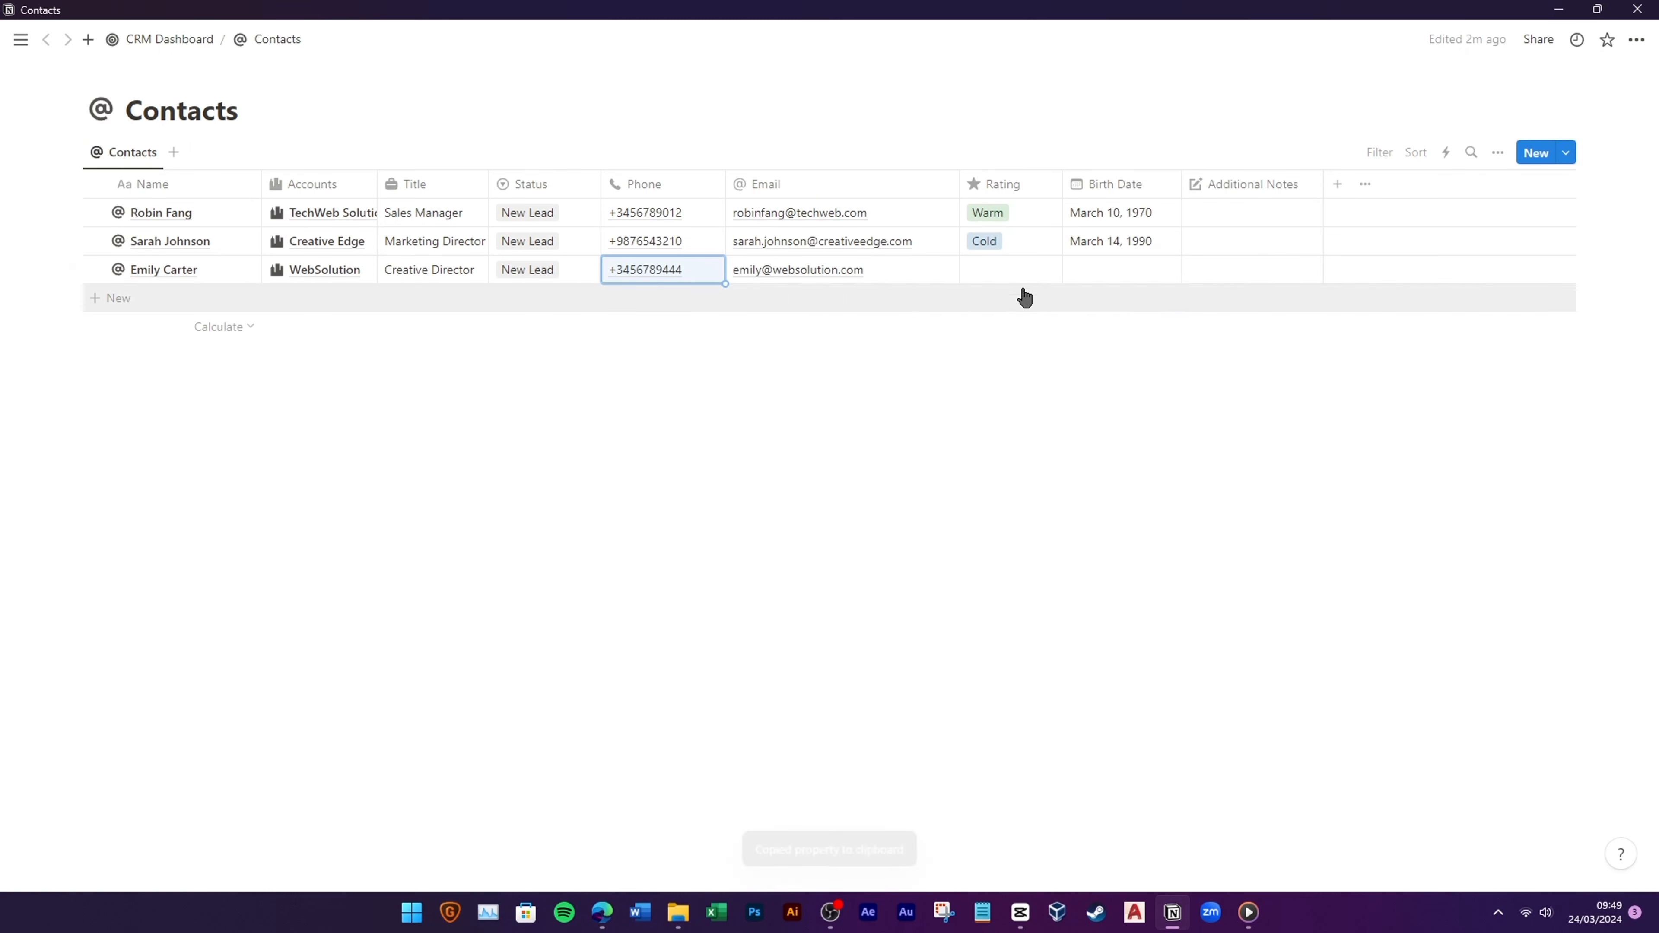
left_click(1013, 274)
left_click(1019, 357)
left_click(1121, 273)
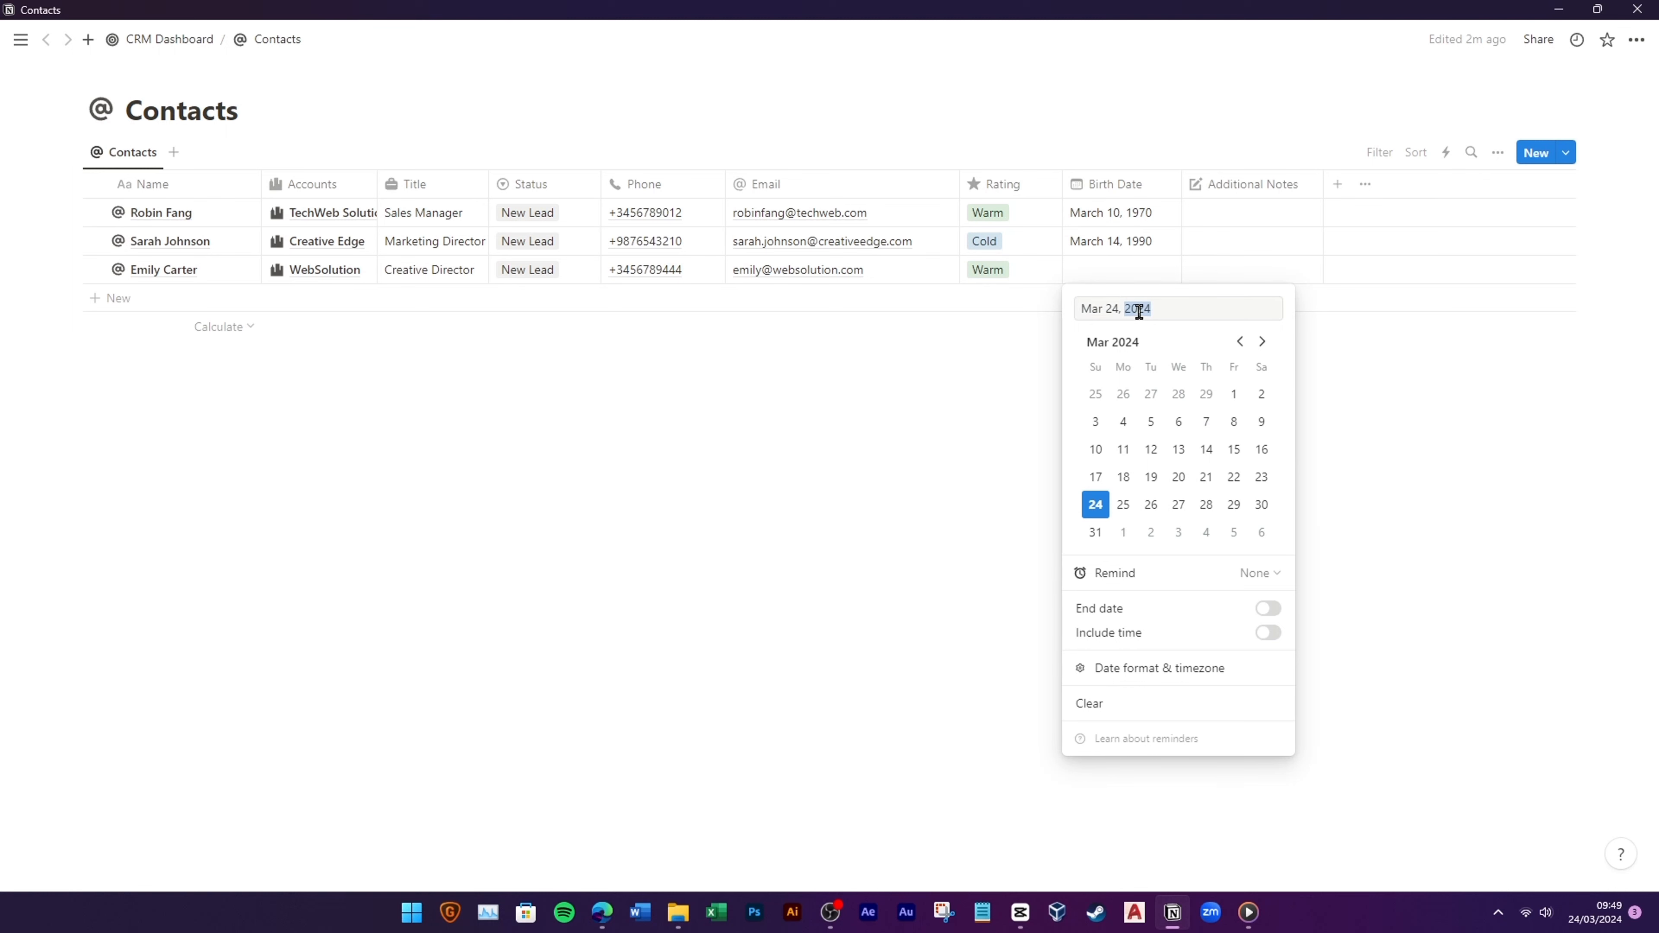
key("Return")
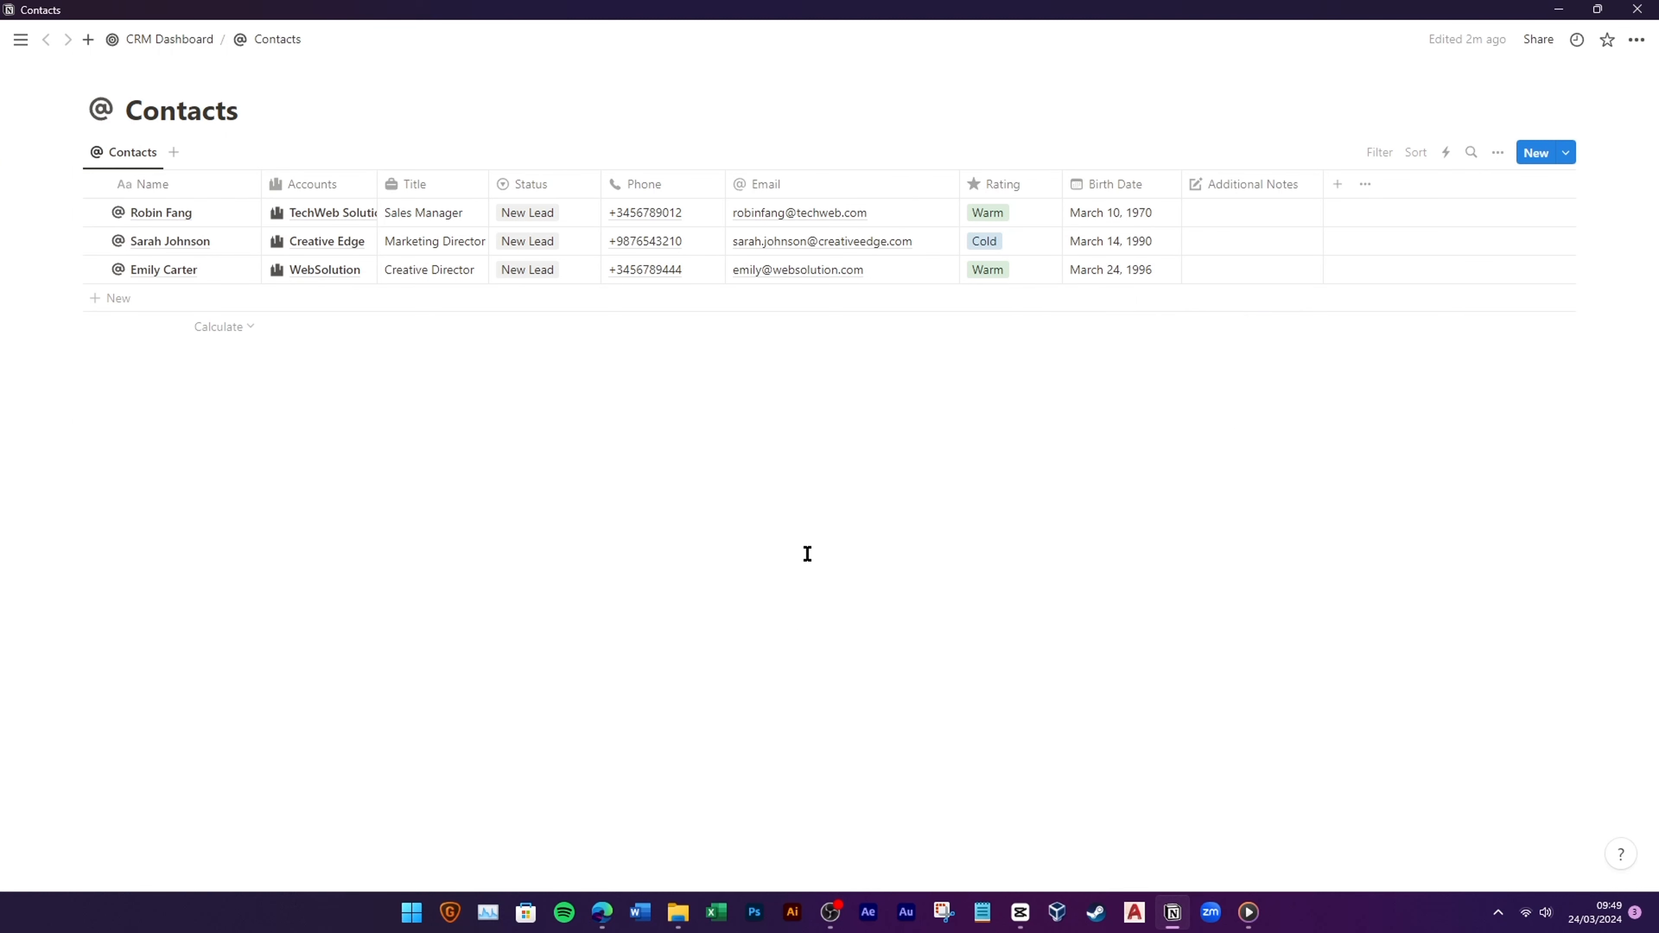
Step: Unhide the Opportunities column in Contacts with a crown icon, then return to the CRM Dashboard
left_click(1498, 152)
left_click(1502, 293)
scroll(1534, 512, "down", 3)
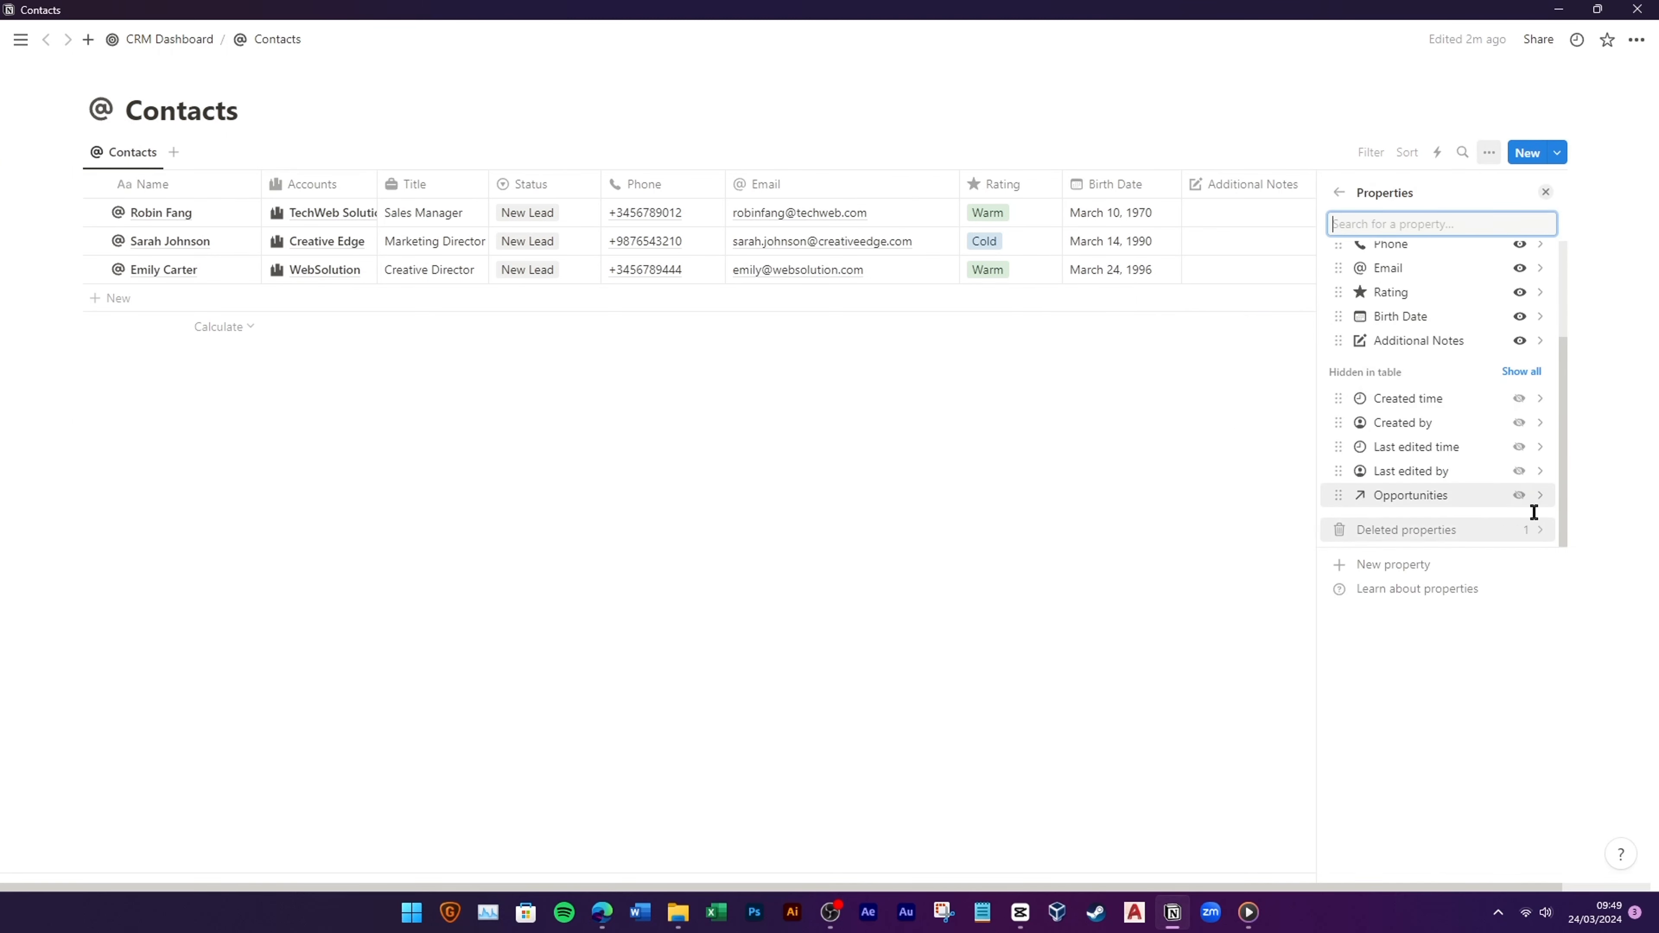
left_click(1004, 504)
left_click(1345, 183)
left_click(1344, 222)
left_click(1252, 358)
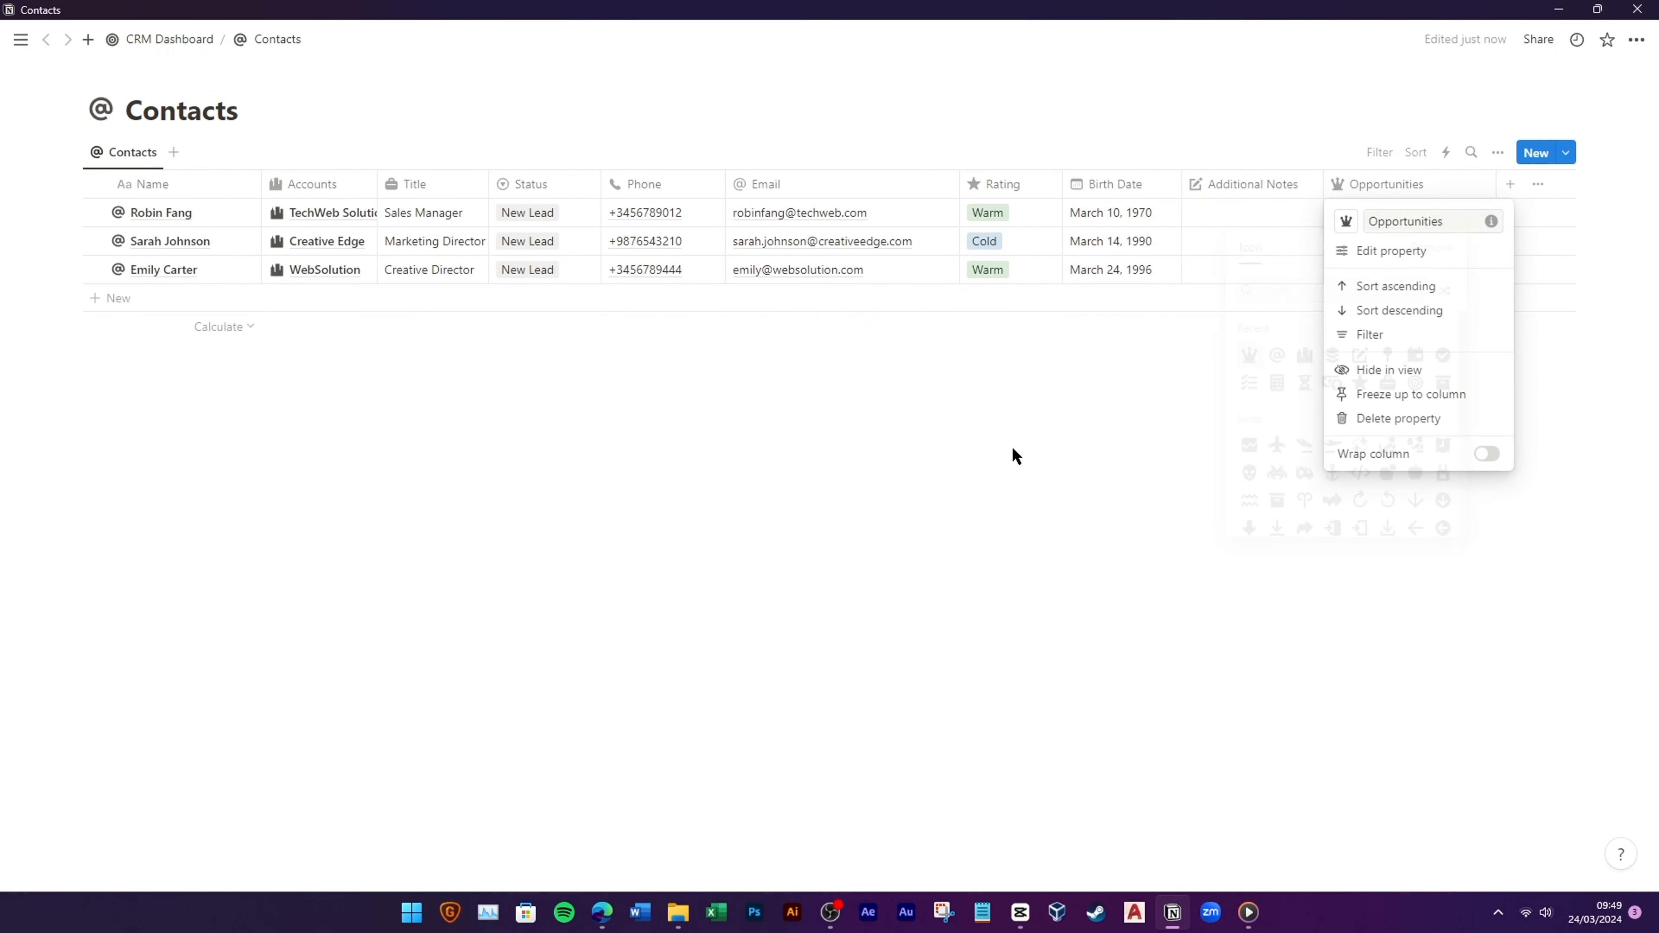
left_click(1011, 456)
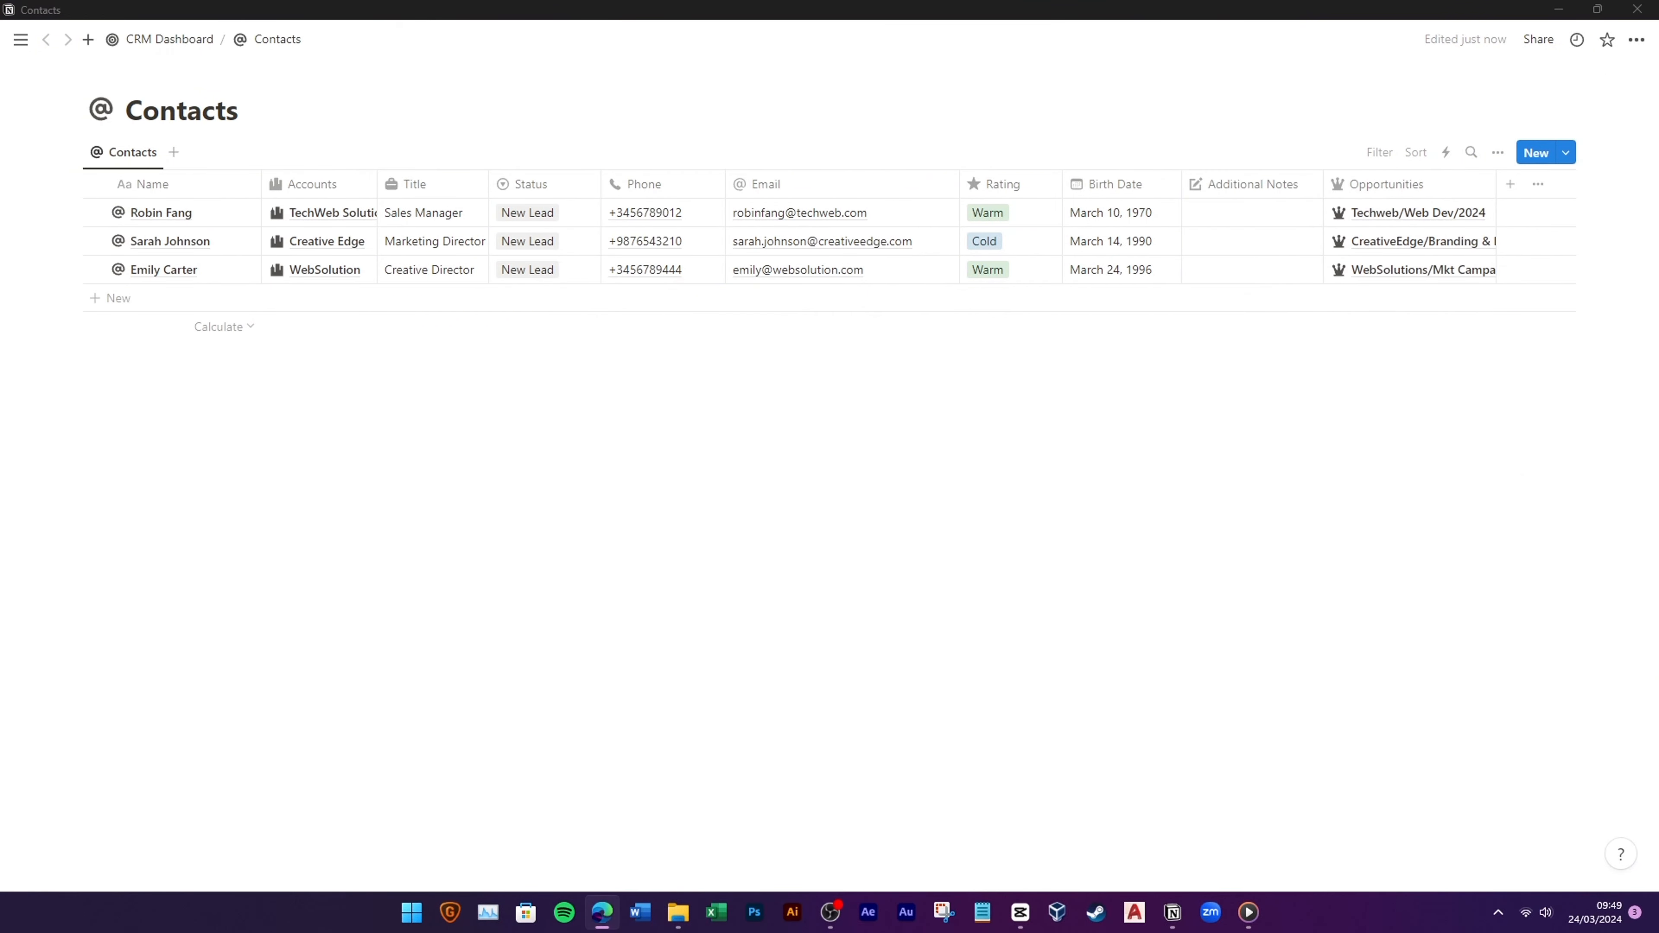
left_click(163, 40)
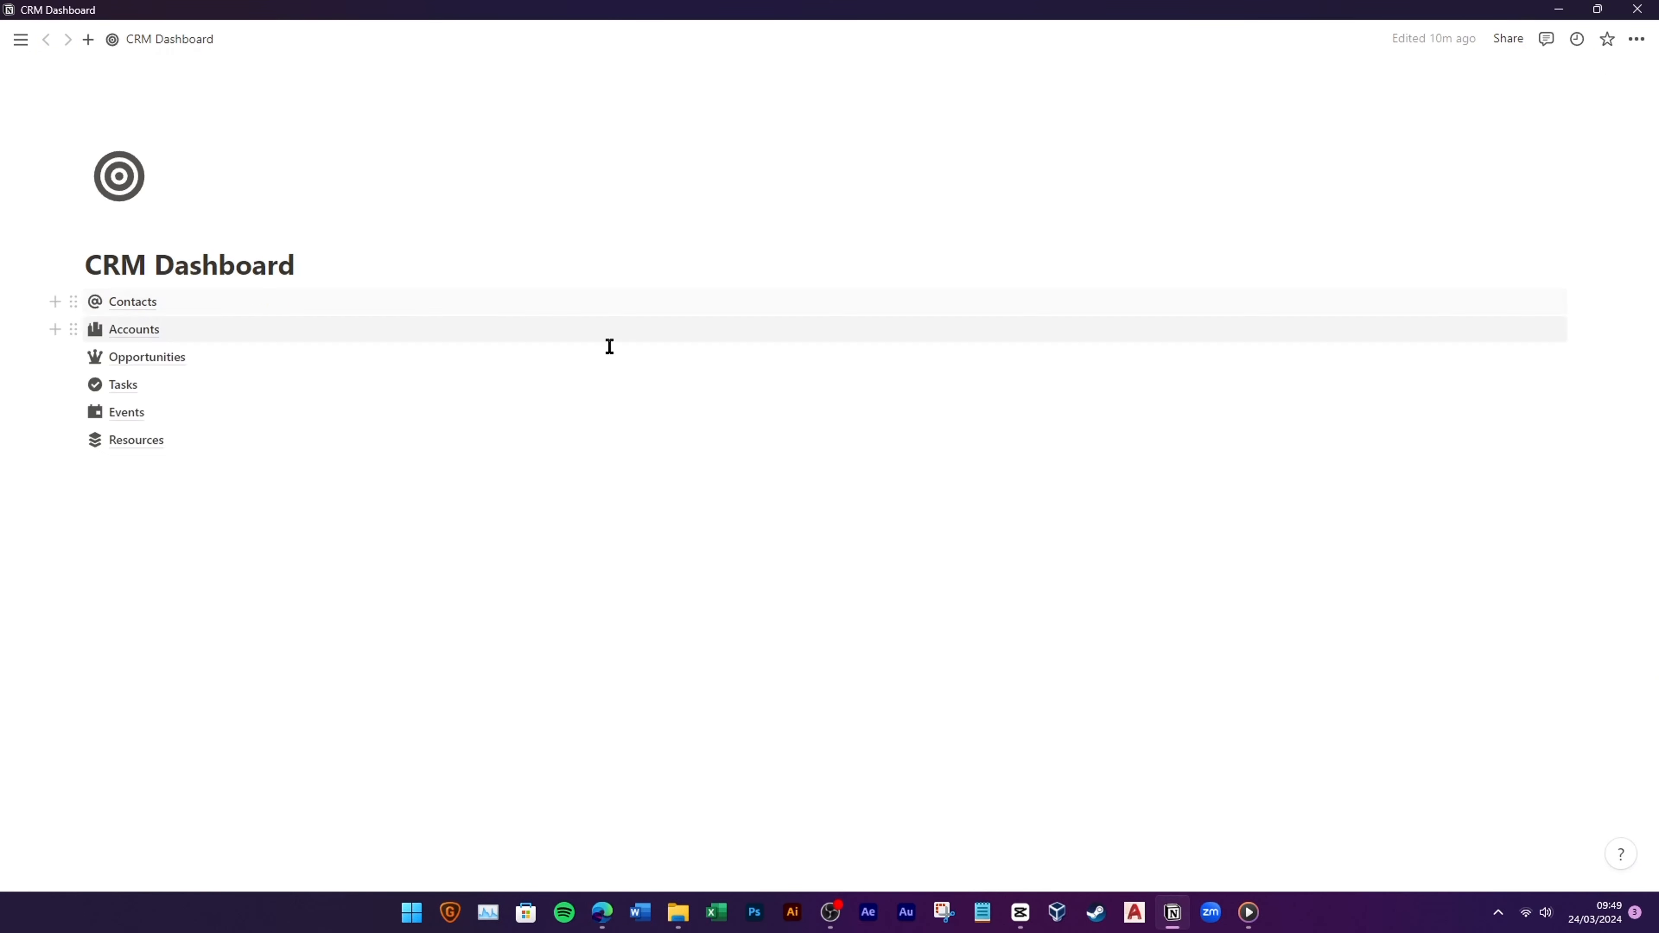
Step: Add a Contacts relation property with an @ icon to Tasks, also shown on Contacts
left_click(175, 382)
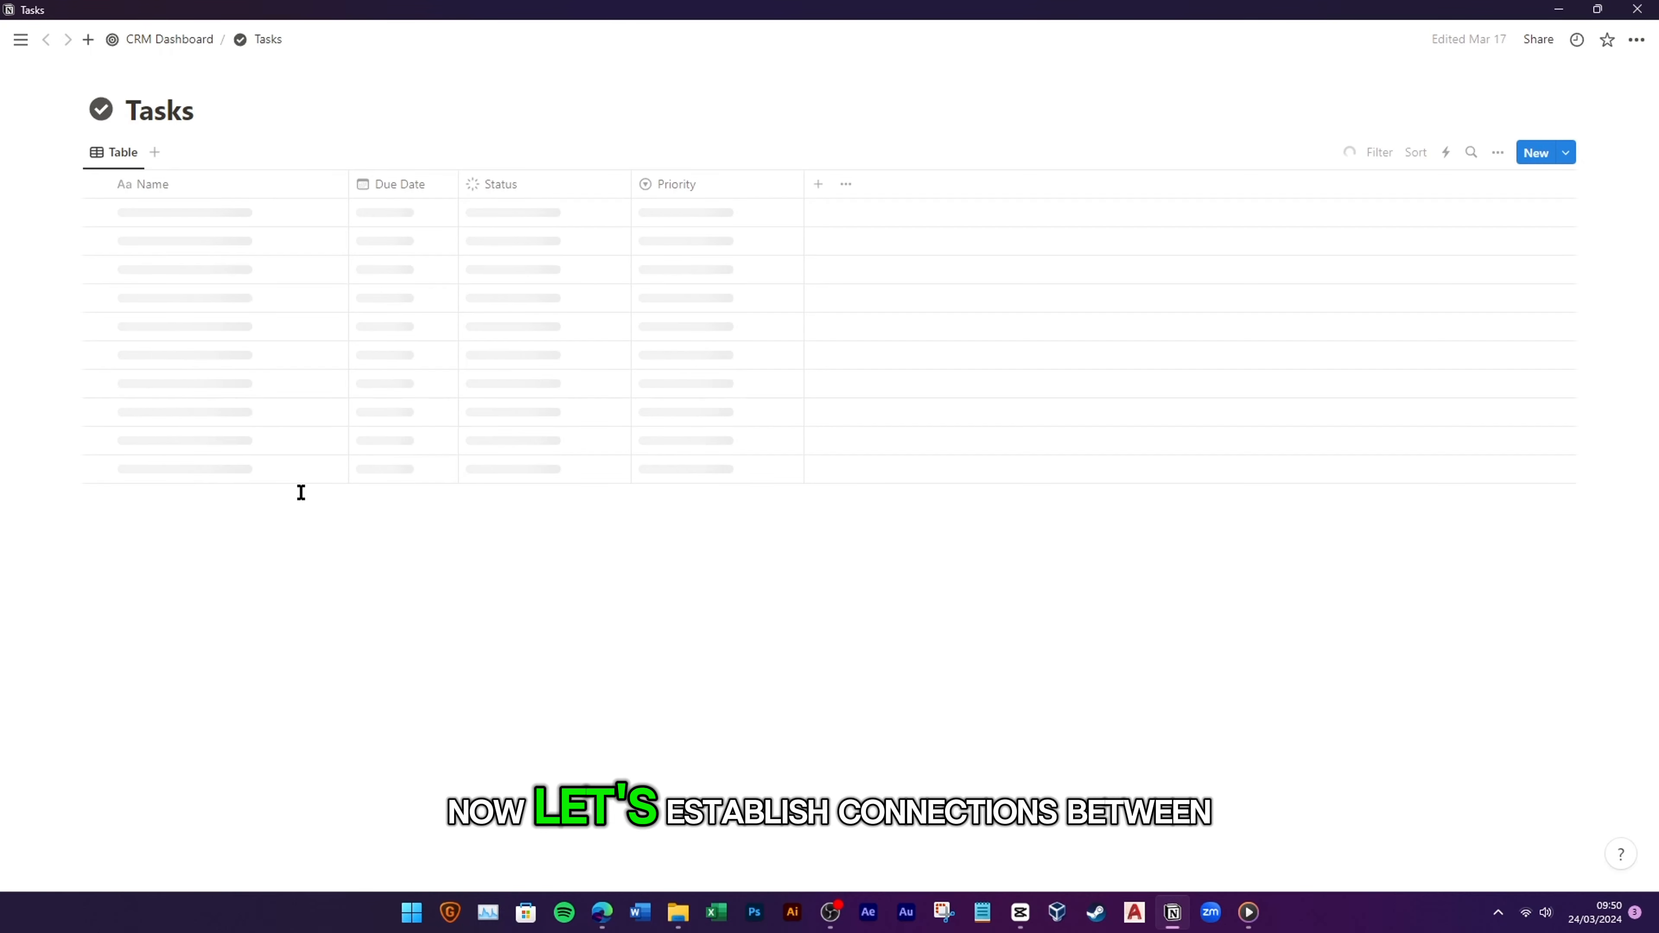
left_click(818, 184)
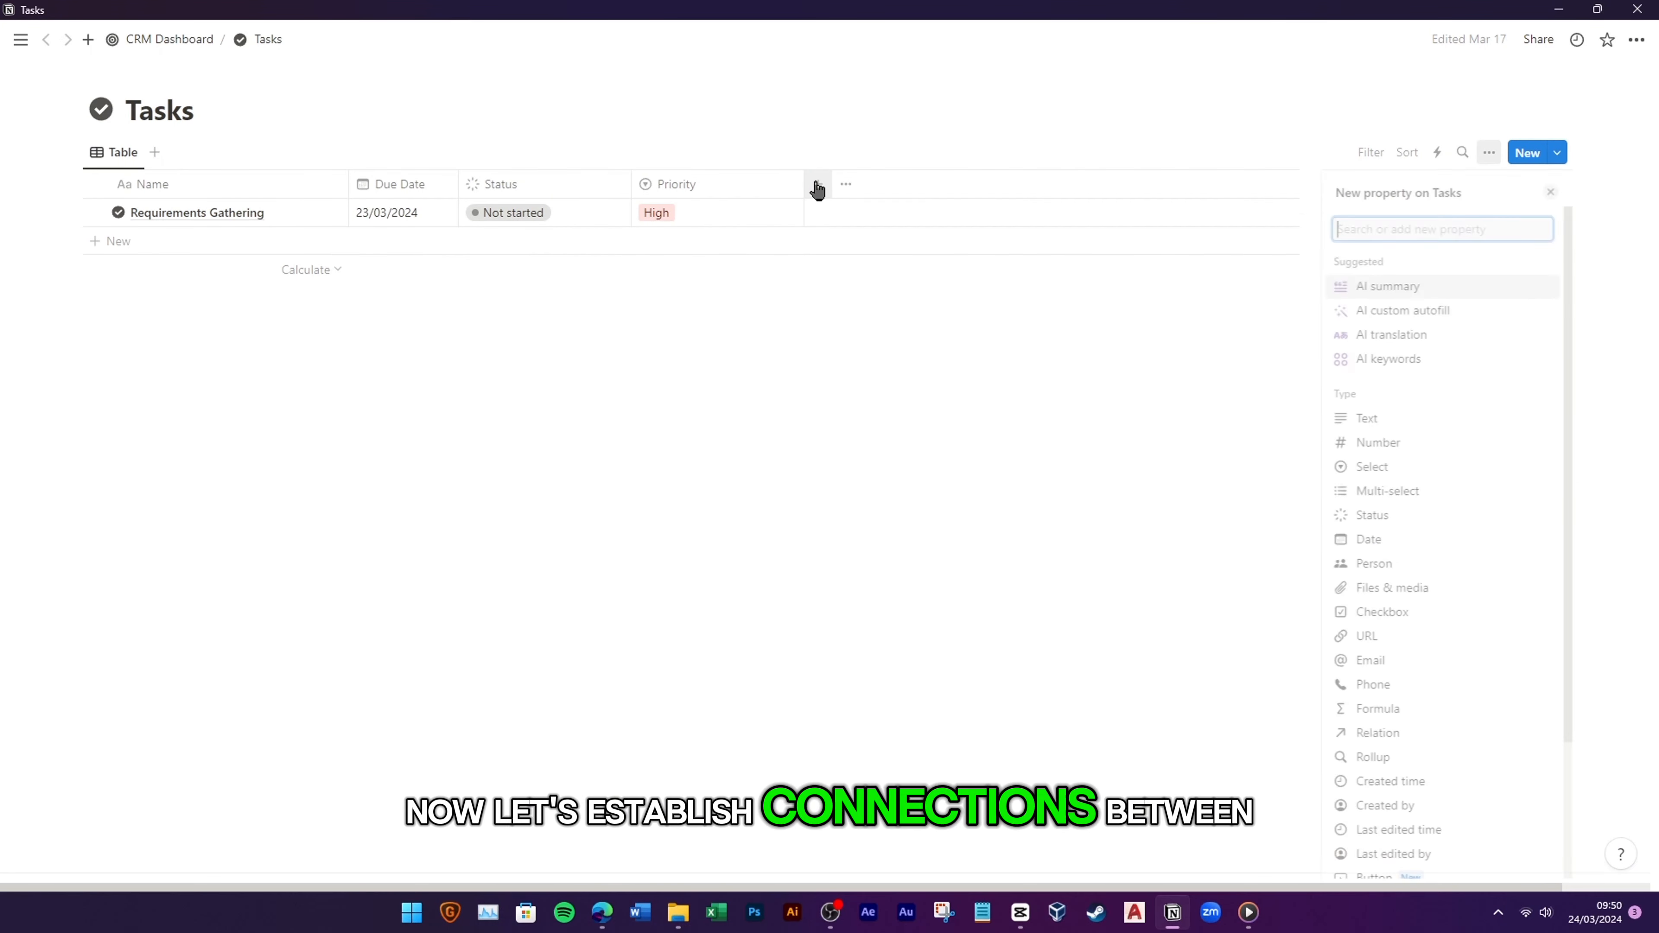
left_click(1373, 733)
left_click(1404, 299)
left_click(1540, 301)
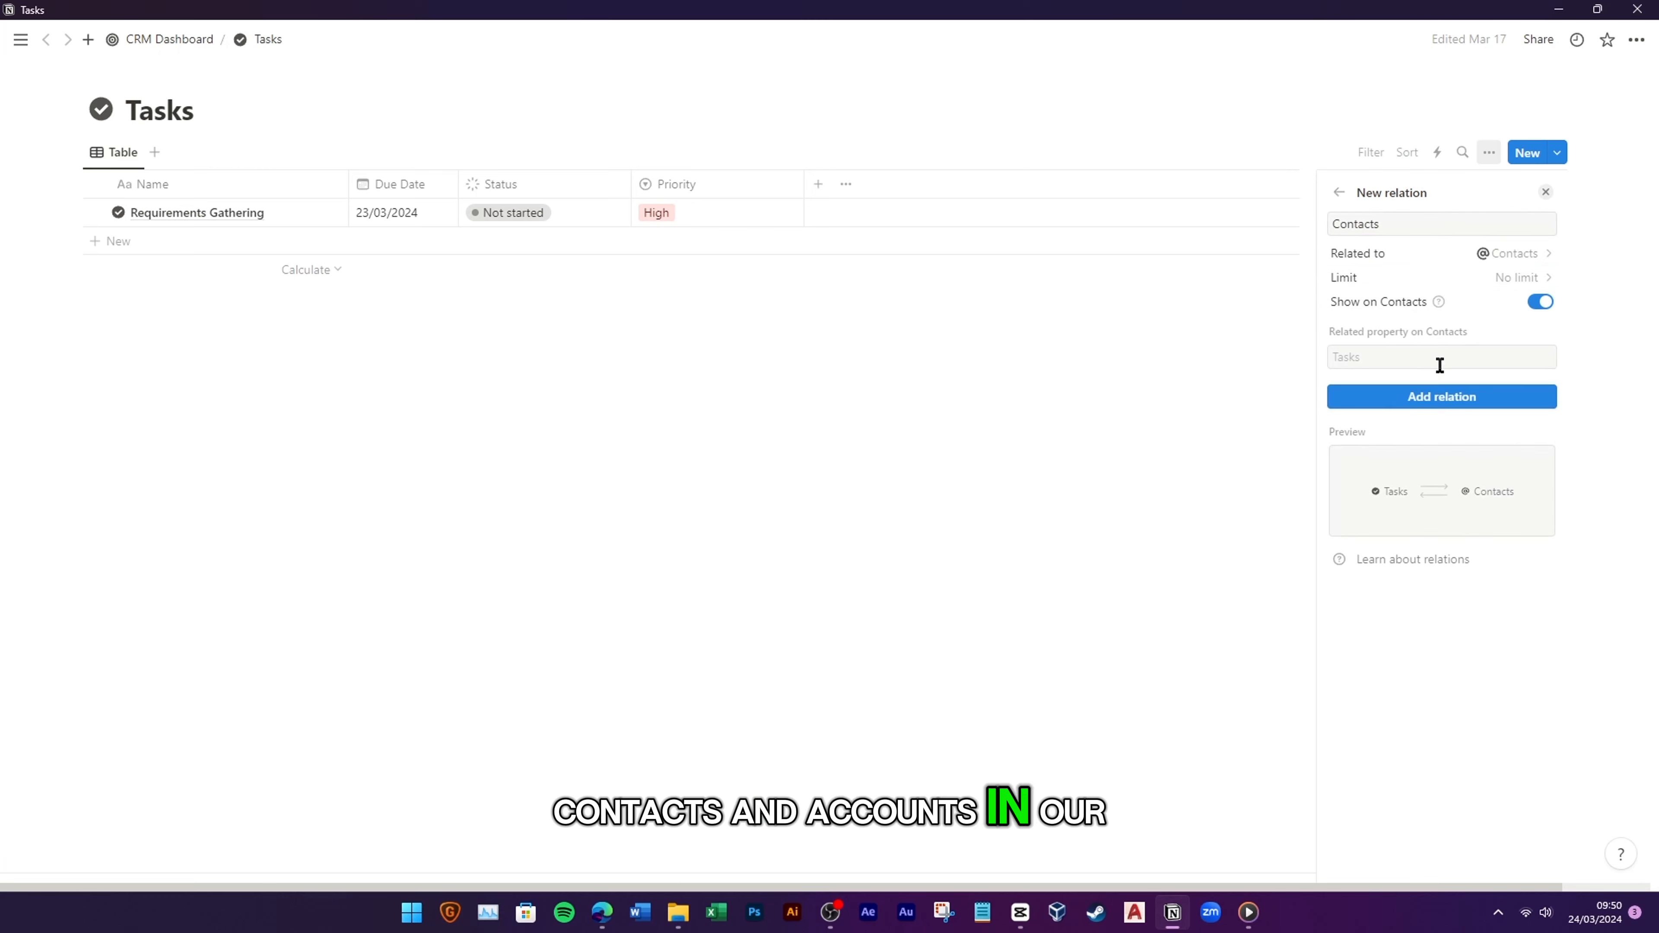
left_click(1433, 396)
left_click(1339, 223)
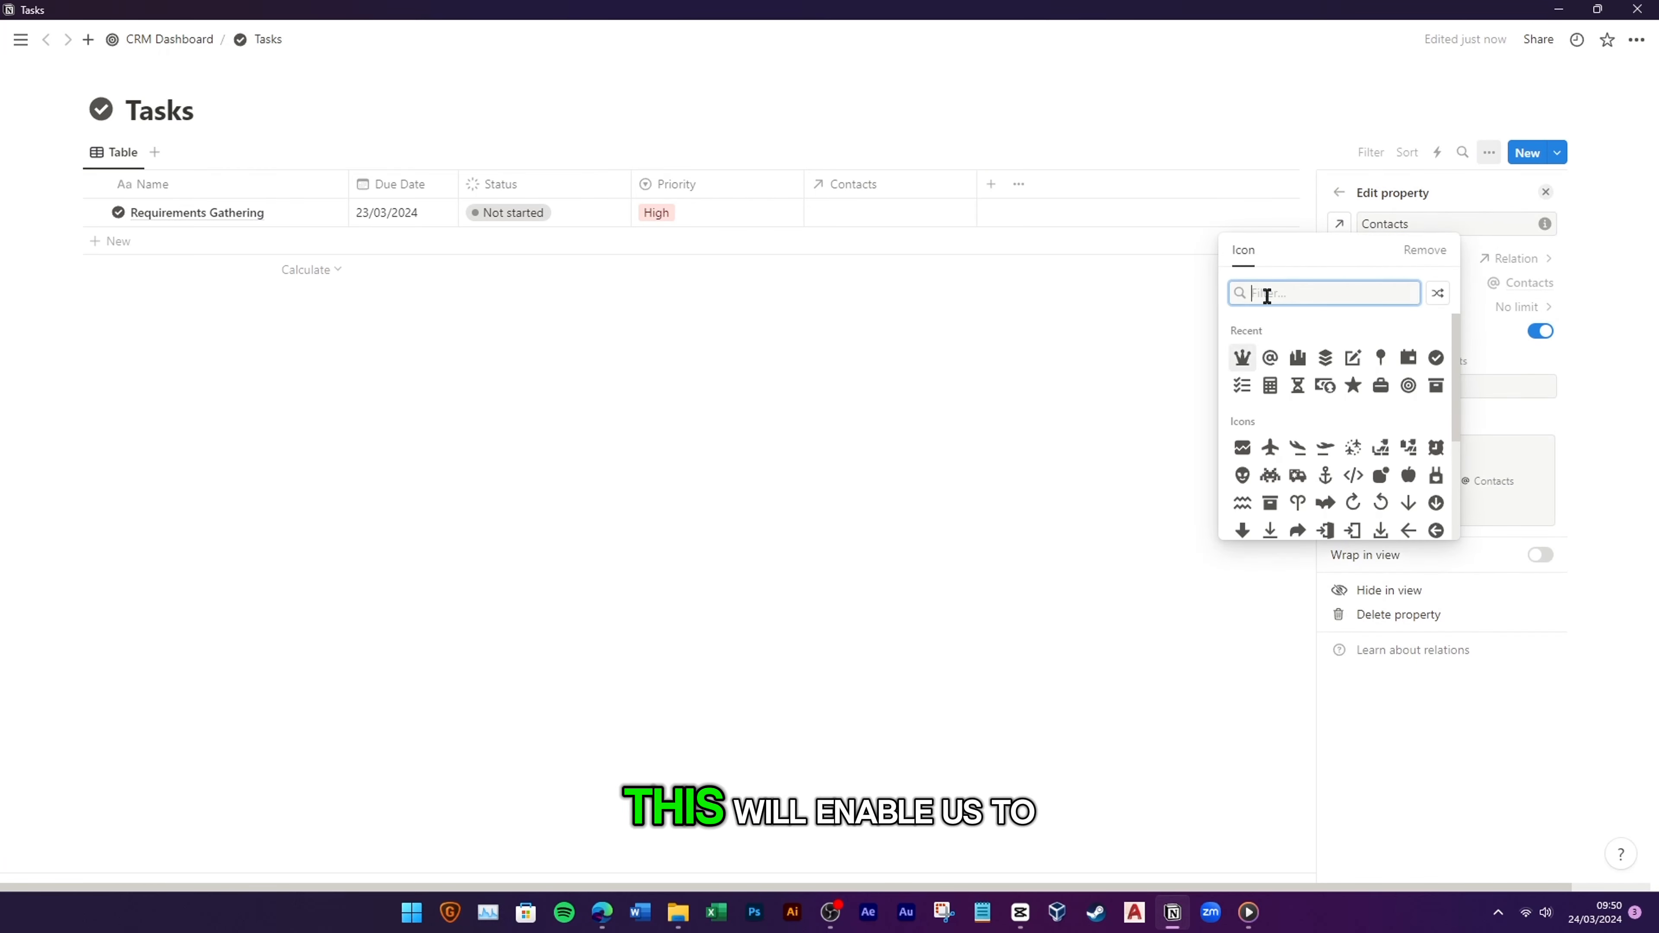
left_click(1270, 358)
left_click(822, 437)
Step: Make the Contacts link list show each contact's email
left_click(937, 212)
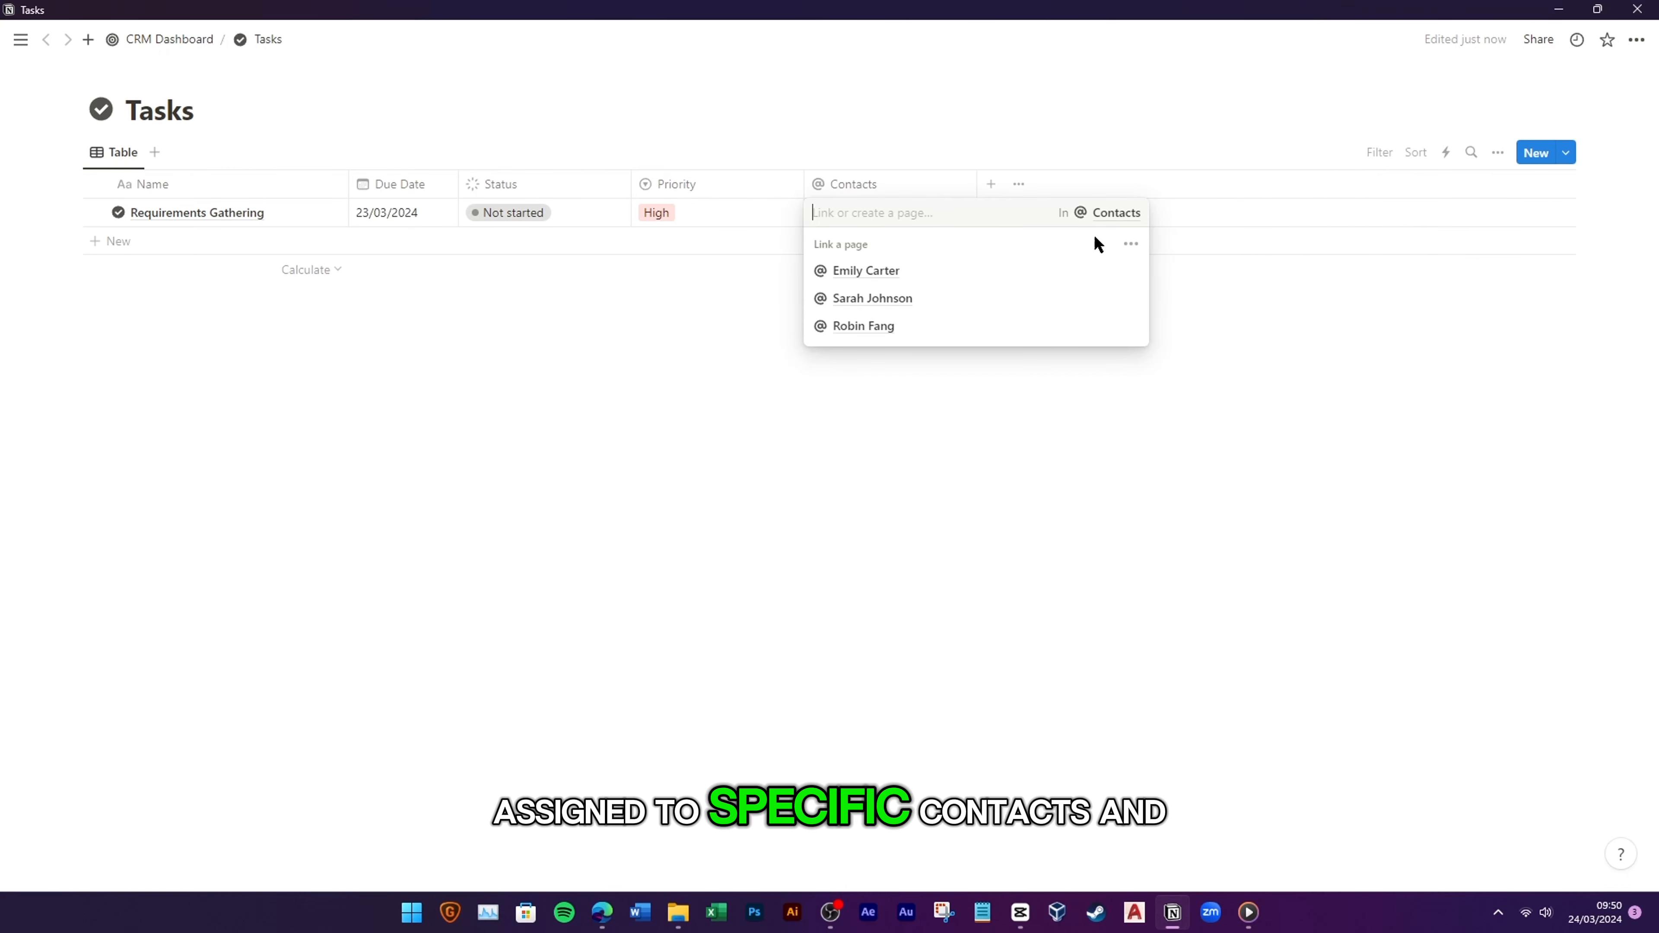
left_click(1131, 243)
left_click(1279, 418)
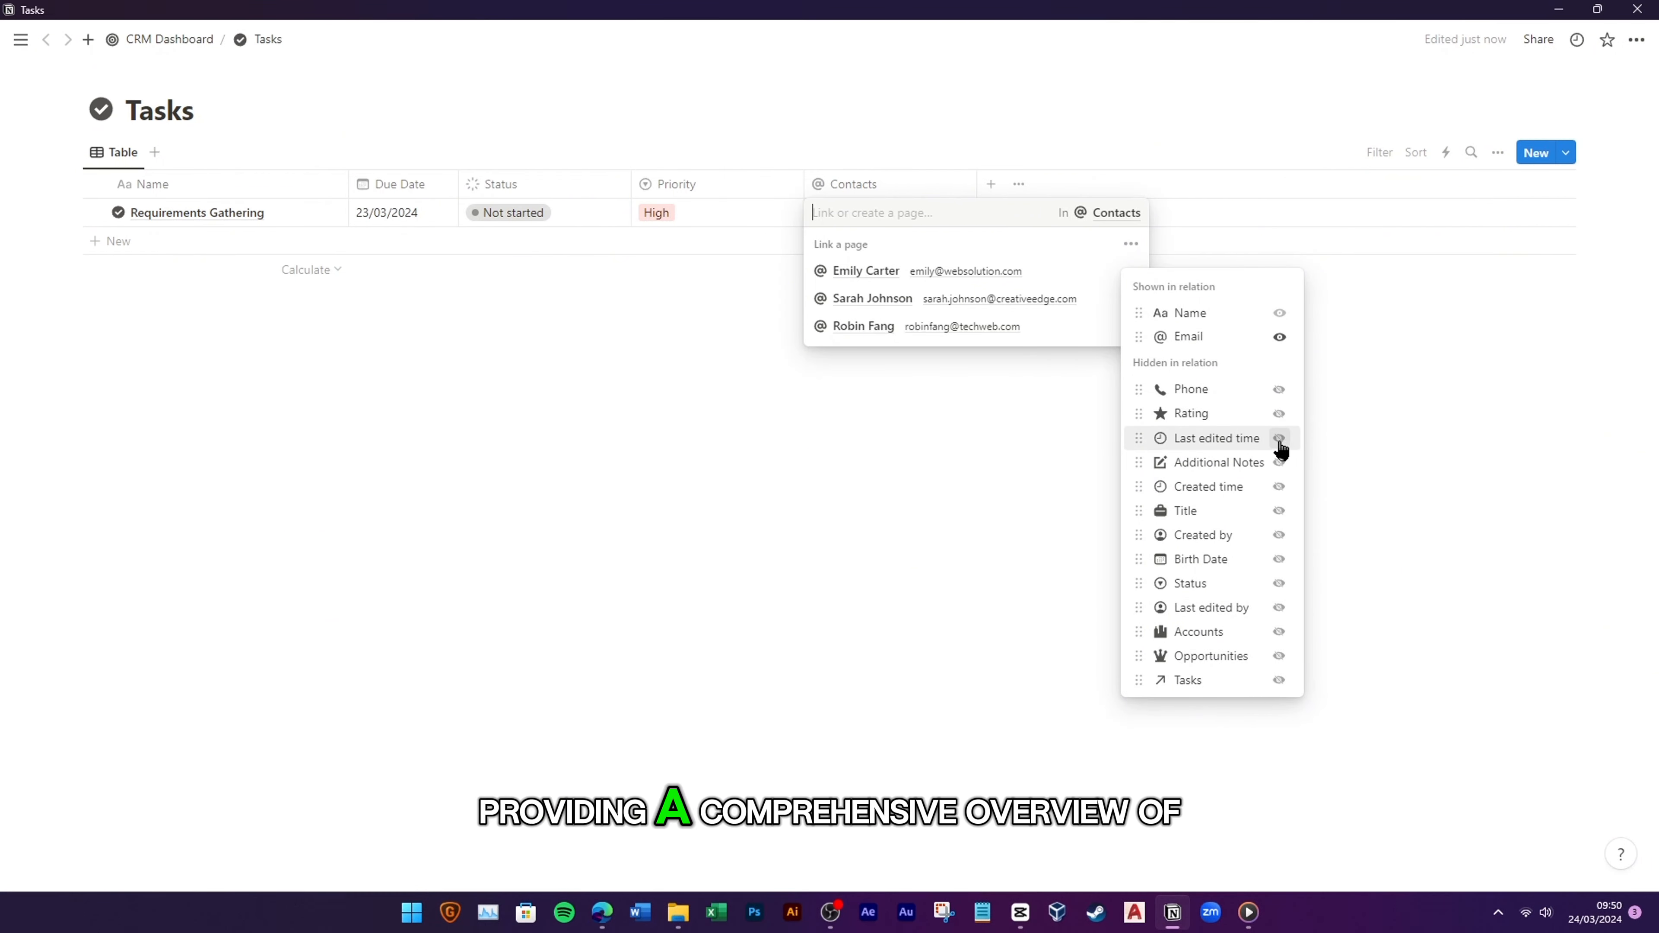
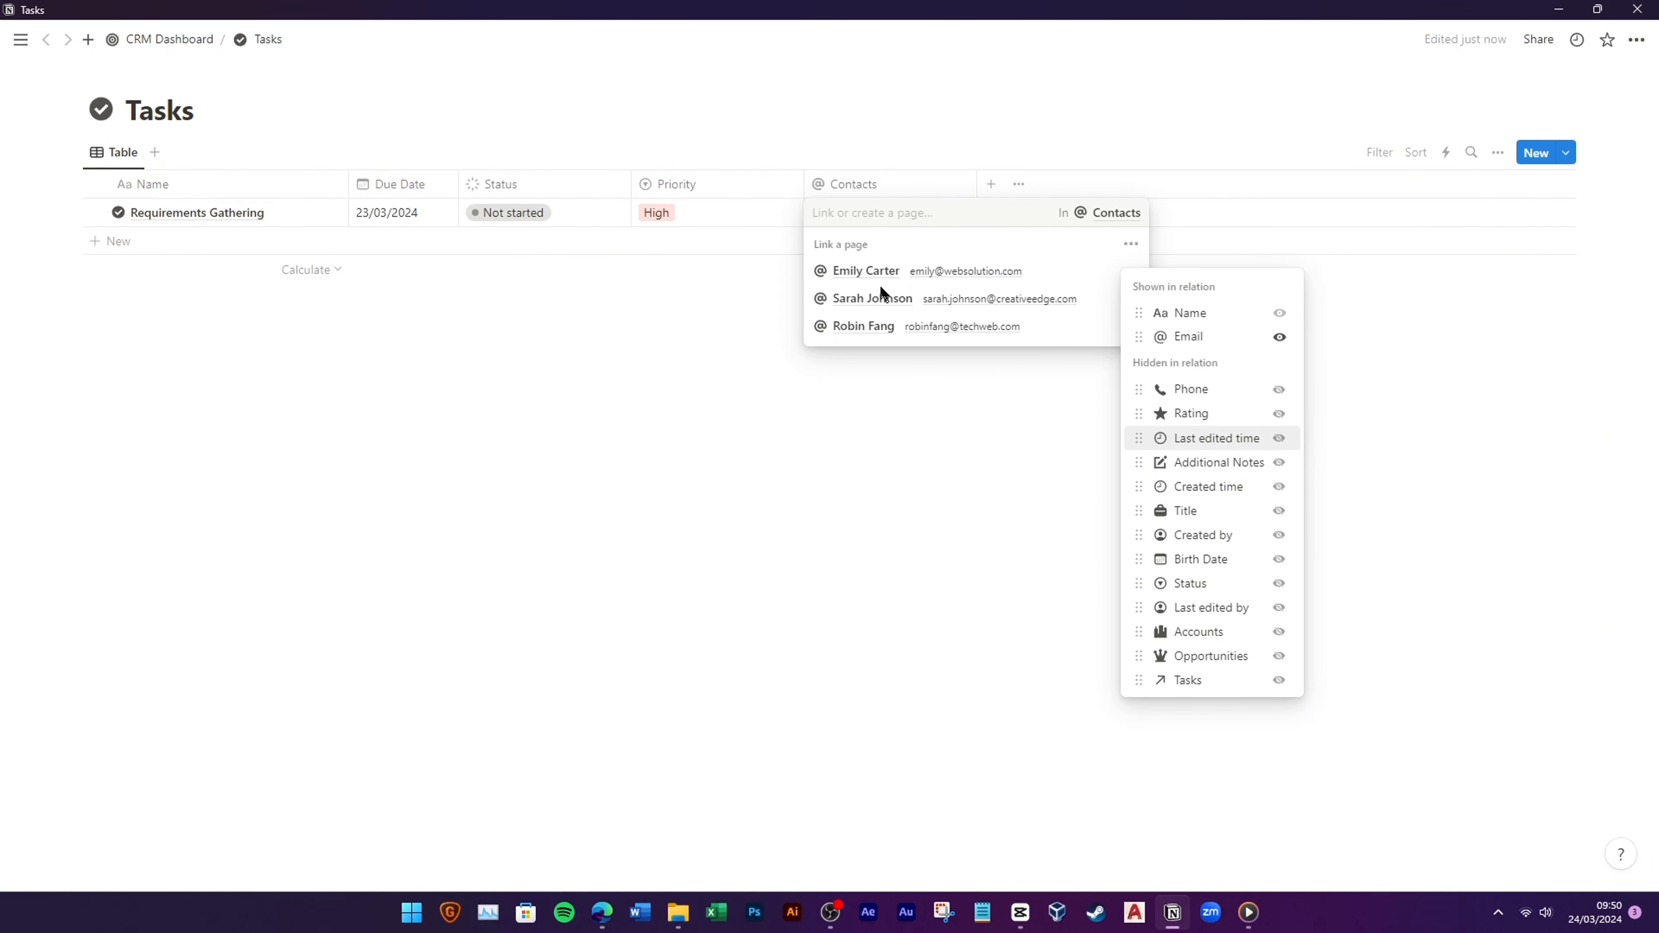
Step: Link Requirements Gathering to a contact and create an Accounts relation property in Tasks
left_click(895, 328)
left_click(895, 328)
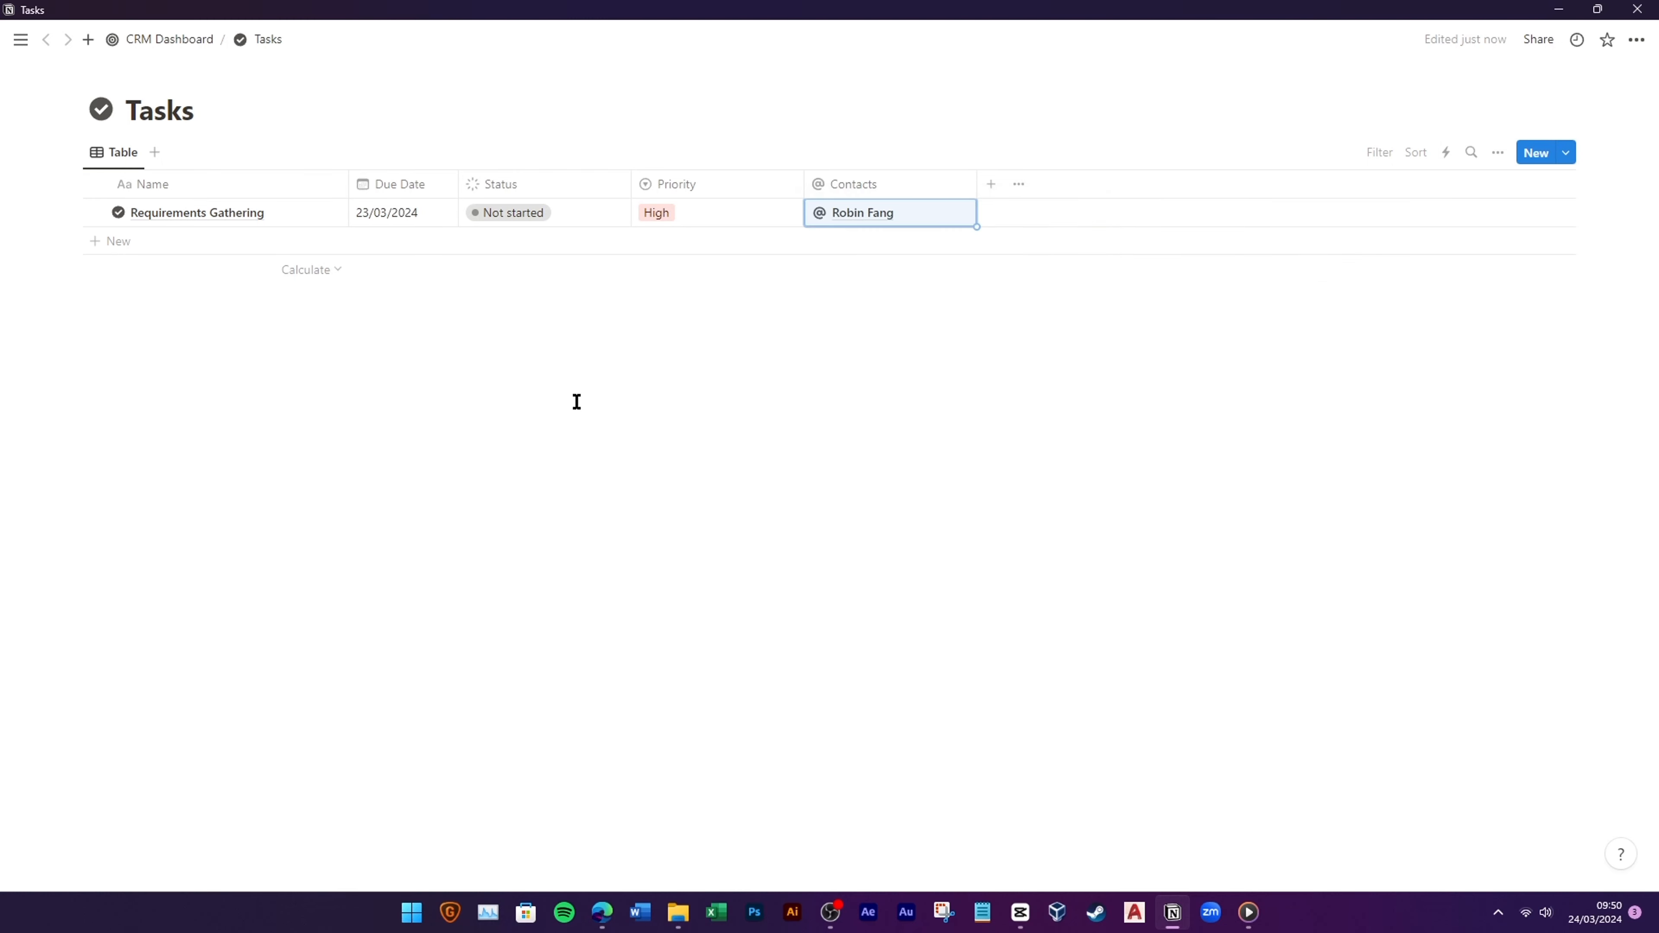
left_click(992, 185)
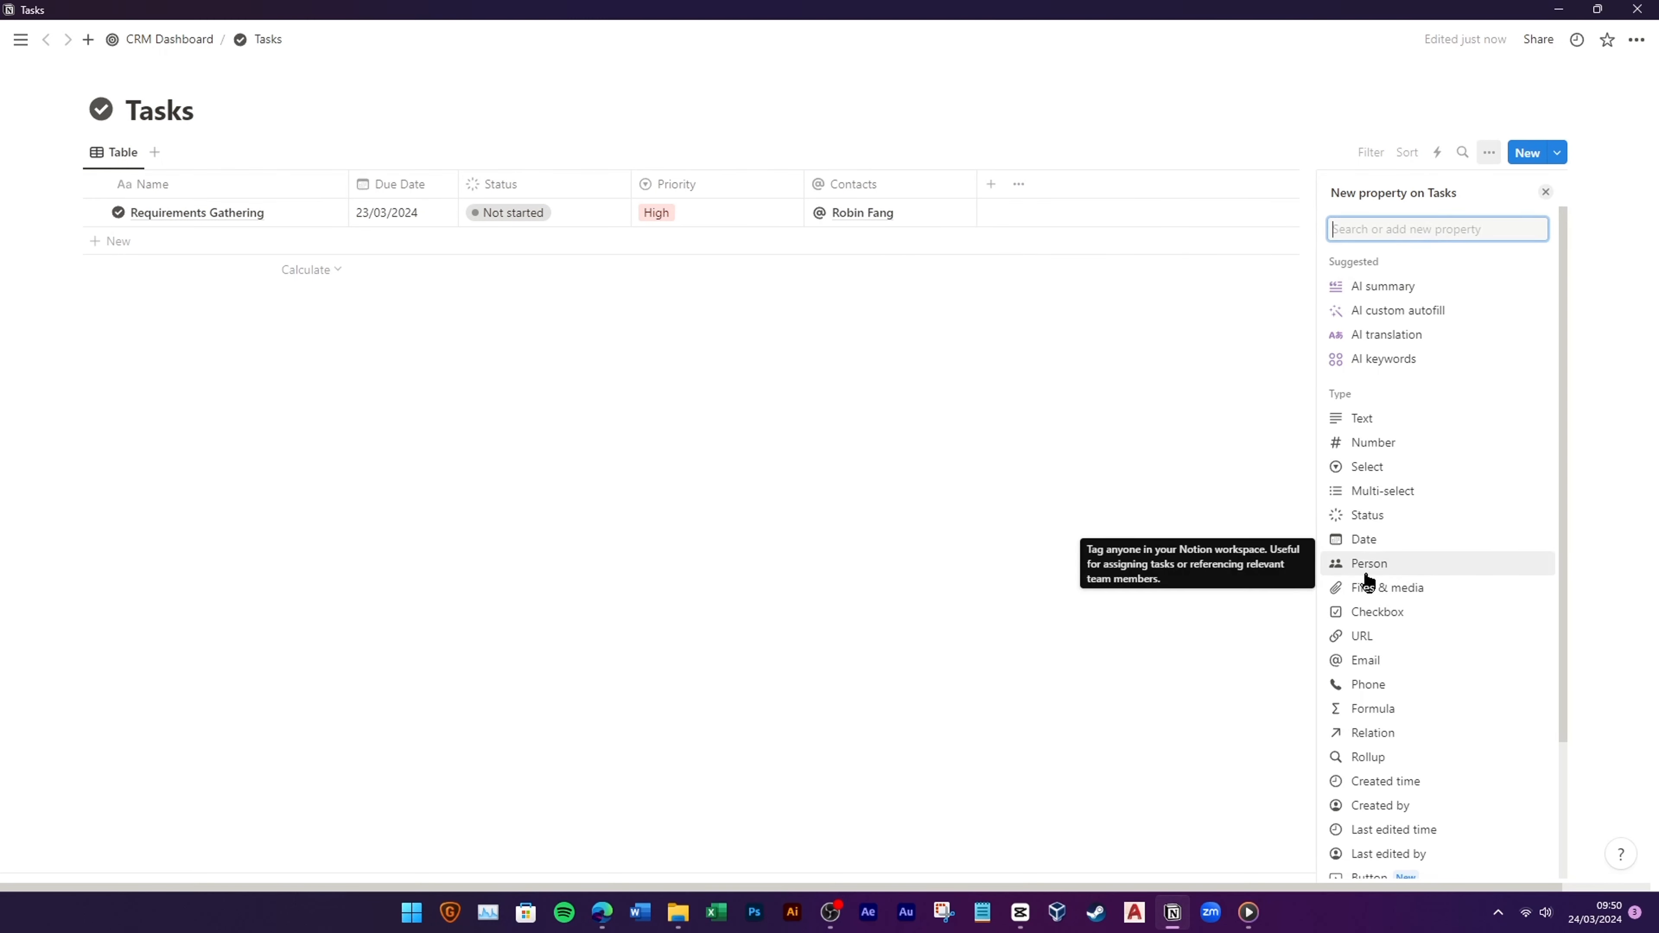
left_click(1383, 737)
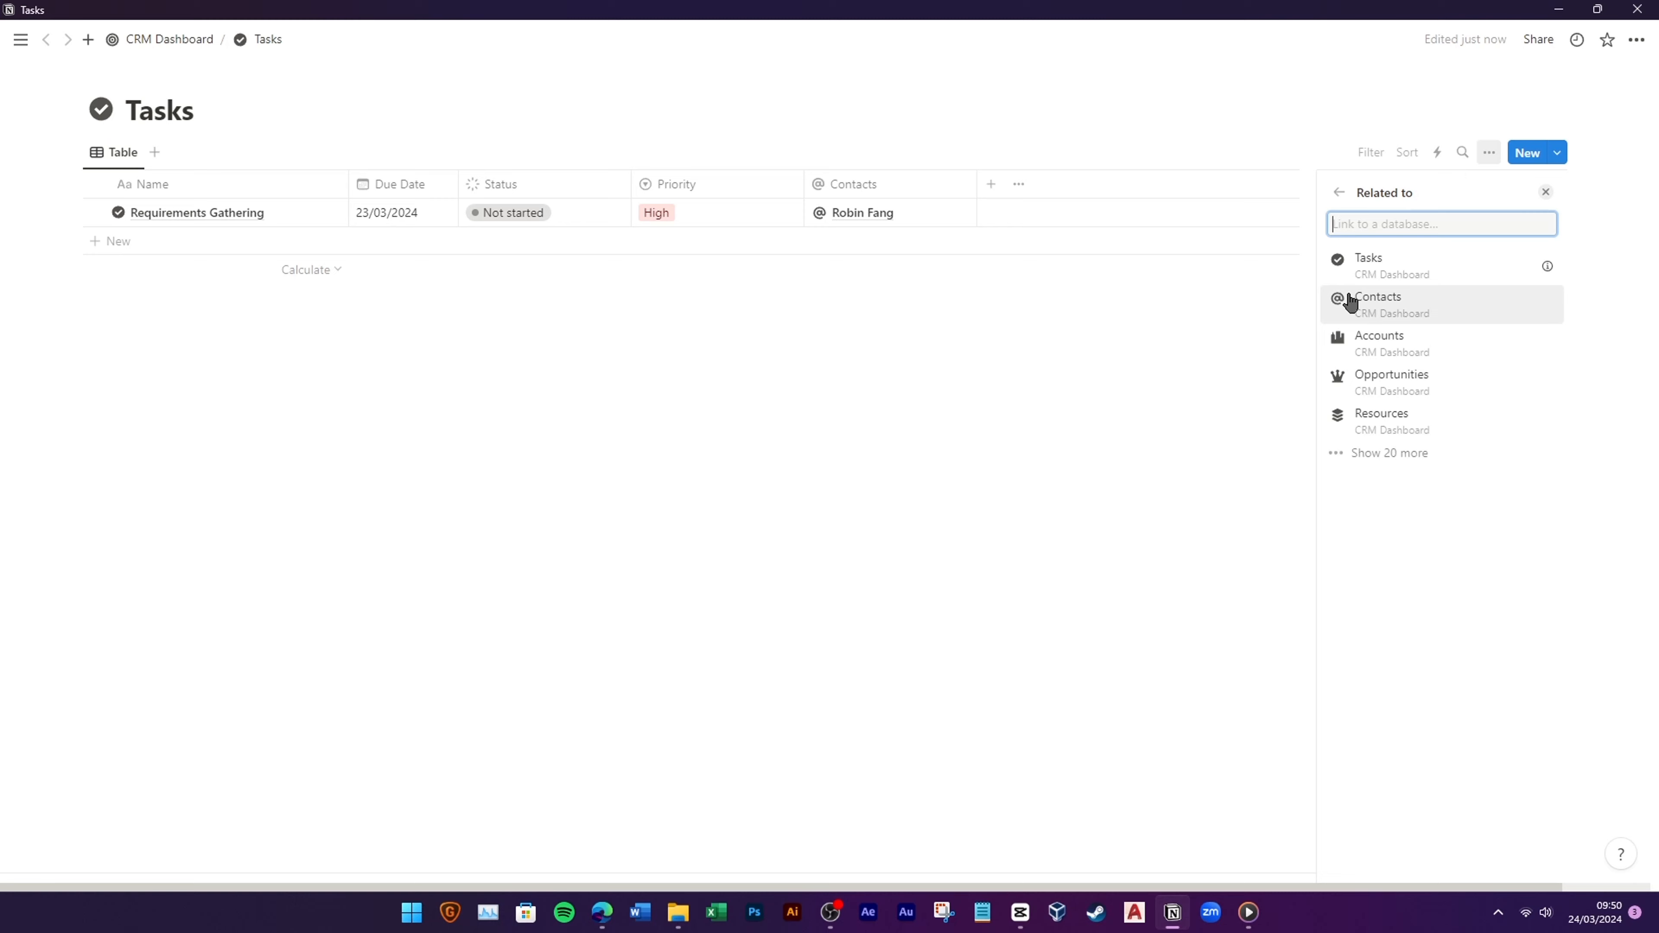
left_click(1422, 347)
left_click(1408, 400)
Step: Give the Accounts property an icon, link TechWeb Solution, and move Contacts right after Name
left_click(1338, 224)
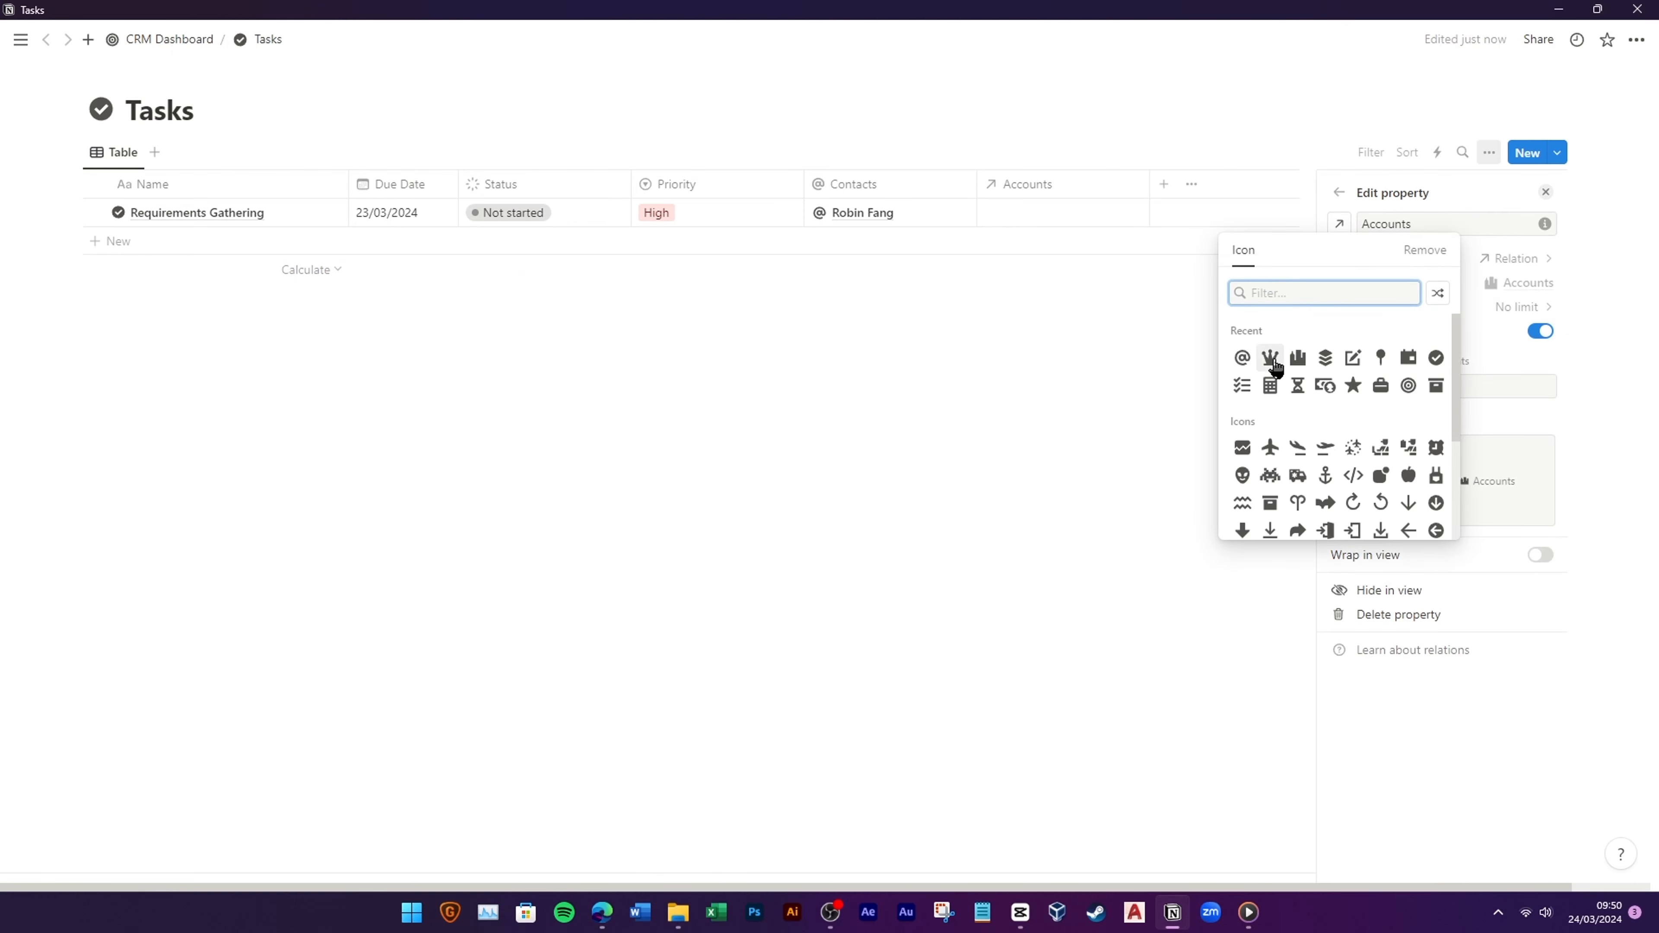
left_click(1108, 419)
left_click(1072, 280)
left_click(1041, 213)
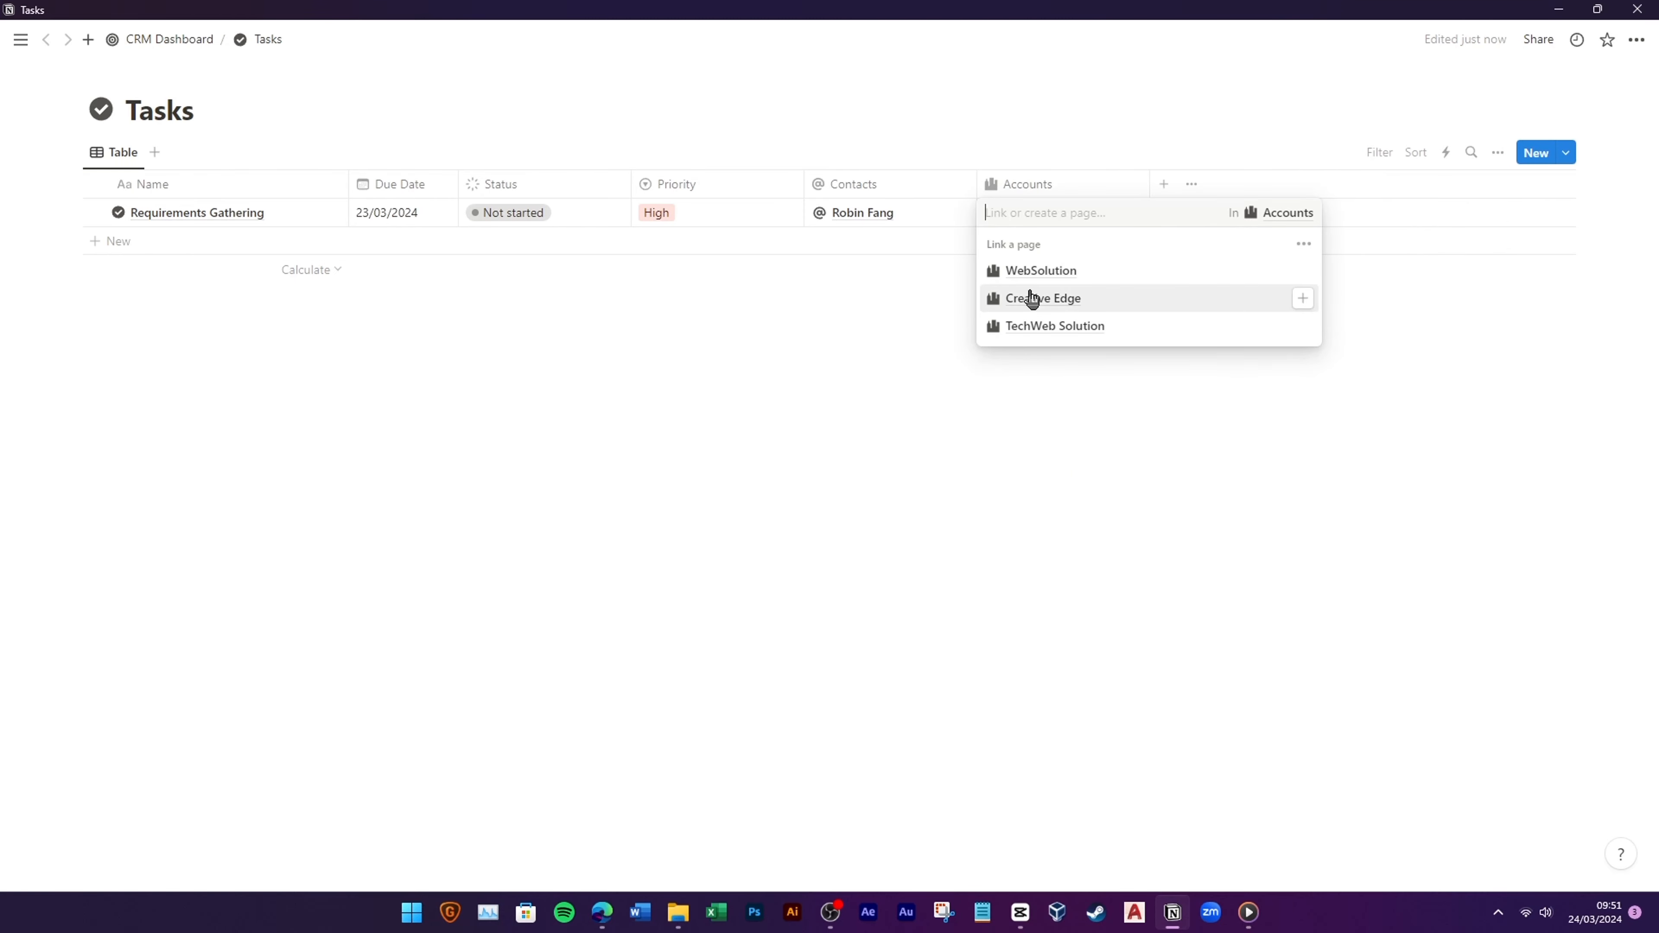
left_click(1035, 330)
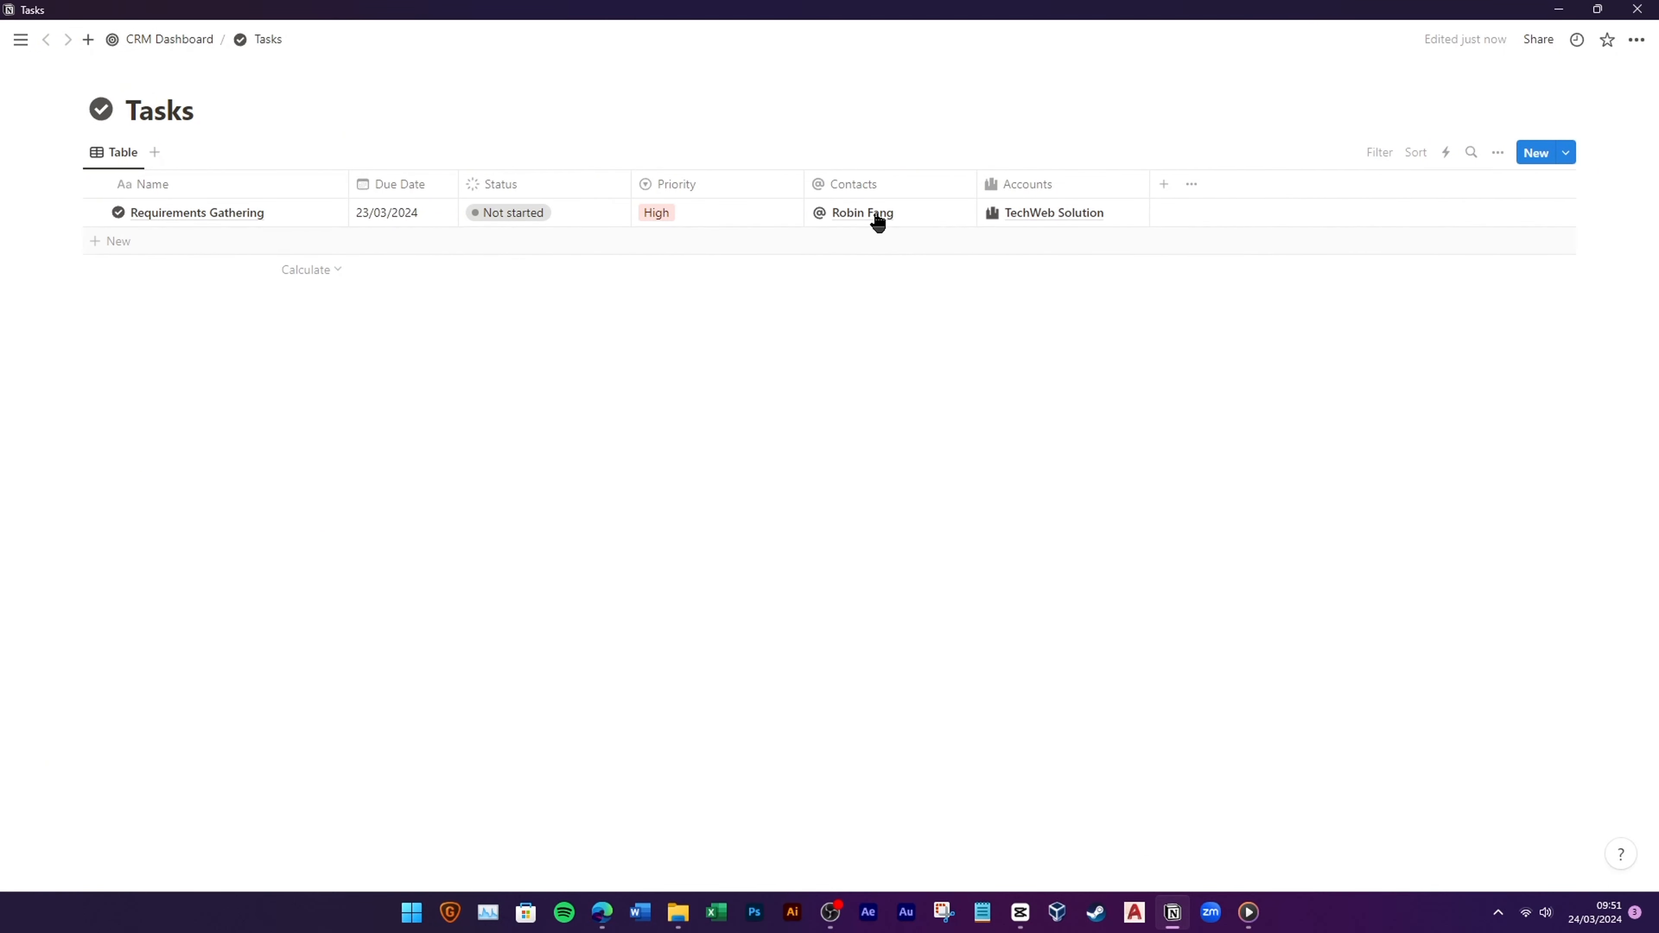
left_click_drag(434, 196, 654, 186)
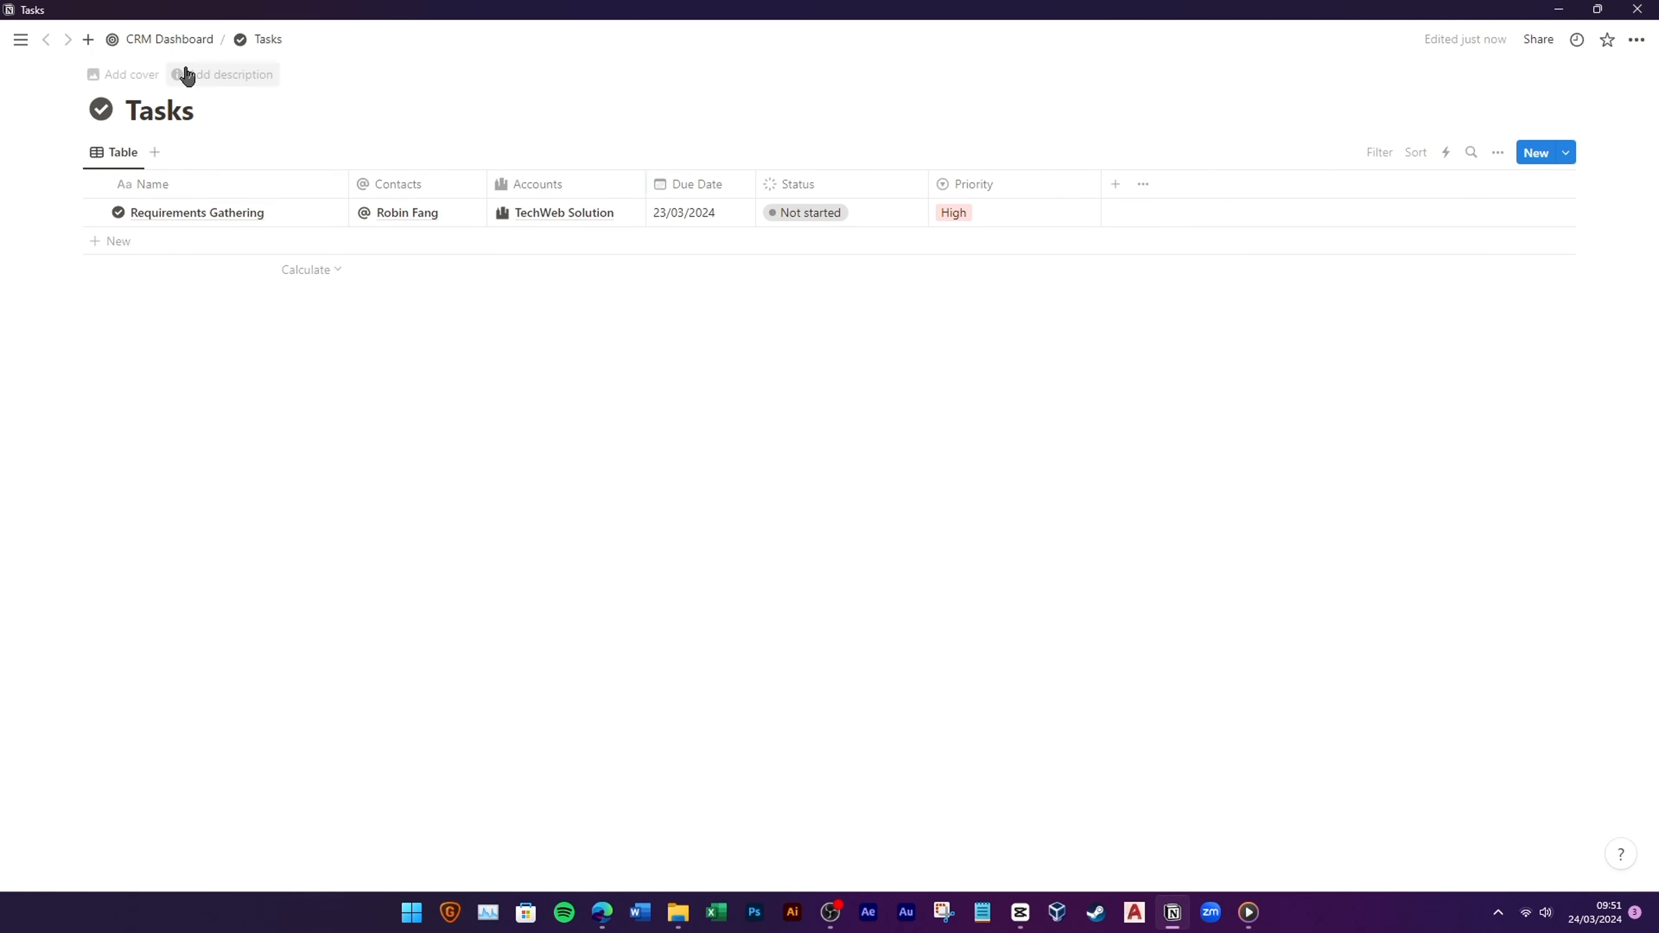
left_click(170, 40)
Step: In the Contacts database, give the Tasks property a check-circle icon
left_click(252, 312)
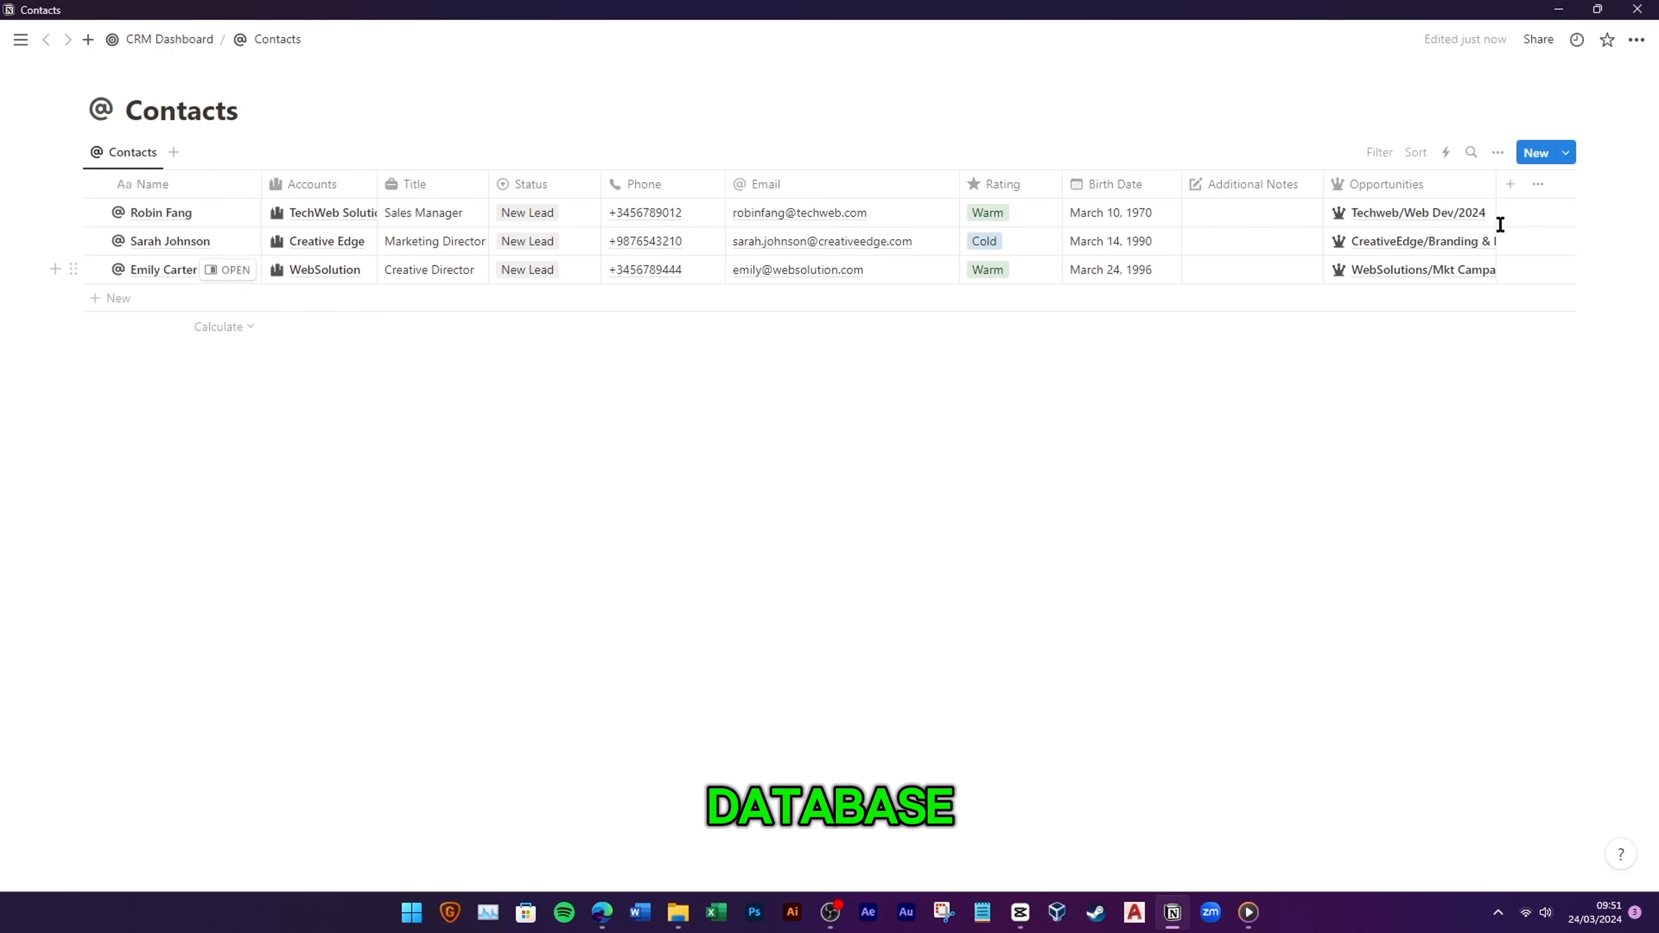
left_click(1498, 152)
left_click(1535, 295)
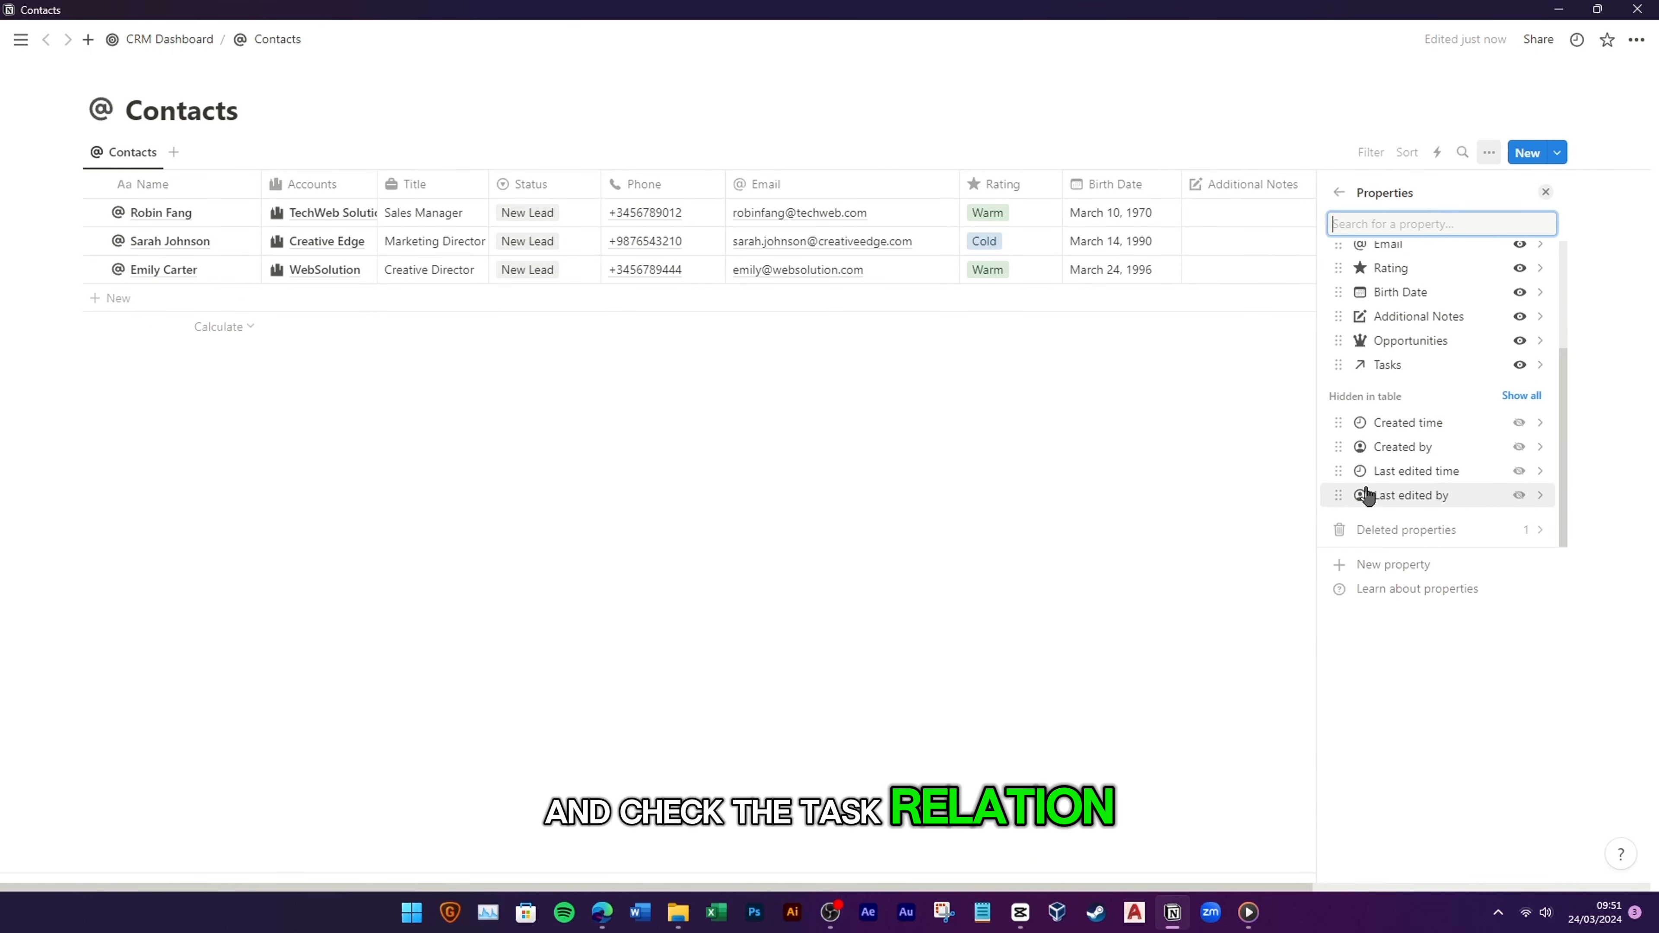
key("Escape")
left_click(1525, 184)
left_click(1481, 221)
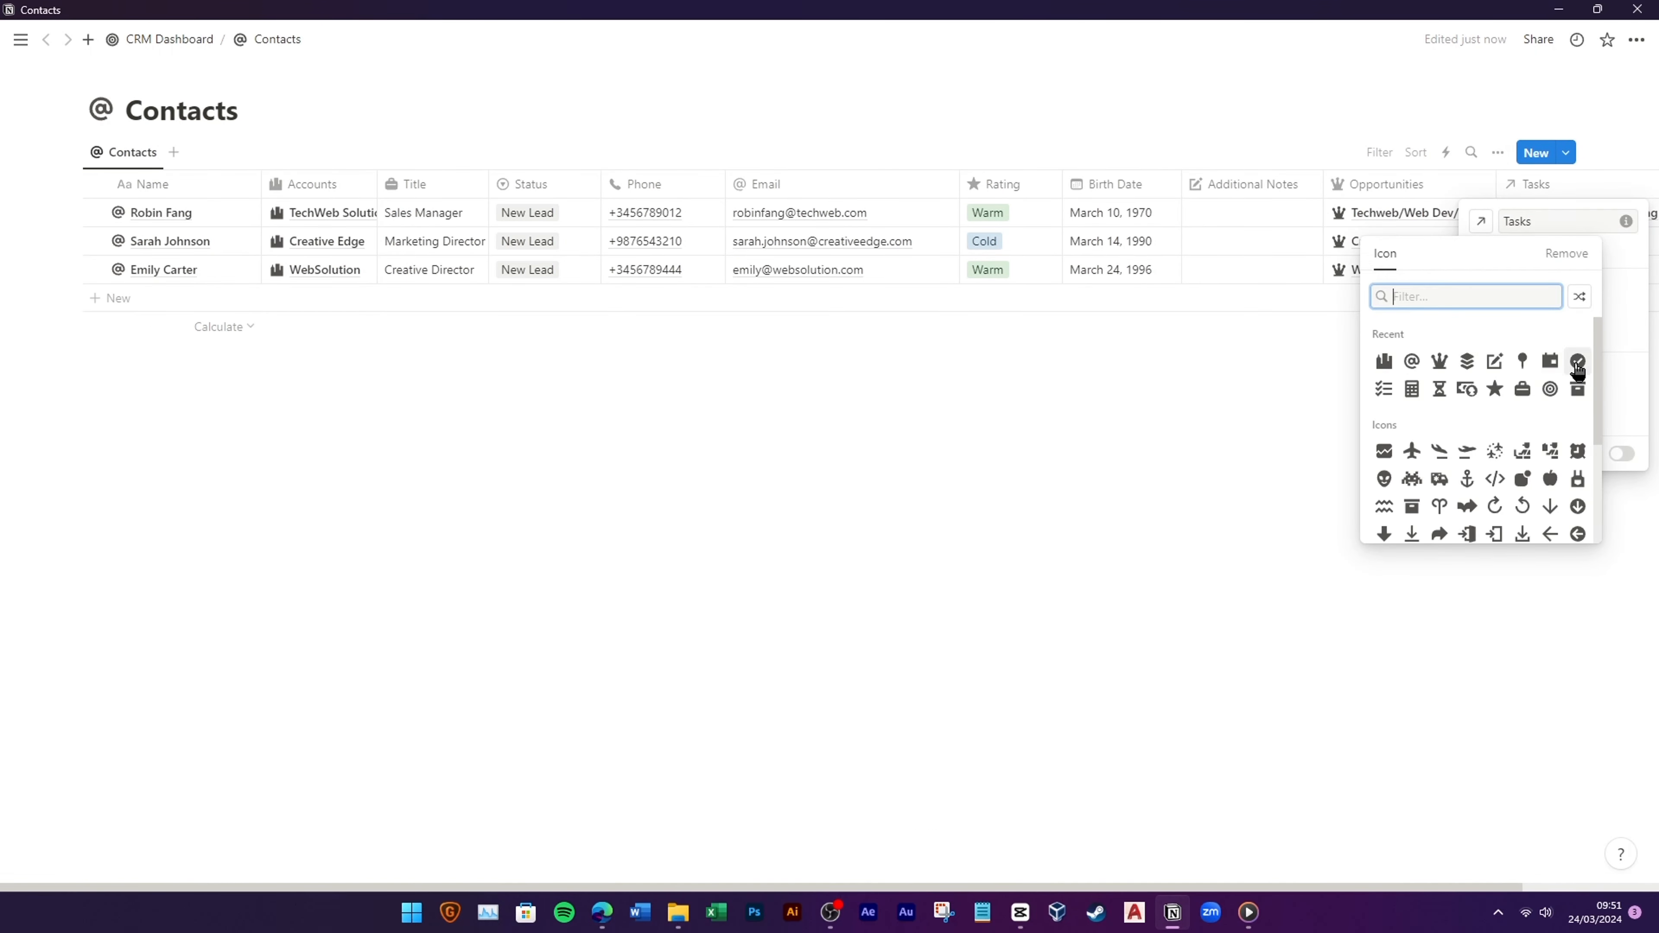
left_click(1577, 363)
left_click(141, 39)
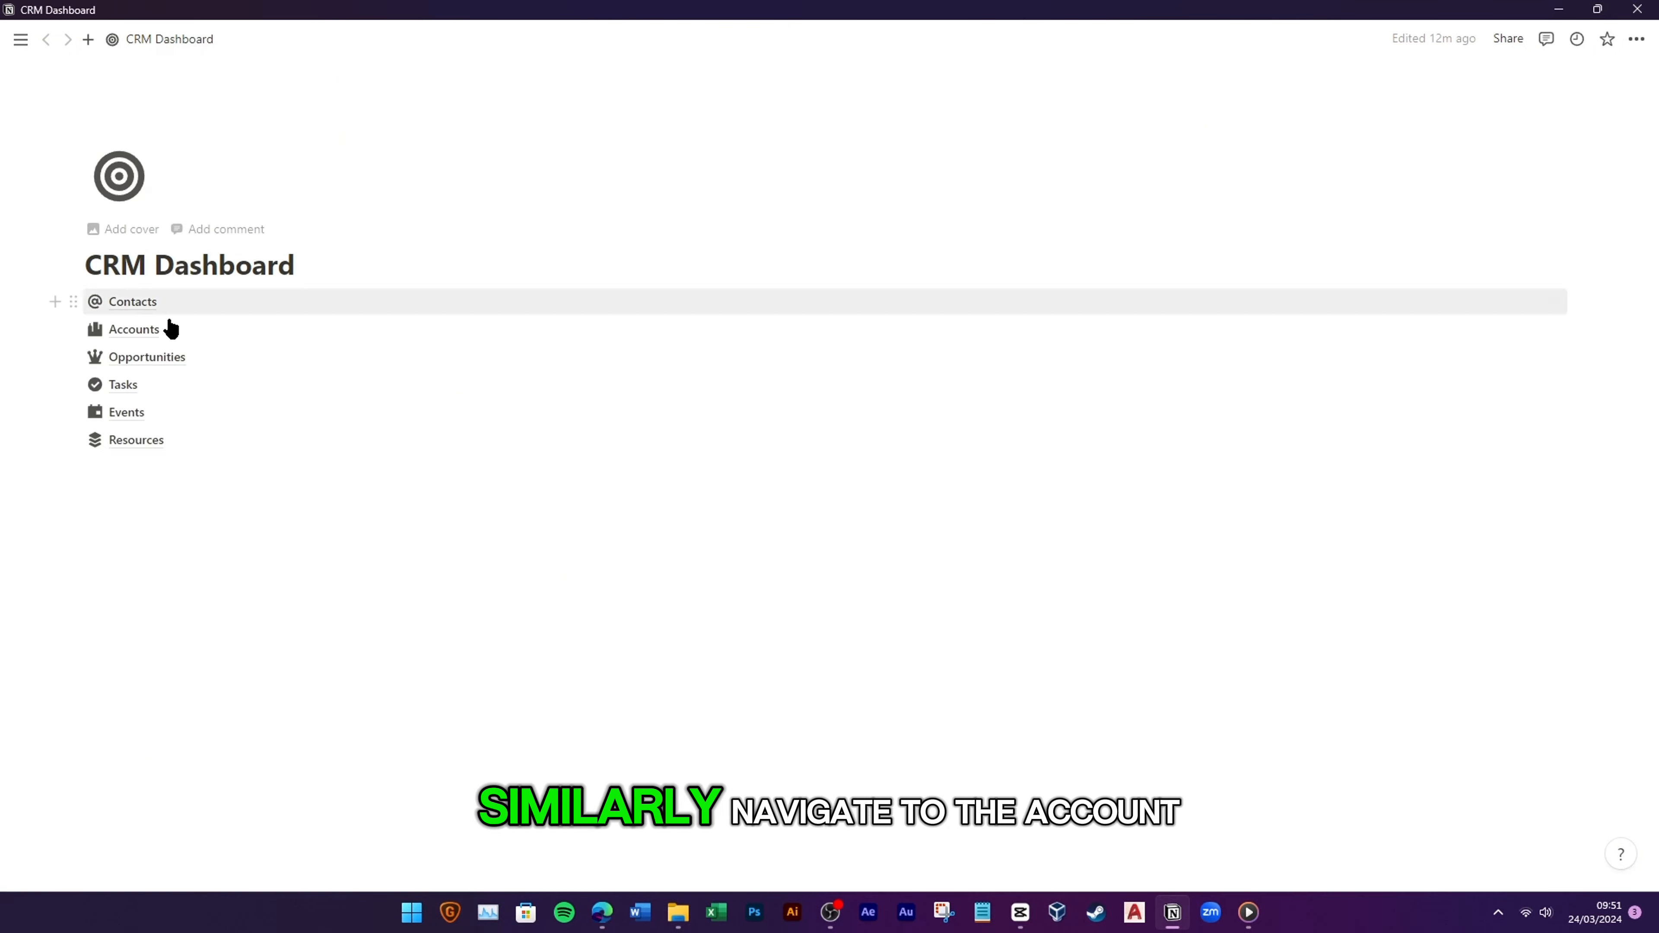
Step: In the Accounts database, show the hidden Tasks column and give it a check-circle icon
left_click(163, 327)
left_click(1598, 185)
scroll(1502, 393, "down", 5)
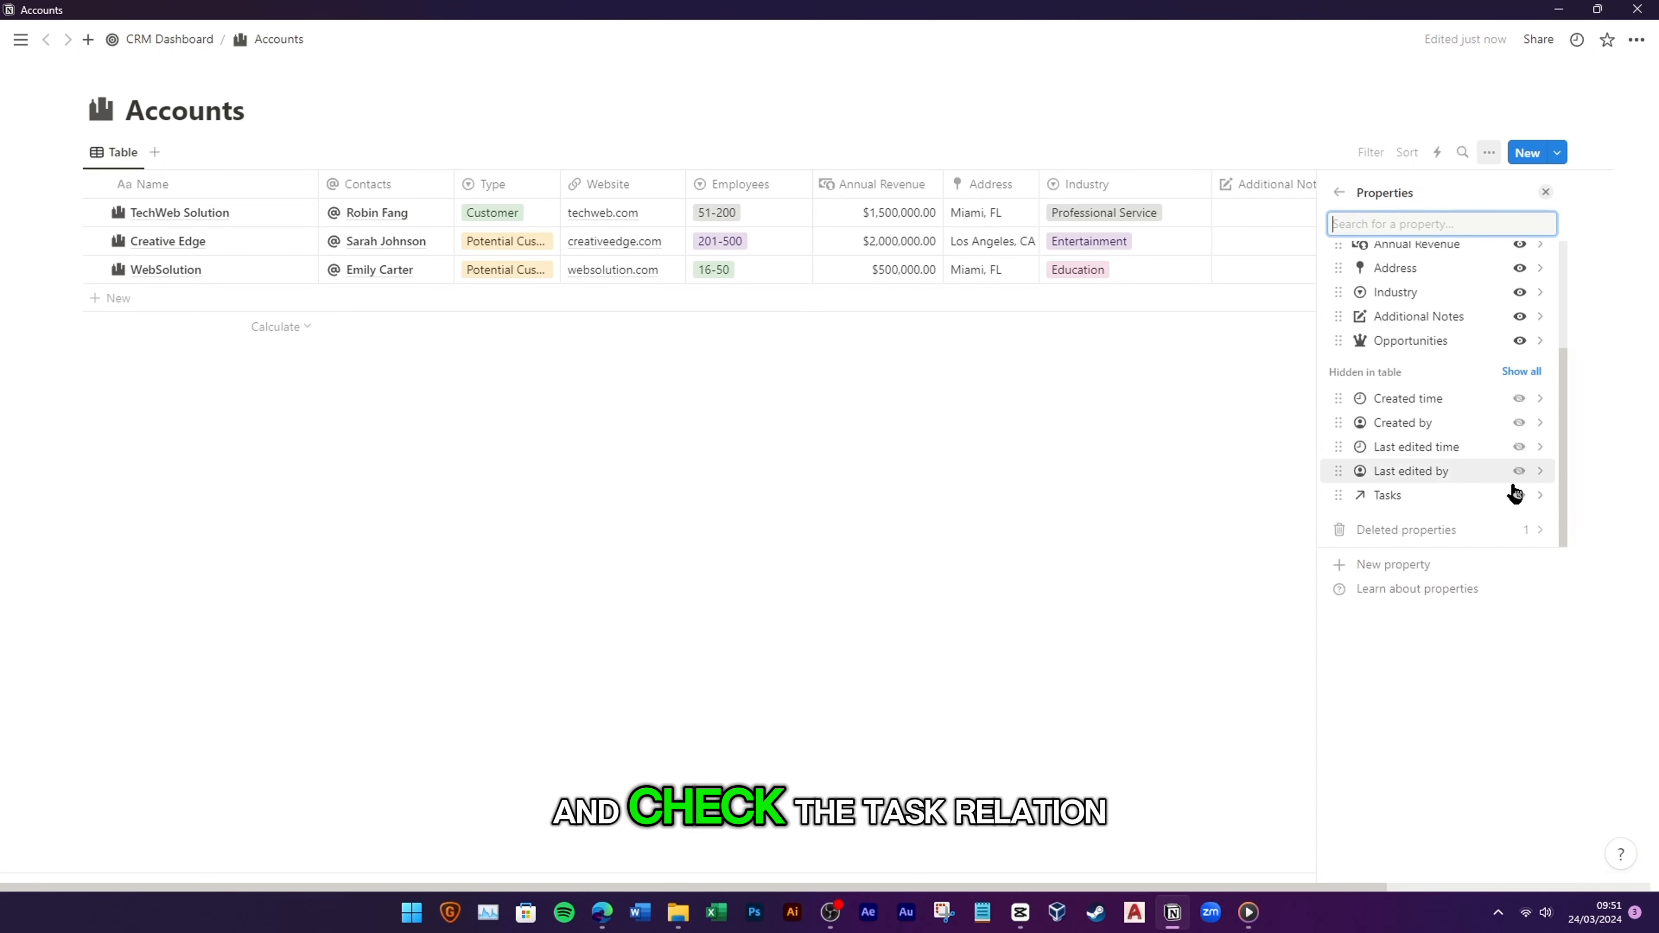
left_click(1516, 492)
left_click(1237, 404)
left_click(1597, 183)
left_click(1481, 221)
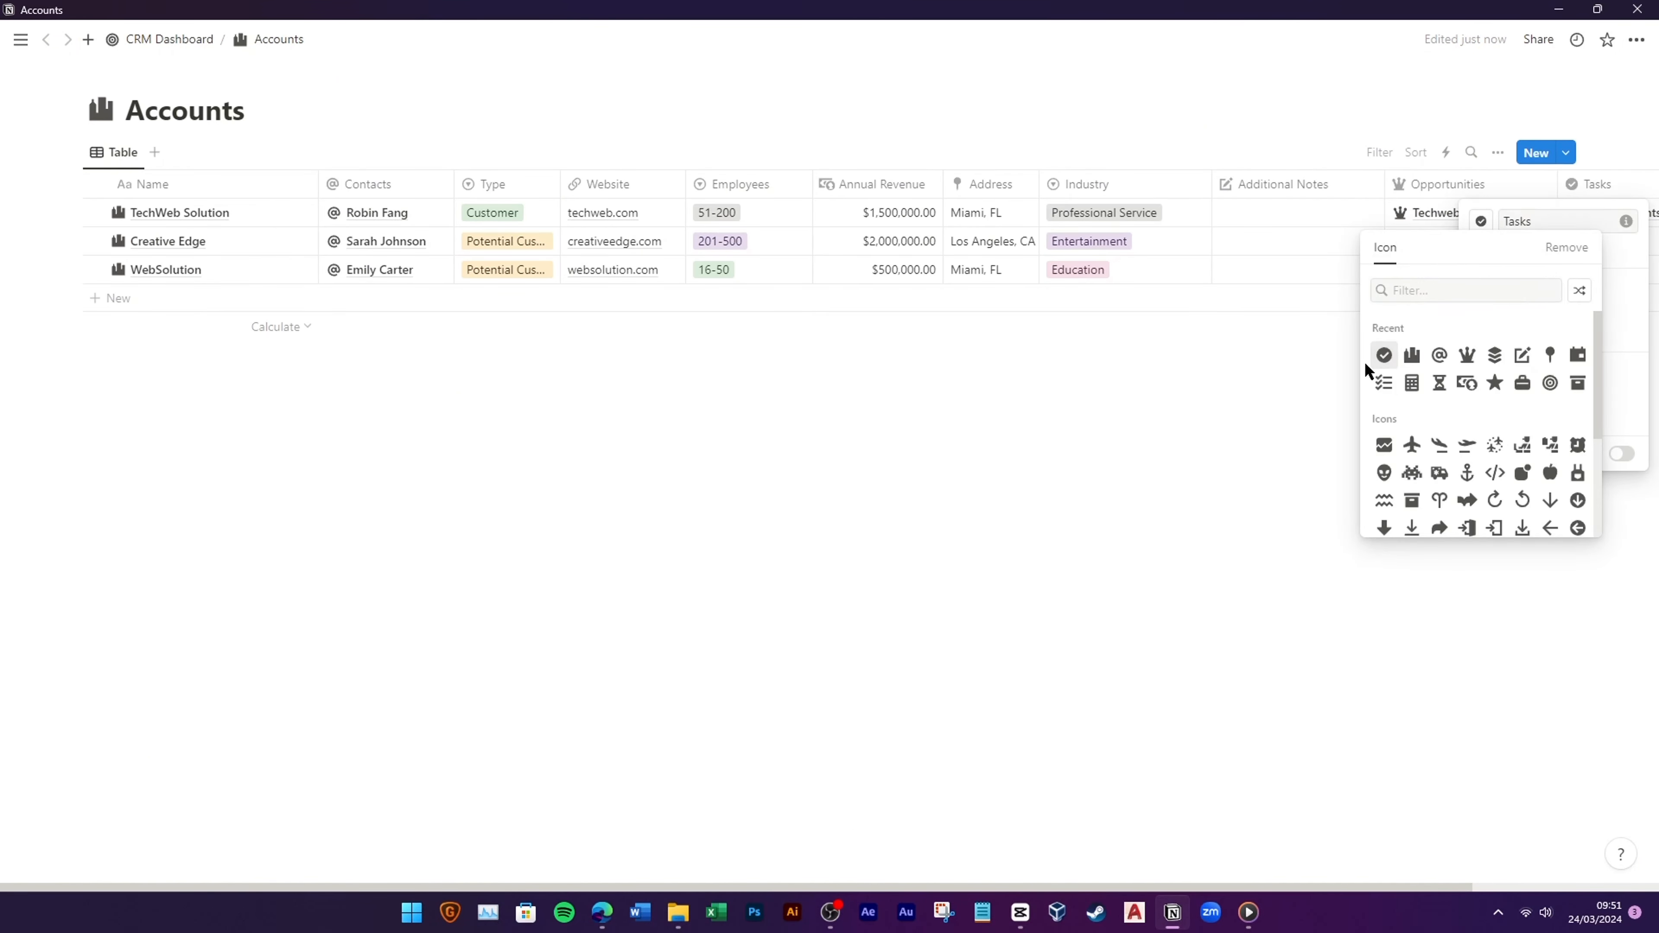
left_click(1382, 356)
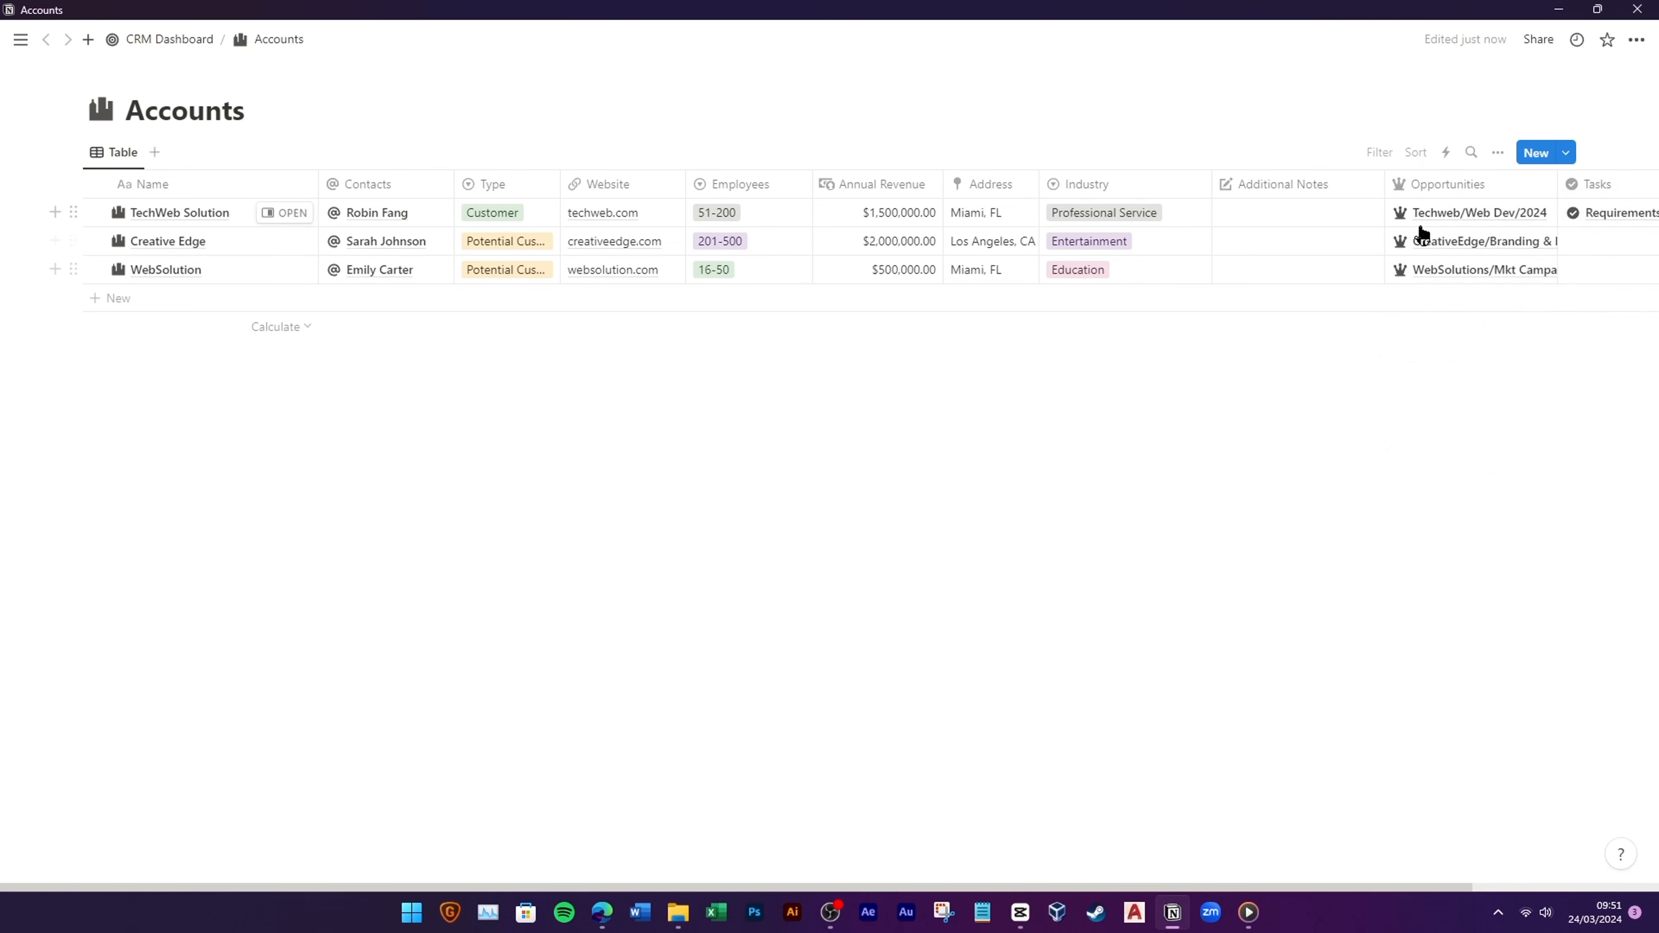
left_click(189, 40)
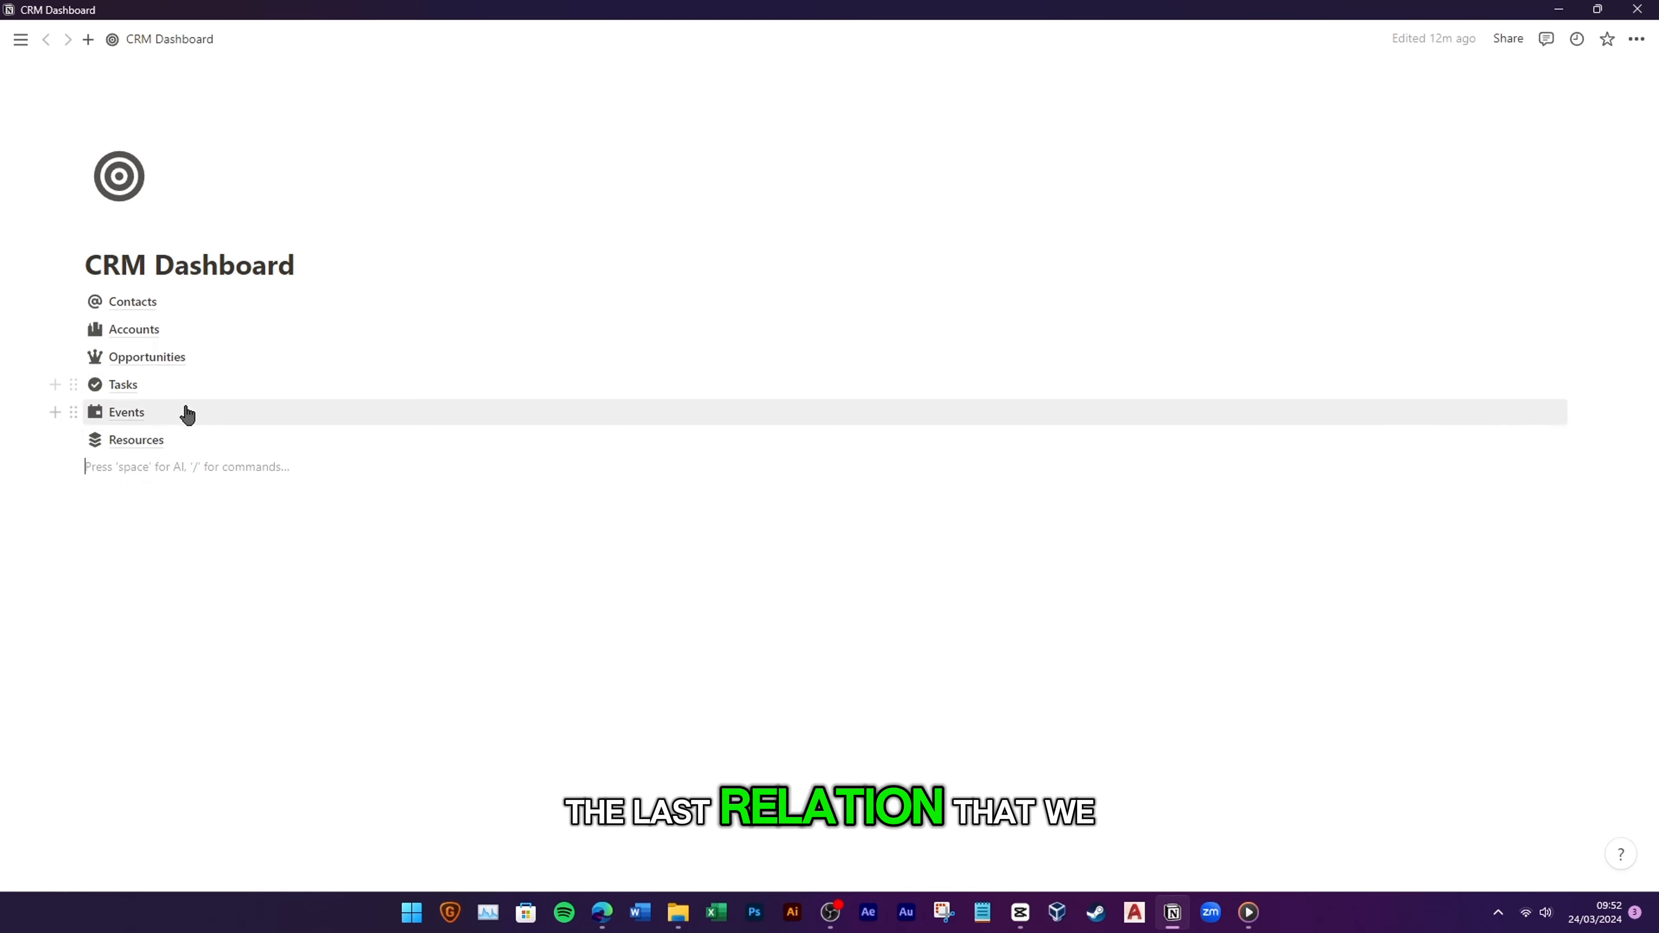
Step: Add an @-icon Contacts relation to Events and link Quote Review Meeting to a contact
left_click(130, 412)
left_click(1238, 183)
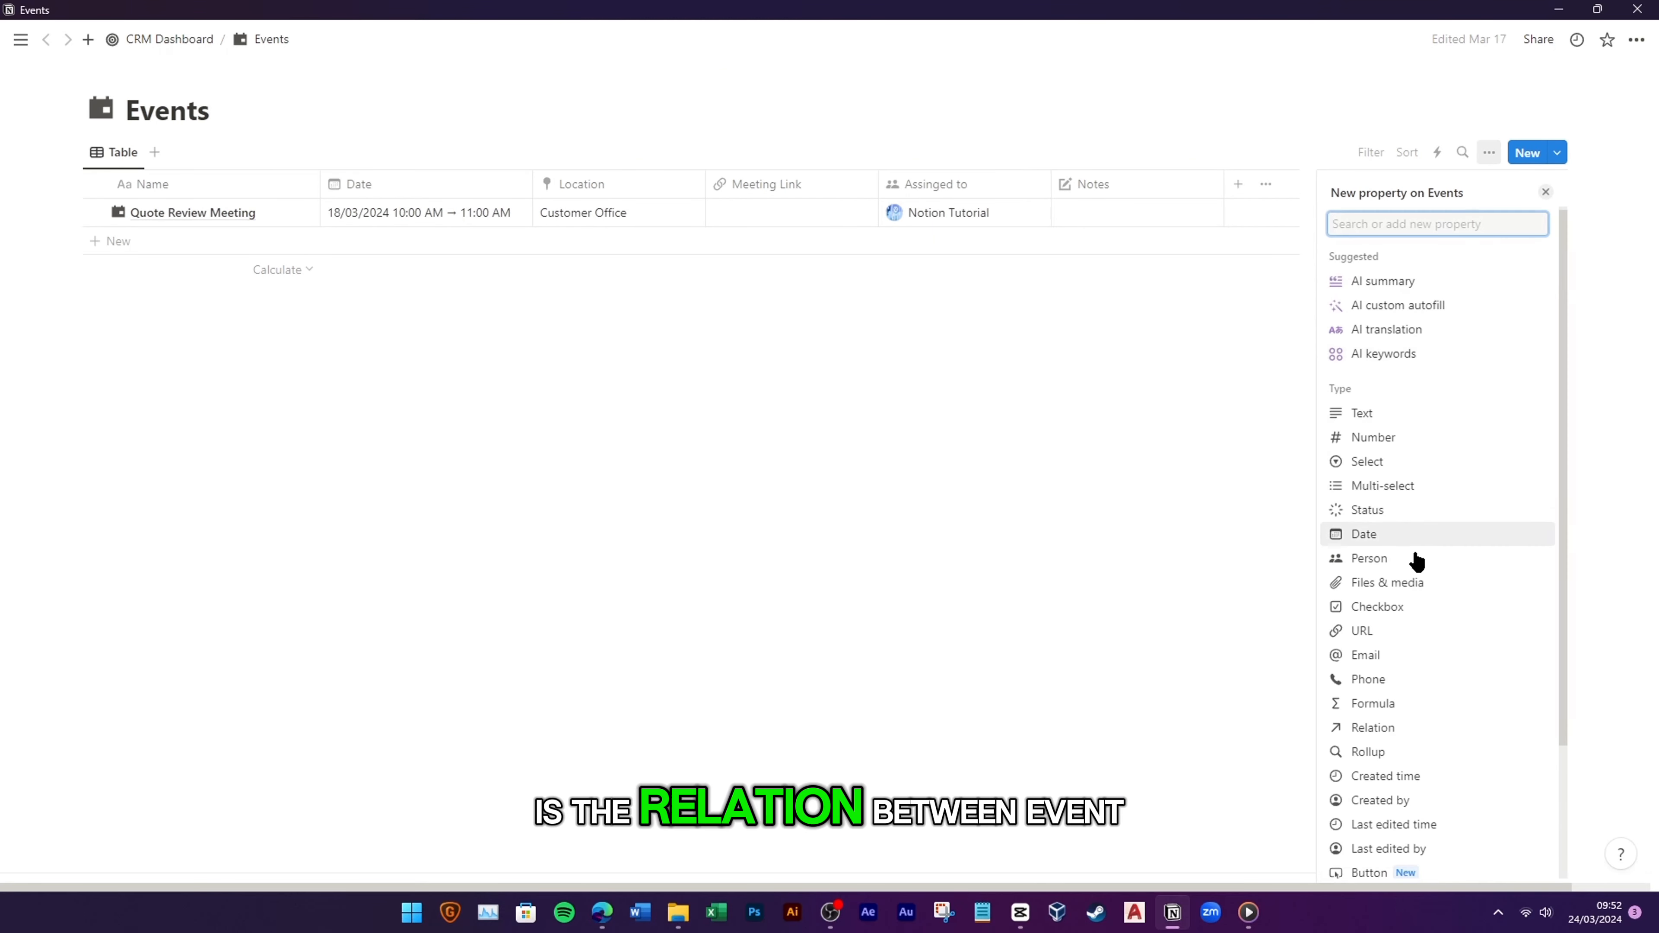
left_click(1378, 647)
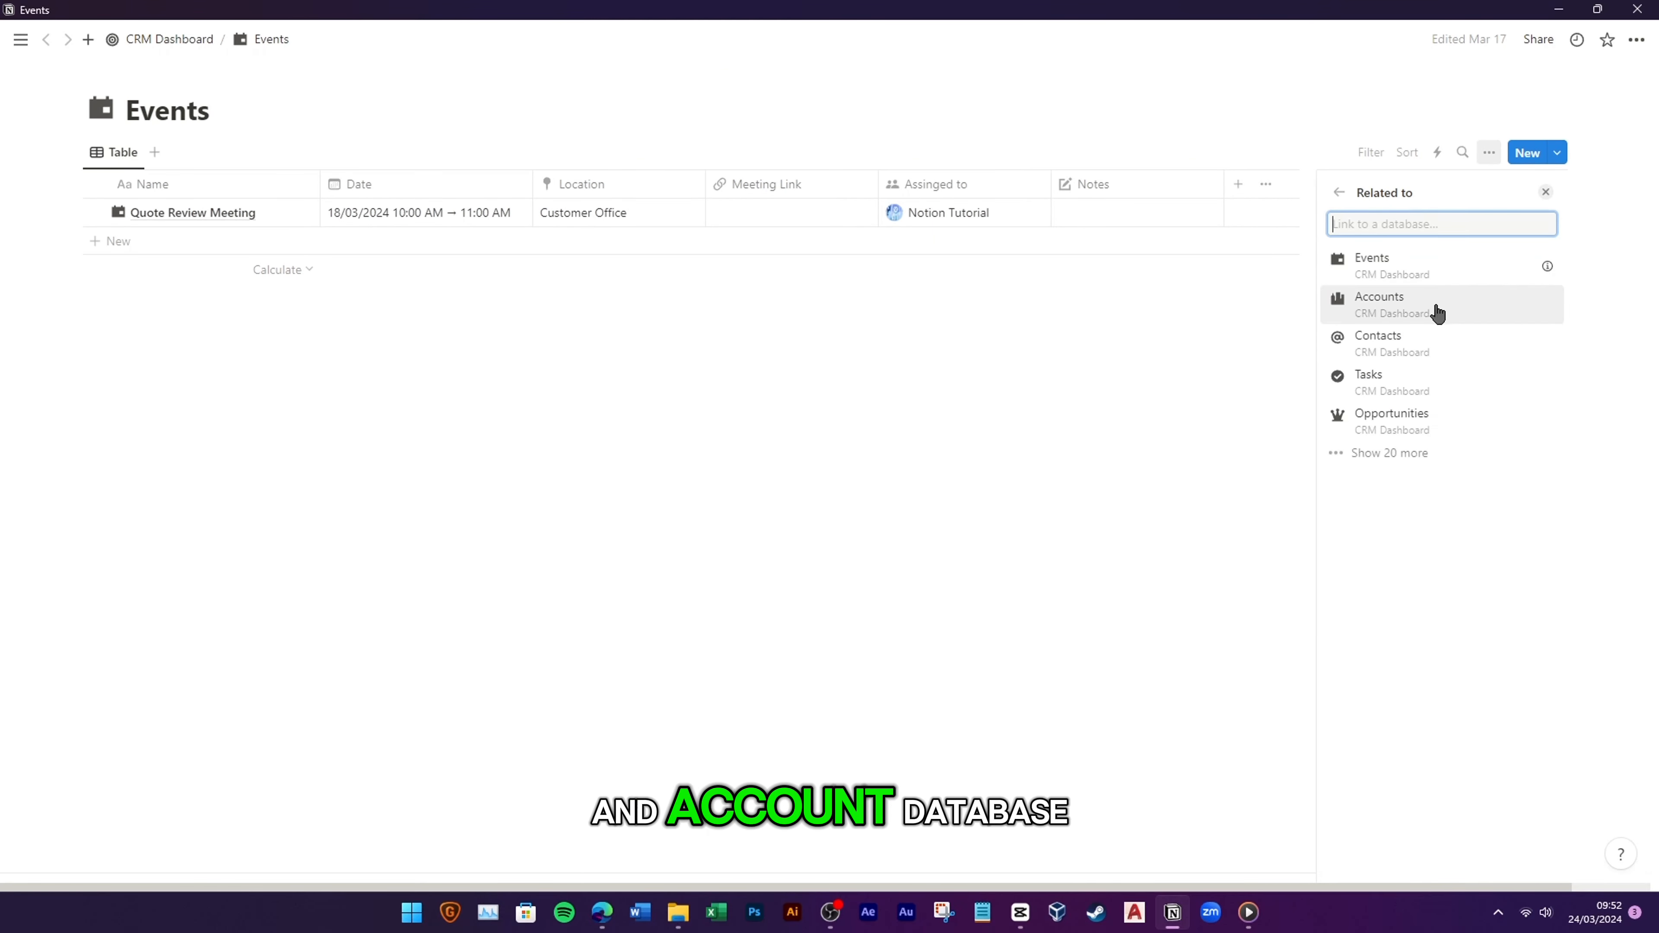
left_click(1406, 353)
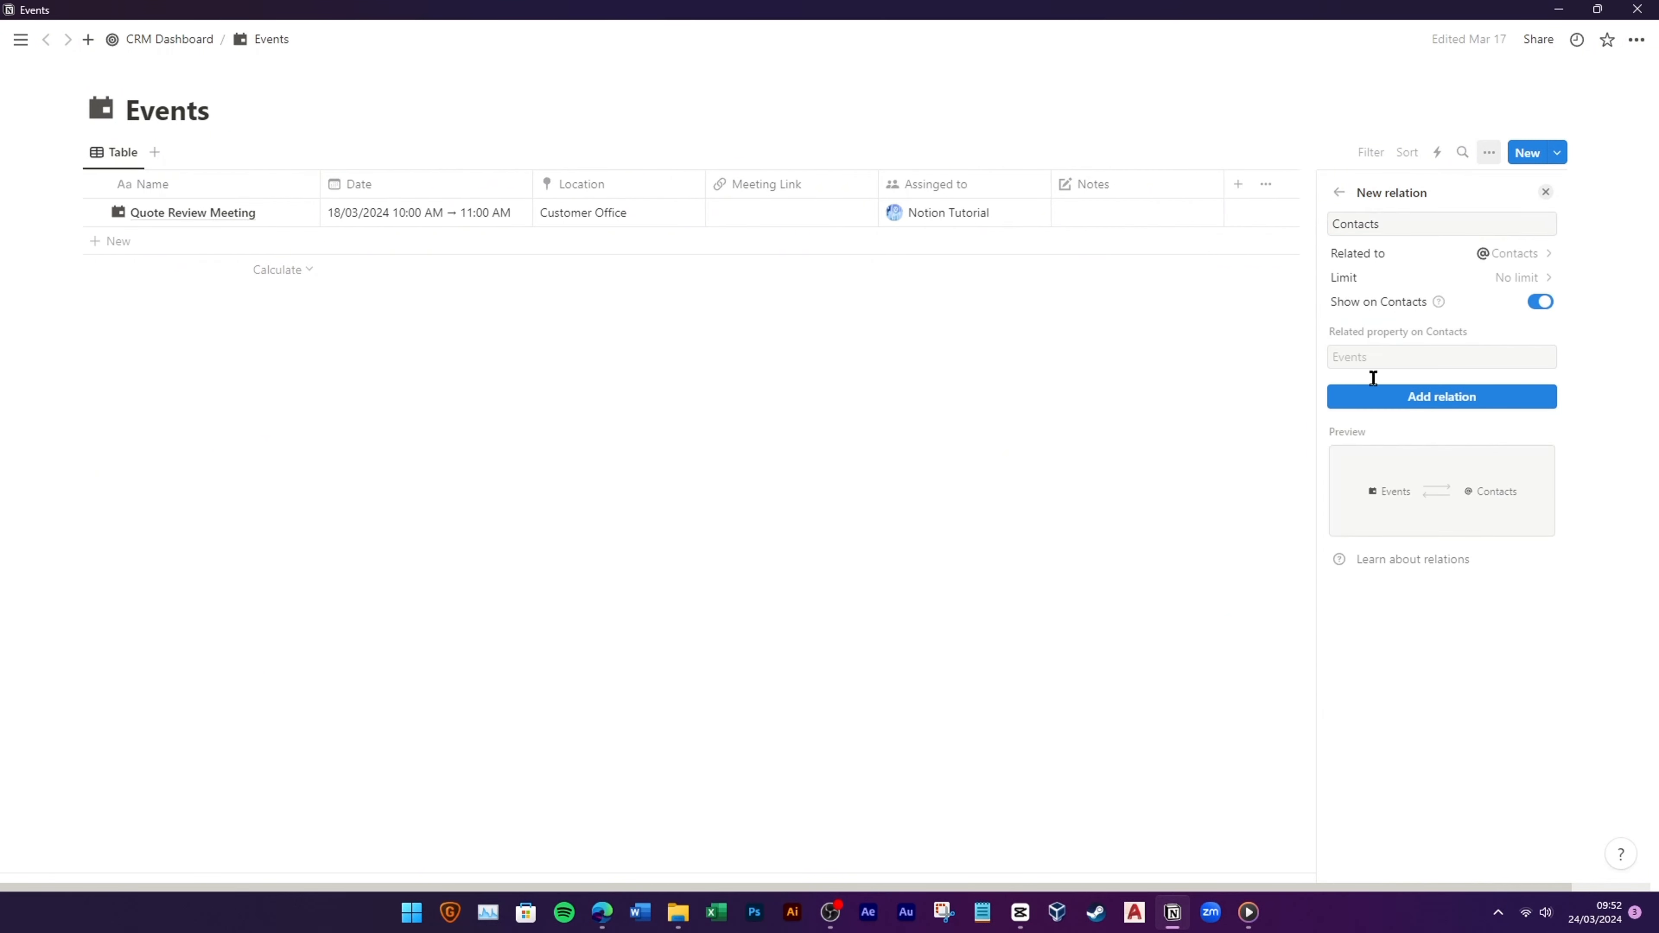
left_click(1414, 400)
left_click(1339, 223)
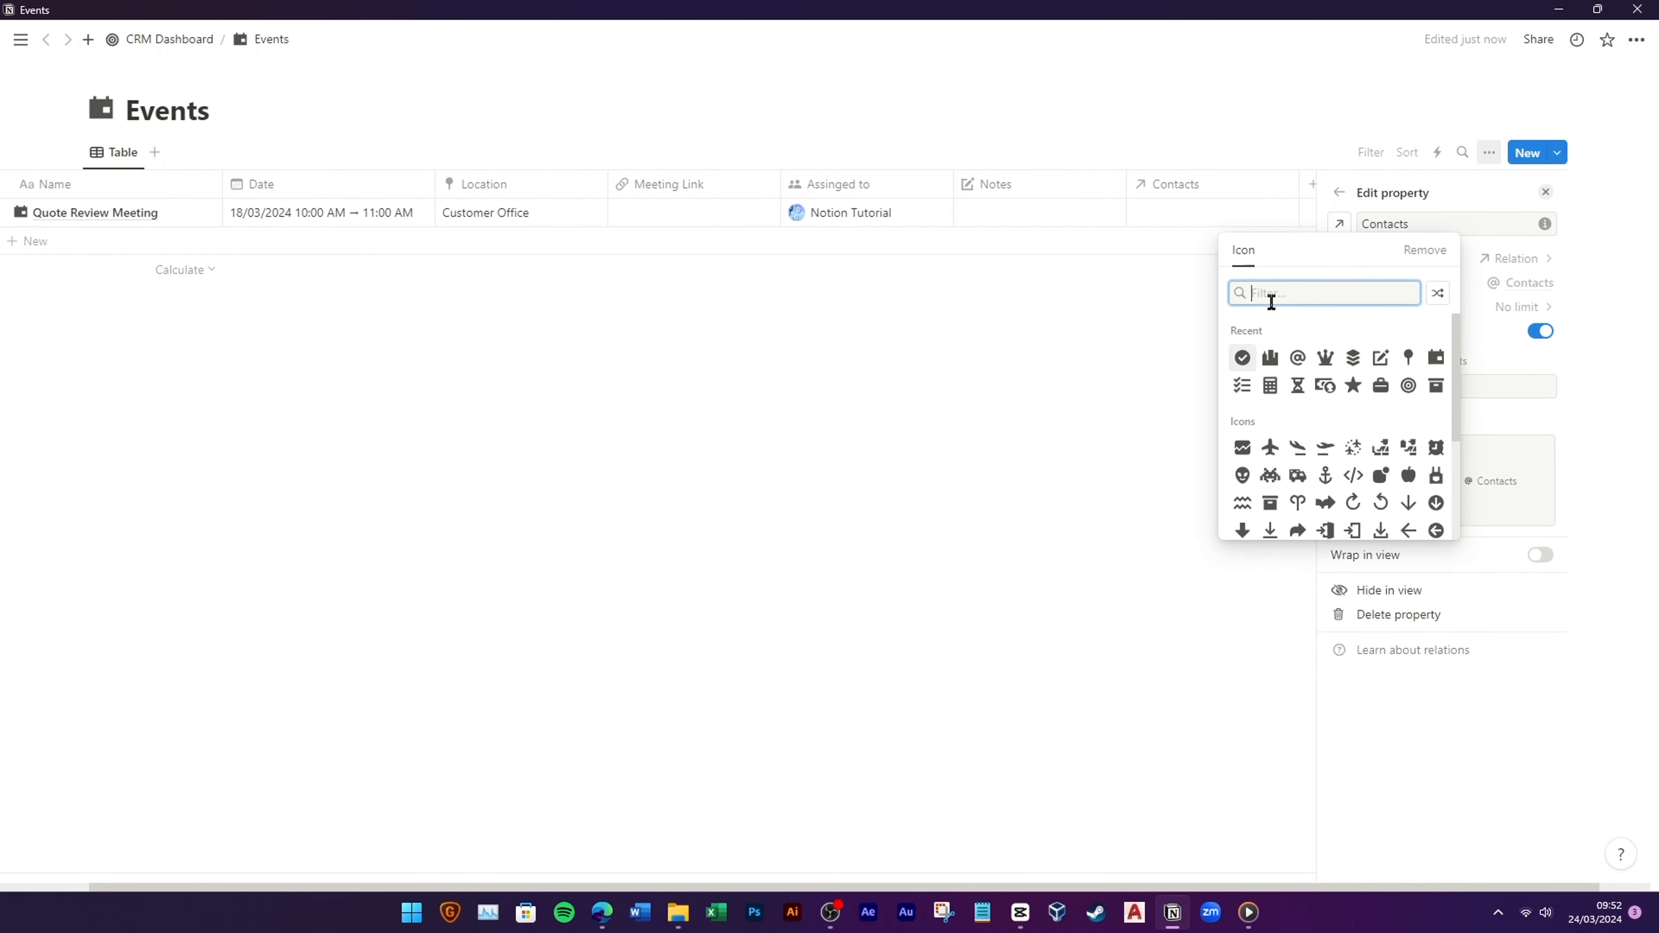
left_click(1297, 358)
left_click(1063, 485)
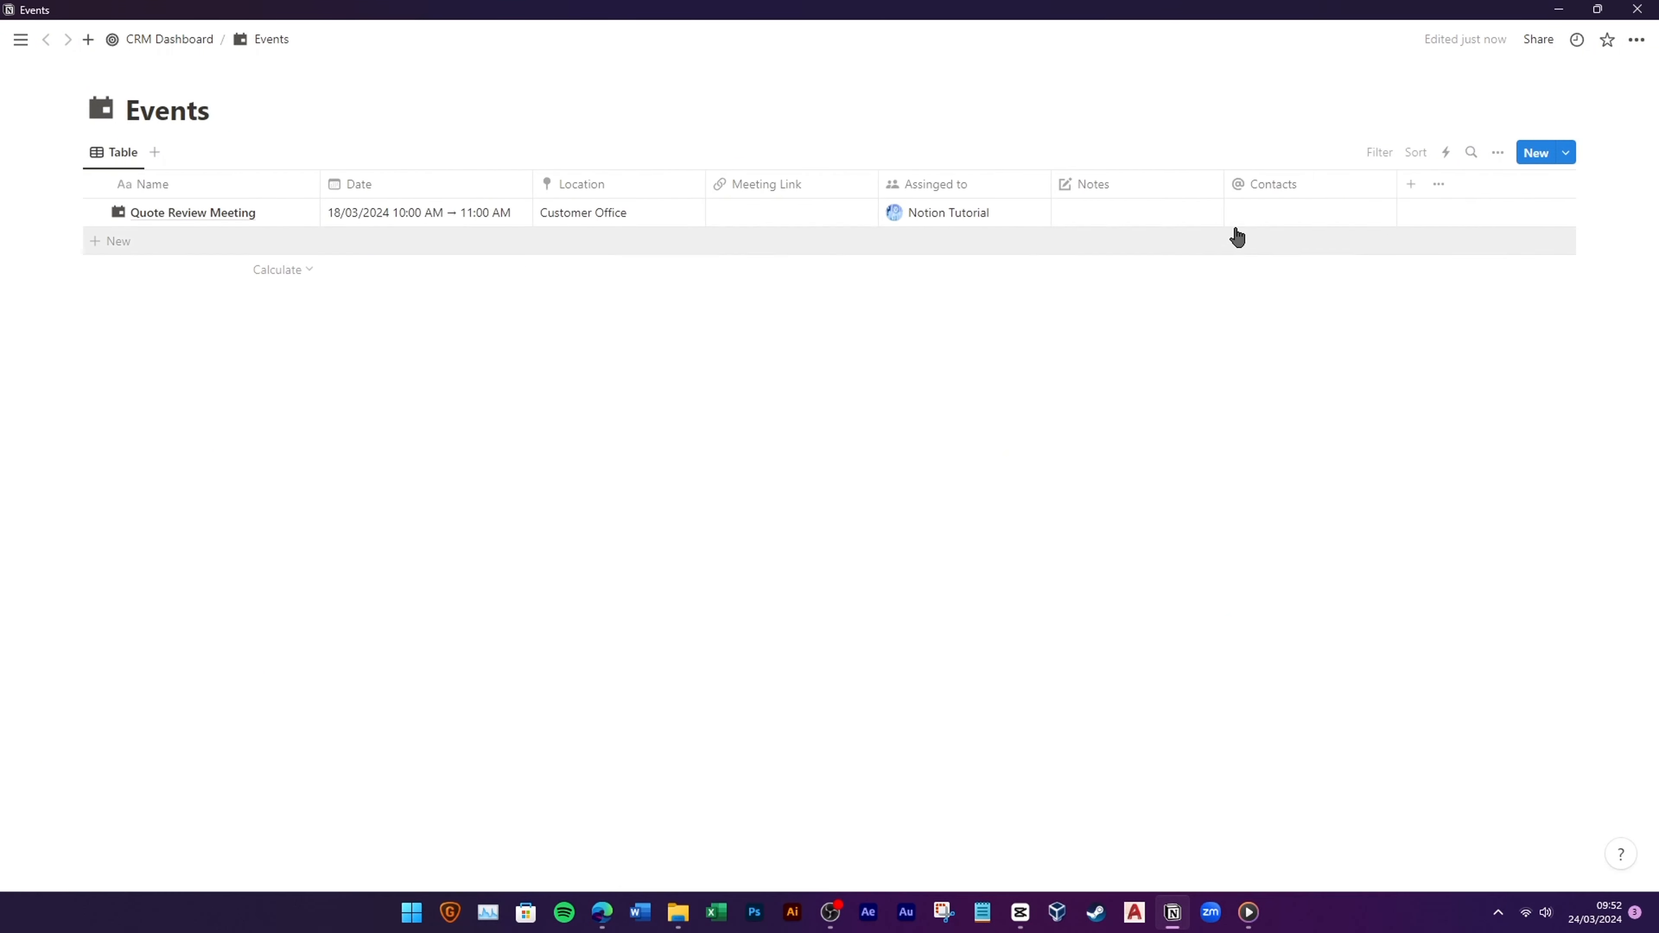
left_click(1275, 219)
left_click(1307, 270)
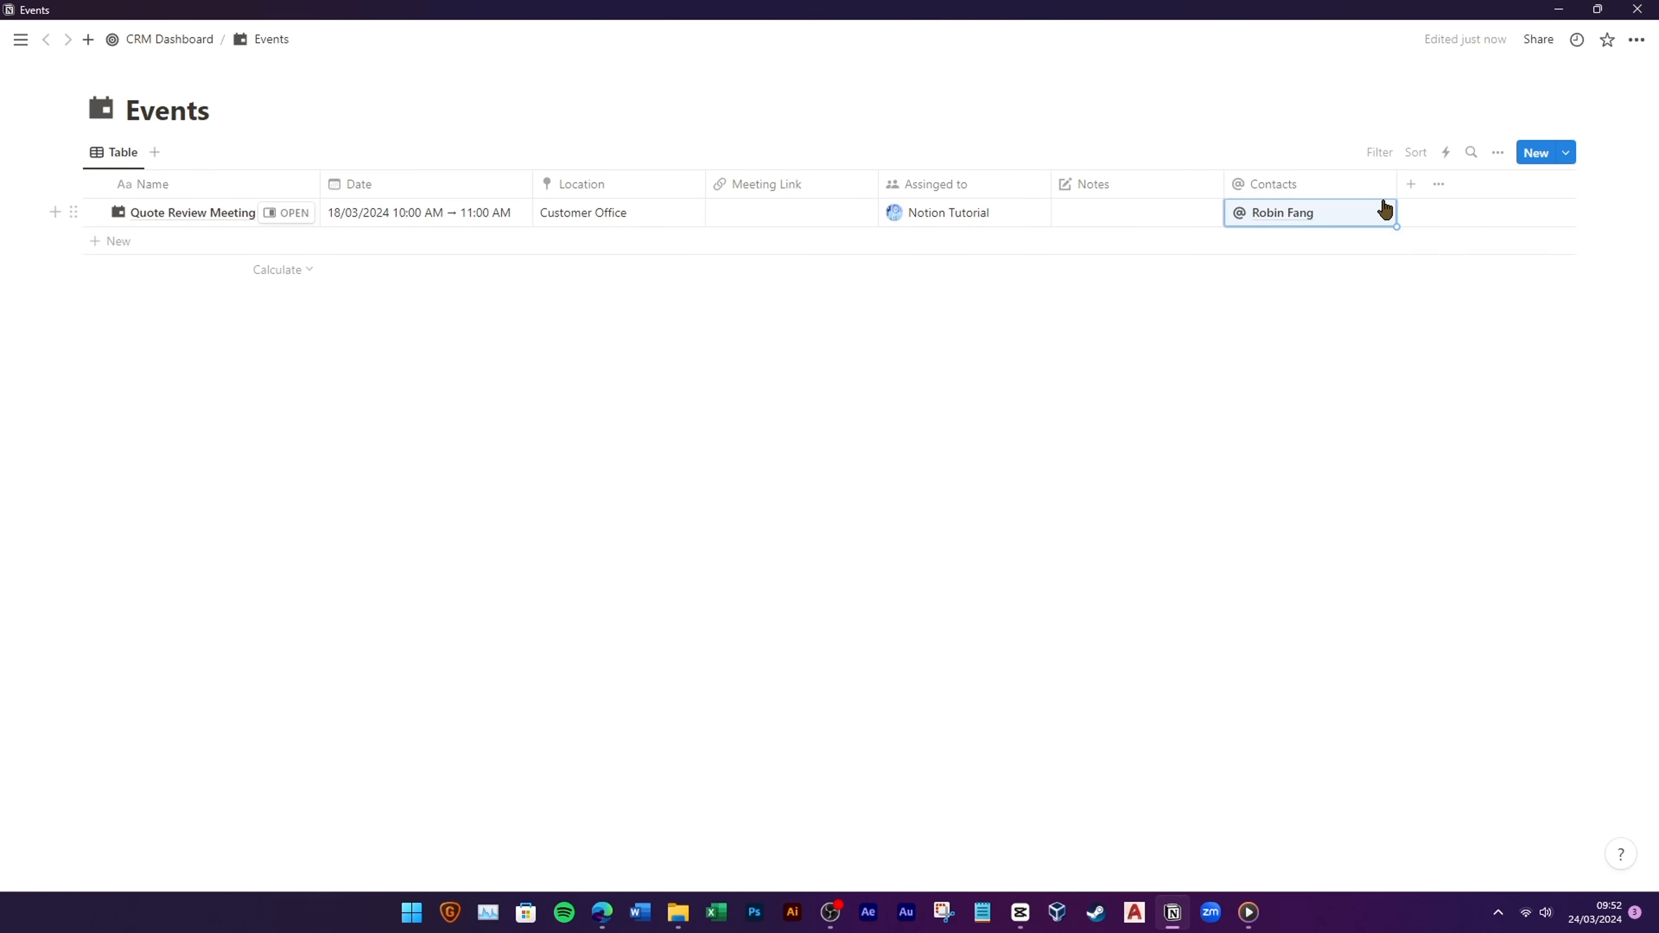
Step: Add a building-icon Accounts relation to Events, shown on Accounts, and link TechWeb Solution
left_click(1411, 184)
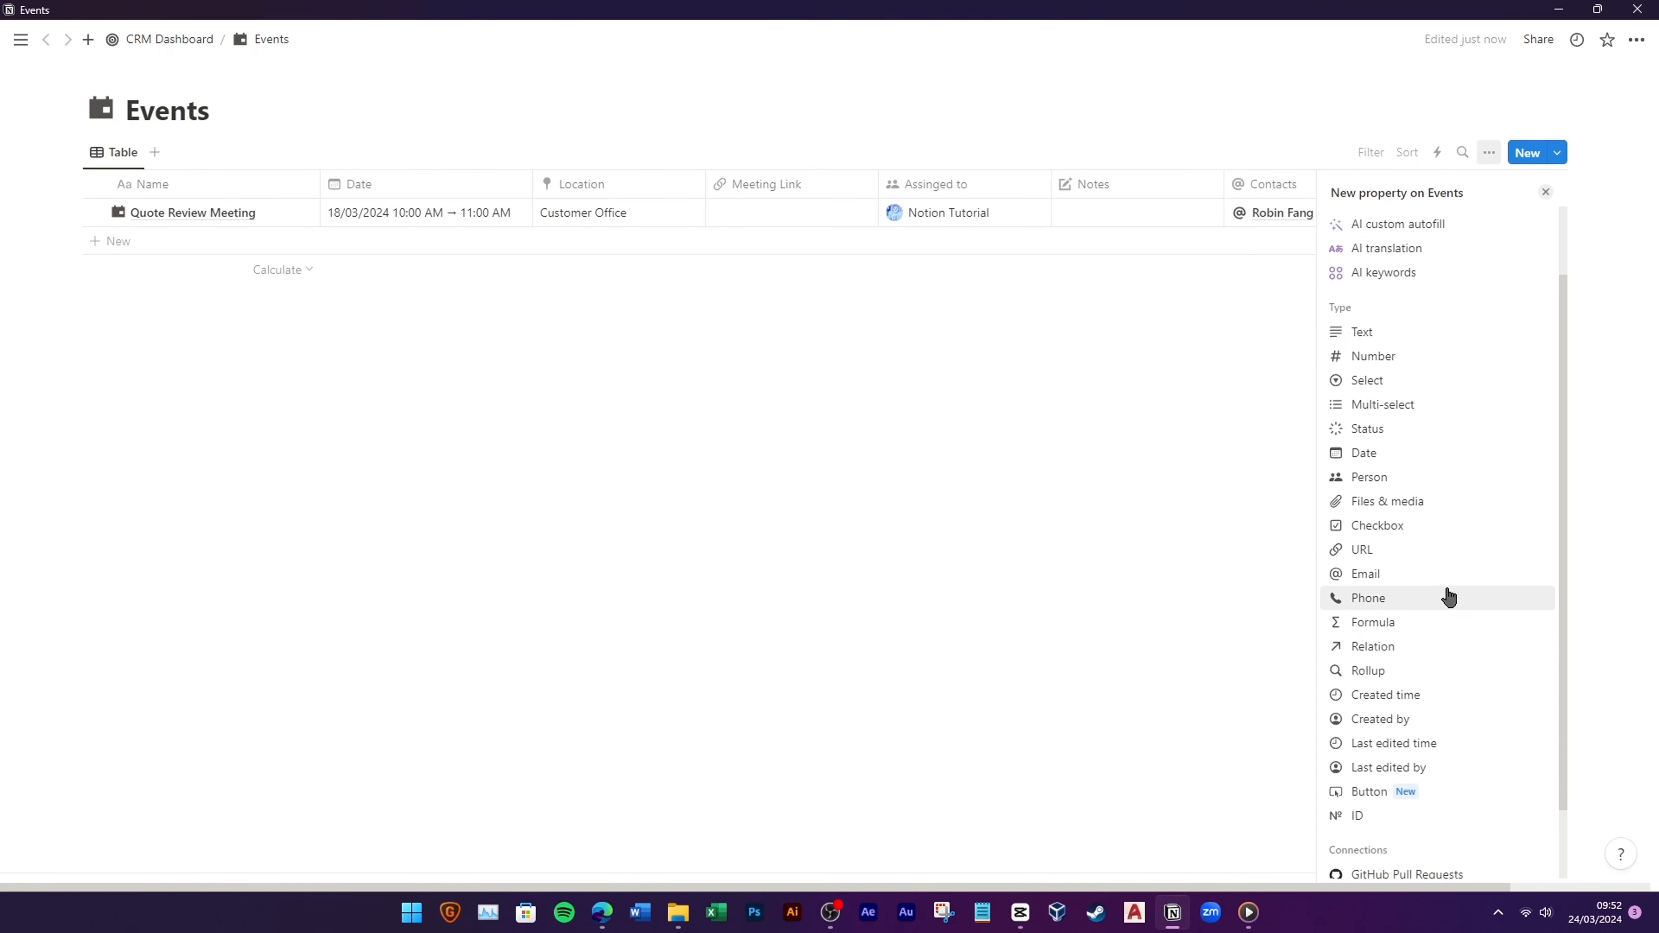
left_click(1379, 647)
left_click(1540, 297)
left_click(1540, 299)
left_click(1437, 389)
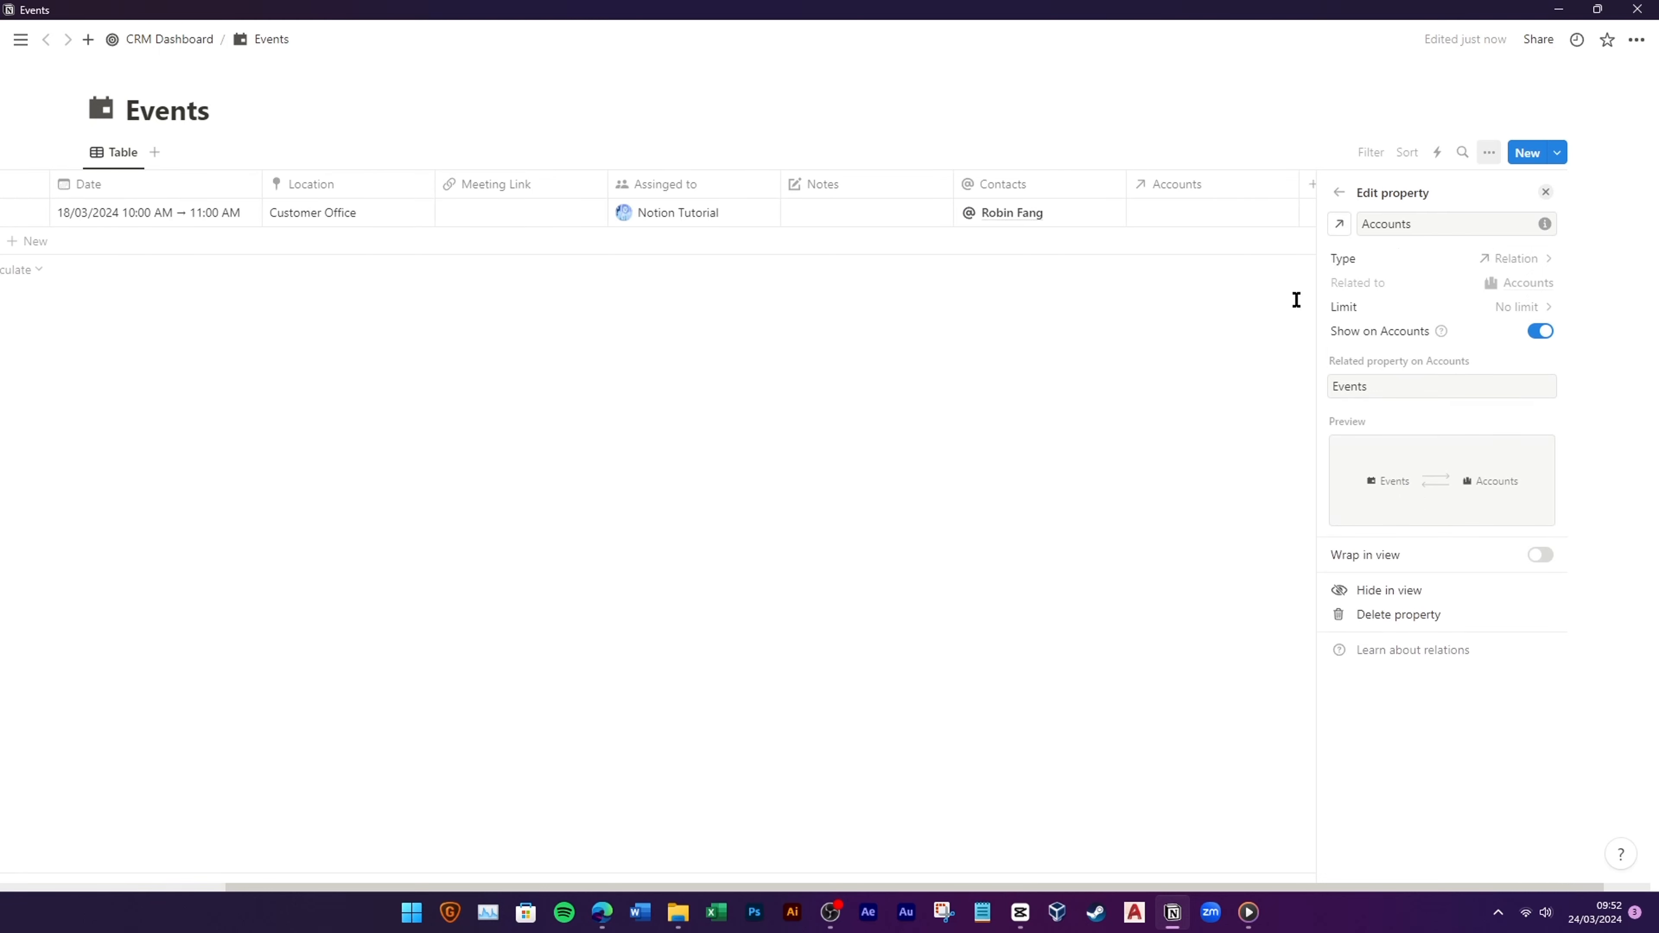
left_click(1339, 224)
left_click(1297, 365)
key("Escape")
left_click(1382, 215)
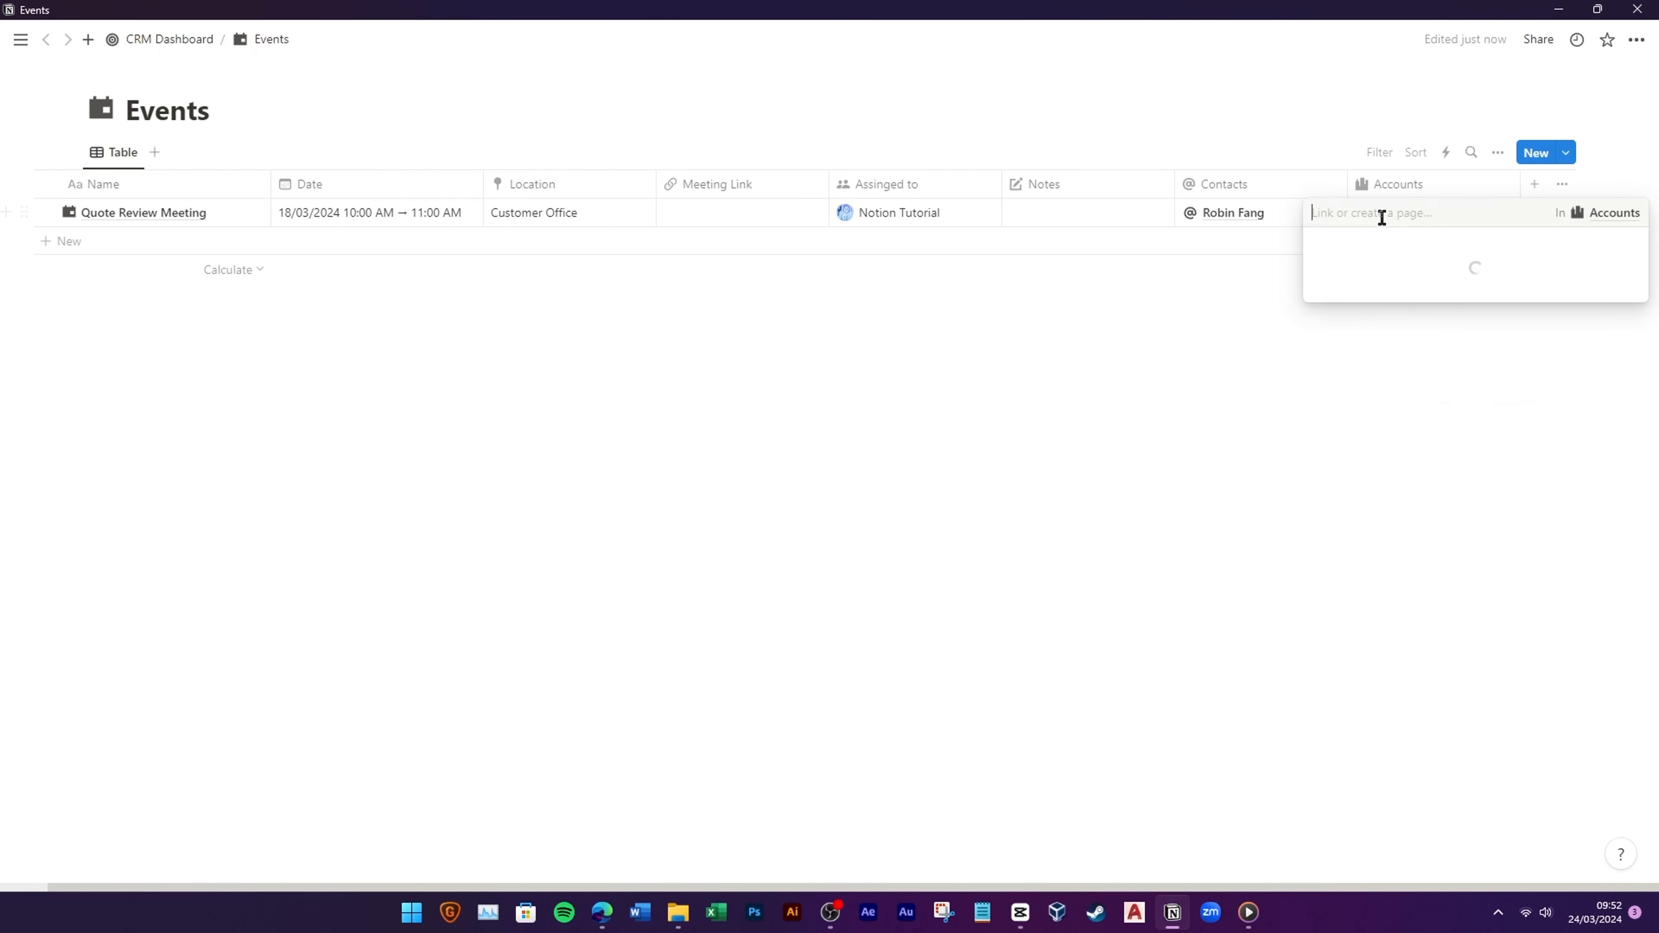
left_click(1372, 327)
left_click(1225, 422)
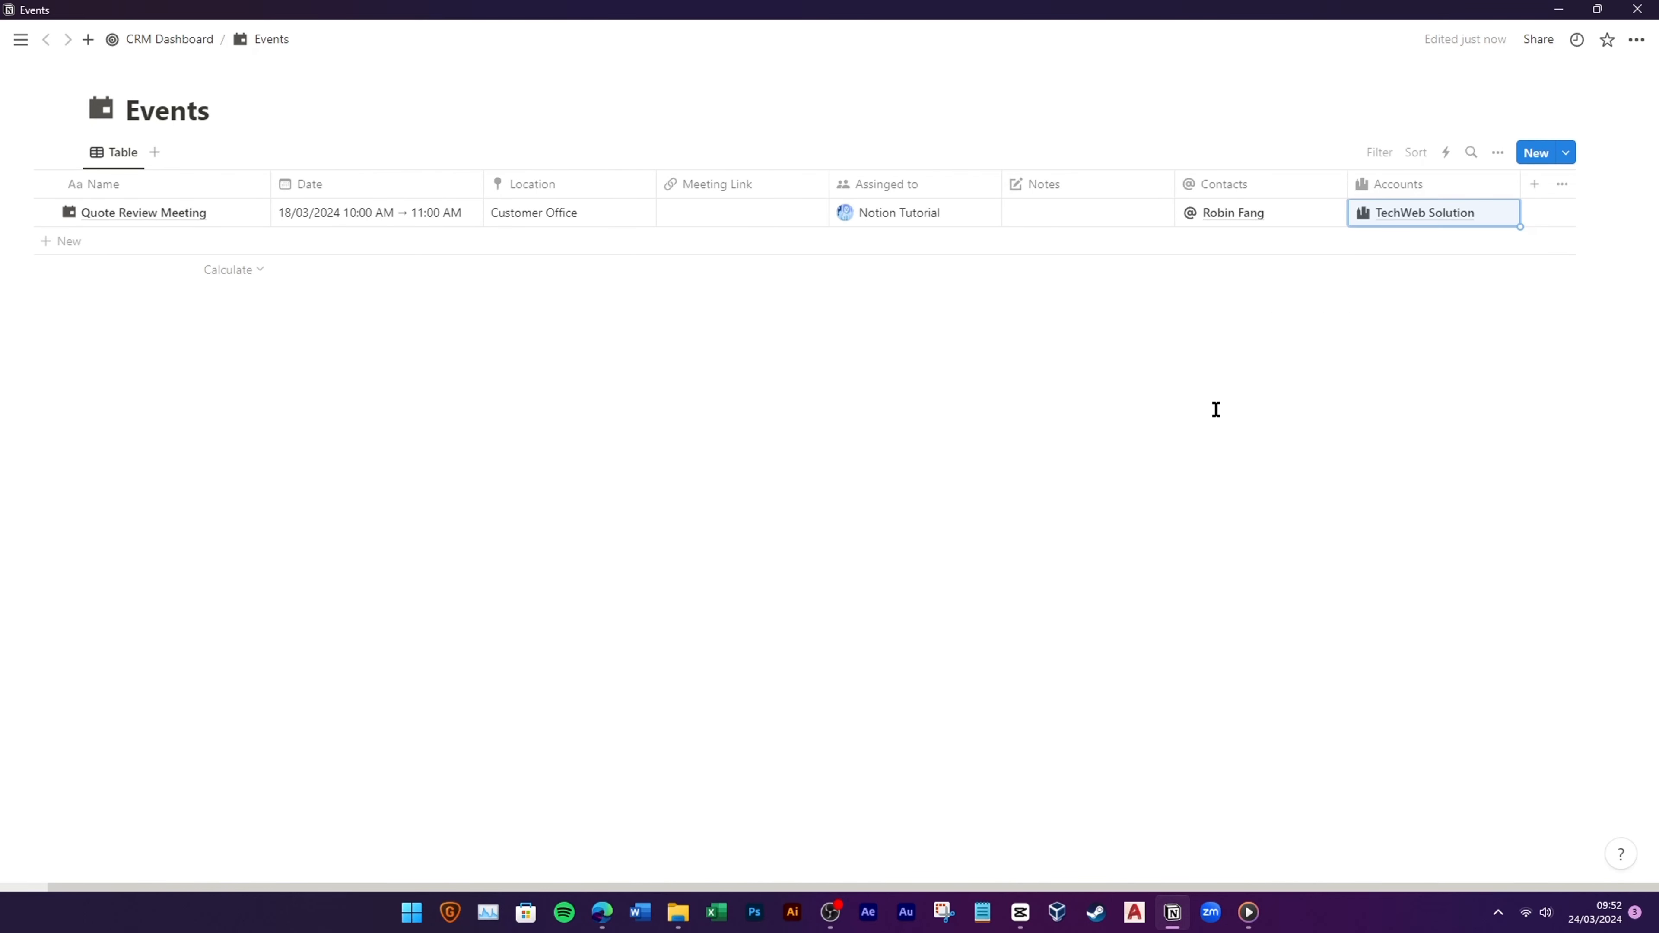
left_click(1280, 426)
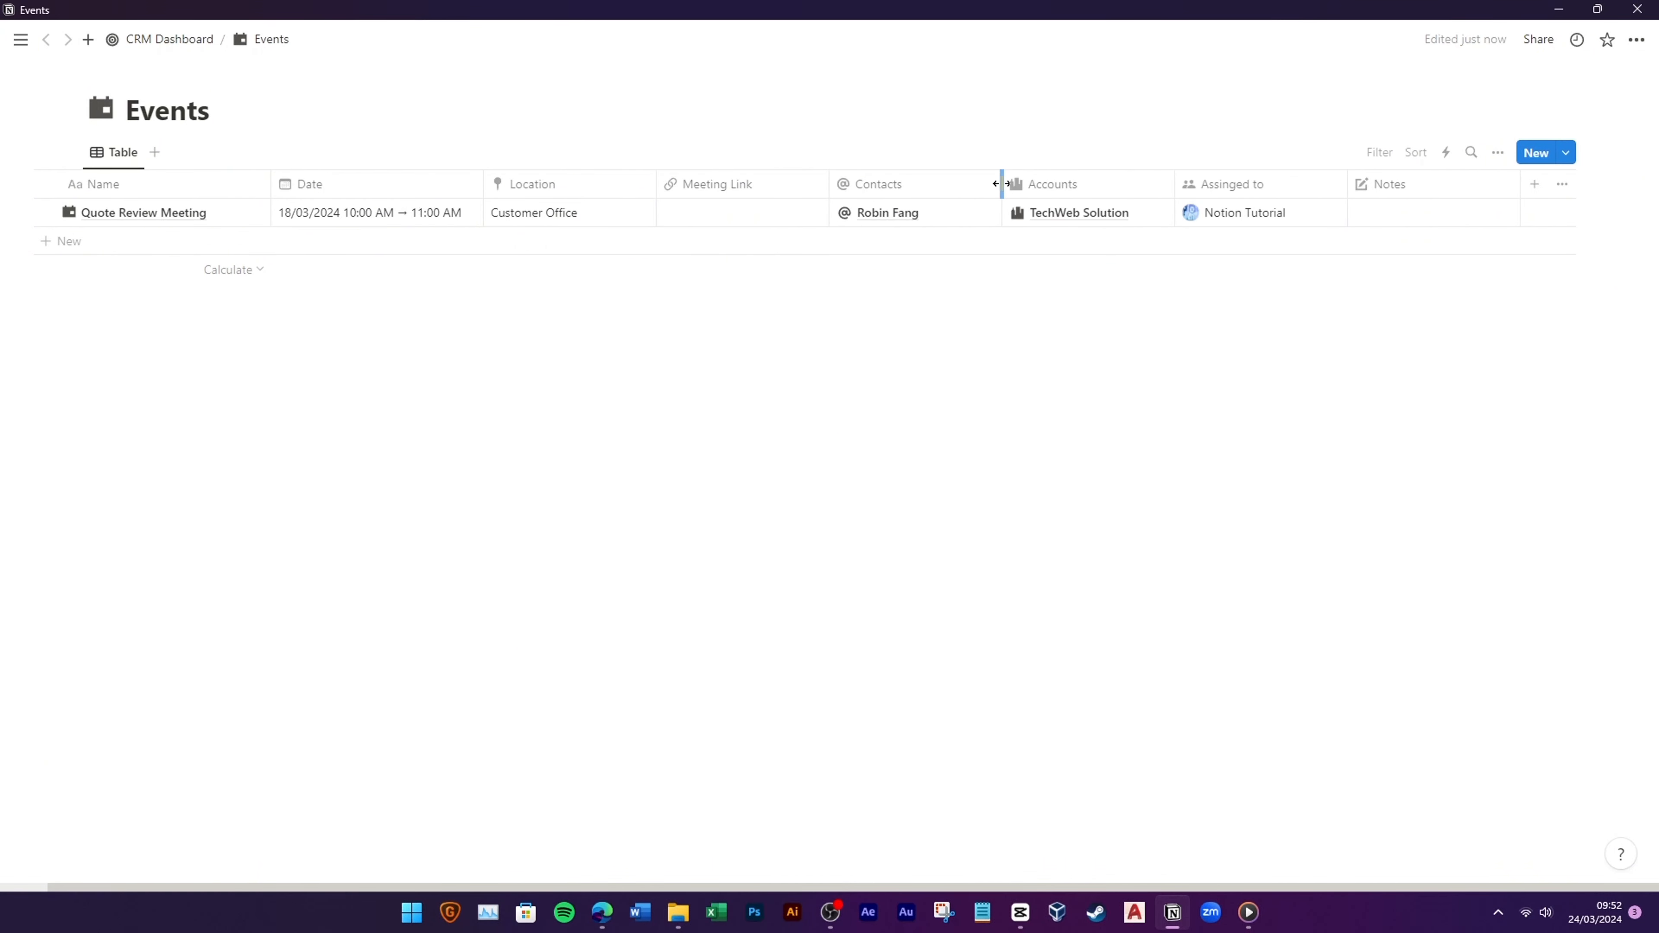
Step: Narrow the Contacts column and order the columns Name, Contacts, Accounts
left_click_drag(1002, 183, 966, 196)
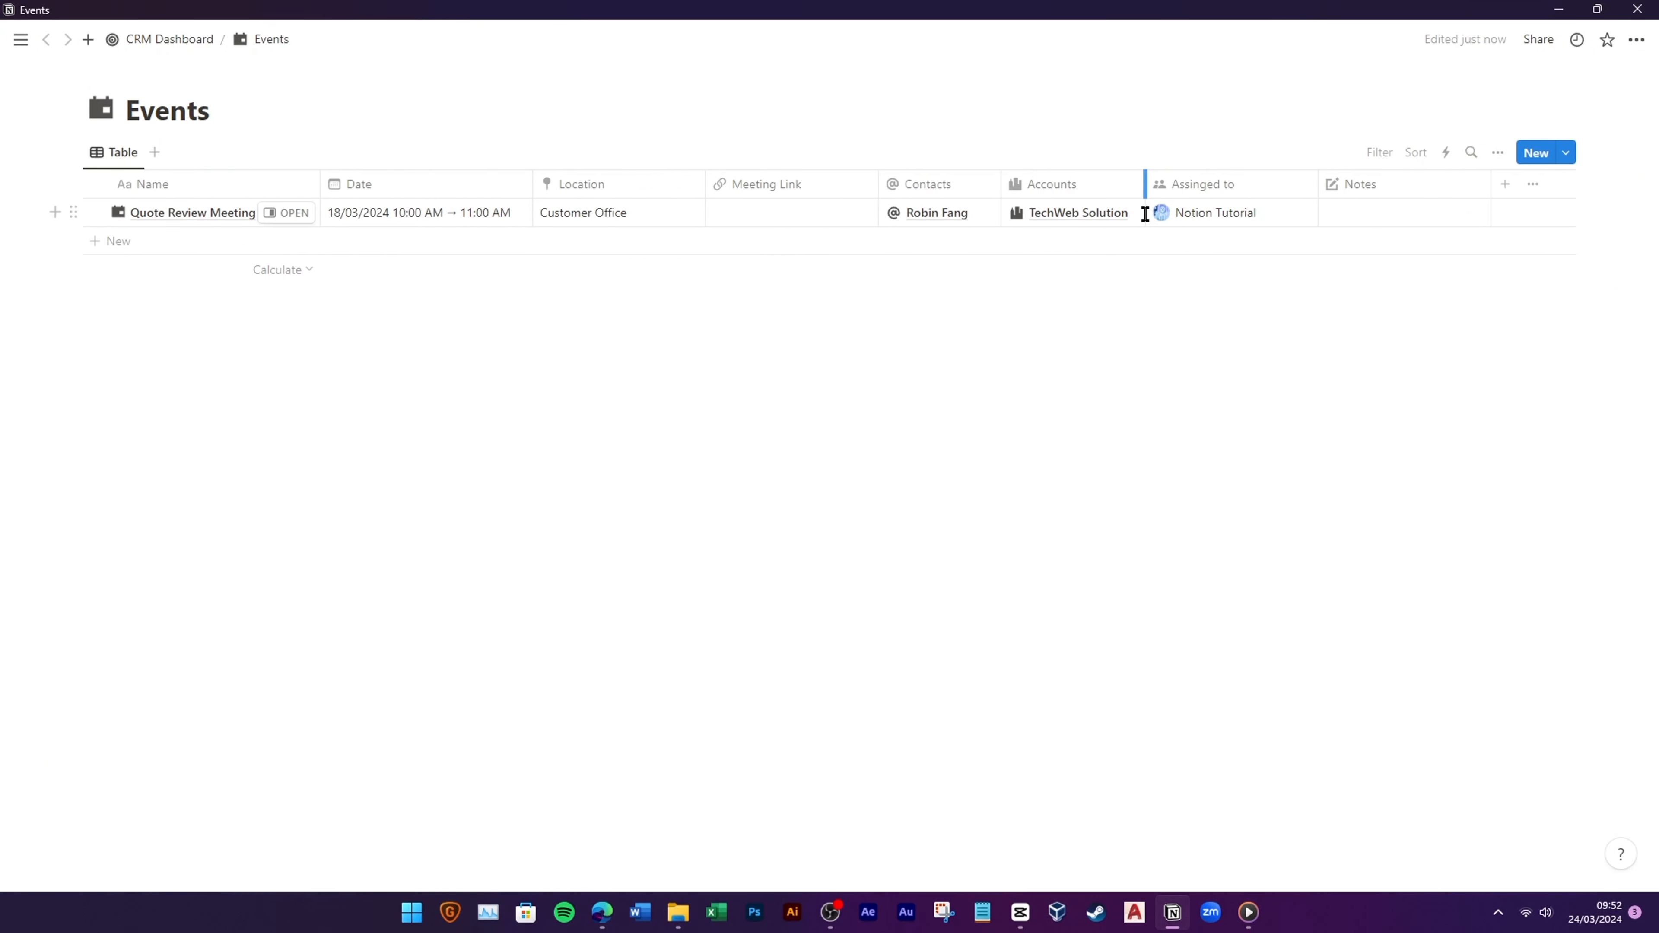
left_click_drag(514, 215, 452, 194)
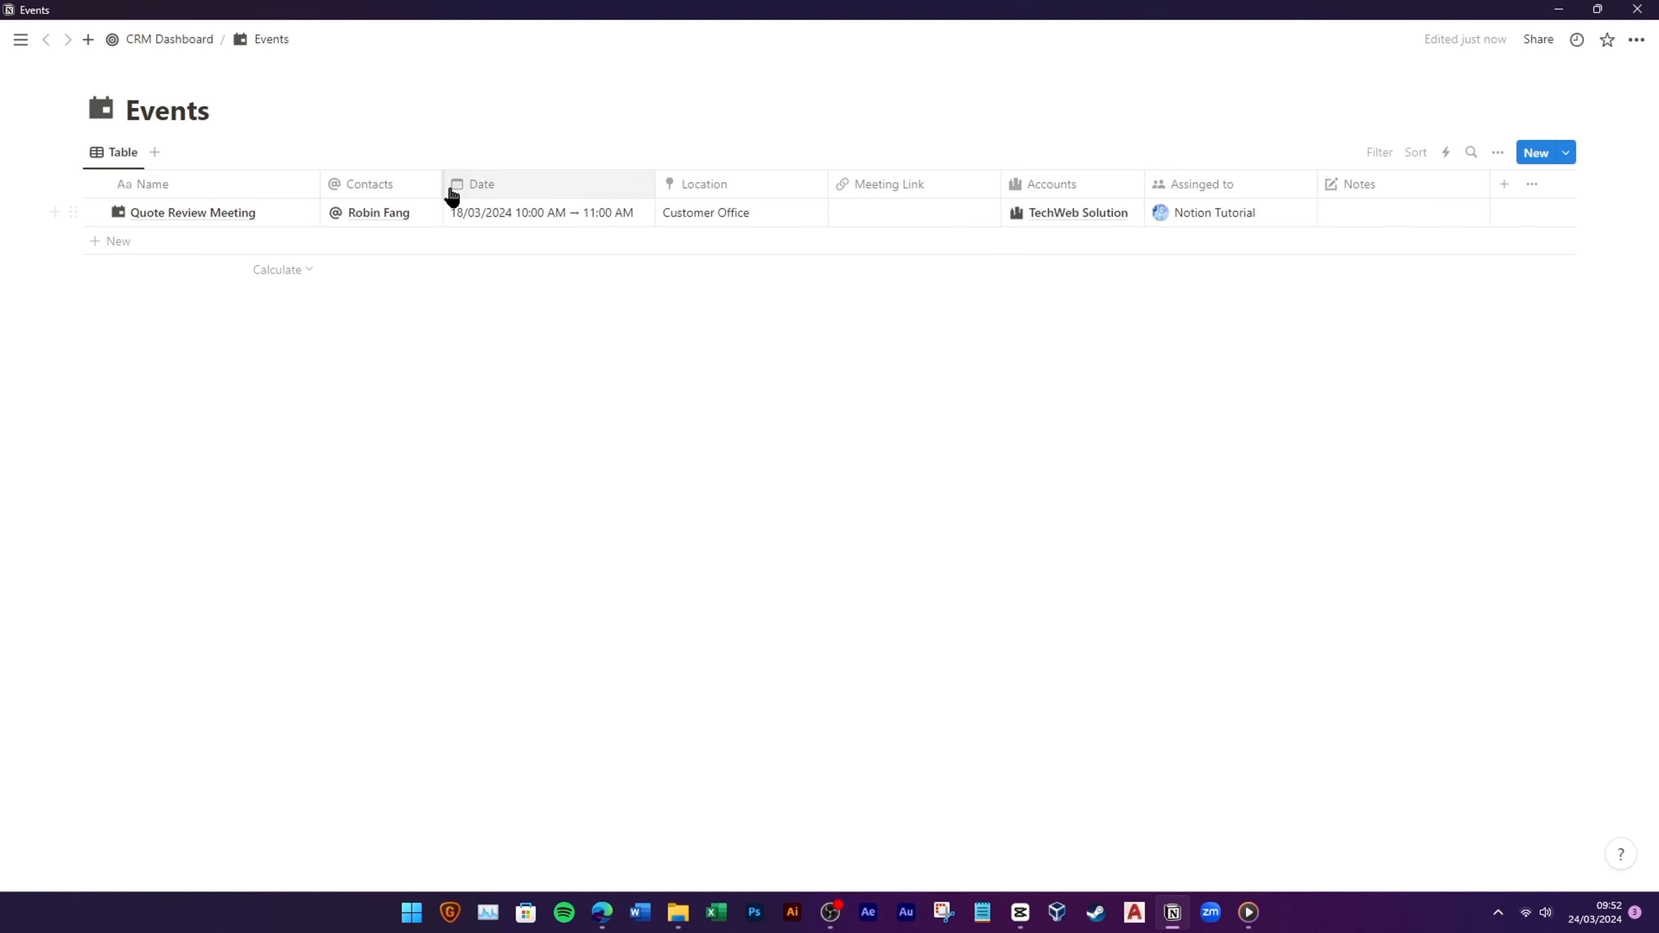
left_click_drag(1033, 194, 505, 186)
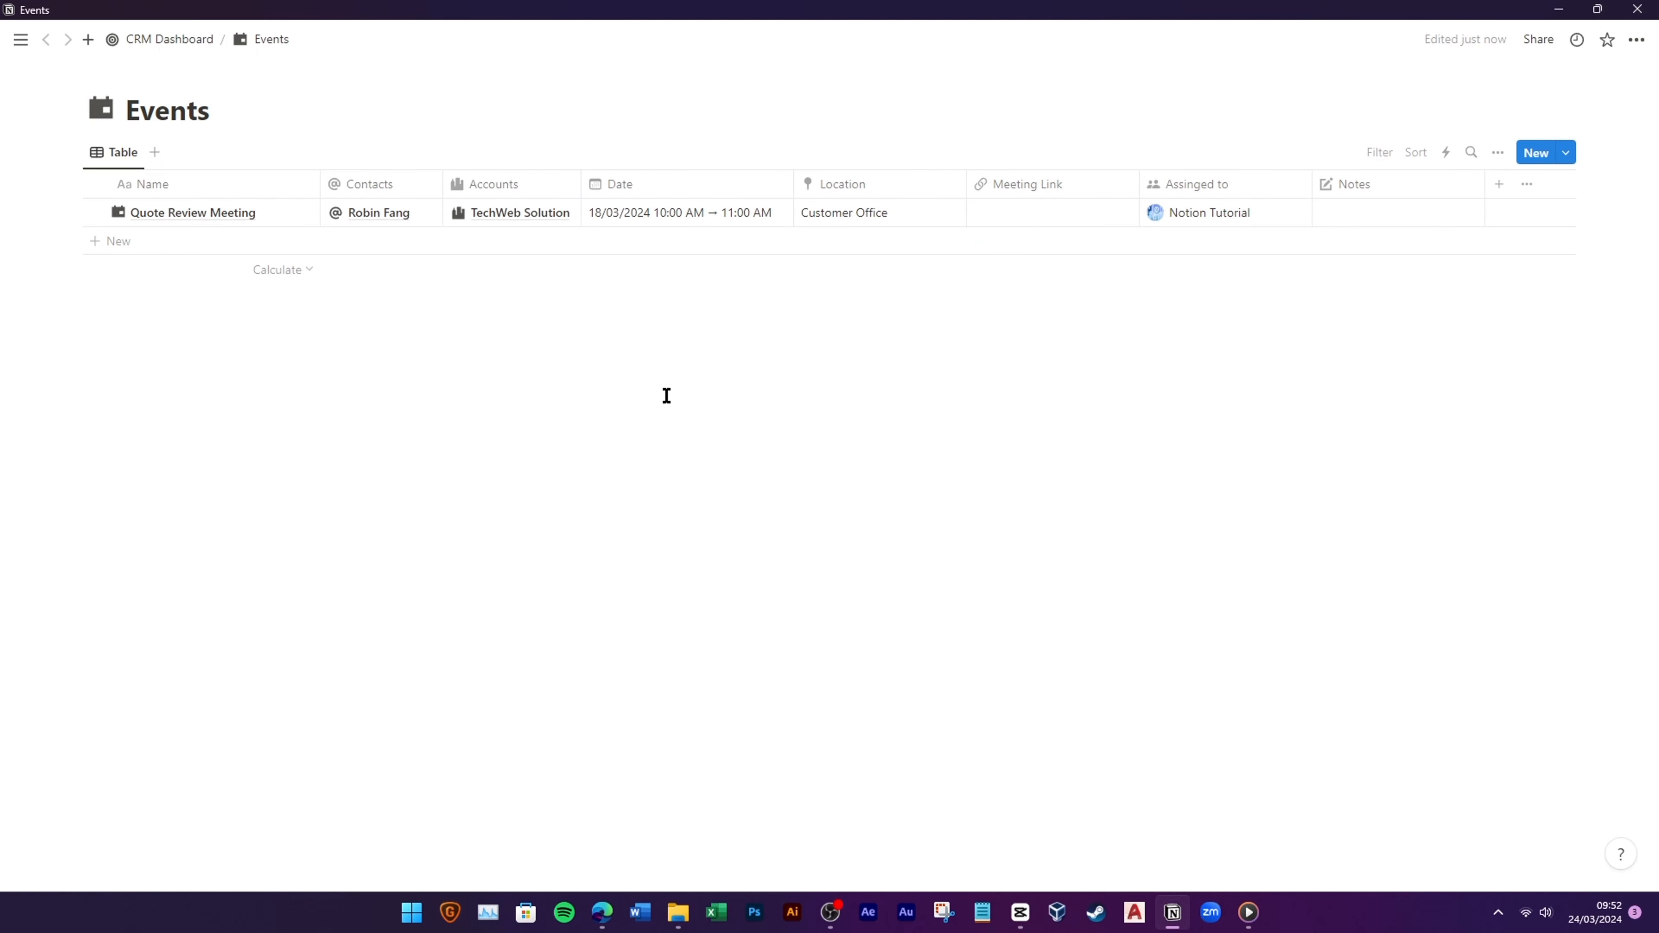
Step: In the Contacts database, set the Events column's icon to a calendar
left_click(163, 52)
left_click(307, 302)
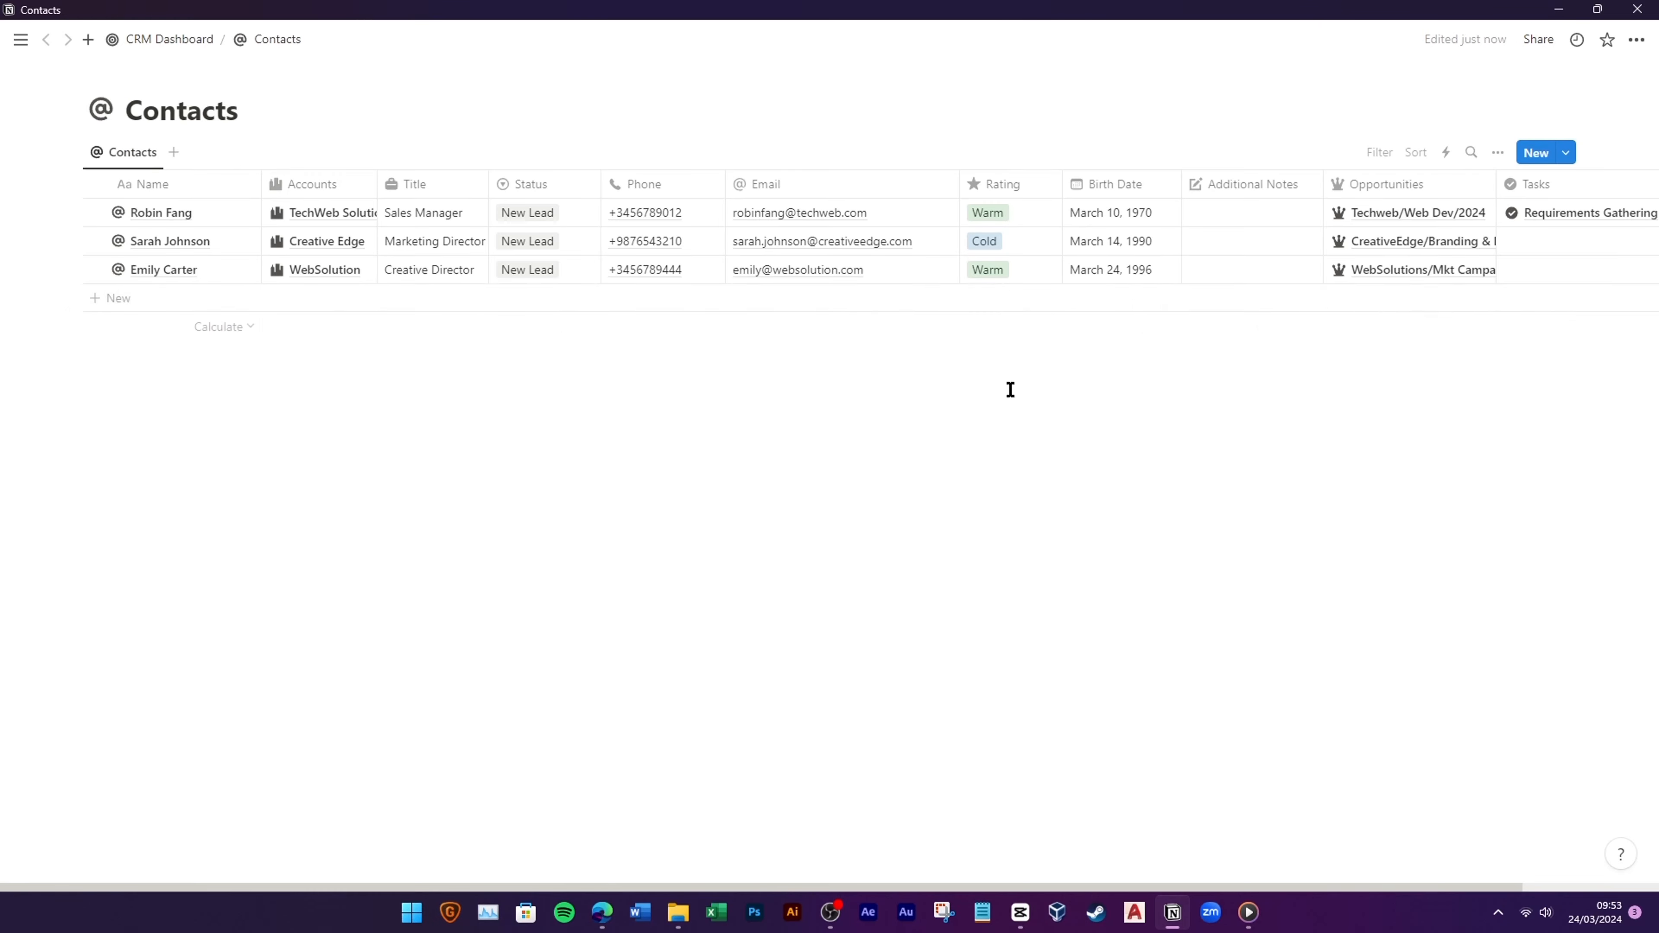
left_click(1490, 152)
left_click(1507, 298)
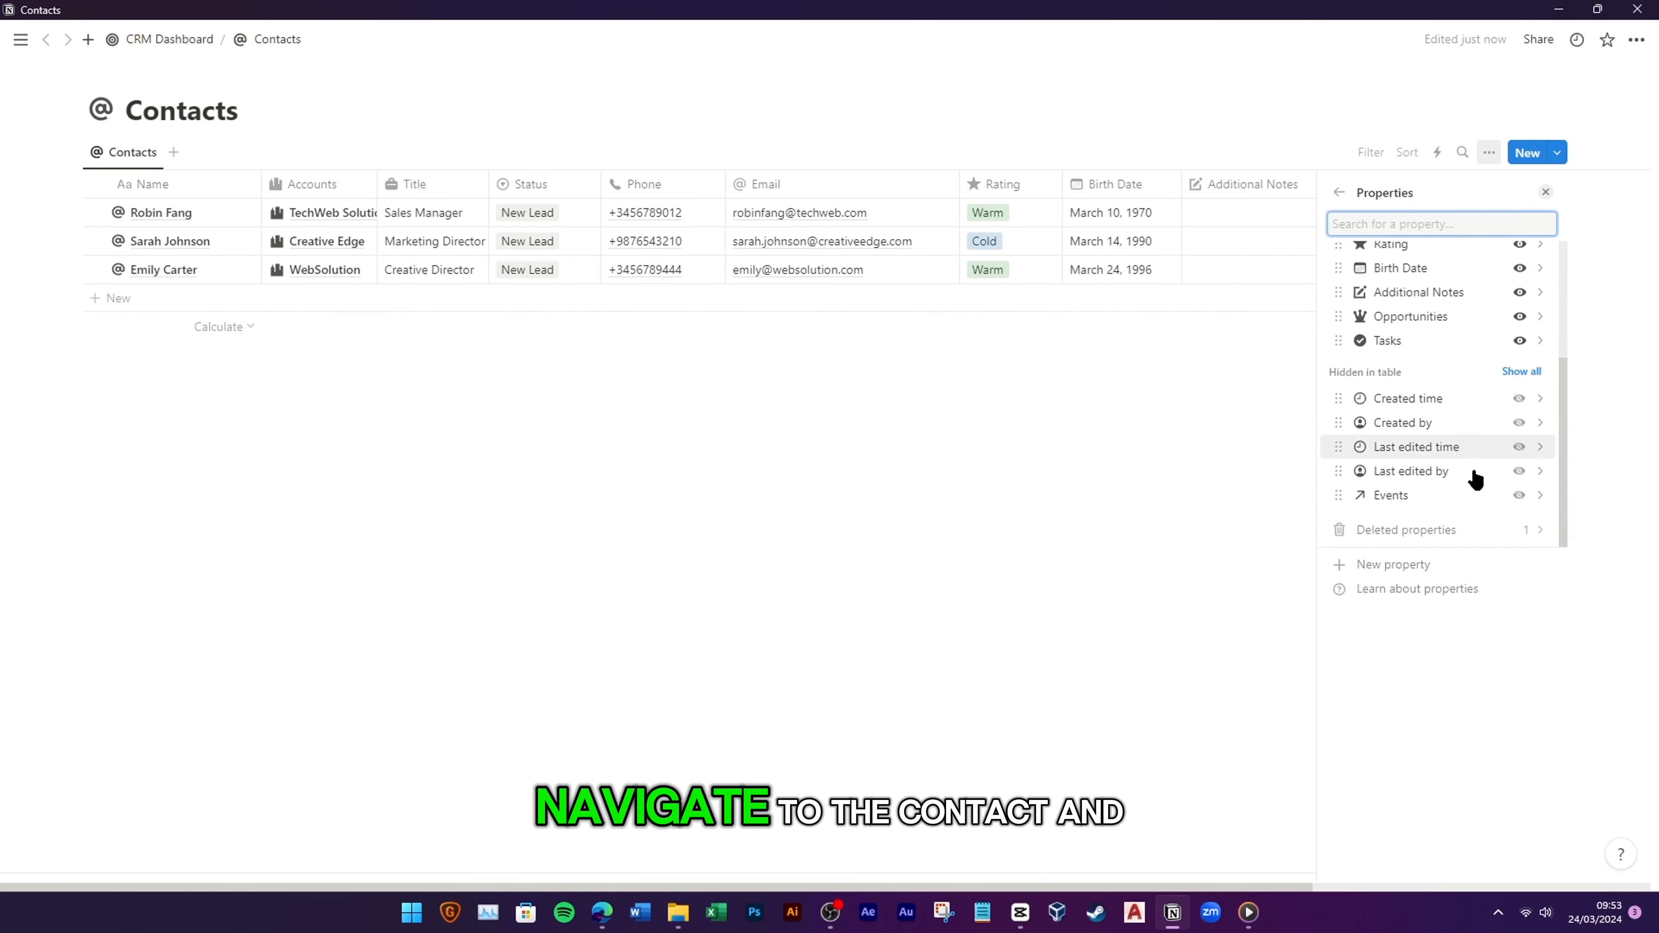
left_click(1208, 690)
scroll(1307, 242, "right", 5)
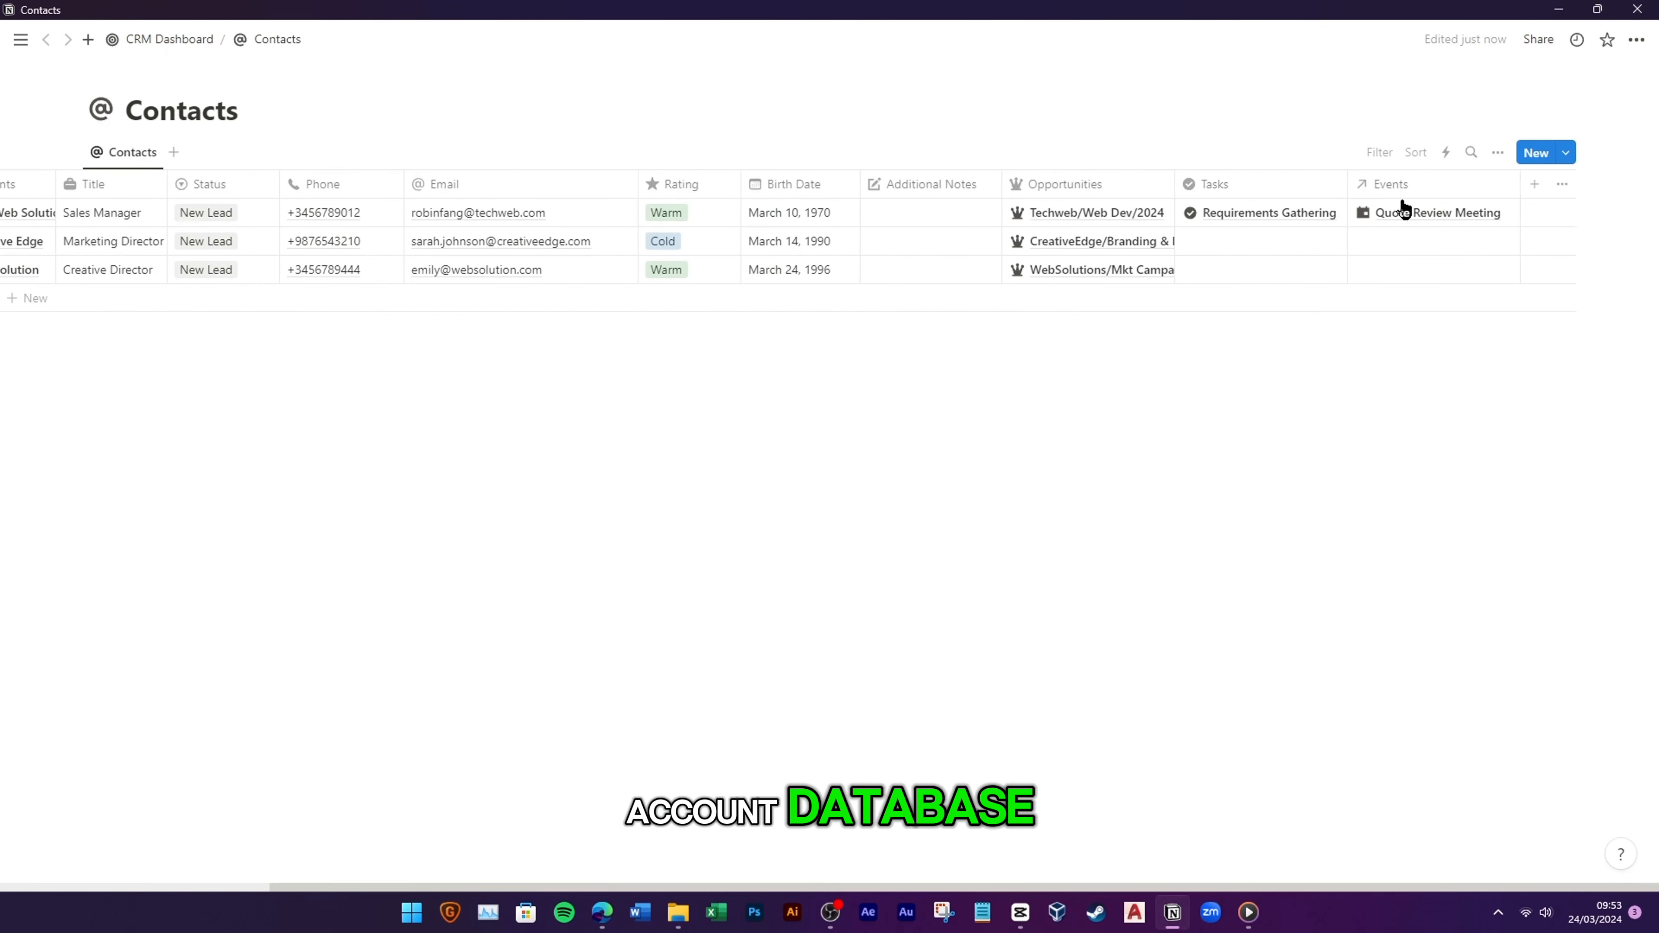
left_click(1385, 184)
left_click(1370, 221)
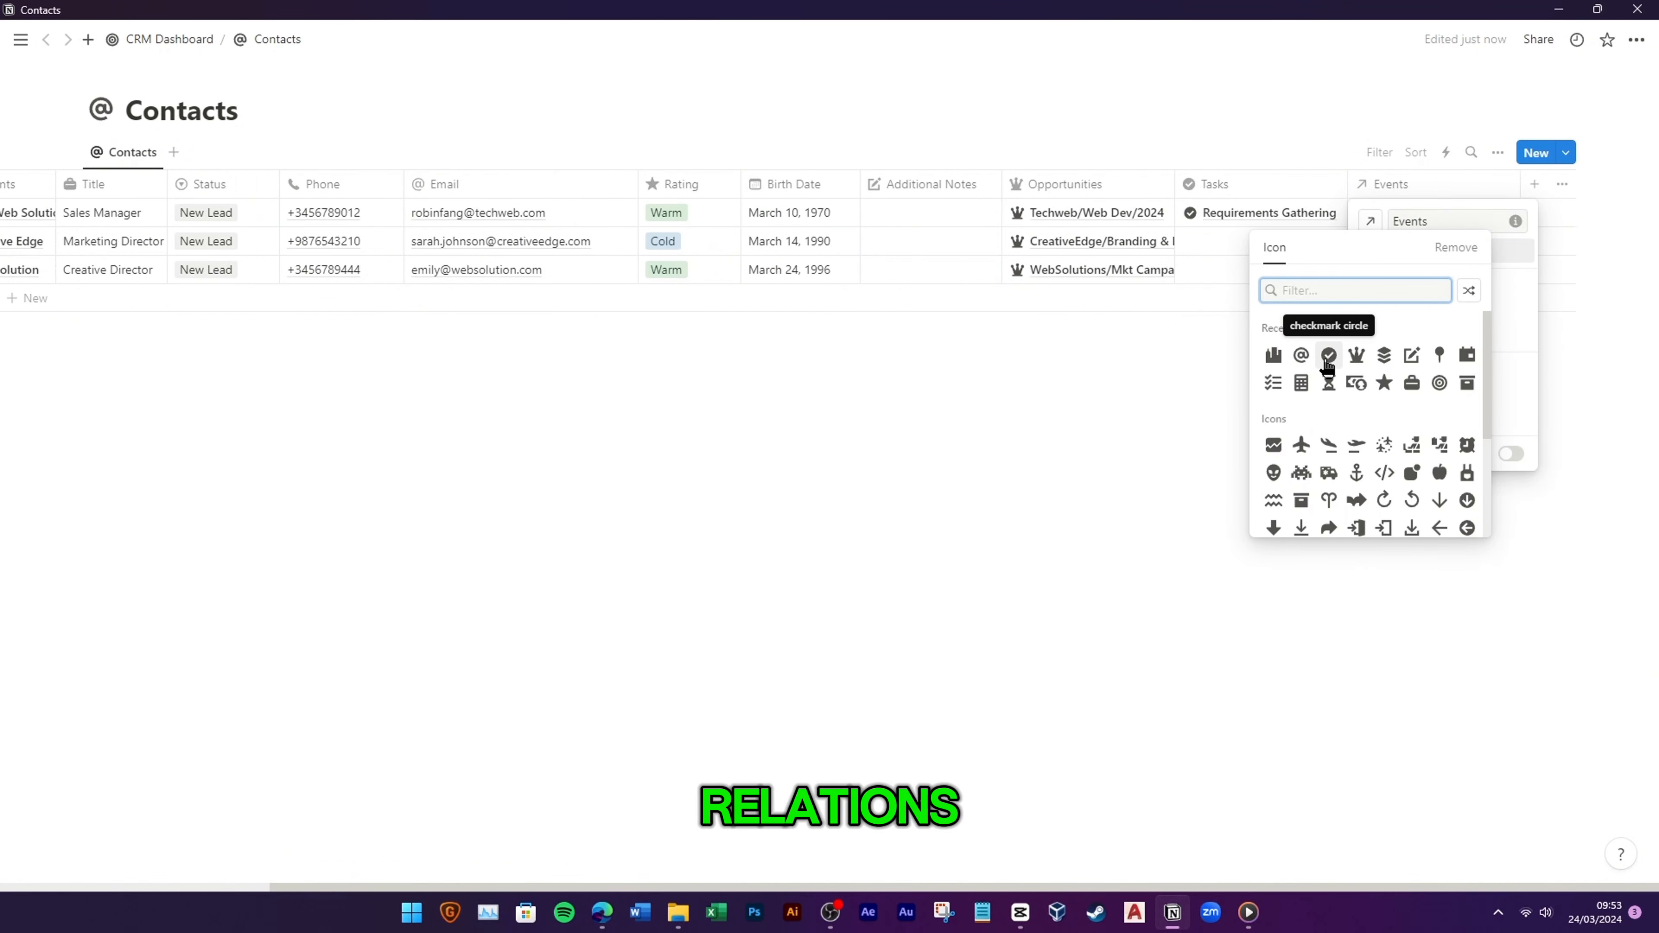
left_click(1467, 356)
left_click(1289, 433)
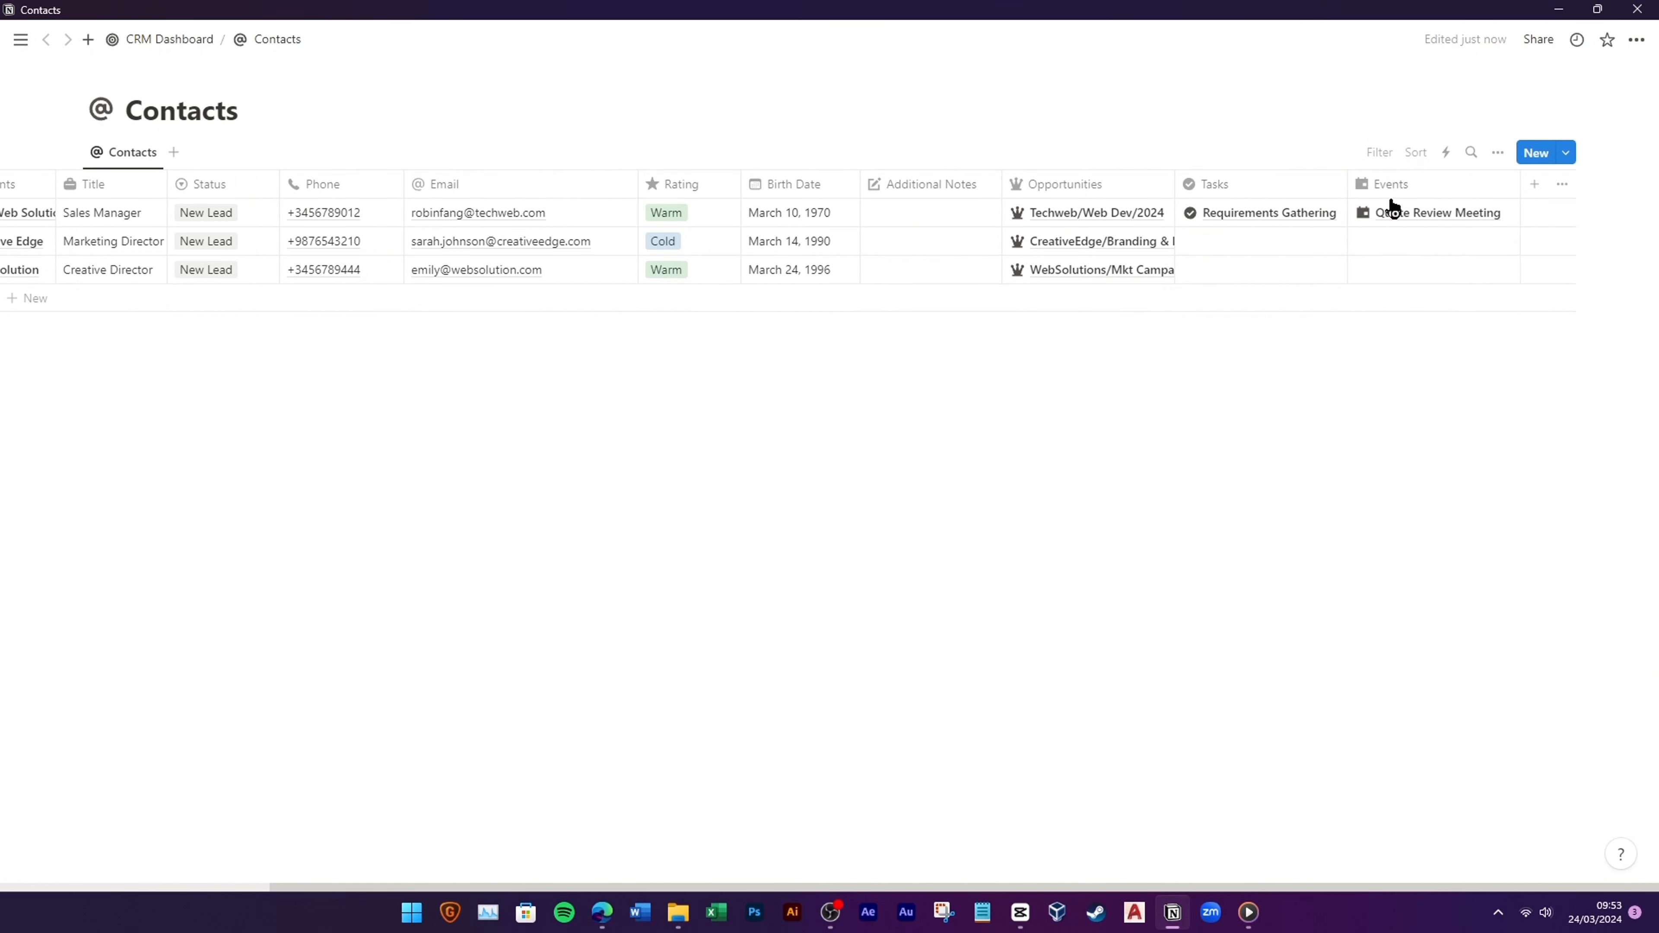
left_click(157, 39)
Step: In the Accounts database, reveal the Events column showing Quote Review Meeting and give it a calendar icon
left_click(188, 333)
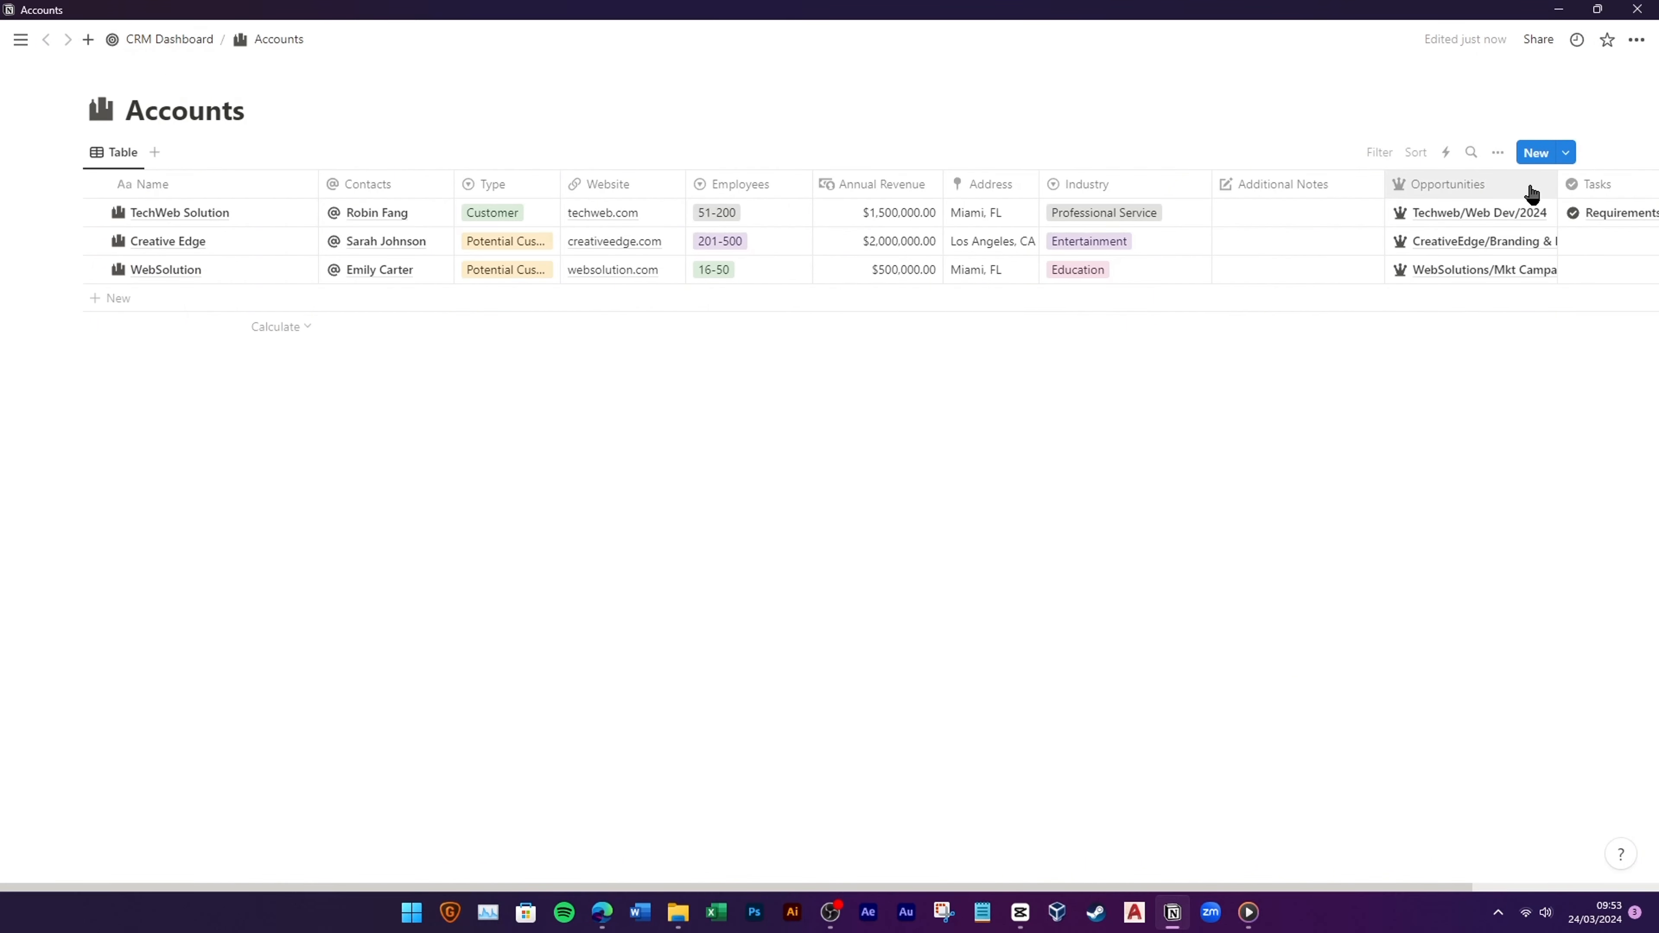
left_click(1498, 152)
left_click(1521, 294)
scroll(1470, 477, "down", 3)
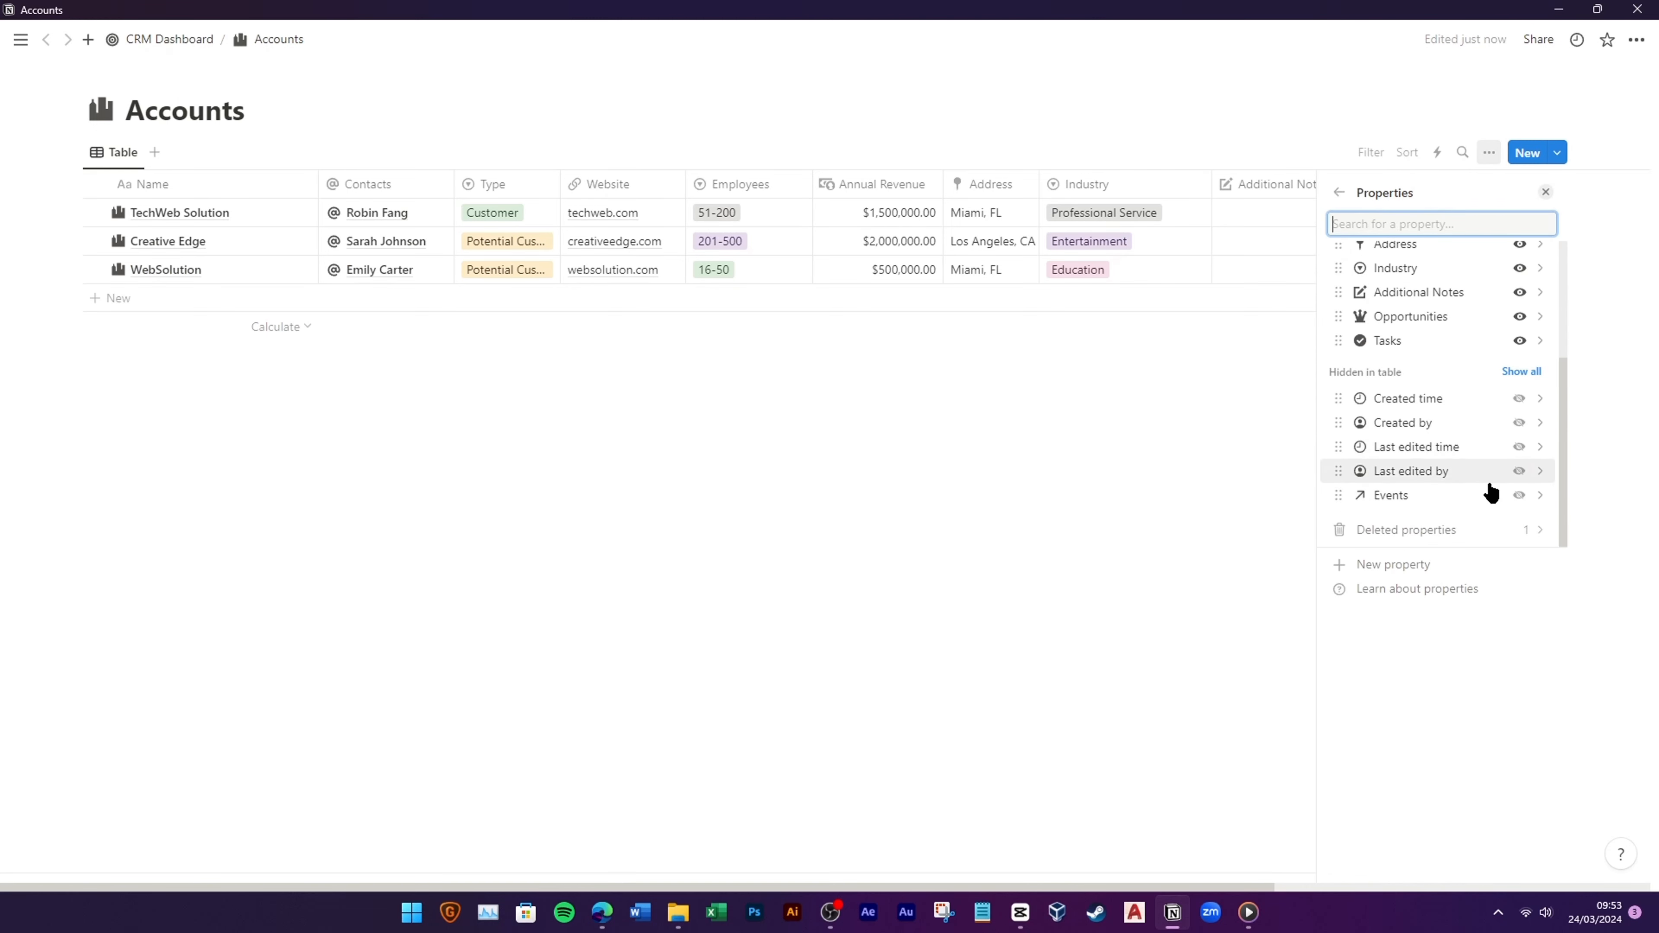
scroll(1389, 393, "up", 5)
left_click(1171, 426)
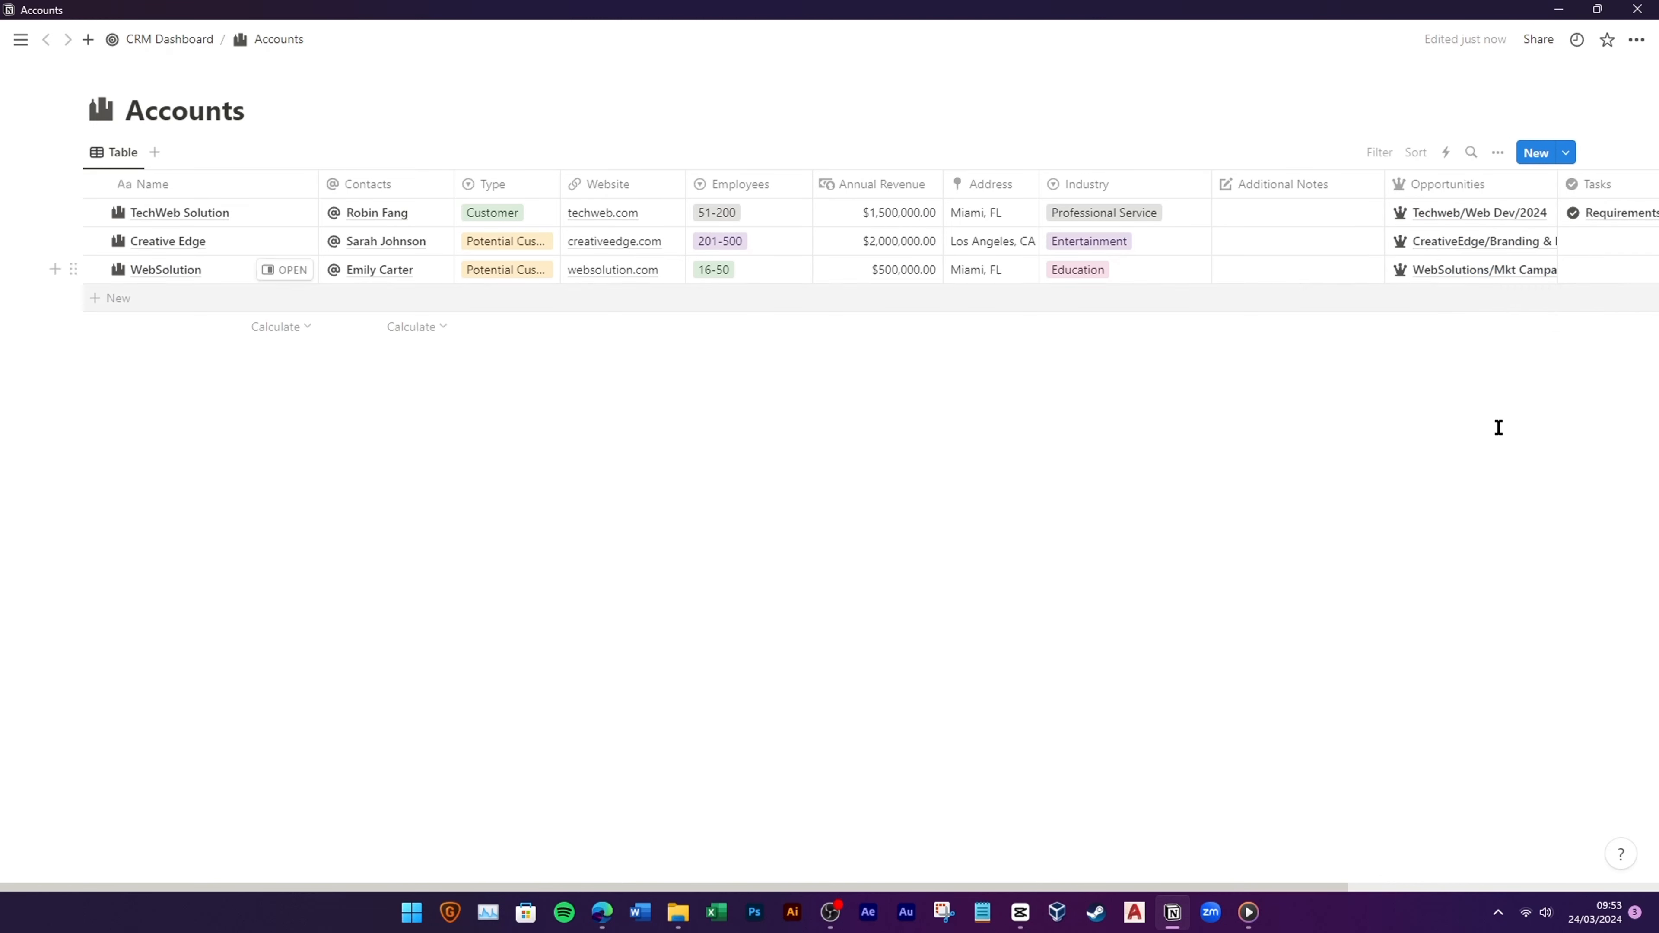
left_click_drag(1298, 888, 1556, 860)
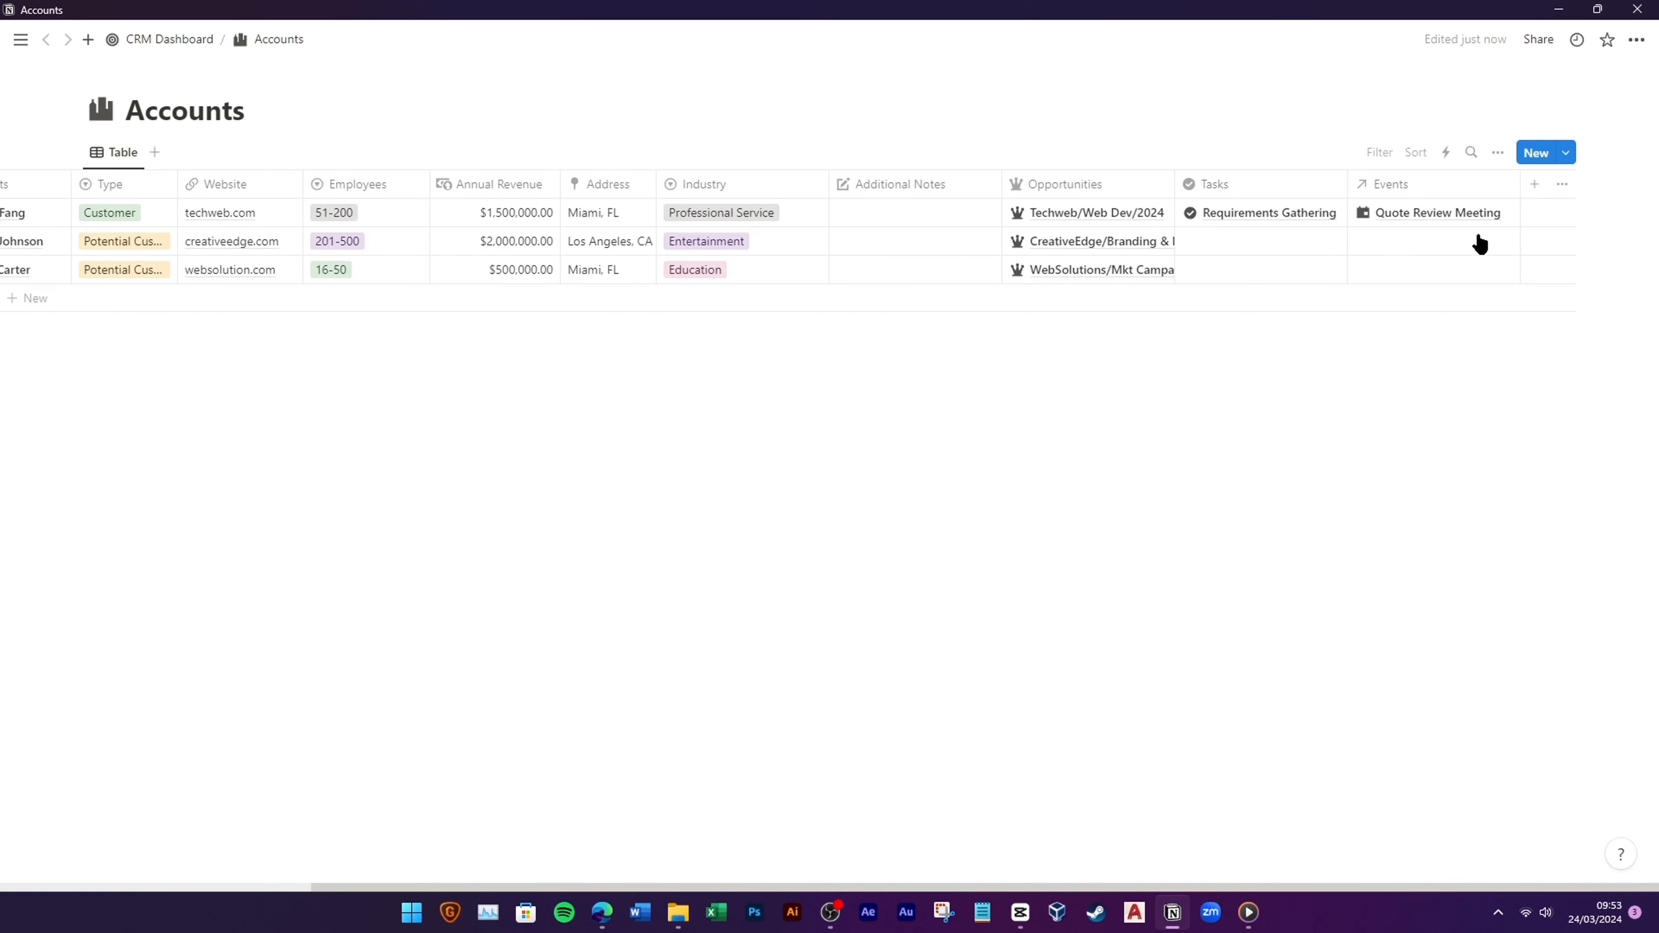
left_click(1363, 188)
left_click(1370, 221)
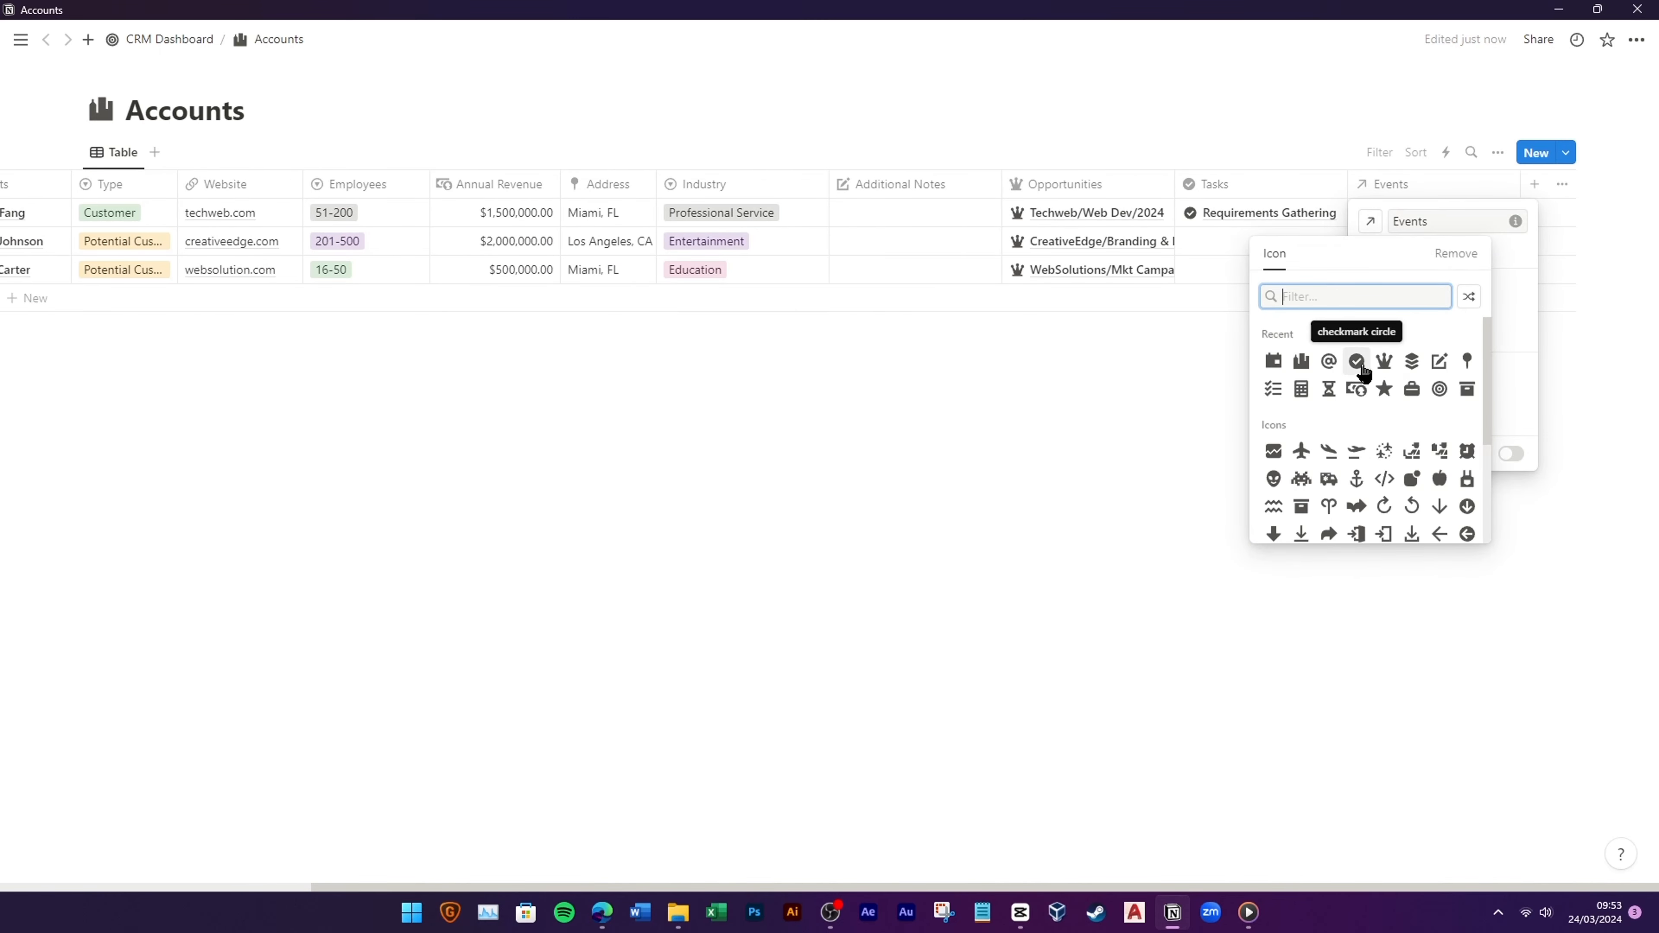
left_click(1275, 361)
key("Escape")
left_click(198, 44)
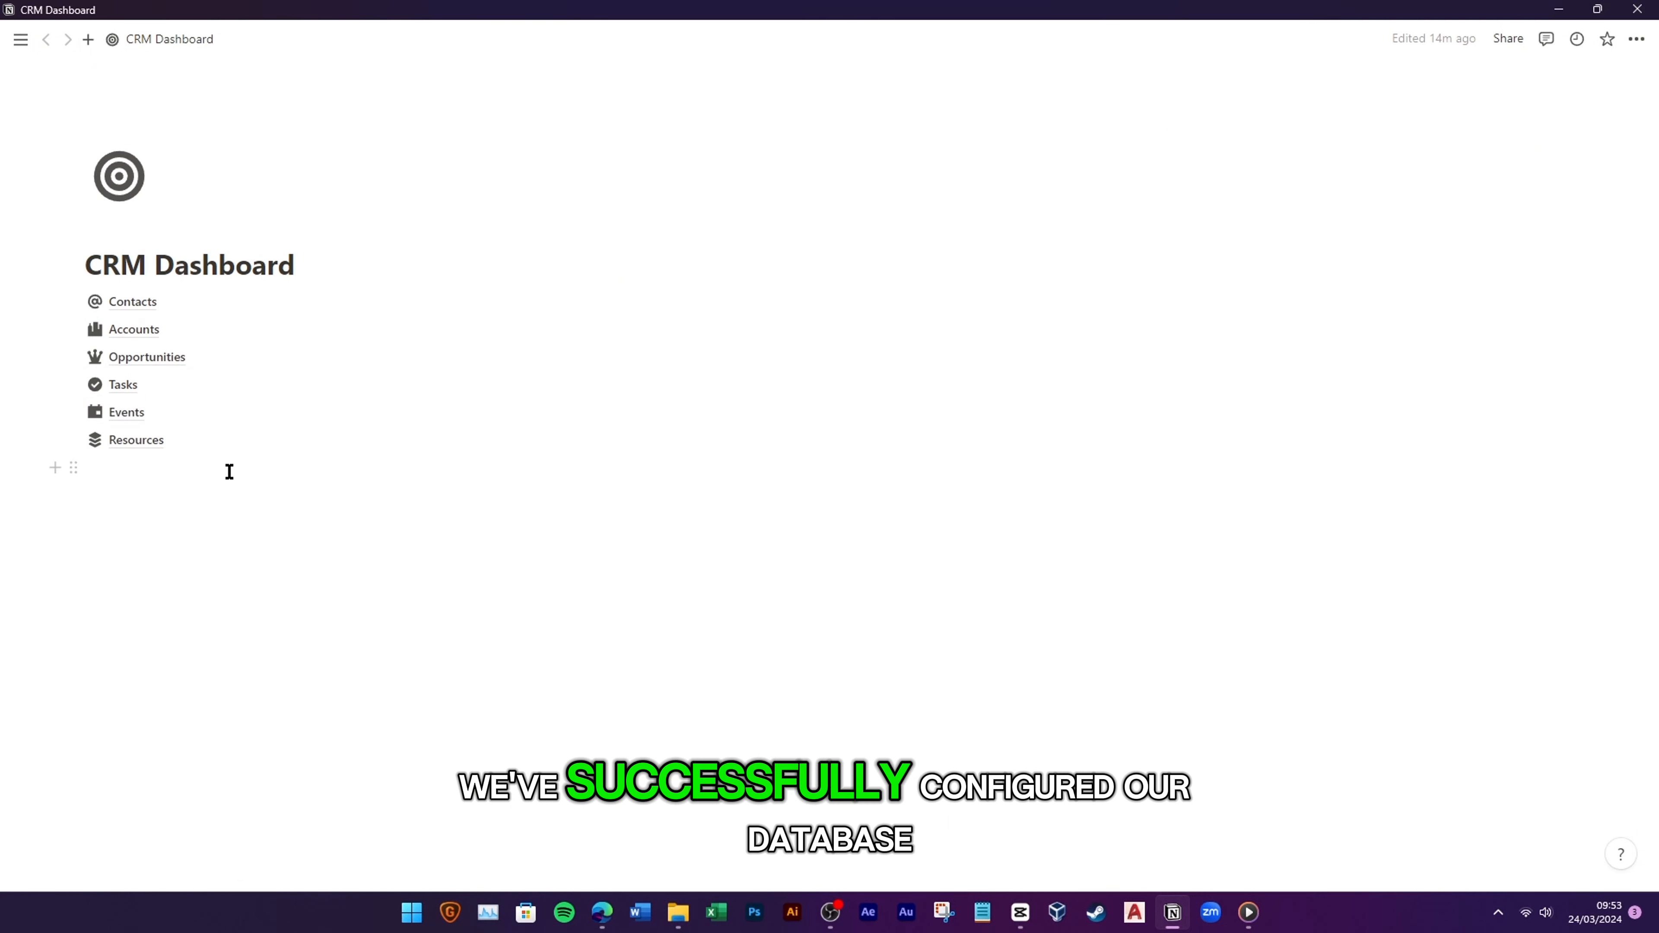
left_click(204, 309)
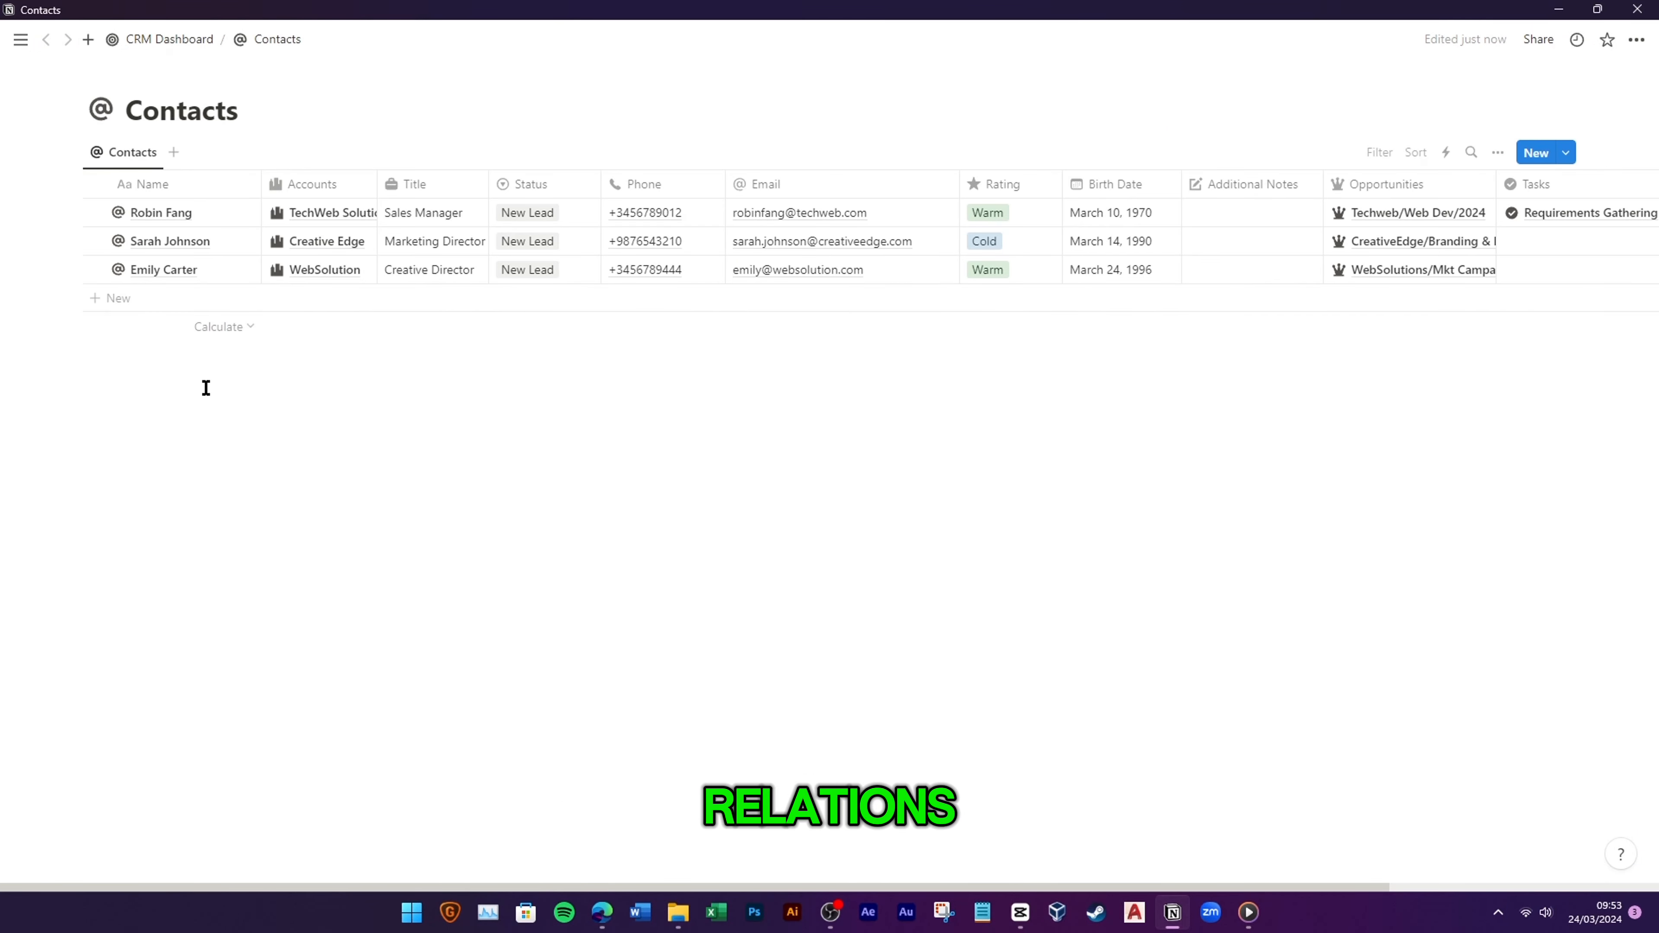
key("ctrl+[")
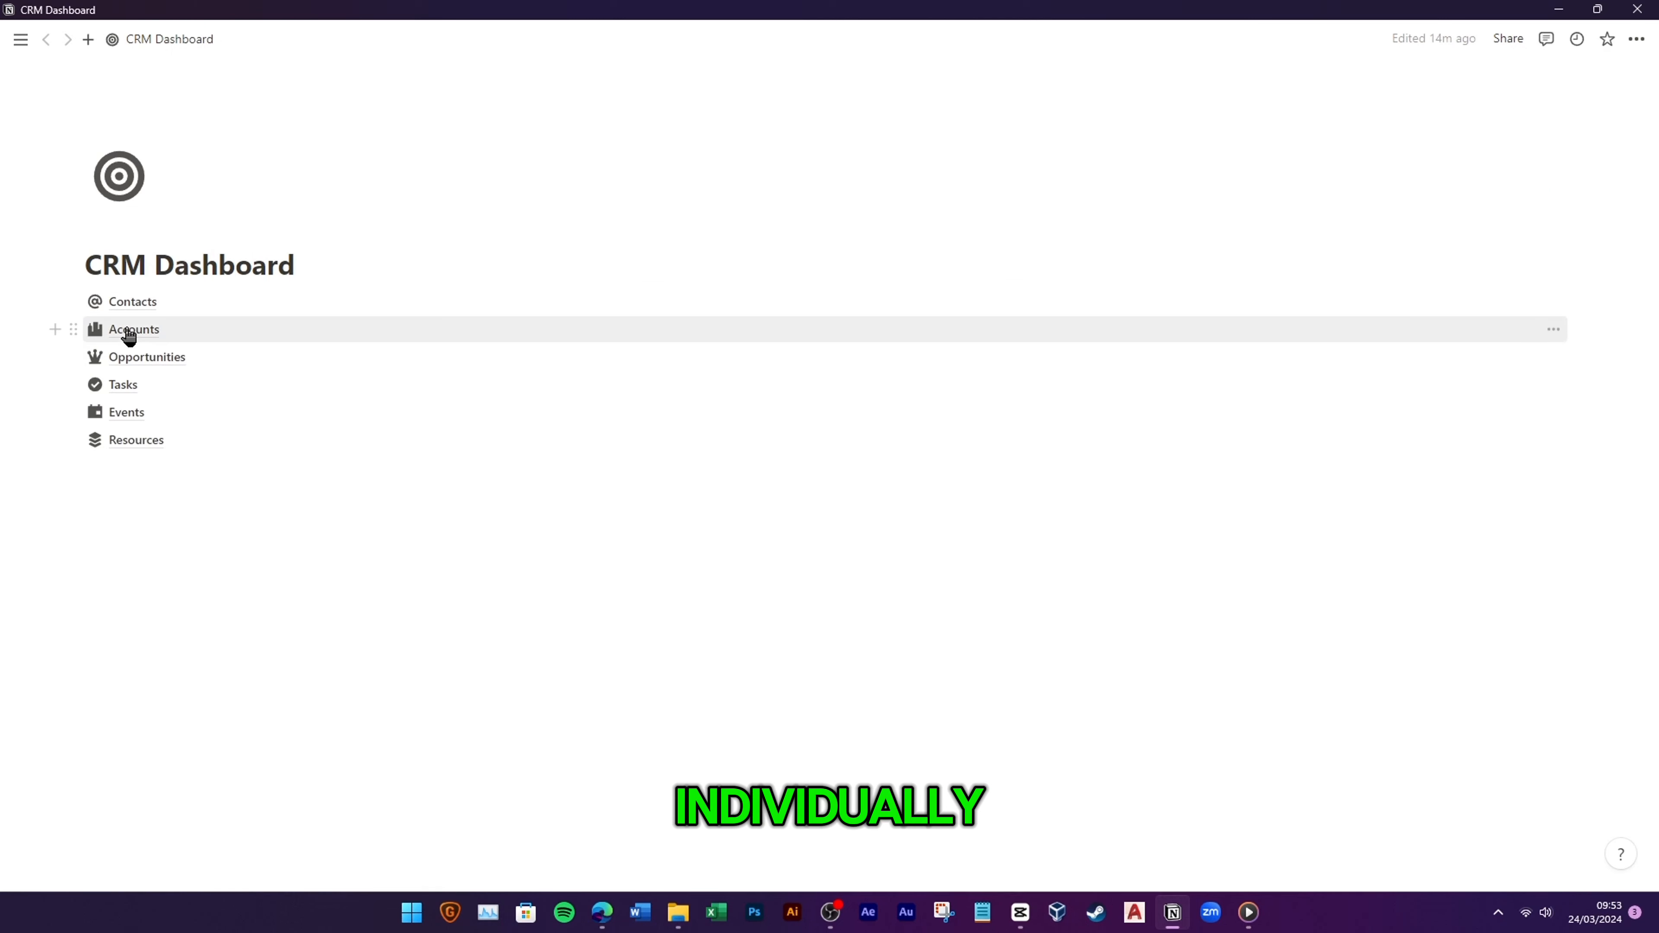
left_click(129, 333)
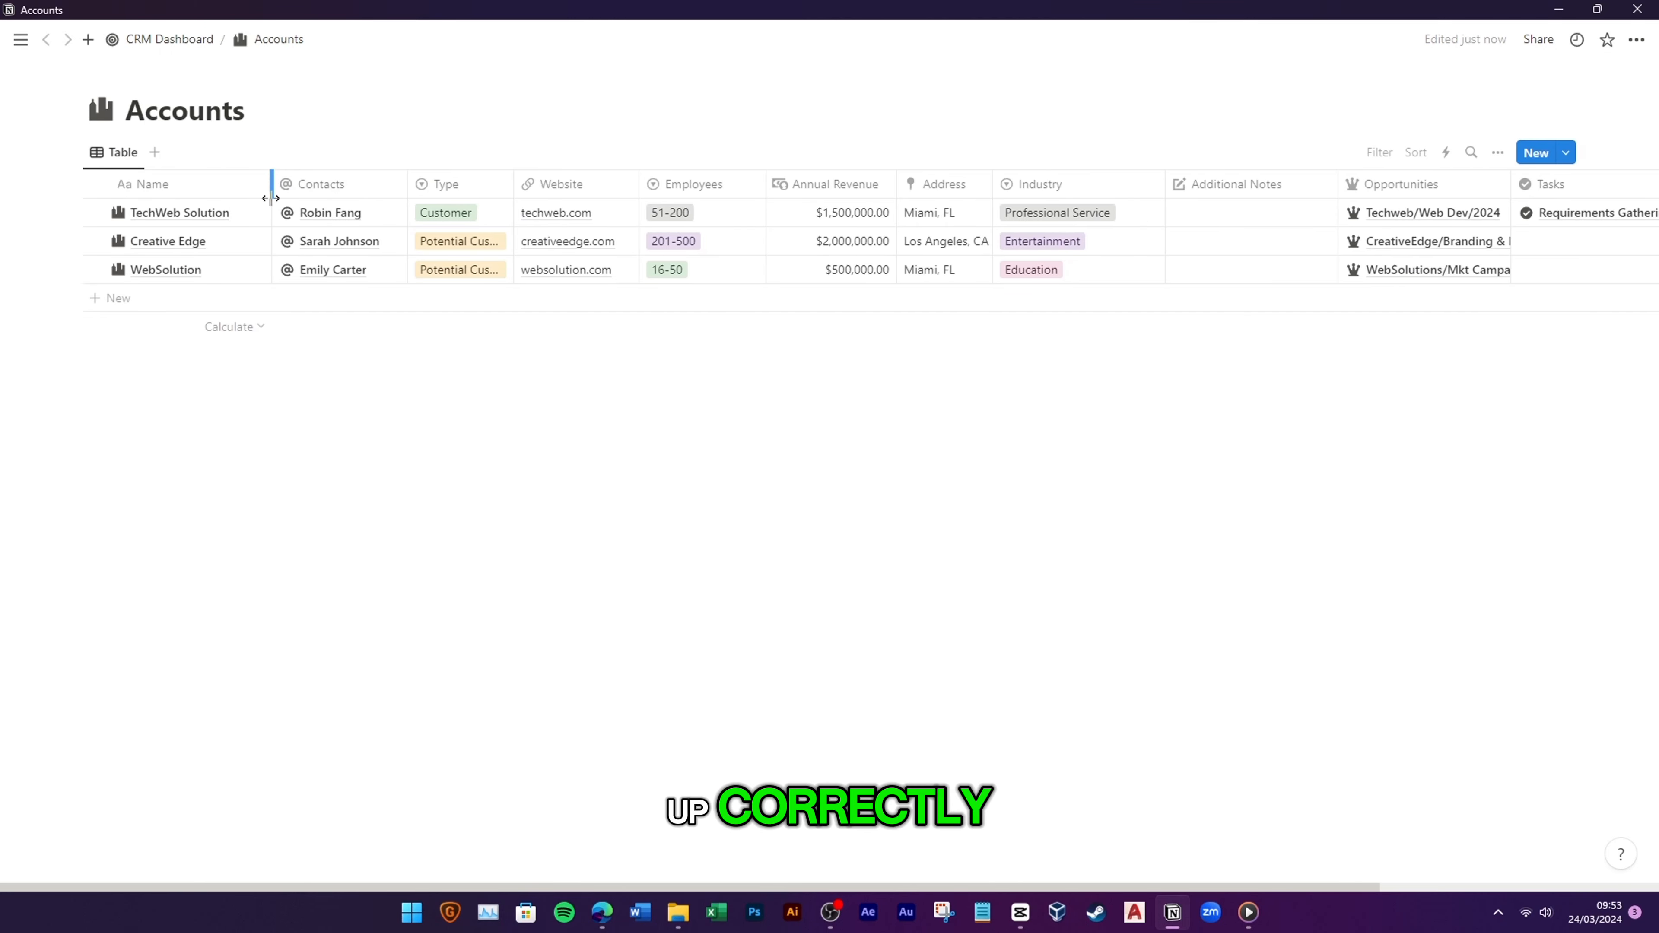
key("ctrl+[")
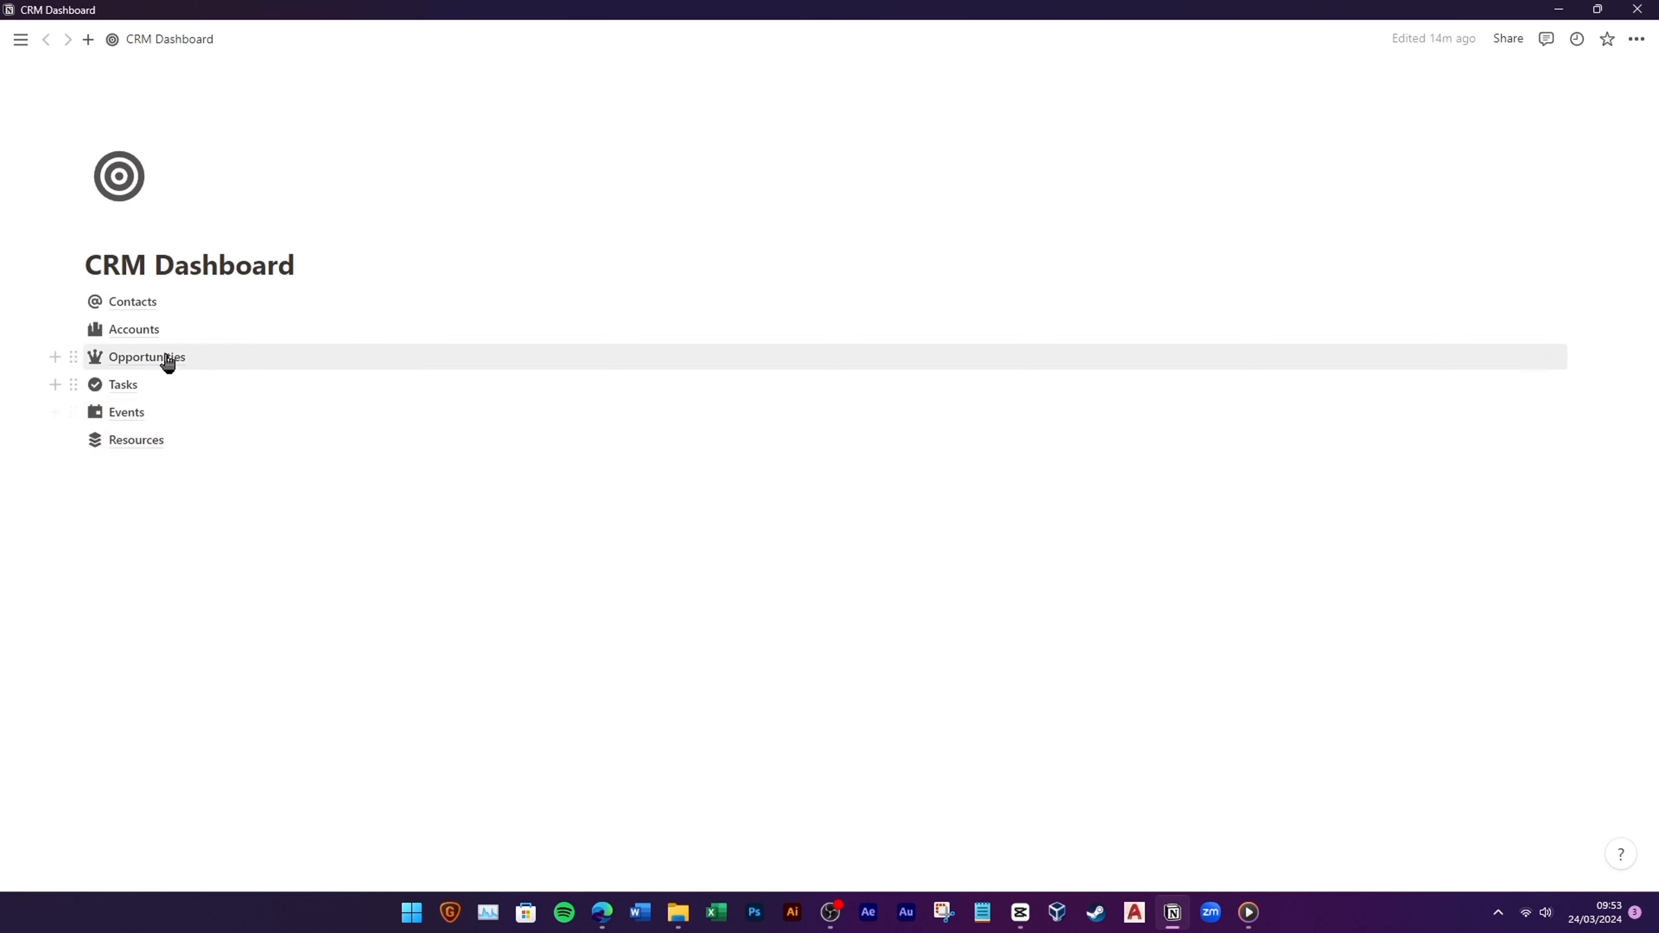
left_click(165, 359)
key("ctrl+[")
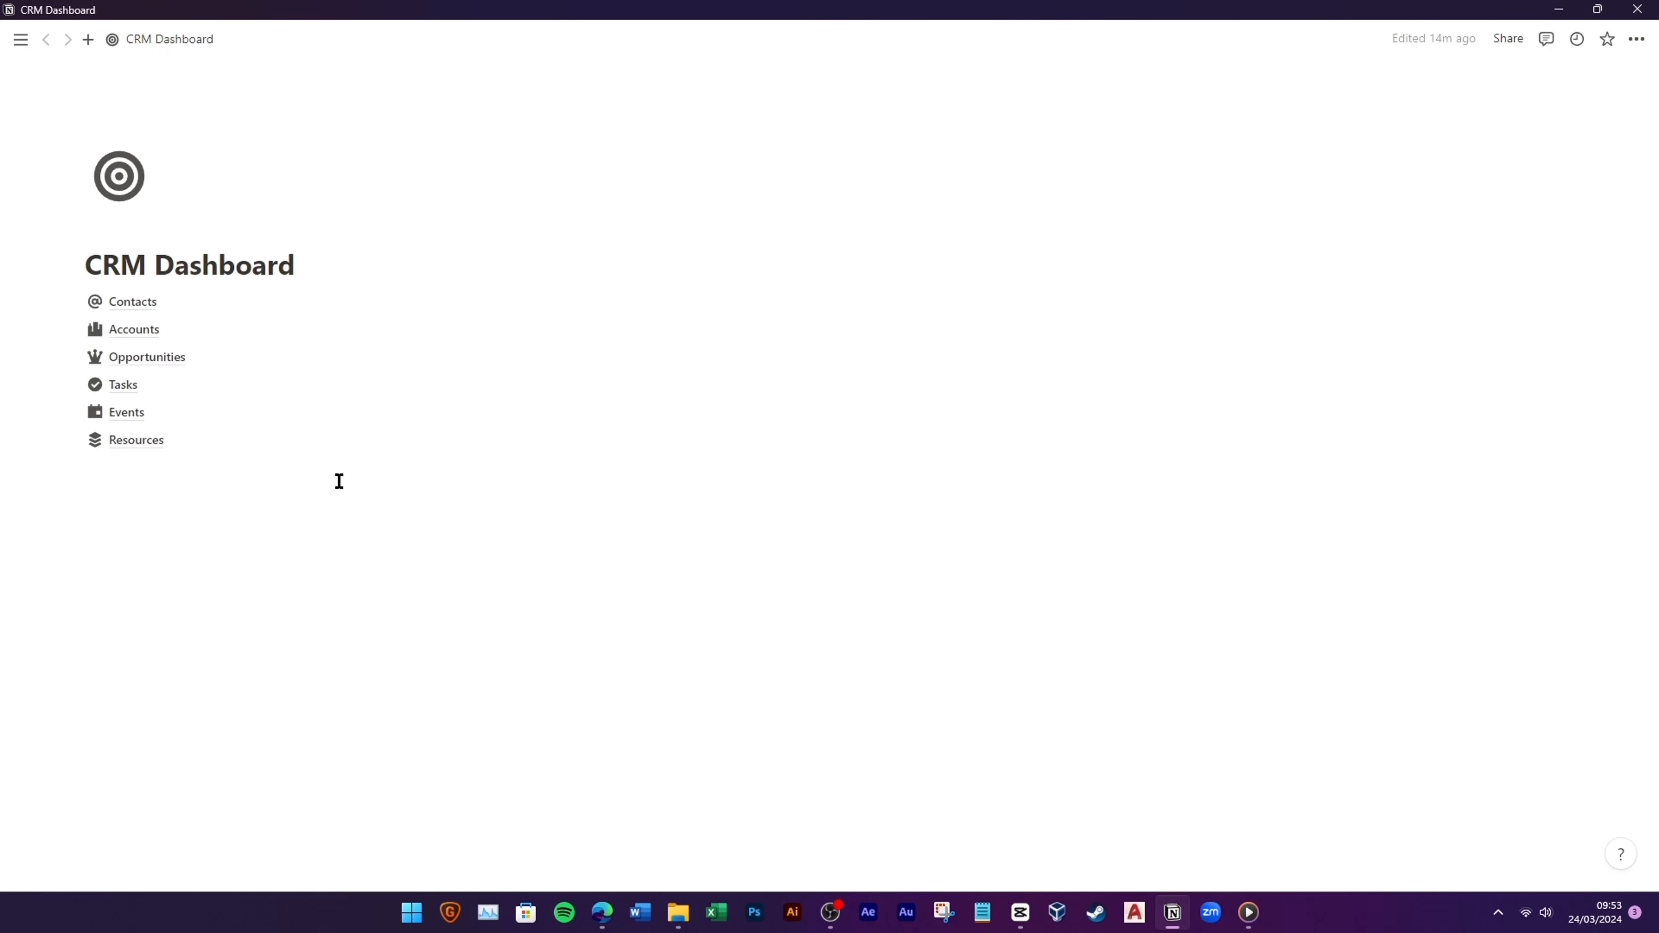
left_click(200, 387)
key("ctrl+[")
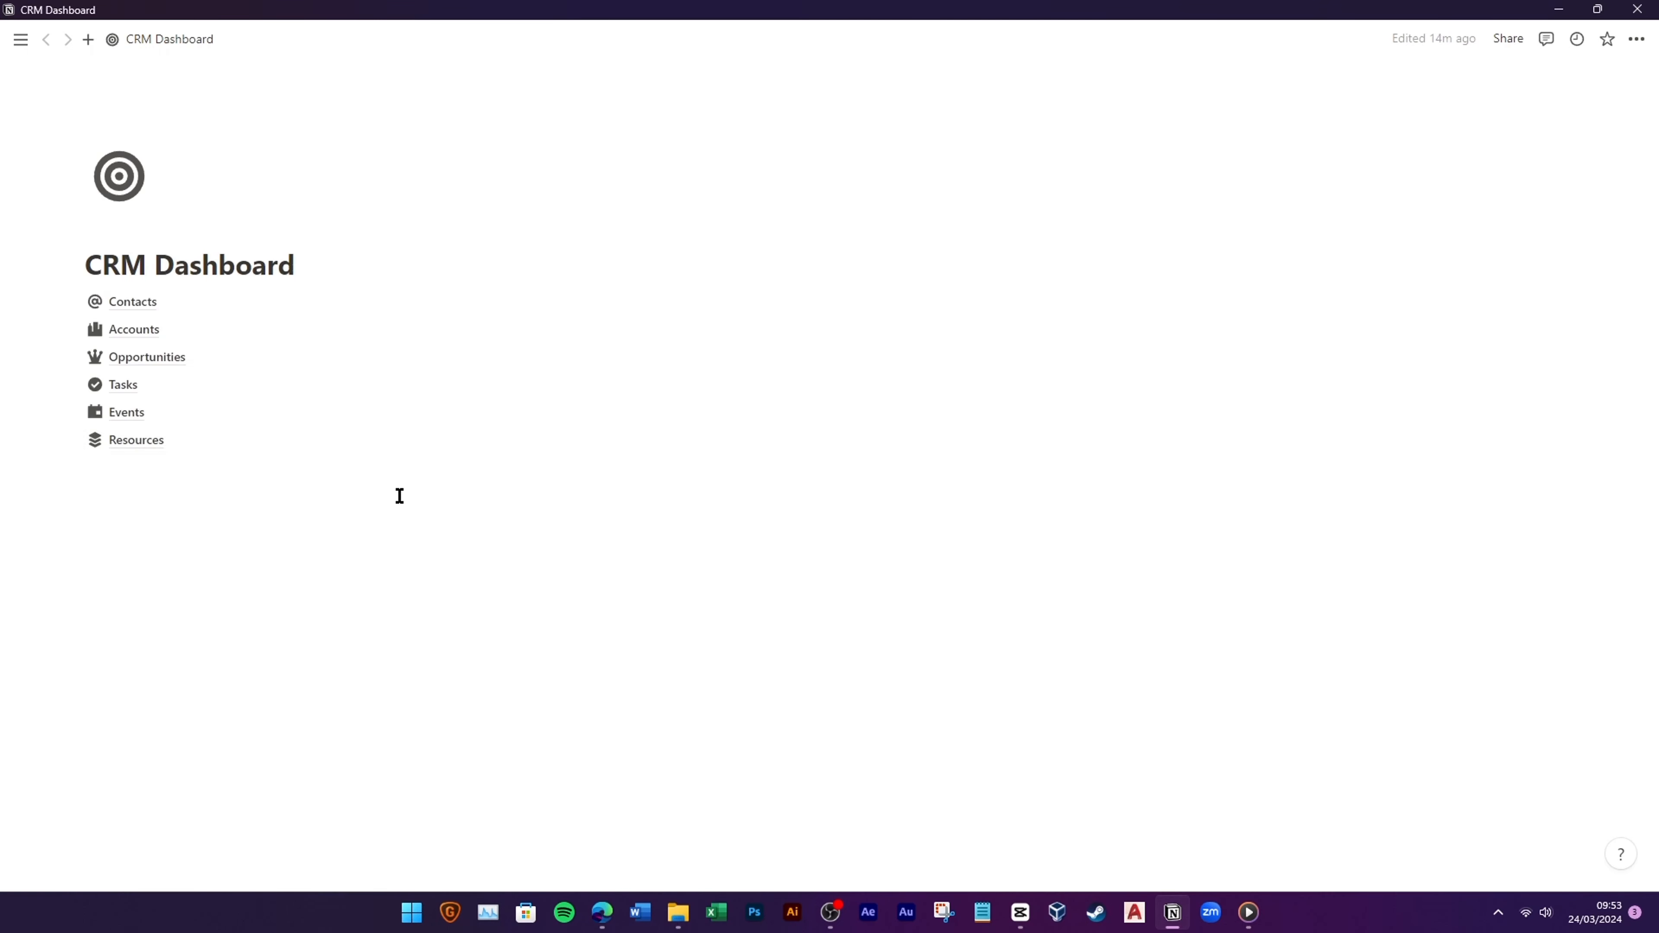
left_click(248, 419)
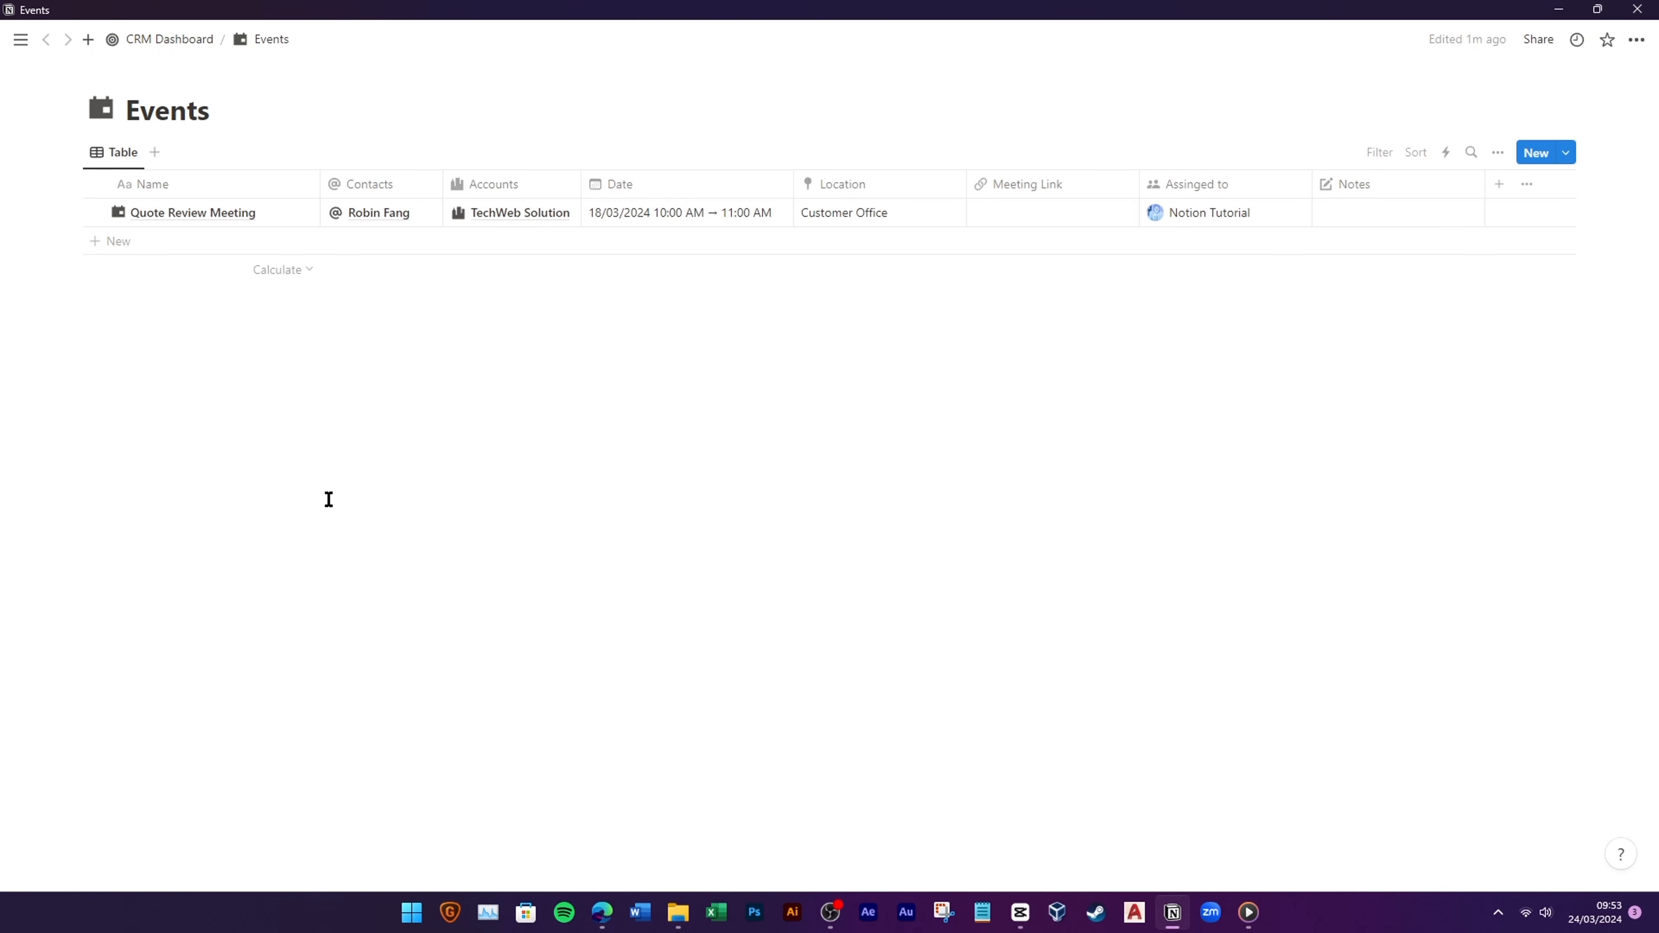
key("ctrl+[")
left_click(215, 454)
key("ctrl+[")
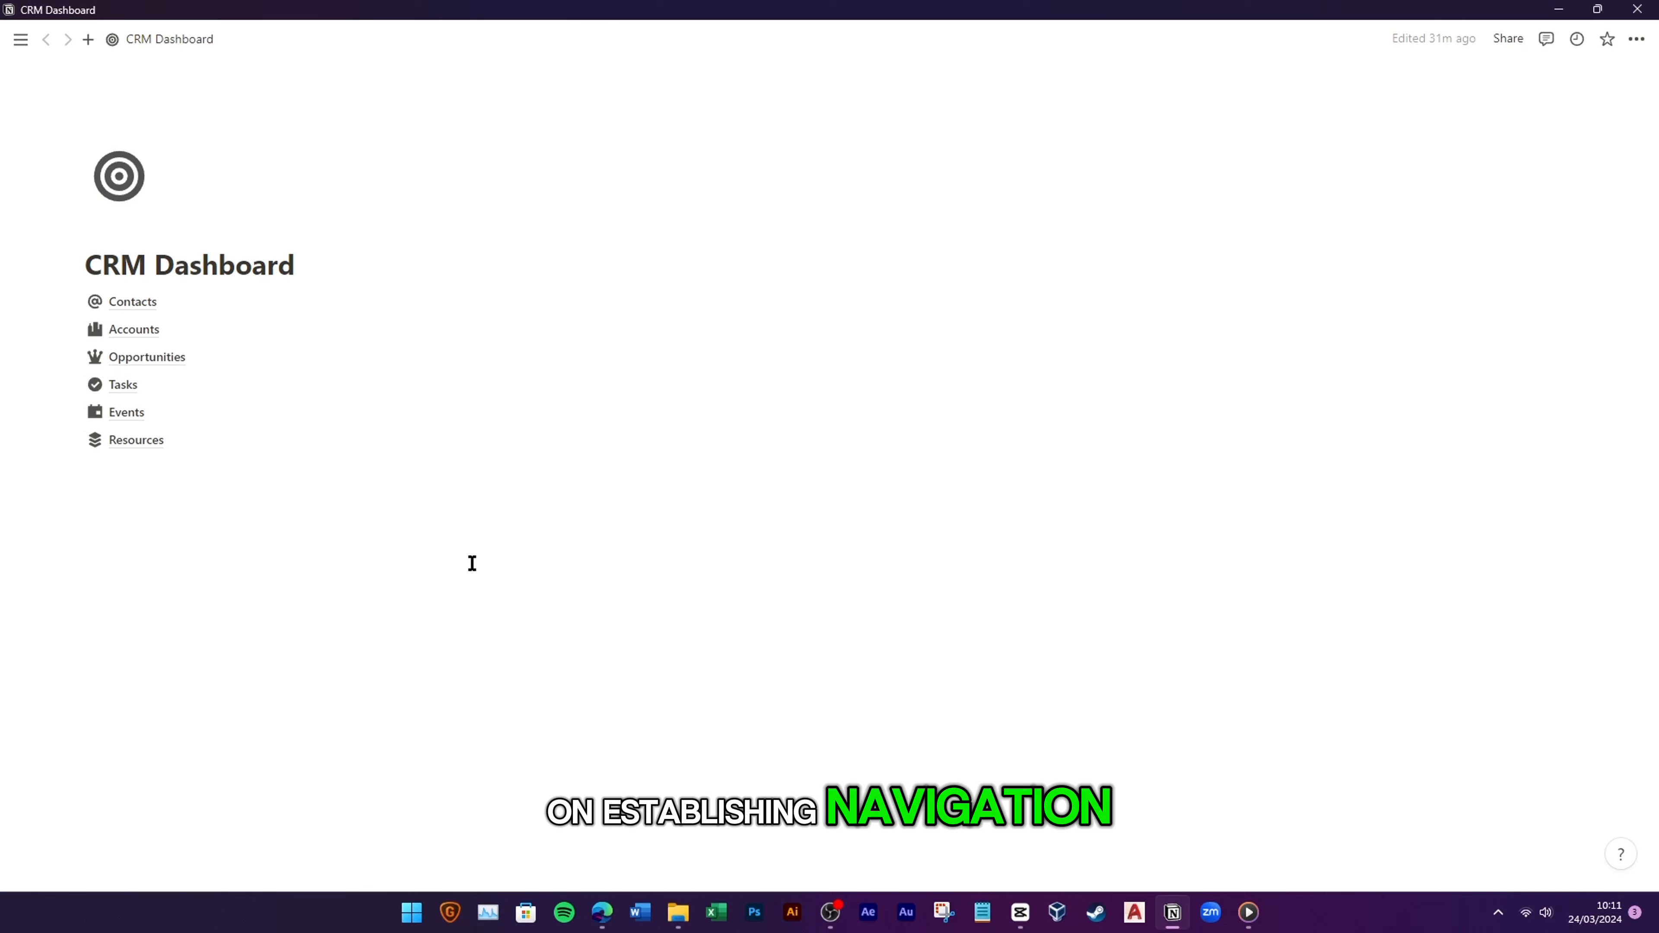
Step: Below Resources, insert a two-column layout and turn its empty line into a callout block
left_click(170, 511)
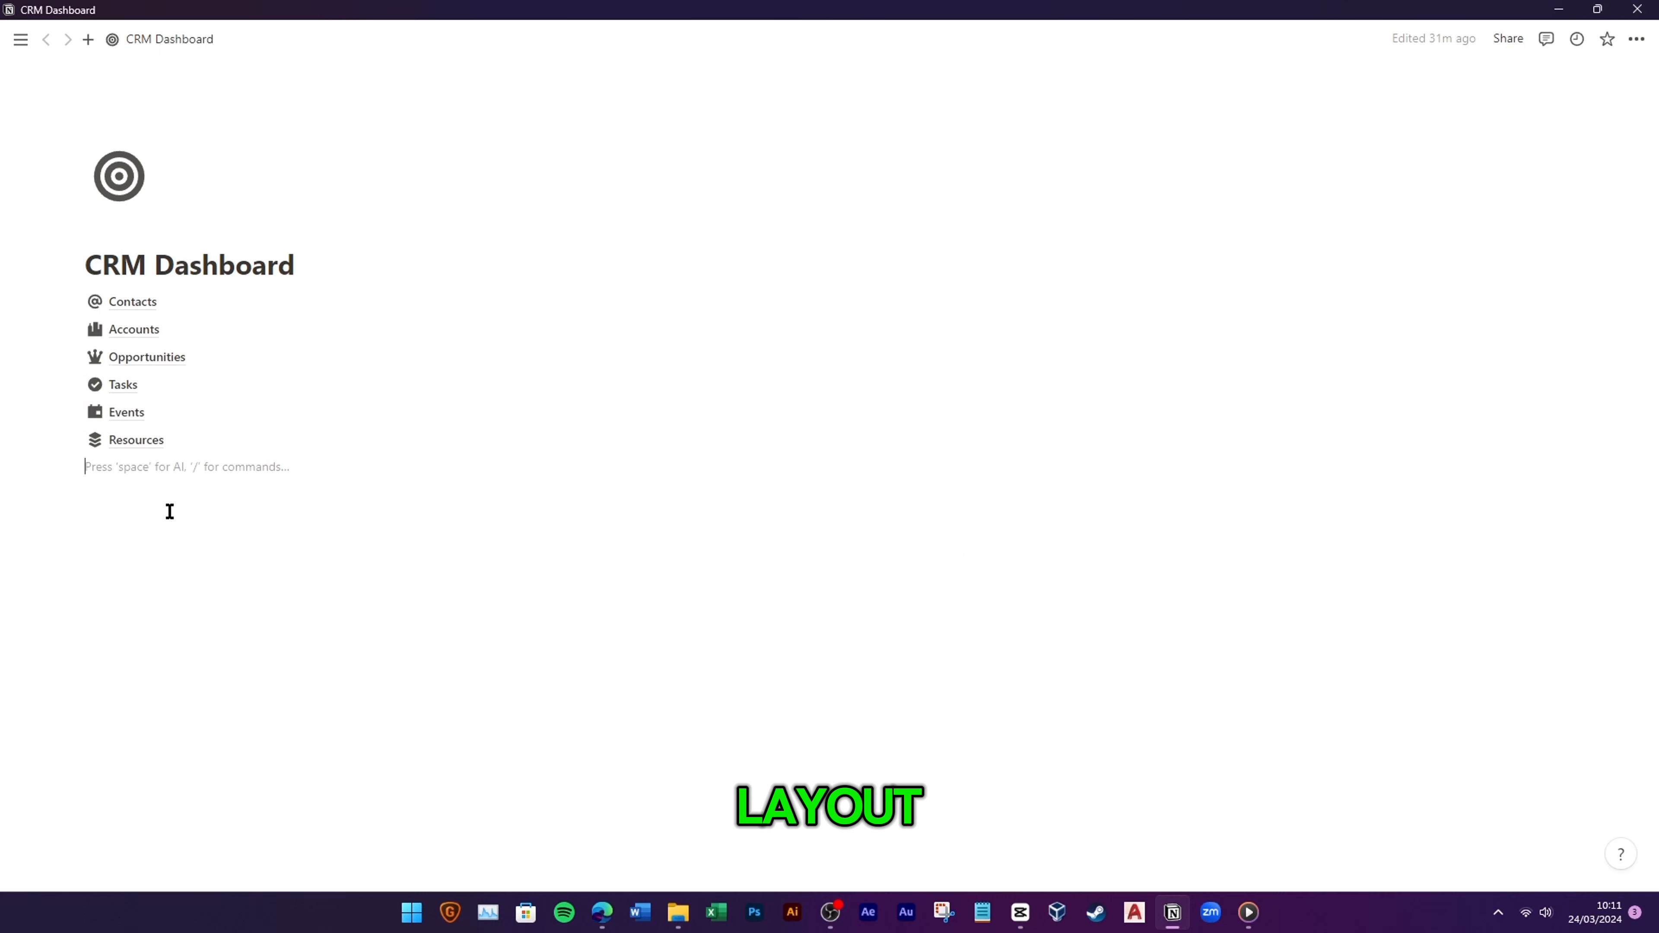
key("Return")
type("/call")
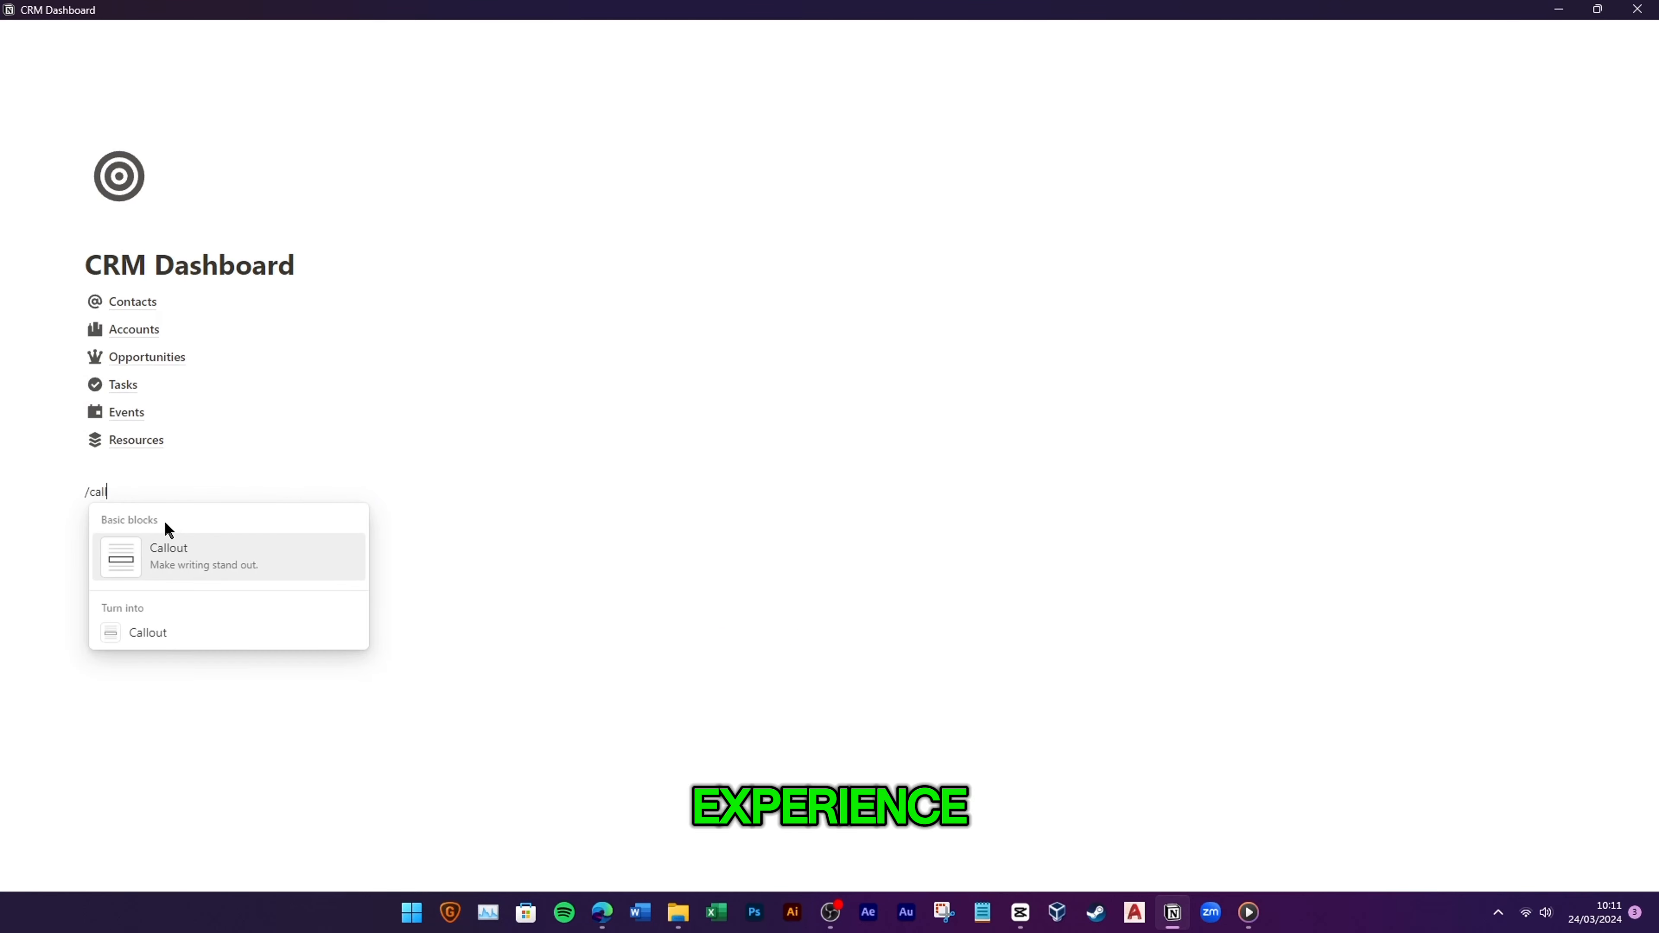
key("BackSpace")
key("BackSpace")
key("BackSpace")
key("BackSpace")
key("BackSpace")
type("cp")
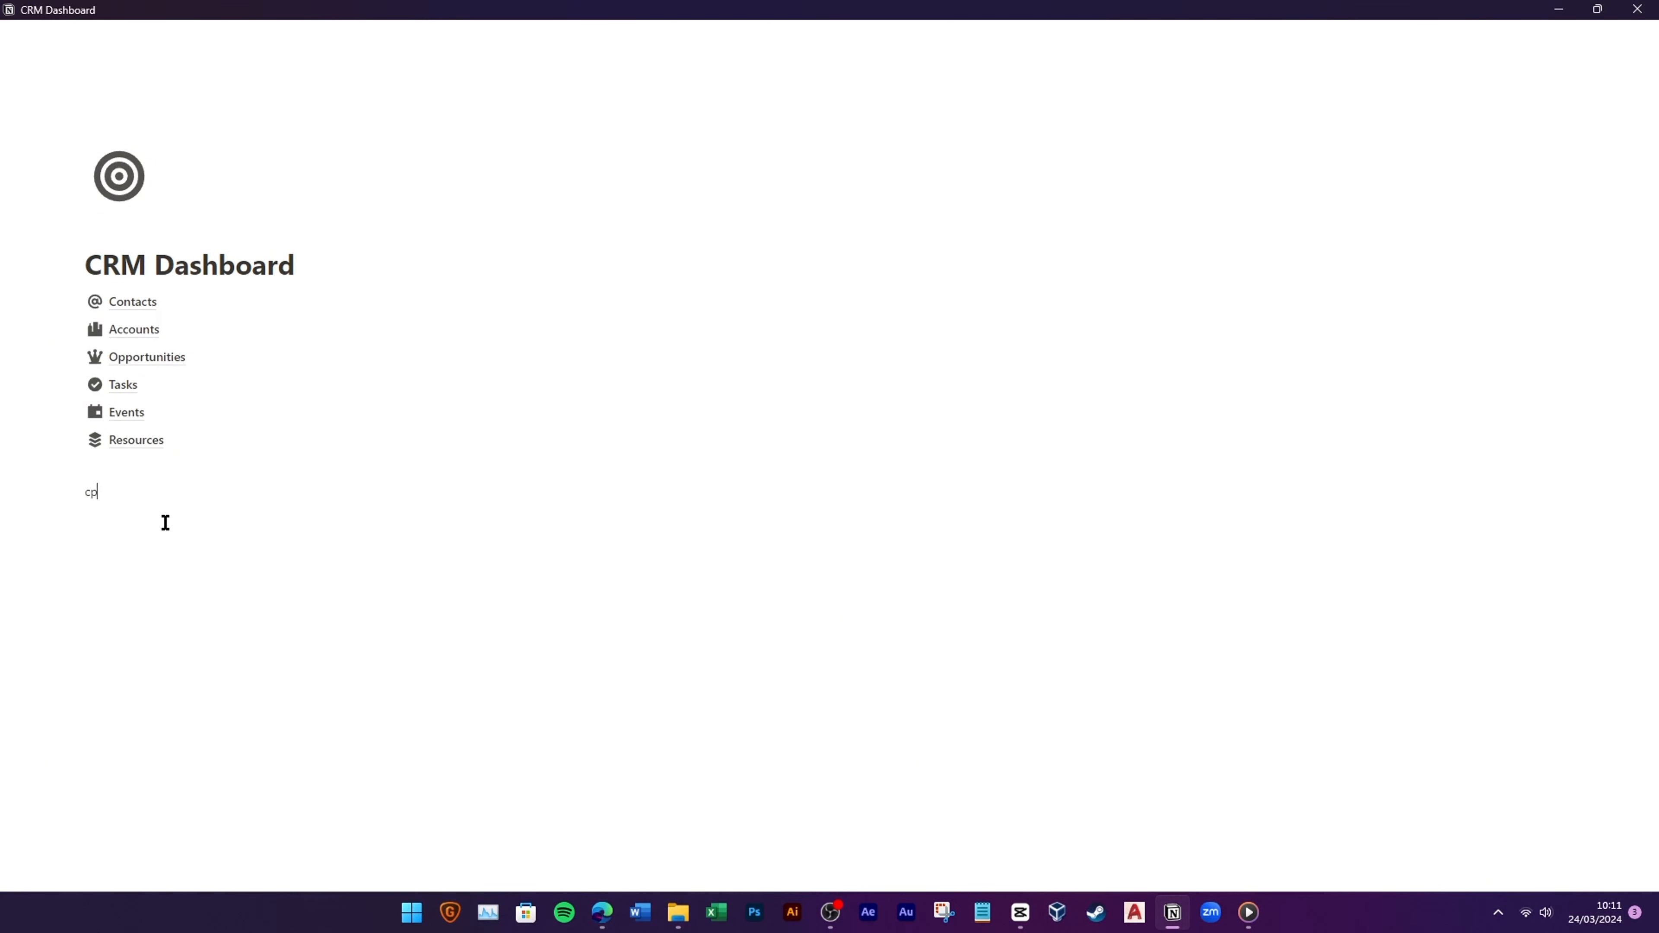
type("/col")
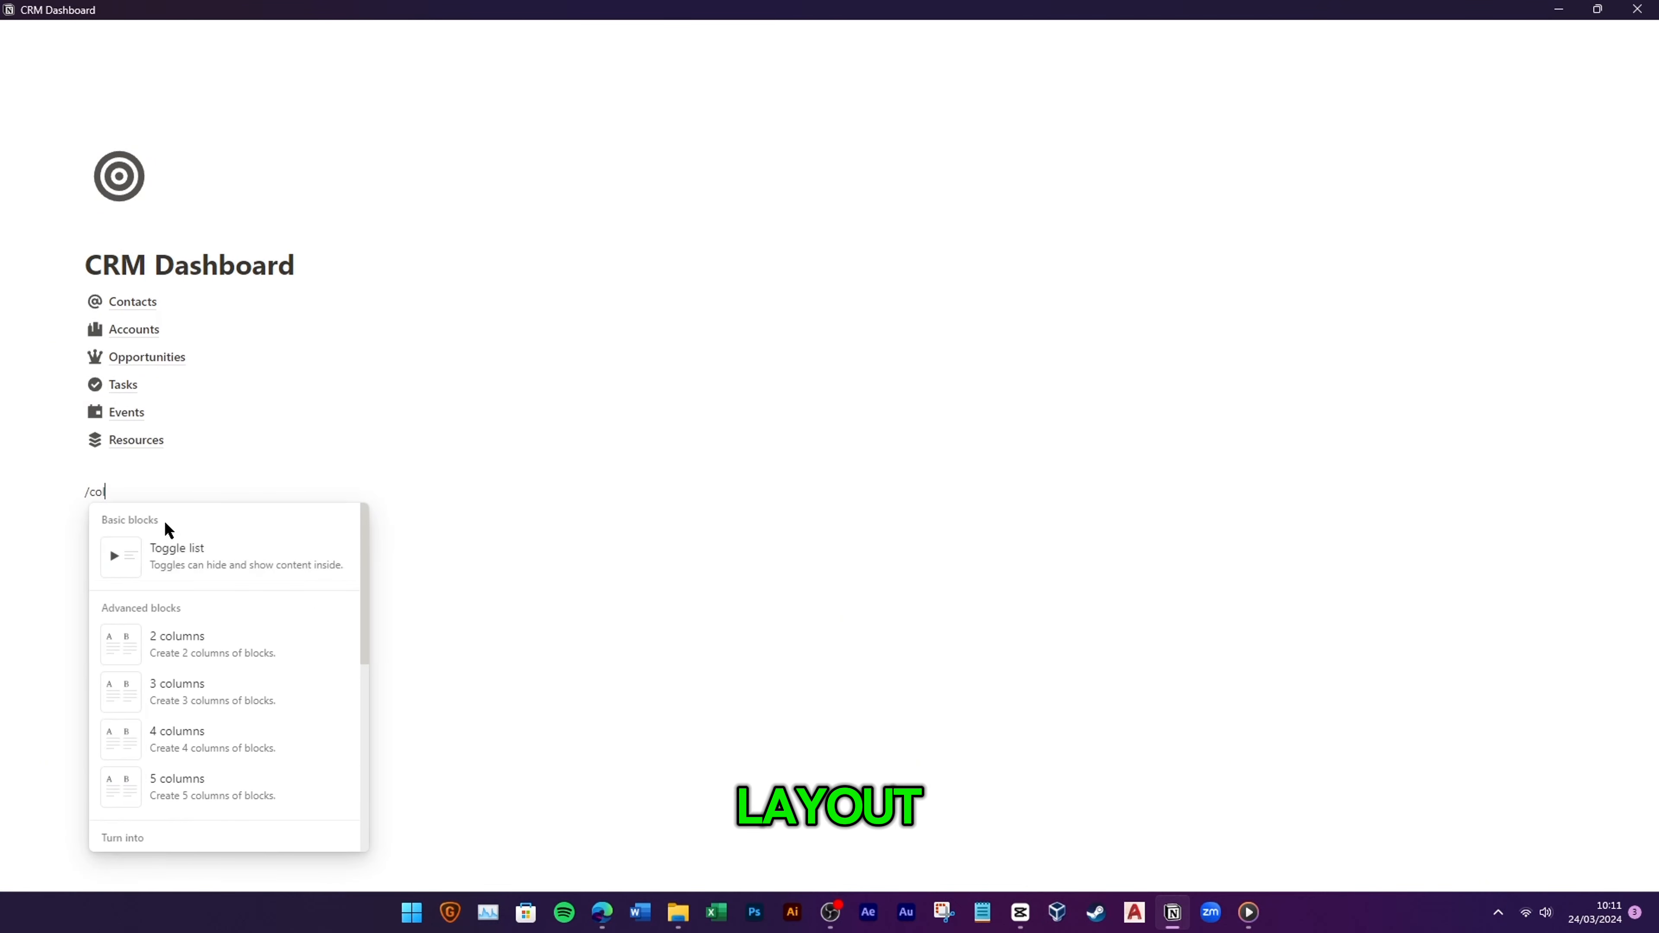
left_click(207, 642)
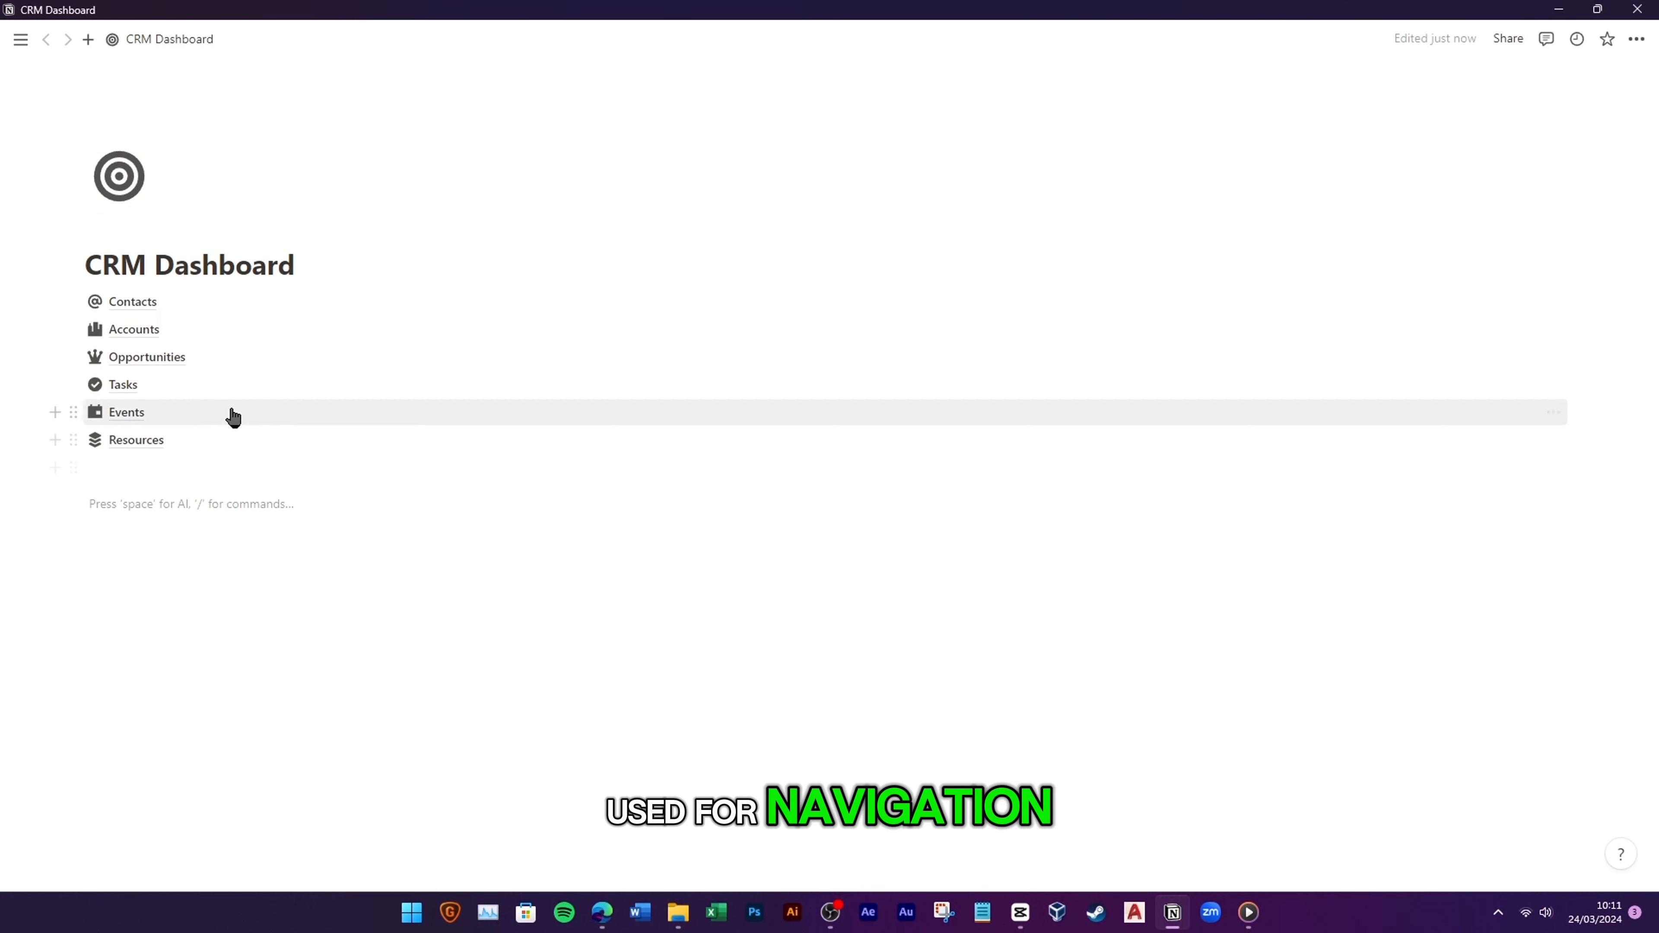
type("/call")
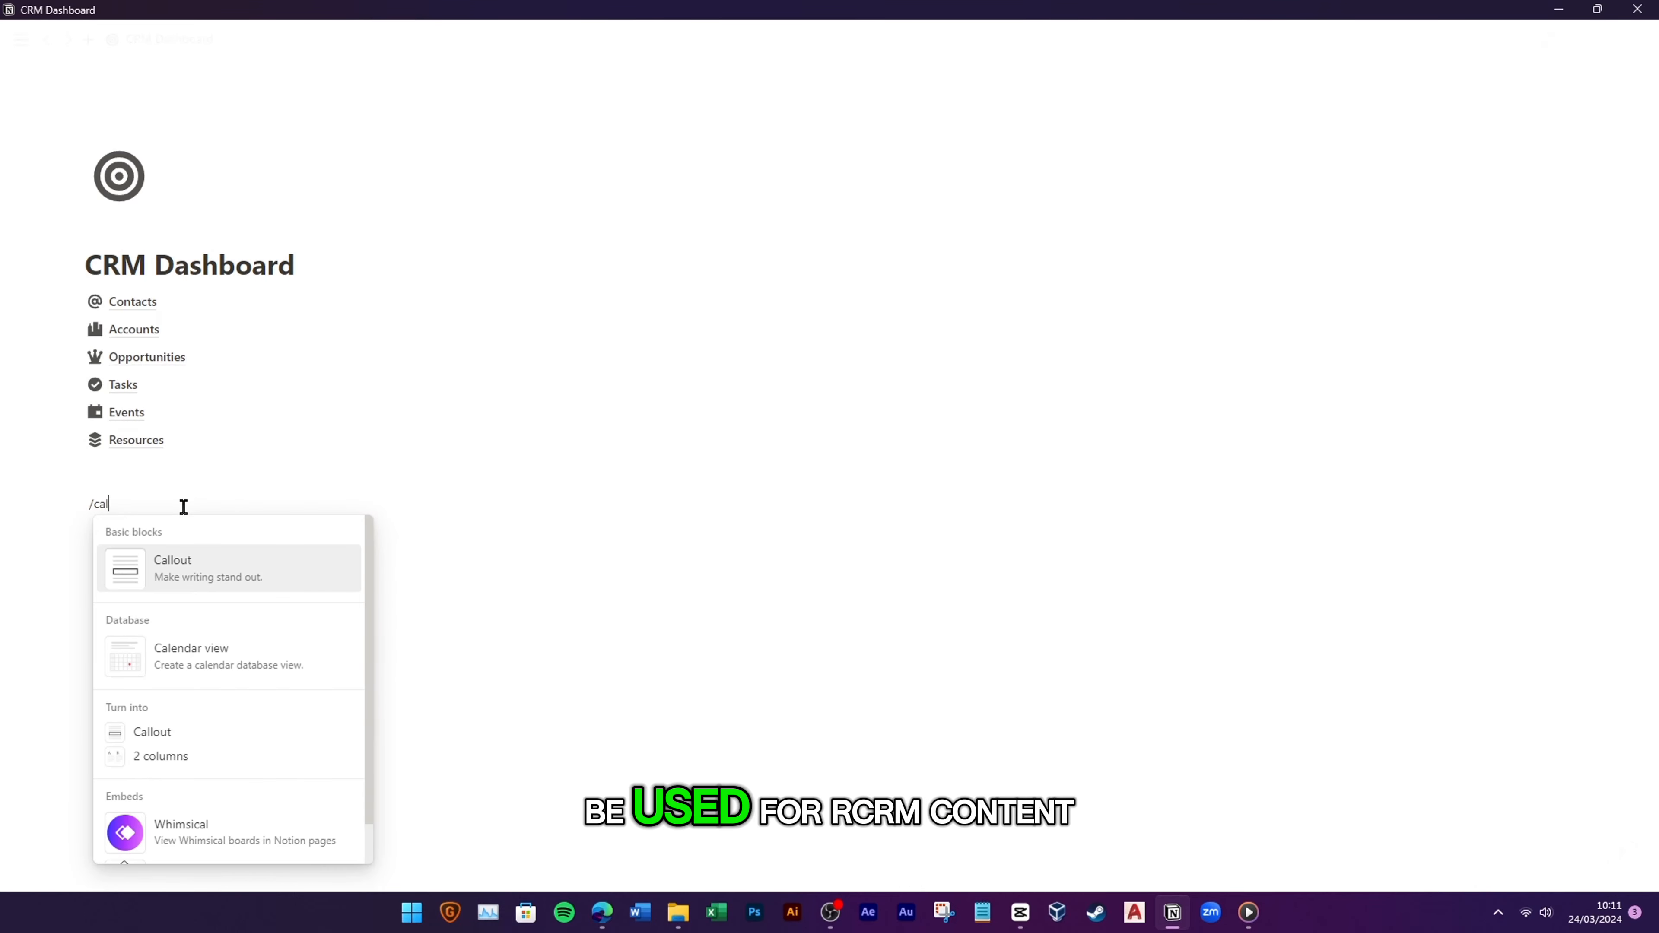
left_click(196, 563)
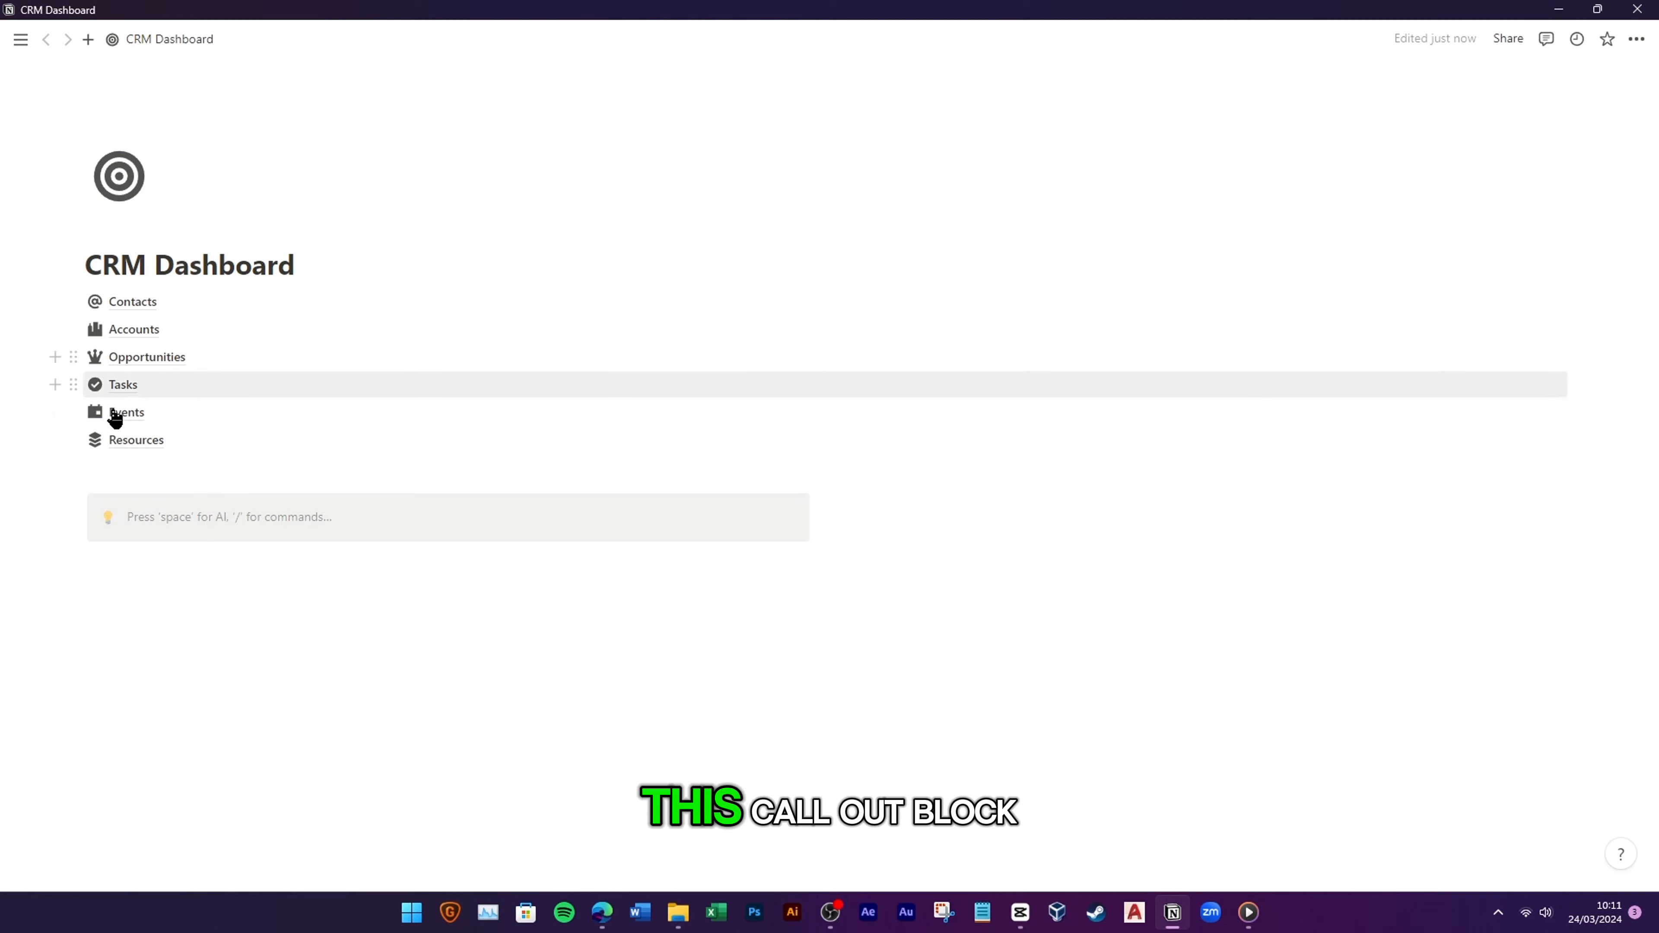
Step: Colour the callout, title it Navigation, and give it a compass icon
left_click(84, 506)
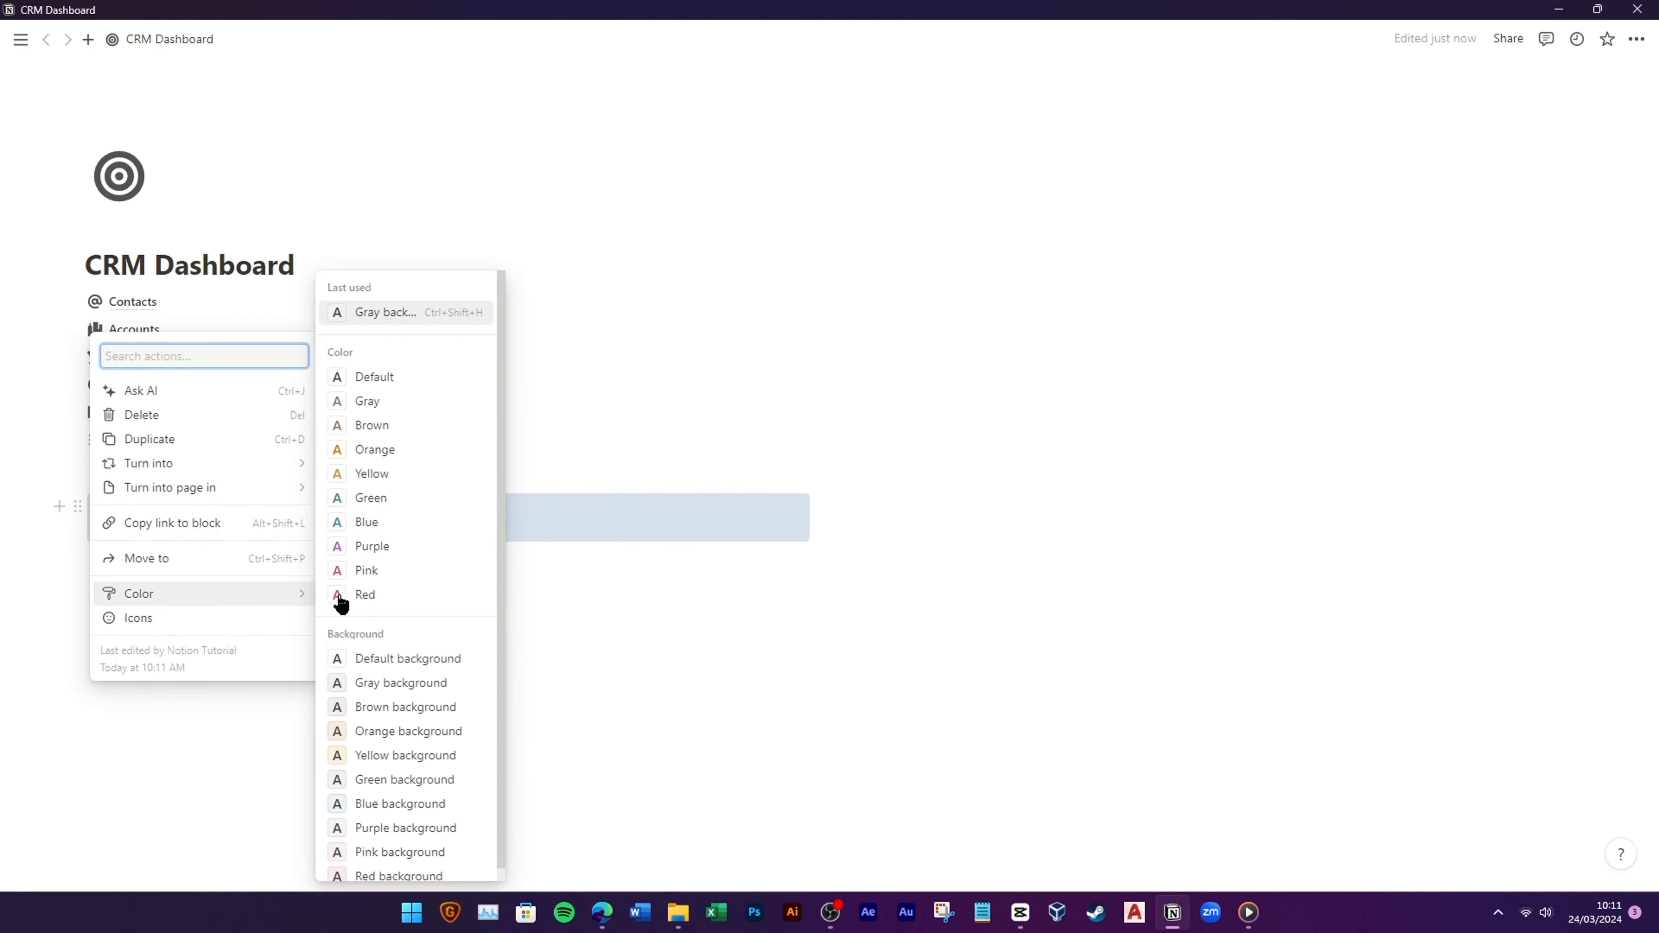
left_click(221, 557)
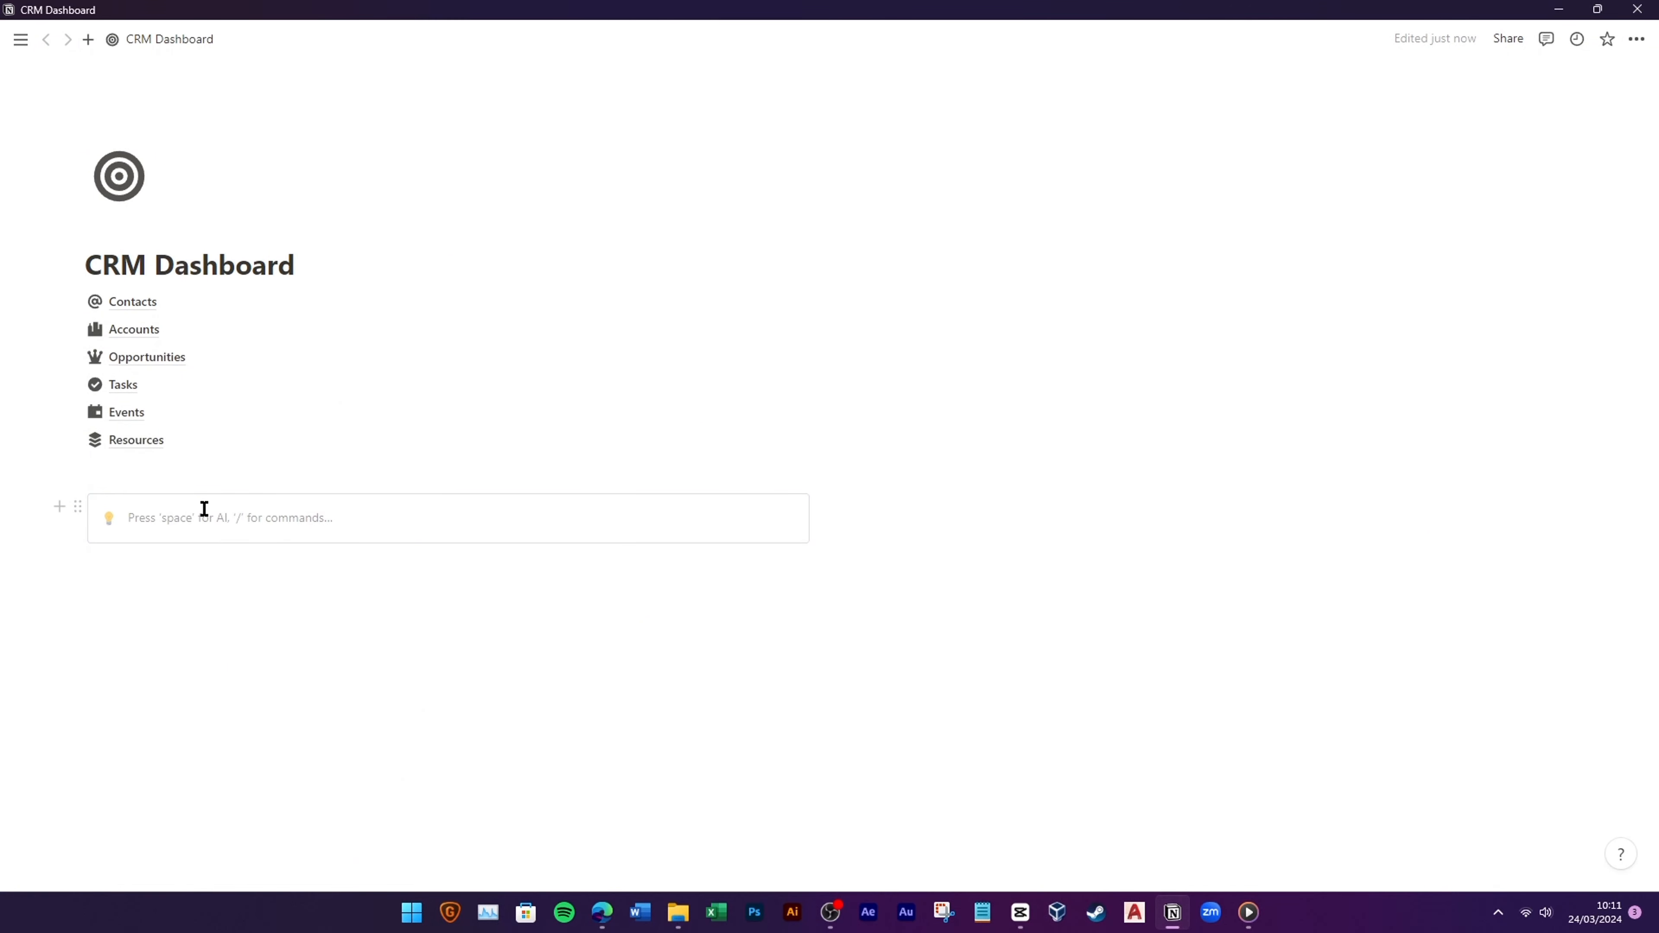
type("Navigation")
left_click(108, 518)
left_click(86, 549)
type("navi")
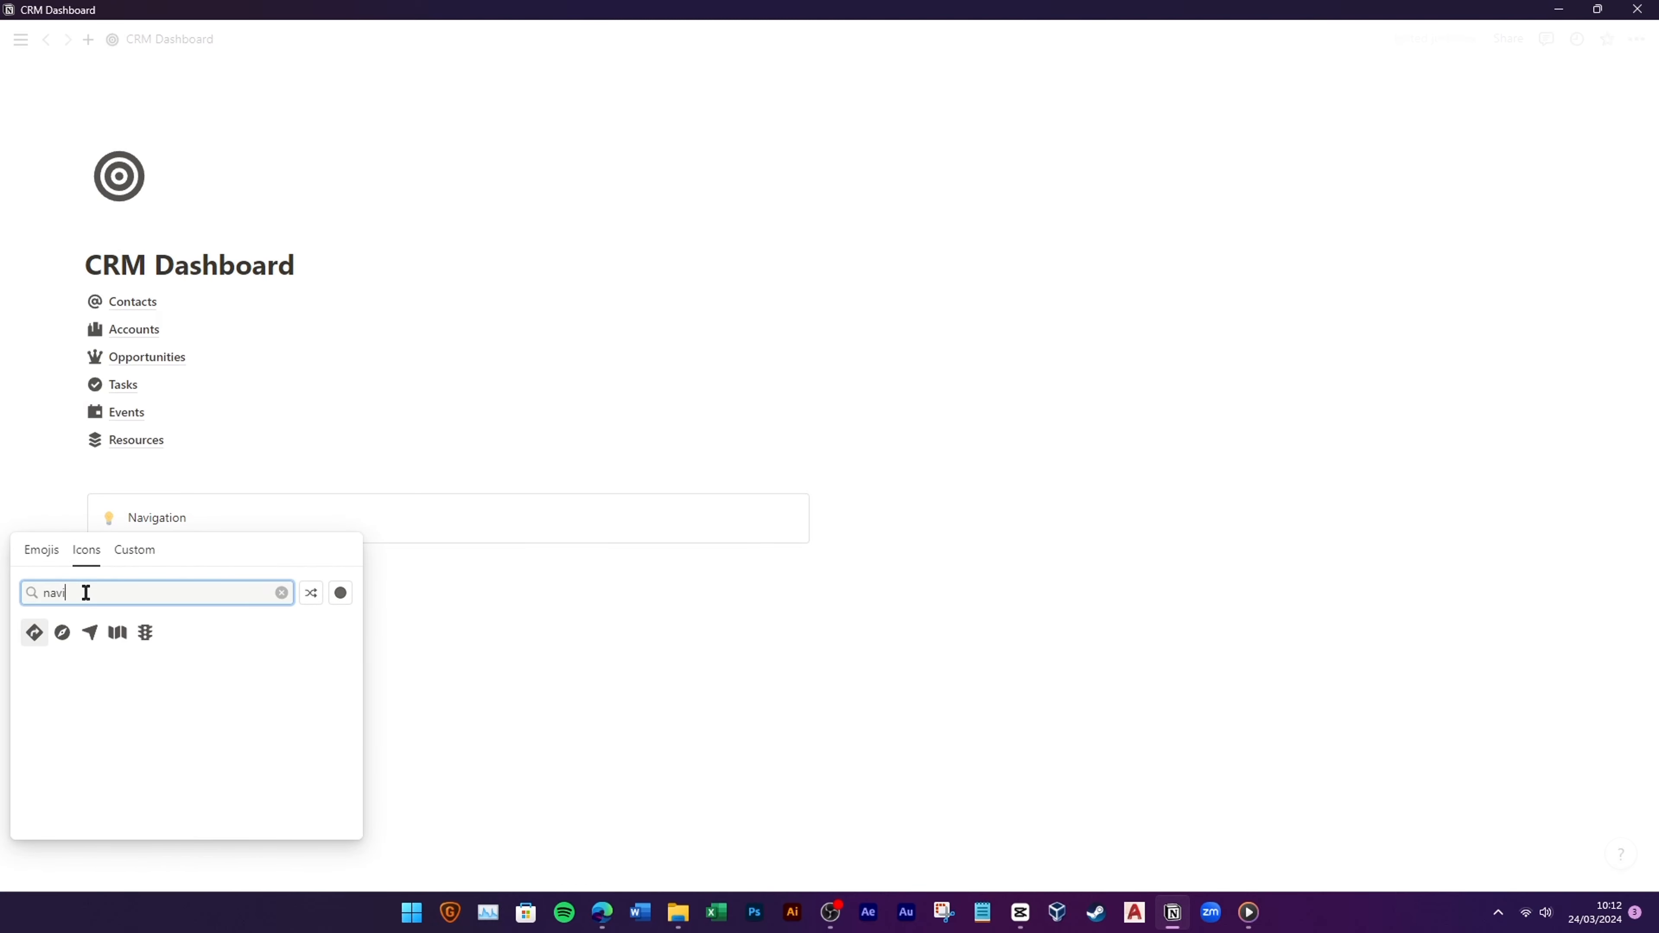
left_click(63, 632)
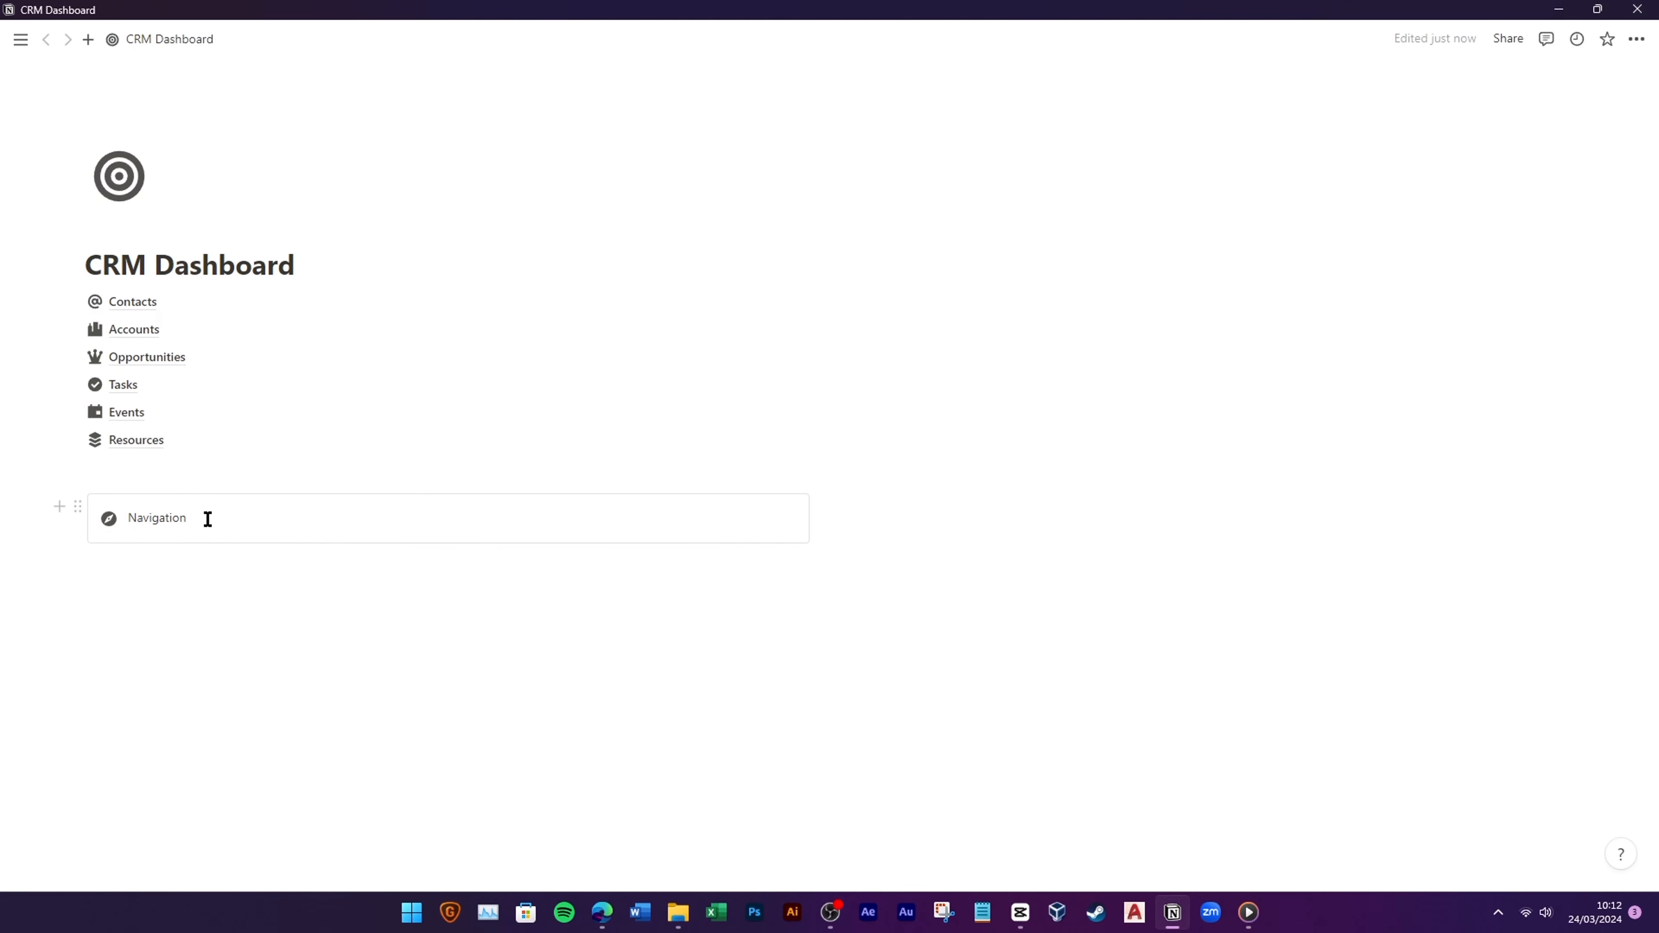
Step: Remove the extra empty line and move the Contacts link into the Navigation callout
key("Return")
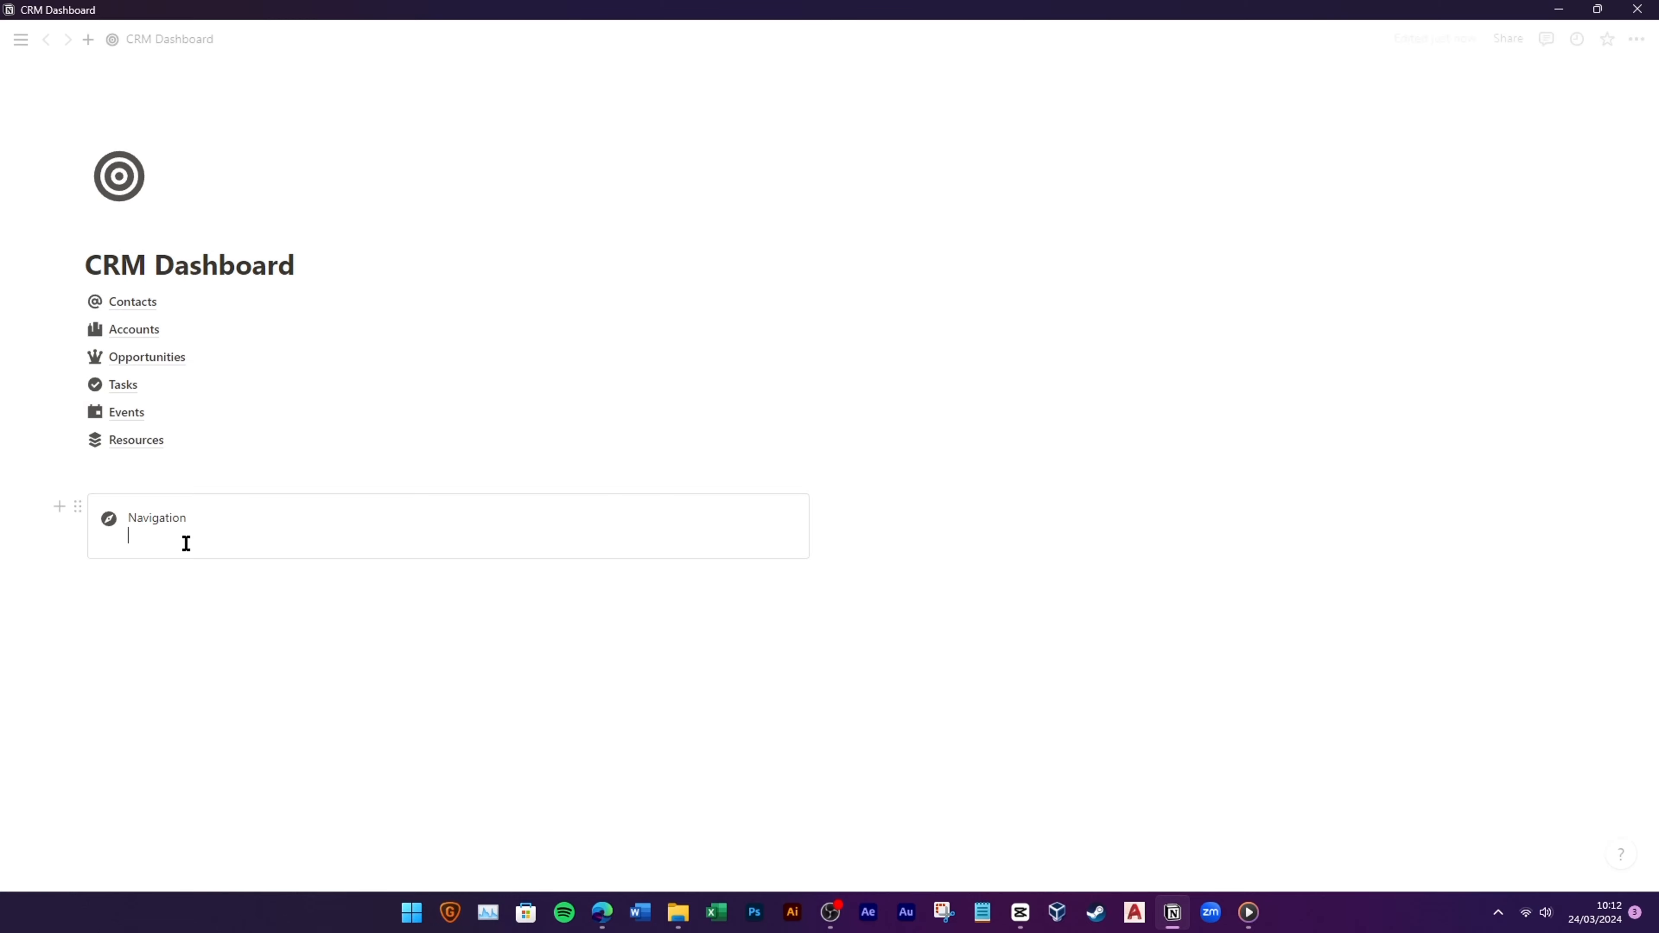
key("BackSpace")
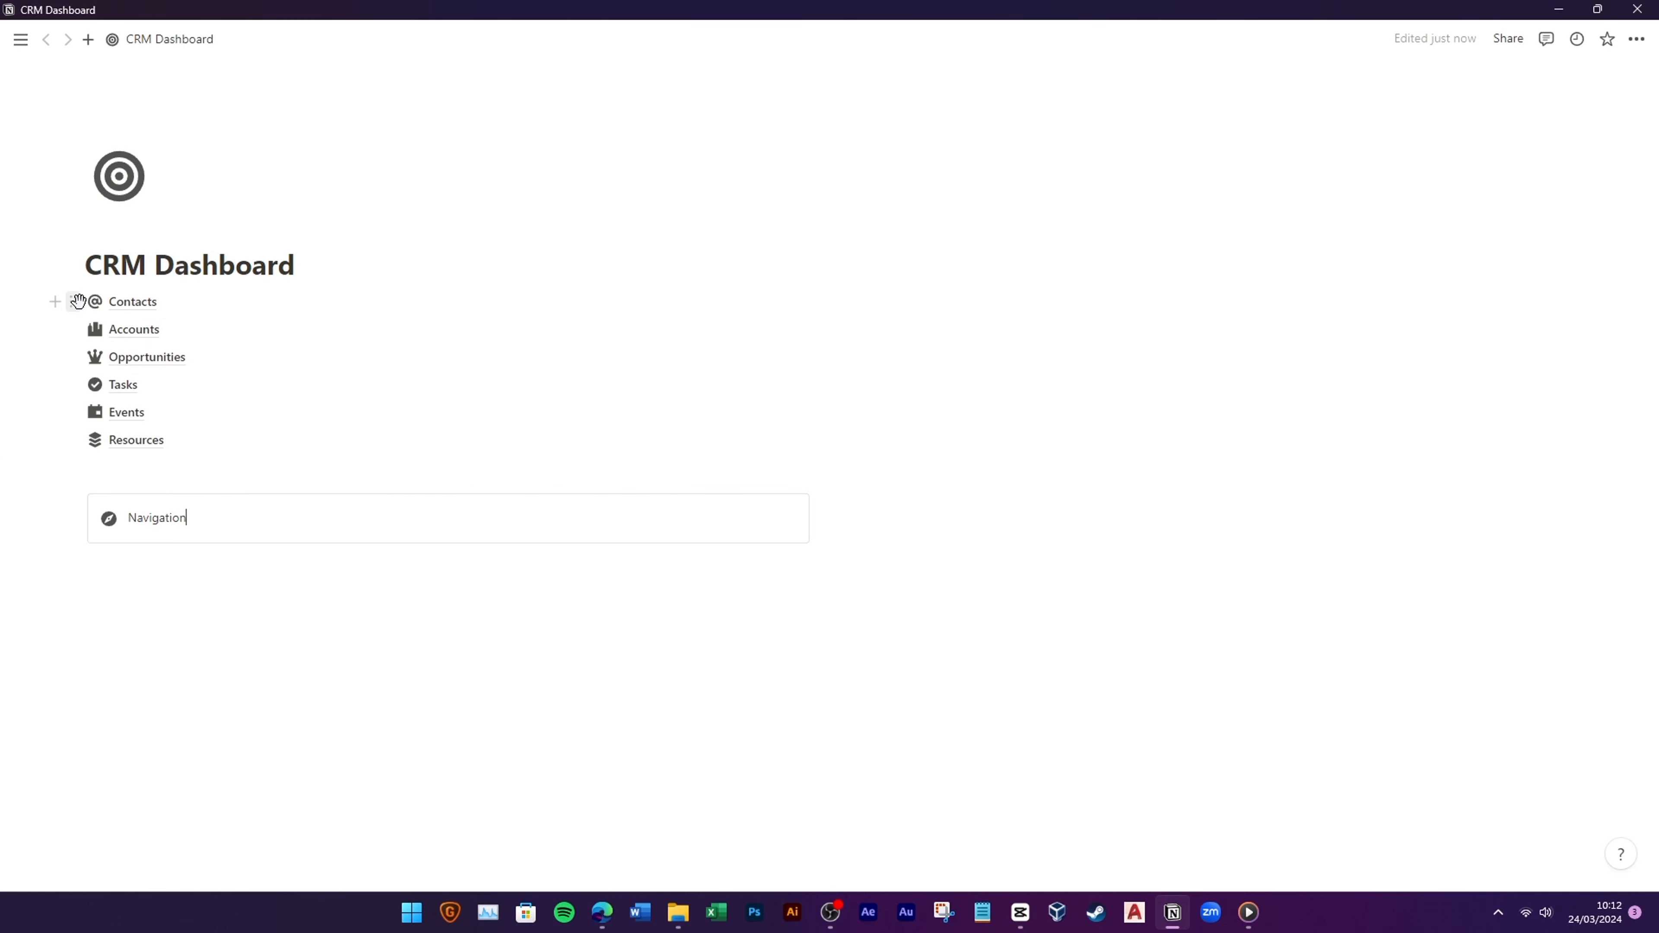
left_click_drag(83, 309, 140, 520)
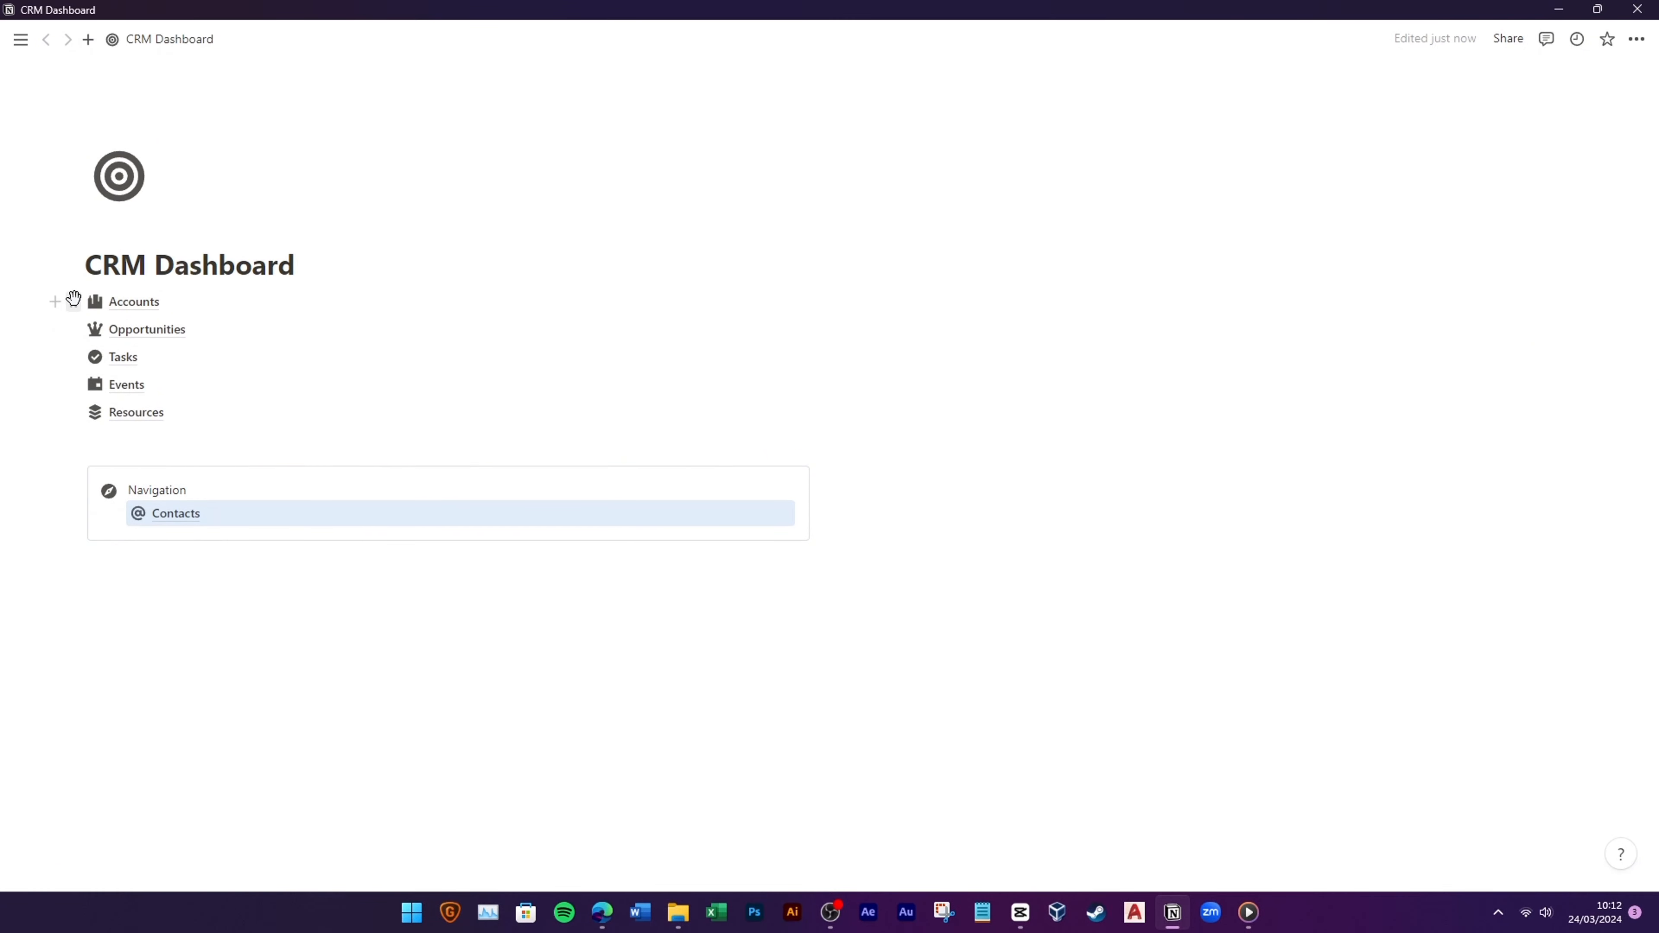
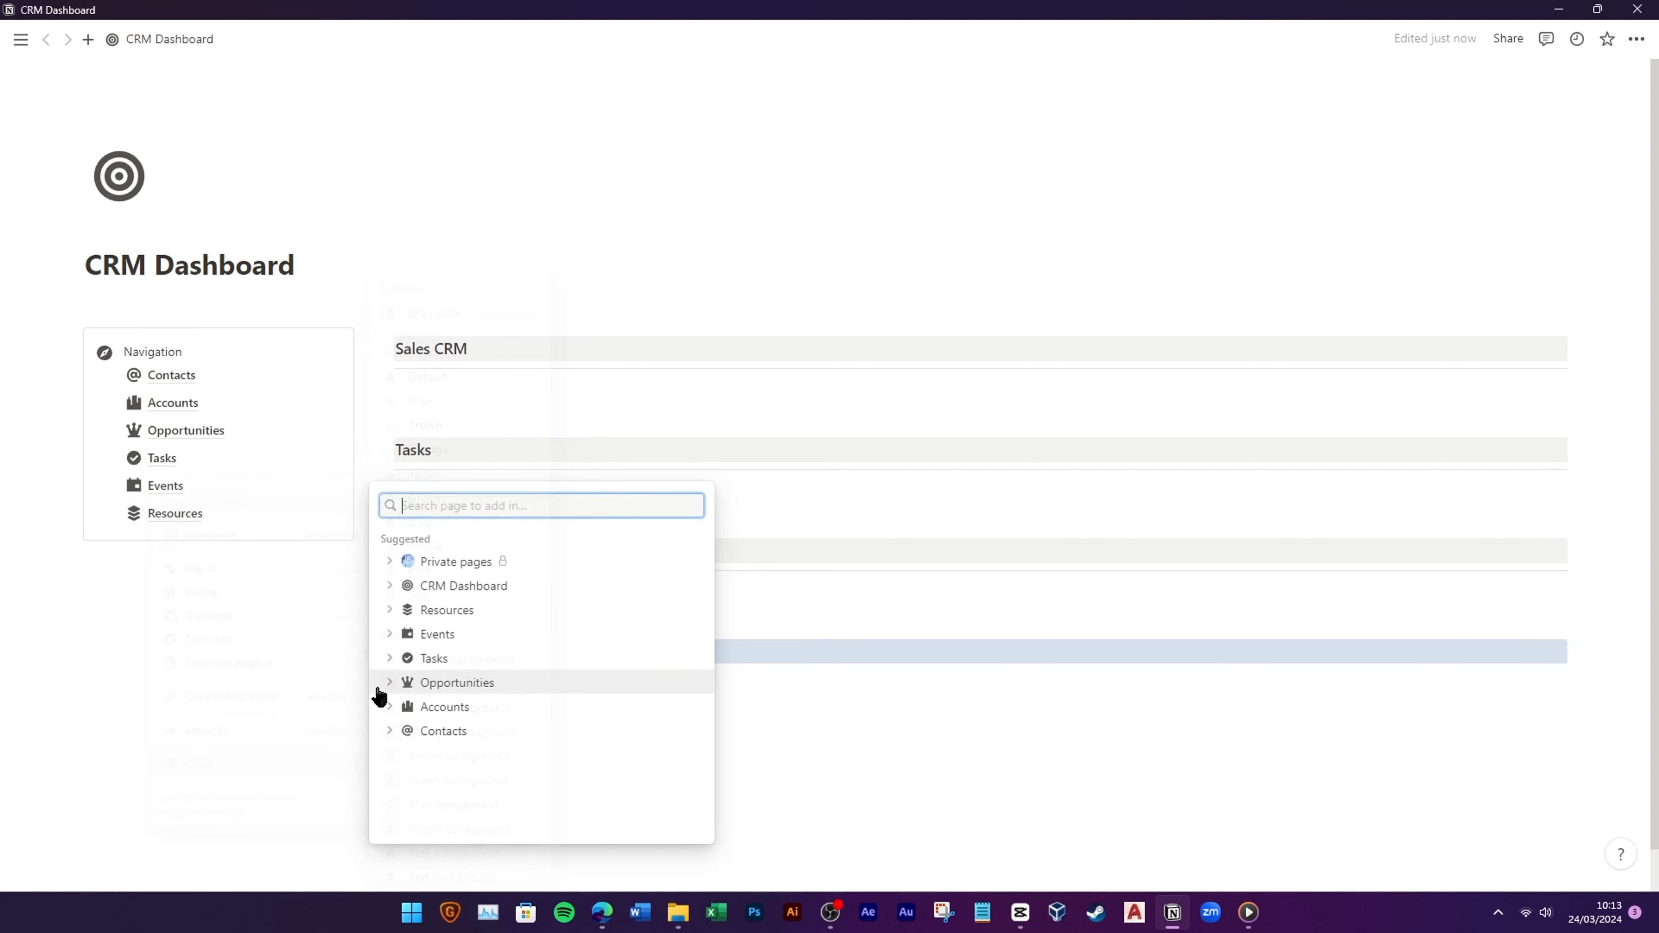
Step: Insert a divider block under the Events heading using /div
left_click(363, 655)
type("/i")
key("BackSpace")
type("div")
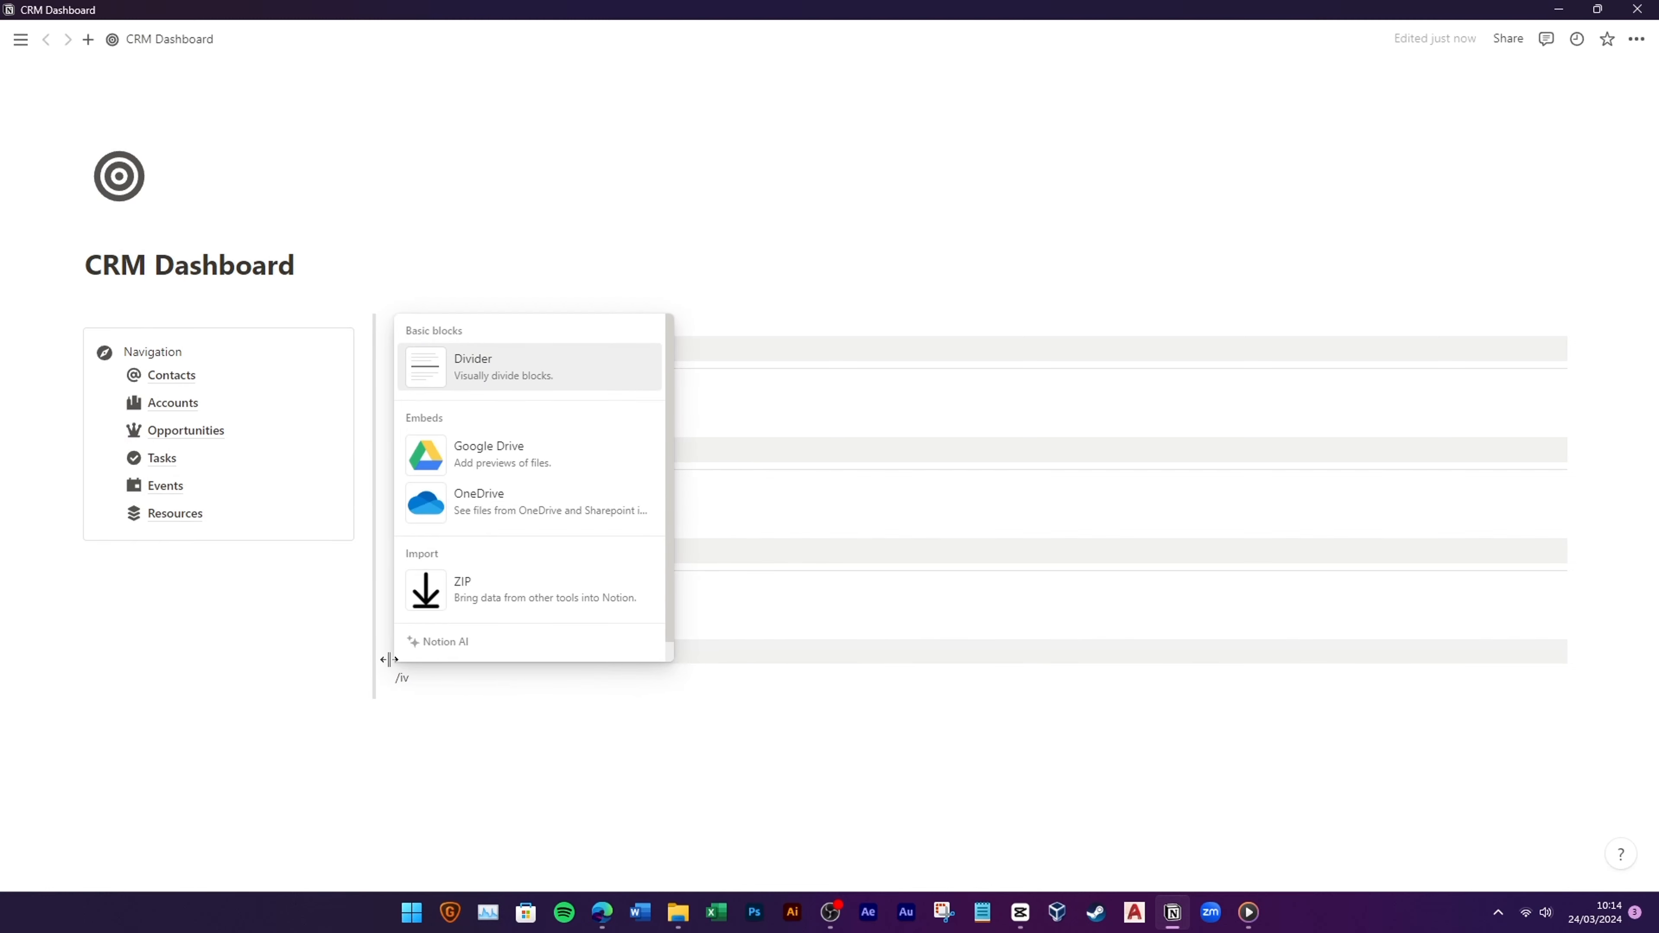
key("Return")
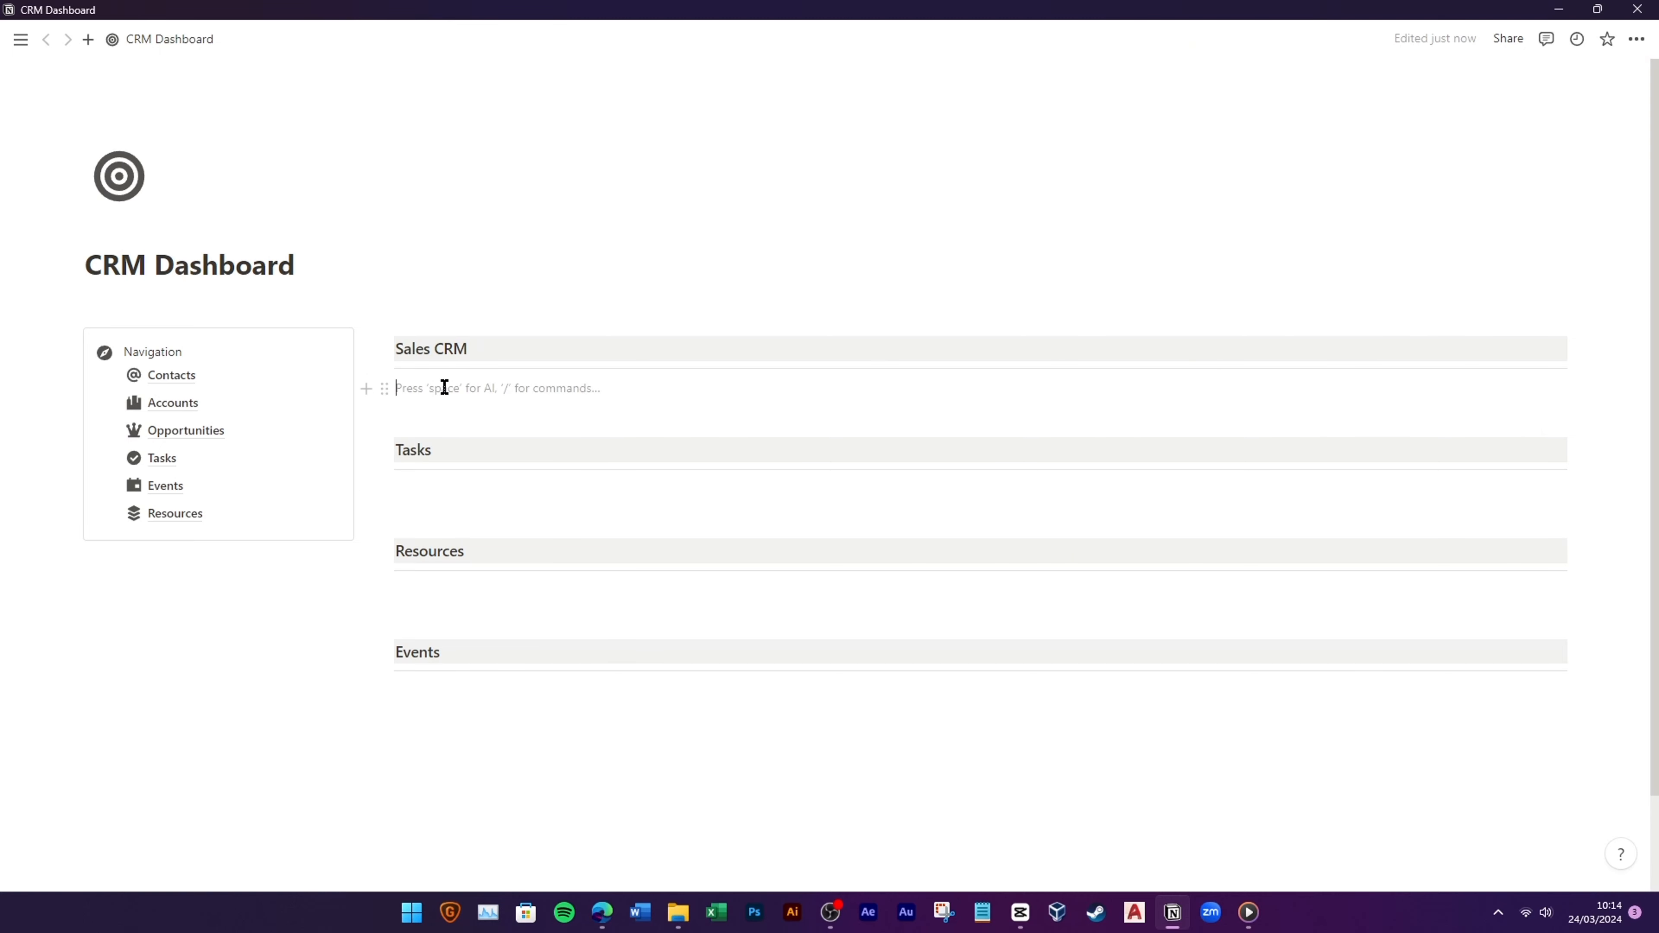
Step: Insert a linked Accounts table view with a building icon and its database title hidden
type("/linke")
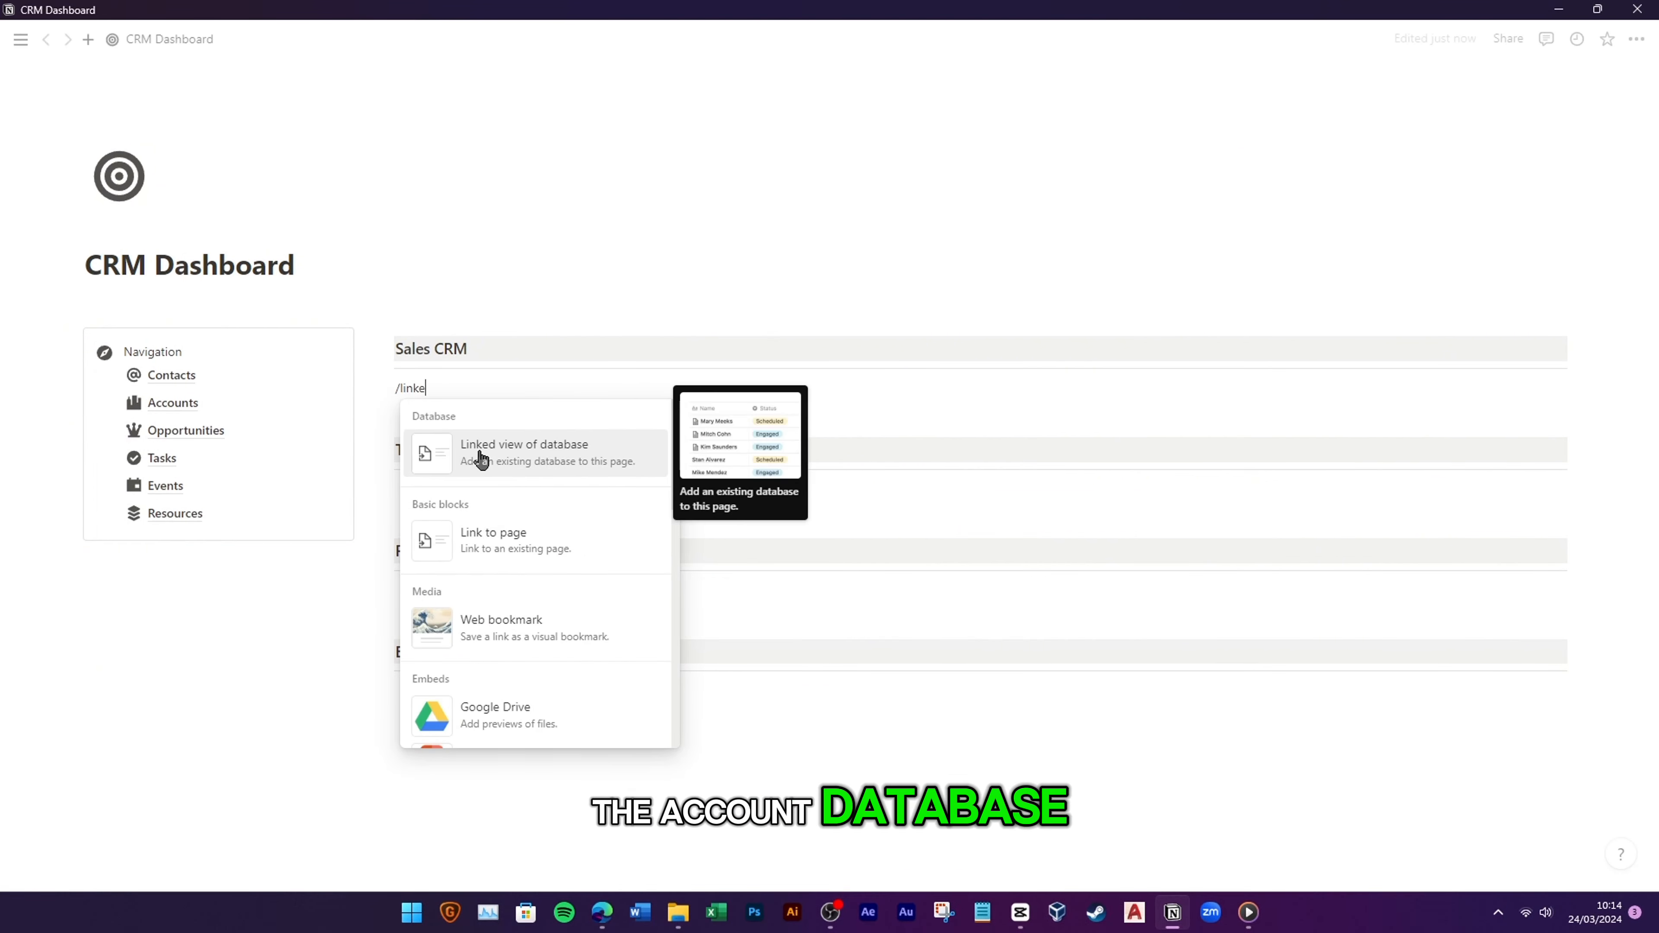
left_click(481, 459)
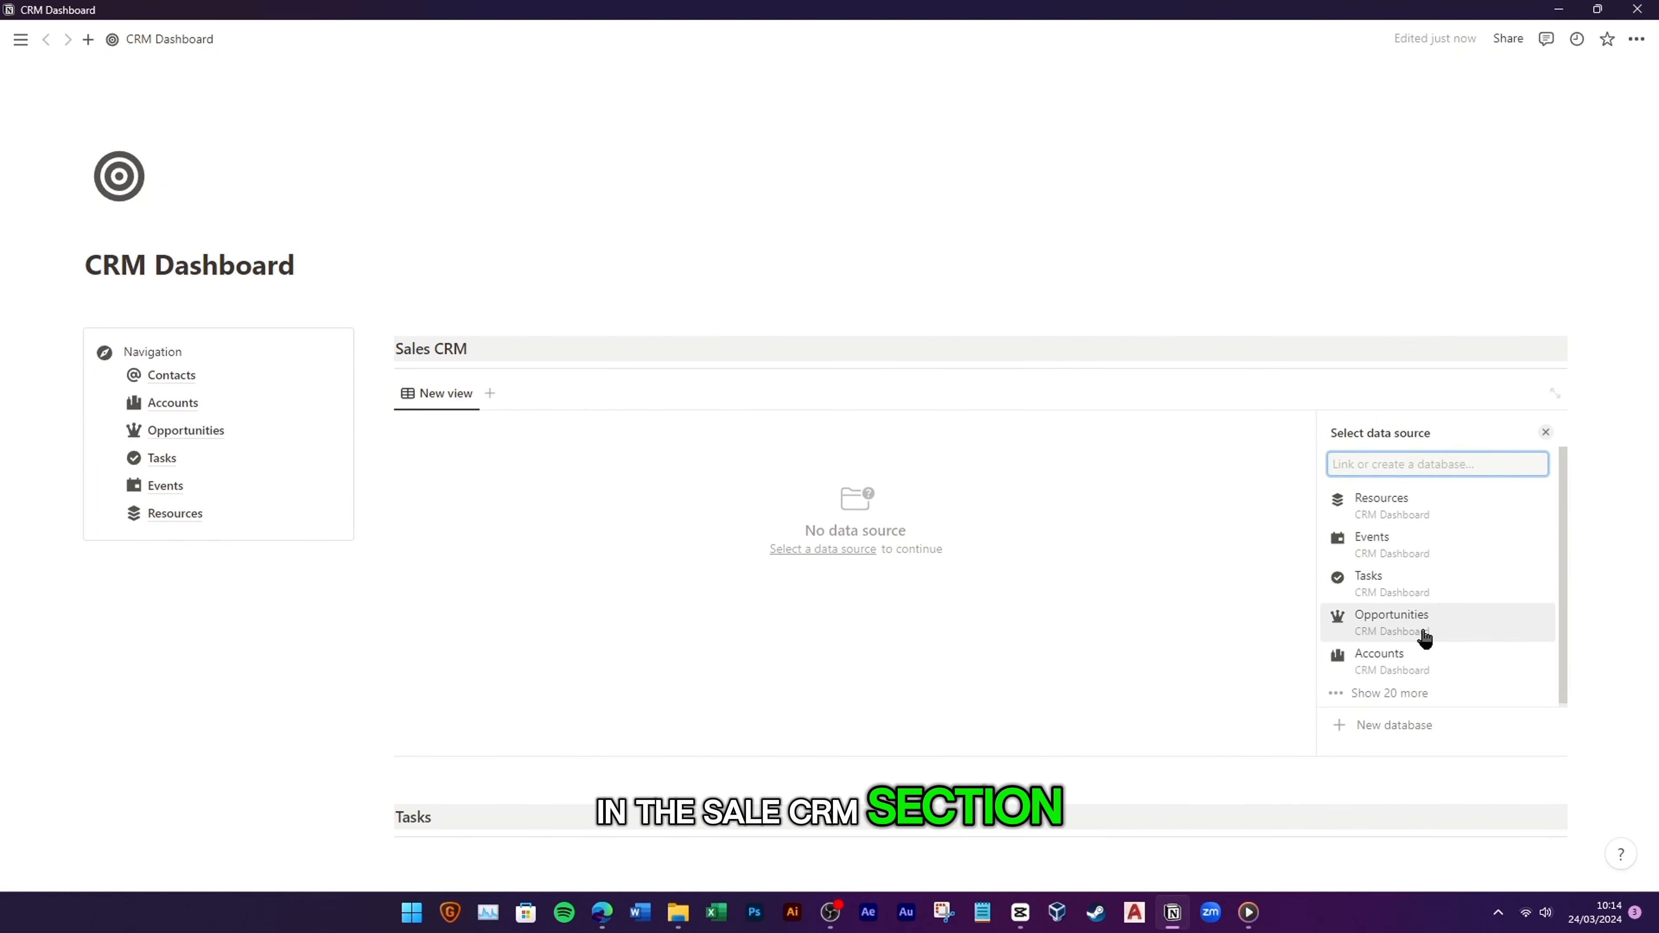
left_click(1404, 656)
left_click(1419, 474)
left_click(890, 656)
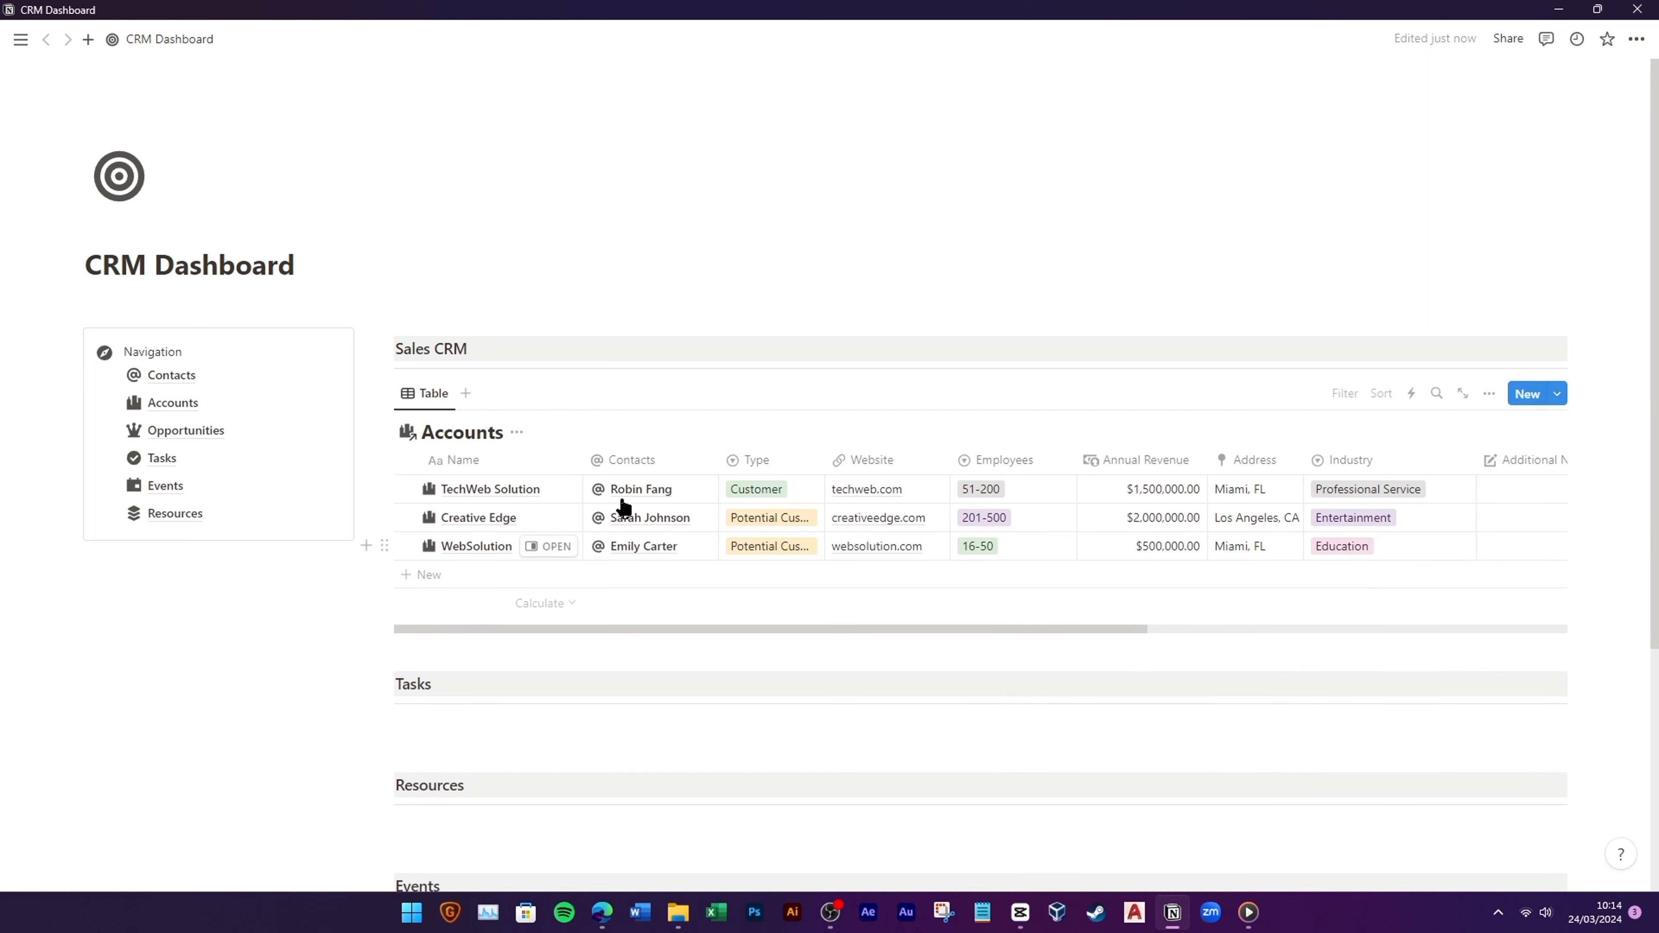
left_click(517, 432)
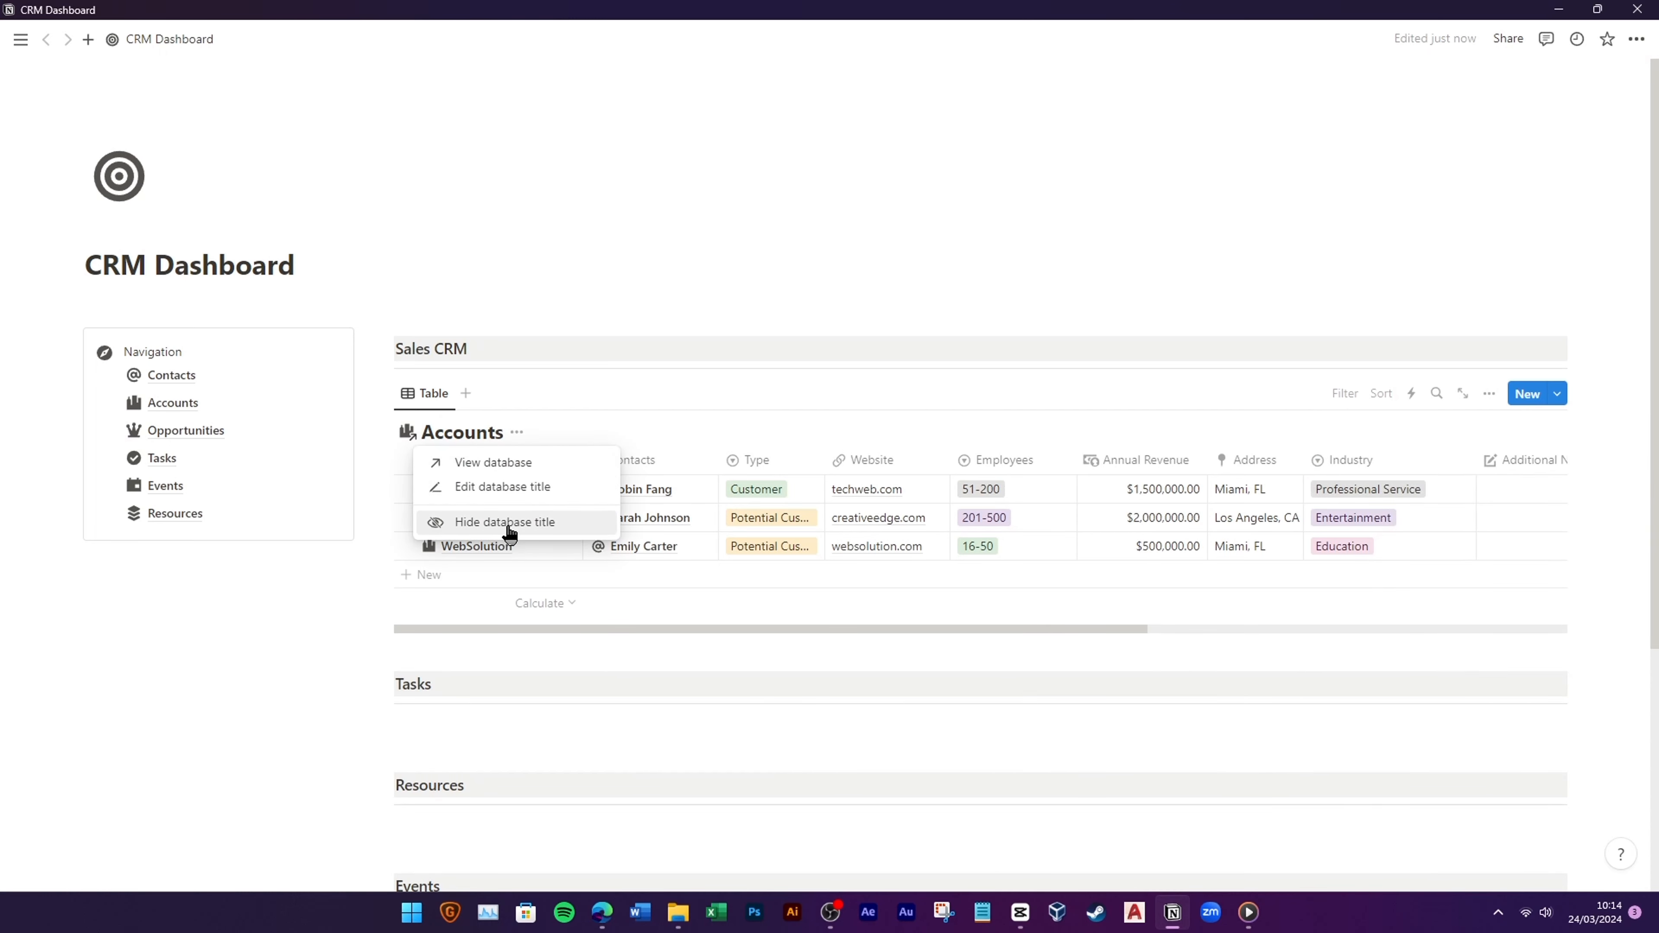
left_click(510, 523)
left_click(426, 393)
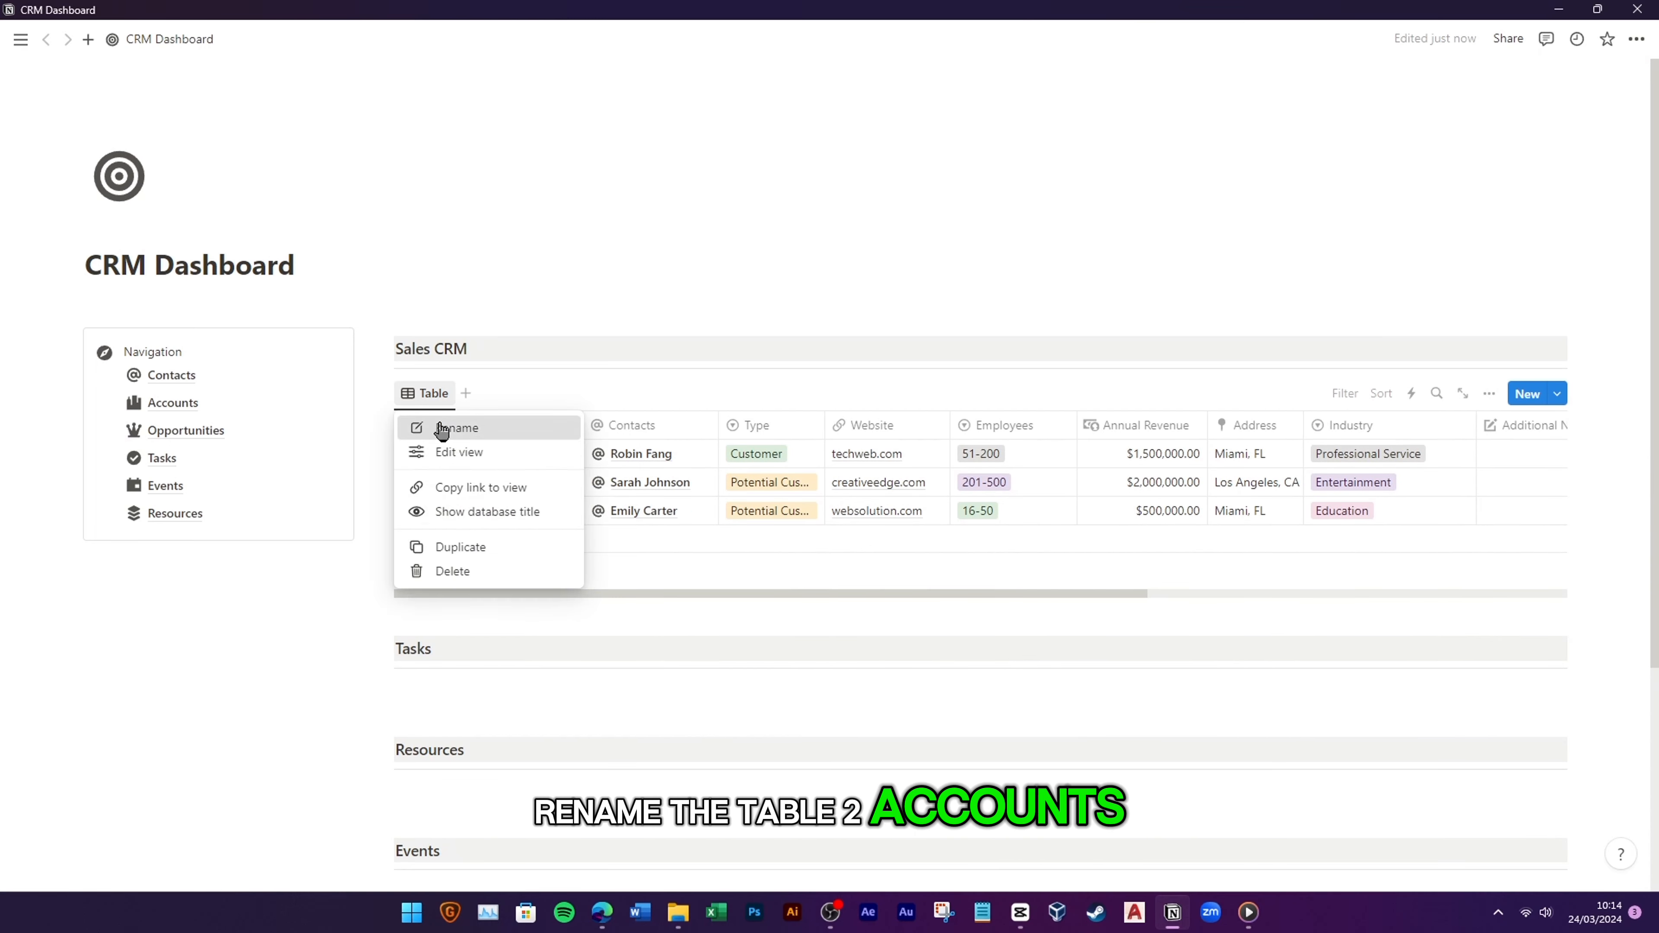
left_click(437, 430)
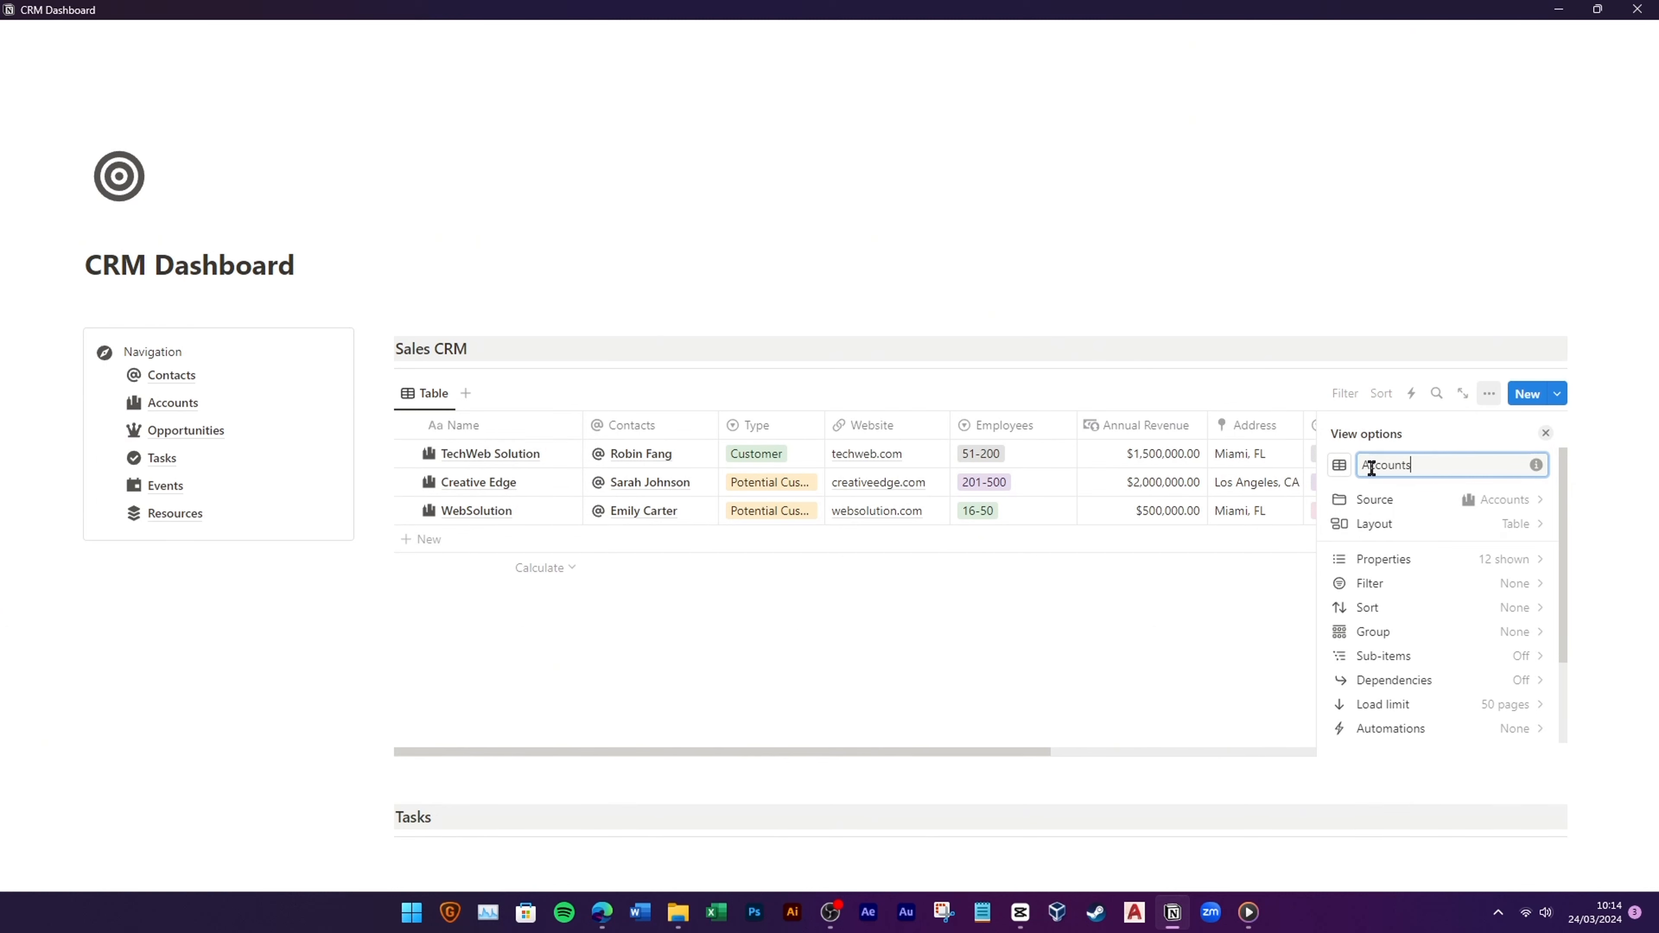
left_click(1339, 464)
left_click(1277, 598)
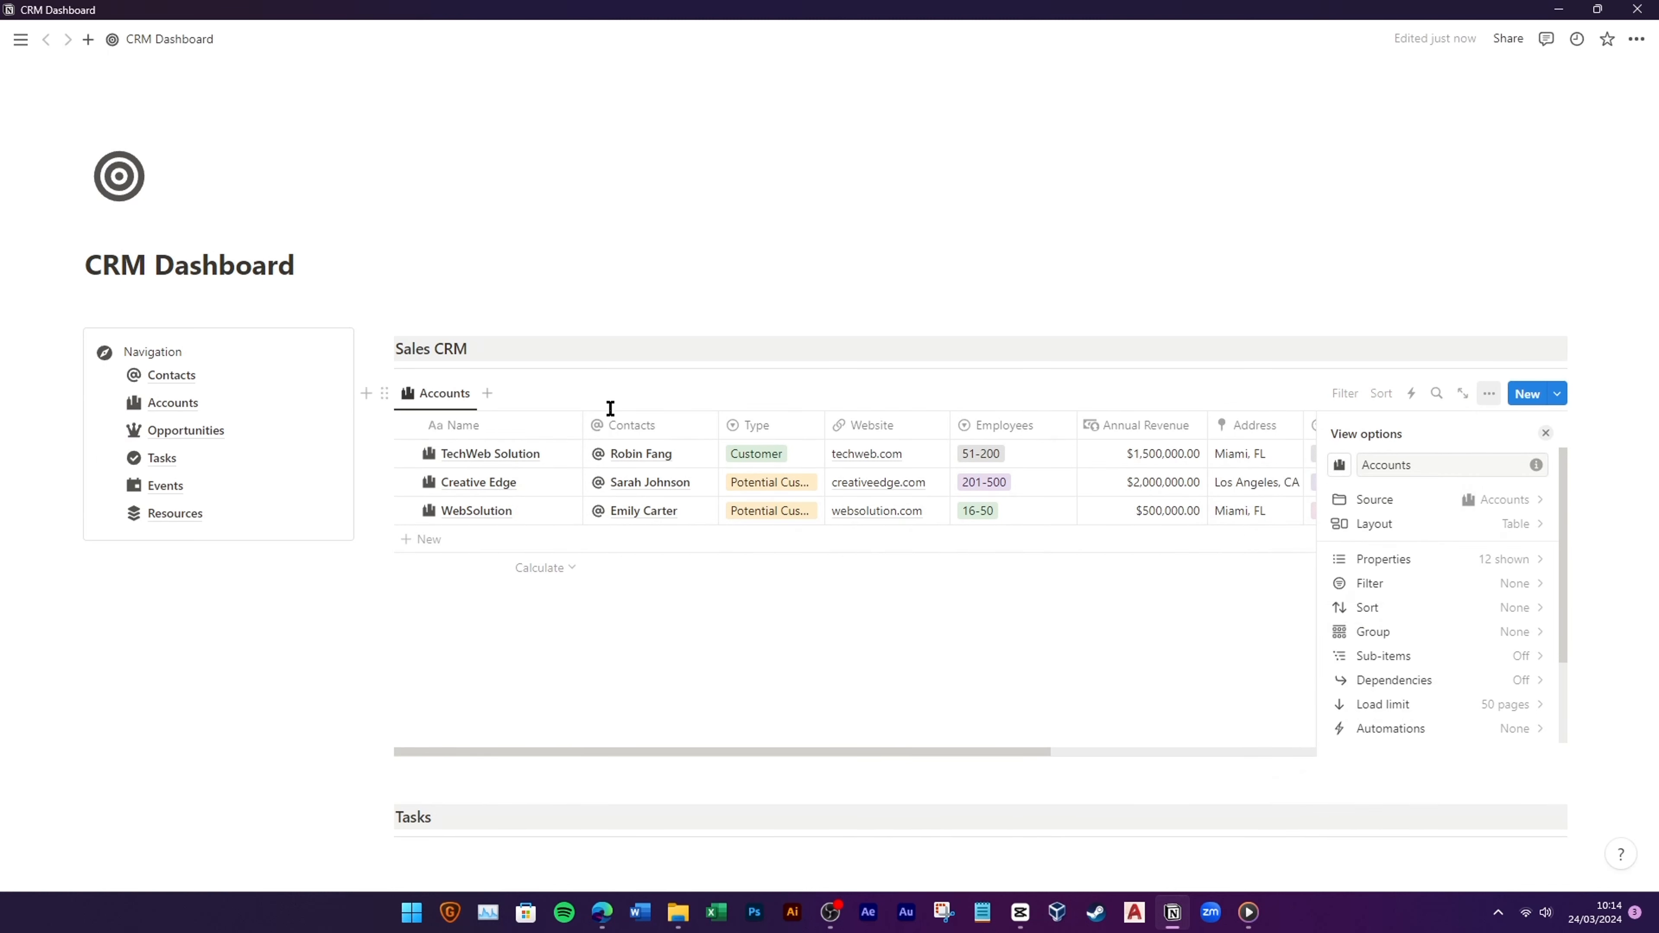
left_click(1008, 728)
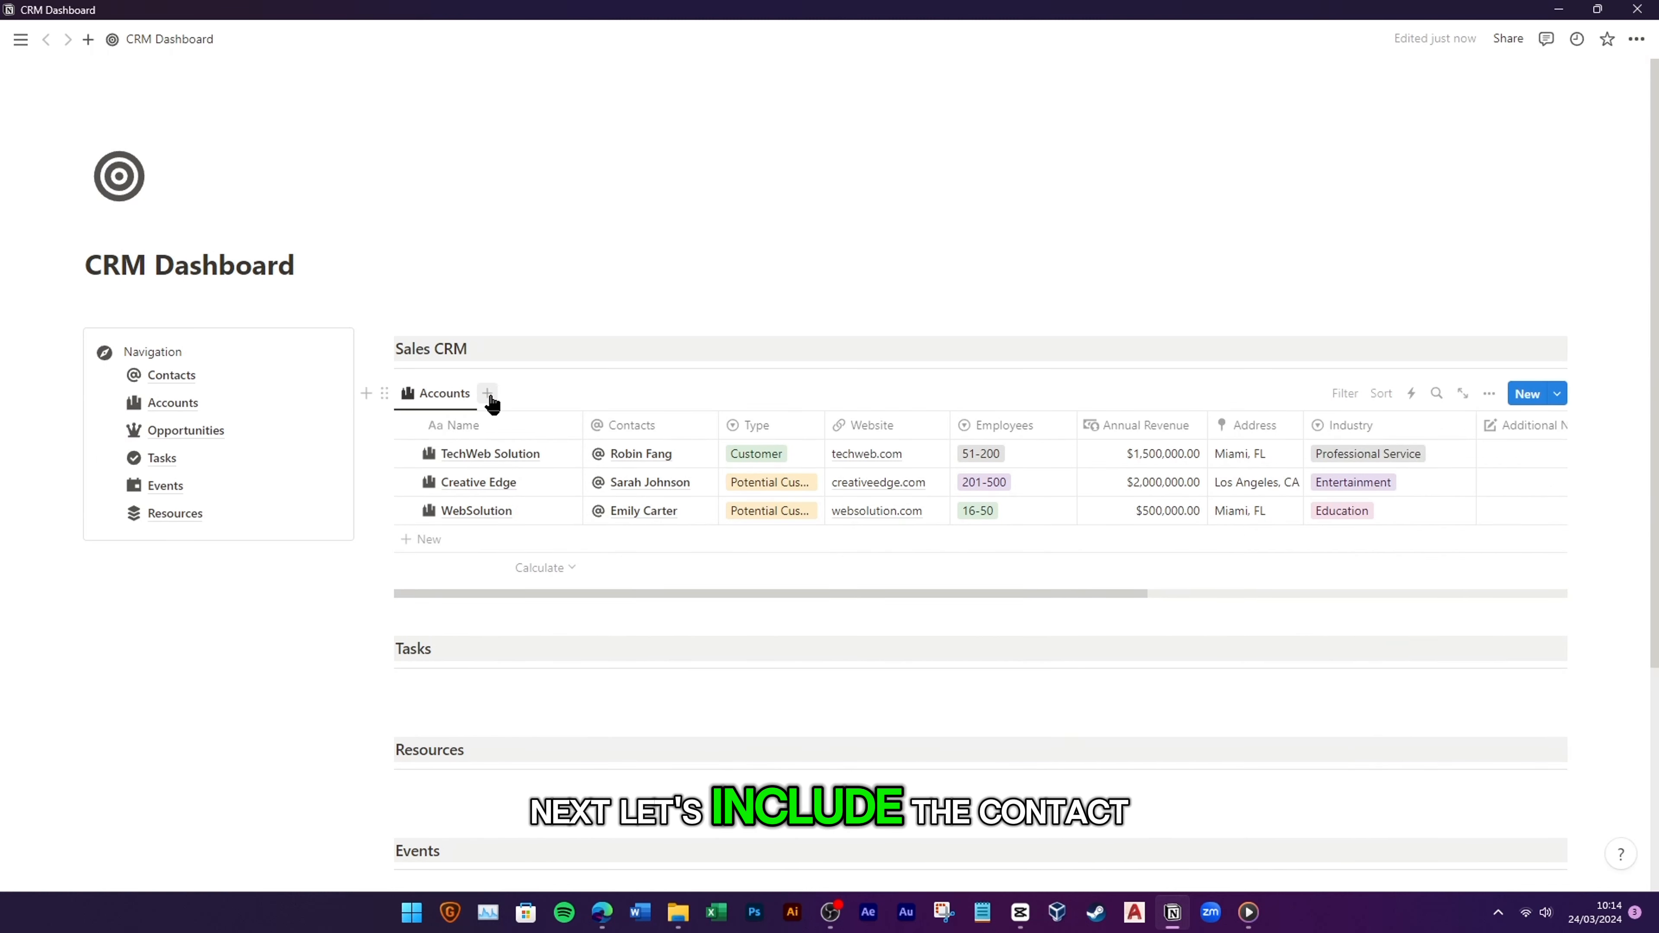
Step: Add a Contacts view to the linked database and hide its title
left_click(488, 393)
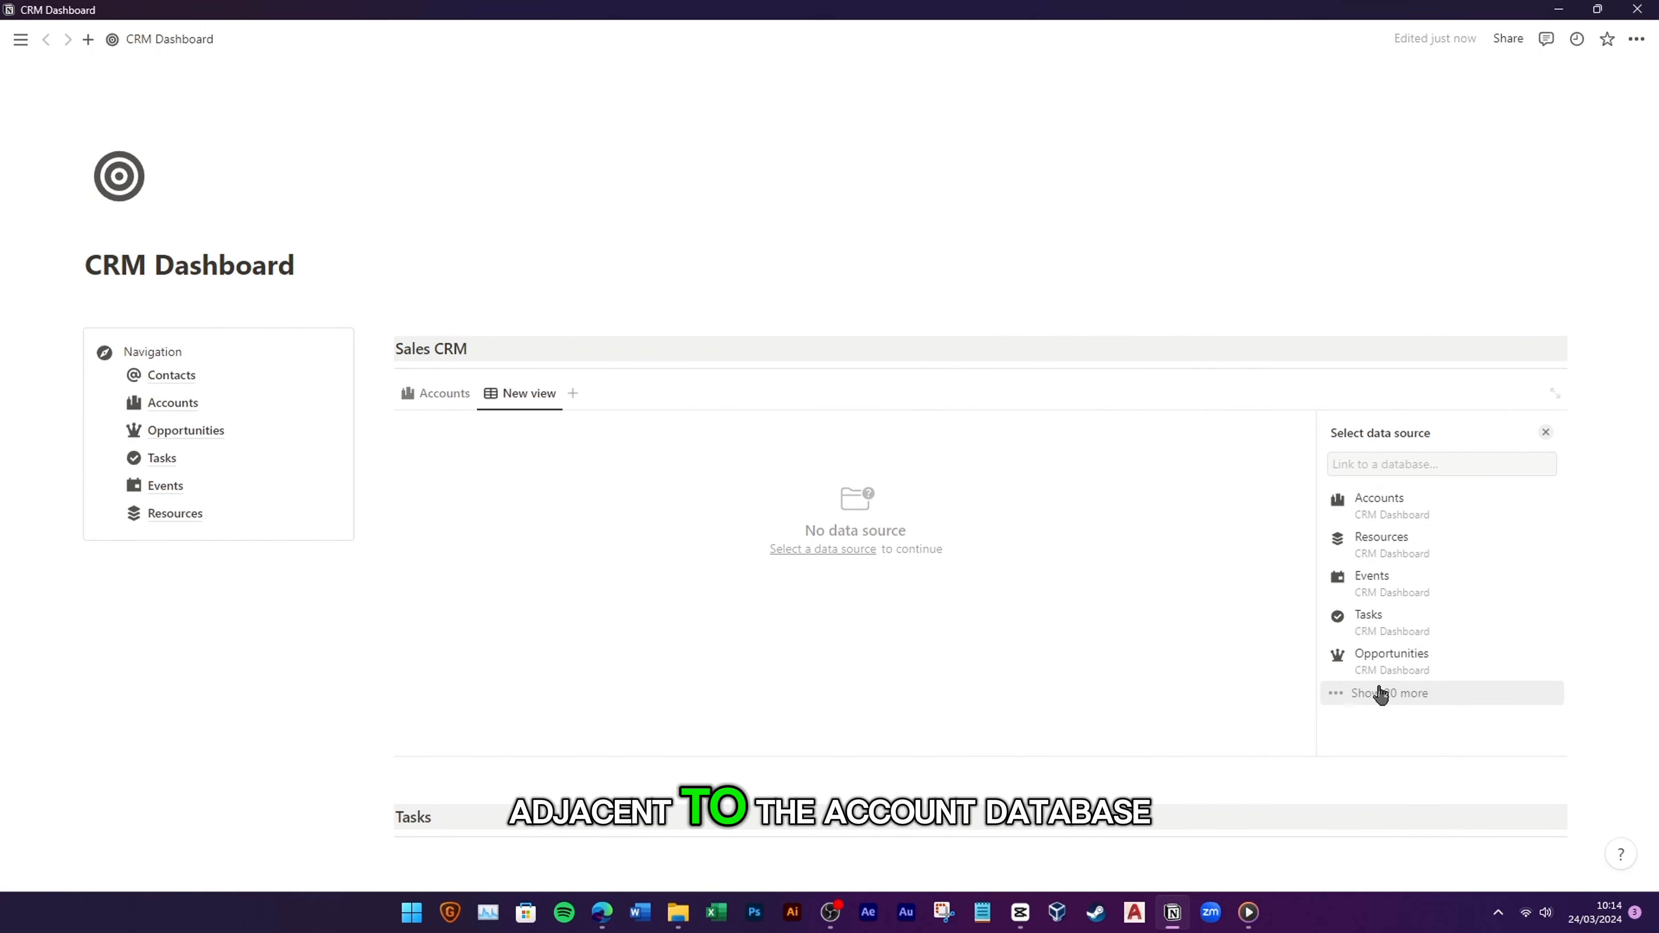
left_click(1389, 691)
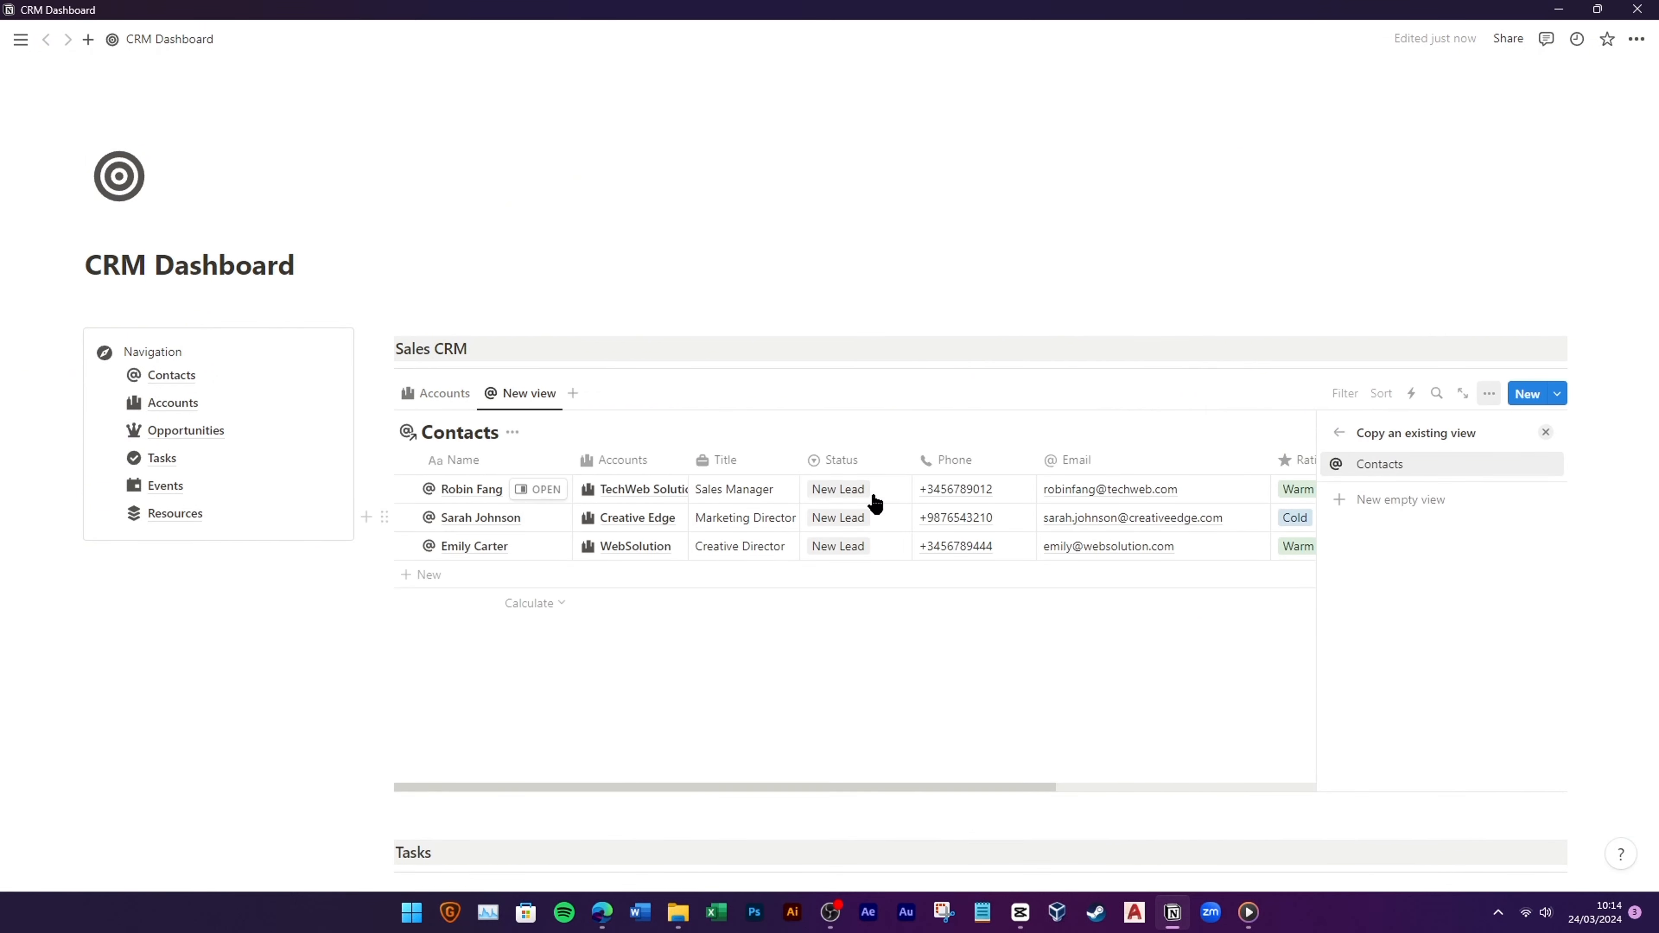
left_click(1377, 467)
left_click(512, 432)
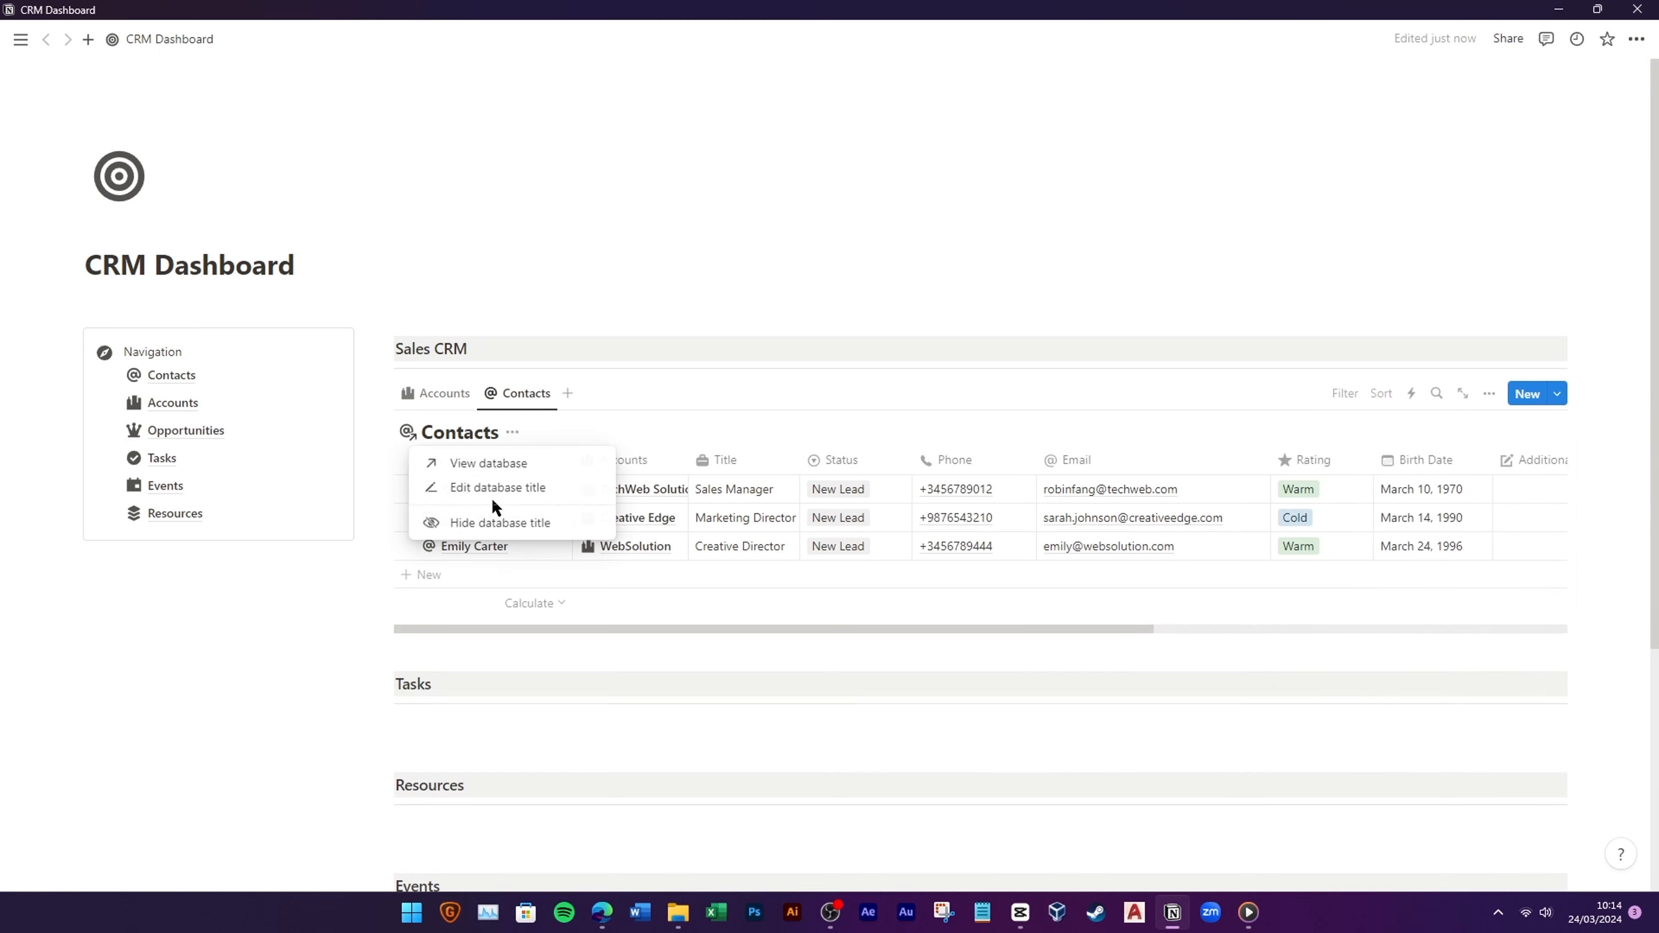
left_click(492, 521)
Step: Add an Opportunities view with a crown icon and its database title hidden
left_click(576, 393)
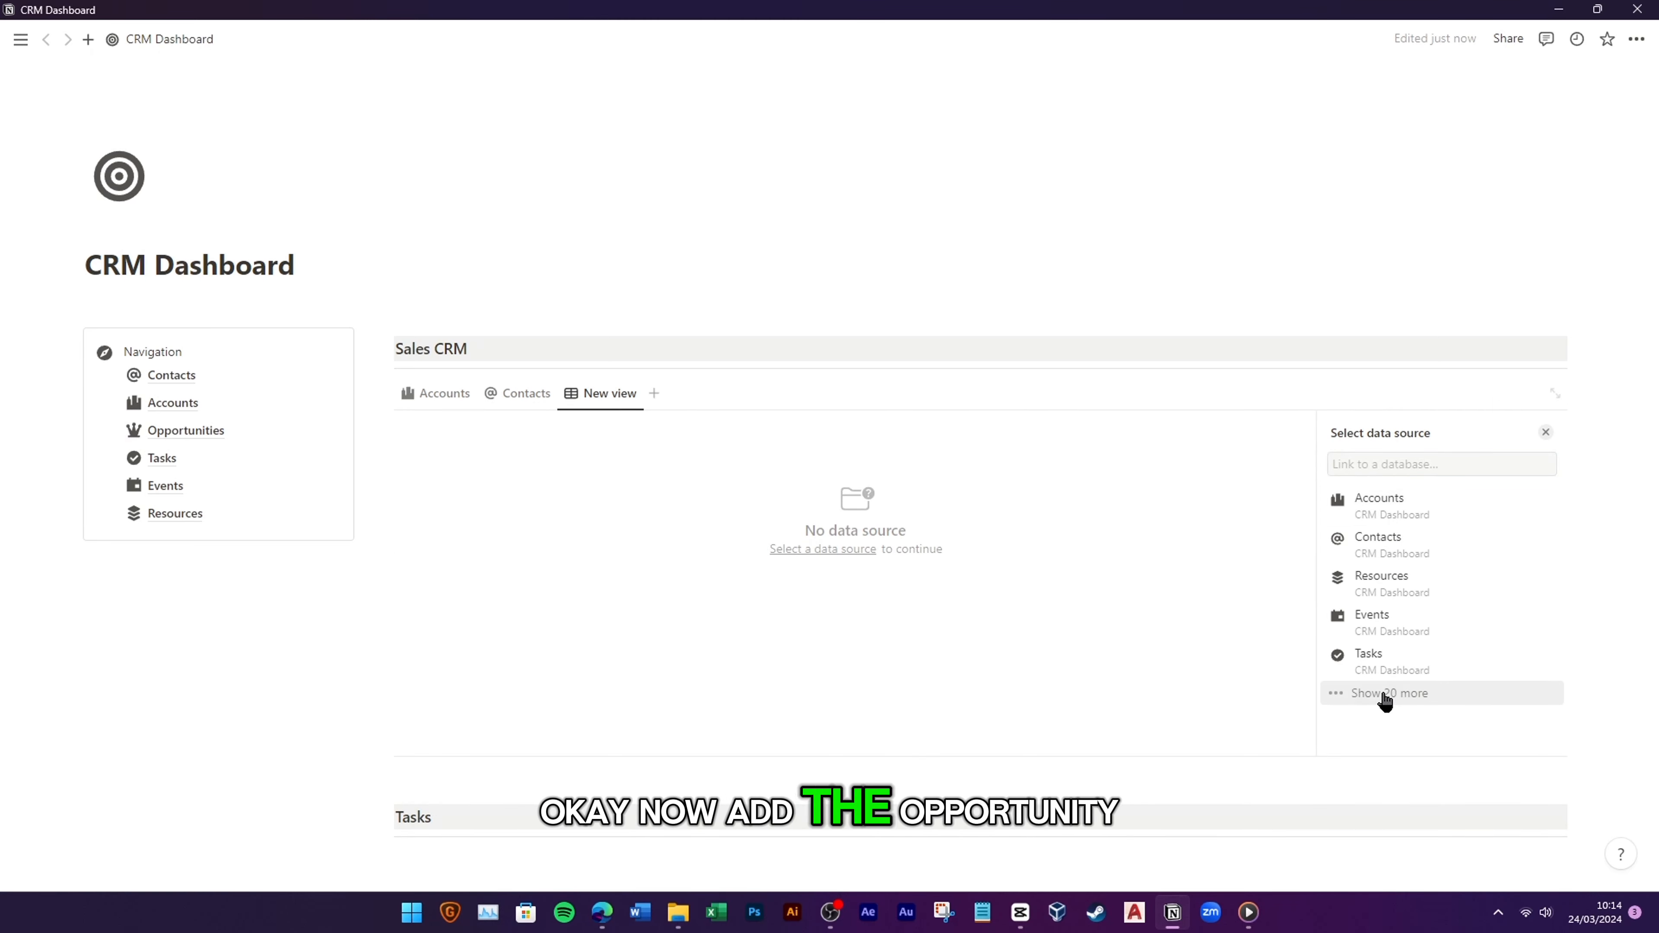
left_click(1385, 693)
left_click(1398, 694)
left_click(1379, 464)
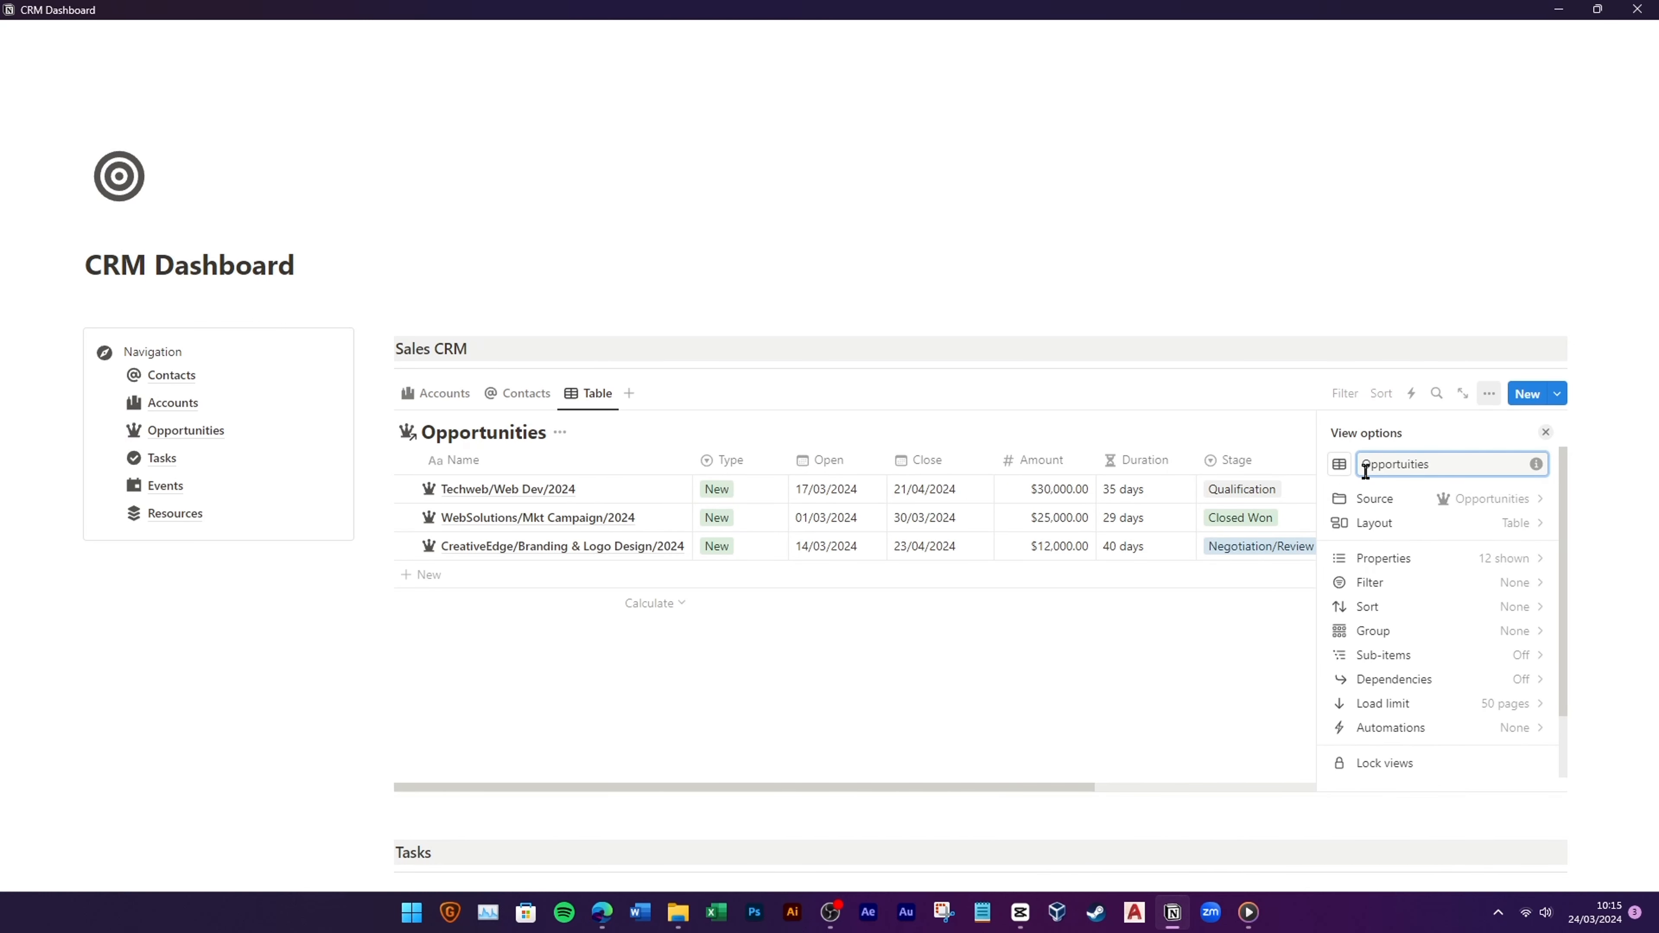
left_click(1348, 467)
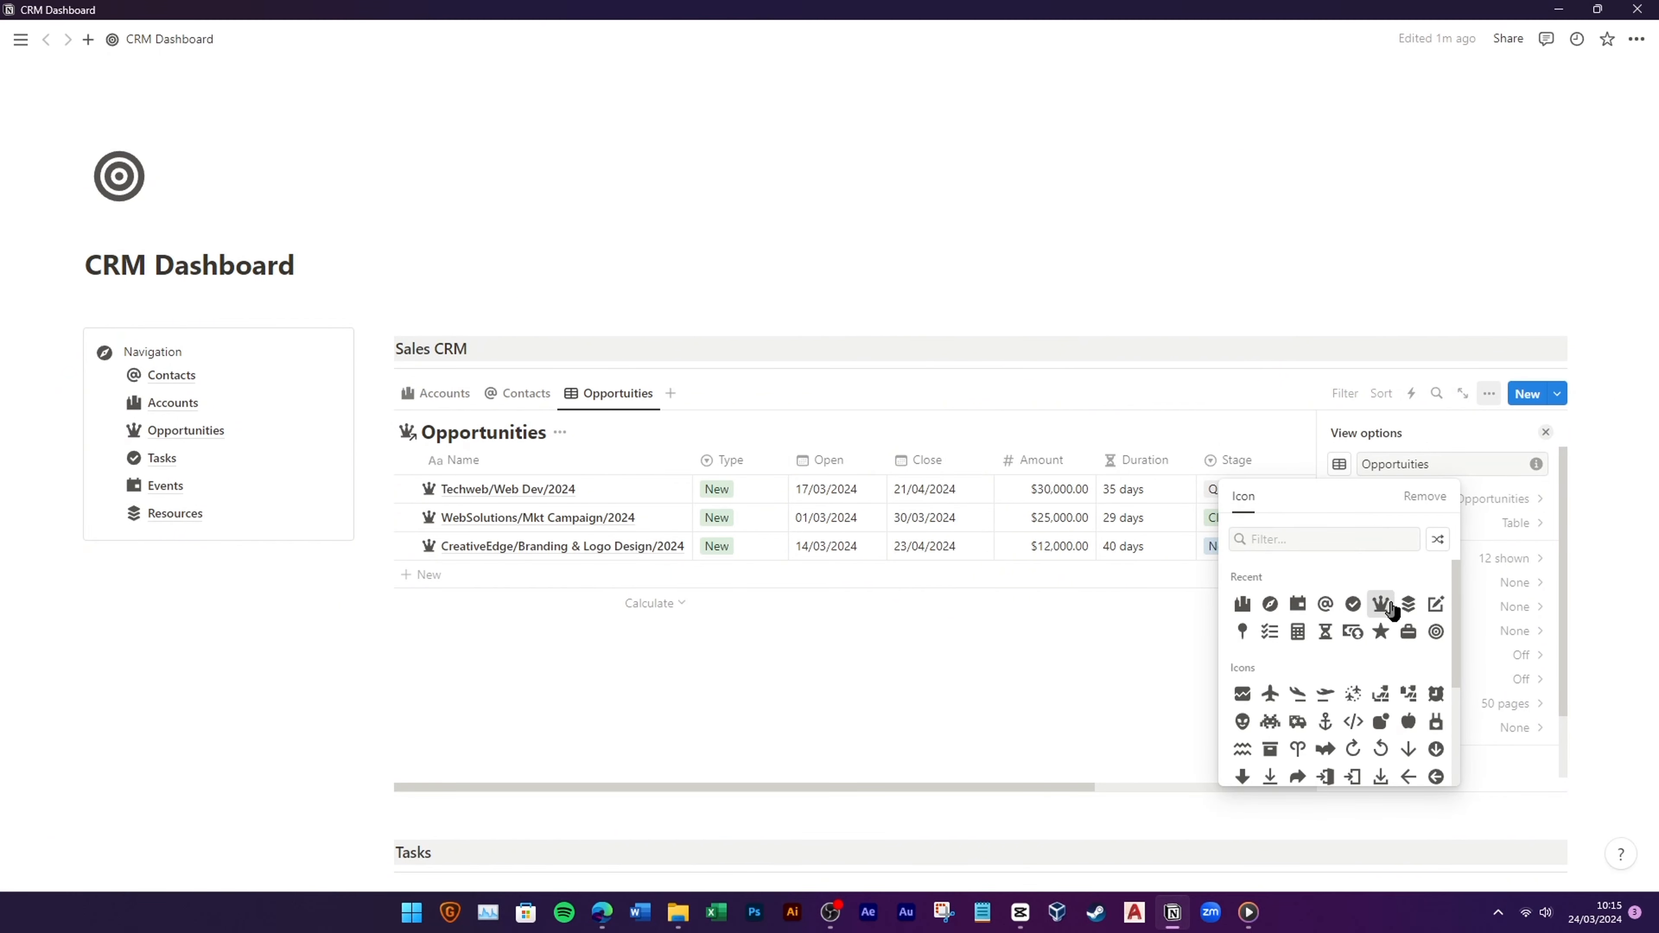
left_click(1393, 608)
left_click(1407, 466)
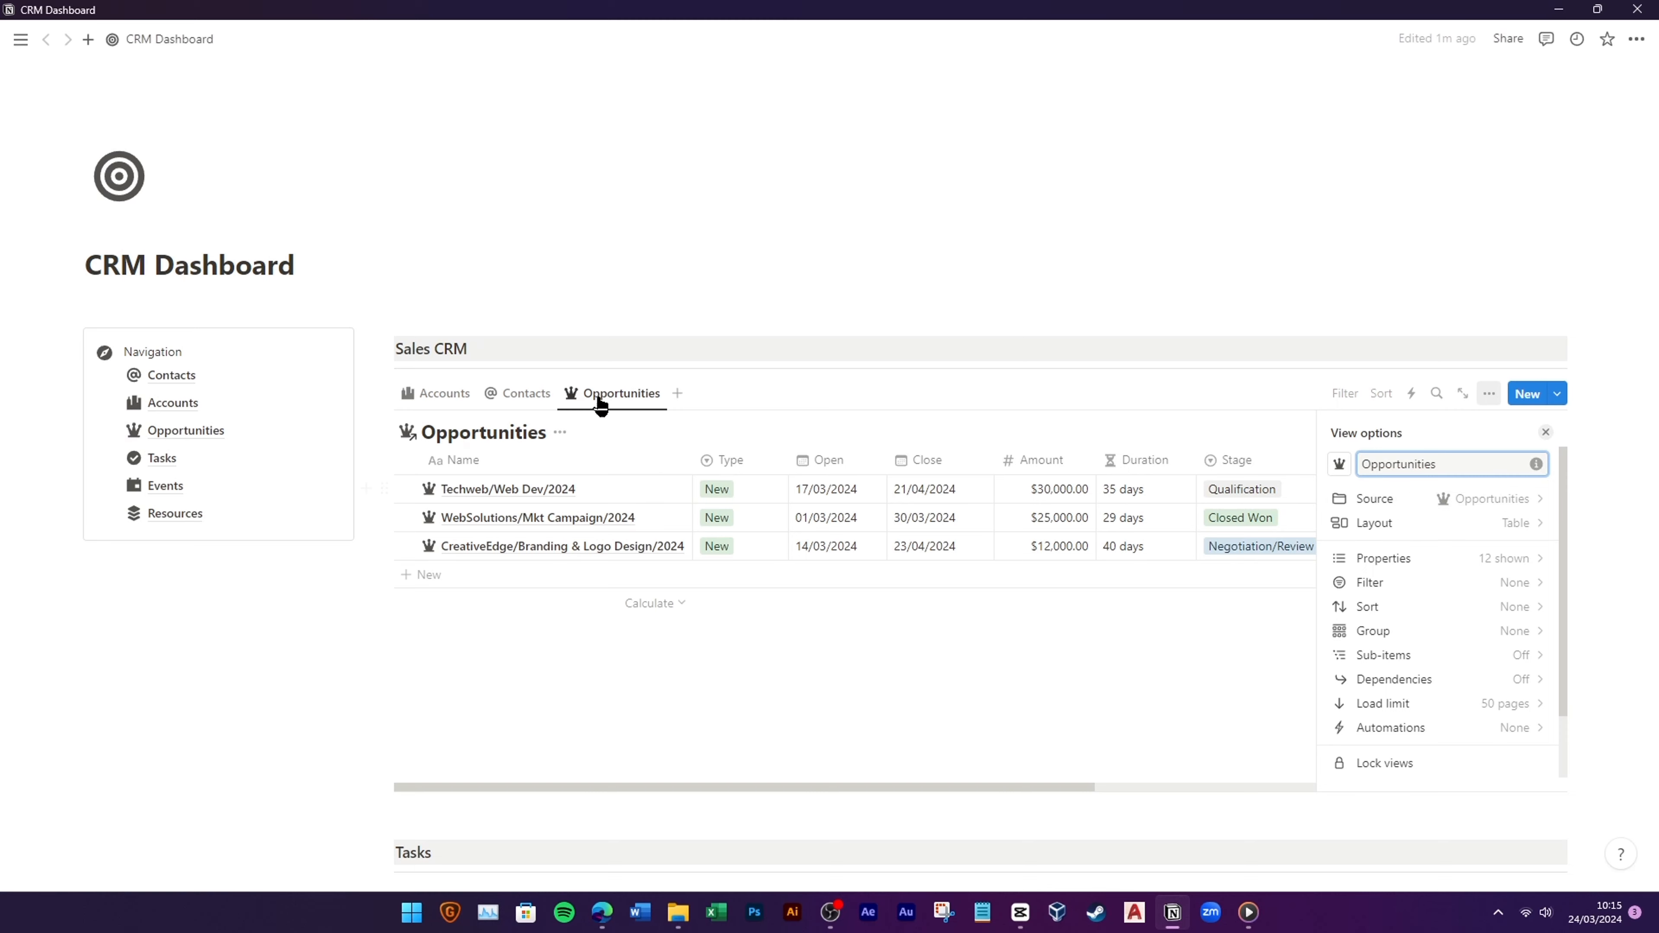
left_click(526, 393)
left_click(445, 393)
left_click(617, 393)
left_click(554, 437)
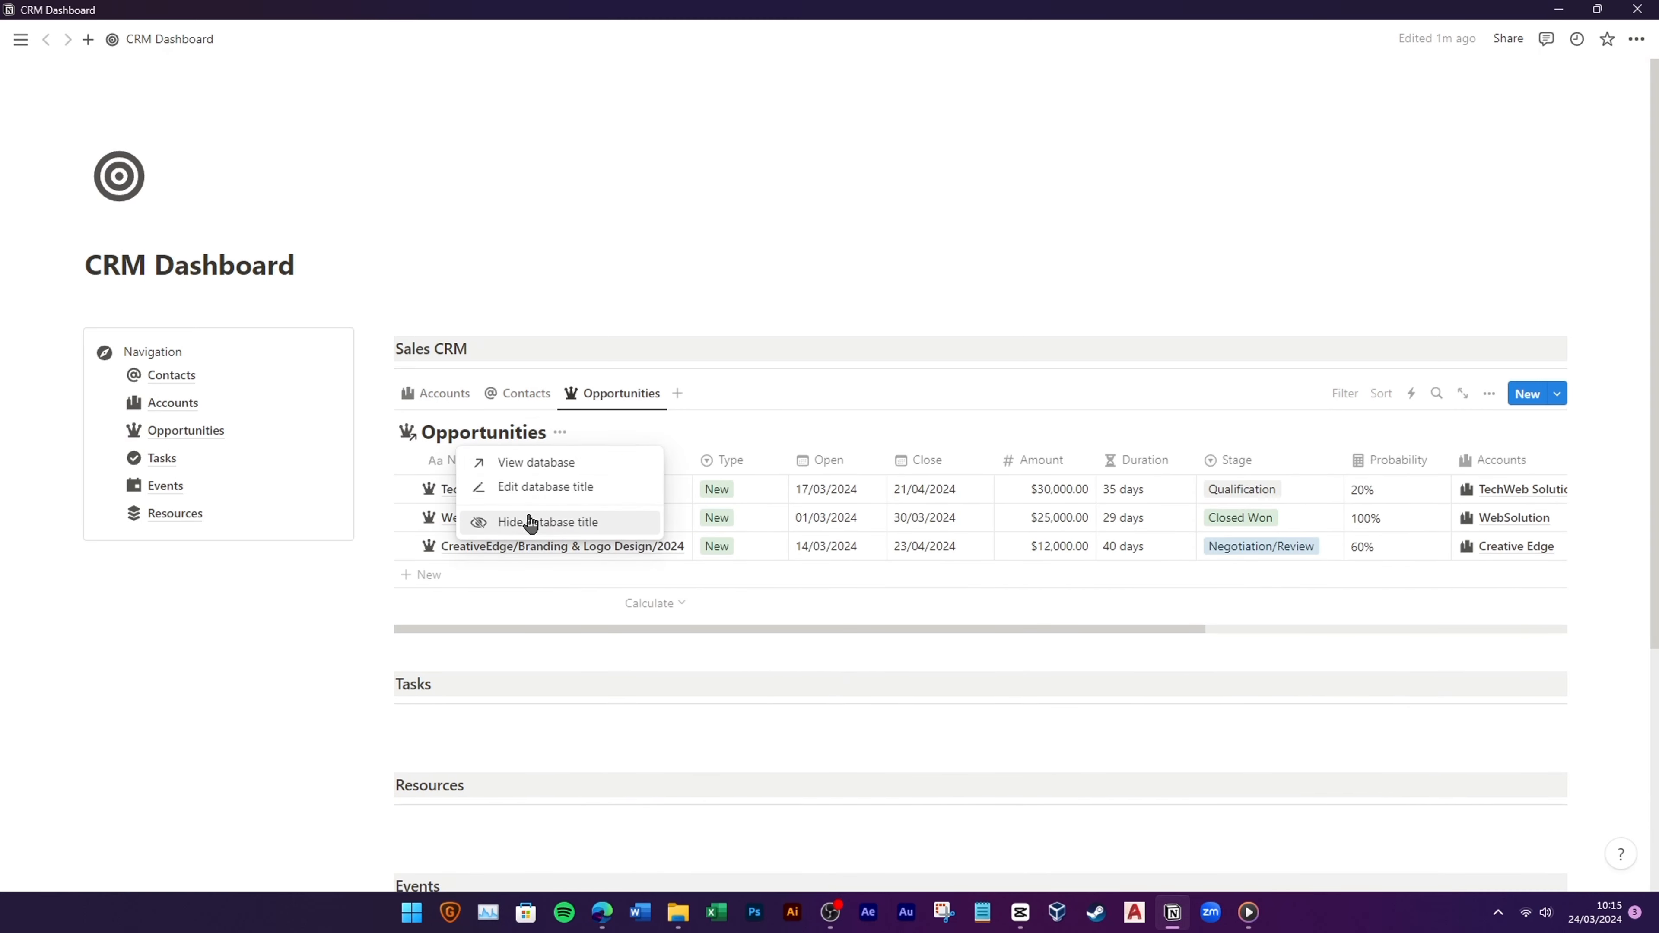
left_click(530, 524)
left_click(449, 395)
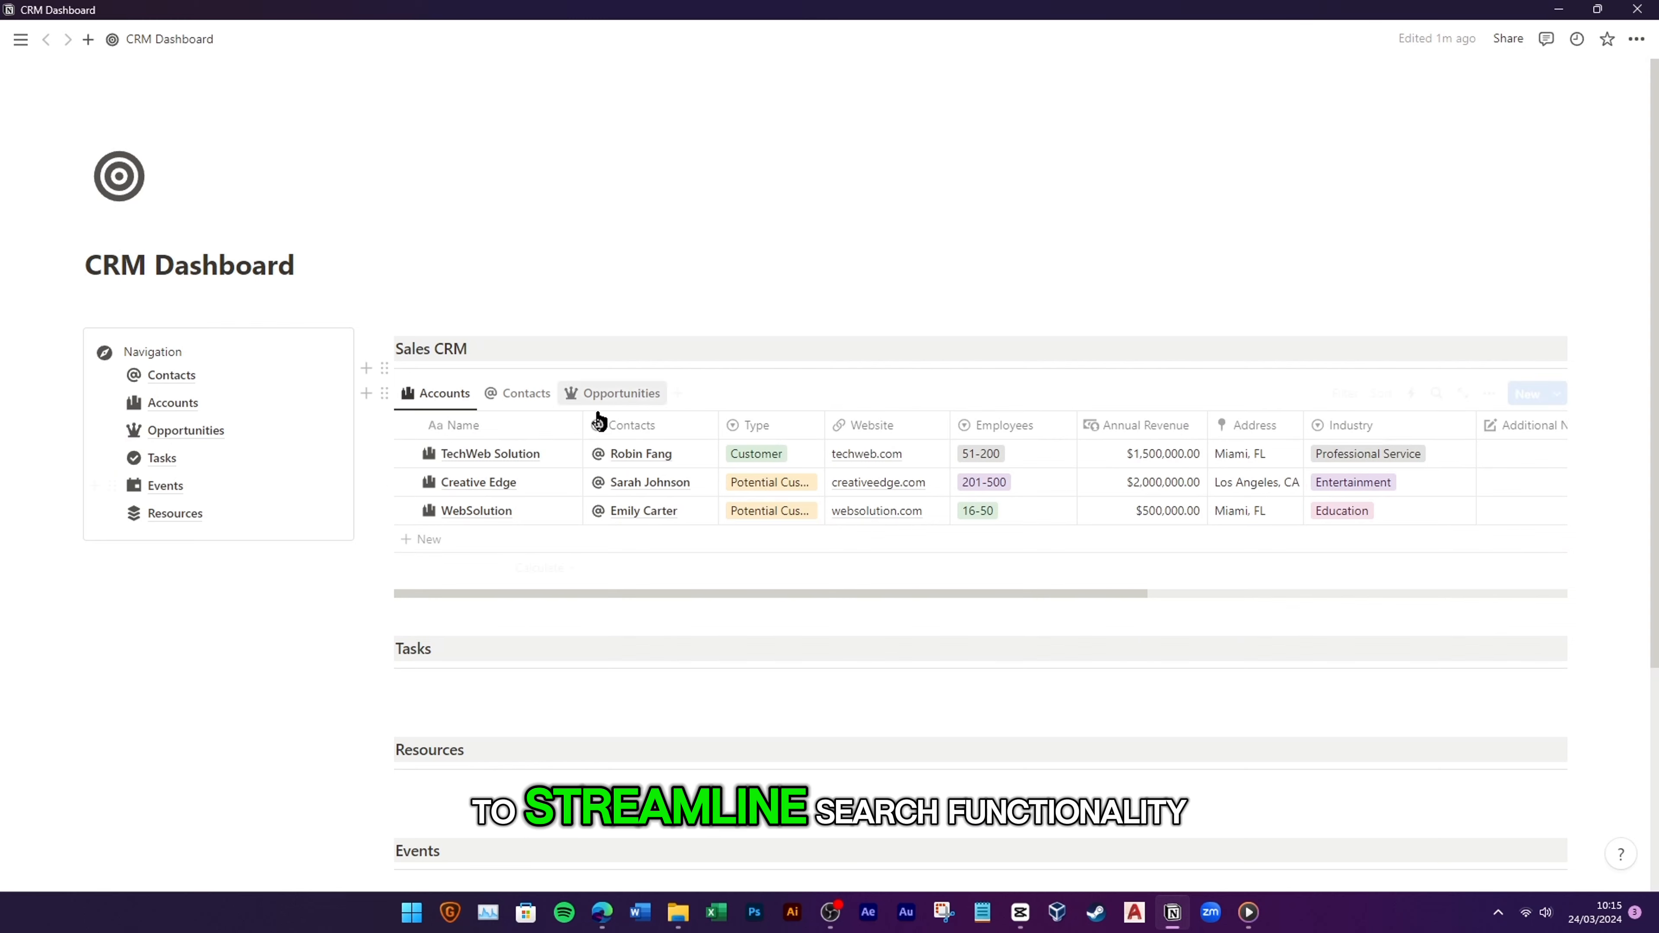
Step: Add Contacts, Industry and Type filters to the dashboard's Accounts view
left_click(1345, 392)
left_click(1297, 561)
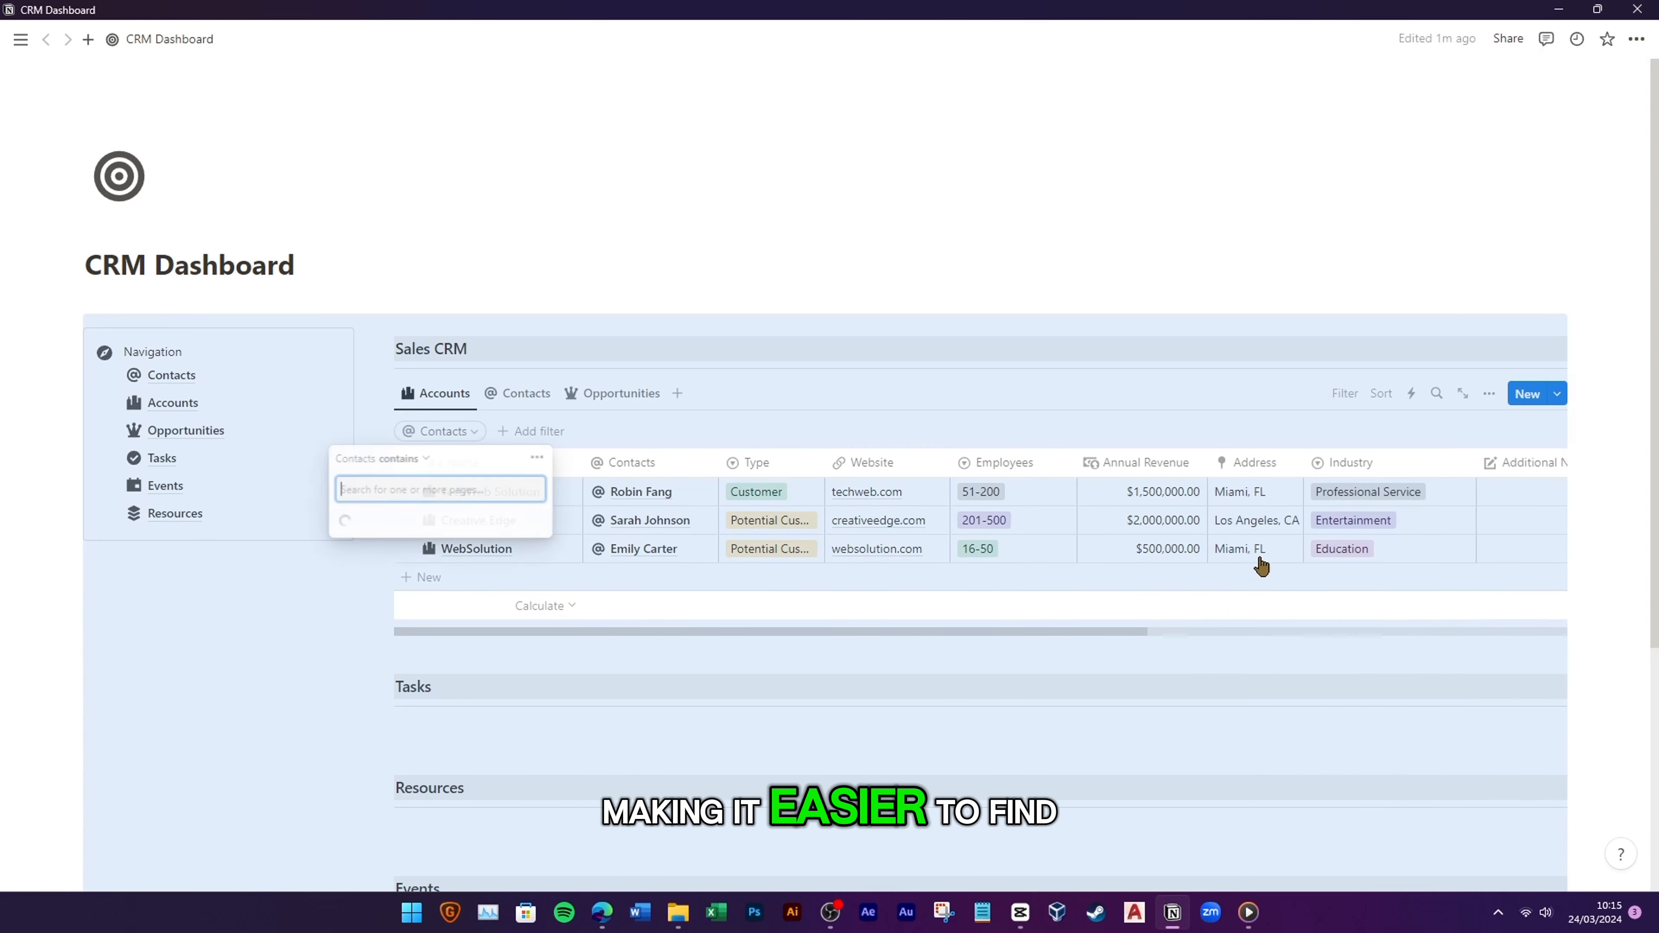
left_click(556, 431)
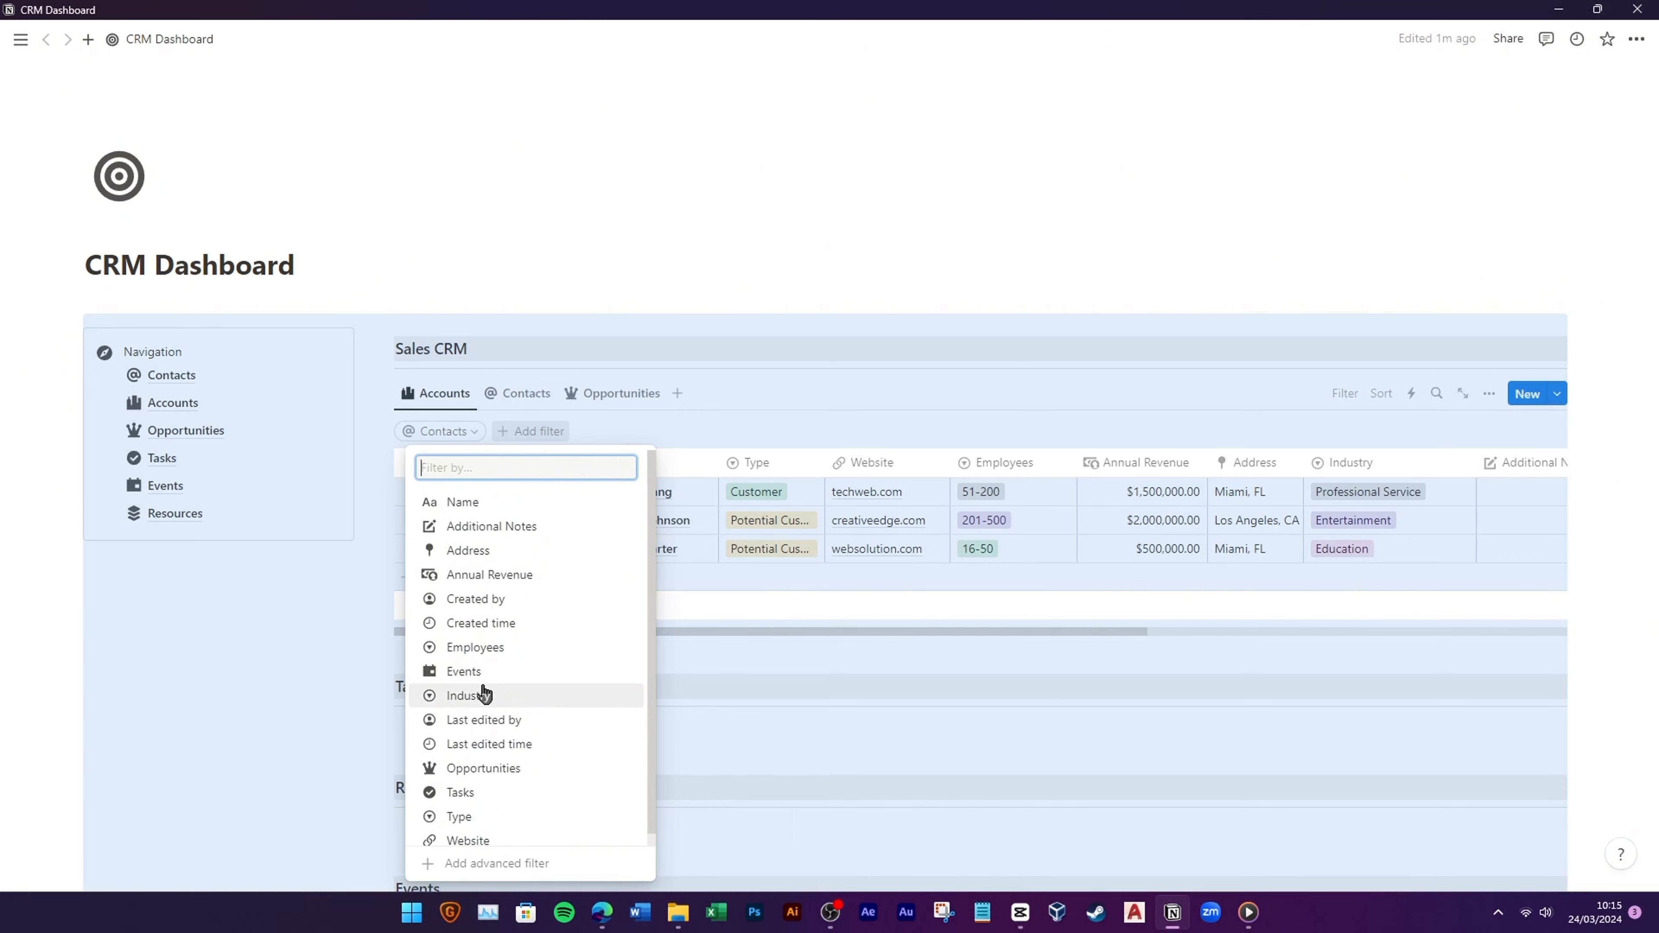
left_click(481, 694)
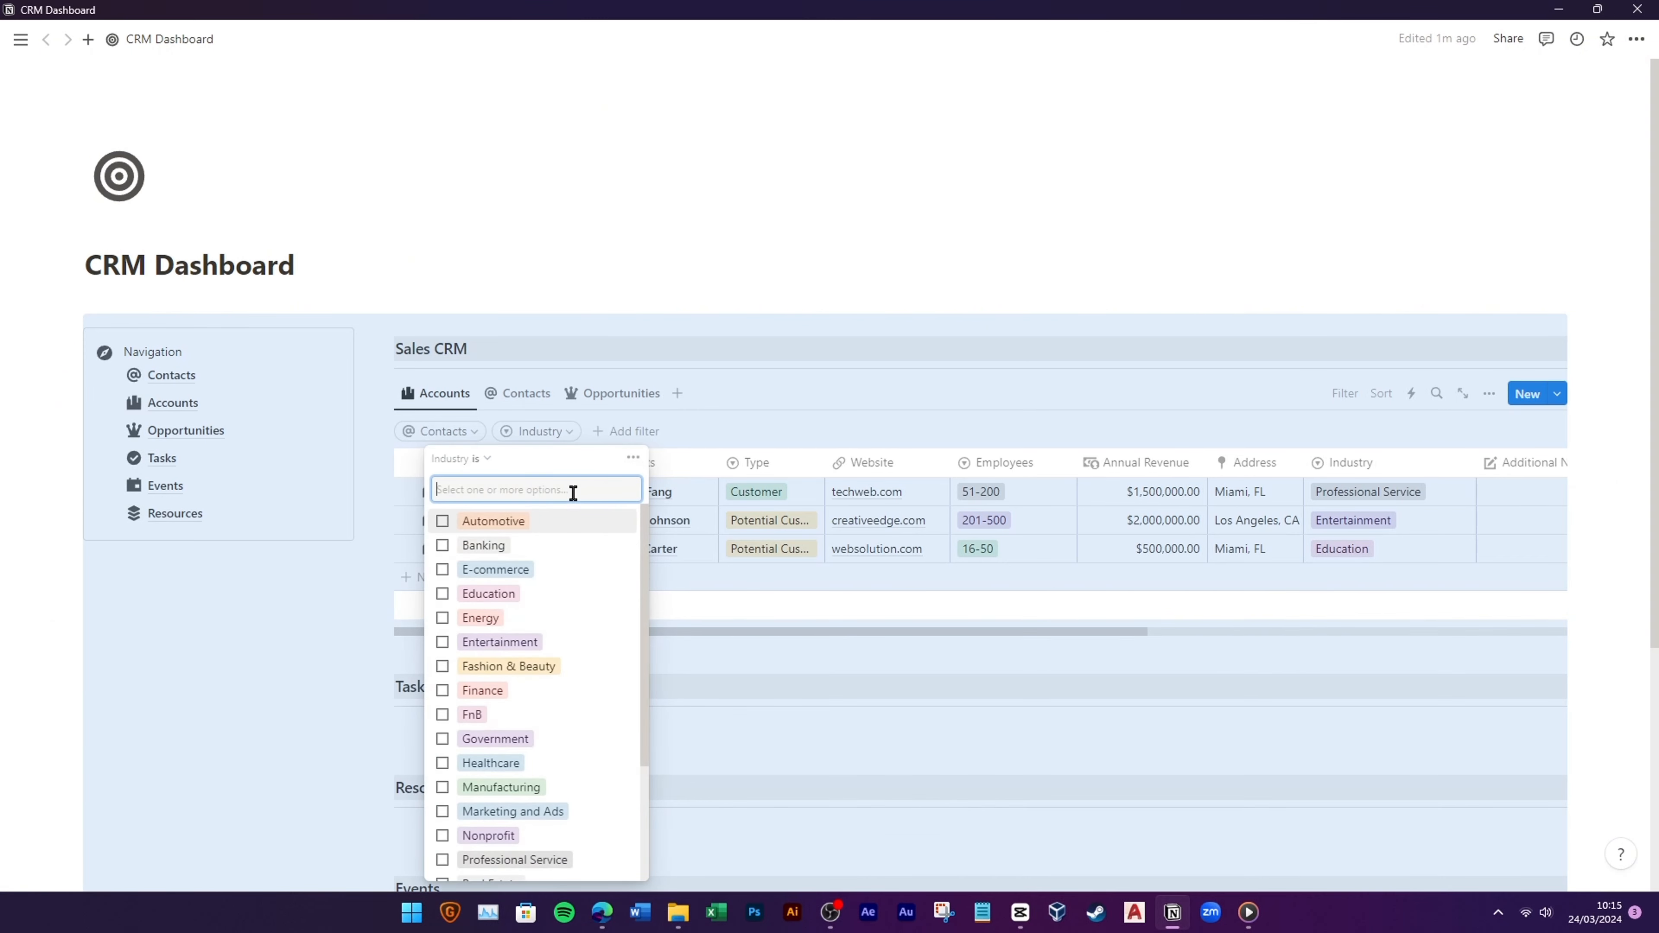
left_click(644, 433)
left_click(564, 791)
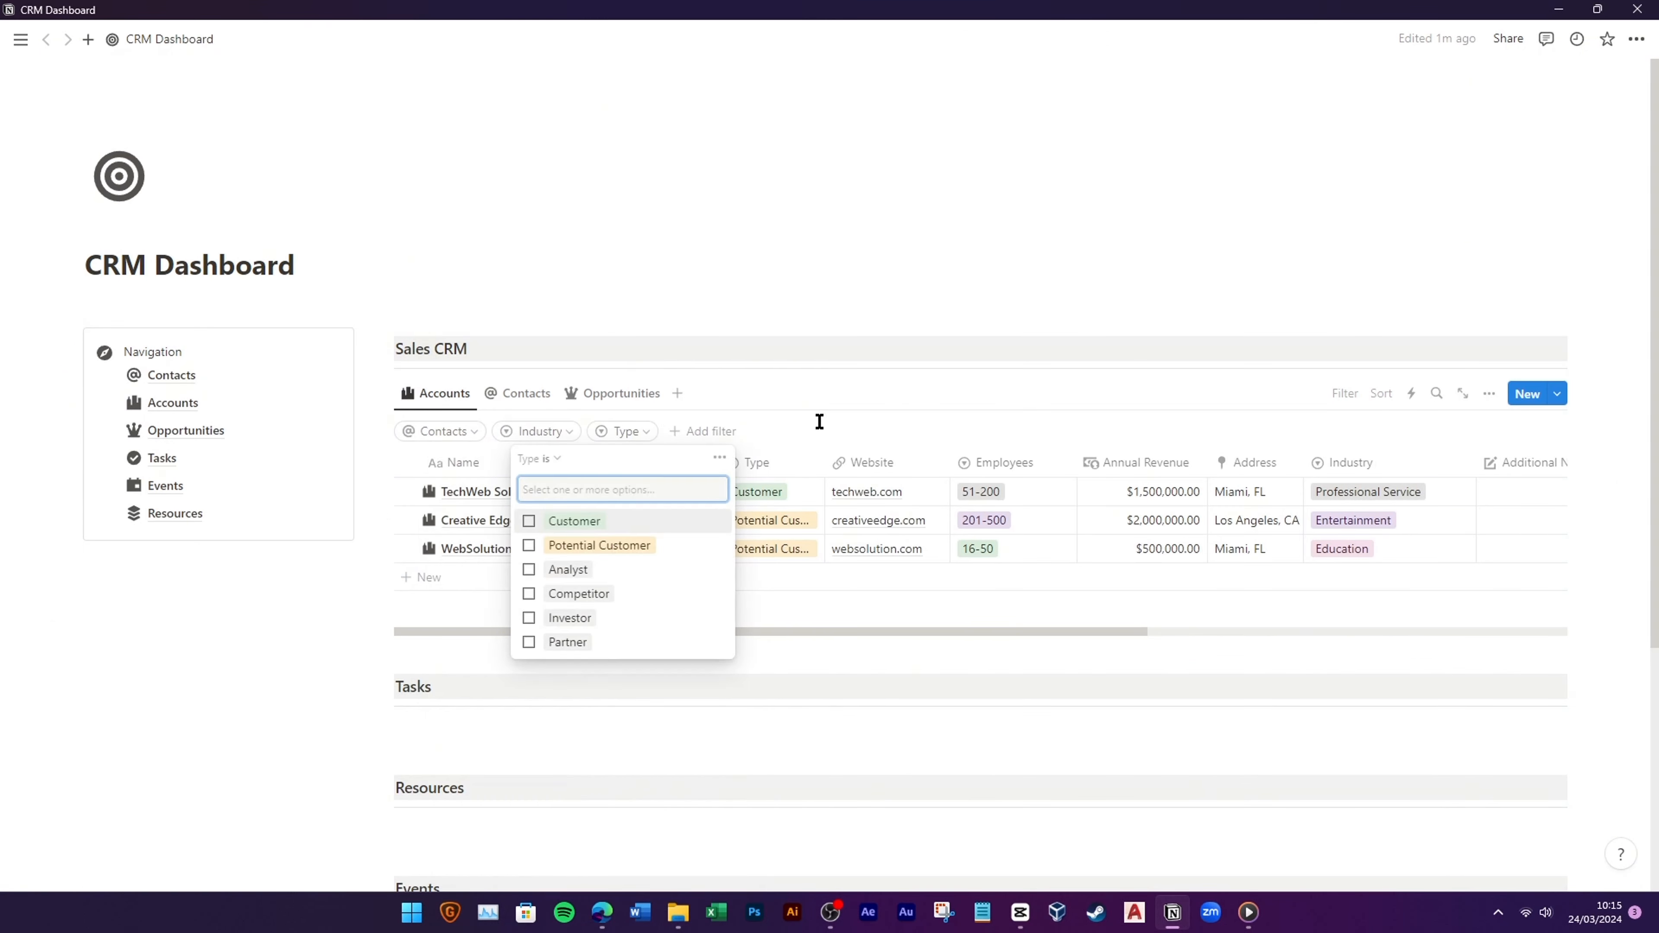
left_click(819, 422)
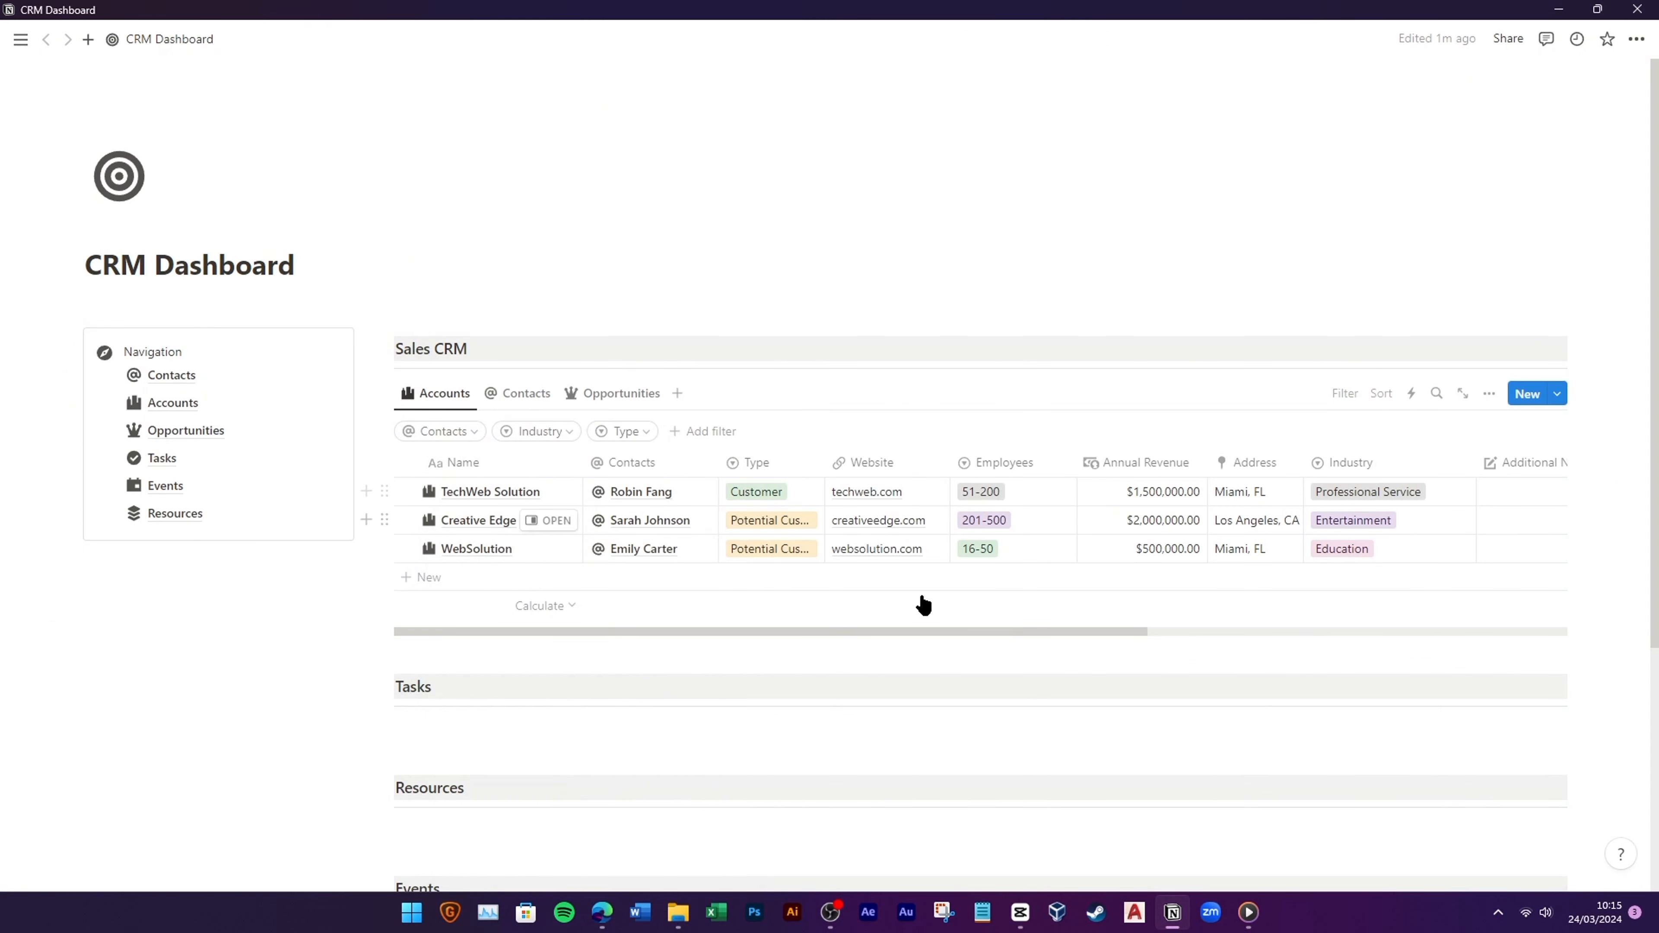
left_click(248, 412)
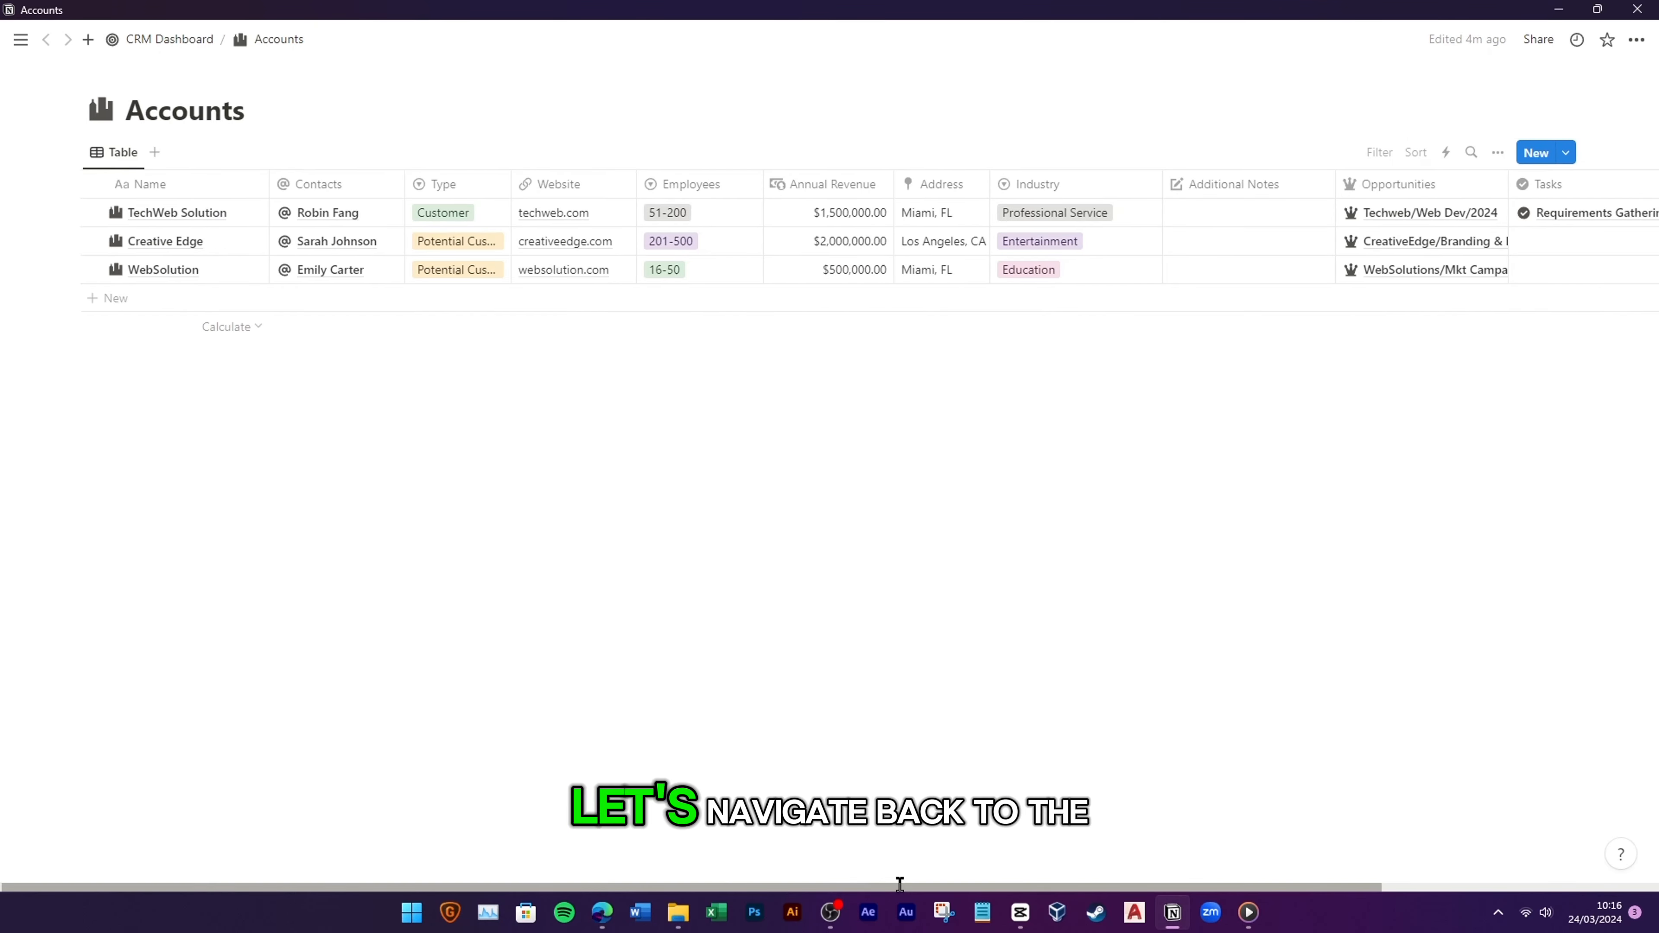
Step: Add an Account Owner person property to Accounts, placed right after Name
left_click_drag(896, 887, 1141, 887)
left_click(1529, 180)
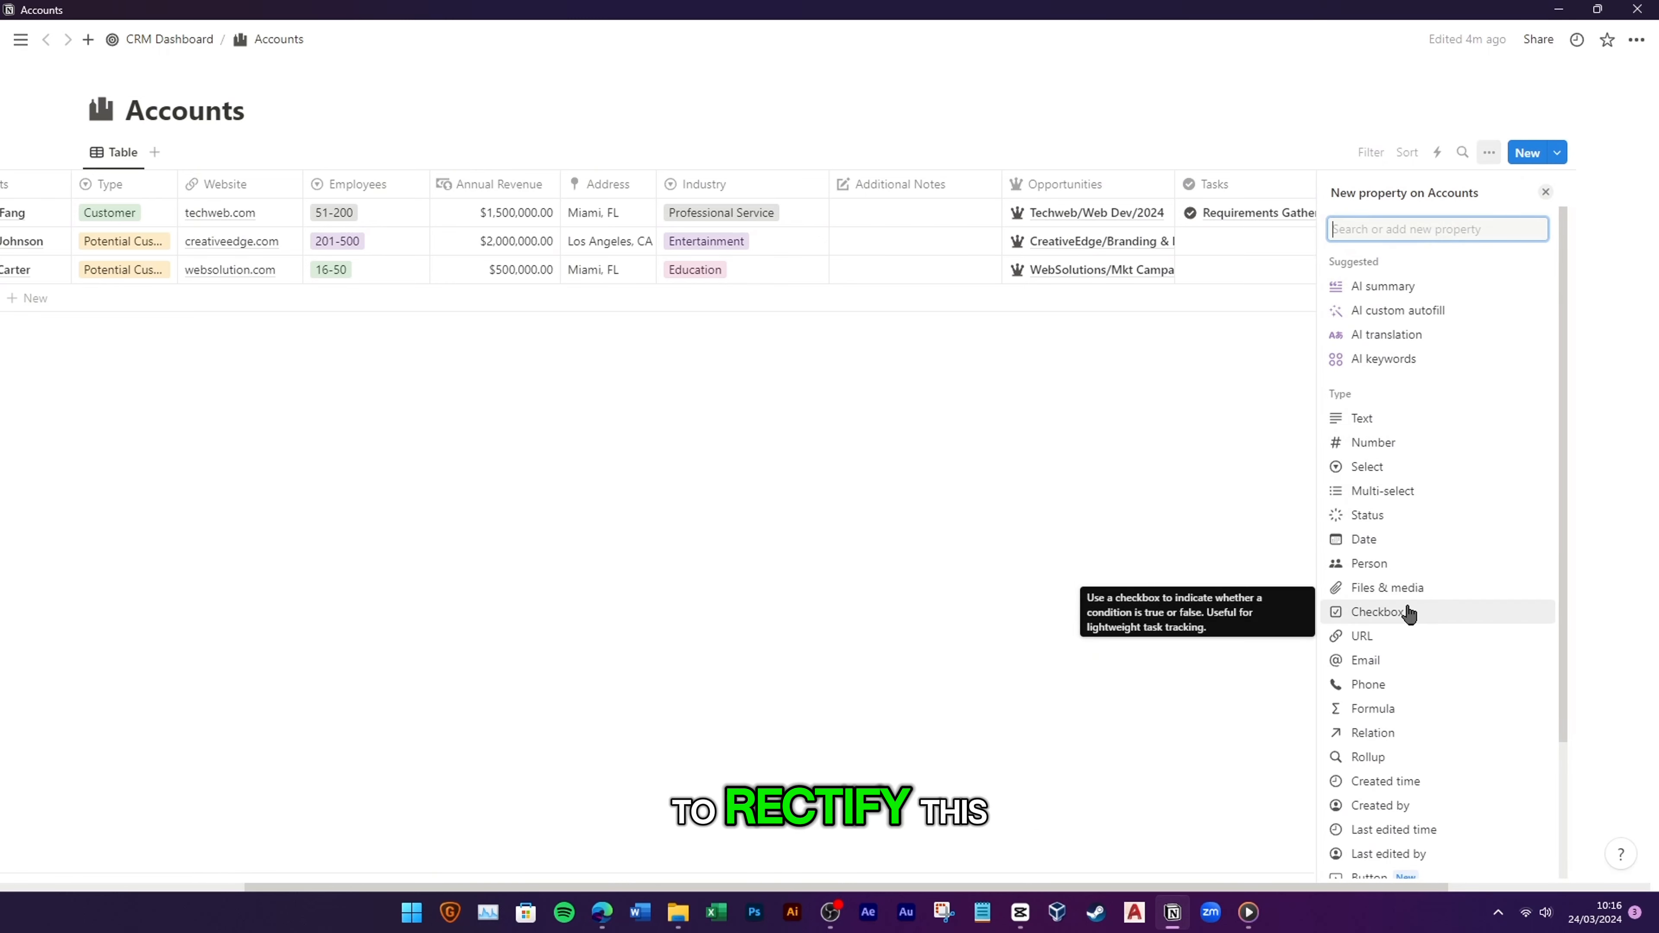
left_click(1404, 563)
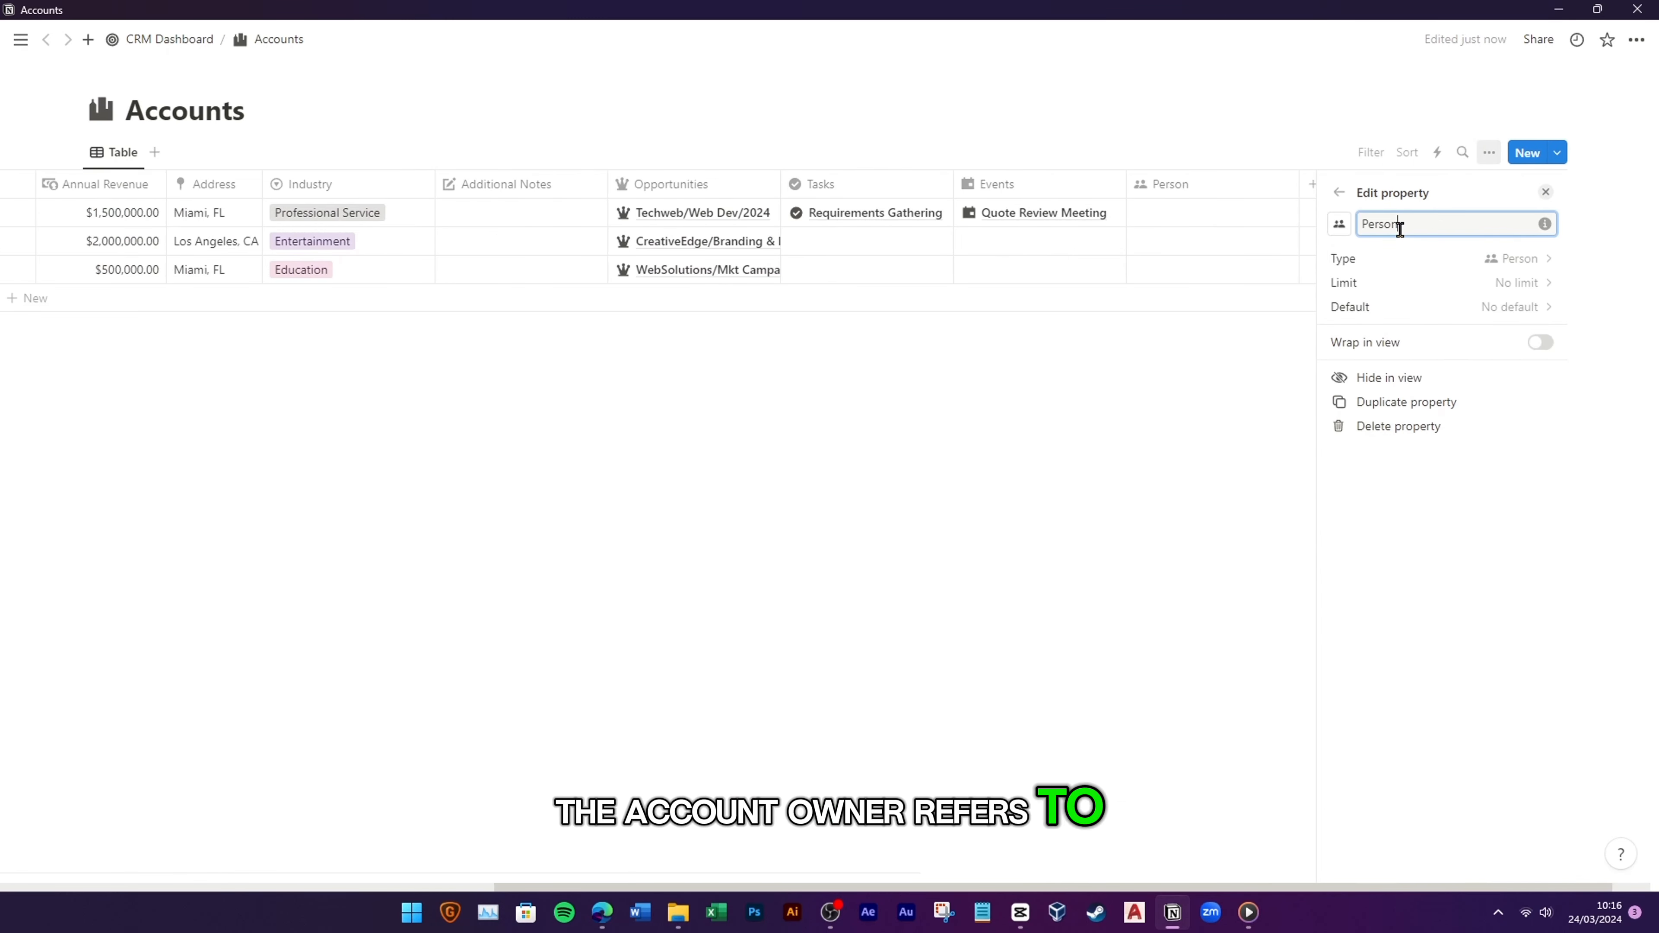
type("Account Owner")
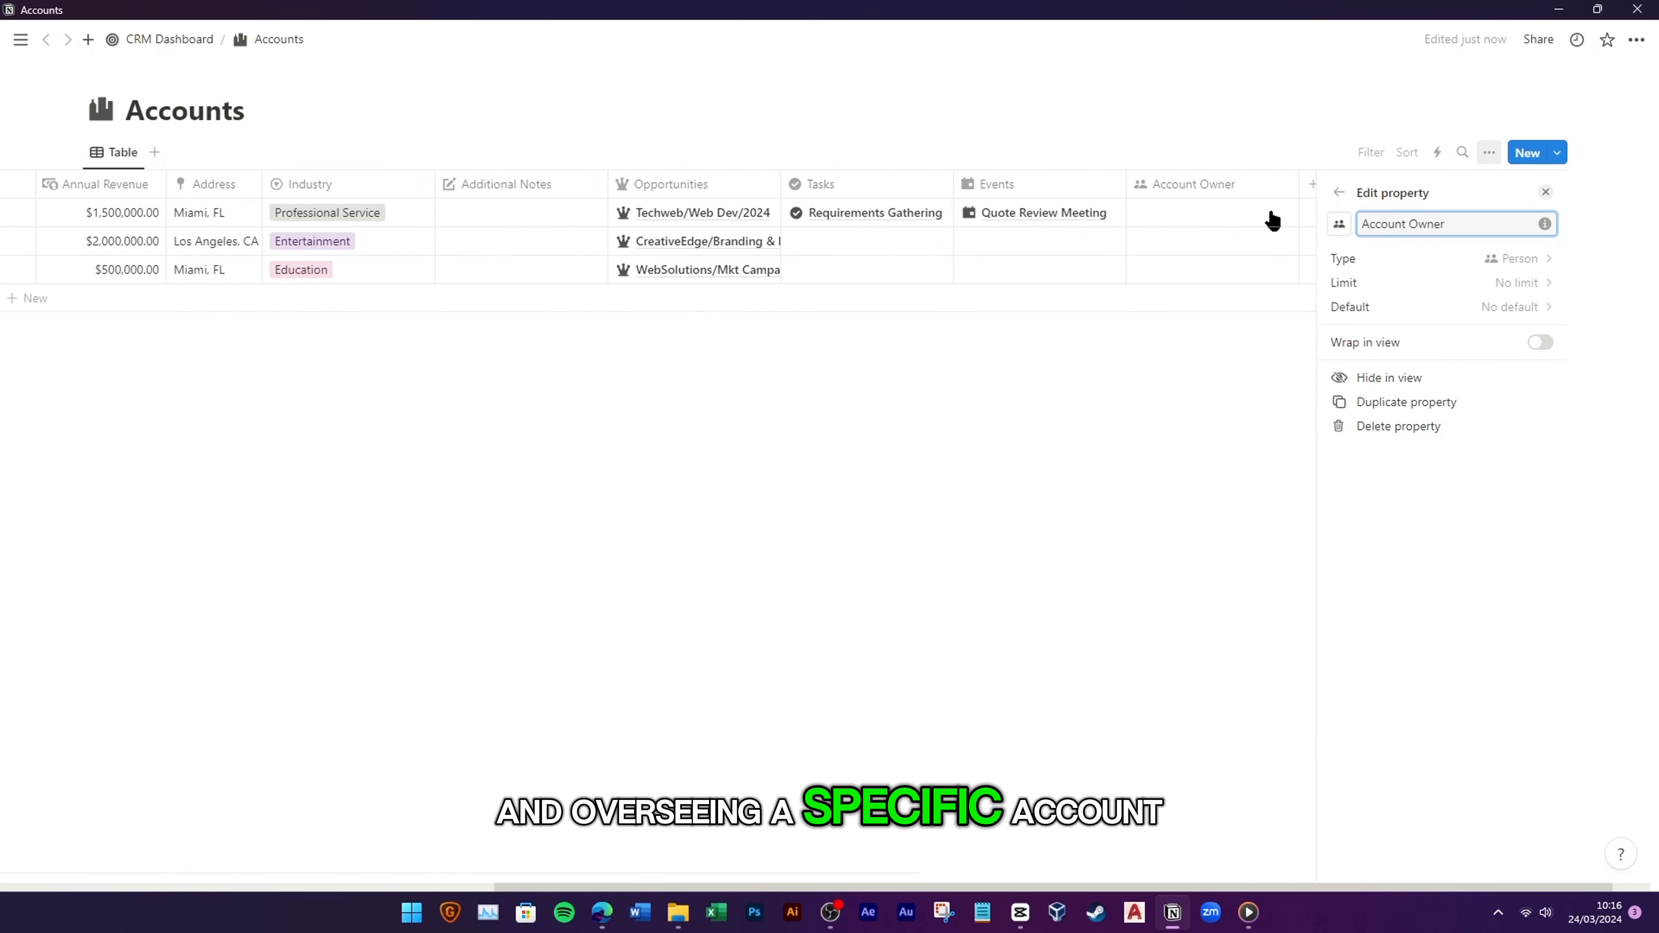
left_click_drag(1230, 193, 396, 196)
left_click(348, 215)
Step: Assign the workspace member as owner of TechWeb Solution, Creative Edge and WebSolution
left_click(346, 261)
left_click(315, 368)
left_click(333, 241)
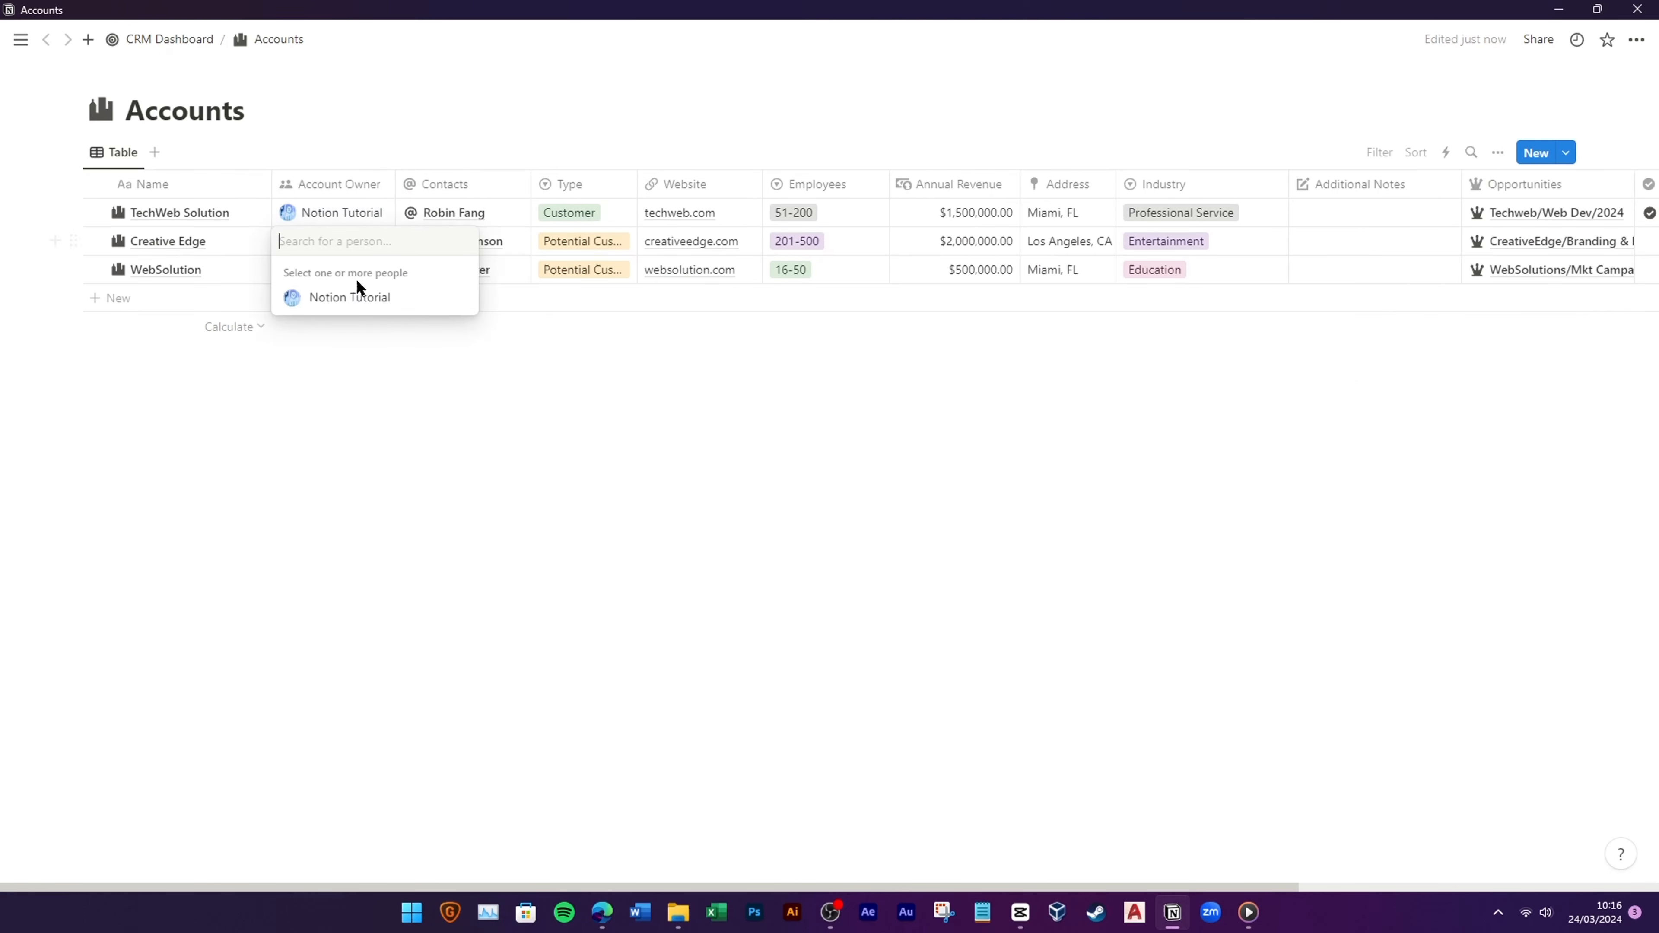
left_click(352, 297)
key("Escape")
left_click(334, 269)
left_click(339, 327)
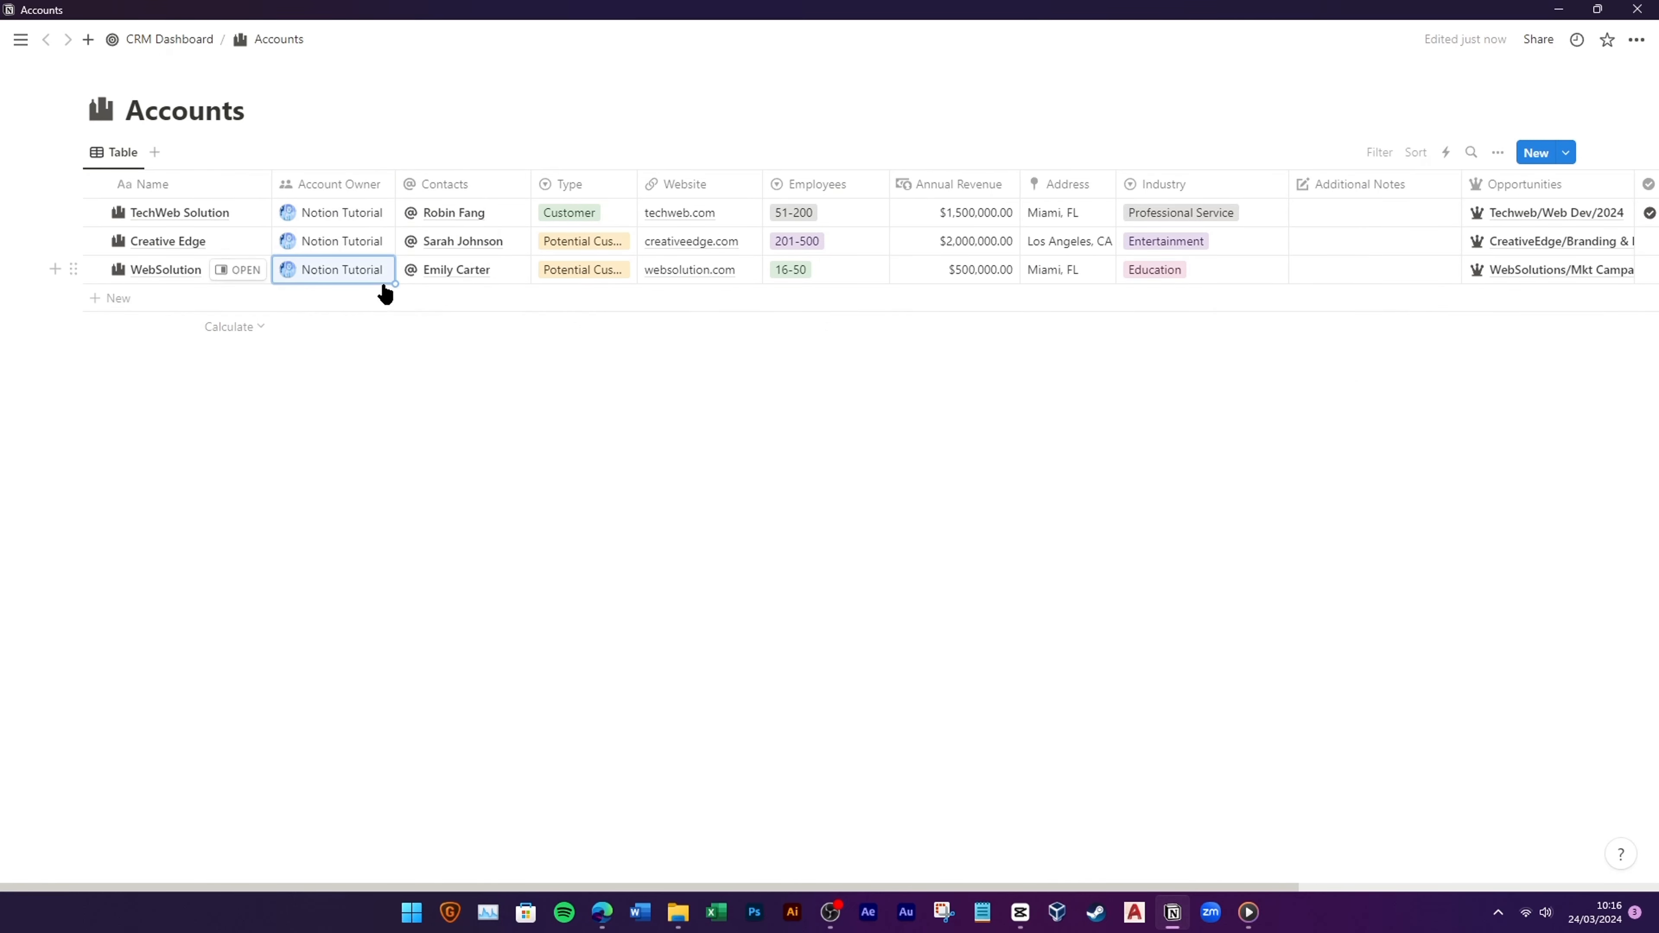
left_click(178, 42)
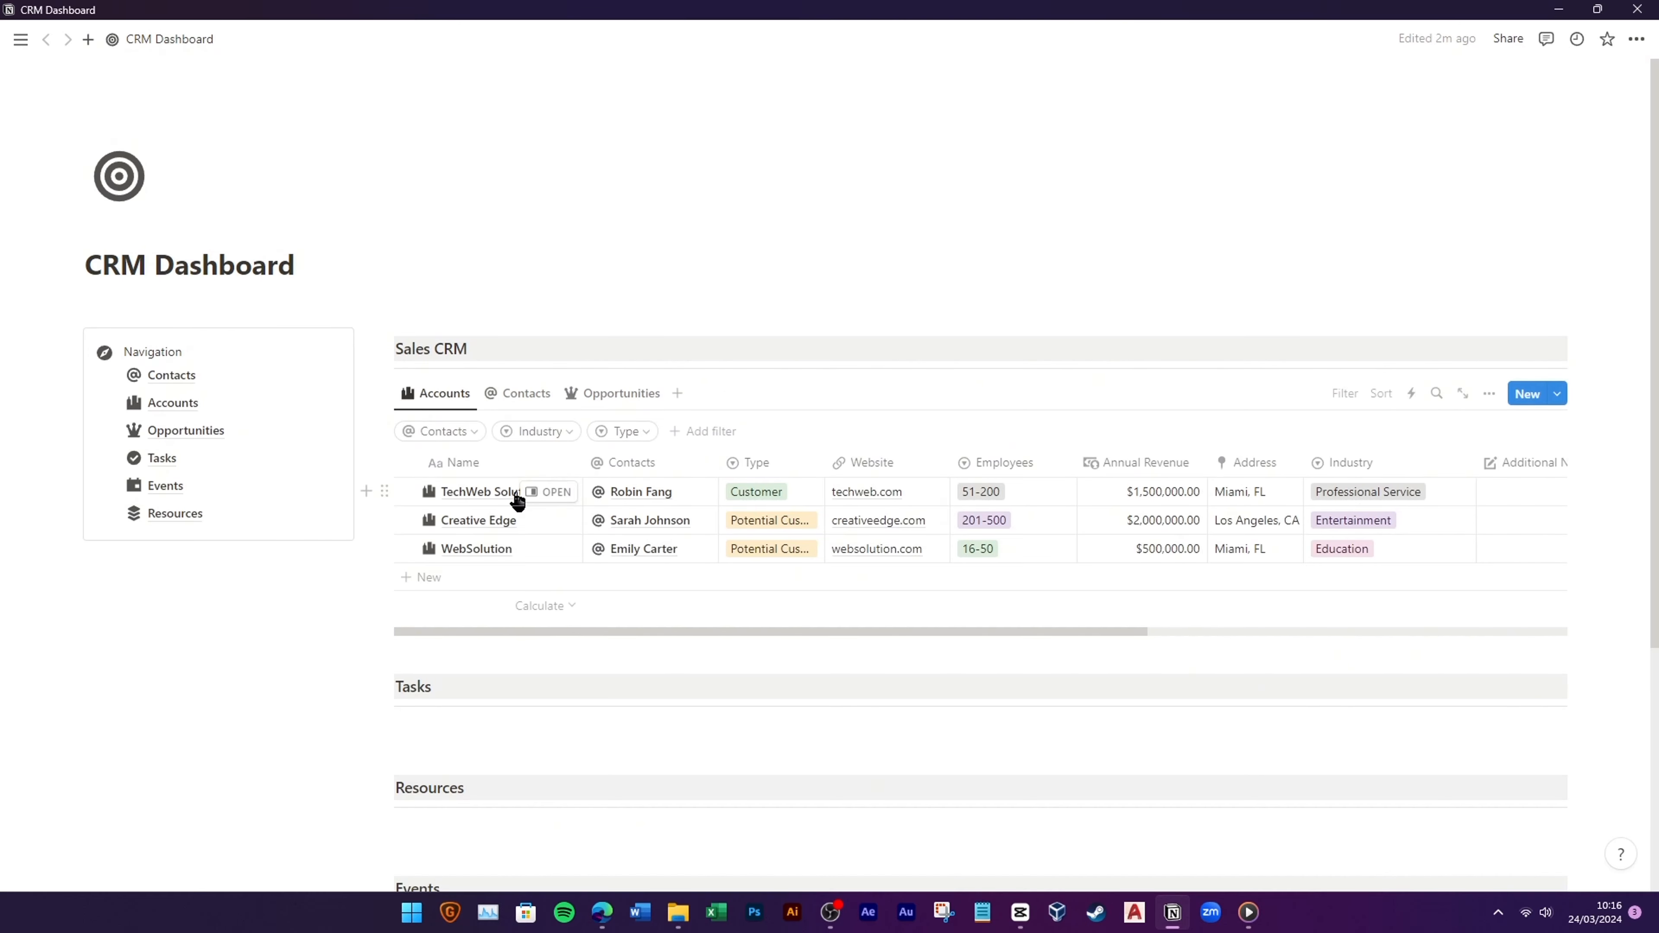
Step: Add an Account Owner filter to the Accounts view, leaving it unset
left_click(701, 345)
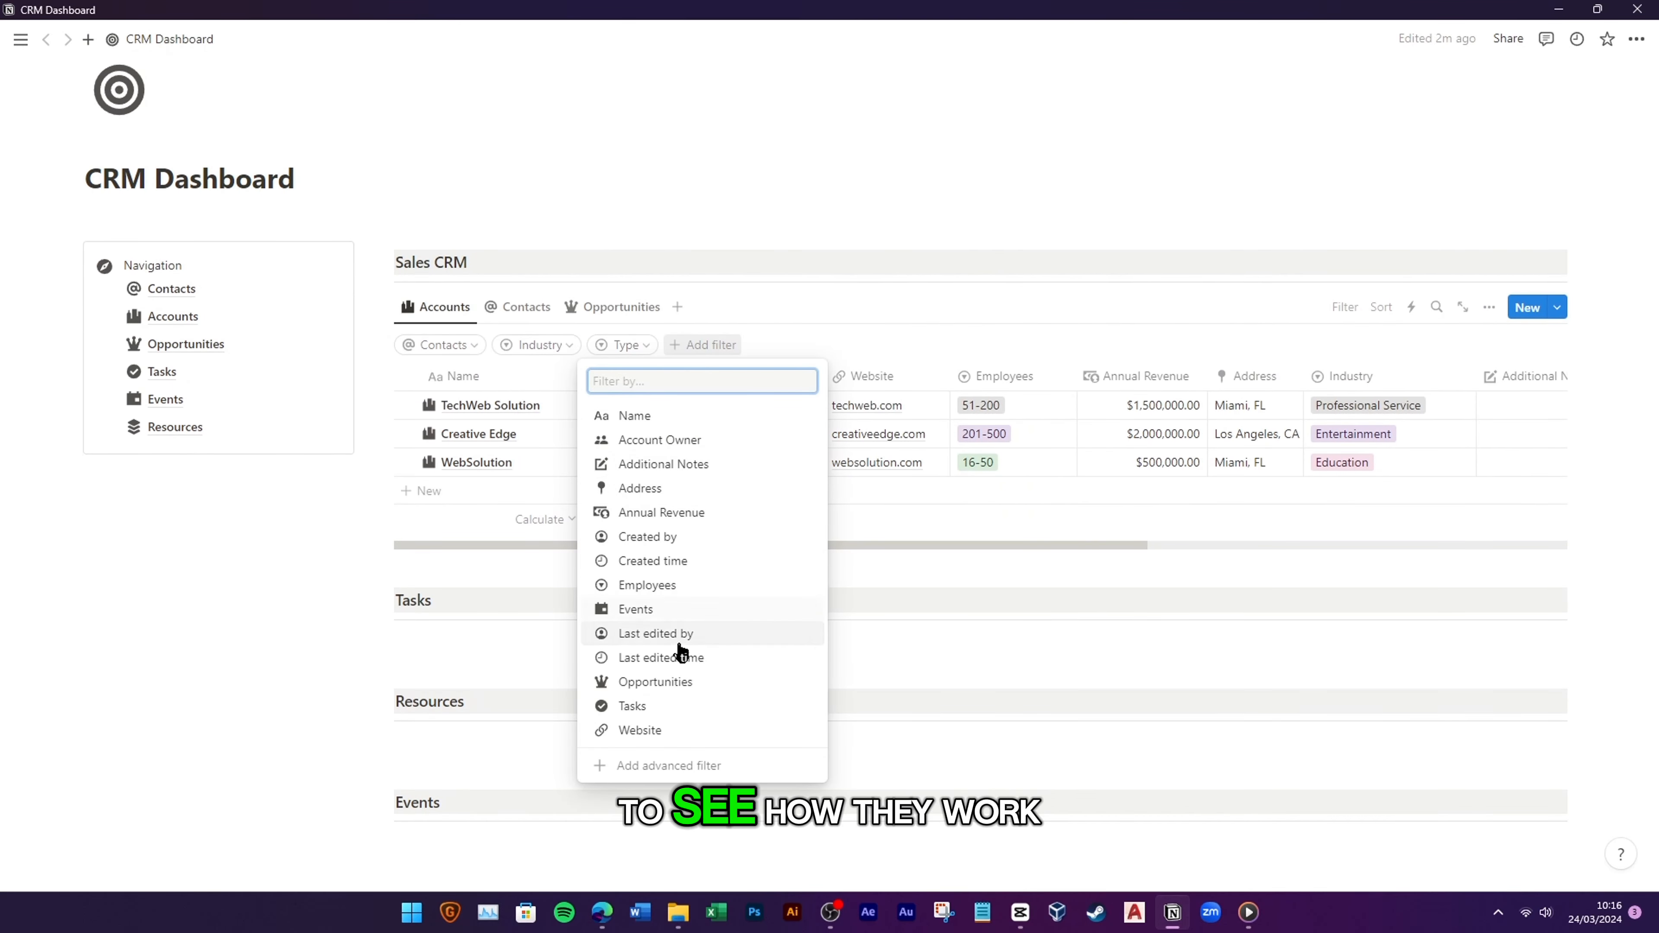
left_click(660, 439)
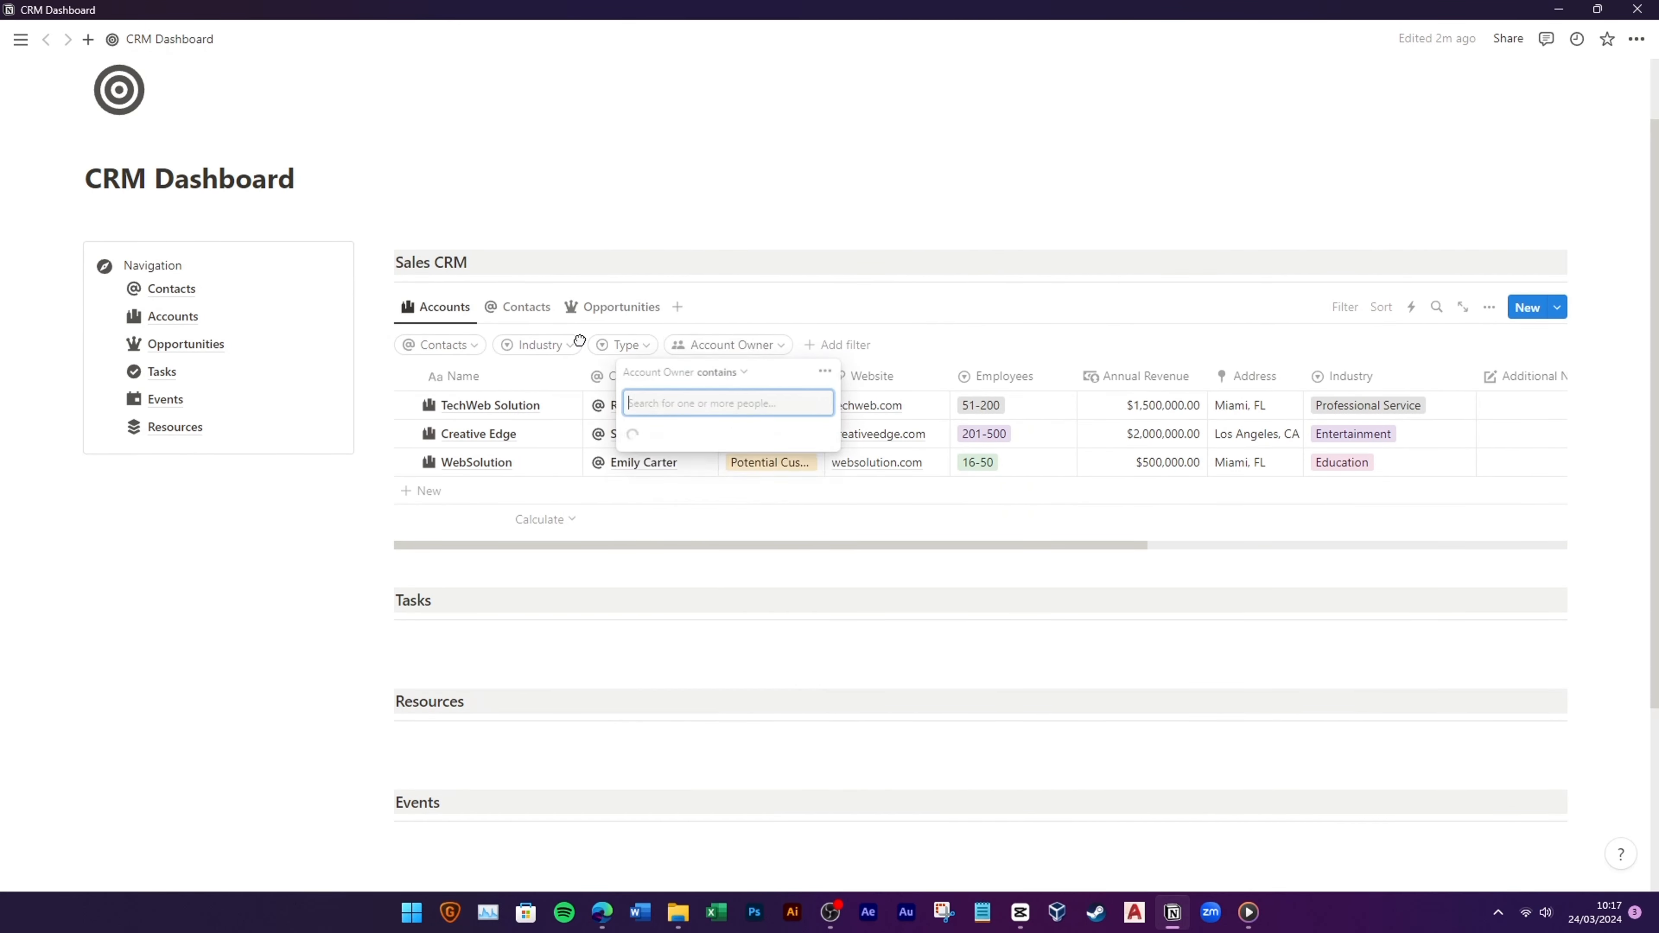
left_click(833, 306)
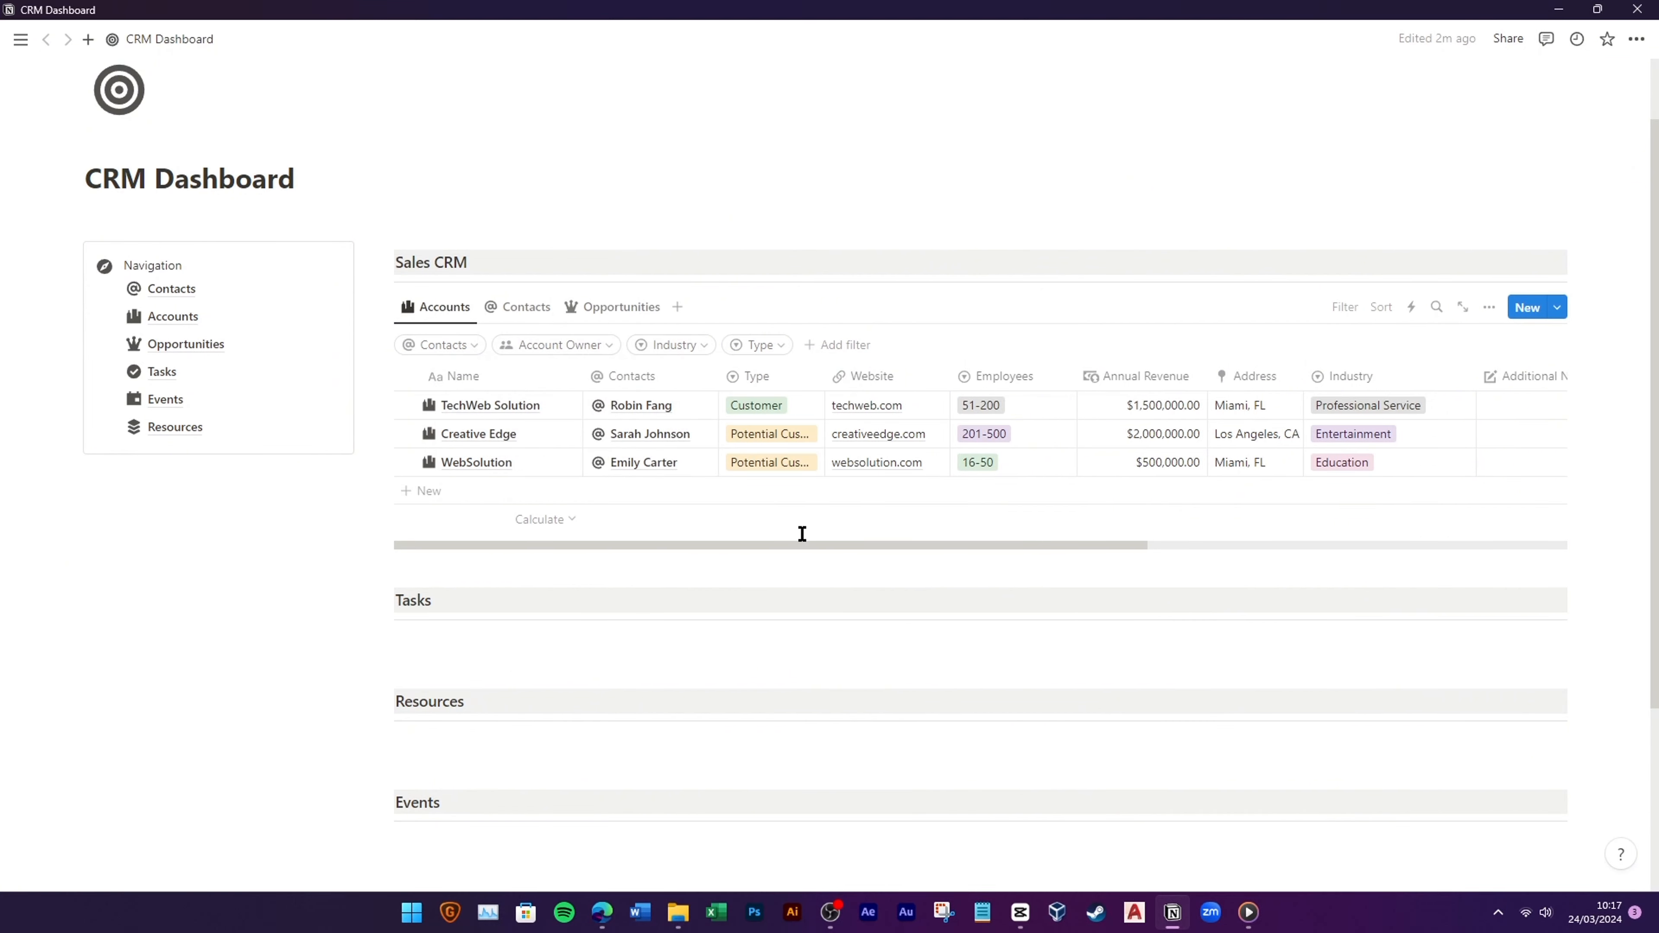
Step: Test the Contacts filter with TechWeb Solution and Industry with Education, then clear both
left_click(447, 345)
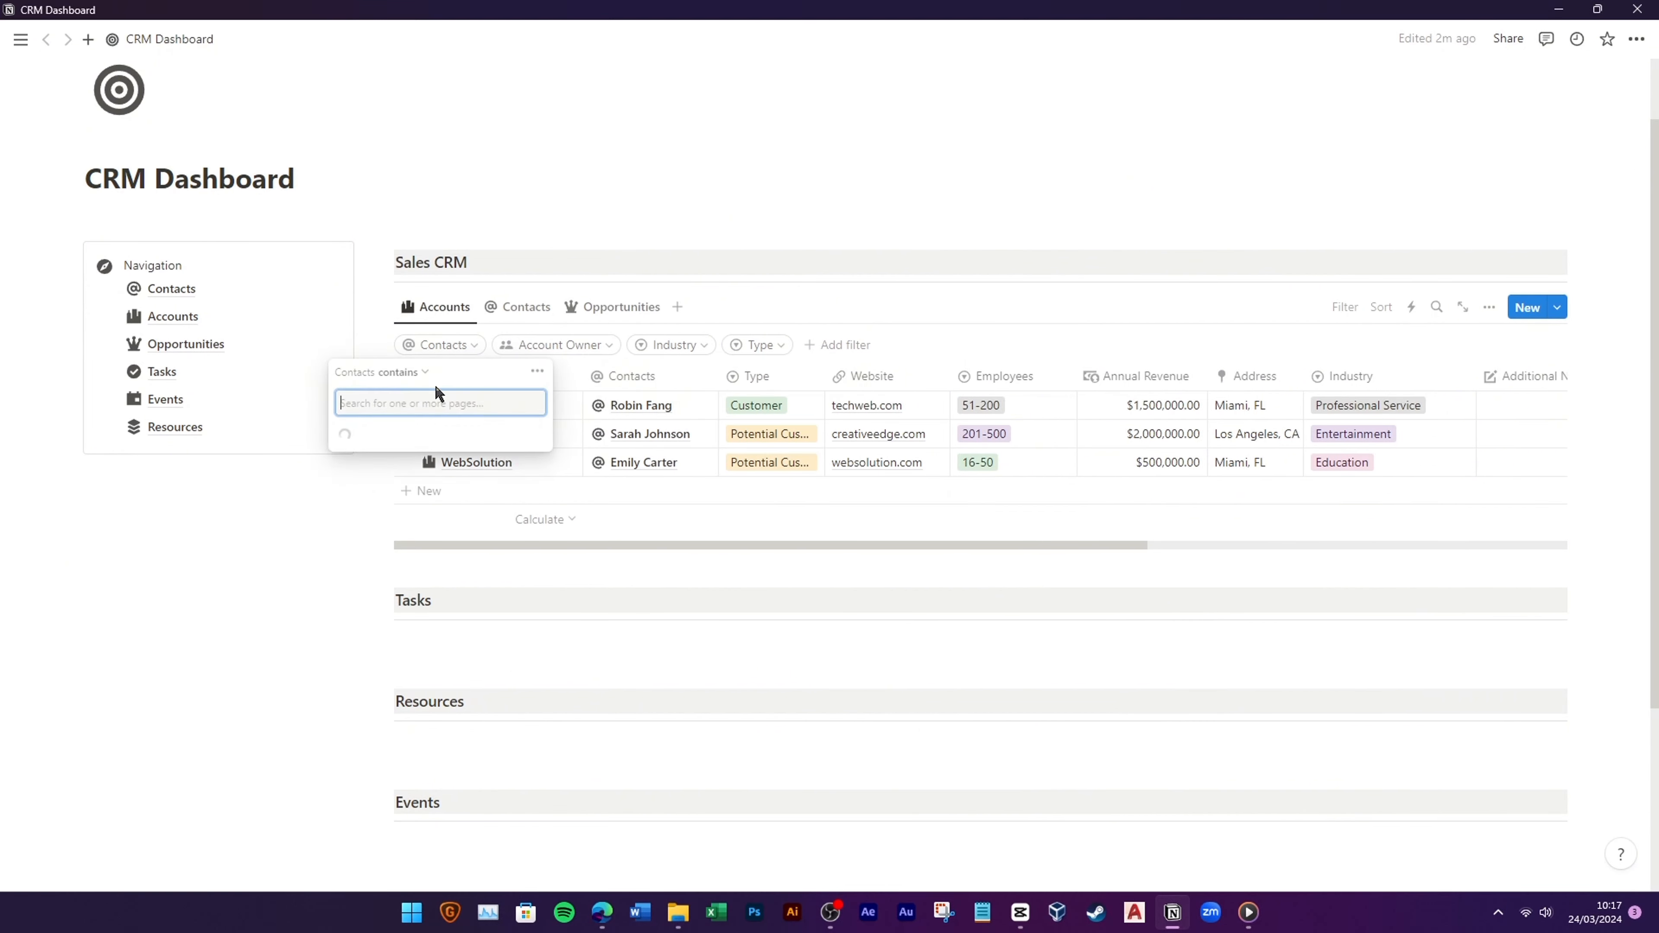
left_click(485, 459)
left_click(278, 536)
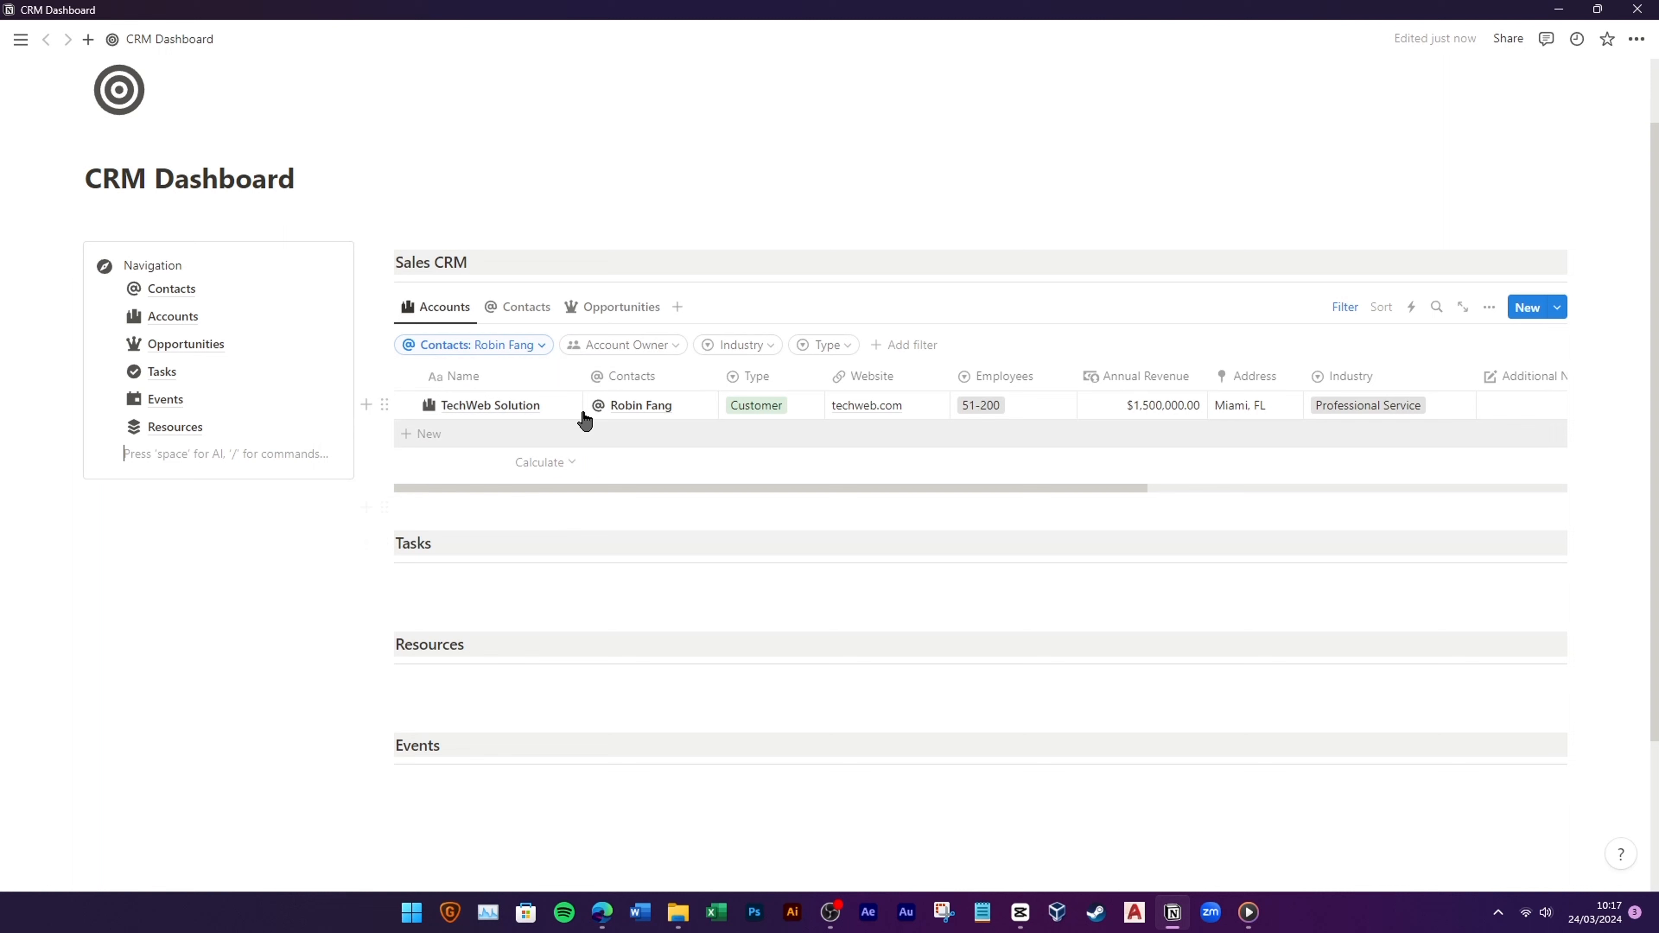
left_click(528, 348)
left_click(557, 403)
left_click(682, 351)
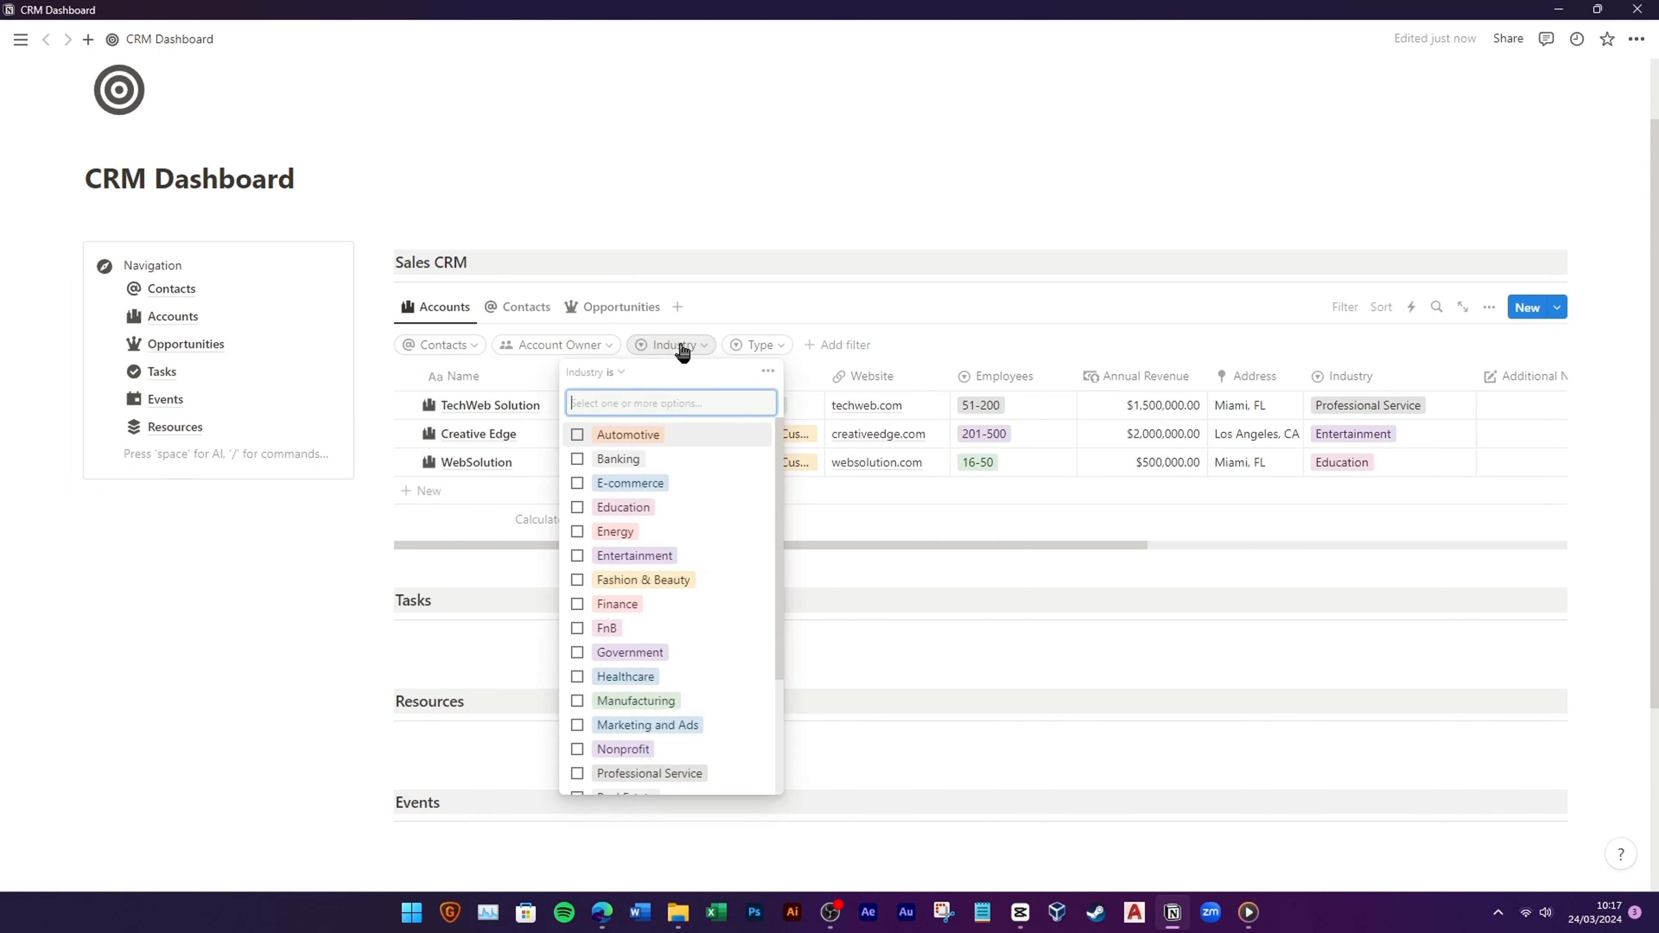
left_click(685, 509)
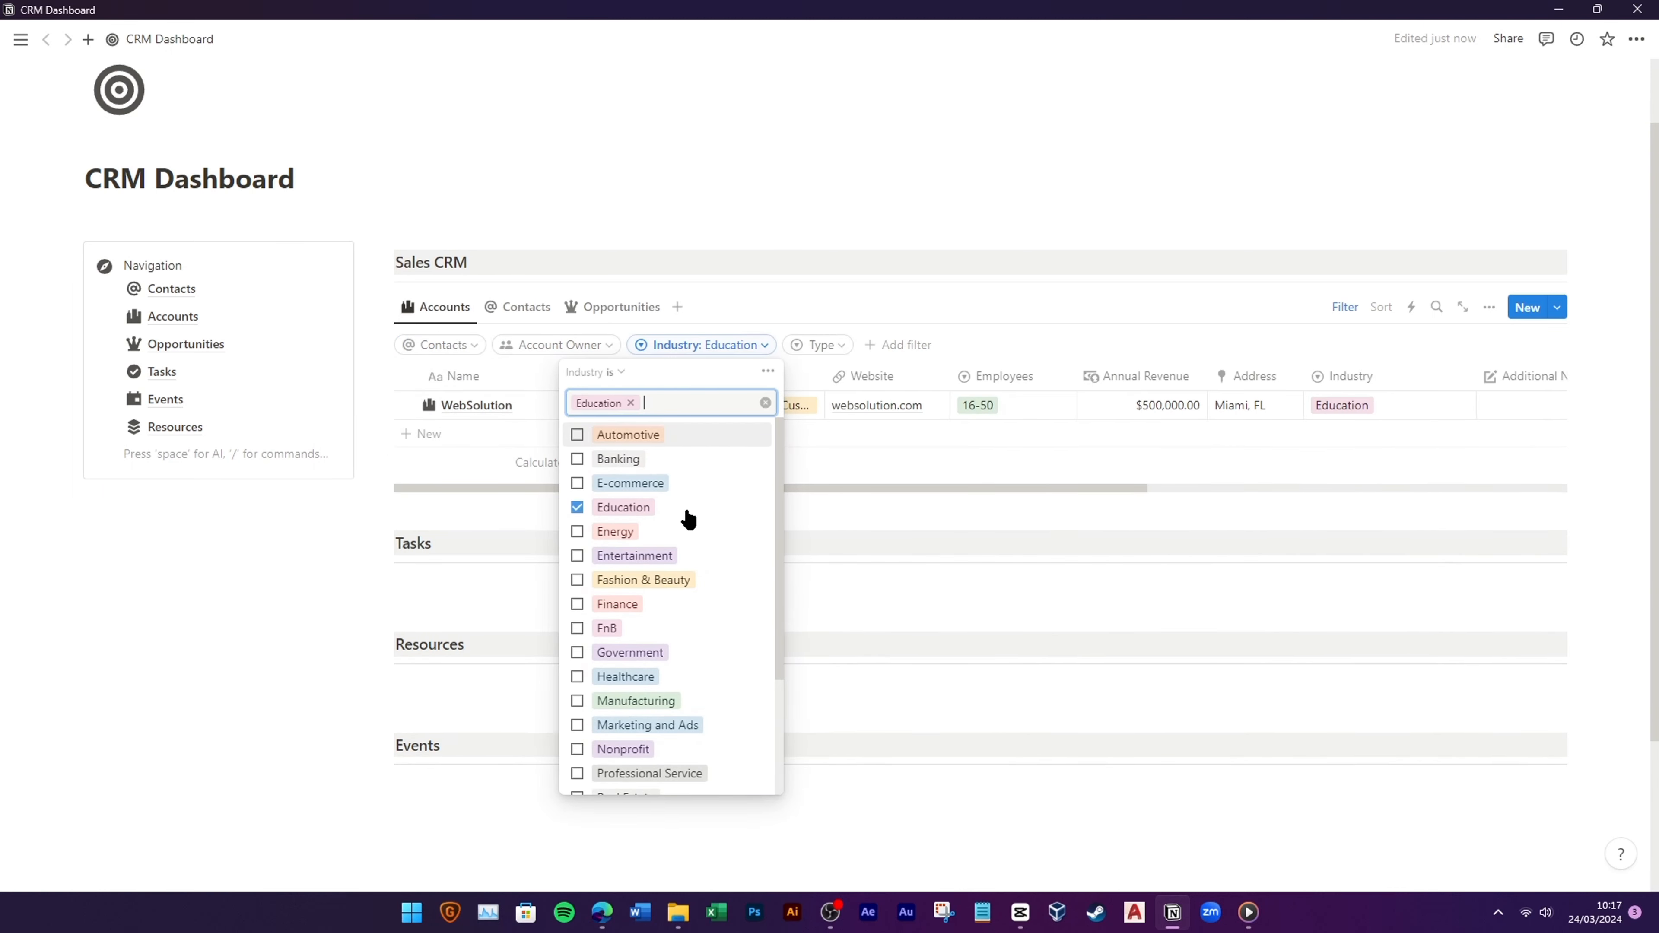
left_click(631, 403)
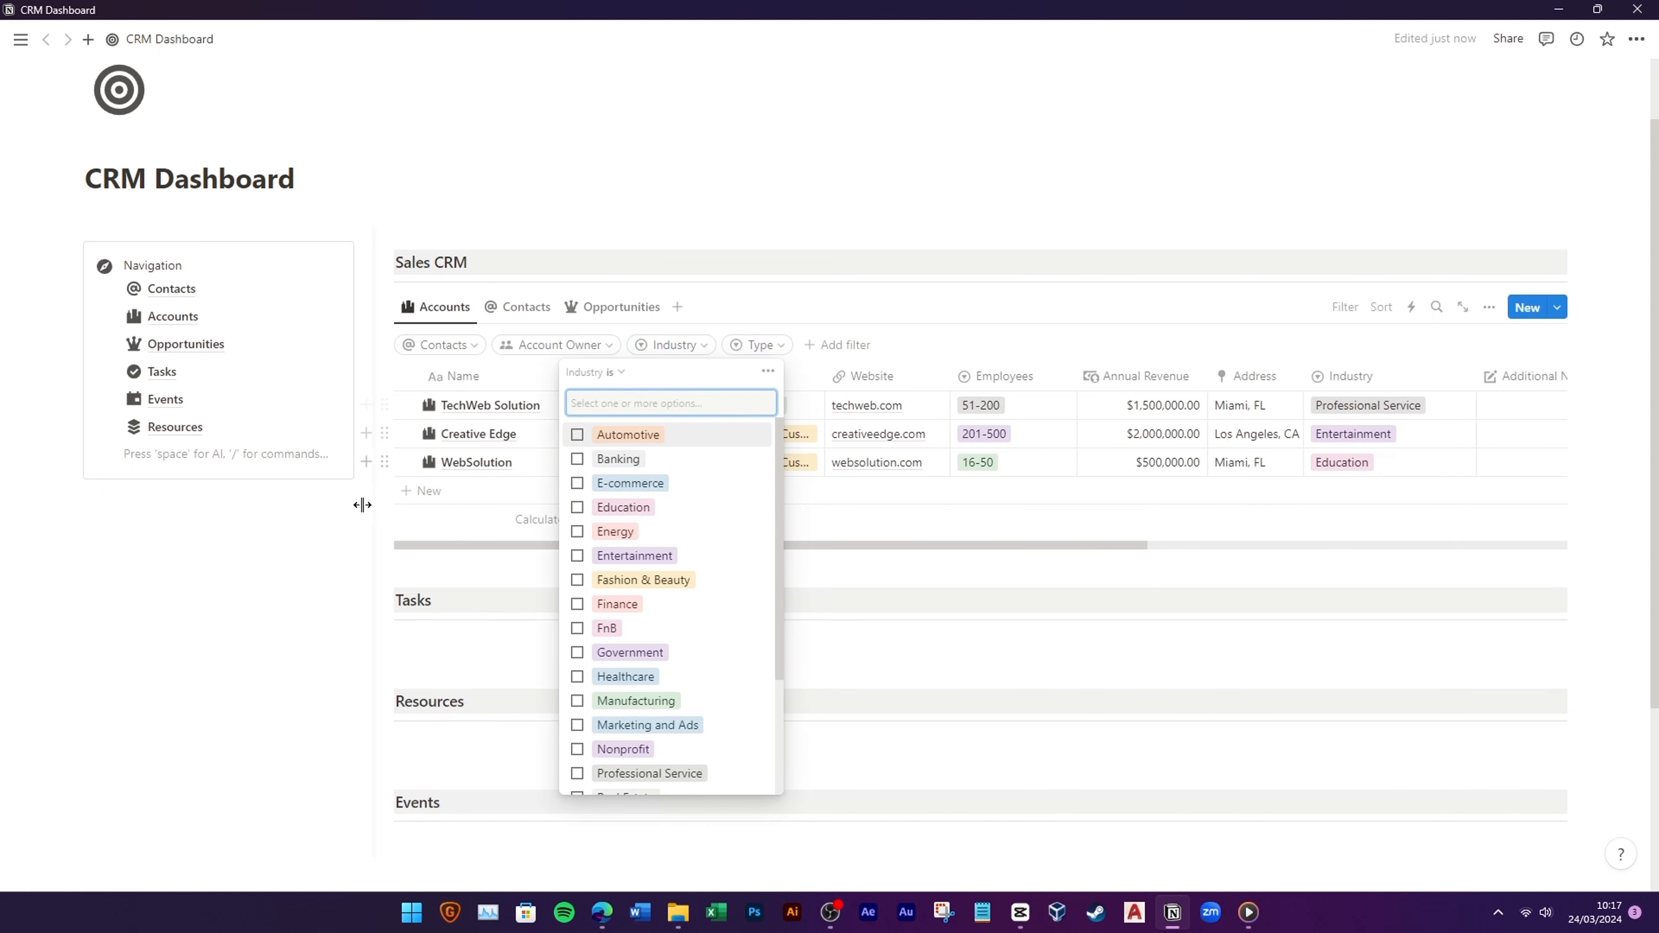
left_click(532, 462)
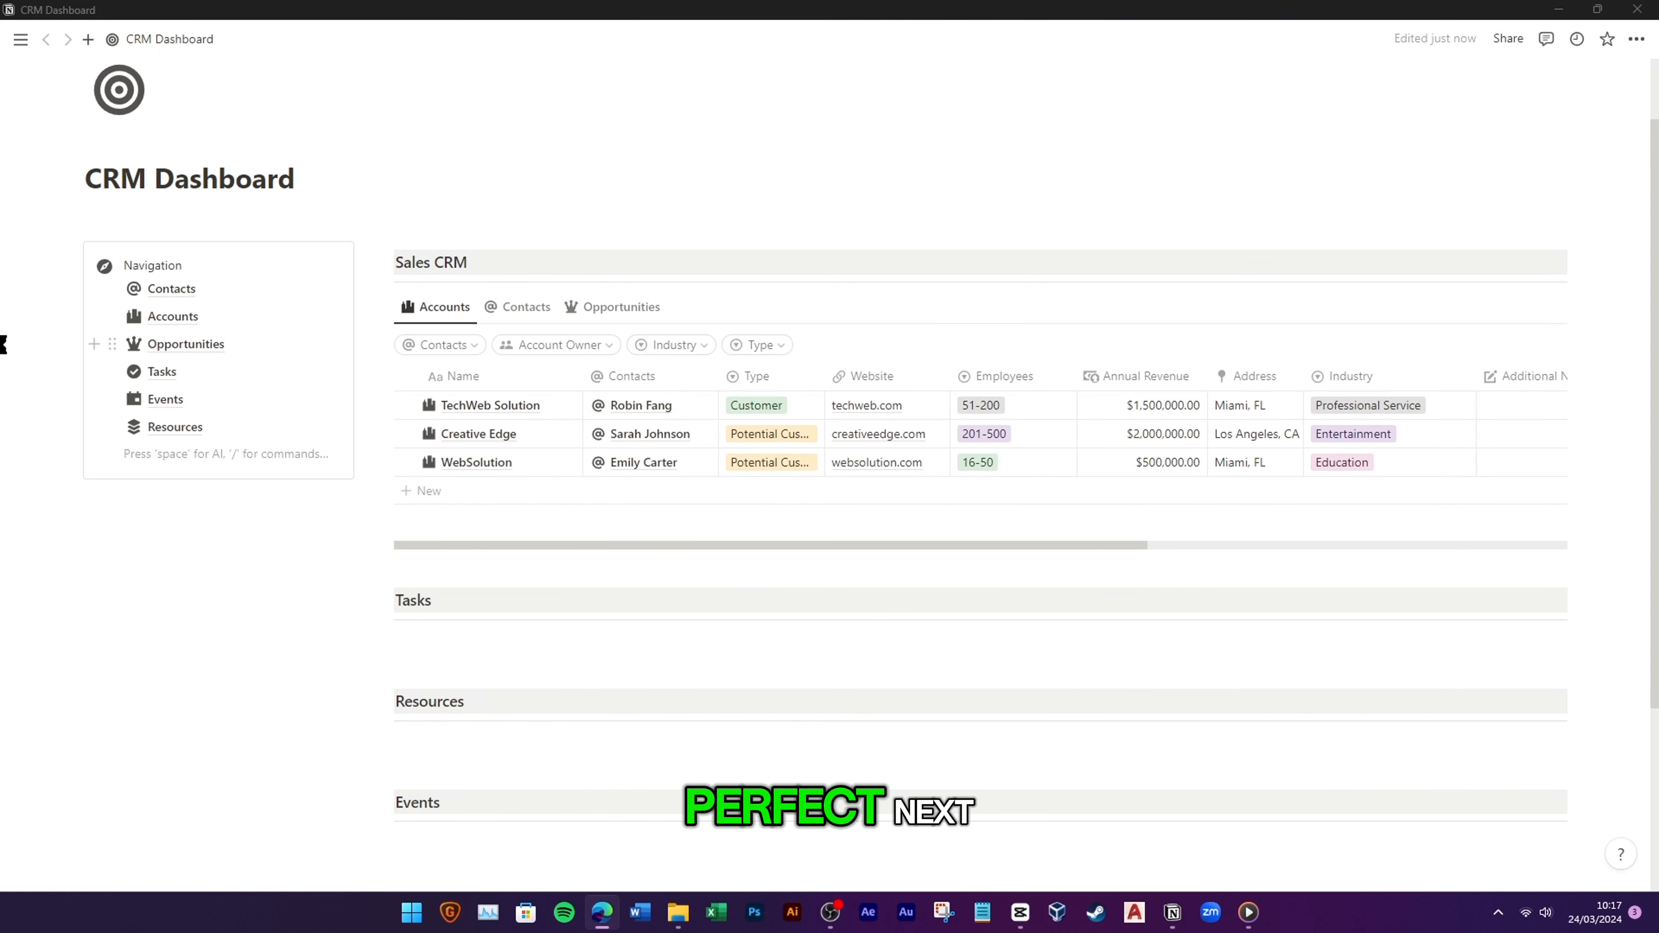
left_click(501, 308)
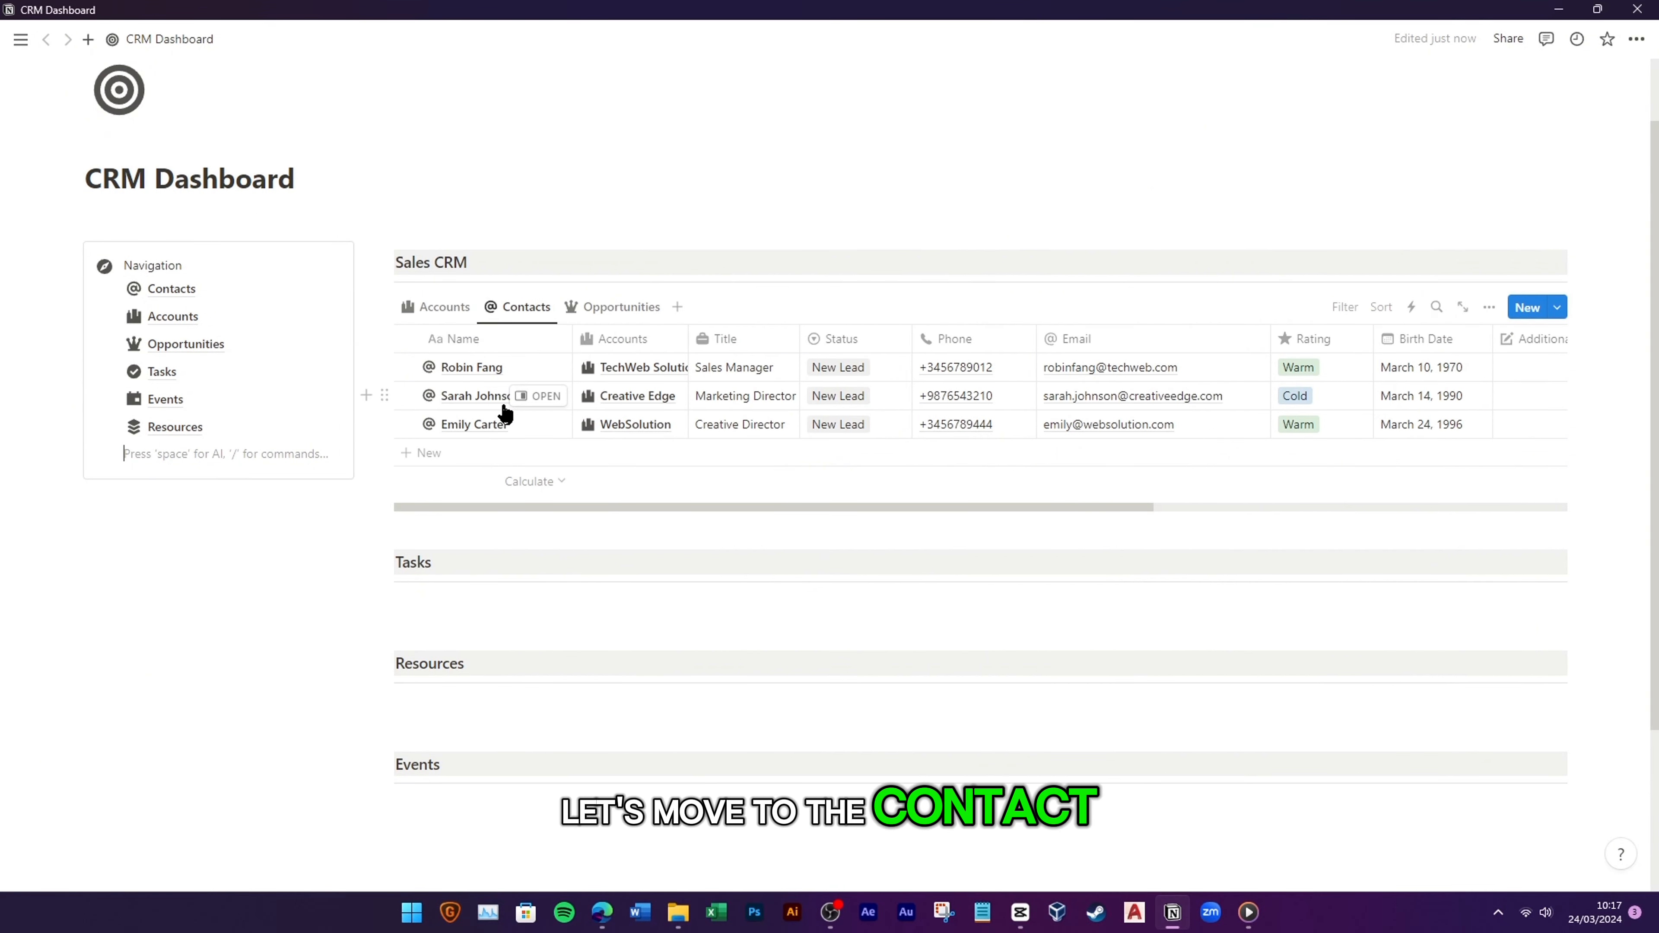
Step: Group the Contacts table by Status, showing Contacted, Converted, Unqualified and Working groups
left_click(1489, 308)
left_click(1471, 549)
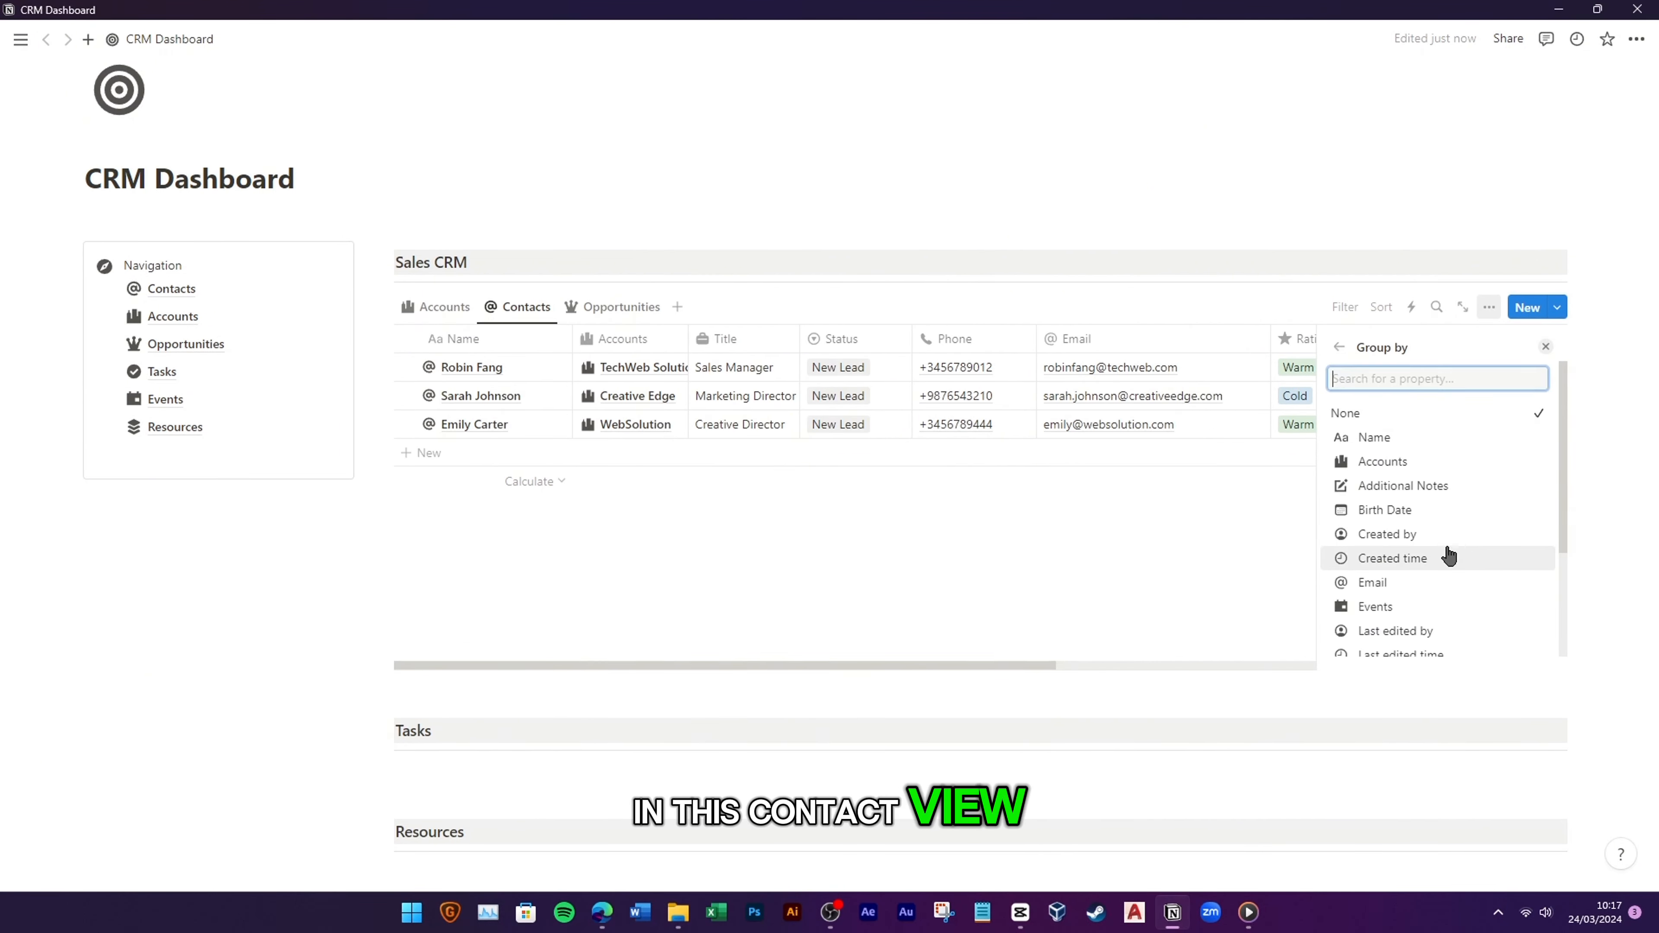
scroll(1437, 552, "down", 3)
left_click(1375, 592)
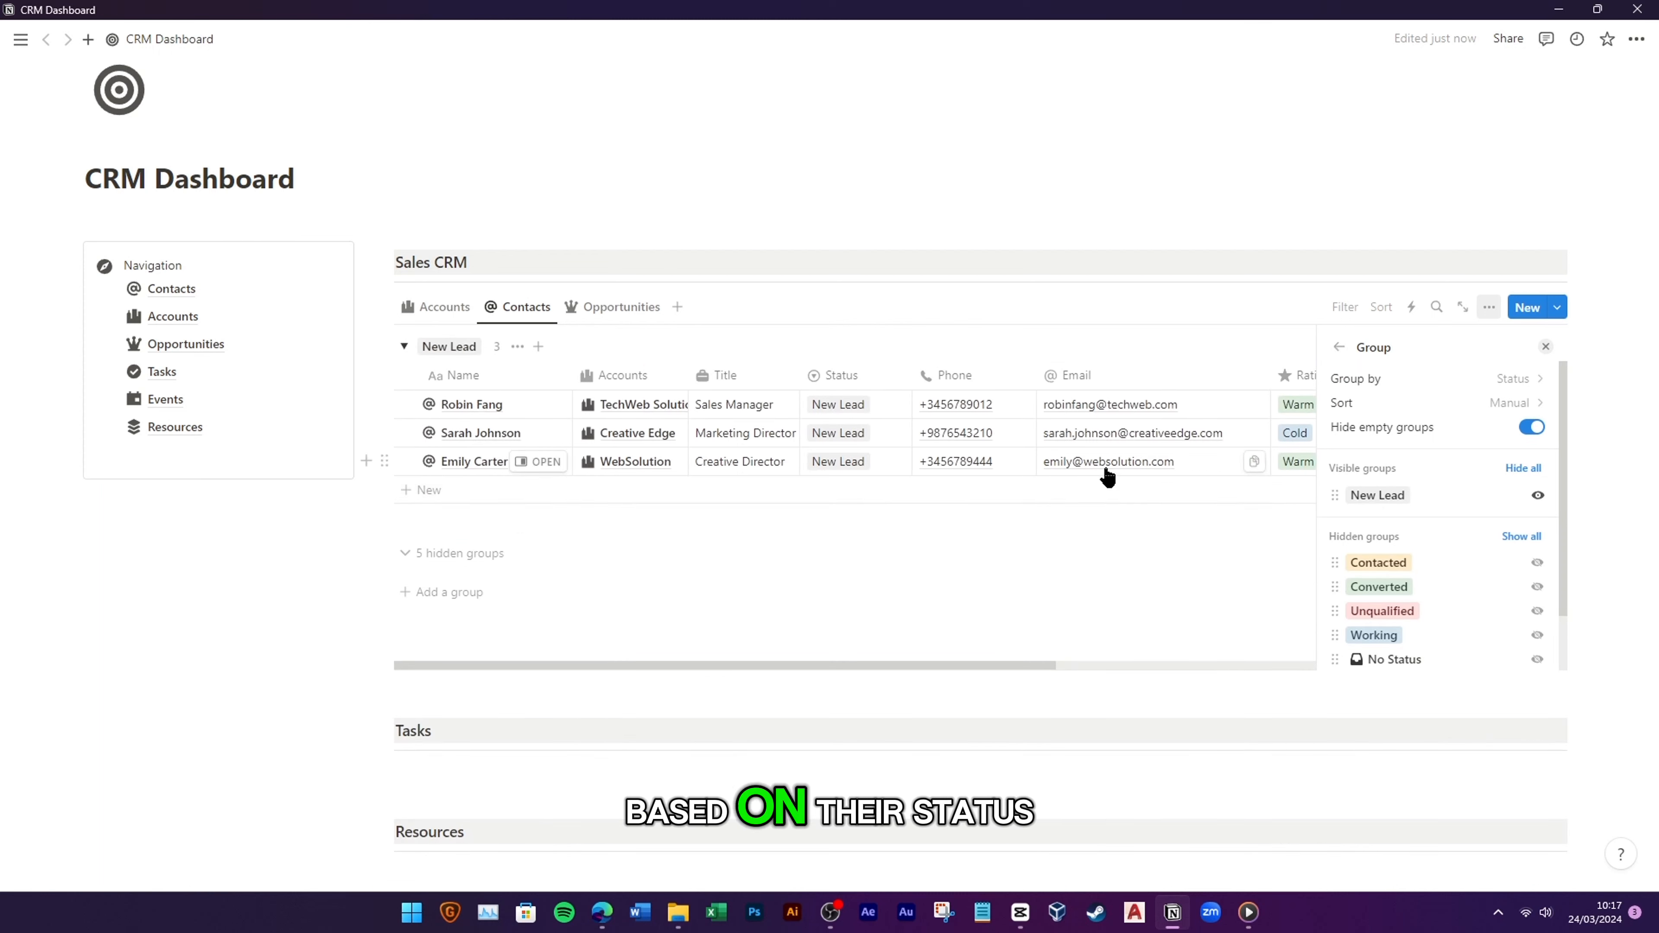
scroll(1522, 510, "down", 2)
left_click(1538, 499)
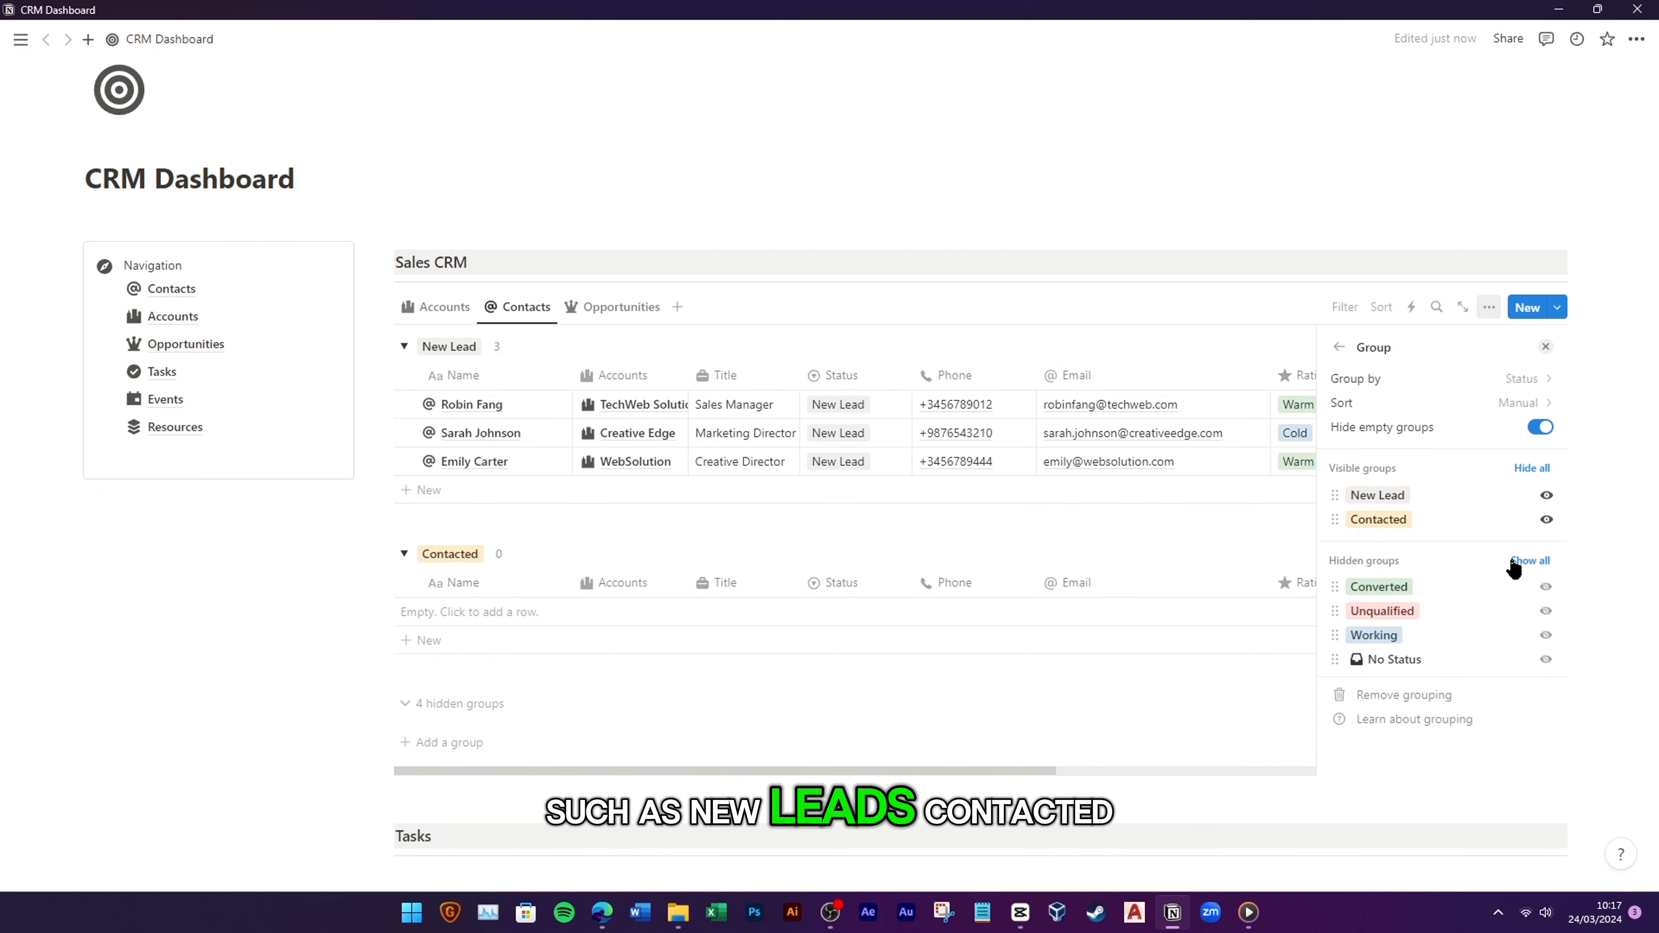
left_click(1545, 583)
left_click(1545, 610)
left_click(1546, 636)
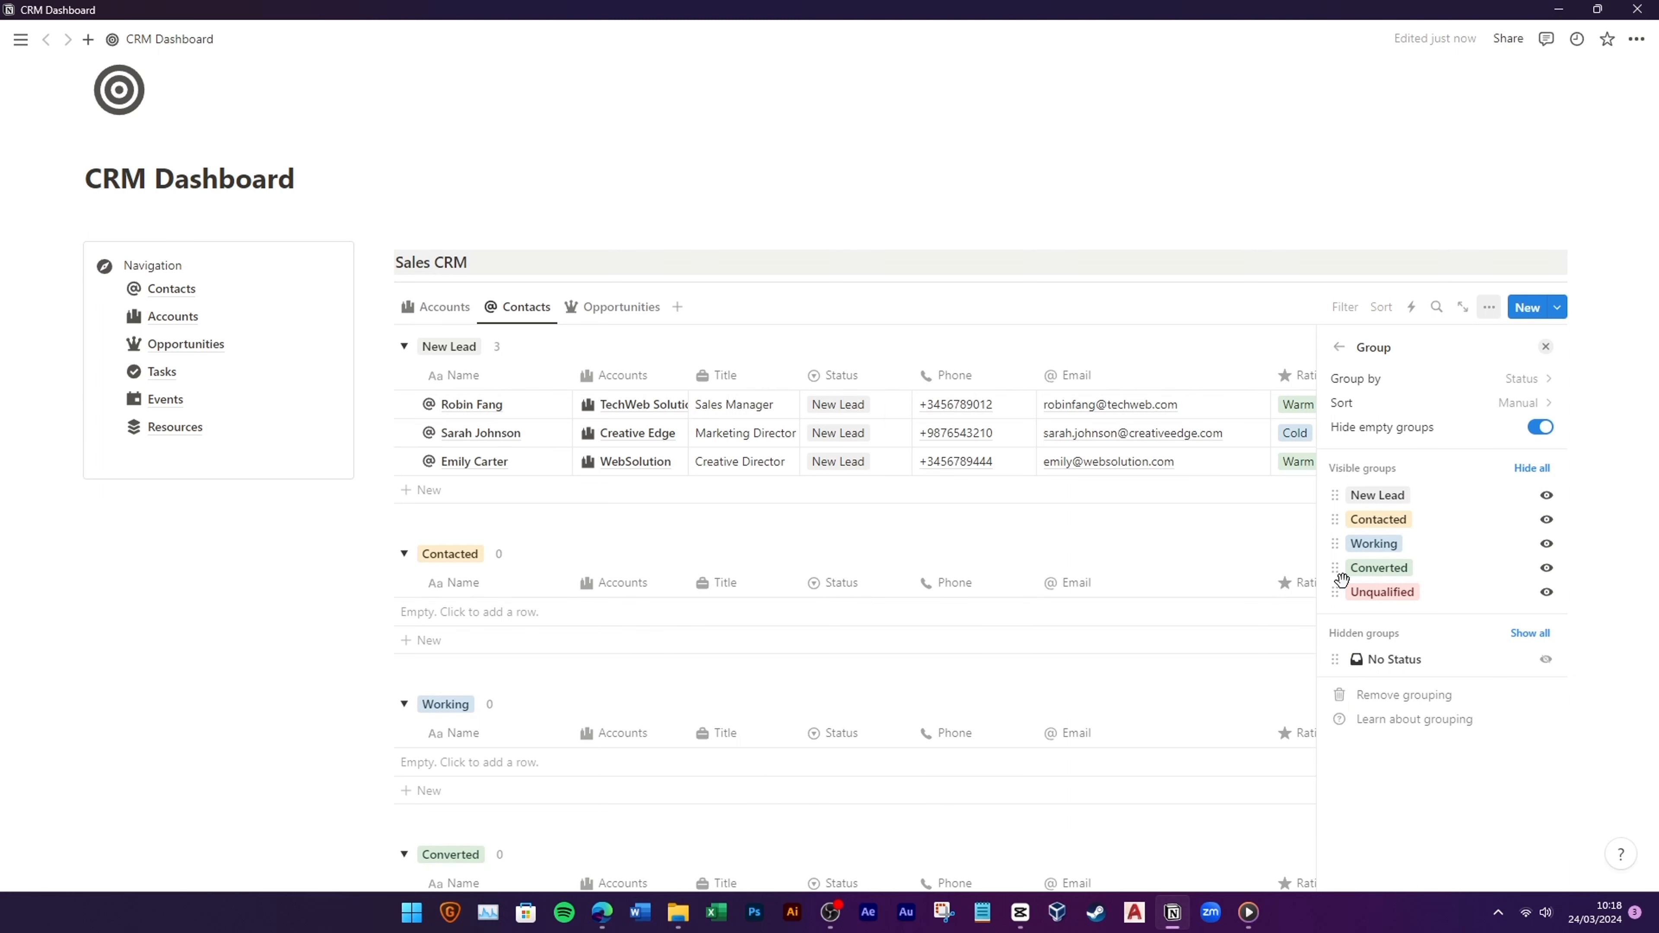
left_click(404, 347)
Step: Collapse the New Lead, Contacted, Converted and Unqualified groups
left_click(404, 391)
left_click(403, 435)
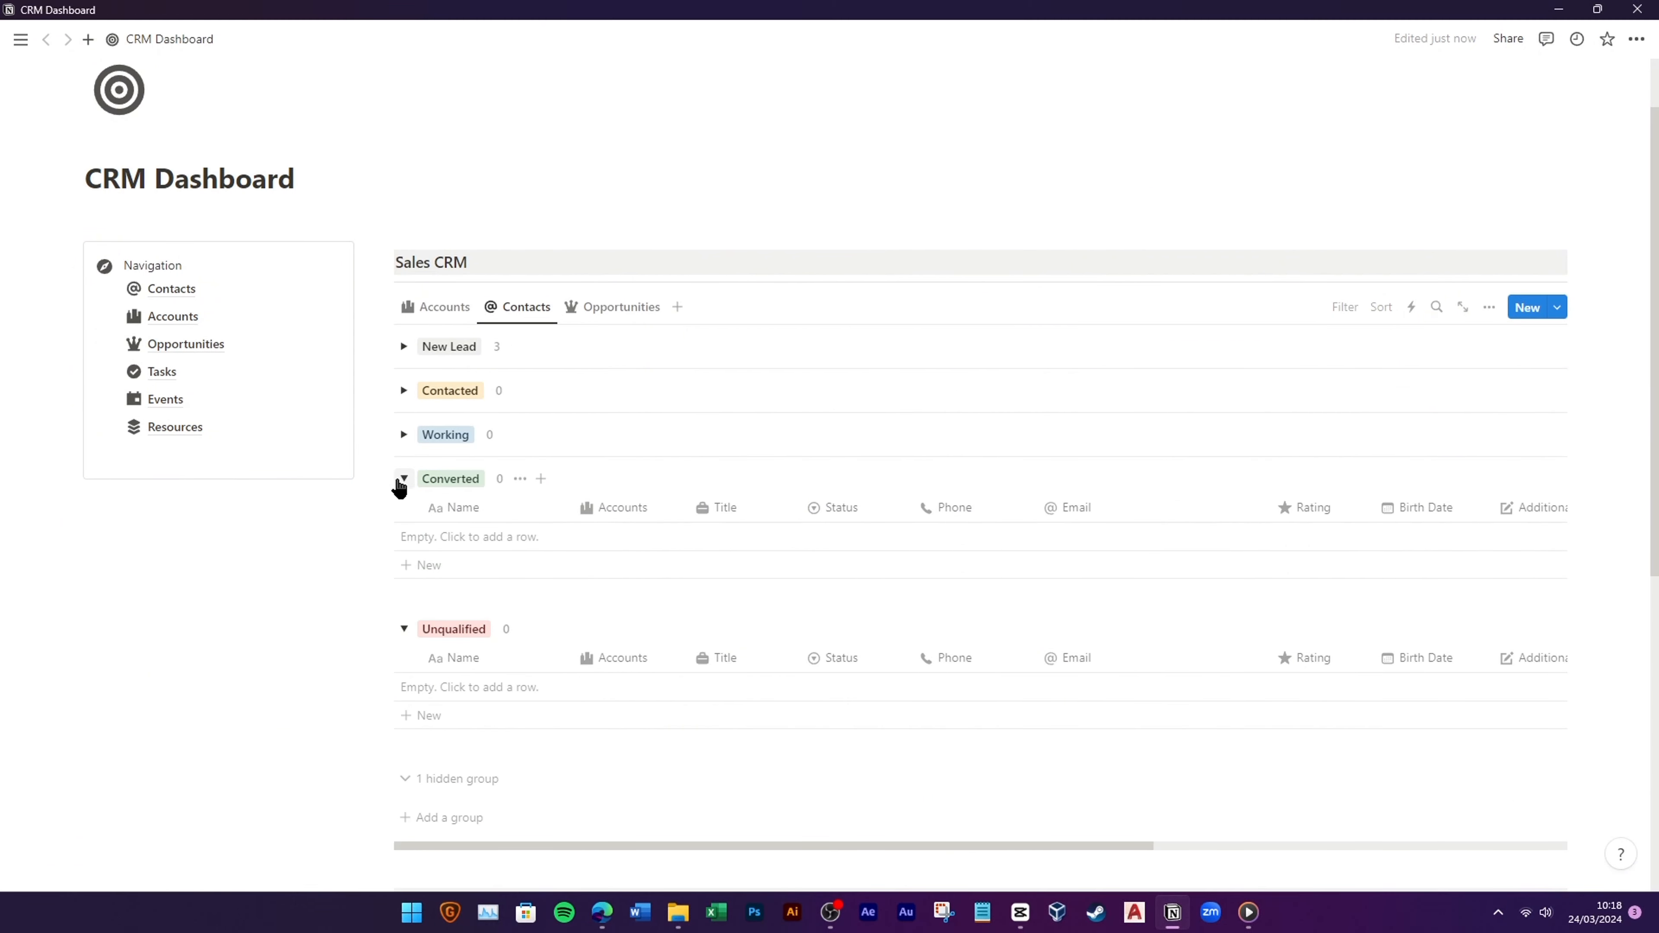
left_click(404, 479)
left_click(403, 522)
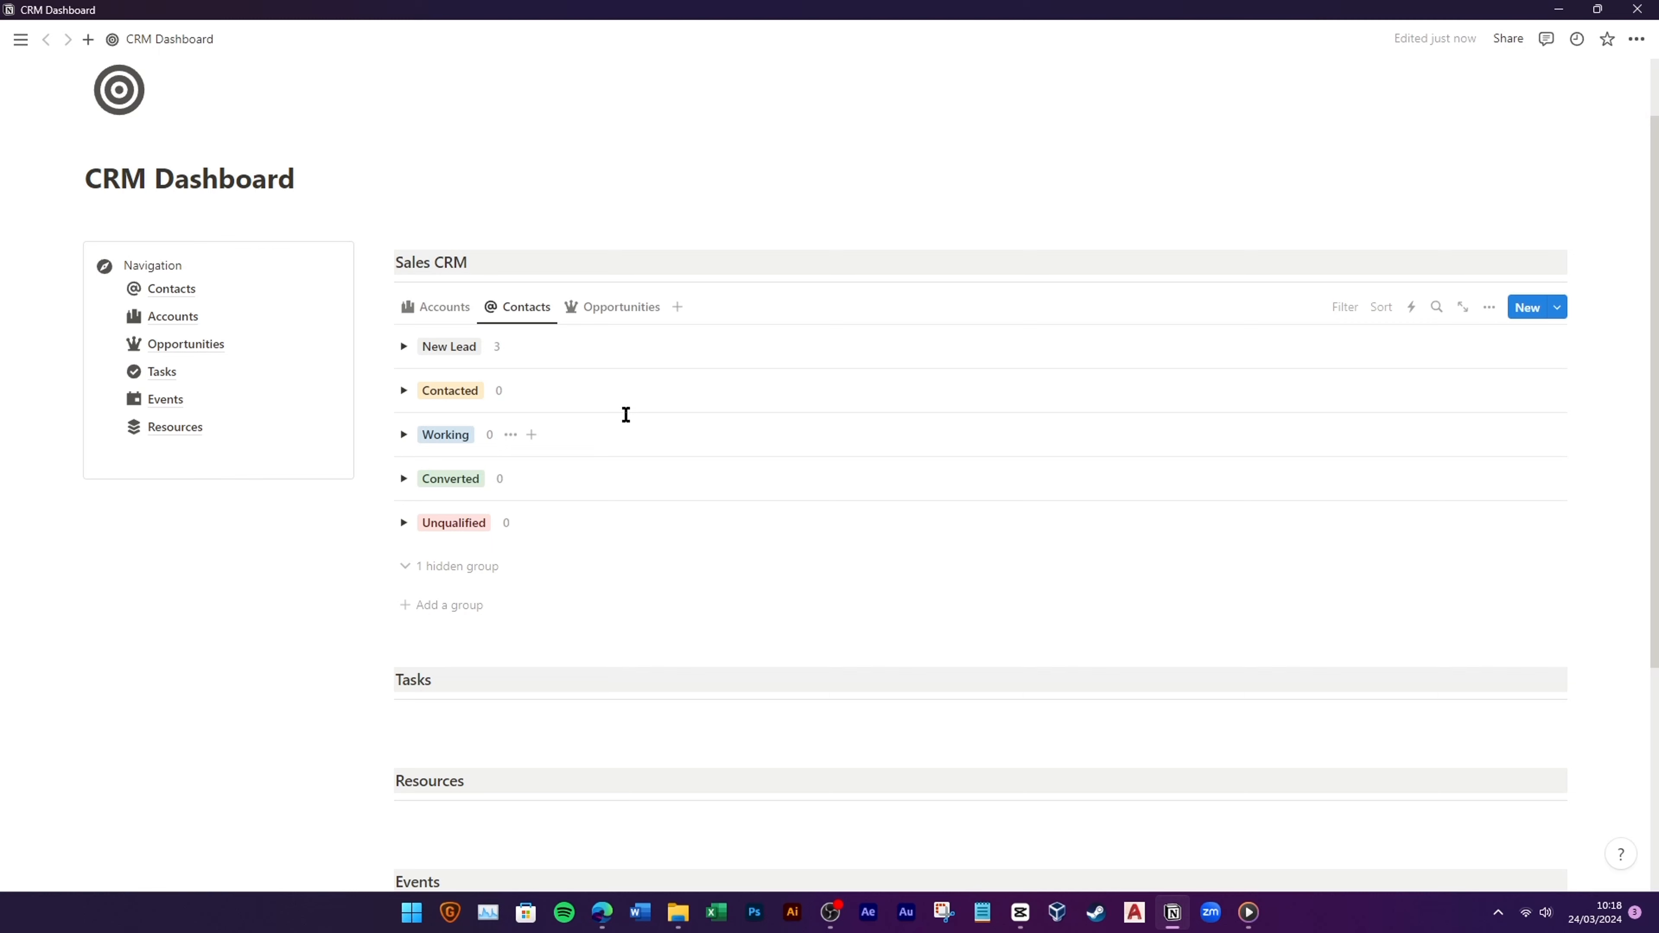
left_click(403, 348)
left_click(399, 353)
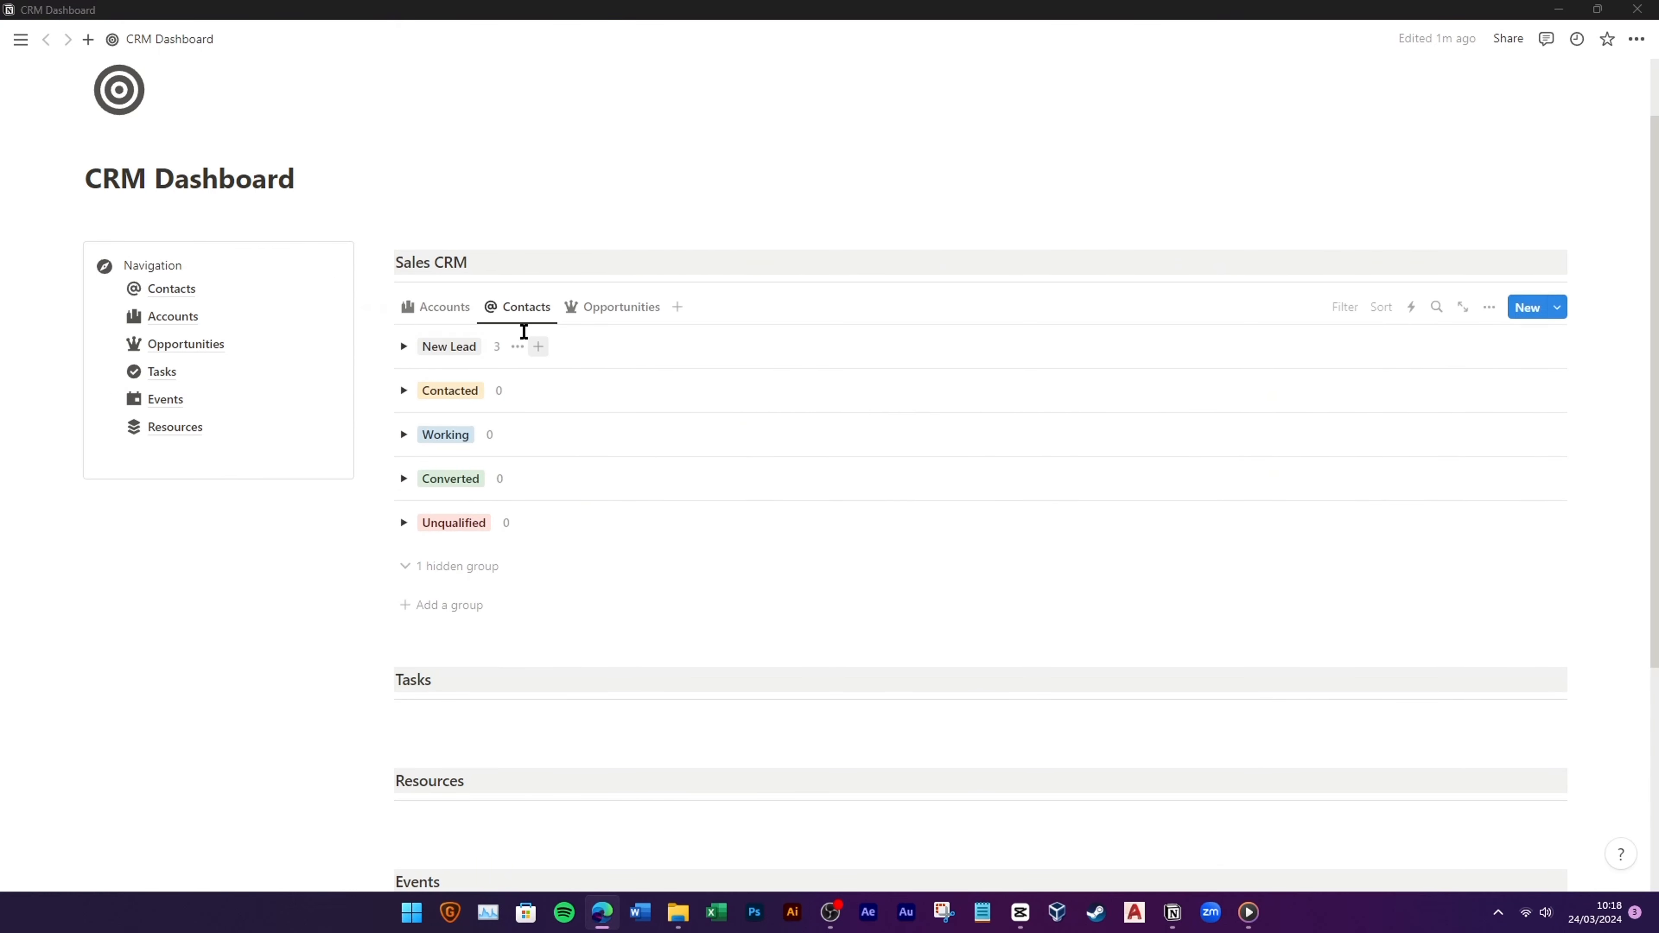
Step: Change the TechWeb Solution contact's status to Contacted, then to Working
left_click(498, 349)
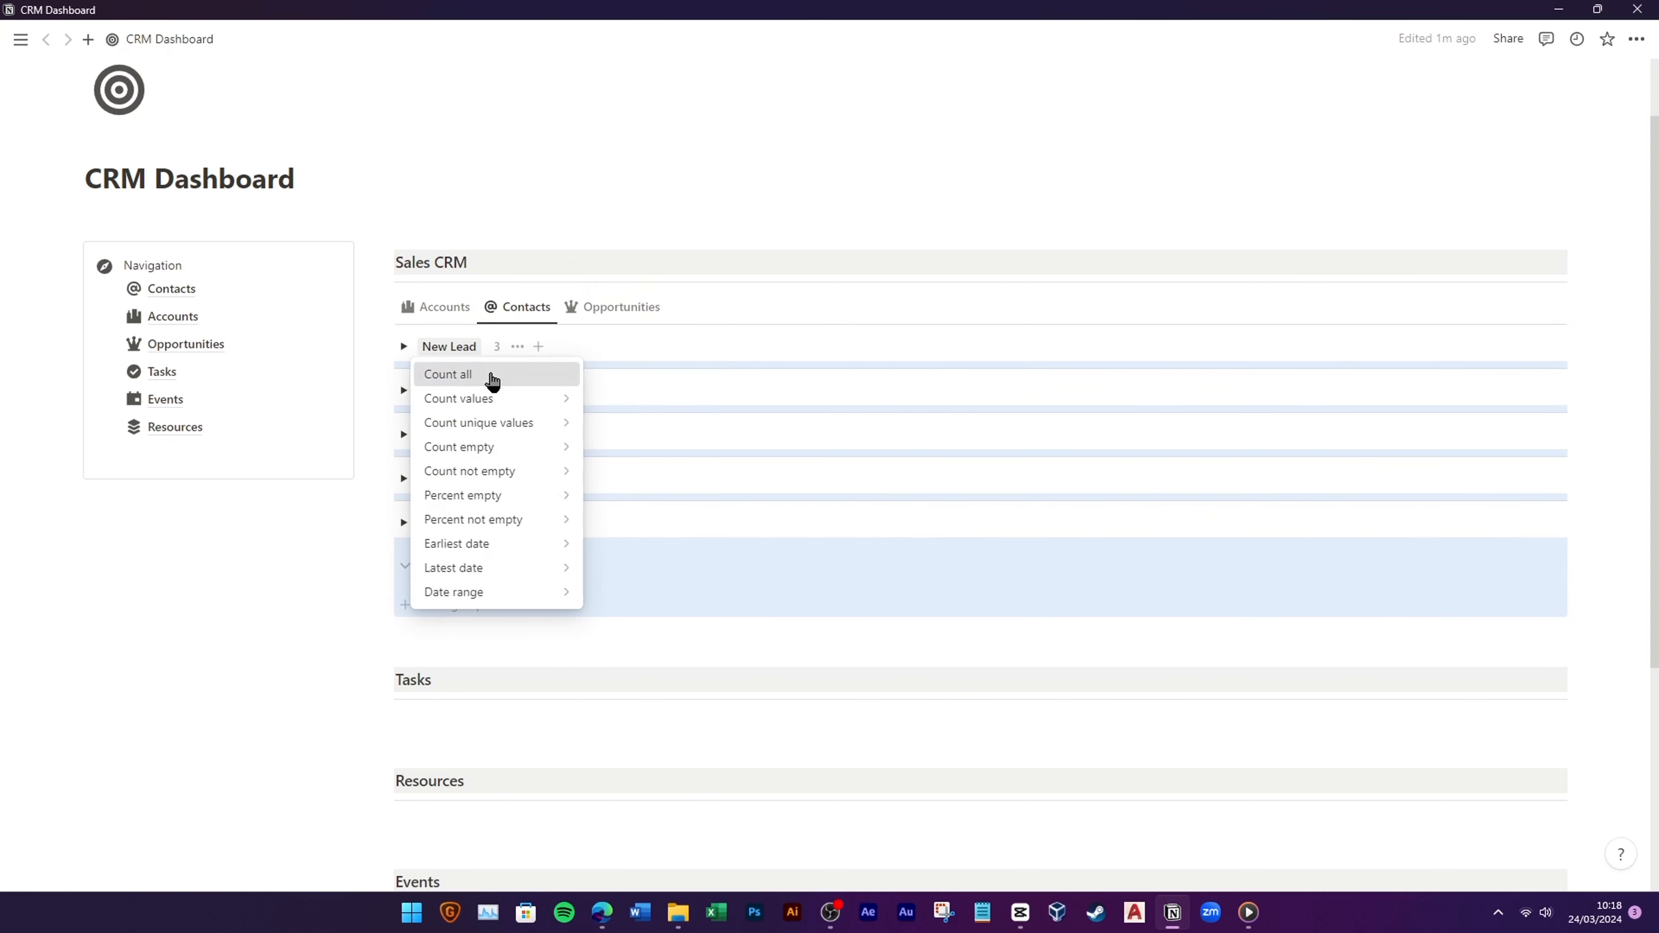
left_click(491, 378)
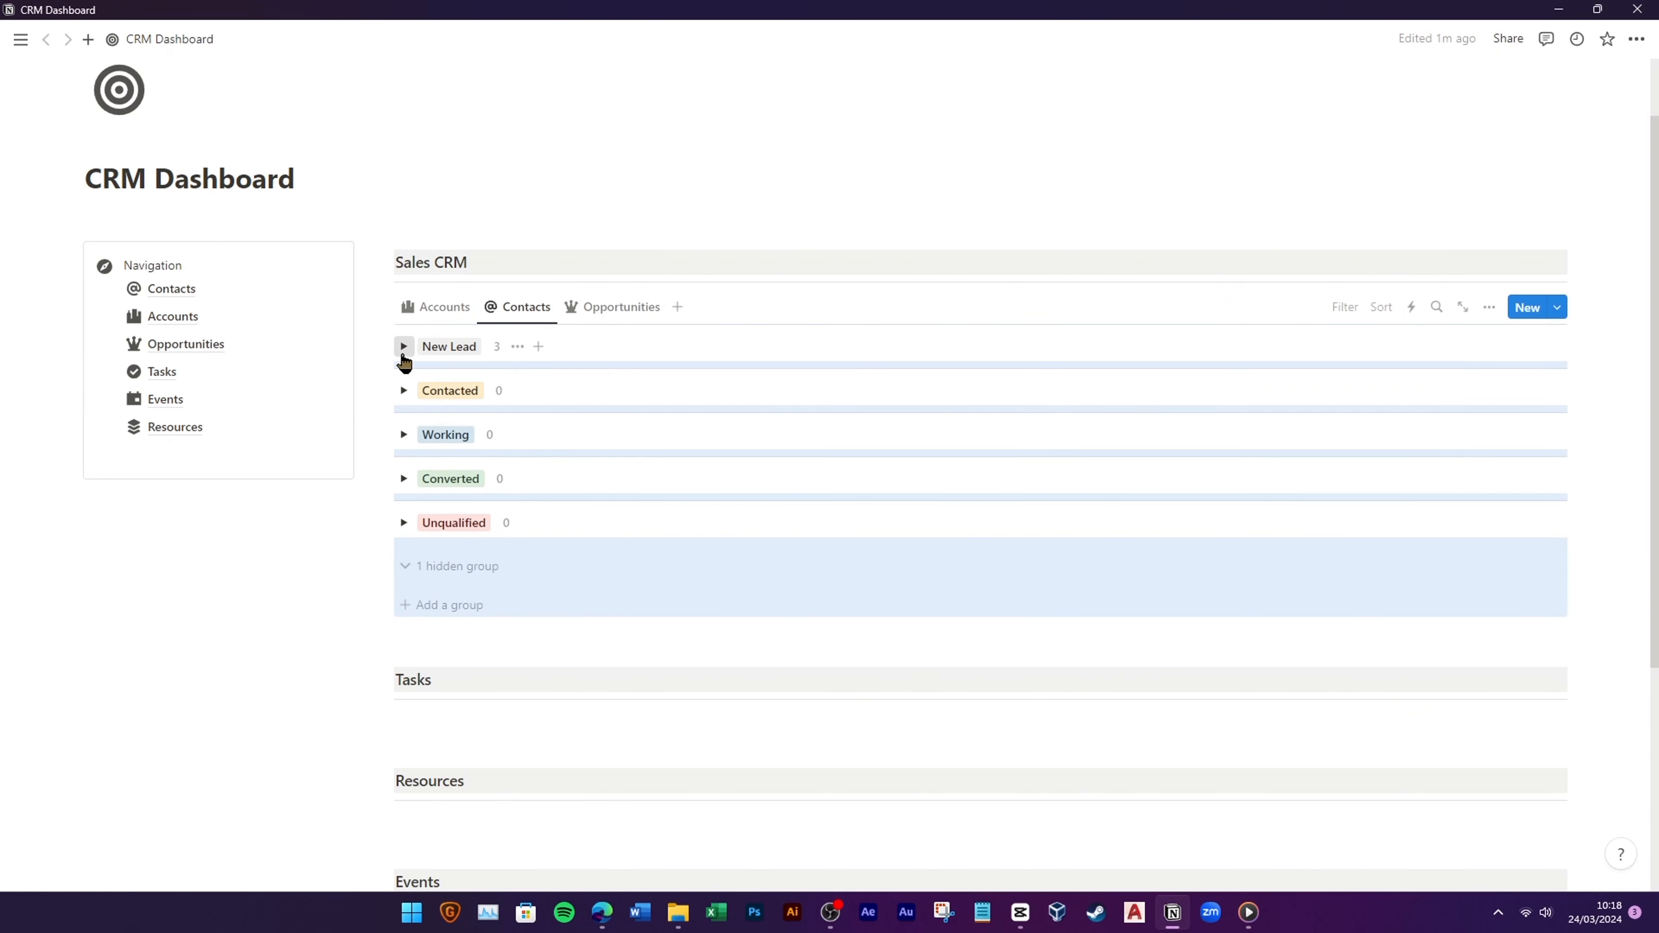
left_click(403, 348)
left_click(841, 404)
left_click(875, 489)
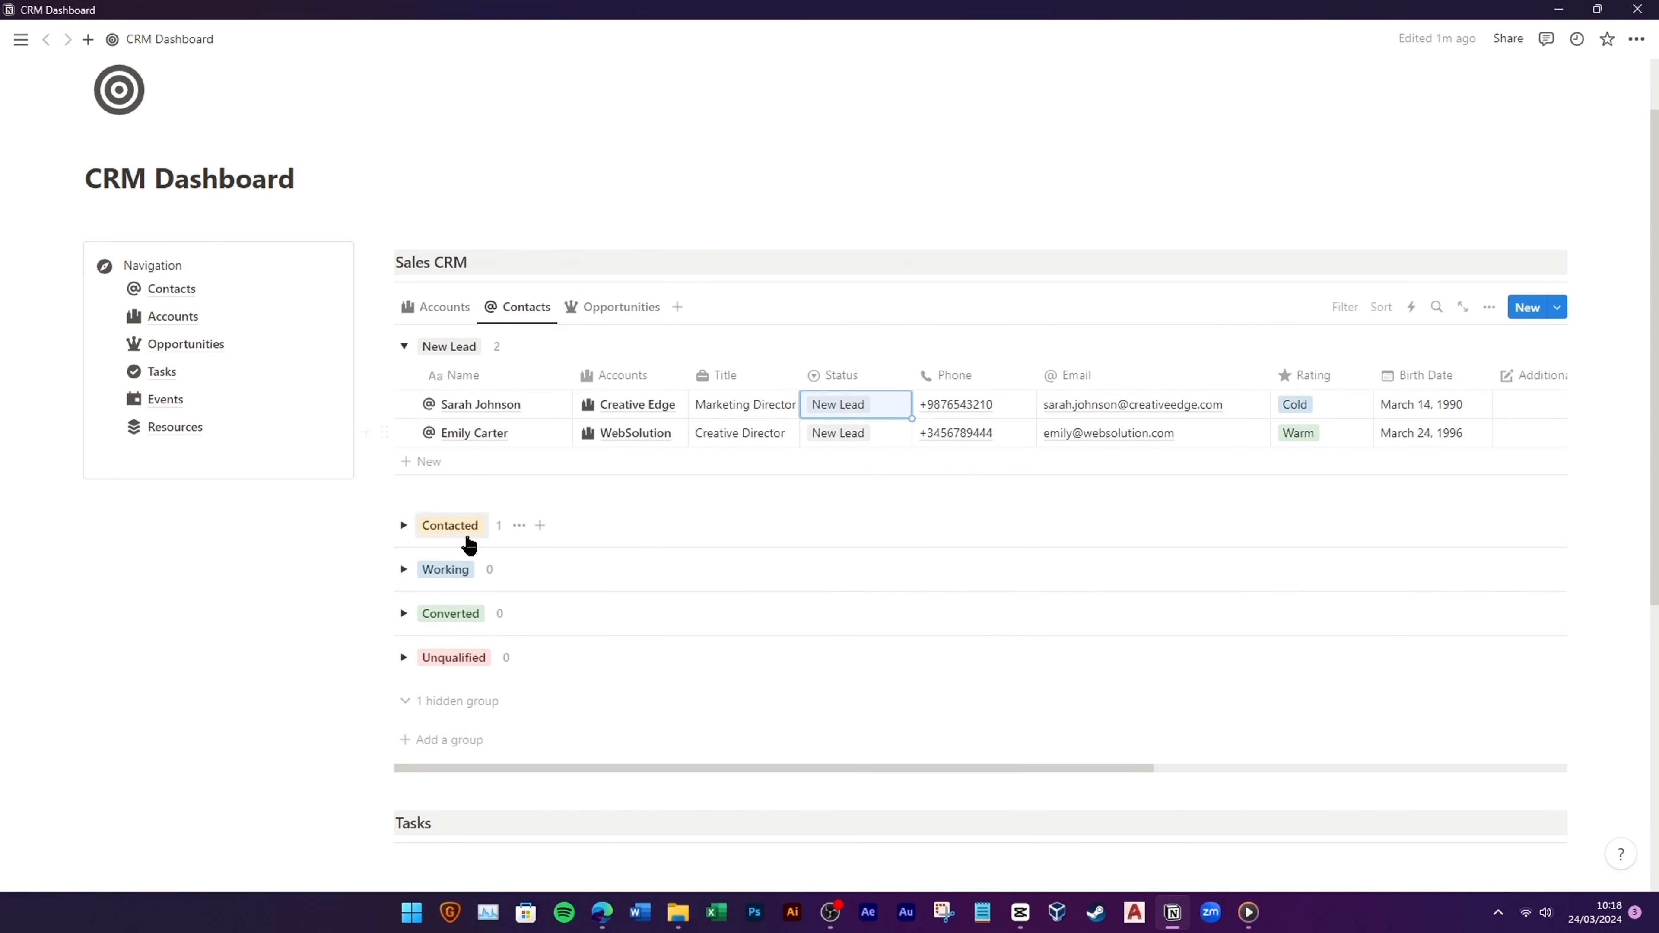
left_click(404, 347)
left_click(404, 390)
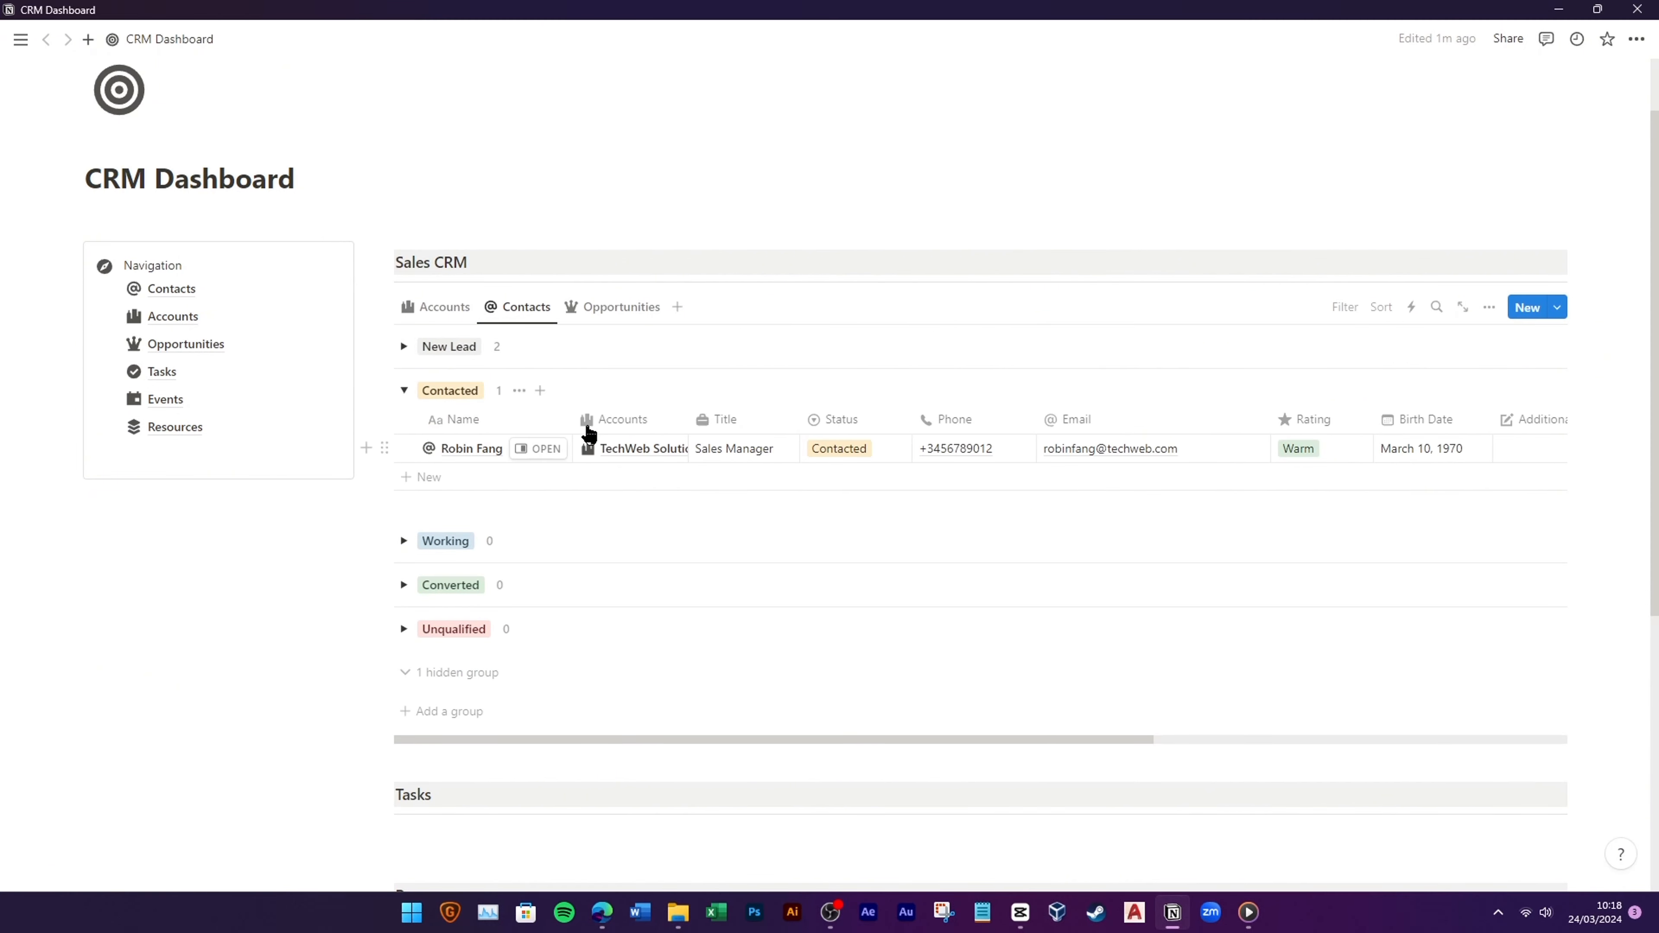
left_click(840, 449)
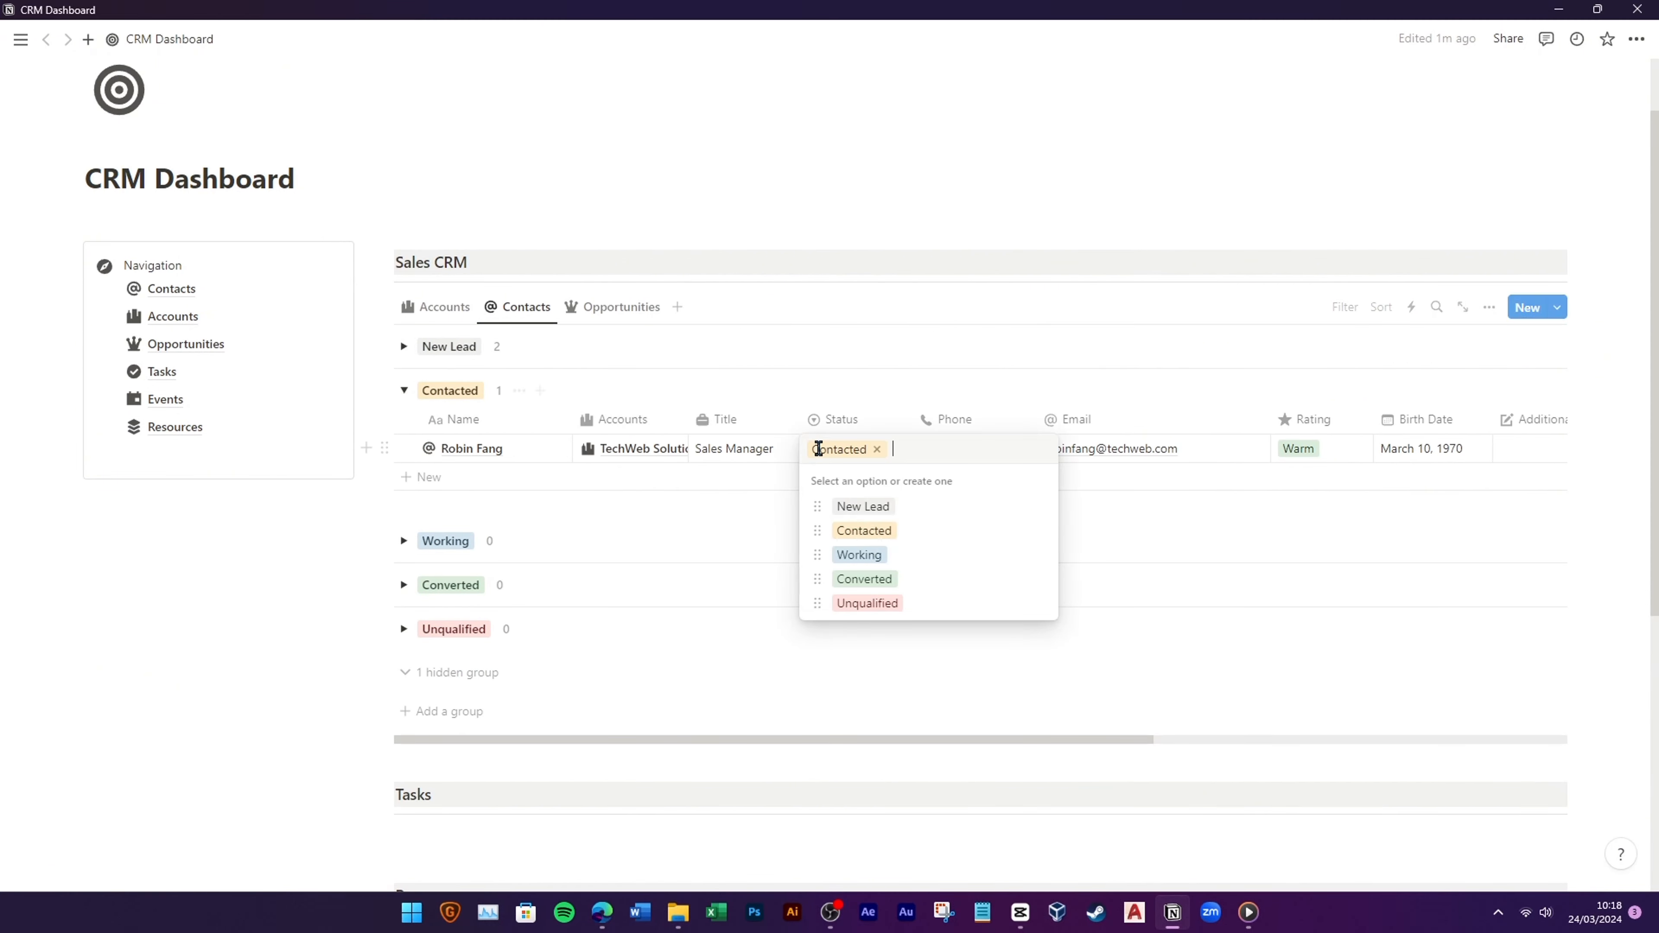
left_click(866, 555)
left_click(404, 391)
left_click(403, 435)
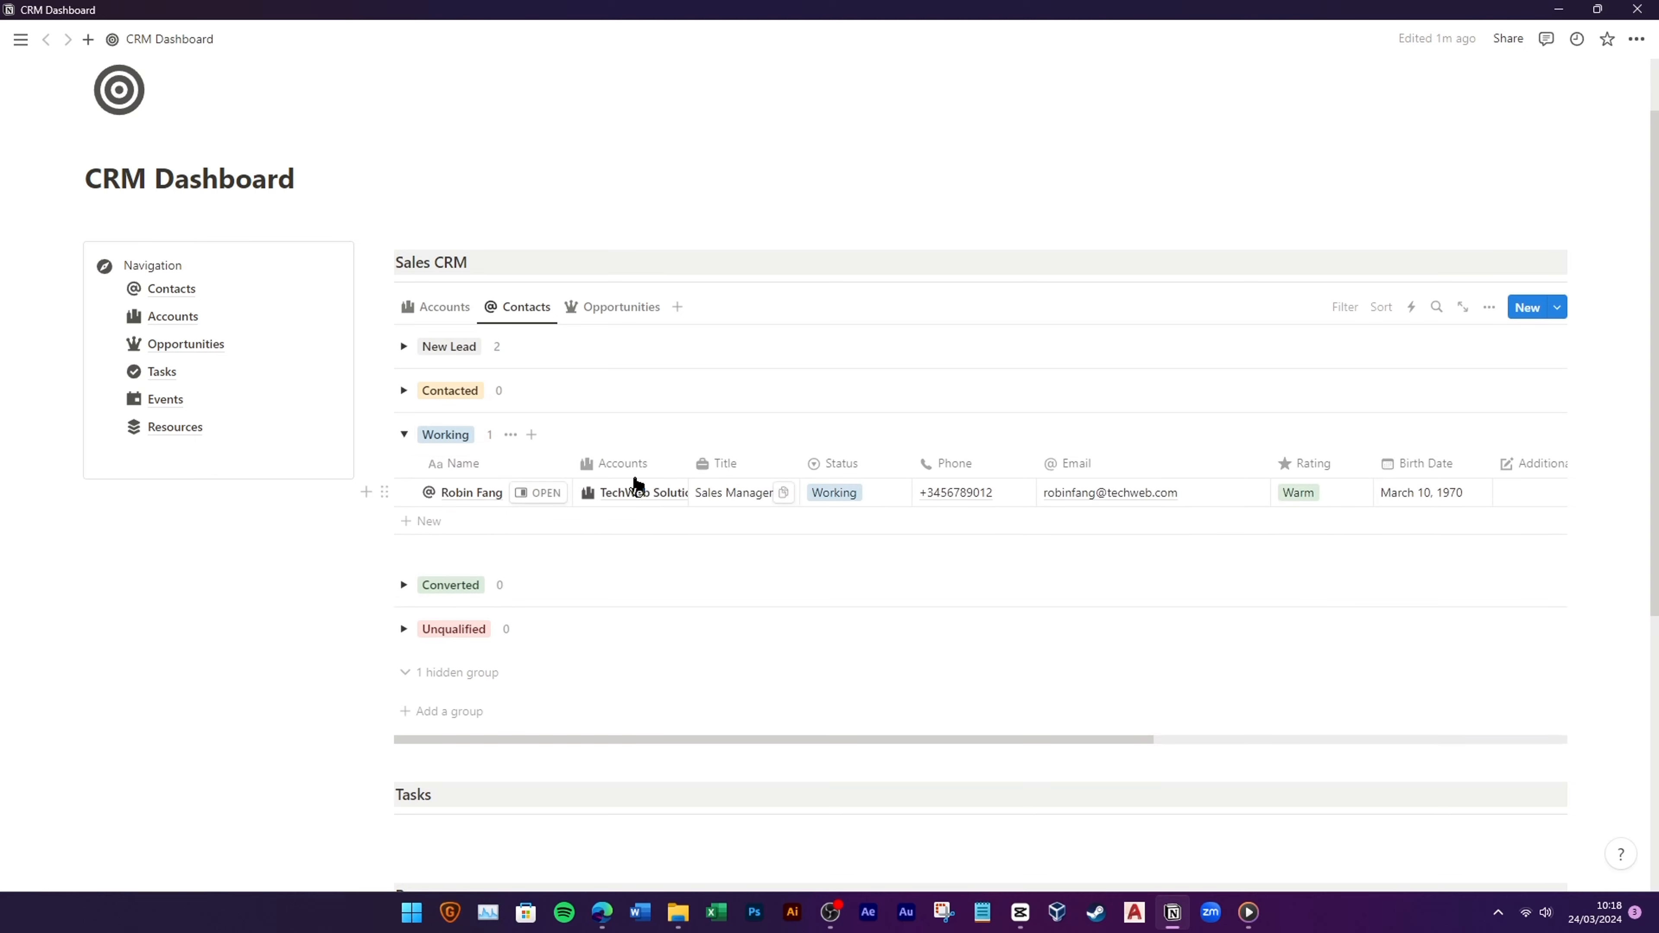
left_click(406, 436)
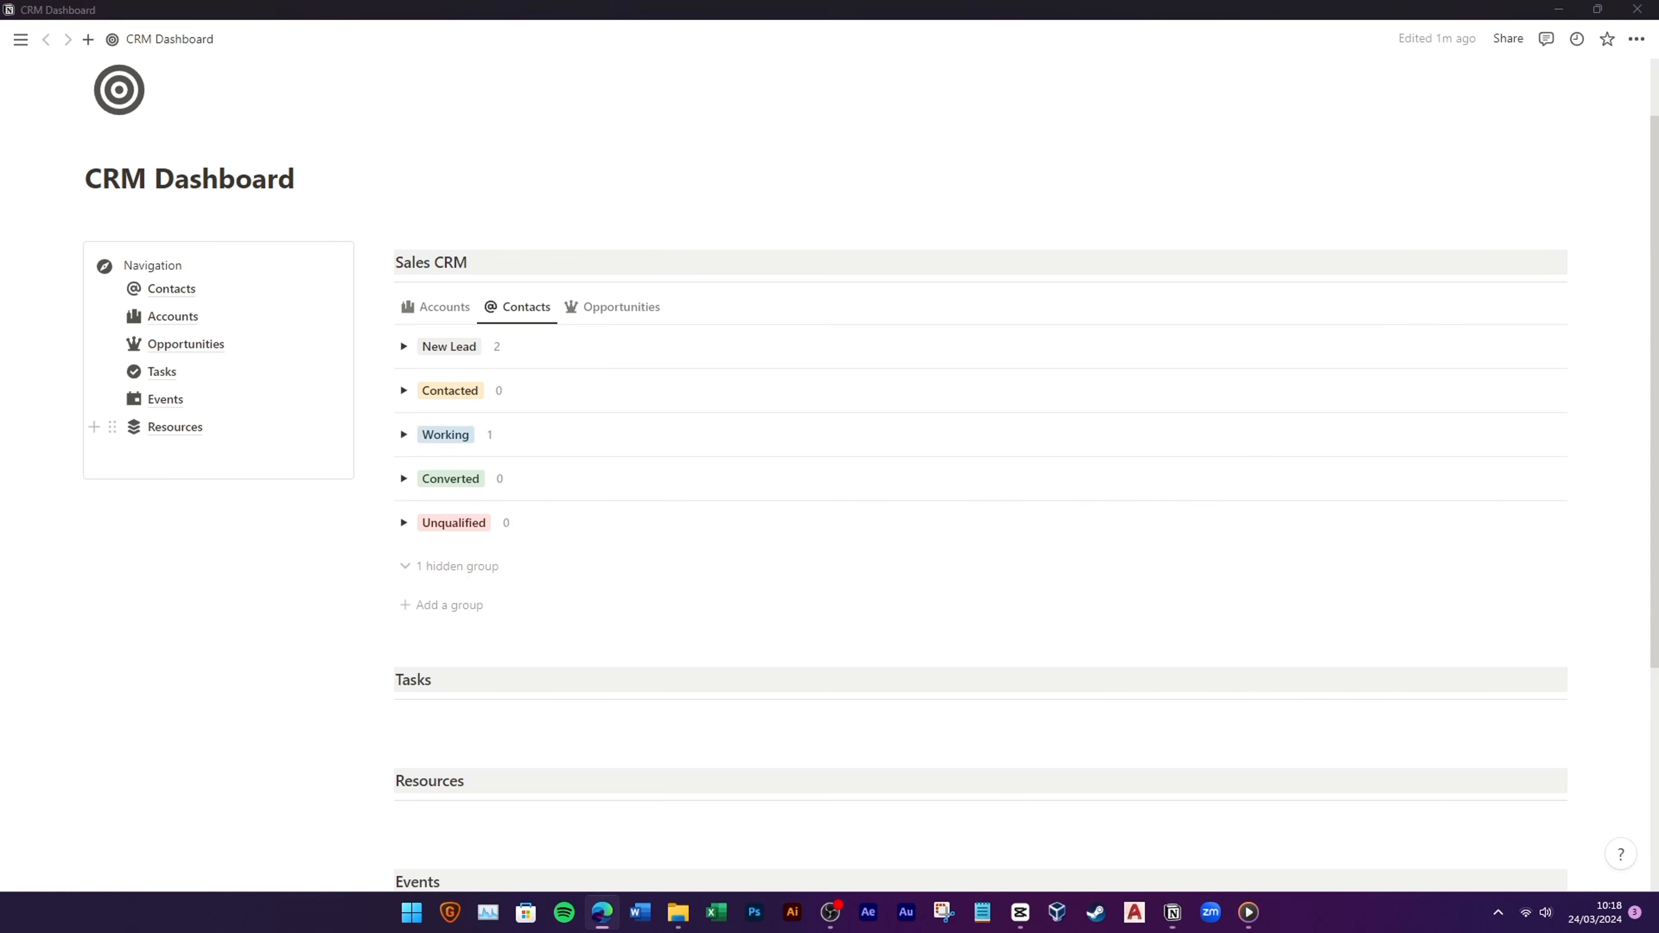
Step: Filter the Opportunities view by Accounts
left_click(611, 308)
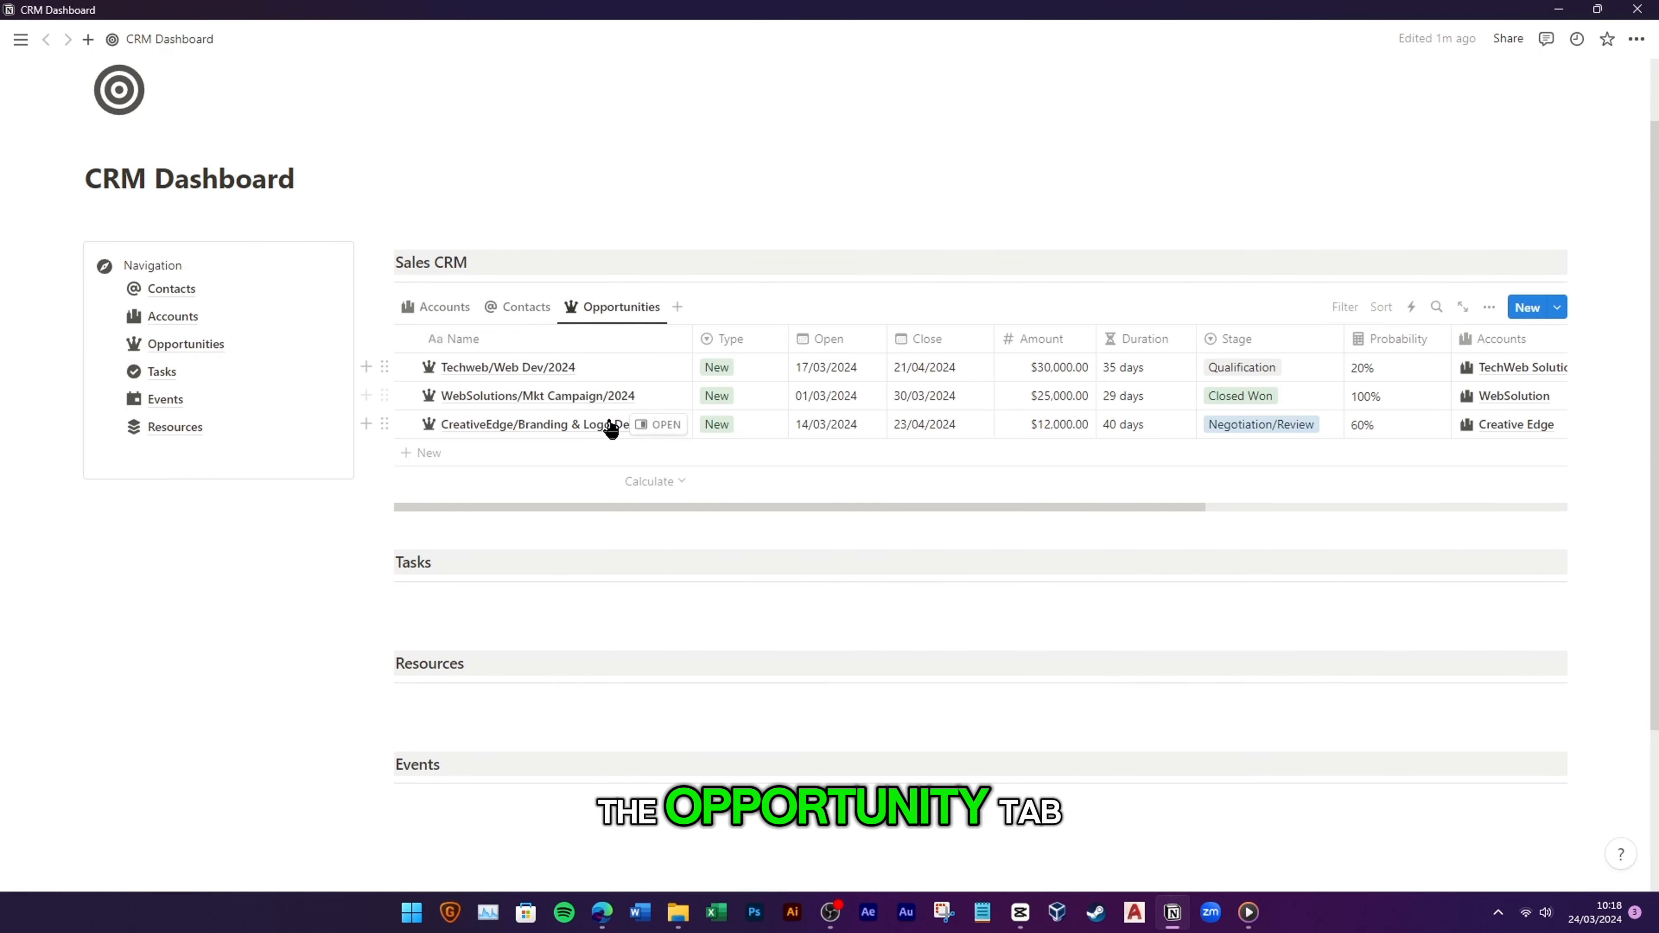
left_click(1345, 307)
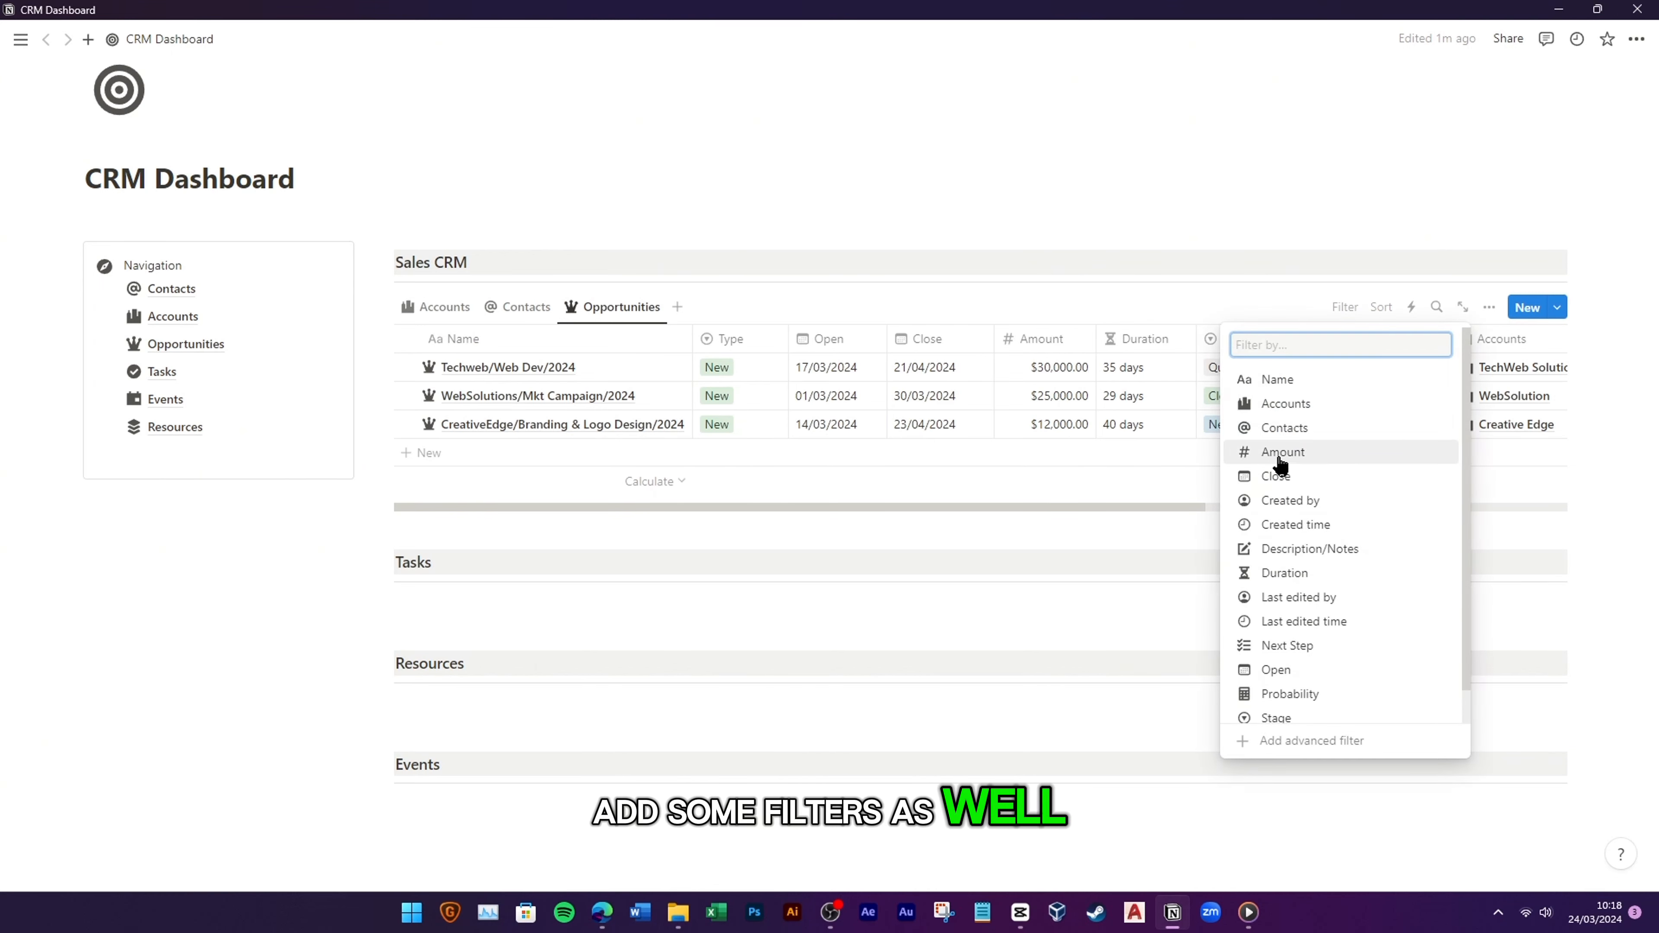
left_click(1333, 408)
left_click(564, 349)
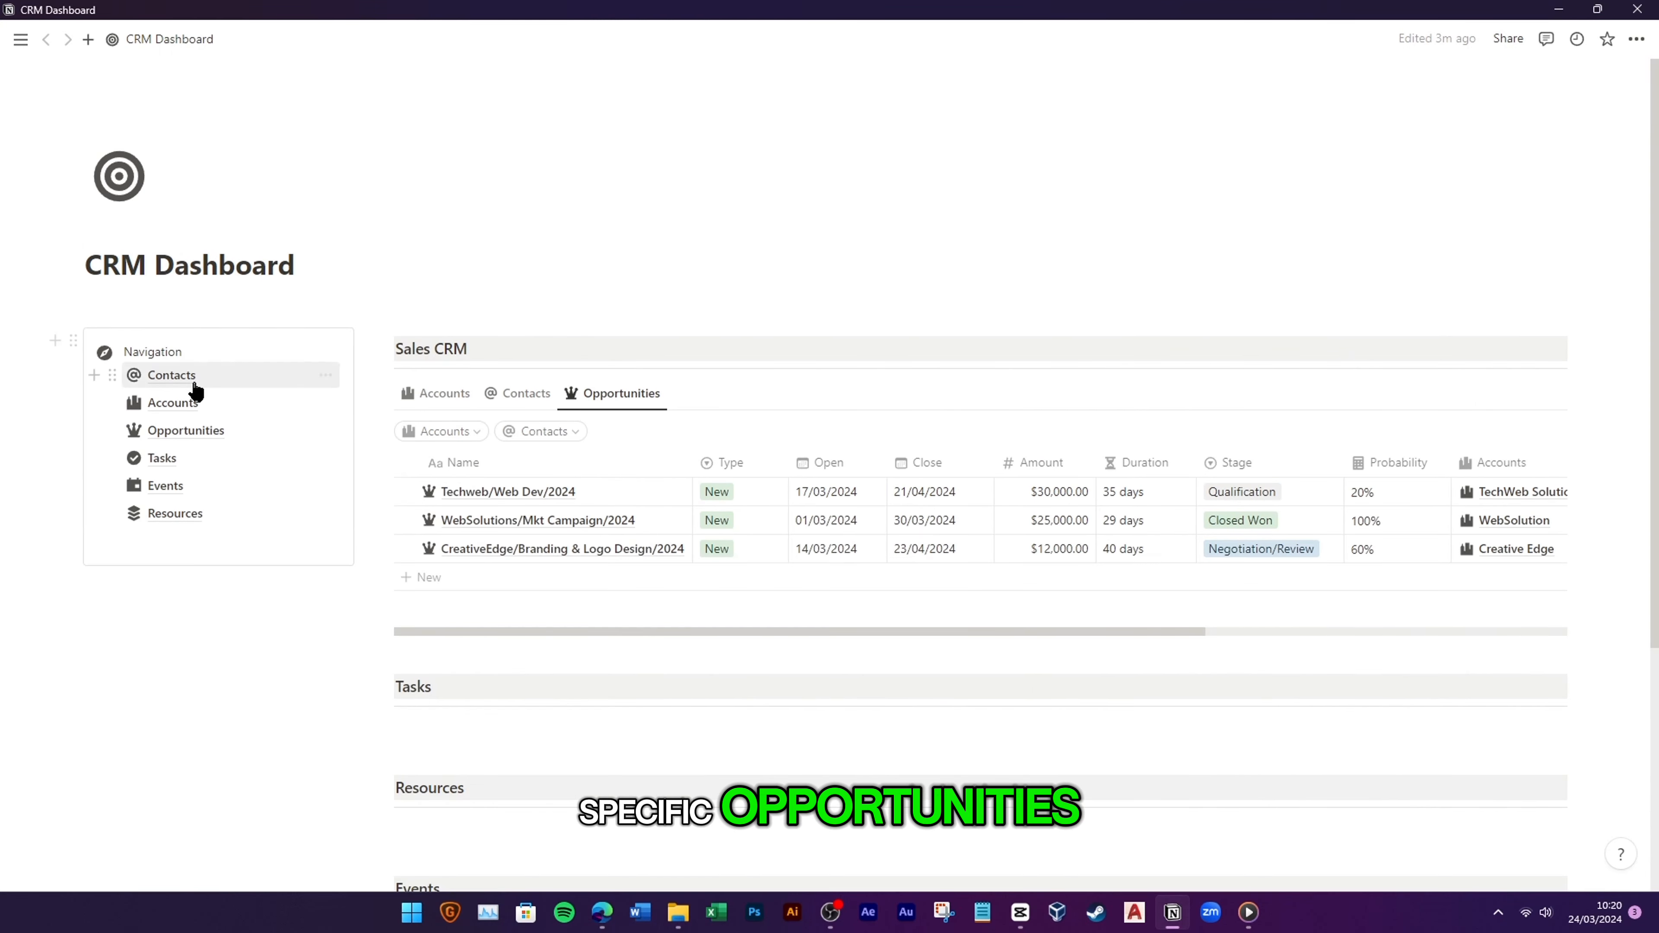
left_click(193, 383)
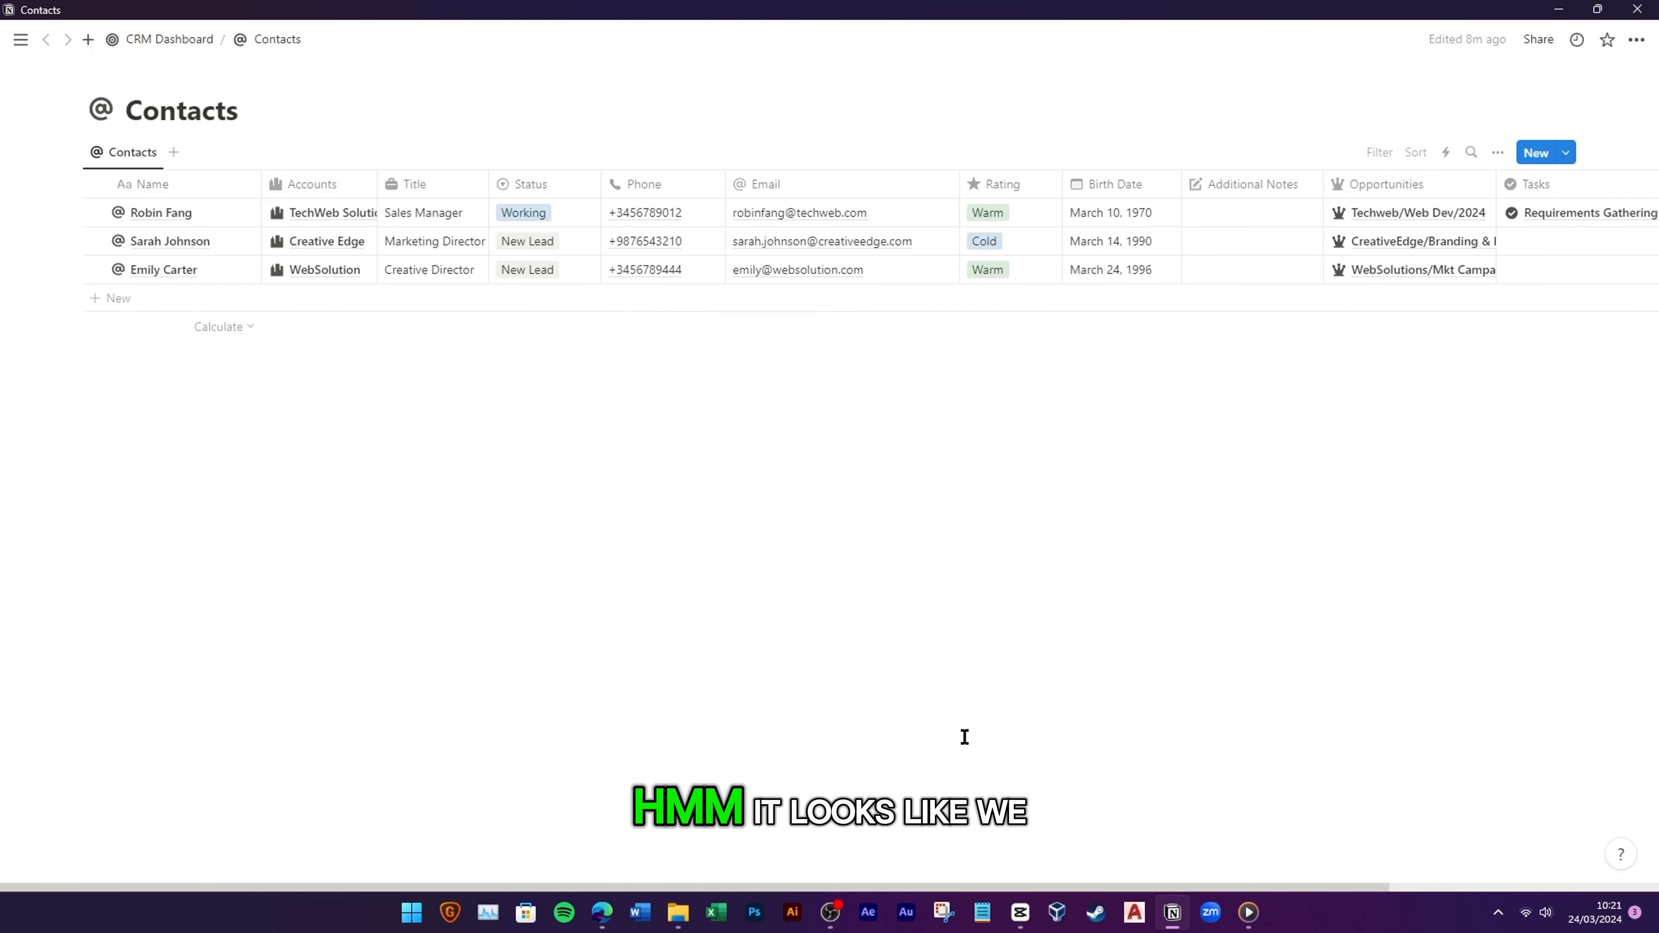
Step: Review the Contacts table's property visibility settings
left_click_drag(874, 886, 1144, 887)
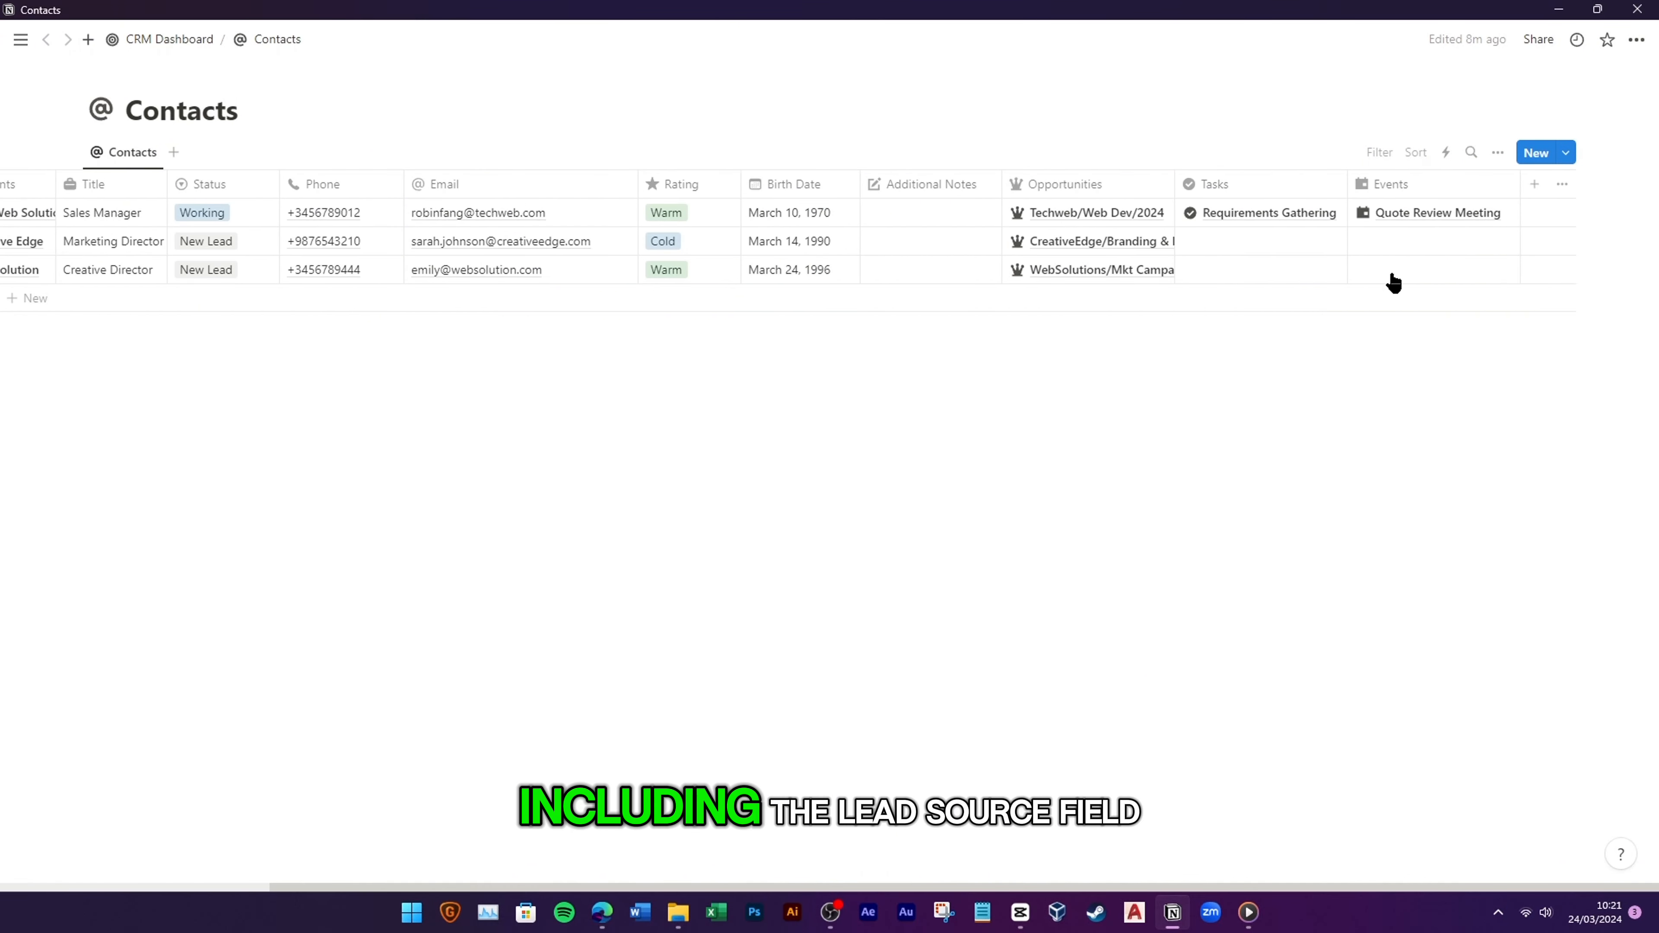
left_click(1497, 153)
left_click(1478, 293)
scroll(1441, 392, "down", 3)
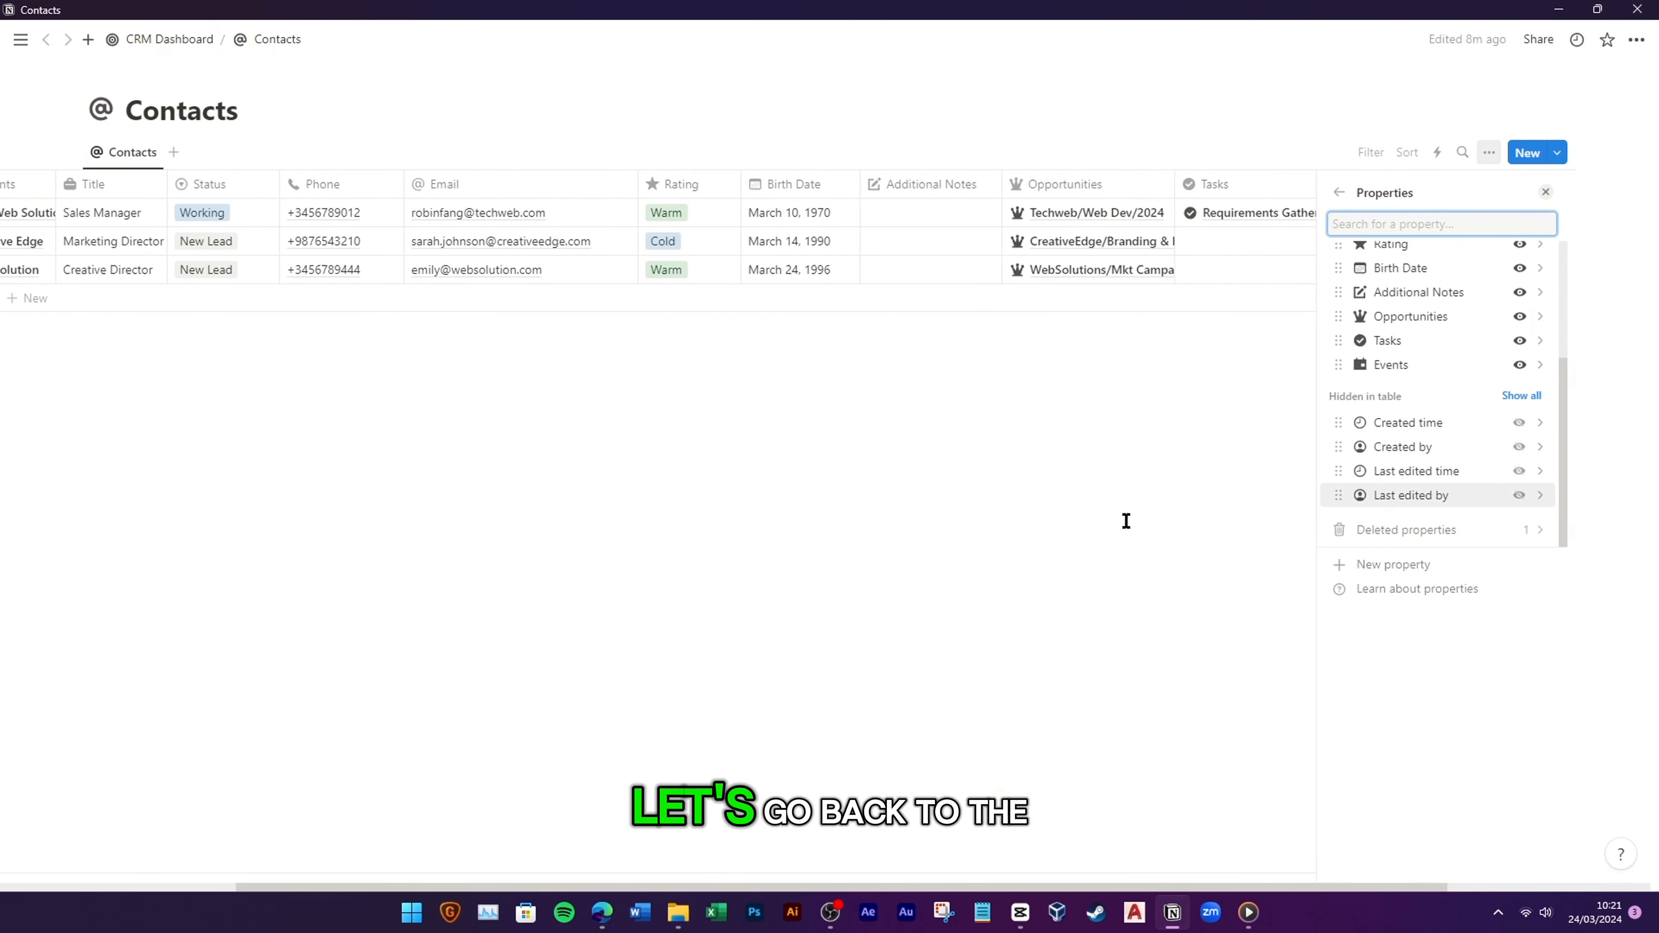
left_click(1260, 471)
Step: Add a Lead Sources select property with a megaphone icon to Contacts
left_click(1531, 185)
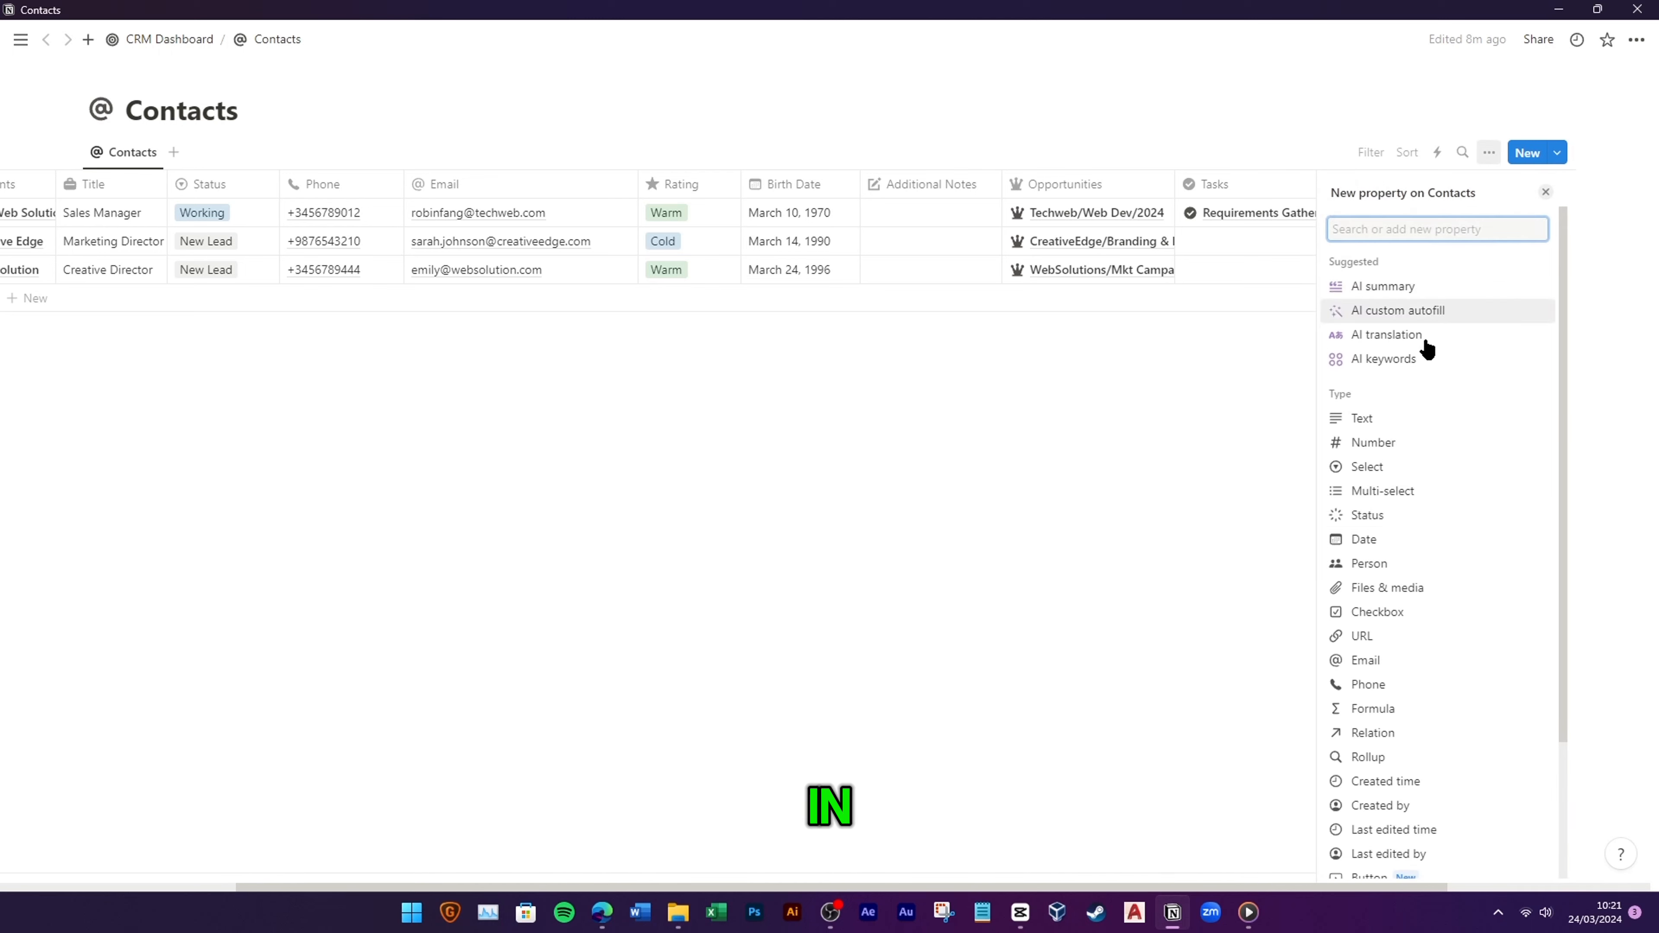
left_click(1404, 467)
double_click(1376, 225)
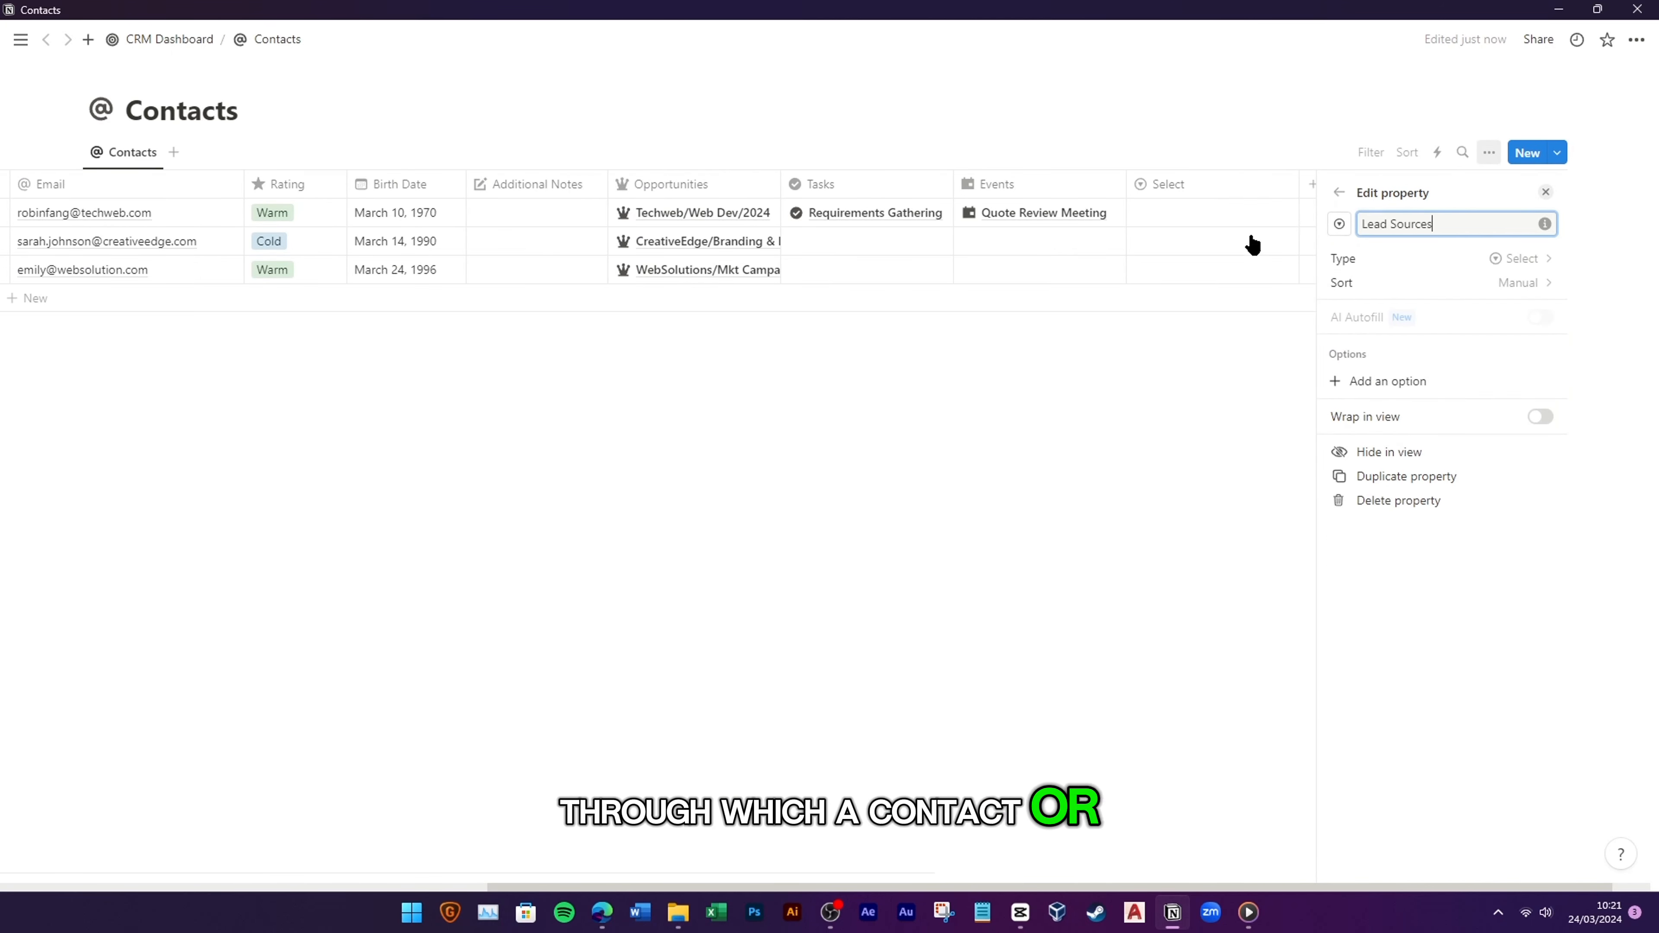
left_click(1340, 224)
left_click(1274, 356)
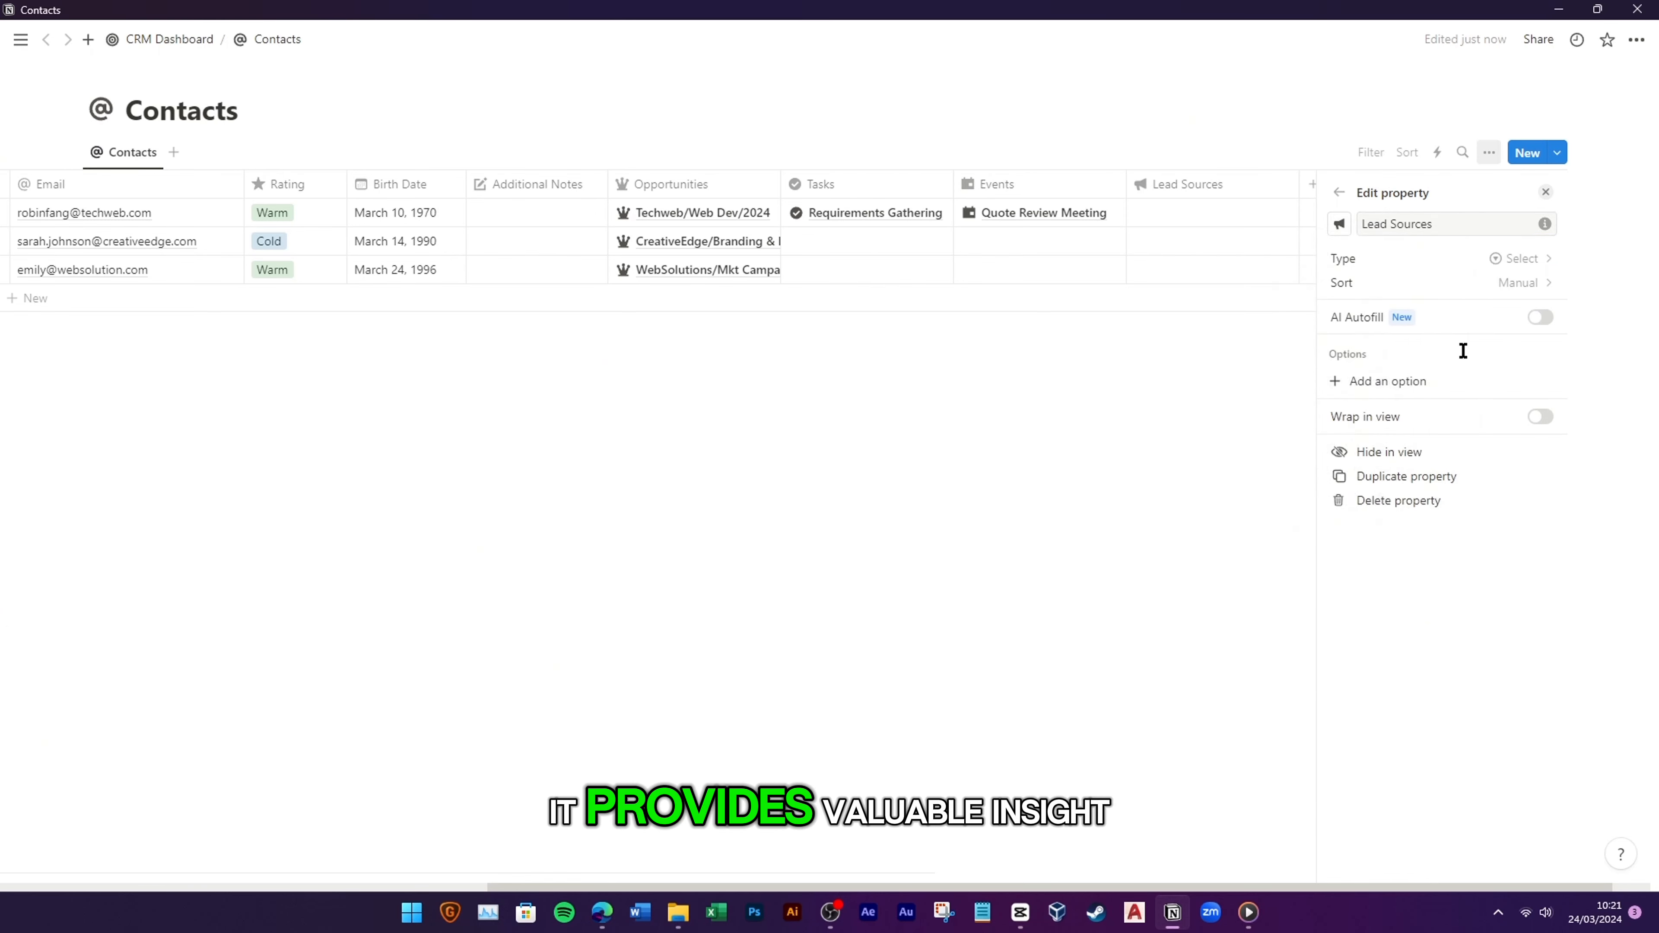
Step: Give Lead Sources the options Other, Employee Referral, External Referral, Word of Mouth, In Site, On Site, Social, Web, Ads
left_click(1430, 381)
type("Other")
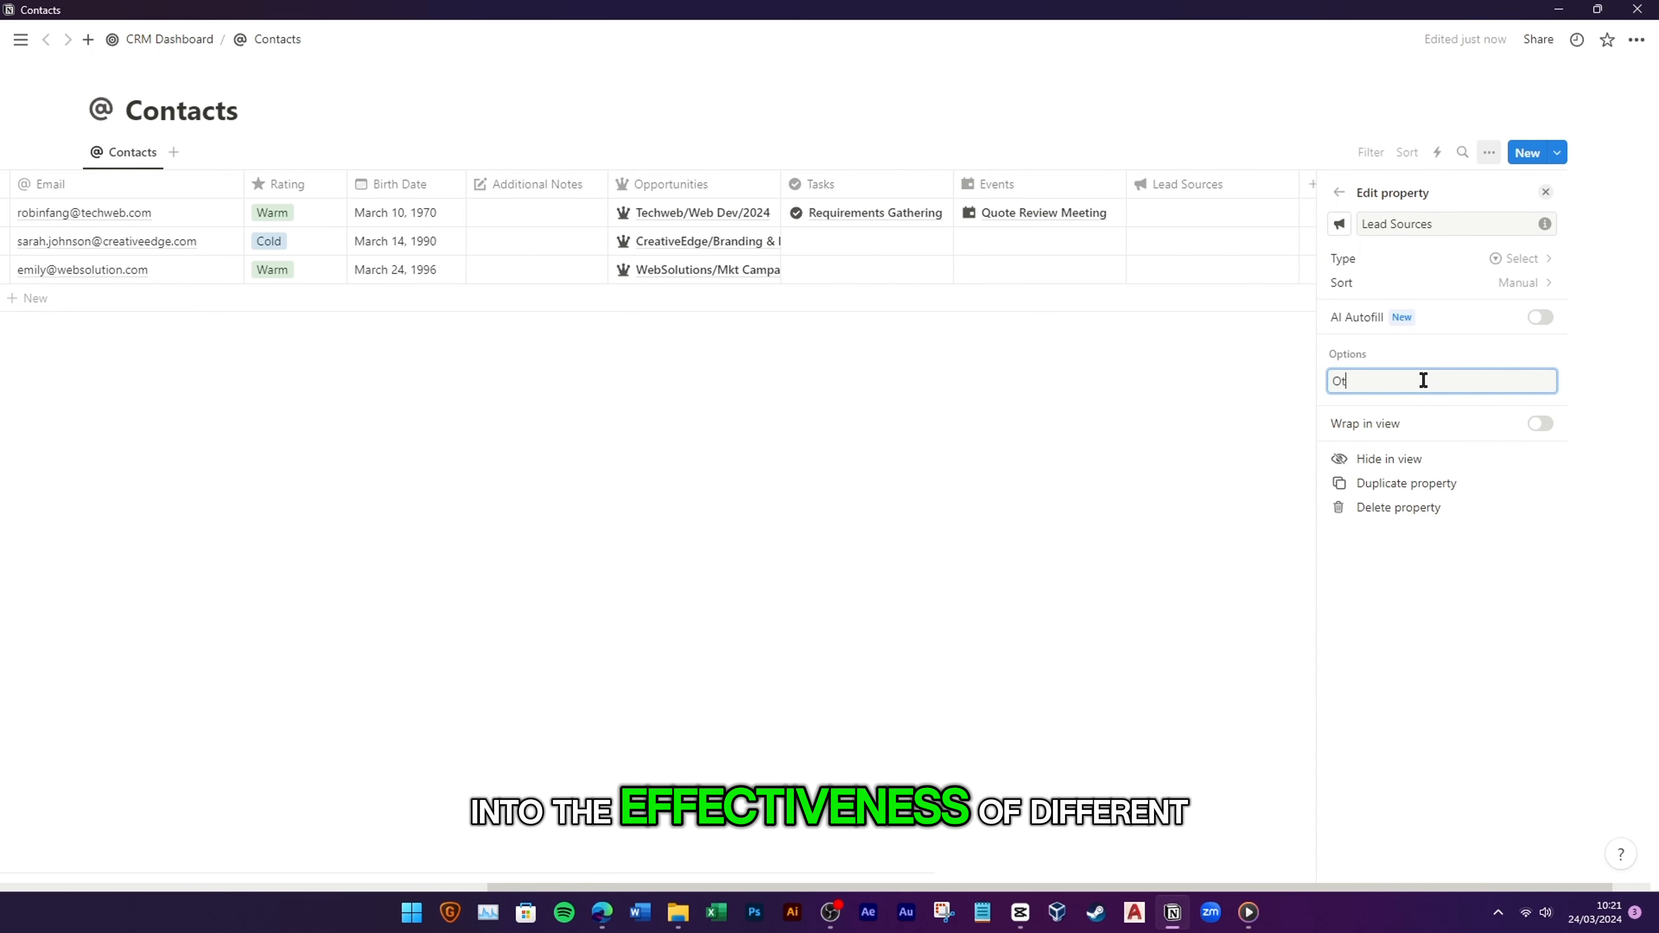
key("Return")
type("Employee Referral")
key("Return")
type("External Referral")
key("Return")
type("Word o")
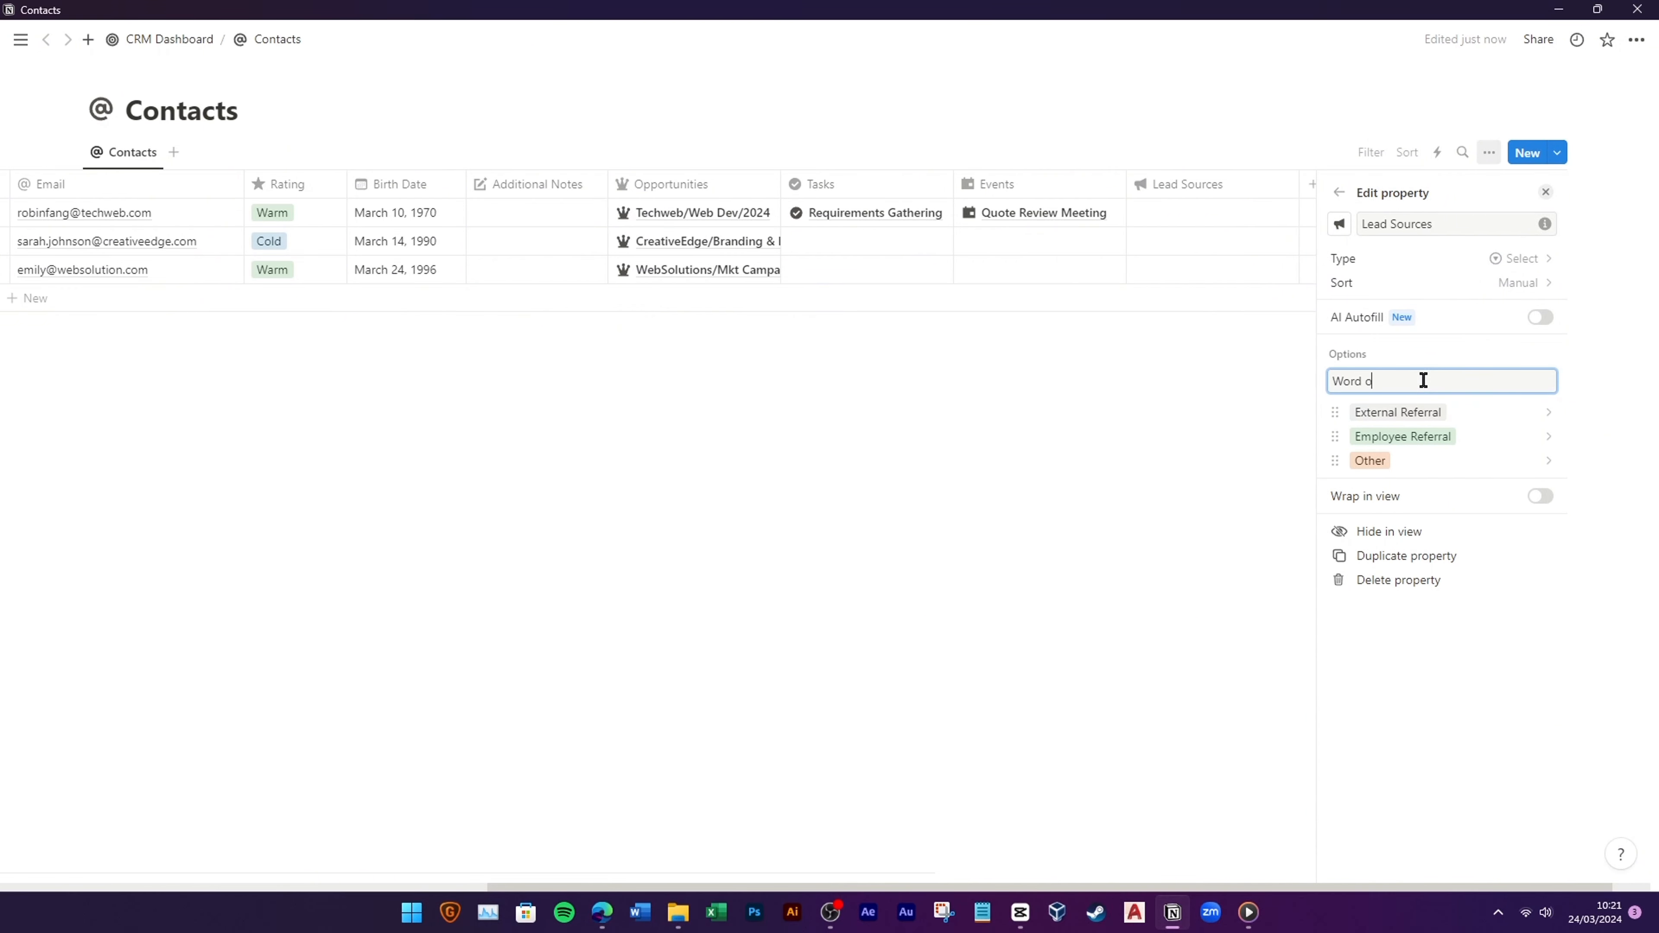
type("f Mouth")
key("Return")
type("In Site")
key("Return")
type("On Site")
key("Return")
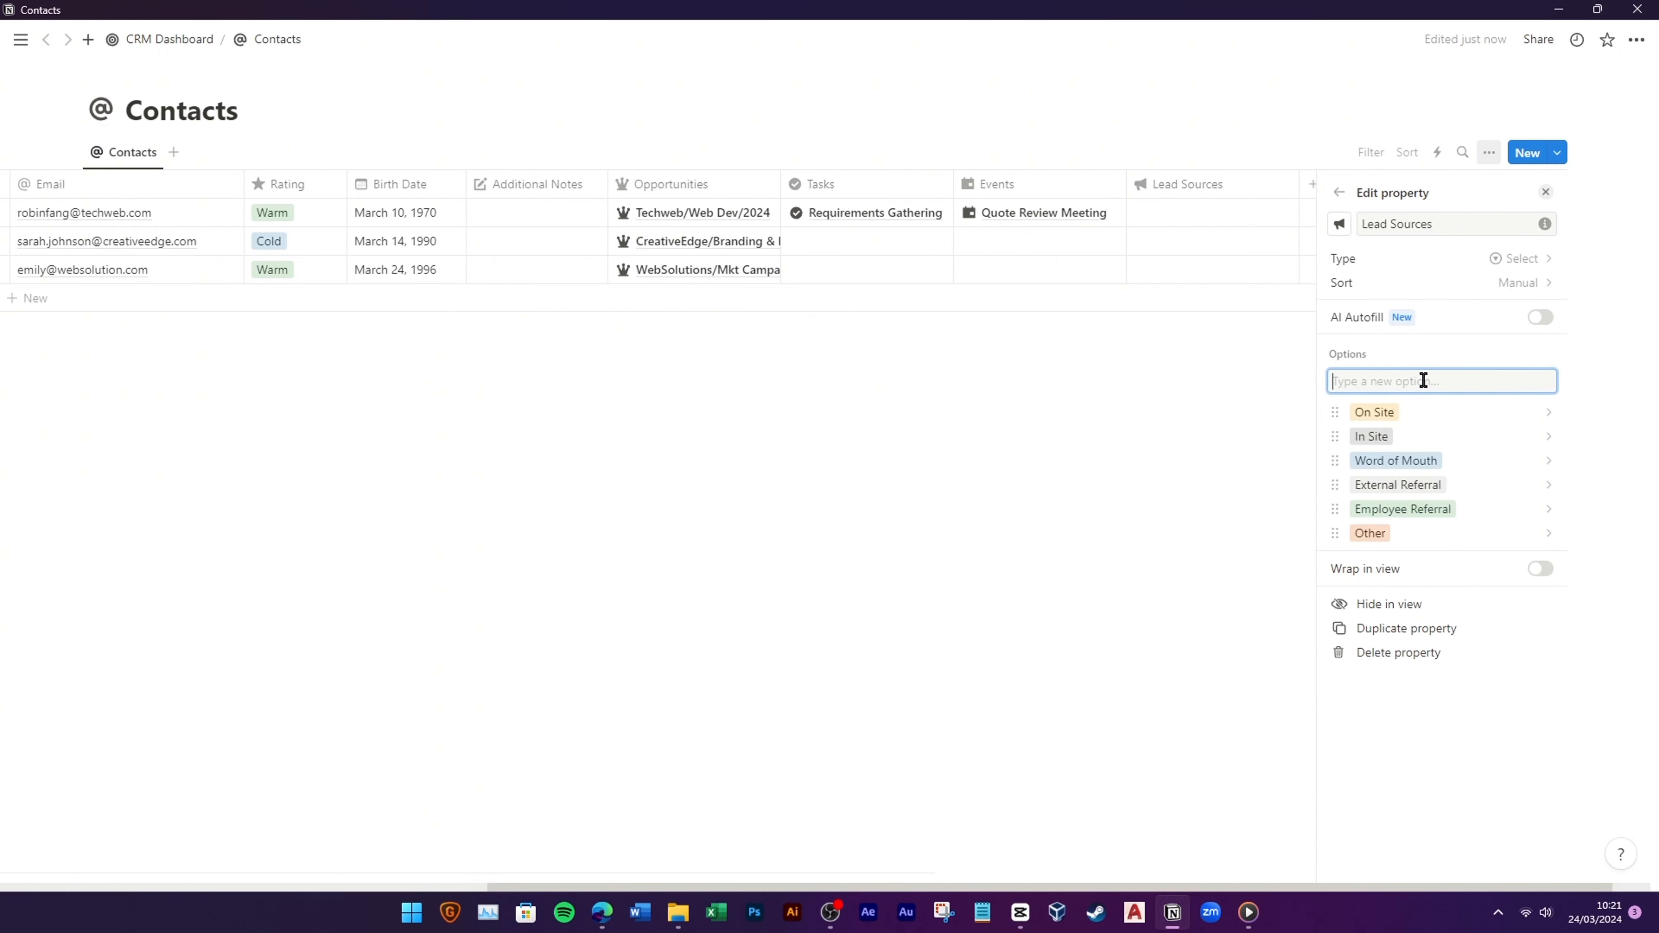
type("Social")
key("Return")
type("Web")
key("Return")
type("Ads")
key("Return")
left_click(1105, 590)
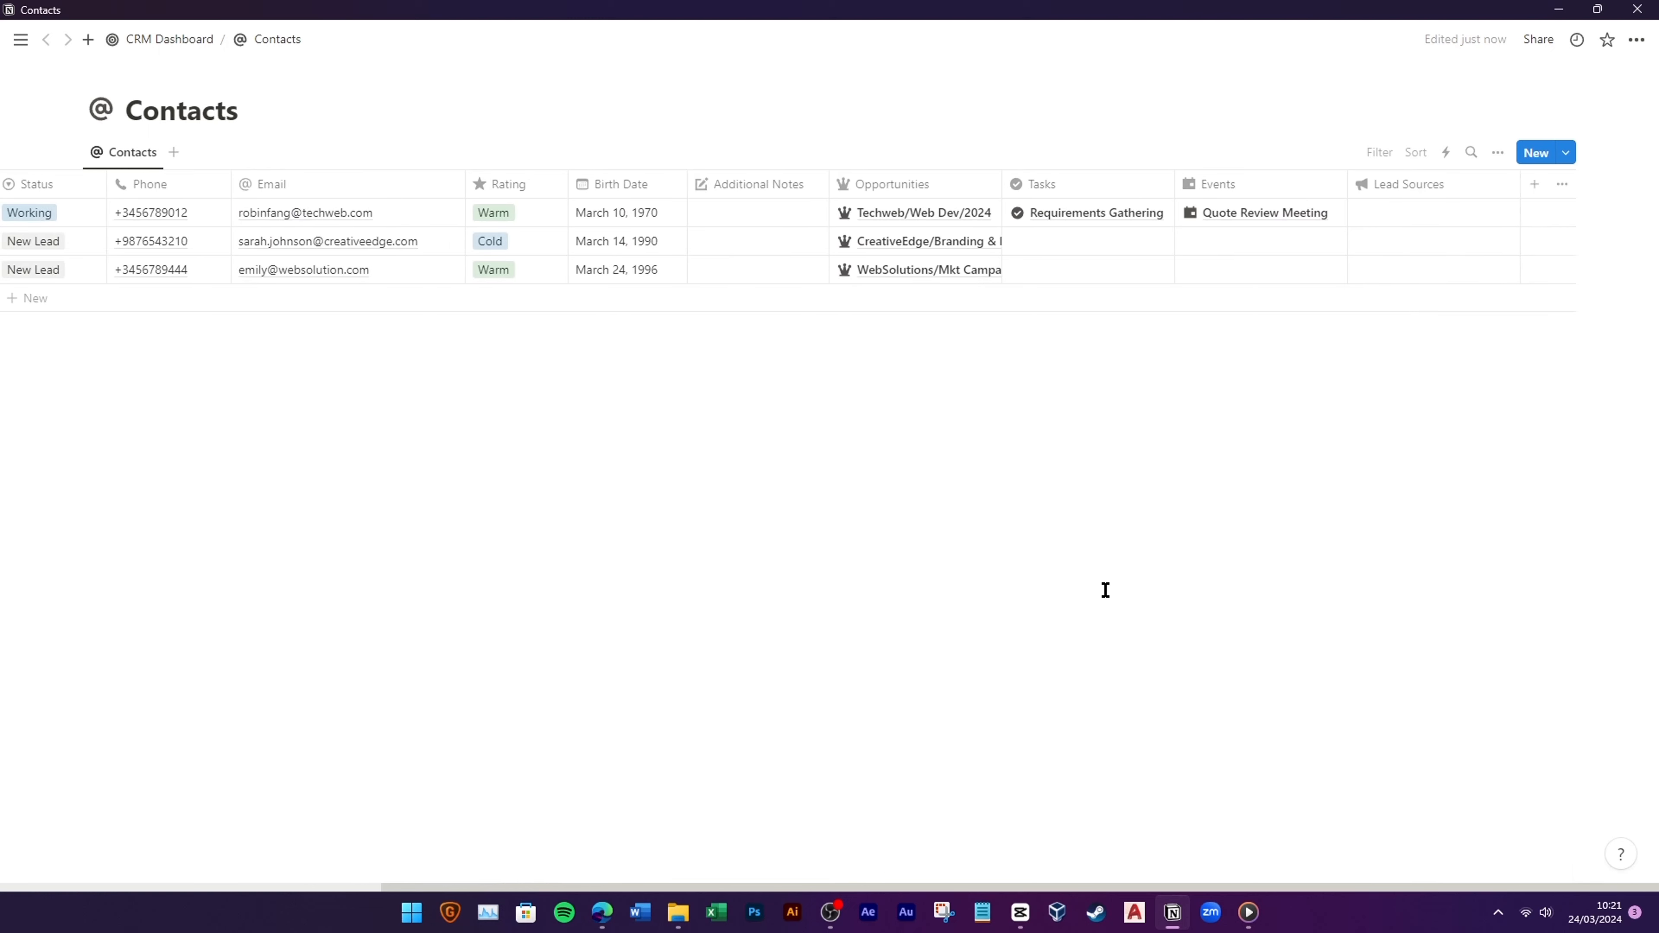
Step: Tag the three contacts' lead sources as Ads, Social and Ads
left_click(1400, 215)
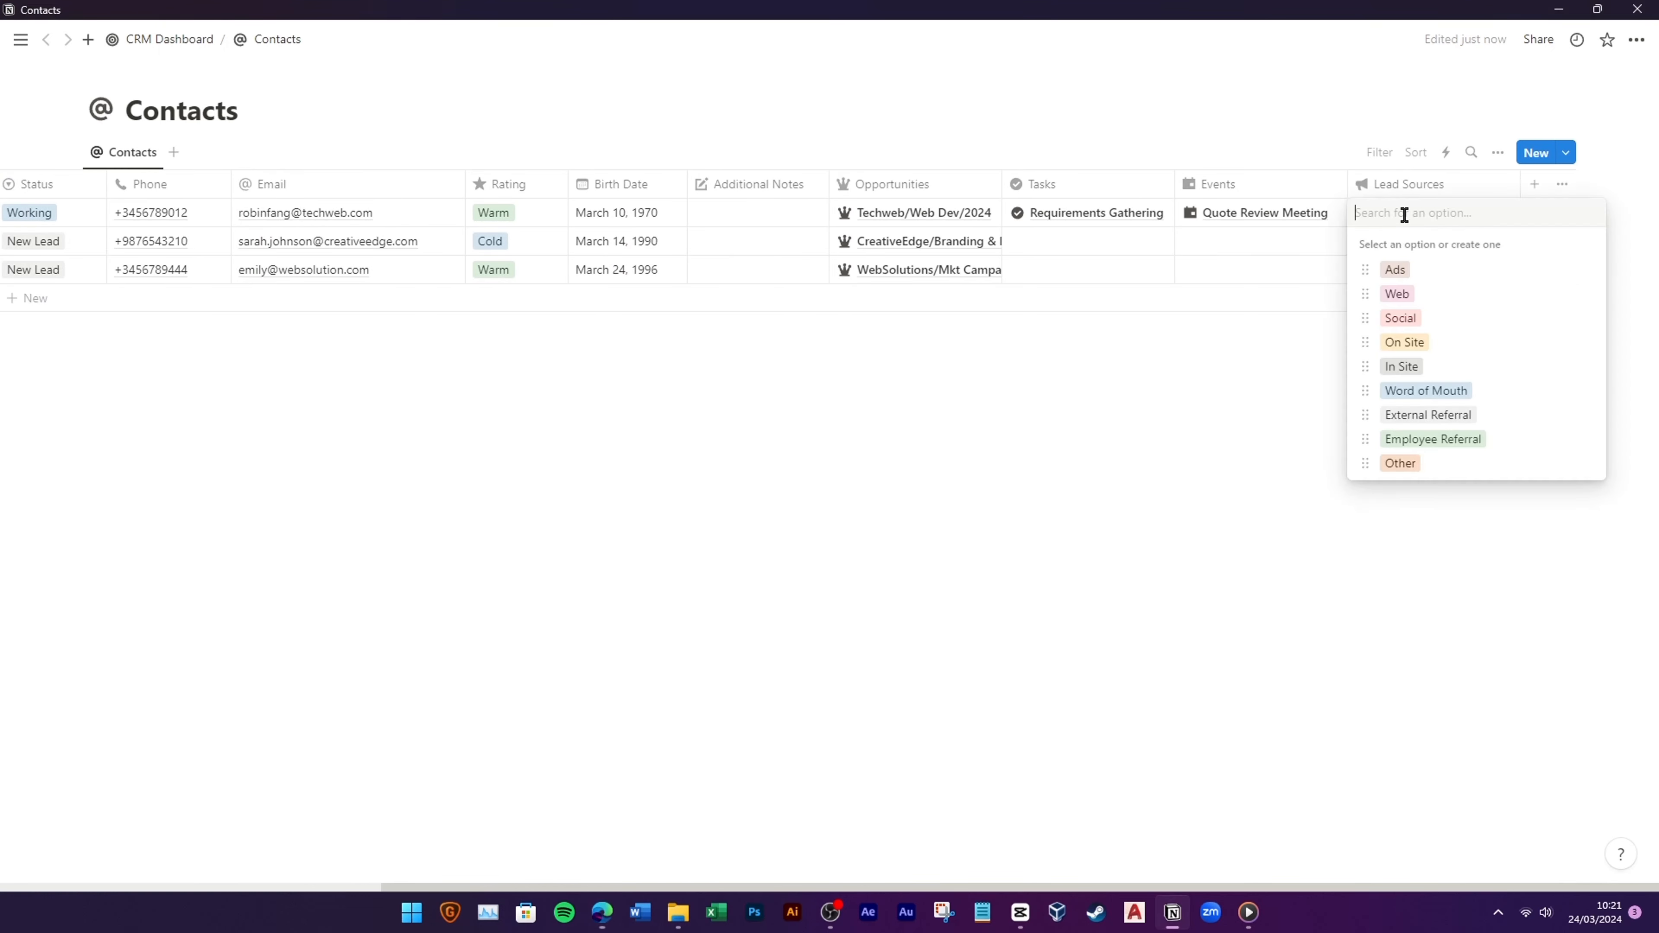
left_click(1377, 267)
left_click(1394, 251)
left_click(1404, 349)
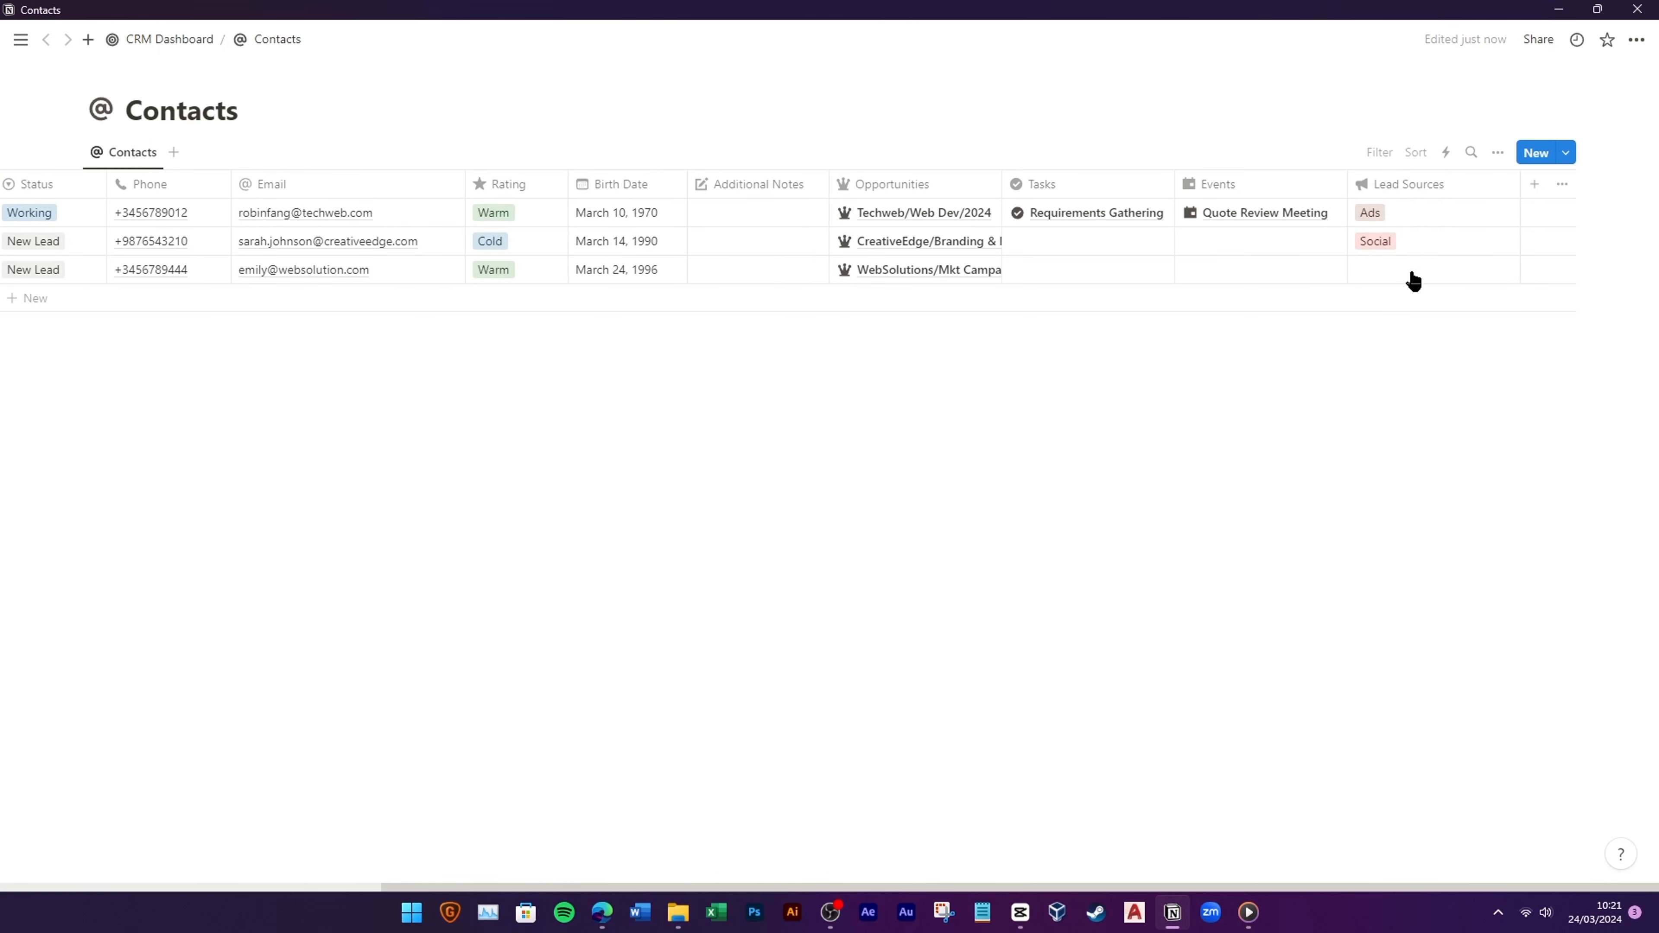
left_click(1411, 274)
left_click(1385, 329)
Step: Delete the stray empty row and move Lead Sources between Rating and Birth Date
left_click(1395, 299)
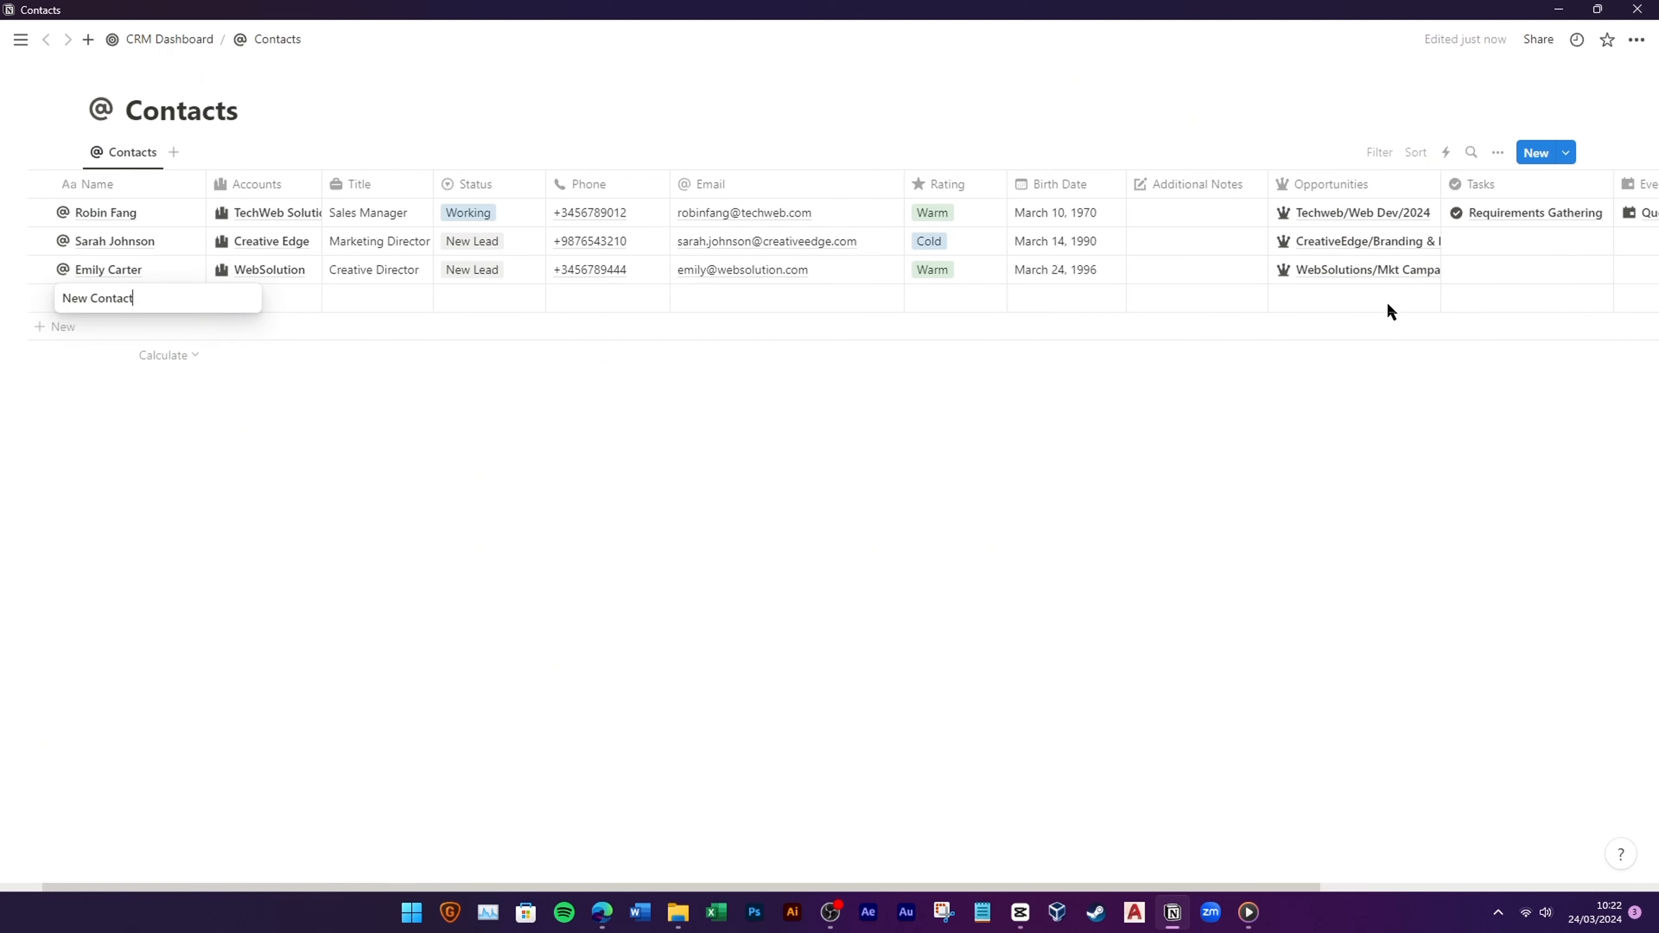
left_click(30, 300)
left_click(66, 157)
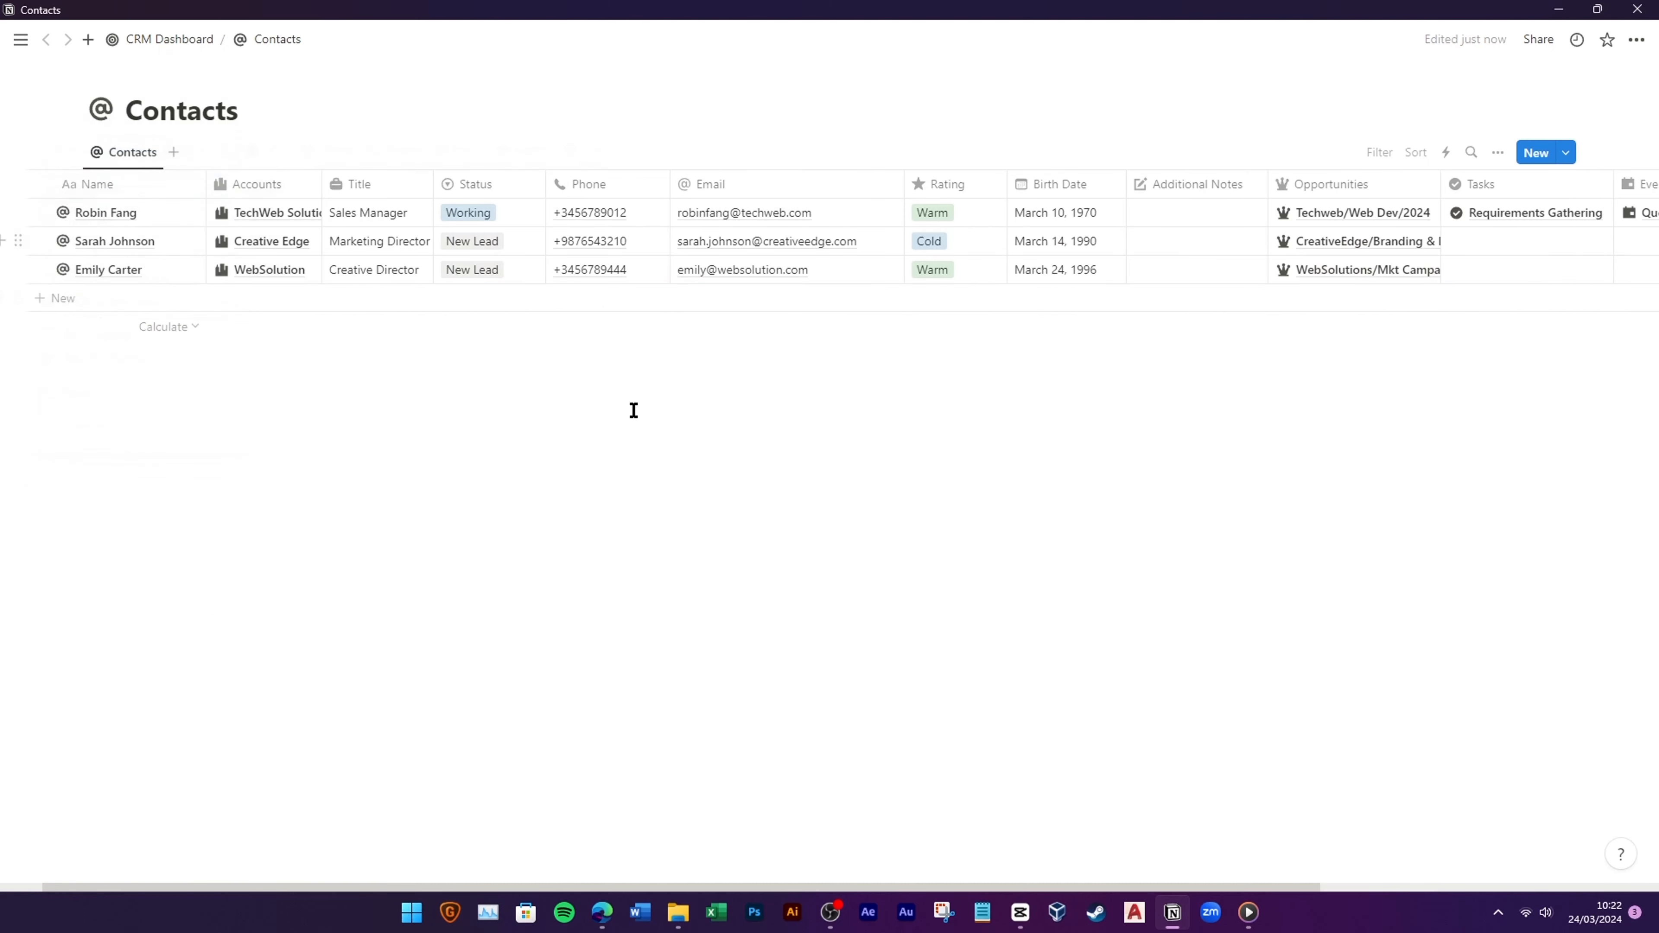
left_click_drag(1093, 885, 1427, 886)
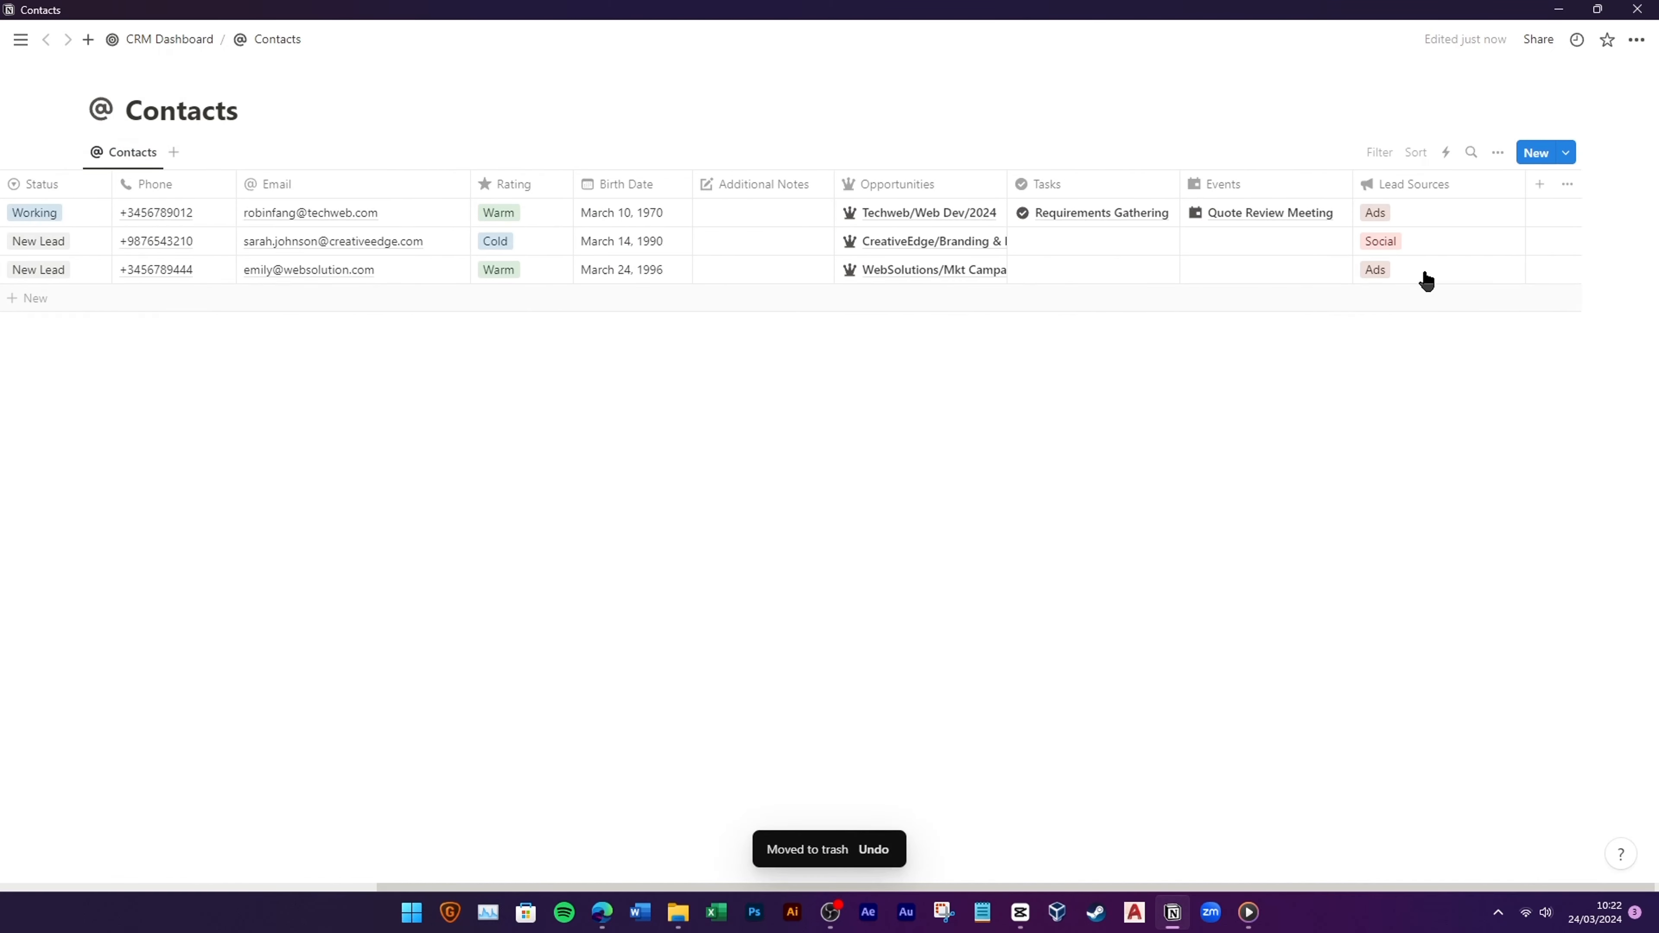
left_click_drag(957, 195, 700, 204)
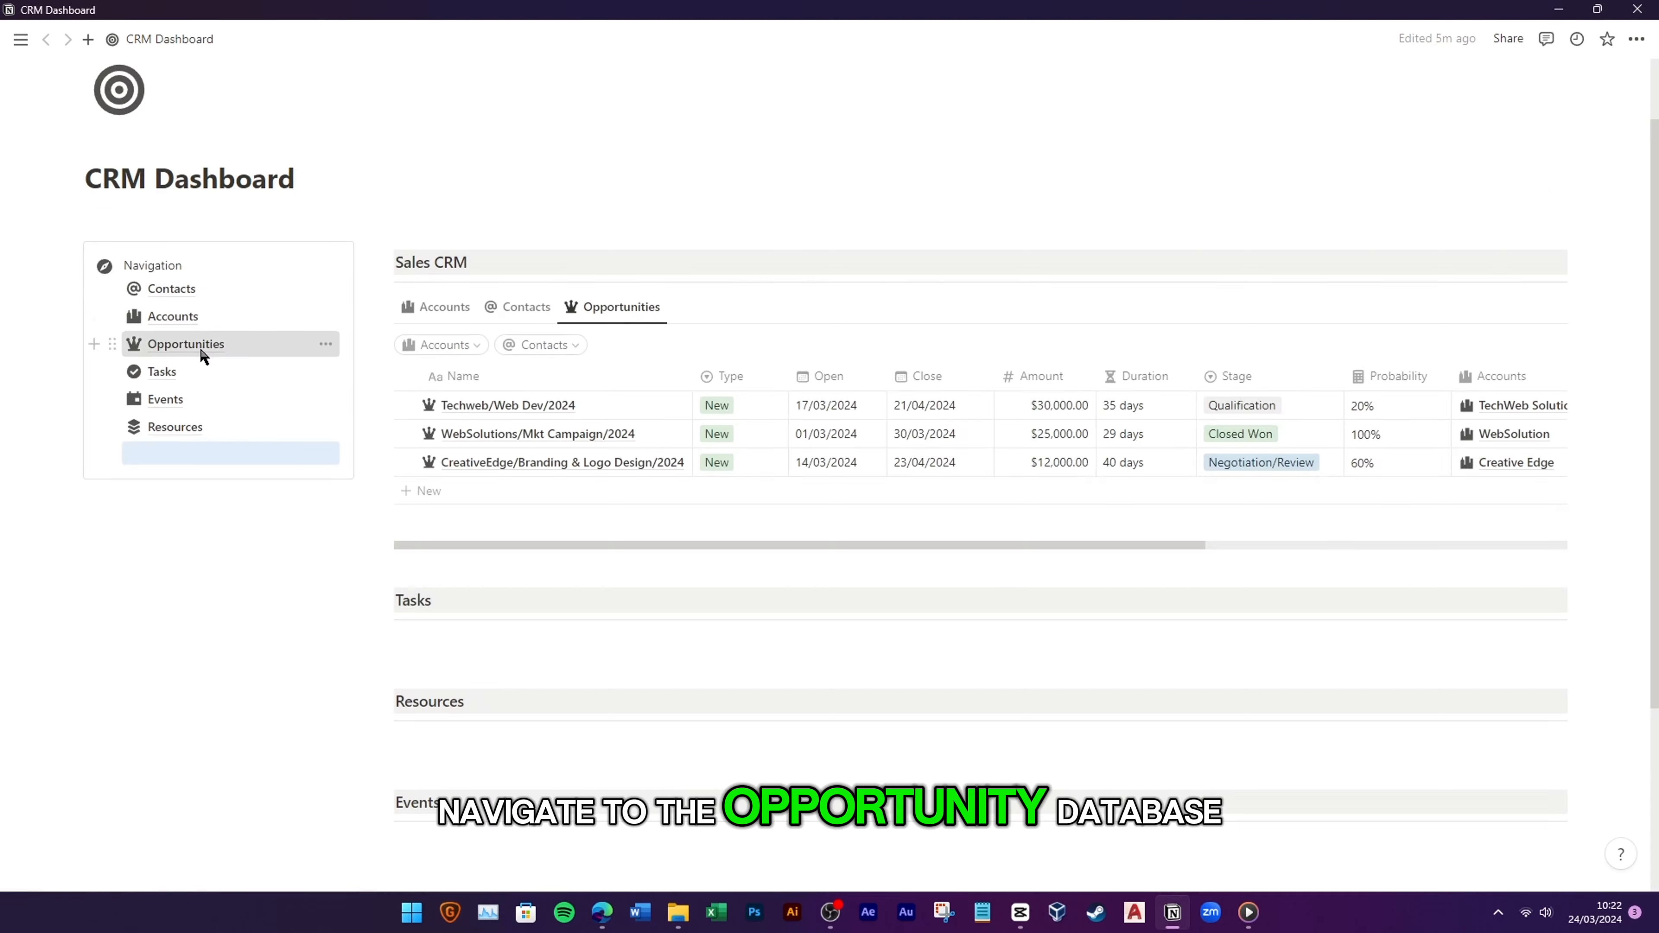
Step: Add a rollup property to Opportunities showing Lead Sources through the Contacts relation
left_click(216, 341)
scroll(1108, 876, "right", 3)
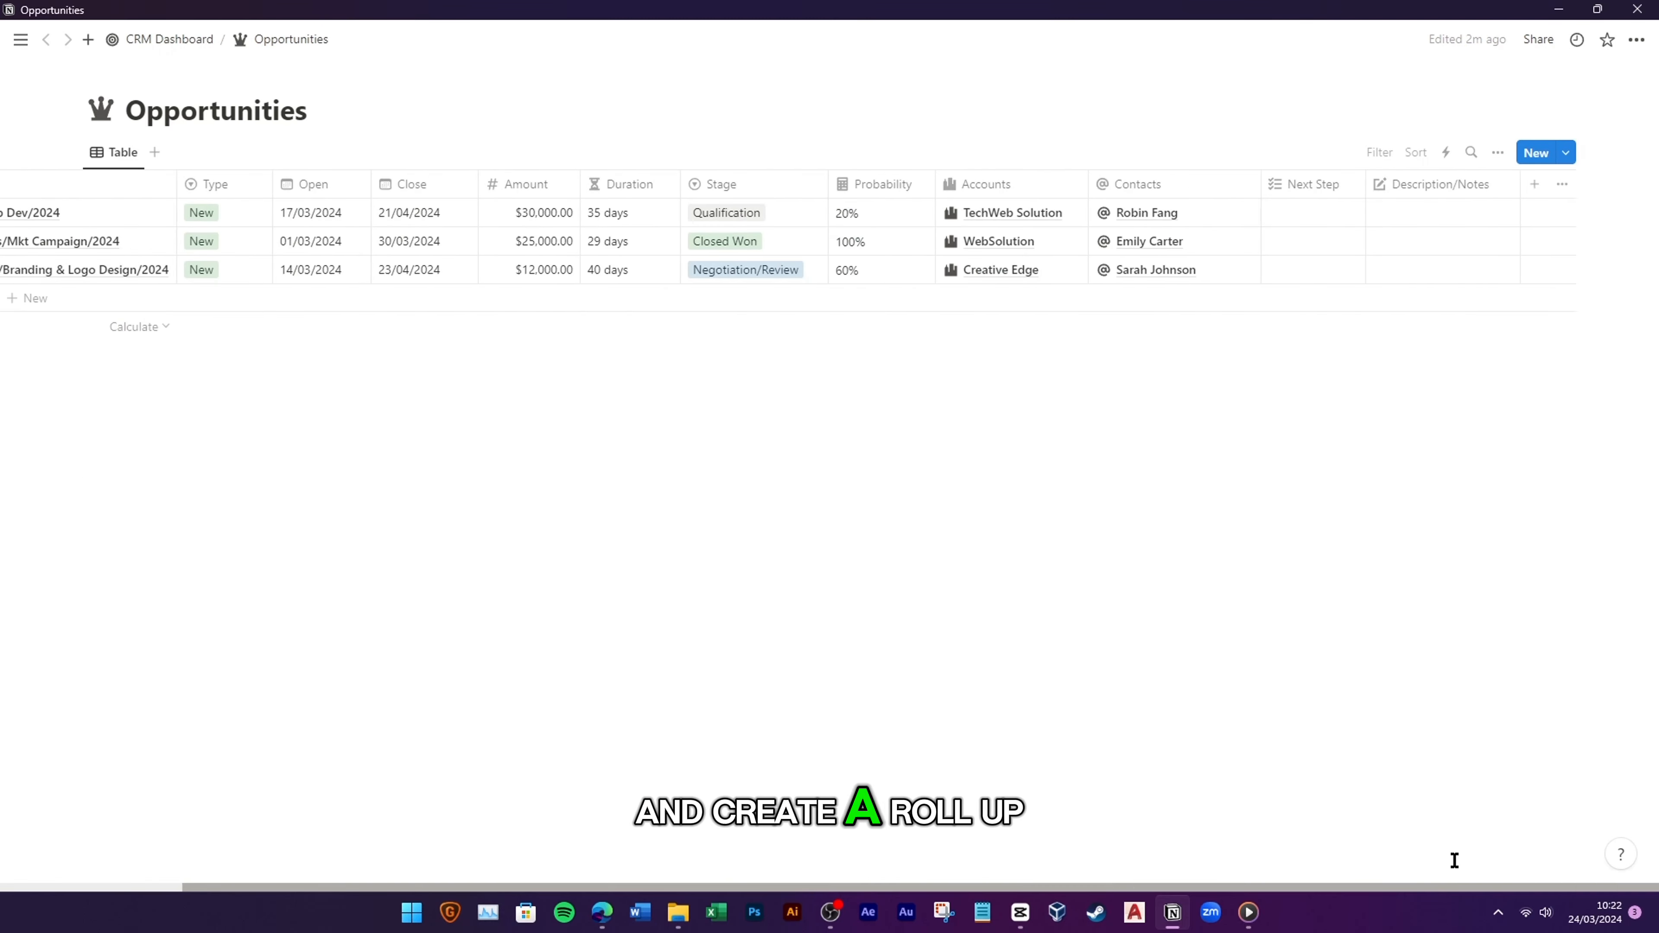
left_click(1534, 186)
scroll(1420, 699, "down", 1)
left_click(1372, 670)
left_click(1503, 284)
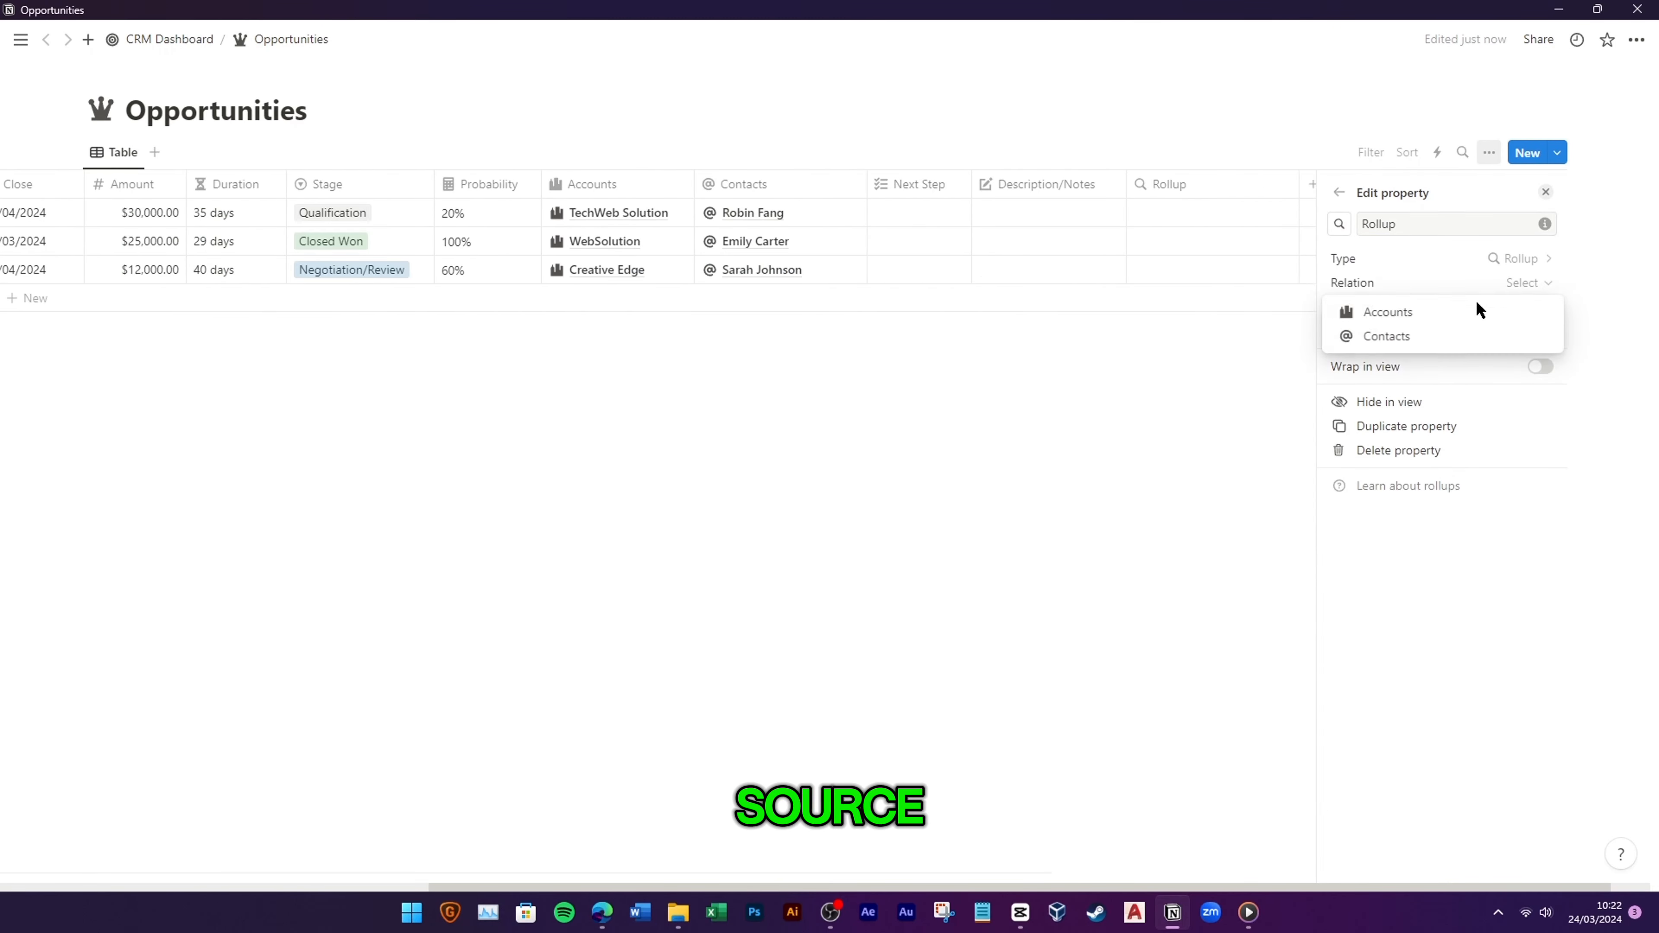
left_click(1493, 334)
left_click(1503, 307)
left_click(1391, 617)
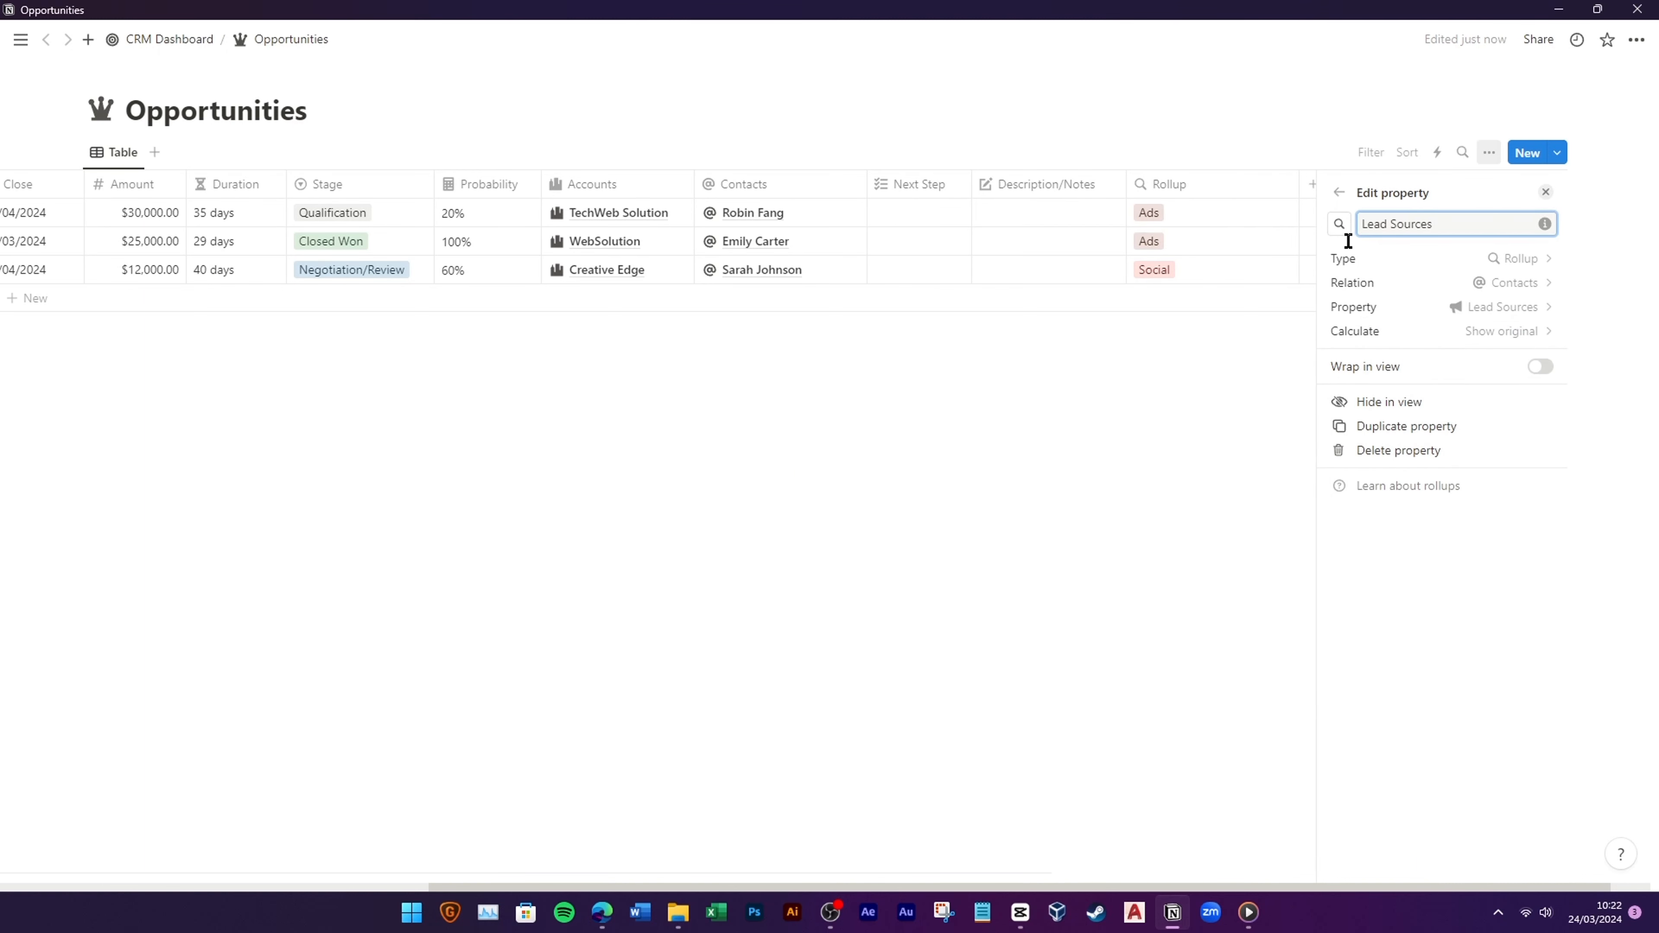
Step: Give the Lead Sources rollup a megaphone icon and place it after Contacts
left_click(1339, 224)
left_click(1243, 361)
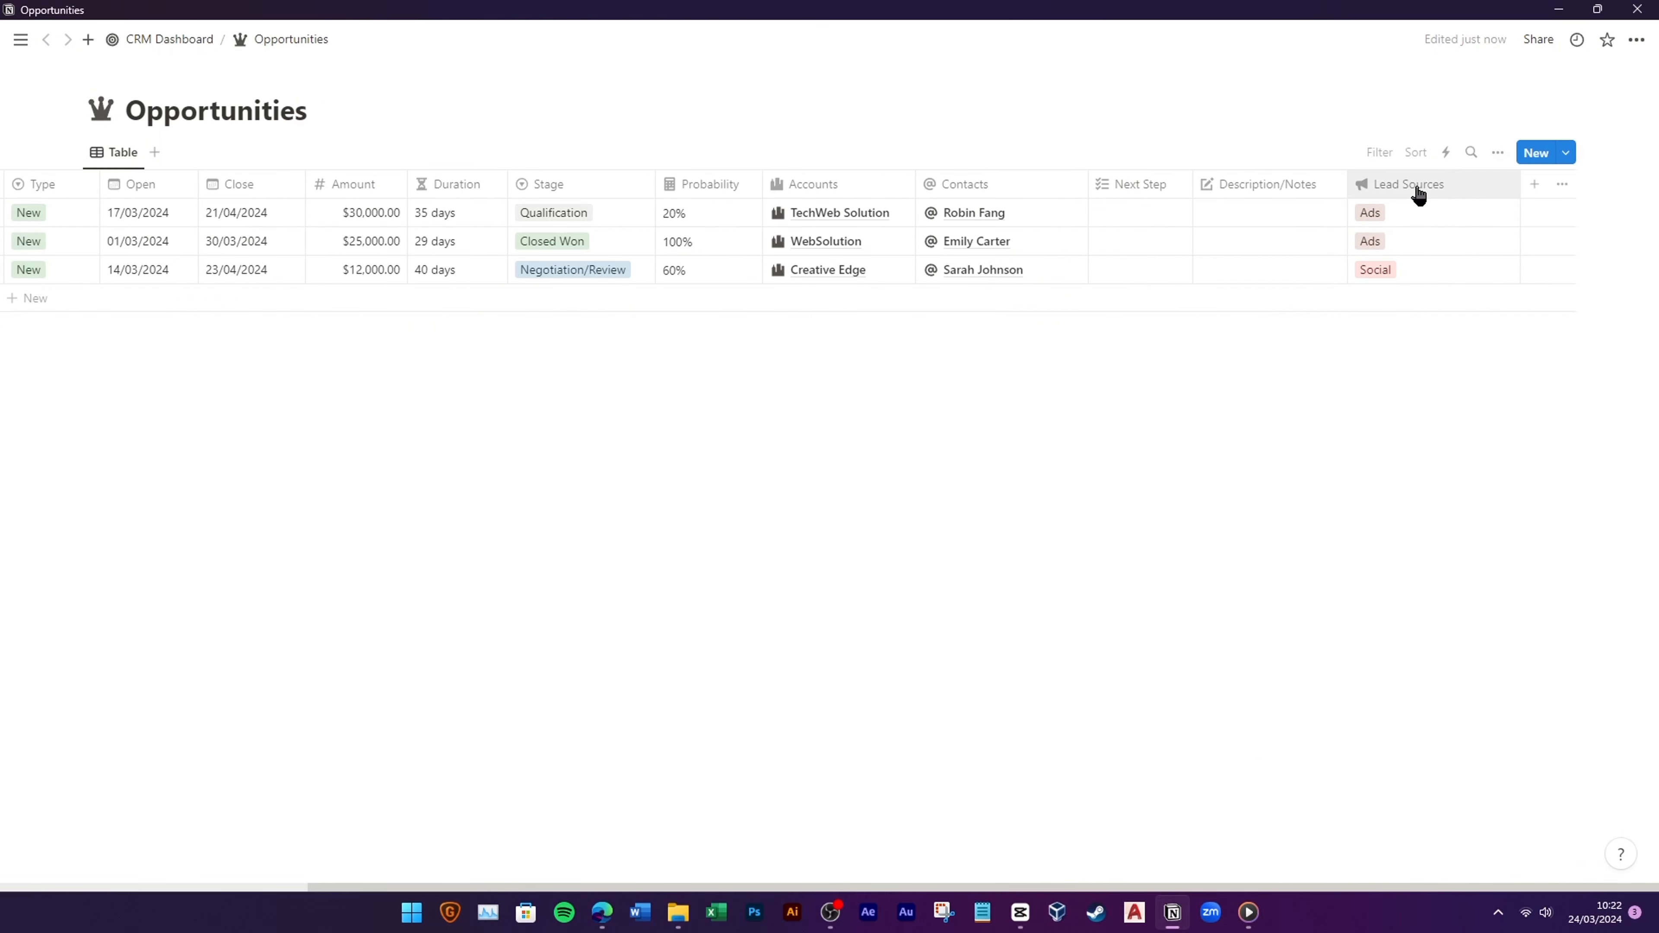
left_click_drag(1428, 193, 1215, 196)
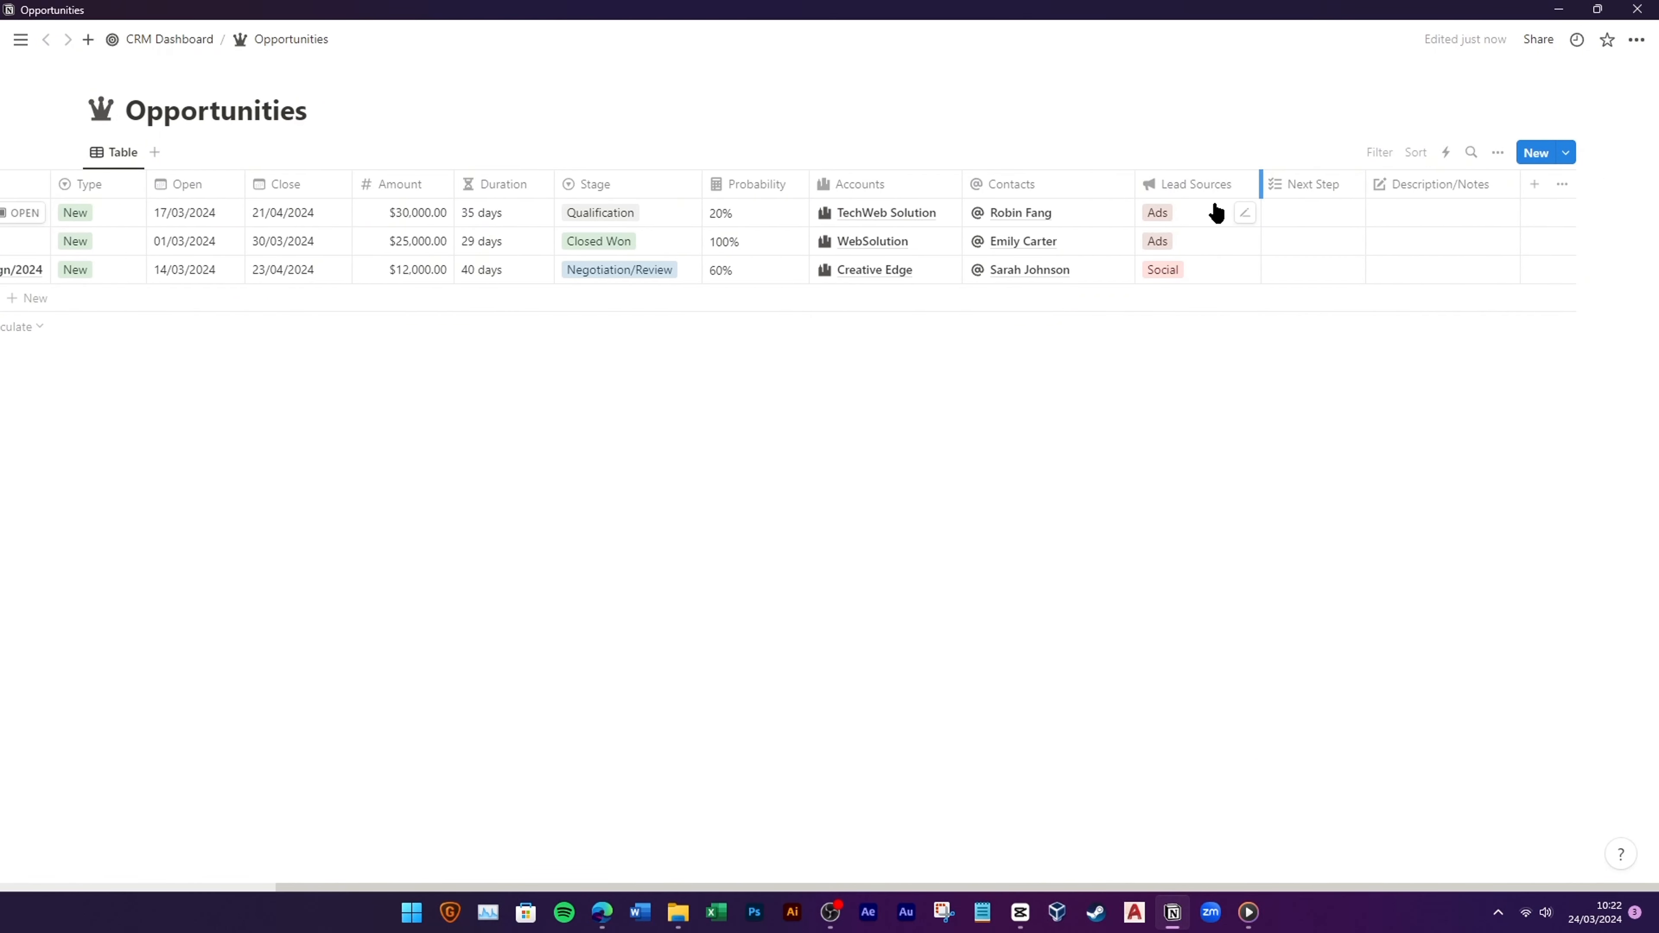
Step: Add a Lead Sources filter to the dashboard's Opportunities view
left_click(188, 43)
left_click(644, 431)
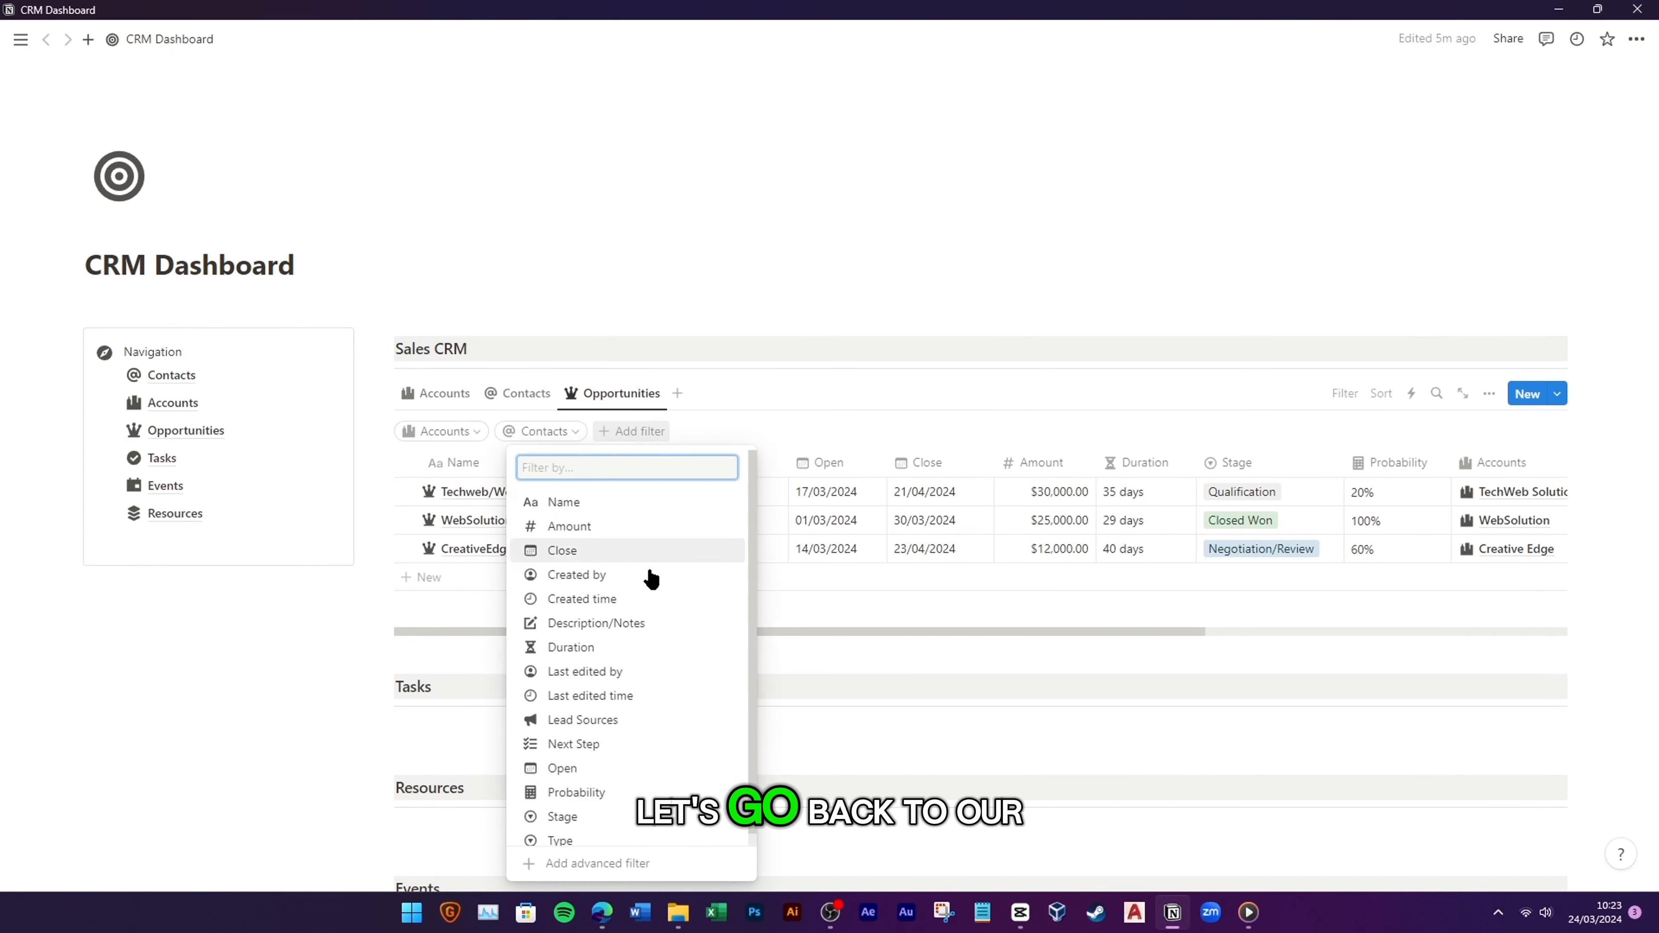
left_click(656, 711)
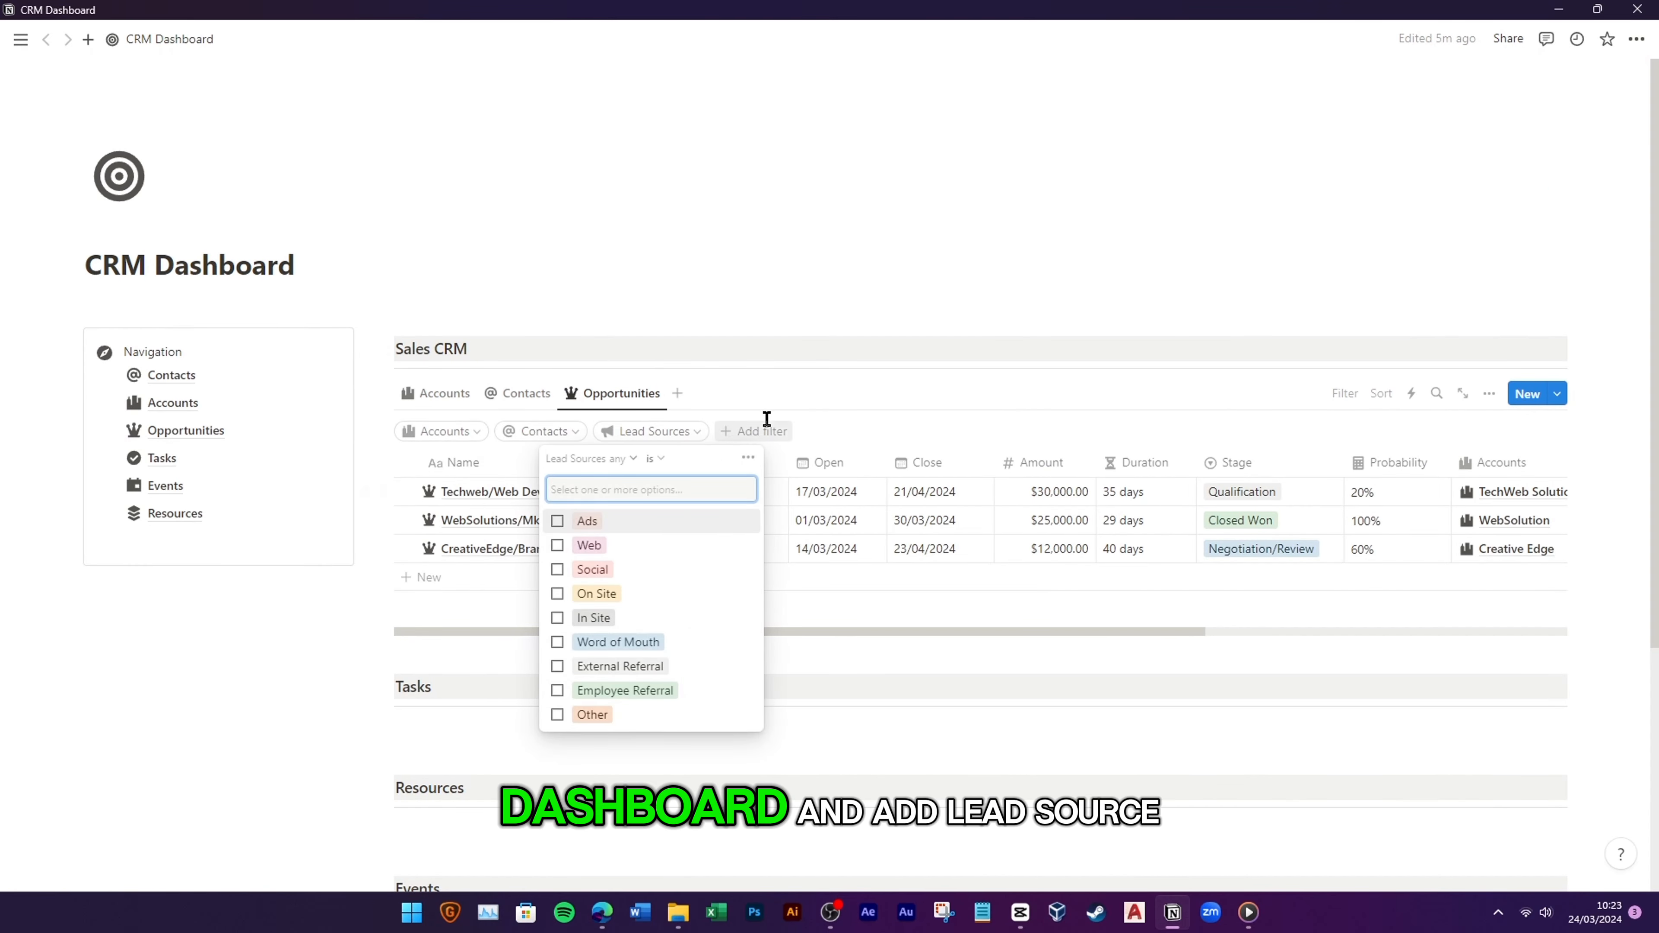
left_click(814, 401)
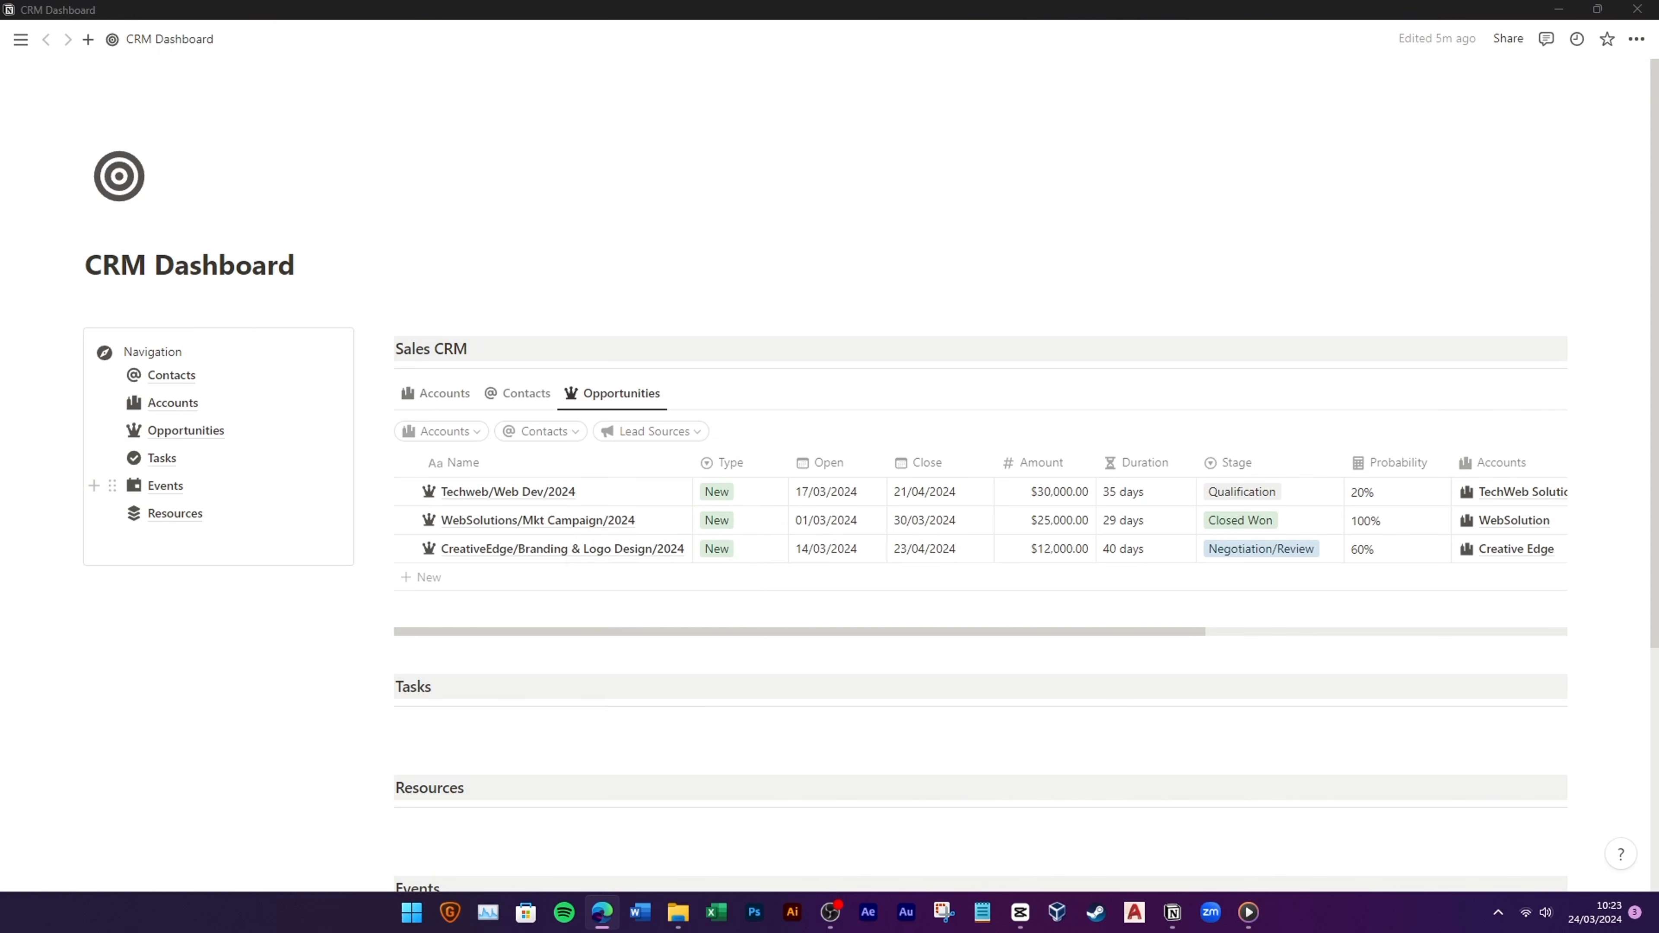
Step: Set the Amount column's footer to Sum, totalling $67,000.00
scroll(629, 556, "down", 2)
left_click(1055, 520)
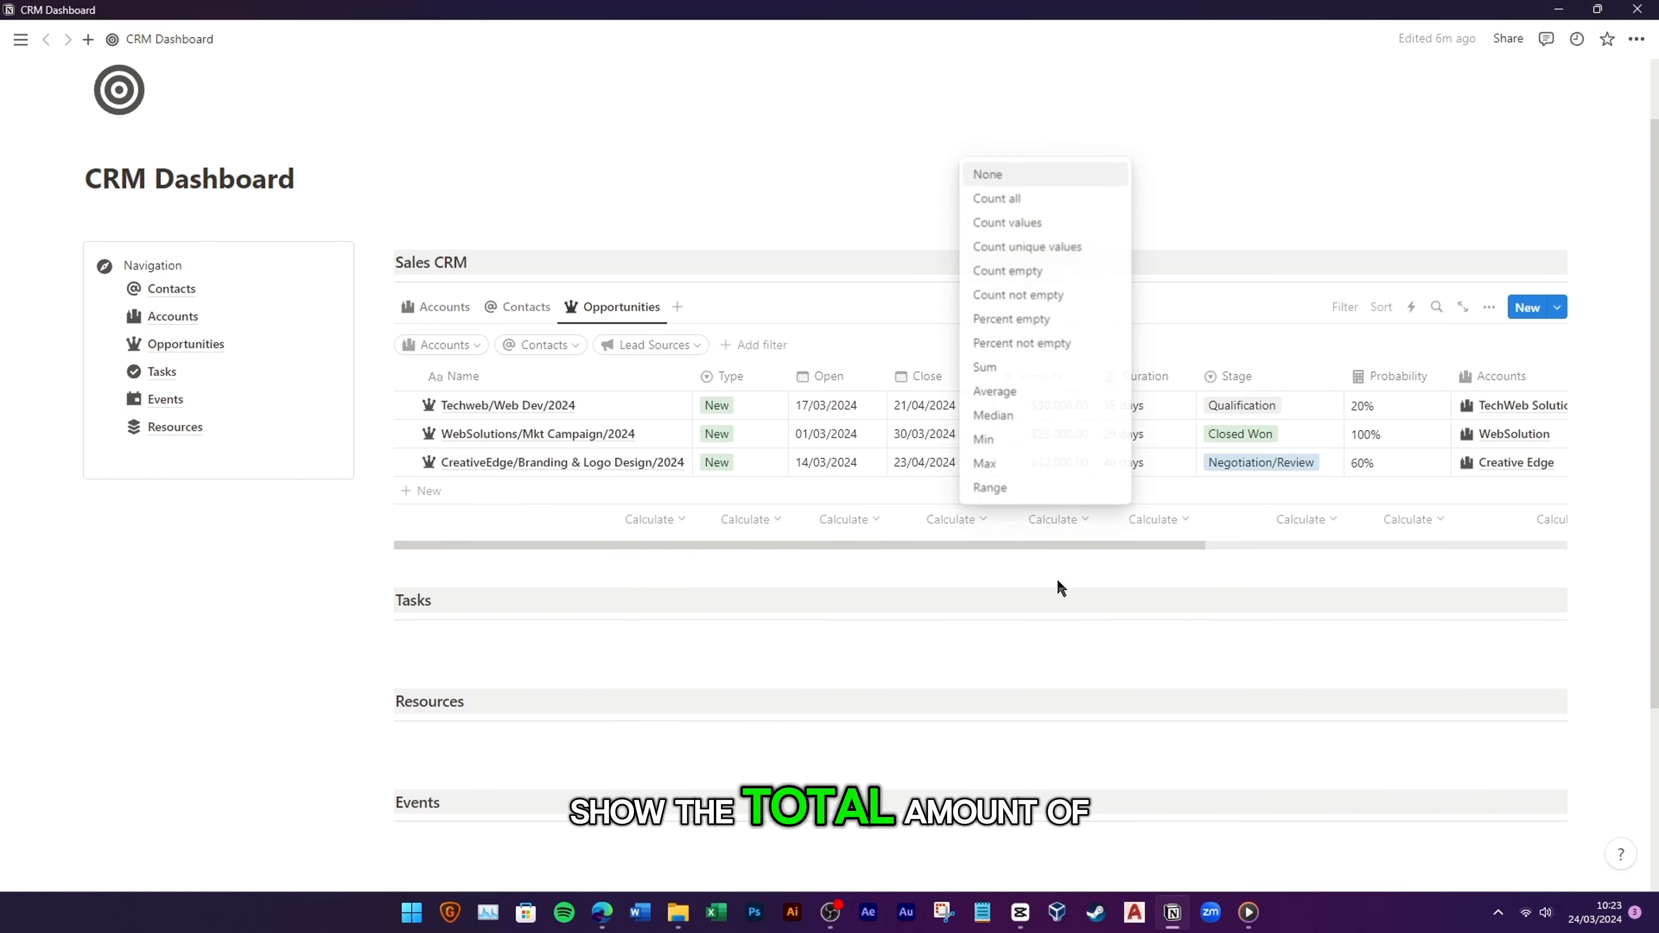
left_click(1023, 376)
left_click_drag(1122, 548, 697, 531)
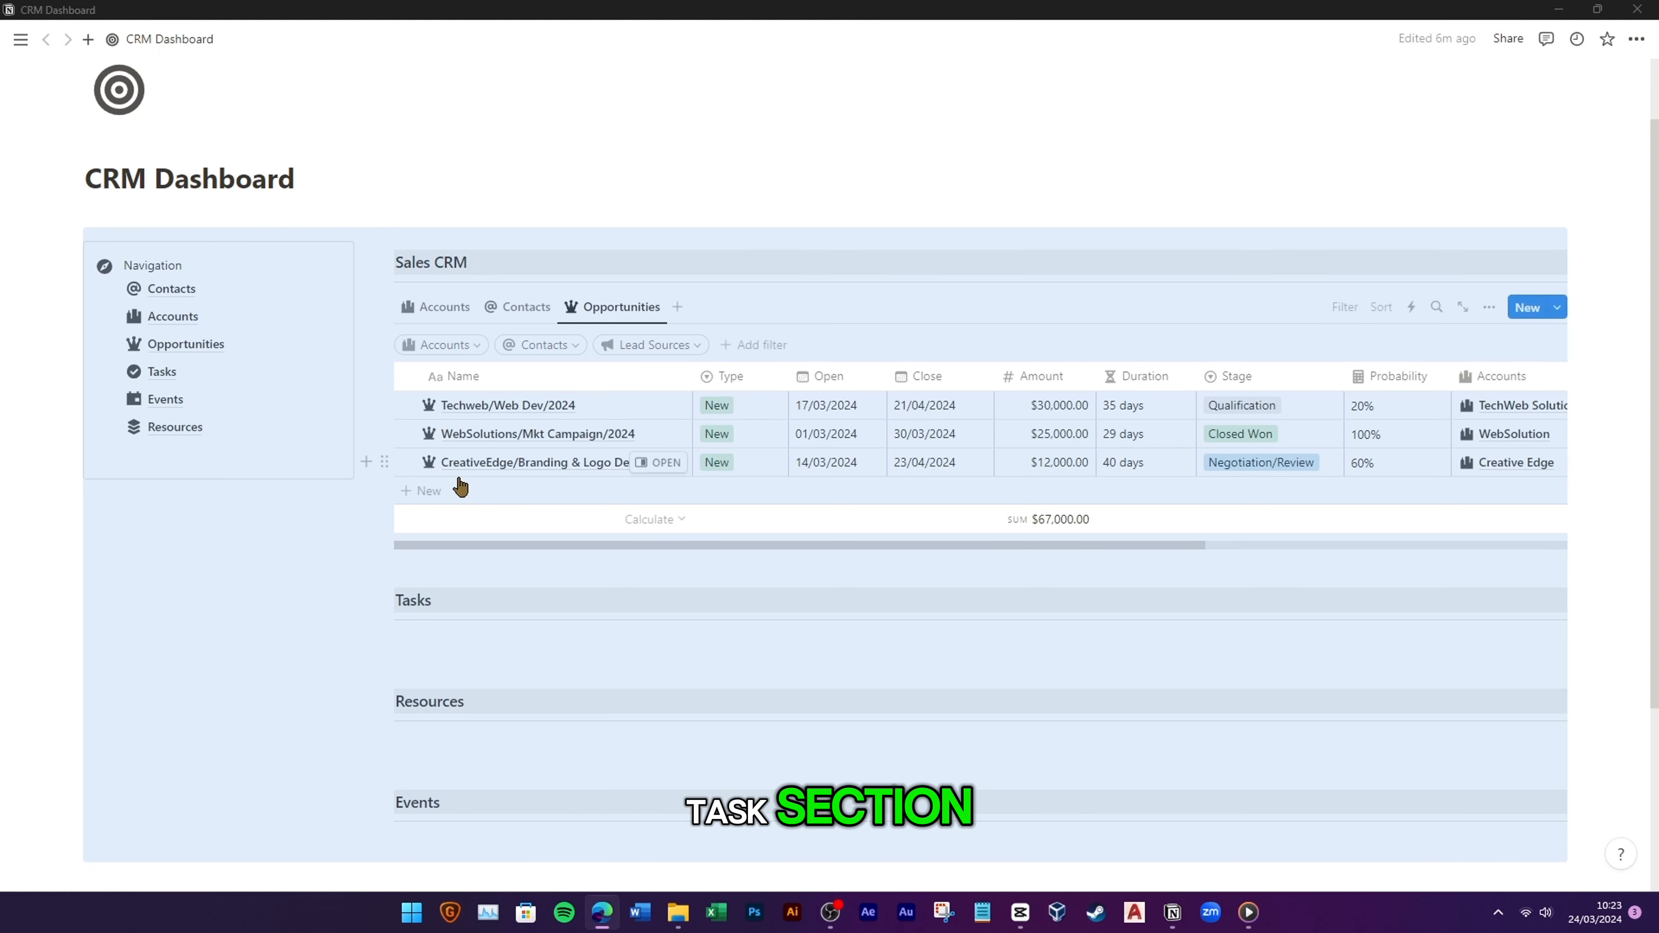
Step: Insert a linked view of the Tasks database under the Tasks heading using /linked
left_click(417, 640)
type("/")
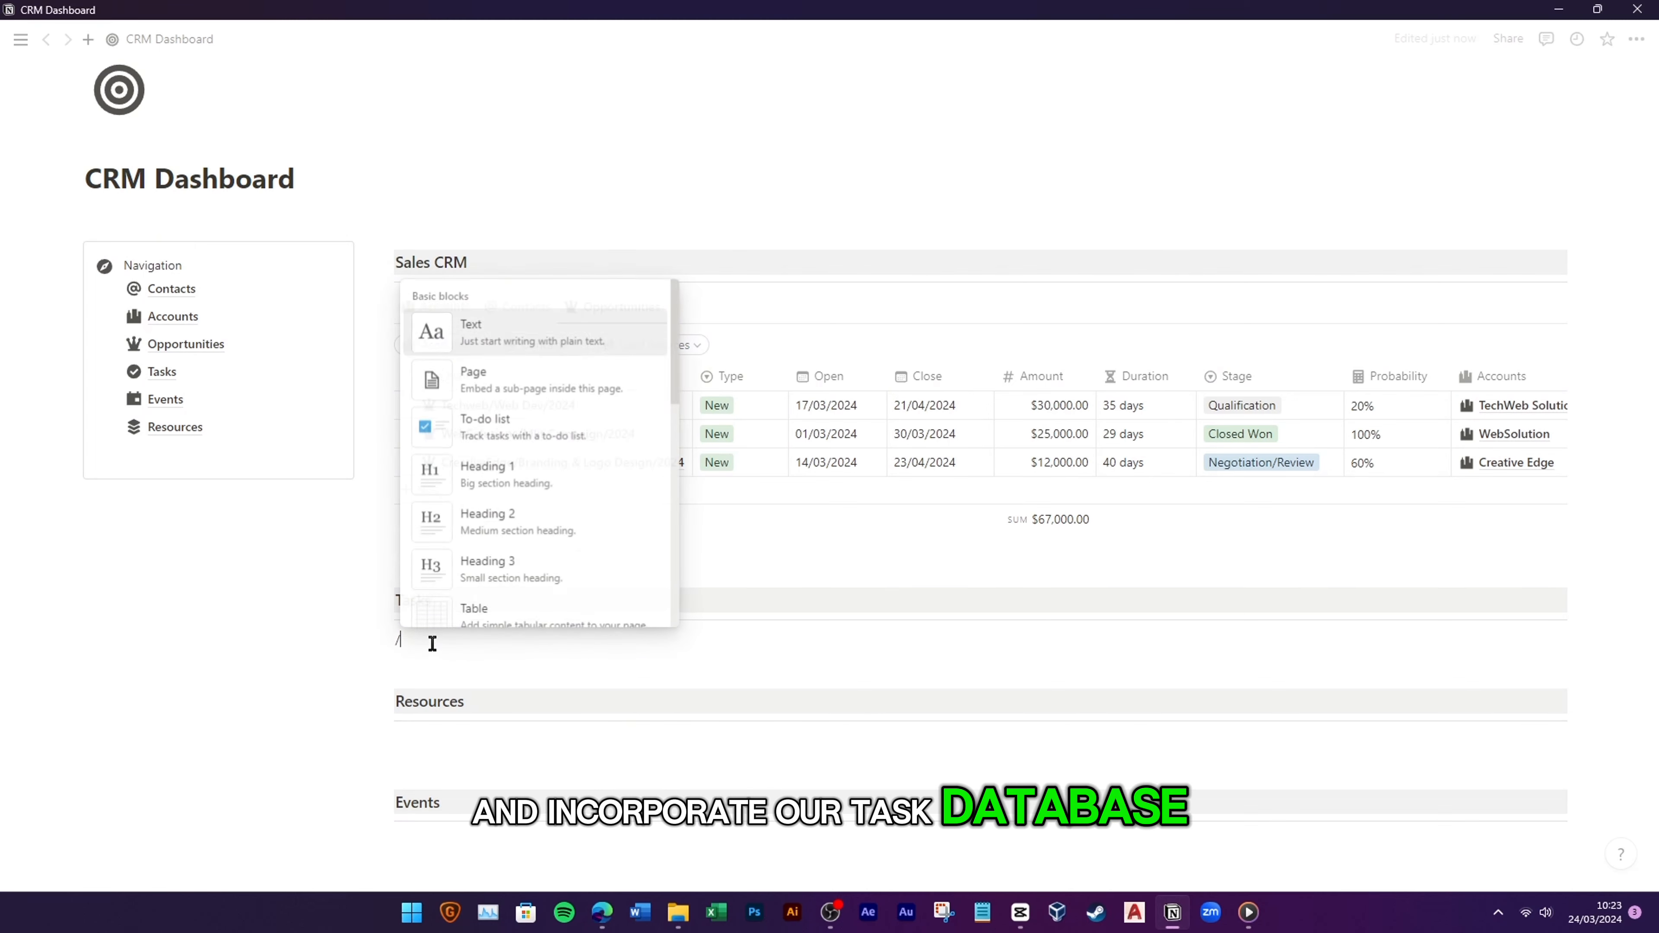
type("linked")
left_click(567, 333)
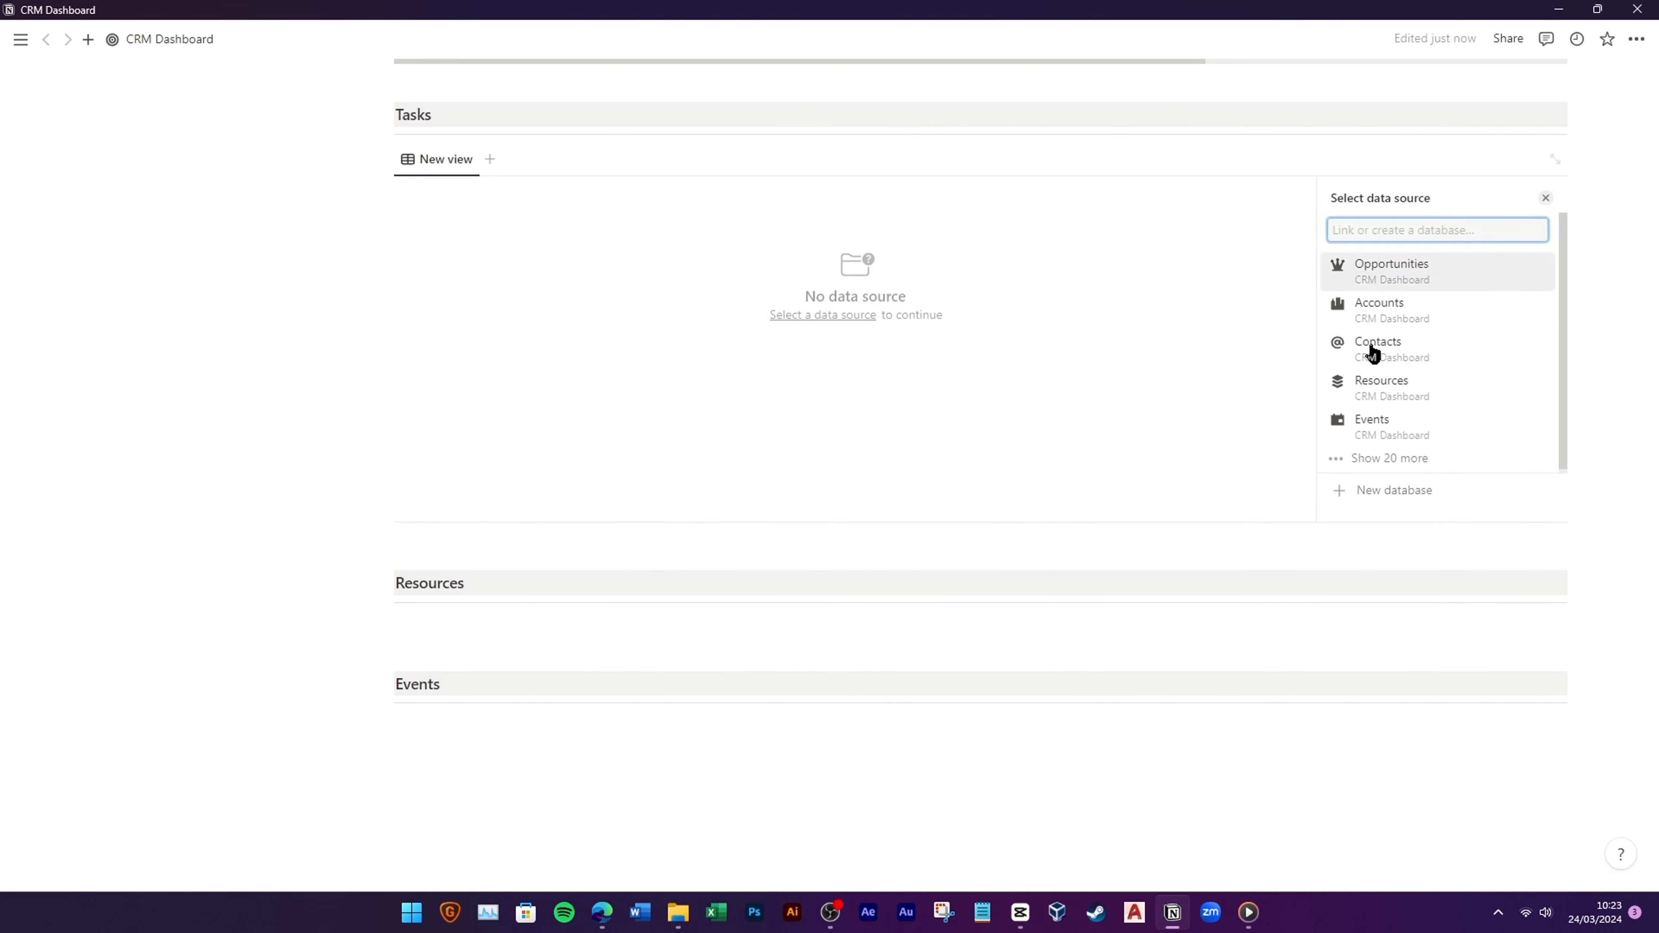
scroll(1437, 418, "down", 3)
left_click(1385, 394)
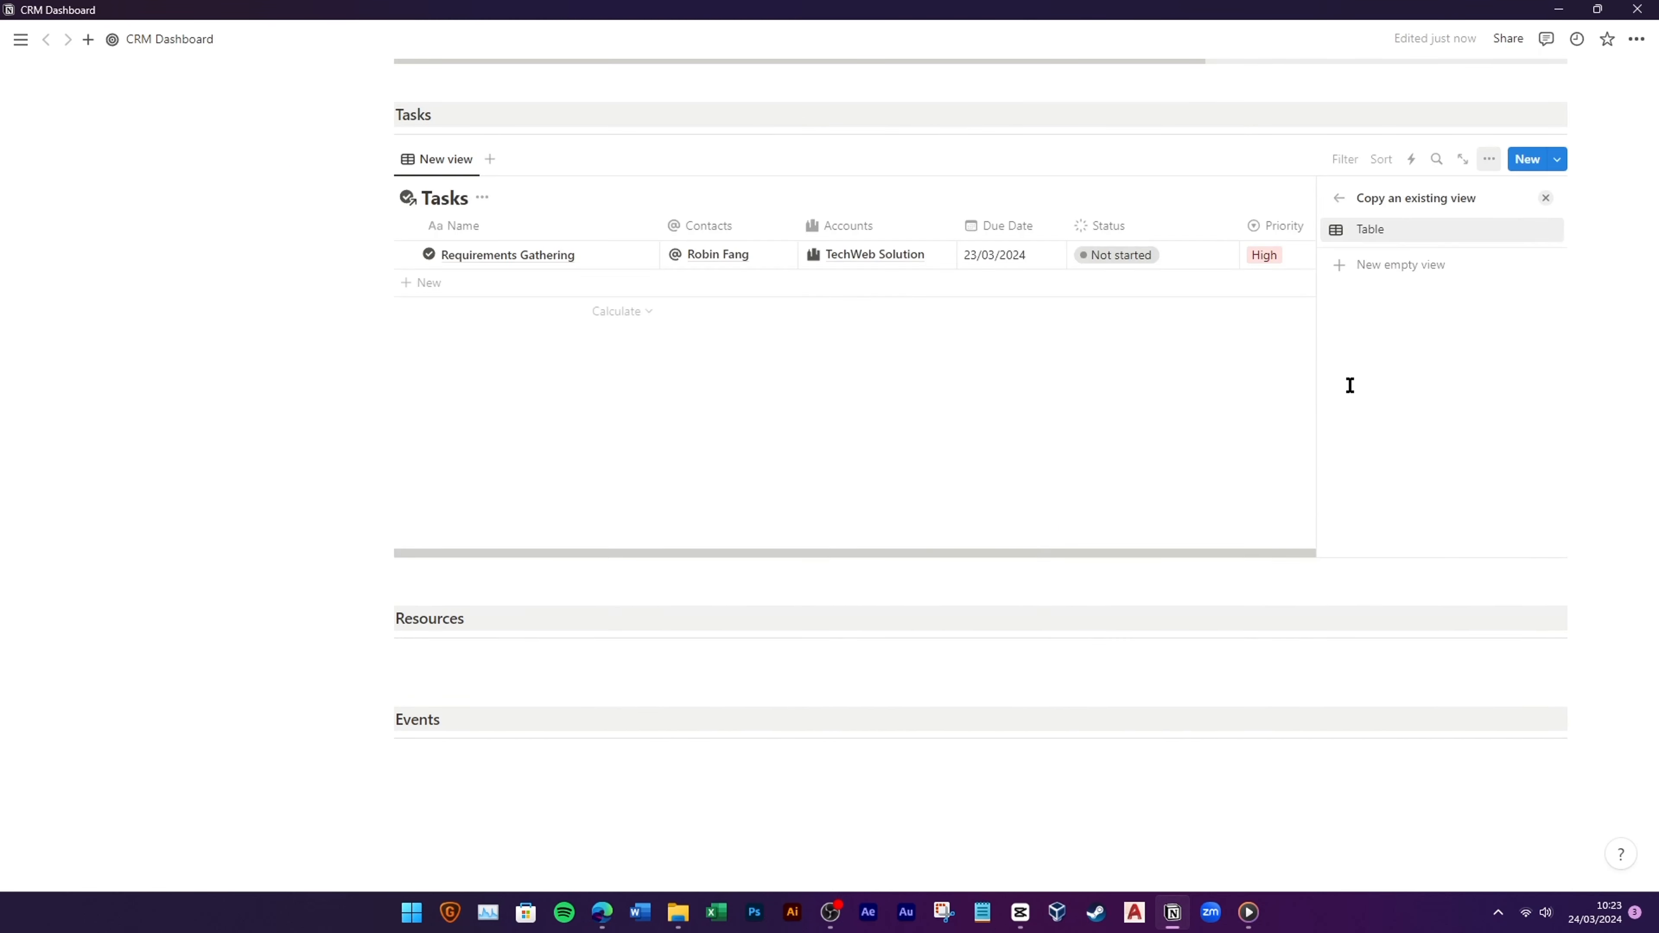
left_click(1441, 236)
left_click(492, 388)
scroll(460, 382, "up", 4)
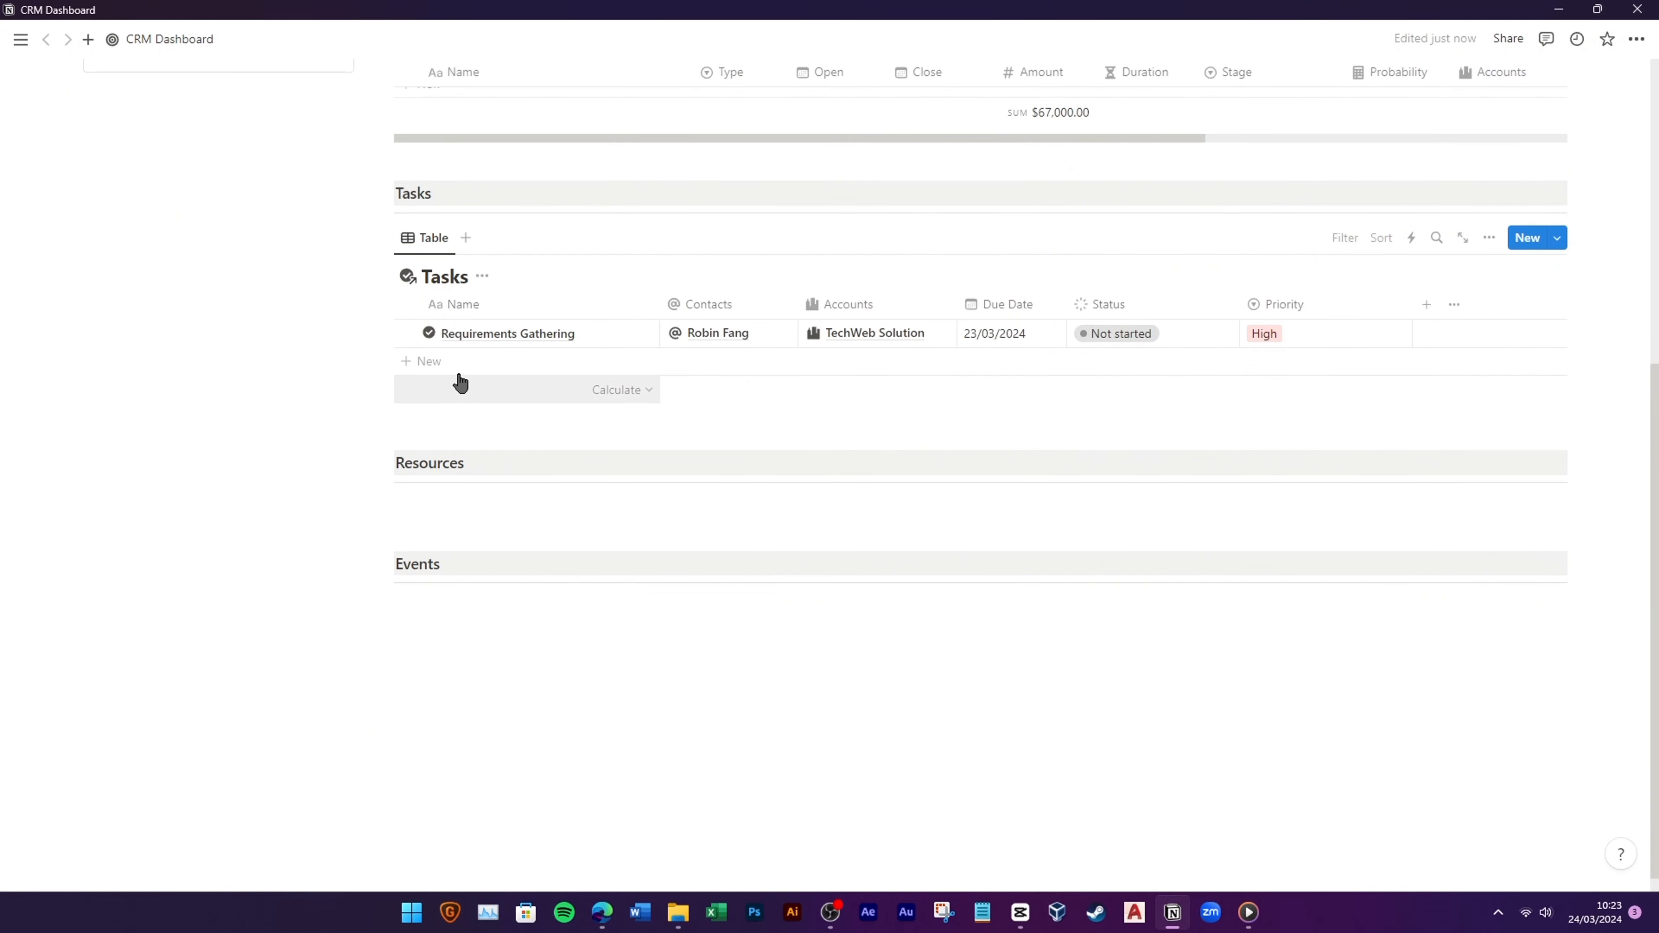
Step: Hide the database title, name the view Tasks with a check-circle icon, and narrow Name
left_click(477, 430)
left_click(452, 522)
left_click(437, 407)
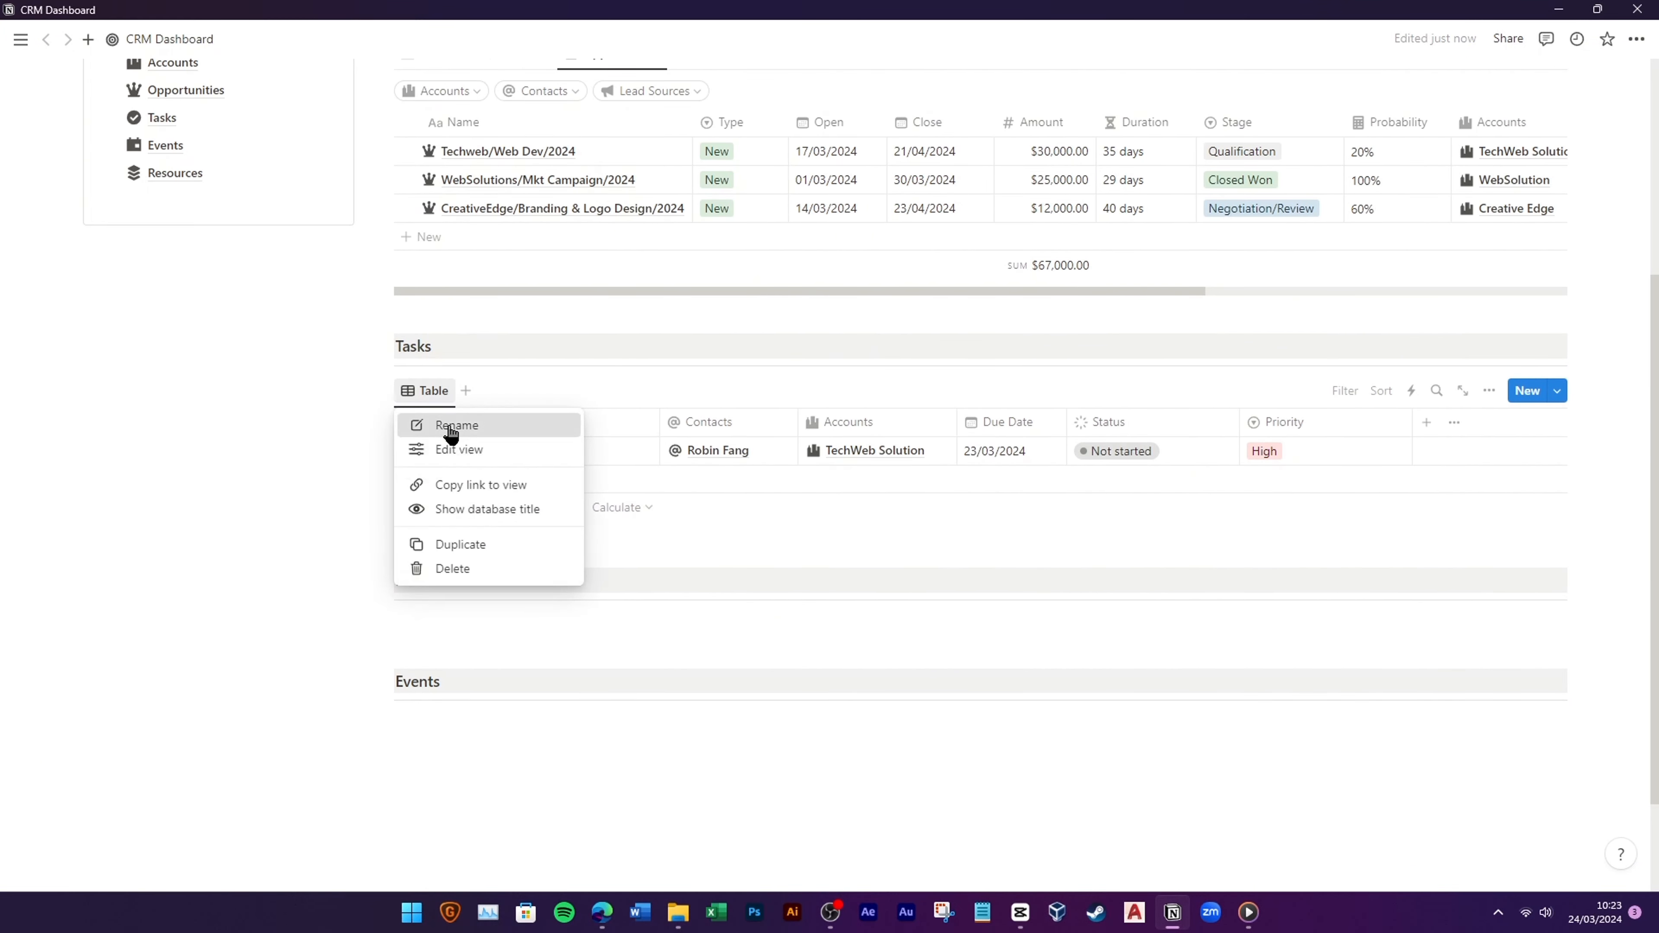
left_click(444, 430)
type("Tasks")
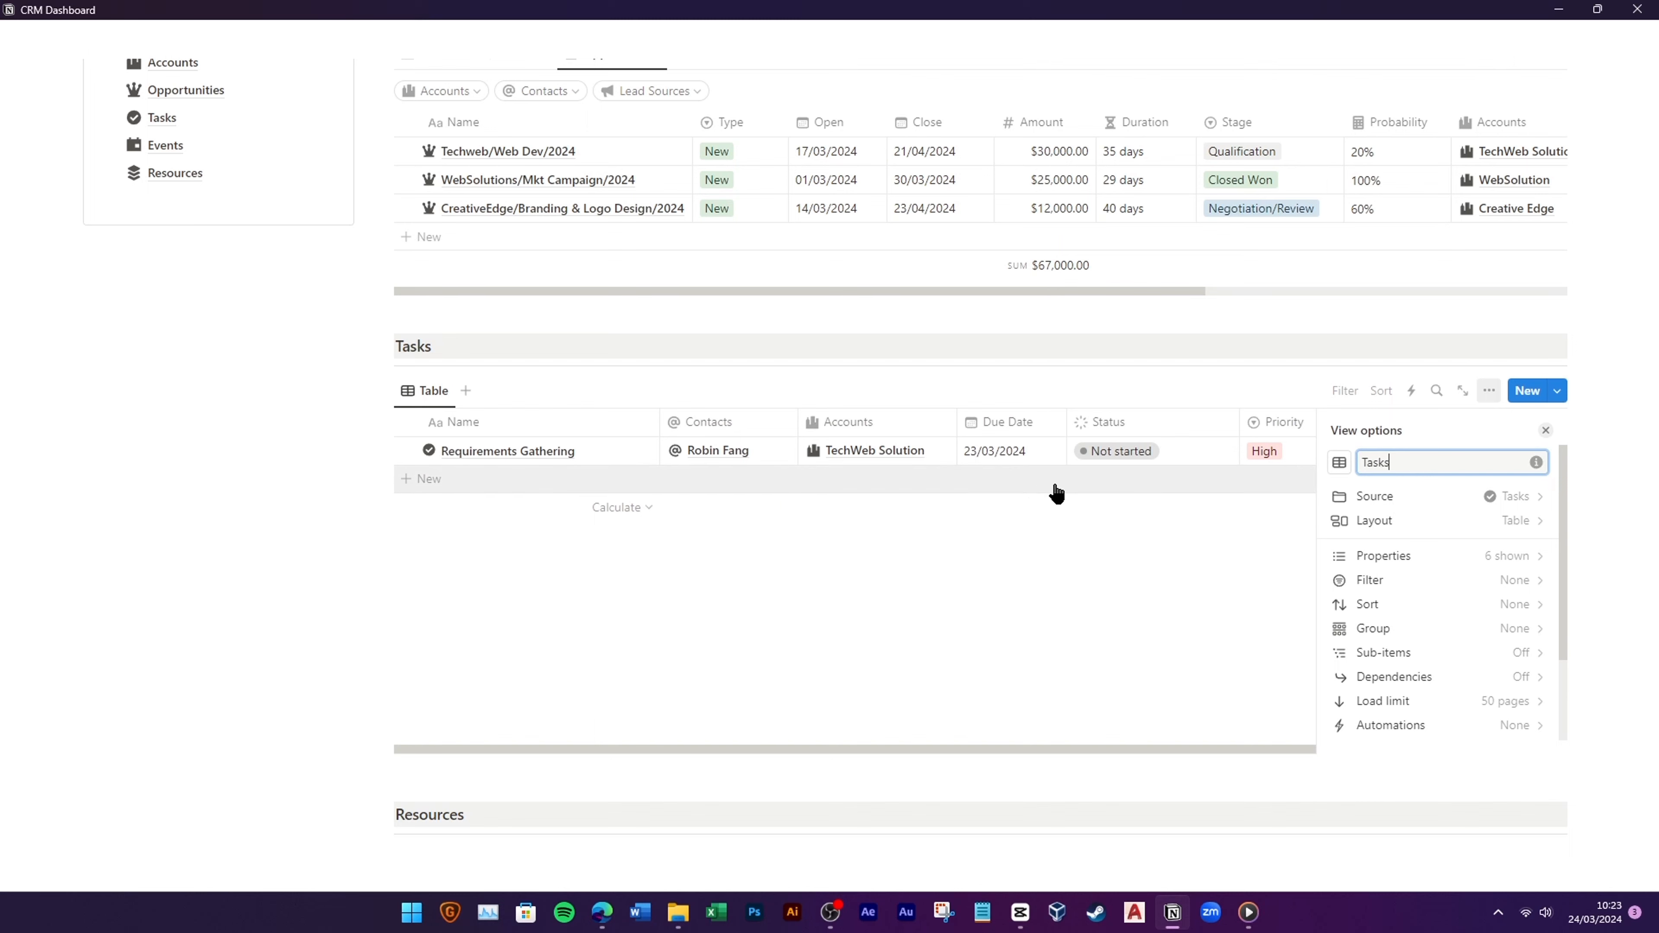
left_click(1339, 462)
left_click(1408, 600)
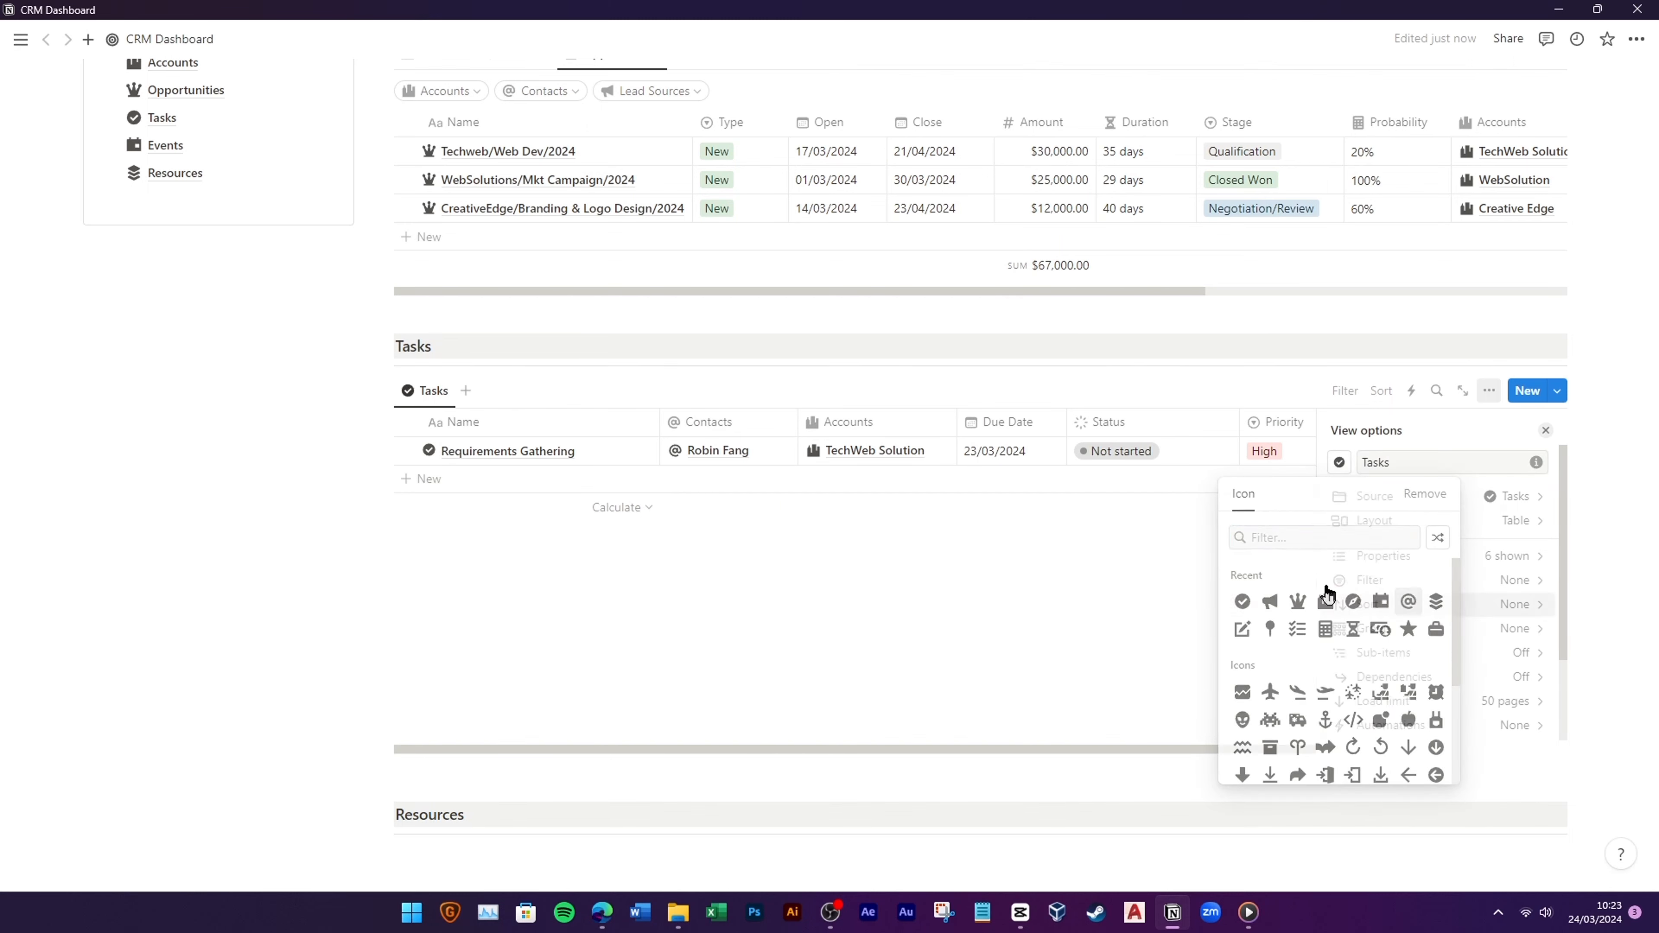
left_click(304, 573)
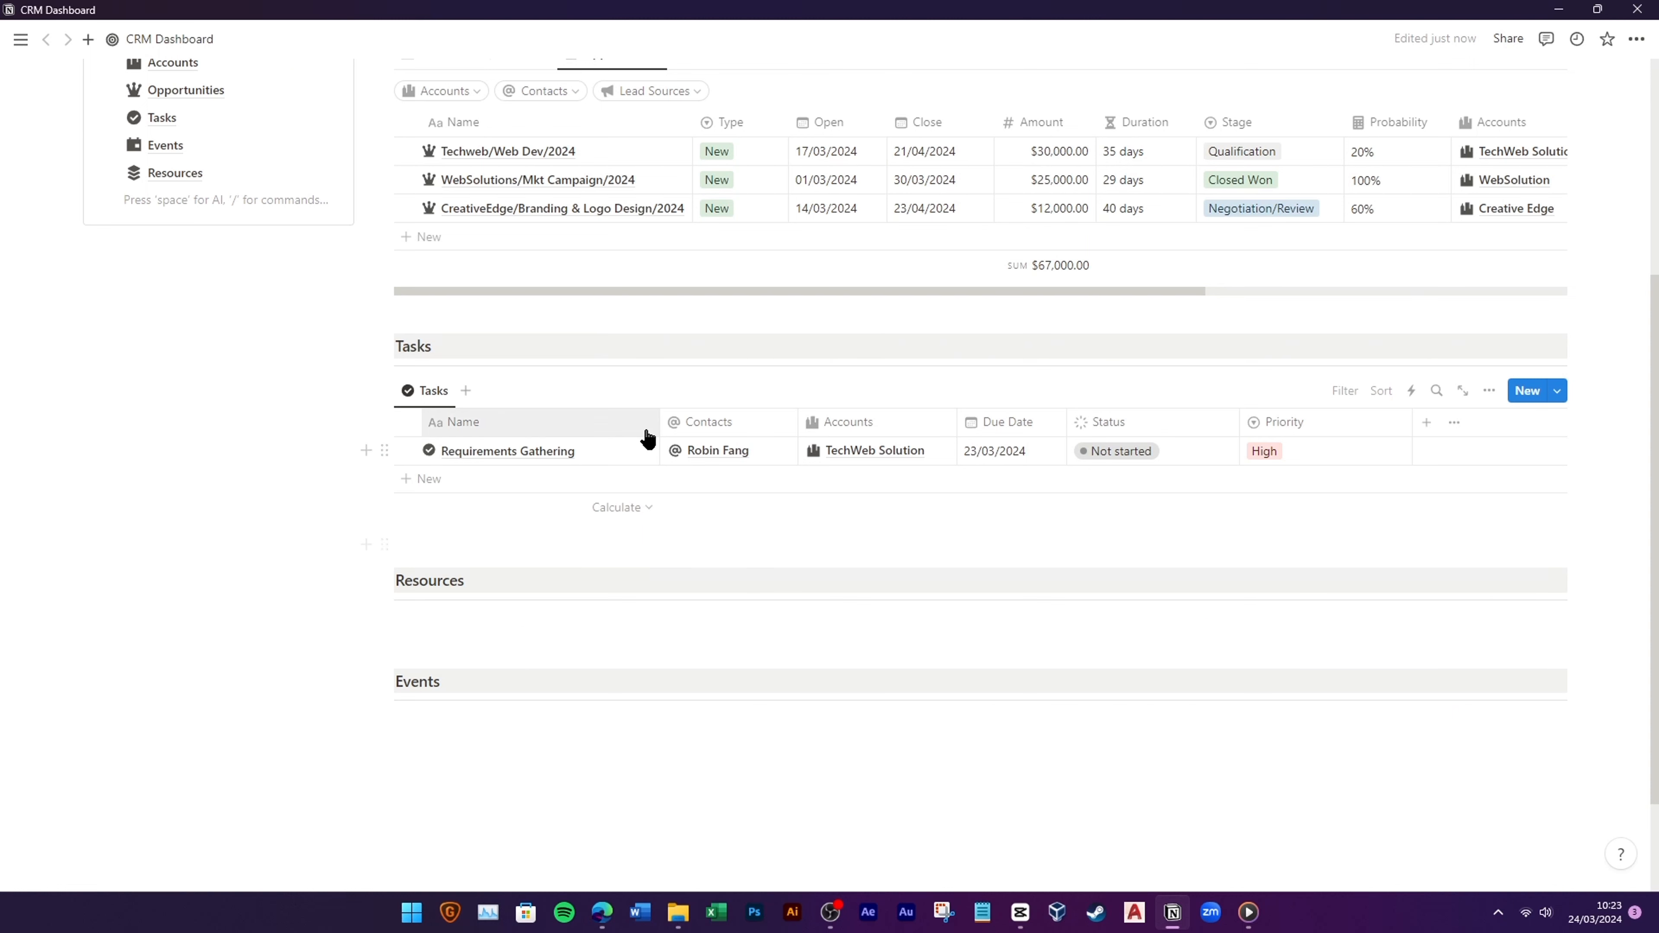
left_click_drag(660, 422, 620, 428)
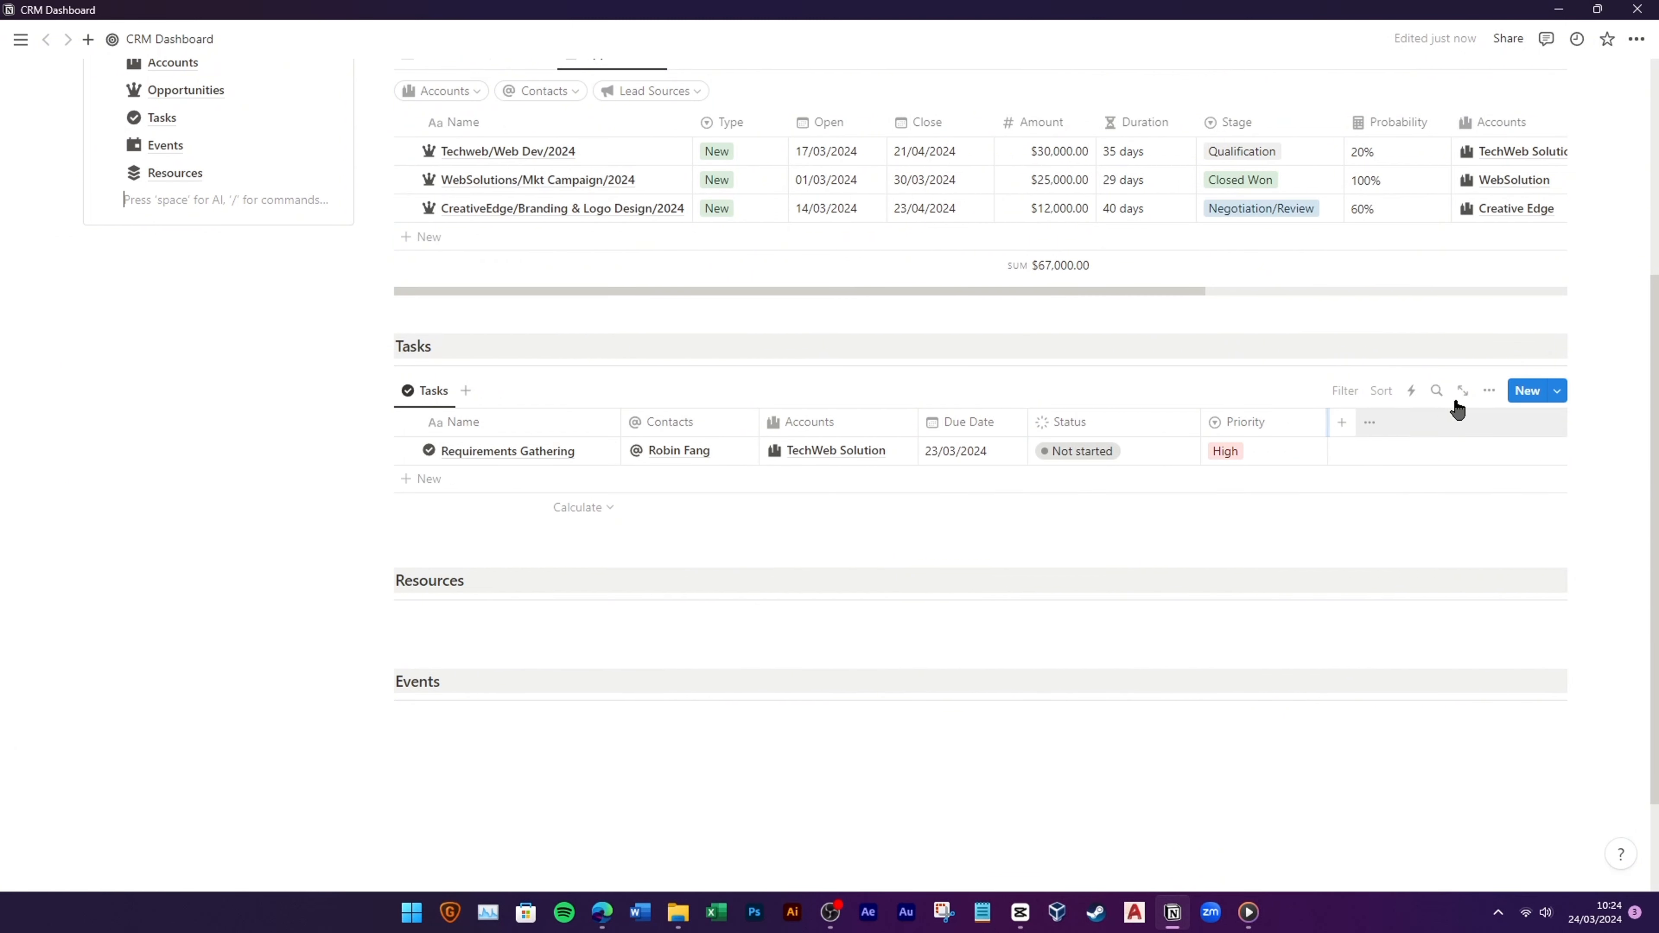
Step: Show the Assigned to property and narrow the Priority and Status columns
left_click(1490, 390)
left_click(1493, 555)
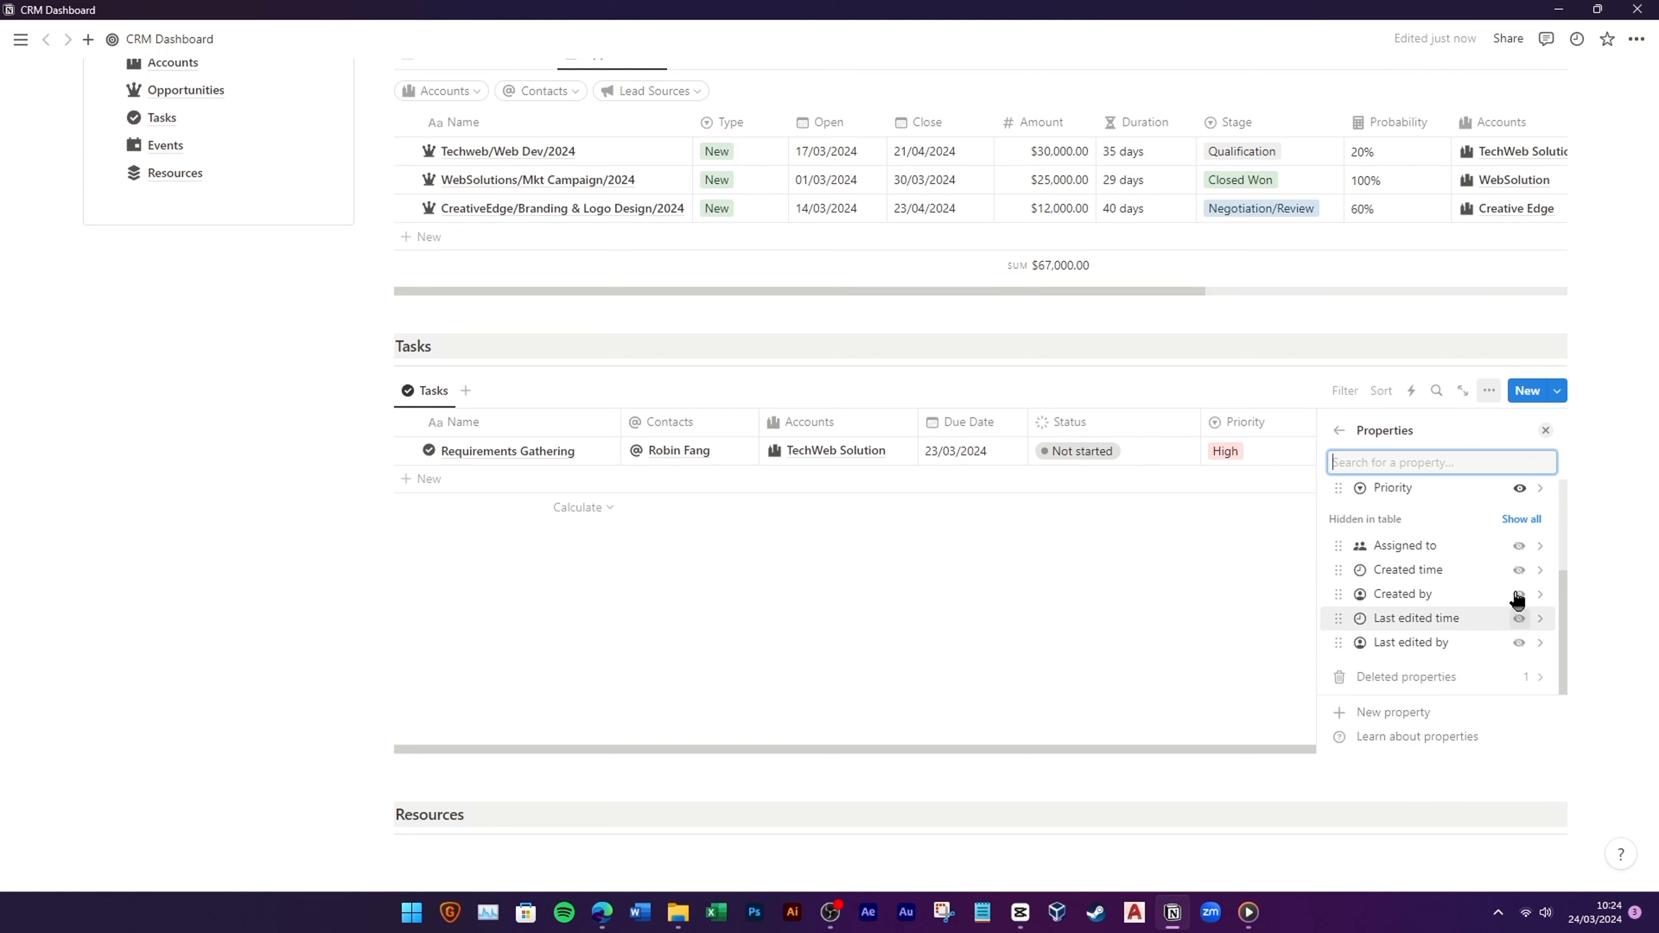
left_click(1519, 545)
left_click(1229, 585)
left_click_drag(1326, 421, 1155, 421)
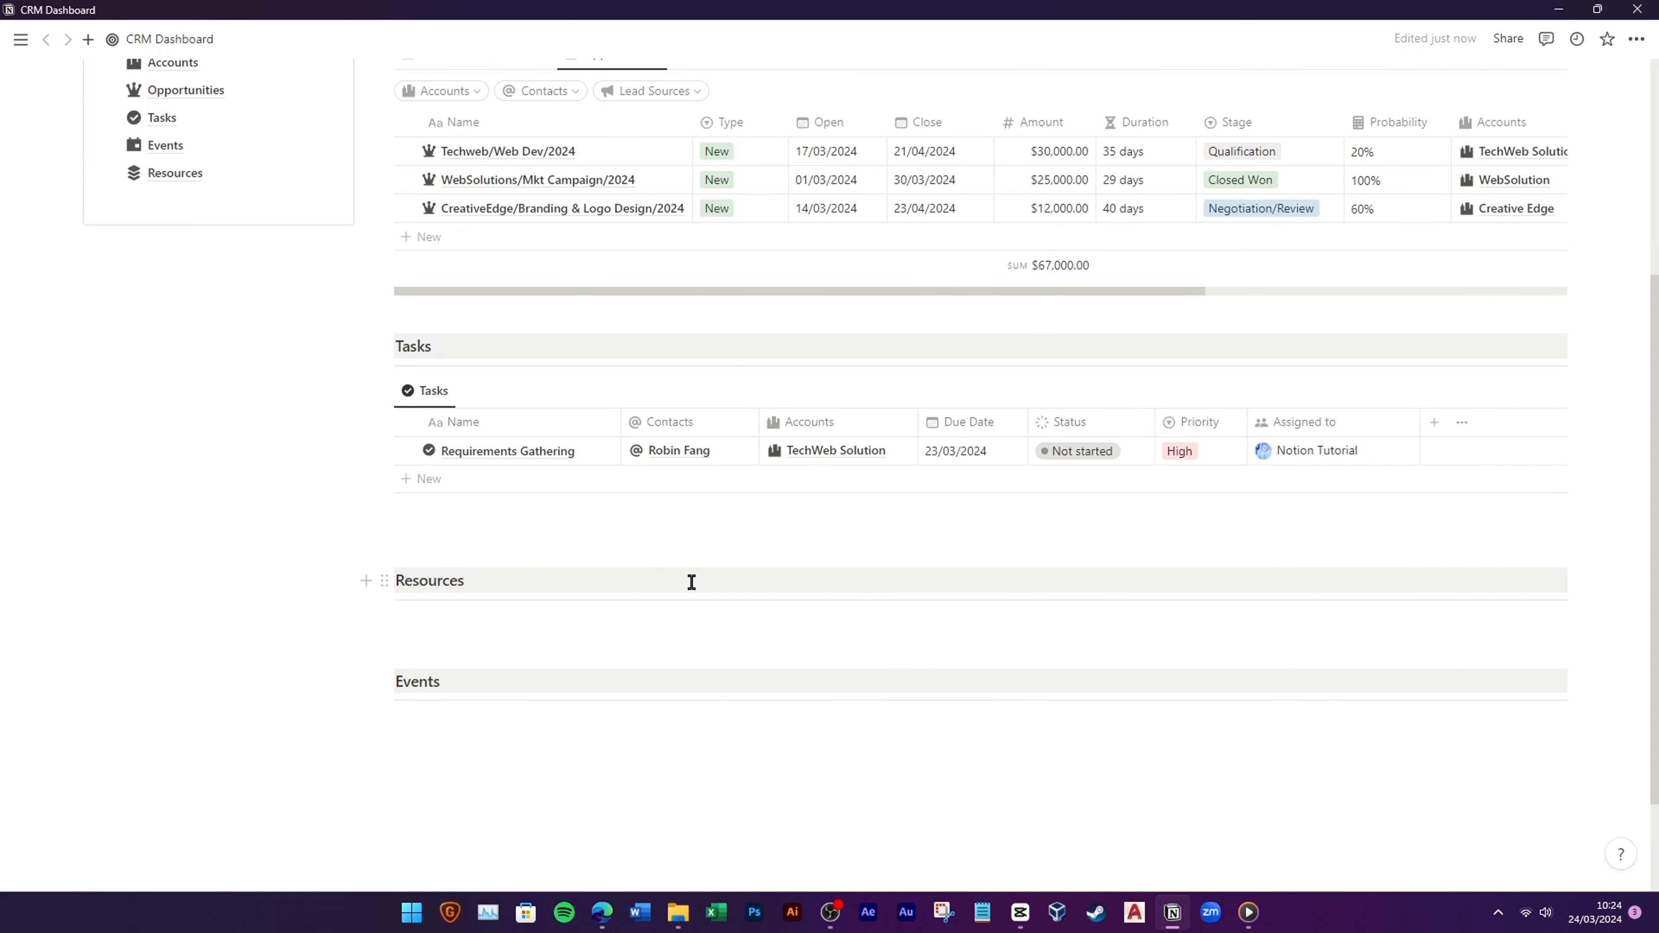
Step: Add Contacts, Accounts, Priority and Assigned to filters to the Tasks table
left_click(1346, 390)
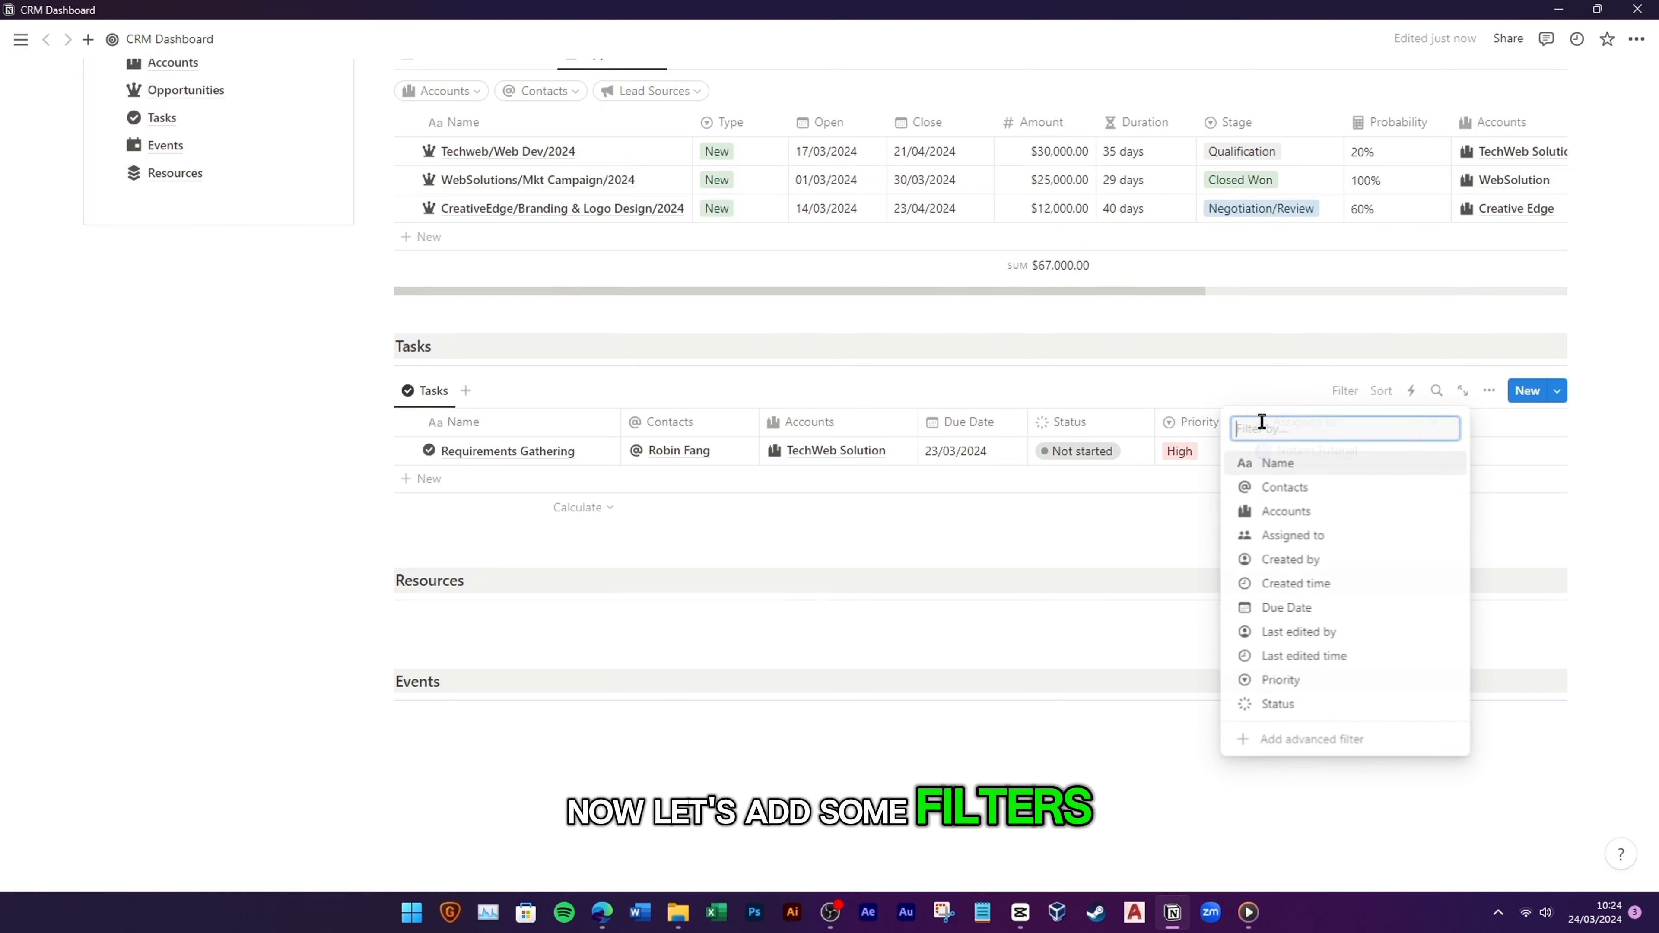
left_click(1284, 487)
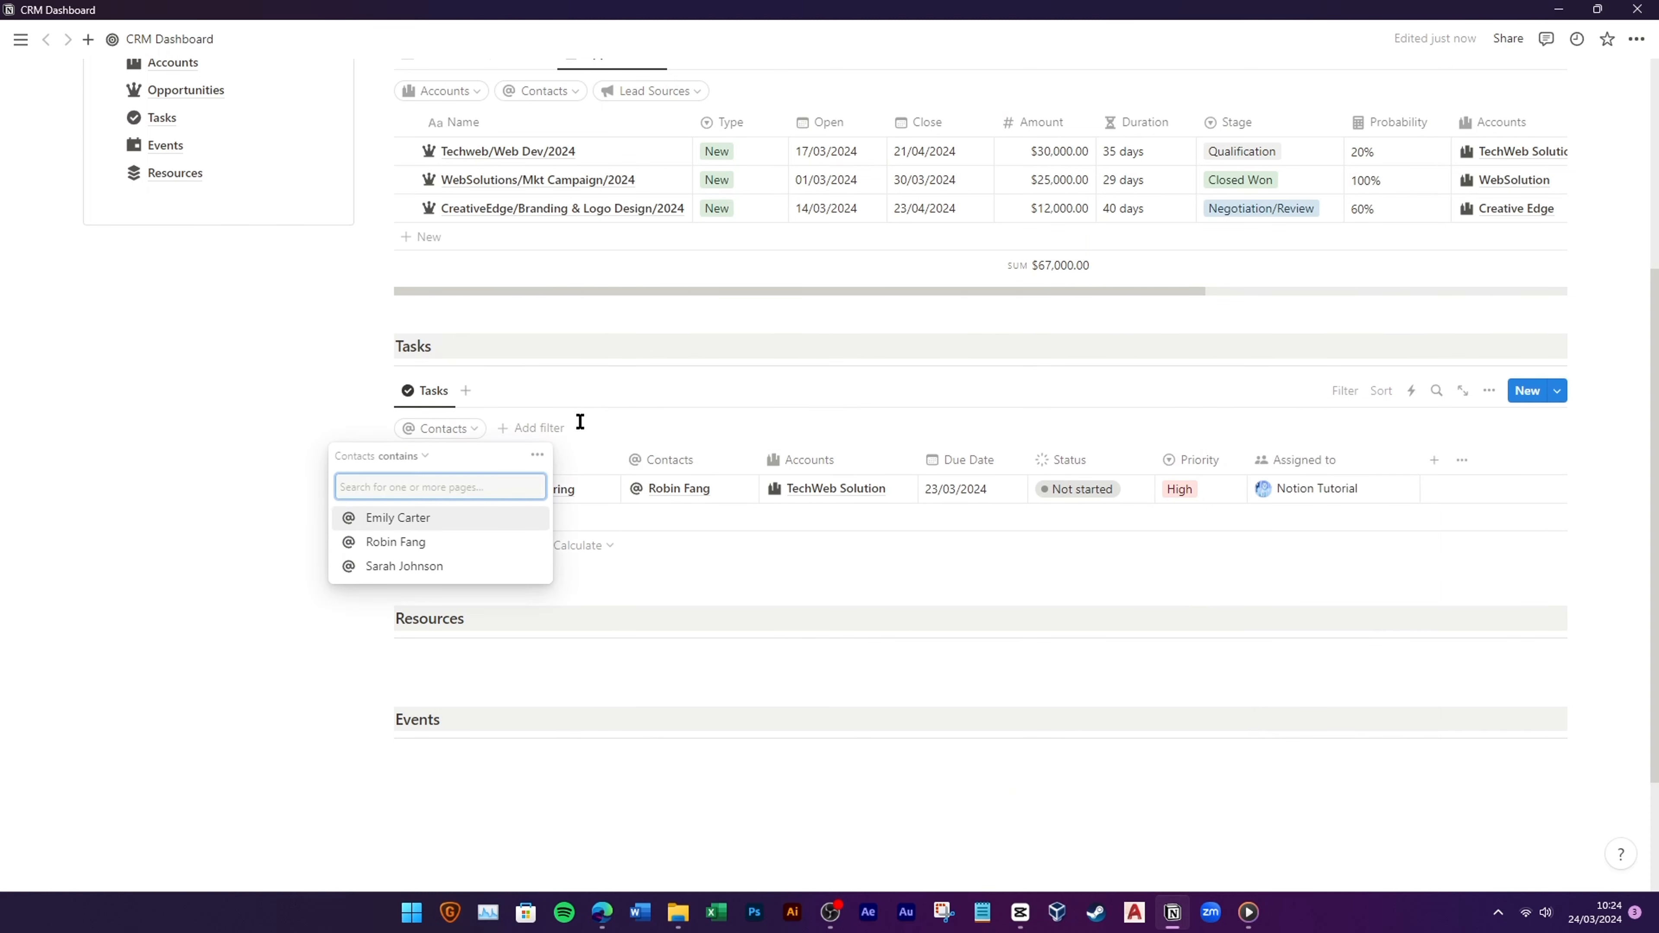
left_click(535, 428)
left_click(523, 524)
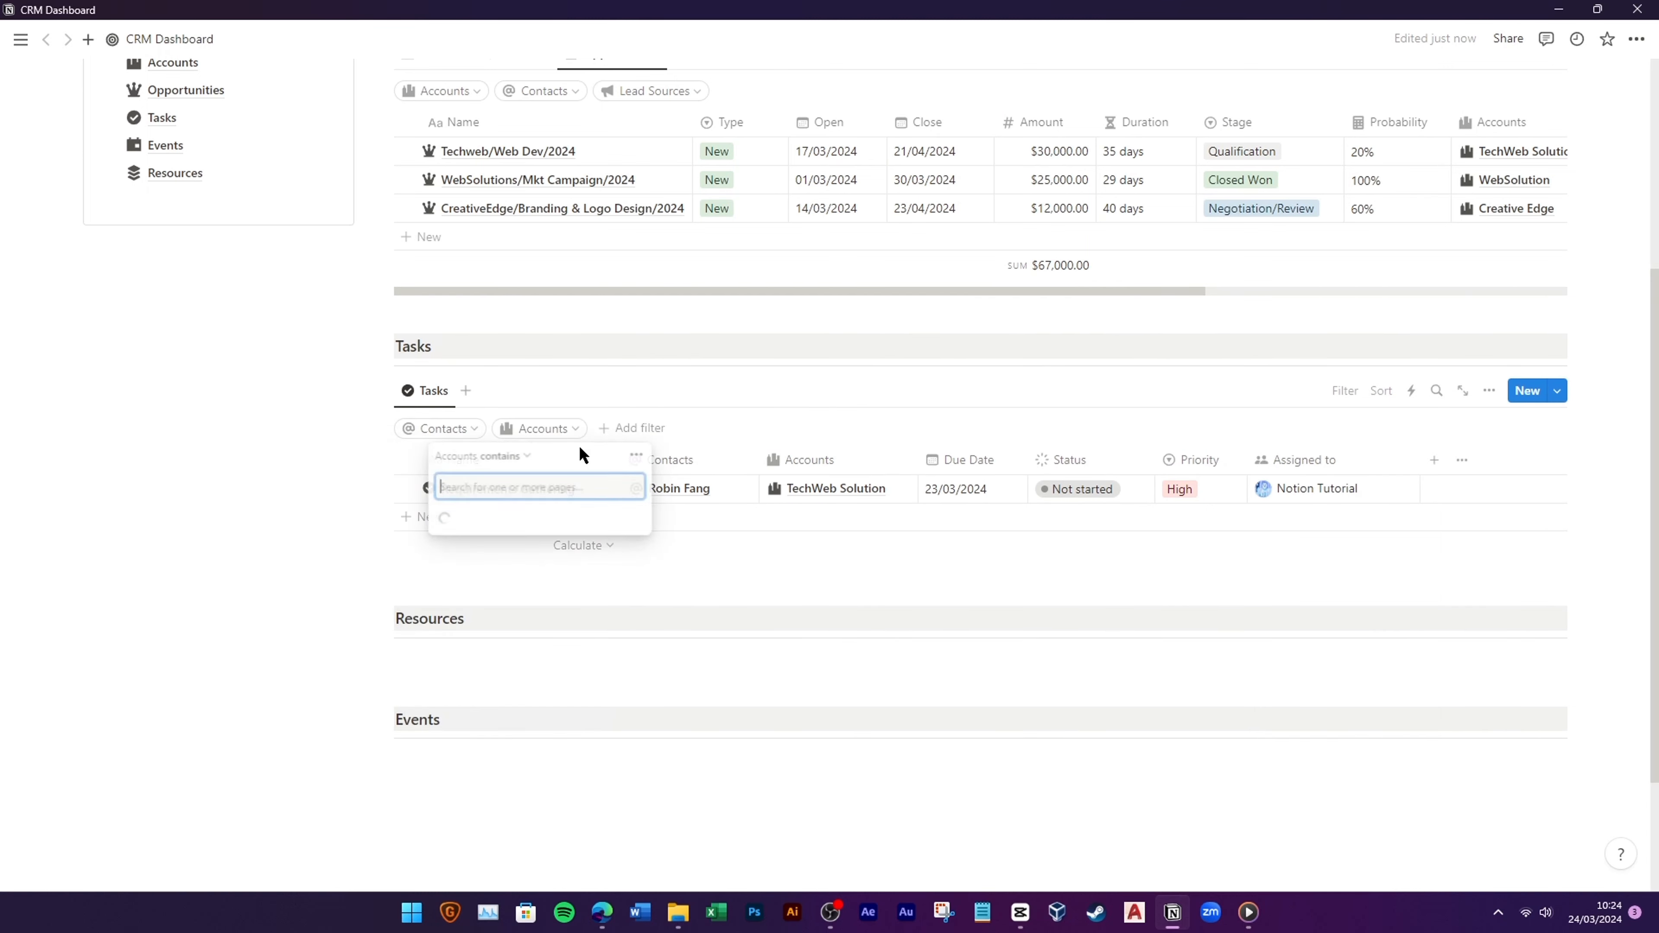
left_click(626, 433)
left_click(592, 670)
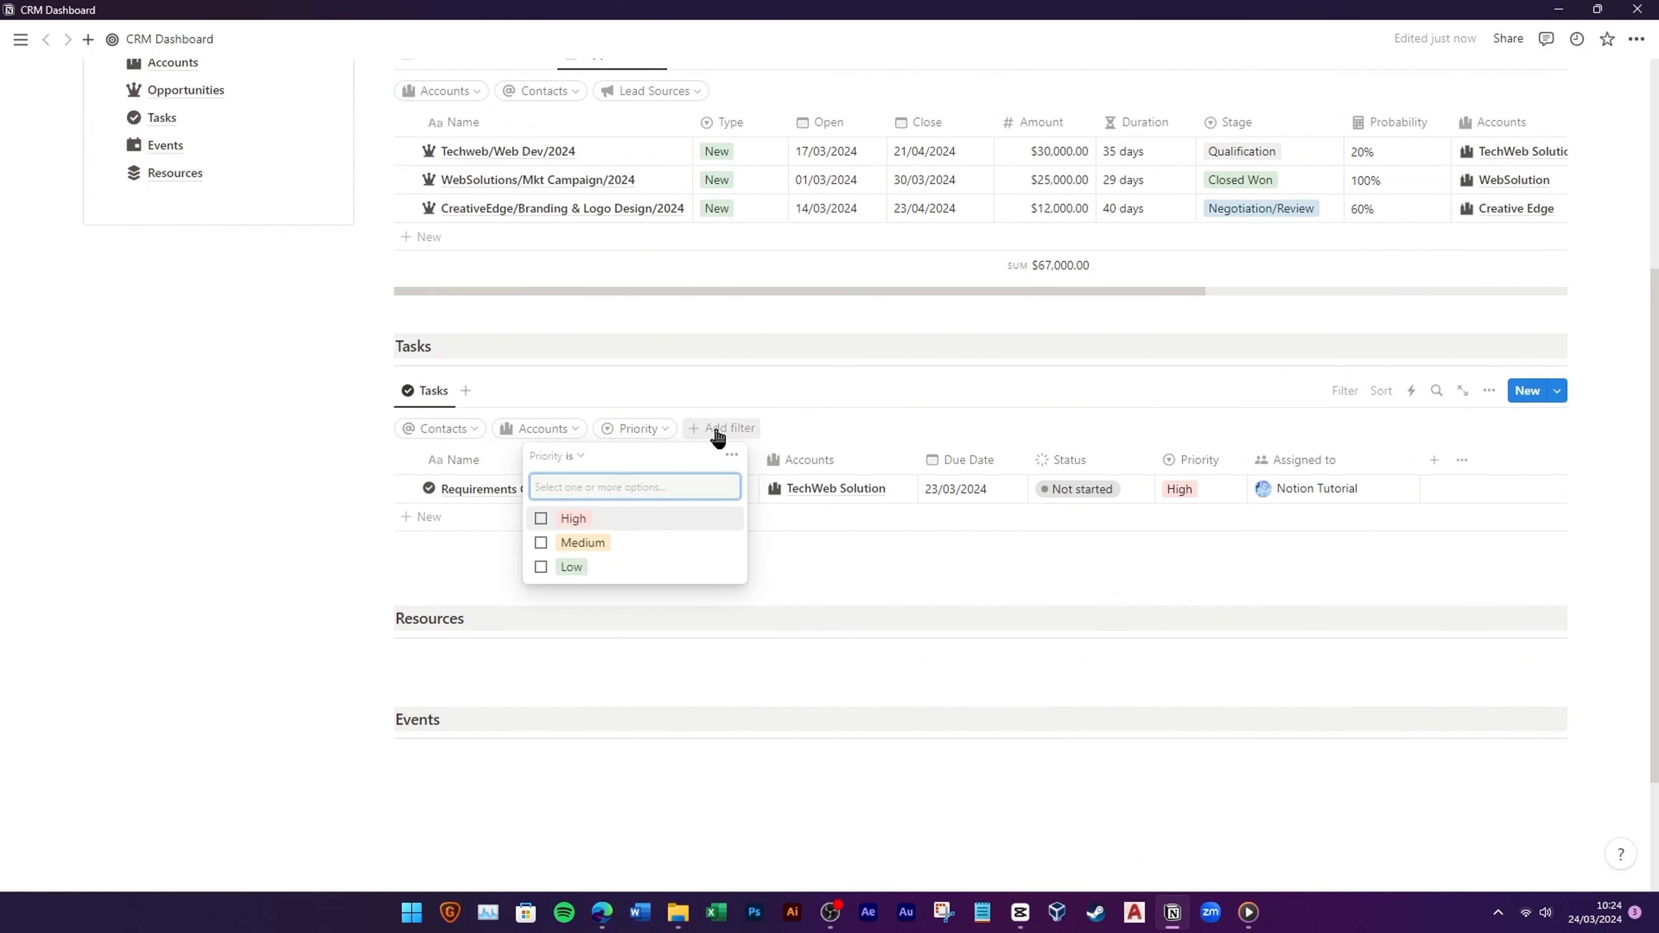
left_click(722, 428)
left_click(690, 524)
left_click(930, 419)
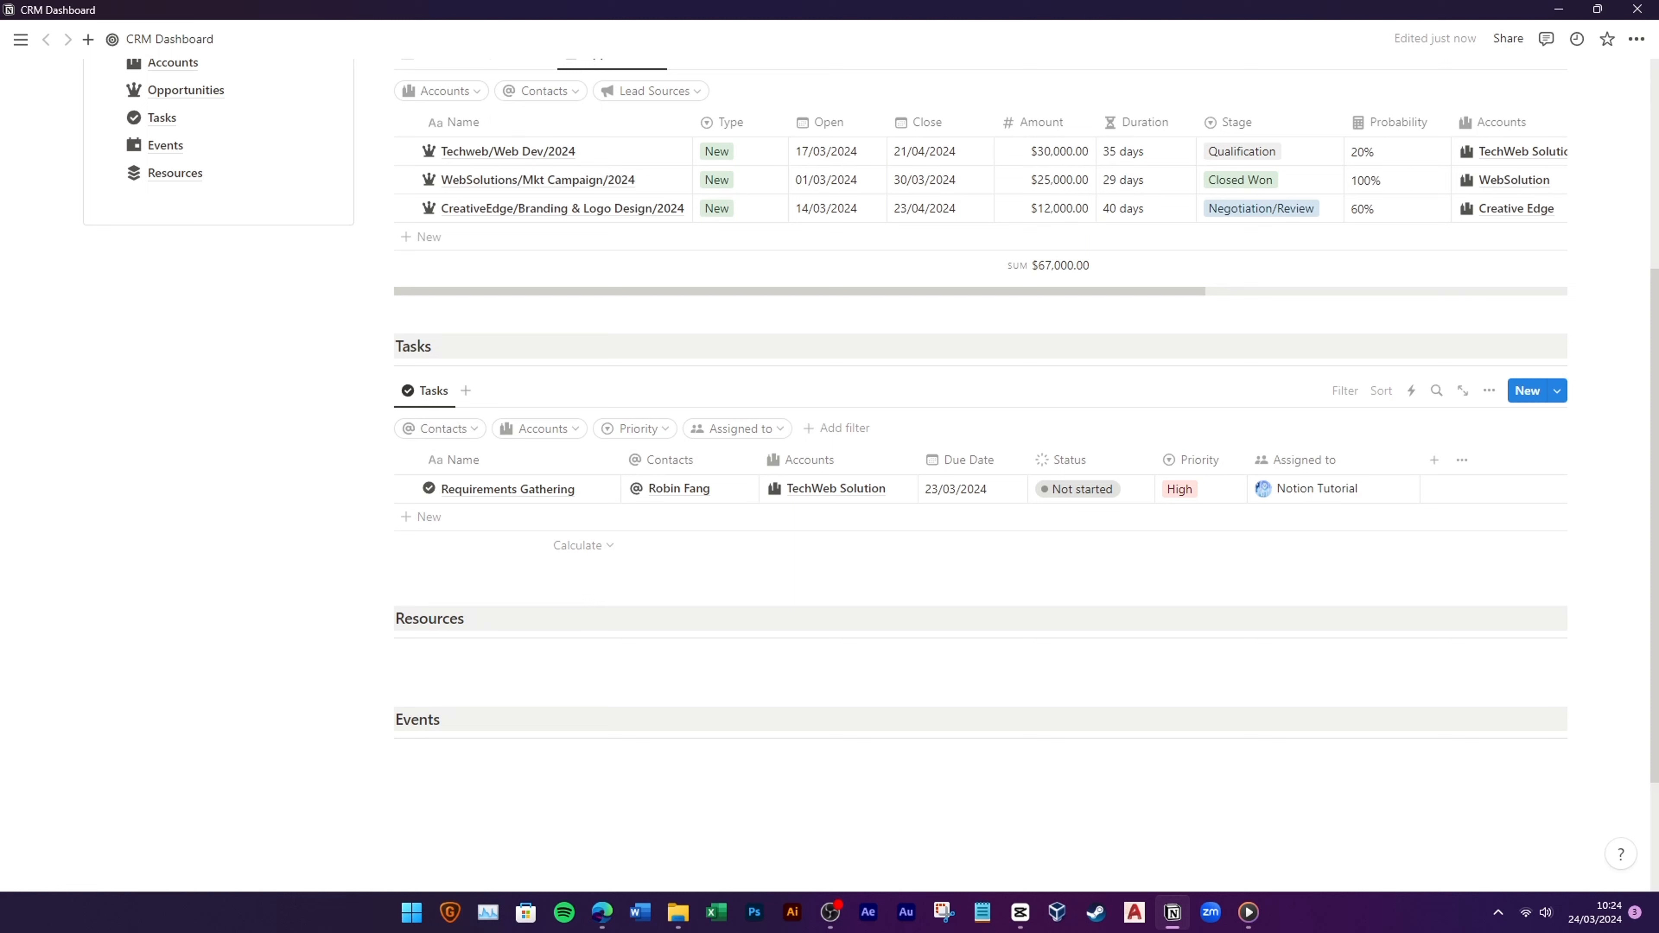
Step: Duplicate the Tasks view as a By Status board showing In progress and Done columns
left_click(434, 400)
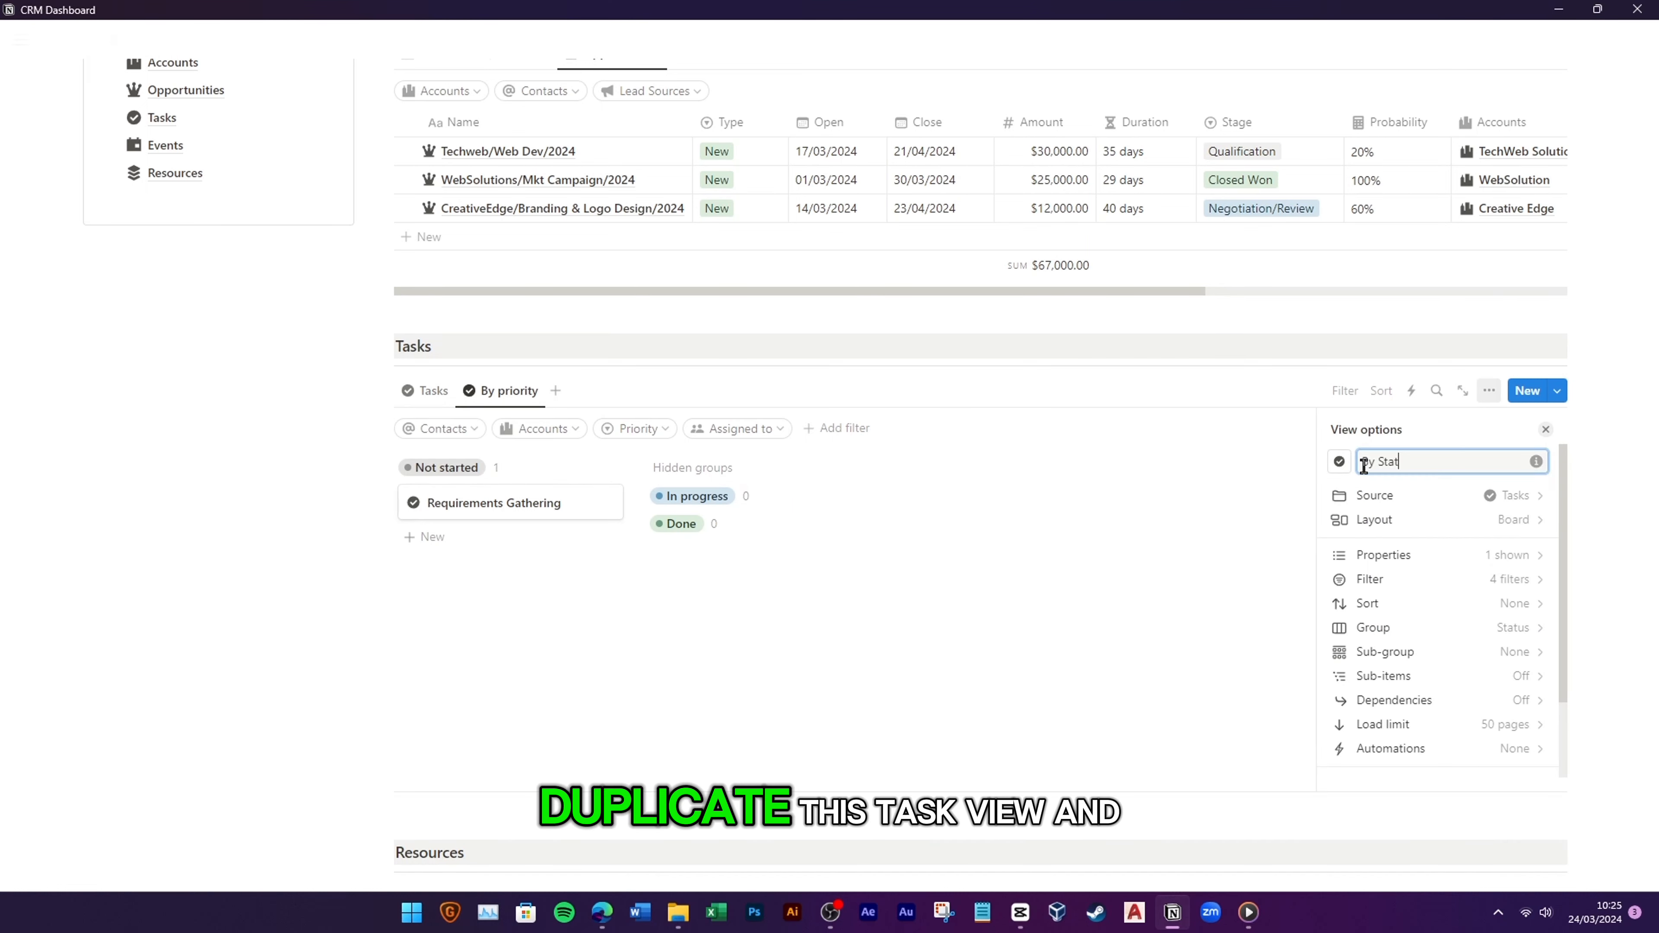
type("us")
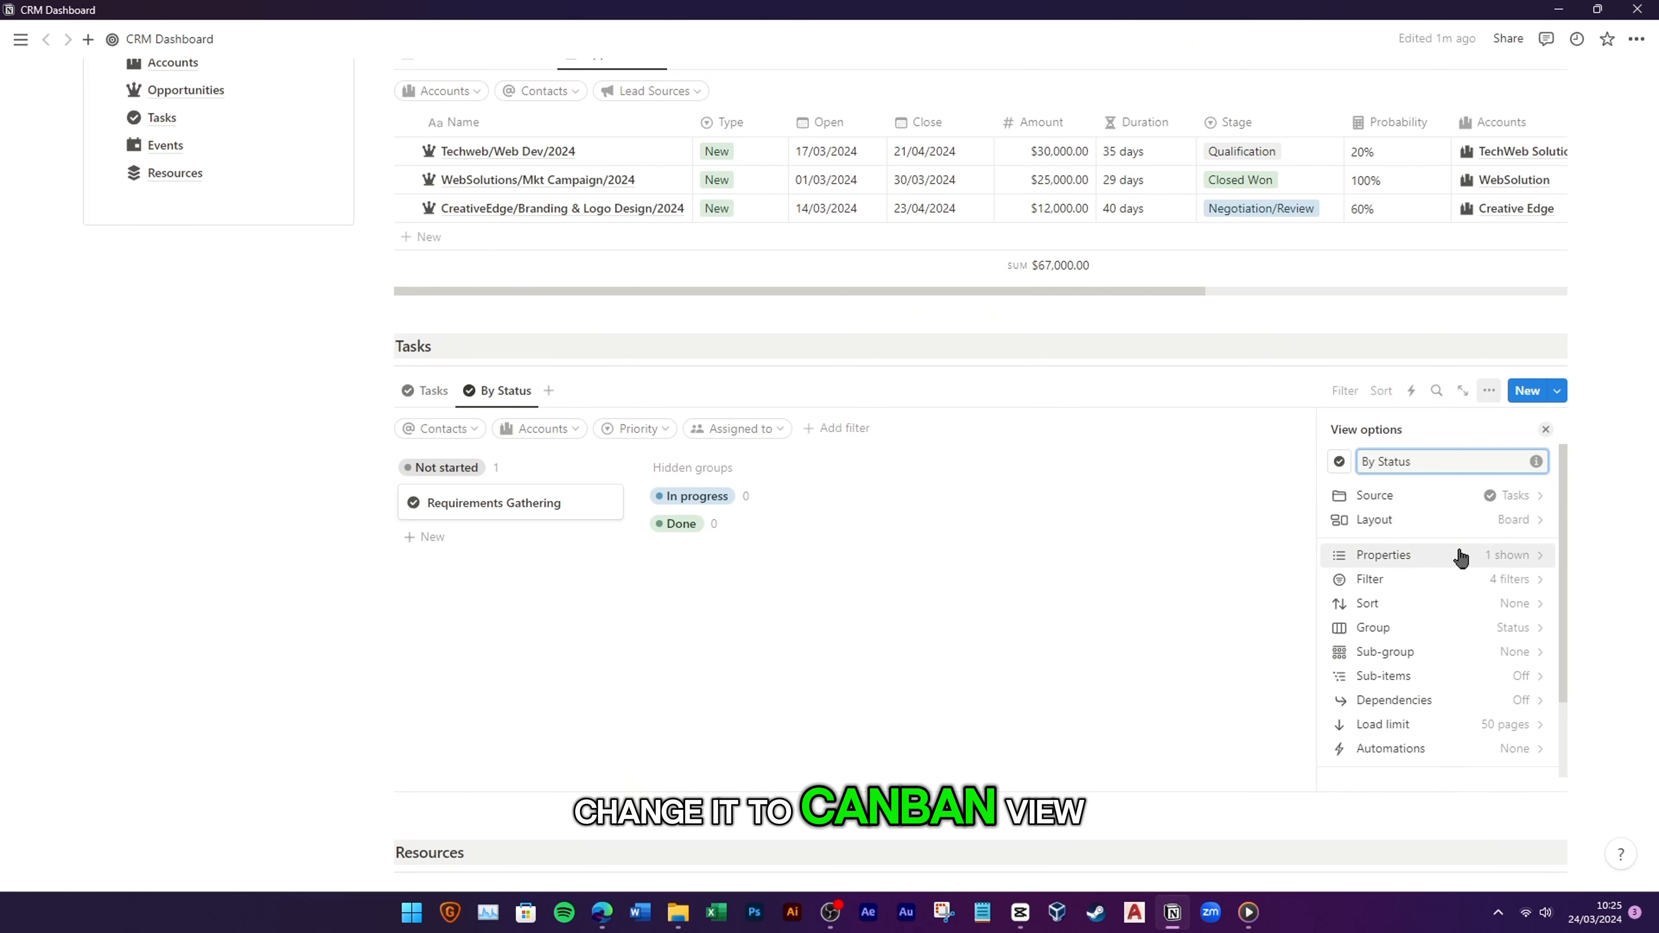
left_click(1497, 629)
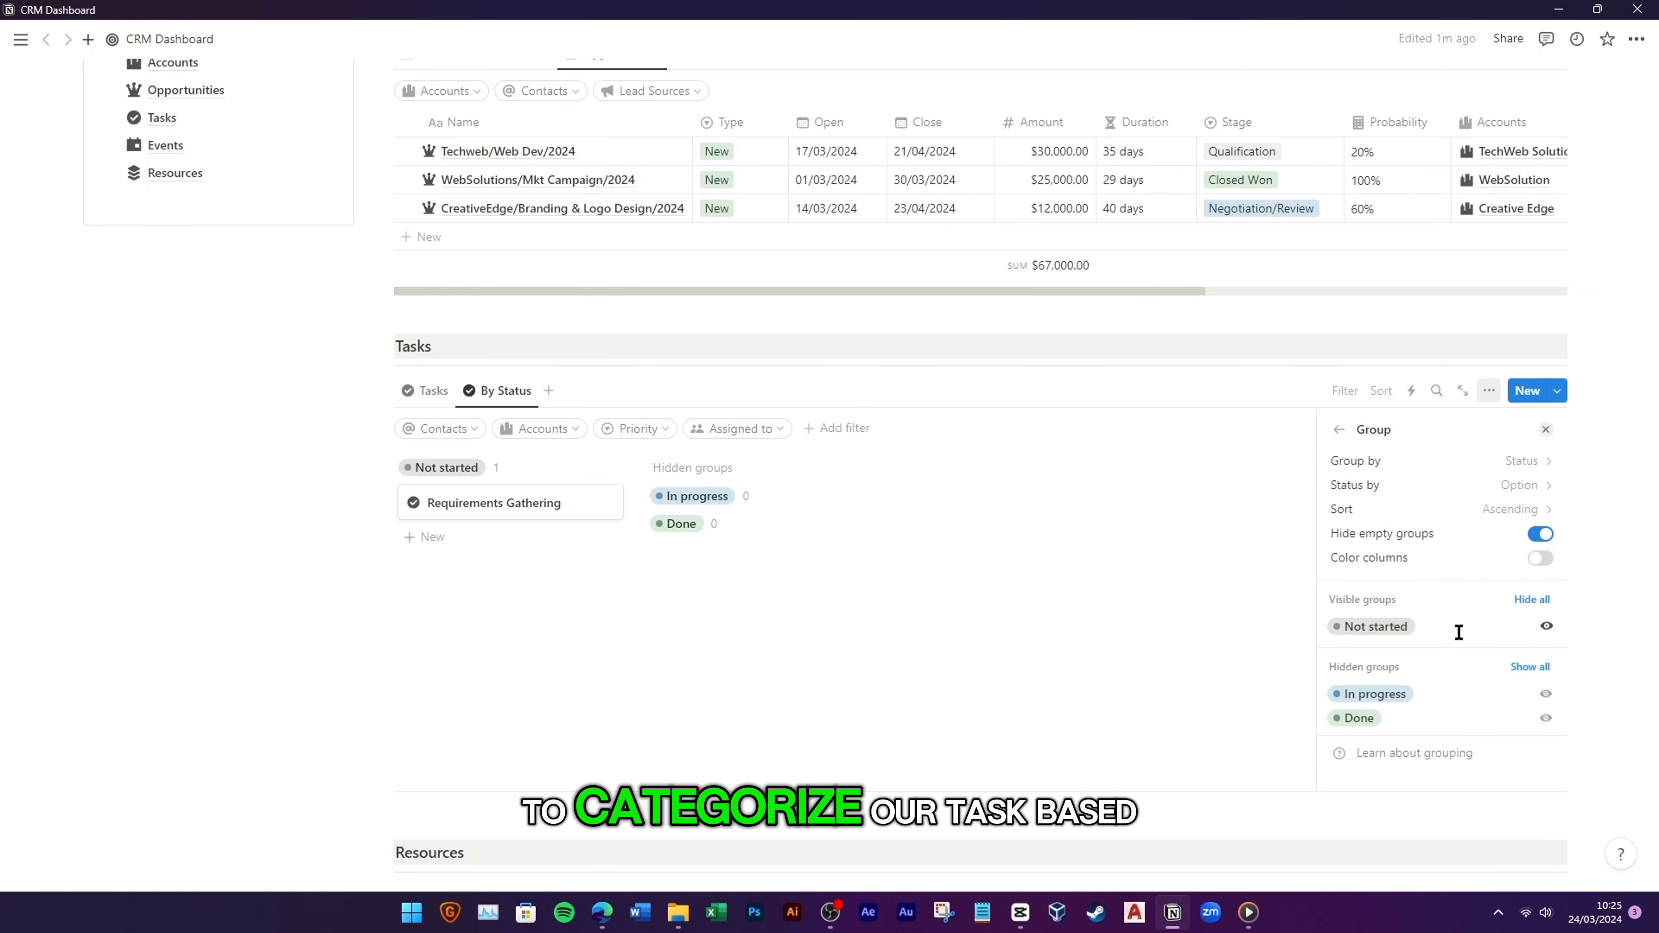
left_click(1546, 696)
left_click(1546, 719)
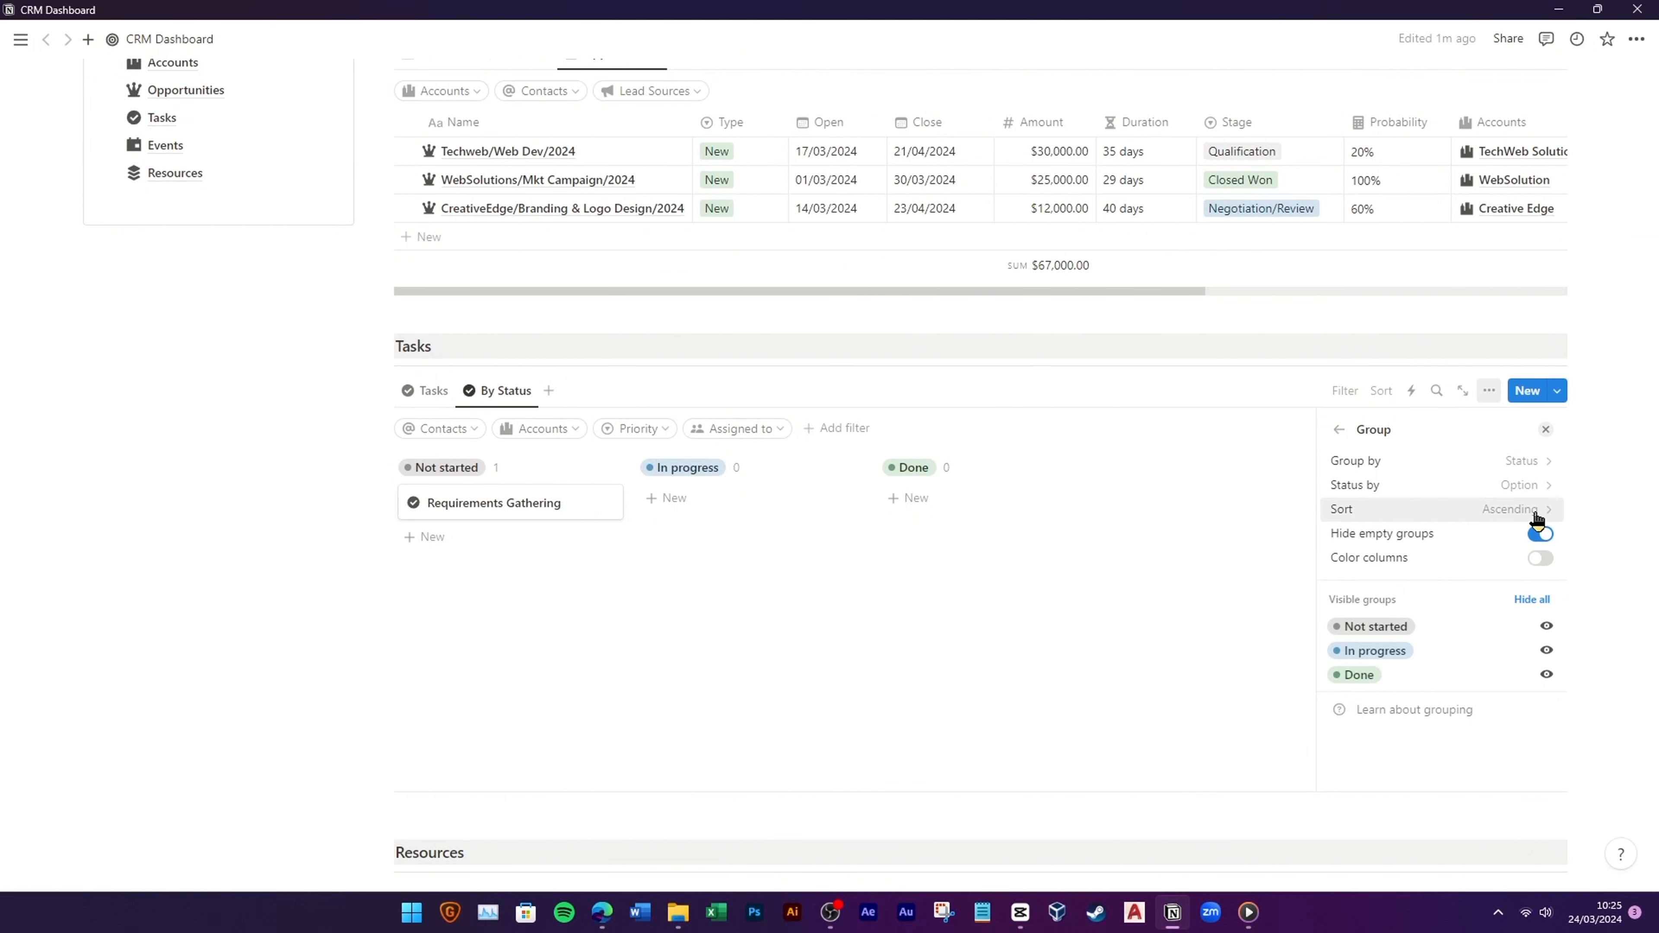
Step: Show the account and priority on the By Status task cards
left_click(1339, 430)
left_click(1514, 554)
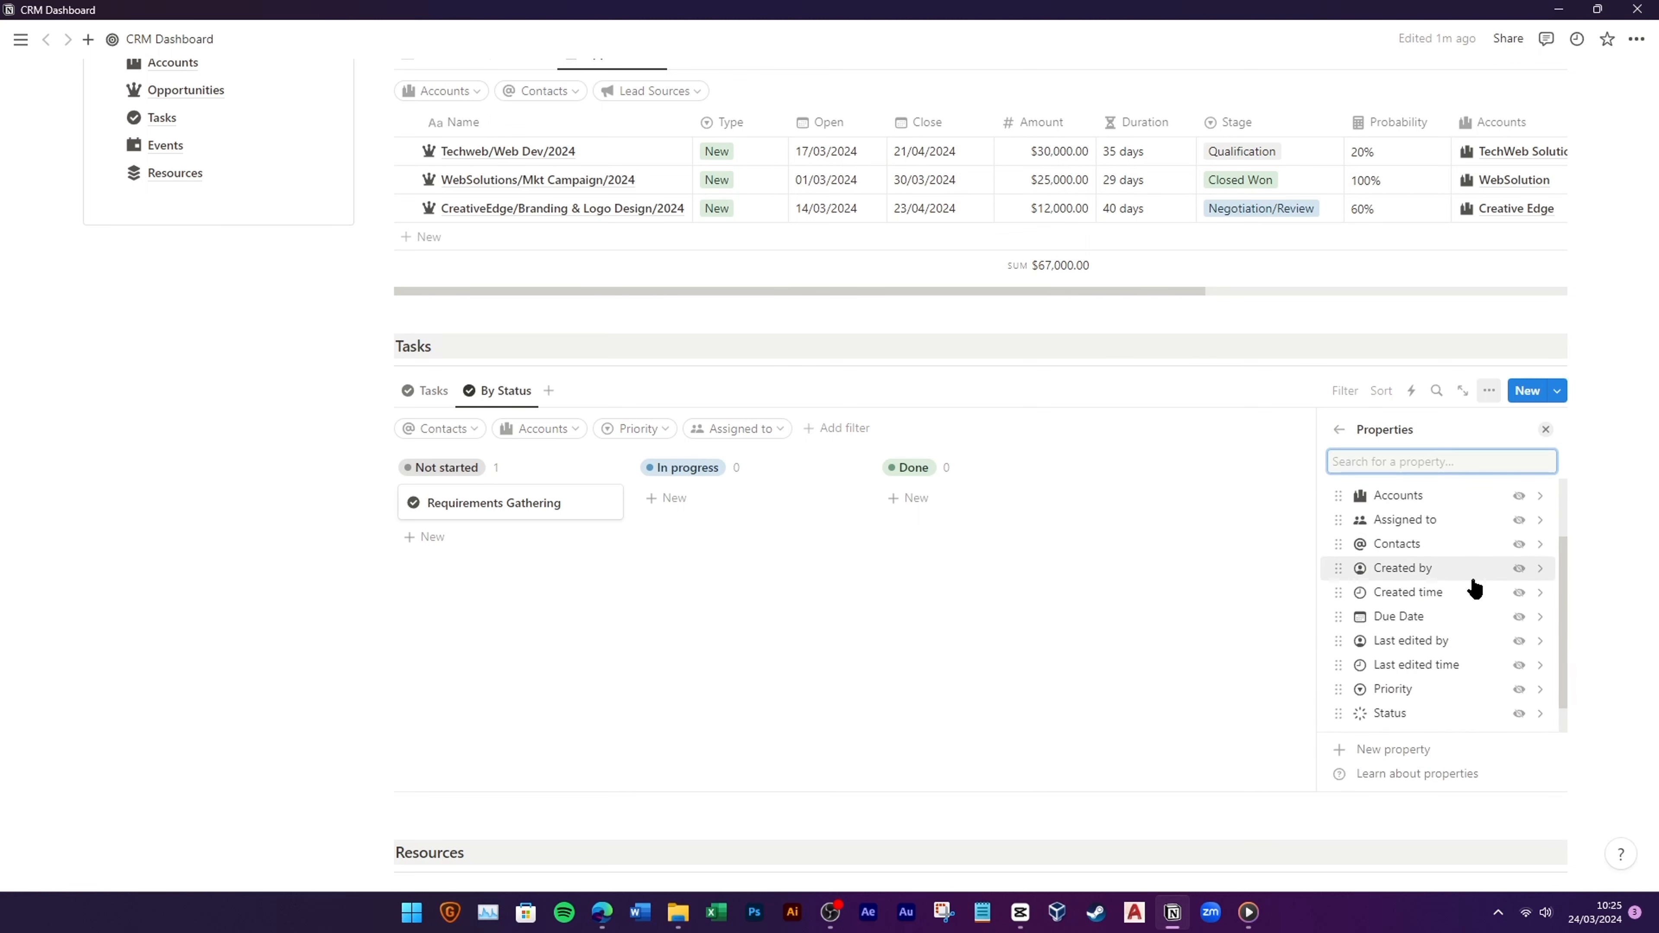
left_click(1518, 495)
scroll(1498, 638, "down", 1)
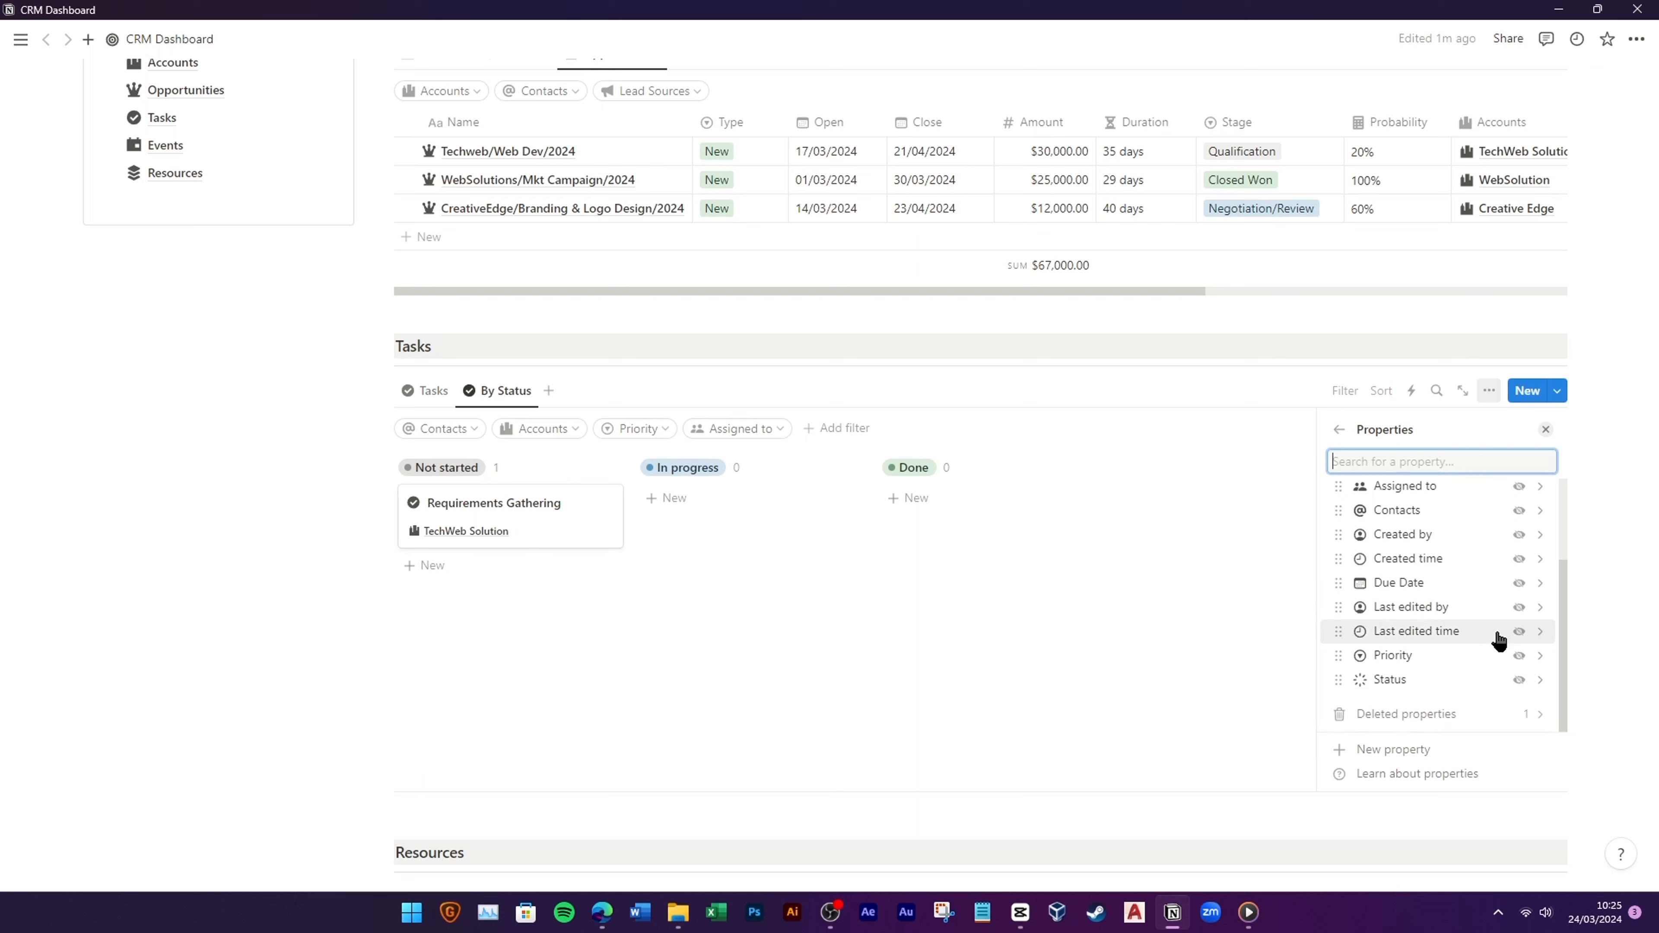
left_click(1519, 656)
left_click(948, 629)
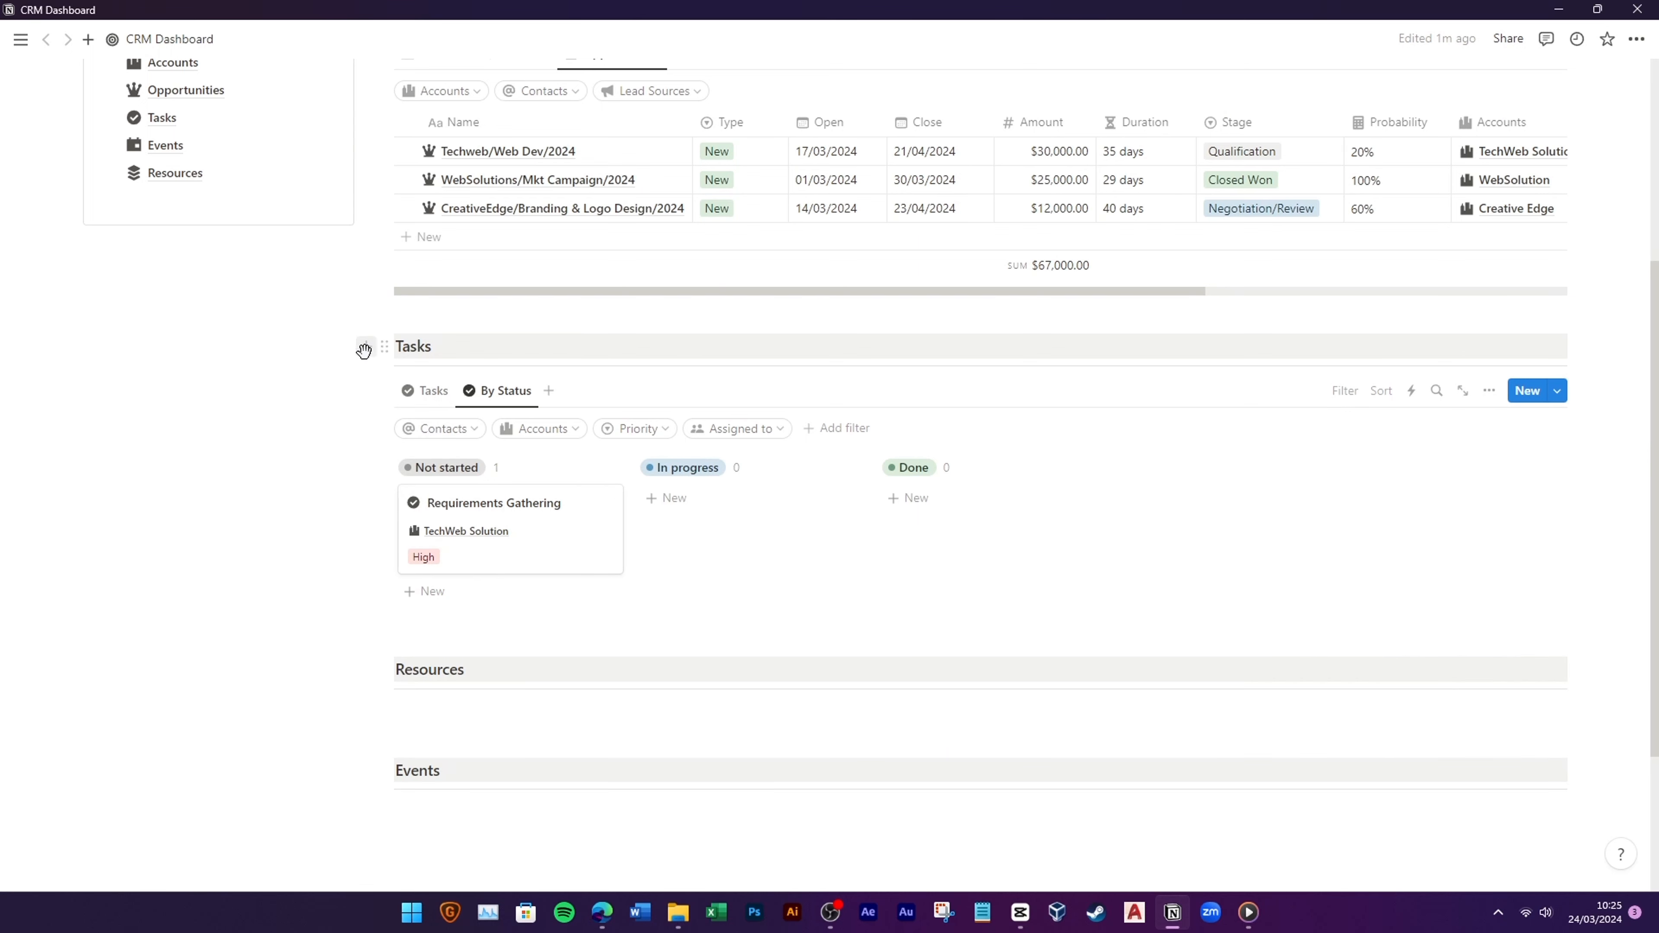
left_click(435, 393)
left_click(500, 393)
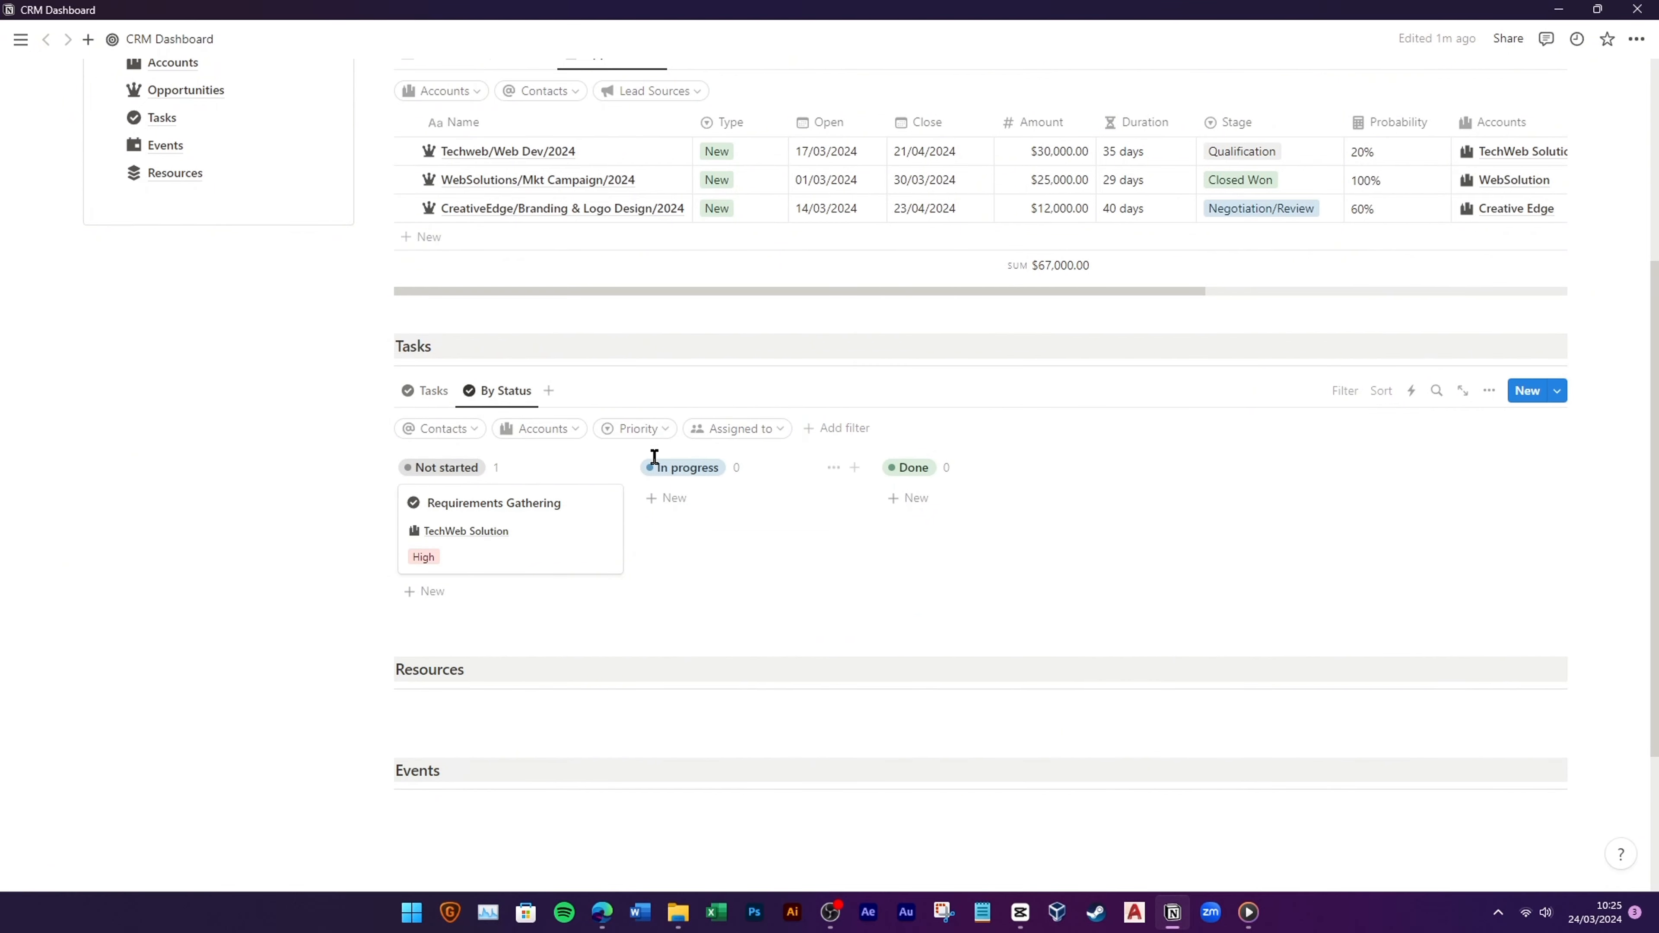
Step: Duplicate the By Status view and rename the copy By Priority
left_click(504, 393)
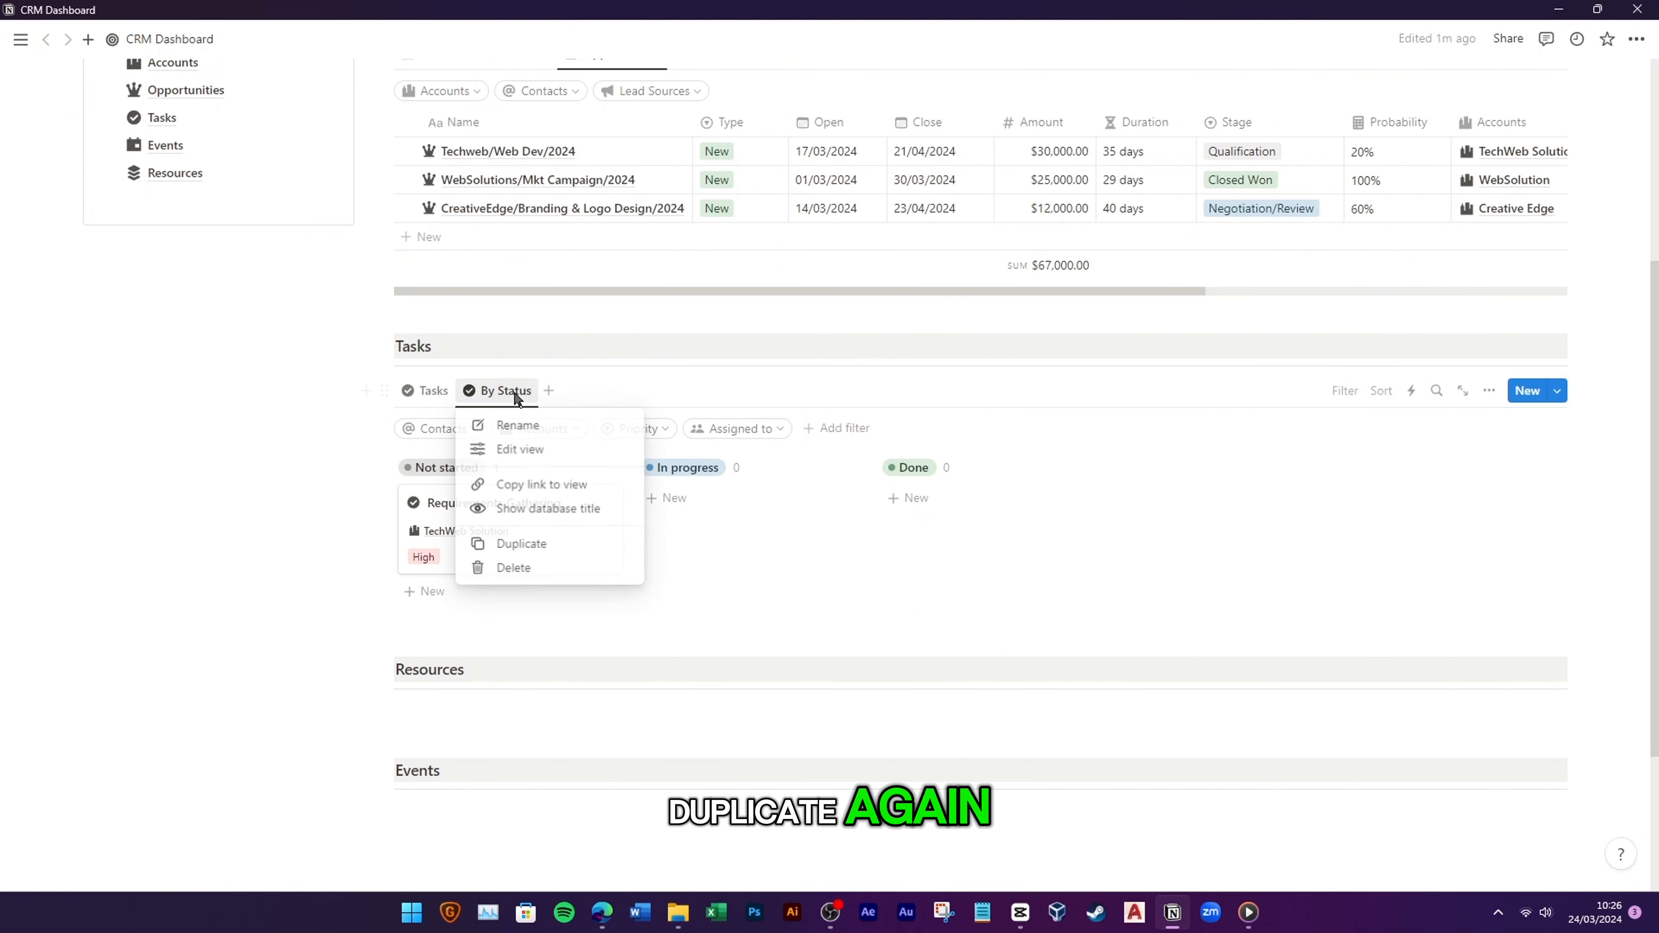
left_click(525, 545)
left_click_drag(1452, 463, 1379, 462)
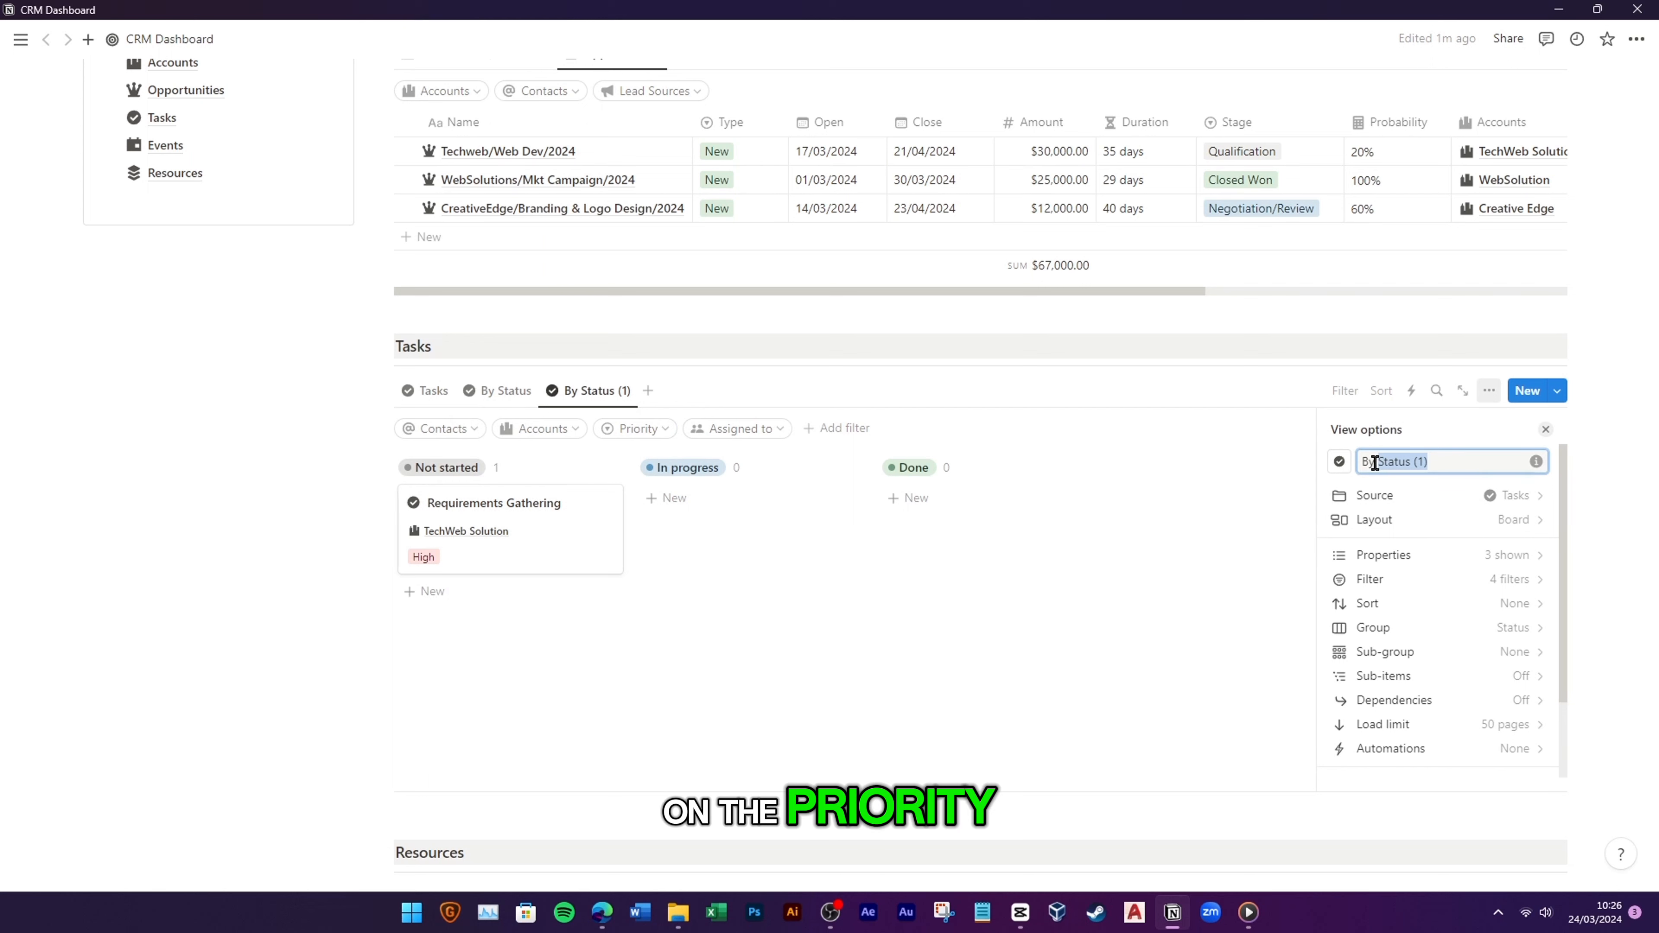
type("Priority")
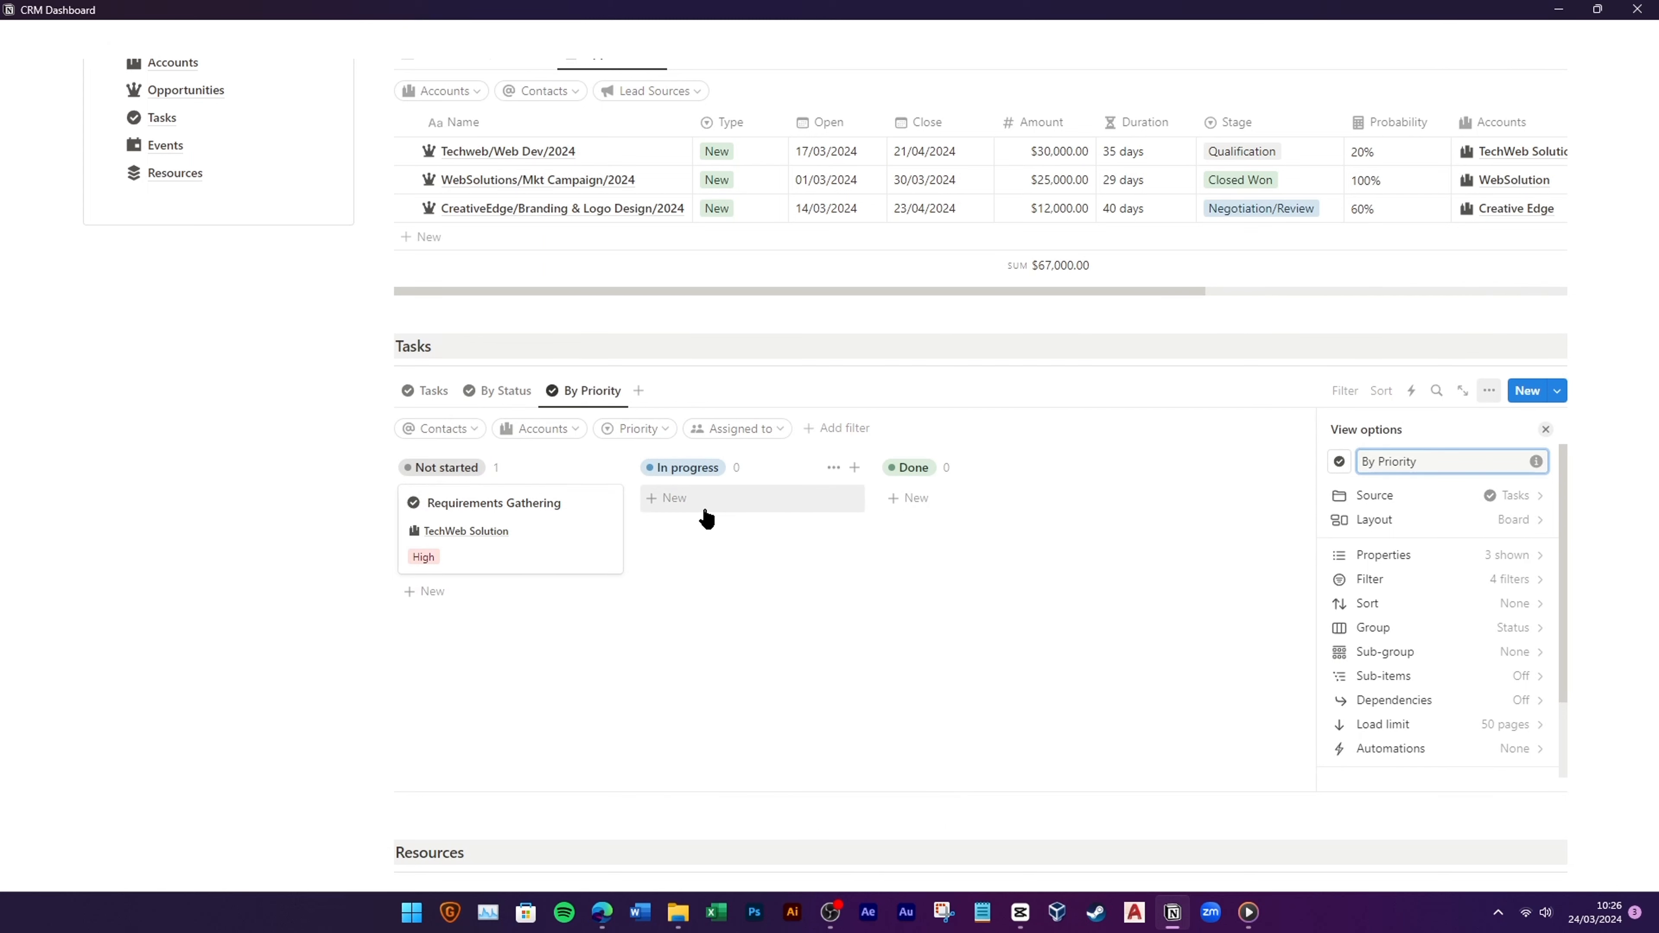
Step: Group the board by Priority with coloured Low, Medium, High columns in that order
left_click(1496, 627)
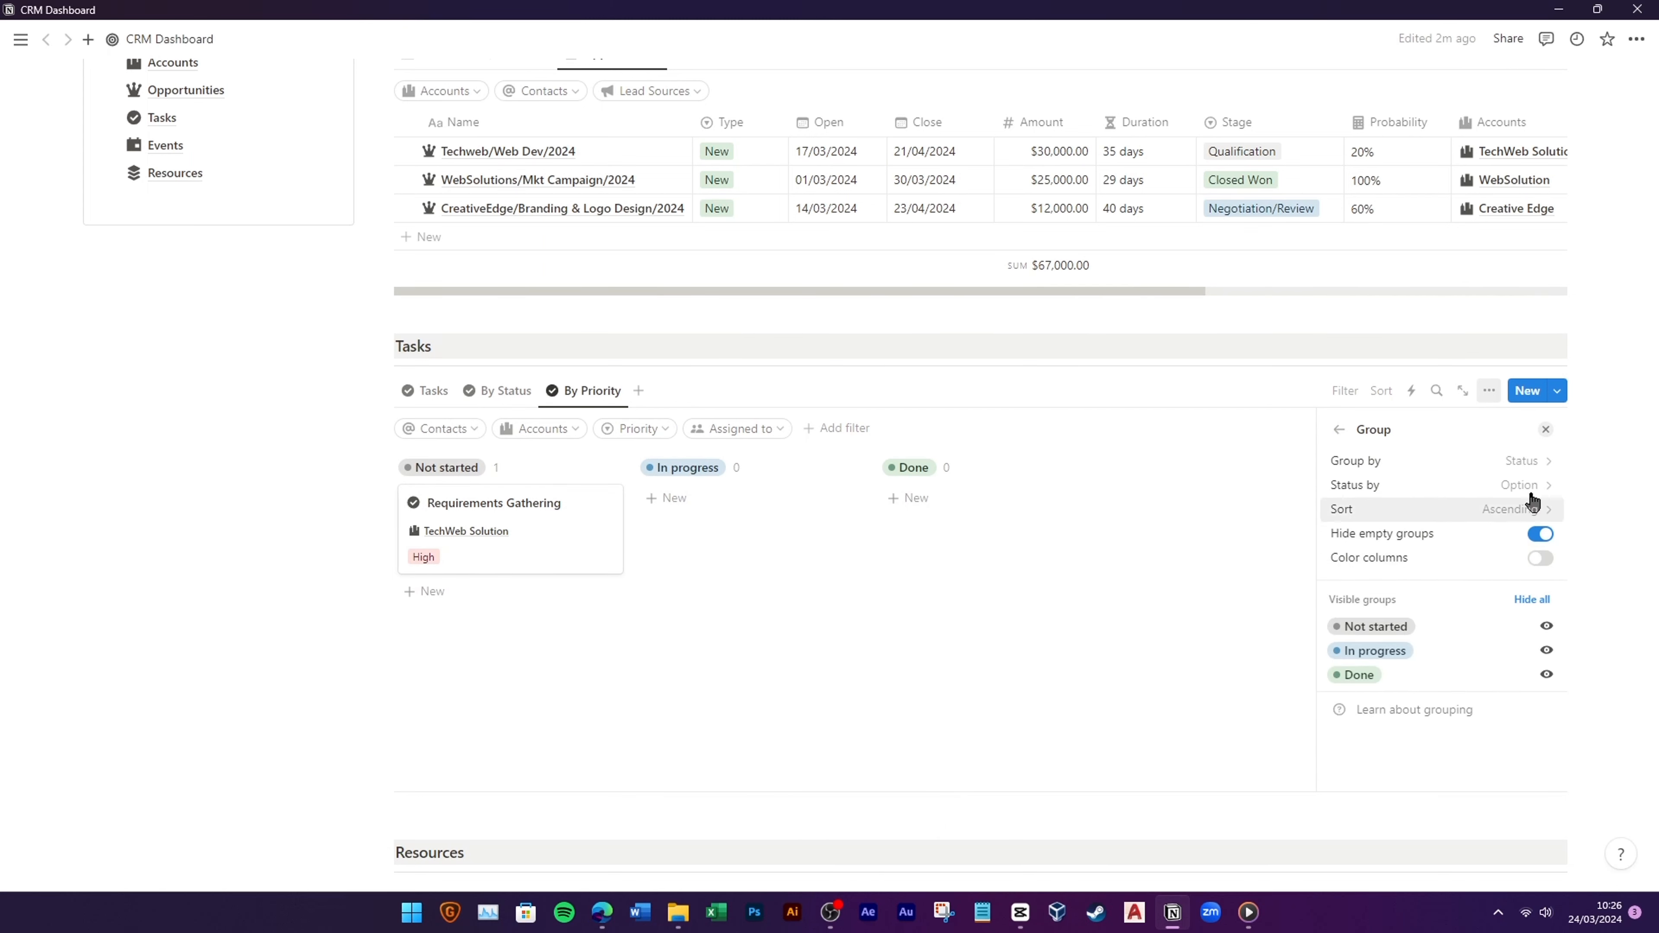
left_click(1503, 463)
left_click(1405, 716)
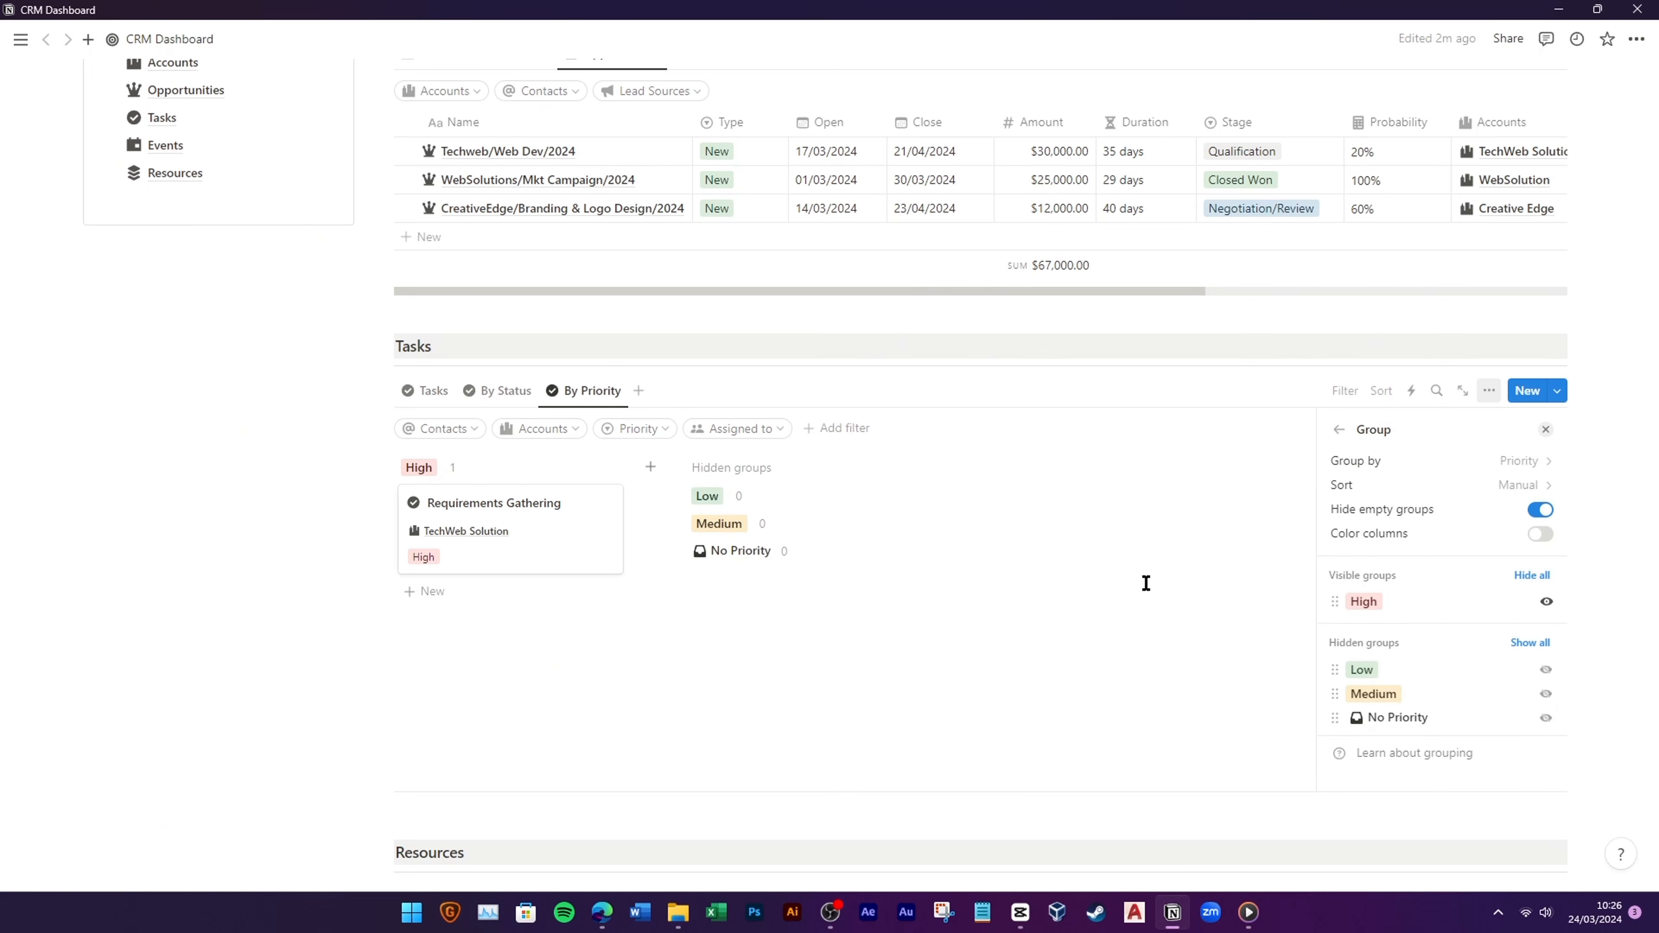
left_click(1546, 669)
left_click(1546, 693)
left_click_drag(1372, 650, 1382, 625)
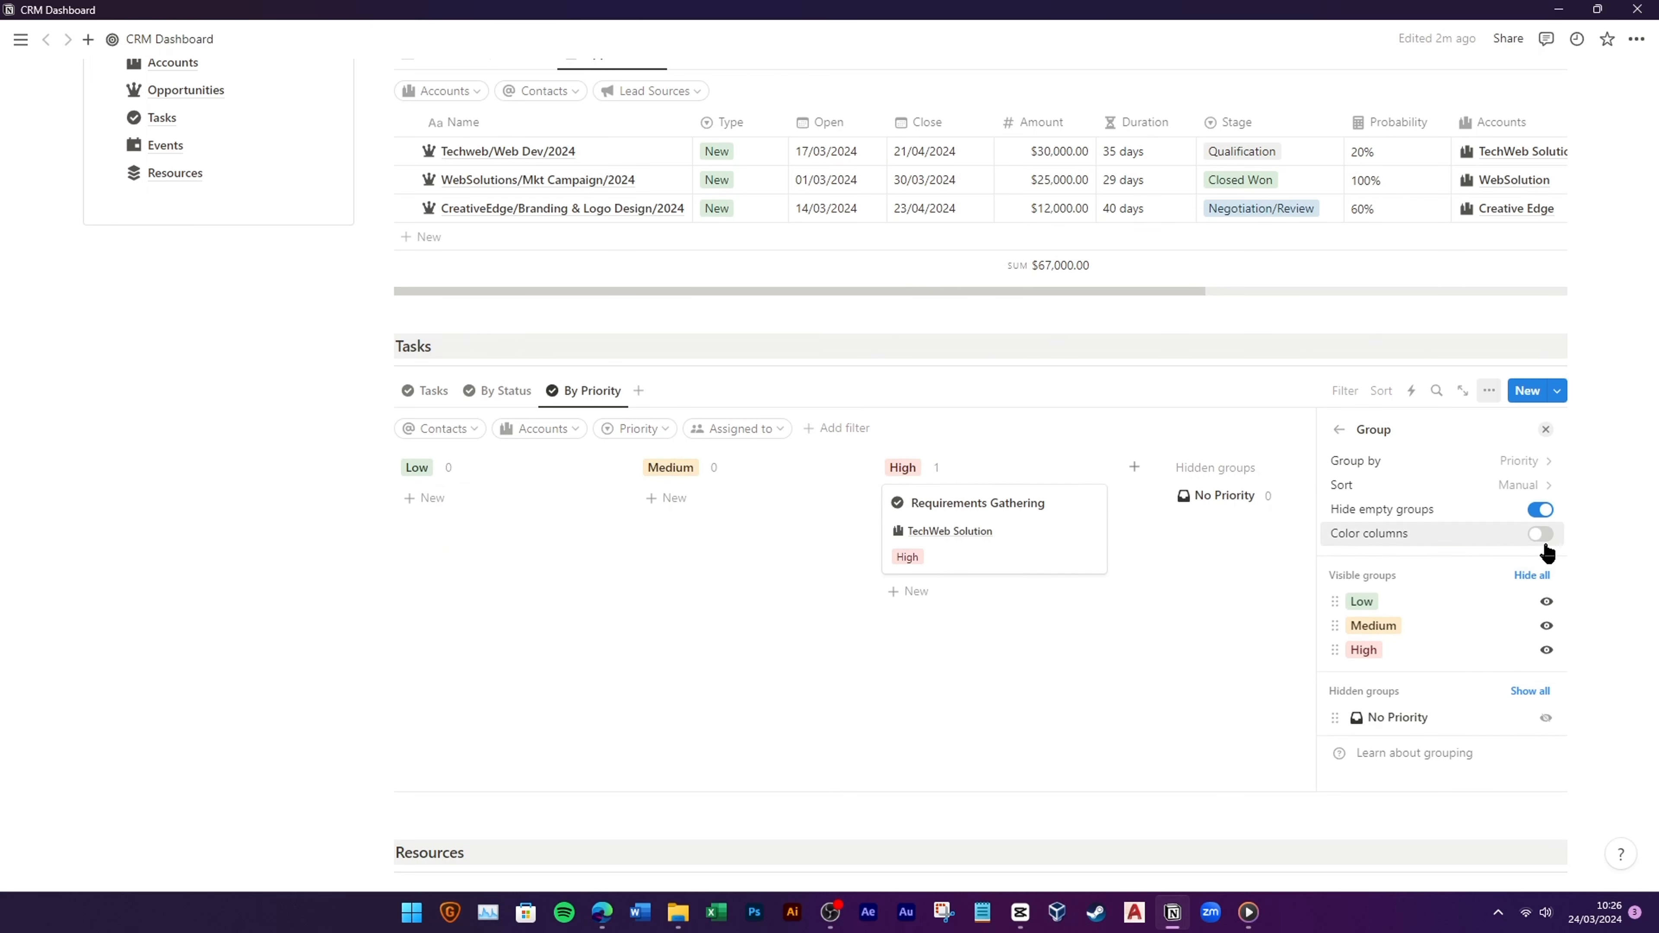
left_click(1541, 510)
left_click(1541, 510)
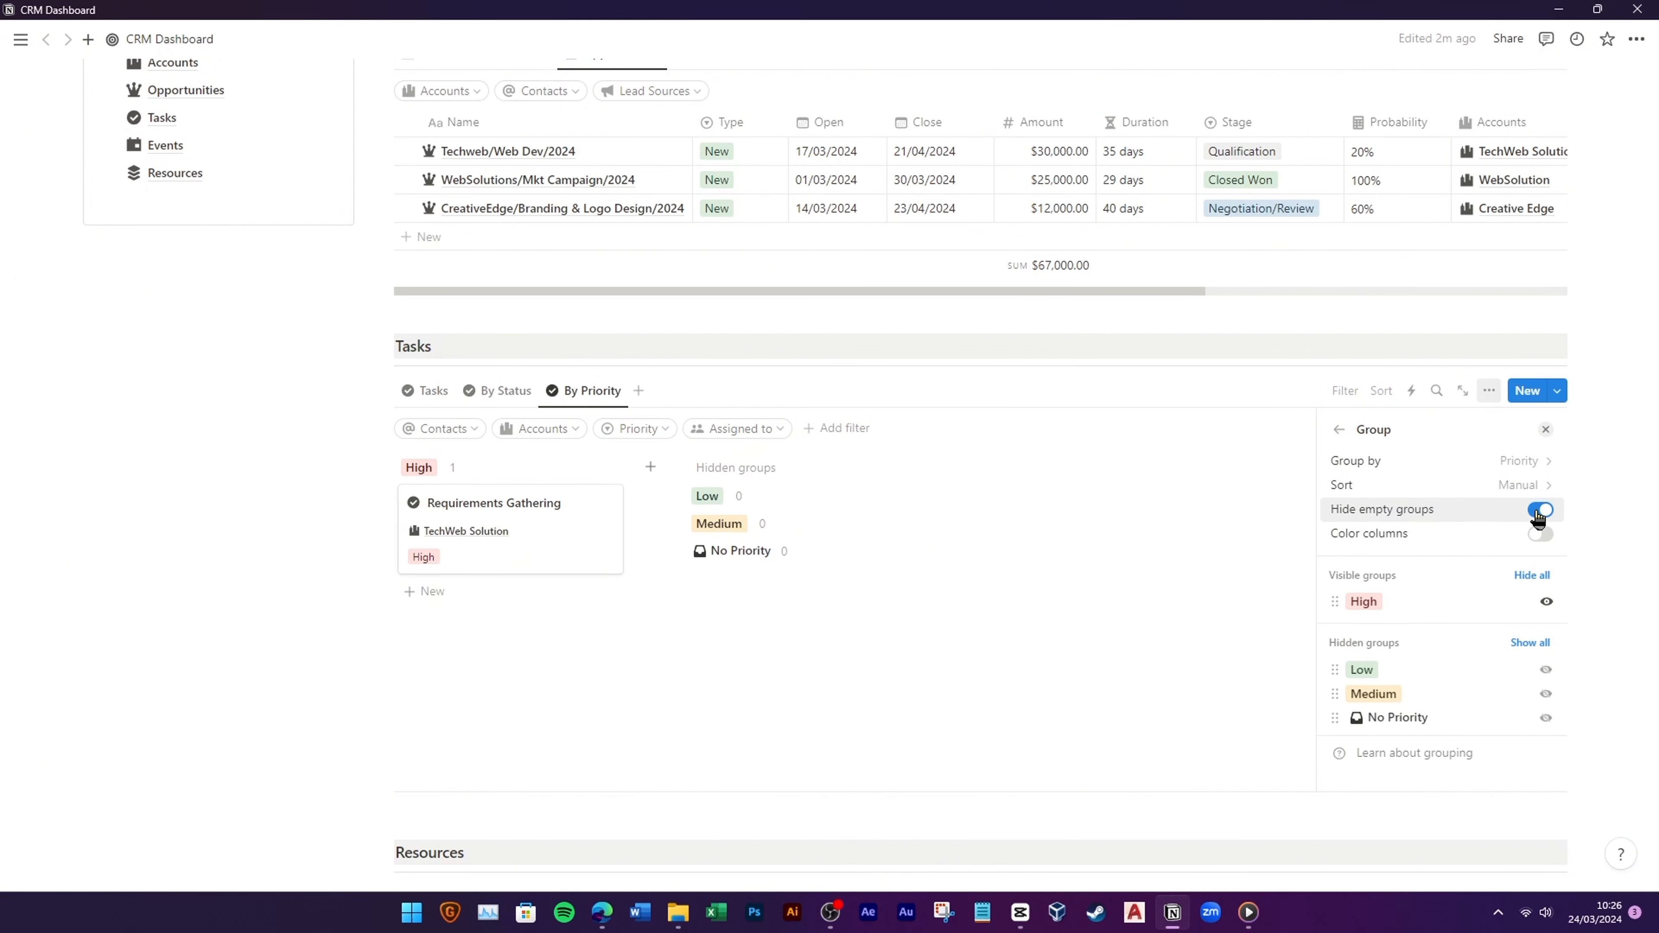
left_click(1546, 671)
left_click(1545, 694)
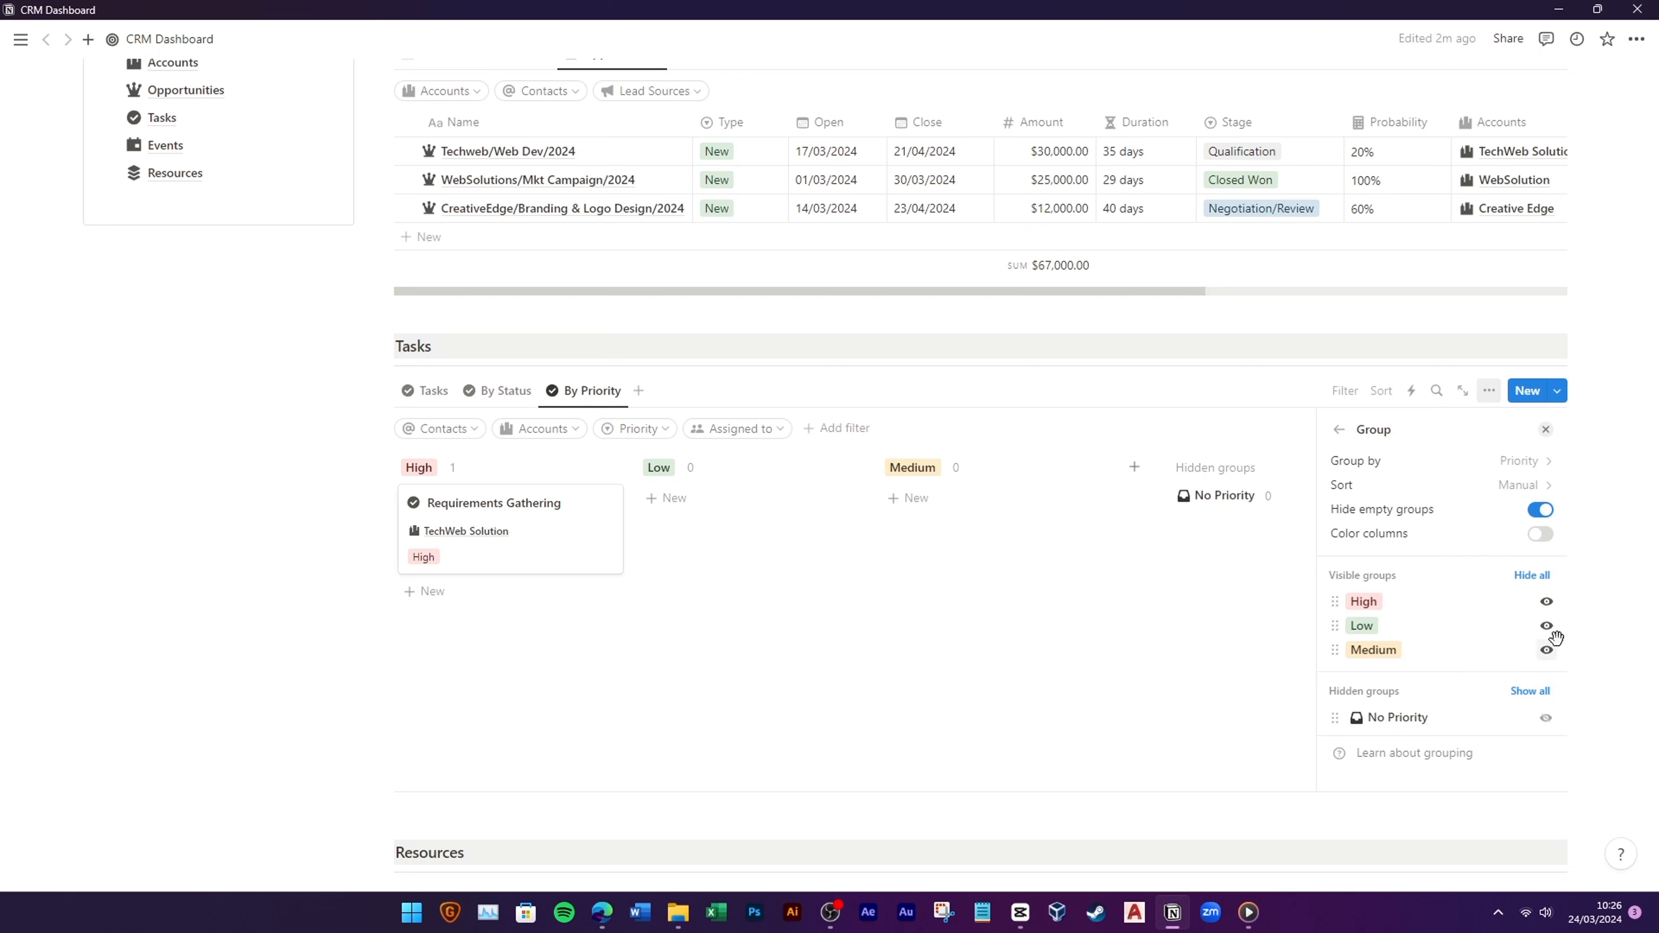
left_click(1542, 535)
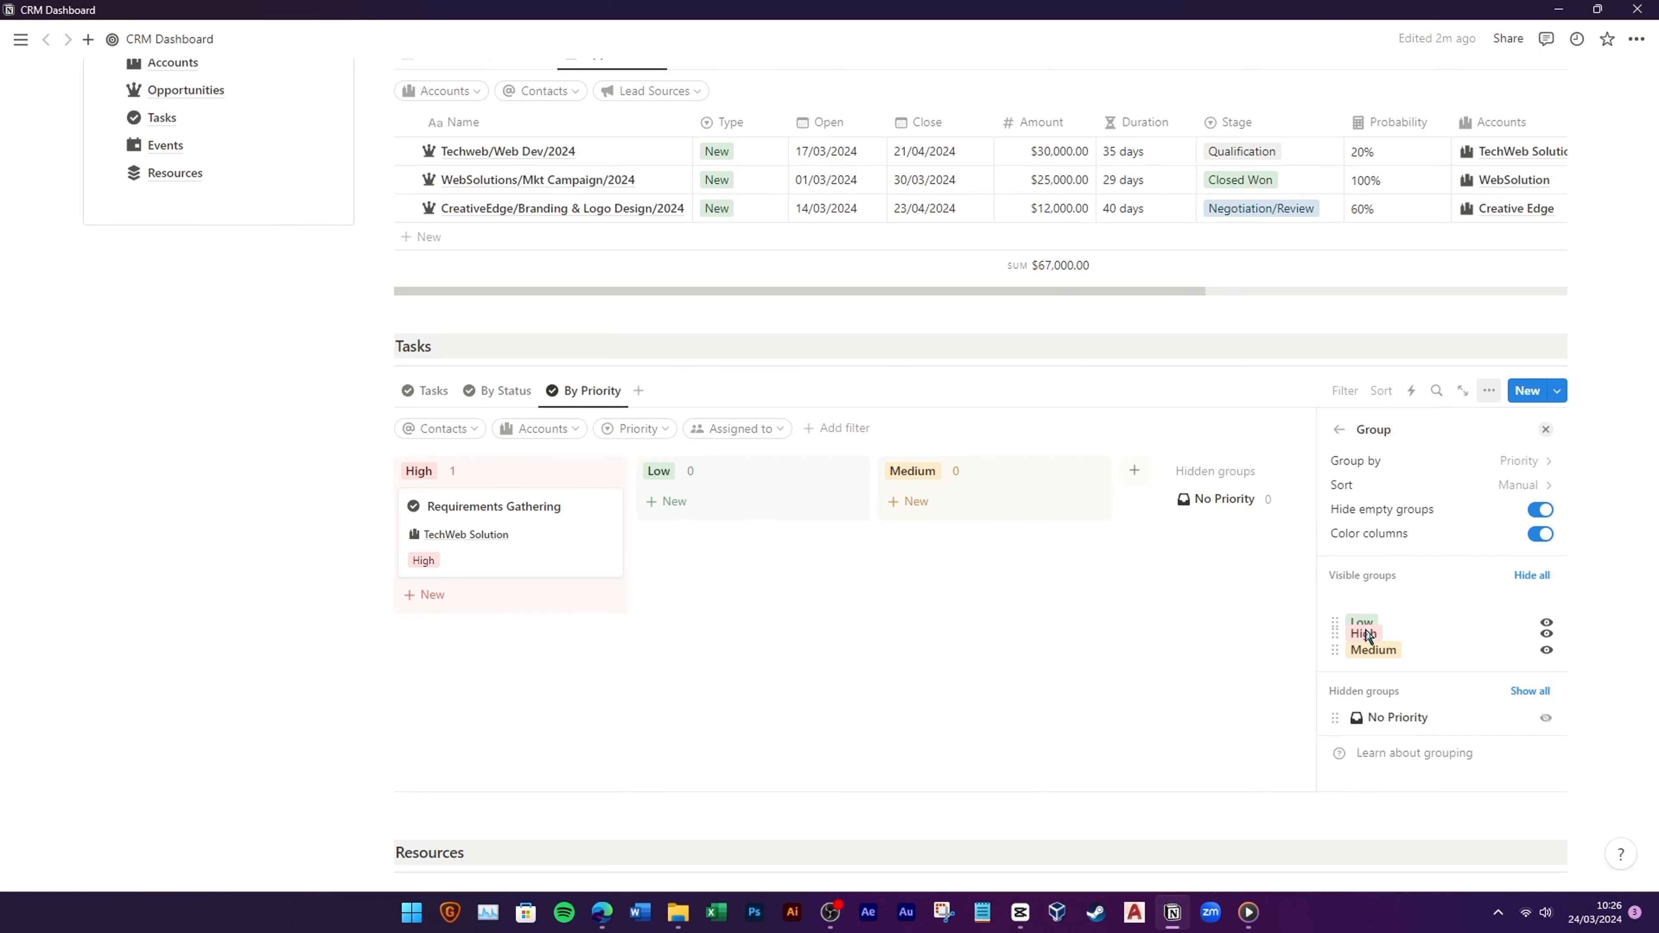
left_click_drag(1369, 635, 1372, 637)
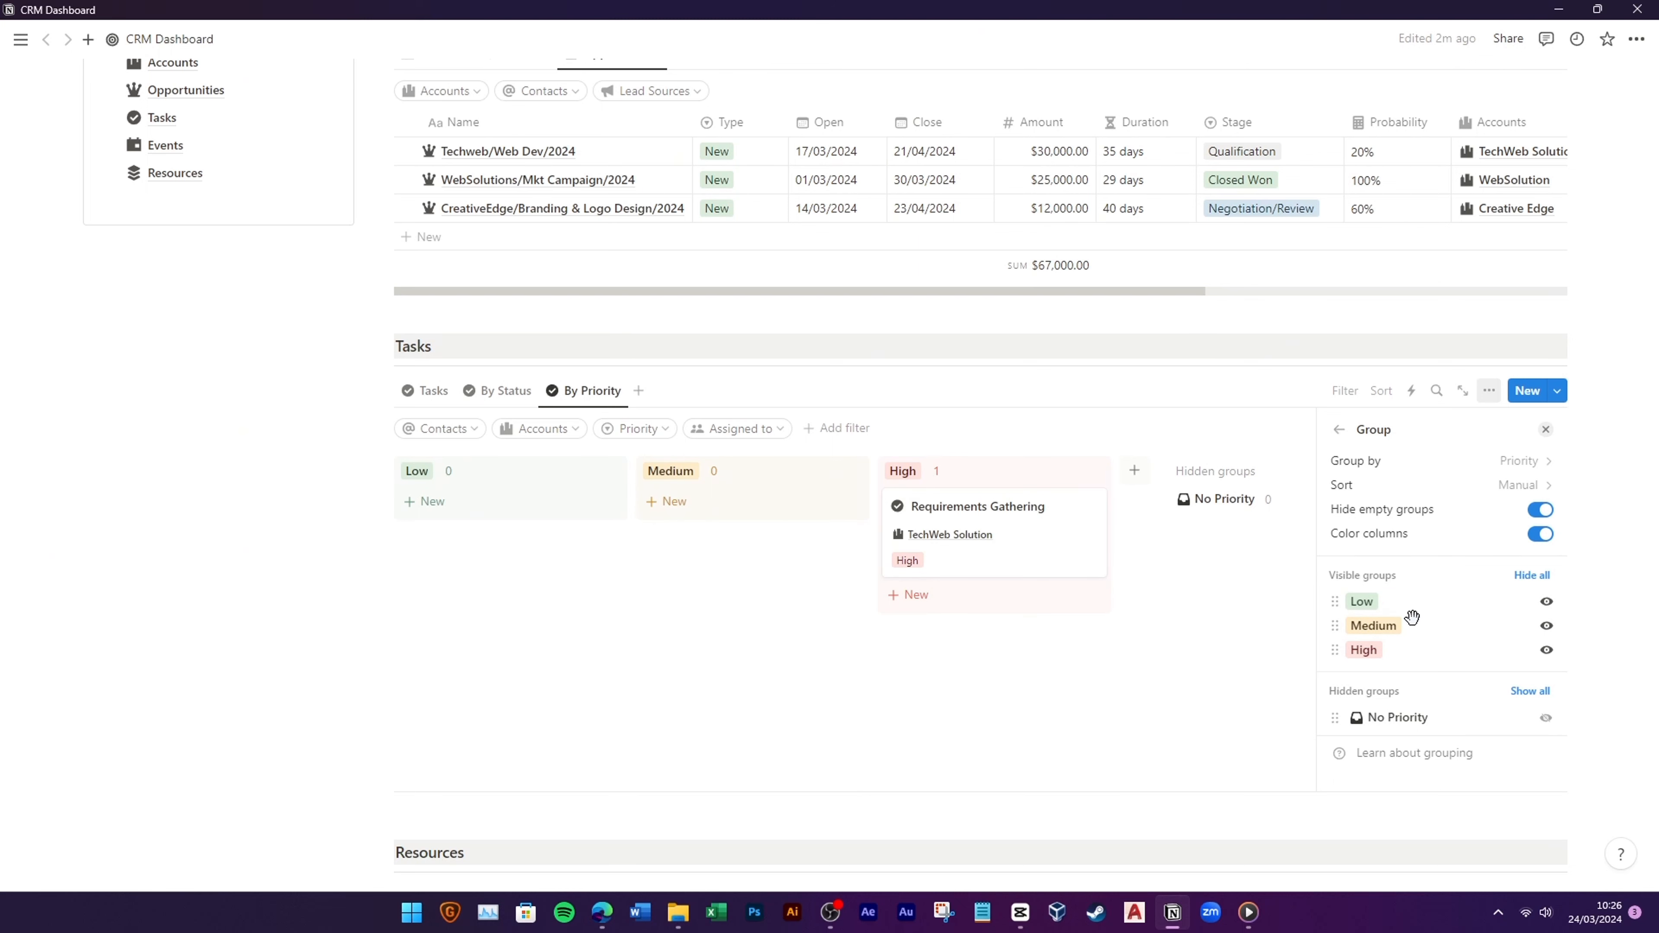
Step: Show status instead of priority on the By Priority task cards
left_click(1339, 429)
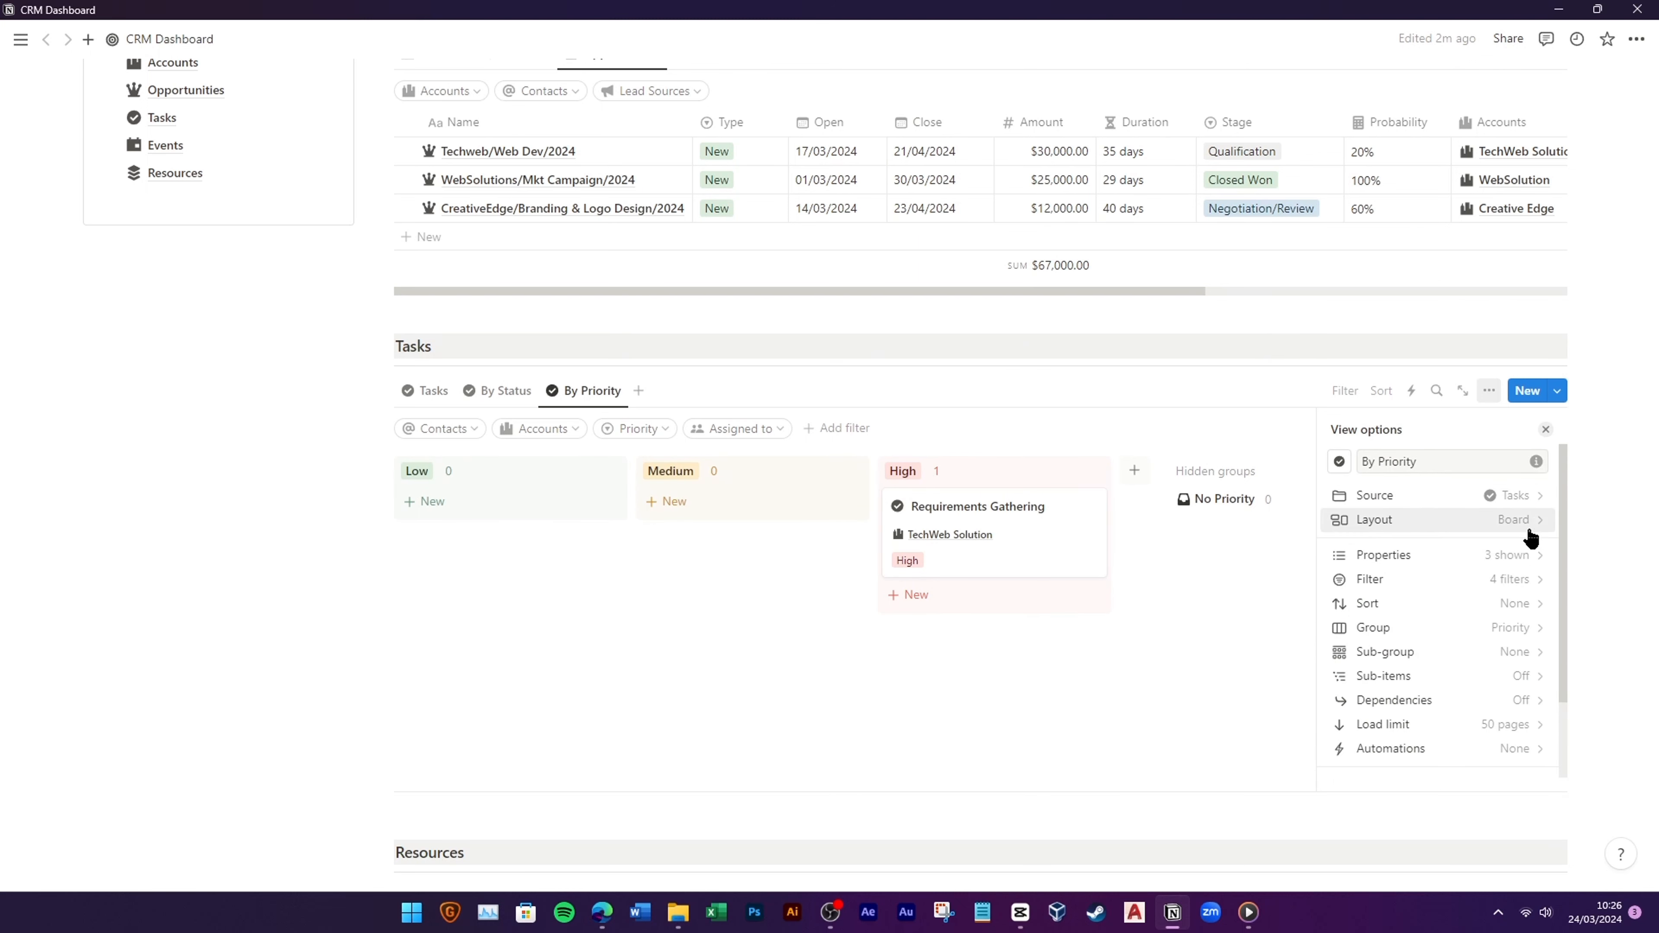
left_click(1502, 555)
left_click(1519, 575)
scroll(1477, 678, "down", 2)
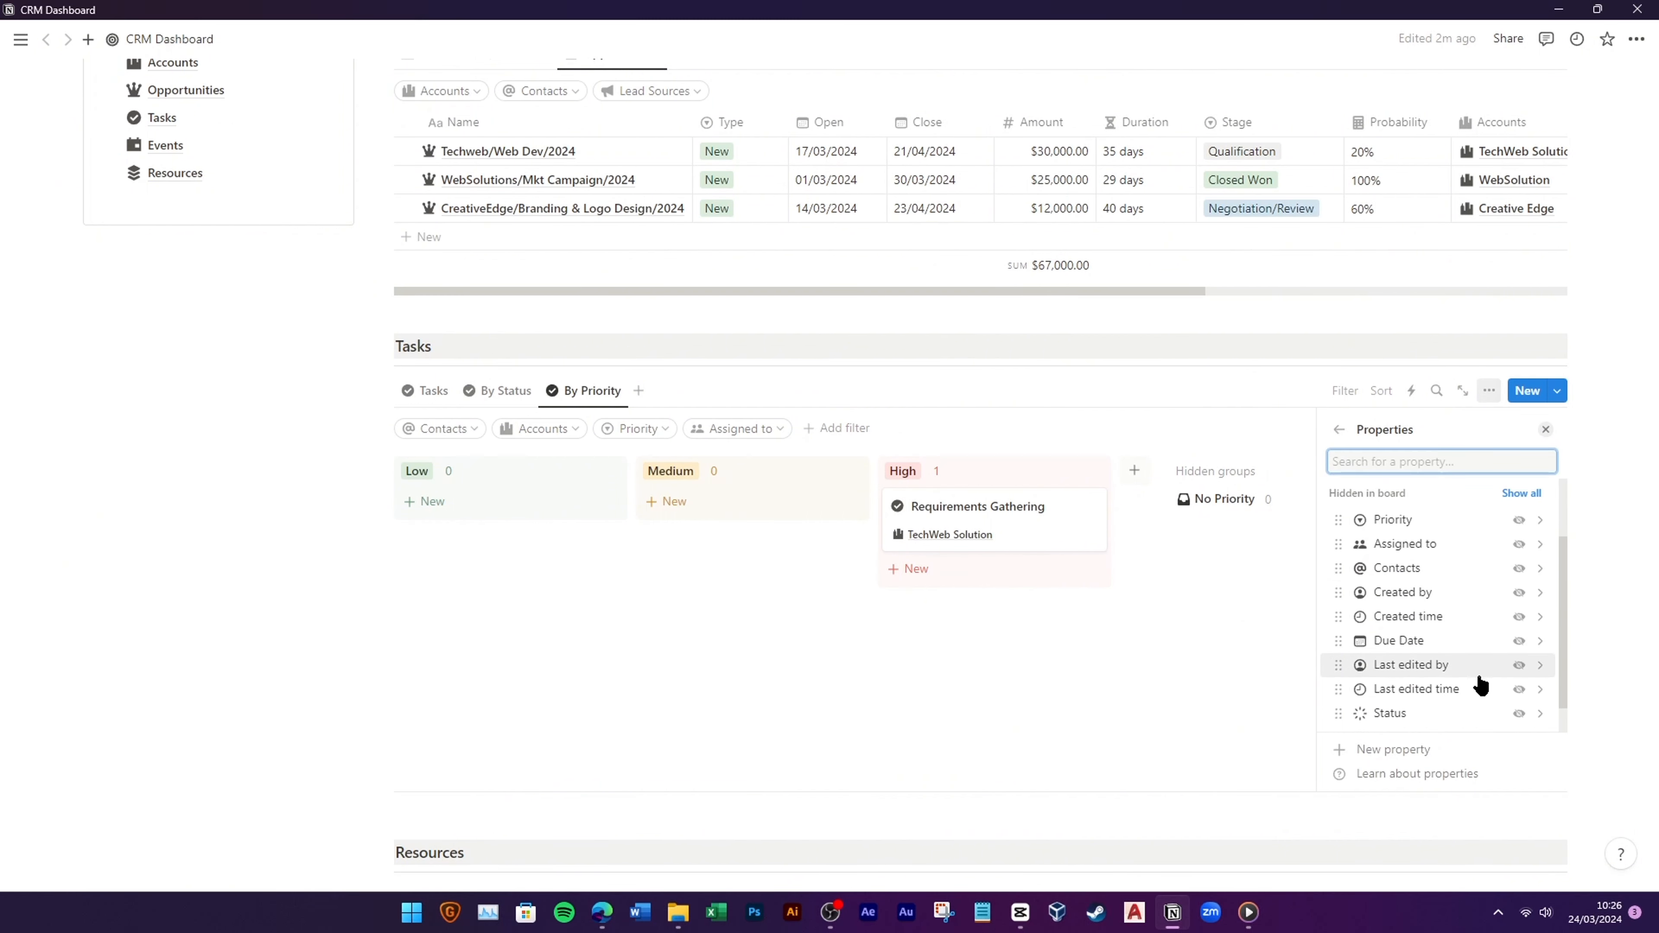
left_click(1519, 714)
left_click(875, 686)
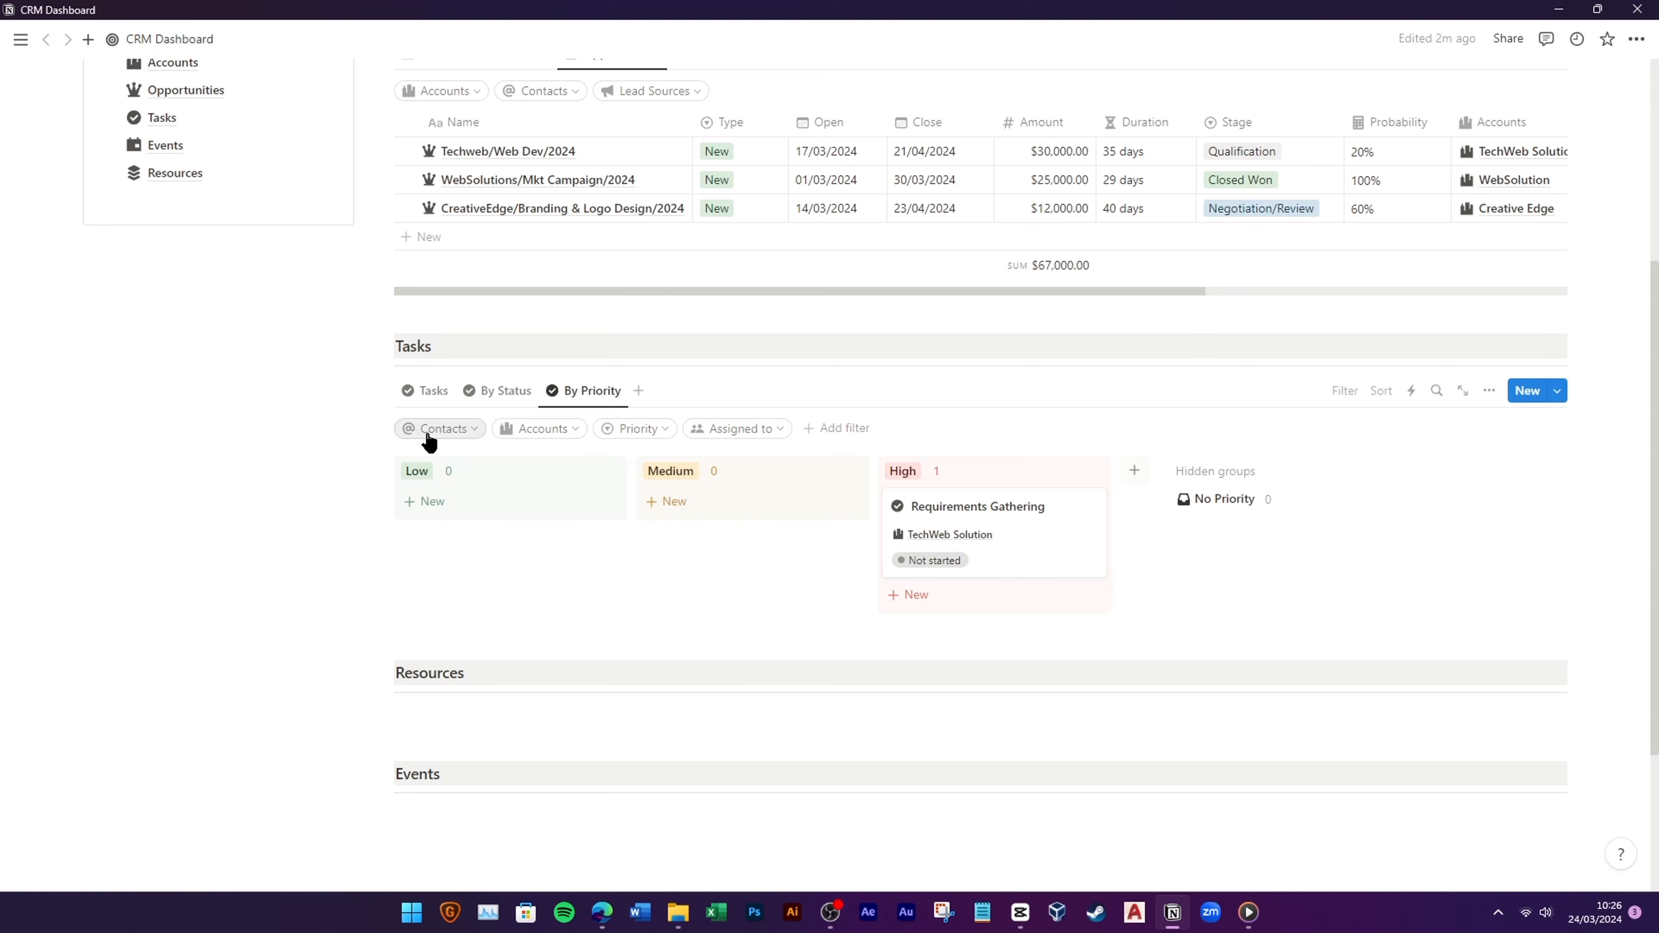
Step: Remove the Contacts and Priority filters from the Tasks board
left_click(447, 429)
left_click(537, 455)
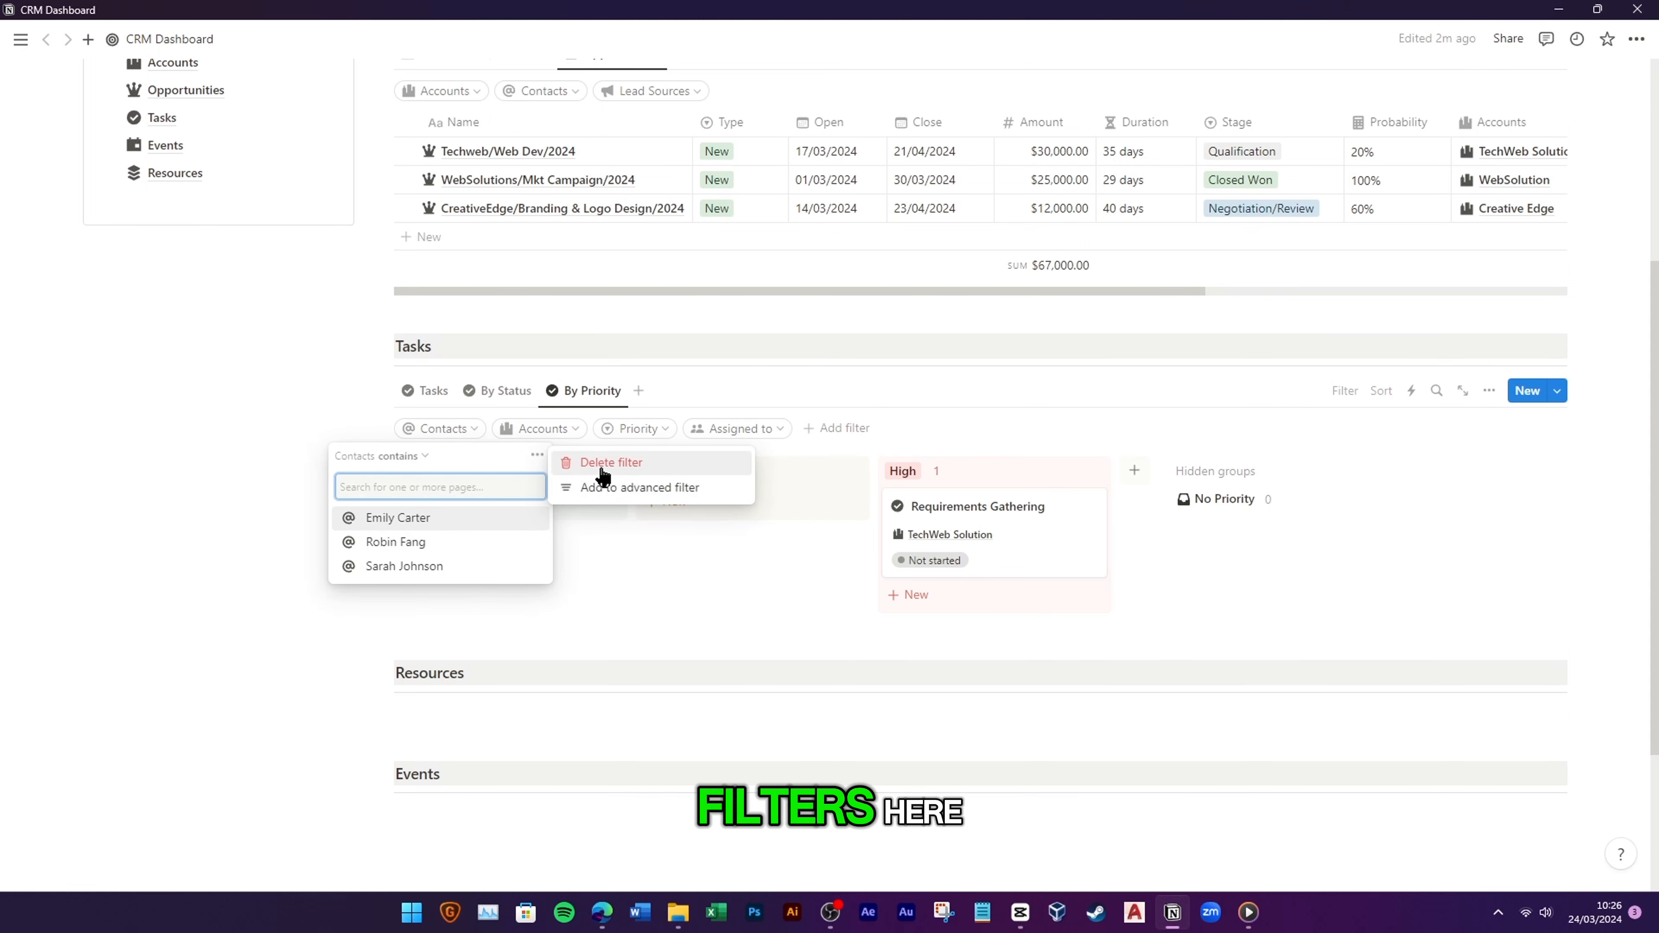
left_click(606, 465)
left_click(573, 435)
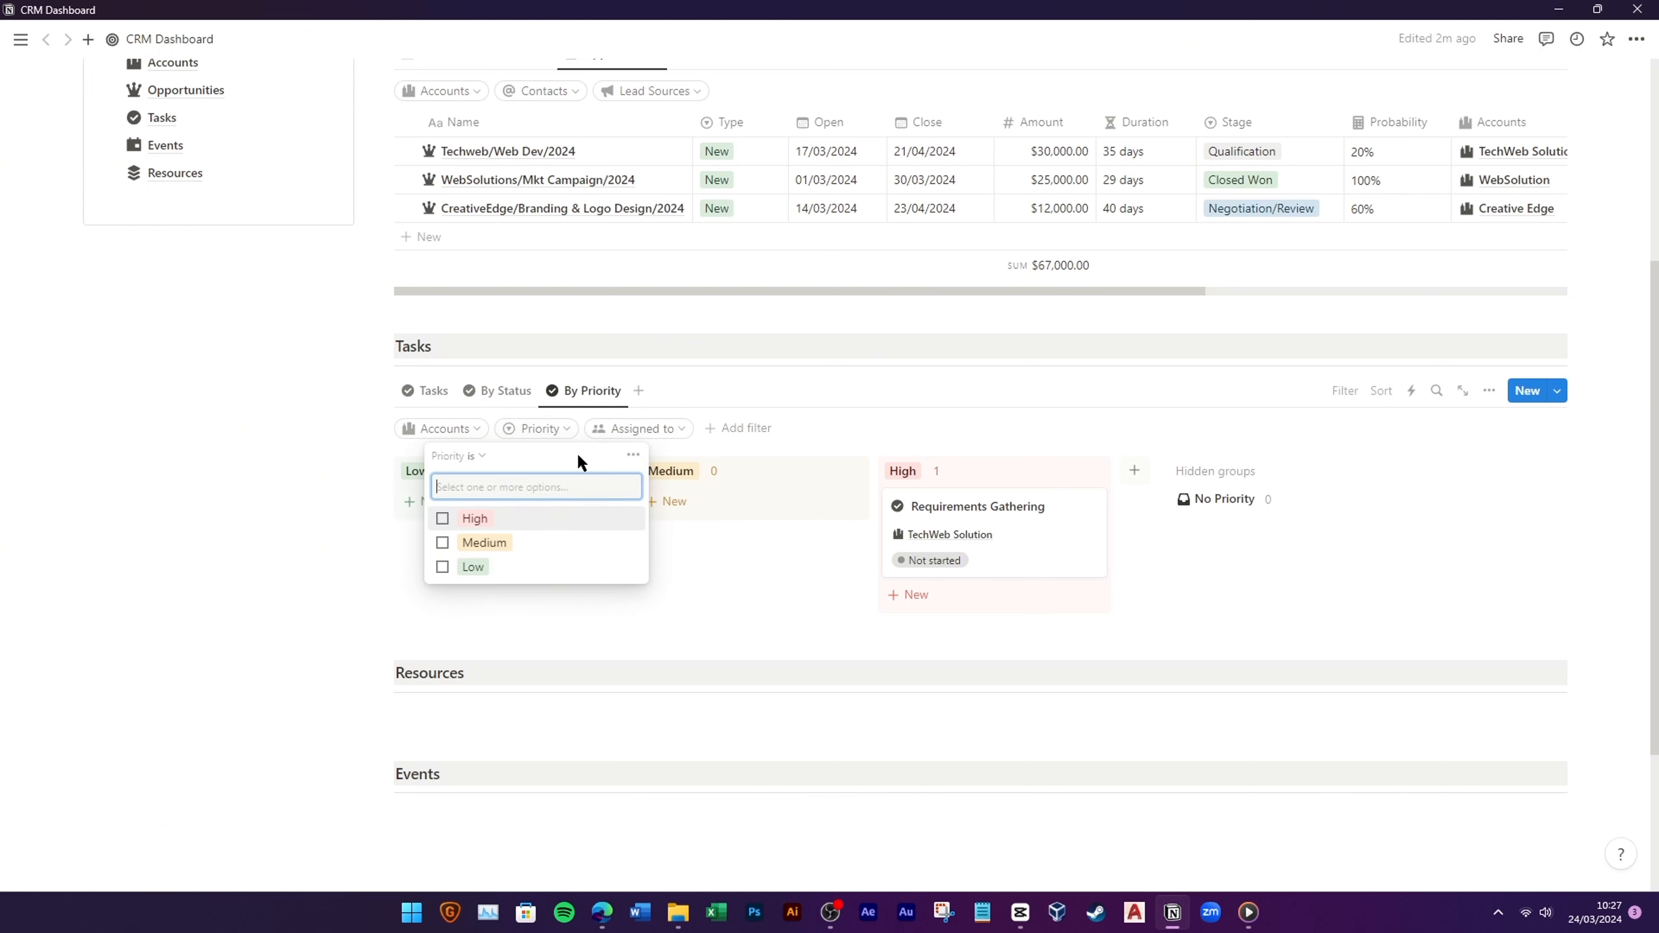
left_click(633, 456)
left_click(692, 465)
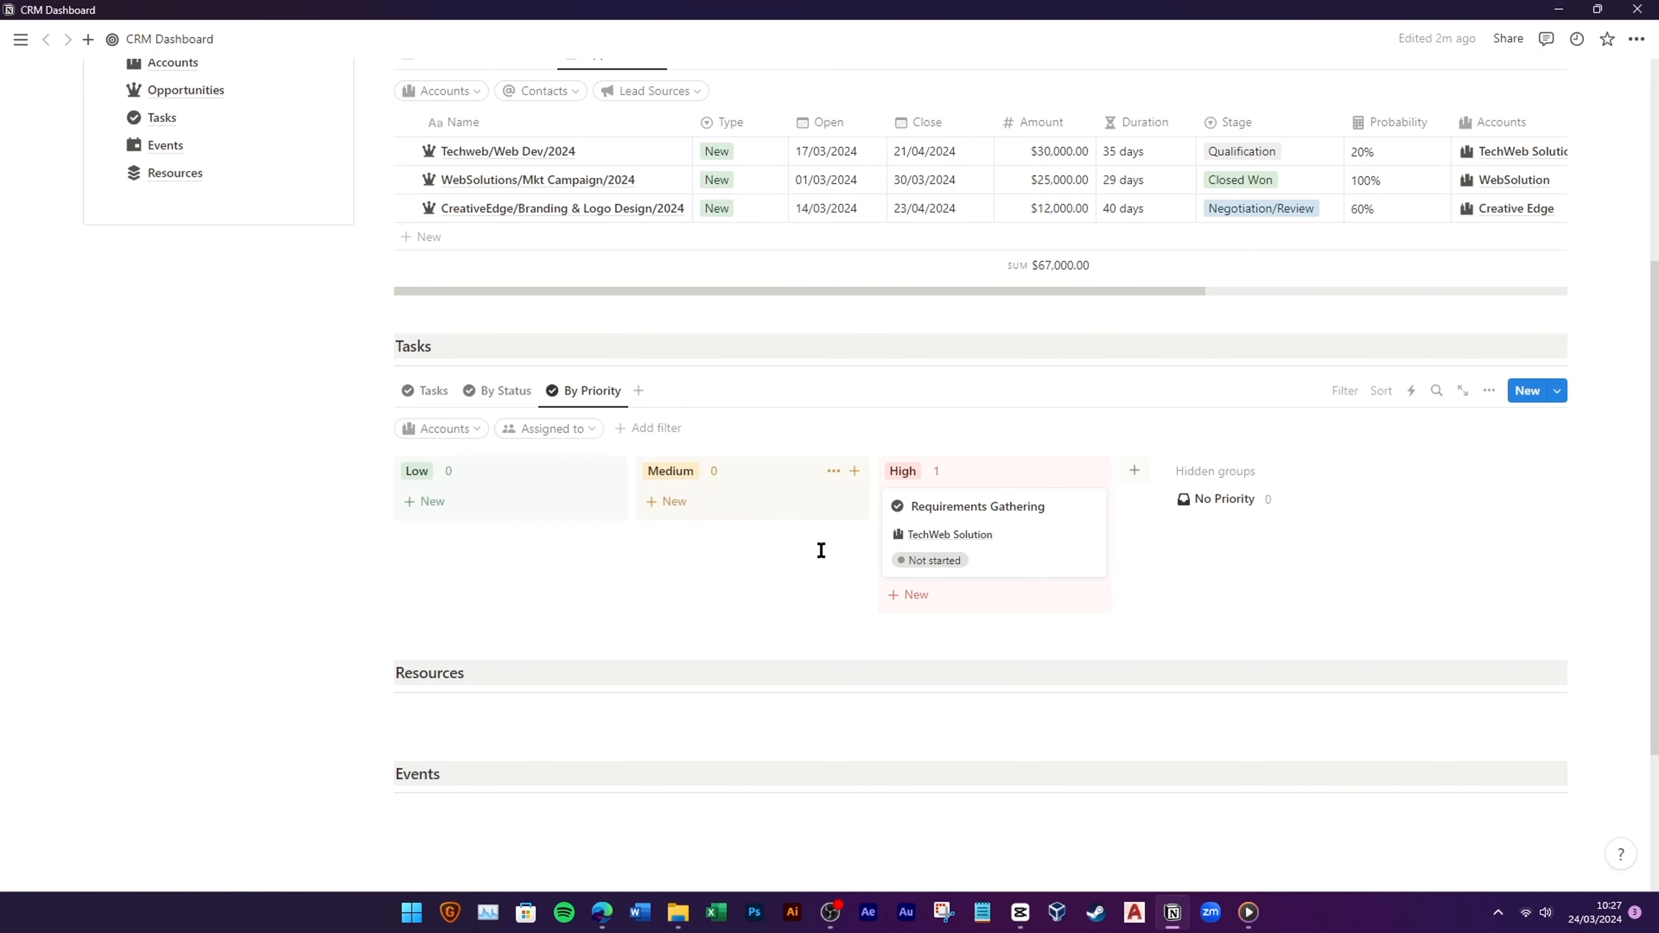
Step: Show the assignee on task cards, placed above the status
left_click(1489, 390)
left_click(1495, 553)
scroll(1477, 602, "down", 2)
left_click(1520, 535)
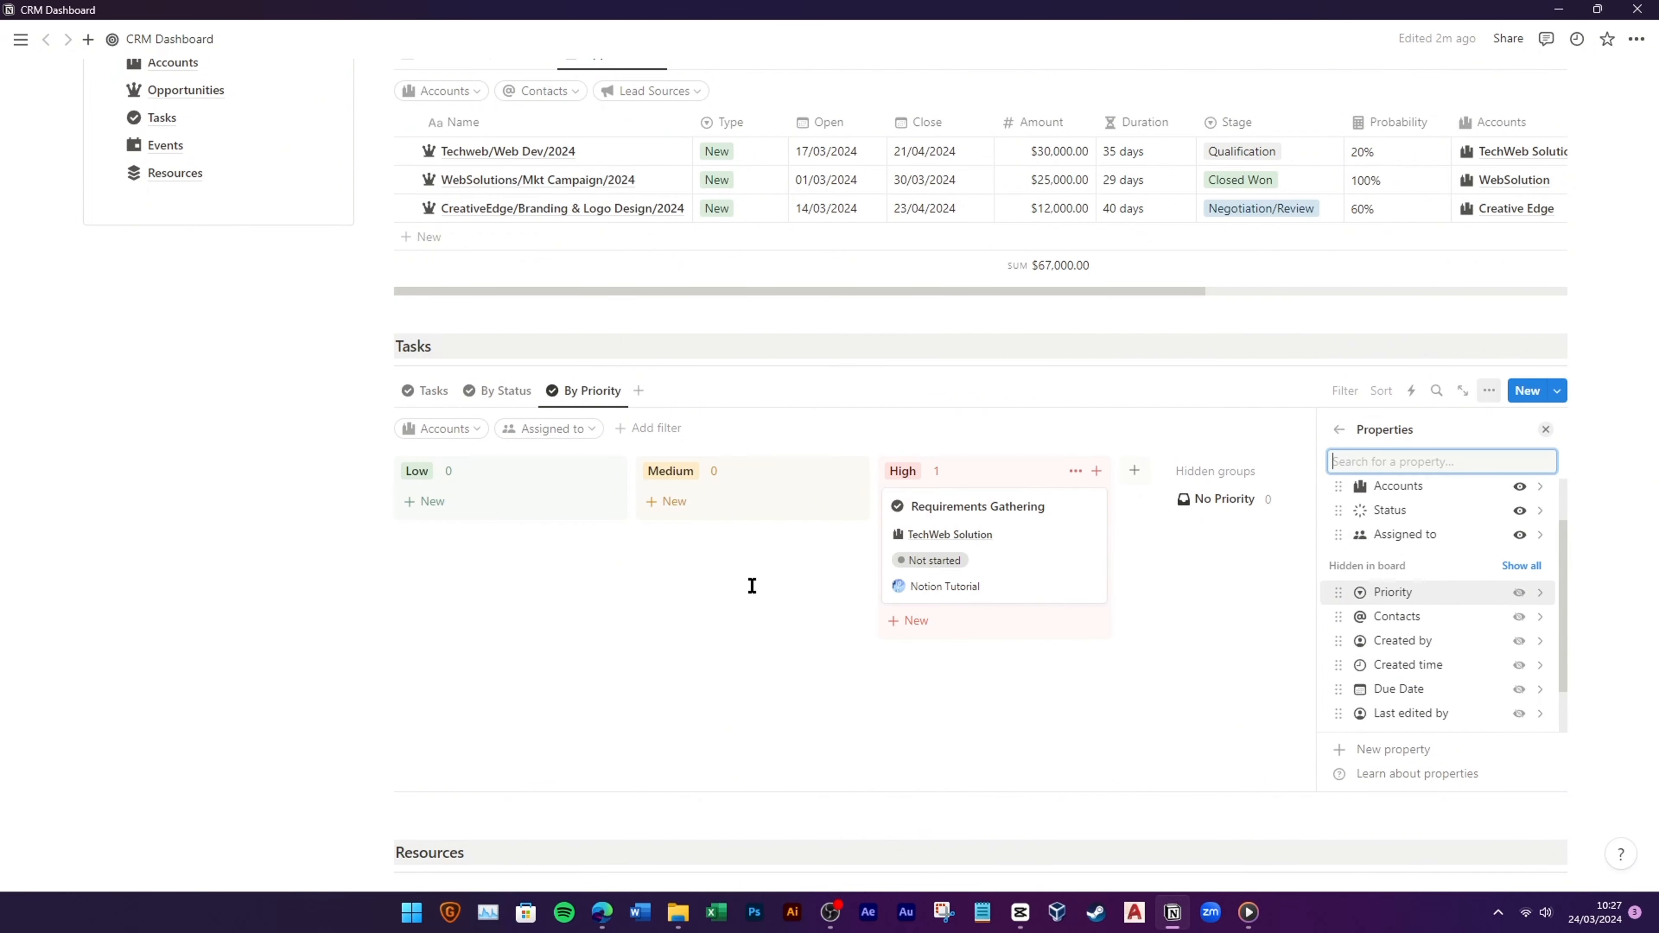
left_click_drag(1338, 534, 1393, 512)
left_click(718, 614)
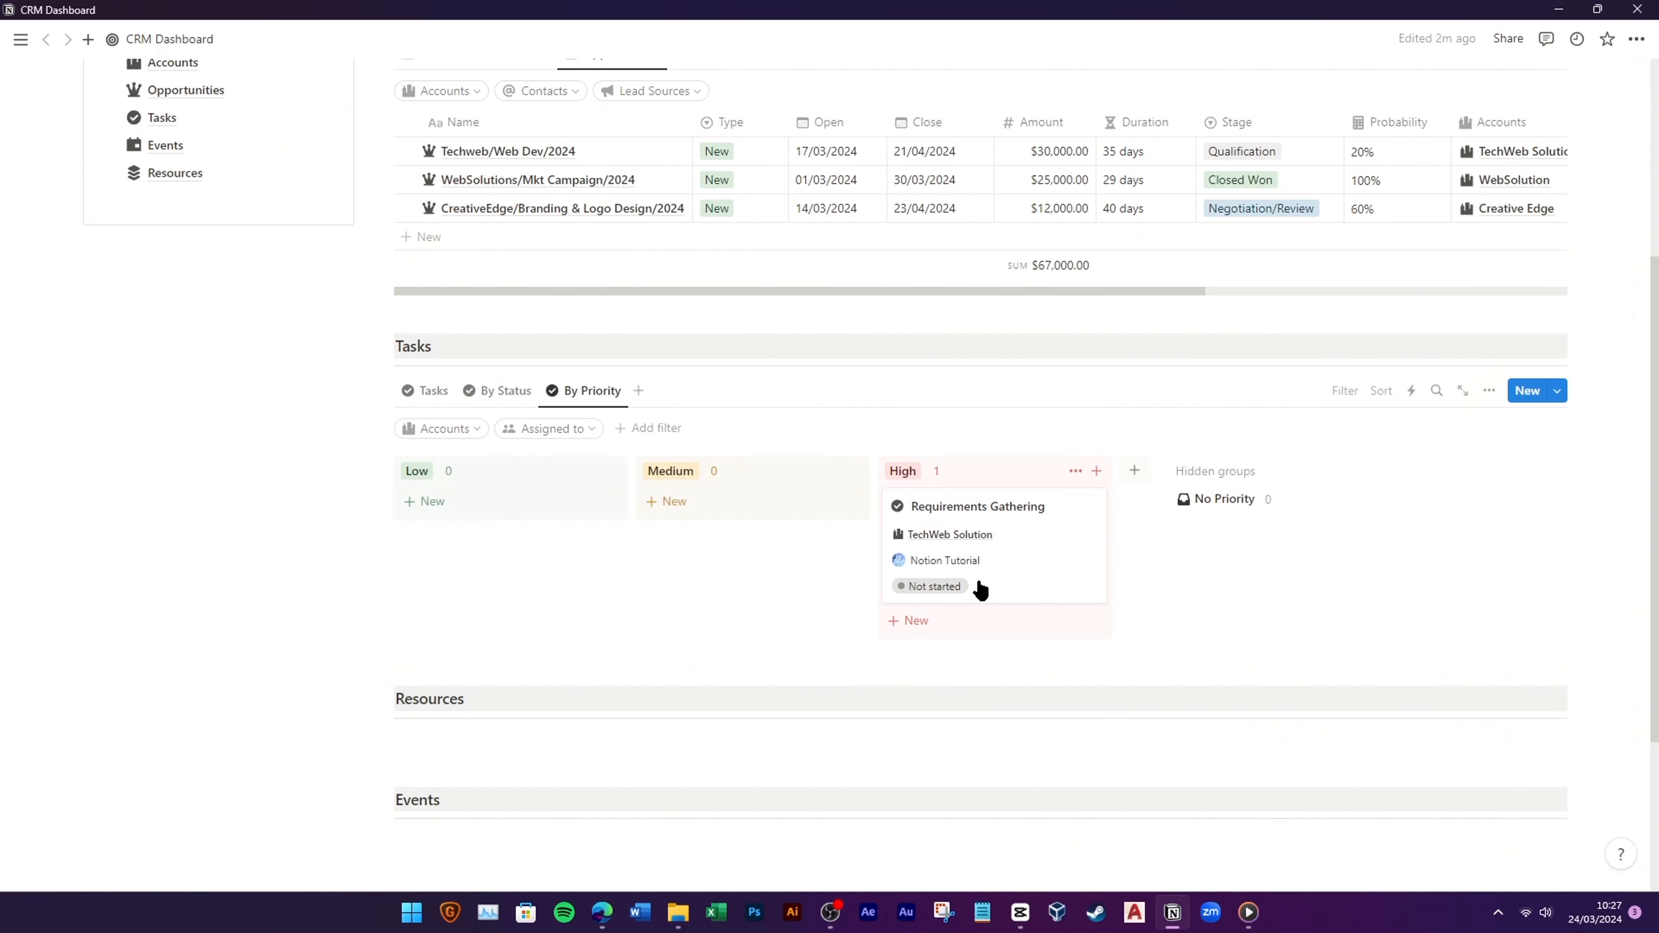
Step: On the By Status board, remove the Contacts filter
left_click(510, 397)
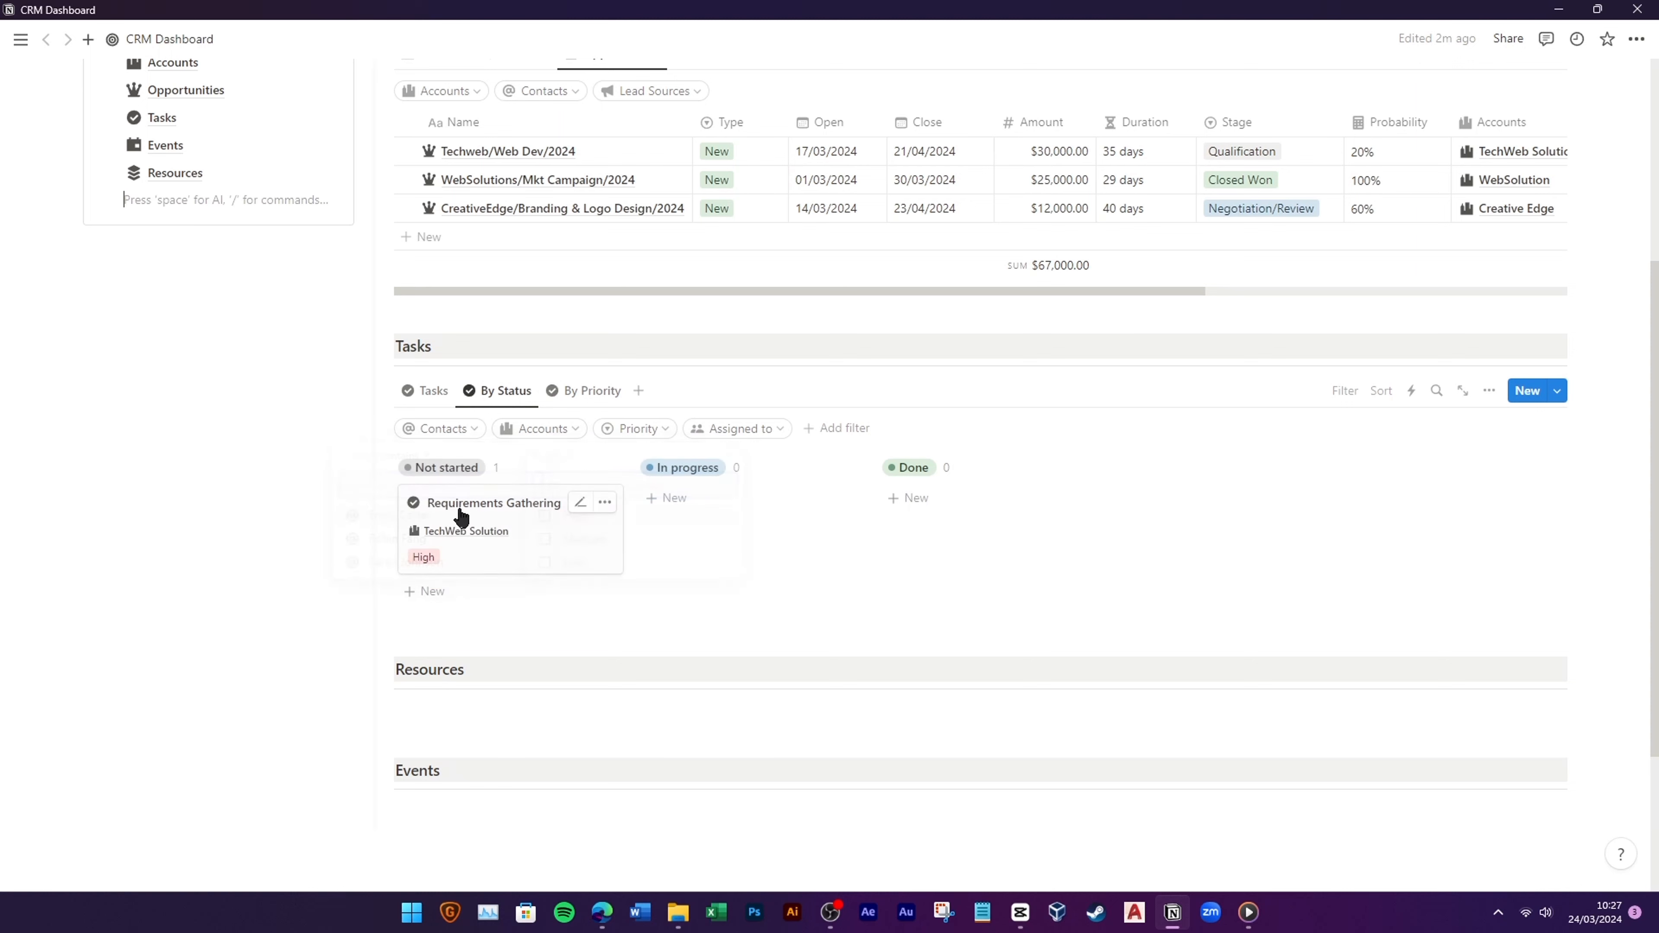
left_click(483, 436)
left_click(537, 460)
left_click(581, 466)
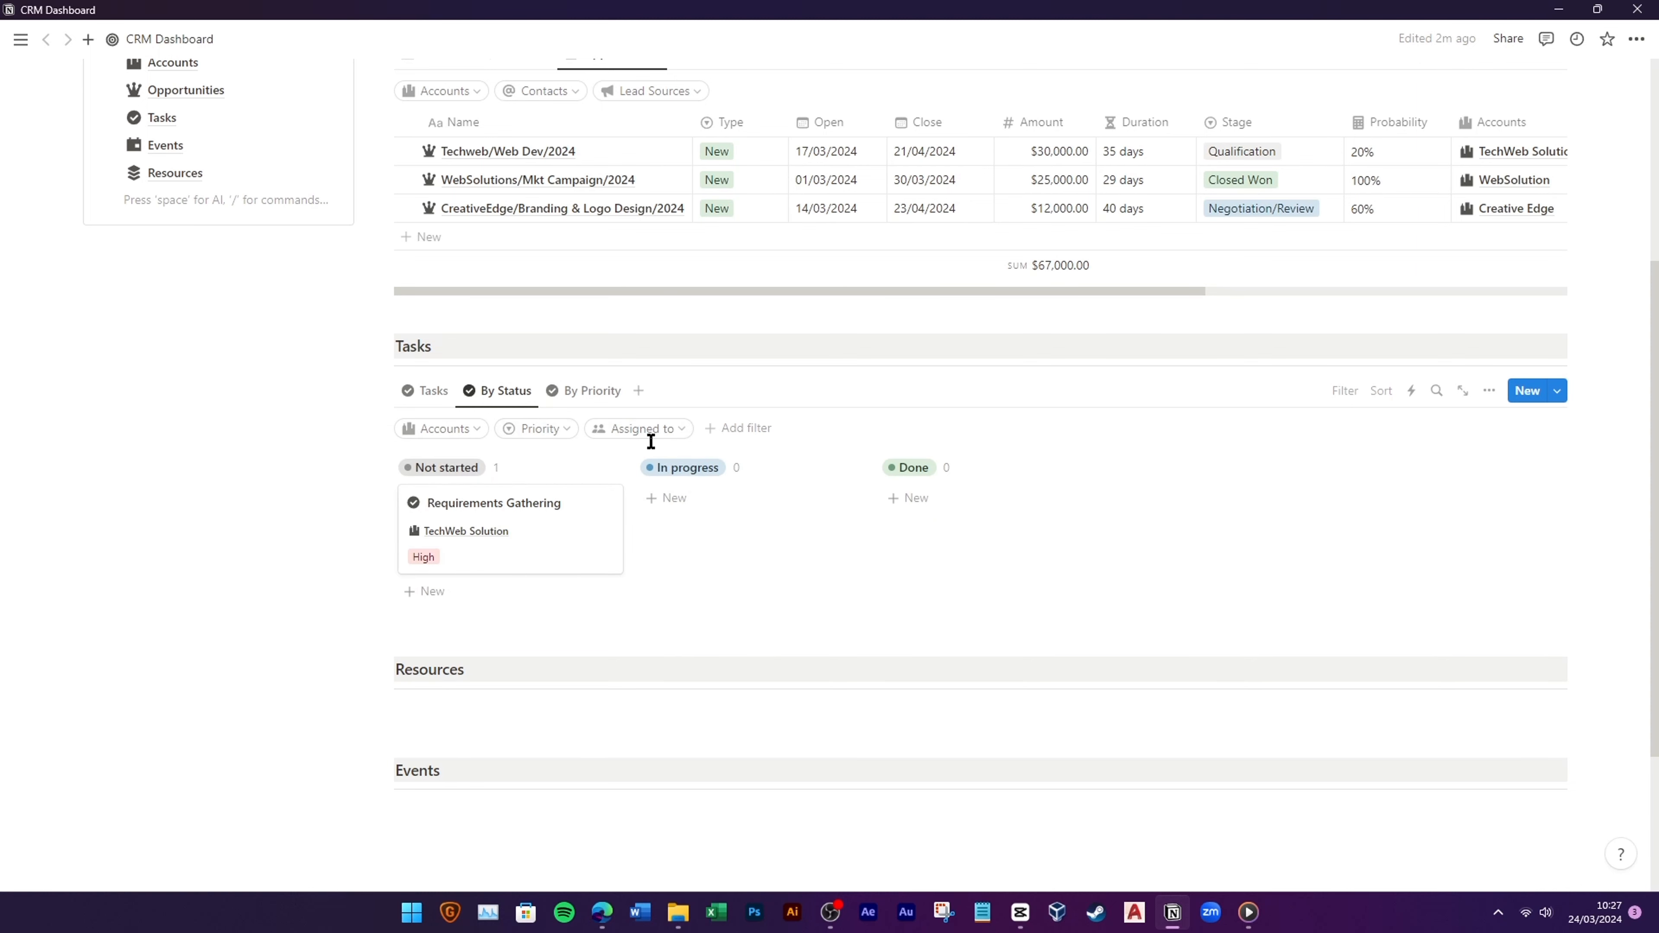
Step: Show Assigned to on By Status cards and move it above Priority
left_click(1488, 390)
left_click(1455, 554)
scroll(1438, 631, "up", 3)
left_click(1519, 594)
left_click_drag(1441, 563, 1441, 539)
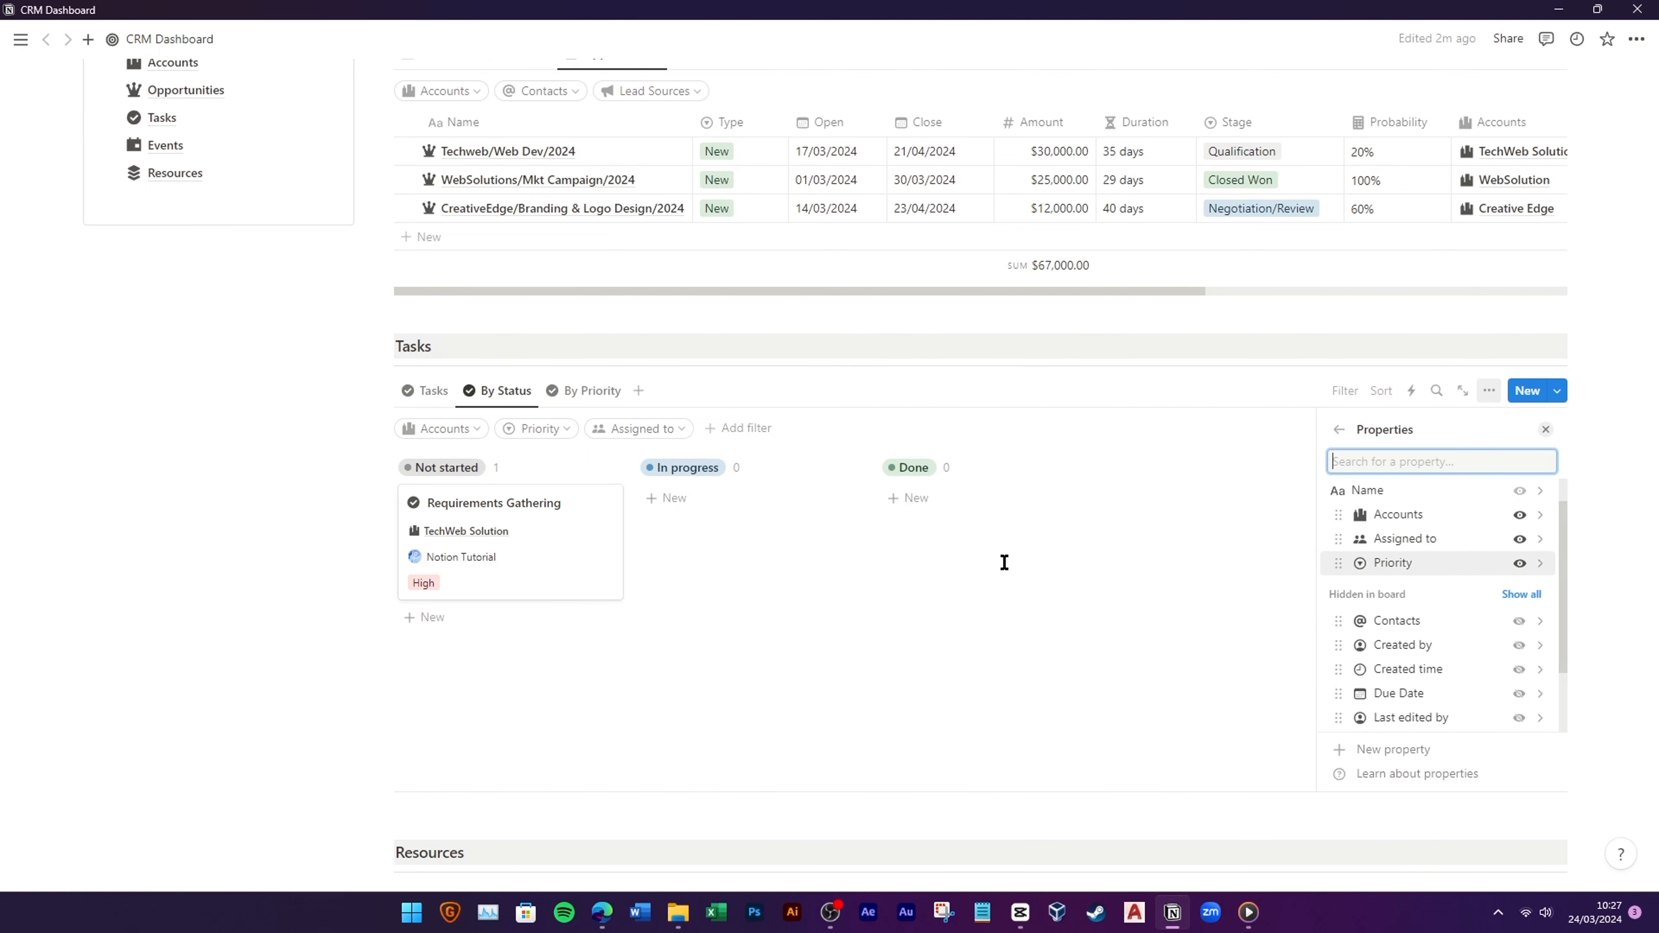
left_click(263, 523)
Step: Switch the Tasks section to its table view
left_click(433, 391)
left_click(451, 429)
left_click(246, 500)
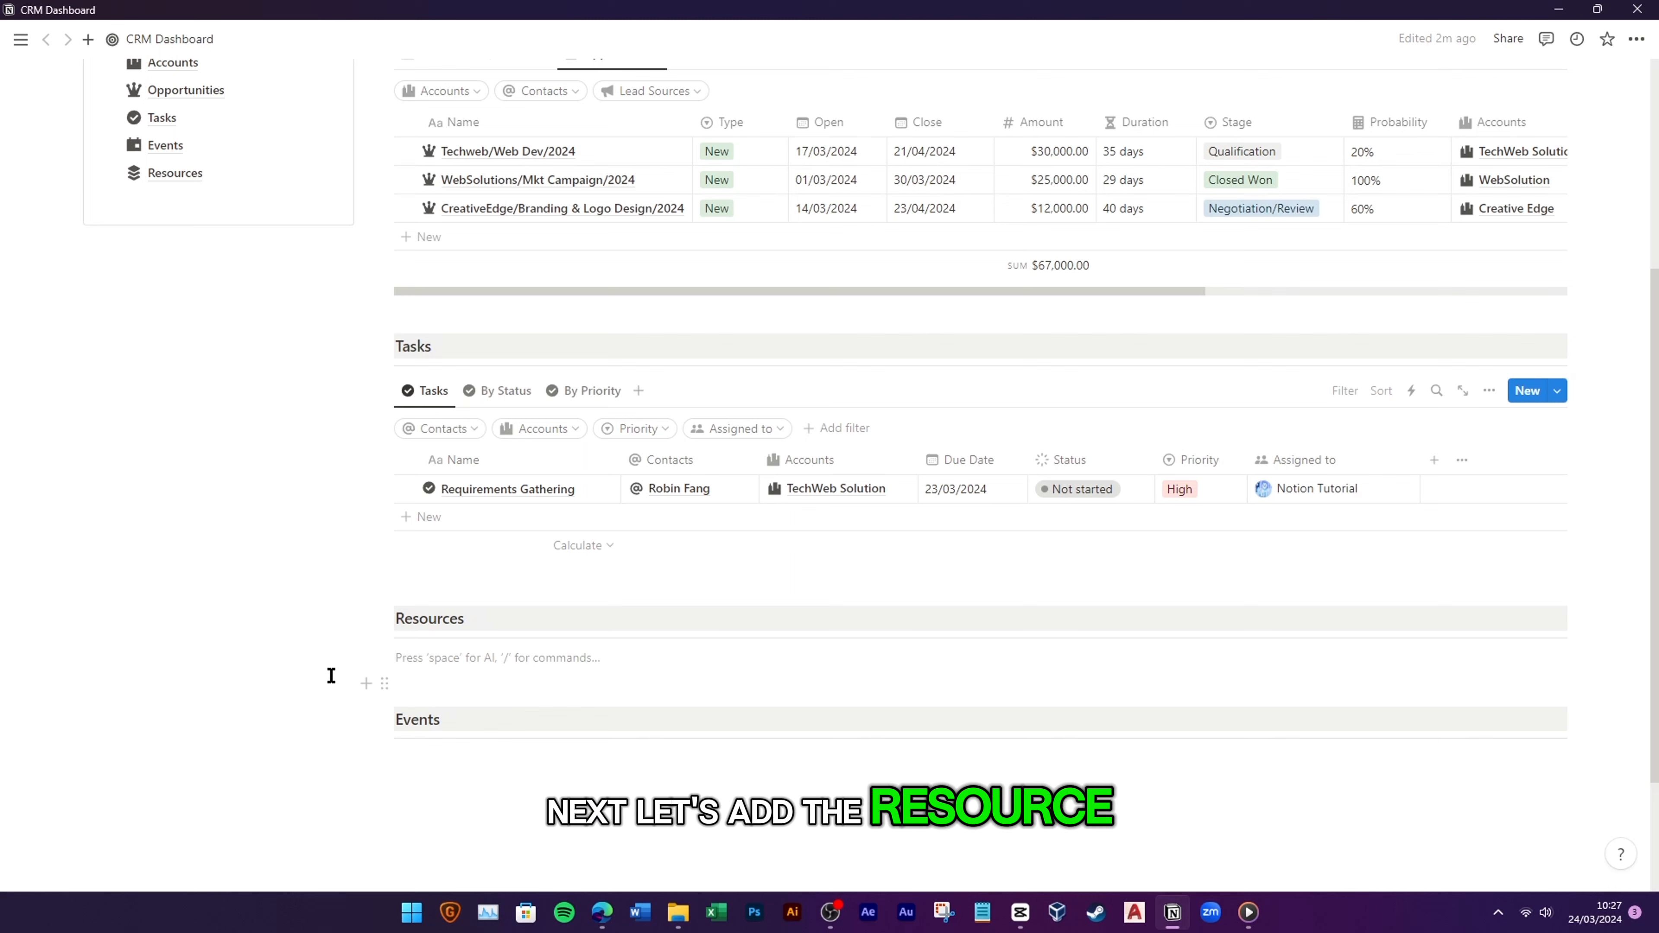
Step: Insert a linked view of the Resources database, copying its existing table view
type("/linked")
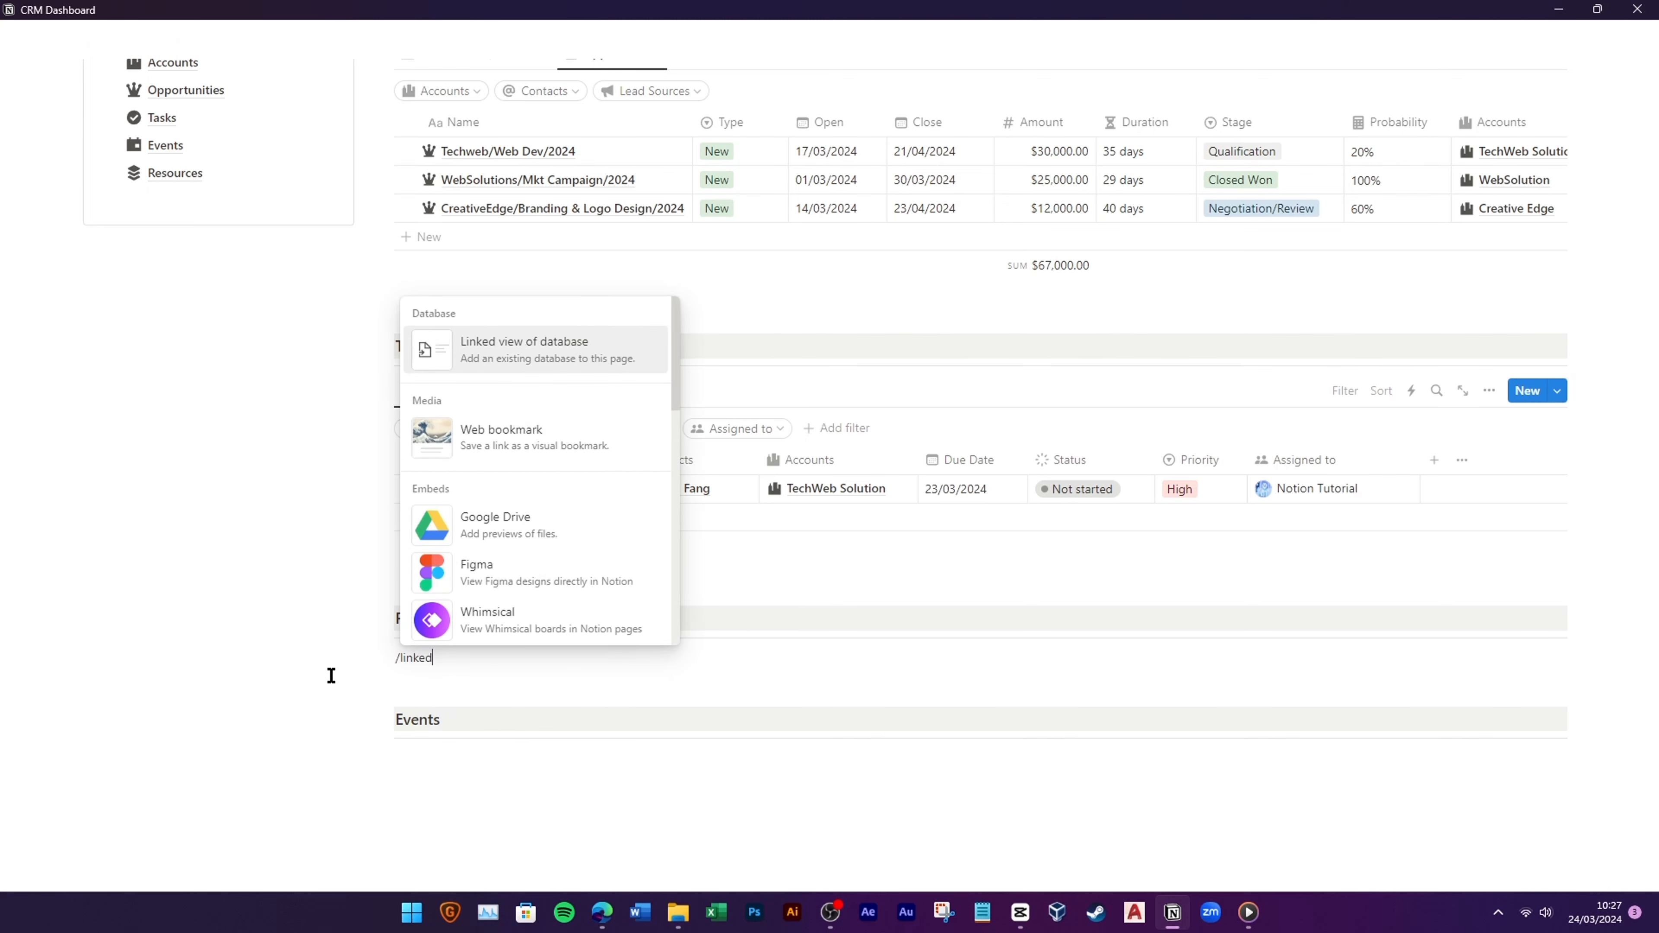
left_click(561, 373)
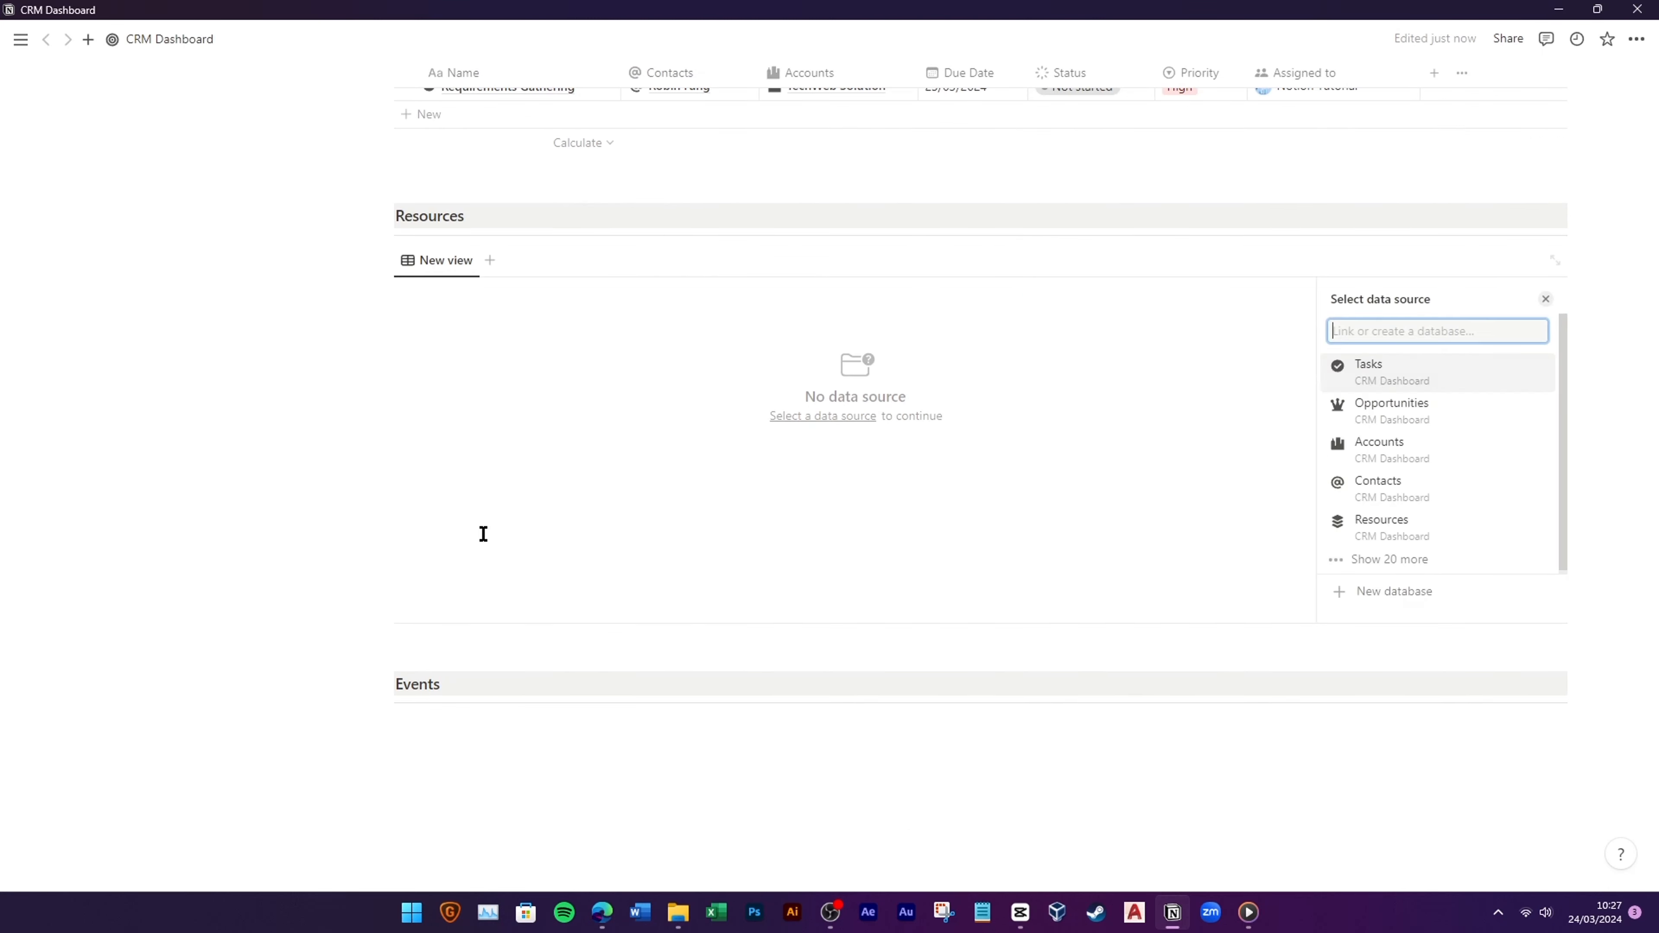
left_click(1412, 530)
left_click(1435, 333)
Step: Hide the Resources database title and rename the view to Resources
left_click(523, 299)
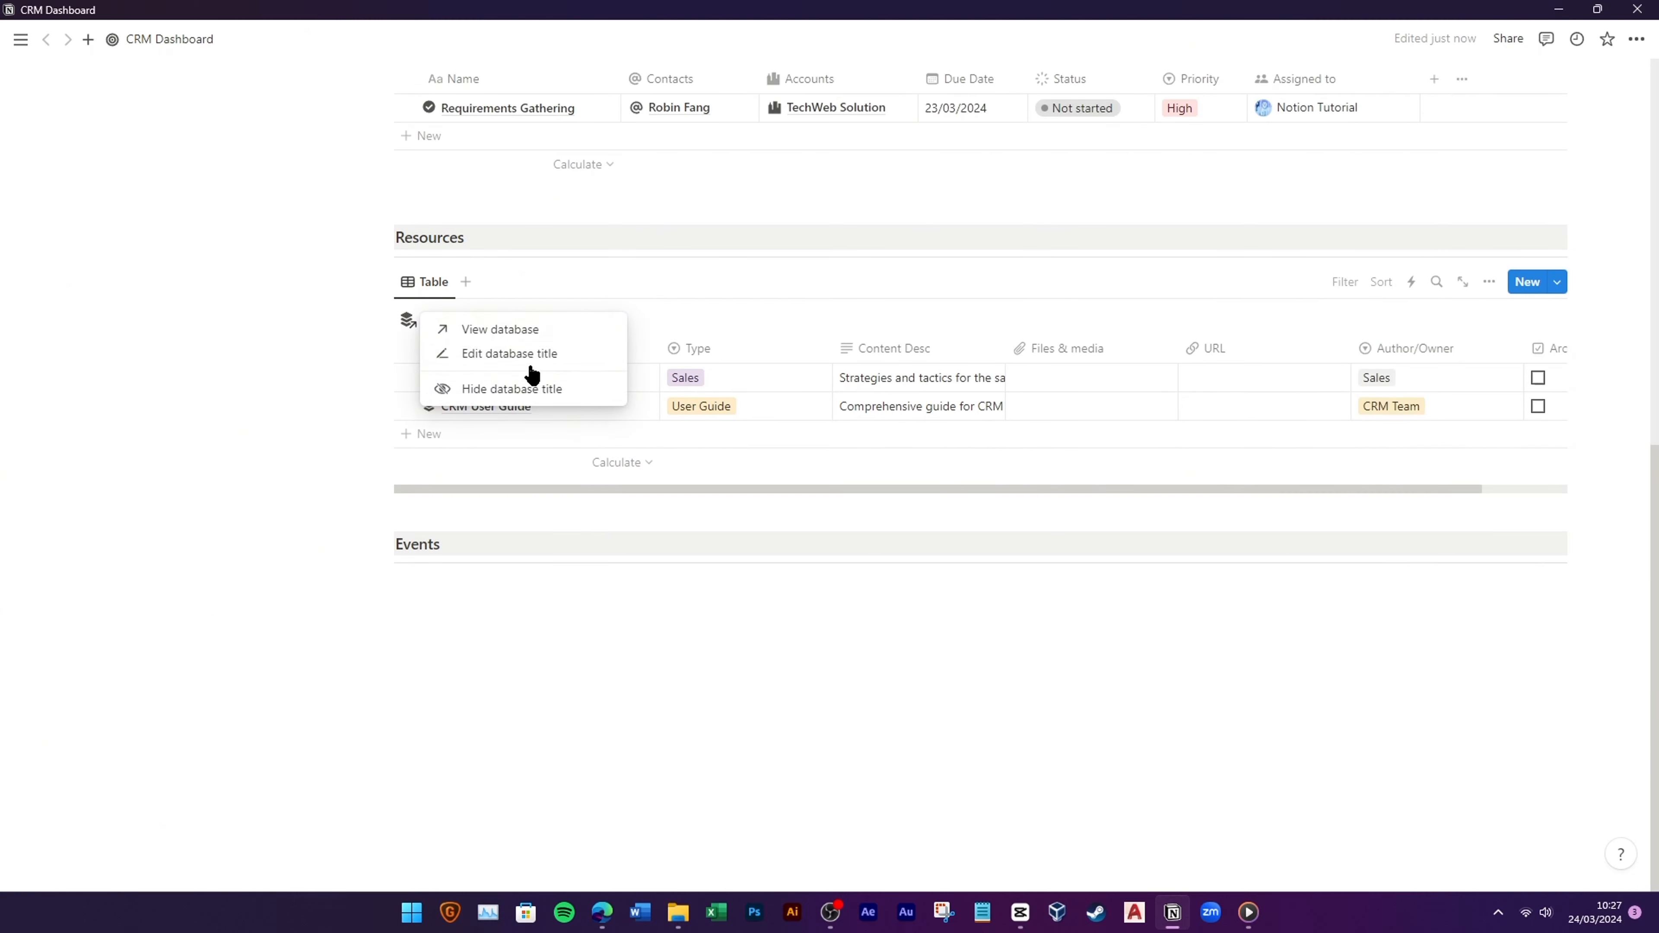
left_click(522, 386)
left_click(428, 320)
left_click(457, 353)
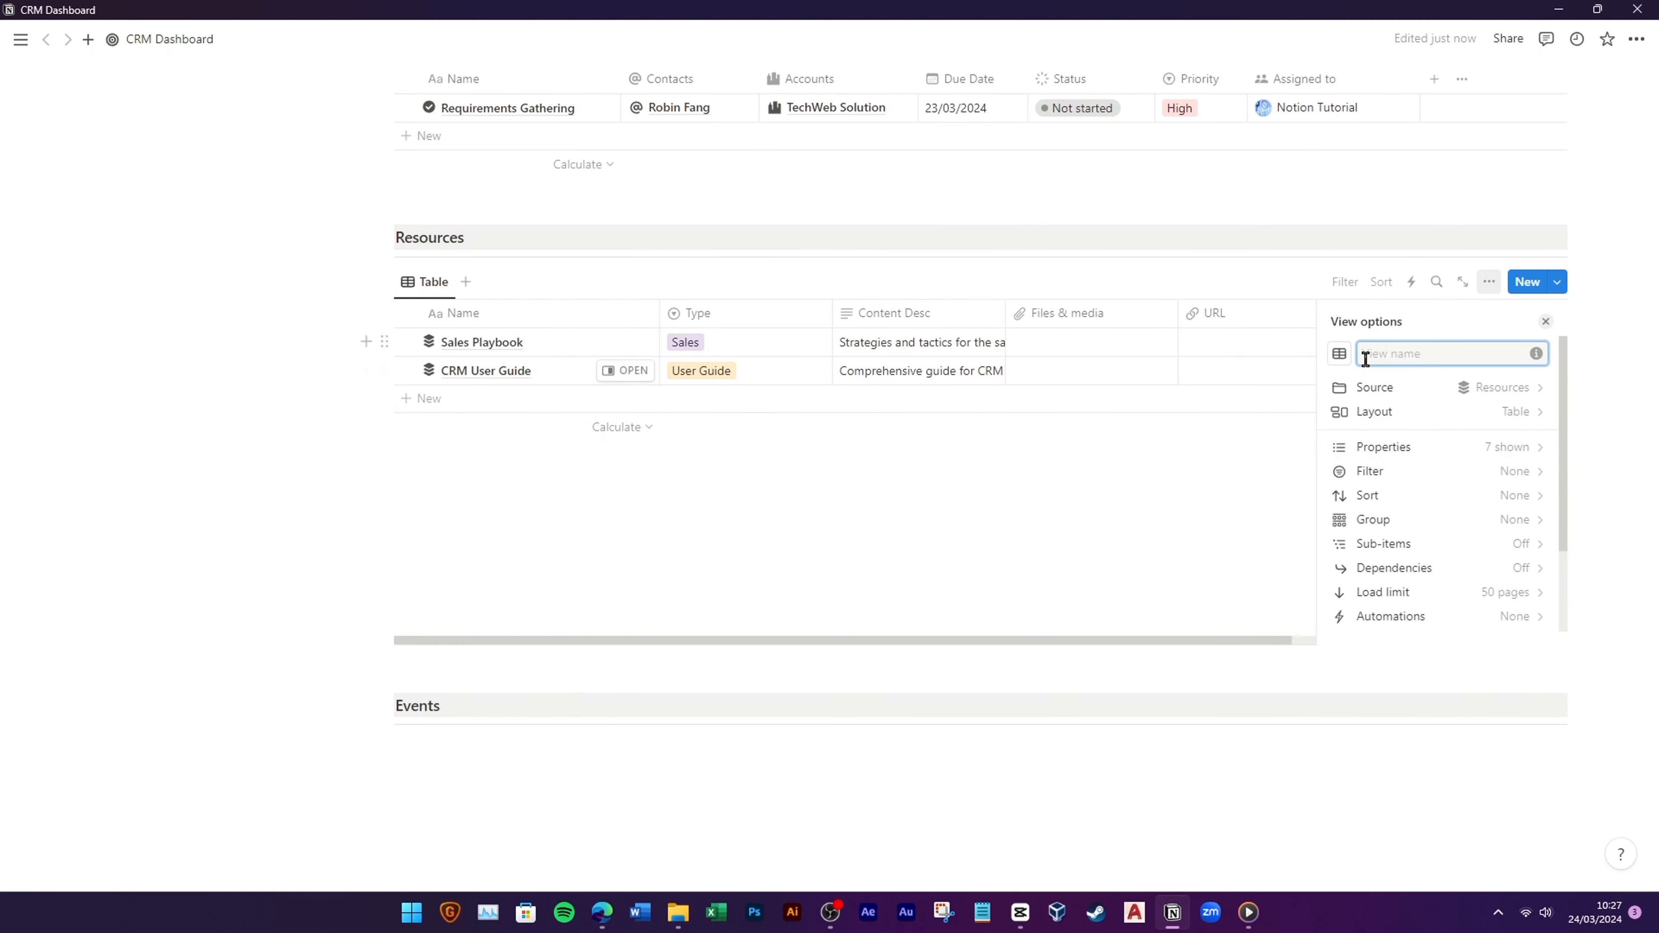
type("Resources")
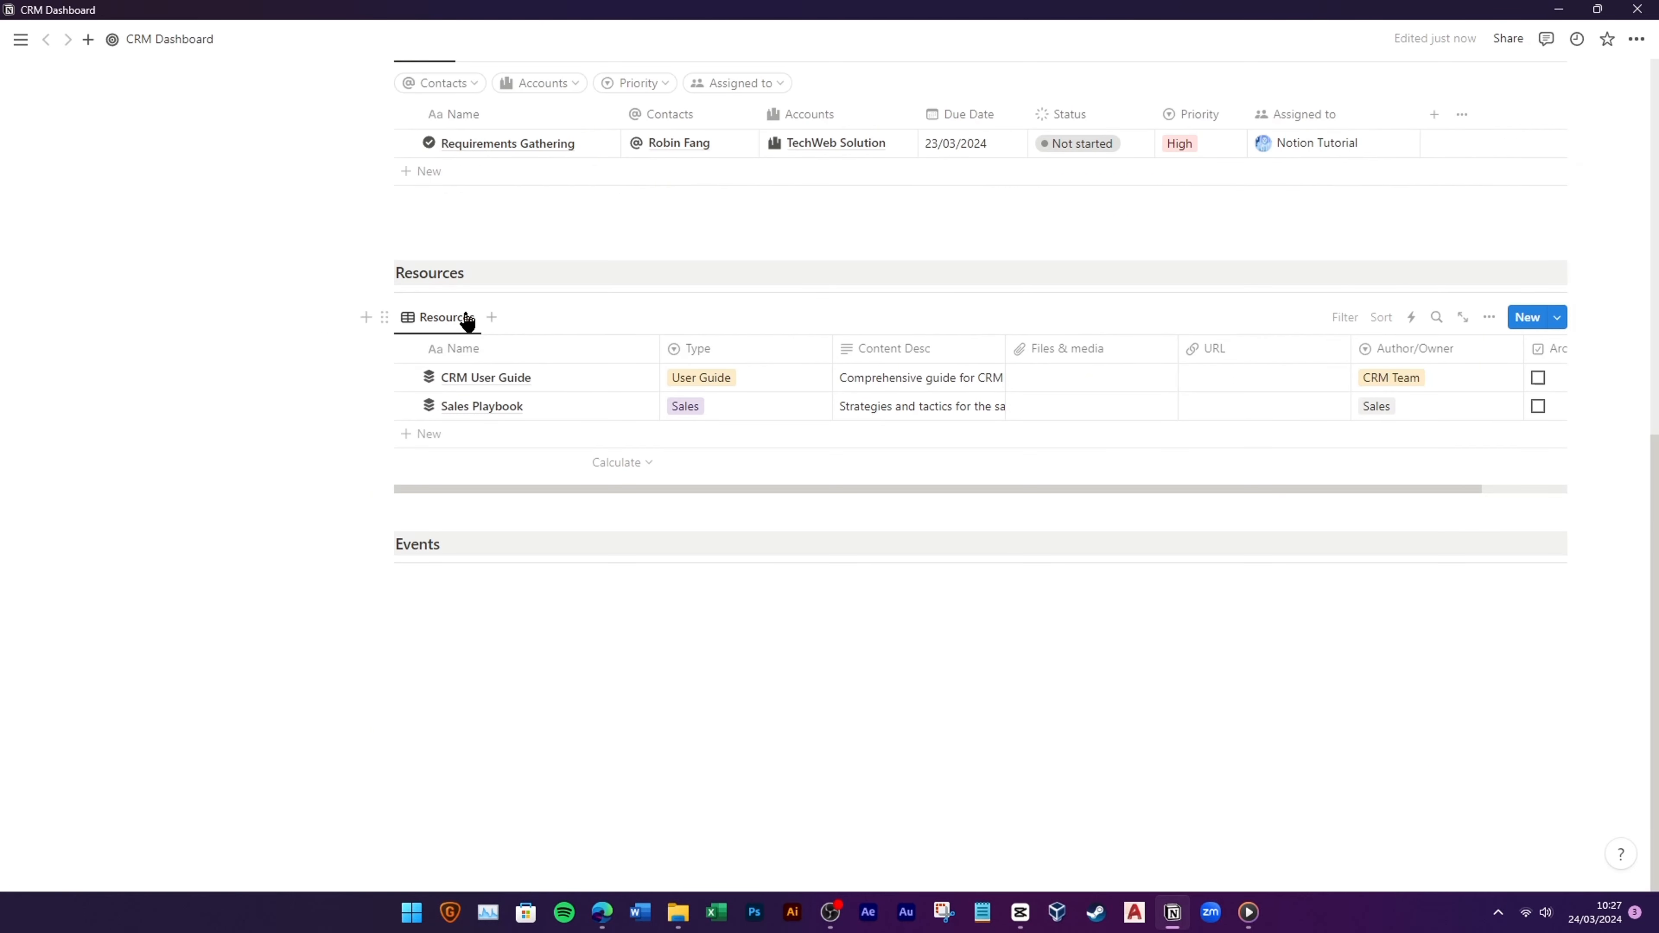
Step: Give the Resources view a stack icon
left_click(447, 317)
left_click(458, 348)
left_click(1339, 388)
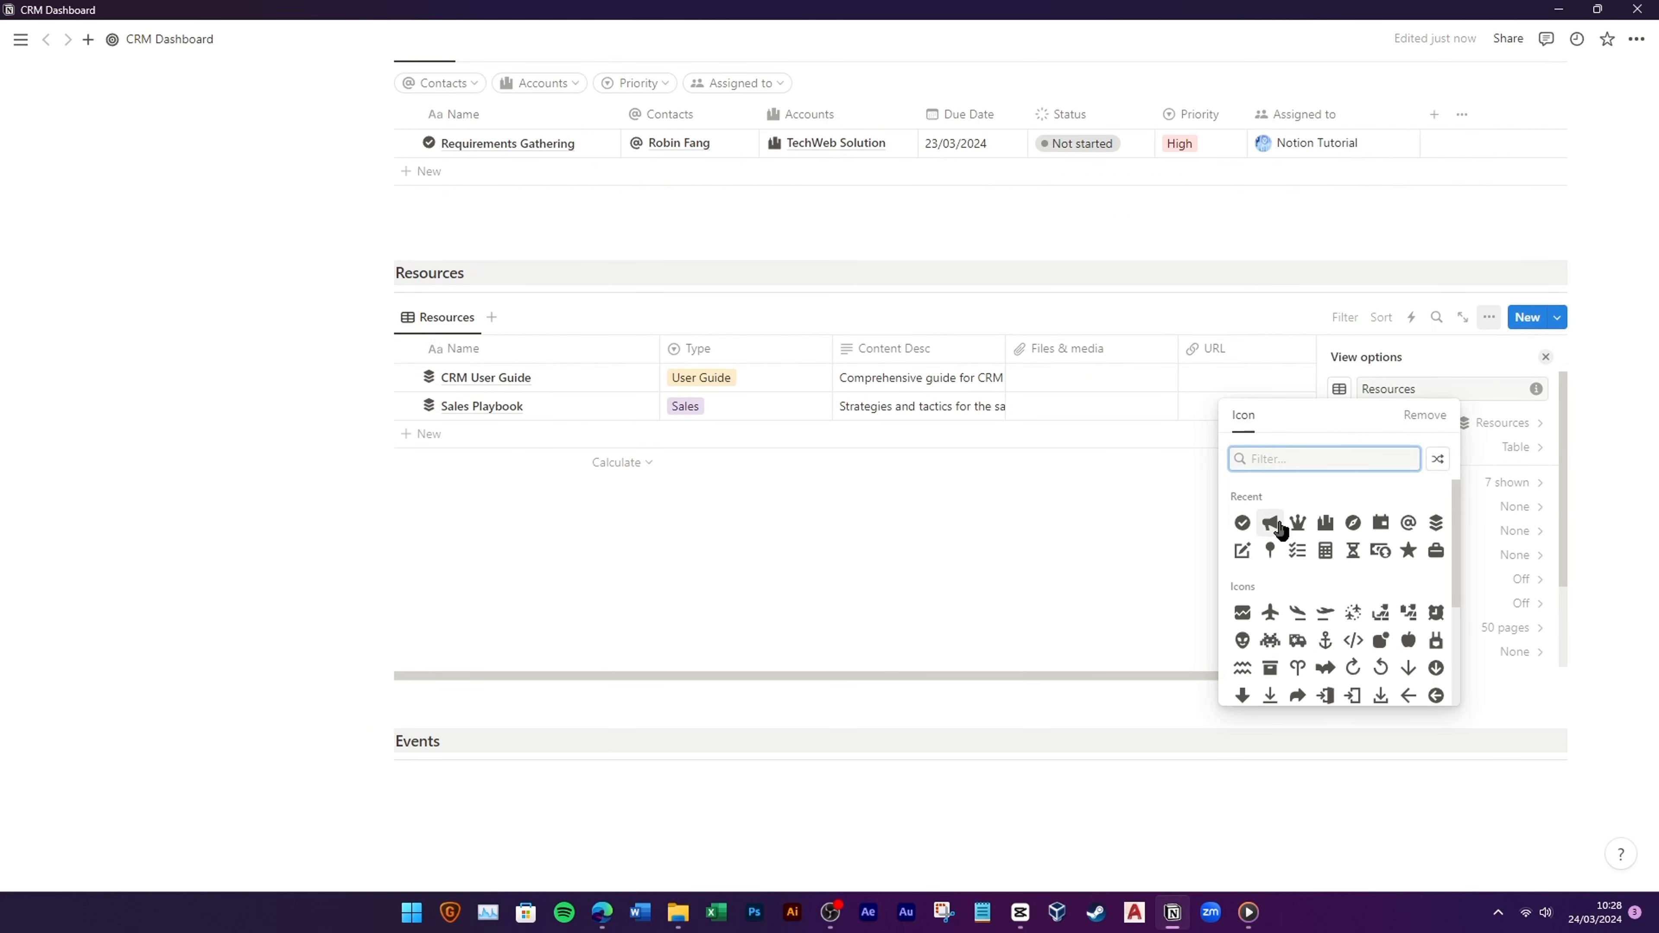
left_click(1409, 523)
left_click(278, 486)
Step: Resize the columns: widen Content Desc, narrow Files & media and URL
scroll(592, 519, "up", 3)
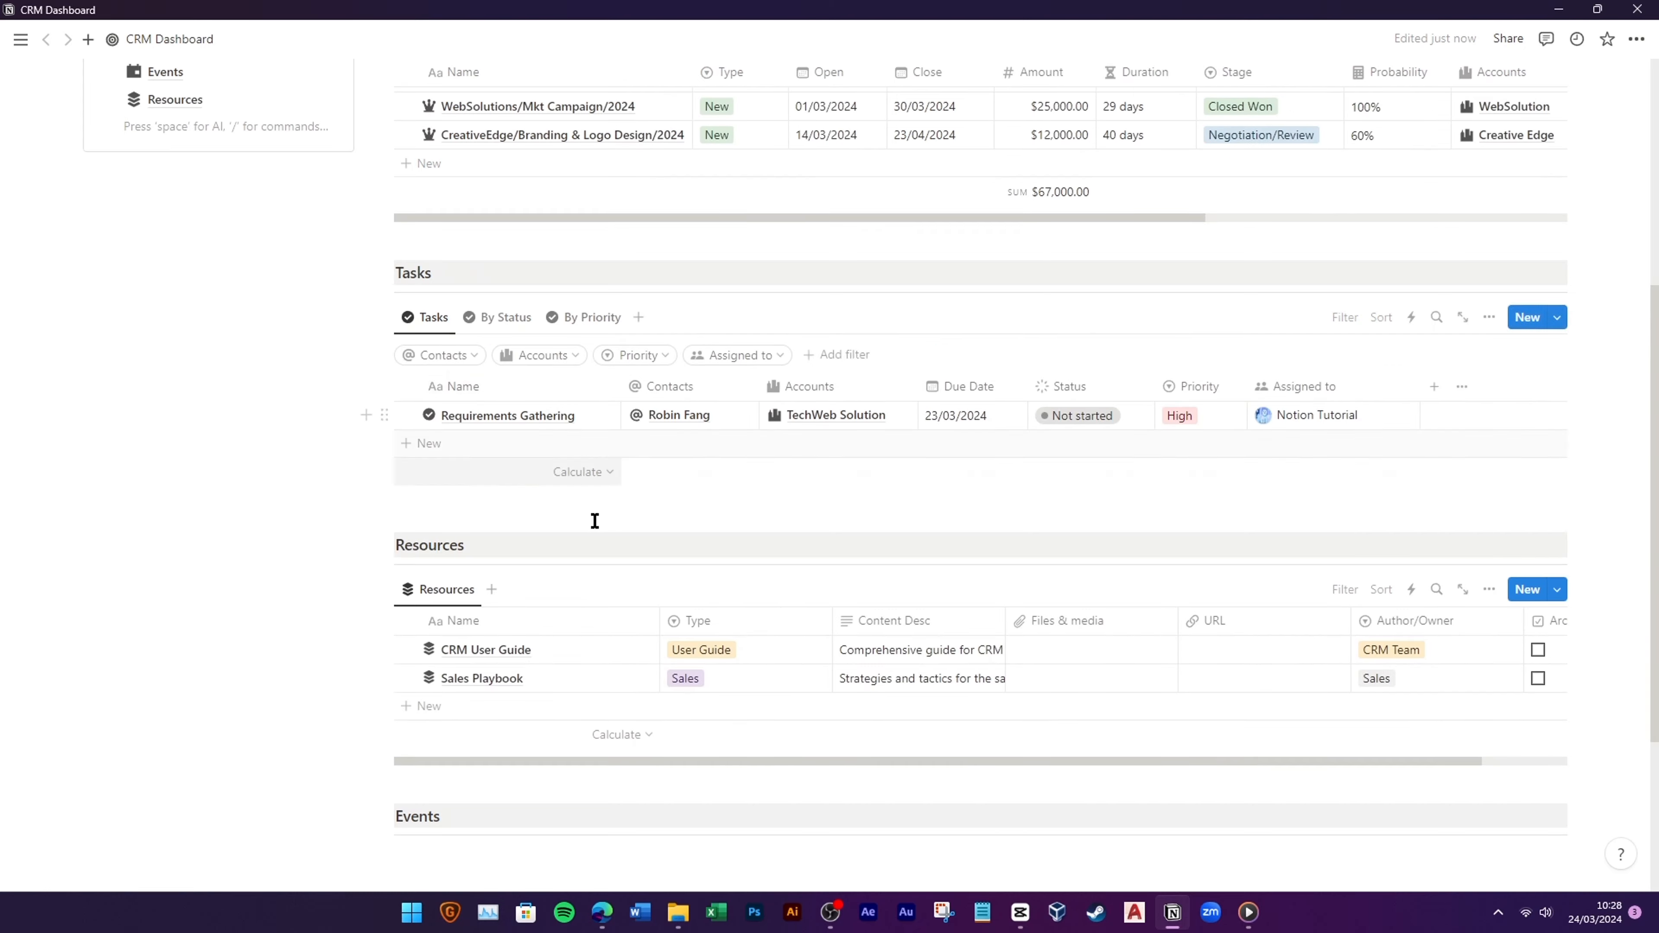
scroll(653, 537, "right", 1)
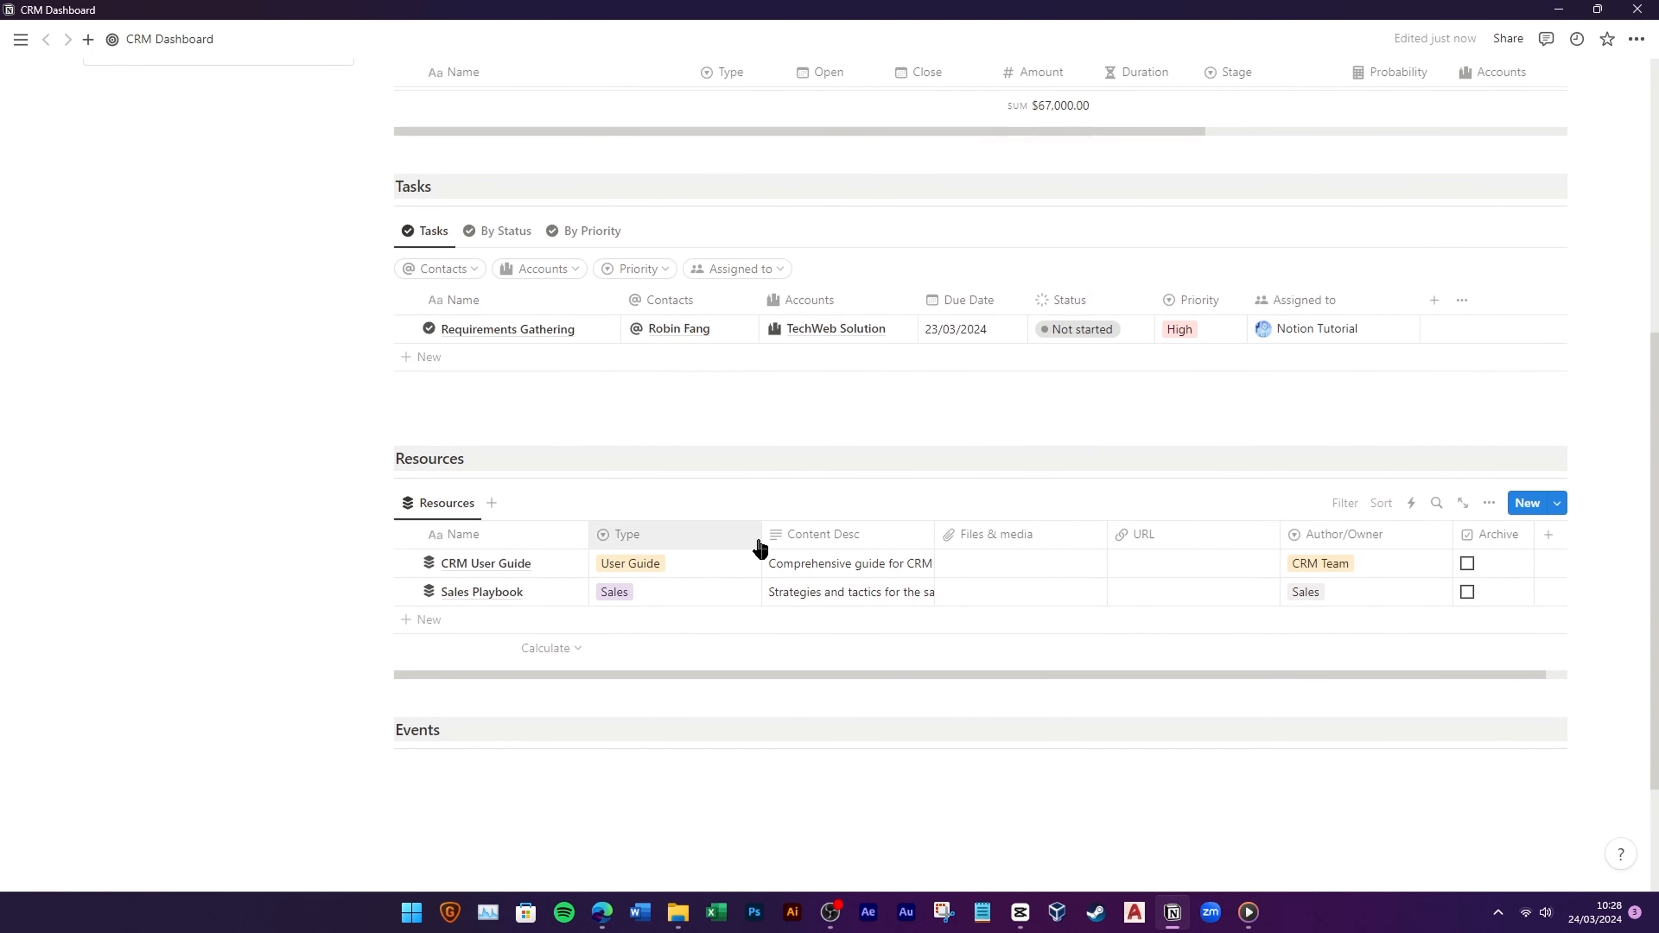
left_click_drag(761, 538, 716, 537)
left_click_drag(889, 535, 936, 537)
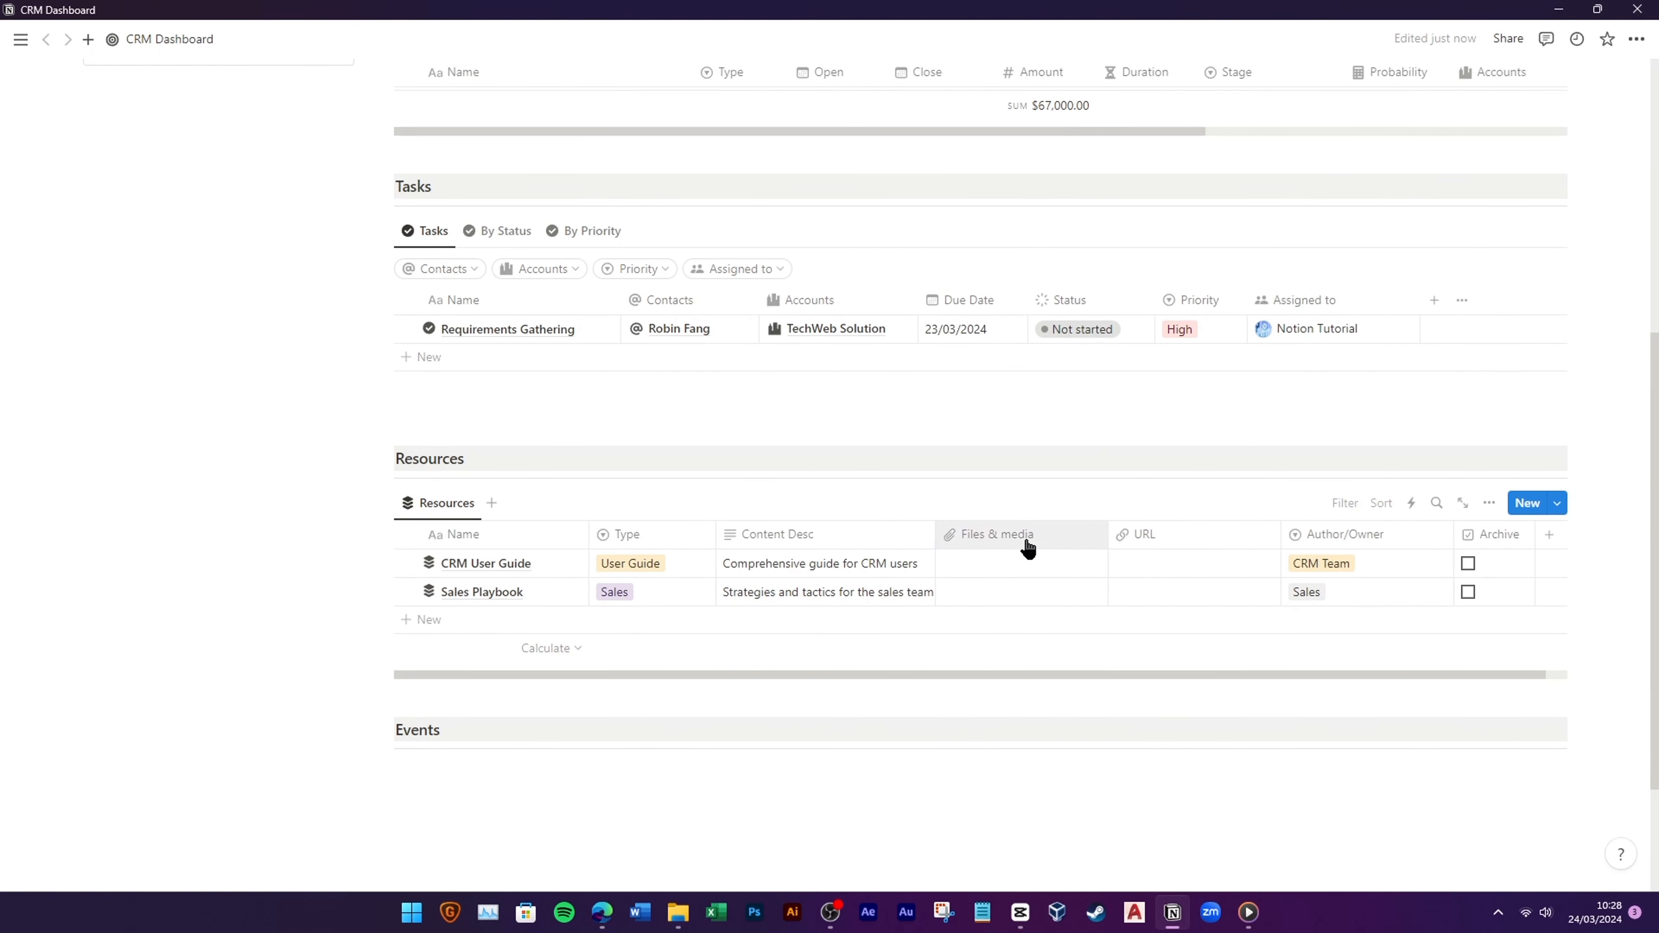
left_click_drag(1109, 537, 1056, 542)
left_click_drag(1228, 536, 1153, 559)
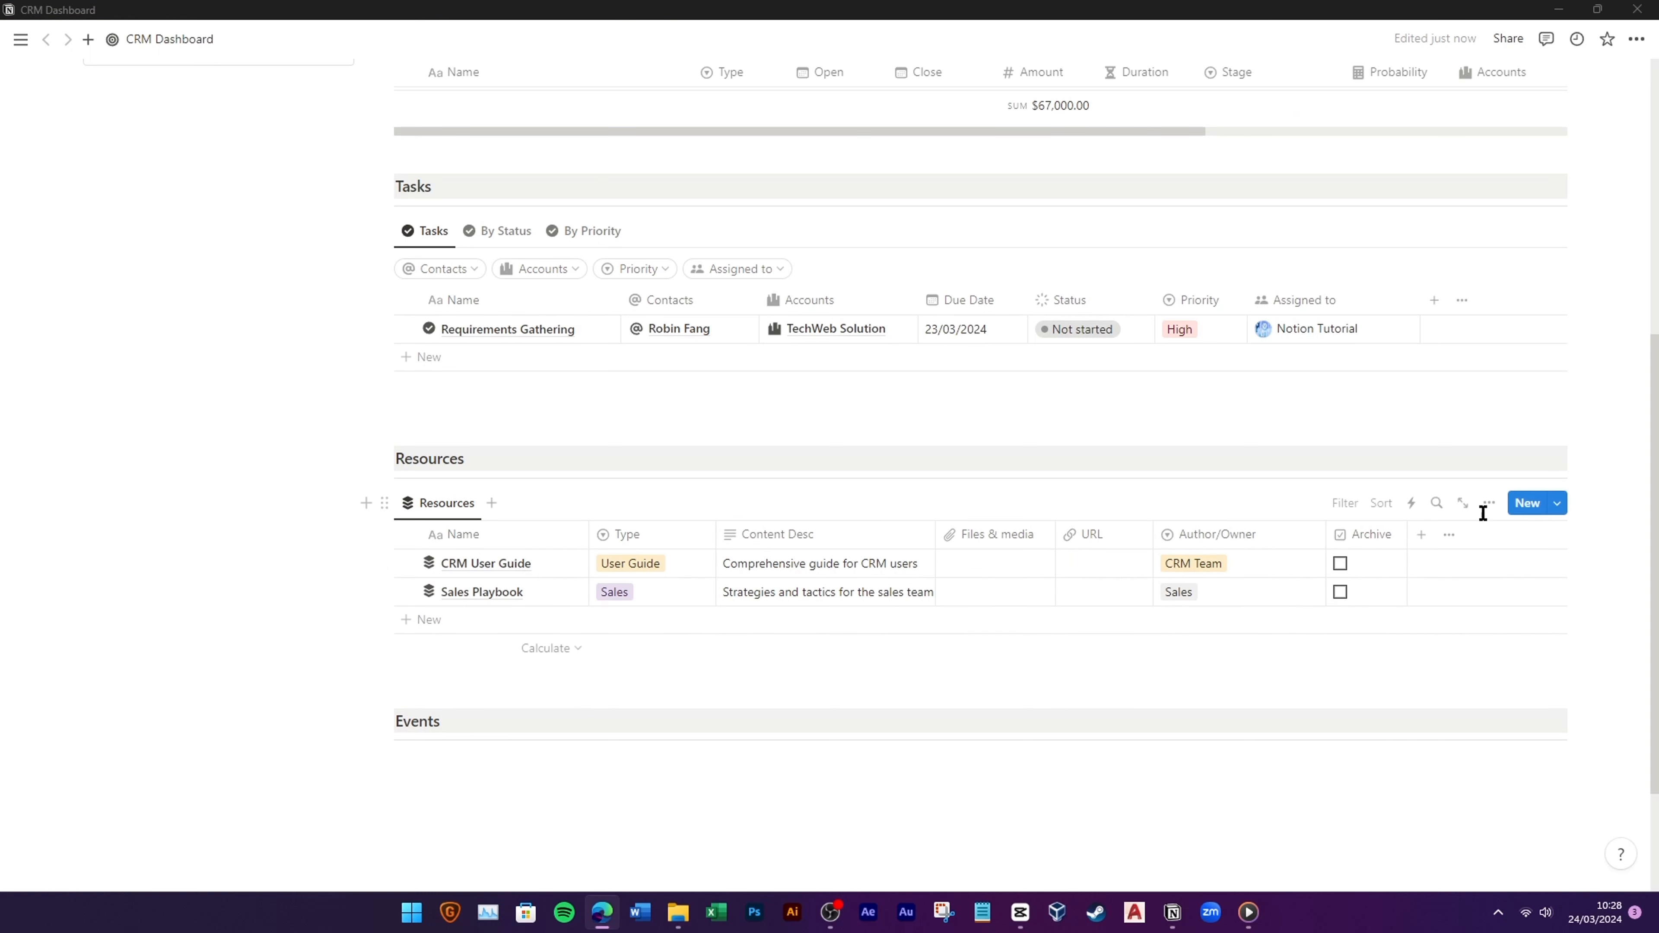
Step: Show the Last edited time and Last edited by columns in the Resources table
left_click(1490, 503)
scroll(1496, 719, "down", 3)
scroll(1496, 654, "up", 1)
left_click(1496, 598)
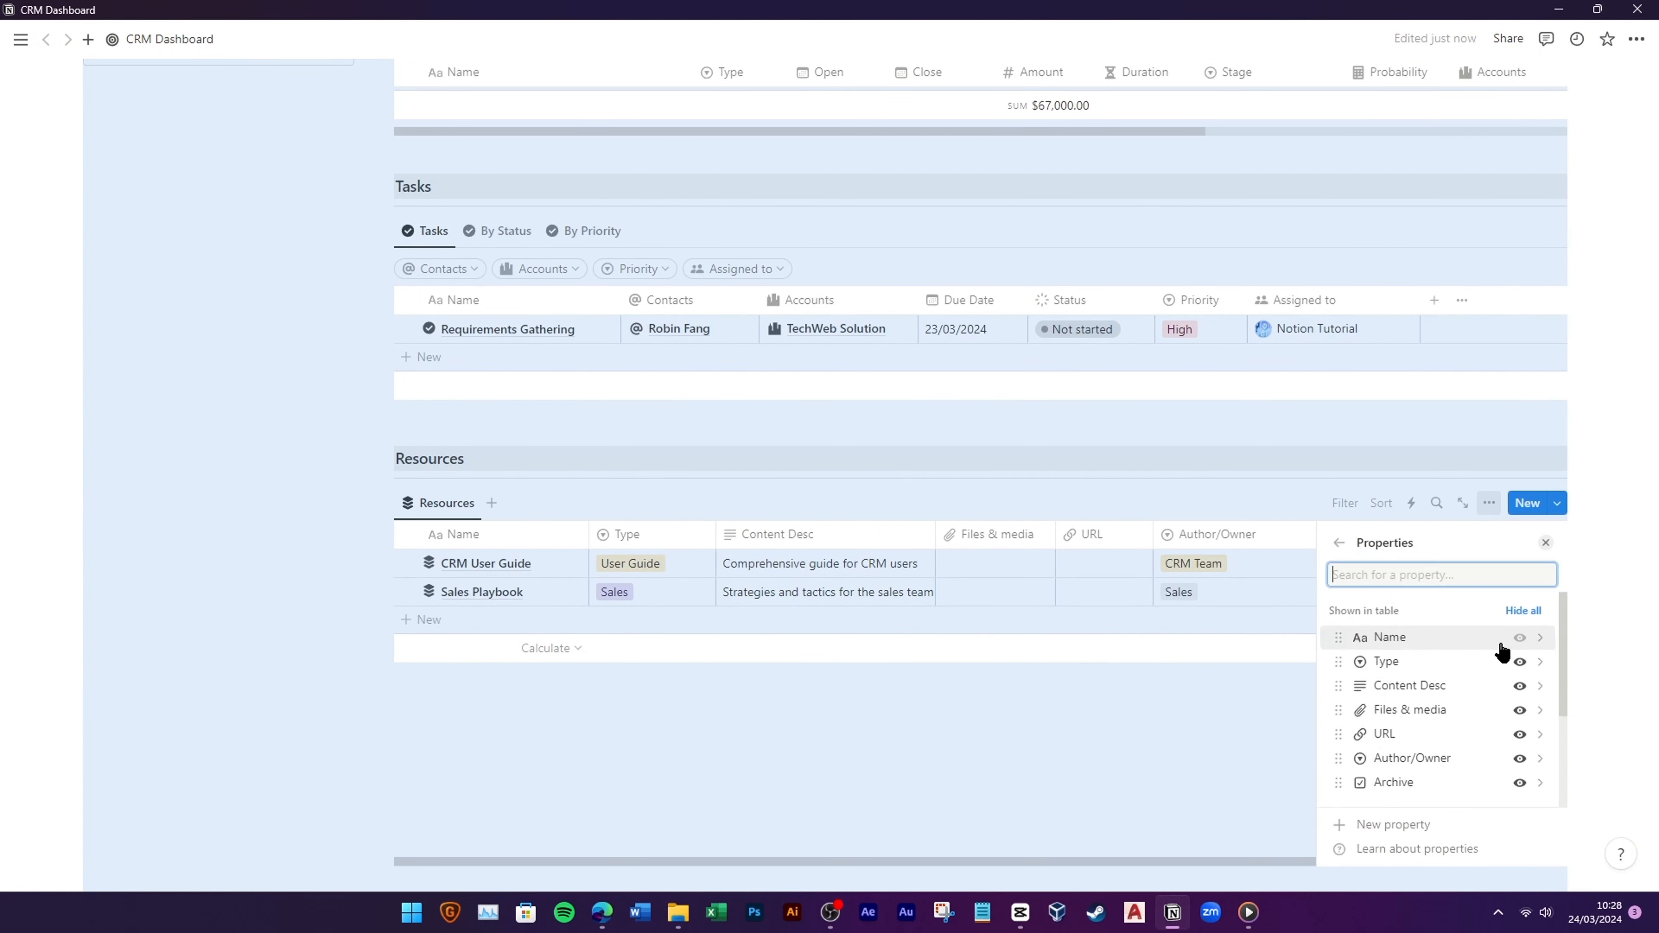
scroll(1500, 652, "down", 3)
left_click(1521, 733)
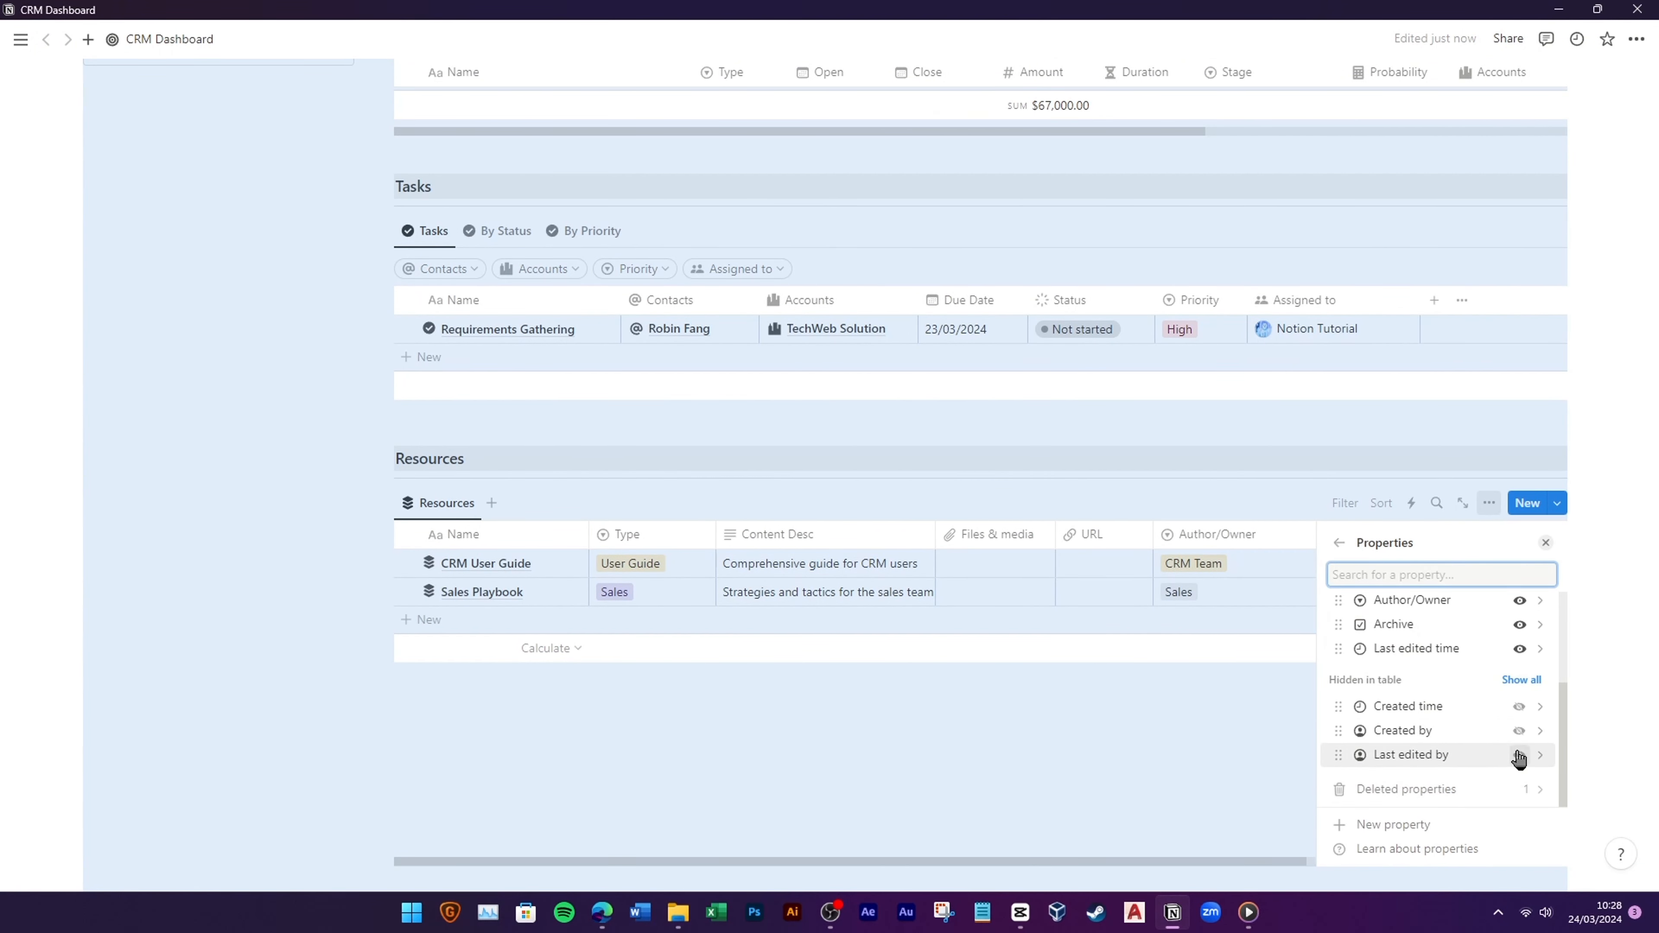
left_click(1519, 754)
left_click(1193, 663)
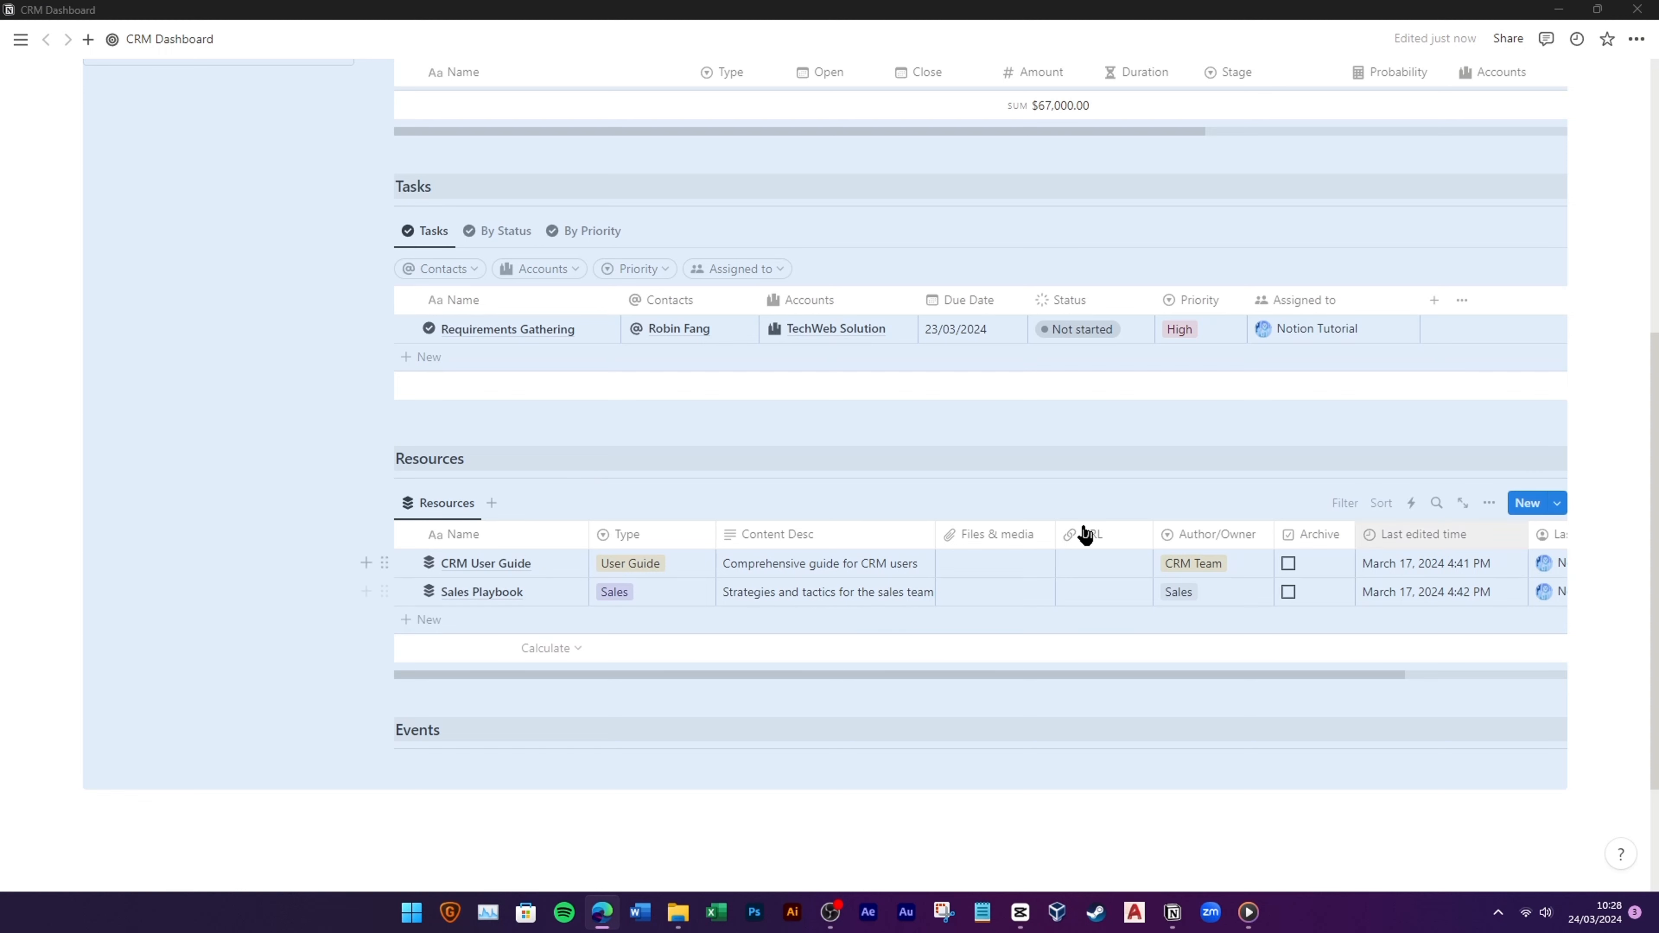
Step: Add an Archive: Unchecked filter to the Resources view
left_click(1344, 503)
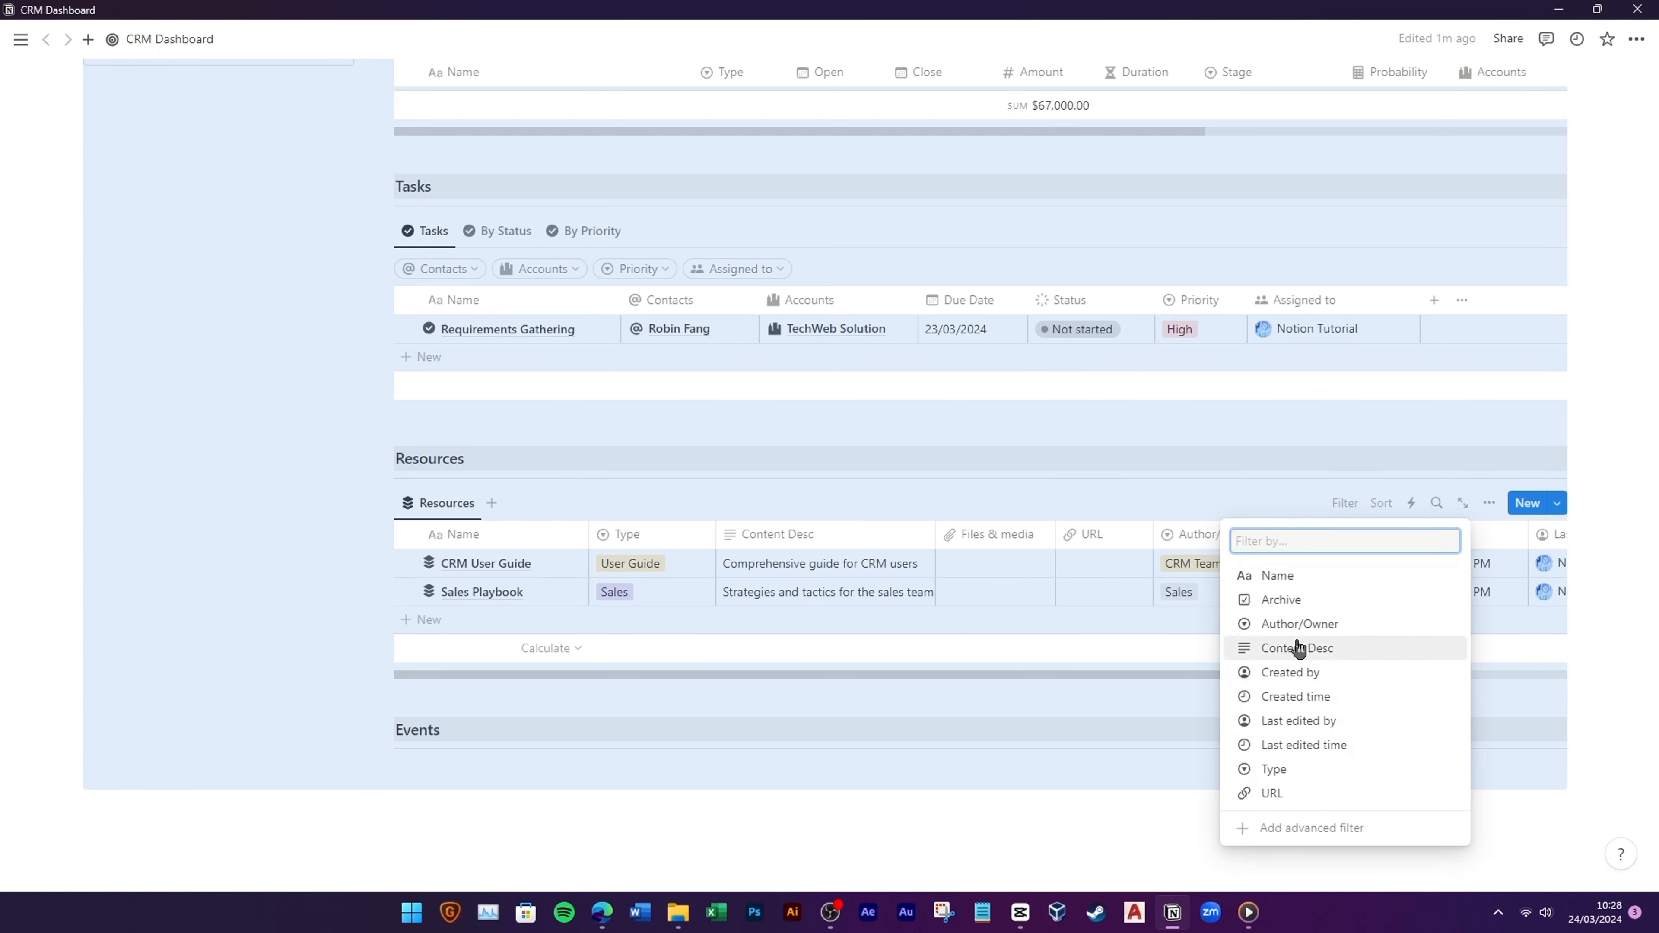
left_click(1288, 600)
left_click(527, 599)
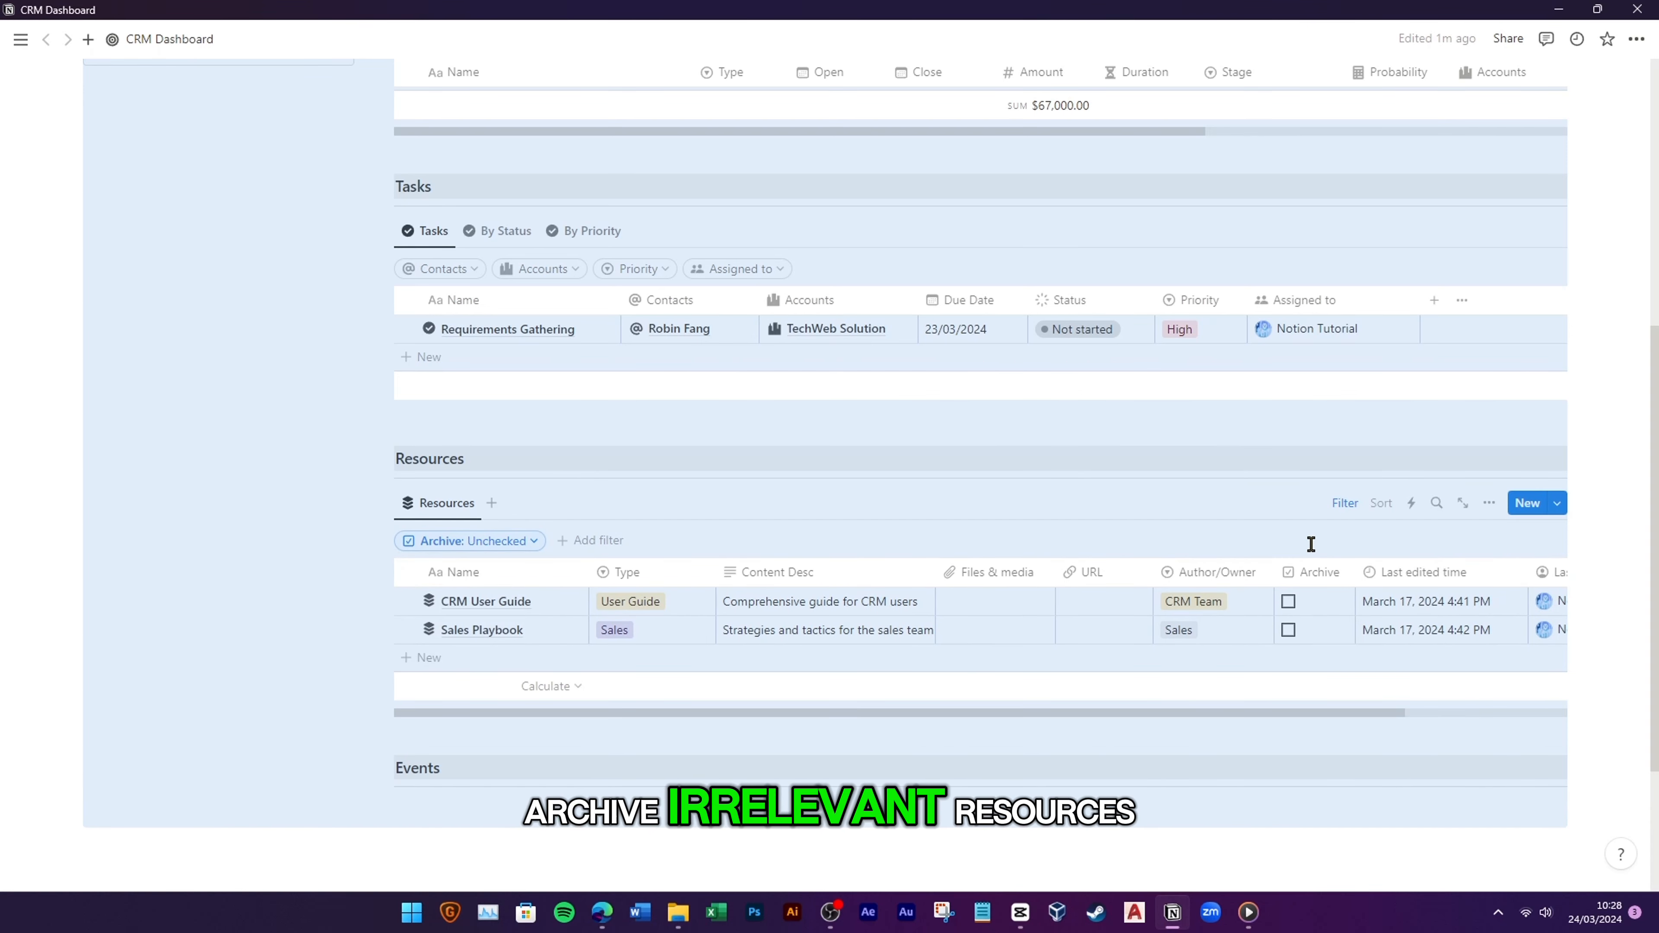
scroll(874, 680, "up", 1)
scroll(874, 679, "down", 1)
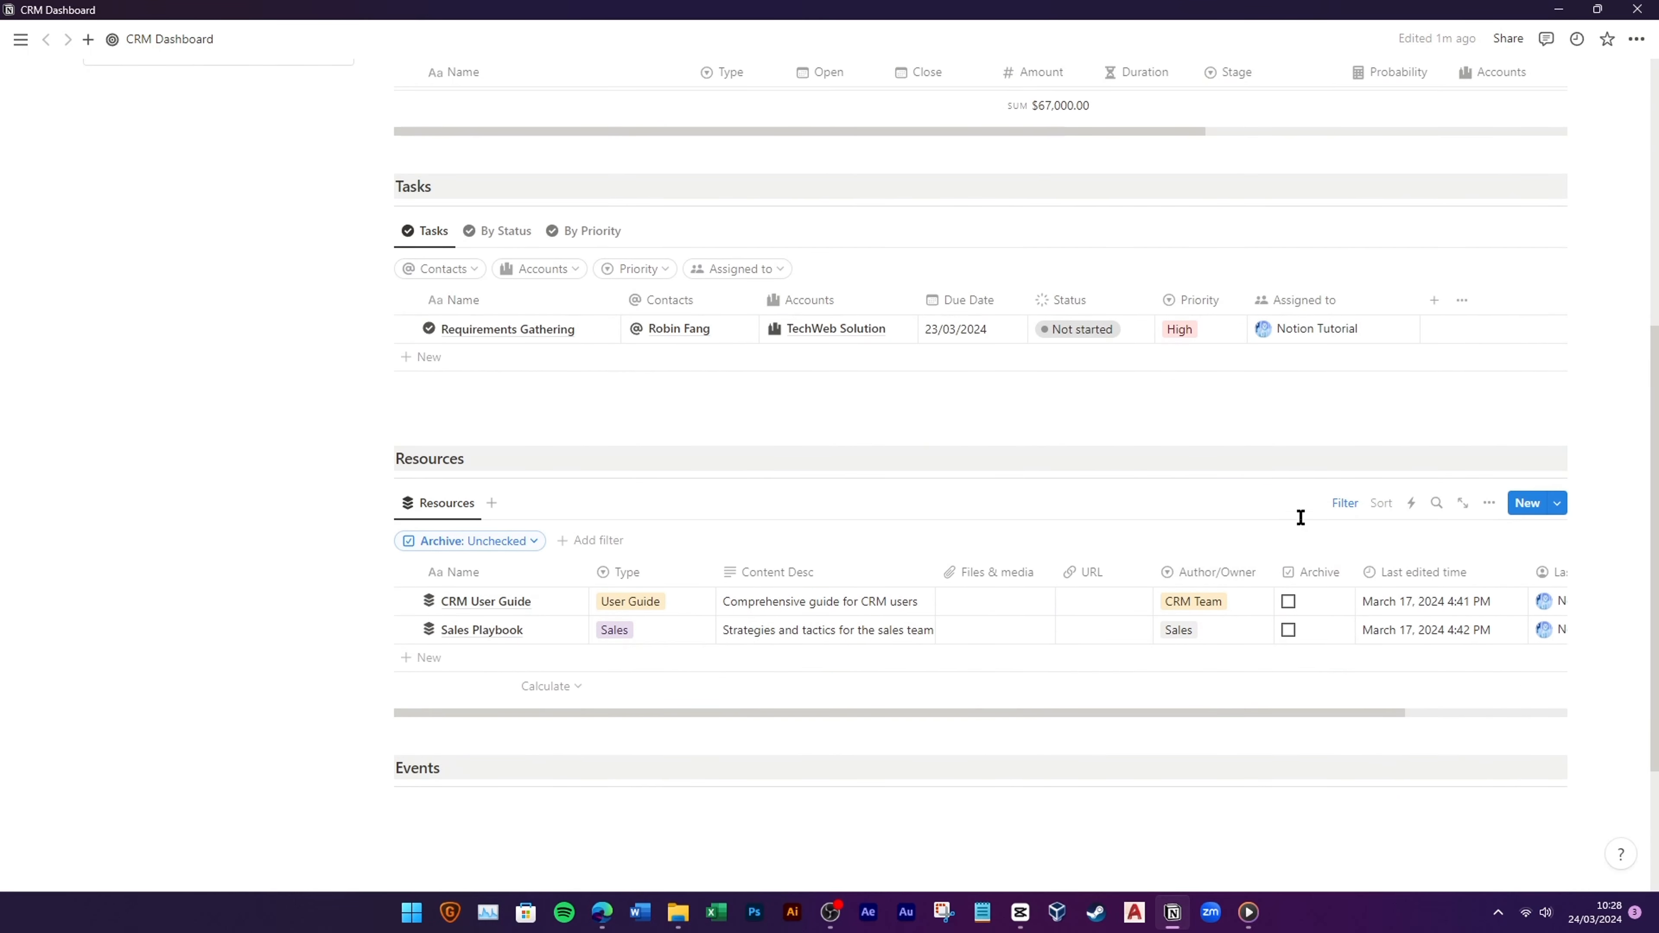
left_click(1344, 503)
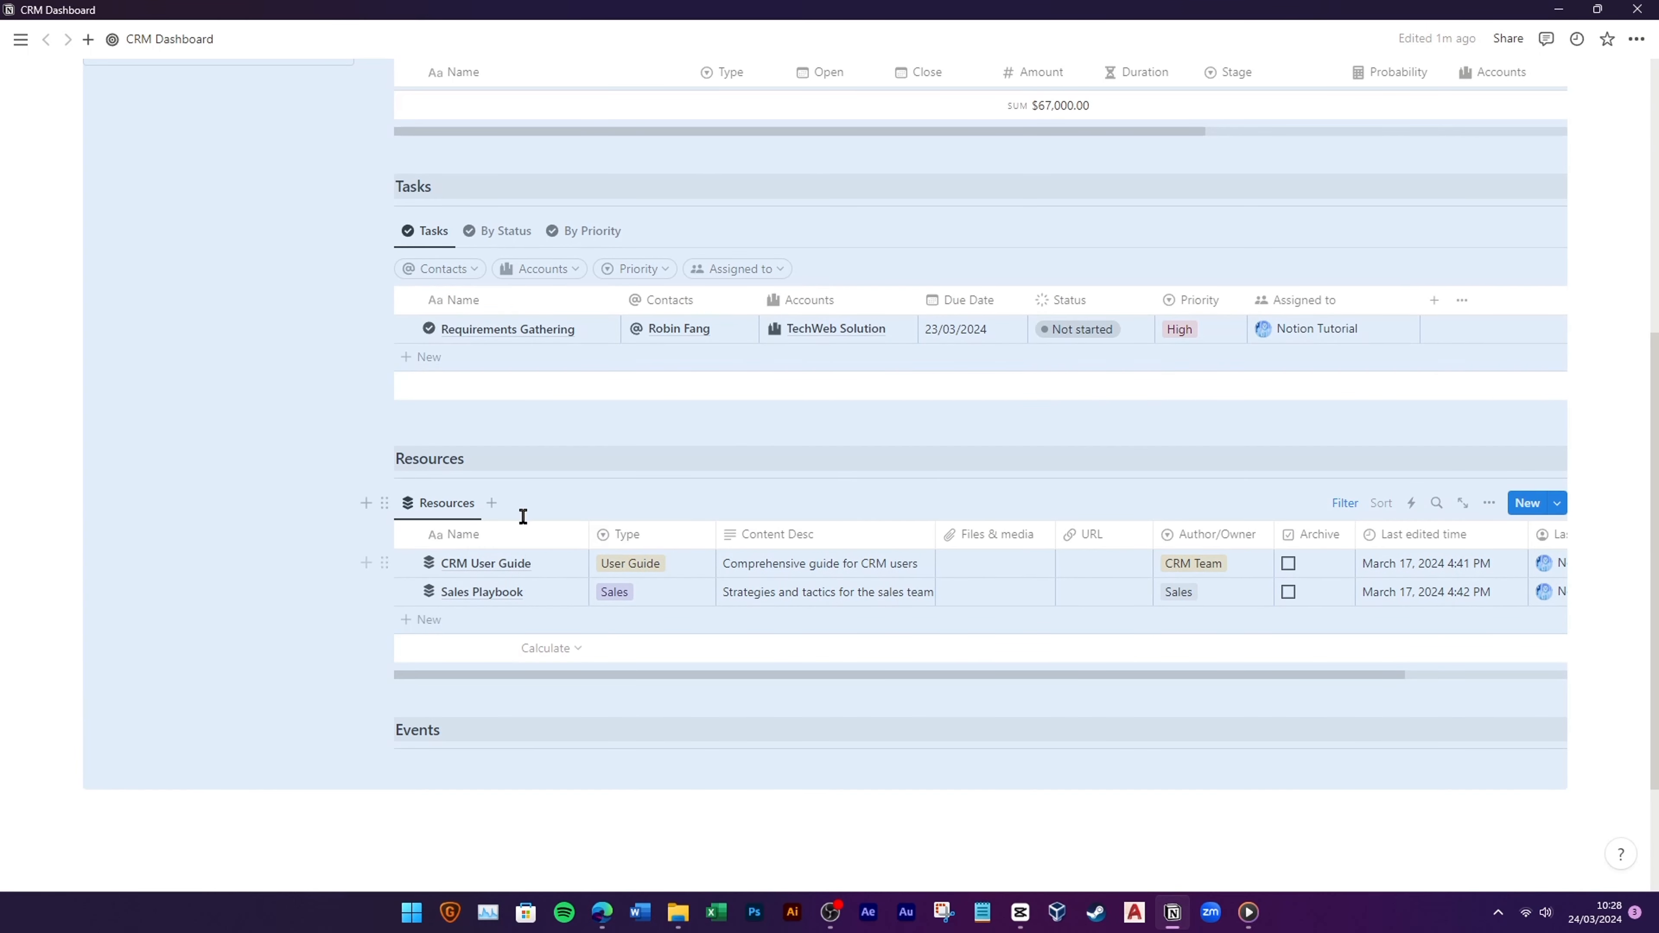
Step: Duplicate the Resources view as 'Archived' with an archive icon
left_click(449, 509)
left_click(477, 657)
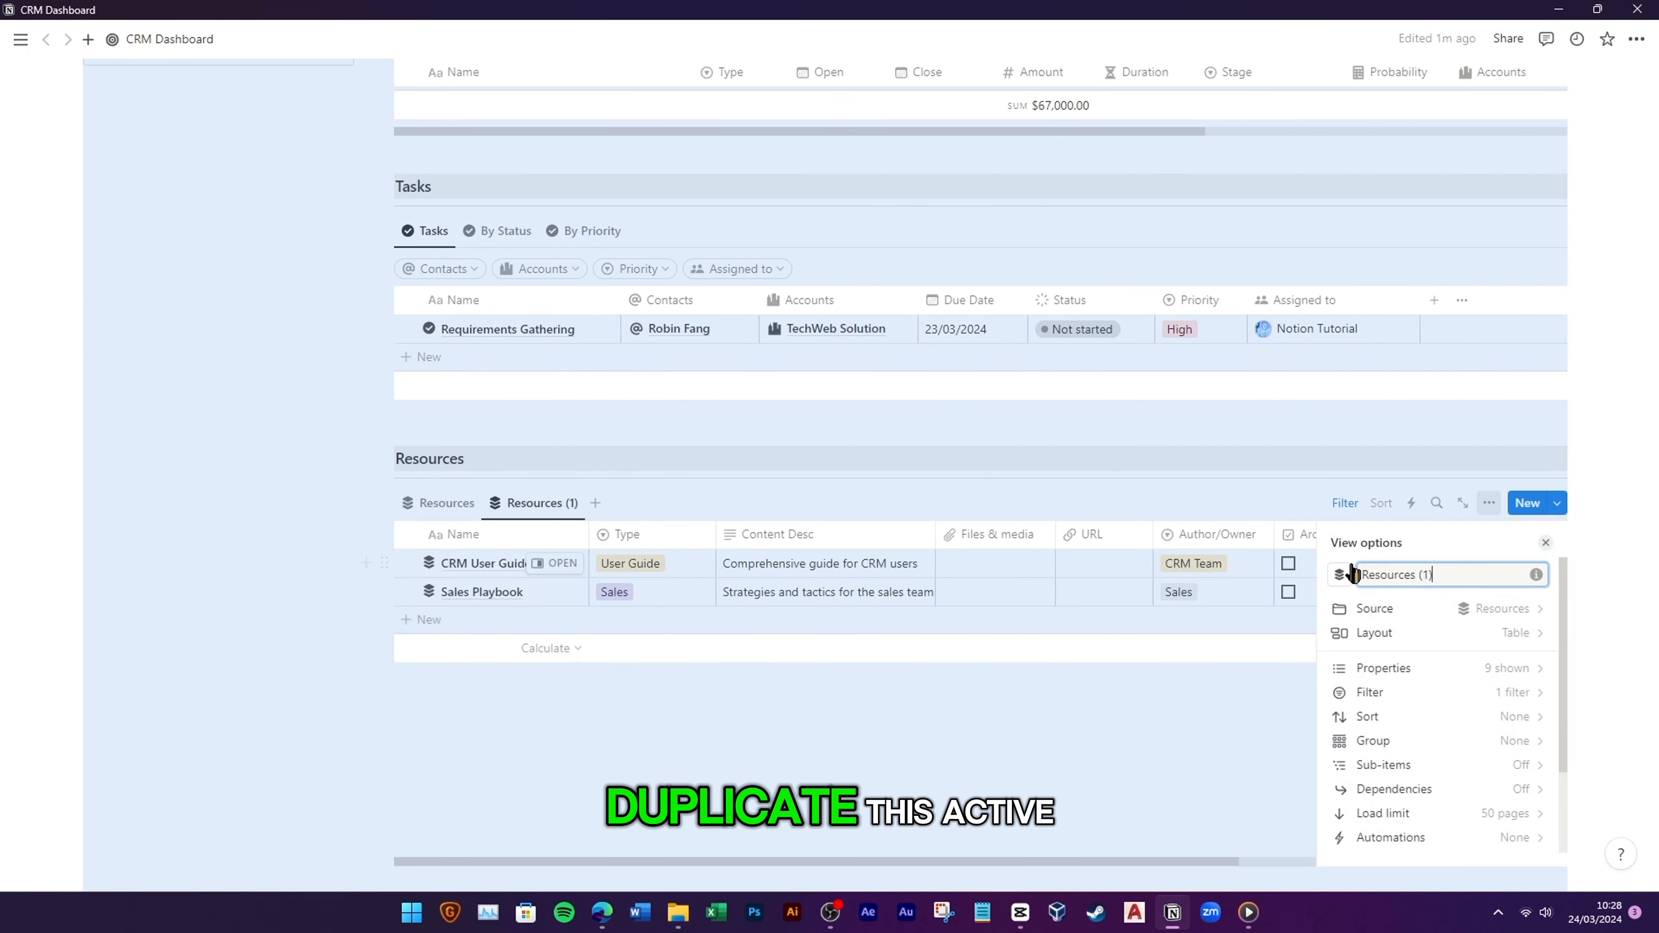
type("Archived")
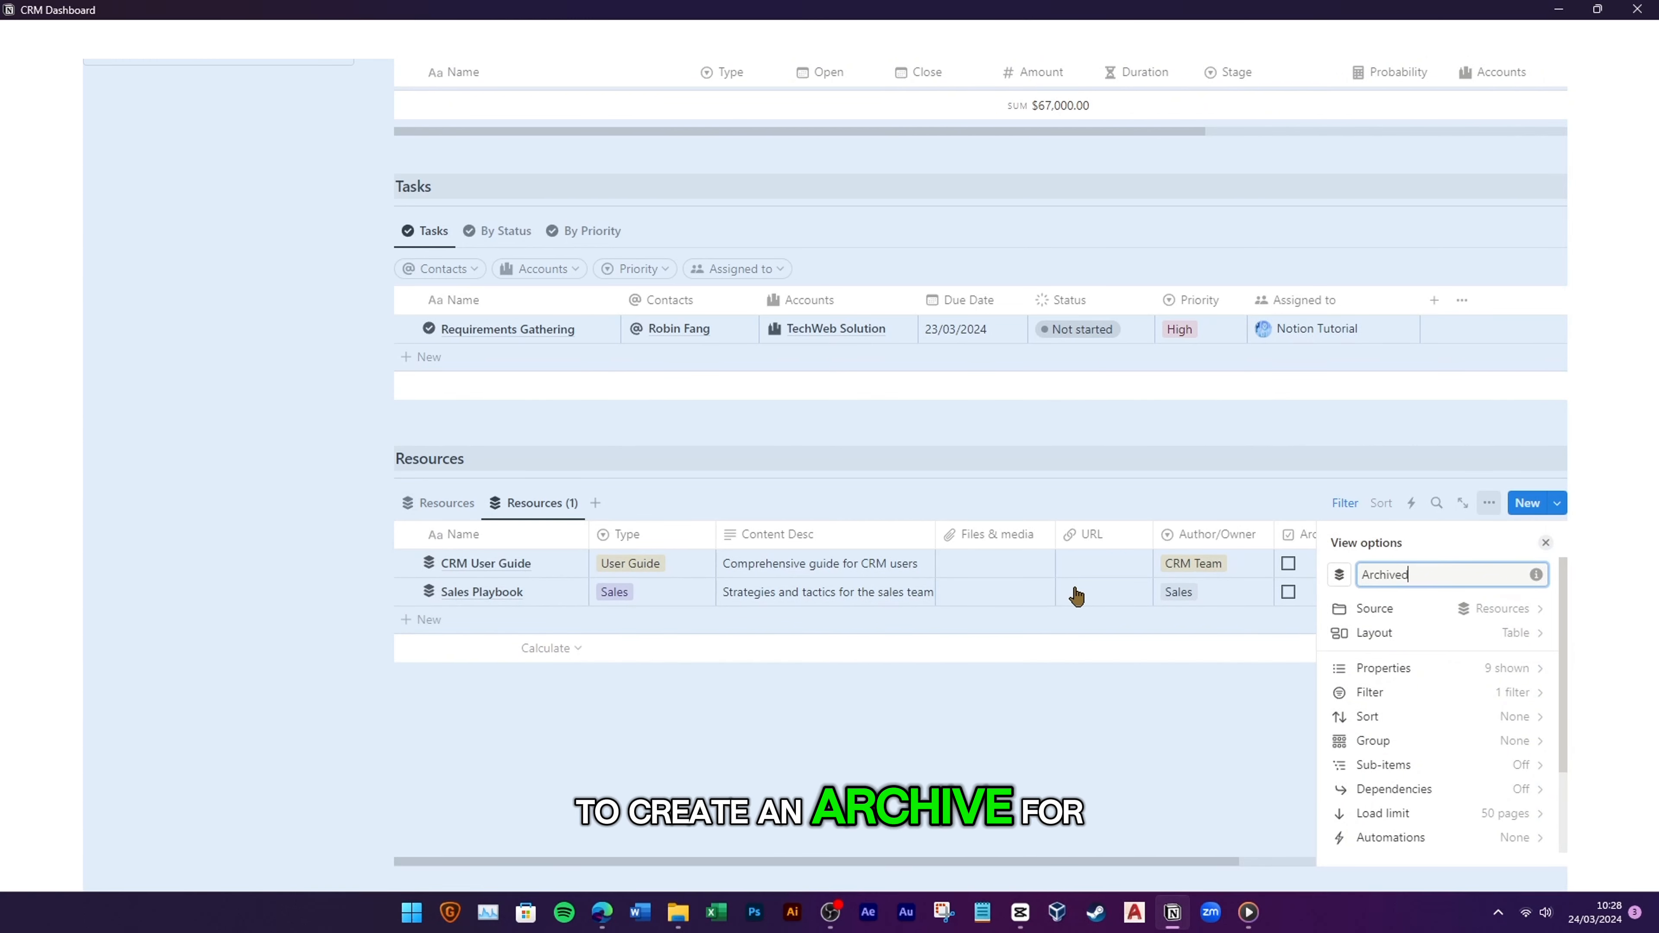
left_click(1340, 573)
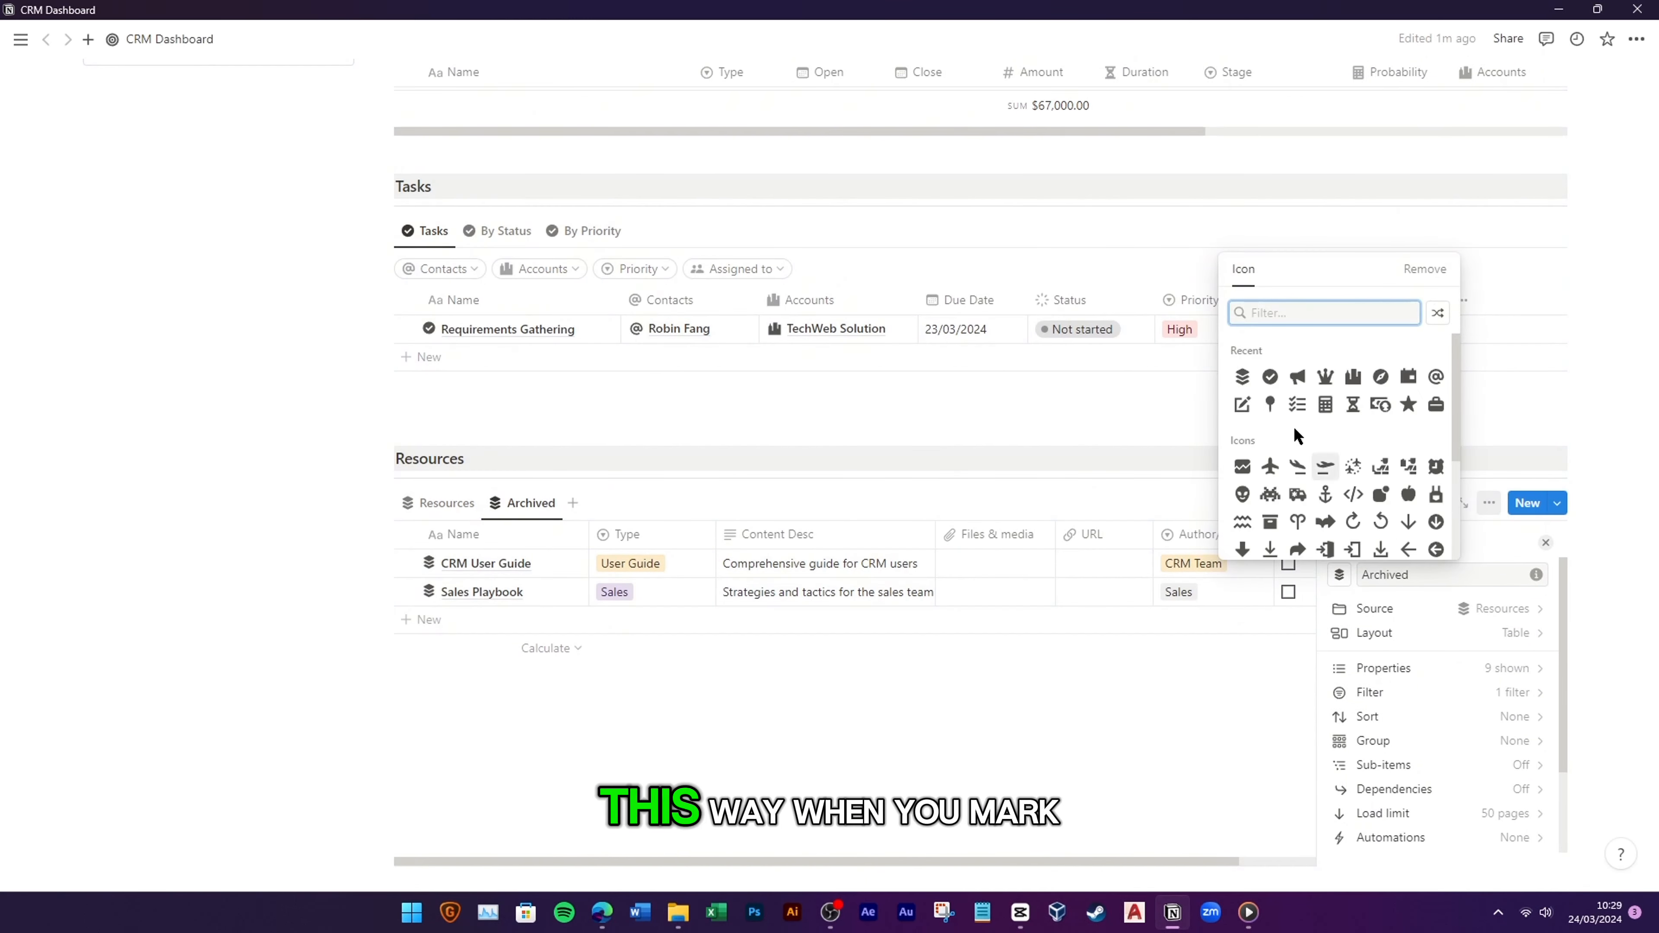
type("arc")
left_click(1241, 352)
key("Escape")
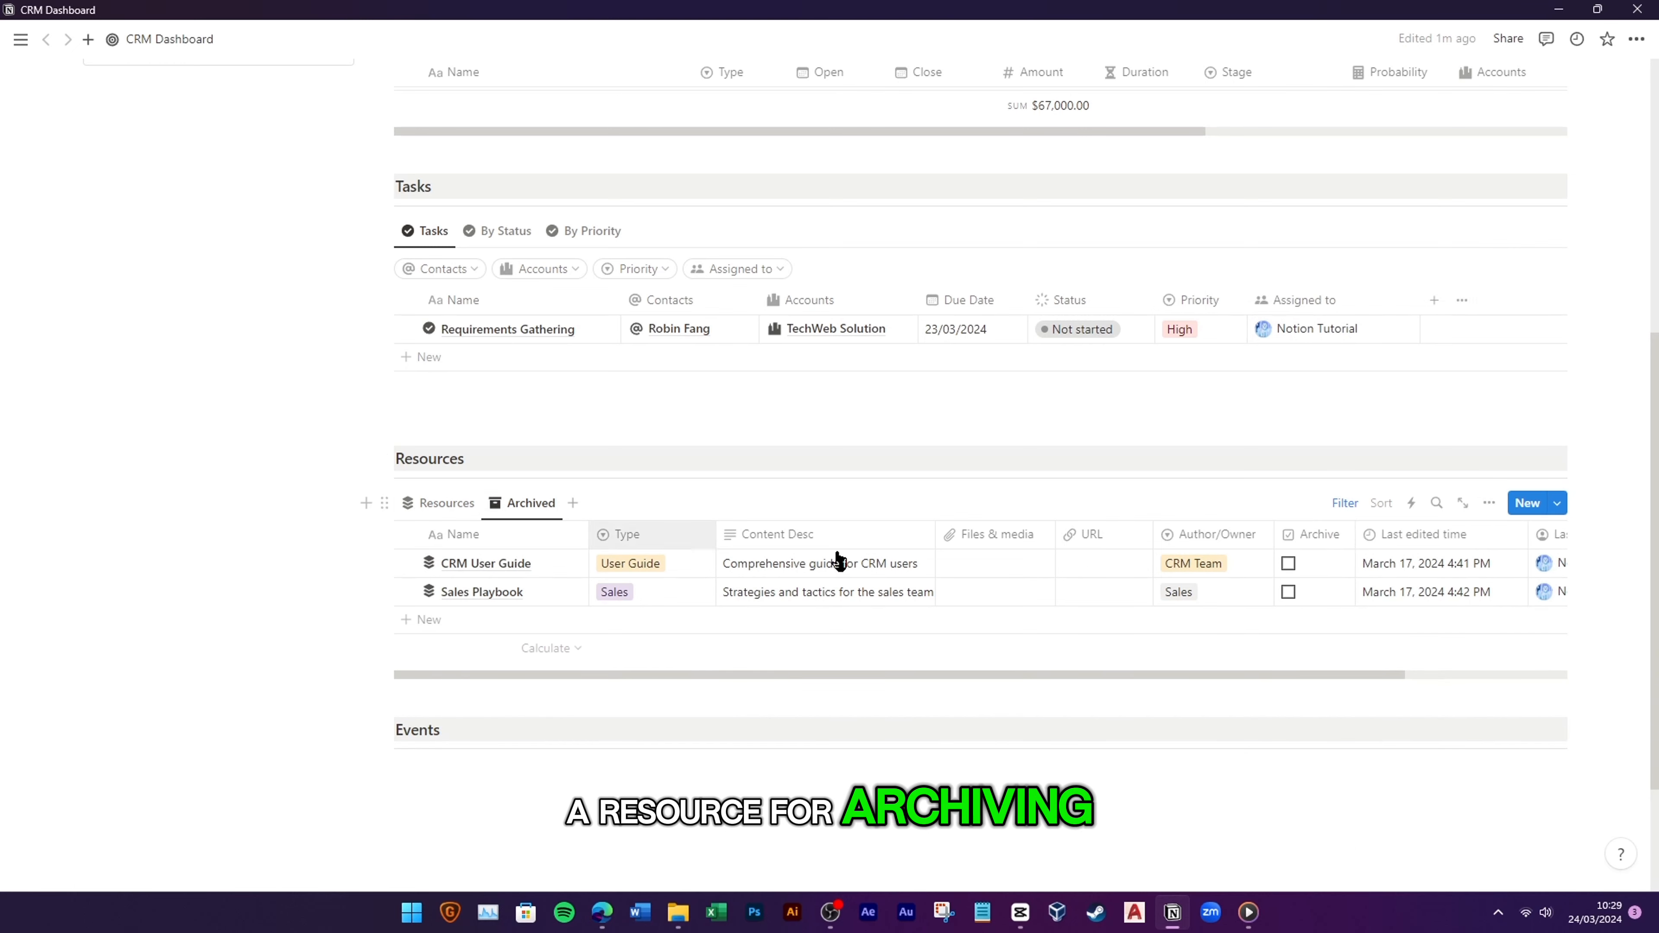
Step: Change the Archived view's filter to Archive: Checked
left_click(1346, 503)
left_click(532, 541)
key("Escape")
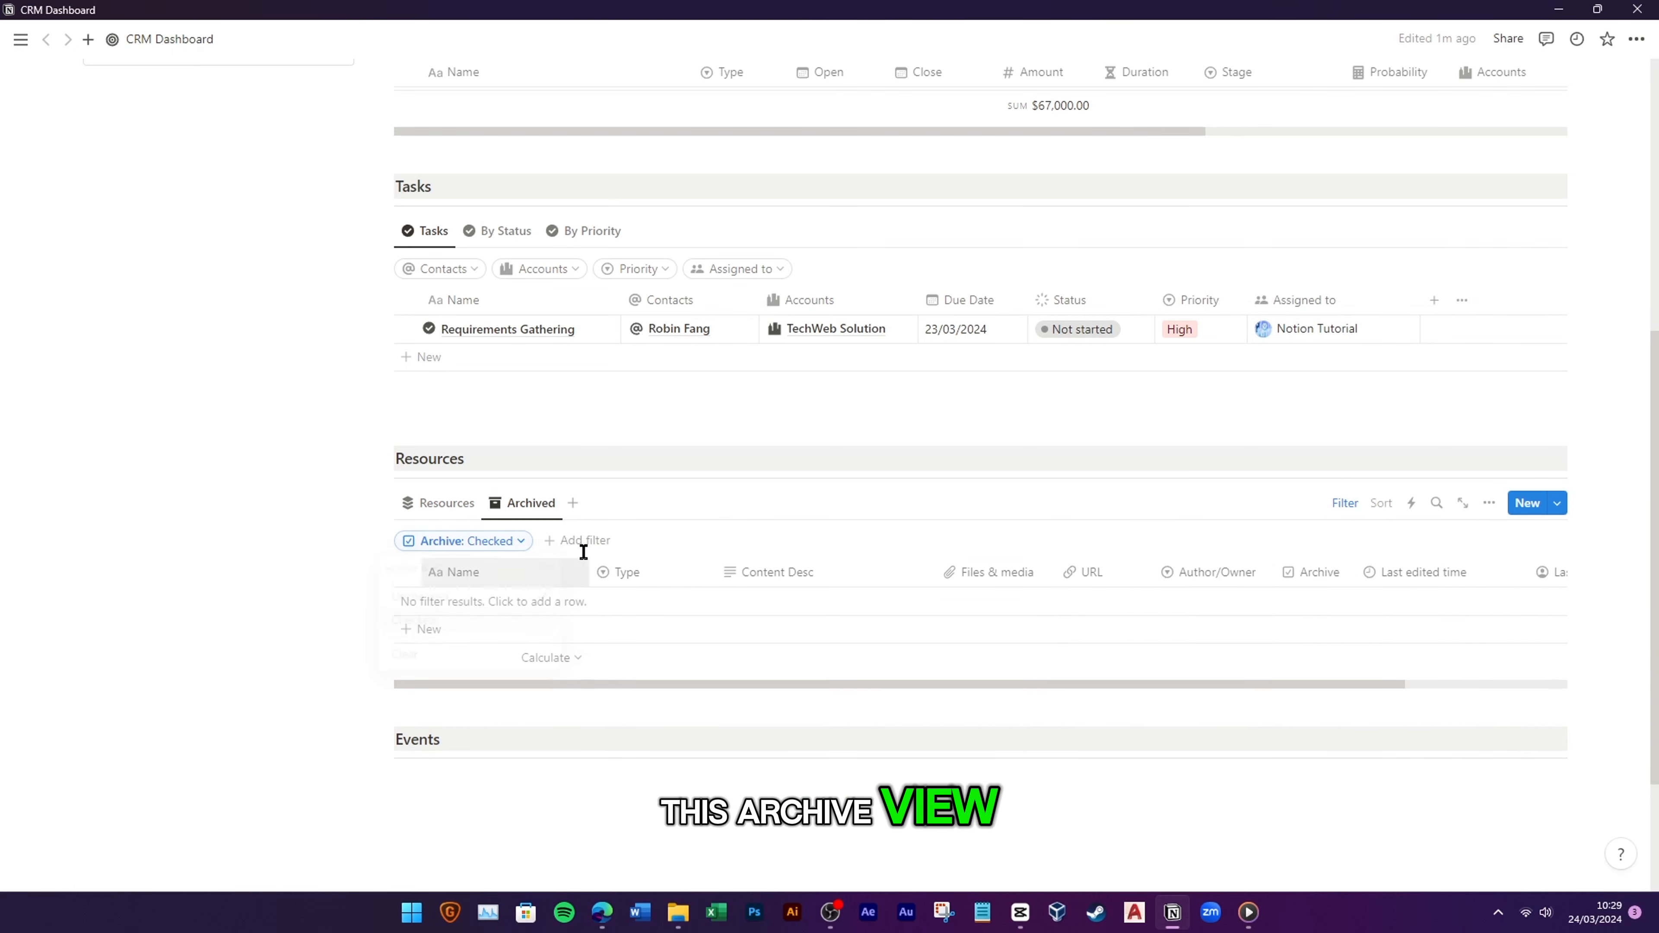
Step: Test the views by archiving CRM User Guide, checking Archived, then unarchiving it
left_click(447, 505)
left_click(1293, 566)
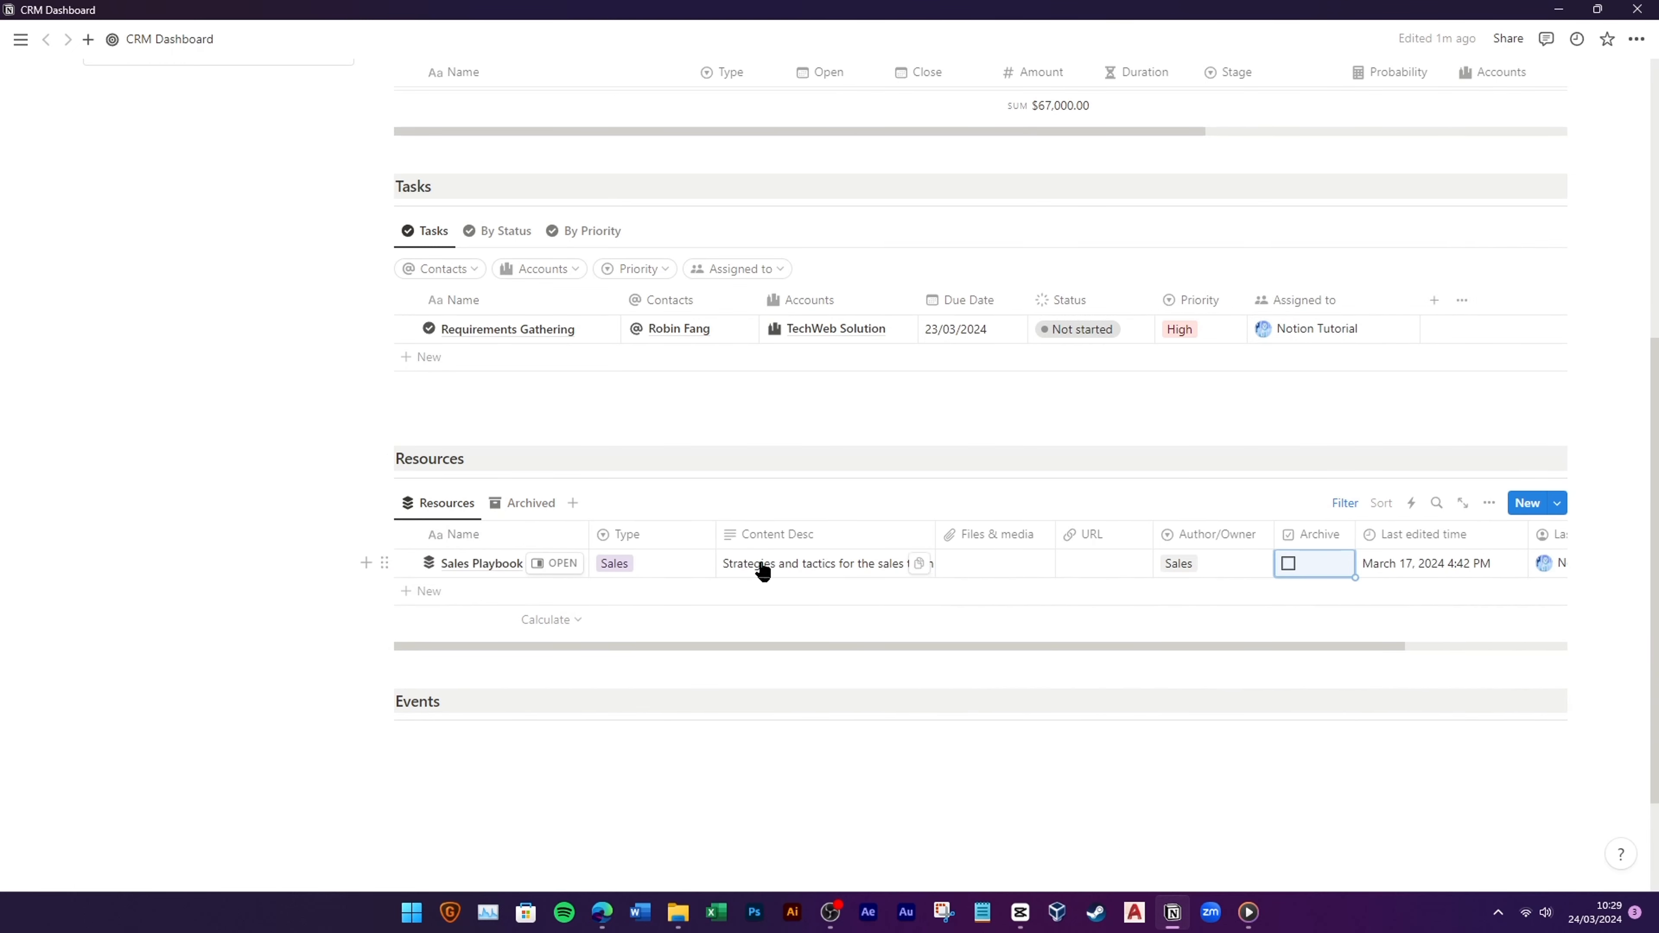
left_click(530, 503)
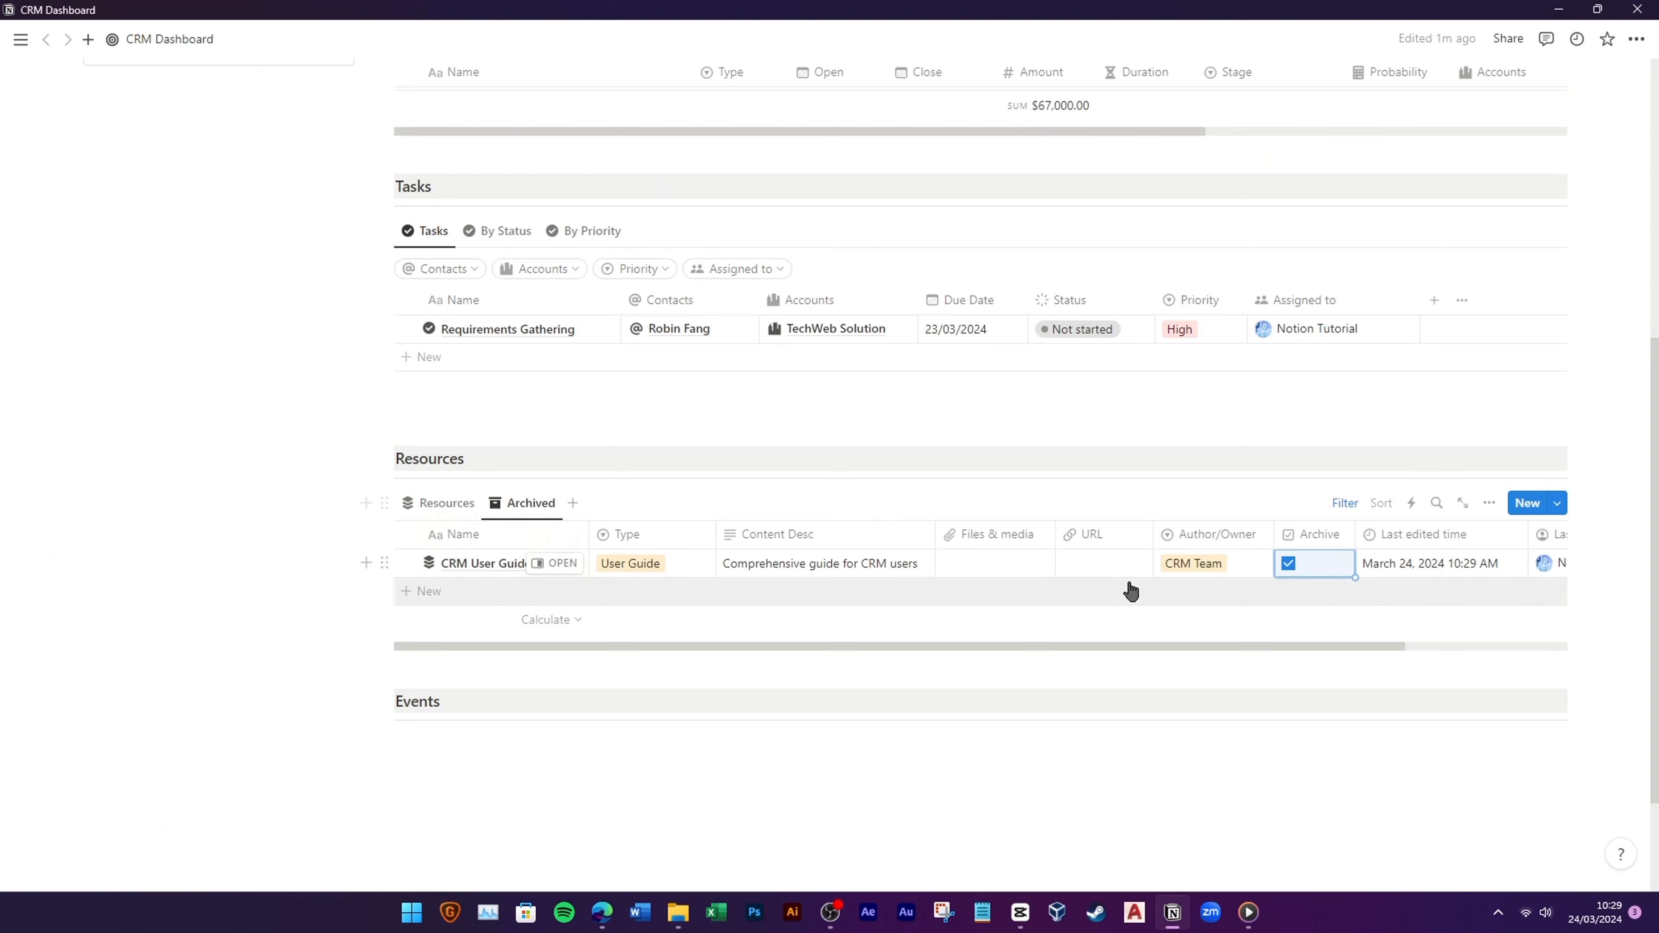
left_click(1288, 564)
left_click(439, 505)
scroll(466, 655, "down", 3)
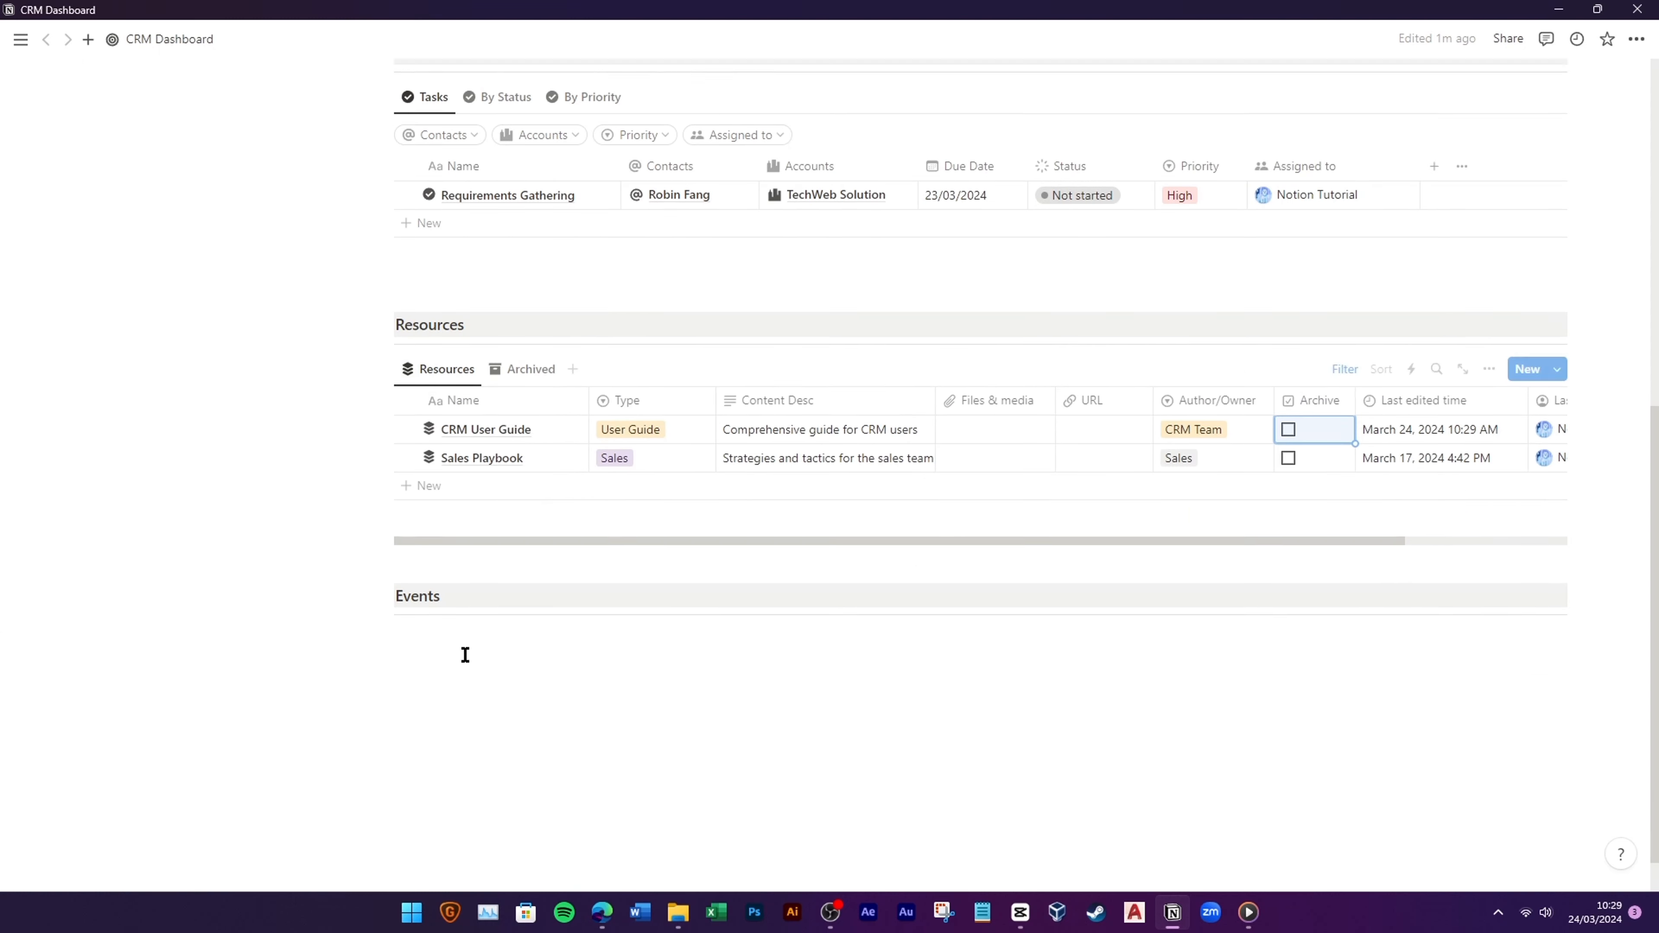
scroll(497, 693, "up", 3)
scroll(496, 686, "down", 3)
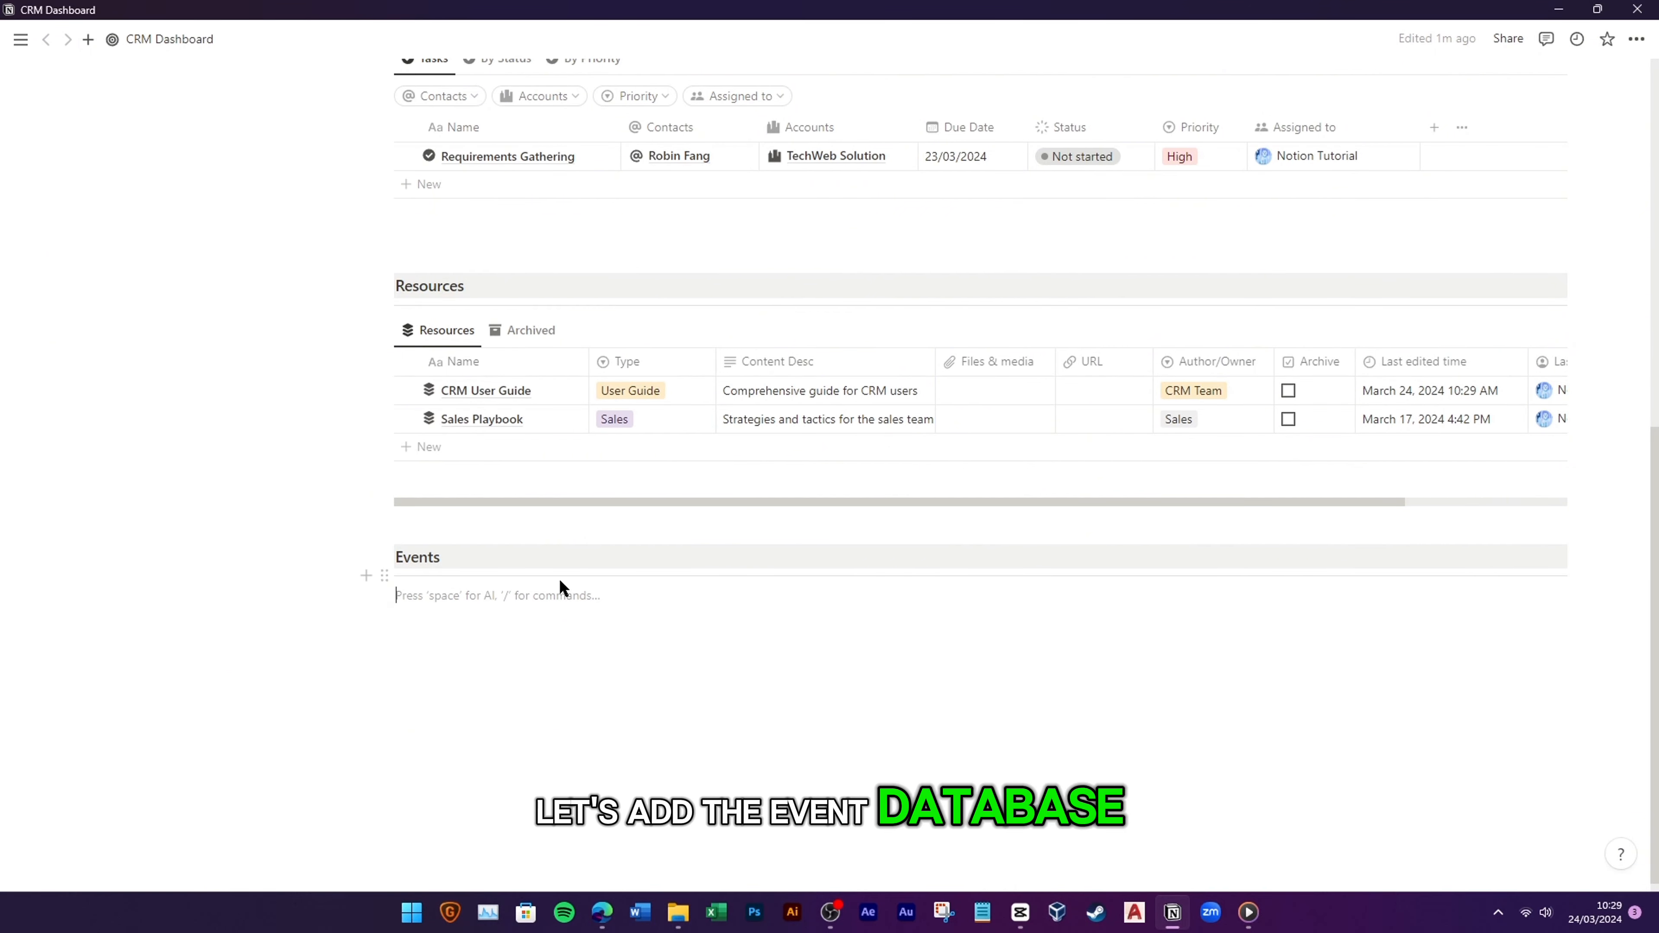
Step: Insert a linked view of the Events database as a table with /link
type("/lin")
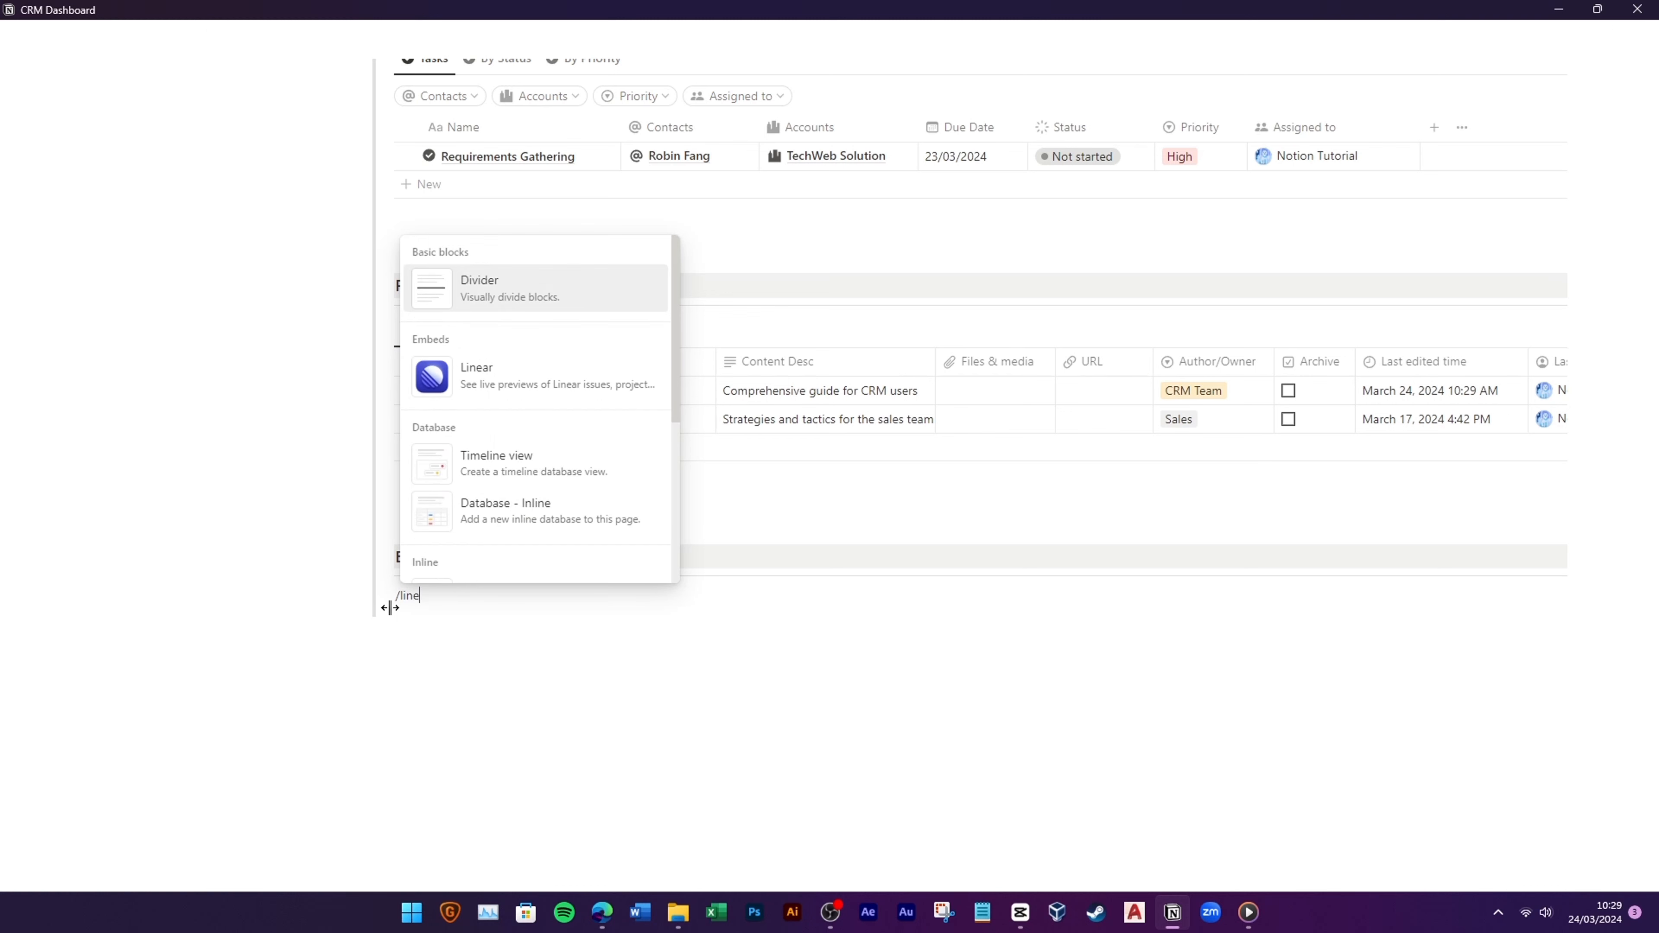
type("ked")
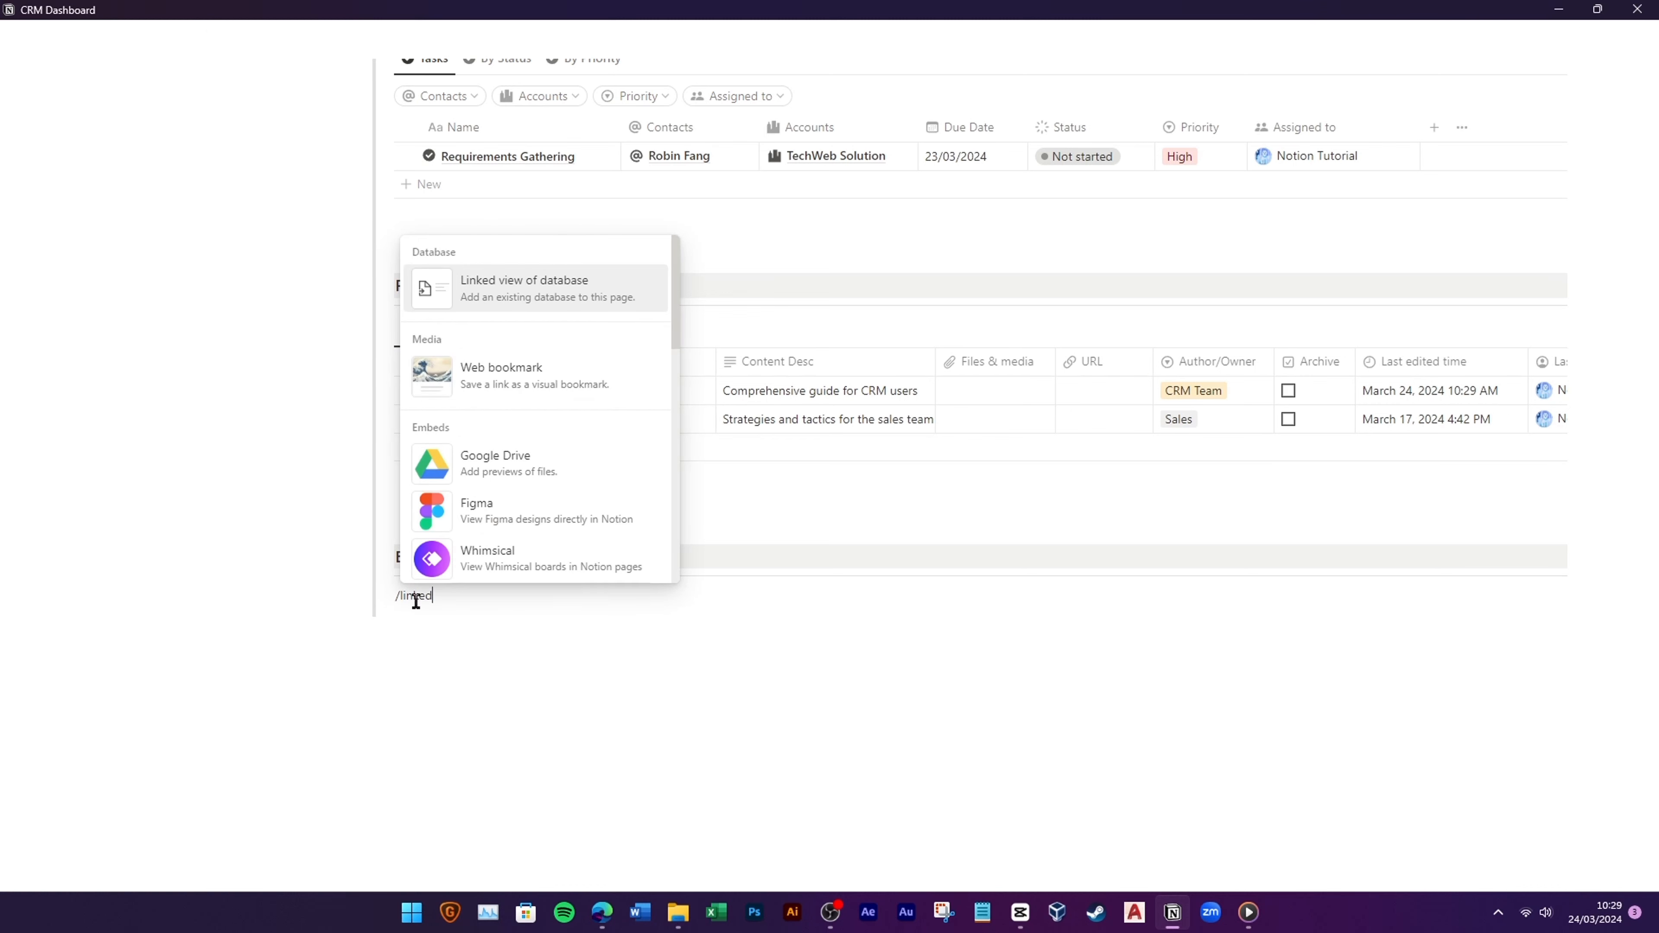
left_click(593, 304)
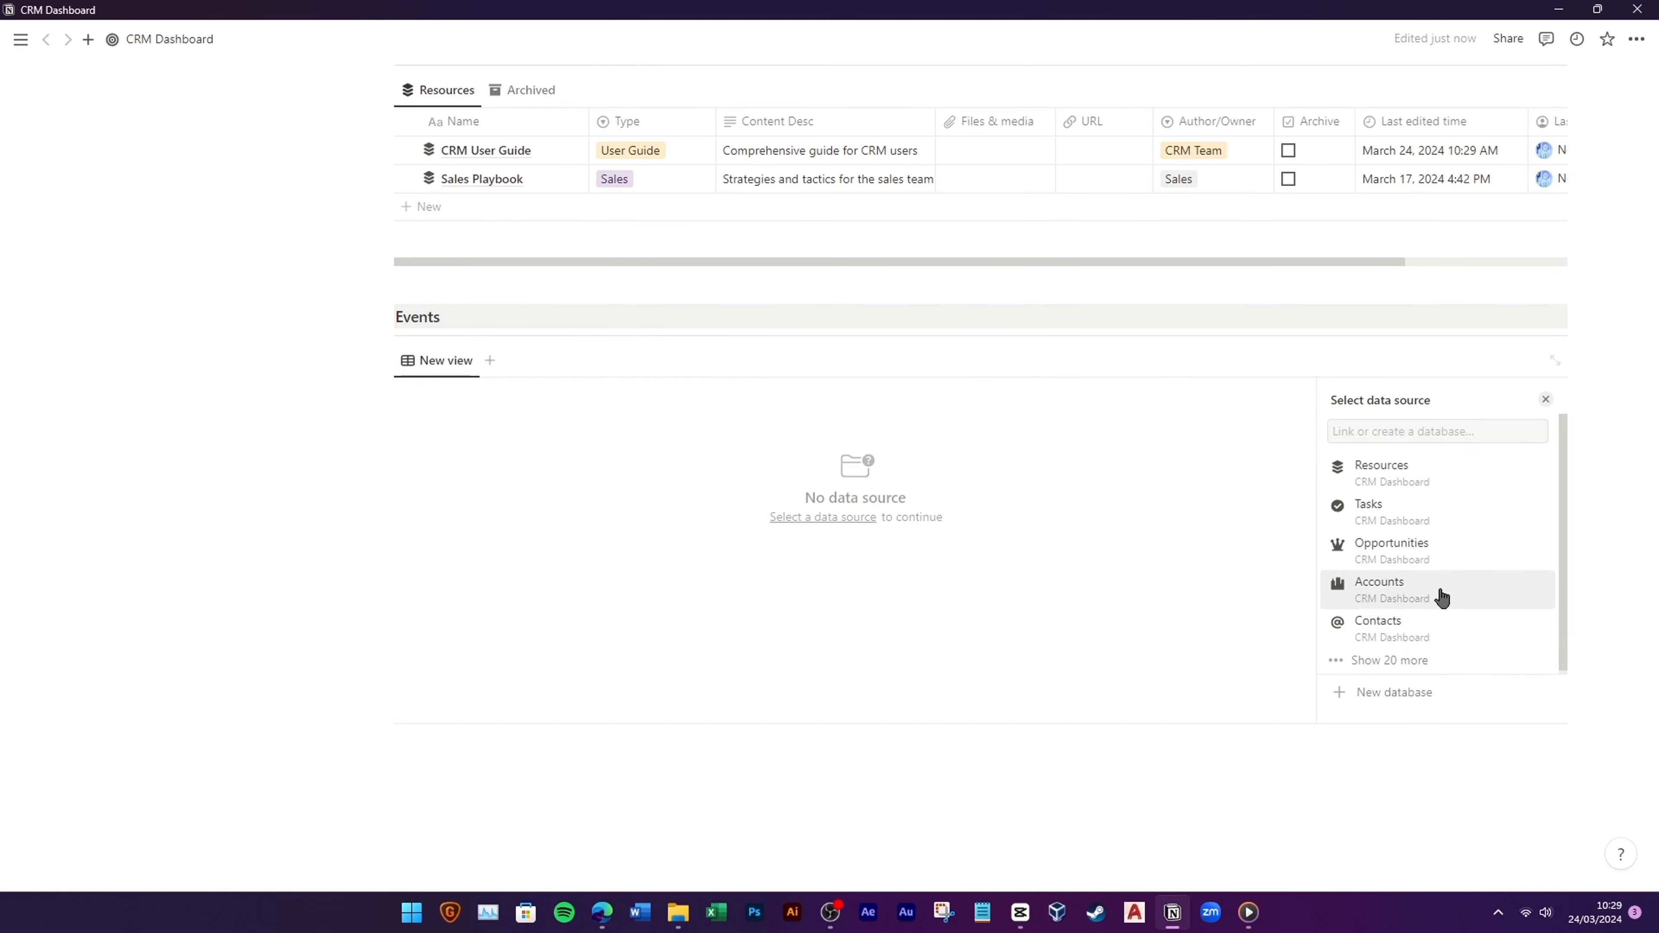
scroll(1431, 594, "down", 2)
left_click(1400, 581)
left_click(1486, 443)
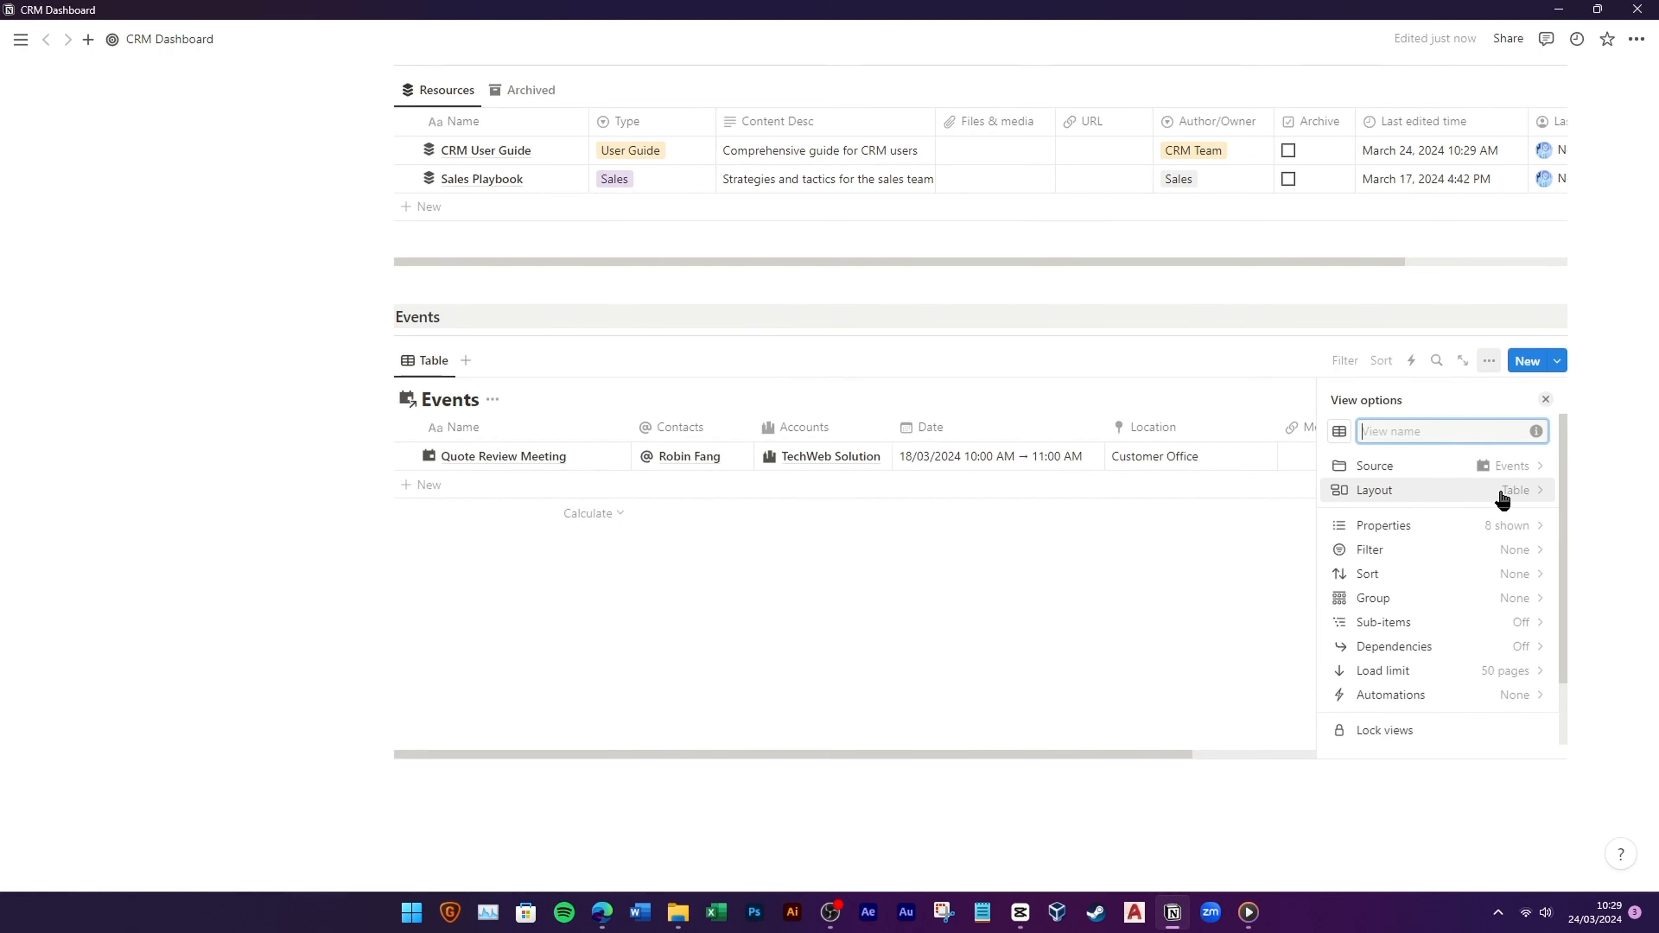
Step: Switch the Events view to a calendar layout and hide its database title
left_click(1505, 490)
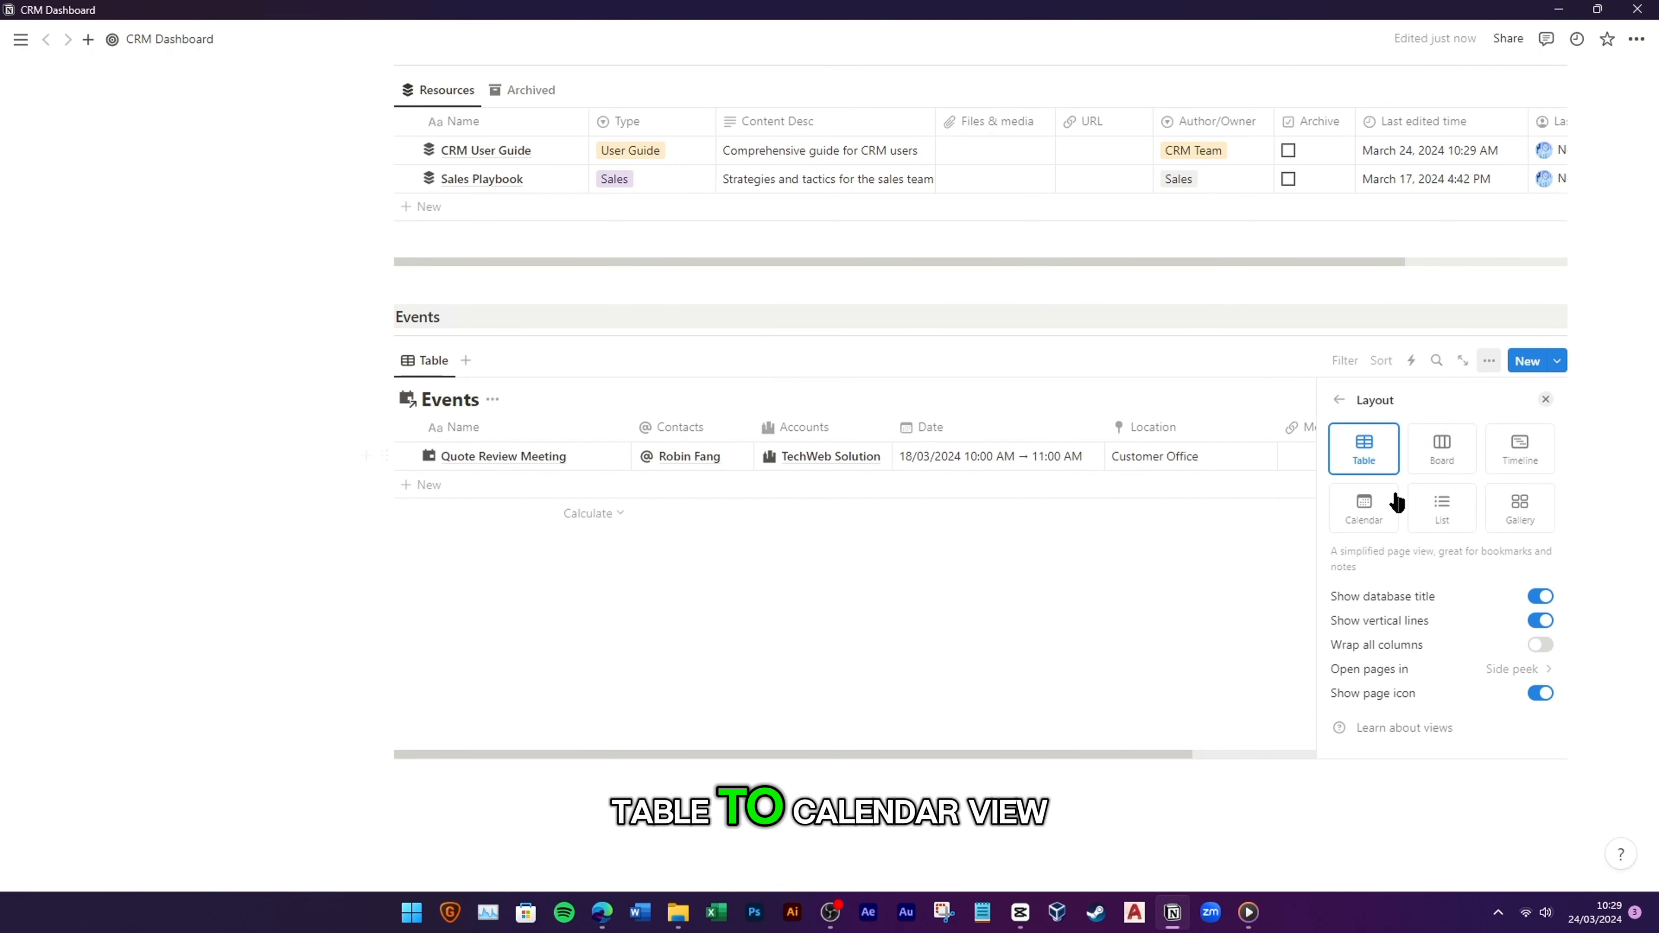
left_click(1372, 507)
left_click(1502, 584)
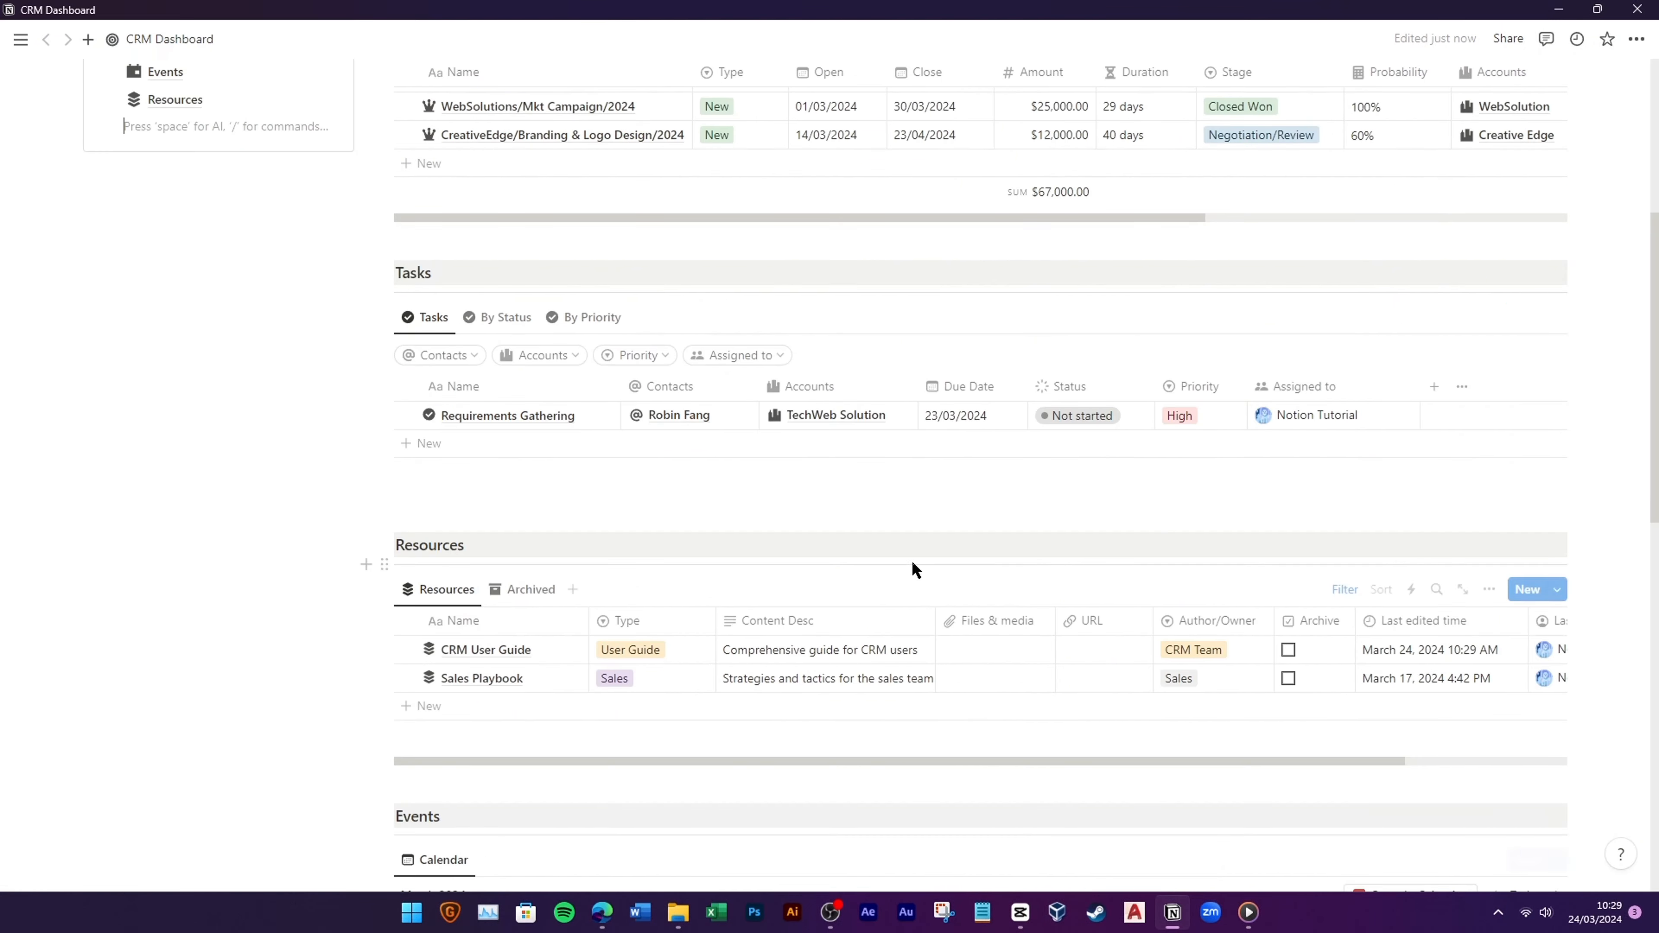
scroll(911, 560, "down", 6)
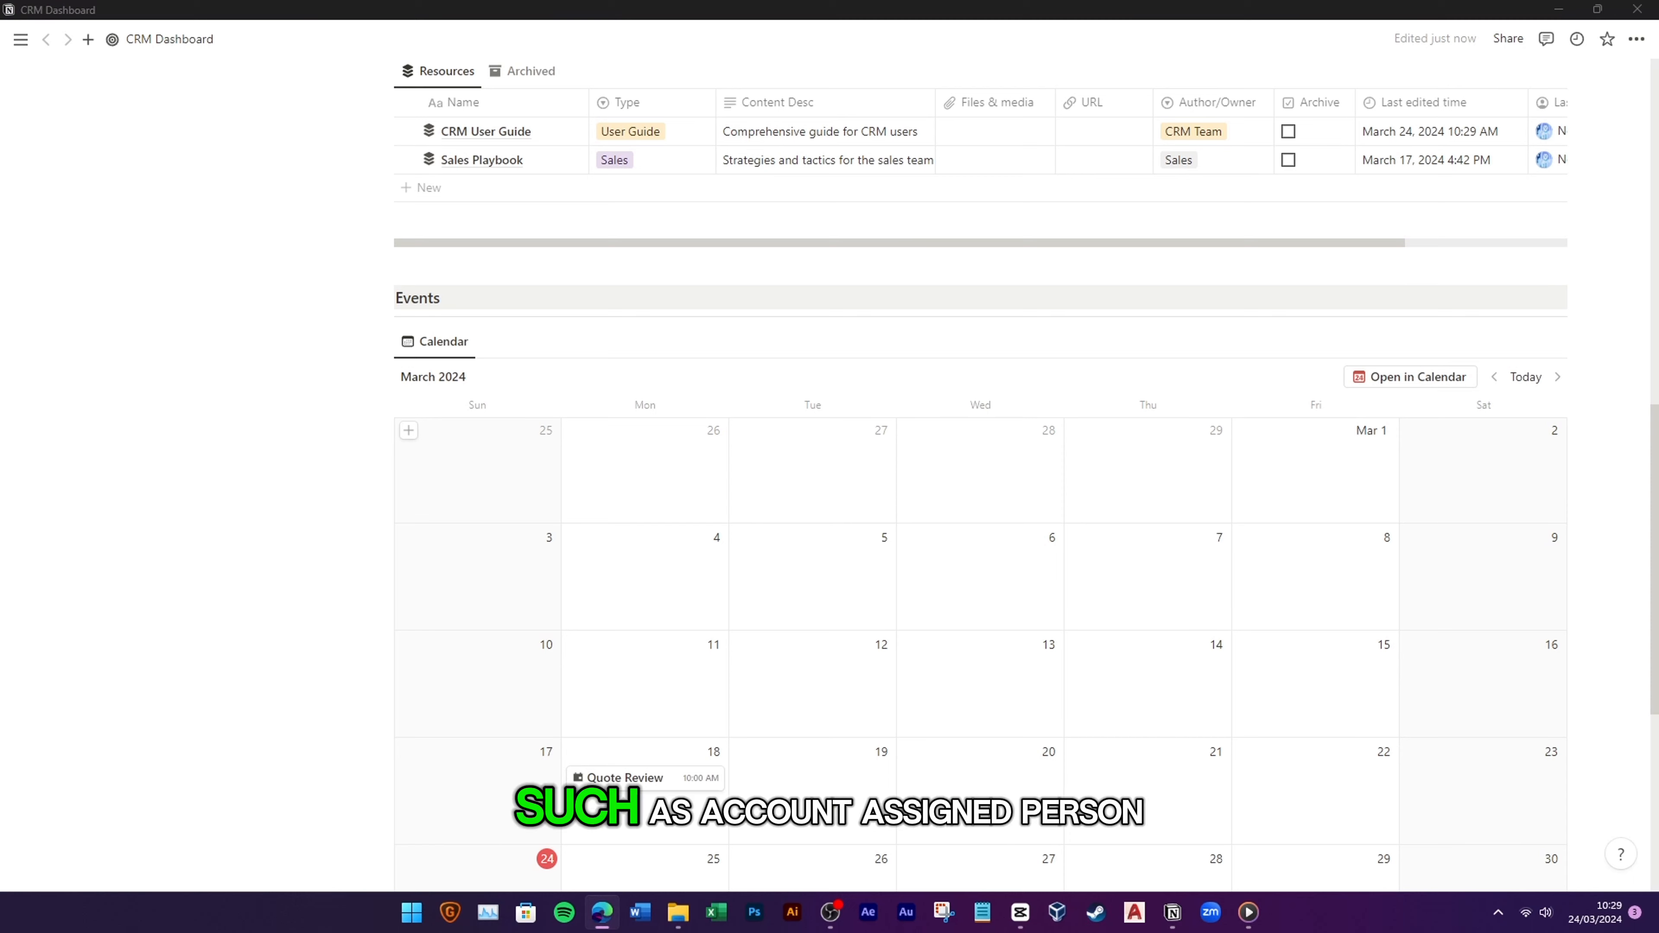
Step: Show Accounts, Assigned to and Location on the Events calendar cards
scroll(1270, 437, "down", 2)
left_click(1488, 255)
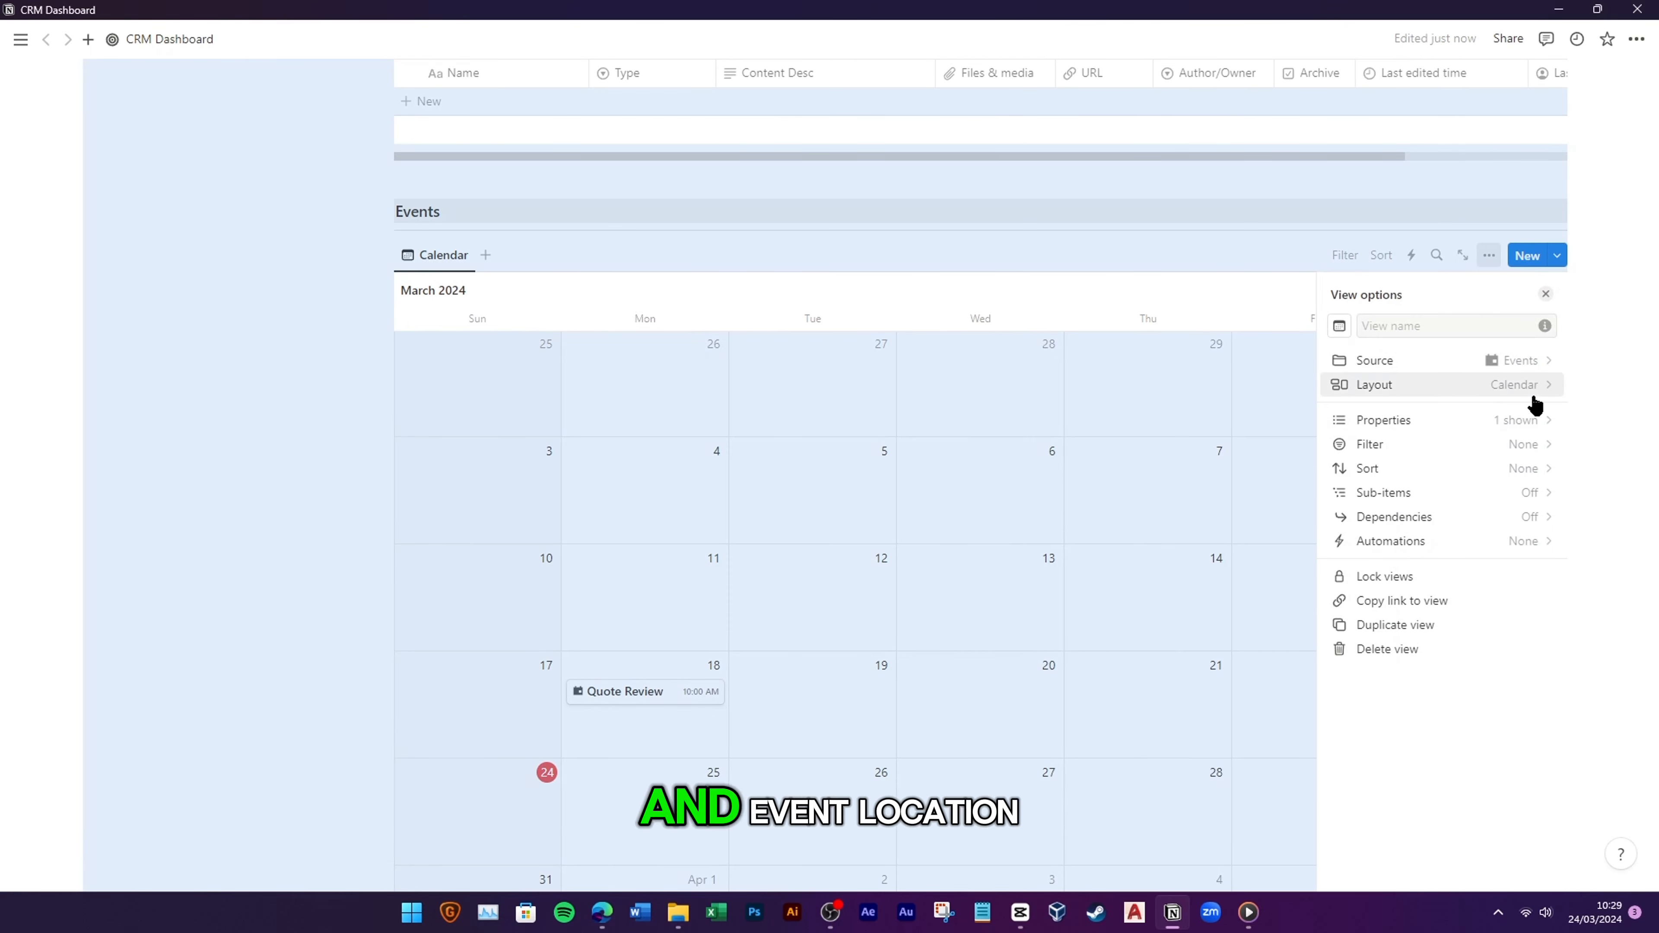
left_click(1532, 420)
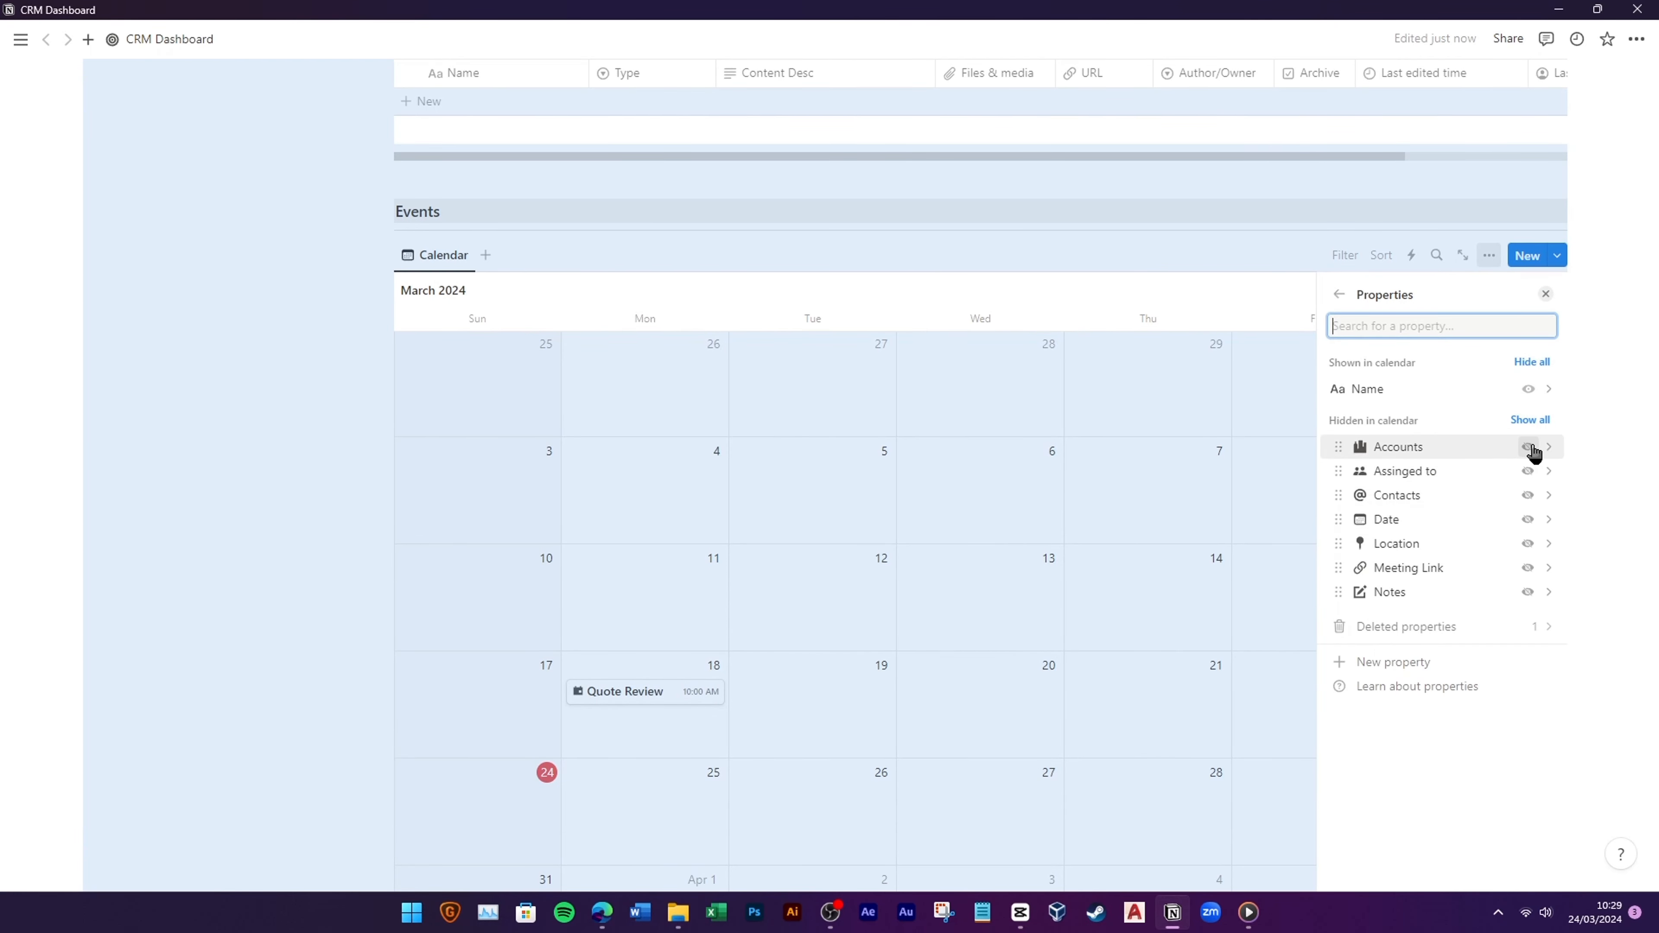
left_click(1526, 472)
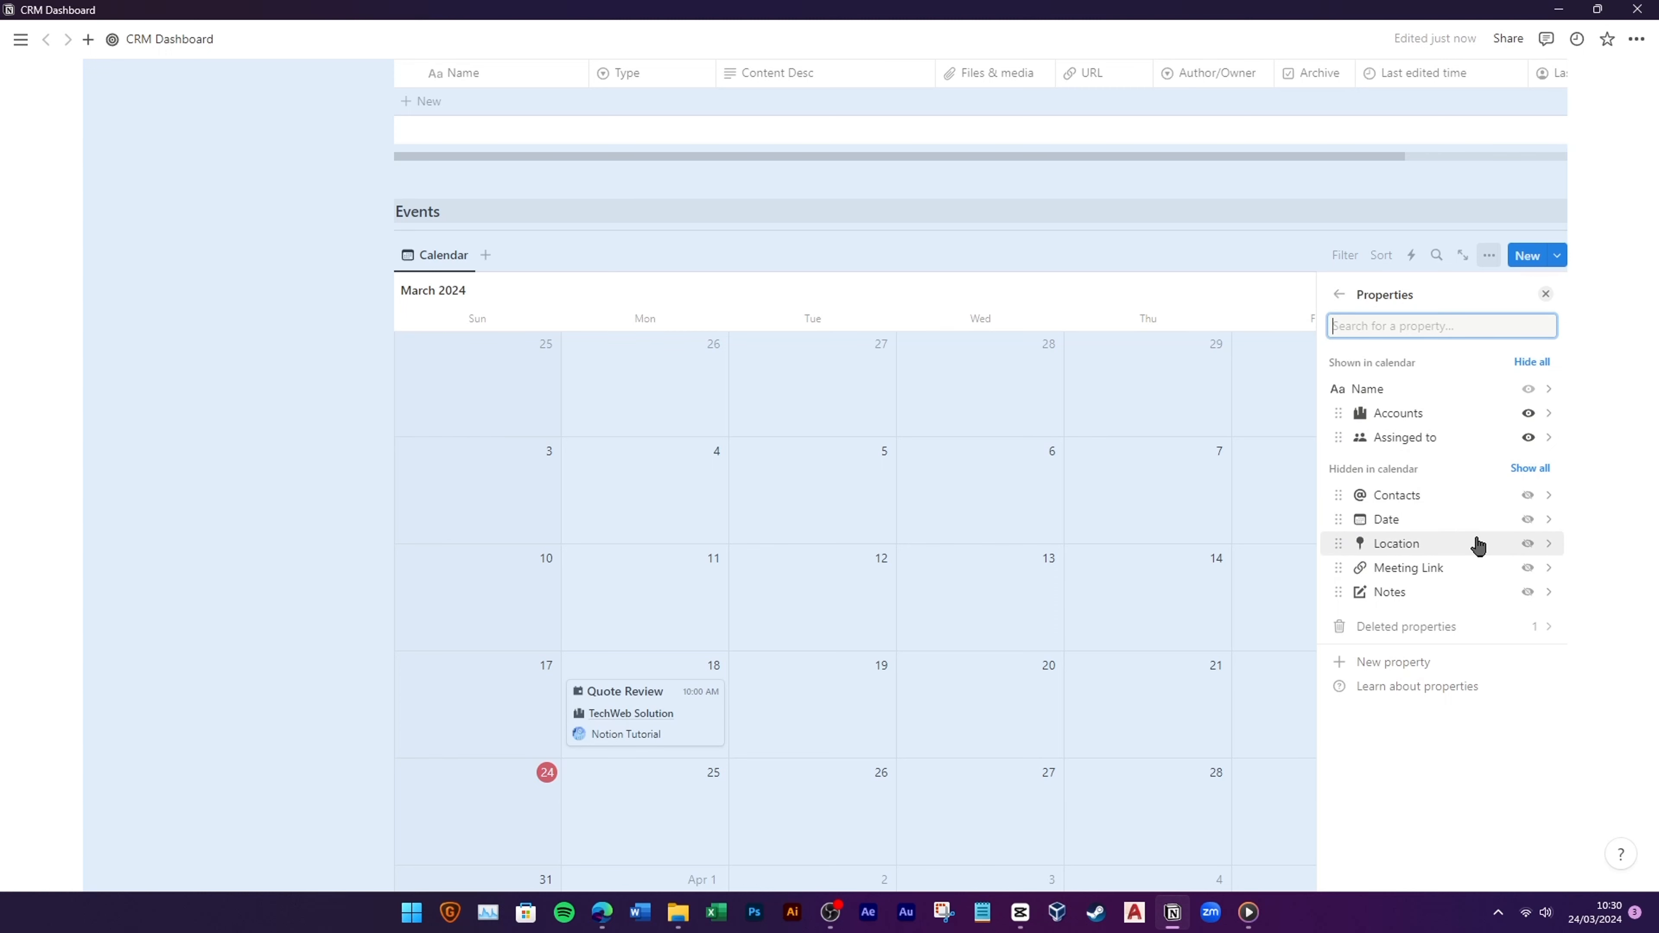
left_click(1528, 544)
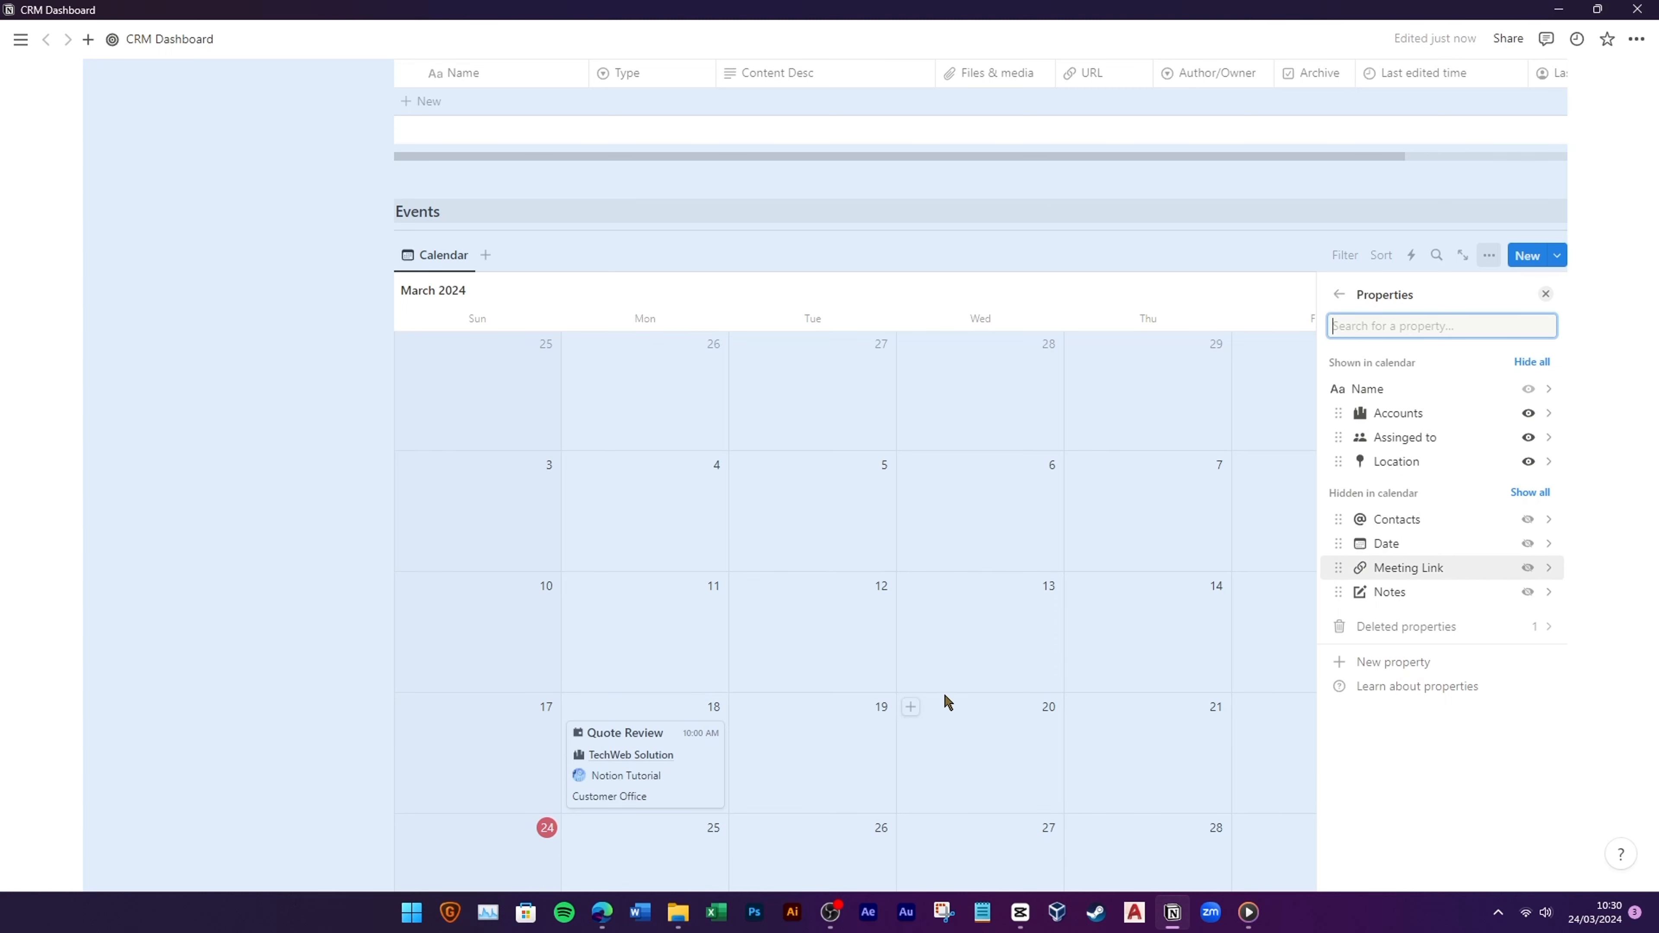
left_click(308, 607)
Step: Delete the empty block under Sales CRM
scroll(671, 689, "down", 10)
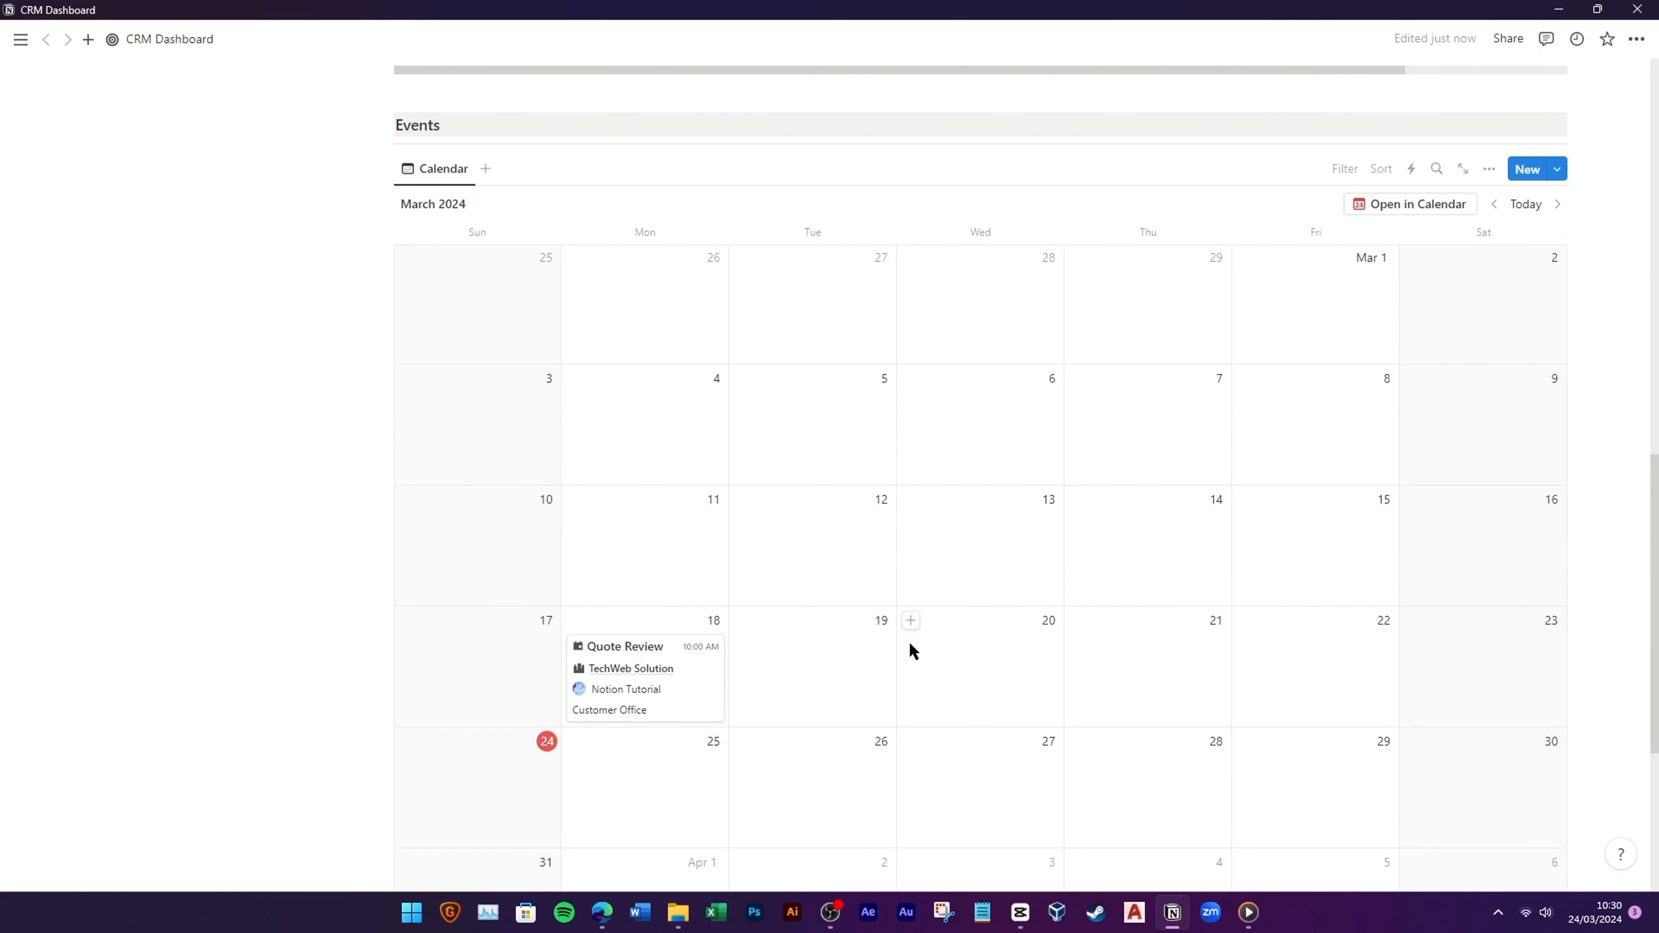
scroll(1081, 642, "down", 1)
scroll(1081, 641, "up", 15)
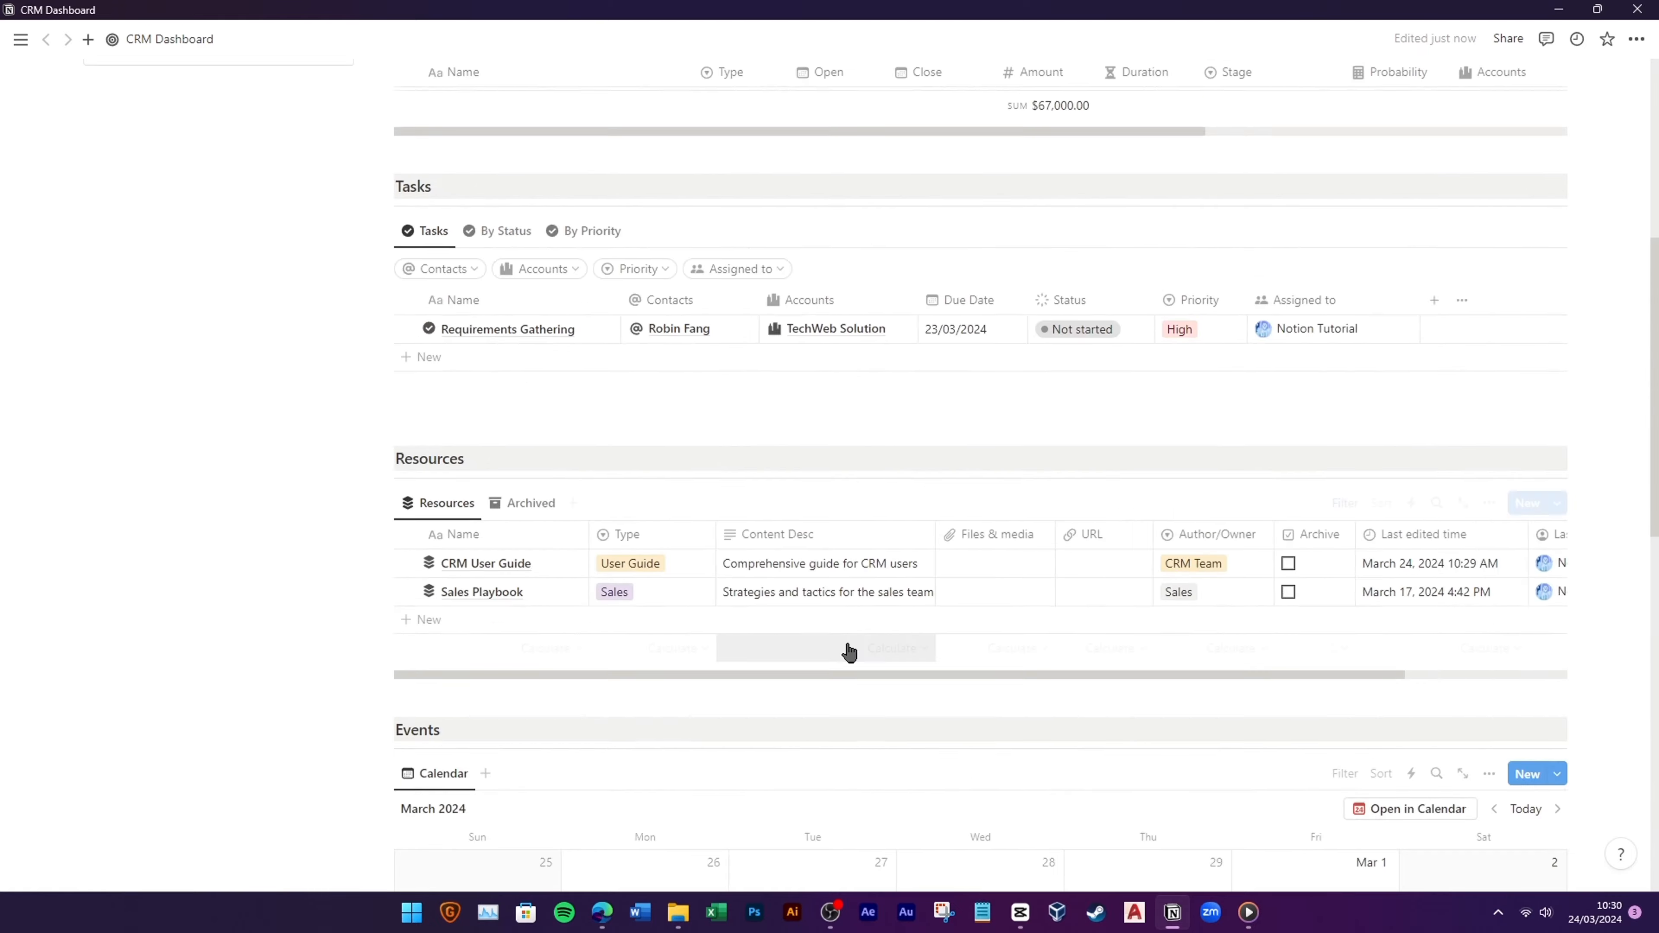
left_click(428, 654)
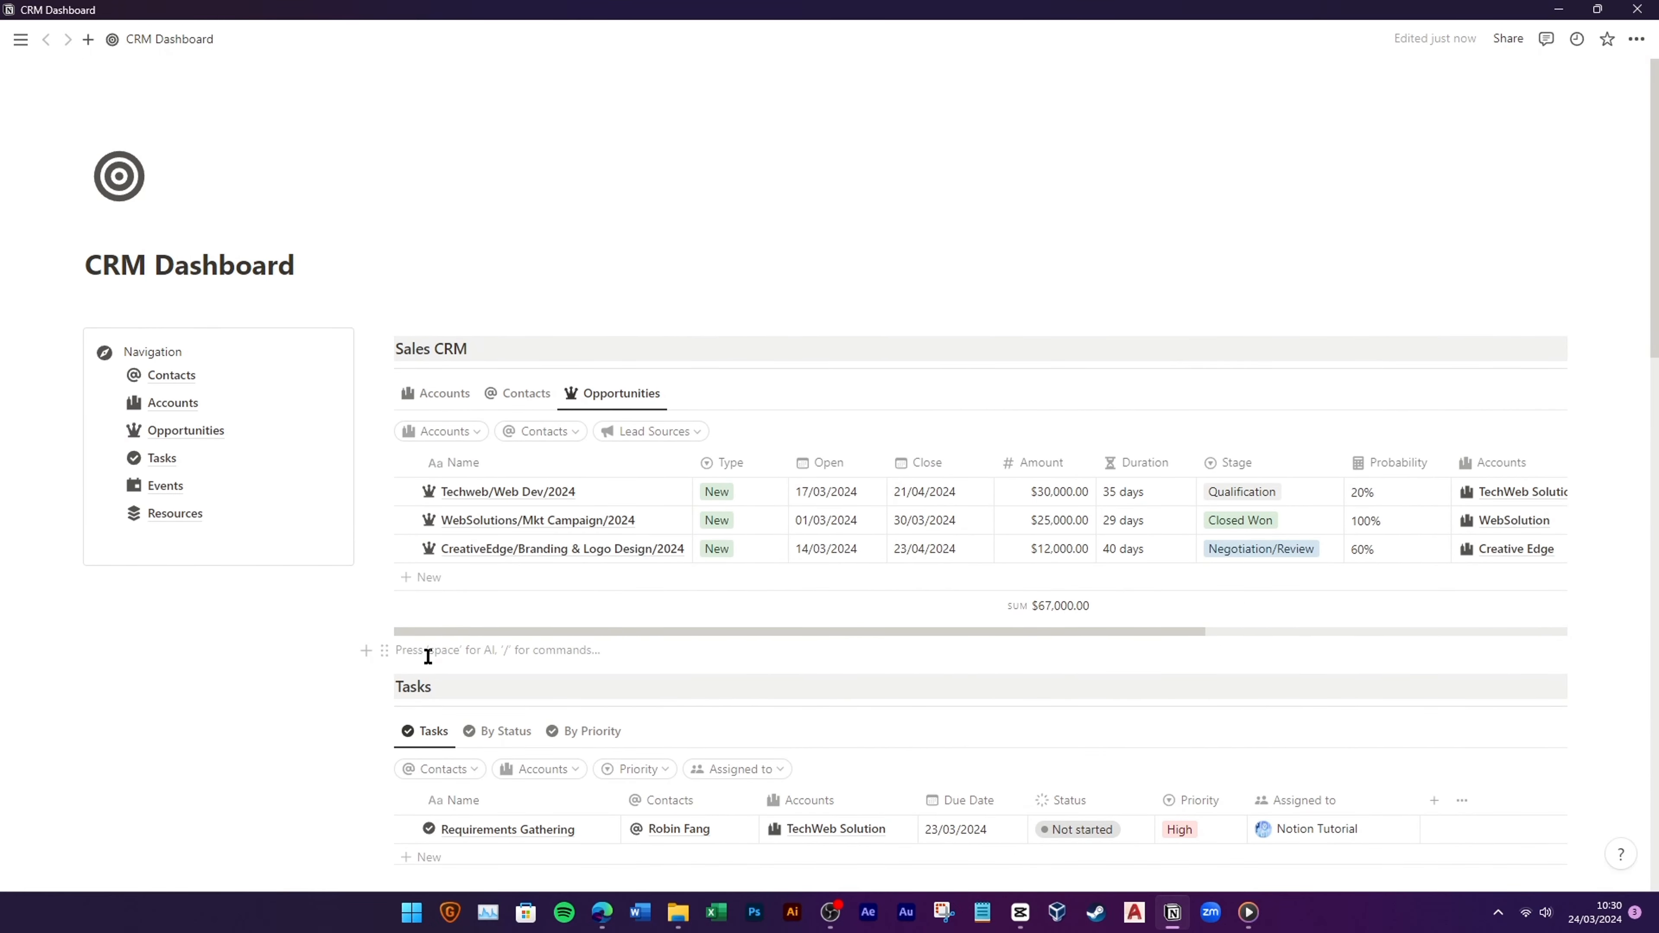
scroll(428, 657, "down", 4)
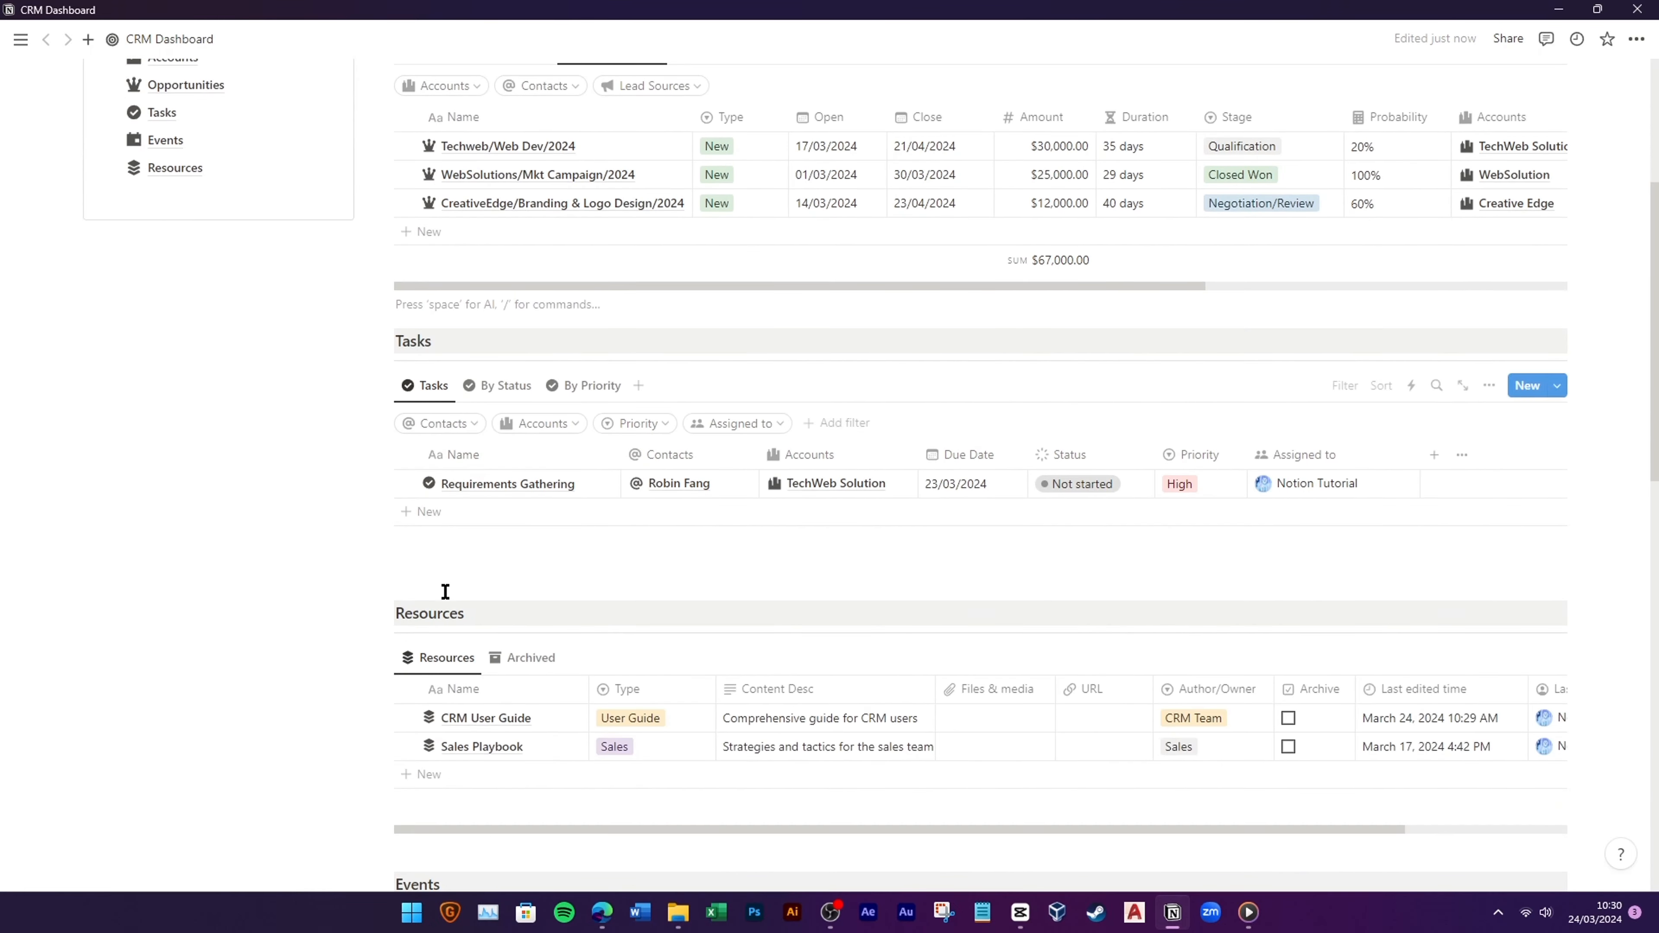
key("BackSpace")
Step: Switch Sales CRM to its Accounts view and add a new line below the Resources link
scroll(451, 569, "down", 4)
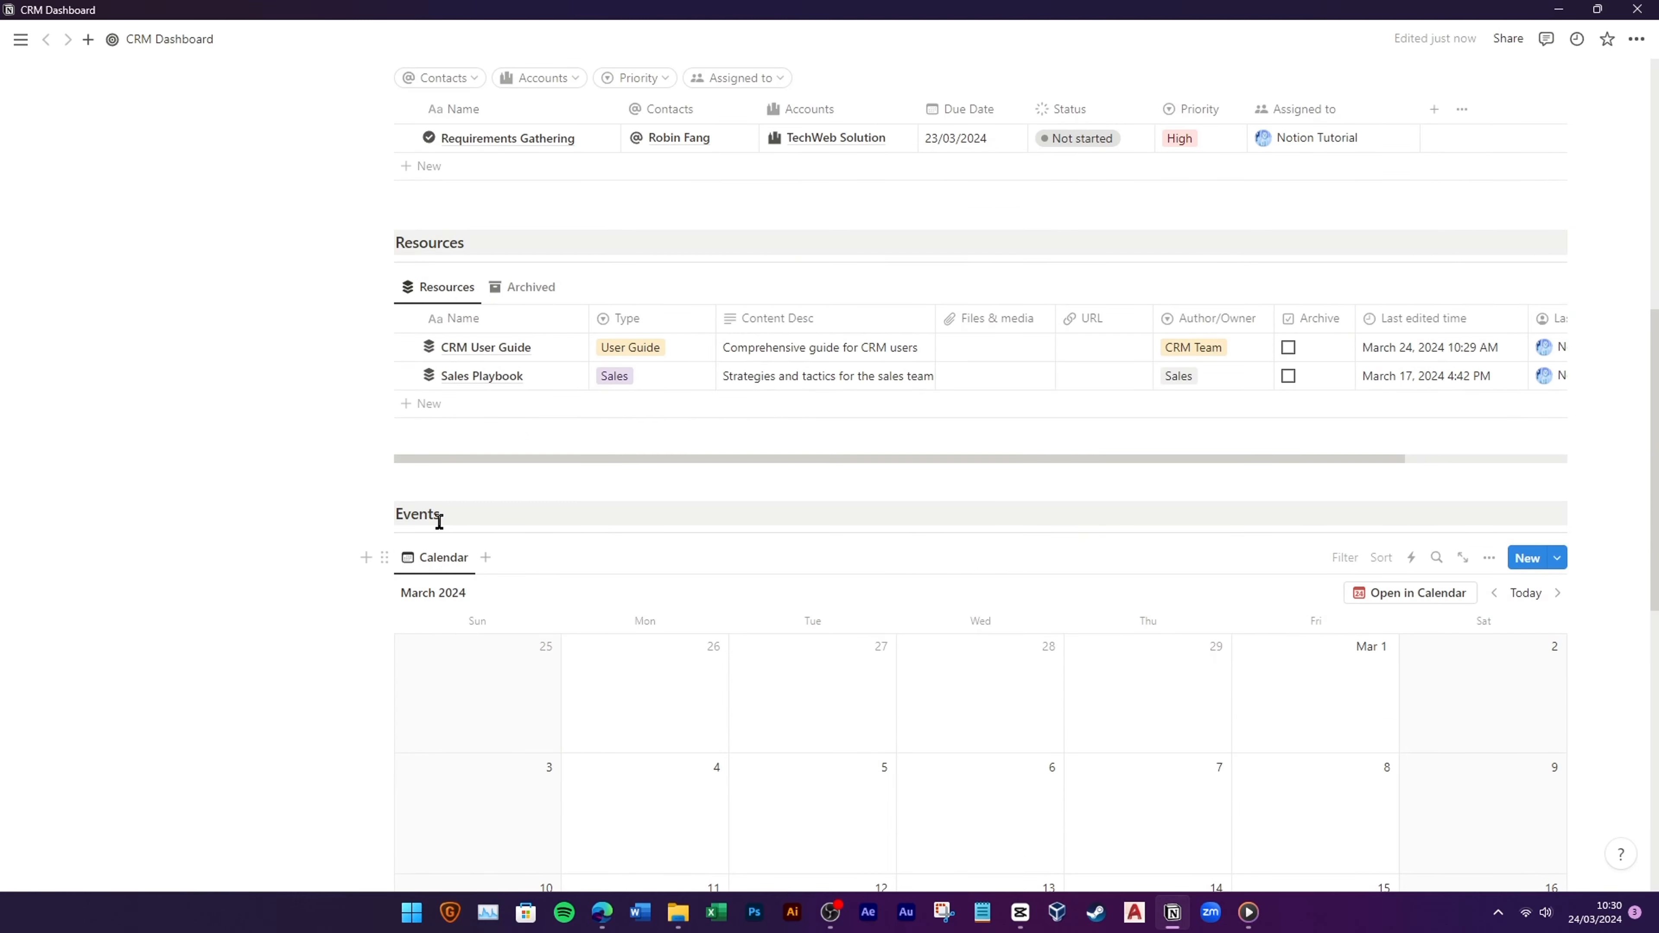
scroll(419, 523, "up", 4)
scroll(528, 560, "down", 3)
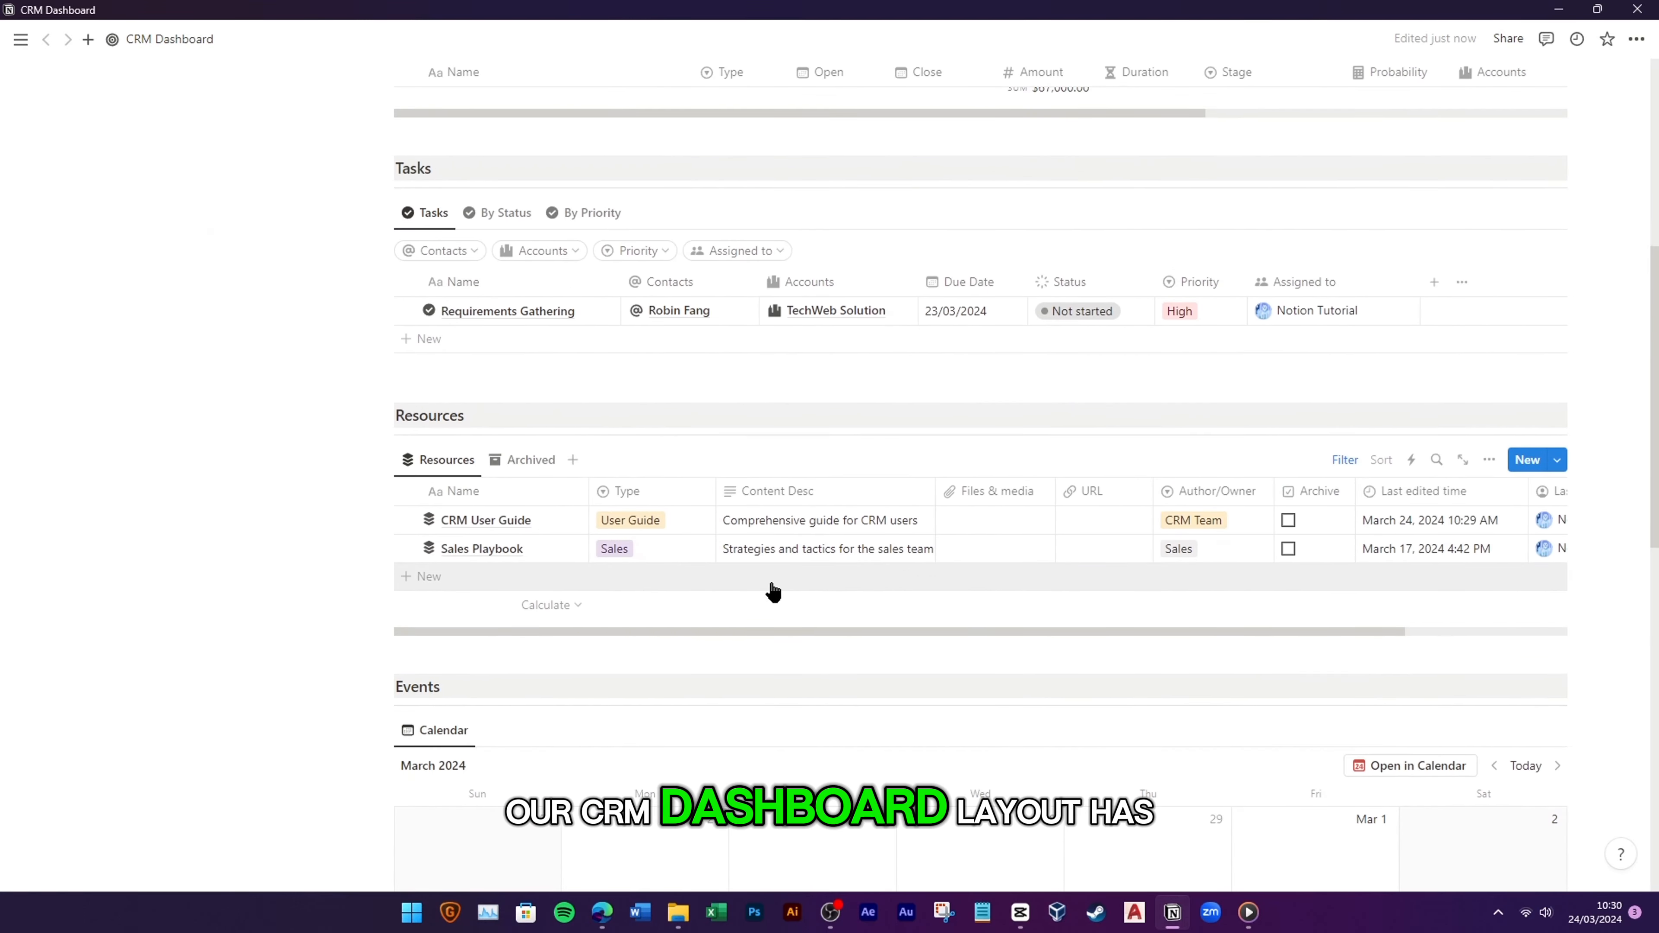
scroll(754, 630, "up", 6)
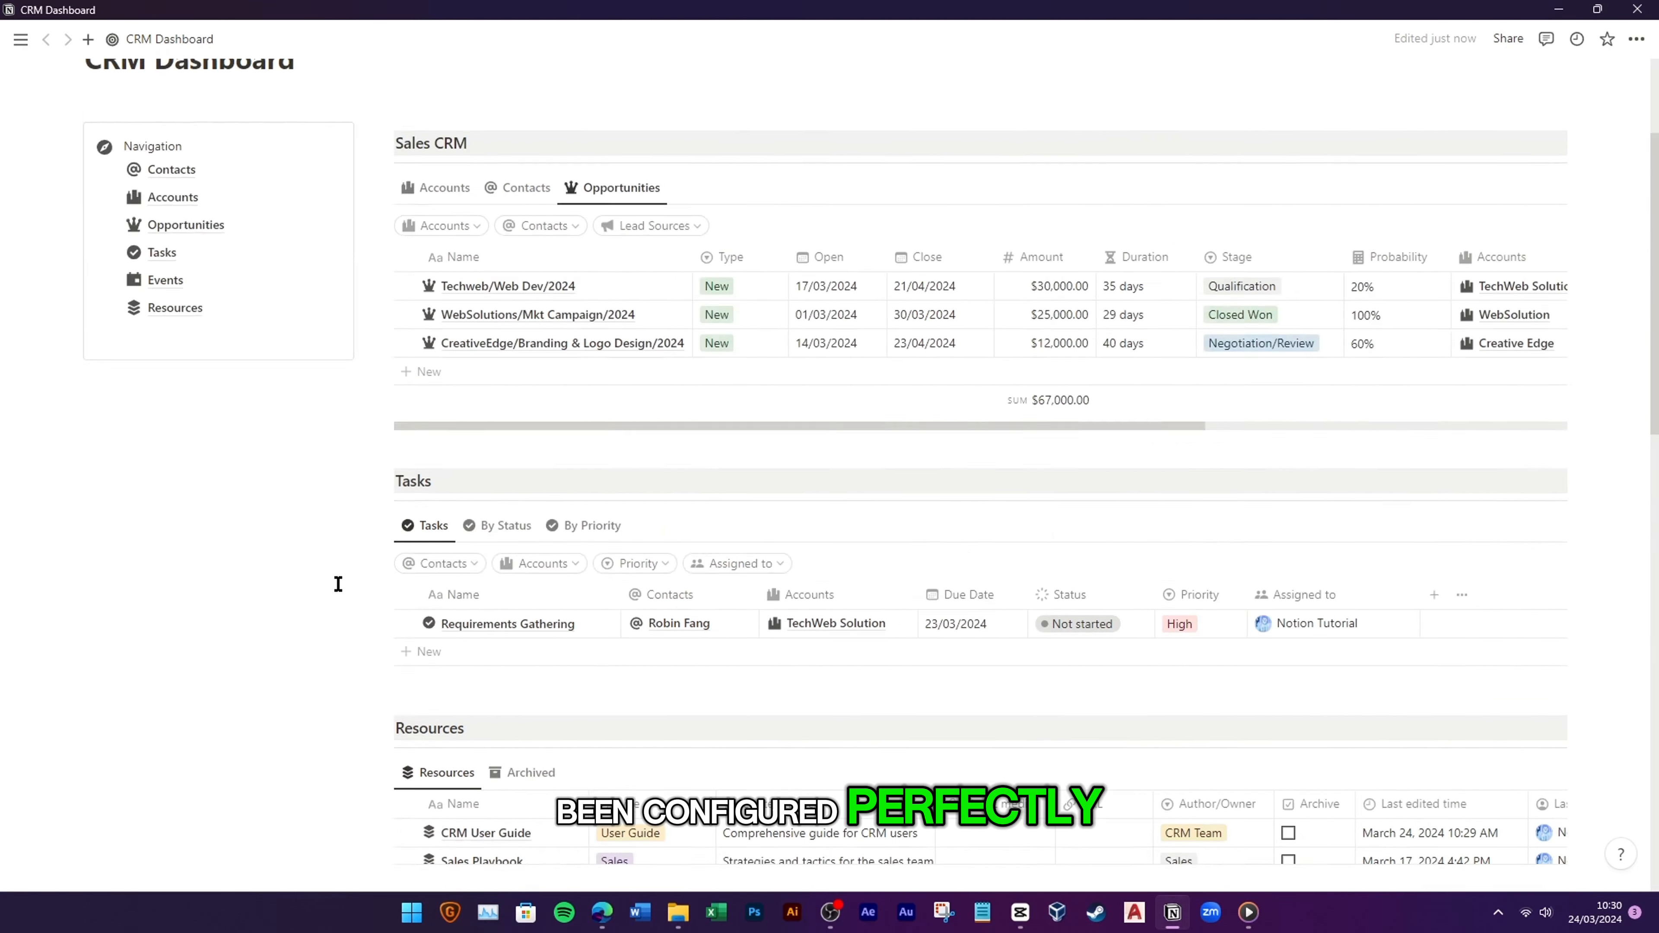
scroll(771, 613, "up", 2)
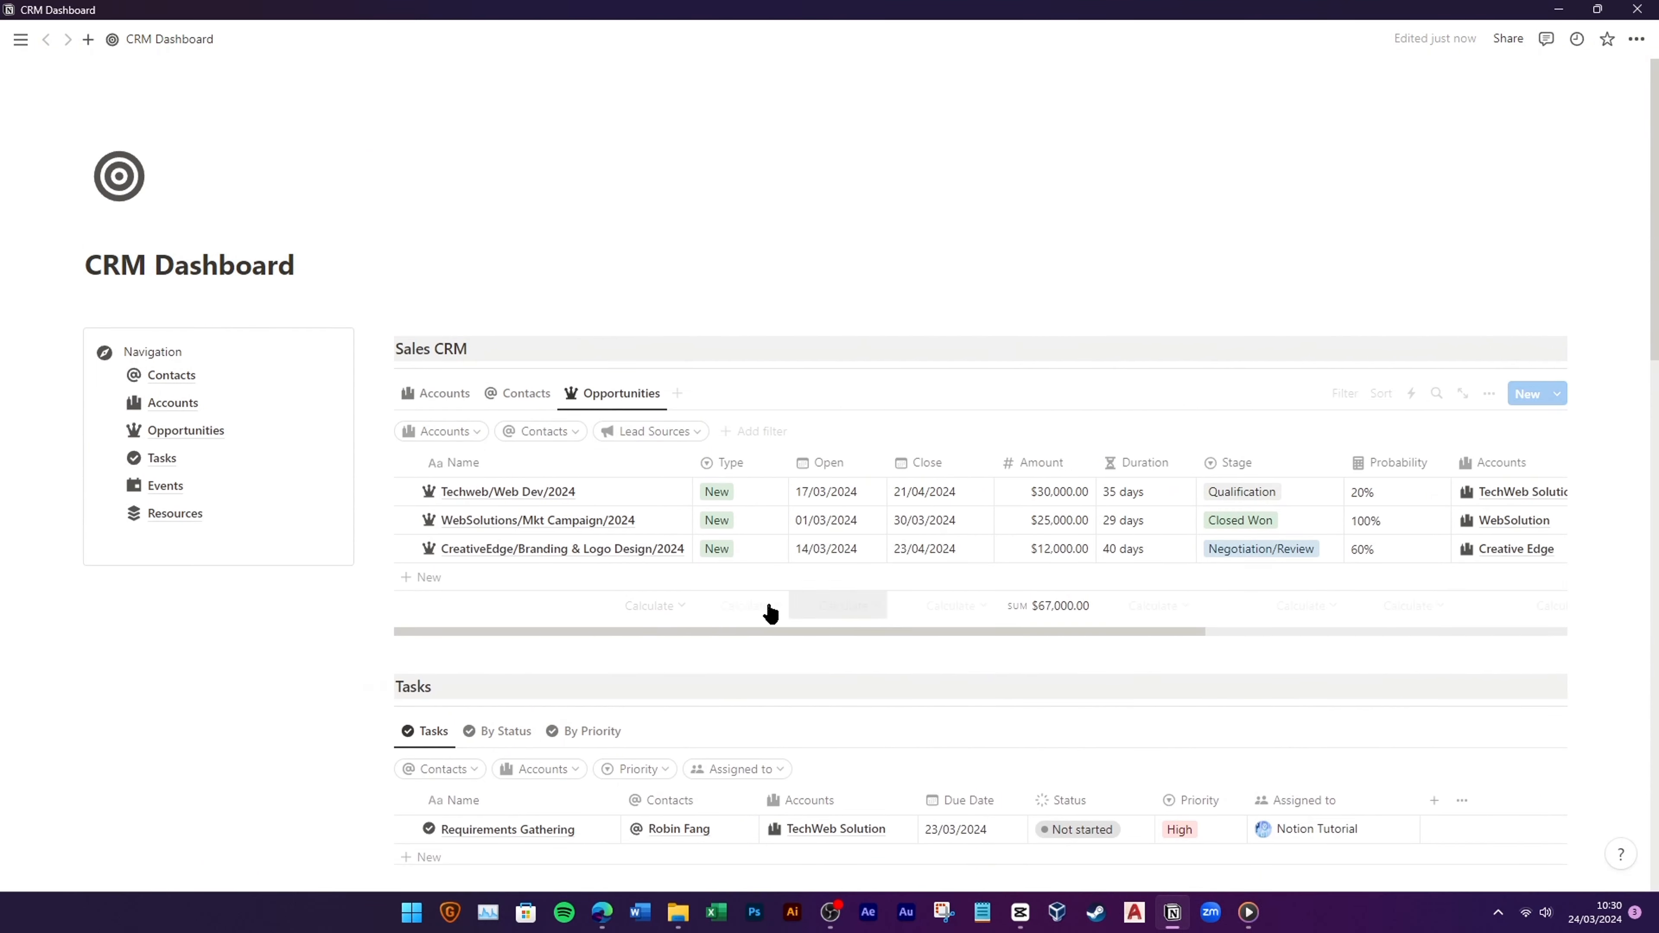
left_click(447, 406)
scroll(822, 629, "down", 4)
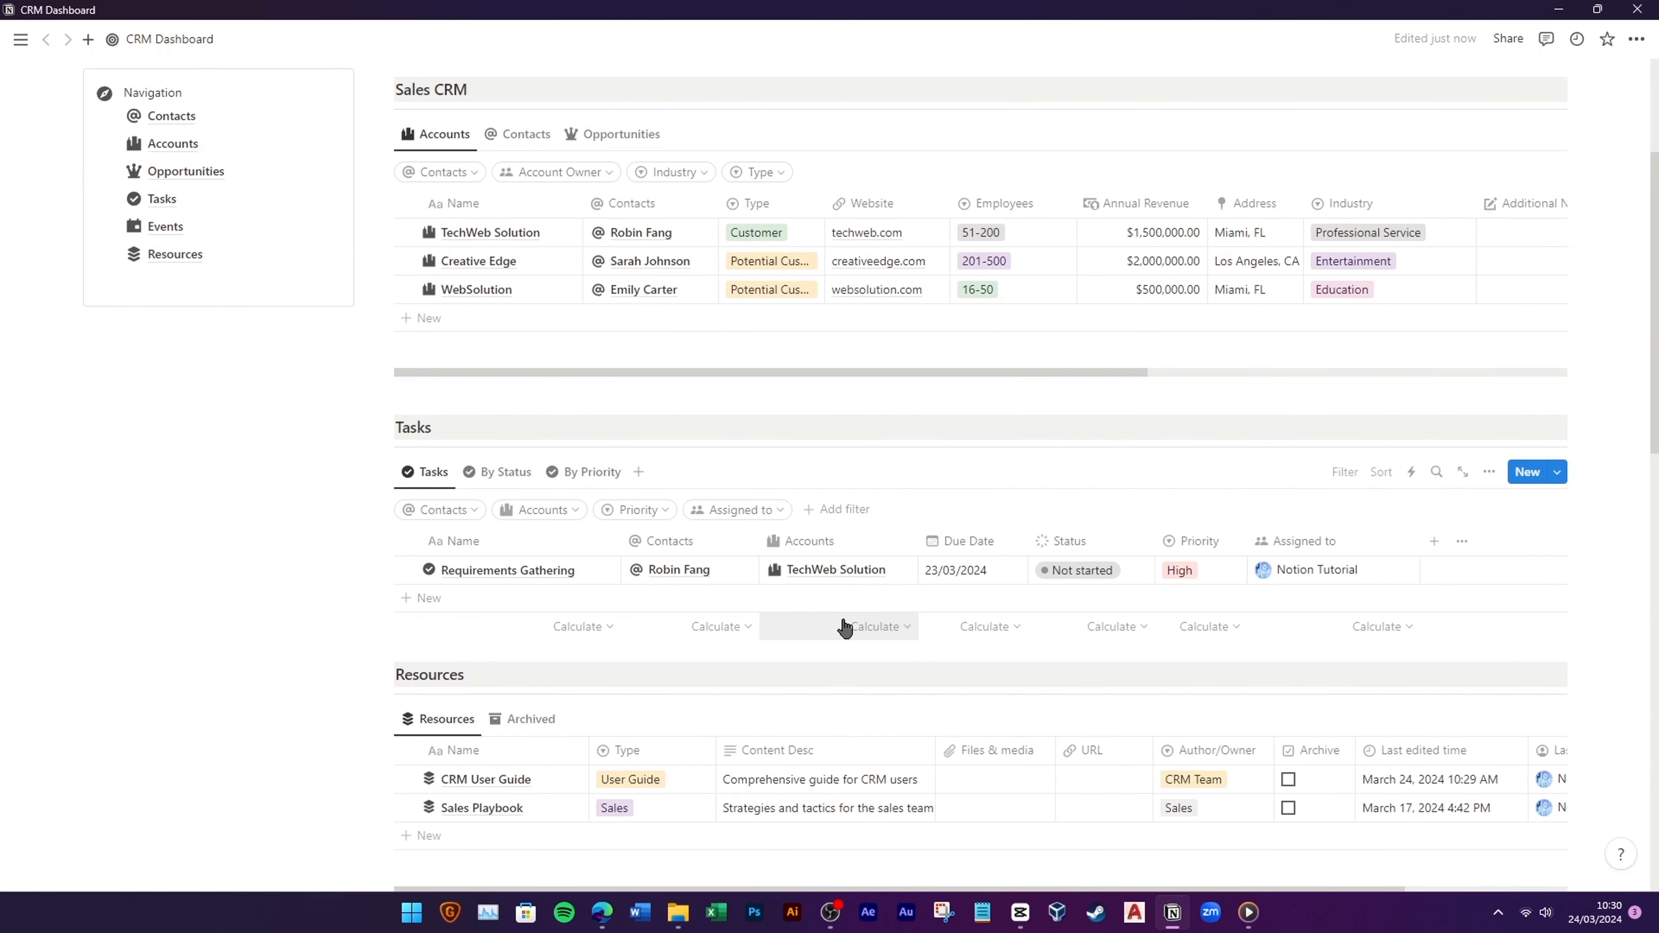
left_click(95, 255)
Step: Add a divider under Resources, followed by an underlined 'Quick Buttons' line
key("Escape")
type("/div")
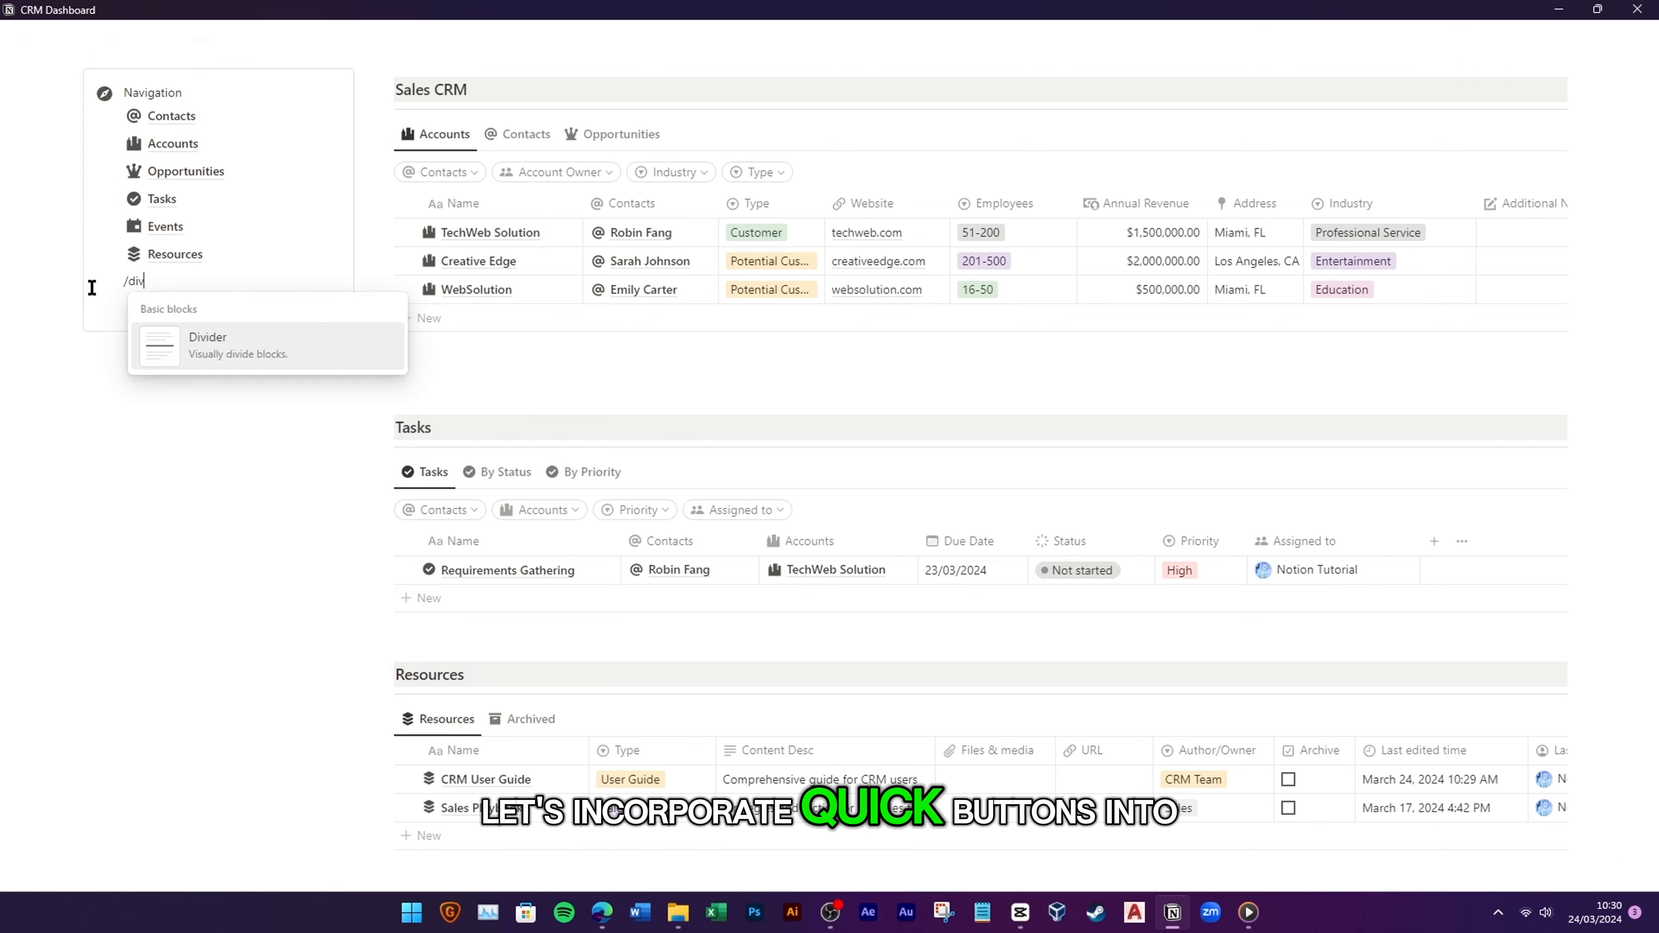
left_click(233, 352)
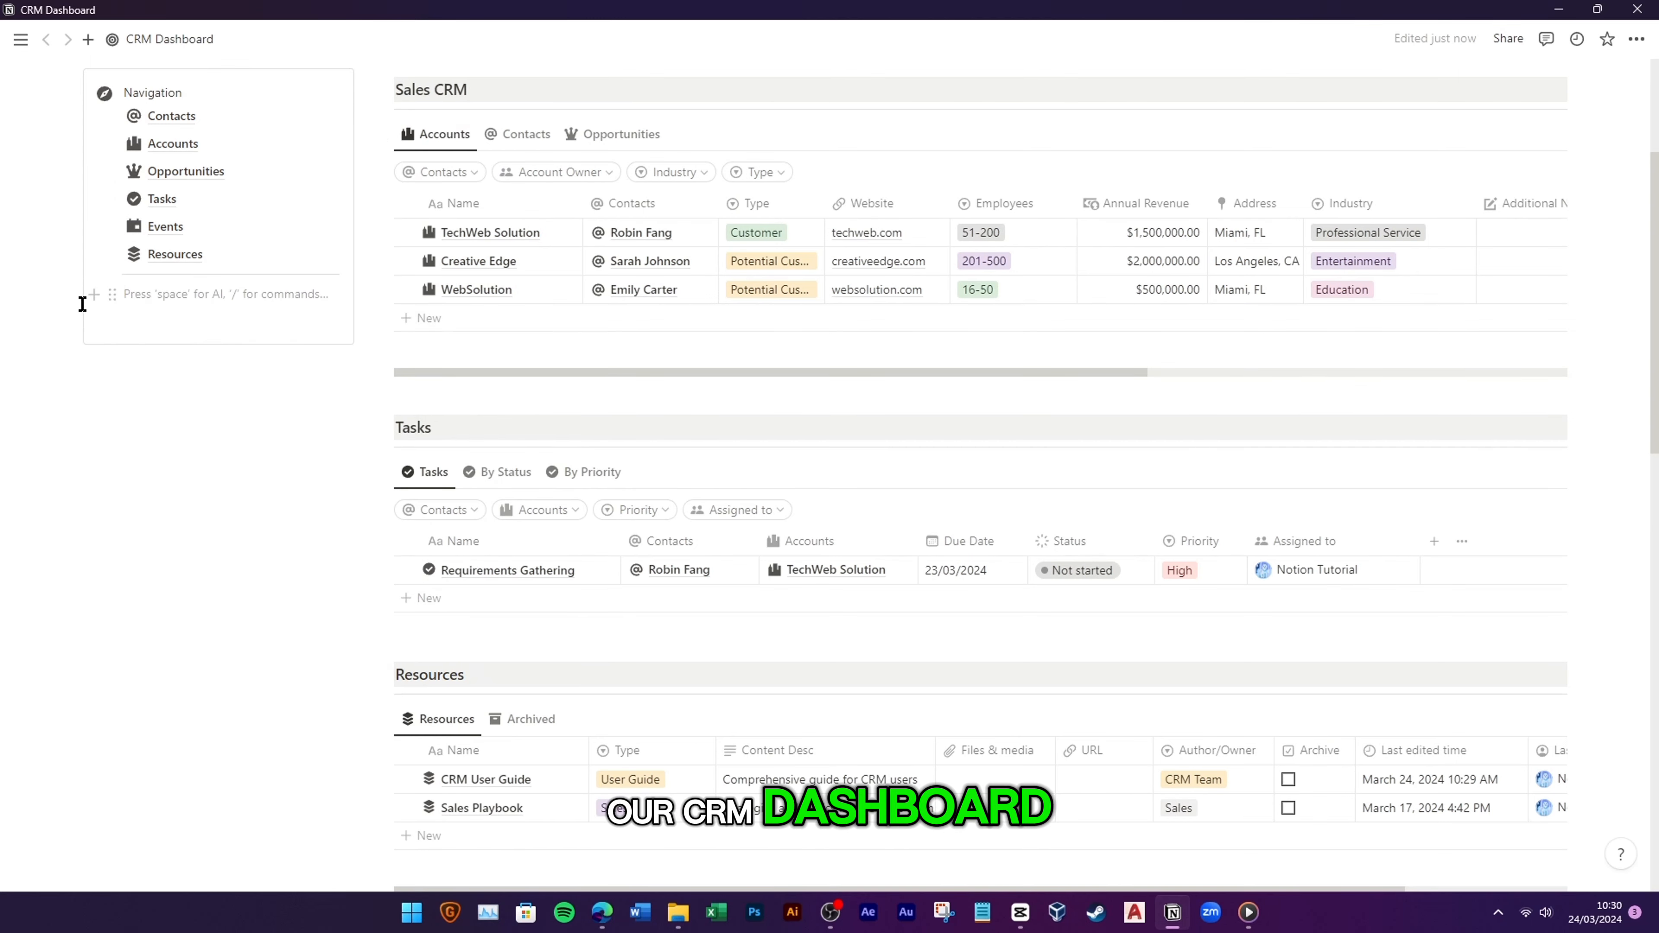
type("Quick Buttons")
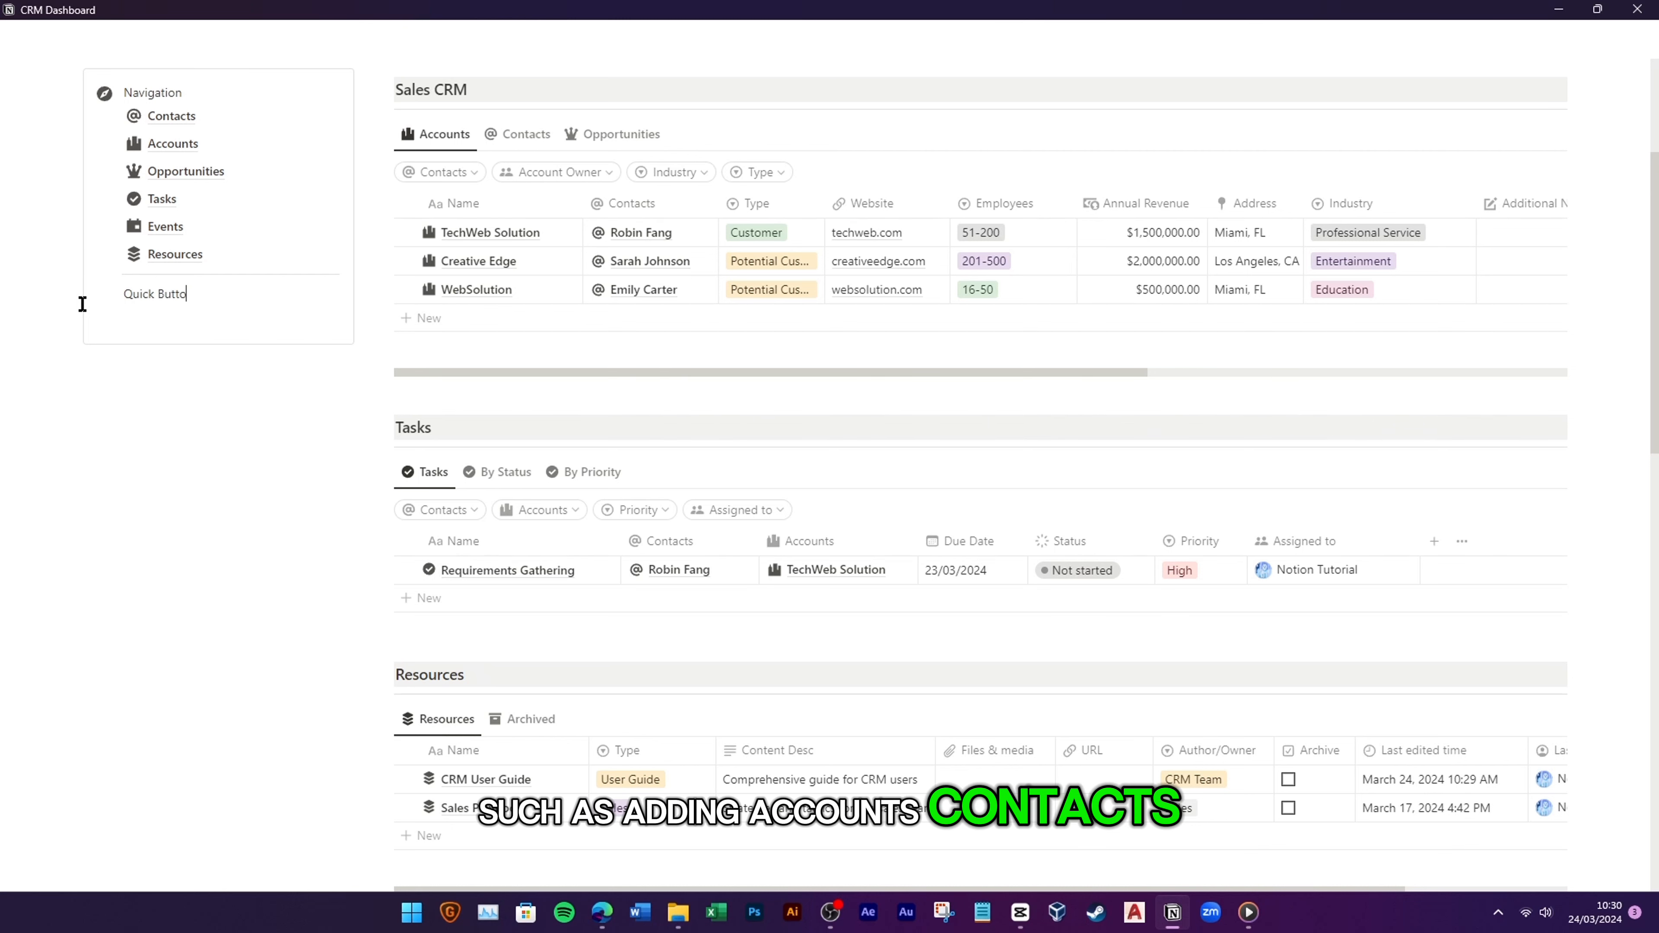
triple_click(136, 297)
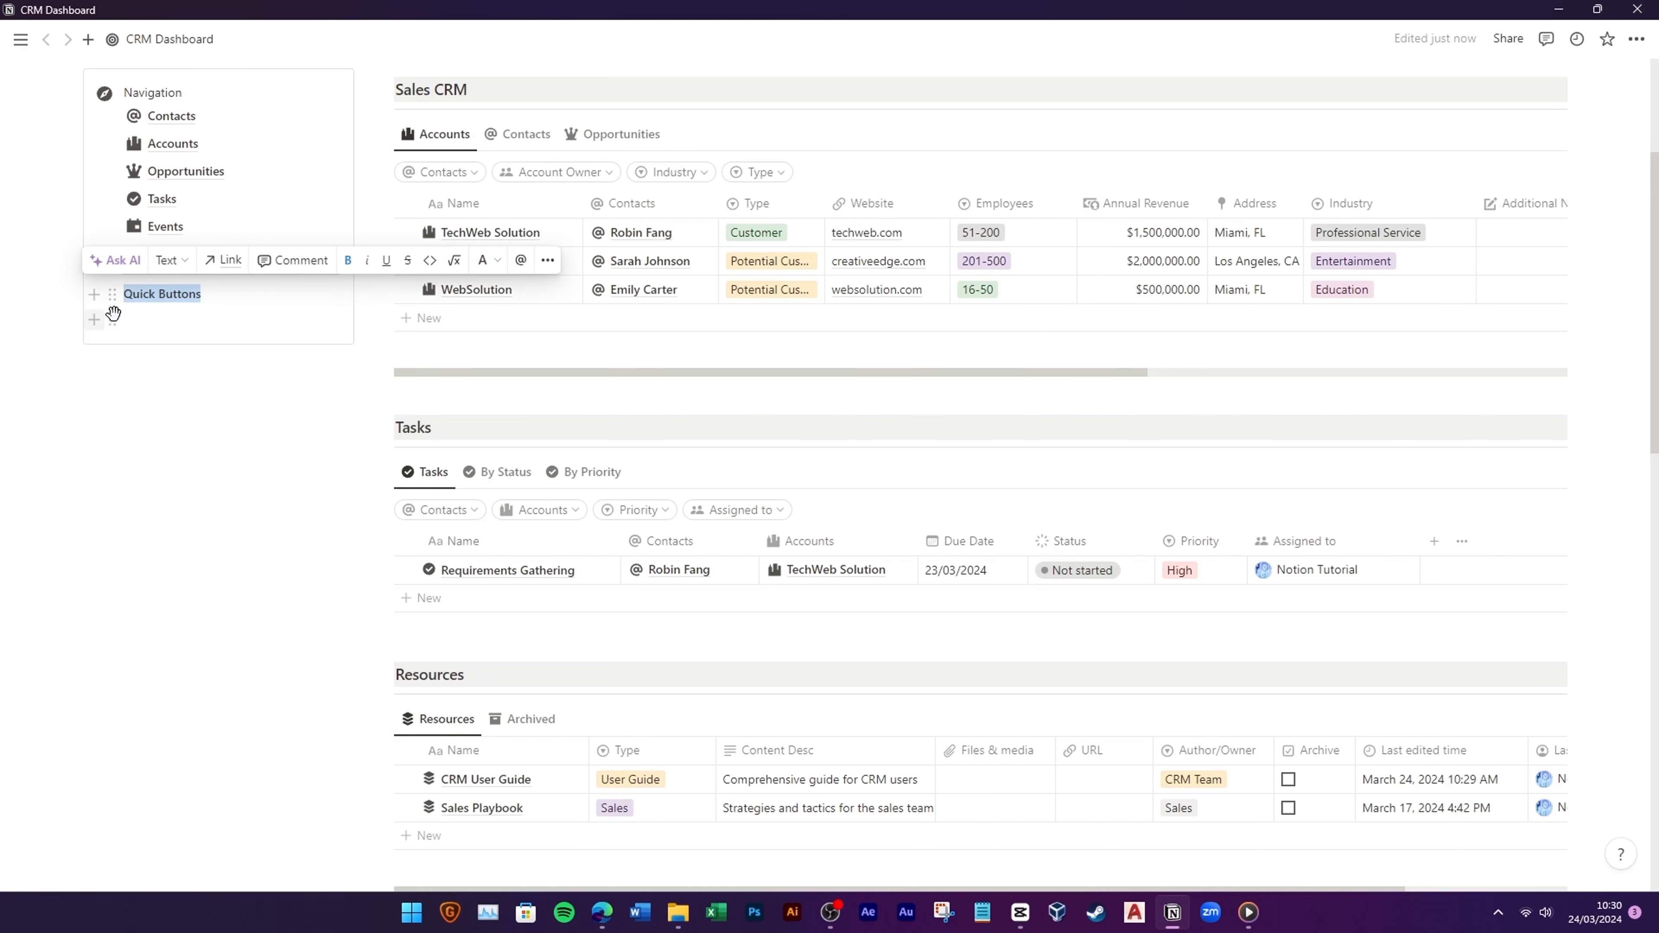
left_click(164, 304)
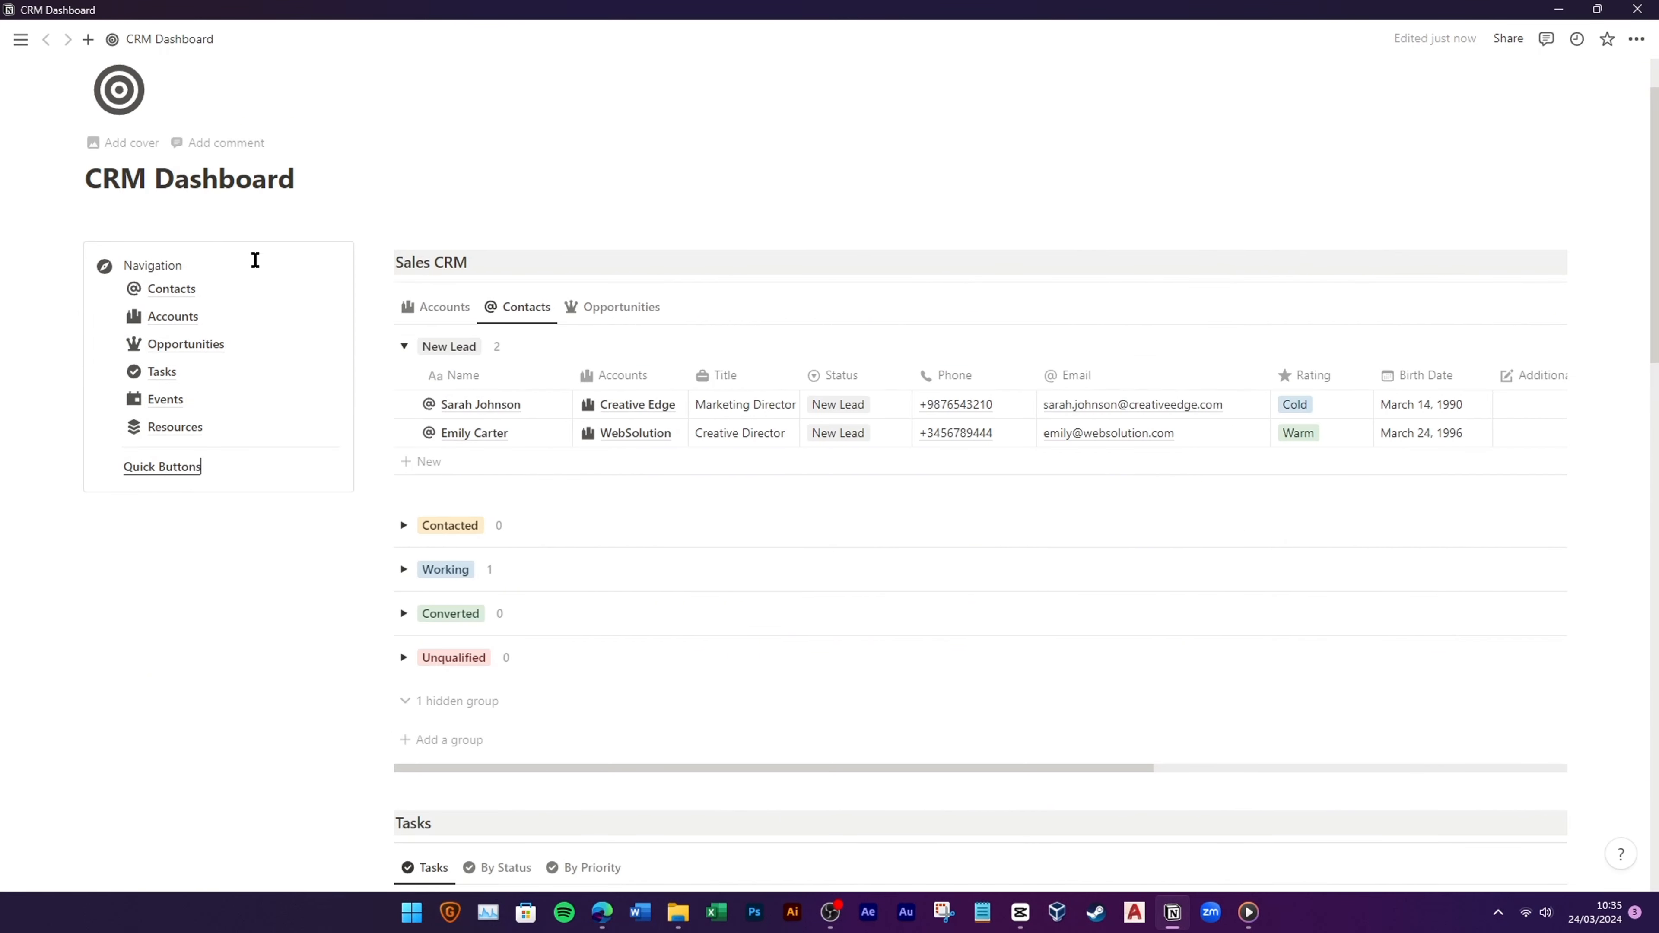
Step: Insert a button named 'New Contact' with the @ icon under Quick Buttons
type("/button")
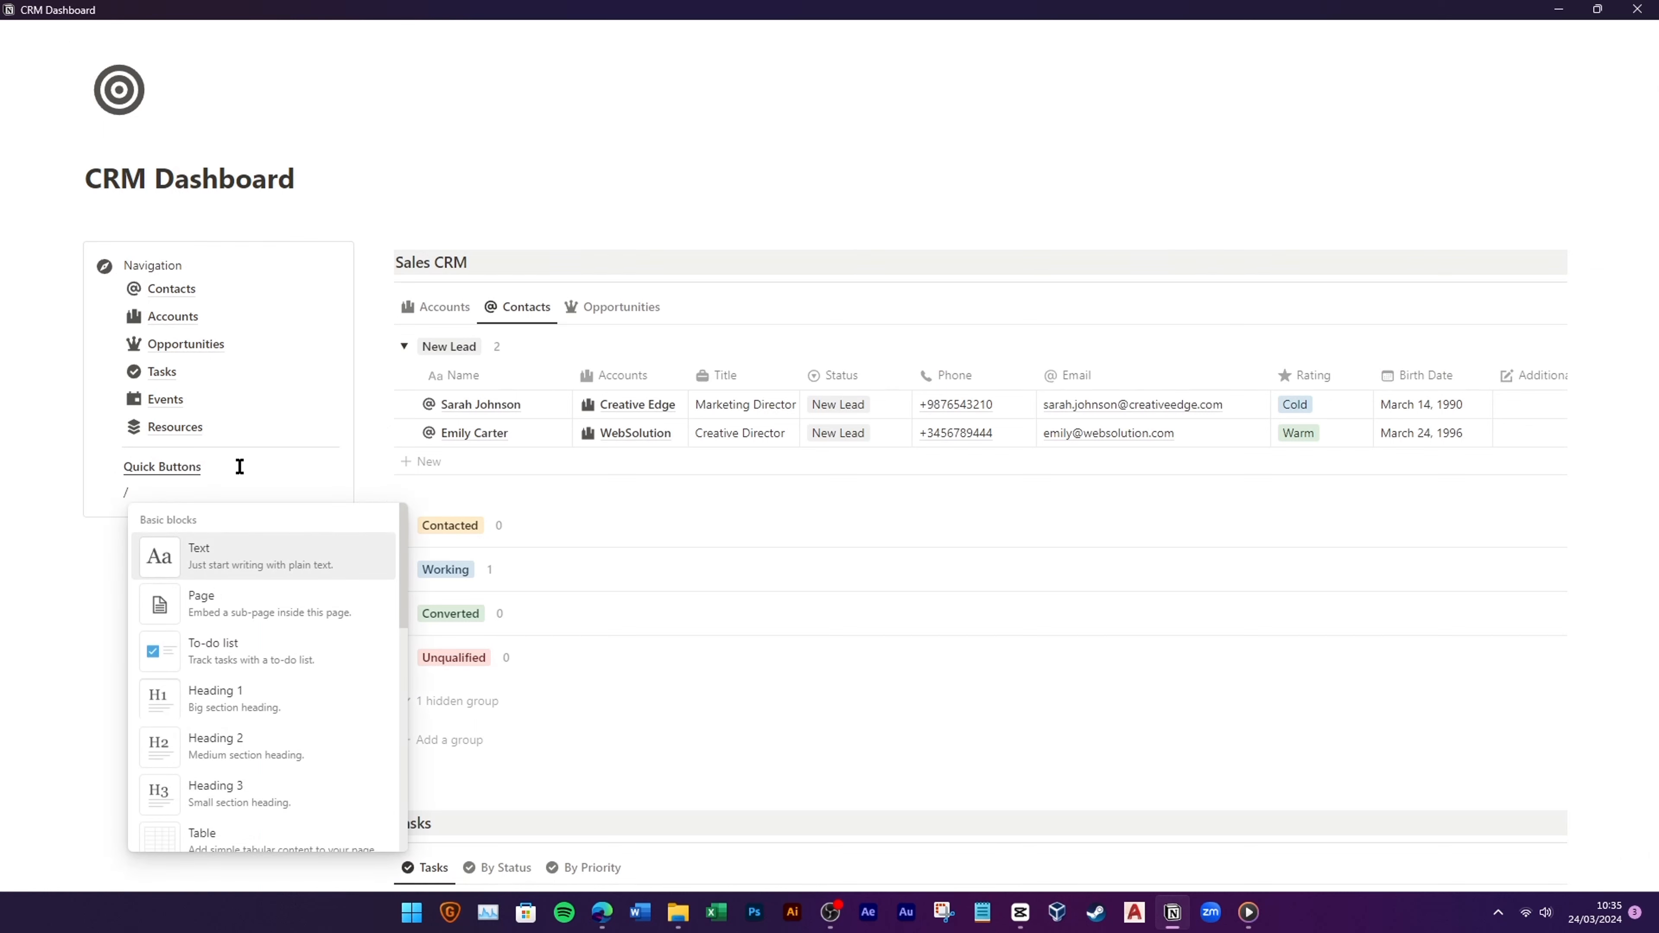
left_click(247, 533)
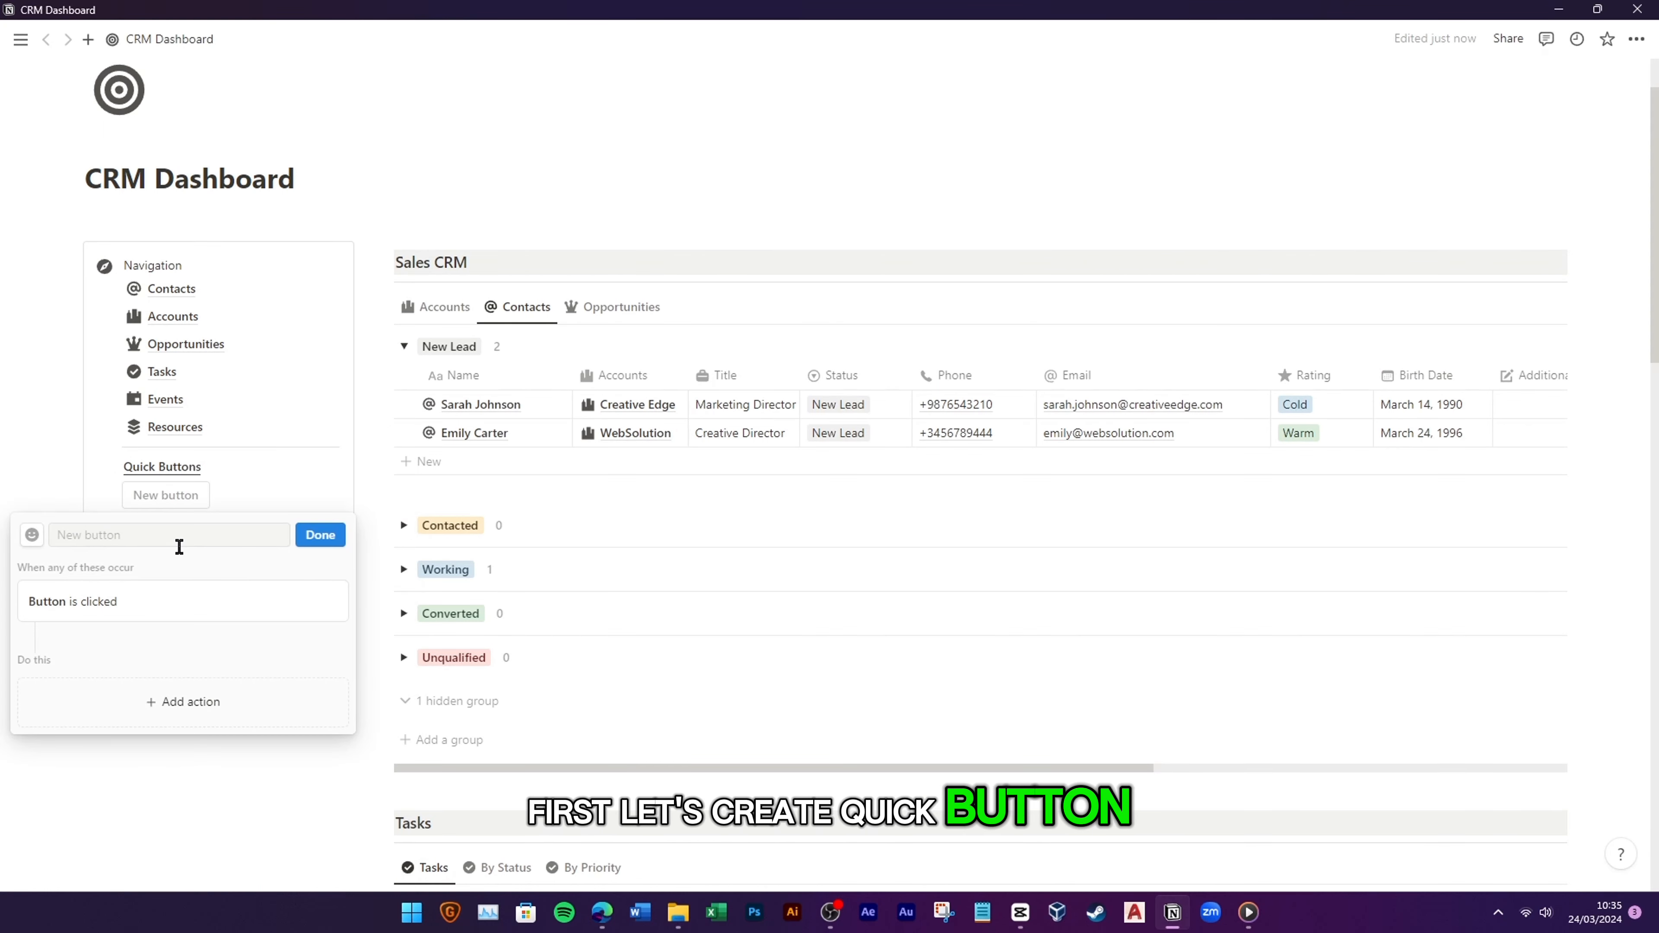
left_click(97, 542)
type("New Contact")
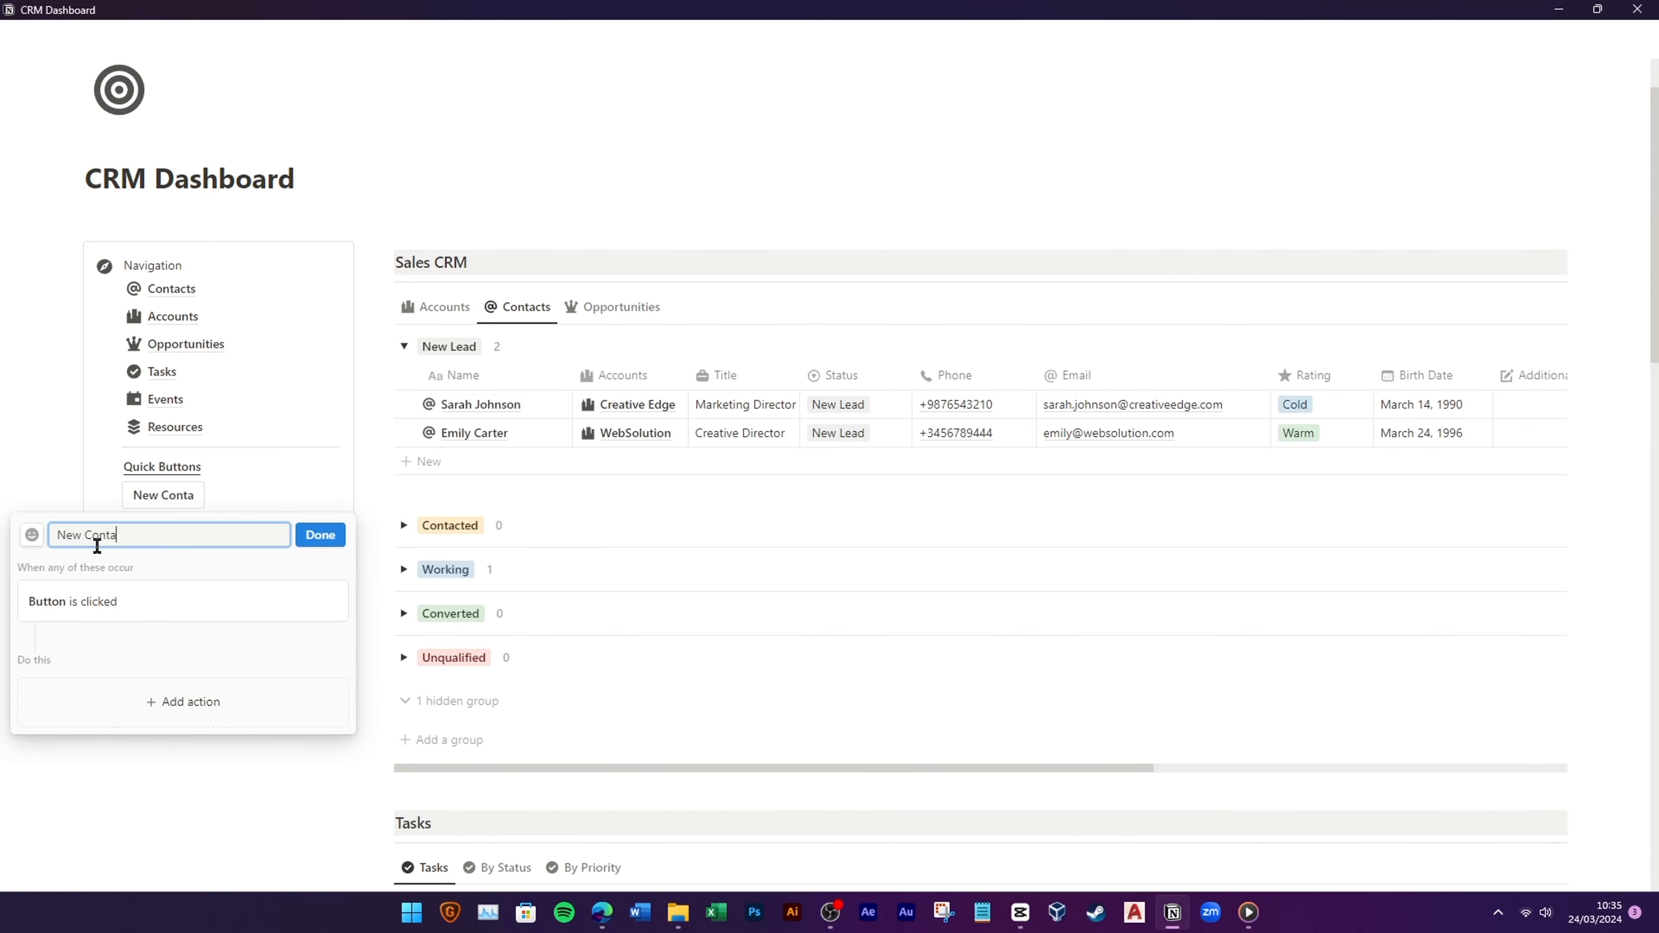
left_click(33, 536)
left_click(35, 675)
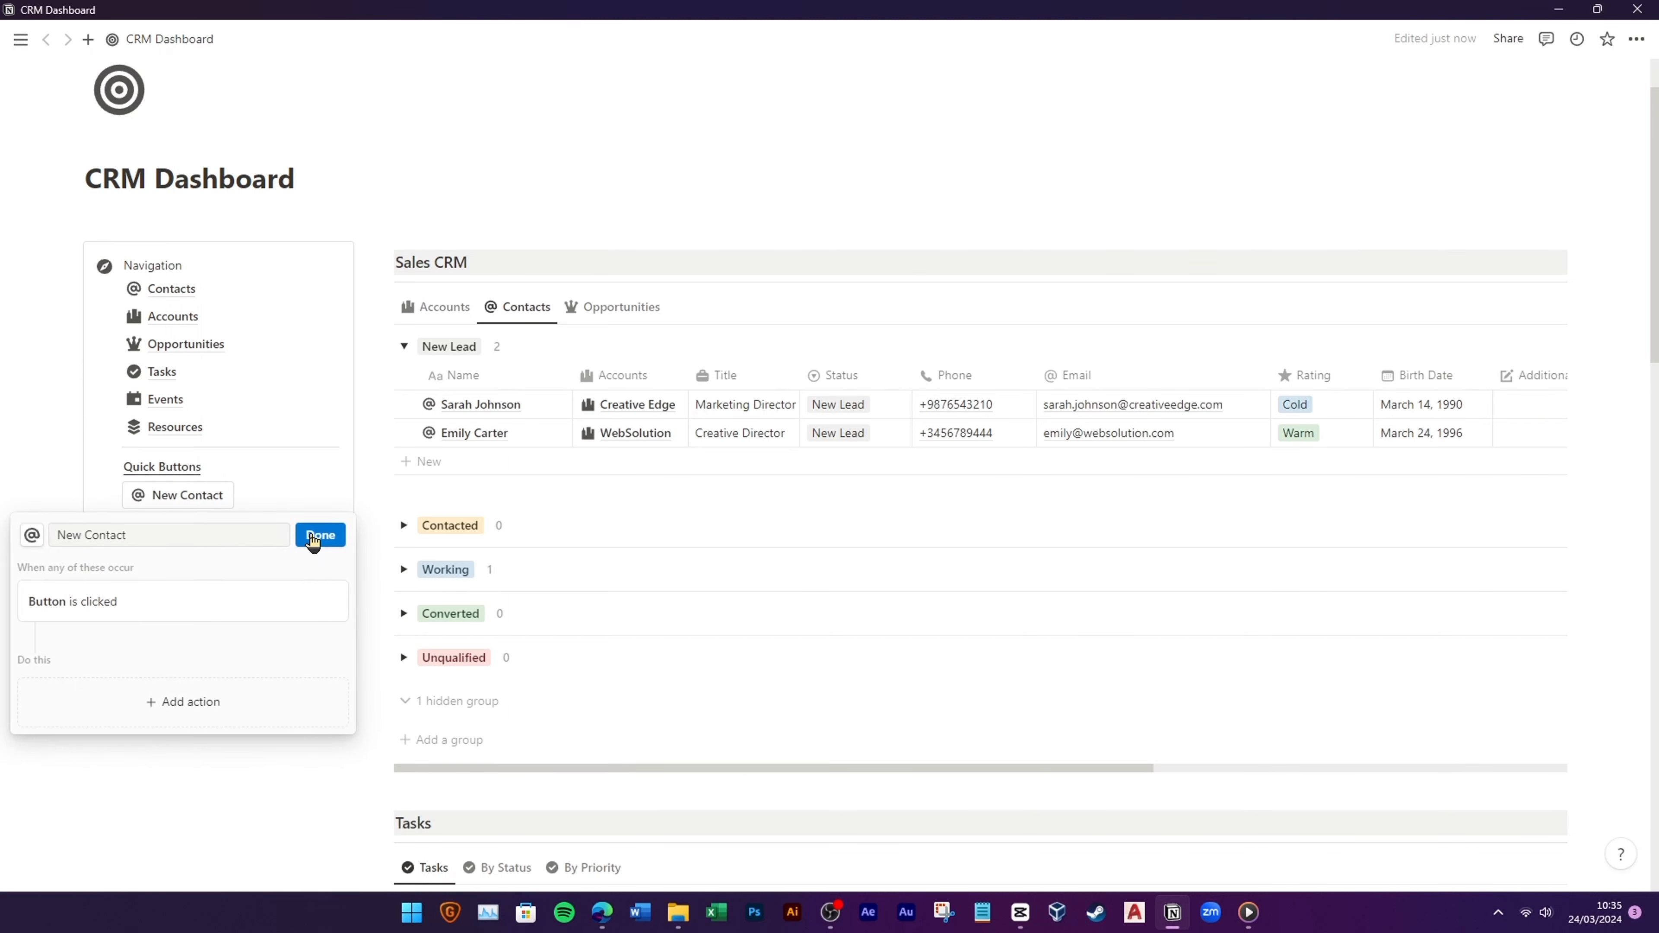
Step: Give the button actions: add a page to Contacts, then open it in side peek
left_click(183, 701)
left_click(118, 583)
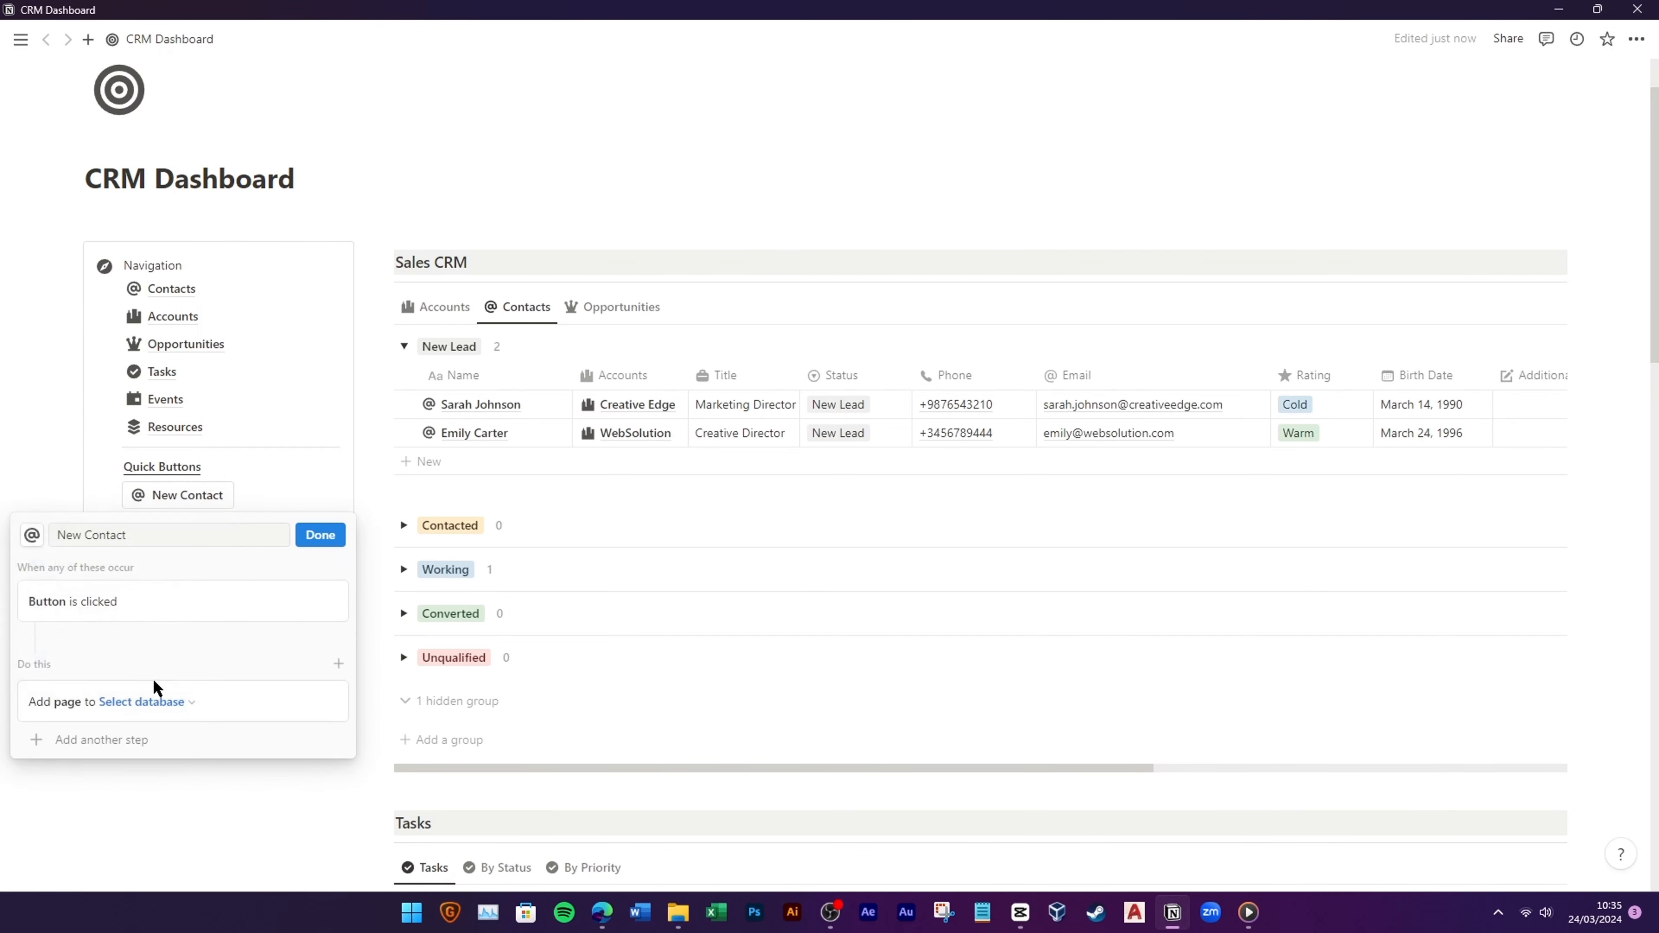
left_click(100, 593)
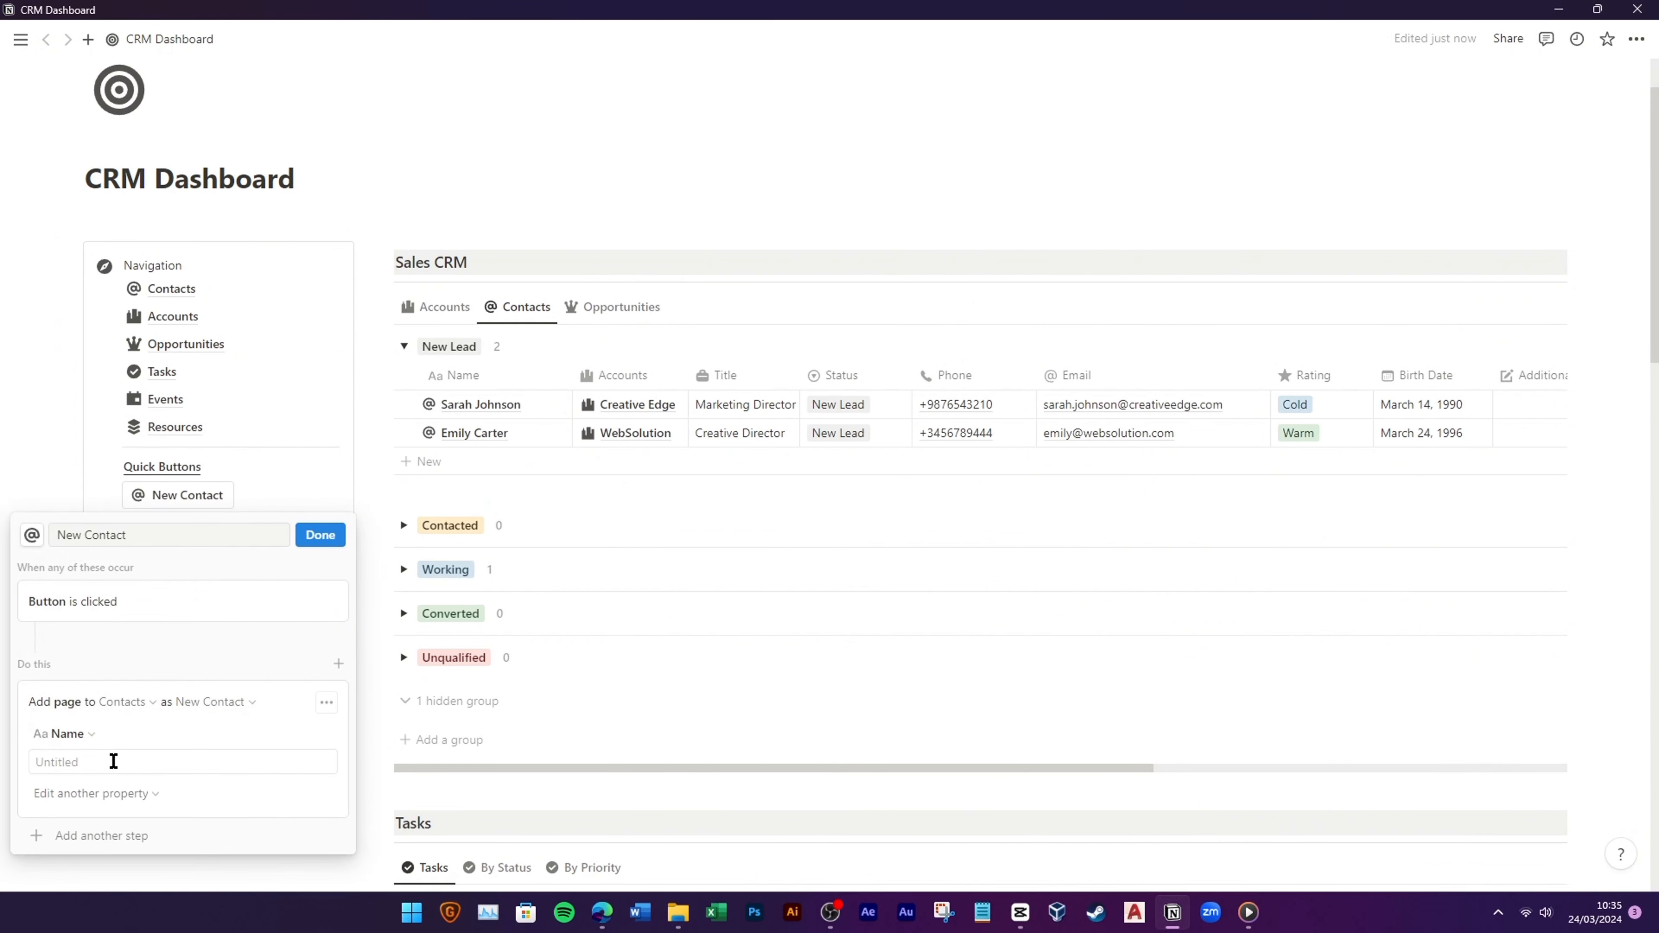
left_click(98, 838)
left_click(115, 804)
left_click(91, 419)
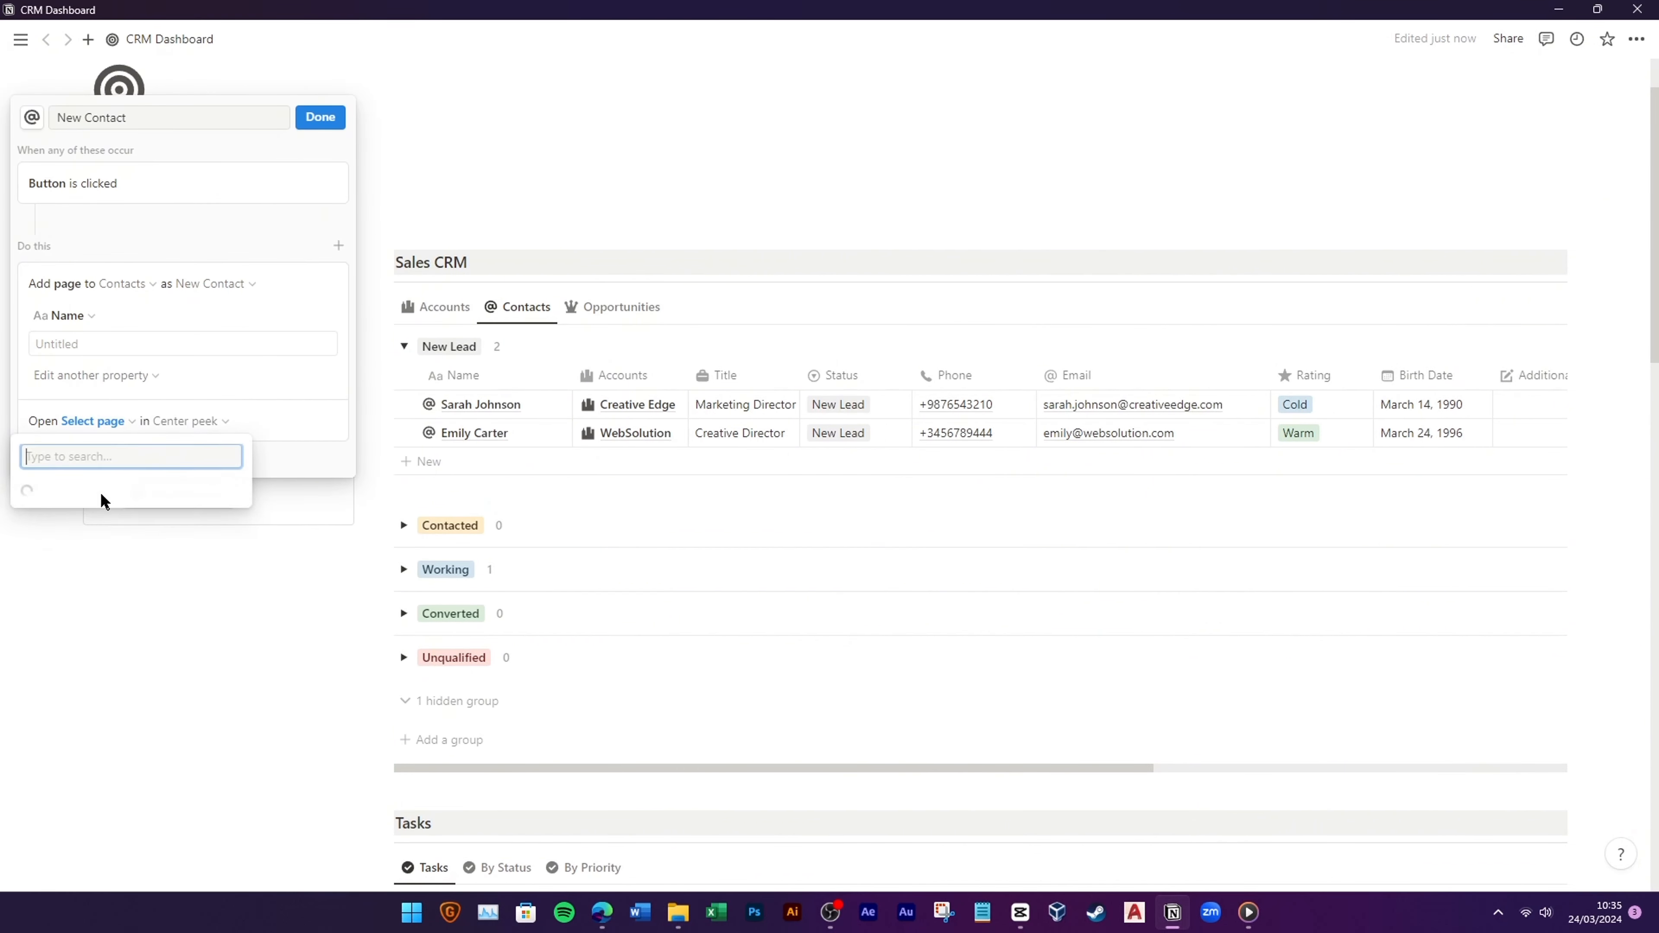
left_click(108, 489)
left_click(235, 421)
left_click(200, 489)
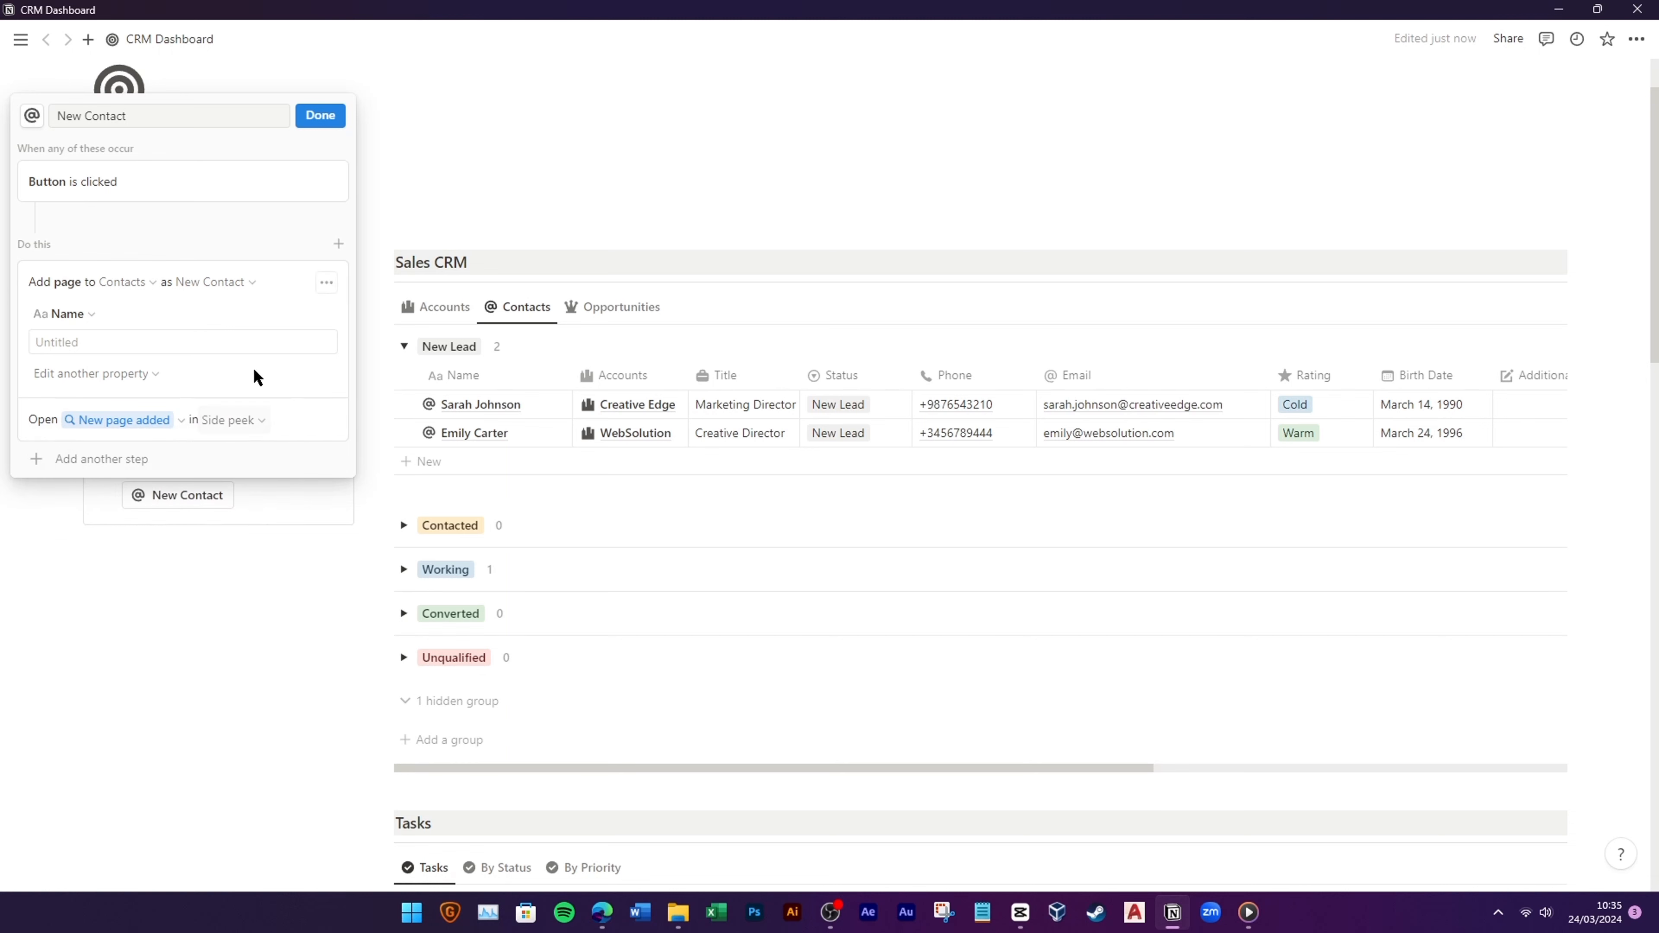
left_click(319, 116)
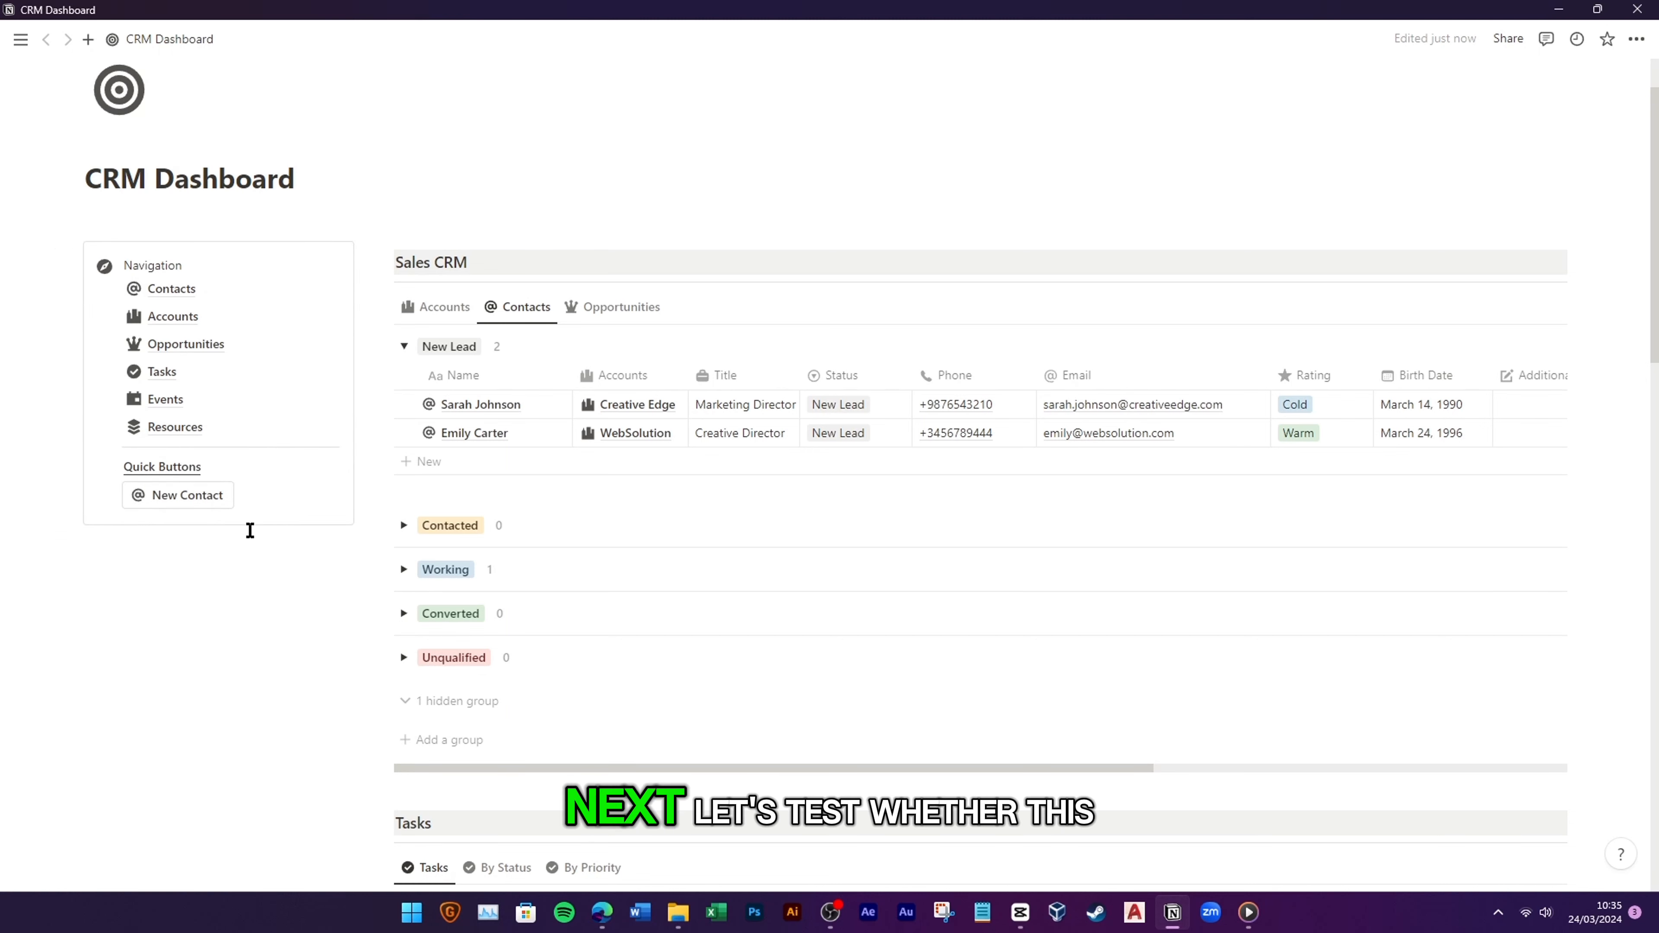
Step: Create a test contact with the New Contact button, set to New Lead and linked to Adidas
left_click(200, 512)
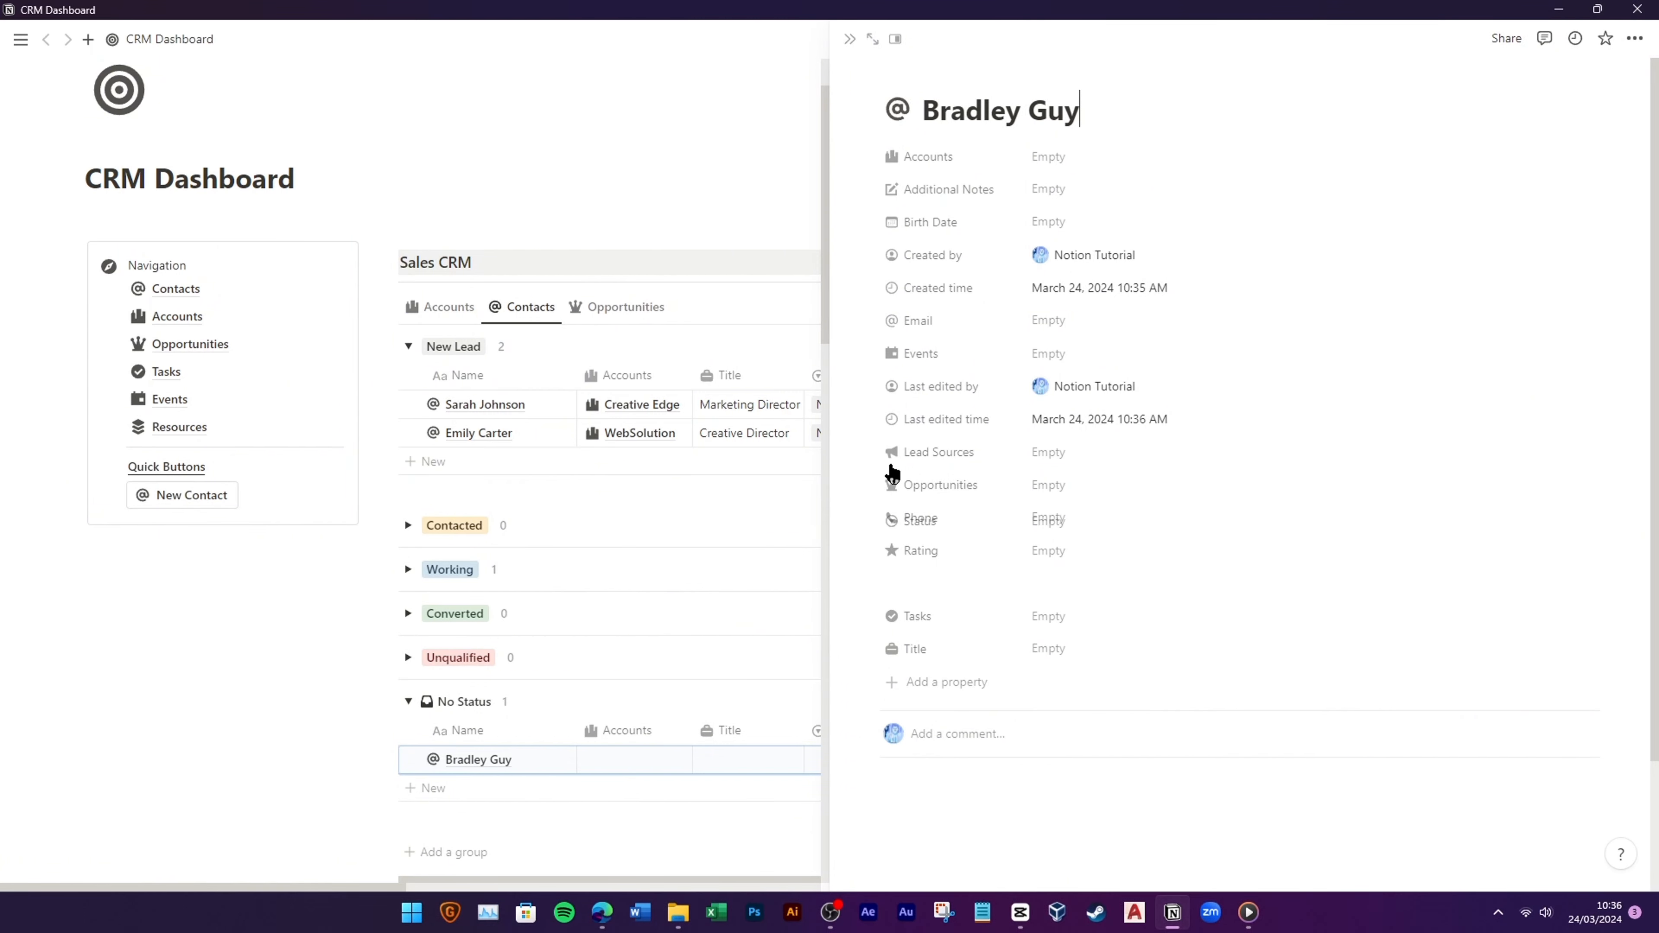
left_click(1044, 160)
left_click(1111, 212)
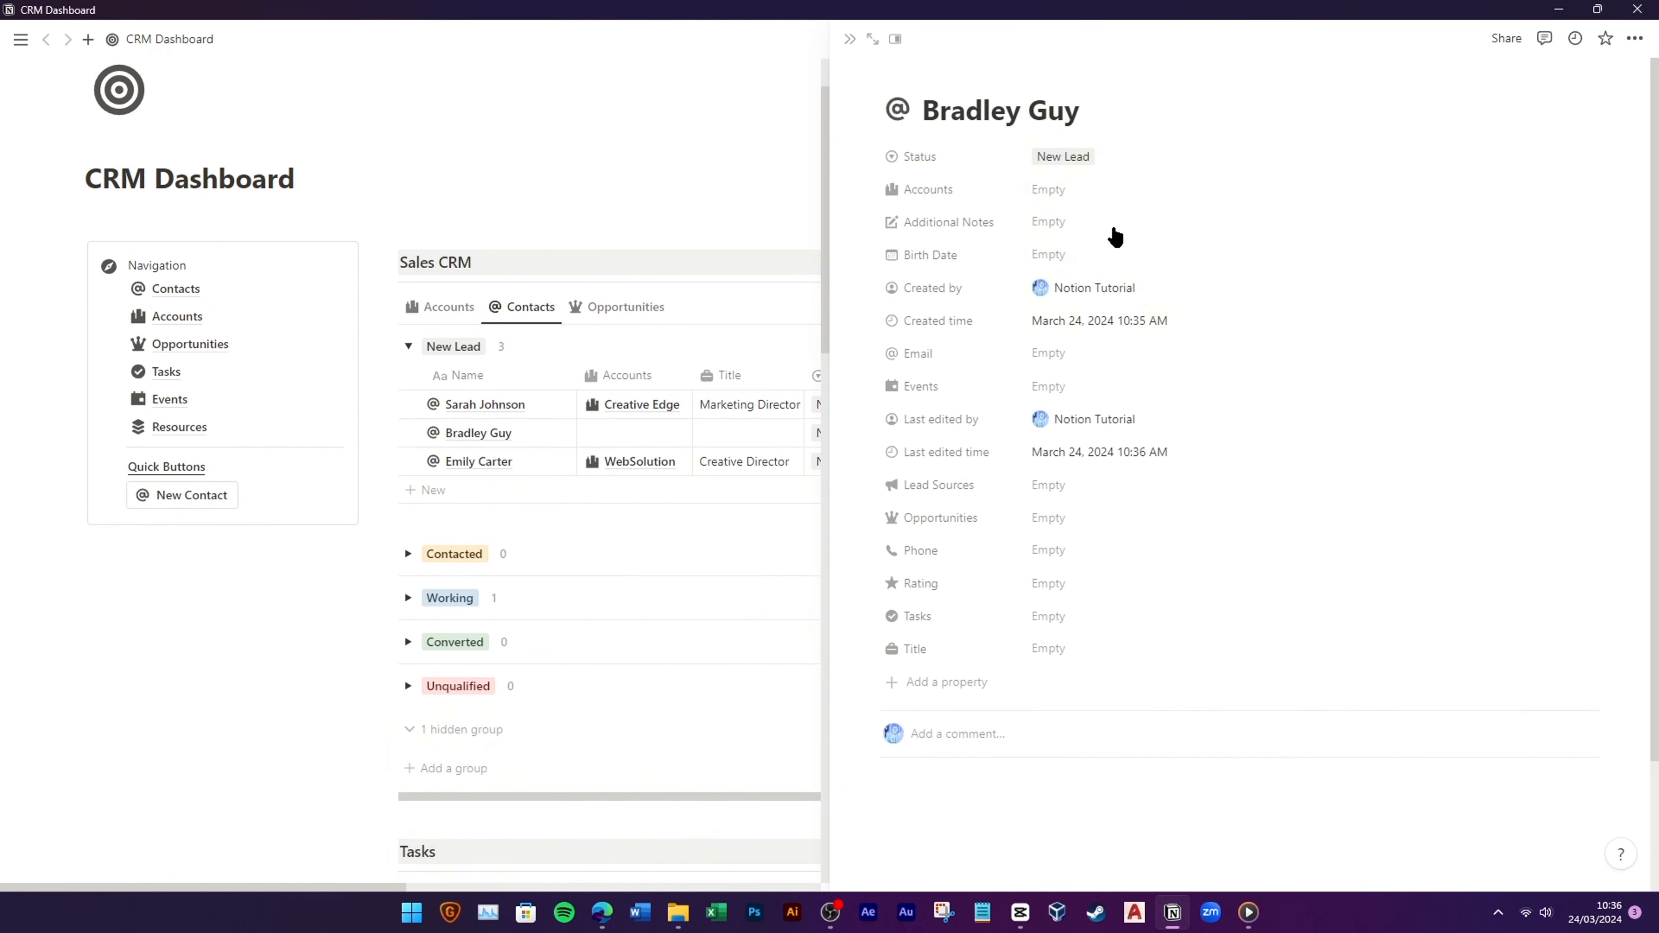
left_click(1048, 189)
type("Adidas")
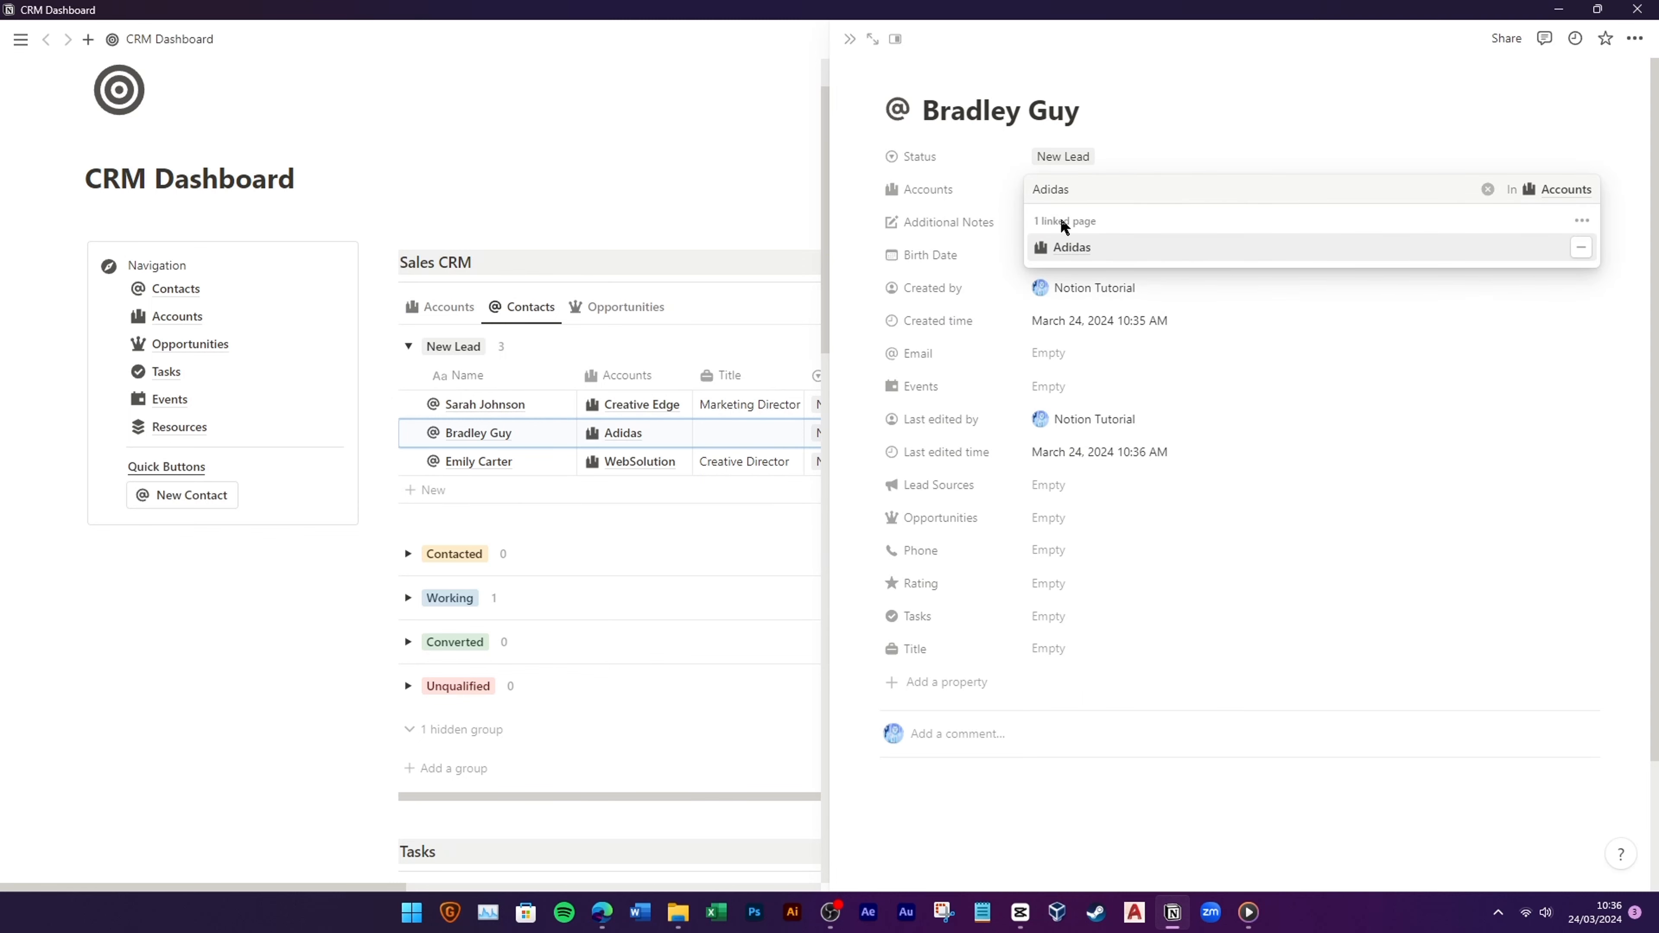
left_click(1072, 247)
key("ctrl+[")
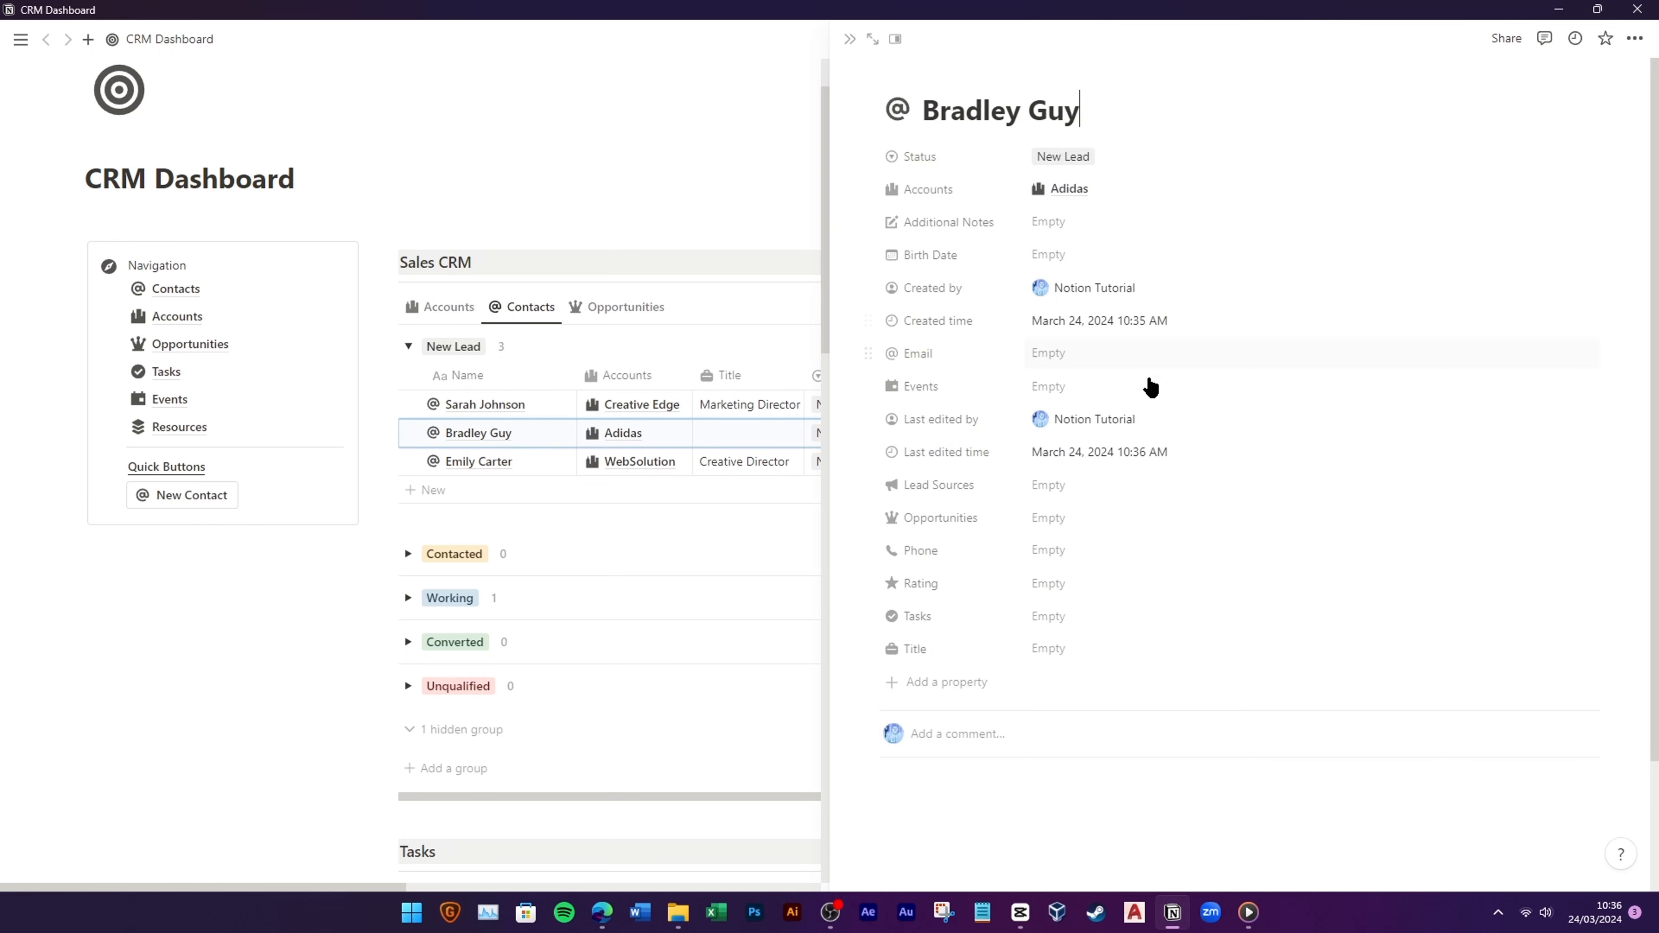
Step: Move Title below Accounts and the created/edited rows to the bottom; set Title 'Marketing Team'
left_click_drag(933, 650, 972, 220)
left_click_drag(950, 492, 958, 661)
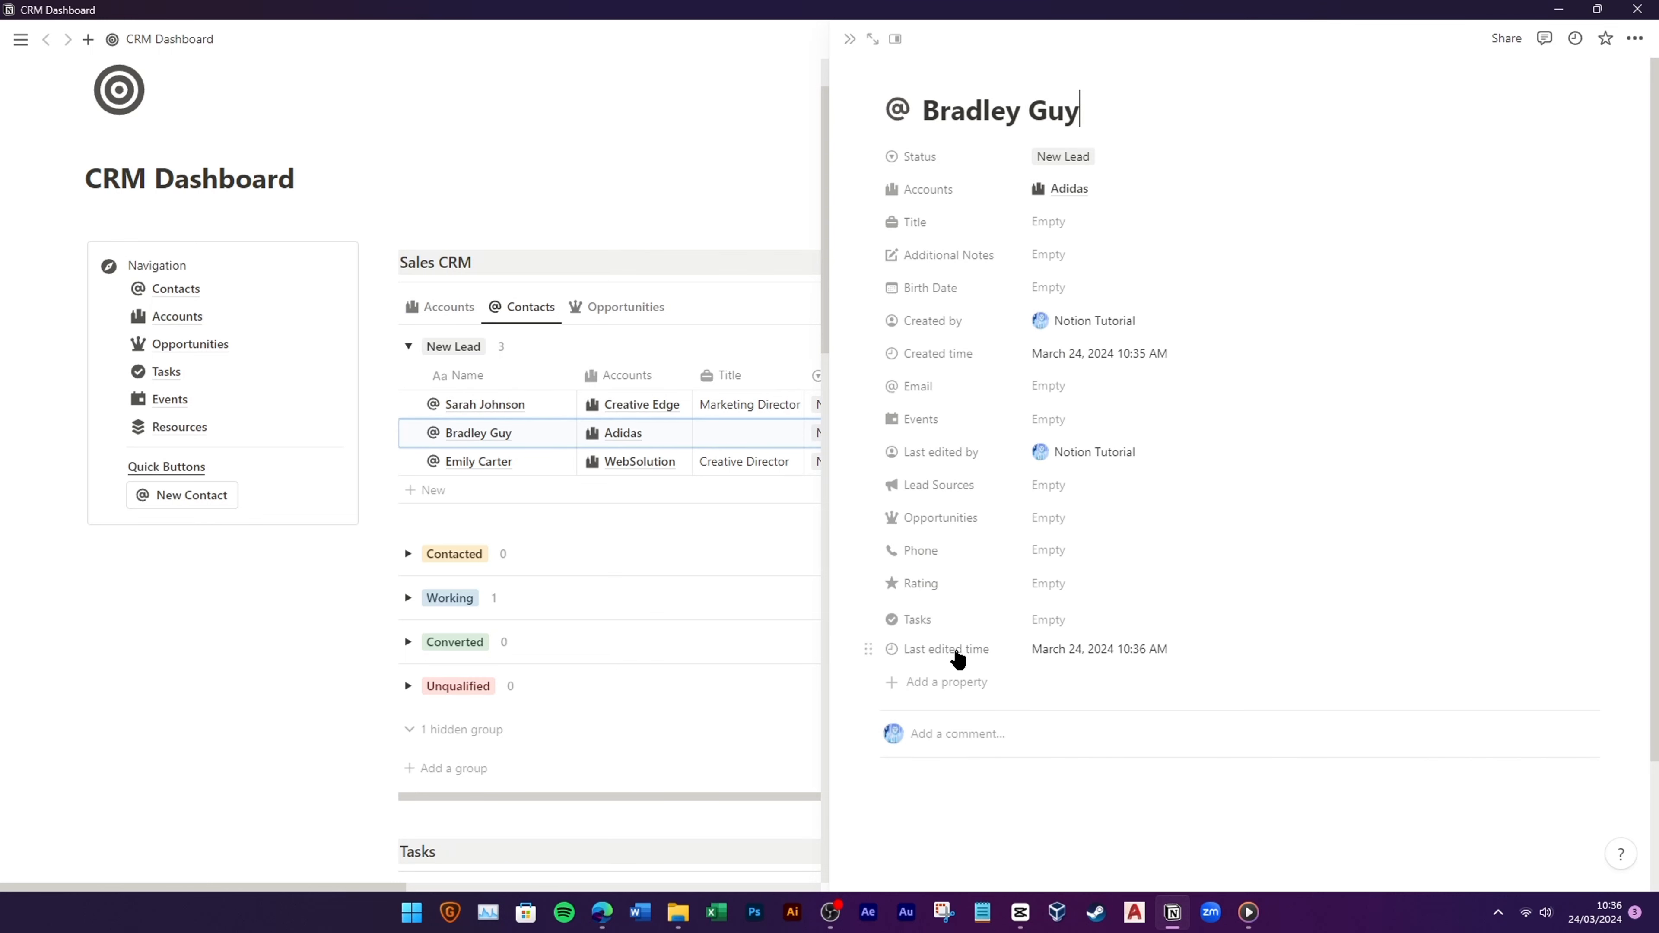
left_click_drag(952, 479, 956, 638)
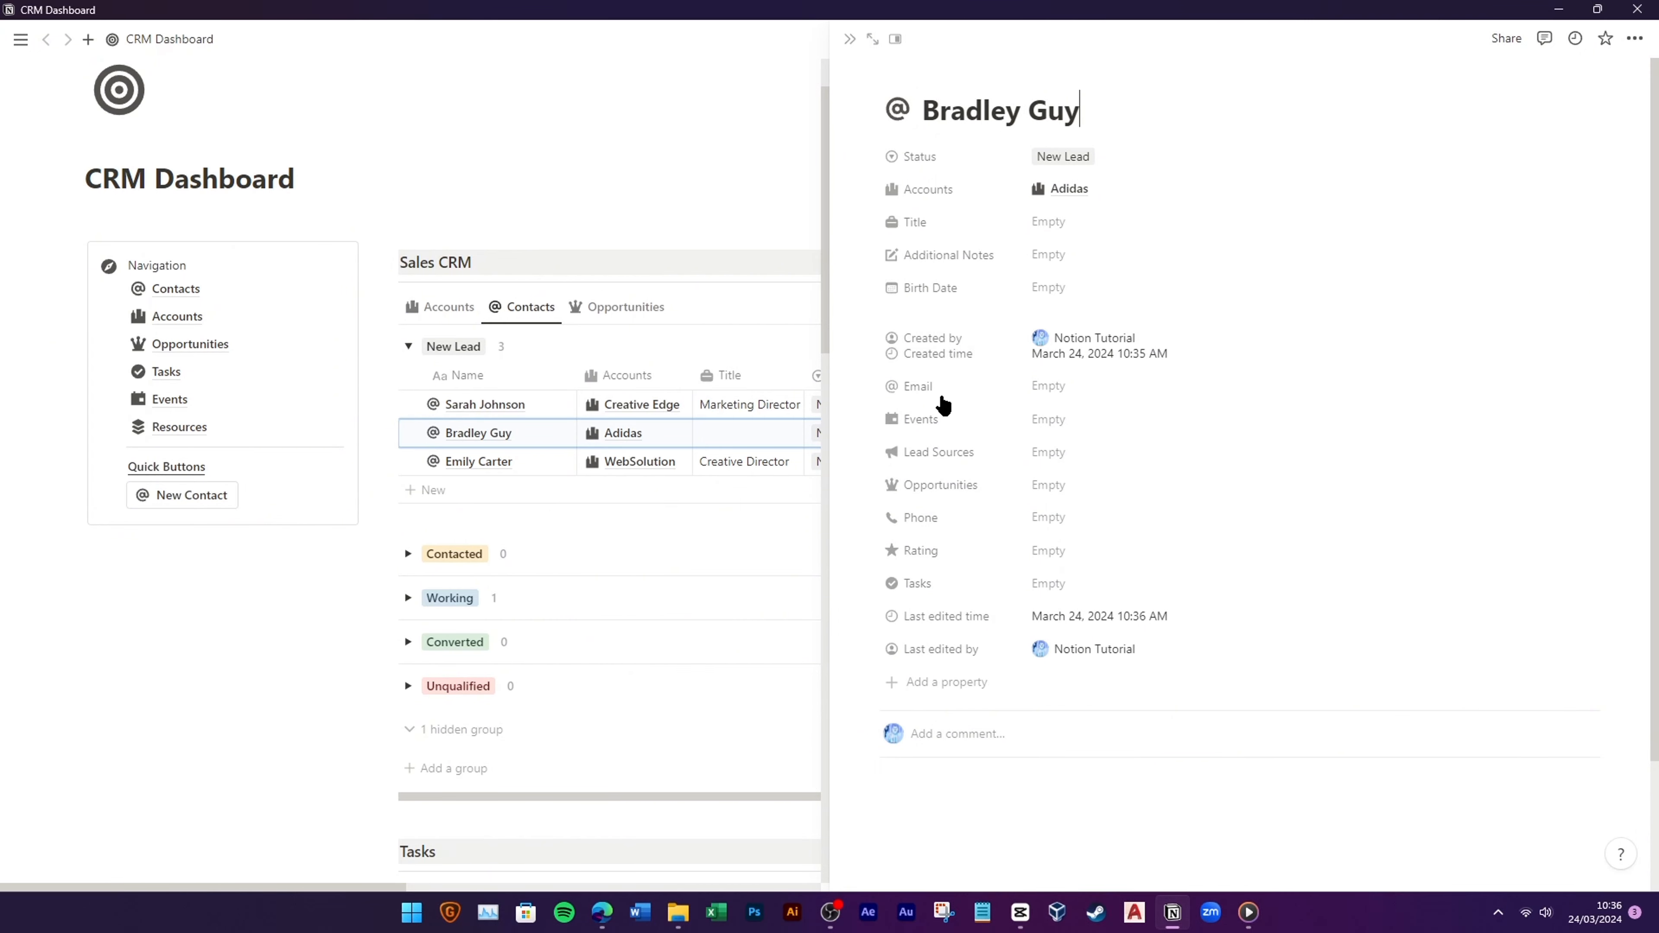
left_click_drag(943, 405, 943, 596)
left_click_drag(939, 354, 1037, 535)
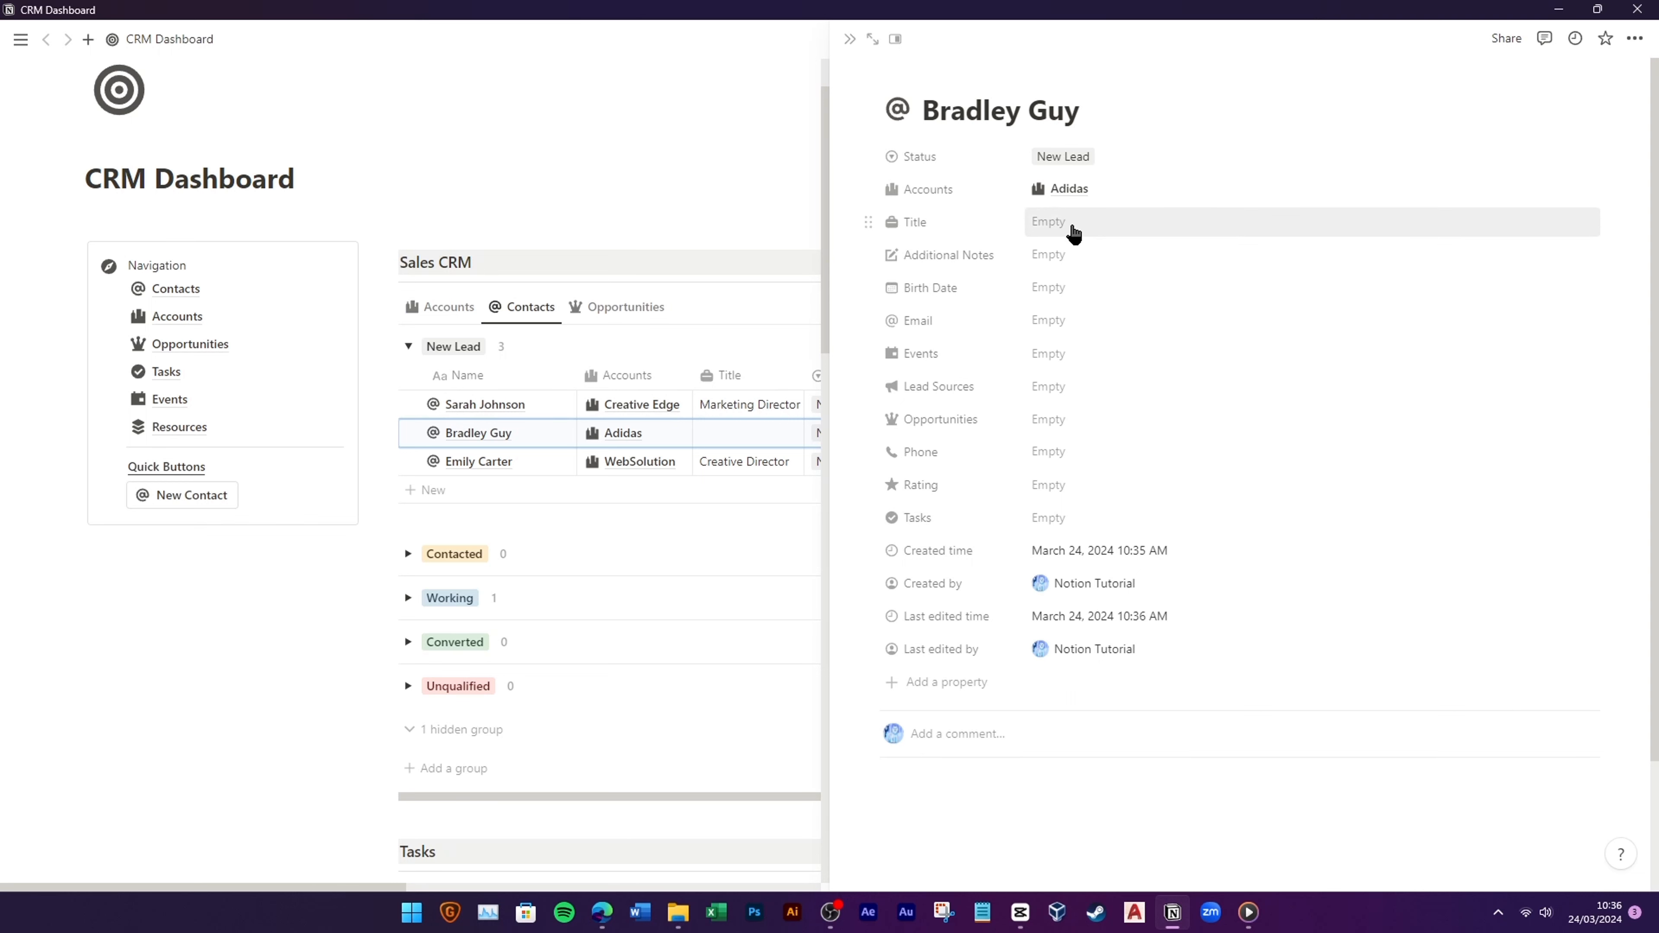
left_click(1073, 222)
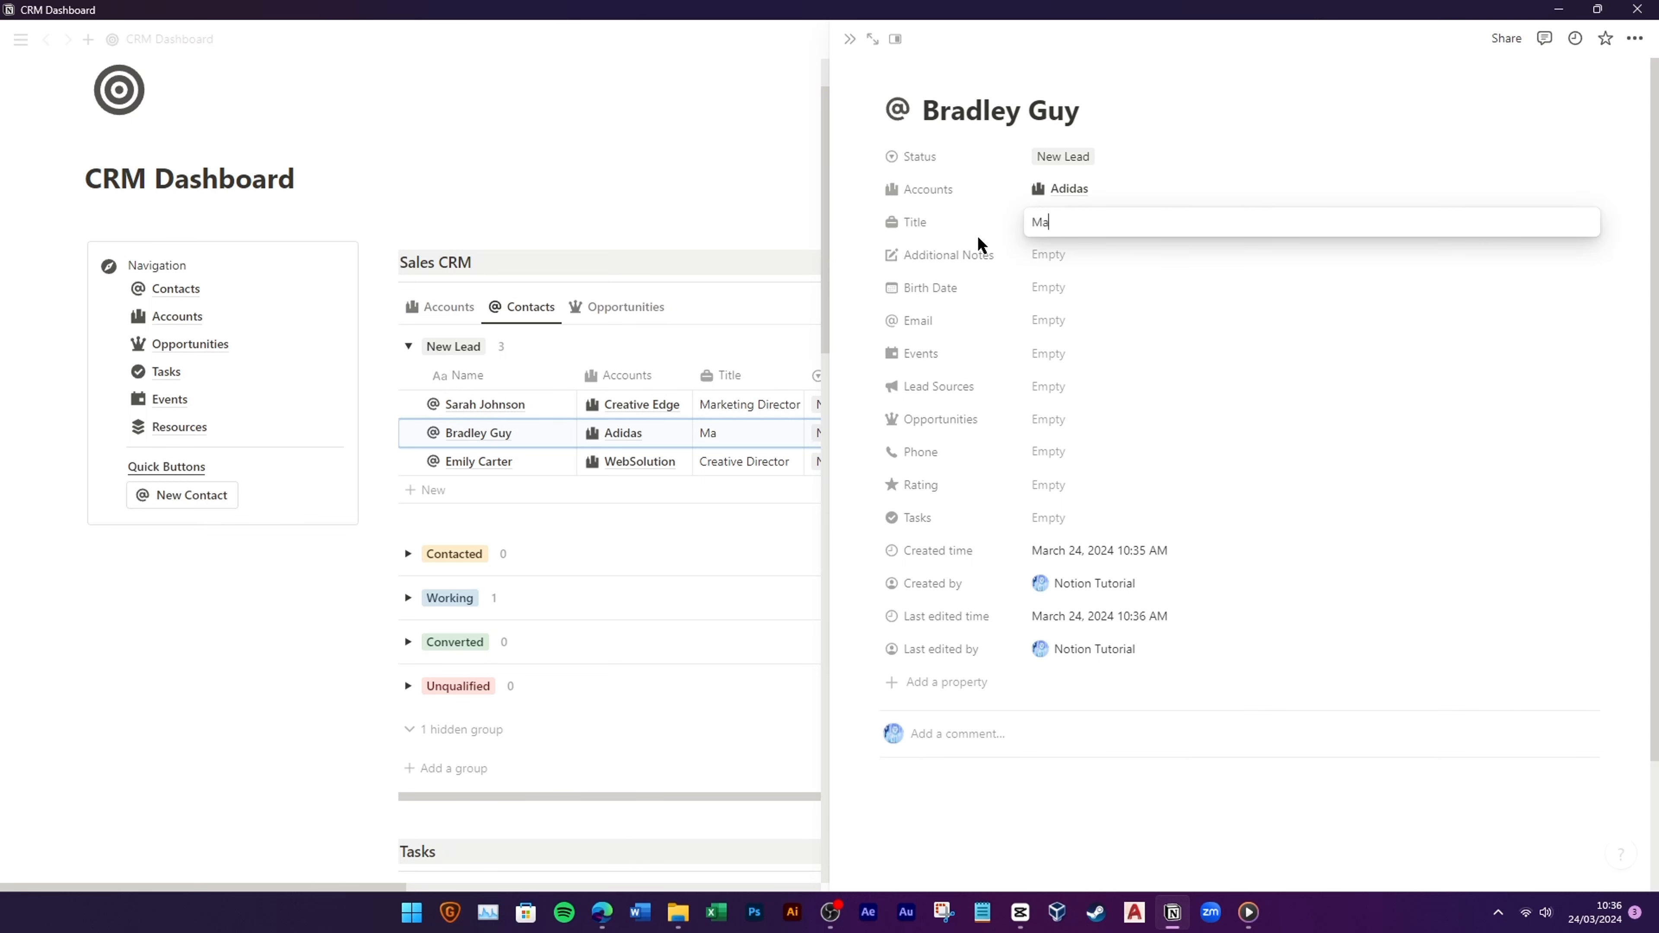
type("Marketing Team")
key("Return")
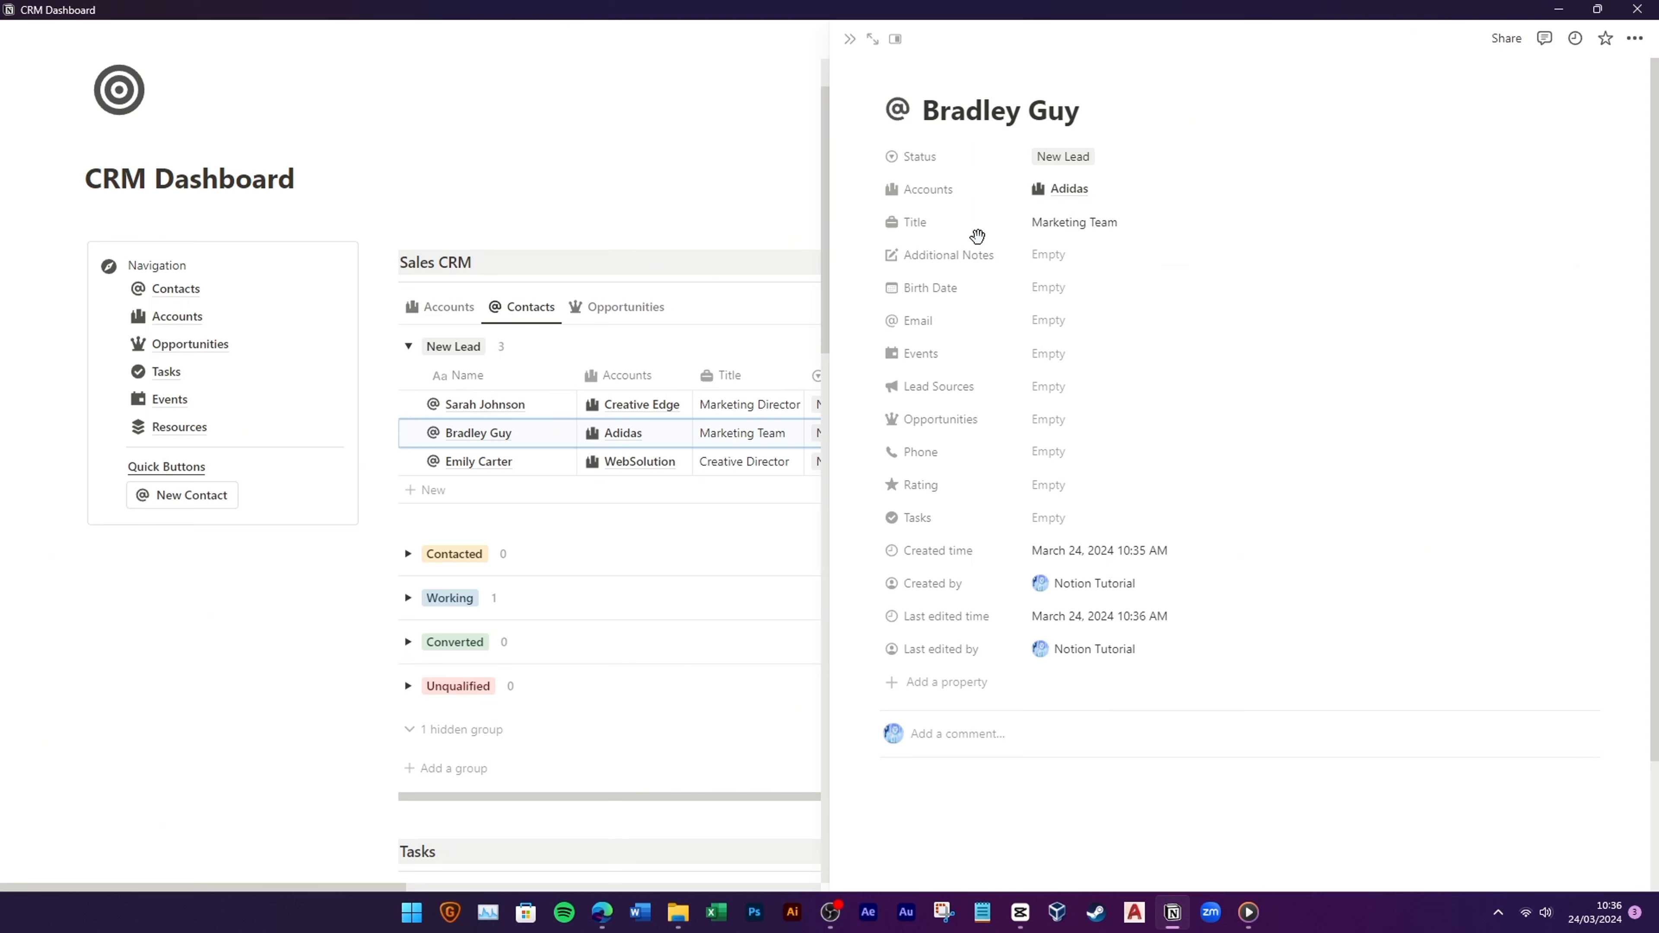
Step: Close the contact preview, delete the test contact row, and add an empty block under New Contact
left_click(852, 40)
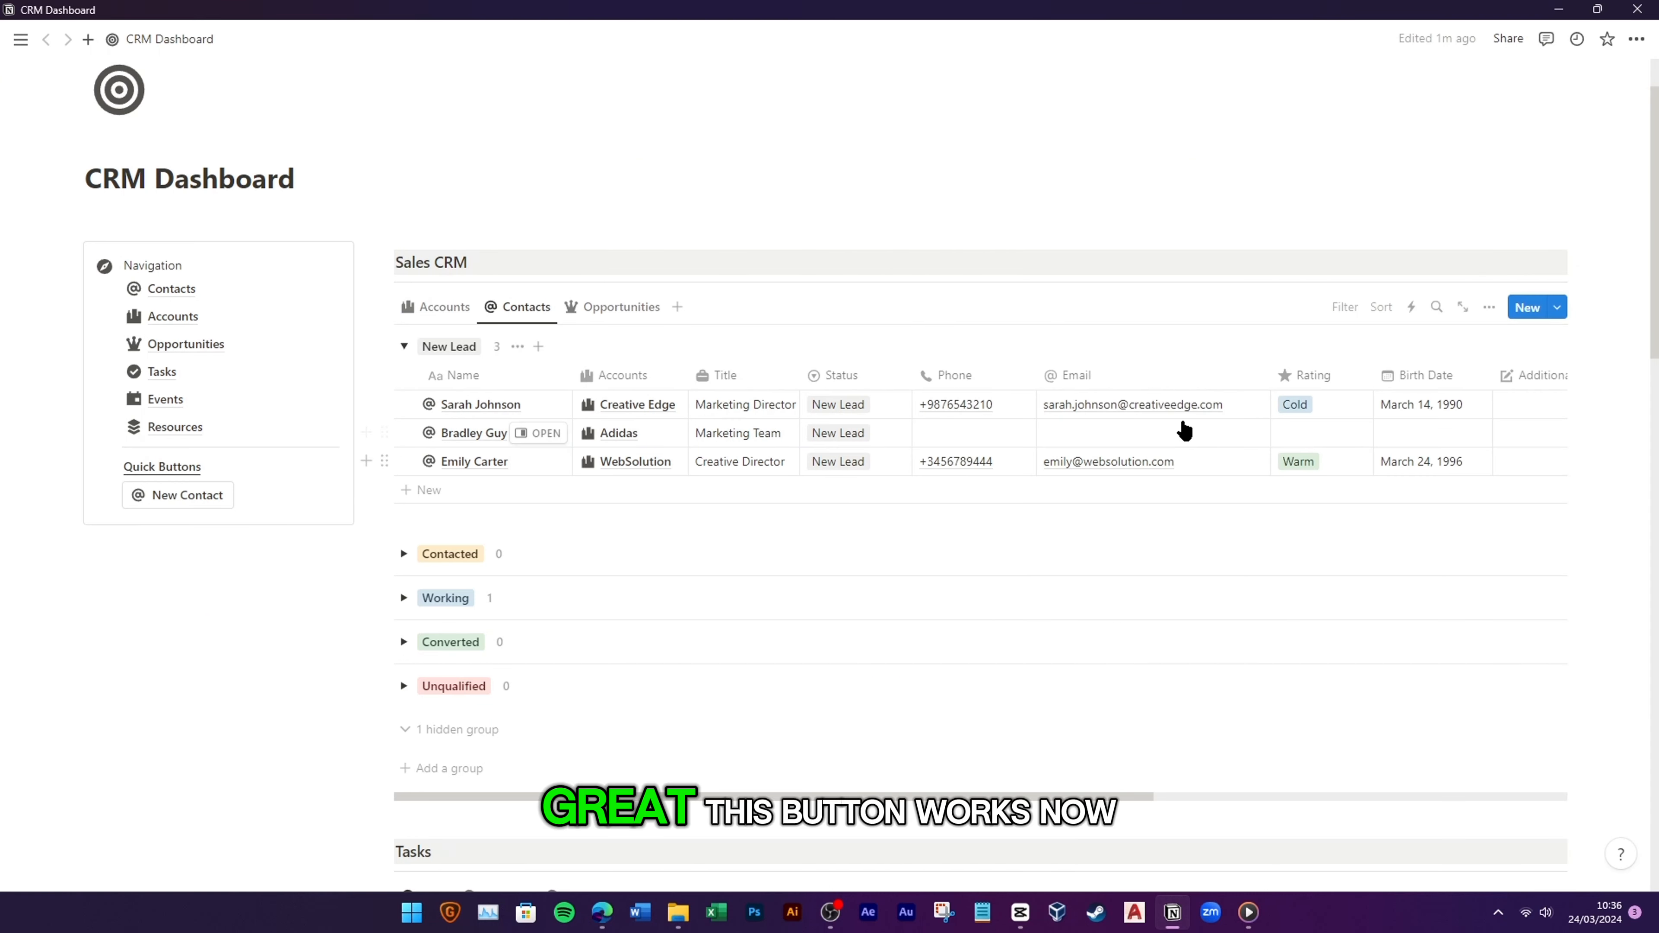
left_click(385, 433)
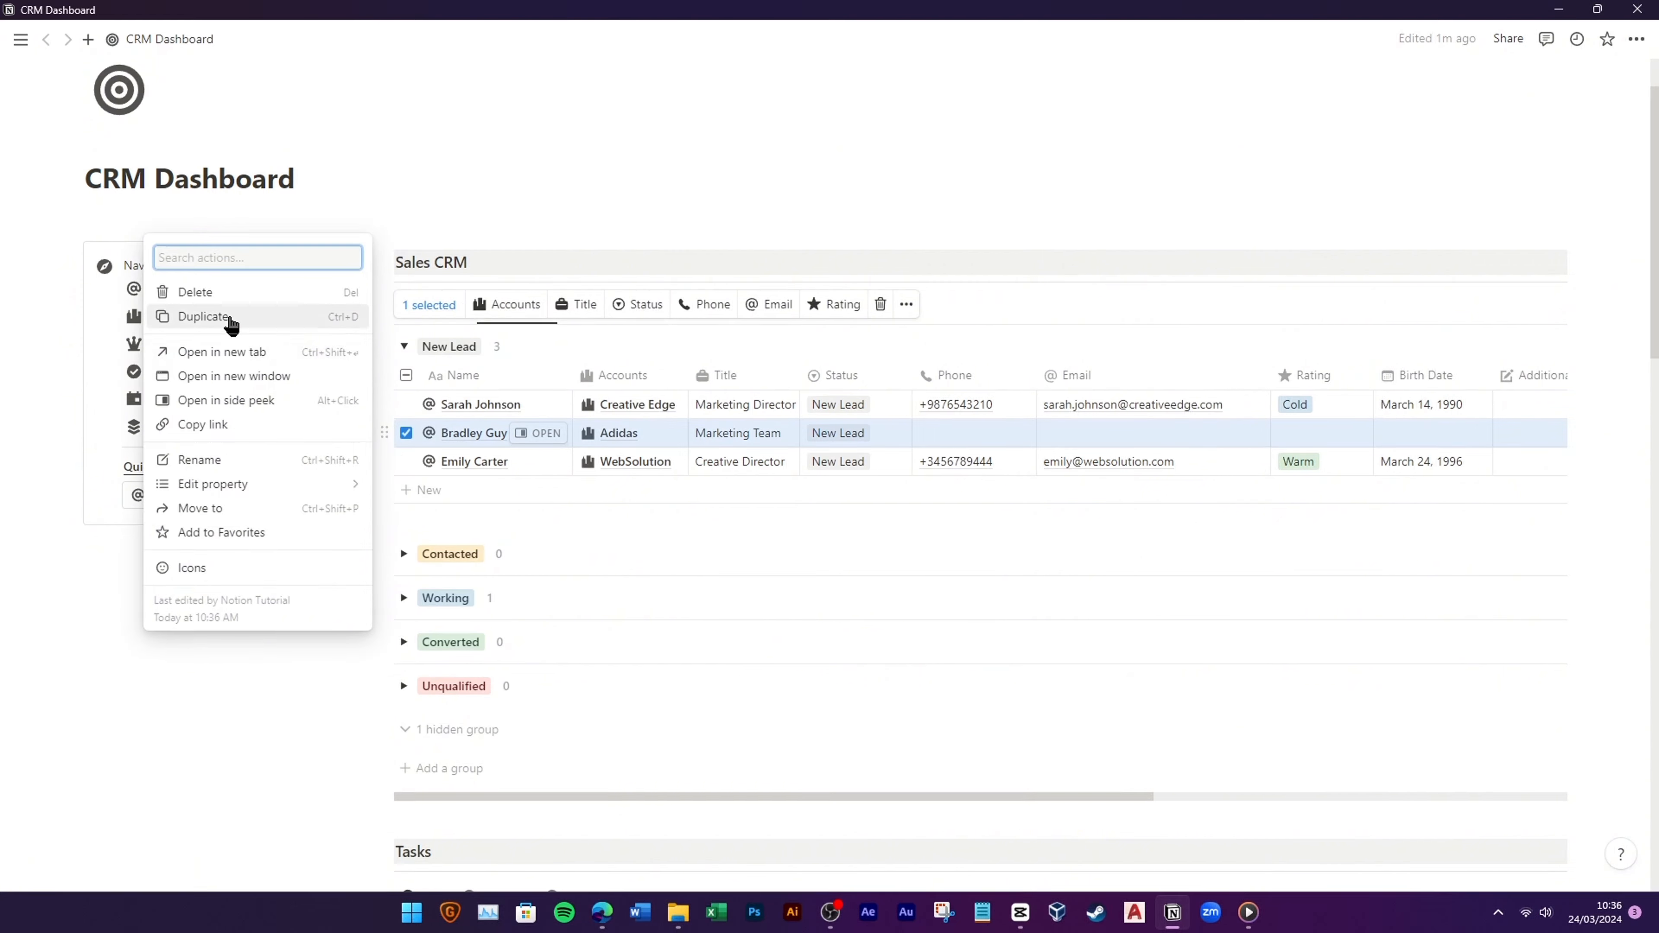
left_click(385, 435)
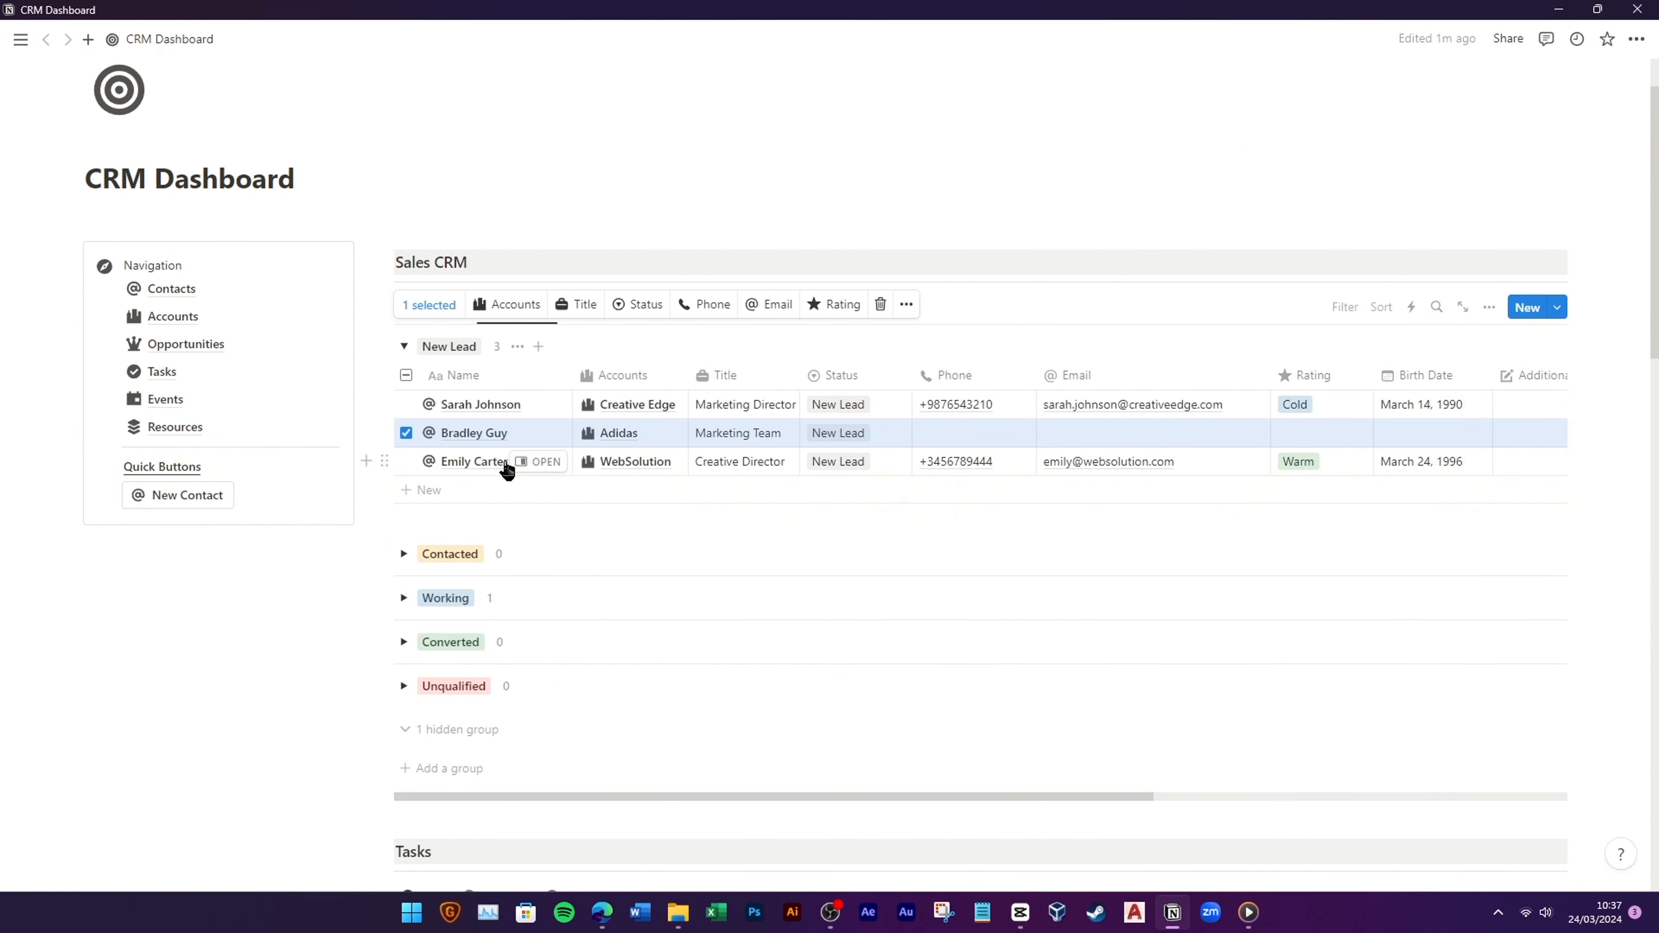
left_click(386, 432)
left_click(270, 289)
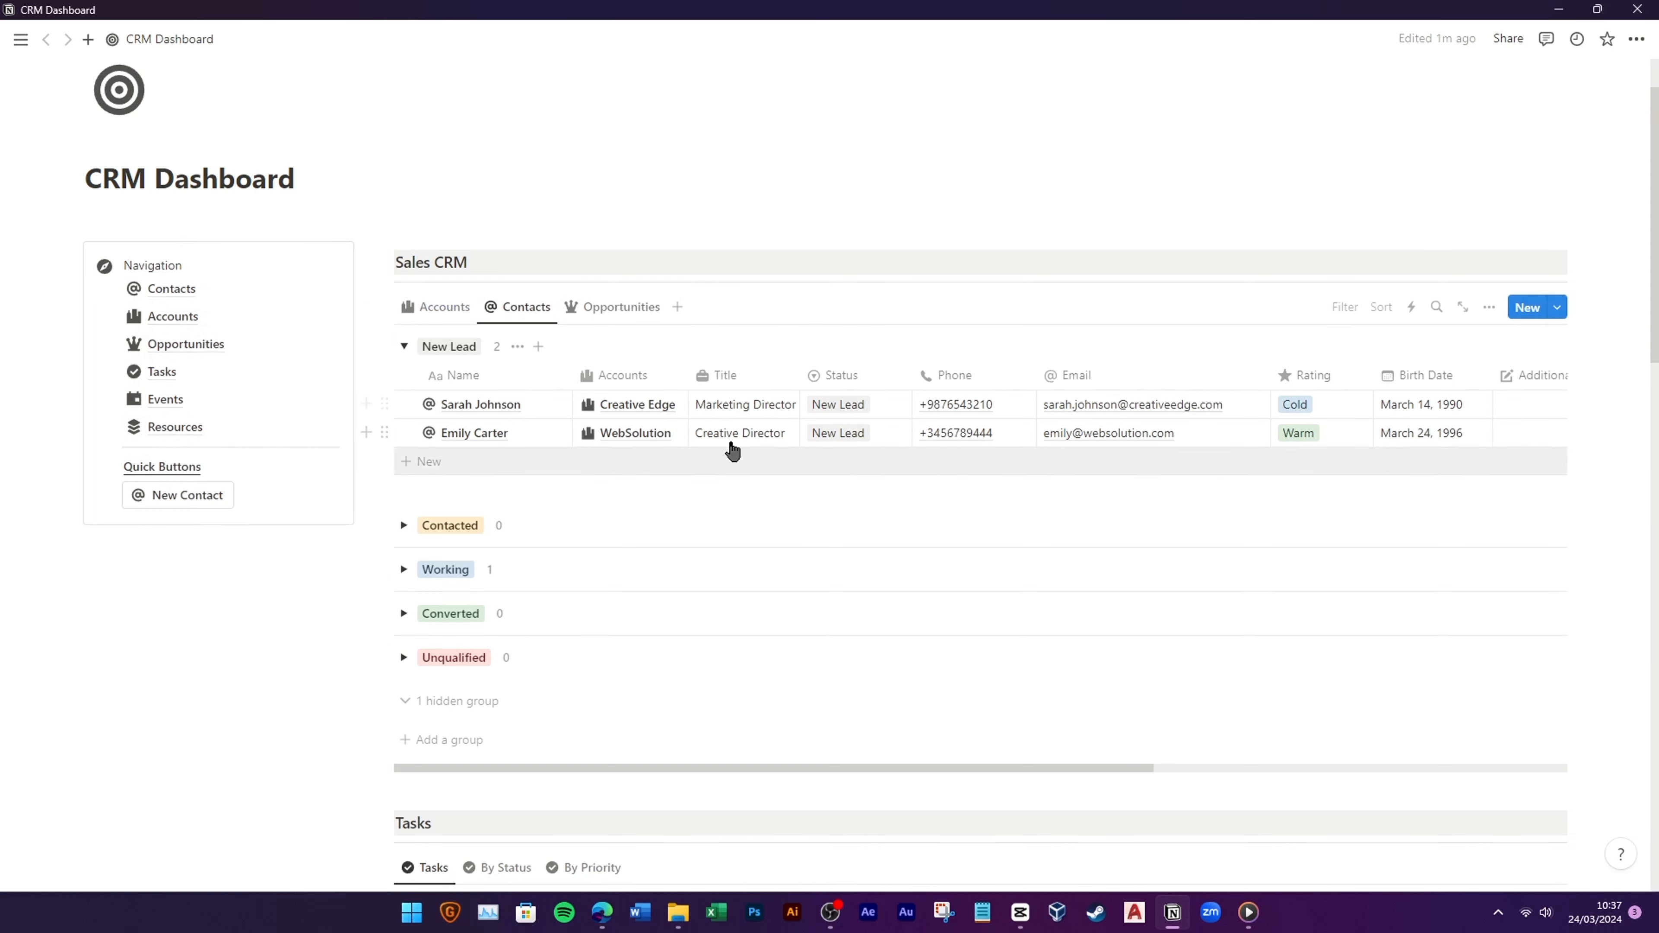
left_click(97, 496)
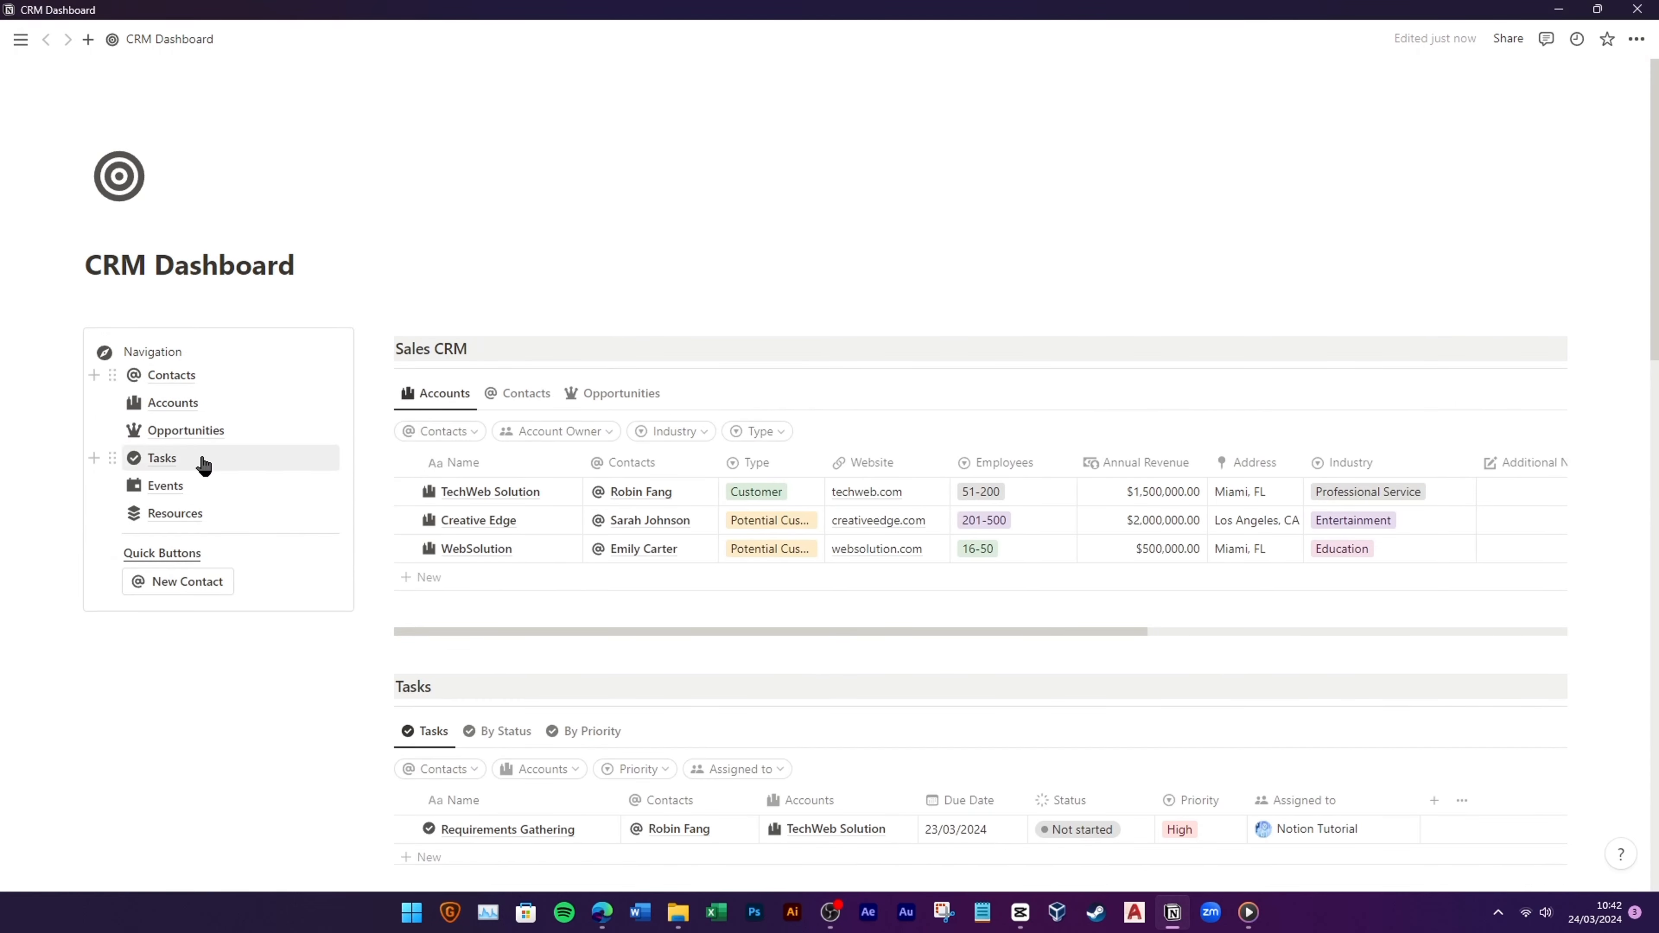
Step: Create a 'New Account' button with an icon whose action adds a page to Accounts
type("/")
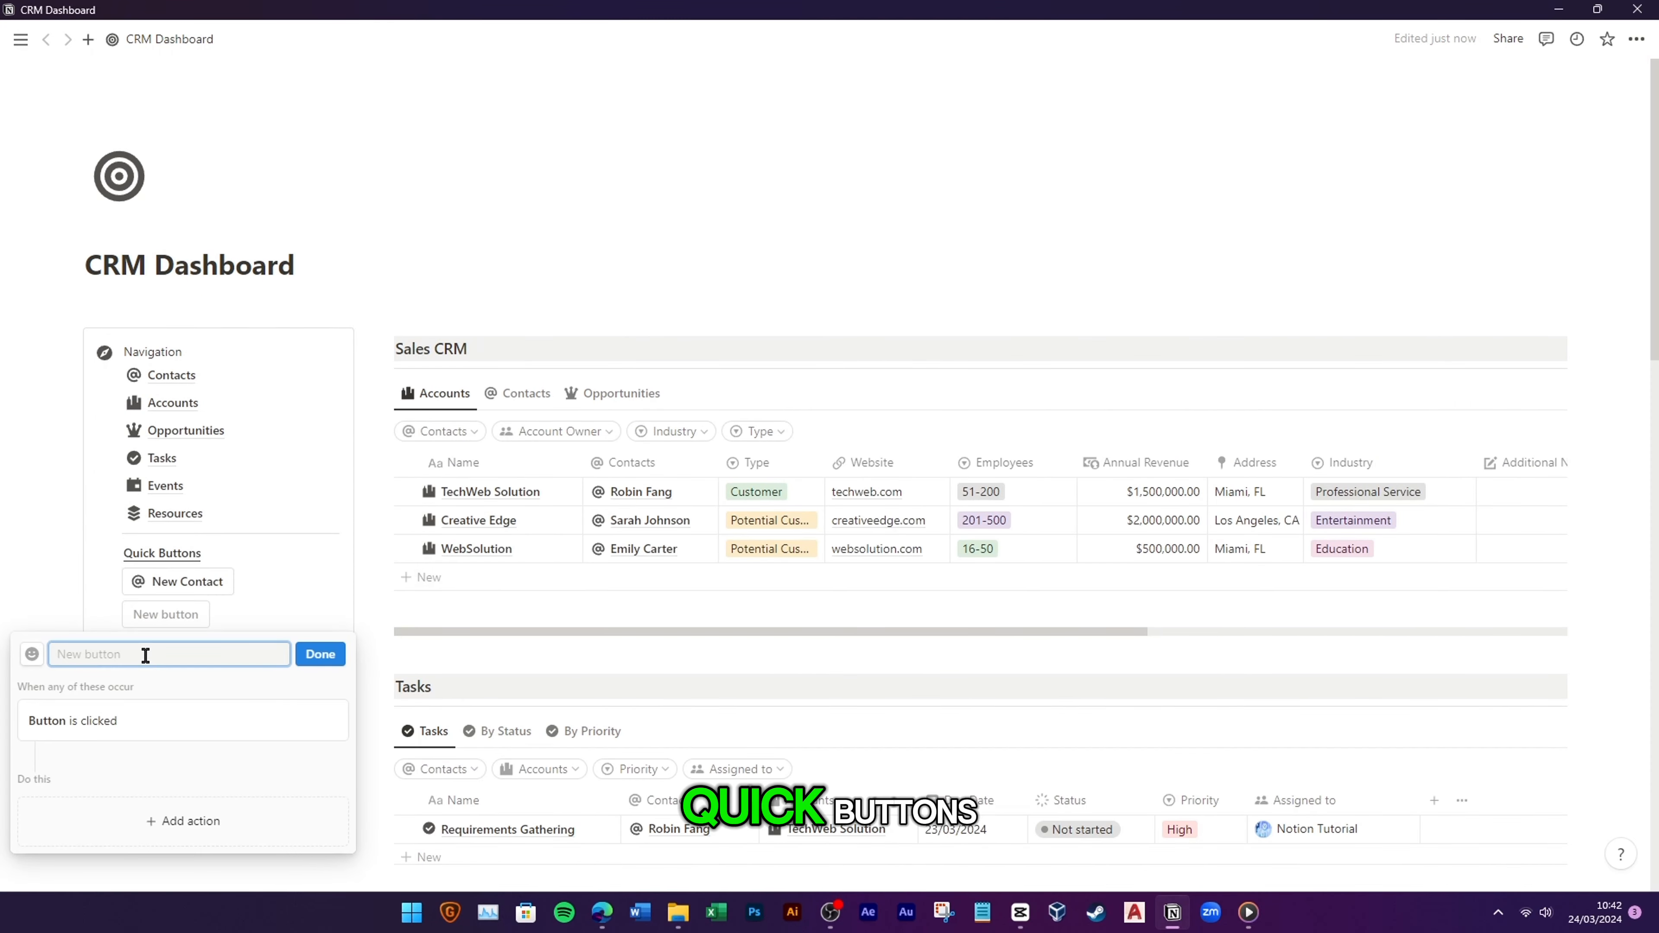
type("New Account")
left_click(31, 654)
left_click(37, 458)
left_click(150, 821)
left_click(118, 702)
left_click(144, 811)
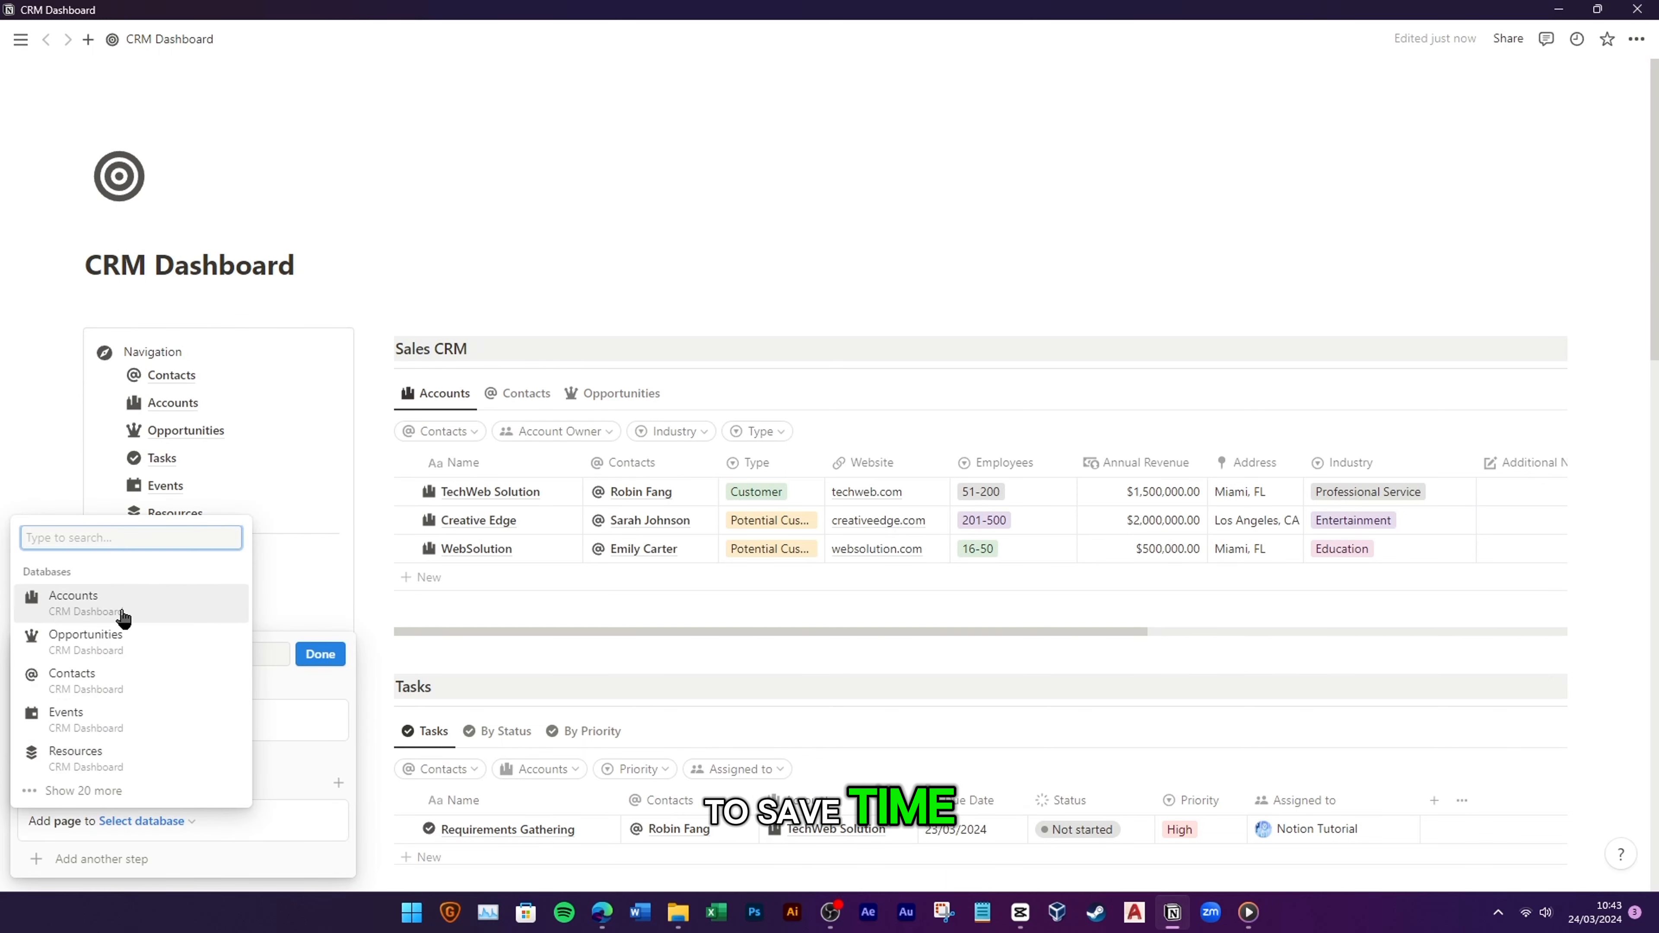
left_click(122, 615)
Step: Add an 'Open page: New page added' step to New Account and finish the button
left_click(111, 578)
left_click(85, 743)
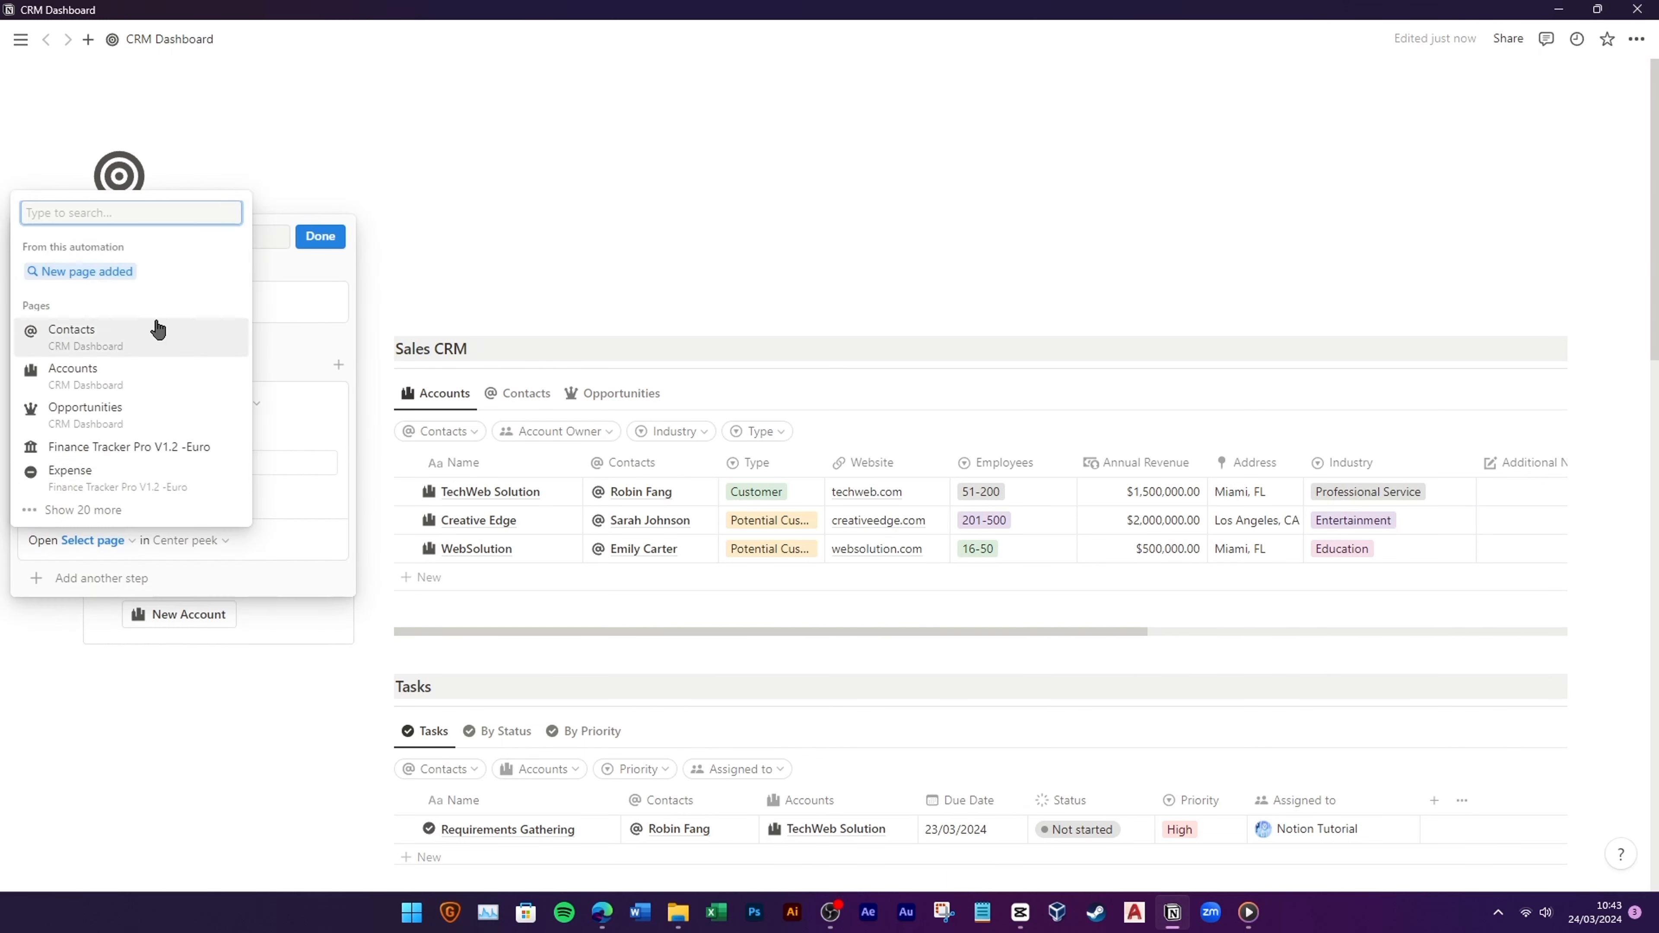
left_click(74, 270)
left_click(232, 540)
left_click(223, 592)
left_click(320, 235)
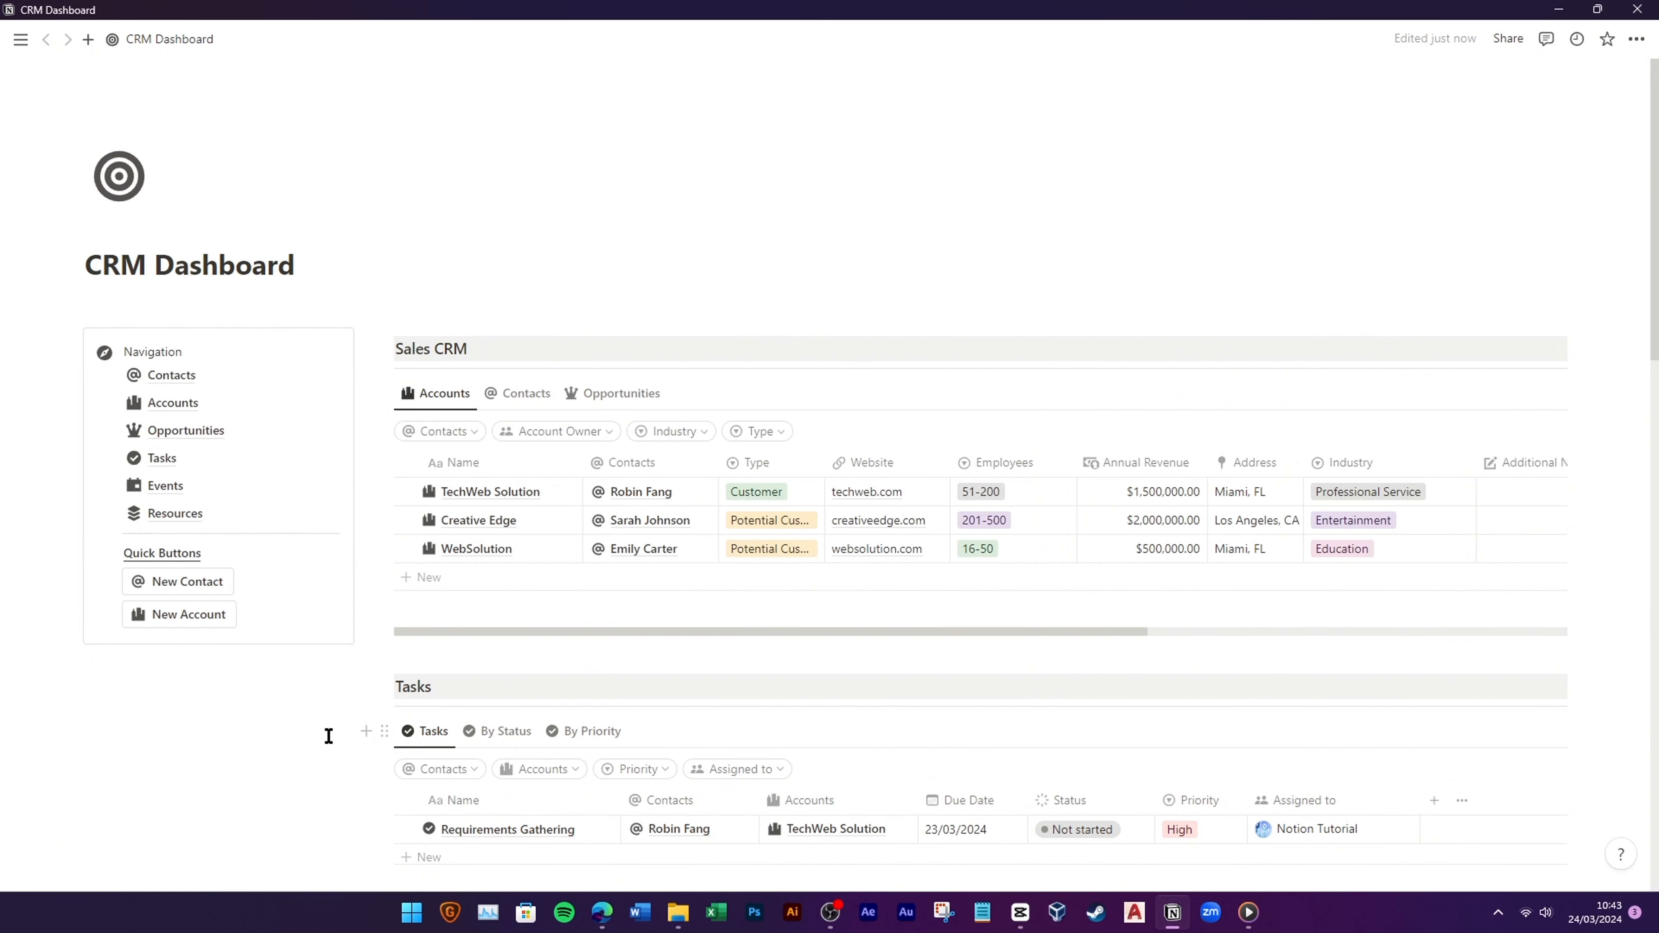
Step: Test New Account with a throwaway 'eyeye' page, delete it, and start another button line
left_click(214, 626)
type("eyeye")
left_click(851, 41)
left_click(384, 548)
left_click(326, 451)
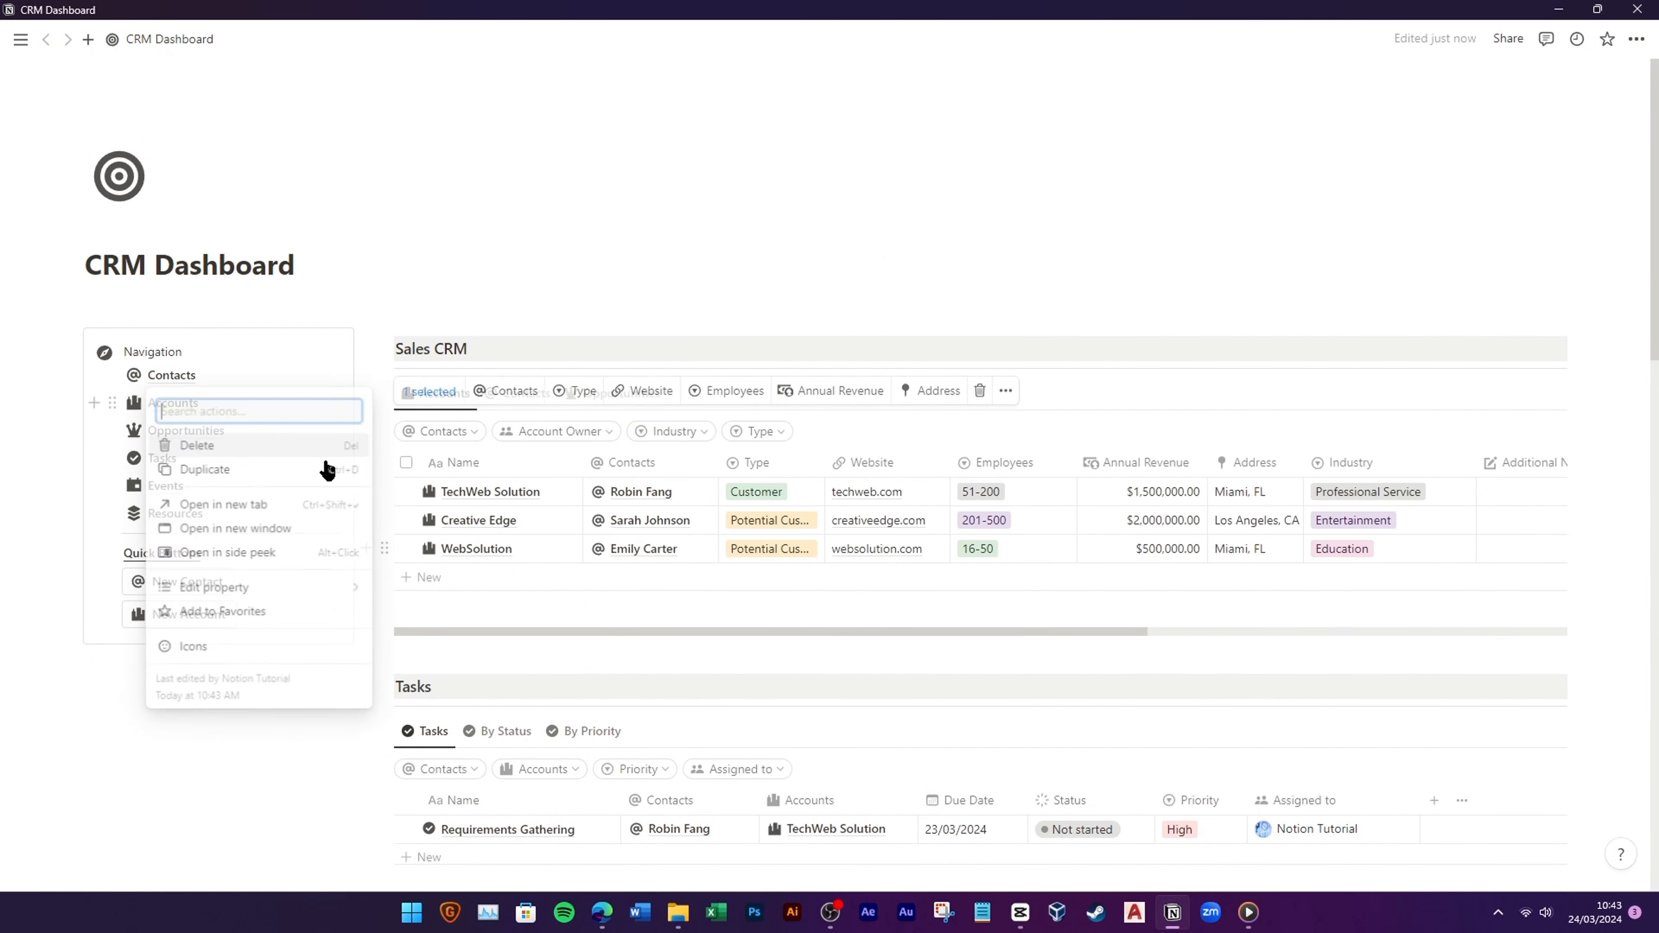
left_click(96, 614)
left_click(207, 642)
Step: Insert a New Opportunity button whose first action adds a page to Opportunities
type("/butt")
left_click(211, 601)
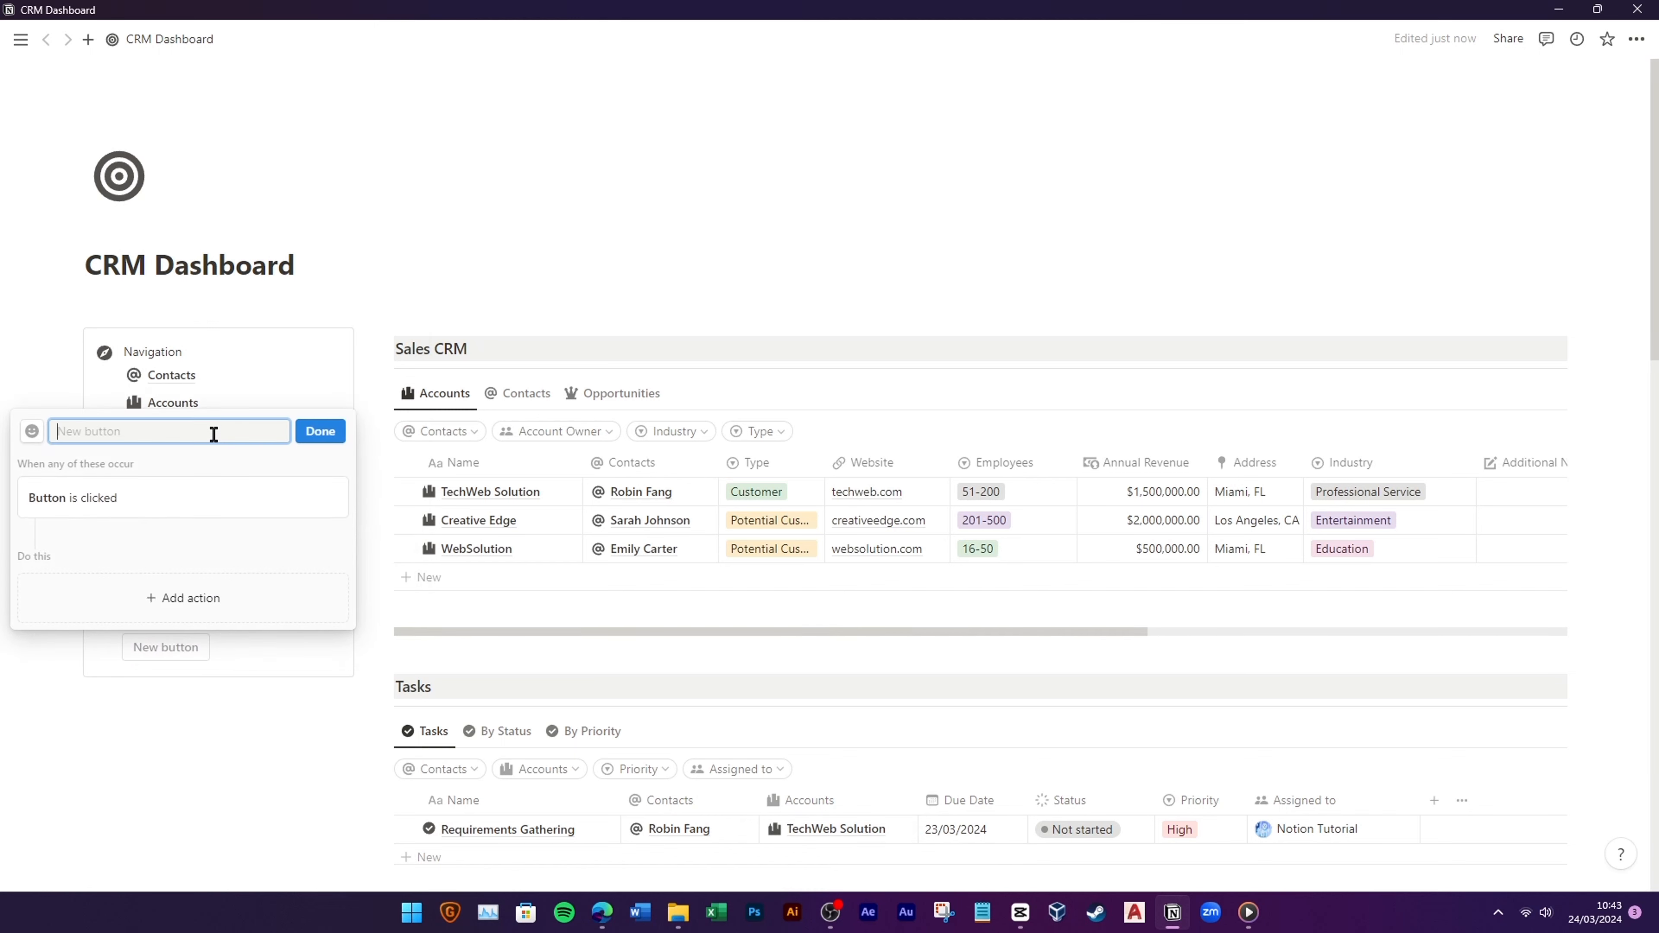
left_click(132, 597)
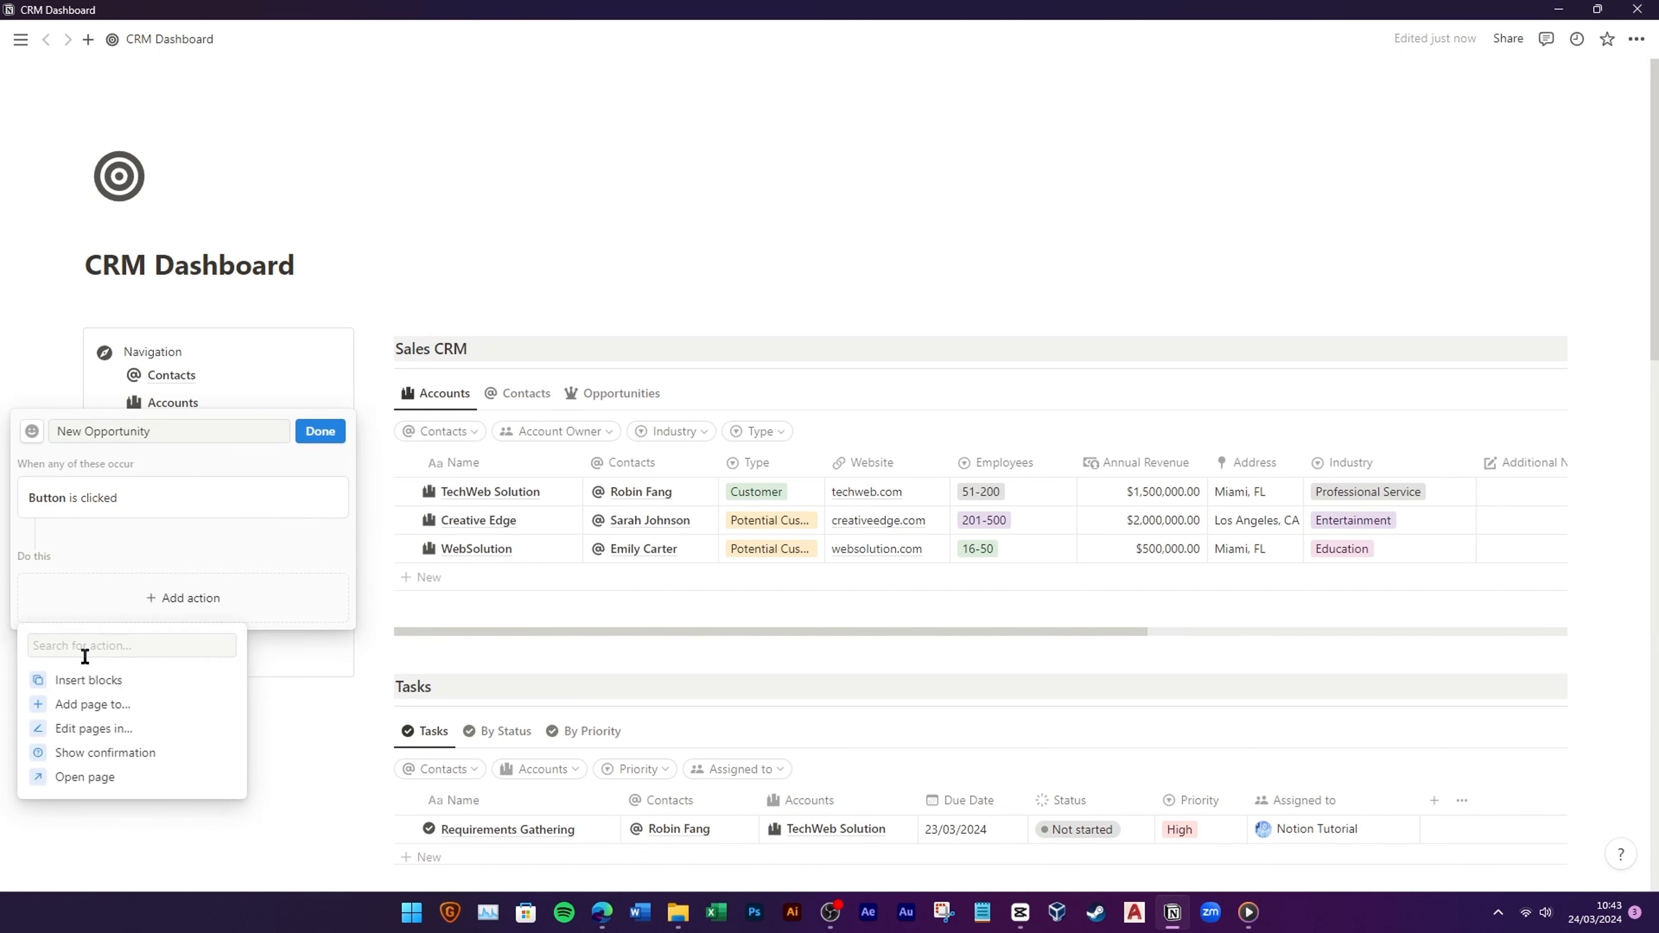
left_click(85, 704)
left_click(143, 576)
left_click(98, 708)
Step: Make the button open the new page in side peek, give it a crown icon, and finish
left_click(104, 611)
left_click(104, 776)
left_click(124, 584)
left_click(131, 304)
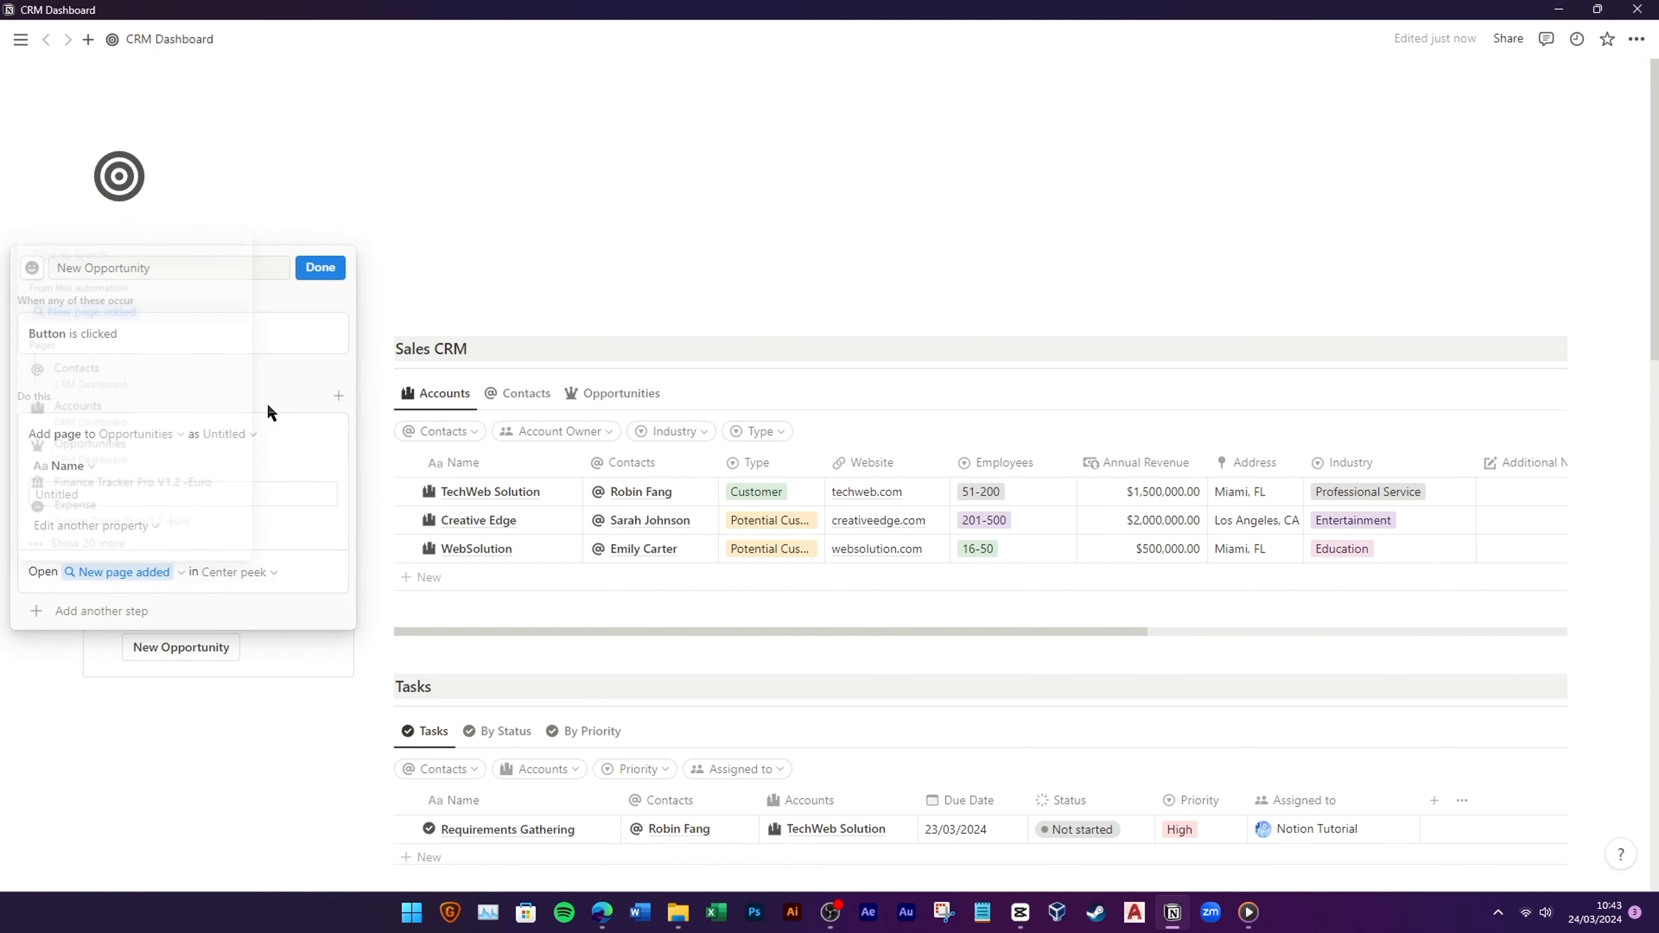
left_click(320, 269)
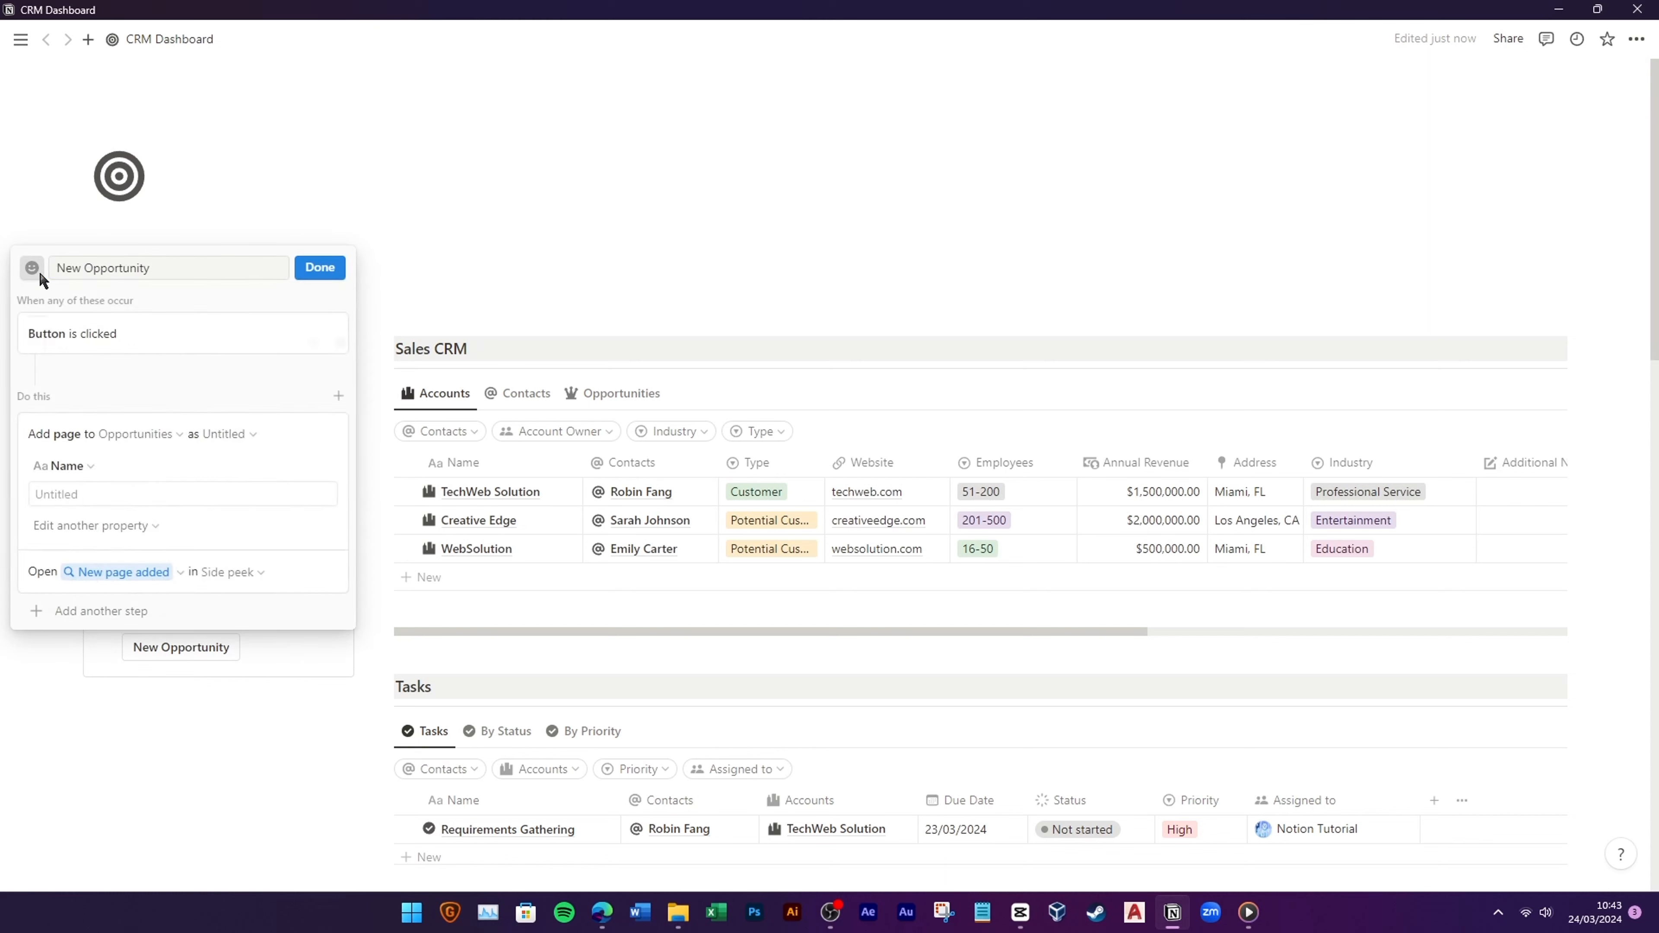
left_click(218, 406)
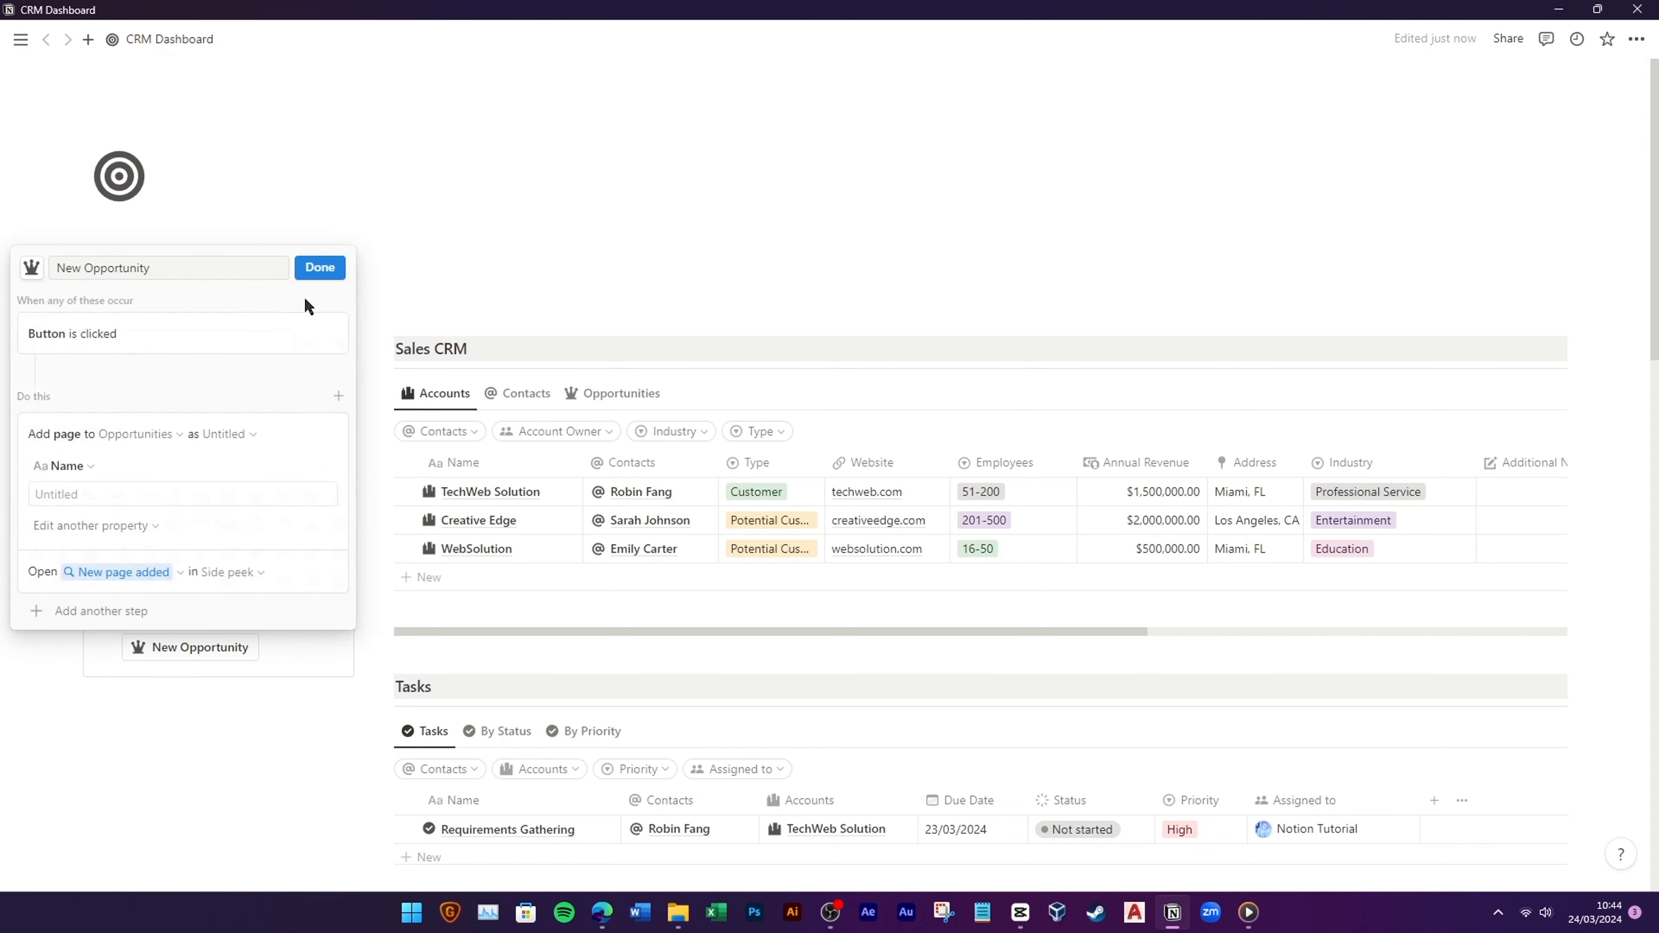
left_click(319, 267)
left_click(604, 395)
Step: Test New Opportunity with a 'sfsfs' page, then delete the test opportunity
left_click(233, 650)
type("sfsfs")
left_click(667, 226)
left_click(384, 578)
left_click(261, 437)
Step: Insert another button block in the Navigation box and begin naming it
left_click(237, 675)
type("/but")
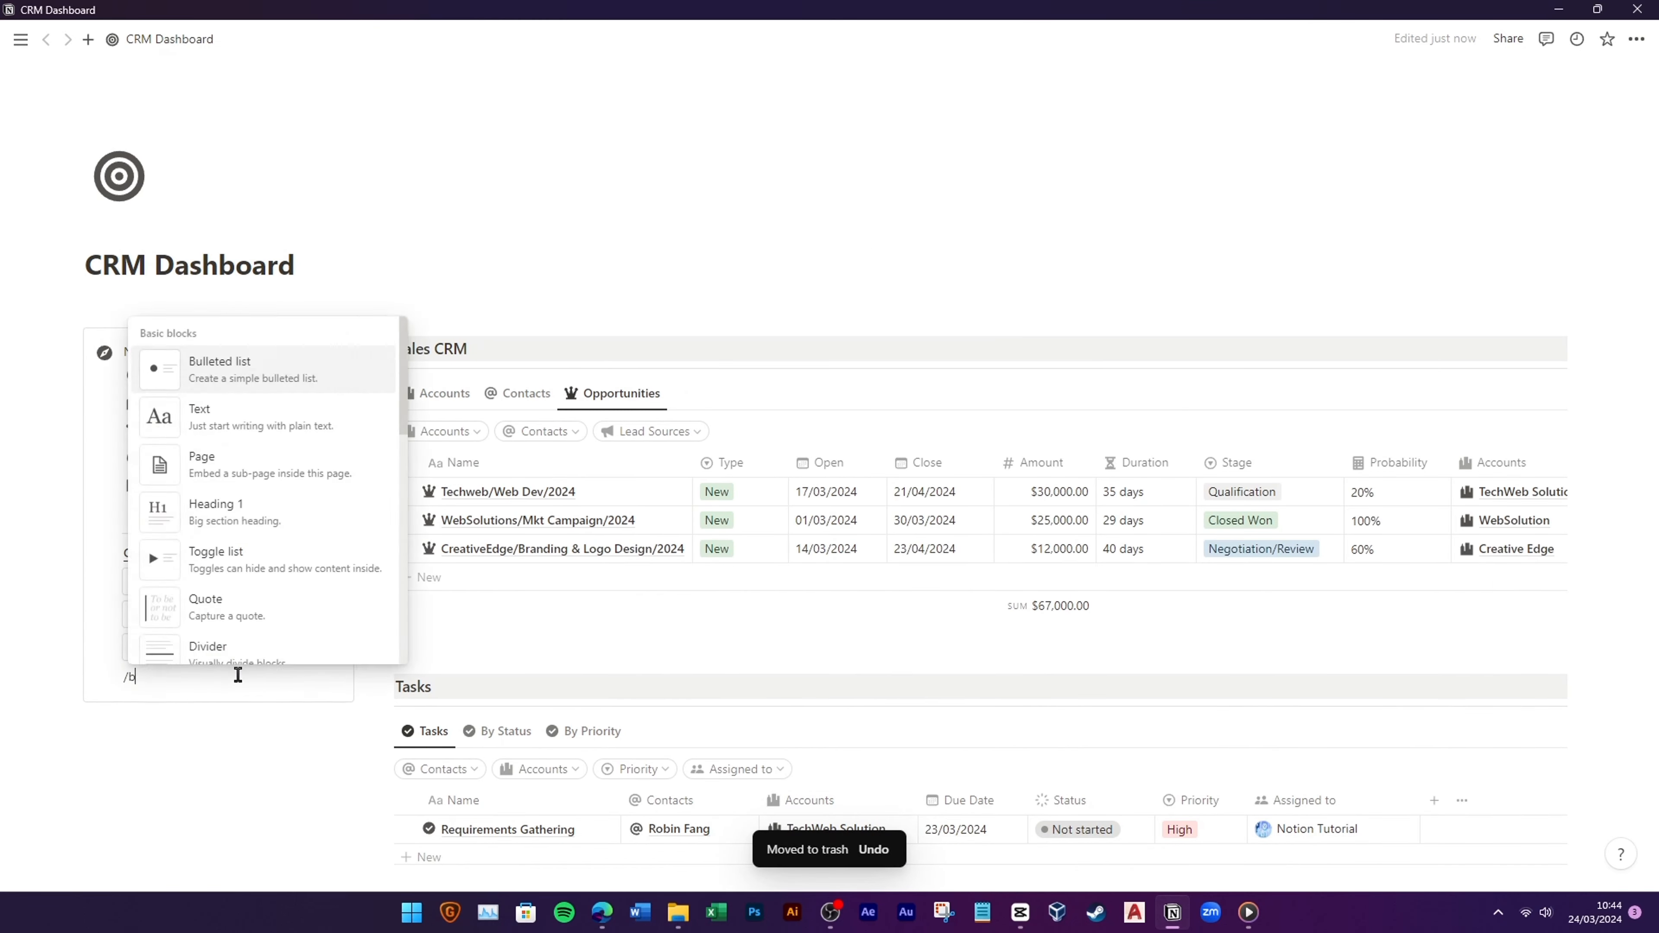
left_click(266, 621)
left_click(187, 469)
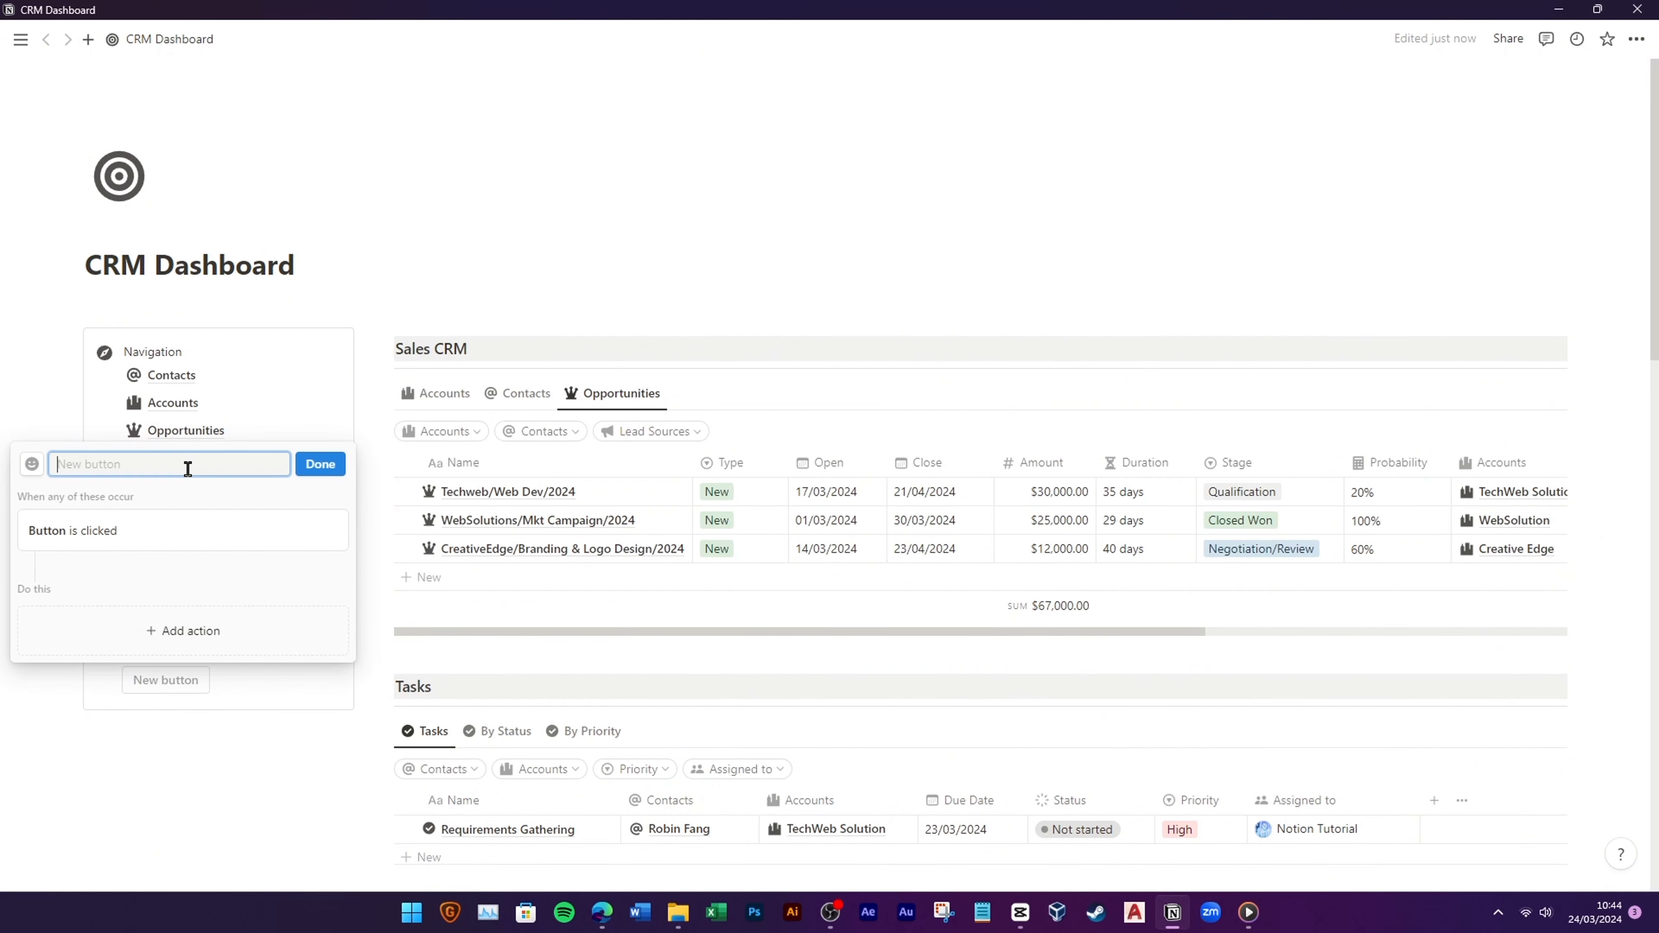
Step: Give New Task a checkmark icon and an action that adds a page to Tasks
left_click(41, 469)
left_click(208, 601)
left_click(171, 631)
left_click(115, 737)
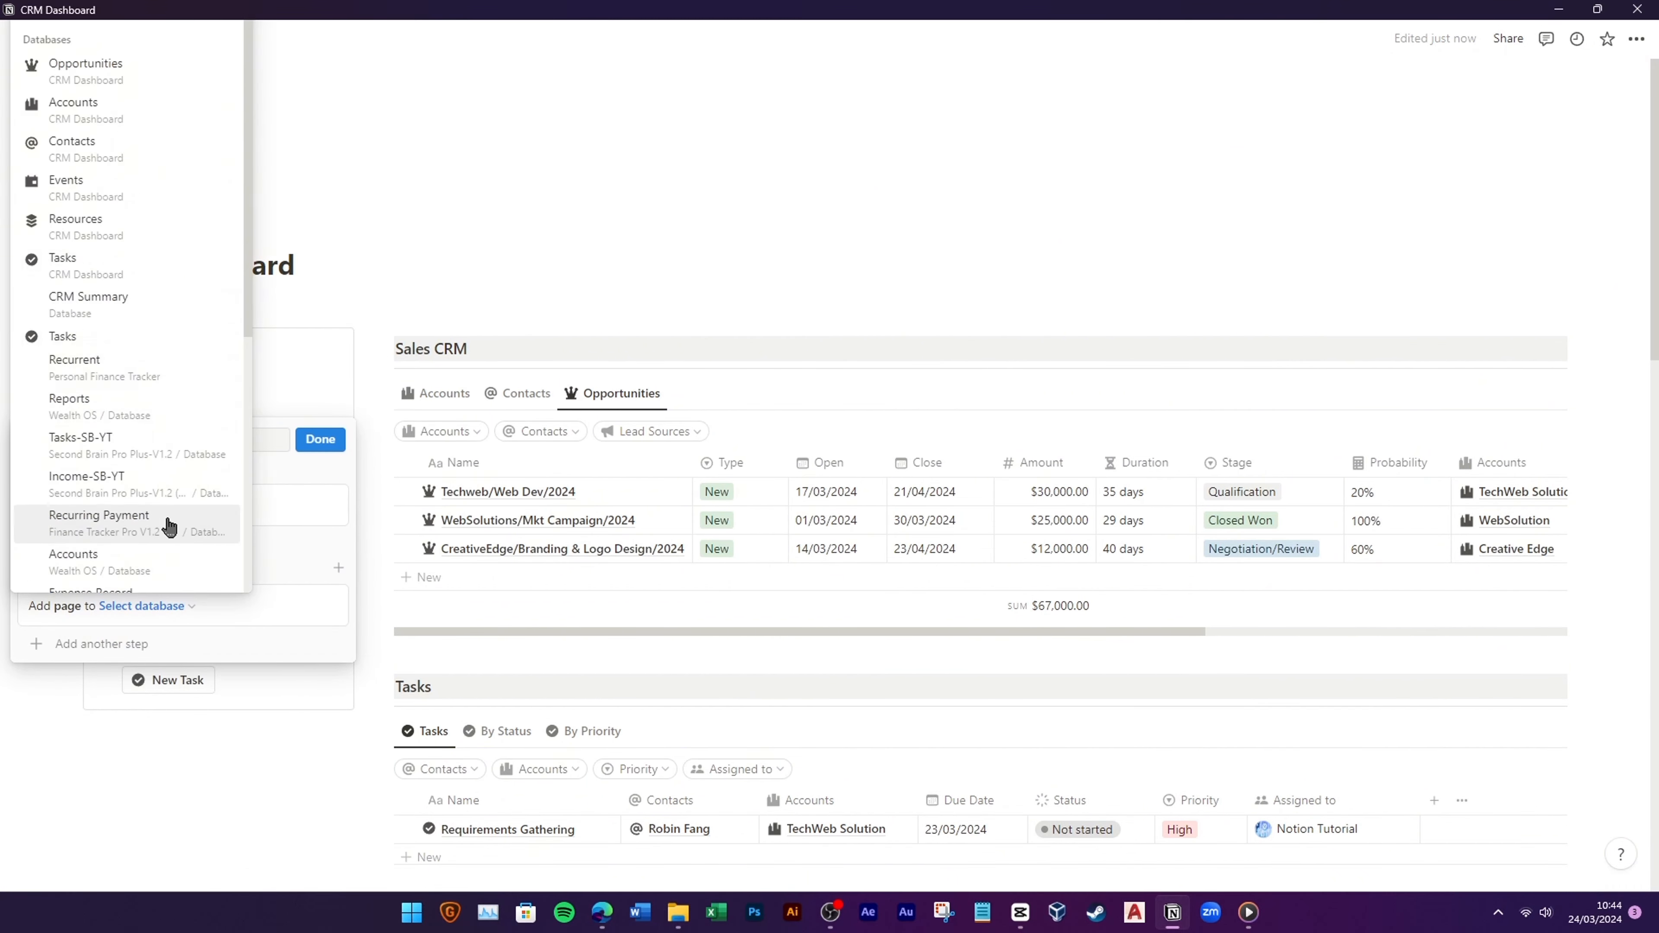
left_click(141, 266)
Step: Add a step opening the new task in side peek and finish the New Task button
left_click(152, 644)
left_click(130, 808)
left_click(107, 614)
left_click(105, 336)
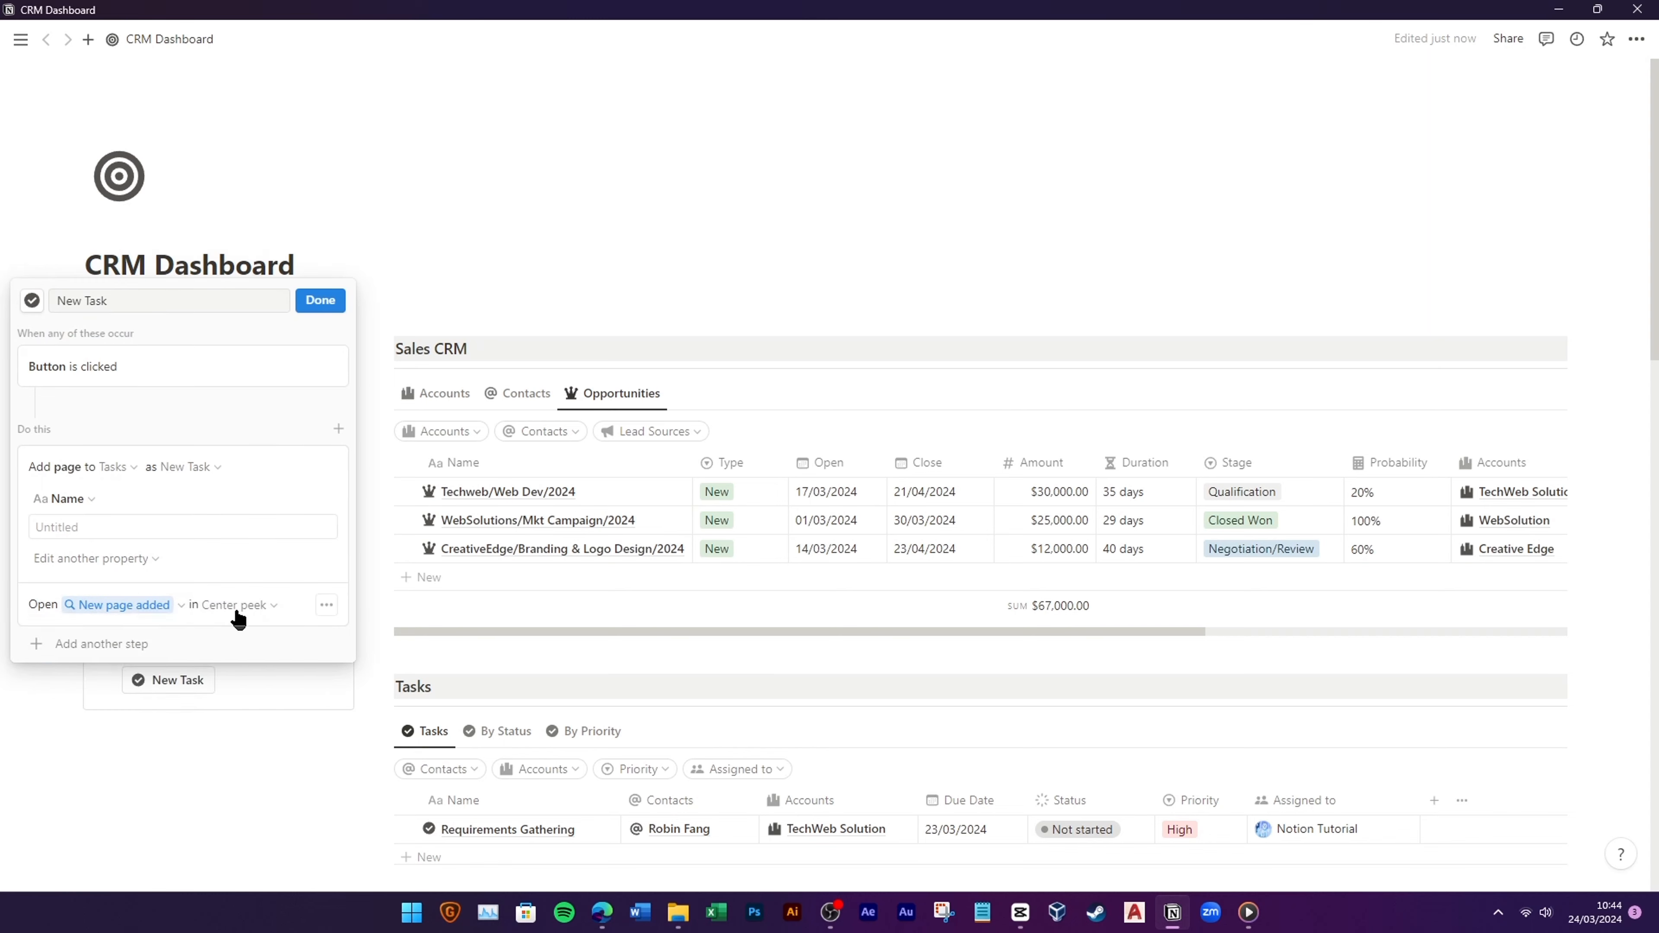
left_click(238, 611)
left_click(159, 650)
left_click(332, 302)
Step: Test New Task by creating a task, then delete the test task
scroll(466, 730, "down", 3)
left_click(172, 507)
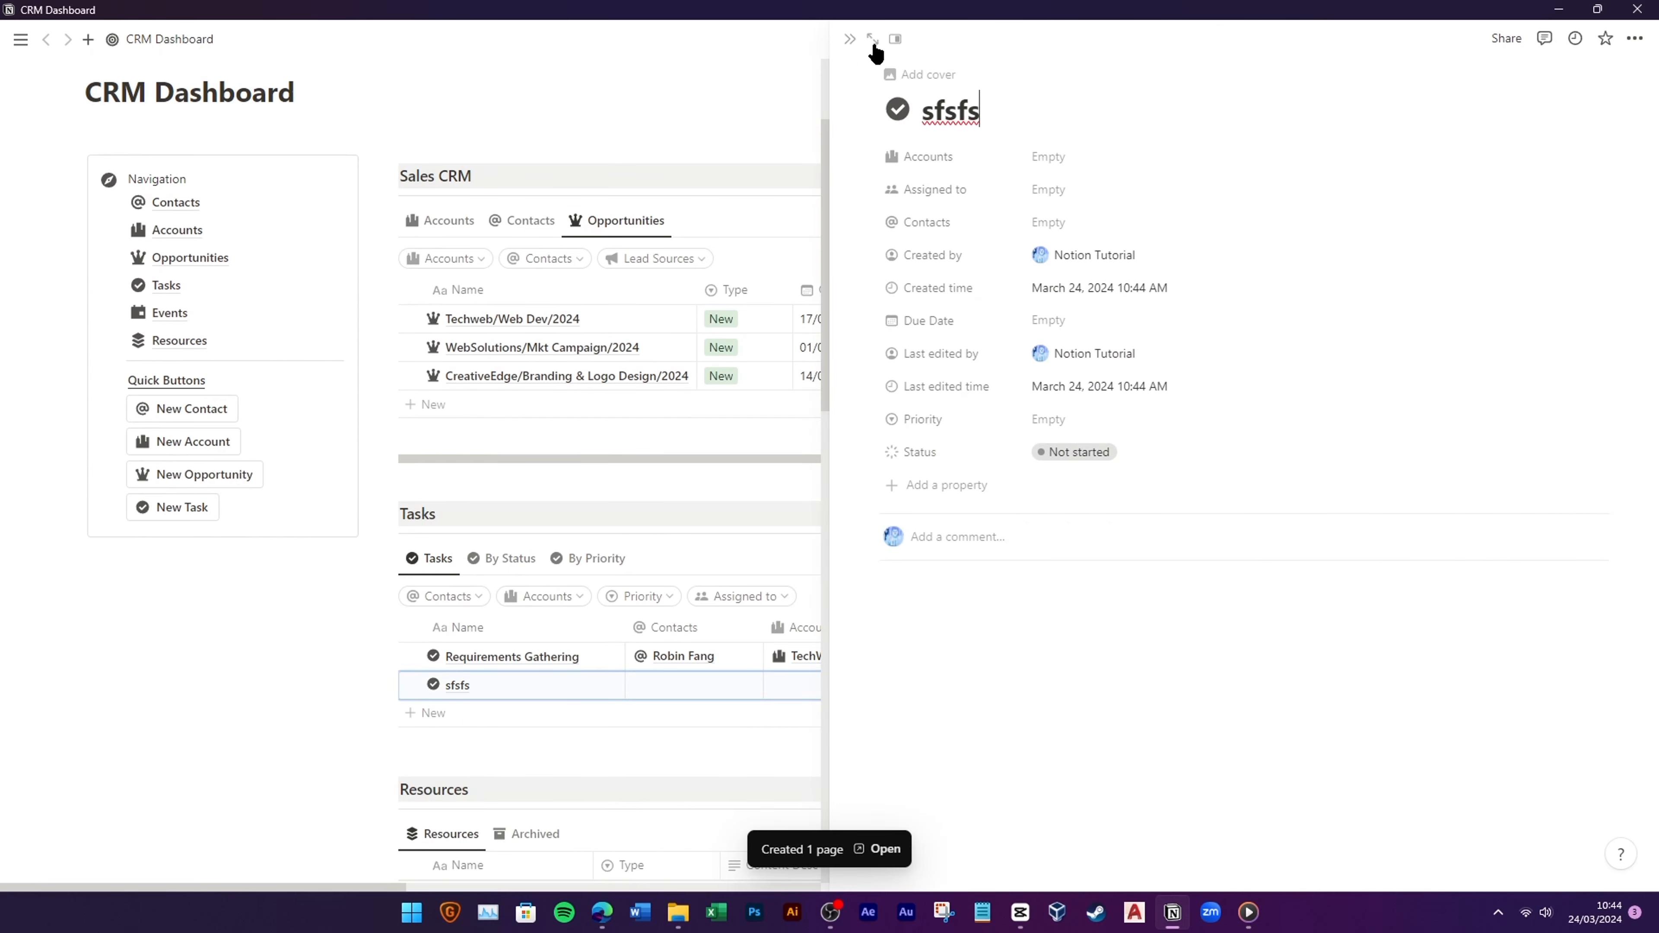
left_click(850, 39)
left_click(387, 684)
key("Delete")
scroll(477, 605, "up", 1)
Step: Insert a New Event button with a calendar icon that adds a page to Events
left_click(186, 621)
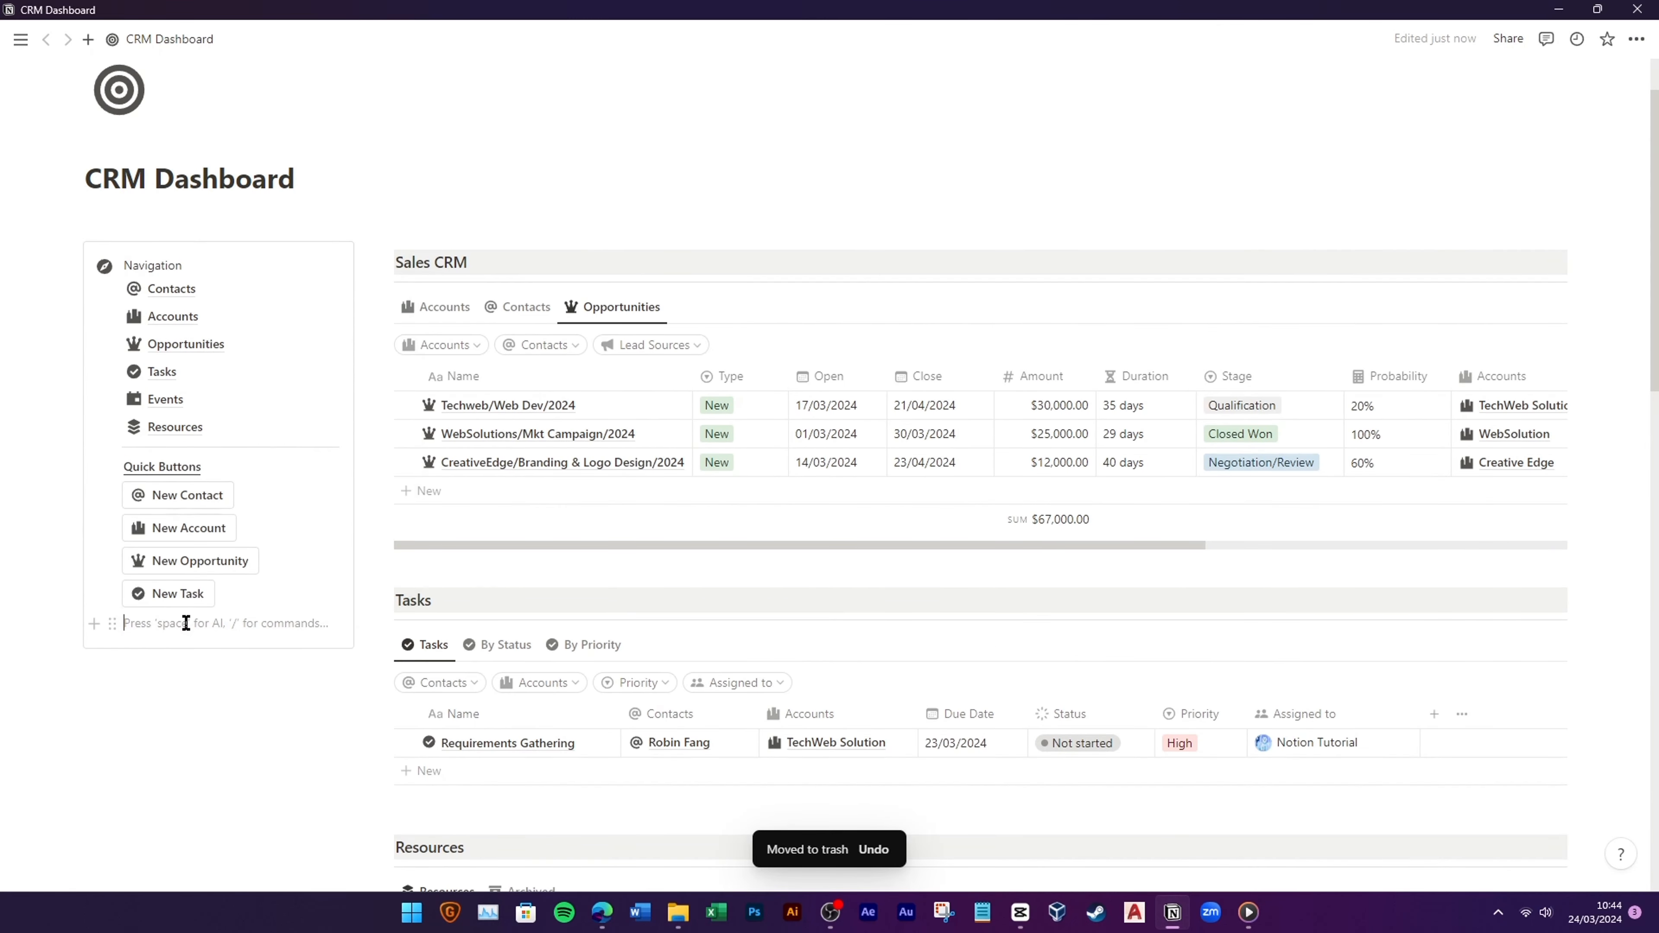
type("/button")
key("Return")
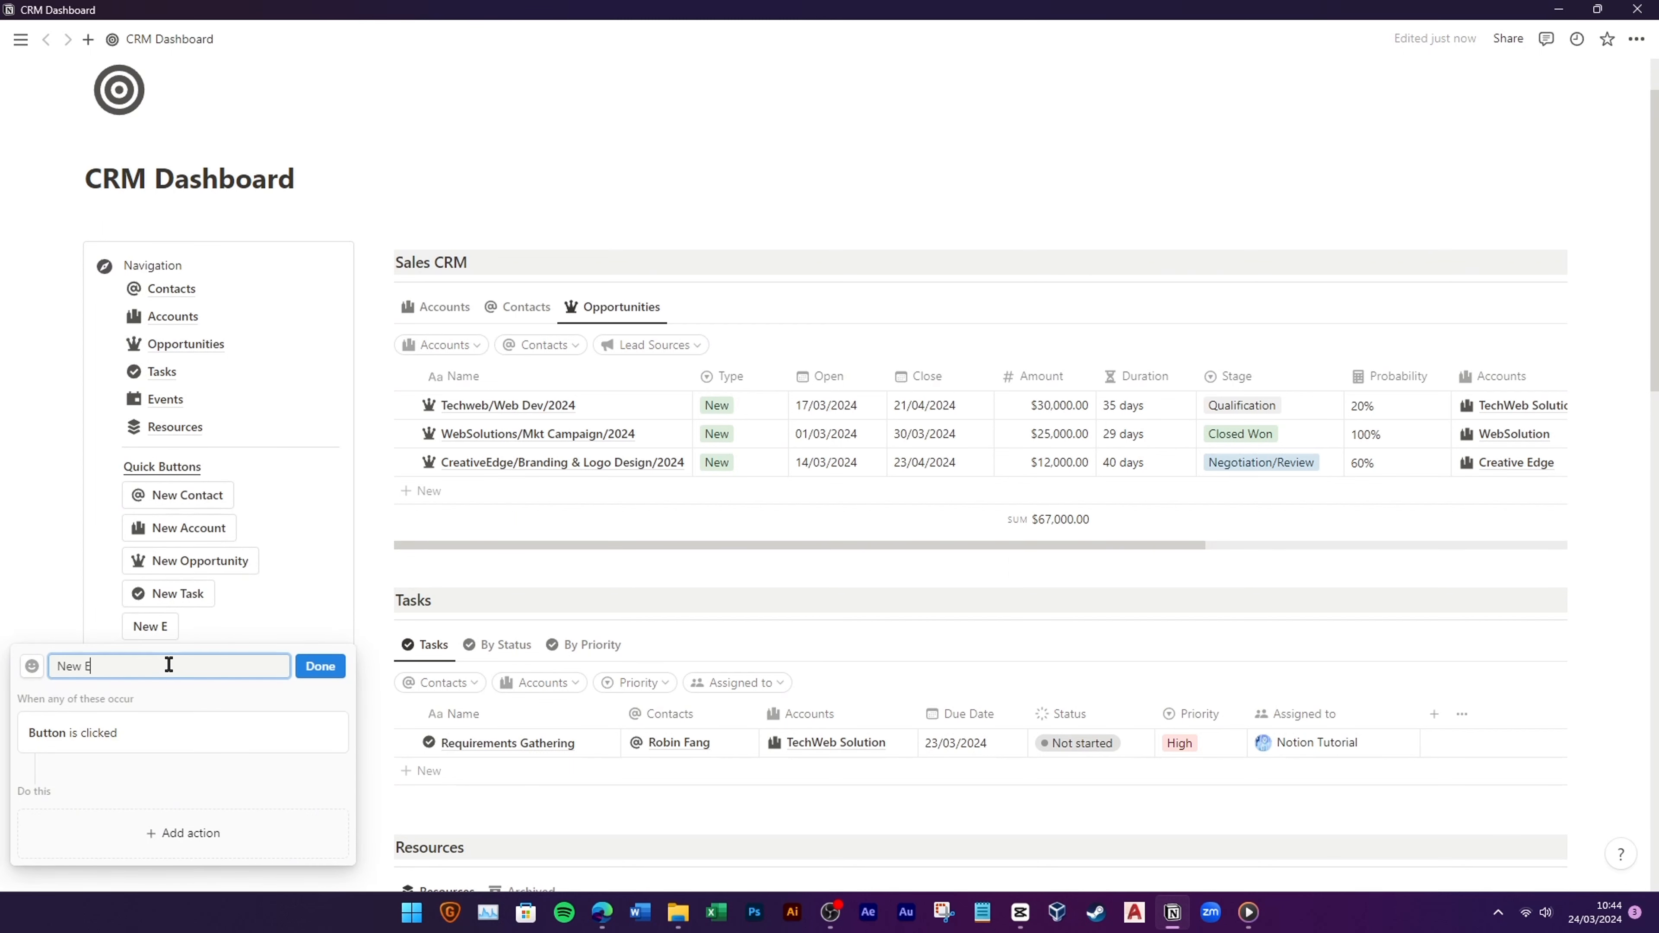
left_click(255, 469)
left_click(191, 834)
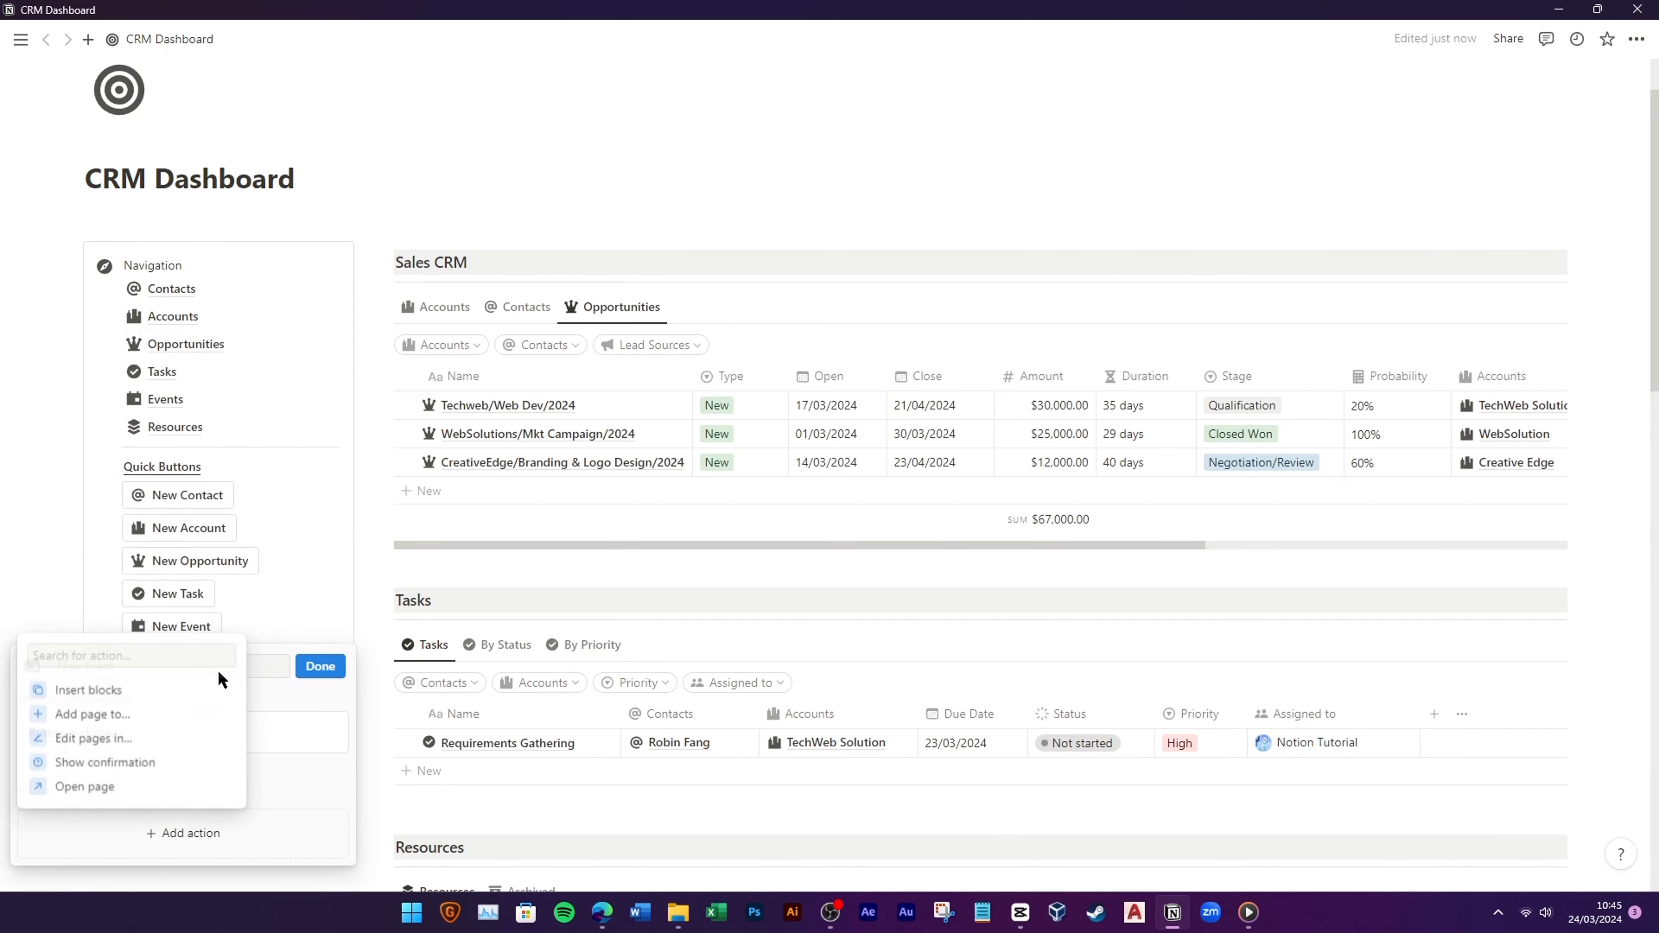
left_click(183, 714)
left_click(168, 551)
left_click(108, 768)
Step: Add an open-the-new-page step to New Event, set how it opens, and finish
left_click(98, 591)
left_click(85, 756)
left_click(121, 556)
left_click(131, 285)
left_click(226, 553)
left_click(163, 723)
left_click(320, 290)
Step: Insert a New Resource button with a layers icon that adds a page to Resources
left_click(94, 626)
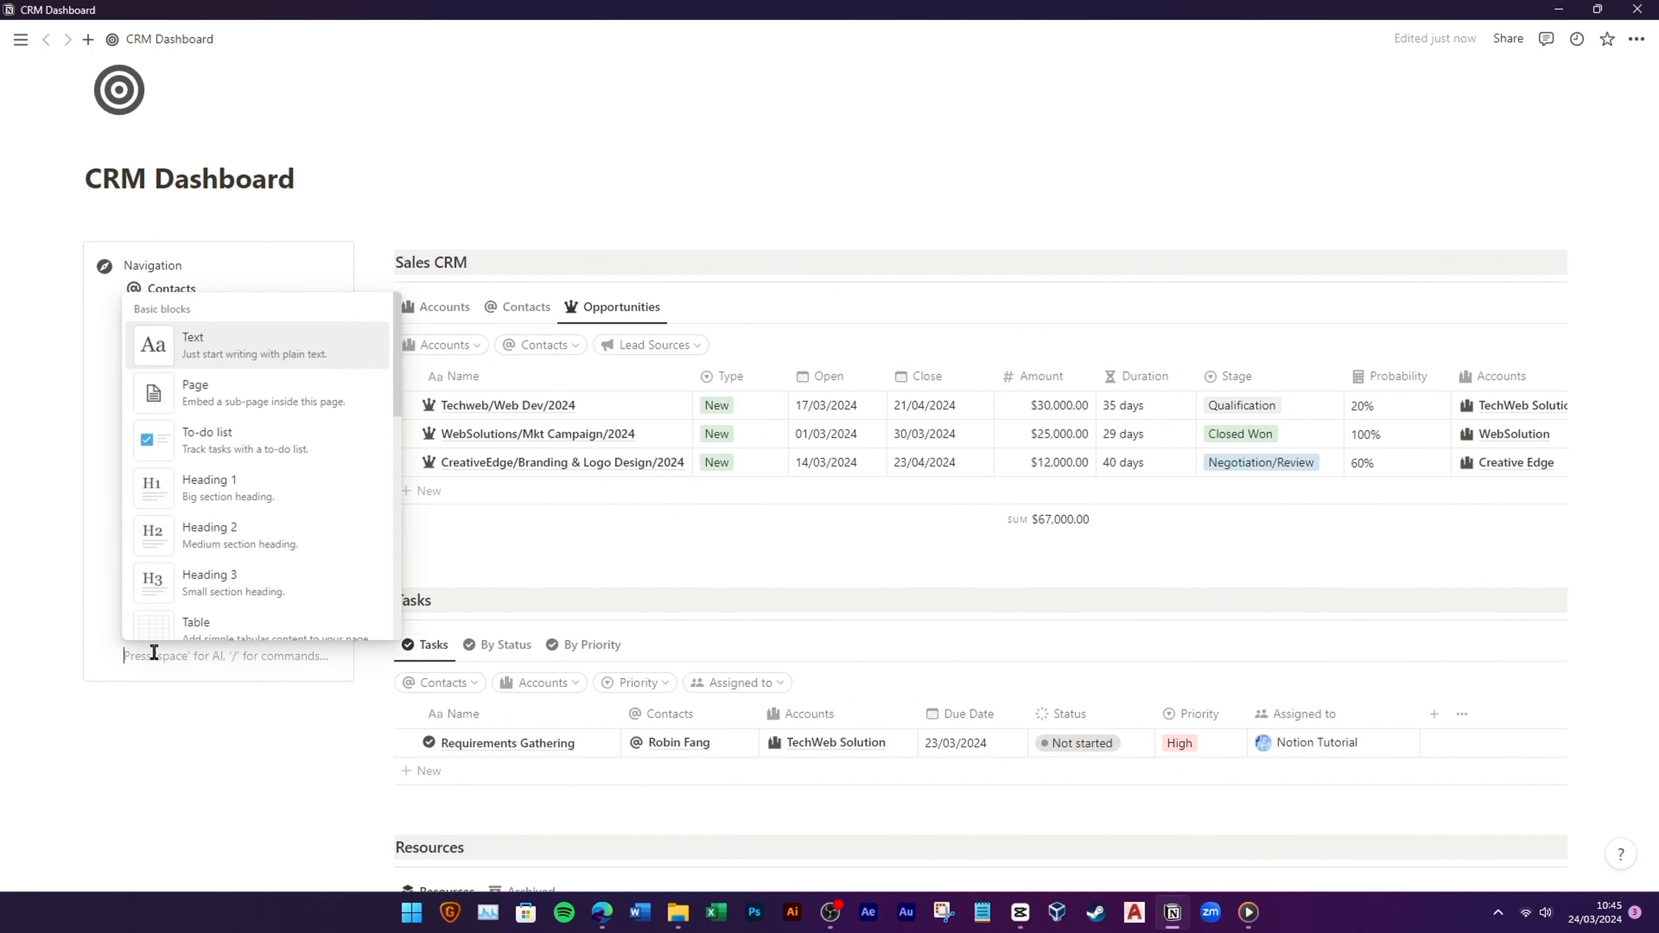
left_click(153, 650)
type("/butt")
key("Return")
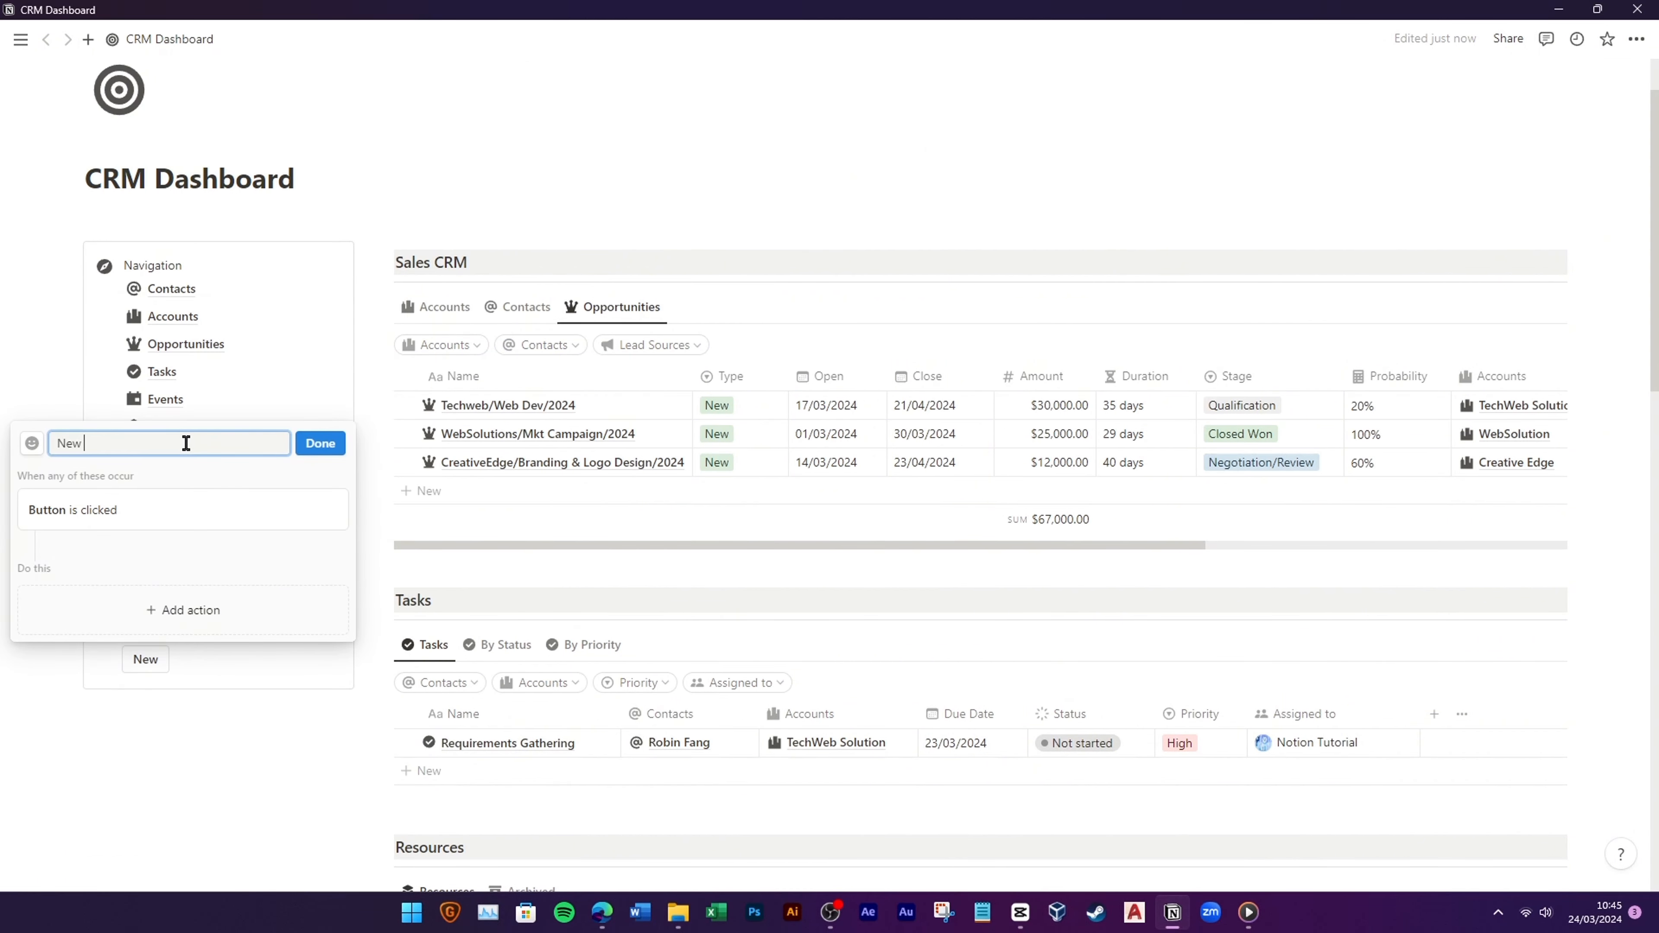
left_click(38, 442)
left_click(172, 587)
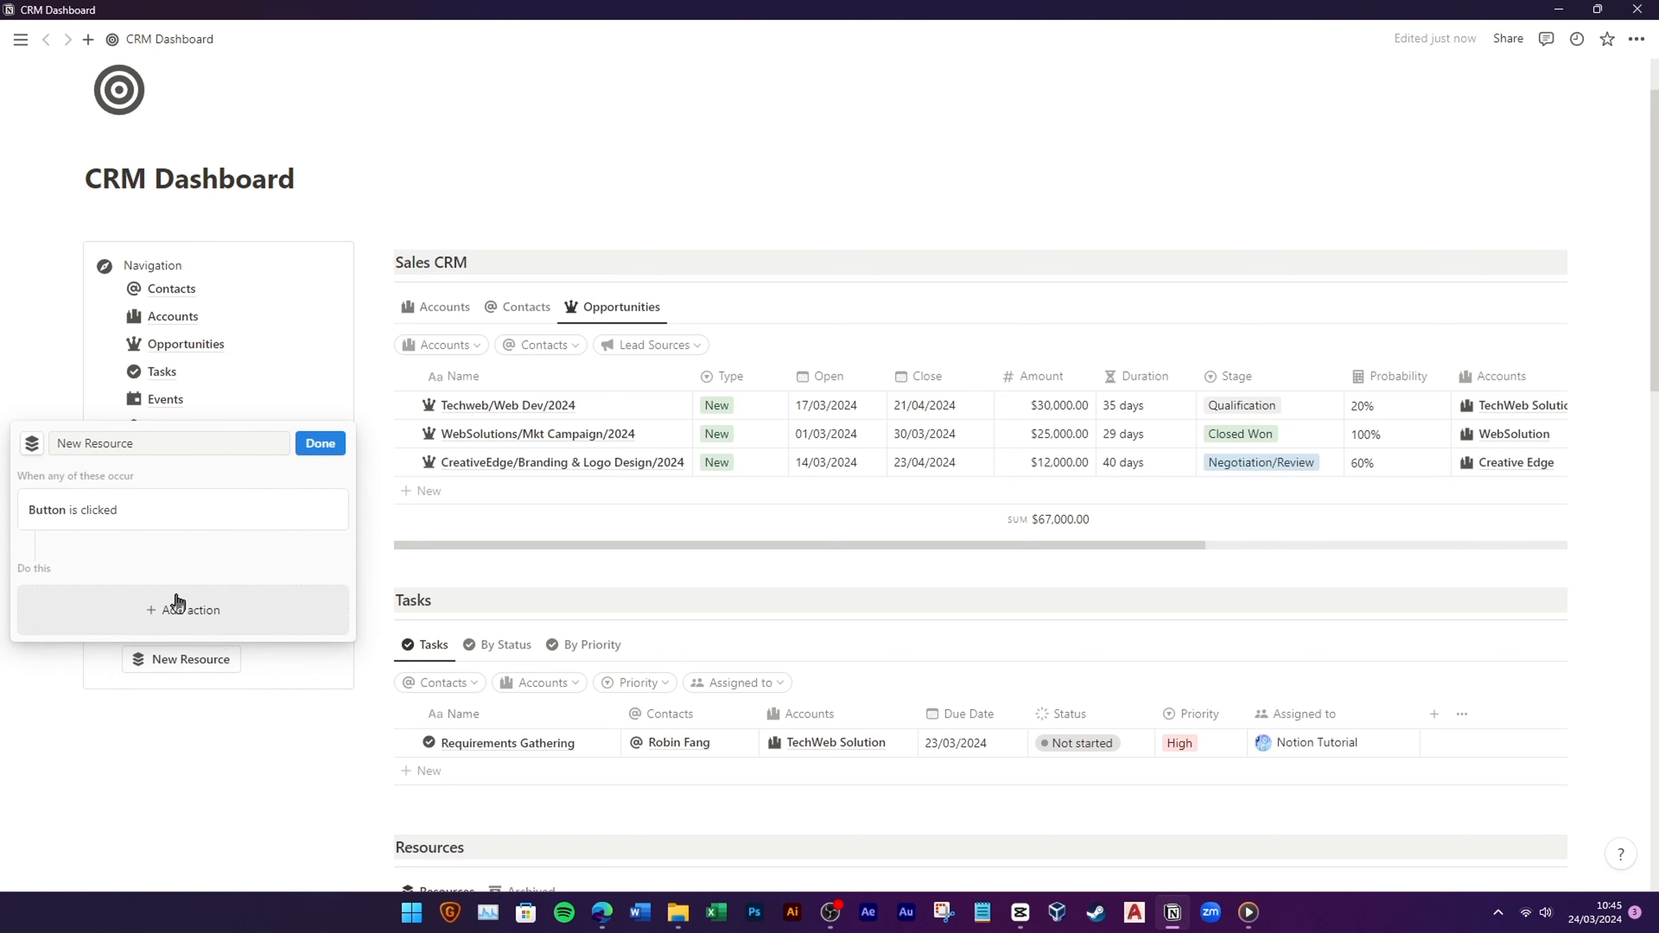
left_click(174, 600)
left_click(130, 688)
left_click(153, 587)
left_click(75, 516)
Step: Add a step opening the new resource in side peek and finish New Resource
left_click(164, 623)
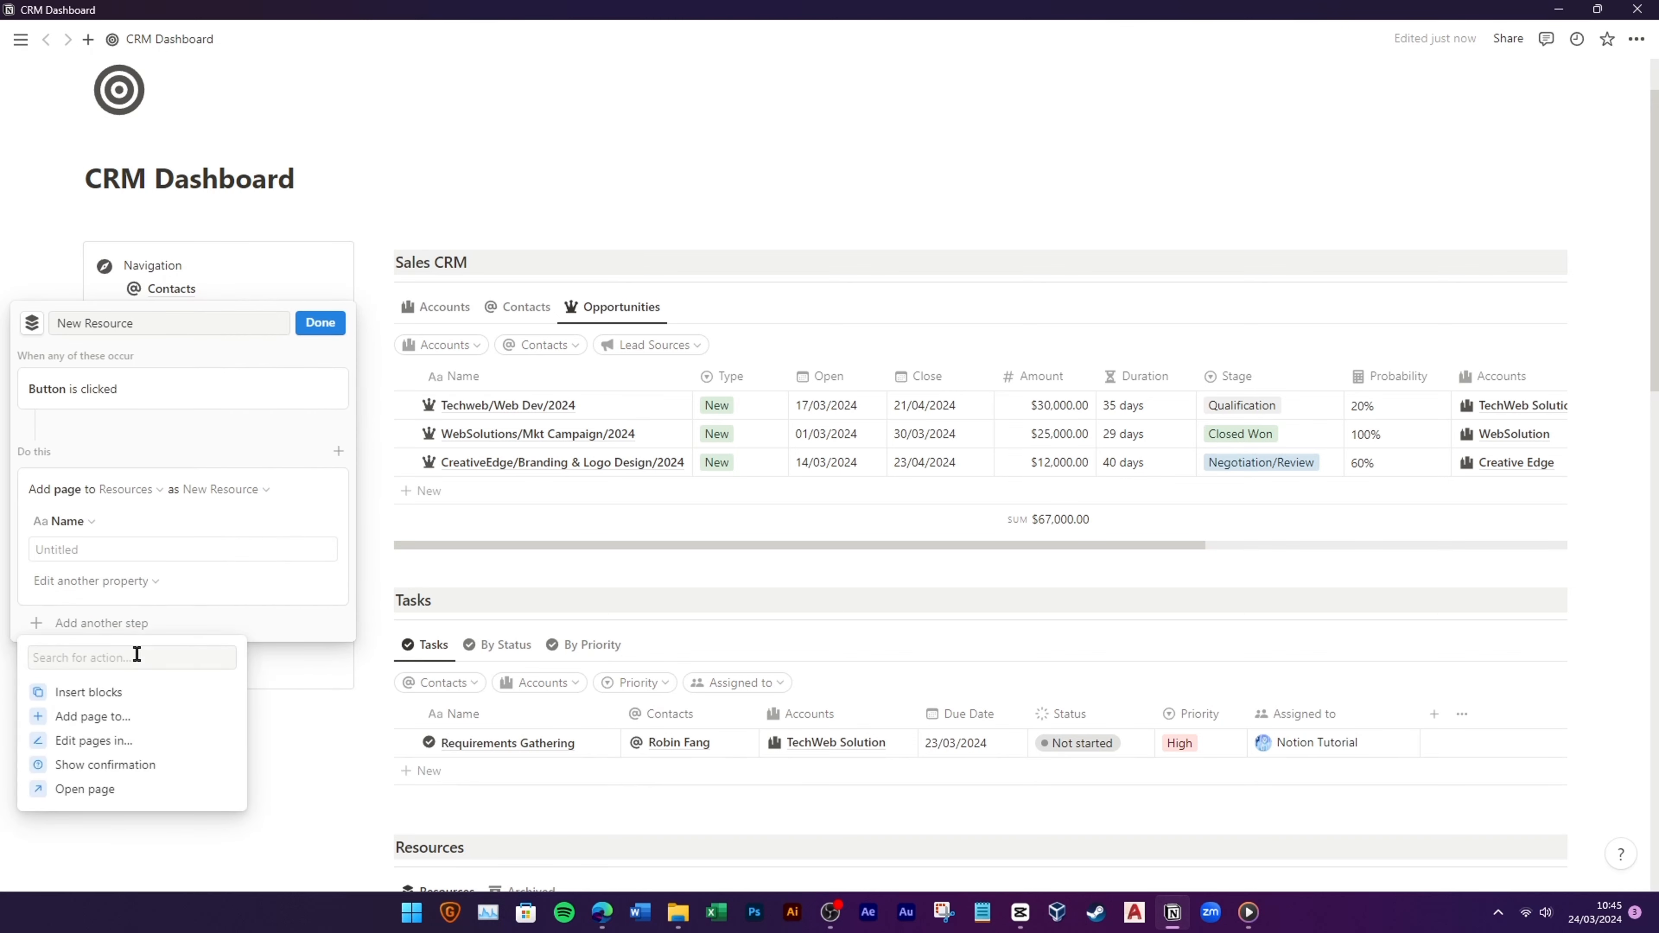
left_click(78, 787)
left_click(247, 587)
left_click(196, 621)
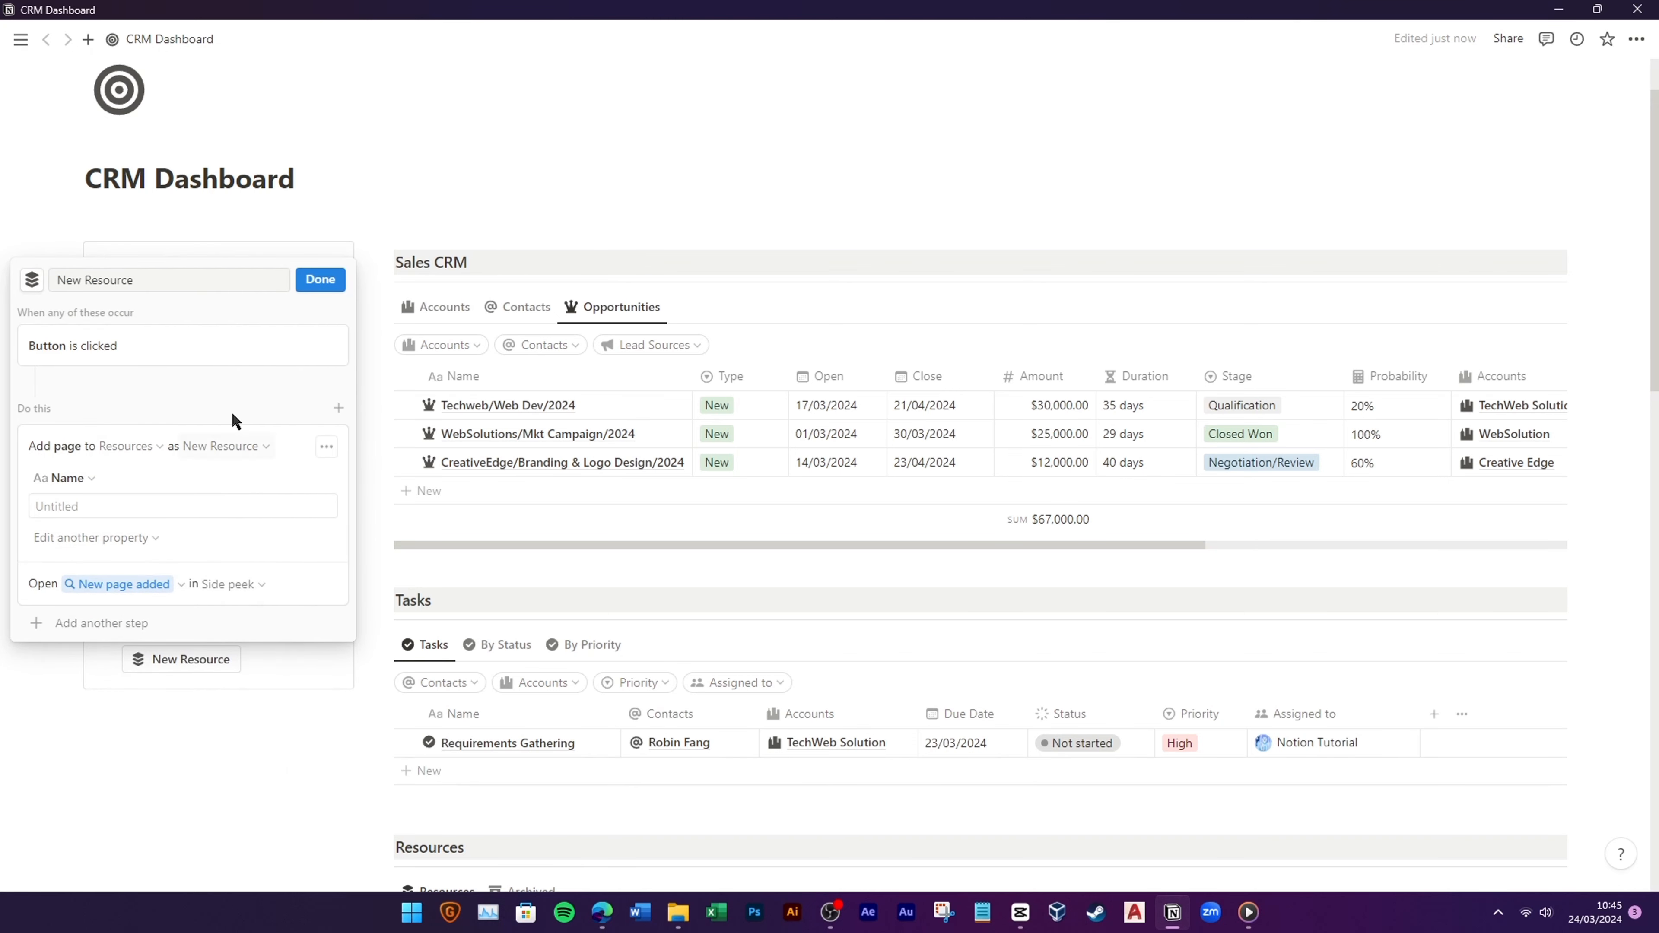
left_click(320, 279)
scroll(728, 657, "down", 2)
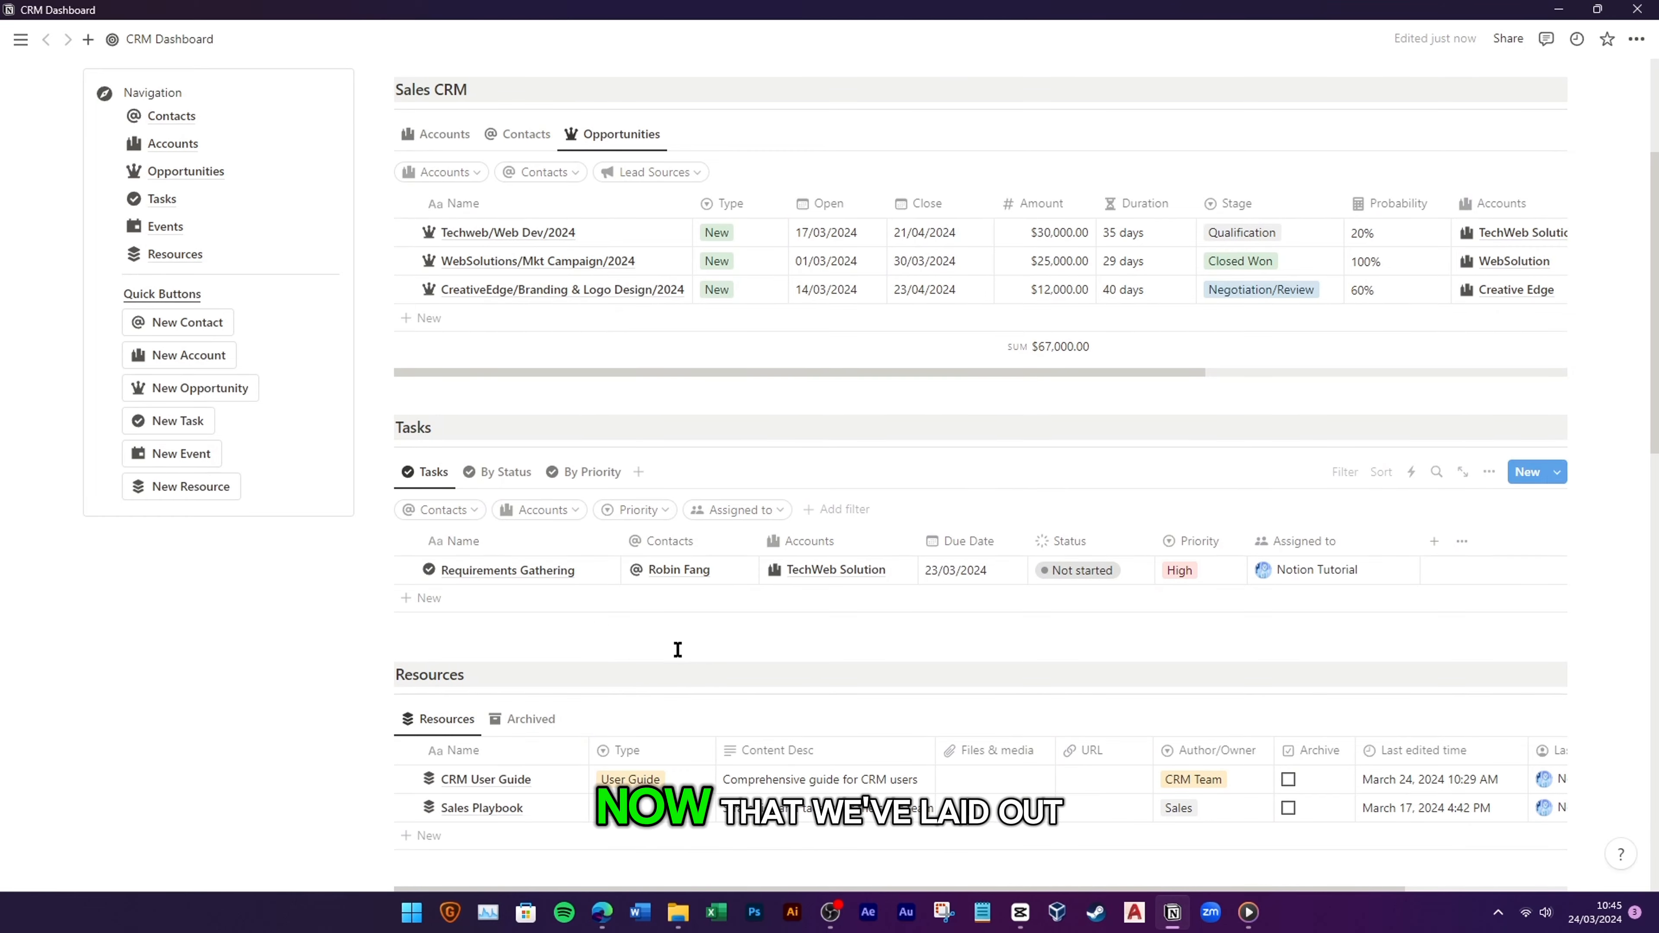
Step: Switch Sales CRM to the Accounts view and open the New Account template for editing
scroll(563, 630, "down", 12)
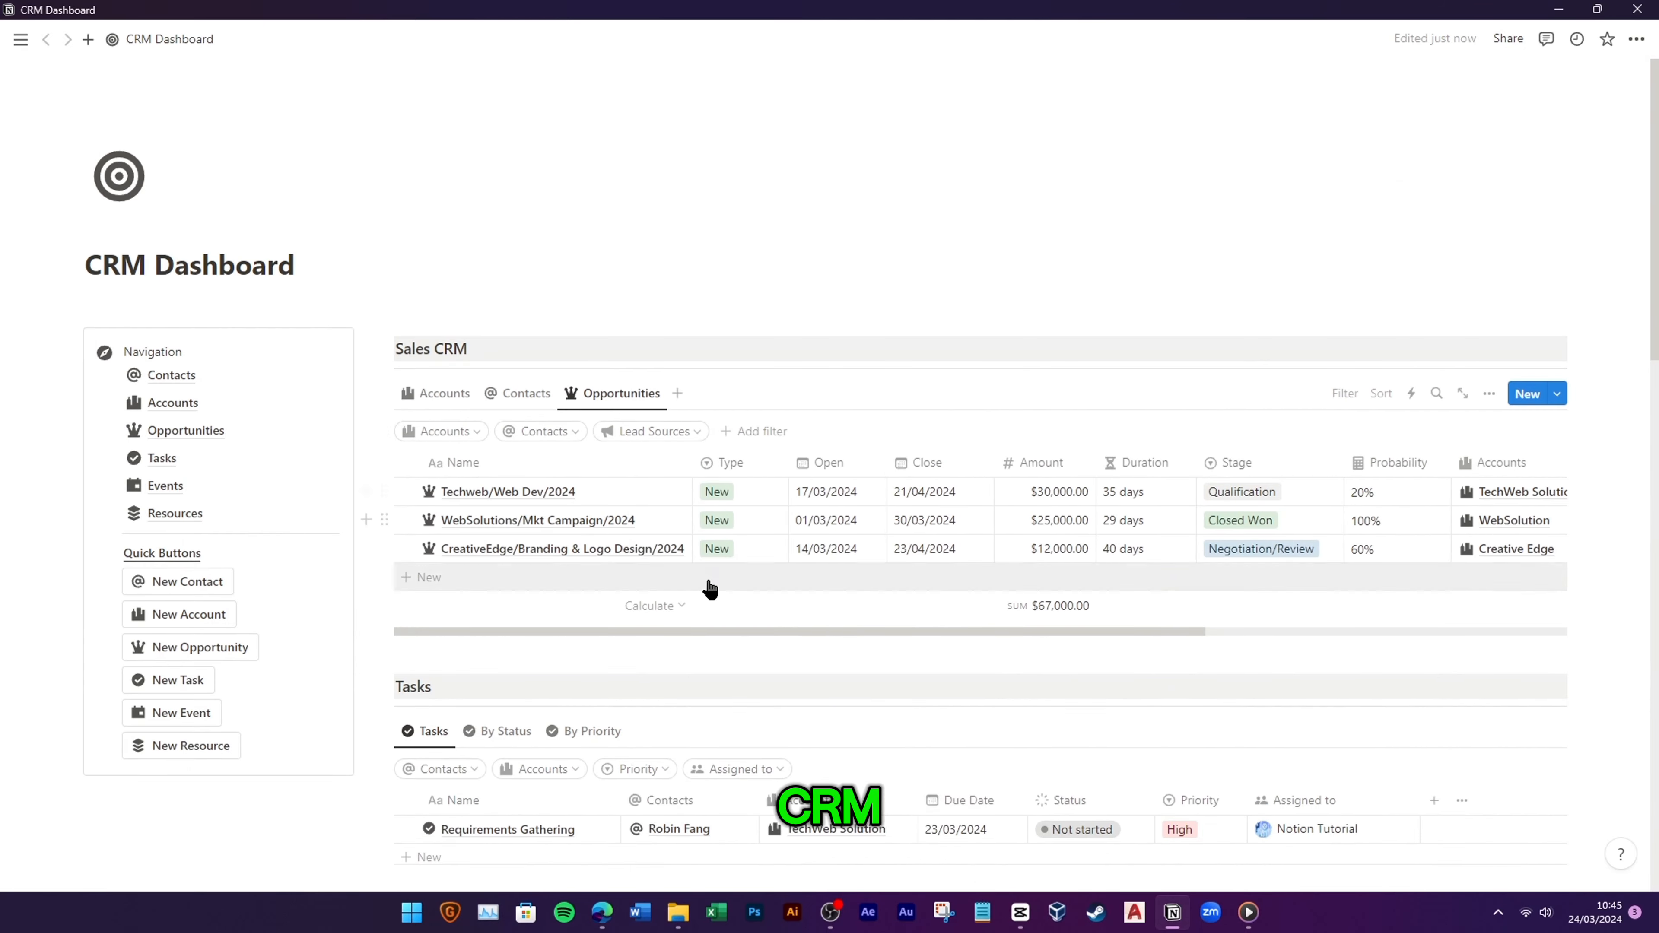
left_click(428, 395)
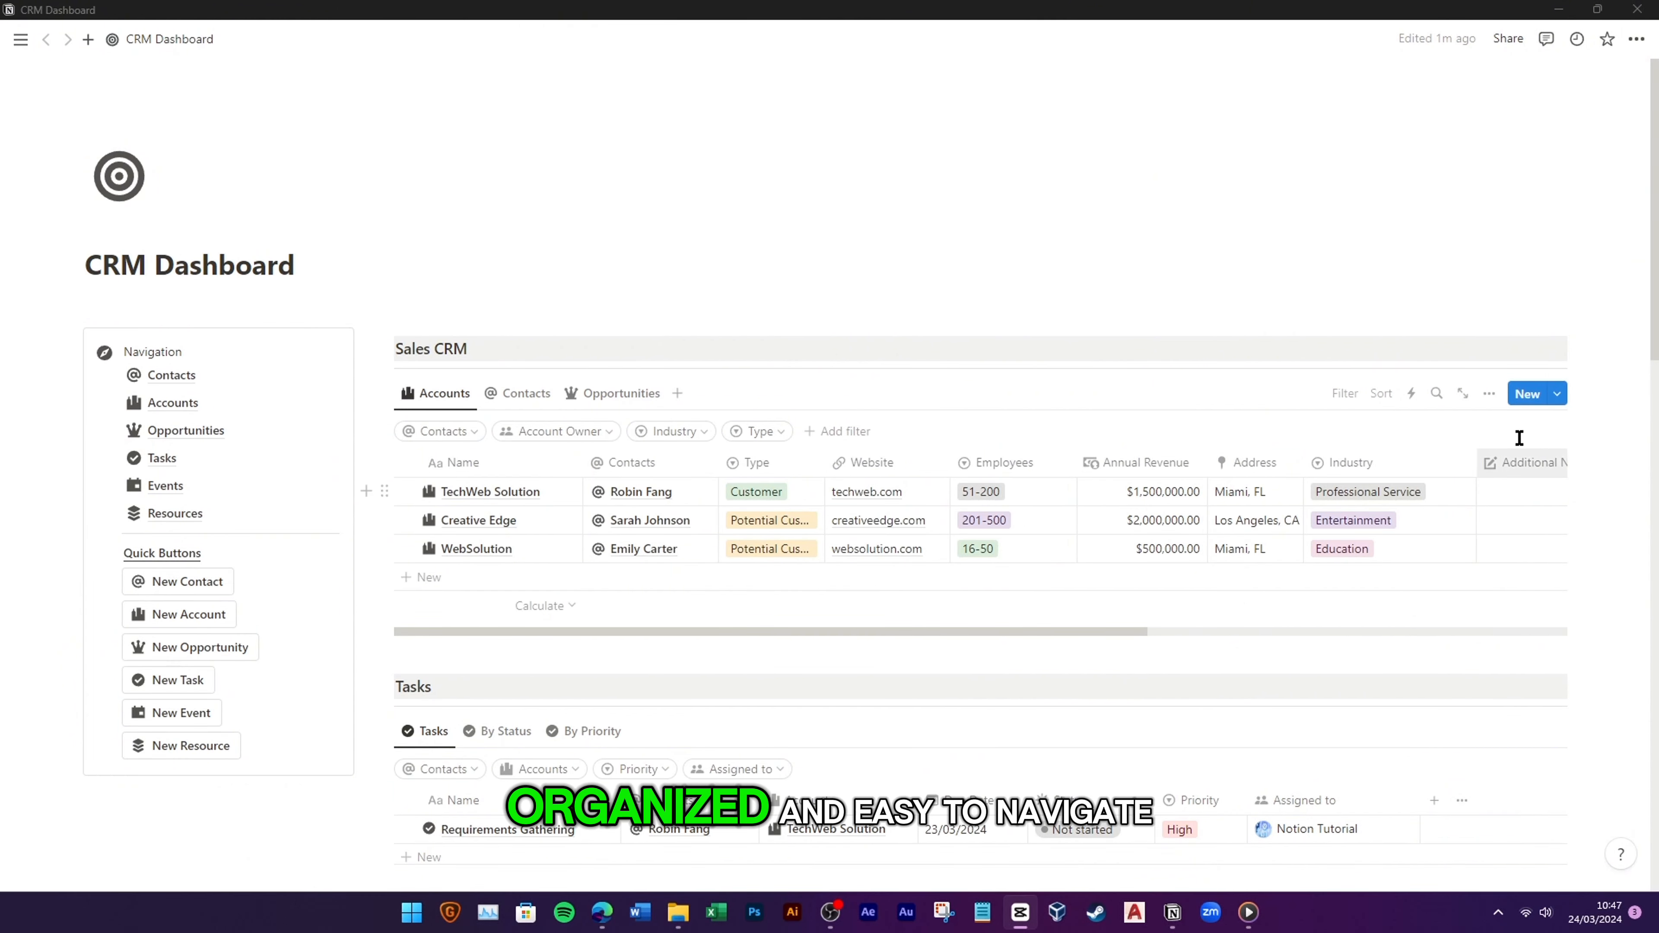
left_click(1557, 394)
left_click(1629, 456)
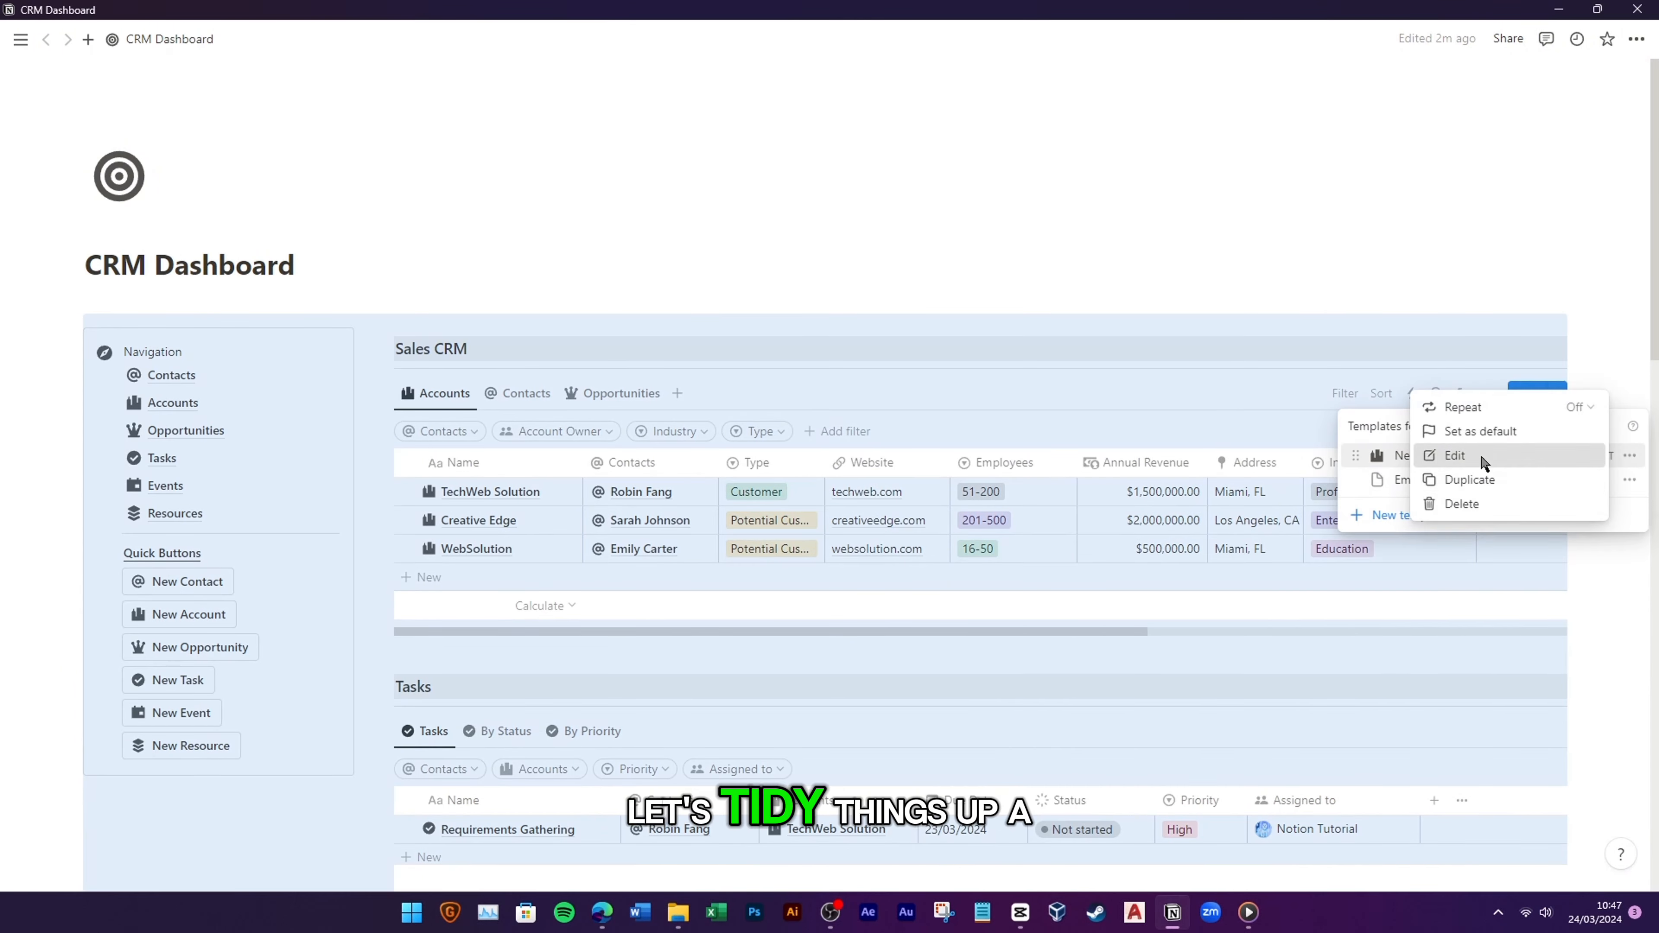
left_click(1483, 458)
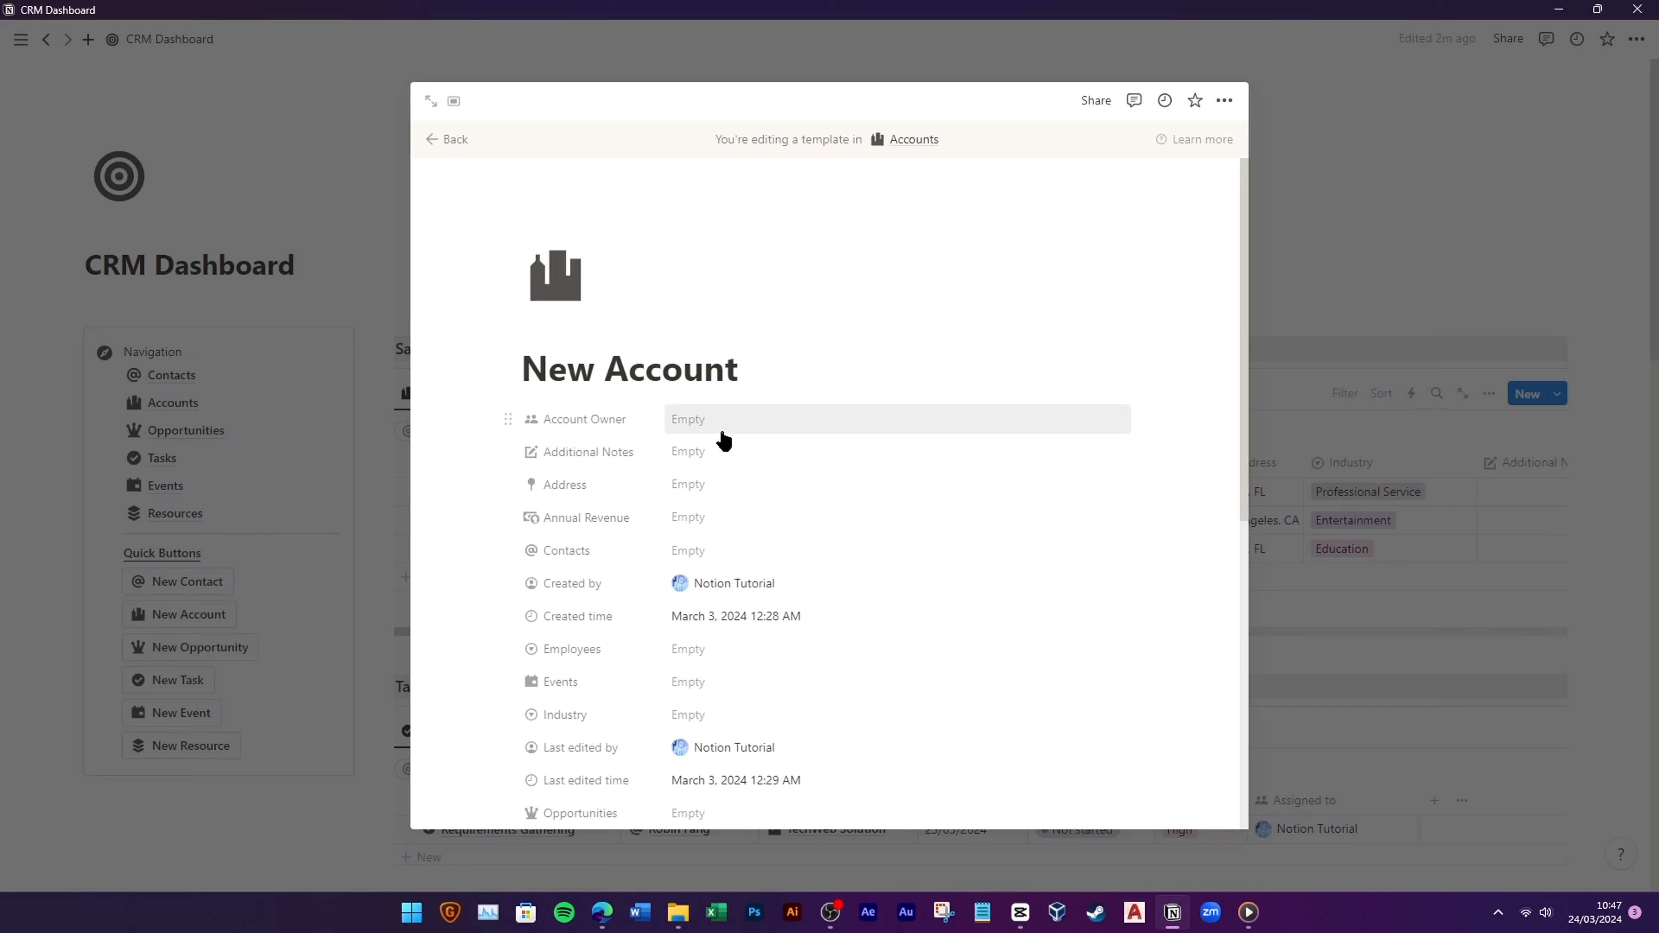
Step: Reorder template properties: Type under Account Owner, Employees under Type, Industry beneath Website
scroll(621, 523, "down", 4)
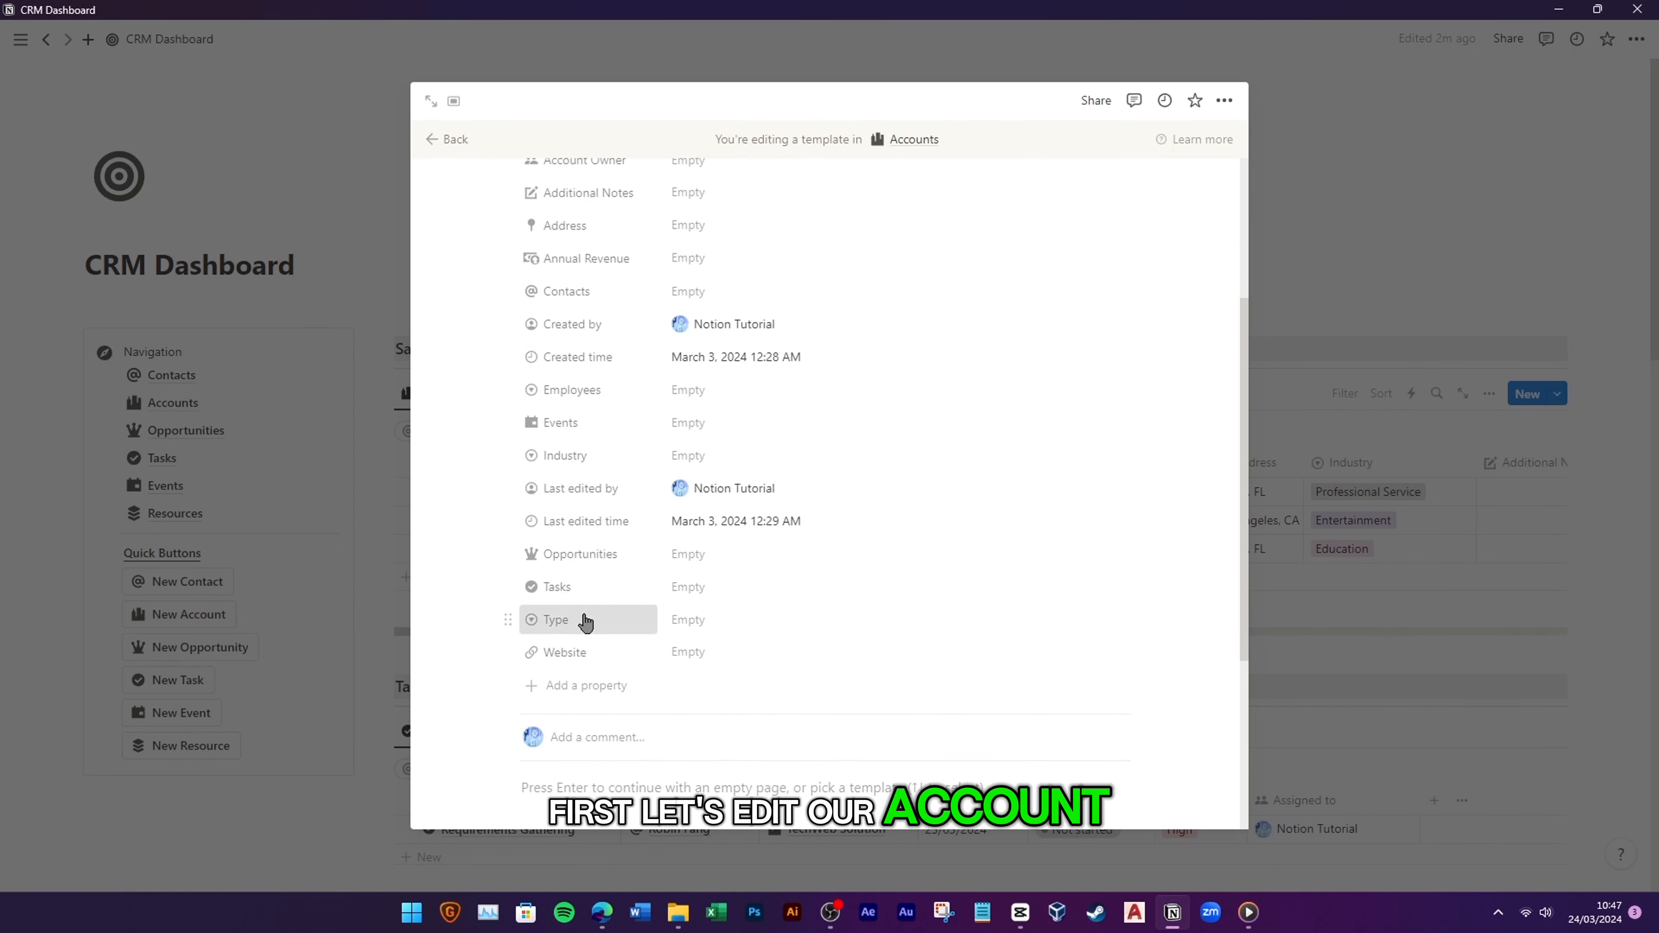
left_click_drag(585, 623, 563, 364)
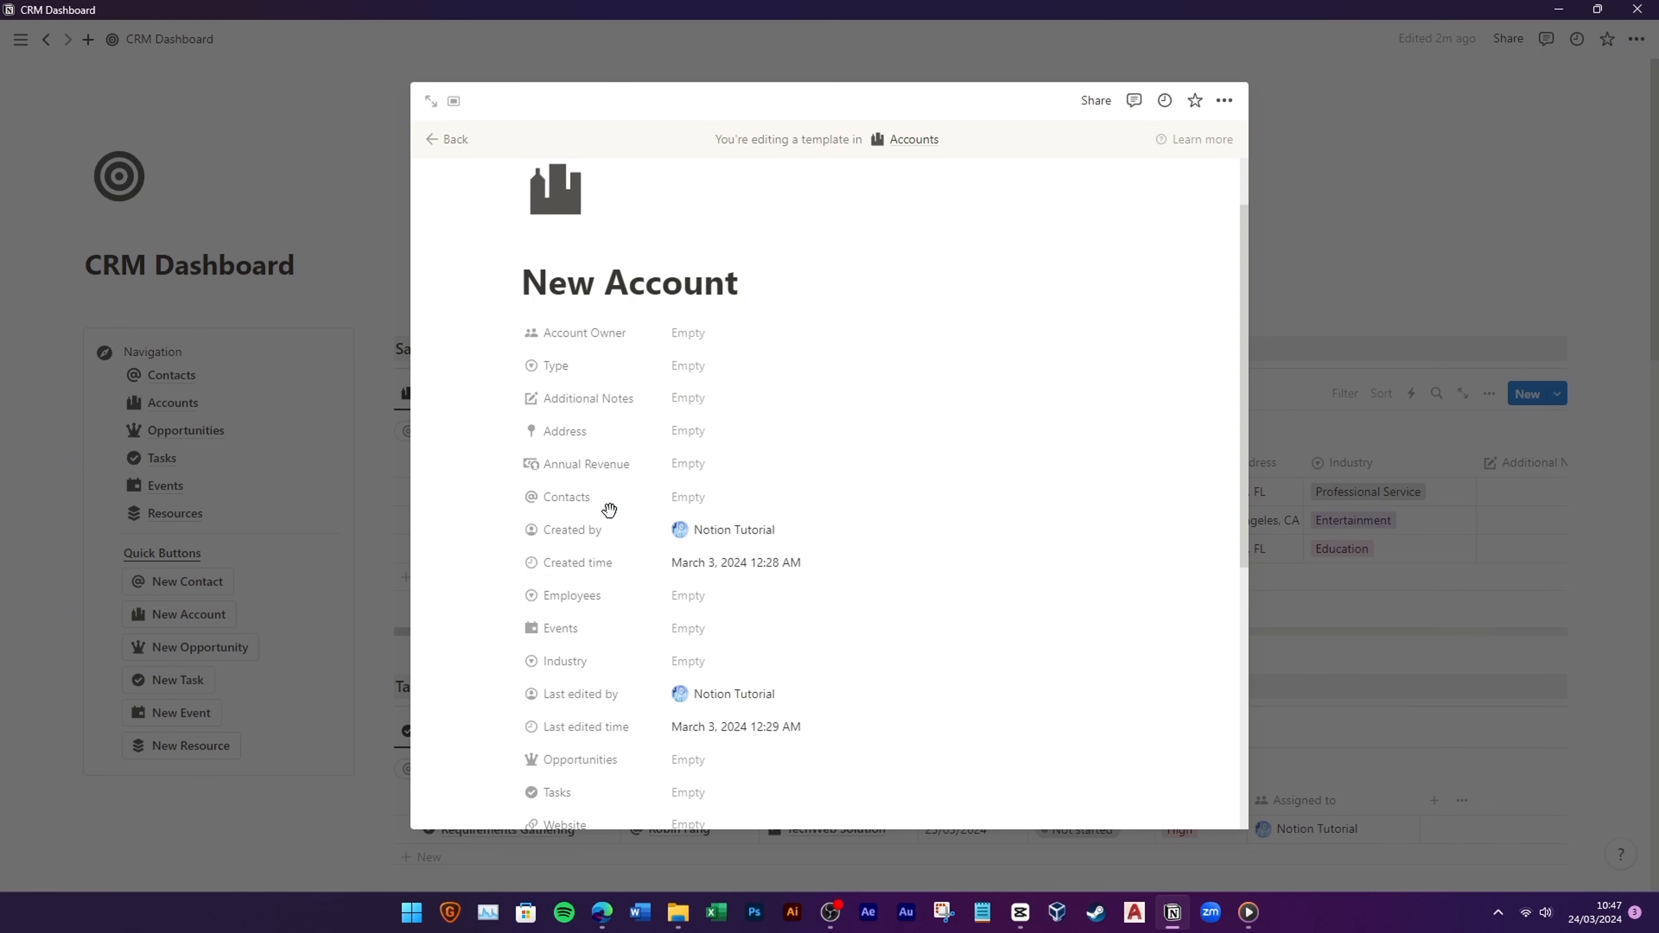
left_click_drag(607, 451, 594, 451)
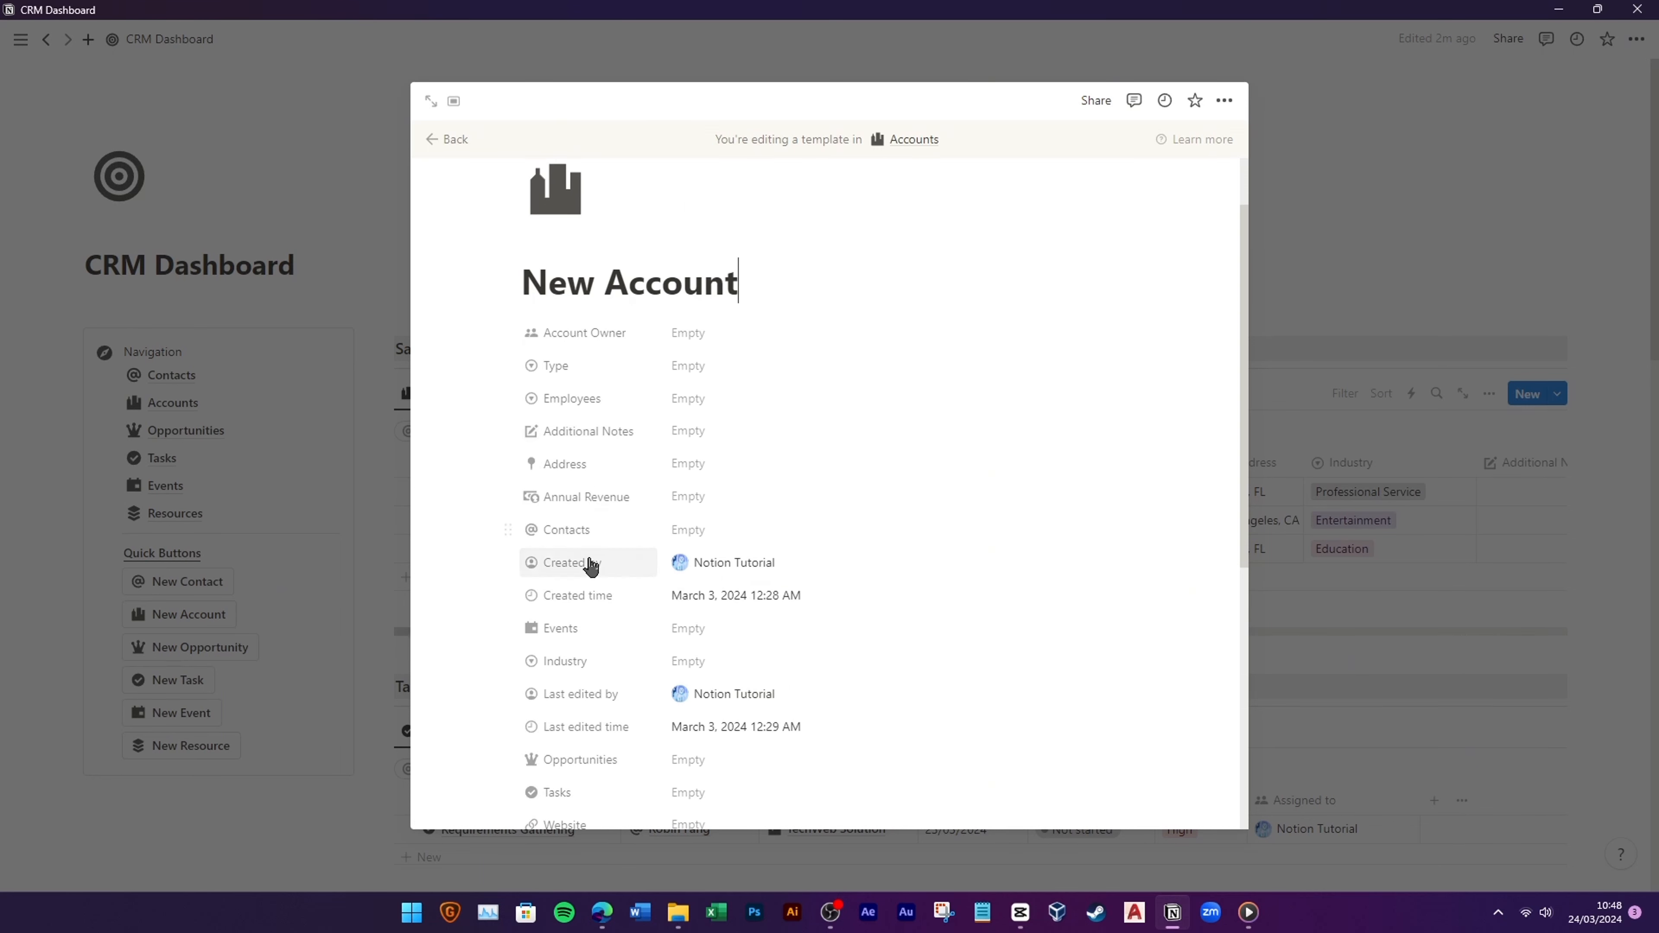
scroll(582, 588, "down", 3)
left_click_drag(582, 644, 594, 284)
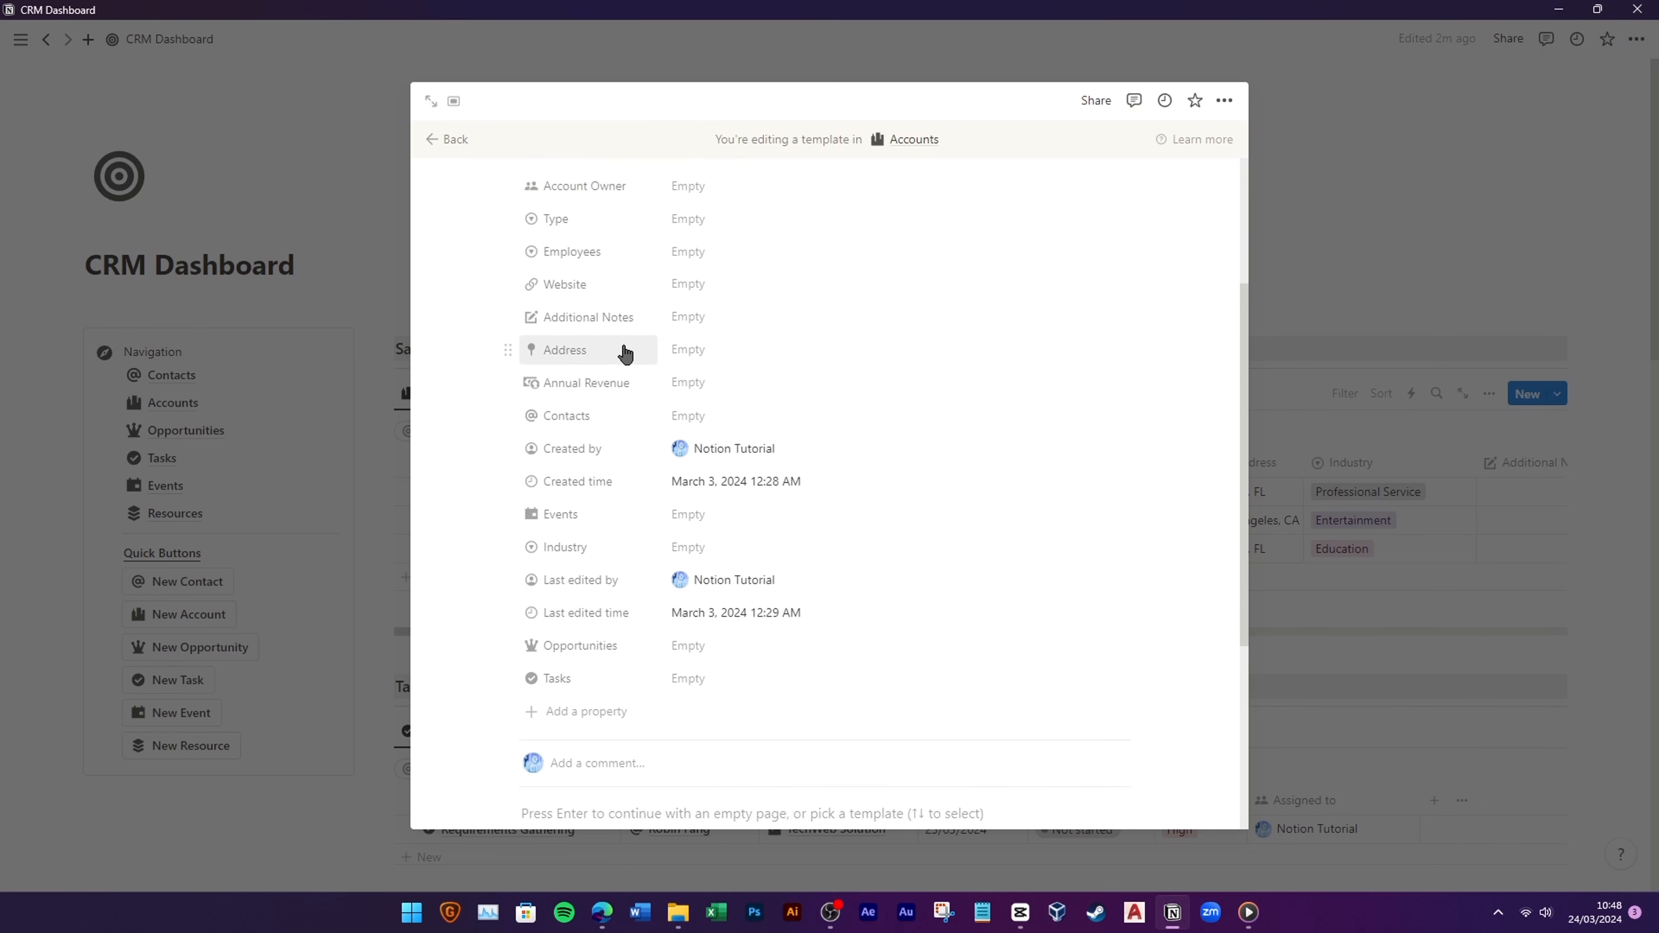
left_click_drag(581, 548, 593, 312)
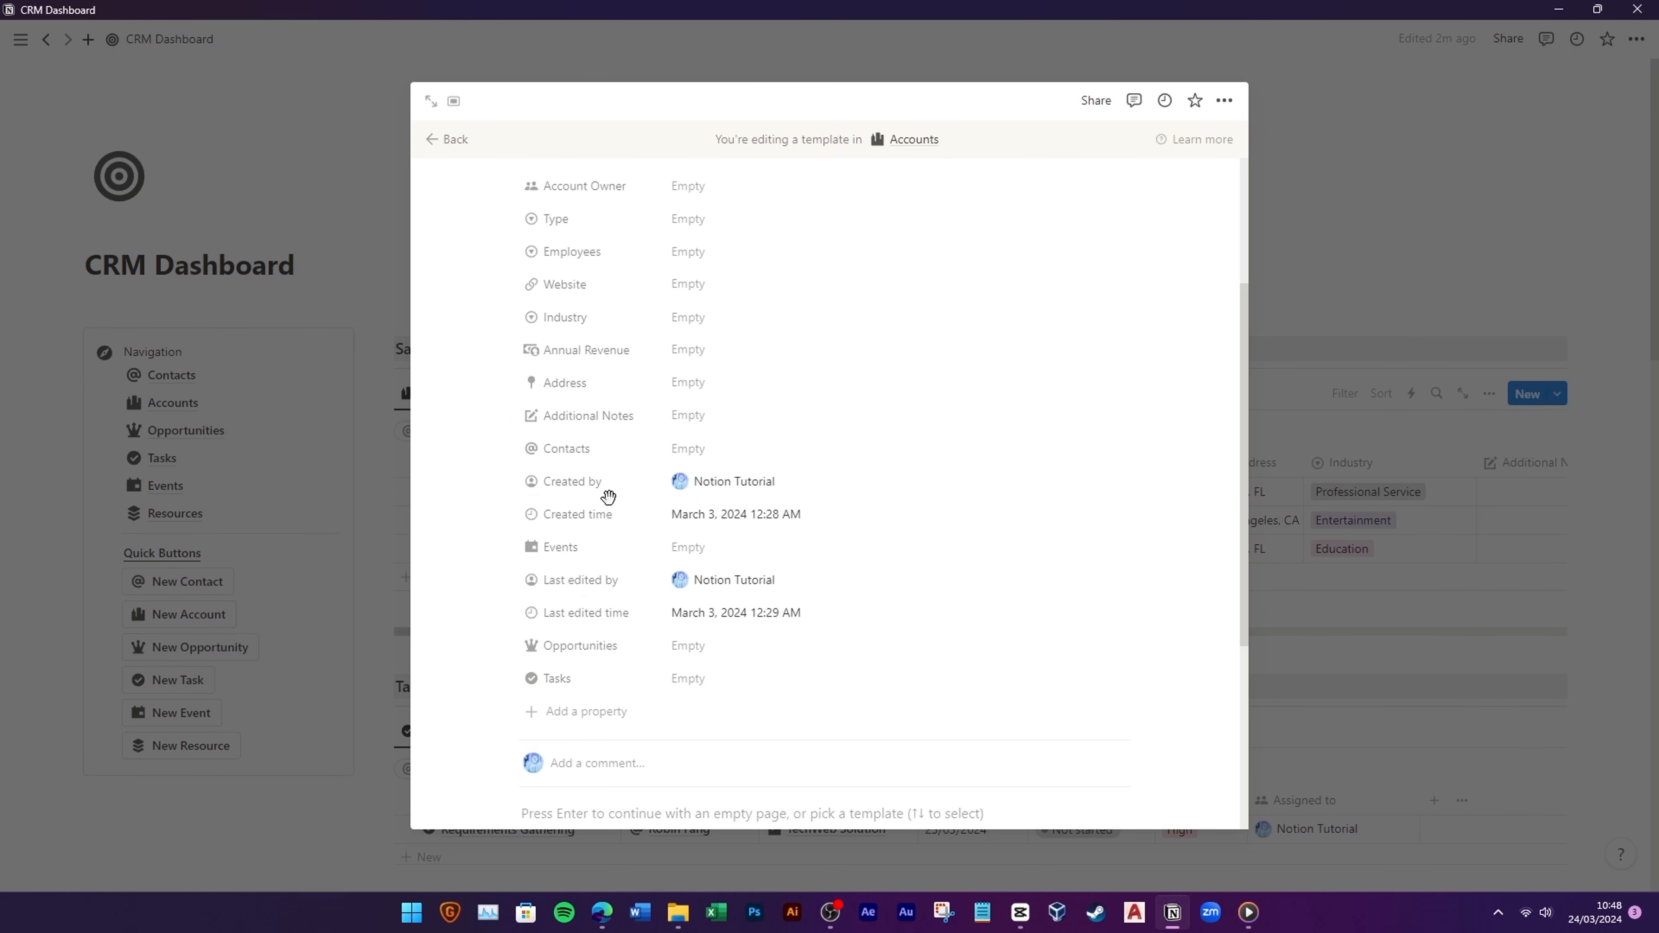
Step: Show Contacts, Events, Opportunities and Tasks as page sections
left_click(517, 443)
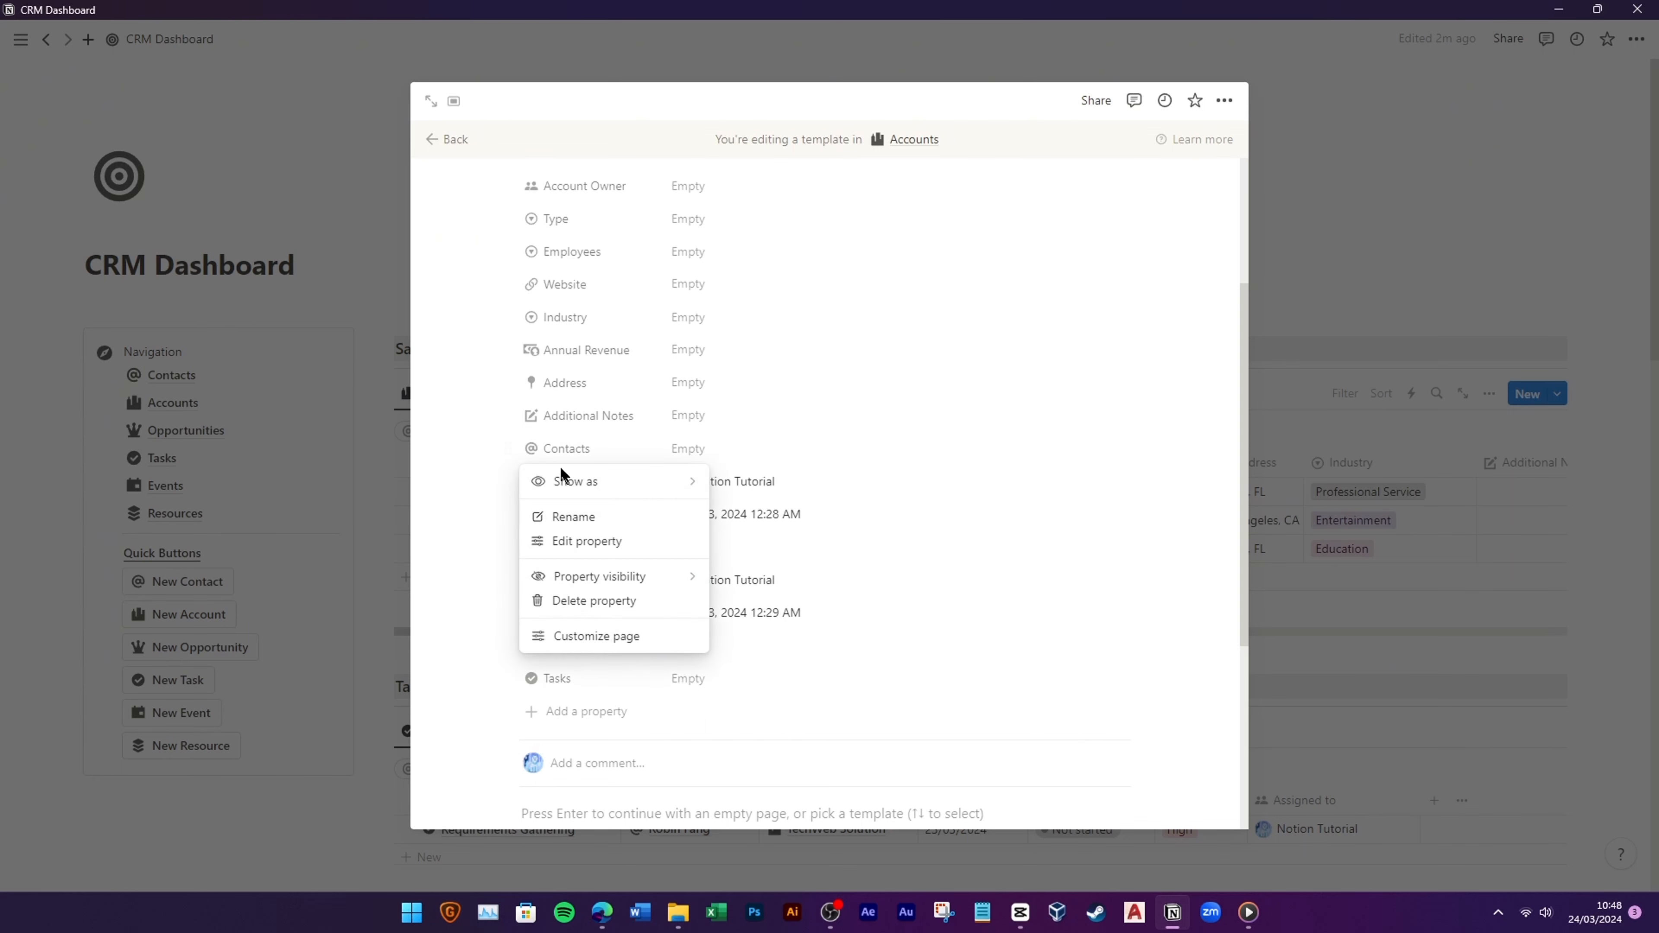
mouse_move(555, 478)
left_click(739, 500)
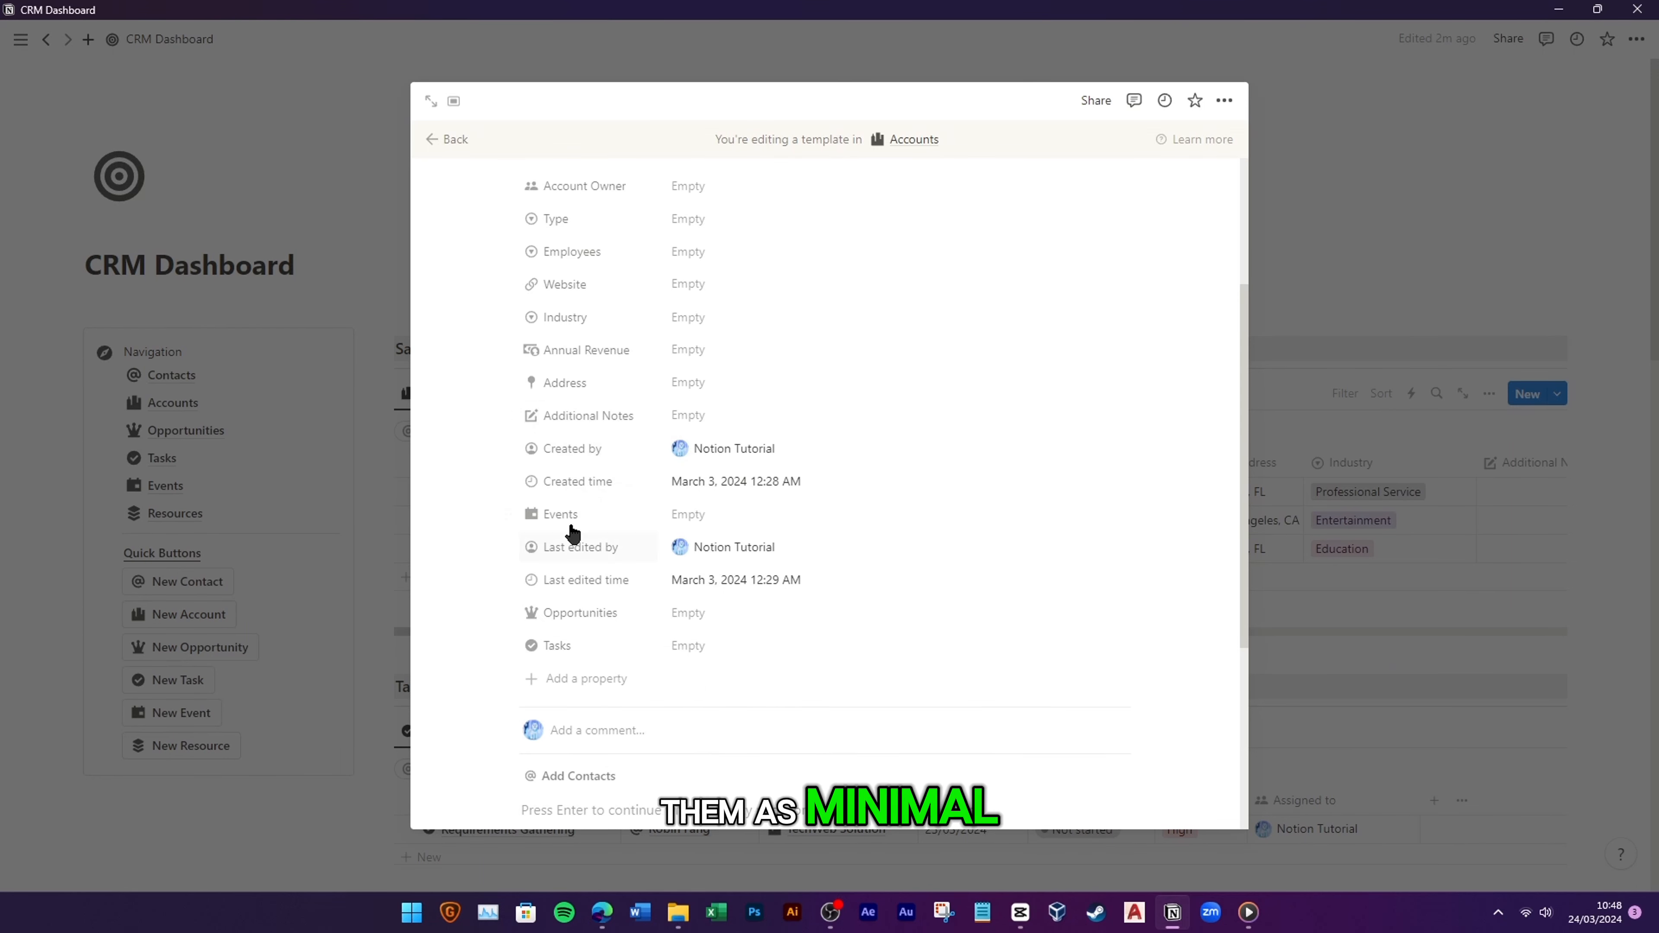
left_click(509, 514)
mouse_move(555, 546)
left_click(739, 572)
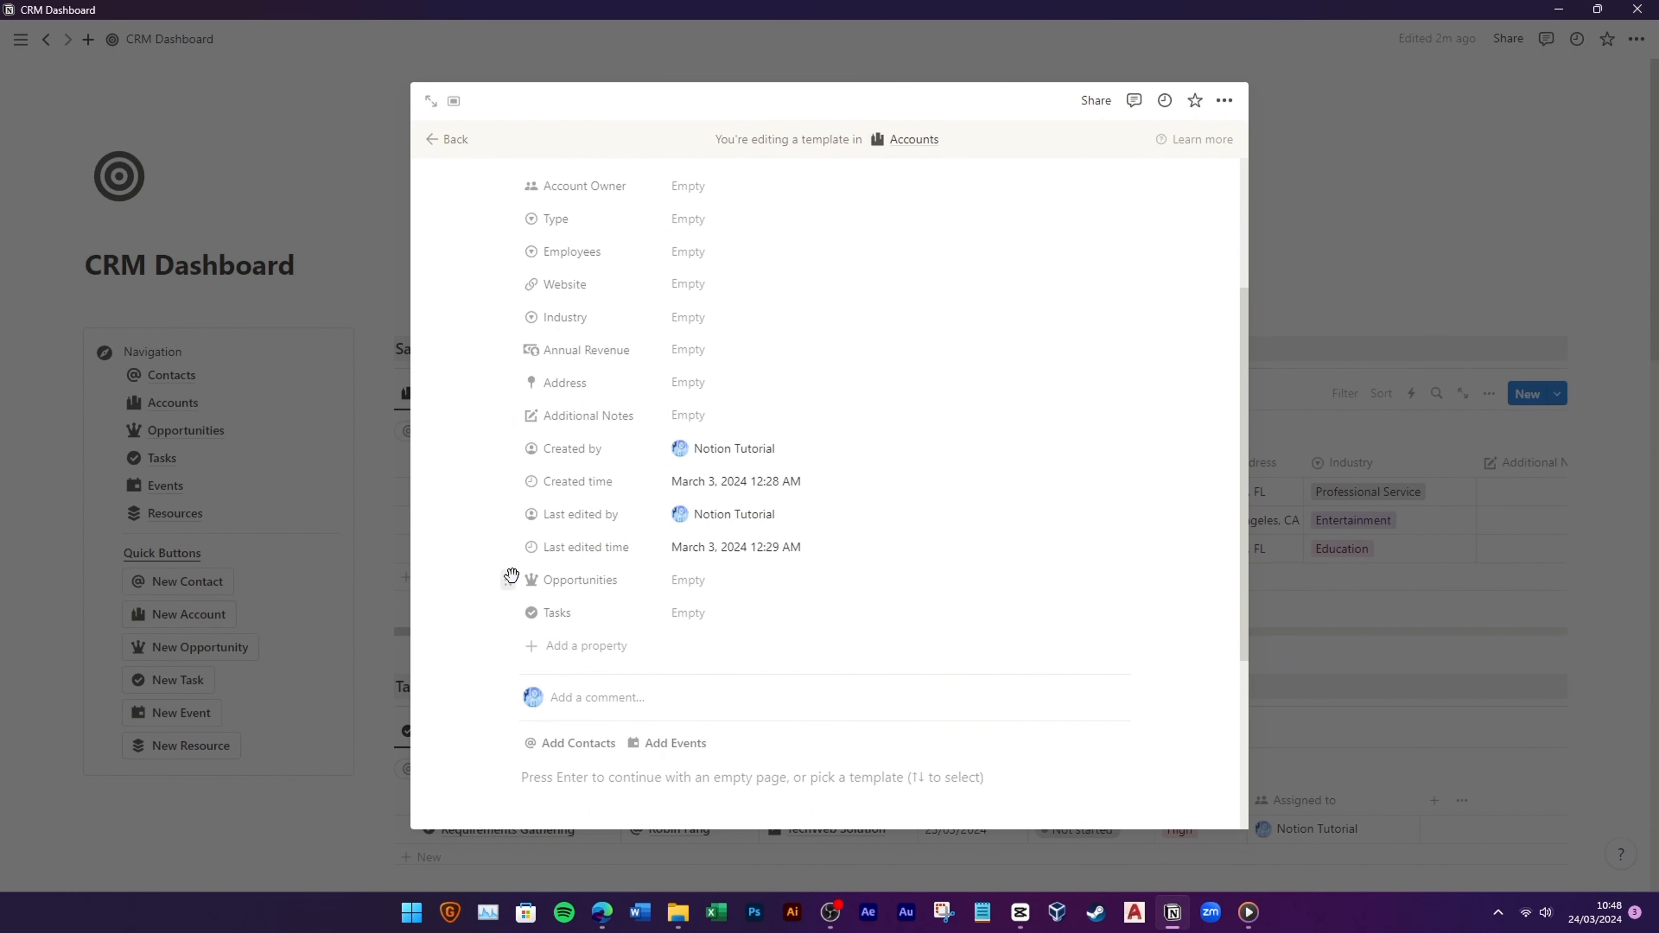
left_click(510, 578)
mouse_move(555, 612)
left_click(748, 637)
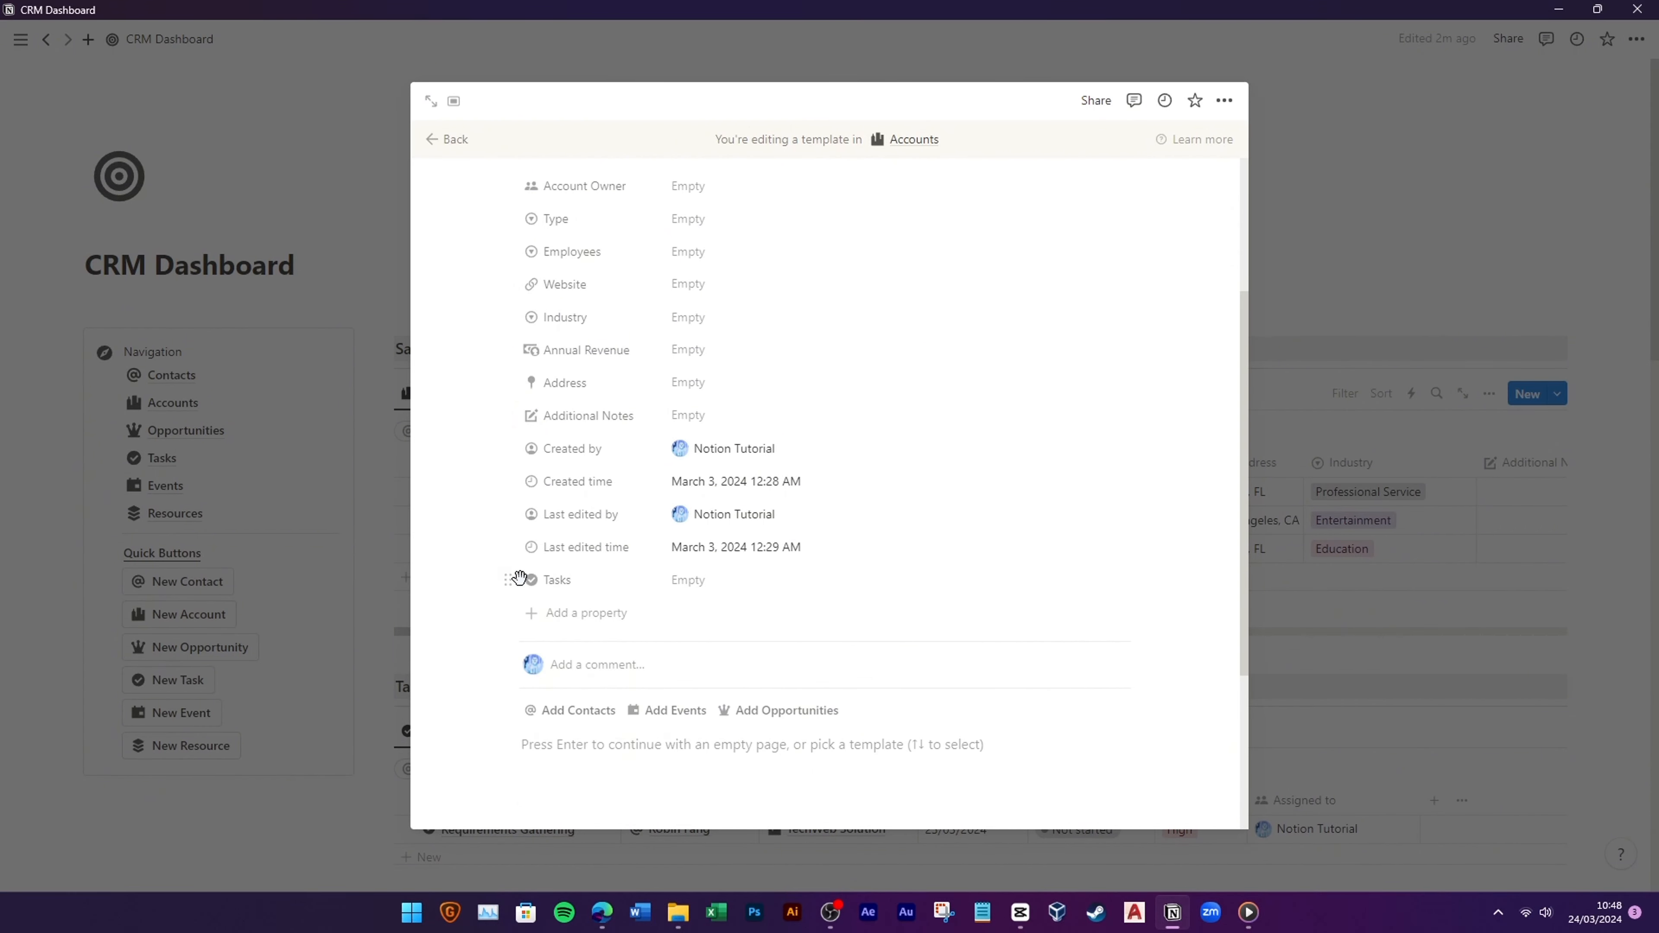
left_click(510, 577)
left_click(748, 638)
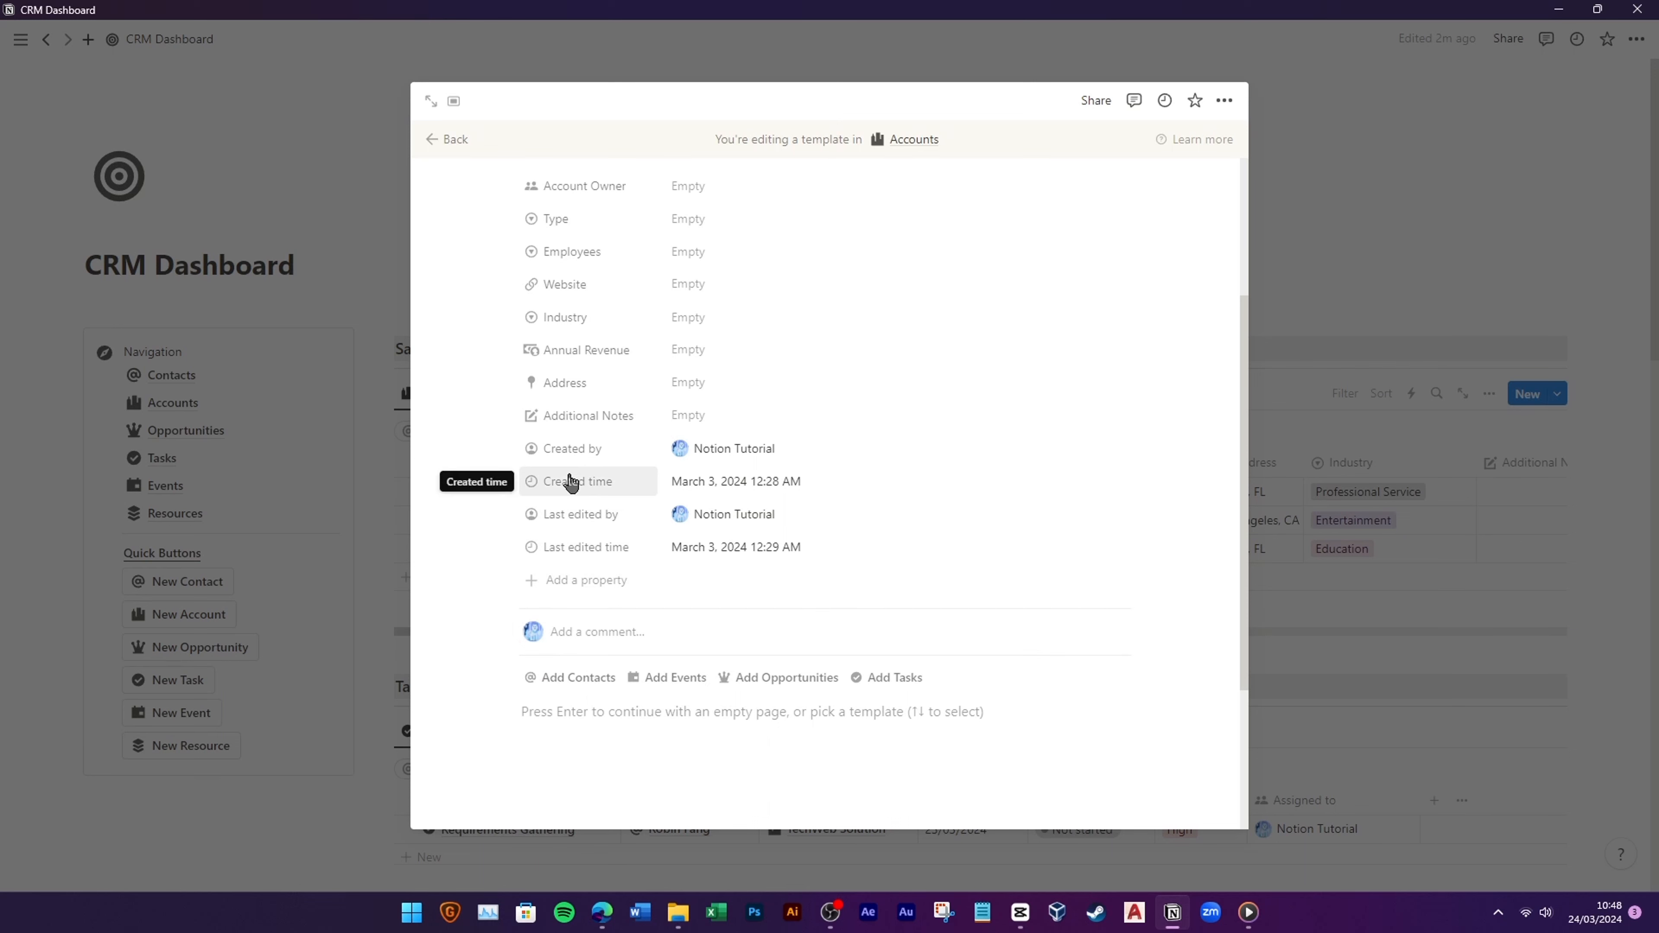
Step: Place Created time above Created by and Last edited time above Last edited by
left_click_drag(576, 473, 576, 442)
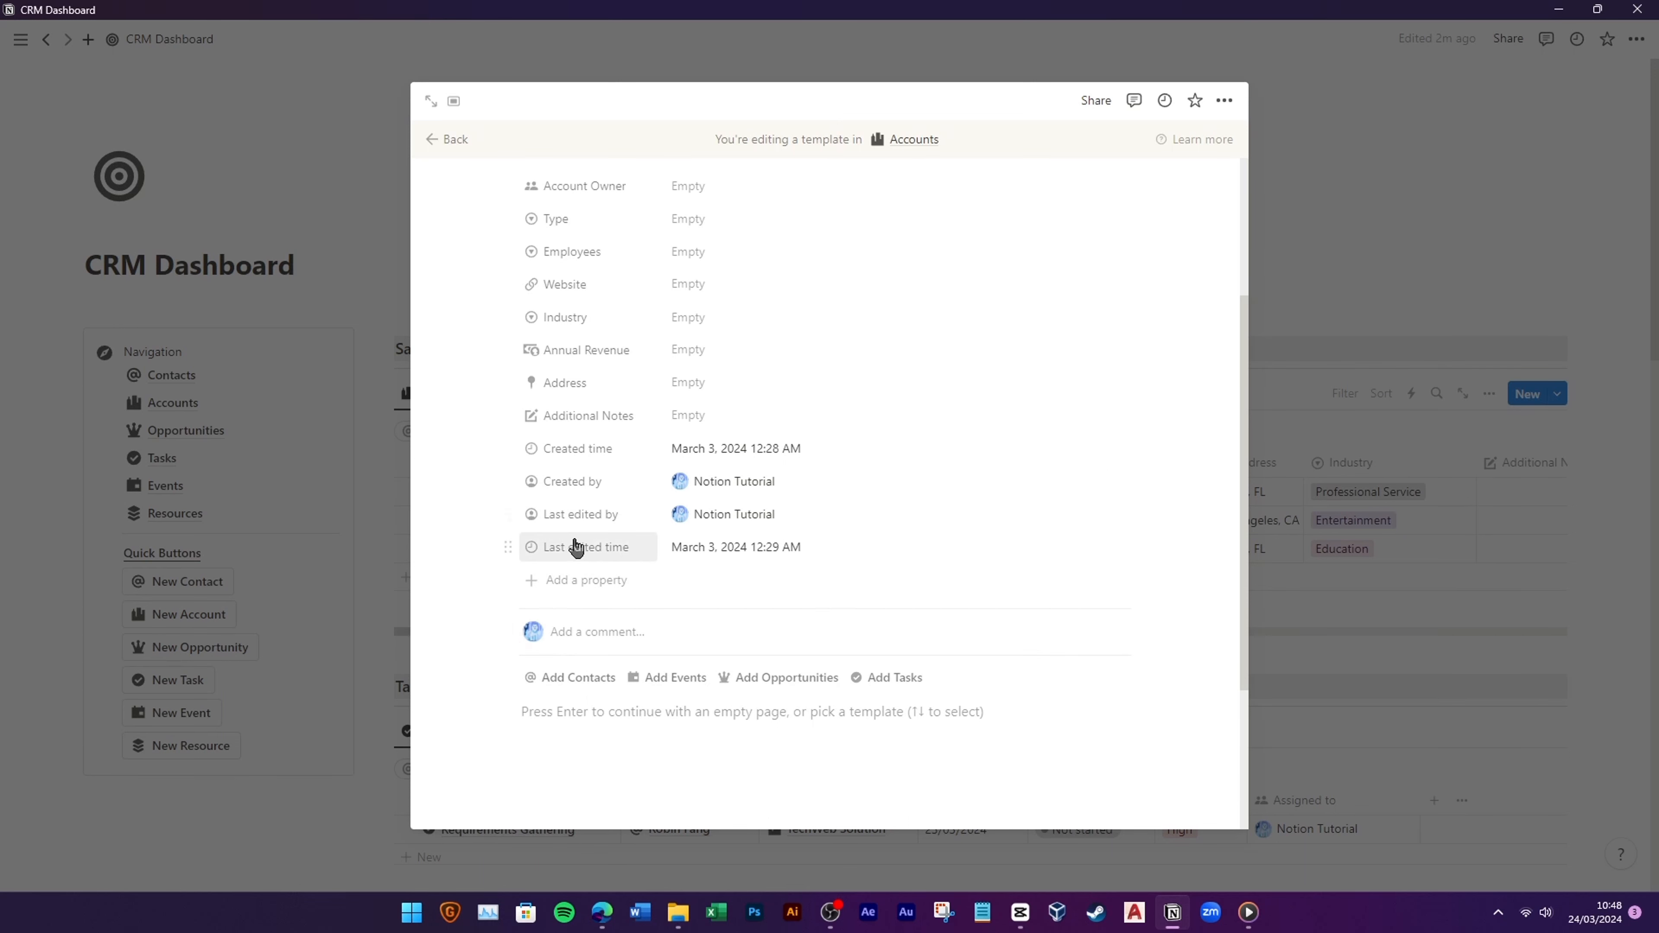
left_click_drag(575, 548, 750, 526)
scroll(797, 562, "down", 1)
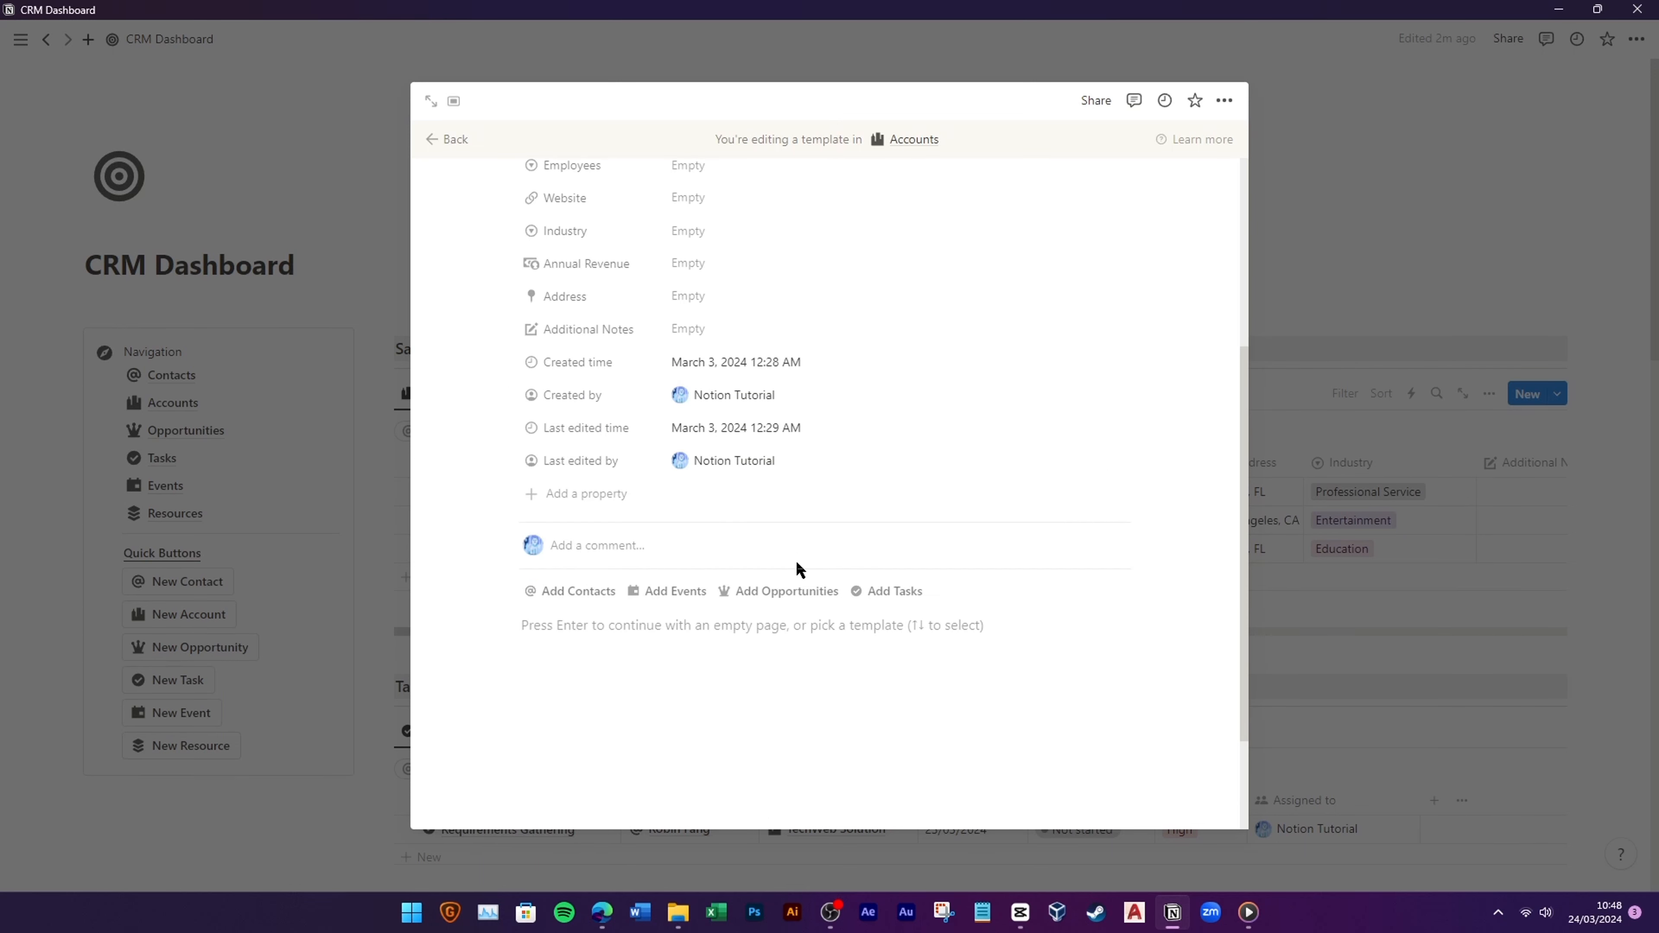
scroll(864, 568, "down", 1)
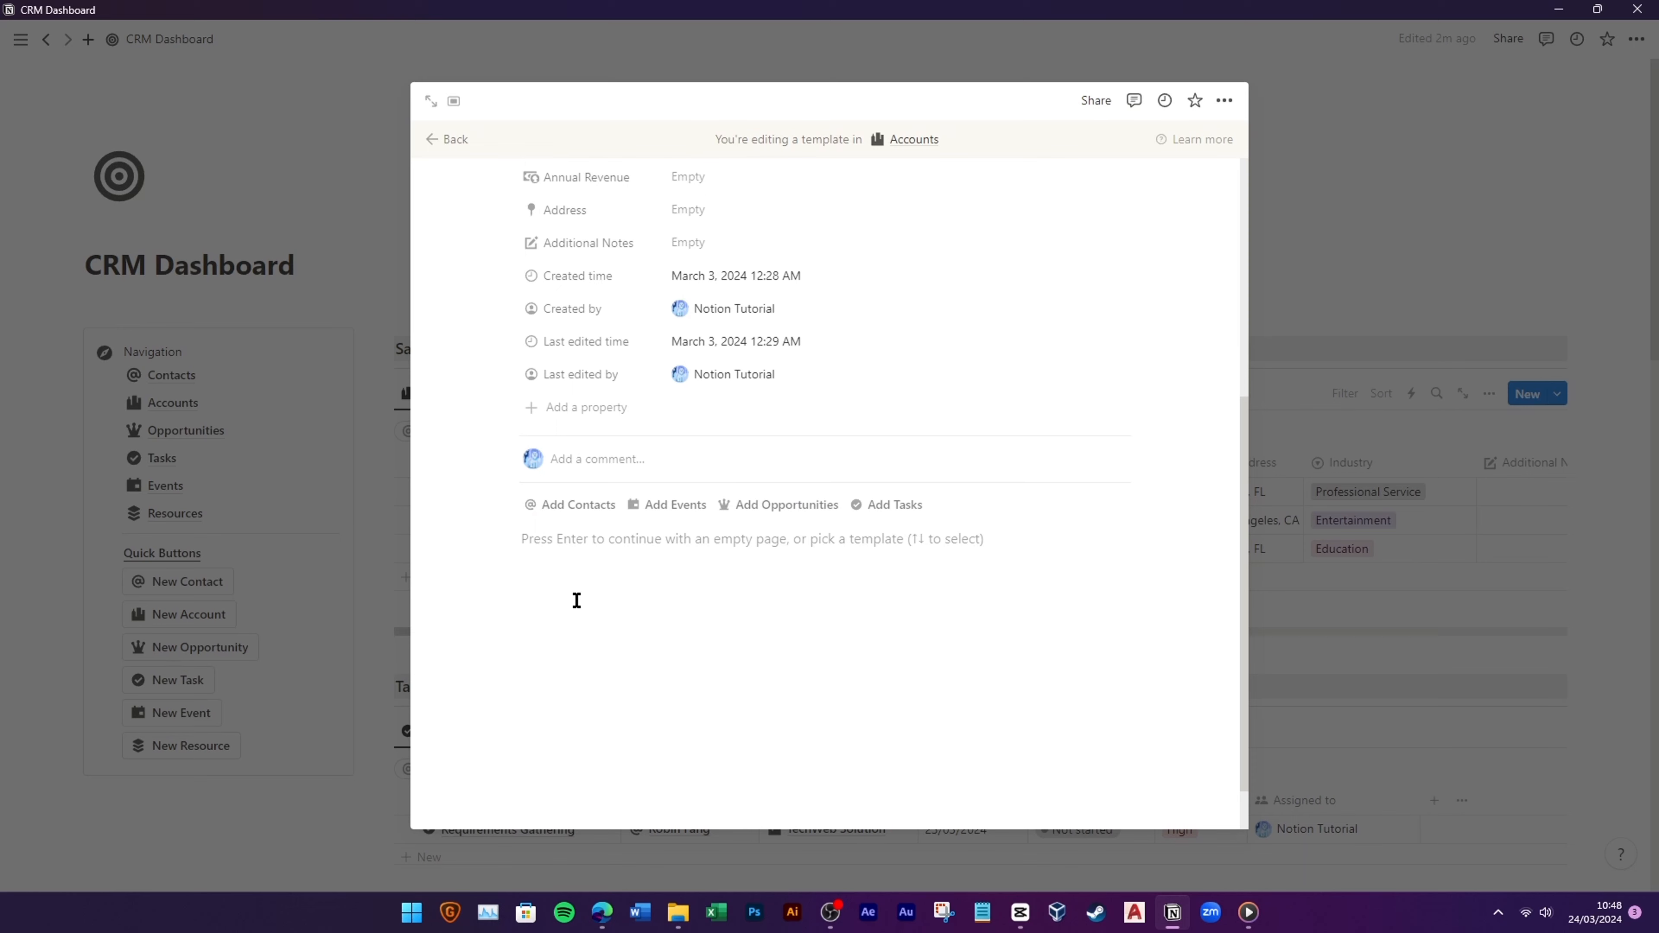
Step: Add a 'Contacts' toggle heading followed by a divider at the end of the template
left_click(552, 582)
type("/tog")
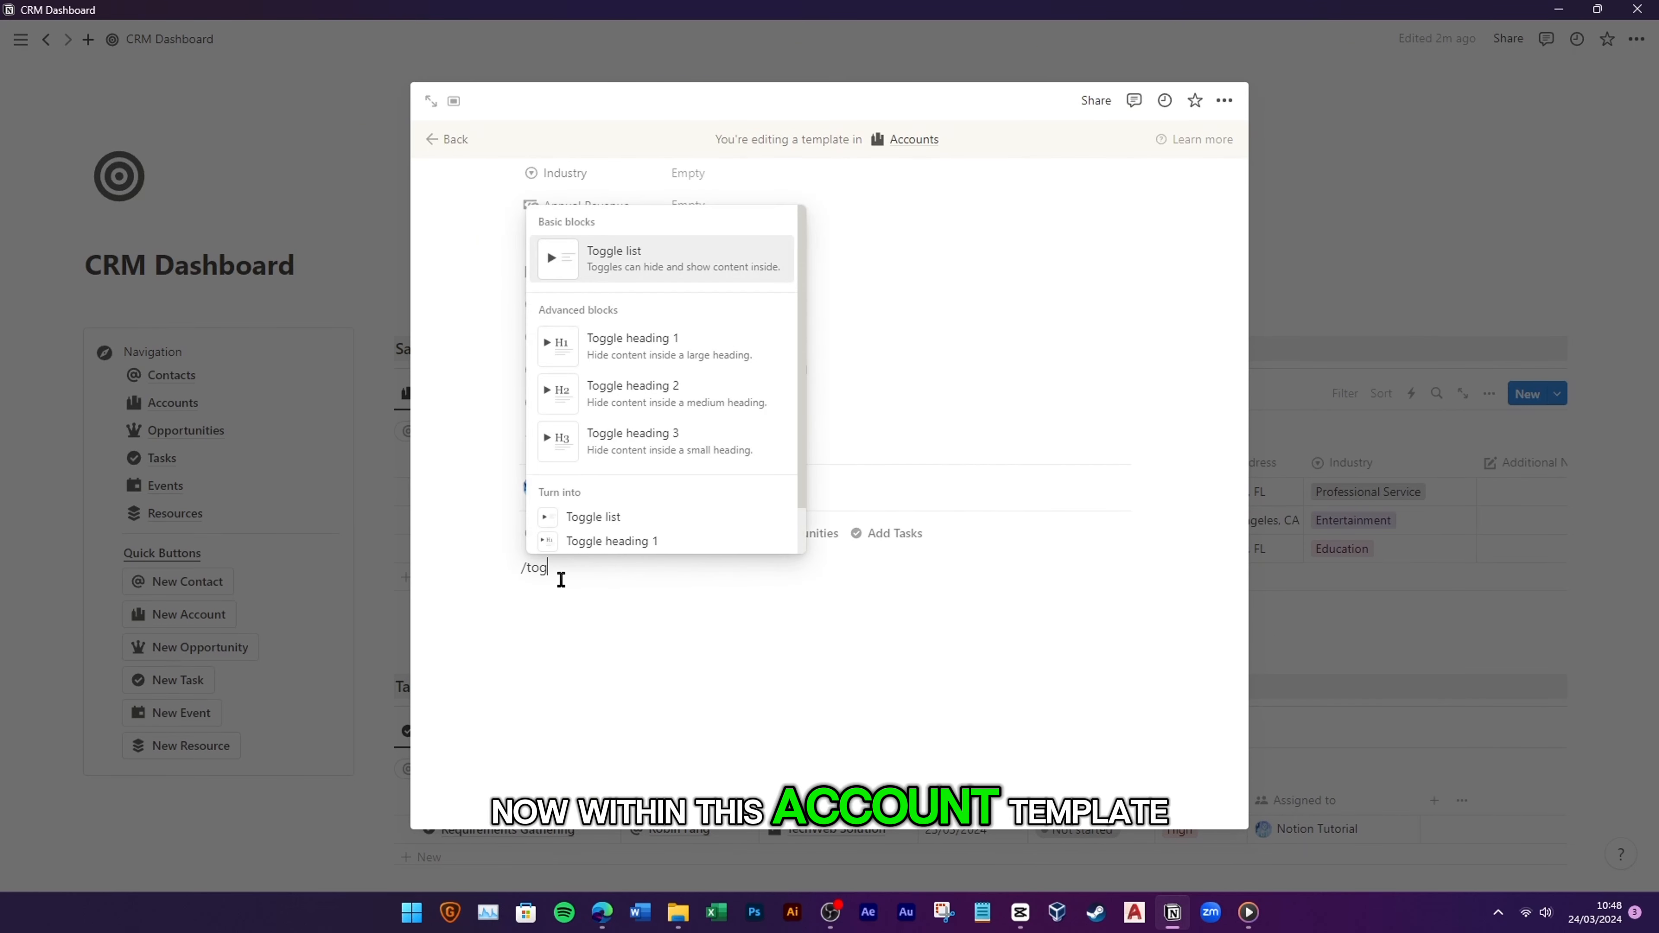
left_click(637, 453)
type("C")
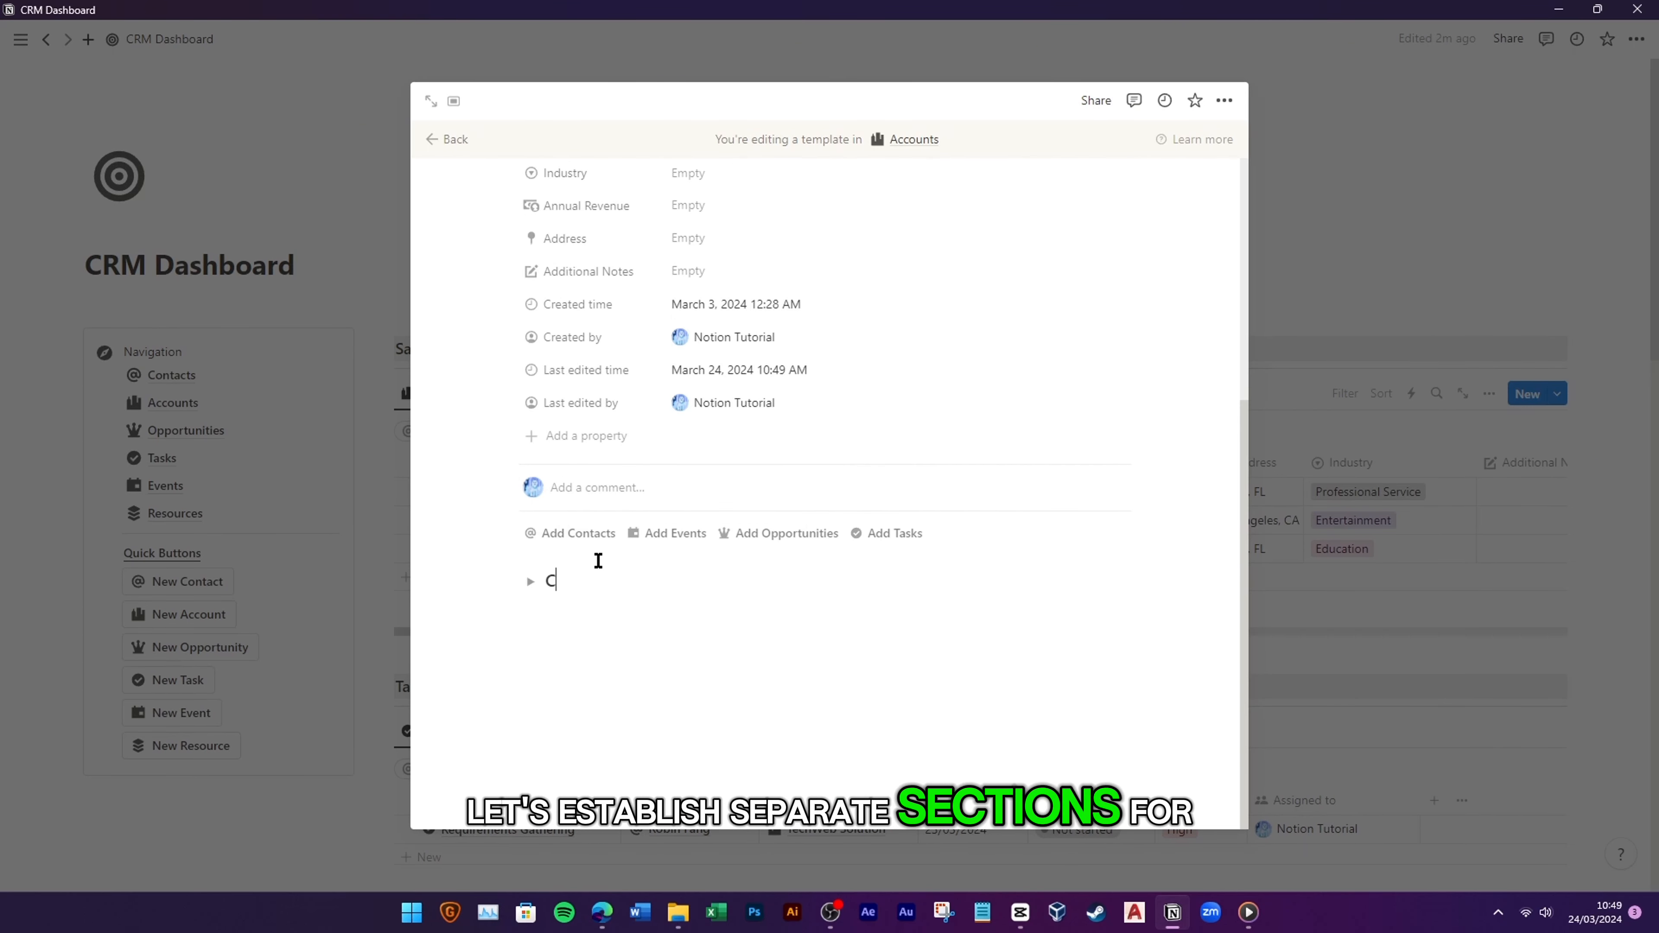
type("ontacts")
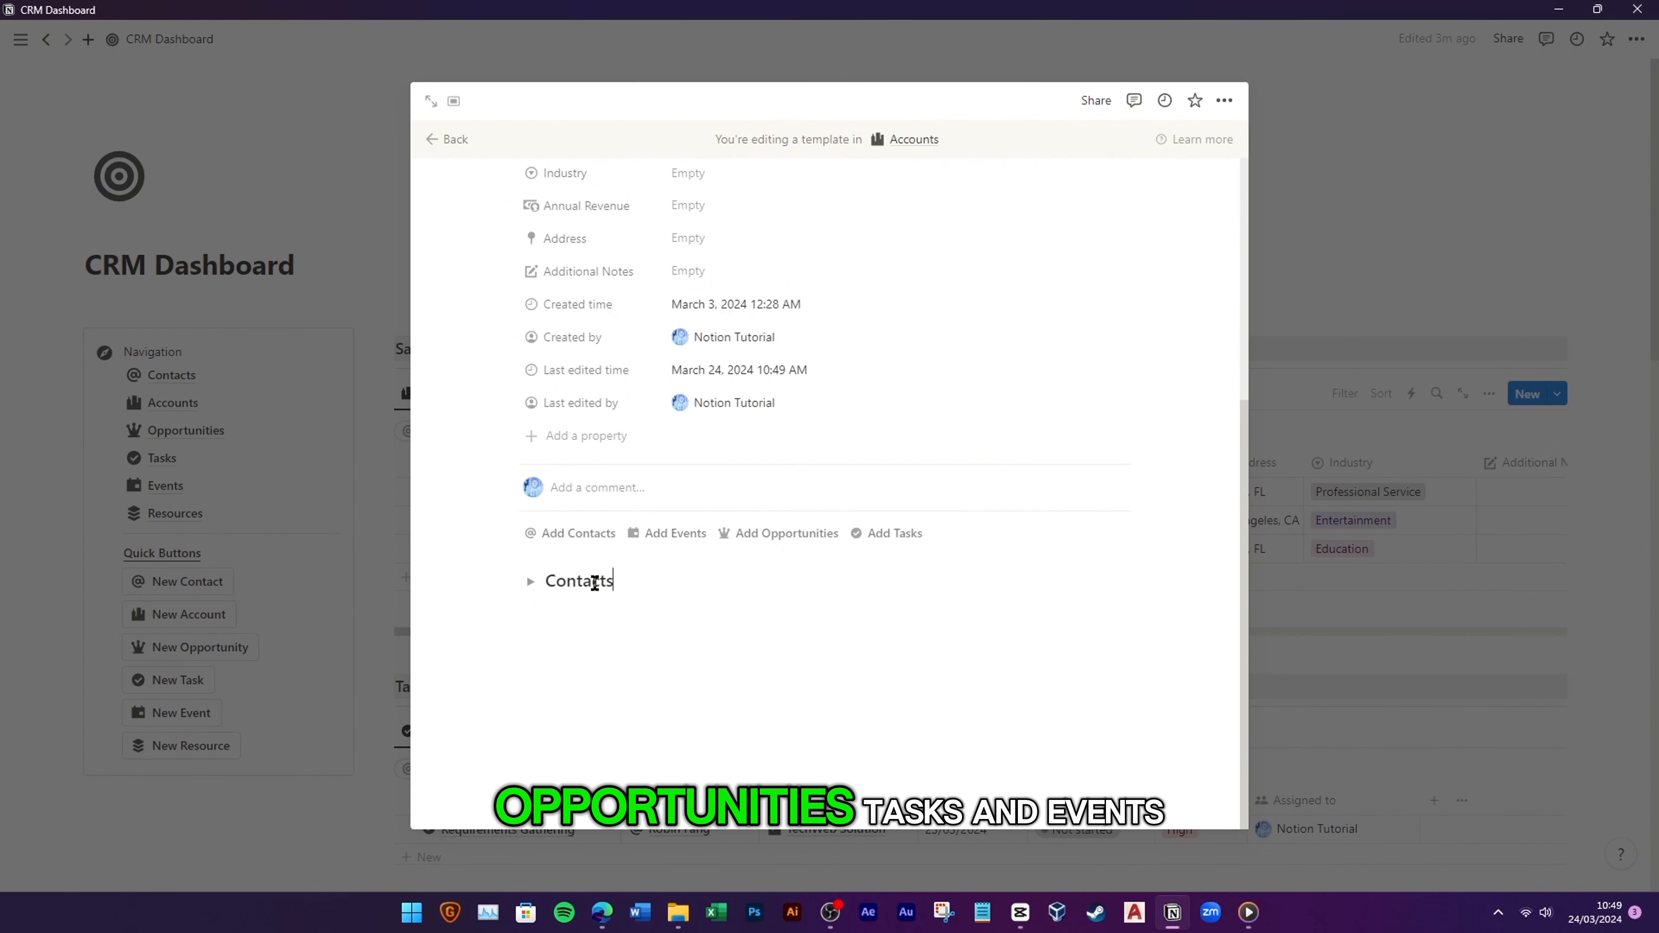
key("Return")
type("/div")
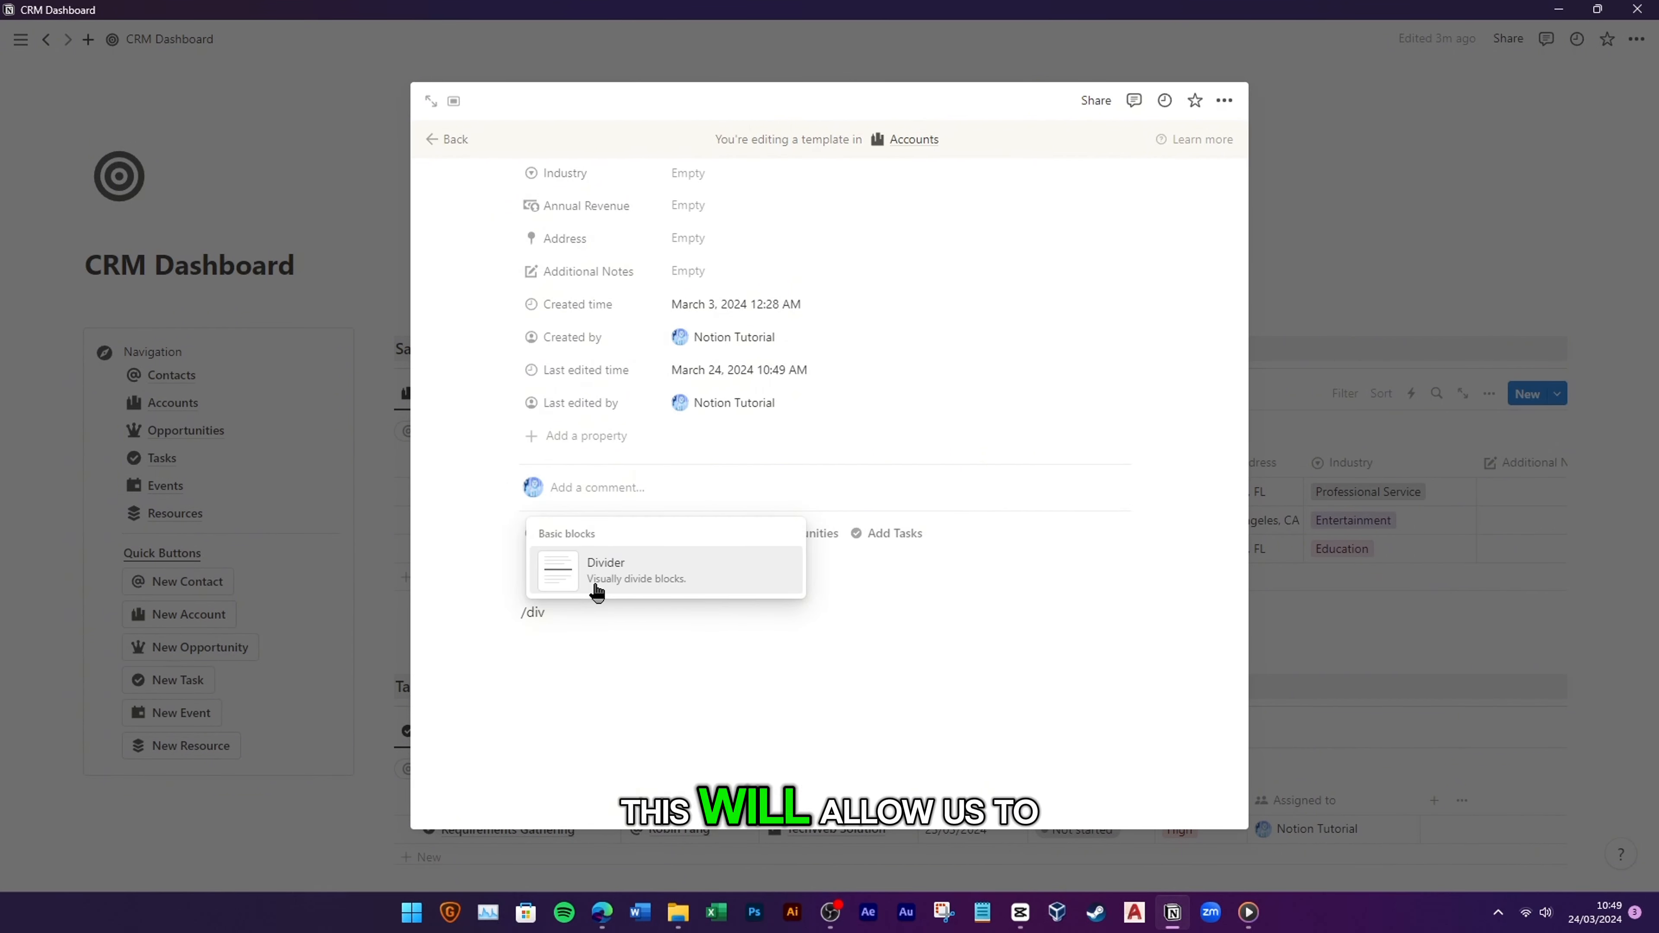
key("Return")
Step: Duplicate the Contacts toggle and divider repeatedly, renaming the second heading to 'Opportunities'
left_click_drag(469, 572, 570, 615)
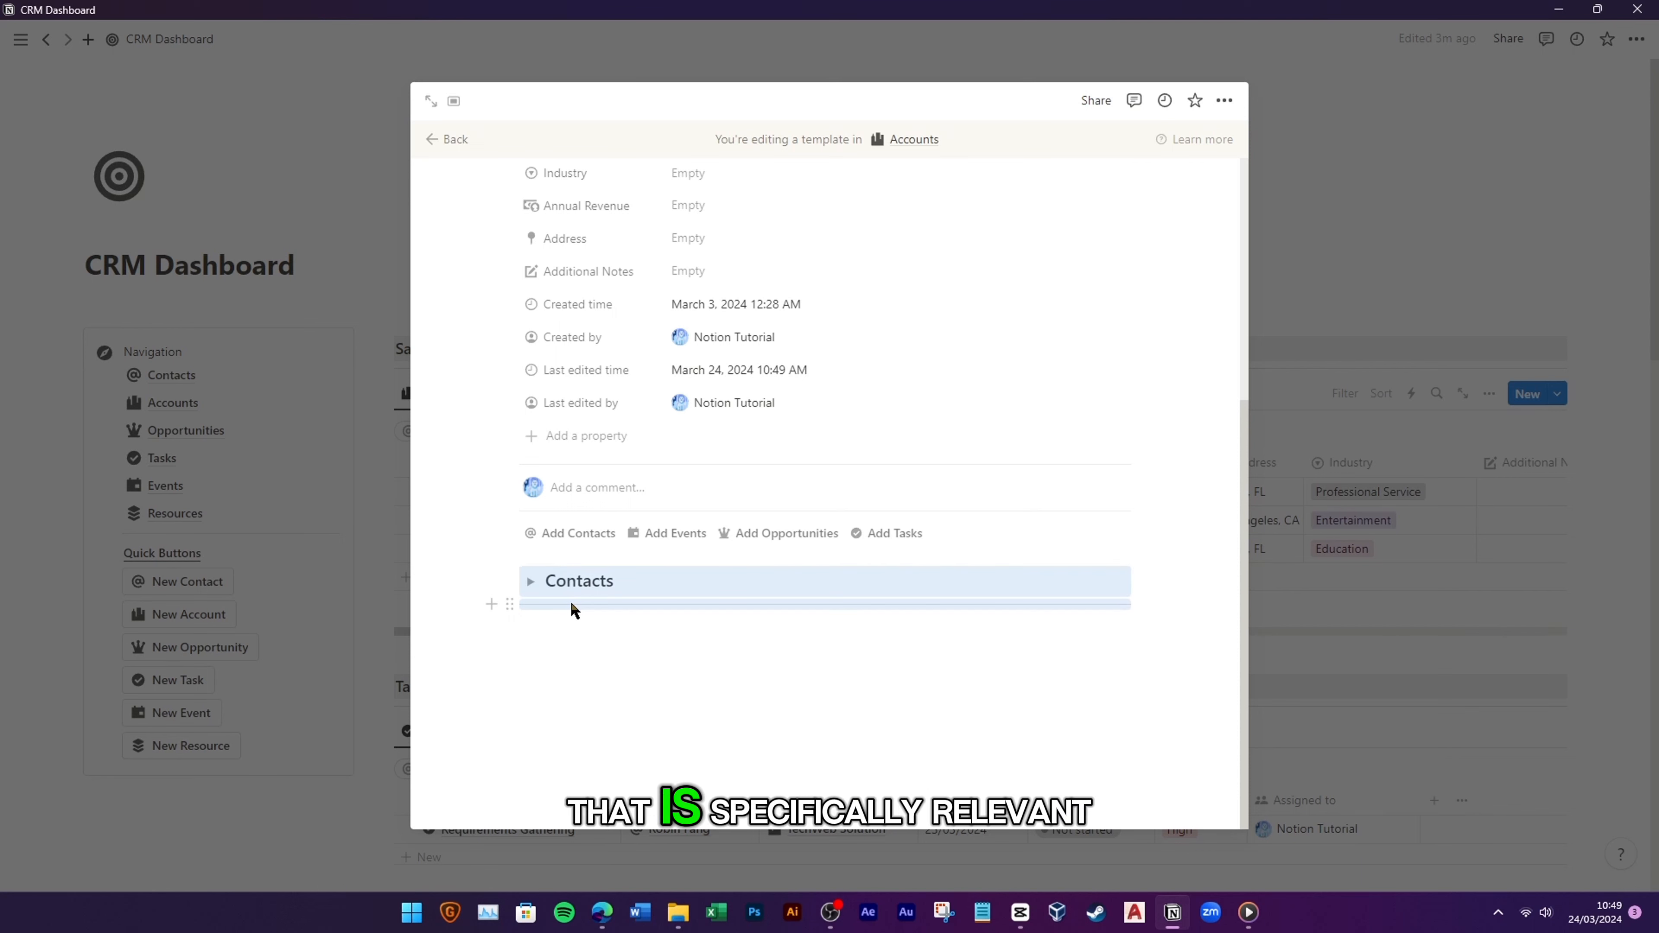
key("ctrl+d")
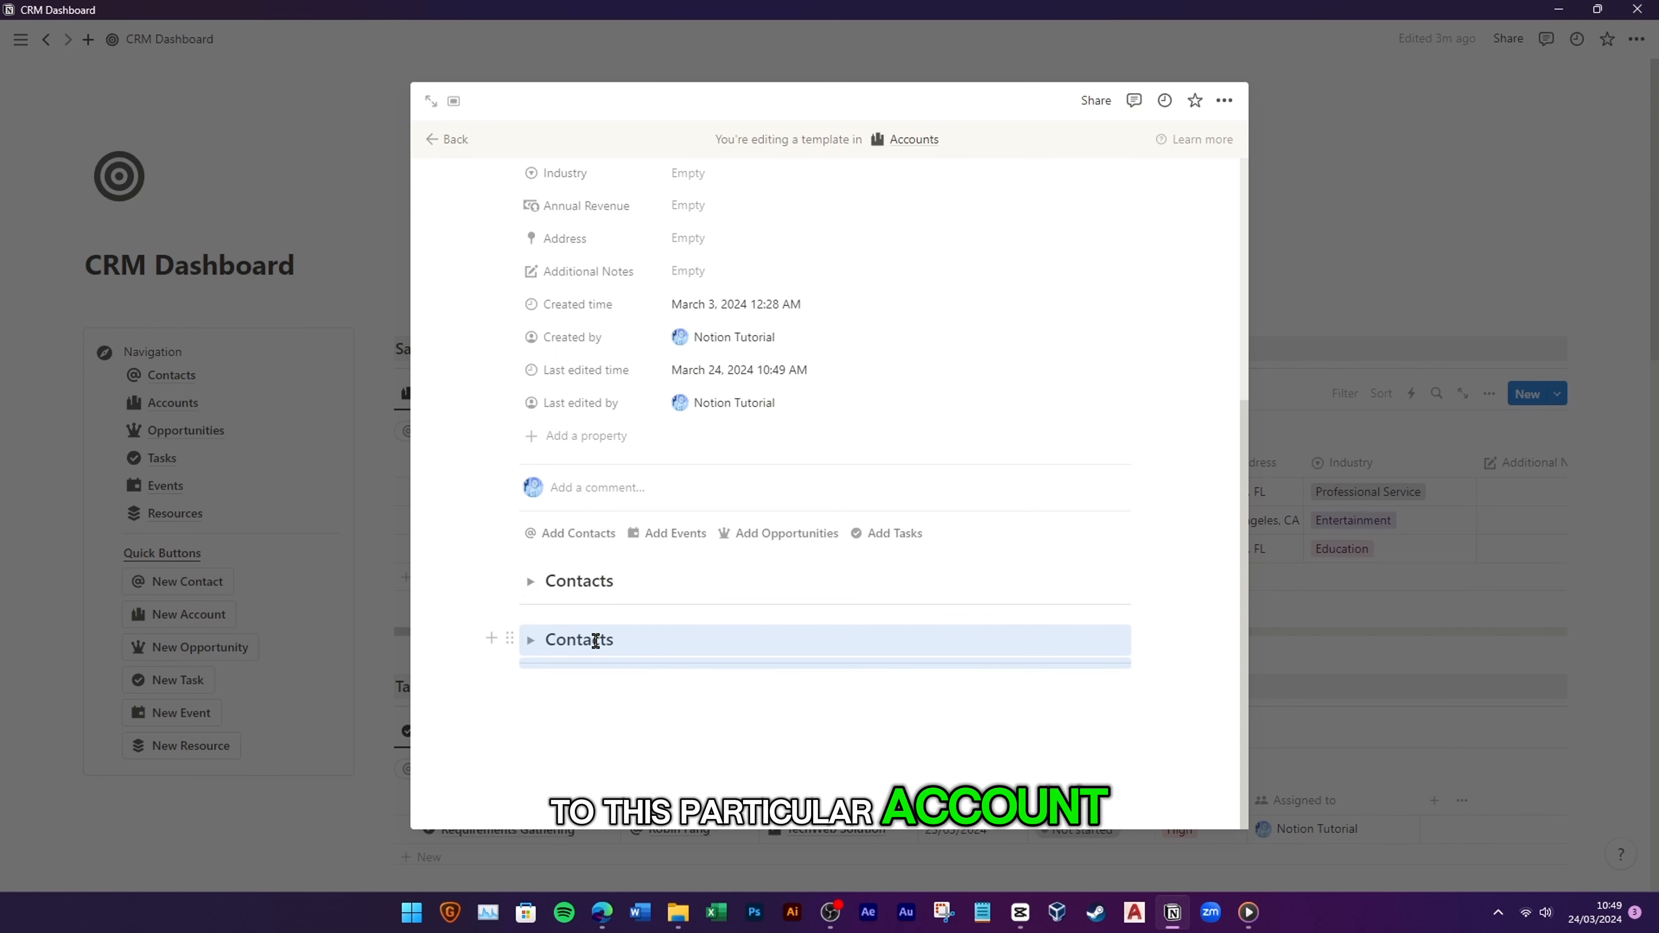
key("ctrl+d")
key("ctrl+d")
key("ctrl+d")
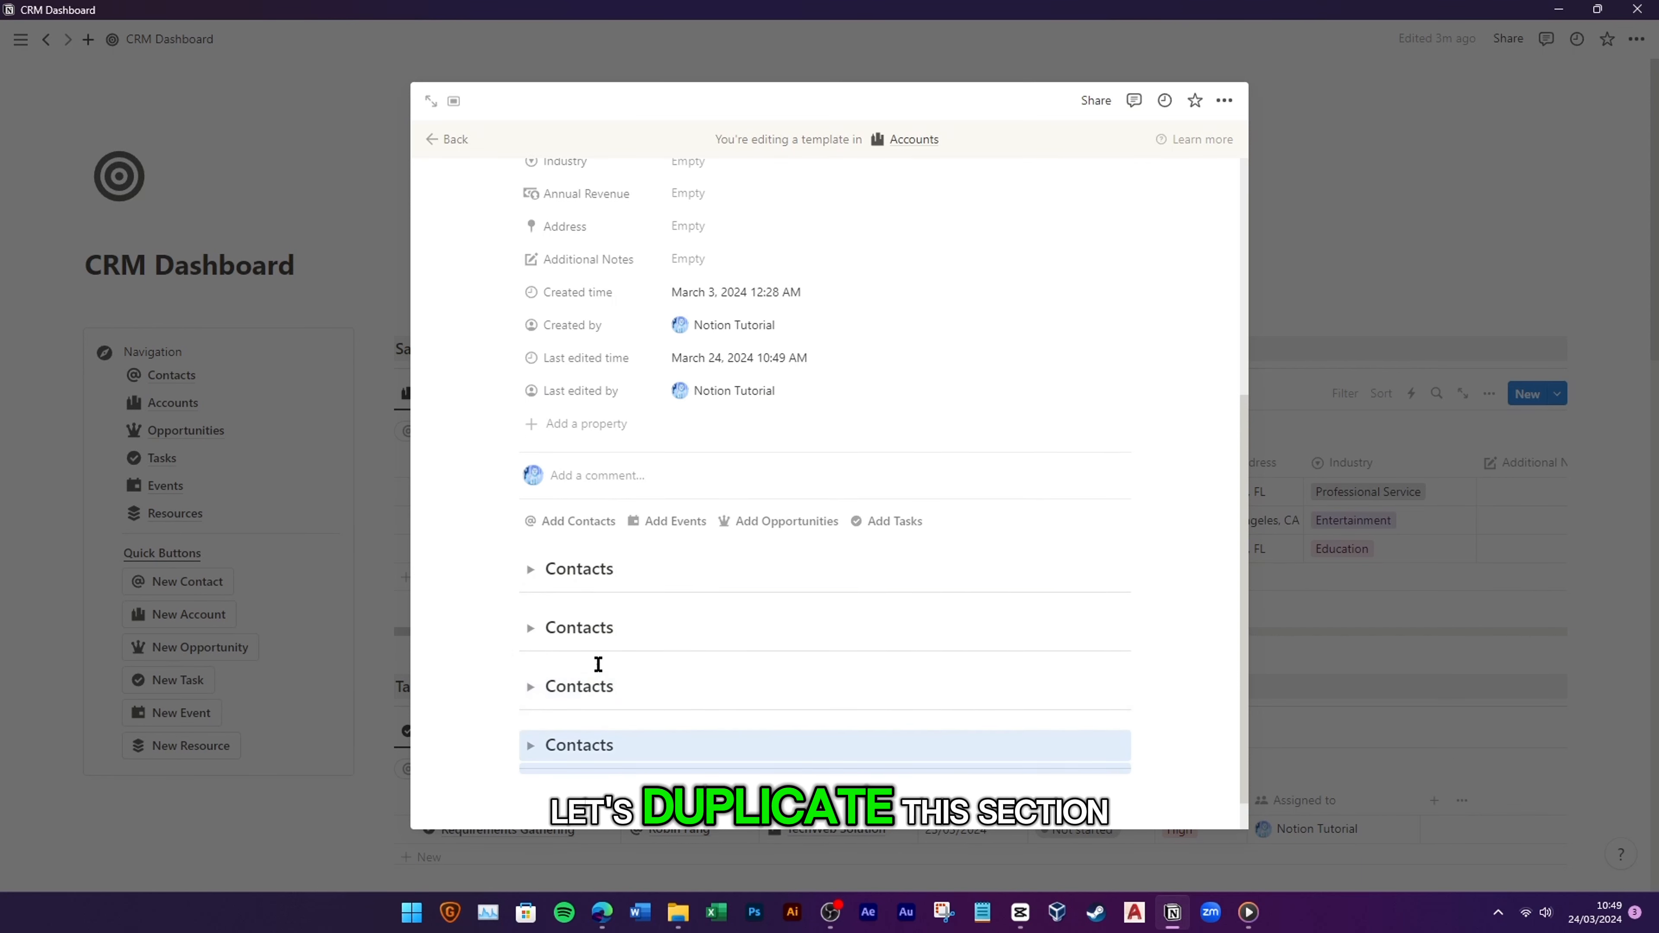
key("ctrl+d")
double_click(569, 451)
type("Opportunitie")
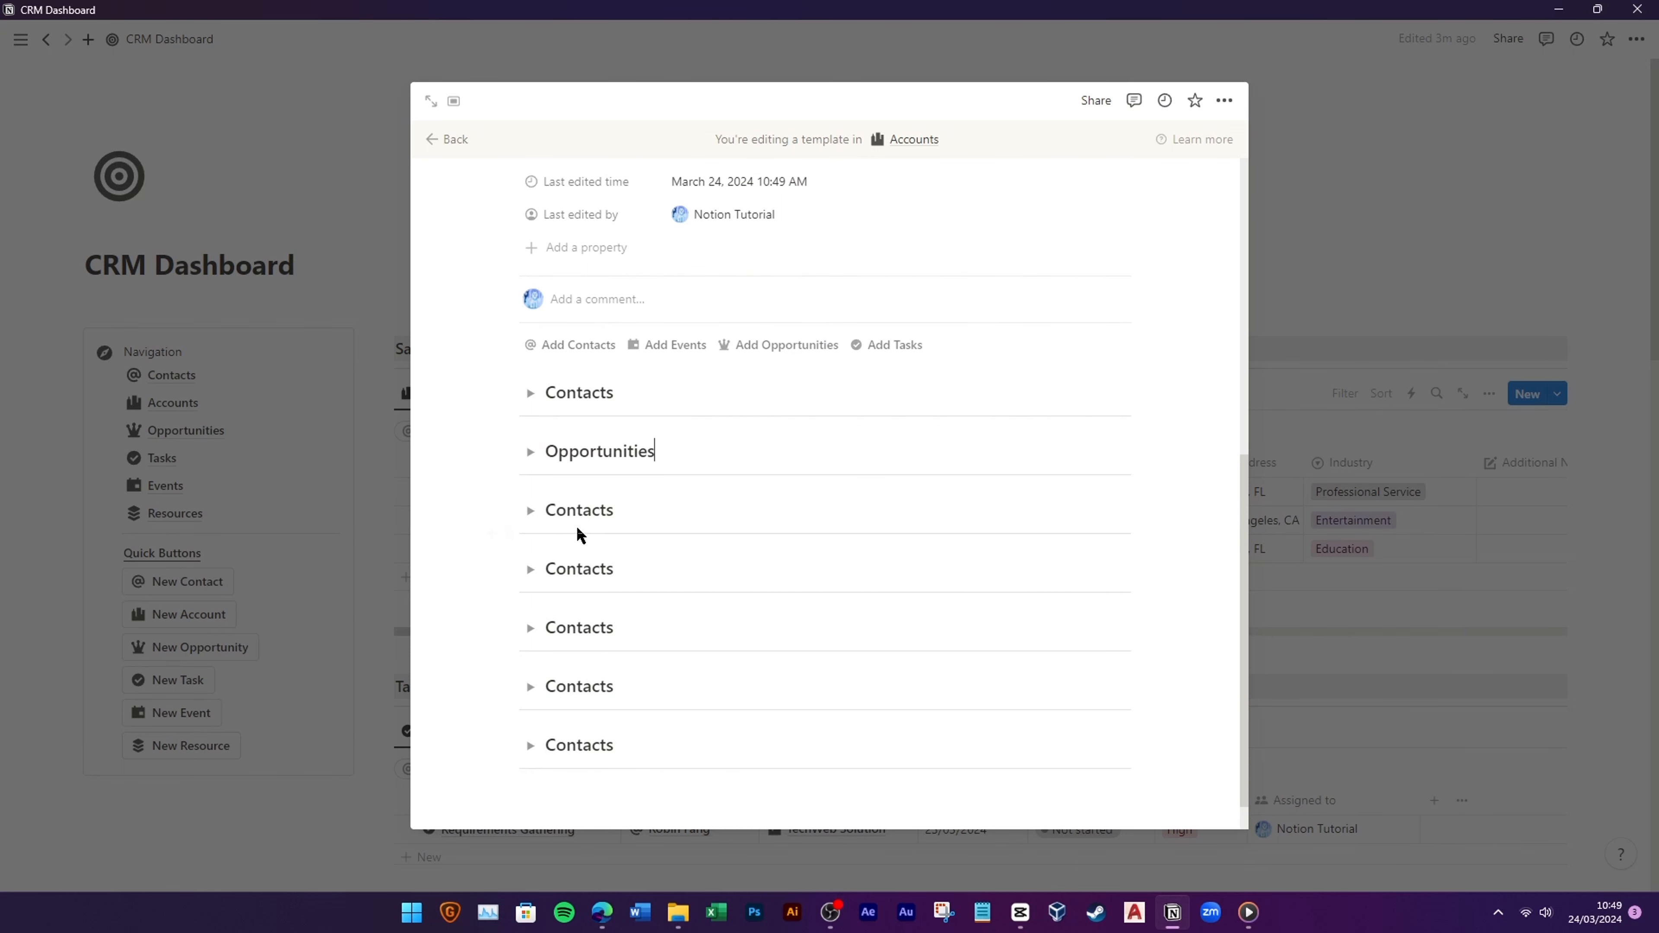
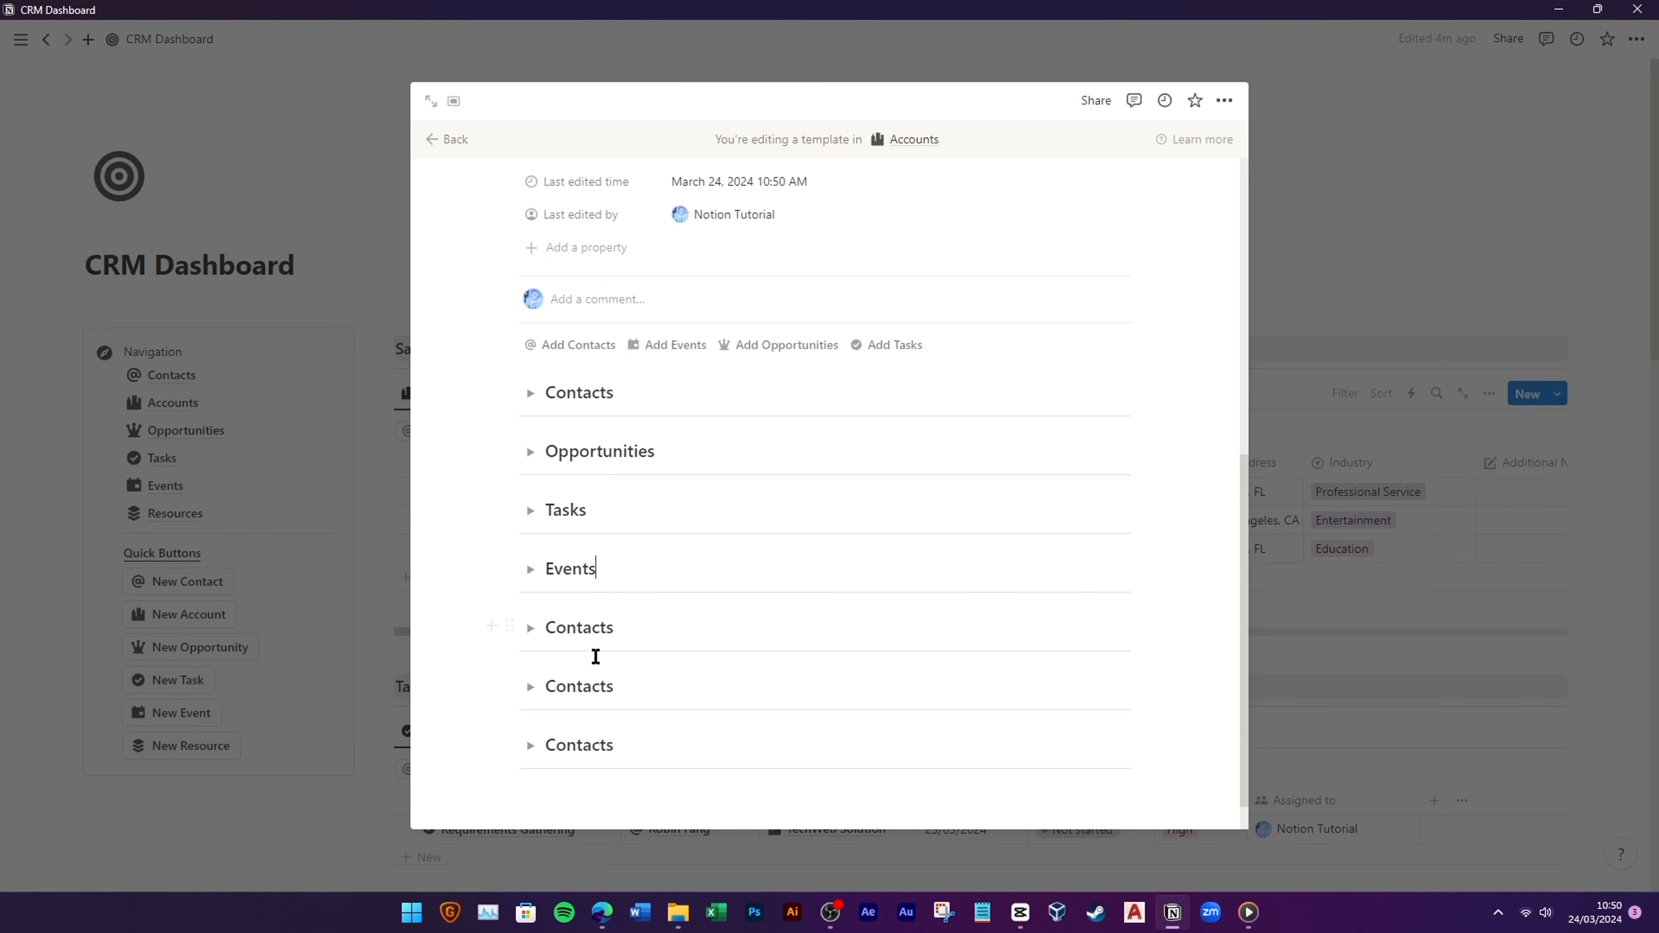
Step: Delete the three duplicate Contacts toggles and expand the remaining Contacts toggle
left_click_drag(463, 626, 633, 756)
key("Delete")
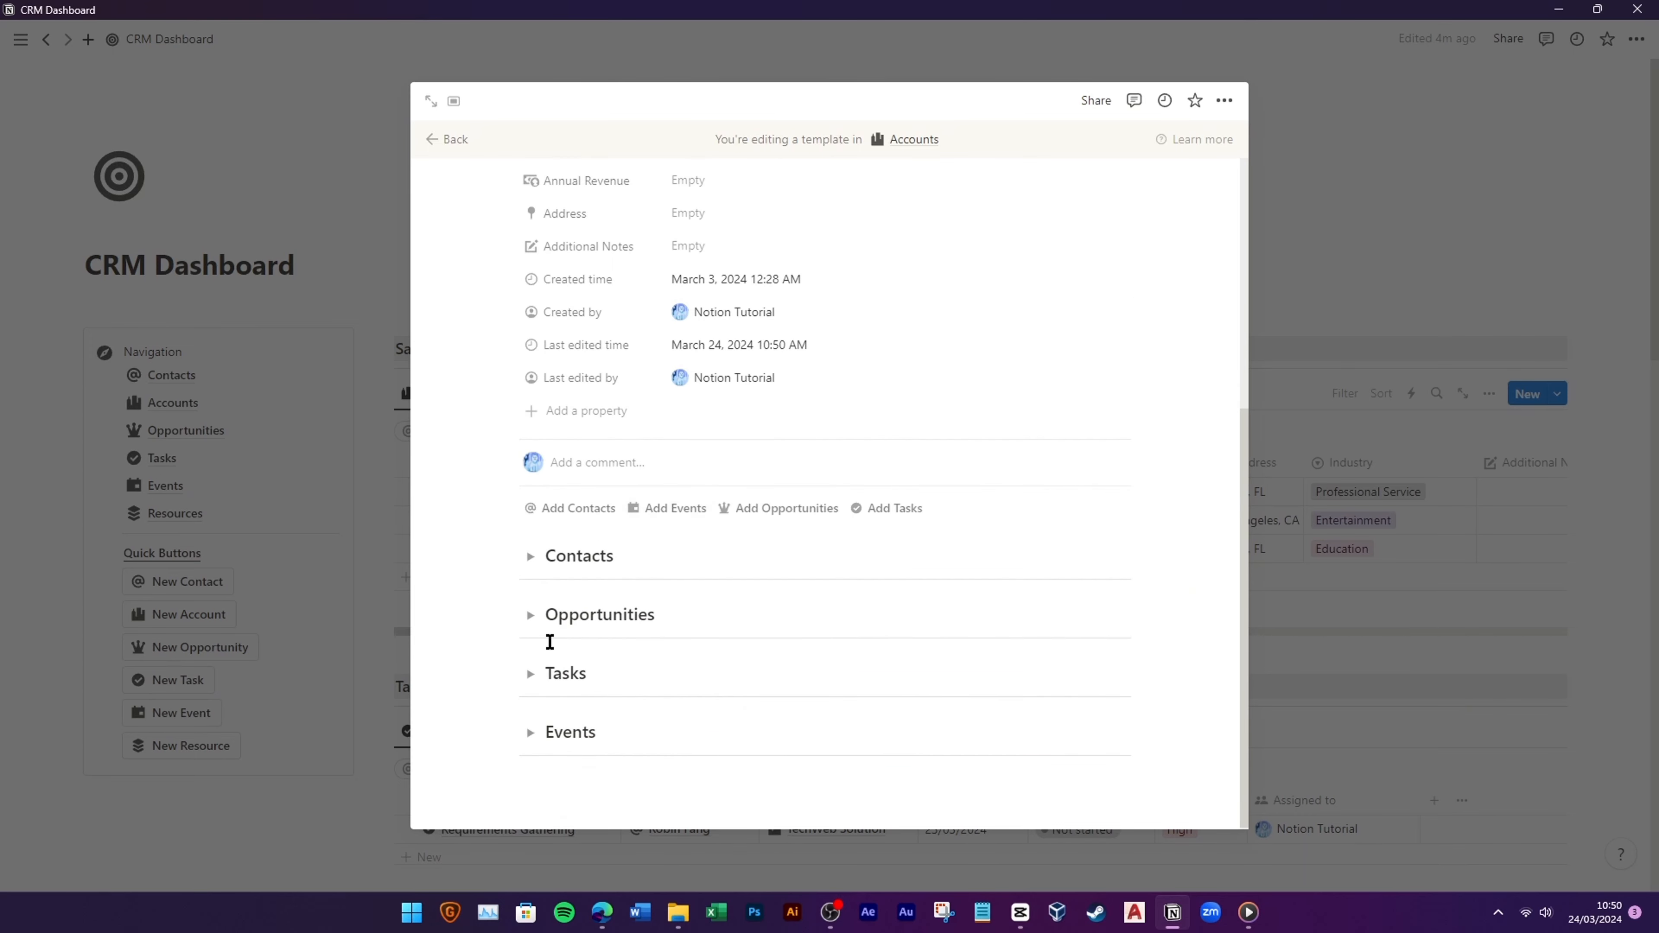
left_click(530, 555)
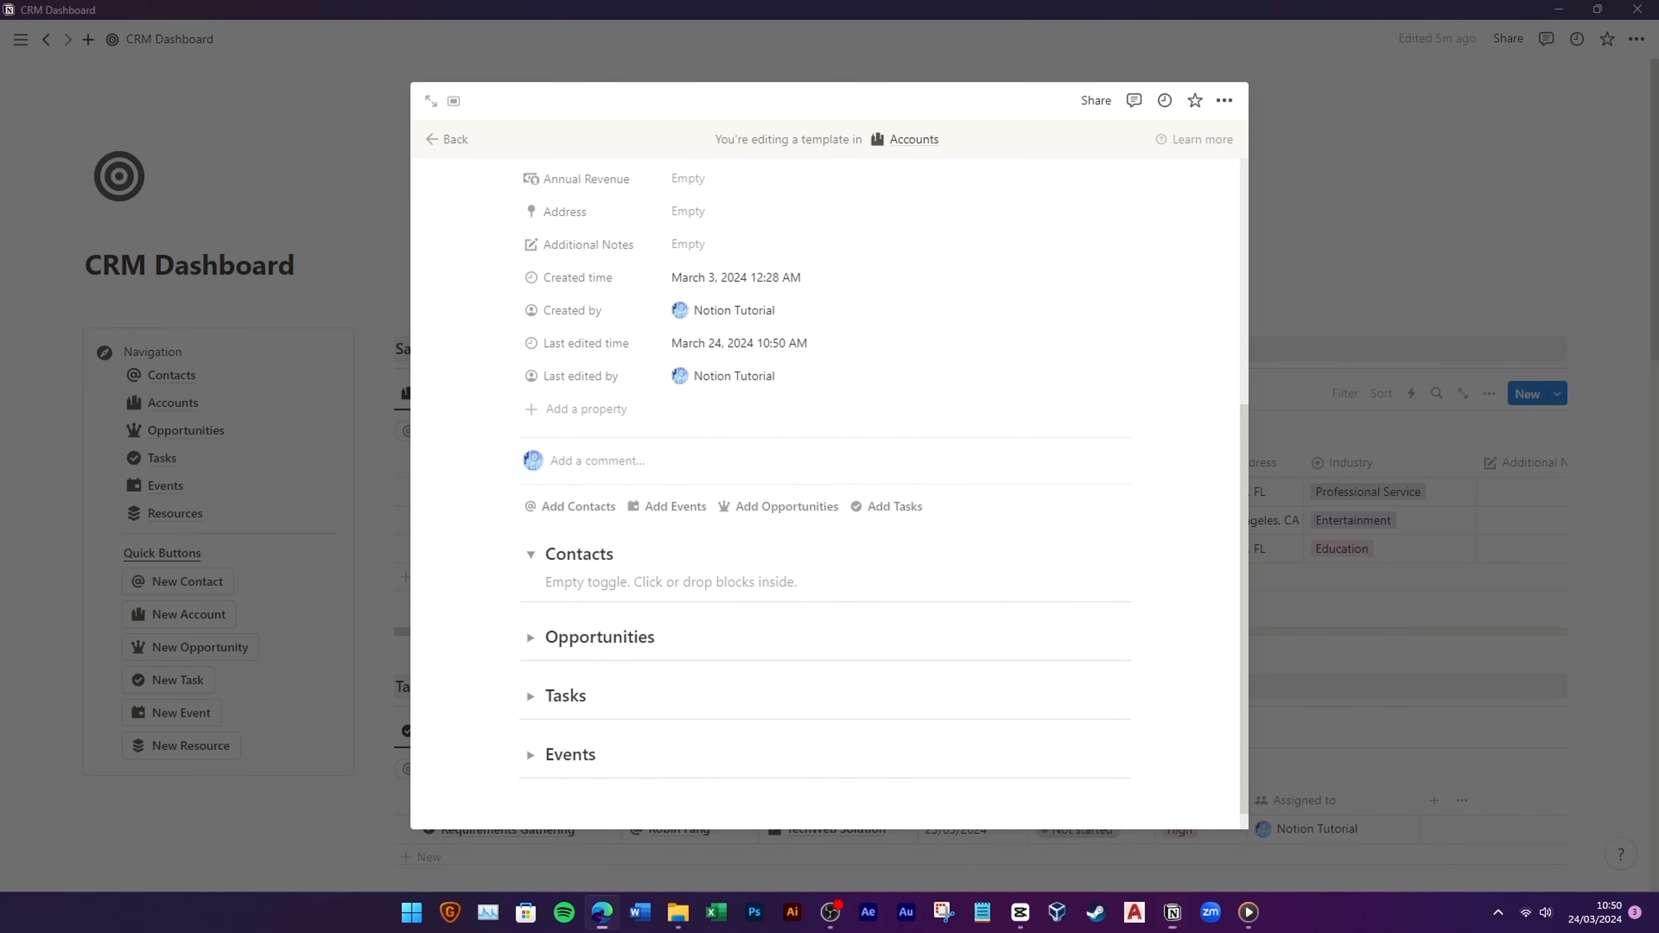
Step: Insert a linked view of the existing Contacts table under Contacts, with its title hidden
left_click(566, 582)
type("/linke")
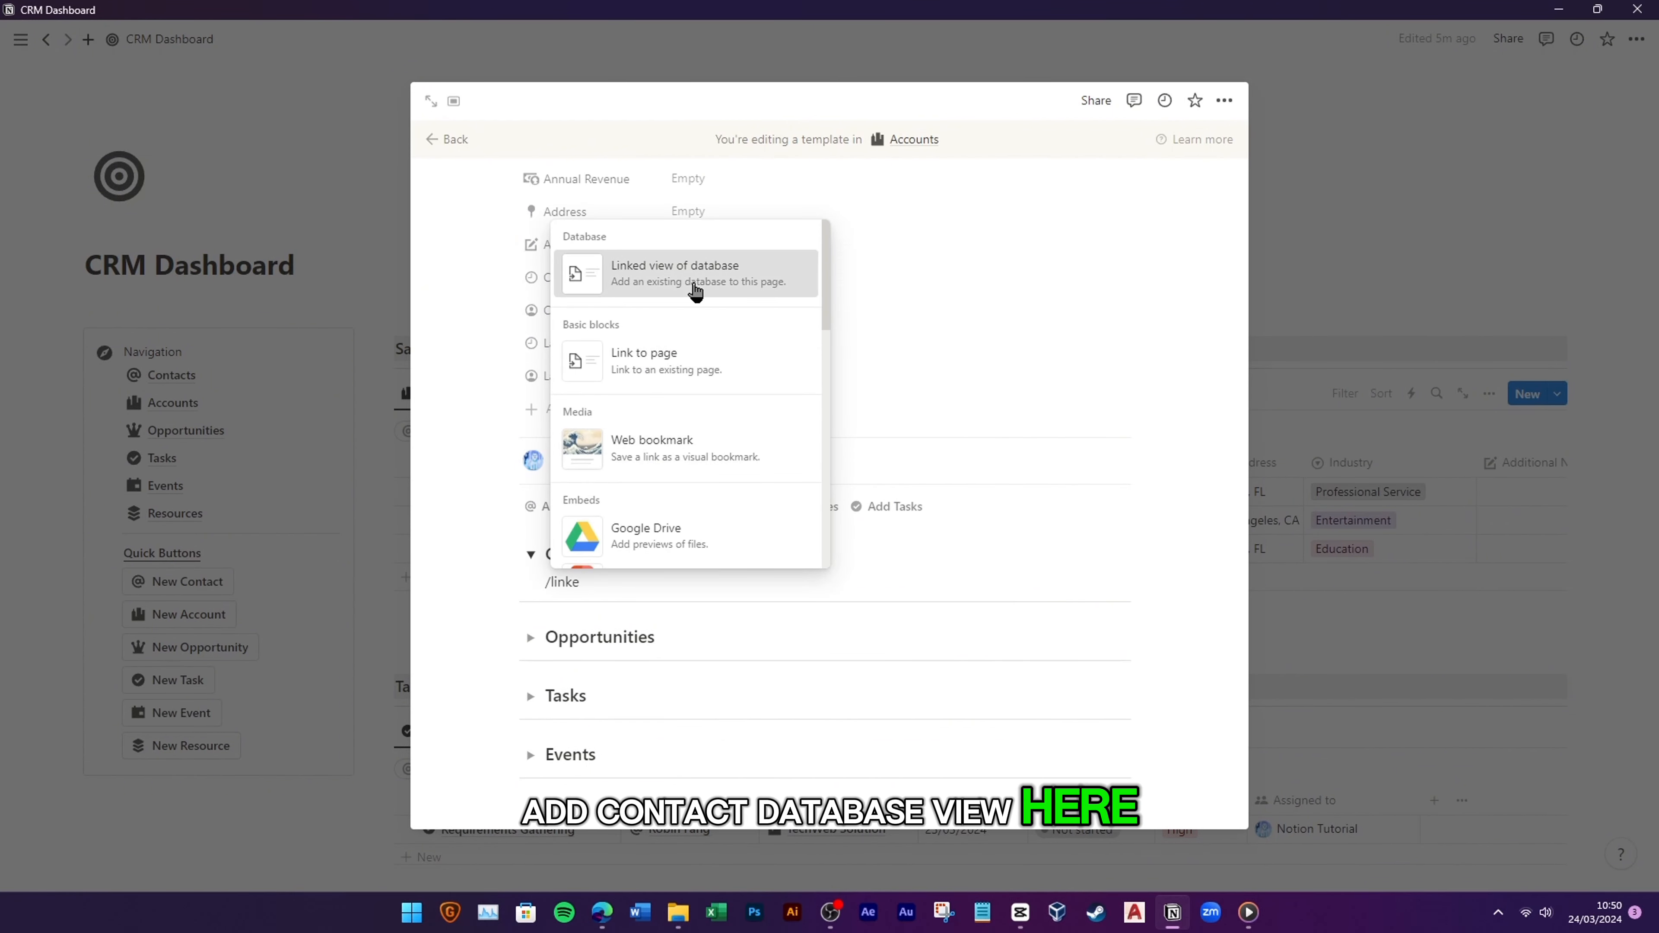
left_click(693, 281)
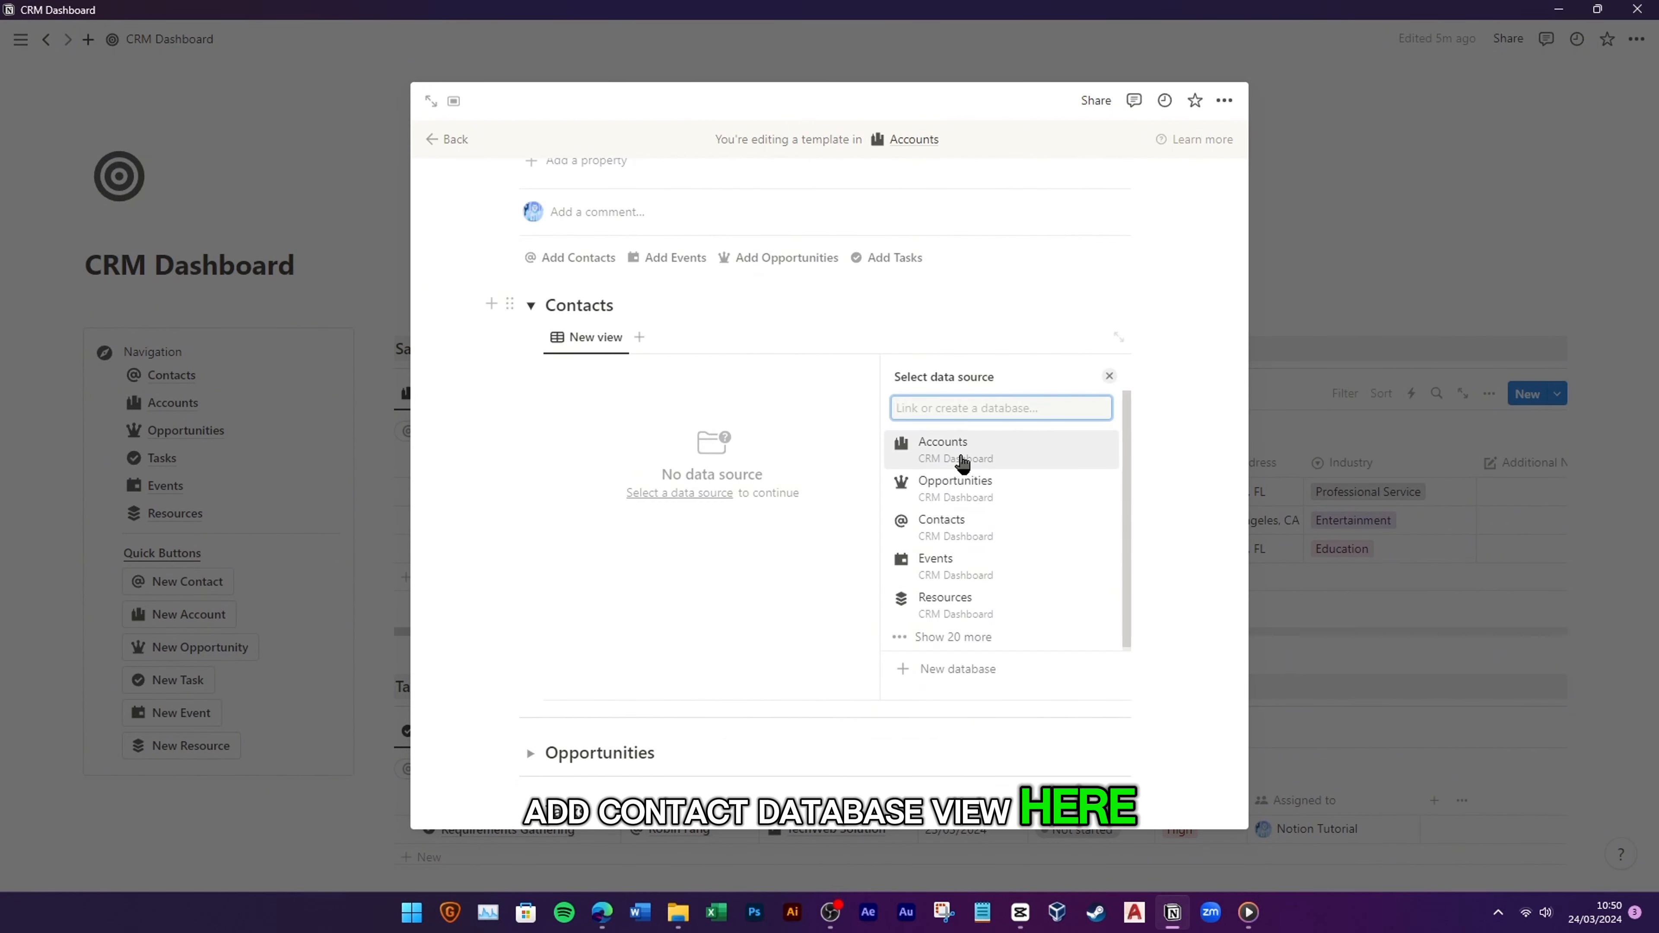
left_click(971, 527)
left_click(1003, 411)
left_click(663, 376)
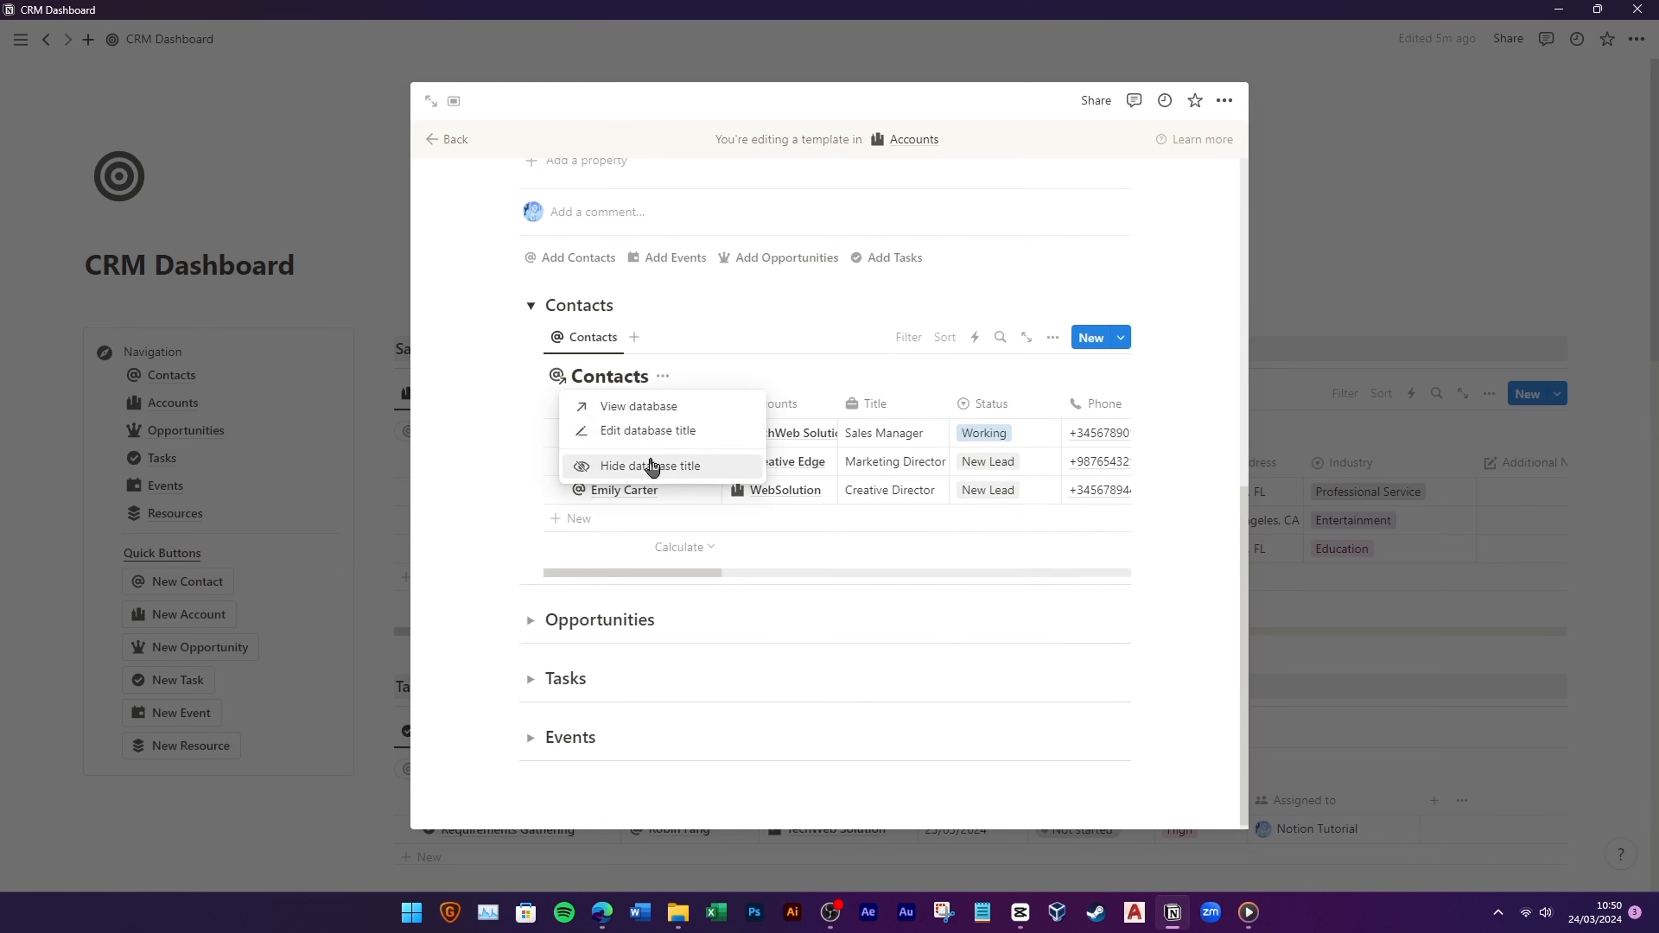
left_click(650, 466)
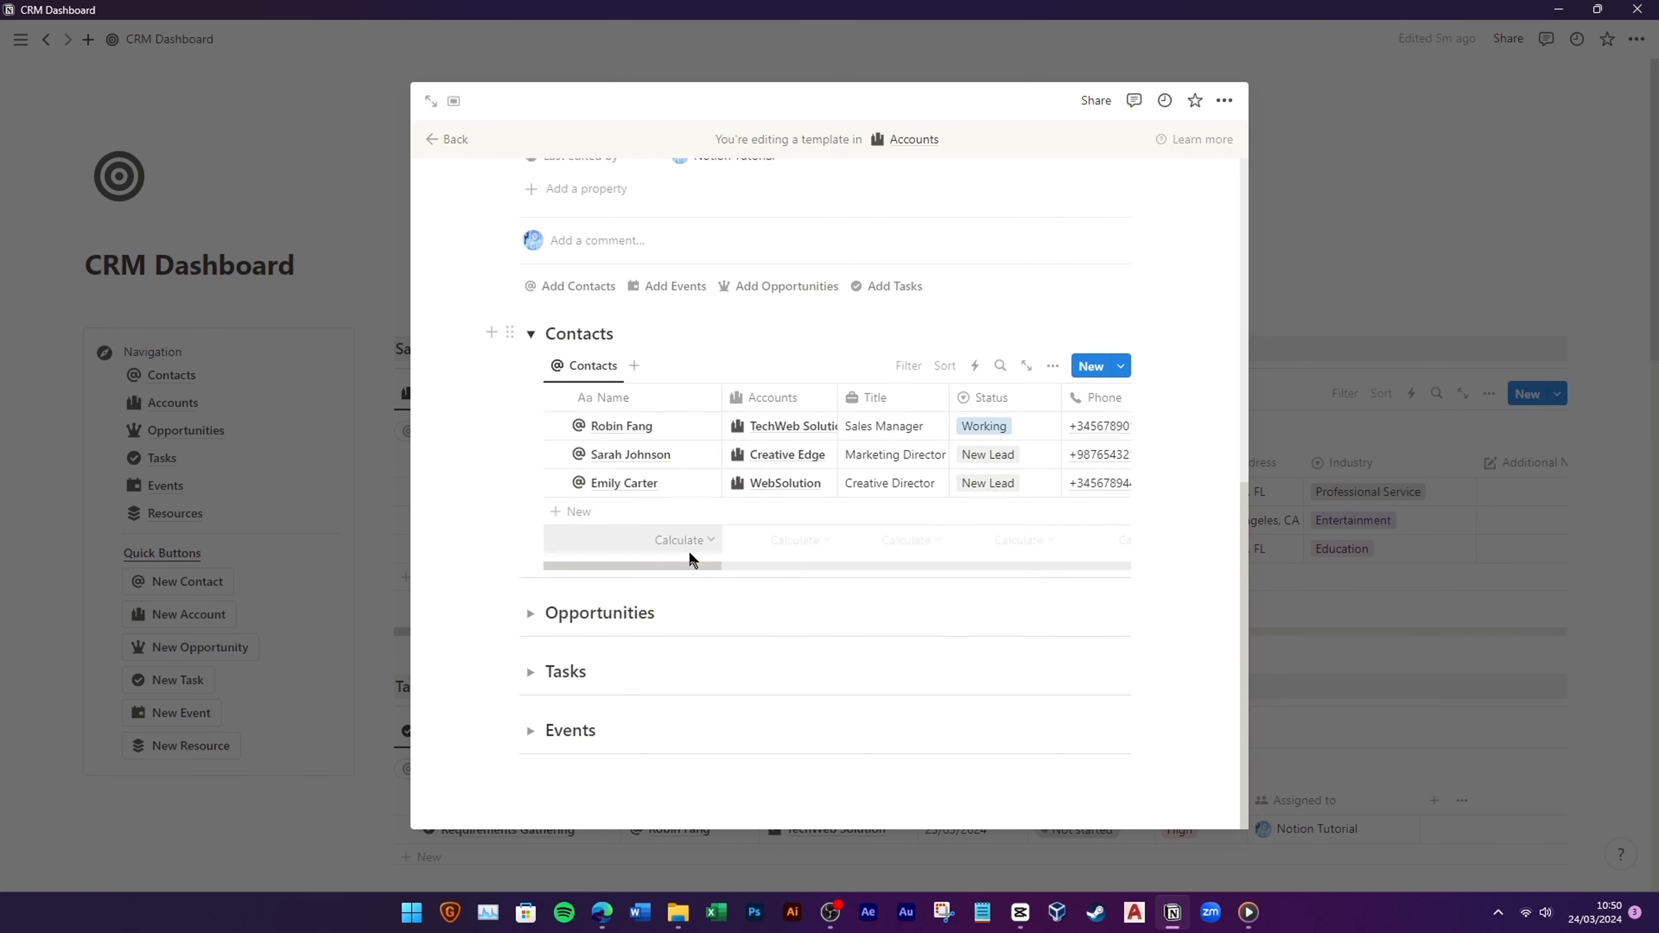
Step: Filter the Contacts view to Accounts contains New Account, hide its Accounts column, and collapse the toggle
left_click(910, 368)
left_click(900, 476)
left_click(575, 491)
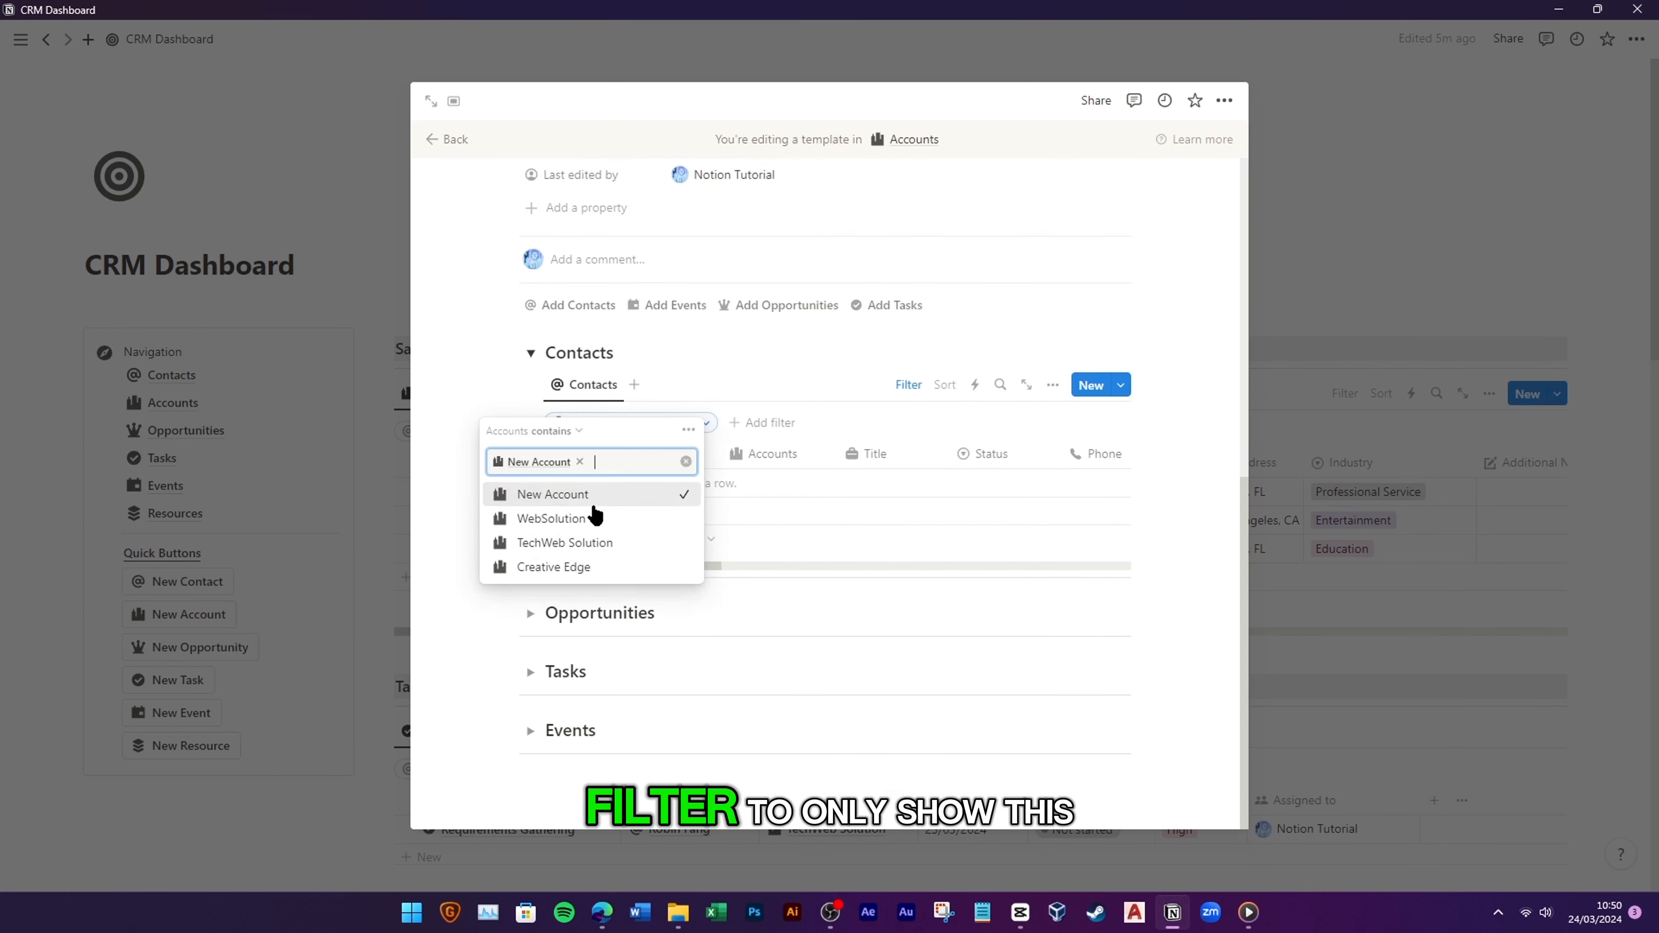
left_click(897, 404)
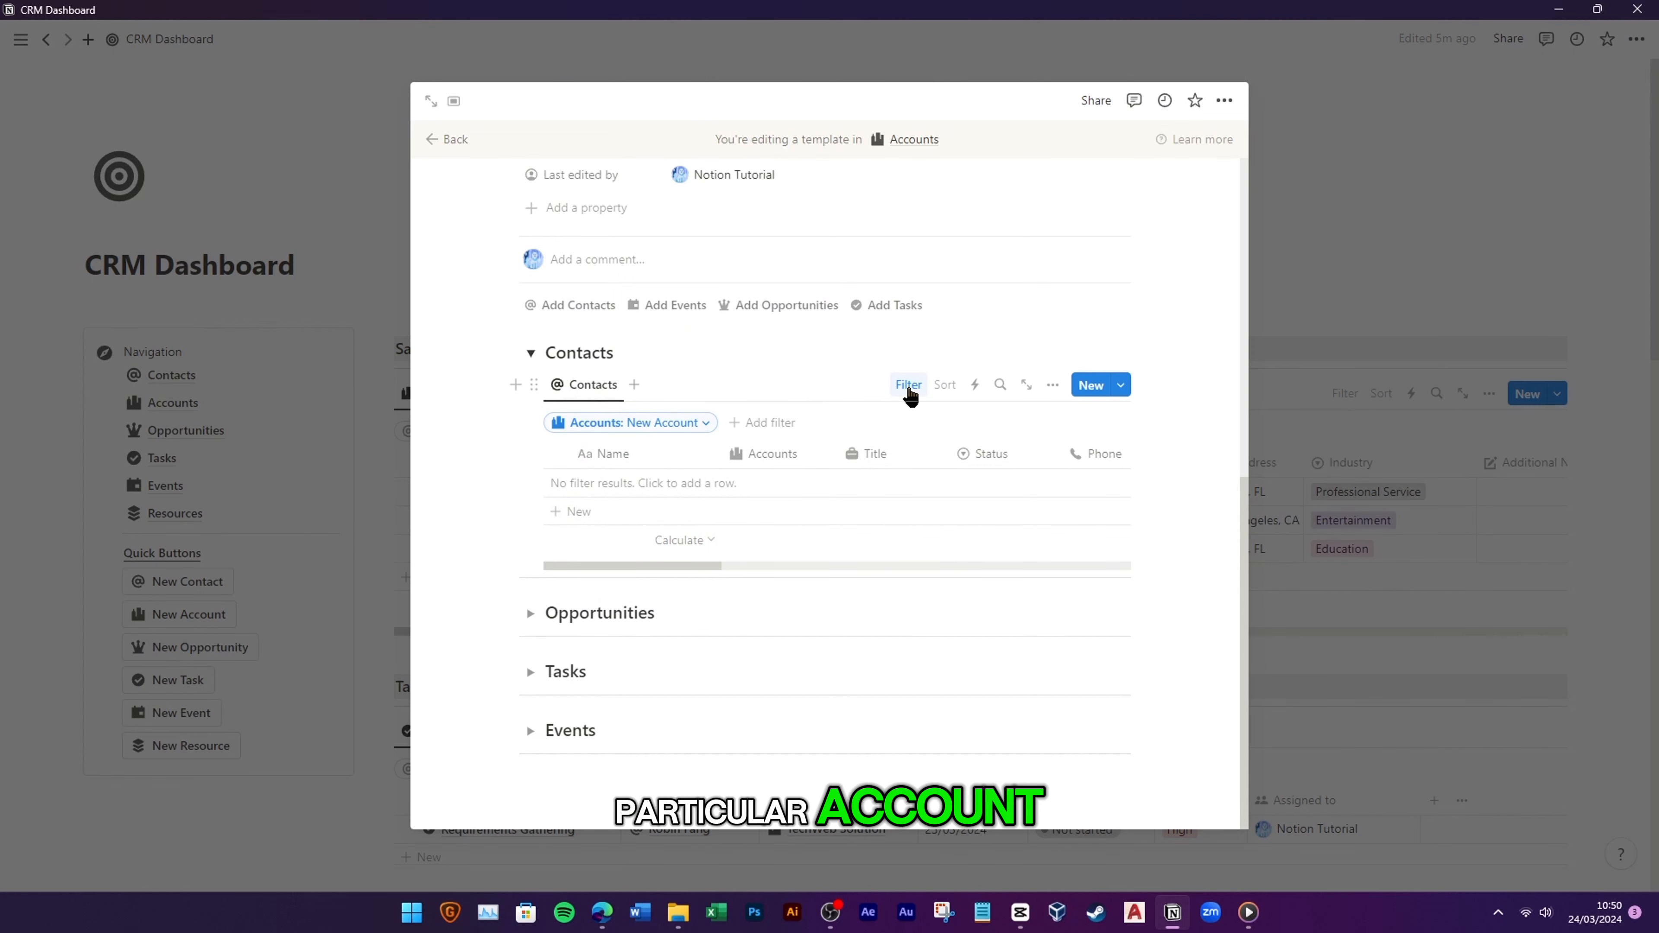
left_click(774, 456)
left_click(785, 660)
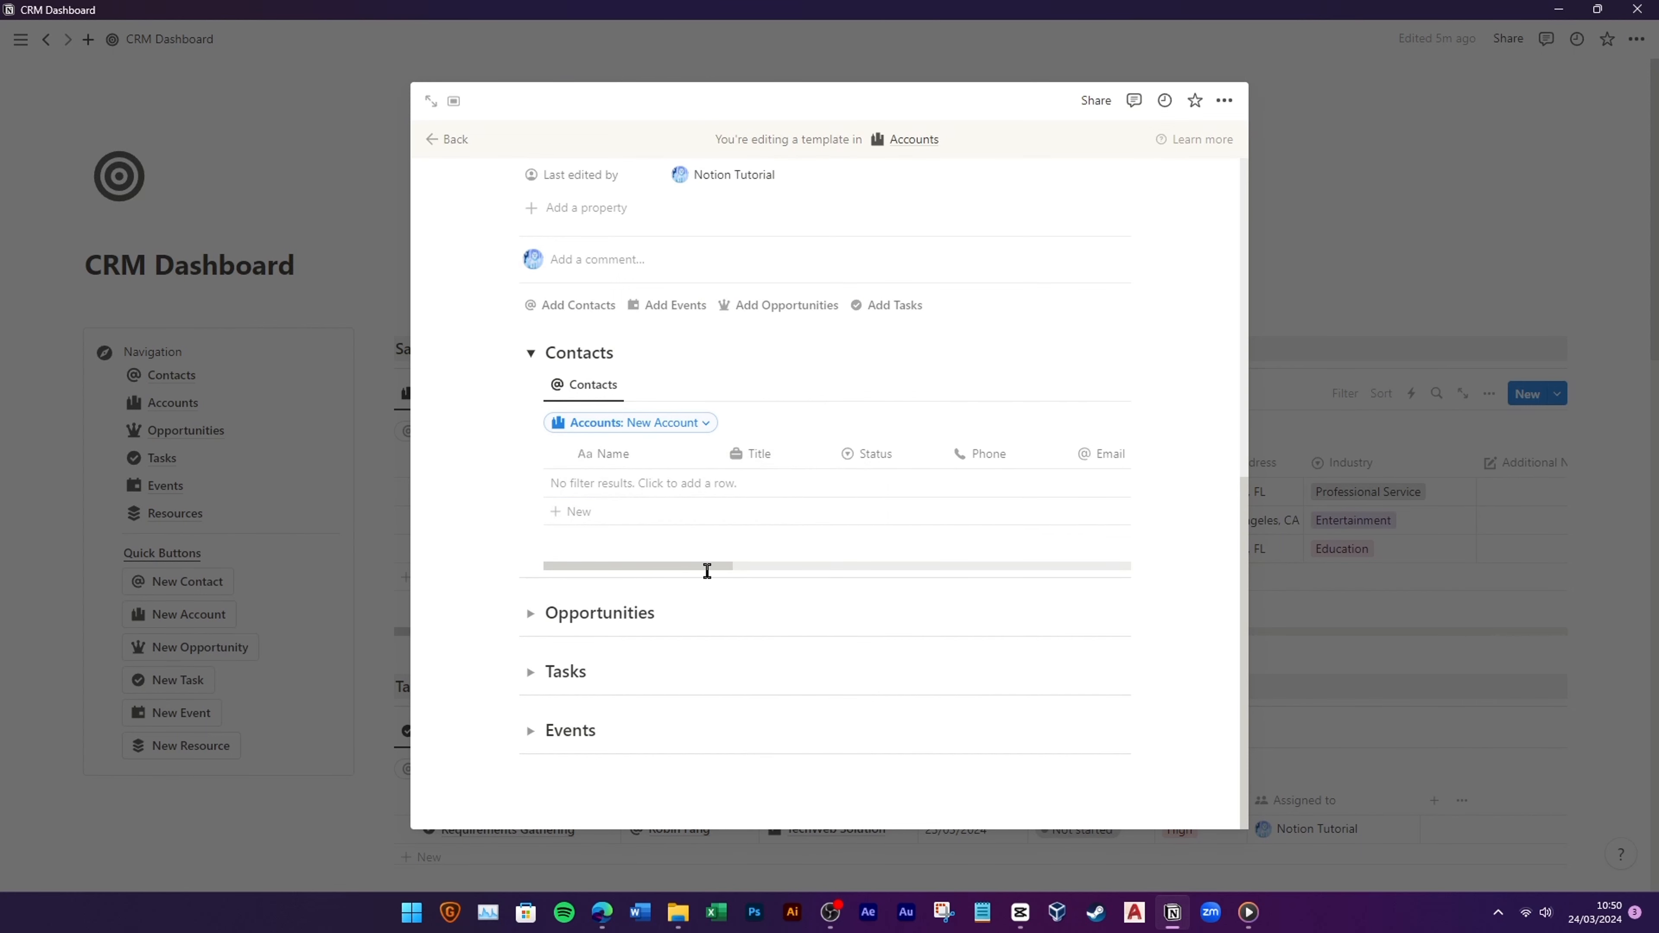
left_click(908, 384)
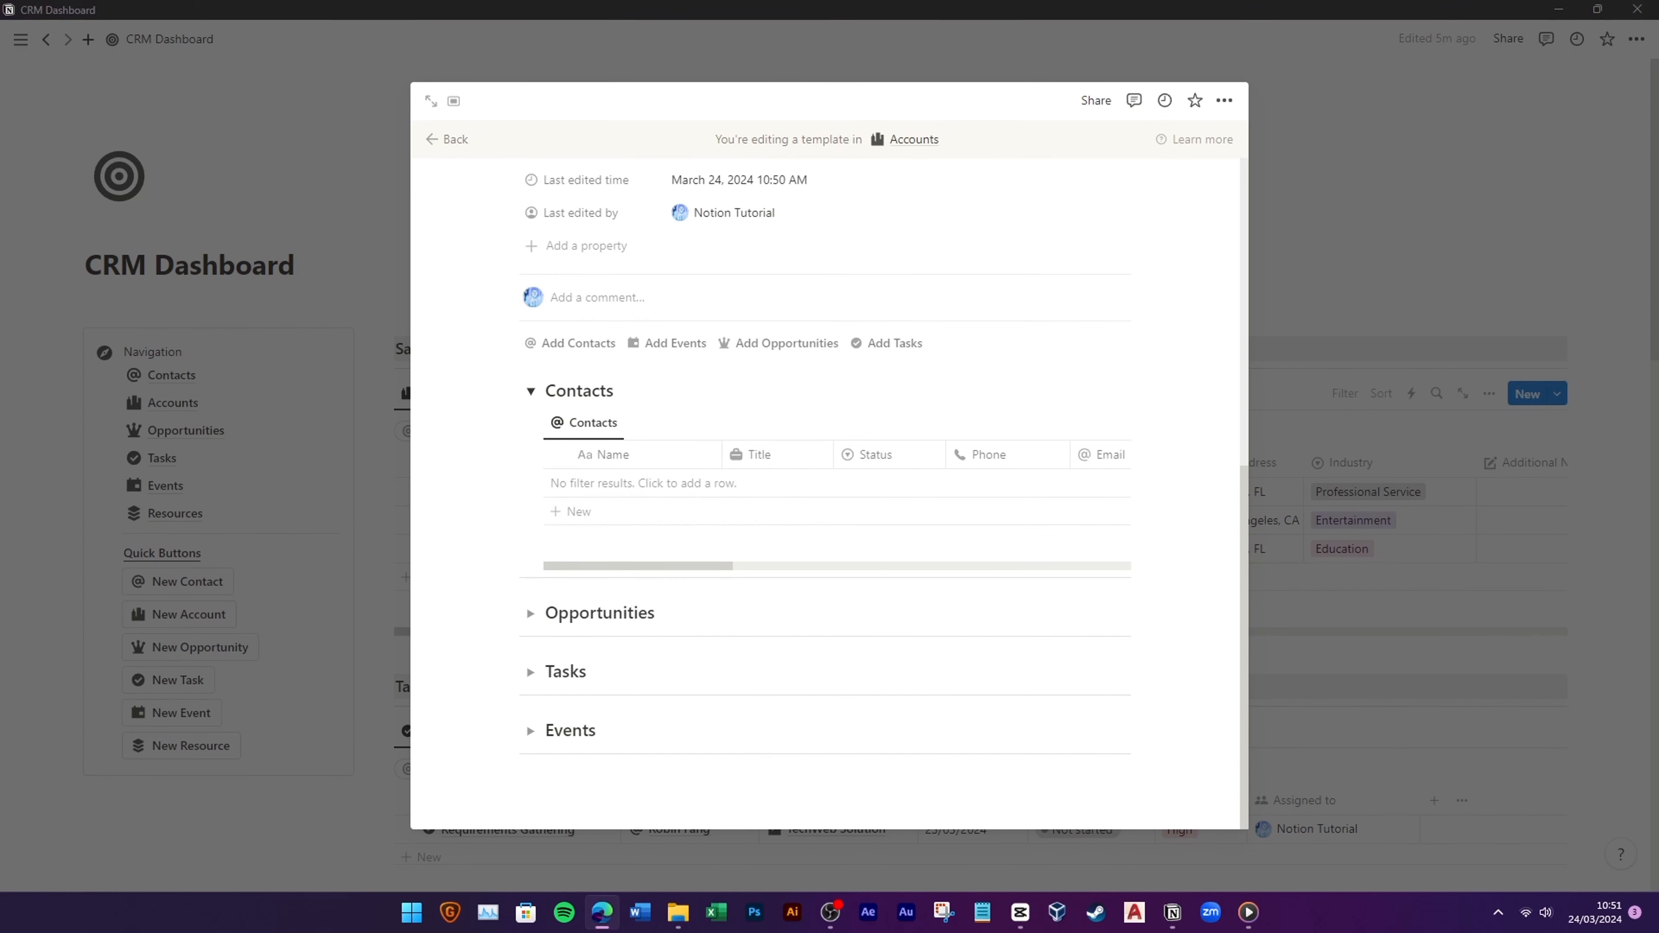
left_click(531, 392)
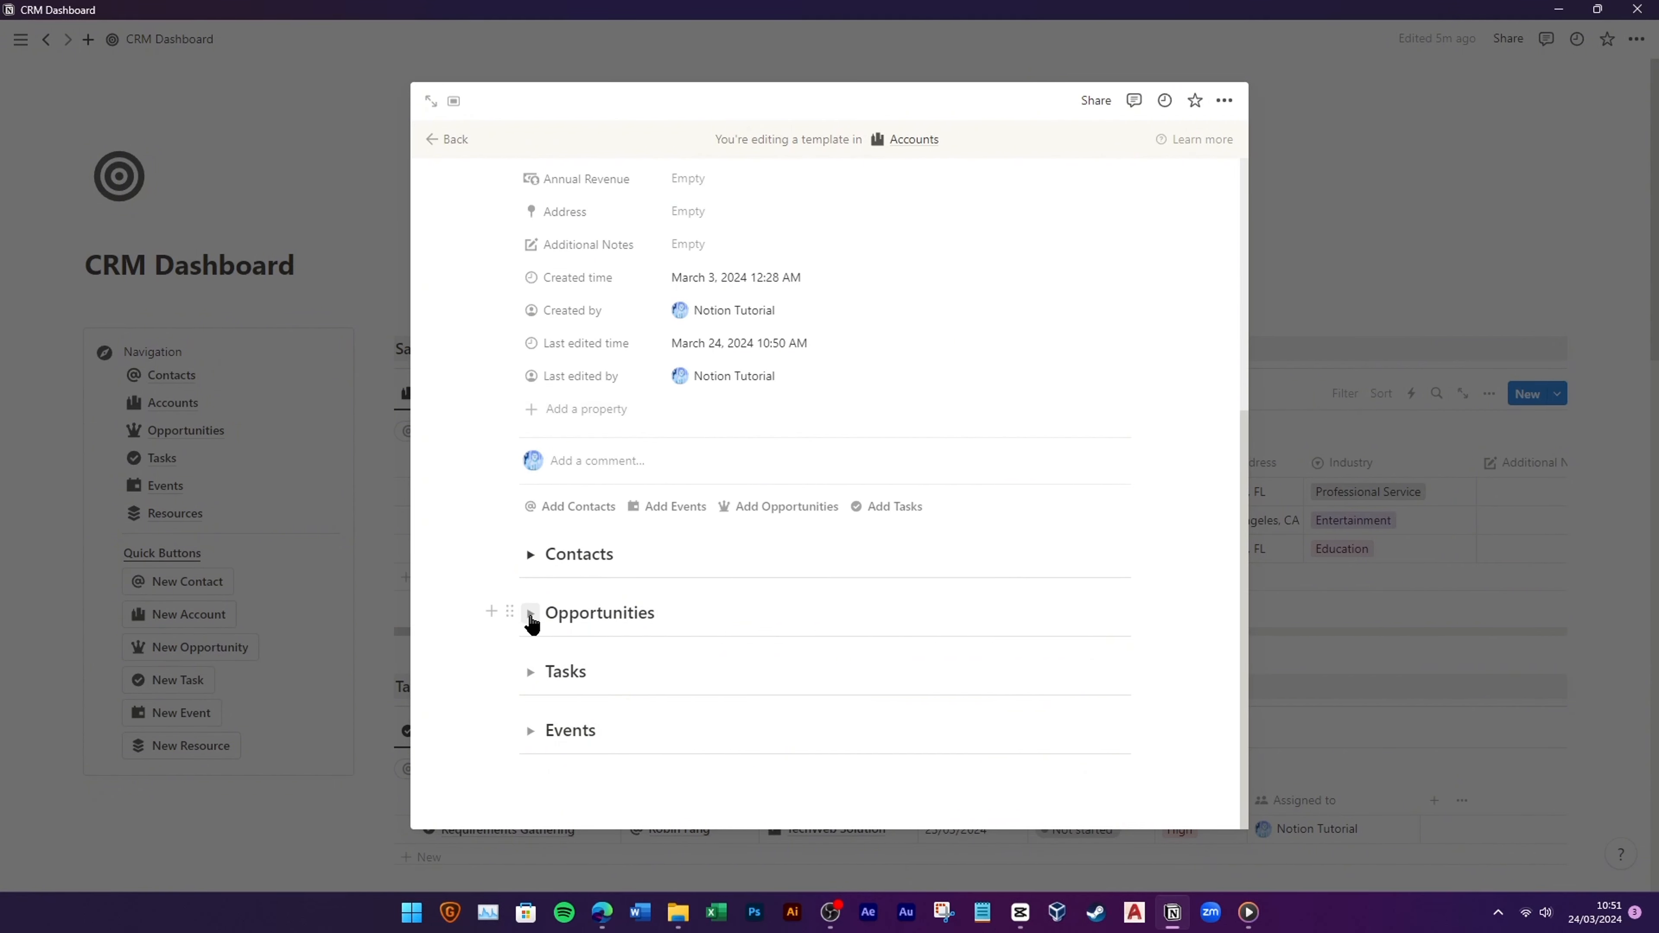
Step: Insert a linked Opportunities database view inside the Opportunities toggle, with its title hidden
left_click(530, 615)
left_click(615, 618)
type("/linked")
left_click(711, 312)
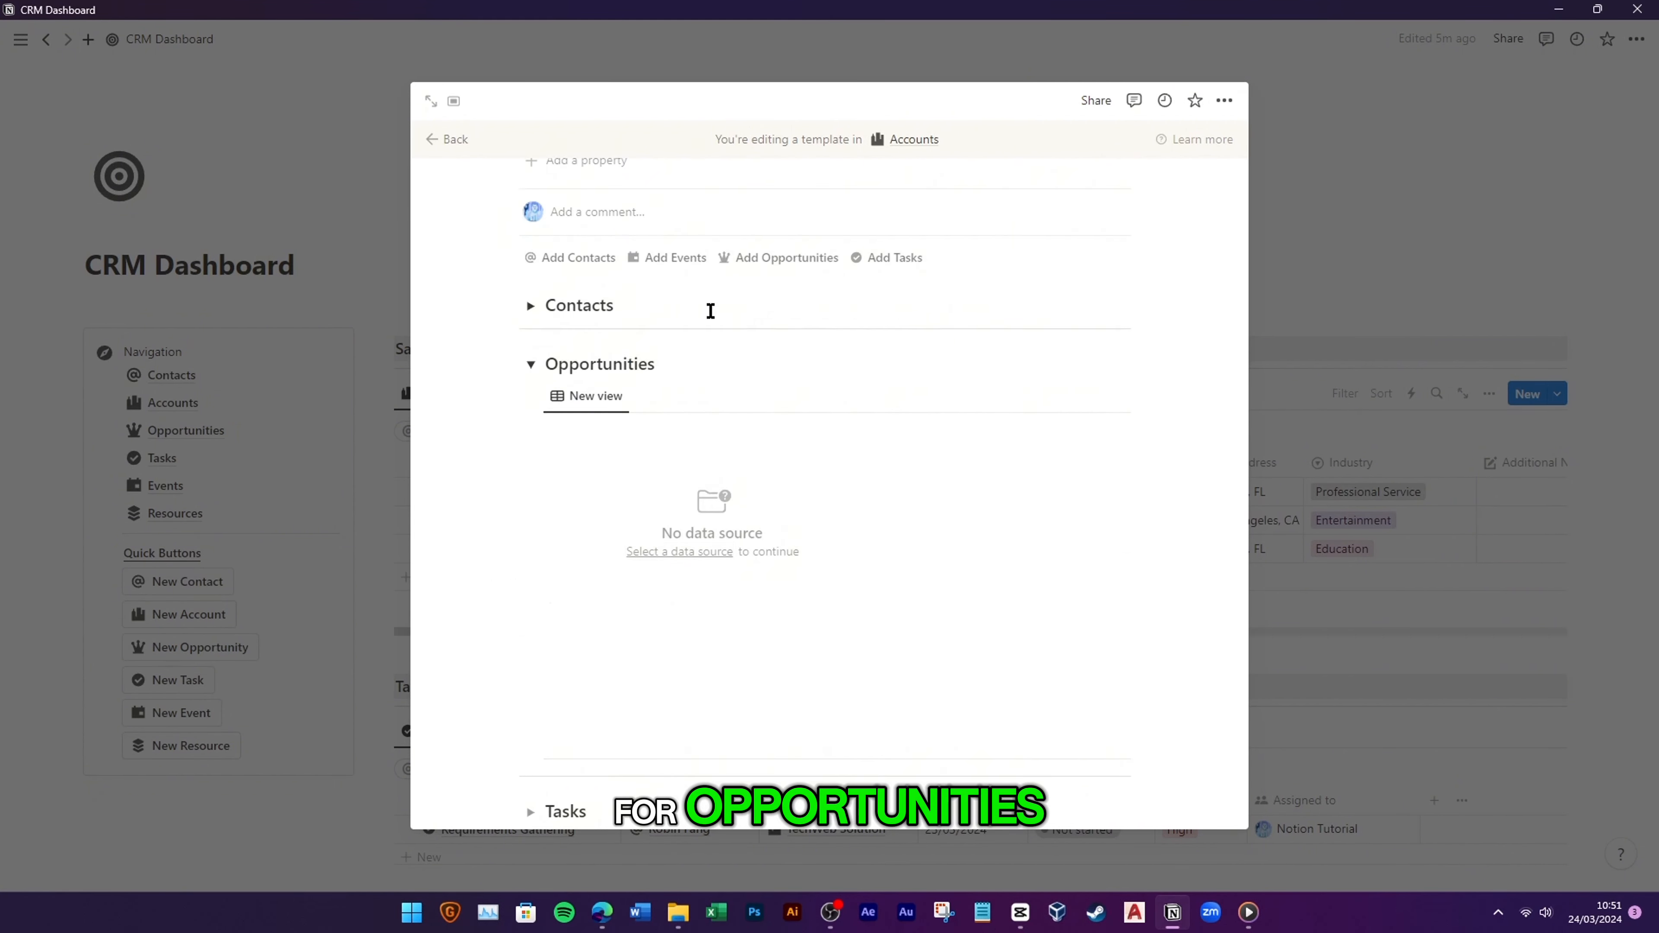
left_click(972, 582)
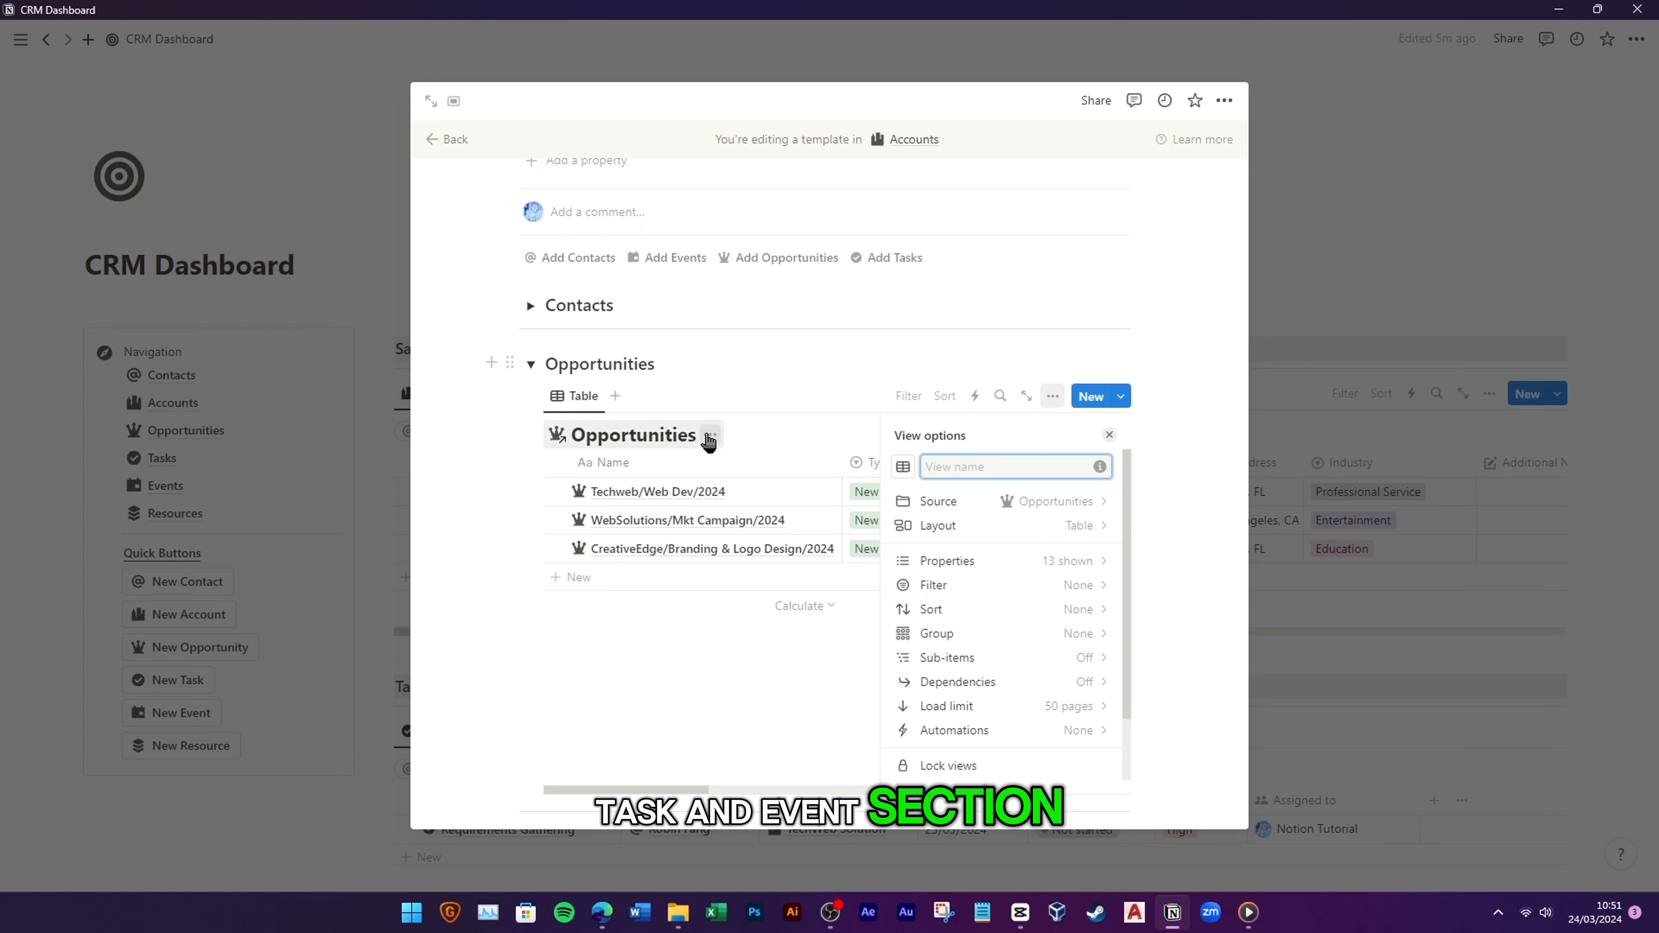
left_click(708, 442)
left_click(685, 530)
Step: Hide the Accounts column in the Opportunities view and filter it to New Account
scroll(795, 626, "right", 3)
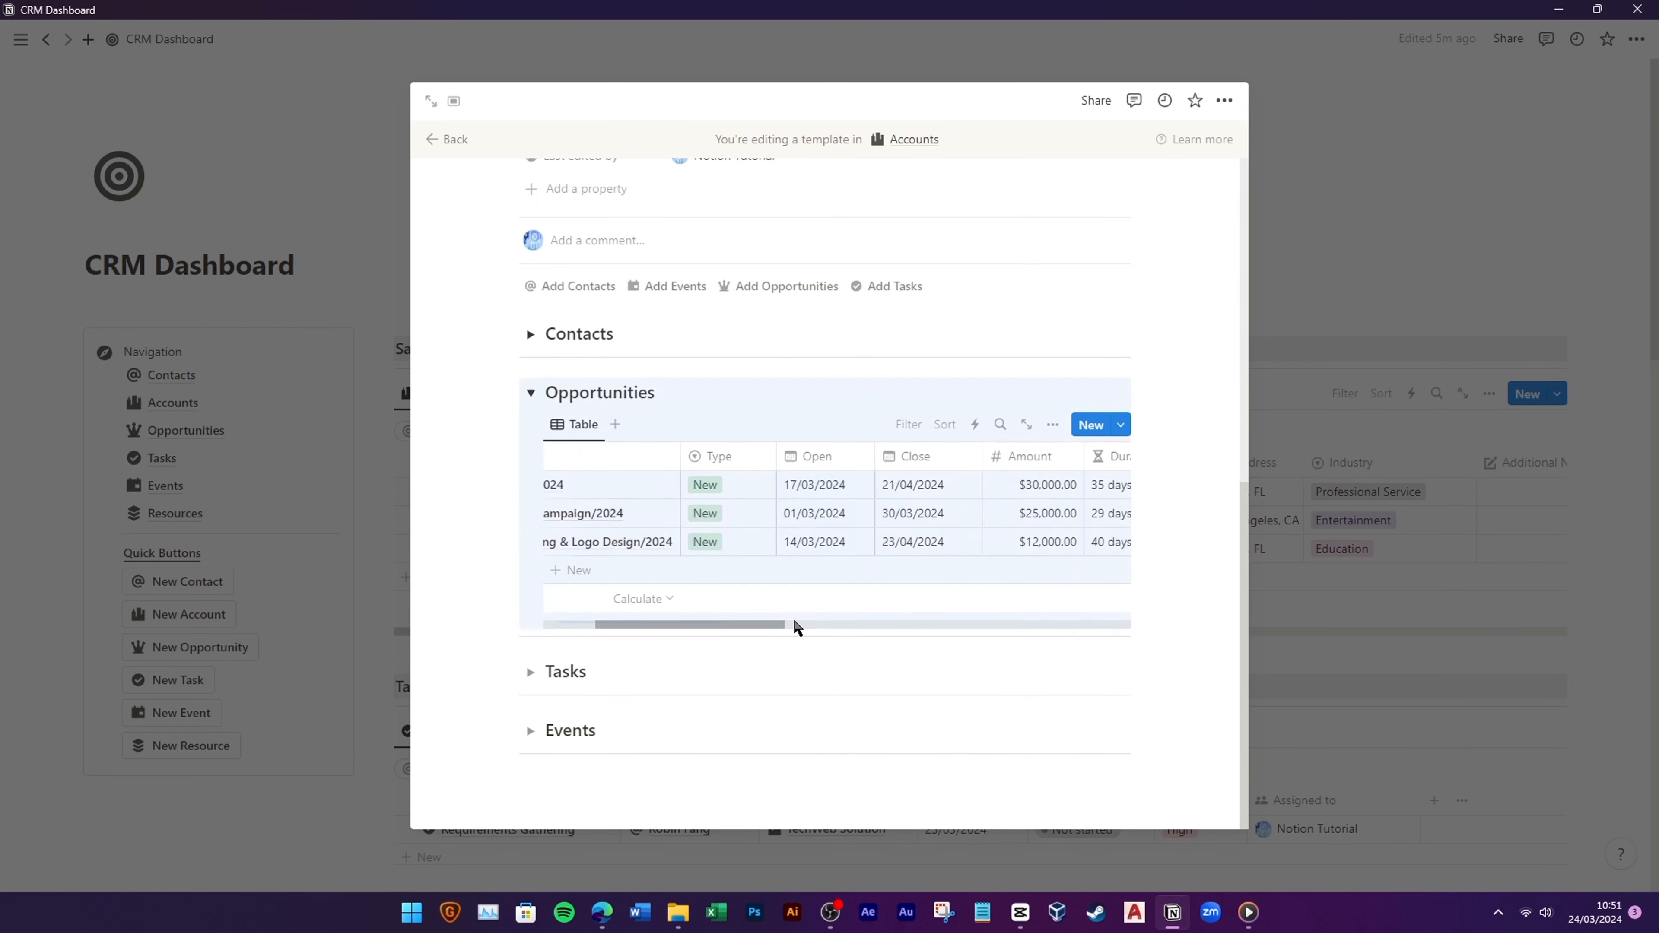
left_click_drag(794, 625, 983, 625)
left_click(870, 456)
left_click(855, 639)
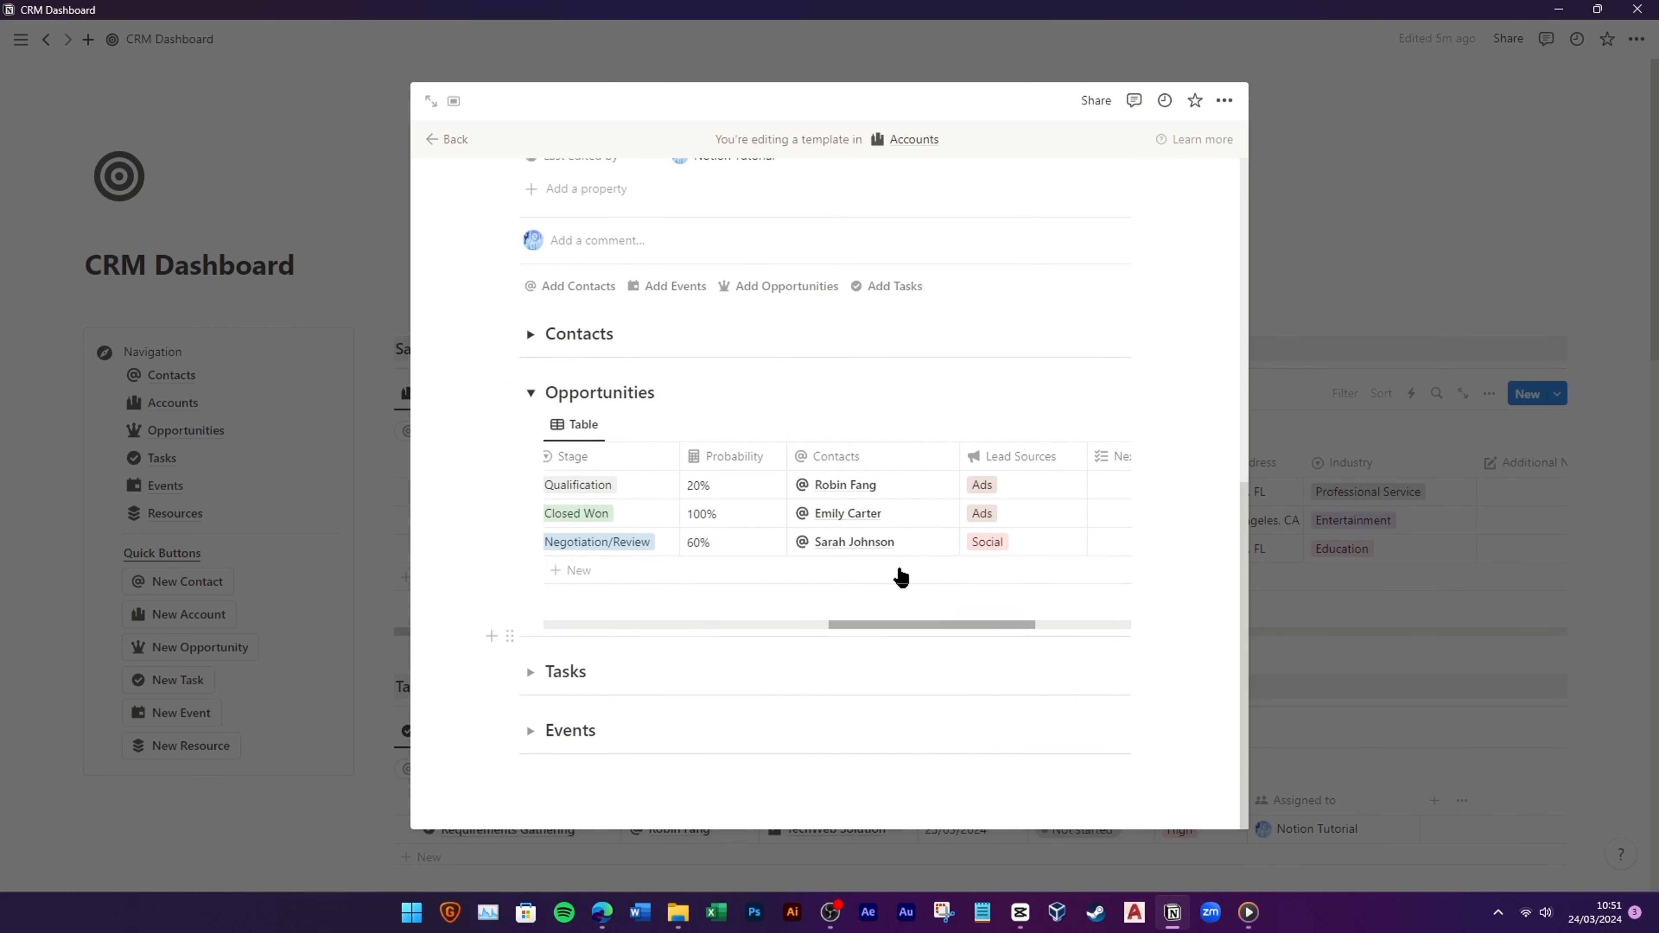
left_click(907, 426)
left_click(889, 523)
left_click(548, 553)
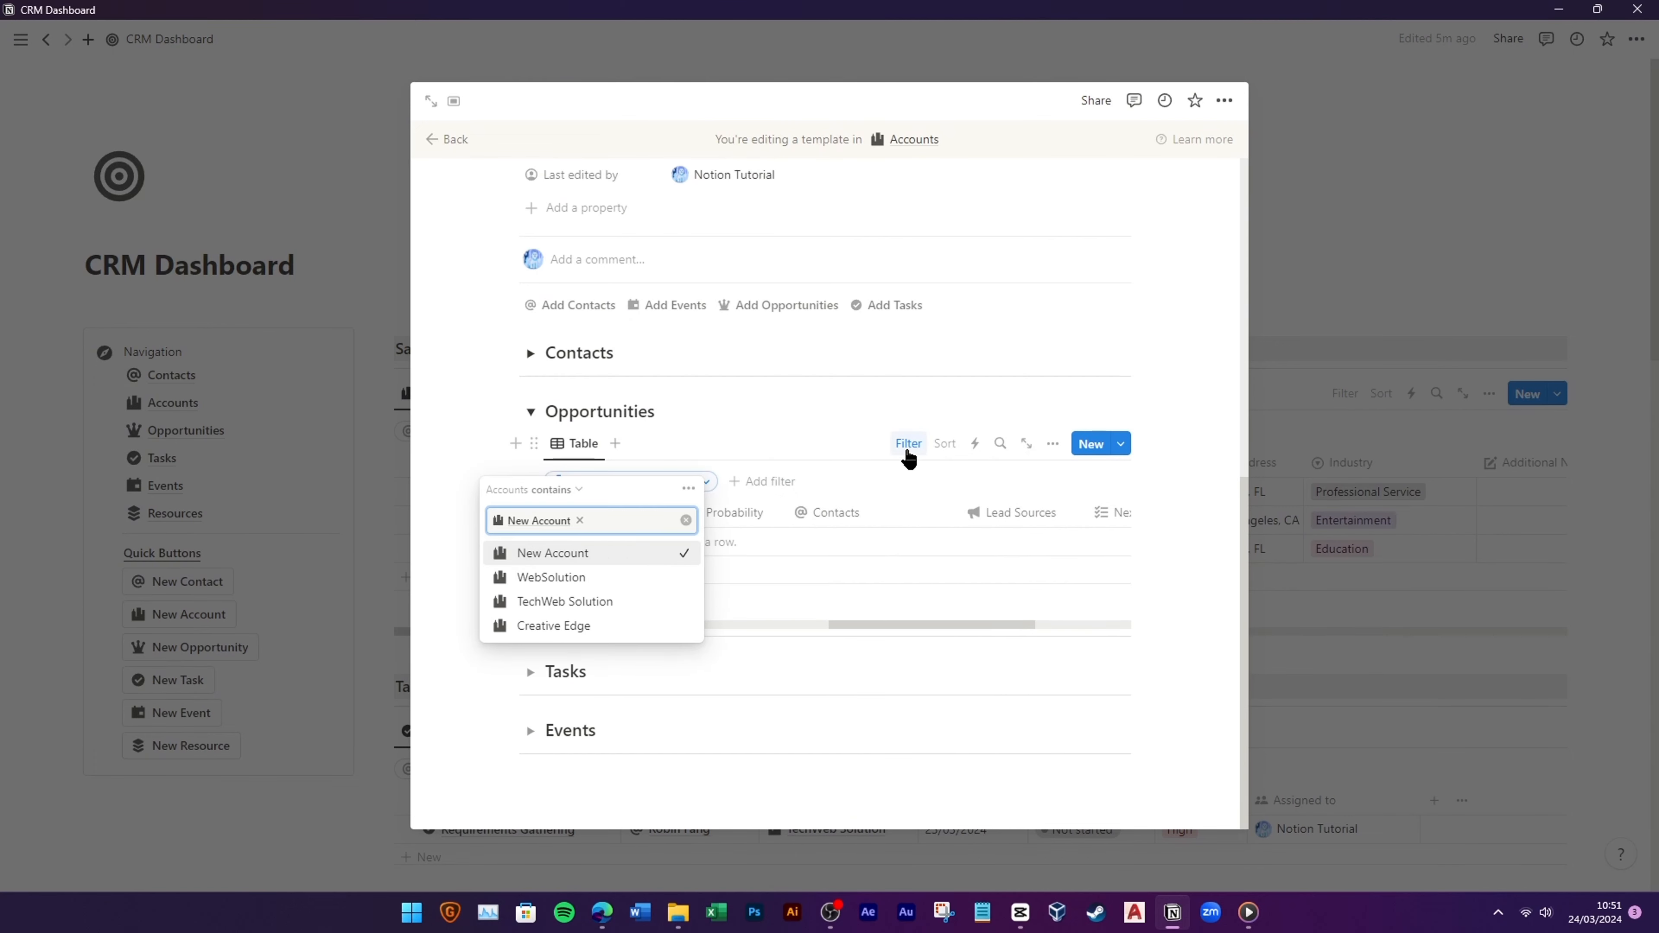
key("Escape")
key("Escape")
Step: Give the Opportunities view an icon in its view settings
left_click(562, 482)
left_click(611, 541)
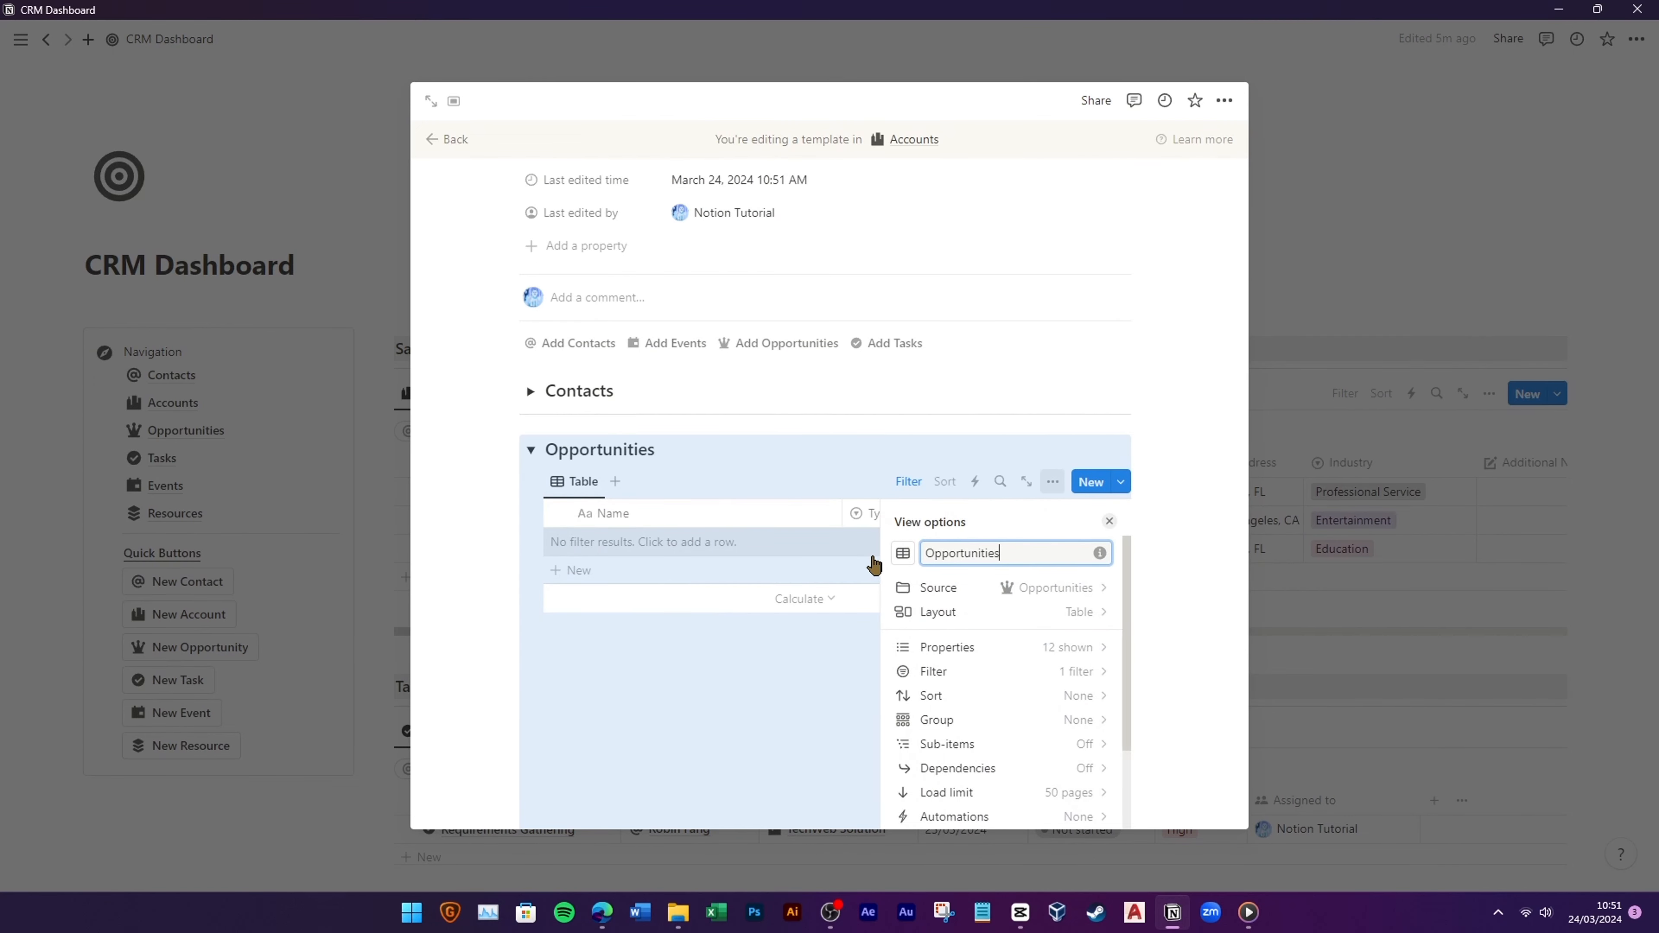
left_click(903, 553)
left_click(890, 685)
Step: Insert a linked view of the existing Tasks table under the Tasks toggle, with its title hidden
left_click(530, 450)
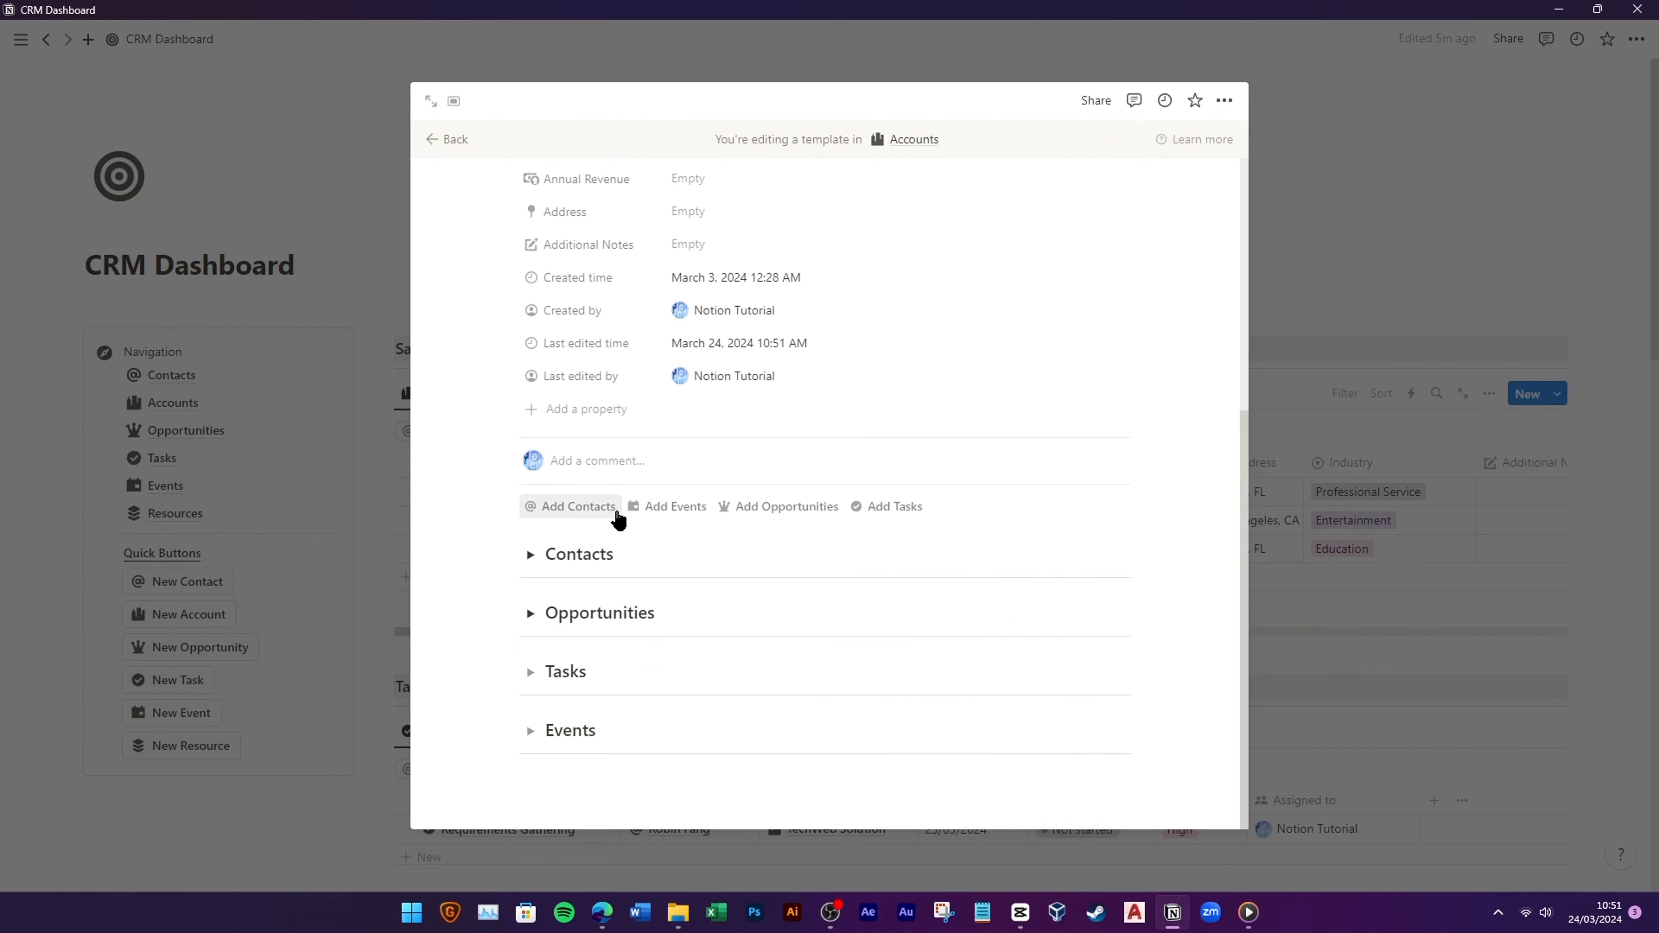
left_click(530, 672)
left_click(585, 697)
type("/link")
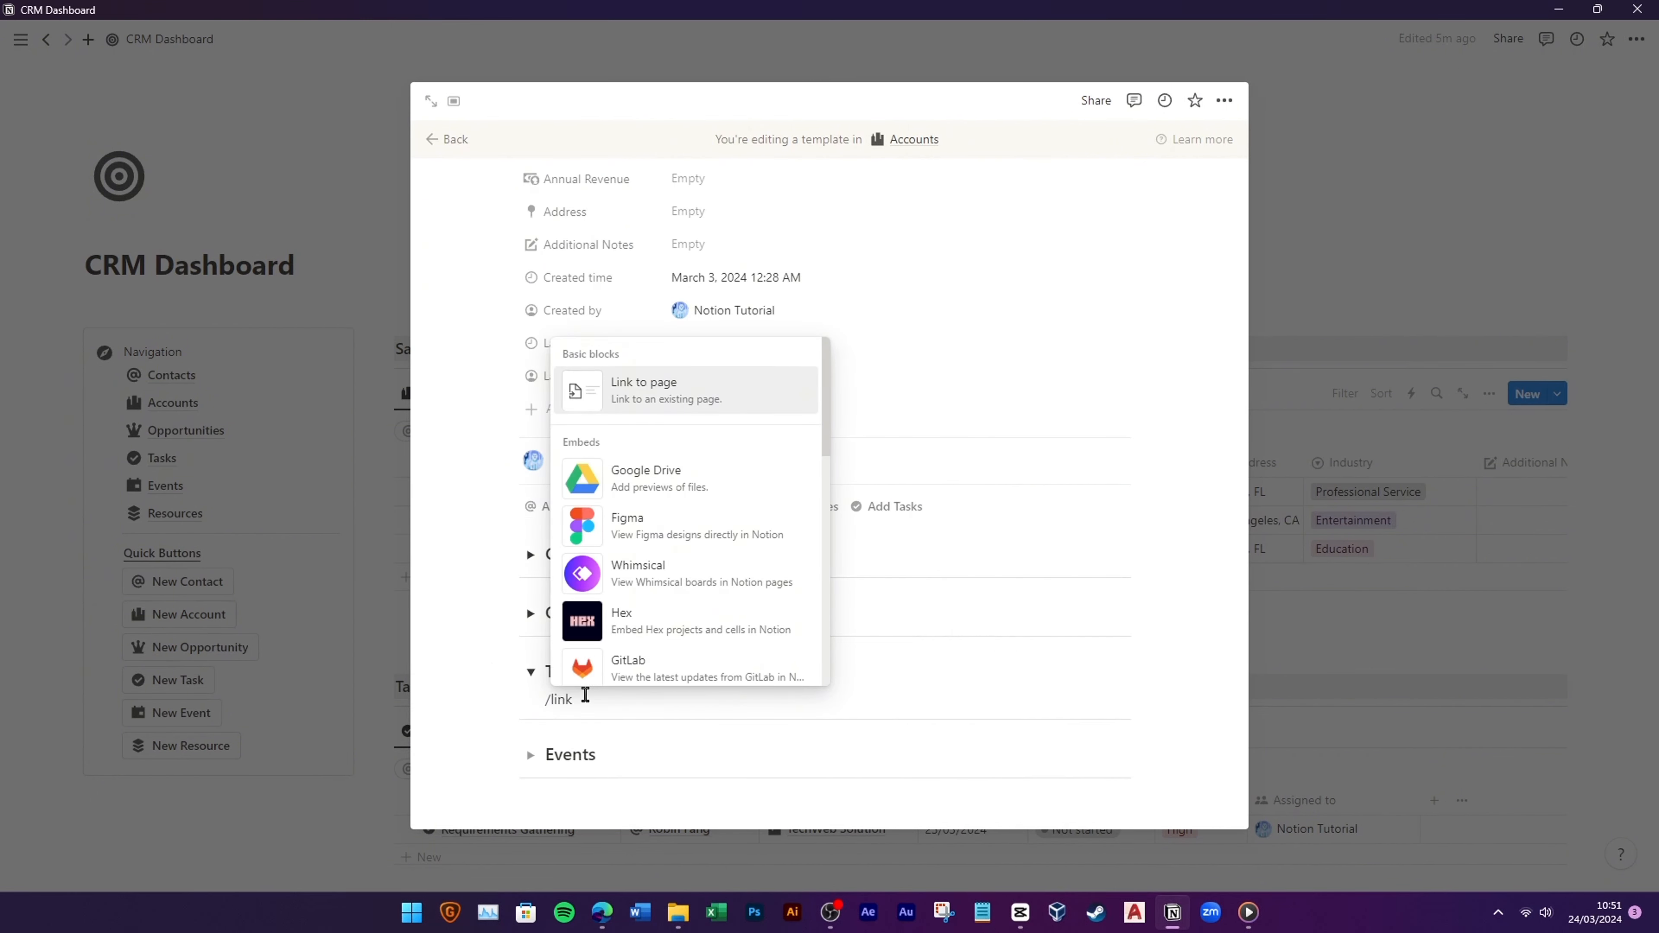
type("ed")
left_click(697, 397)
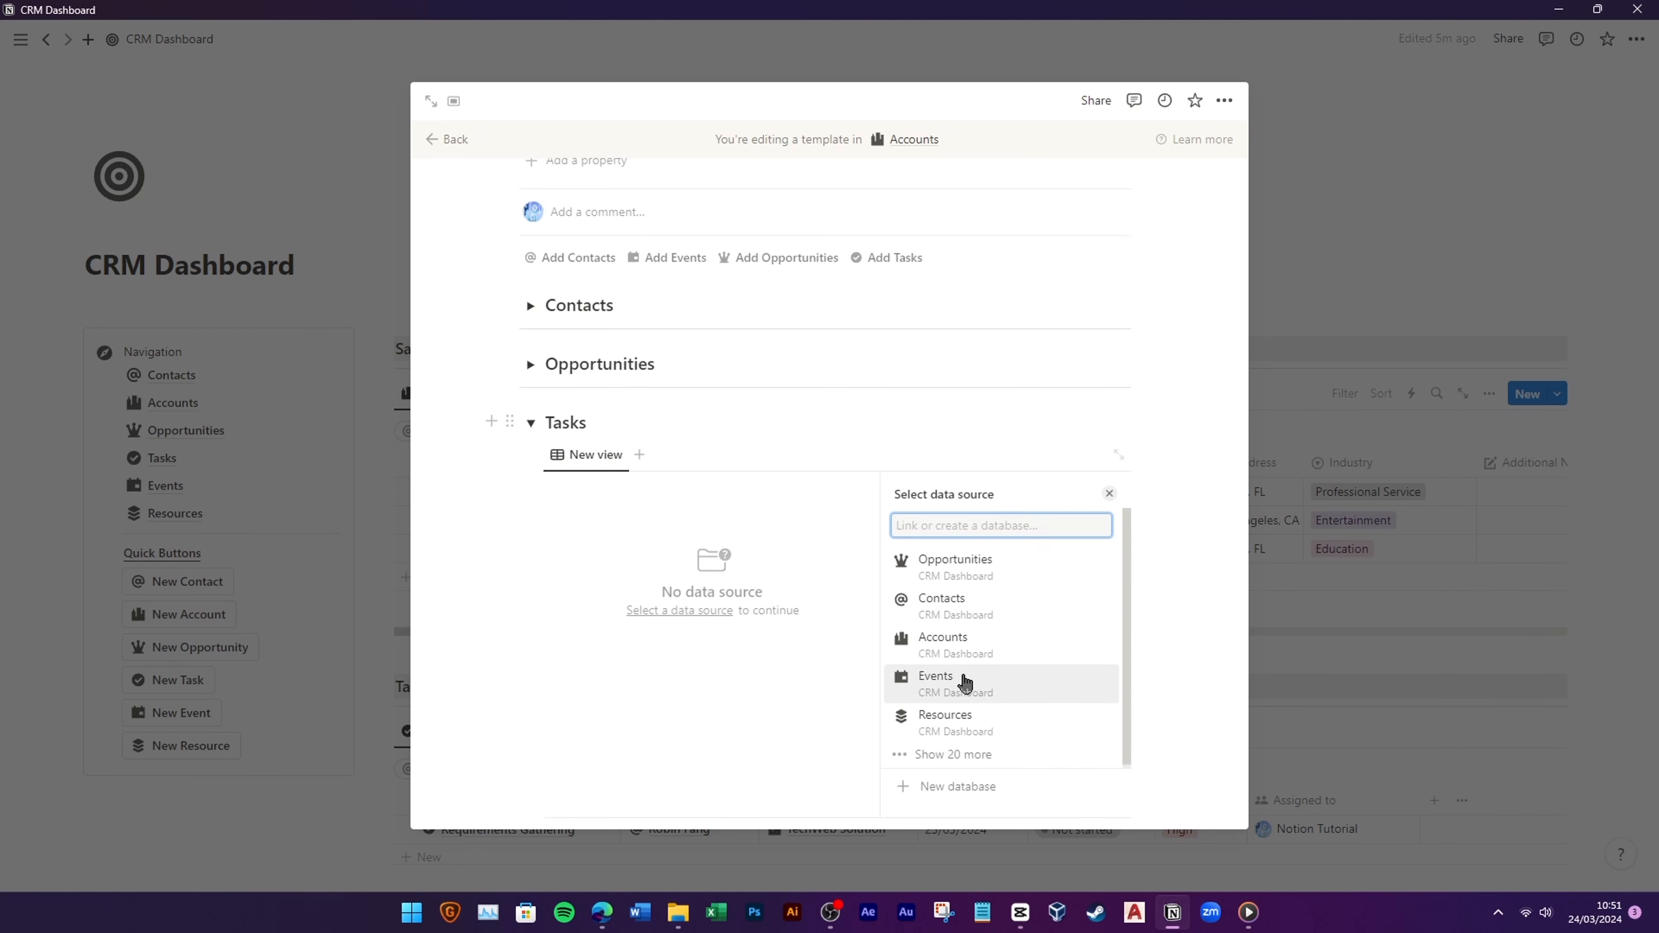
scroll(982, 686, "down", 1)
left_click(960, 678)
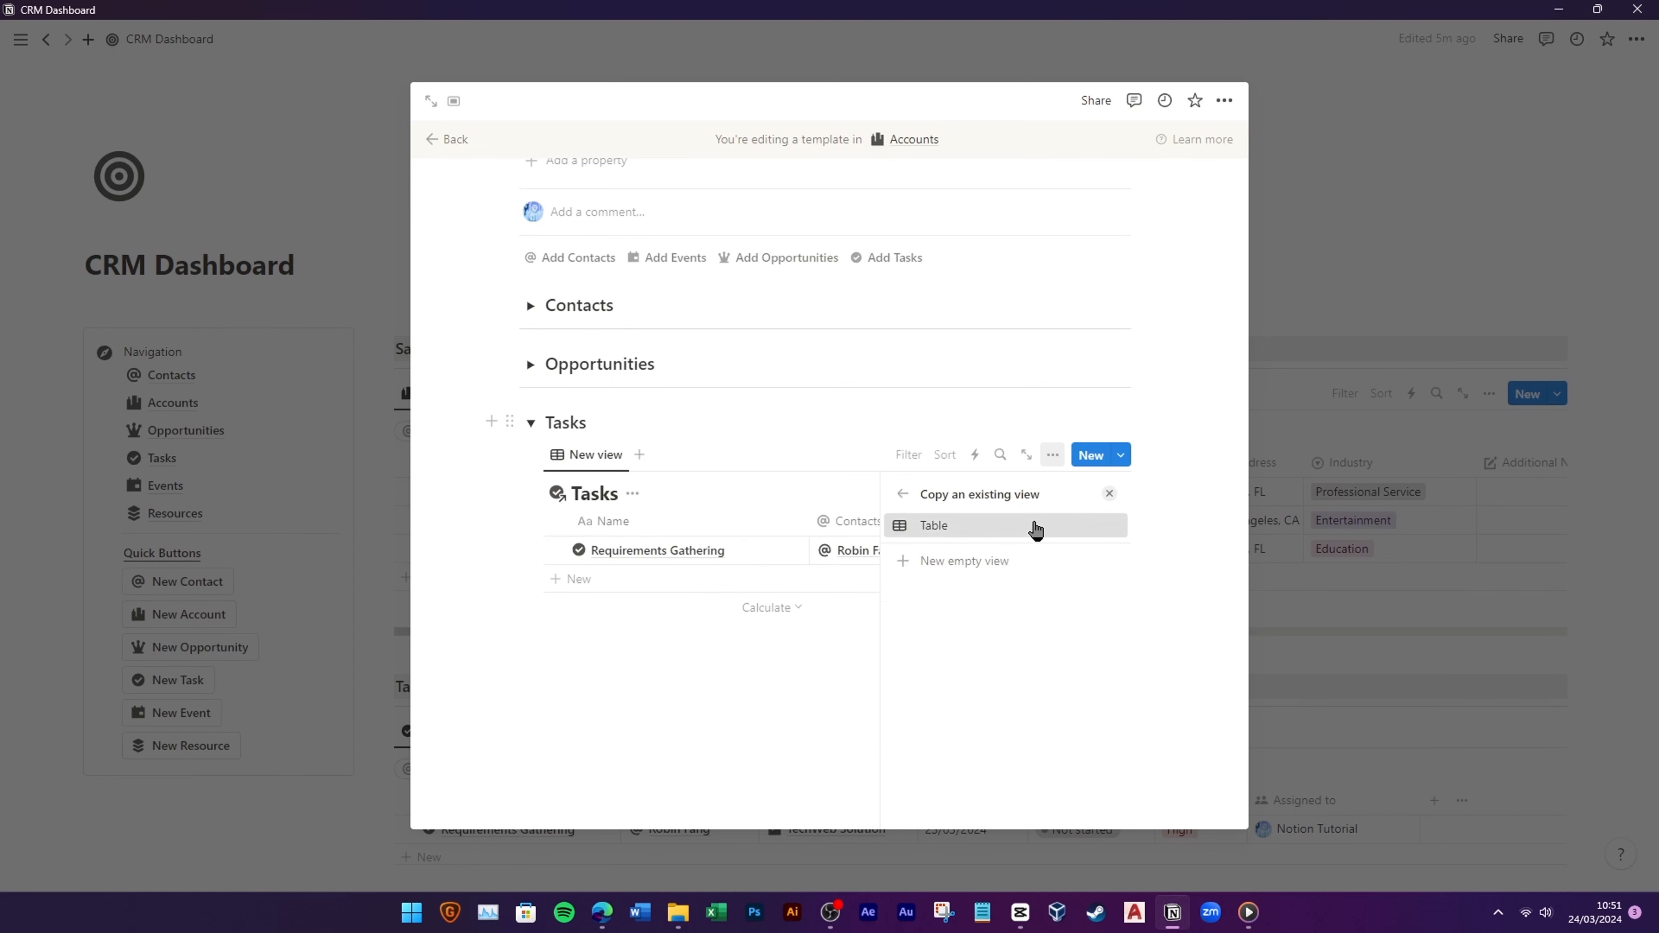
left_click(1035, 526)
left_click(597, 497)
left_click(637, 582)
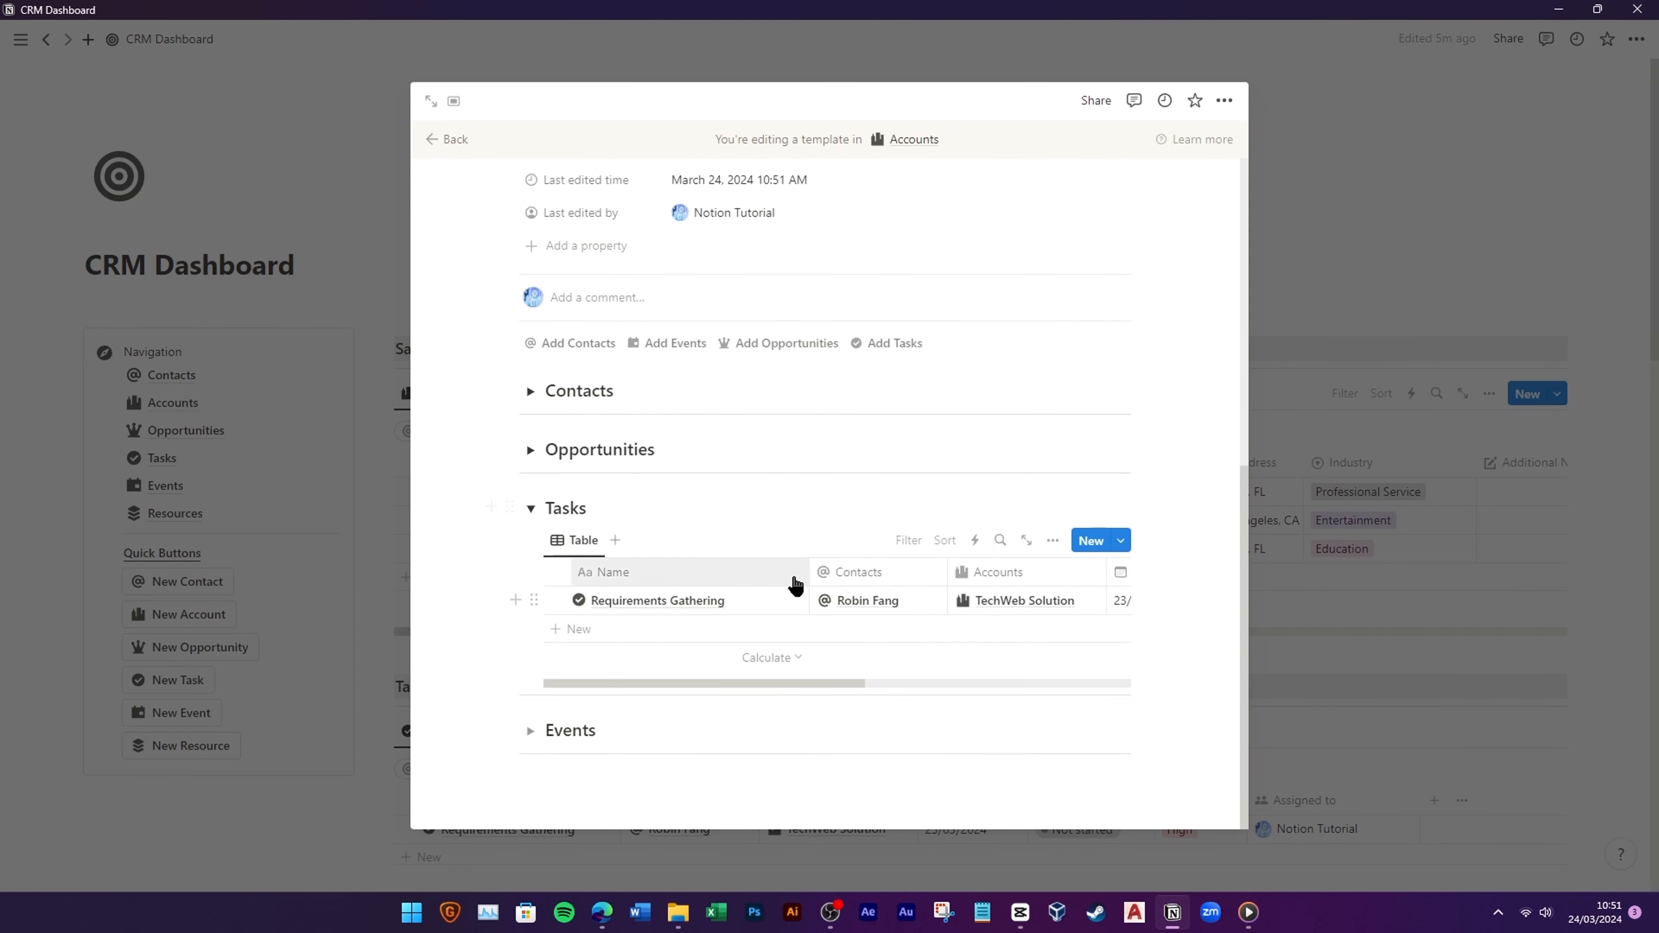
Step: Hide the Accounts column in the Tasks view and add an Accounts filter
mouse_move(822, 684)
left_mouse_down()
mouse_move(1014, 688)
mouse_move(803, 683)
left_mouse_up()
left_click(925, 571)
left_click(950, 758)
left_click(912, 539)
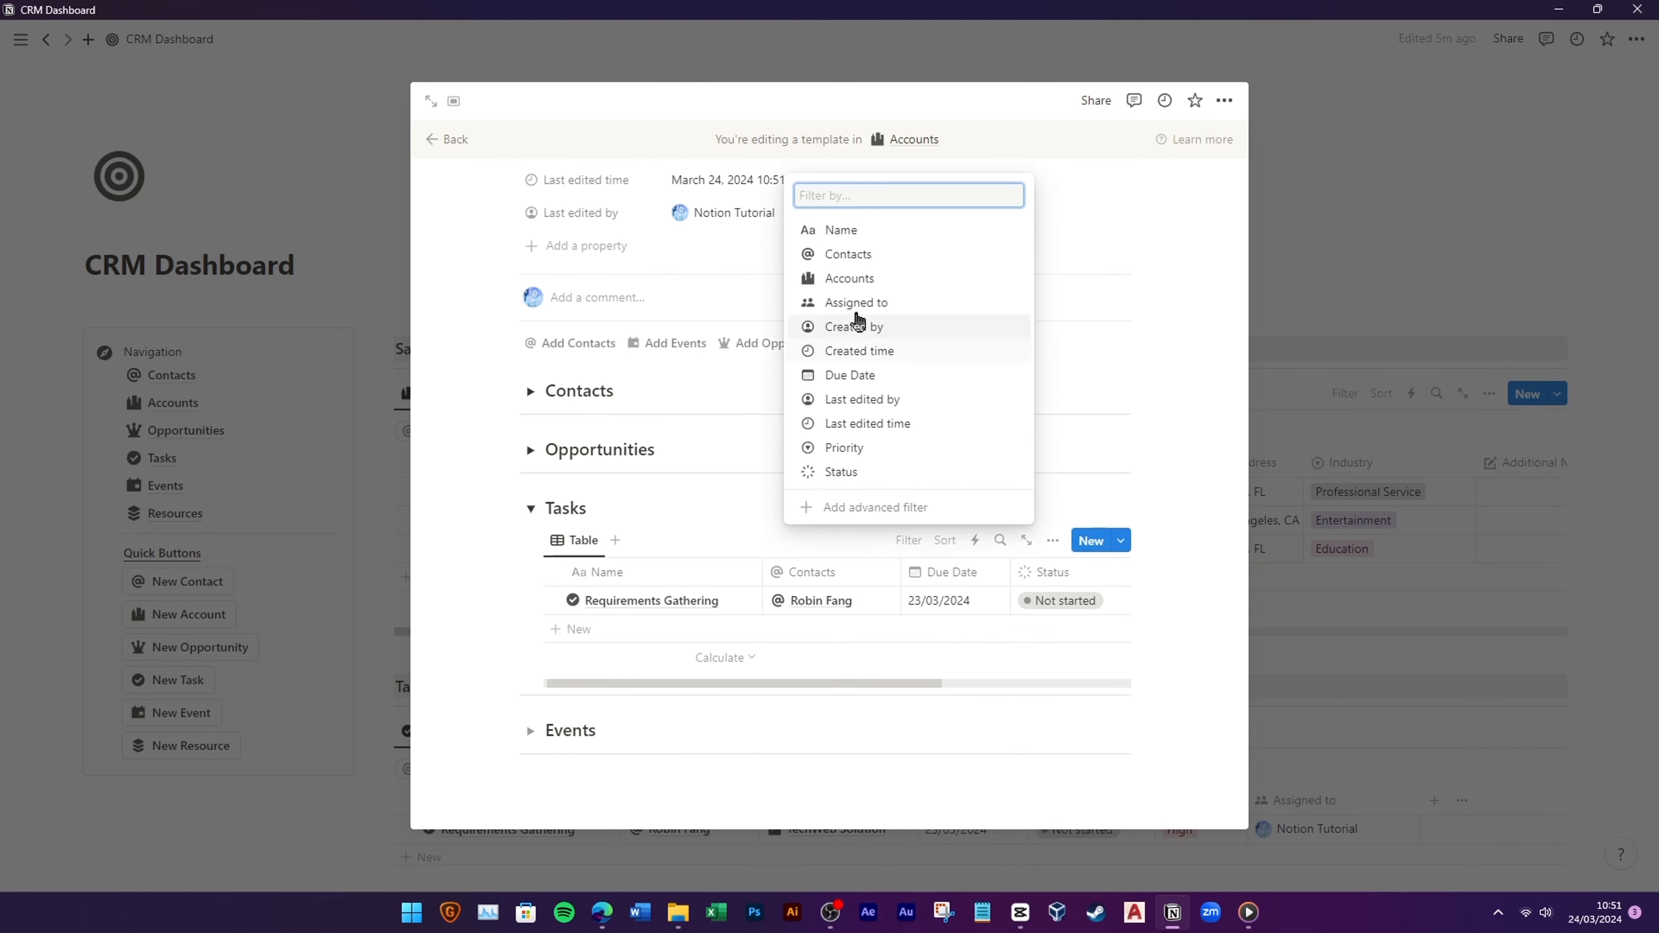
left_click(849, 278)
left_click(909, 540)
Step: Give the Tasks view a checkmark icon
left_click(578, 540)
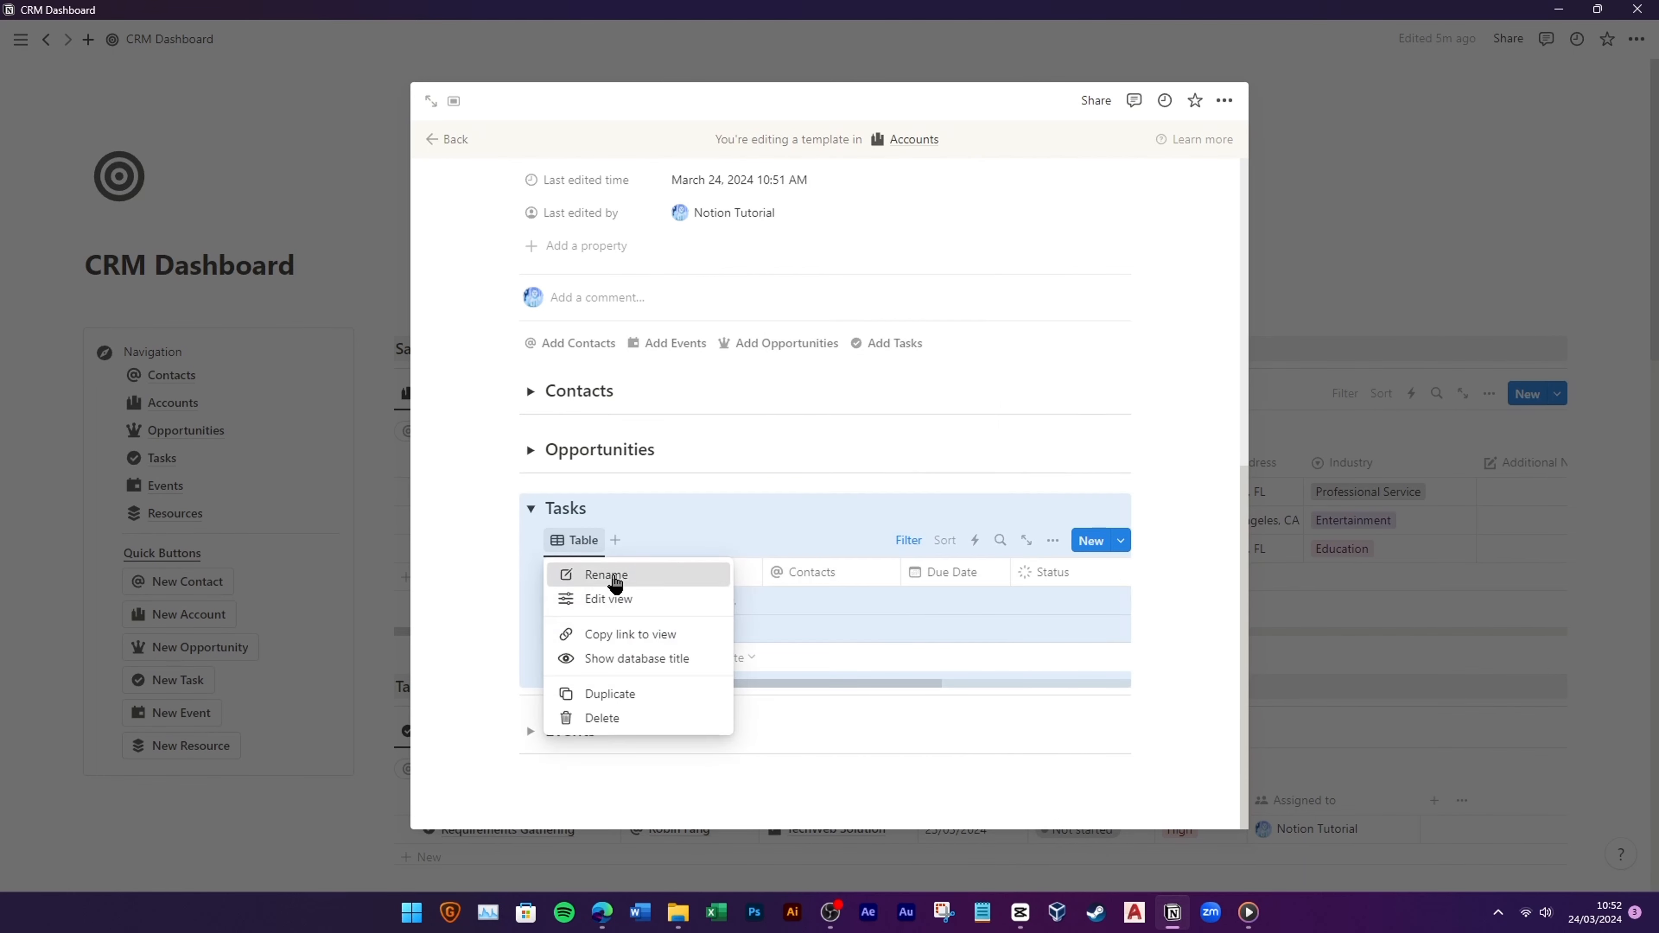
left_click(608, 575)
left_click(901, 618)
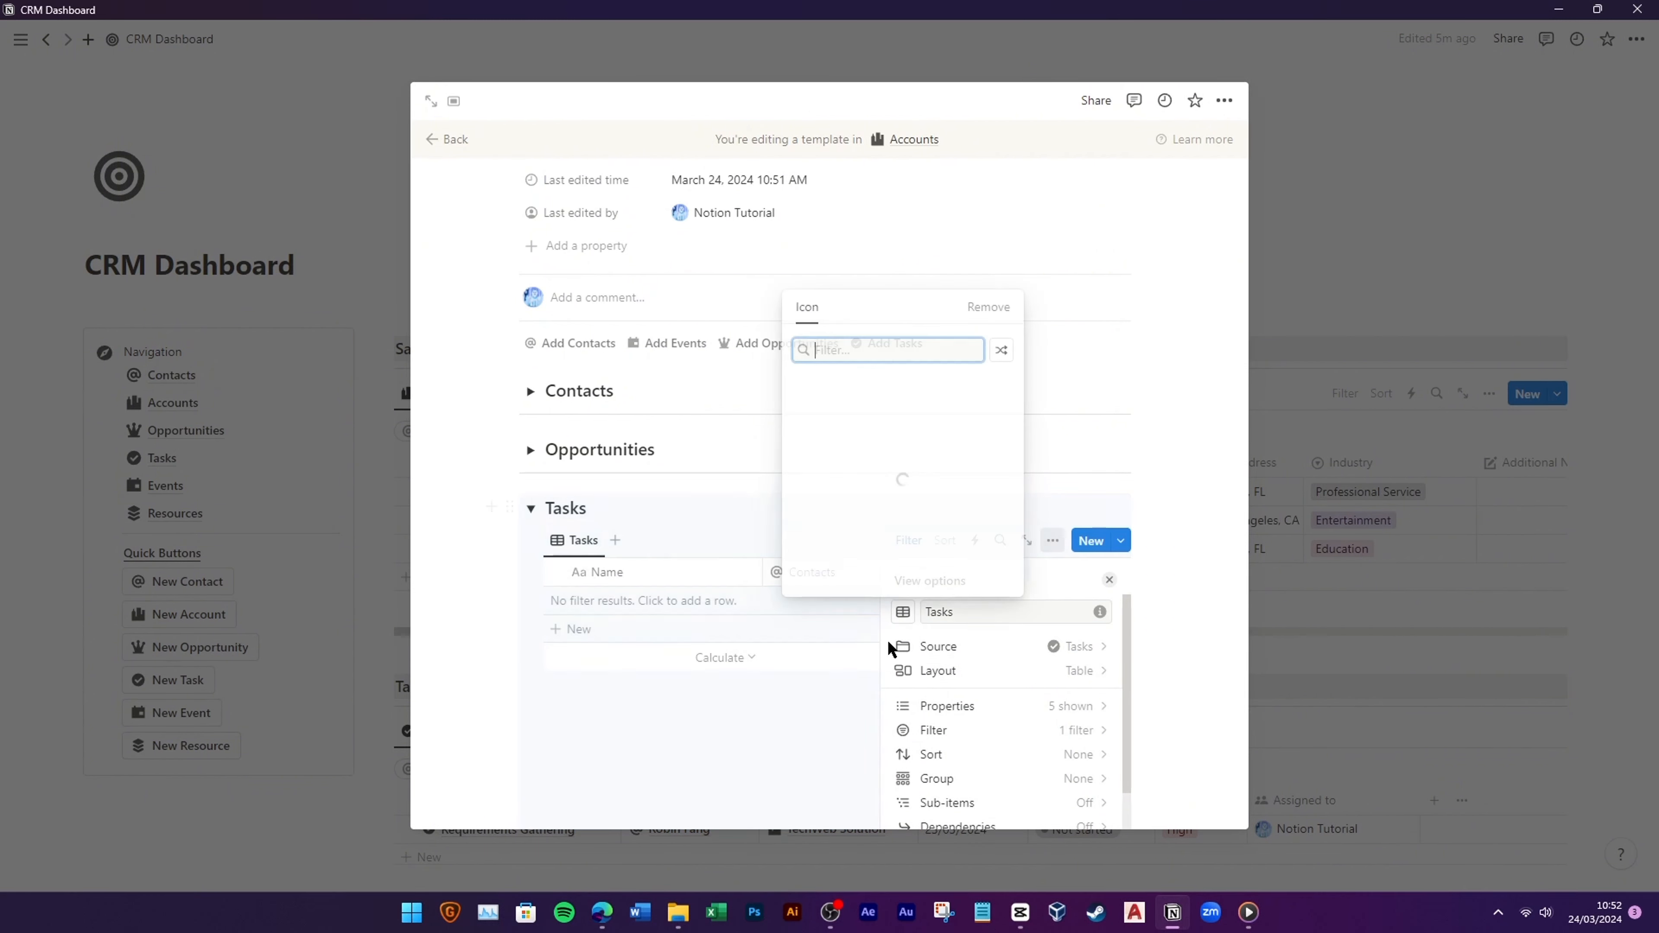
left_click(889, 415)
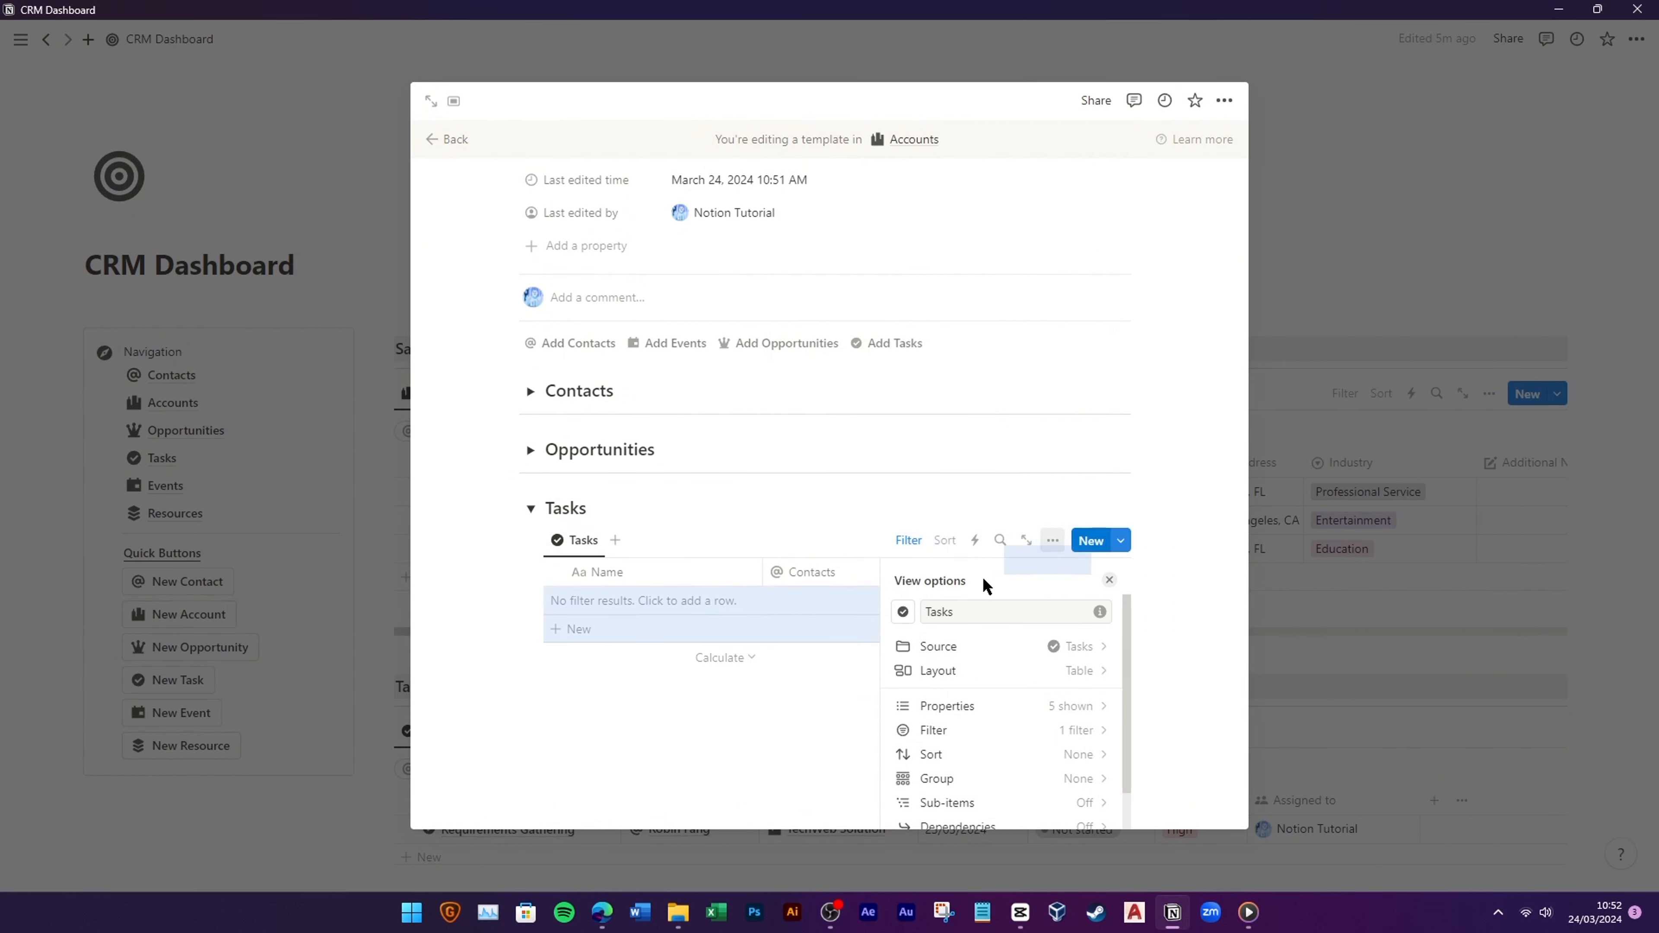
key("Escape")
Step: Add a new linked Events table view named 'Events' with a calendar icon under the Events toggle
left_click(530, 509)
left_click(530, 731)
left_click(665, 732)
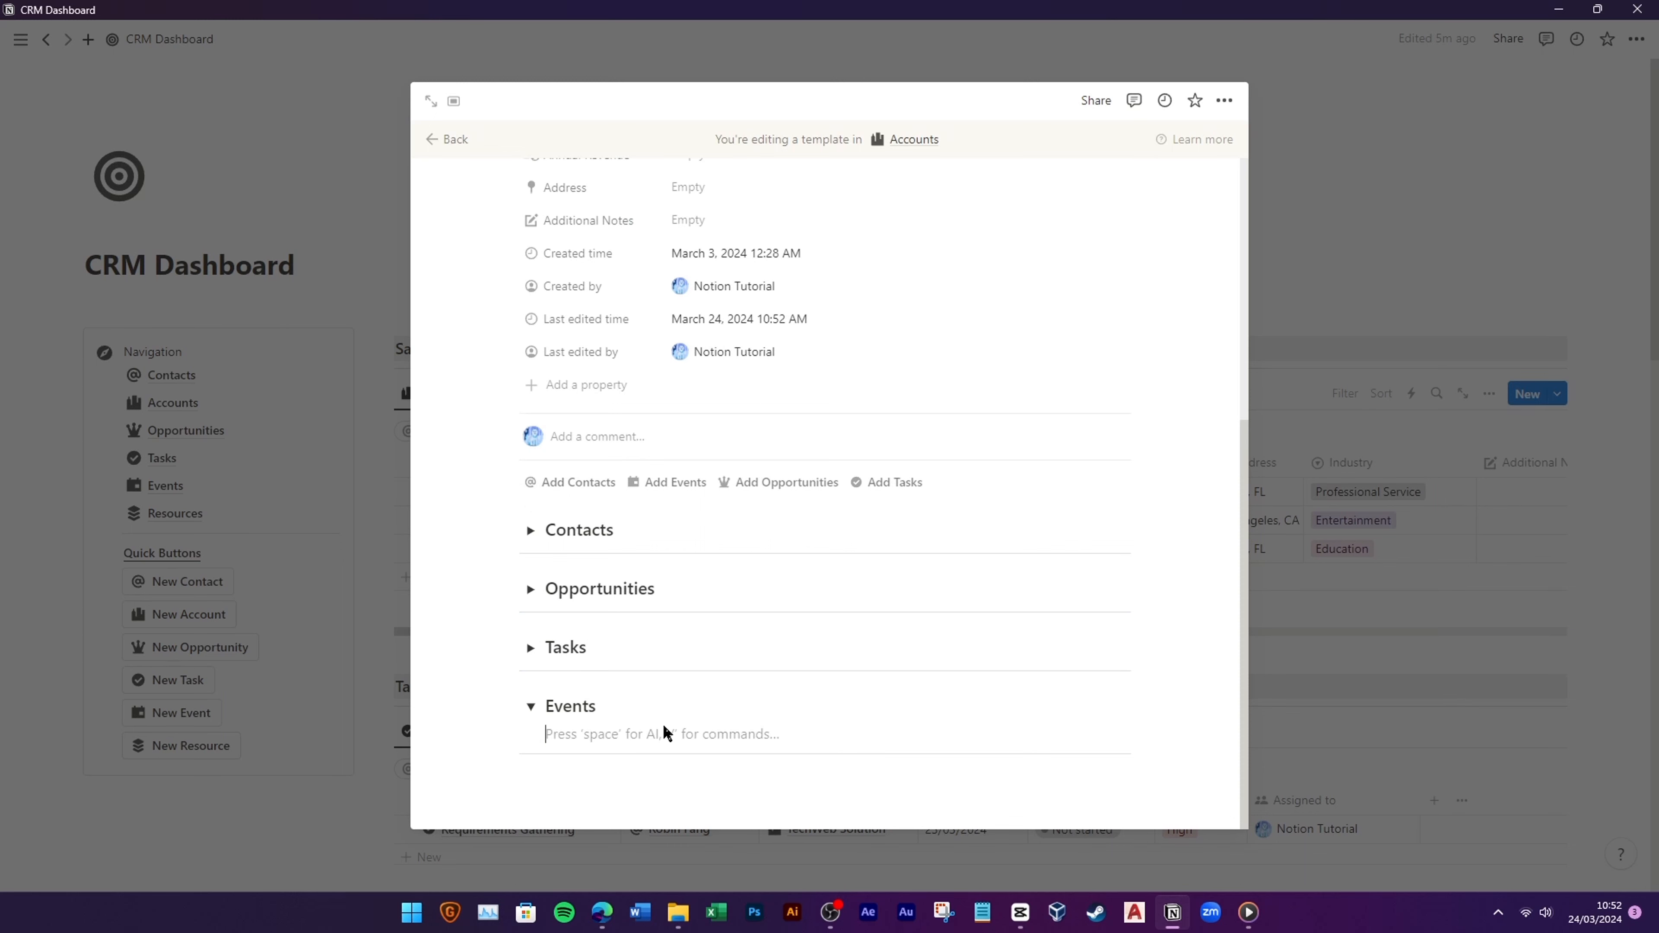
type("/linked")
left_click(653, 424)
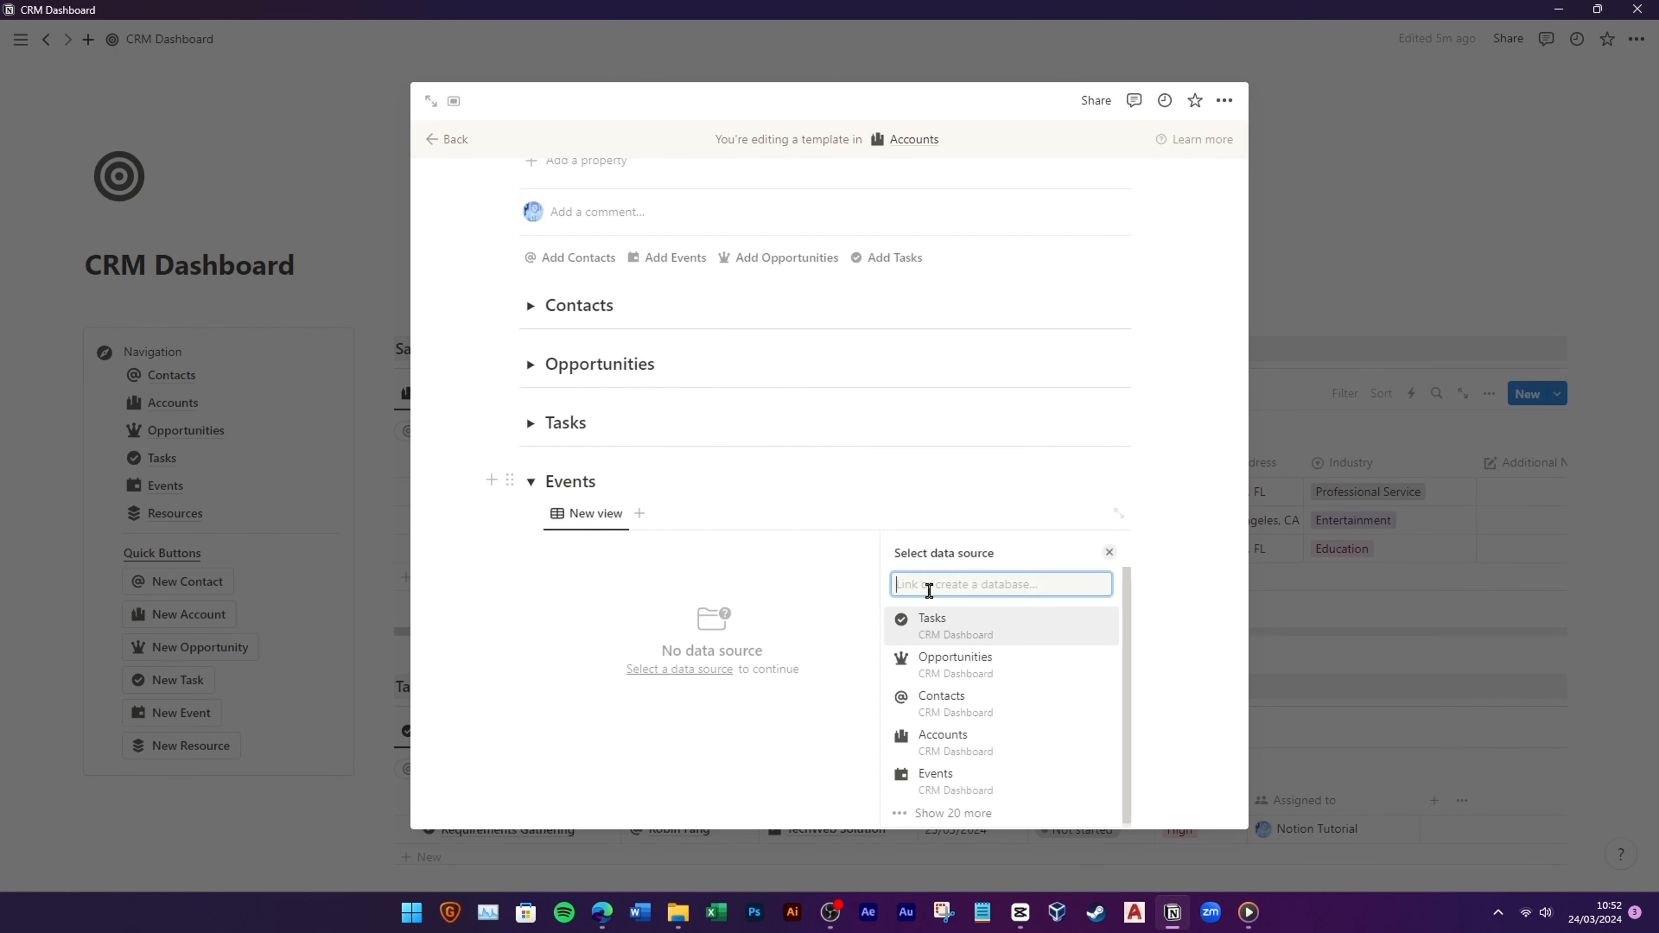
left_click(954, 770)
left_click(1032, 621)
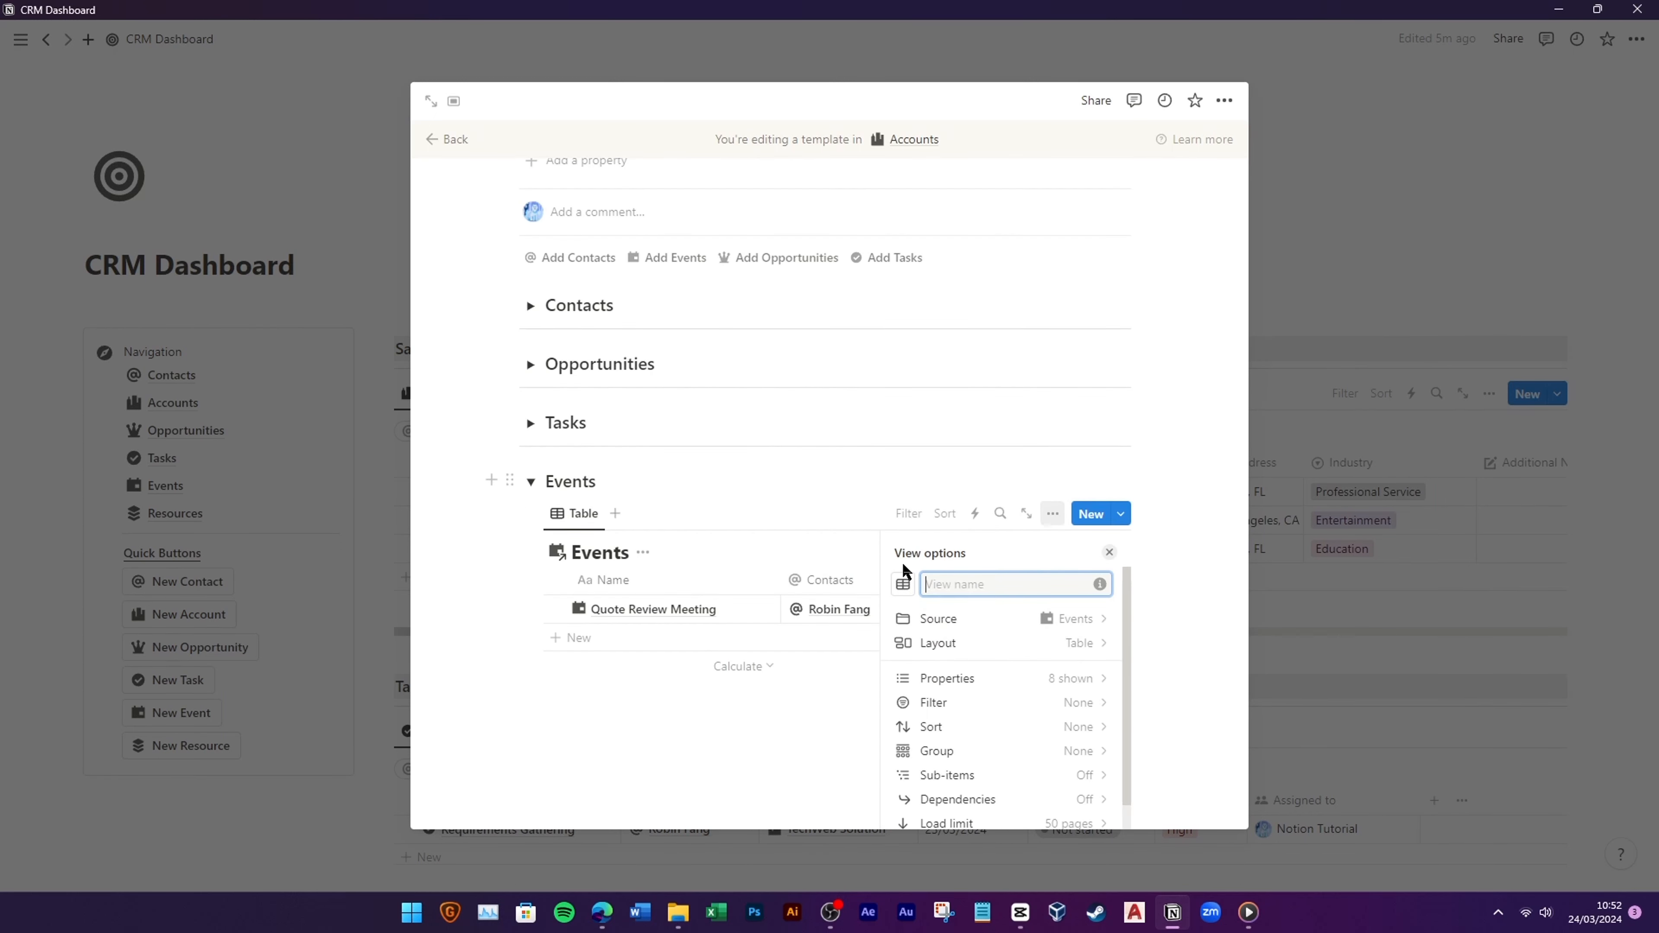
type("Events")
left_click(903, 584)
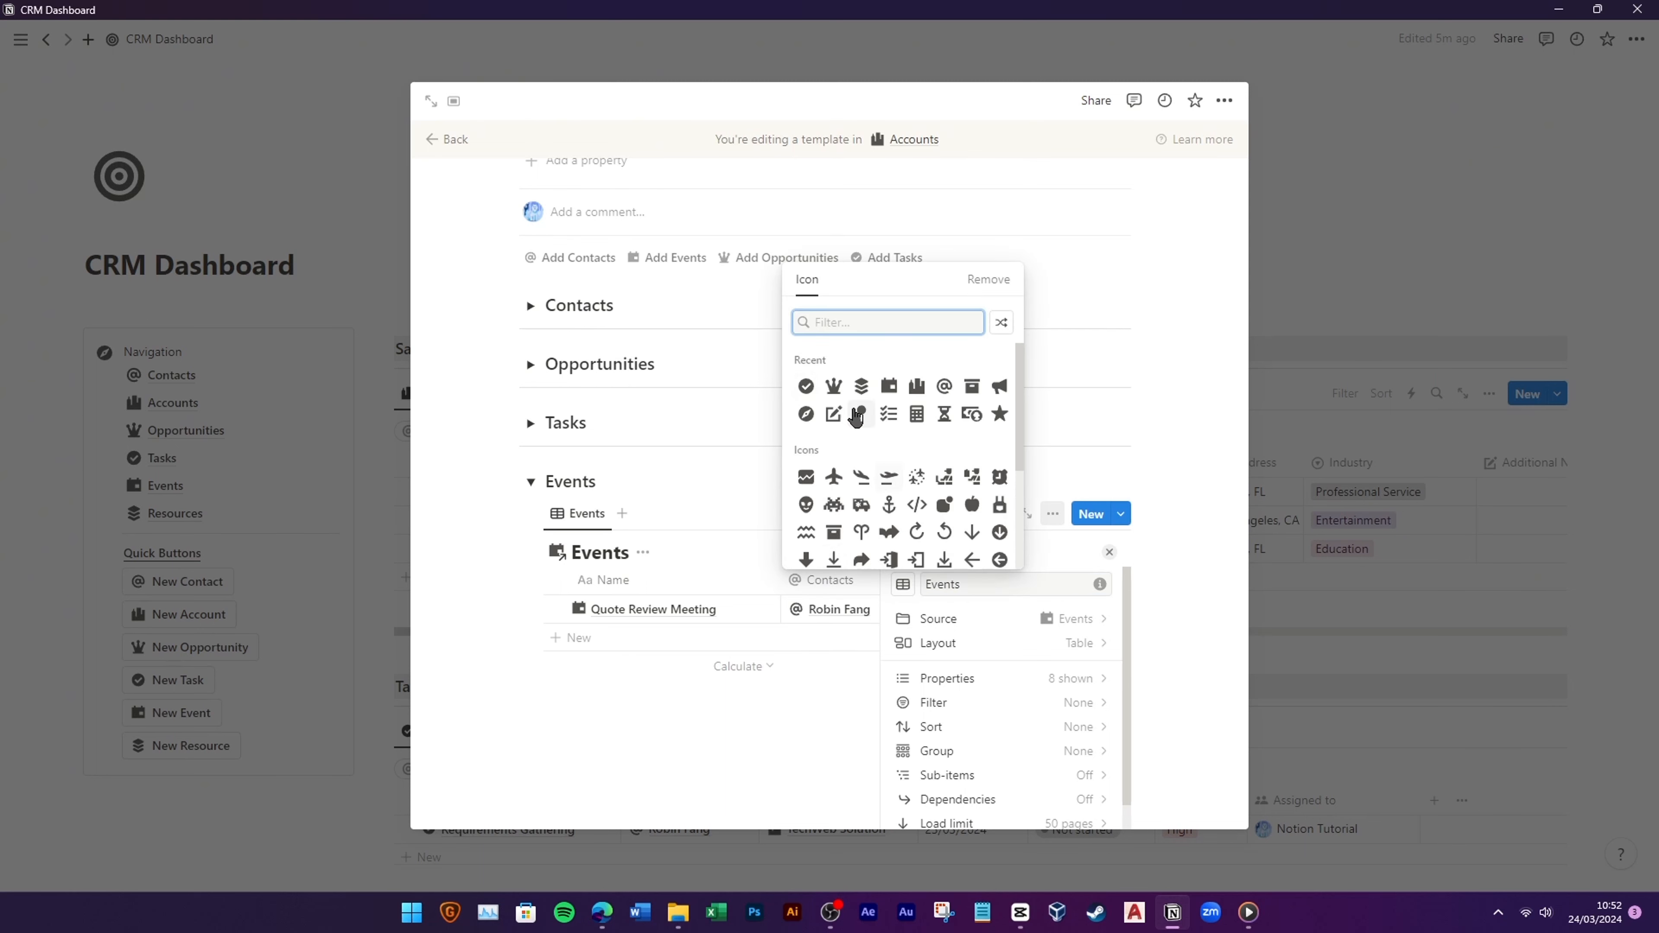
left_click(889, 386)
left_click(735, 705)
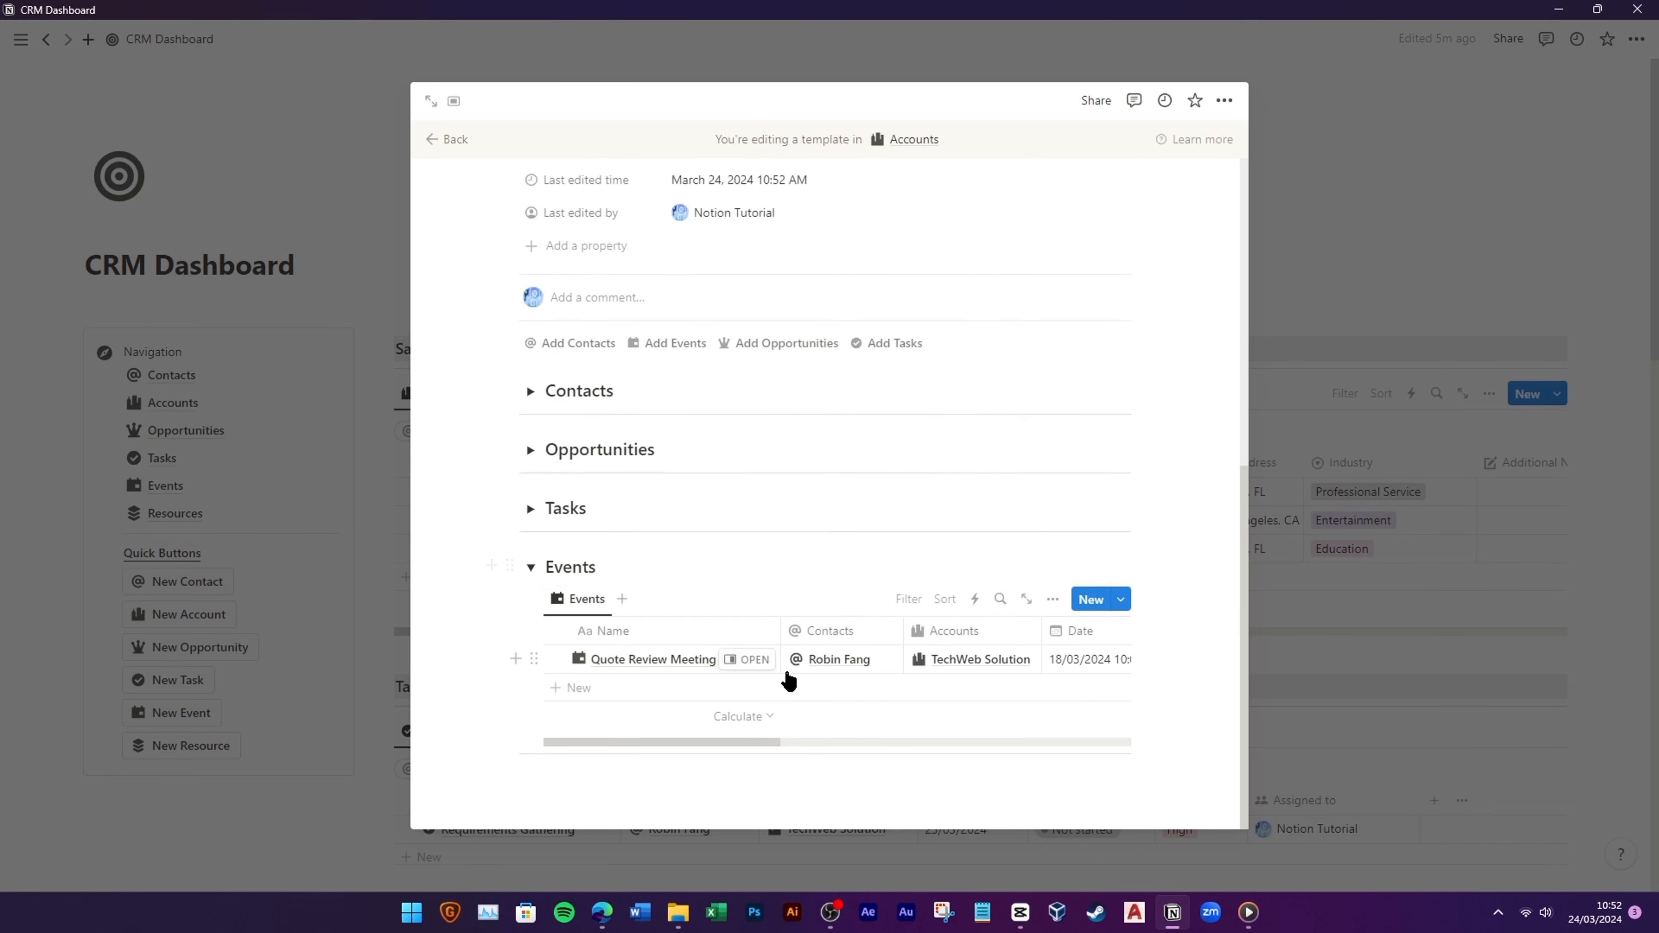
Step: Hide the Events table's Accounts column and filter it by Accounts to the current account
left_click_drag(760, 747, 864, 743)
left_click(730, 632)
left_click(745, 511)
left_click(911, 603)
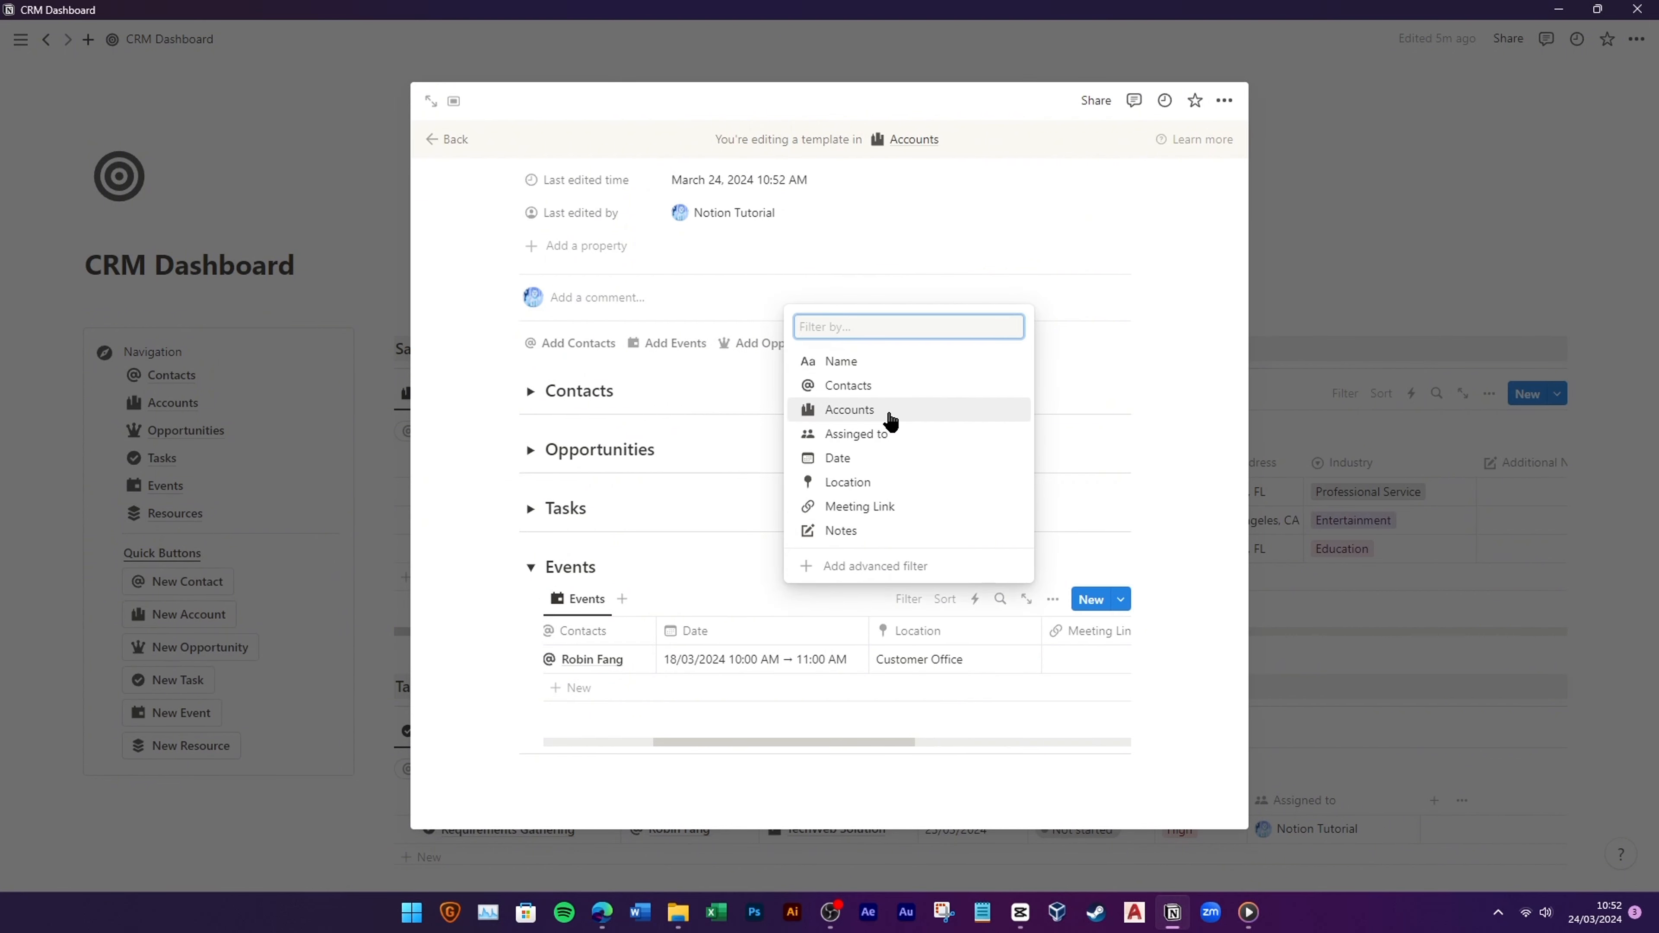
left_click(891, 422)
left_click(575, 722)
left_click(823, 673)
scroll(661, 611, "up", 5)
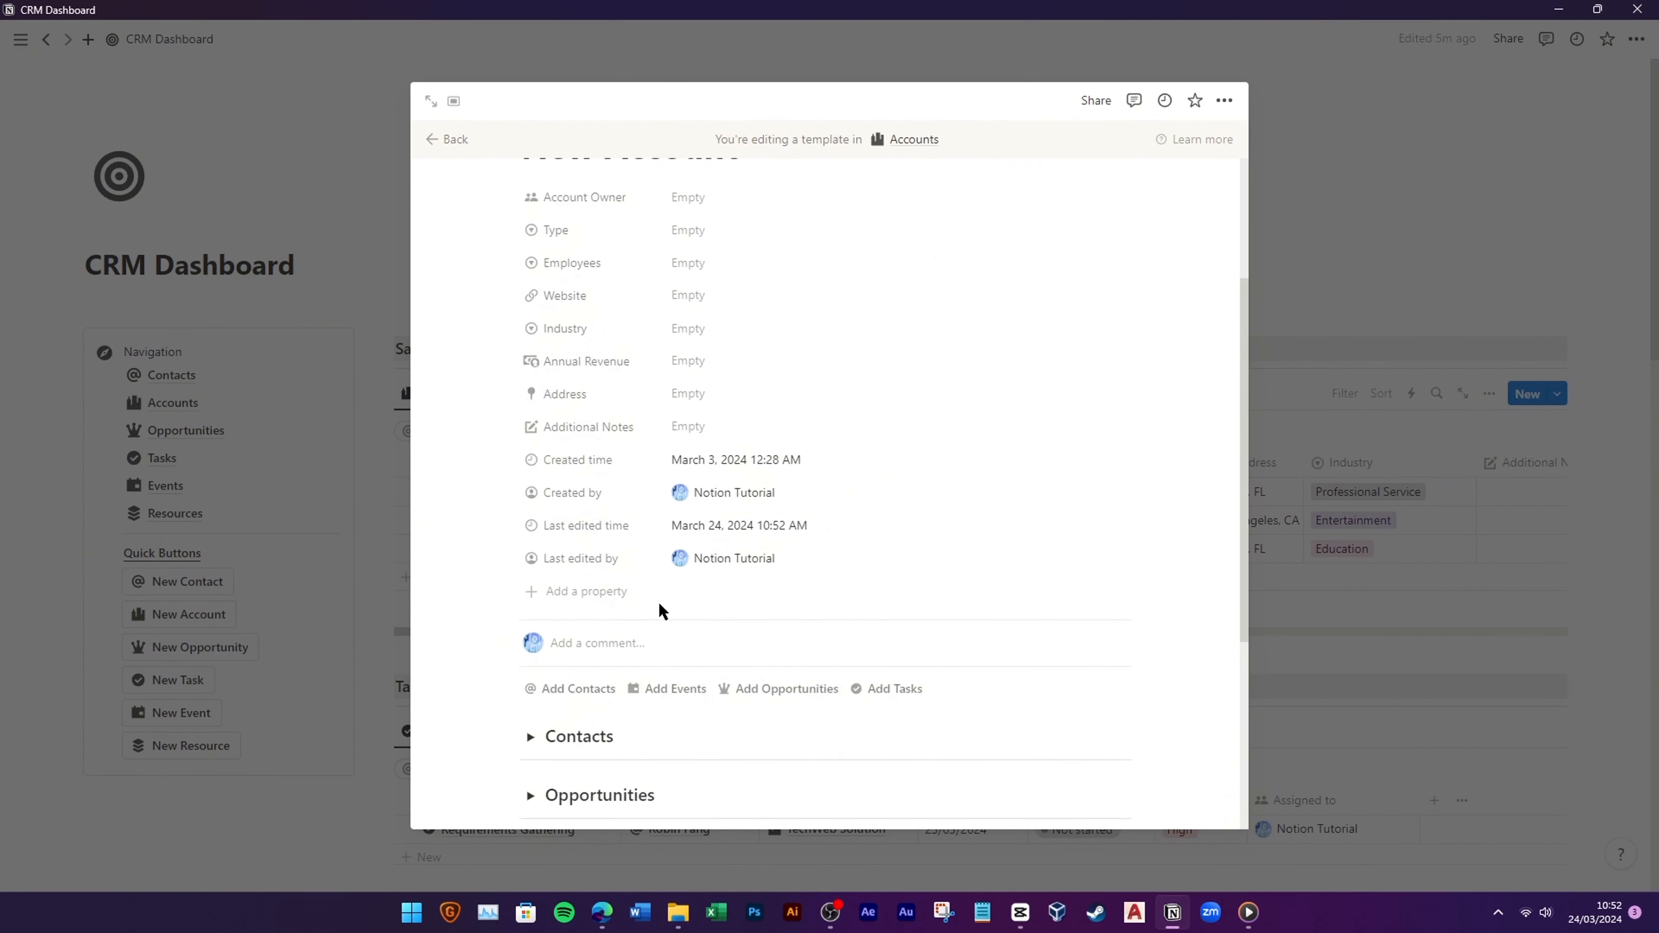
scroll(661, 611, "up", 2)
Step: Back on the dashboard, apply the New Account template to the TechWeb Solution account page
left_click(450, 139)
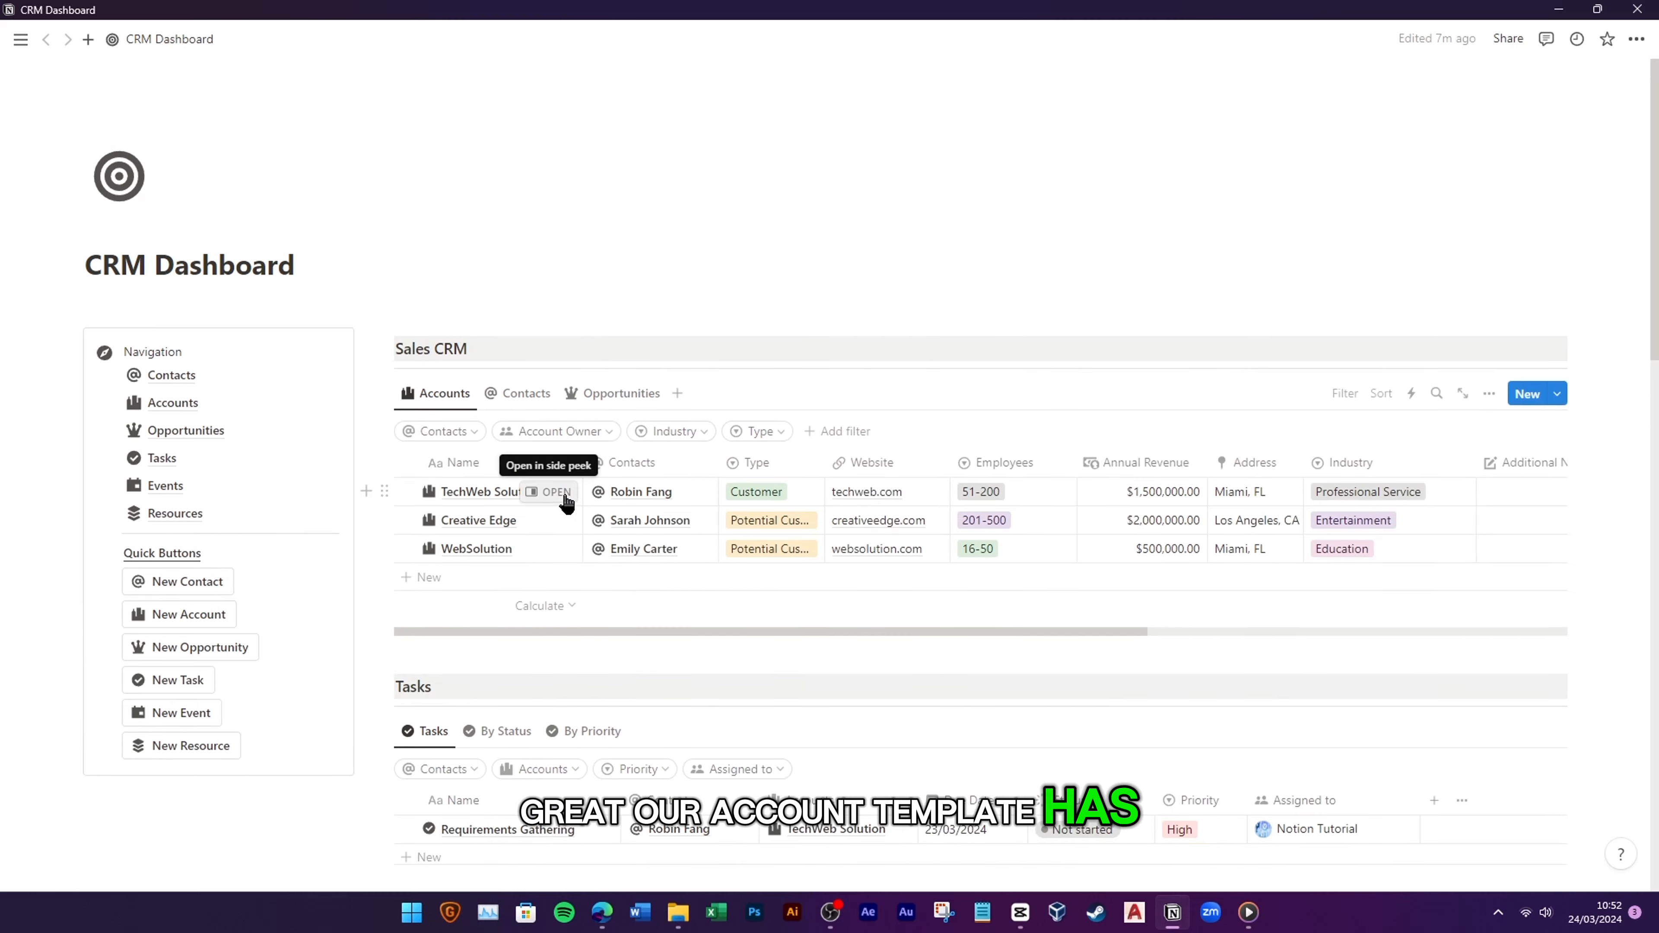
left_click(566, 501)
left_click(972, 692)
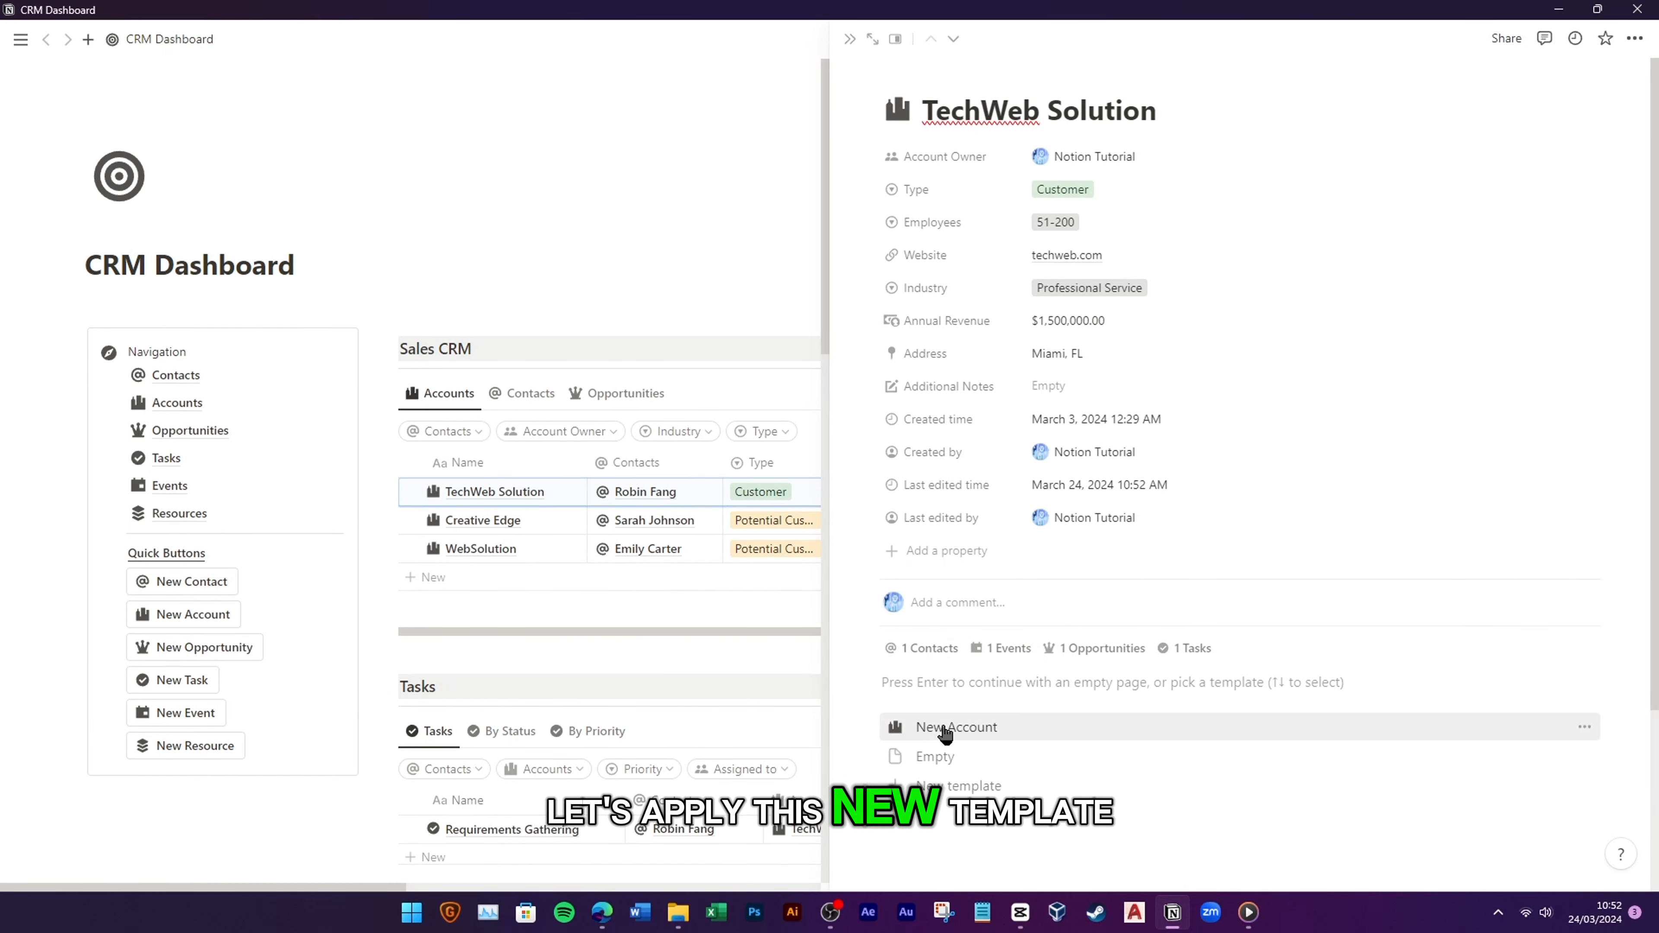
left_click(945, 729)
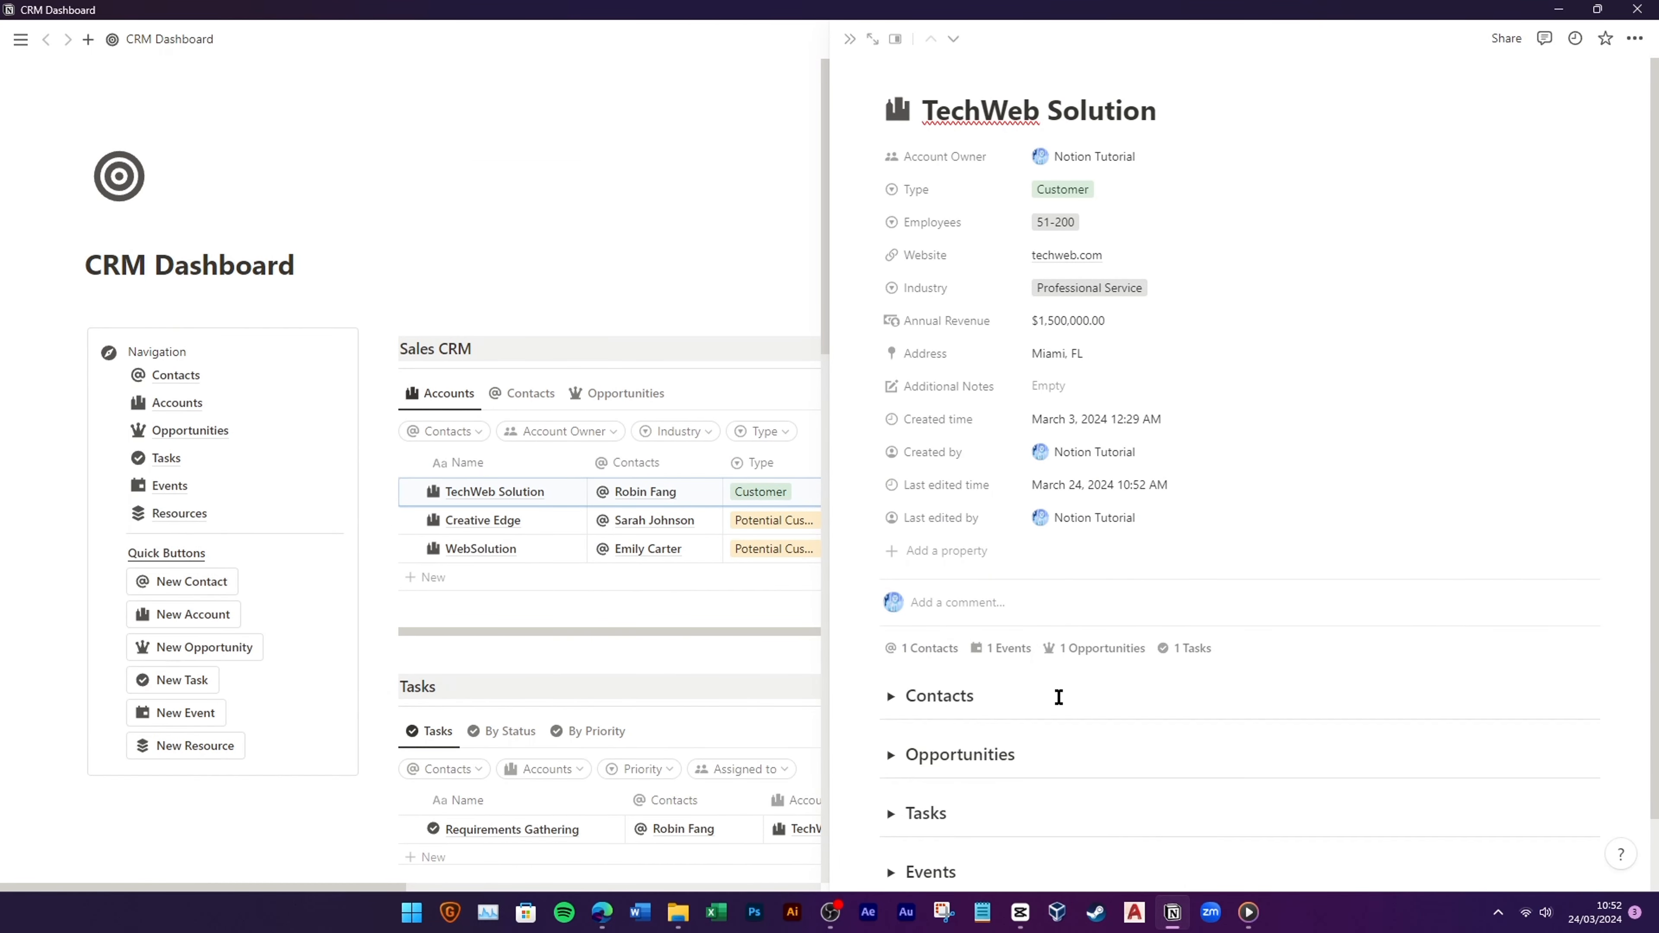
Step: Check TechWeb Solution's Contacts, Opportunities, Tasks and Events sections by expanding and collapsing each
scroll(1059, 696, "down", 1)
left_click(887, 616)
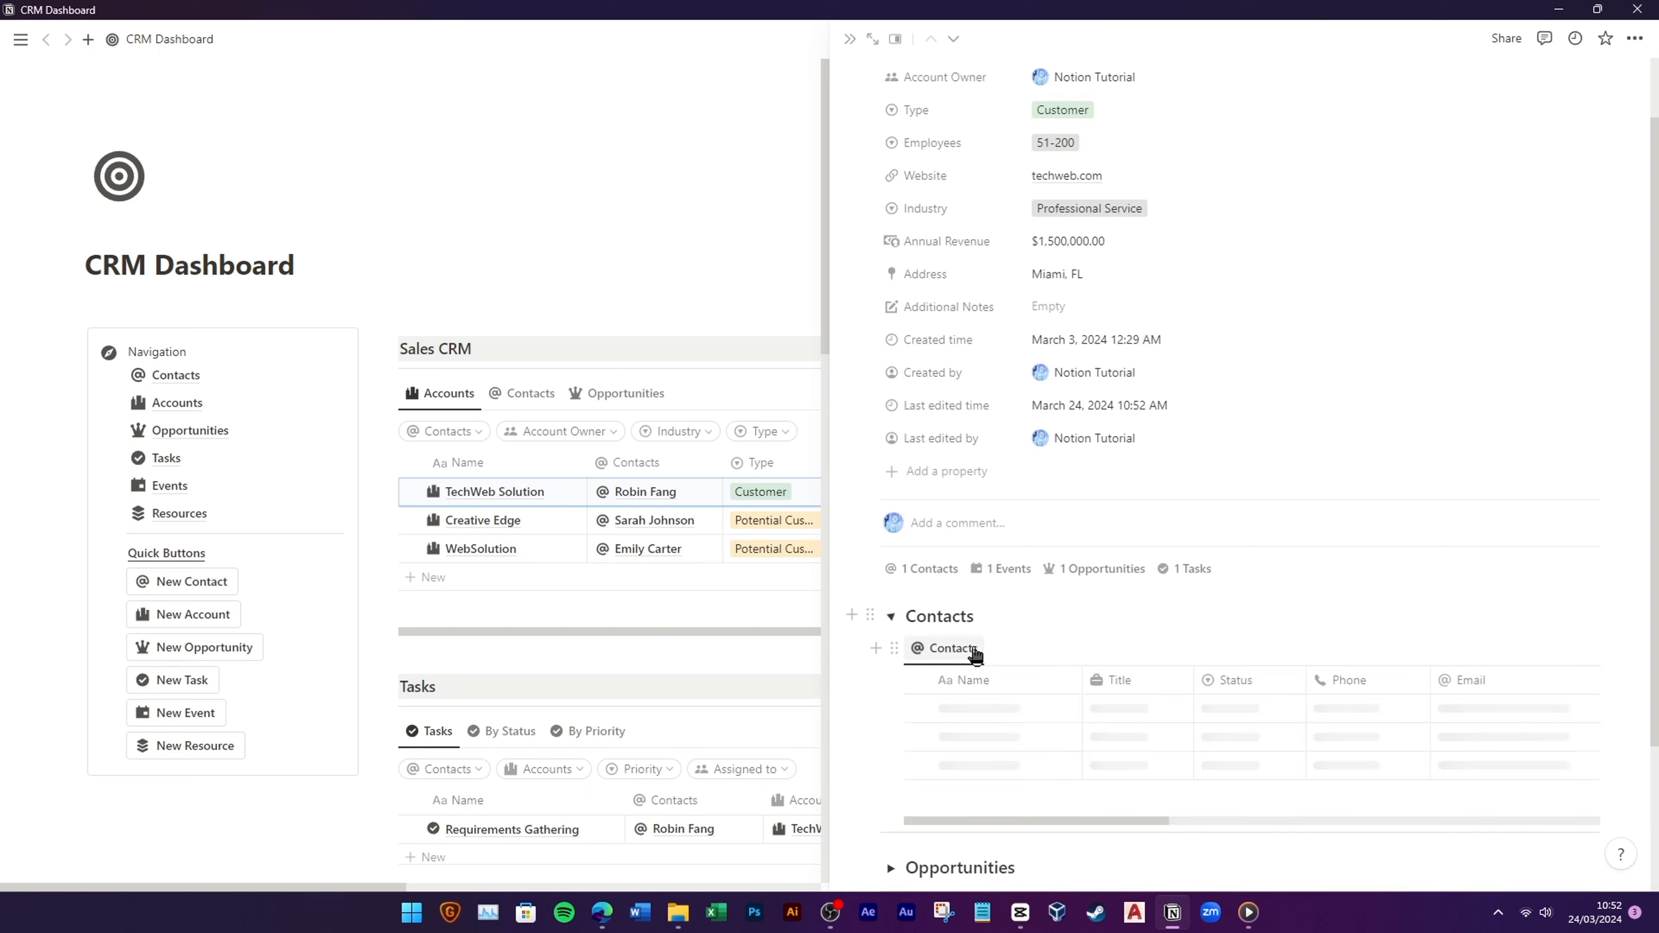
left_click(886, 617)
left_click(891, 677)
left_click(891, 677)
left_click(891, 731)
scroll(1111, 739, "down", 2)
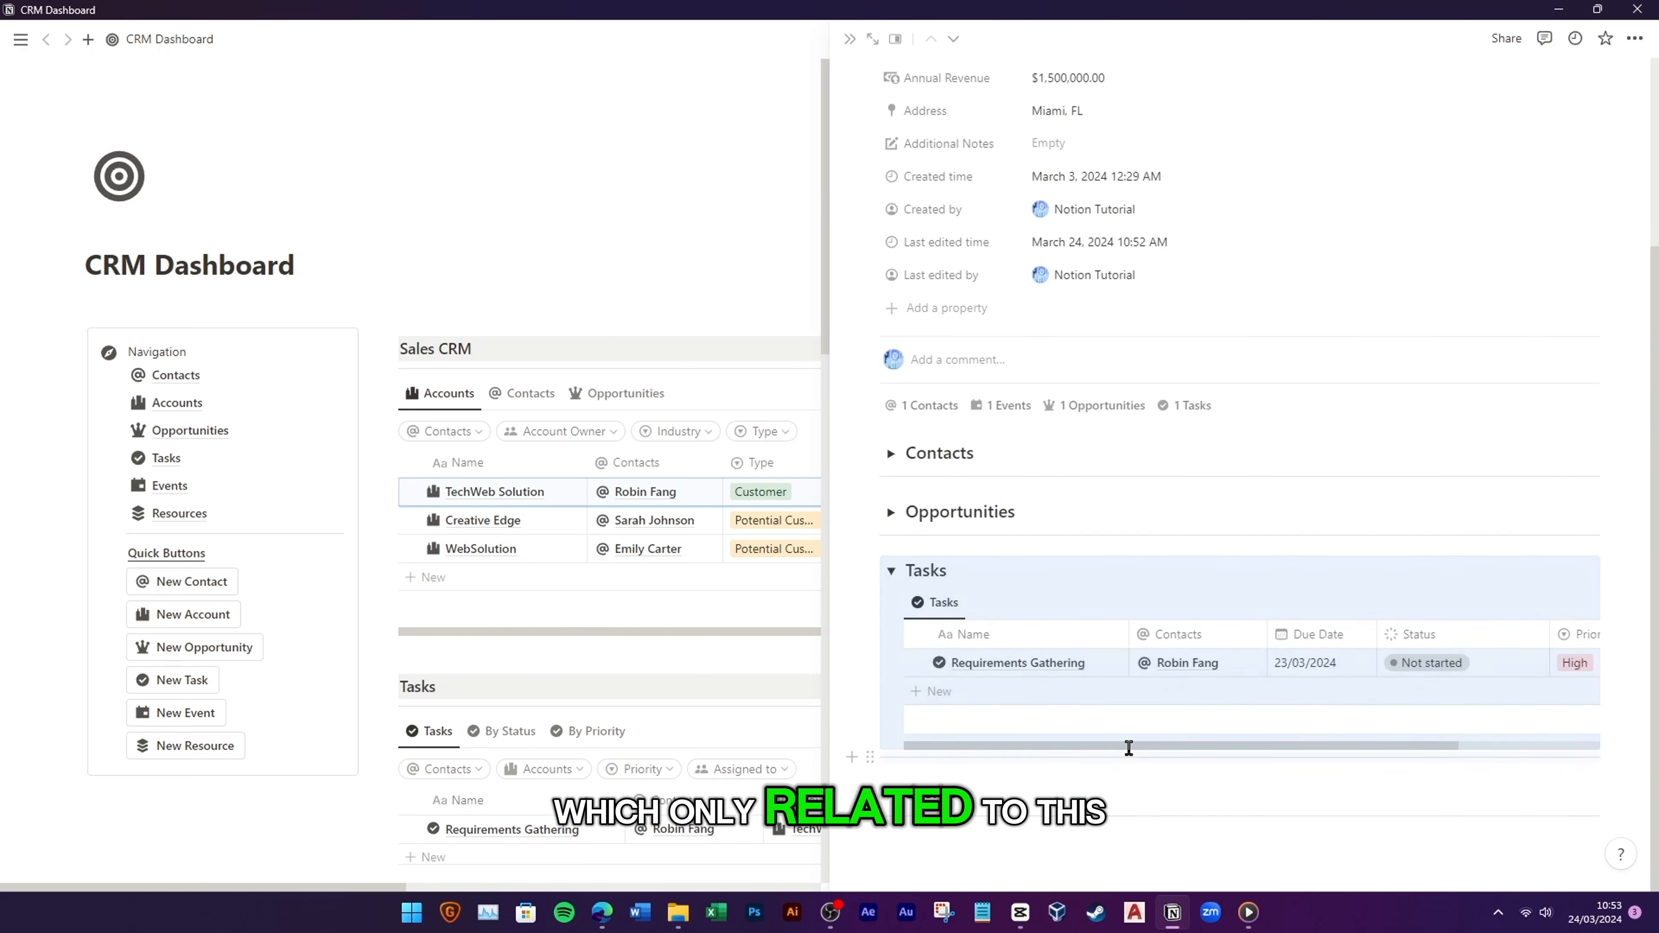
left_click(891, 571)
left_click(891, 791)
scroll(891, 791, "down", 2)
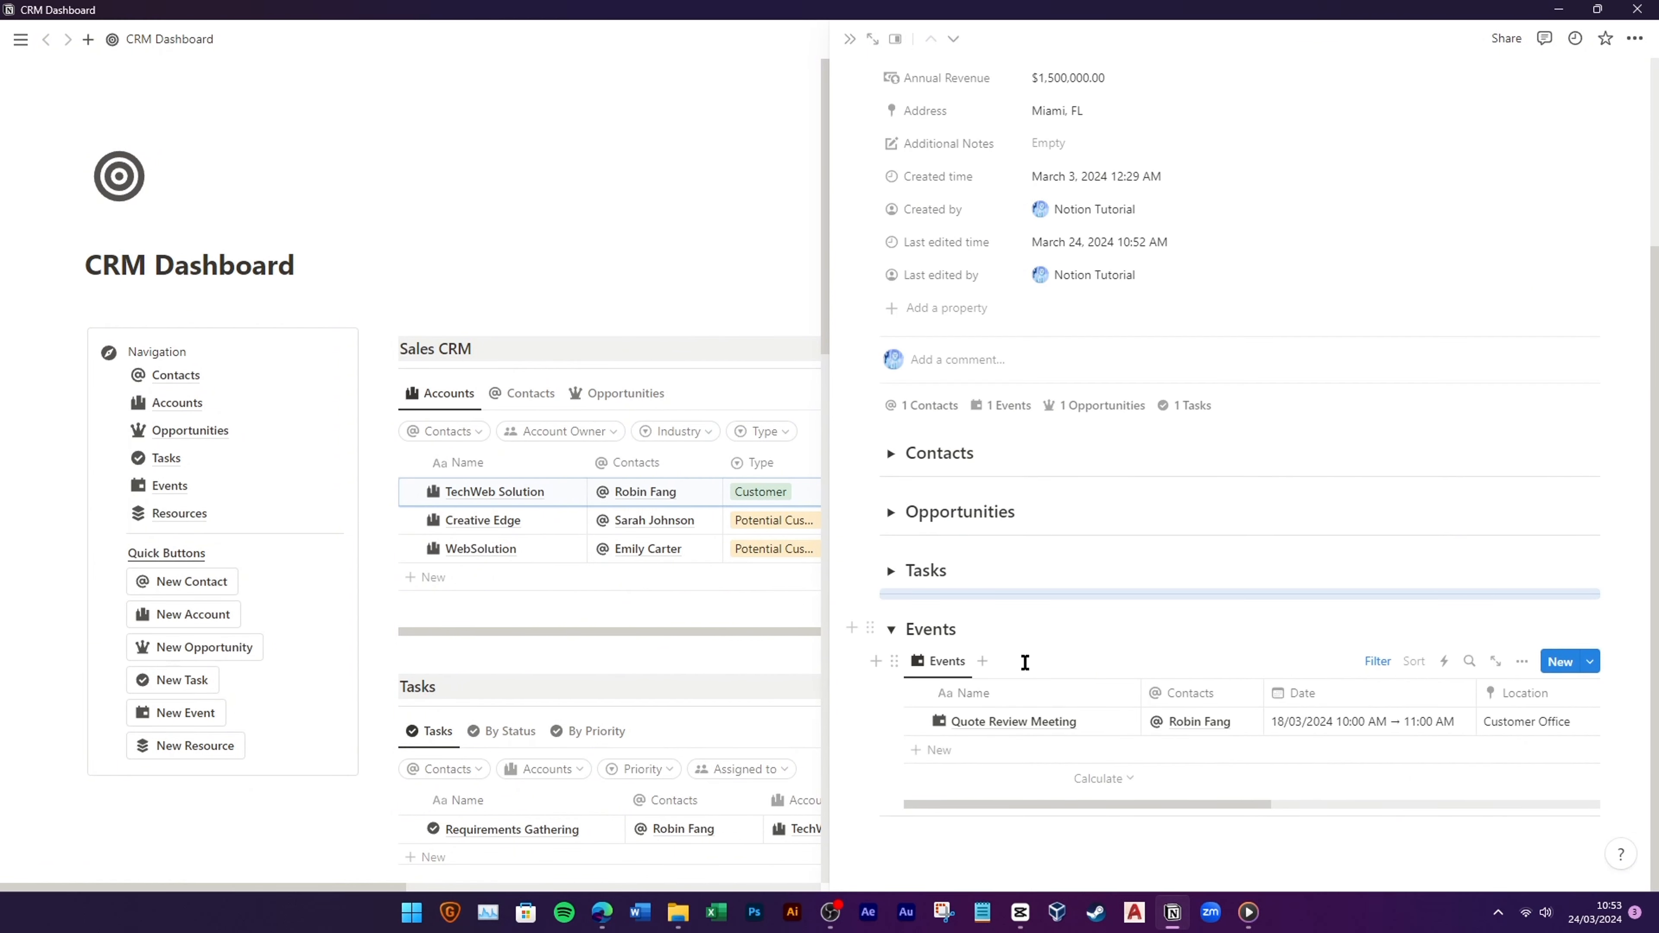
left_click(891, 628)
Step: Apply the New Account template to Creative Edge and check its Contacts, Opportunities and Tasks sections
left_click(556, 520)
left_click(939, 682)
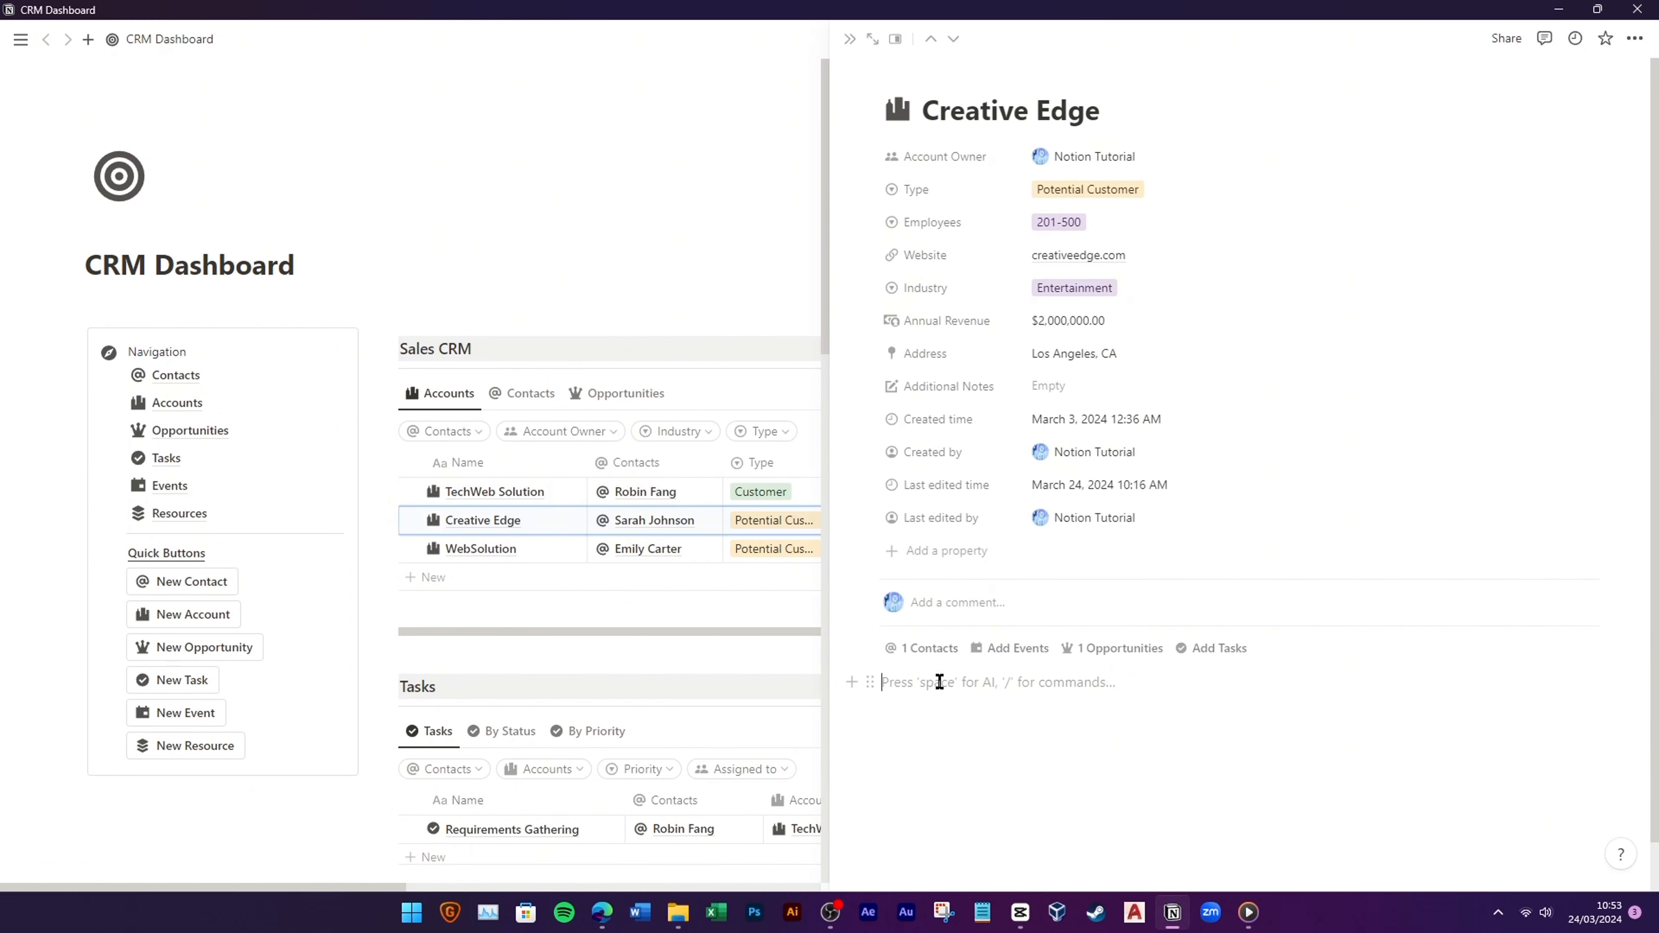
left_click(956, 728)
scroll(1072, 699, "down", 1)
left_click(892, 618)
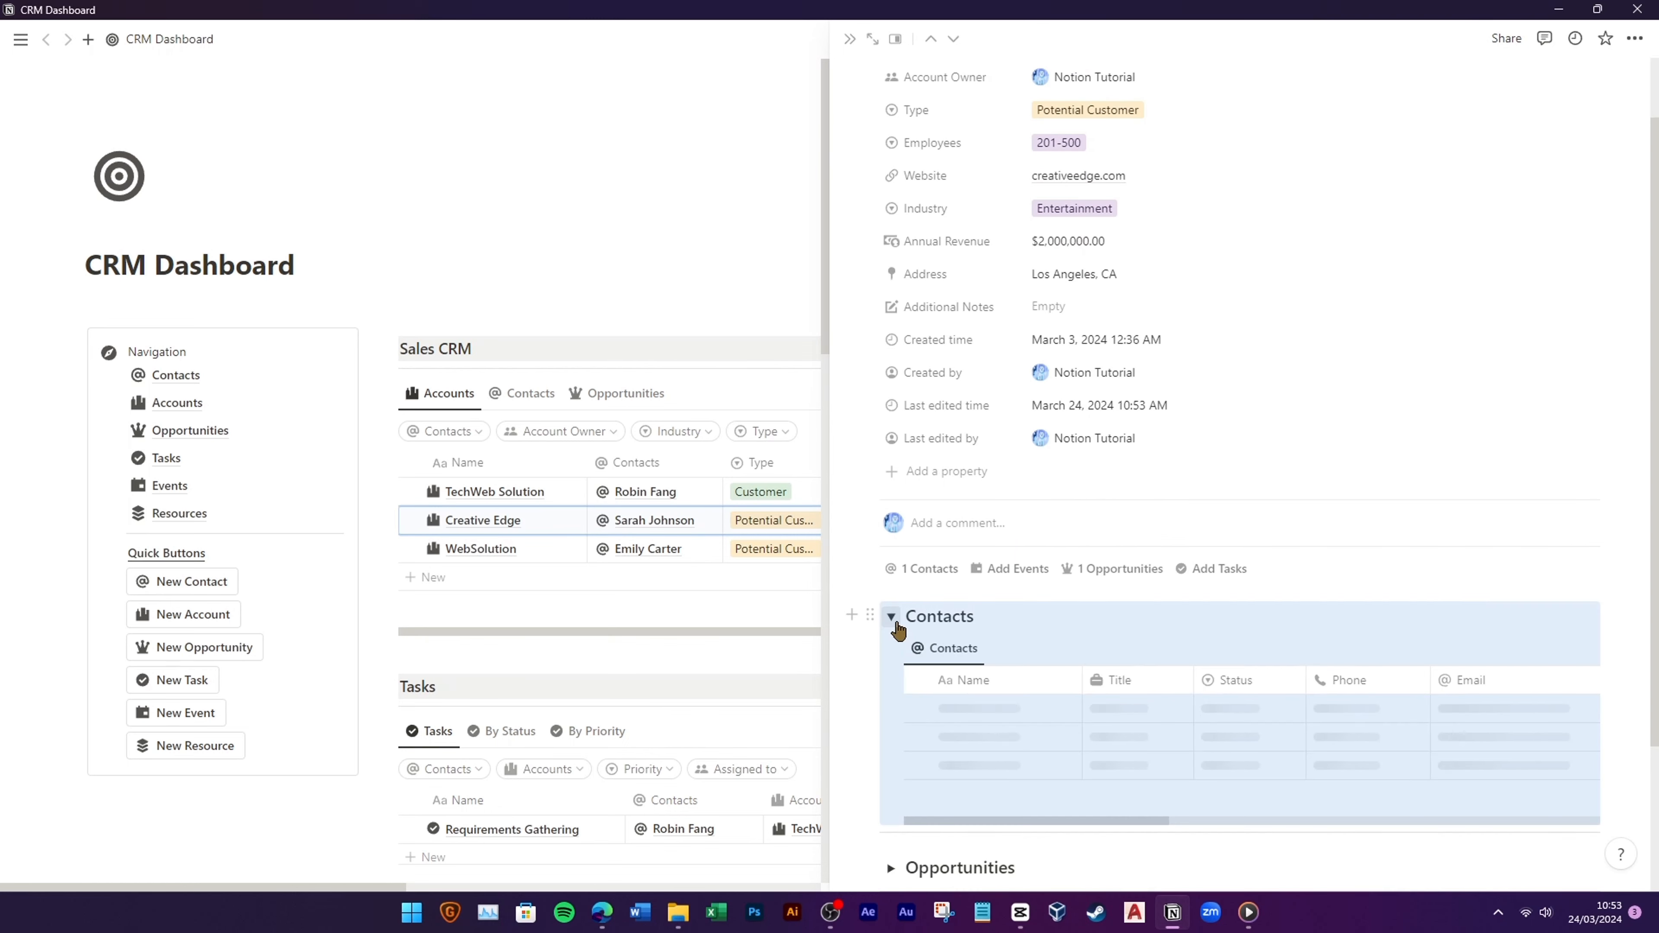
left_click(891, 616)
left_click(891, 676)
left_click(891, 676)
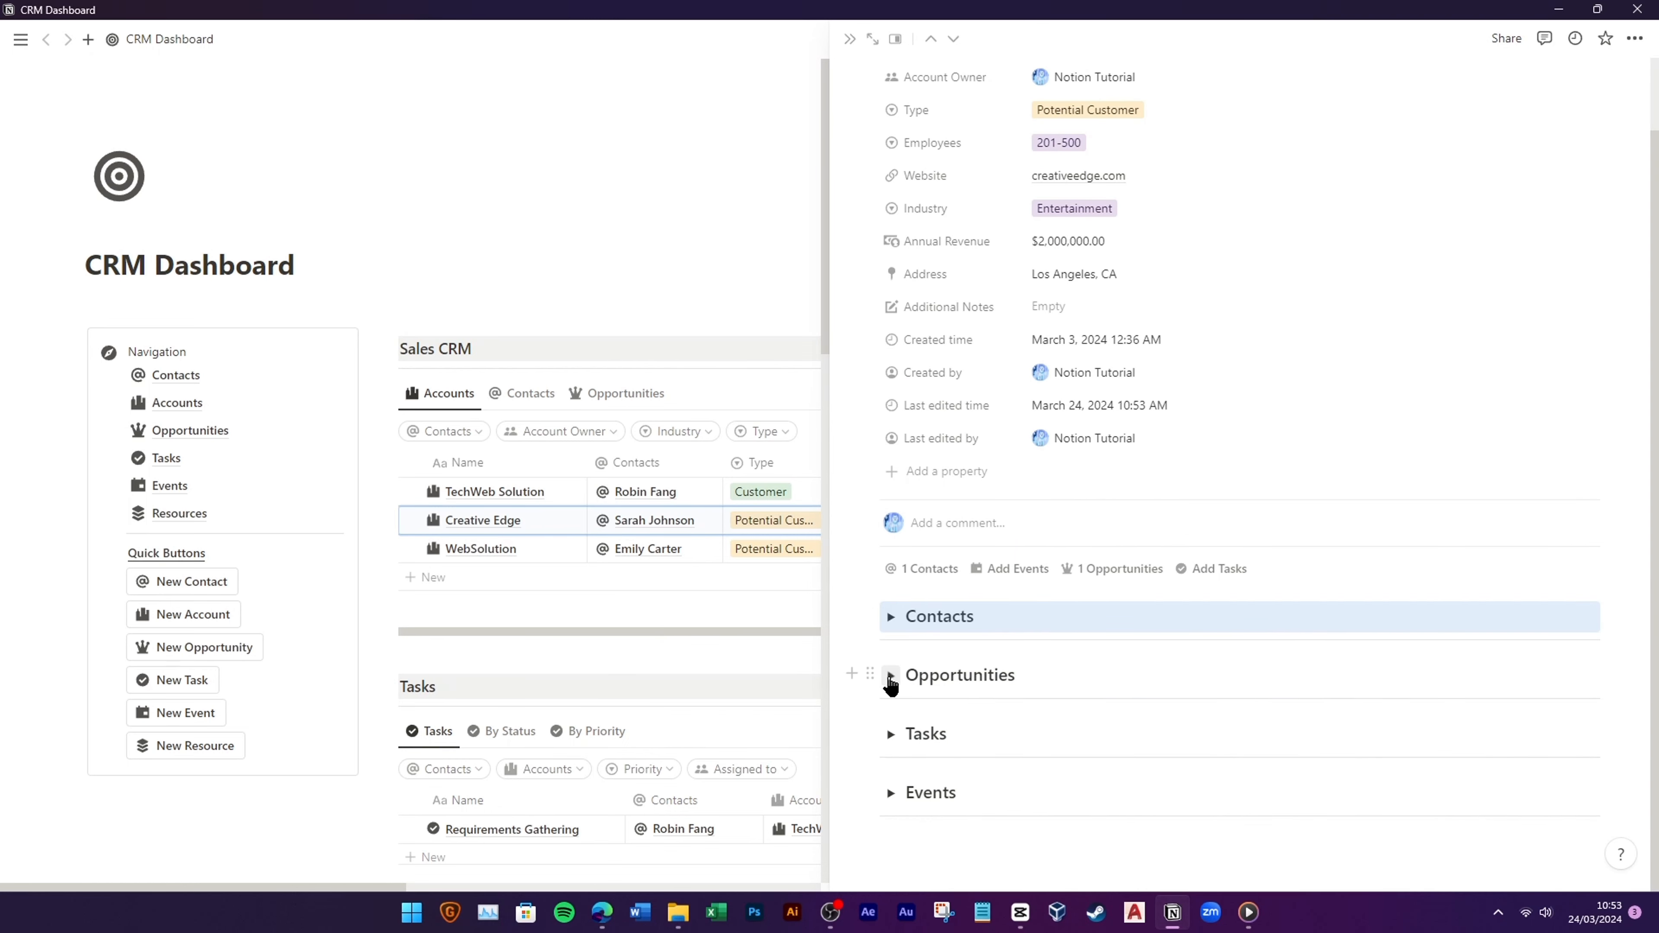
left_click(891, 734)
left_click(891, 734)
left_click(849, 38)
Step: Open the WebSolution account page, look over its sections, and close it
left_click(552, 549)
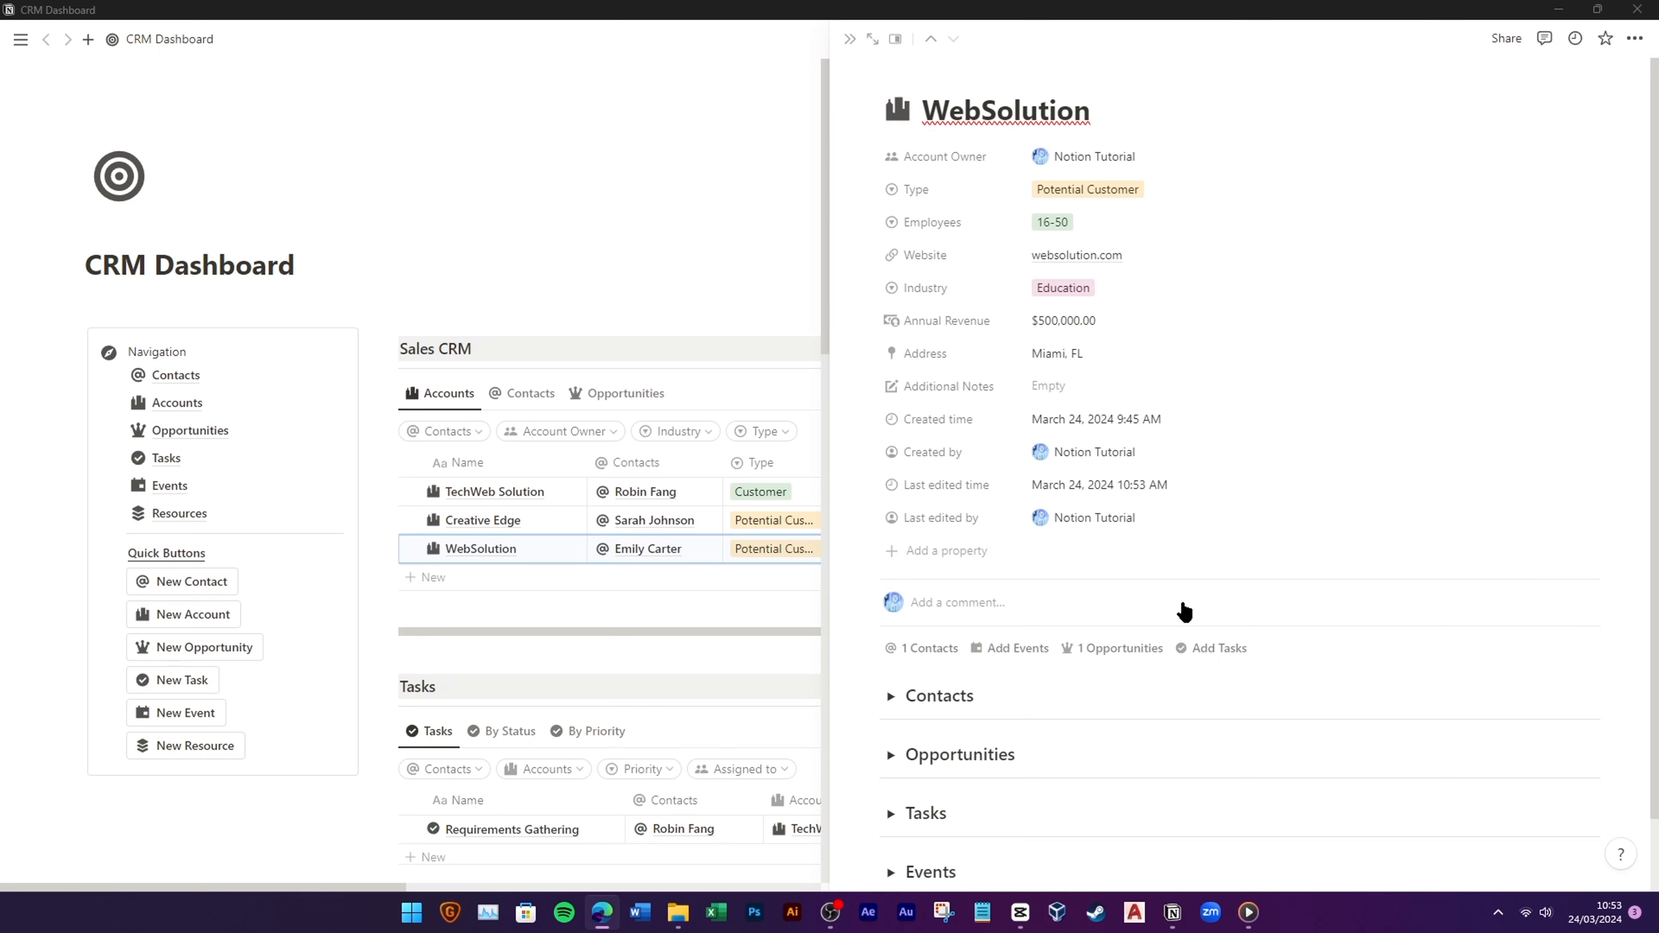
scroll(1019, 671, "down", 2)
scroll(1018, 670, "up", 2)
left_click(848, 40)
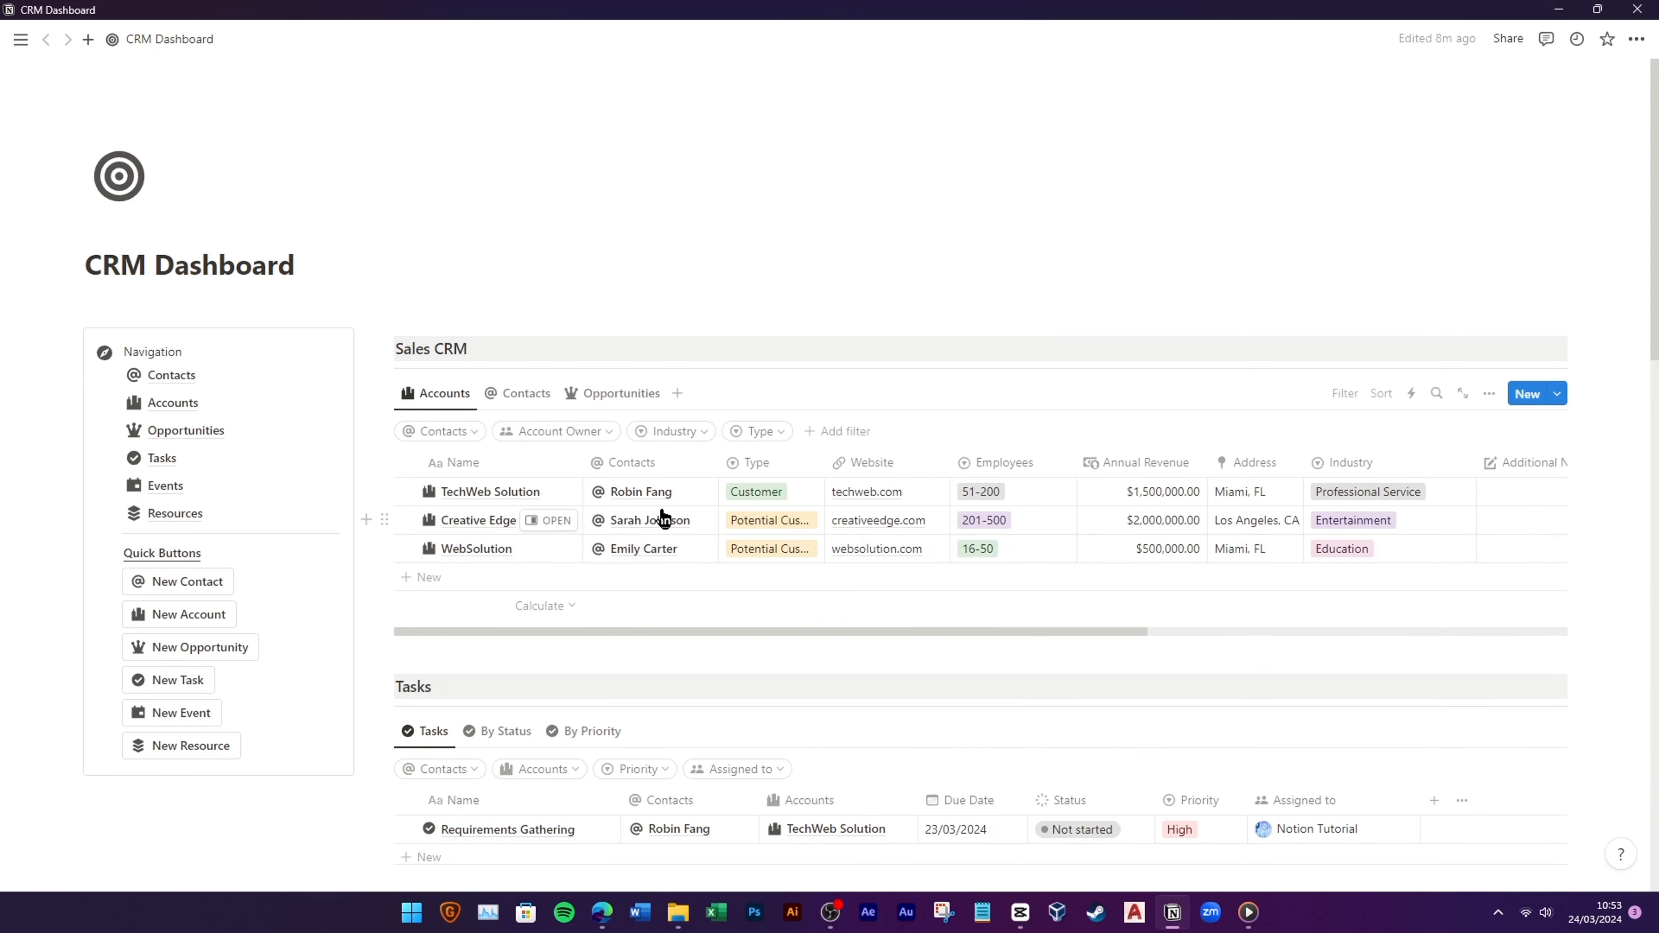
Step: On a New Lead contact, reorder properties: Status, Email, Phone, Birth Date, Lead Sources, Rating
left_click(523, 392)
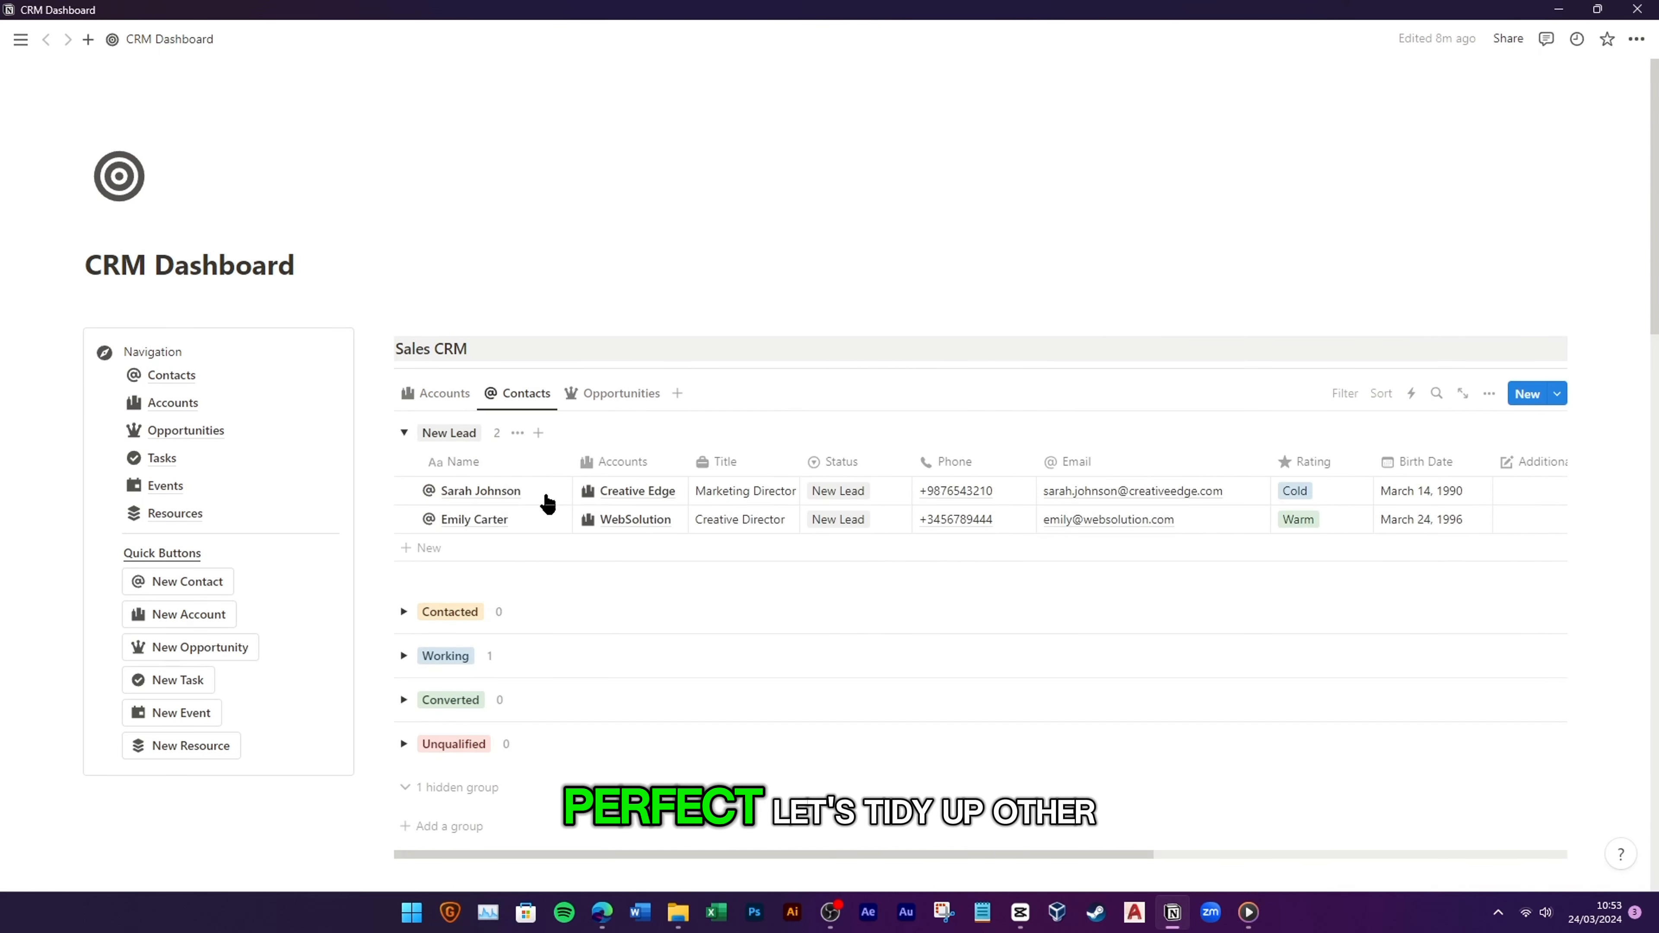
left_click(543, 491)
left_click_drag(947, 157, 948, 242)
left_click_drag(957, 323, 948, 229)
left_click_drag(940, 452, 944, 258)
mouse_move(946, 356)
left_mouse_down()
mouse_move(944, 322)
mouse_move(949, 336)
left_mouse_up()
left_click_drag(946, 416, 941, 318)
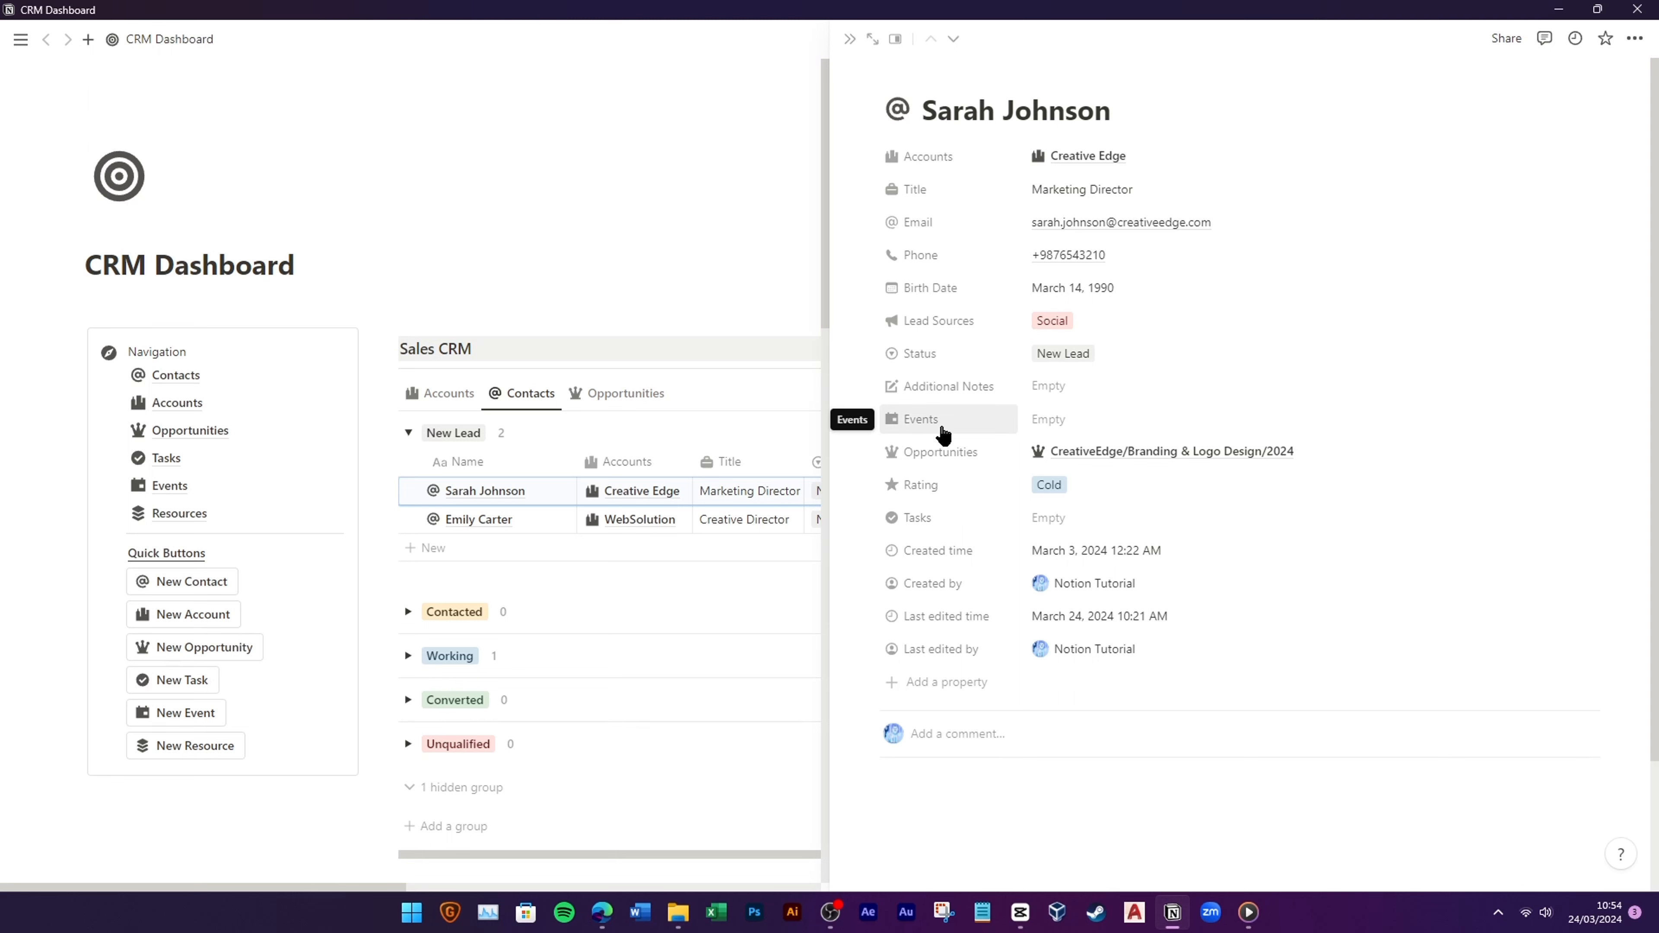
left_click_drag(947, 487, 1000, 405)
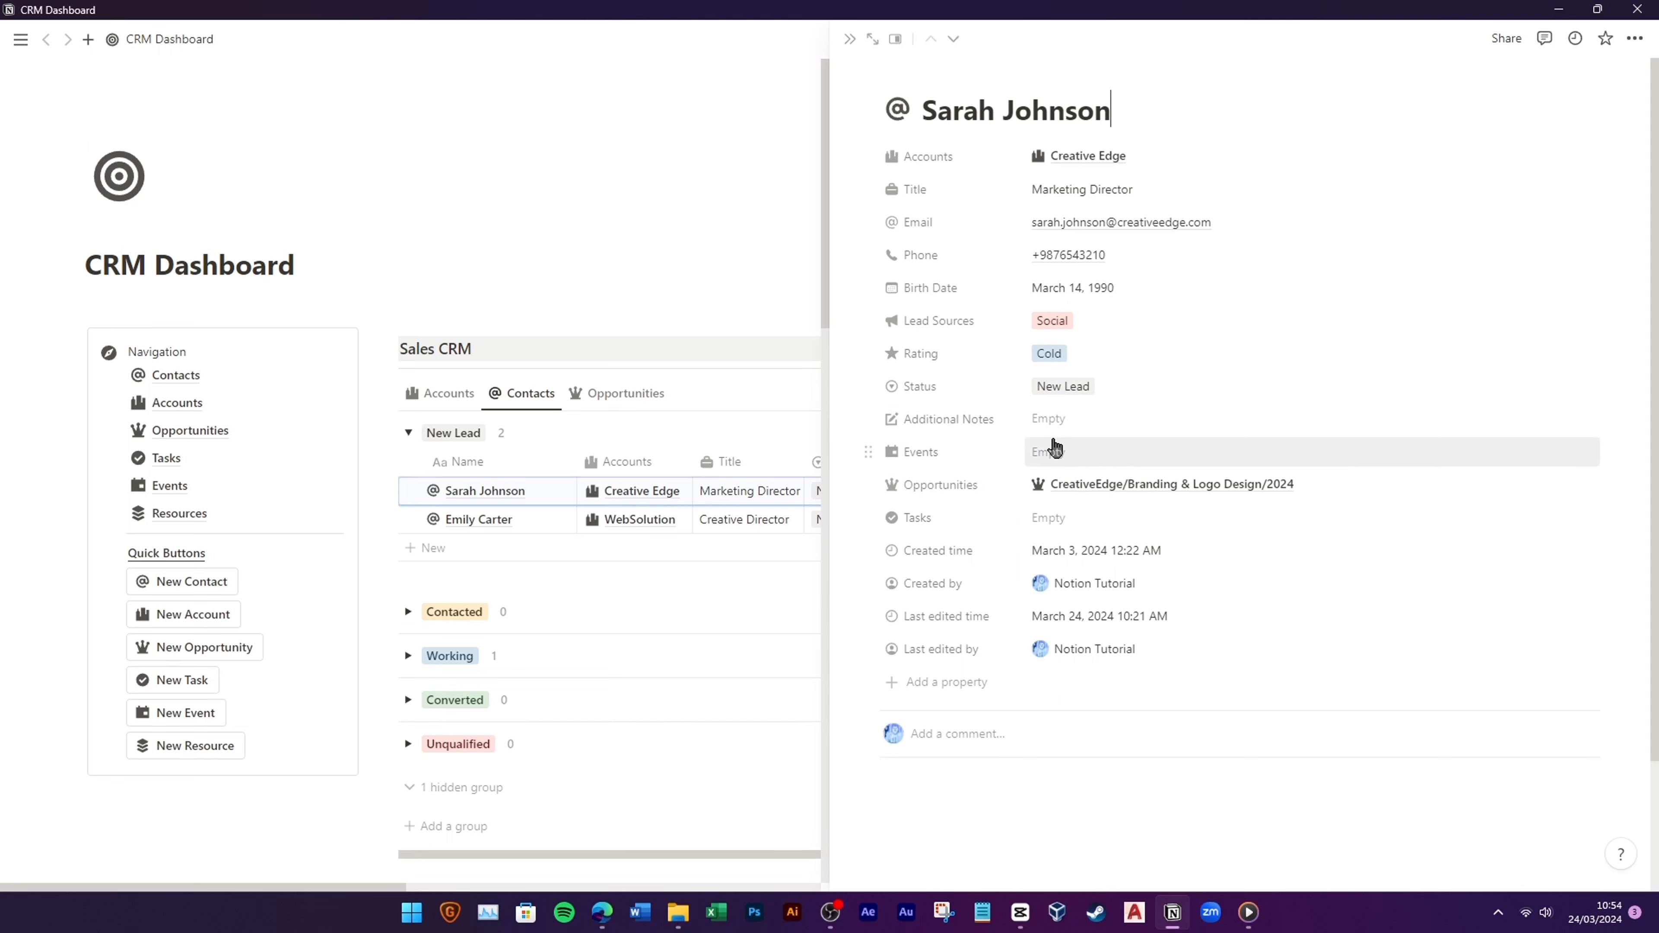
Step: Show Events, Tasks and Opportunities as page sections, then close the contact page
left_click(944, 452)
mouse_move(966, 485)
left_click(1110, 510)
left_click(917, 485)
mouse_move(1004, 530)
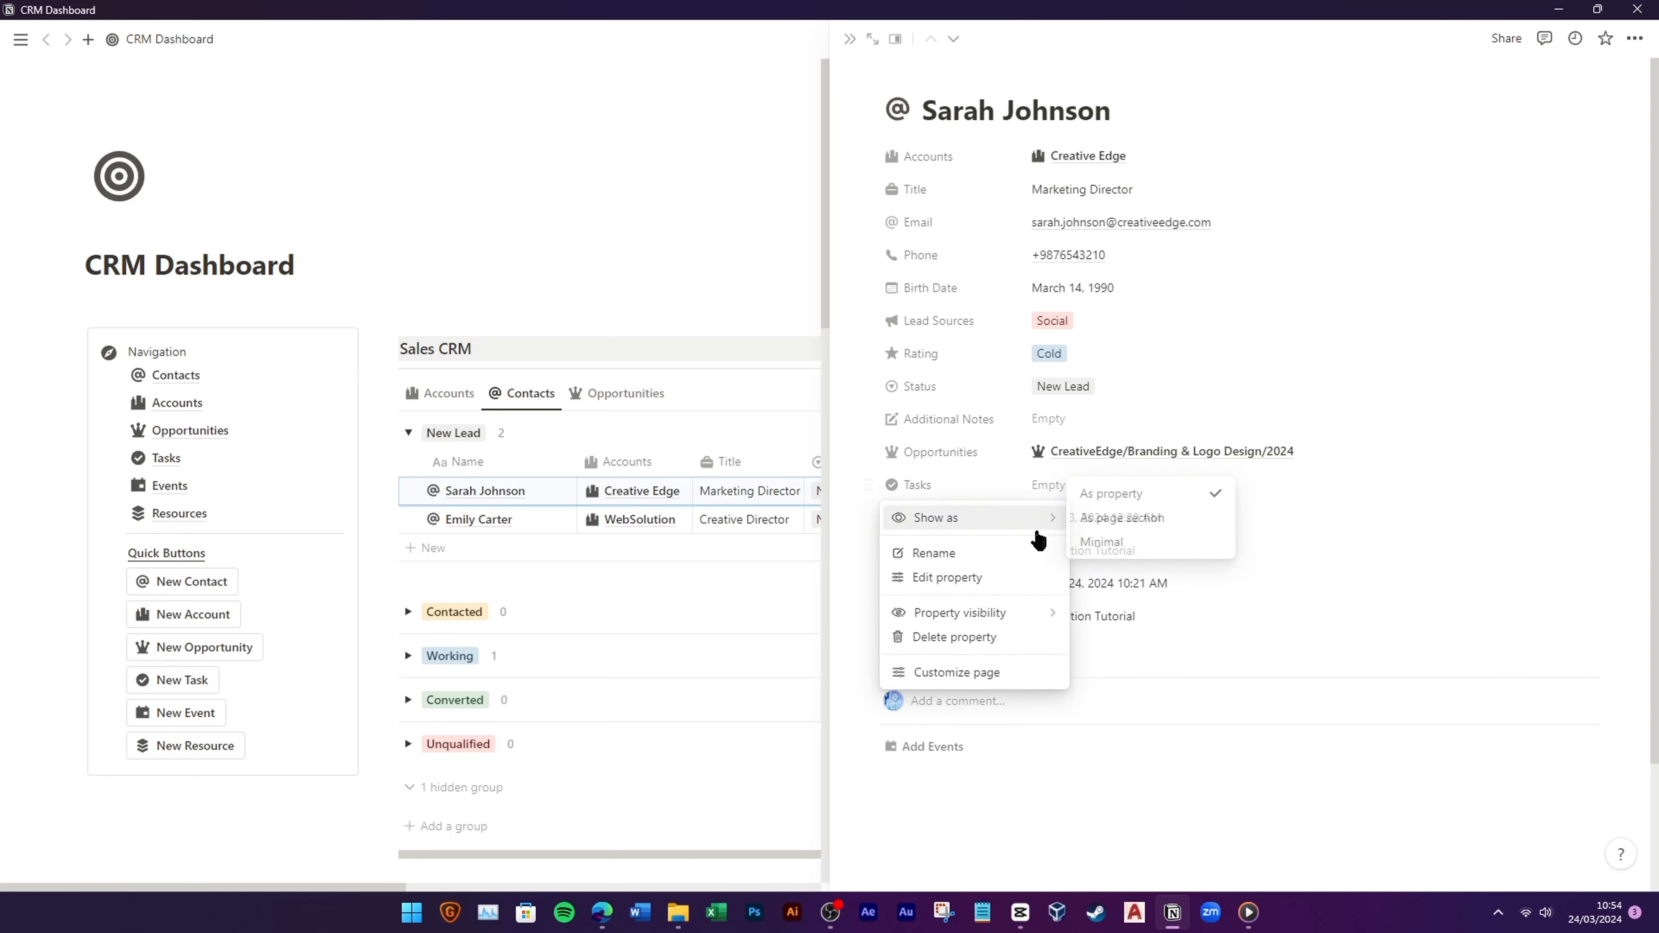
left_click(1117, 522)
left_click(868, 453)
mouse_move(960, 482)
left_click(1097, 489)
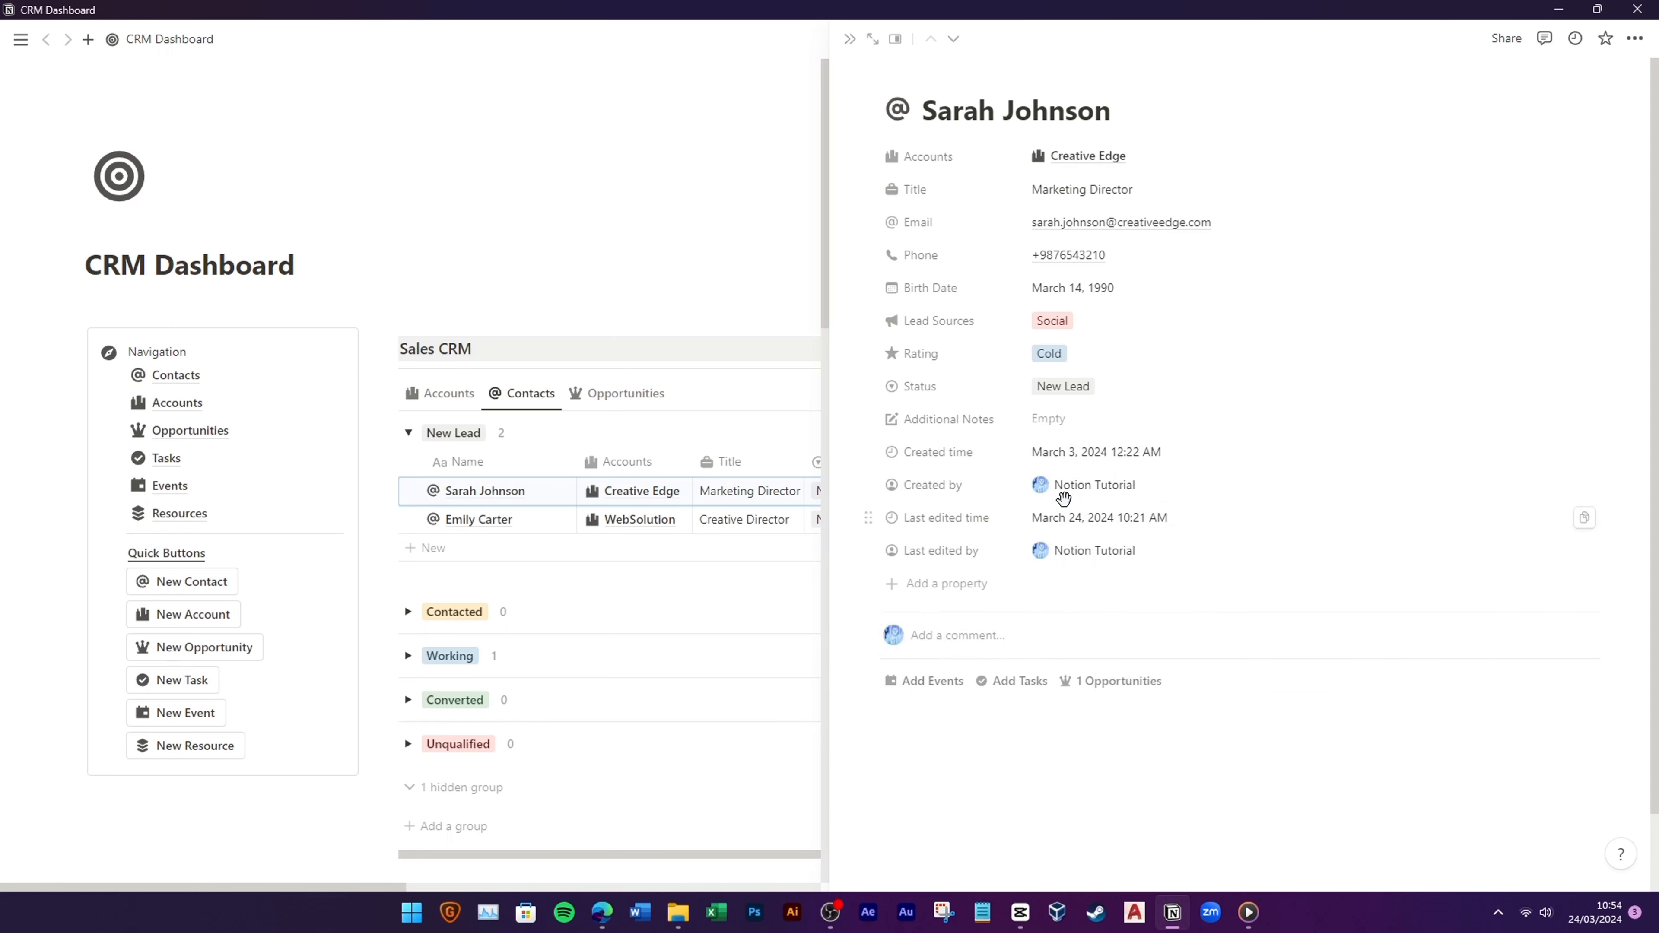
left_click(1233, 647)
left_click(681, 365)
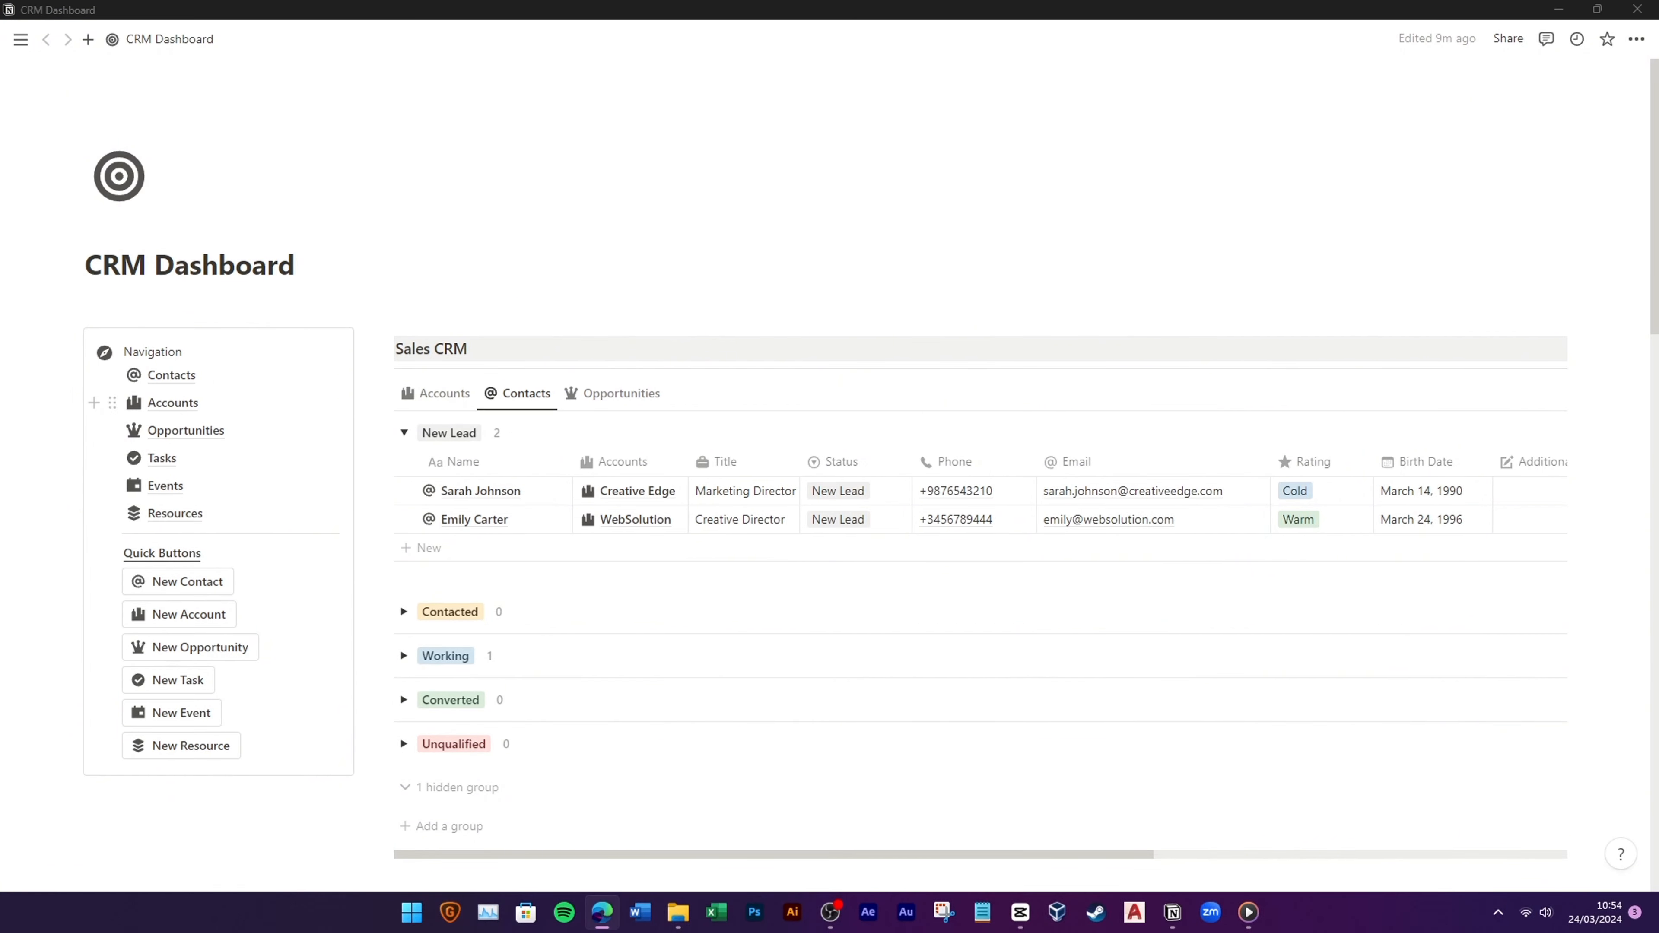
Step: On Techweb/Web Dev/2024, move Type, Amount, Stage, Probability and Open to the top of the properties
left_click(621, 393)
left_click(658, 488)
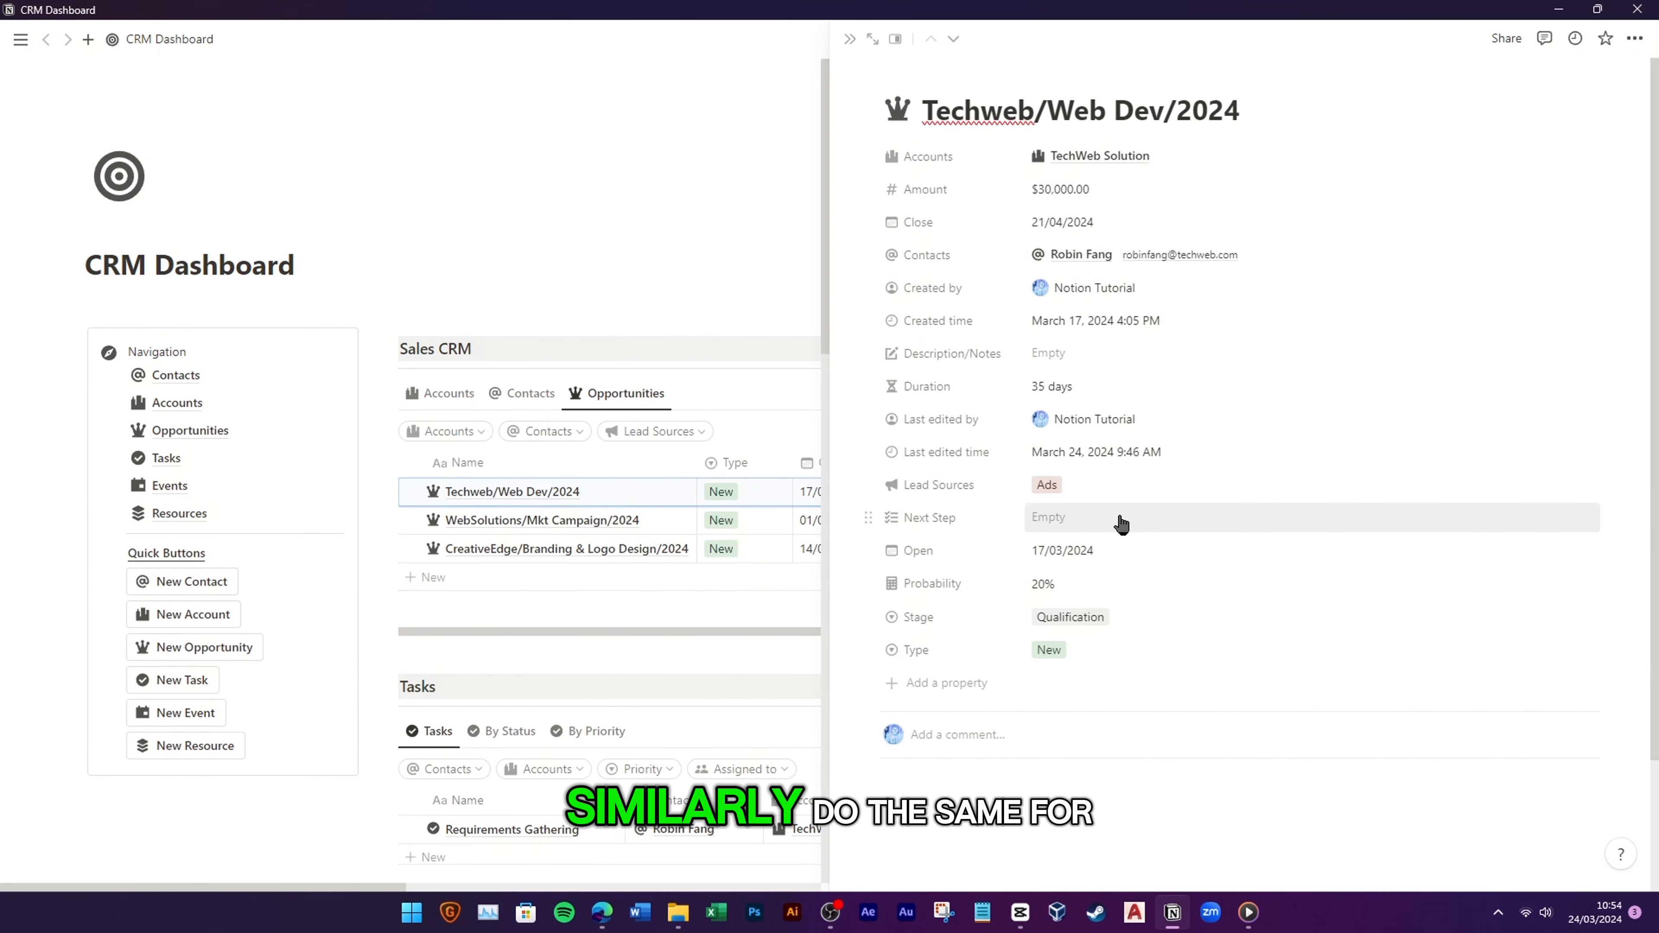
left_click_drag(955, 650, 955, 157)
left_click_drag(984, 225, 993, 189)
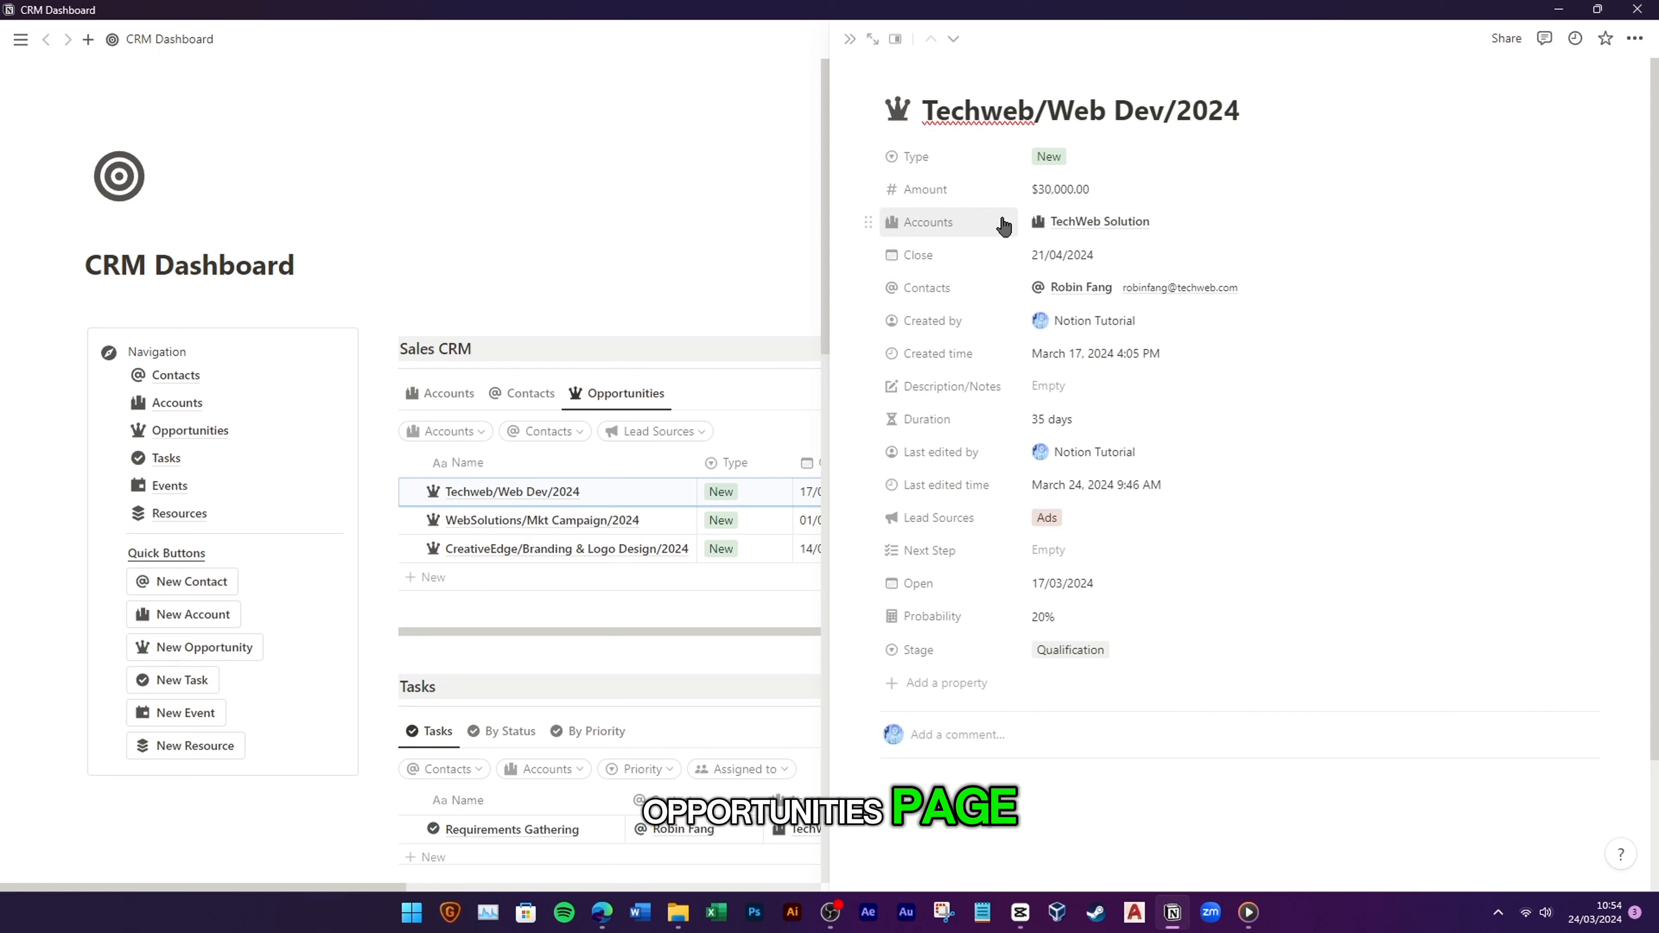
left_click_drag(955, 650, 966, 265)
left_click_drag(955, 649, 977, 294)
left_click_drag(955, 650, 957, 308)
Step: Move Lead Sources, Description/Notes, Next Step and Duration into place, then close the opportunity page
left_click_drag(980, 615, 980, 430)
left_click_drag(963, 520, 974, 459)
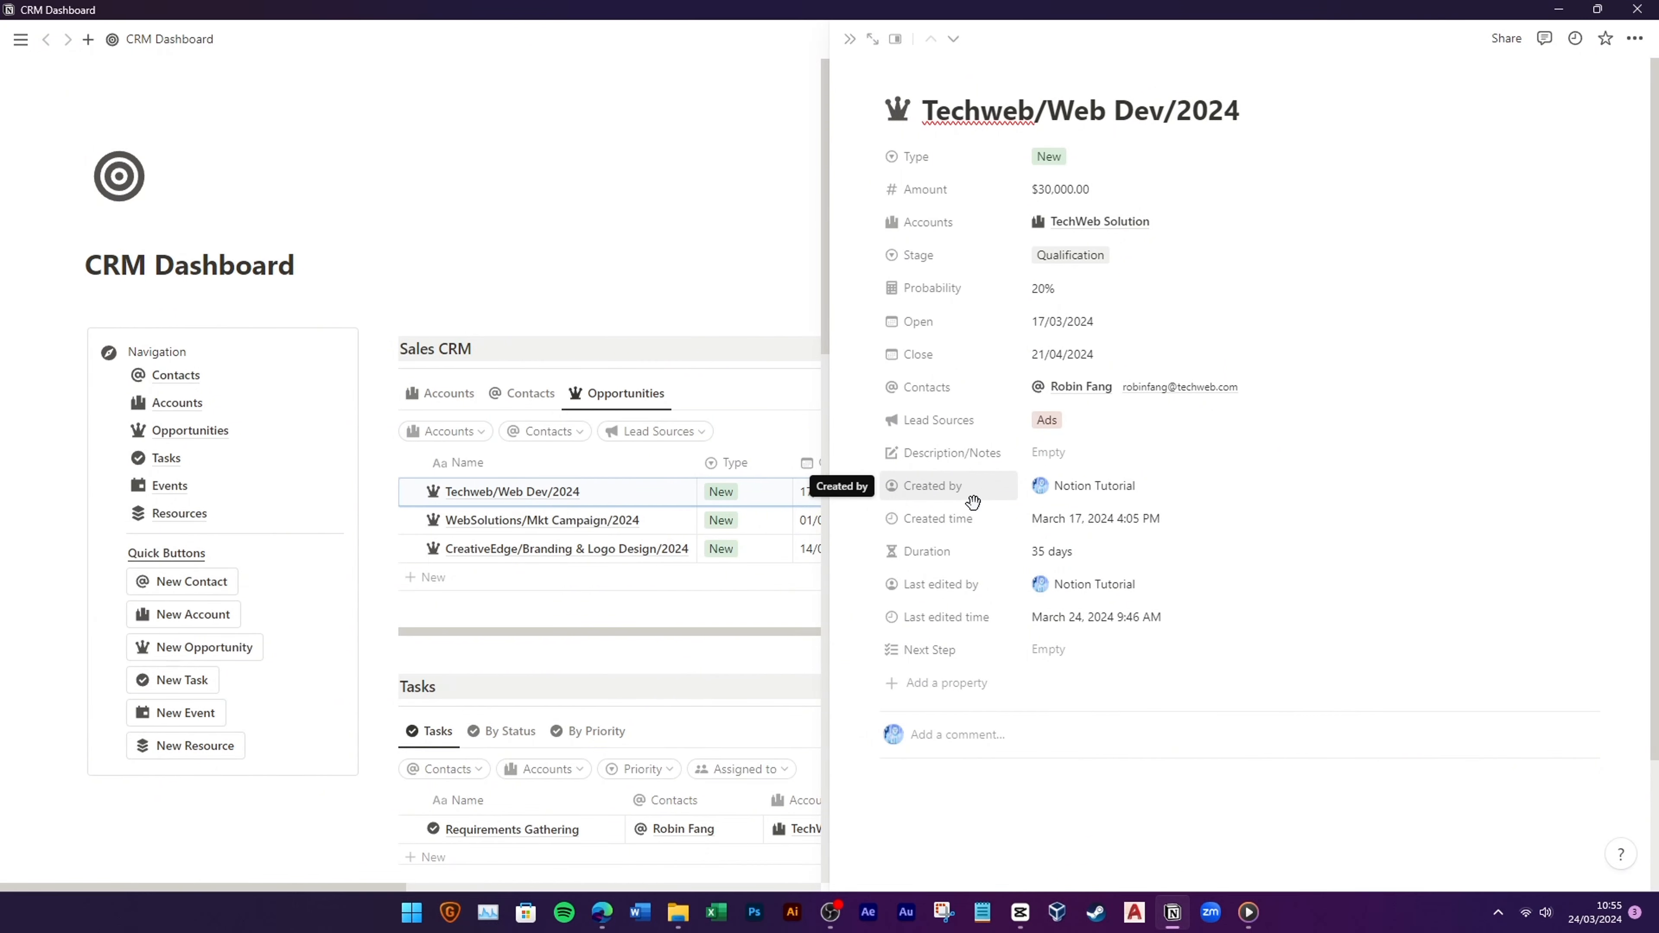
left_click_drag(953, 650, 1022, 492)
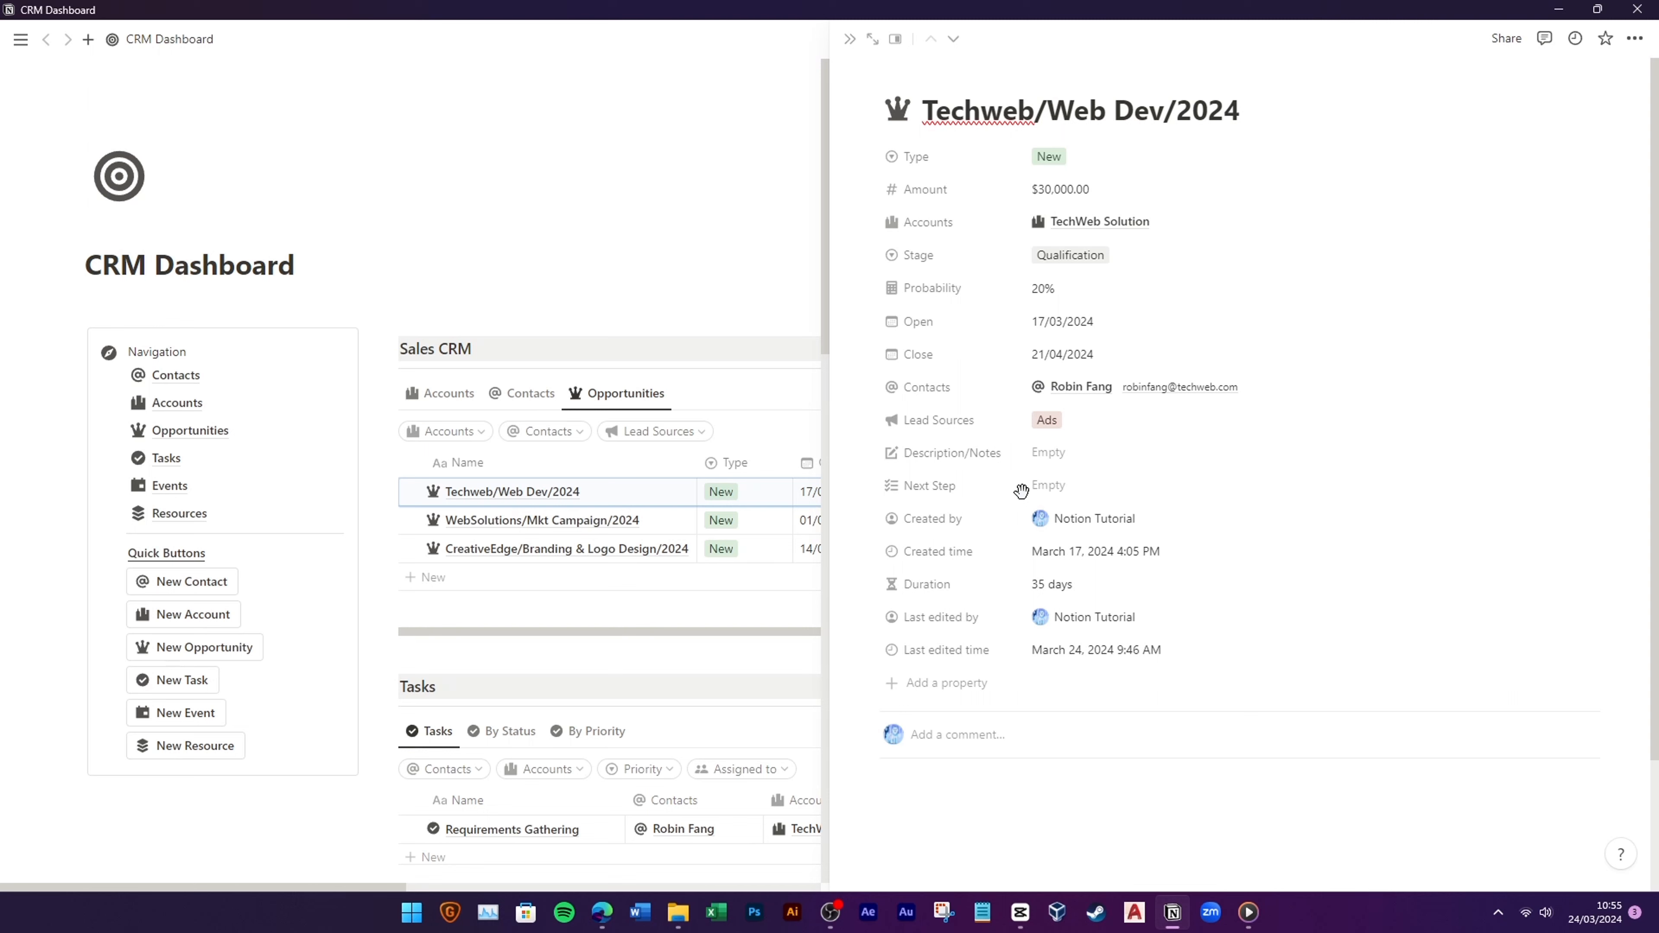
left_click_drag(972, 584, 977, 370)
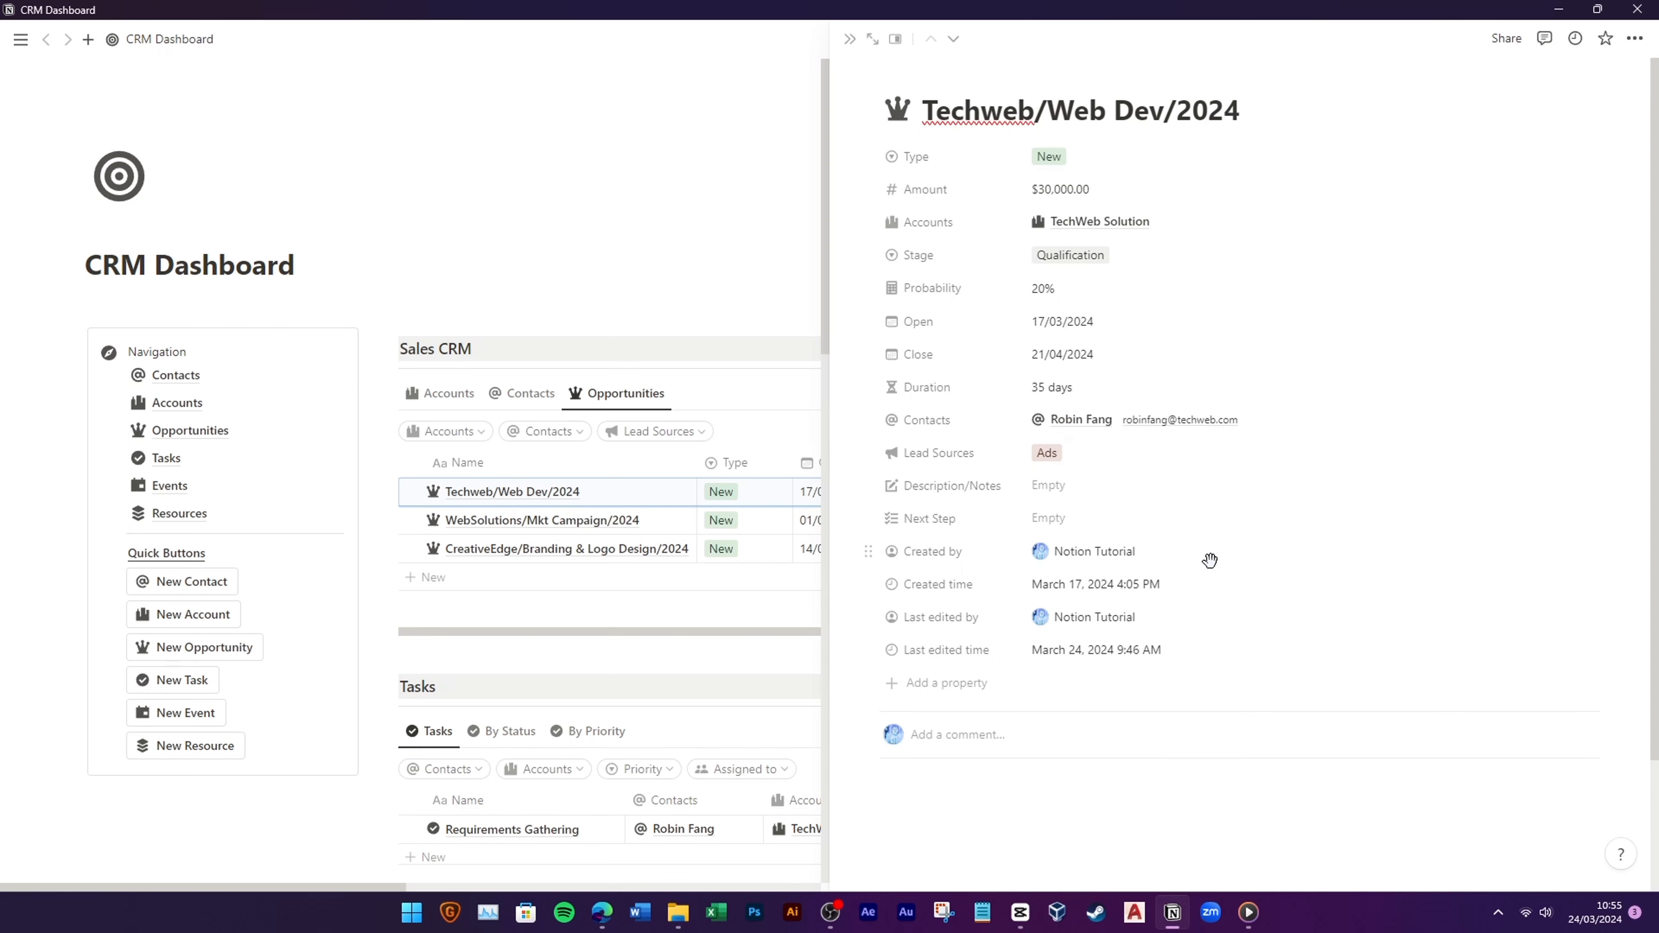
left_click(849, 38)
scroll(774, 506, "down", 3)
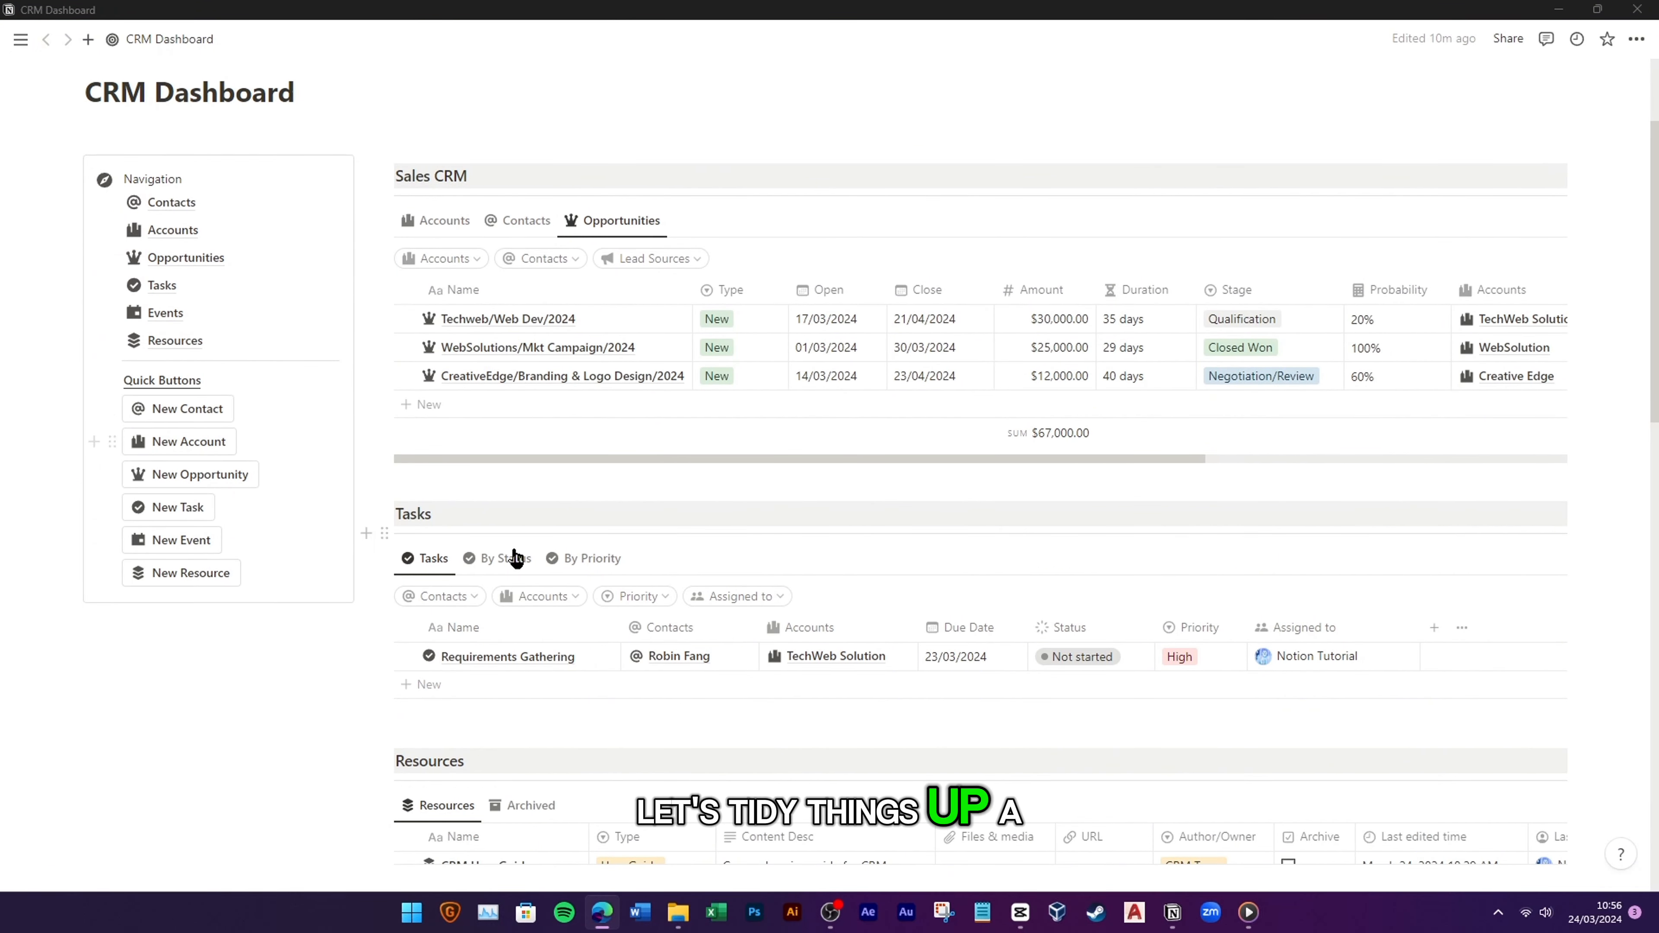
Step: In Requirements Gathering, move Due Date, Status and Priority to the top and Last edited time above Last edited by
left_click(591, 657)
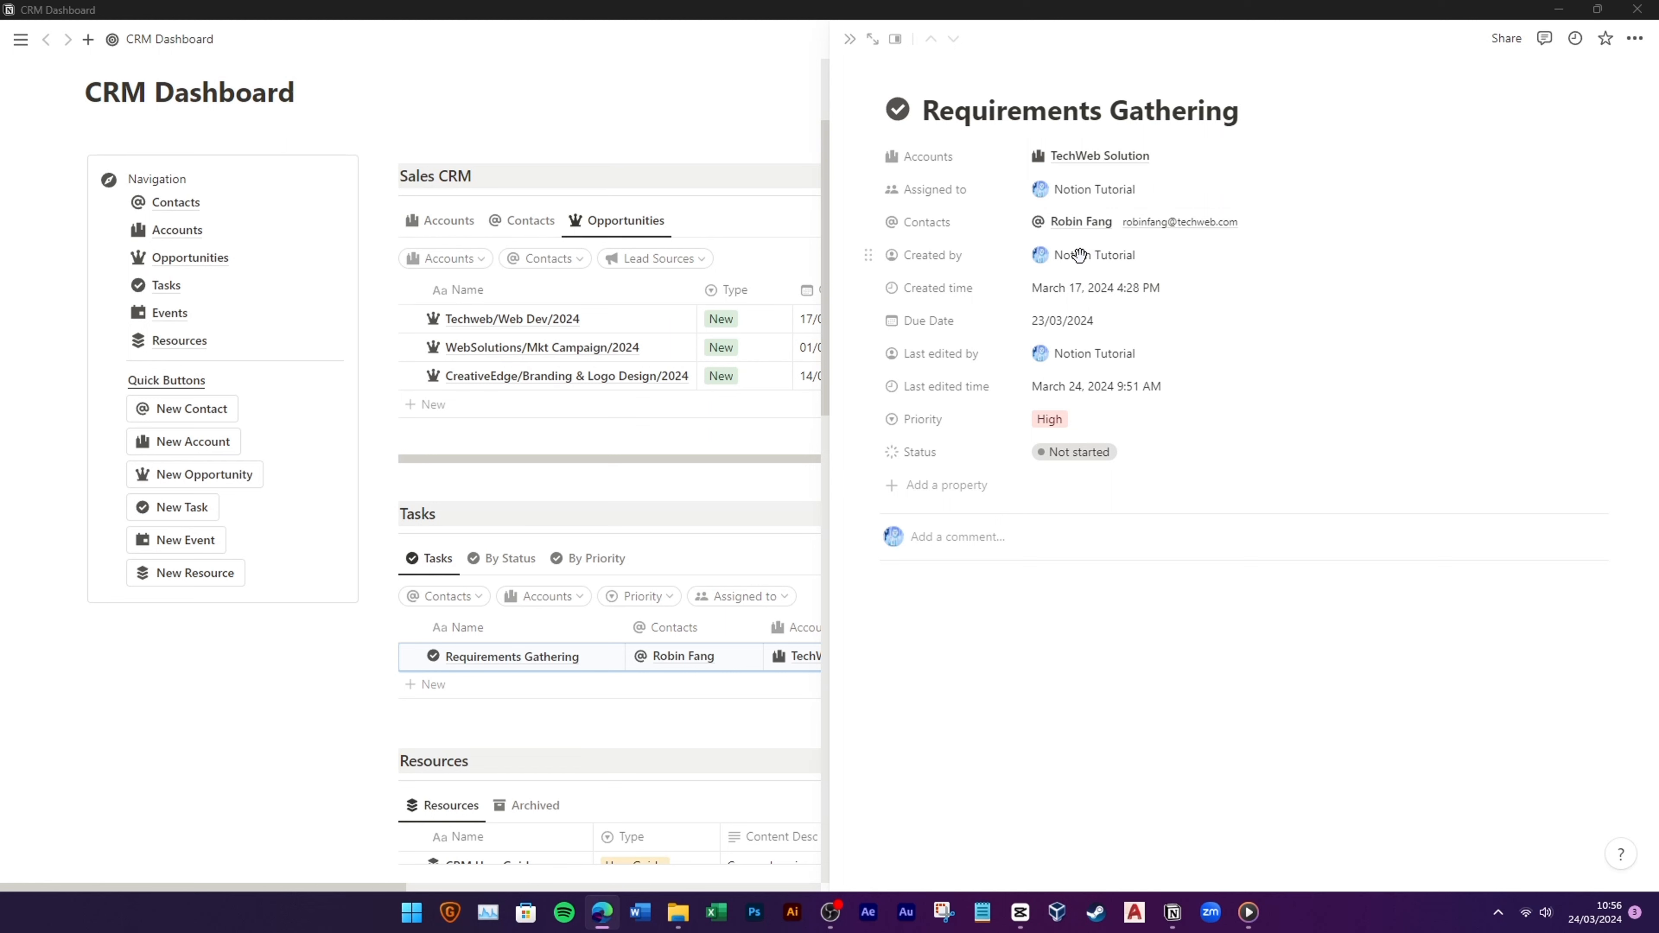
left_click_drag(869, 419, 915, 156)
left_click_drag(941, 450, 966, 169)
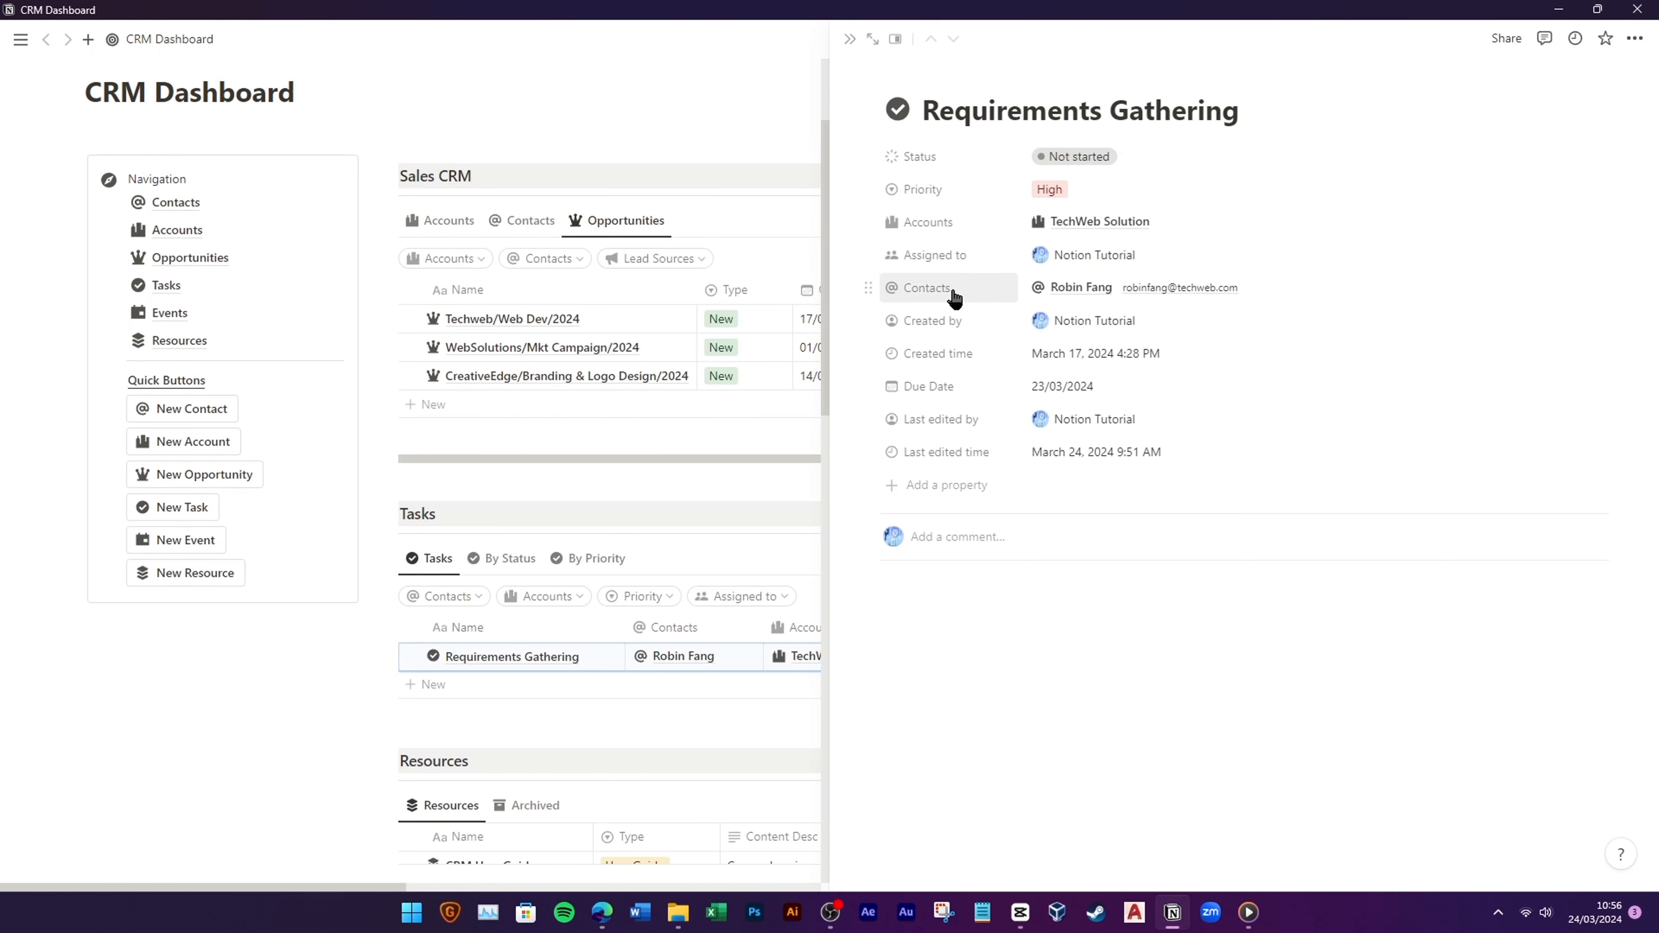
left_click_drag(954, 386, 978, 158)
left_click_drag(976, 450, 975, 418)
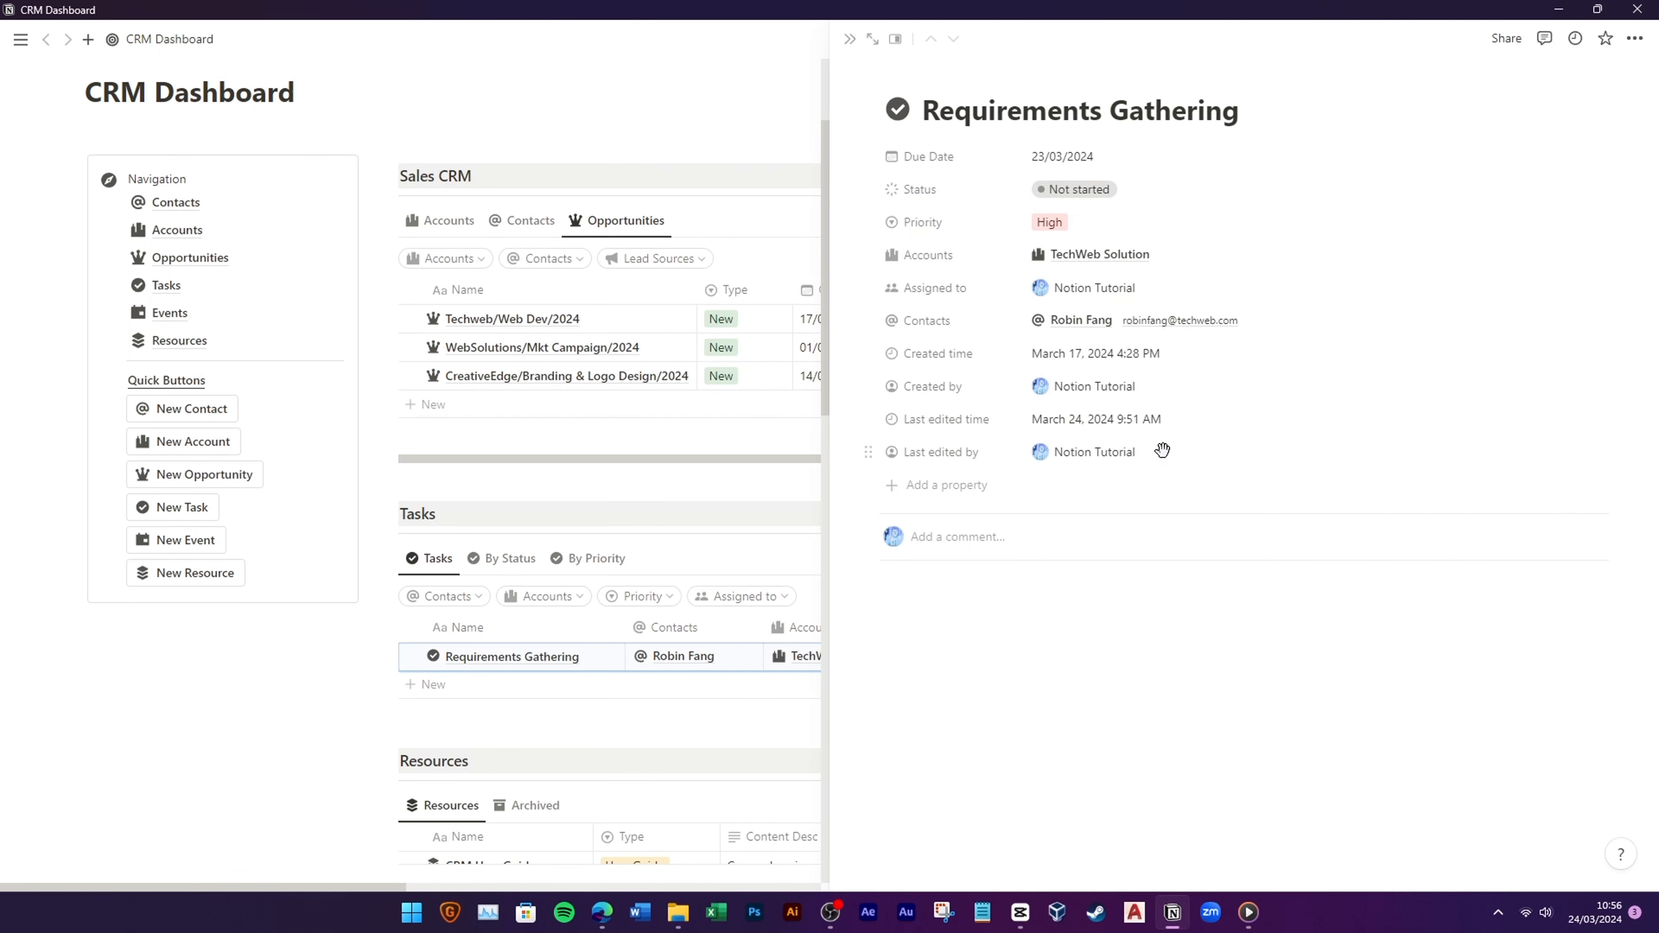
left_click(849, 39)
scroll(789, 411, "down", 5)
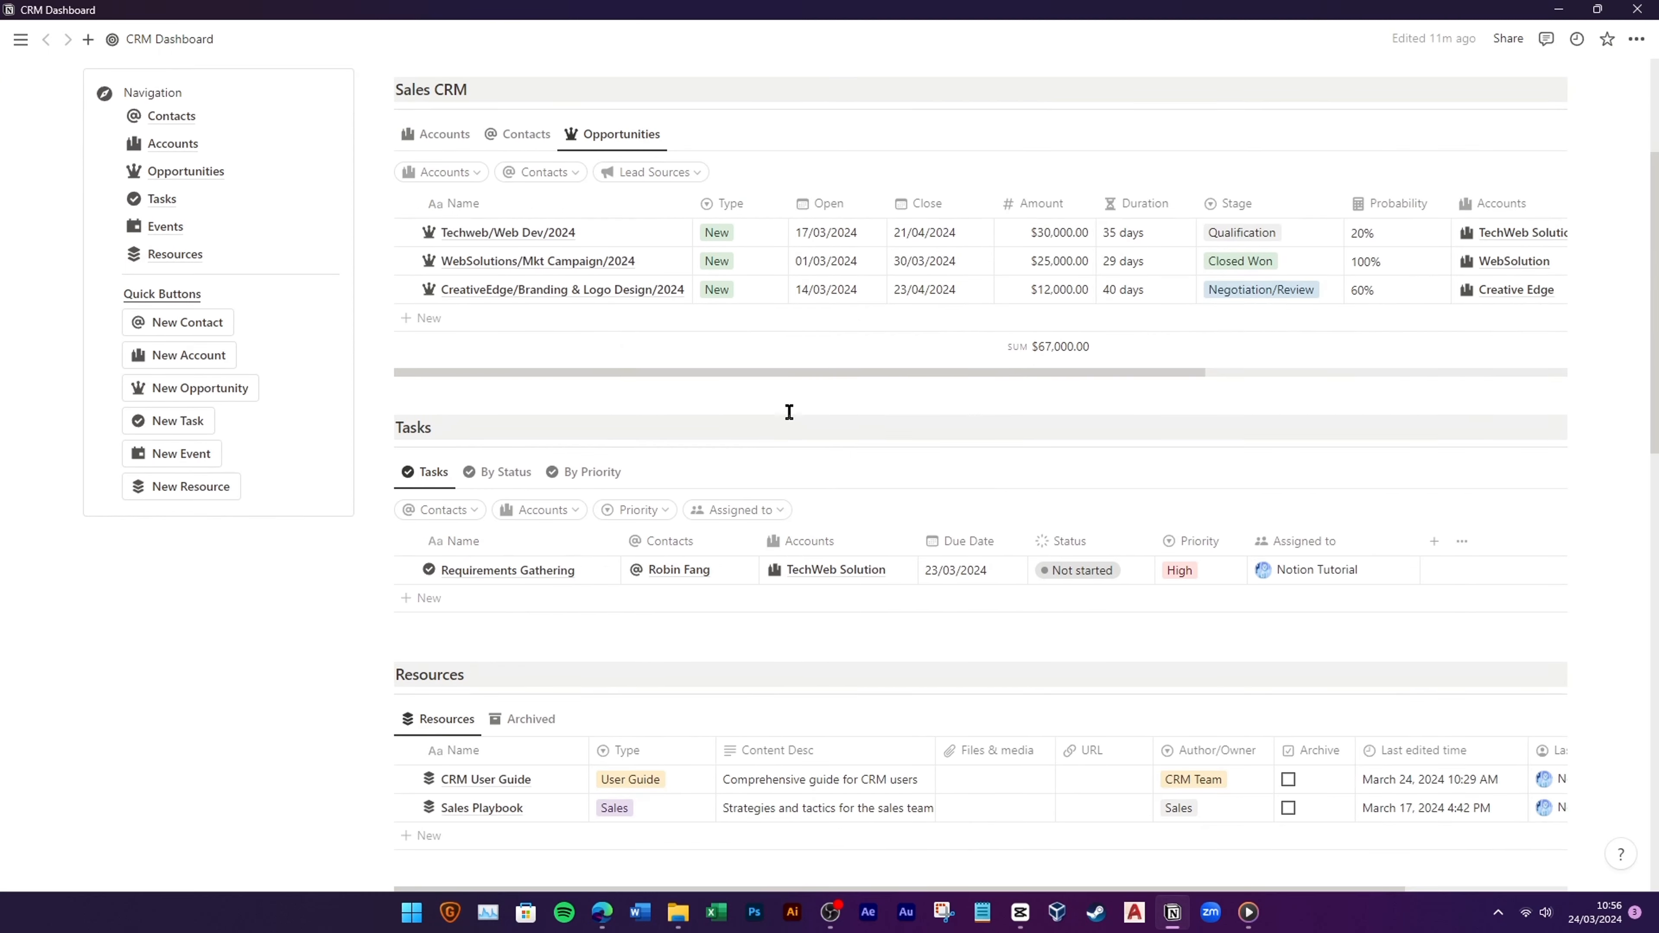
Step: In the CRM User Guide page, move Type to the top, then move Files & media, URL and Archive up
left_click(565, 520)
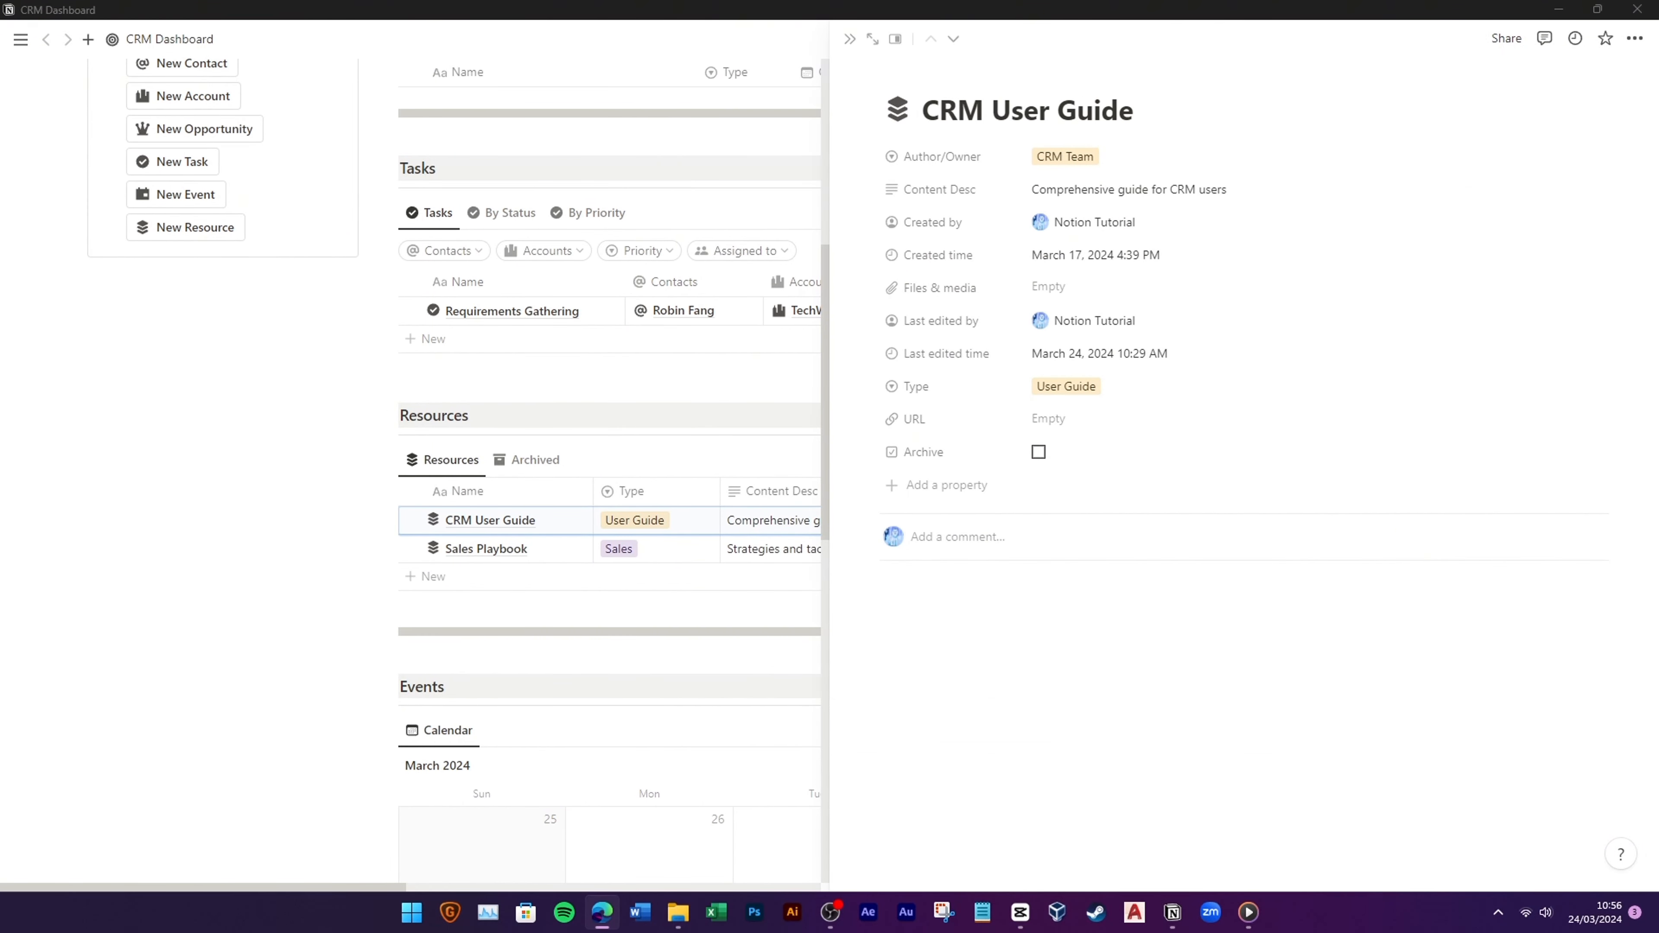
left_click_drag(962, 386, 970, 162)
left_click_drag(951, 322, 963, 255)
left_click_drag(944, 419, 960, 288)
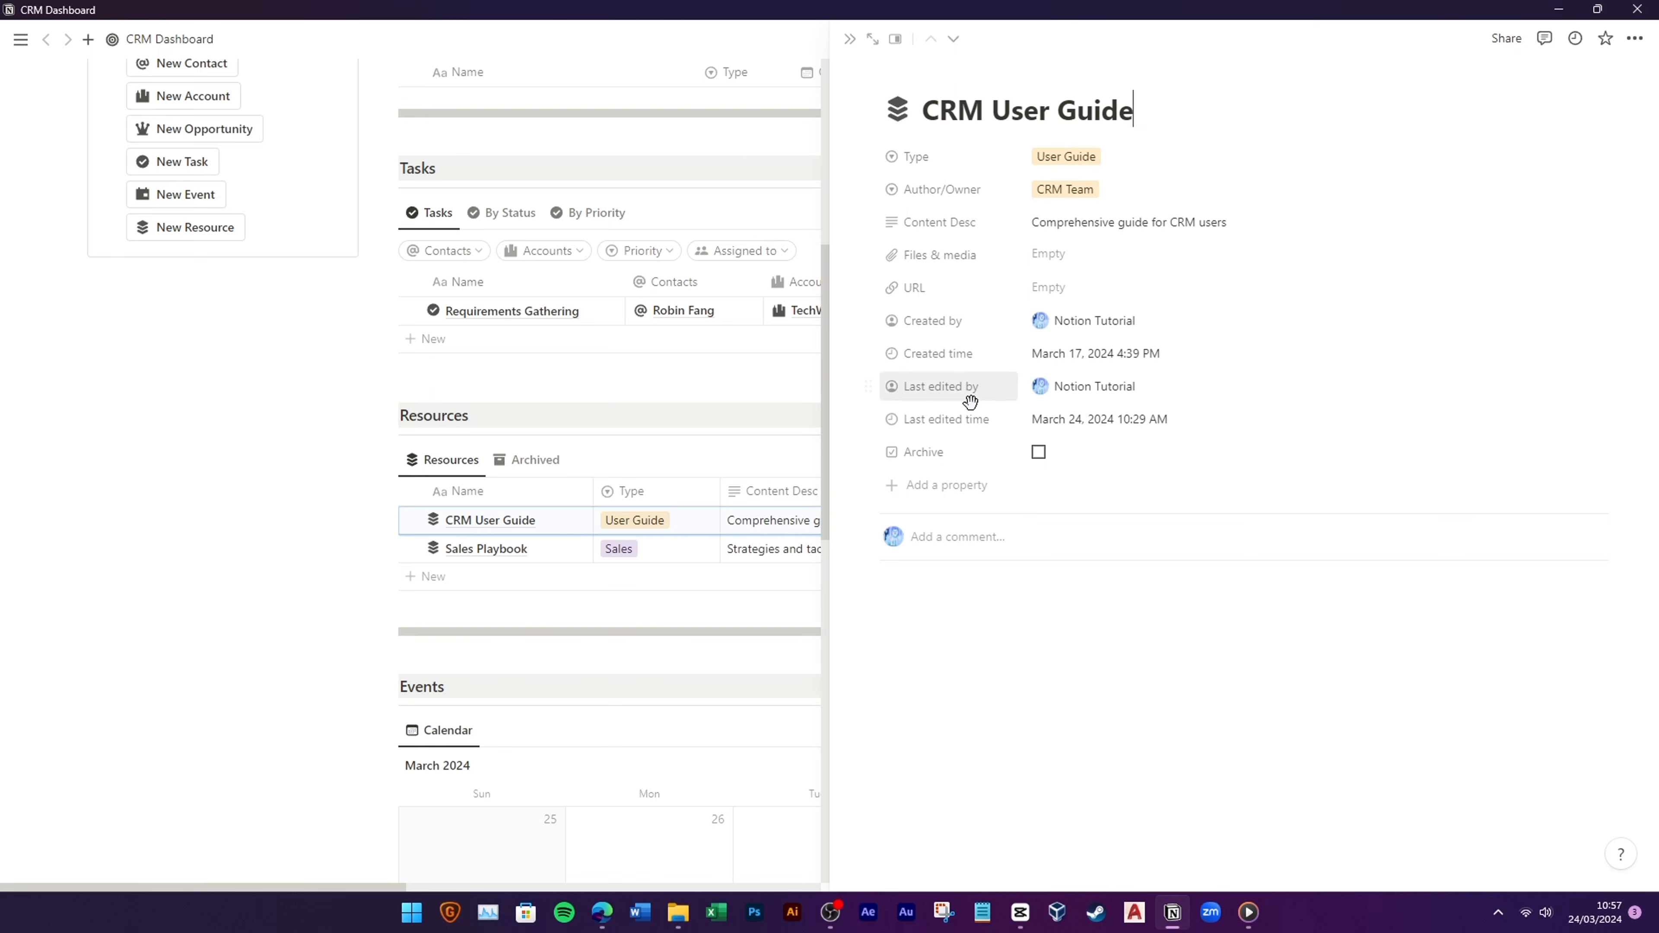
left_click_drag(969, 467, 980, 324)
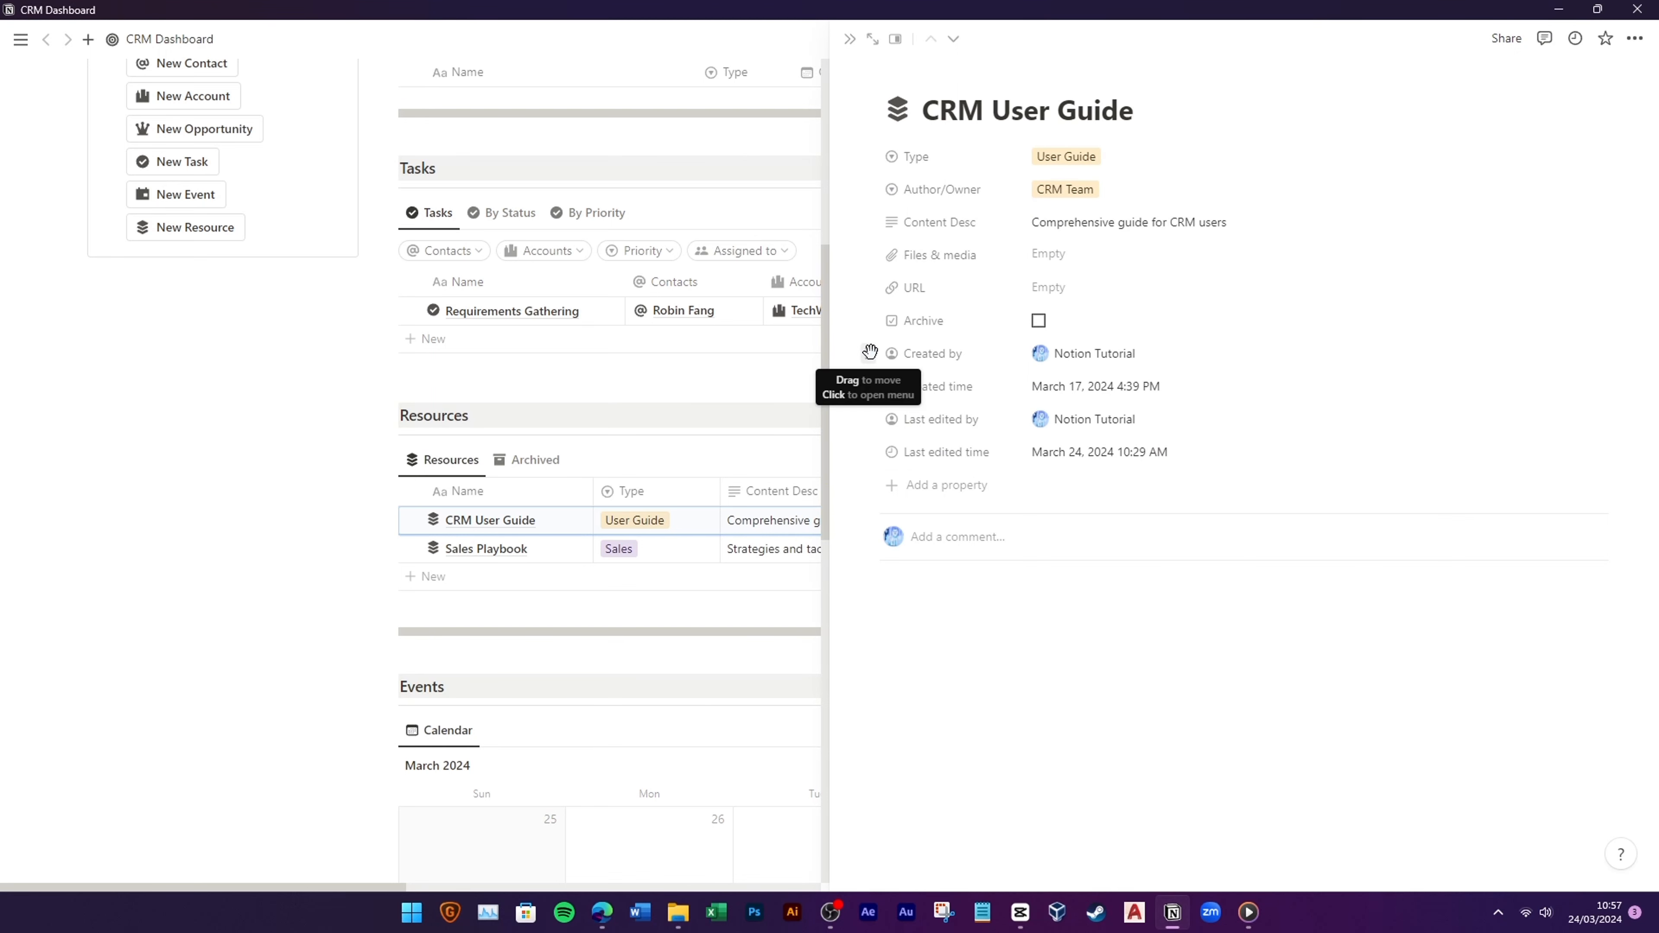
Step: Hide Created by and Created time, and put Last edited time above Last edited by
left_click(868, 353)
mouse_move(980, 446)
left_click(1091, 461)
left_click(868, 353)
left_click(1100, 461)
left_click_drag(974, 387, 1021, 357)
left_click(849, 39)
Step: Preview the Quote Review Meeting event on the dashboard and close it
scroll(629, 482, "down", 10)
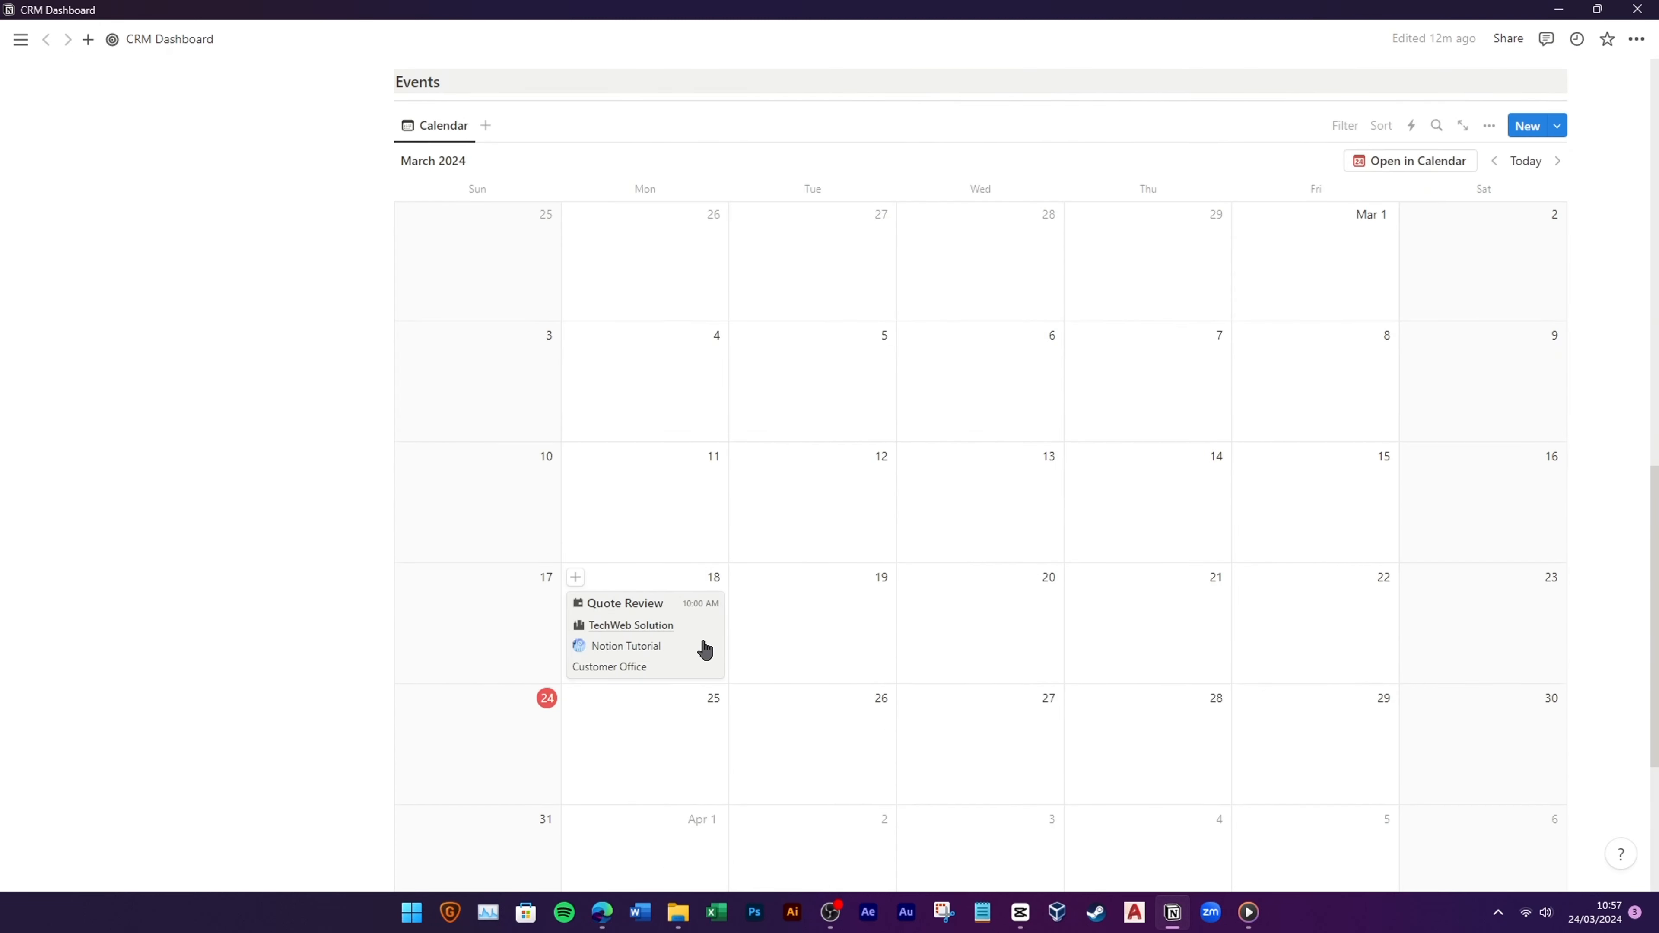
left_click(688, 633)
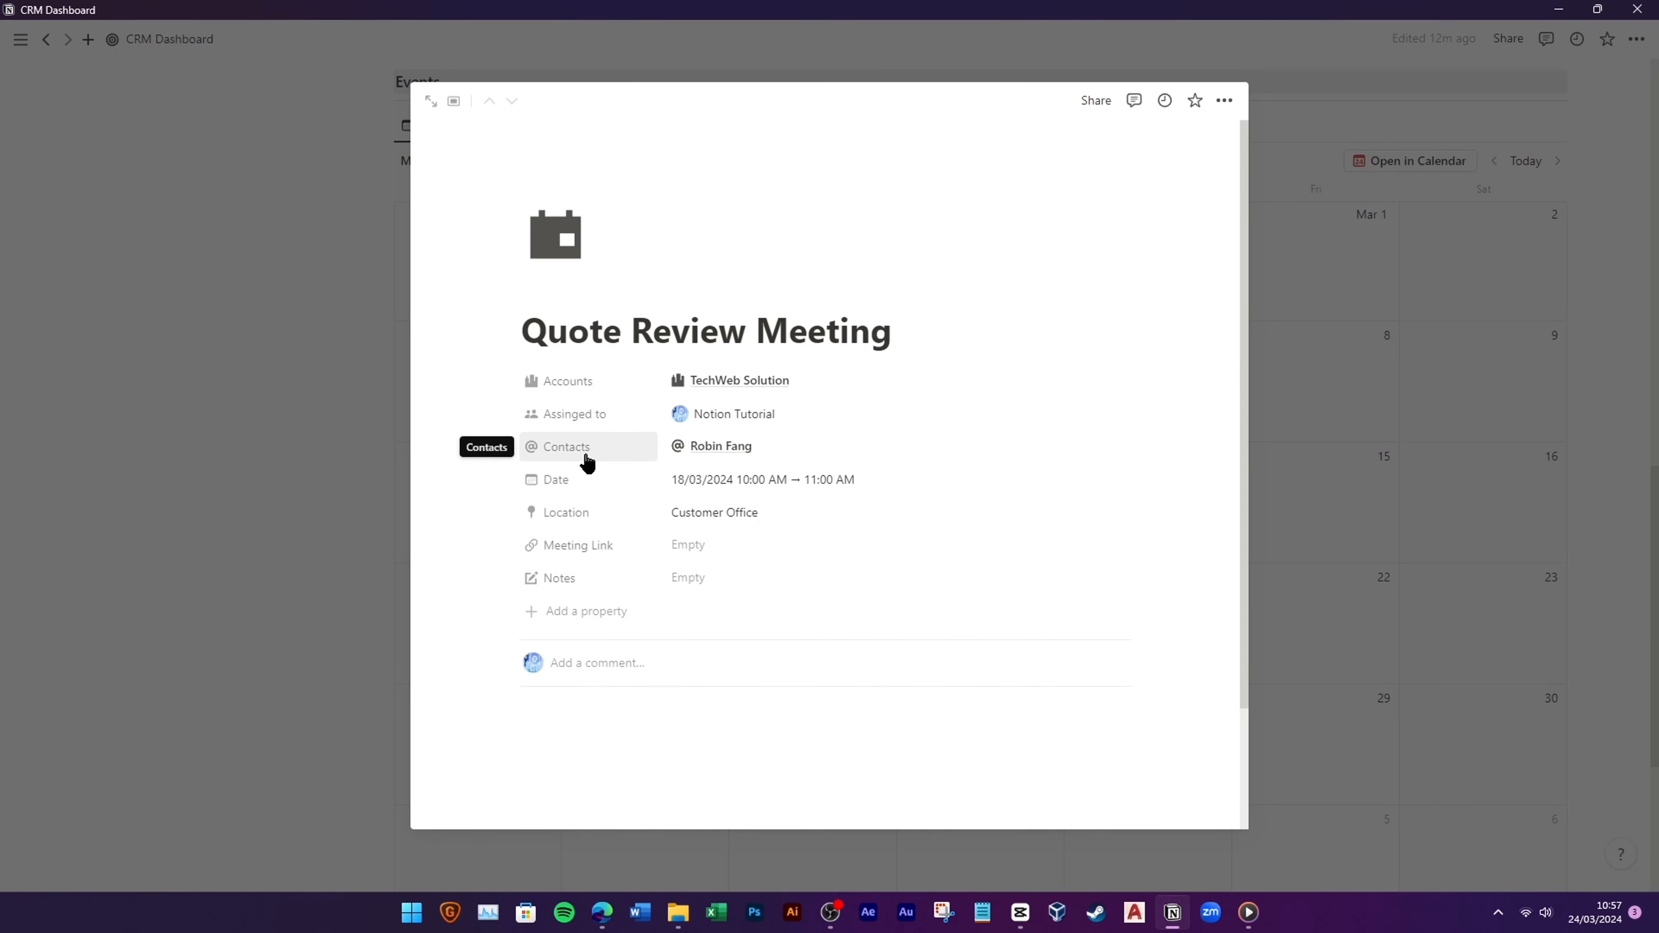
key("Escape")
scroll(706, 594, "up", 15)
Step: In the Accounts view, name the new account SocioBuzz Media
left_click(519, 393)
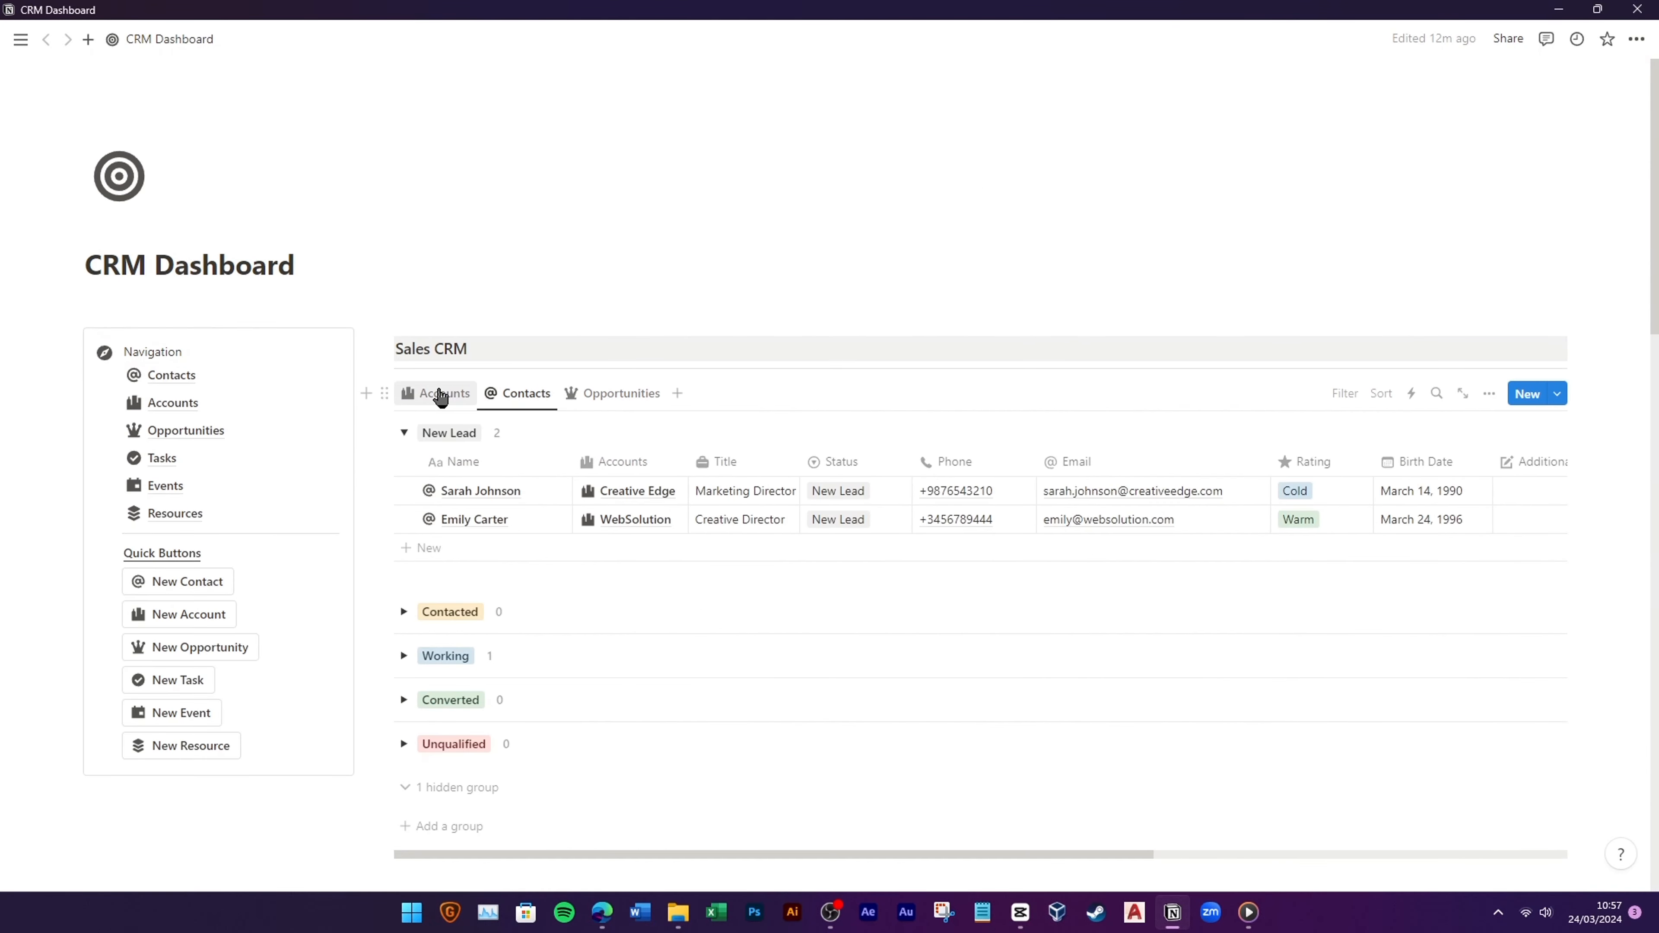
left_click(435, 392)
scroll(638, 505, "down", 3)
scroll(717, 556, "up", 3)
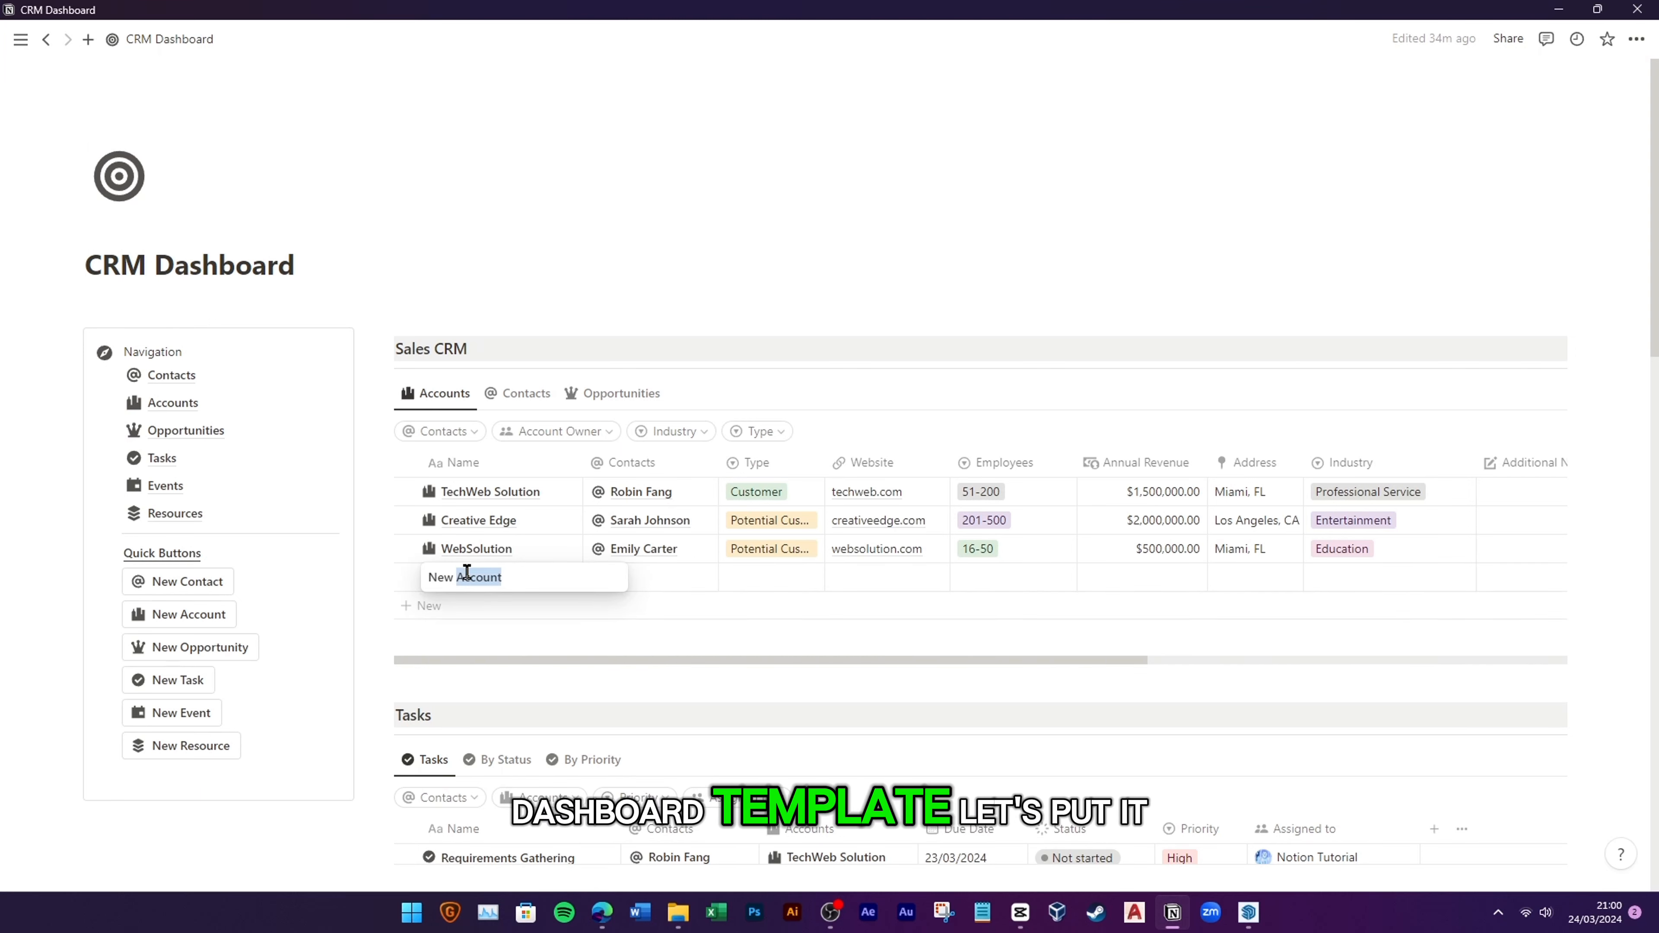
triple_click(466, 570)
type("Soci")
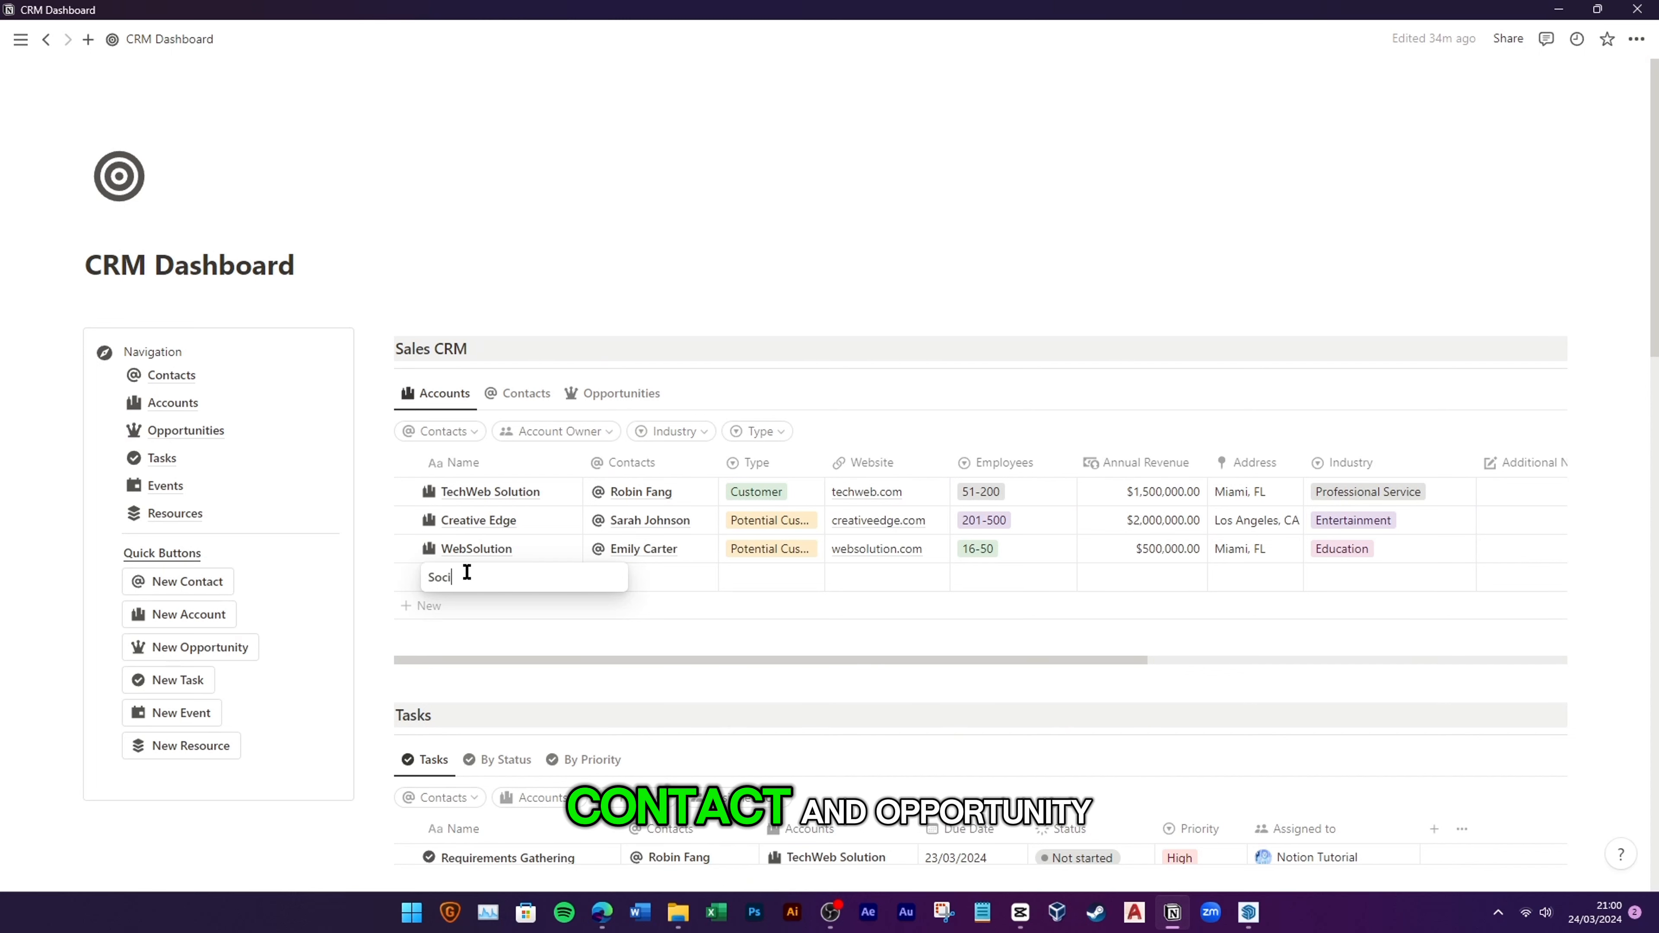
type("alBuzz Media")
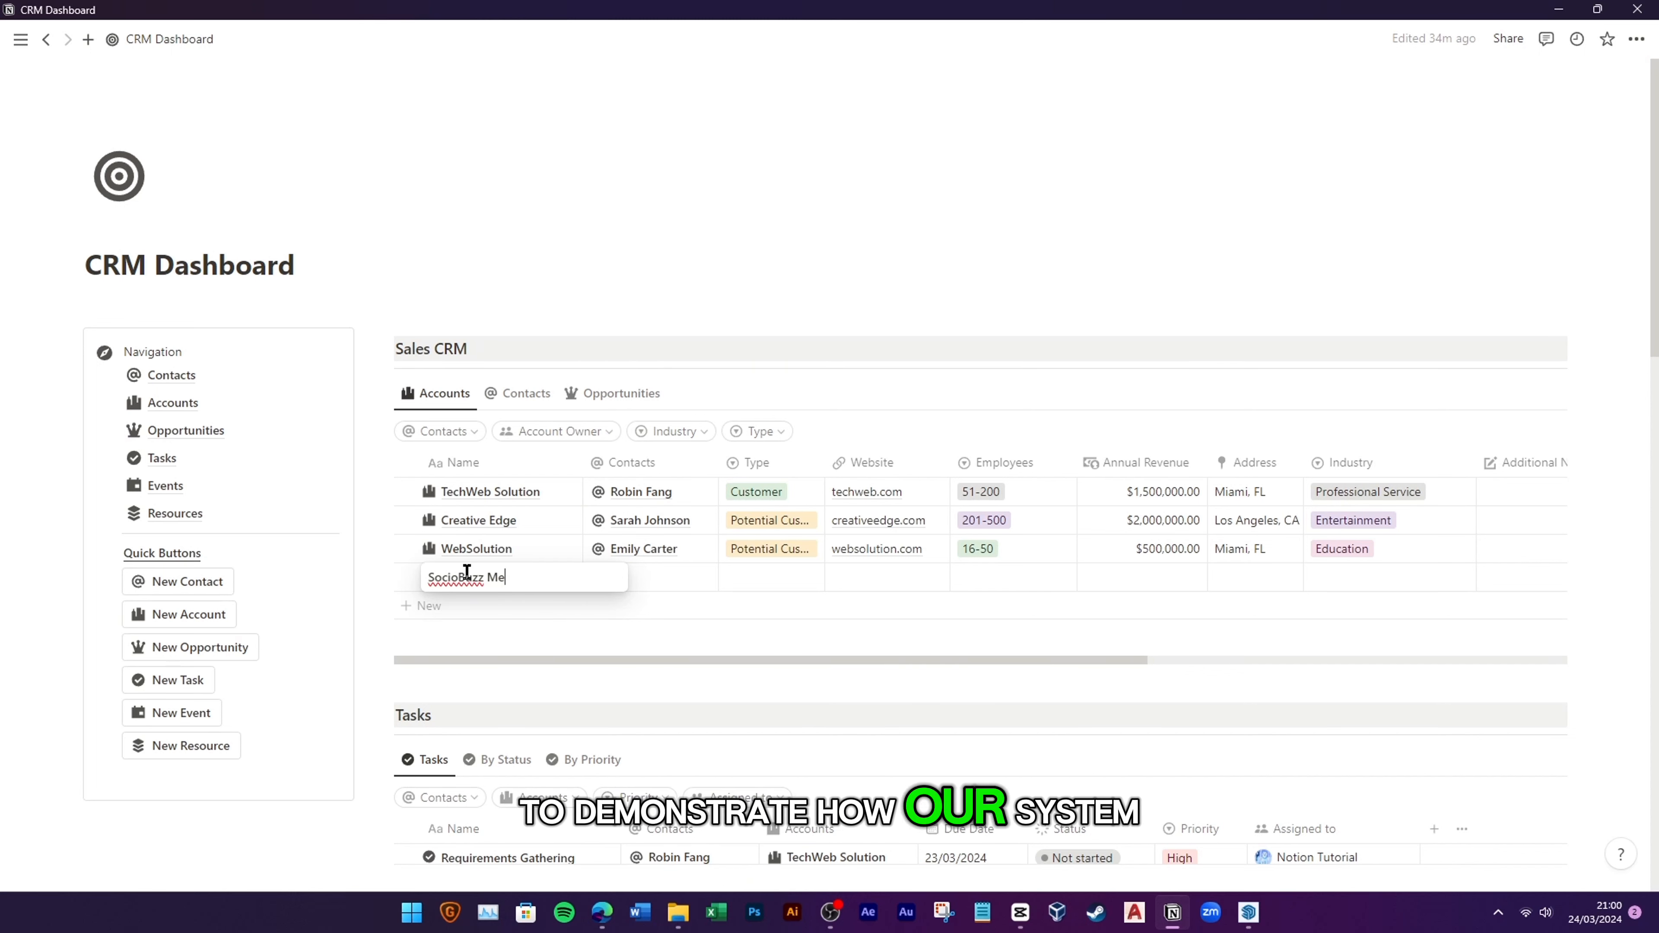
key("Return")
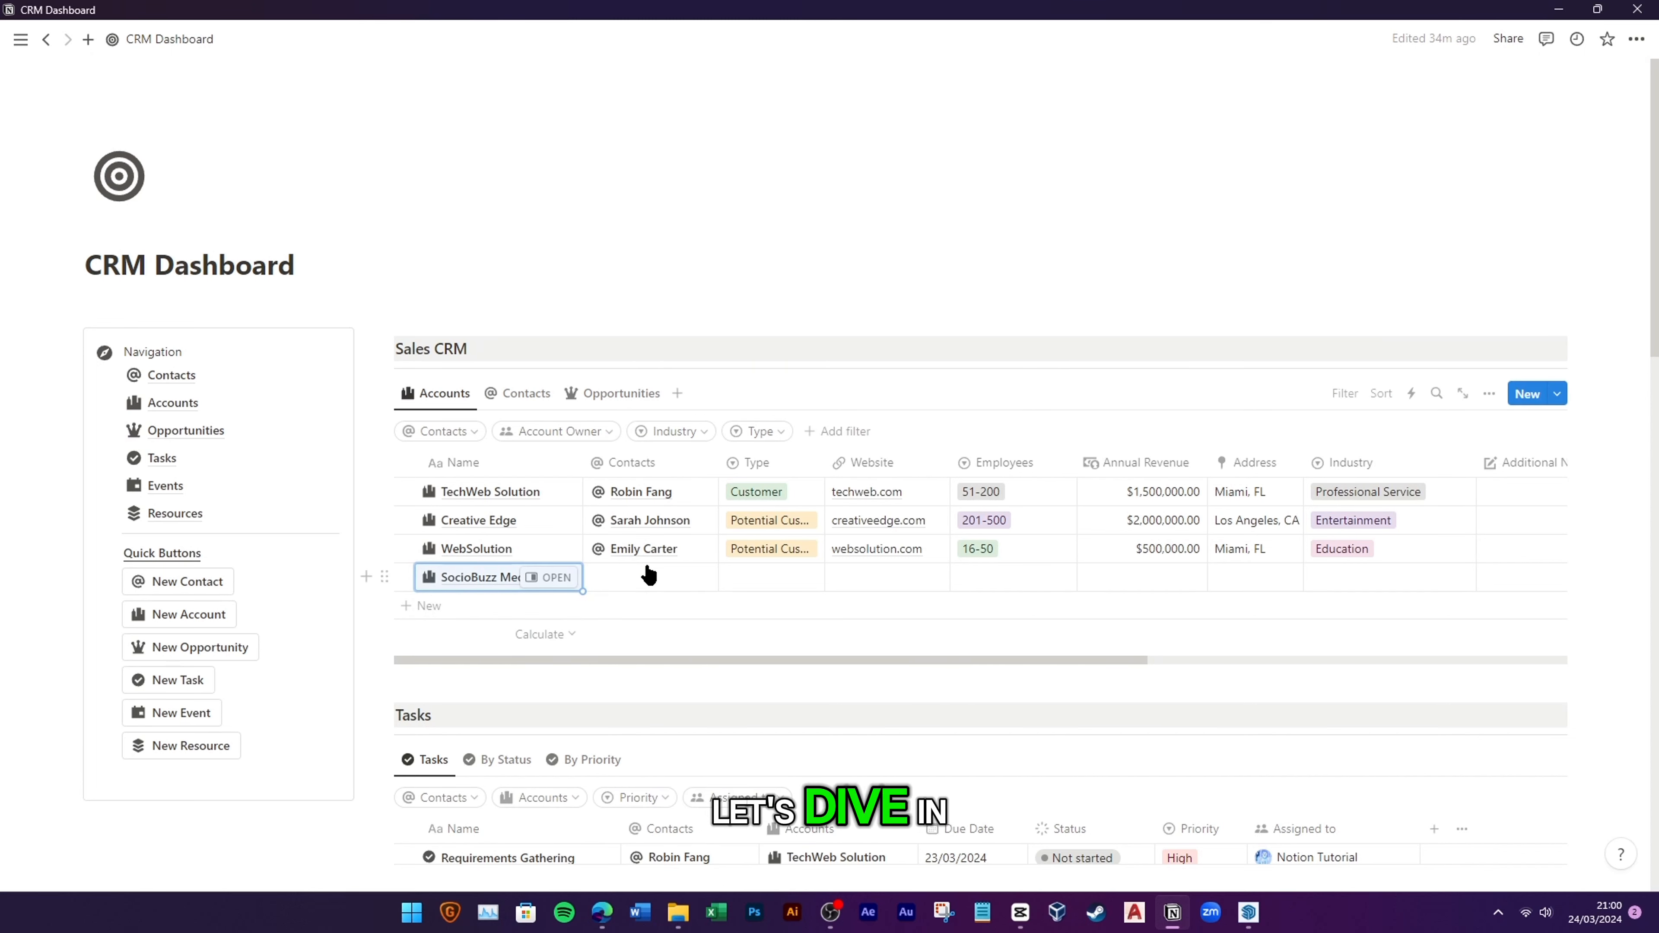
Step: Create a new contact from the typed full name and link it to SocioBuzz Media
left_click(631, 589)
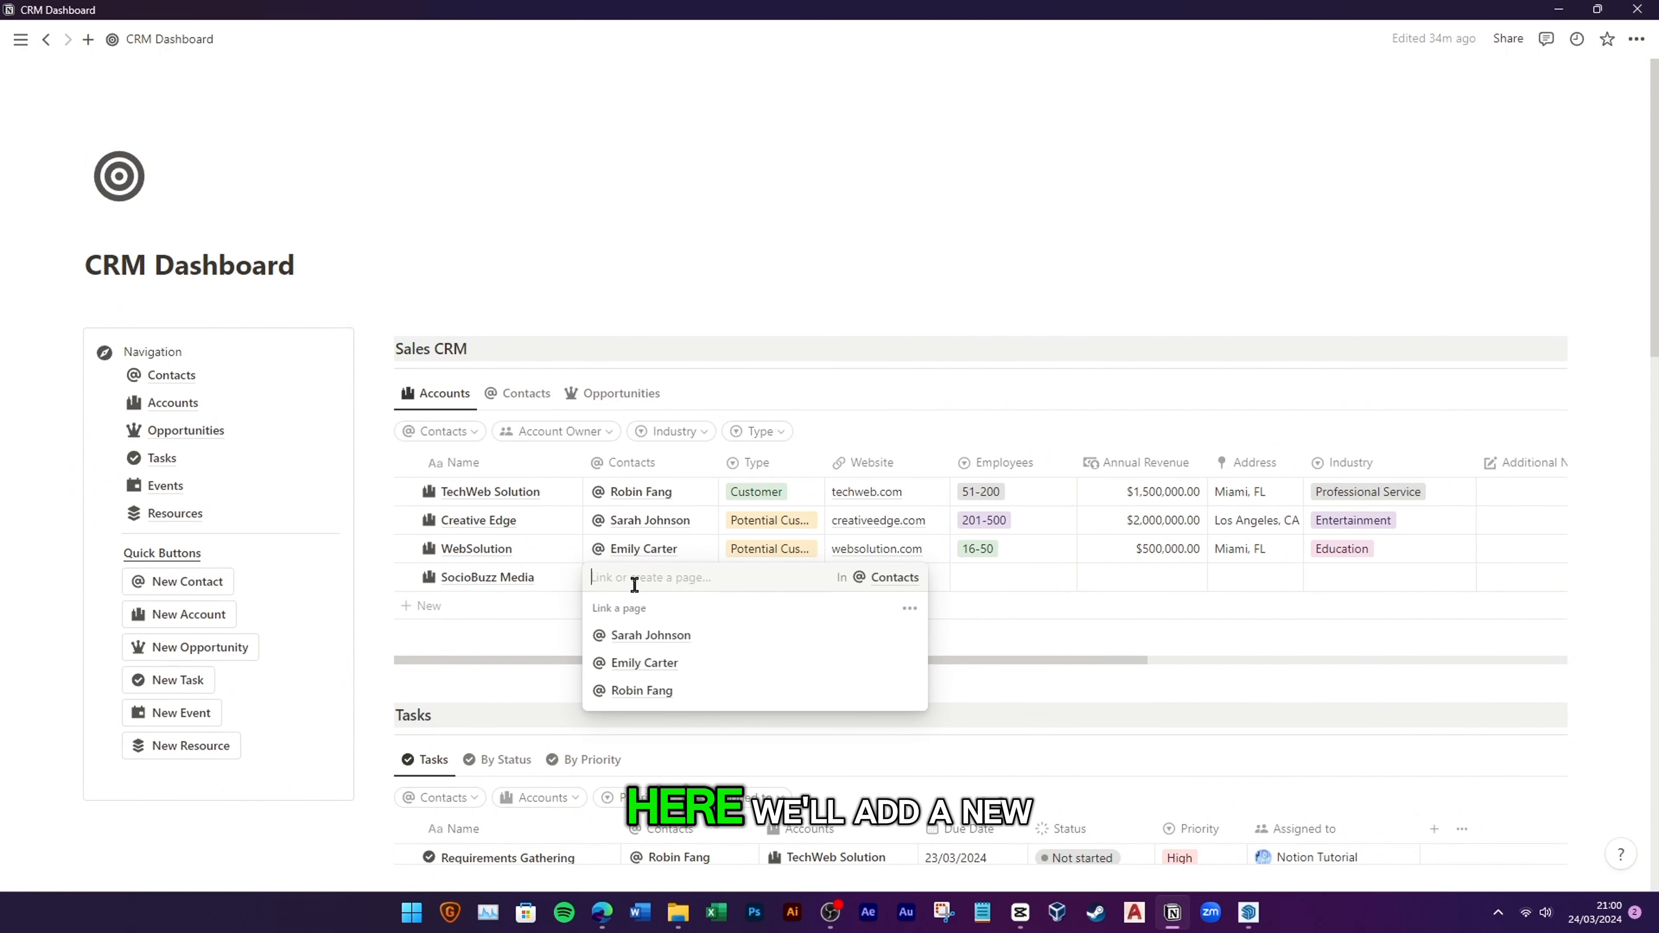
type("Alex")
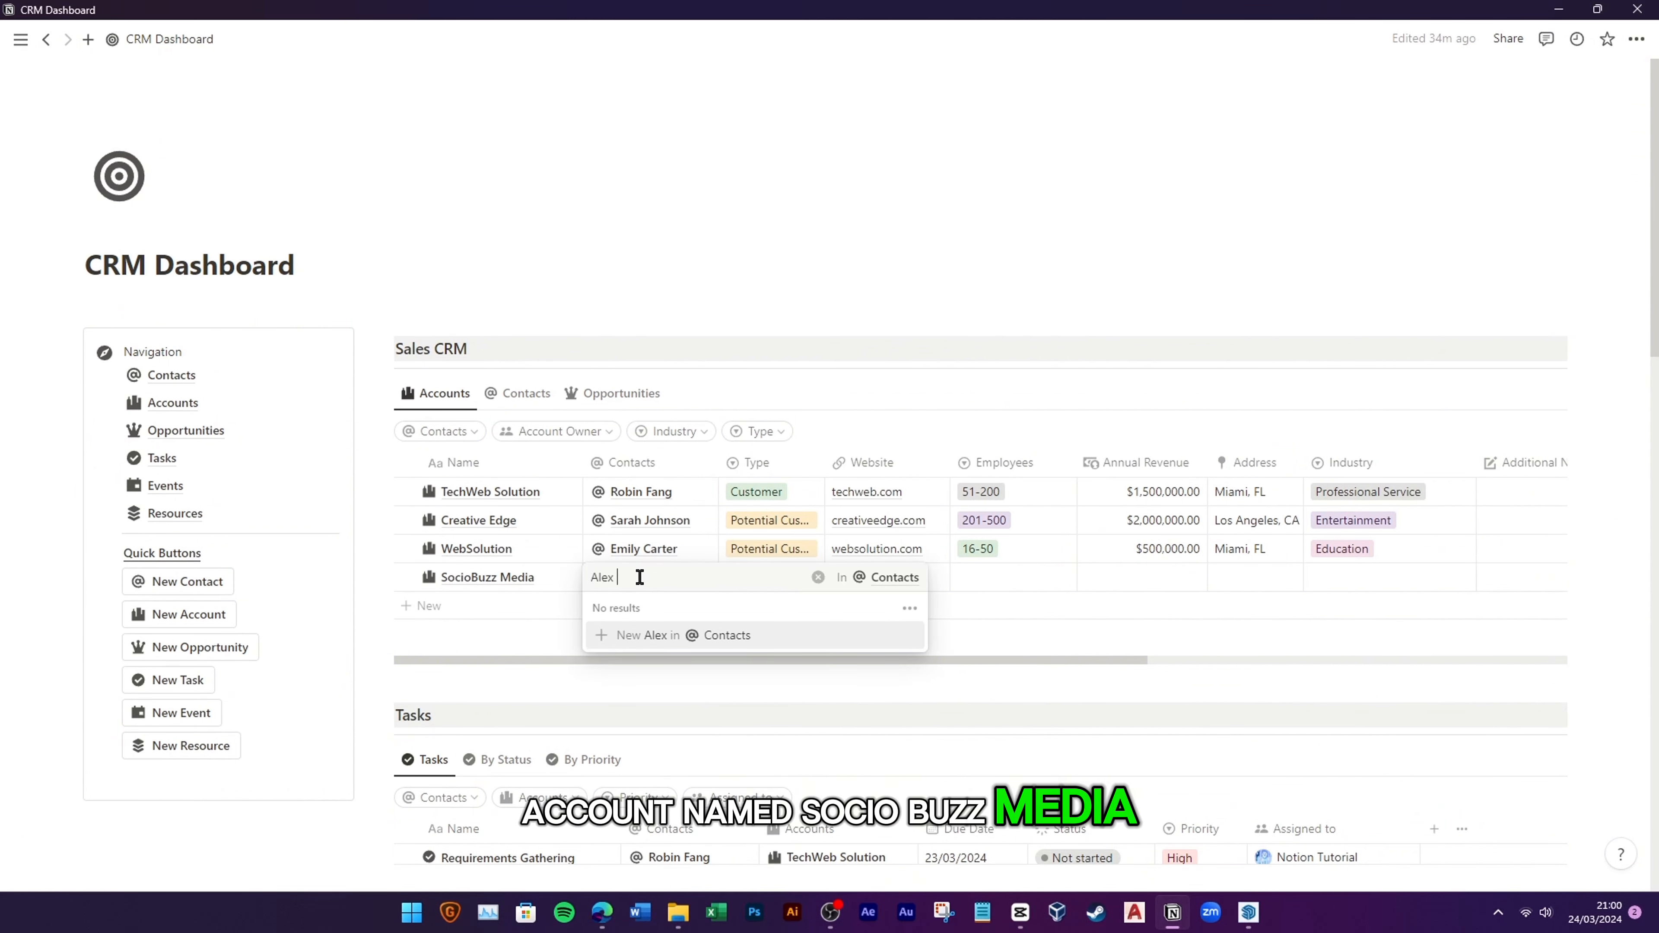
key("Tab")
type("T")
key("BackSpace")
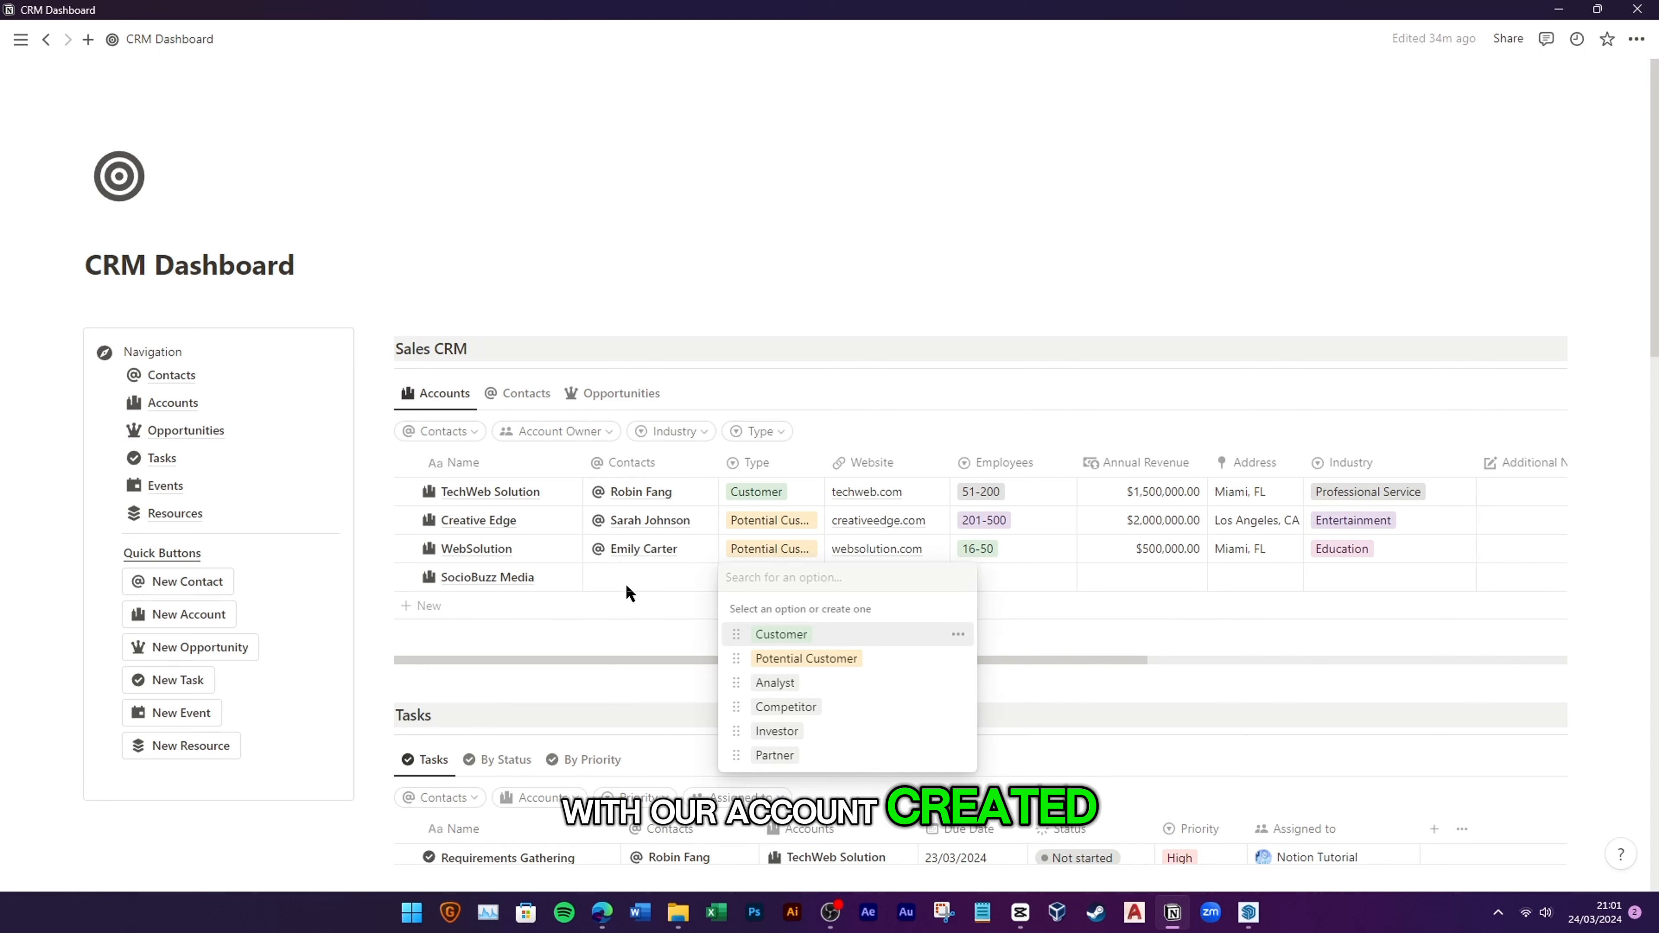
left_click(629, 589)
left_click(631, 576)
type("A")
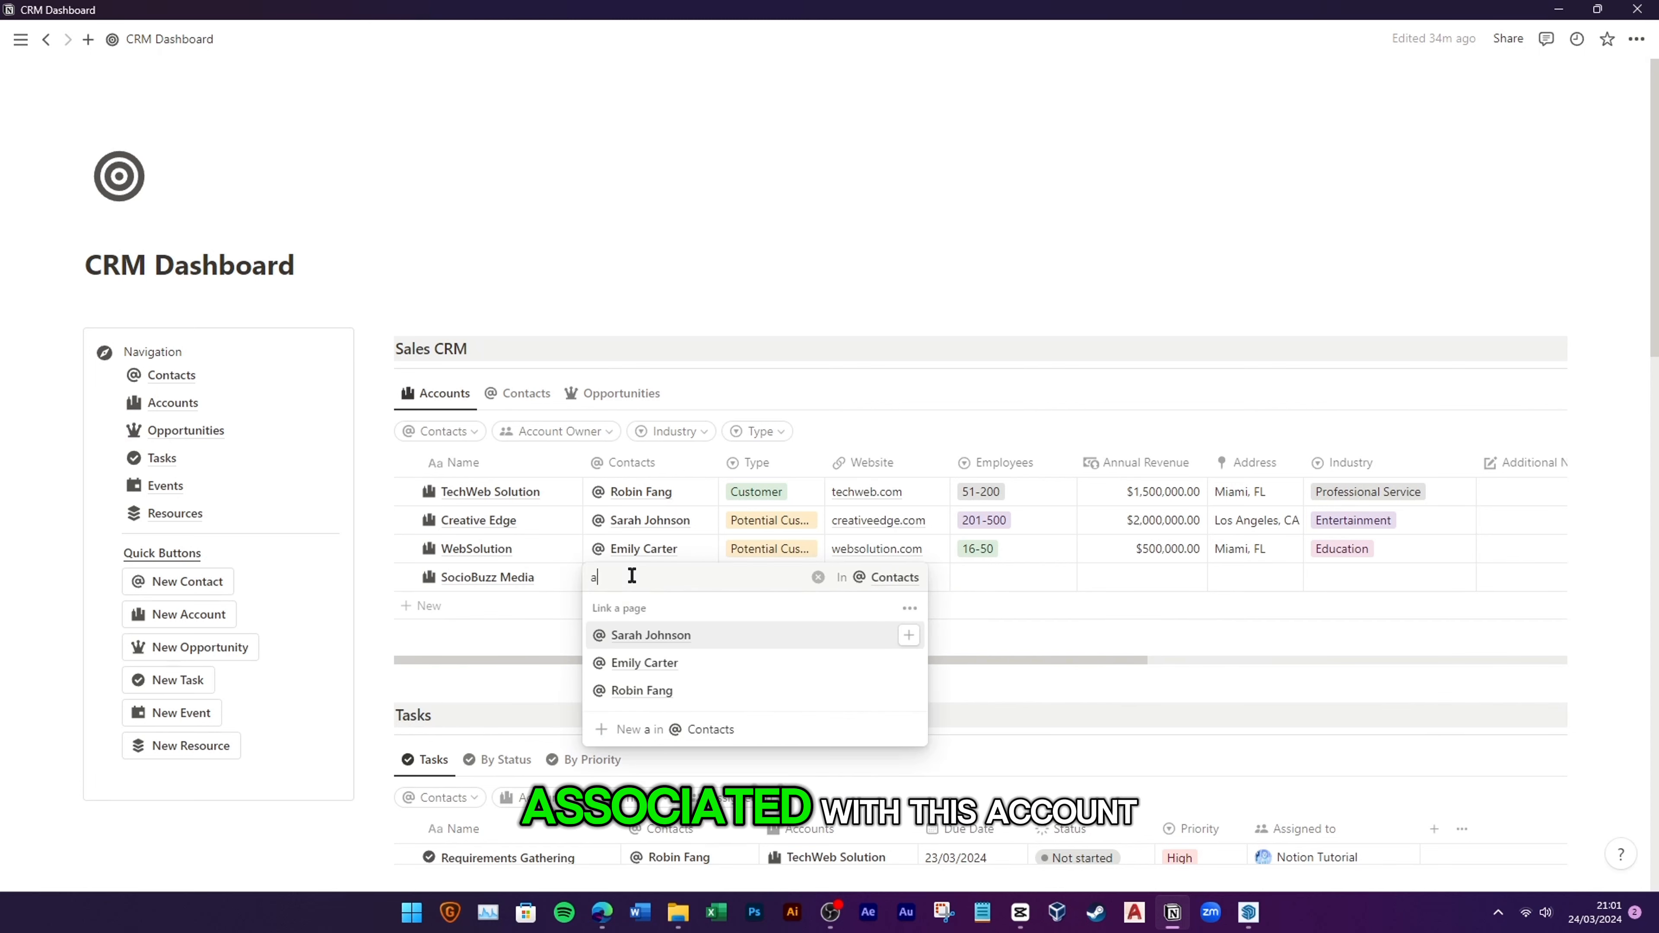
key("BackSpace")
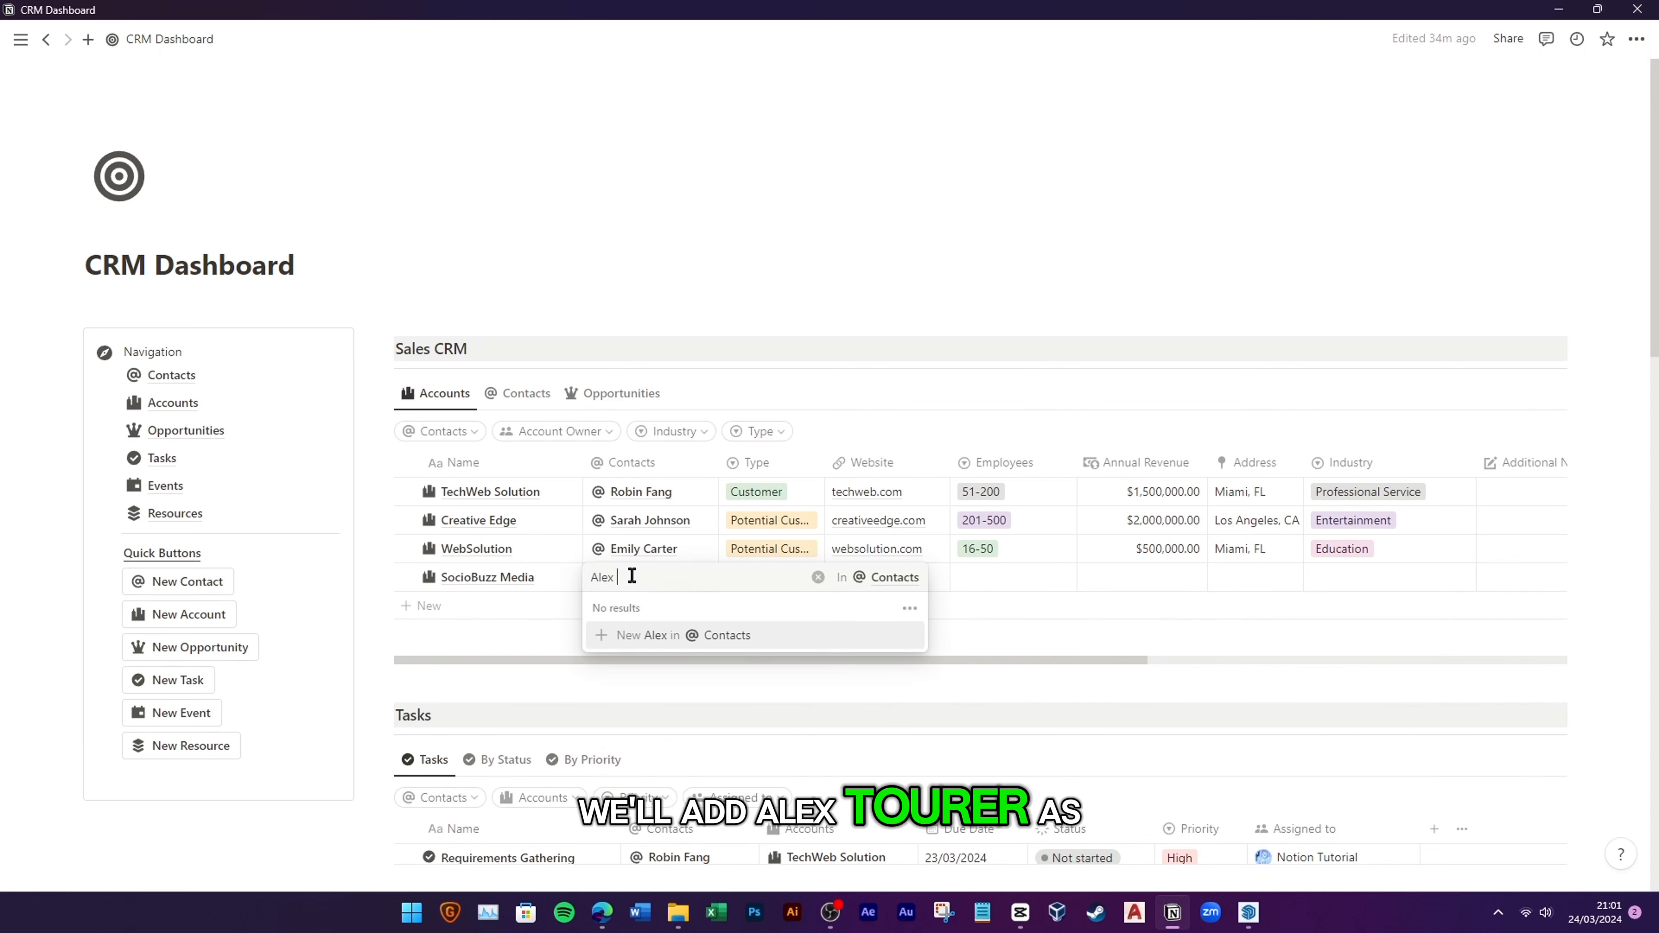
key("Return")
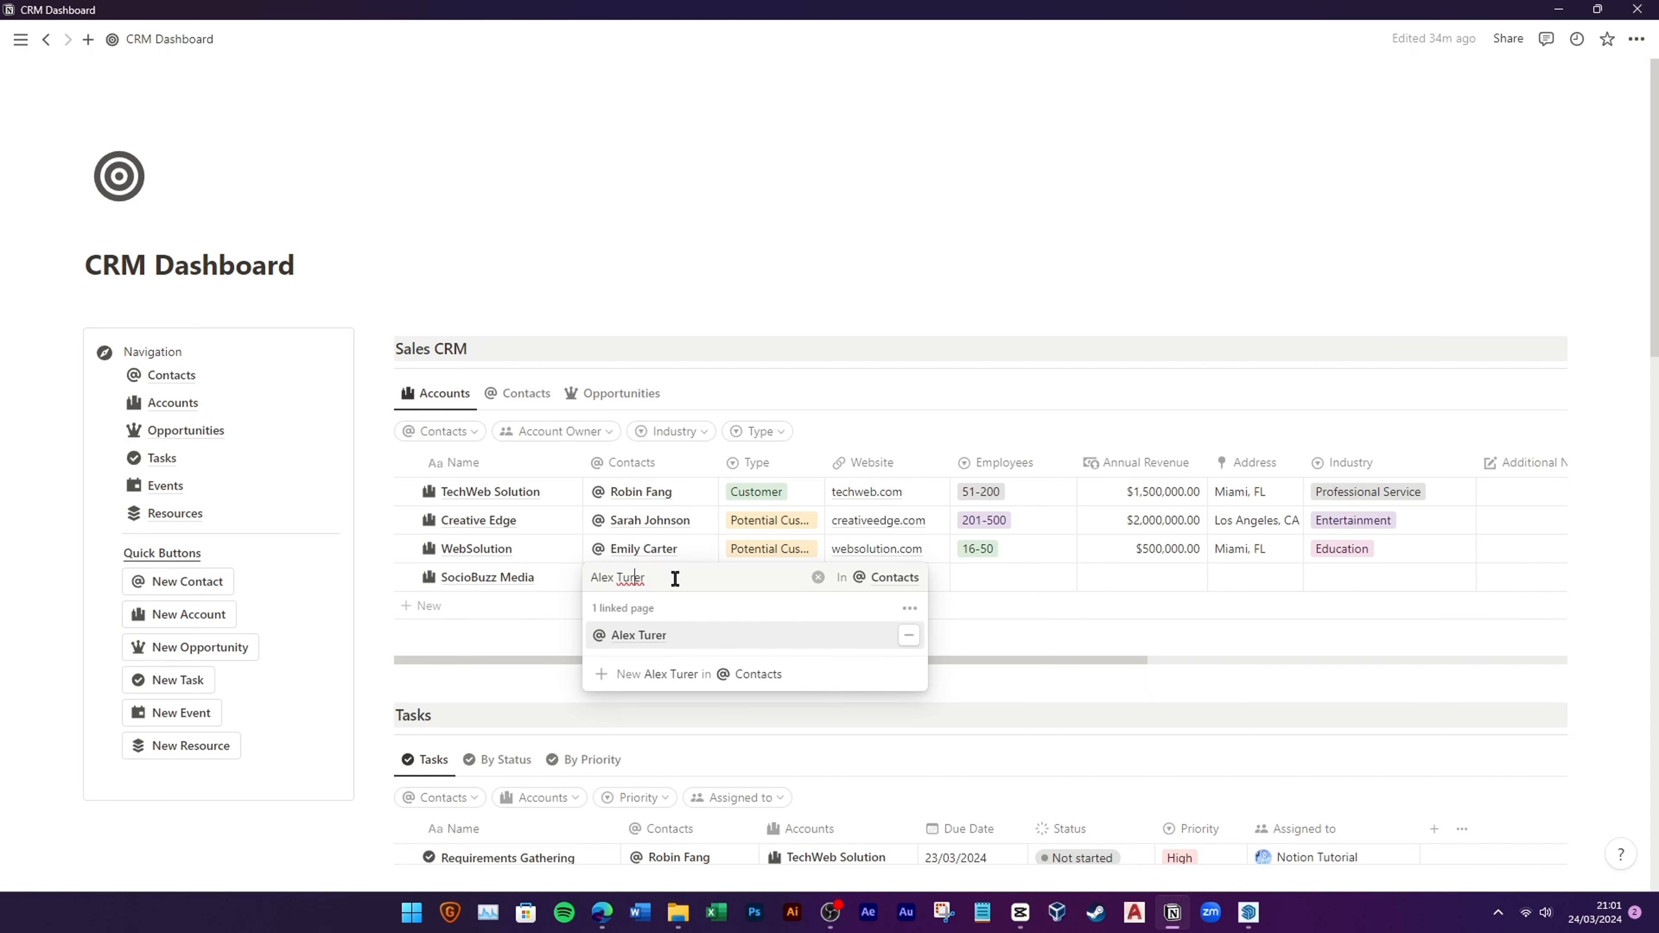
Step: Preview the newly created contact's page, then return to the SocioBuzz Media row
left_click(685, 644)
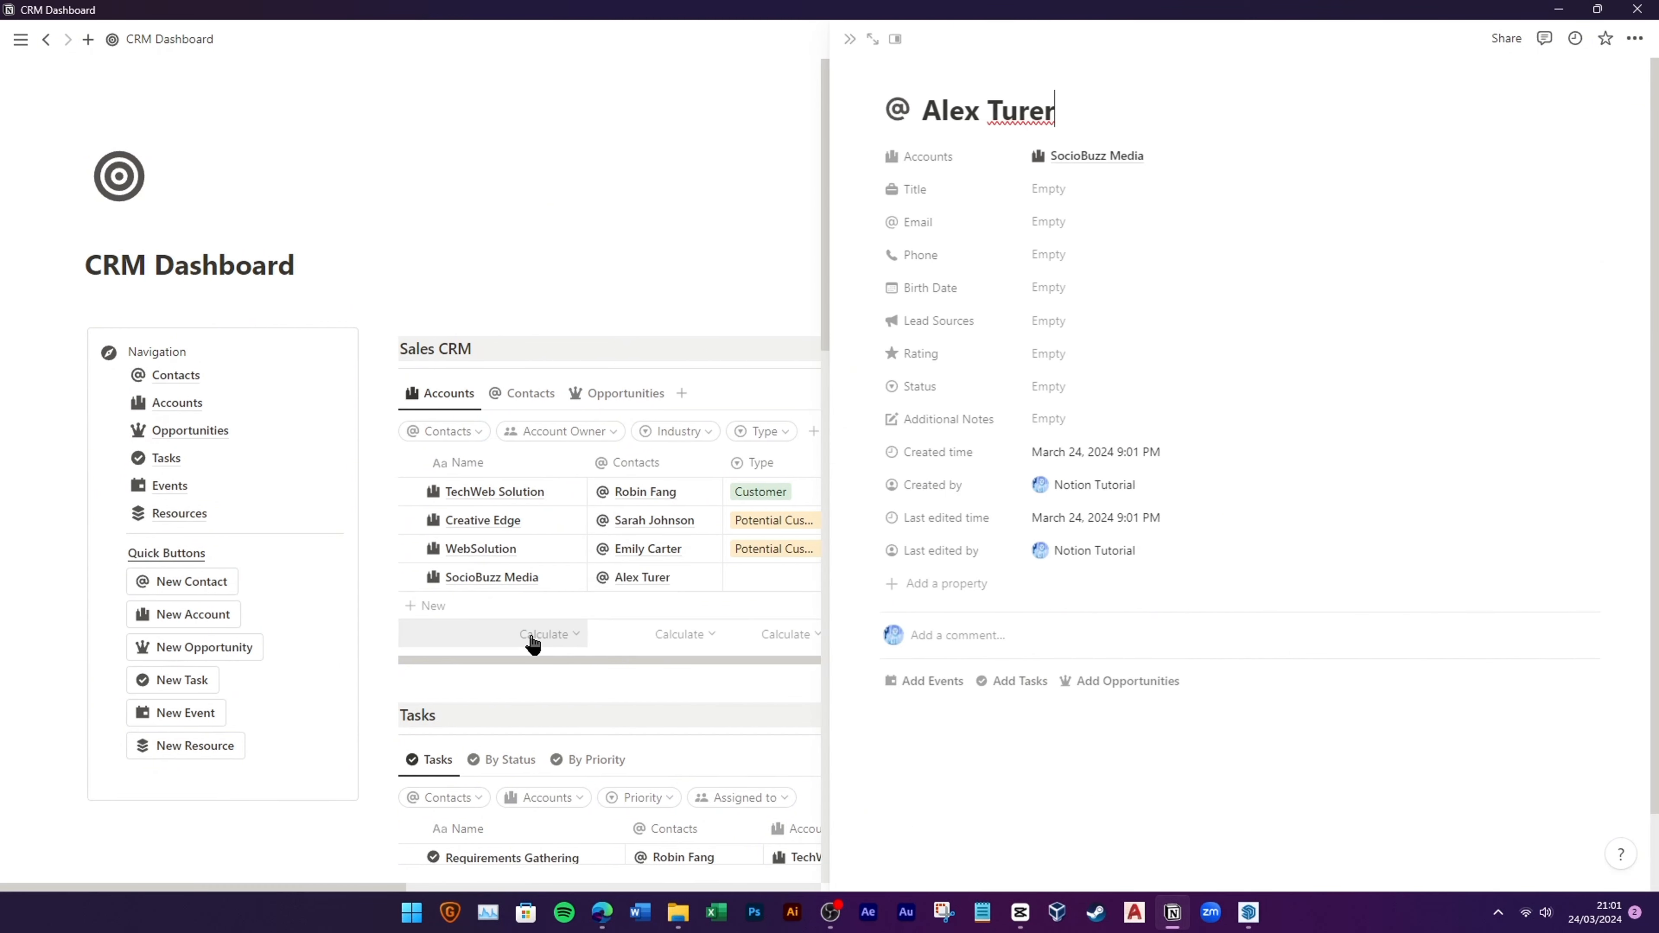
left_click(852, 39)
left_click(758, 577)
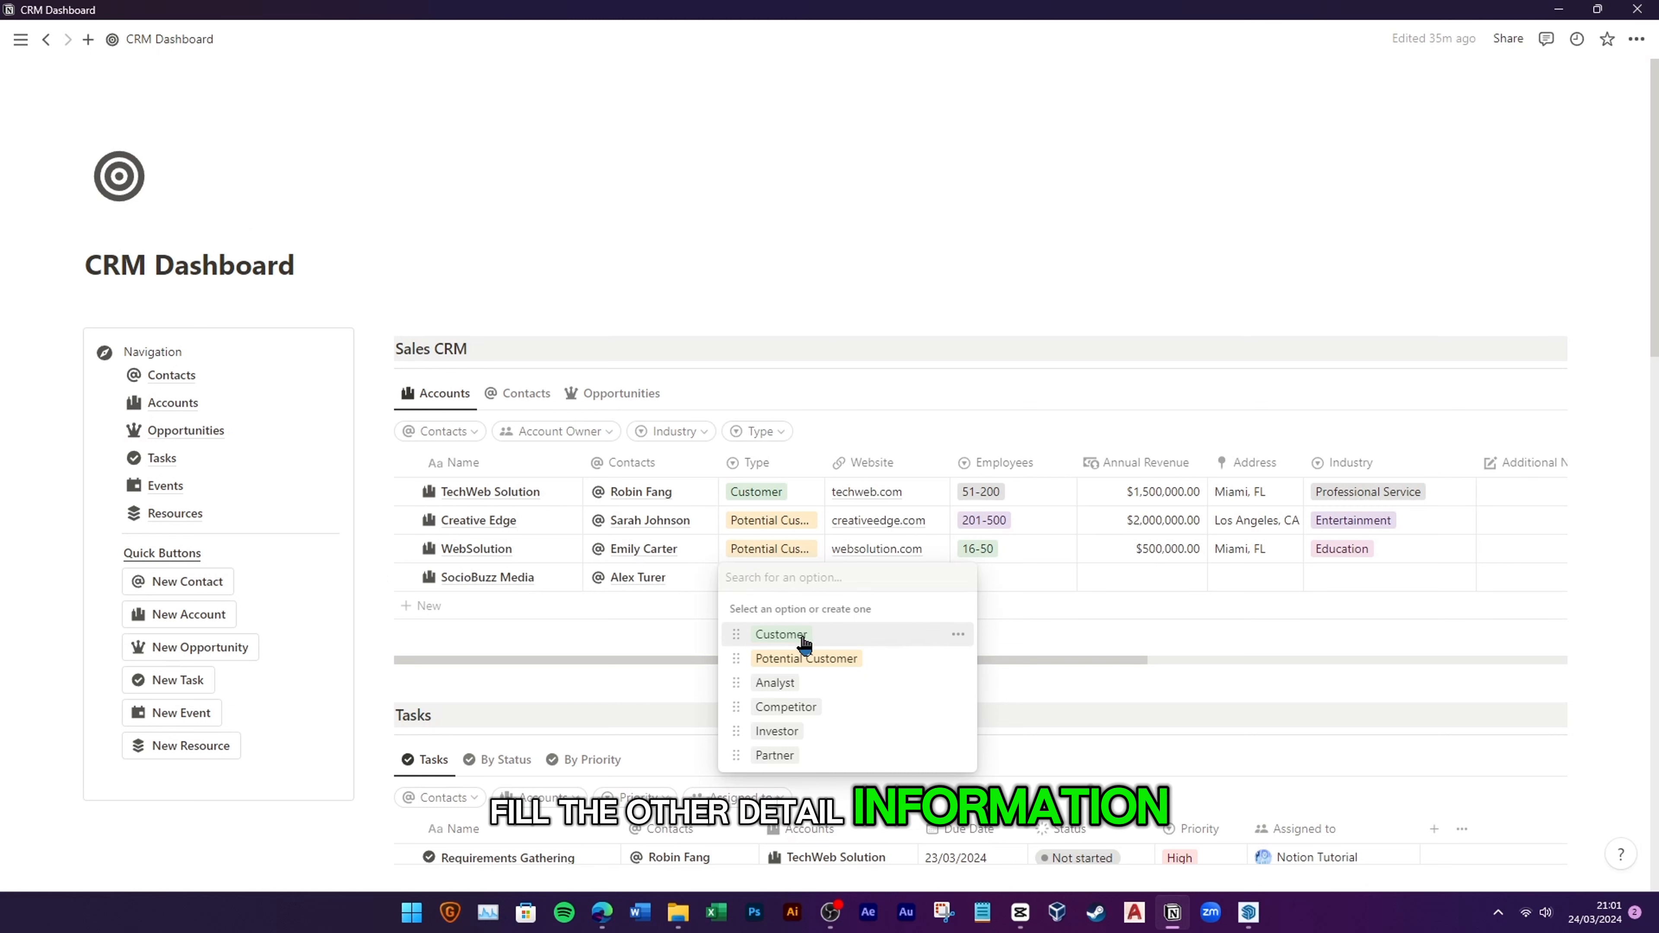
Step: Set SocioBuzz Media's type to Customer, website sociobuzz.com and employees 51-200
left_click(780, 635)
left_click(889, 576)
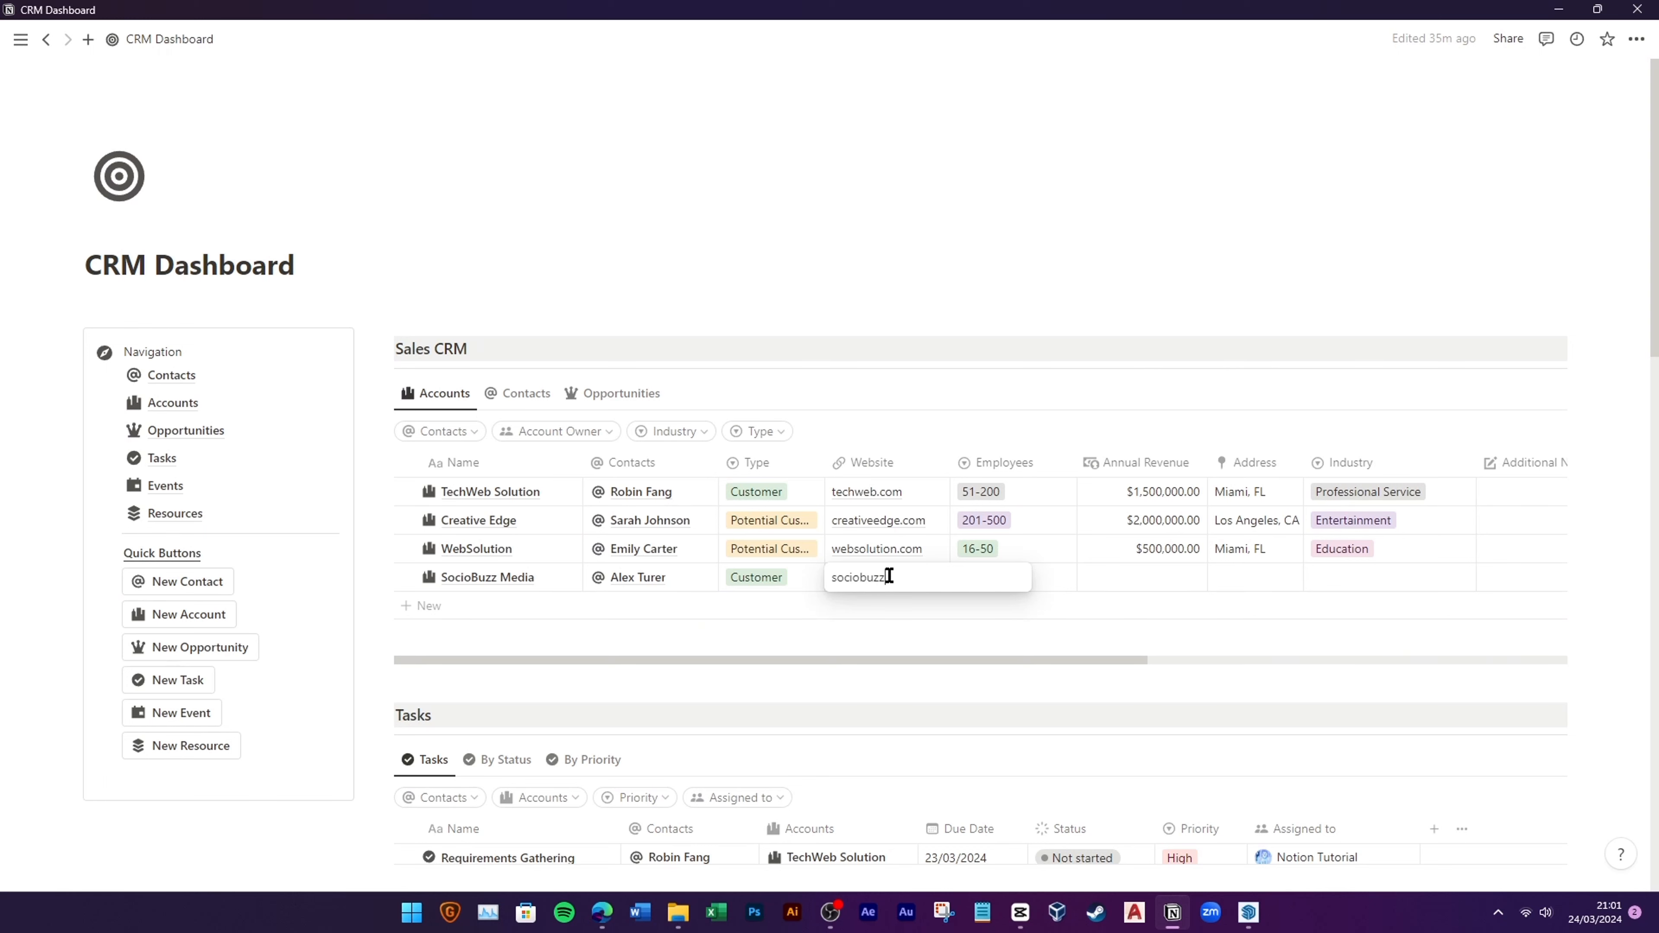
key("Return")
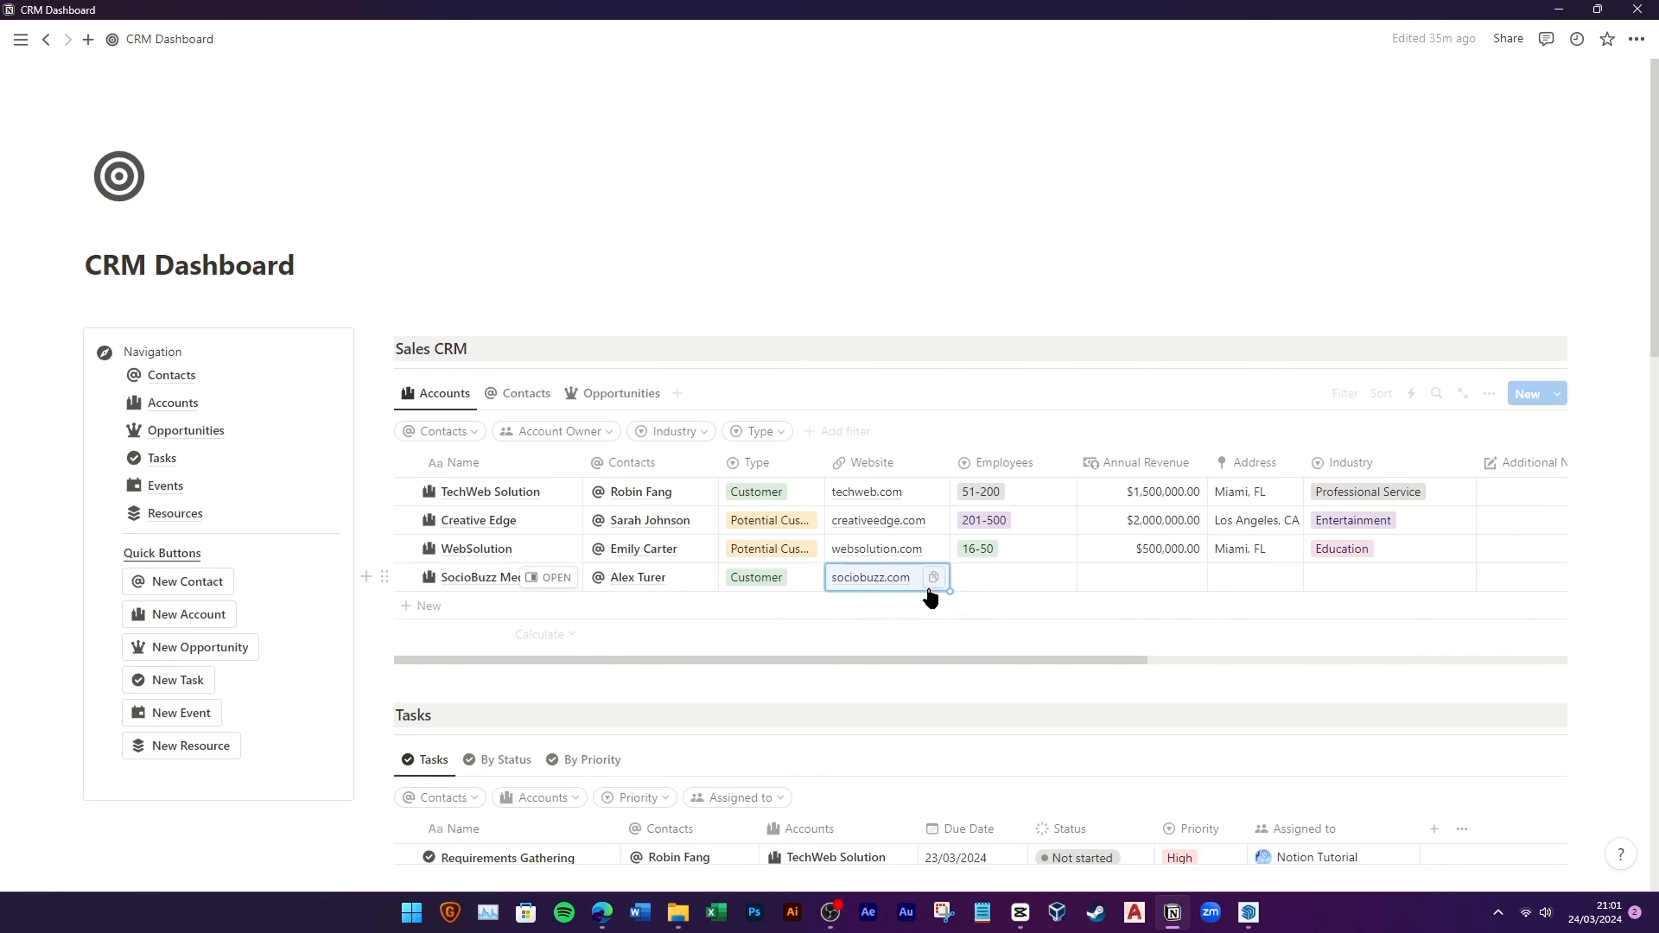
left_click(975, 579)
left_click(1014, 682)
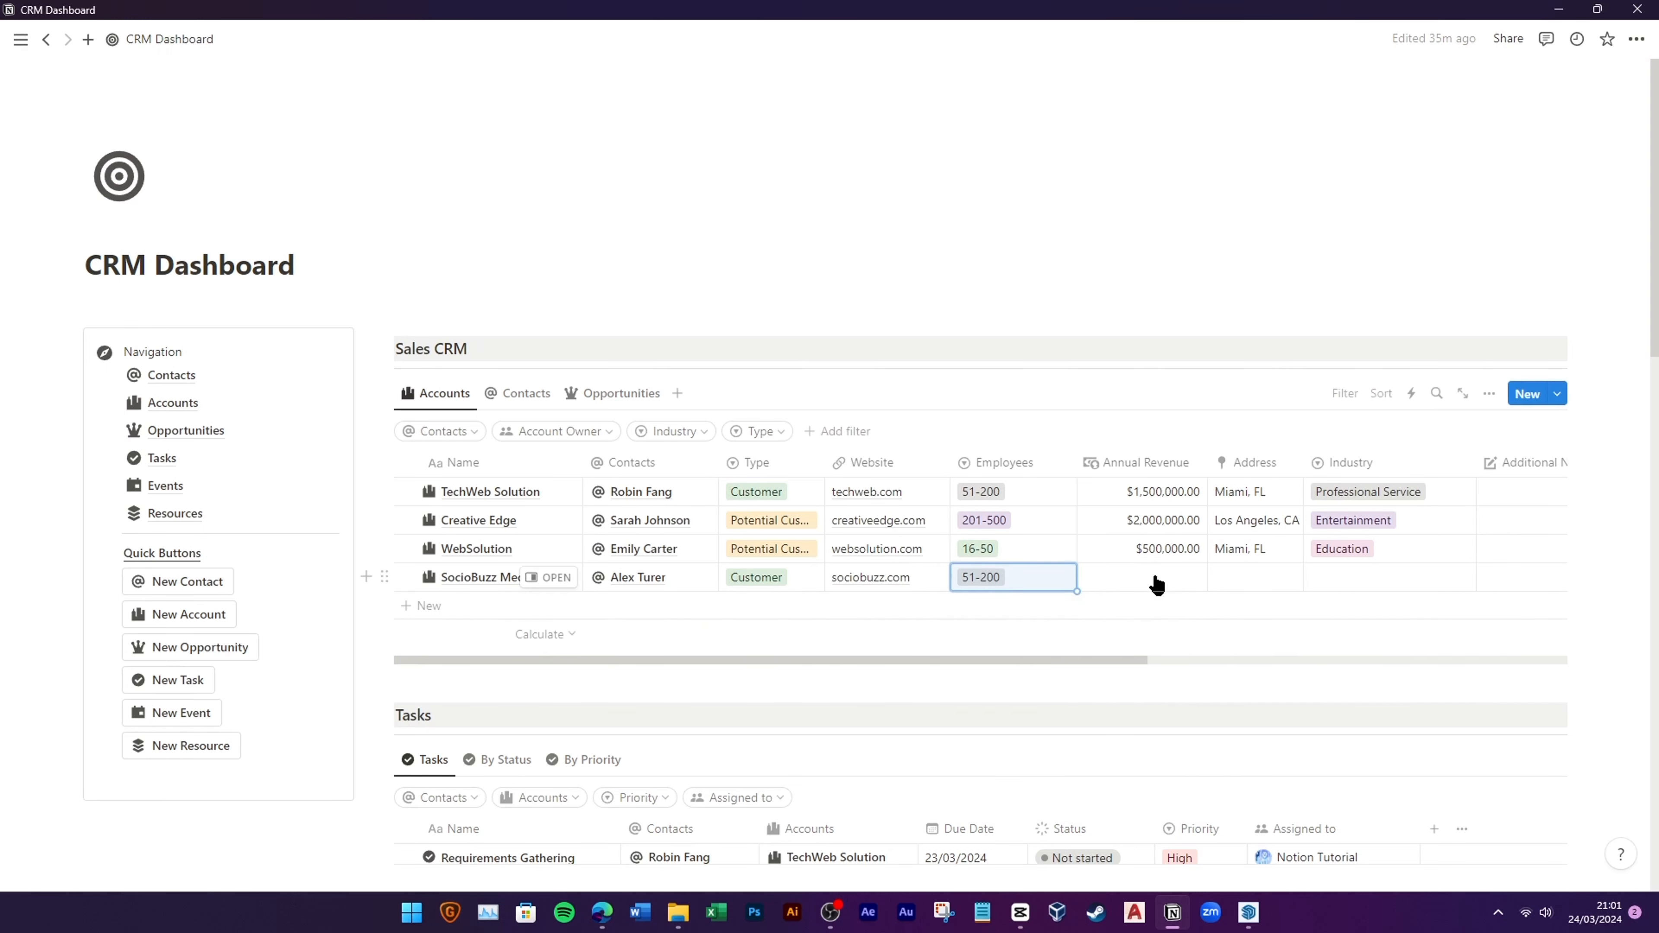
Step: Enter annual revenue $300,000, address Chicago, IL and industry Social Media
left_click(1154, 579)
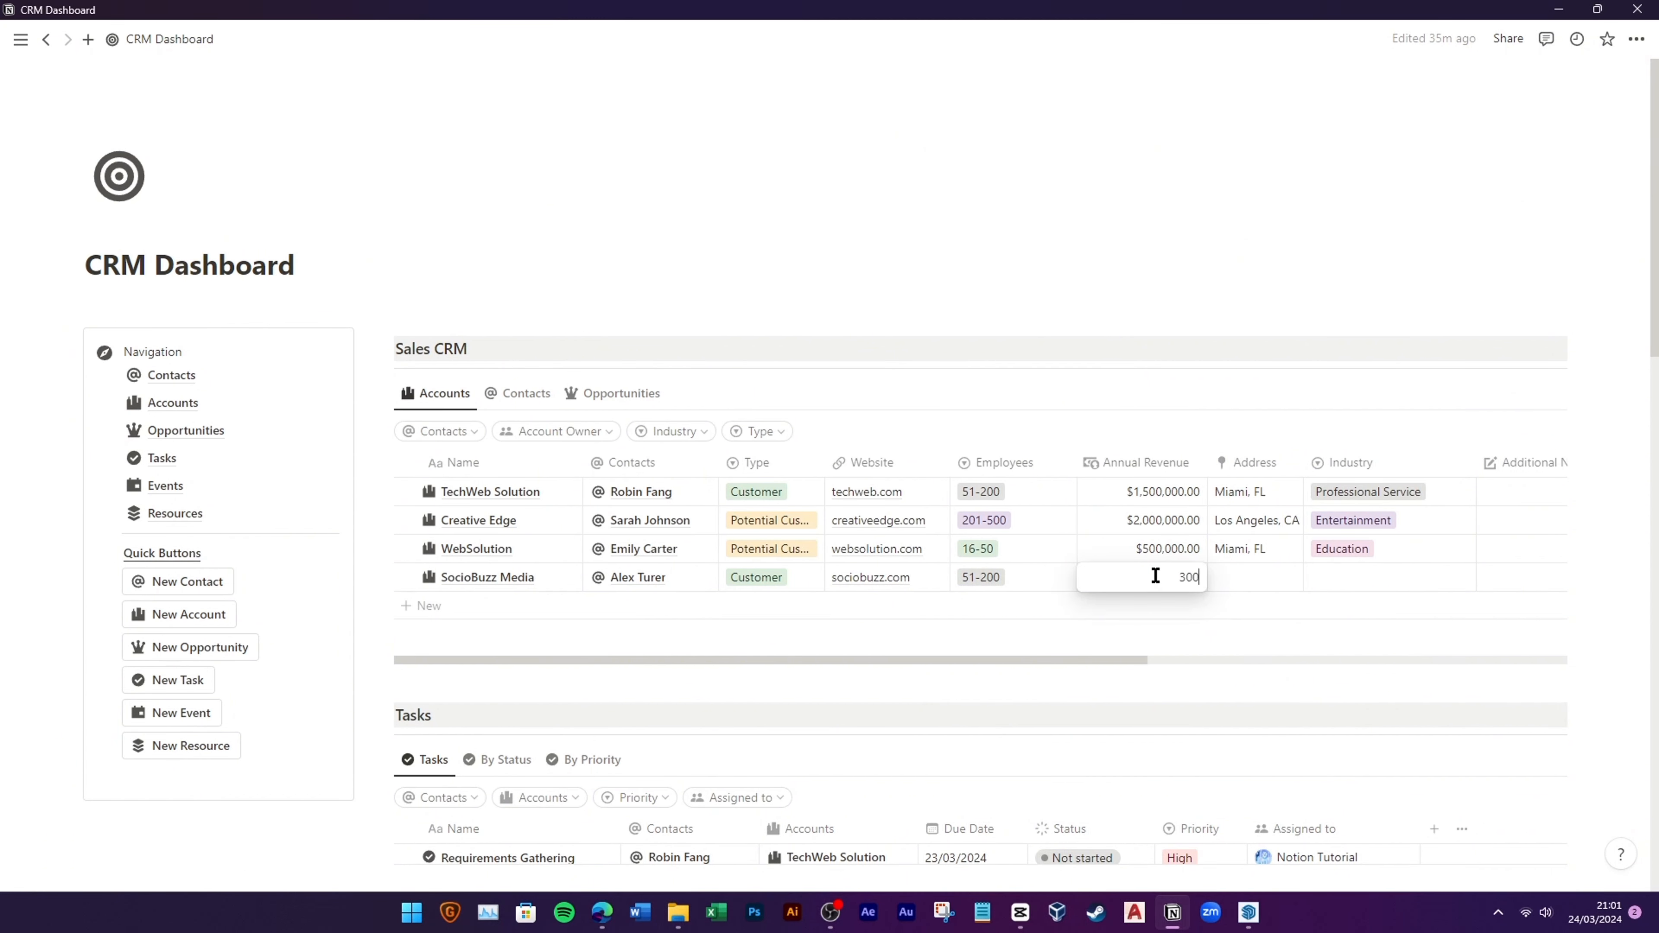
type("300,000")
key("Return")
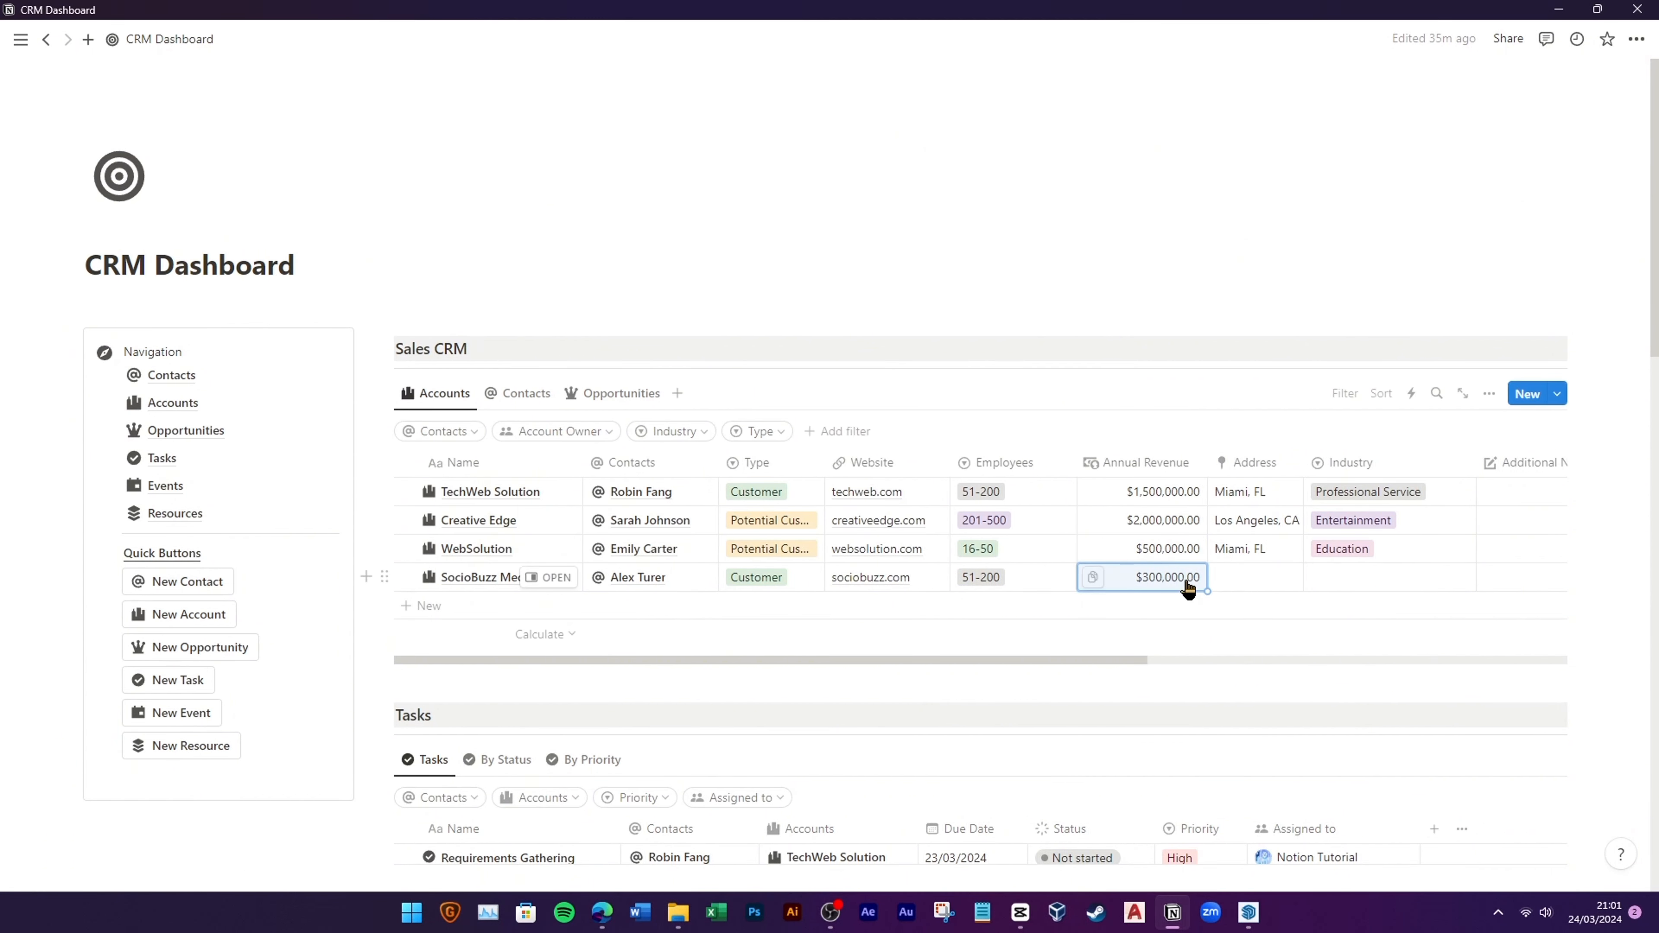
left_click(1242, 582)
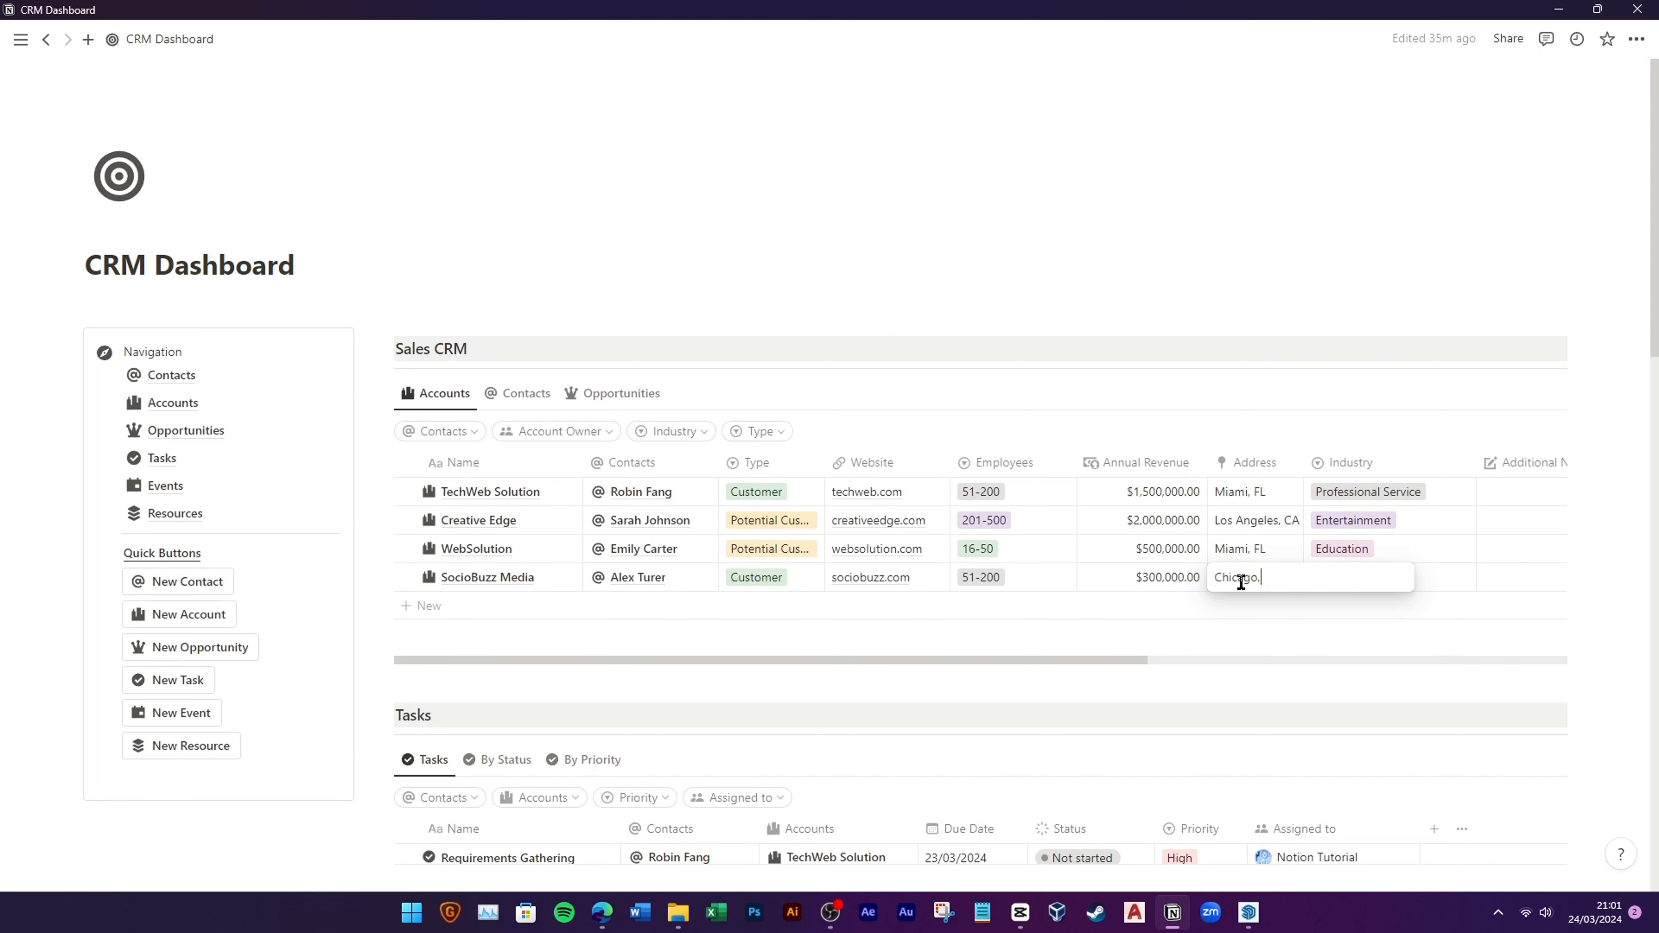
key("Return")
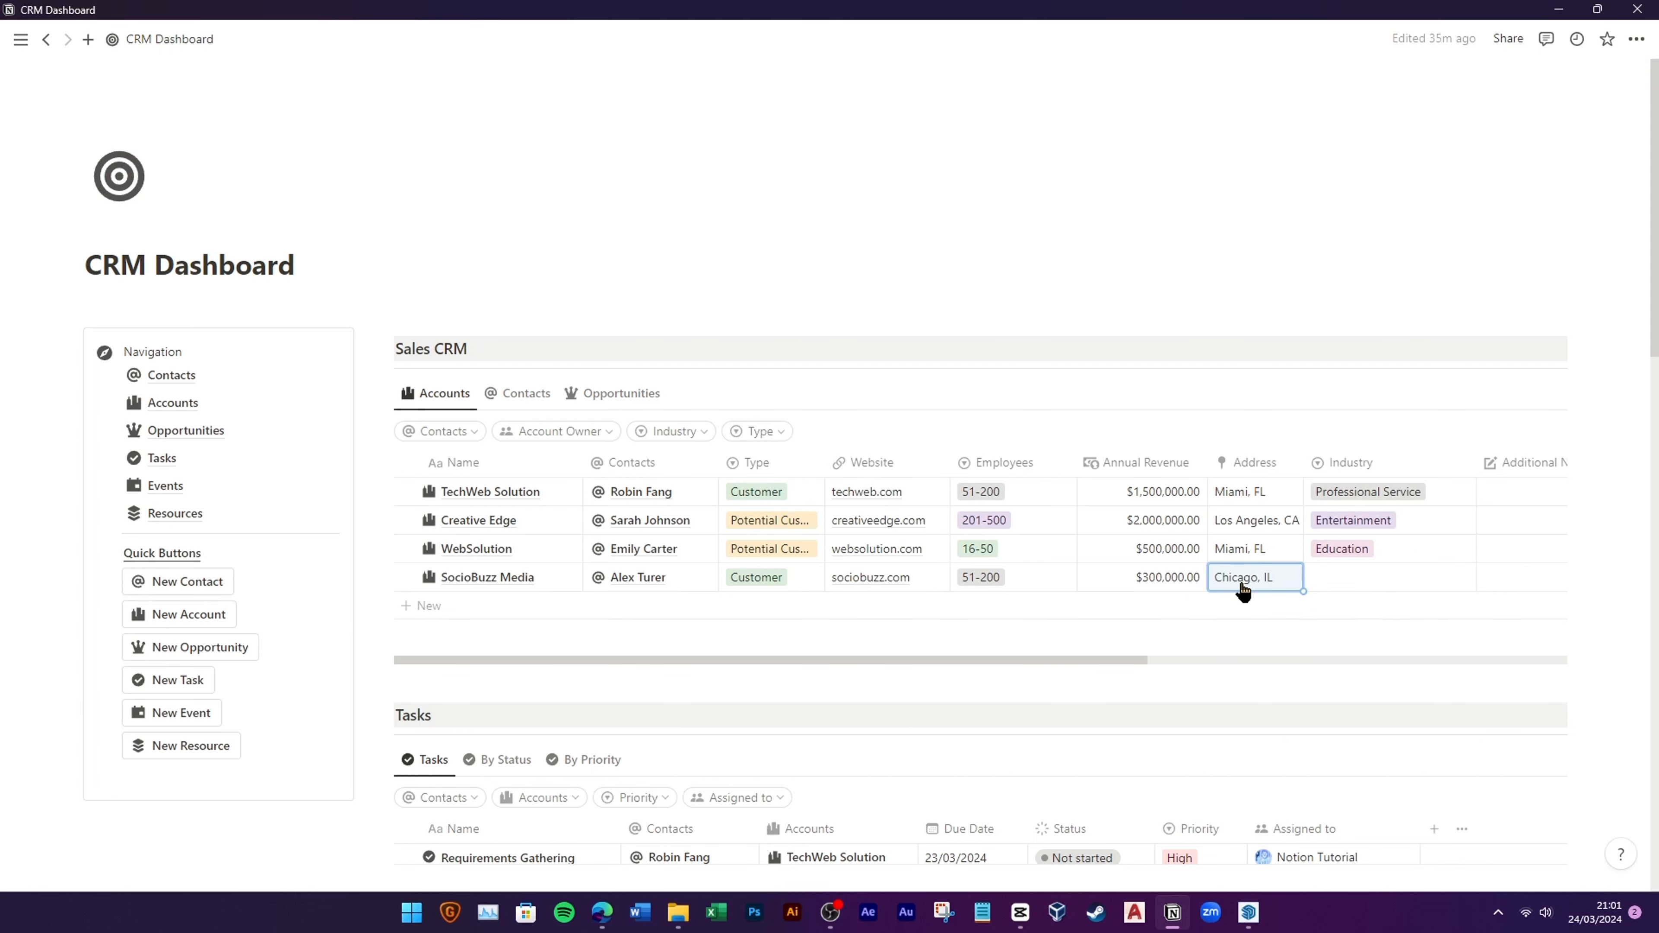
left_click(1358, 586)
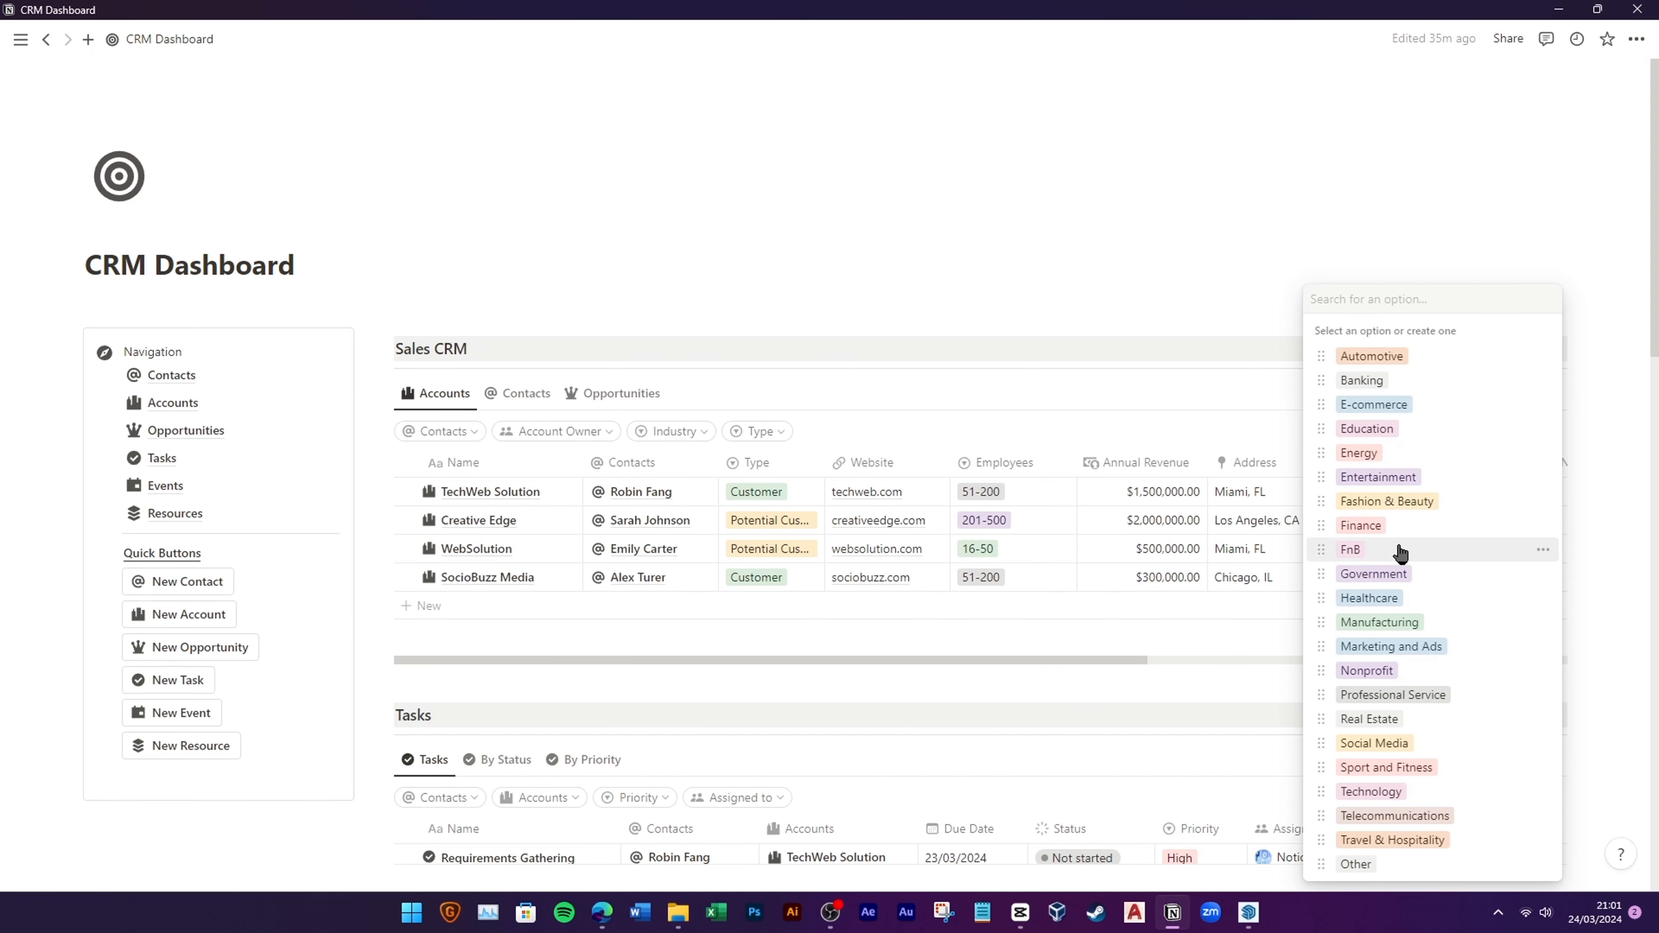
left_click(1387, 745)
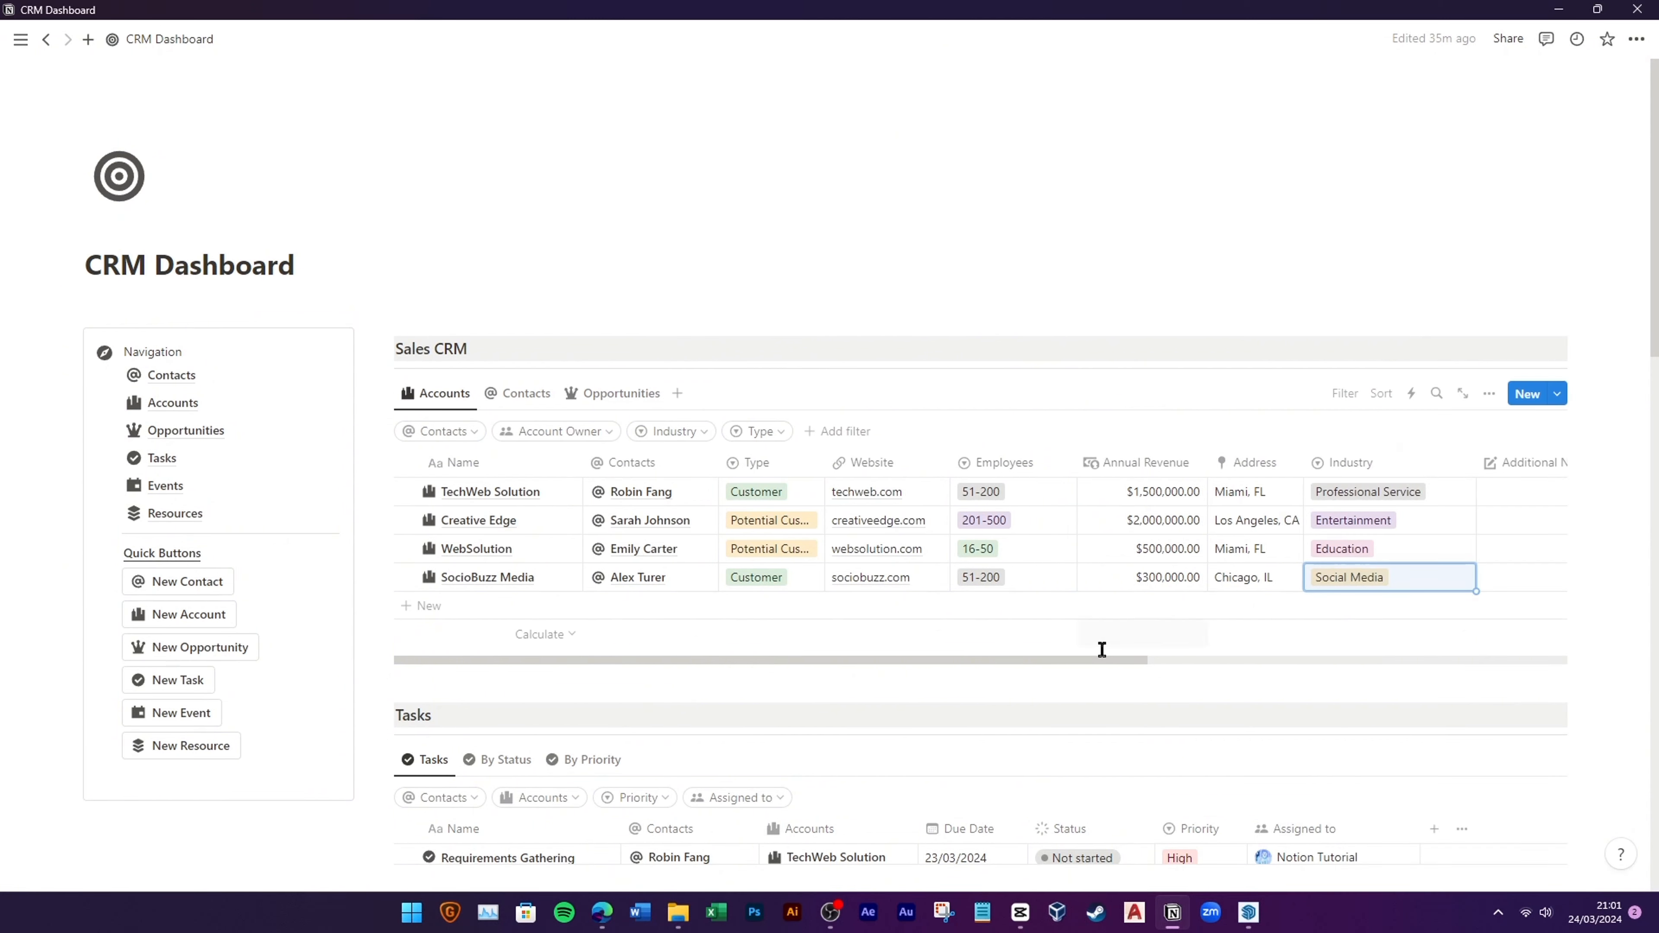
left_click_drag(1095, 660, 1248, 651)
Step: Unhide the Account Owner property and move its column right after Name
left_click(1489, 393)
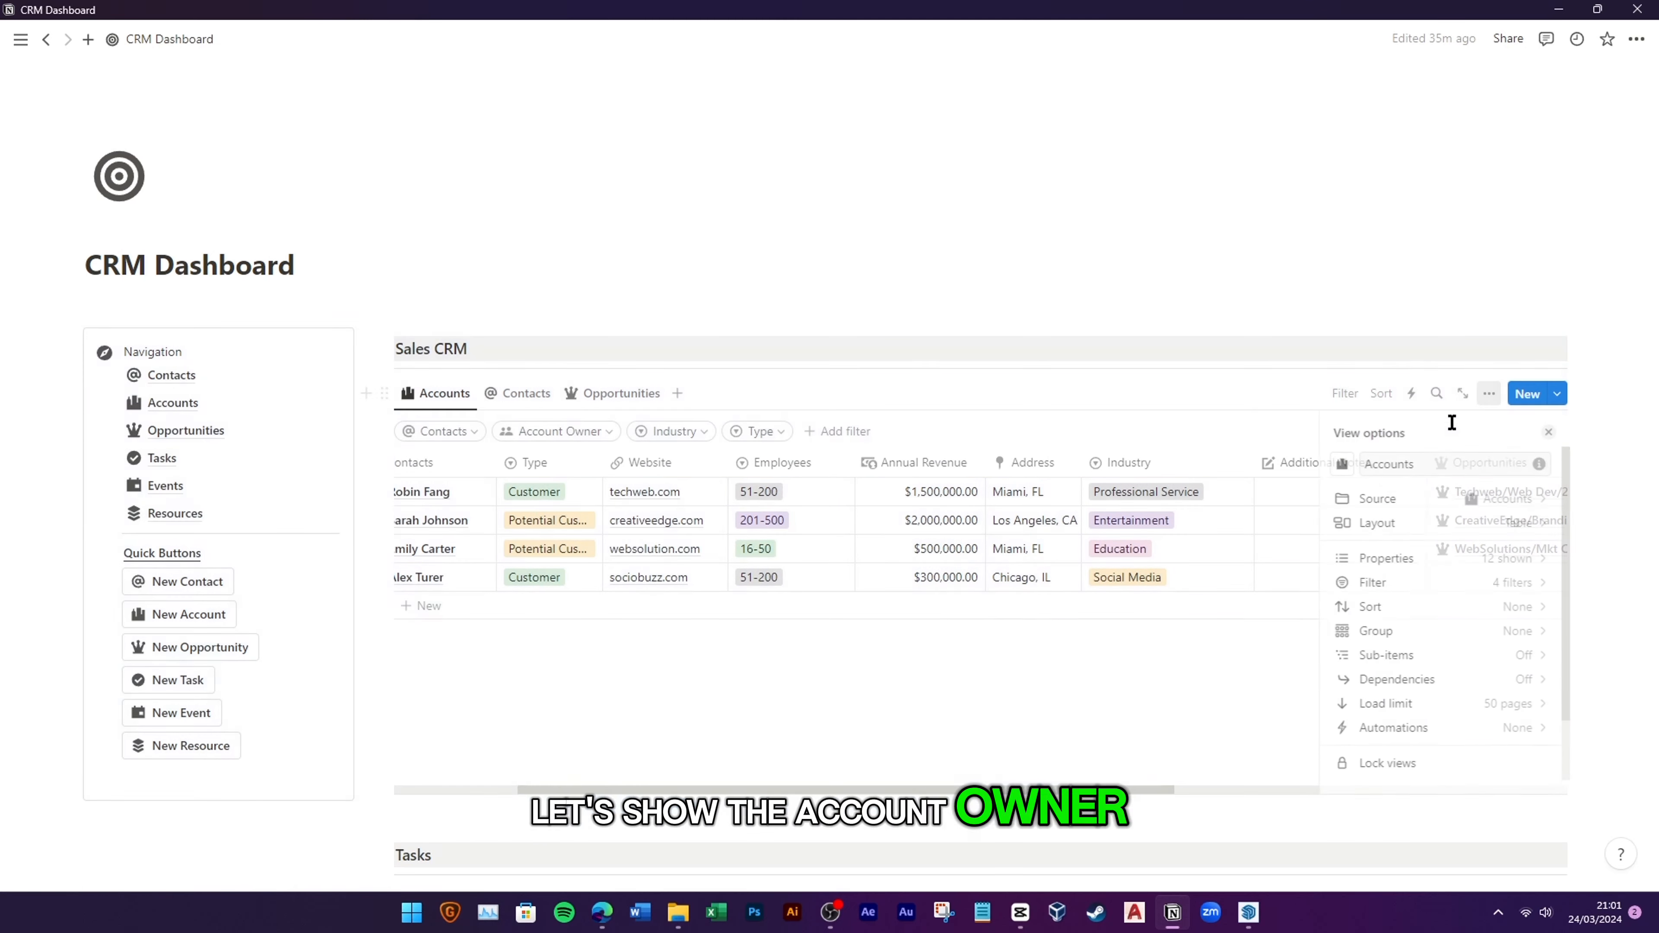
left_click(1512, 568)
scroll(1475, 700, "down", 5)
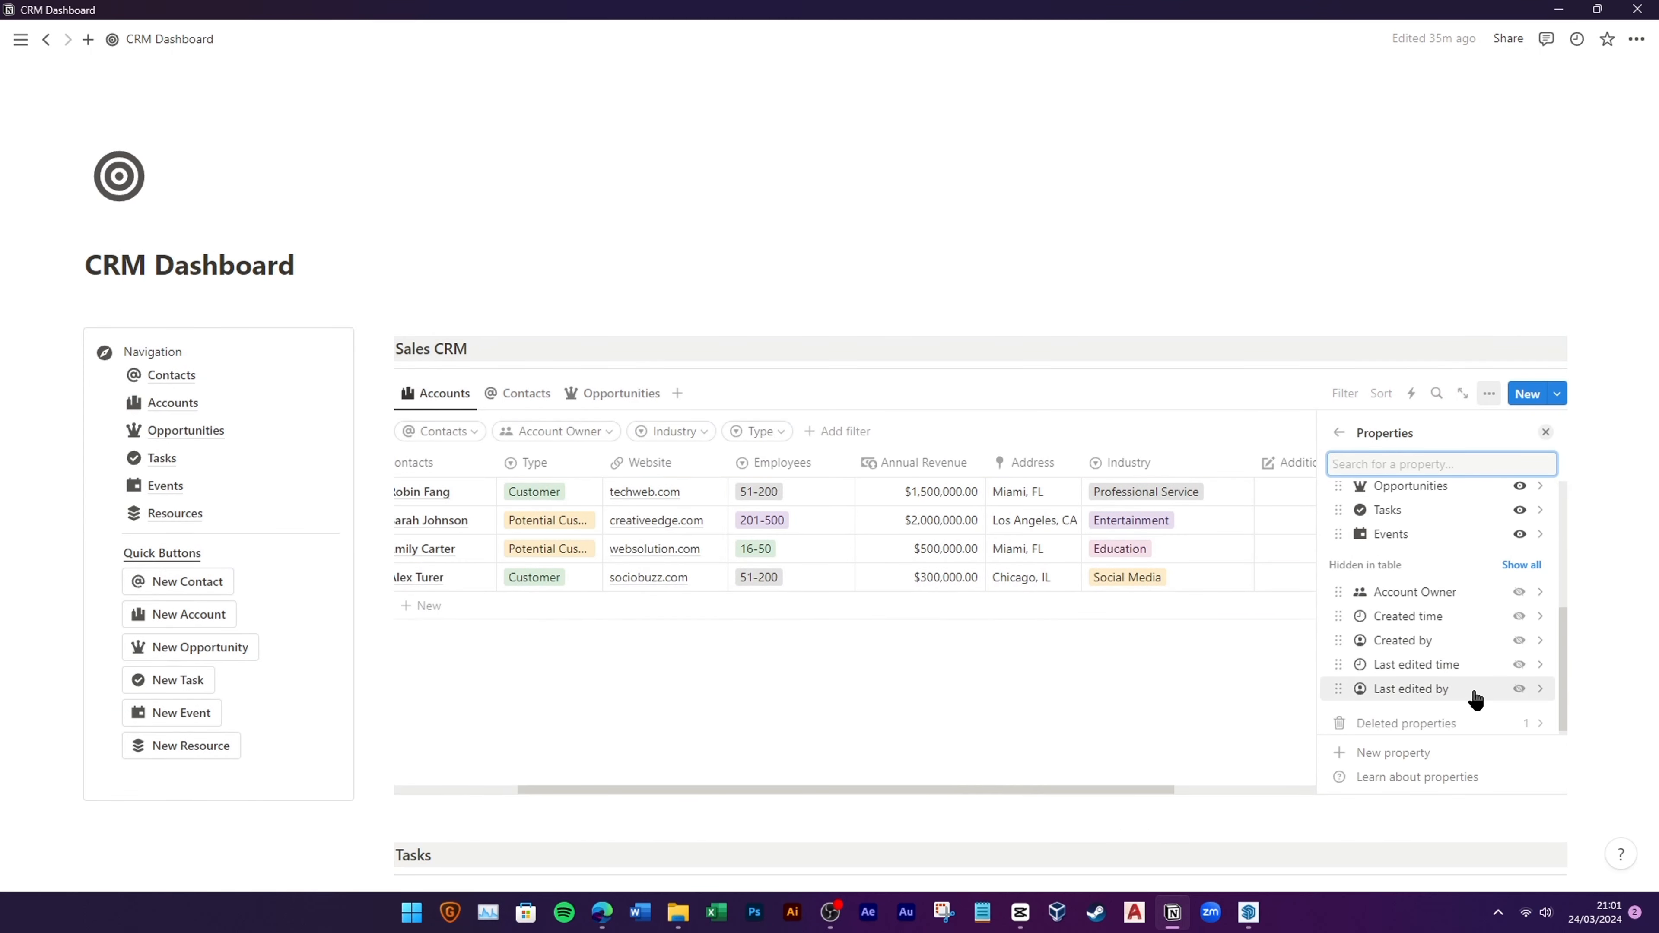
left_click(1520, 592)
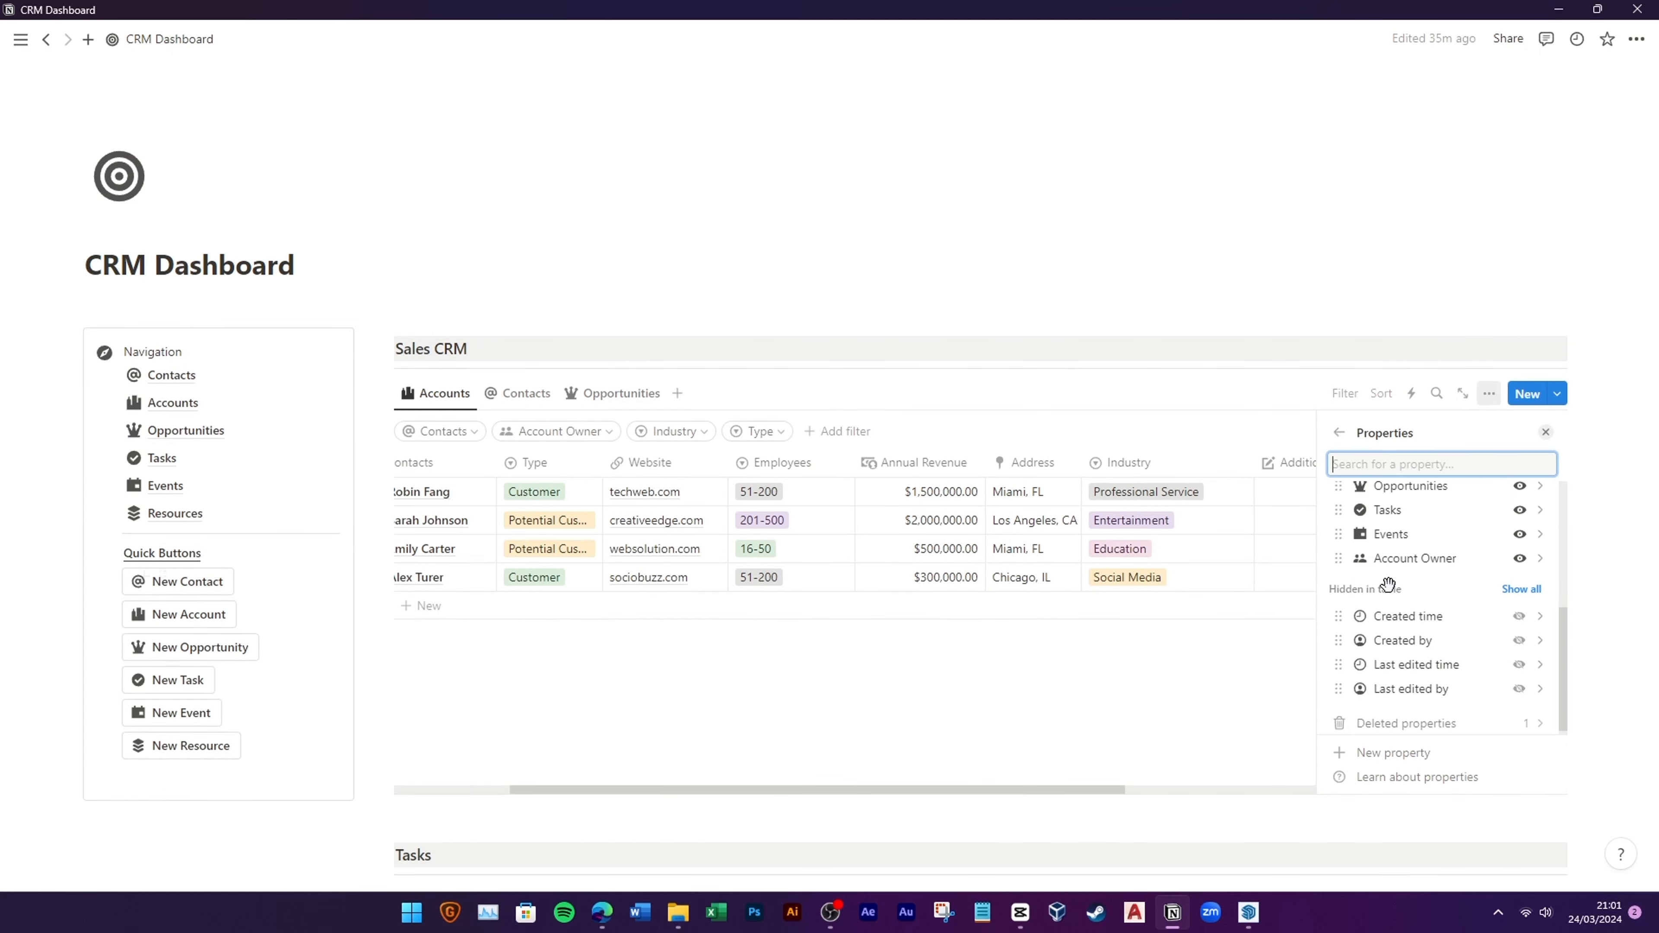
left_click(1342, 436)
left_click(1320, 644)
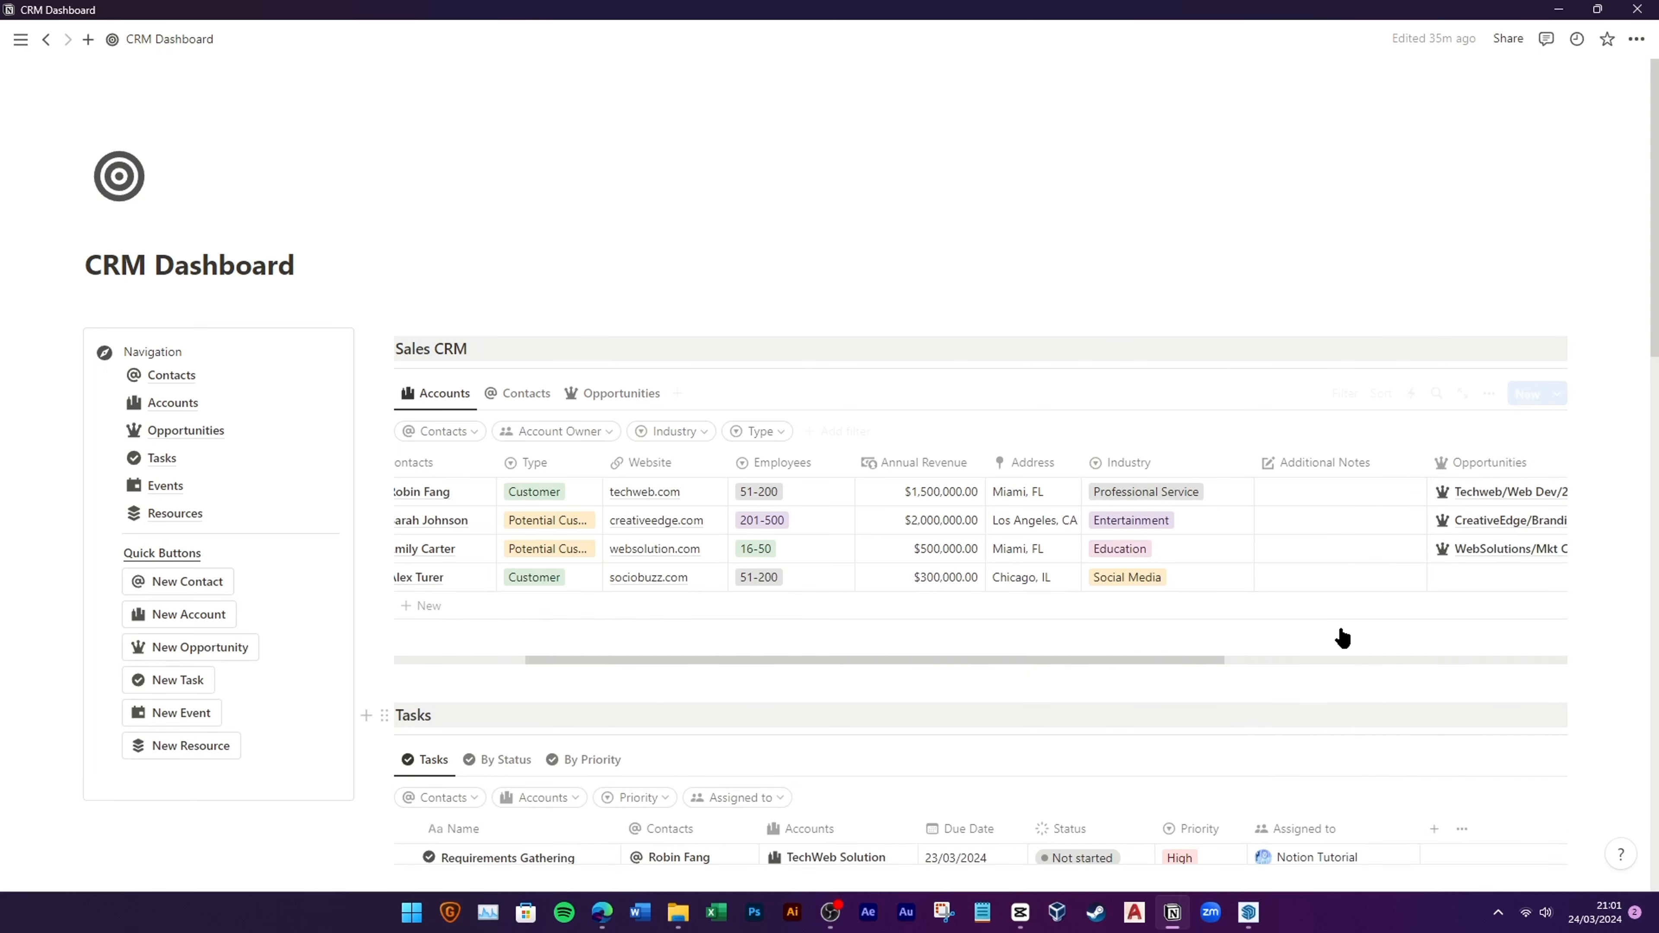
left_click_drag(1215, 659, 1531, 633)
left_click_drag(1506, 479, 721, 462)
left_click(633, 576)
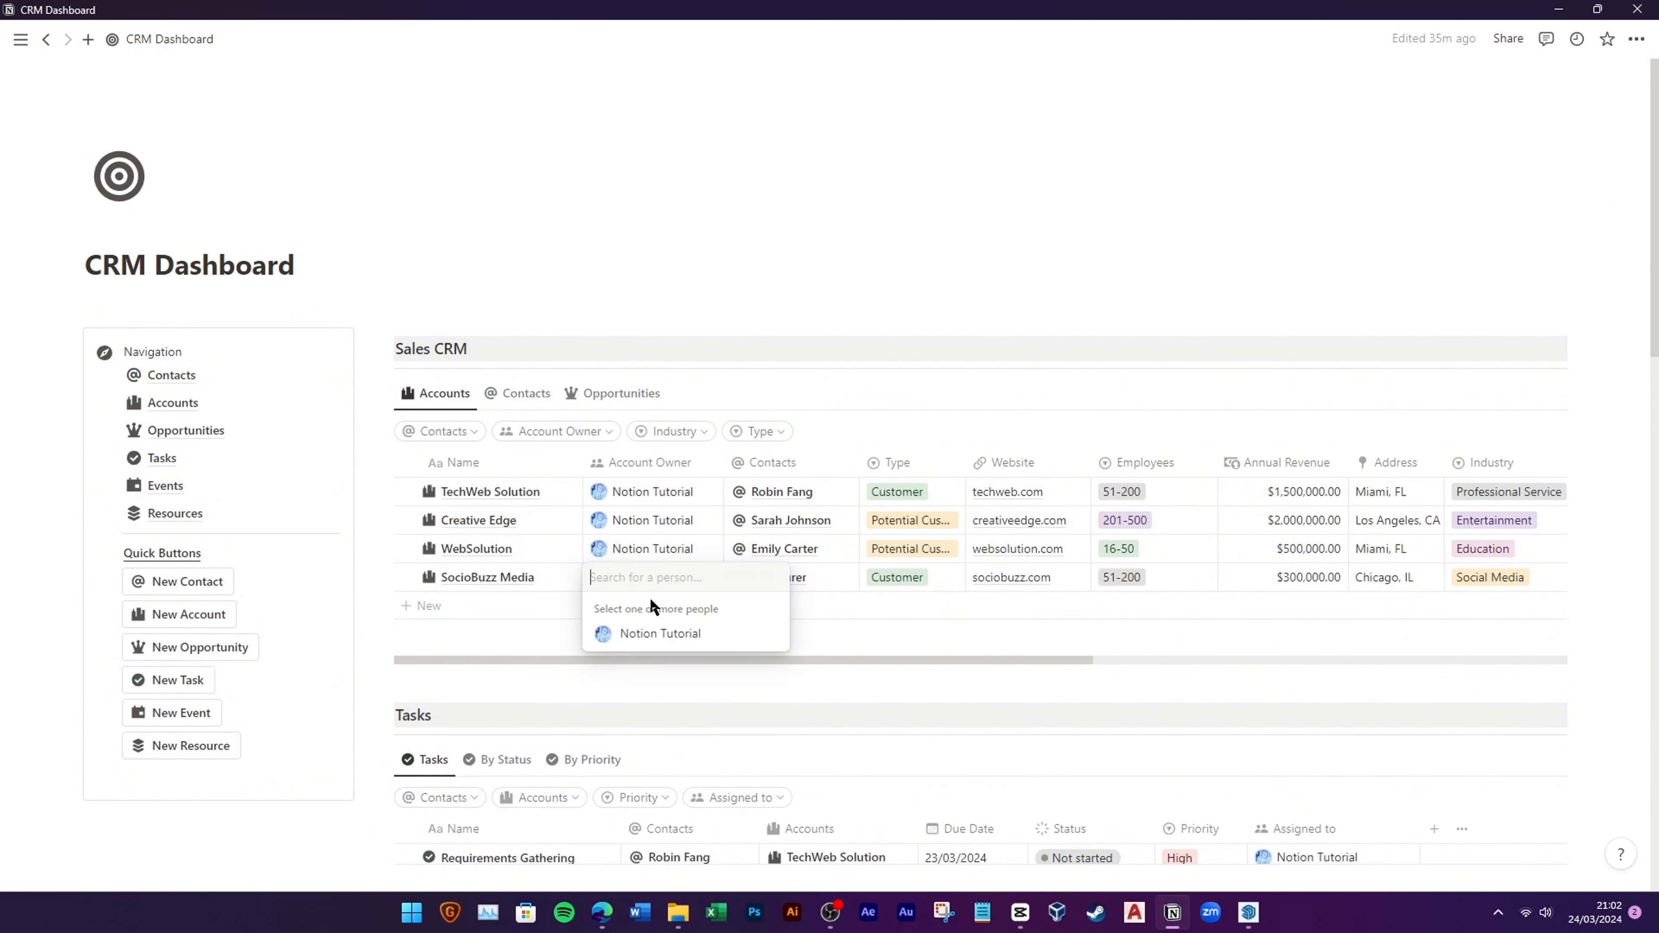
left_click(657, 634)
left_click(848, 635)
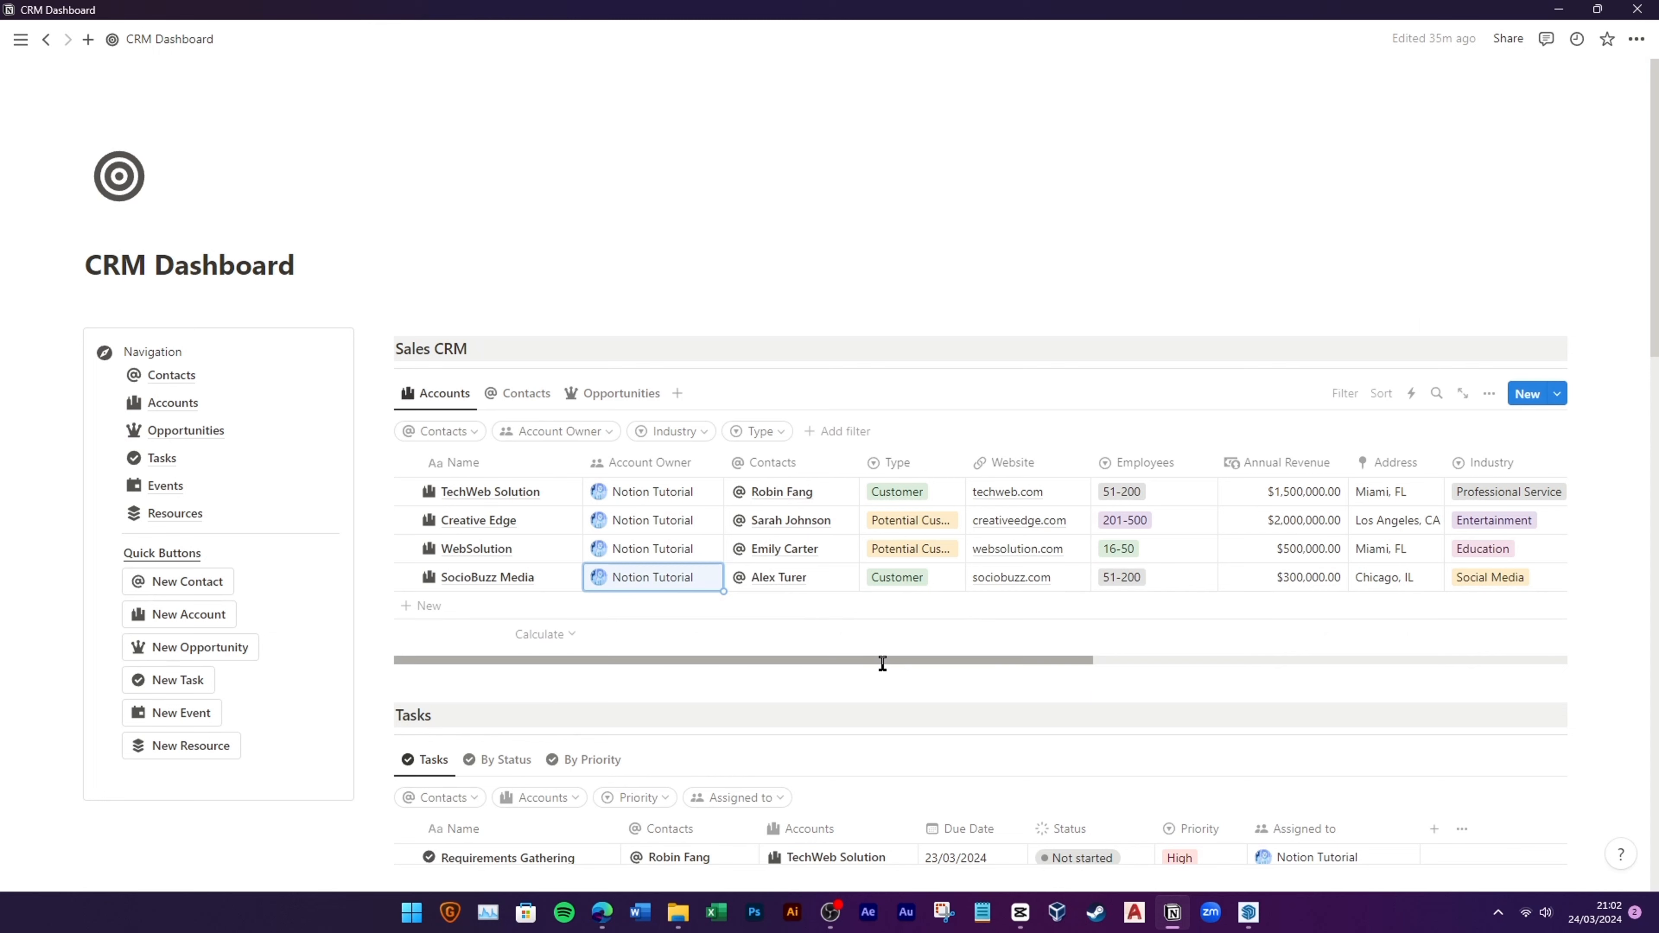
key("Escape")
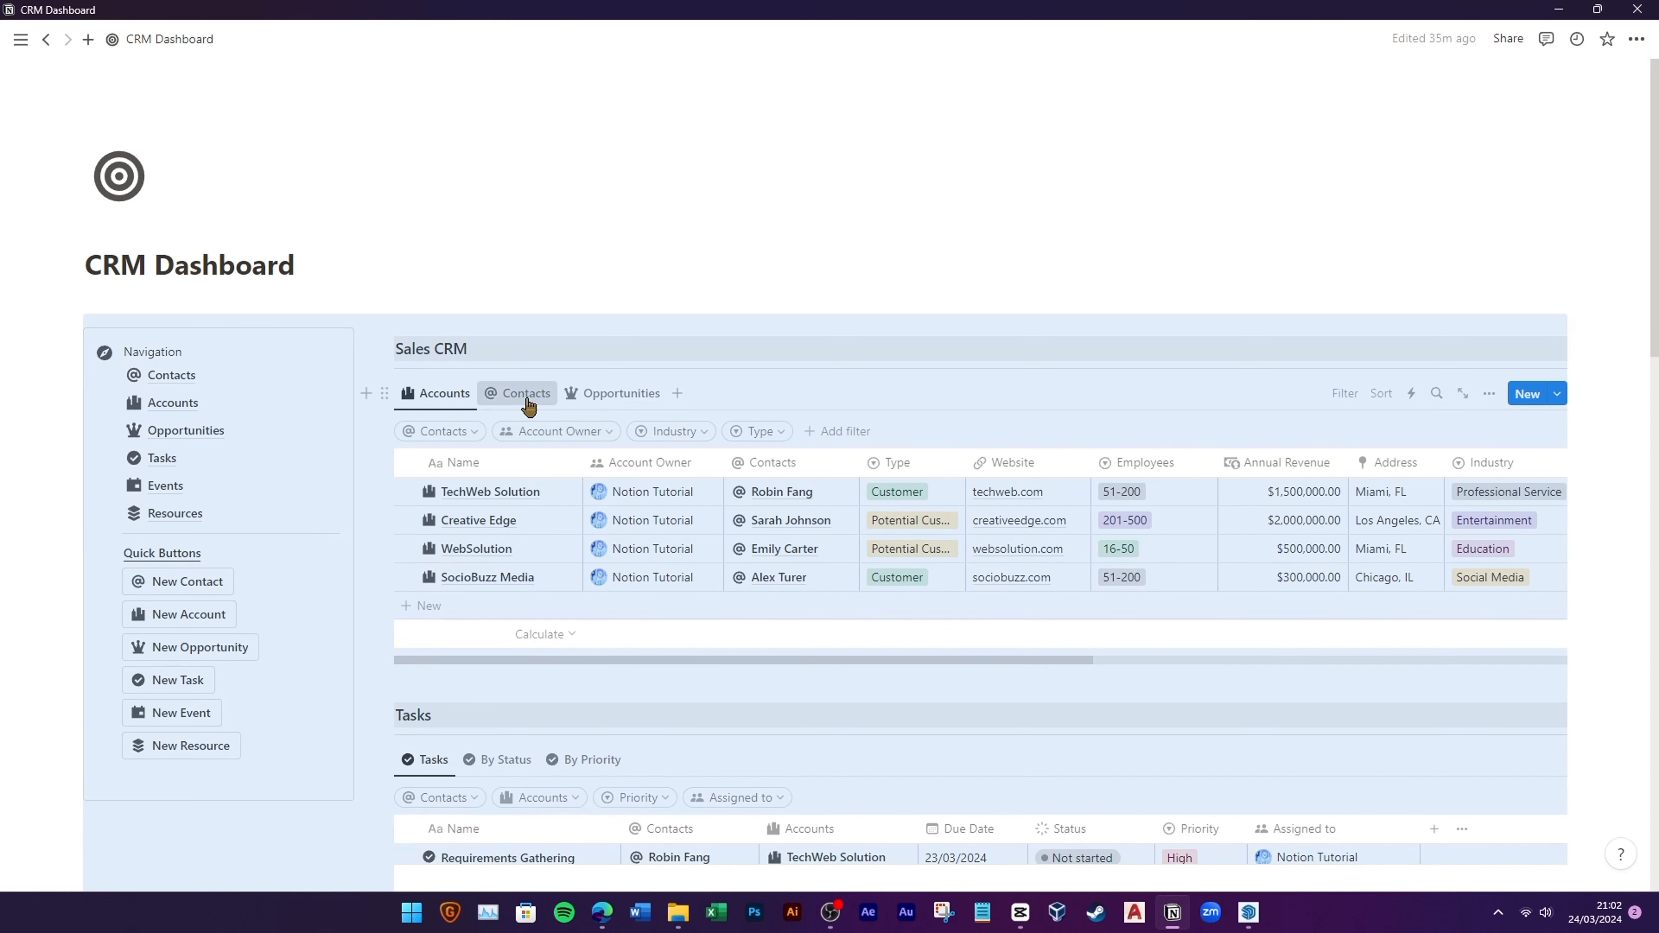
Step: In Contacts, give the new contact the title 'Social Media Specialist' and status Converted
left_click(527, 392)
left_click(434, 638)
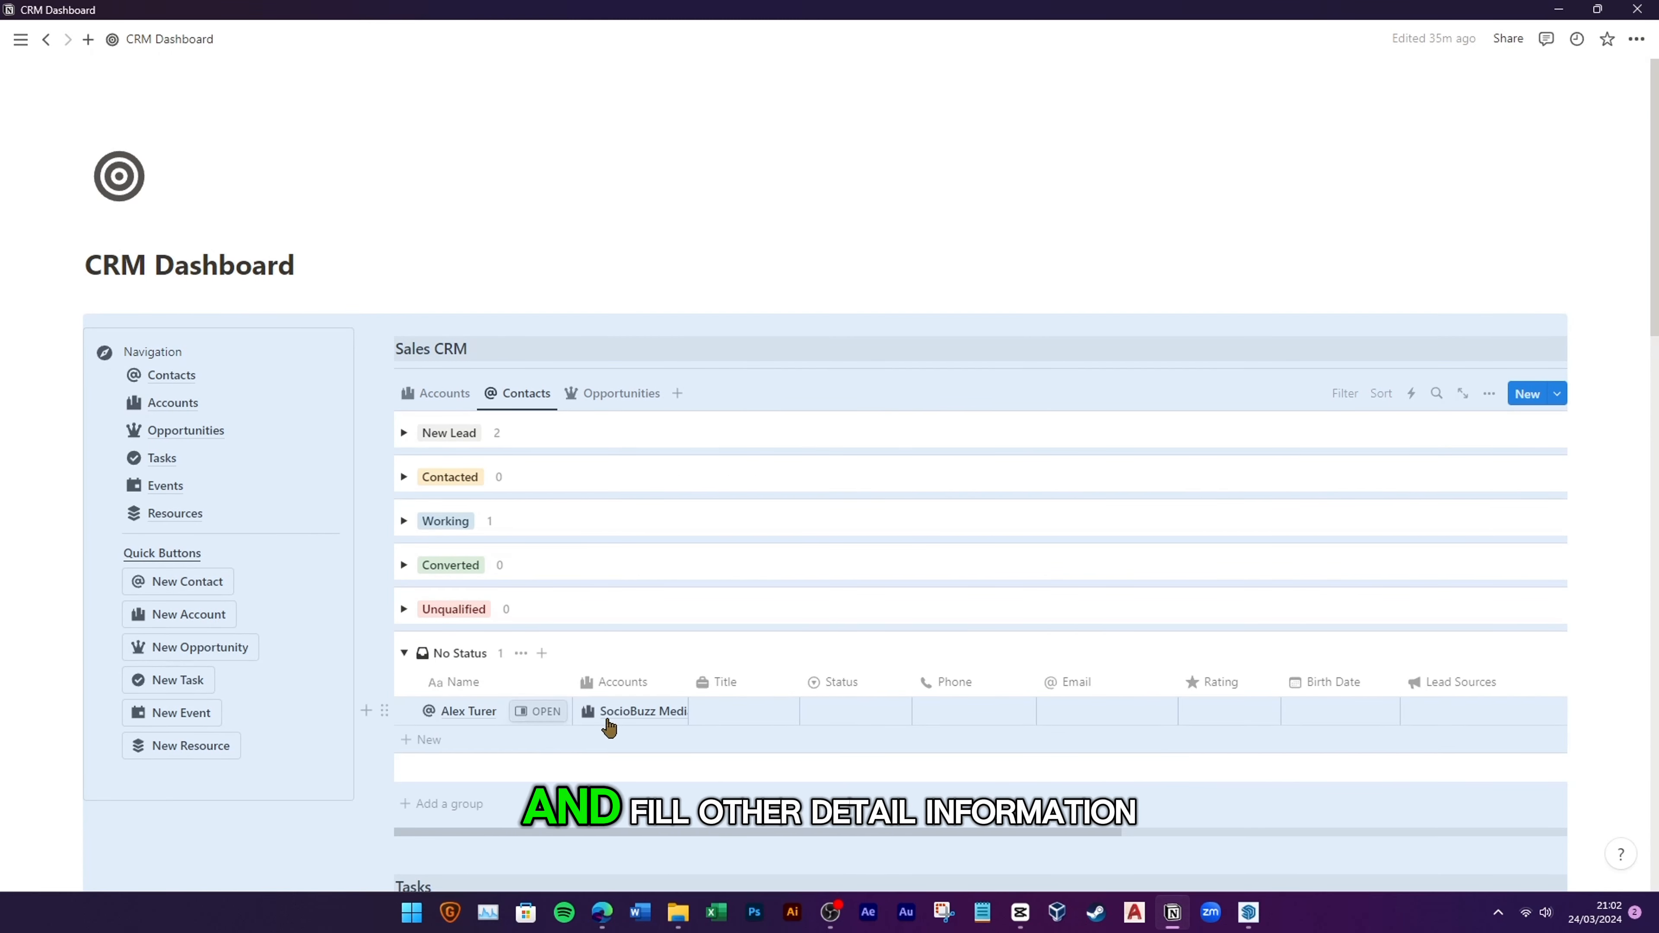
left_click(732, 712)
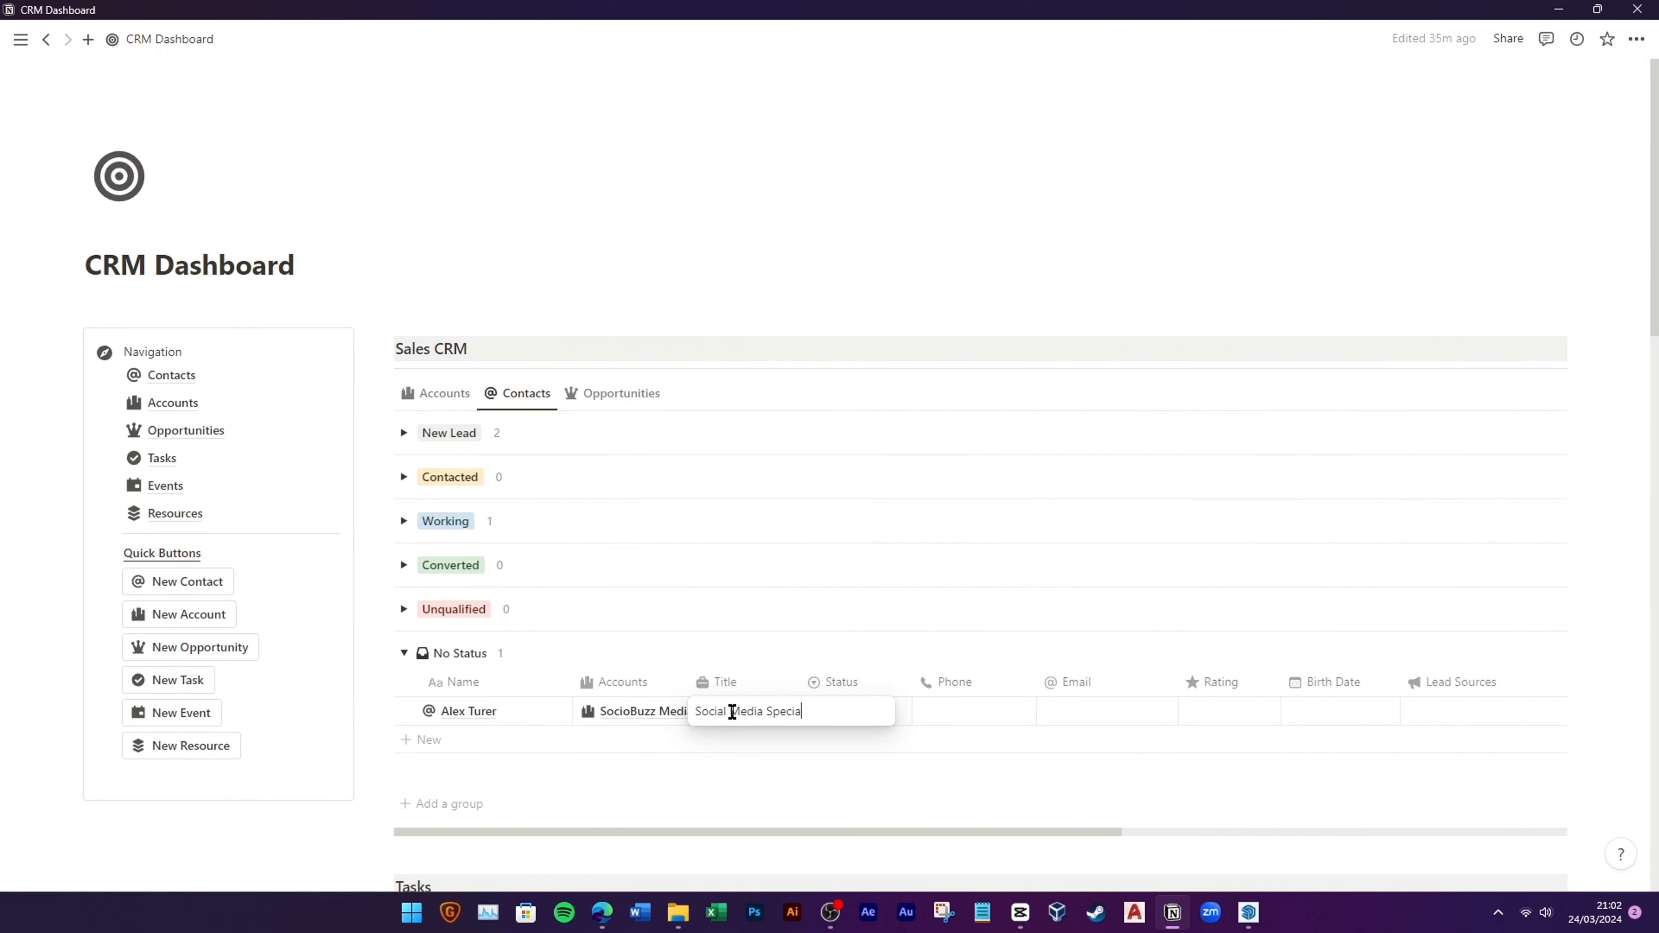
type("Social Media Specialist")
key("Return")
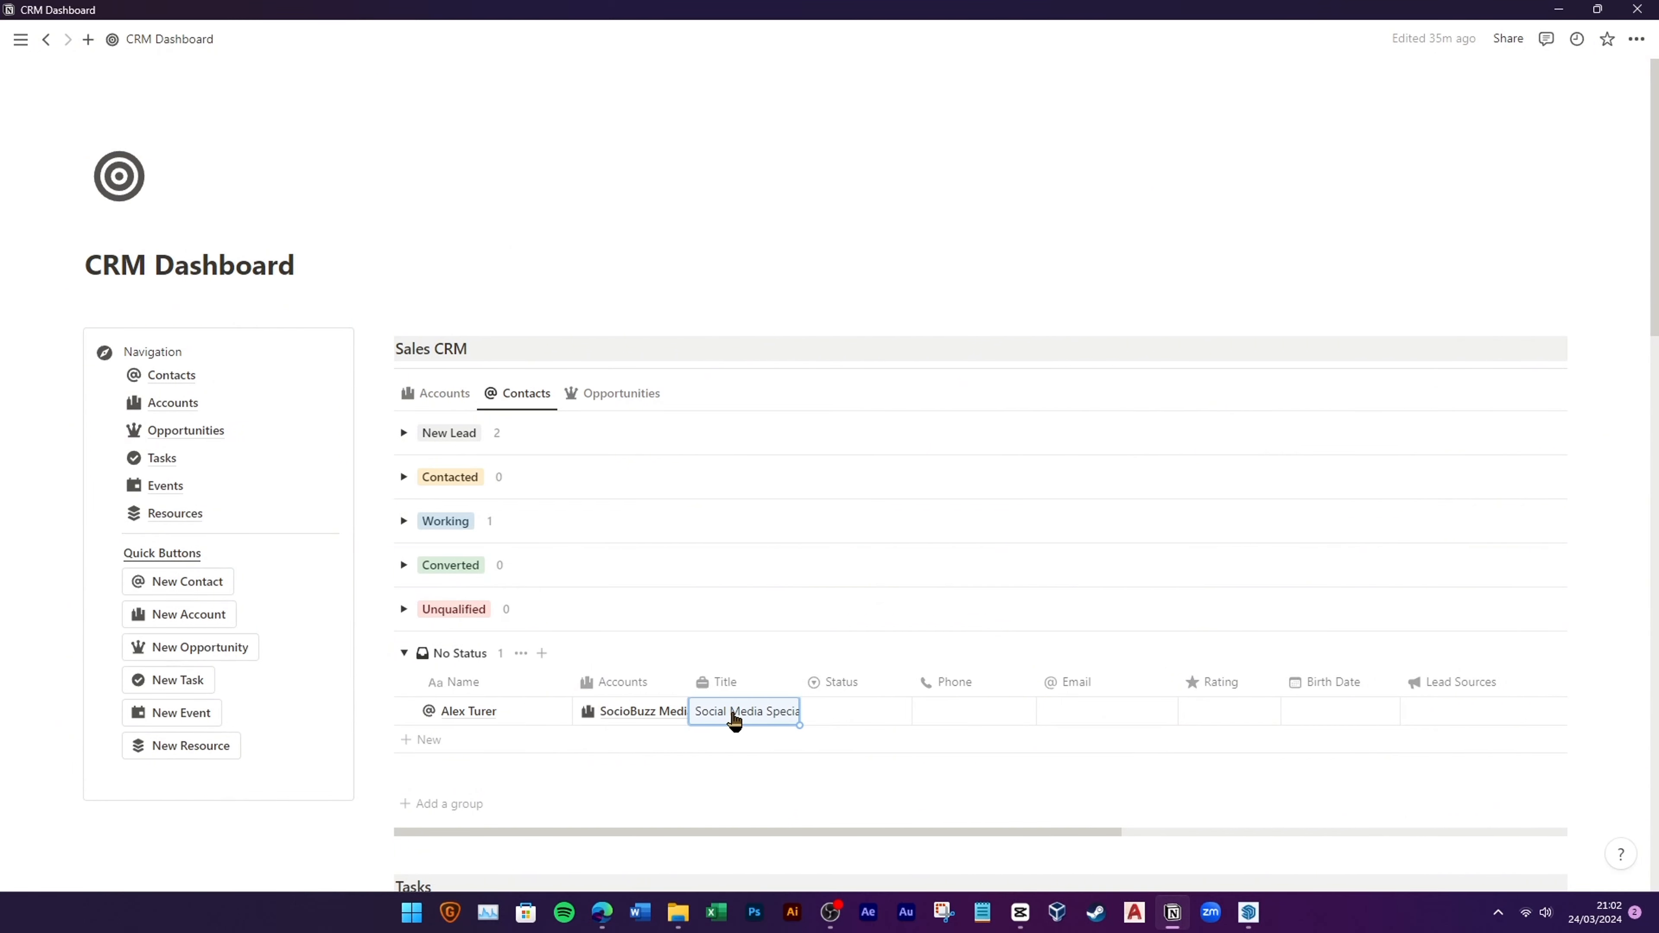
left_click(821, 722)
left_click(901, 661)
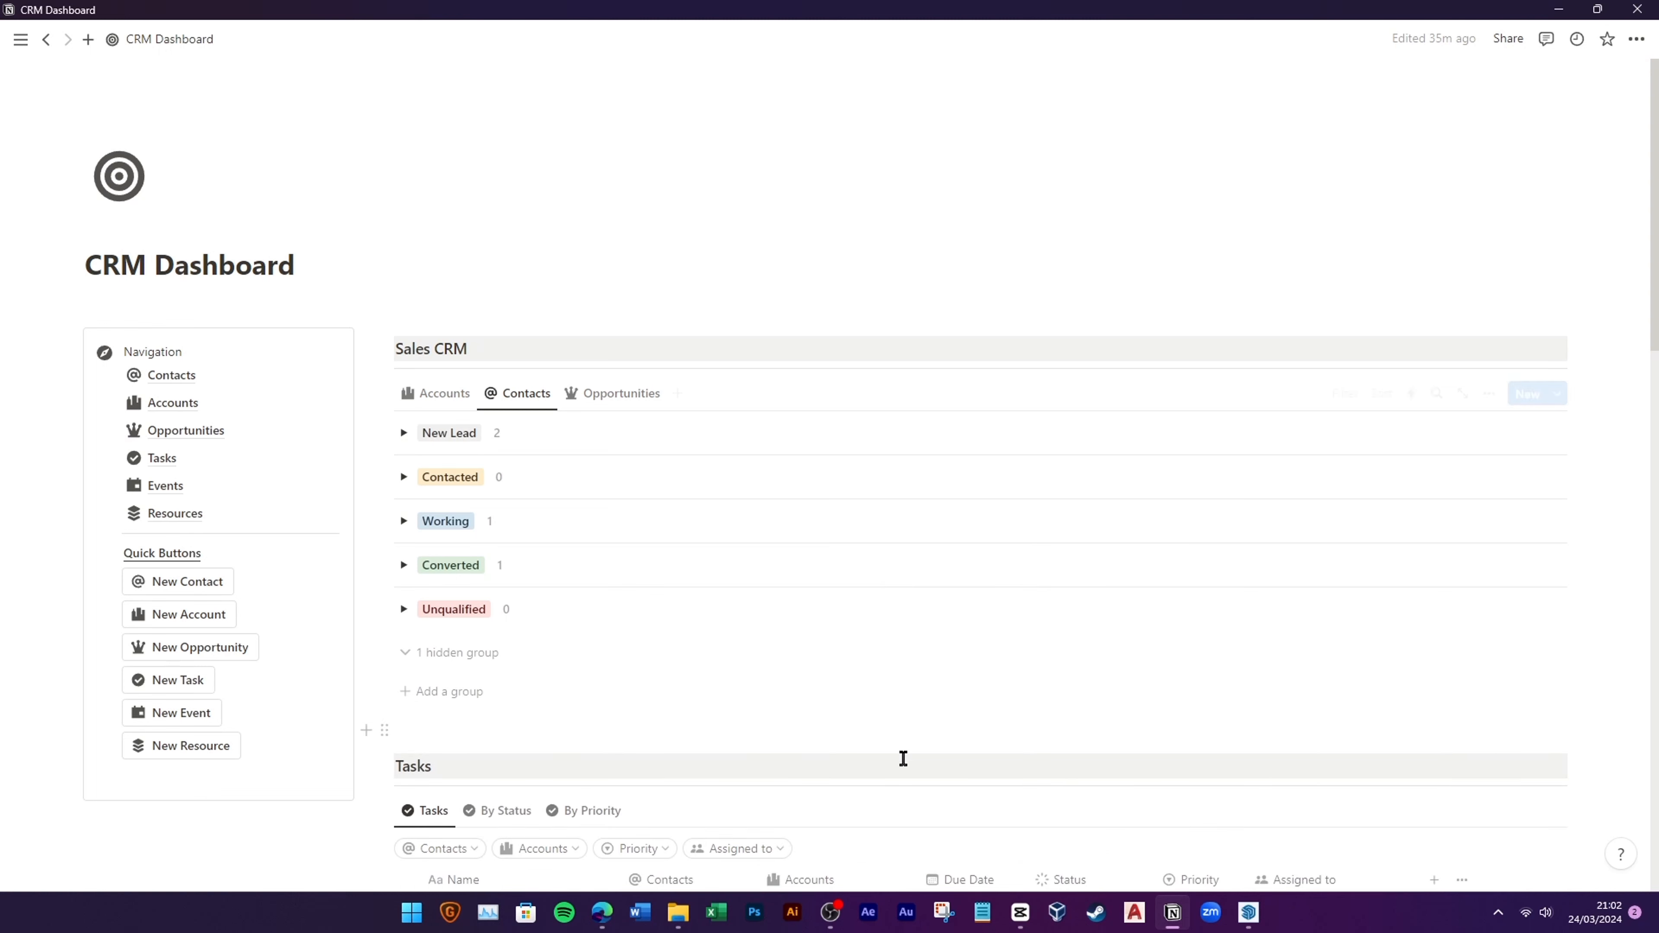
left_click(404, 566)
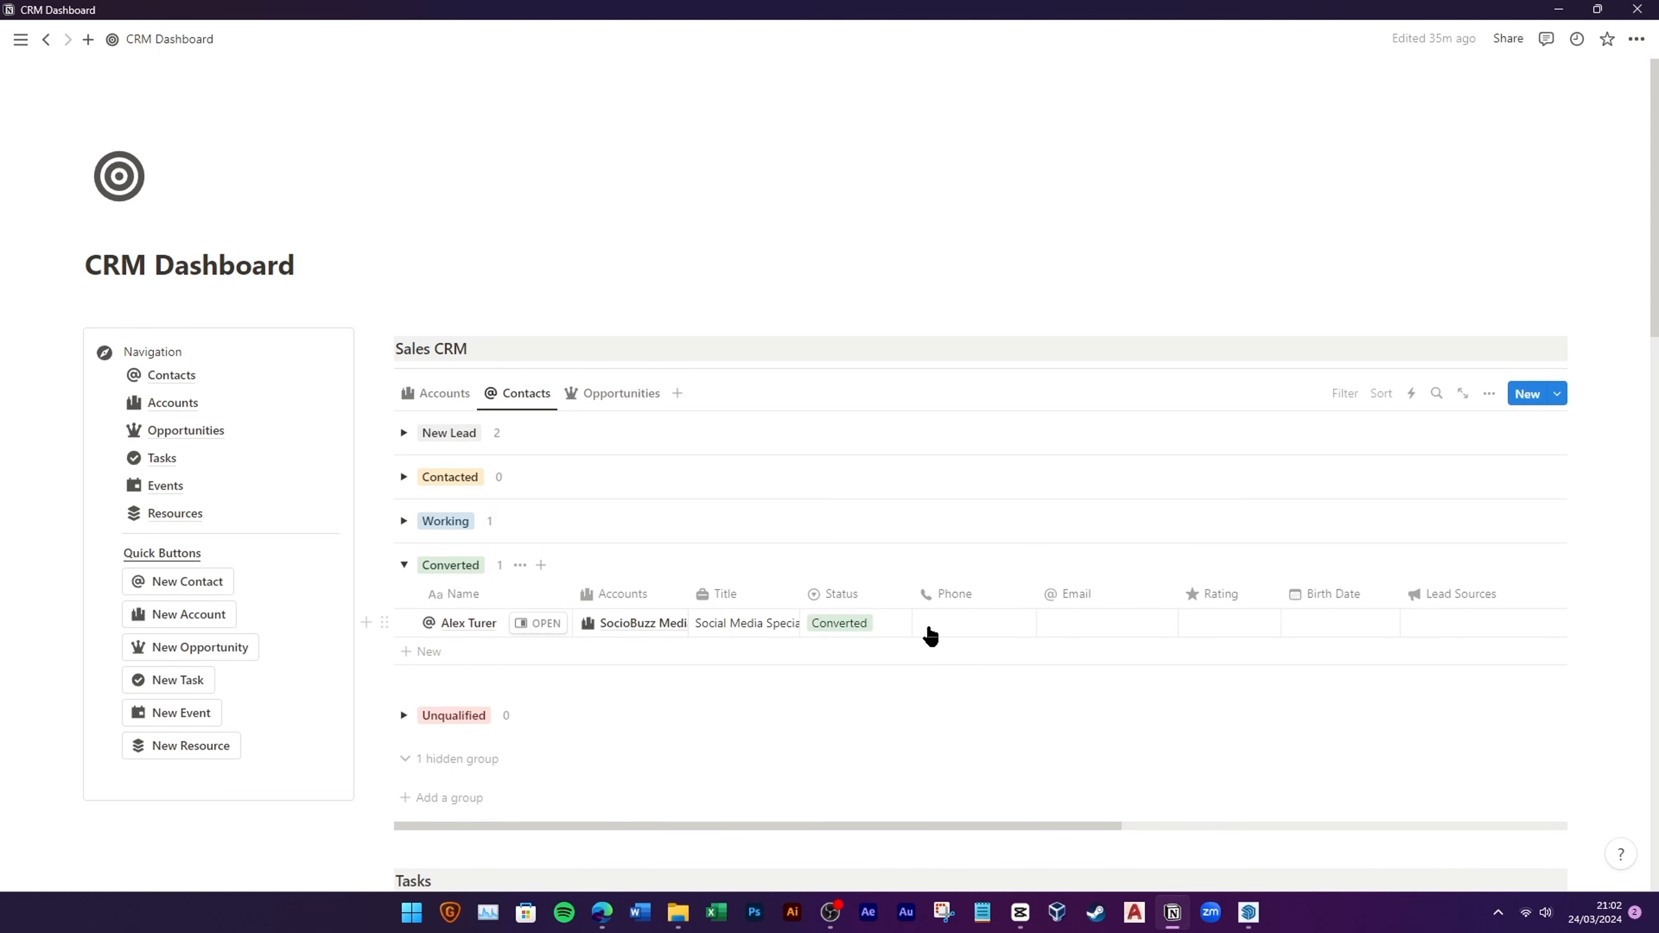
Step: Fill in the contact's phone, email, Warm rating, birth date and Web lead source
left_click(948, 624)
key("ctrl+v")
key("Return")
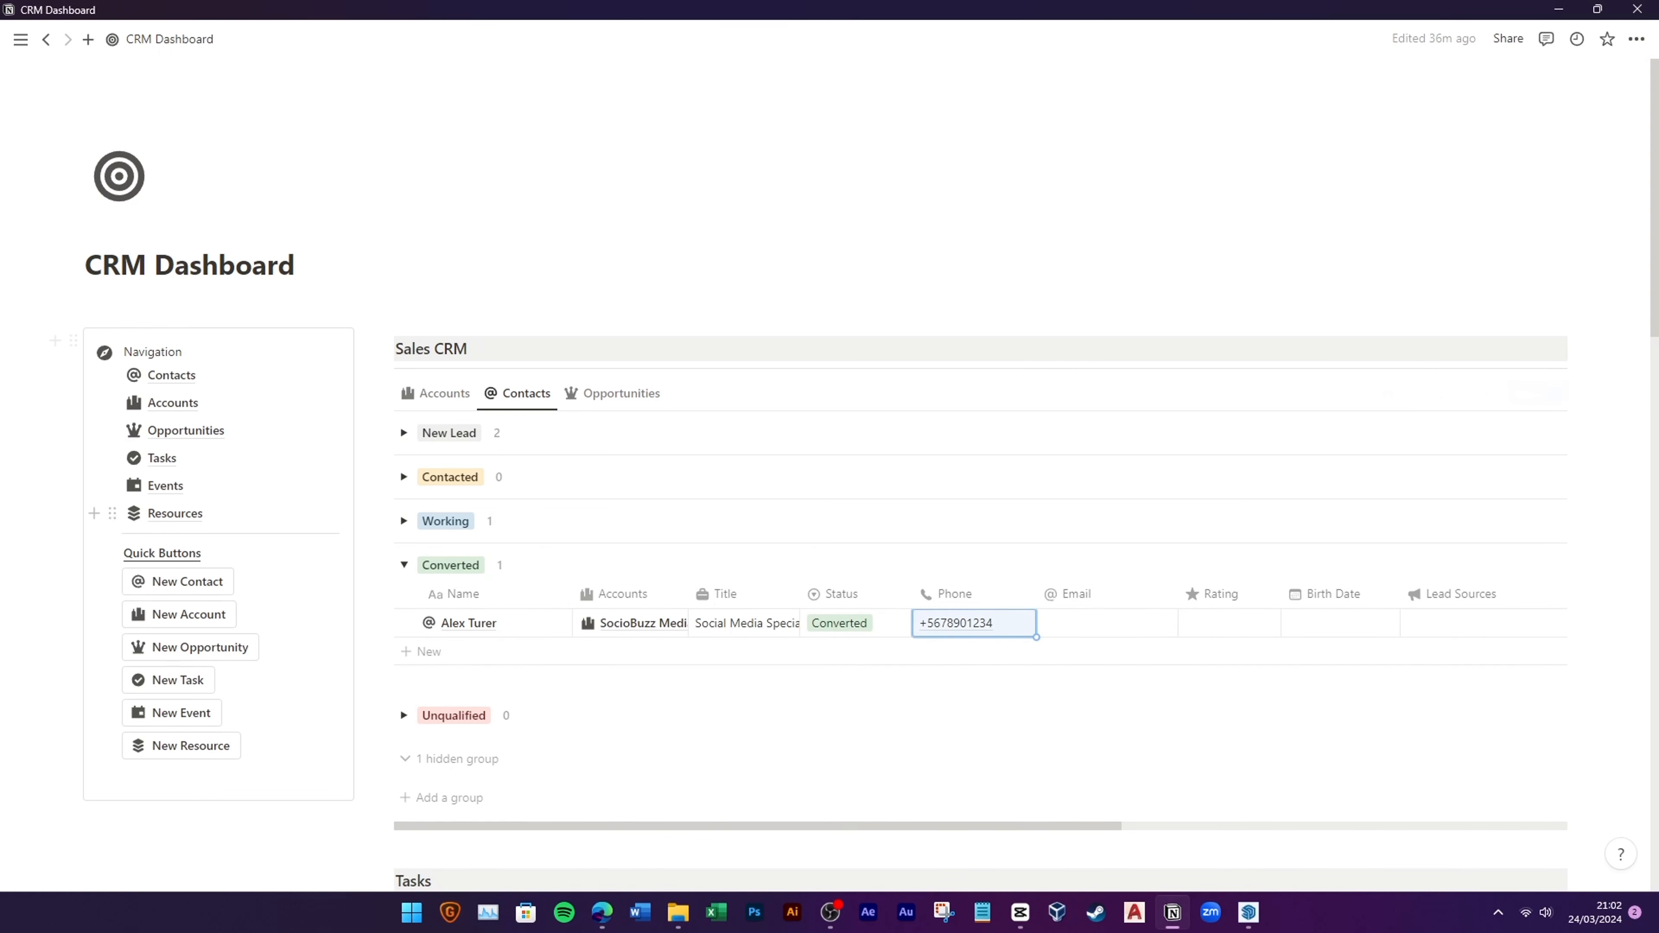
left_click(1085, 624)
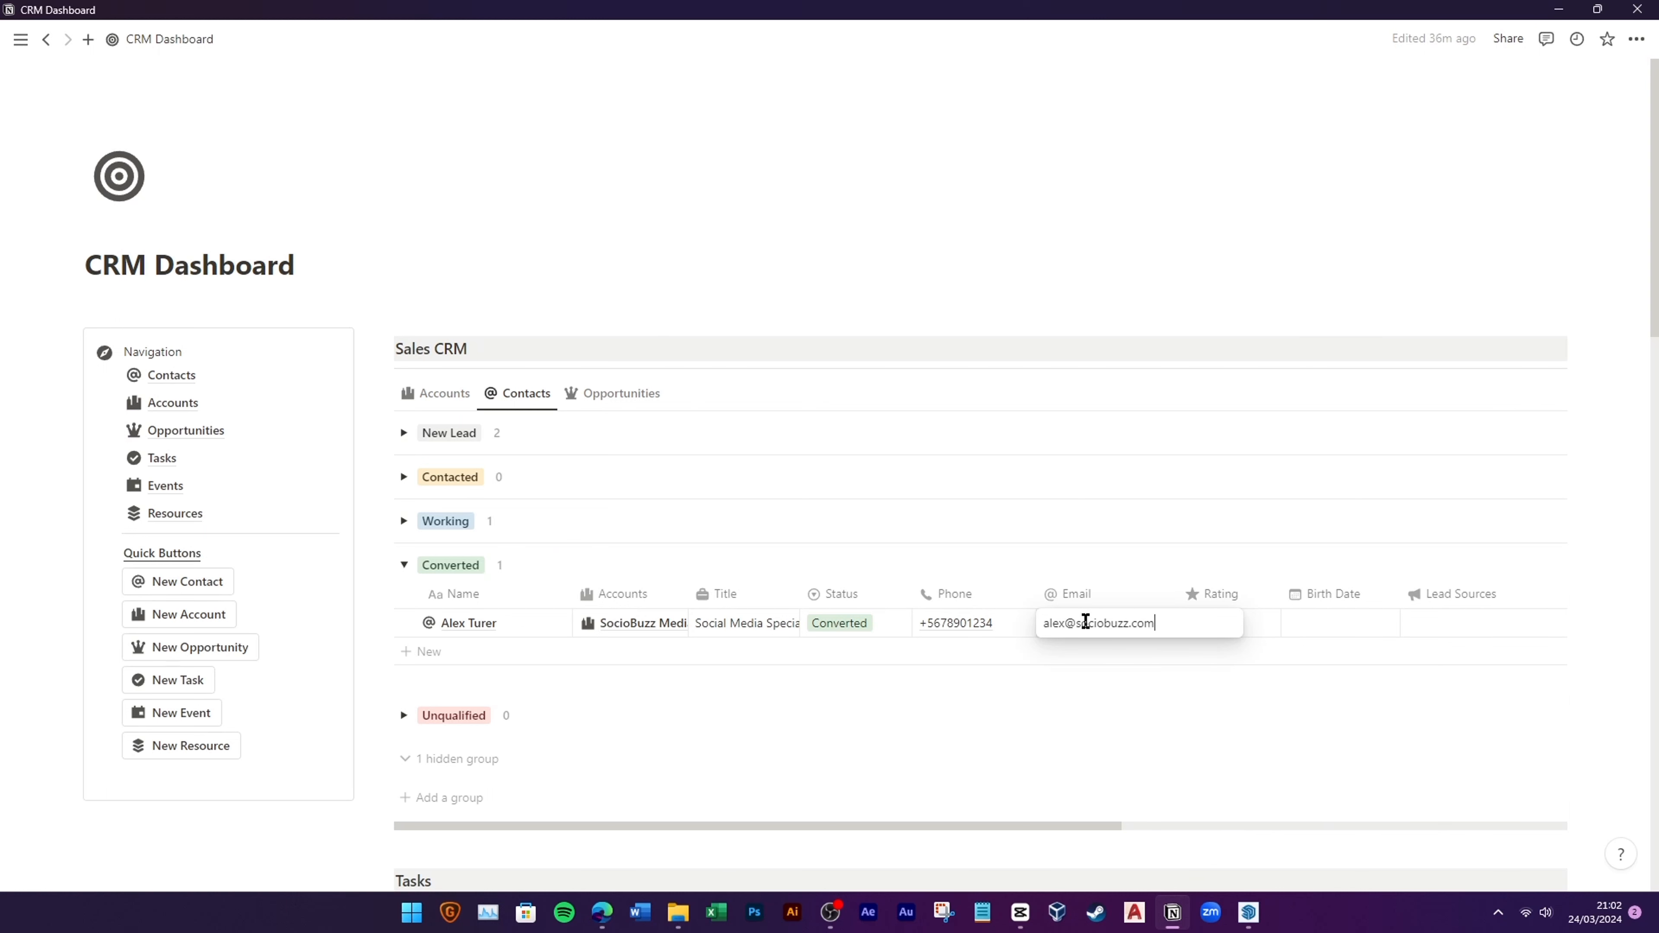
left_click(1222, 624)
left_click(1231, 680)
left_click(1342, 627)
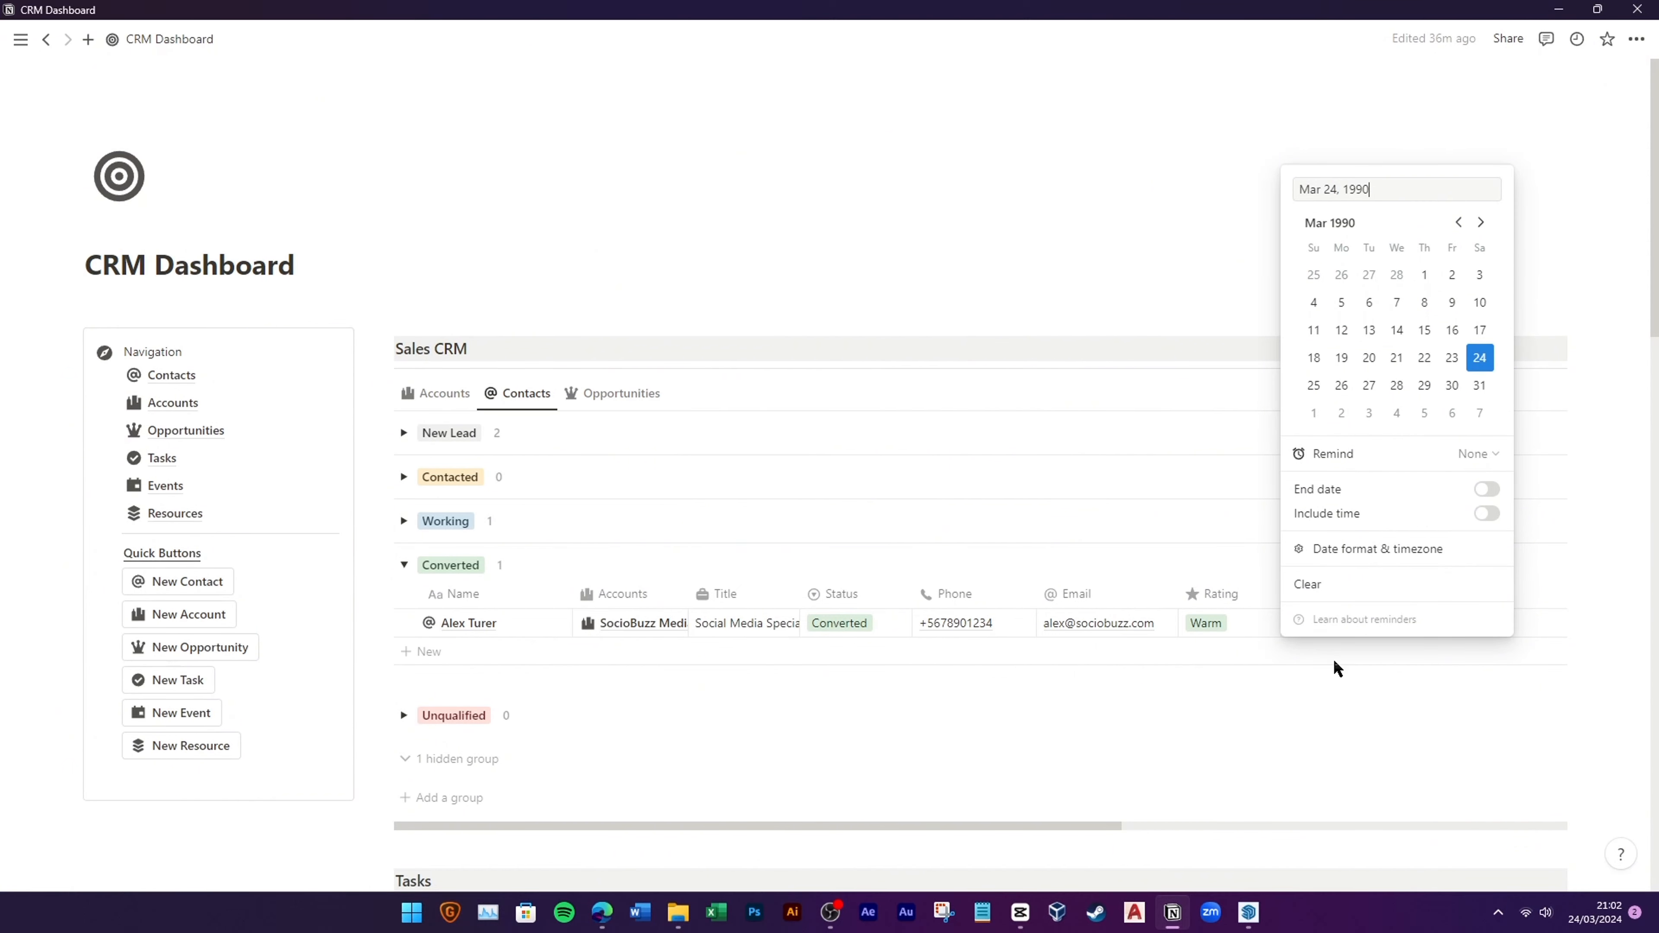
key("Return")
left_click(1480, 625)
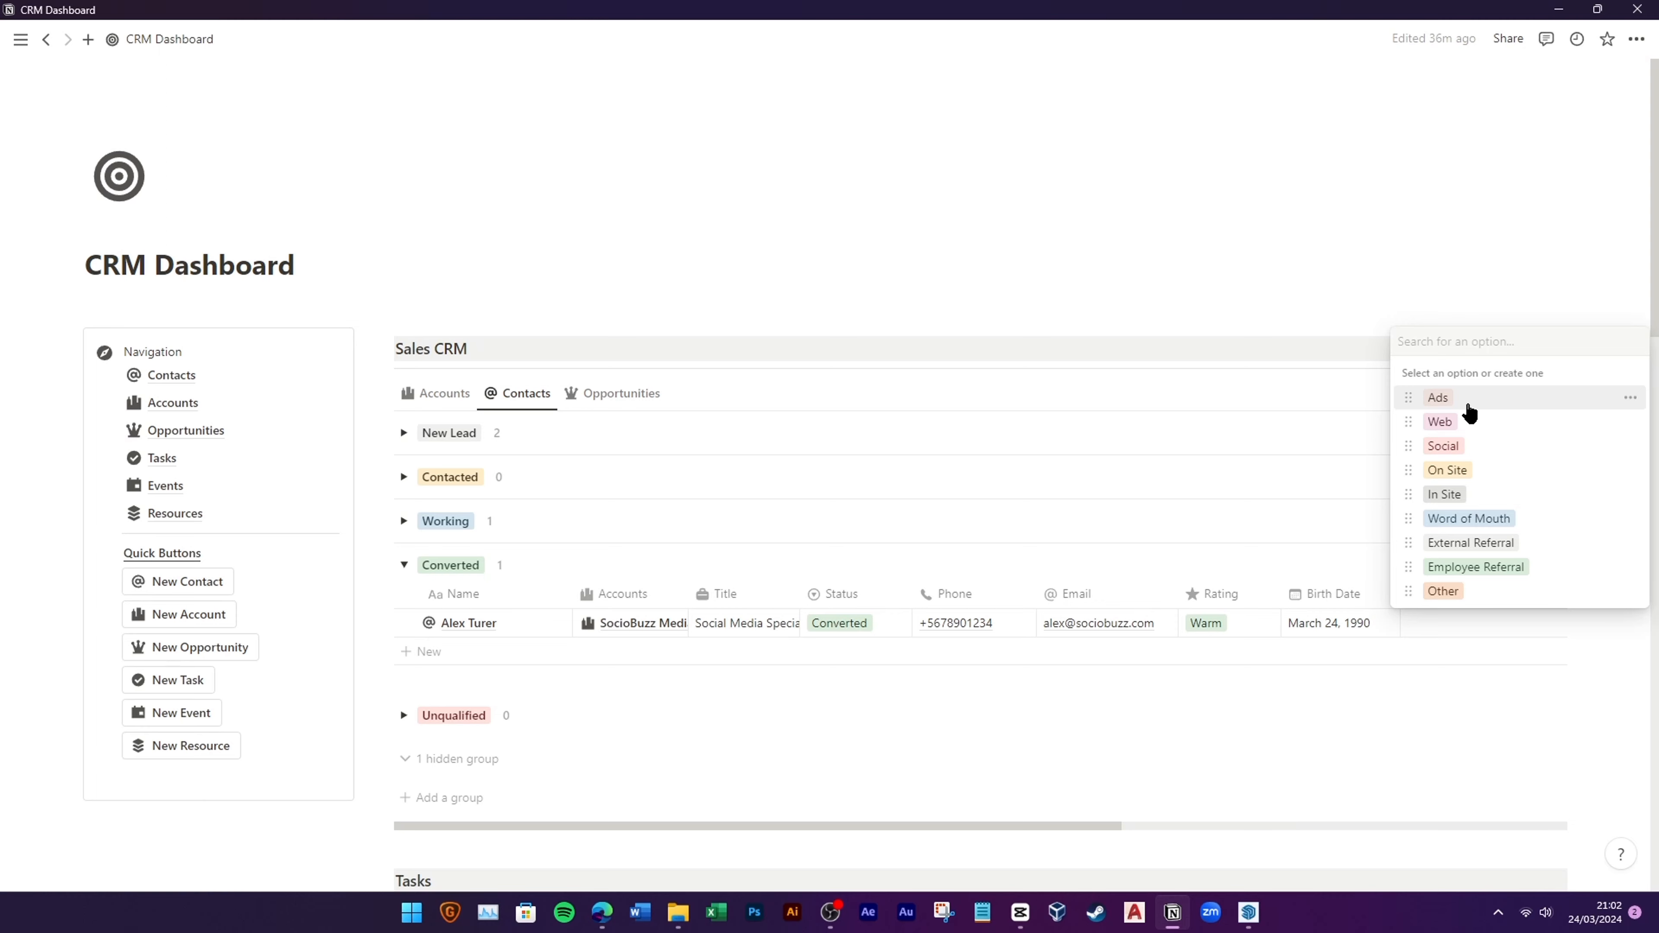
left_click(1471, 422)
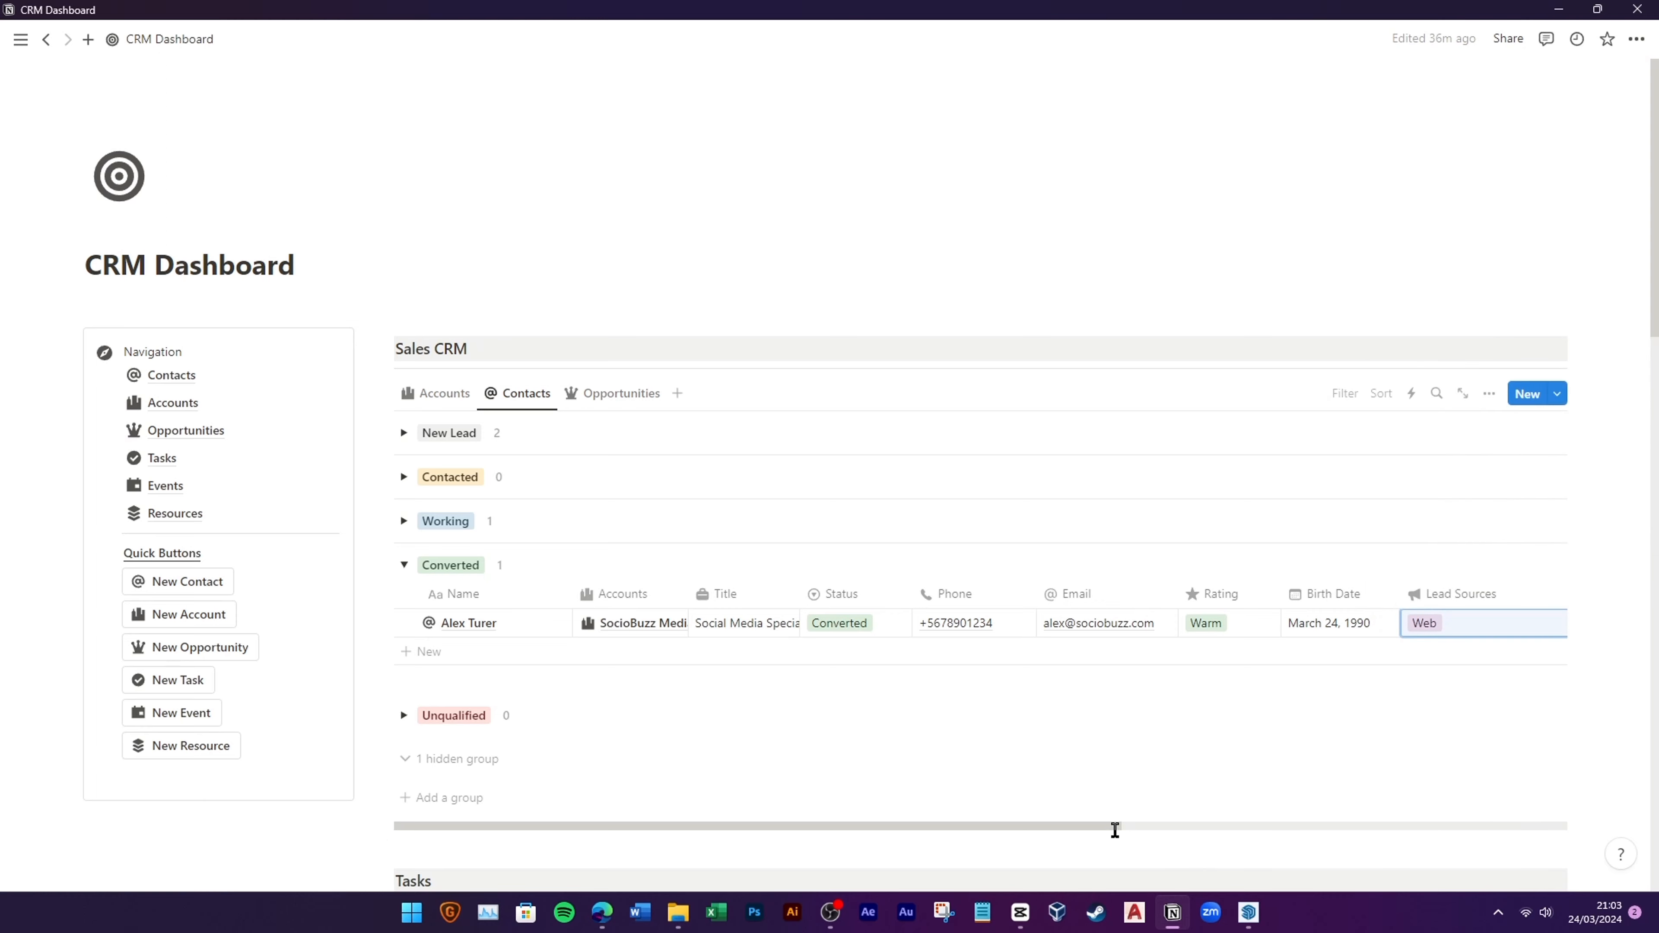
left_click_drag(1115, 830, 1078, 811)
Step: Add an Opportunities row named 'SocioBuzz/Mkt Campaign/2024'
left_click(615, 393)
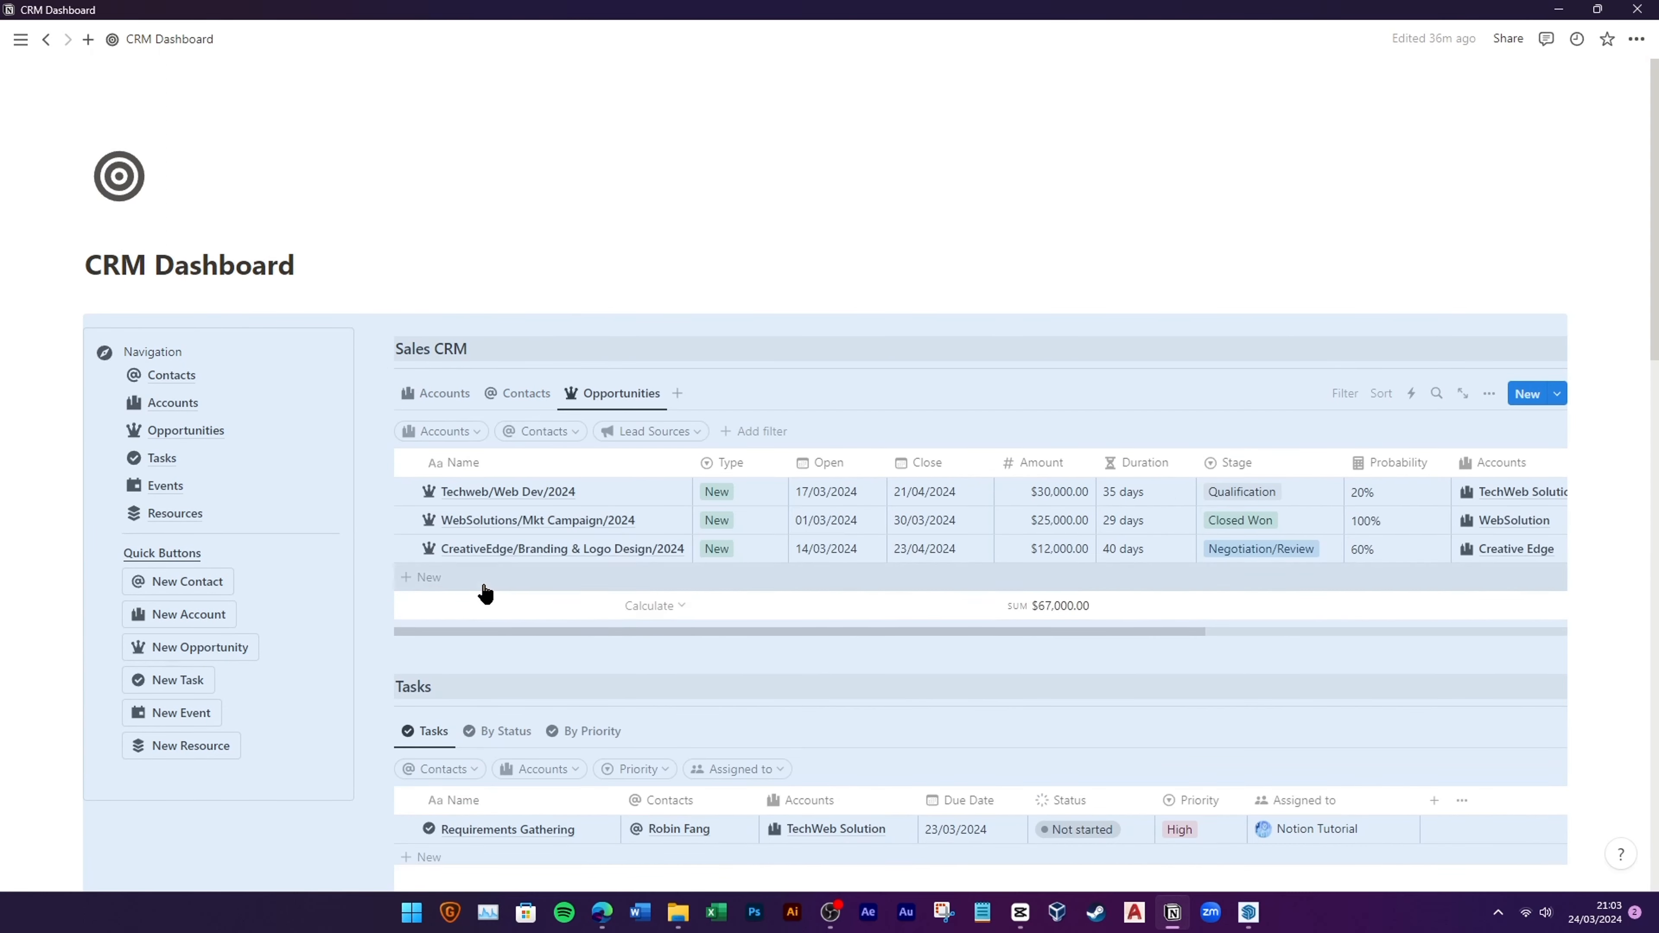
left_click(508, 622)
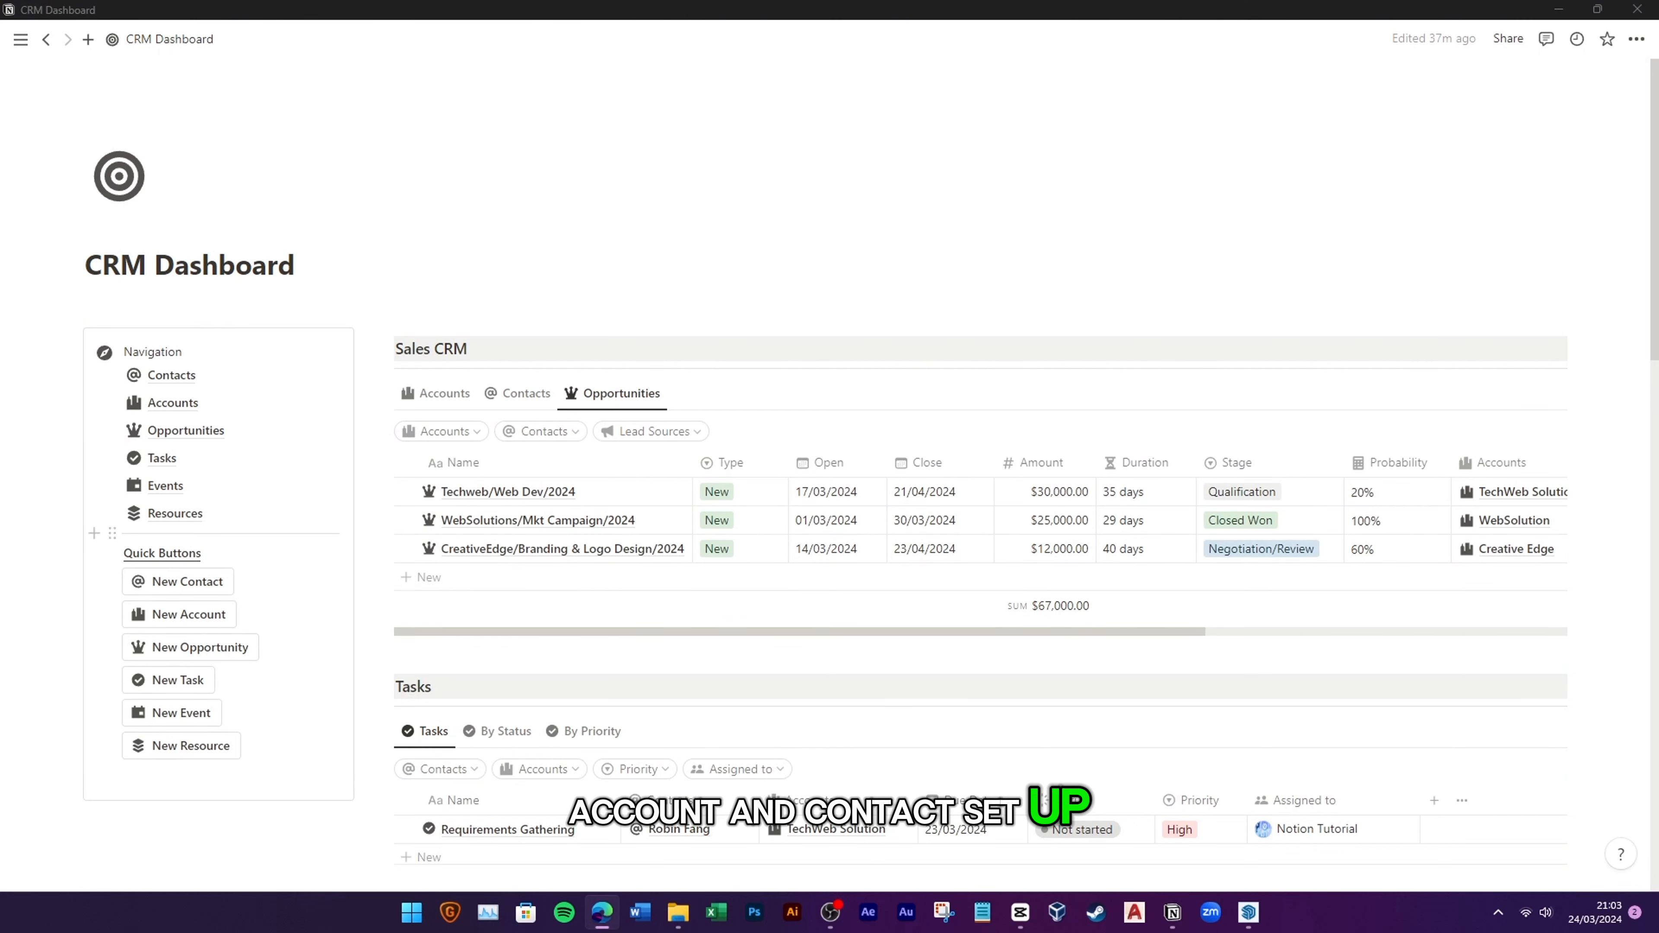
left_click(485, 575)
type("SocioBuzz")
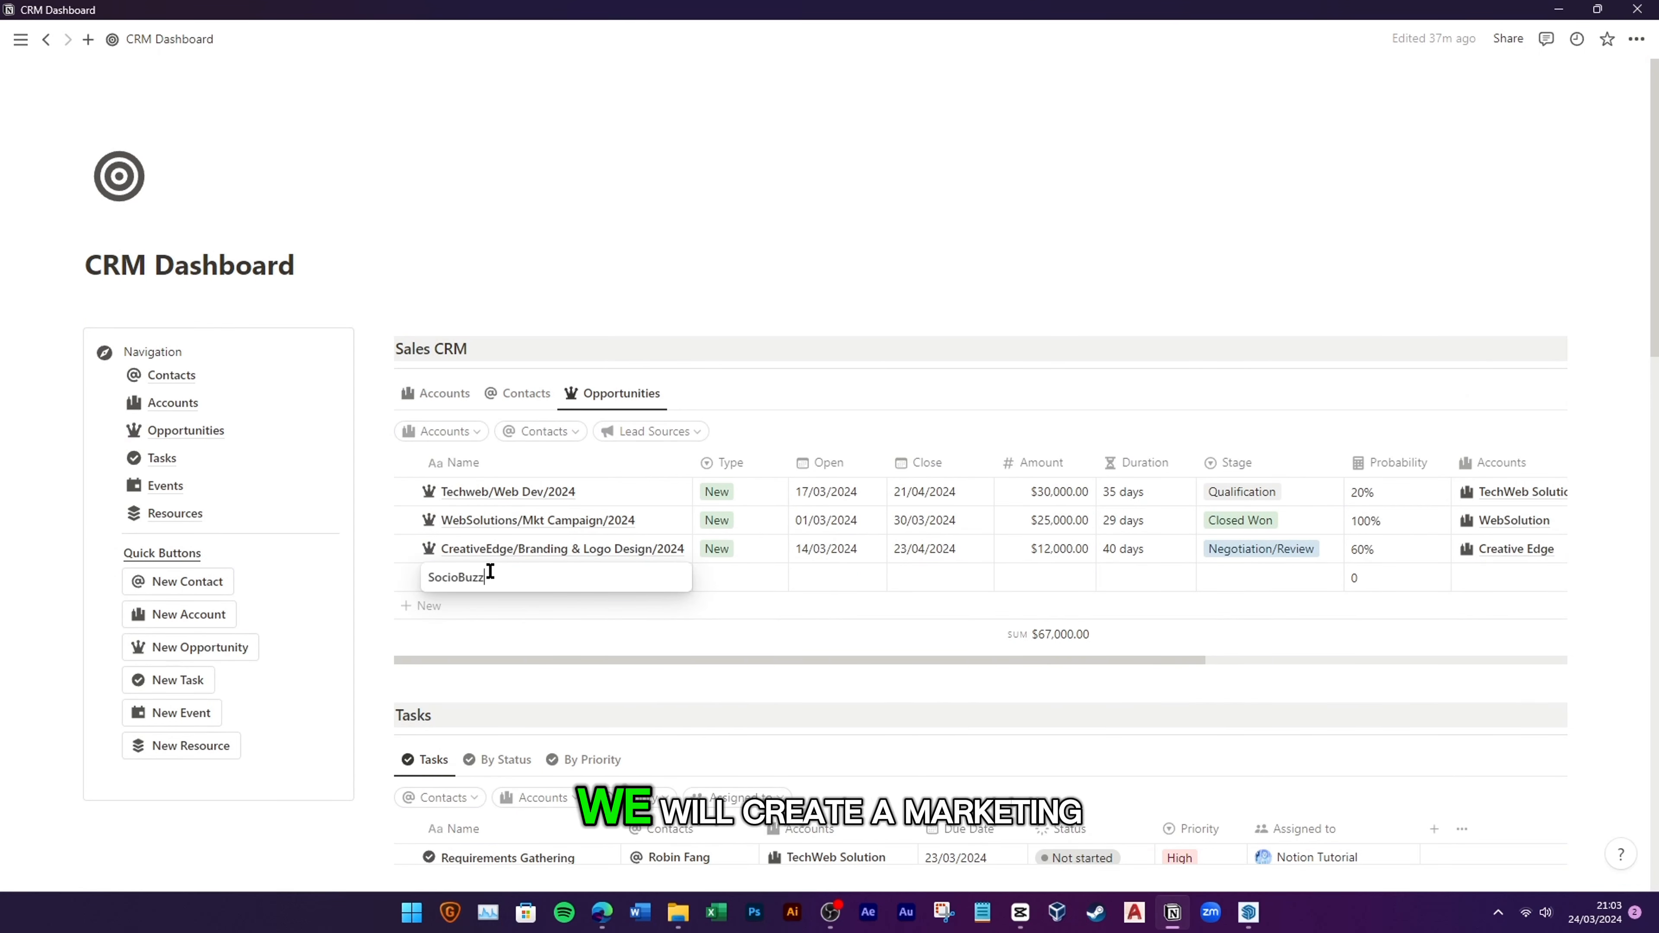
type("/")
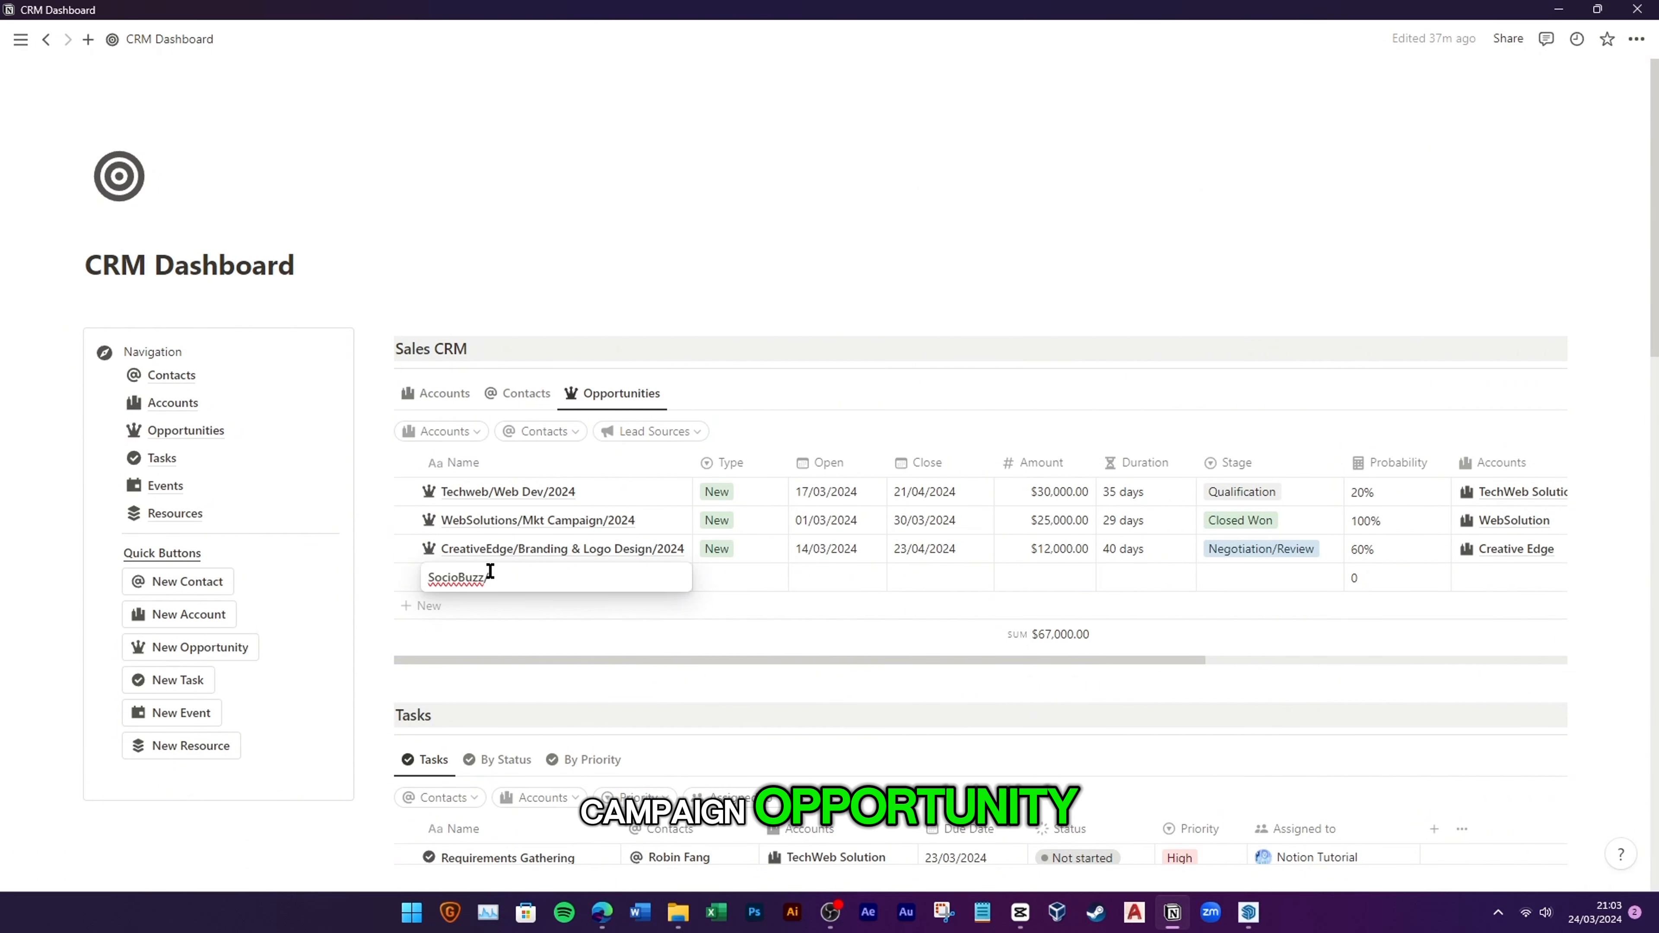
type("Mkr")
type(" Campai")
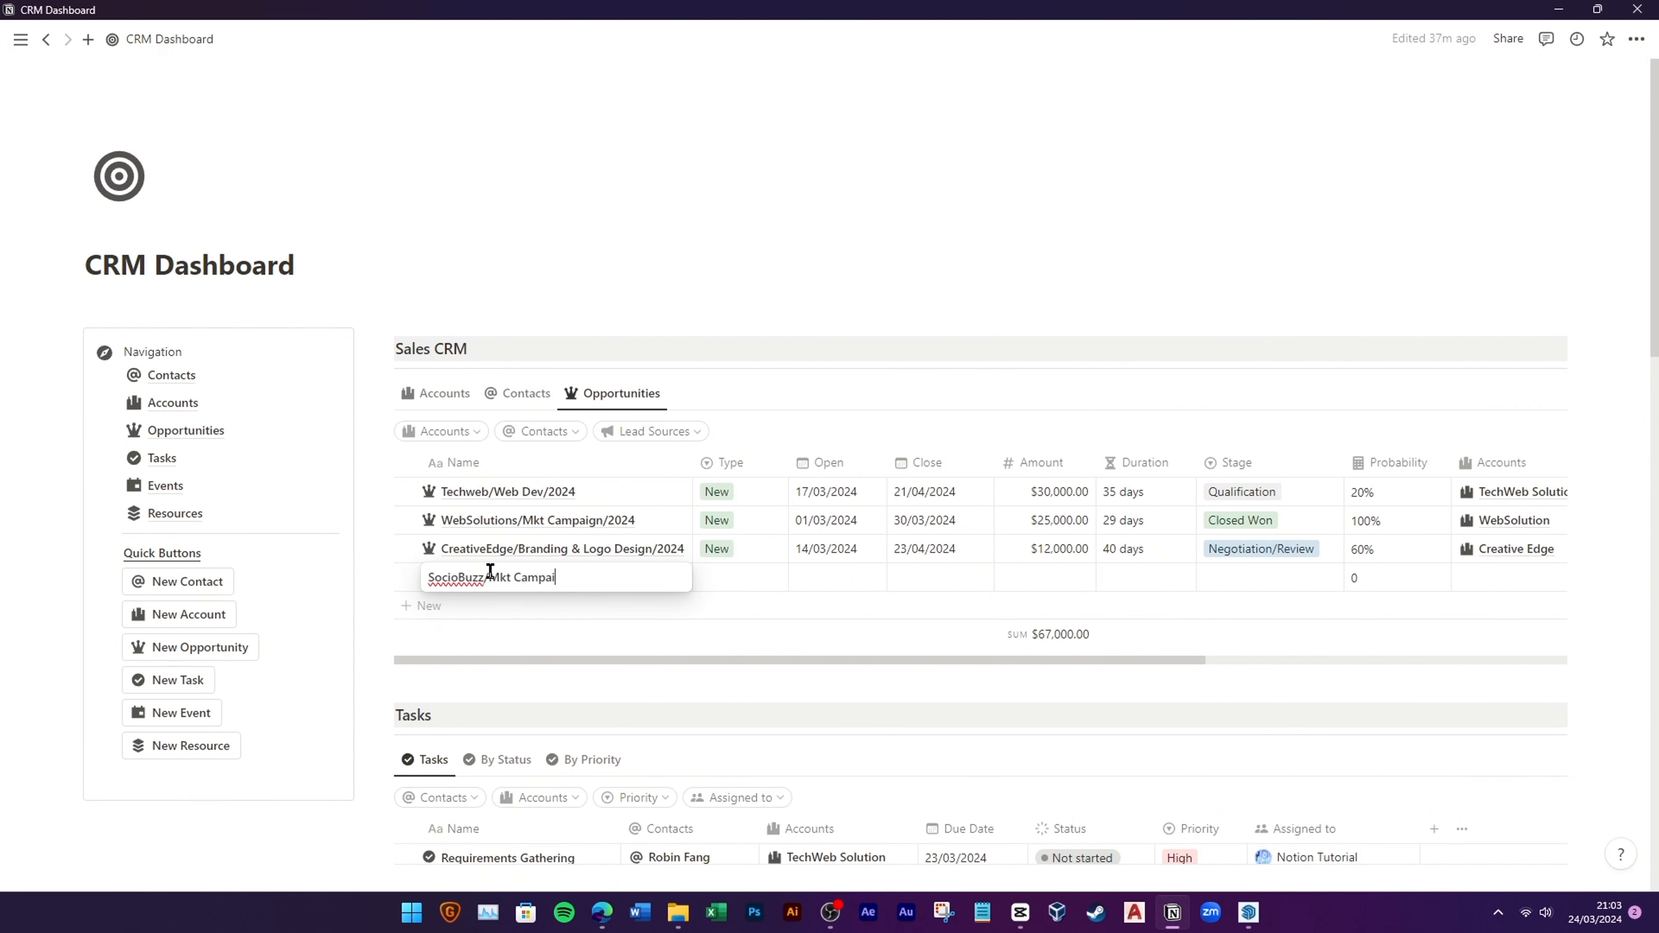
type("gn/2024")
key("Return")
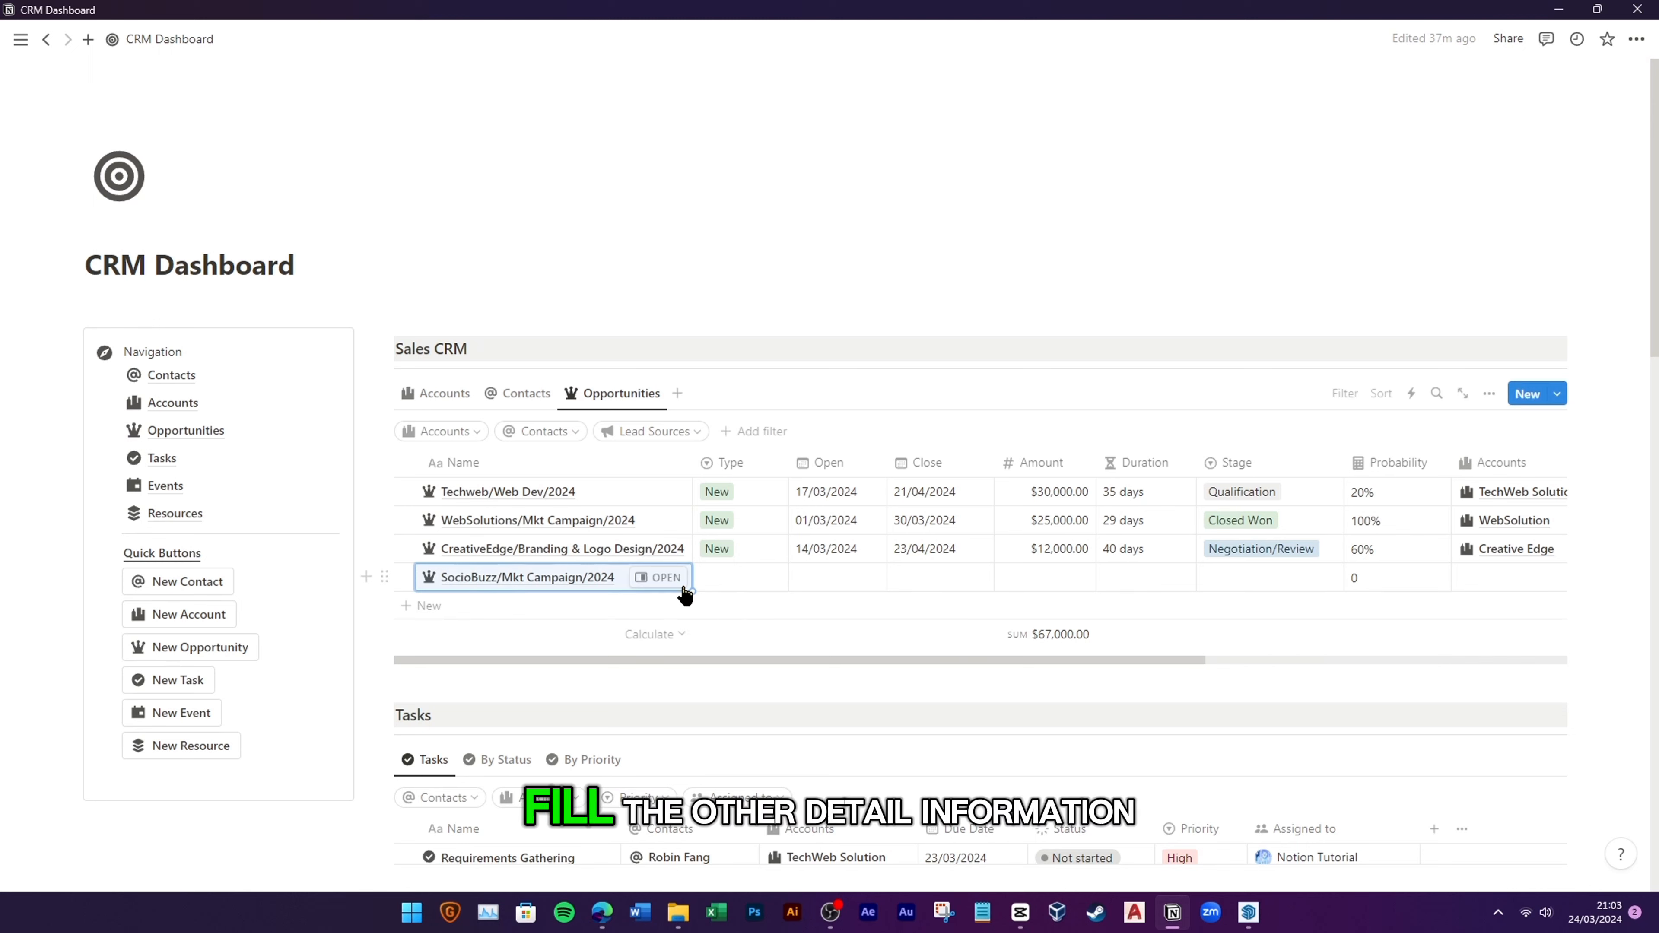
Step: Set type New, open 21/03/2024, close 29/03/2024, amount $15,000 and stage Closed Won
left_click(719, 577)
left_click(719, 660)
left_click(861, 586)
left_click(935, 312)
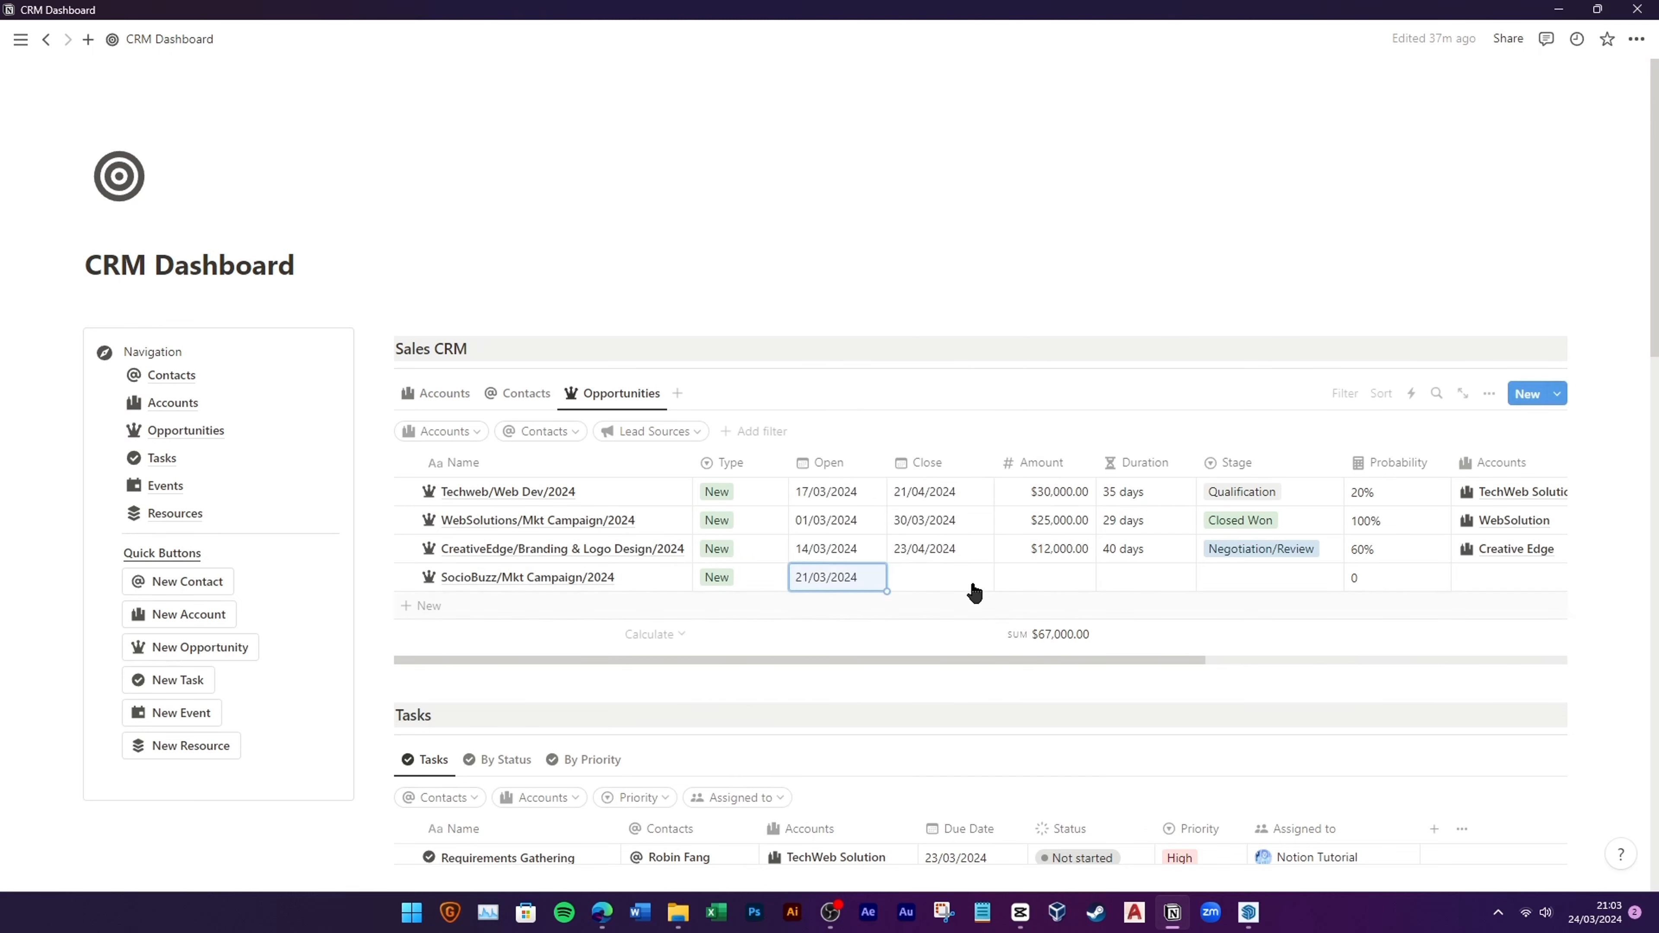
left_click(974, 588)
left_click(1060, 343)
left_click(1057, 575)
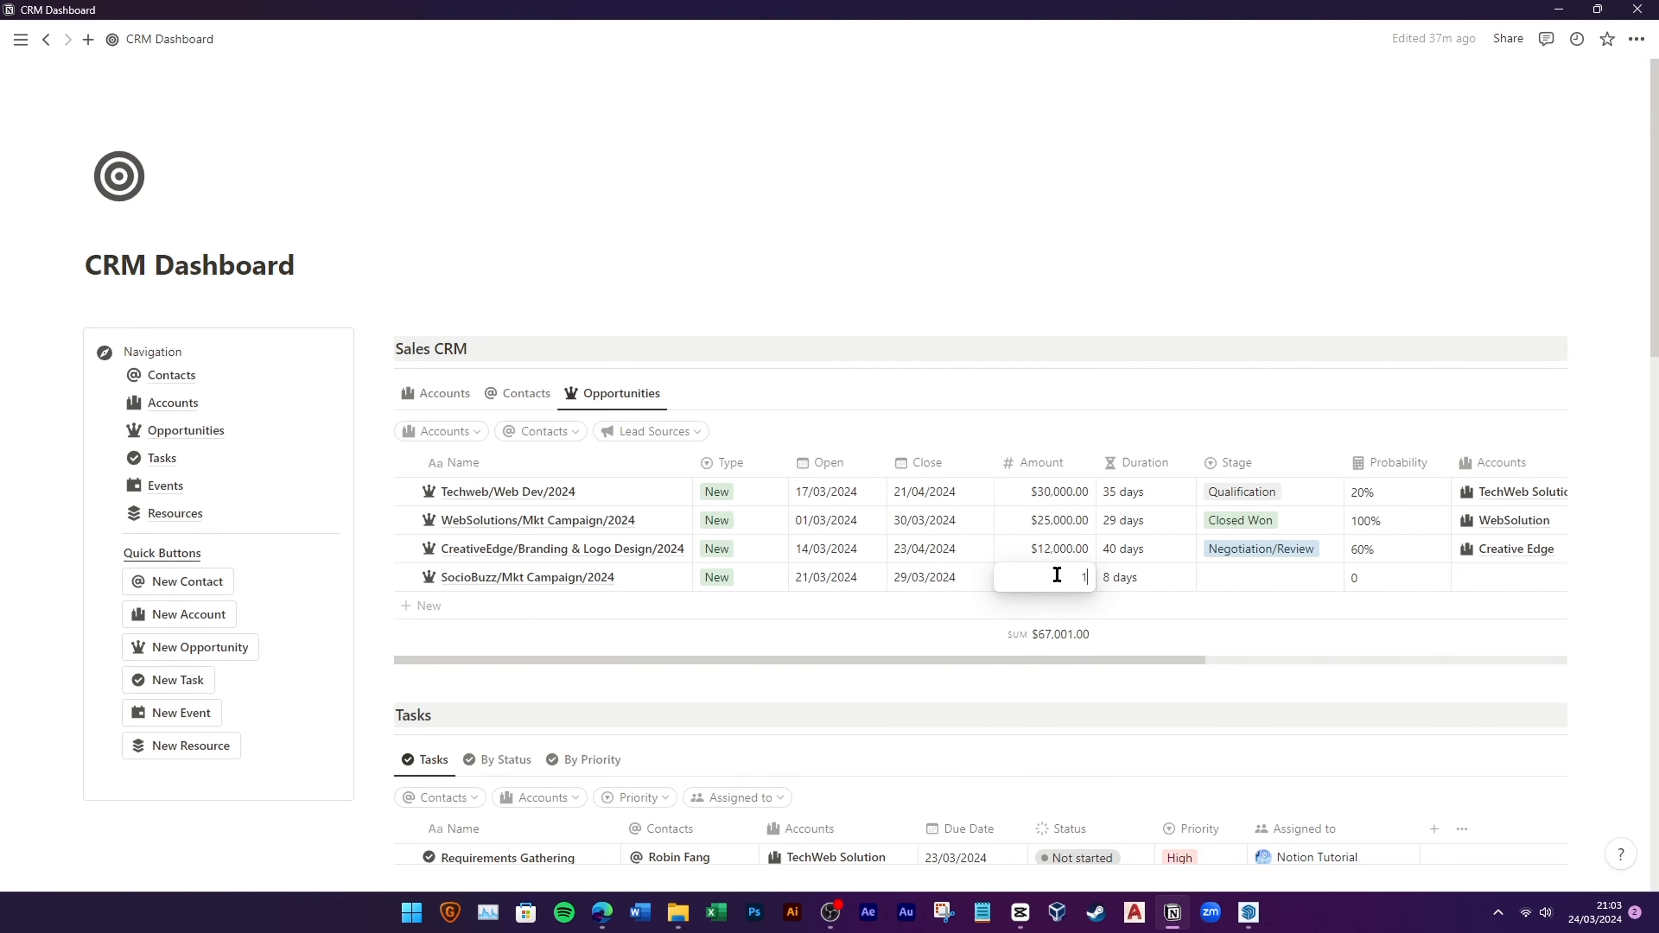
left_click(1209, 579)
left_click(1244, 736)
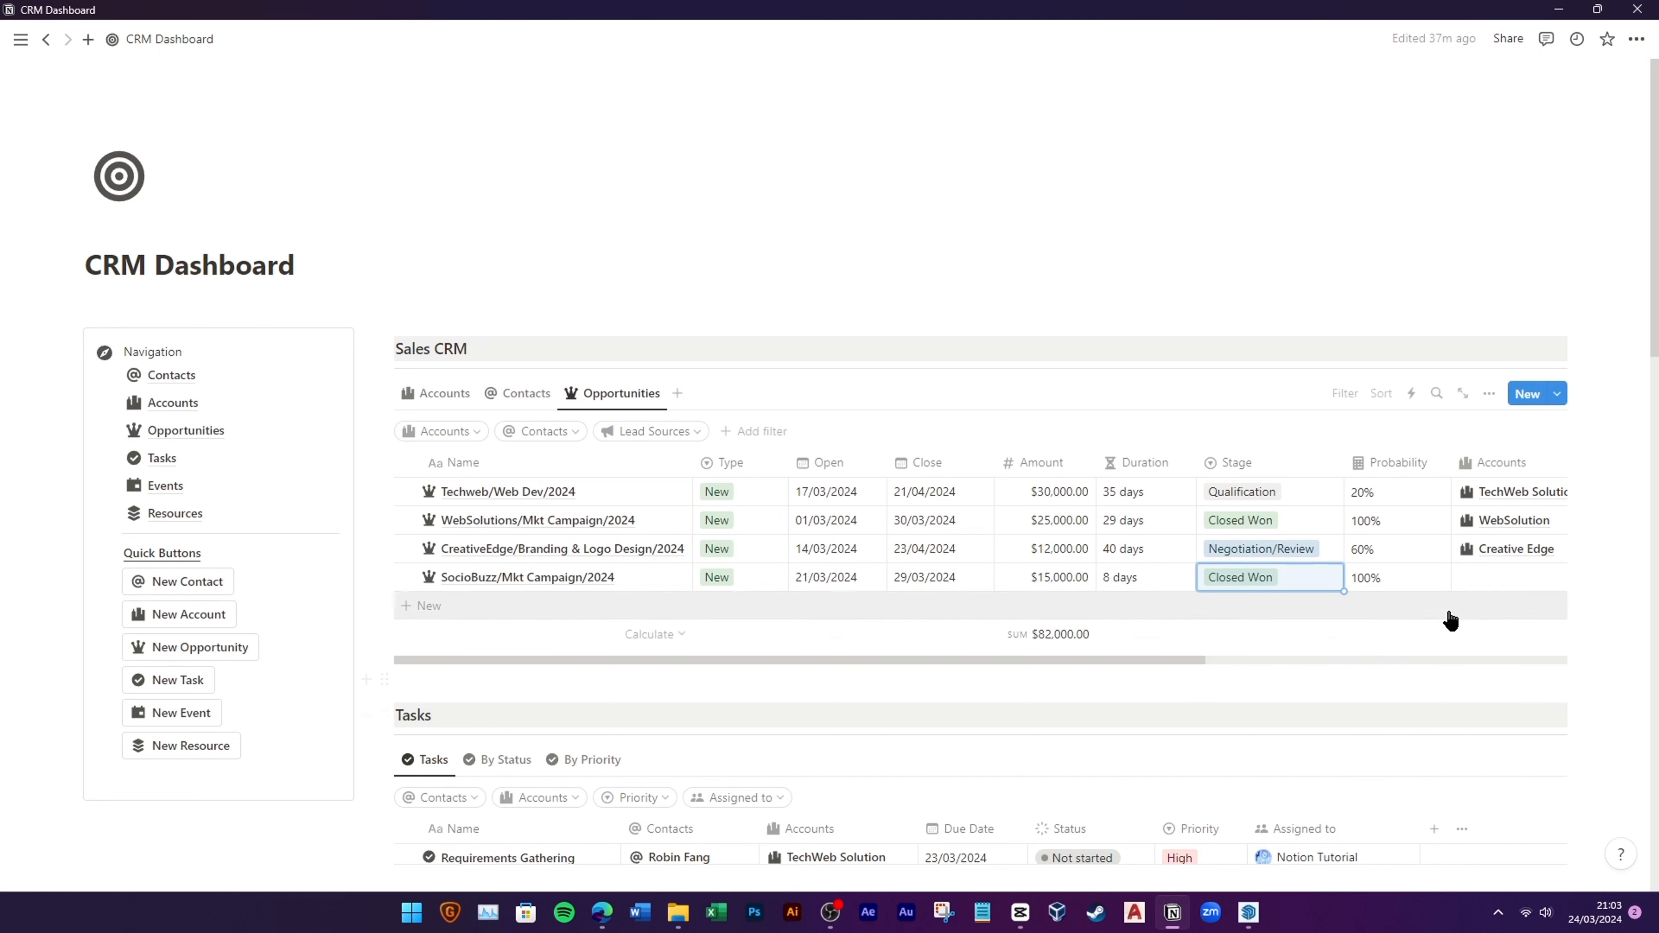
Step: Link the opportunity to the SocioBuzz Media account and its contact
left_click(1496, 578)
left_click(1359, 719)
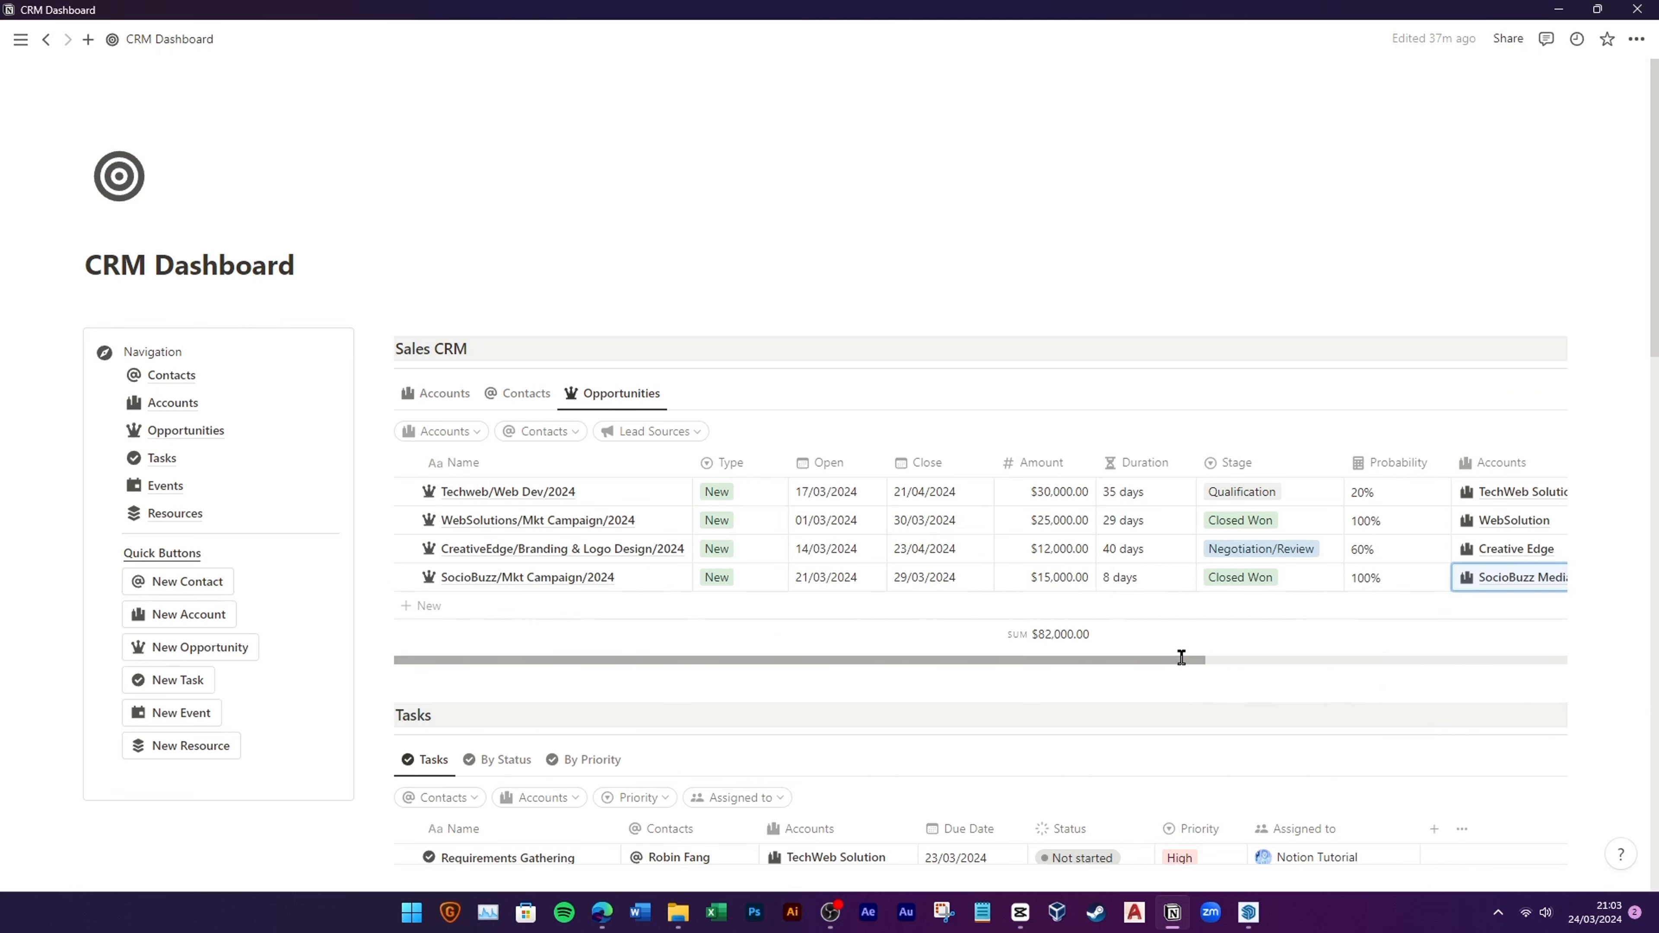
left_click_drag(1185, 660, 1426, 657)
left_click(1298, 578)
left_click(1275, 637)
left_click(1124, 658)
left_click_drag(1124, 659, 685, 549)
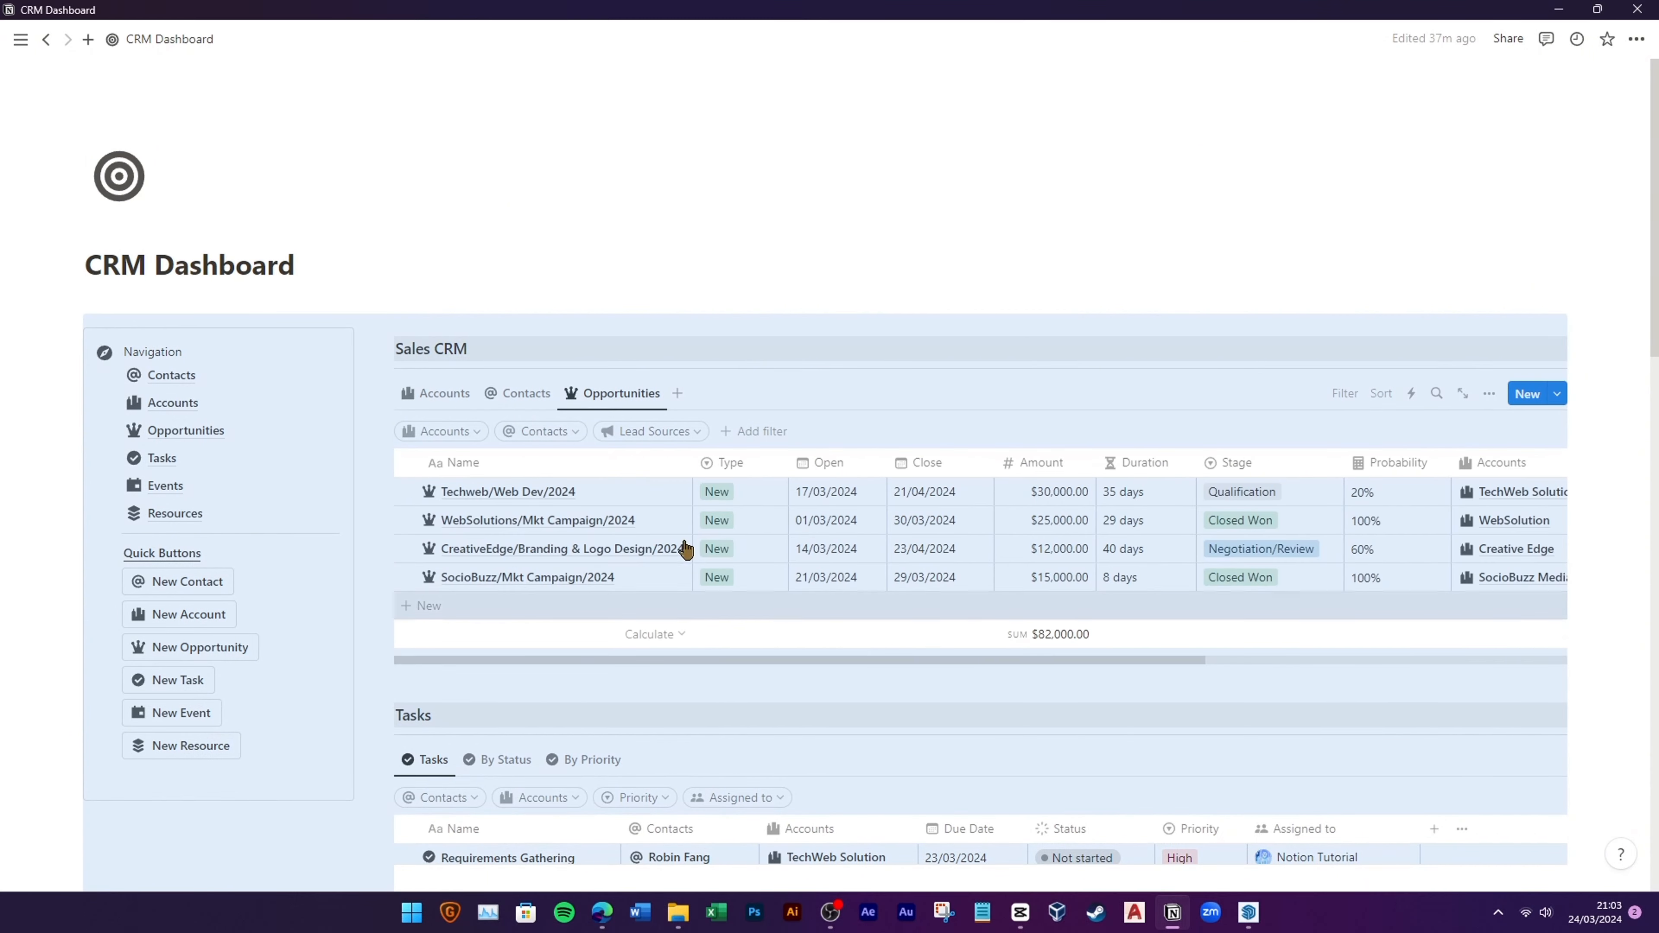
left_click(445, 394)
scroll(622, 585, "down", 5)
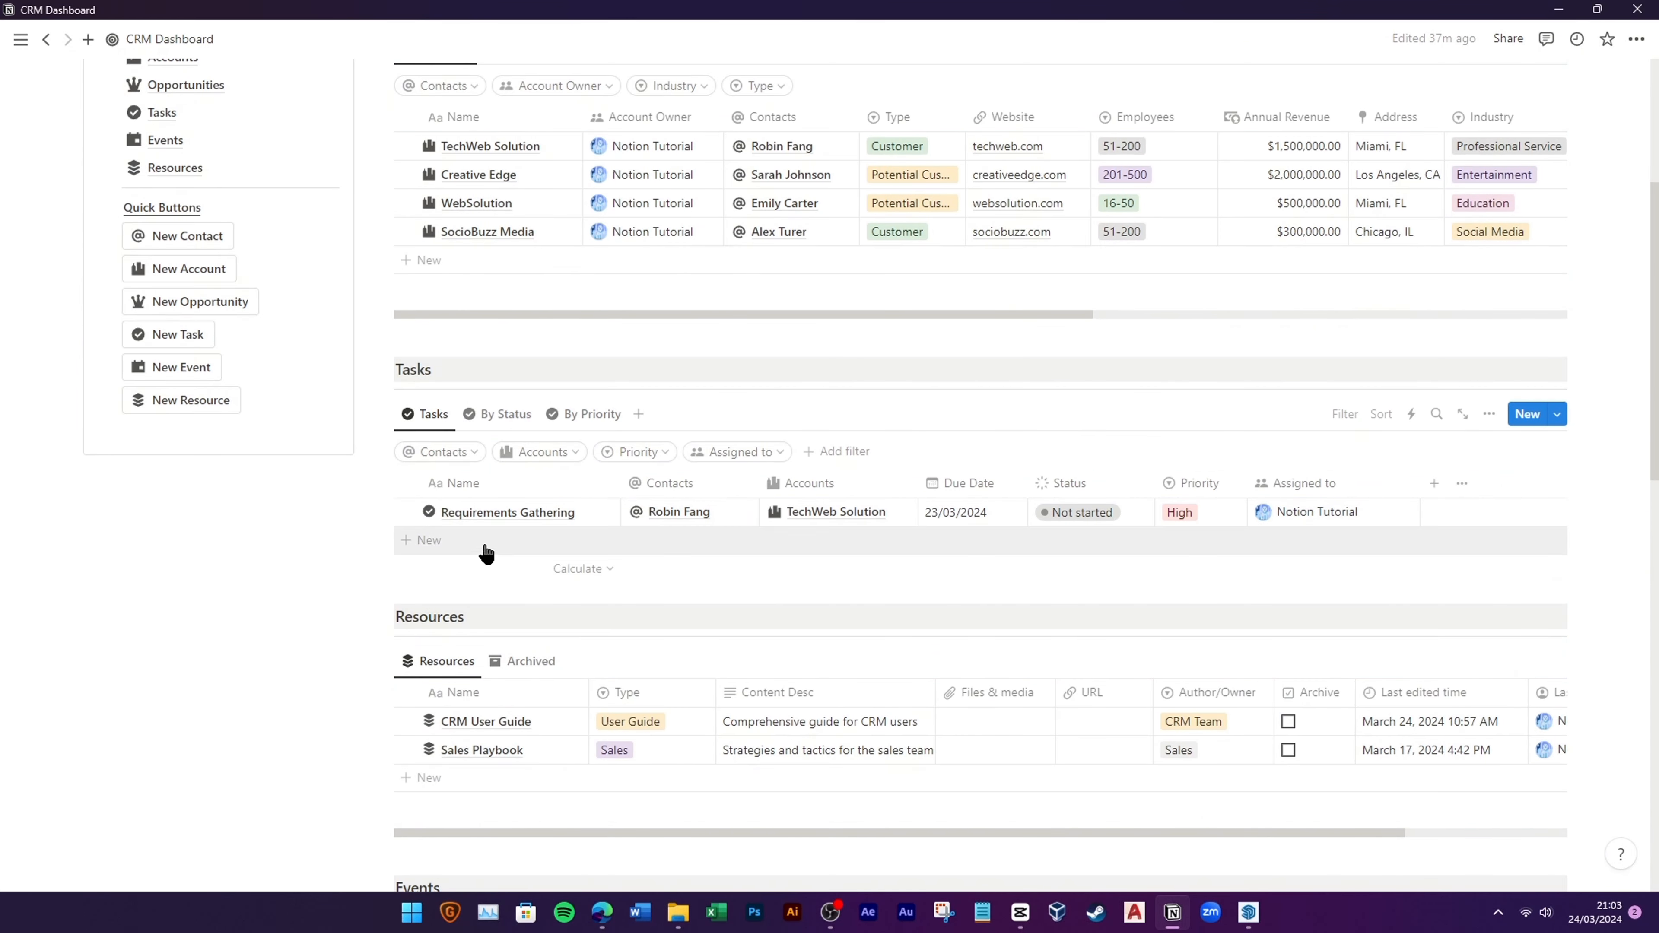
Step: Add task 'Design Social Media Layout' linked to the SocioBuzz contact and SocioBuzz Media account
left_click(485, 553)
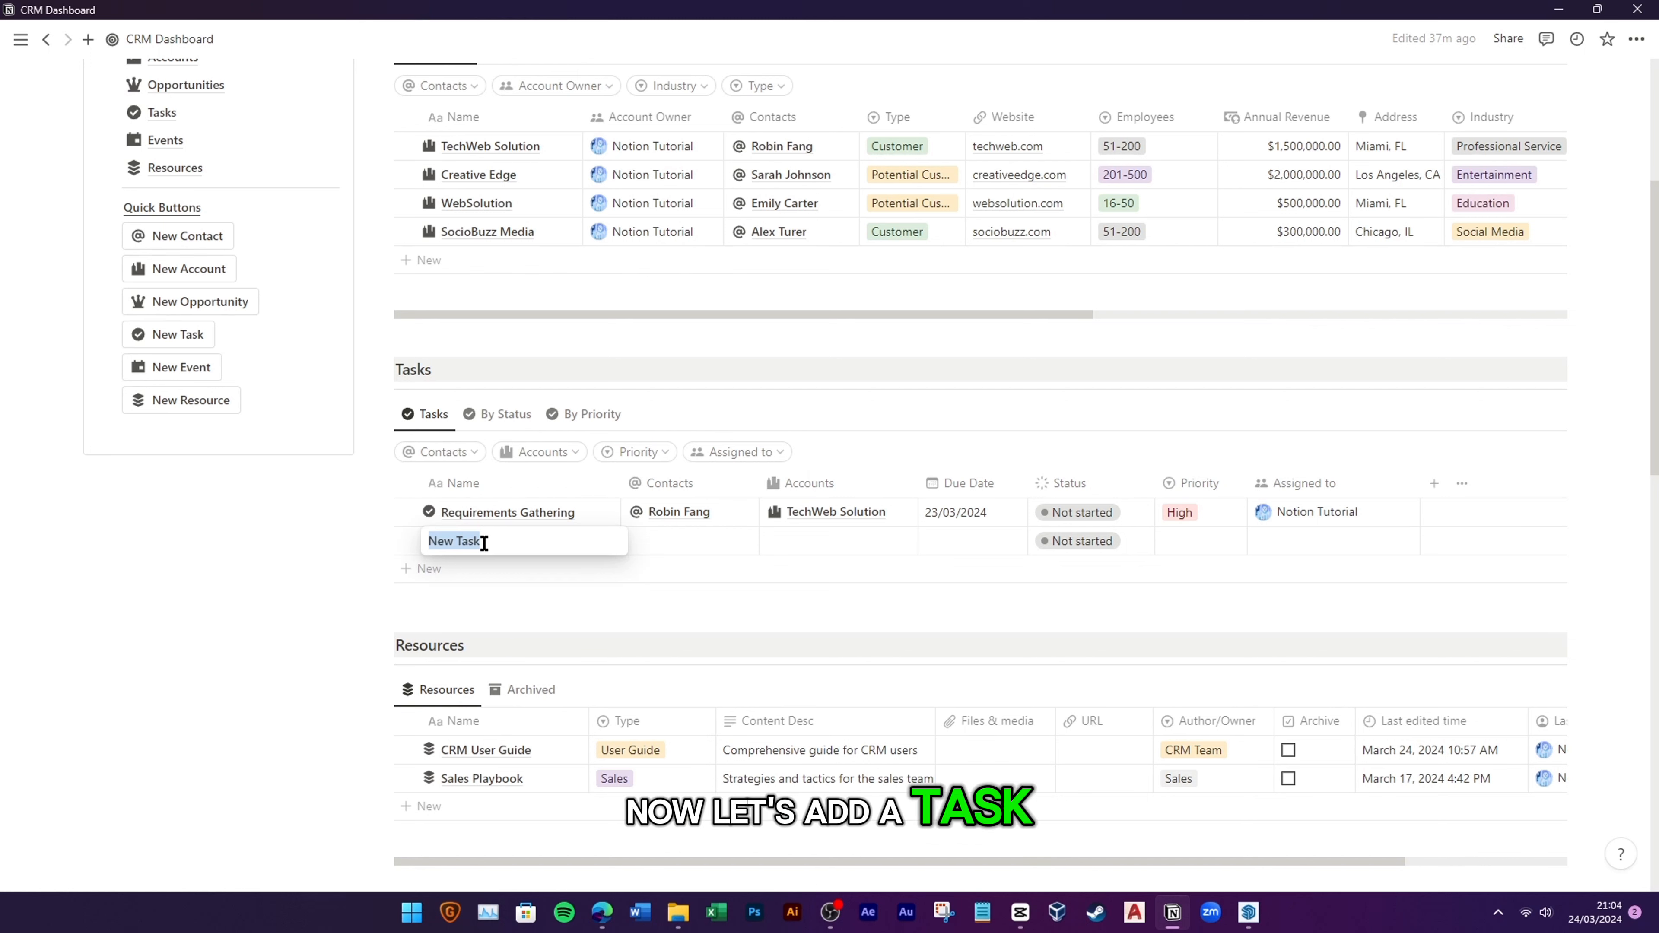
type("Design So")
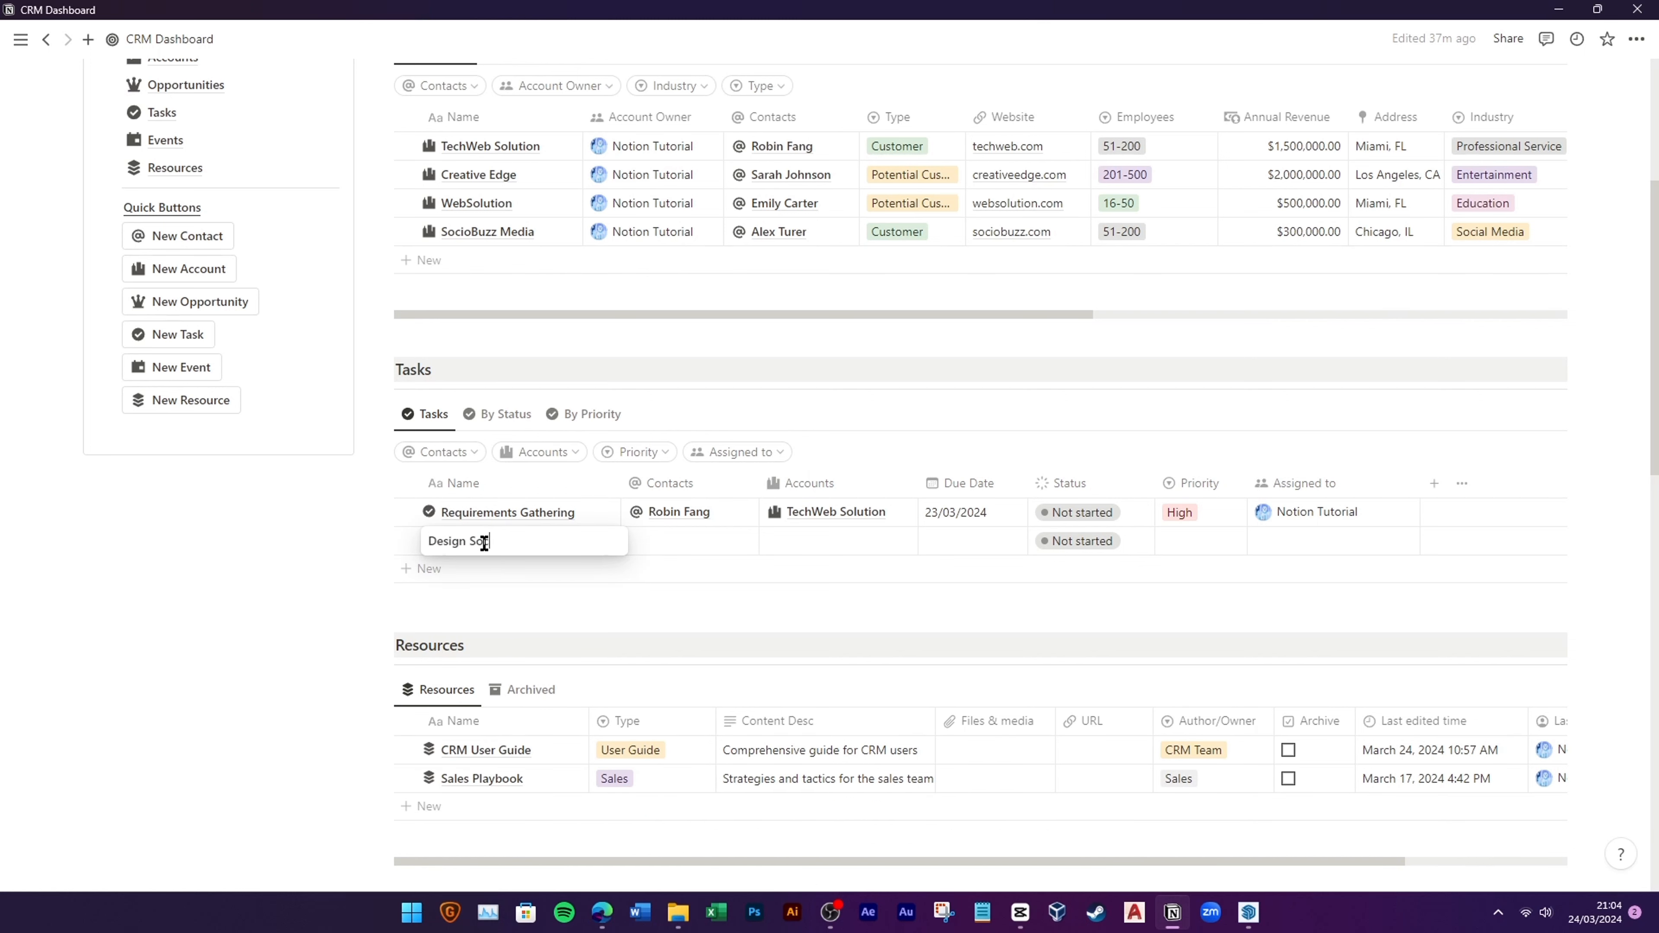
type("cial Media Layout")
left_click(637, 541)
left_click(666, 598)
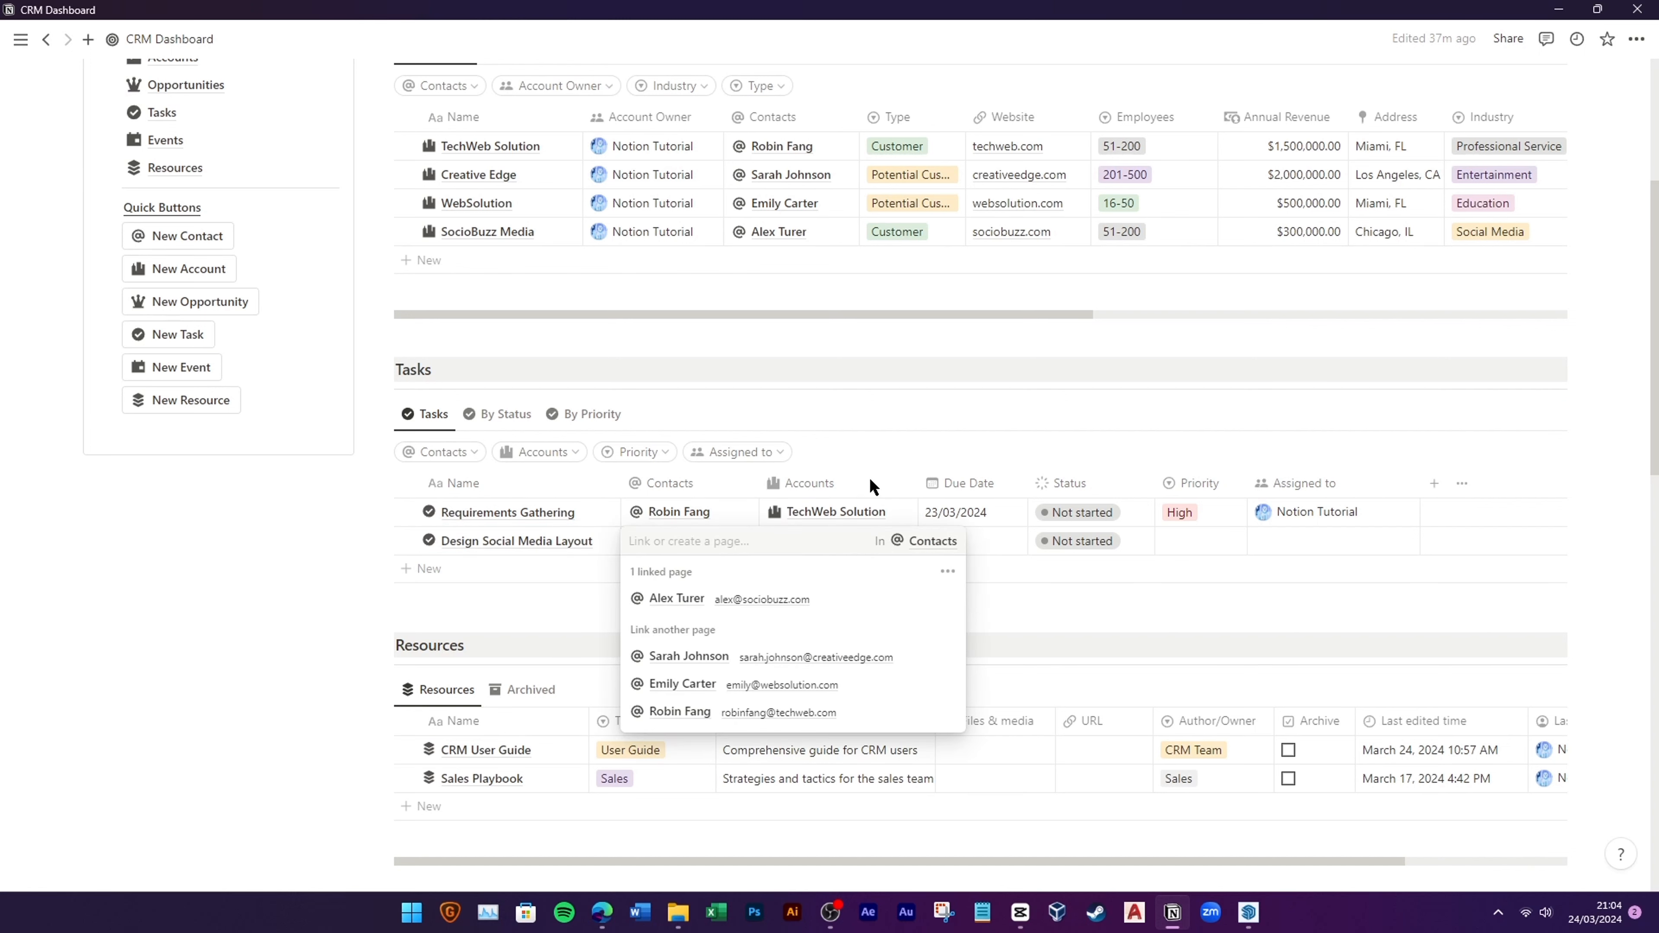
left_click(825, 541)
left_click(807, 681)
Step: Set the task due 29/03/2024, Medium priority, assigned to the workspace user, and move it to Done
left_click(961, 541)
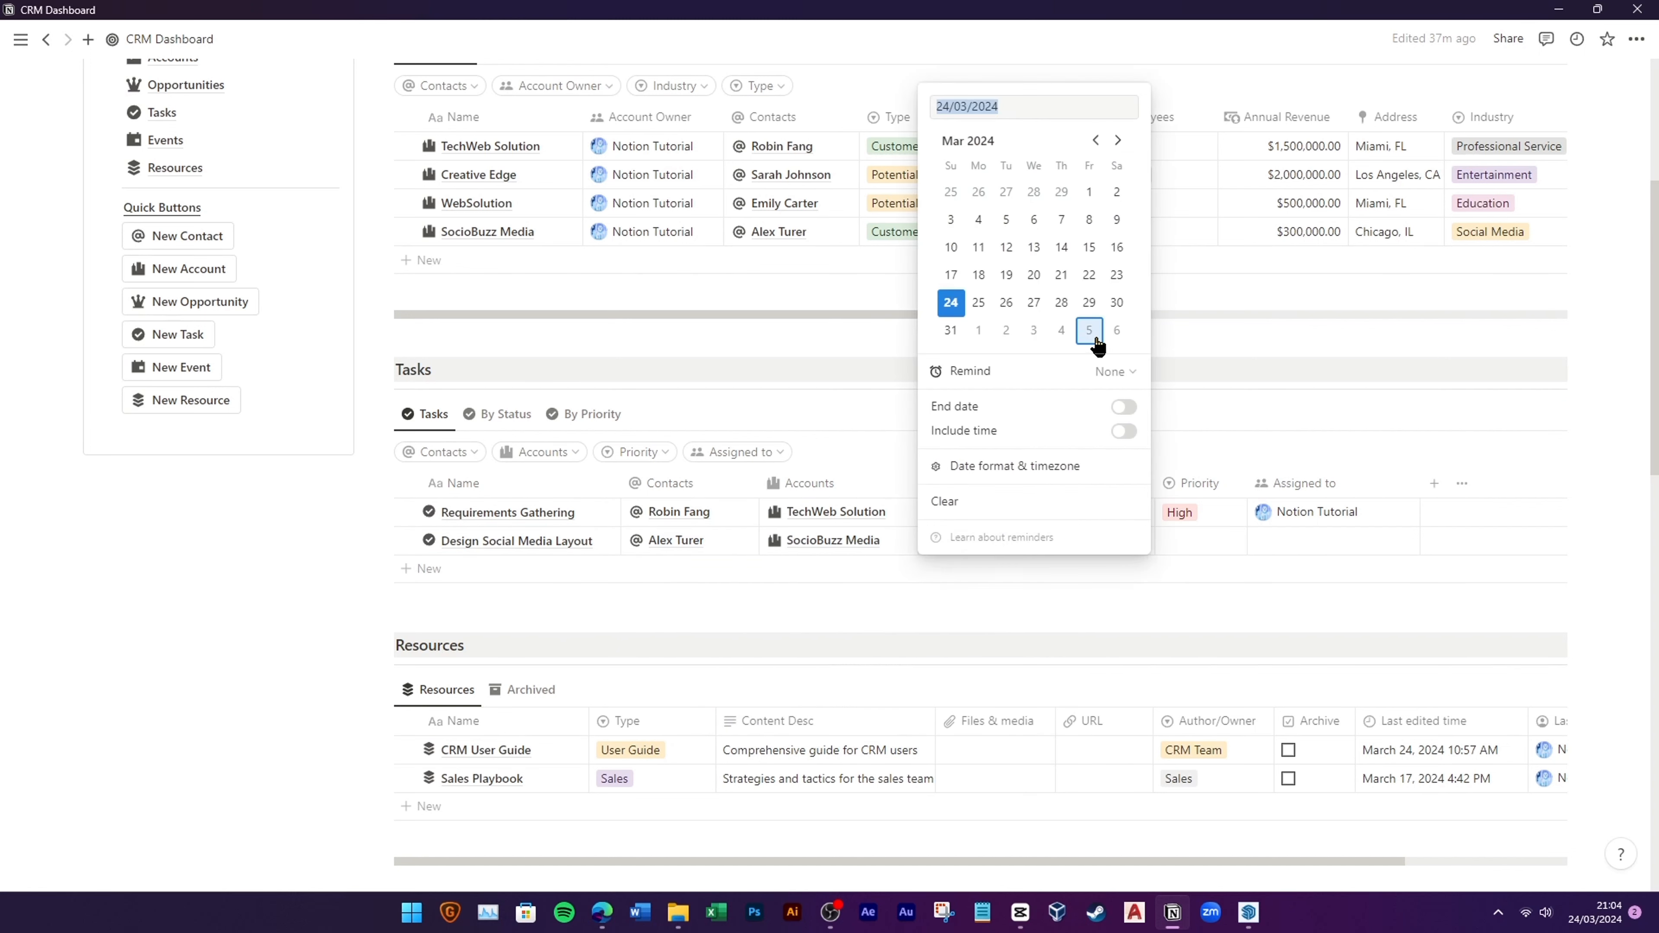
left_click(1161, 552)
left_click(1167, 541)
left_click(1211, 624)
left_click(1295, 545)
left_click(1284, 595)
key("Escape")
left_click(506, 414)
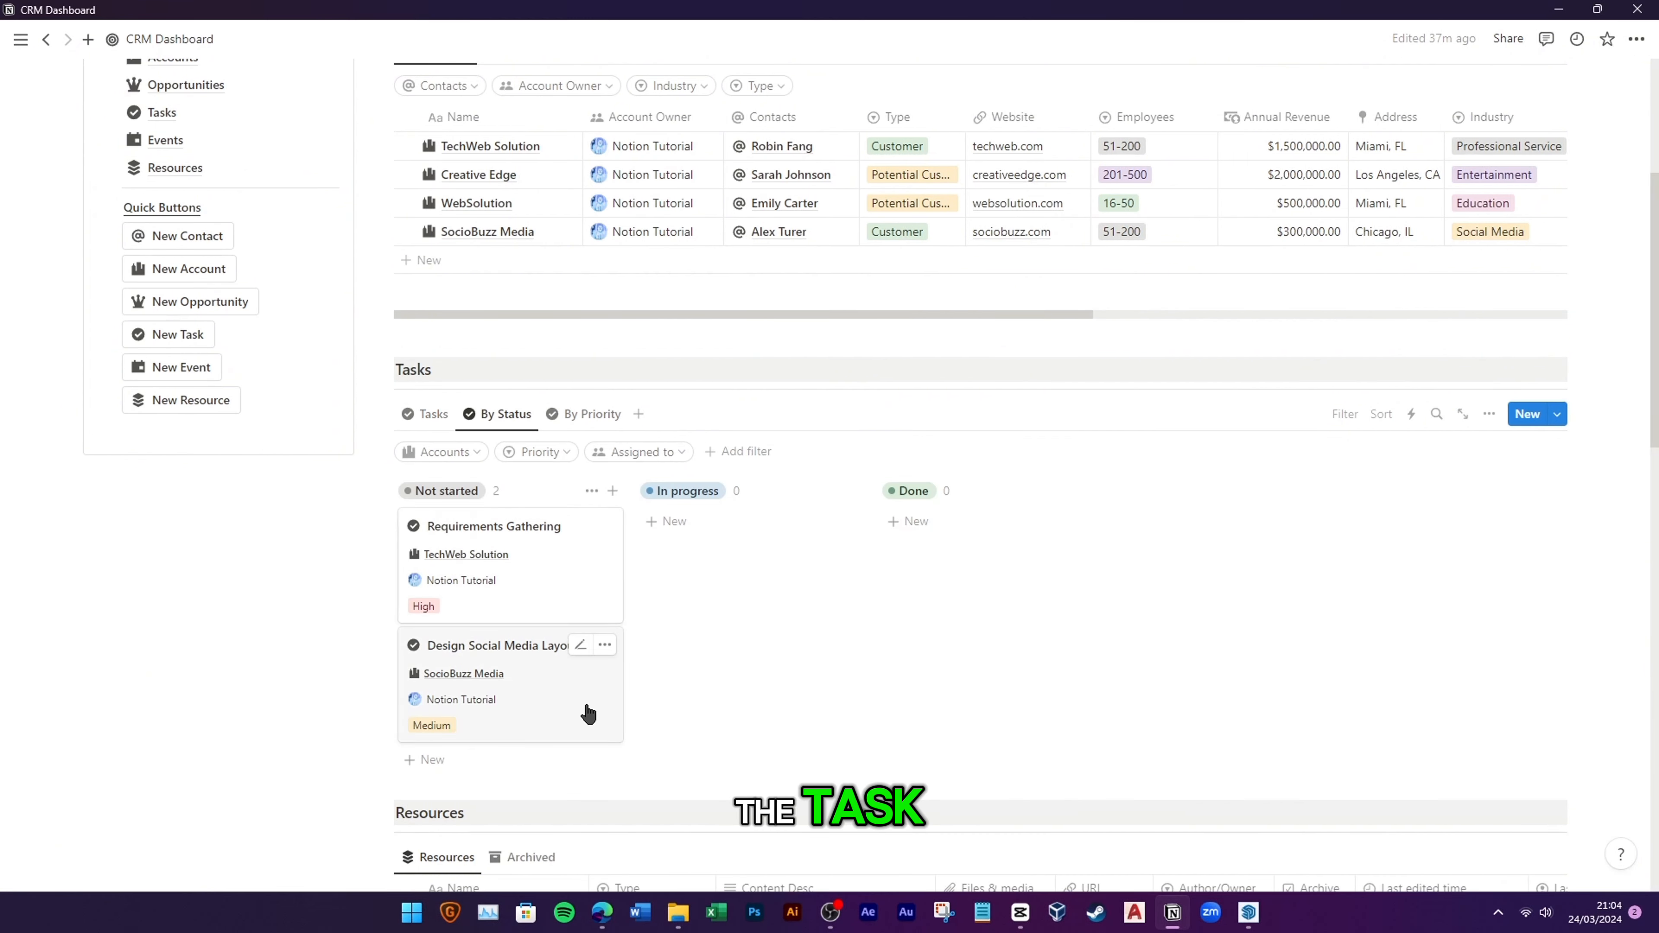
left_click_drag(557, 707, 960, 556)
Step: On the By Priority board, unhide the Low group and place it first
left_click(588, 414)
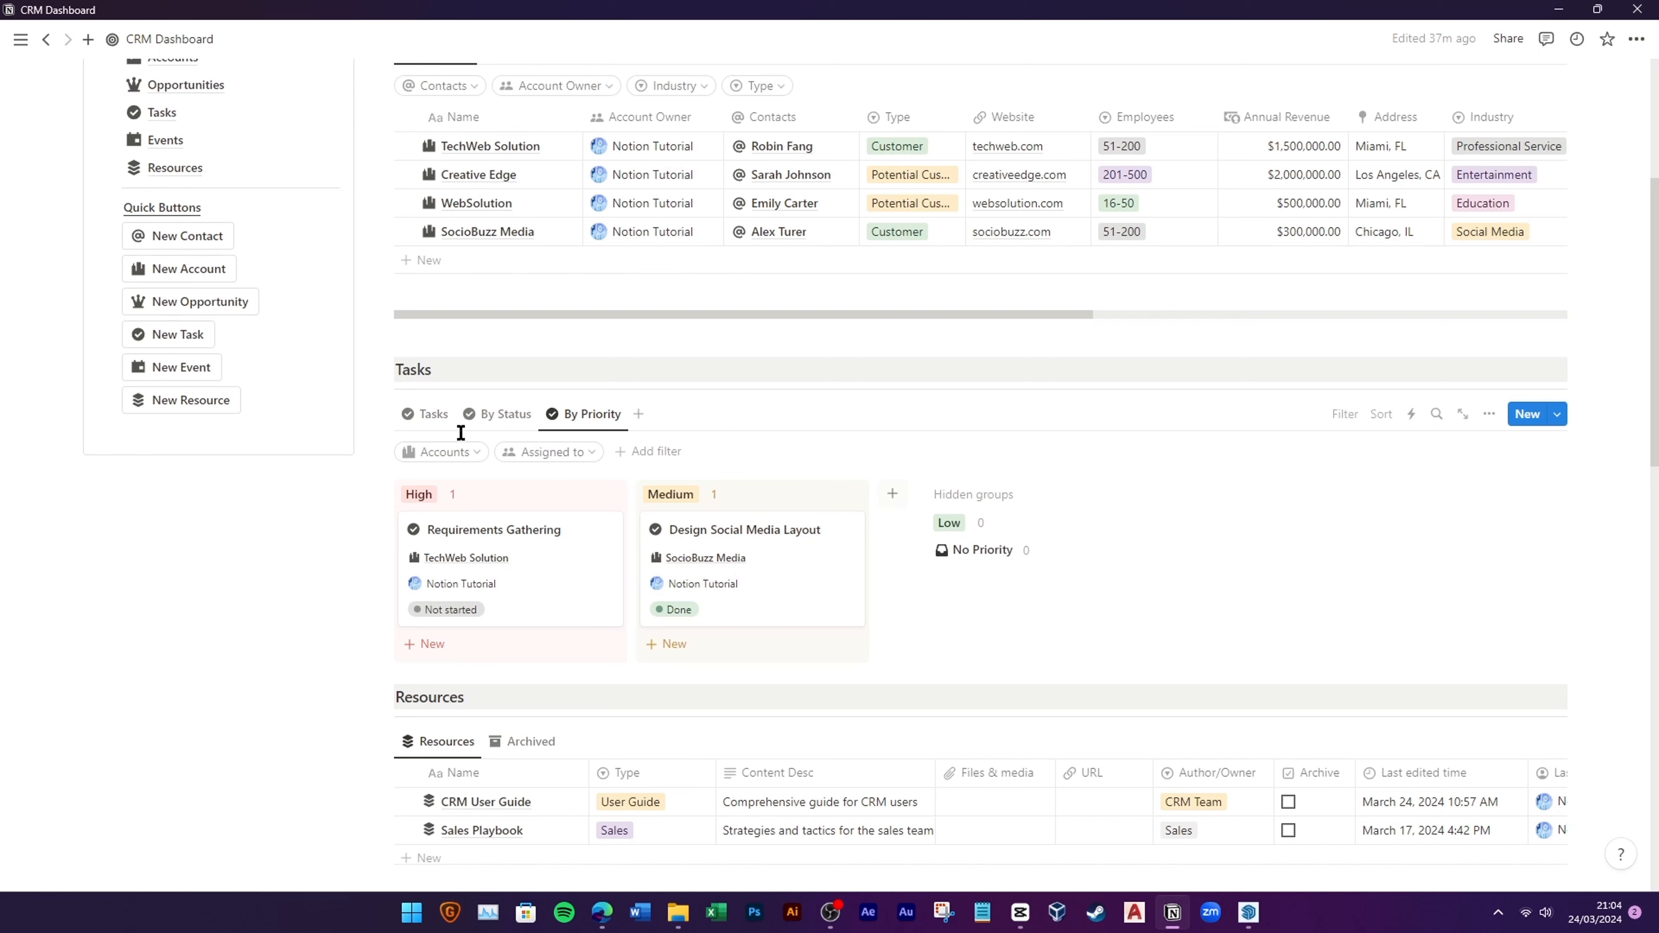
right_click(956, 528)
key("Escape")
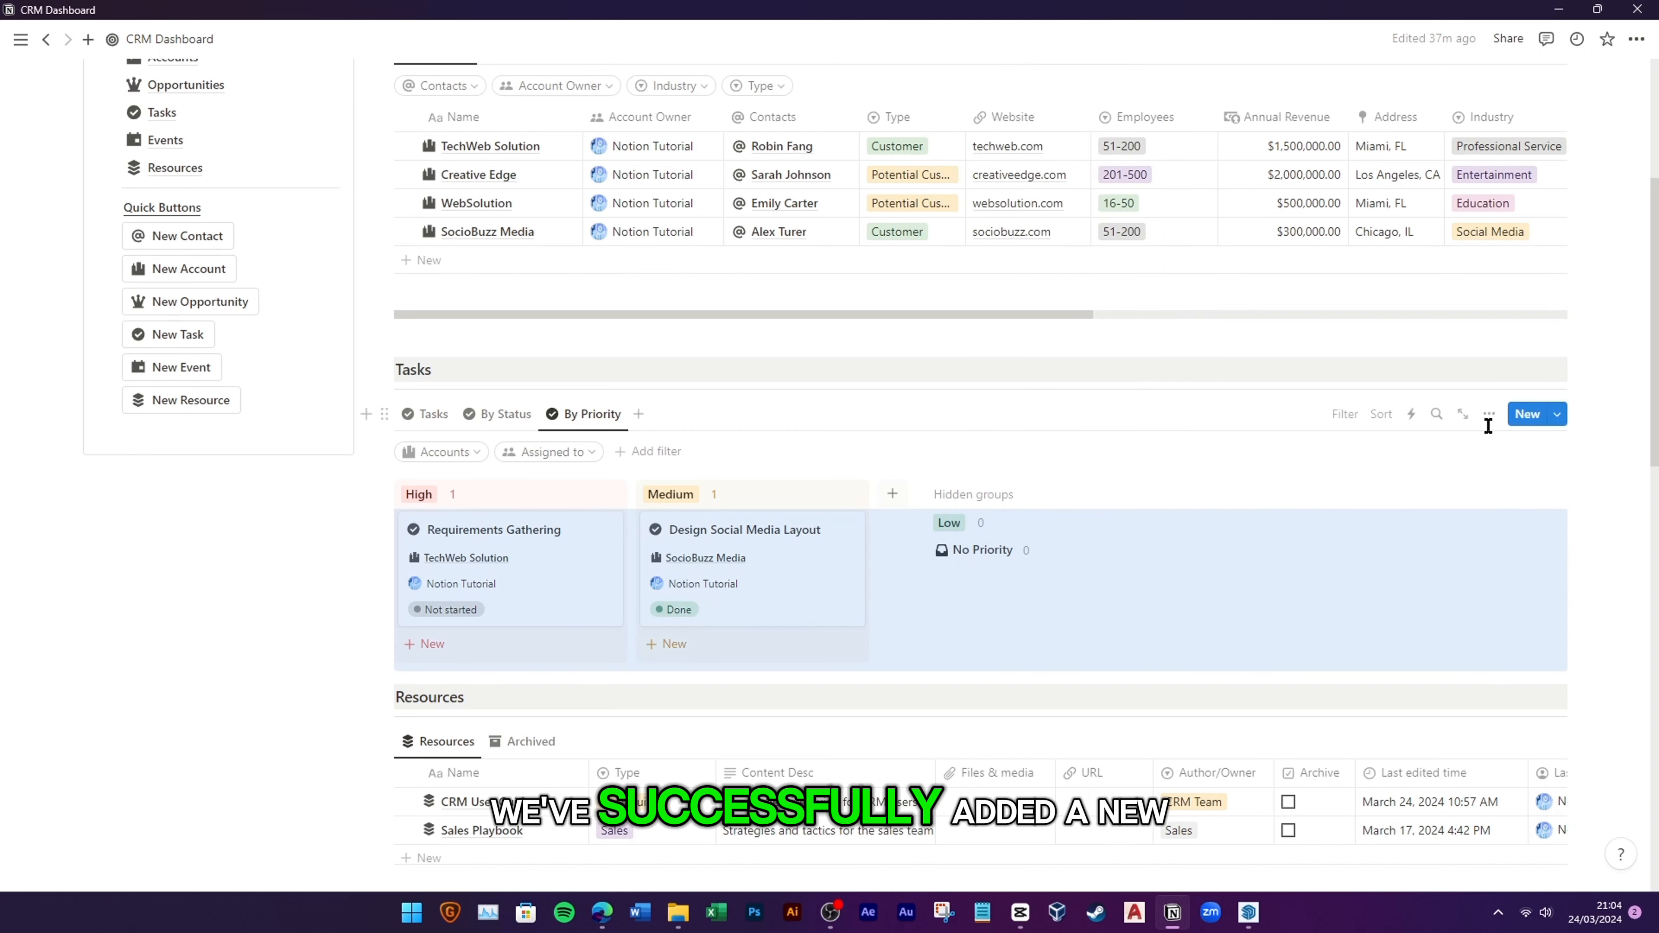
left_click(1489, 413)
left_click(1525, 656)
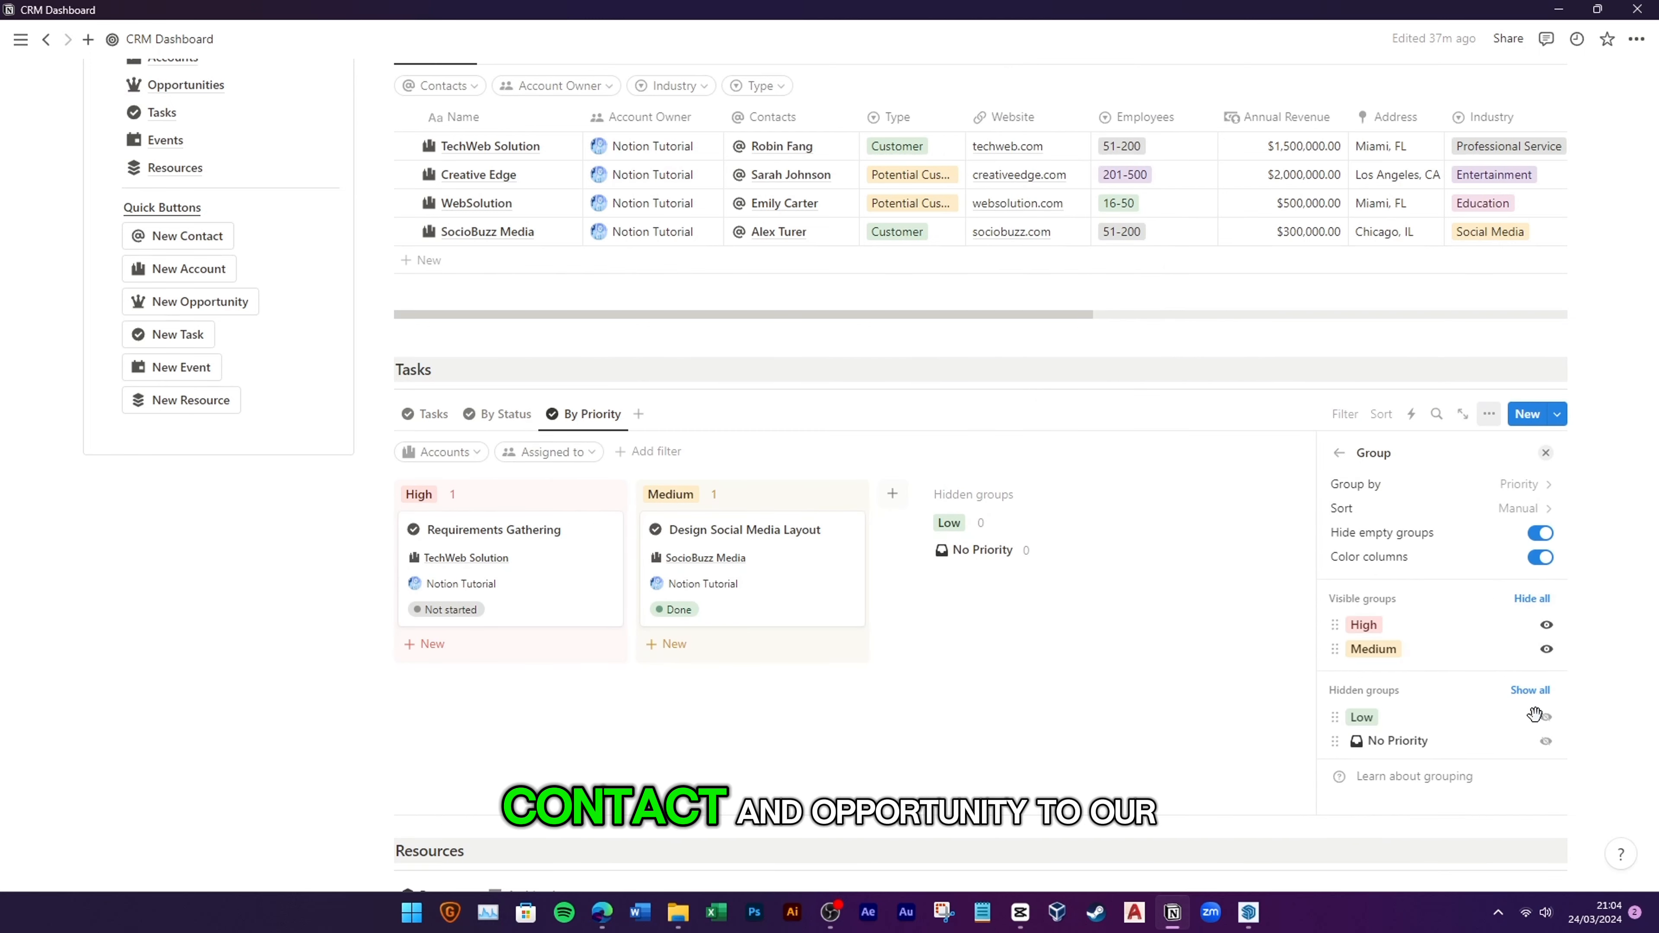
left_click(1541, 716)
left_click_drag(1362, 677, 1364, 625)
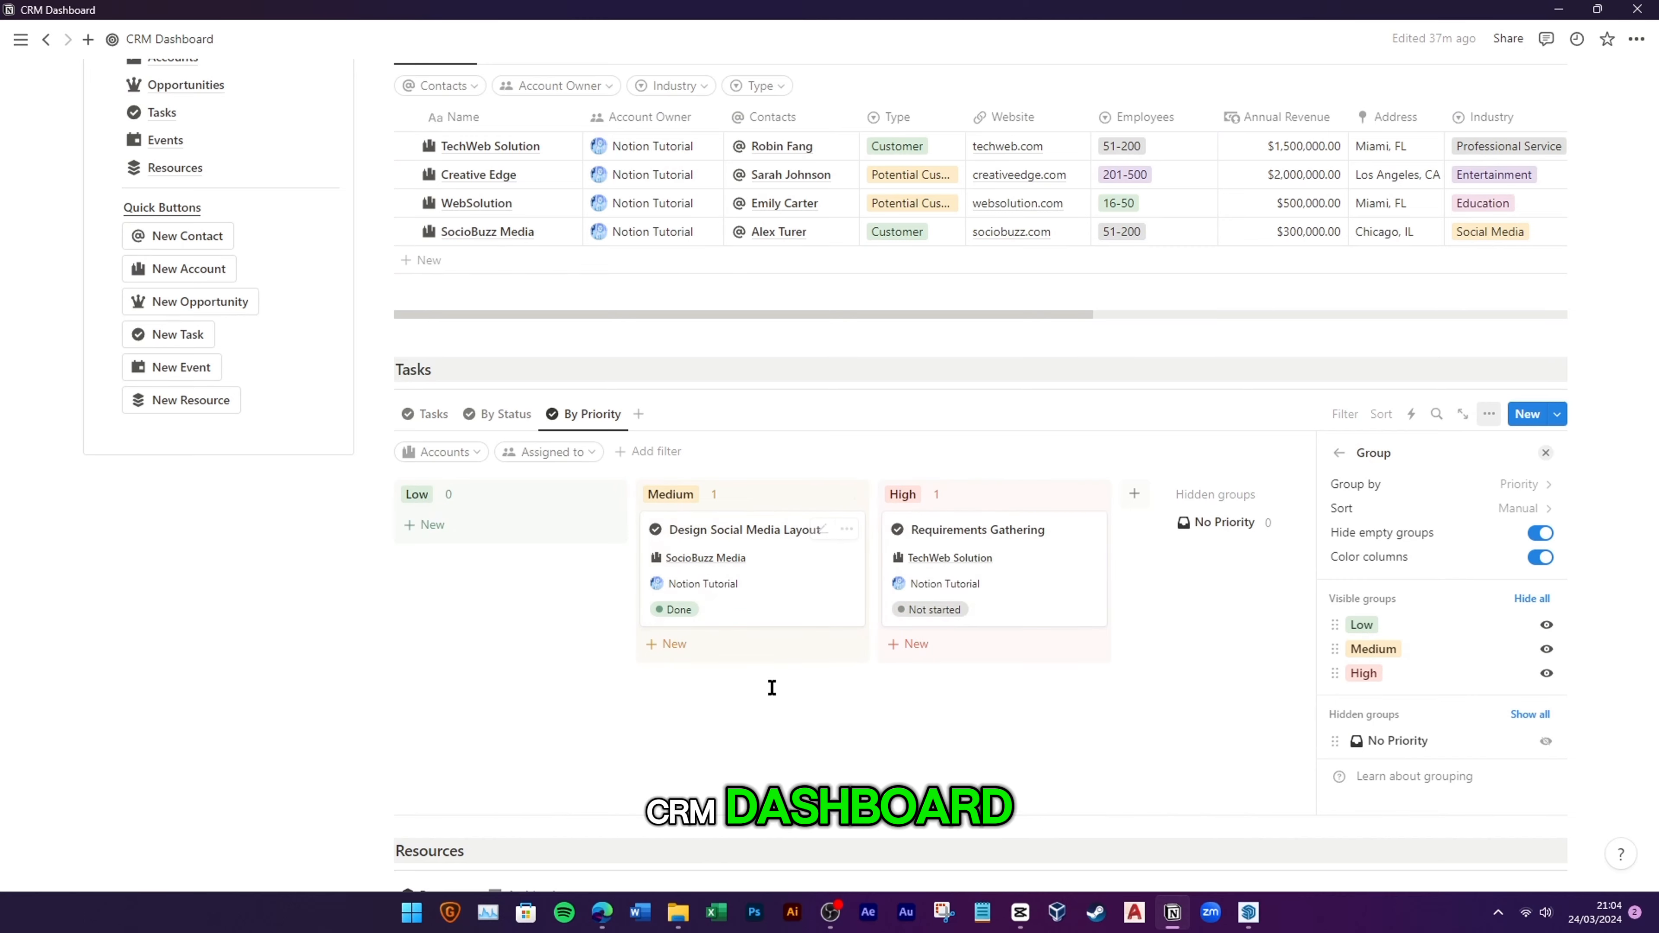
left_click(786, 678)
left_click(428, 414)
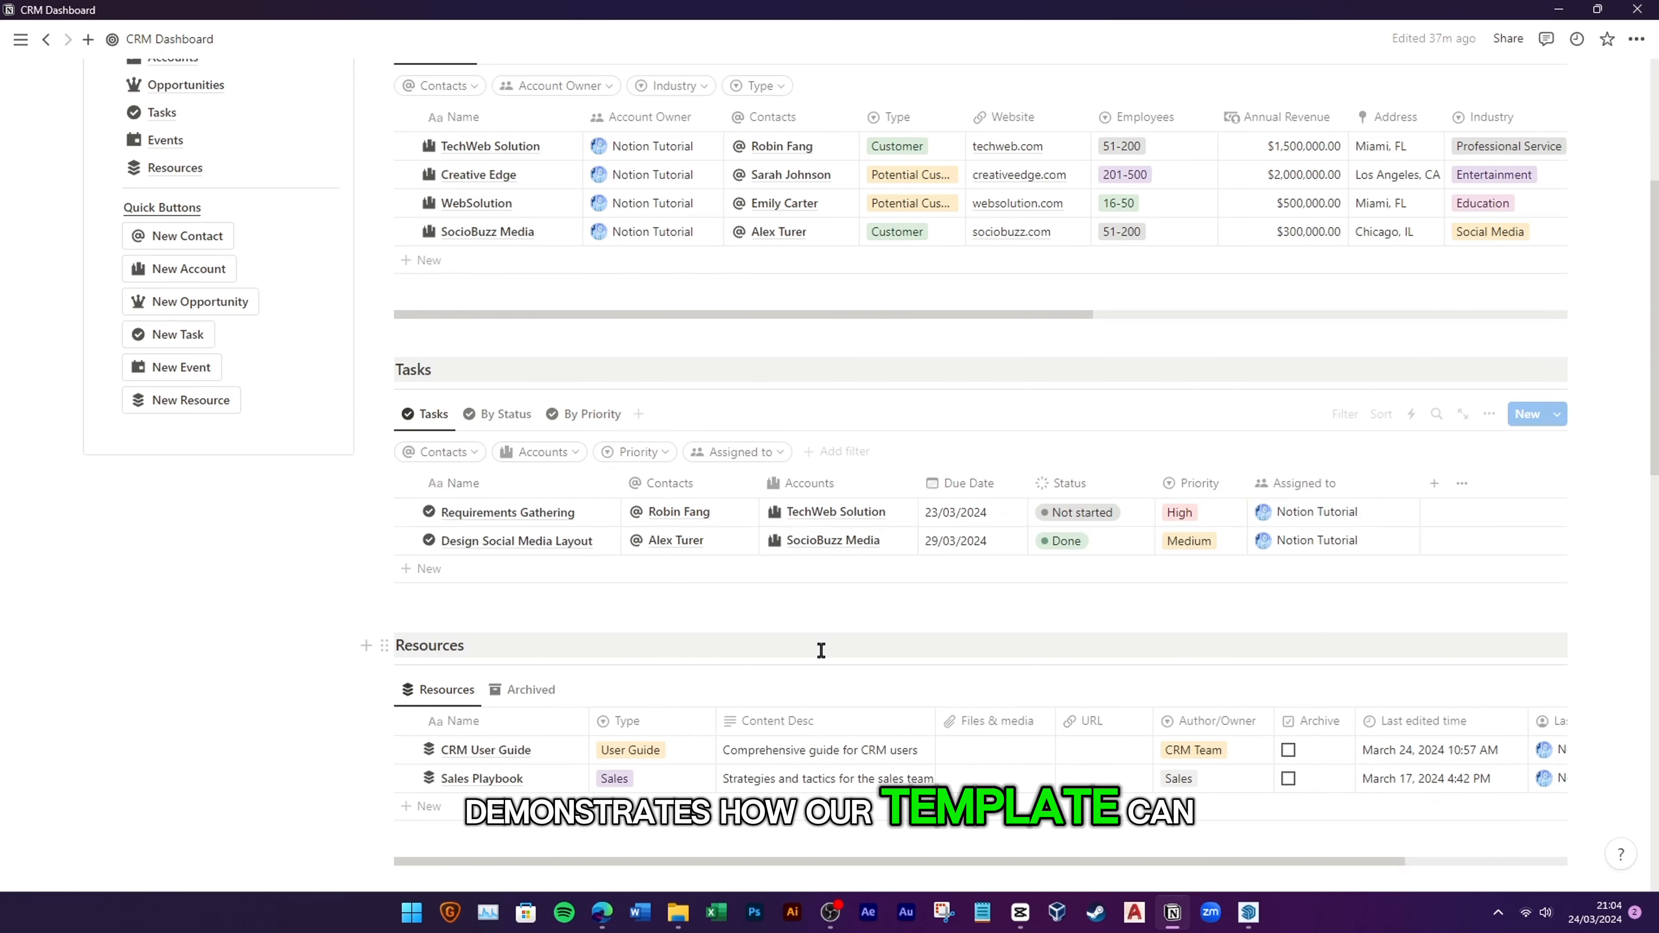
scroll(808, 647, "down", 5)
scroll(719, 663, "up", 9)
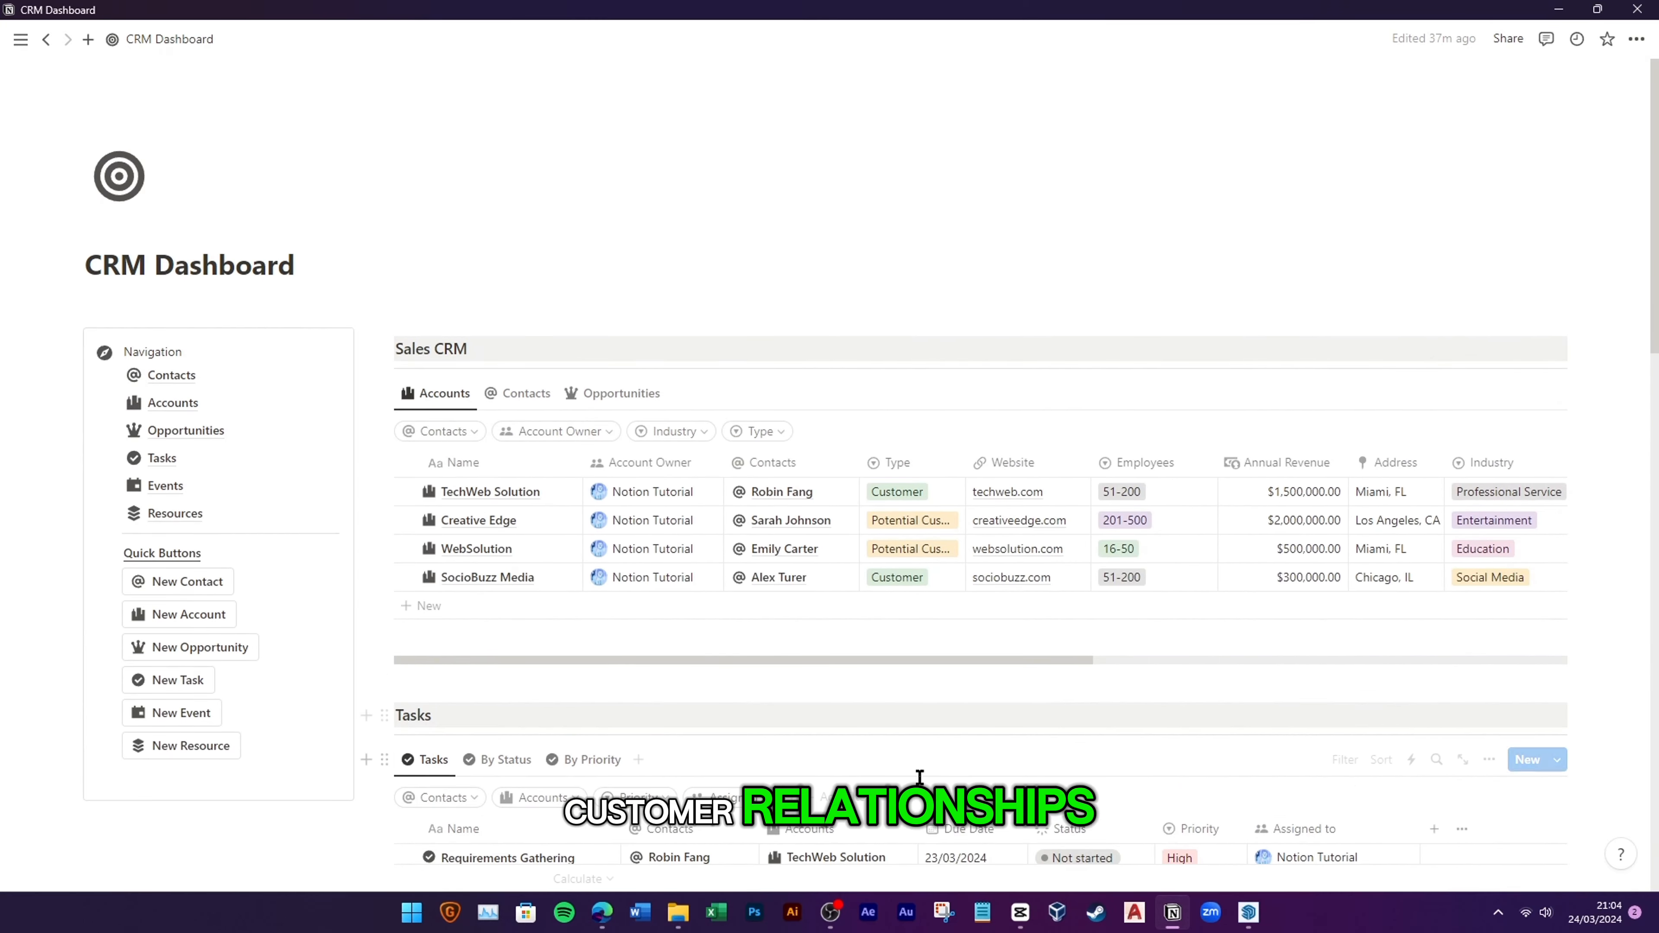
Step: Scroll the CRM Dashboard (Light) page down, then back up to its icon, title and greeting
scroll(836, 762, "down", 1)
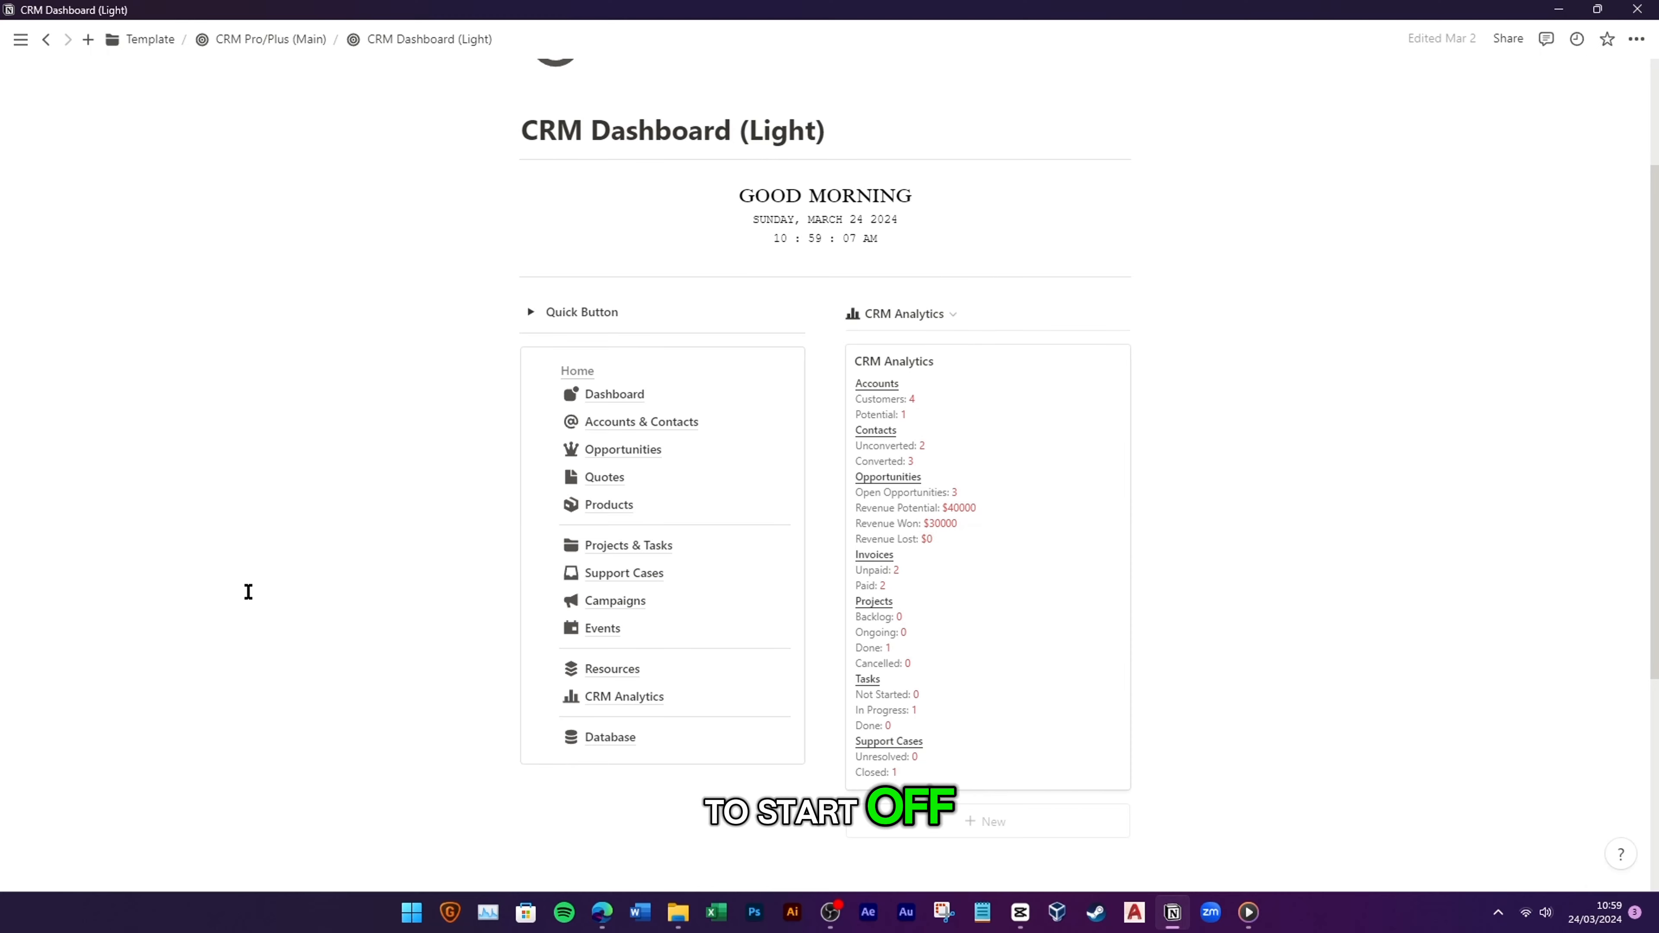
scroll(248, 591, "up", 2)
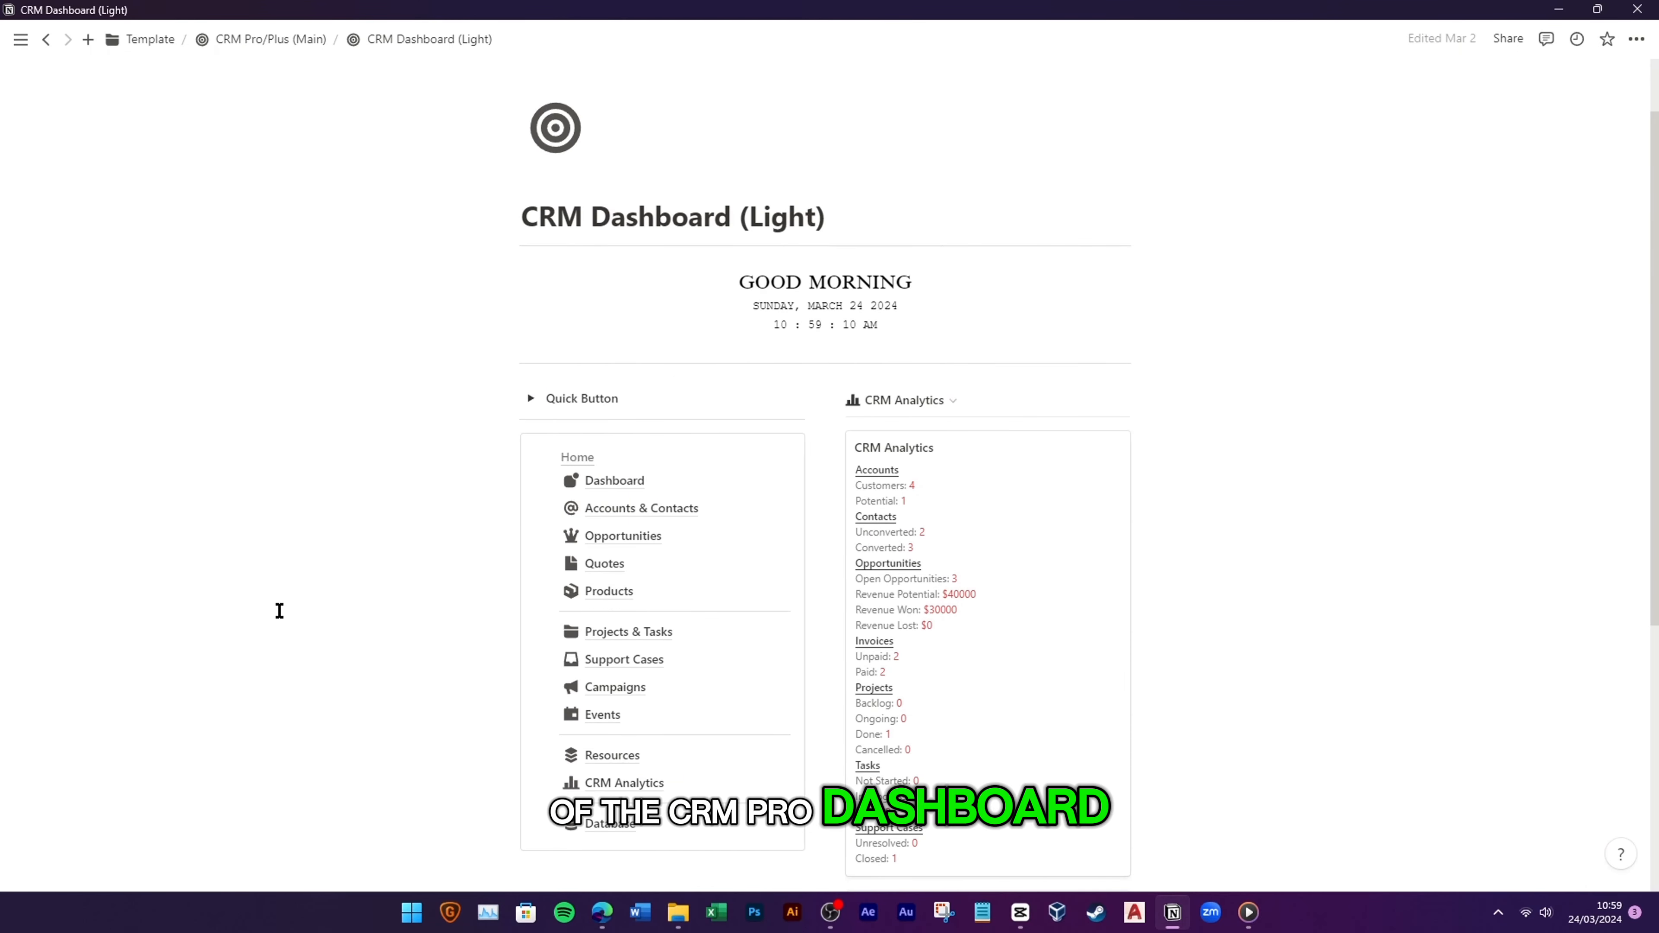
Step: Expand the Quick Button toggle to reveal the record-creation buttons, then collapse it again
scroll(279, 611, "down", 2)
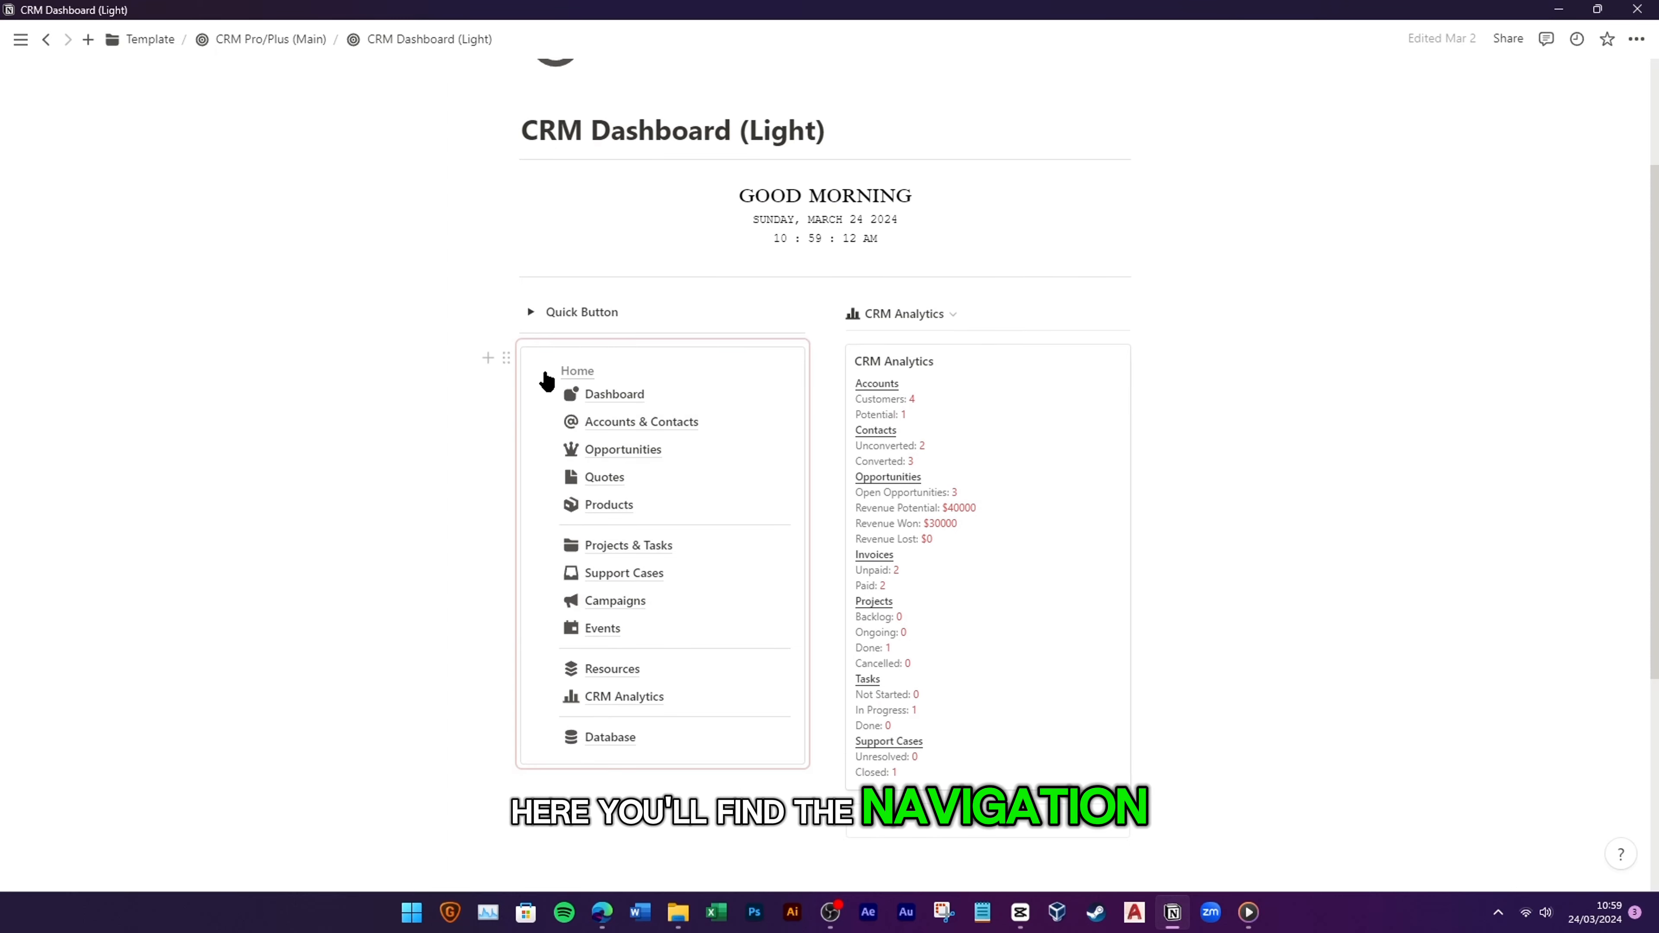
left_click(531, 312)
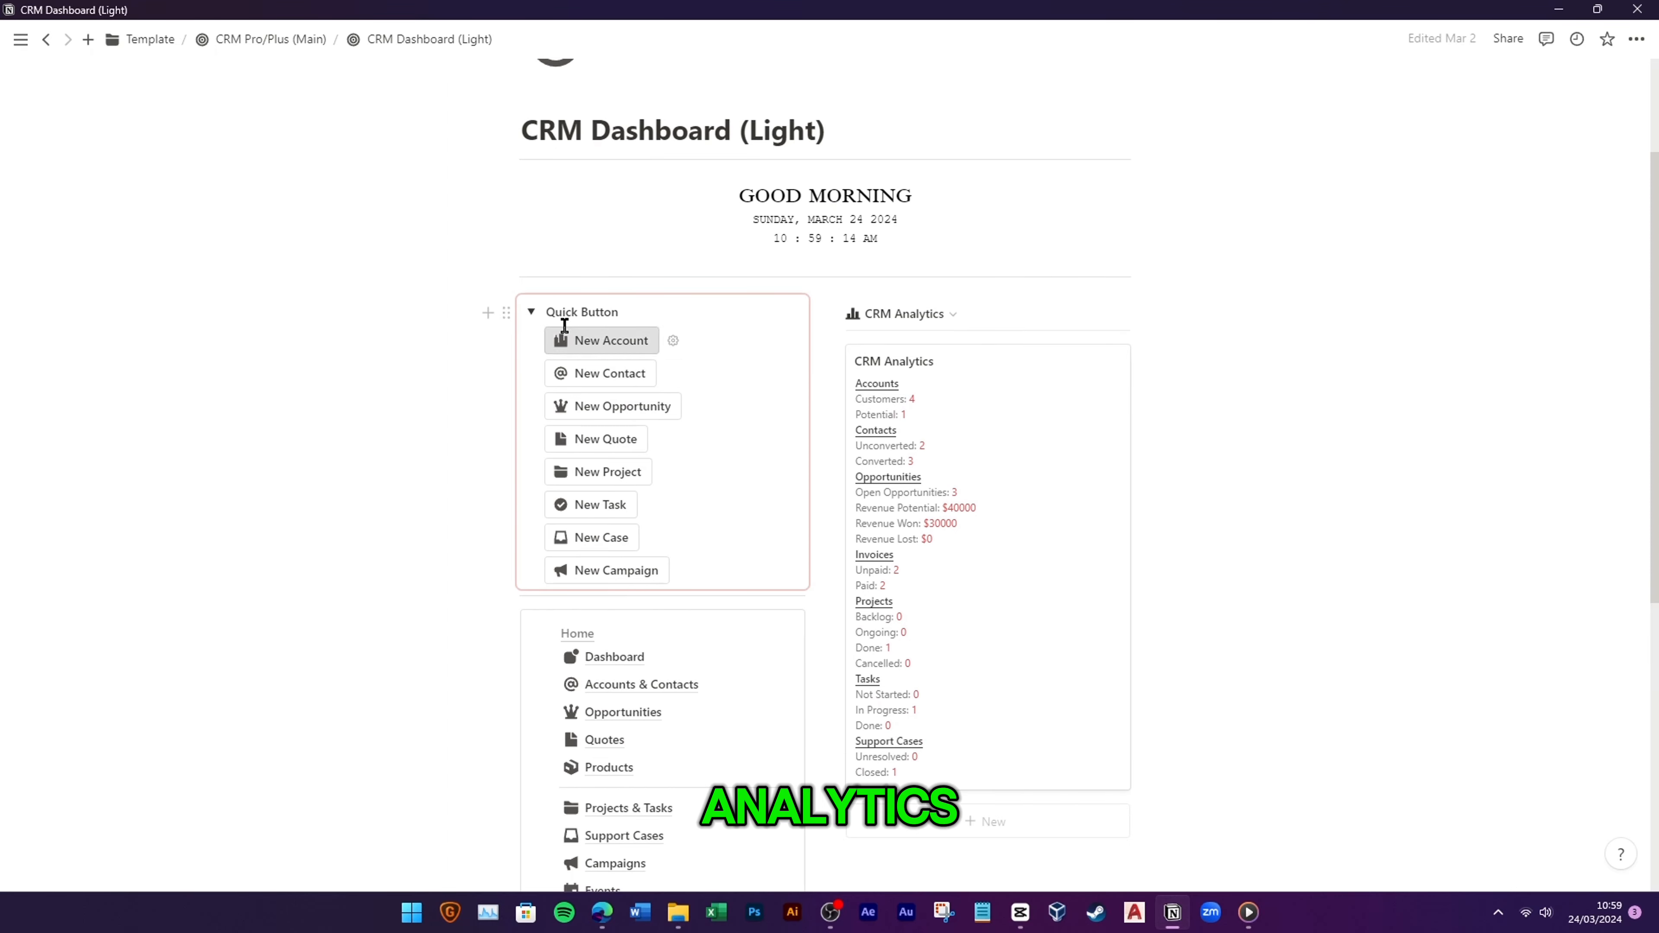
left_click(532, 314)
scroll(645, 429, "down", 2)
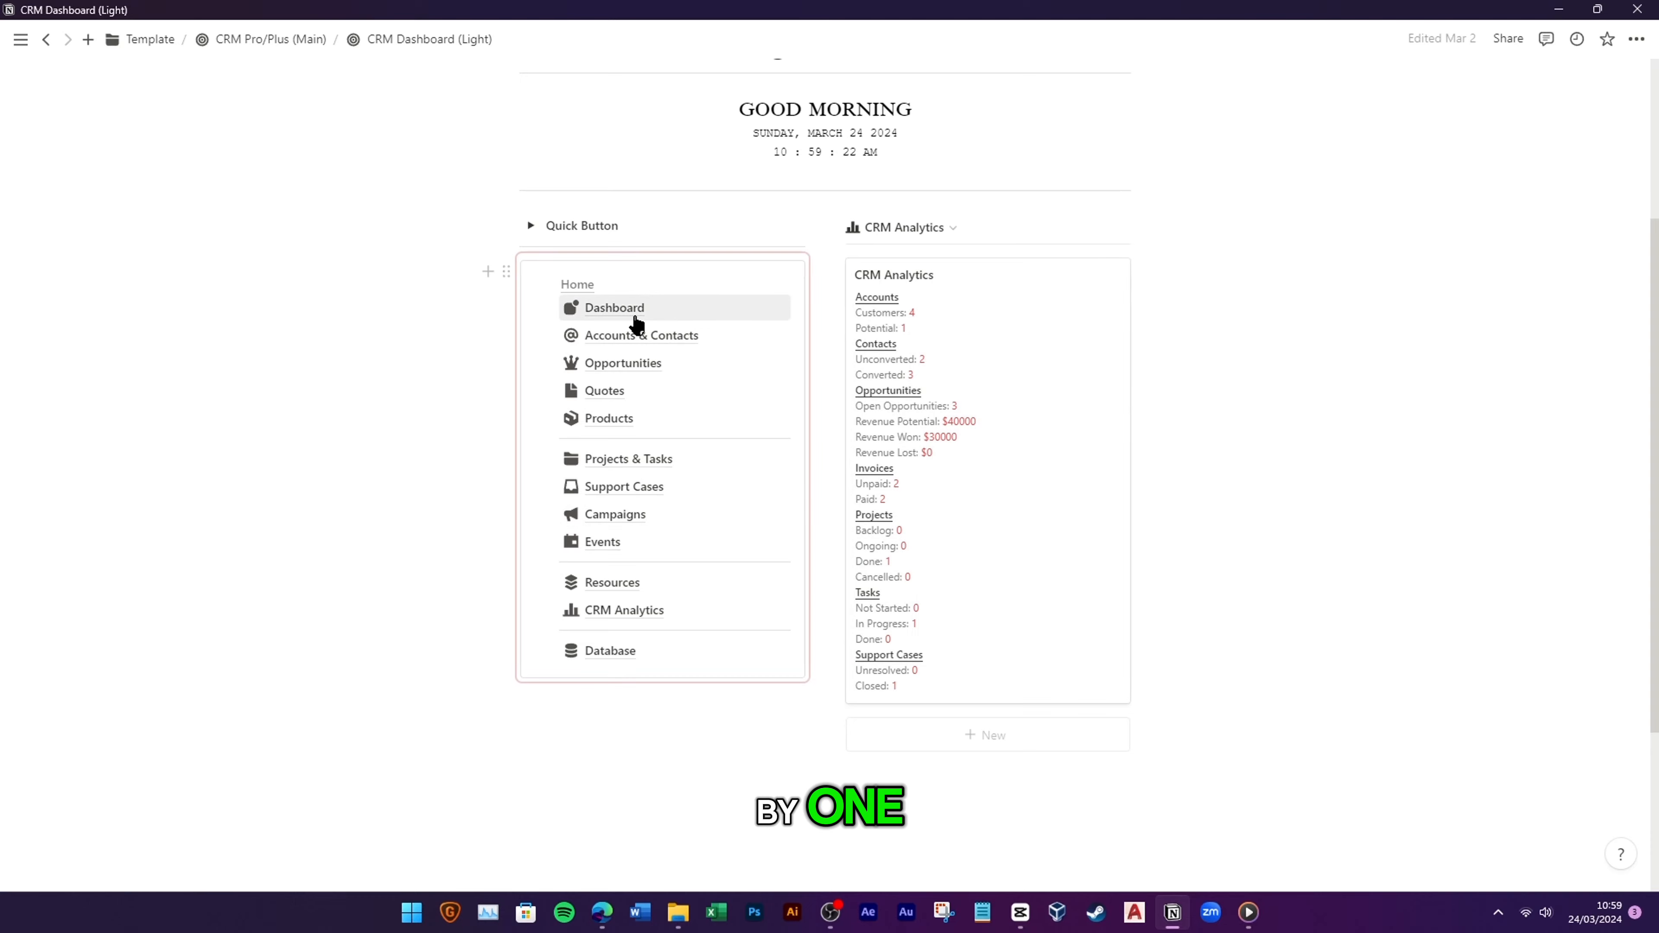
Step: Go to the Dashboard page and browse its Sales CRM, Quotes, Projects & Tasks, Support Cases and Events sections
left_click(614, 307)
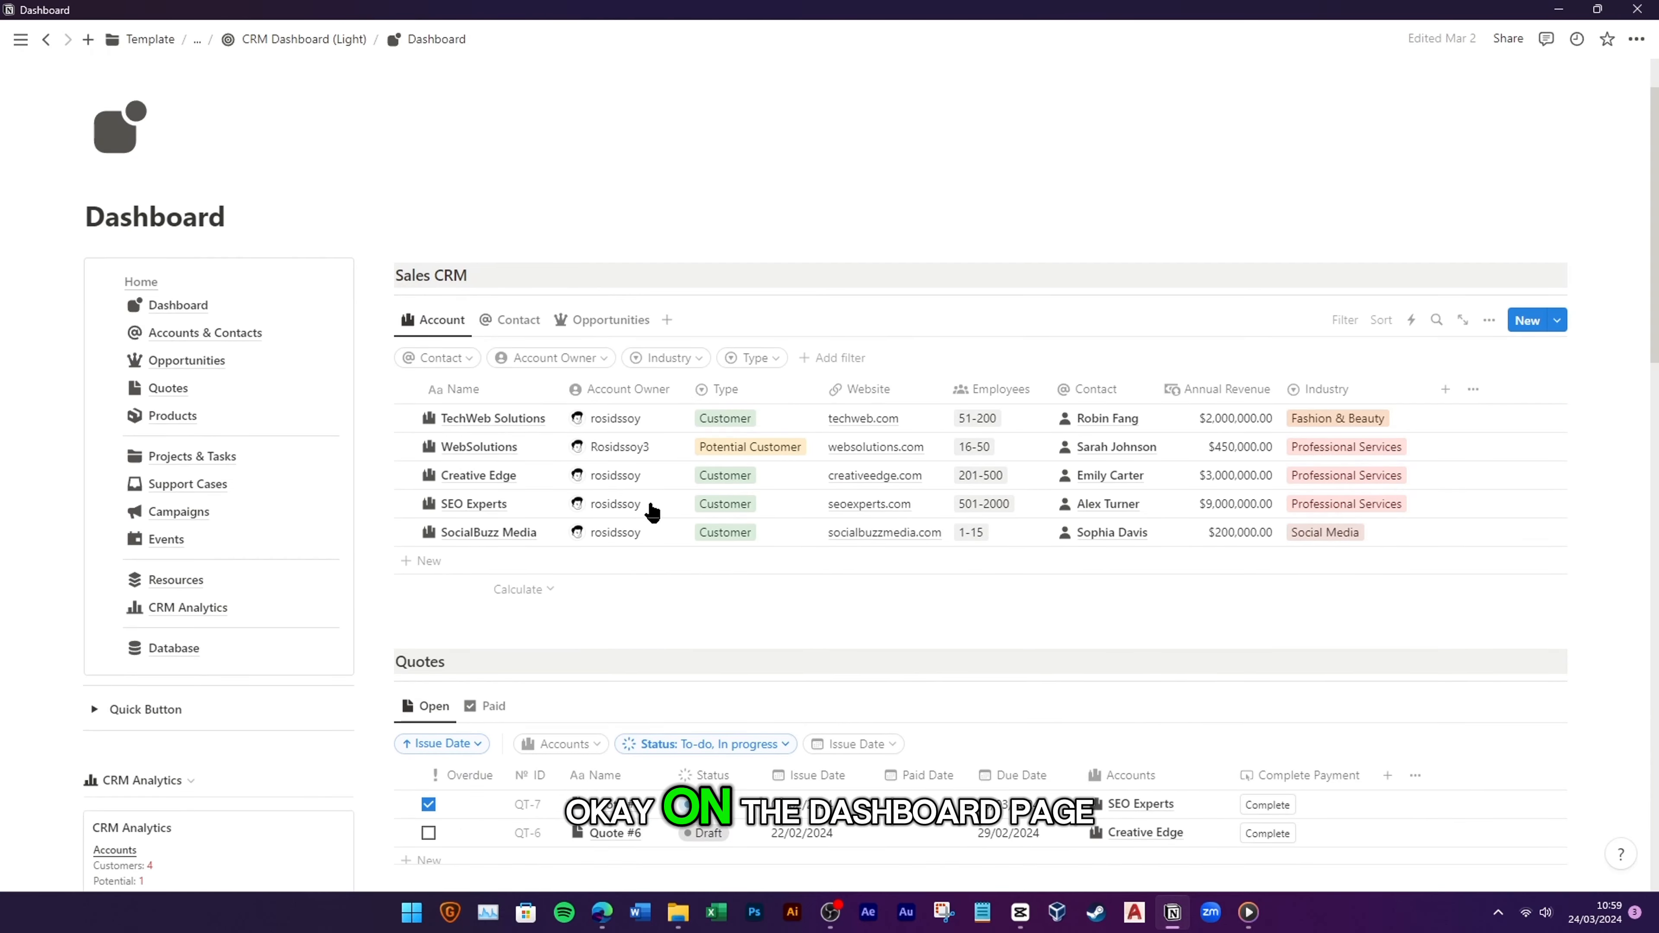
scroll(652, 513, "down", 3)
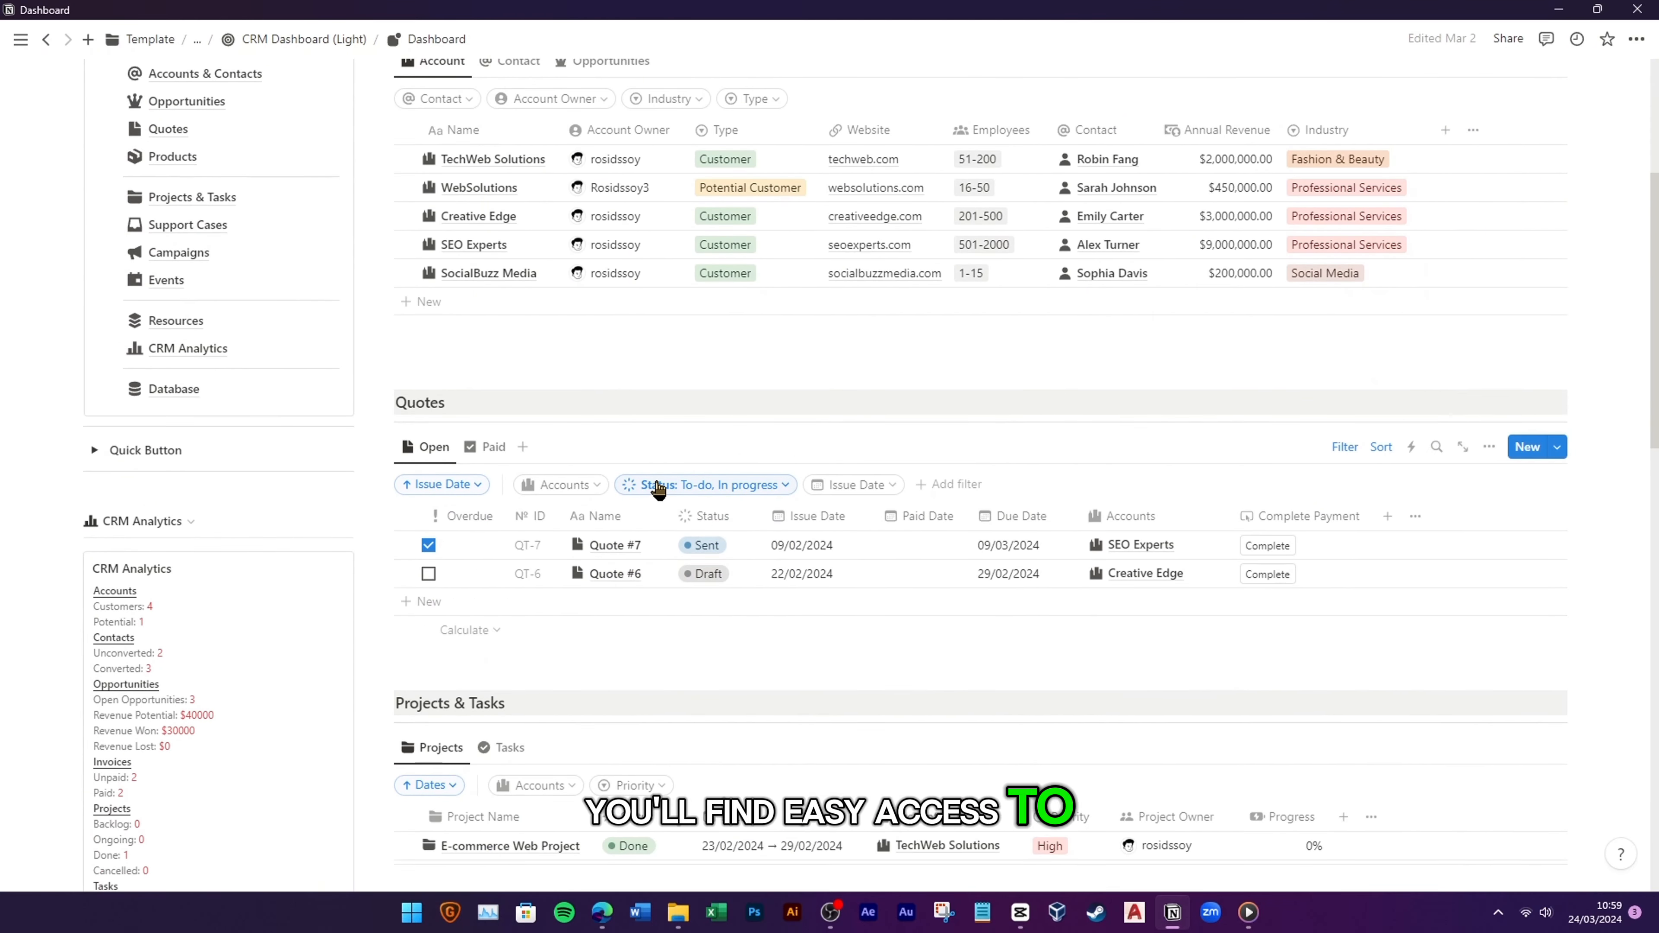
scroll(804, 567, "down", 7)
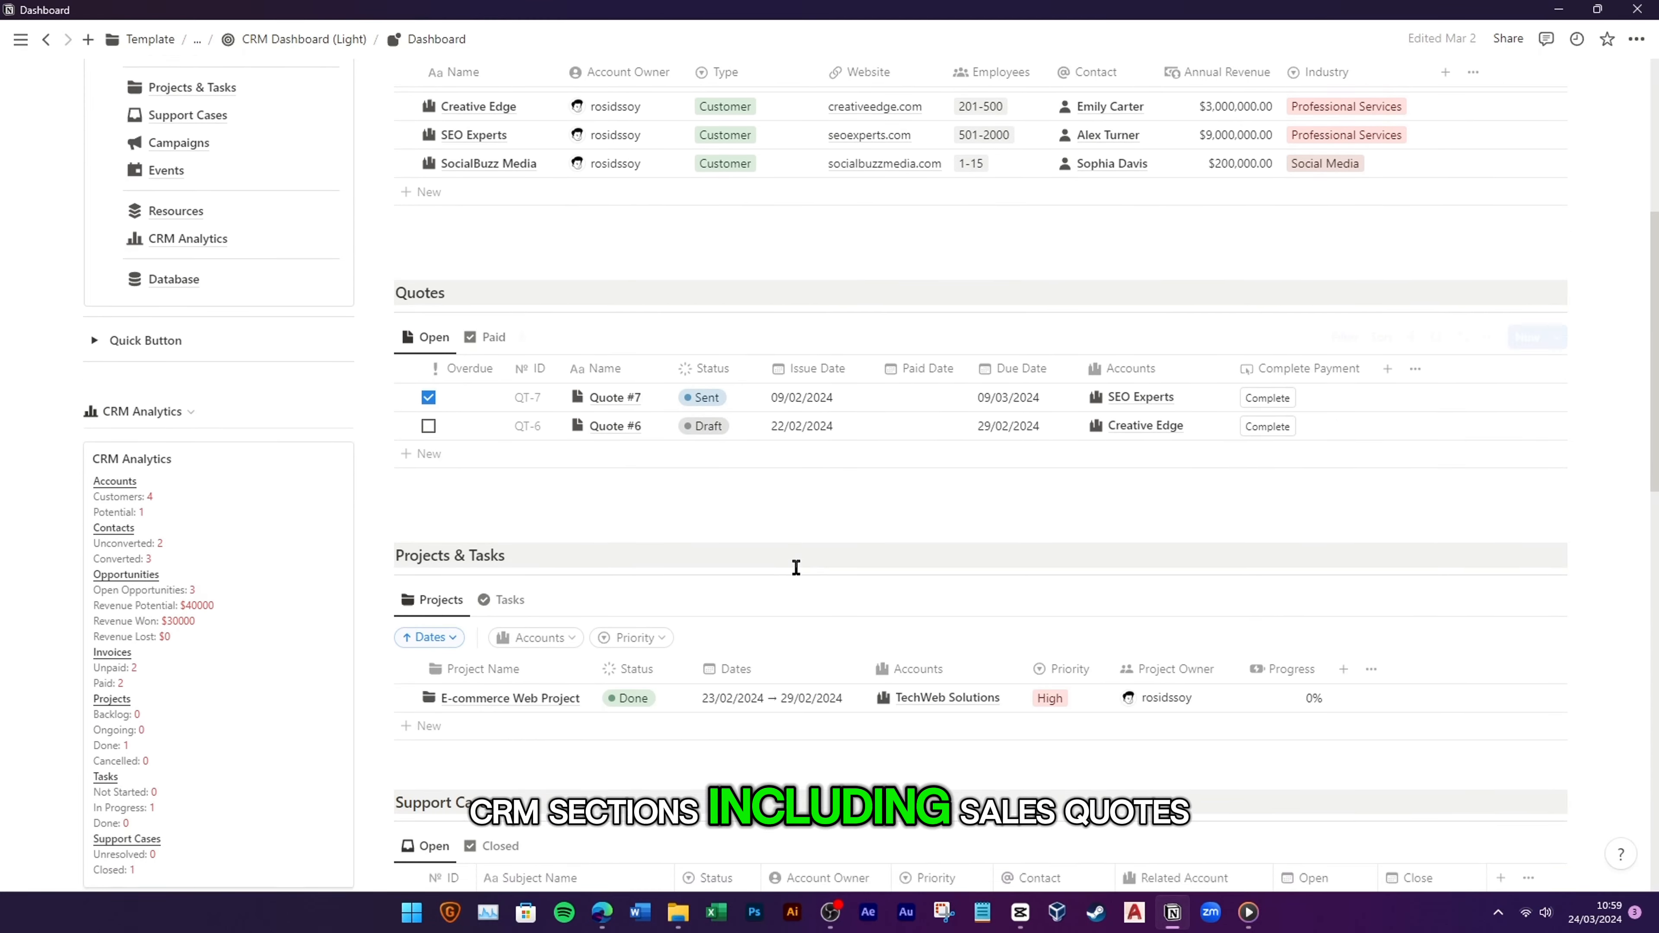
scroll(412, 617, "down", 14)
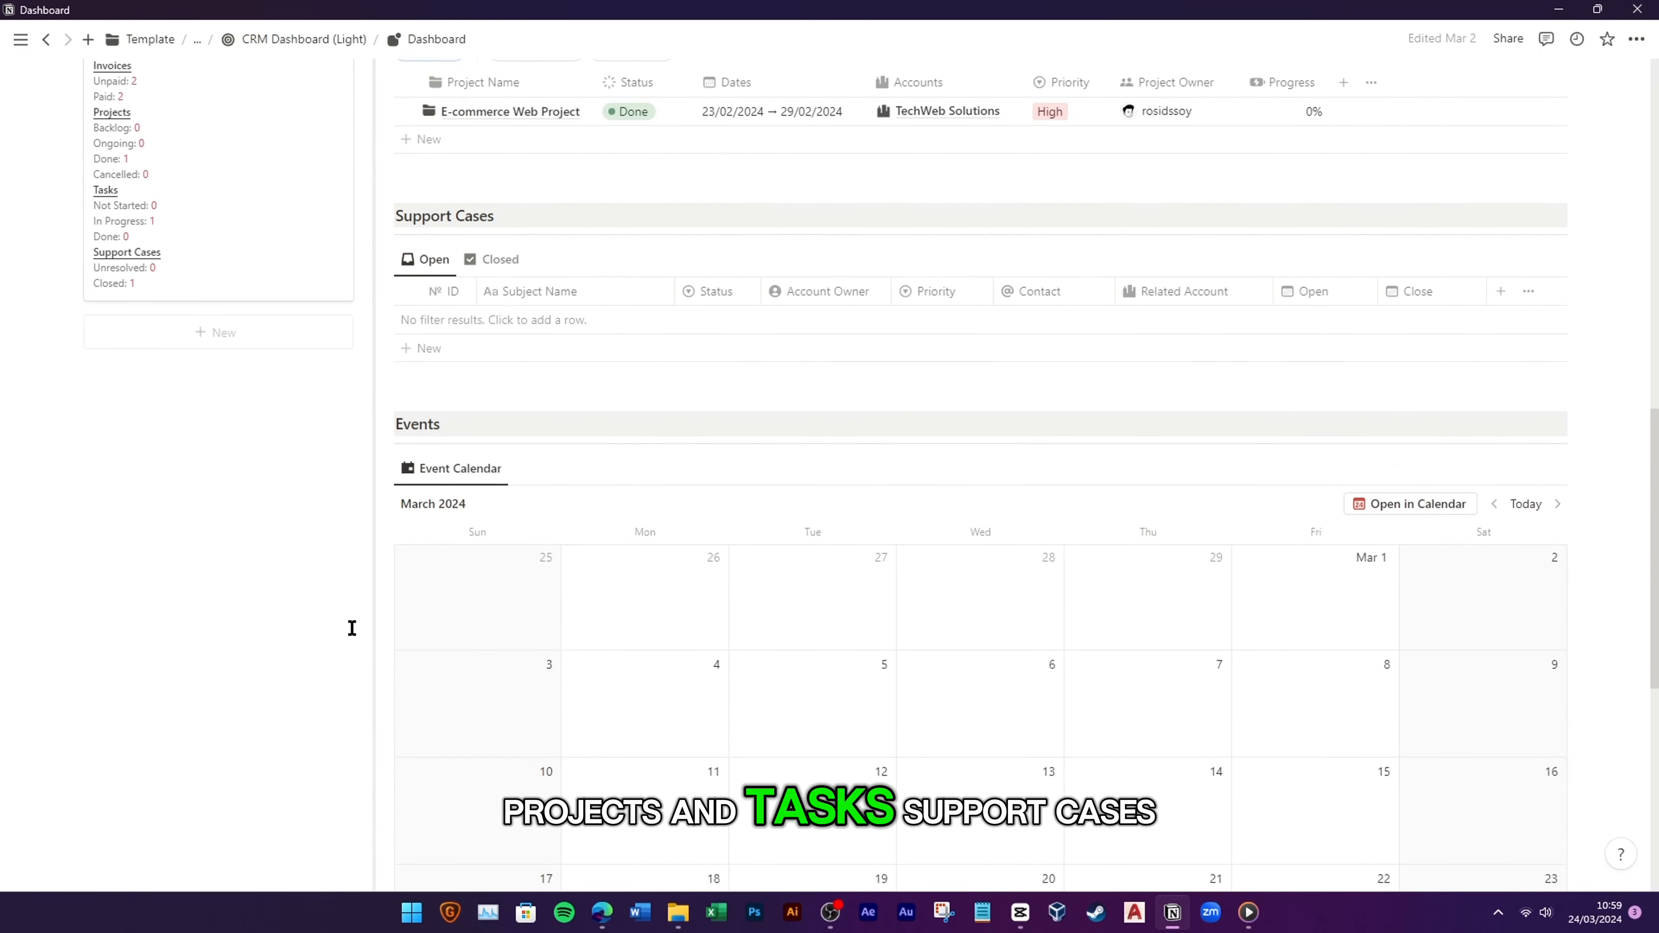
scroll(352, 628, "up", 20)
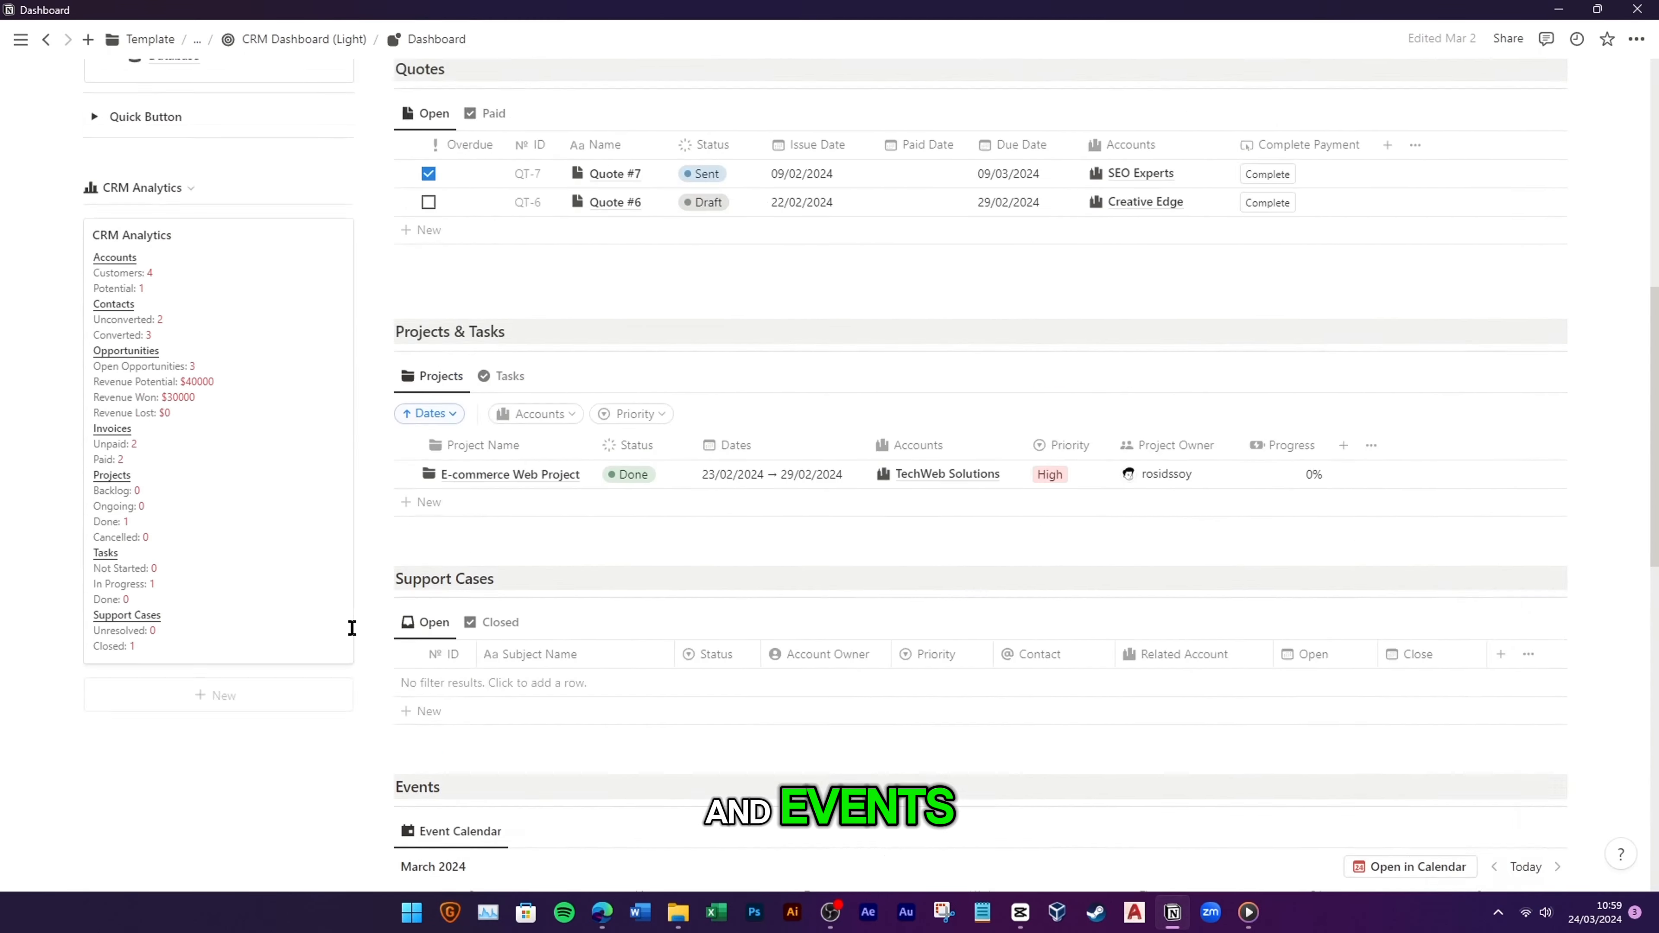
Step: Browse the Accounts & Contacts page, then scroll through the Opportunities page
left_click(251, 422)
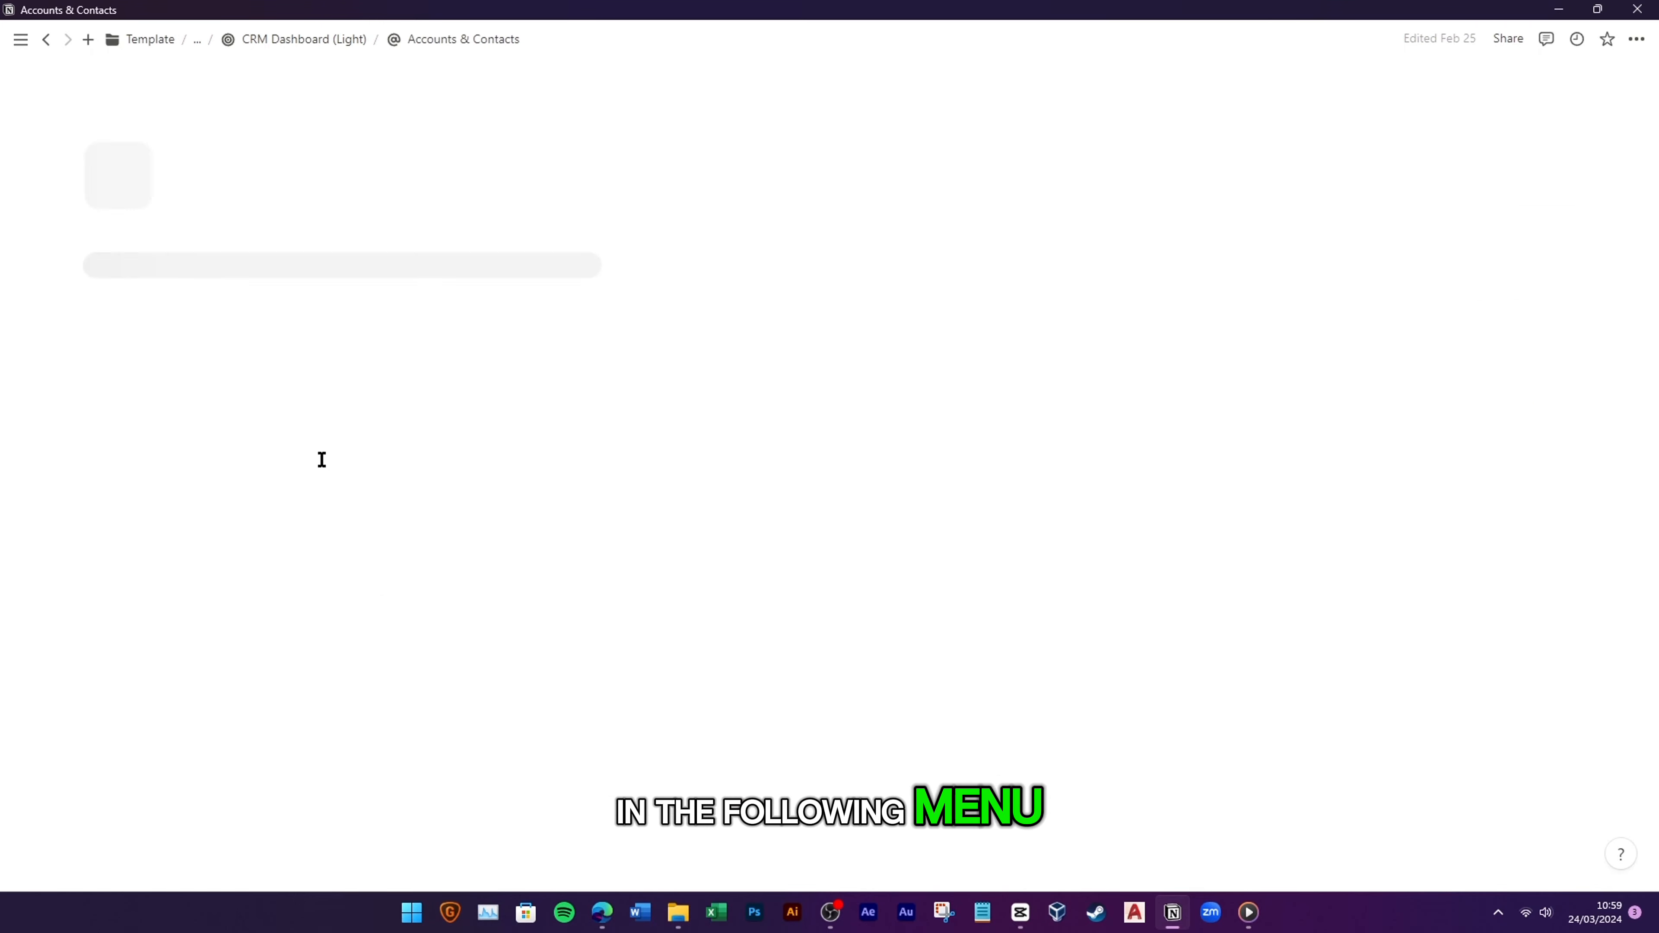
scroll(695, 598, "down", 2)
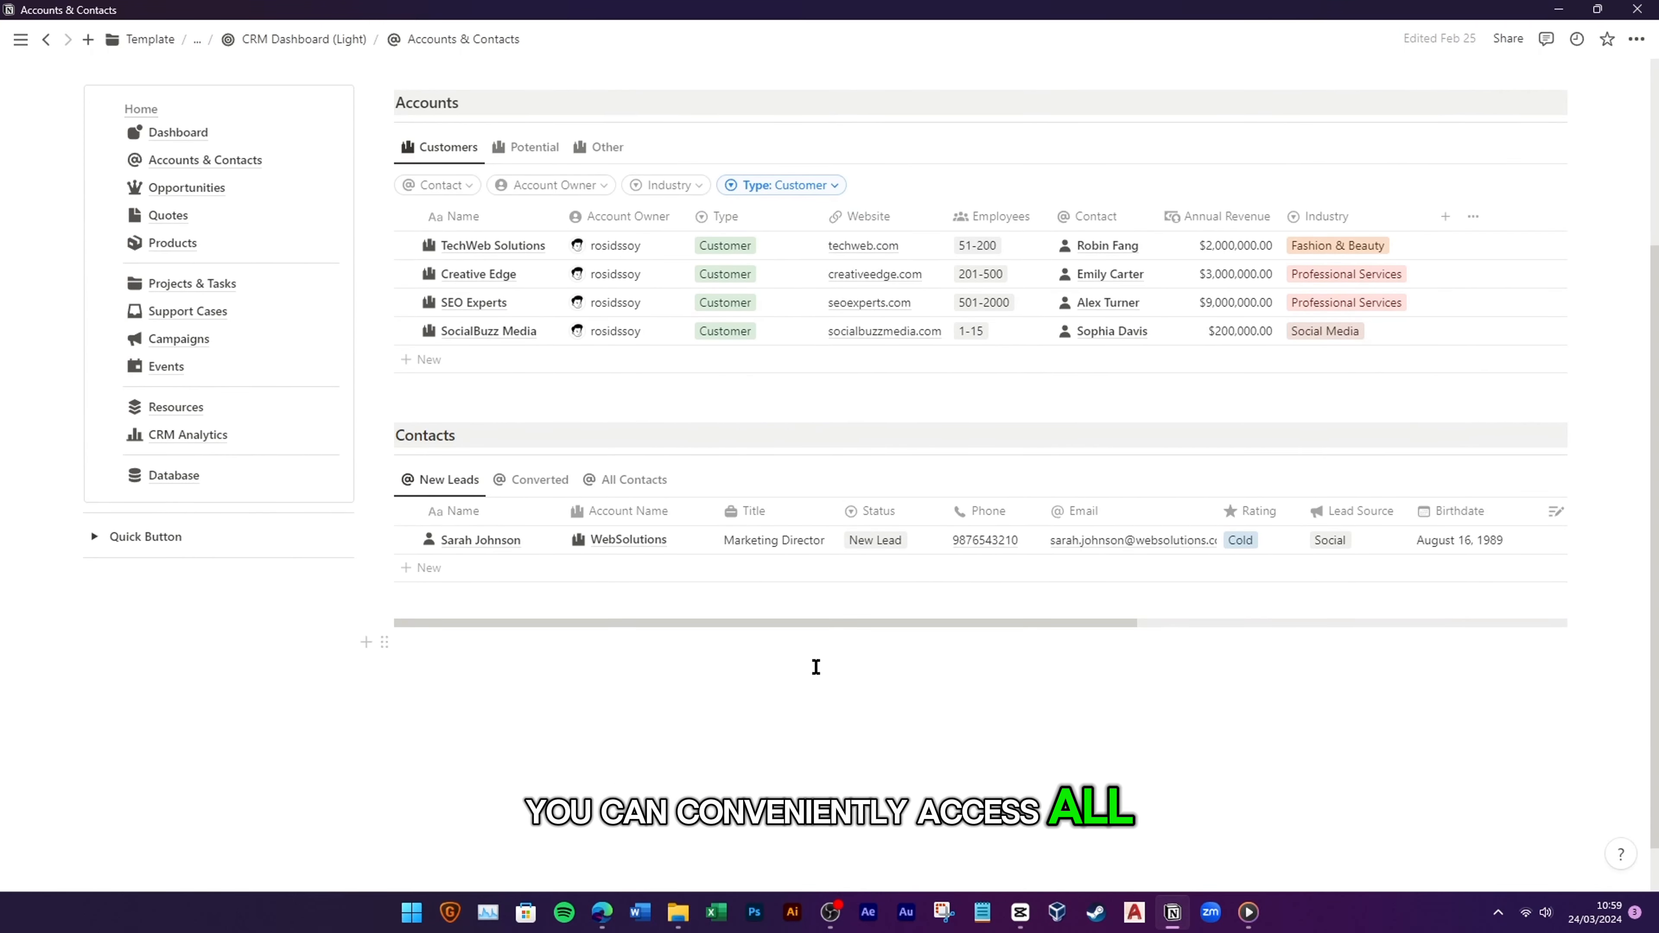
scroll(849, 673, "up", 2)
left_click(214, 365)
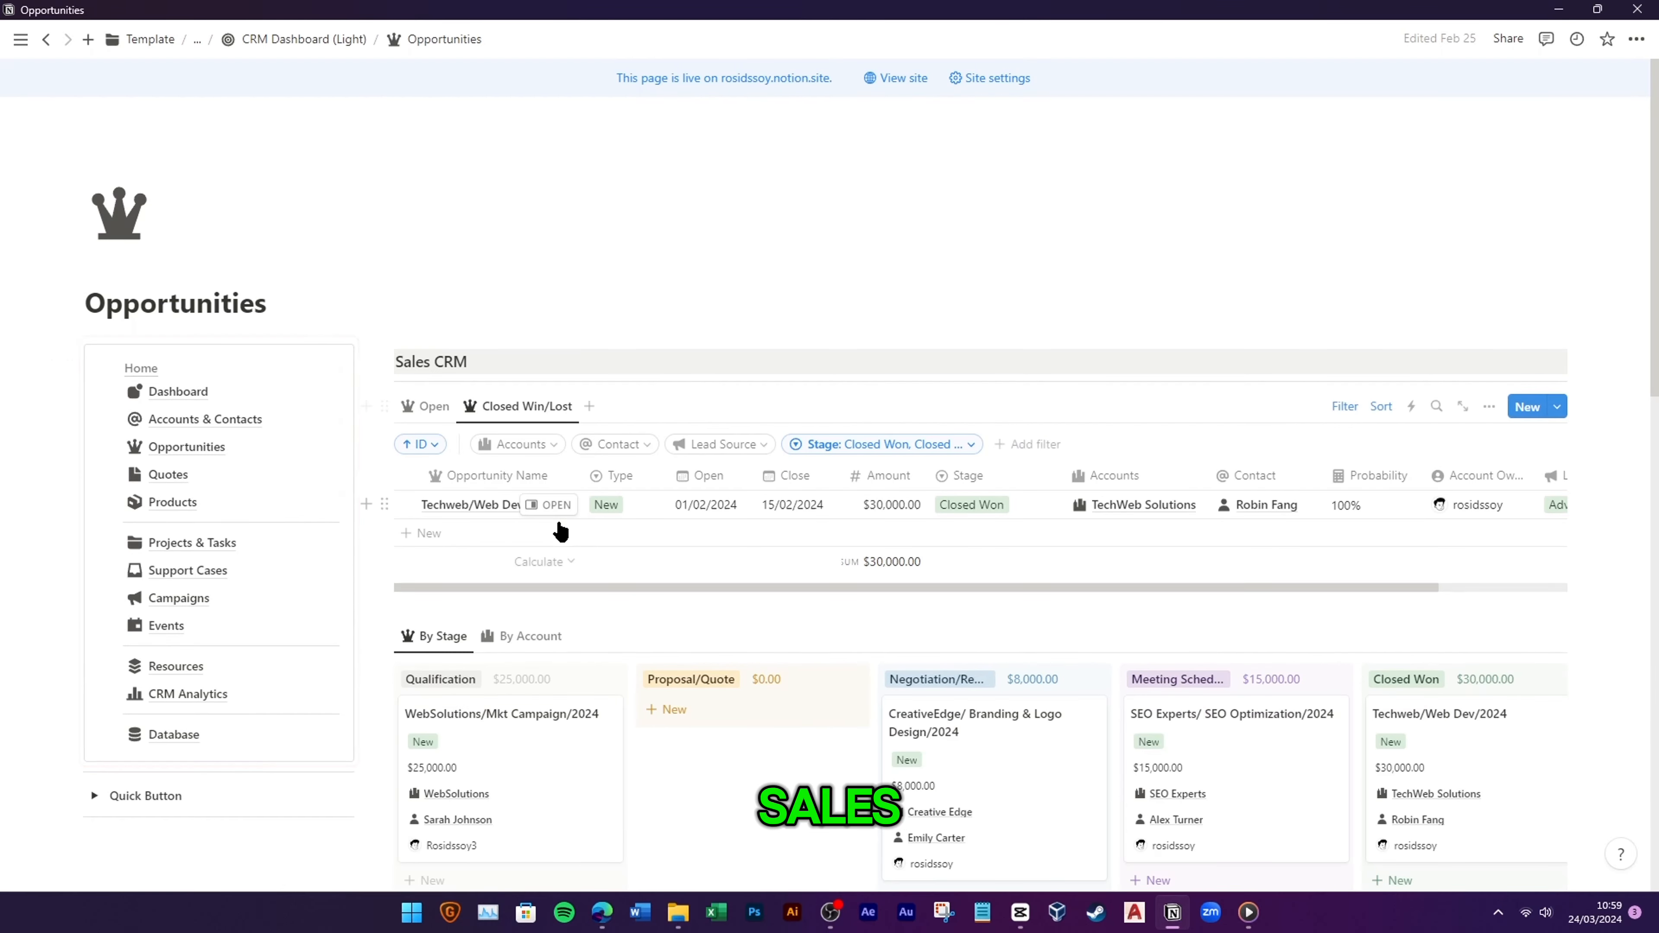
scroll(561, 531, "down", 3)
scroll(559, 535, "down", 1)
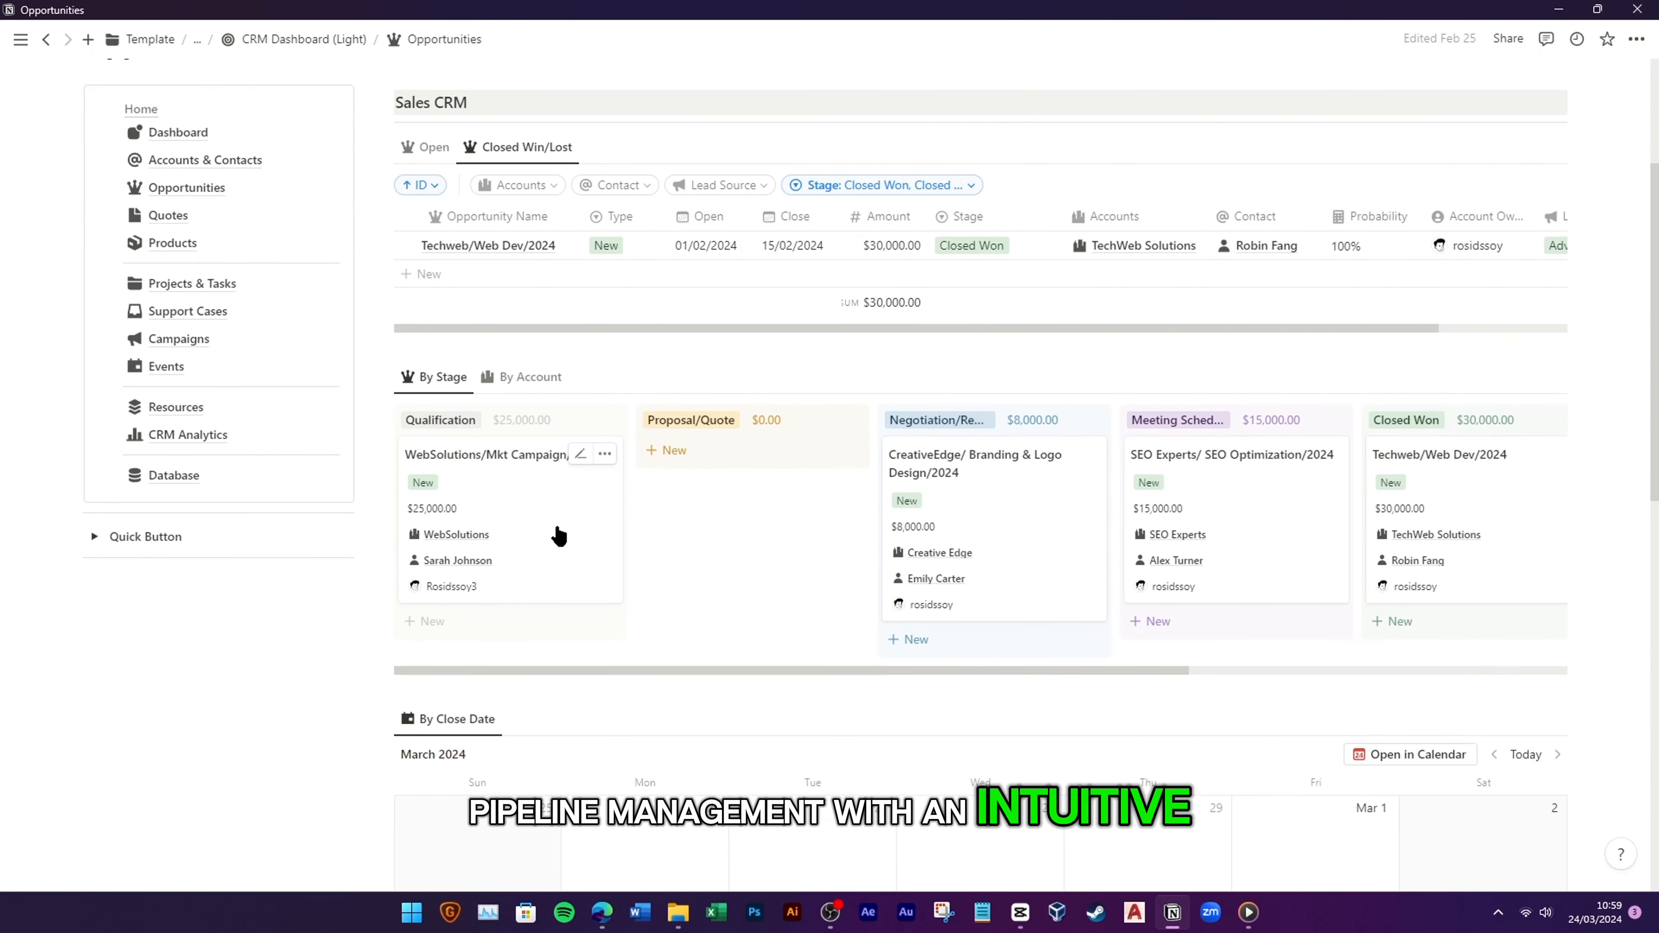
scroll(559, 535, "down", 8)
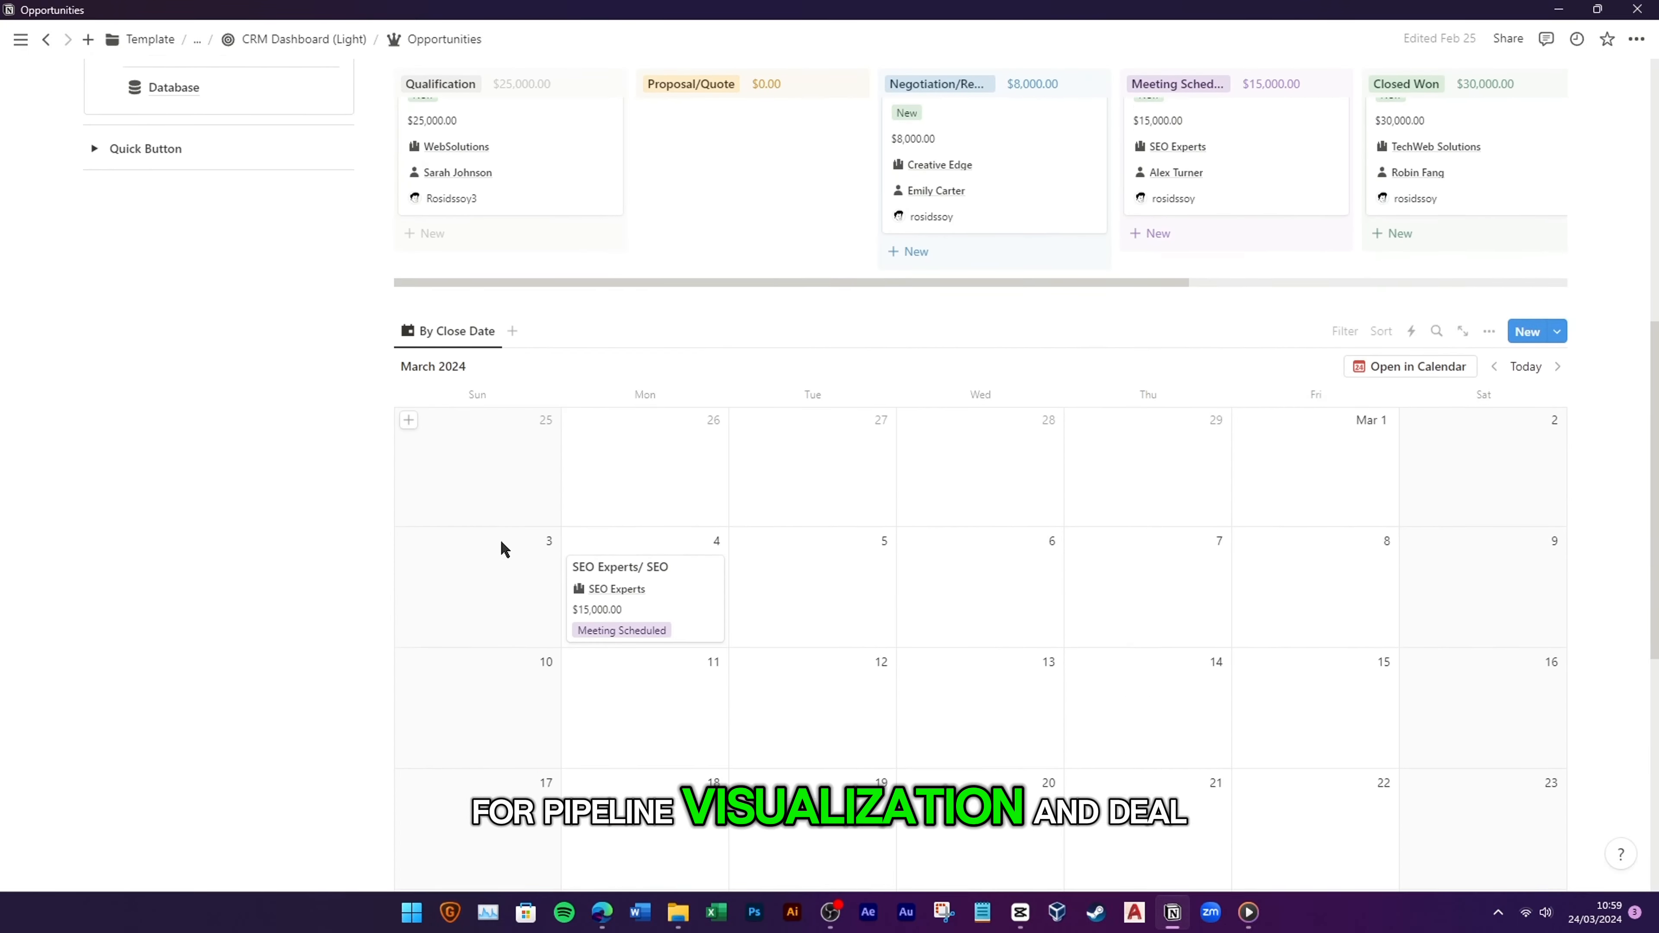
scroll(378, 570, "down", 4)
scroll(366, 575, "up", 6)
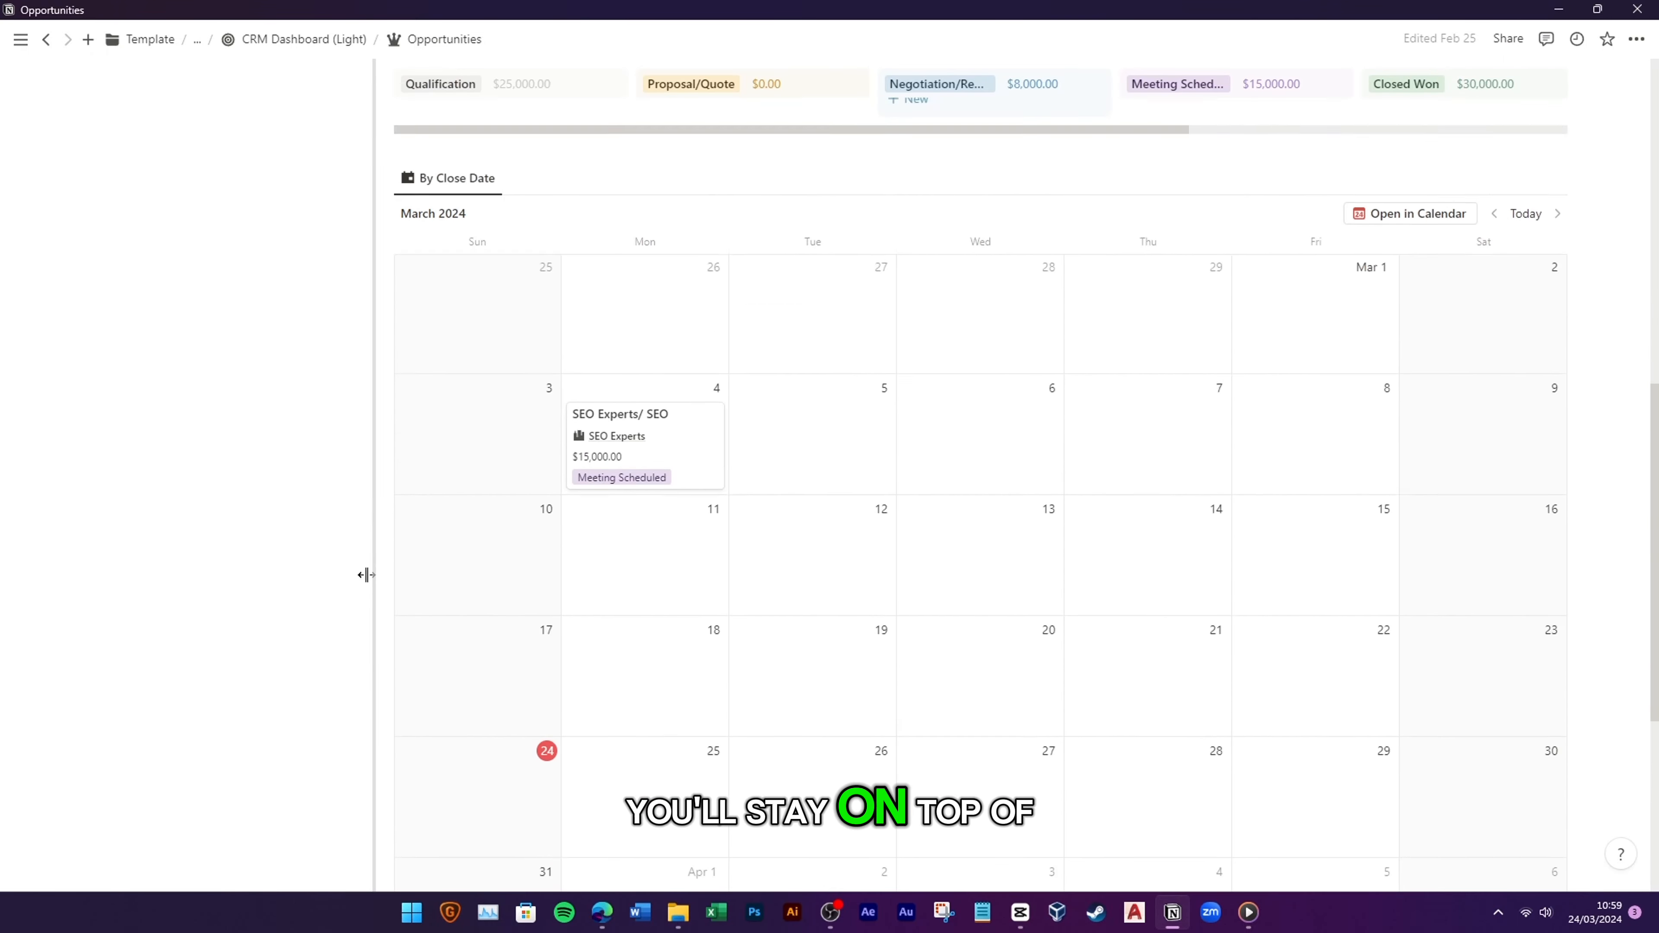
scroll(366, 575, "up", 10)
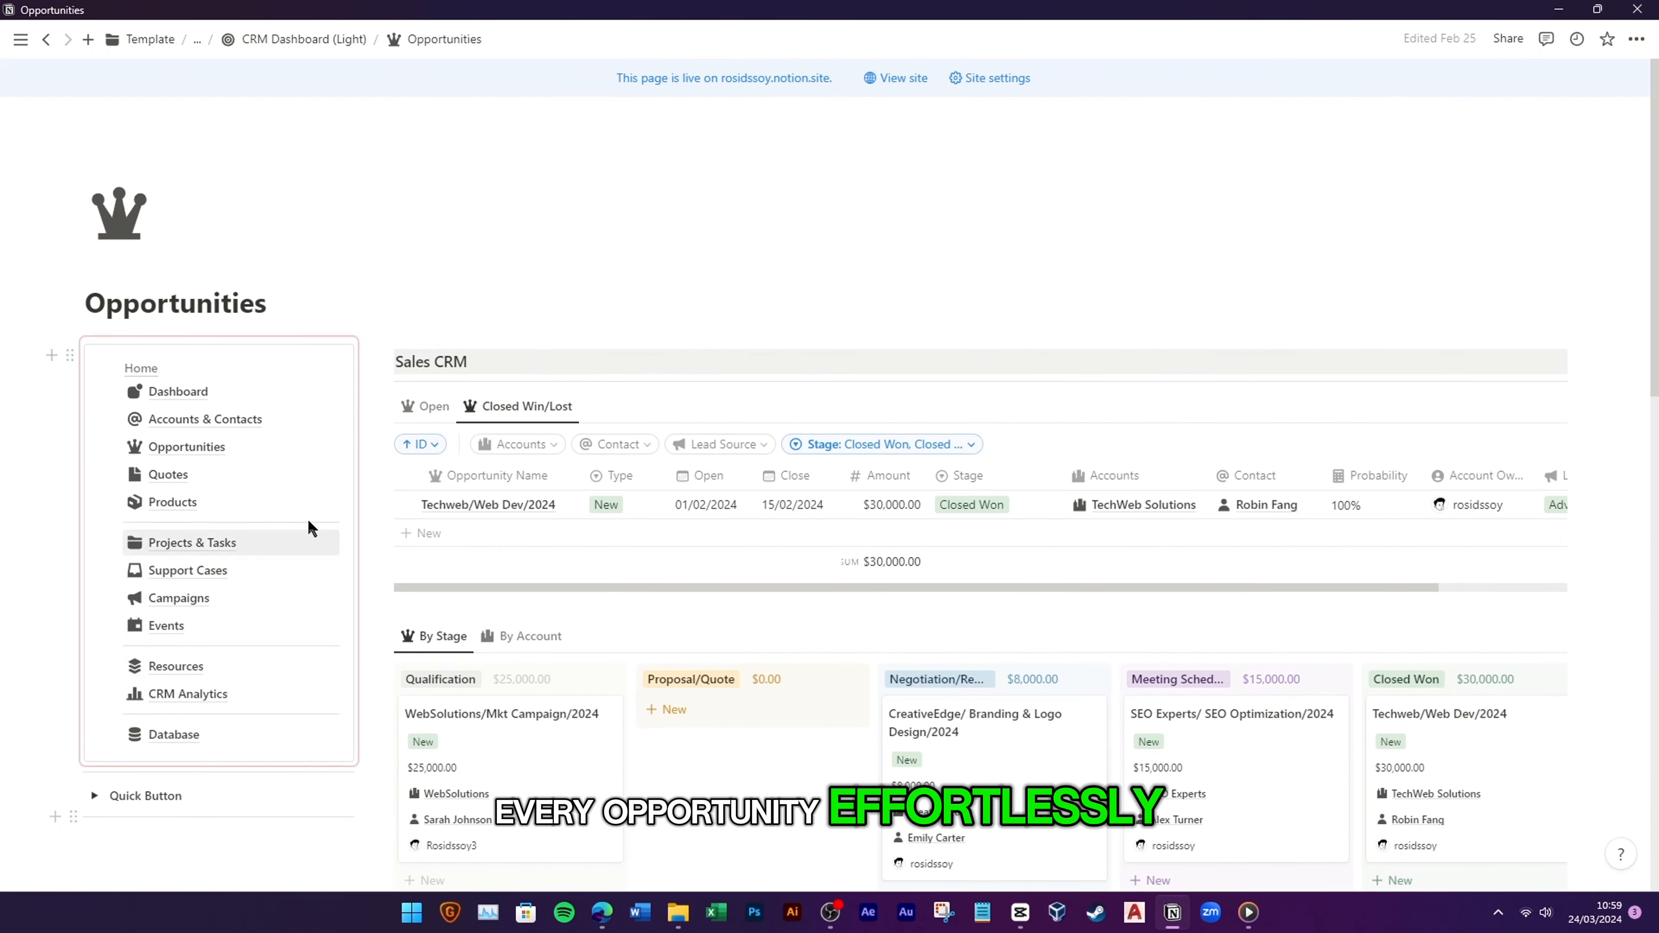
Step: Go to the Quotes page and view Quote #7 in a side panel with its $27,175 BOM
left_click(199, 477)
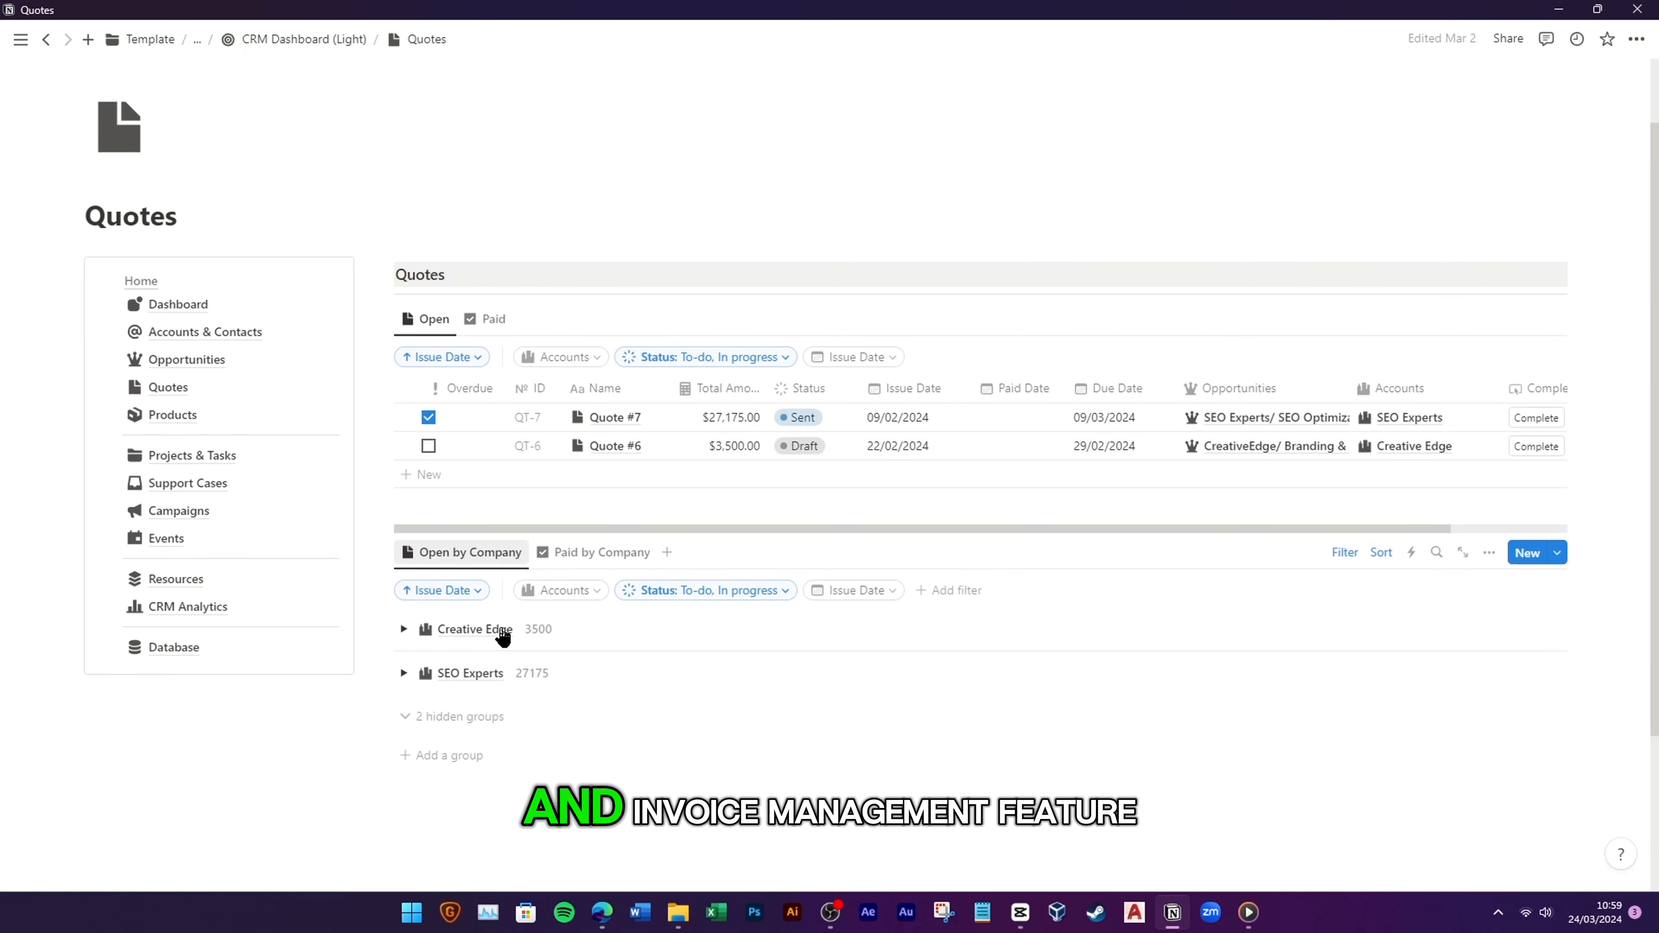
scroll(510, 647, "down", 2)
scroll(574, 672, "up", 2)
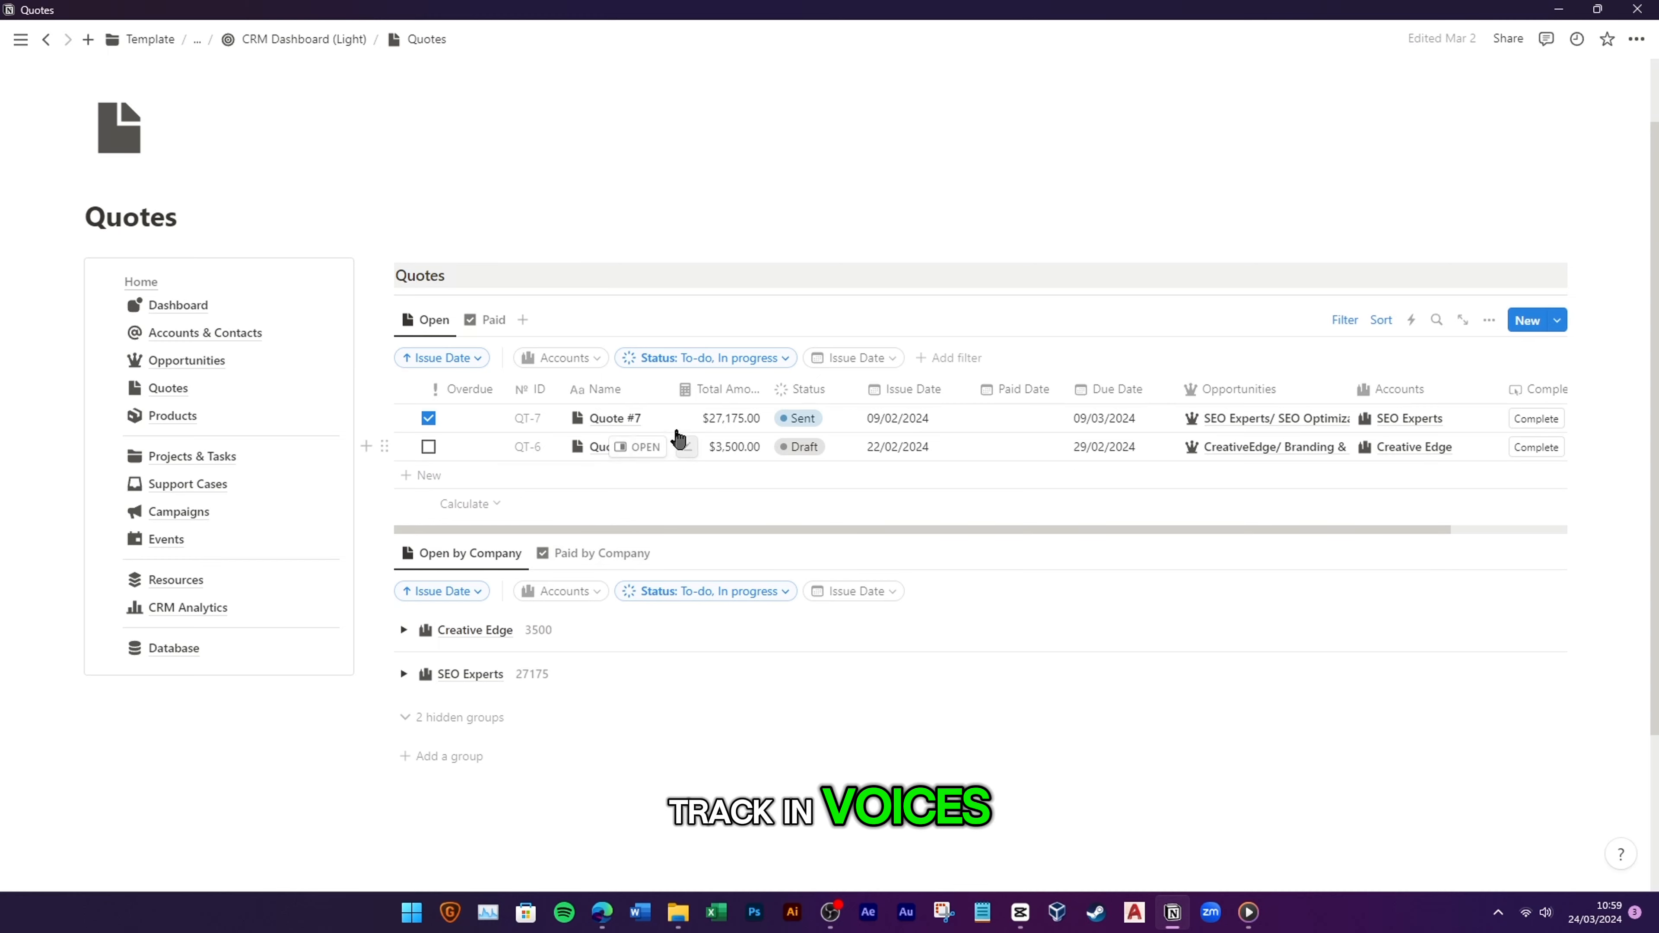
left_click(644, 419)
Step: Add Item #4 to Quote #7's BOM: Social Media Management, quantity 2, discount 0
scroll(1032, 568, "down", 8)
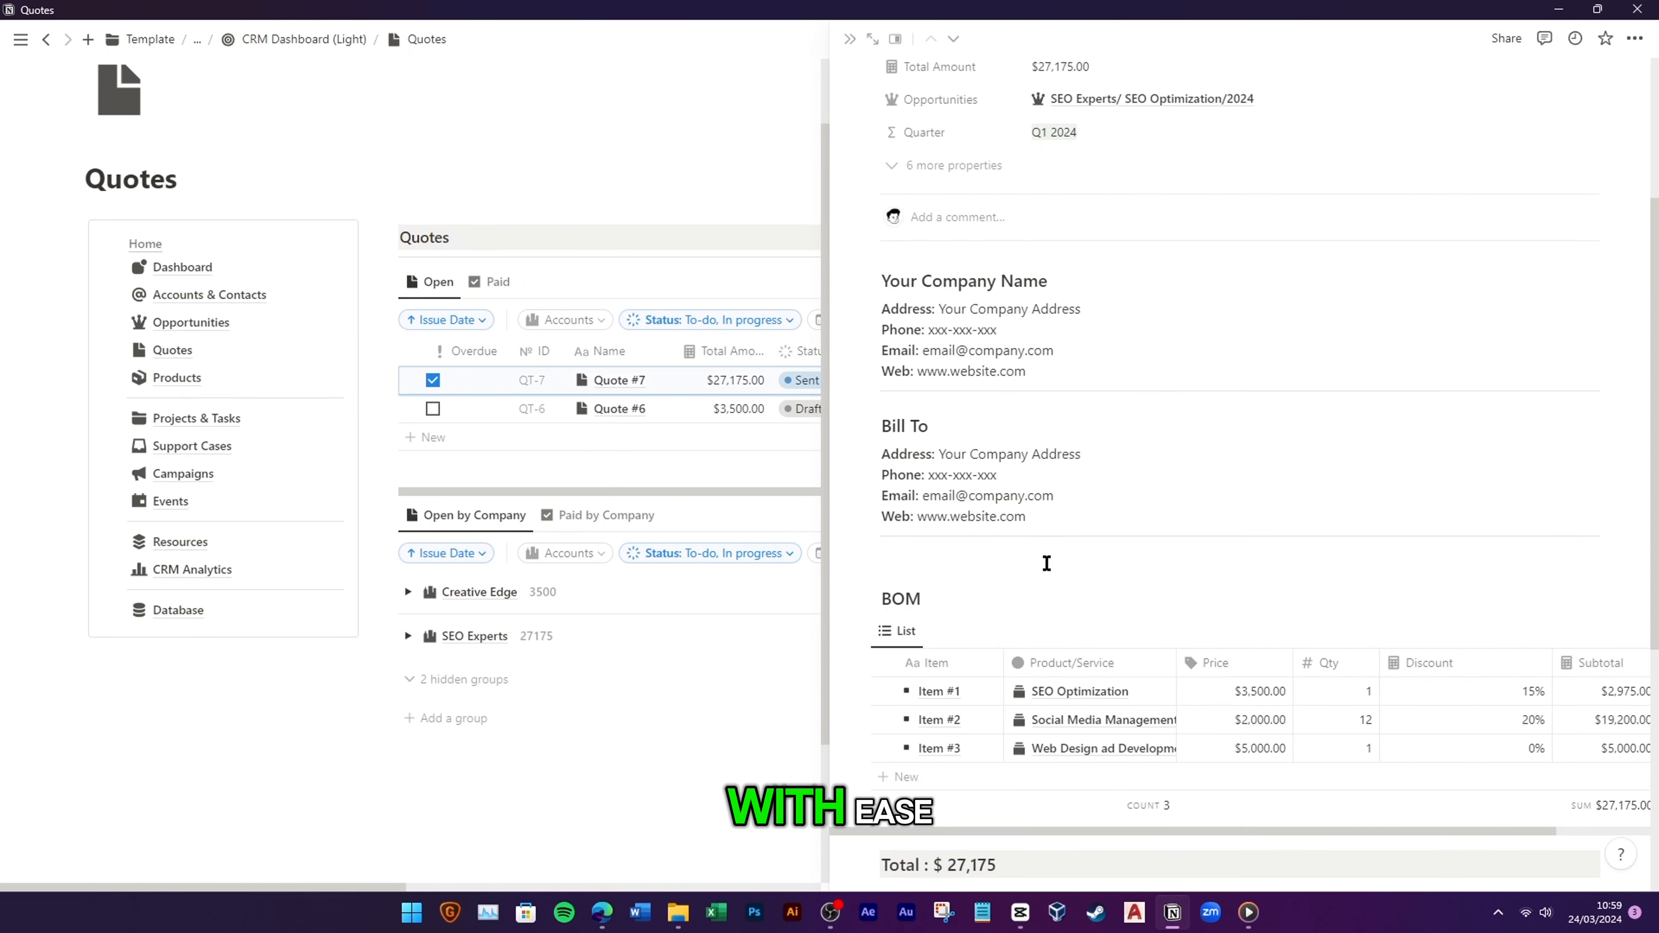
left_click_drag(1057, 575, 990, 561)
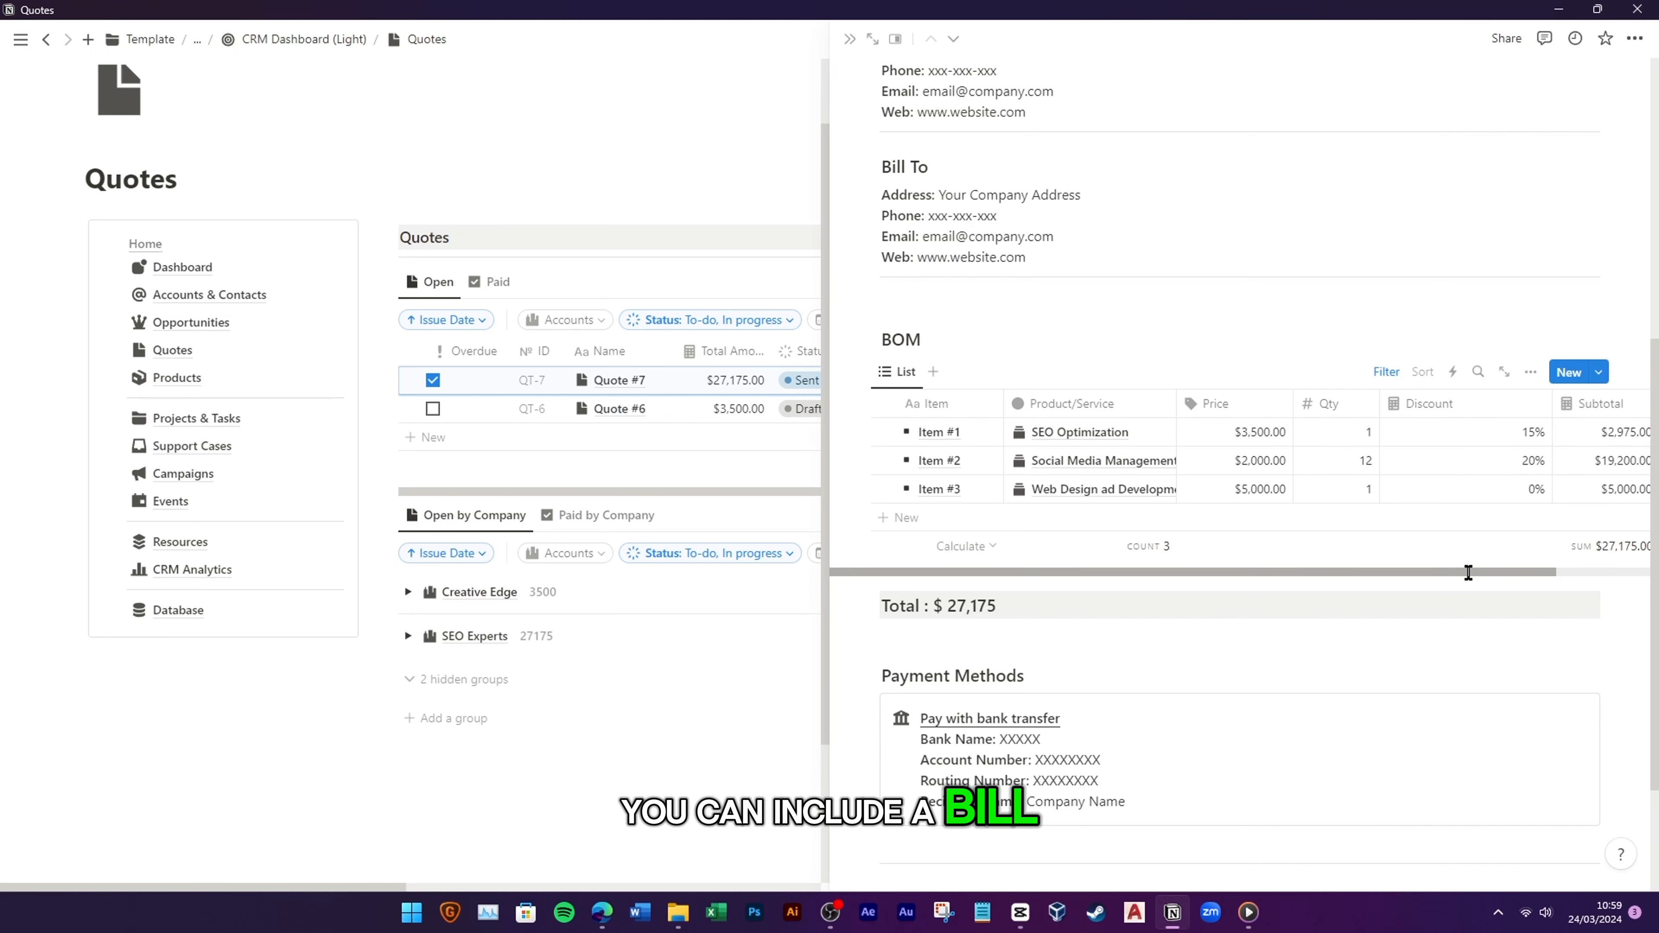
left_click(960, 515)
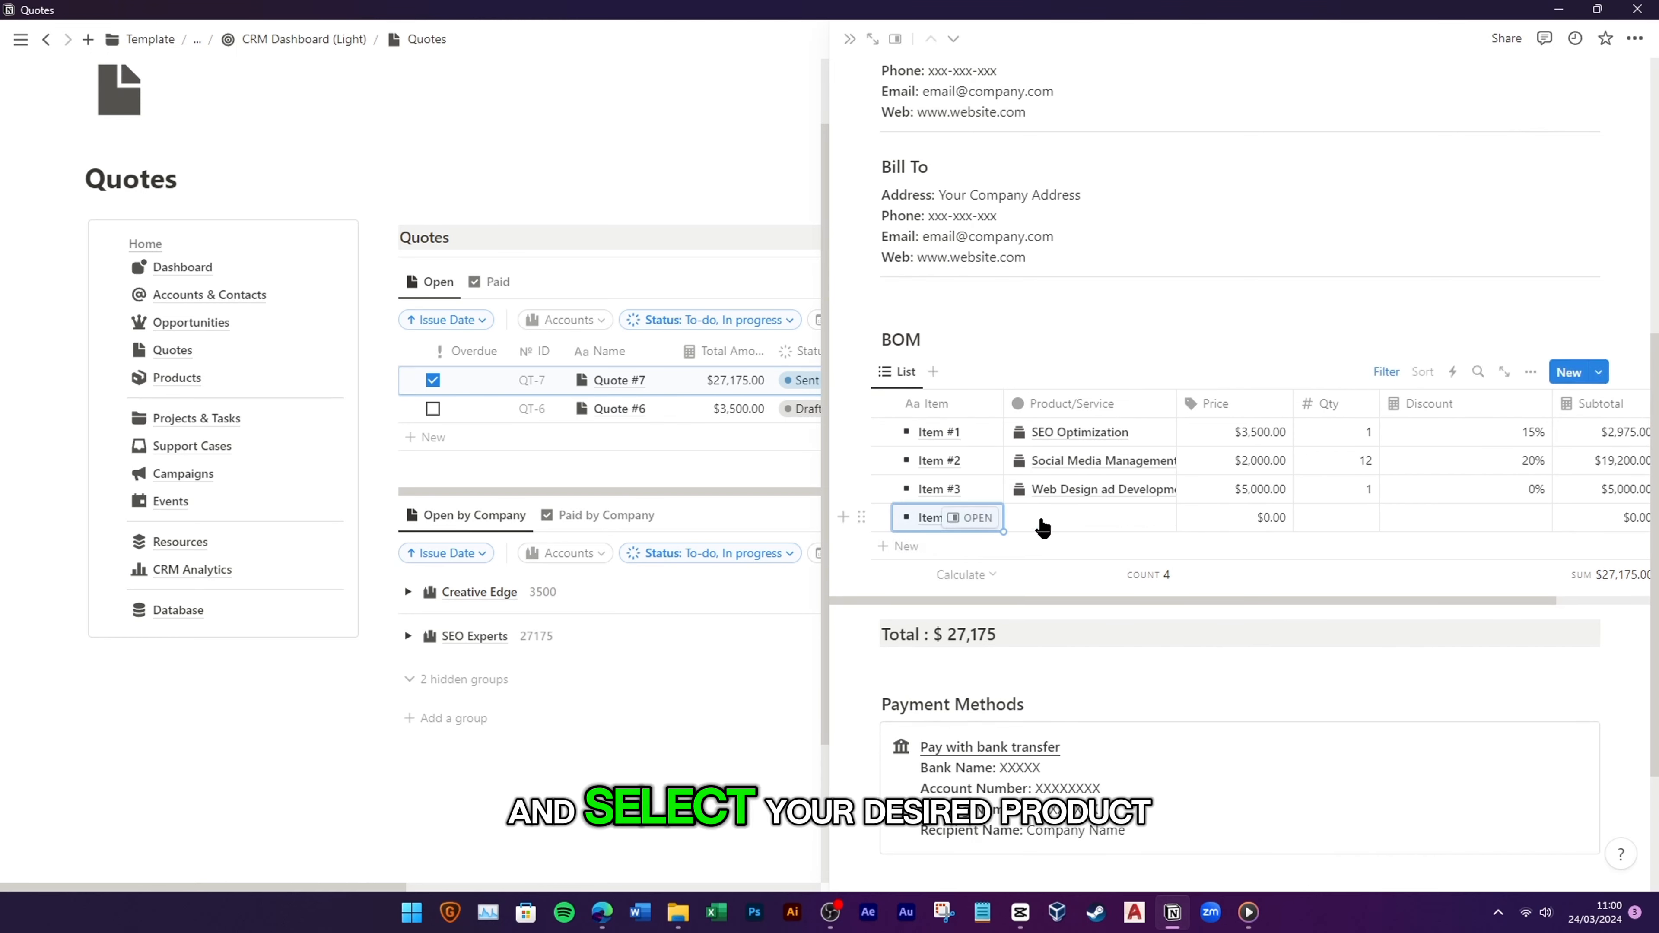
left_click(1040, 519)
left_click(1193, 578)
left_click(1367, 518)
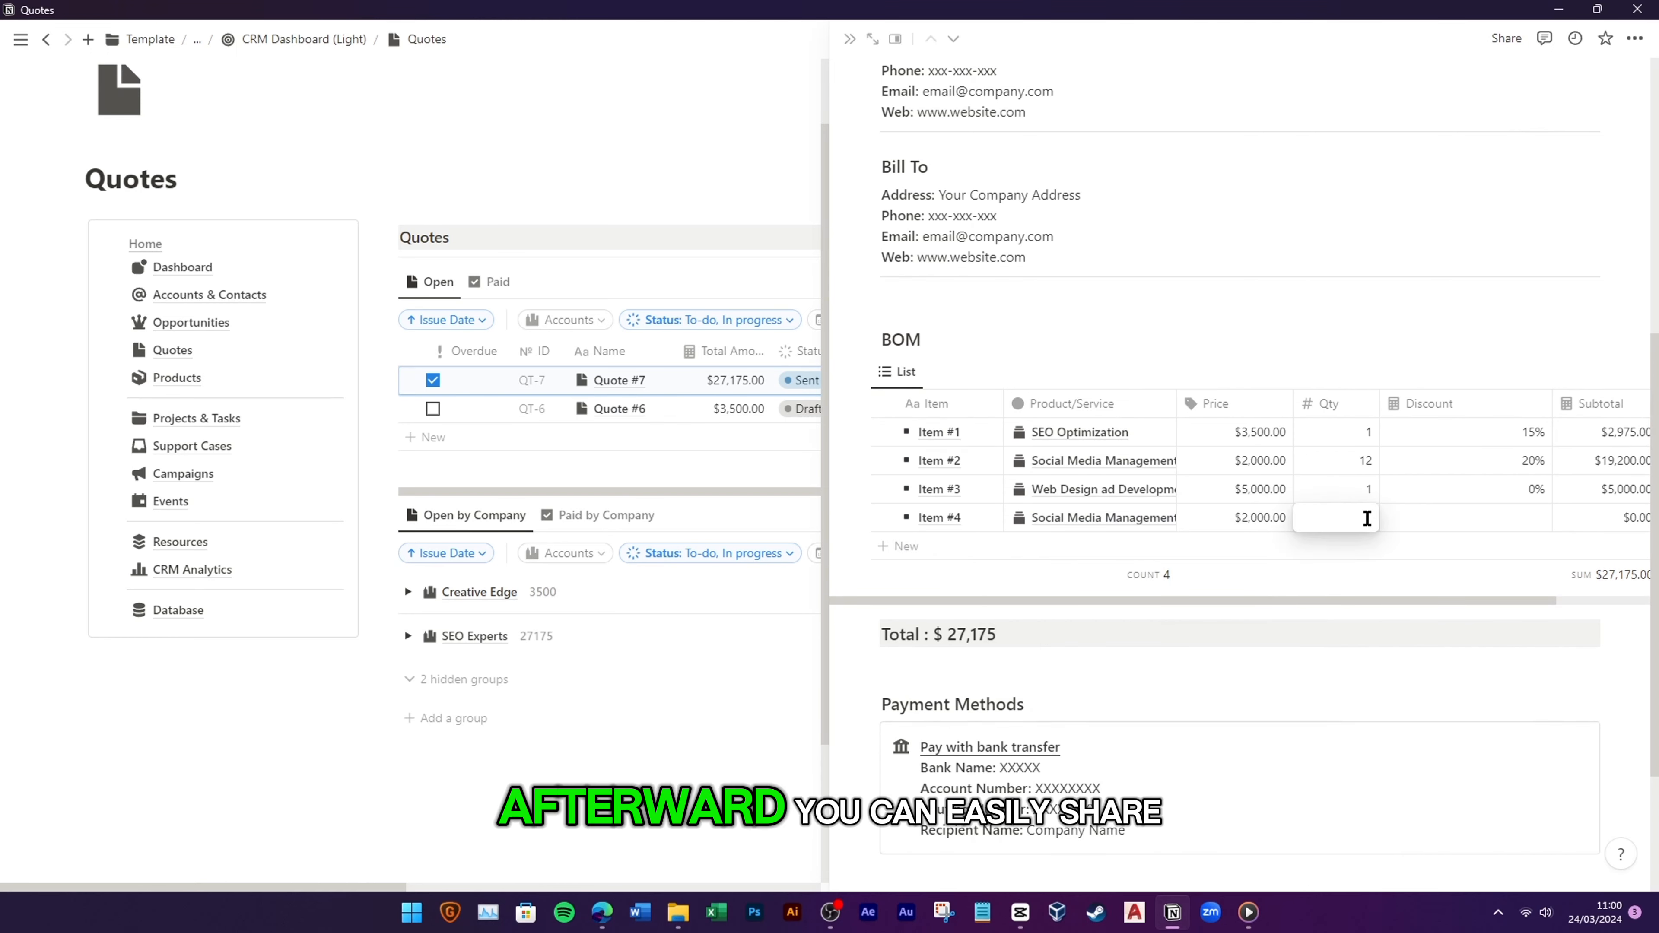
type("2")
left_click(1511, 519)
type("0")
key("Return")
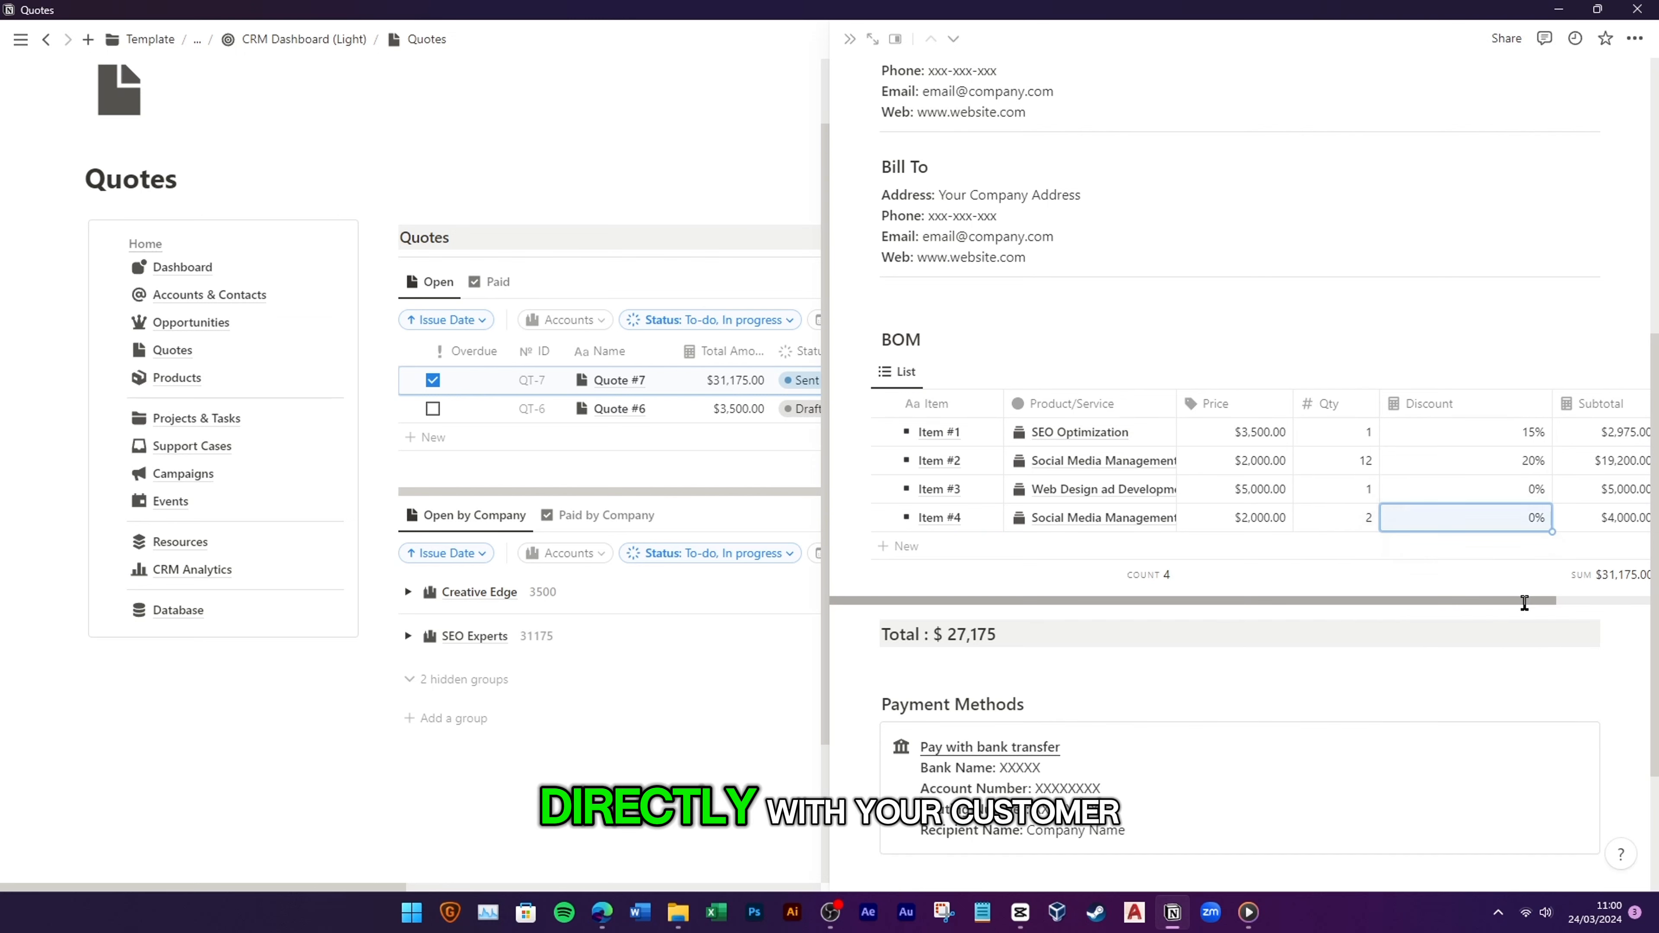
Step: Close the Quote #7 side panel, leaving the quote totalling $31,175
scroll(1529, 581, "right", 2)
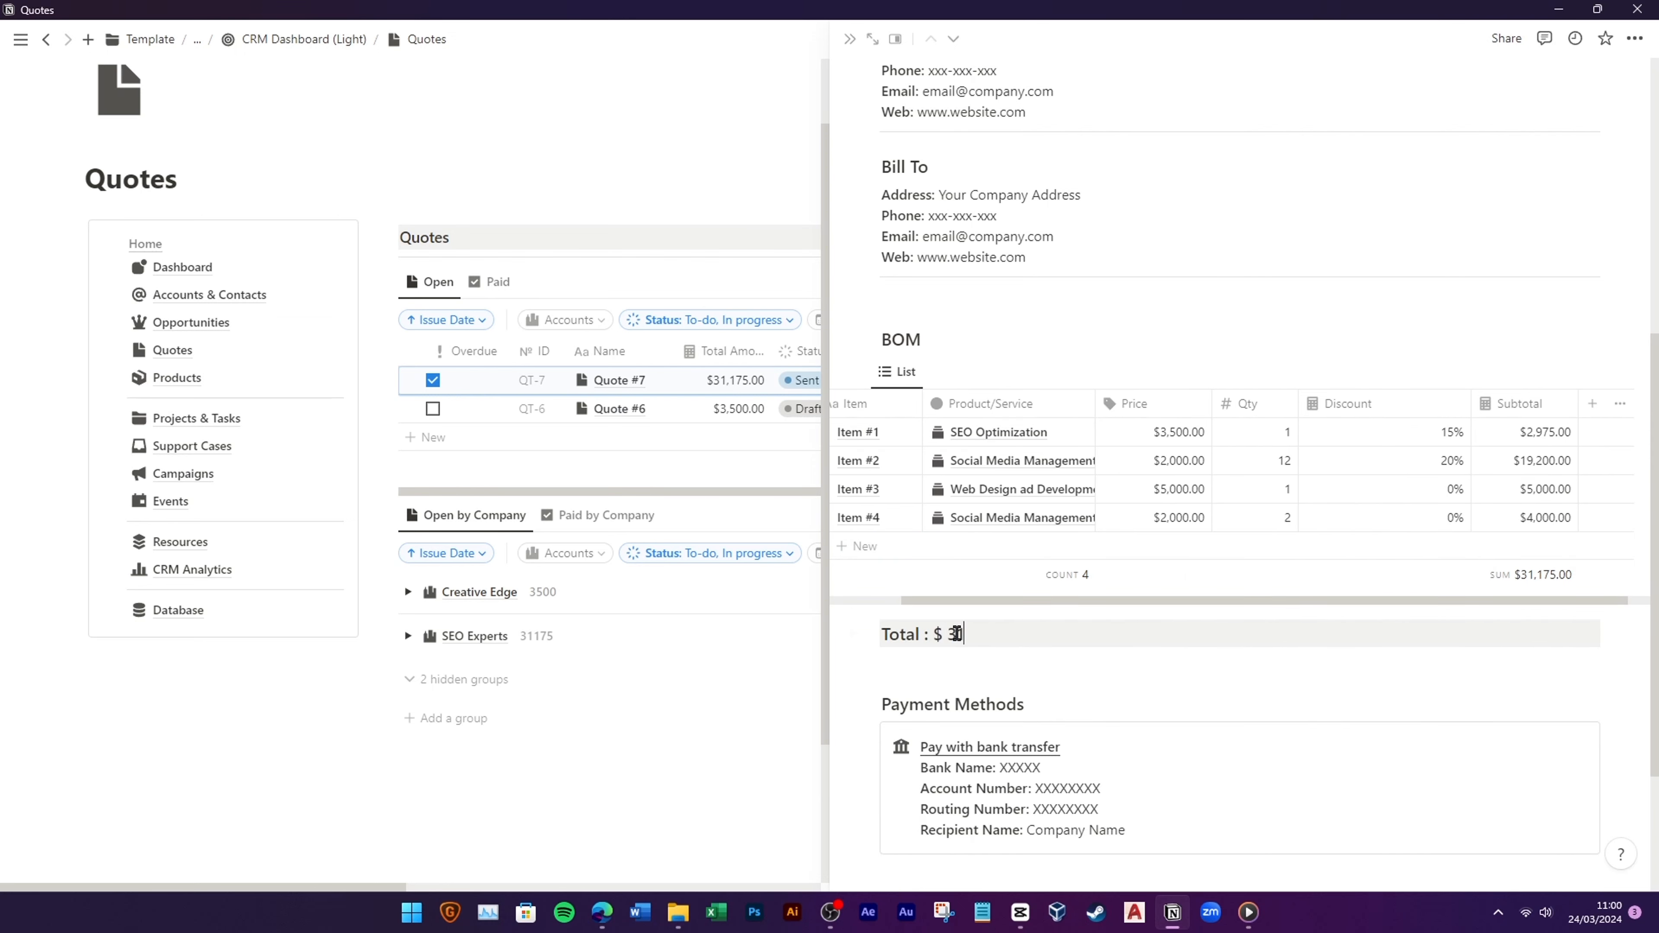
scroll(1104, 639, "up", 8)
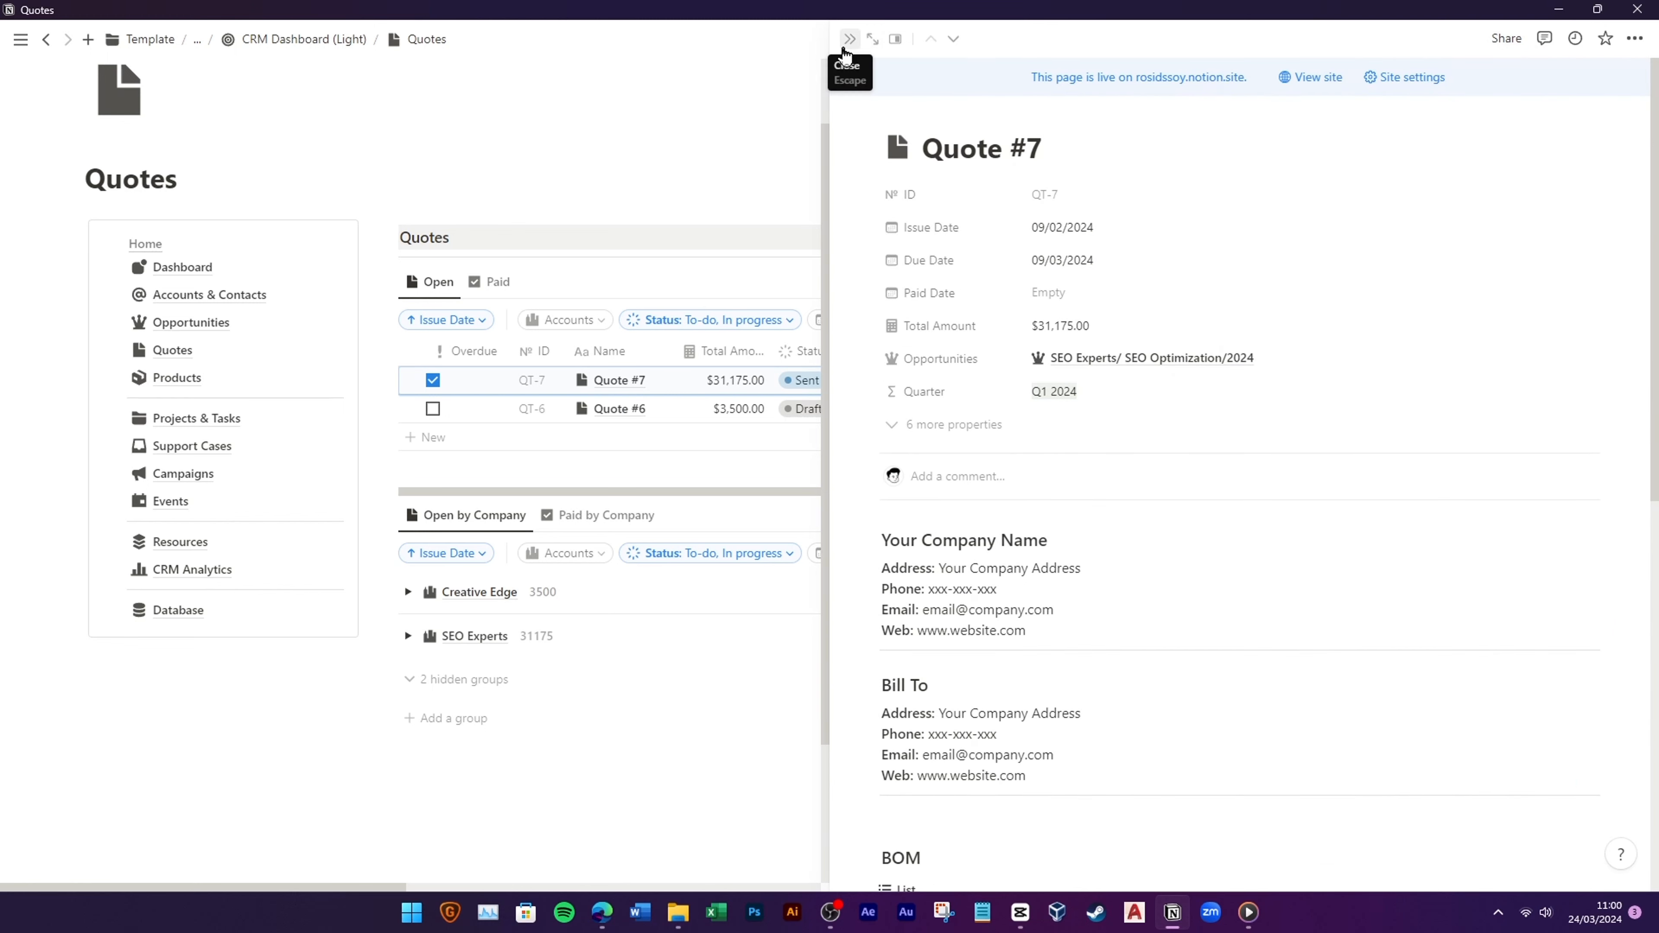
left_click(847, 43)
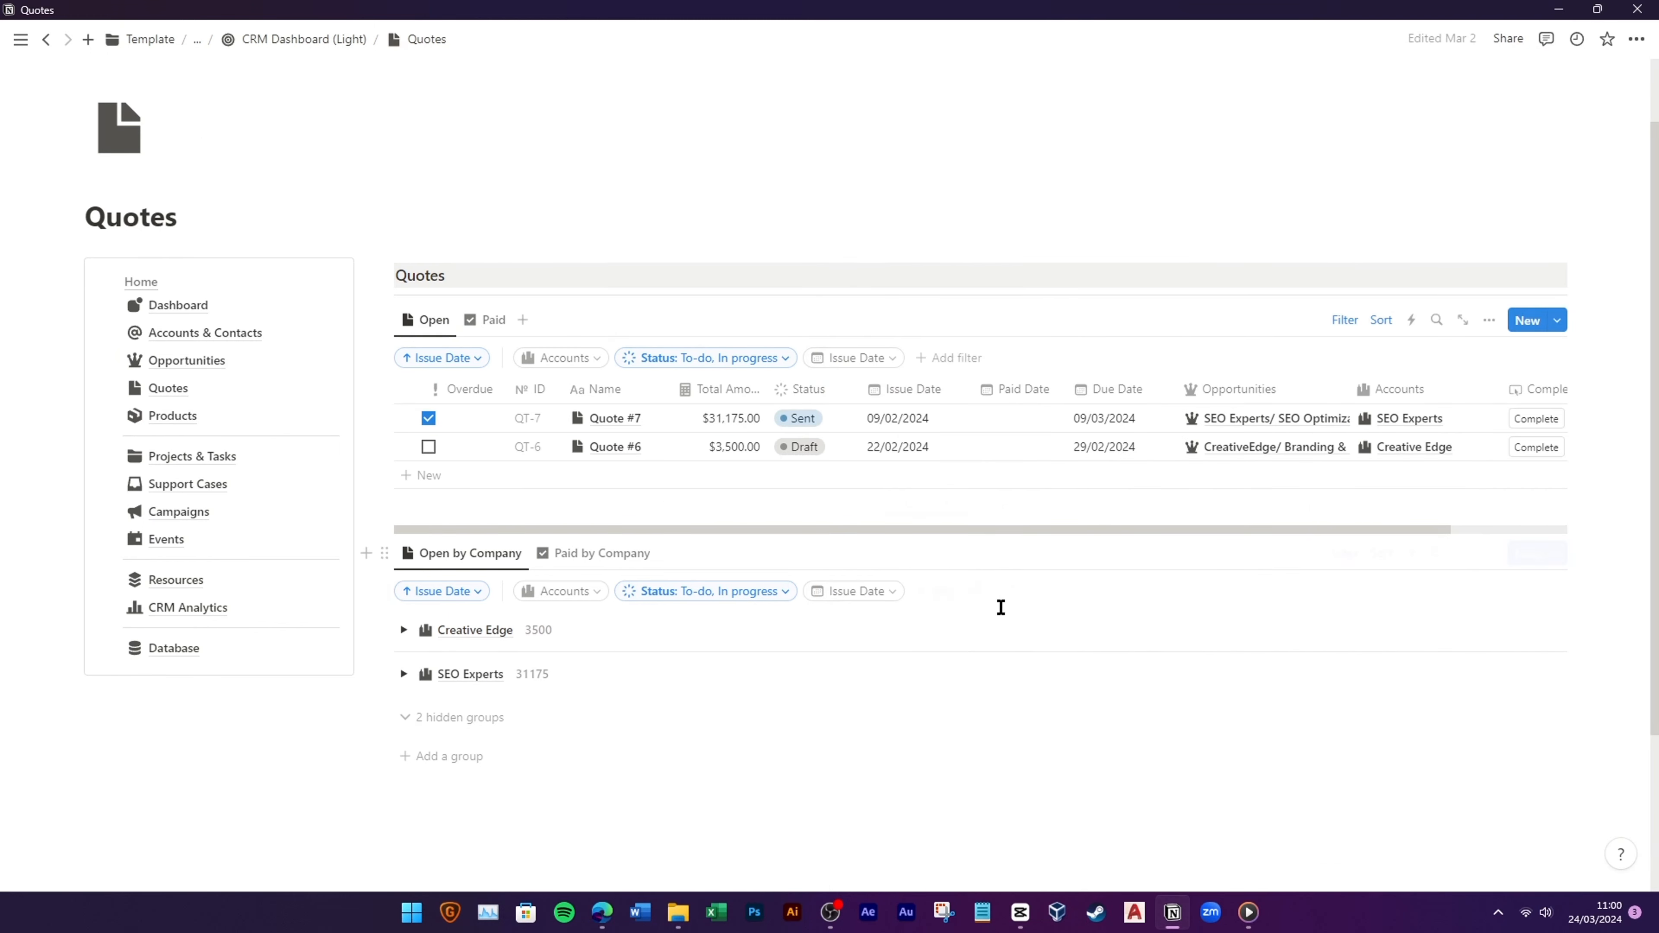
Step: Mark Quote #4's payment complete from the Paid view, then revert its status to Sent
left_click(486, 320)
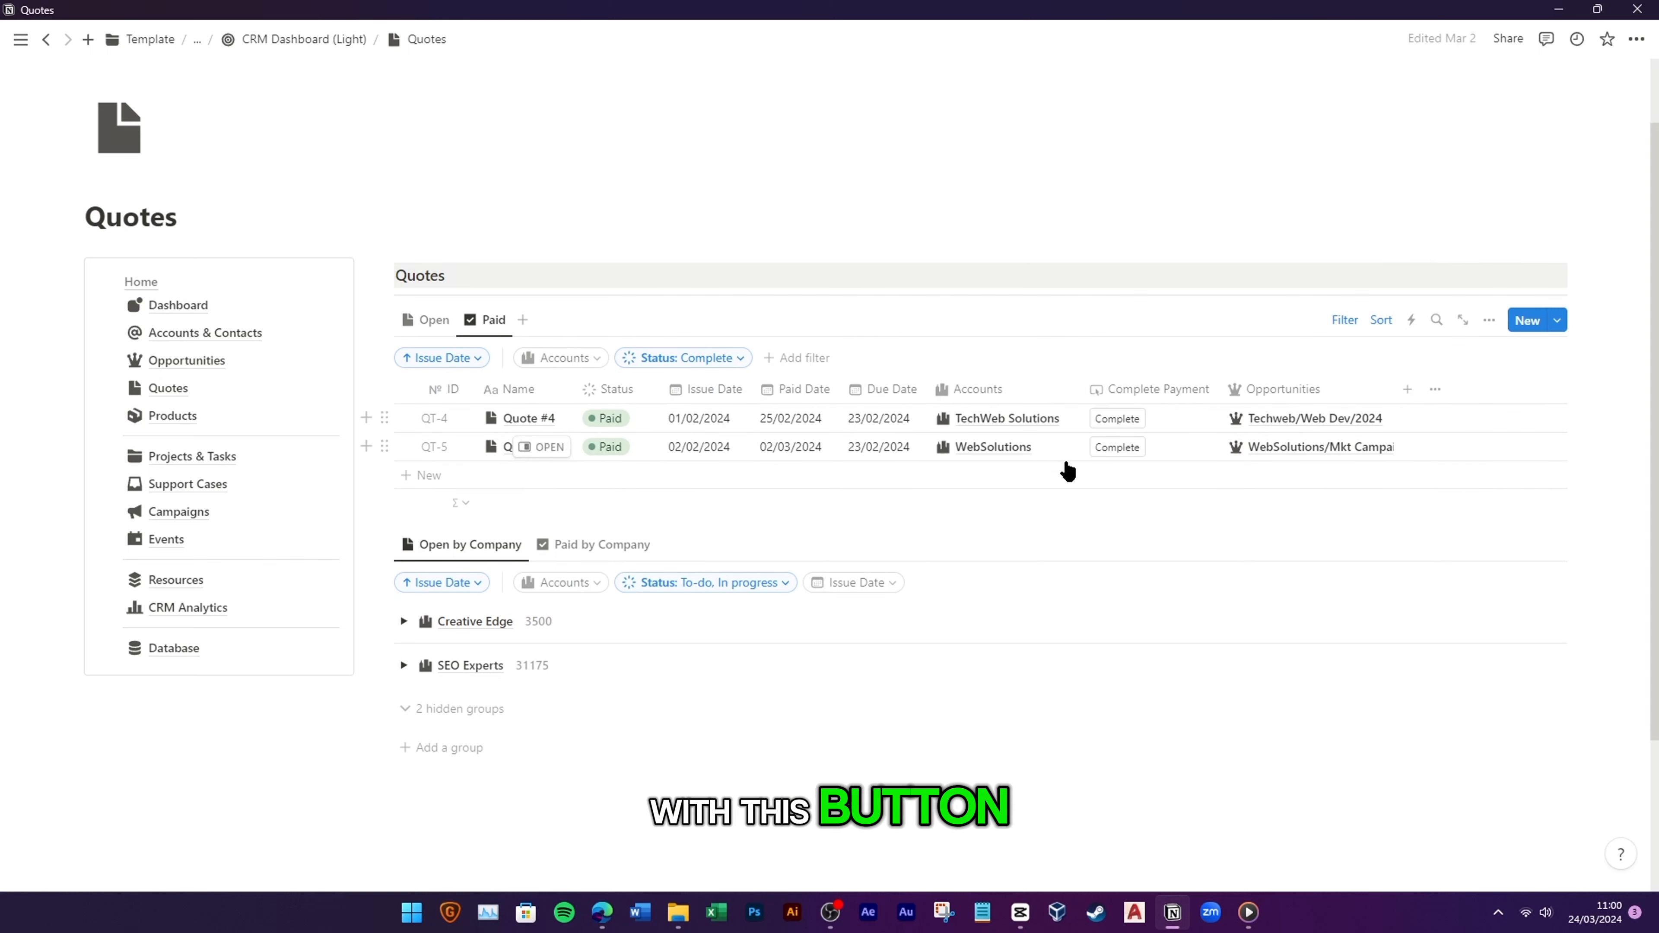
left_click(1121, 424)
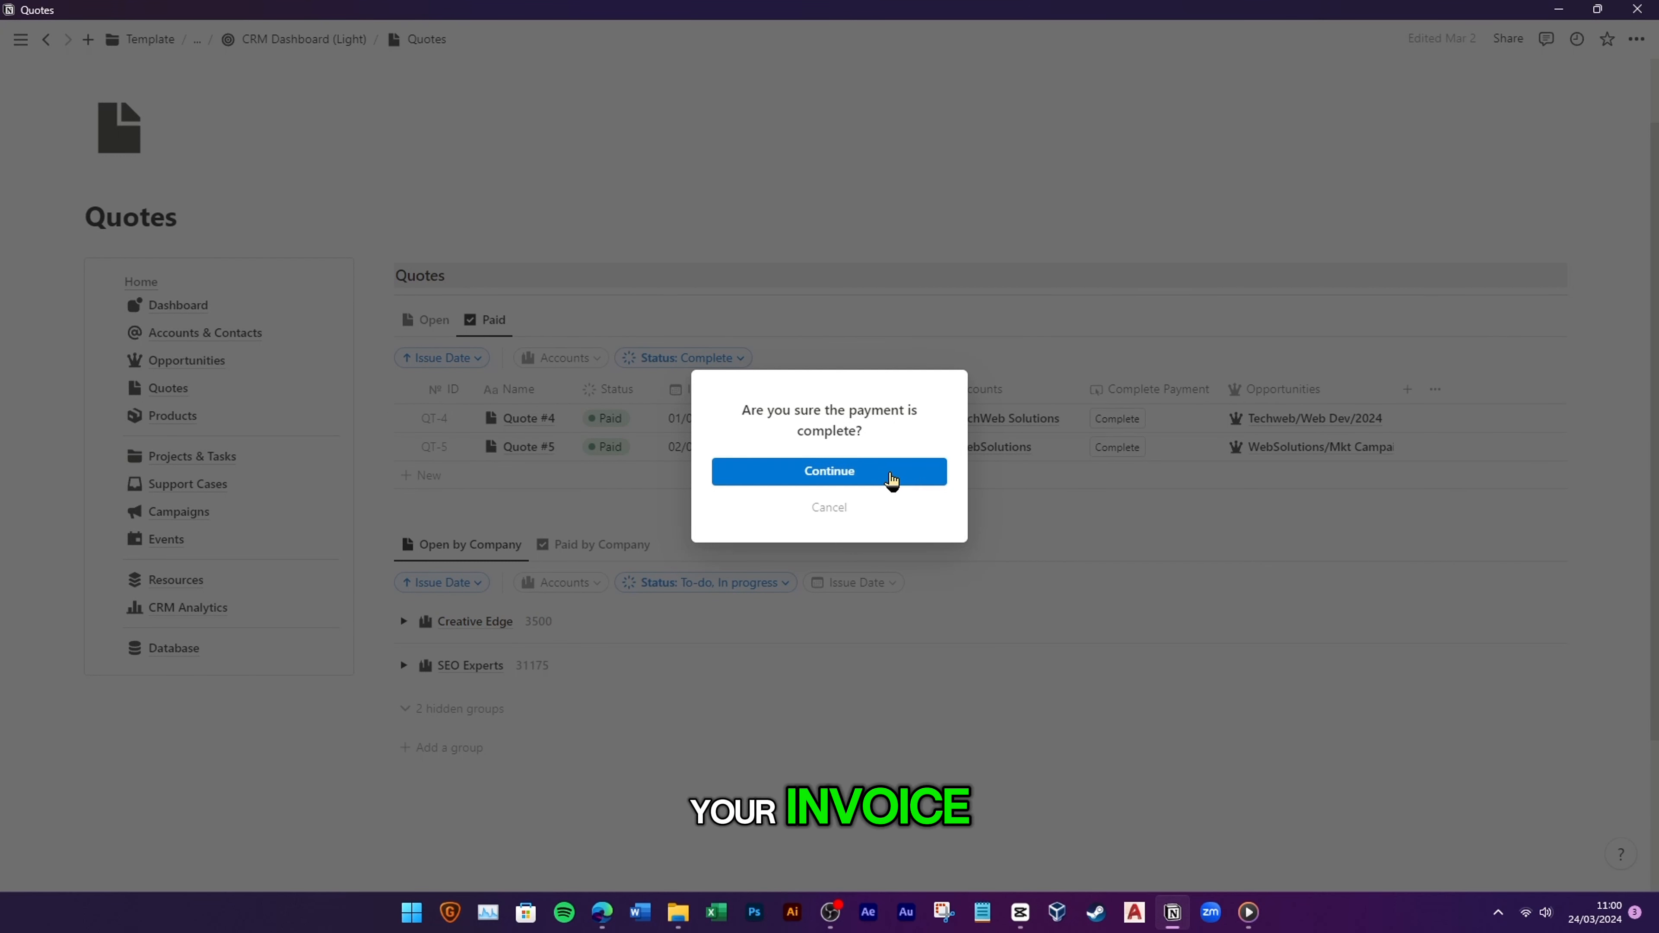
left_click(910, 478)
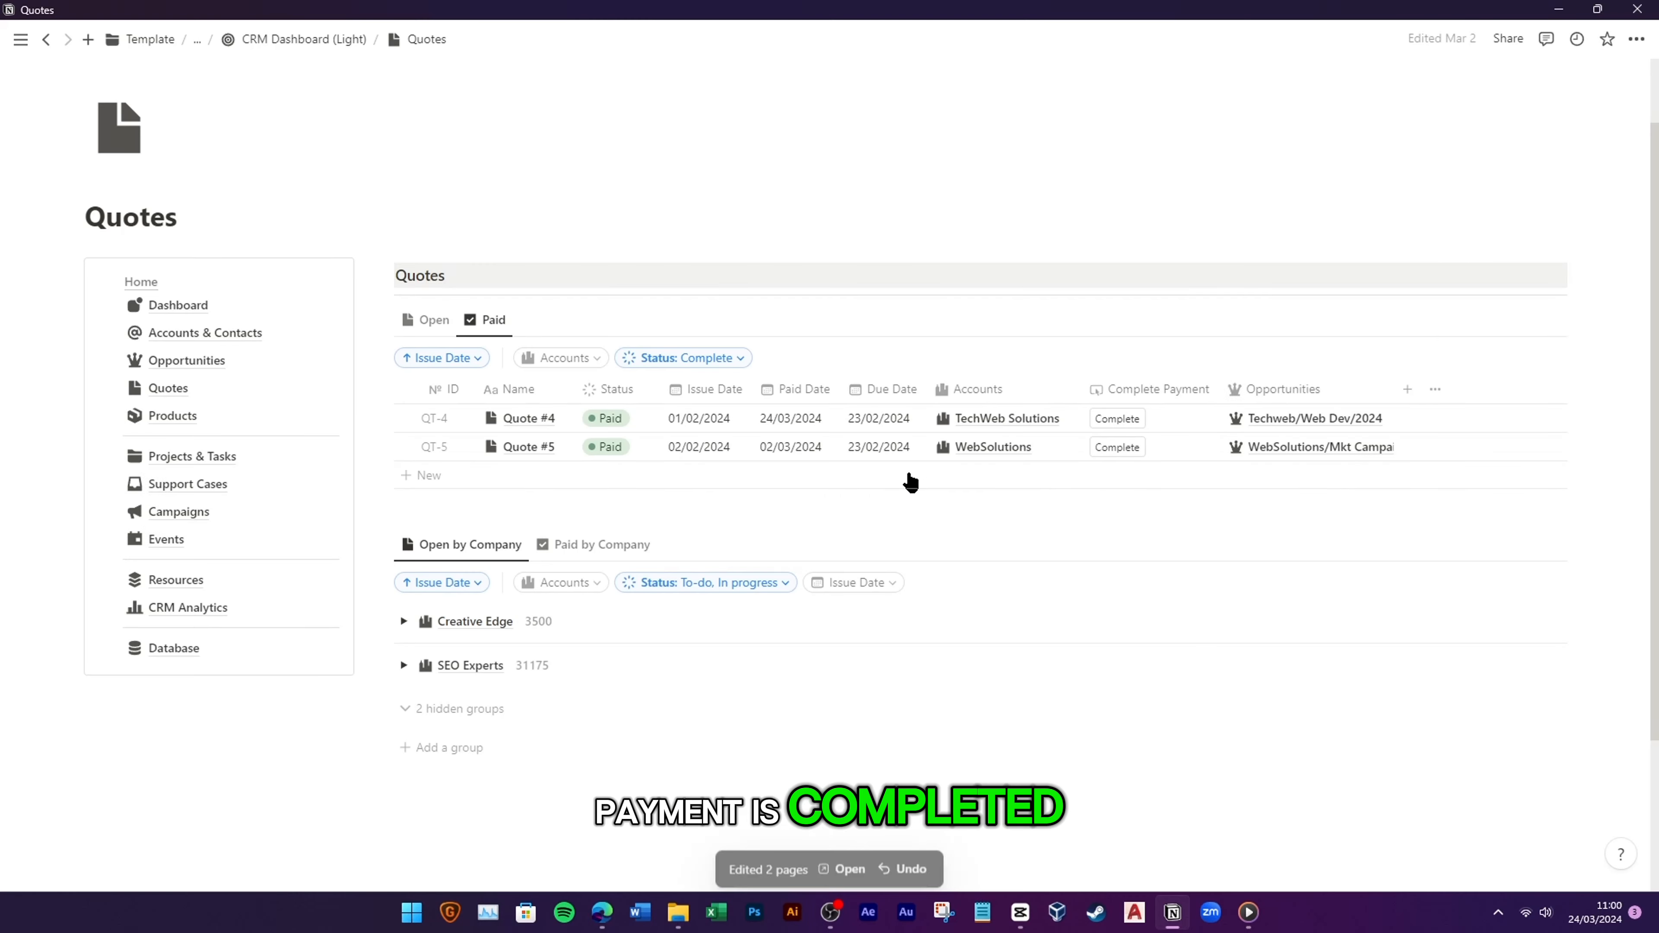
left_click(607, 422)
left_click(627, 536)
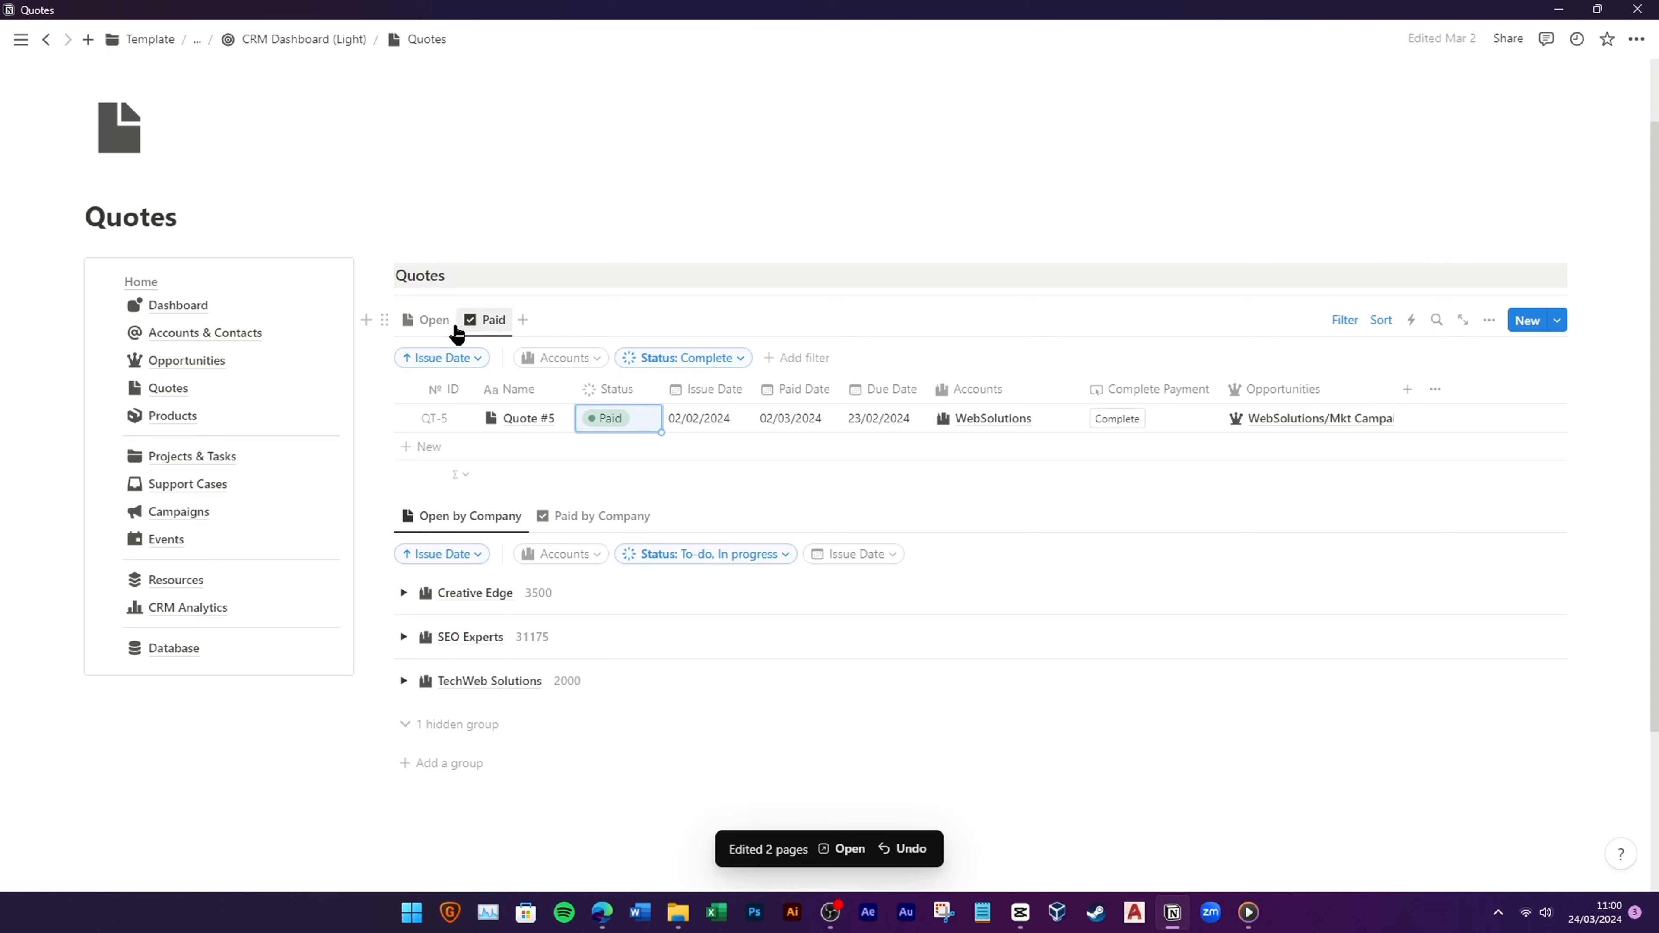
Step: Mark QT-4 paid from the Open quotes, check the Paid and Open tabs, then go to Products
left_click(428, 325)
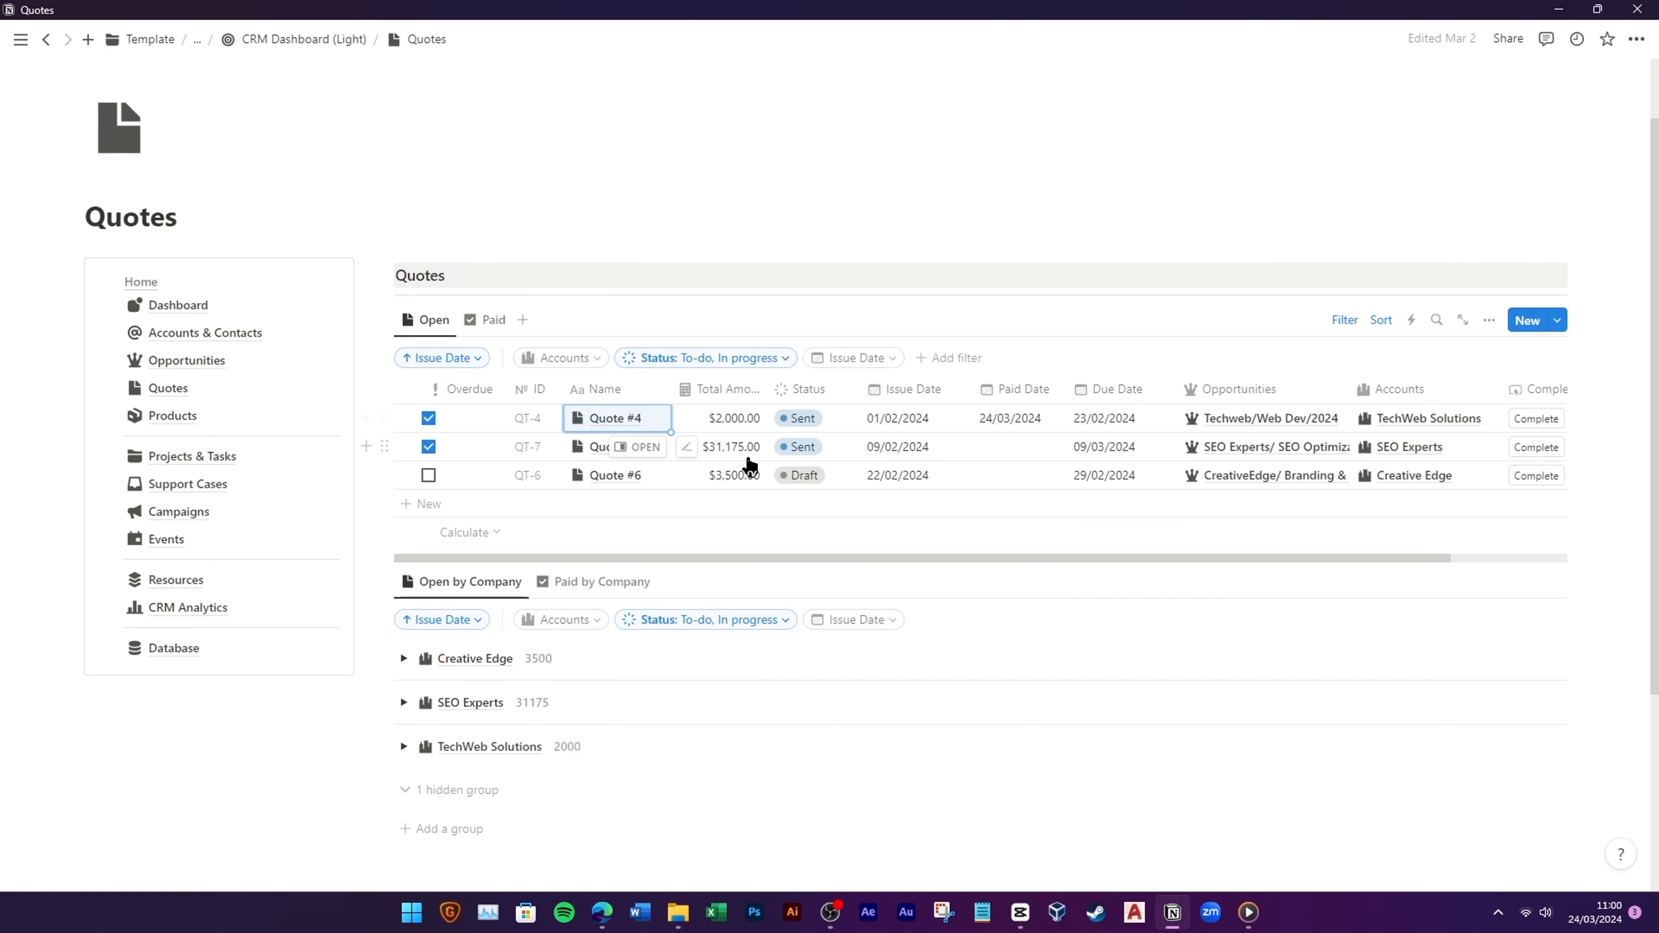
left_click(1536, 419)
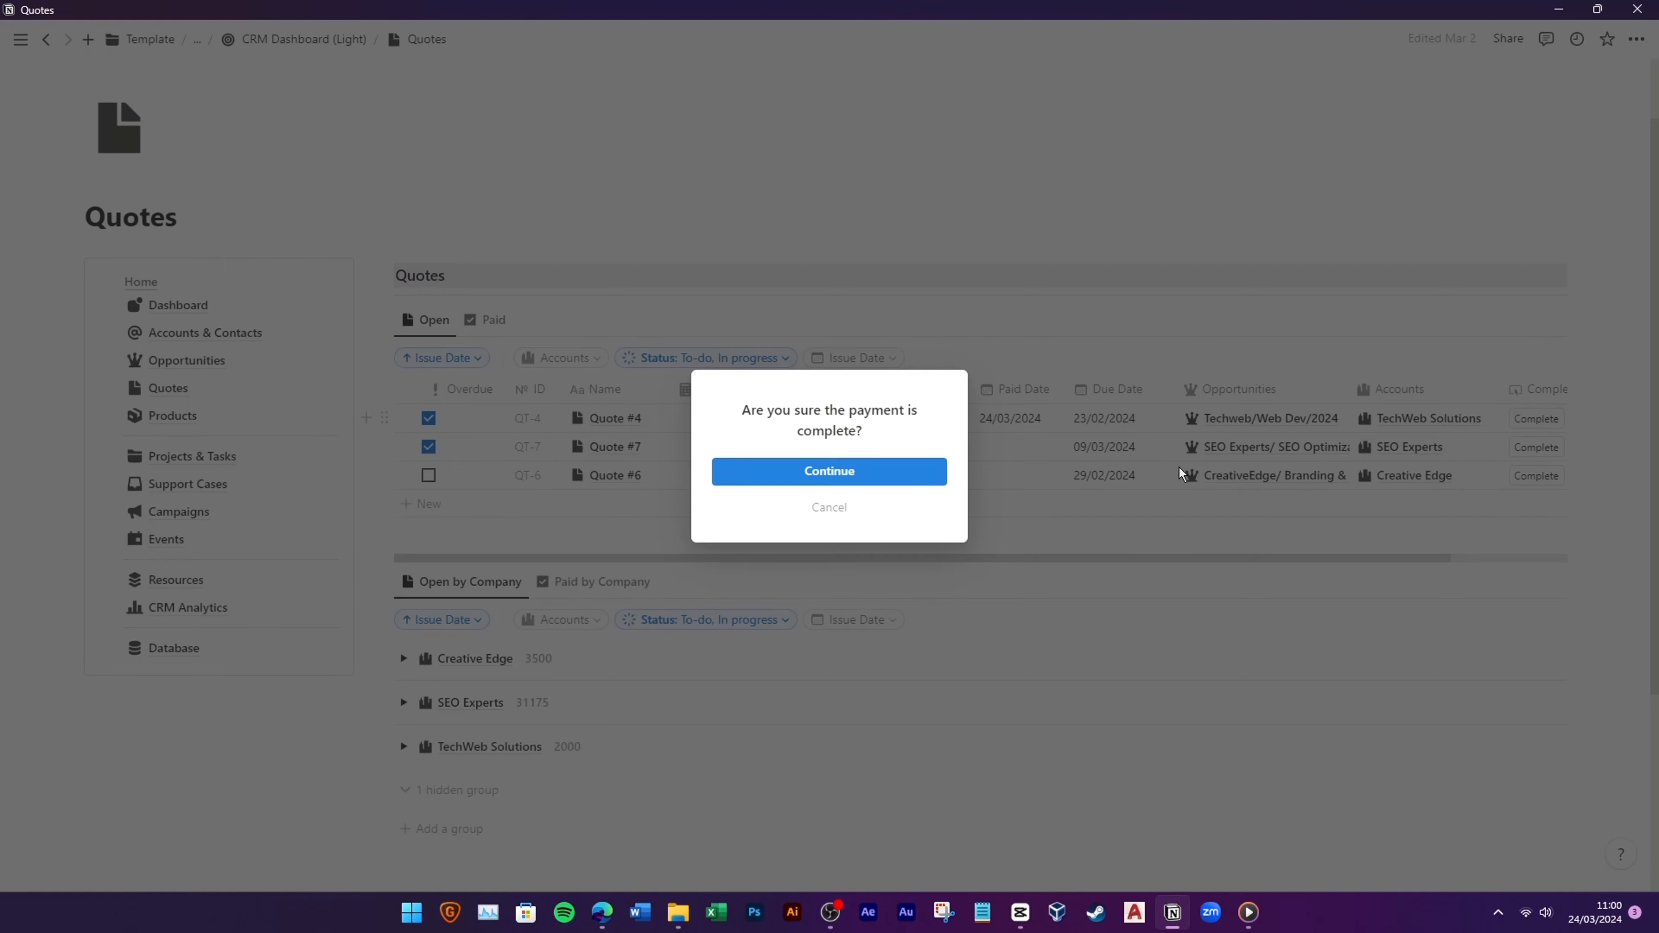
left_click(906, 476)
left_click(491, 322)
left_click(432, 320)
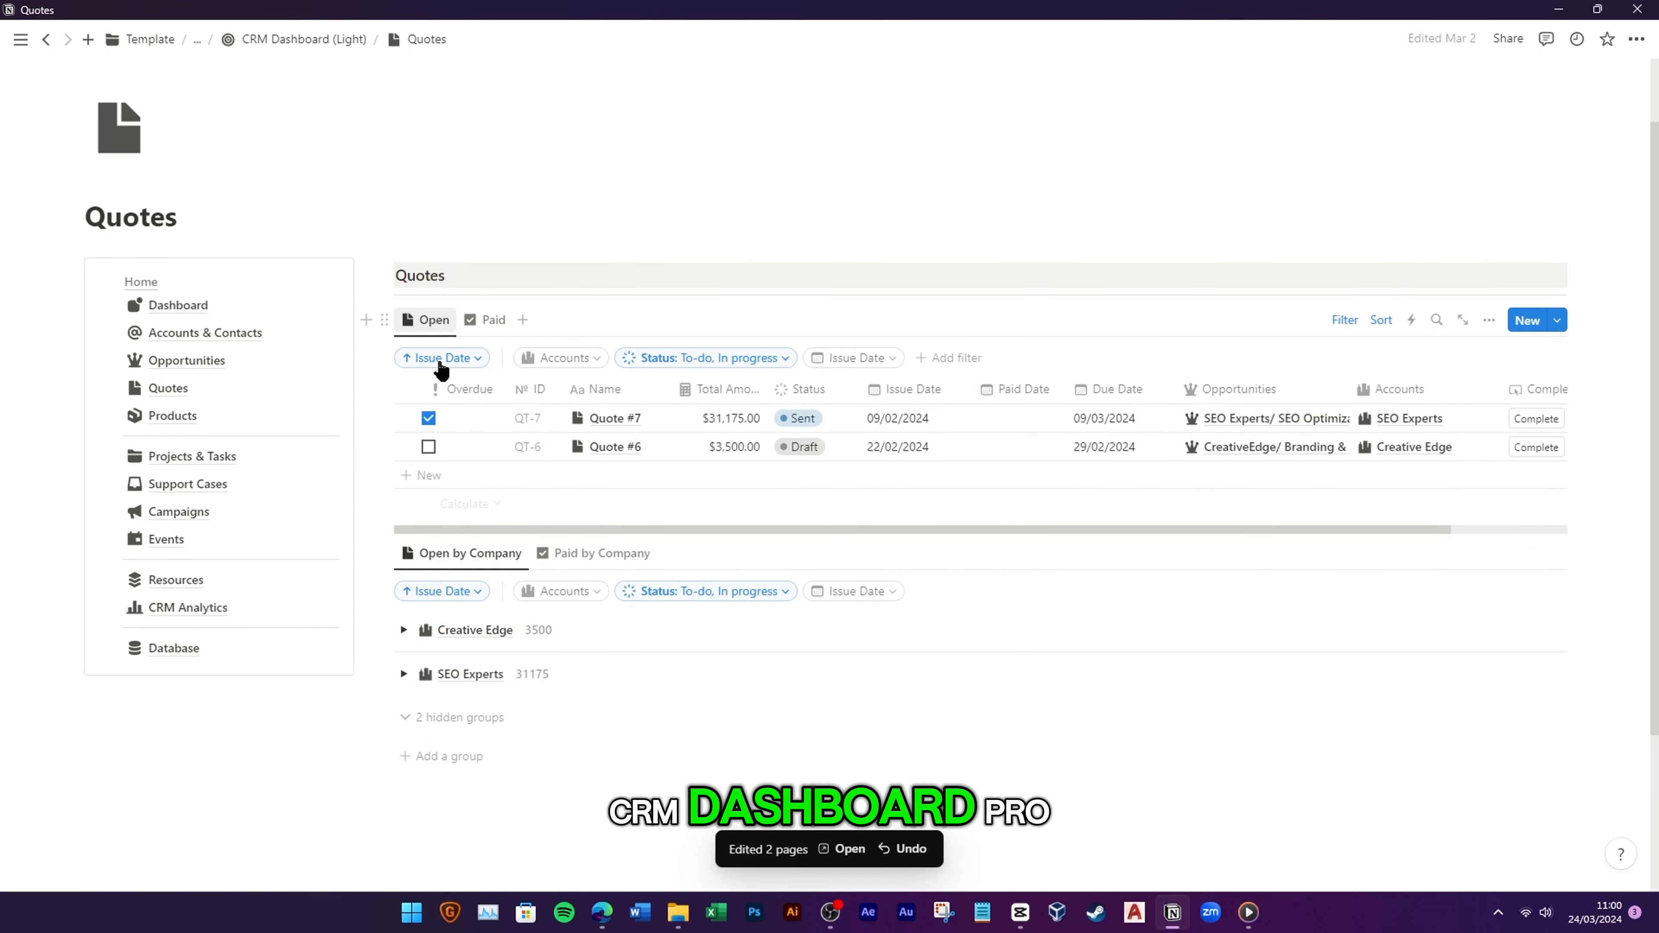
left_click(251, 418)
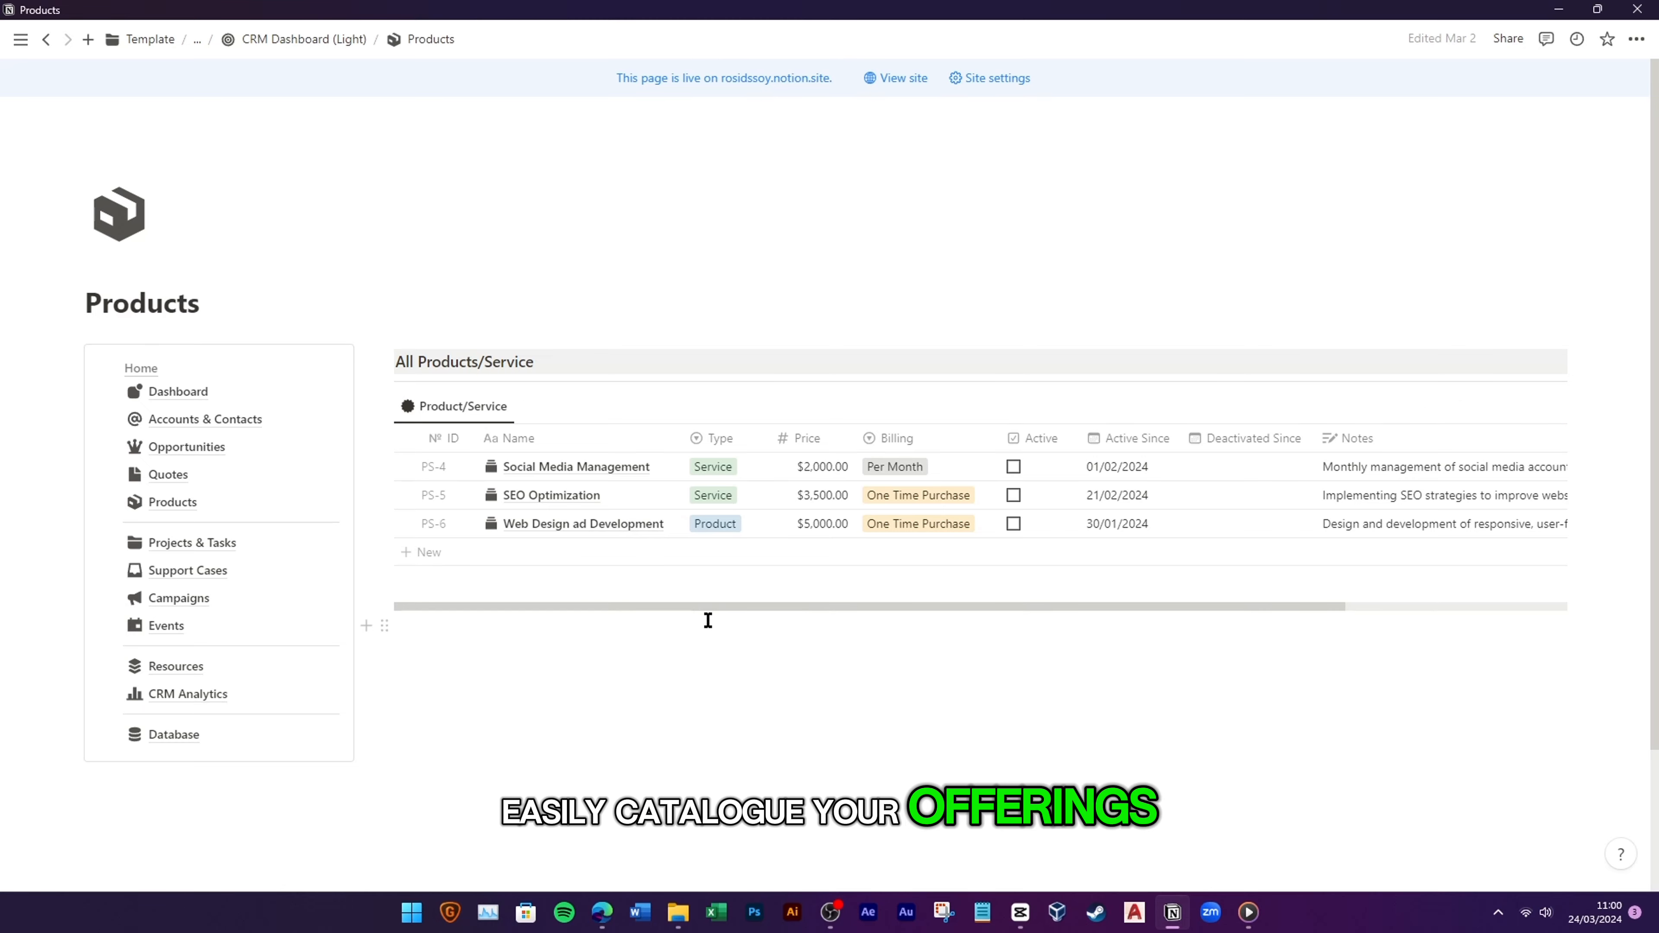
Step: Scroll through the Projects & Tasks page, then go to the Support Cases page
left_click(259, 556)
scroll(574, 660, "down", 5)
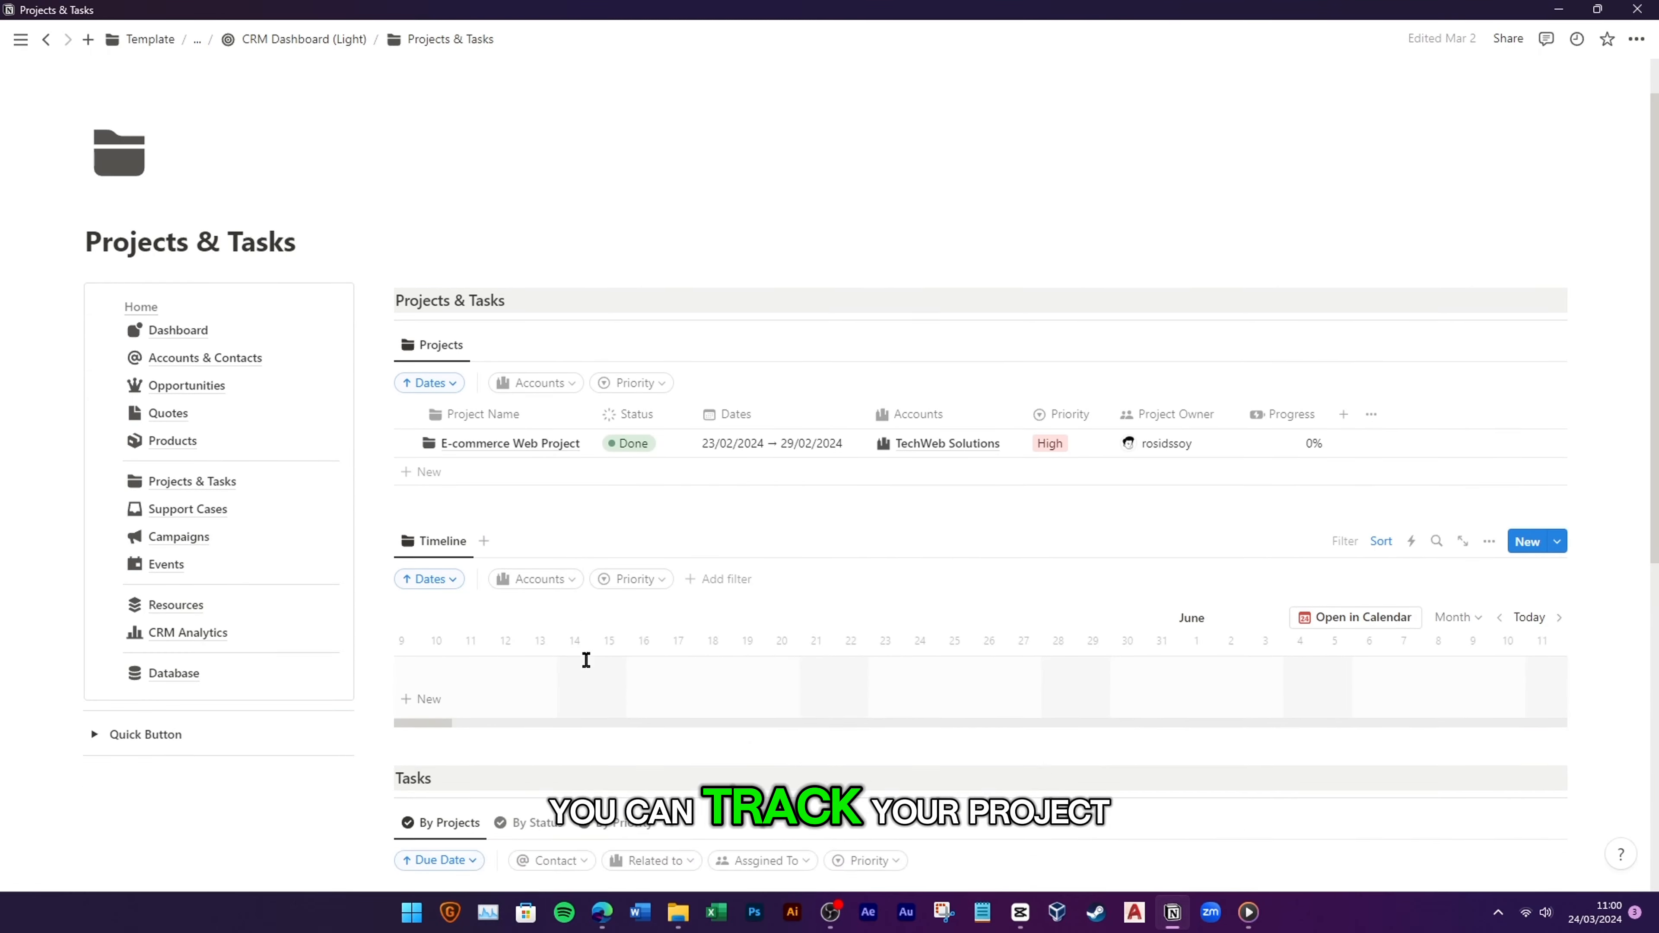
scroll(586, 660, "down", 4)
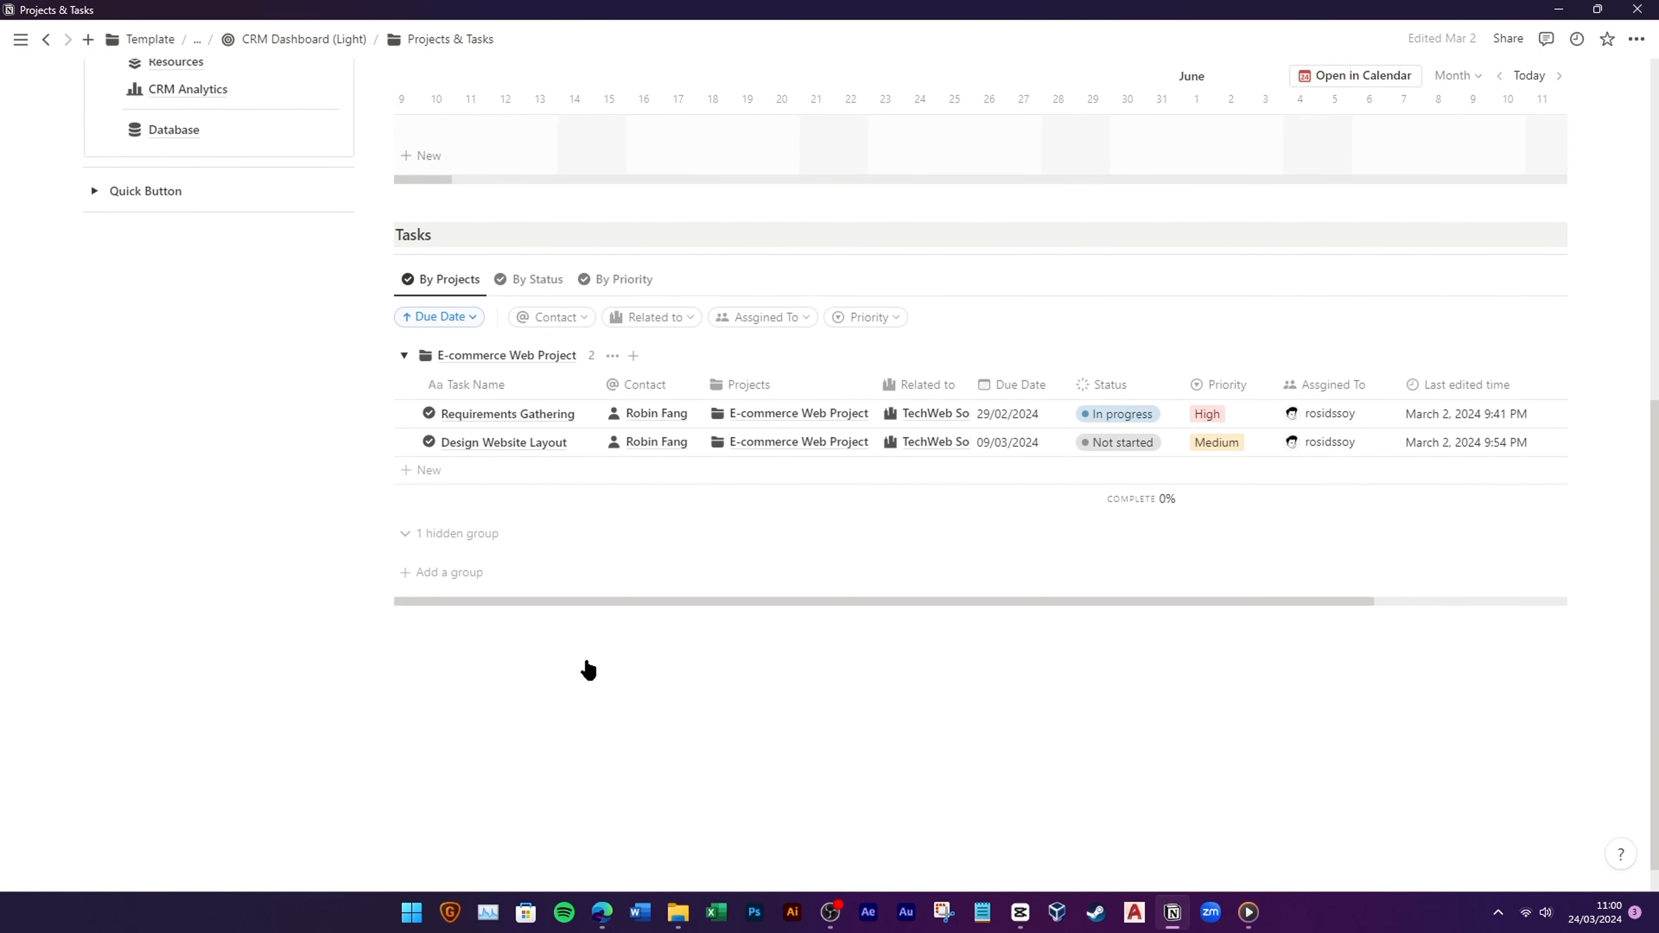
scroll(586, 661, "up", 9)
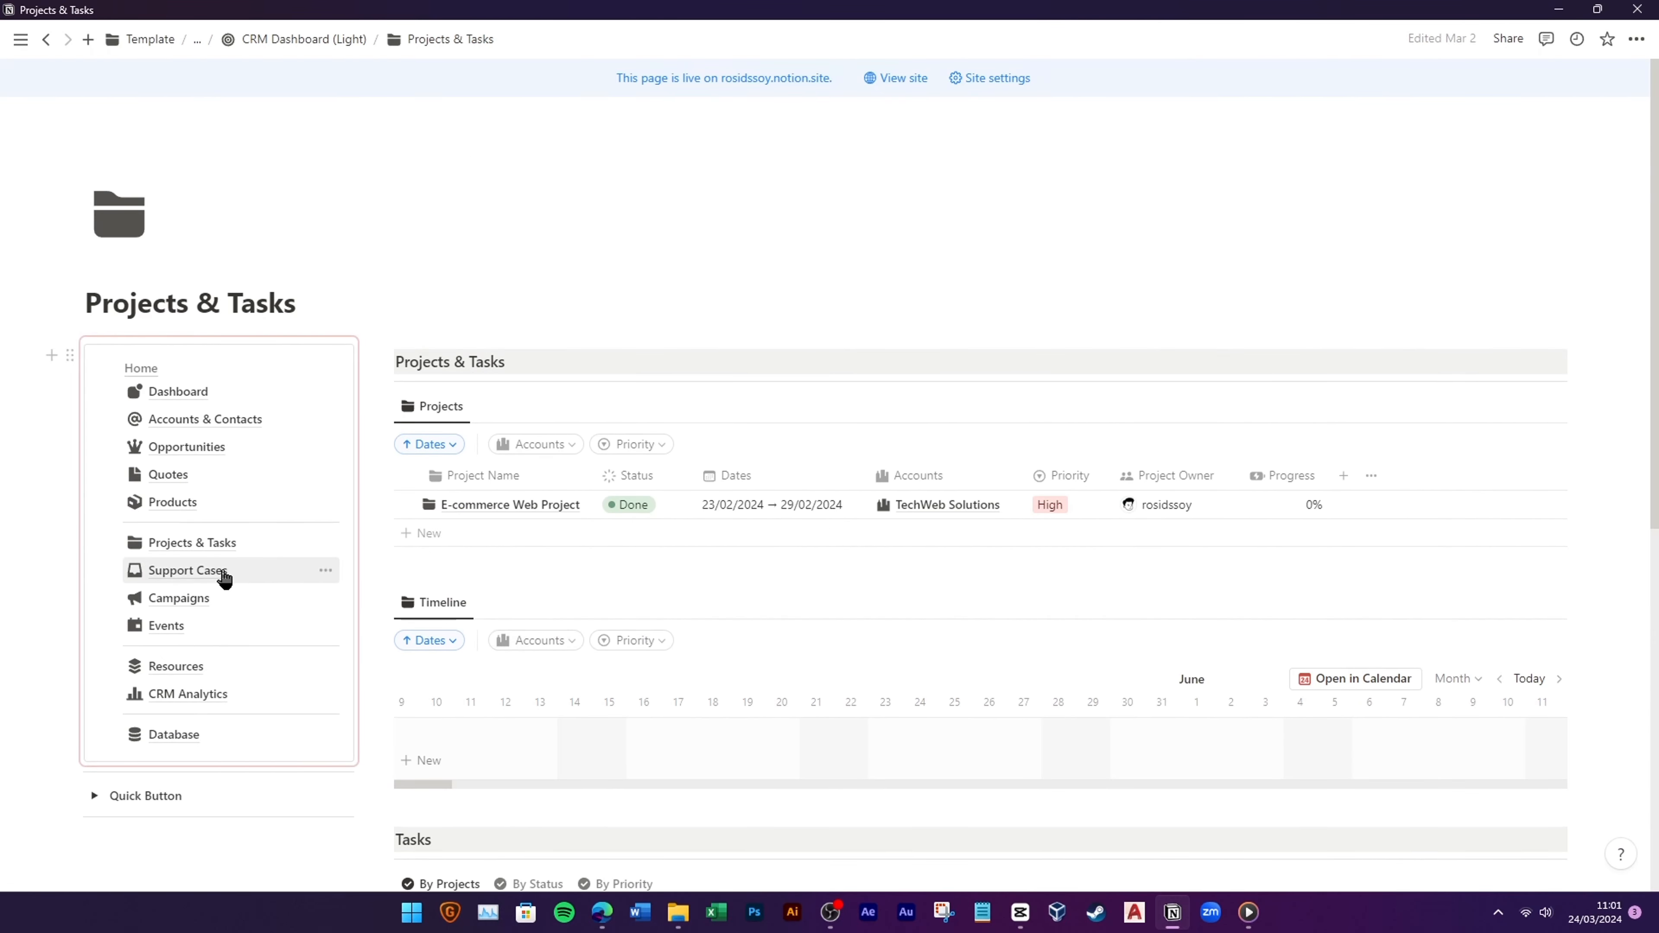
left_click(224, 579)
Step: Show the Closed support cases and expand the TechWeb Solutions account group
scroll(700, 622, "down", 3)
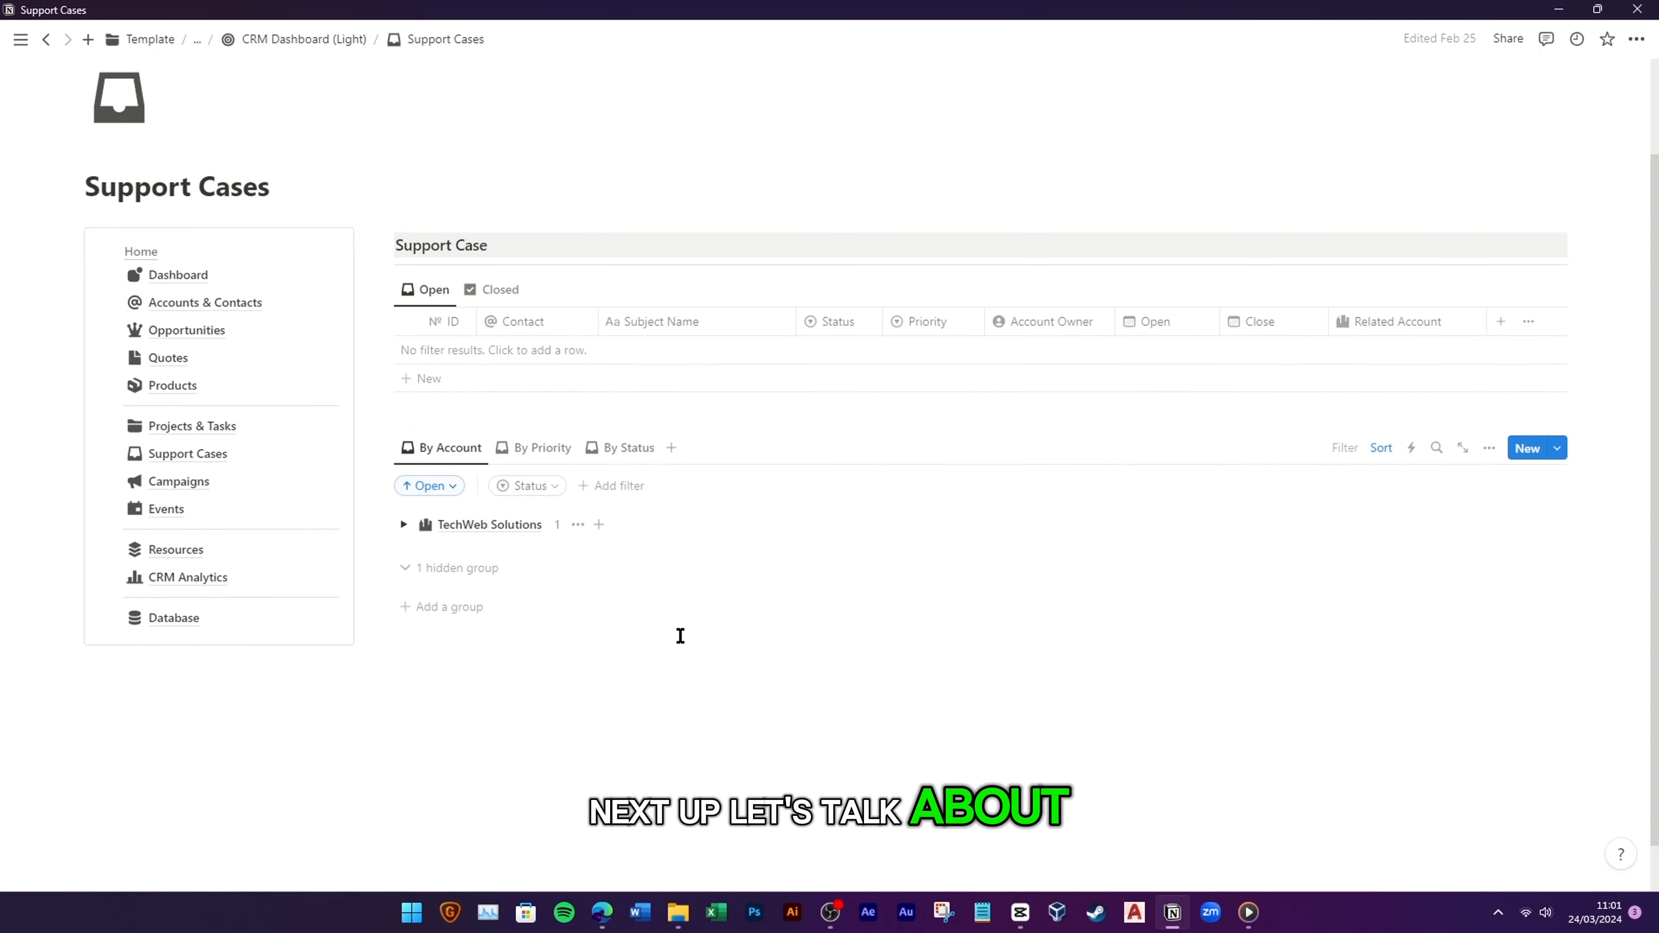
left_click(500, 236)
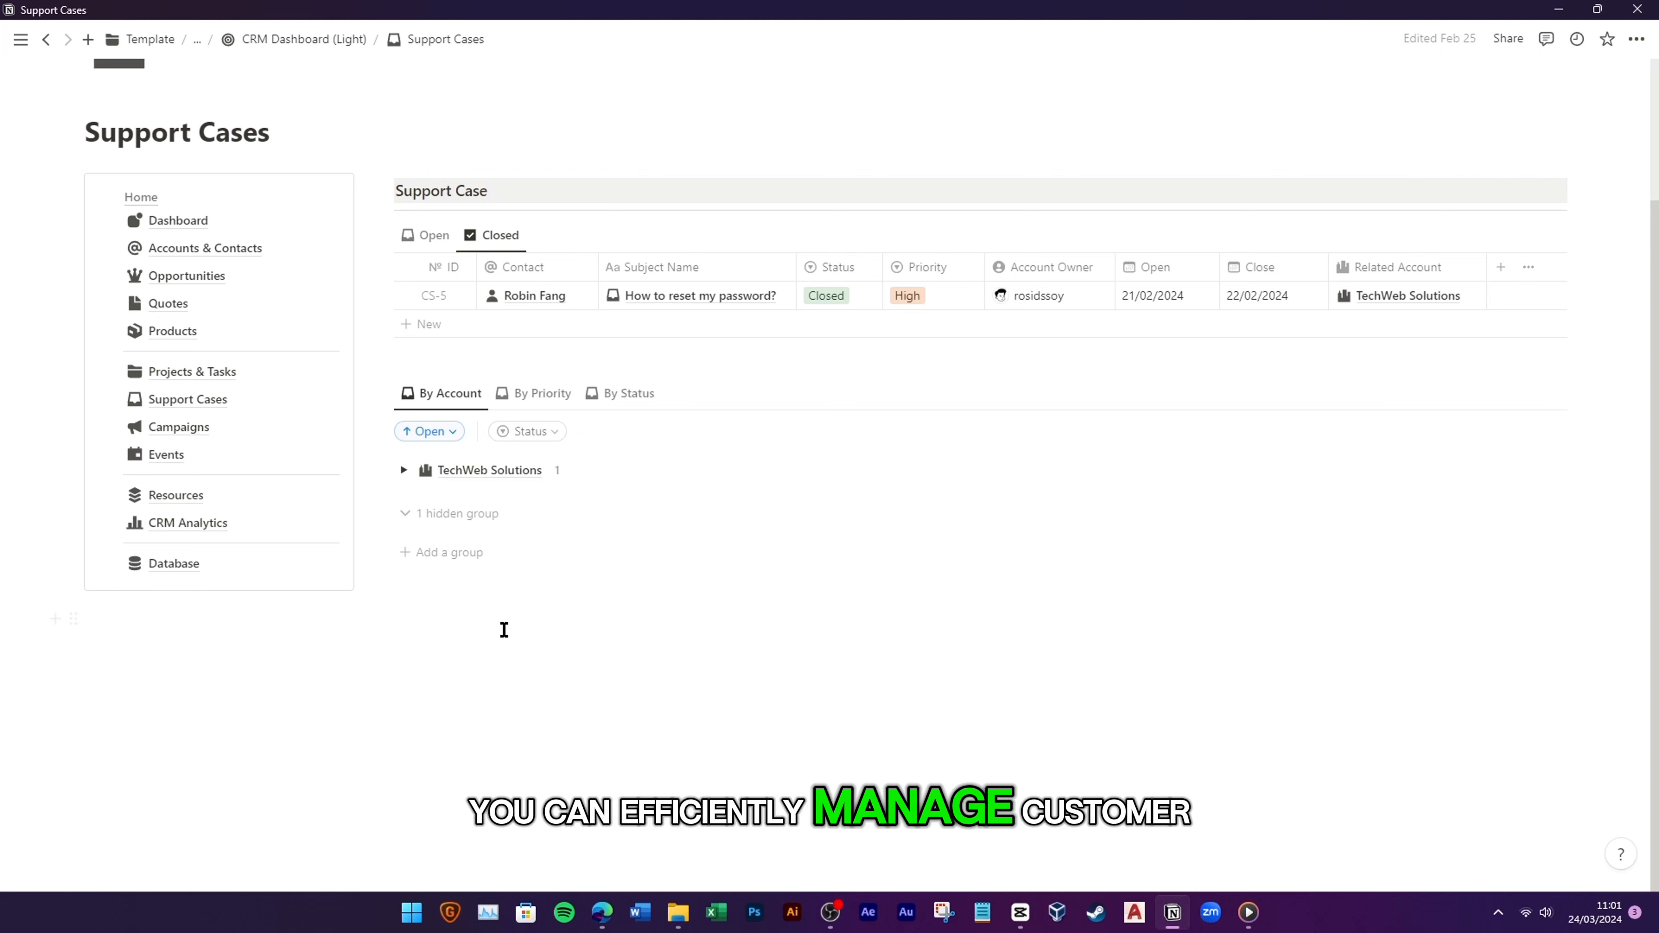
left_click(404, 472)
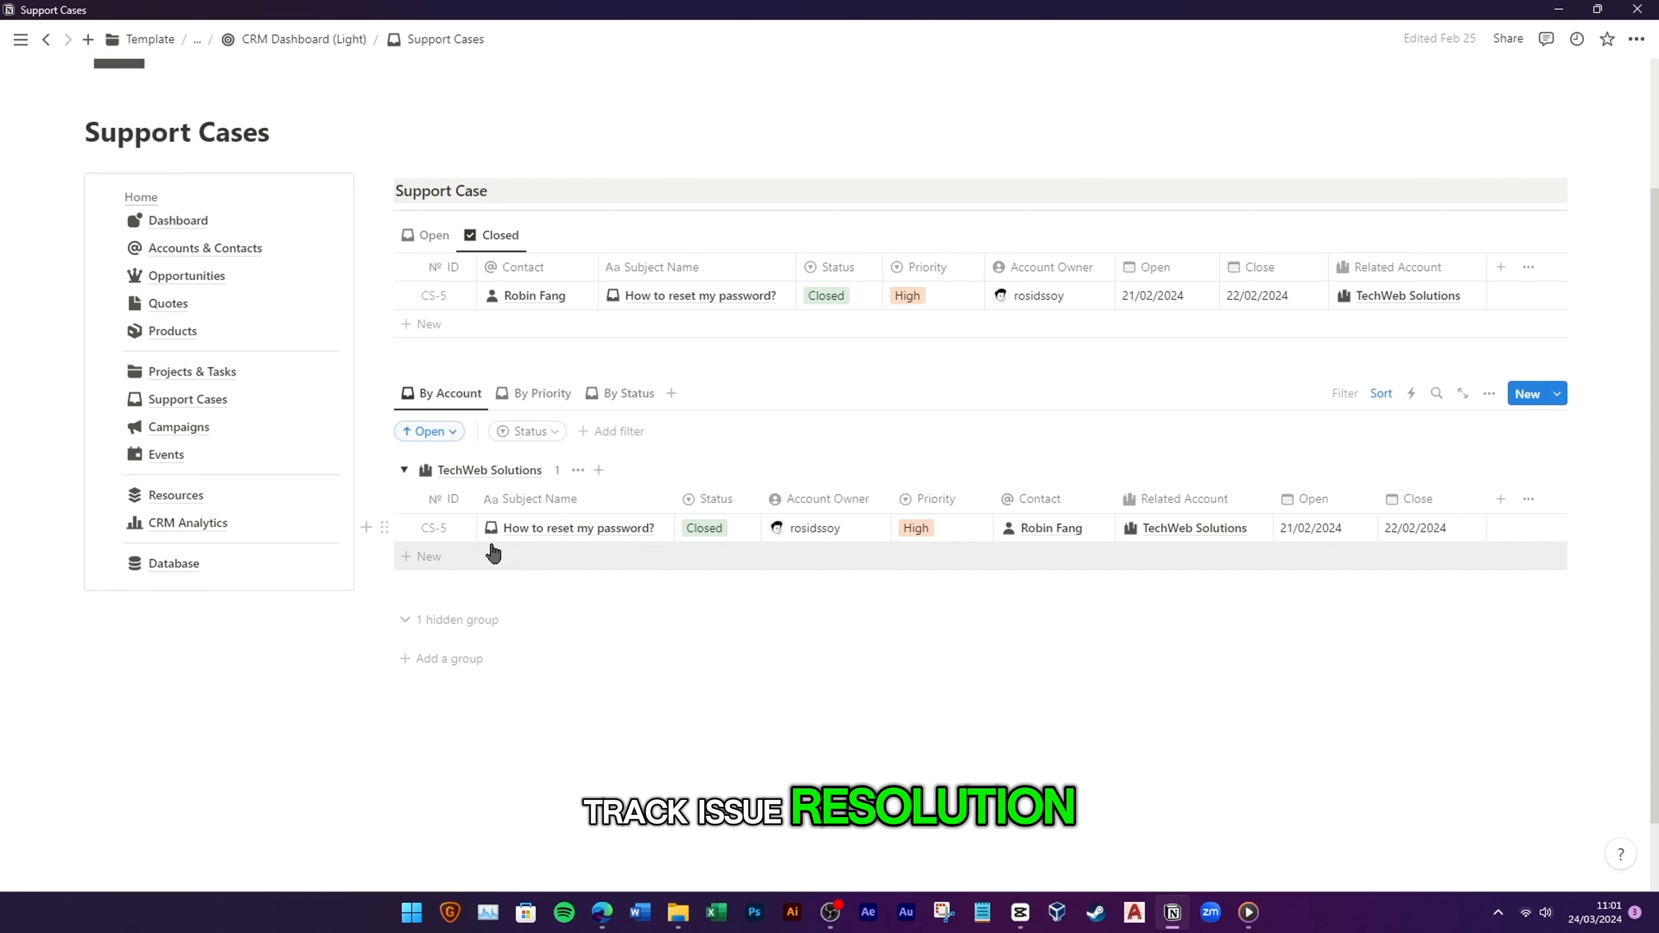
Step: Group support cases By Priority, toggle the Critical and High groups, then go to Campaigns
left_click(543, 395)
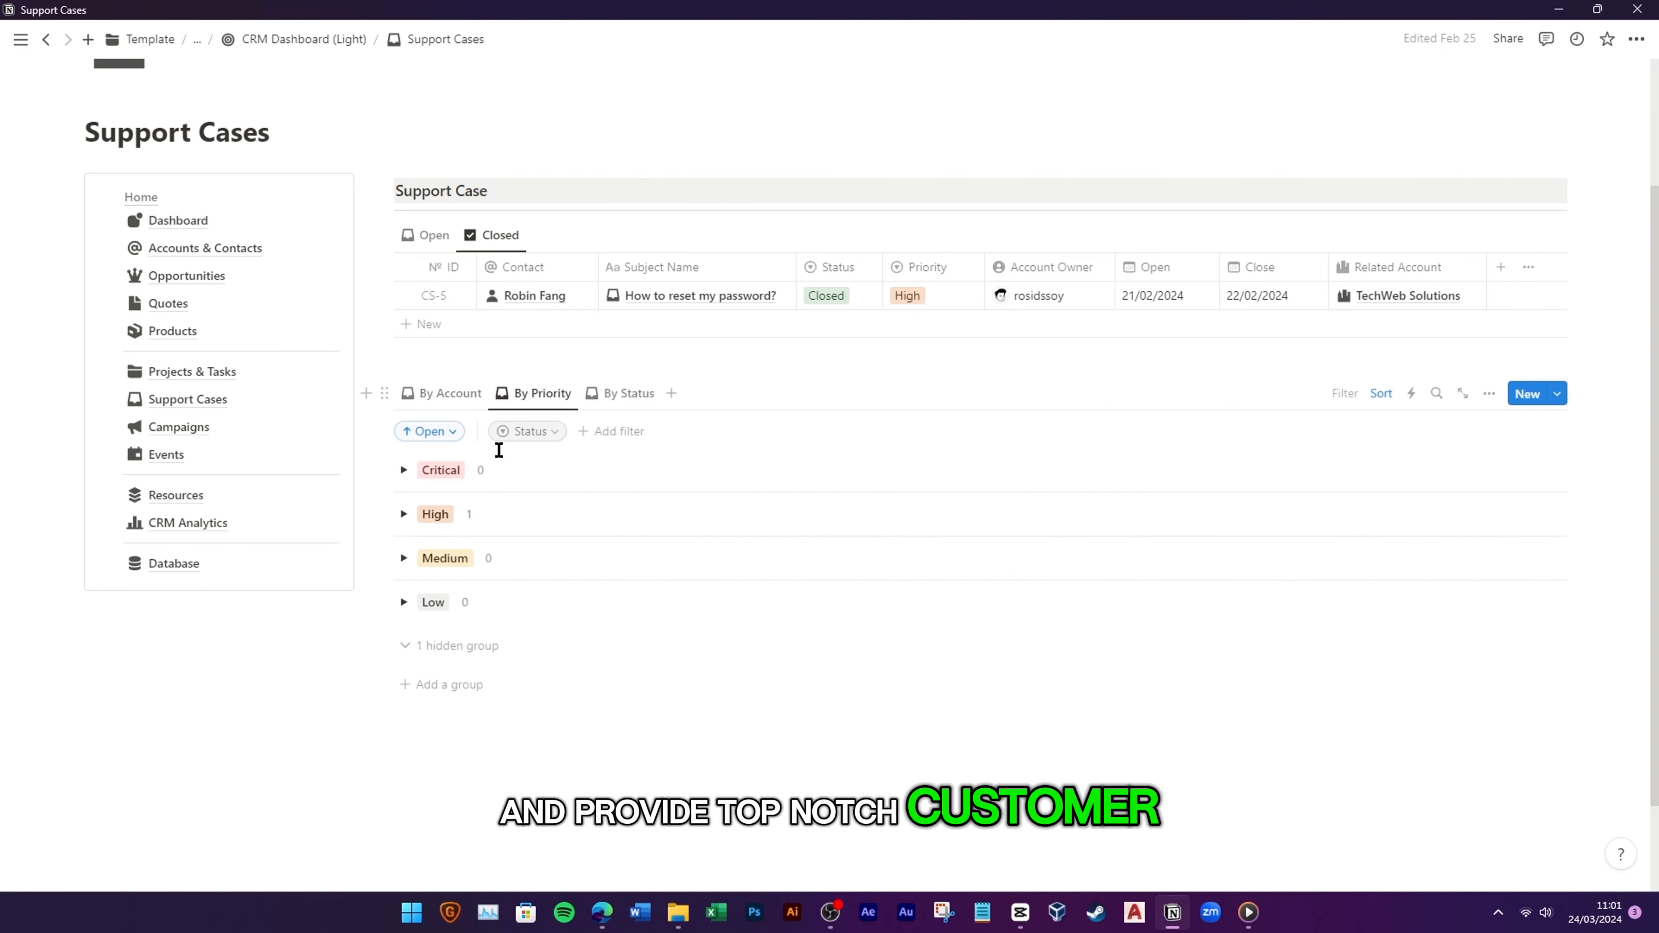
left_click(404, 472)
left_click(405, 472)
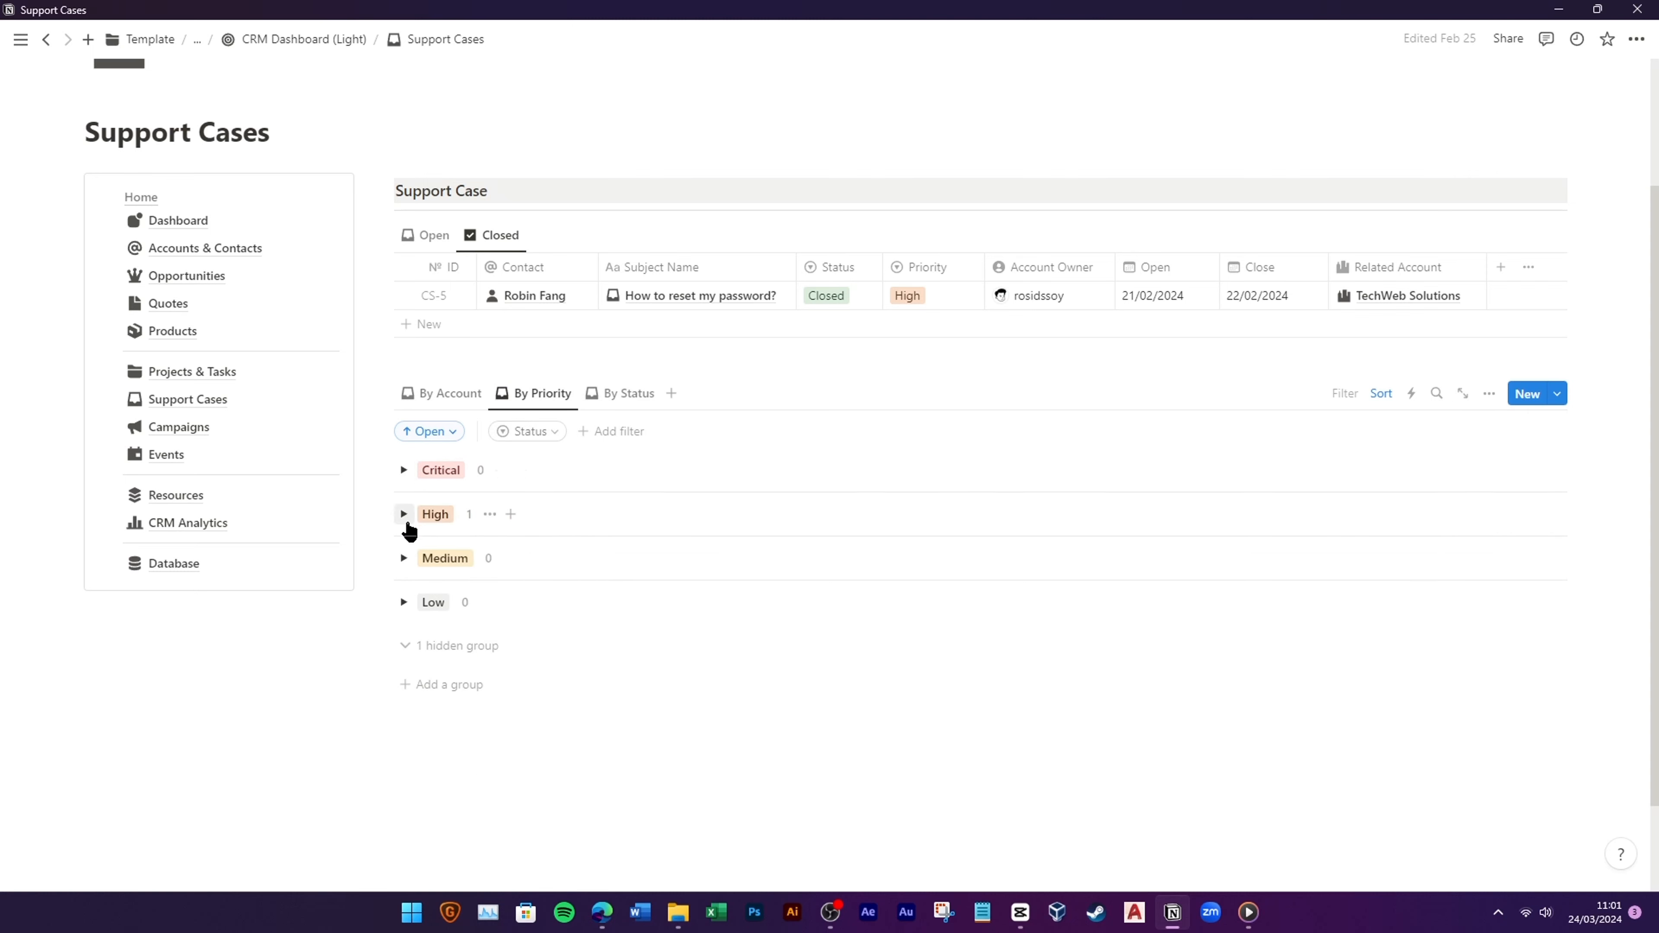
left_click(404, 515)
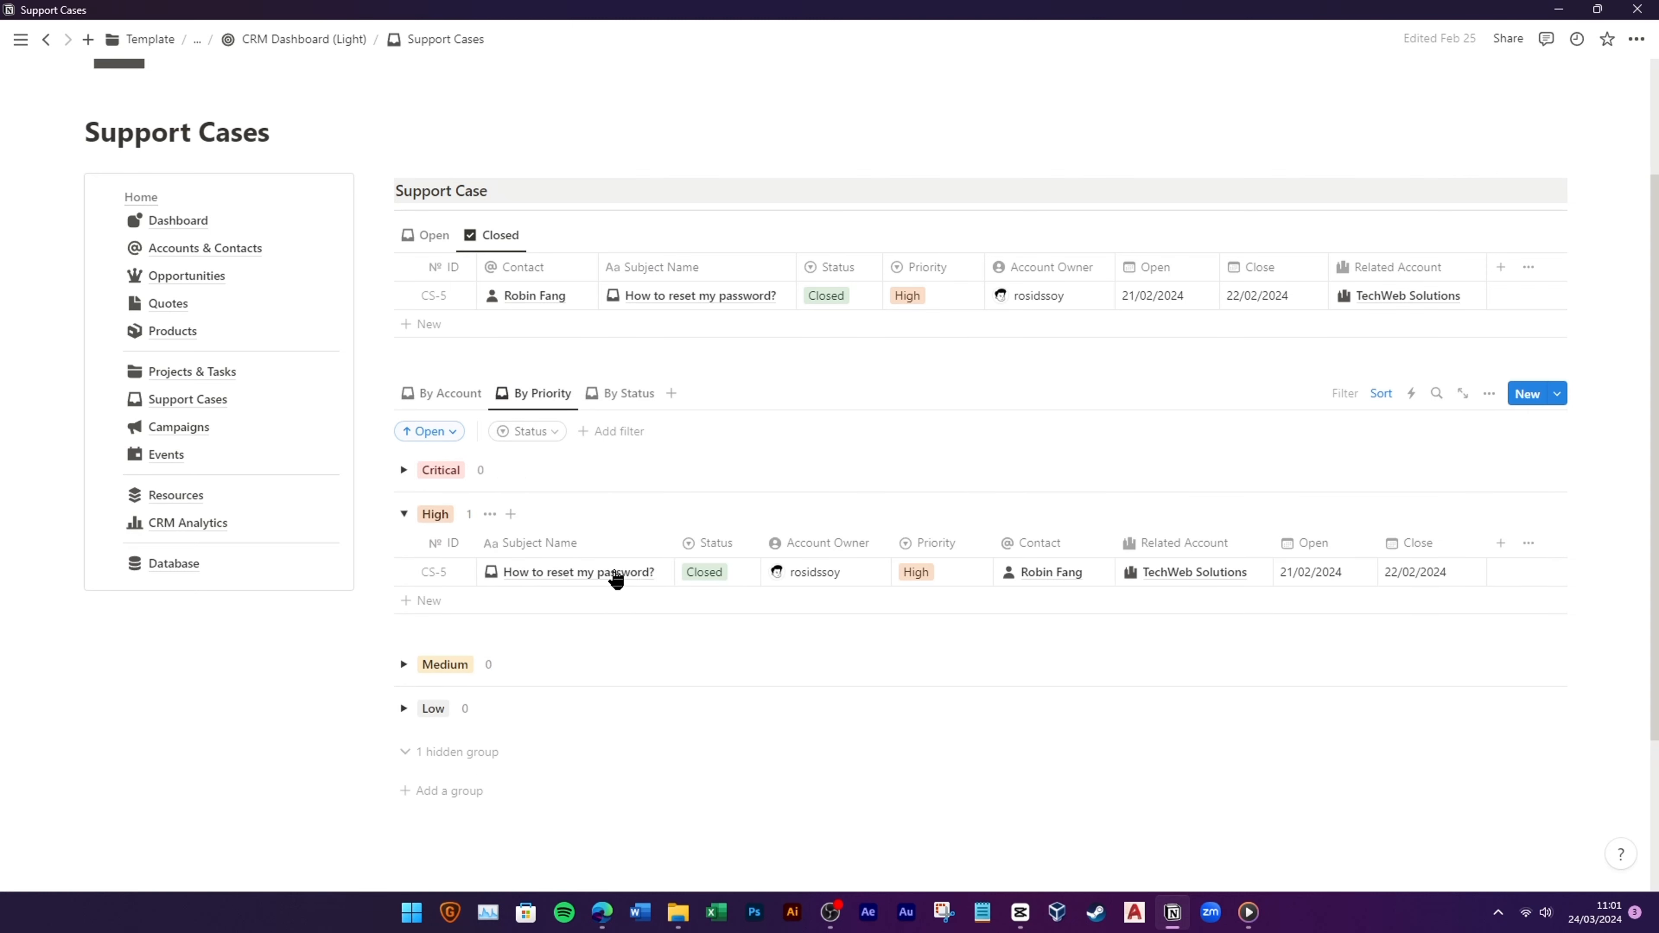
left_click(404, 515)
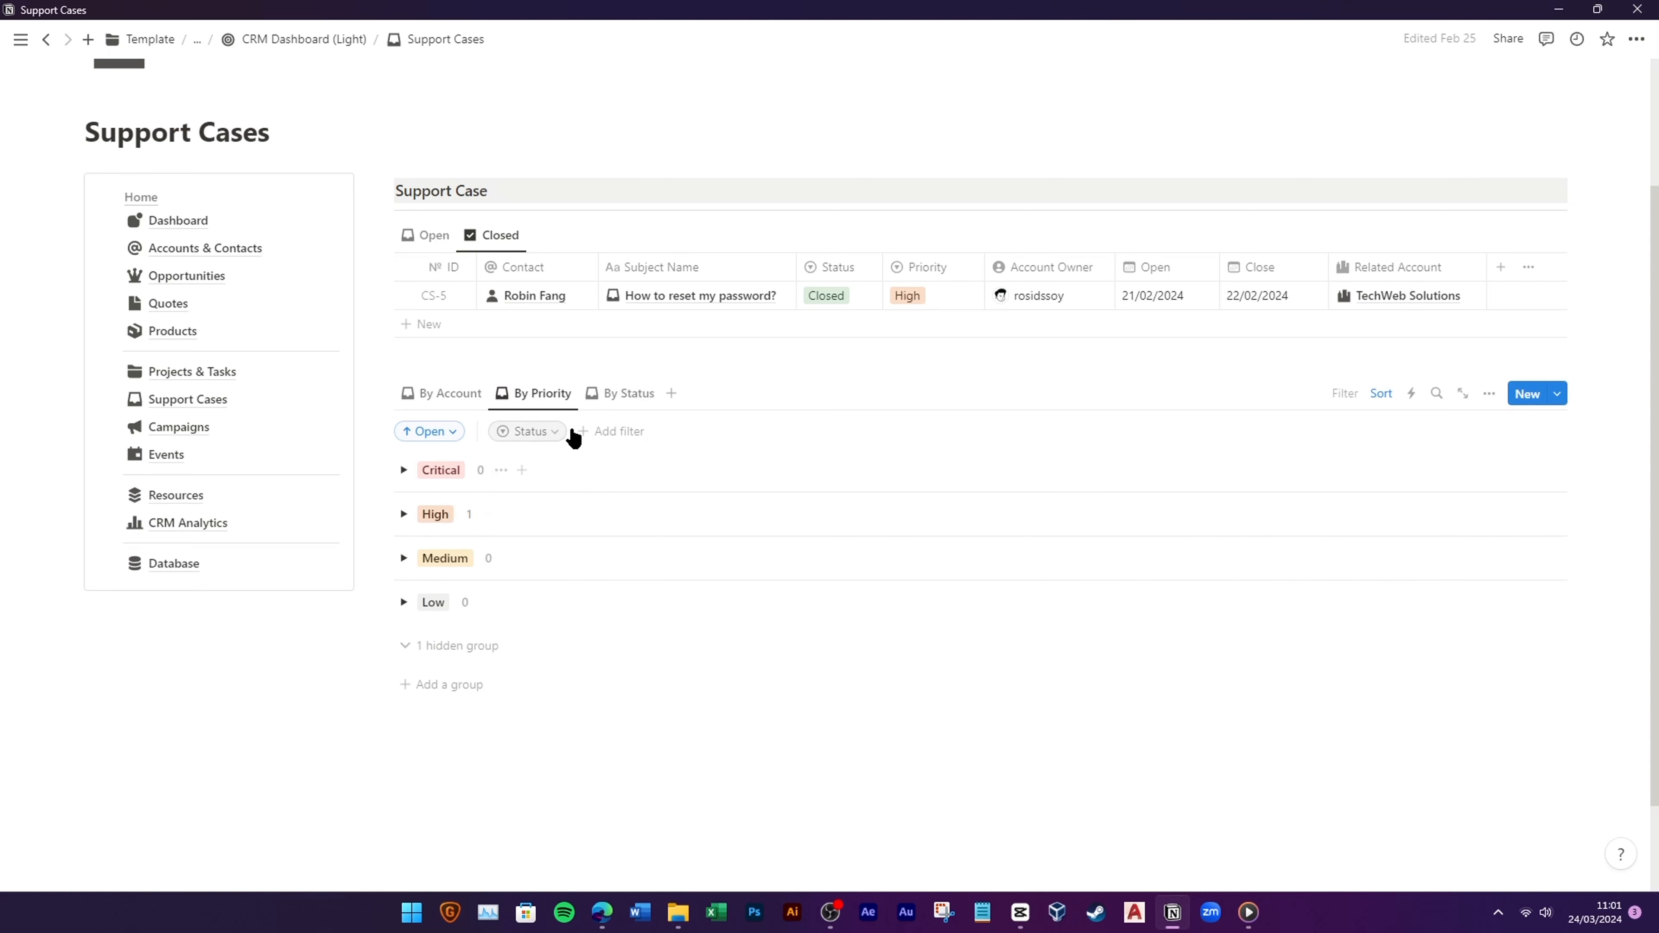
left_click(226, 429)
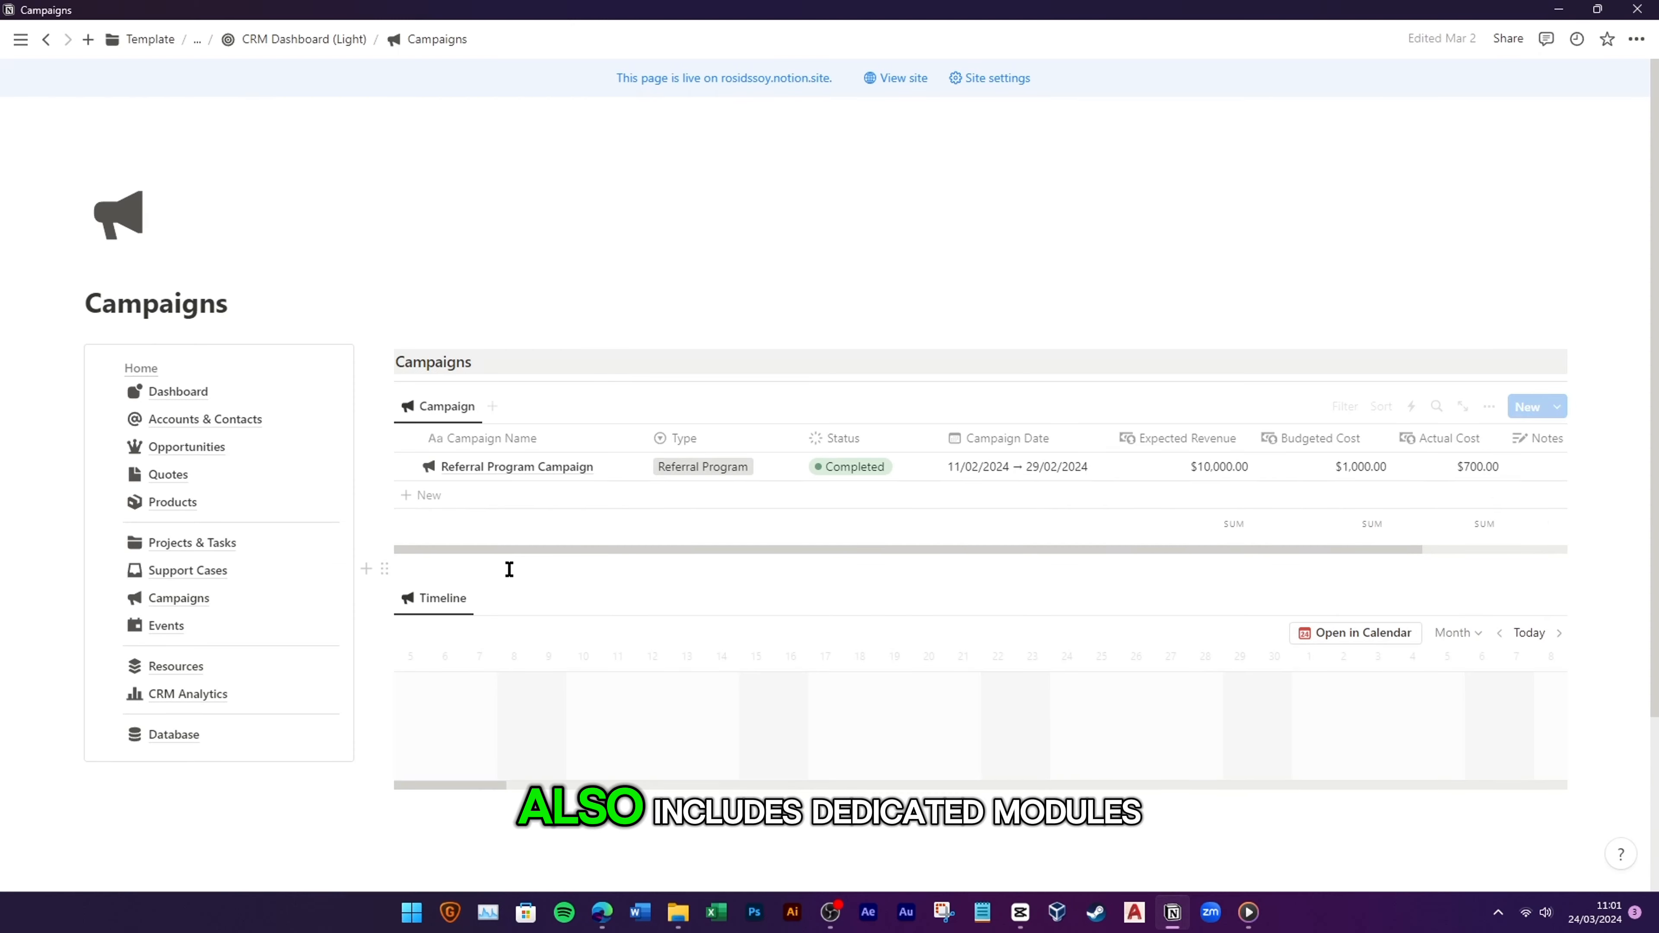
Step: Look through the Events and Resources pages, then go to the CRM Analytics page
scroll(526, 581, "down", 3)
scroll(679, 548, "up", 3)
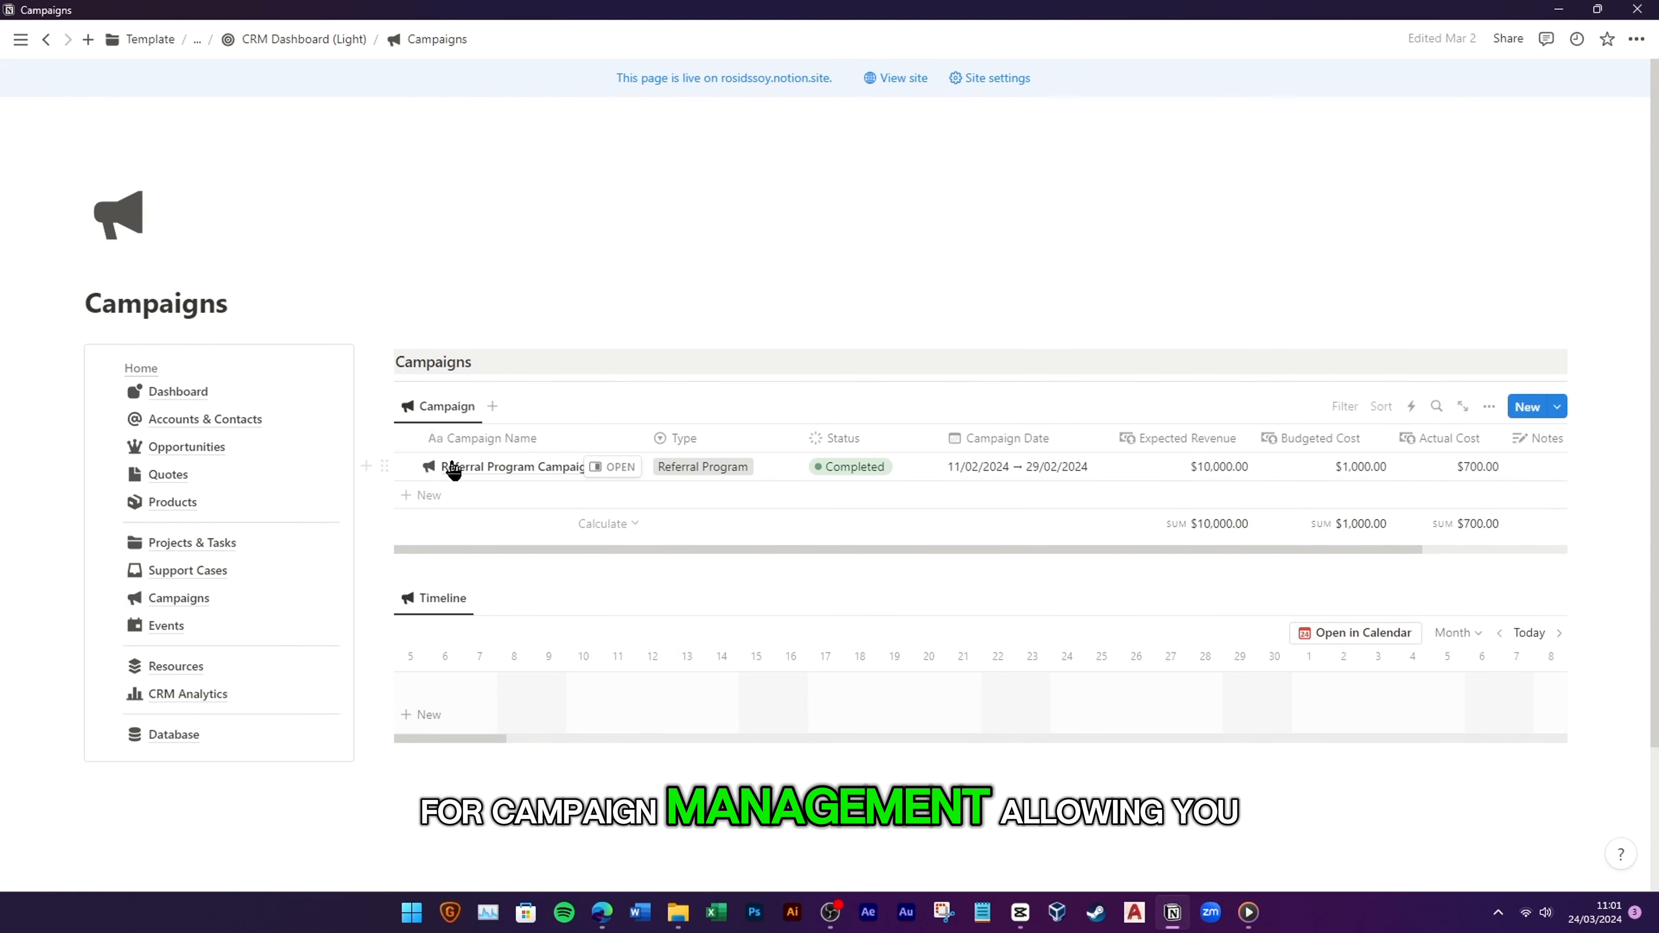
left_click(215, 627)
scroll(500, 637, "down", 1)
scroll(548, 659, "down", 5)
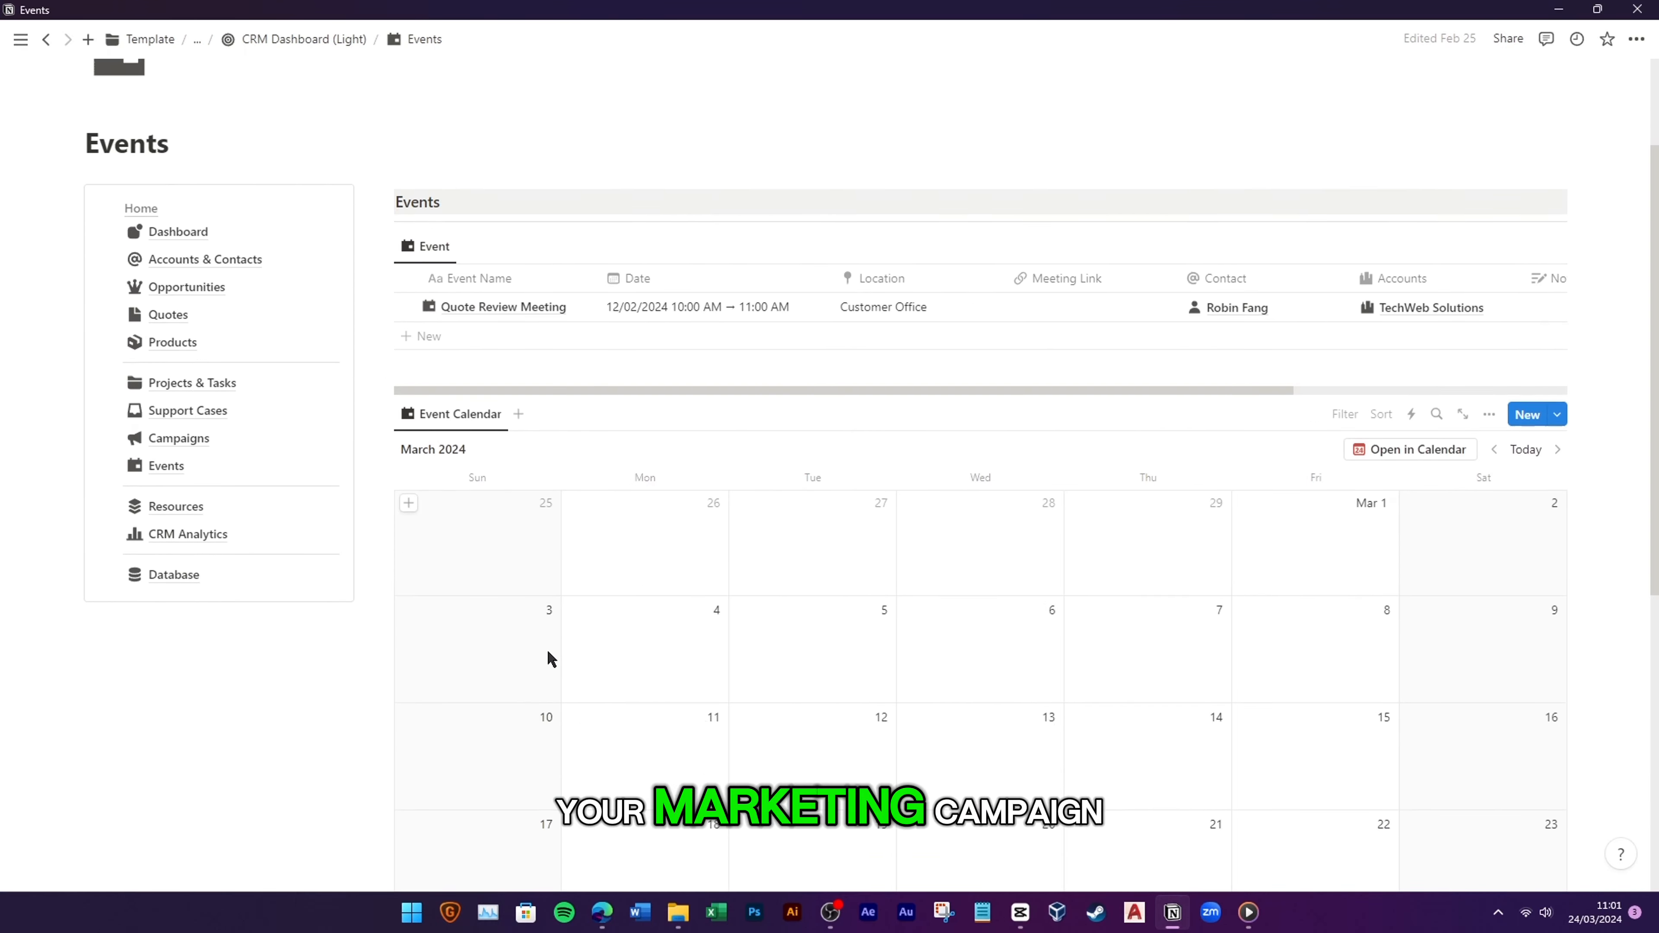
scroll(548, 659, "up", 4)
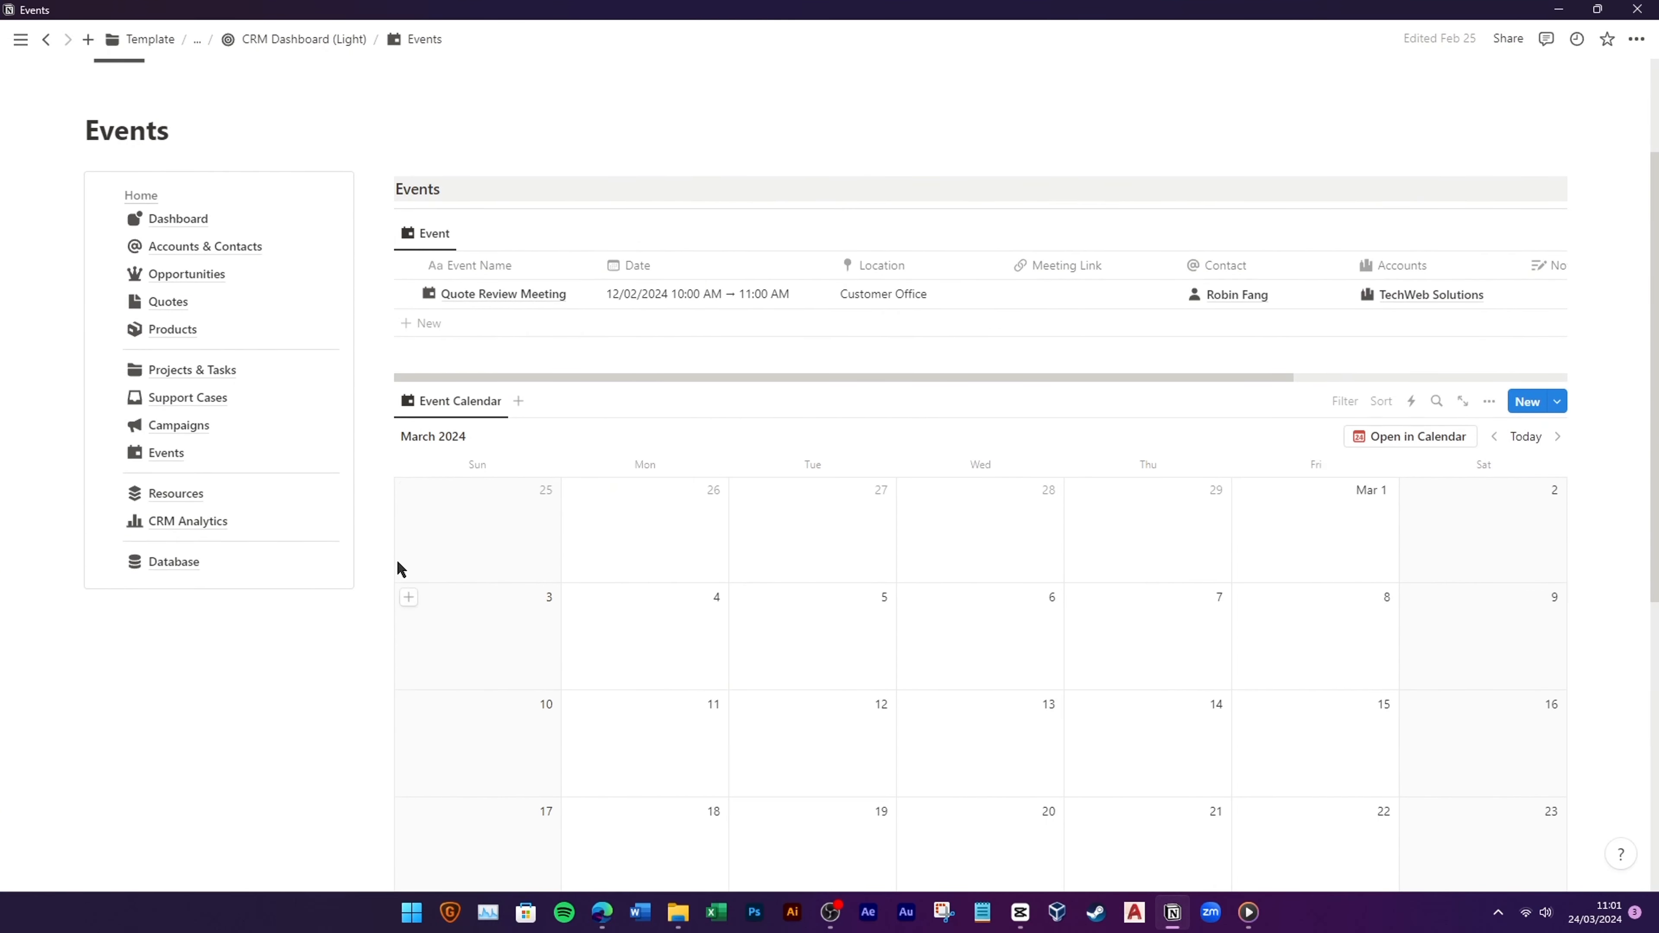
left_click(221, 498)
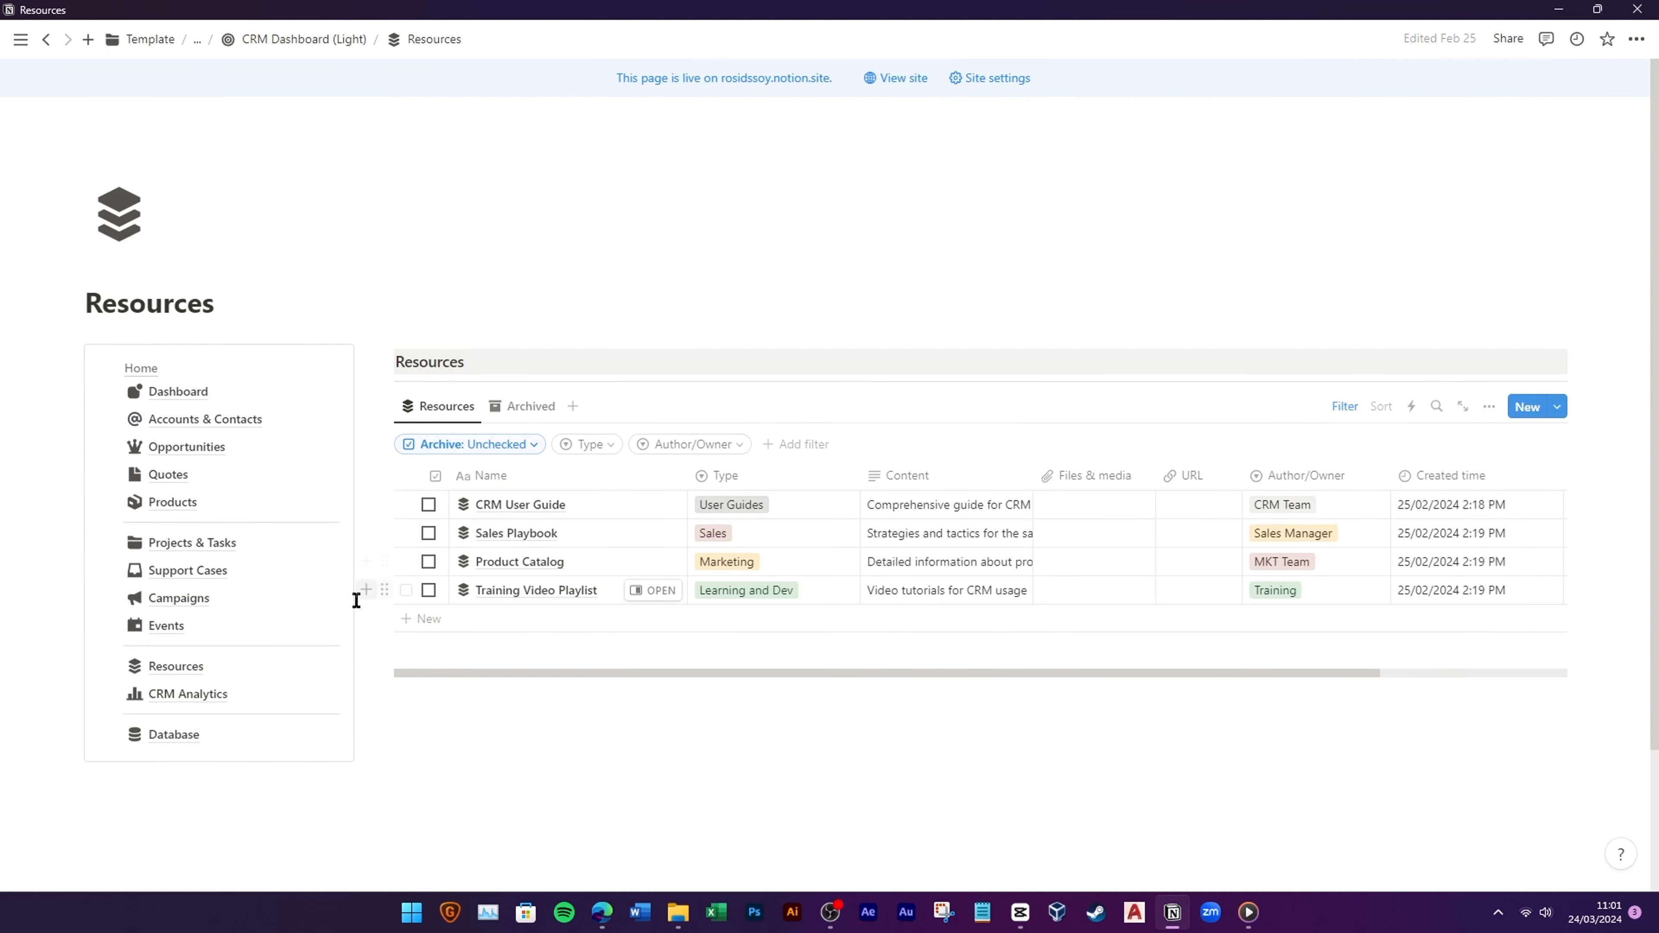
left_click(255, 693)
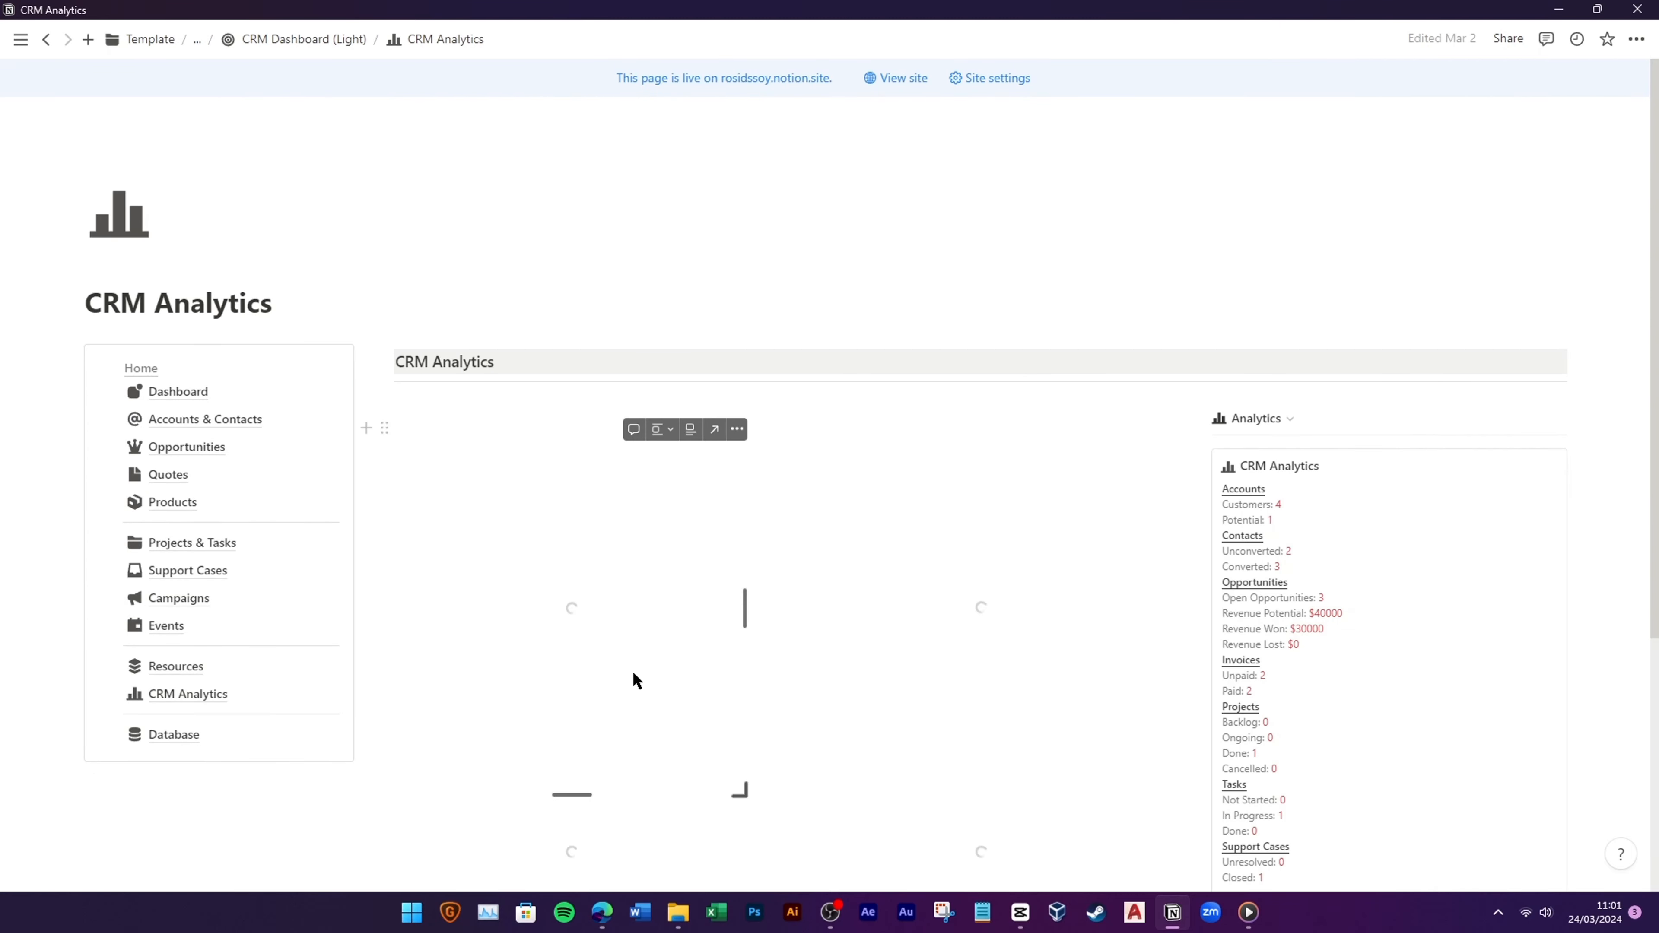
Step: Refresh the Potential Revenue Source donut chart and the Opportunities pie chart
scroll(827, 655, "down", 3)
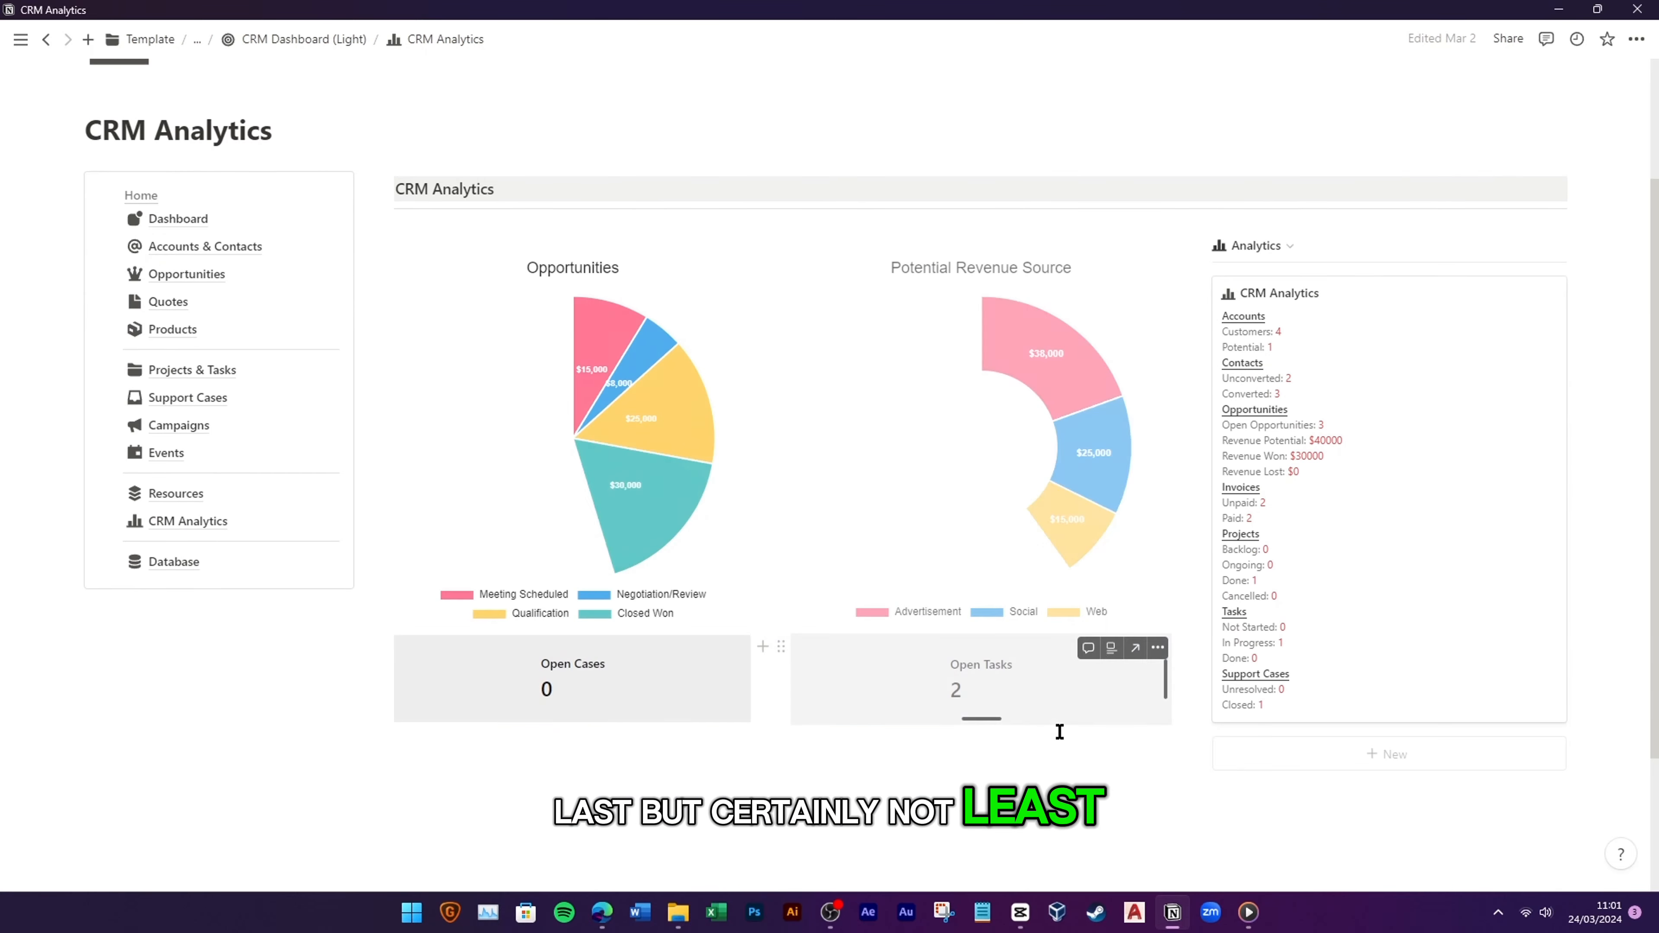
scroll(697, 722, "down", 2)
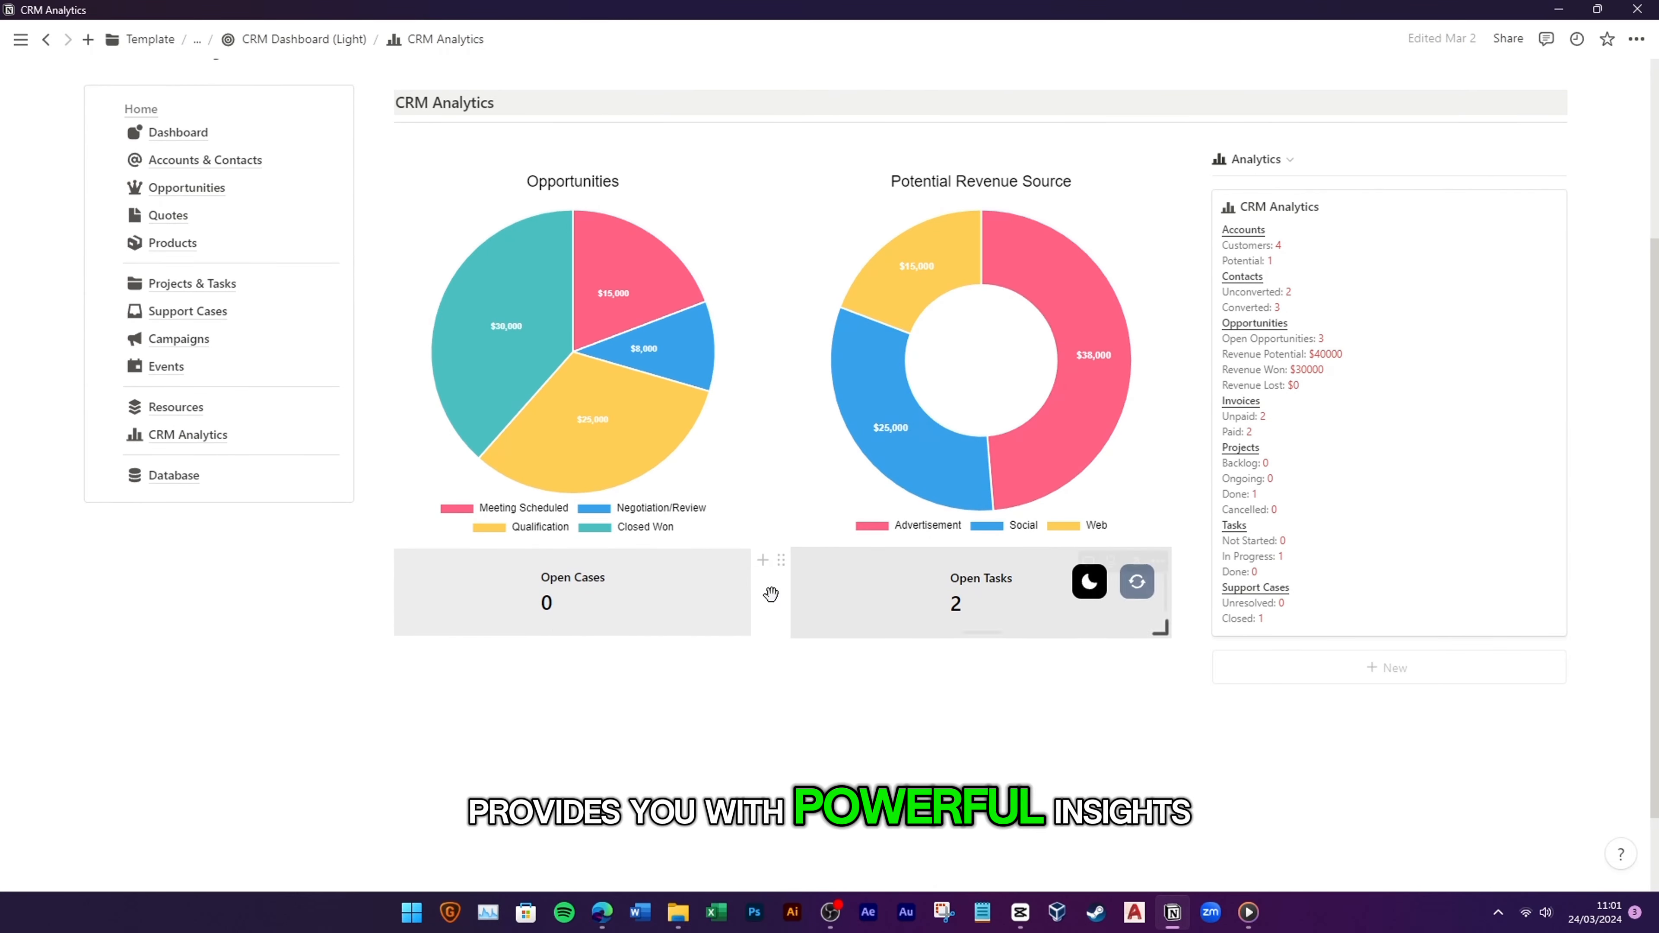
scroll(703, 666, "up", 2)
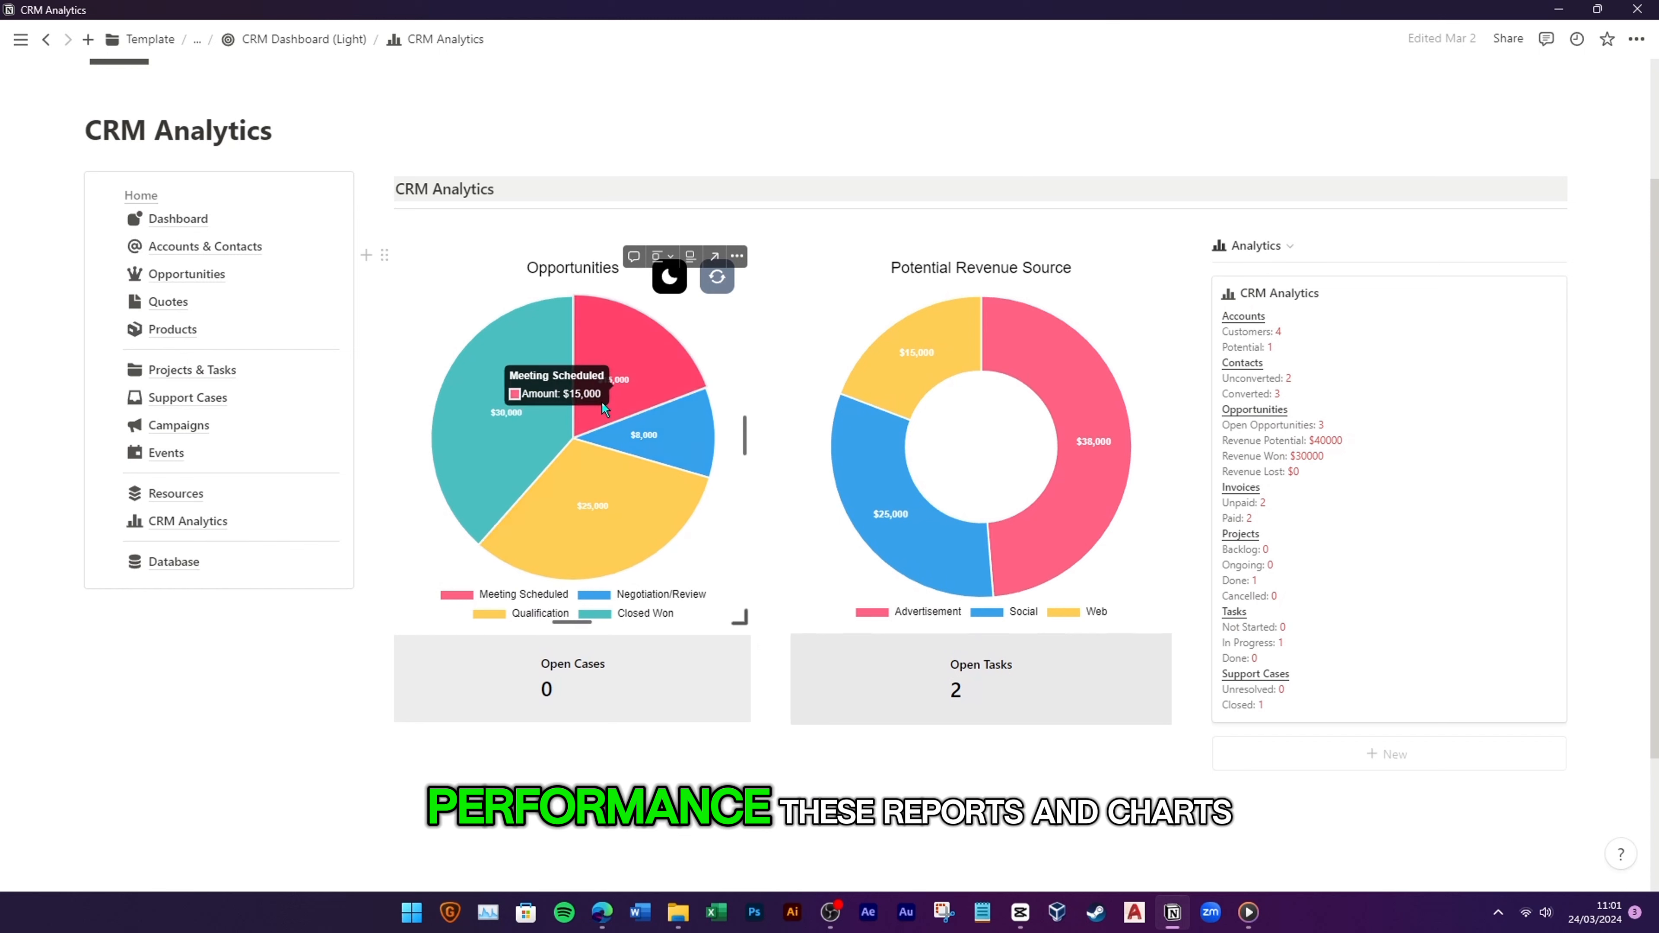
mouse_move(1067, 520)
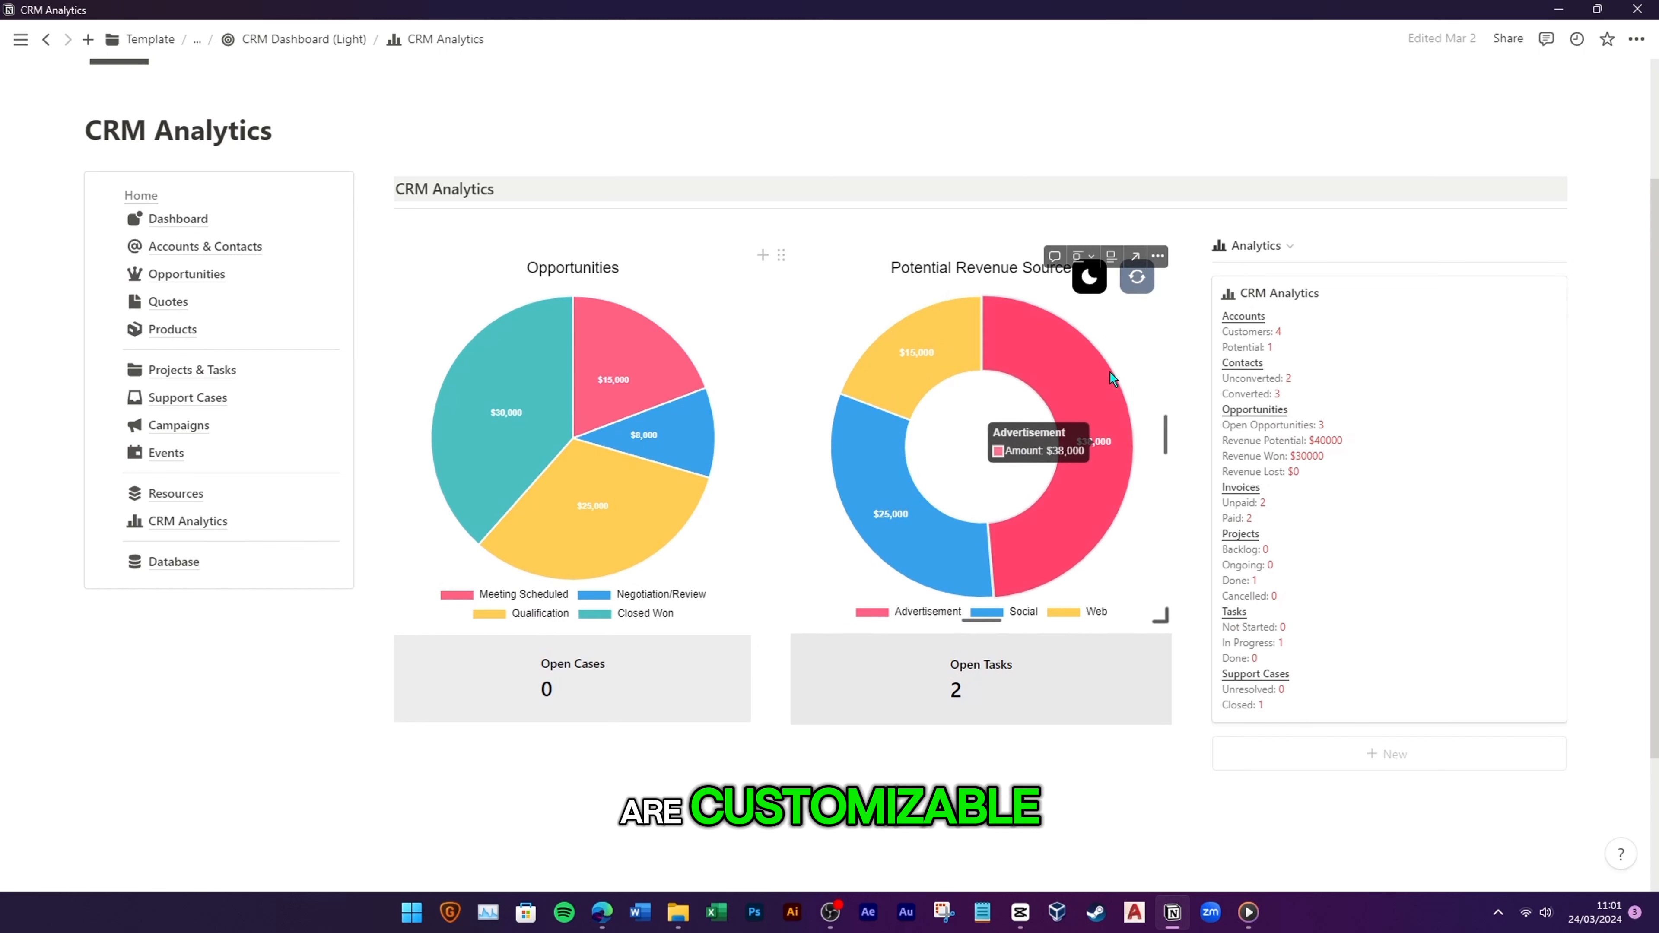
left_click(1137, 277)
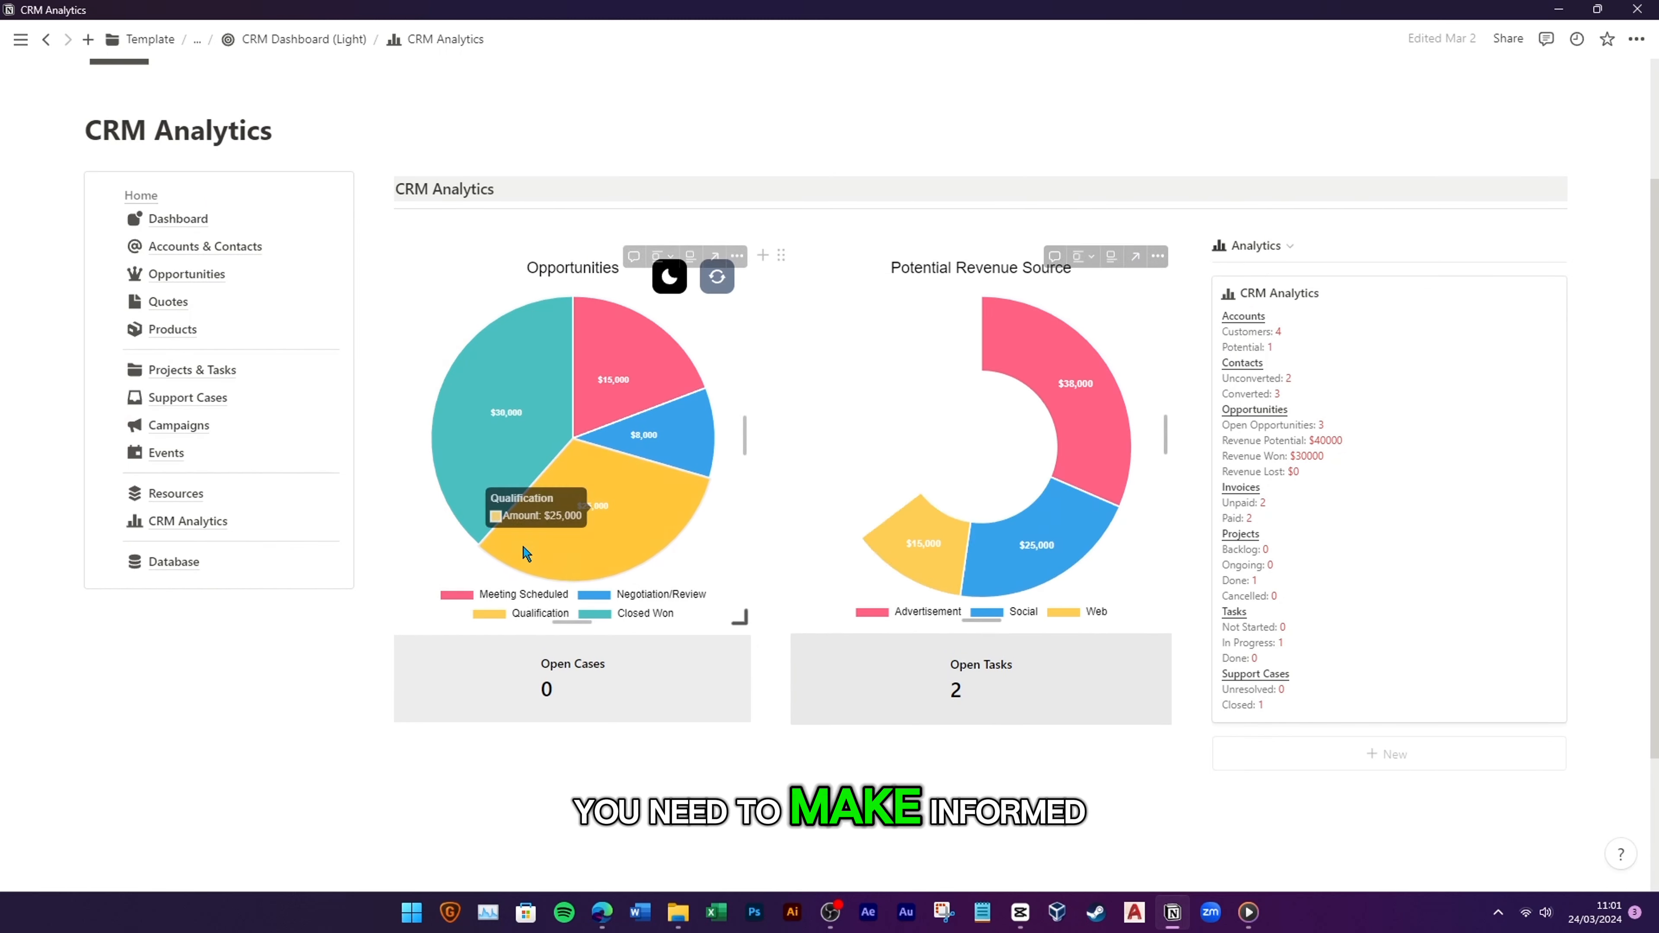
left_click(716, 277)
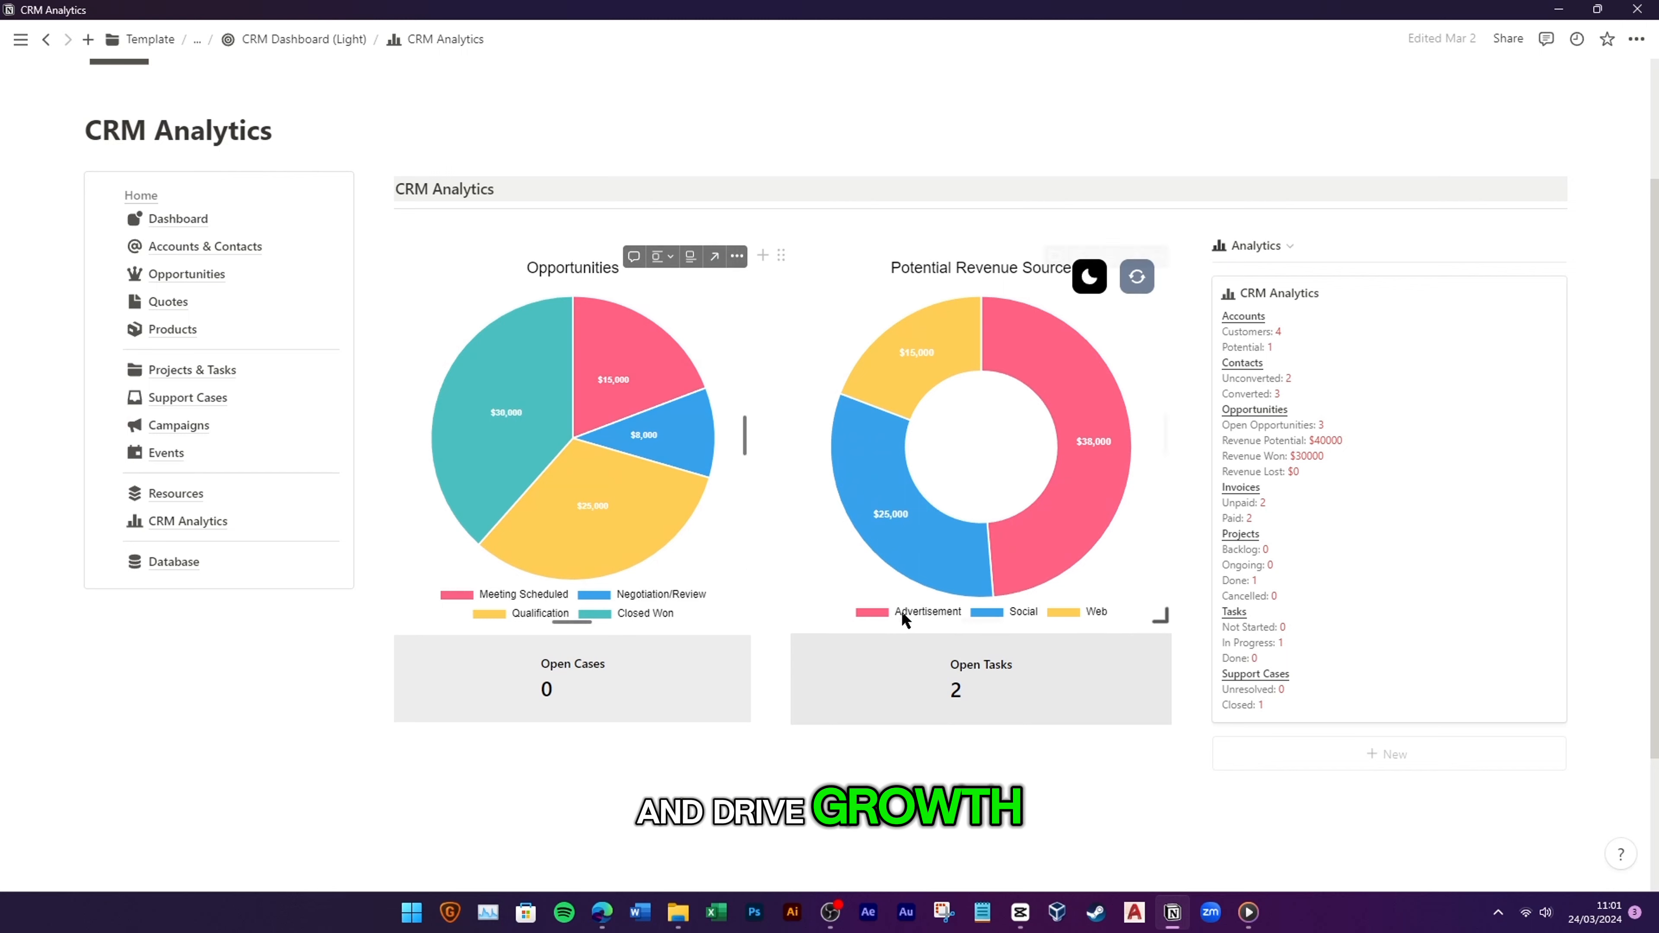
Step: Return to the CRM Dashboard (Light) home page and scroll back to its greeting
scroll(896, 650, "down", 2)
scroll(672, 686, "up", 3)
scroll(637, 673, "up", 2)
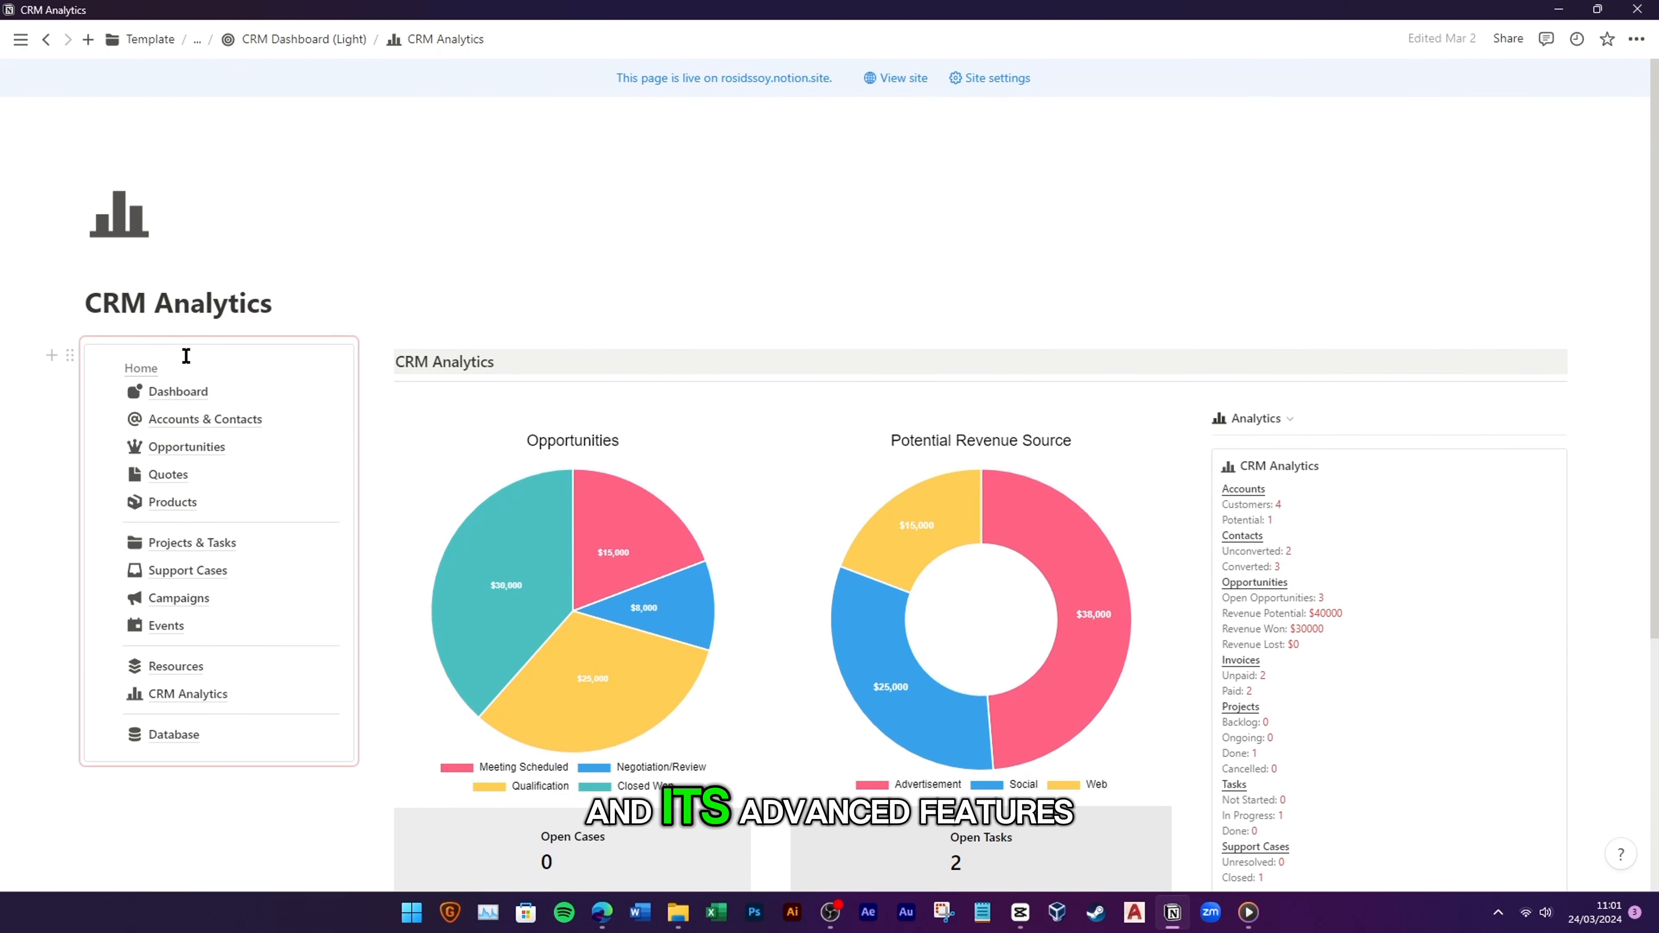
mouse_move(183, 400)
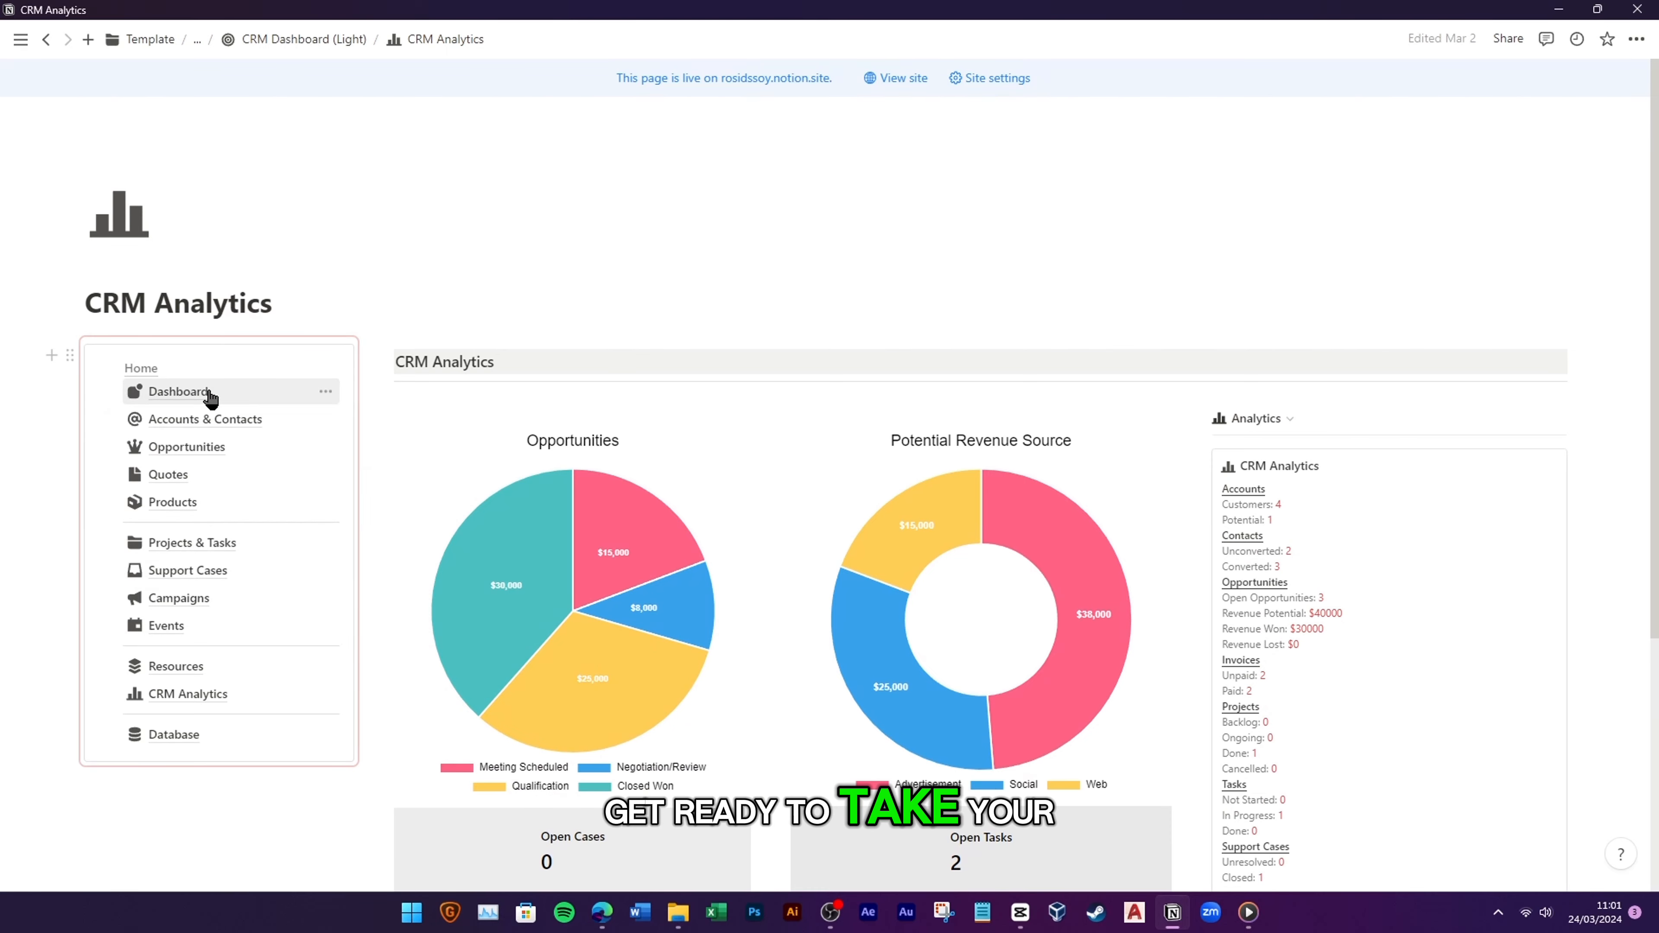
left_click(152, 368)
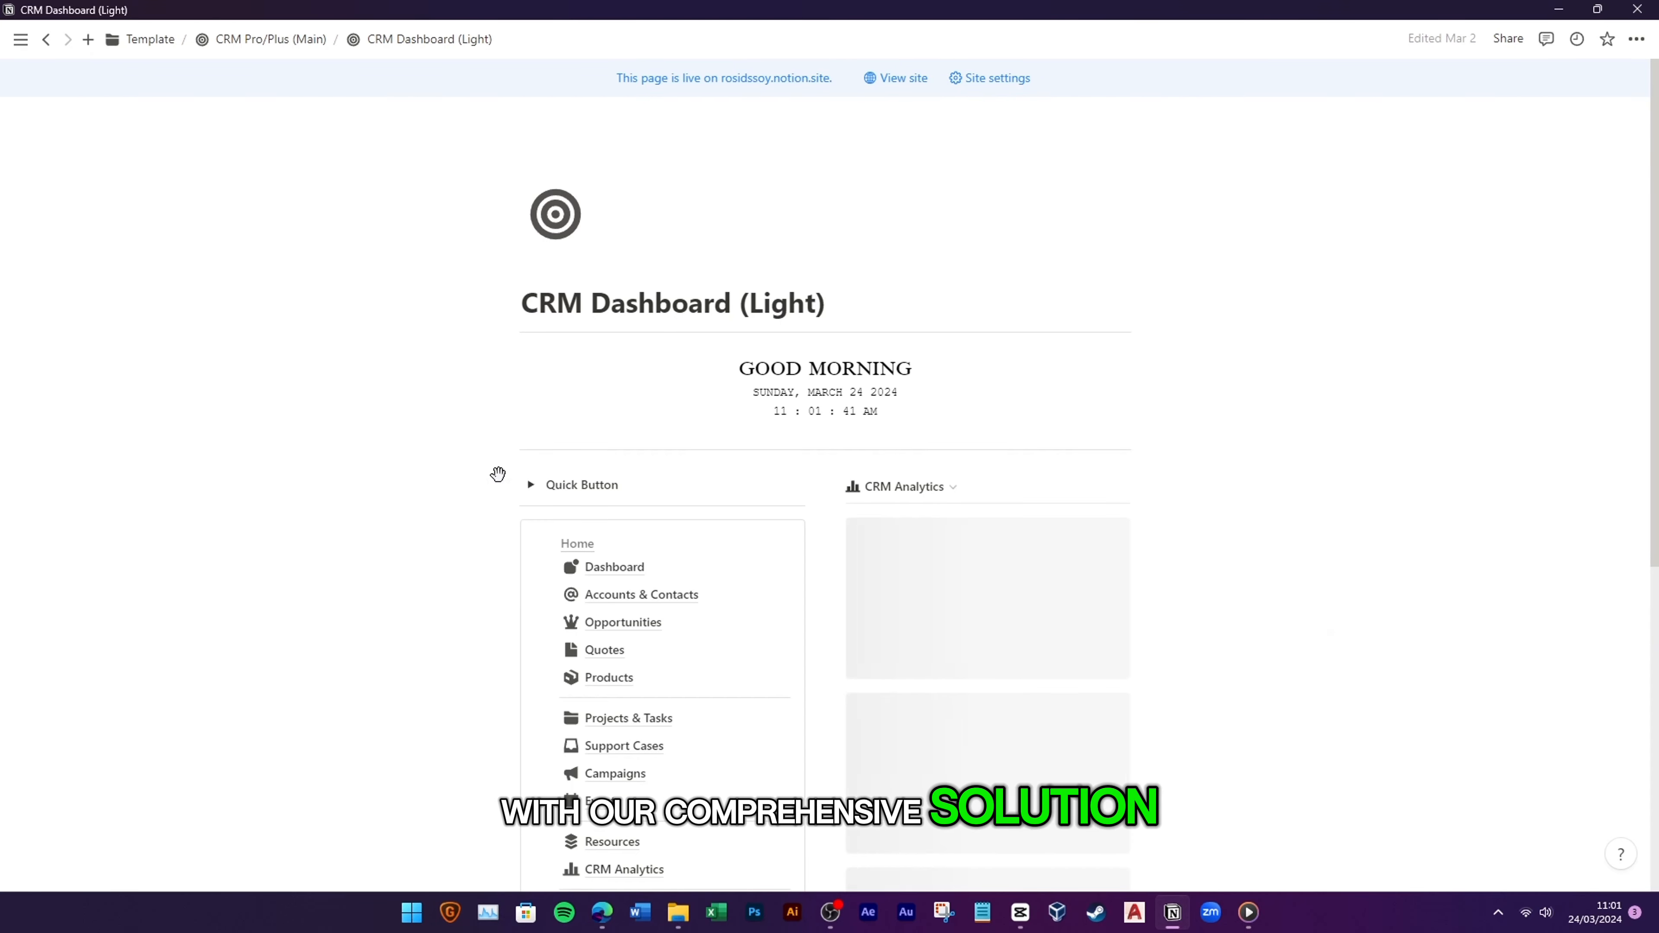
scroll(530, 541, "down", 4)
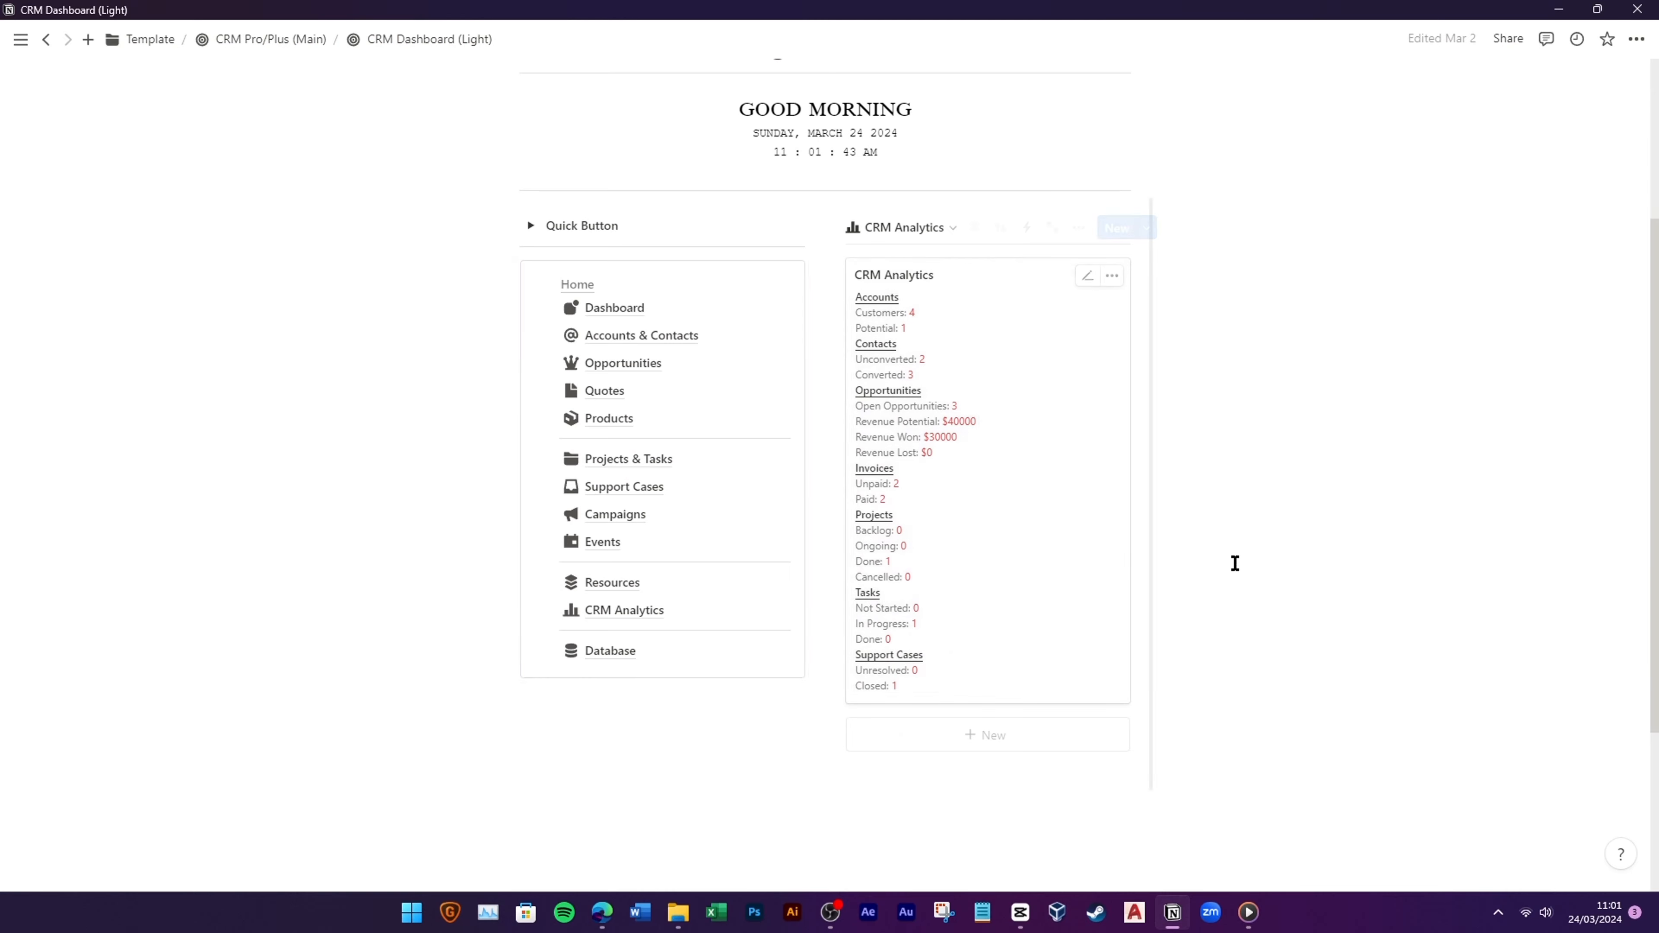
scroll(1340, 575, "up", 3)
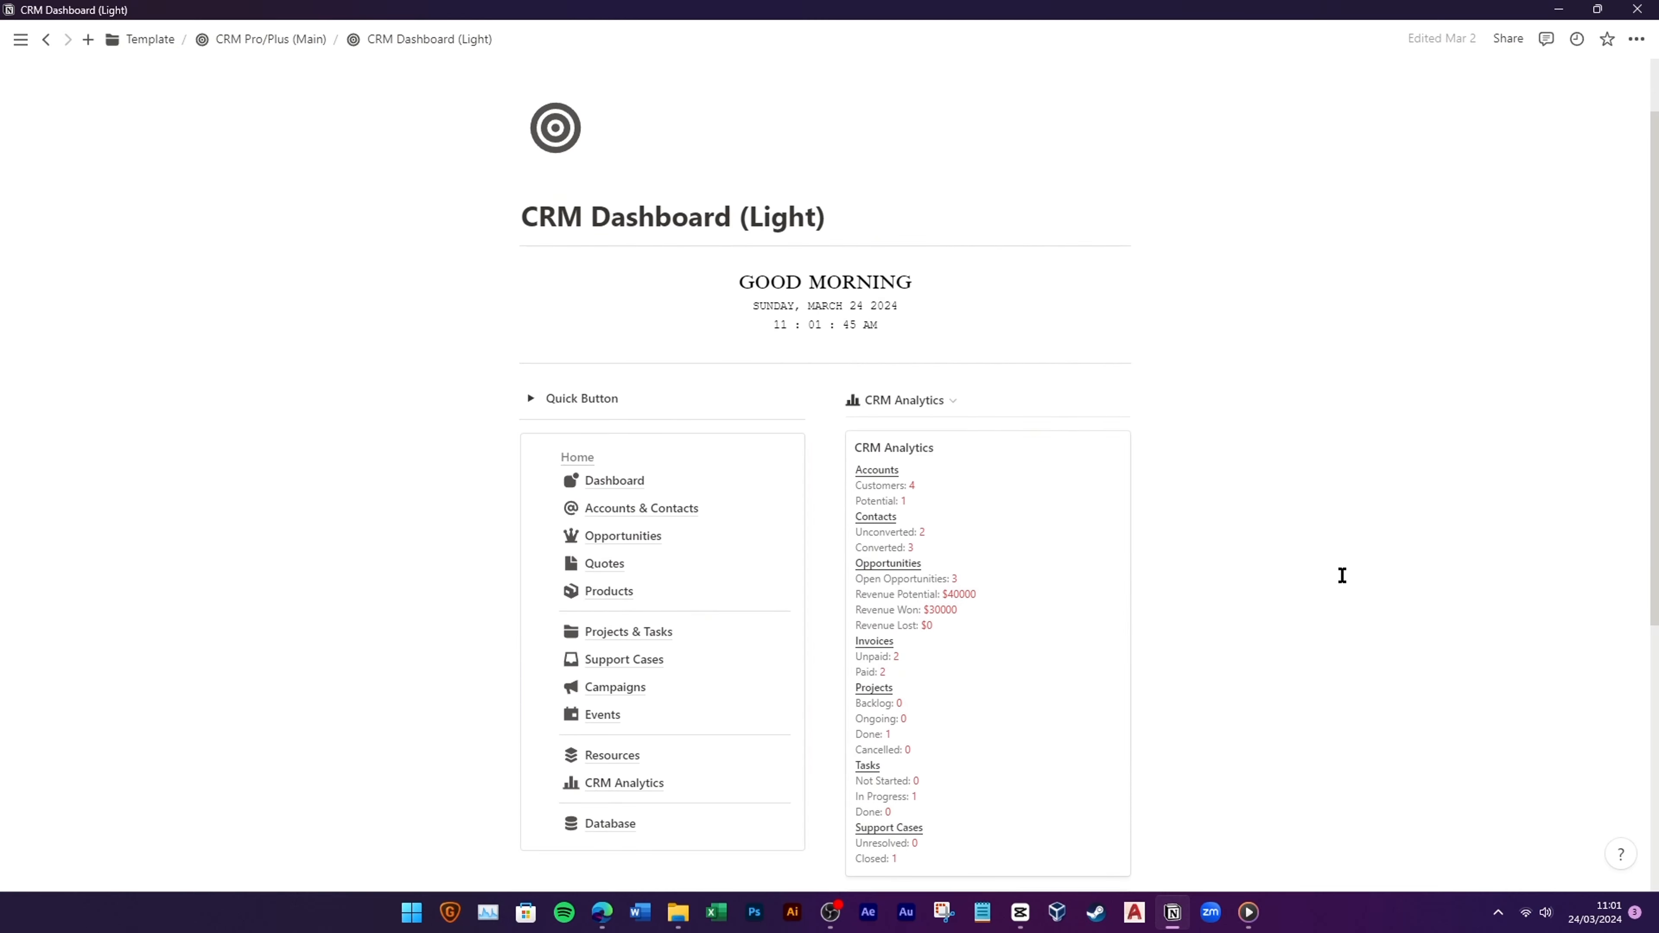